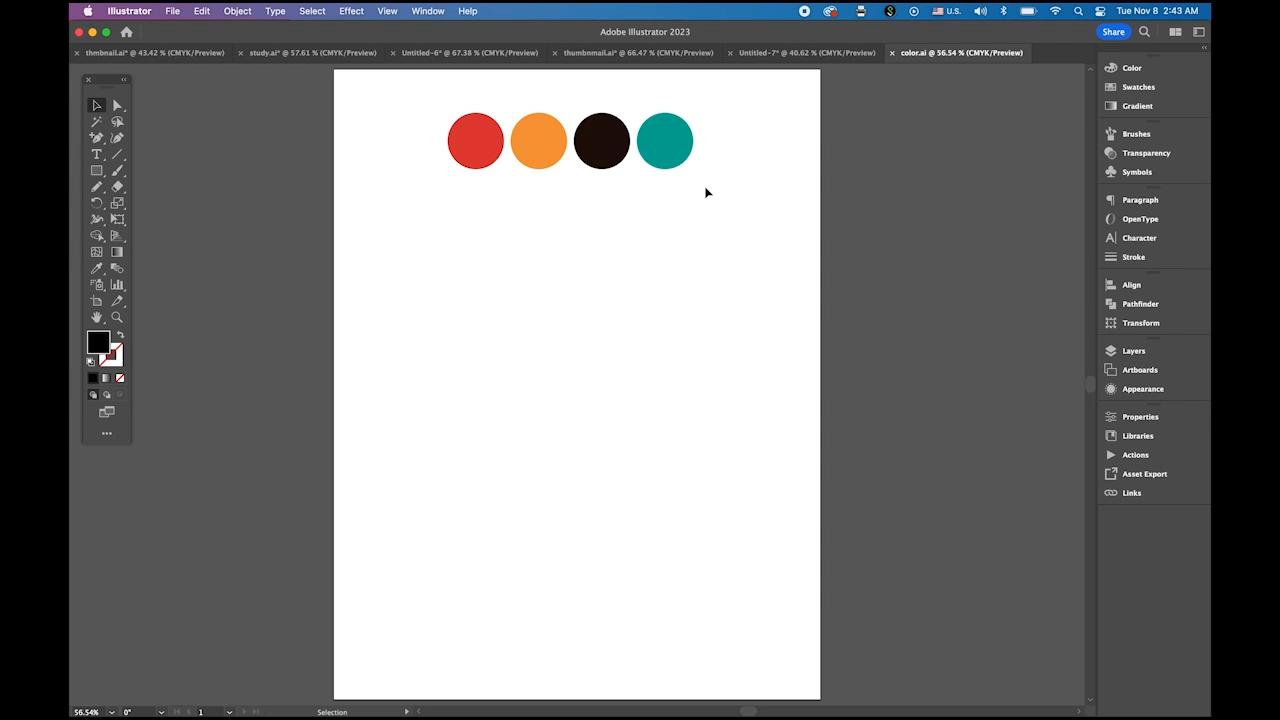
Create a new layer, move it below Layer 1, and make Layer 1 the active layer.
left_click(1120, 352)
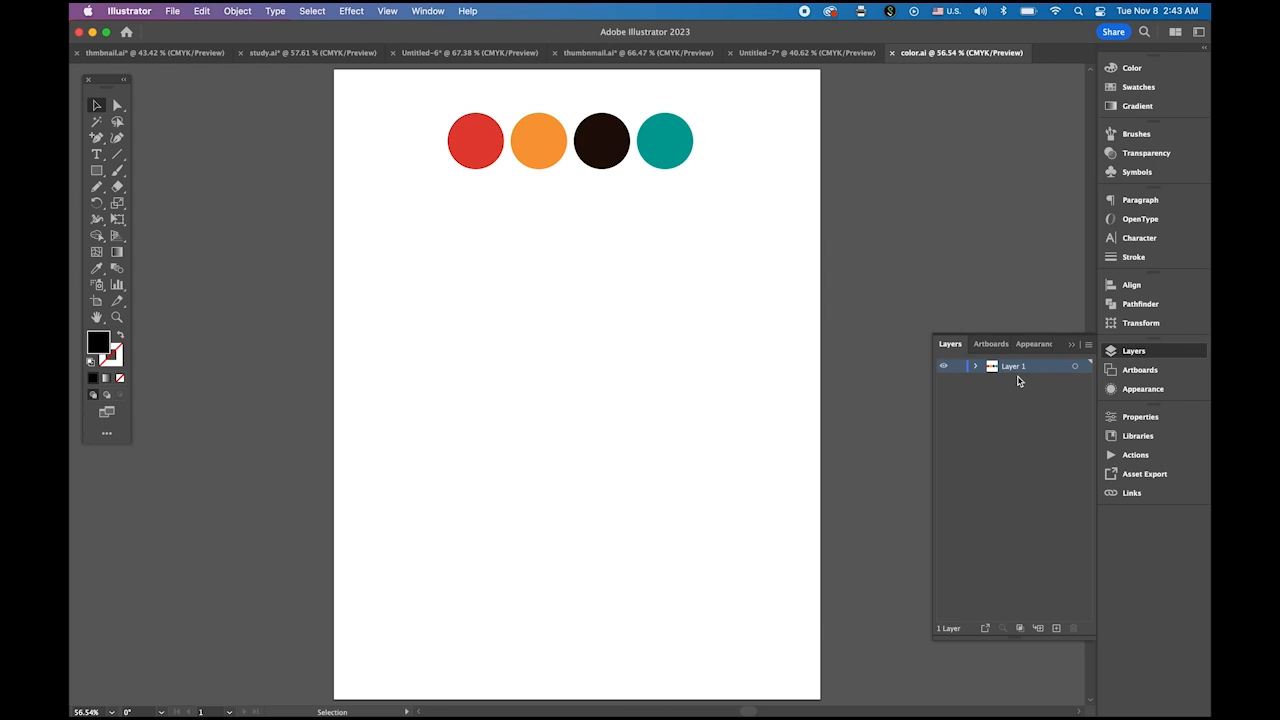
left_click(1056, 628)
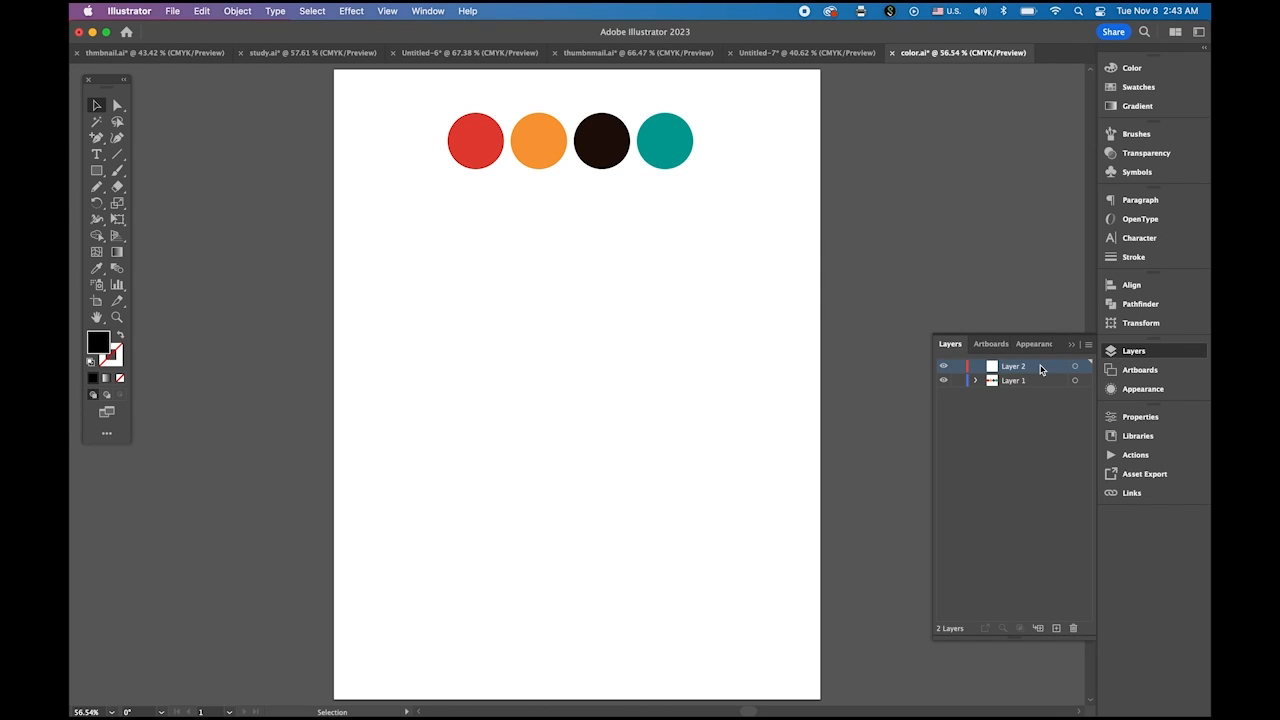
left_click_drag(1040, 370, 1040, 393)
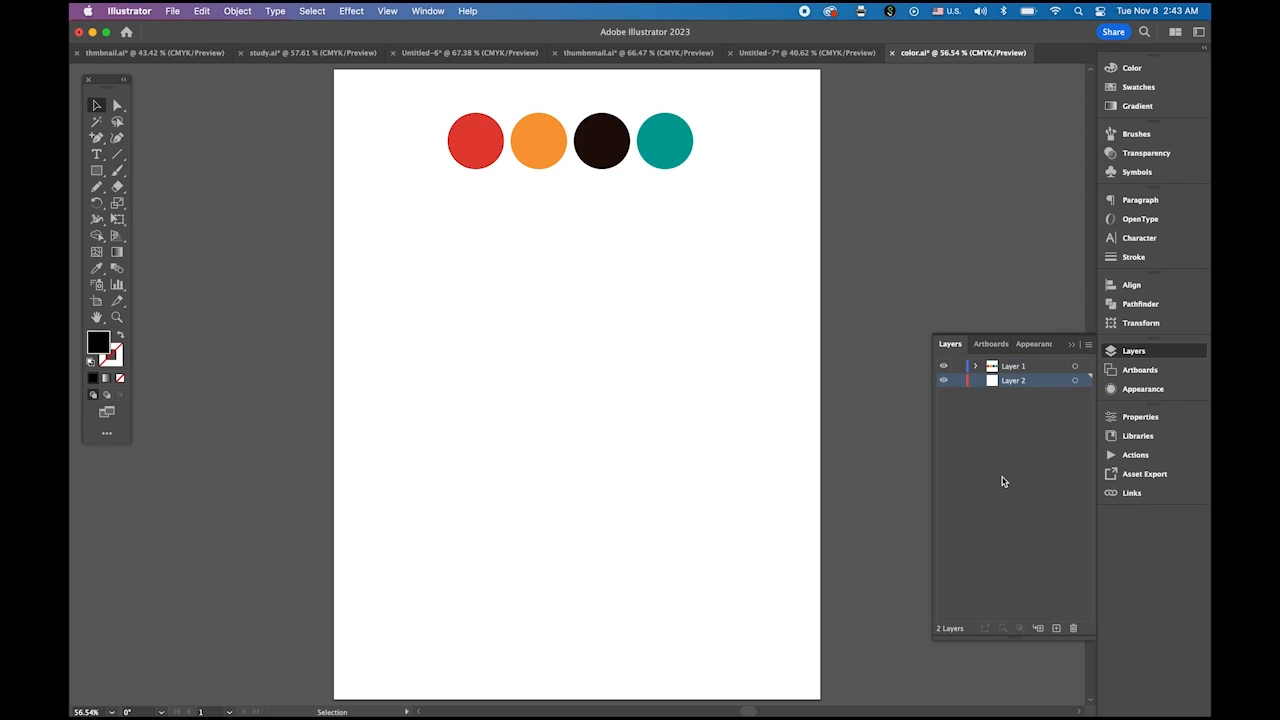
left_click(1020, 367)
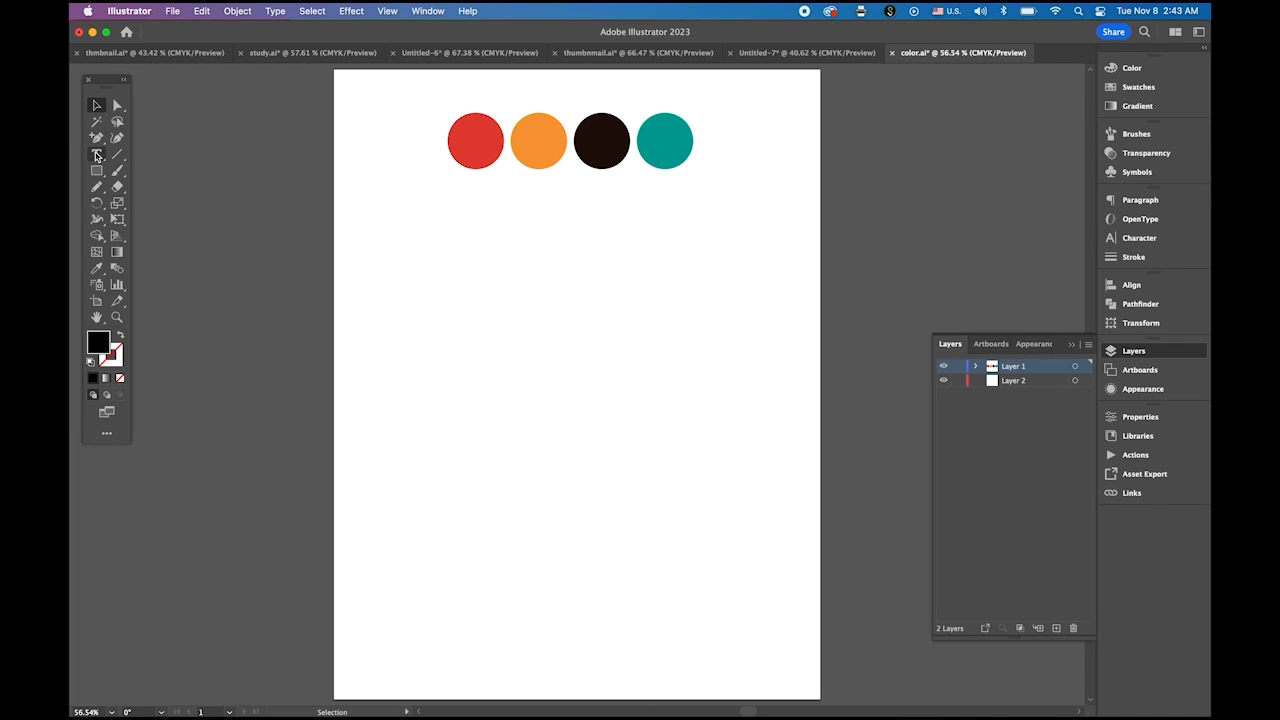
Activate the Type tool, switch to Chrome to look through the Groovy font samples on dafont, and return to Illustrator.
left_click(97, 155)
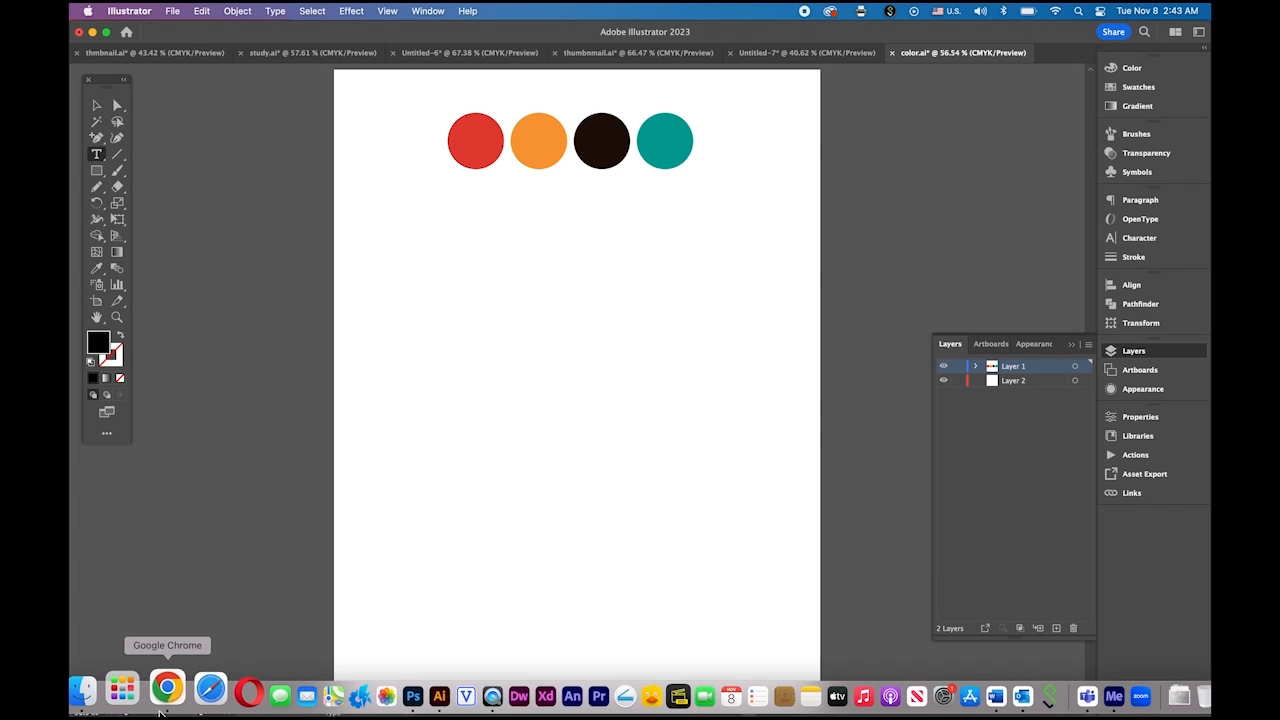
left_click(164, 700)
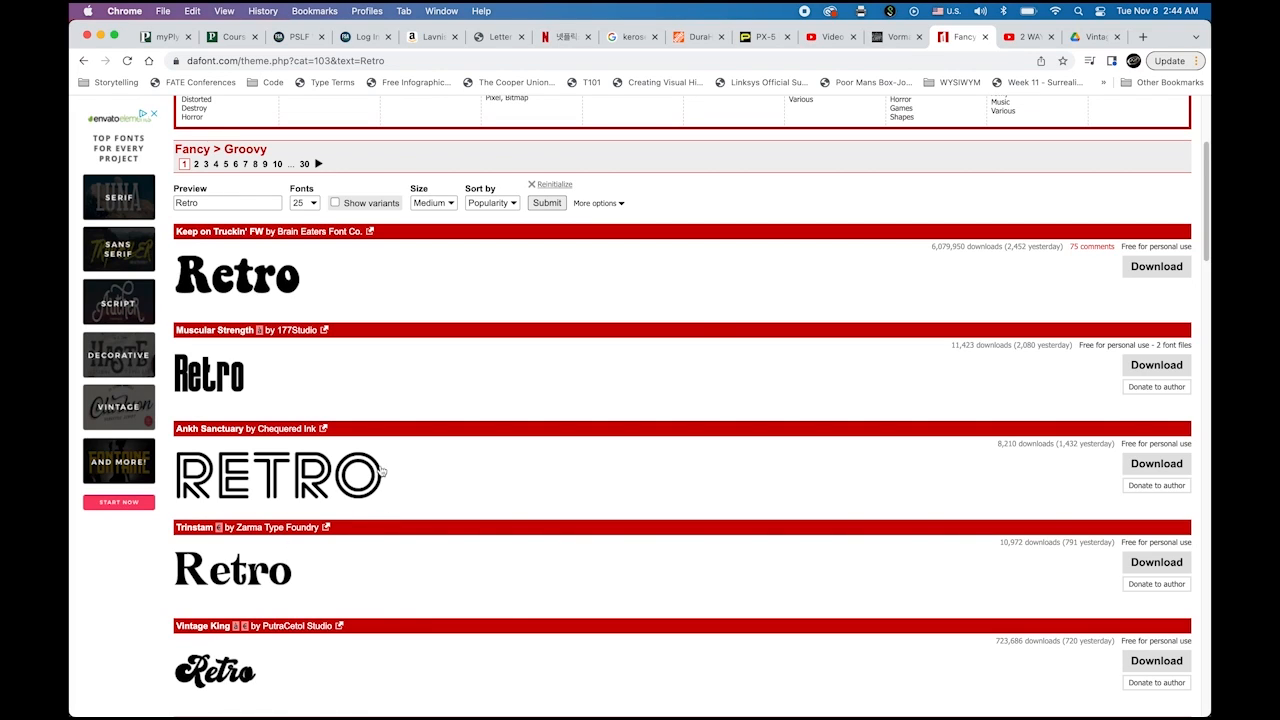
scroll(394, 423, "up", 5)
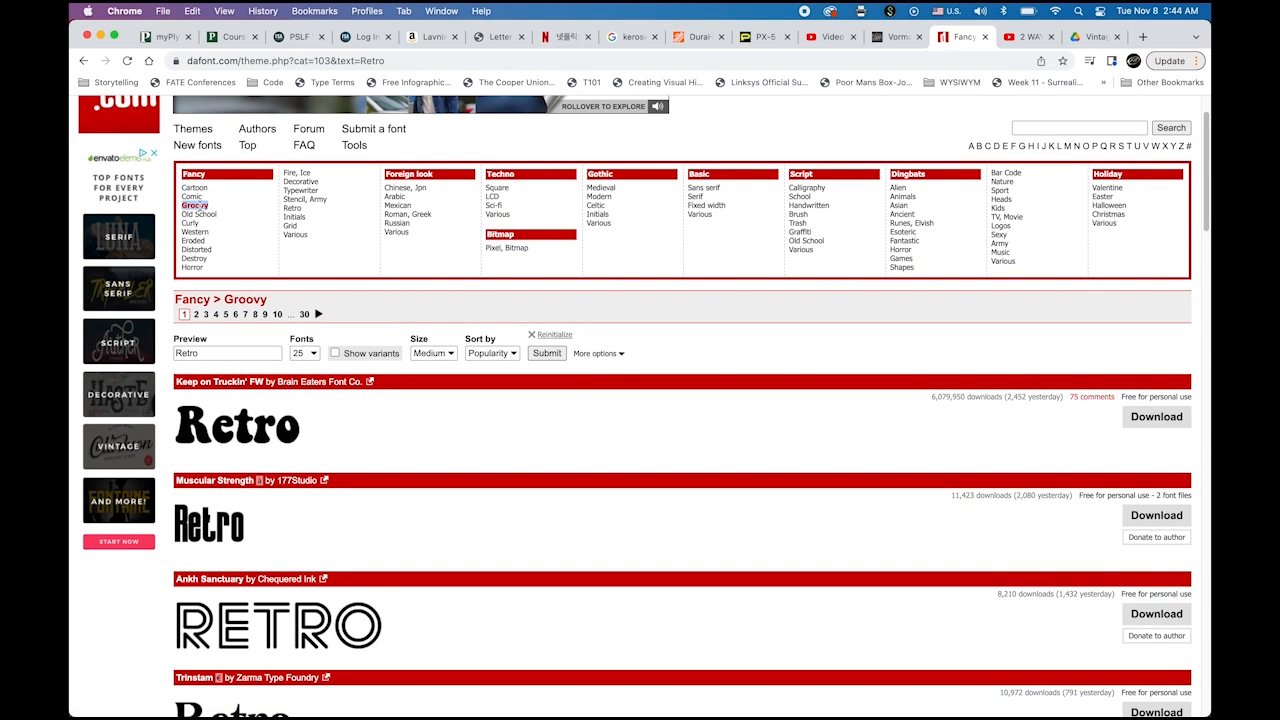
scroll(443, 434, "down", 10)
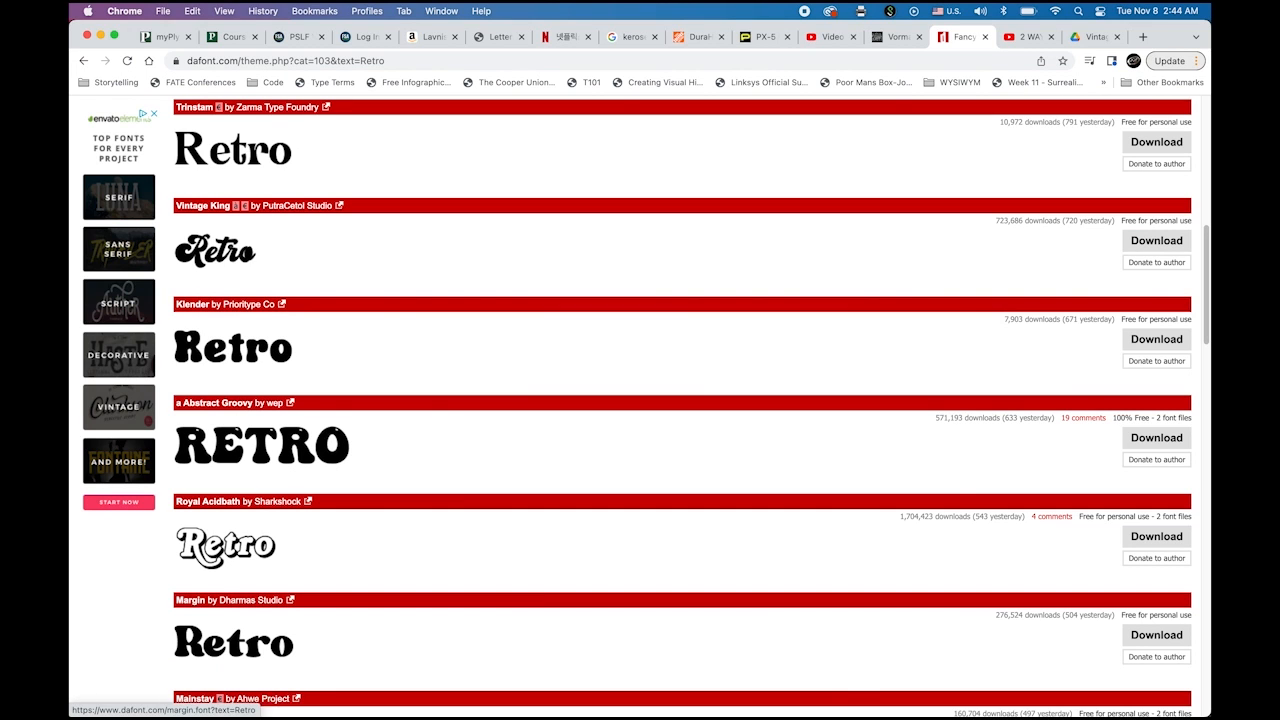
mouse_move(835, 702)
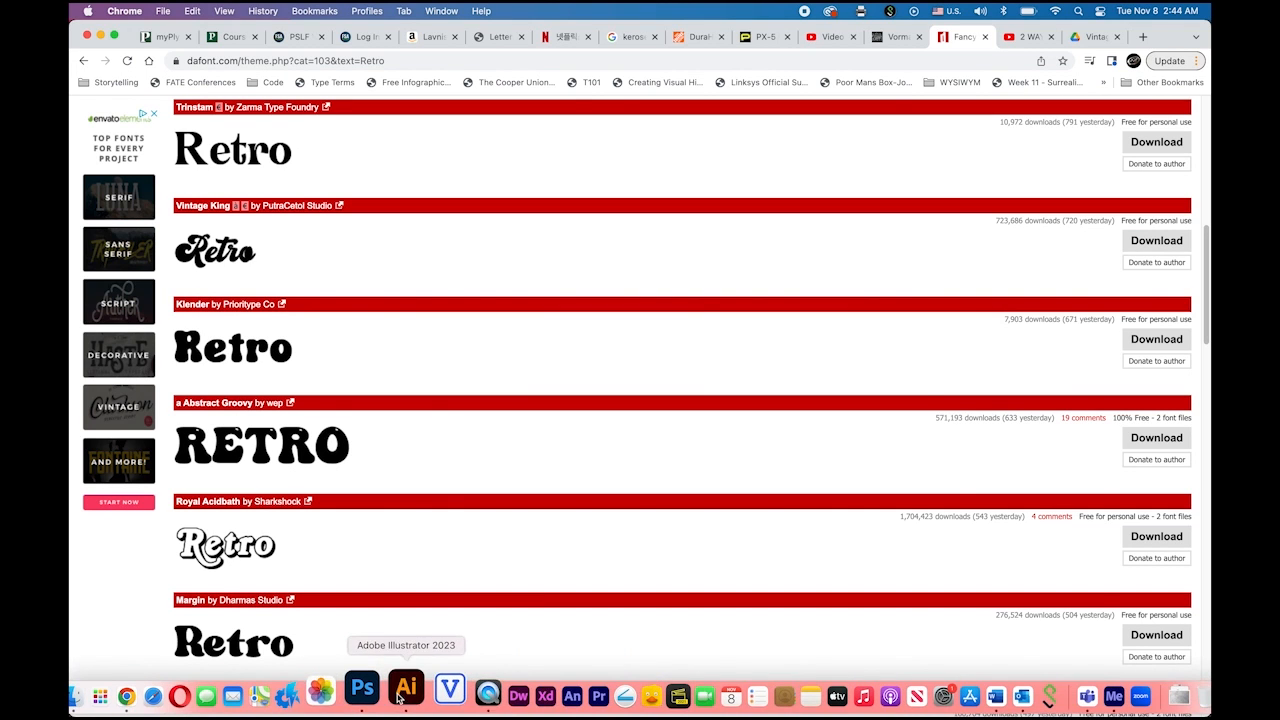
left_click(365, 695)
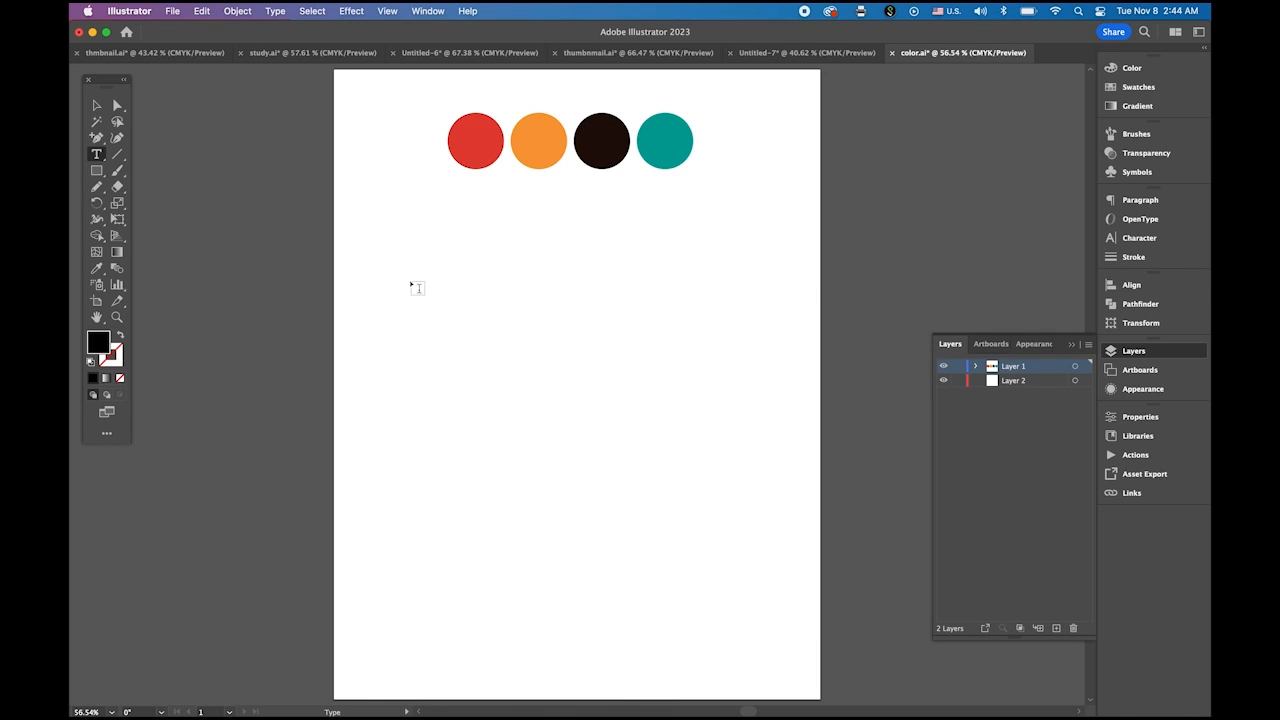
Add the text "Vintage" below the color circles and move it slightly to the right.
left_click(447, 307)
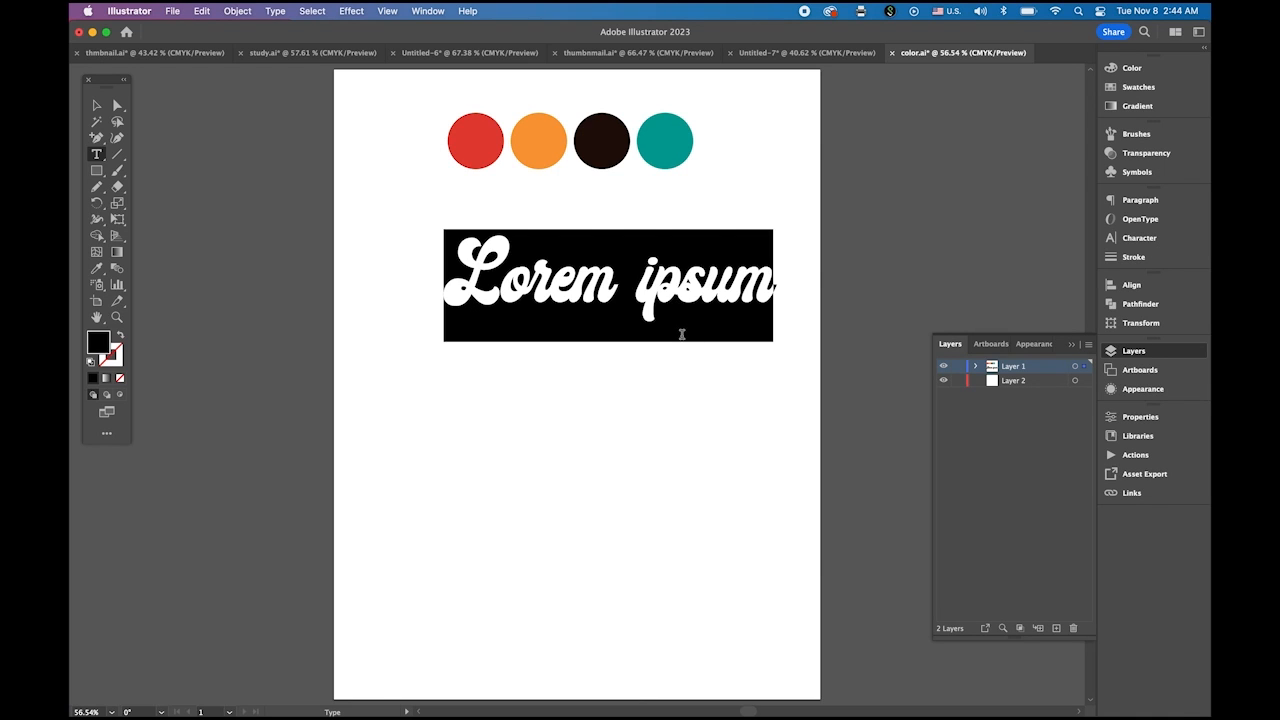
type("Vintage")
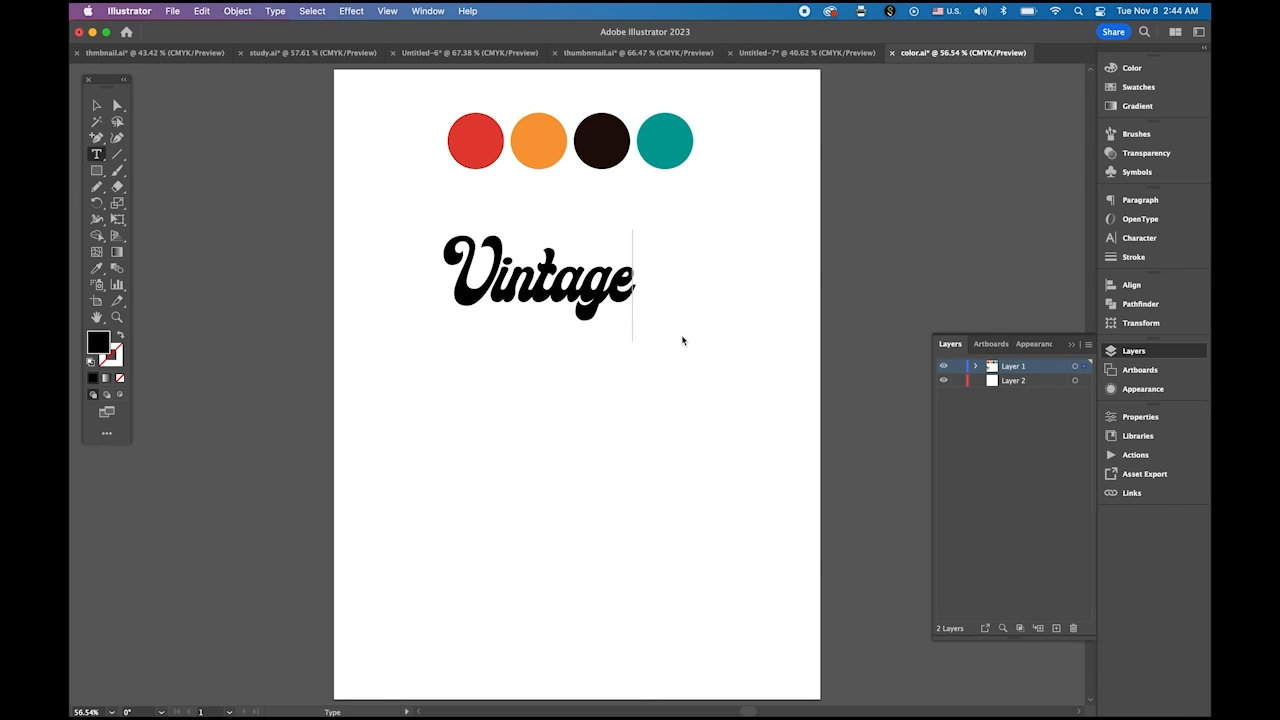
left_click(96, 105)
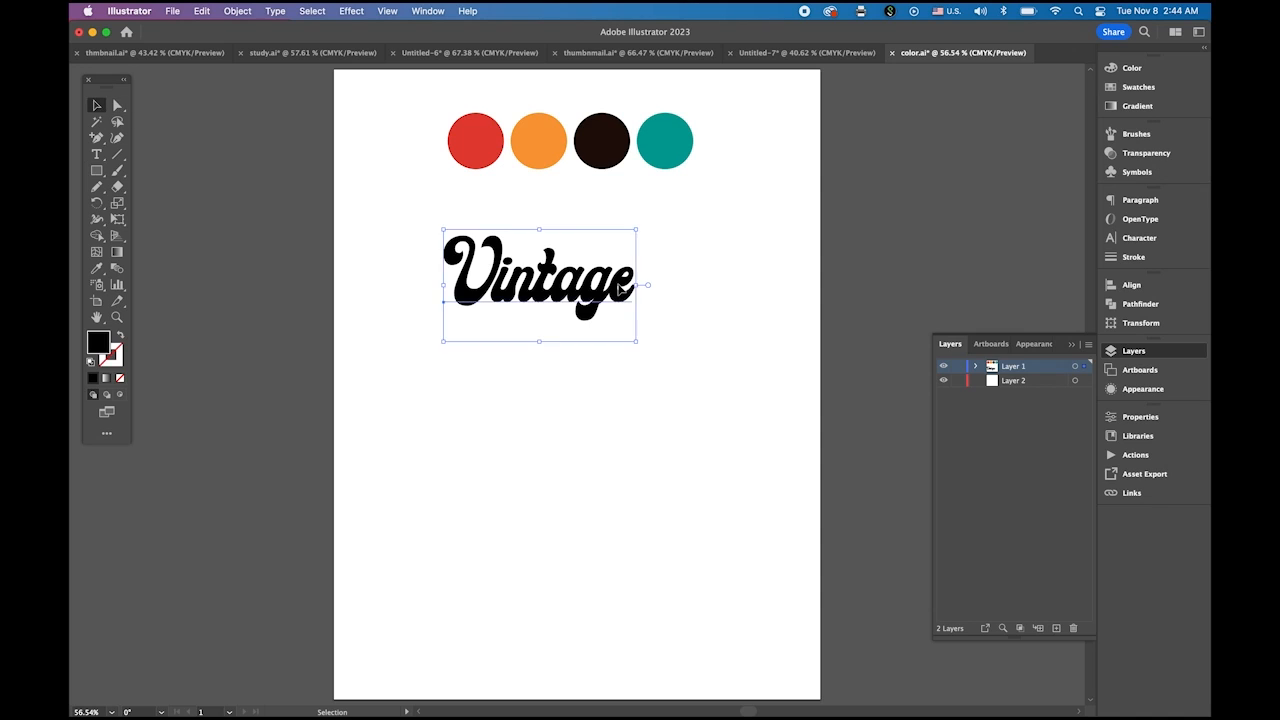
left_click(686, 315)
left_click_drag(612, 285, 634, 291)
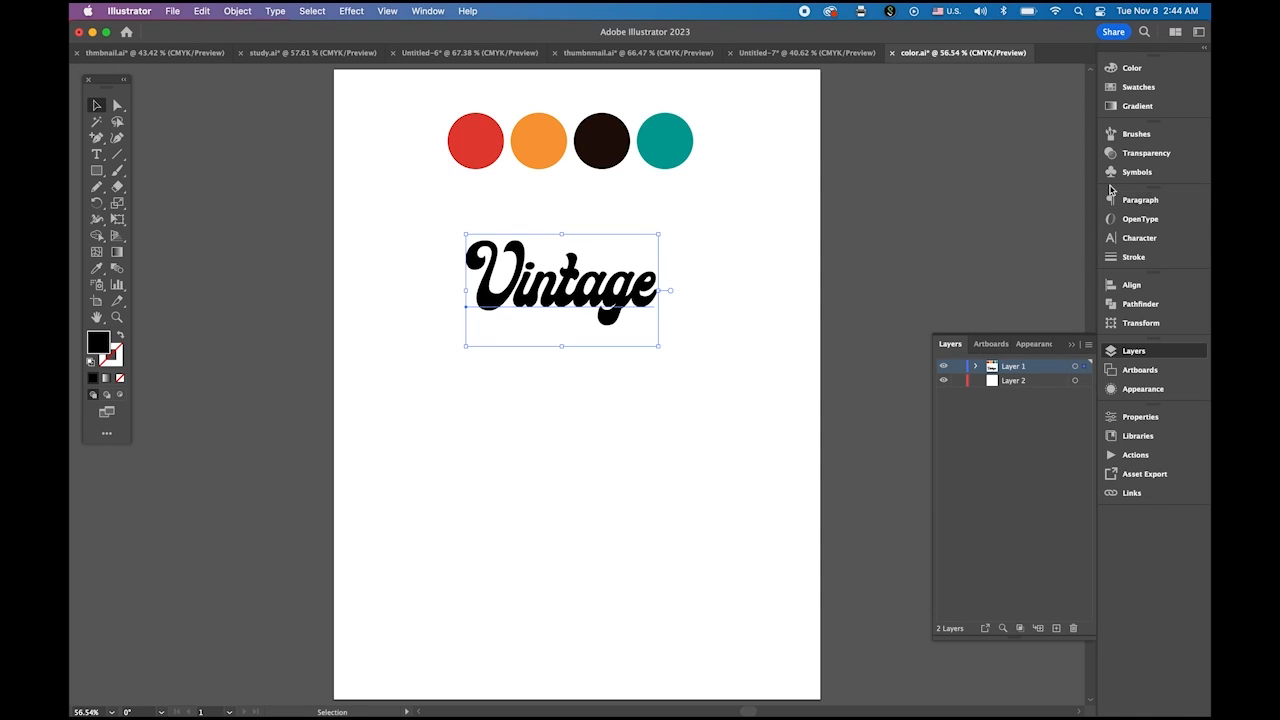
Show the character settings of the "Vintage" text and convert the text to outlines.
left_click(1139, 238)
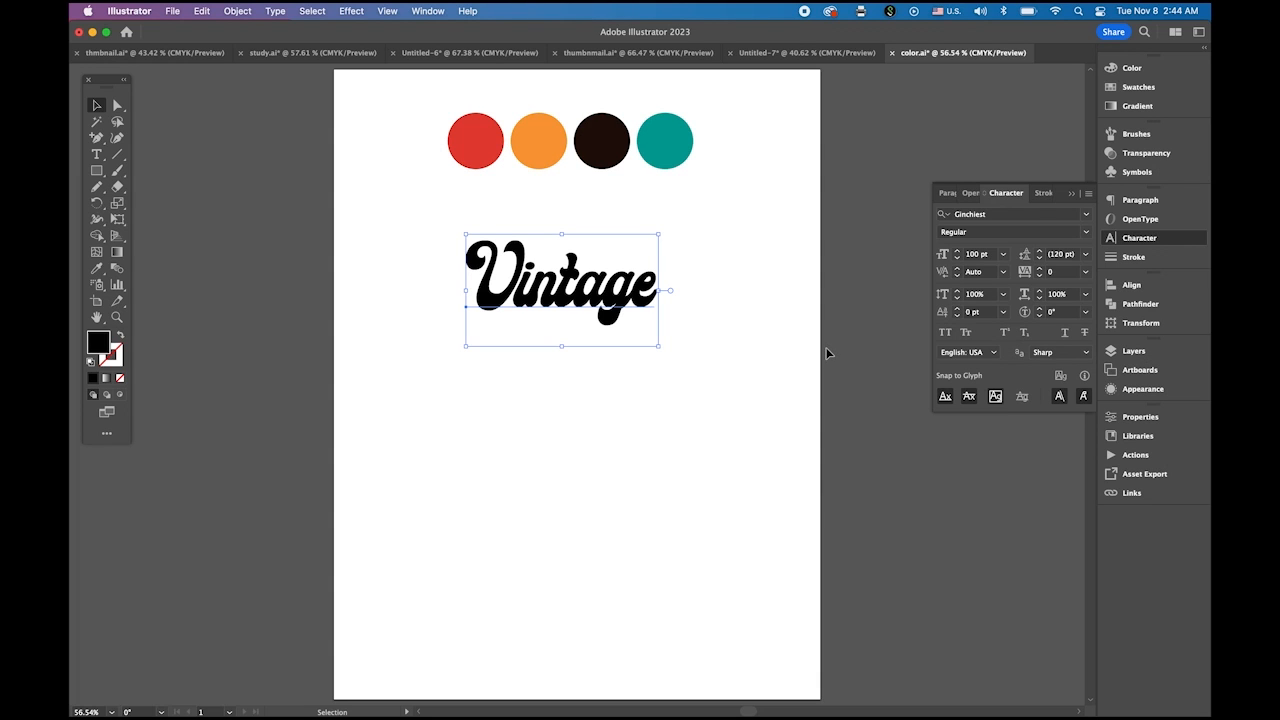
left_click_drag(551, 244, 600, 357)
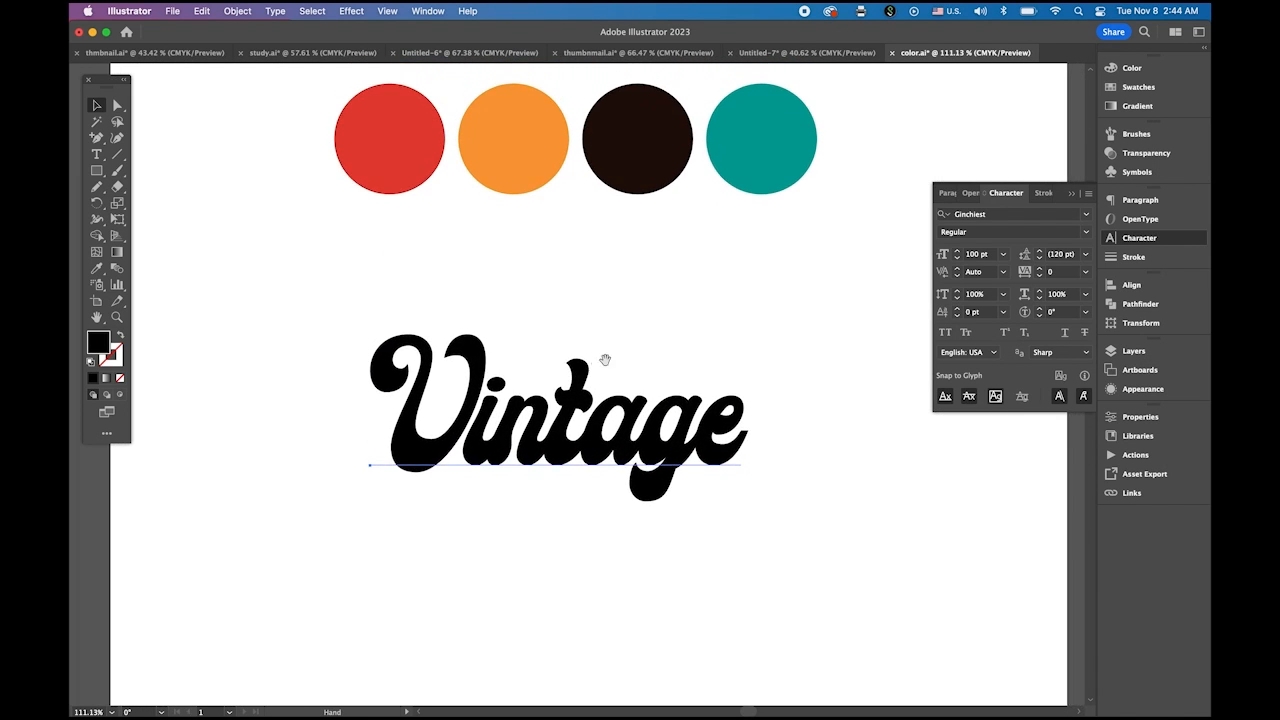
left_click(275, 11)
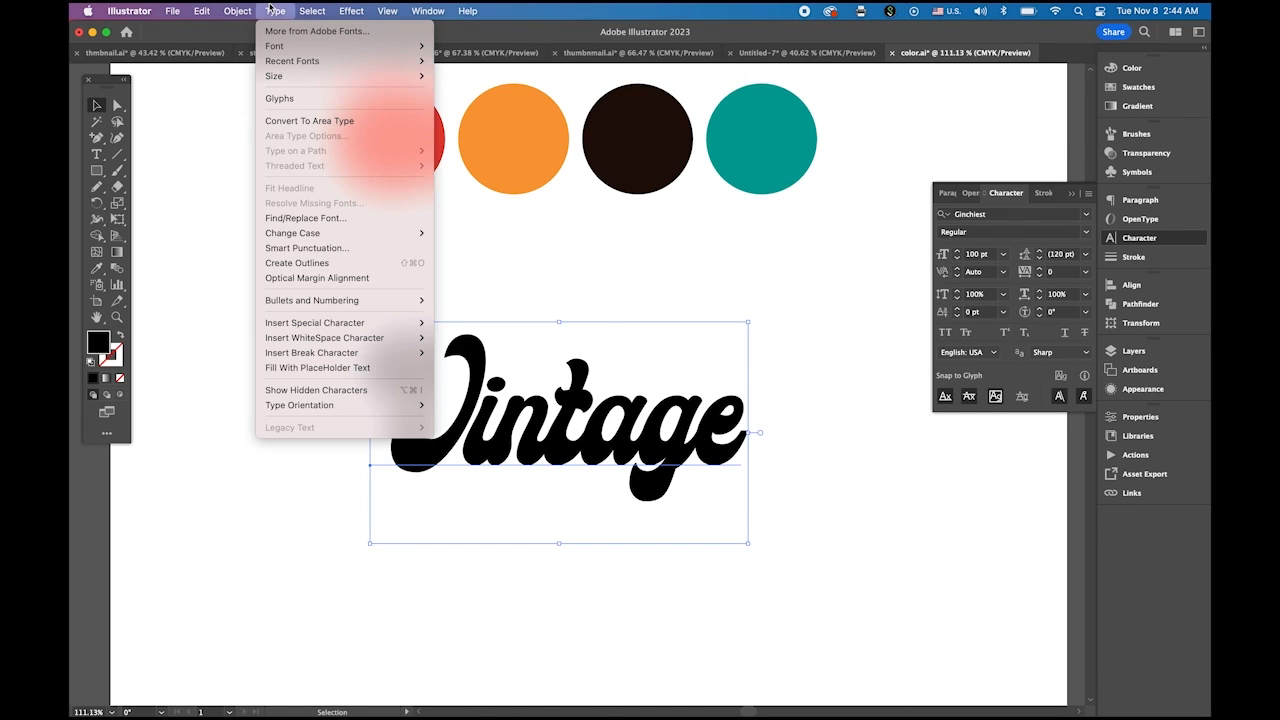
left_click(322, 263)
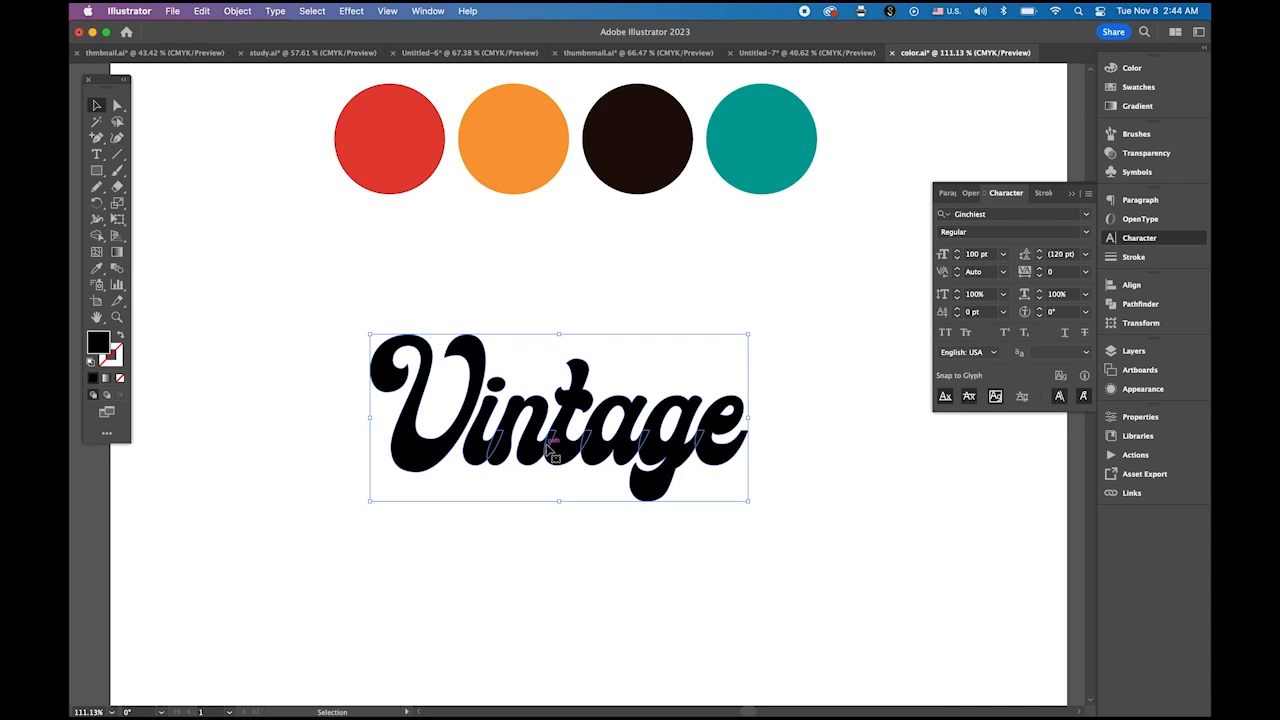
Merge the overlapping outlined letters of "Vintage" into one shape with the Pathfinder Unite operation.
left_click(1150, 304)
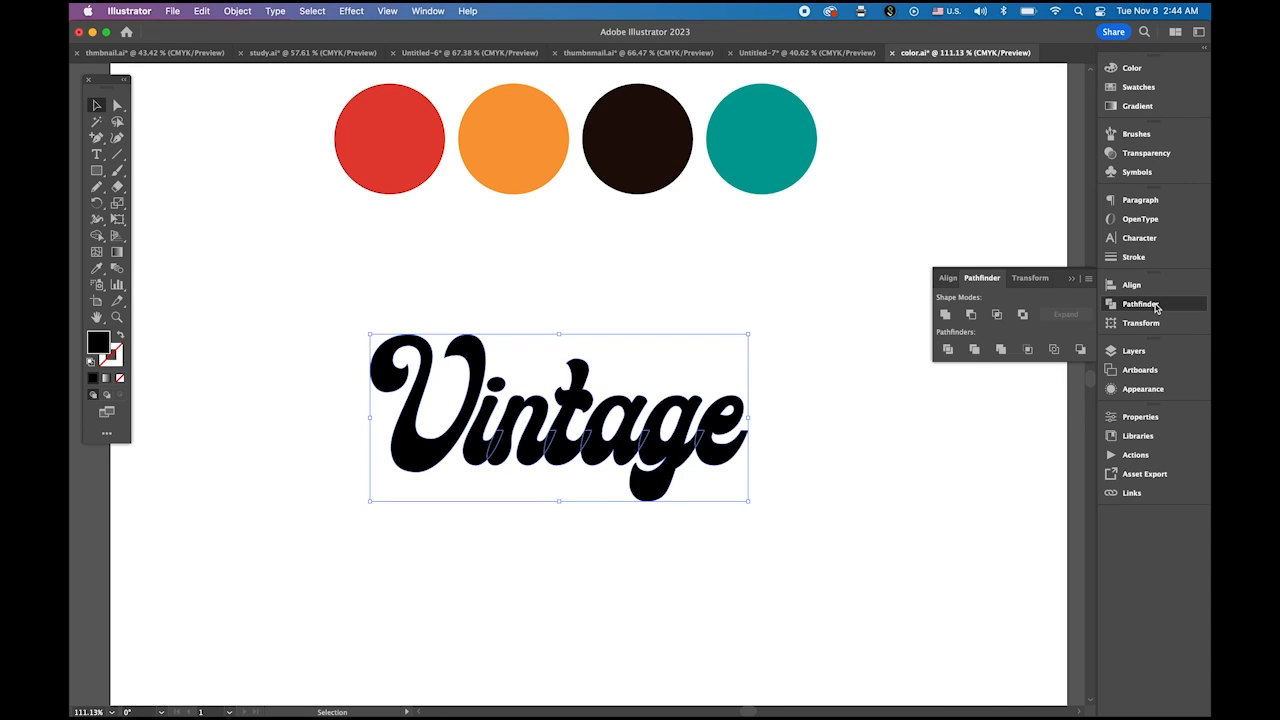
left_click(429, 10)
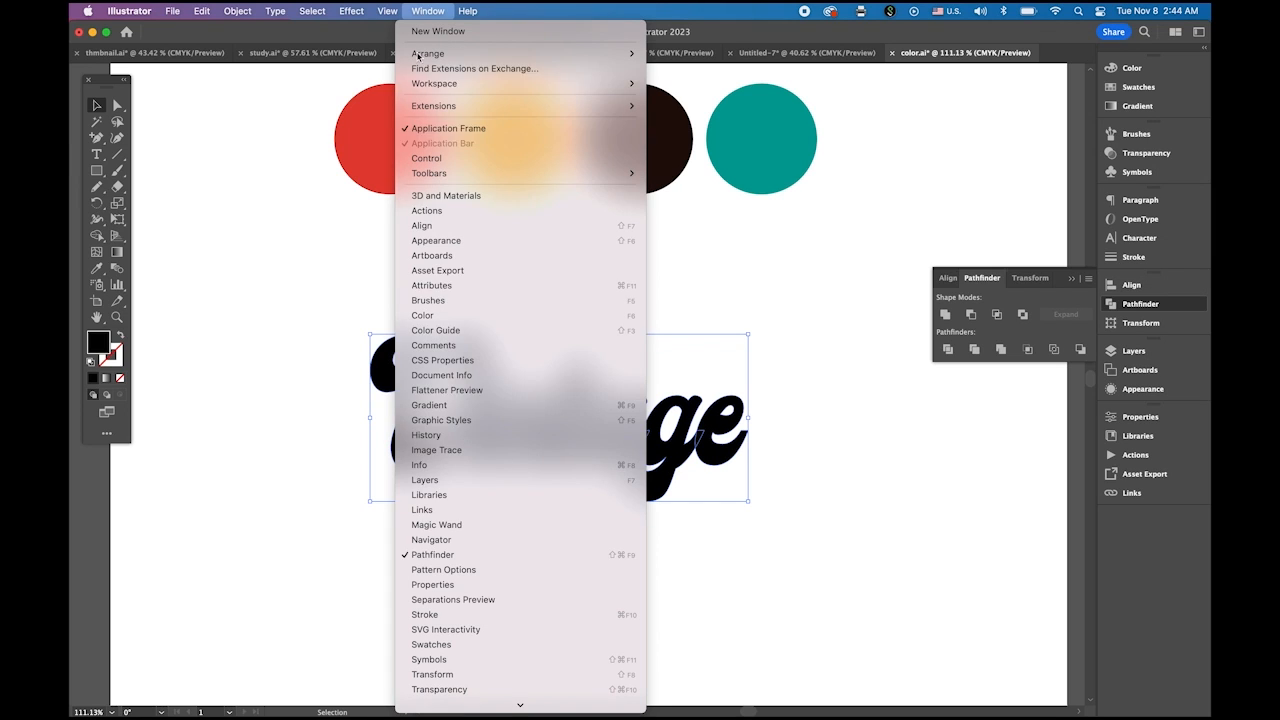
left_click(1067, 300)
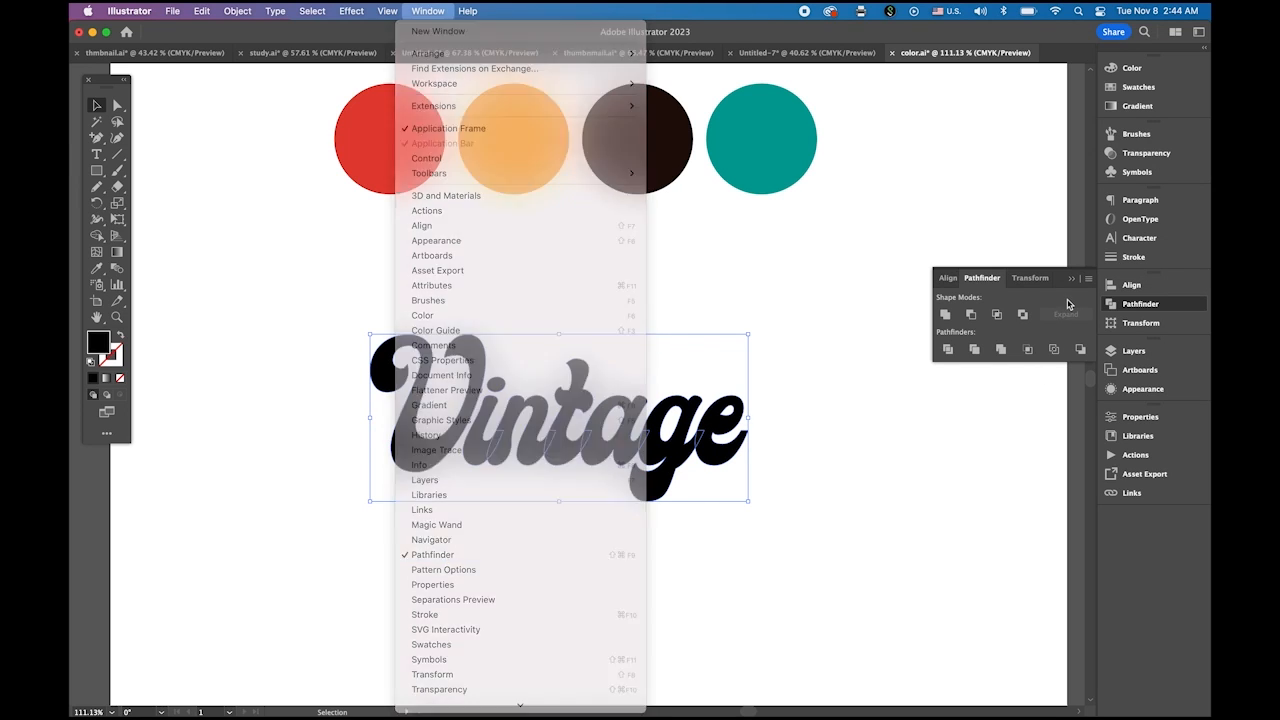
left_click(946, 315)
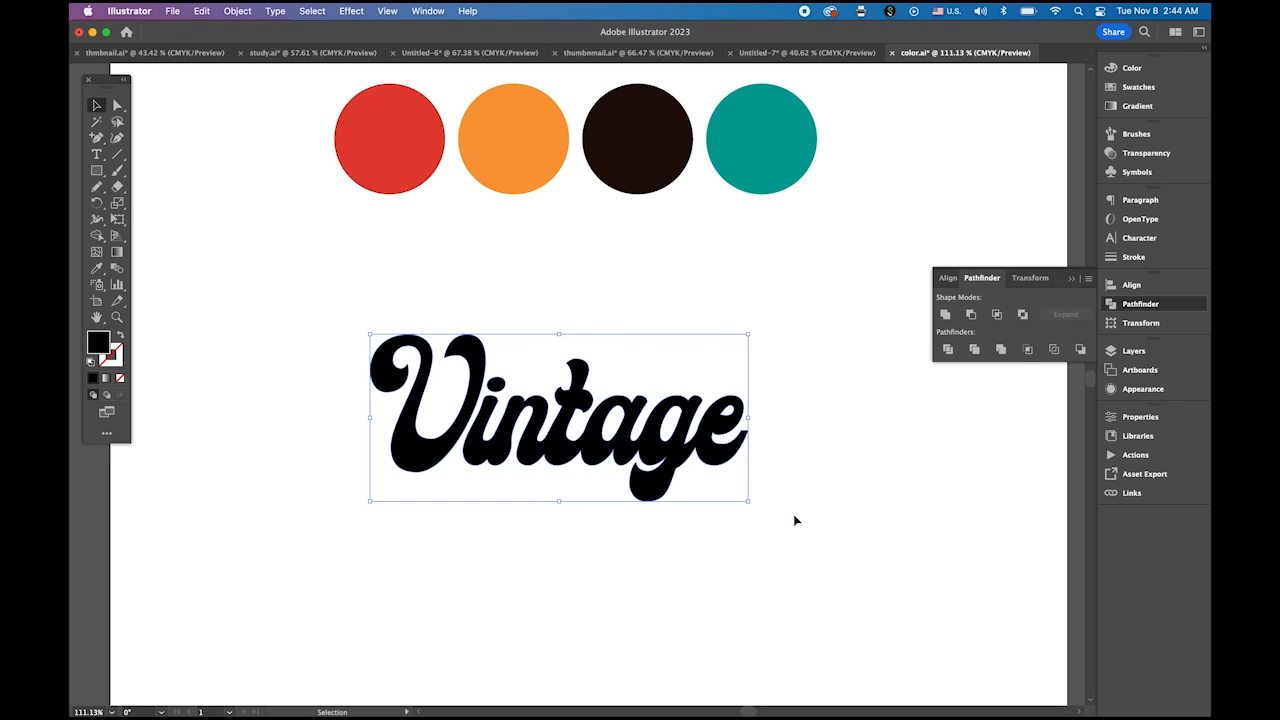
Shear the "Vintage" lettering by -15° along the vertical axis and deselect it.
left_click(117, 203)
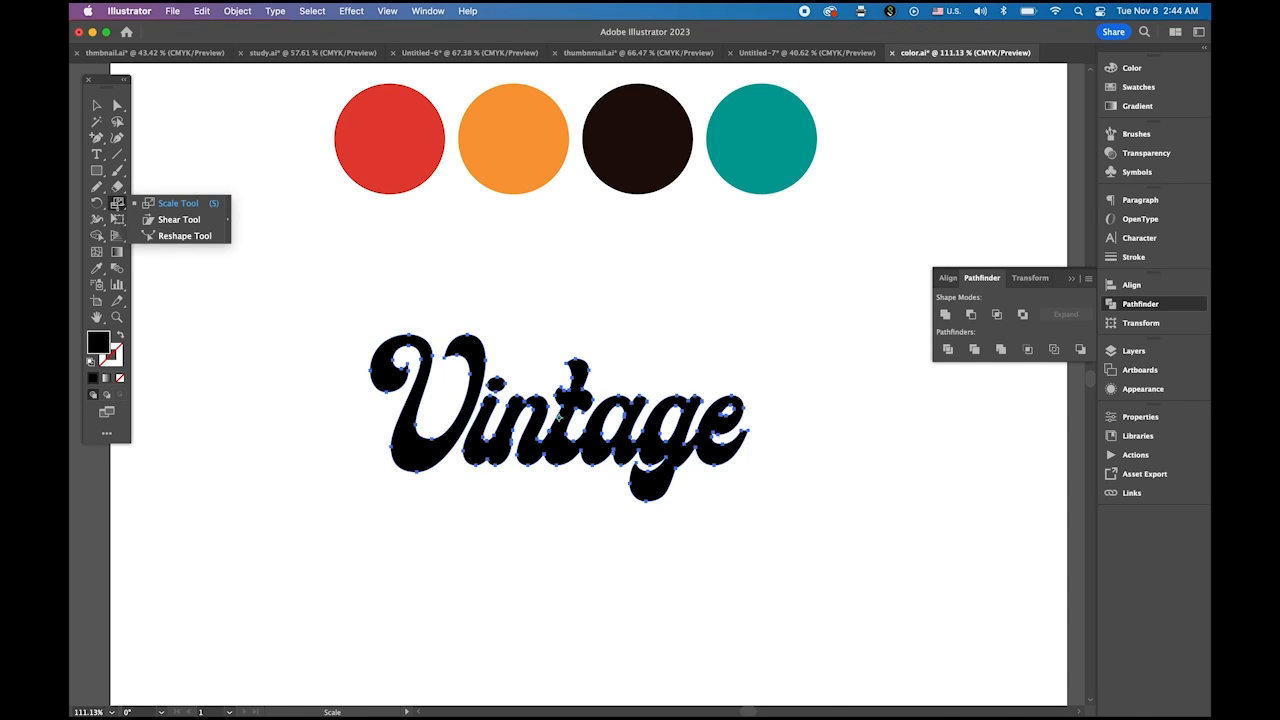
left_click(180, 220)
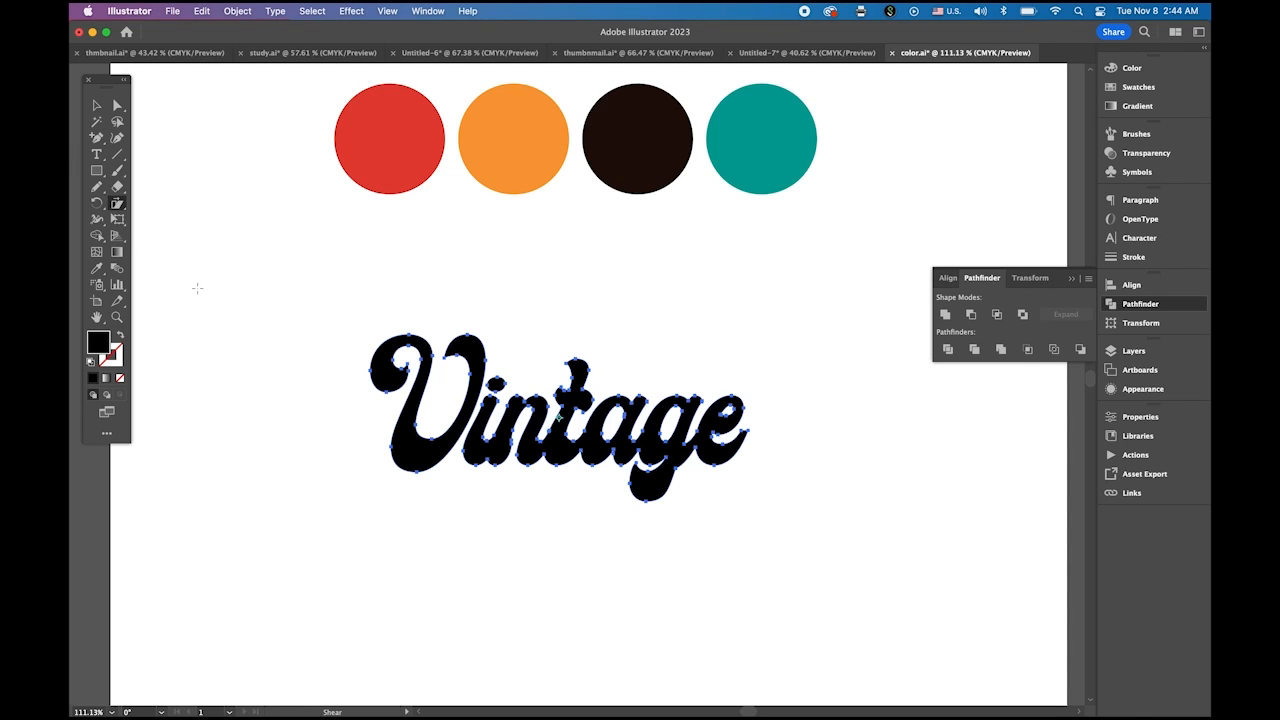
double_click(118, 206)
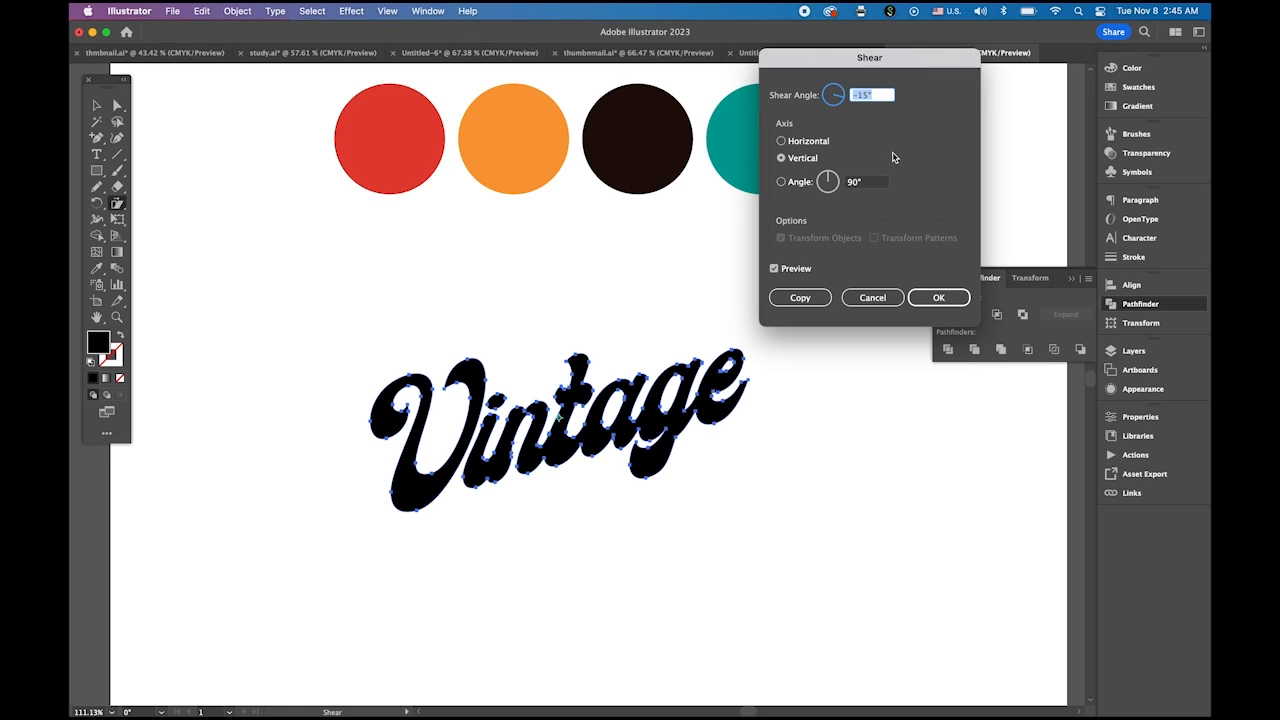
left_click(866, 298)
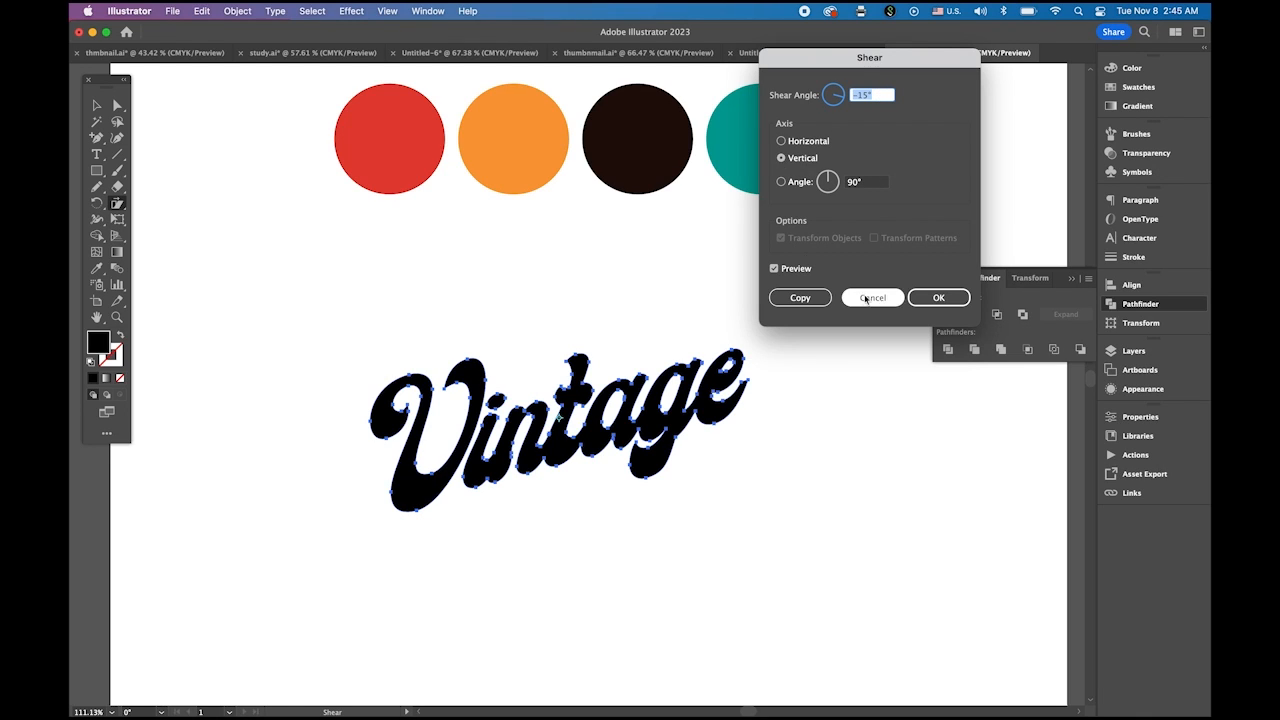
left_click(956, 300)
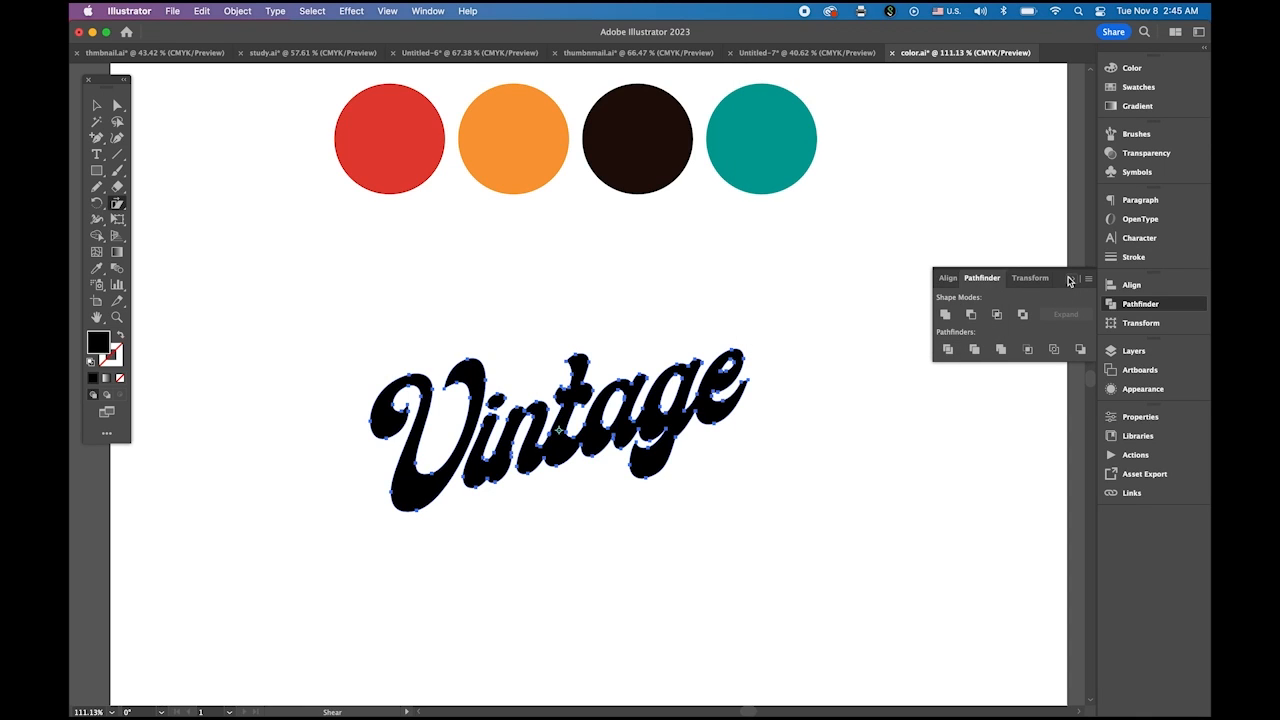
left_click(1070, 280)
left_click(96, 105)
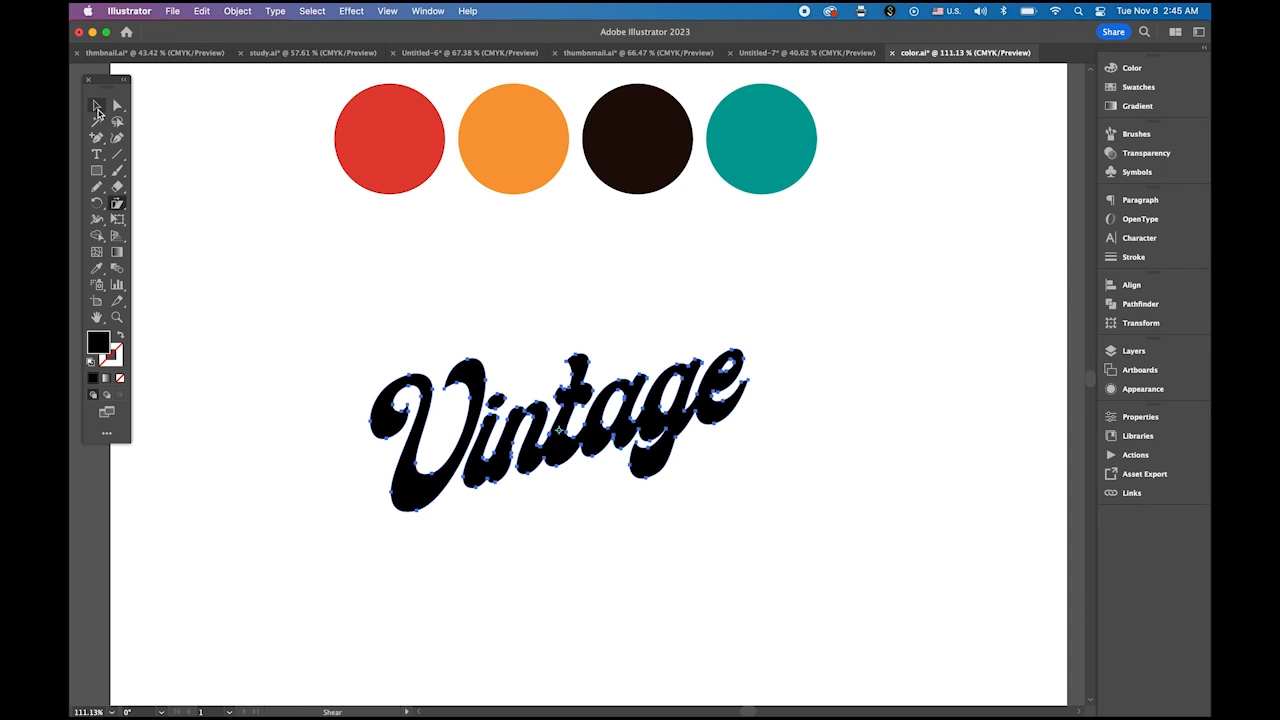
left_click(255, 197)
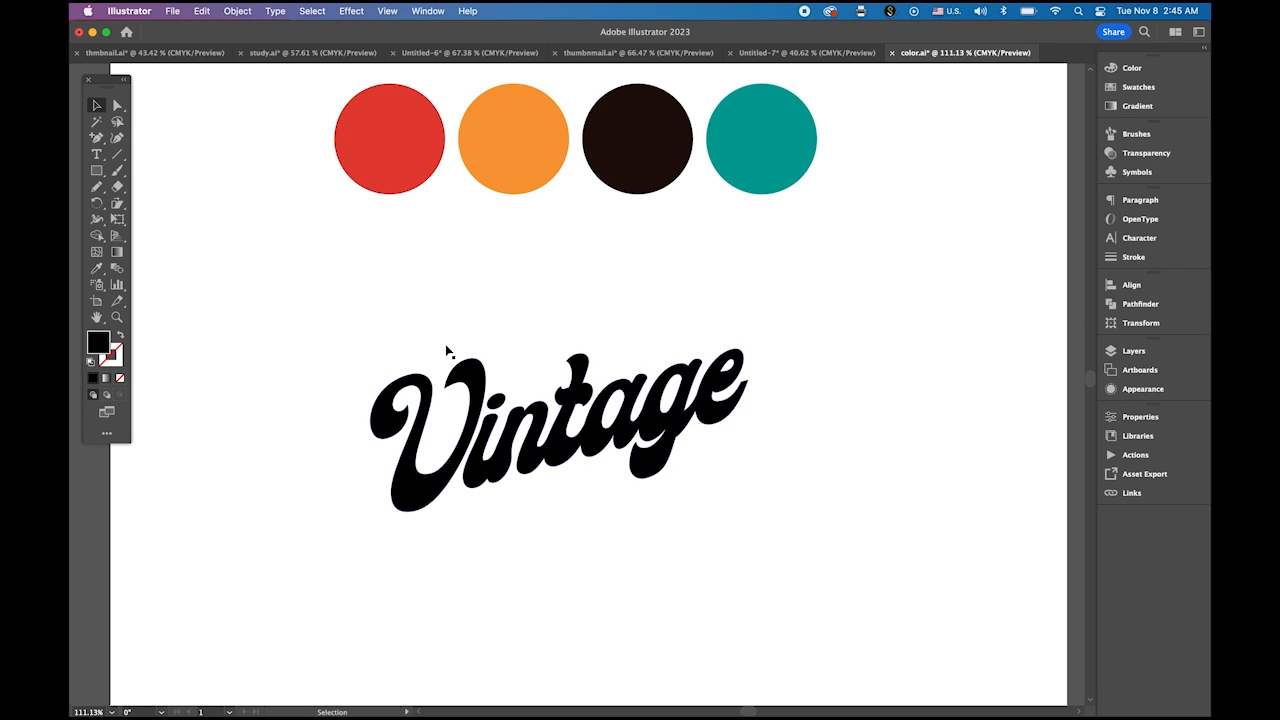
Copy the hex code of the orange circle's fill color and leave the fill as it is.
left_click(500, 158)
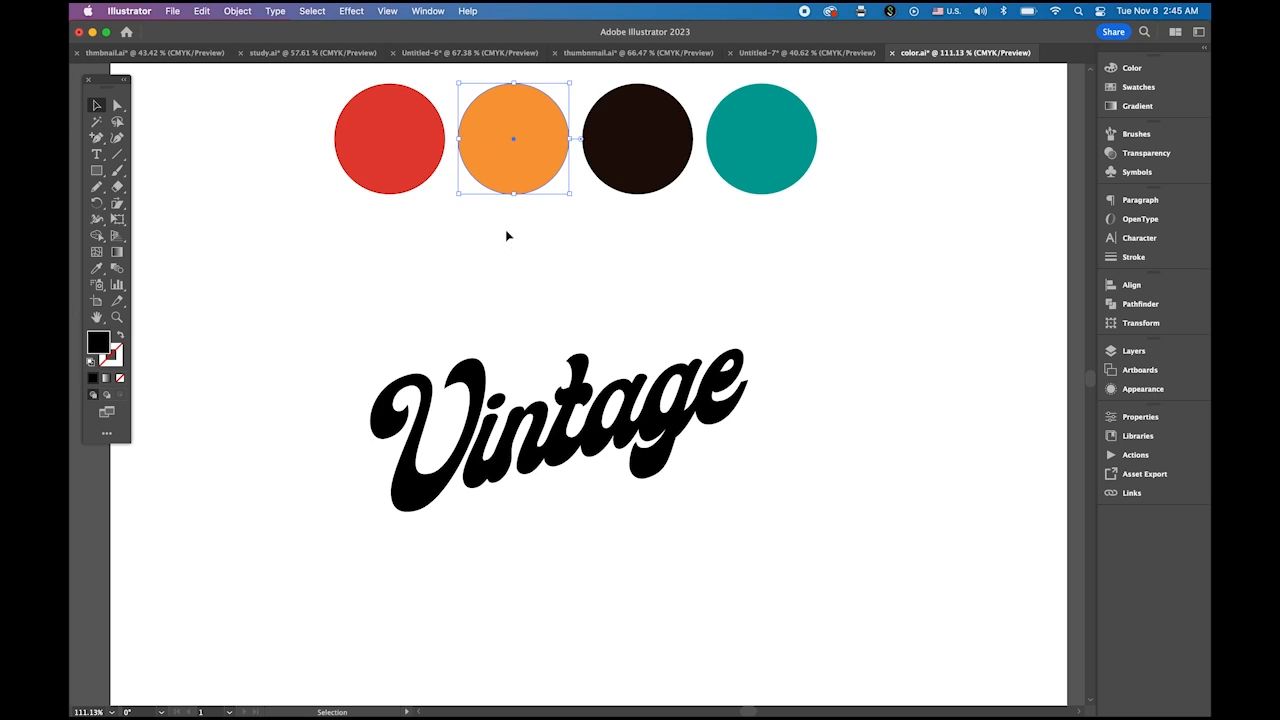
left_click(395, 166)
left_click(509, 179)
double_click(99, 343)
key("super+c")
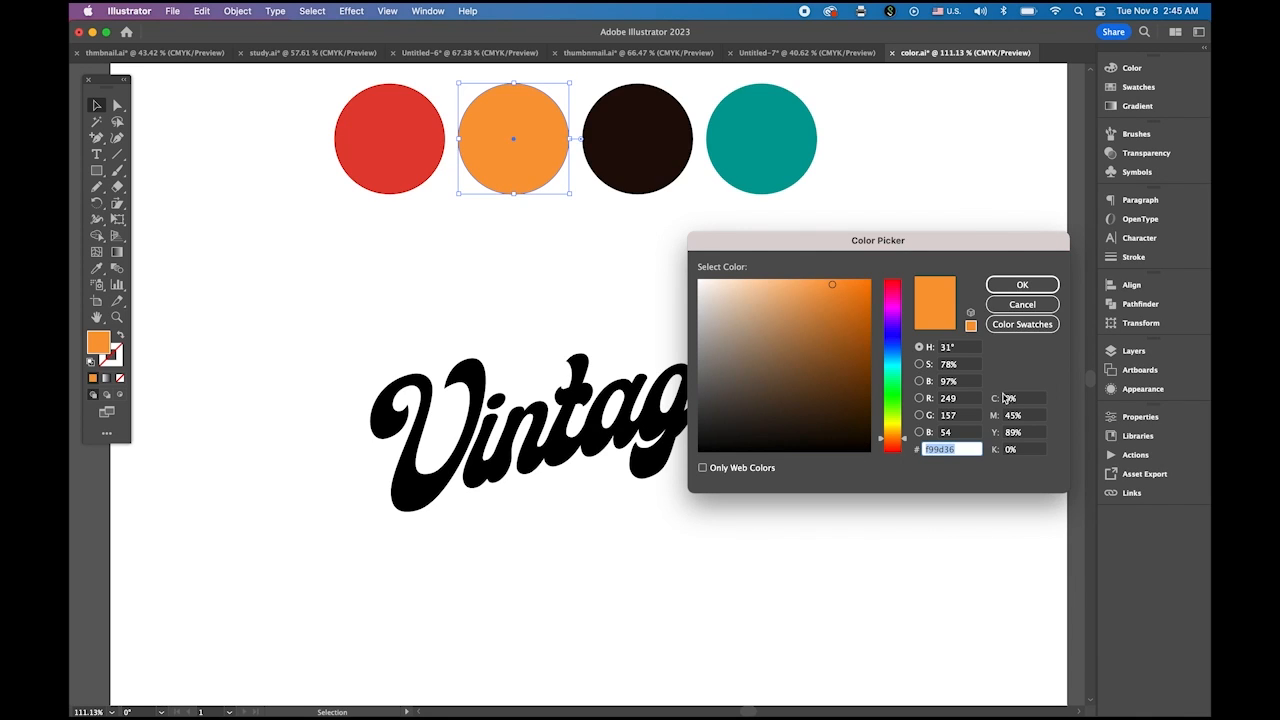
left_click(1022, 285)
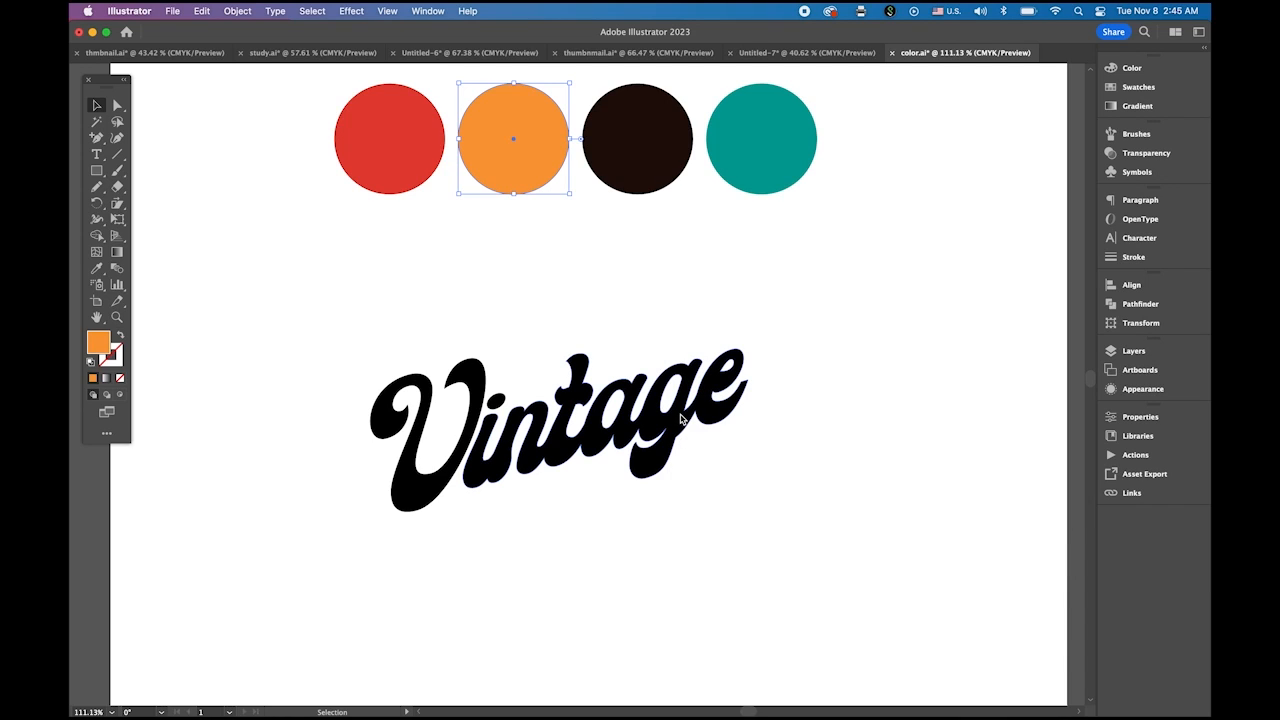
Add a new fill to the "Vintage" lettering group in its appearance attributes.
left_click(670, 426)
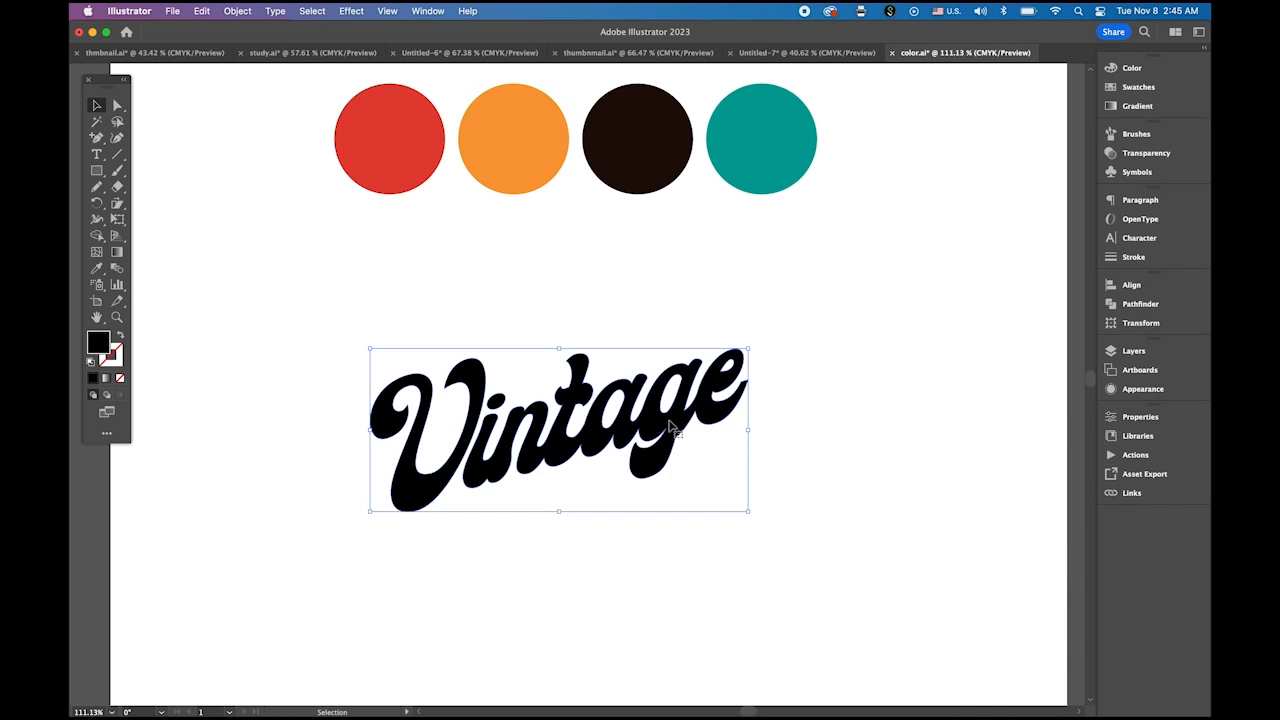
left_click(1130, 391)
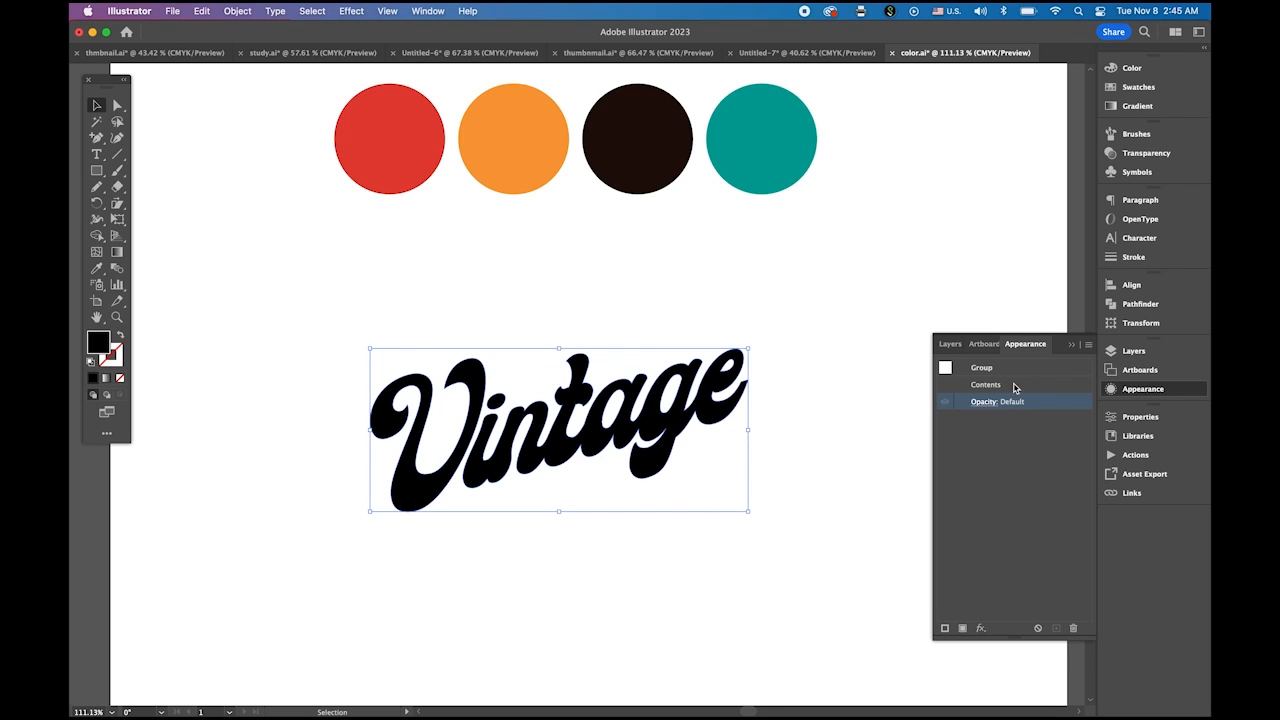
left_click(428, 11)
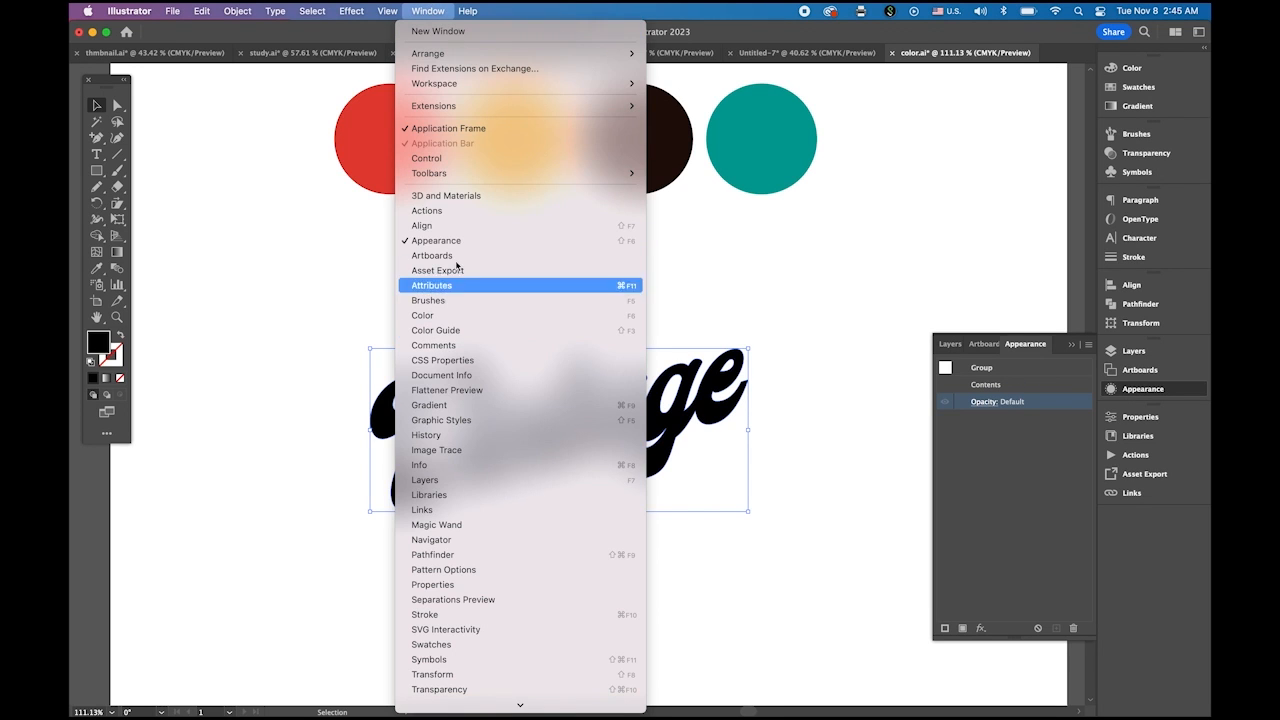
left_click(978, 458)
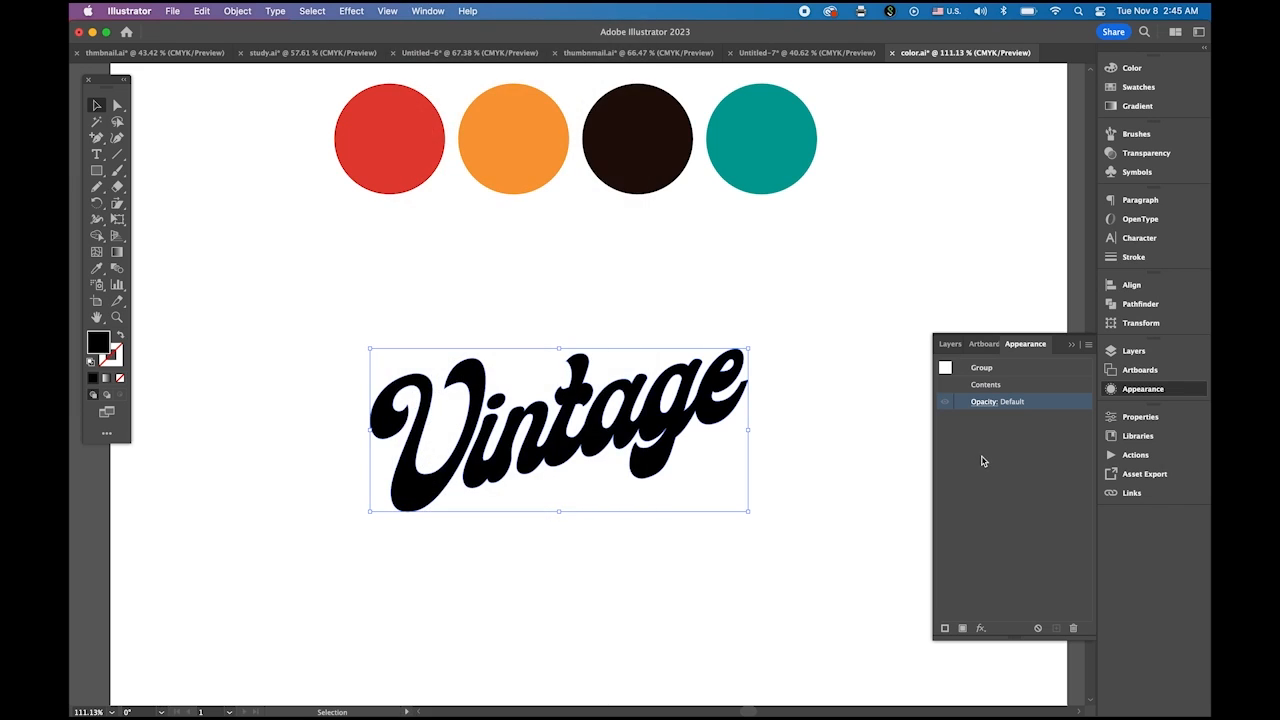
left_click(962, 628)
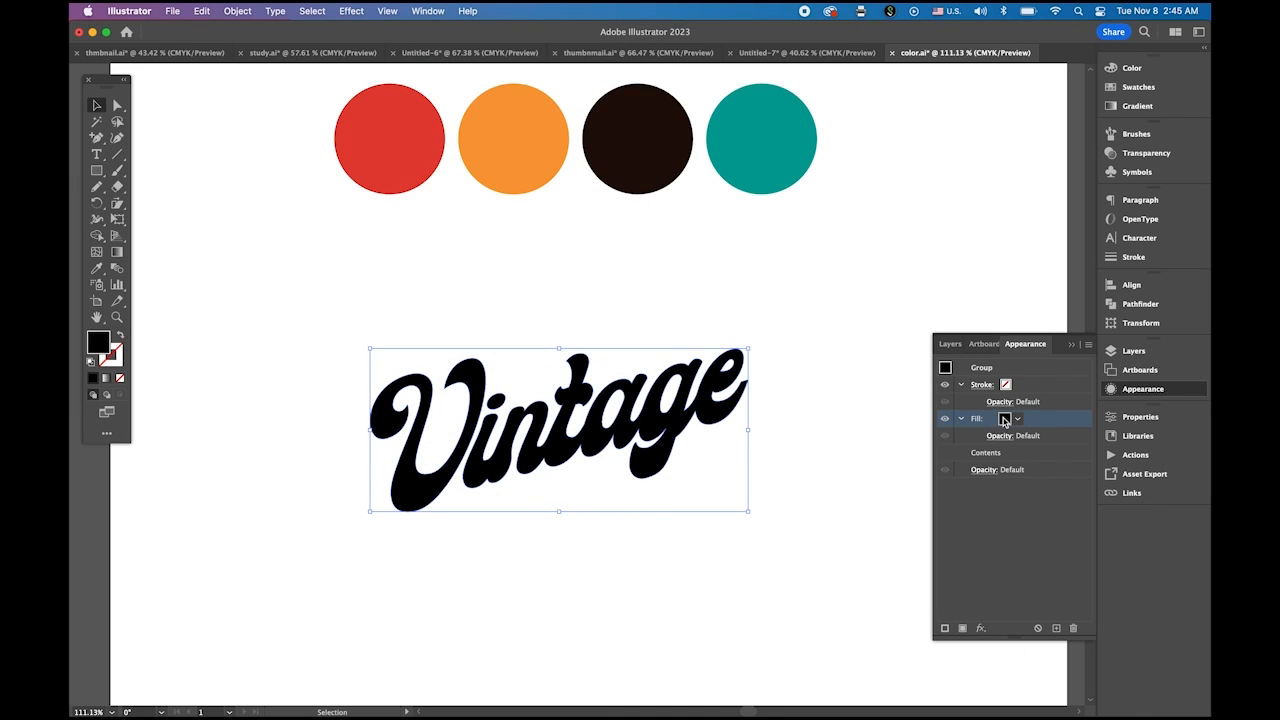
Set the new fill of the "Vintage" lettering to the copied orange f99d36 and deselect the lettering.
left_click(1005, 418)
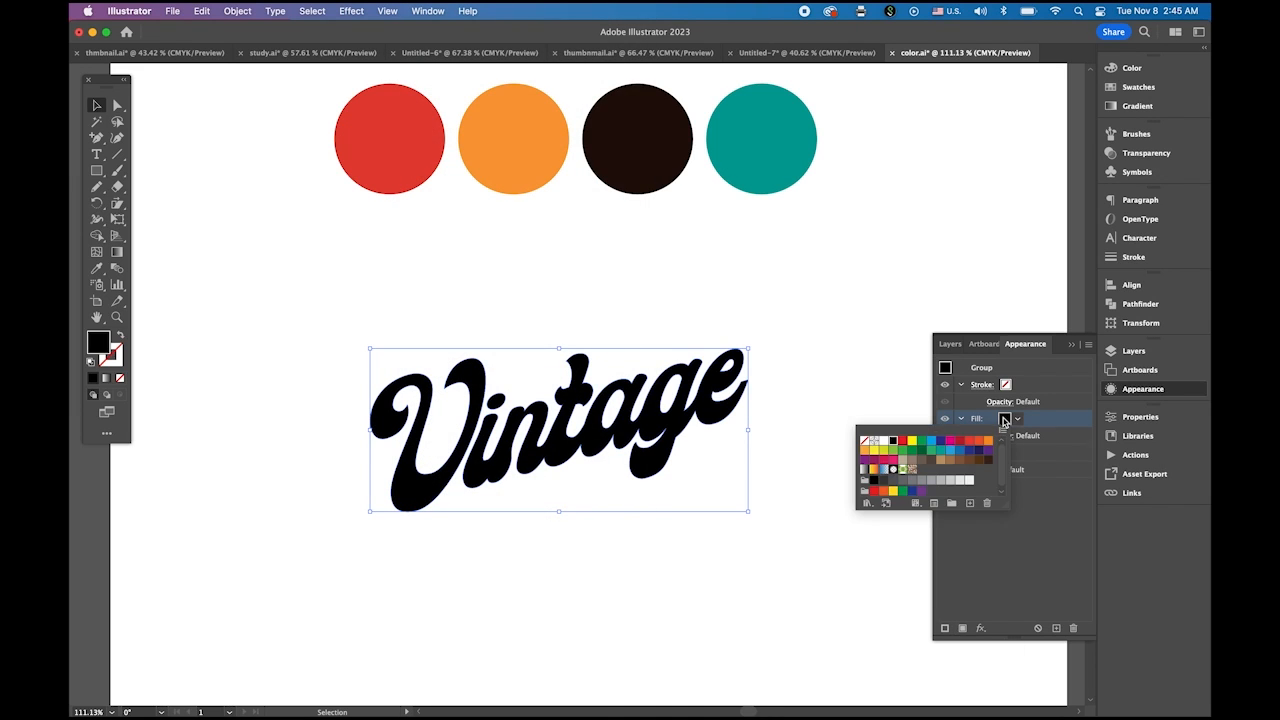
left_click(97, 341)
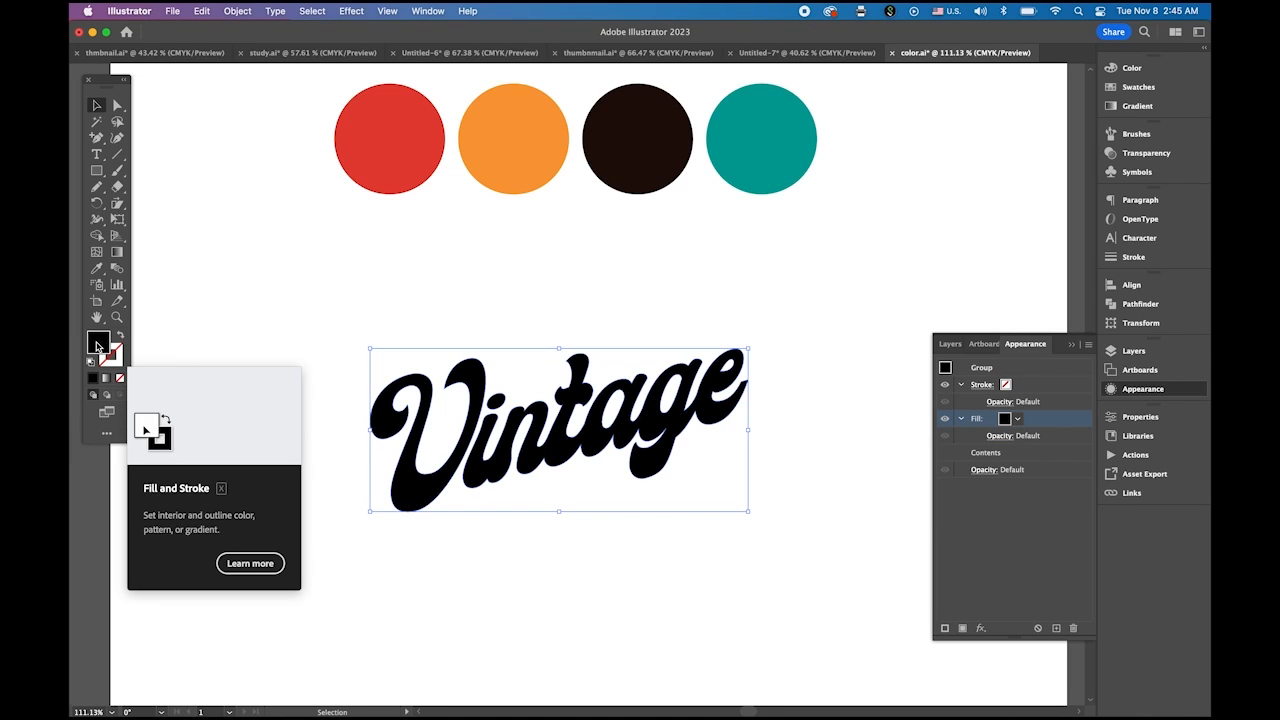
double_click(97, 343)
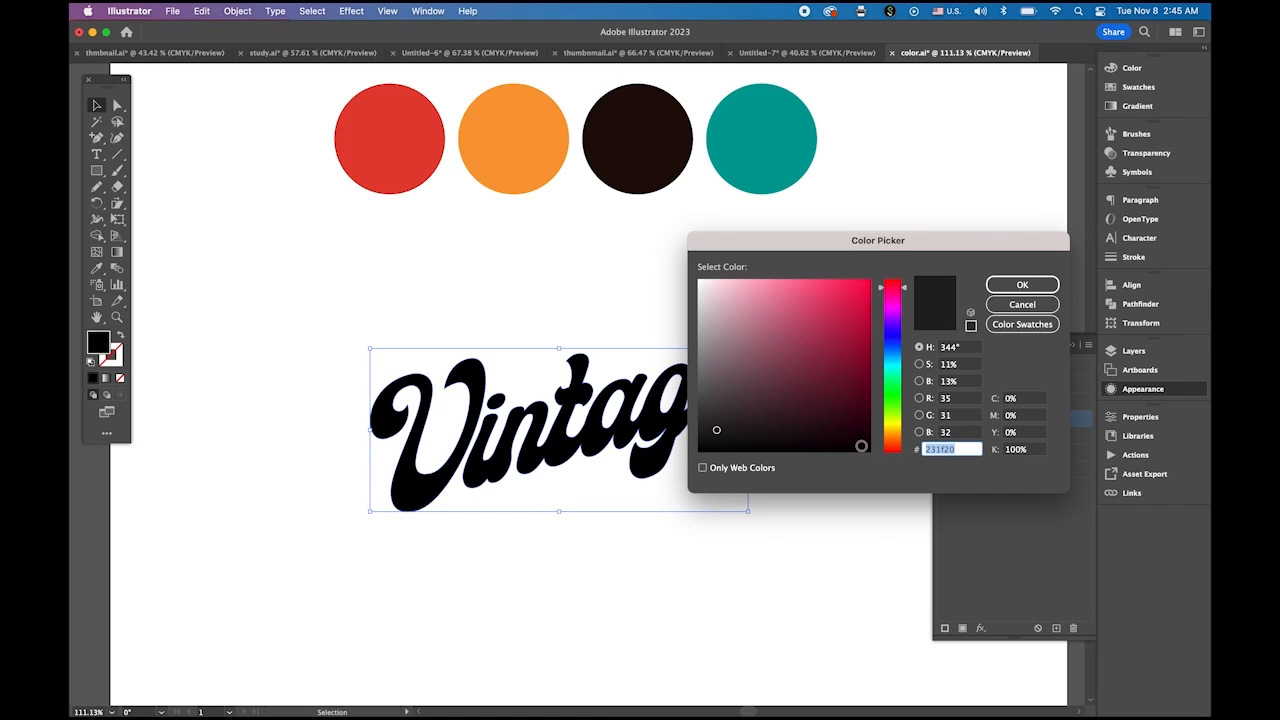
key("super+v")
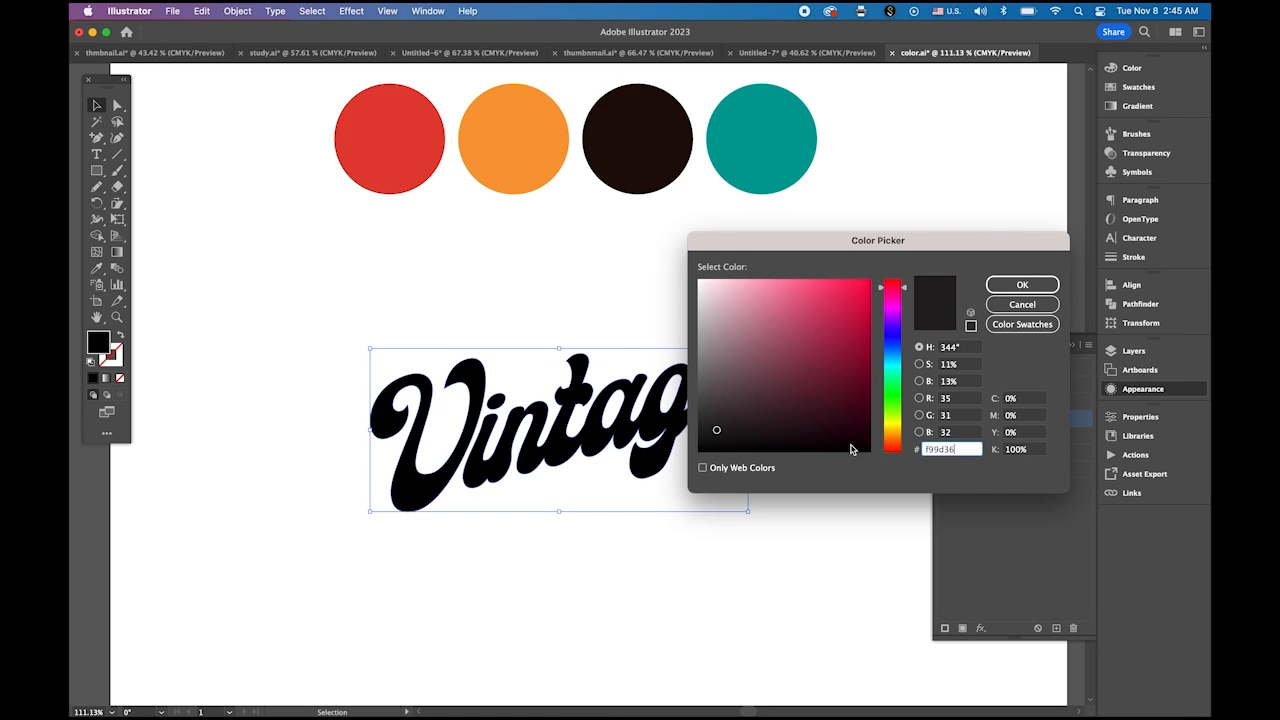
left_click(1022, 285)
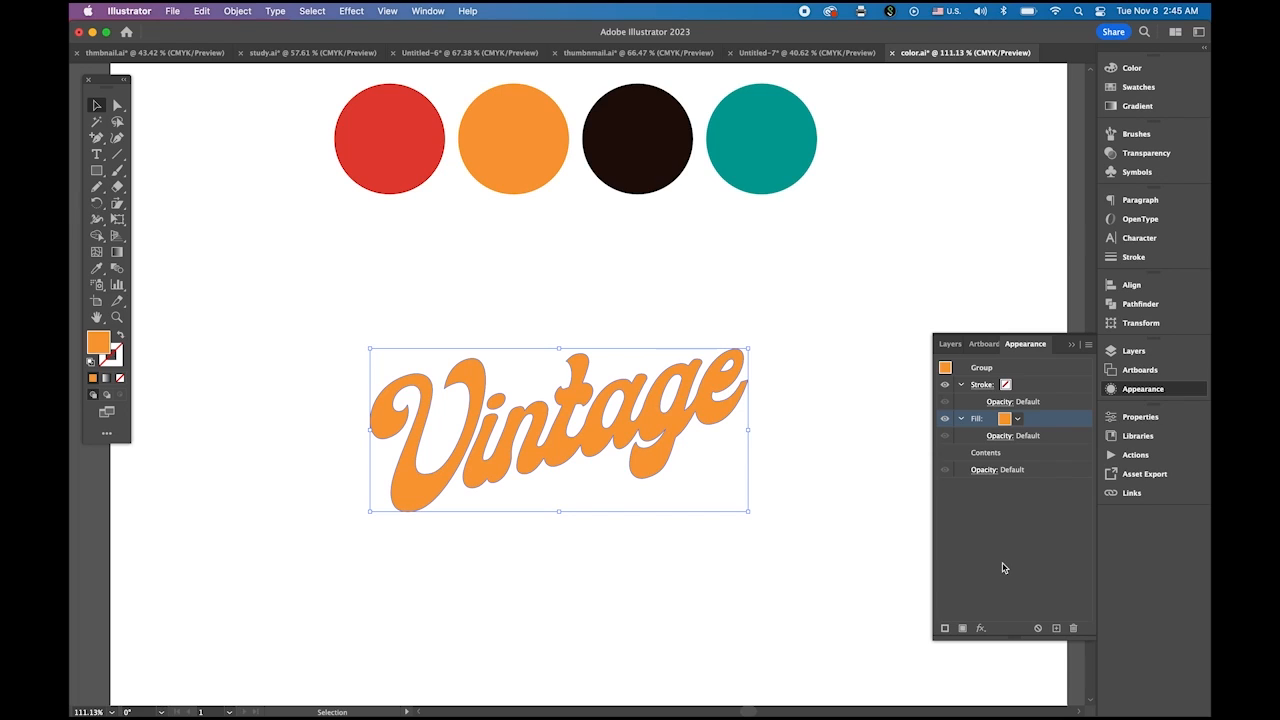
left_click(743, 289)
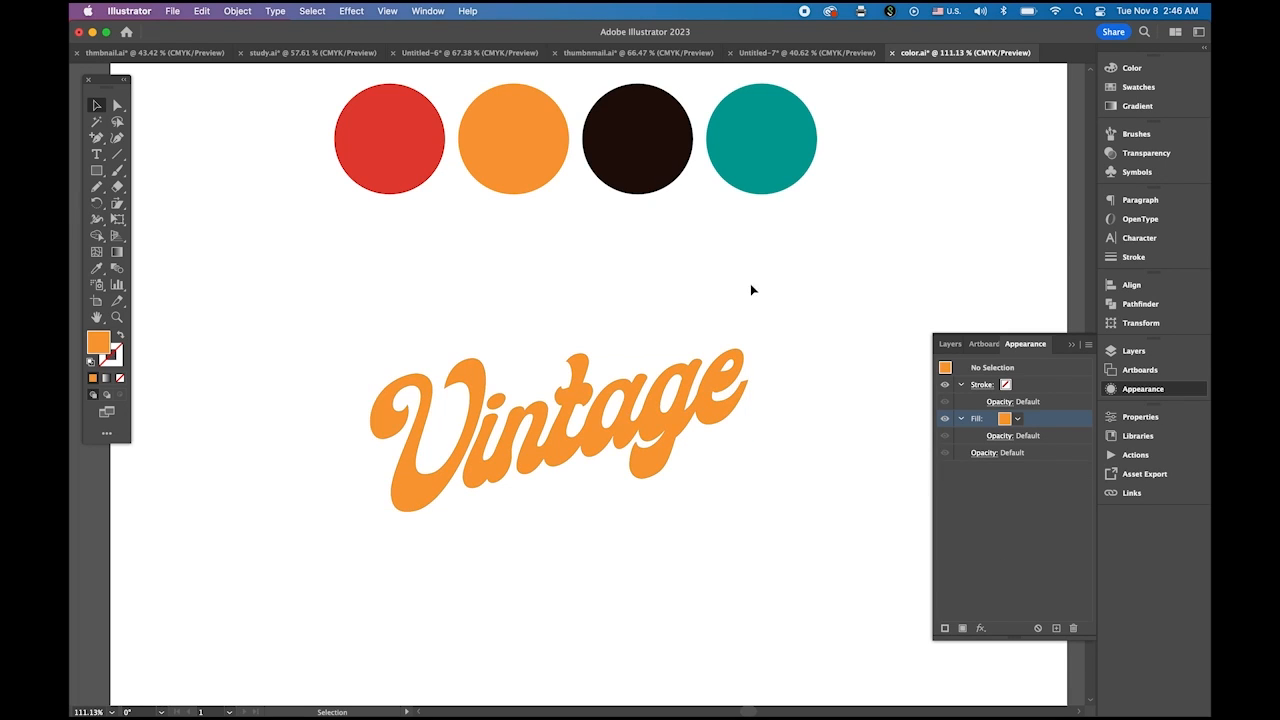
Copy the hex code of the red circle's fill color and leave the fill as it is.
left_click(380, 160)
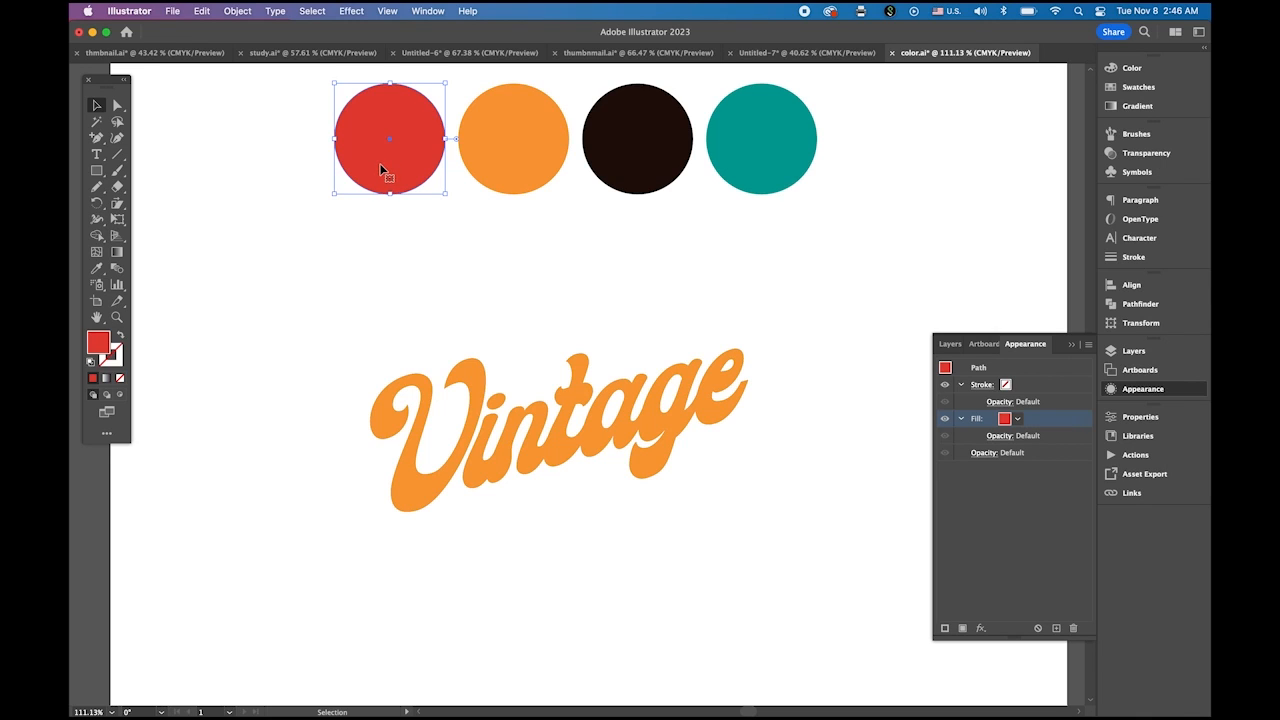
double_click(100, 345)
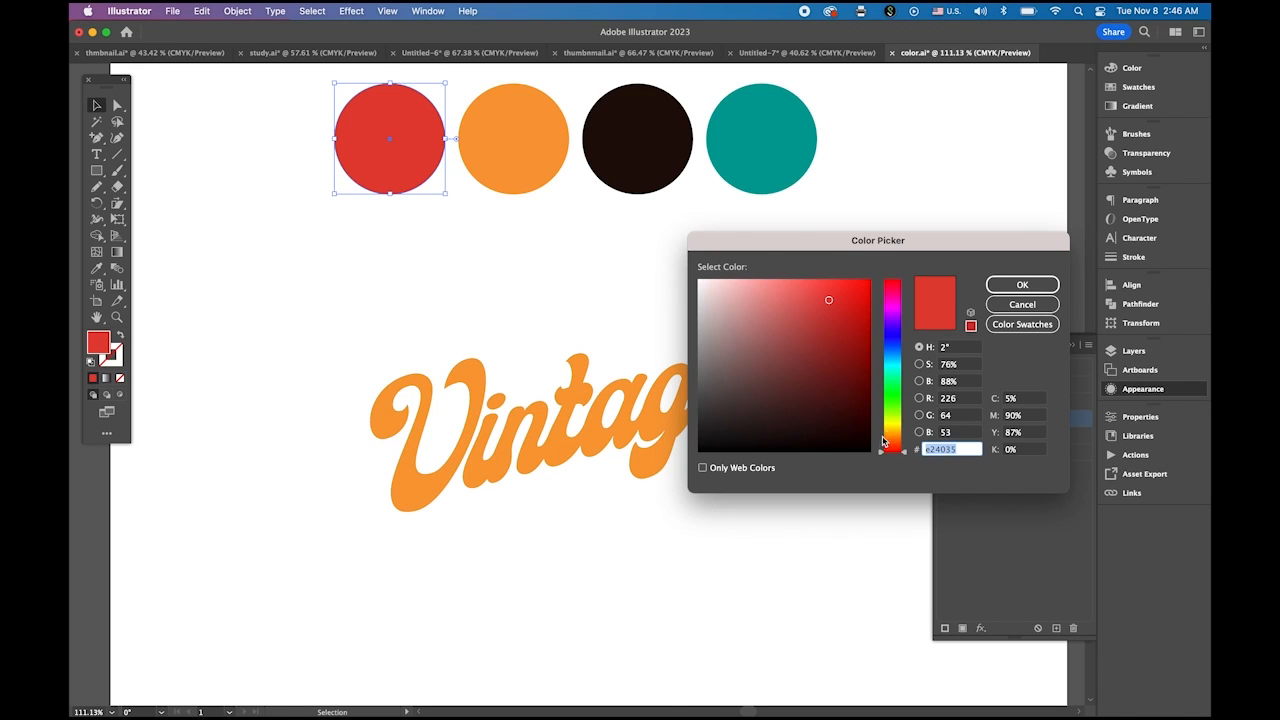
left_click(1022, 284)
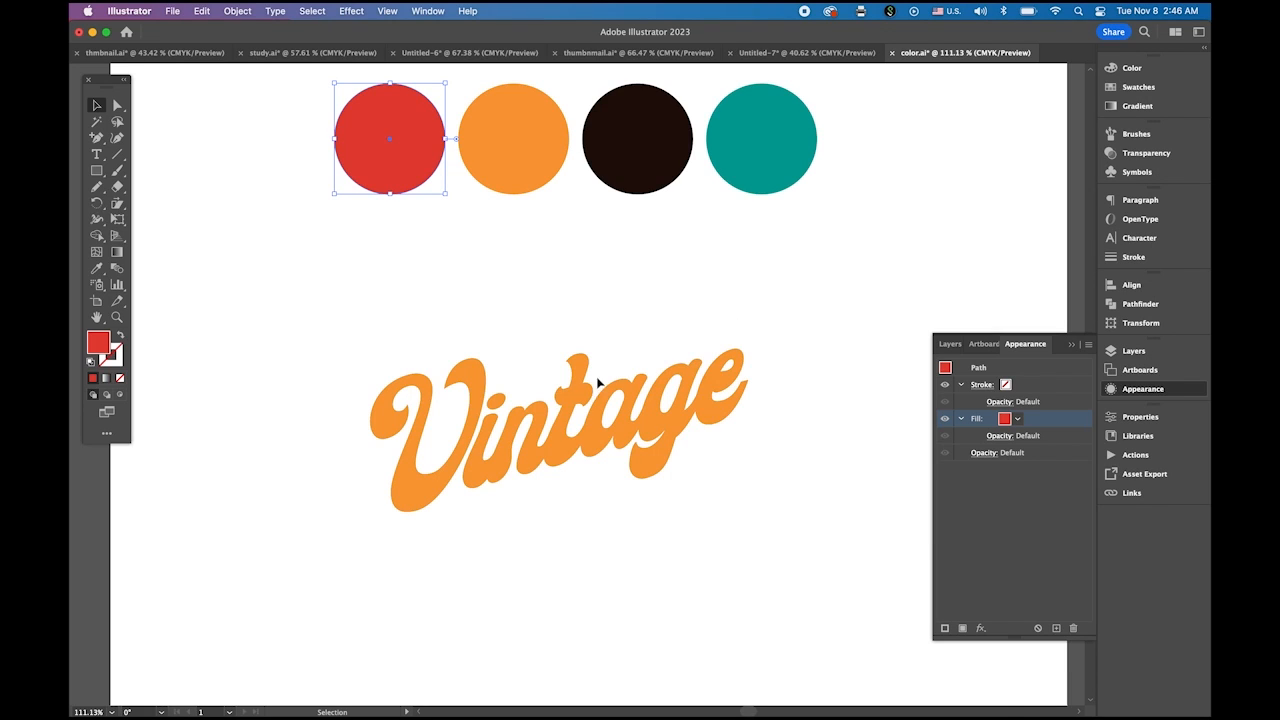
Add a second fill to the "Vintage" lettering and set the lower of the two fills to red e24035.
left_click(562, 436)
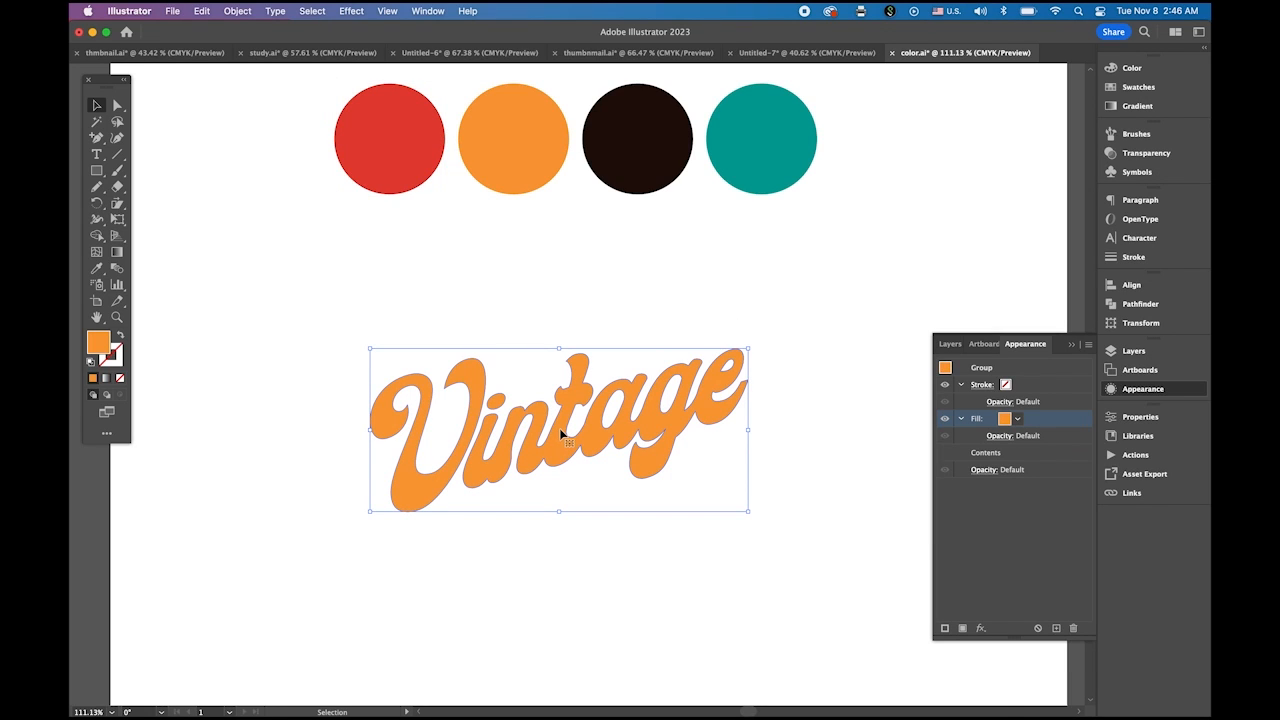
left_click(963, 628)
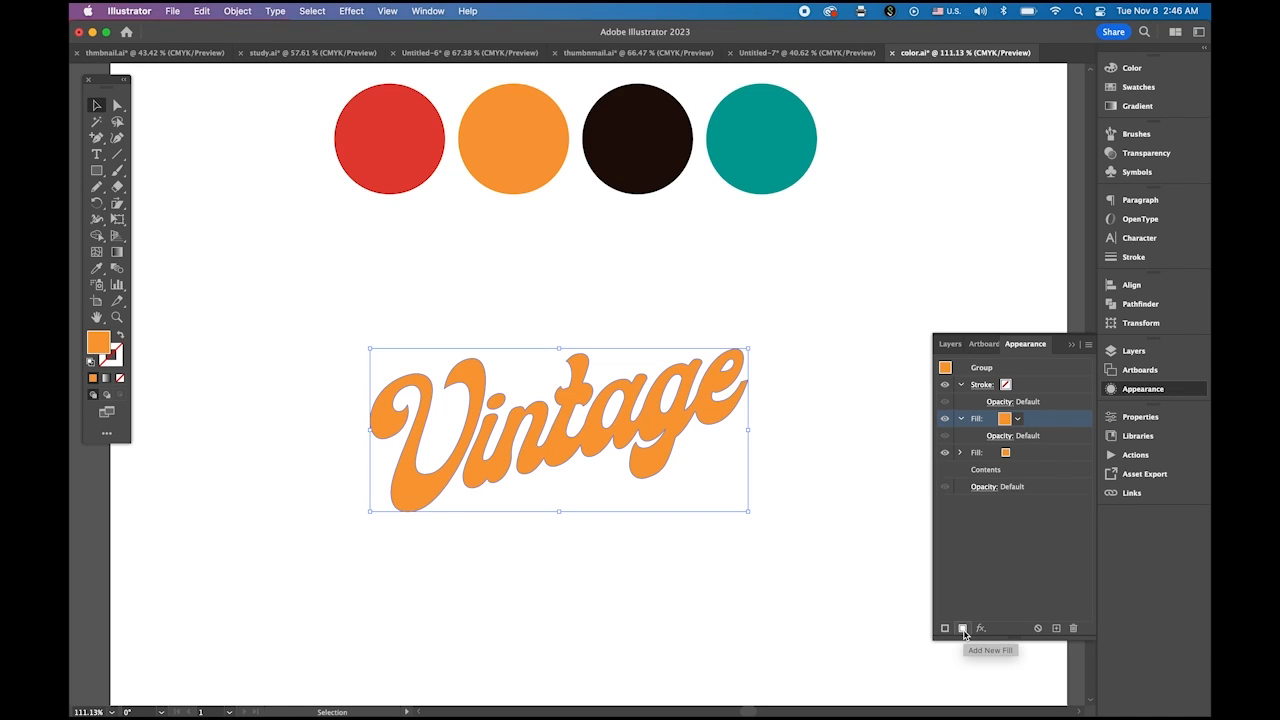
left_click(1025, 452)
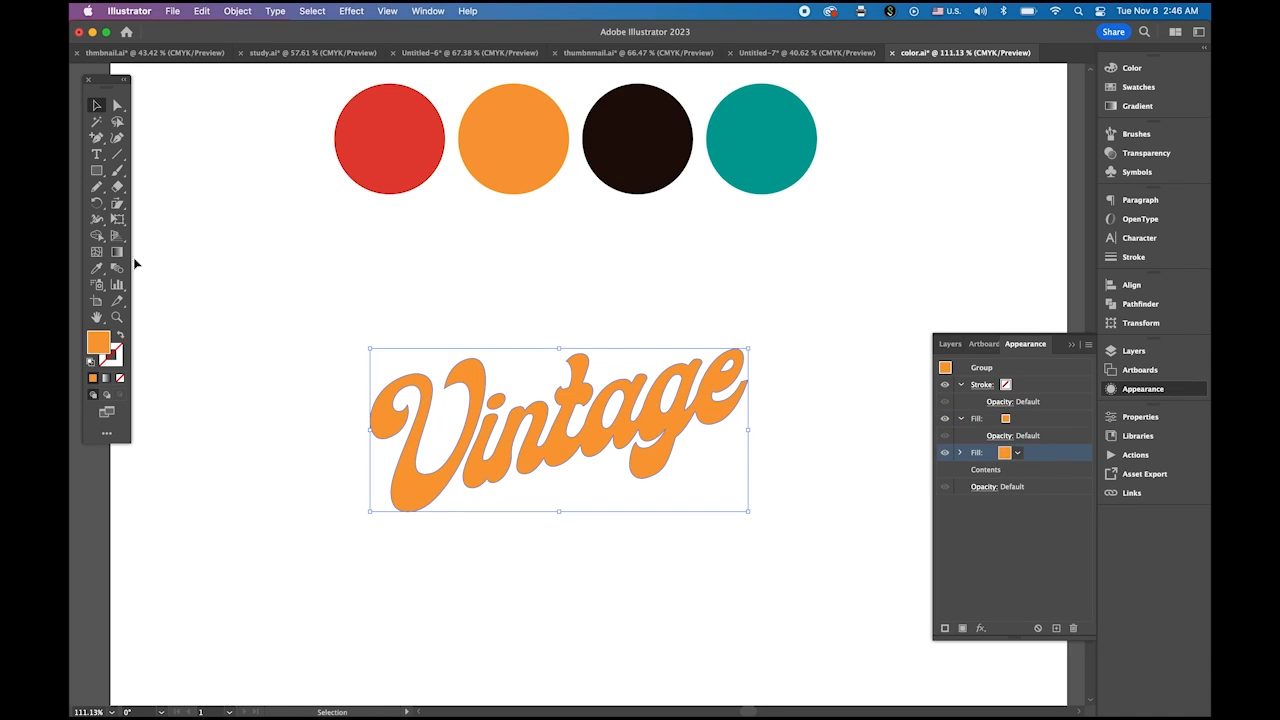
double_click(98, 345)
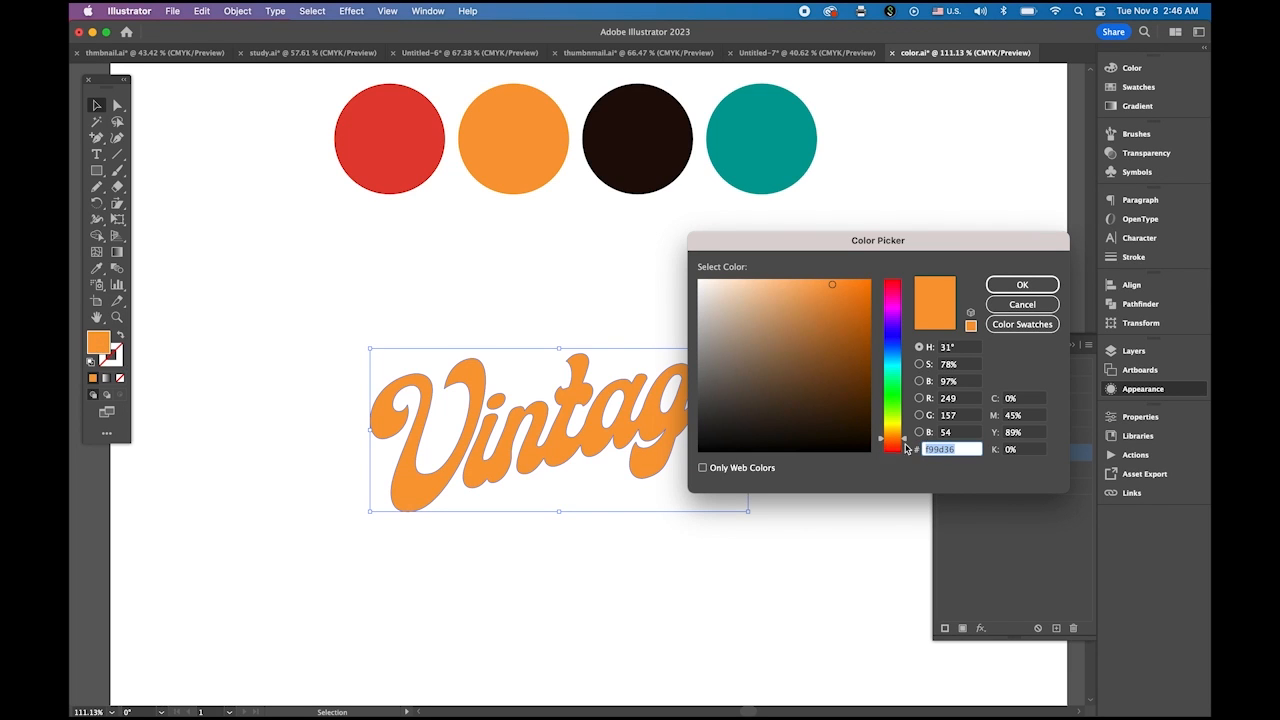
type("e24035")
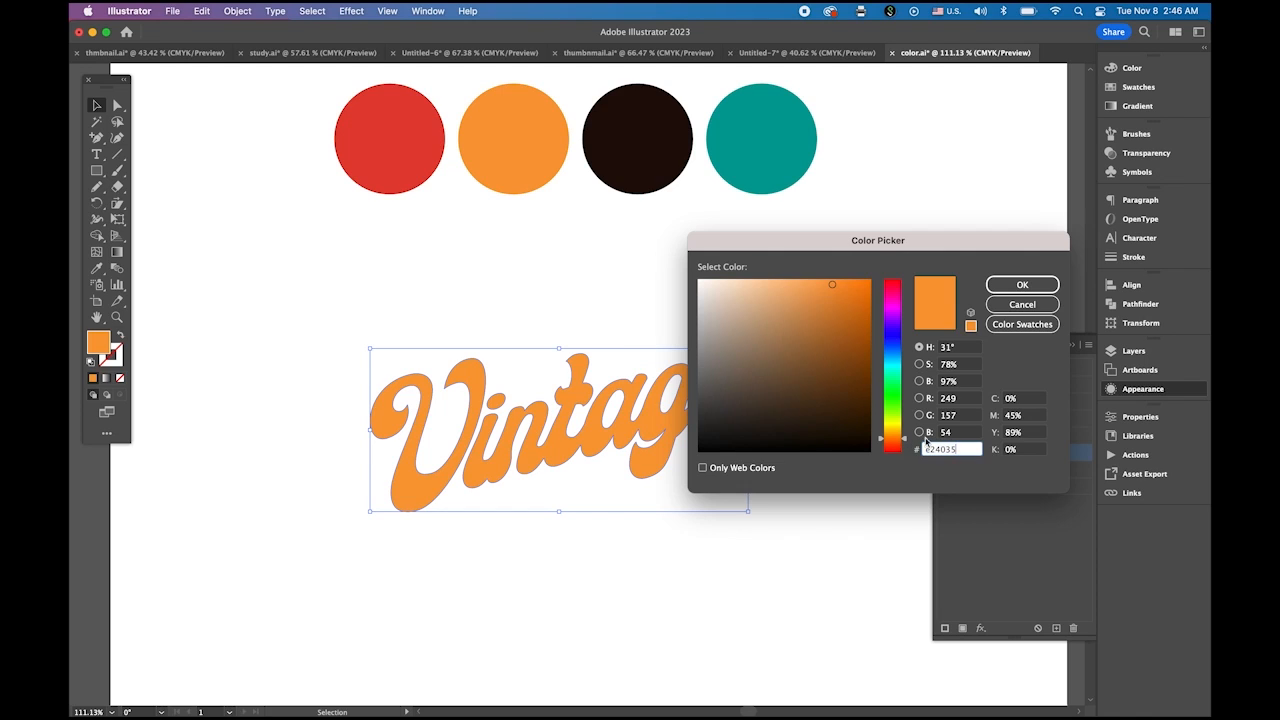
left_click(1038, 288)
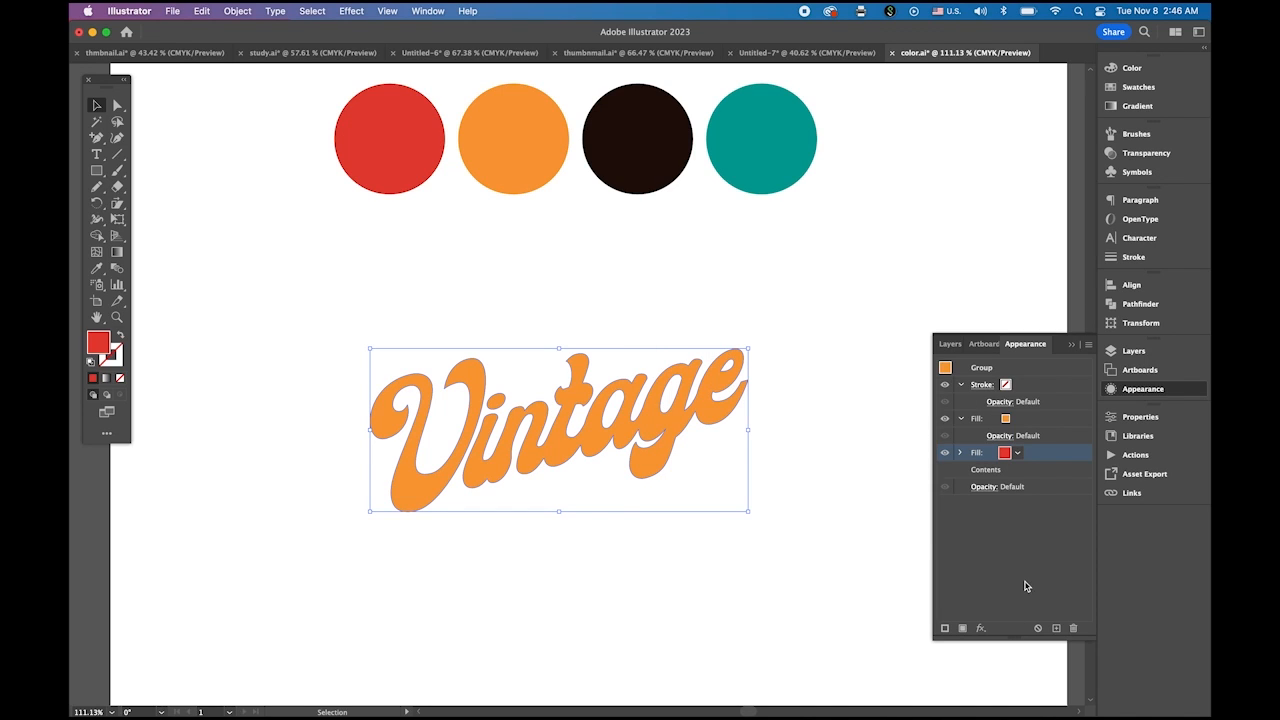
left_click(1023, 543)
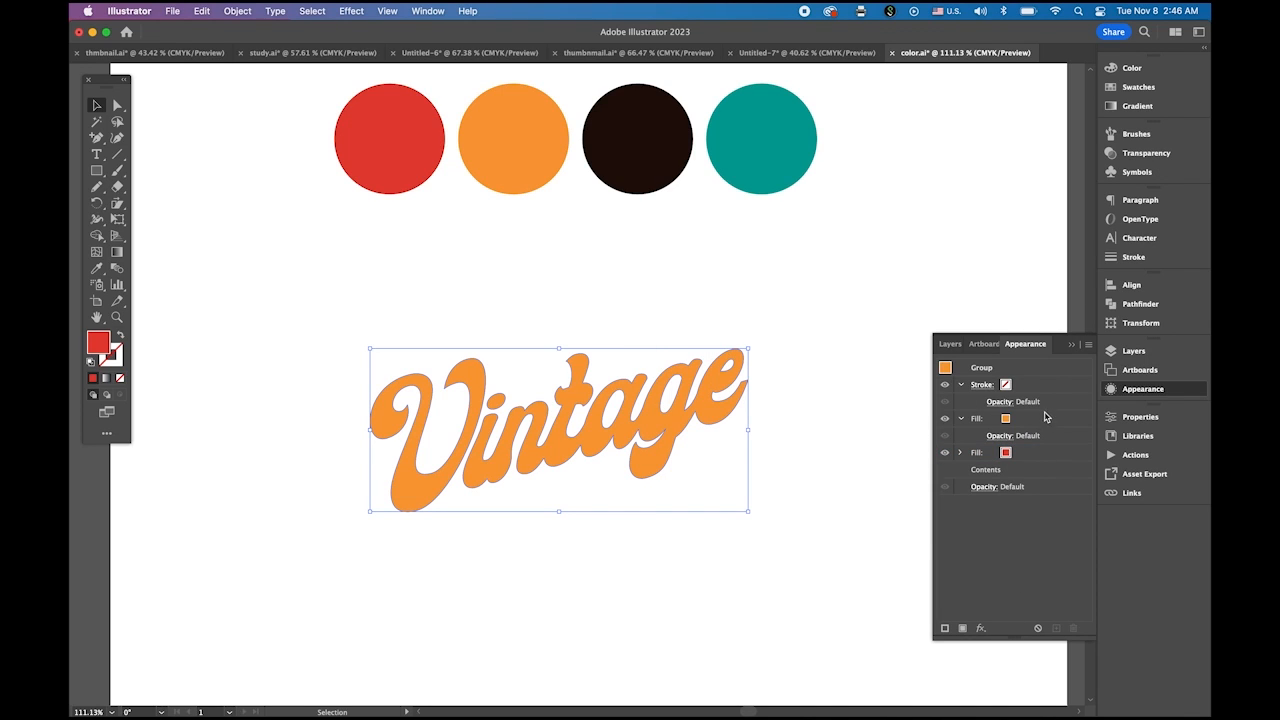
Hide and show the orange fill again, and collapse both fill entries with the red fill selected.
left_click(946, 419)
left_click(945, 419)
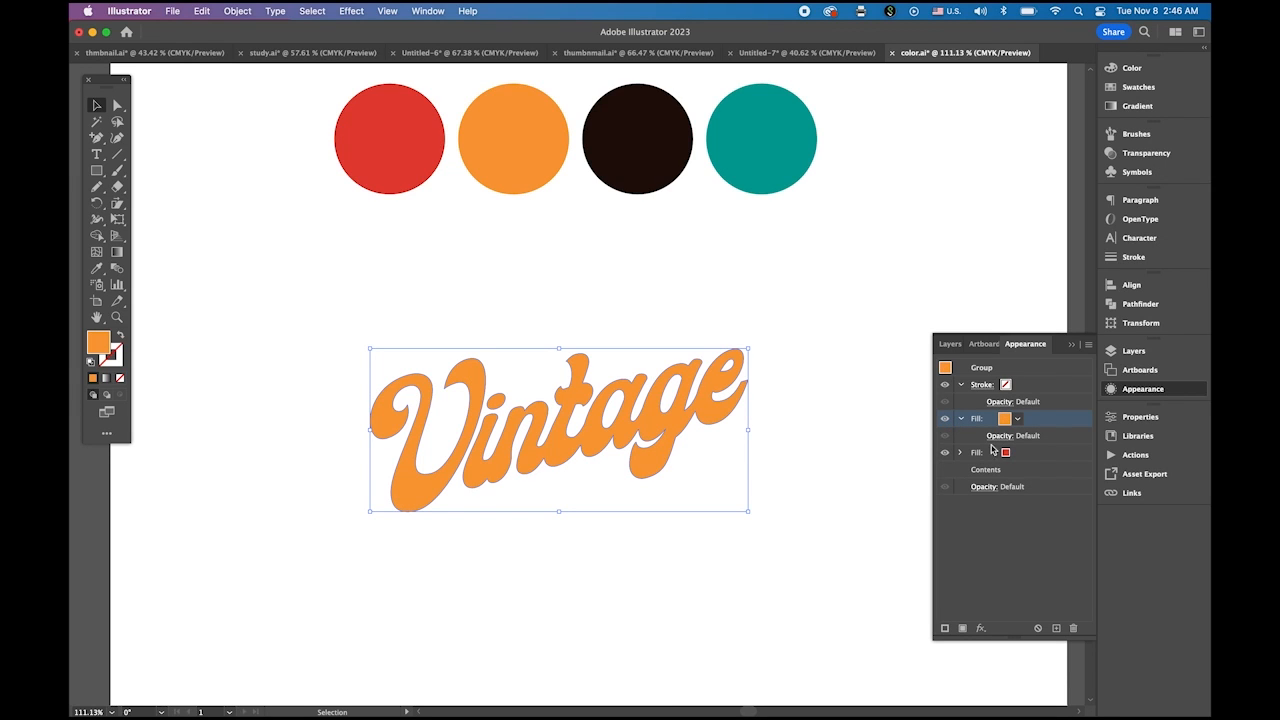
left_click(960, 420)
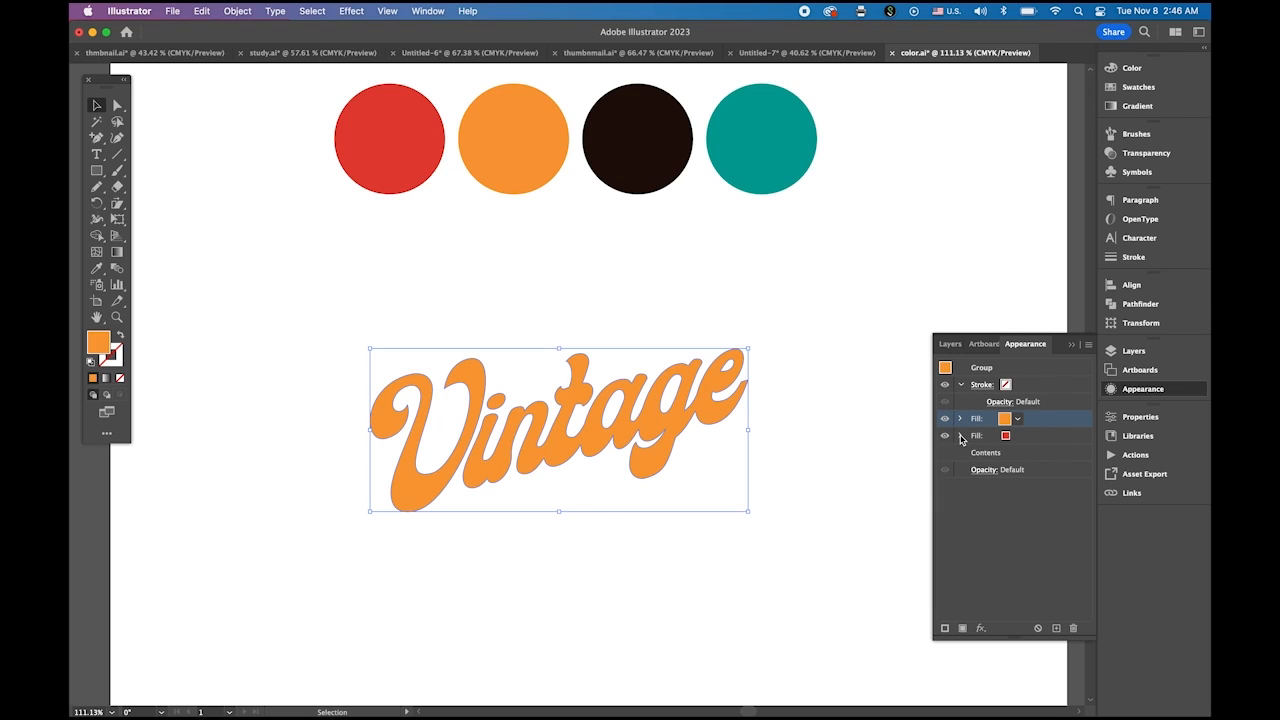
left_click(960, 437)
left_click(974, 438)
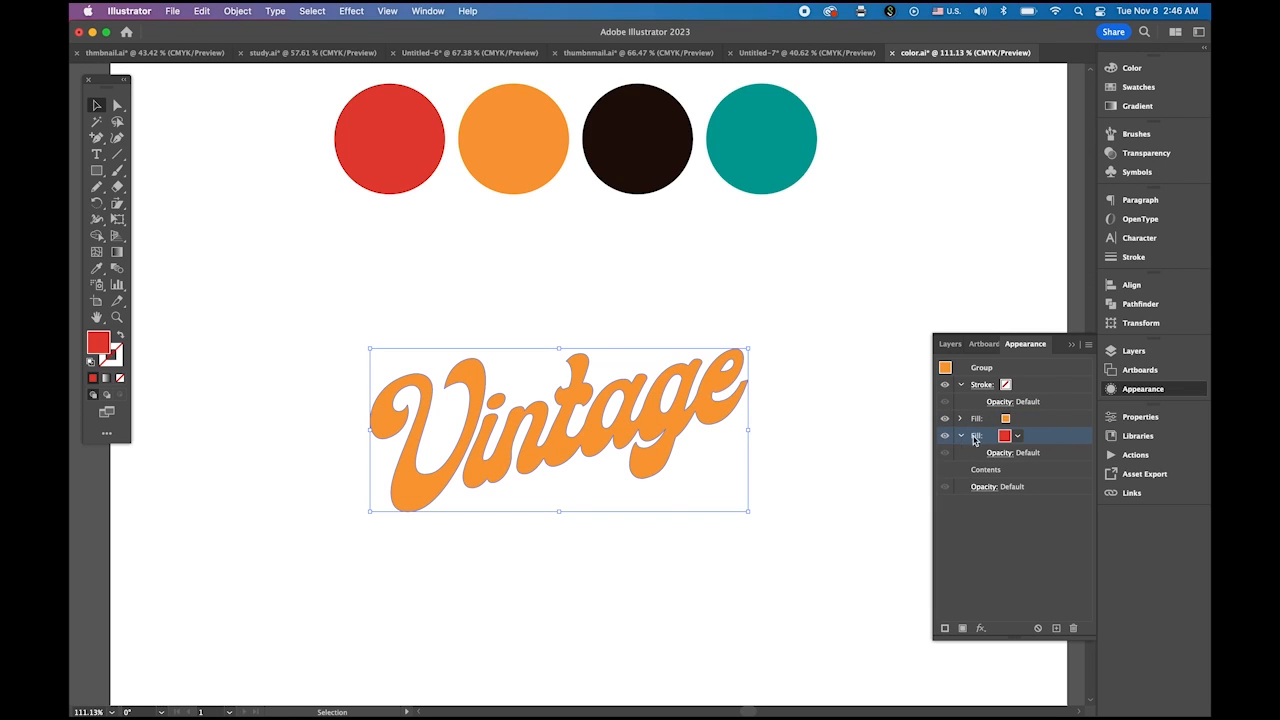
left_click(960, 436)
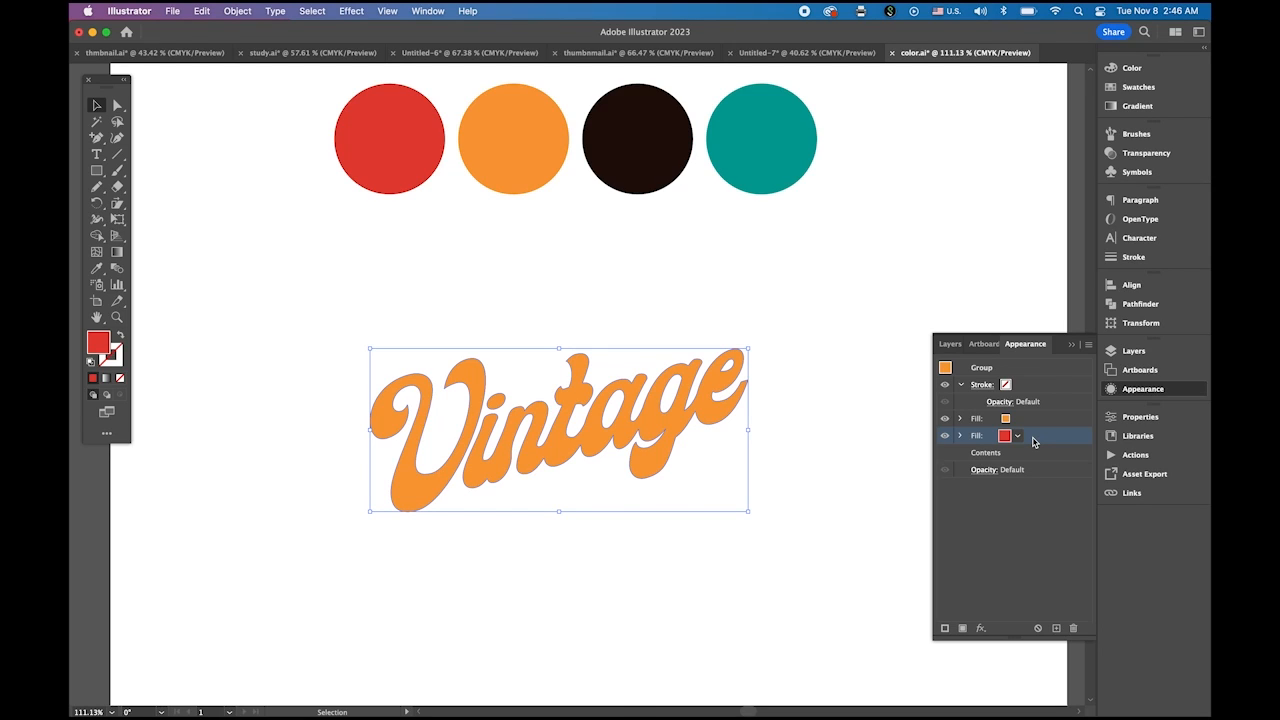
Start a Distort & Transform Transform effect on the red fill, with horizontal and vertical moves of 0.1 pt.
left_click(981, 628)
mouse_move(983, 629)
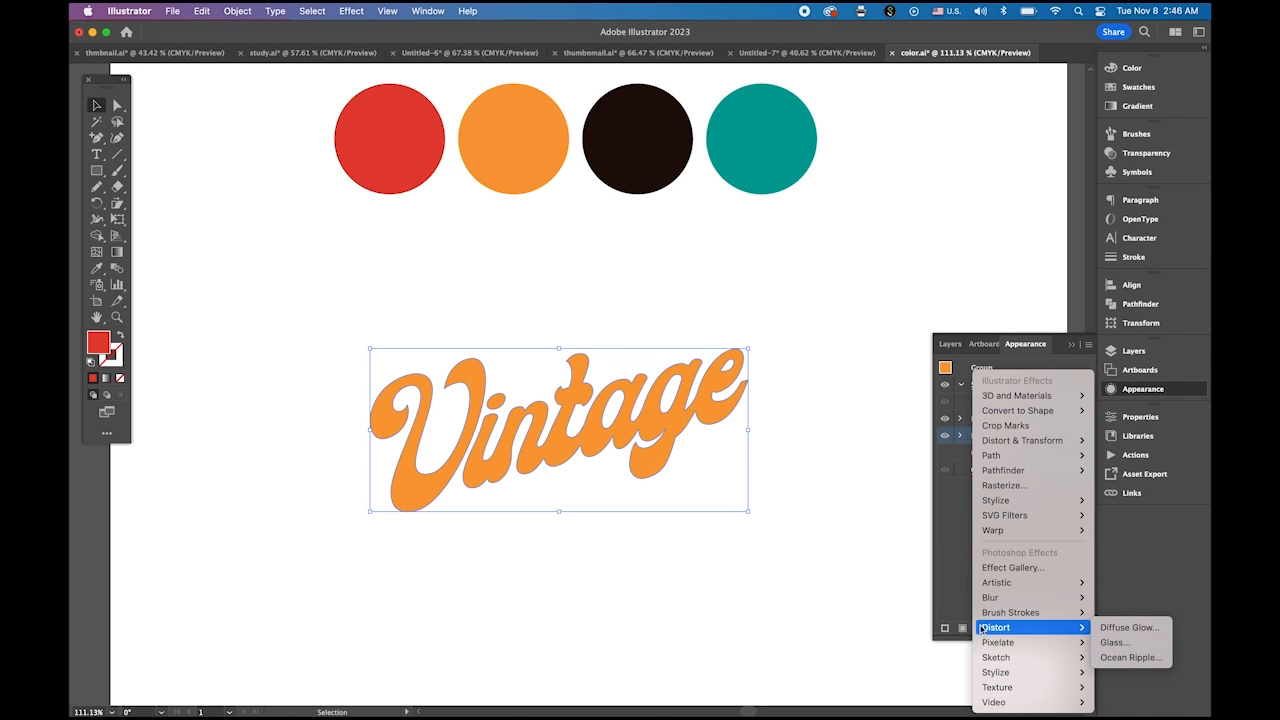
mouse_move(1015, 446)
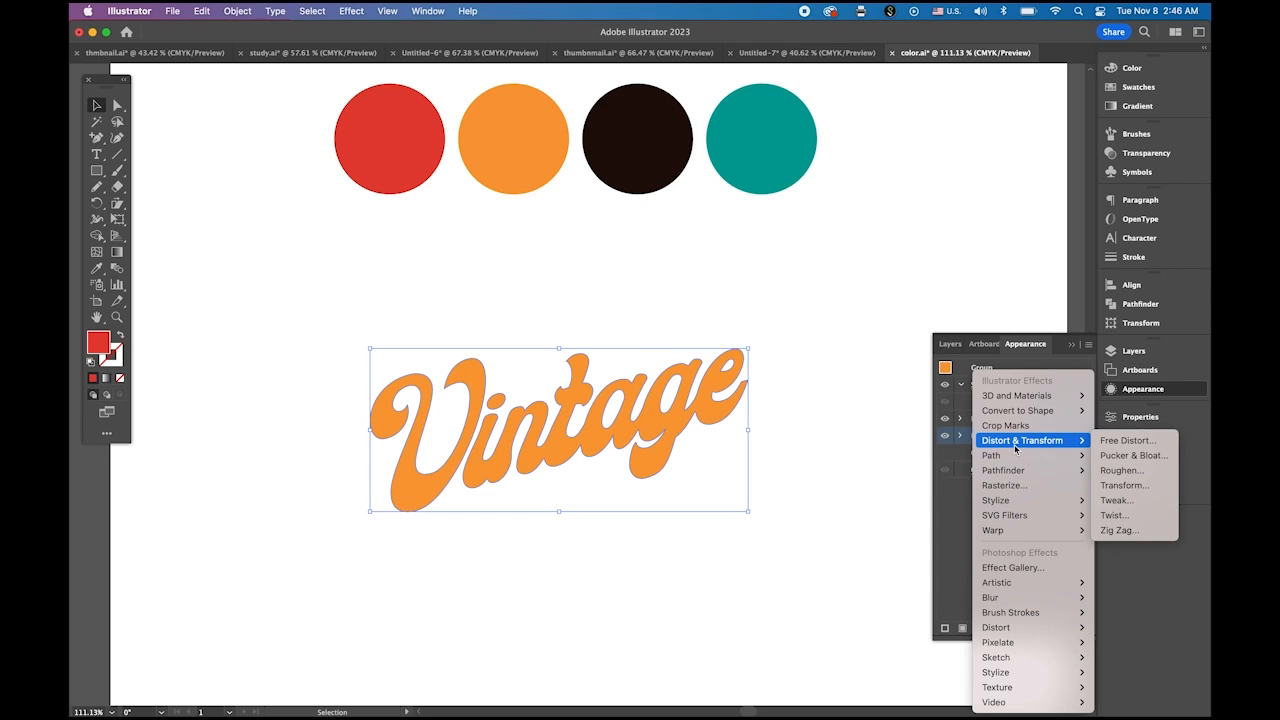
left_click(1127, 487)
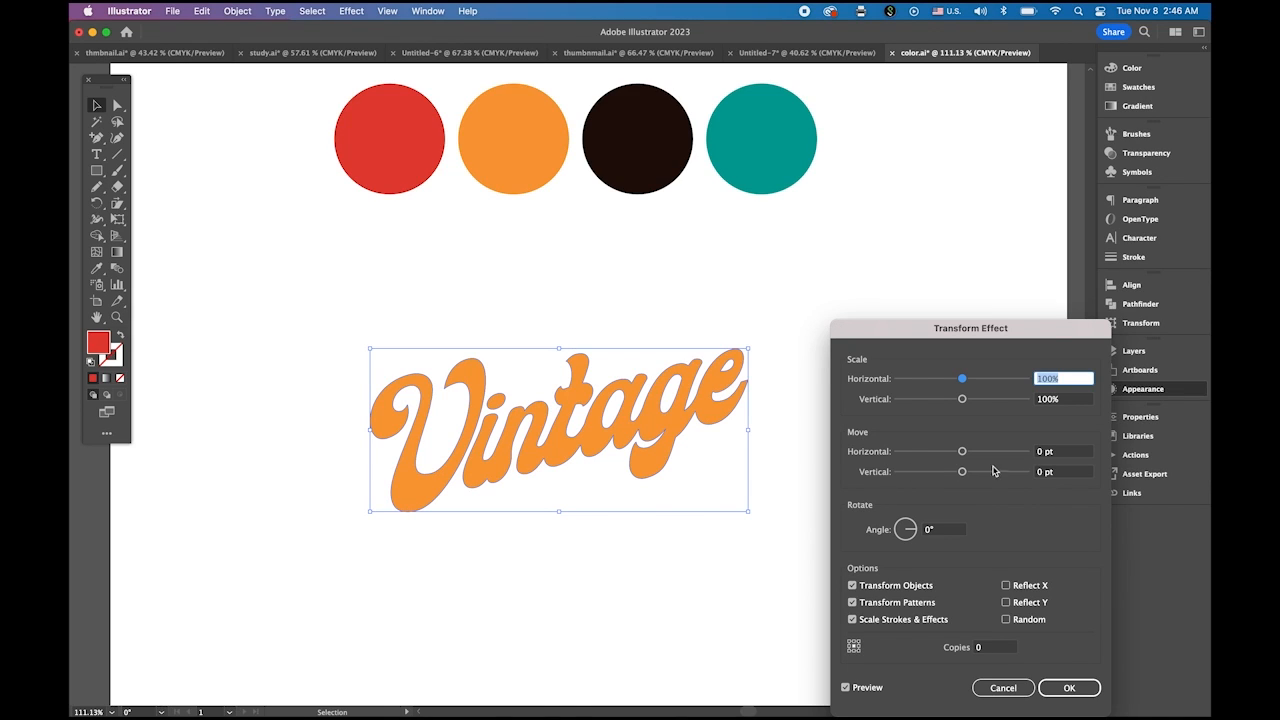
left_click(1044, 455)
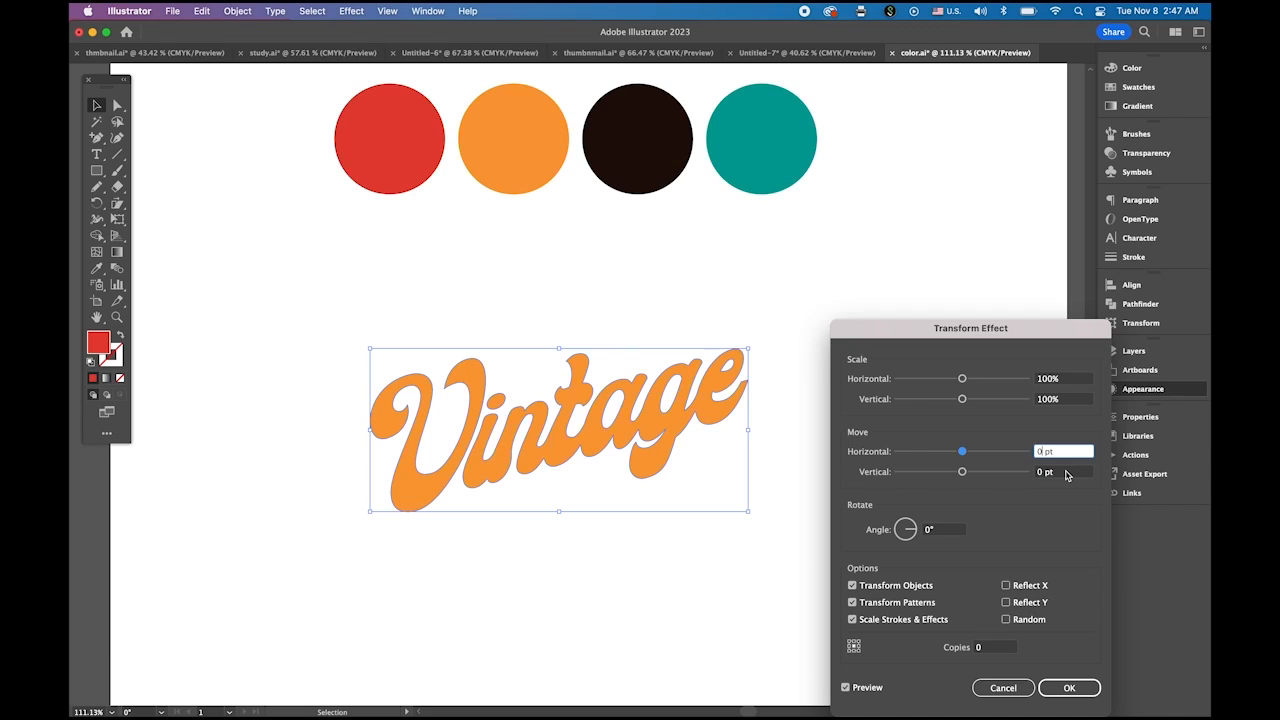
type(".1")
left_click(1045, 475)
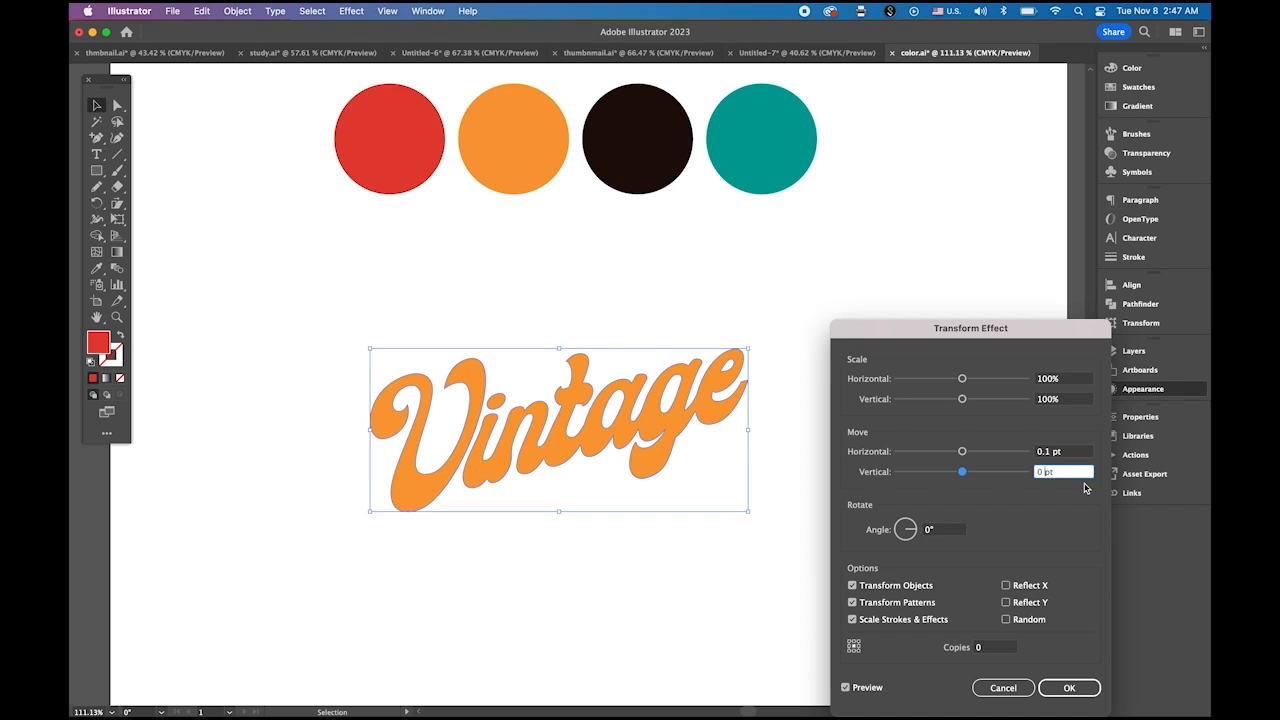
key("Left")
type(".1")
Set the Transform effect to 30 copies, apply it to the red fill and deselect the lettering.
left_click(989, 650)
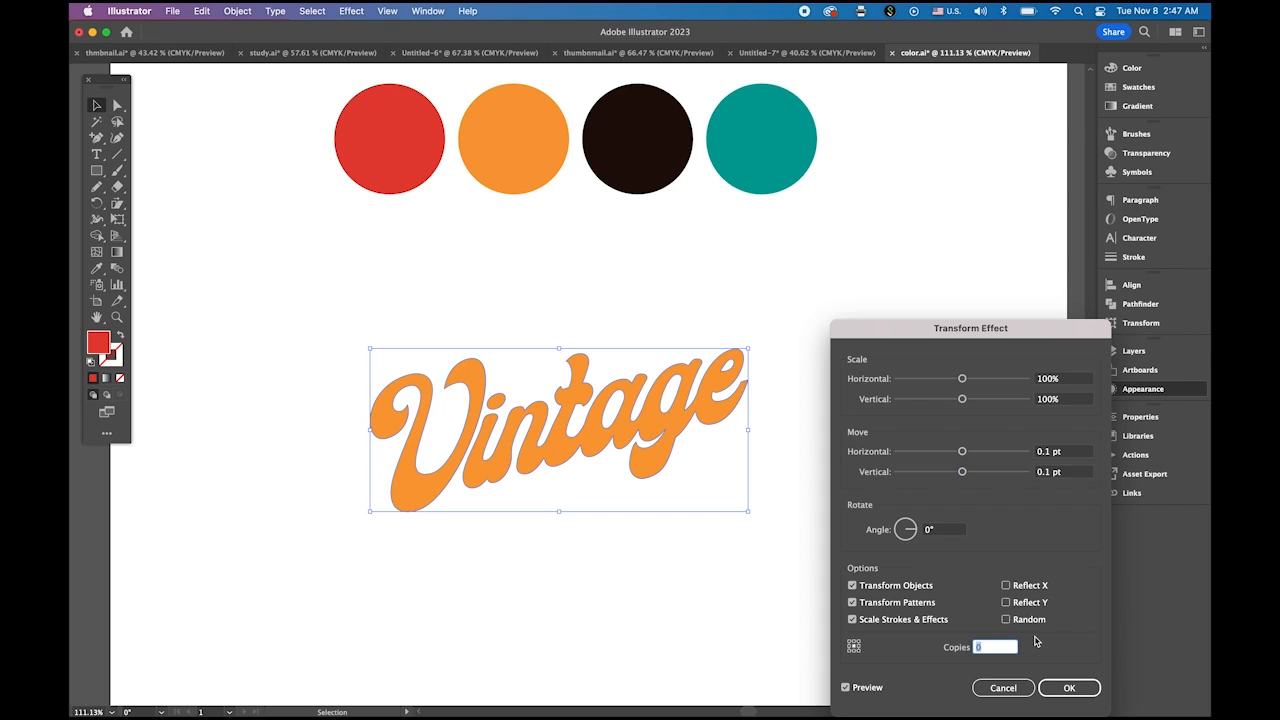
type("30")
left_click(847, 688)
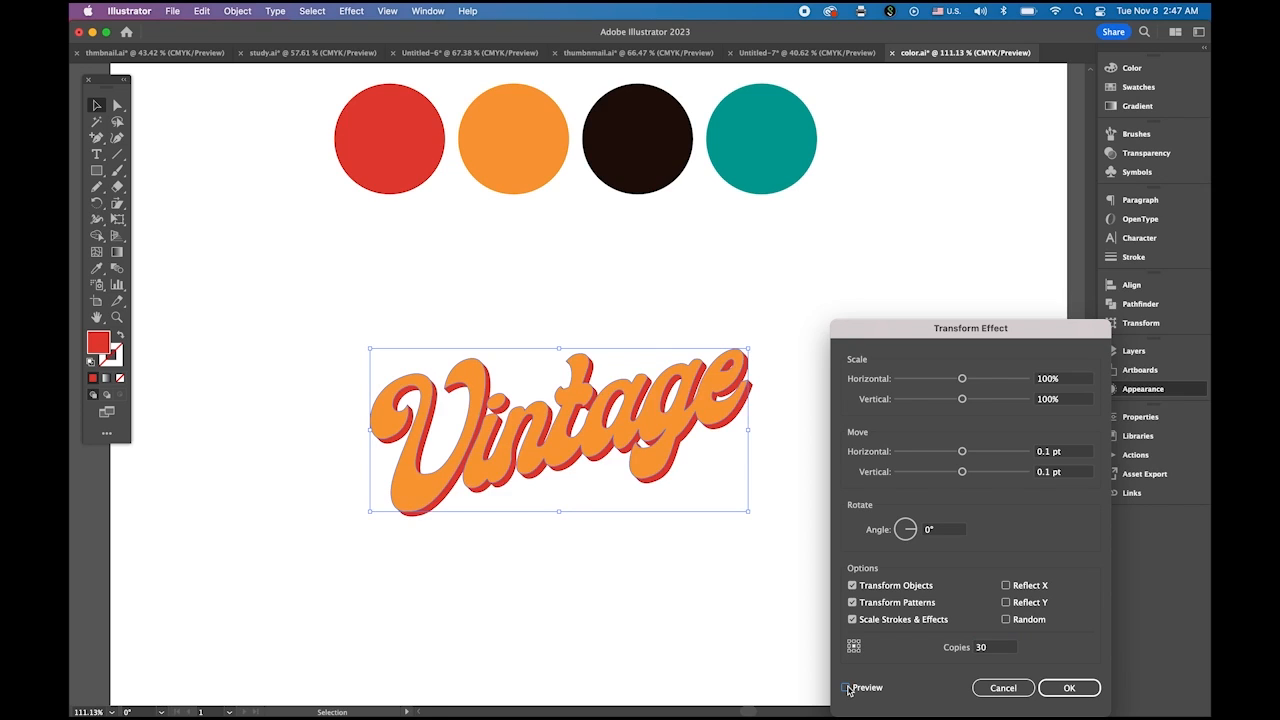
left_click(1080, 689)
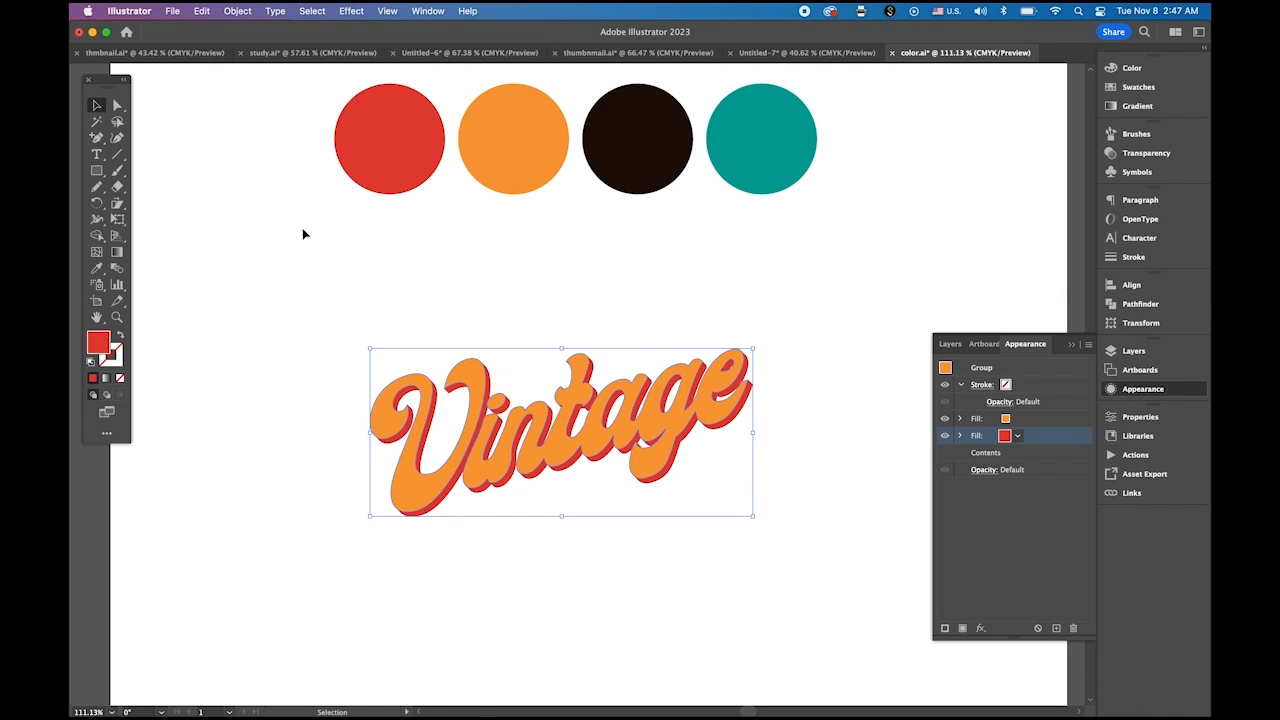
left_click(97, 105)
left_click(296, 449)
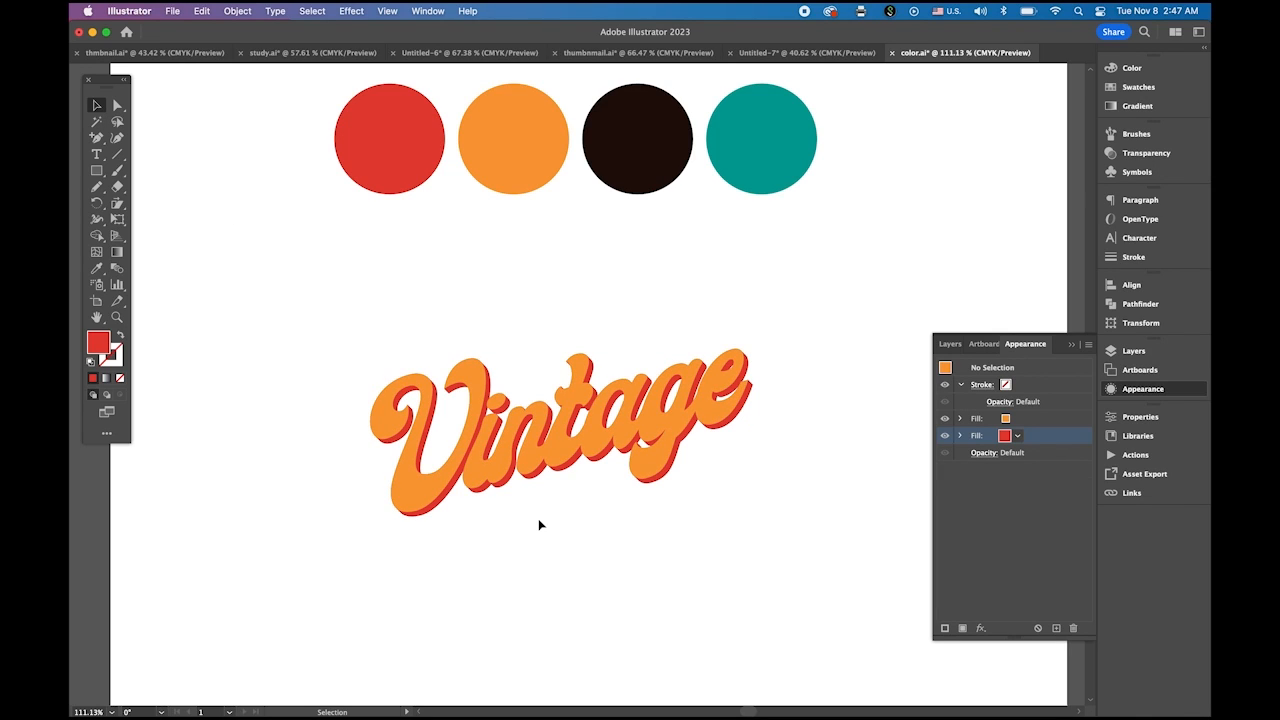
Check the dark brown palette circle's fill colour in the Color Picker, leaving it as it is.
left_click(632, 145)
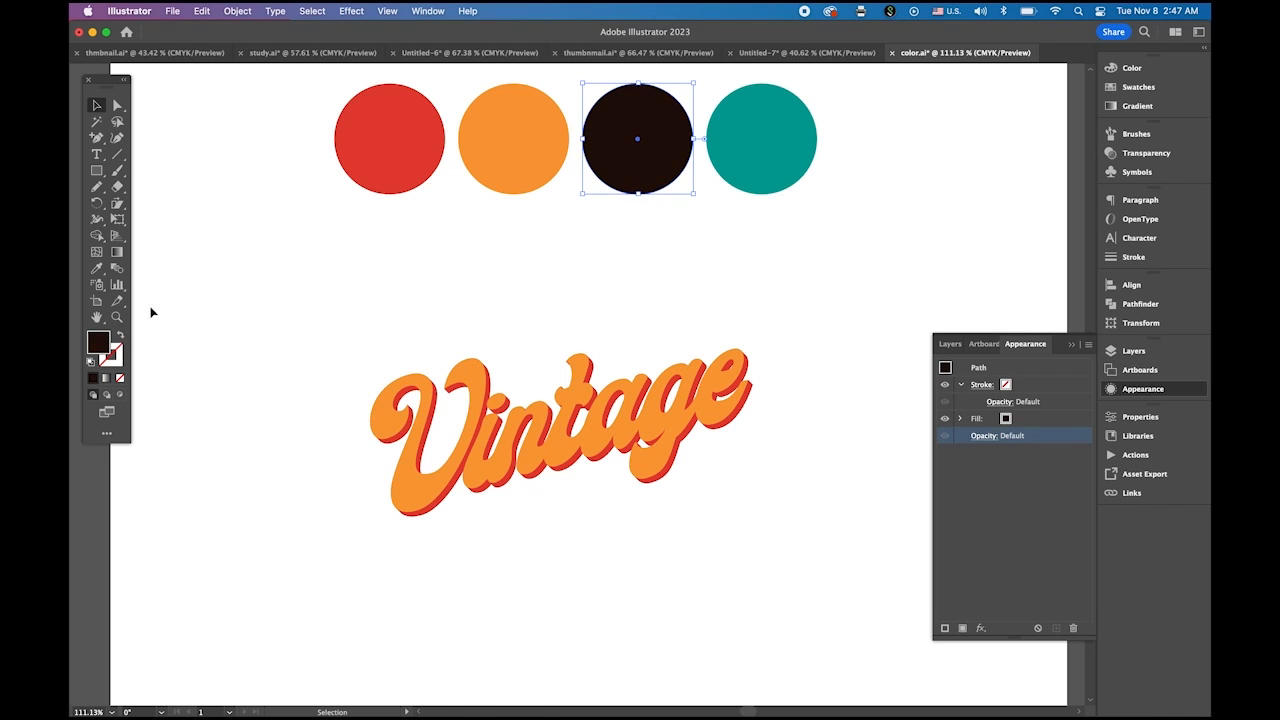
double_click(100, 345)
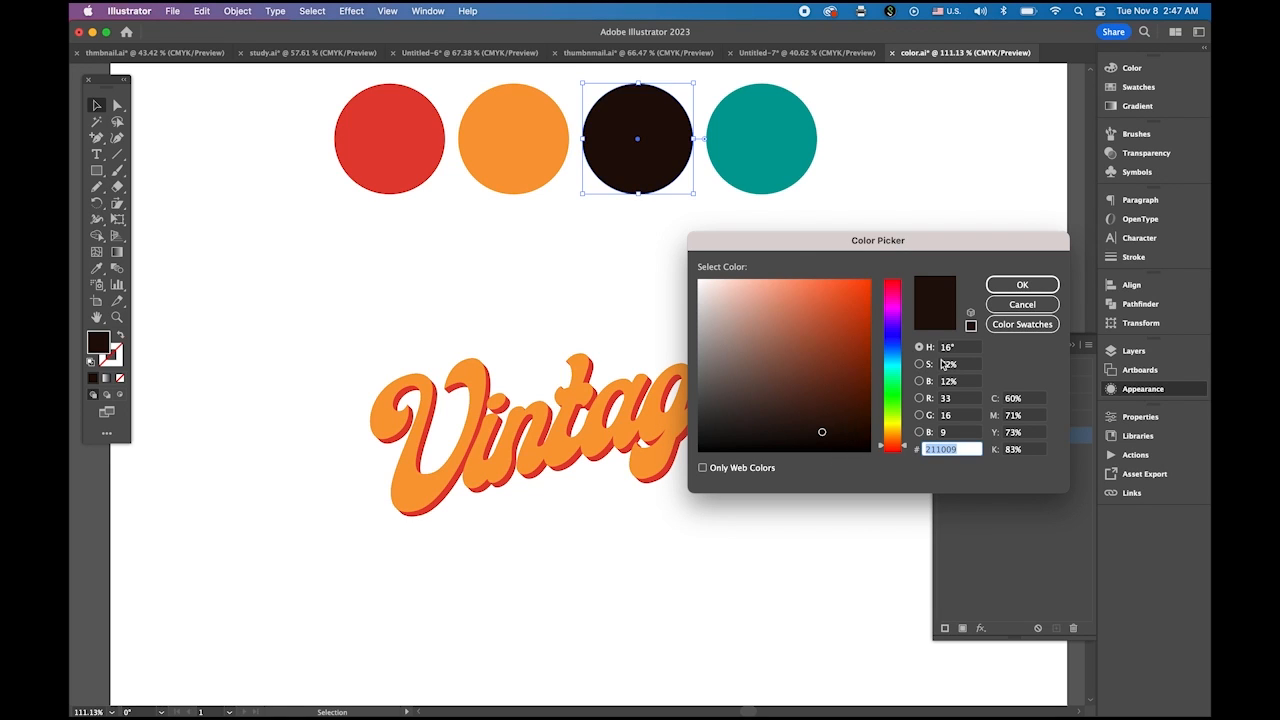
left_click(1020, 286)
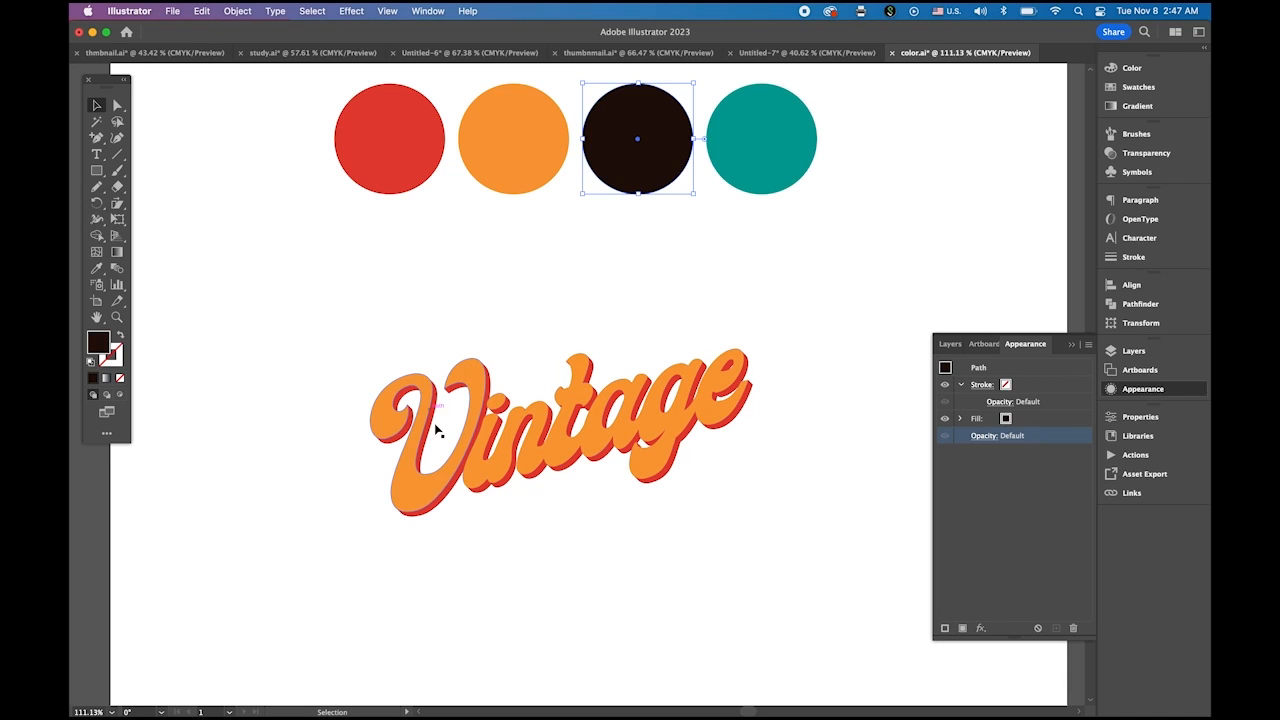
Add a new black stroke to the "Vintage" lettering and set its weight to 7 pt.
left_click(463, 447)
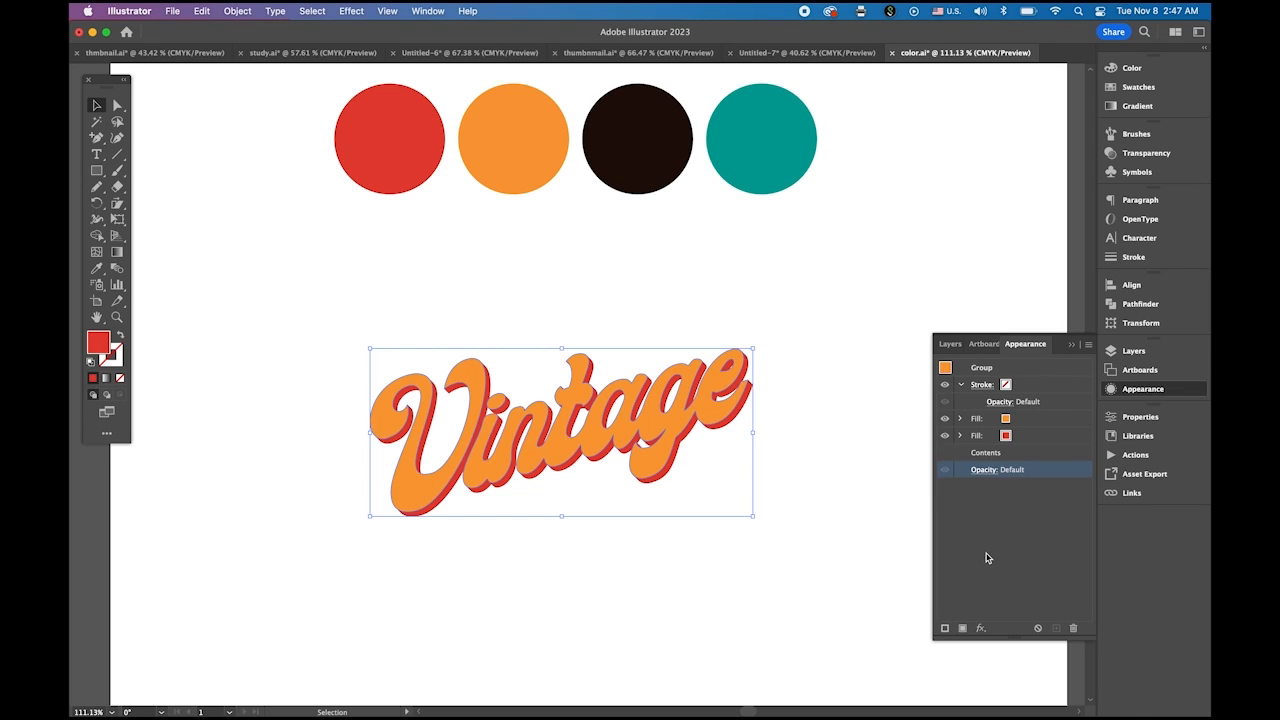
left_click(945, 629)
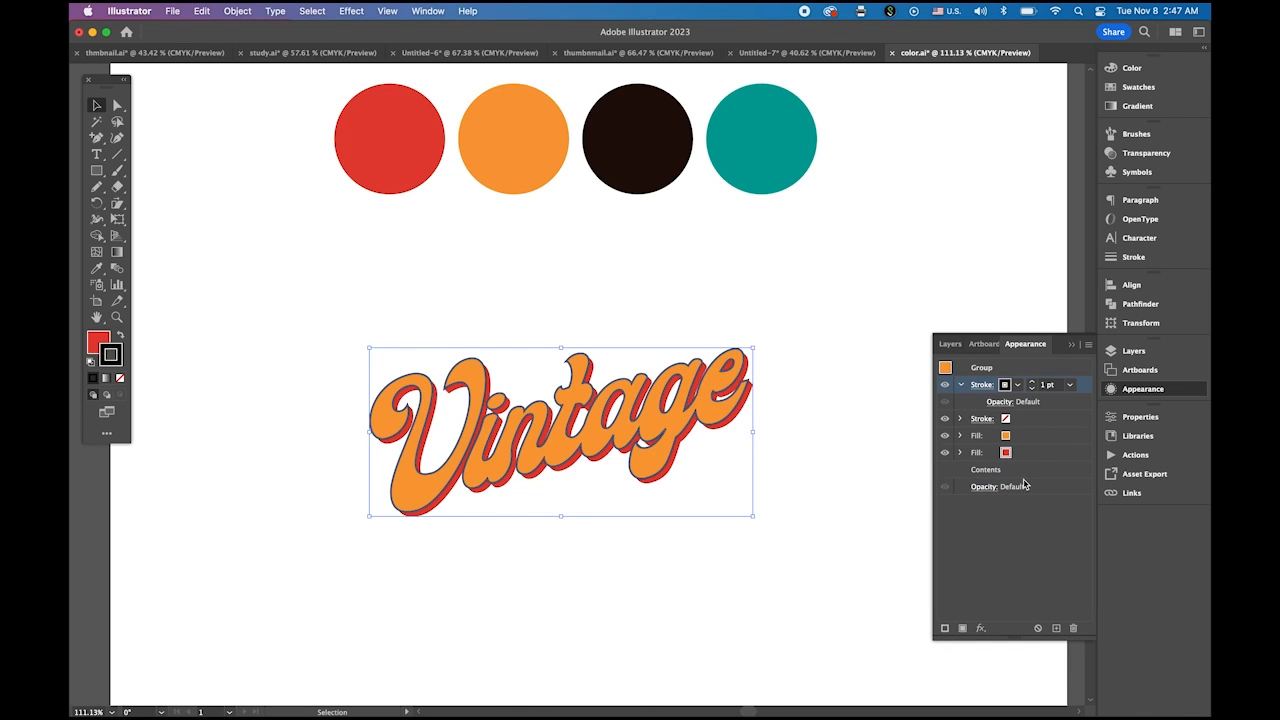
left_click(1033, 383)
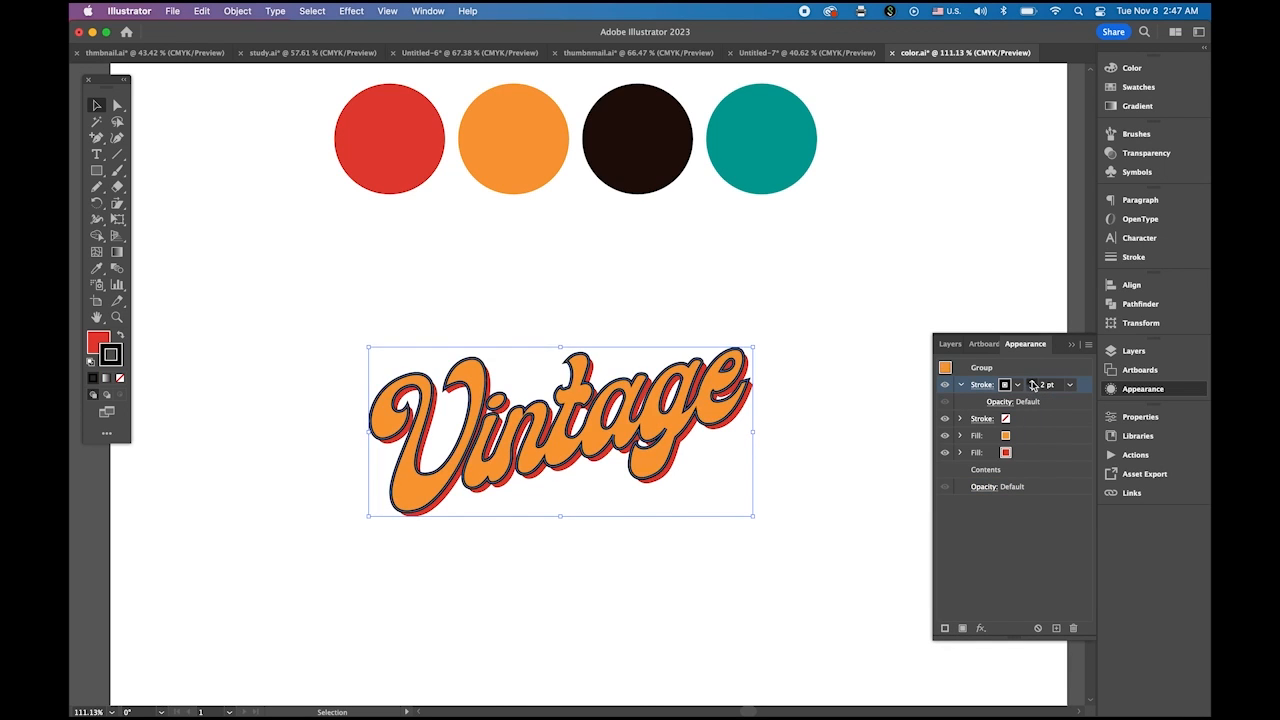
left_click(1033, 383)
left_click(1033, 383)
left_click(1033, 383)
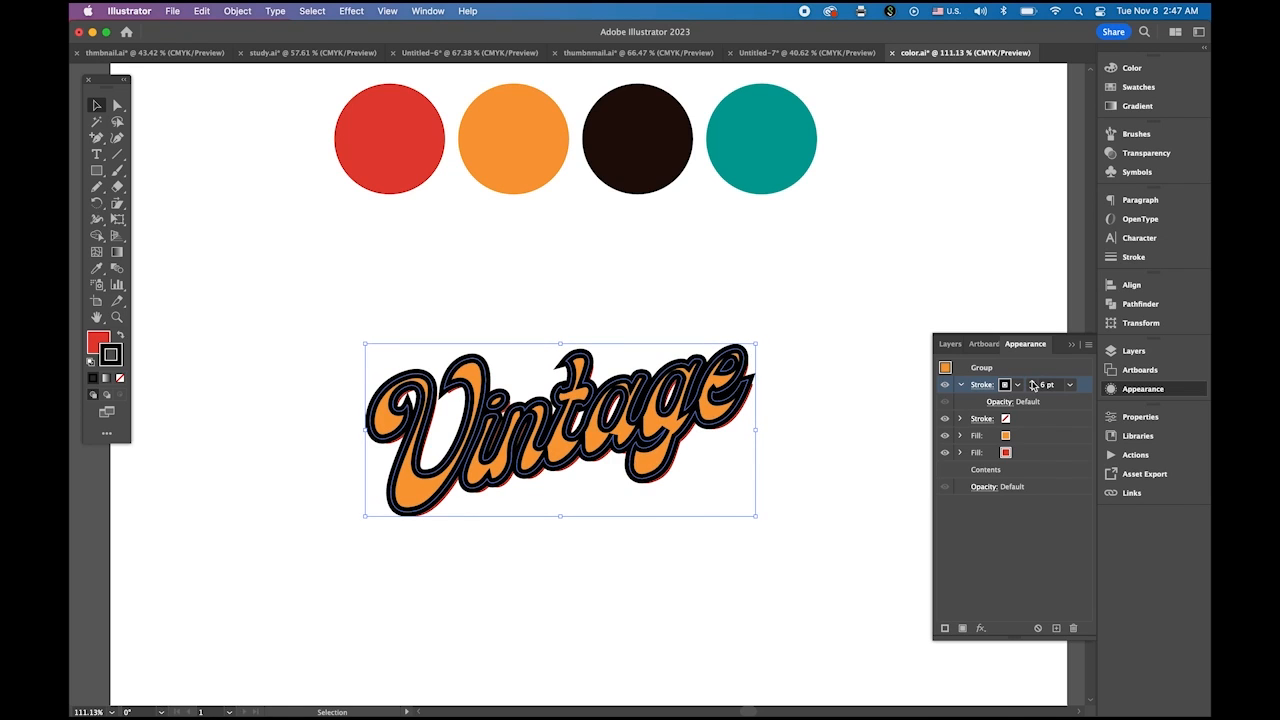
left_click(1033, 383)
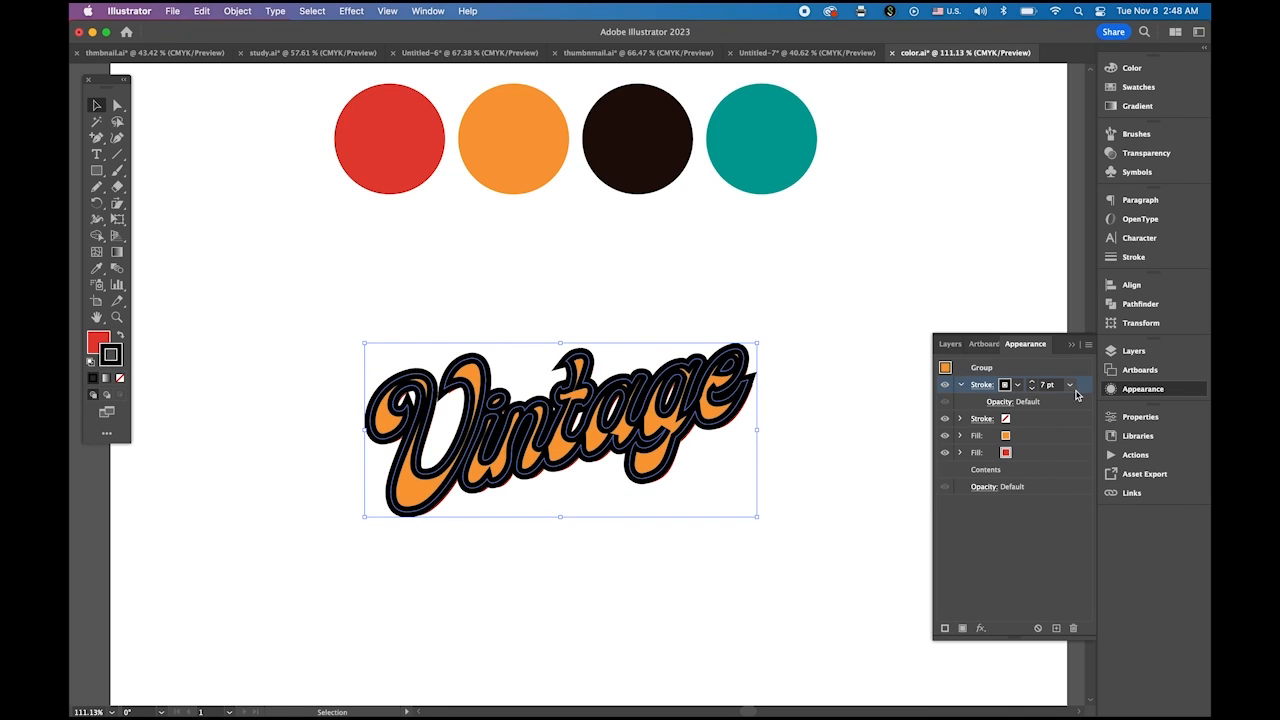
Collapse the 7 pt black stroke entry, move it below Contents in the lettering's appearance stack and select it.
left_click(961, 385)
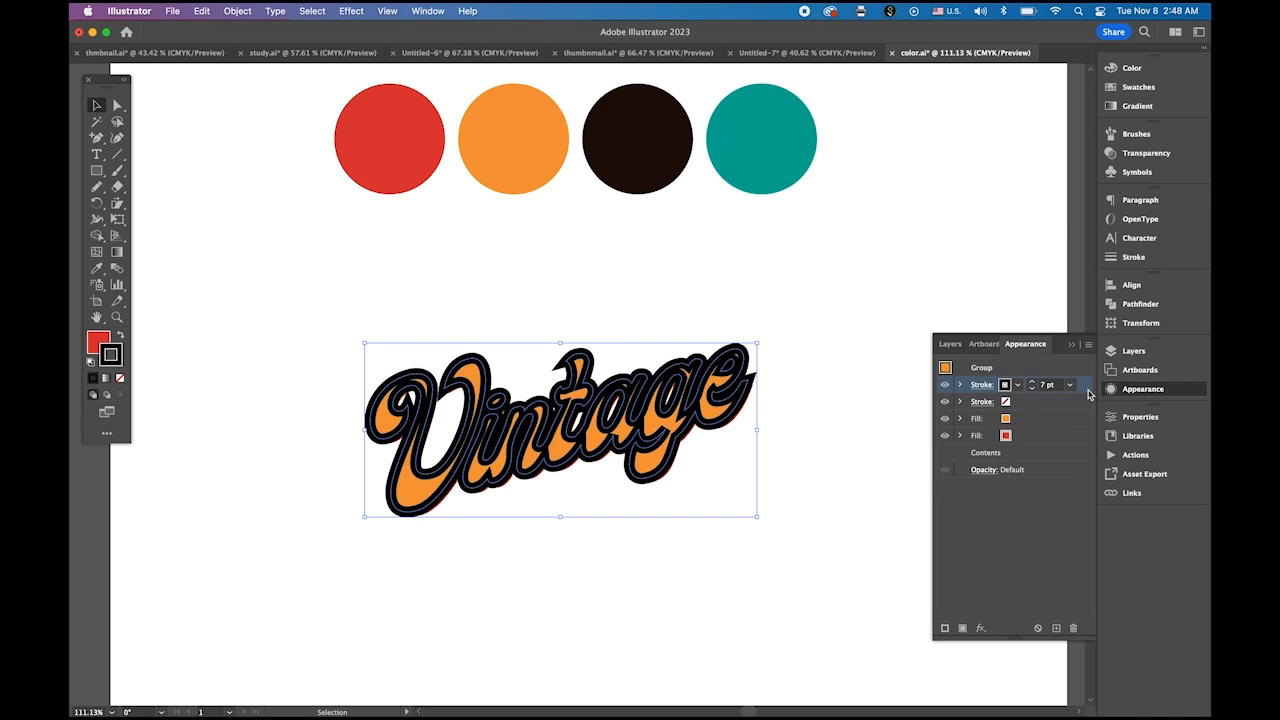
left_click_drag(1083, 390, 1067, 460)
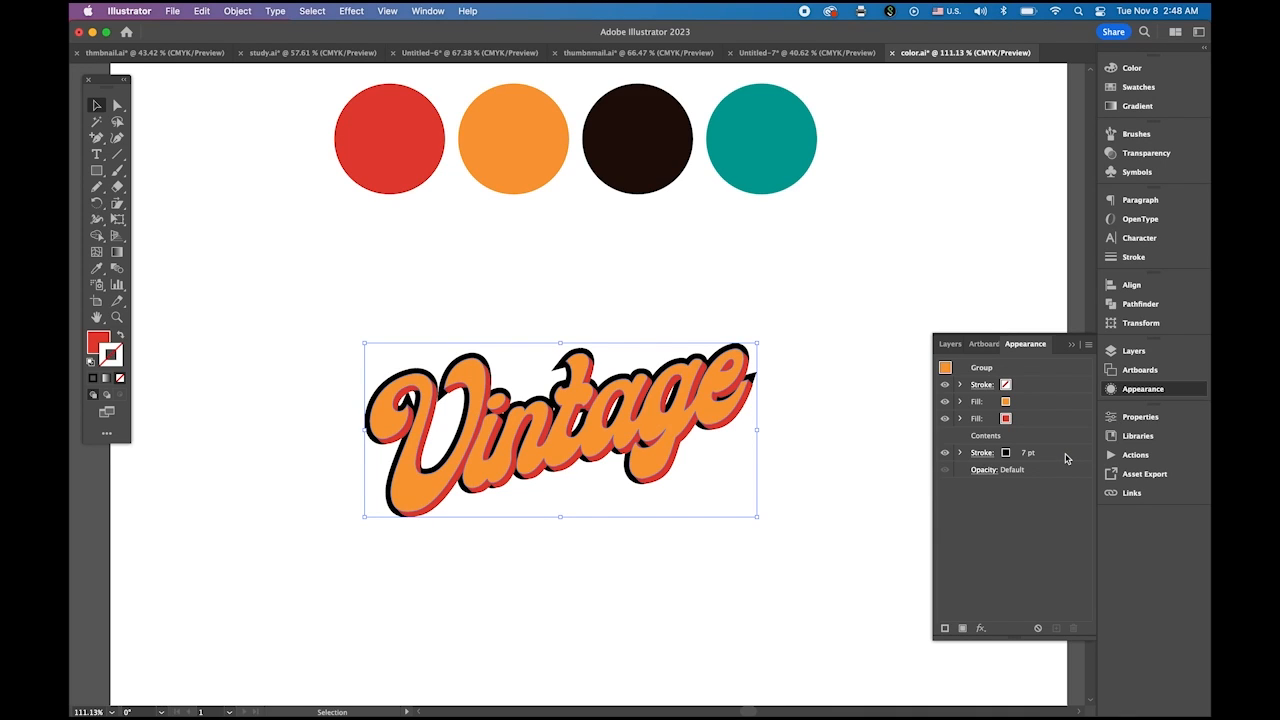
left_click(1055, 457)
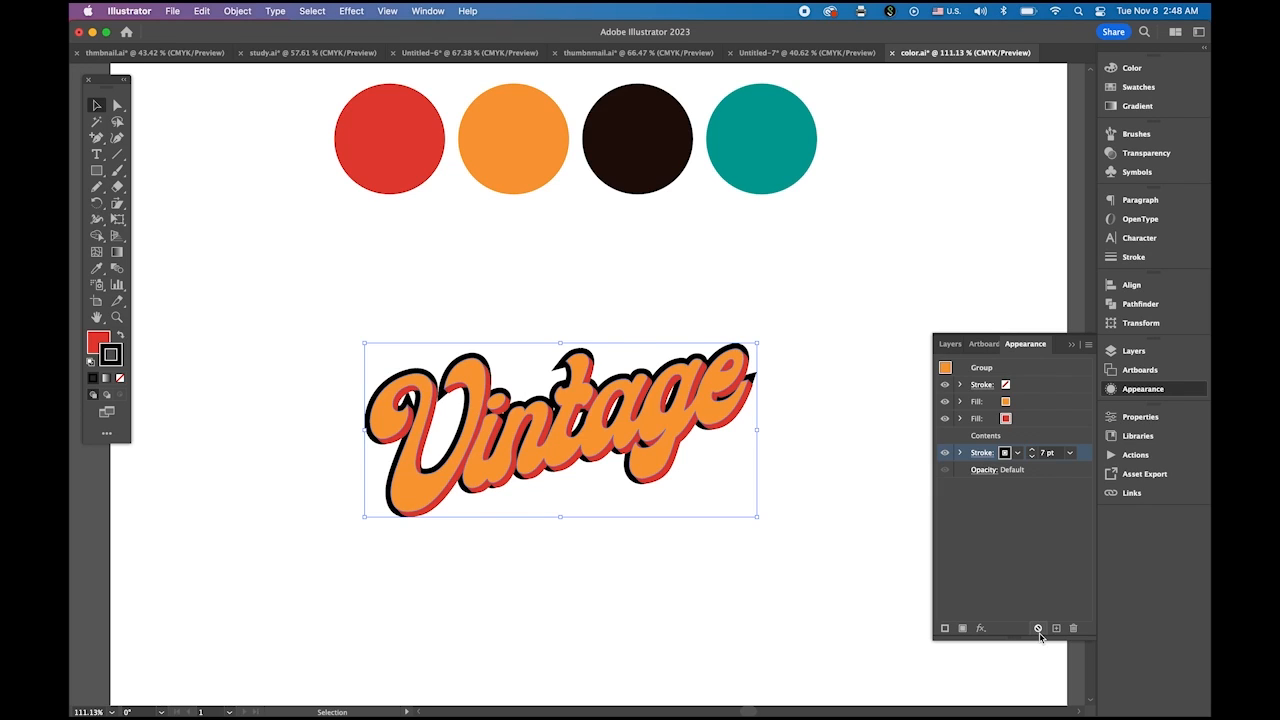
Start a Distort & Transform Transform effect on the black stroke, with horizontal and vertical moves of 0.2 pt.
left_click(980, 629)
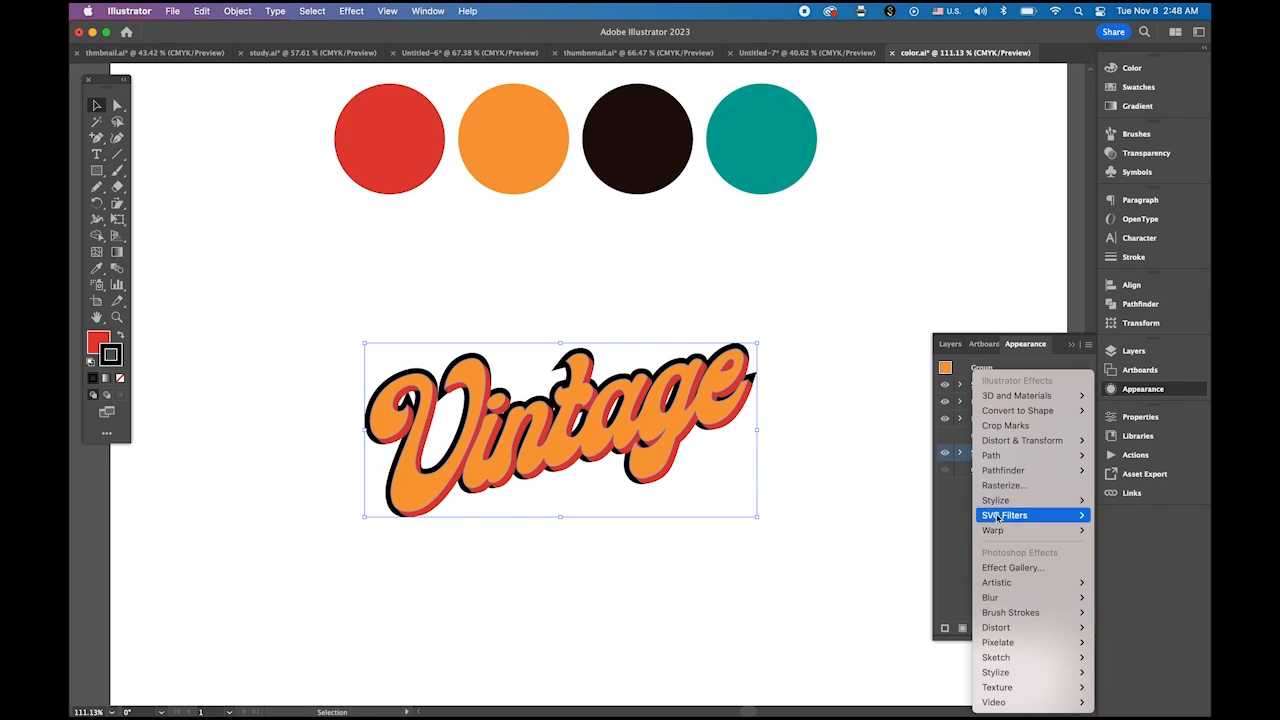
mouse_move(1013, 446)
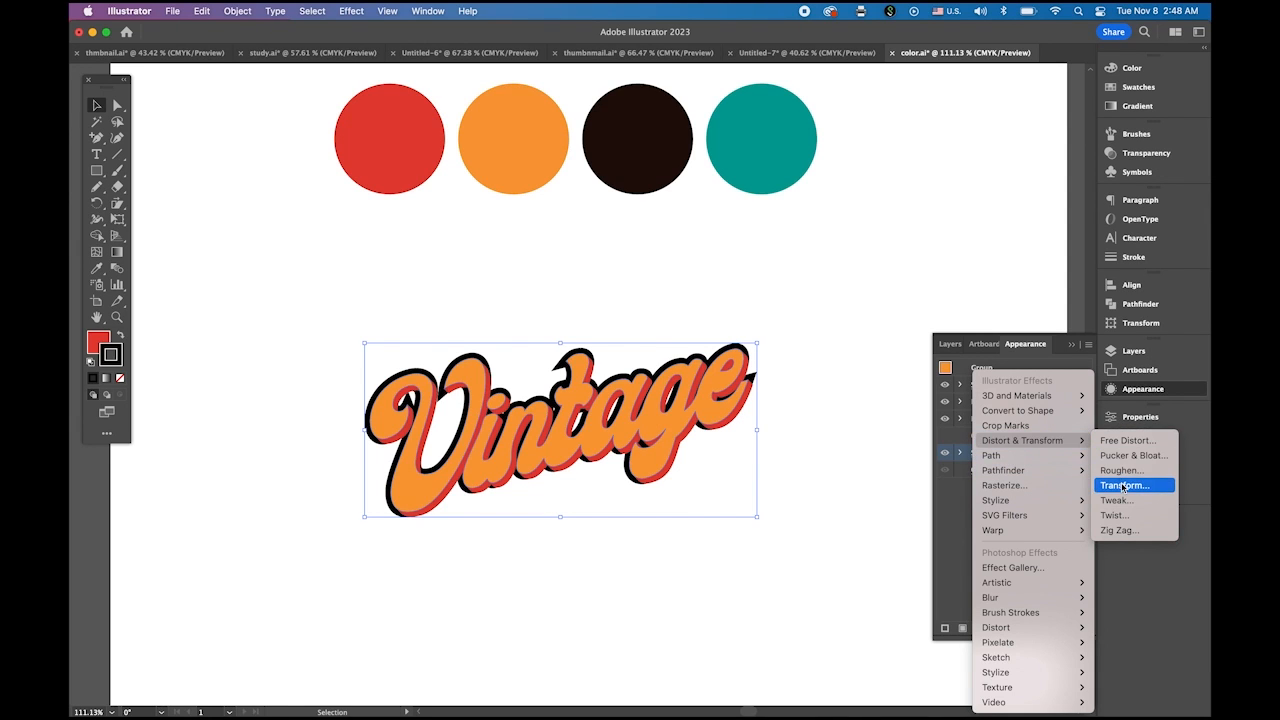
left_click(1122, 485)
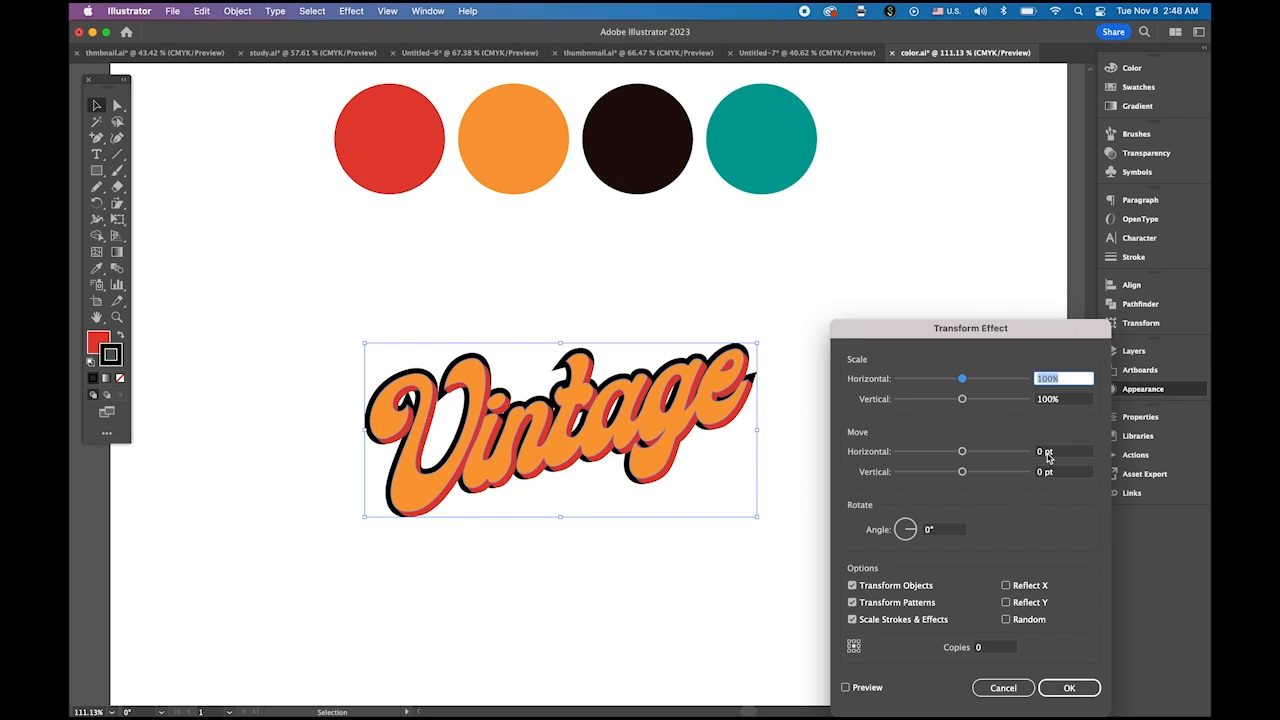
left_click(1046, 457)
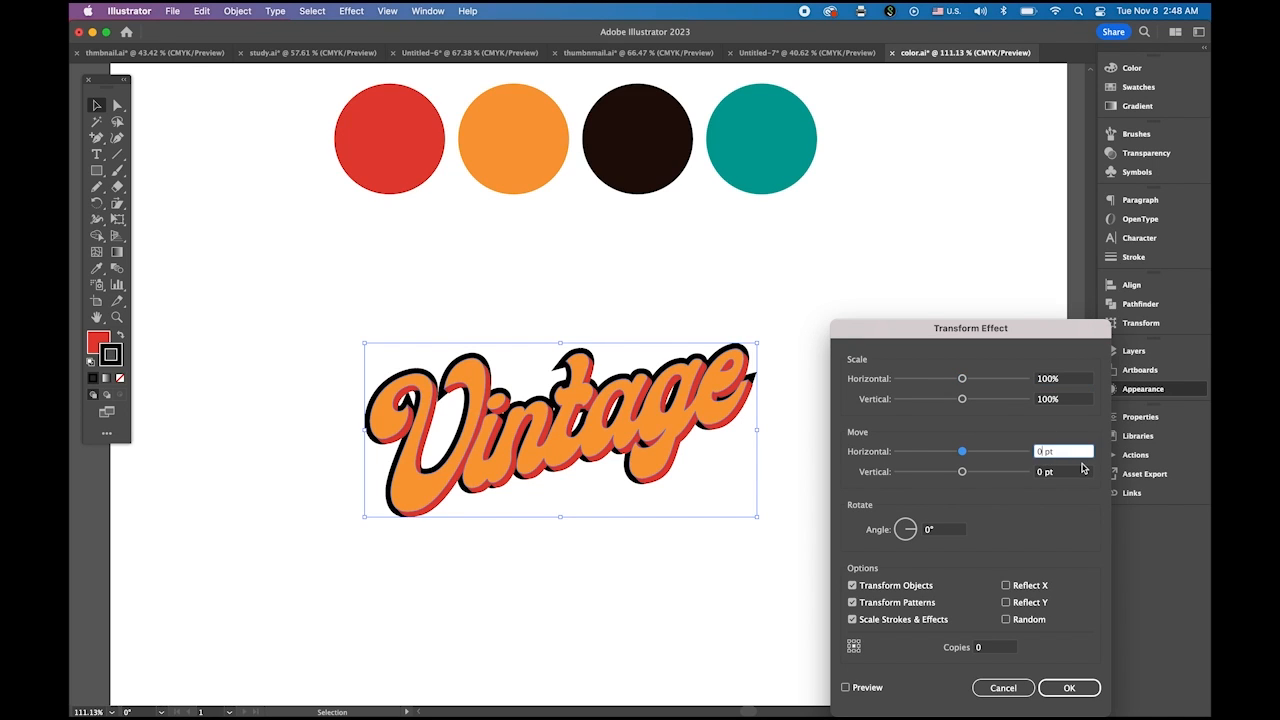
type(".2")
left_click(1041, 472)
type(".2")
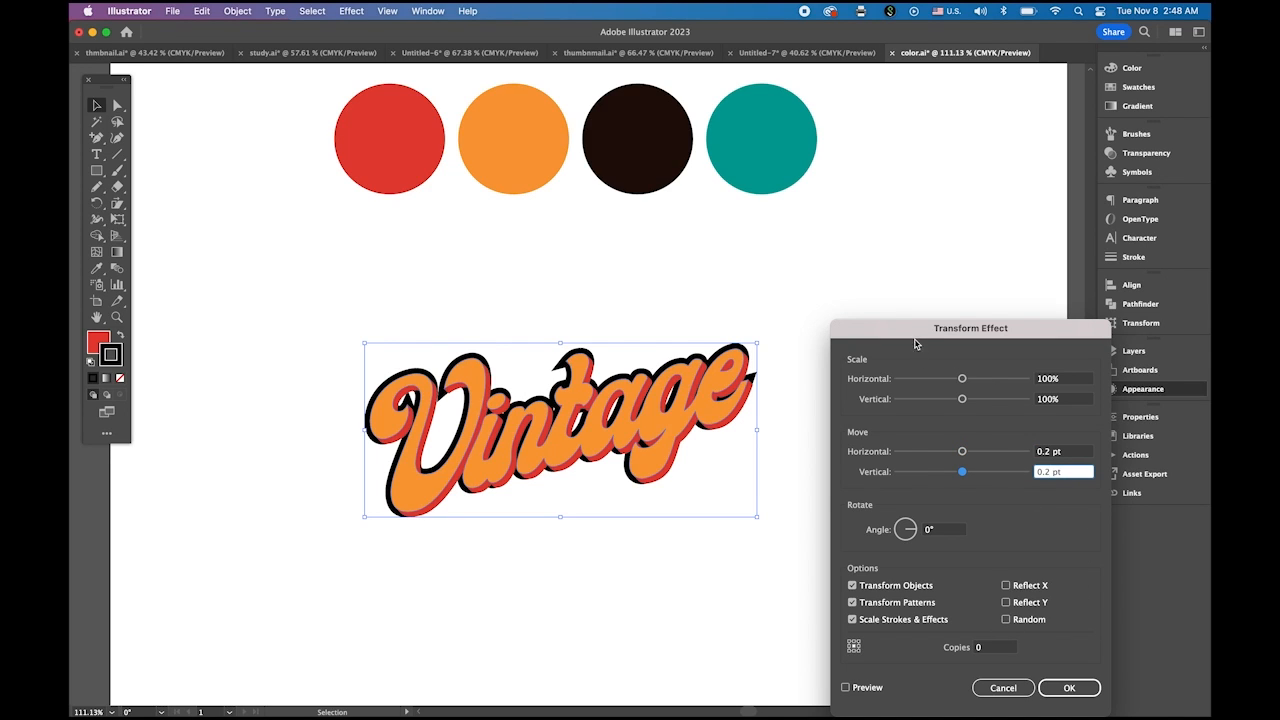
Set the Transform effect to 60 copies, preview and apply it to the black stroke, and deselect the lettering.
left_click_drag(909, 332, 886, 207)
left_click(968, 521)
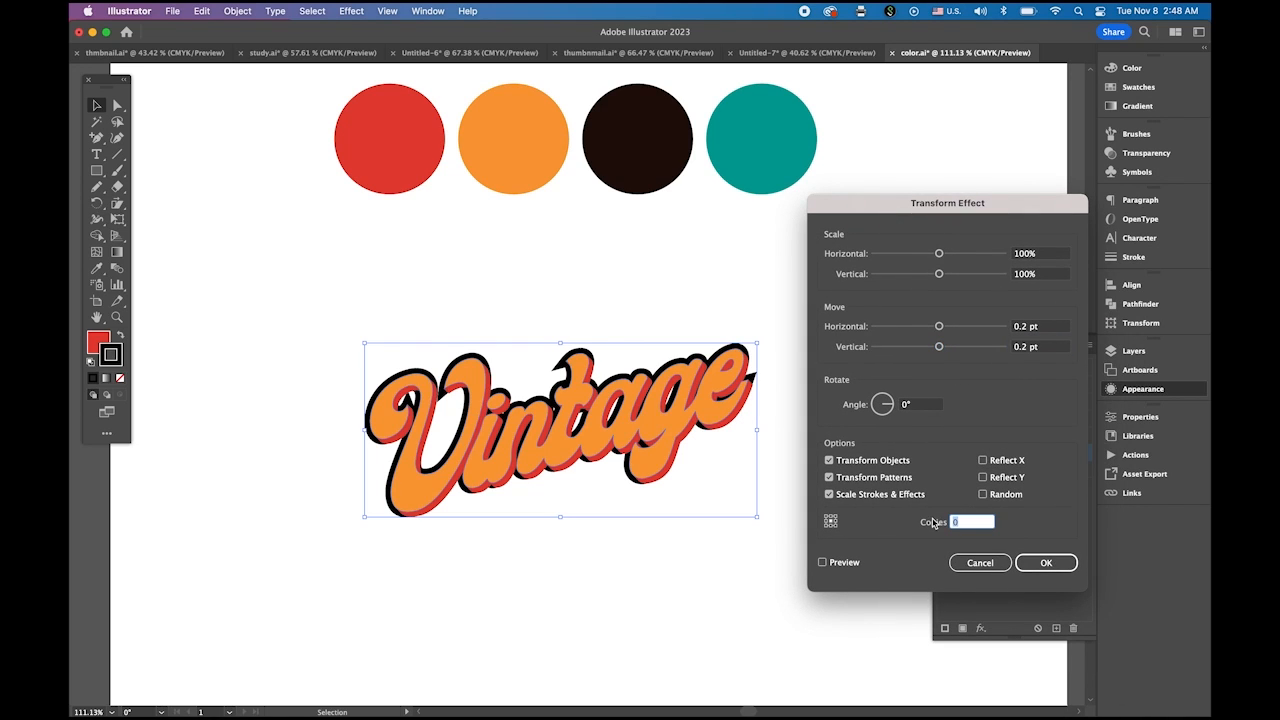
type("60")
left_click(822, 563)
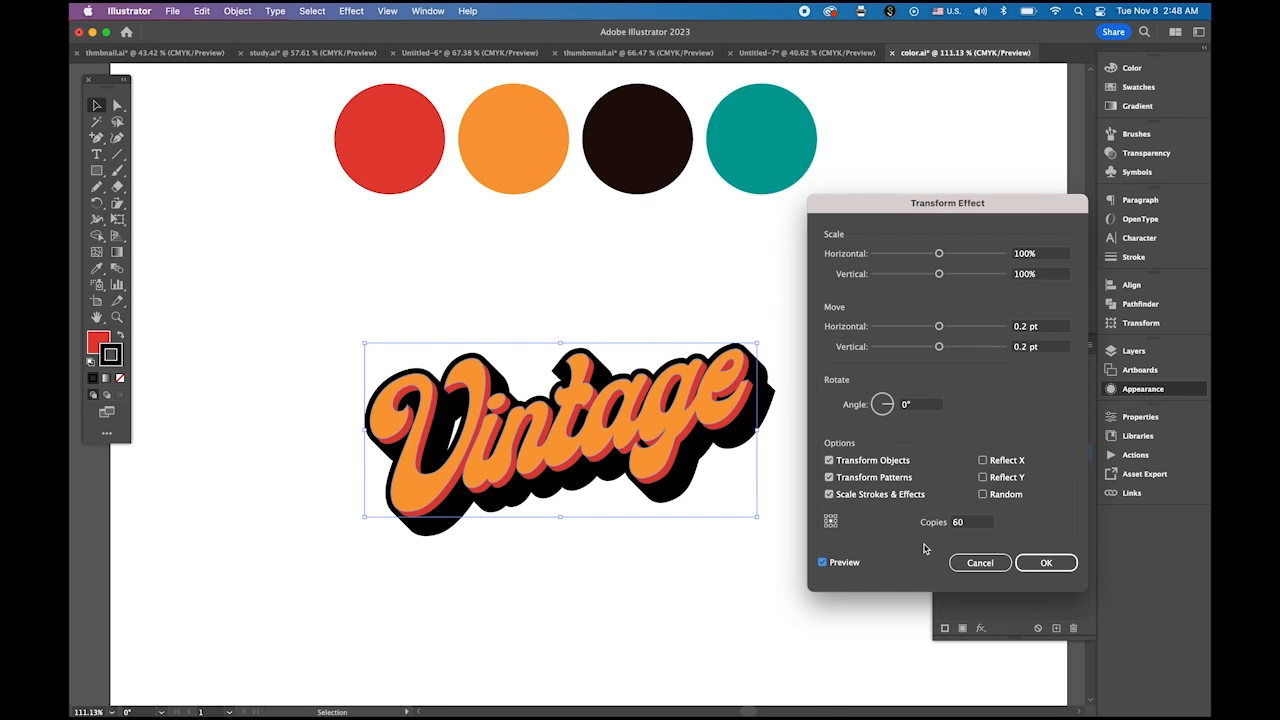
left_click(1049, 566)
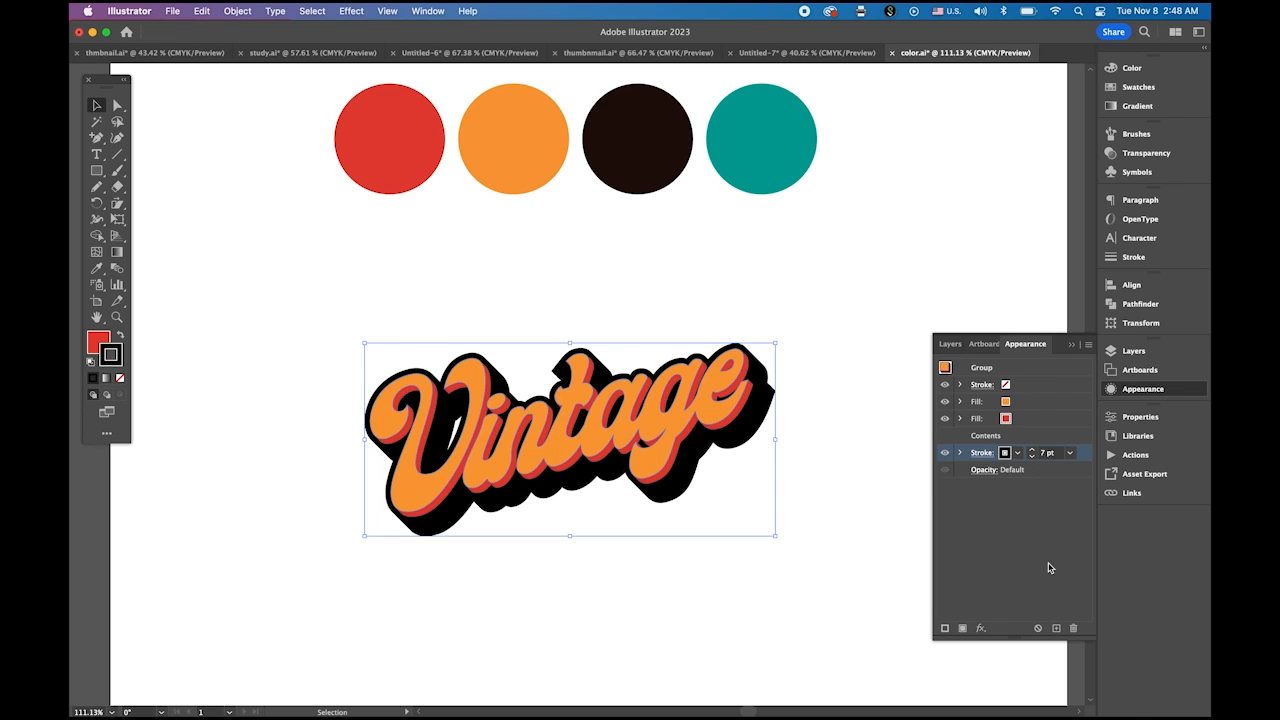
left_click(1069, 346)
left_click(730, 304)
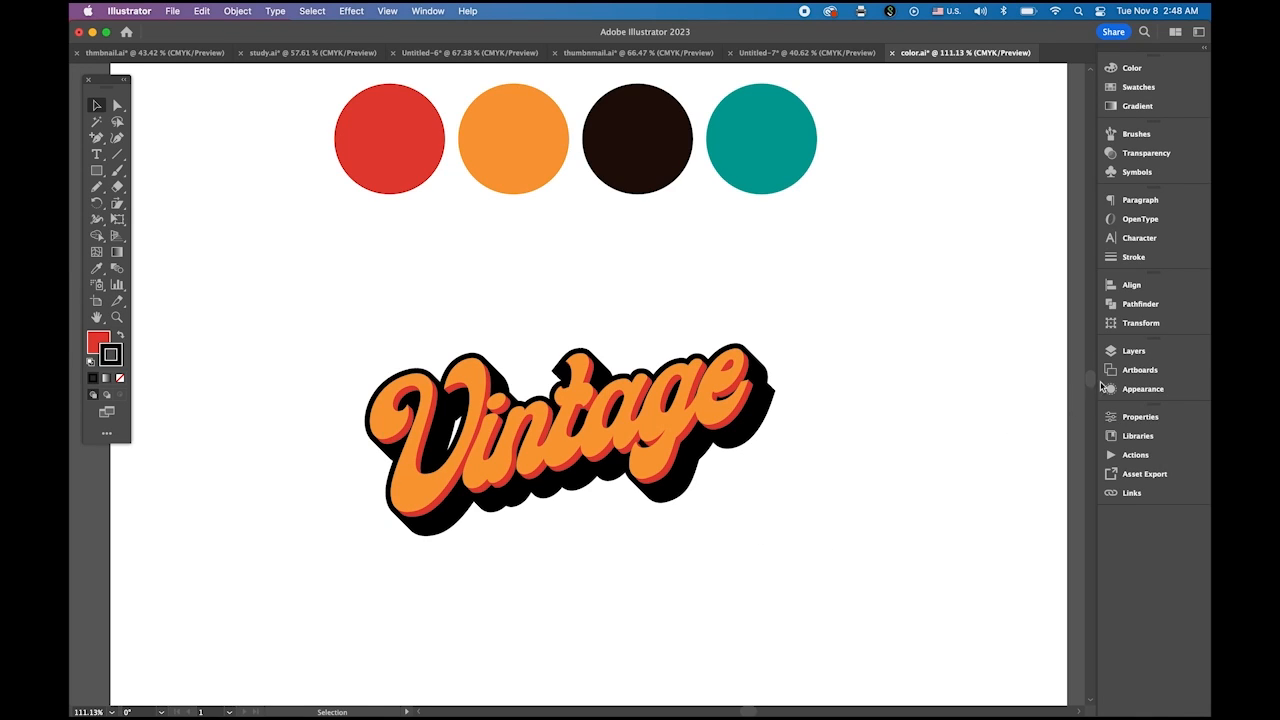
Lock Layer 1 and make Layer 2 the active layer.
left_click(1133, 351)
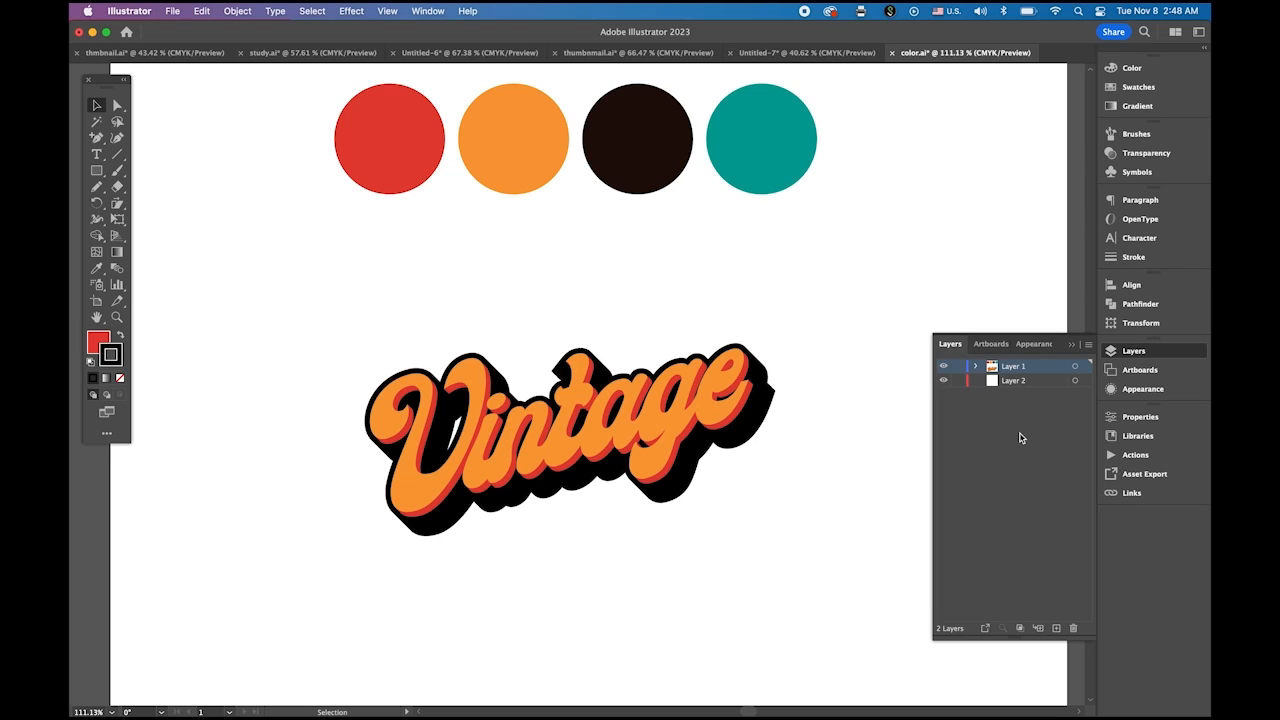
left_click(957, 366)
left_click(1023, 386)
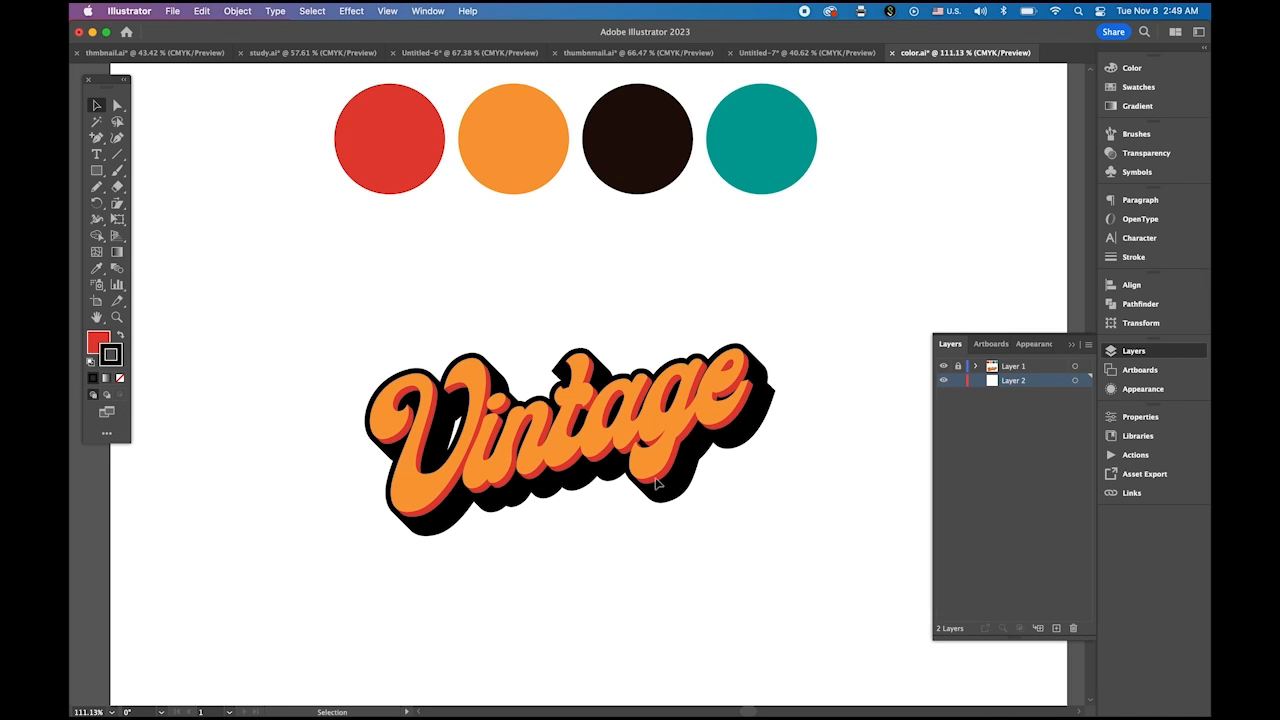
Set the drawing colours to a black fill with no stroke, ready for the blank area below the lettering.
key("space")
left_click_drag(631, 534, 608, 277)
left_click_drag(611, 403, 585, 385)
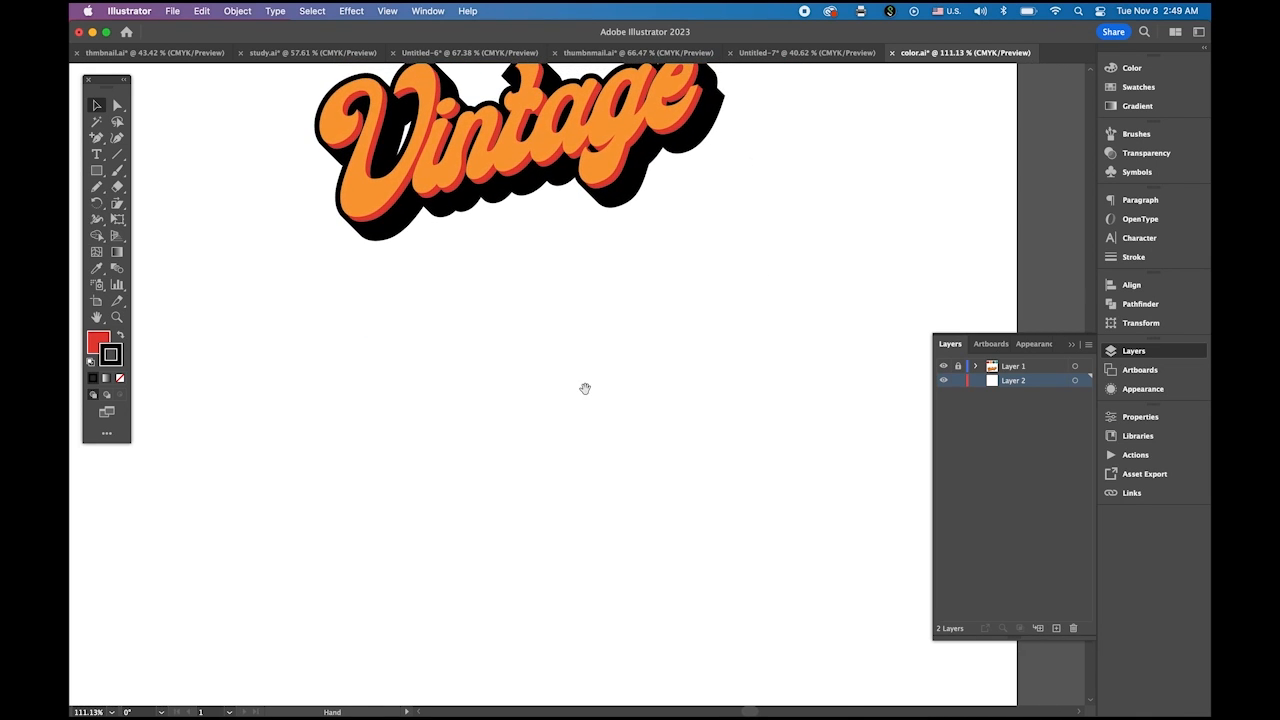
left_click(121, 338)
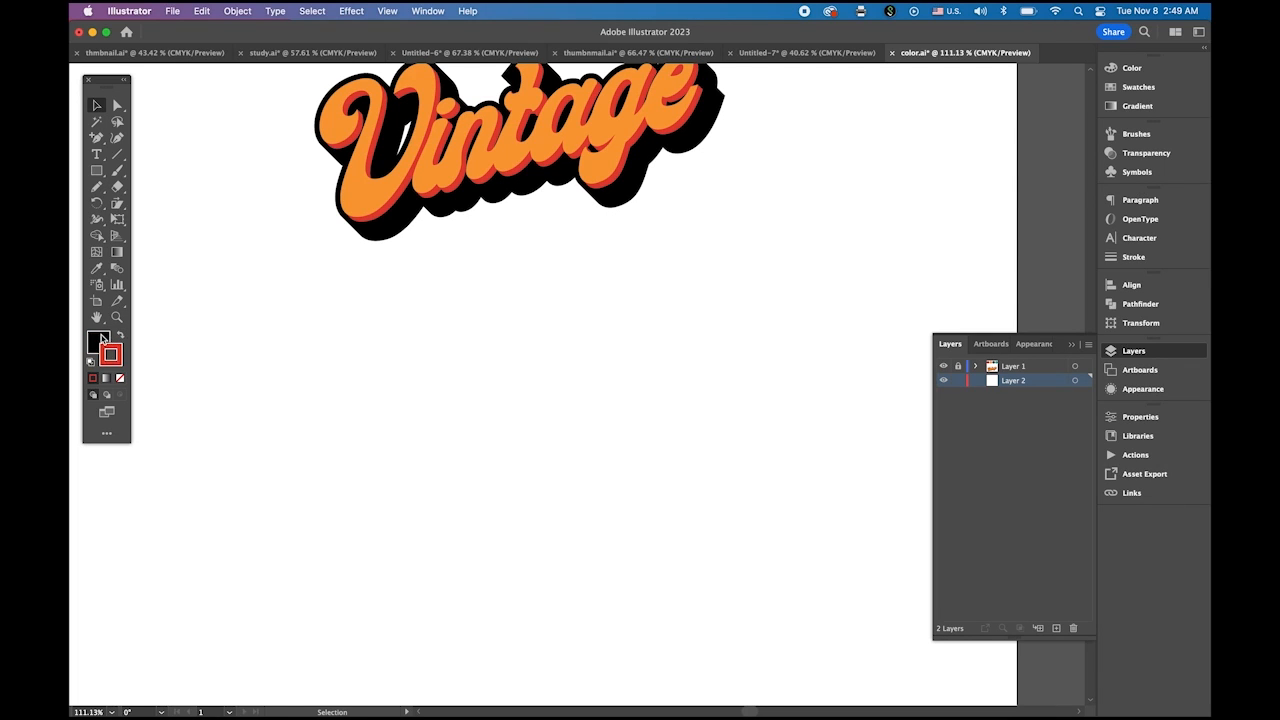
left_click(110, 360)
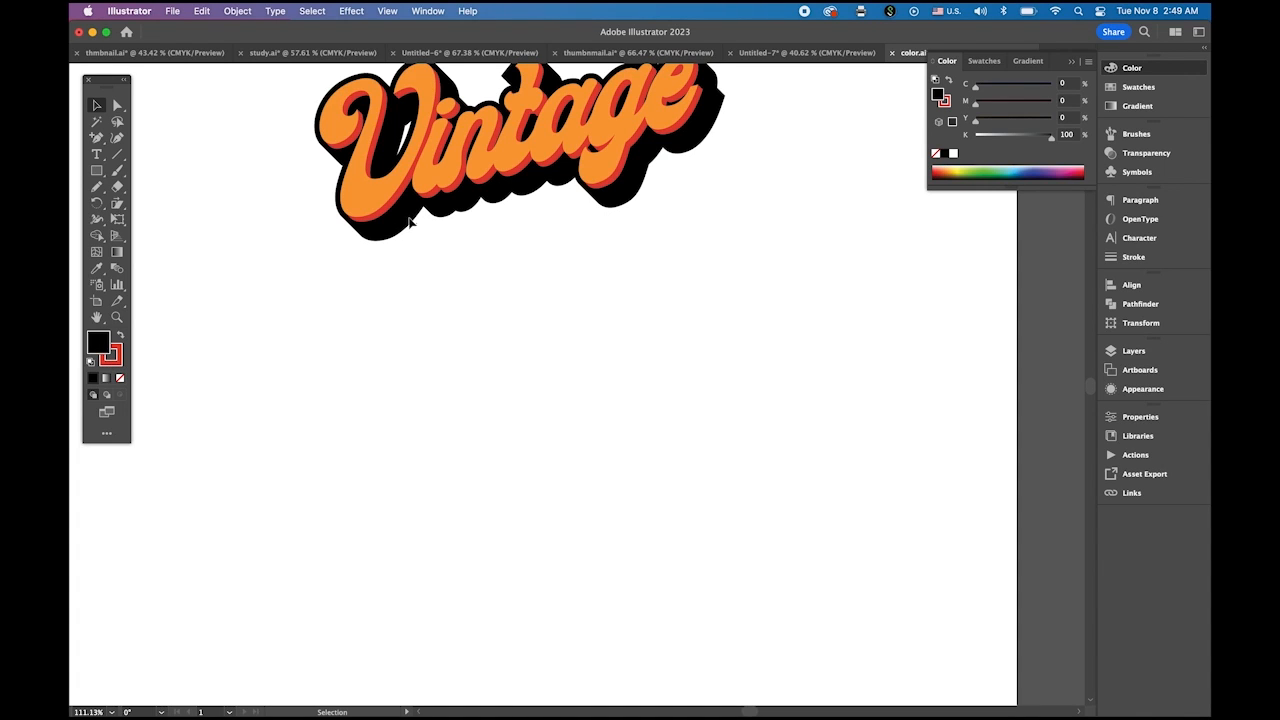
left_click(116, 362)
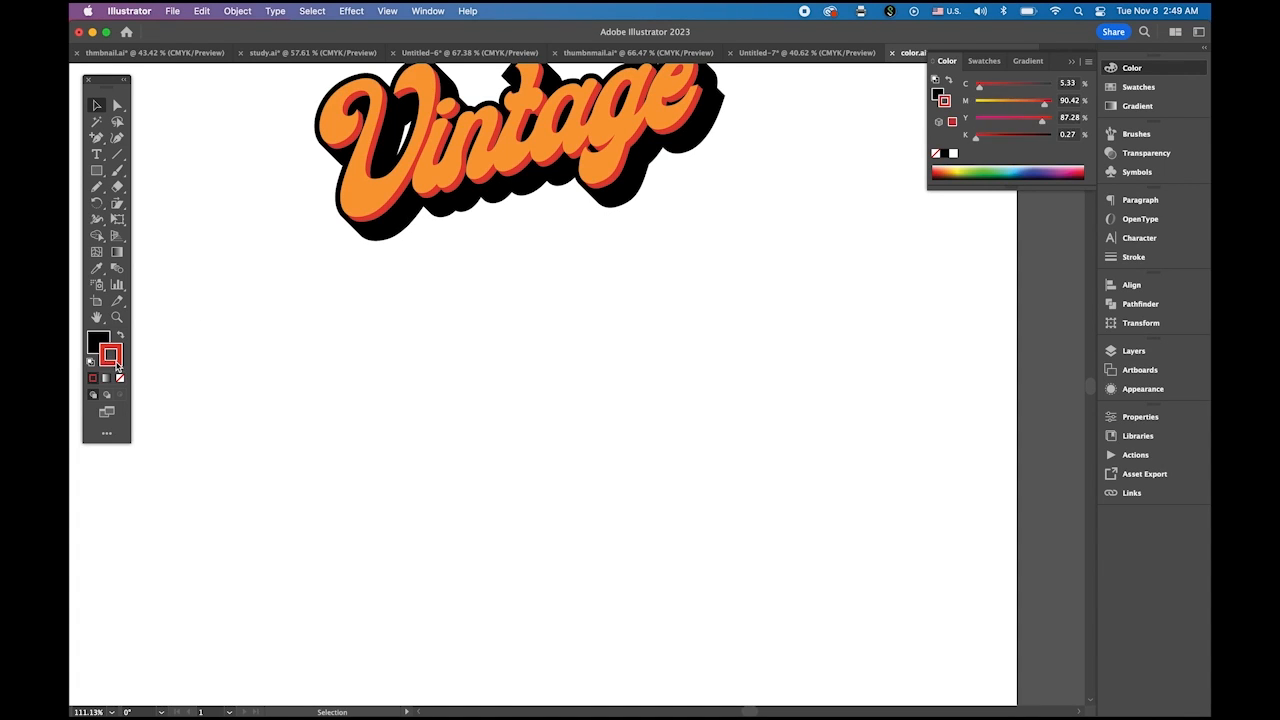
left_click(119, 379)
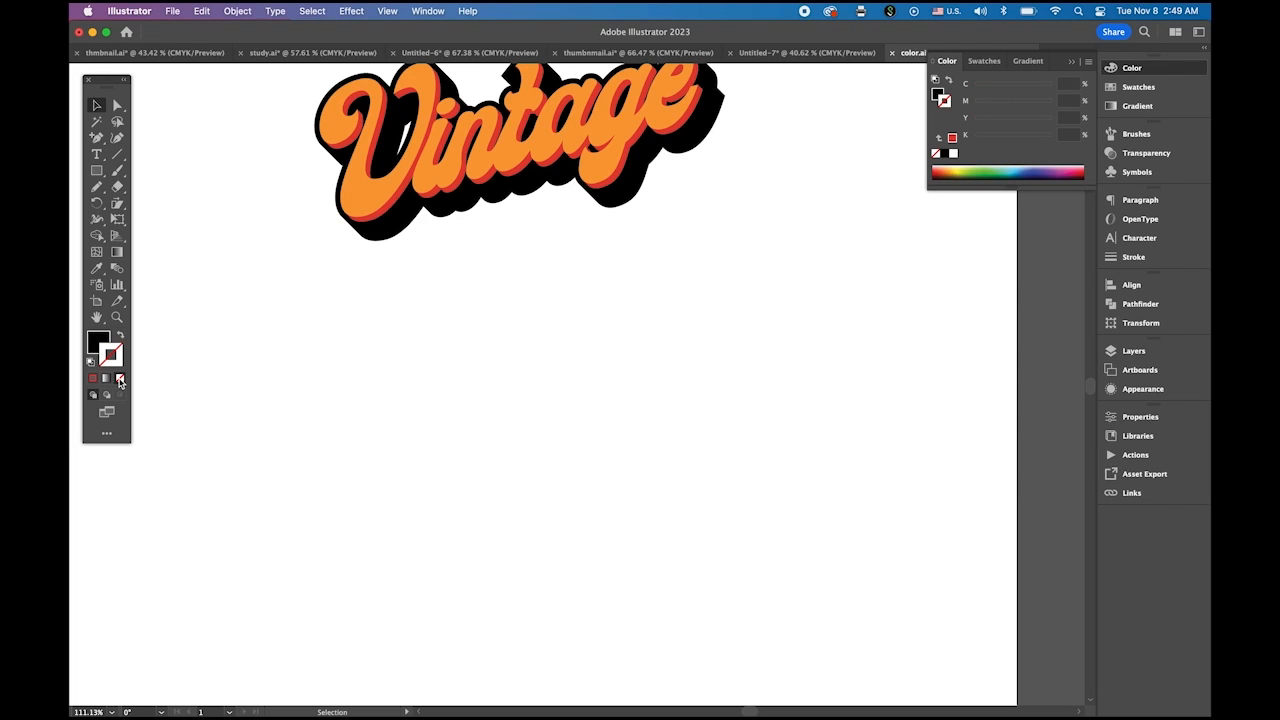
left_click(97, 343)
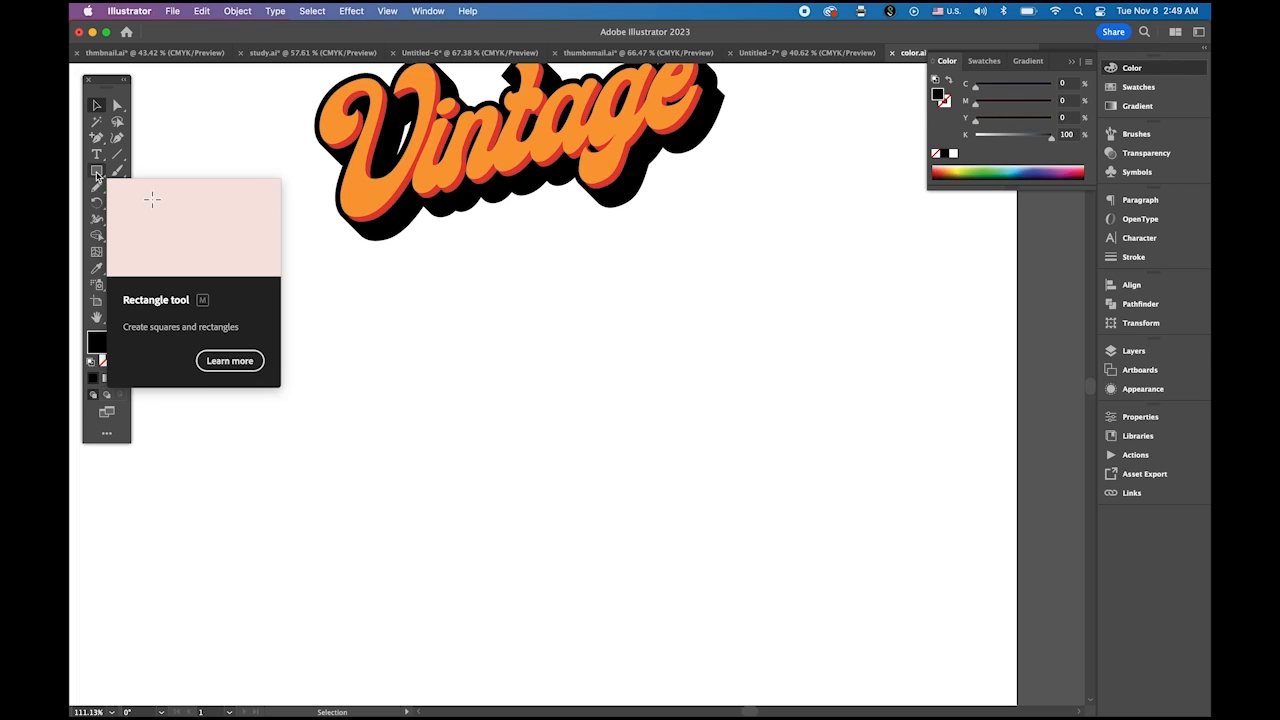
Create a 60 pt wide by 100 pt high black rectangle in the blank area below the lettering.
left_click(97, 172)
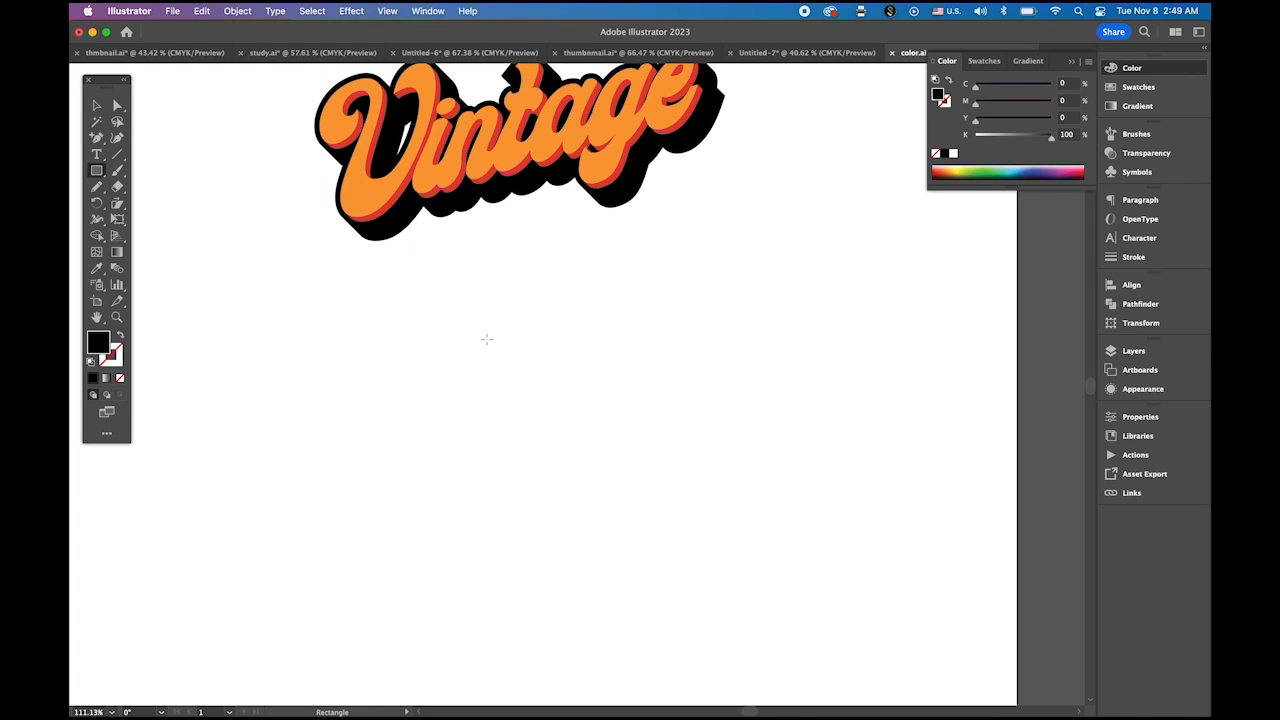
left_click(508, 298)
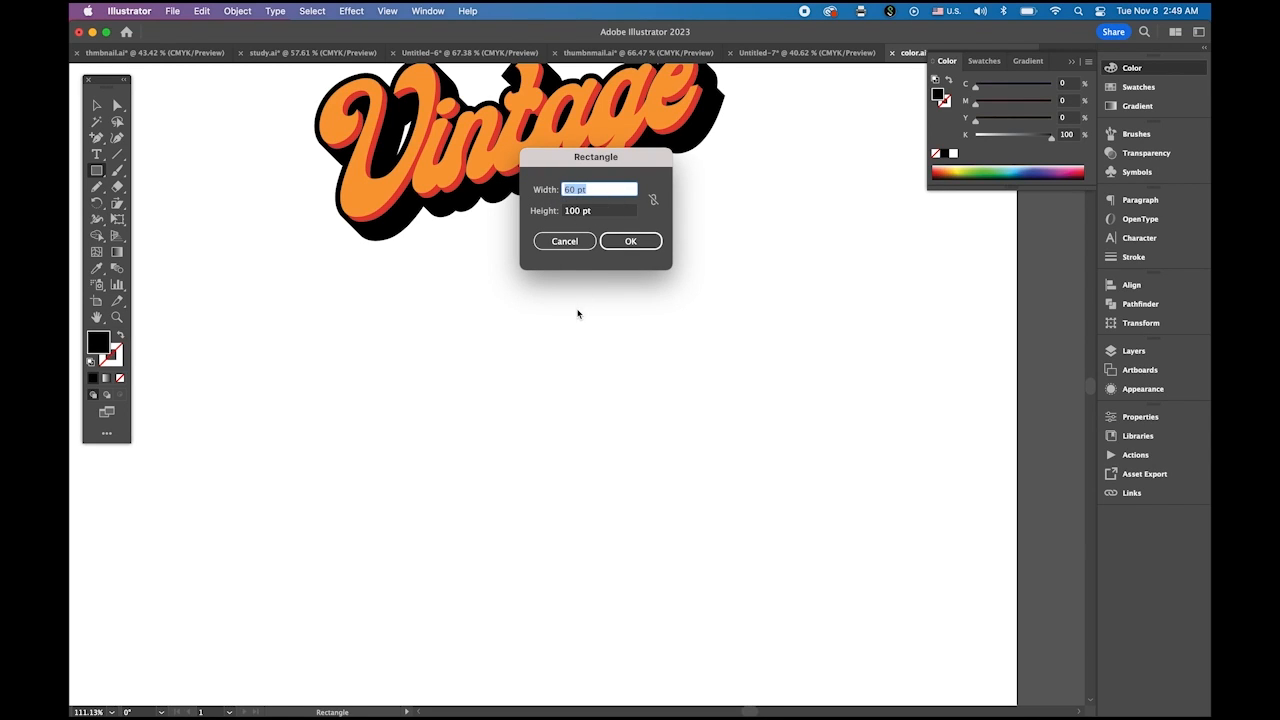
left_click(647, 243)
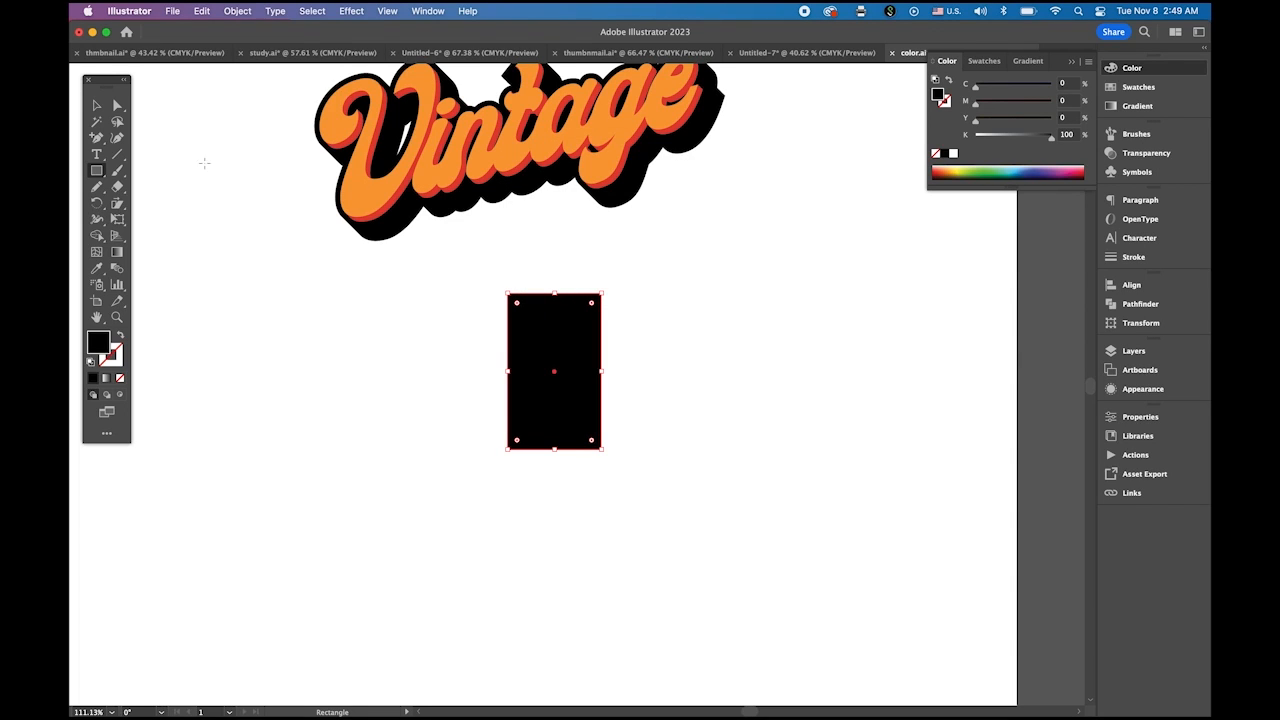
Turn the rectangle into a triangle by deleting its lower-right anchor point, and activate the Direct Selection tool.
left_click(98, 139)
left_click(100, 142)
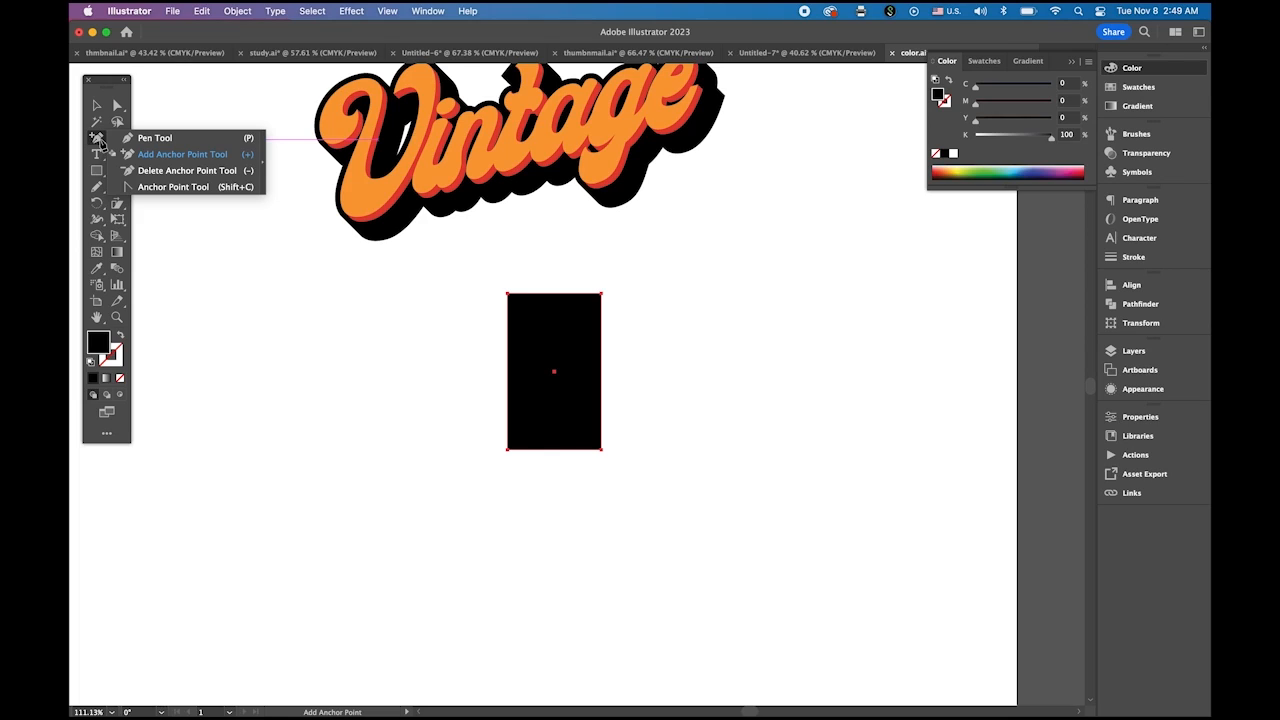
left_click(163, 180)
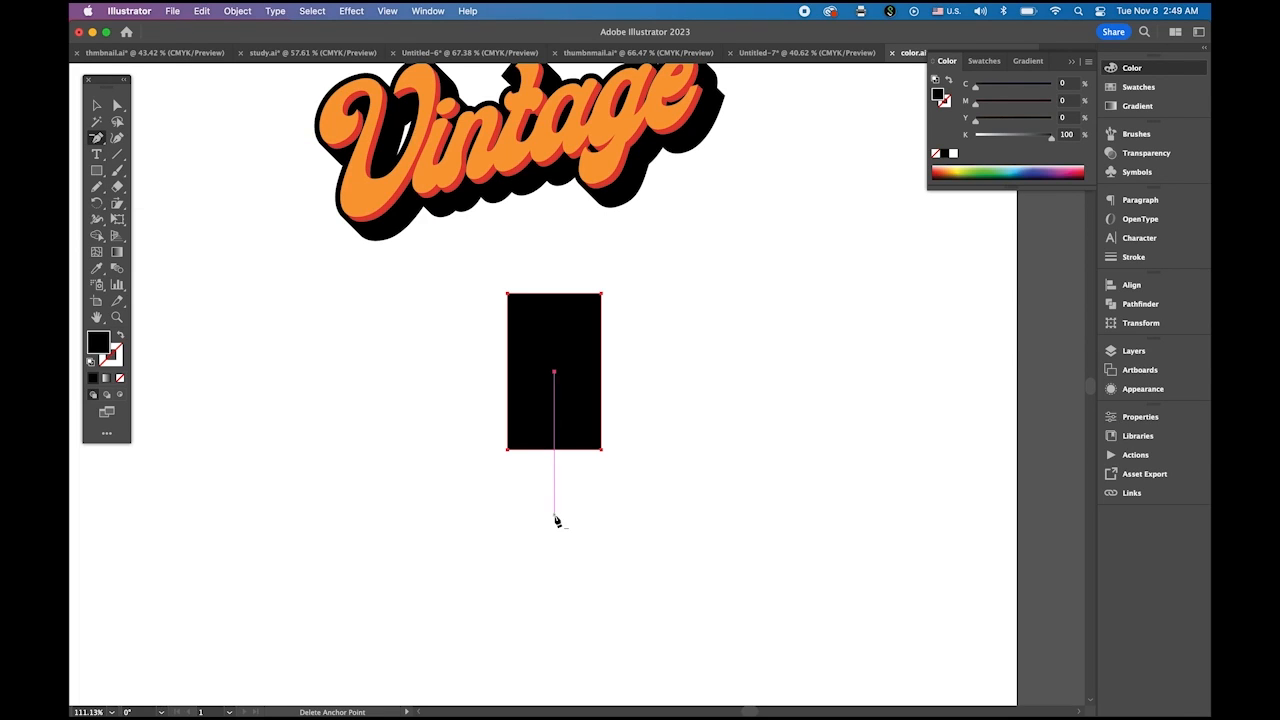
left_click(601, 449)
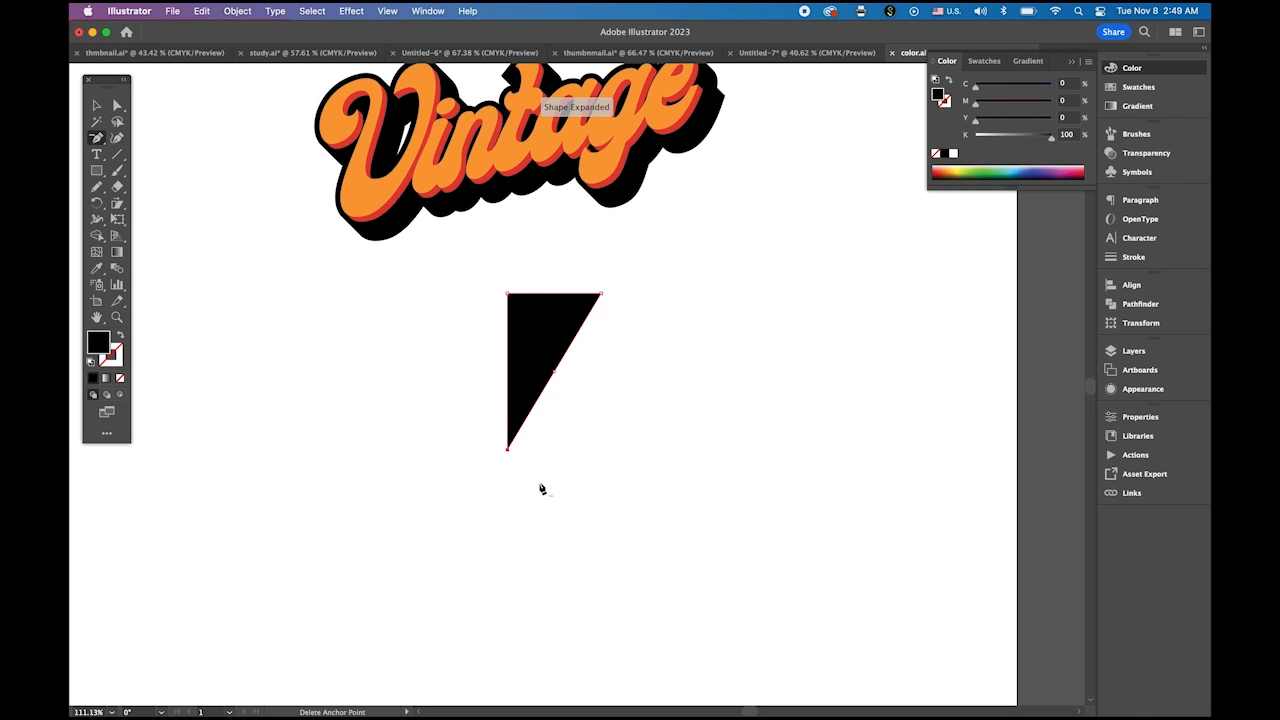
left_click(117, 105)
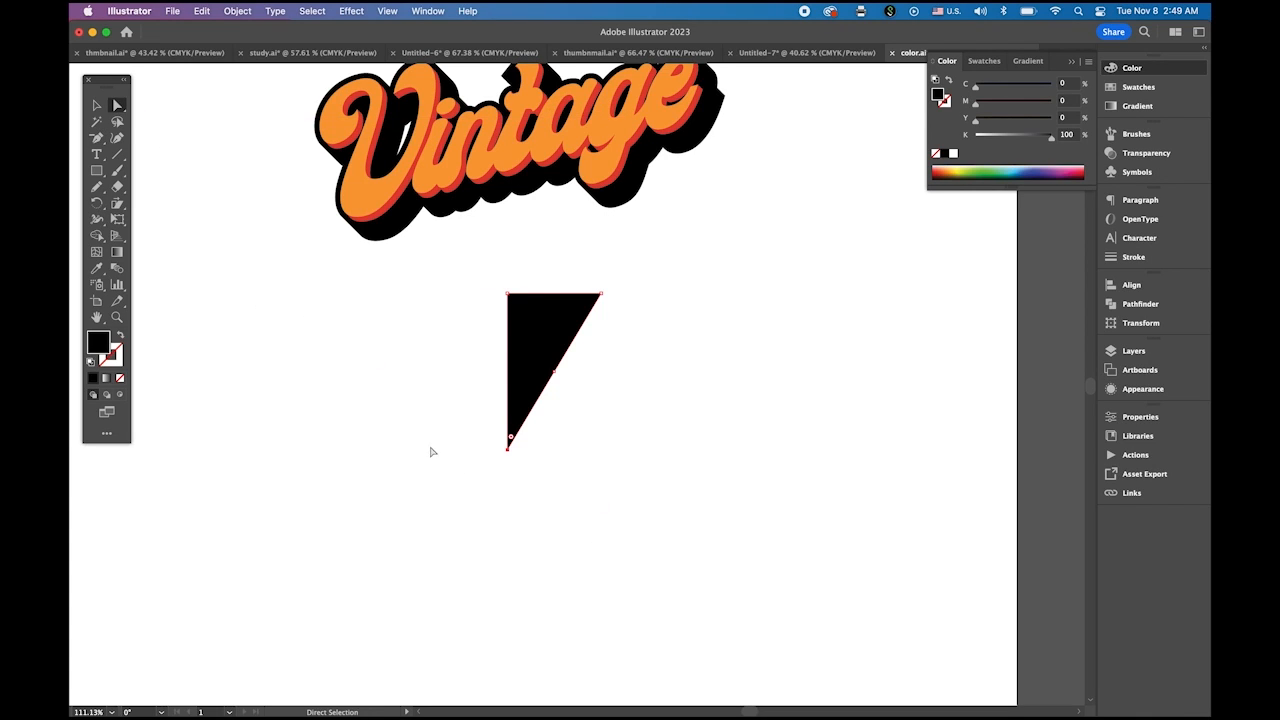
Move the triangle's bottom anchor point sideways until it sits centred beneath the top edge.
left_click_drag(508, 450, 508, 452)
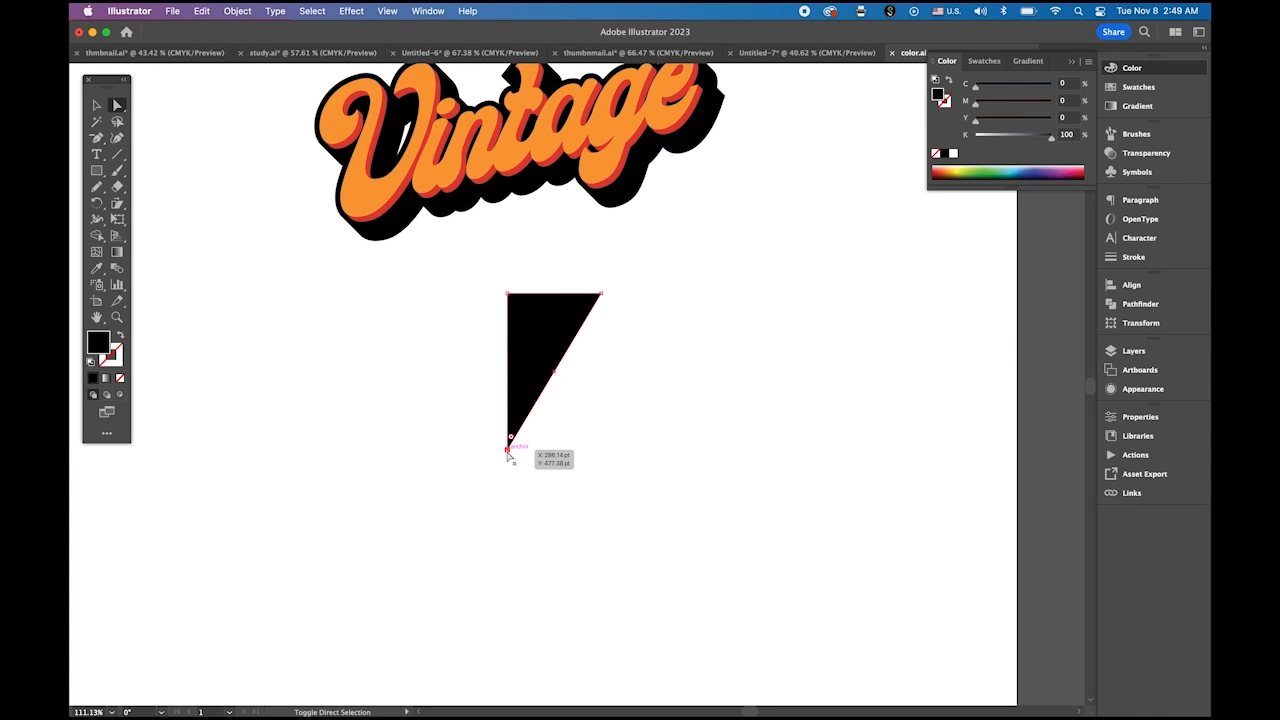
left_click(530, 457)
left_click_drag(509, 451, 553, 458)
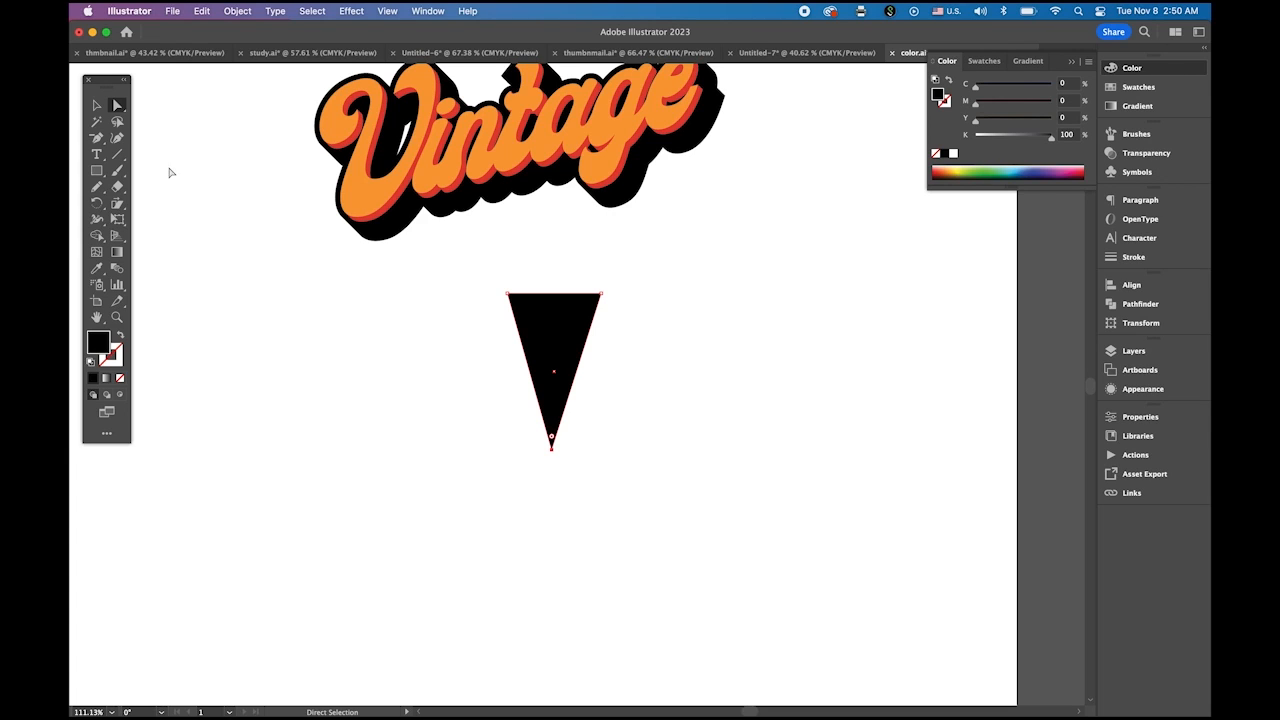
Add an anchor point at the middle of the triangle's top edge and raise it to form a pointed peak.
left_click_drag(96, 138, 166, 157)
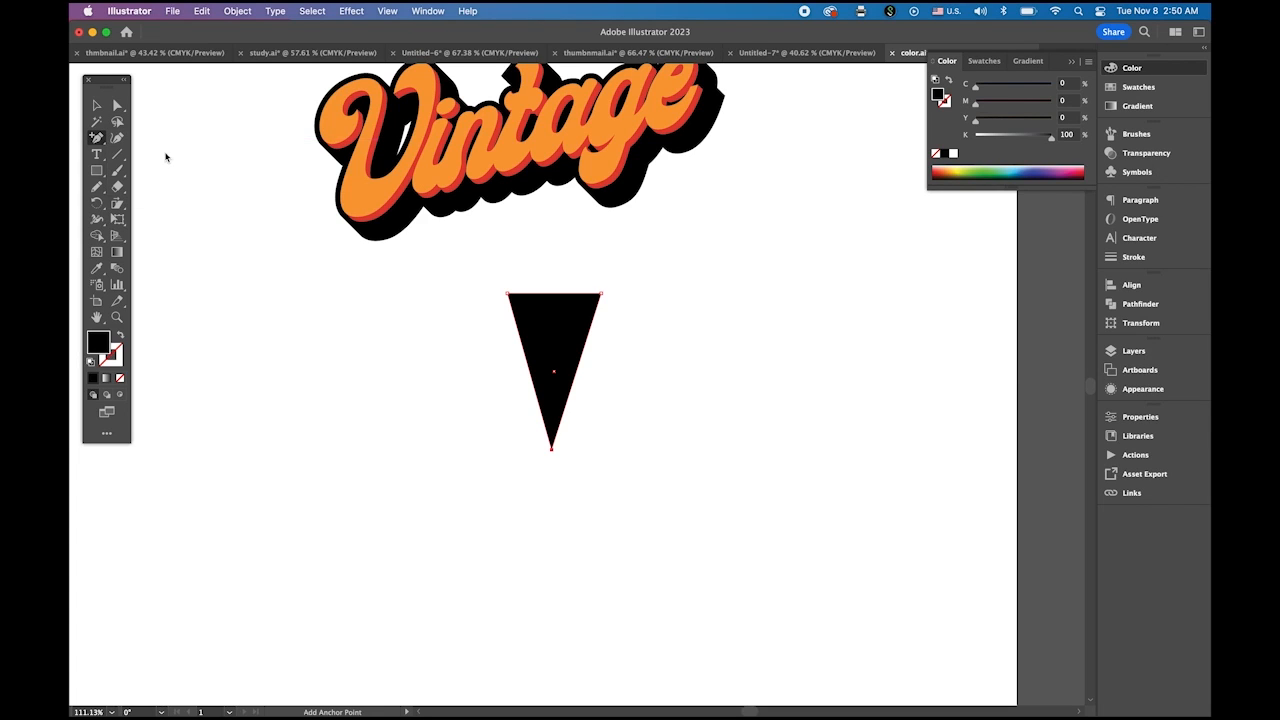
left_click(554, 295)
left_click(554, 295)
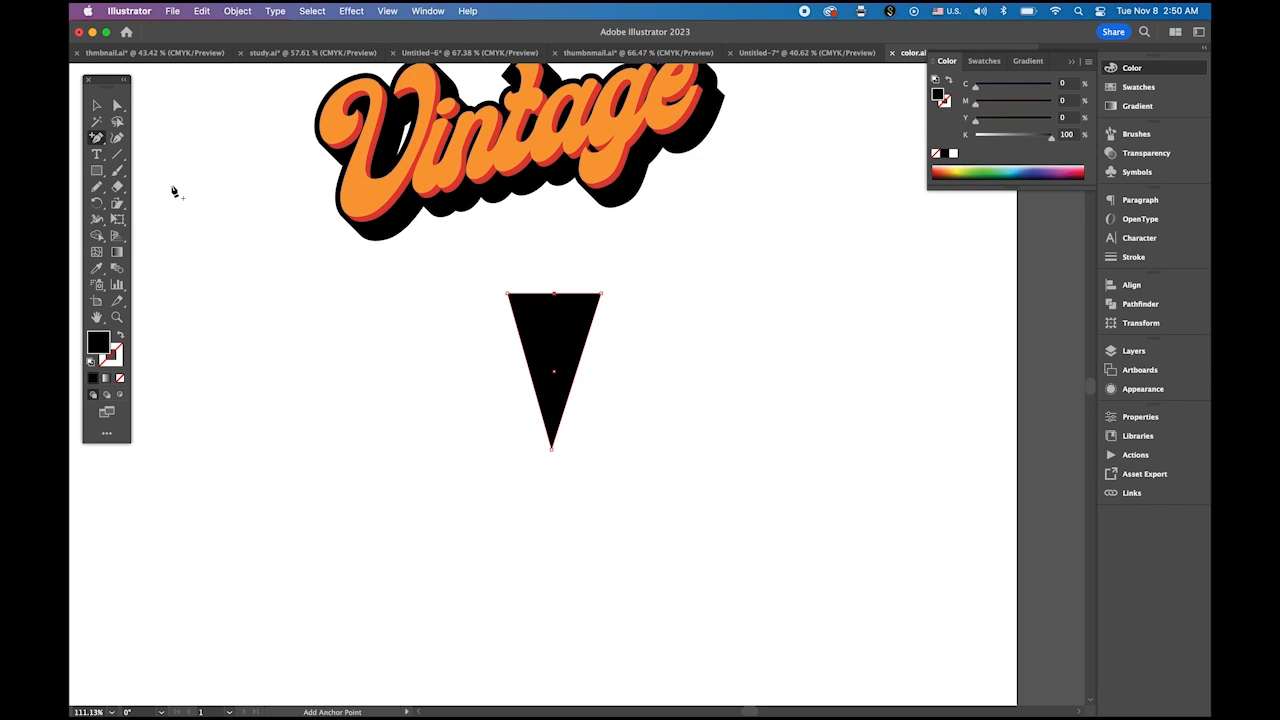
left_click(117, 105)
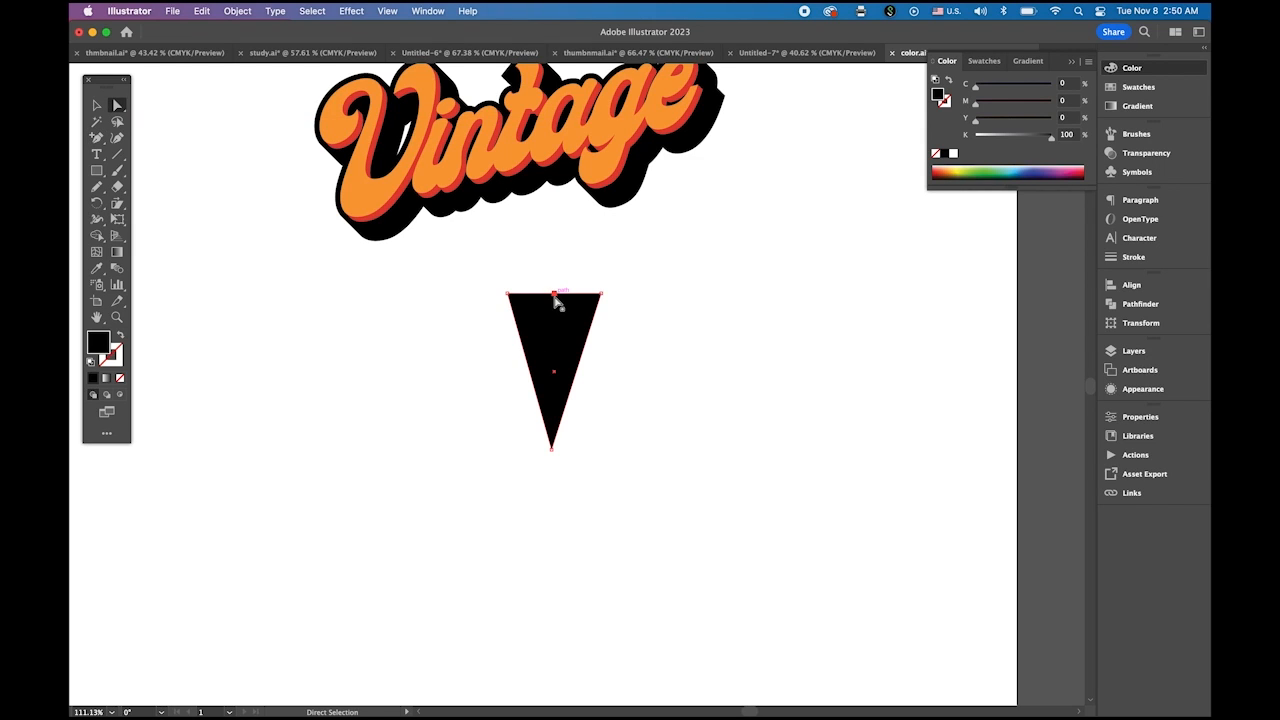
left_click_drag(555, 297, 554, 259)
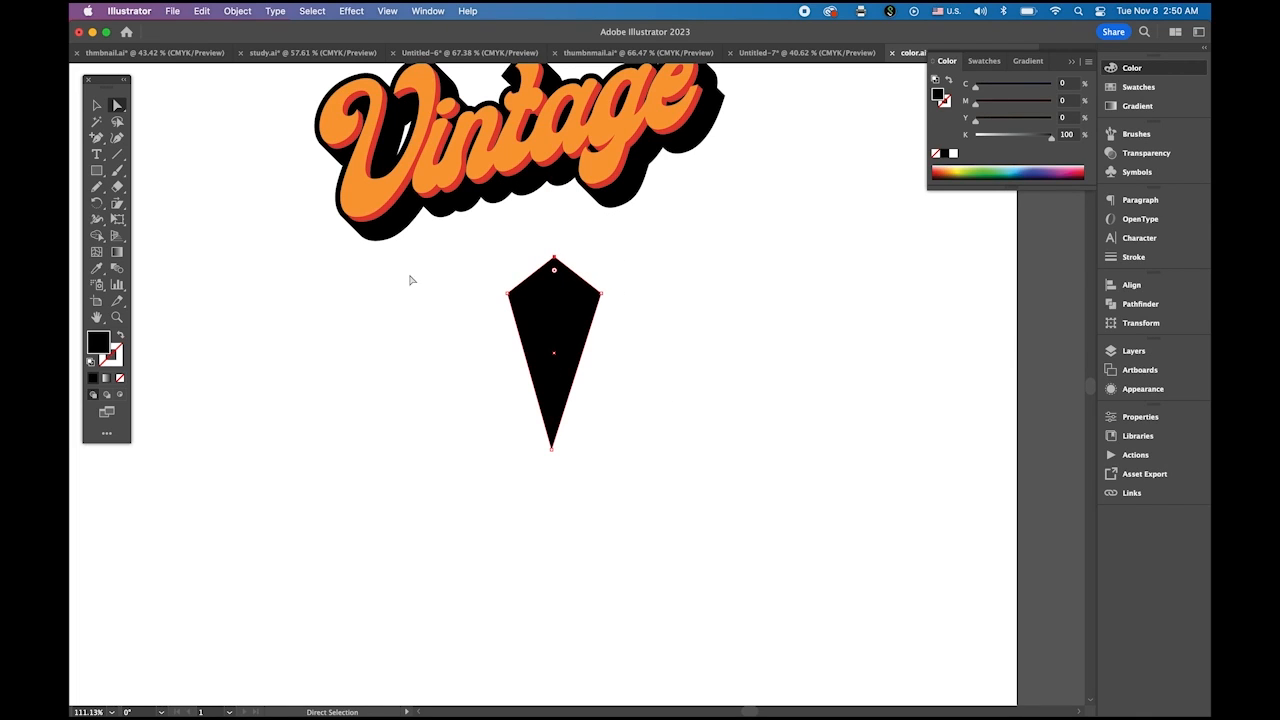
Make a copy of the kite shape rotated 30° around its bottom tip.
left_click(97, 105)
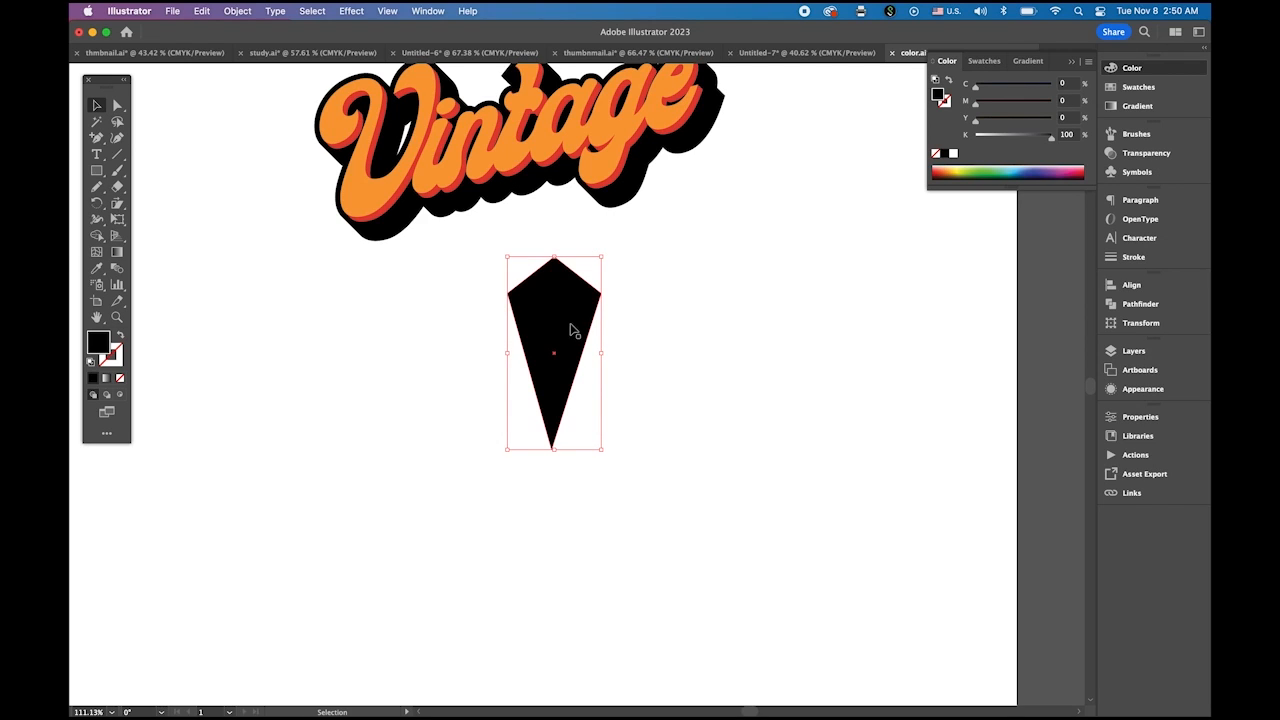
left_click(732, 372)
left_click(580, 343)
left_click(97, 202)
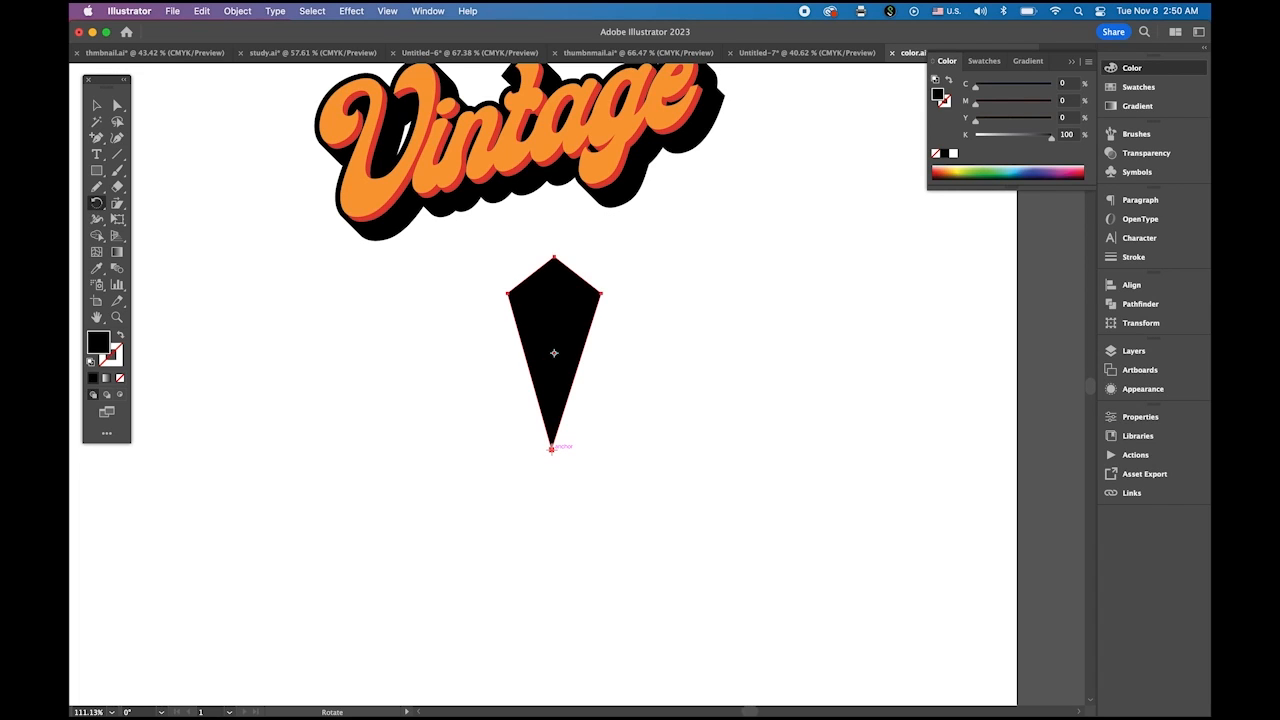
left_click(551, 449, "alt")
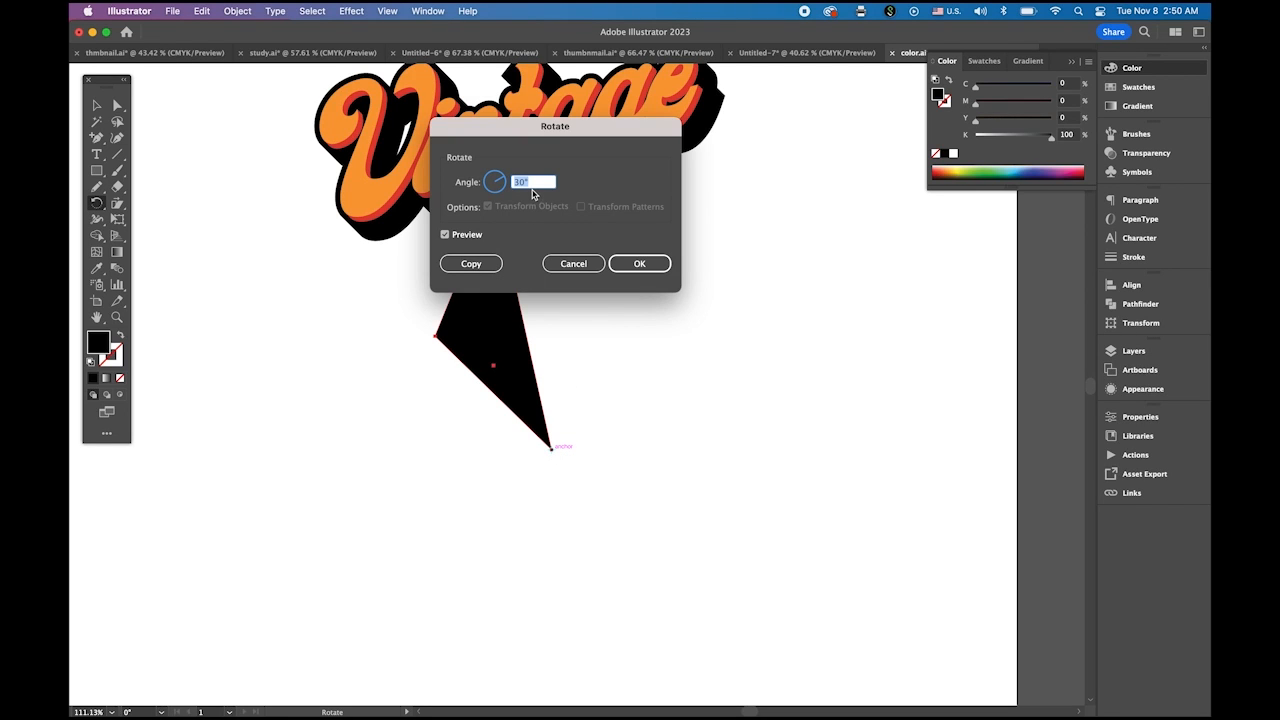
left_click(478, 264)
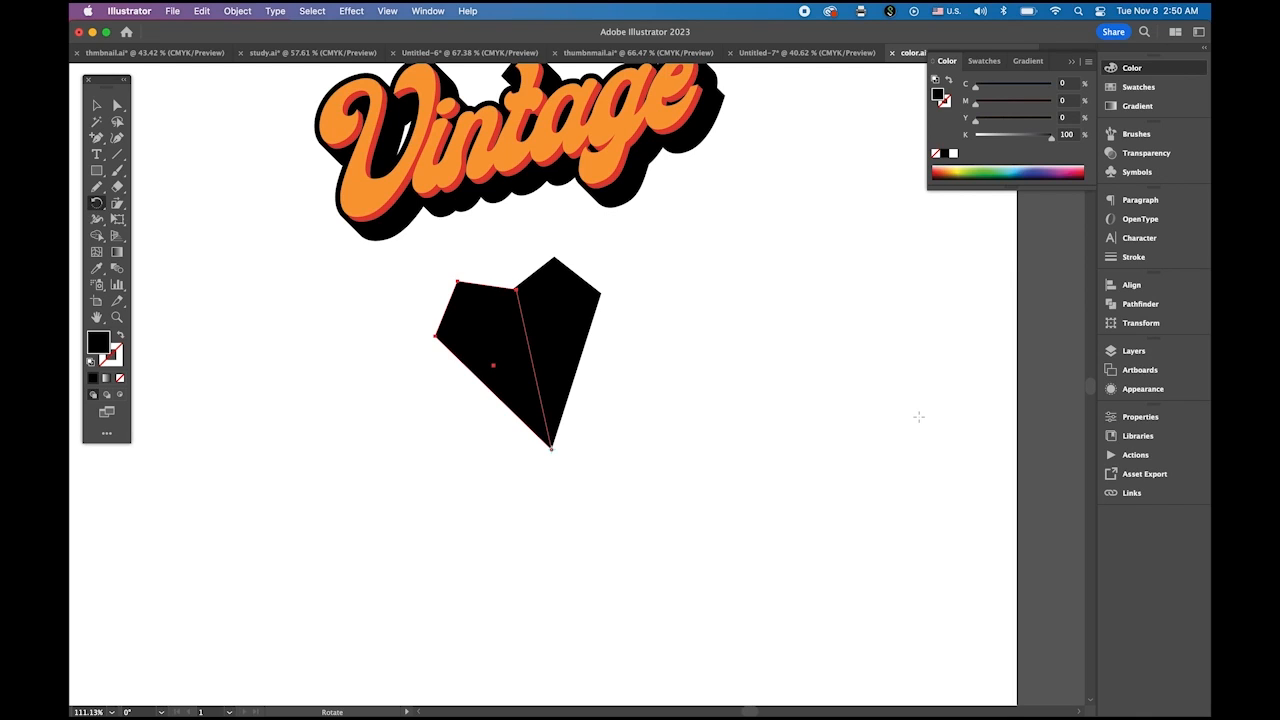
Repeat the 30° rotated copy around the same tip until twelve kite shapes complete a full circle.
key("v")
key("ctrl+d")
key("ctrl+d")
key("ctrl+d")
key("ctrl+d")
key("ctrl+d")
key("ctrl+d")
key("ctrl+d")
key("ctrl+d")
key("ctrl+d")
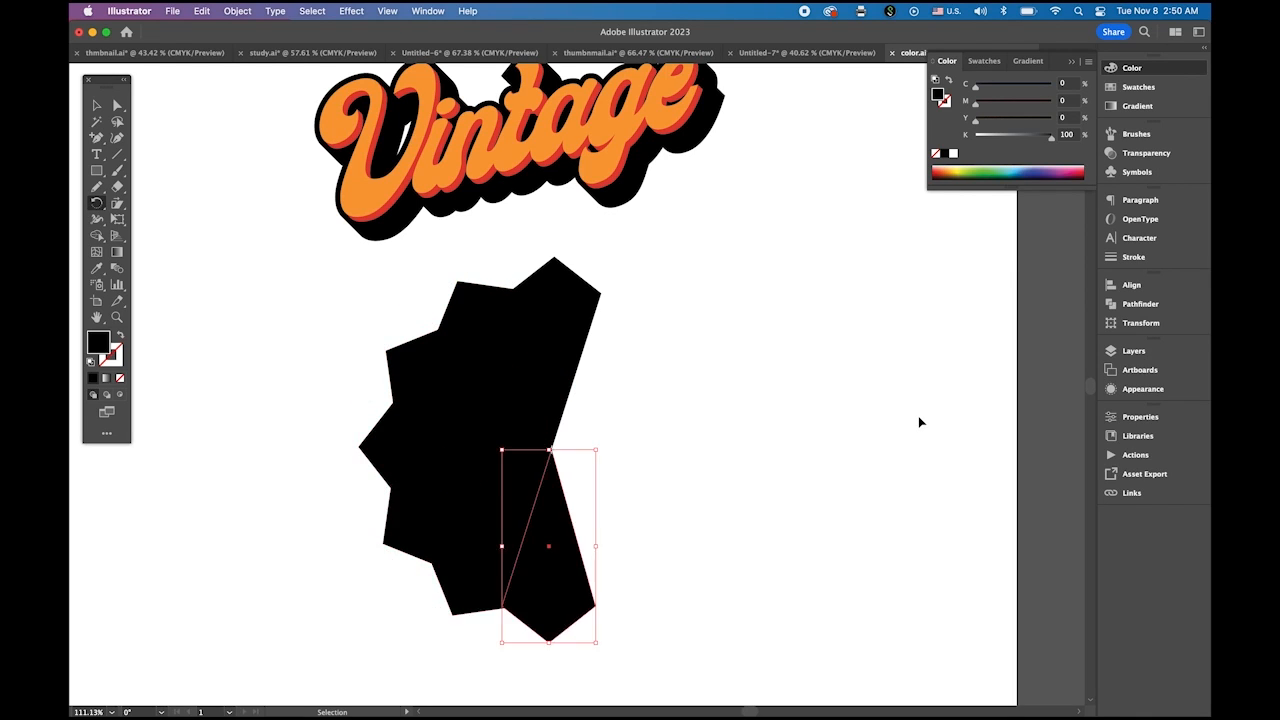
key("ctrl+d")
key("ctrl+d")
key("r")
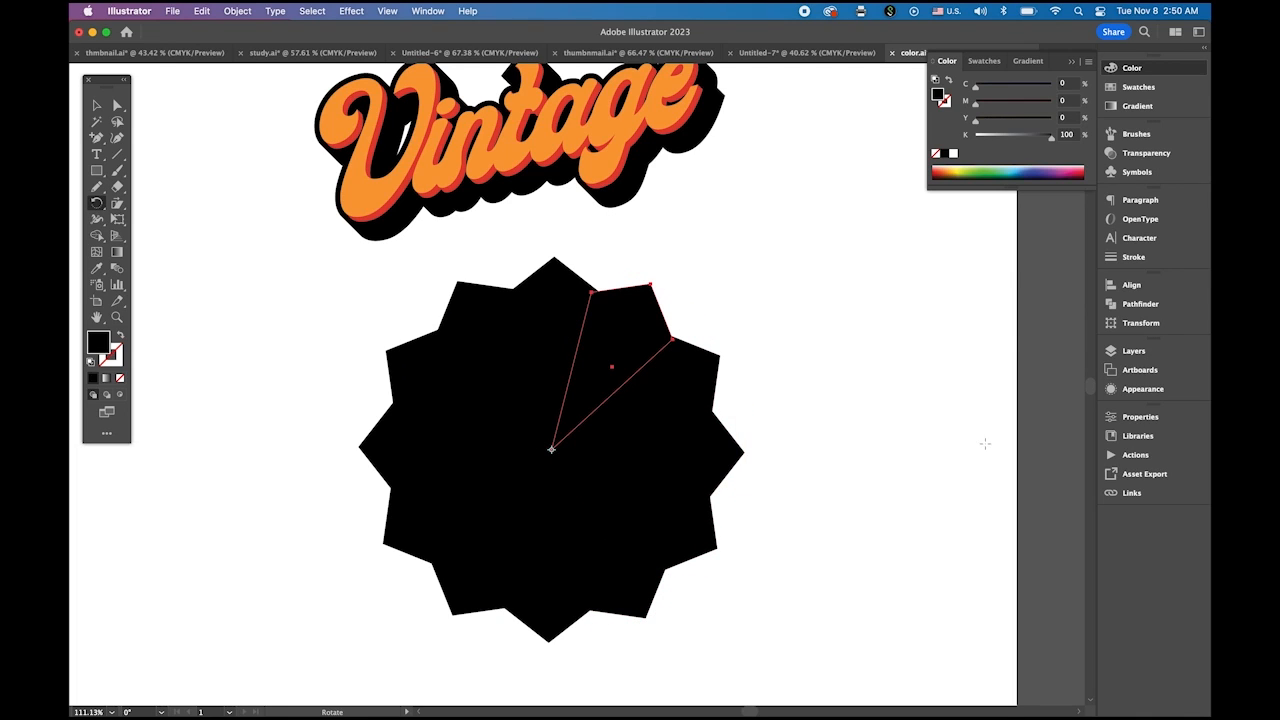
Select all the rotated kite shapes and merge them into one starburst with Pathfinder Unite.
left_click(97, 107)
left_click(243, 390)
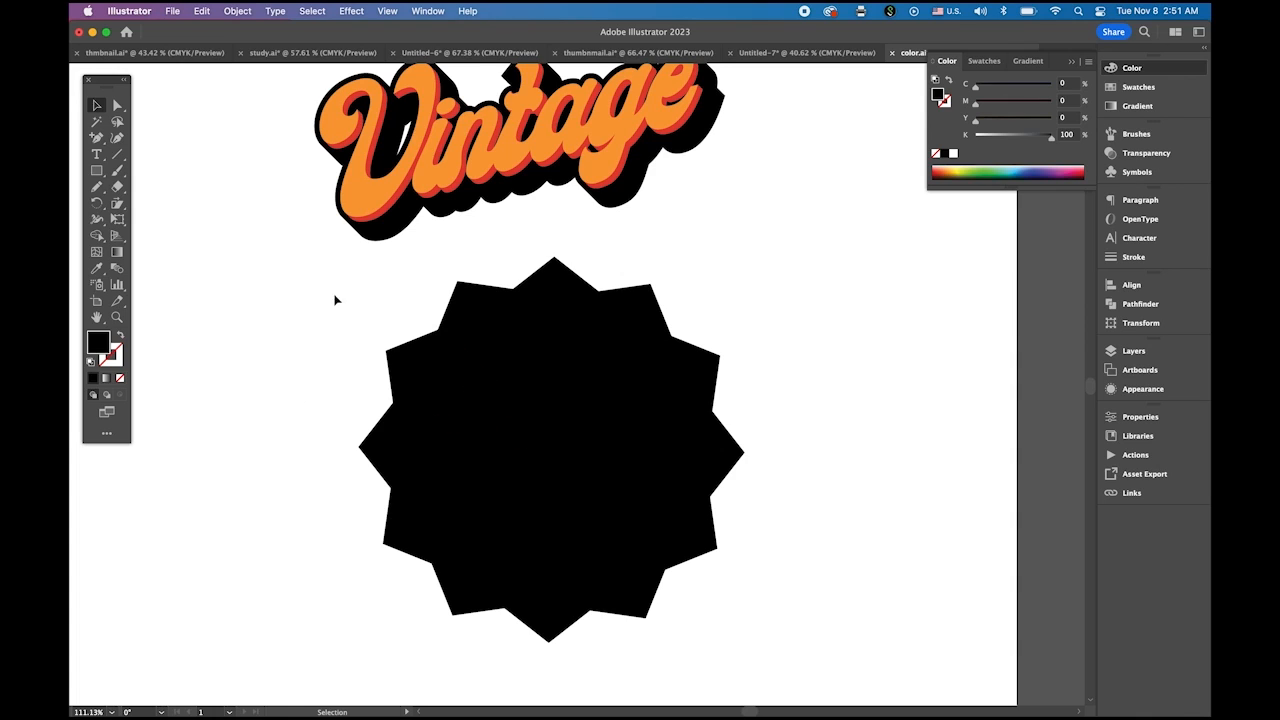
left_click_drag(310, 288, 737, 630)
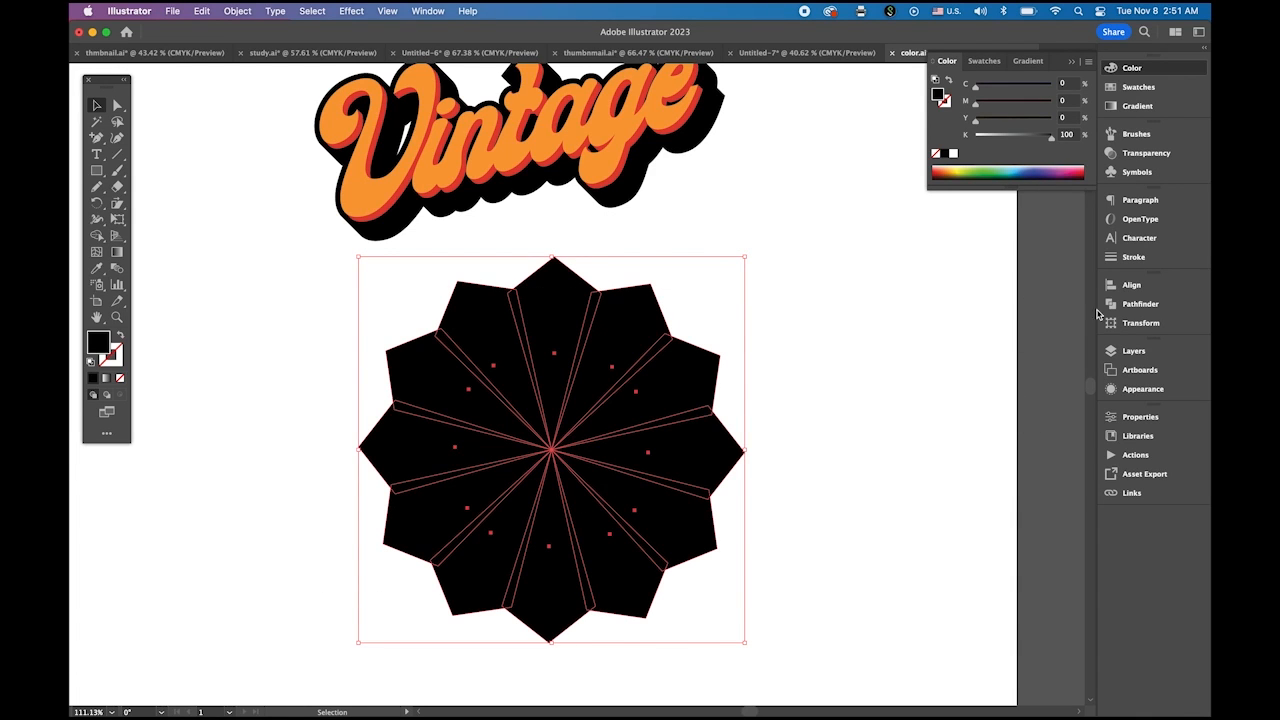
left_click(1153, 304)
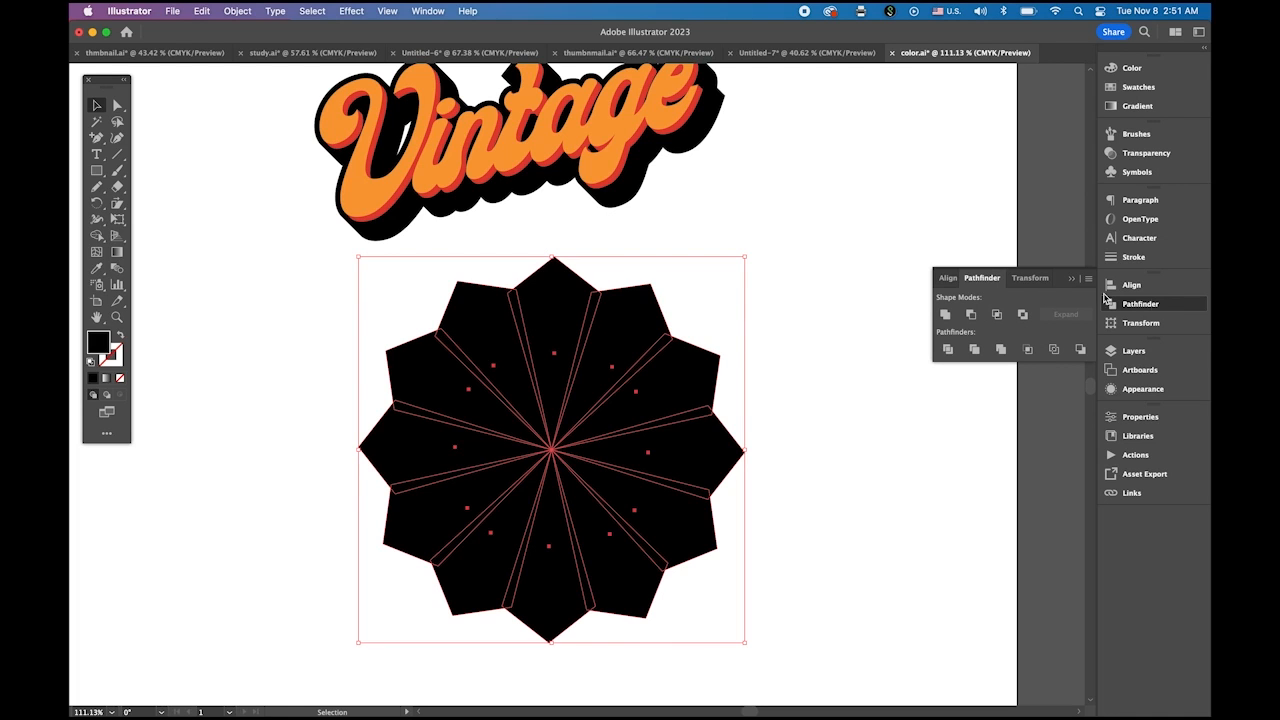
left_click(428, 11)
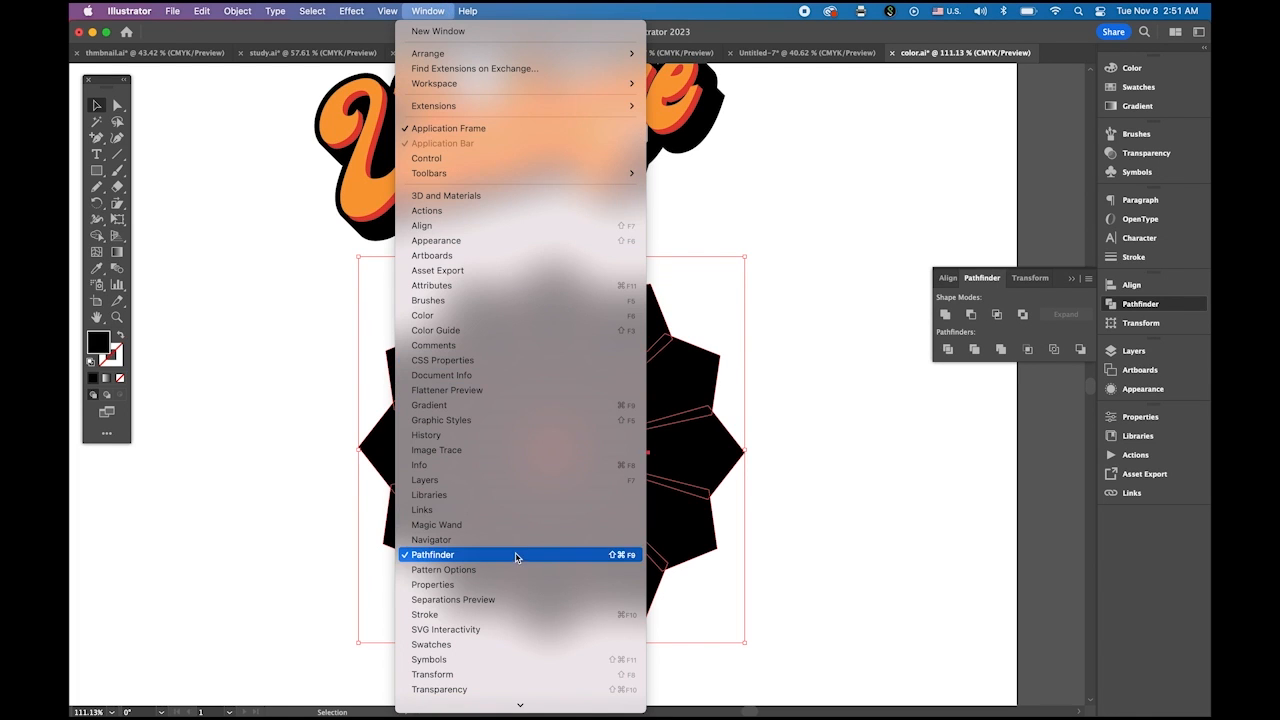
left_click(1052, 303)
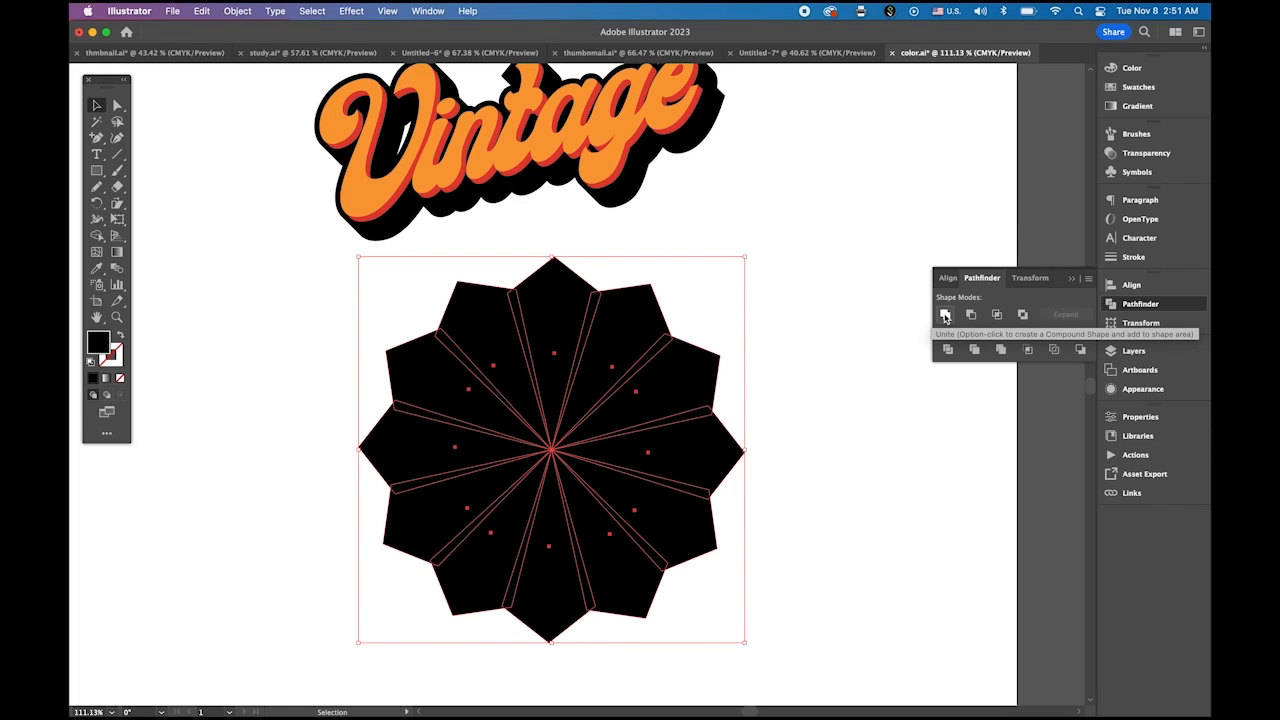
left_click(945, 316)
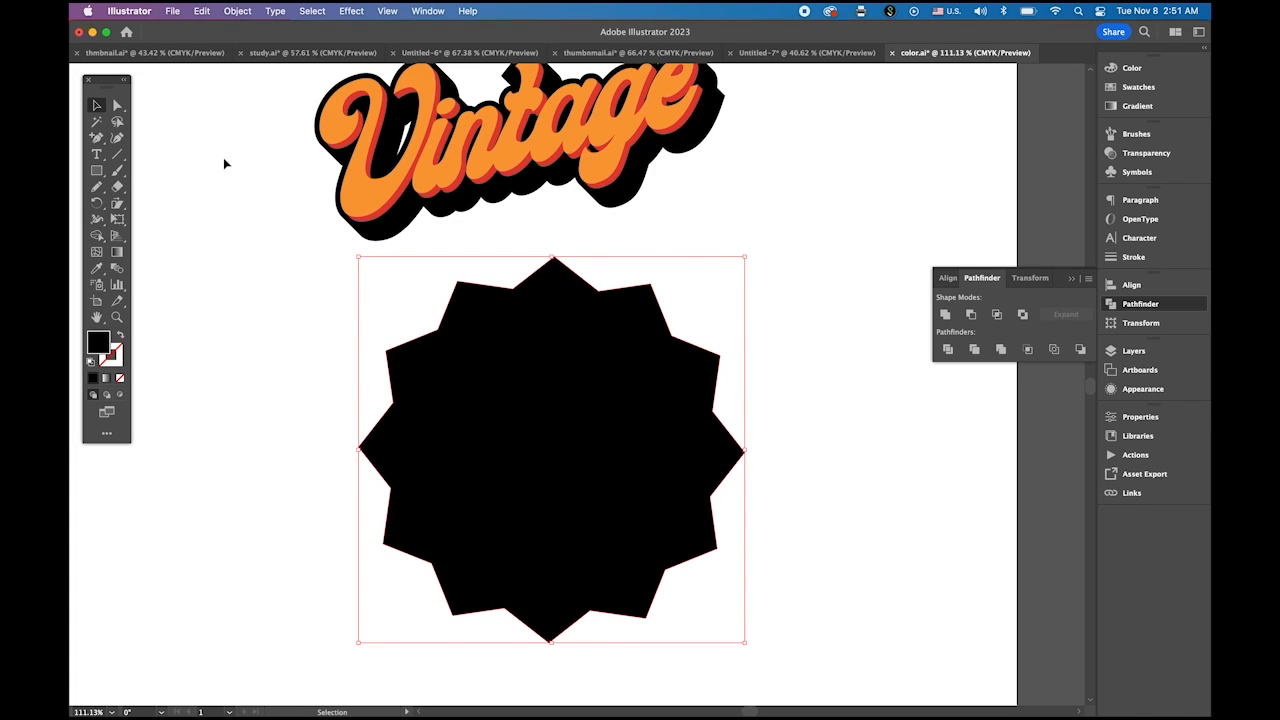
Round all corners of the starburst with its live corner handles to give it a smooth scalloped outline, and deselect it.
left_click(117, 105)
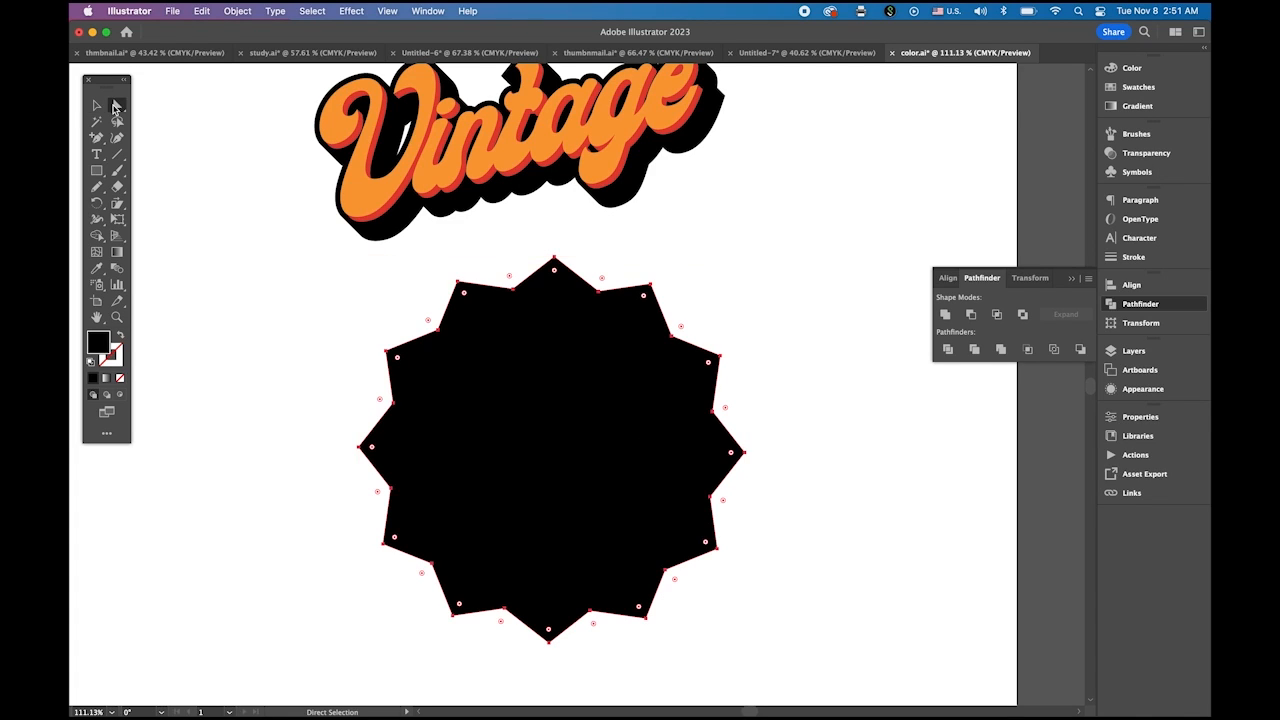
left_click(555, 273)
left_click_drag(555, 273, 558, 301)
left_click(96, 105)
left_click(268, 257)
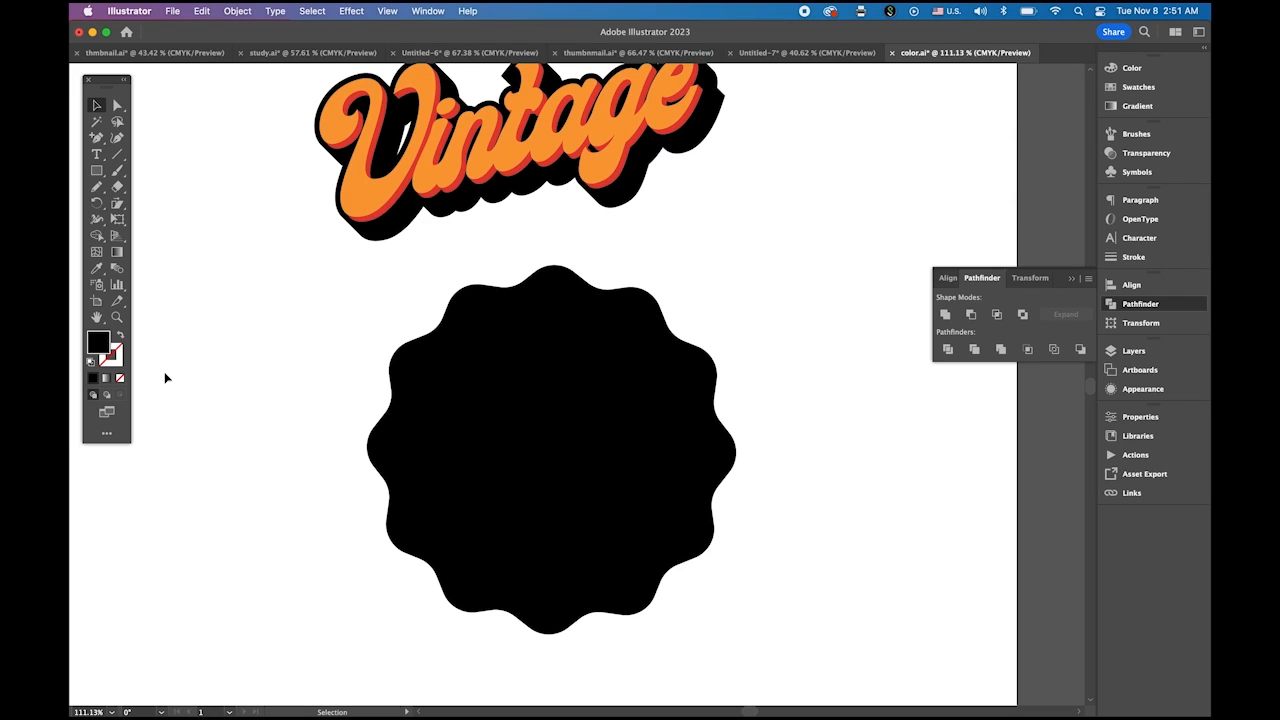
Set a white fill and draw a circle outward from the scalloped shape's centre, leaving a black scalloped border around it.
double_click(97, 346)
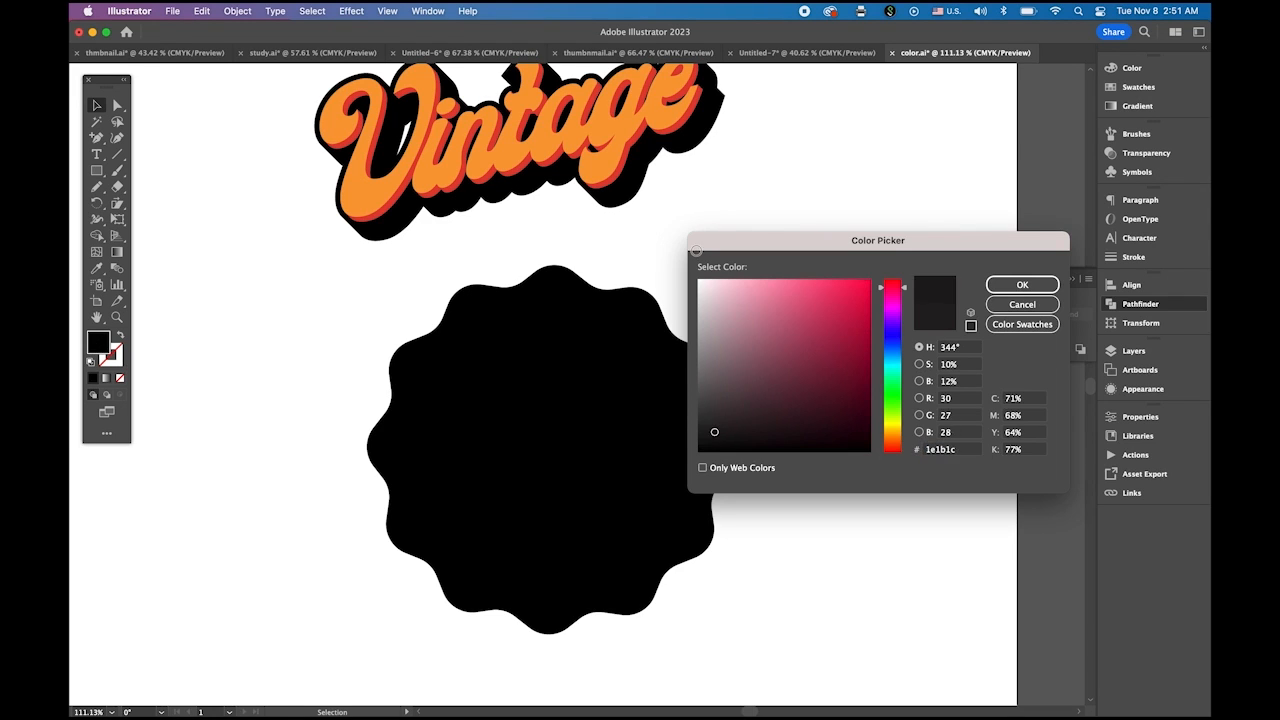
left_click(698, 280)
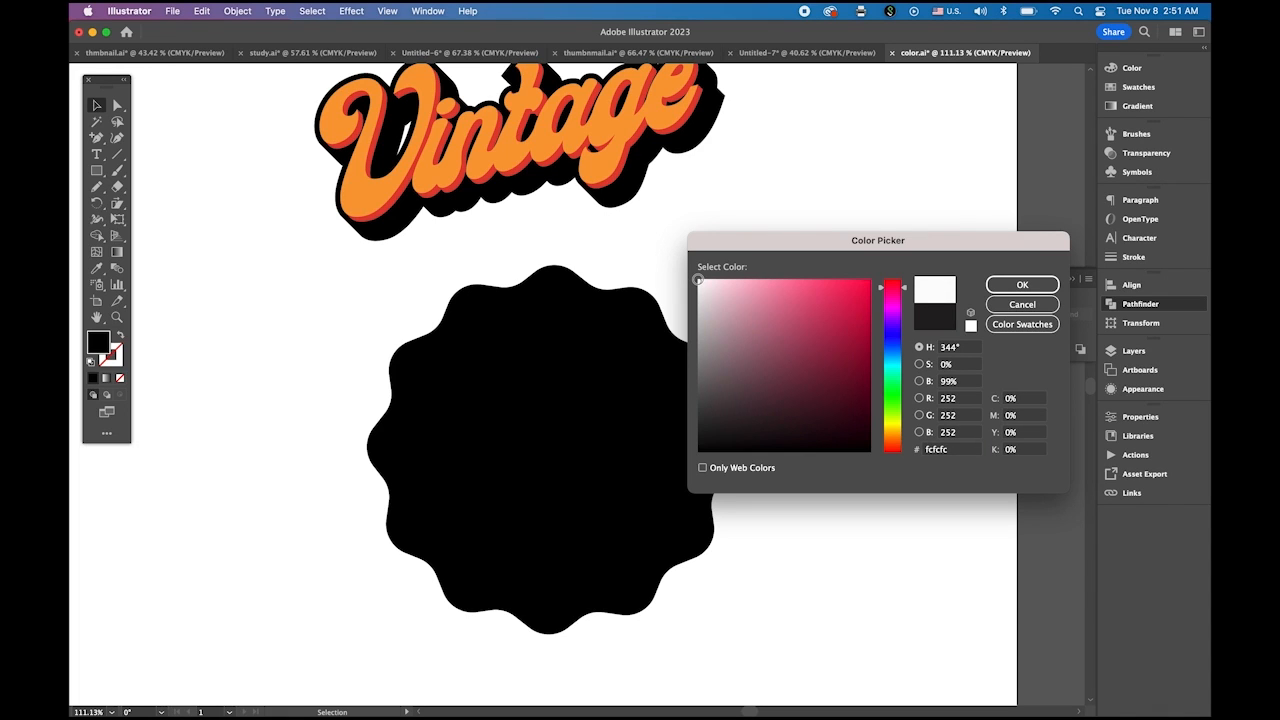
left_click_drag(698, 280, 699, 278)
left_click(1018, 287)
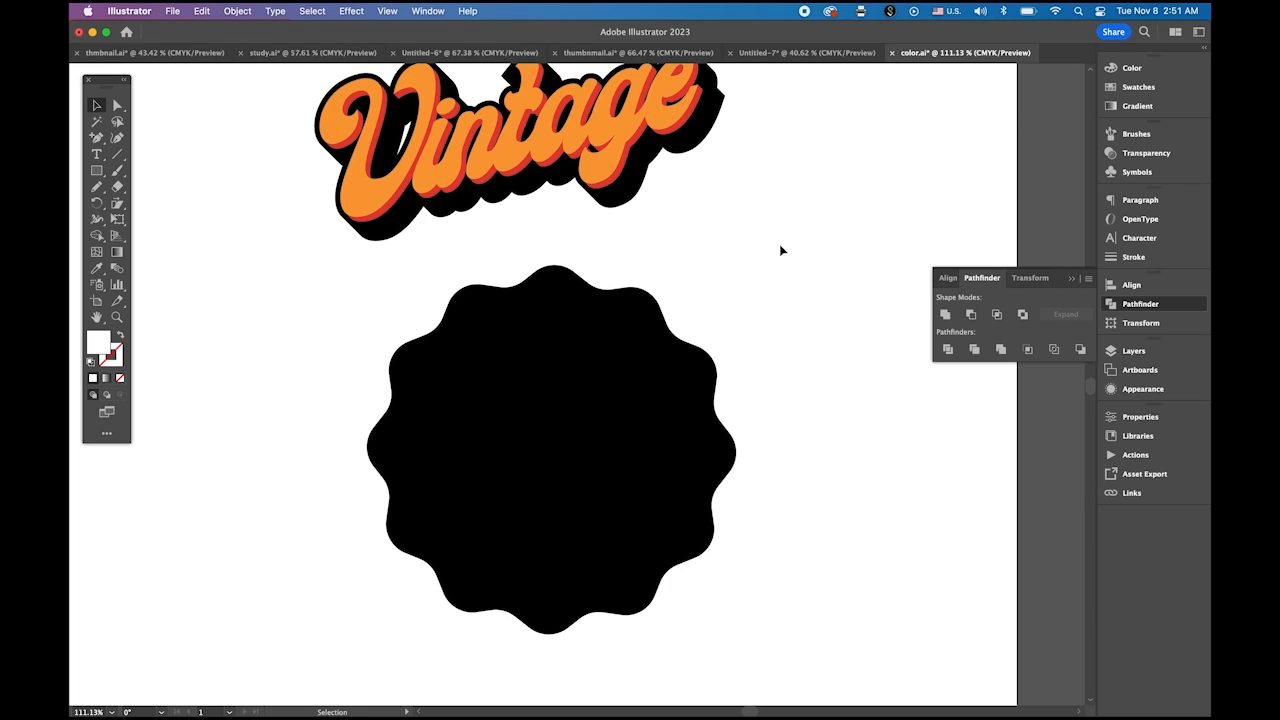
left_click_drag(96, 170, 112, 180)
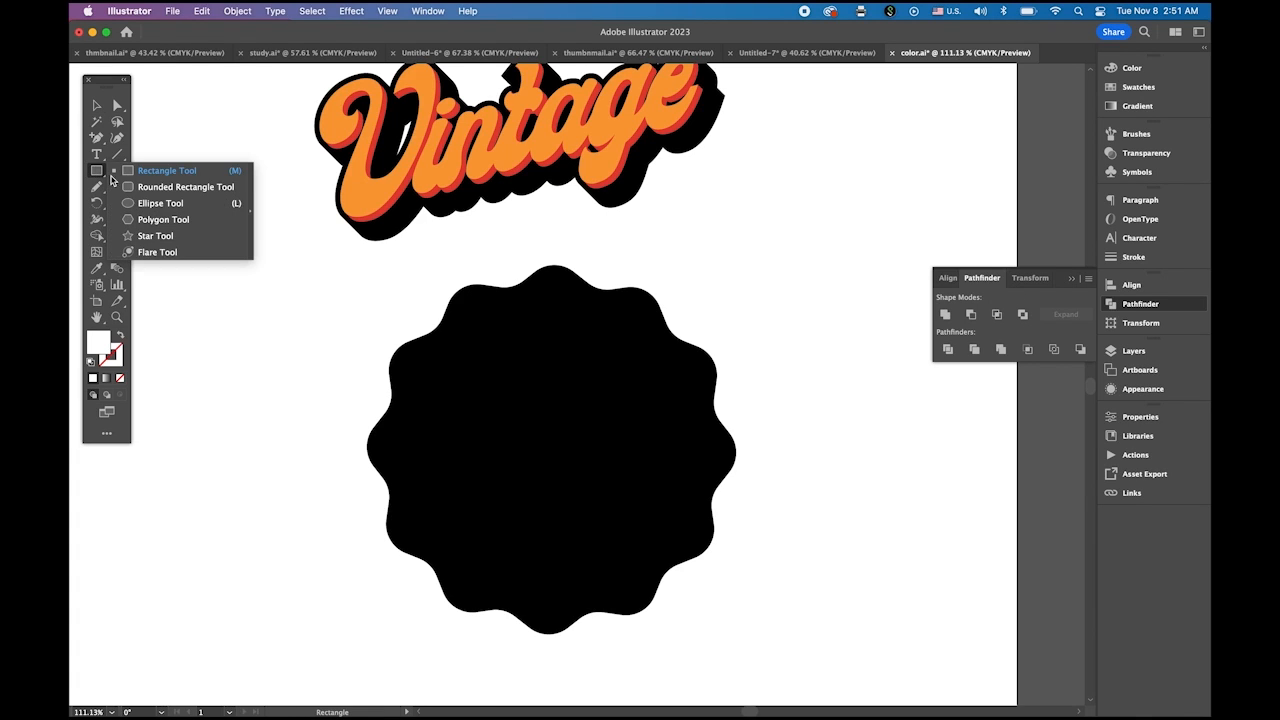
left_click_drag(171, 208, 171, 209)
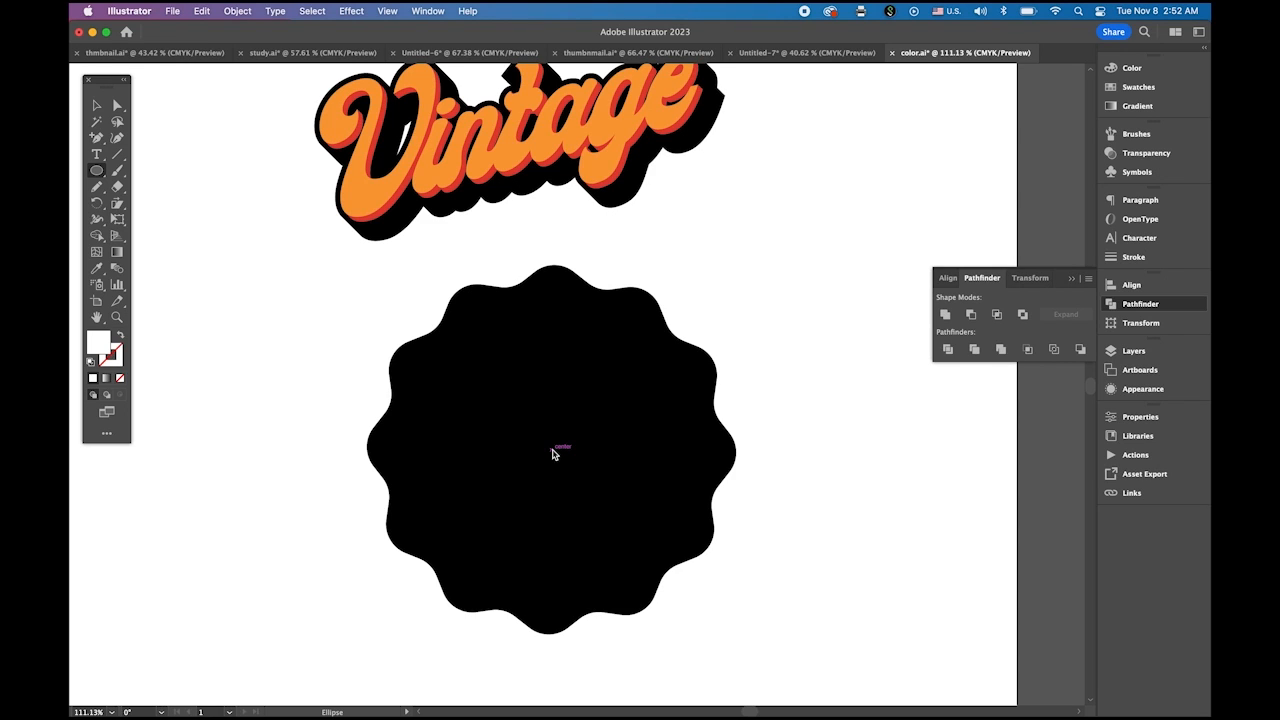
left_click_drag(552, 451, 704, 557)
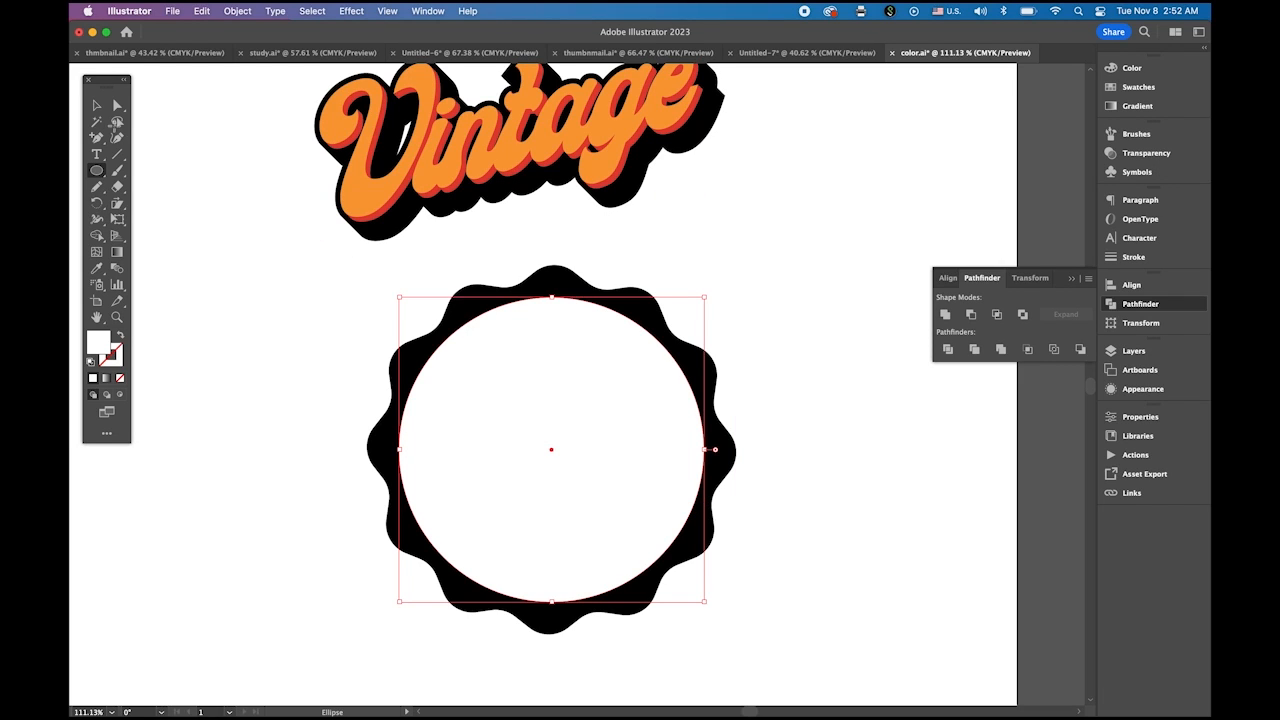
Align the centres of the white circle and the black scalloped shape relative to the selection, and deselect them.
left_click(96, 105)
left_click_drag(369, 346, 573, 480)
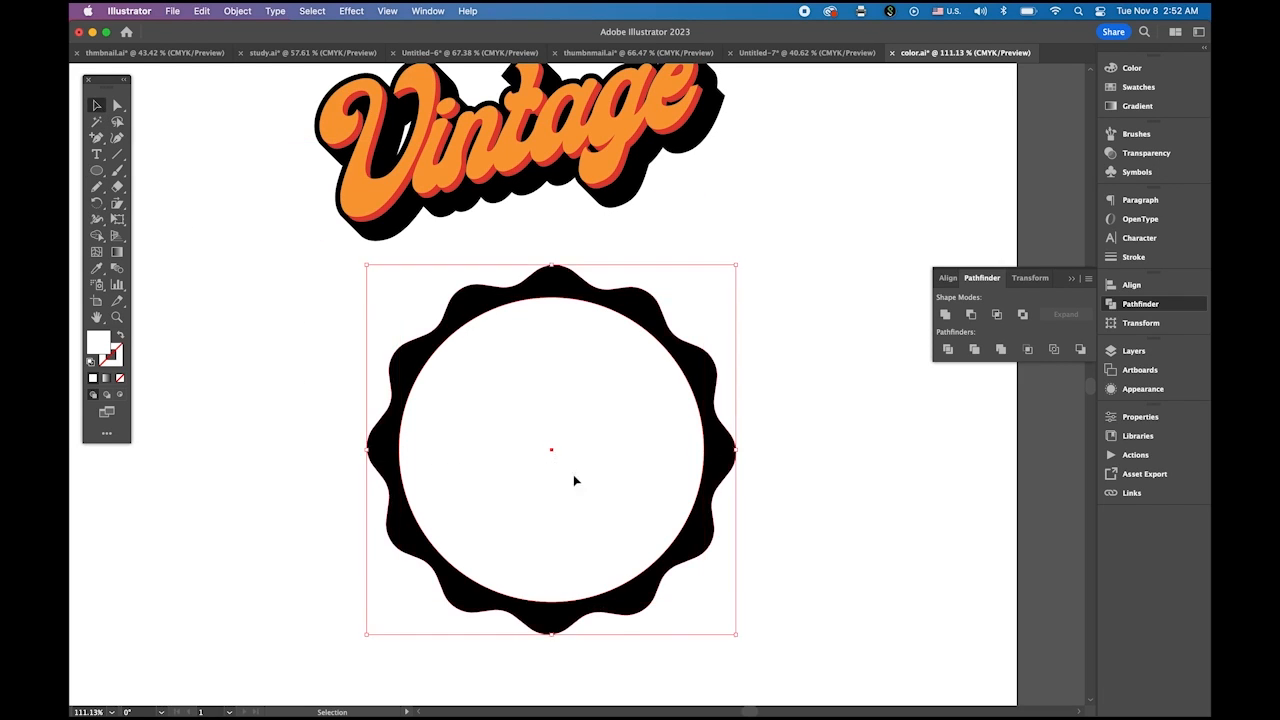
left_click(1133, 286)
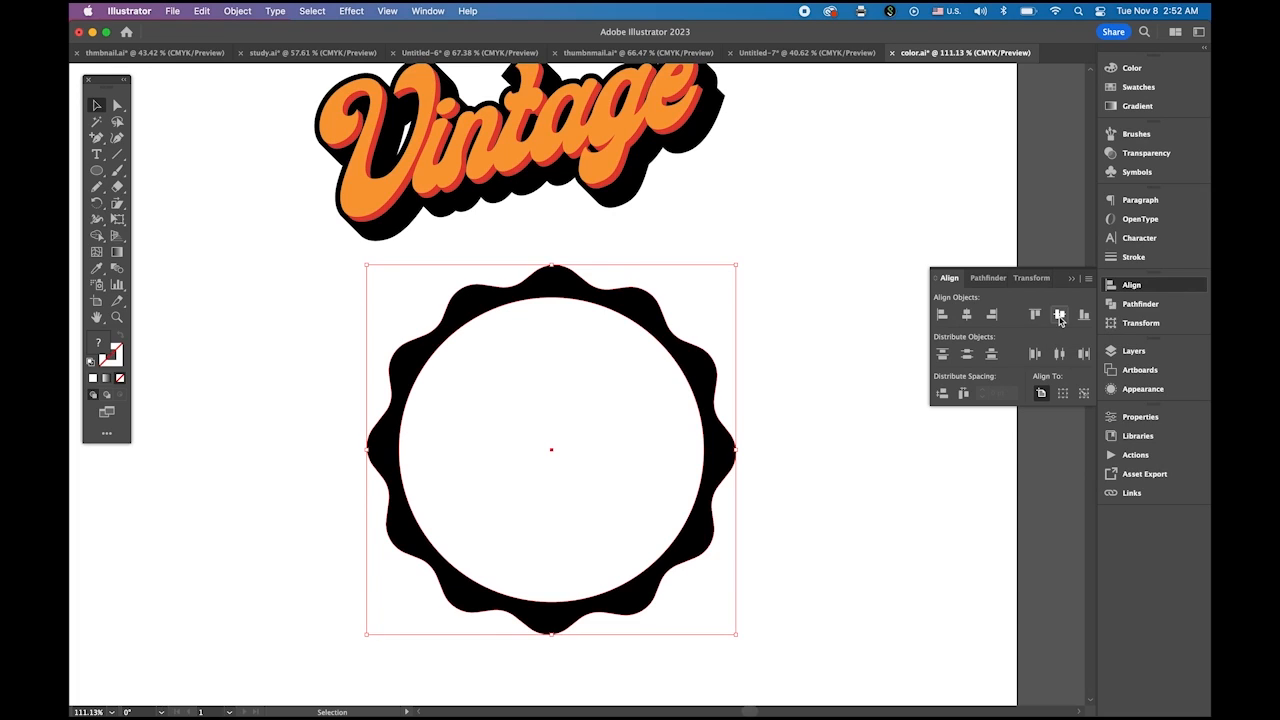
left_click(824, 356)
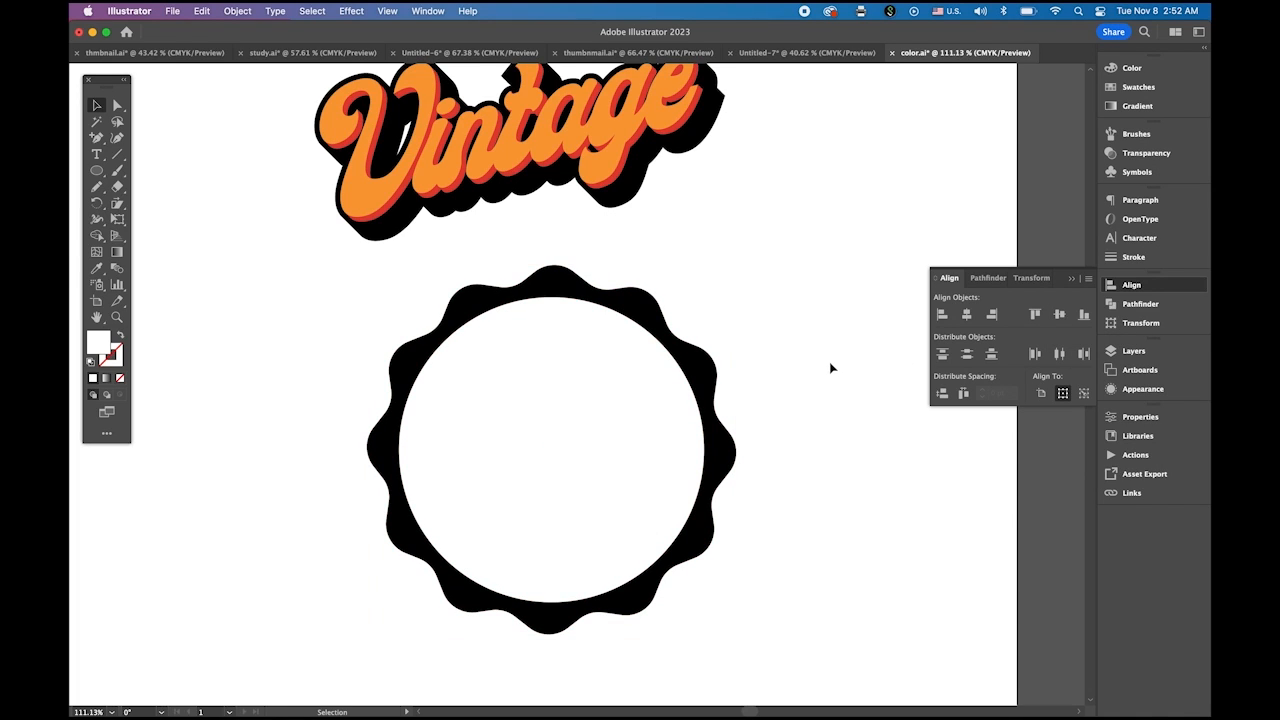
Create a copy of the white circle uniformly scaled to 96% about its centre.
left_click(609, 365)
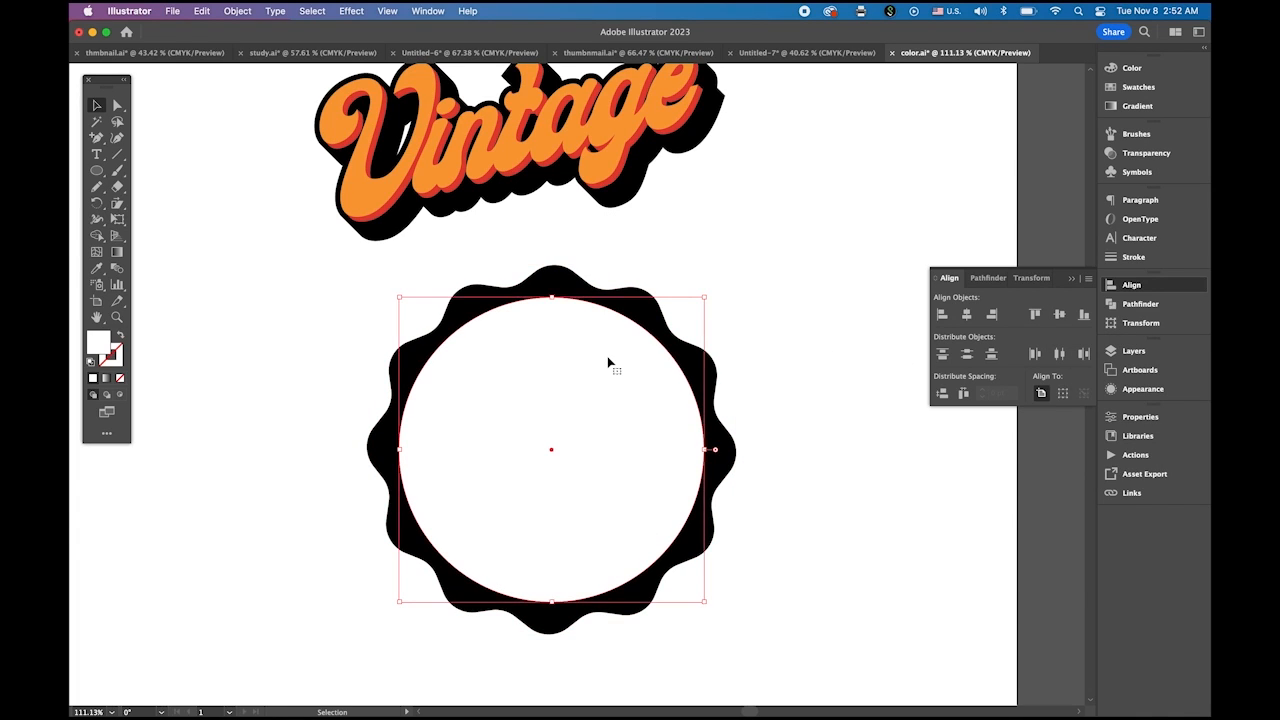
left_click(117, 203)
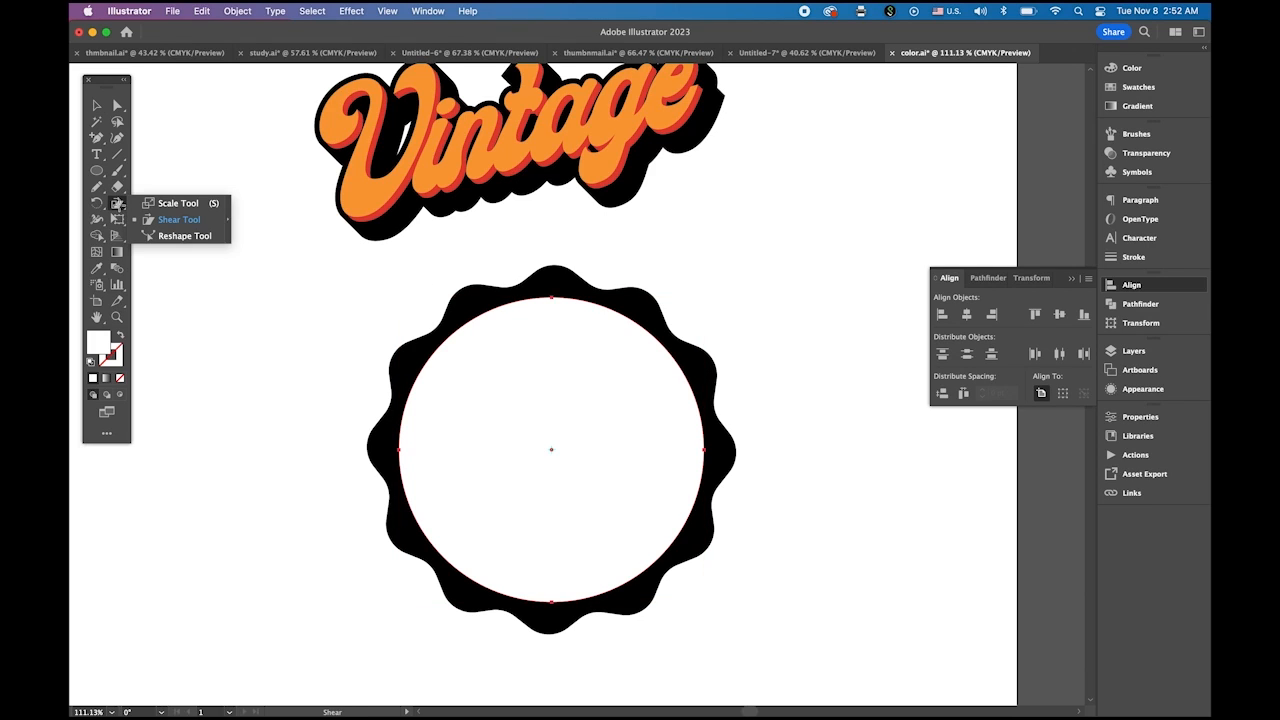
left_click(186, 205)
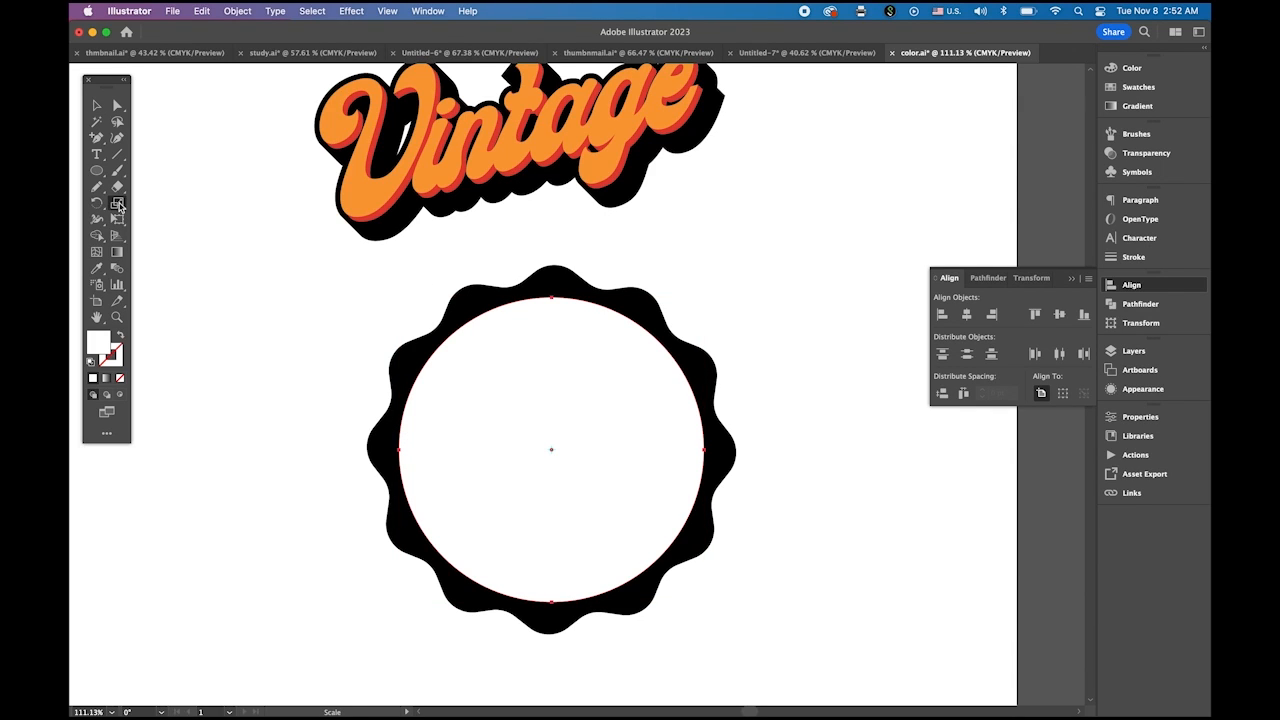
double_click(118, 204)
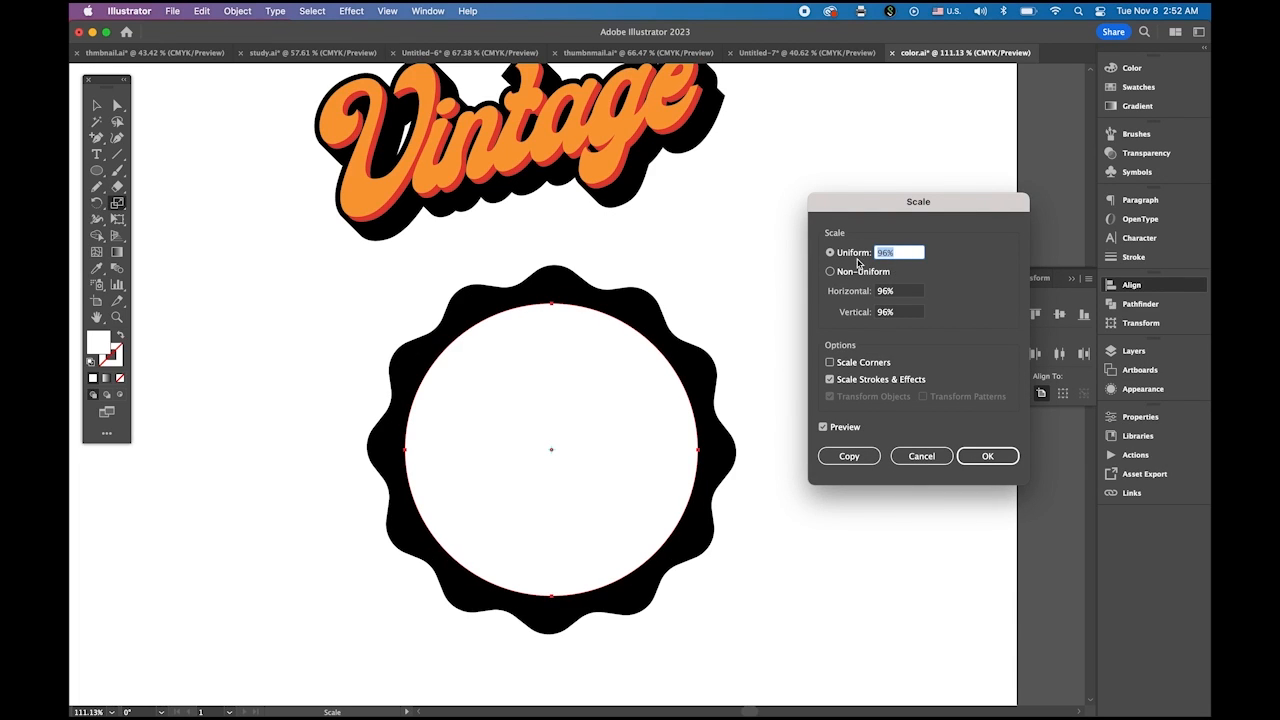
left_click(849, 456)
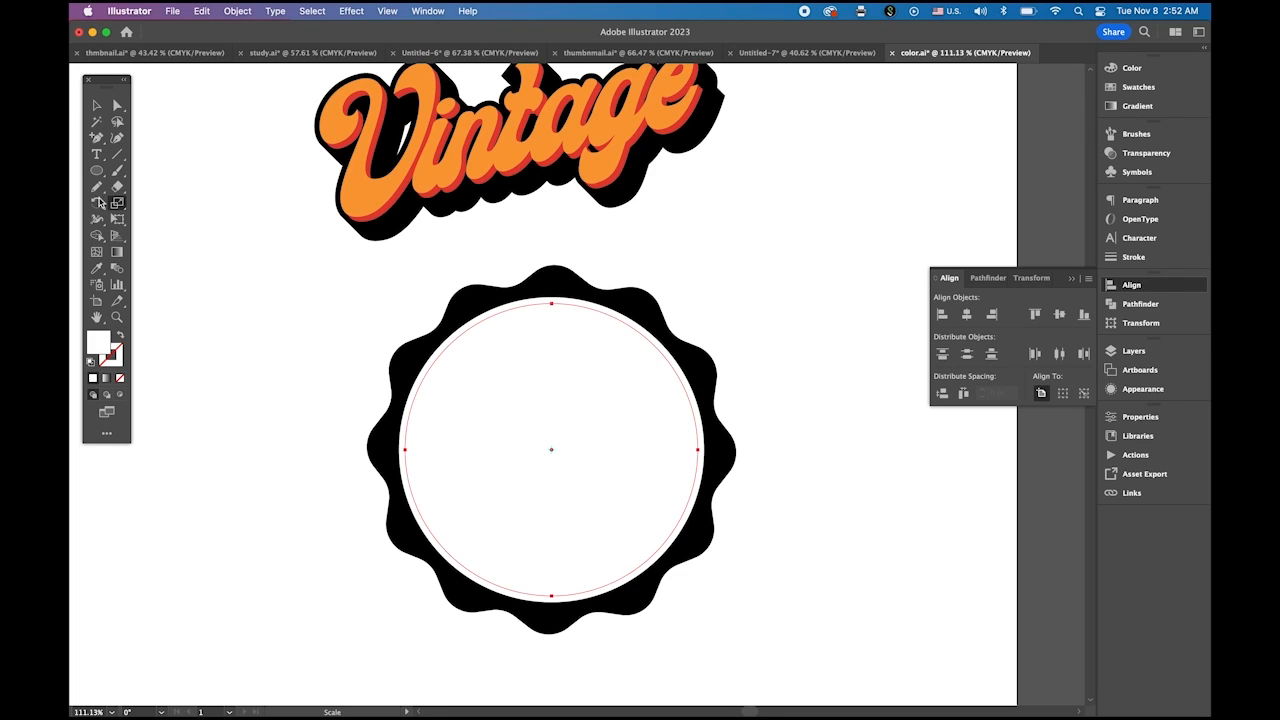
Fill the smaller inner circle with the teal sampled from the palette circle, and leave the badge shapes deselected.
left_click(96, 187)
left_click_drag(734, 254, 760, 508)
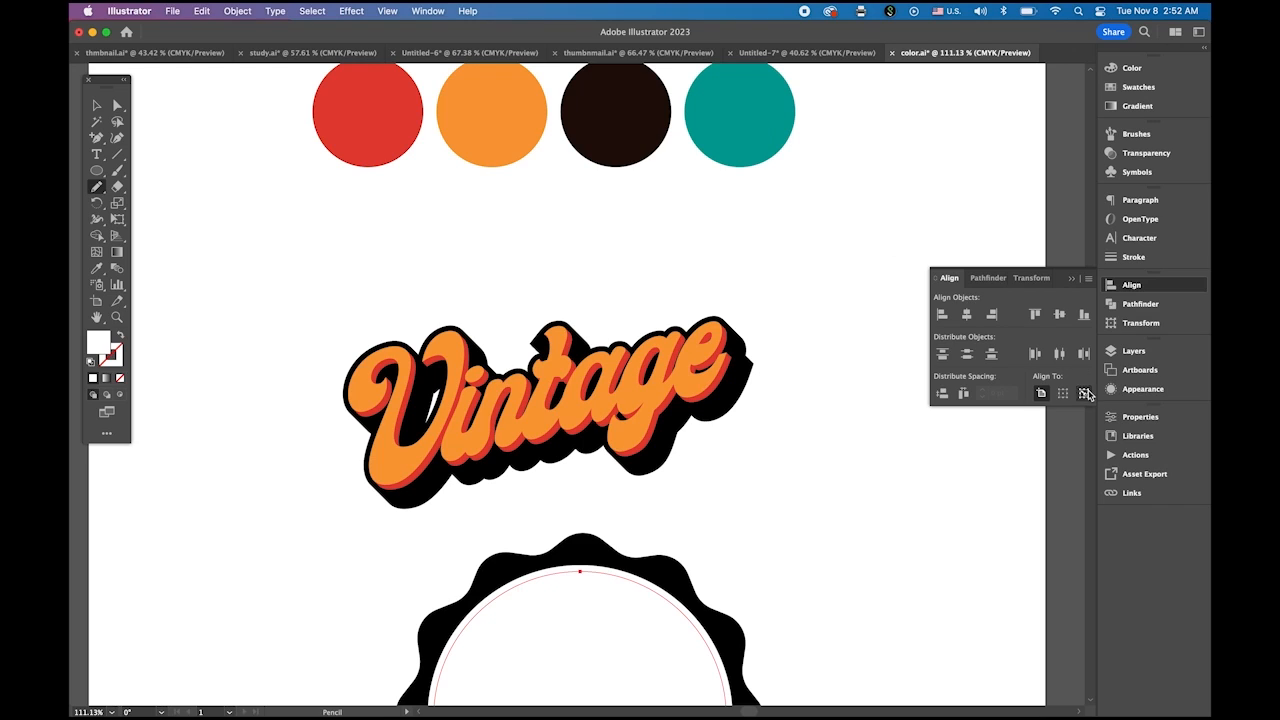
left_click(1127, 352)
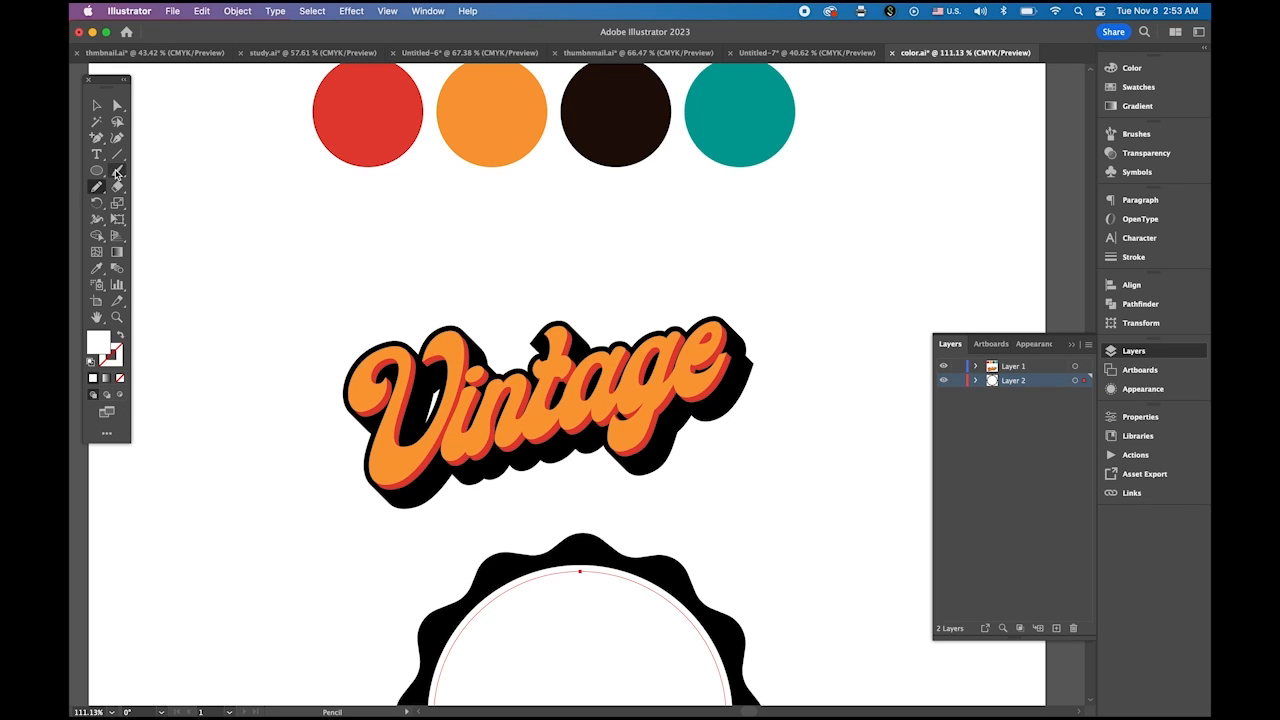
left_click(96, 268)
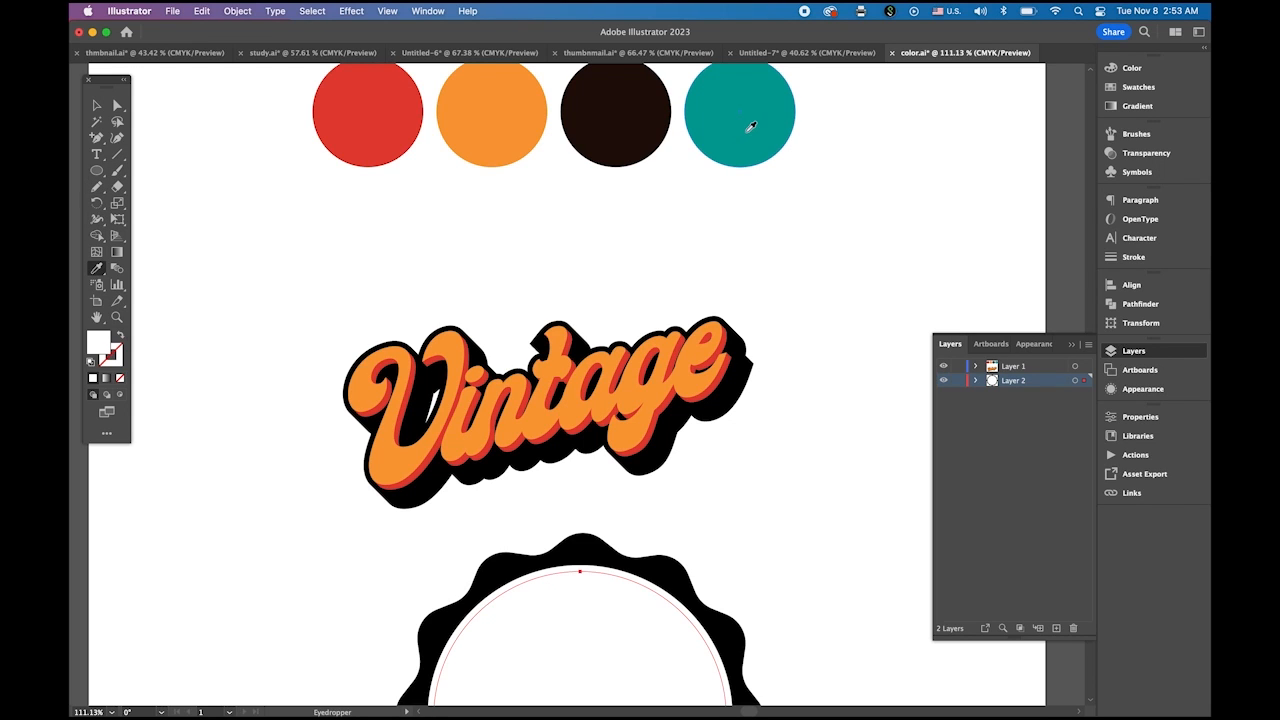
left_click(747, 135)
key("space")
left_click_drag(745, 431, 746, 178)
left_click(96, 105)
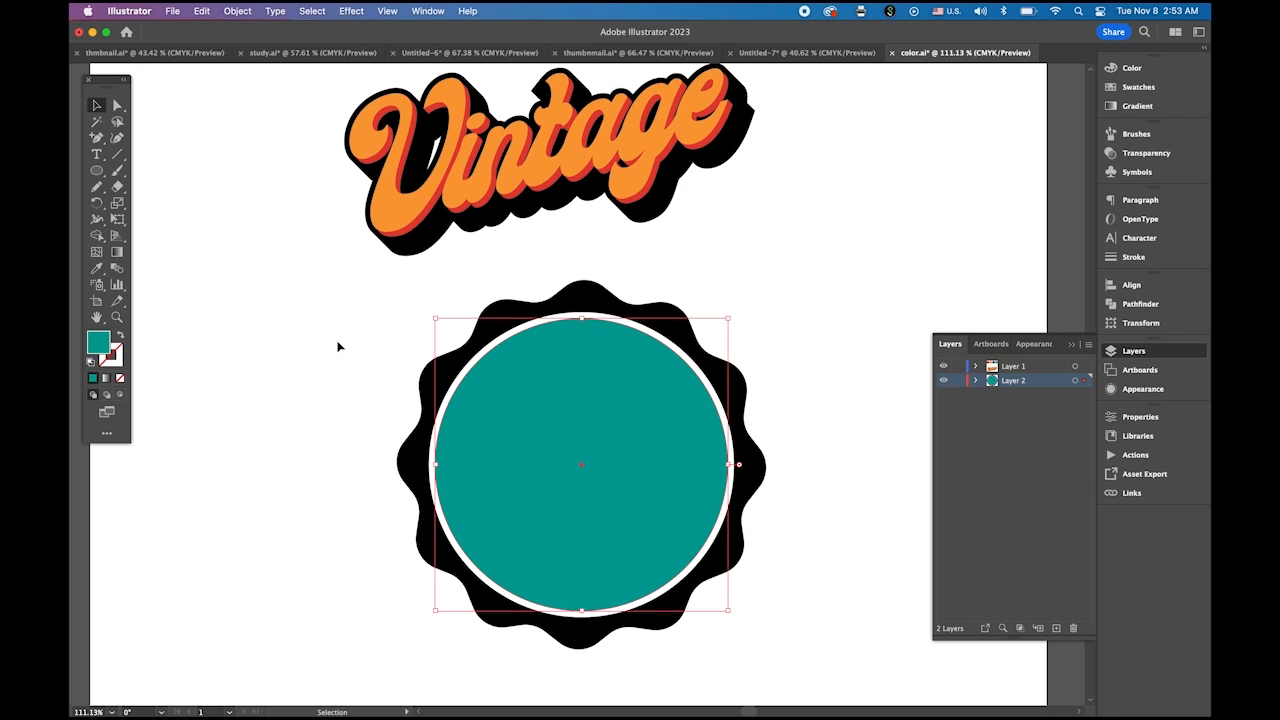
left_click_drag(336, 338, 771, 629)
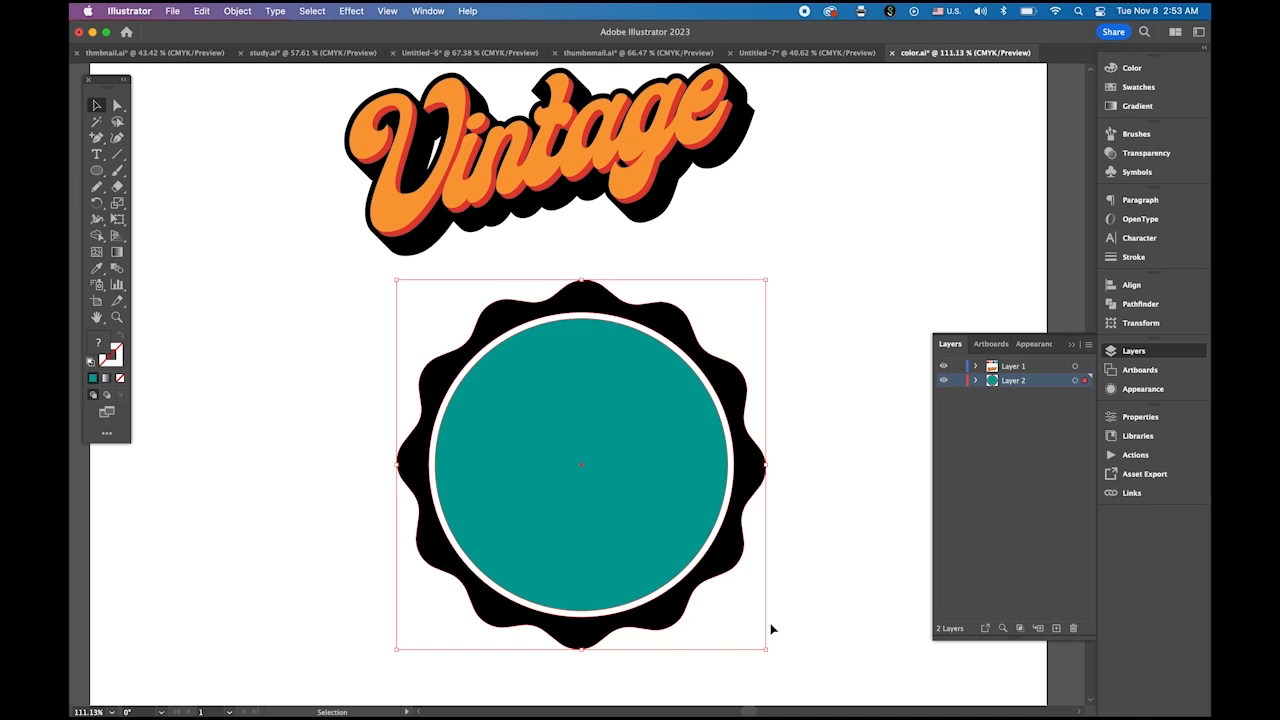
left_click(810, 482)
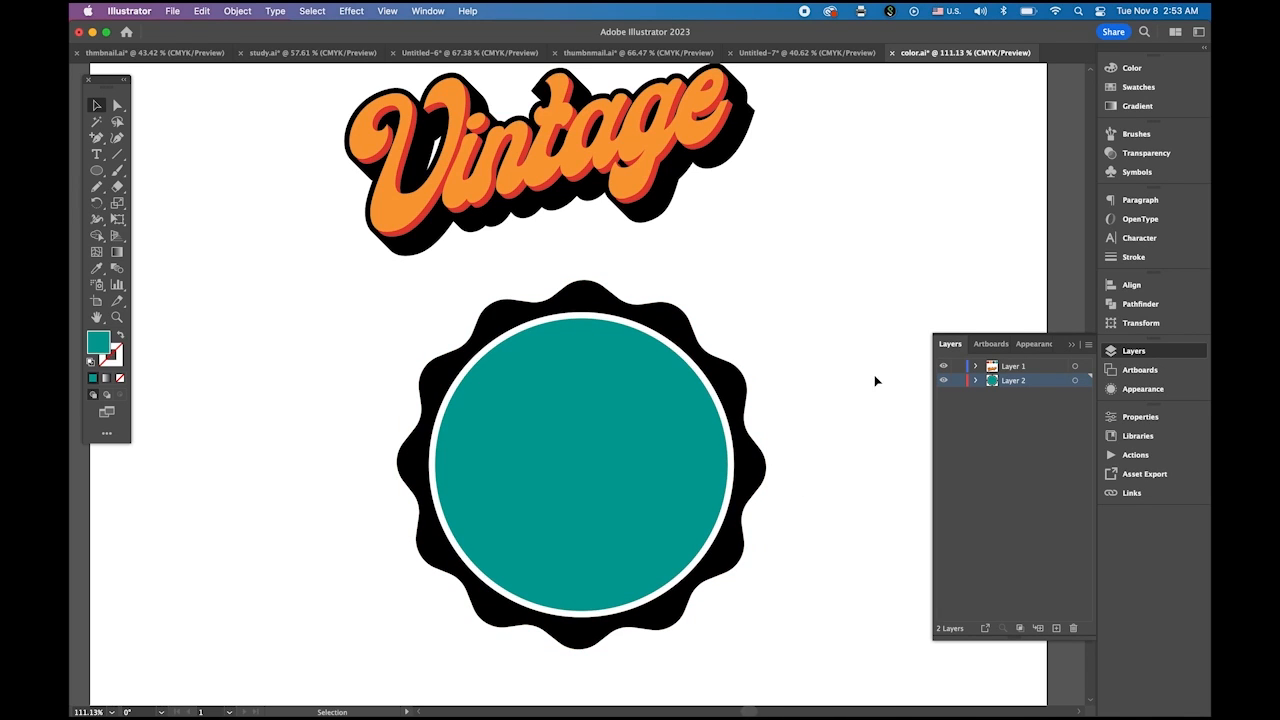
Move the Vintage lettering to Layer 2, position it centred over the badge, and deselect it.
left_click_drag(310, 130, 718, 250)
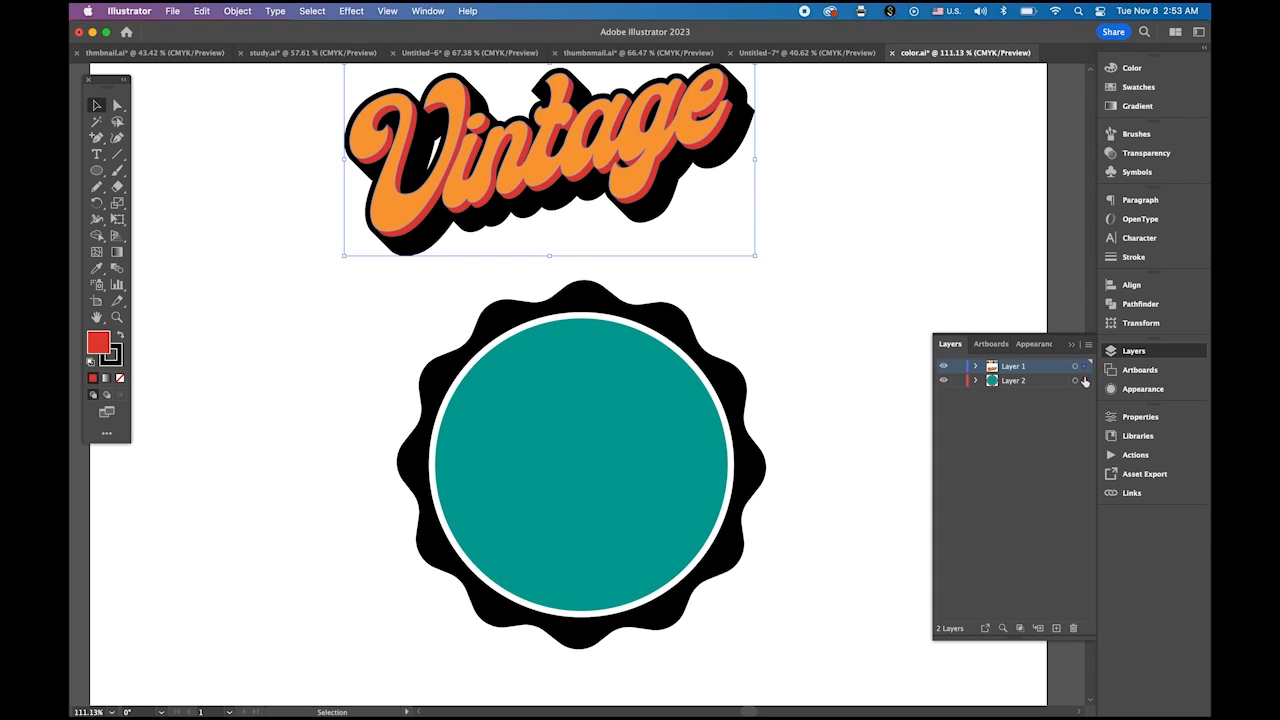
left_click_drag(1085, 382, 1085, 383)
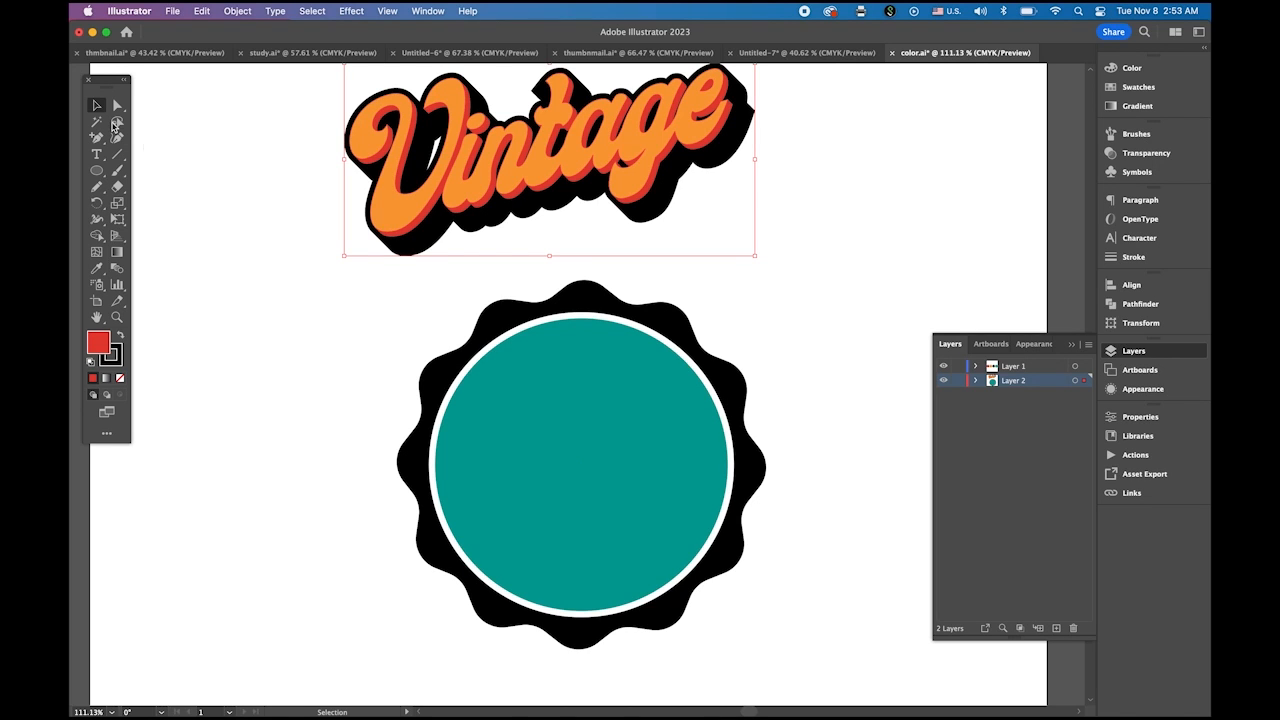
left_click_drag(441, 165, 478, 472)
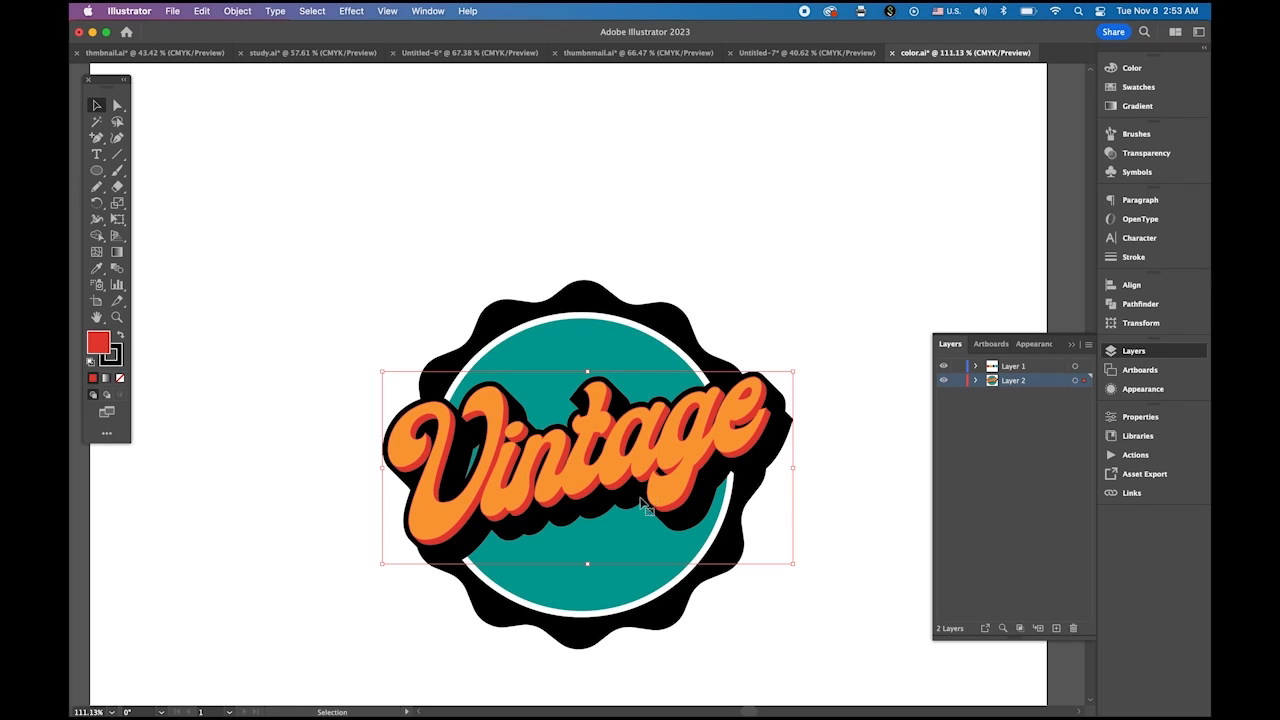
left_click_drag(623, 521, 618, 421)
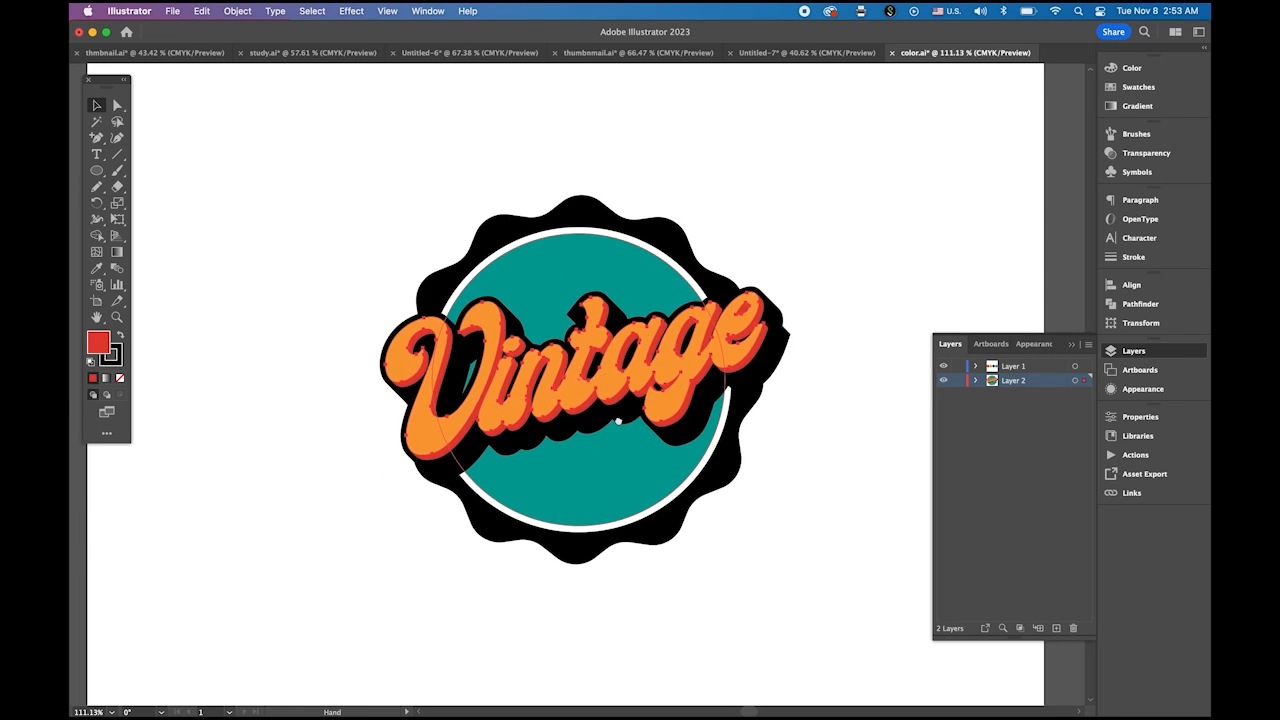
left_click(285, 338)
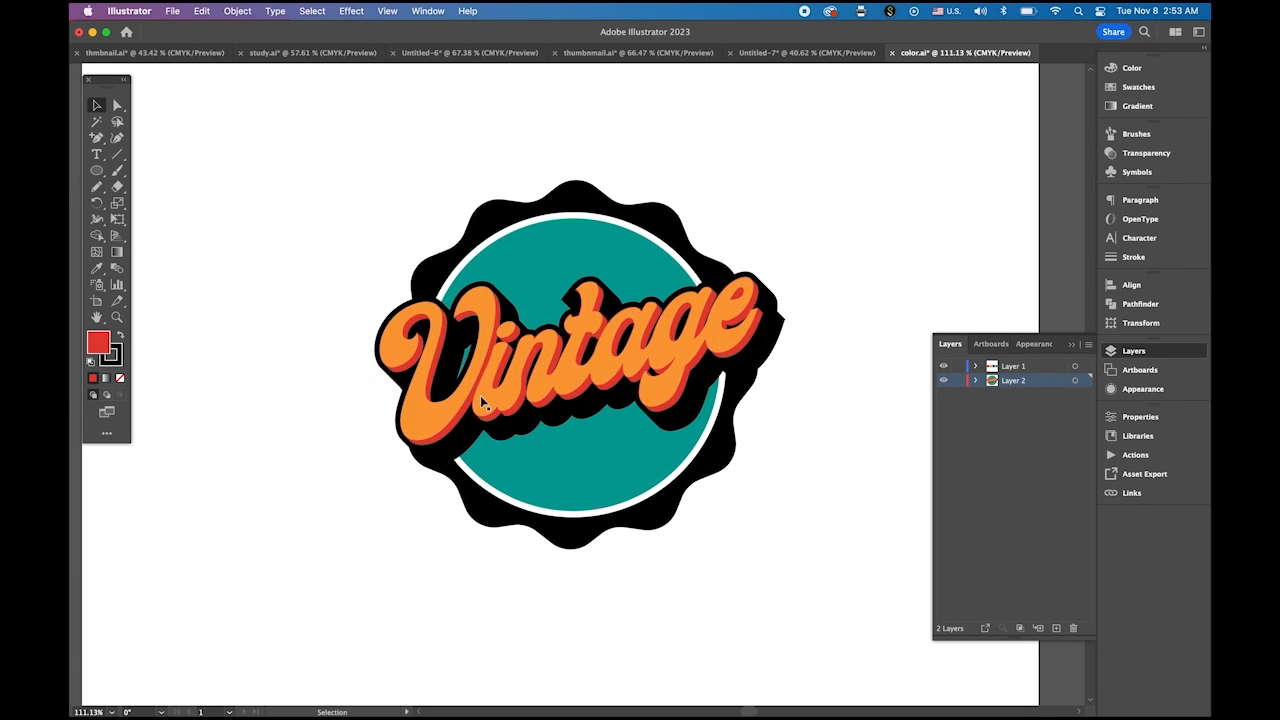
left_click_drag(480, 395, 474, 397)
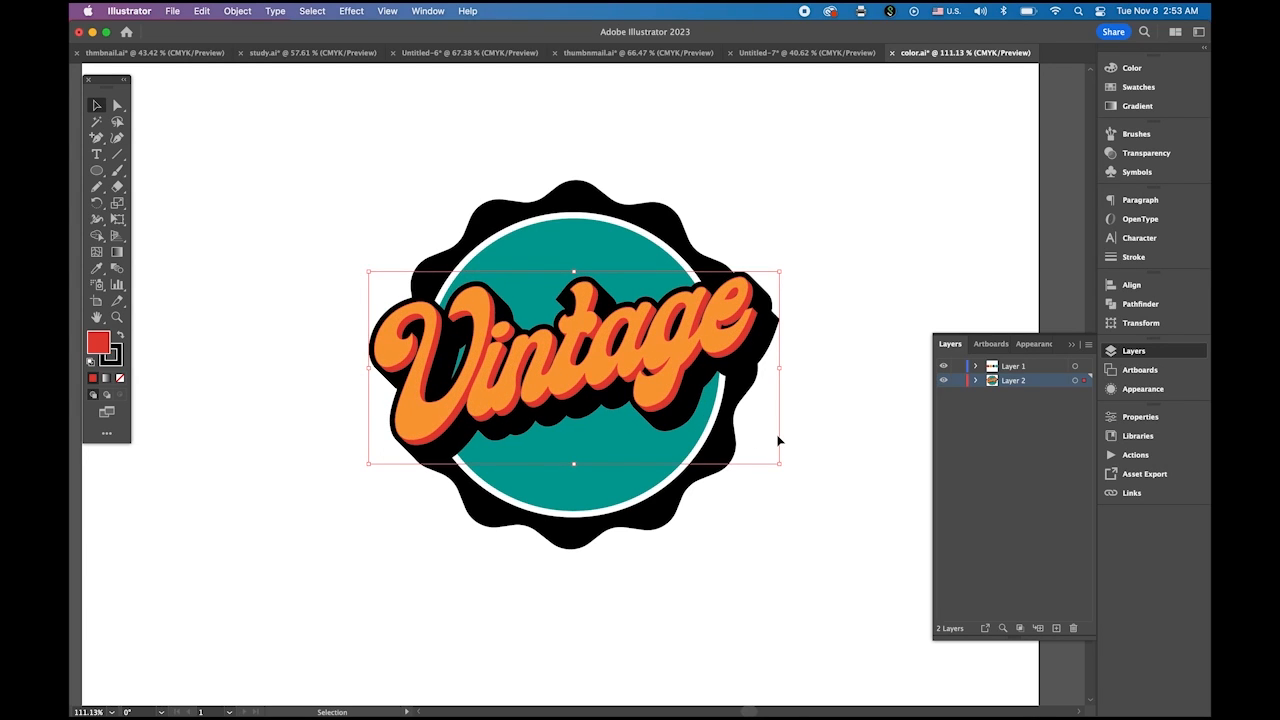
left_click(831, 488)
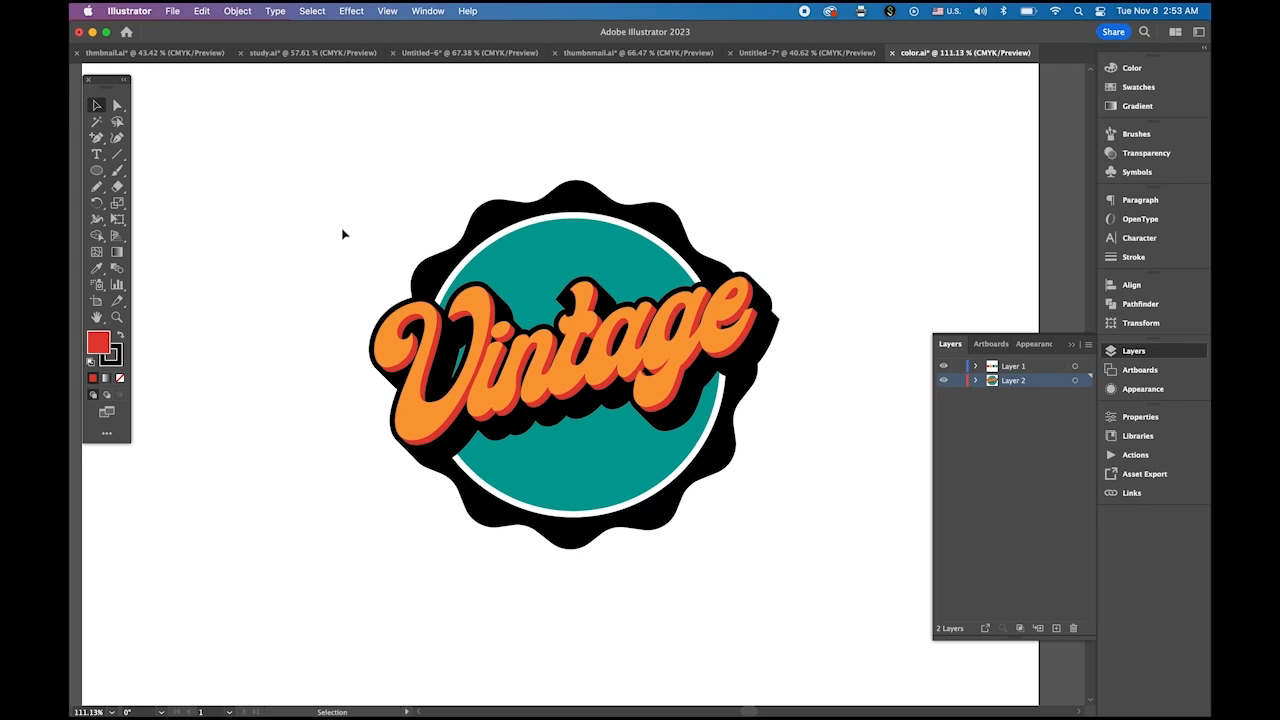
Copy the lettering together with the badge, paste the copy in front, and move that copy to Layer 1.
left_click_drag(306, 162, 806, 563)
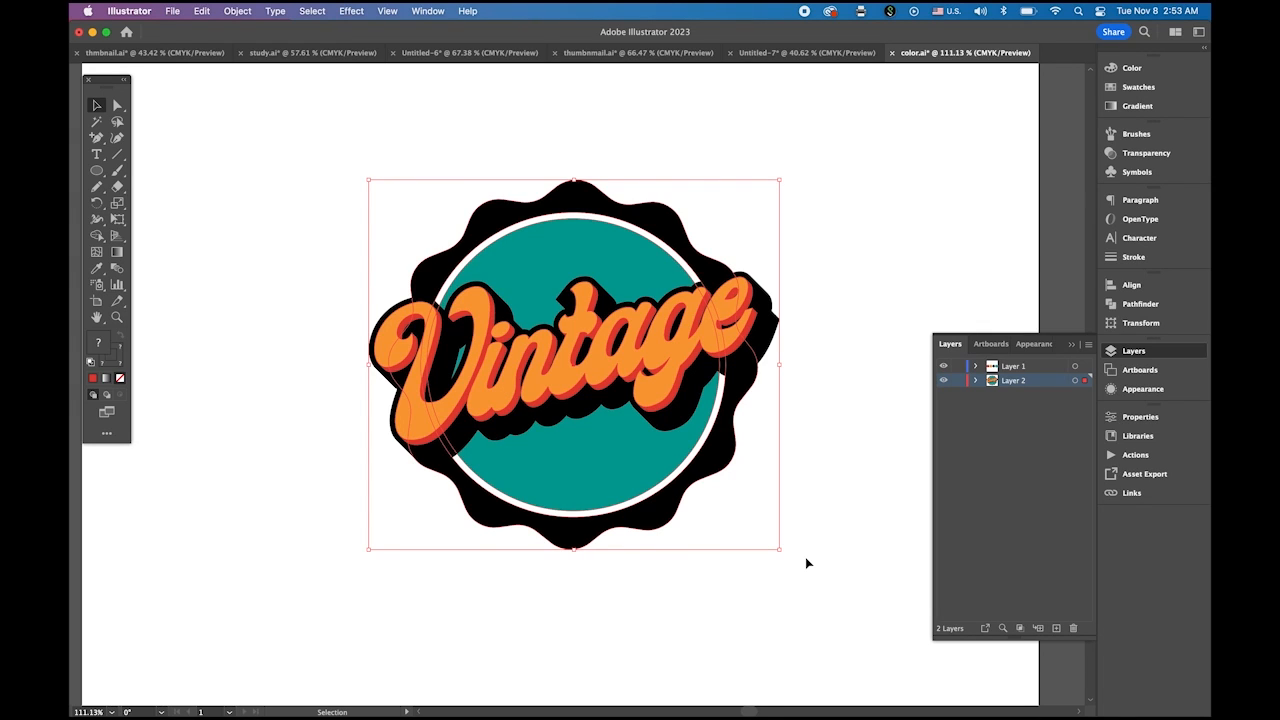
left_click(201, 10)
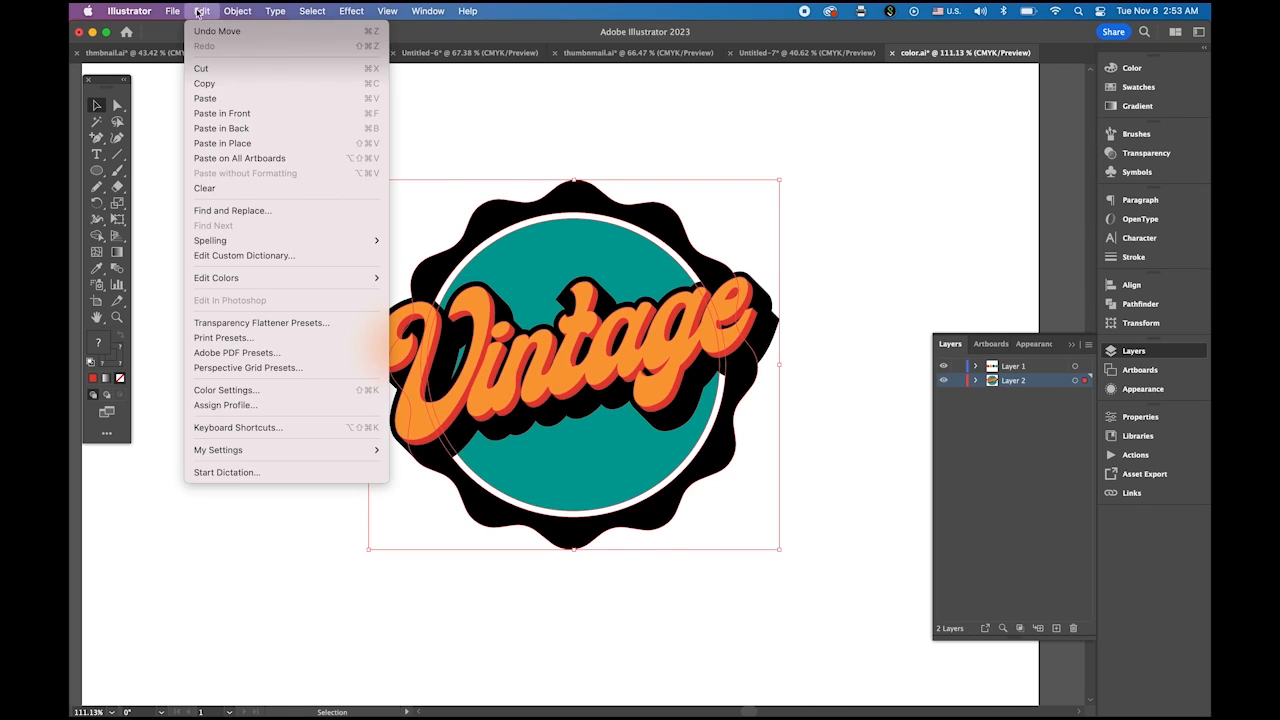
left_click(239, 87)
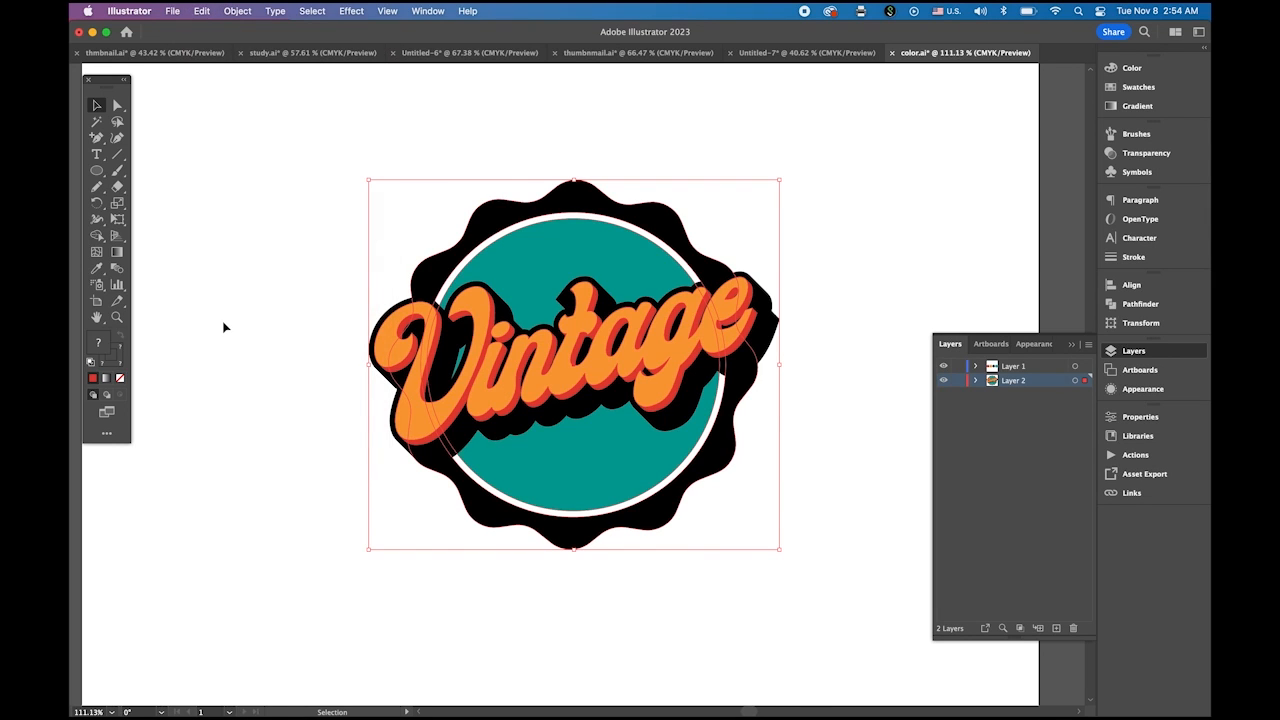
left_click(201, 10)
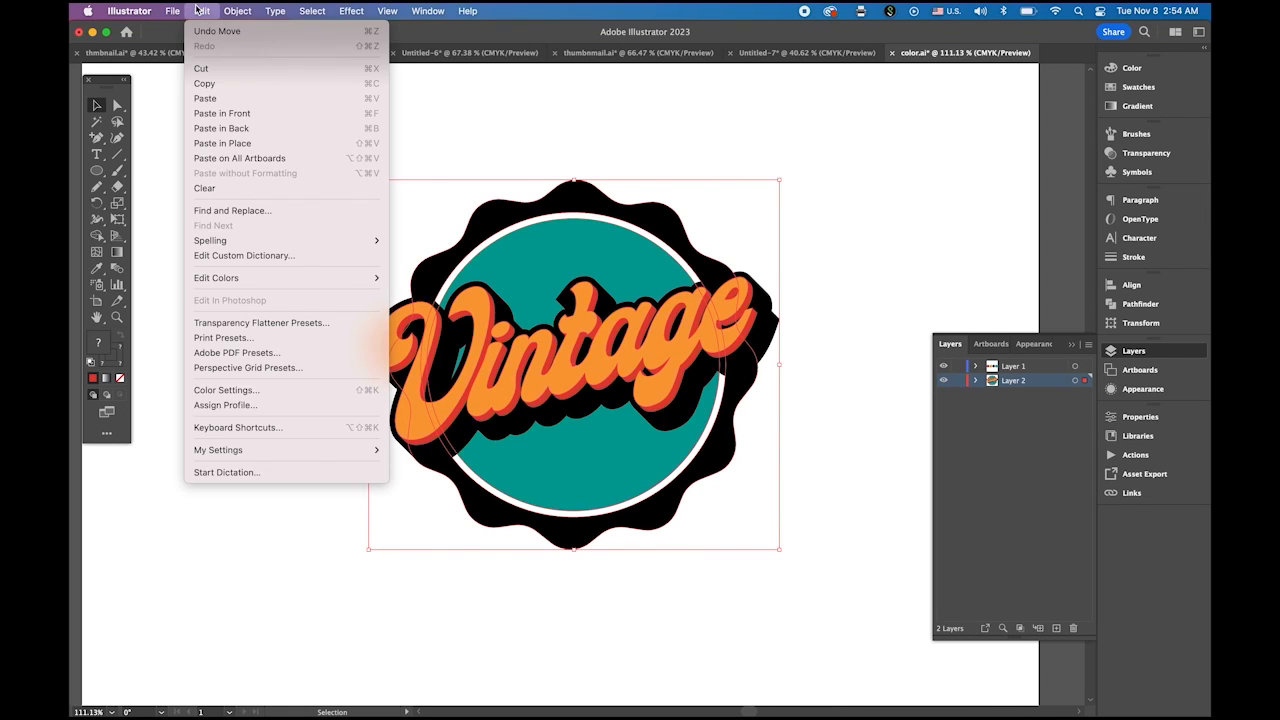
left_click(259, 114)
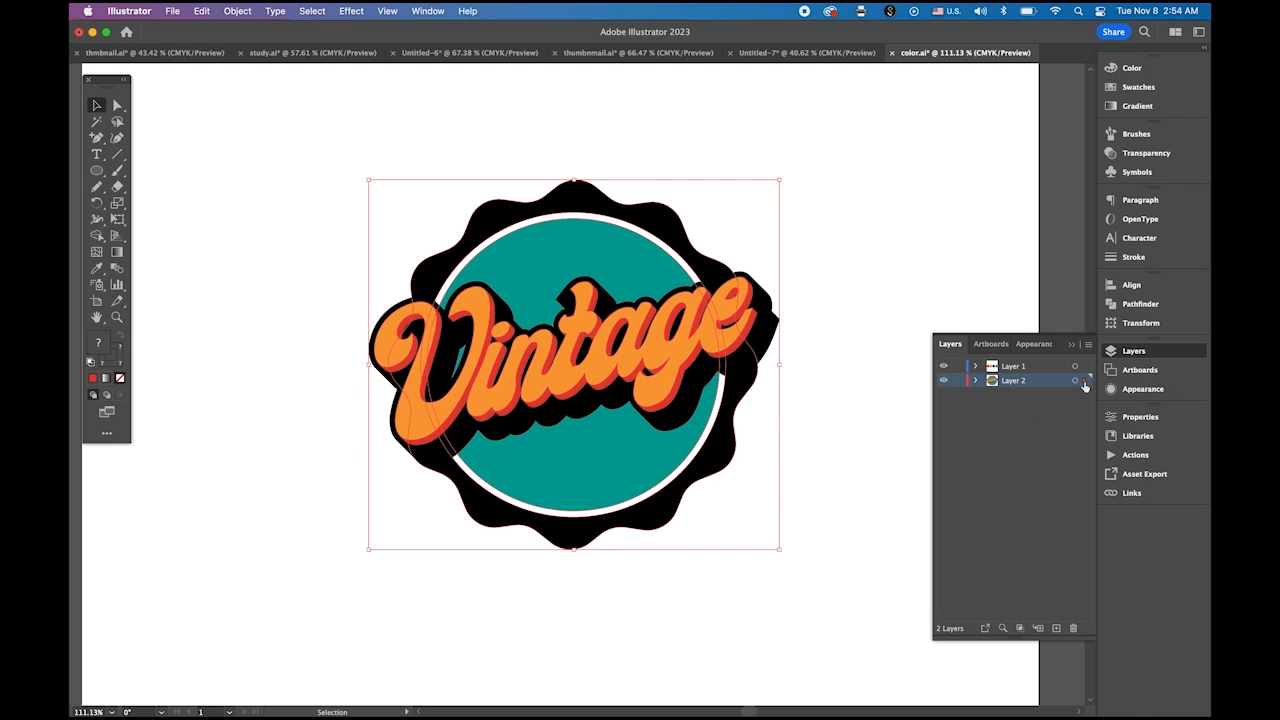
left_click_drag(1084, 386, 1085, 367)
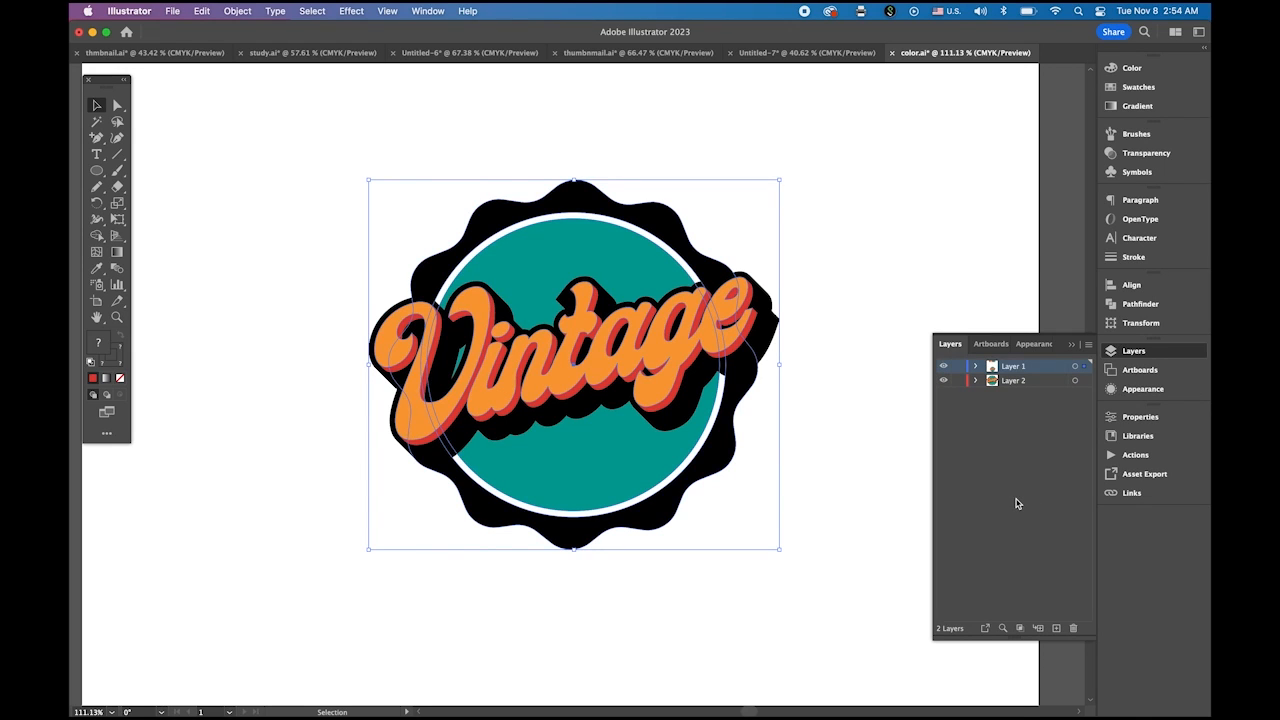
Lock Layer 2 and toggle the visibility of both layers off and on to check their contents.
left_click(946, 369)
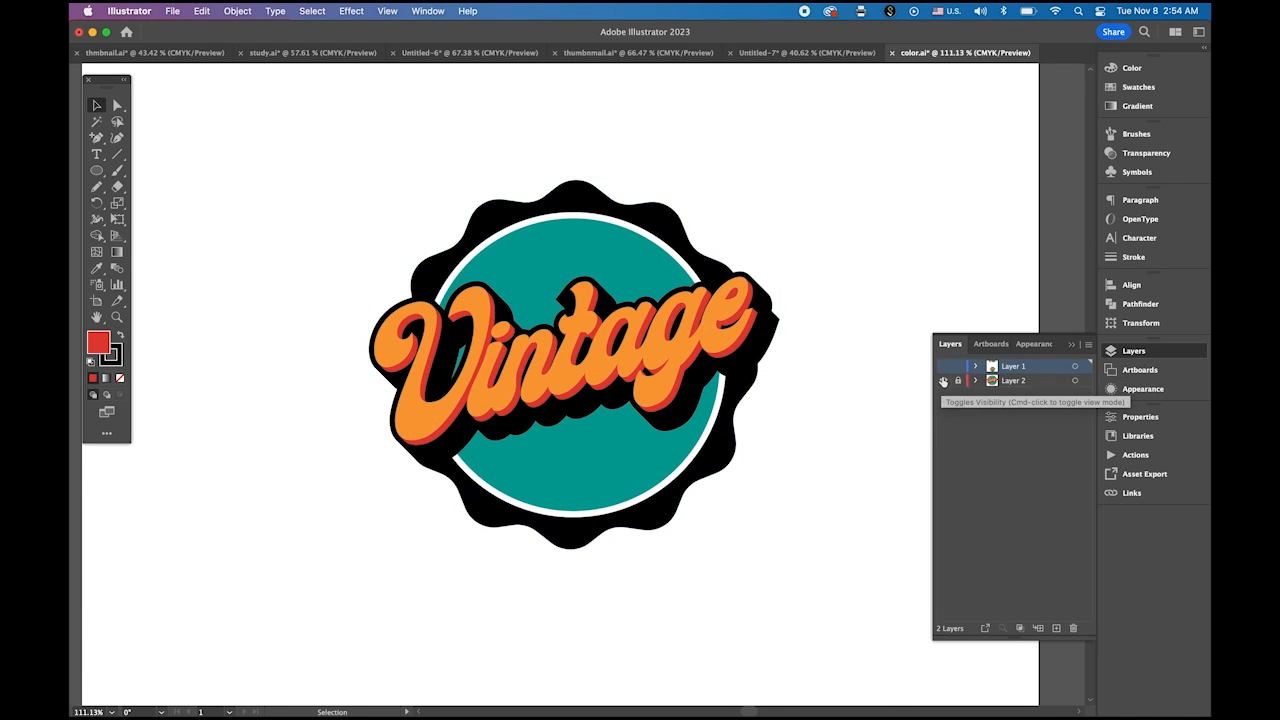
left_click(943, 381)
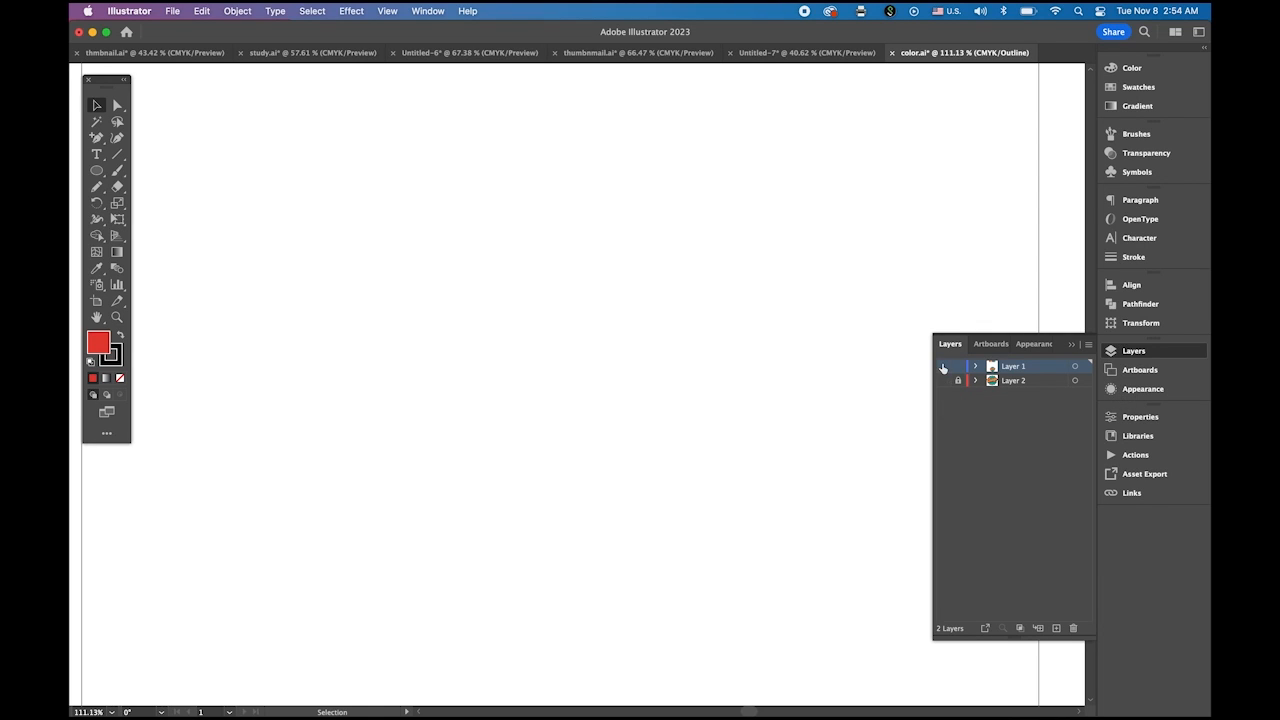
left_click(943, 367)
left_click(943, 381)
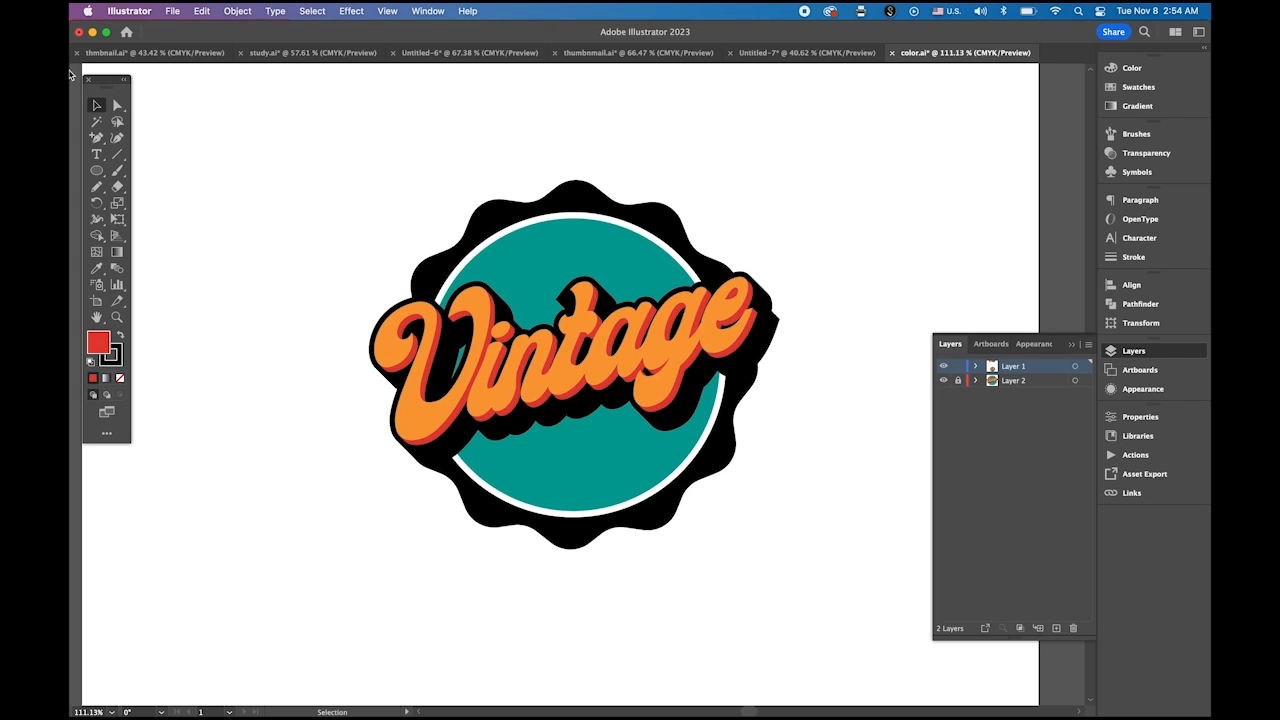
Expand the appearance of the Vintage lettering on Layer 1, and expand its fill and stroke.
left_click(95, 105)
left_click(427, 389)
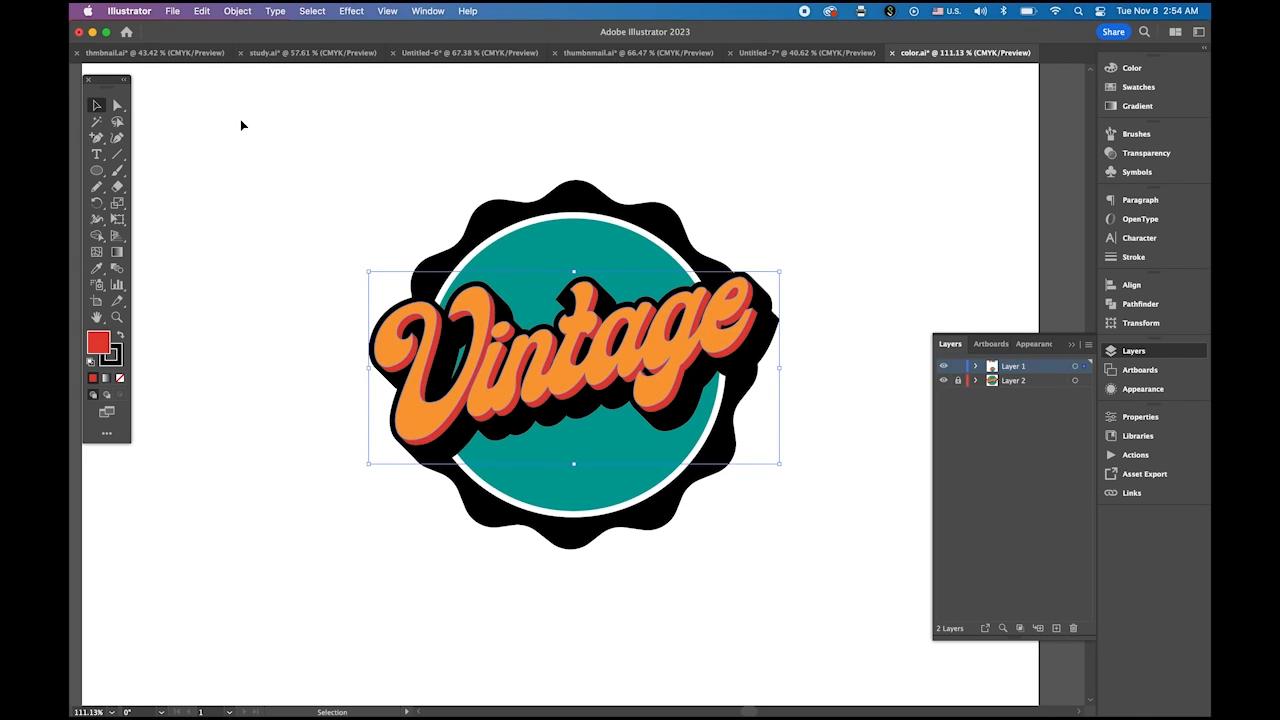
left_click(237, 11)
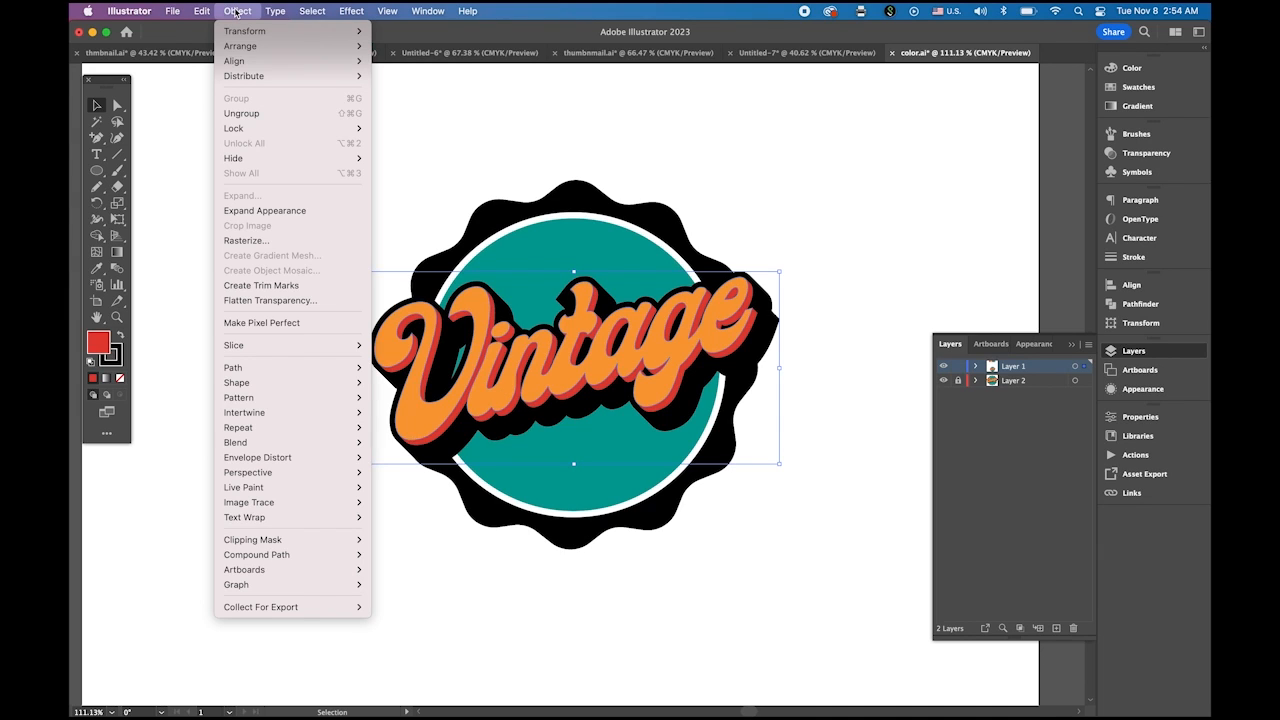
left_click(256, 211)
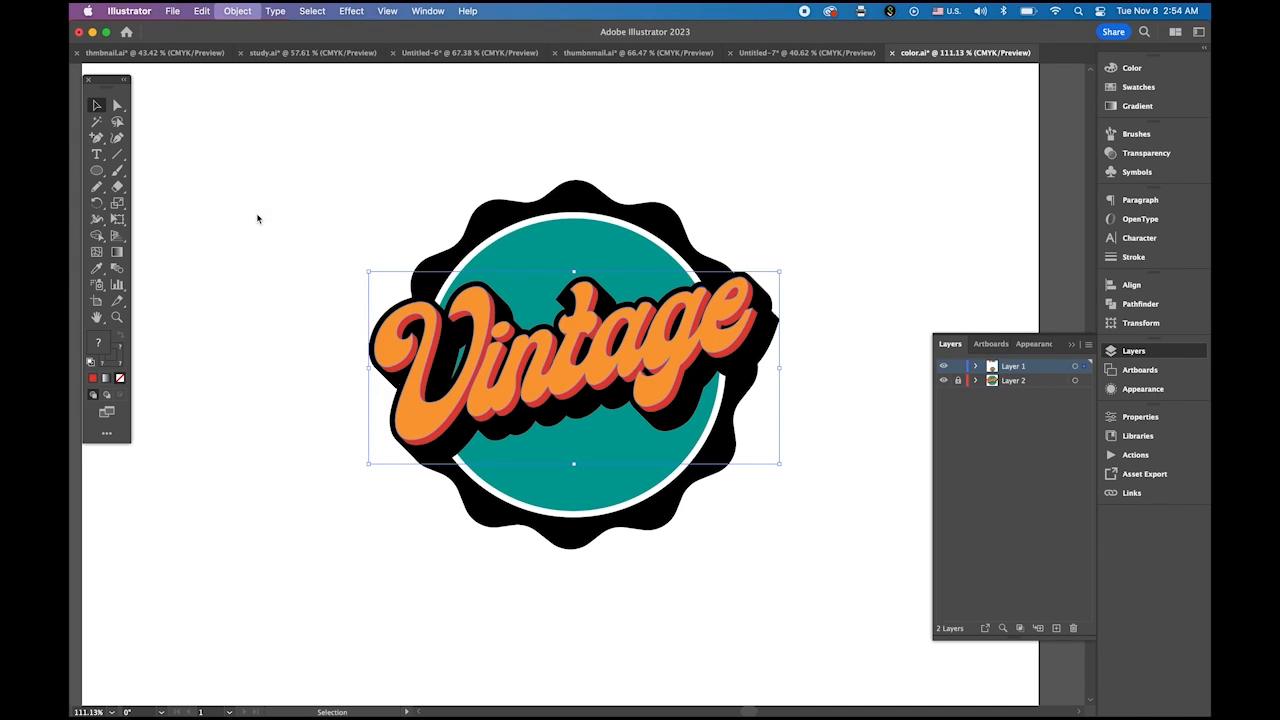
left_click(237, 11)
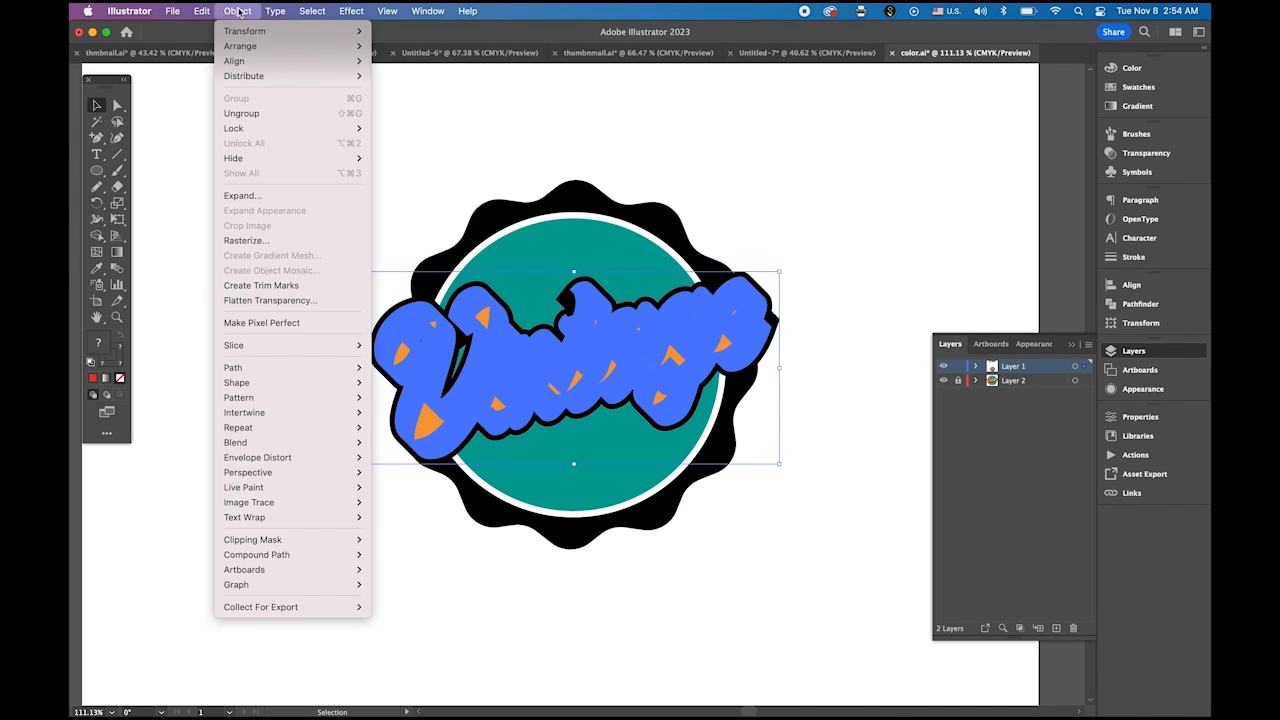
left_click(246, 197)
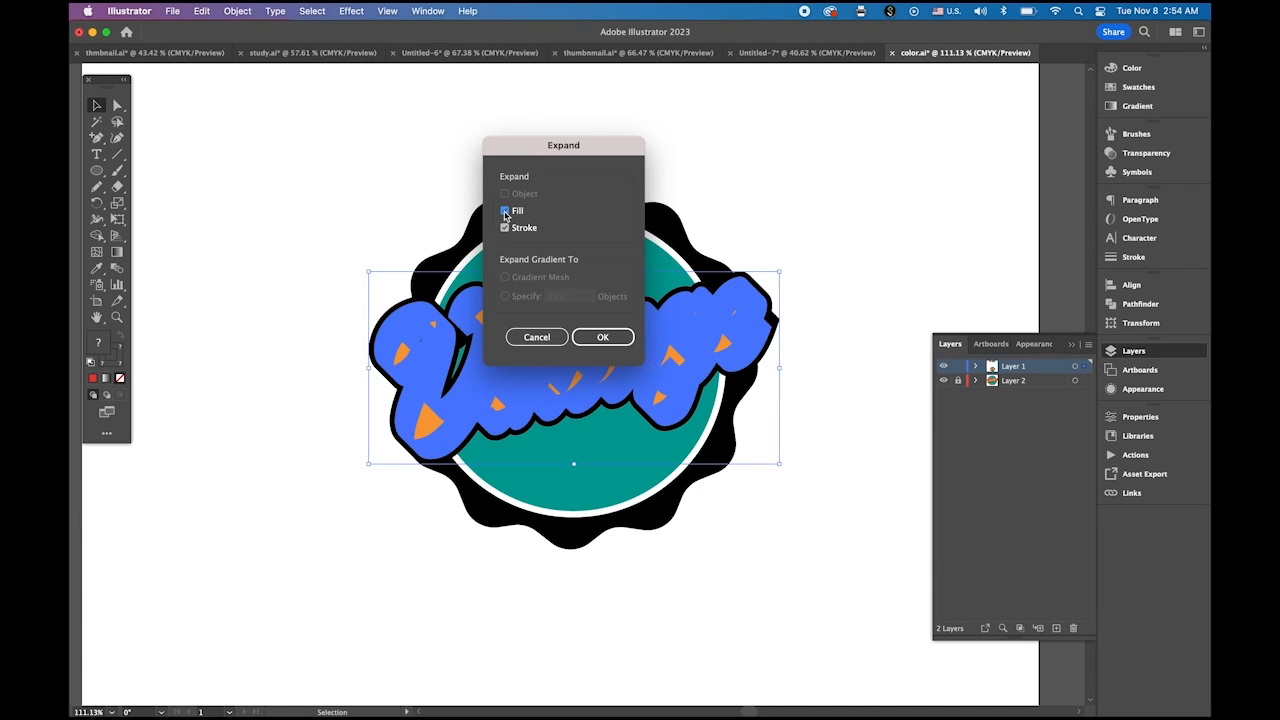
left_click(505, 211)
key("Return")
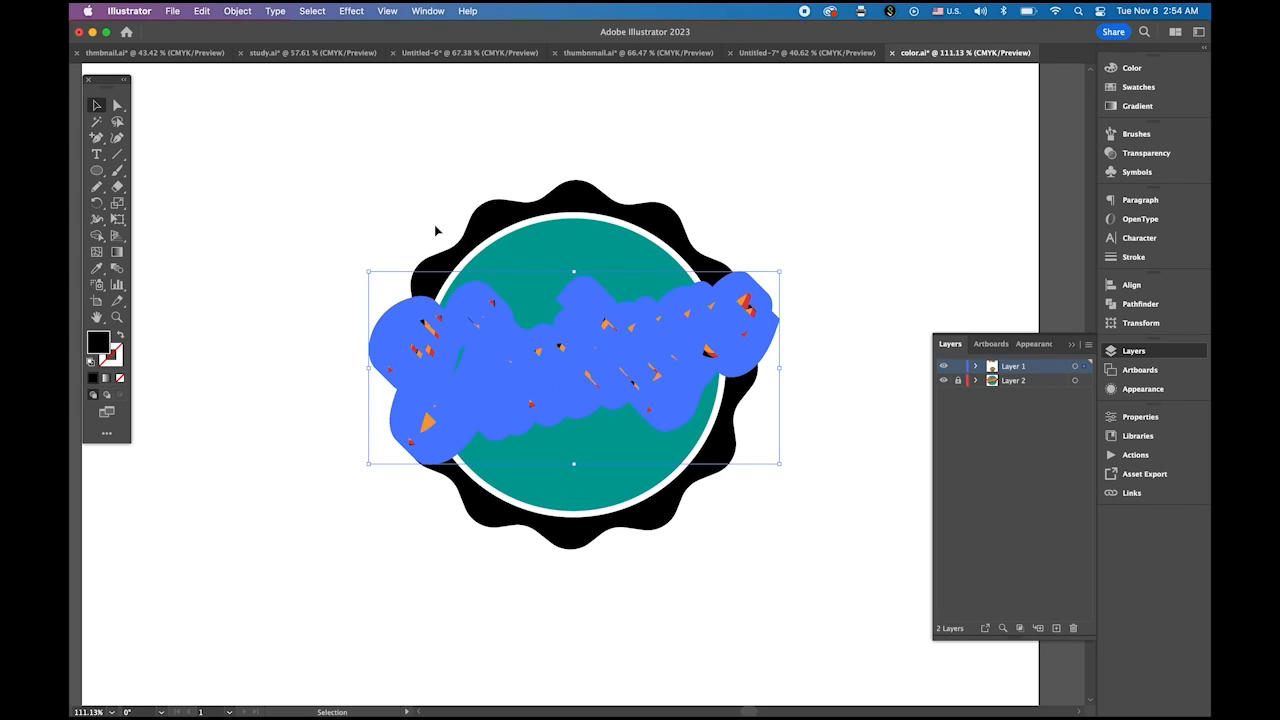
Unite the expanded lettering and all badge shapes on Layer 1 into one solid silhouette.
left_click_drag(378, 180, 809, 583)
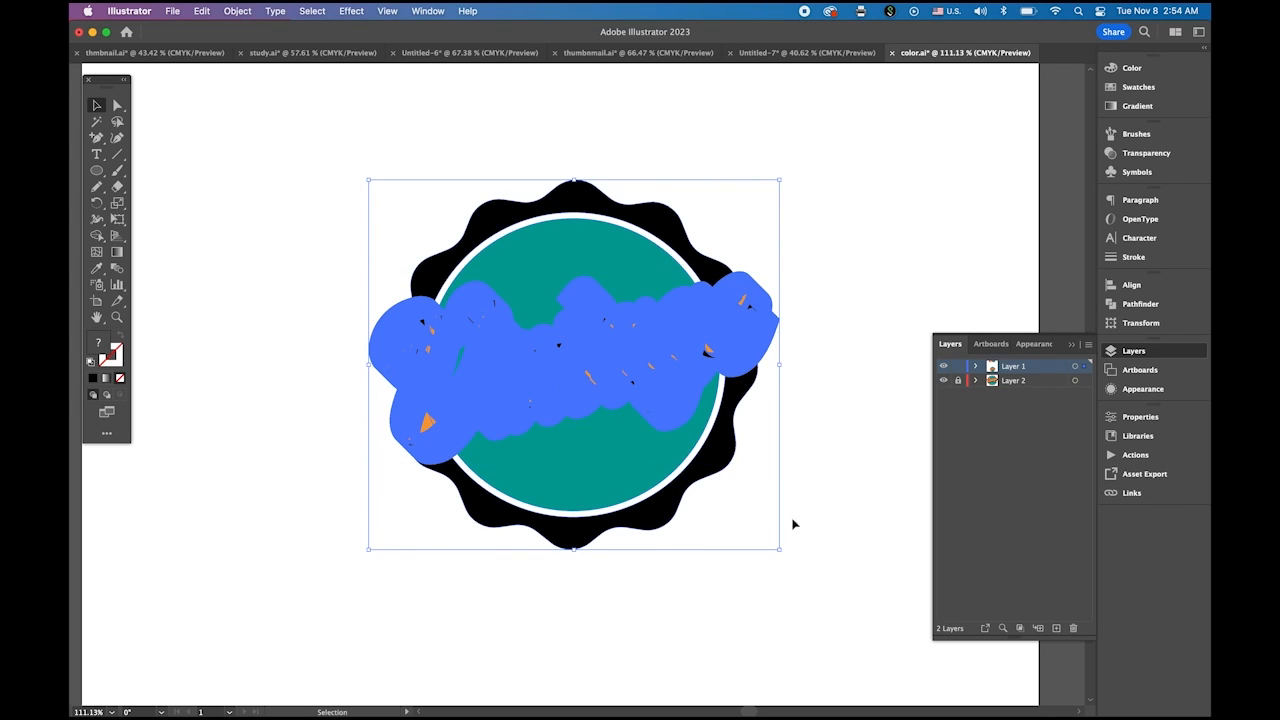
left_click(1141, 305)
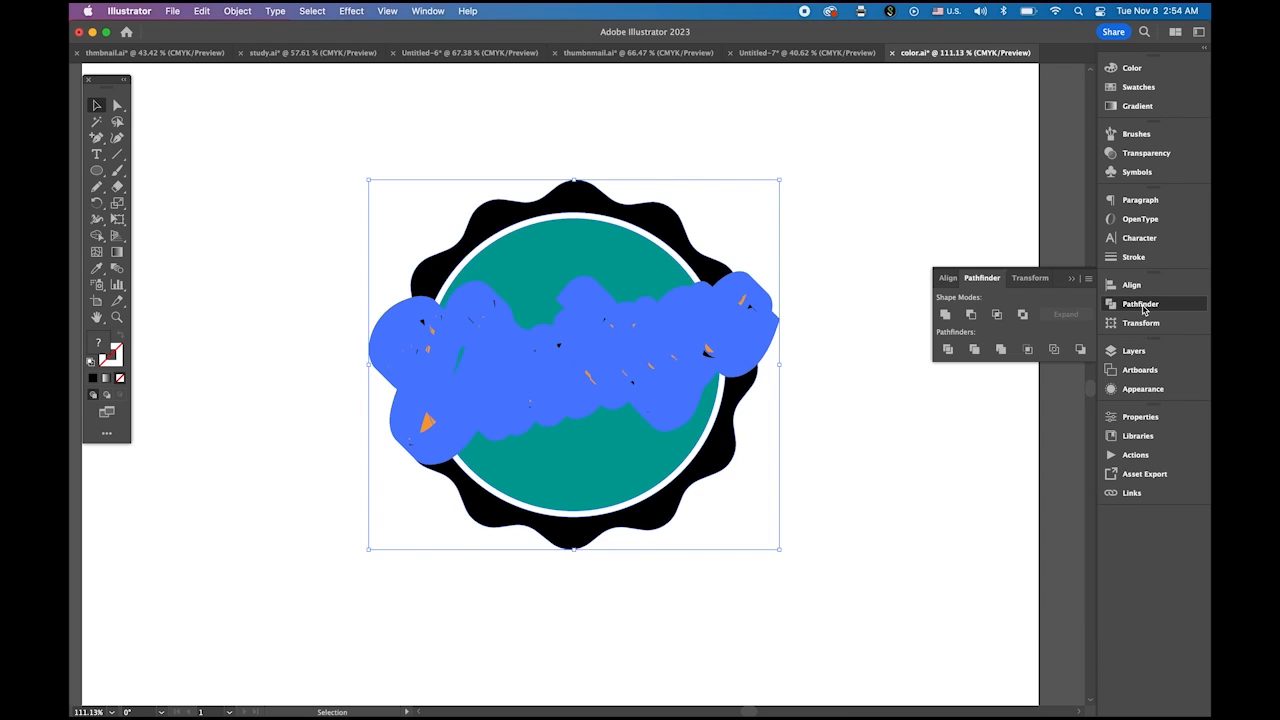
left_click(945, 315)
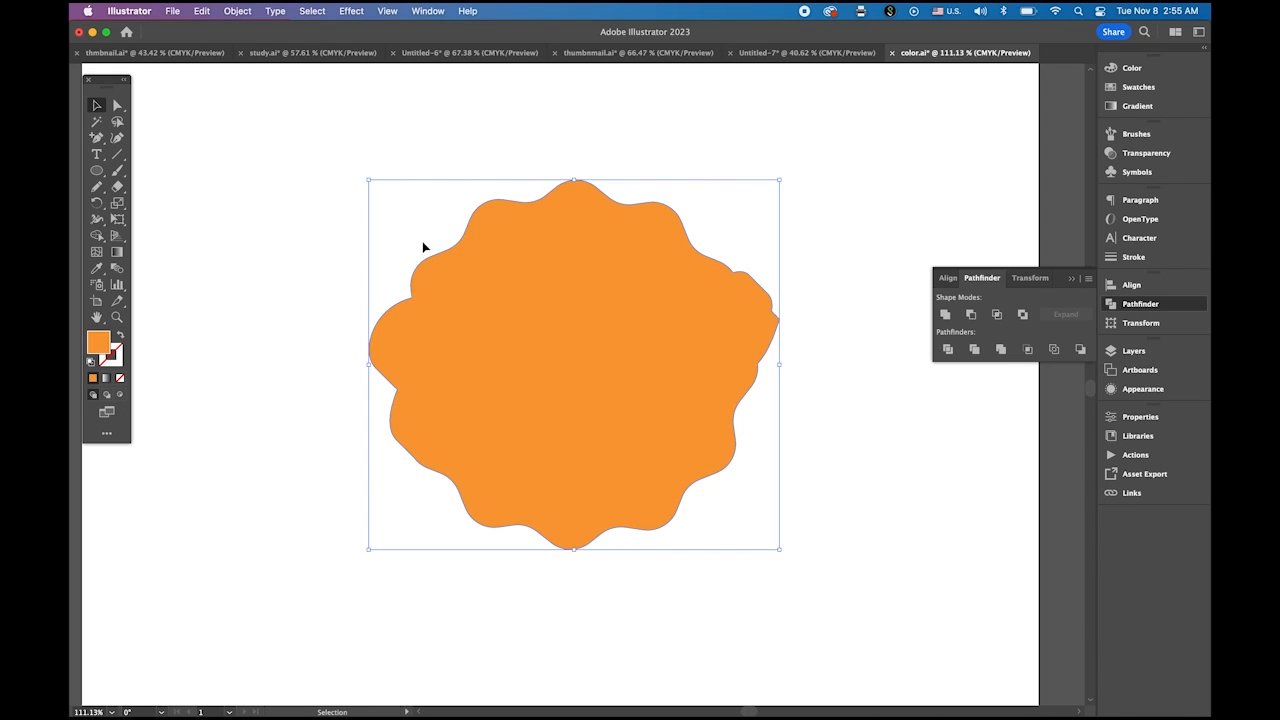
Hide Layer 1 and unlock Layer 2, making it the active layer.
left_click(1115, 351)
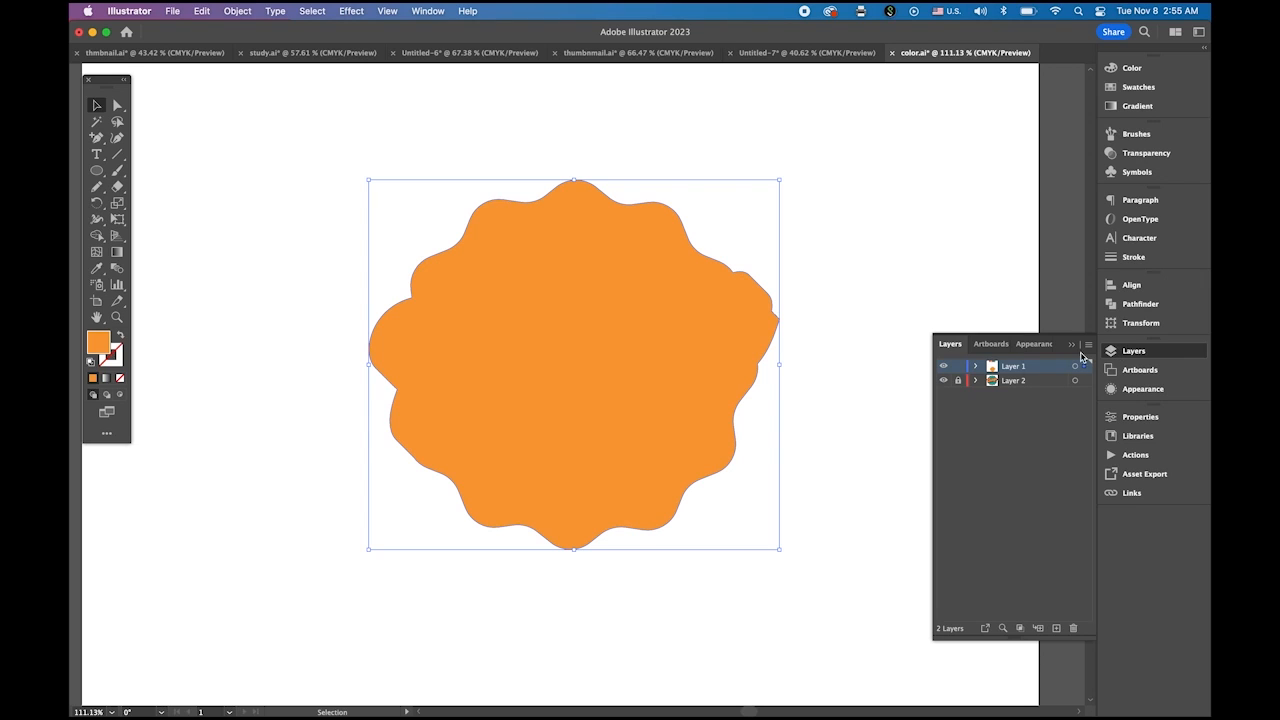
left_click(946, 370)
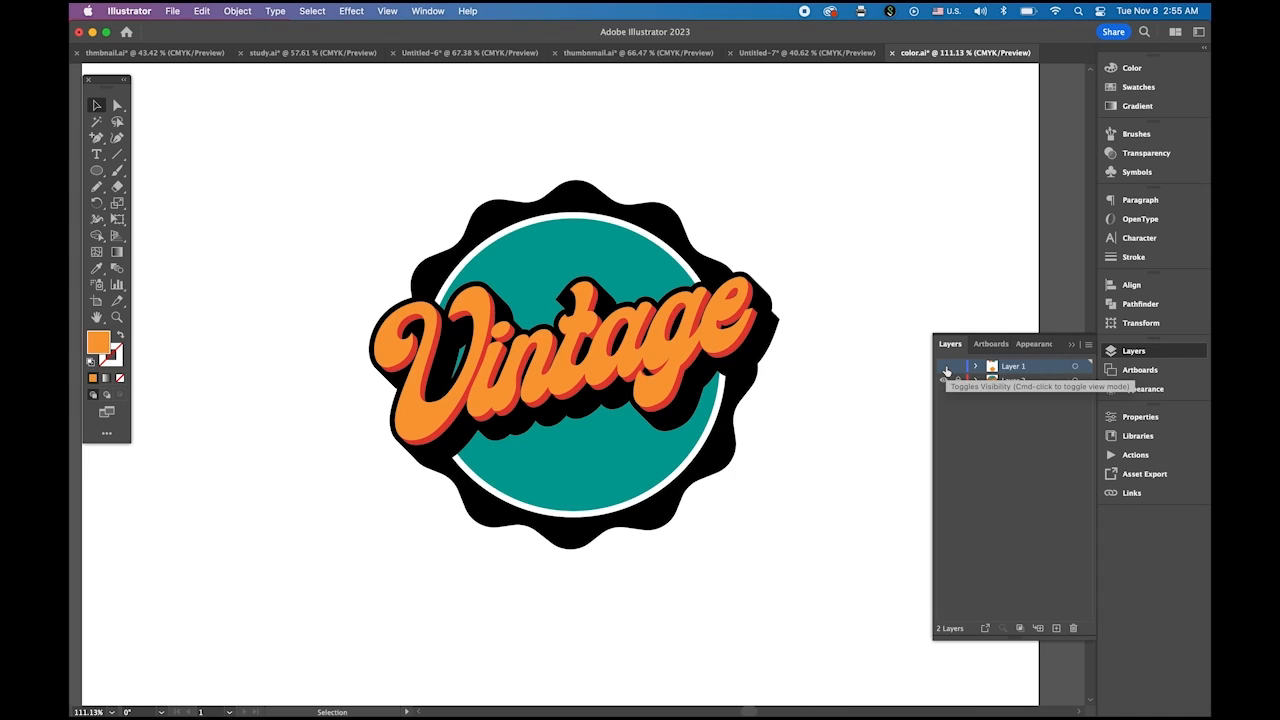
left_click(1038, 382)
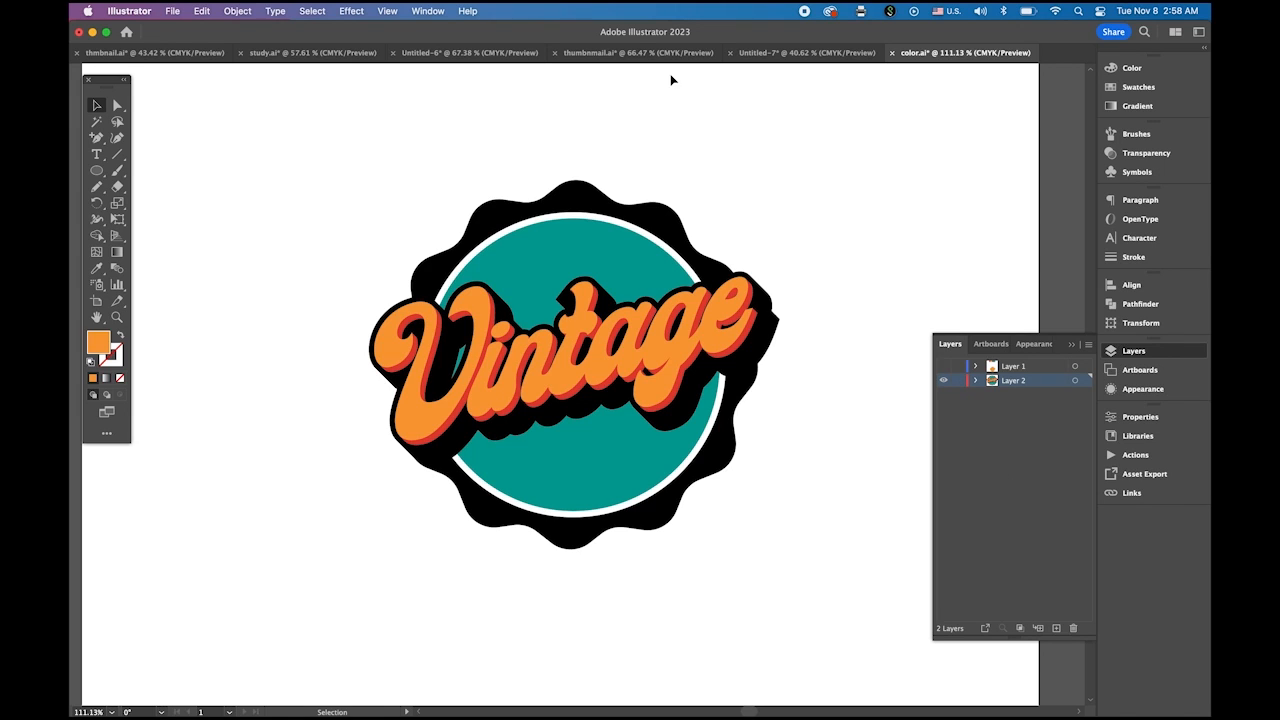
Place the linked image texture_metal.jpg on Layer 2 and position it so it covers the whole Vintage badge.
left_click(172, 11)
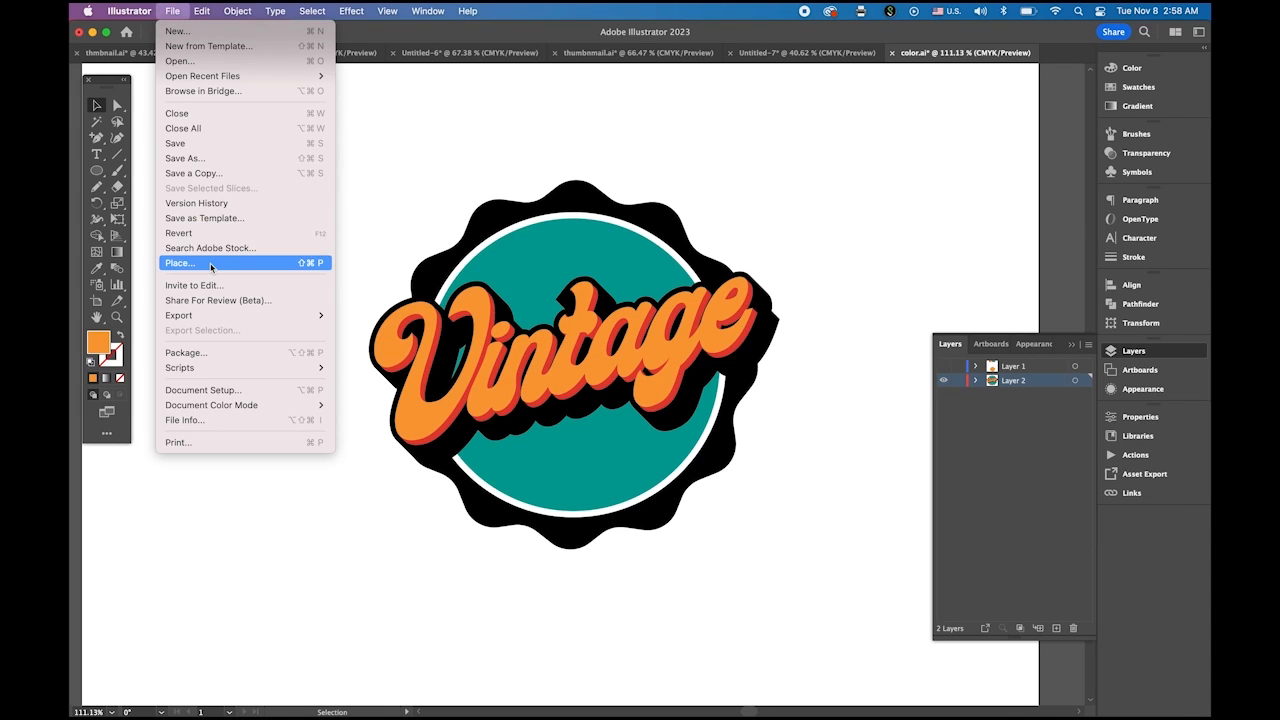
left_click(208, 263)
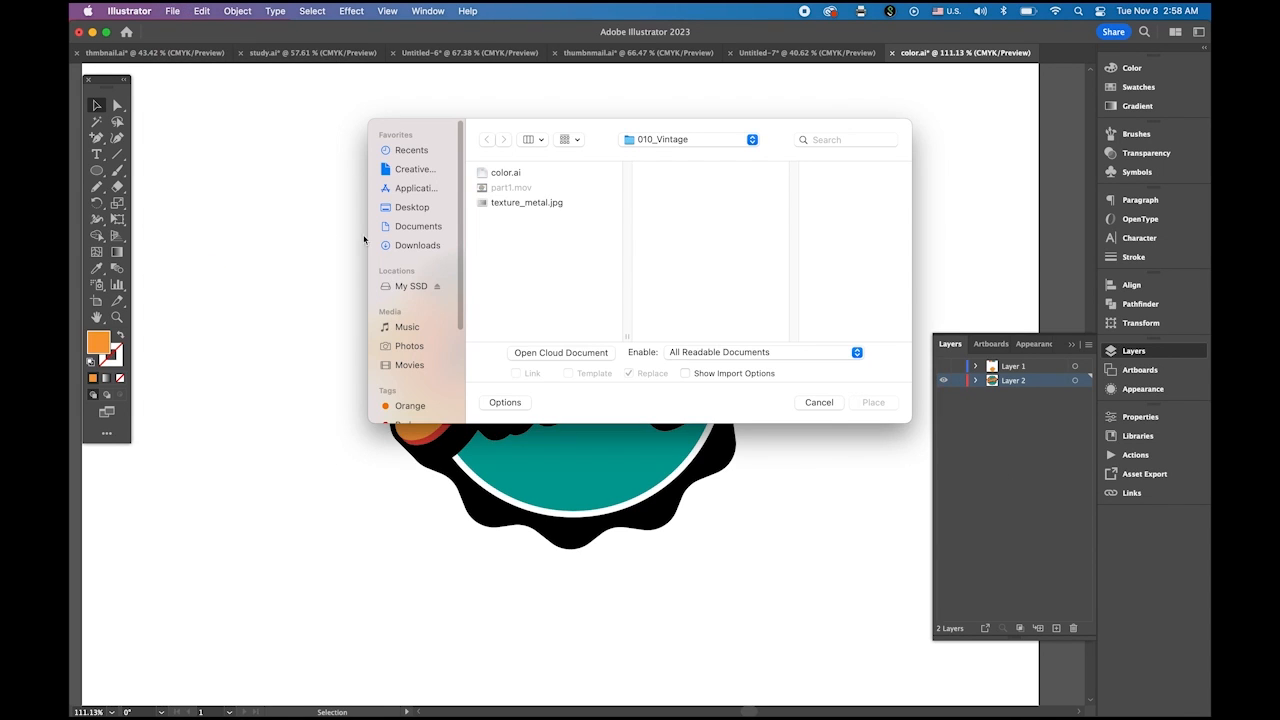
left_click(535, 204)
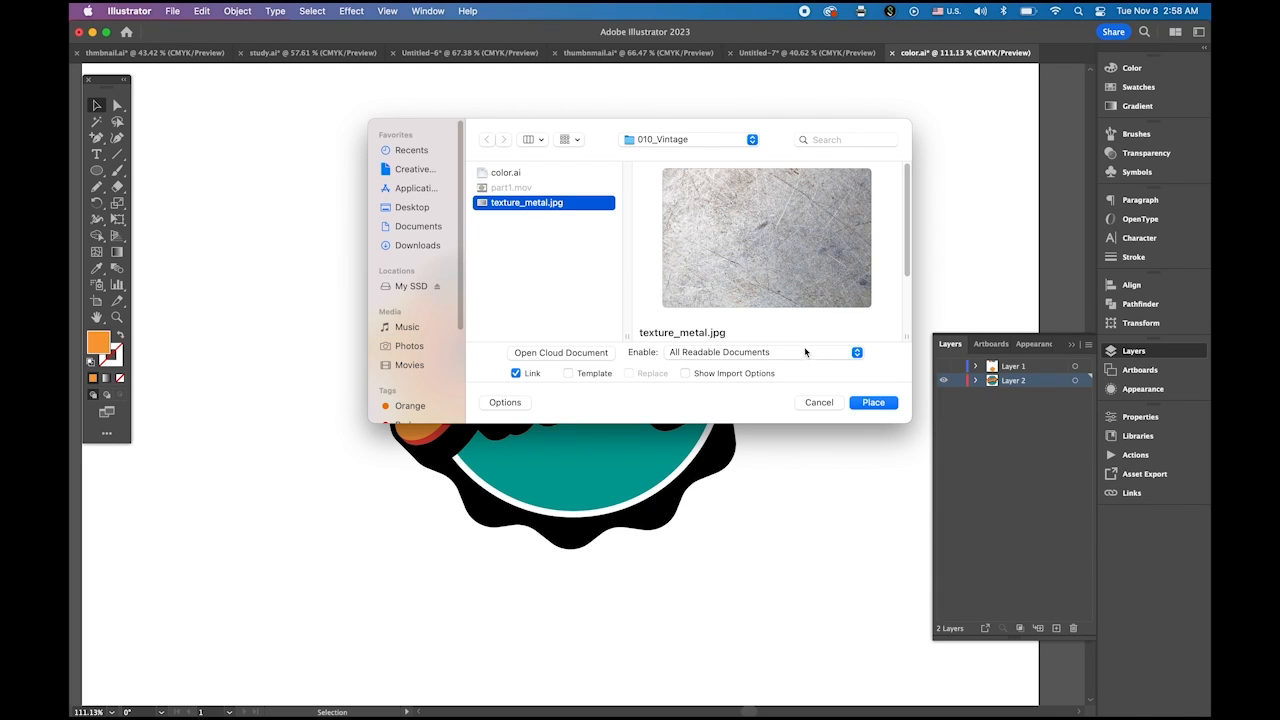
left_click(874, 403)
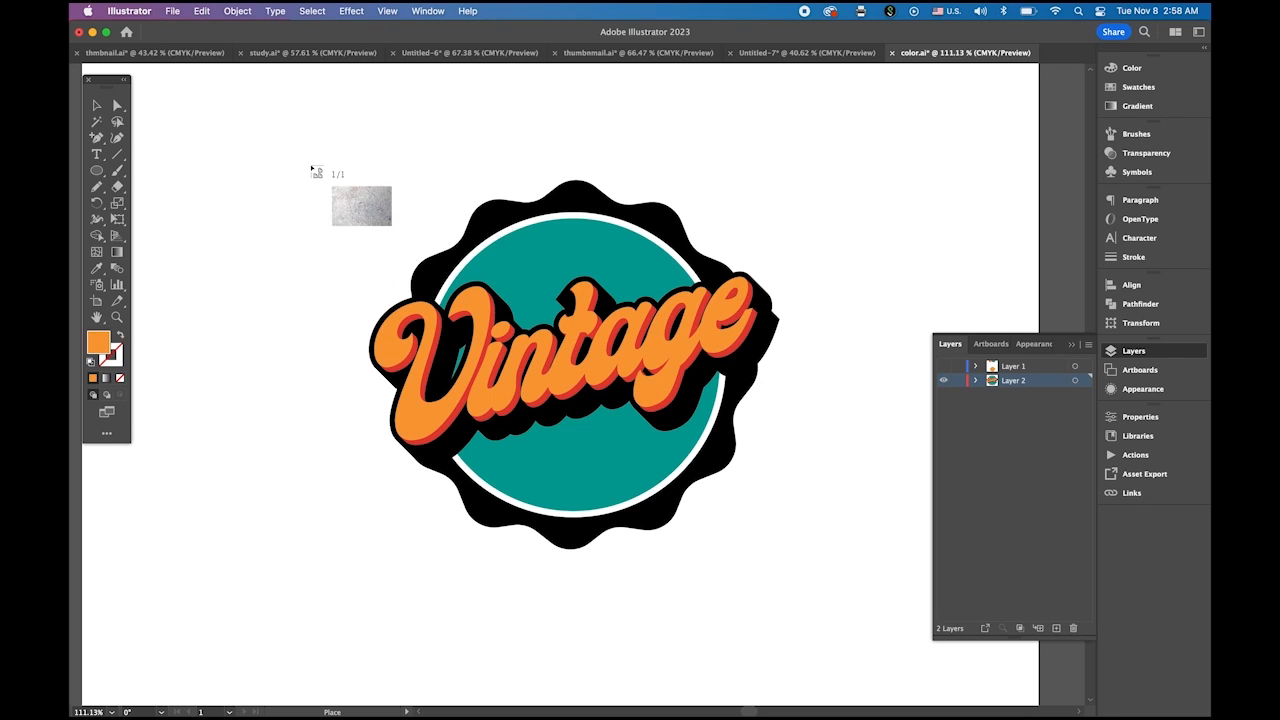
left_click_drag(310, 164, 878, 540)
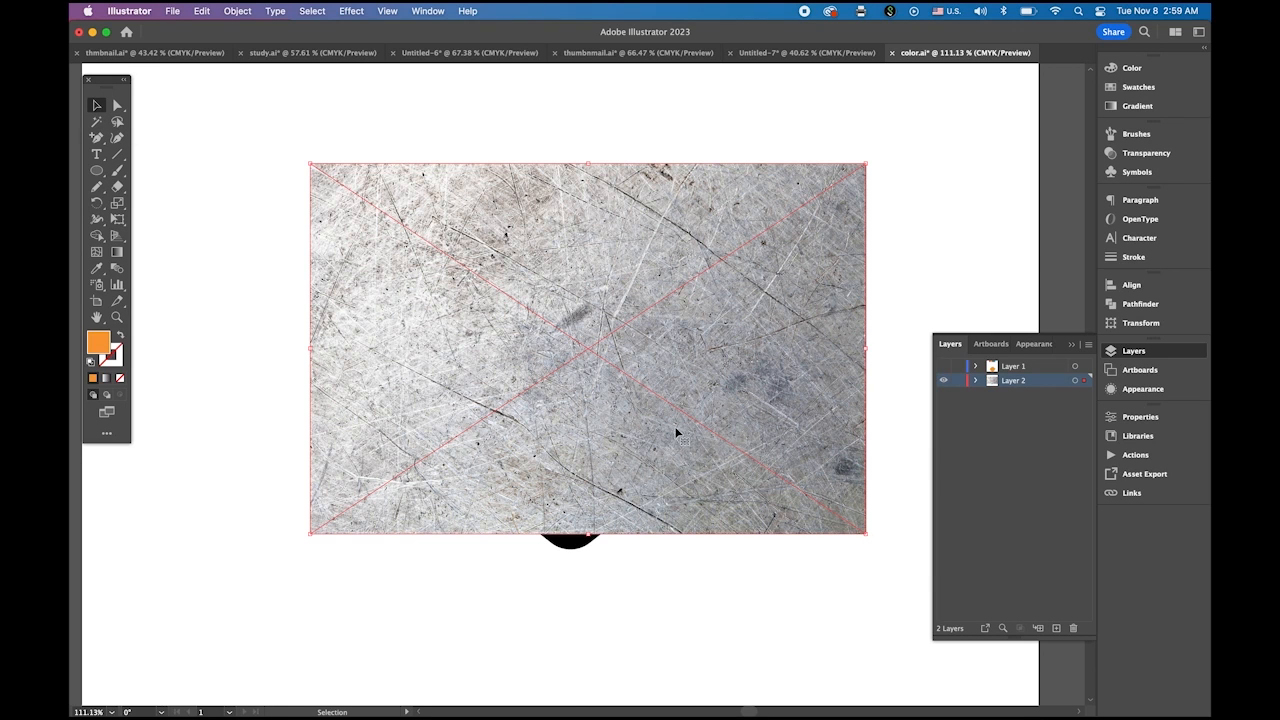
left_click_drag(751, 452, 839, 487)
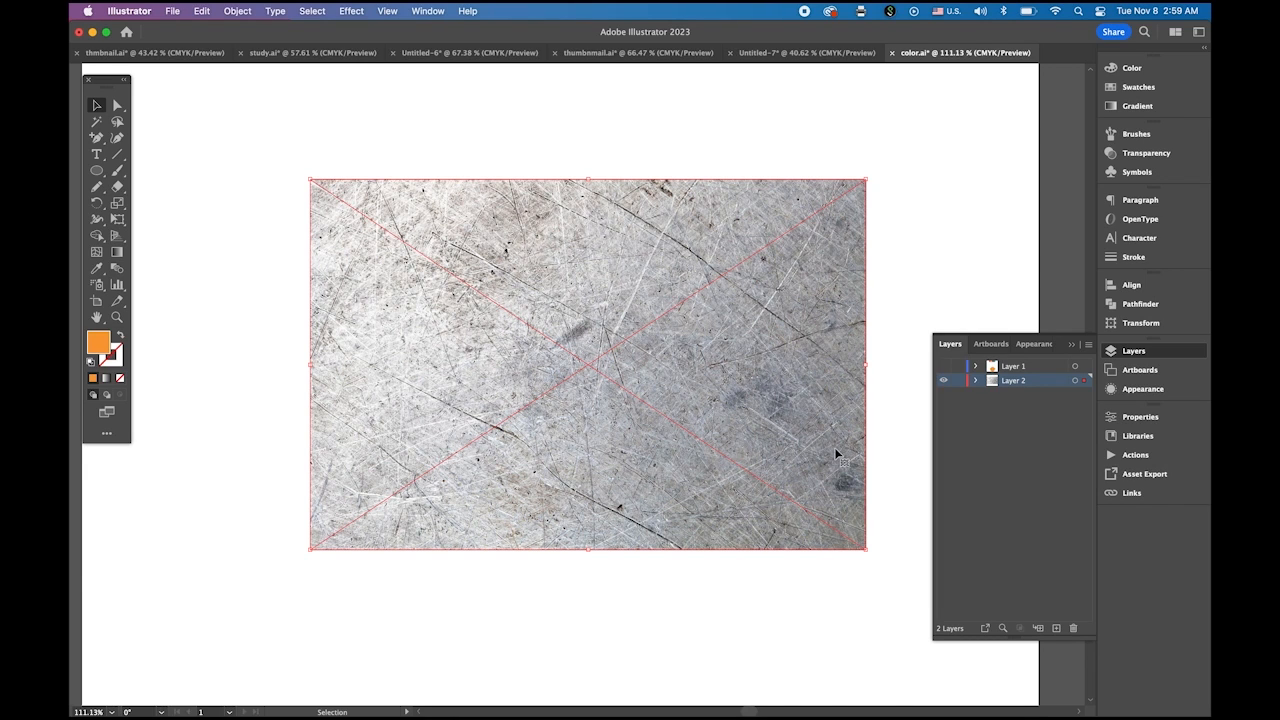
Image Trace the placed metal texture with the Black and White Logo preset.
left_click(1142, 419)
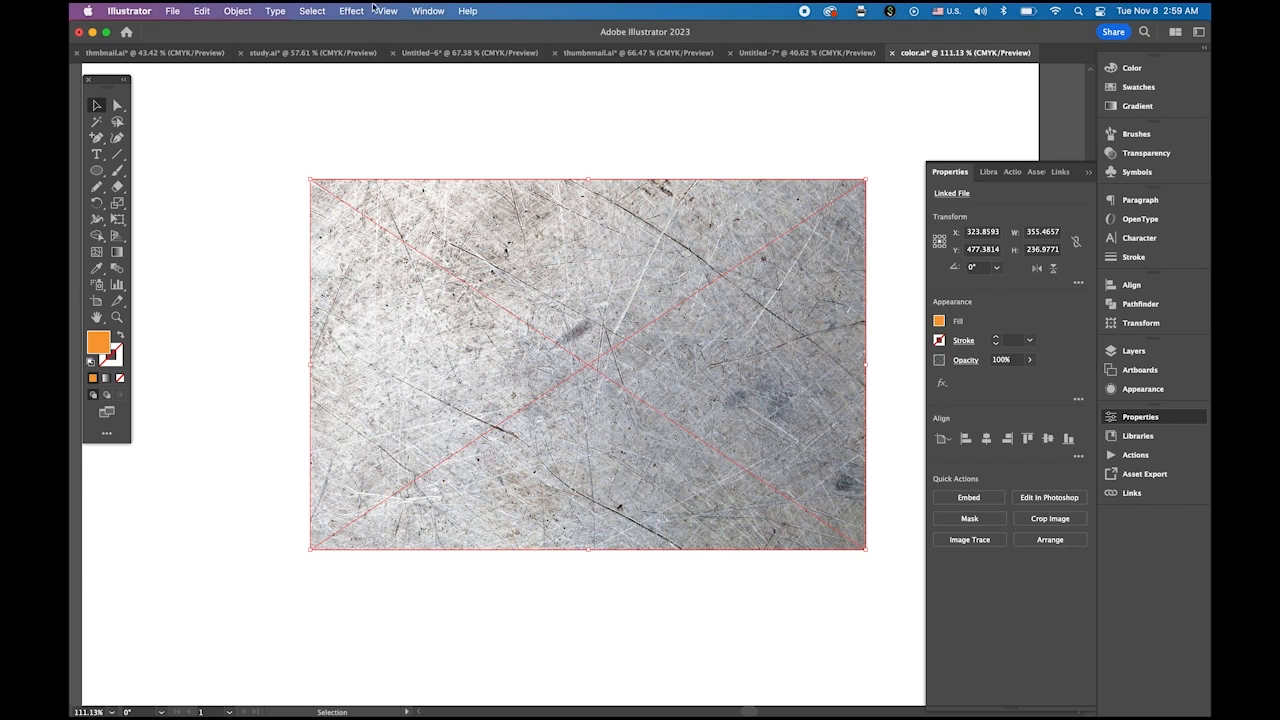
left_click(427, 12)
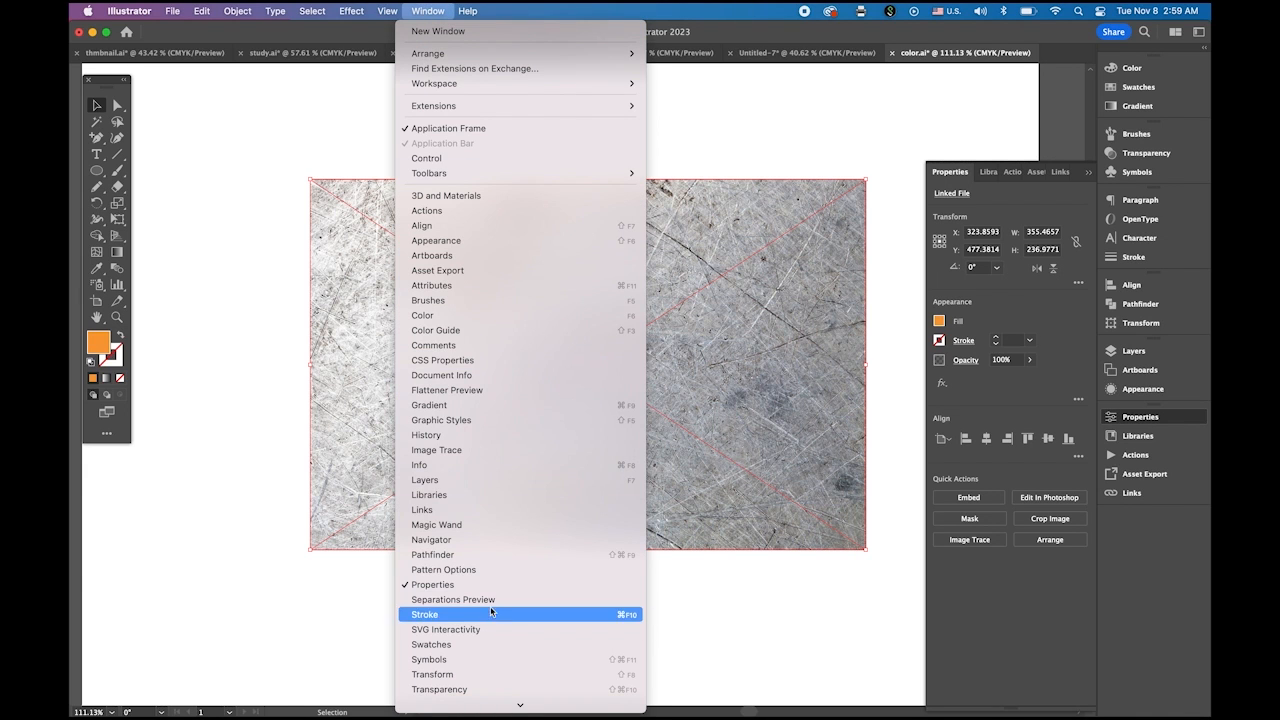
left_click(997, 588)
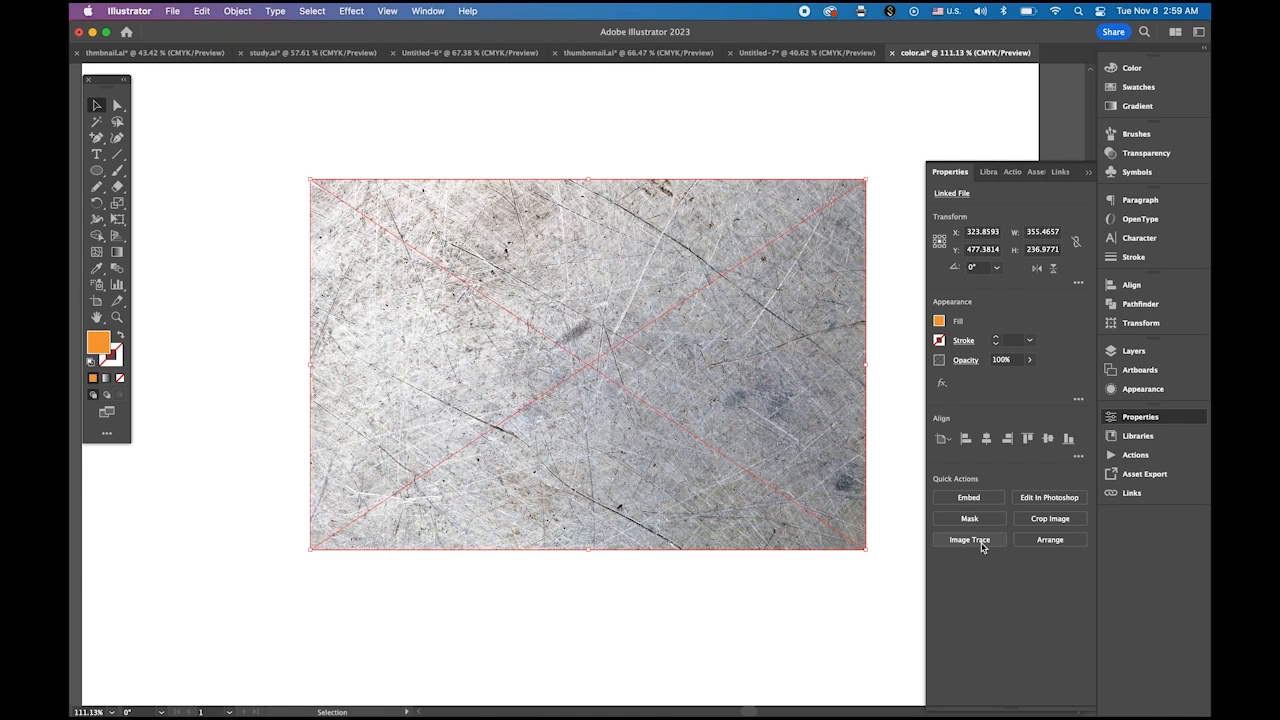
left_click(980, 542)
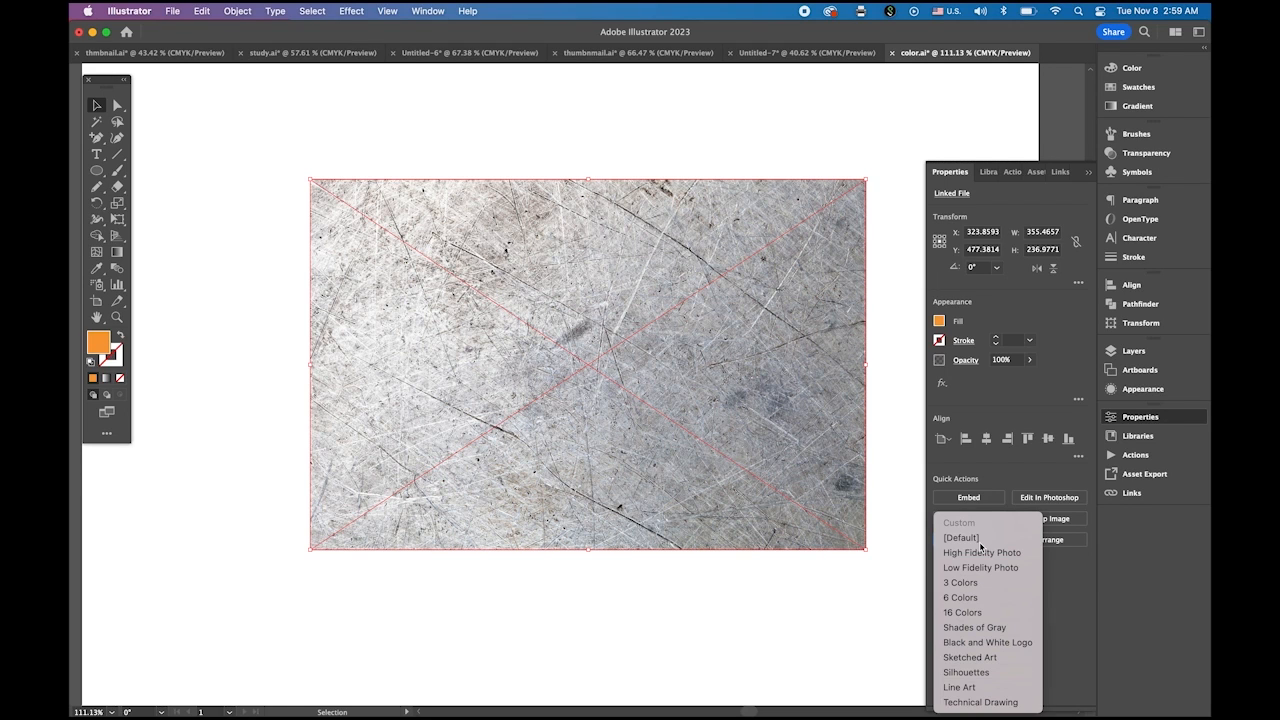
left_click(1017, 644)
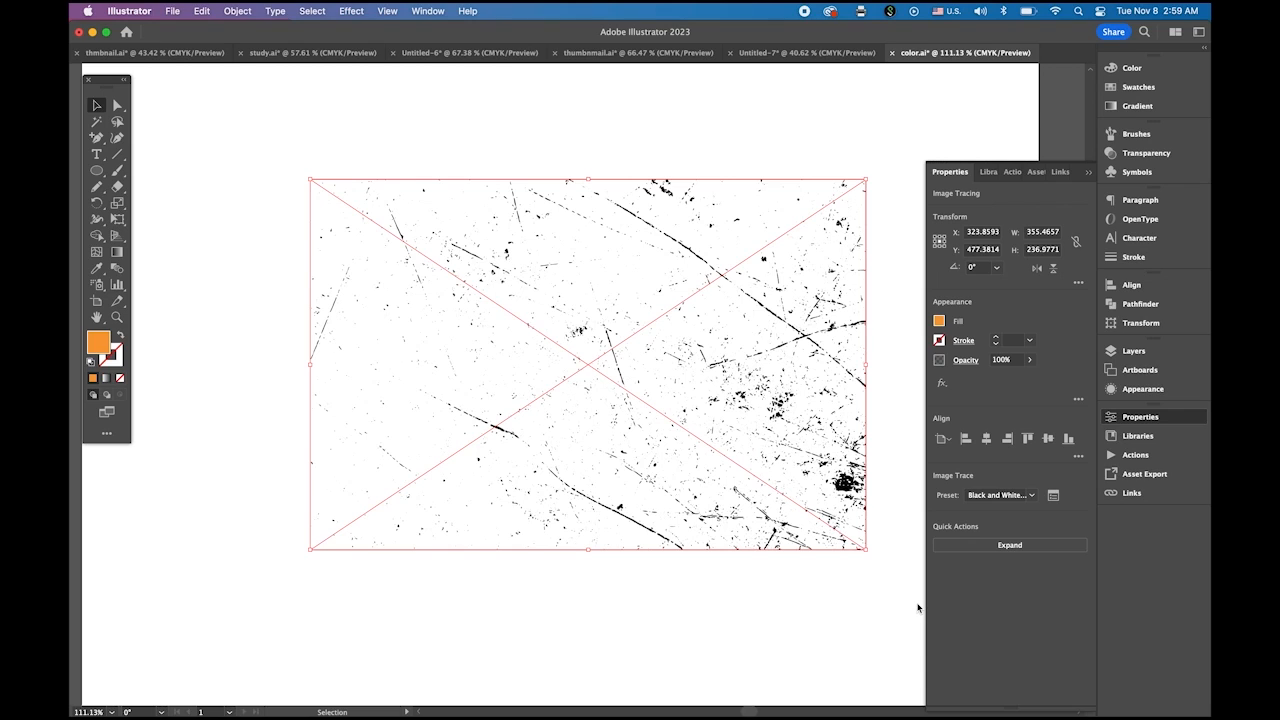
Expand the traced texture's object and fill into editable vector shapes, and deselect it.
left_click(243, 15)
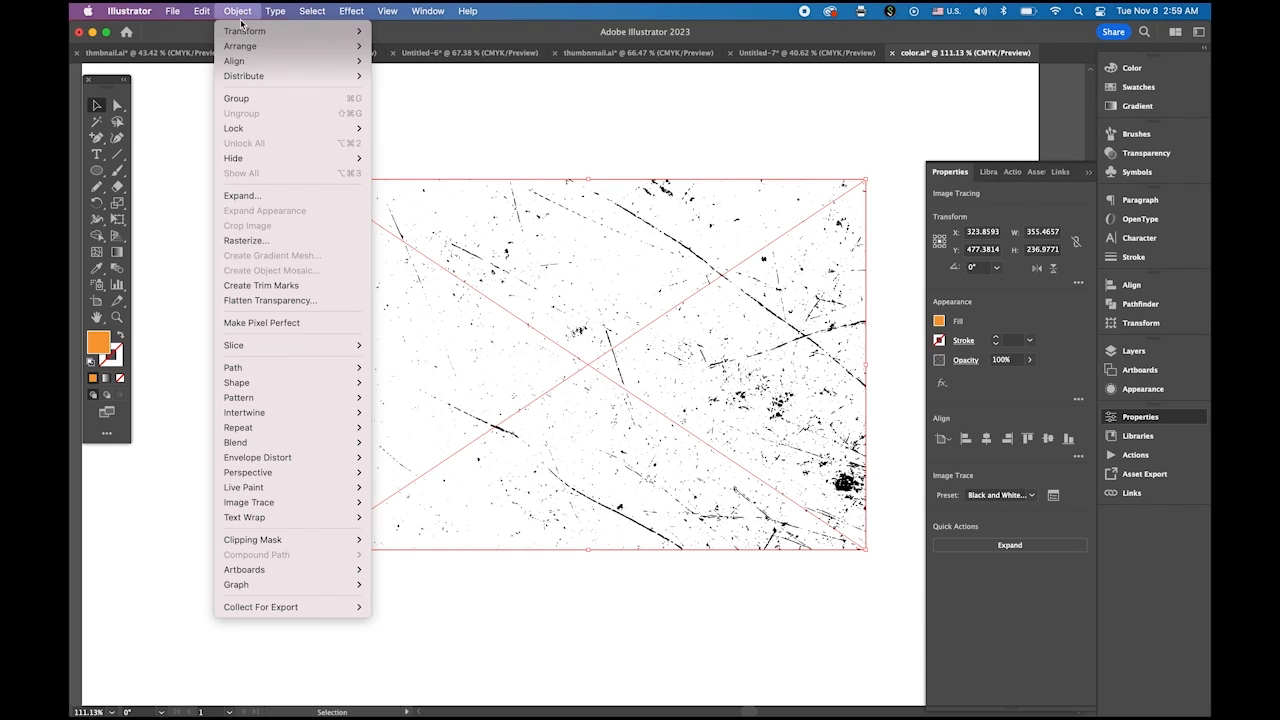
left_click(255, 195)
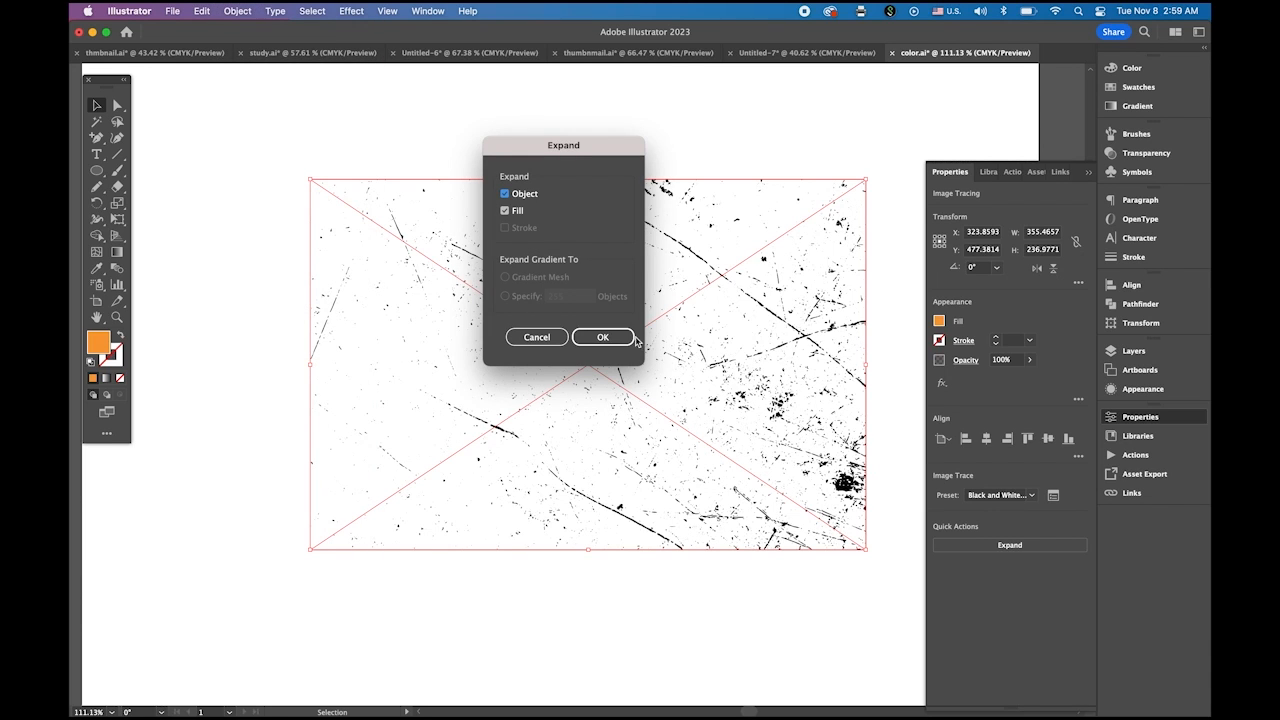
left_click(605, 338)
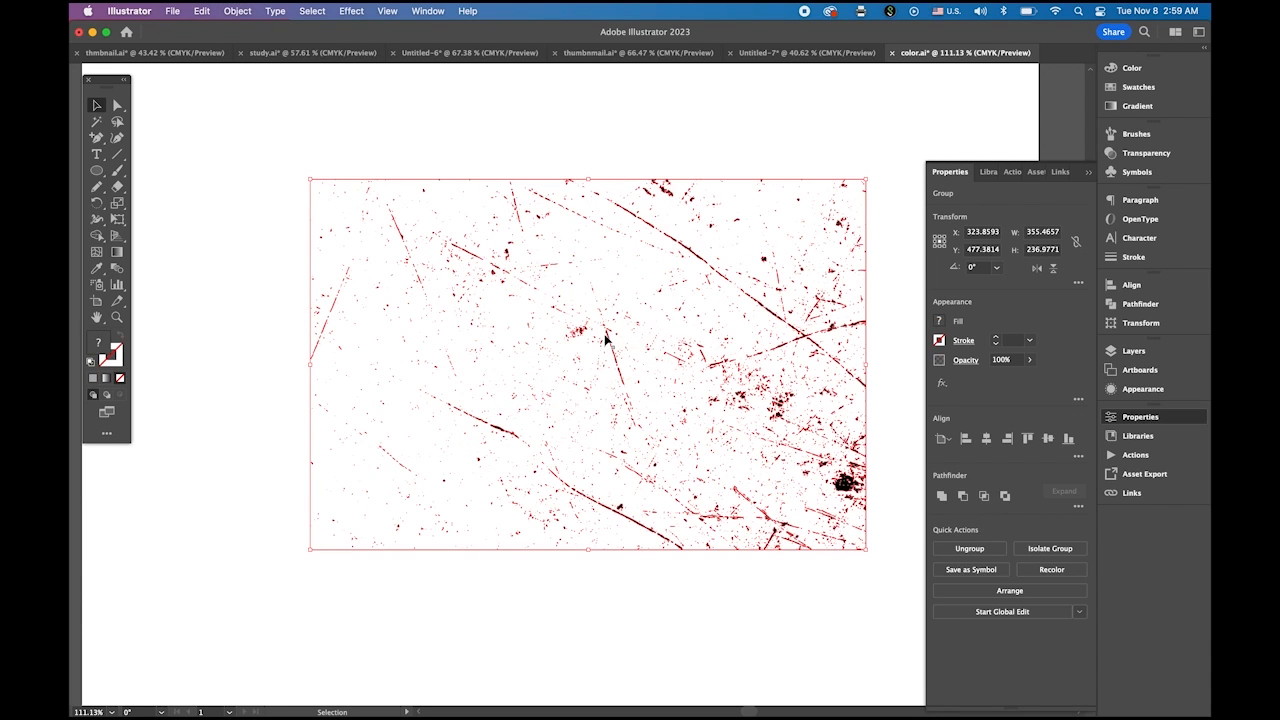
left_click(256, 106)
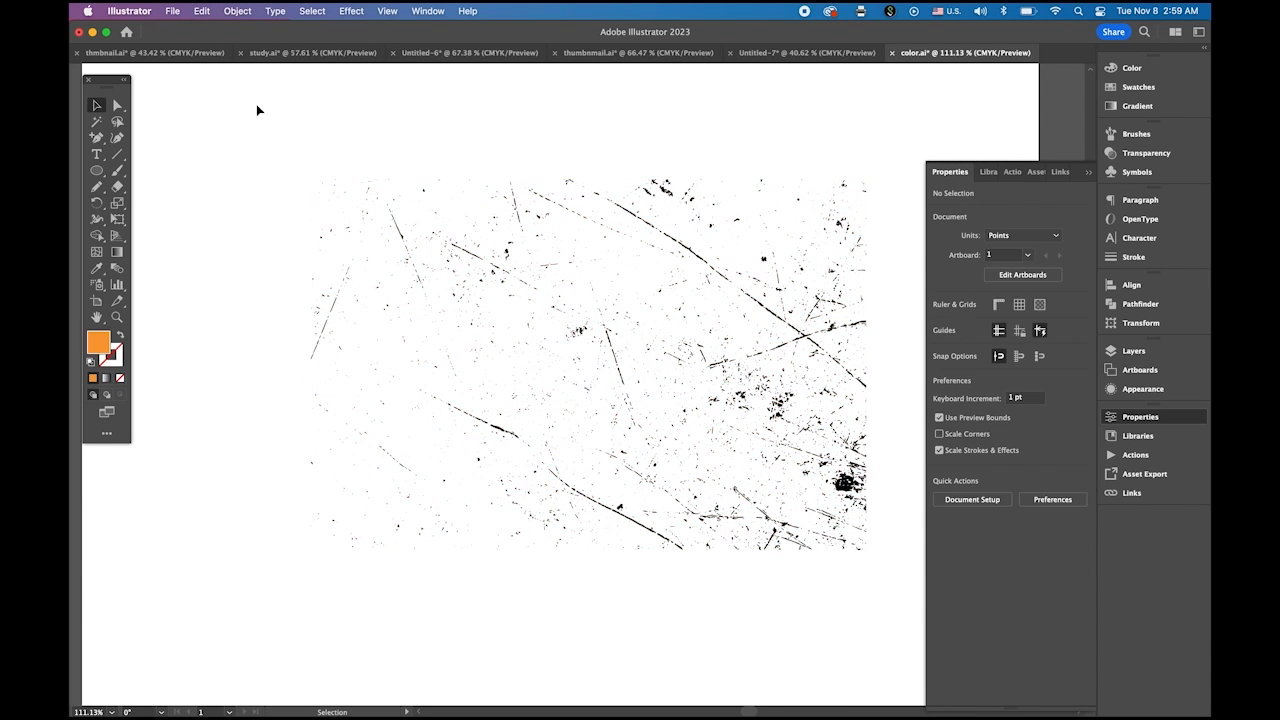
Directly select the white background of the expanded texture and delete it, leaving only the black scratches over the badge.
left_click(117, 106)
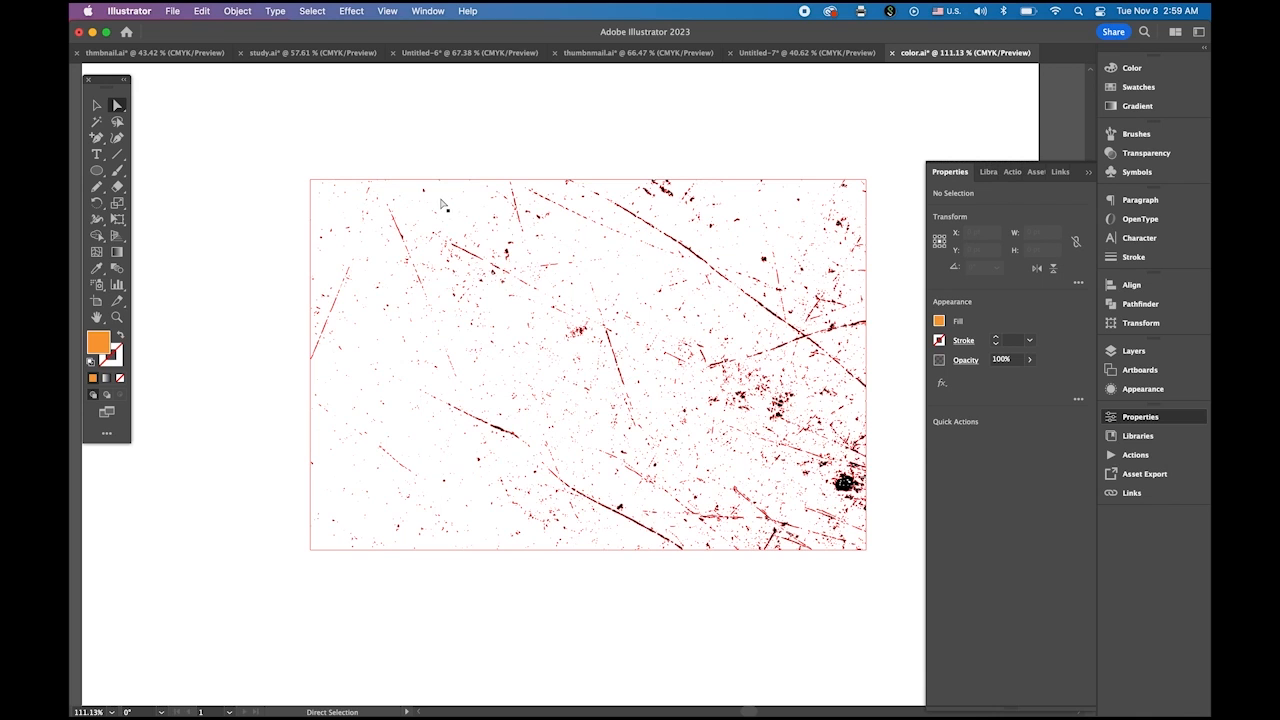
left_click(443, 204)
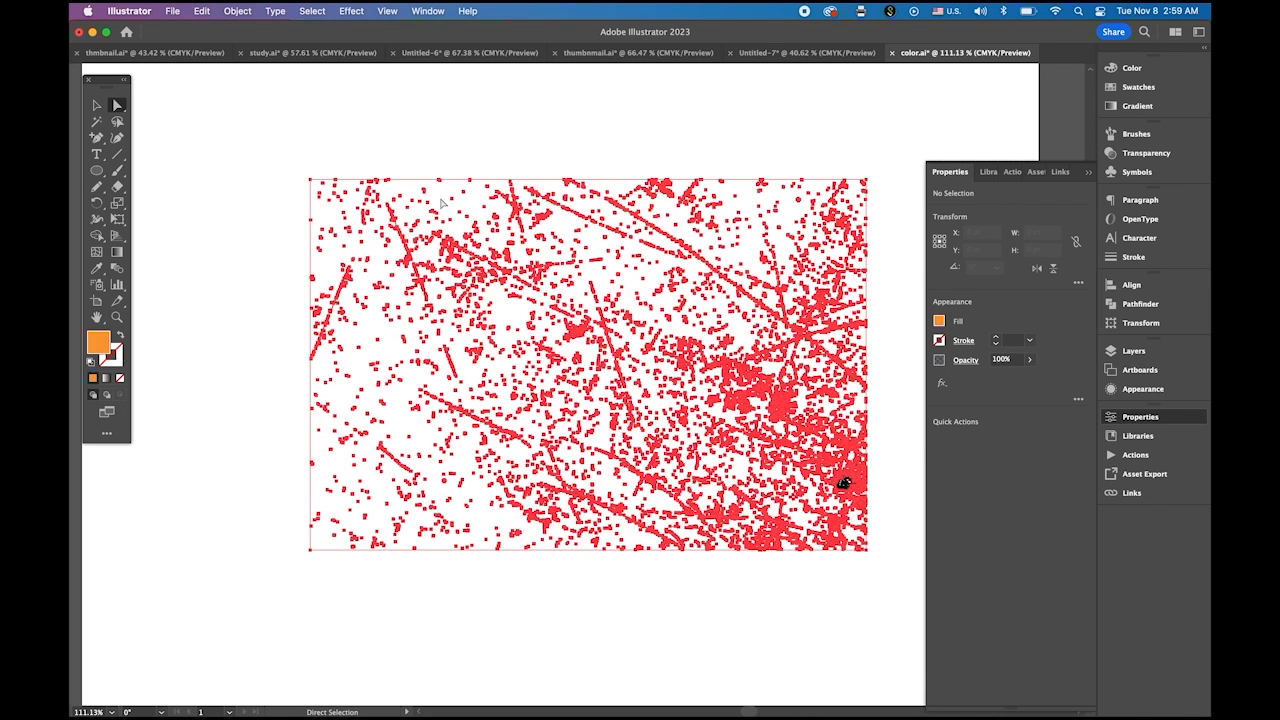
left_click(187, 111)
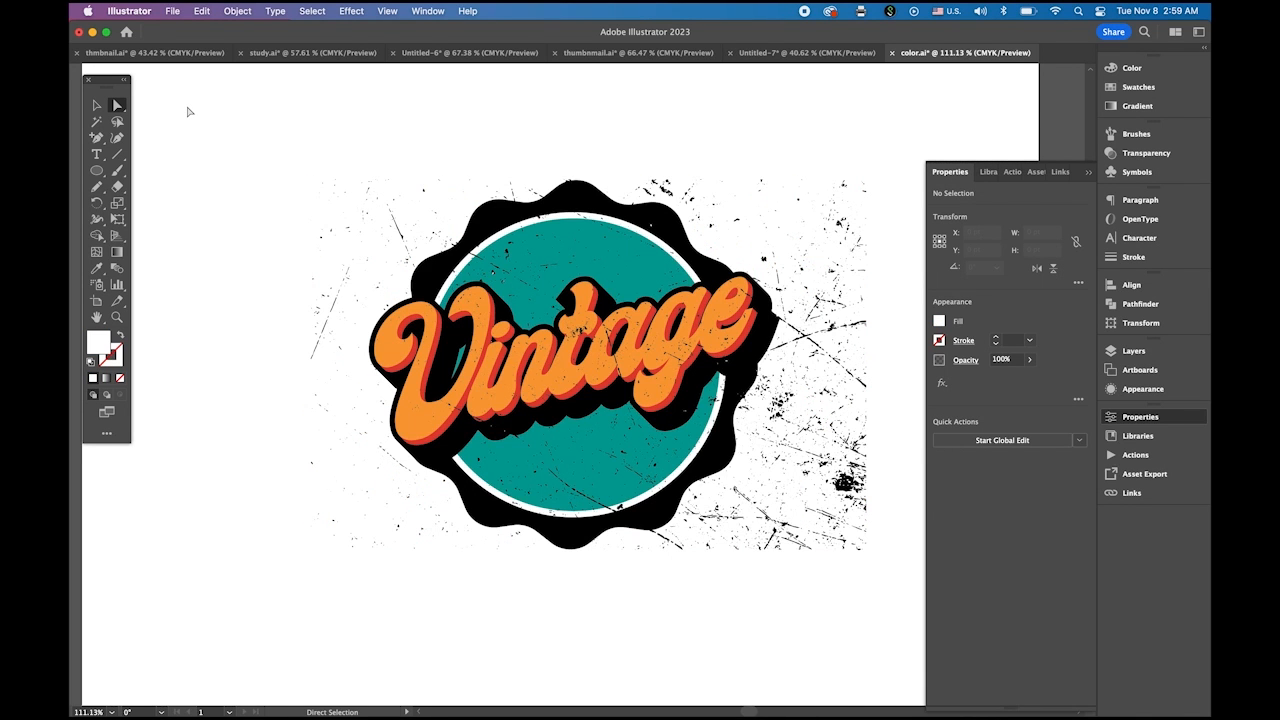
Select the scratch texture group and narrow it from both sides to roughly the badge's width.
left_click(97, 106)
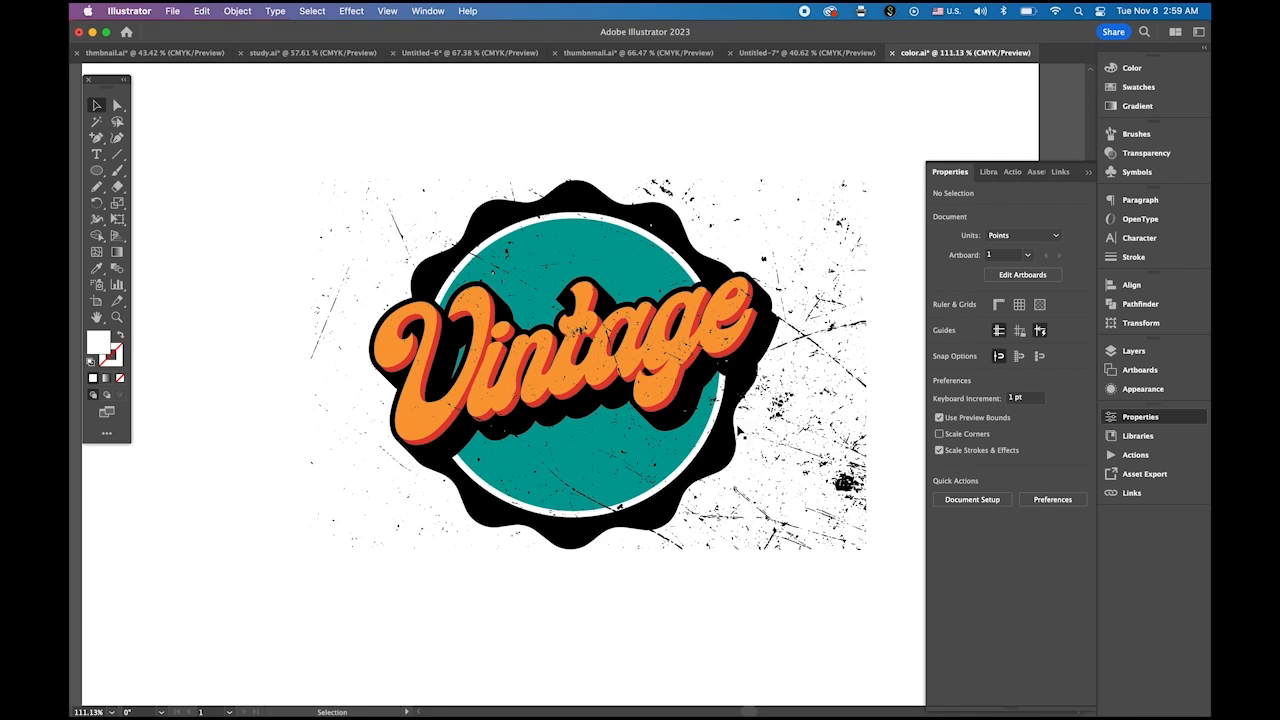
left_click(849, 378)
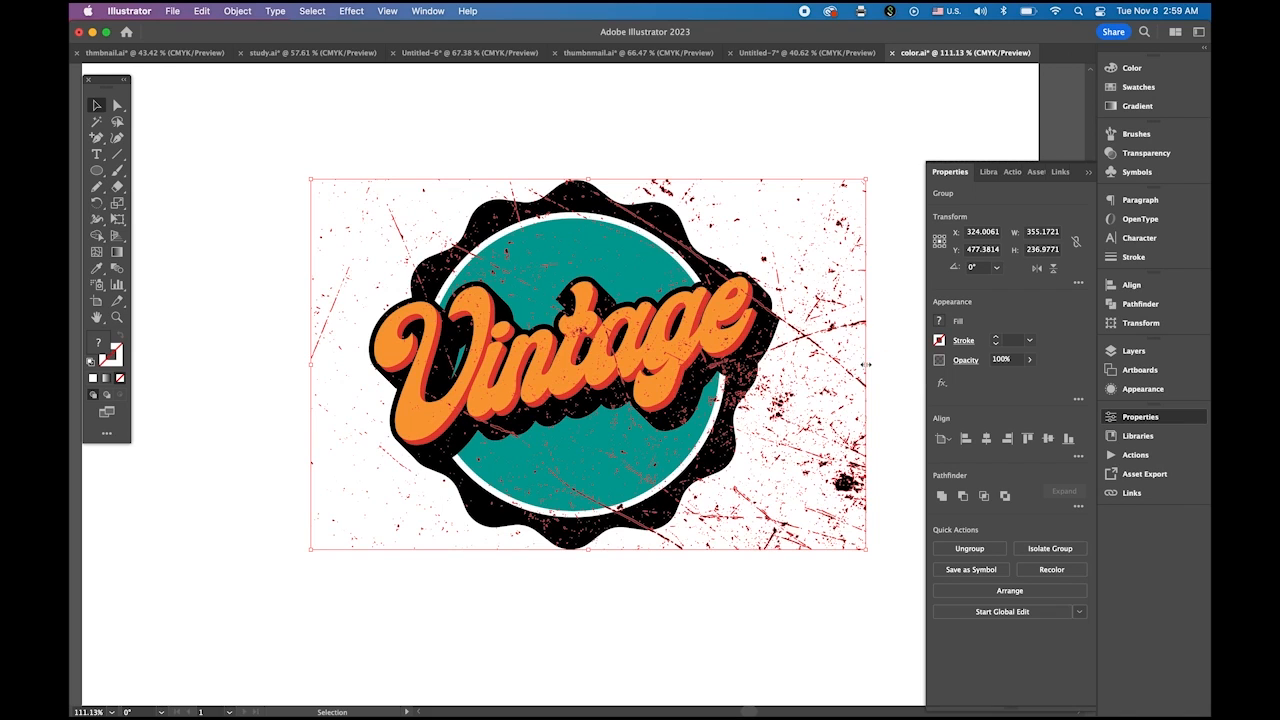
left_click_drag(866, 364, 783, 362)
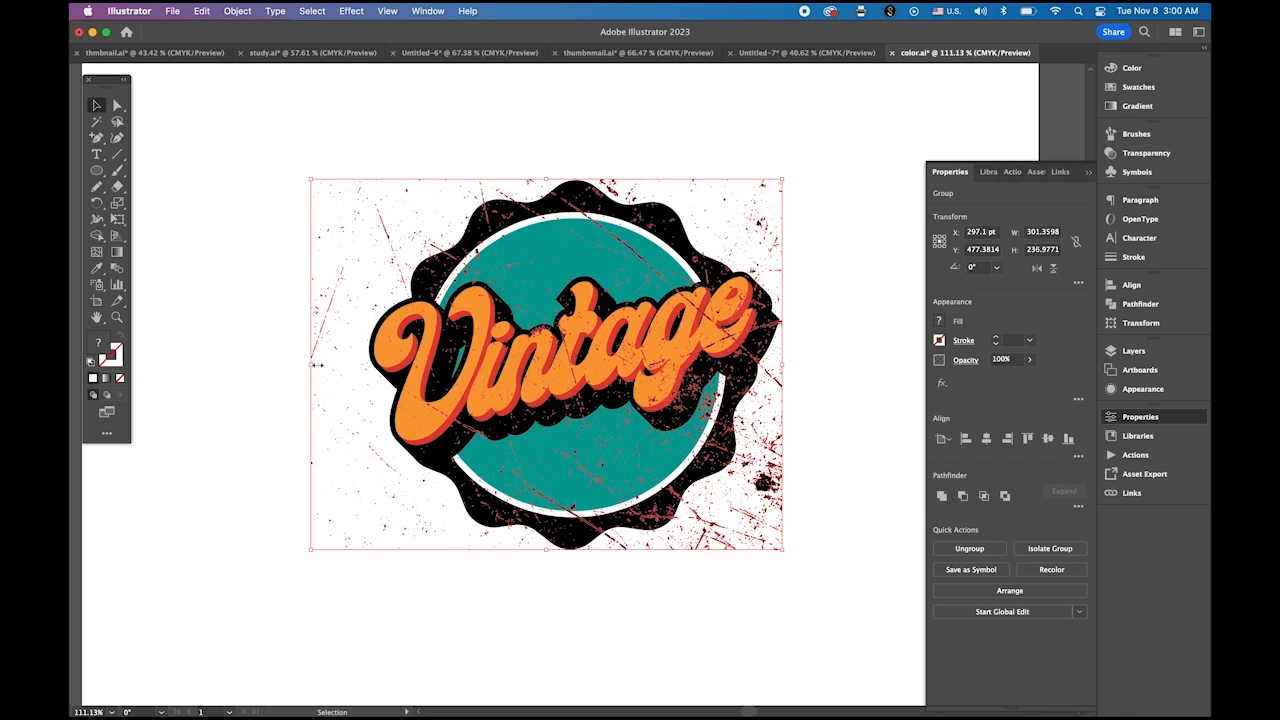
left_click_drag(316, 365, 363, 364)
left_click(158, 377)
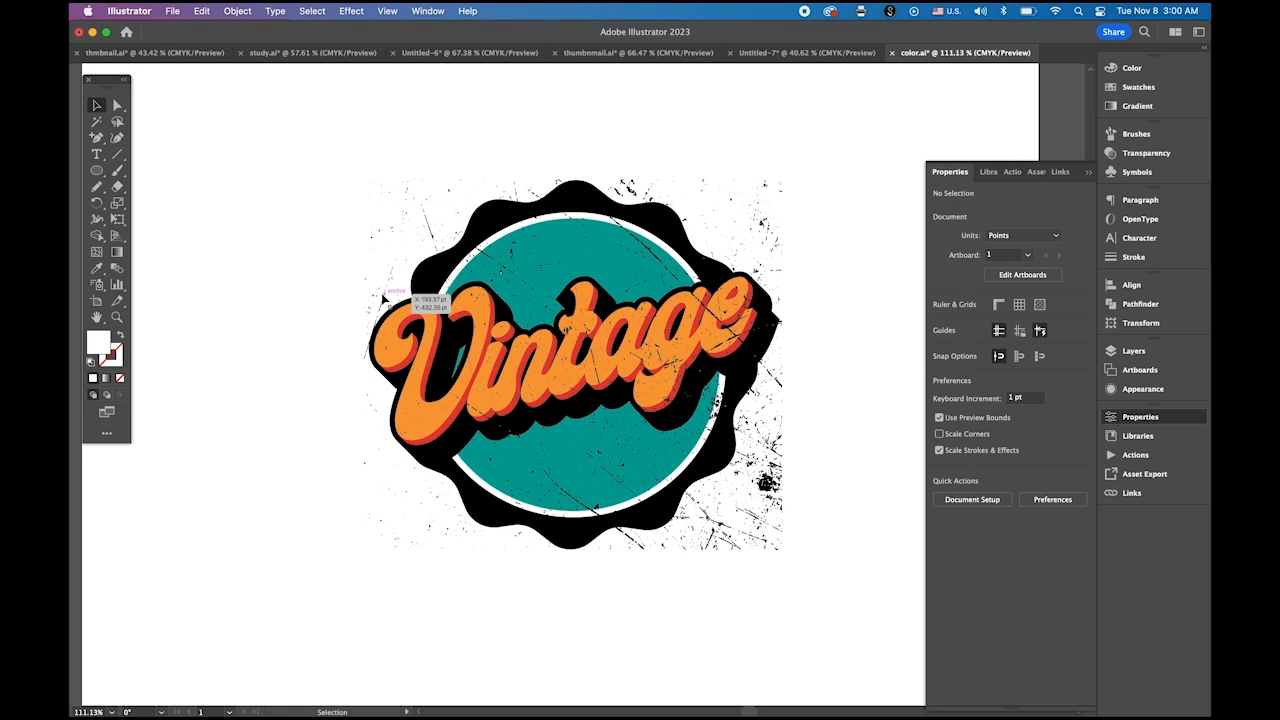
Show Layer 1, select the silhouette with all the Layer 2 artwork, and make a clipping mask from them.
left_click(1132, 356)
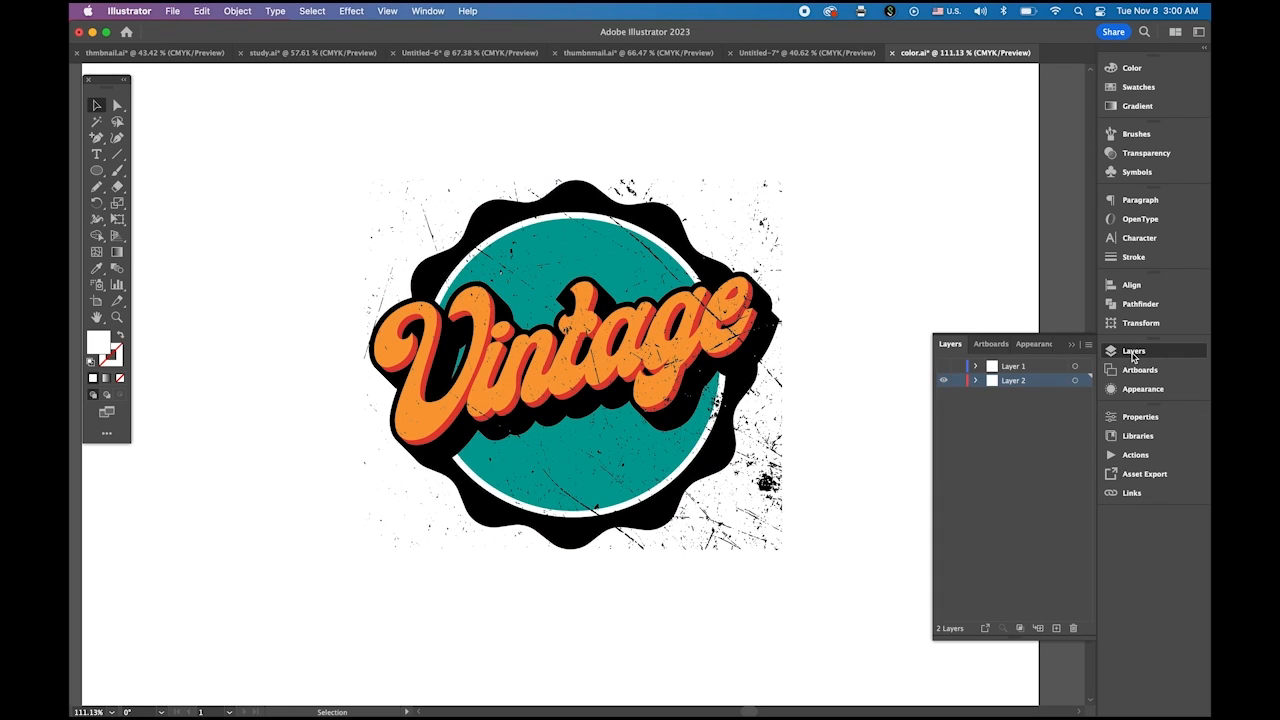
left_click(942, 368)
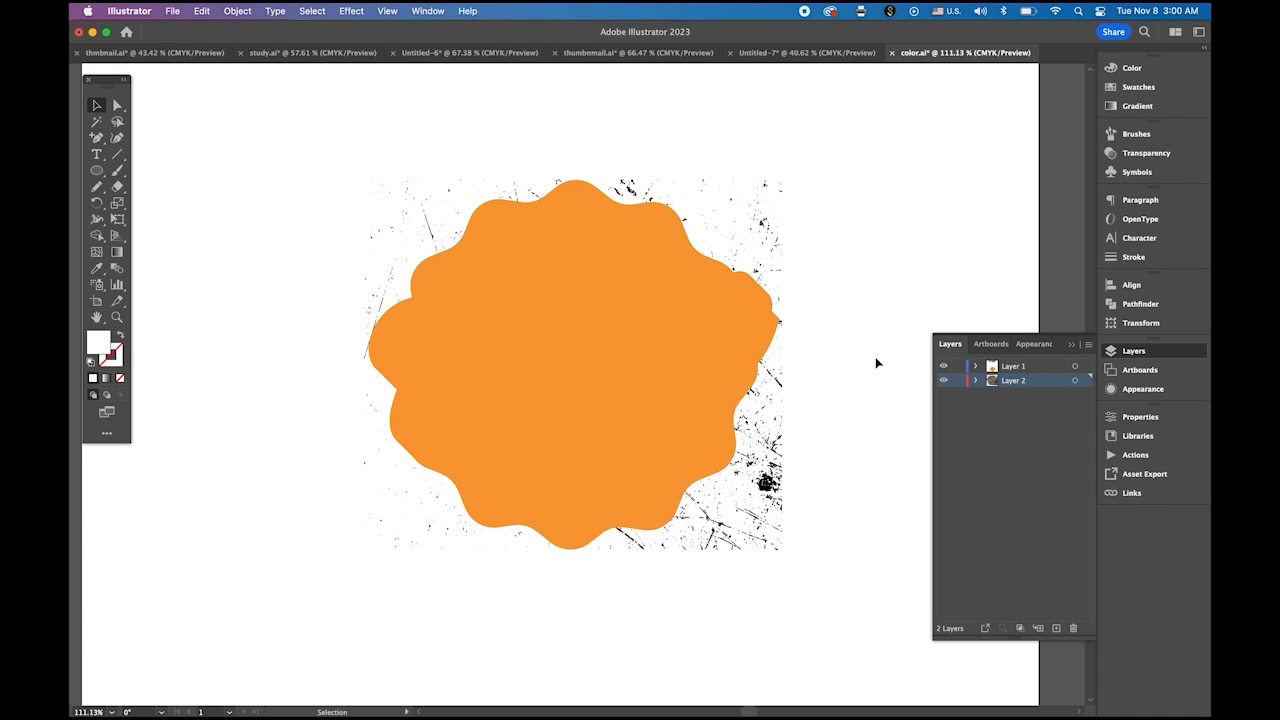
left_click_drag(331, 162, 842, 567)
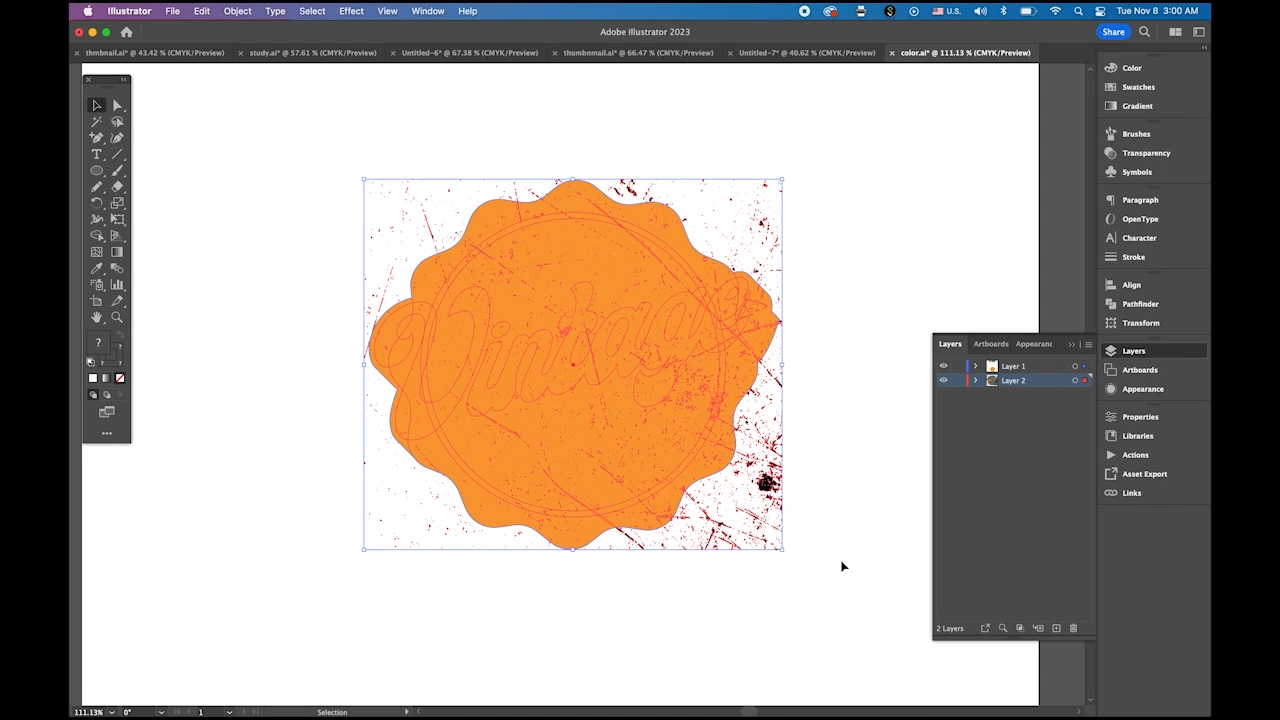
left_click(252, 11)
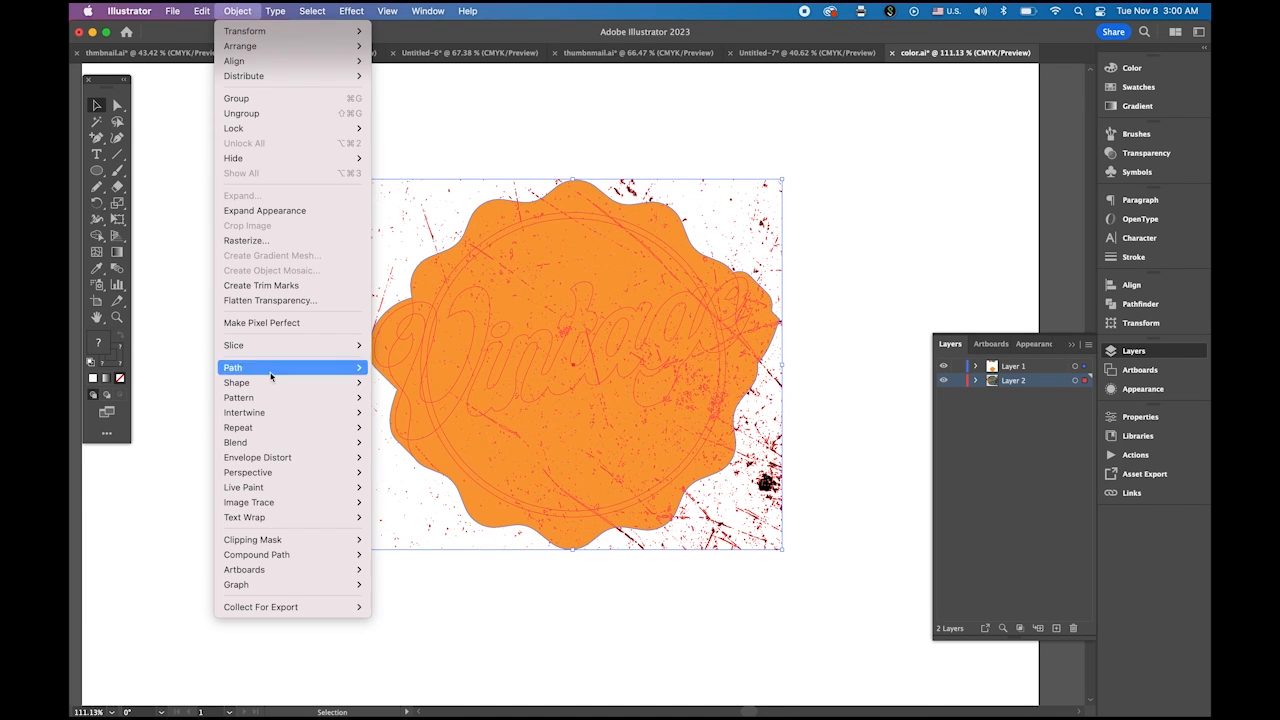
mouse_move(288, 542)
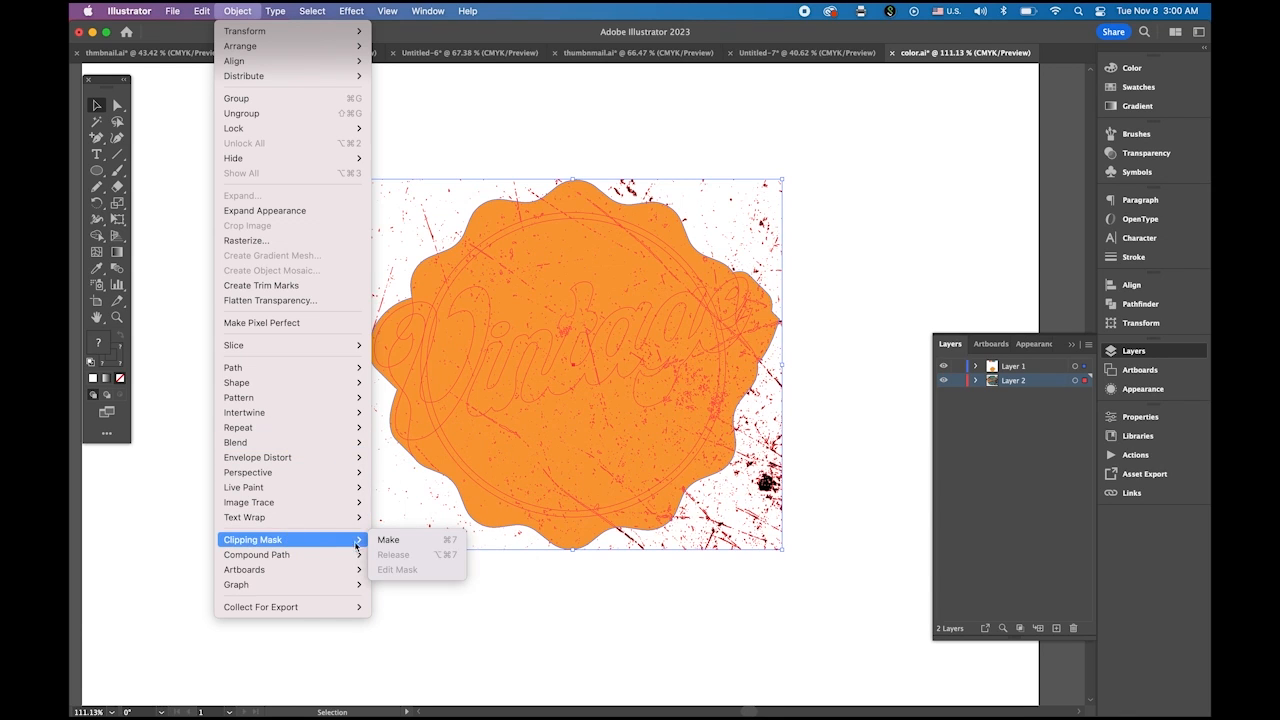
left_click(397, 542)
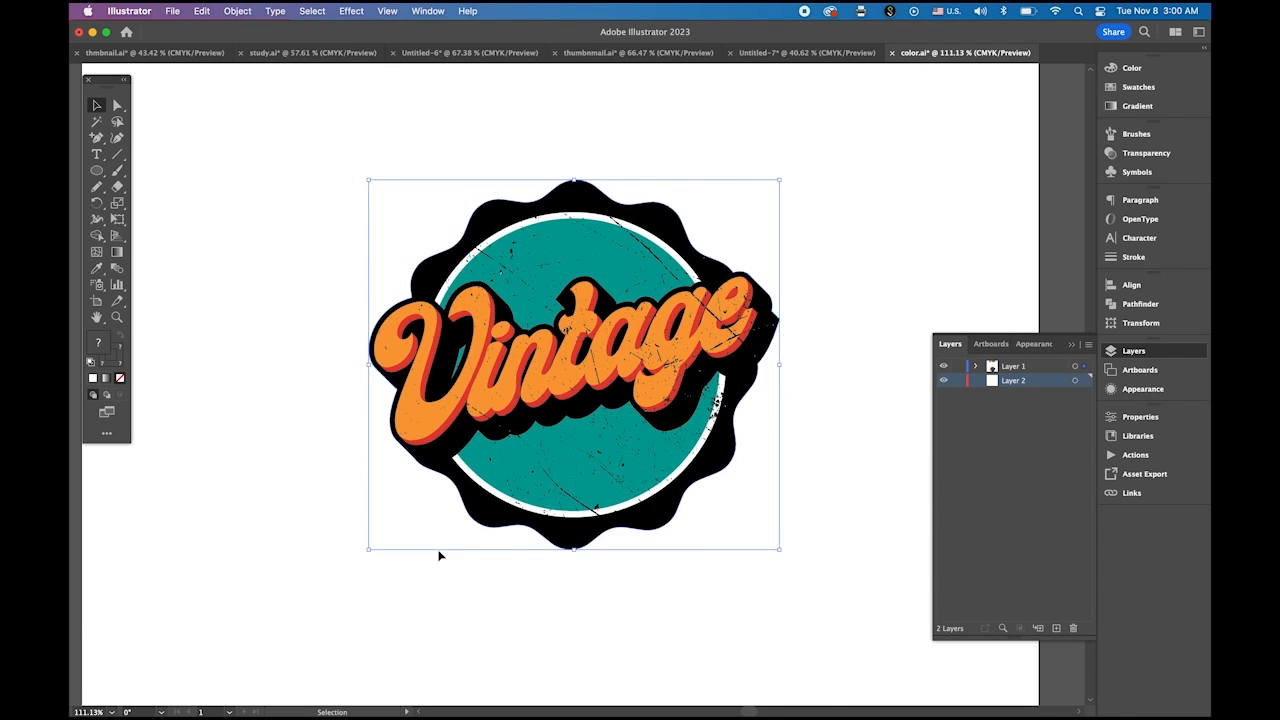
left_click(798, 547)
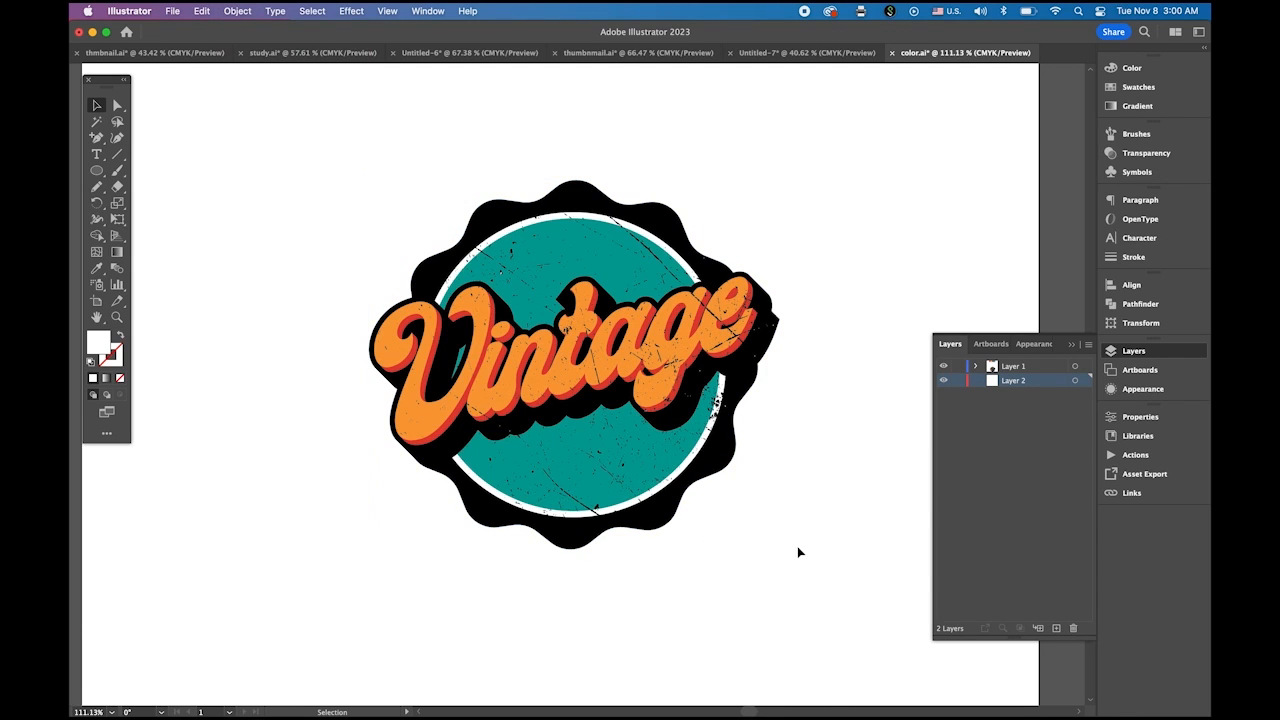
left_click(1071, 344)
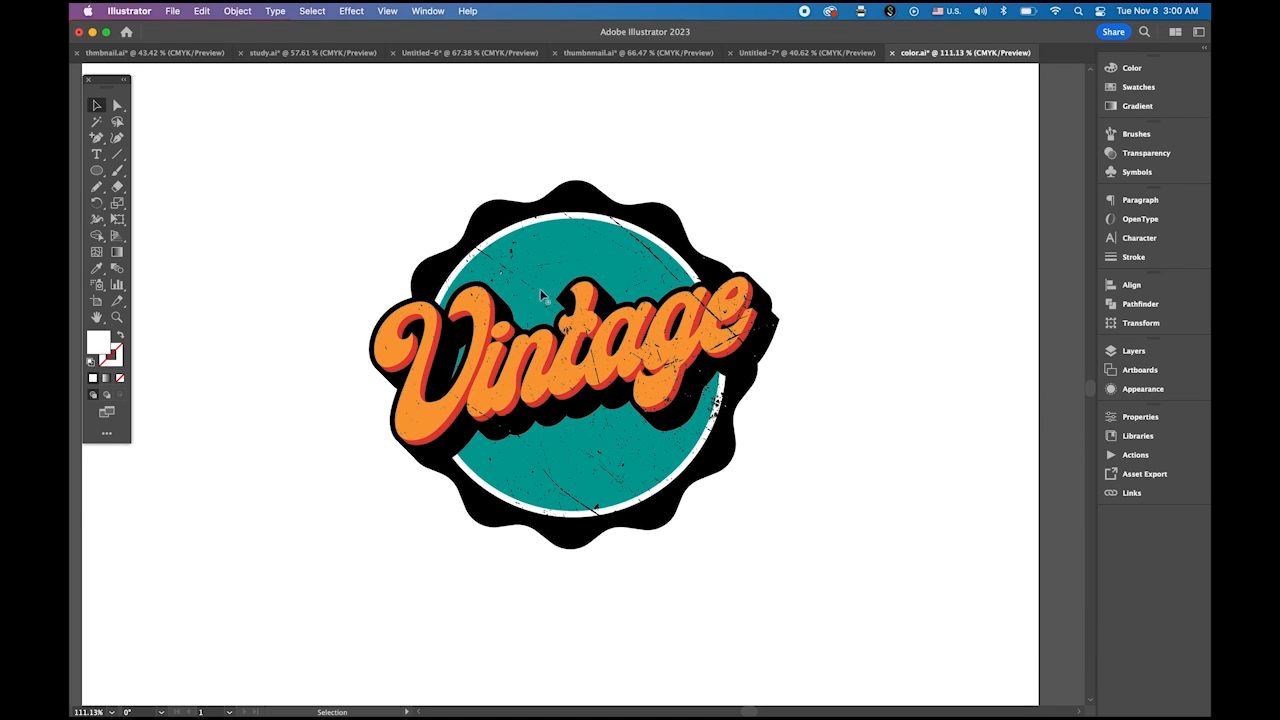
left_click_drag(541, 294, 628, 352)
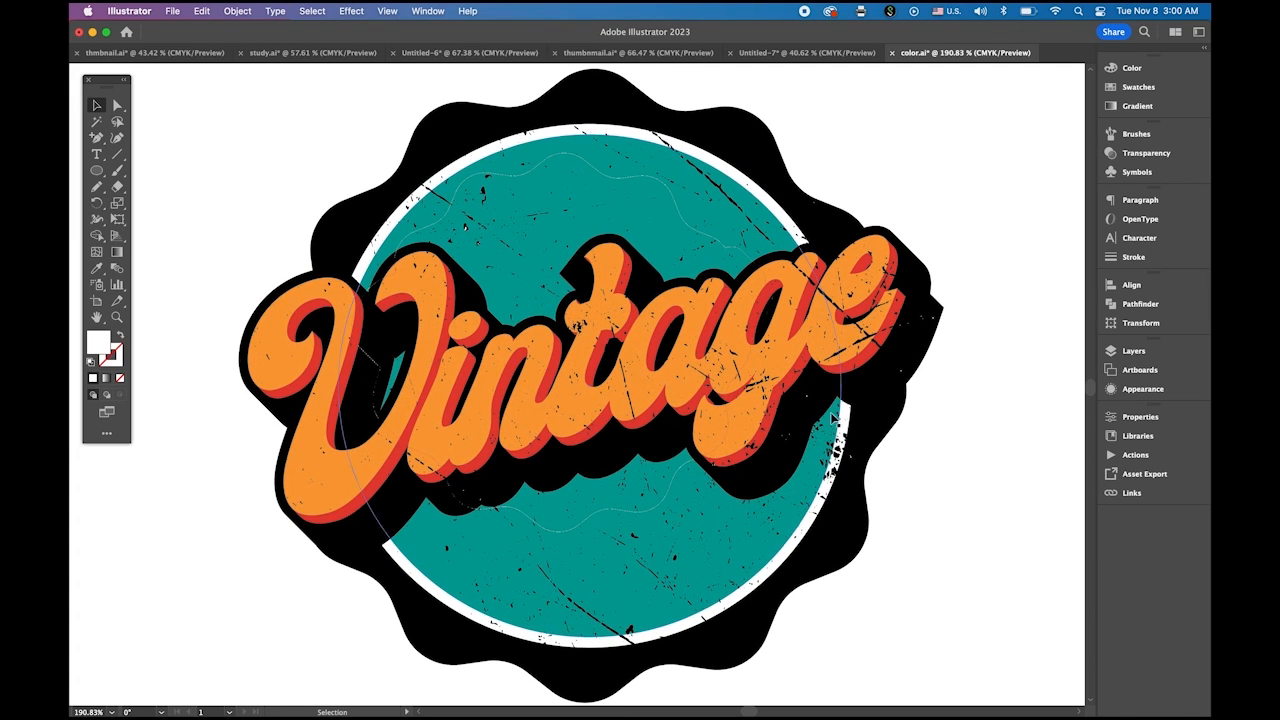
left_click_drag(772, 460, 629, 361)
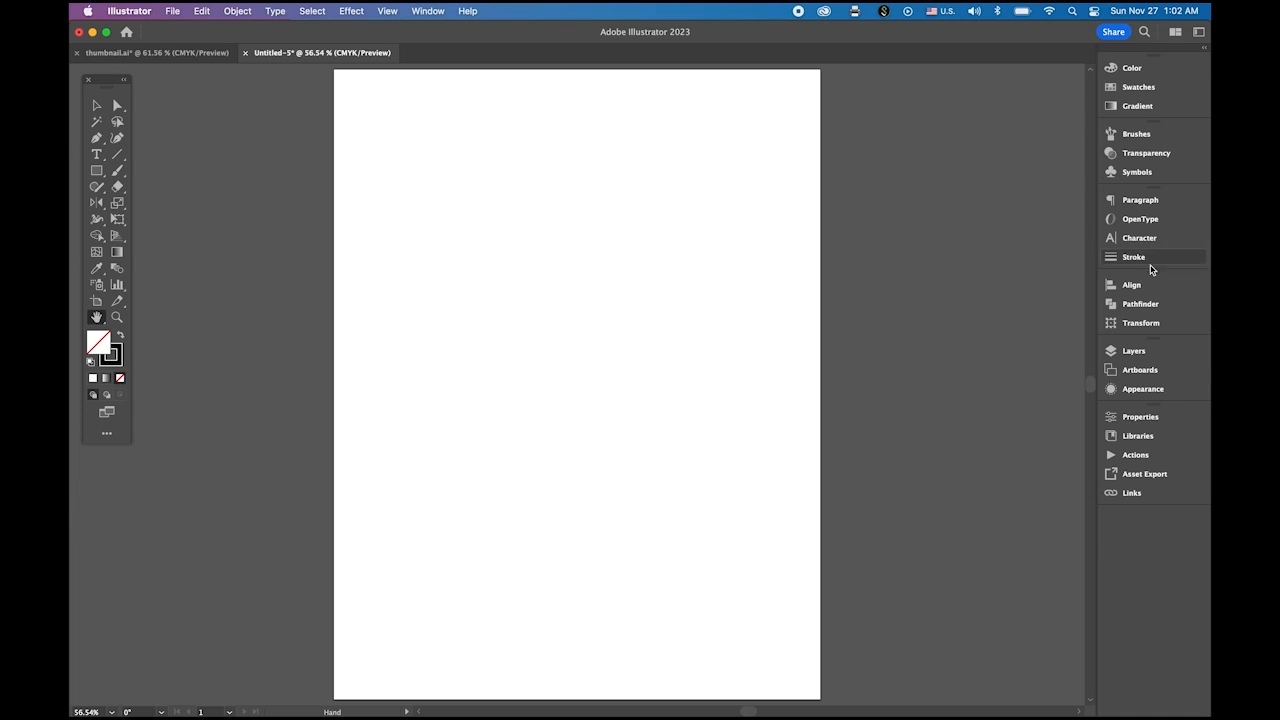
Choose a stroke weight in the blank Untitled-5 document and draw a tall, narrow, unfilled rectangle on the artboard's left half.
left_click(1140, 257)
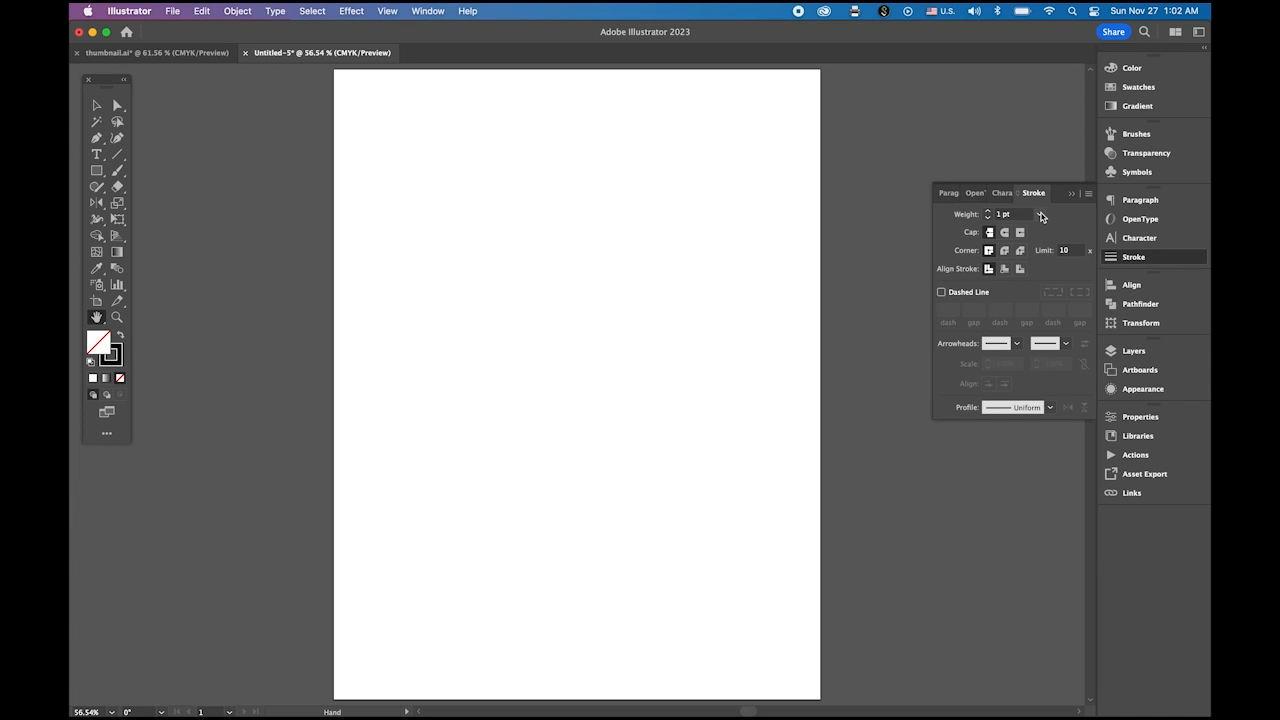
left_click(1041, 214)
left_click(1067, 233)
left_click(1071, 193)
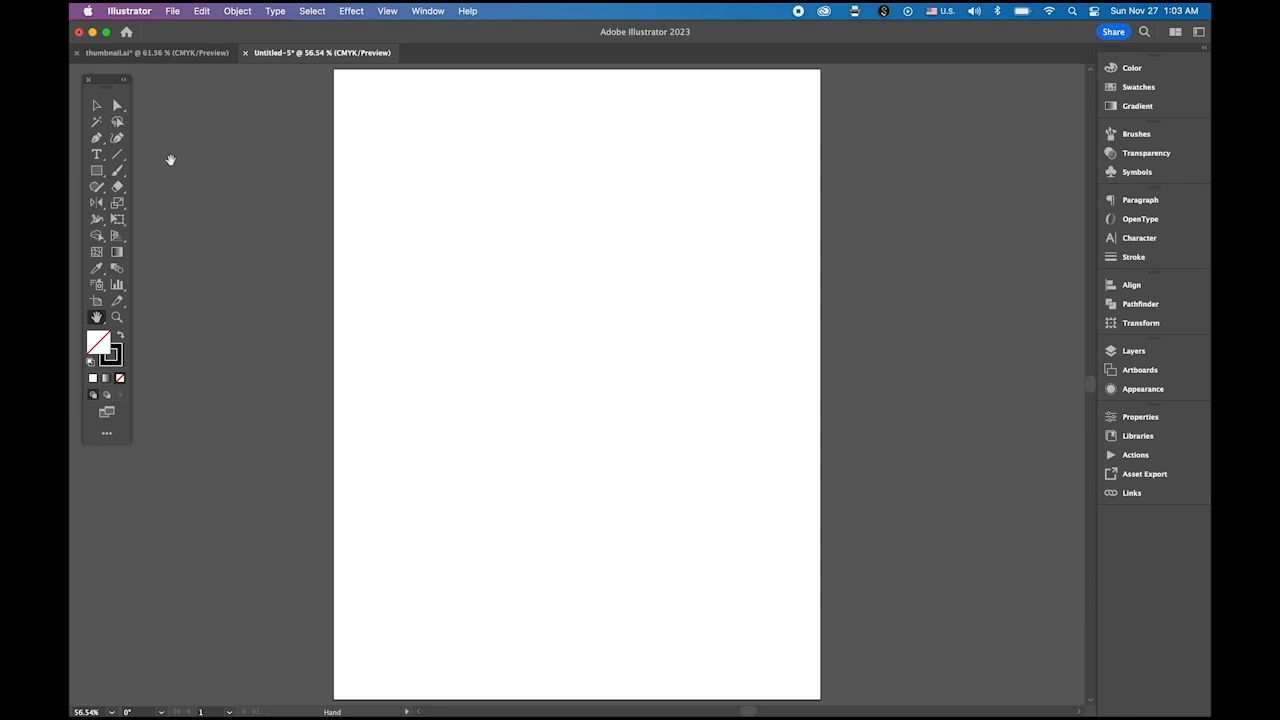
left_click(98, 173)
left_click_drag(426, 214, 446, 557)
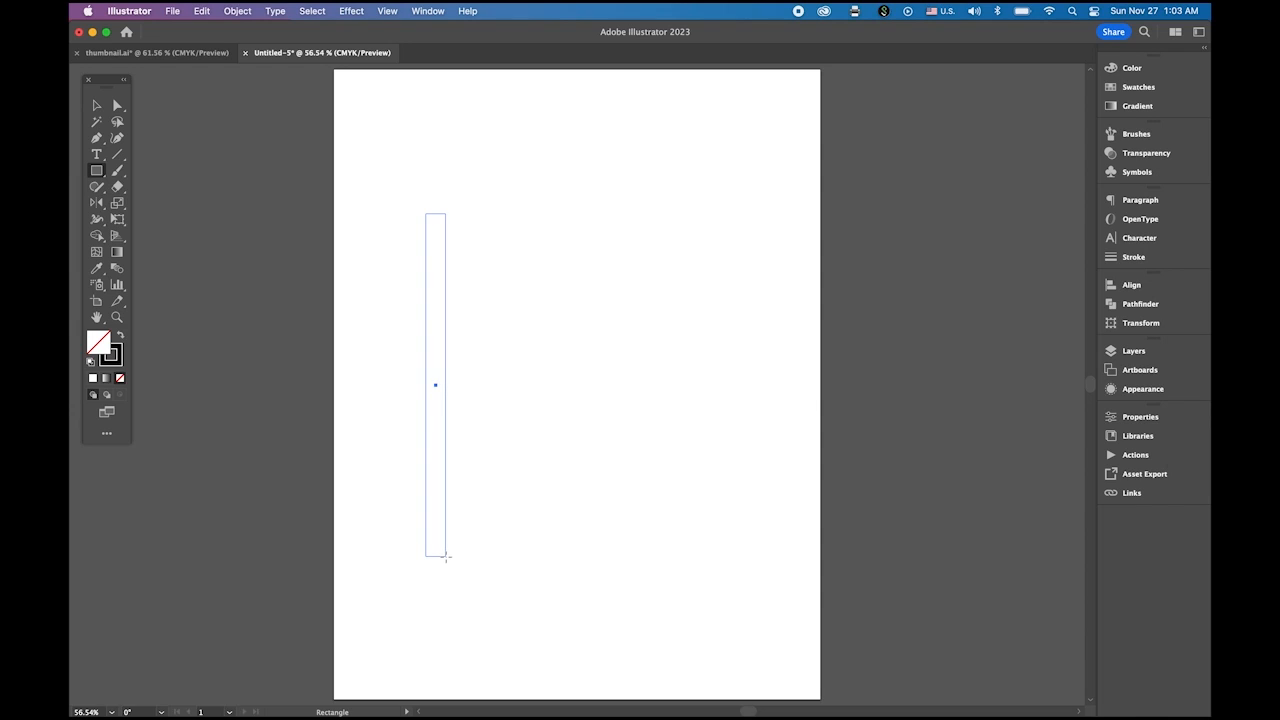
Finish the tall rectangle, copy it sideways with a narrow gap, and repeat the transformation until six rectangles stand in a row.
left_click_drag(446, 557, 447, 557)
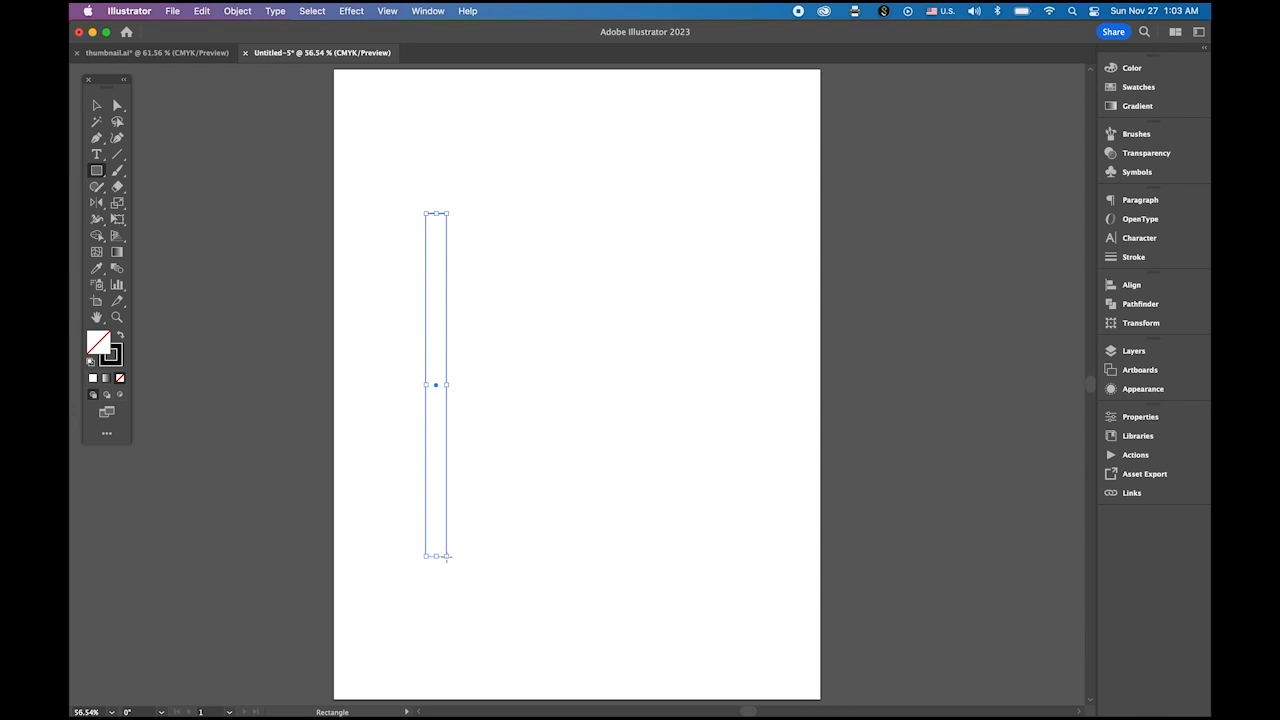
left_click(100, 106)
left_click_drag(448, 273, 472, 274)
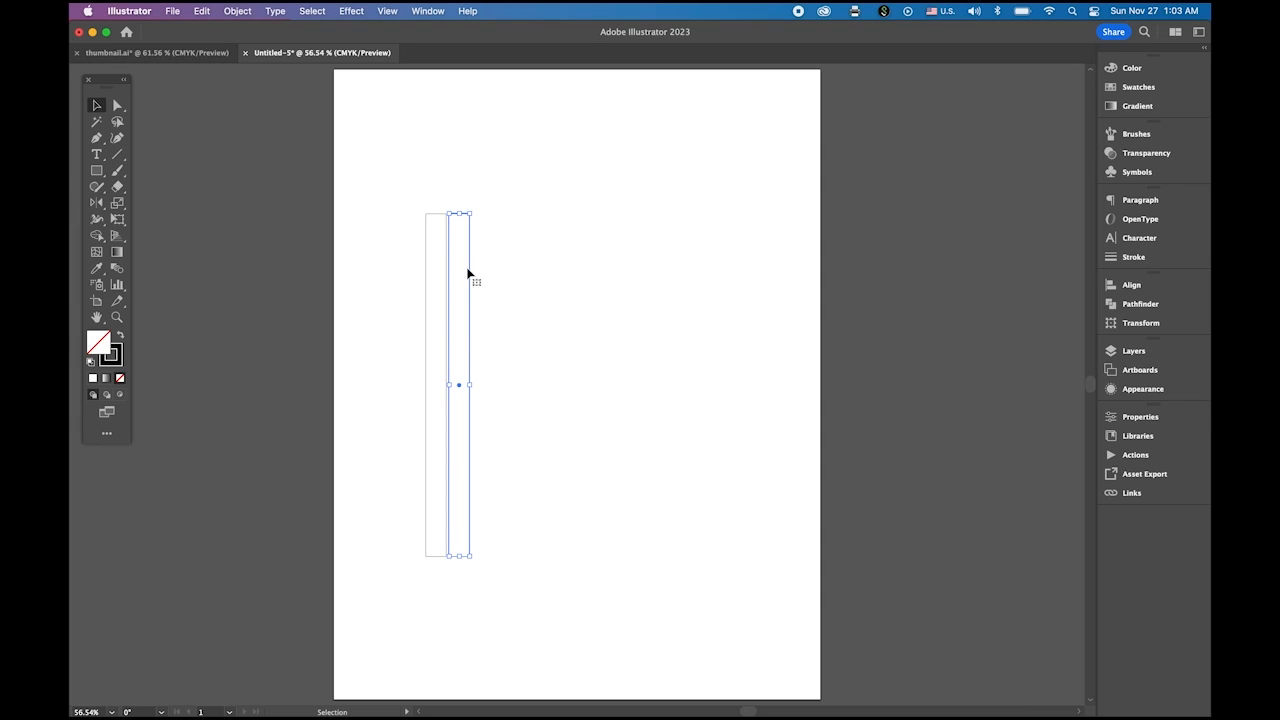
key("a")
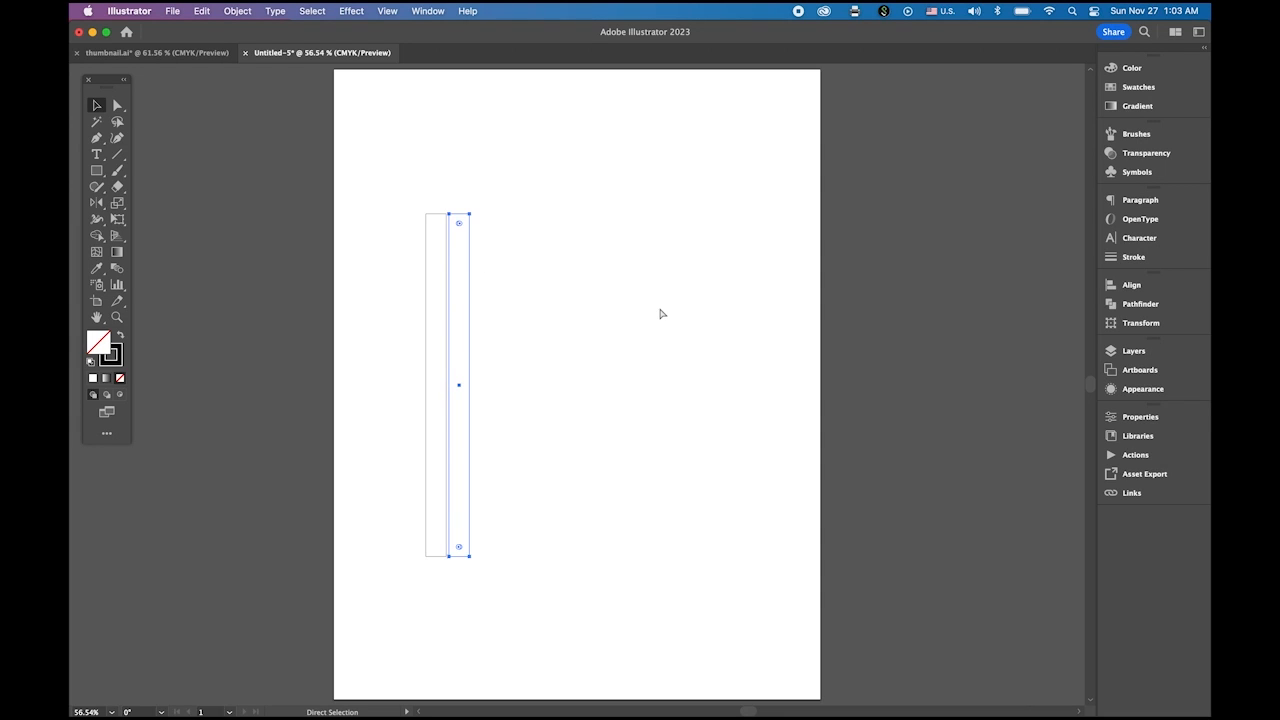
key("super+d")
key("super+d")
key("super+d")
key("super+d")
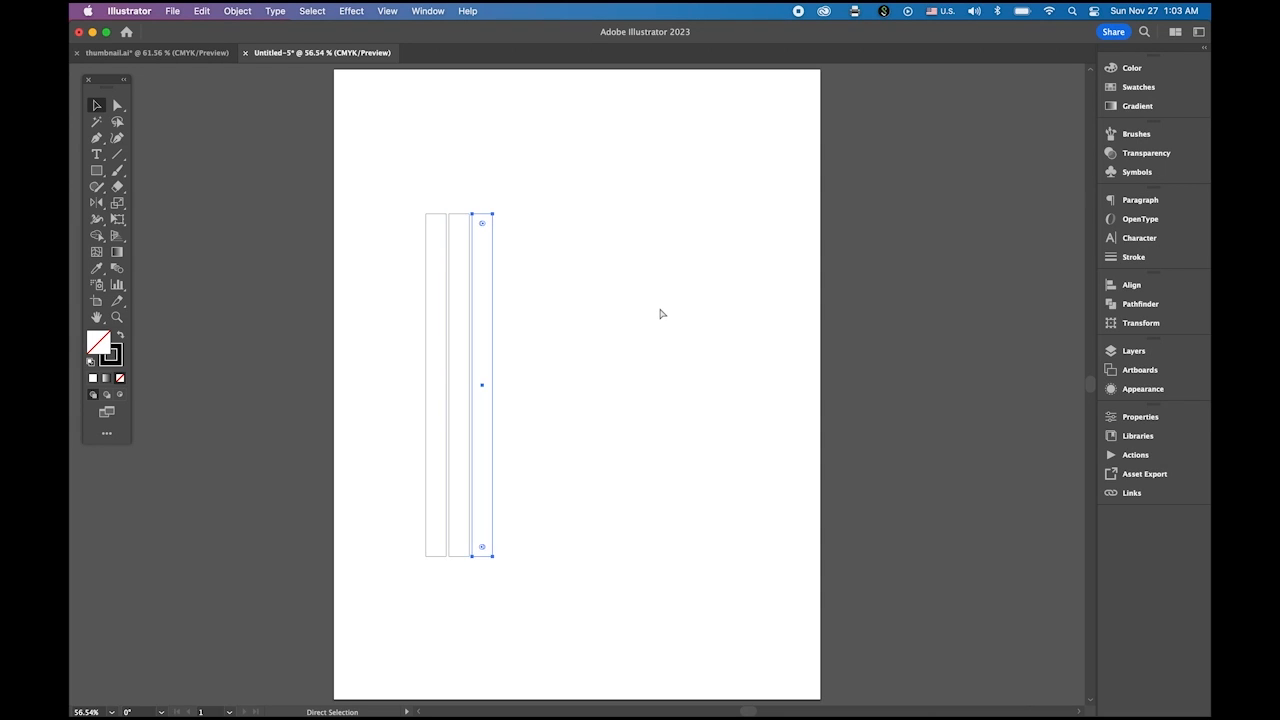
key("v")
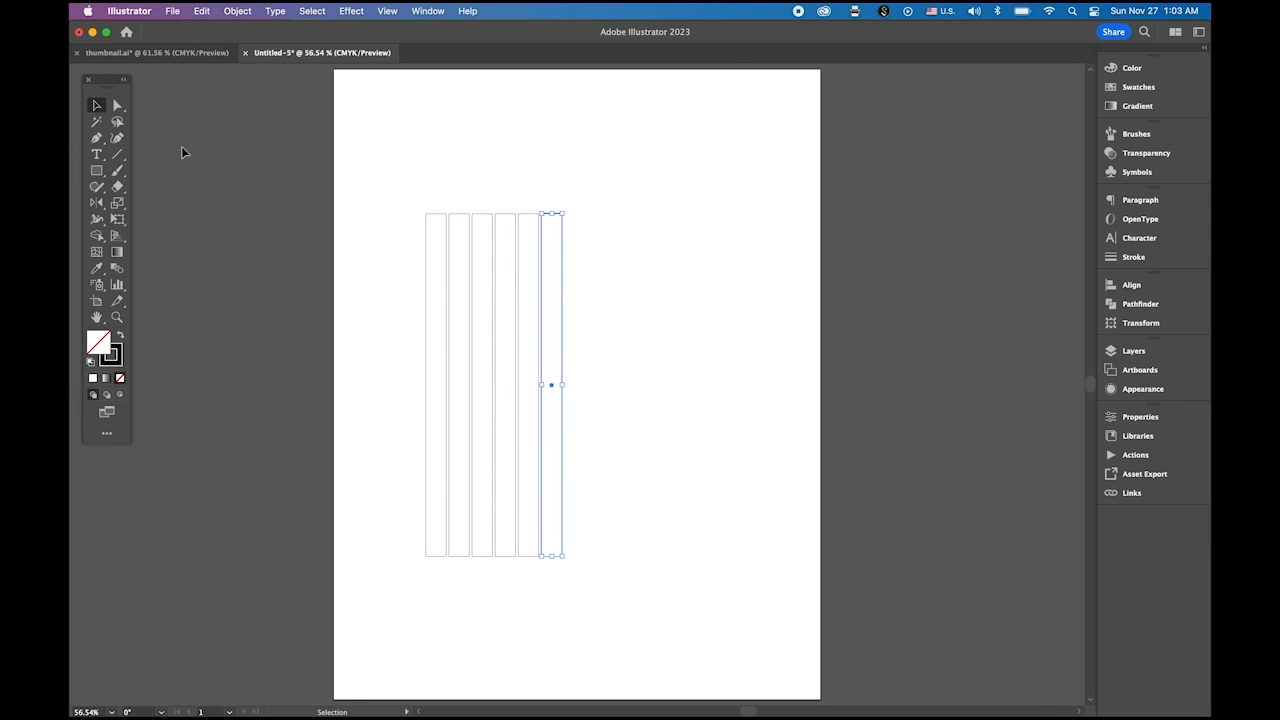
Select and group the six rectangles, and move them to the horizontal centre of the artboard.
left_click(459, 201)
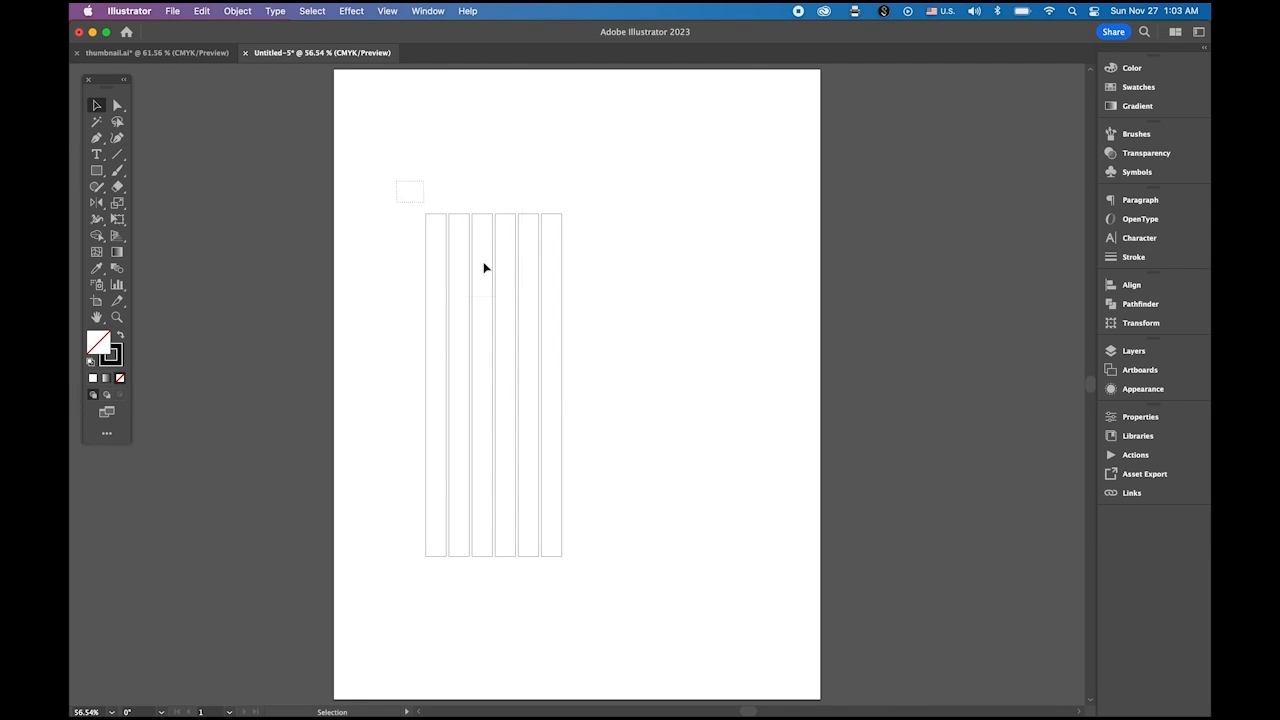
left_click_drag(484, 268, 629, 390)
left_click(237, 11)
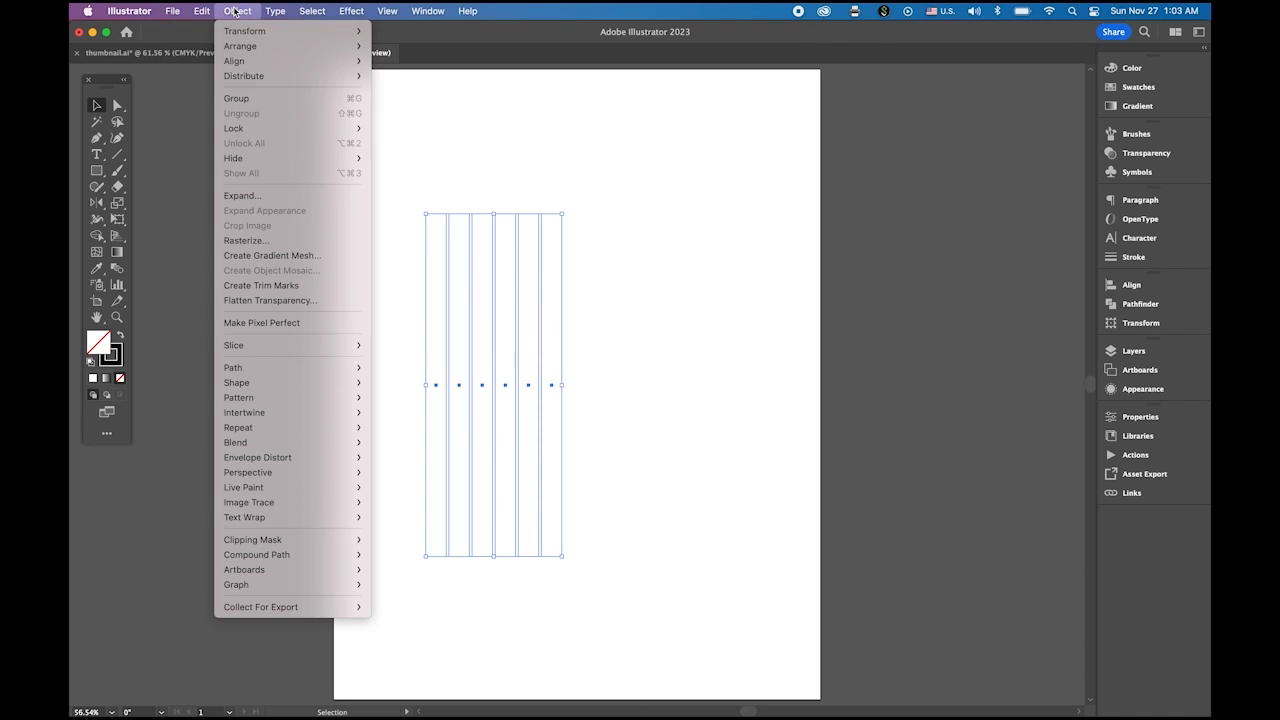
left_click(282, 99)
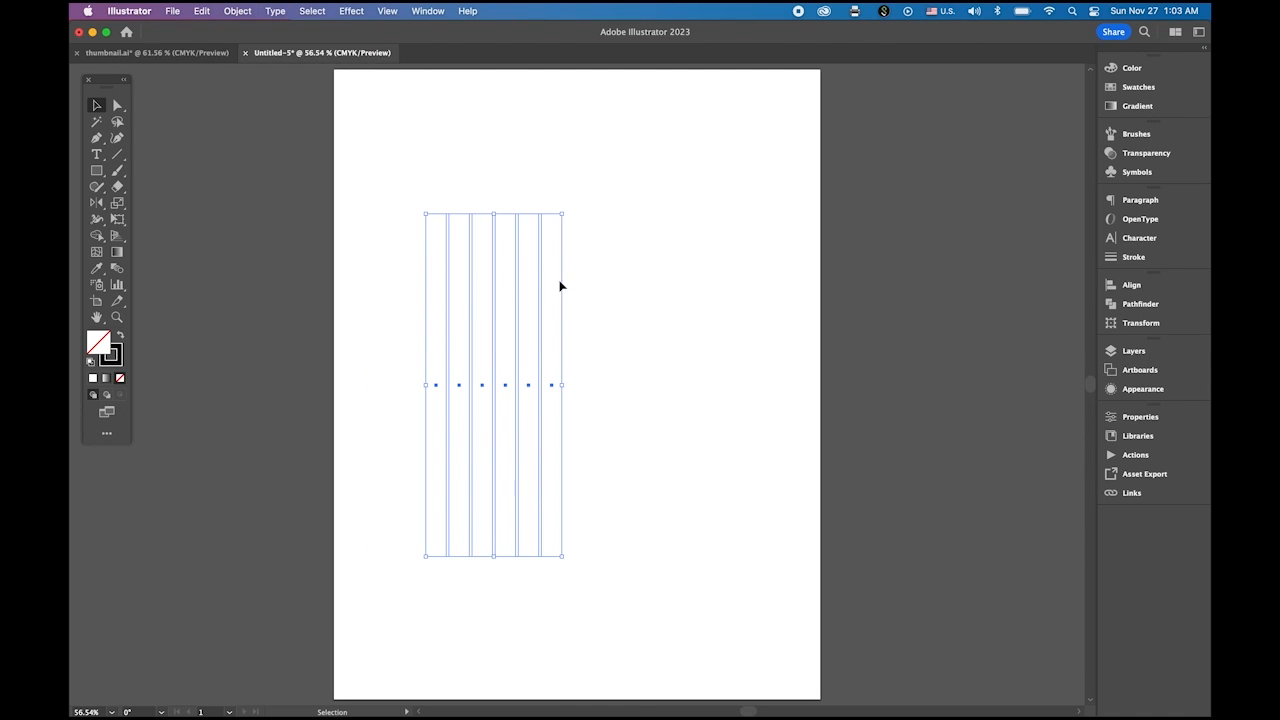
left_click_drag(561, 283, 631, 284)
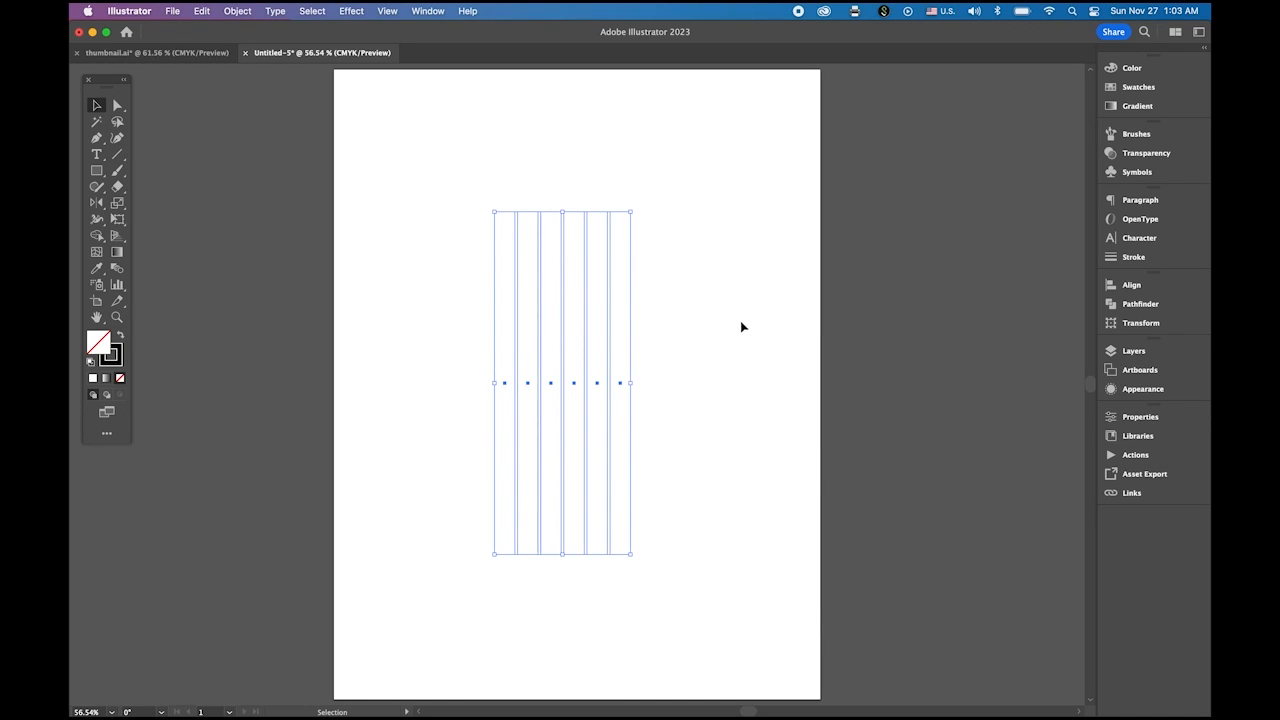
Create a copy of the rectangle group rotated by 120° about its centre.
left_click(96, 202)
left_click(141, 209)
double_click(96, 203)
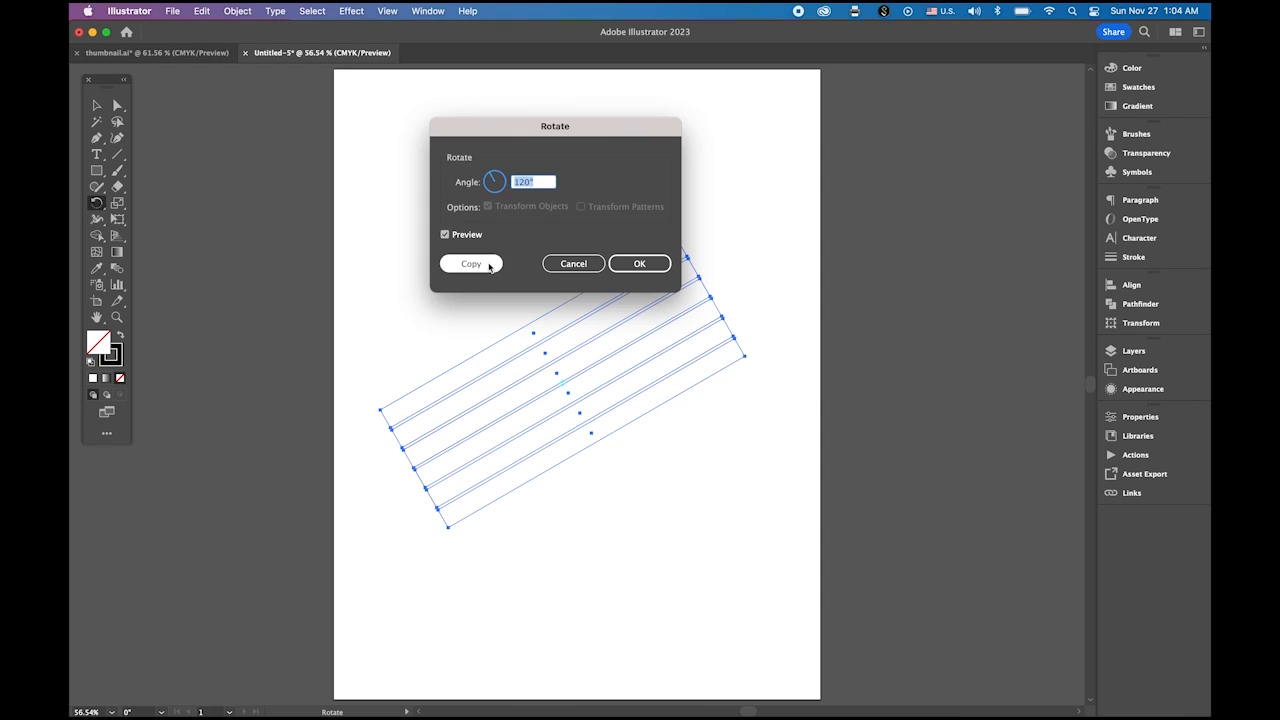
left_click(486, 265)
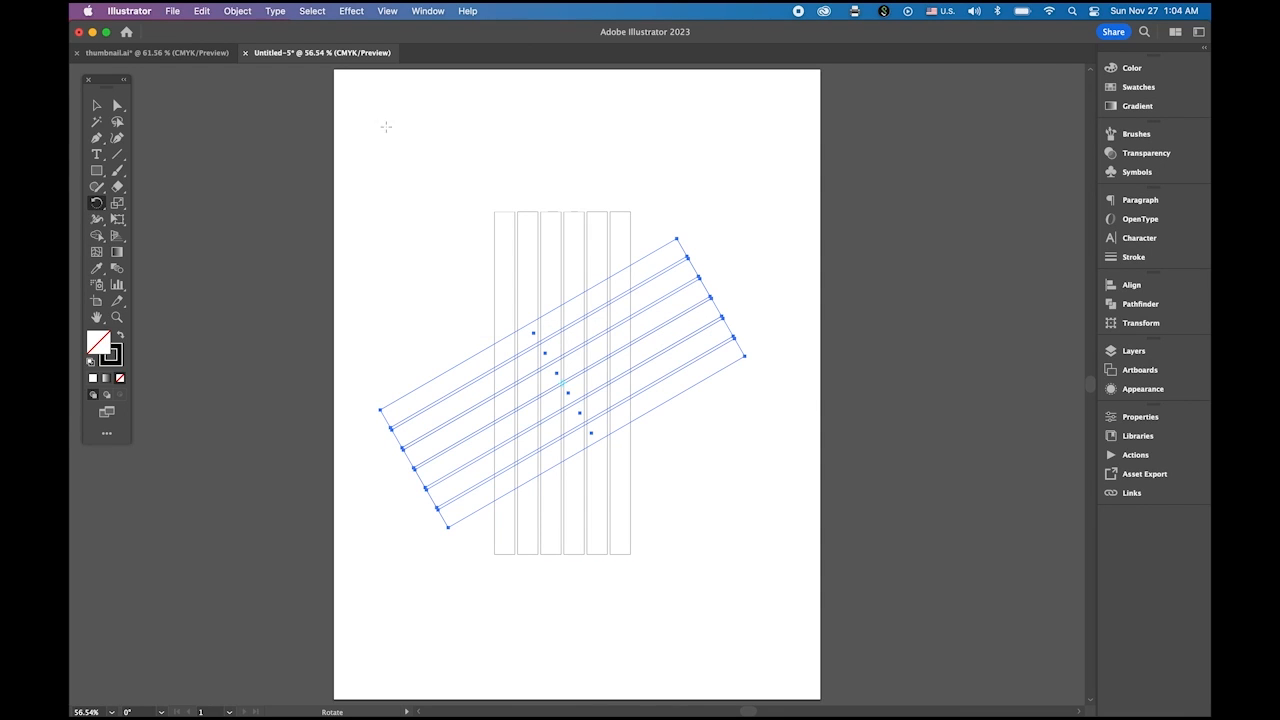
Reflect the rotated group across the vertical axis as a copy, completing the three-way crossing grid.
left_click(98, 204)
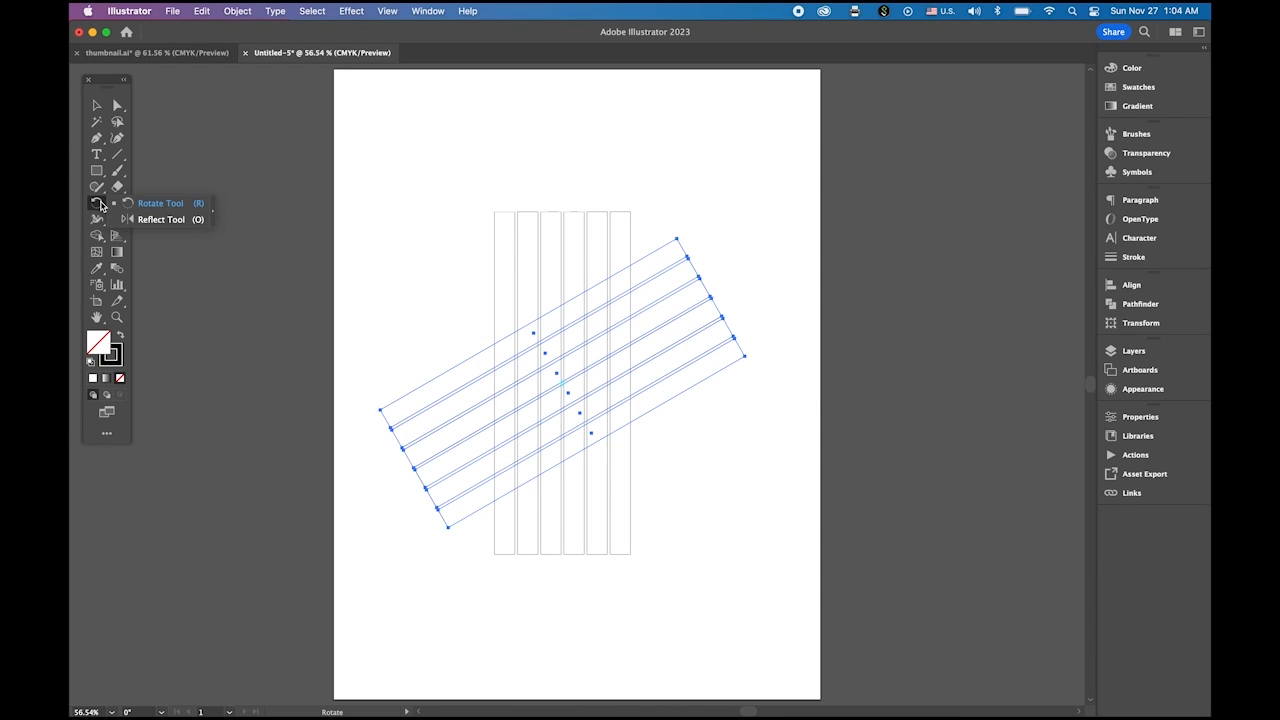
left_click(158, 219)
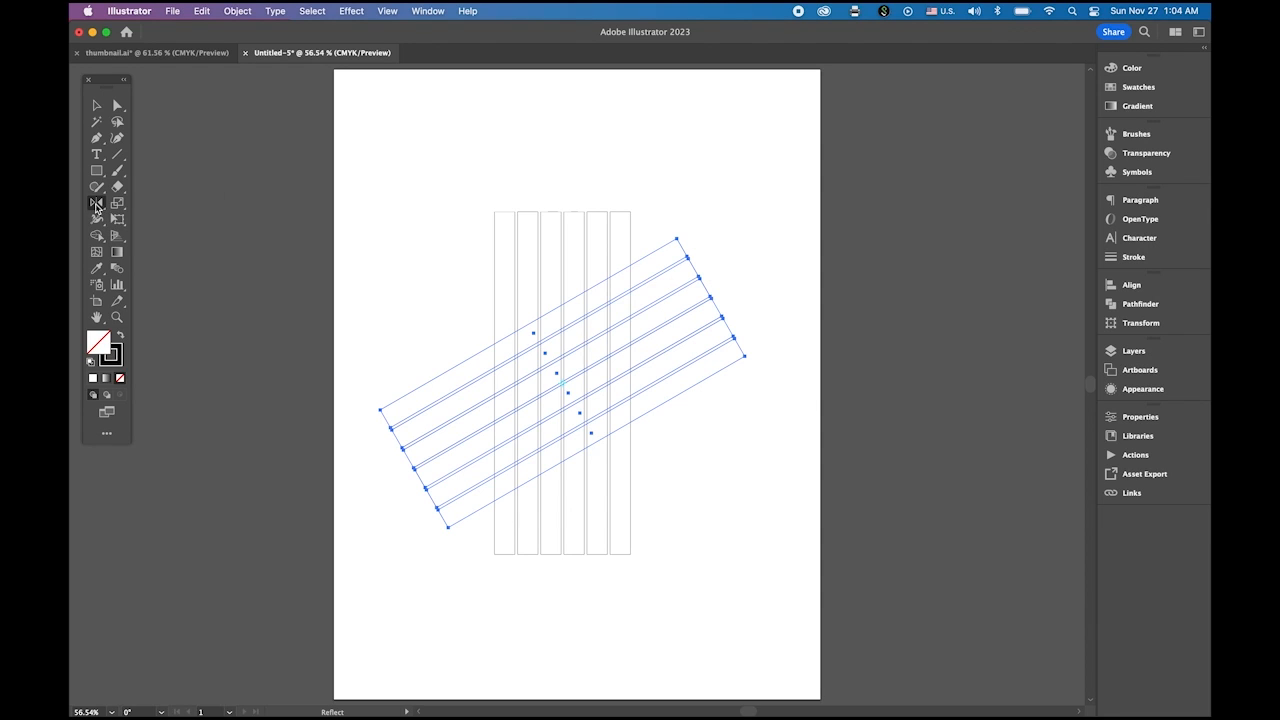
double_click(96, 204)
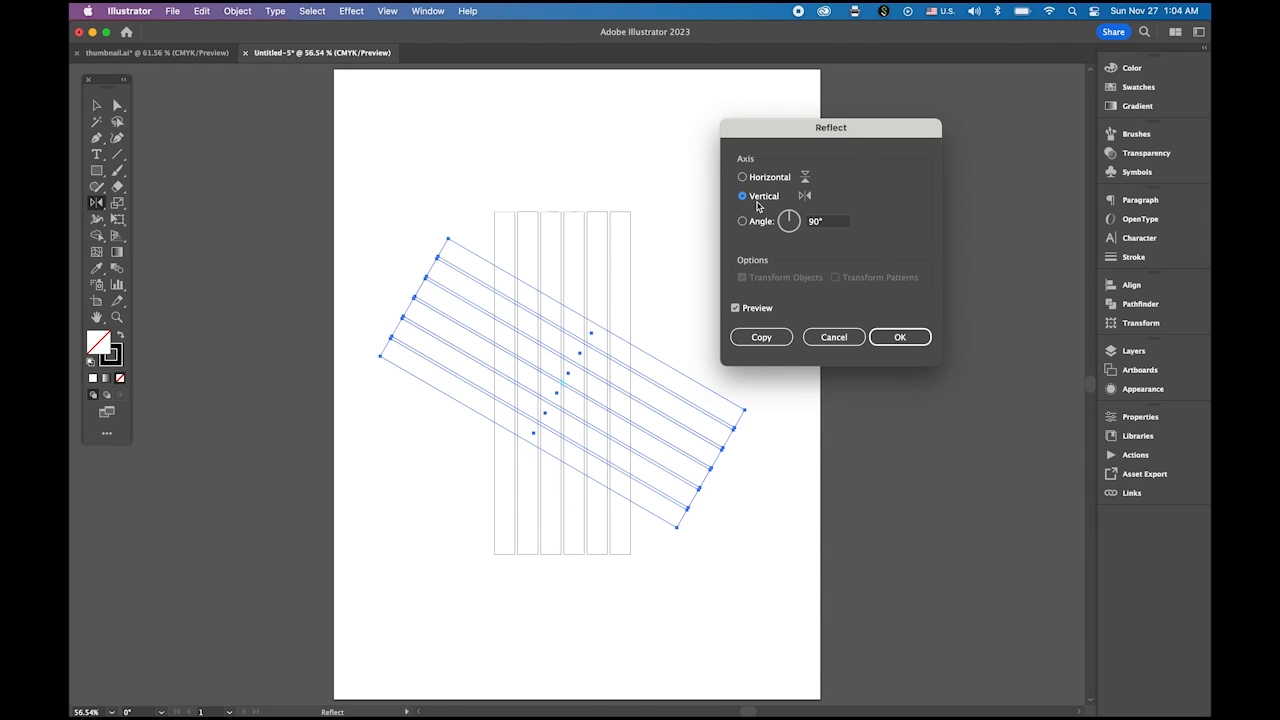
left_click(762, 338)
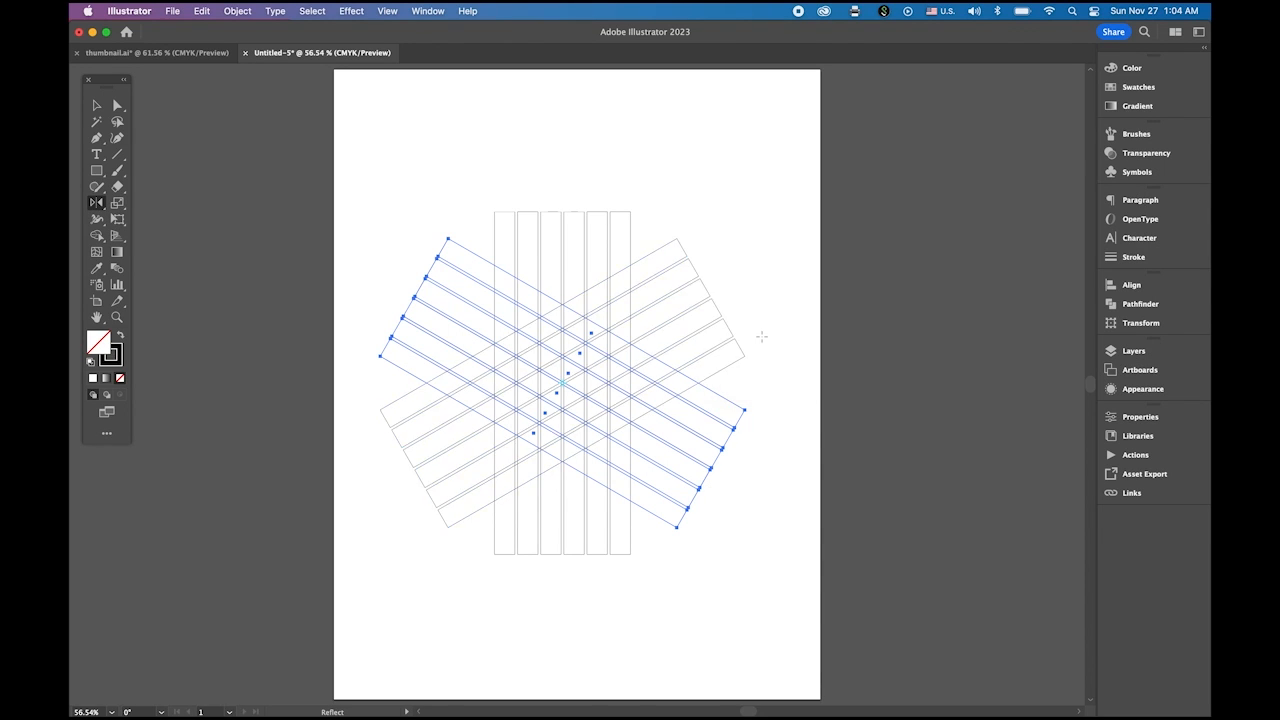
Select all three strip groups and merge the cells along the central hexagon's upper-right edge into one band with Shape Builder.
key("v")
left_click(398, 181)
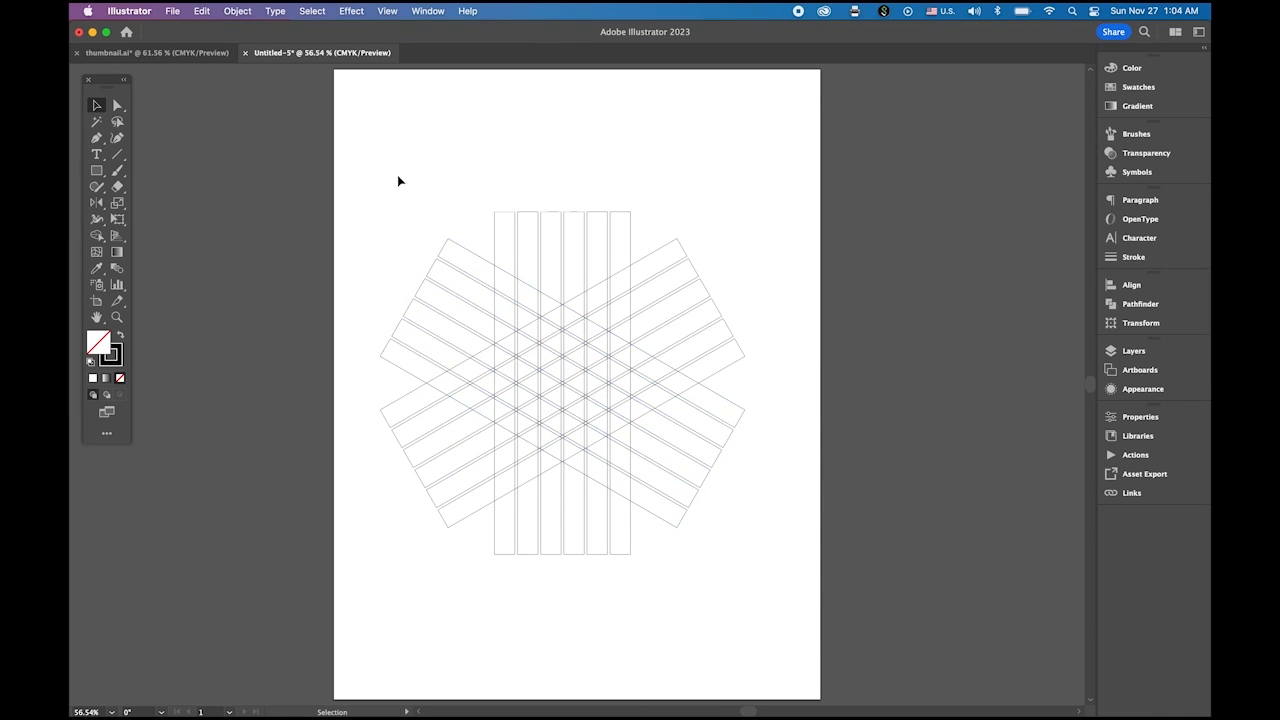
left_click_drag(447, 249, 798, 598)
key("z")
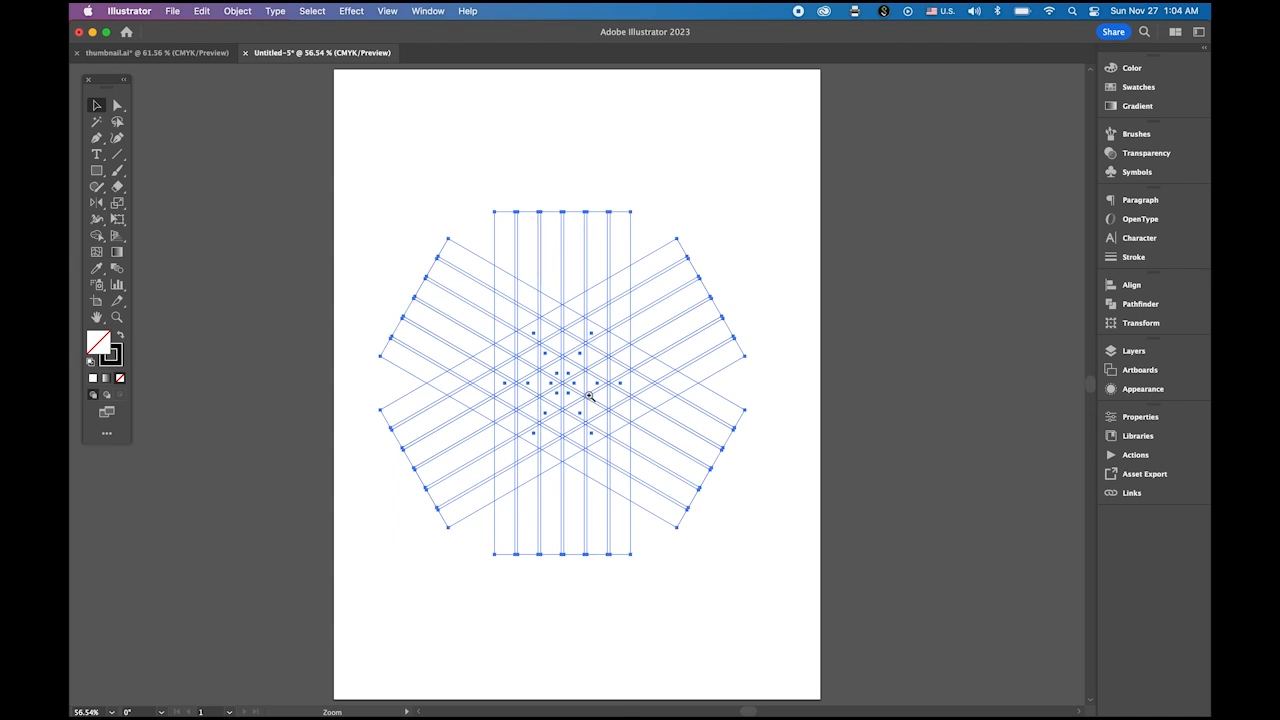
left_click_drag(595, 398, 764, 478)
key("v")
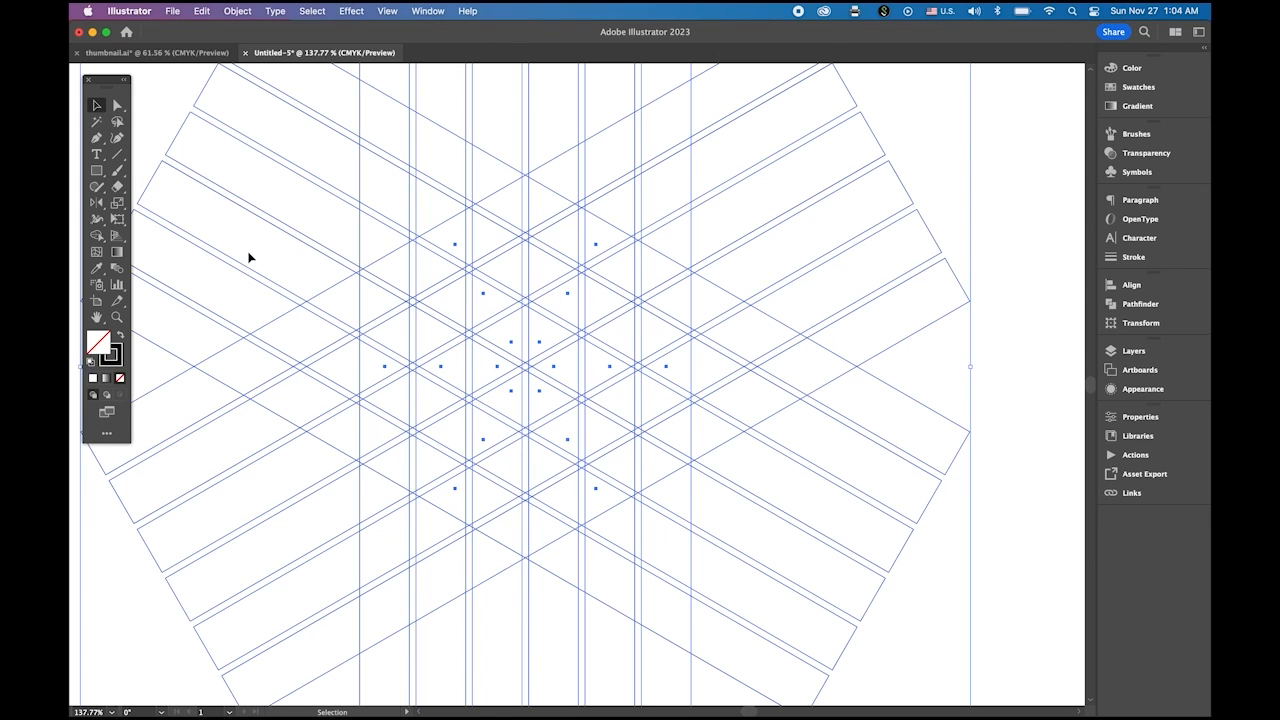
left_click(97, 237)
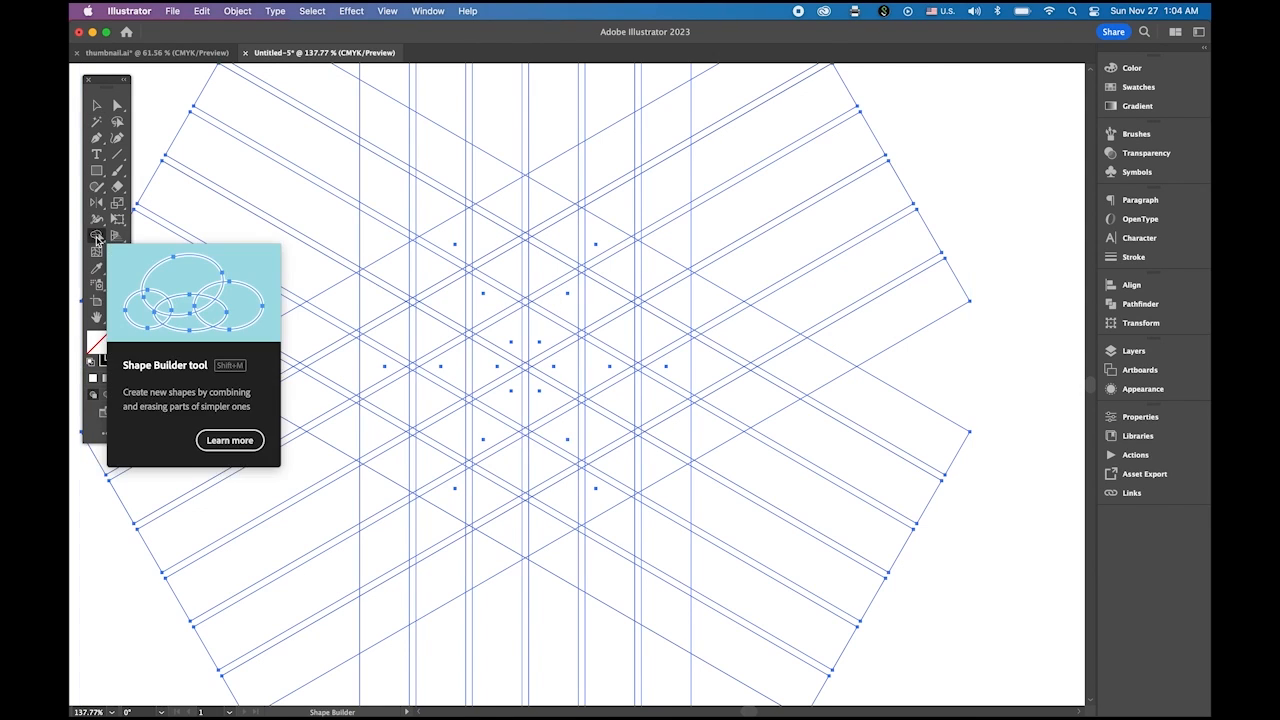
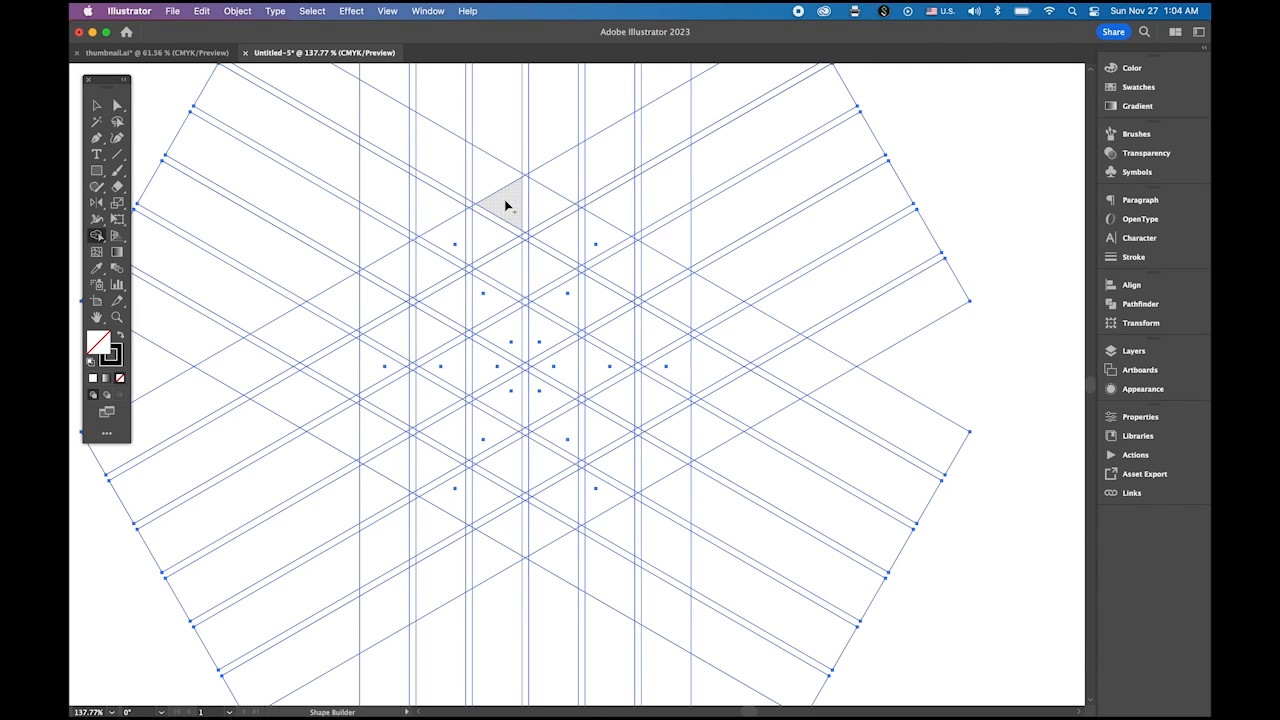
mouse_move(504, 199)
left_mouse_down()
mouse_move(618, 262)
mouse_move(657, 270)
left_mouse_up()
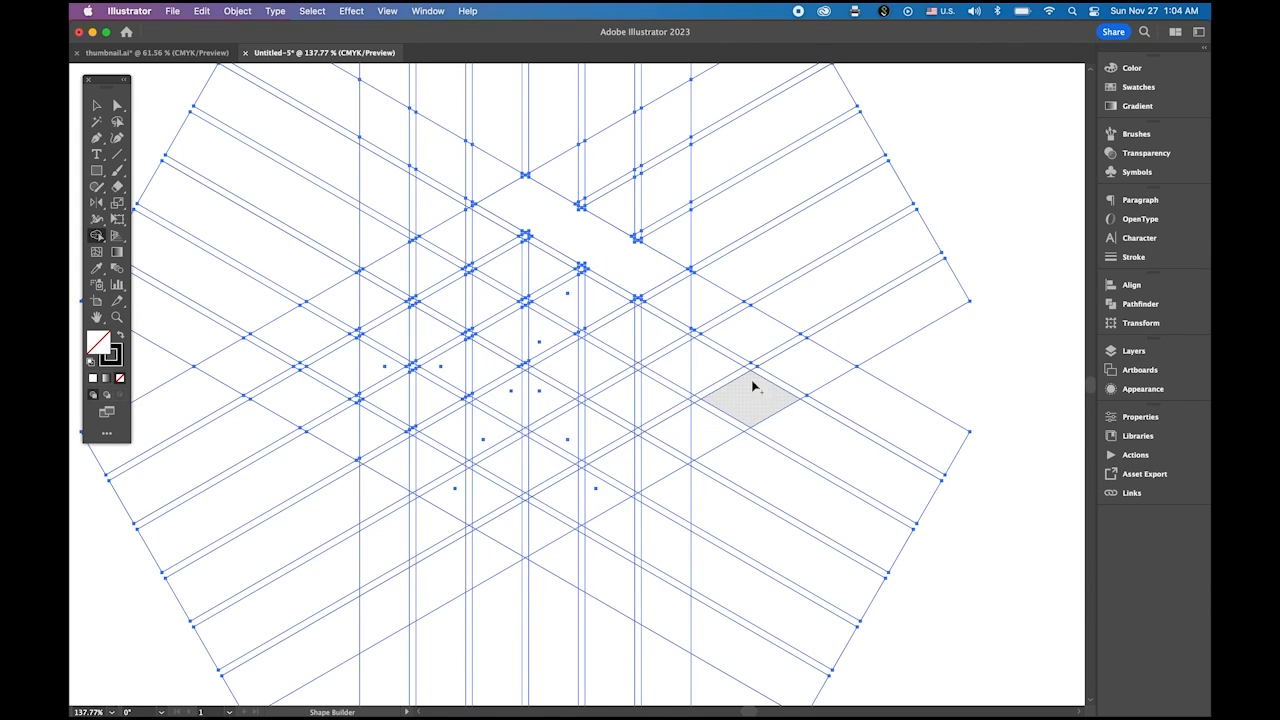
Swap to a black fill without stroke, fill the merged band, and extend it down-left with a perpendicular arm to form a T.
left_click(120, 337)
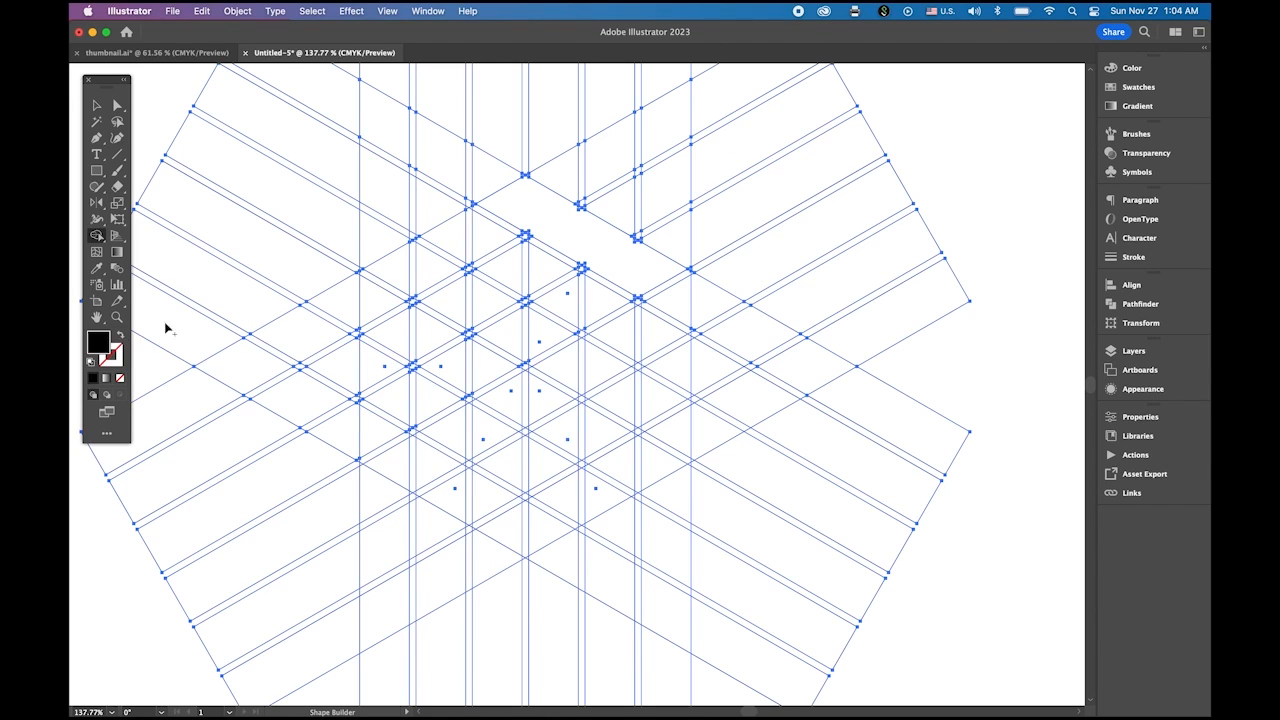
left_click(583, 243)
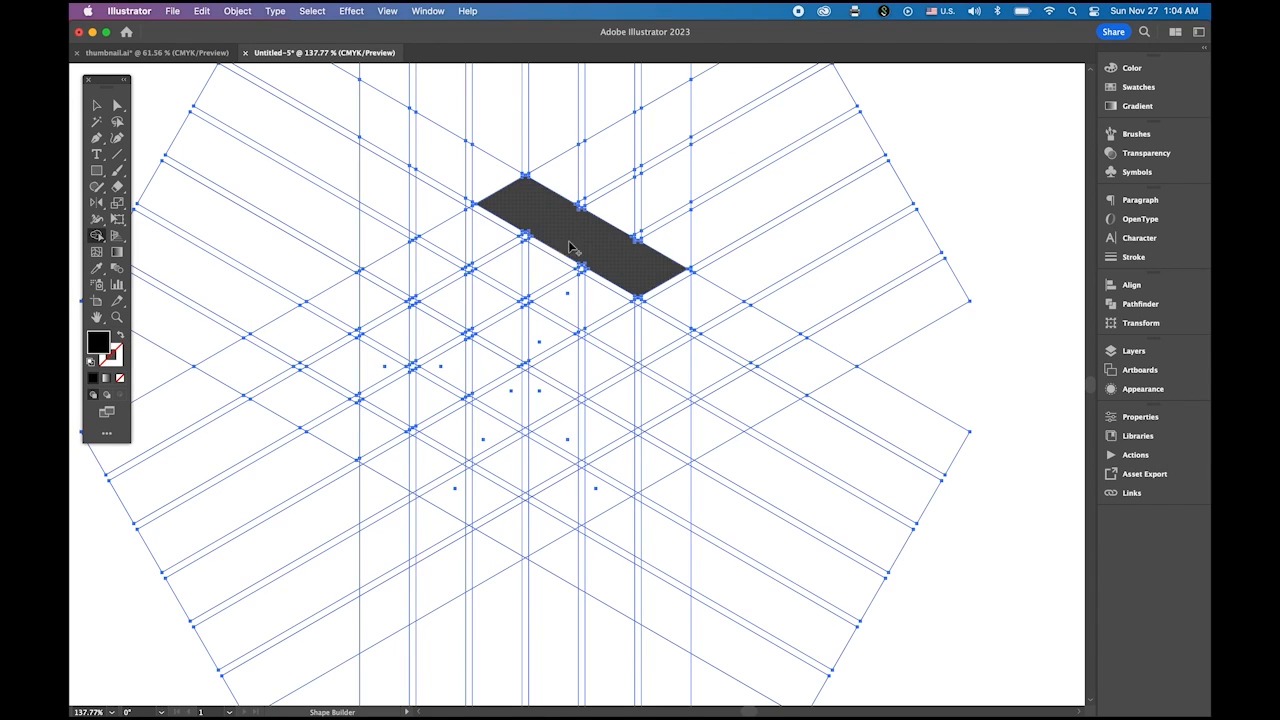
left_click_drag(583, 245, 449, 305)
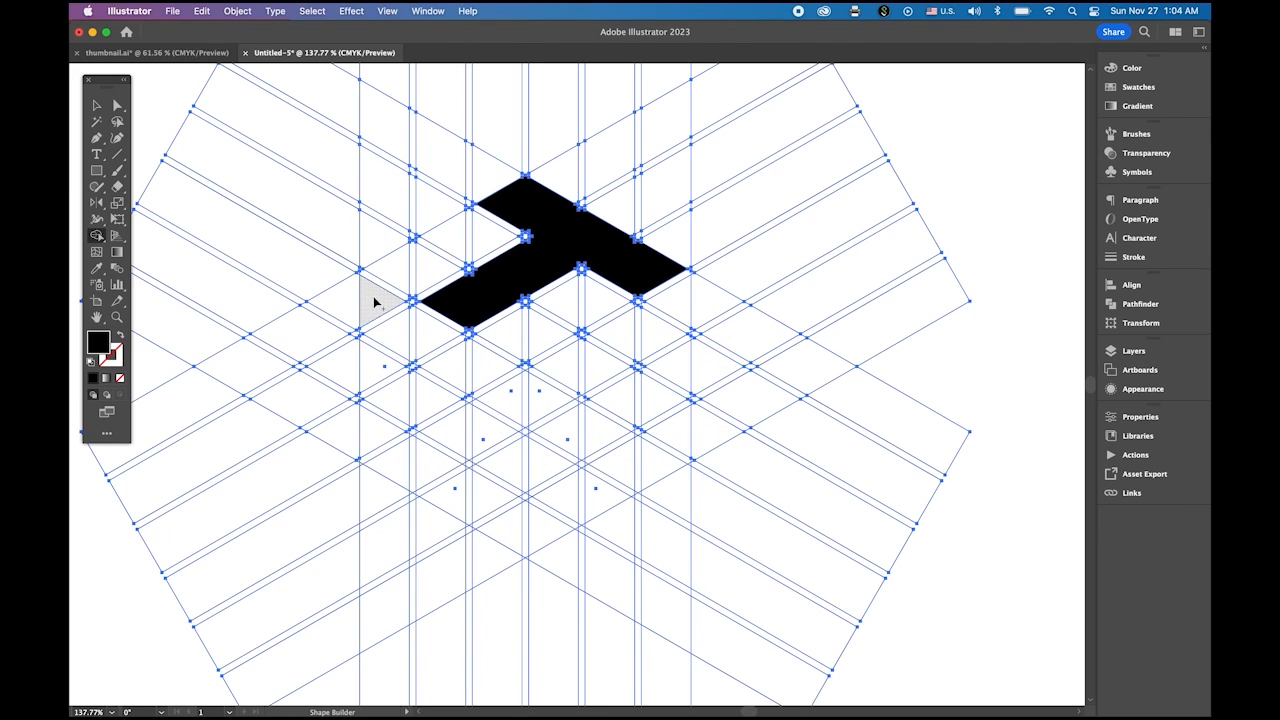
Build two more black T shapes with Shape Builder, one from the hexagon's left edge and one from its lower-right edge.
left_click_drag(374, 302, 398, 464)
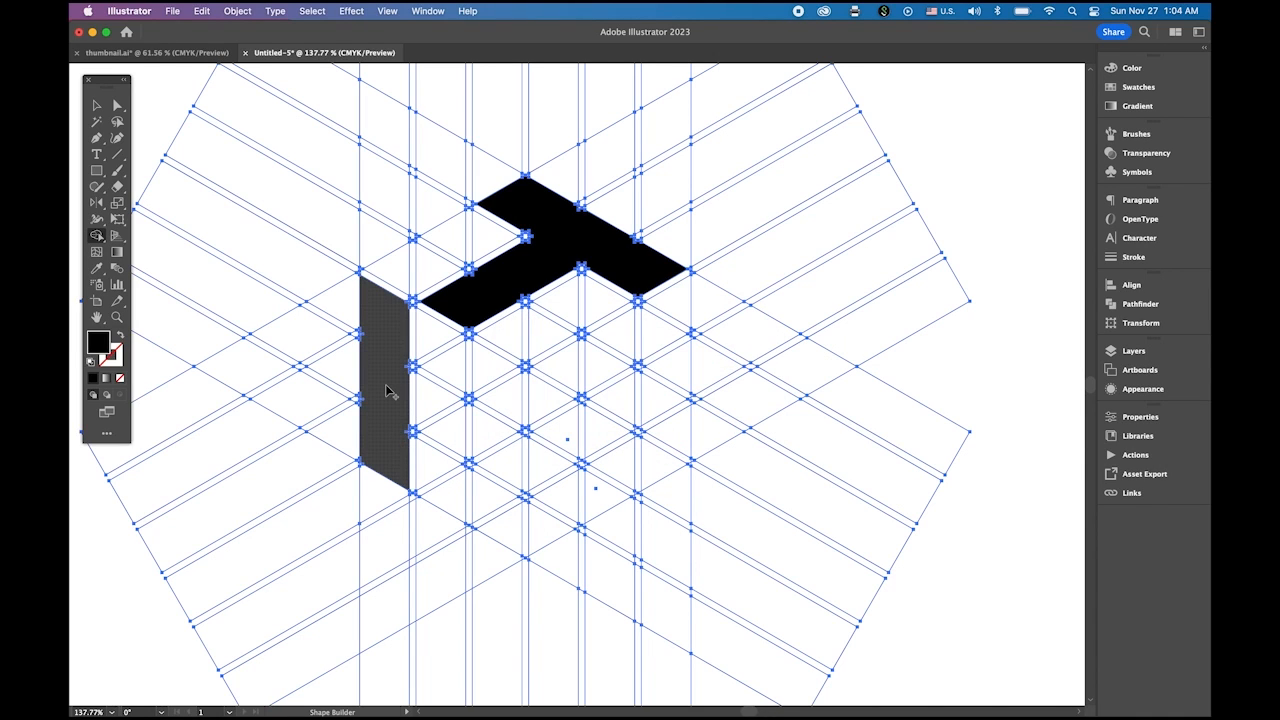
mouse_move(410, 397)
left_mouse_down()
mouse_move(486, 434)
mouse_move(516, 466)
left_mouse_up()
mouse_move(680, 449)
left_mouse_down()
mouse_move(541, 515)
mouse_move(592, 512)
left_mouse_up()
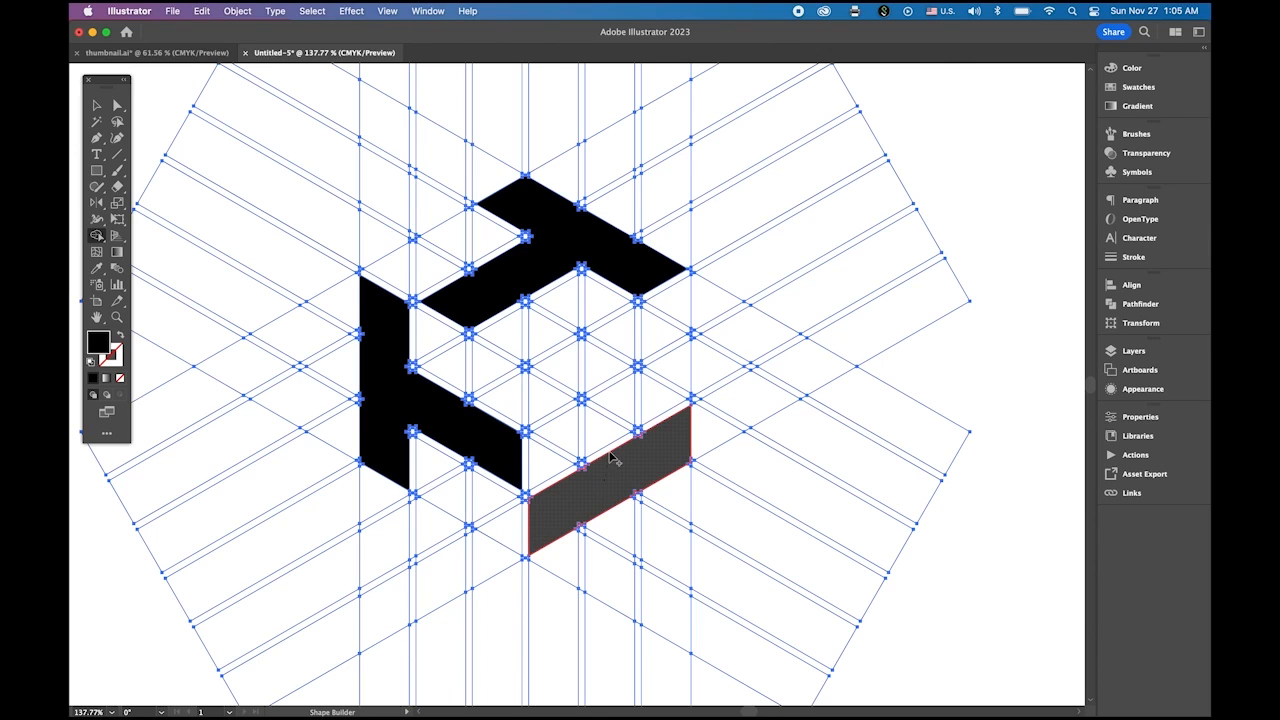
left_click_drag(613, 458, 620, 345)
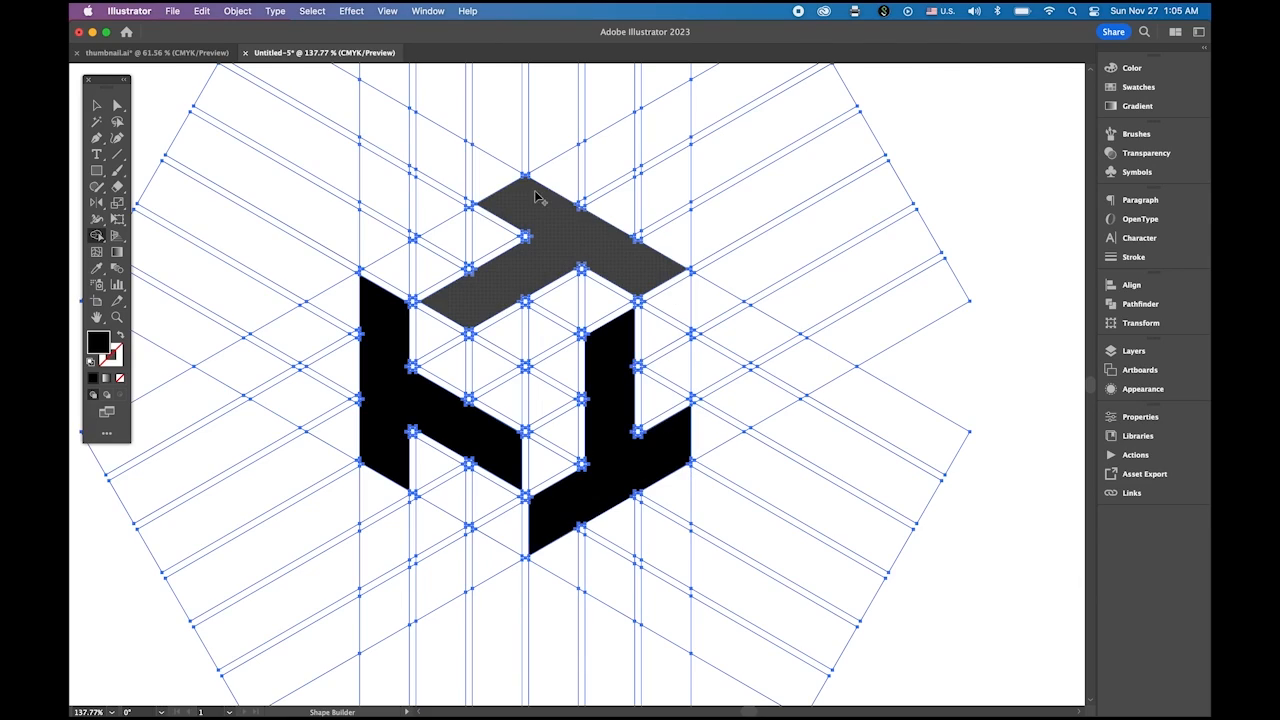
Merge the small leftover gaps at the inner corners and edges into the upper black T with Shape Builder.
key("super+space")
left_click_drag(535, 197, 652, 256)
left_click_drag(718, 304, 797, 340)
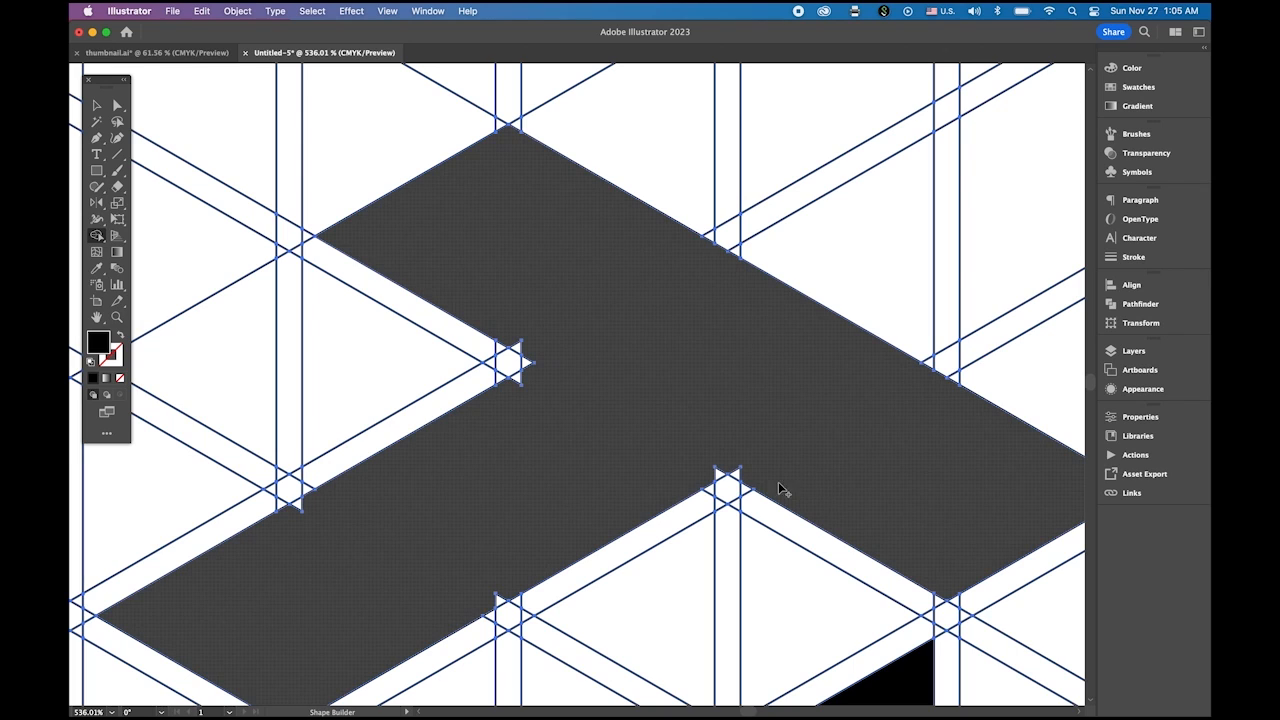
left_click(720, 478)
mouse_move(729, 466)
left_mouse_down()
mouse_move(745, 474)
mouse_move(732, 467)
left_mouse_up()
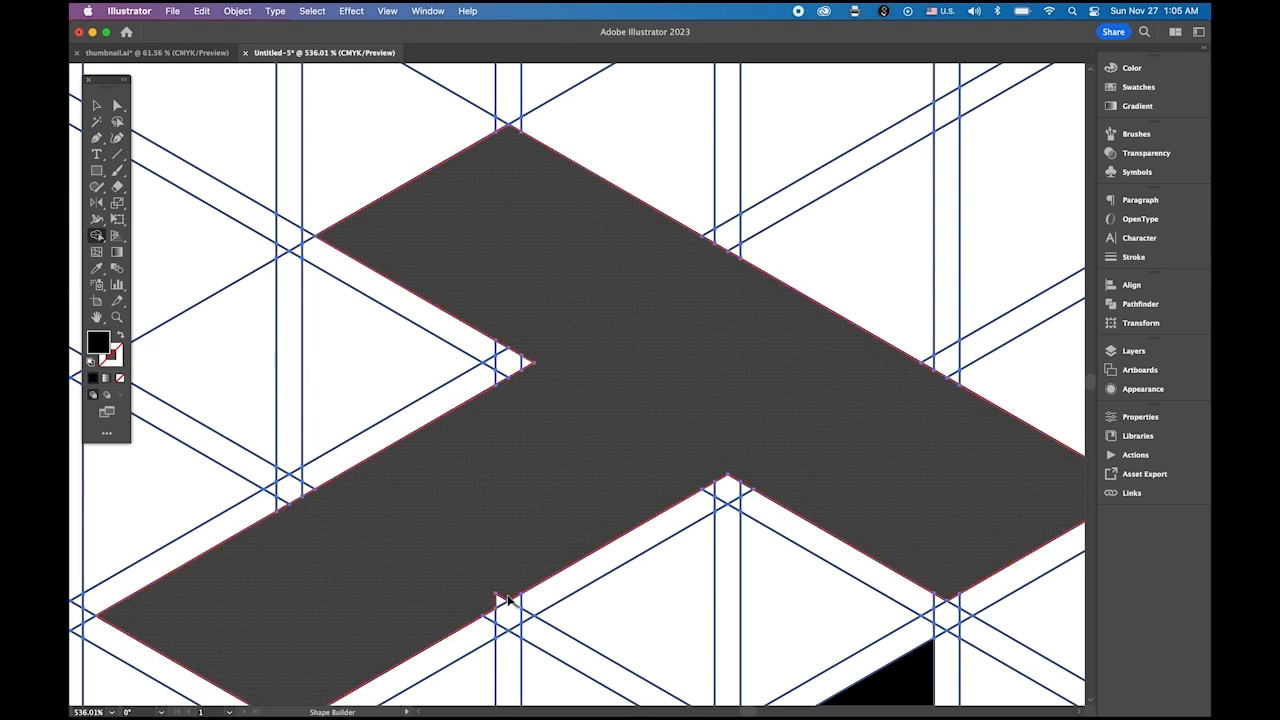
left_click(614, 549)
Merge the small leftover notches along the edges and inner corners into the lower-right black T.
left_click_drag(654, 566, 497, 129)
mouse_move(620, 420)
left_mouse_down()
mouse_move(594, 243)
mouse_move(487, 346)
mouse_move(463, 234)
left_mouse_up()
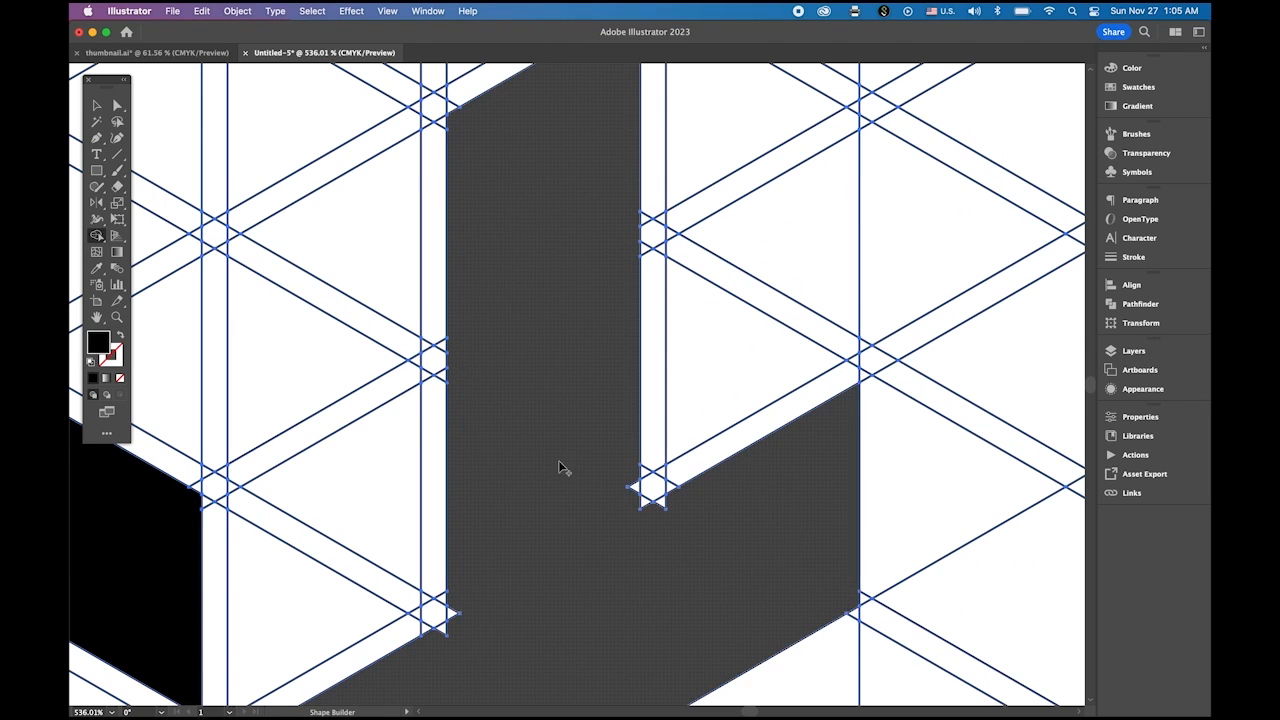
scroll(569, 446, "down", 3)
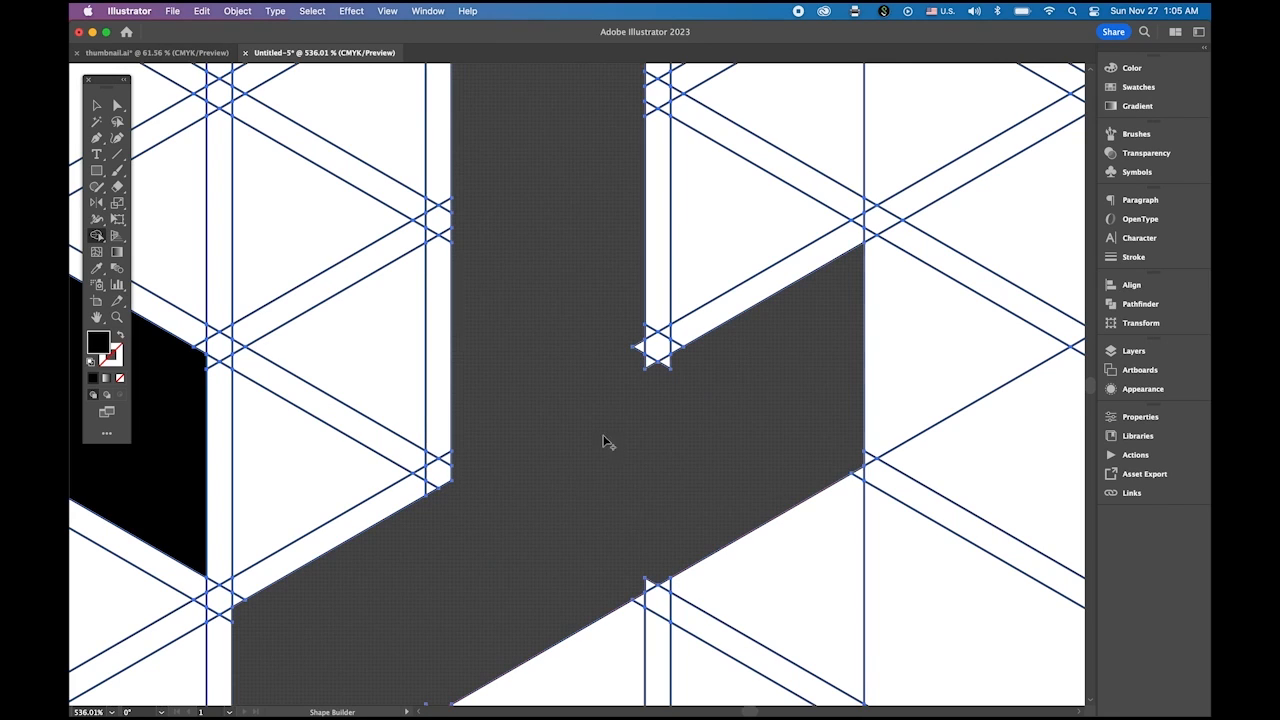
mouse_move(632, 338)
left_mouse_down()
mouse_move(651, 348)
mouse_move(654, 371)
left_mouse_up()
left_click_drag(657, 551, 652, 273)
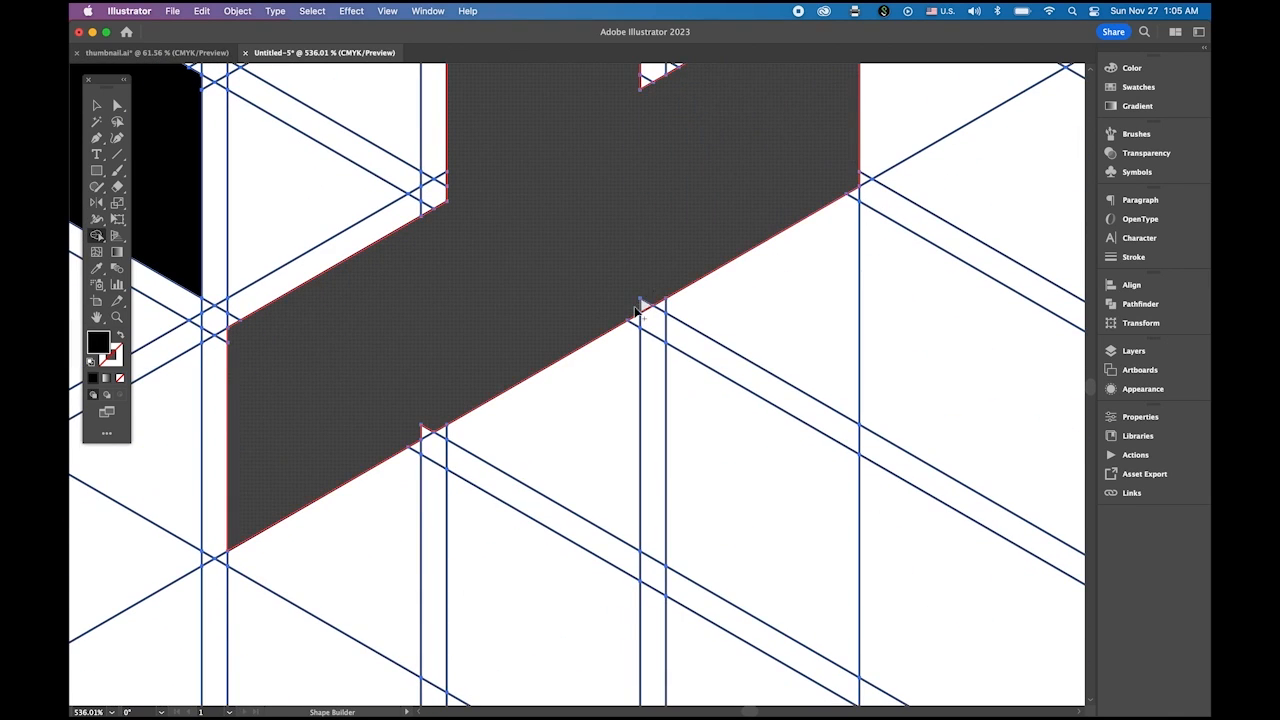
left_click(641, 311)
Merge the leftover notches along the left T's diagonal arm and its lower inner corner into the shape with Shape Builder.
left_click_drag(497, 251, 748, 316)
left_click_drag(360, 269, 745, 453)
left_click_drag(630, 423, 645, 430)
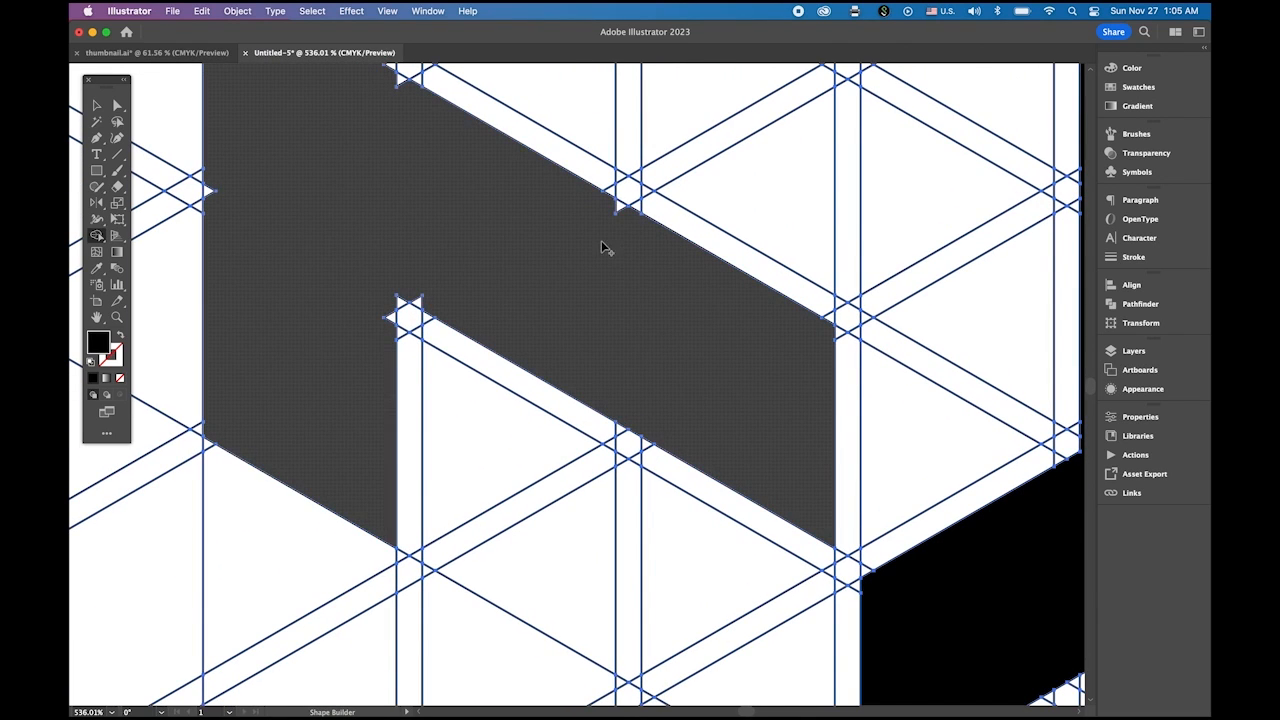
left_click(617, 207)
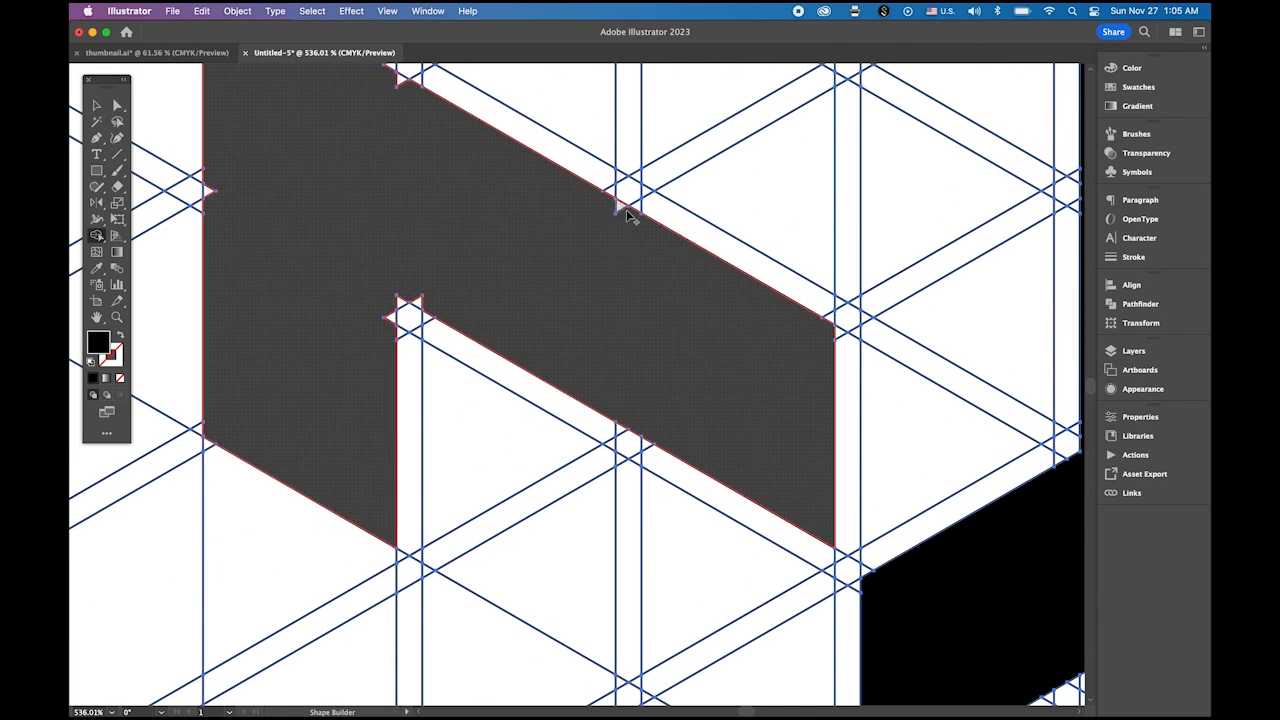
left_click(396, 303)
left_click(390, 325)
Merge the remaining notches on the left T's outer vertical edge and upper inner corner into the shape.
left_click_drag(329, 214, 458, 347)
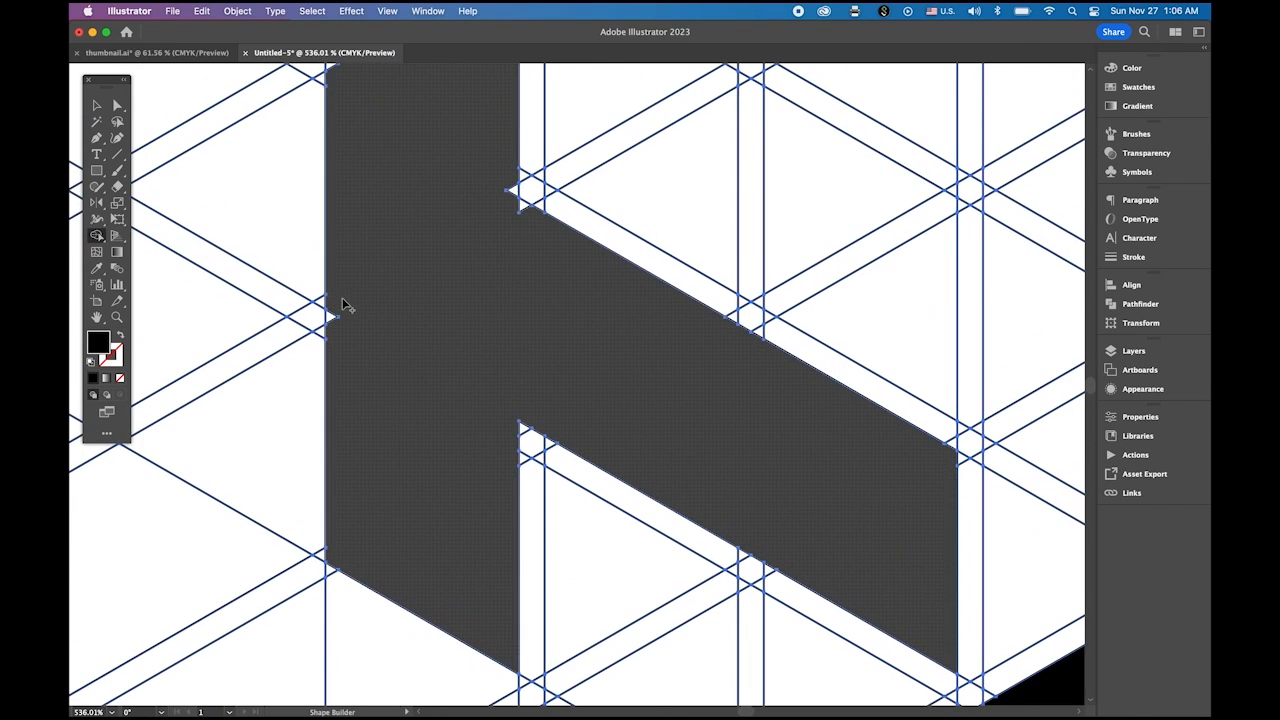
left_click(331, 320)
left_click(512, 193)
left_click_drag(449, 189, 475, 379)
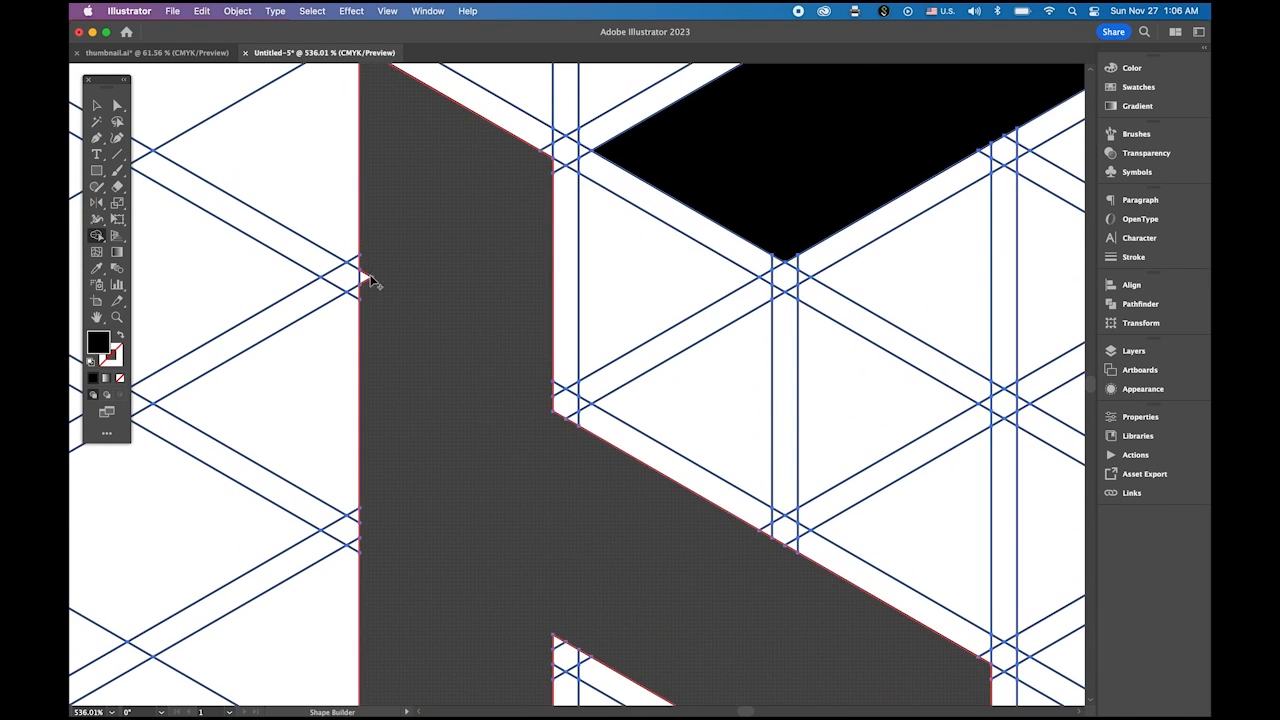
left_click(446, 283)
mouse_move(503, 263)
left_mouse_down()
mouse_move(503, 384)
mouse_move(467, 261)
left_mouse_up()
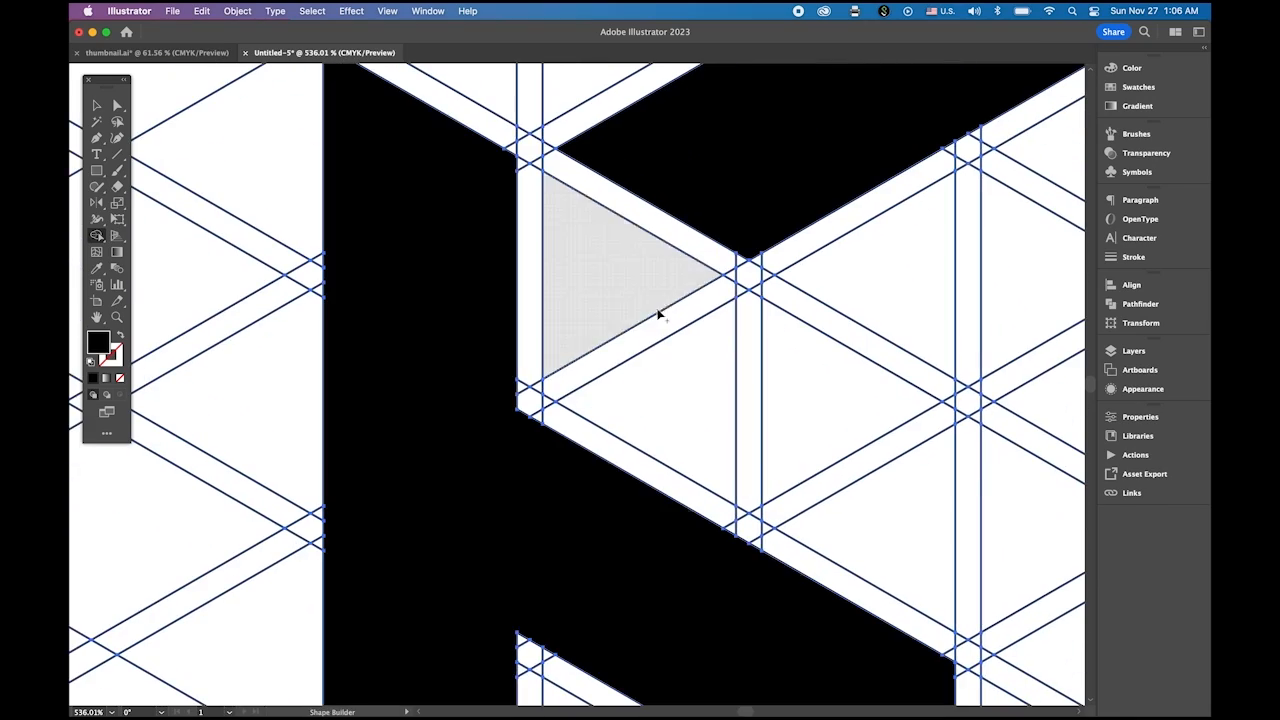
left_click_drag(731, 322, 473, 191)
left_click_drag(712, 288, 524, 244)
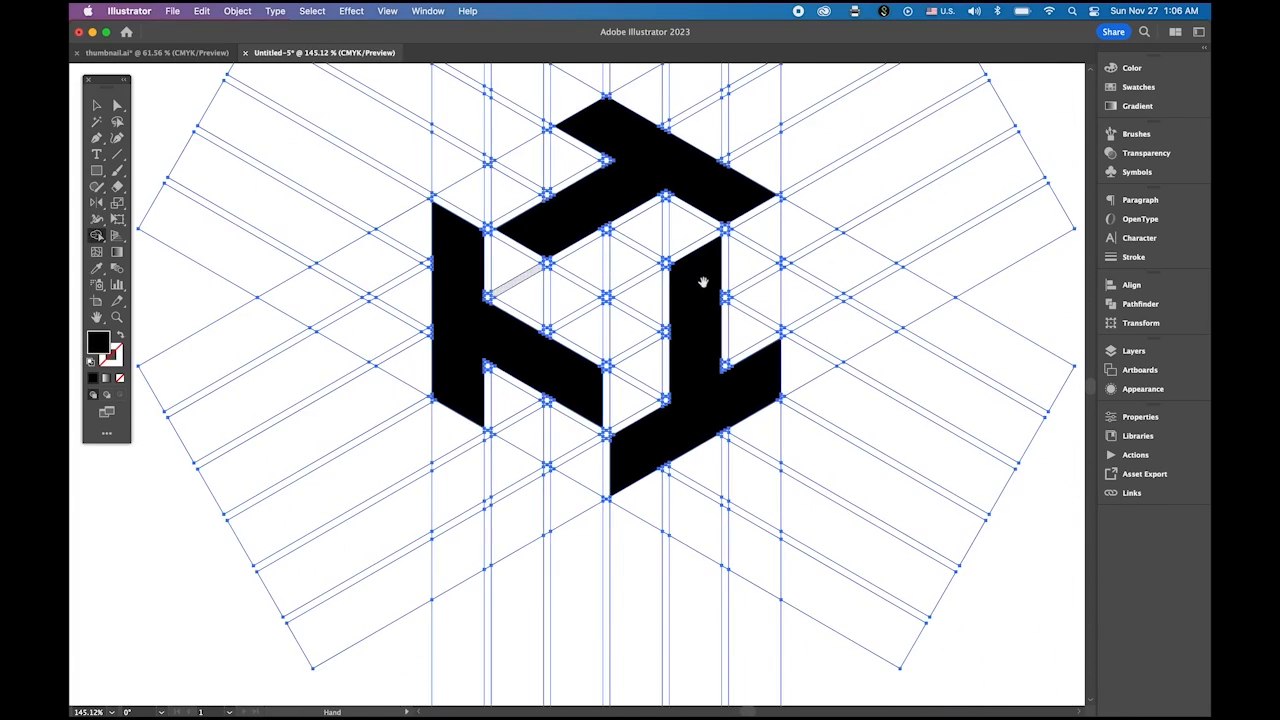
With the whole grid selected, use Shape Builder to fill the triangle inside the upper T, the face between upper and left Ts, and the triangle below the left T's arm.
left_click(96, 104)
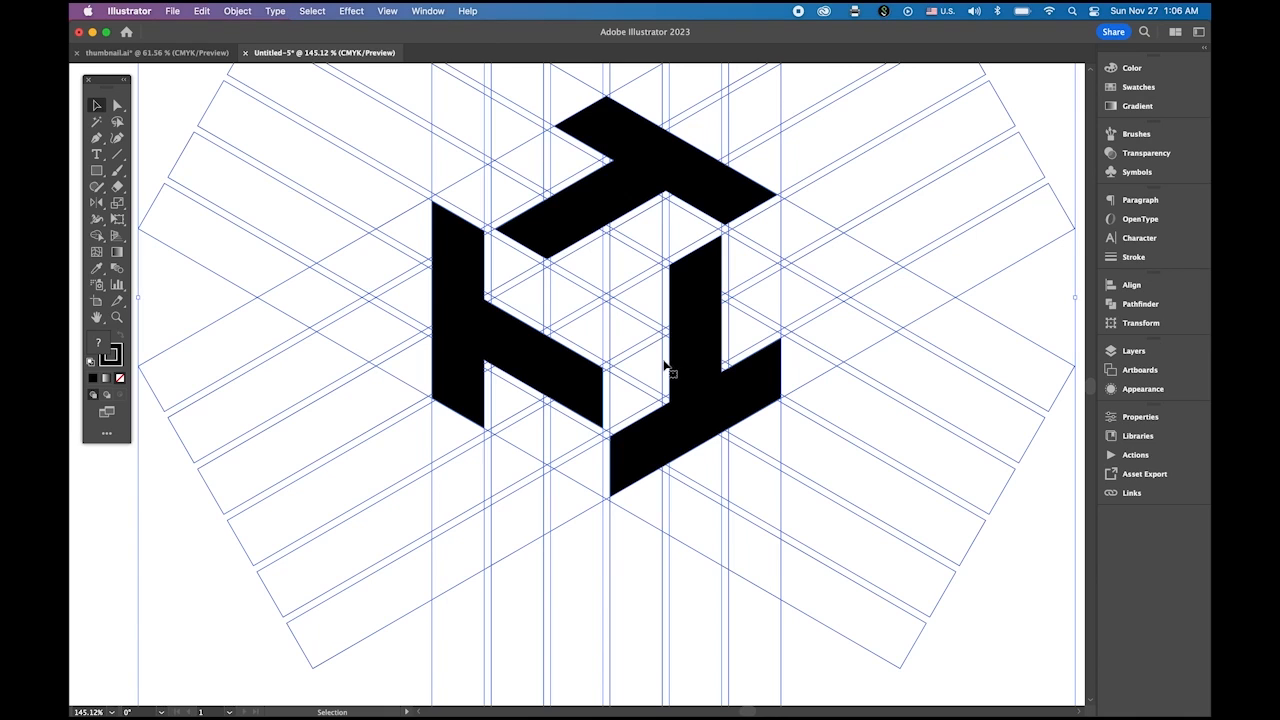
left_click(96, 235)
key("super+a")
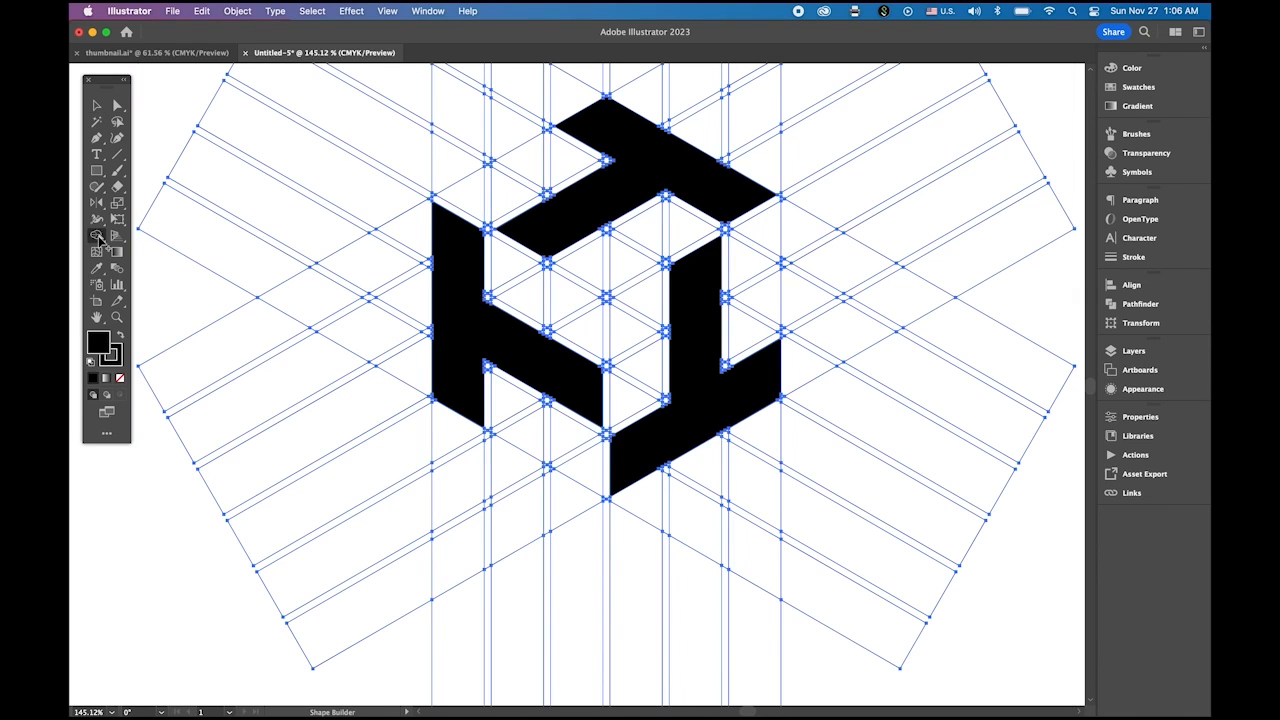
left_click(563, 165)
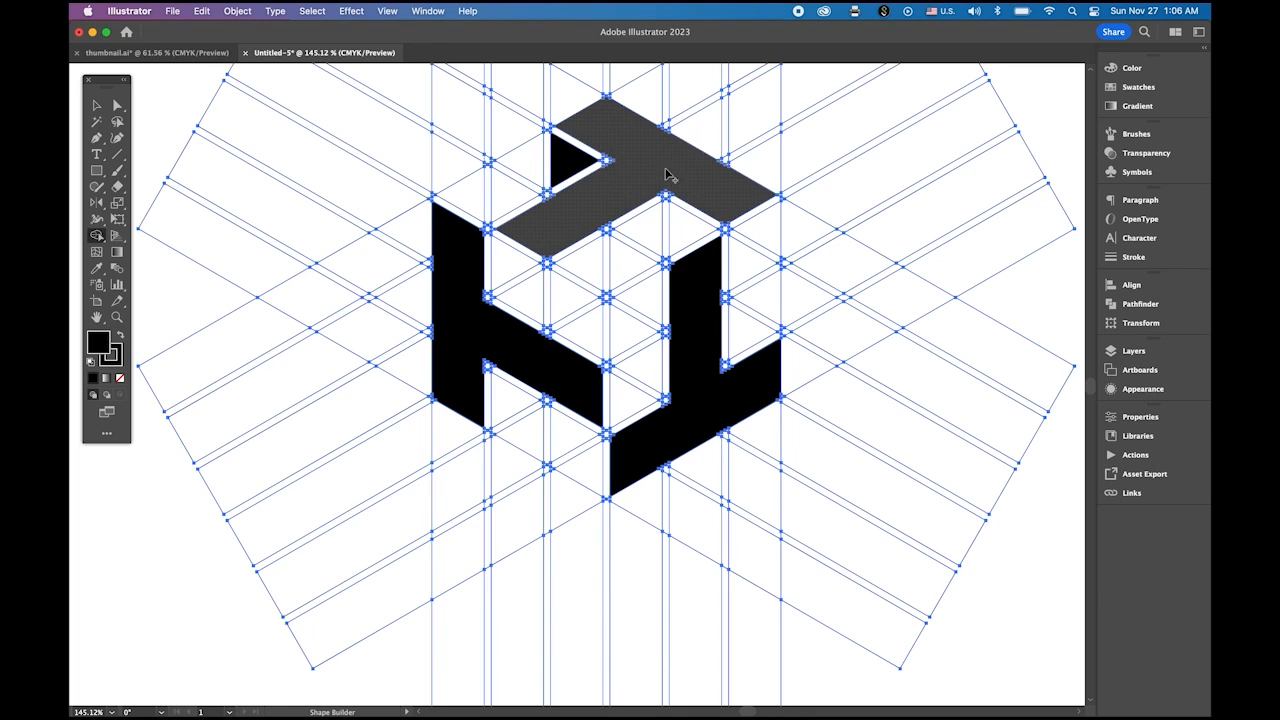
left_click(500, 265)
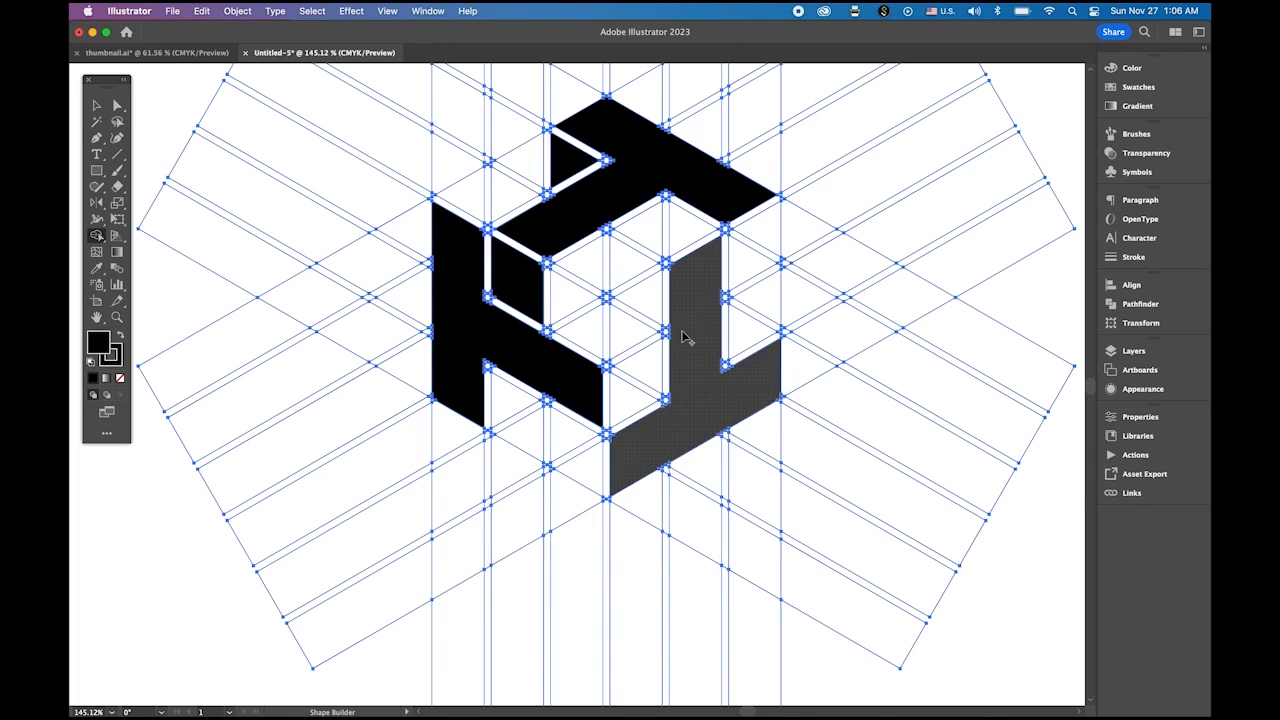
left_click(683, 338)
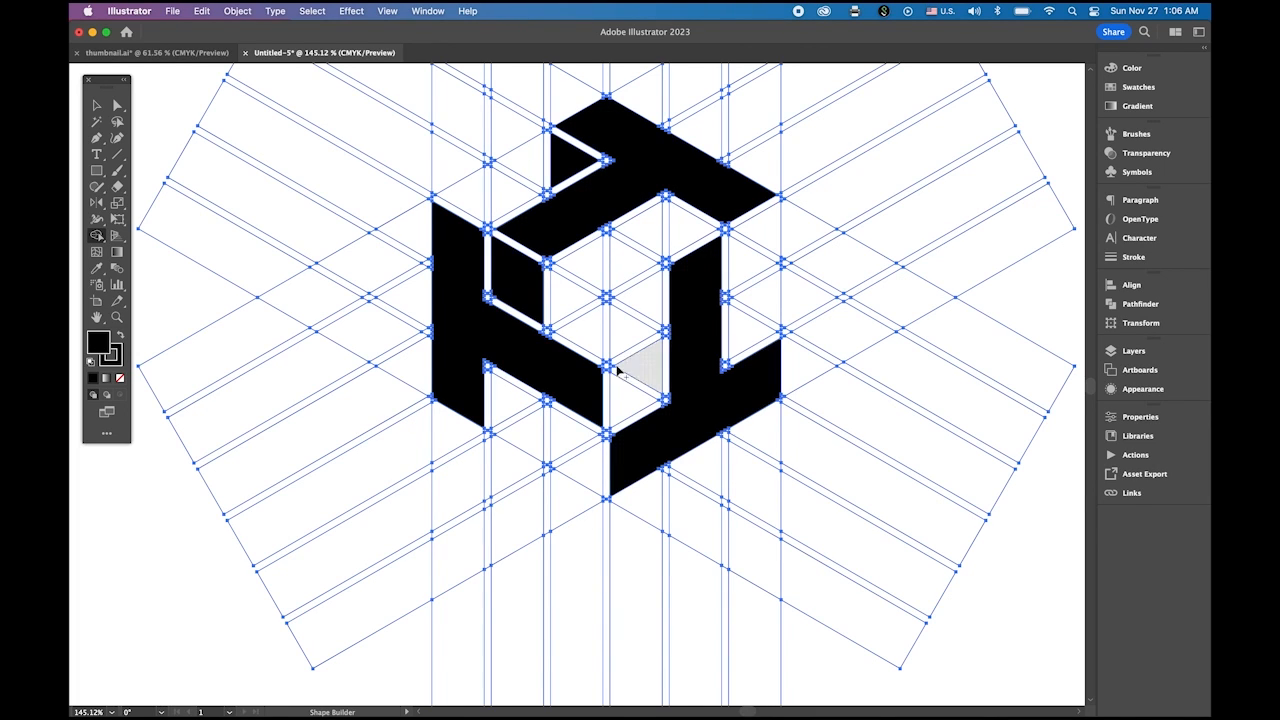
left_click(510, 403)
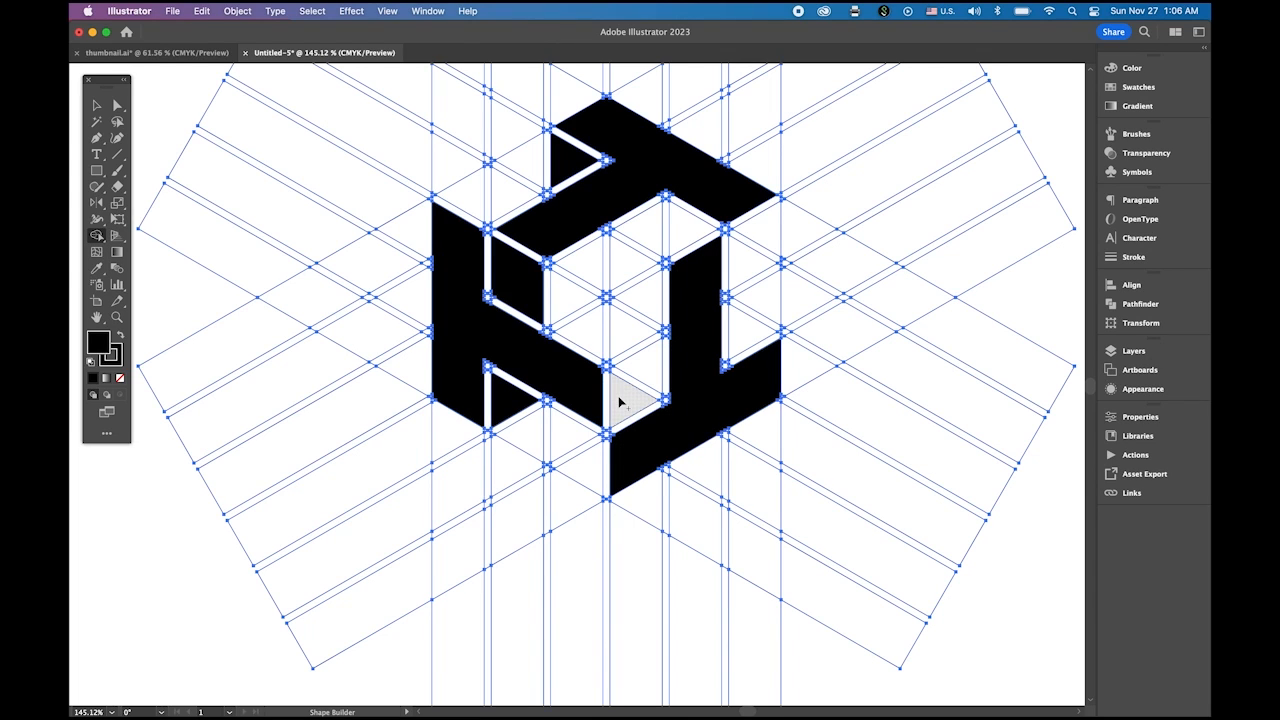
Fill the faces around the right T's stem, the diamond beneath the upper T, and the three small cube faces at the centre in black.
left_click(645, 372)
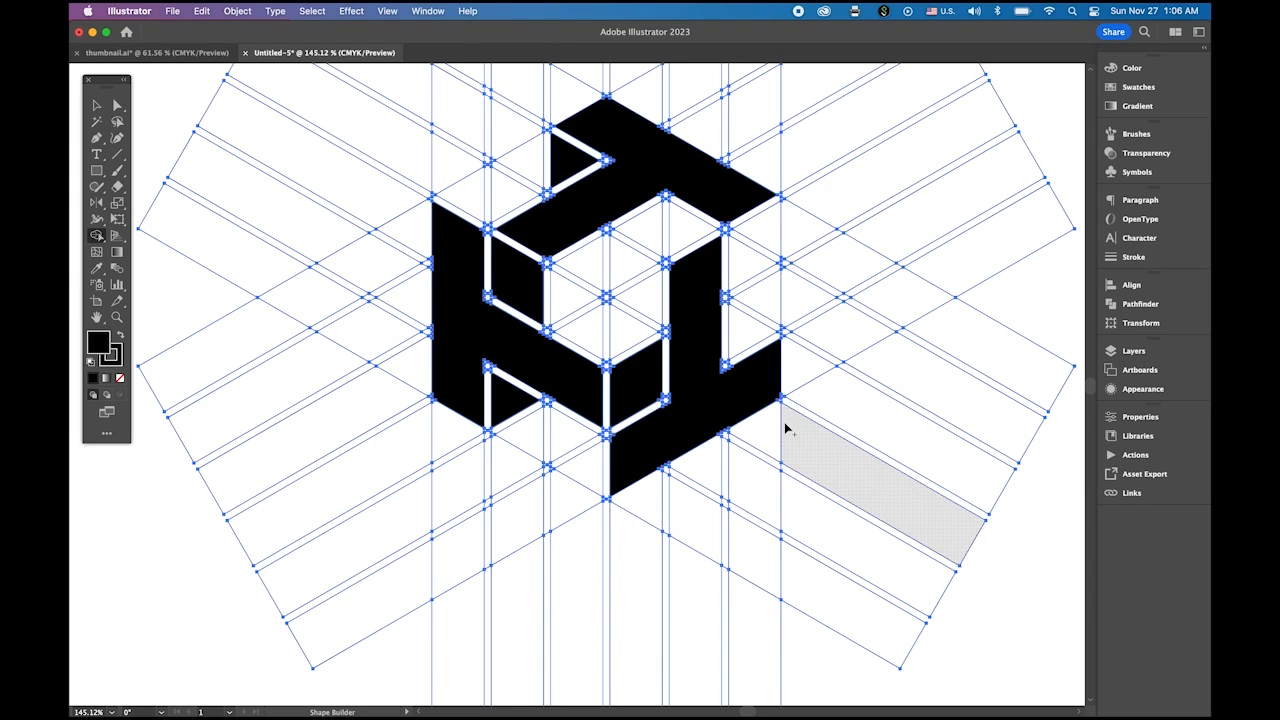
left_click(752, 334)
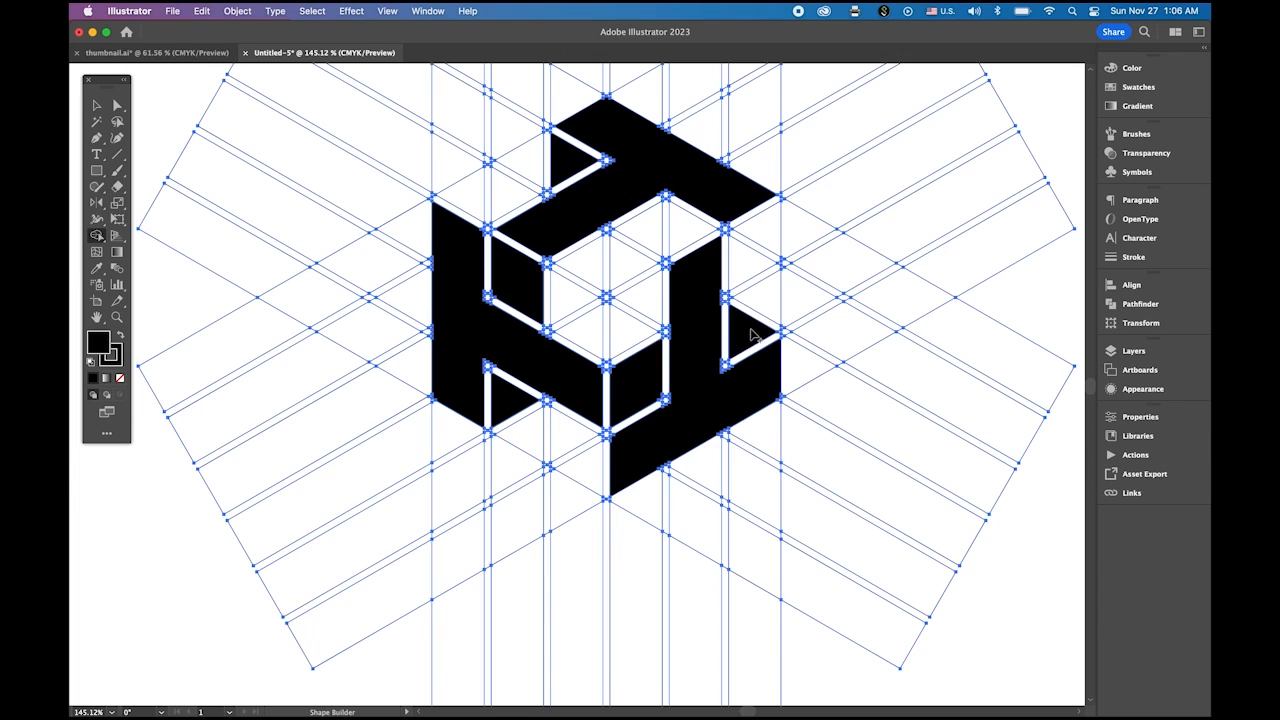
left_click(693, 287)
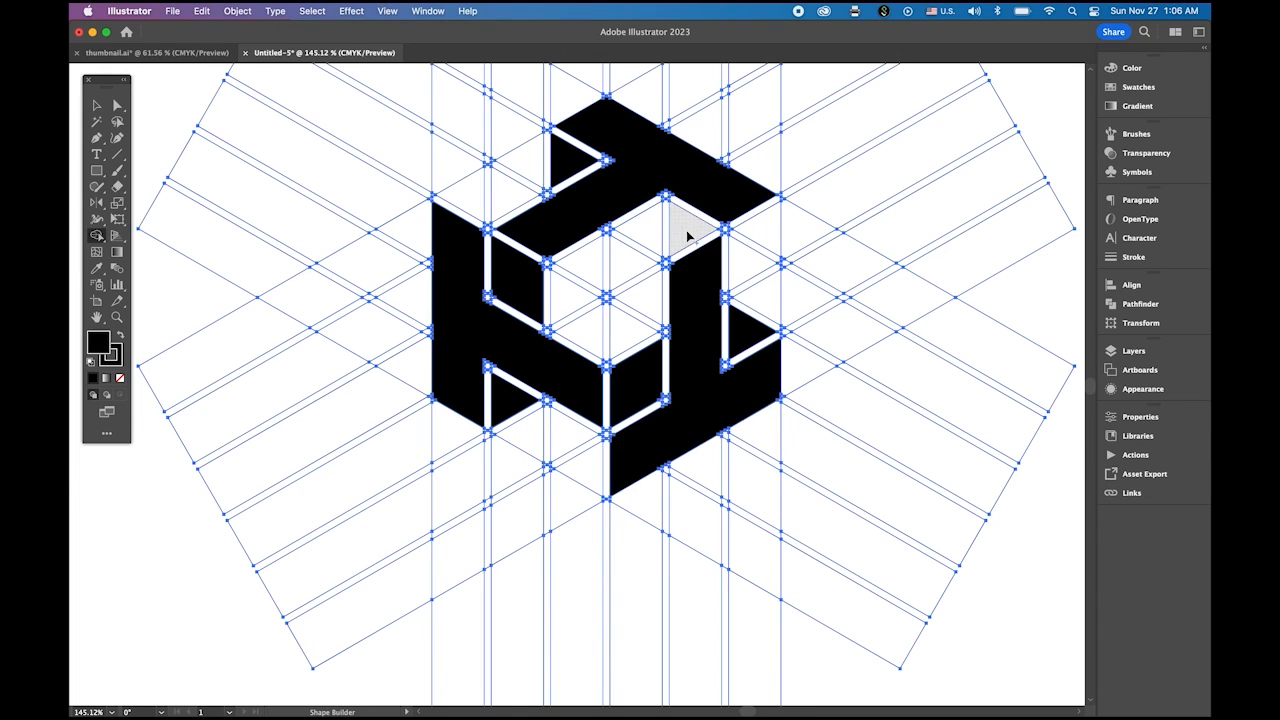
left_click_drag(687, 234, 655, 236)
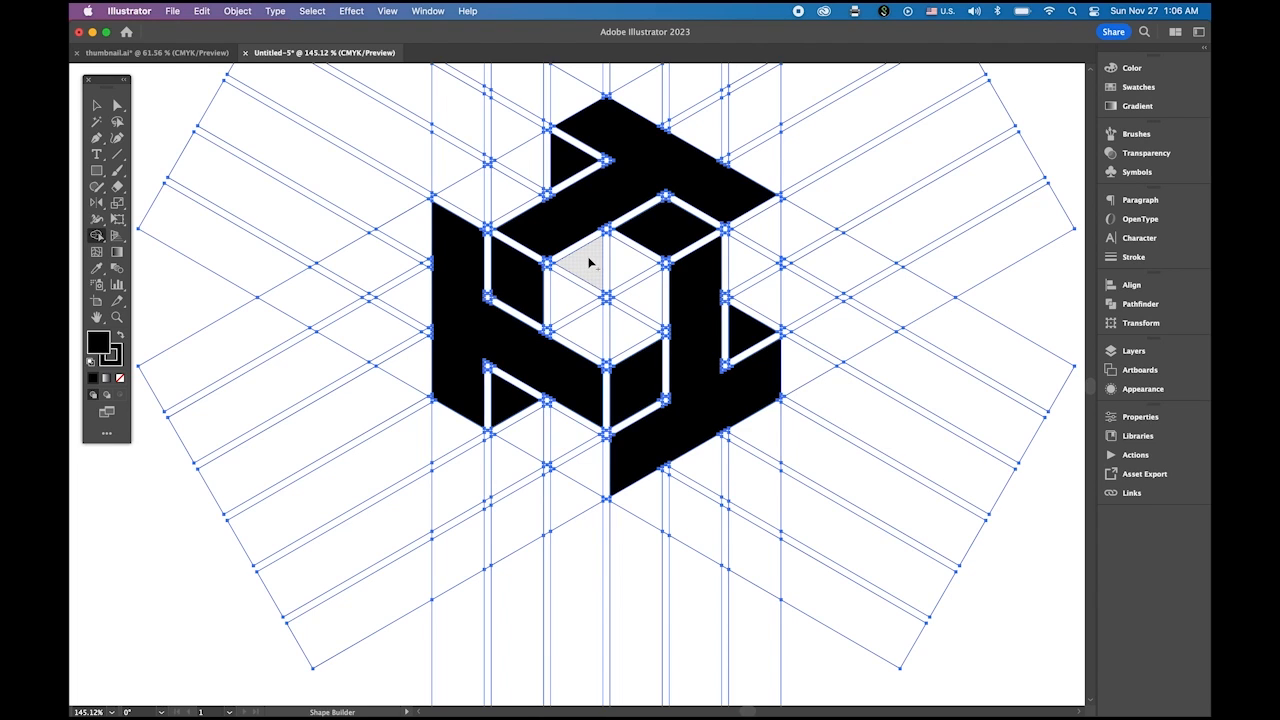
mouse_move(589, 262)
left_mouse_down()
mouse_move(568, 299)
mouse_move(630, 276)
mouse_move(641, 300)
mouse_move(631, 334)
left_mouse_up()
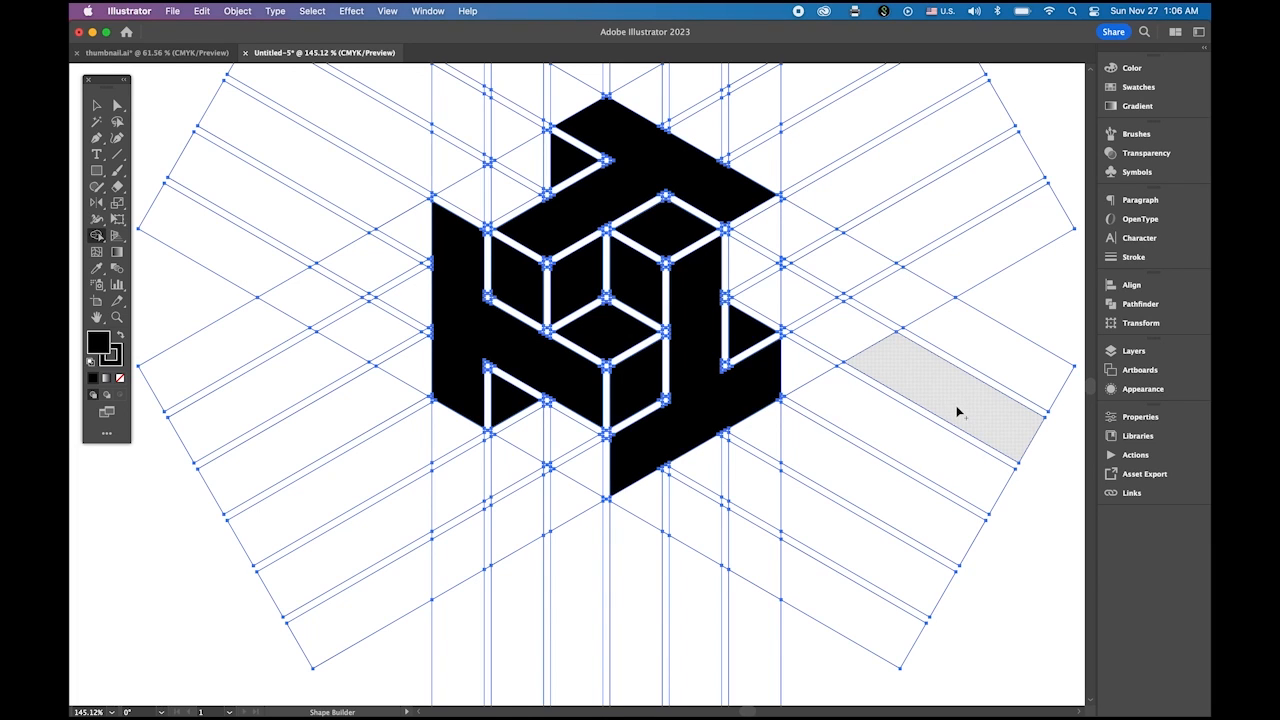
Fill the three outer parallelogram faces at the hexagon's right, bottom and upper-left edges in black with Shape Builder.
left_click(614, 139)
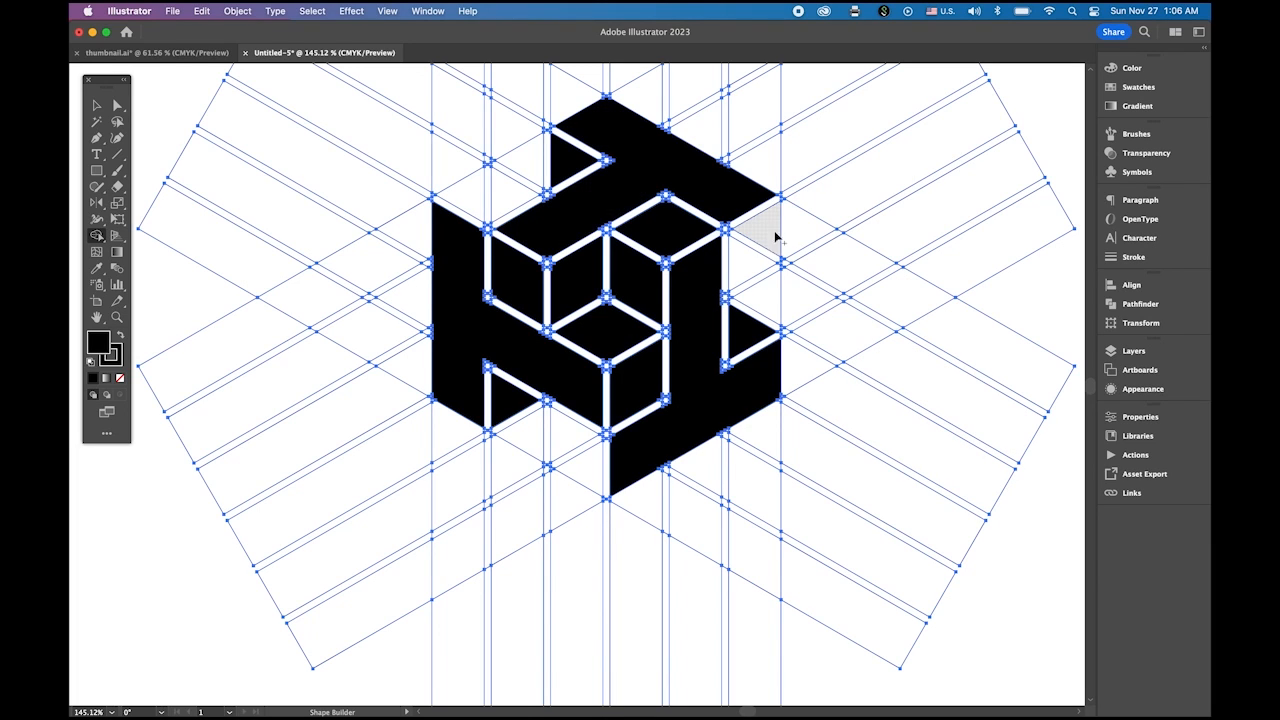
mouse_move(774, 203)
left_mouse_down()
mouse_move(749, 259)
mouse_move(780, 272)
left_mouse_up()
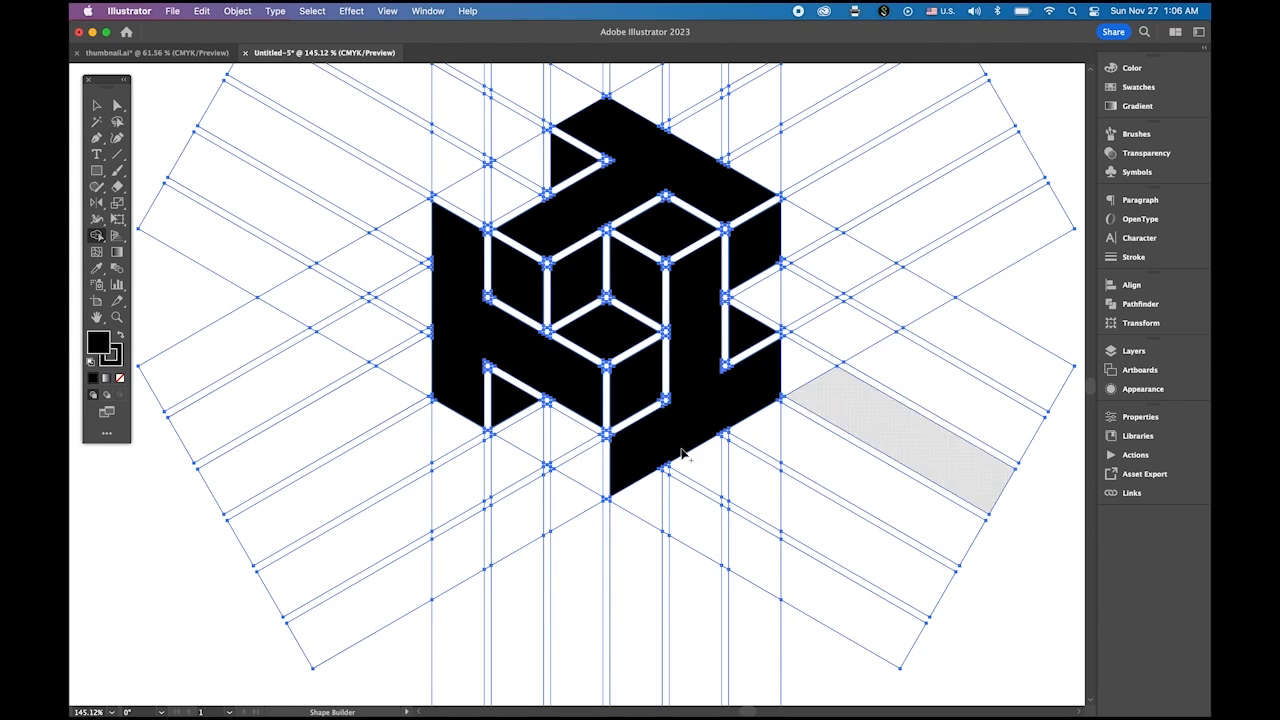
left_click_drag(557, 435, 586, 472)
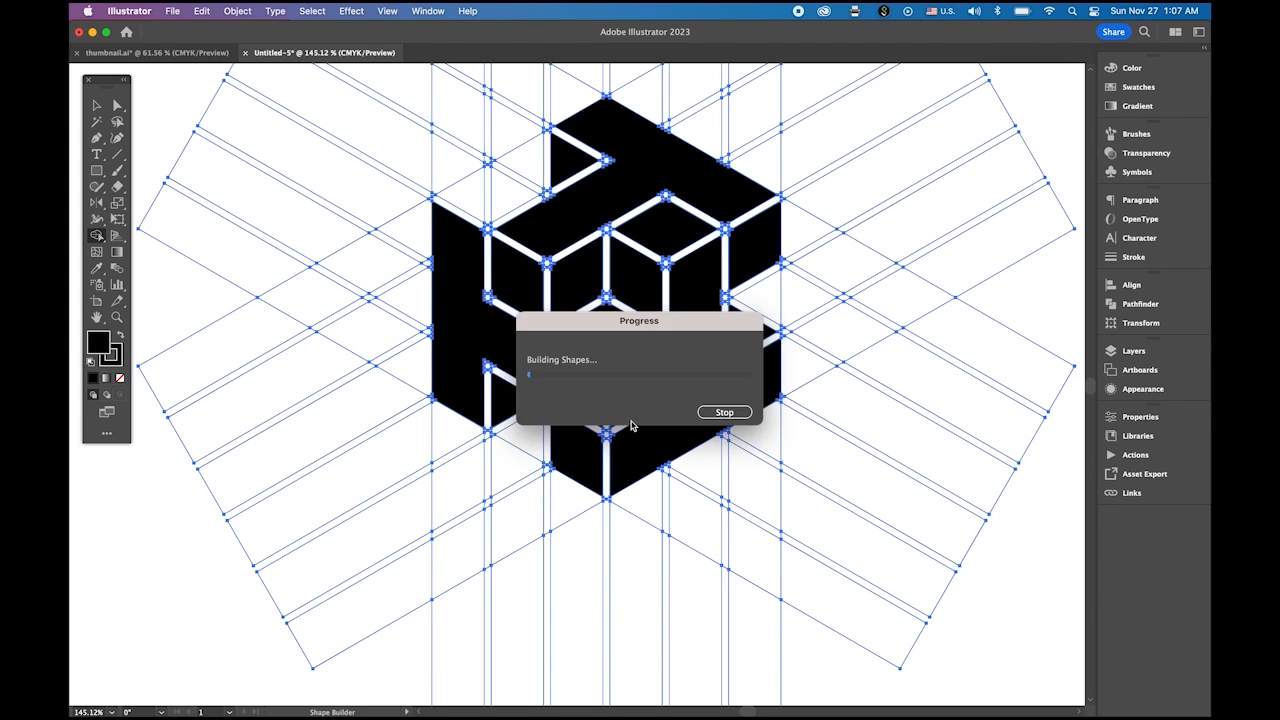
left_click_drag(471, 200, 509, 194)
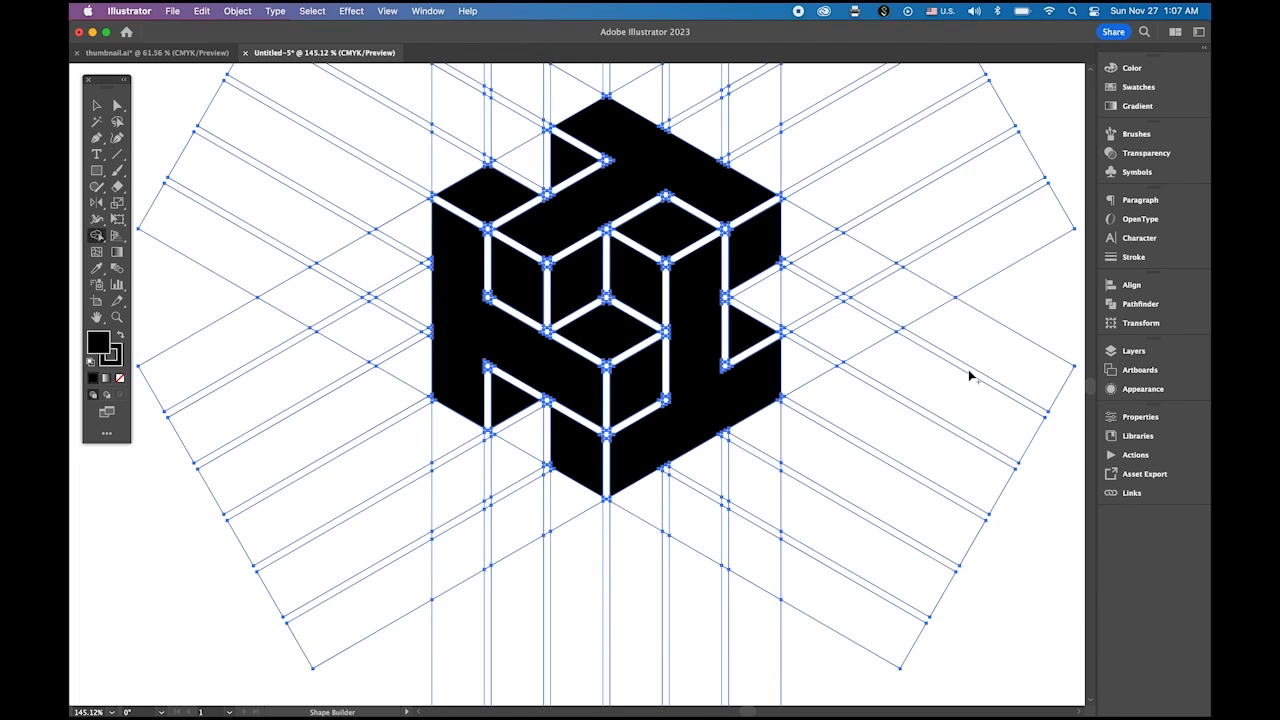
left_click(540, 222)
left_click(660, 281)
scroll(680, 330, "down", 5, "alt")
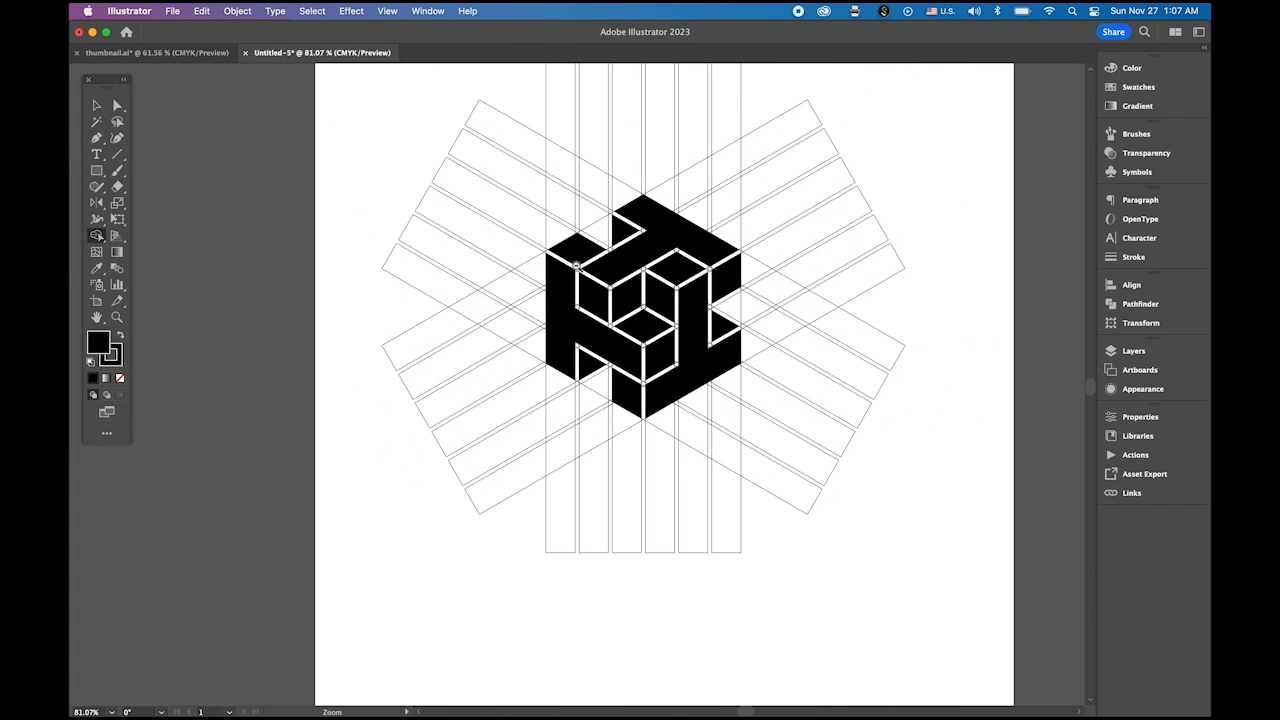
Ungroup the artwork and move all the black logo shapes left off the artboard, clear of the grid.
left_click(237, 11)
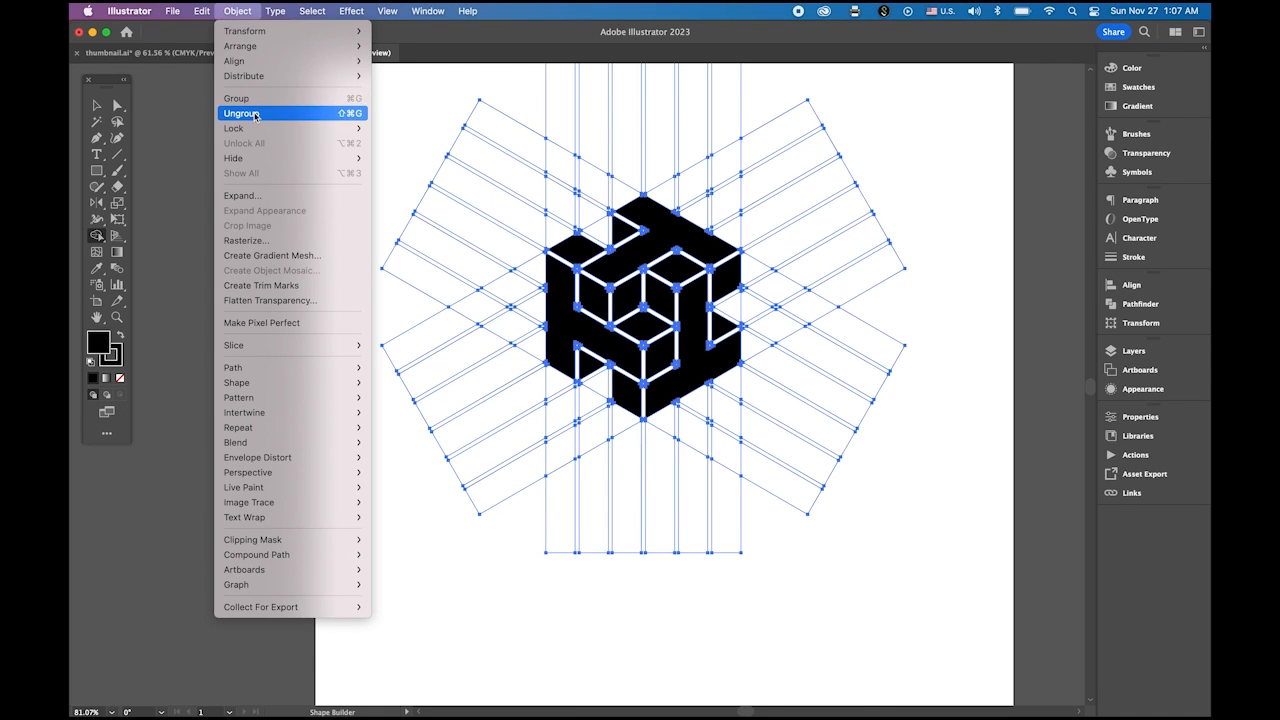
left_click(255, 115)
left_click(96, 105)
left_click(337, 120)
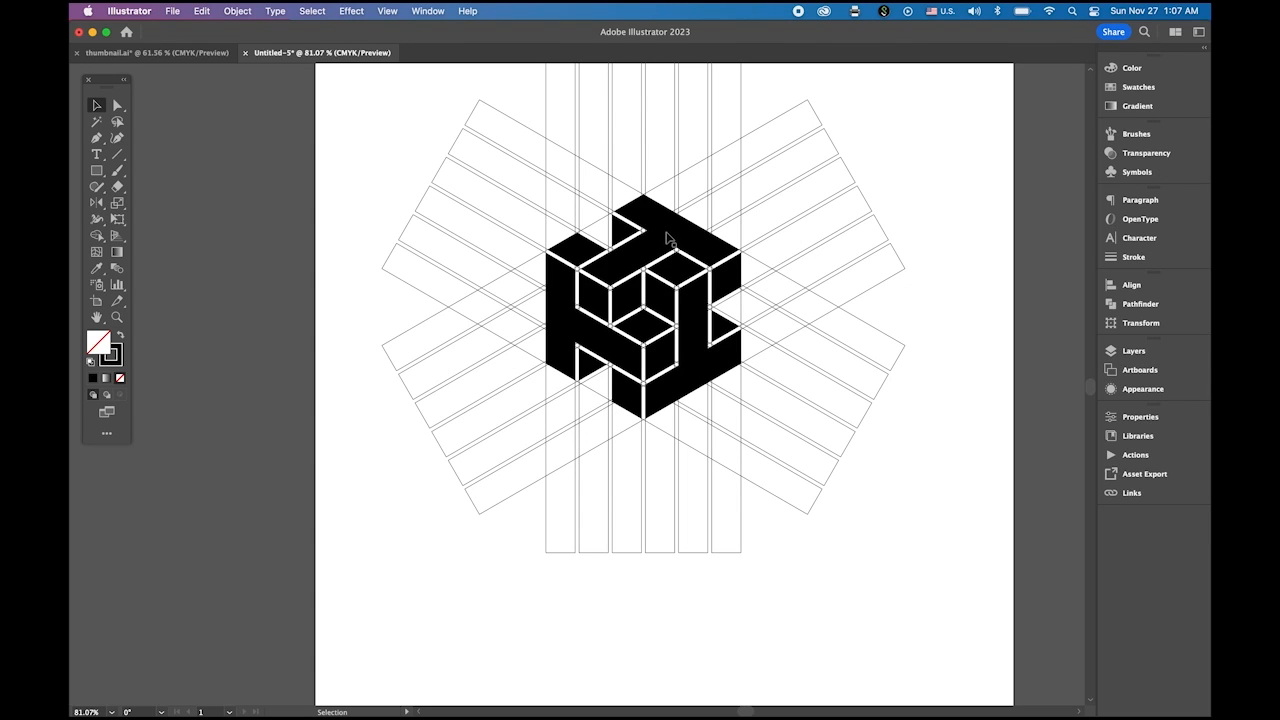
left_click(667, 237)
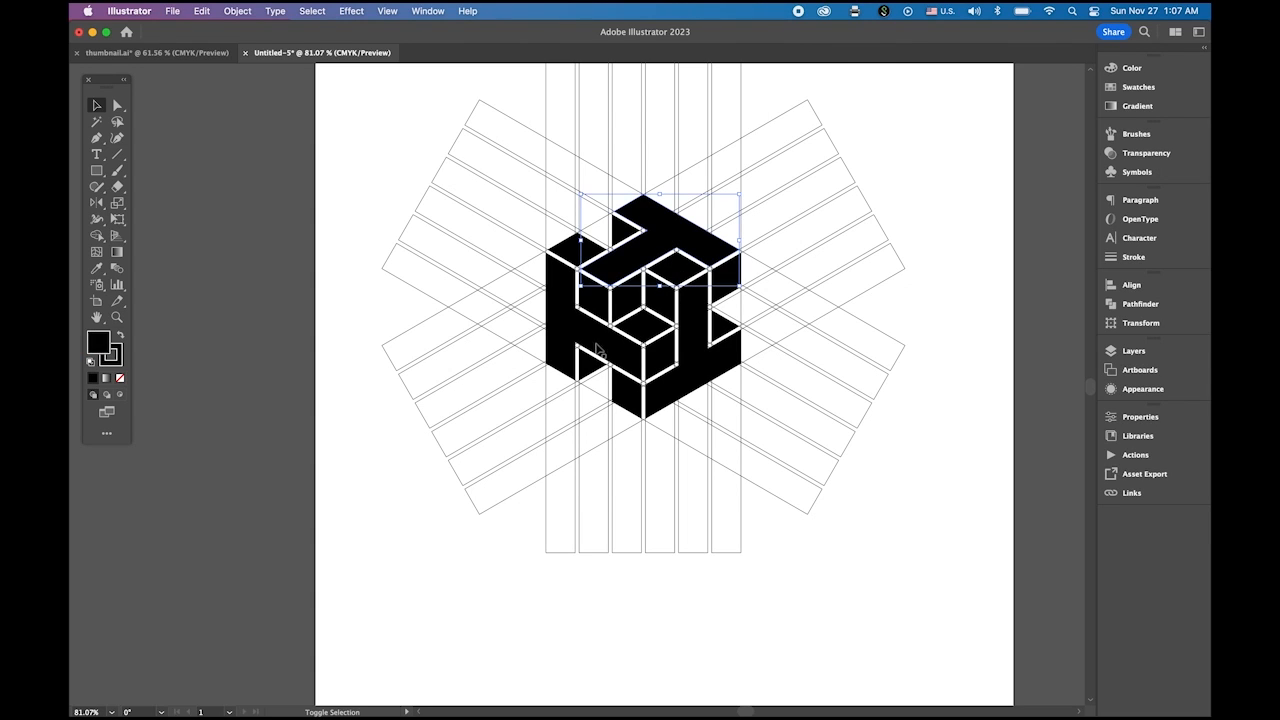
left_click(568, 326, "shift")
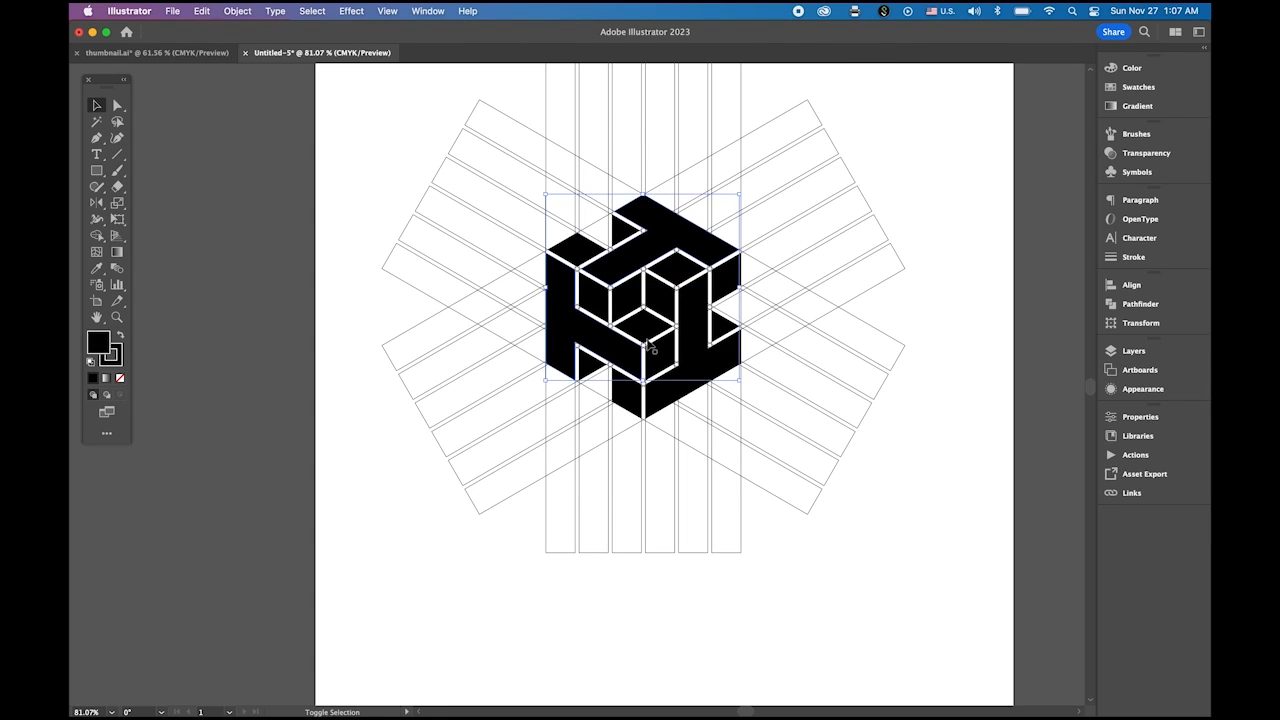
left_click(673, 396, "shift")
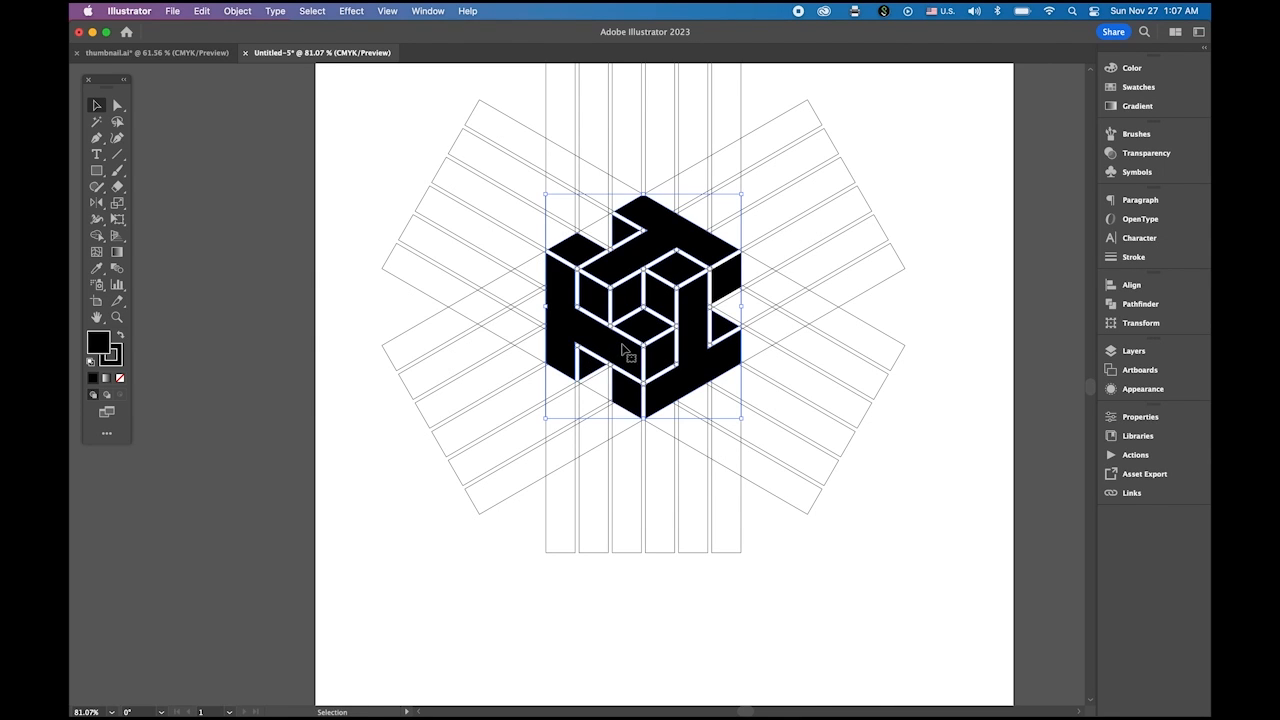
left_click_drag(614, 351, 226, 316)
Delete the leftover grid outlines and move the complete logo back to the upper middle of the artboard.
left_click_drag(427, 96, 848, 514)
key("Delete")
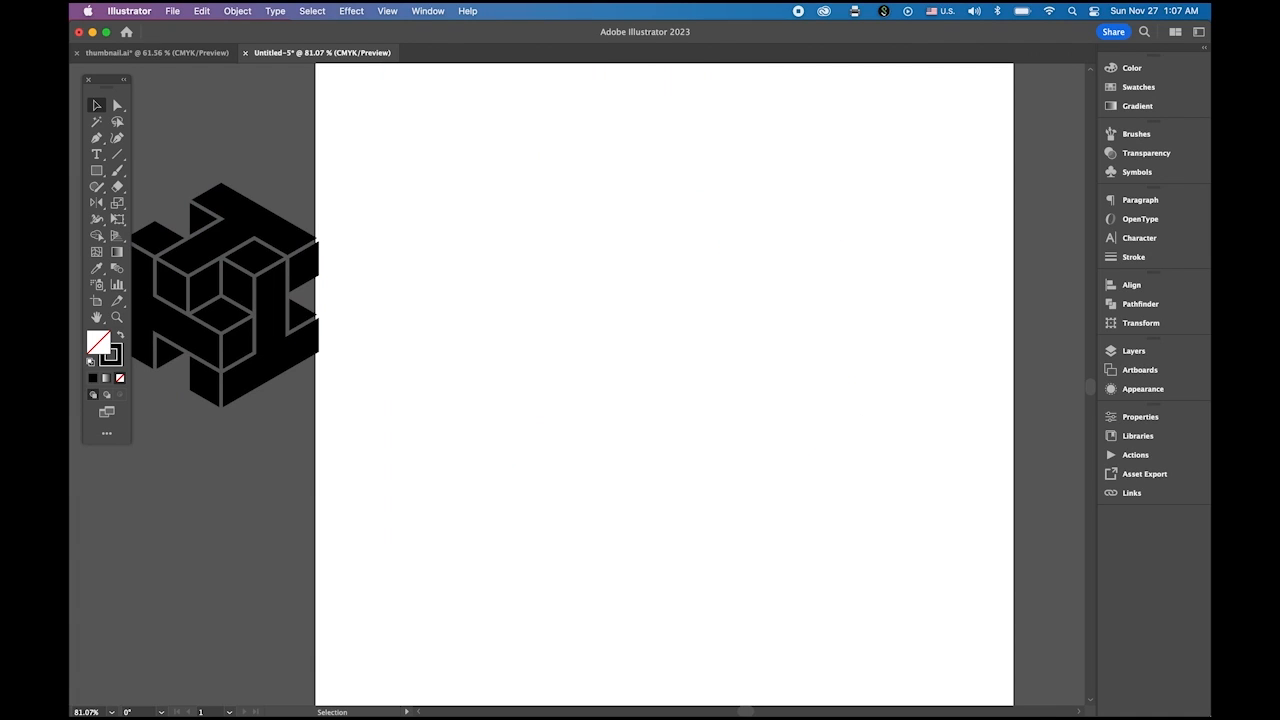
left_click_drag(135, 173, 350, 368)
left_click_drag(280, 306, 698, 305)
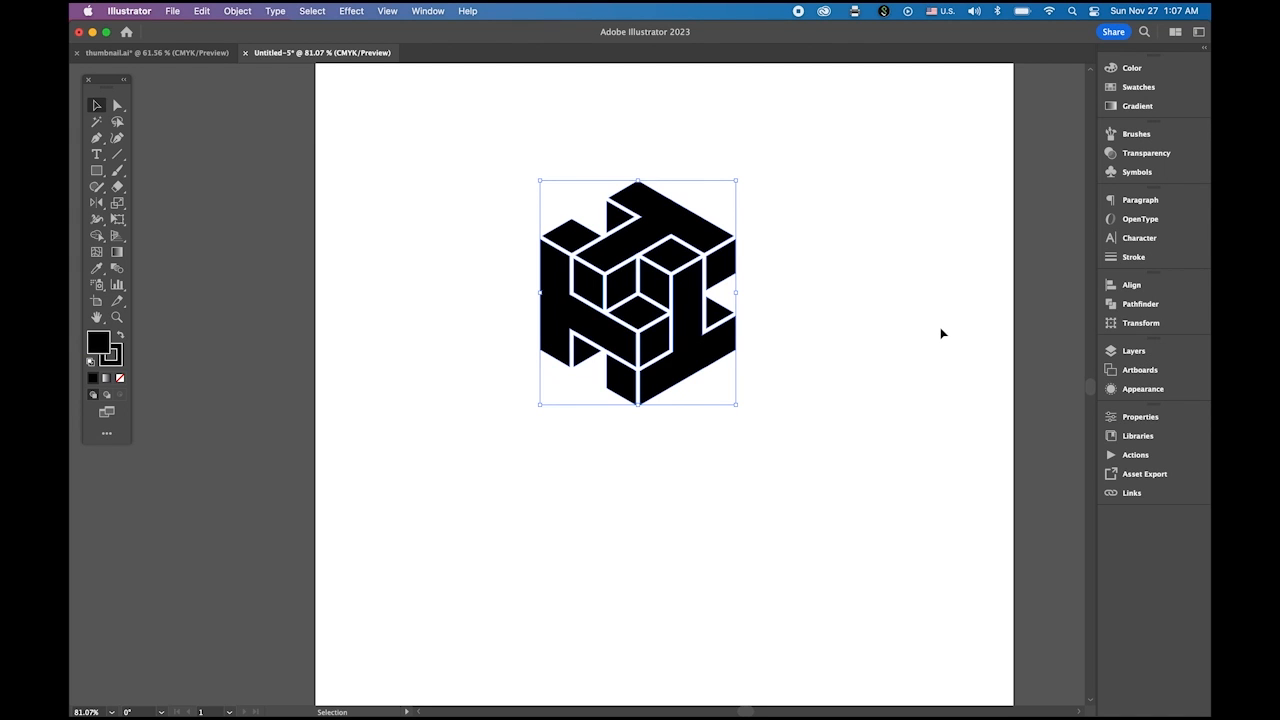
Set the stroke of all logo shapes to none, keeping the black fill, and deselect them.
scroll(737, 300, "up", 5)
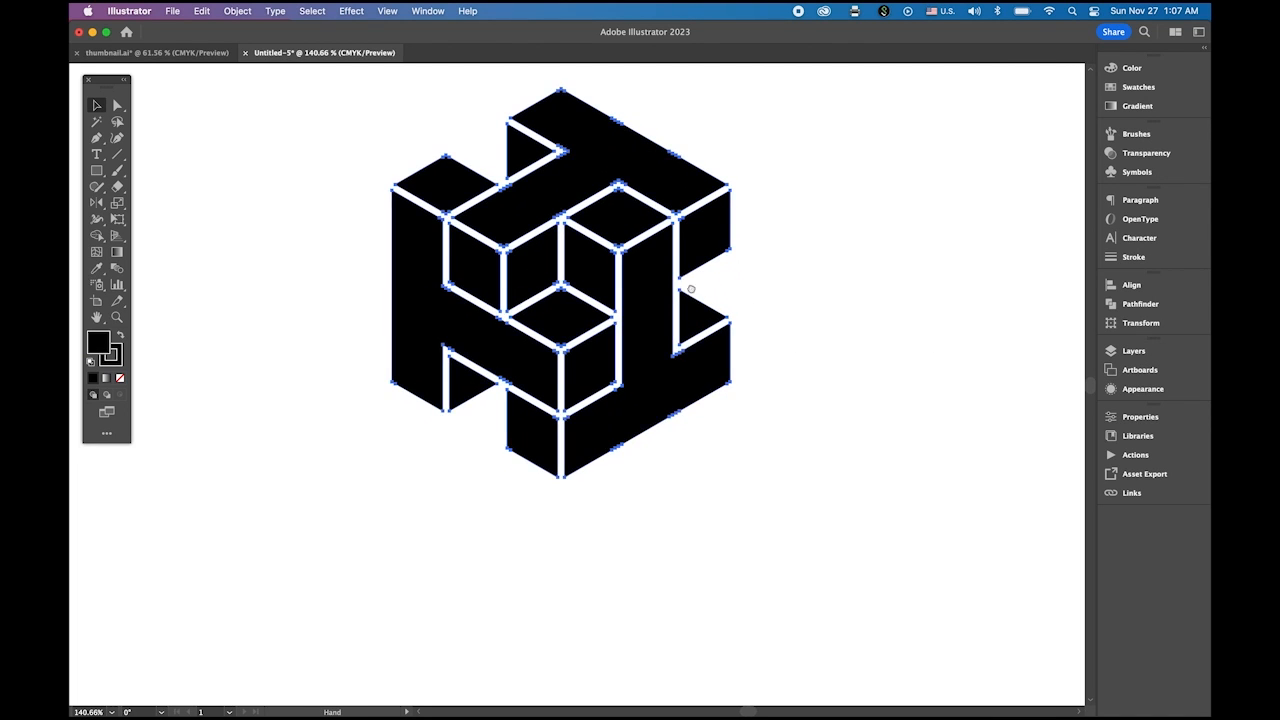
left_click_drag(686, 286, 737, 352)
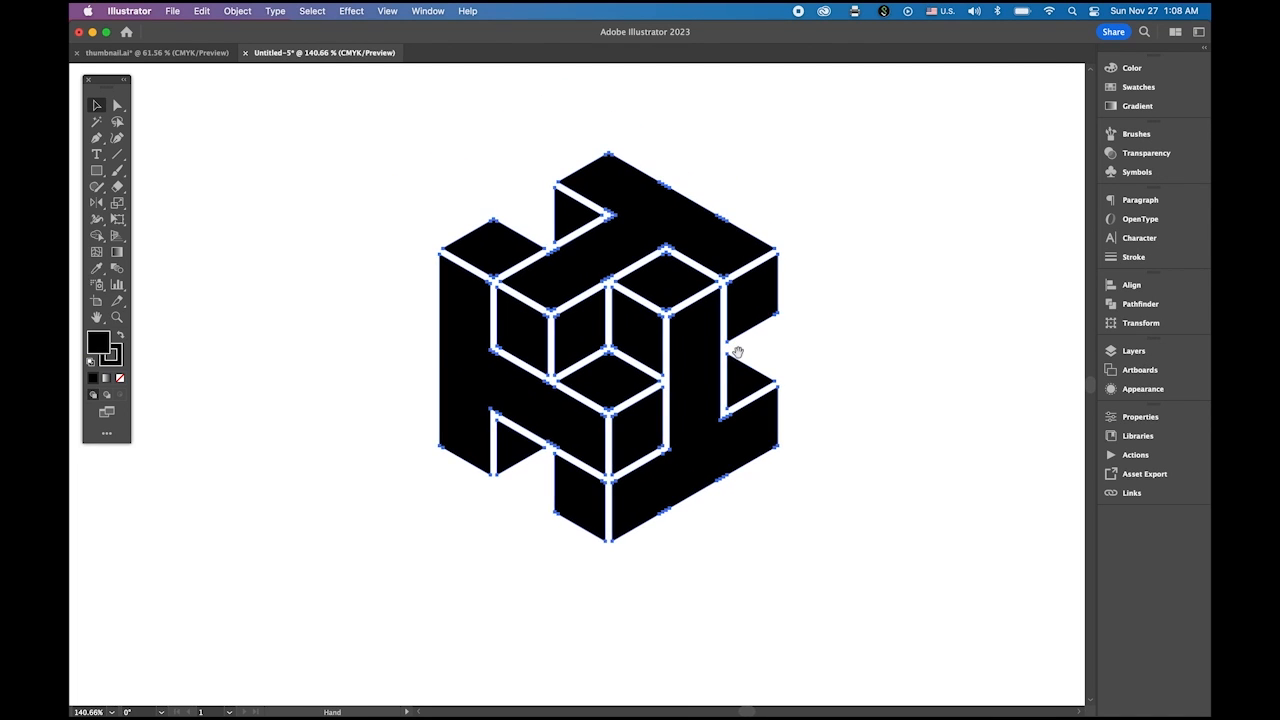
left_click(117, 362)
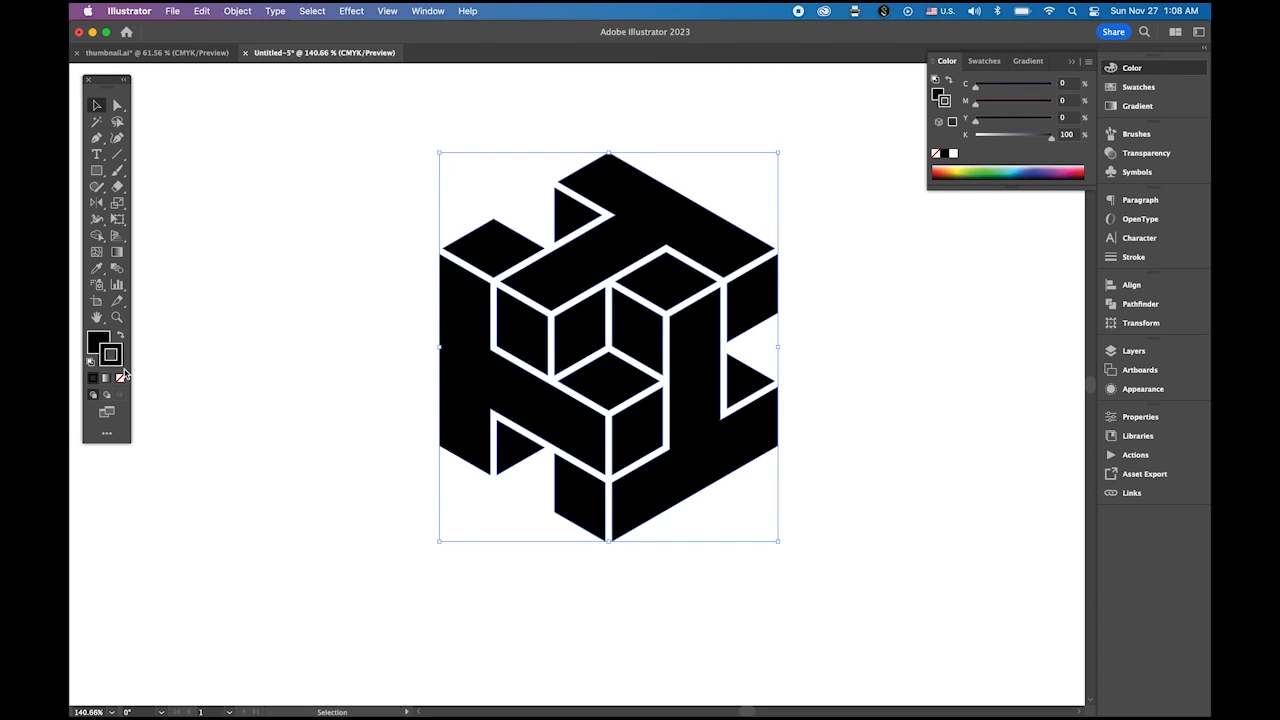
left_click(120, 378)
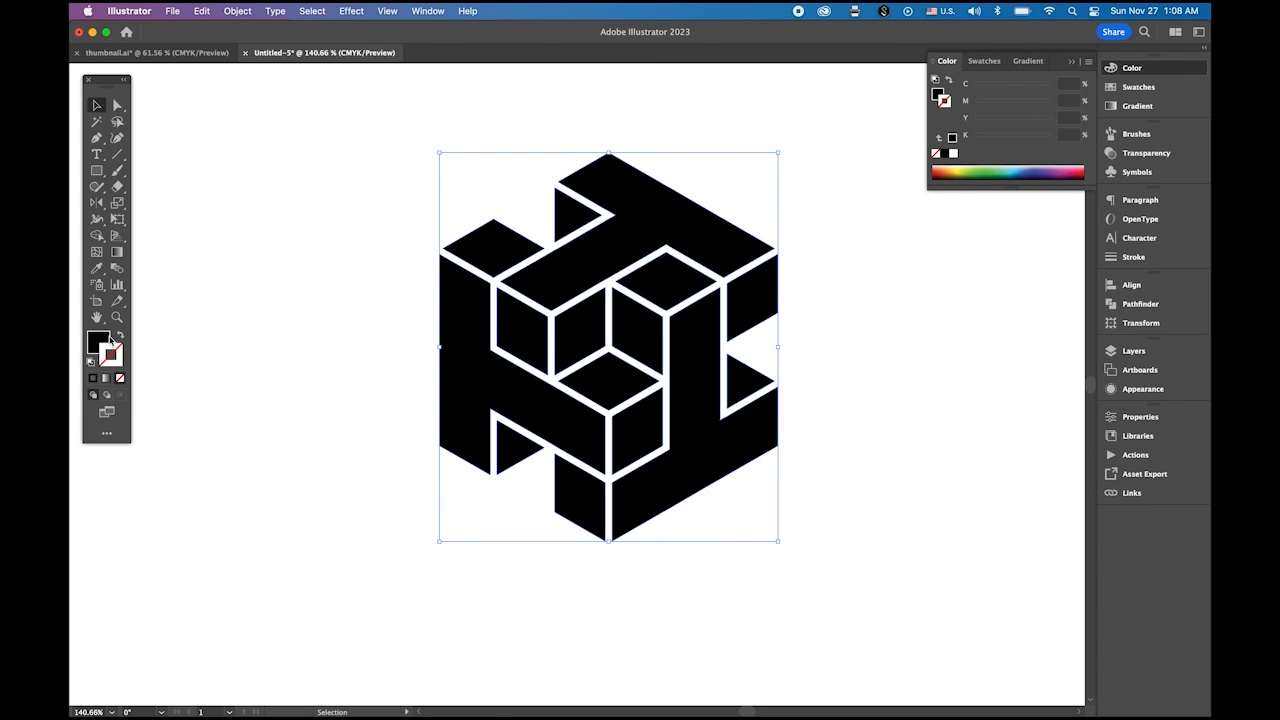
left_click(98, 342)
left_click(251, 330)
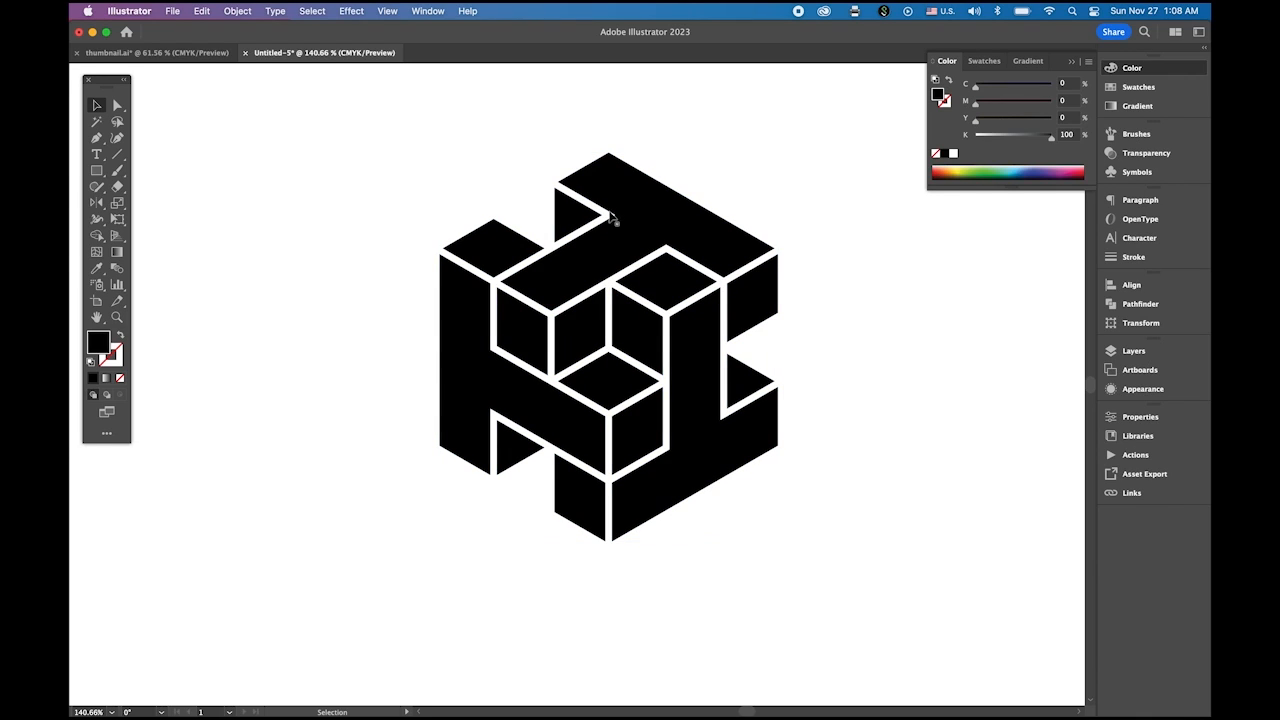
Fill the hexagon's top T shape with bright yellow, setting the colour to C 0, M 0, Y 100, K 0.
left_click(662, 217)
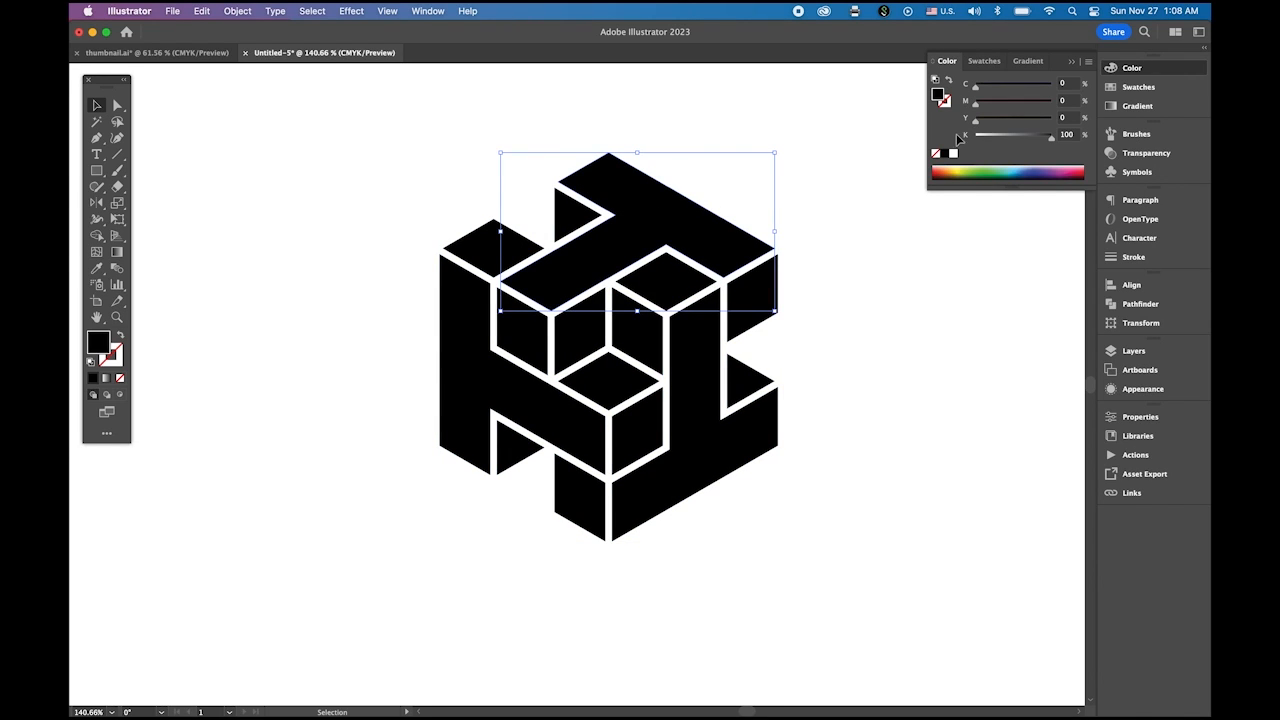
left_click(1148, 90)
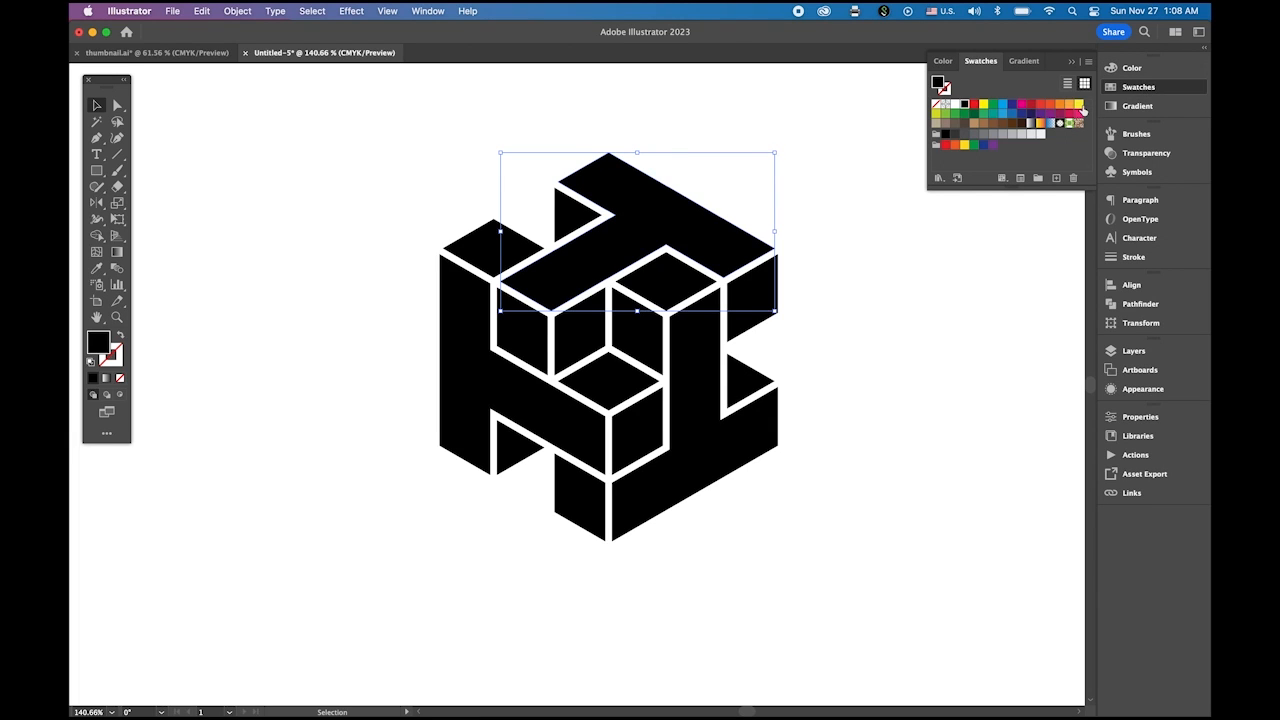
left_click(1079, 106)
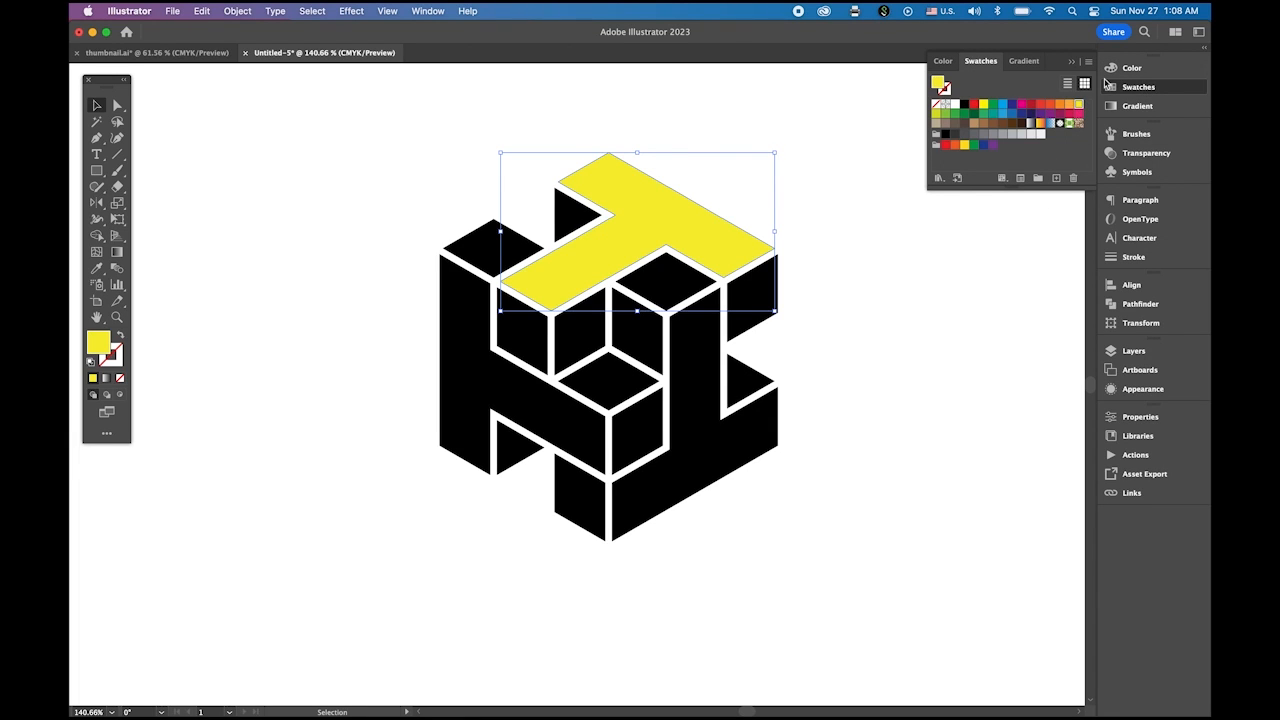
left_click(1124, 70)
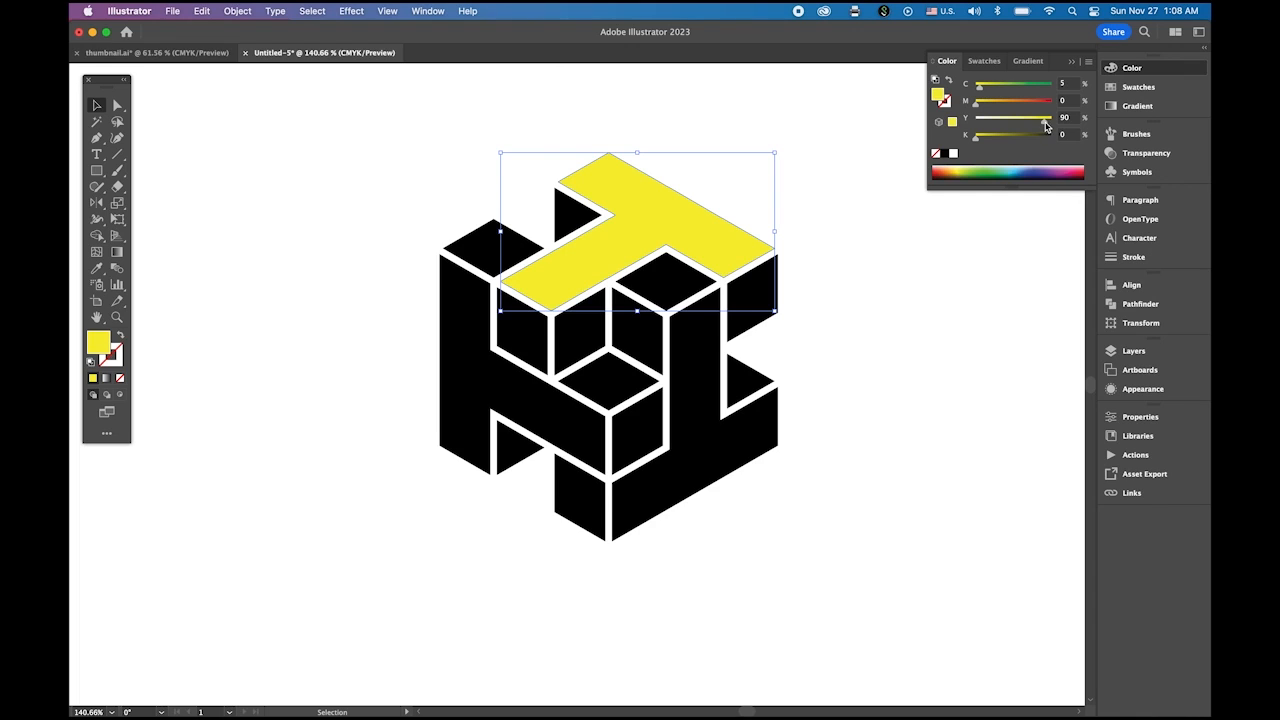
left_click_drag(1098, 125, 1113, 126)
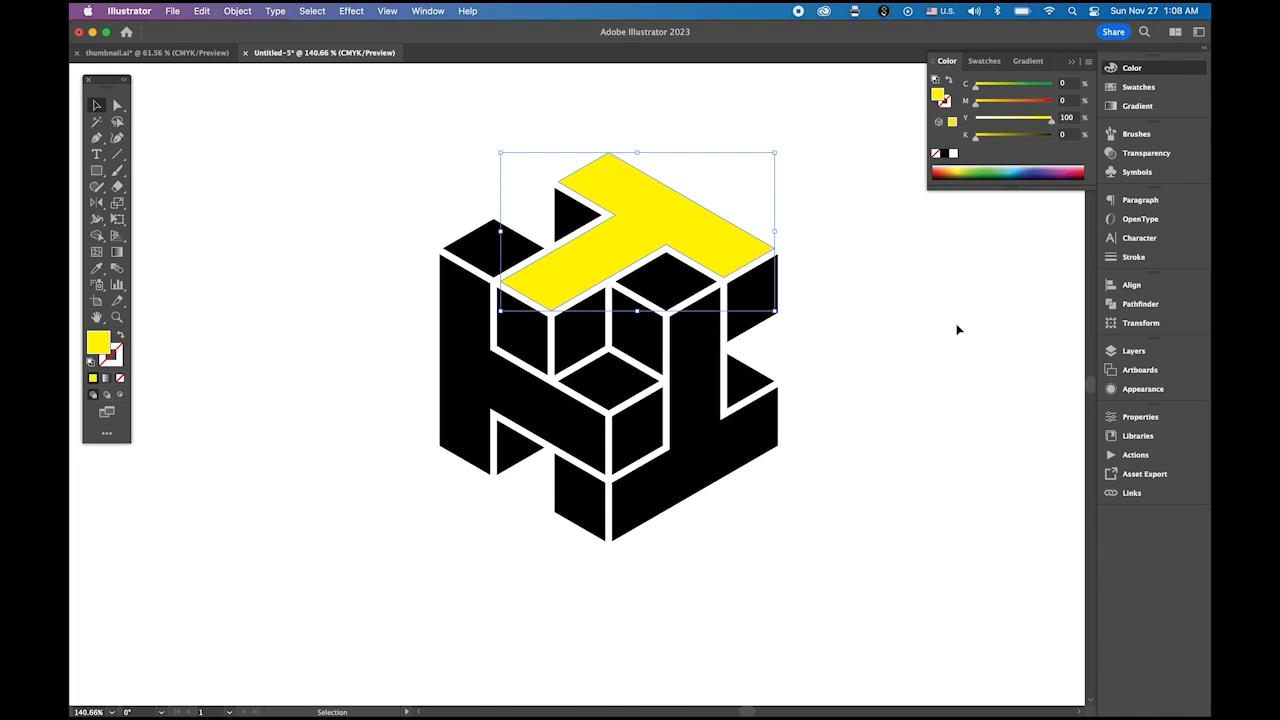
Fill the yellow T's two left-facing side pieces, the parallelogram under its stem and the small upper triangle, with the orange swatch.
left_click(531, 342)
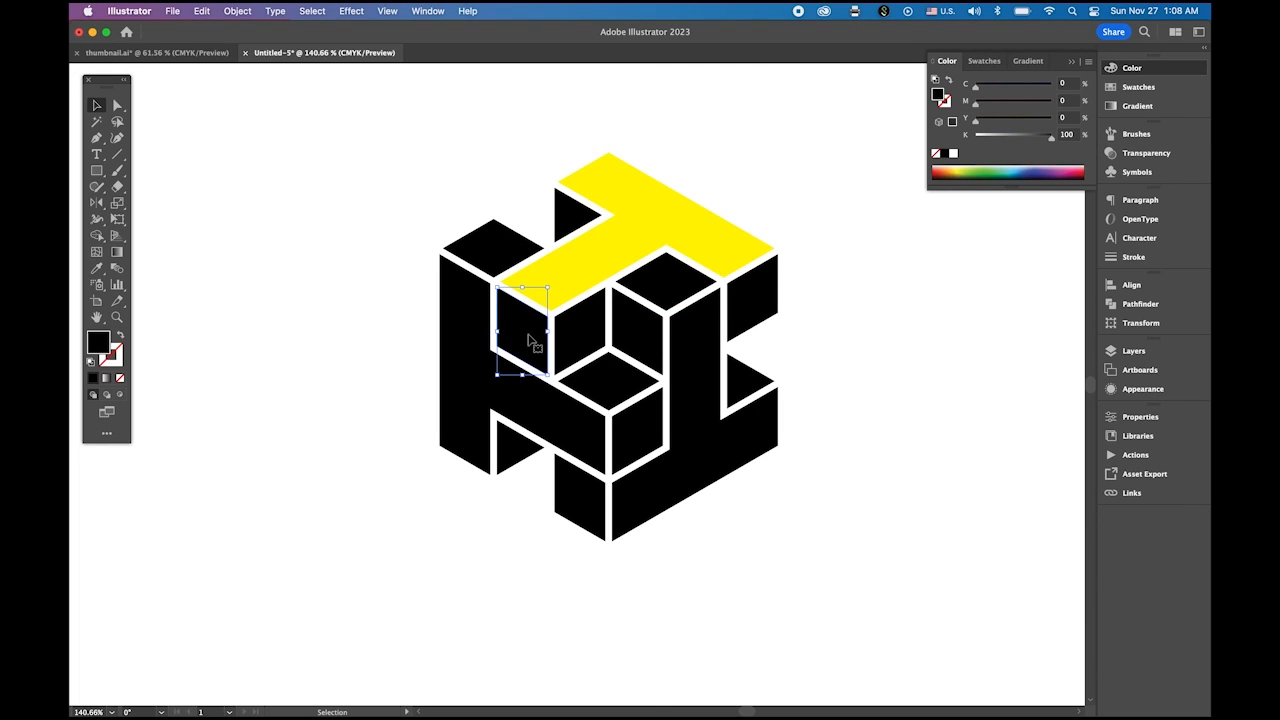
left_click(575, 219, "shift")
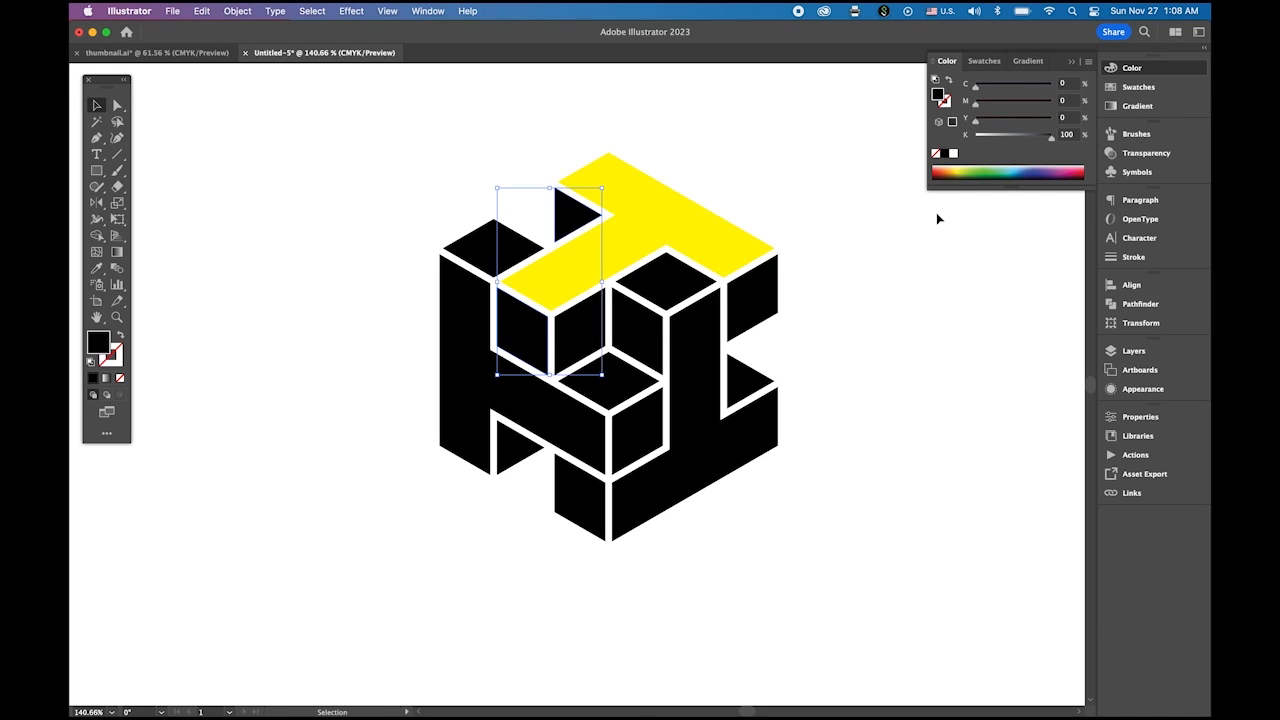
left_click(1112, 88)
left_click(1061, 107)
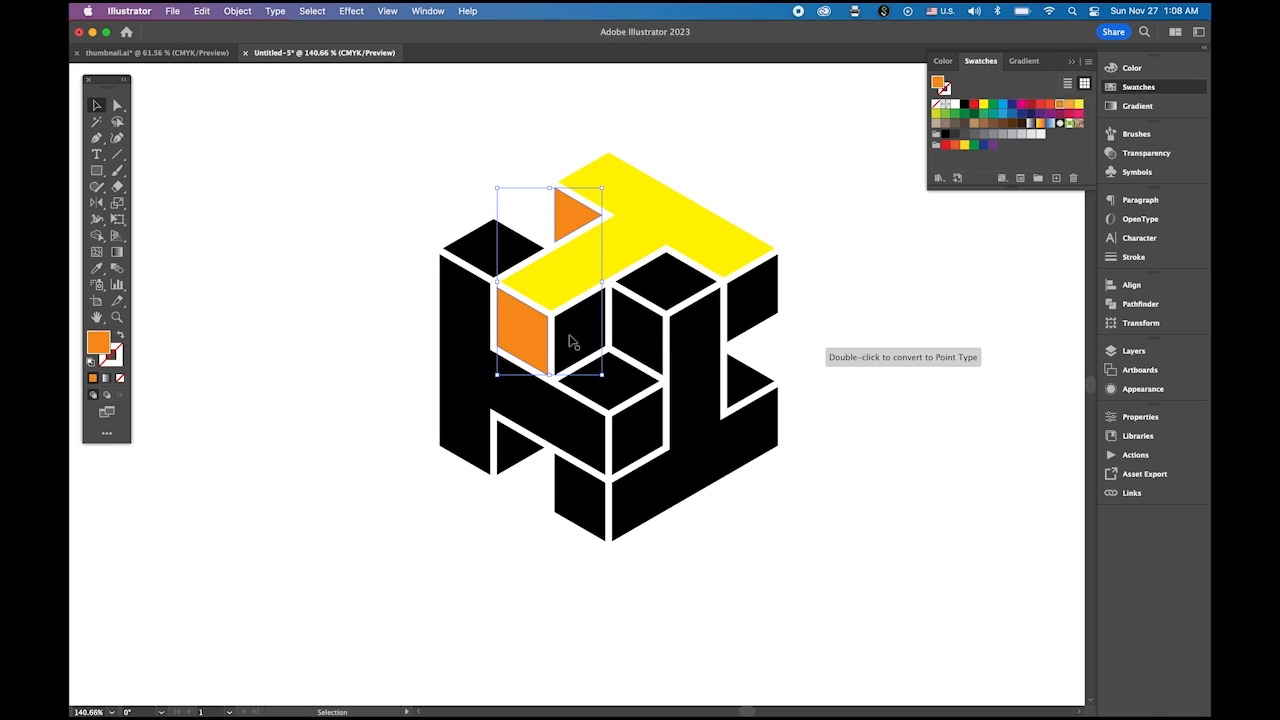
Fill the yellow T's two right-facing side faces with the dark red swatch and deselect them.
left_click(566, 340)
left_click(760, 300, "shift")
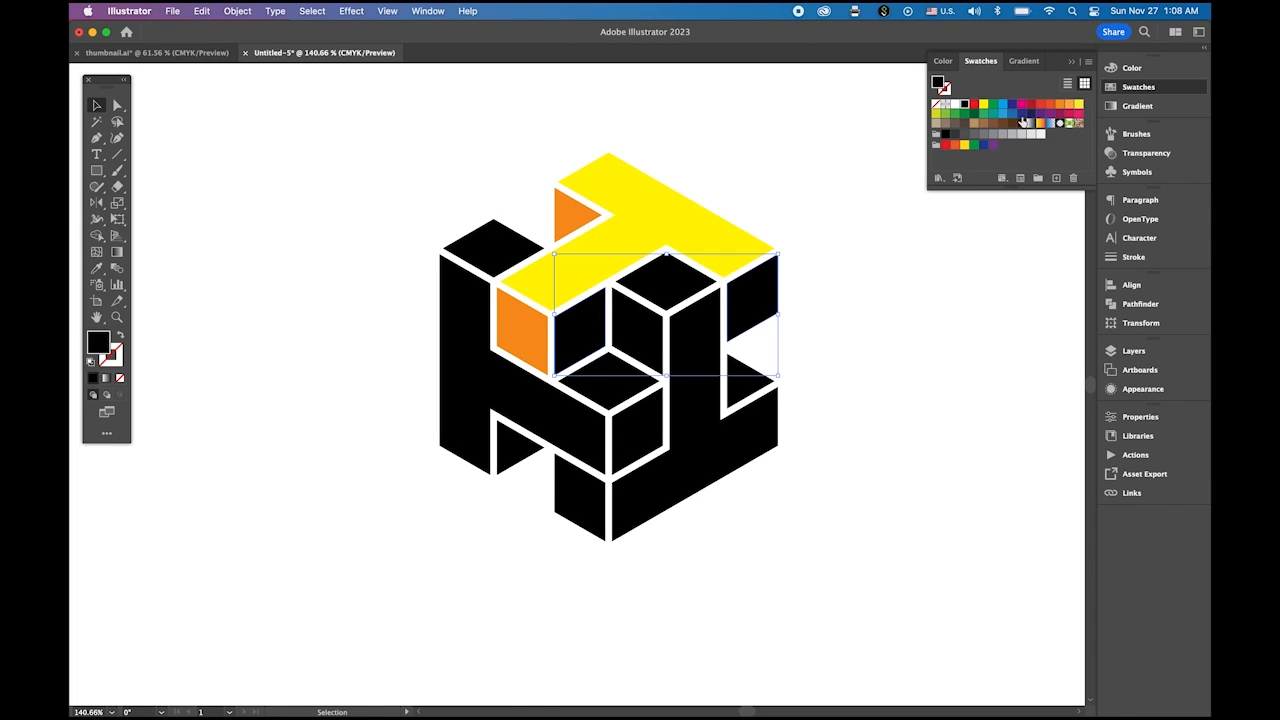
left_click(1032, 104)
left_click(940, 330)
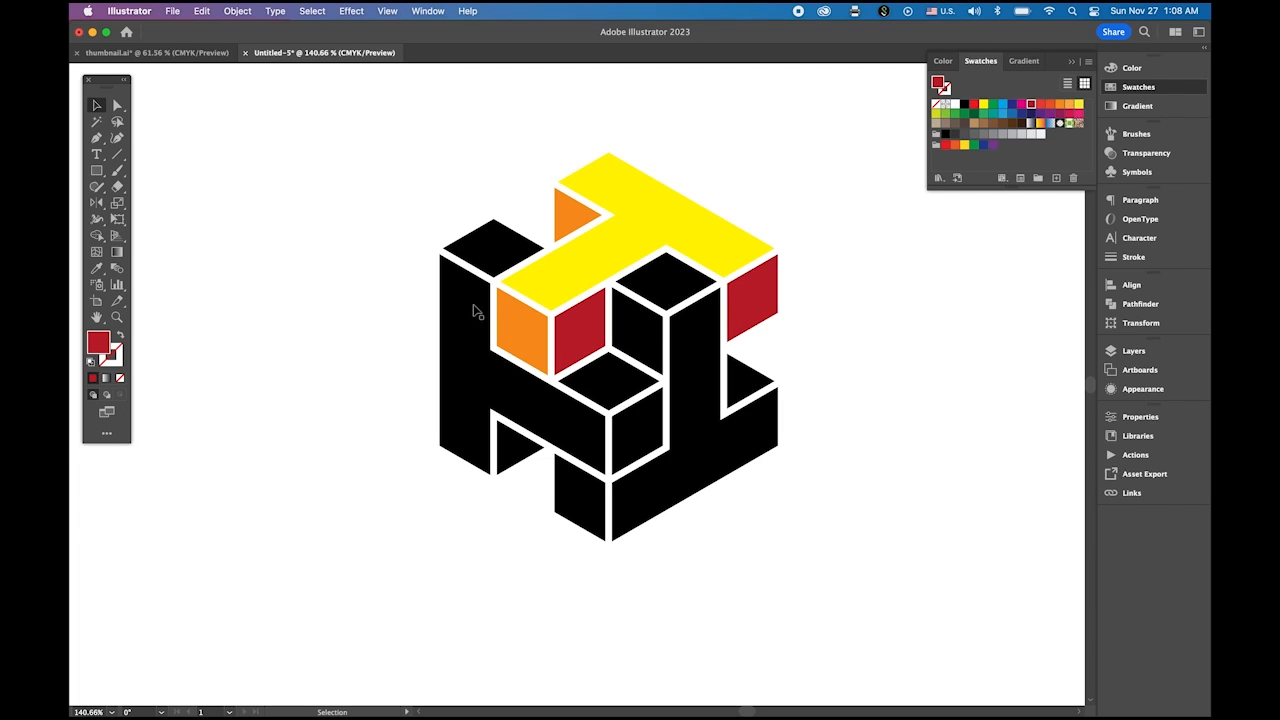
Fill the left T's two rhombus top faces with lime green, setting the colour to C 21, M 0, Y 100, K 0.
left_click(497, 248)
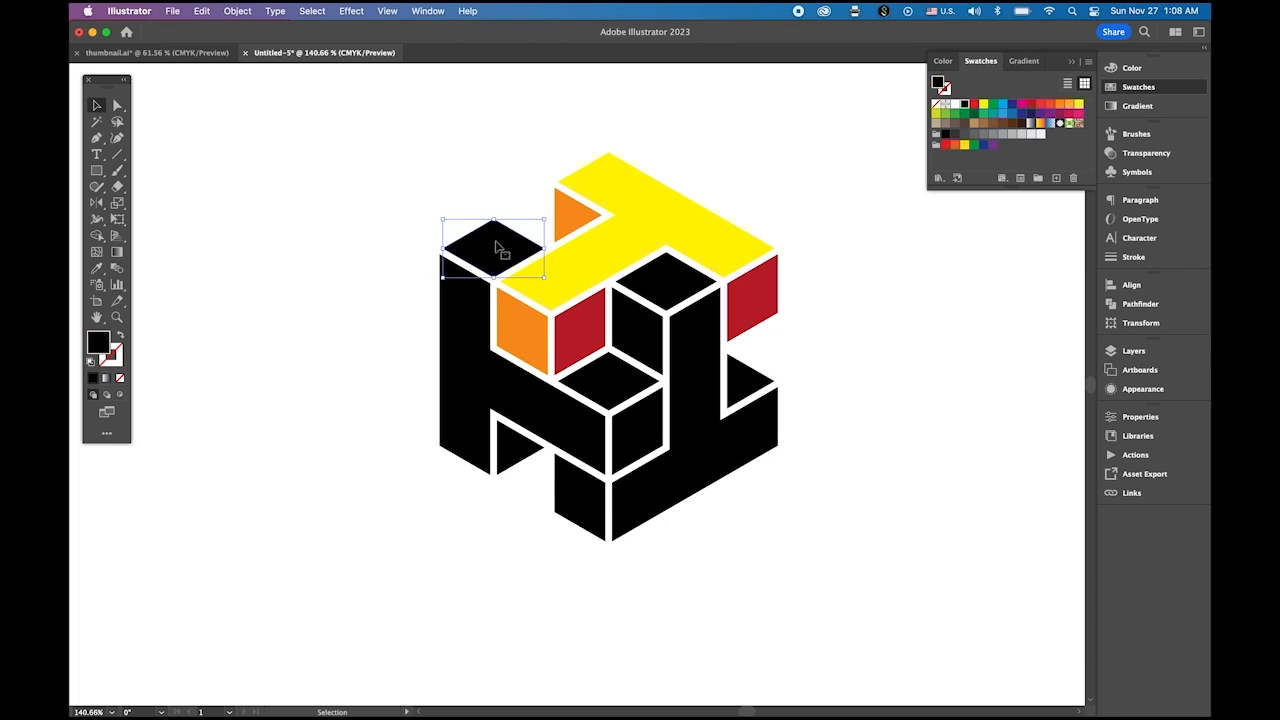
left_click(607, 388, "shift")
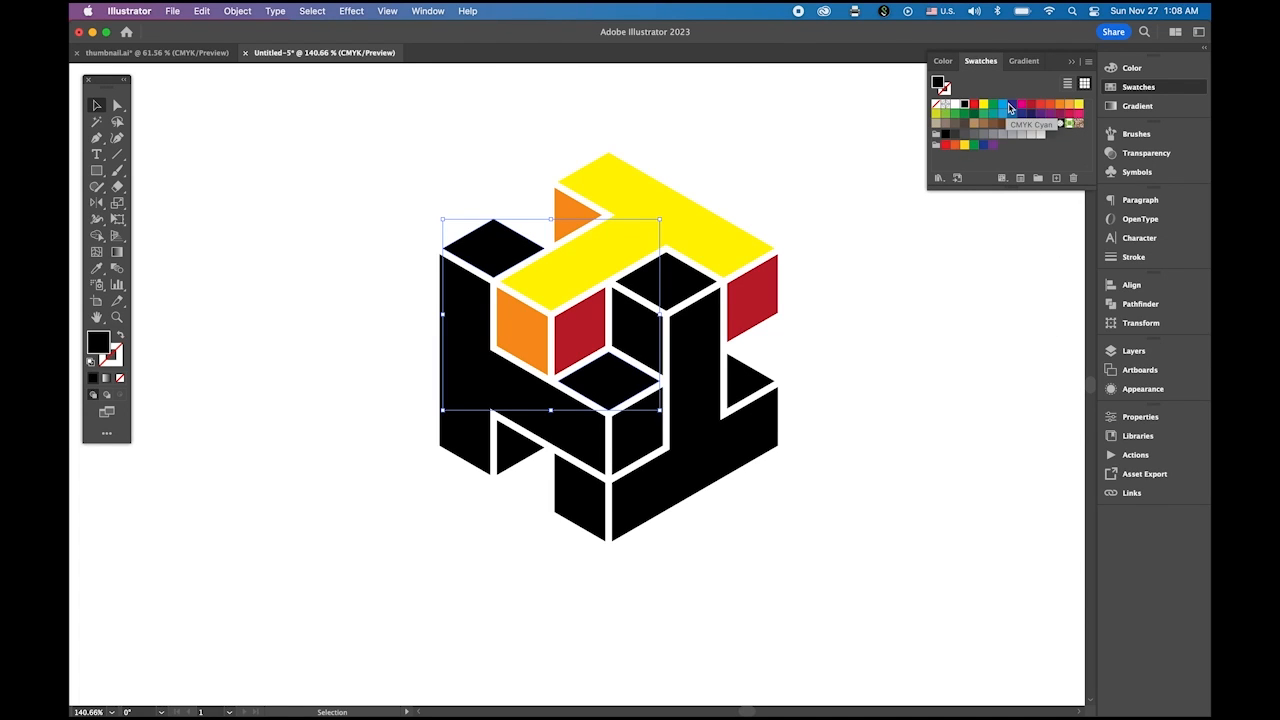
left_click(945, 114)
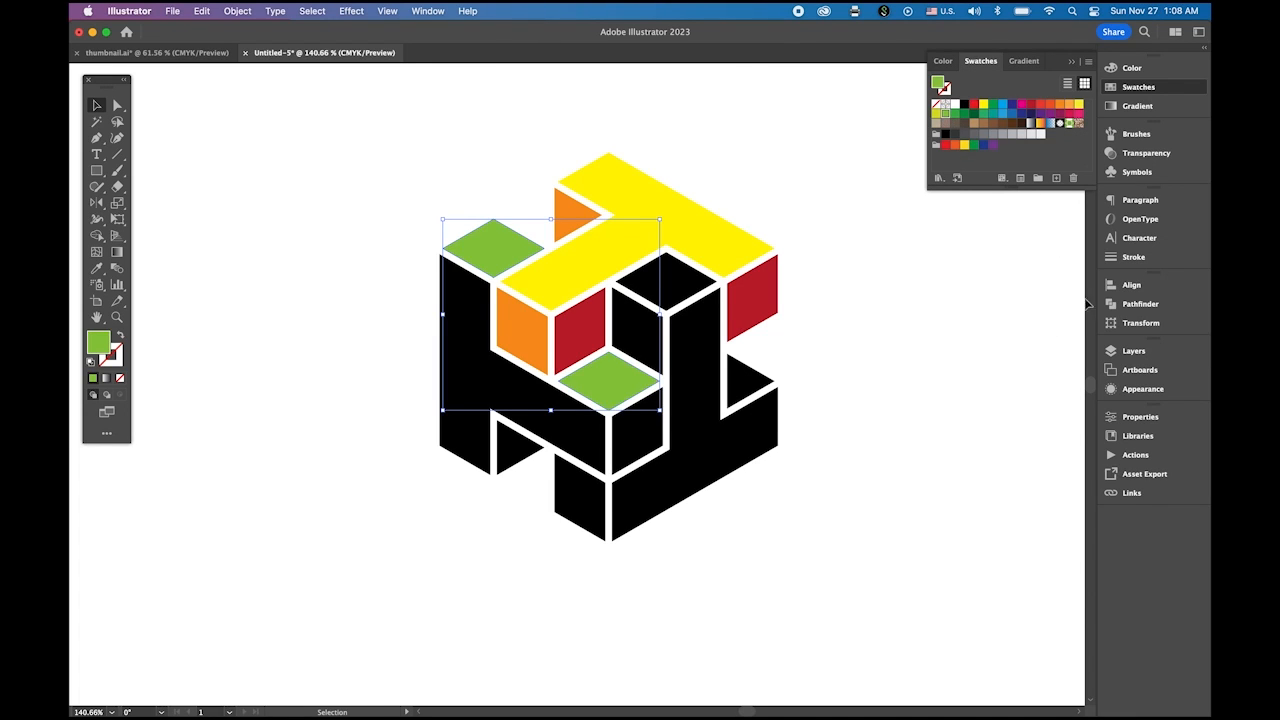
left_click(1114, 70)
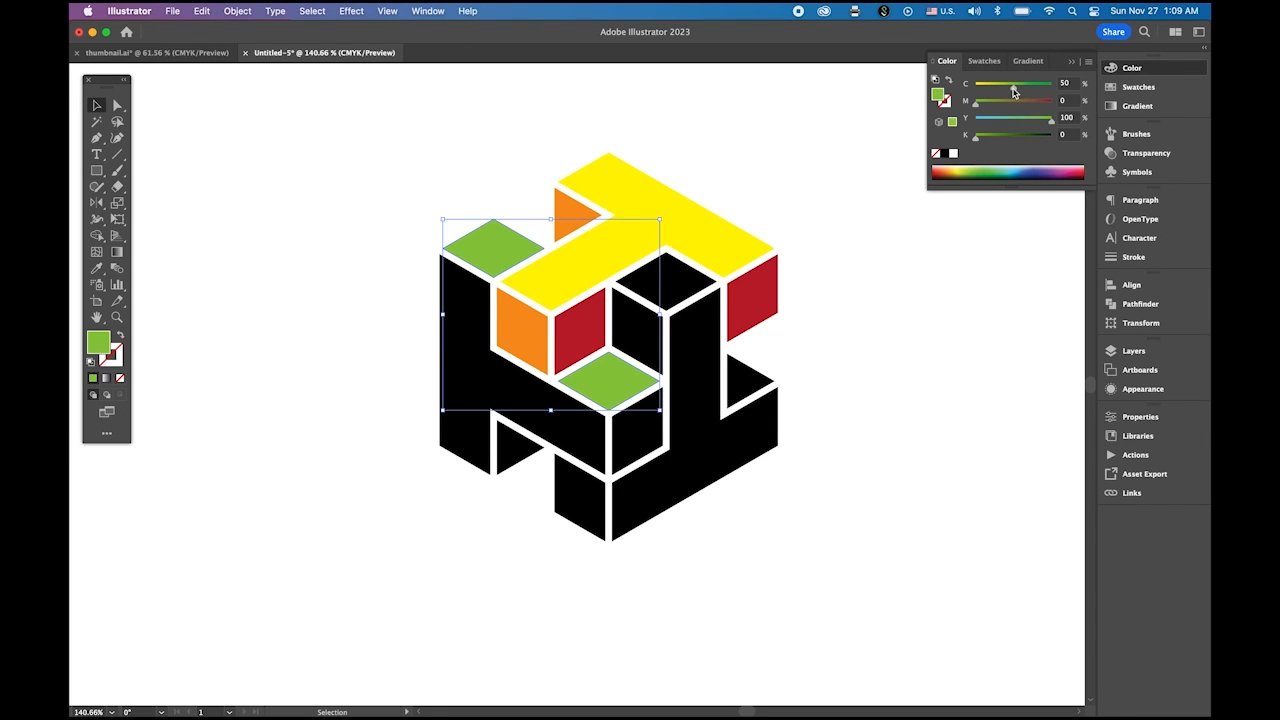
left_click_drag(1013, 92, 998, 91)
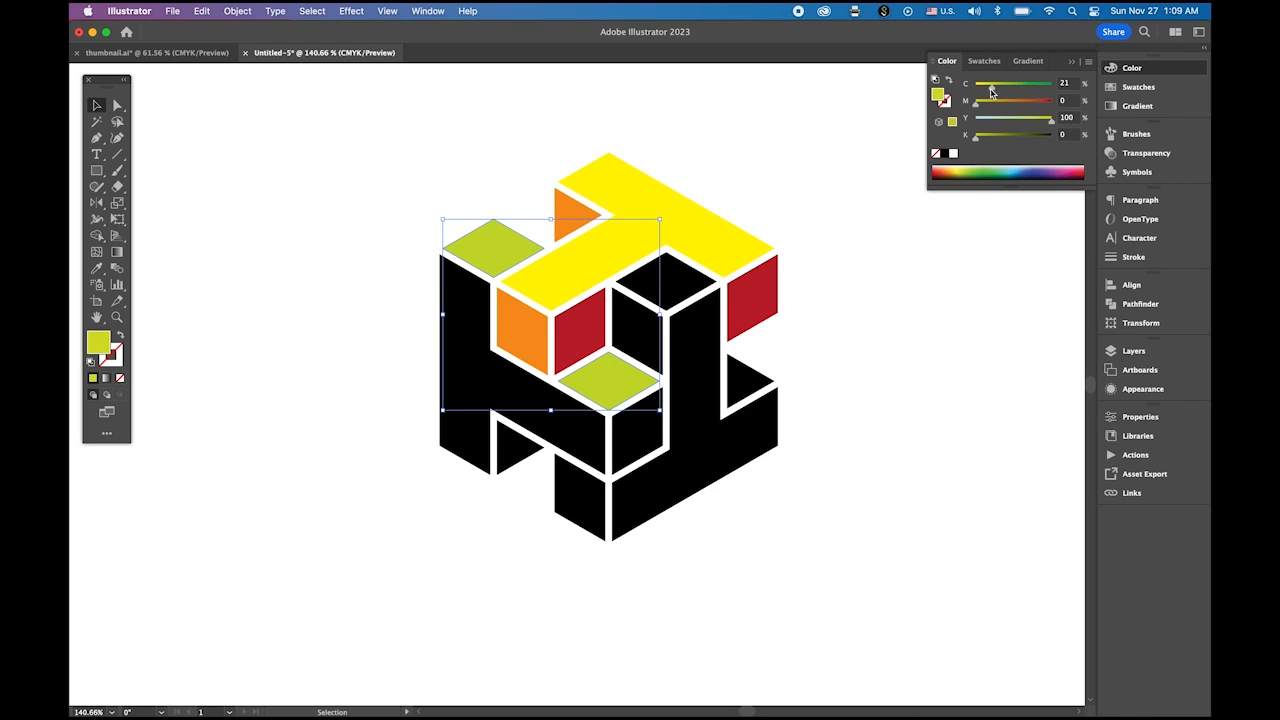
left_click_drag(1052, 121, 1080, 130)
left_click(798, 161)
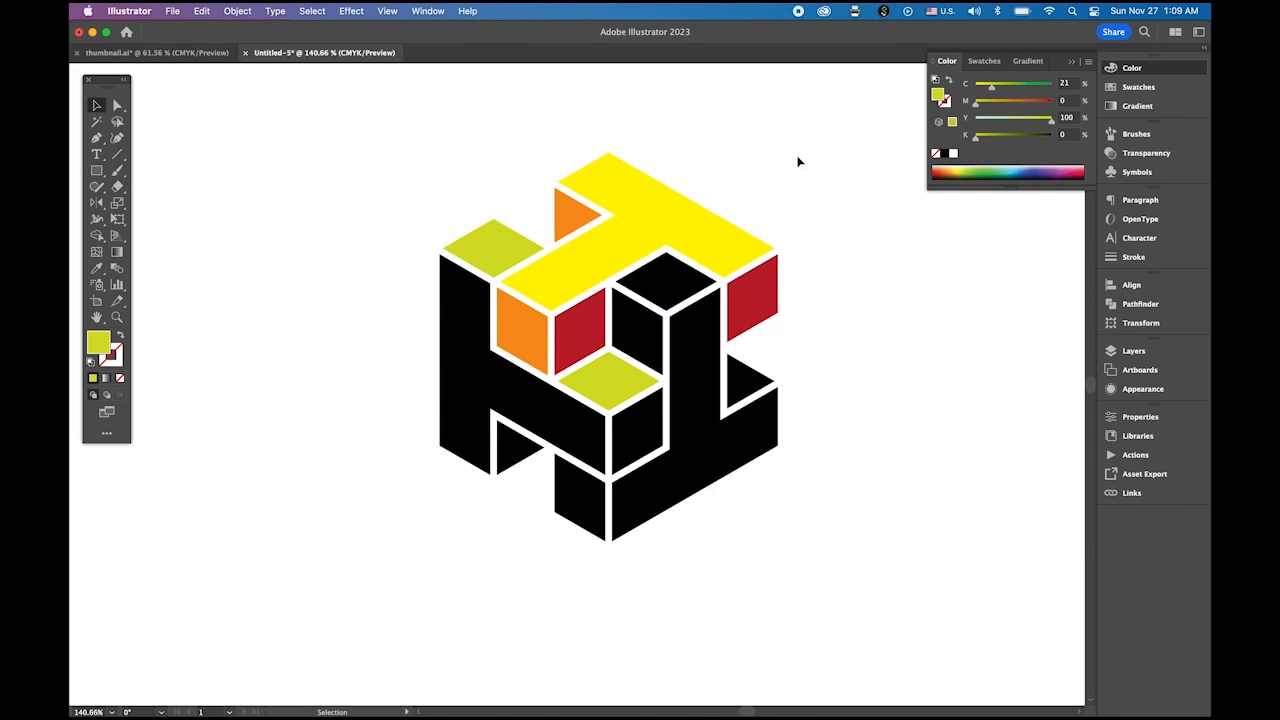
Fill the large T shape on the hexagon's left side with the medium green swatch and deselect it.
left_click(472, 370)
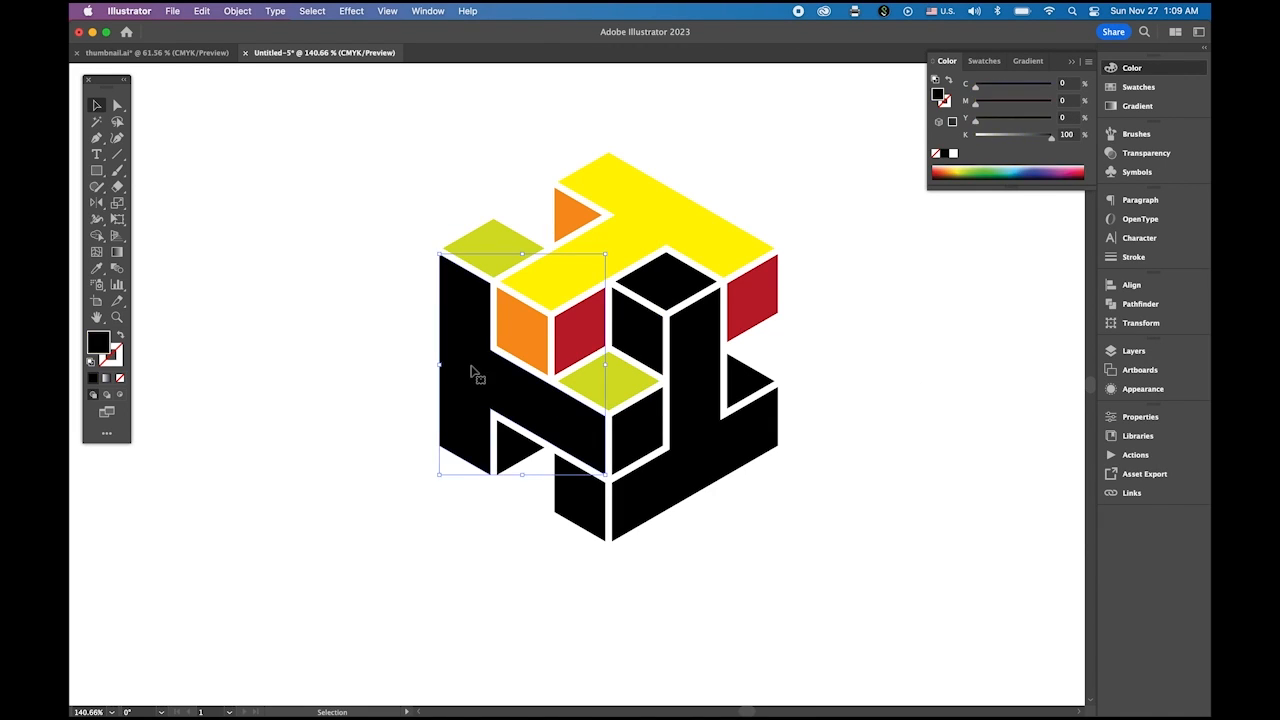
left_click(1149, 91)
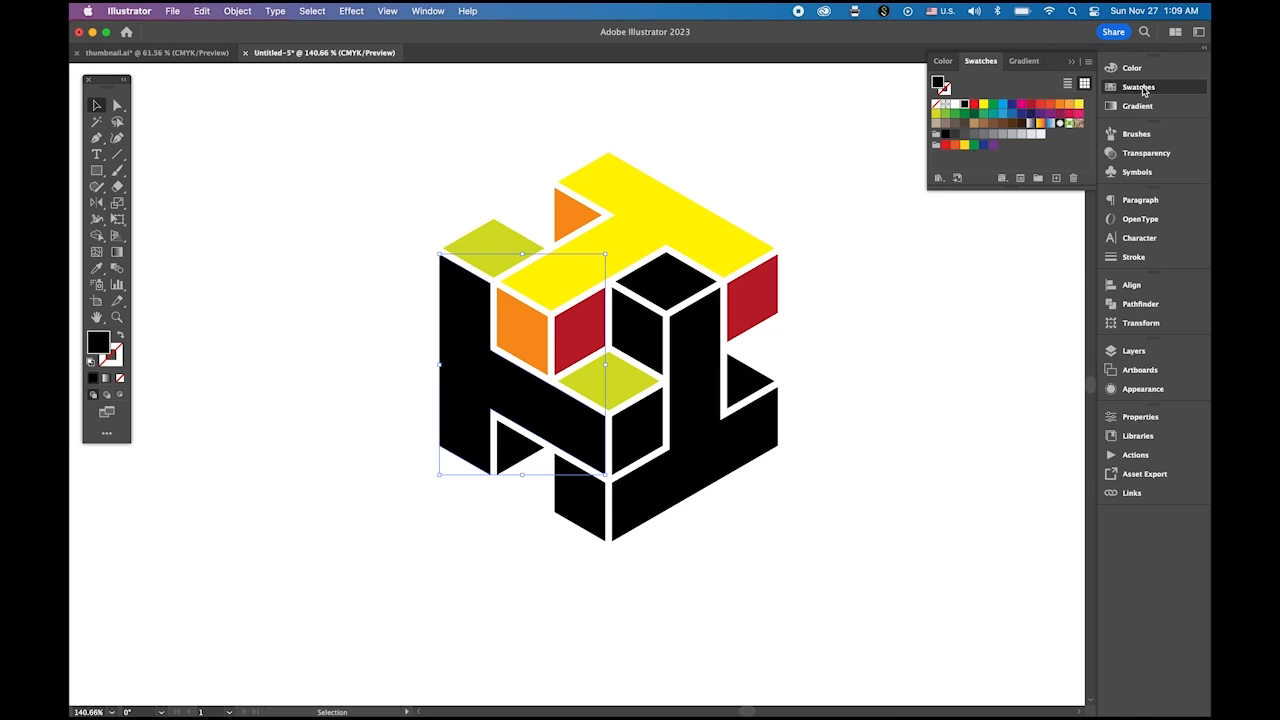
left_click(965, 113)
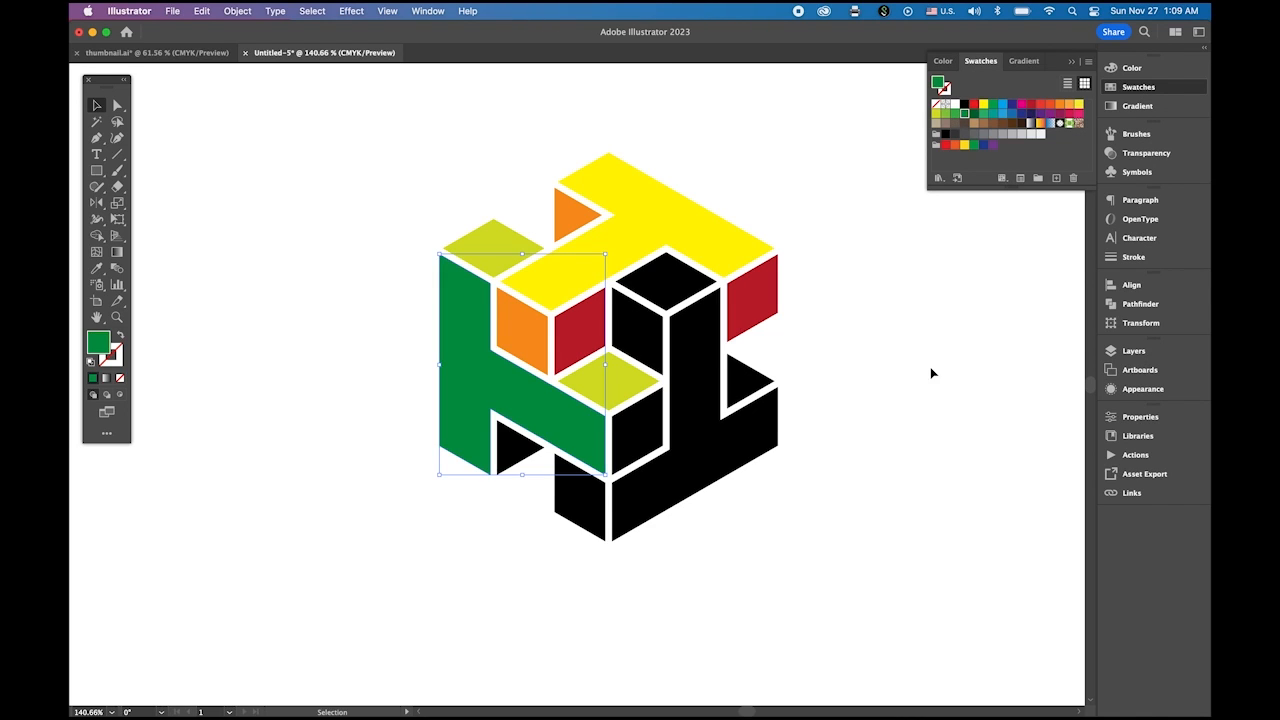
left_click(1066, 434)
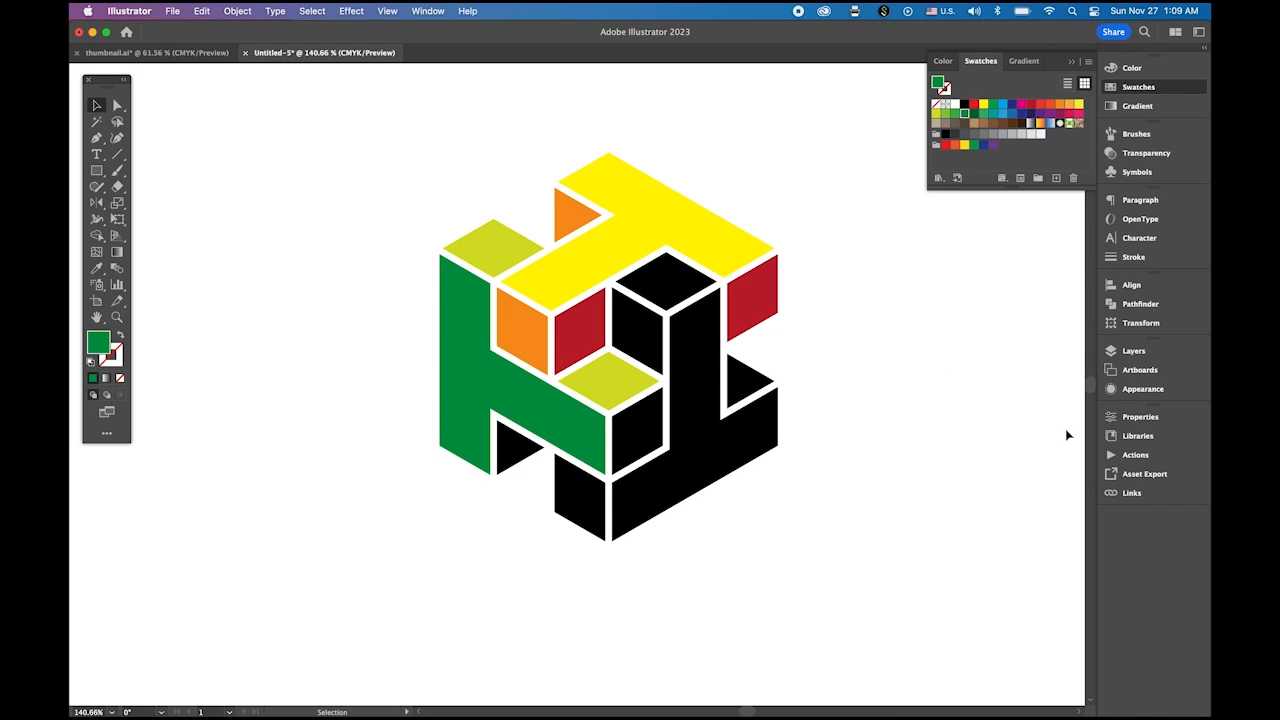
Fill the green T's small lower triangle and right end face with dark green, adjusted to C 90, M 51, Y 95, K 35.
left_click(518, 452)
left_click(640, 437, "shift")
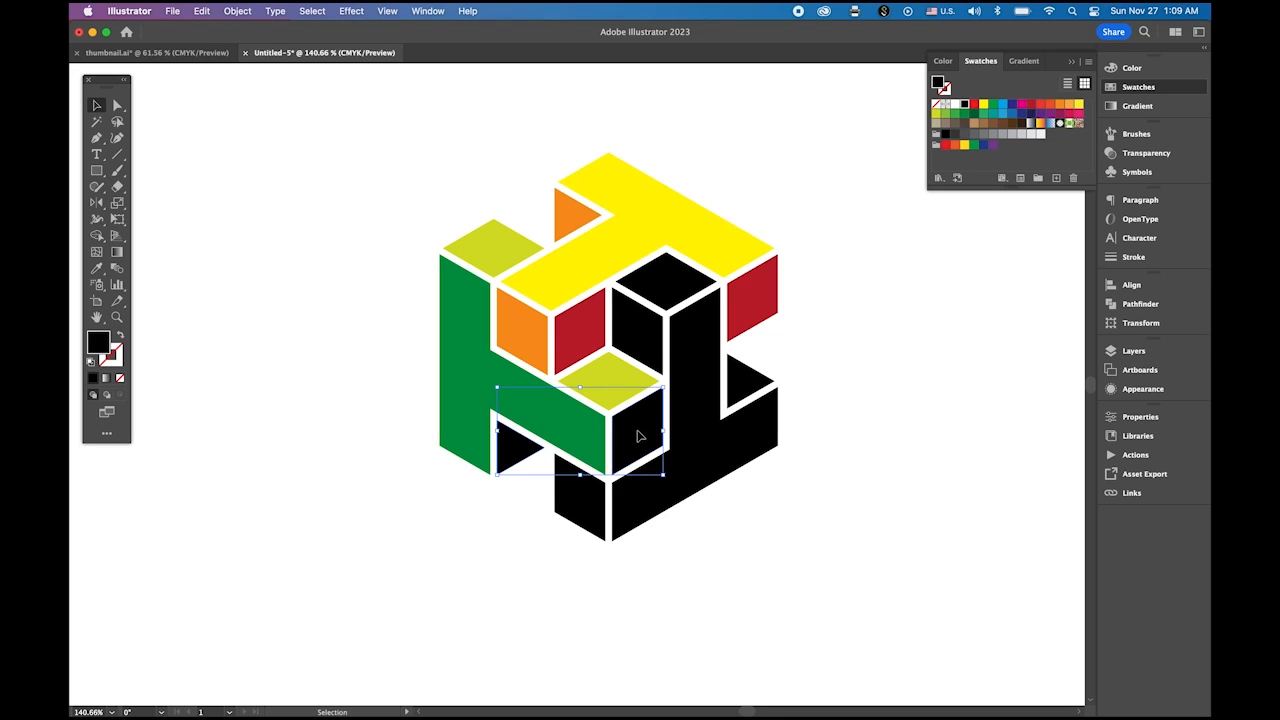
left_click(974, 113)
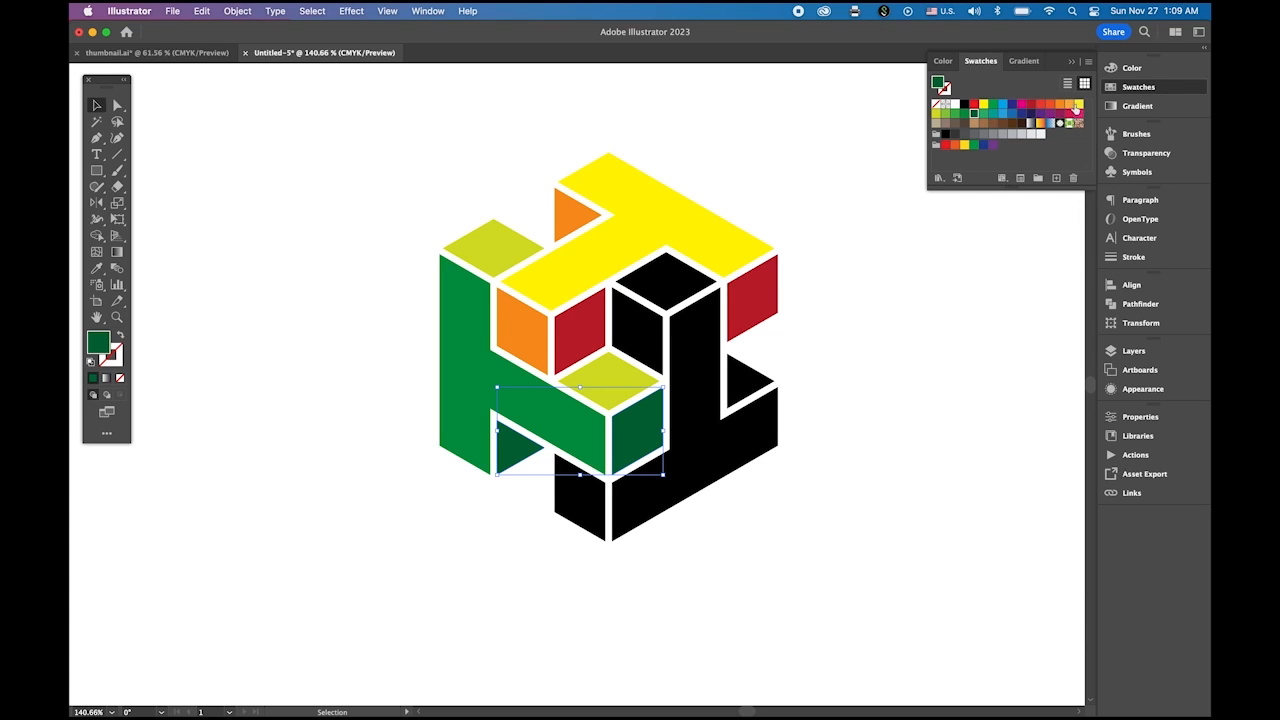
left_click(1132, 72)
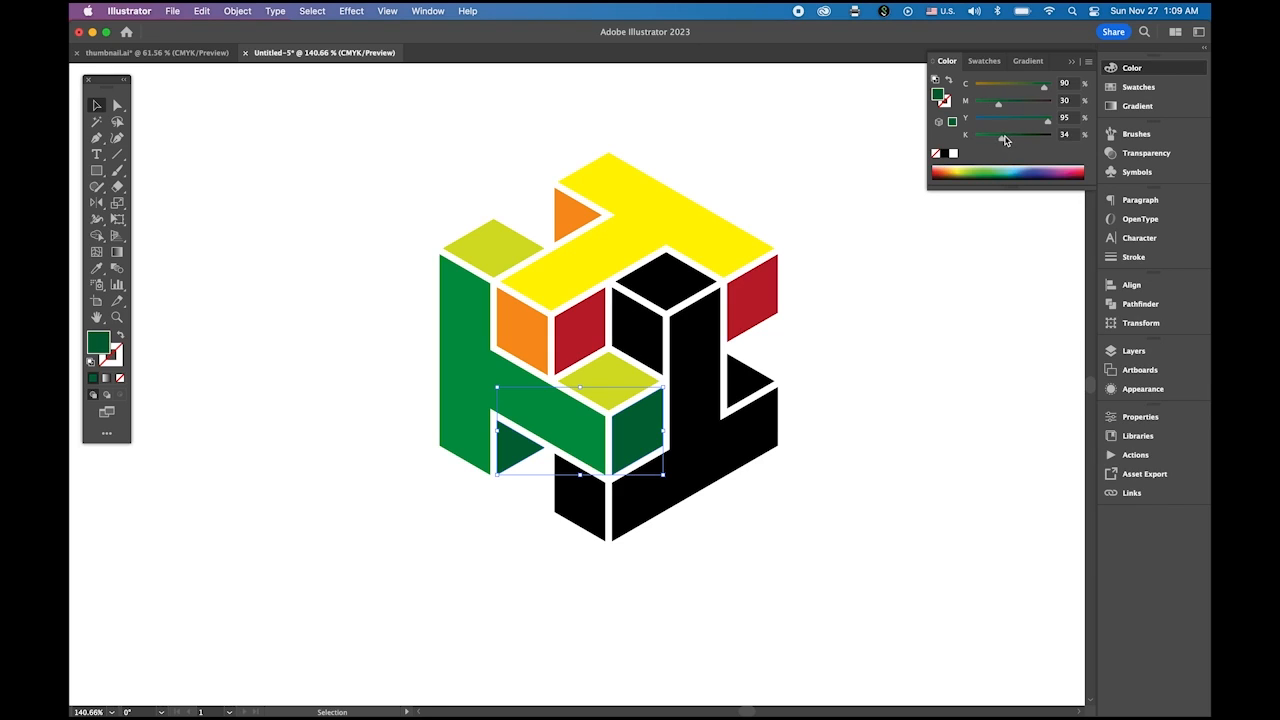
left_click_drag(999, 104, 1017, 110)
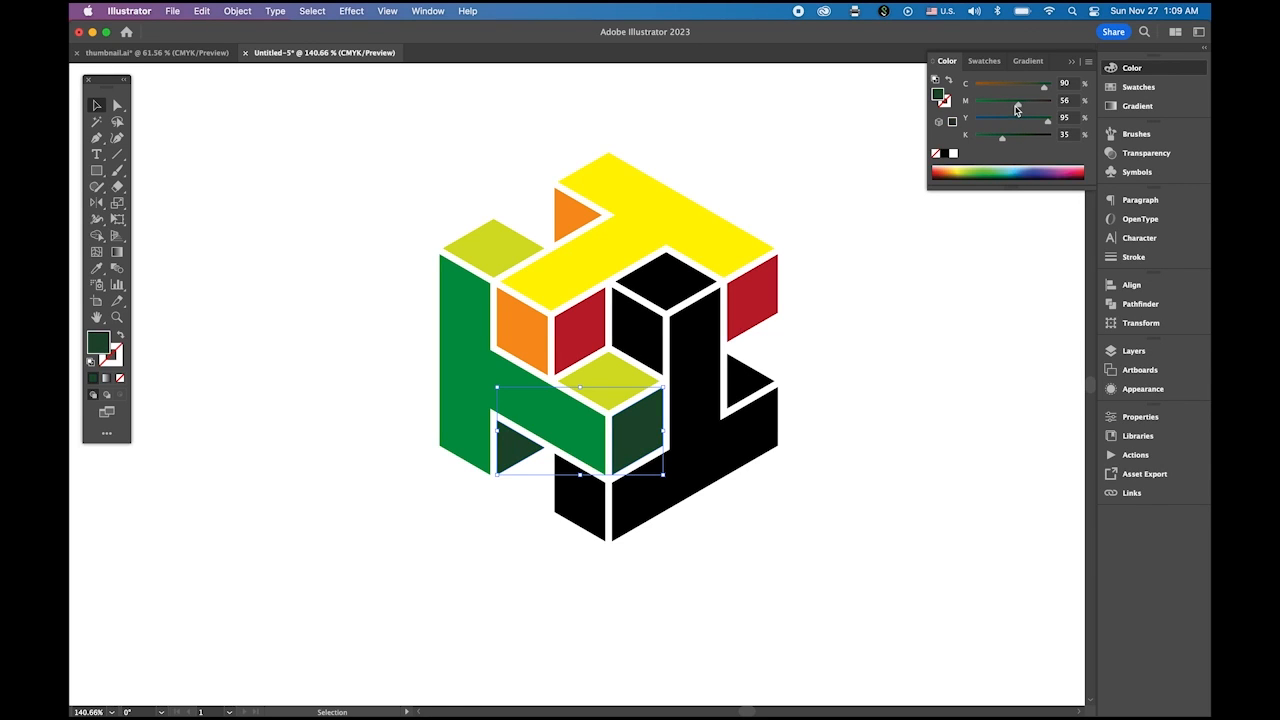
left_click(1014, 106)
left_click(1022, 341)
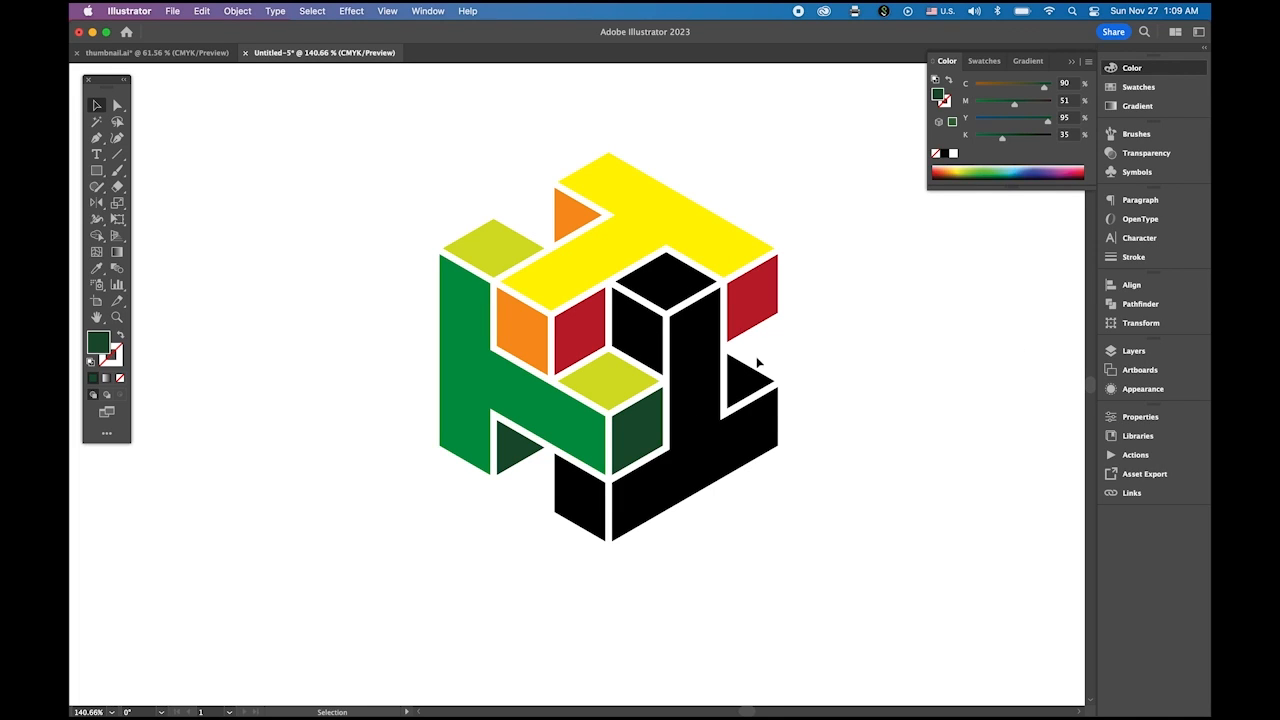
Fill the black T's rhombus top face and small right triangle with light blue, reducing CMYK Cyan to C 40.
left_click(673, 288)
left_click(753, 386, "shift")
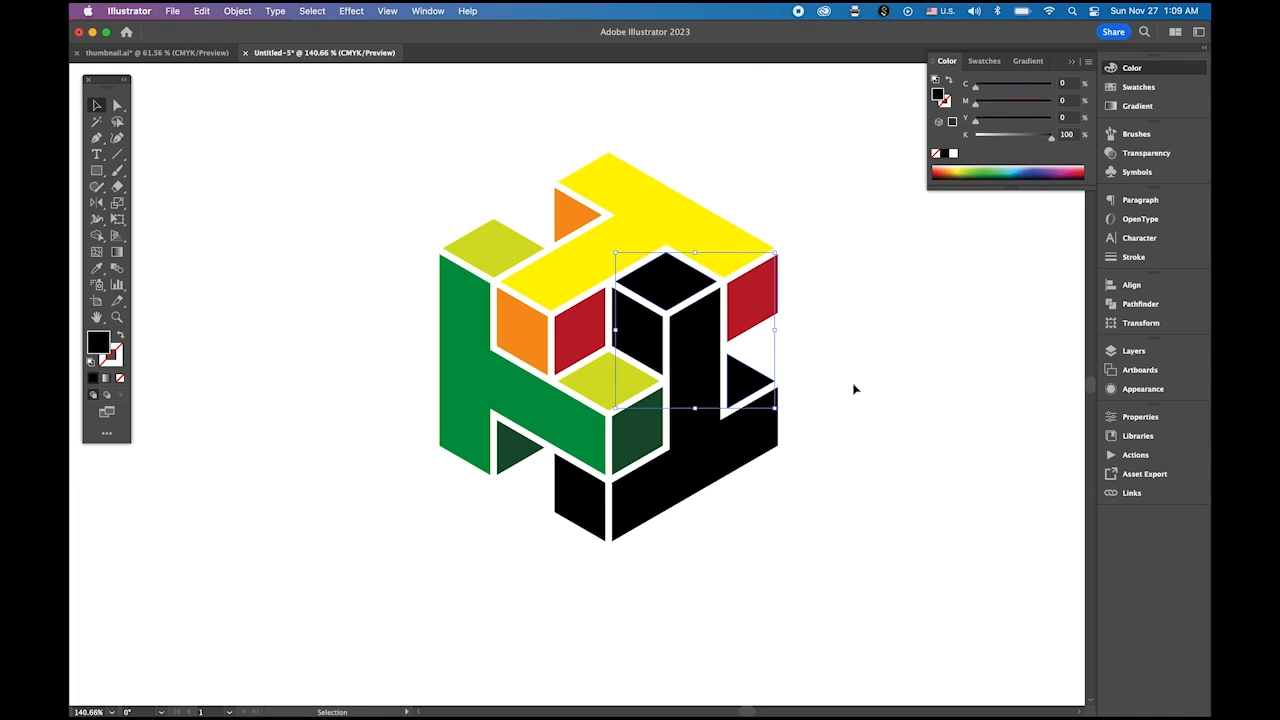
left_click(1138, 87)
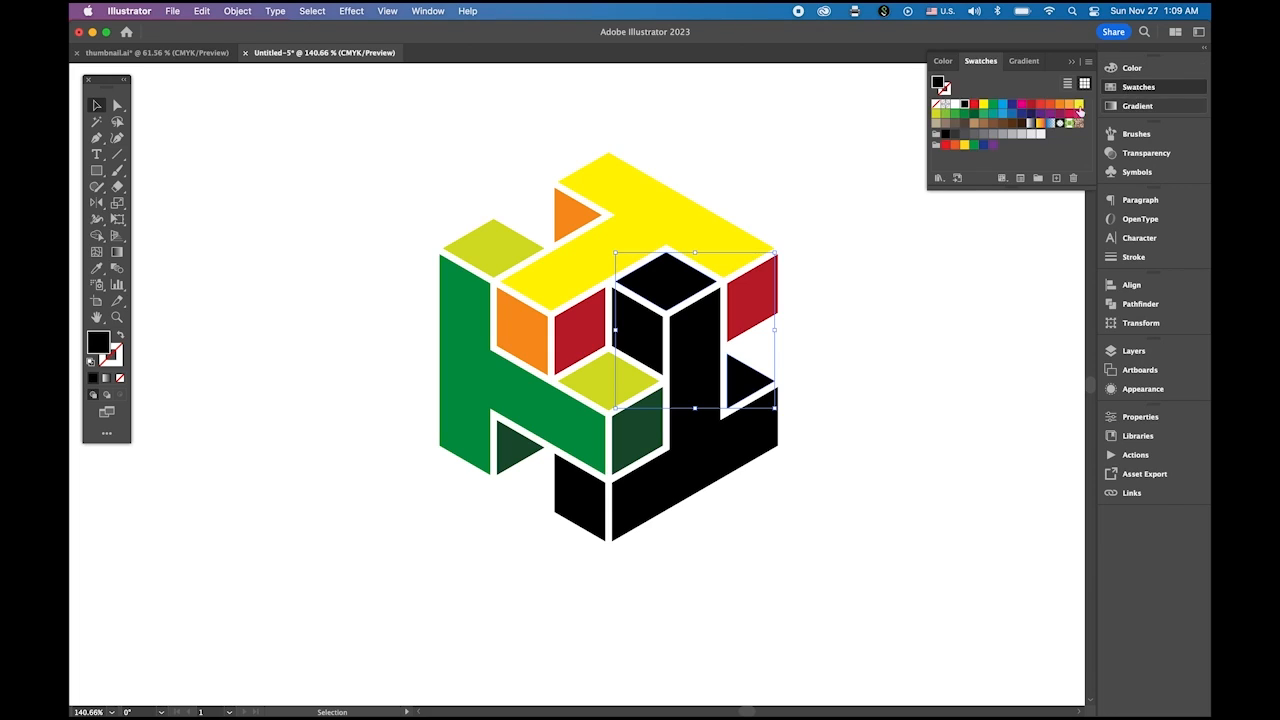
left_click(1003, 105)
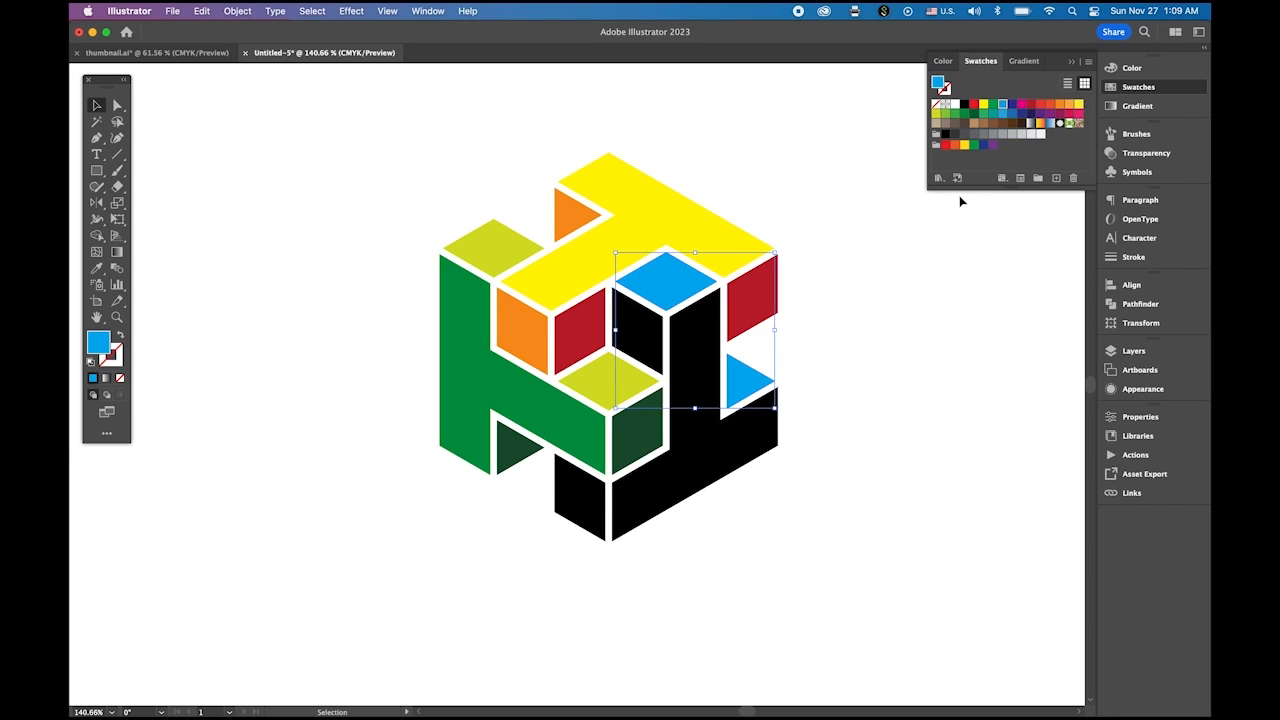
left_click(1142, 70)
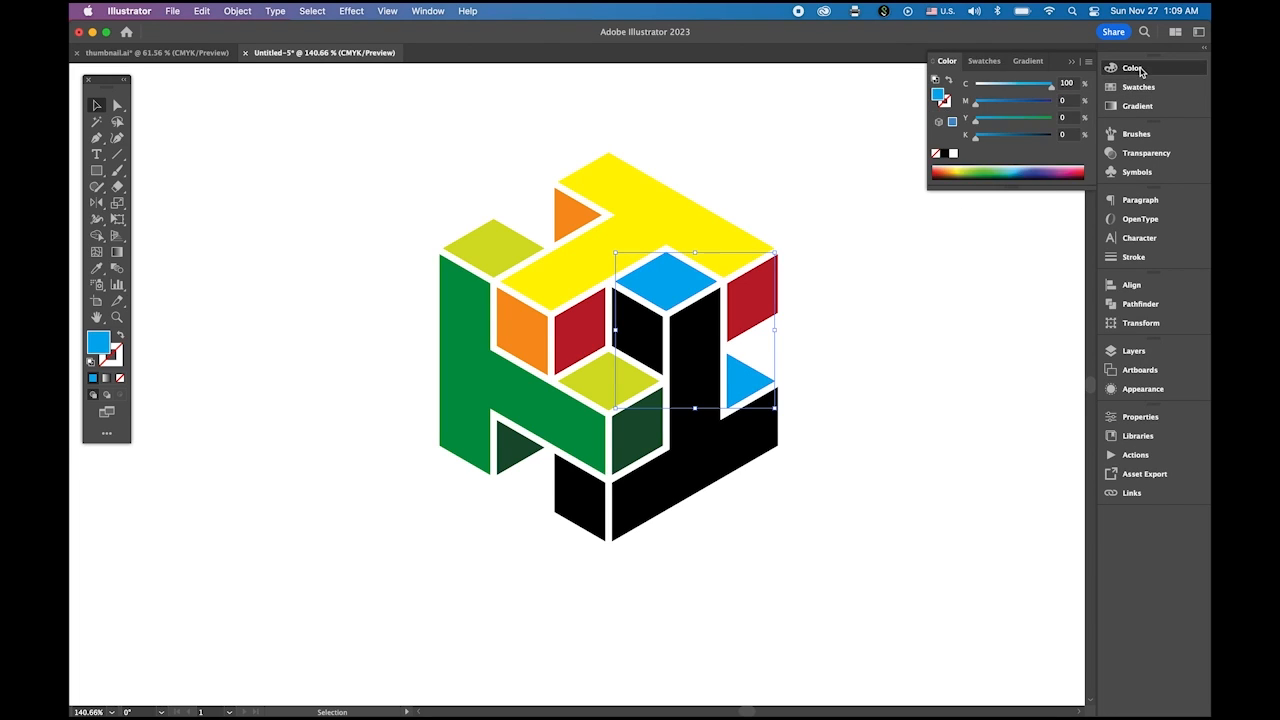
left_click_drag(1051, 93, 1006, 93)
left_click(941, 296)
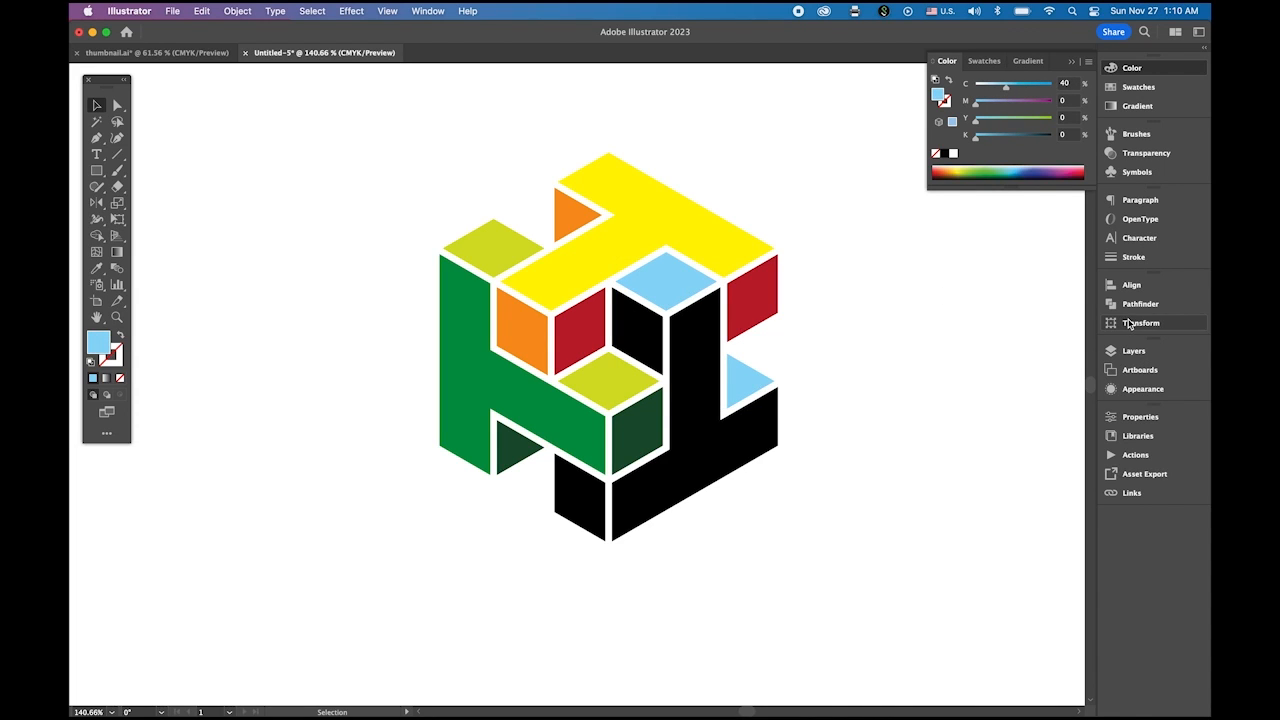
Fill the black T's two left-facing side faces, at the centre and the hexagon's bottom, with the CMYK Cyan swatch.
left_click(651, 342)
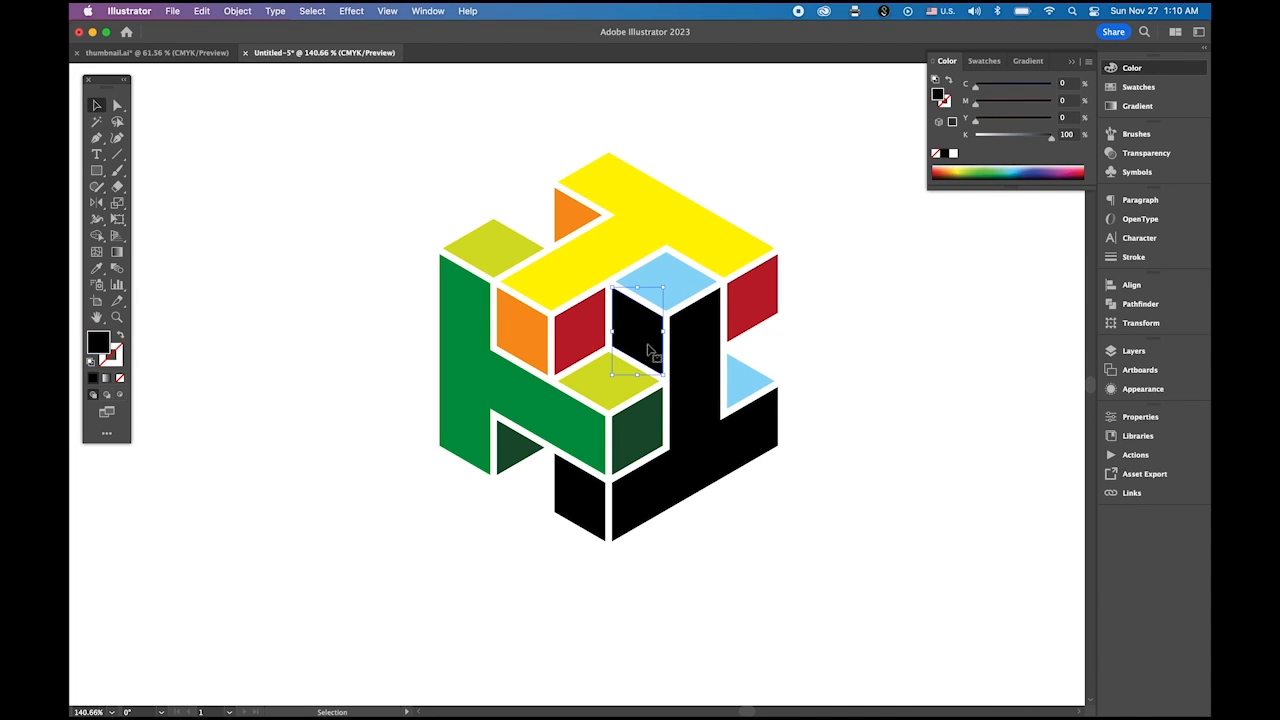
left_click(575, 512, "shift")
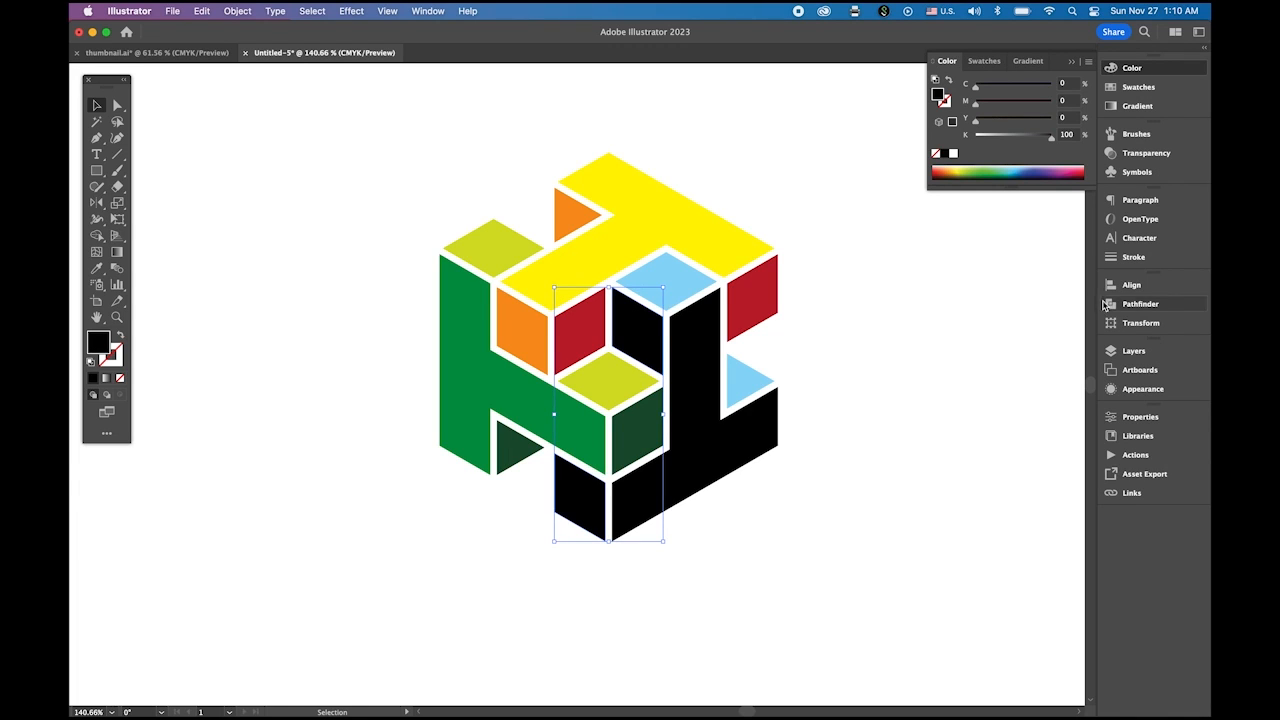
left_click(1120, 87)
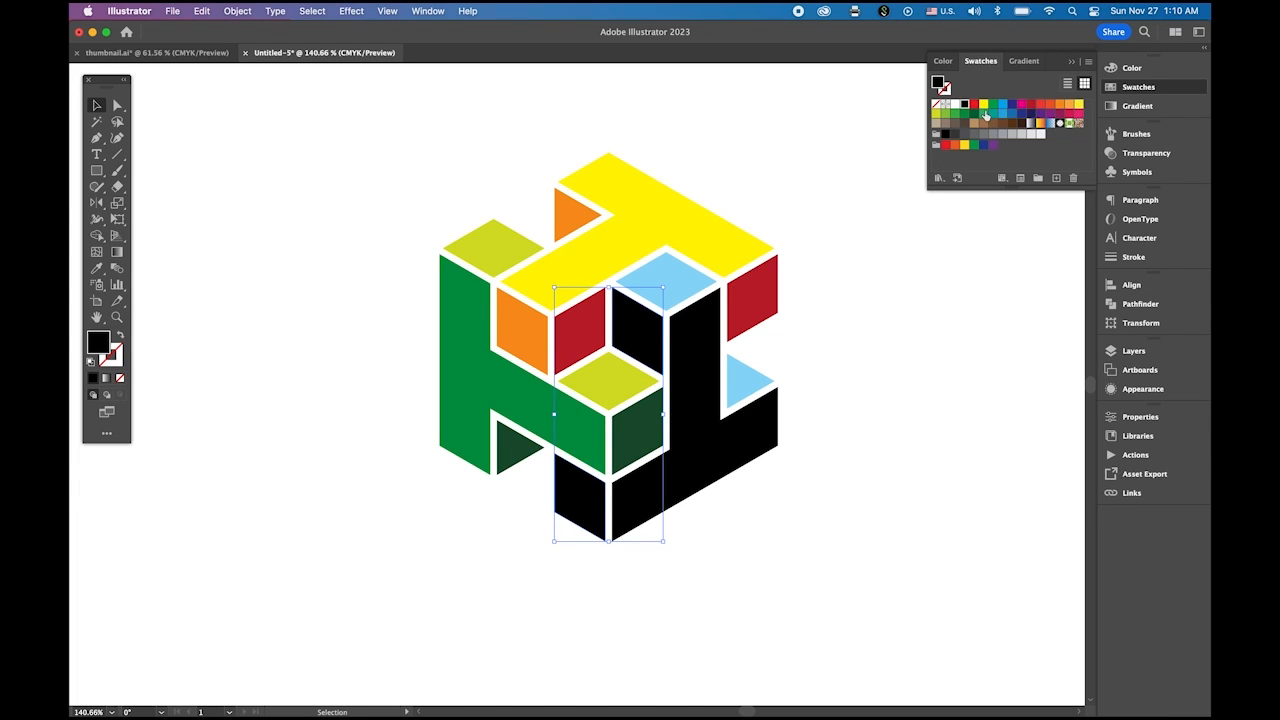
left_click(1002, 104)
left_click(872, 335)
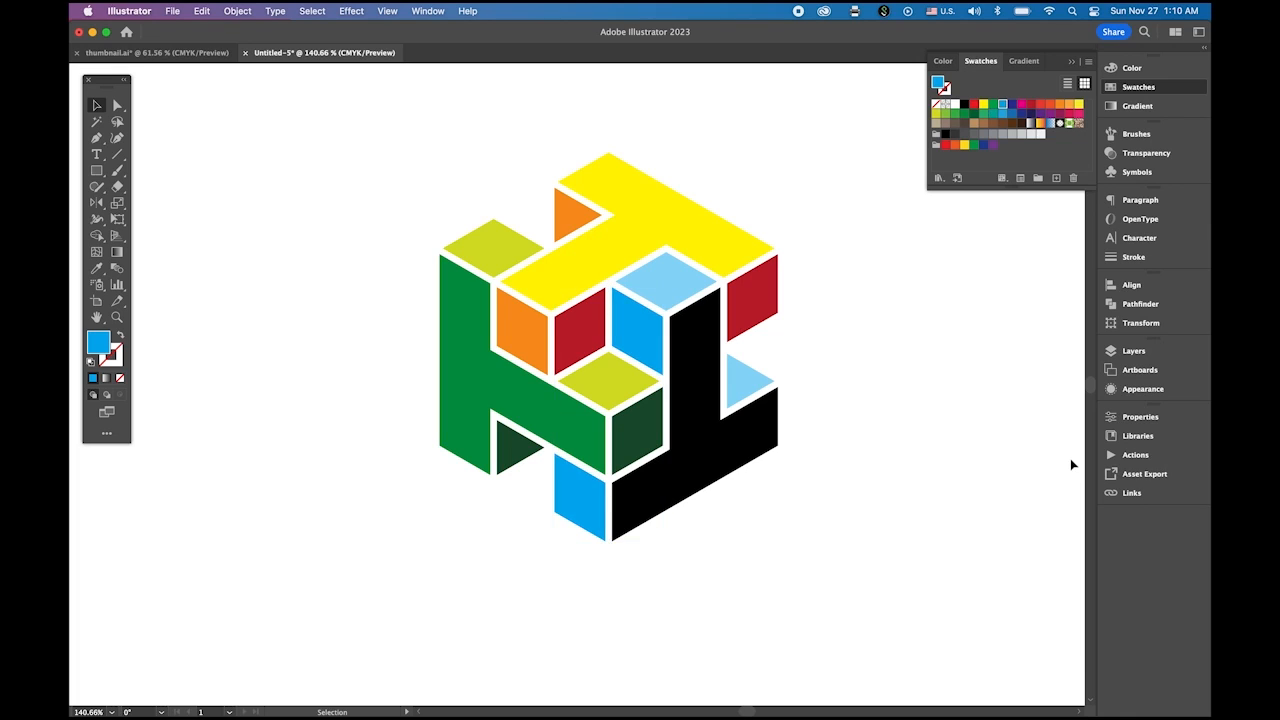
Fill the black T shape at the hexagon's lower right with the dark blue swatch and deselect it.
left_click(700, 385)
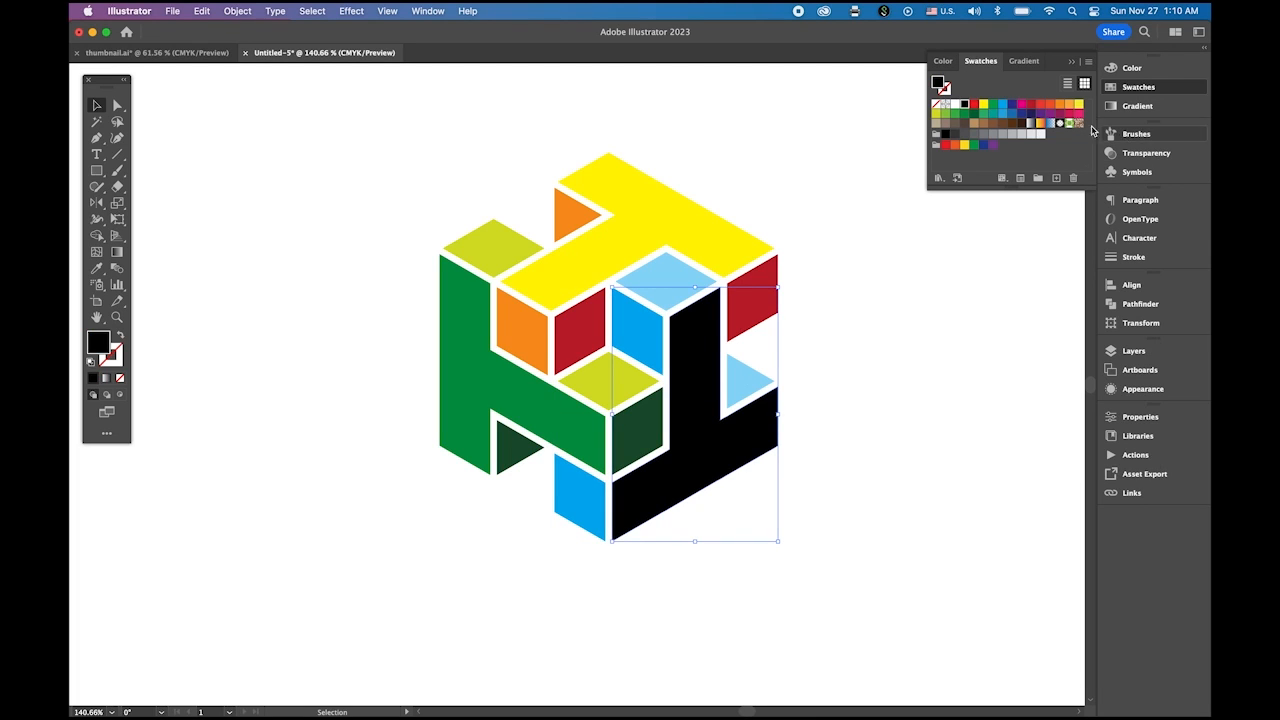
left_click(1011, 105)
left_click(871, 355)
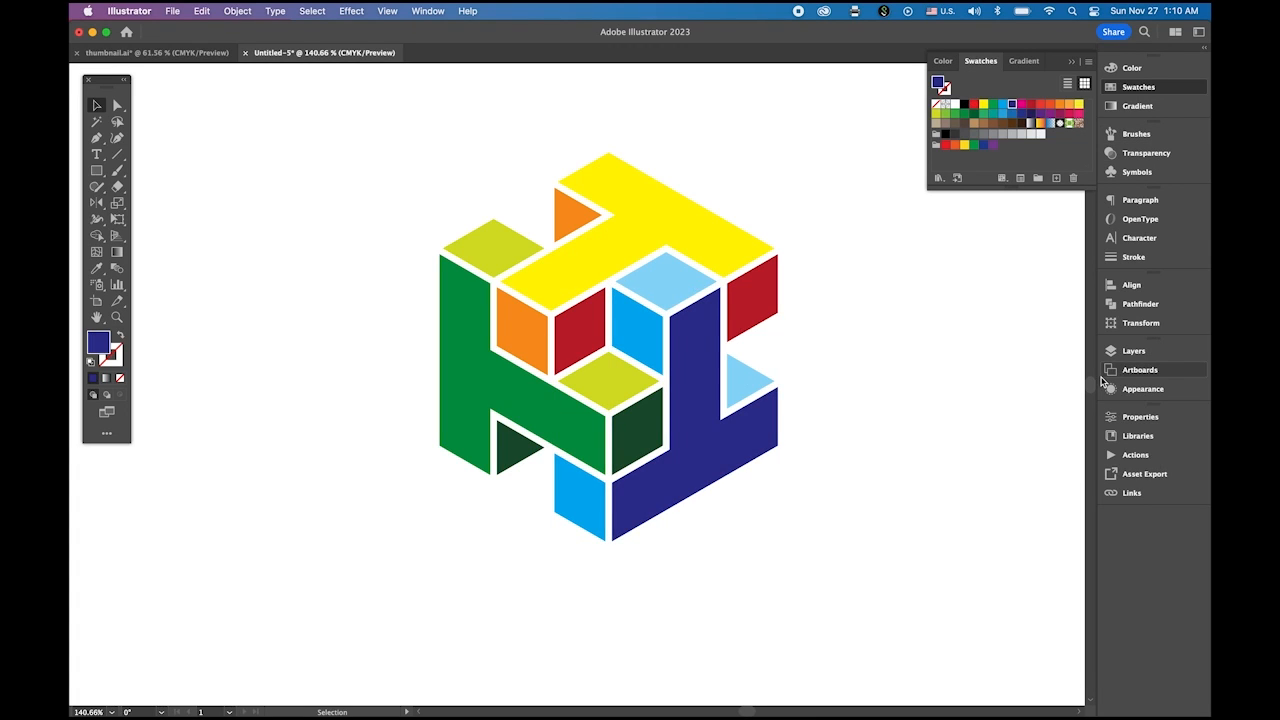
left_click(1071, 61)
scroll(836, 414, "down", 3)
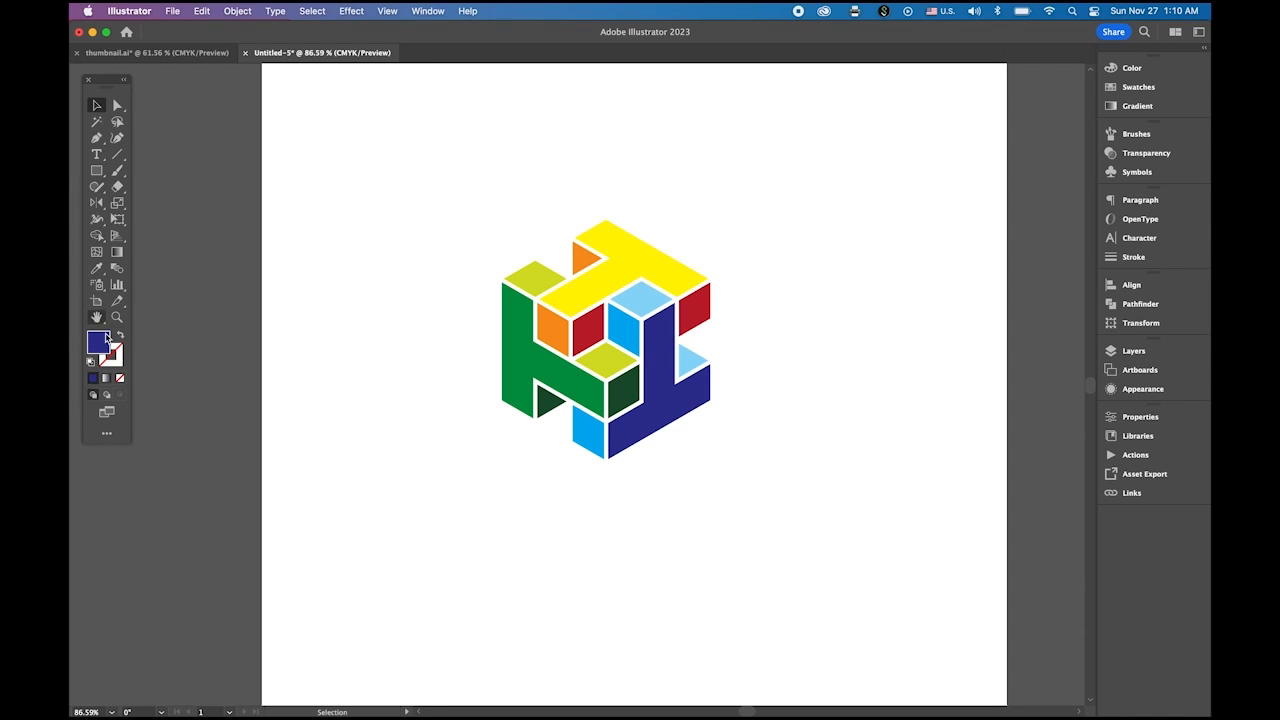
Draw a large black square with no stroke covering the whole cube logo.
left_click(91, 363)
left_click(120, 335)
left_click(117, 363)
left_click(119, 379)
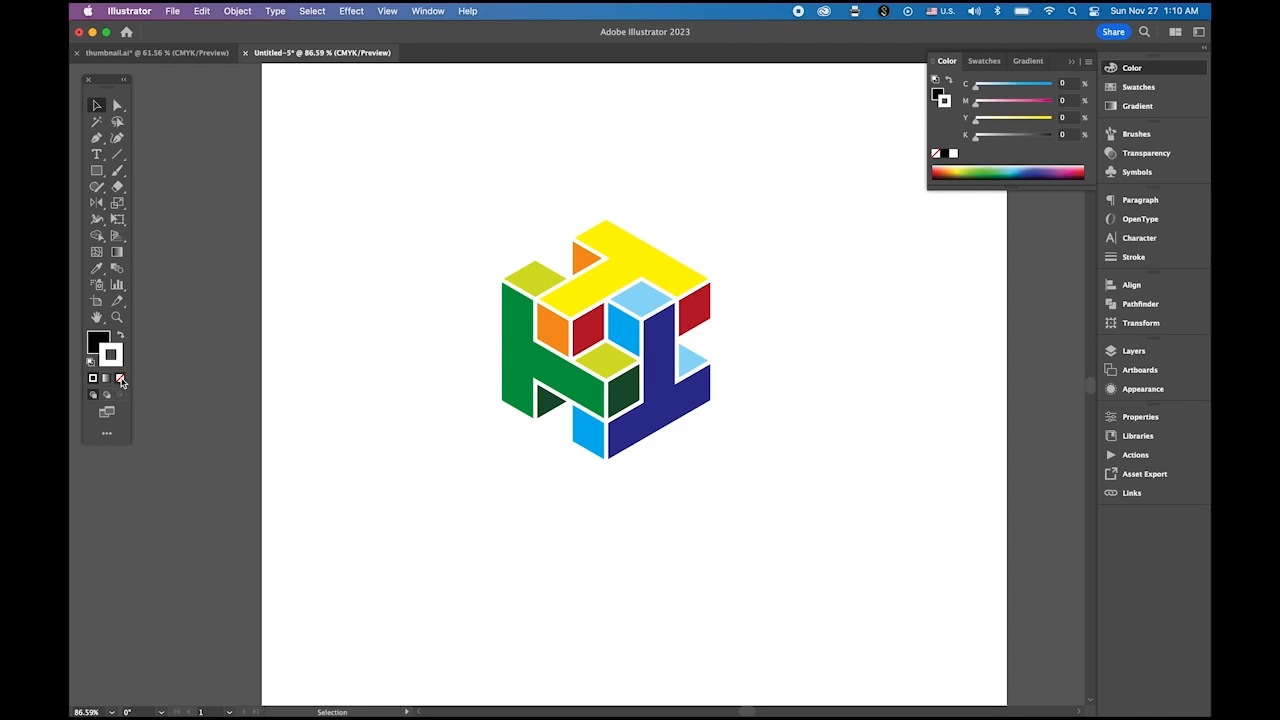
left_click(100, 338)
left_click(97, 171)
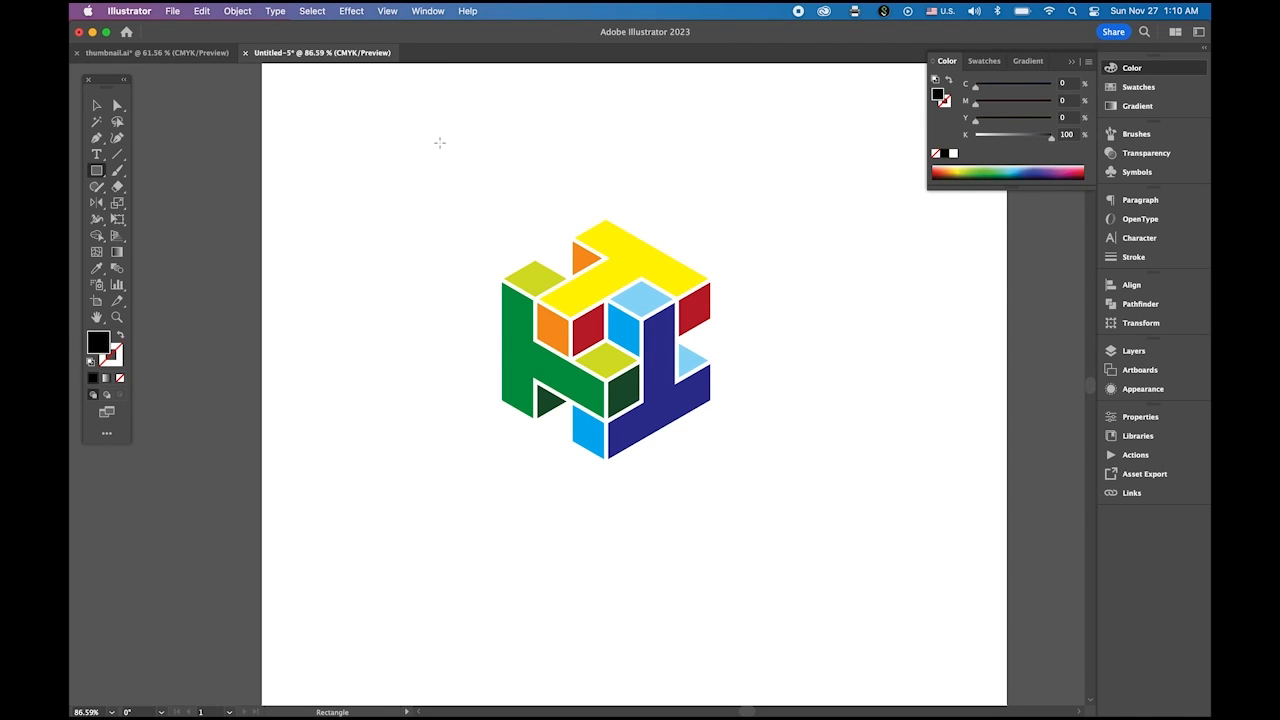
left_click_drag(415, 133, 811, 559)
Send the black square to the back and centre it behind the cube logo.
left_click(231, 12)
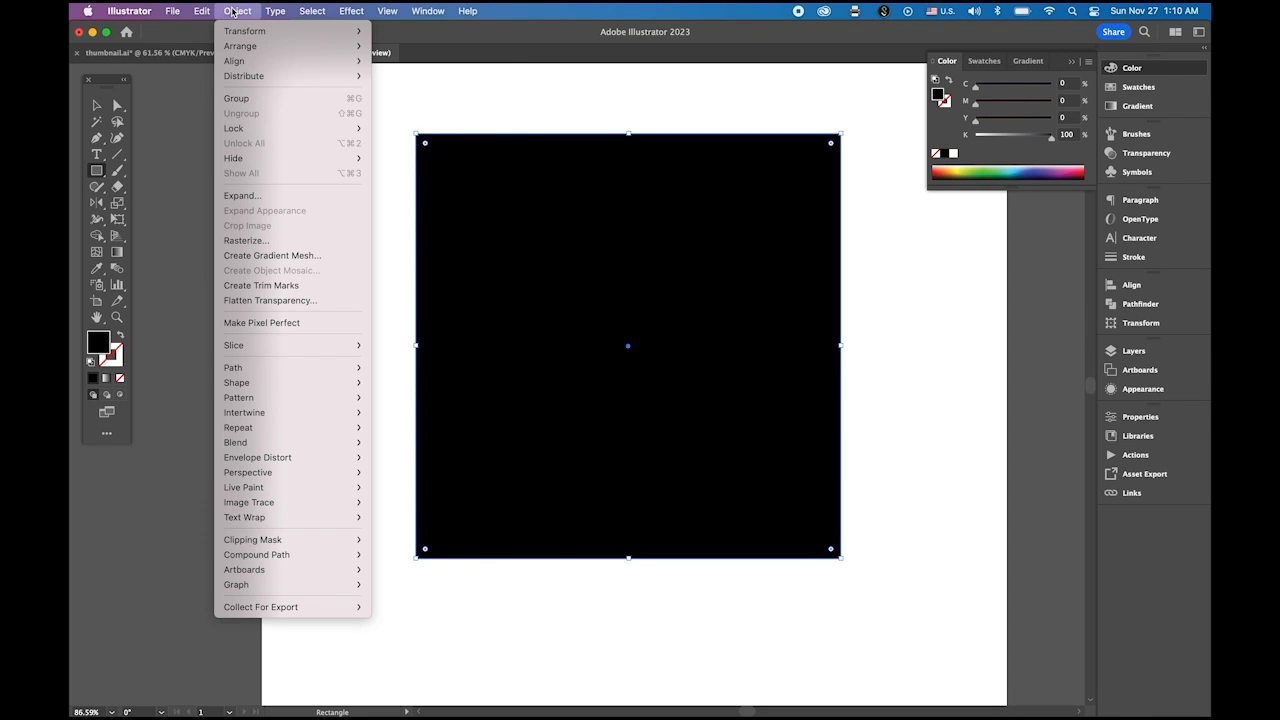
mouse_move(248, 50)
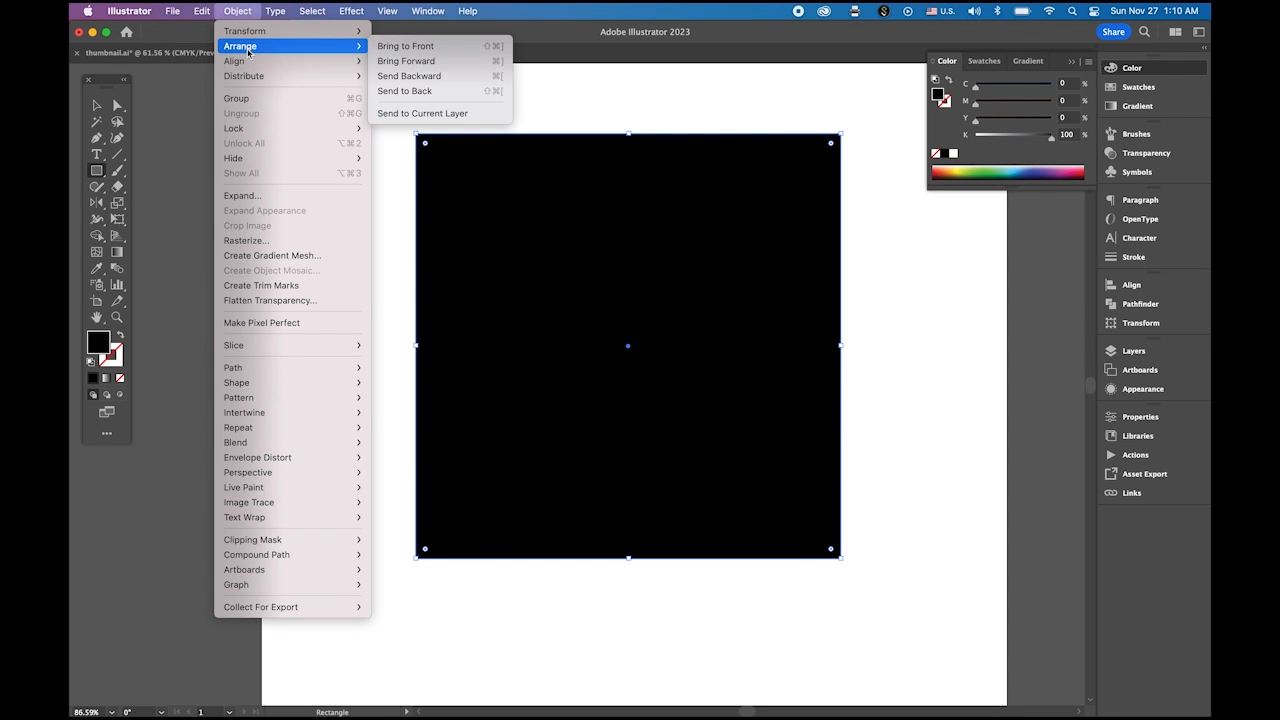
left_click(400, 91)
left_click(96, 105)
left_click(280, 142)
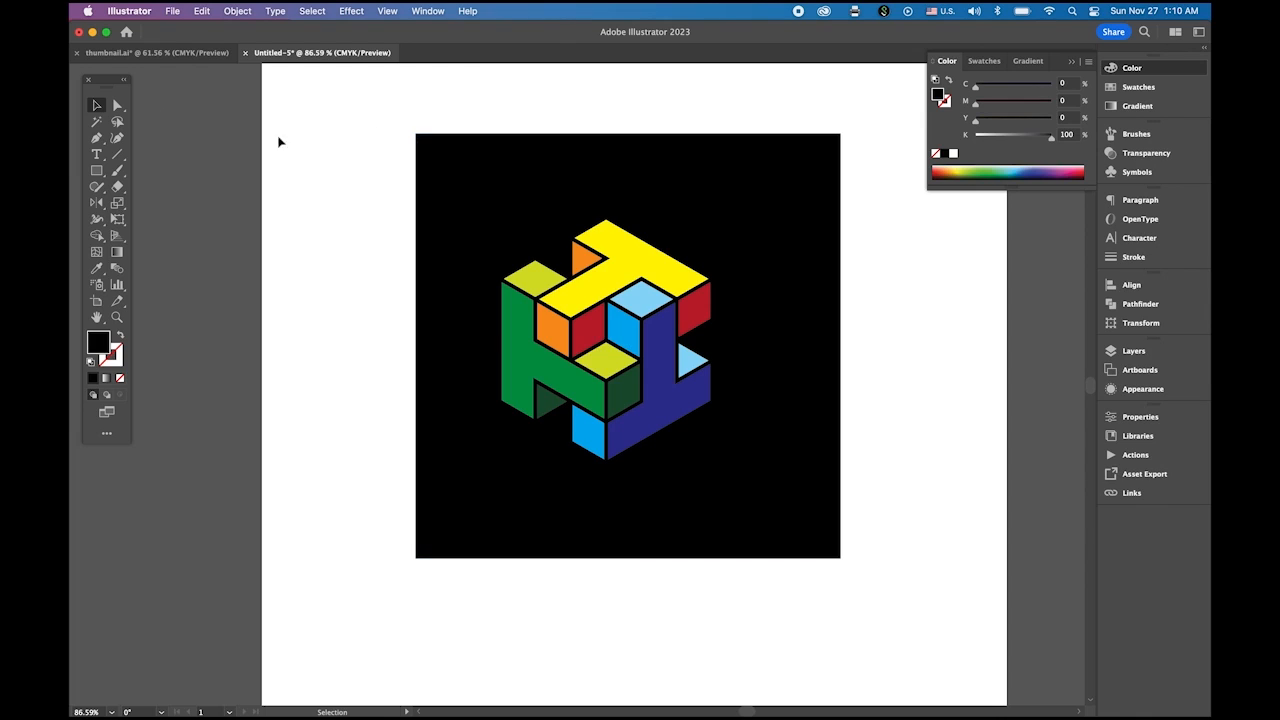
left_click_drag(820, 296, 800, 293)
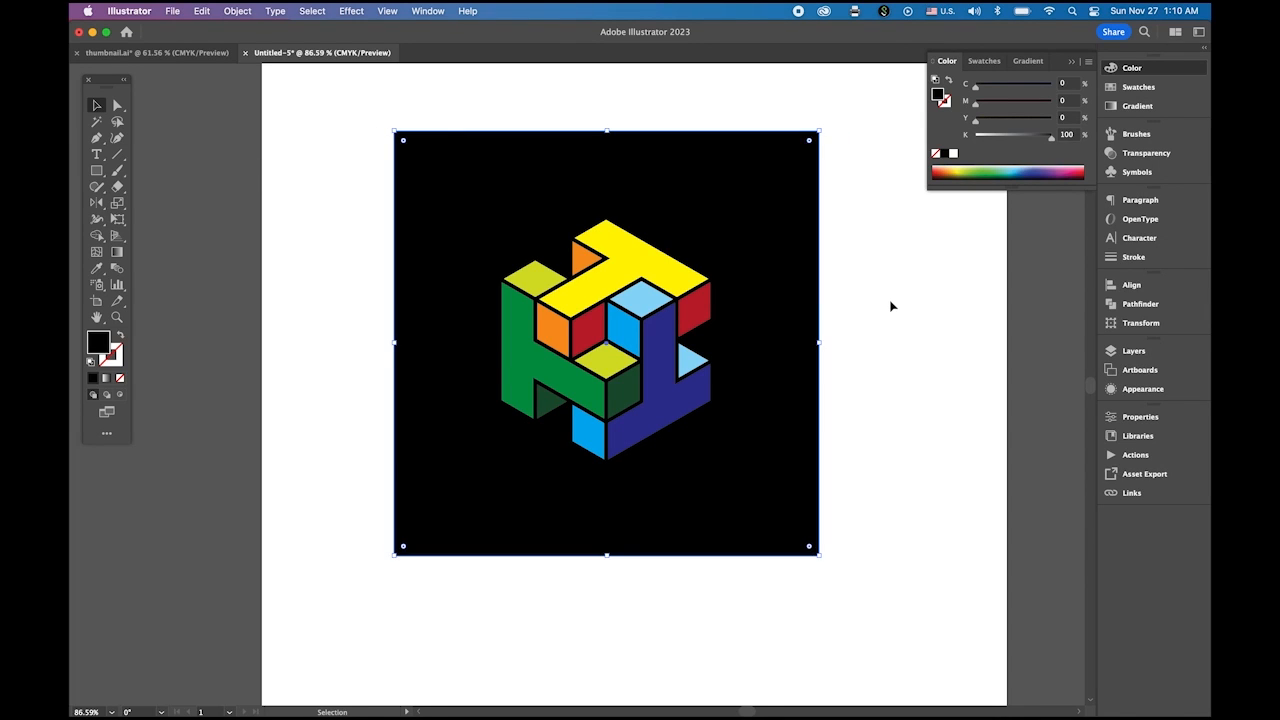
left_click(892, 305)
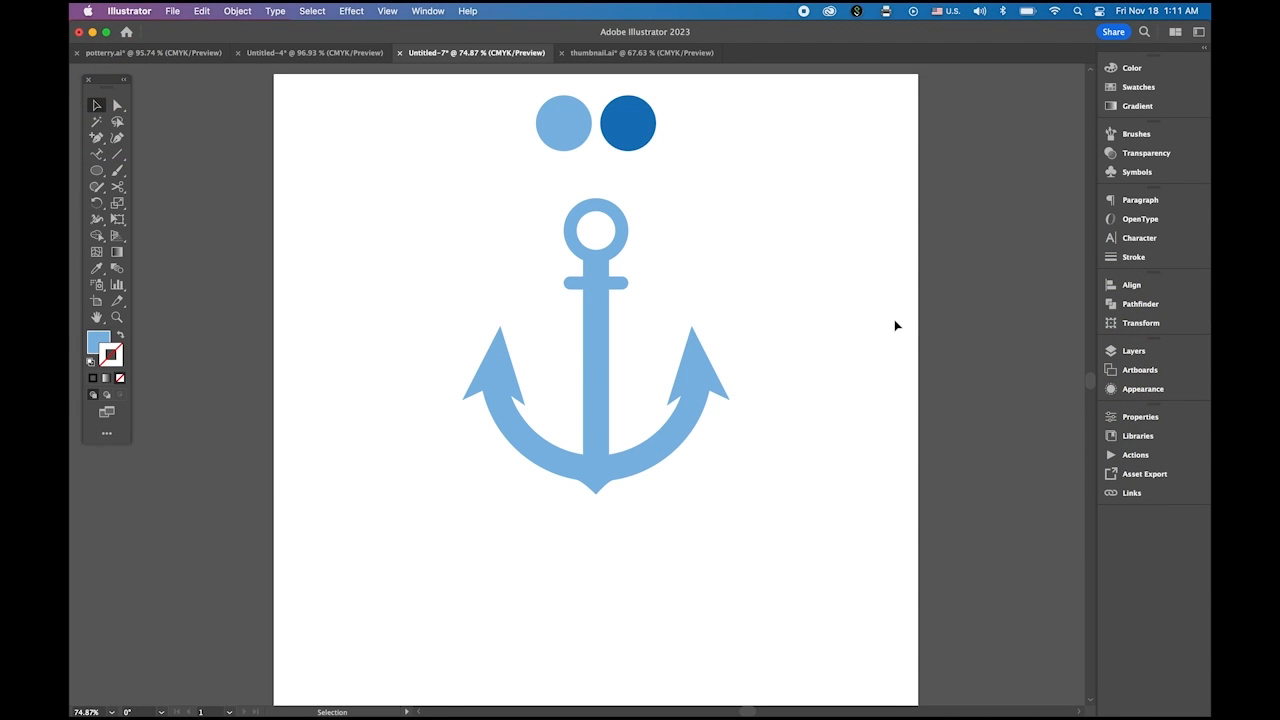
left_click(561, 135)
left_click(636, 140)
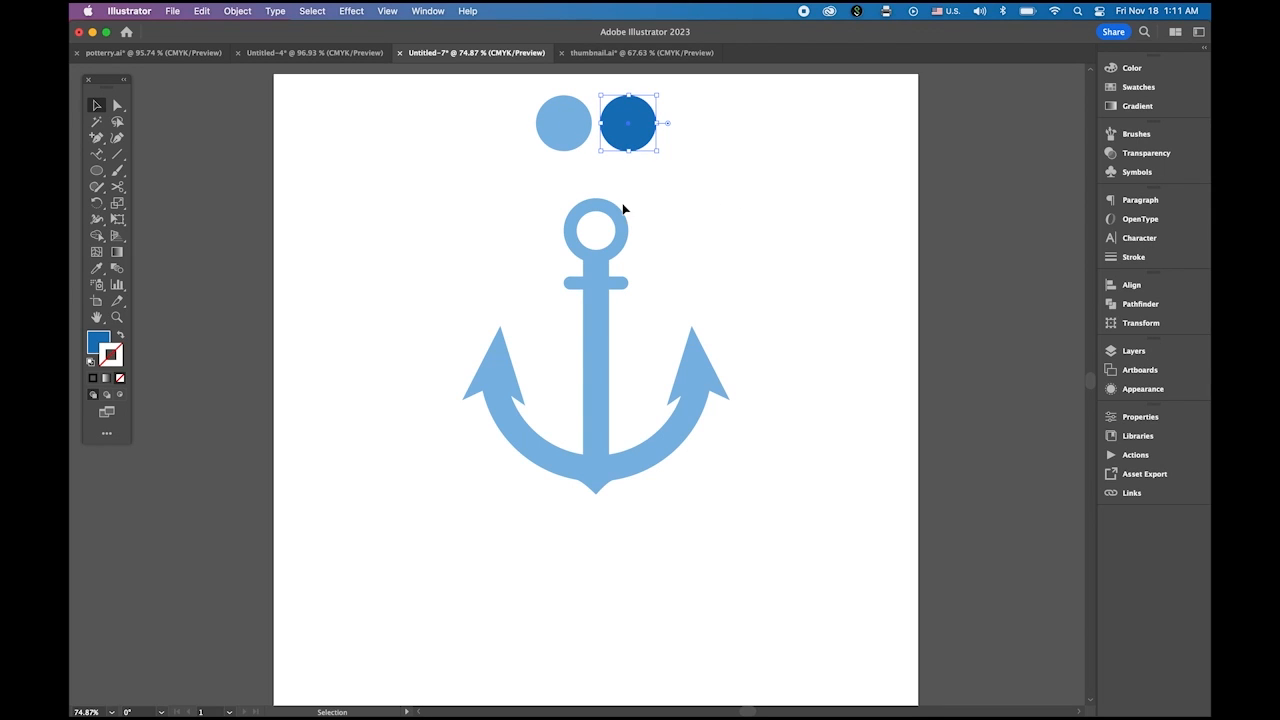
left_click(572, 135)
left_click(648, 138)
Scale the light blue anchor down to less than half size and place it at the artboard's upper left.
left_click(589, 355)
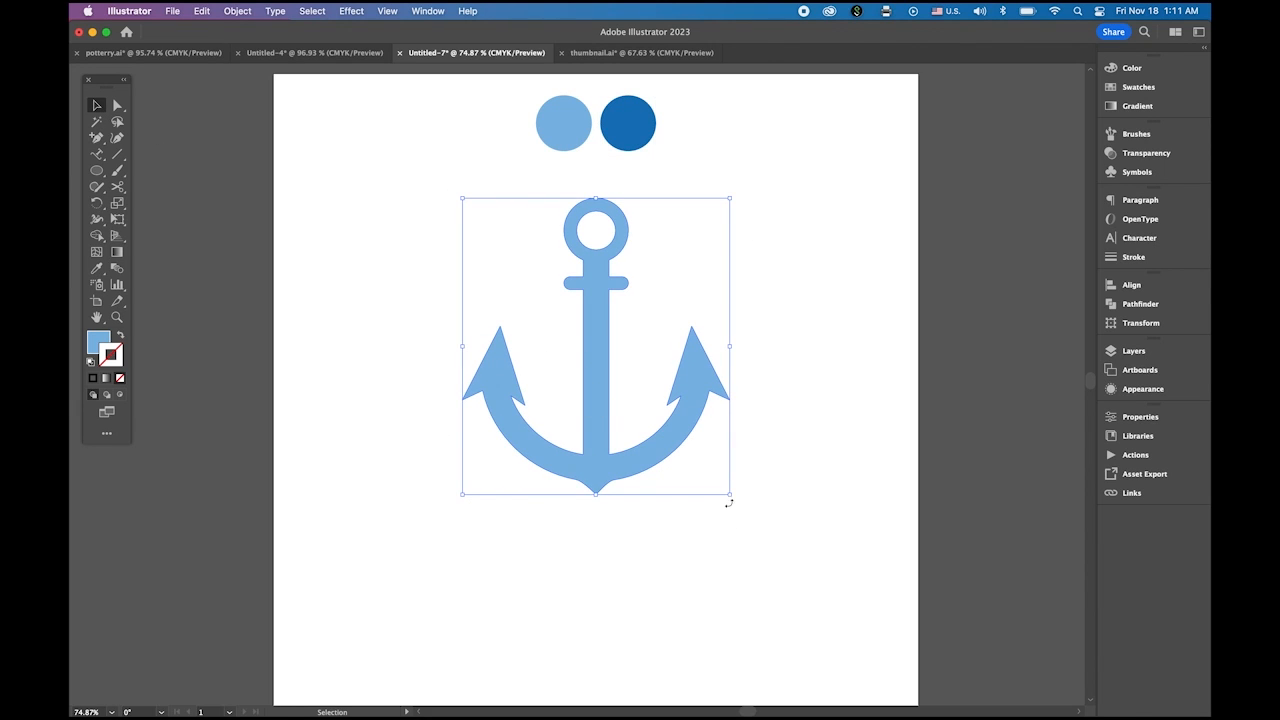
left_click_drag(731, 497, 386, 219)
left_click(480, 323)
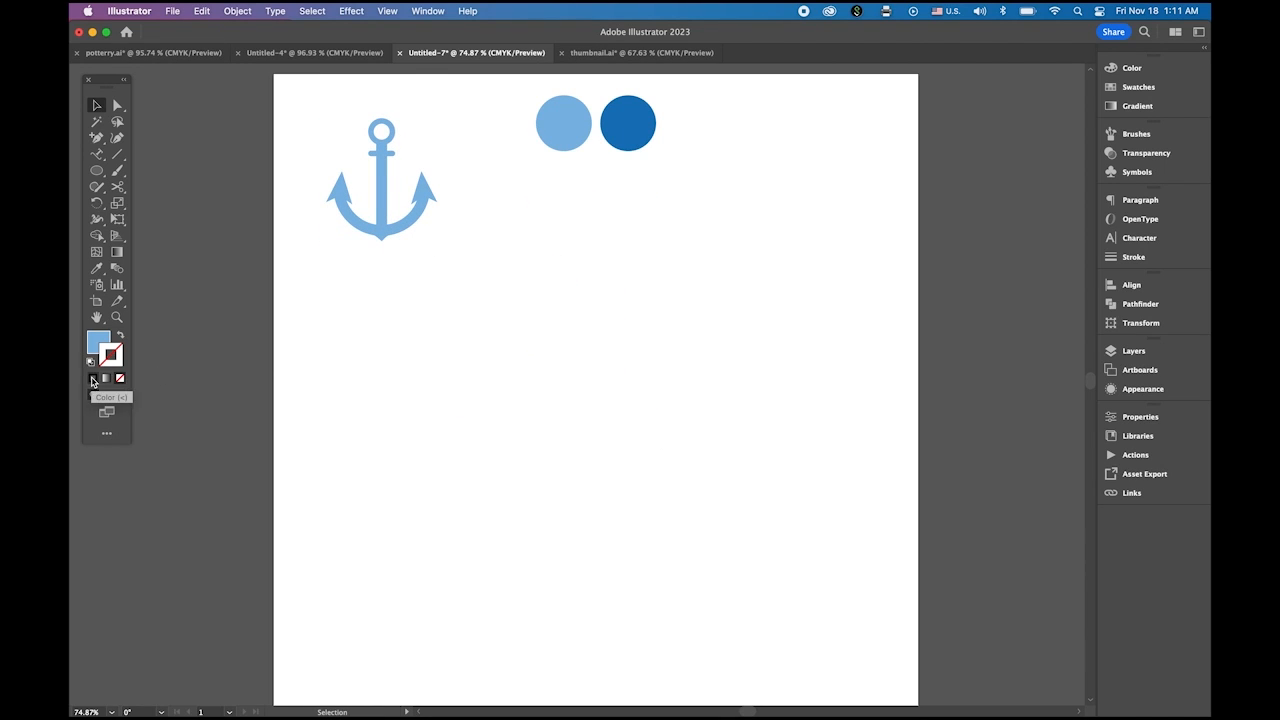
Create a 20 pt by 20 pt circle with no fill and a black stroke in the empty area below the colour circles.
left_click(91, 361)
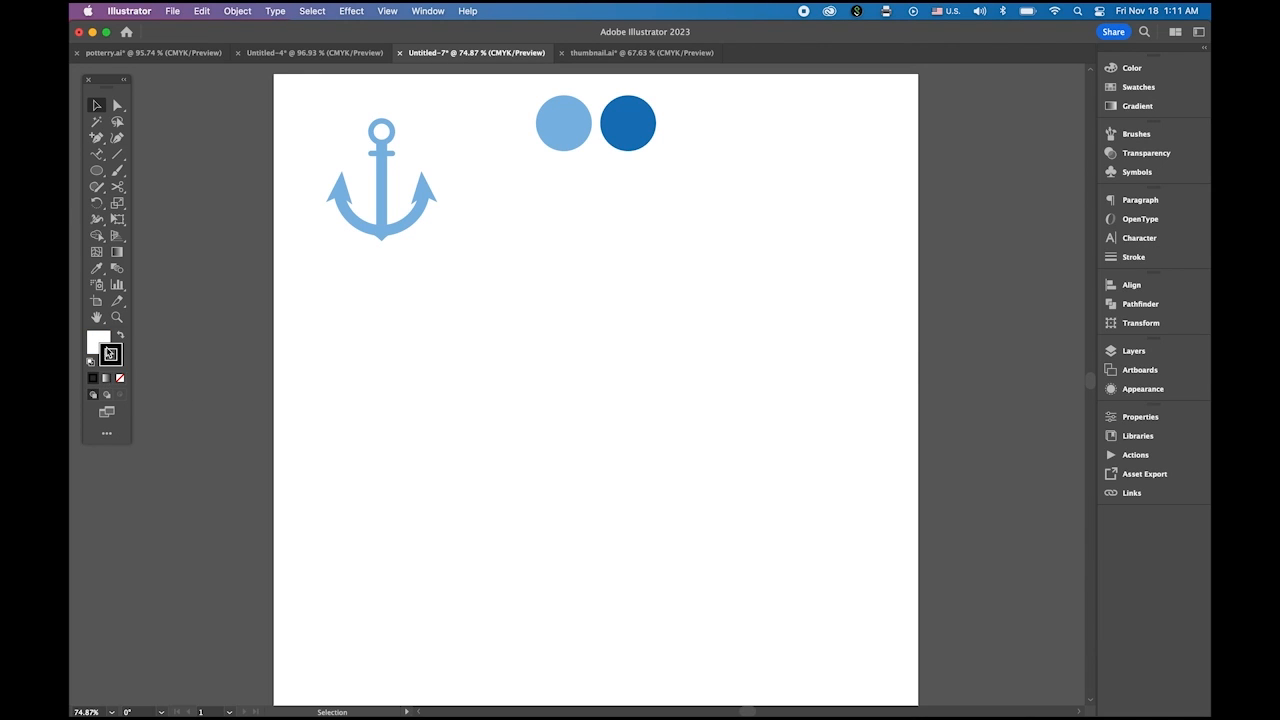
left_click(101, 344)
left_click(120, 378)
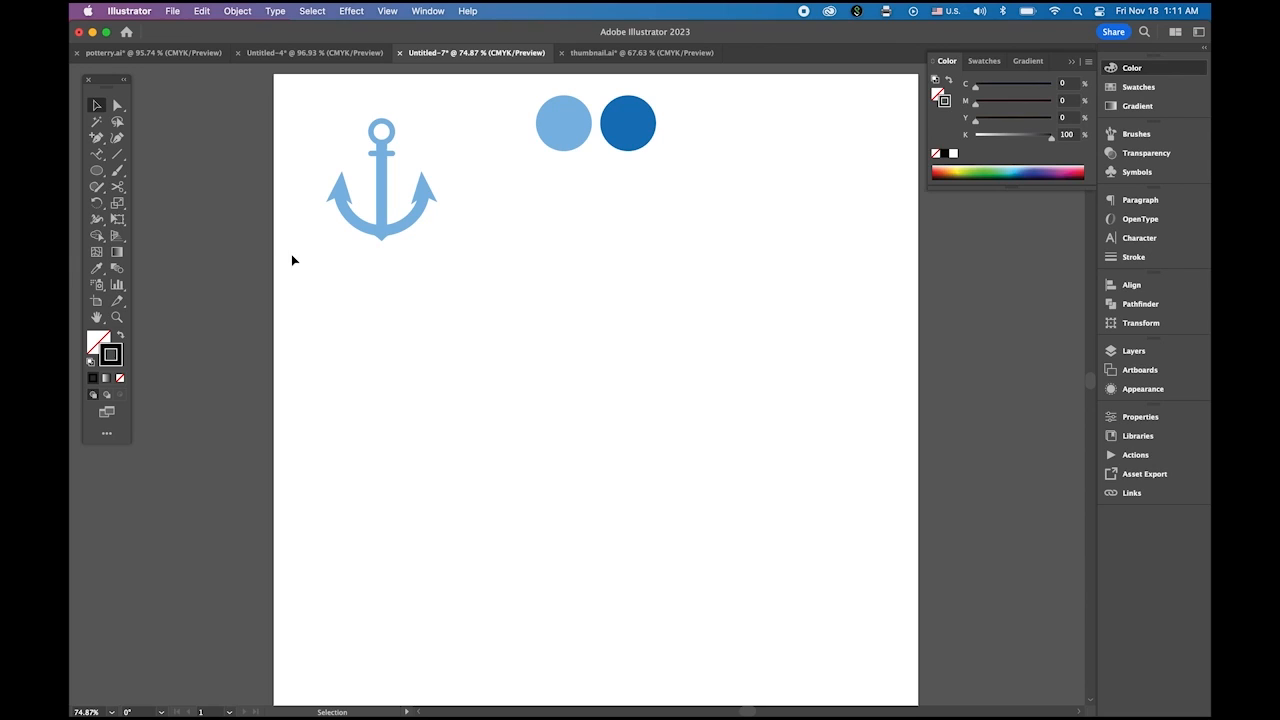
left_click(96, 170)
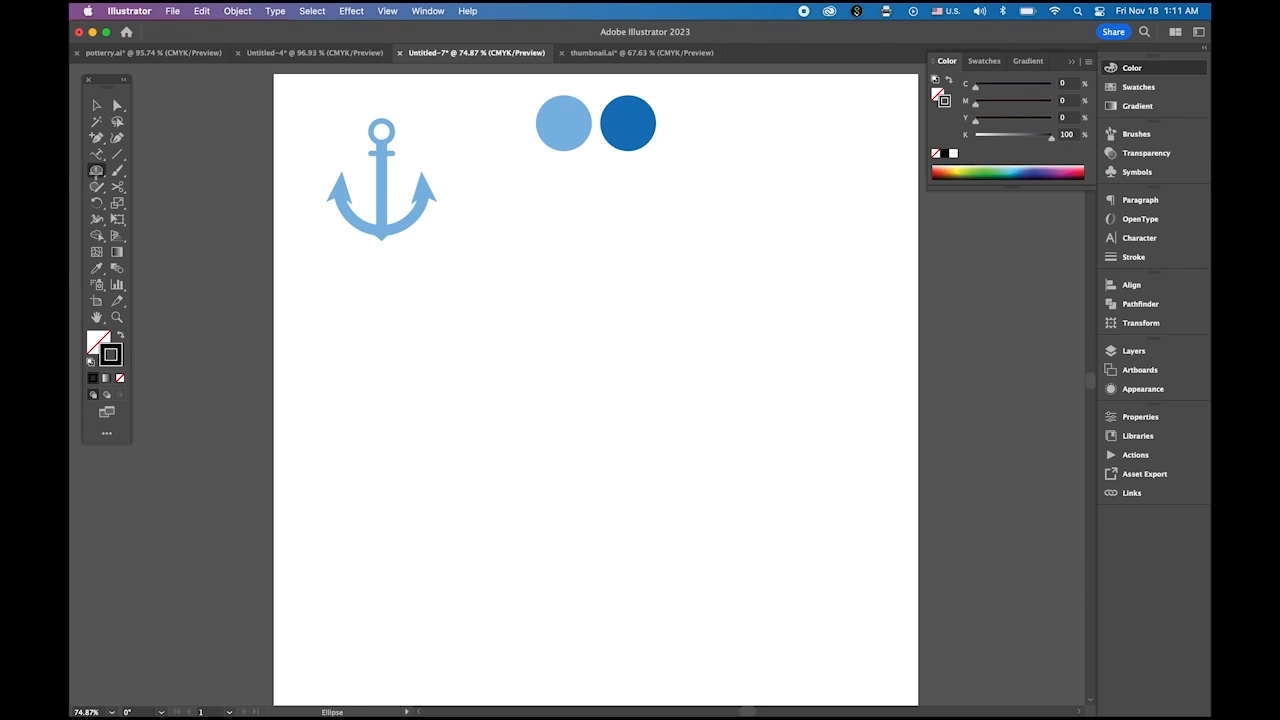
left_click(533, 294)
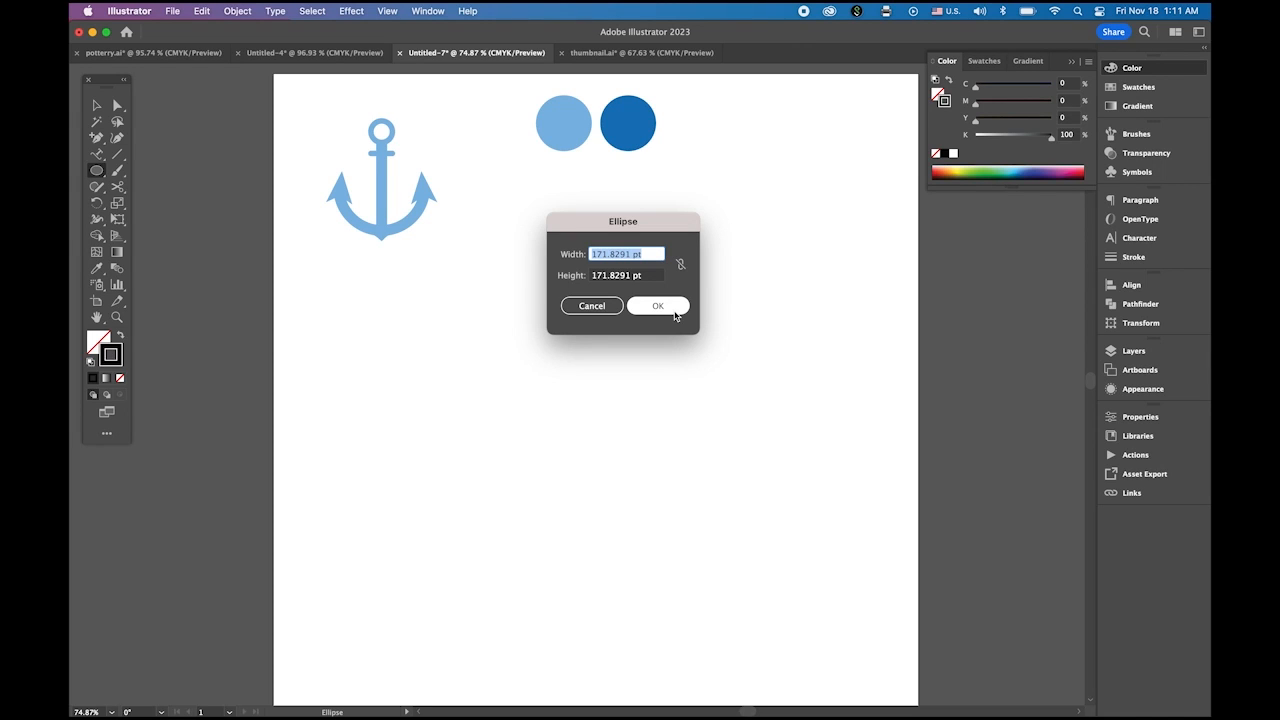
type("20")
key("Tab")
type("20")
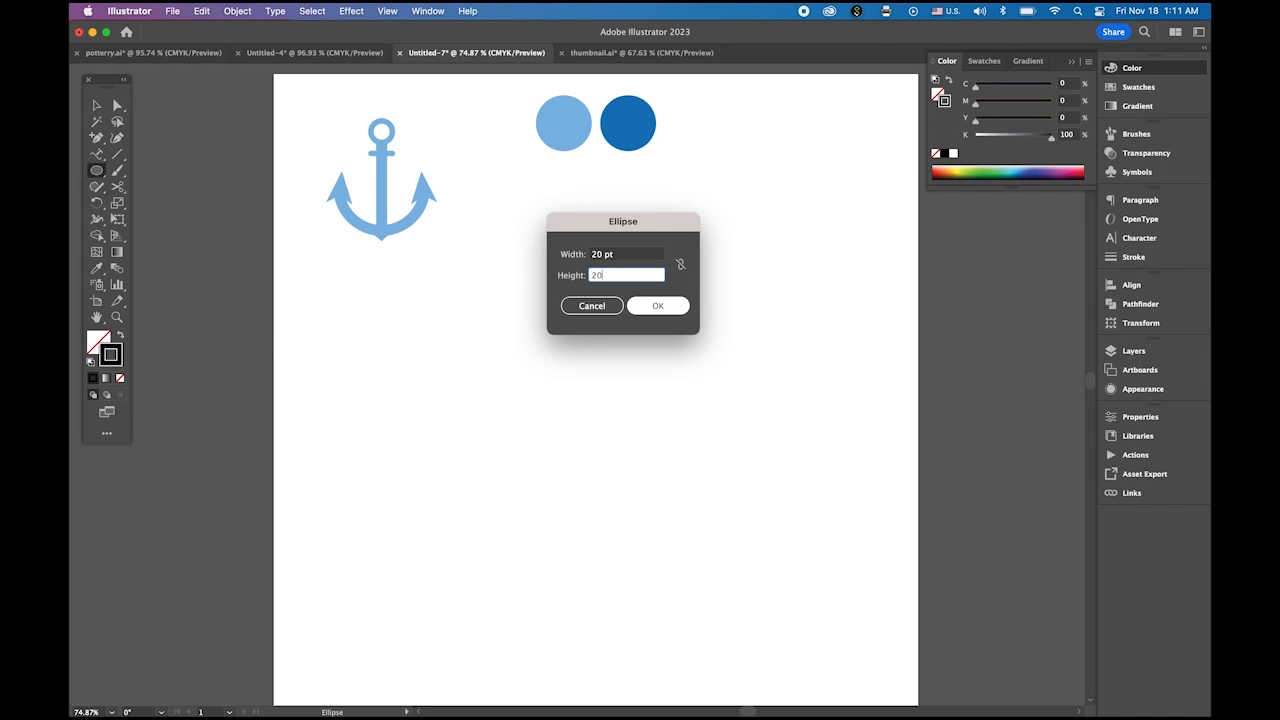
left_click(670, 310)
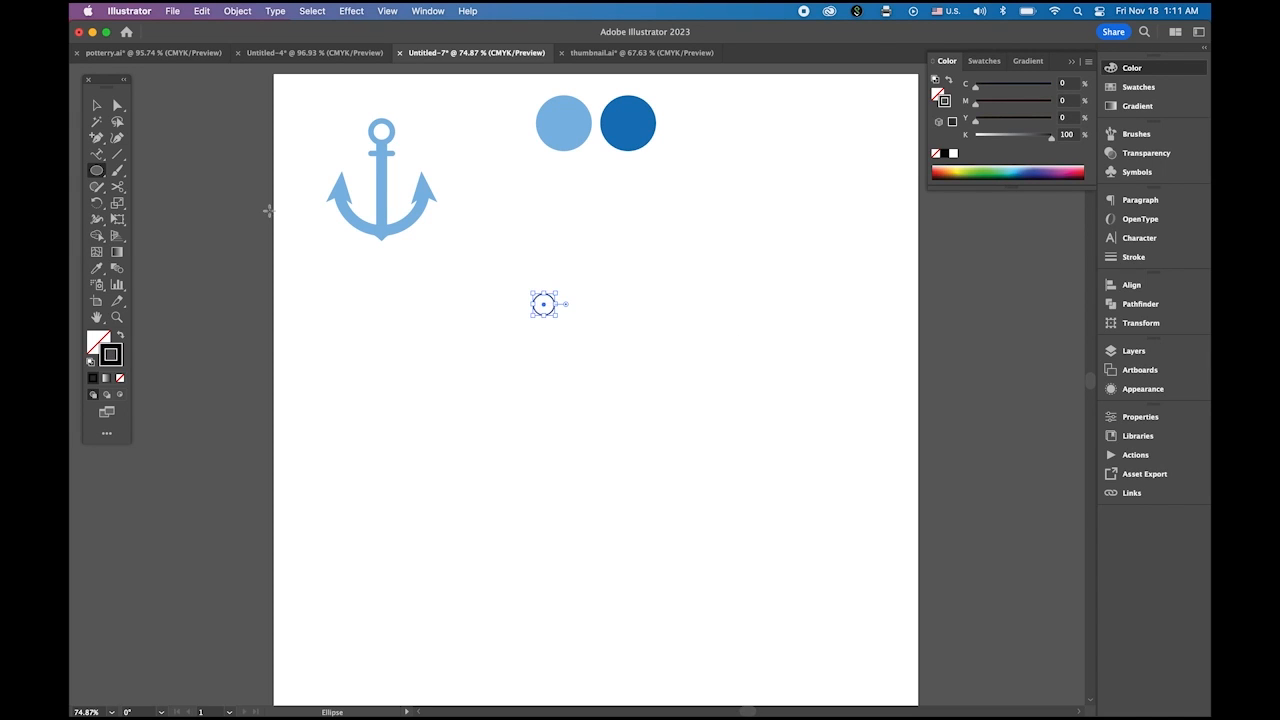
left_click(96, 105)
key("z")
left_click_drag(480, 292, 686, 434)
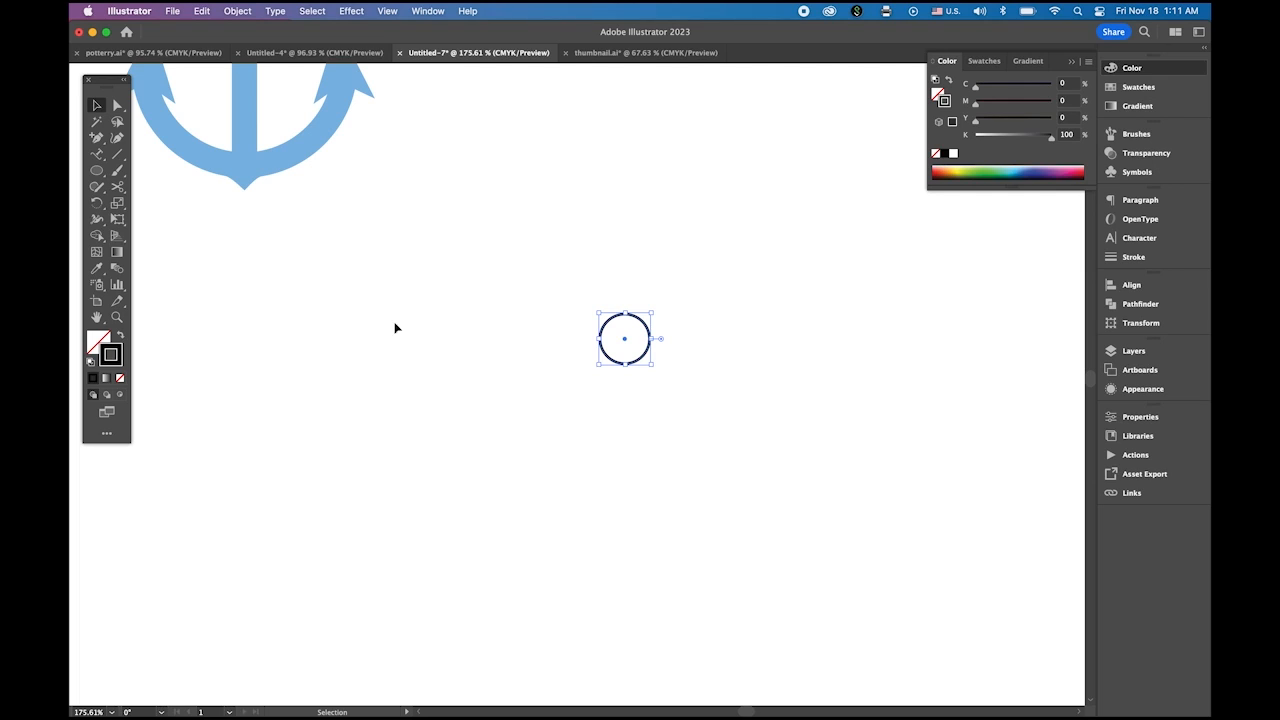
Make a uniformly scaled 400% copy of the small circle and move it straight down until its upper edge meets the small circle's bottom.
left_click(115, 205)
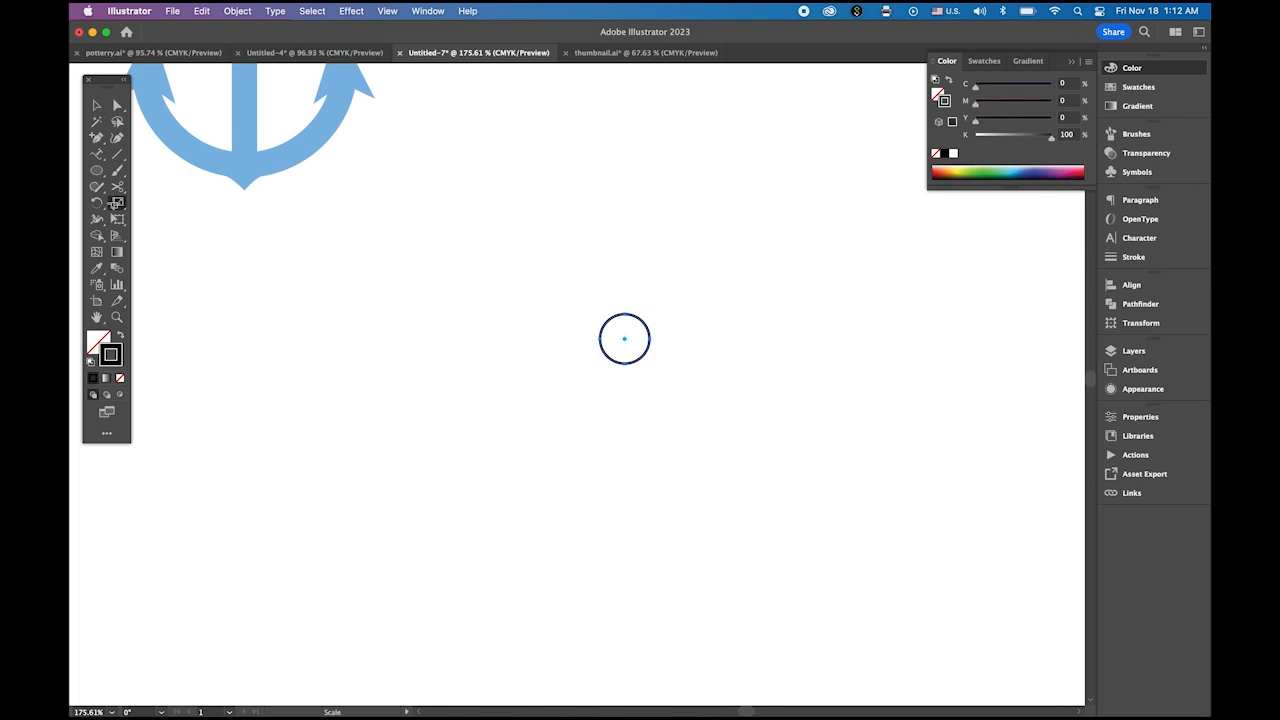
double_click(116, 205)
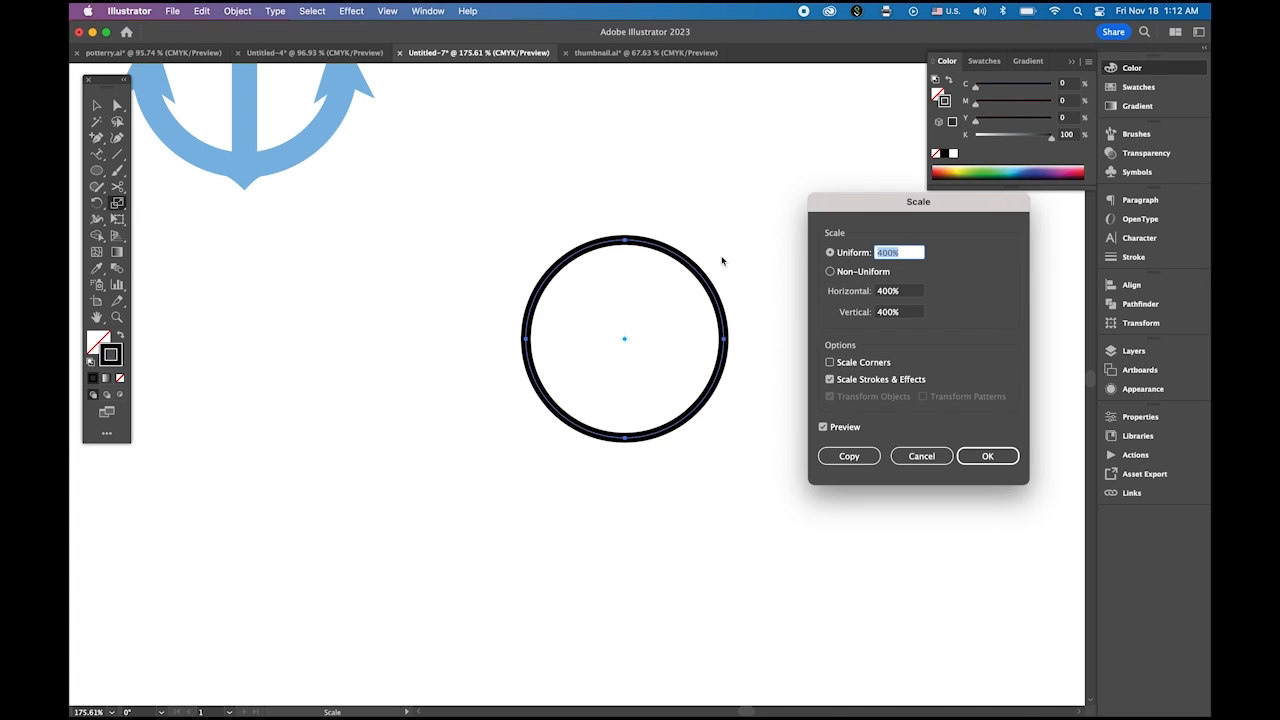
left_click(831, 254)
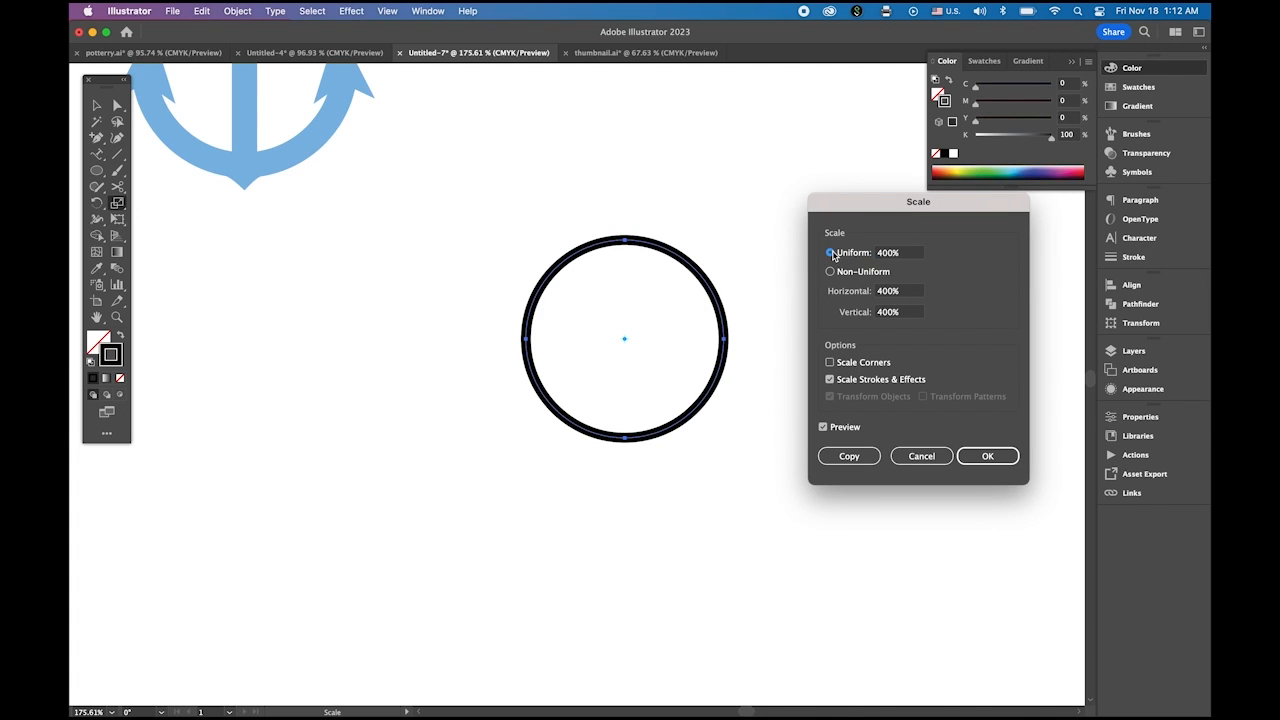
left_click_drag(909, 254, 830, 253)
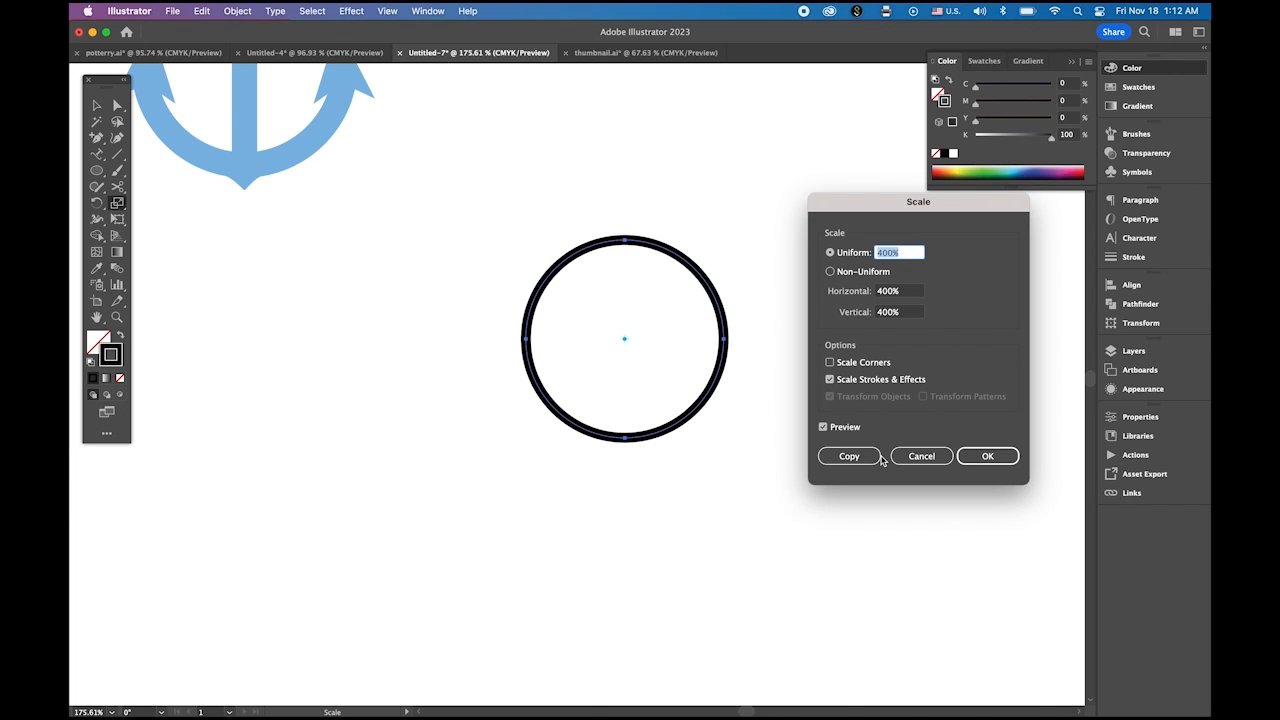
left_click(848, 455)
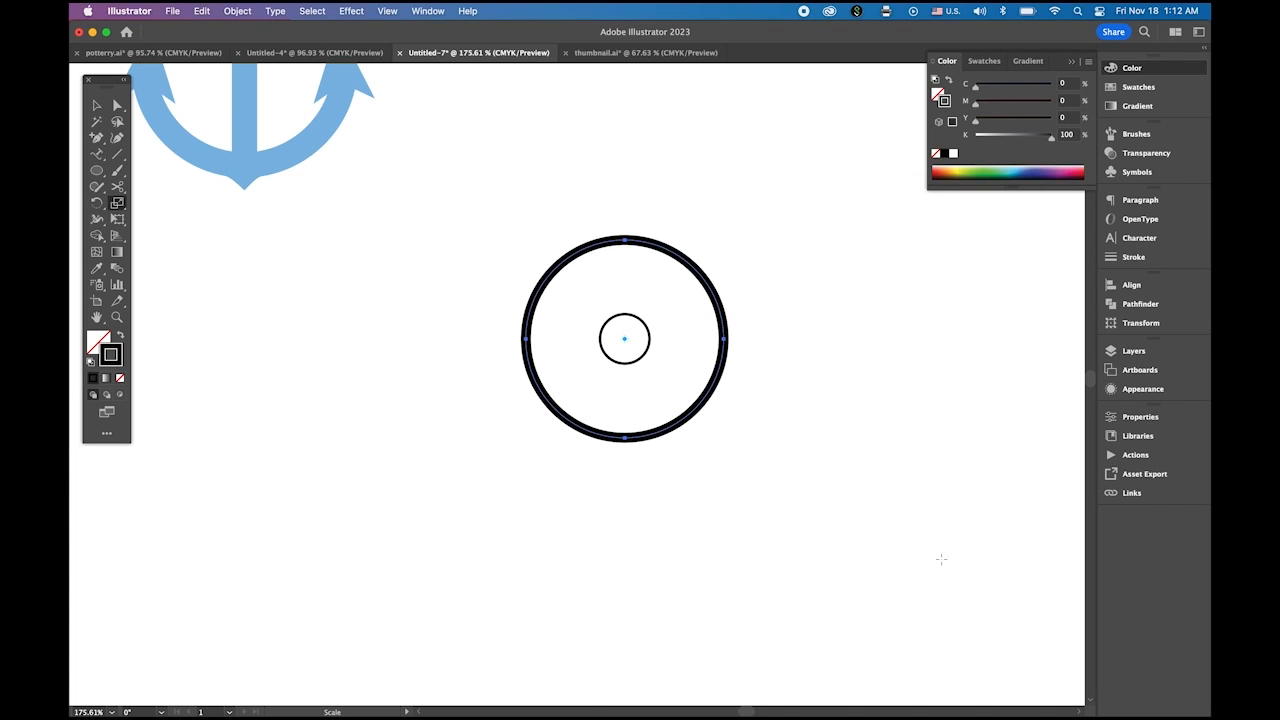
left_click(96, 106)
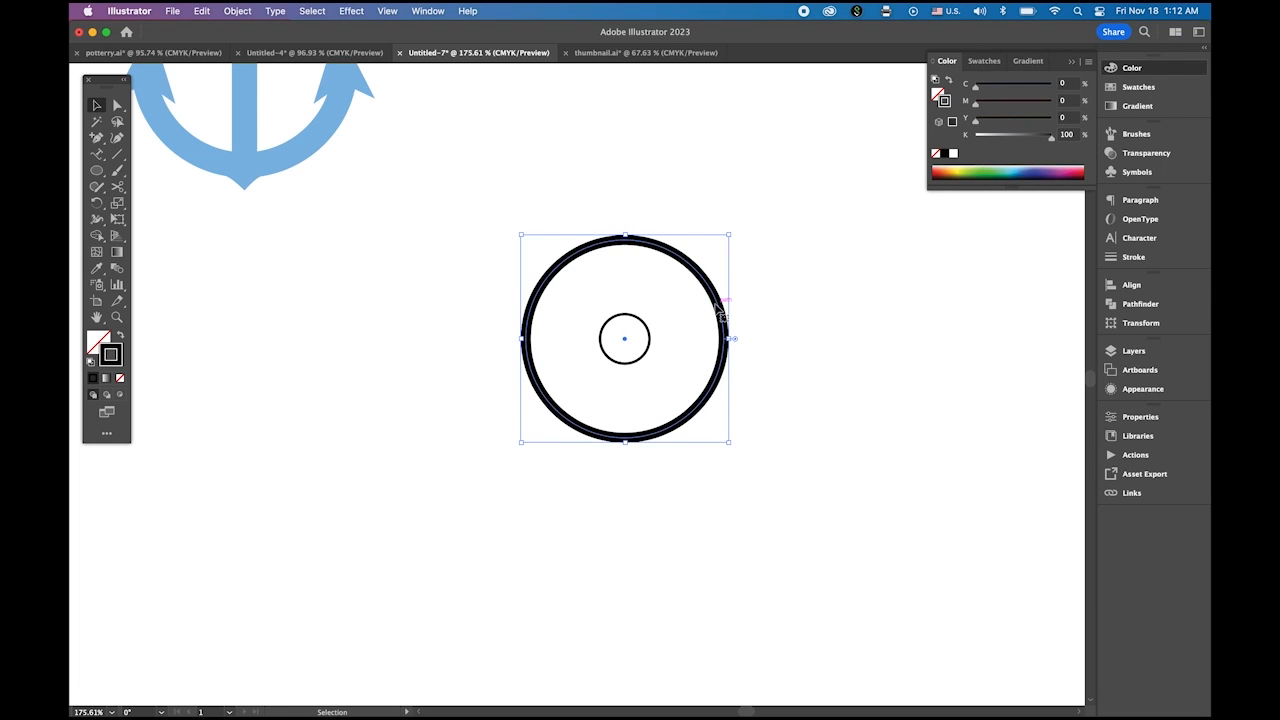
left_click_drag(716, 310, 716, 437)
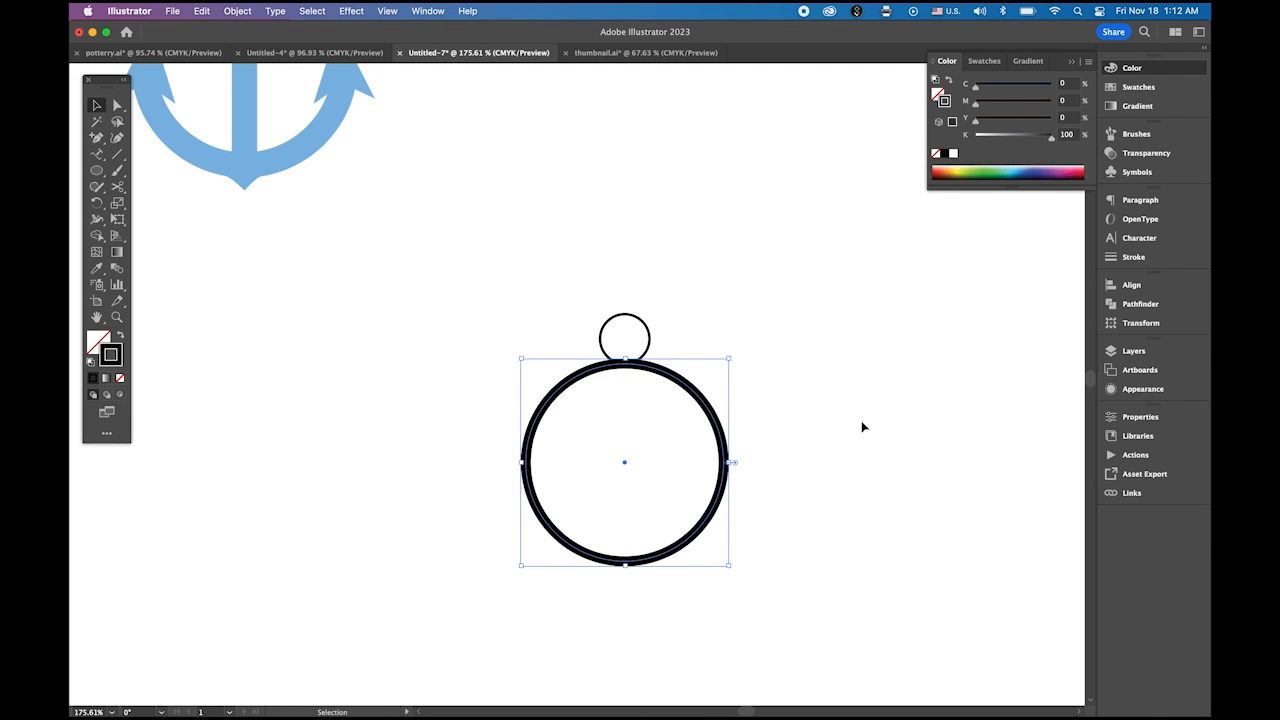
Set the large circle's stroke weight to 1 pt.
left_click(1113, 258)
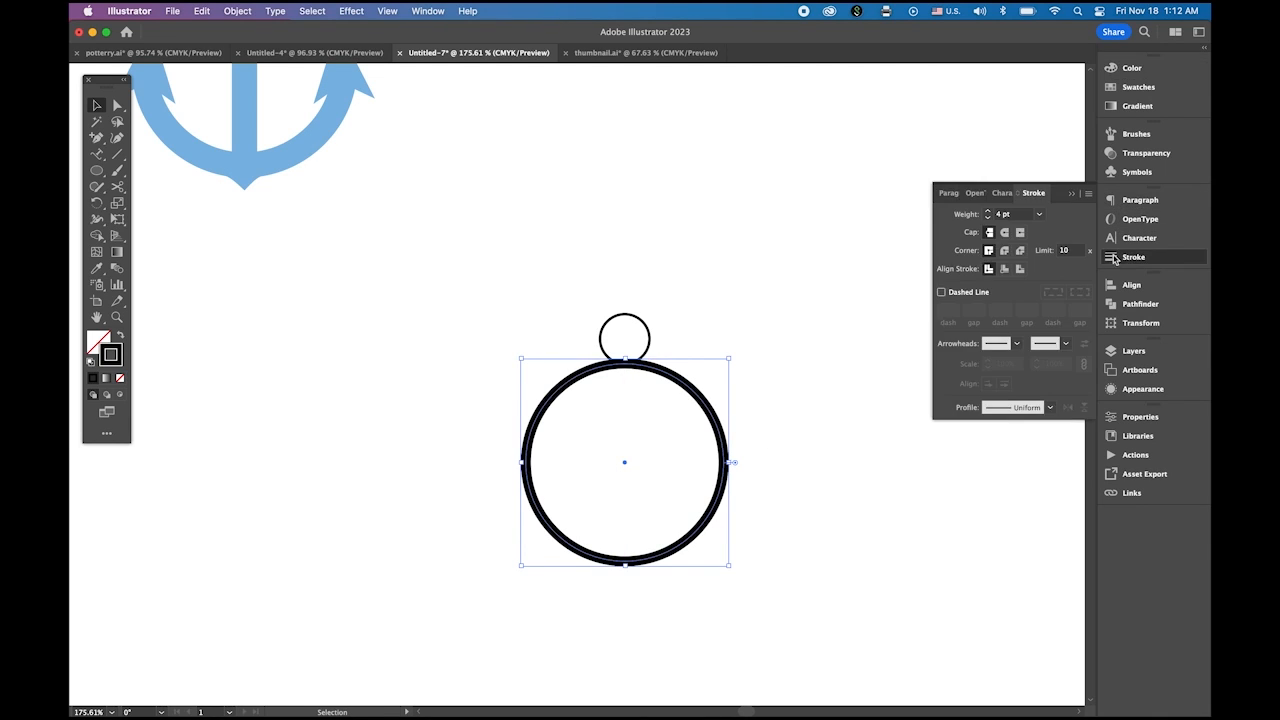
left_click(1040, 215)
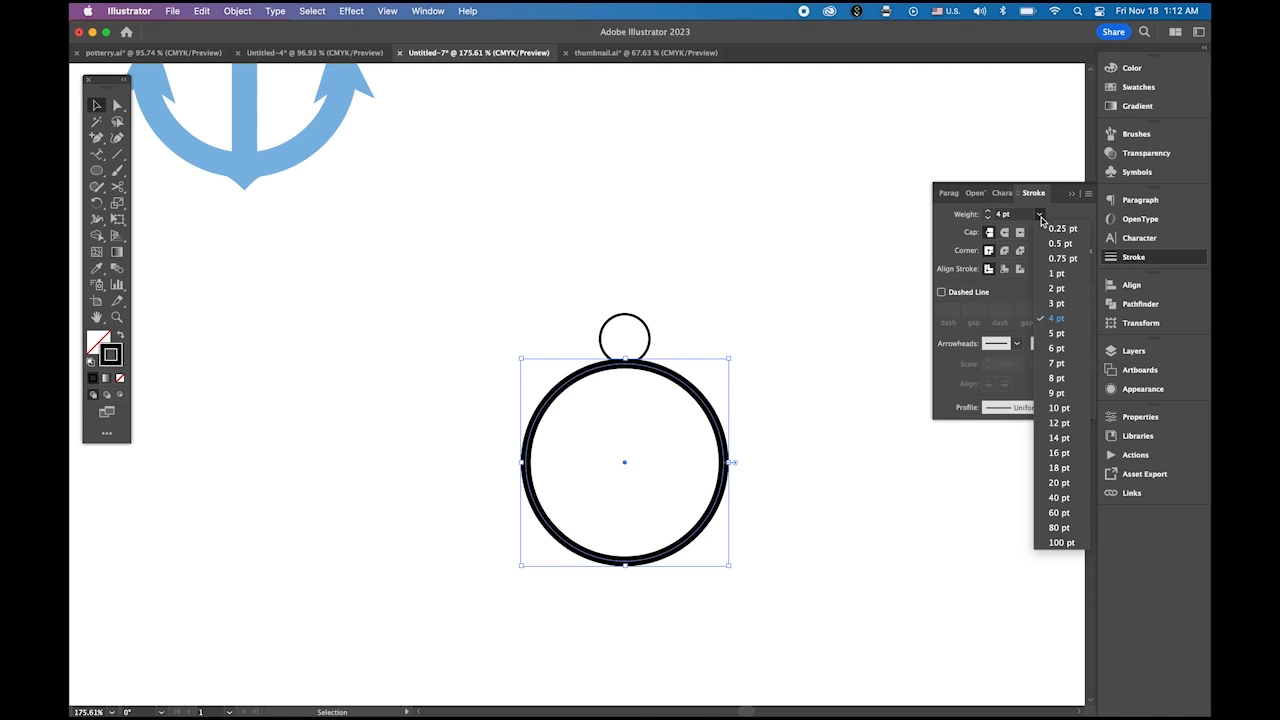
left_click(1056, 273)
left_click(768, 288)
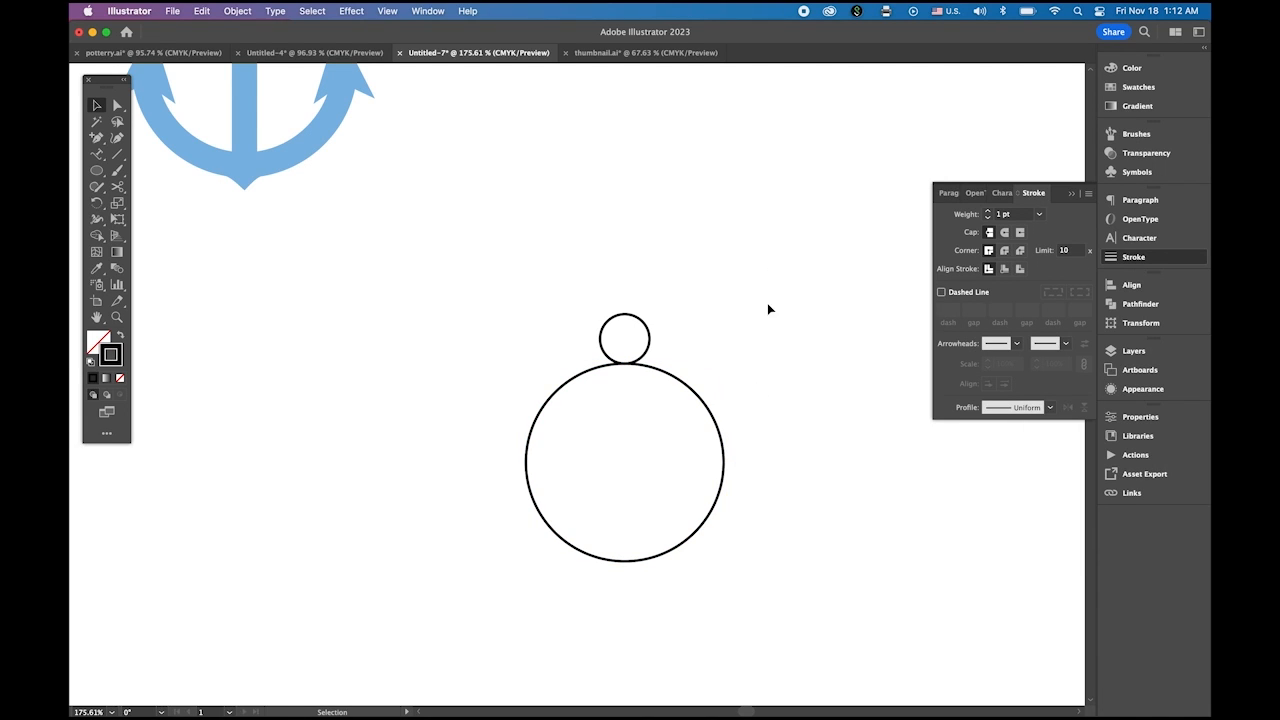
left_click(1071, 194)
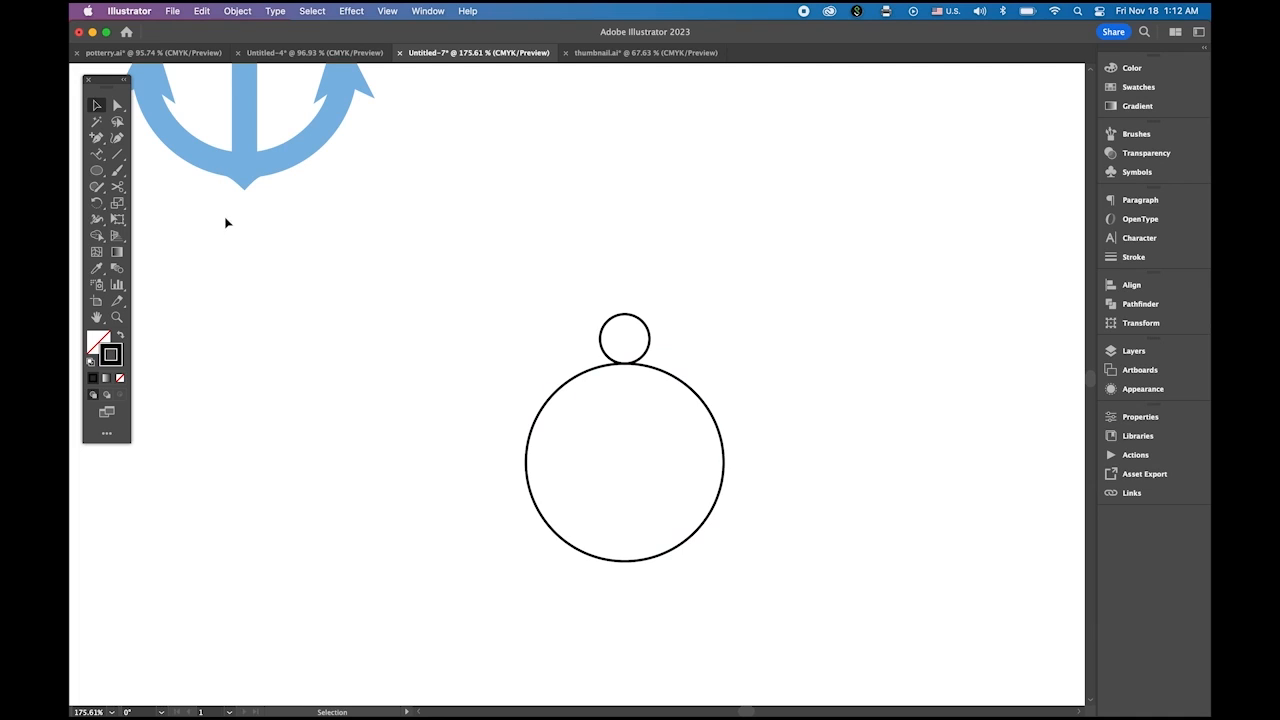
Draw a straight horizontal line across the large circle slightly above its centre, extending just past both sides.
left_click(117, 154)
left_click(96, 105)
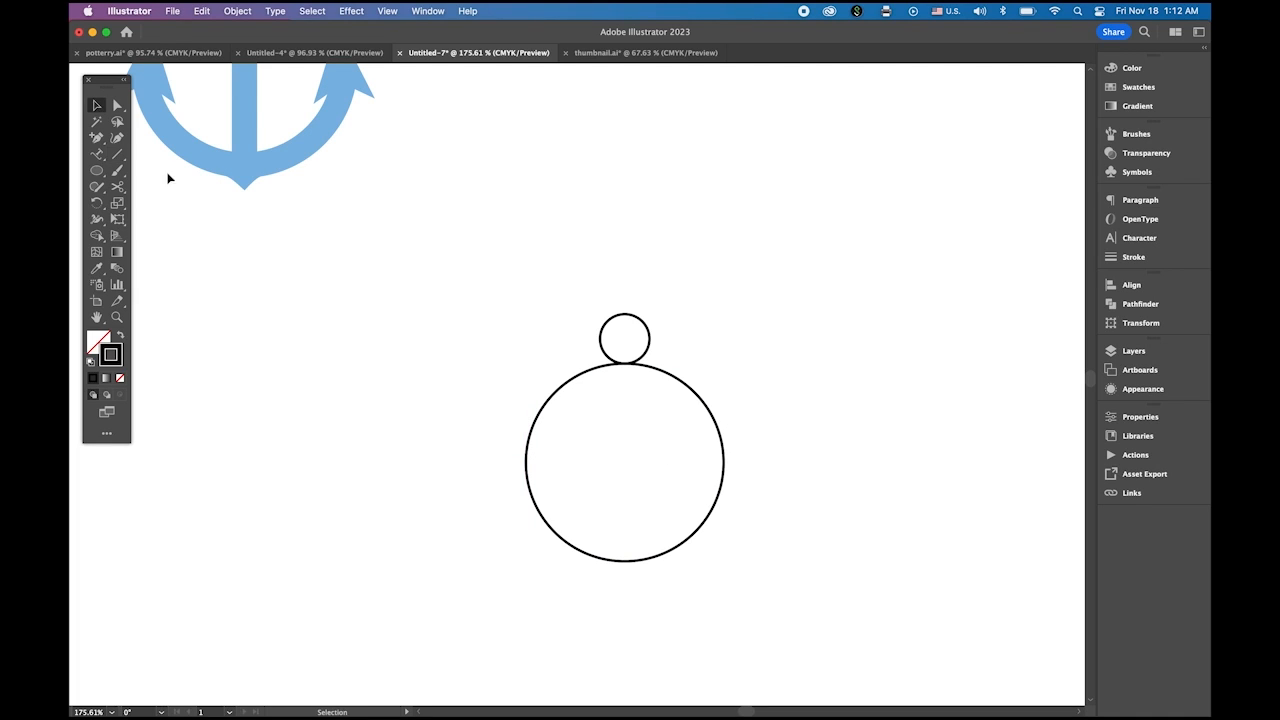
left_click(522, 437)
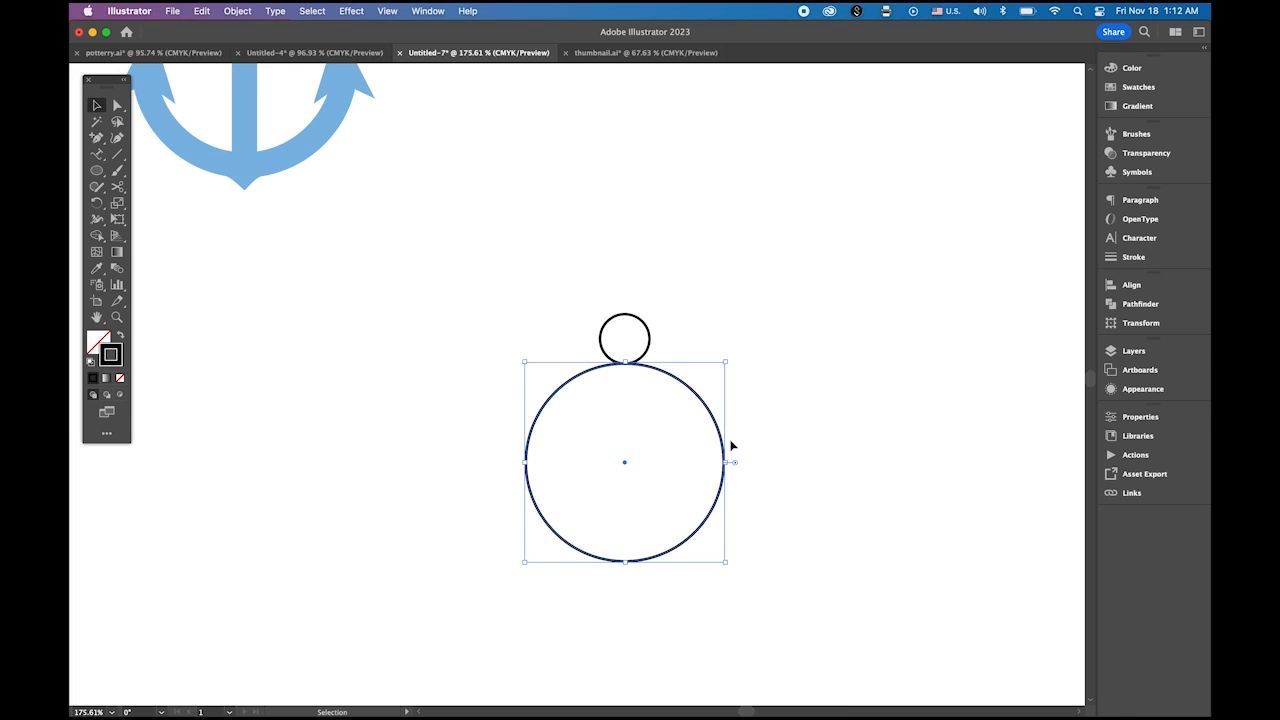
left_click(117, 154)
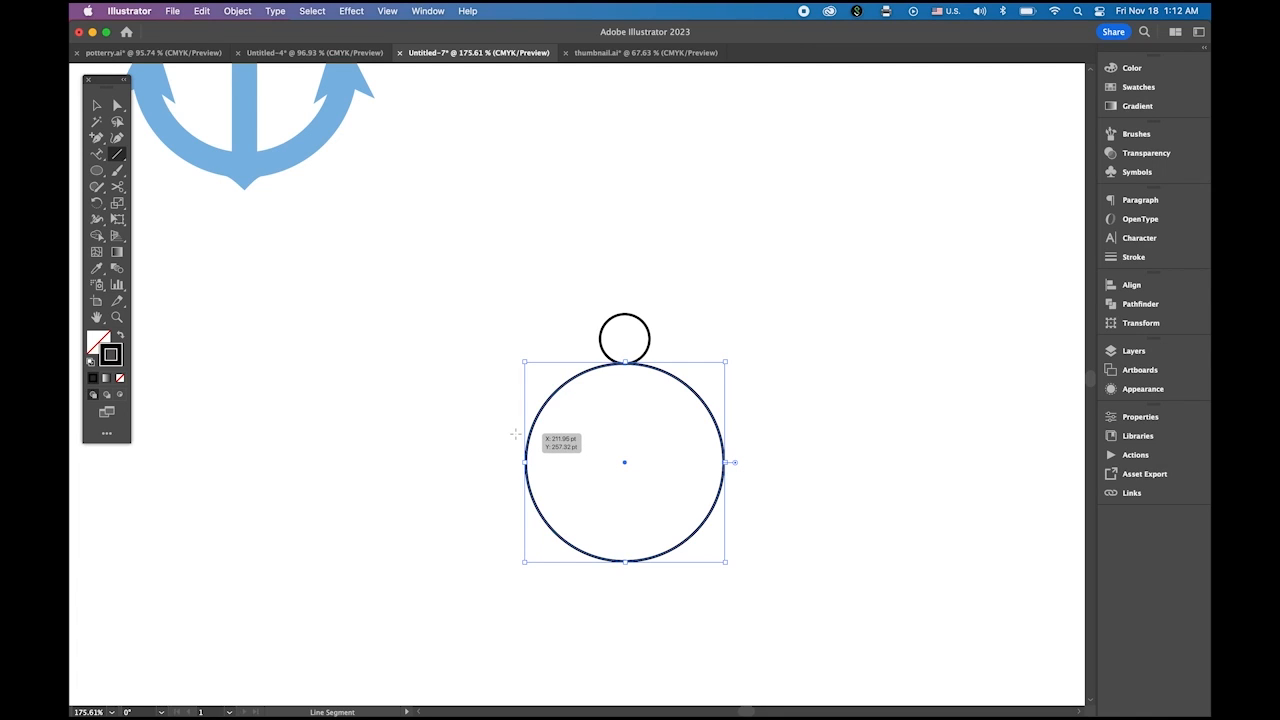
left_click_drag(516, 433, 734, 451)
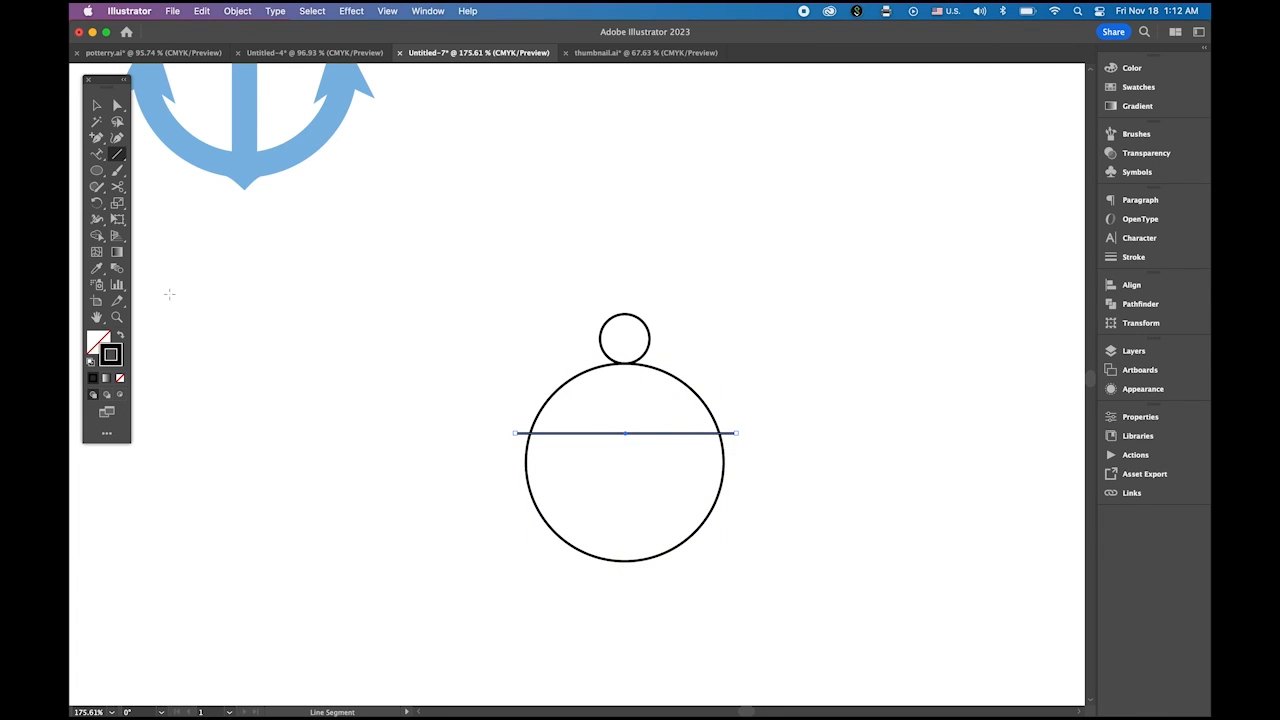
left_click(96, 105)
left_click(310, 471)
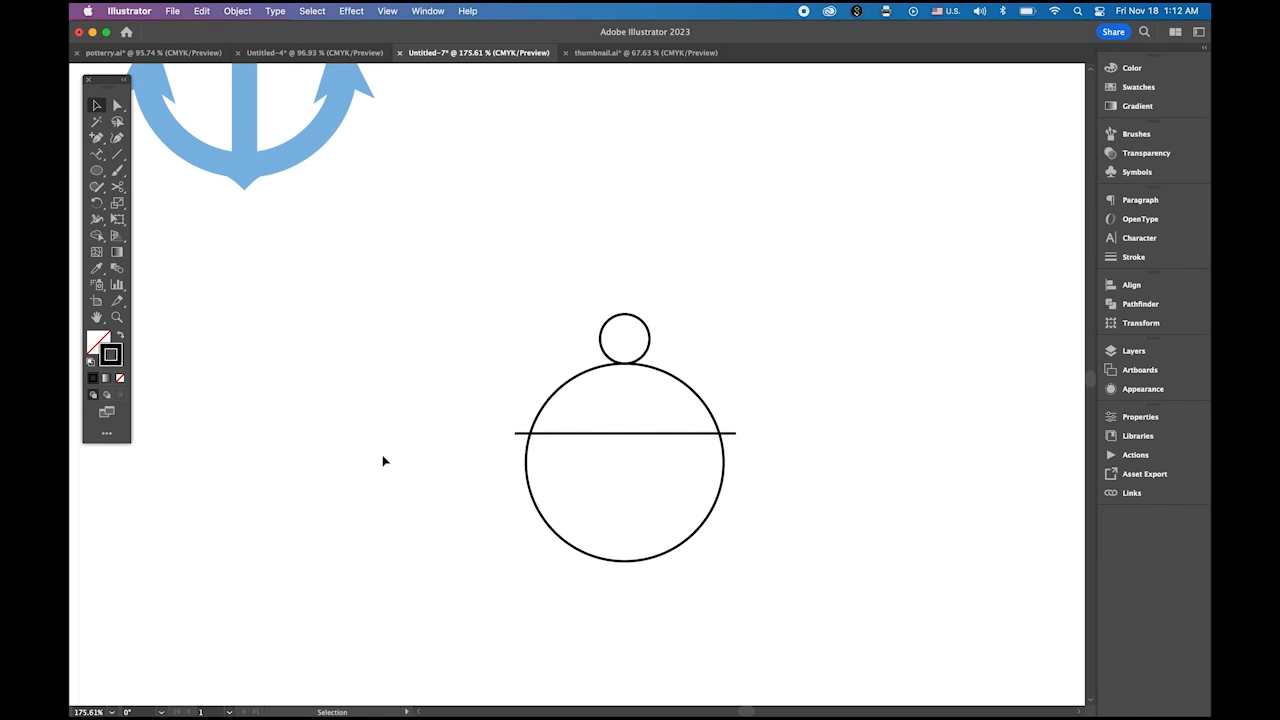
Use Shape Builder on the large circle and line to remove the upper segment, the dividing line and both overhanging ends.
left_click_drag(489, 399, 541, 470)
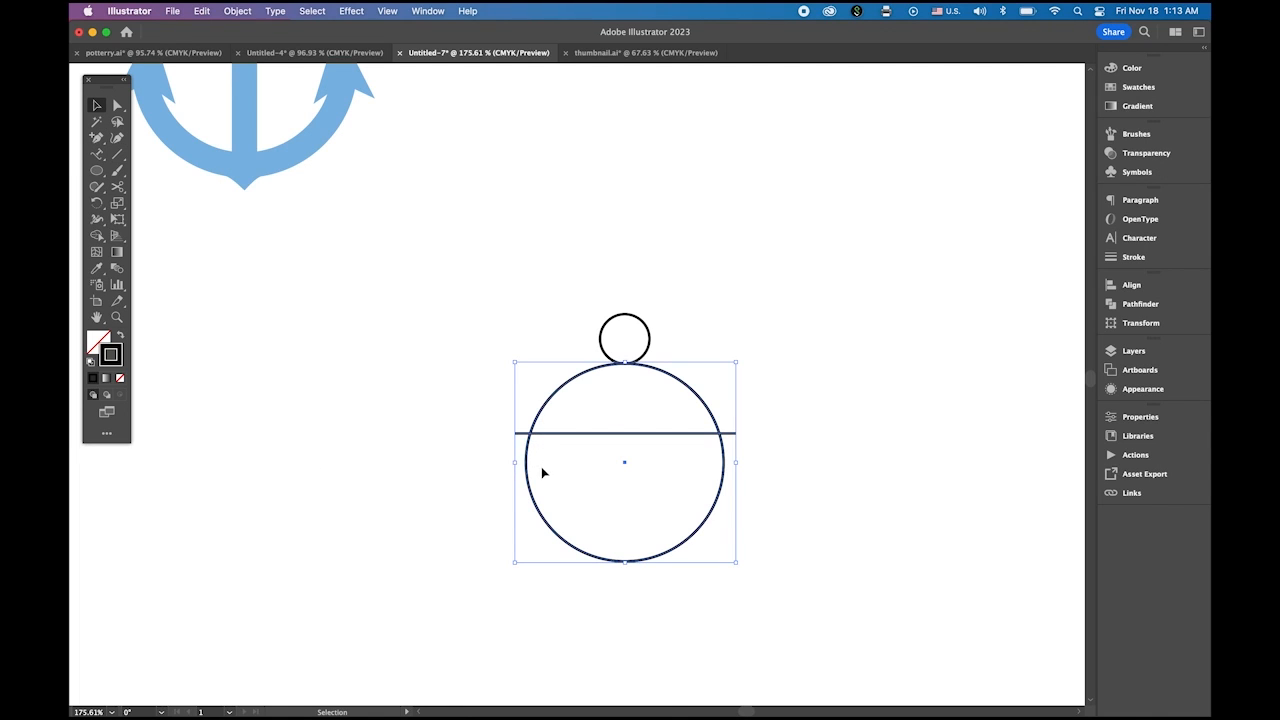
left_click(96, 236)
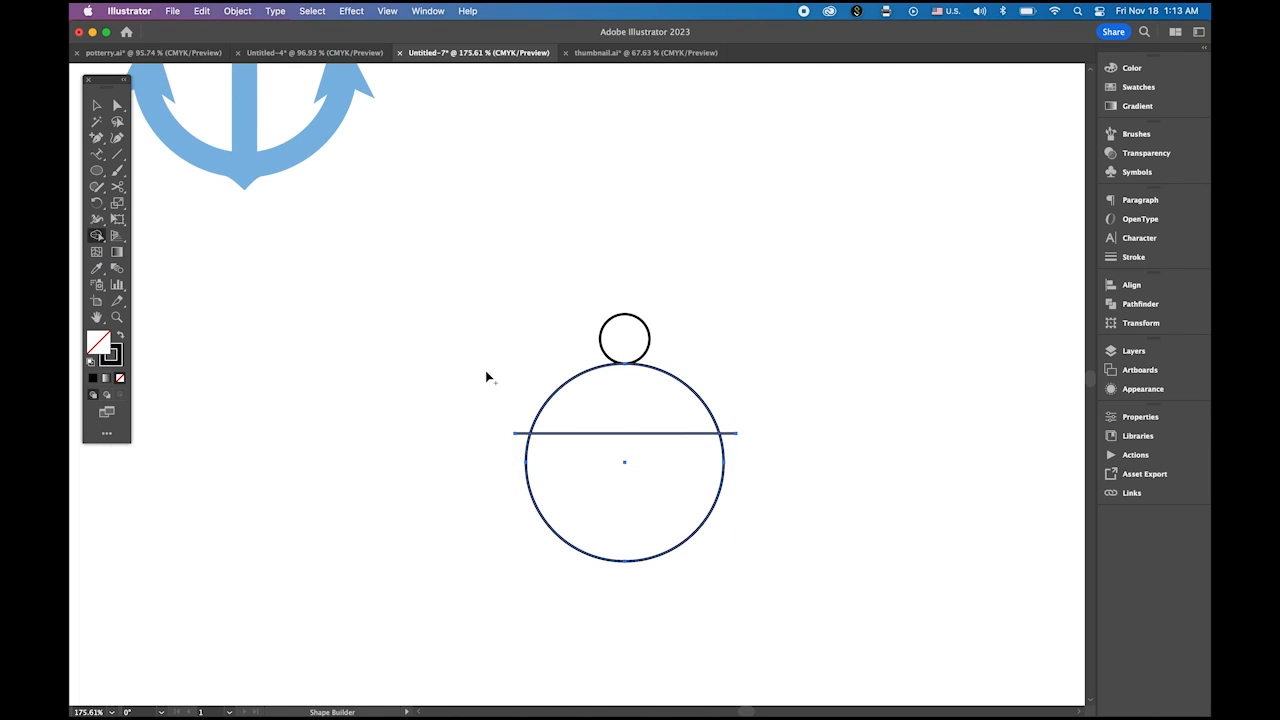
left_click(542, 405, "alt")
left_click(591, 437, "alt")
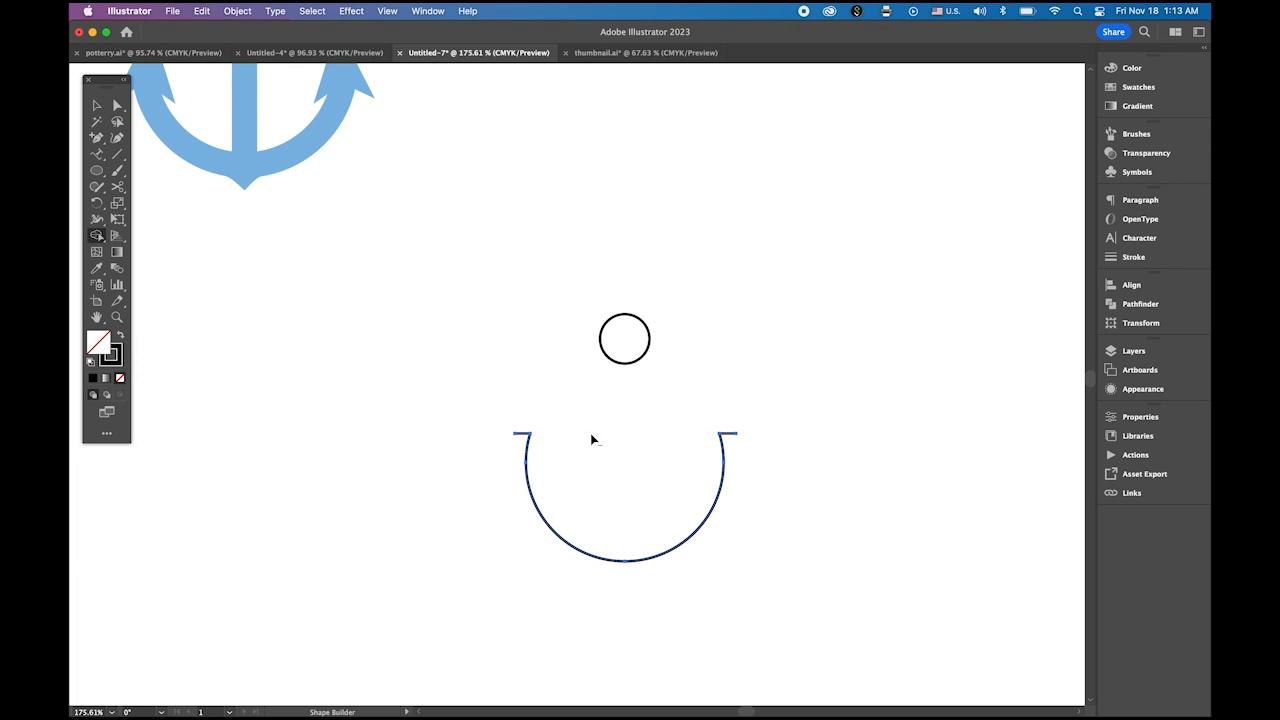
left_click(524, 436, "alt")
left_click(729, 436, "alt")
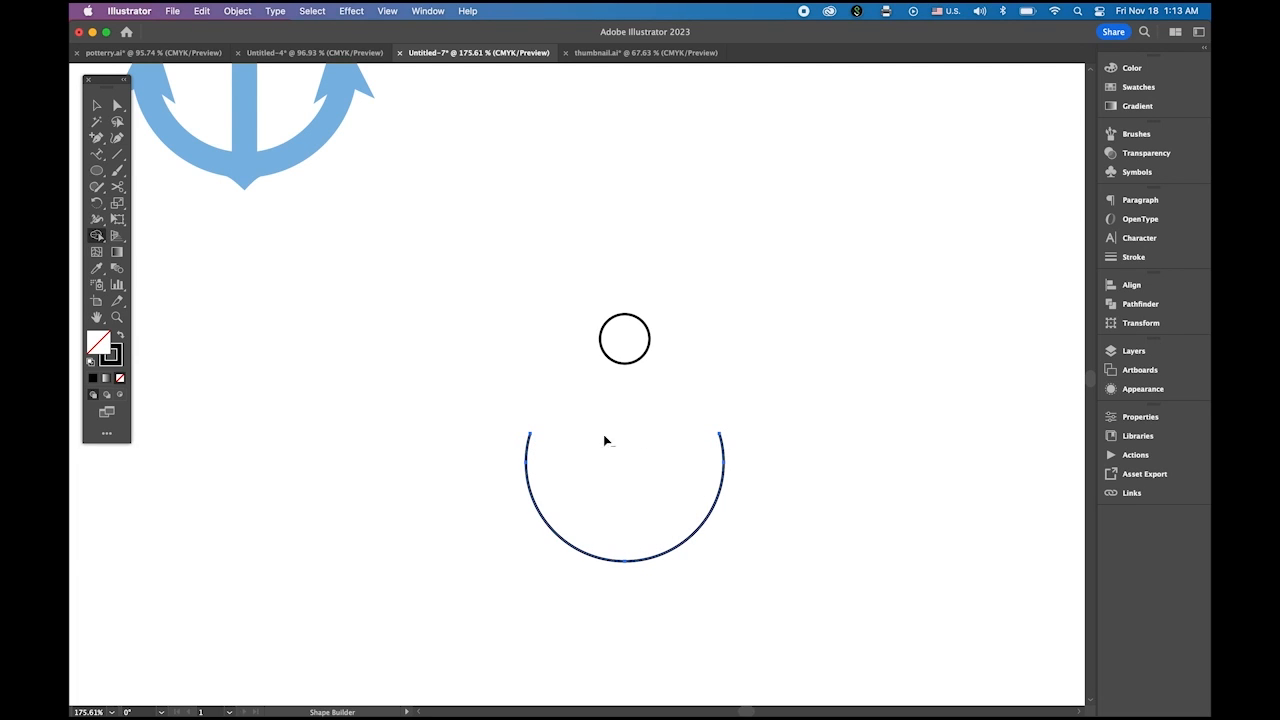
left_click(97, 106)
left_click(677, 515)
left_click(805, 473)
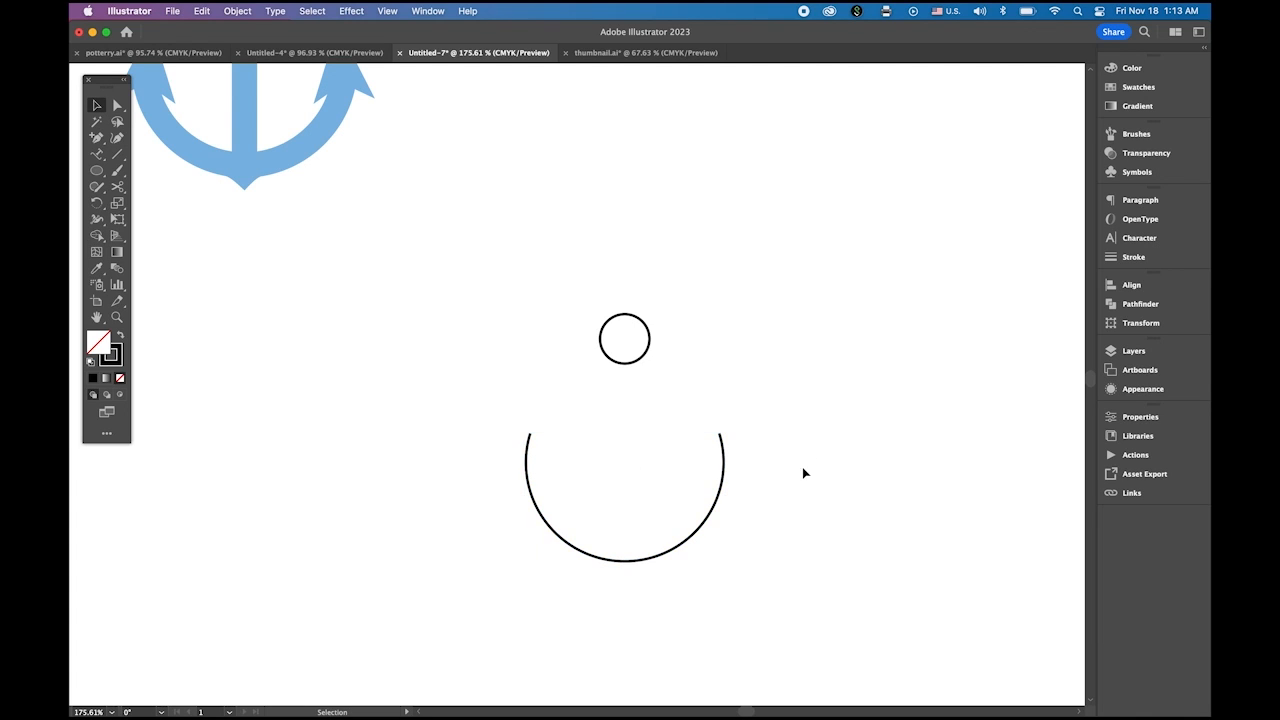
Set the small circle's stroke weight to 5 pt.
left_click_drag(468, 280, 770, 592)
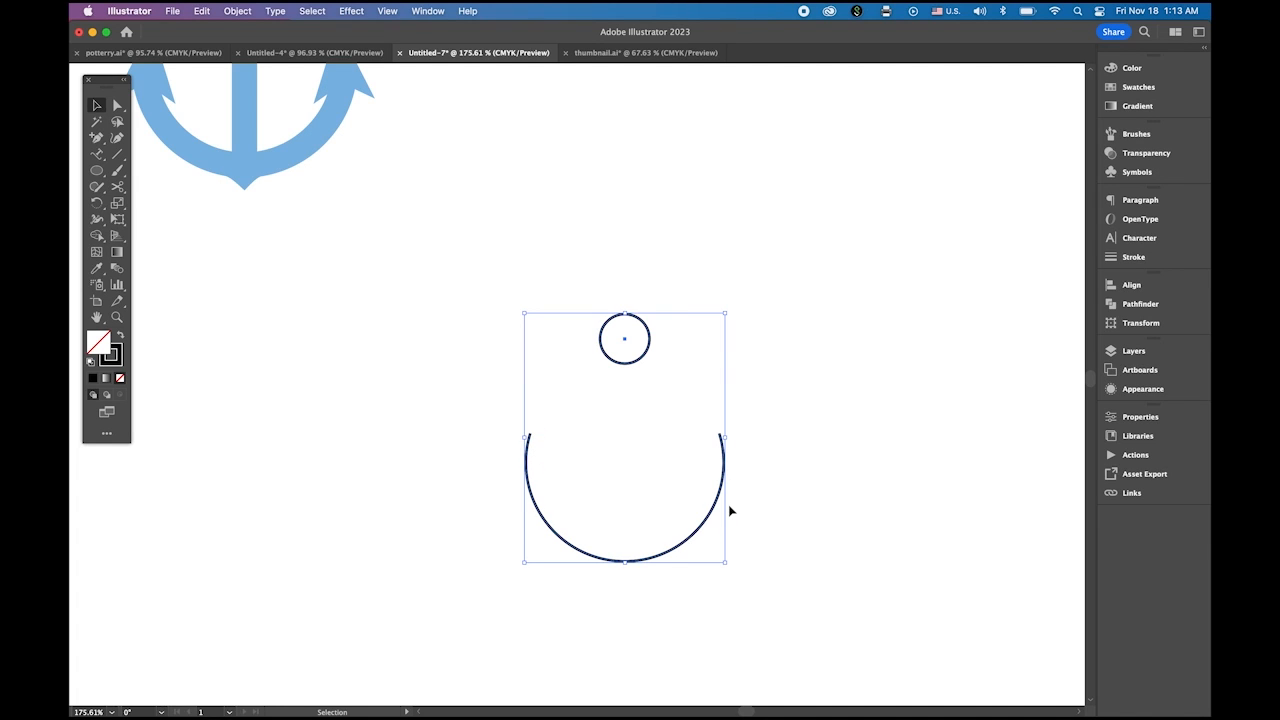
left_click(1132, 256)
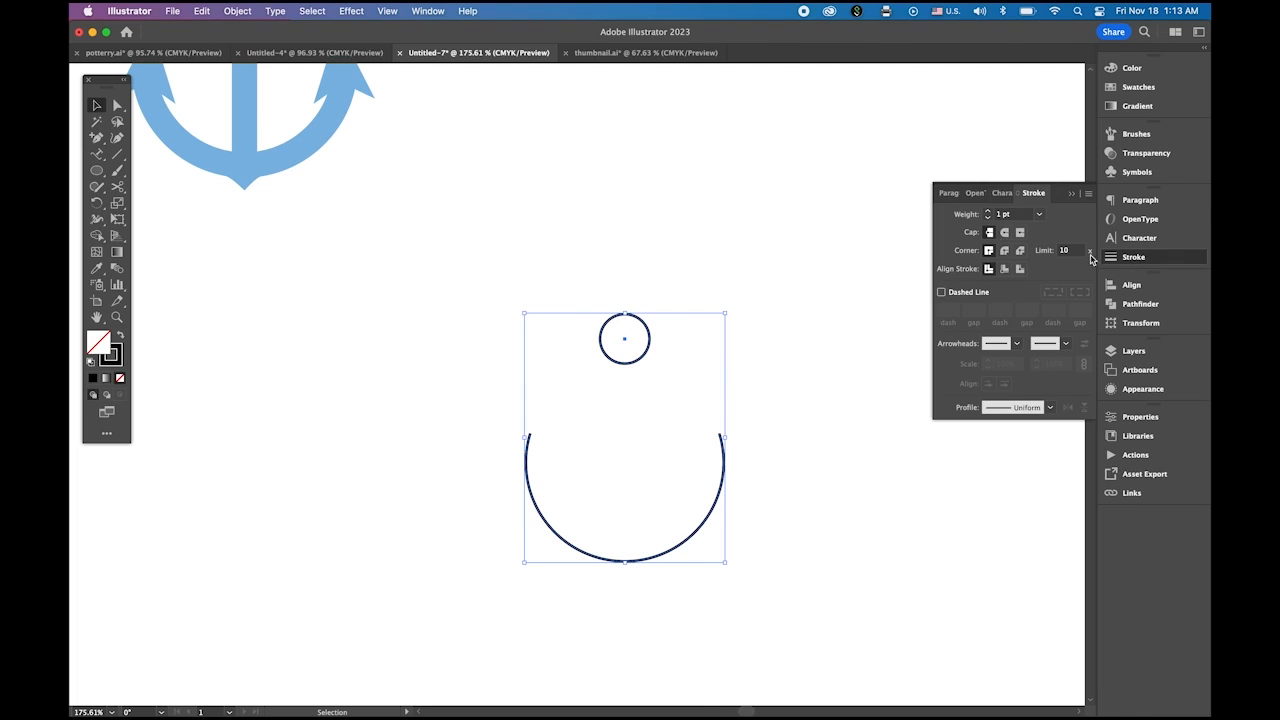
left_click(867, 234)
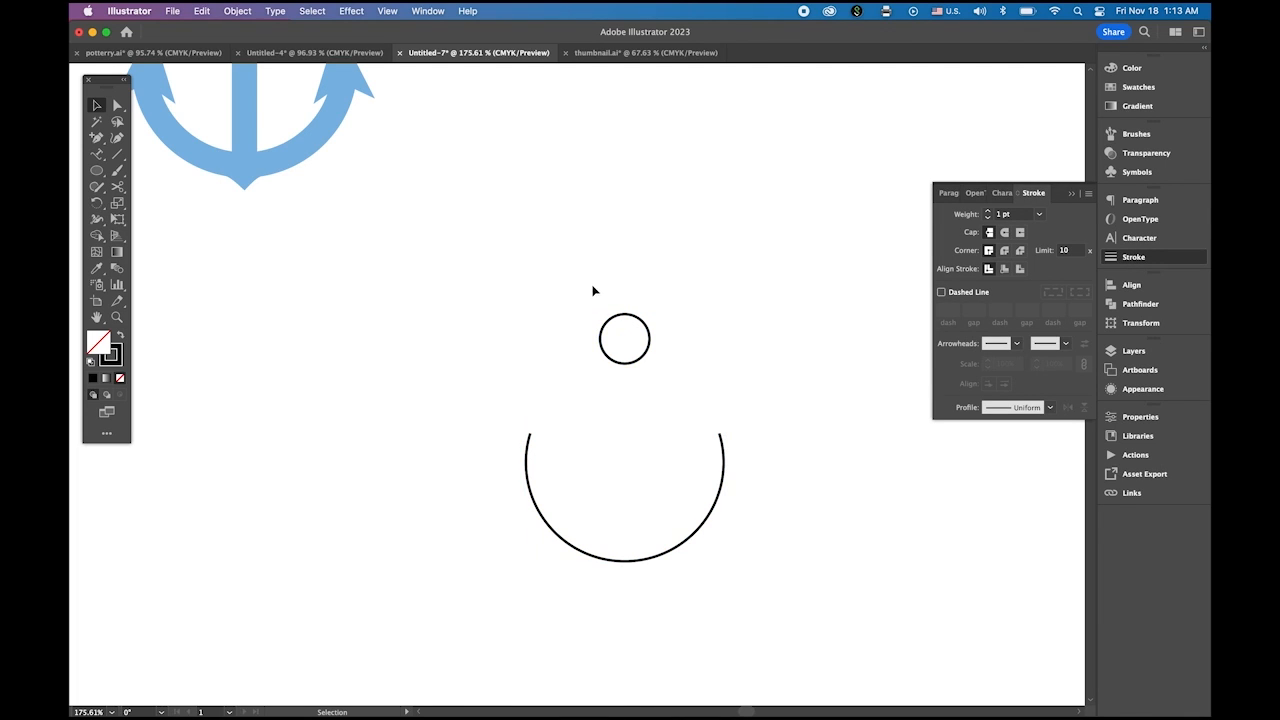
left_click(620, 315)
left_click(1039, 214)
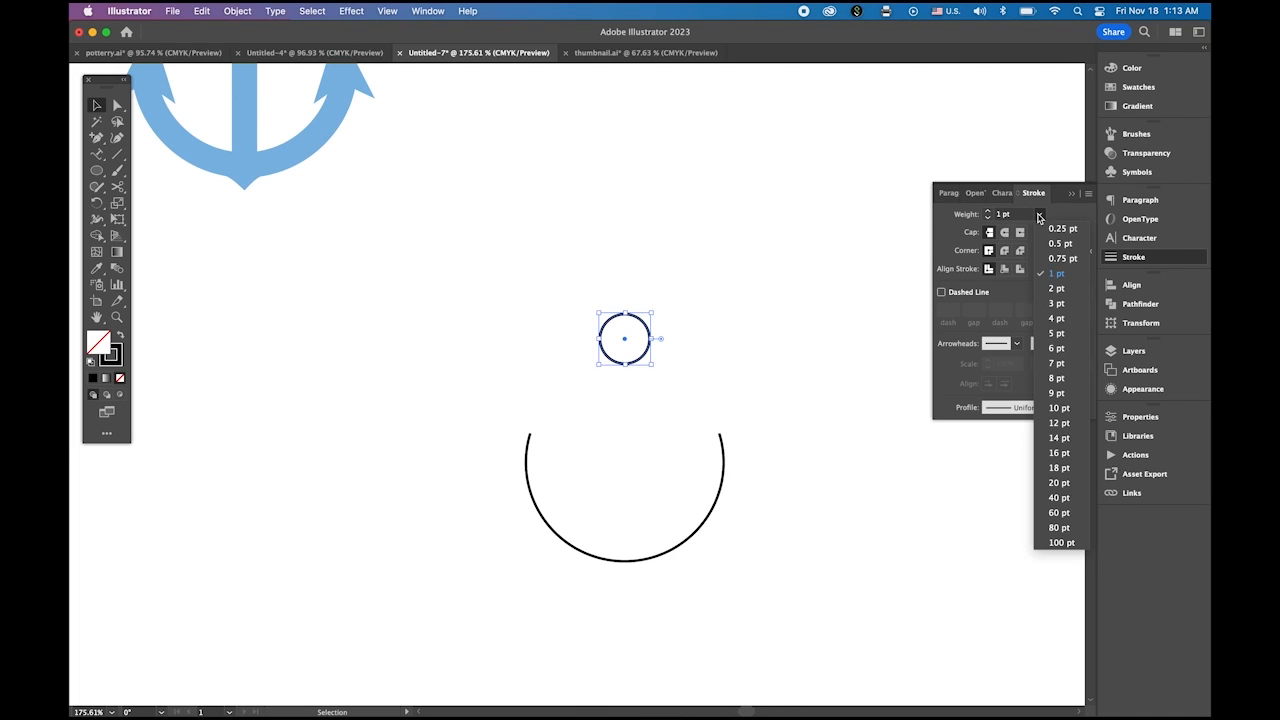
left_click(1058, 333)
left_click(860, 397)
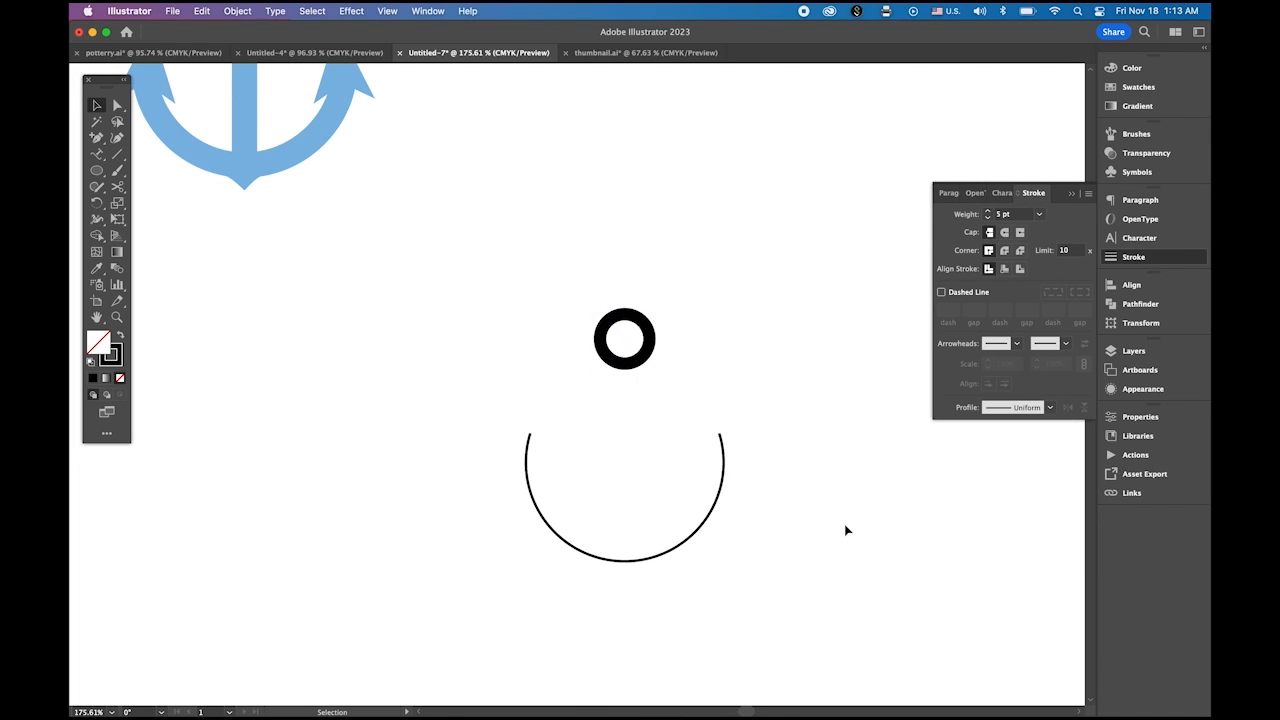
Set the open arc's stroke weight to 10 pt.
left_click(720, 492)
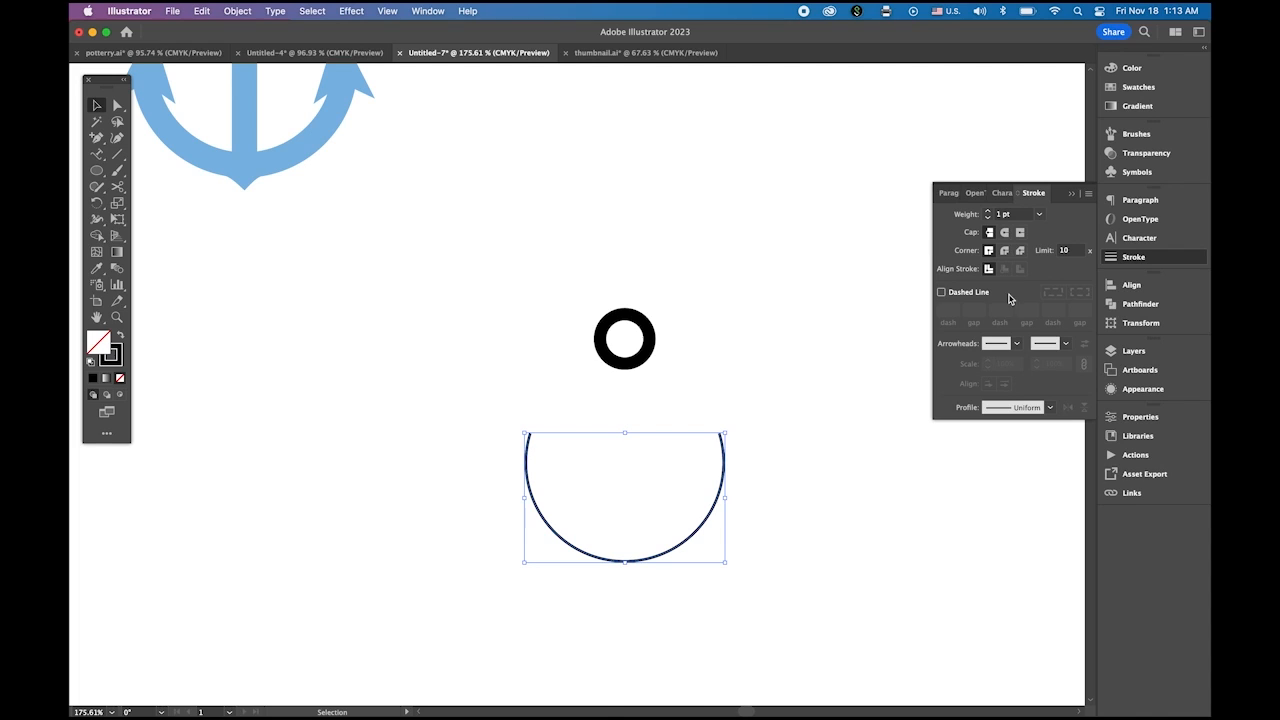
left_click(1039, 214)
left_click(1062, 410)
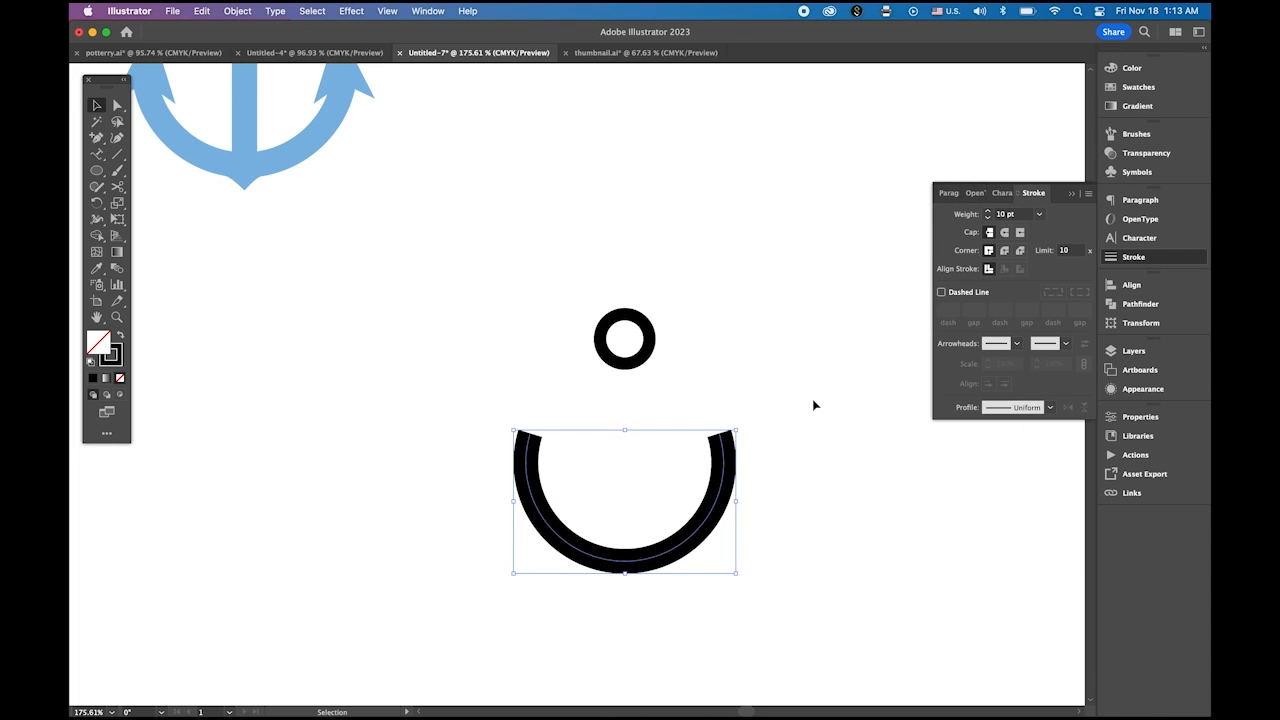
left_click(852, 521)
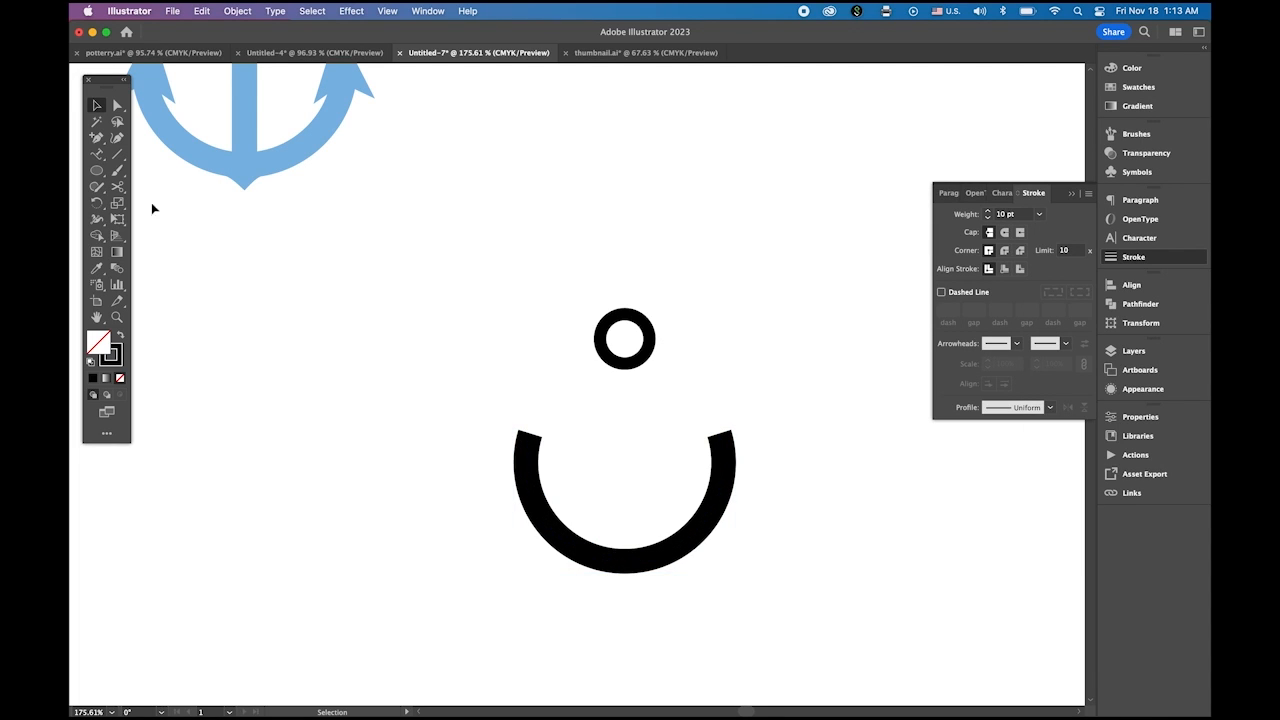
Draw a vertical 10 pt line from the small circle's bottom anchor down to the arc's lowest point as the anchor's shank.
left_click(117, 154)
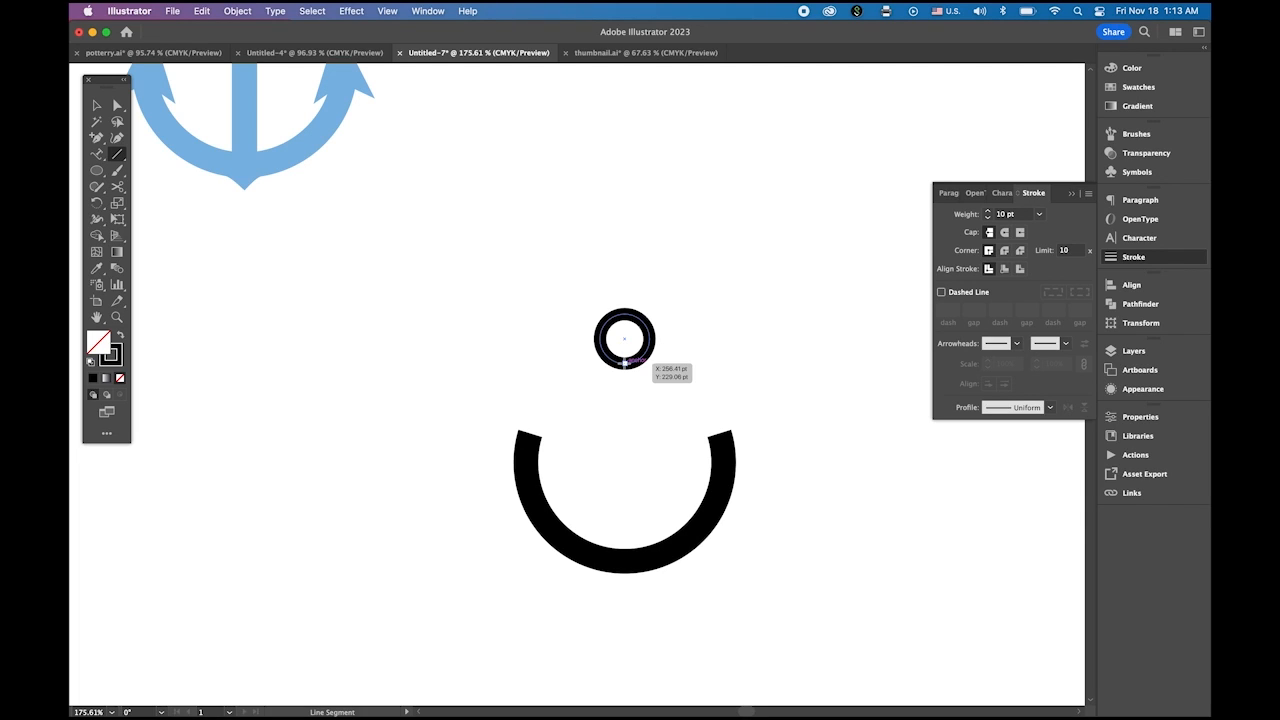
left_click_drag(624, 362, 617, 561)
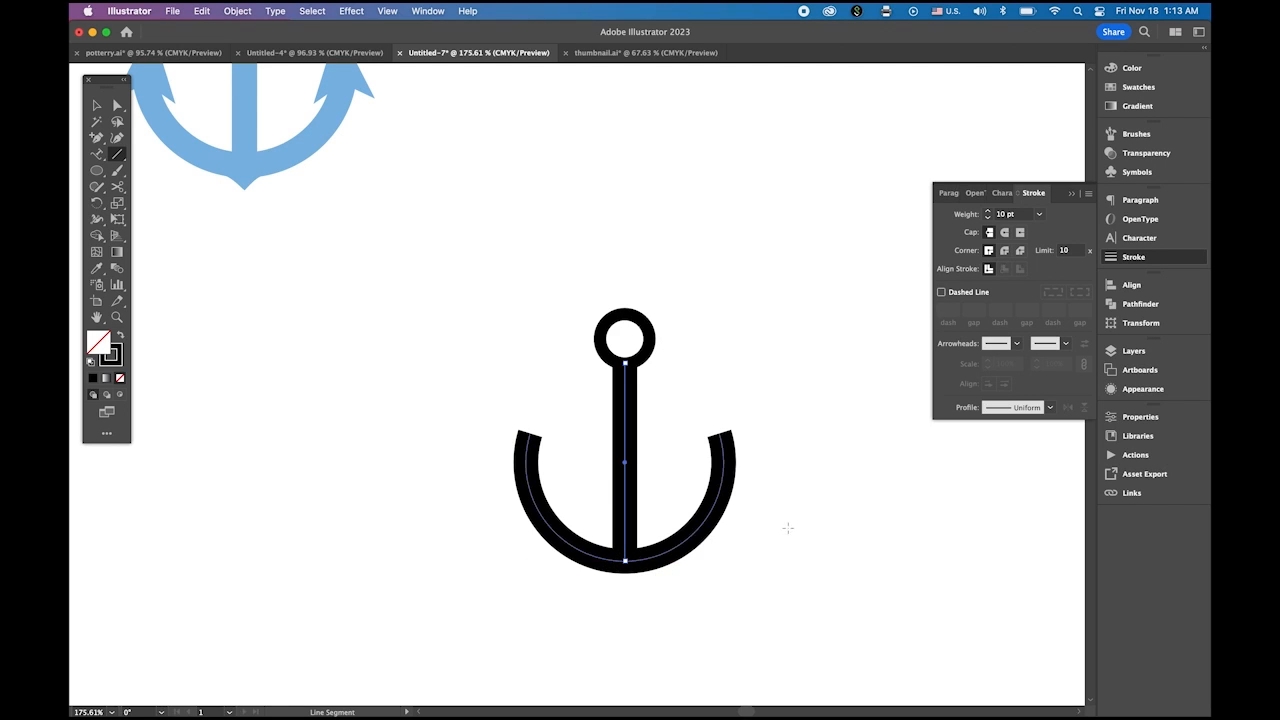
left_click(96, 105)
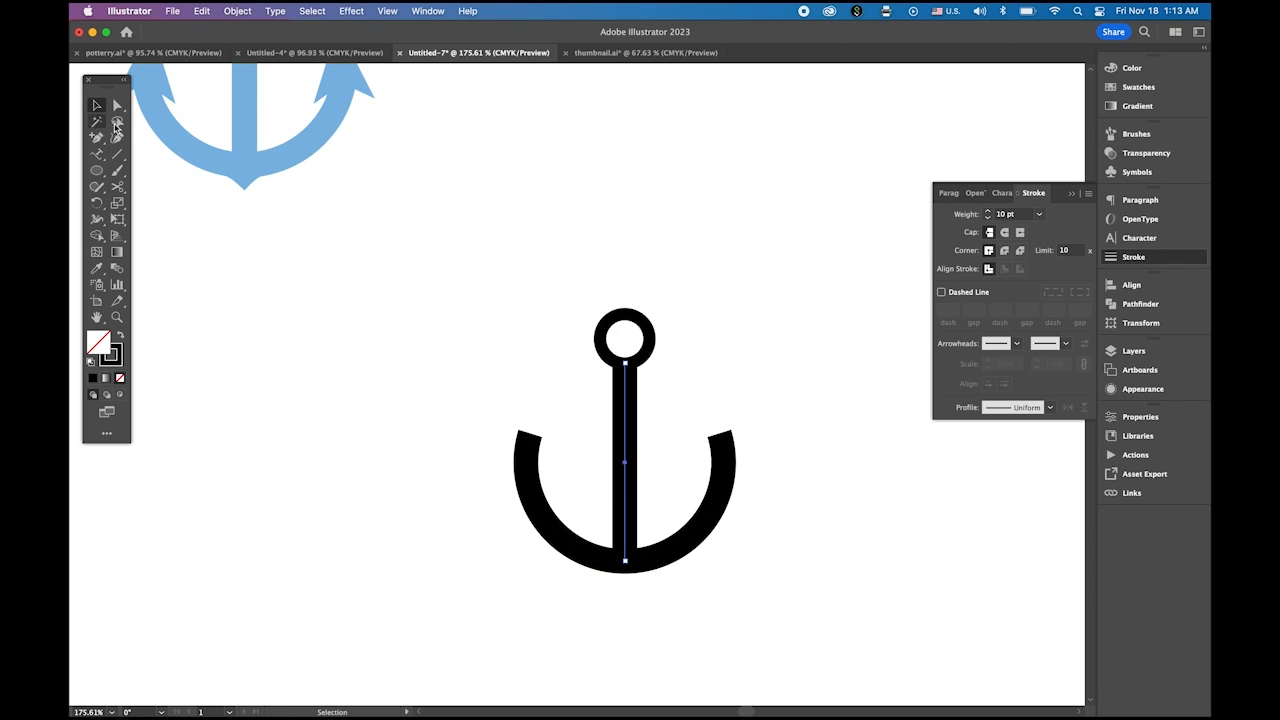
left_click(320, 428)
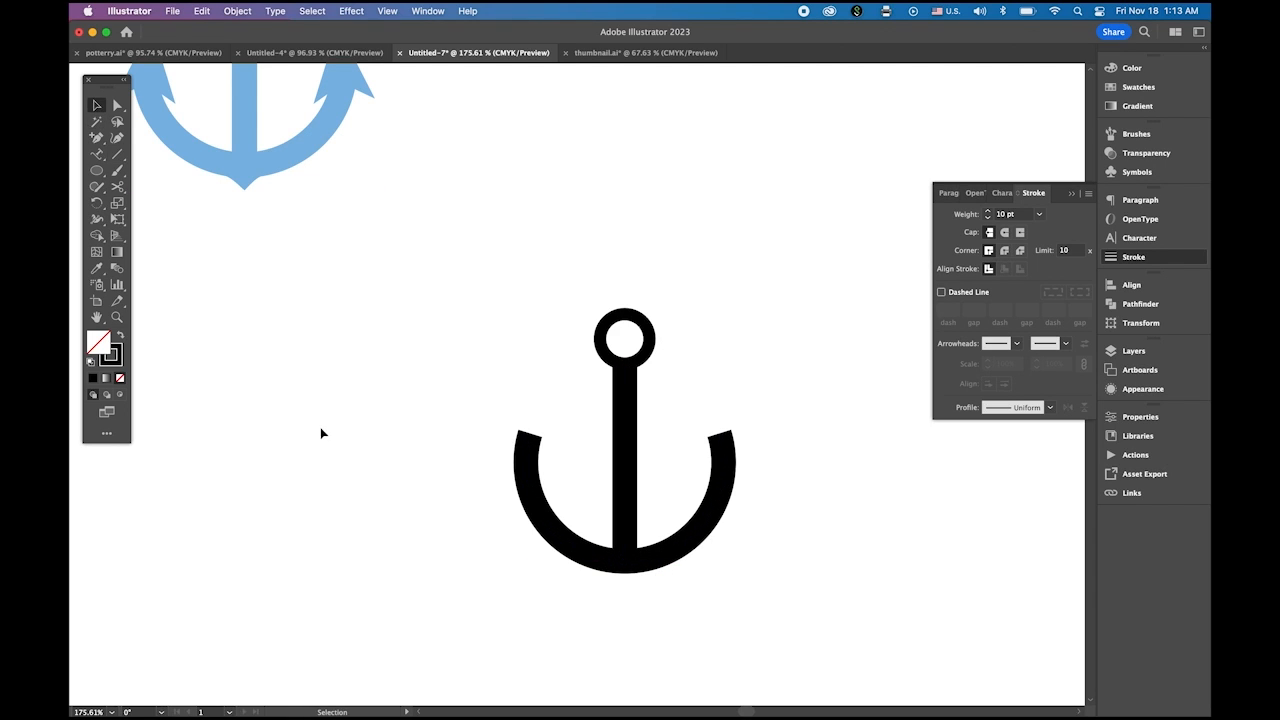
Add an Arrow 2 arrowhead to the start of the open arc and set the arrowhead scale to 30%.
left_click(530, 445)
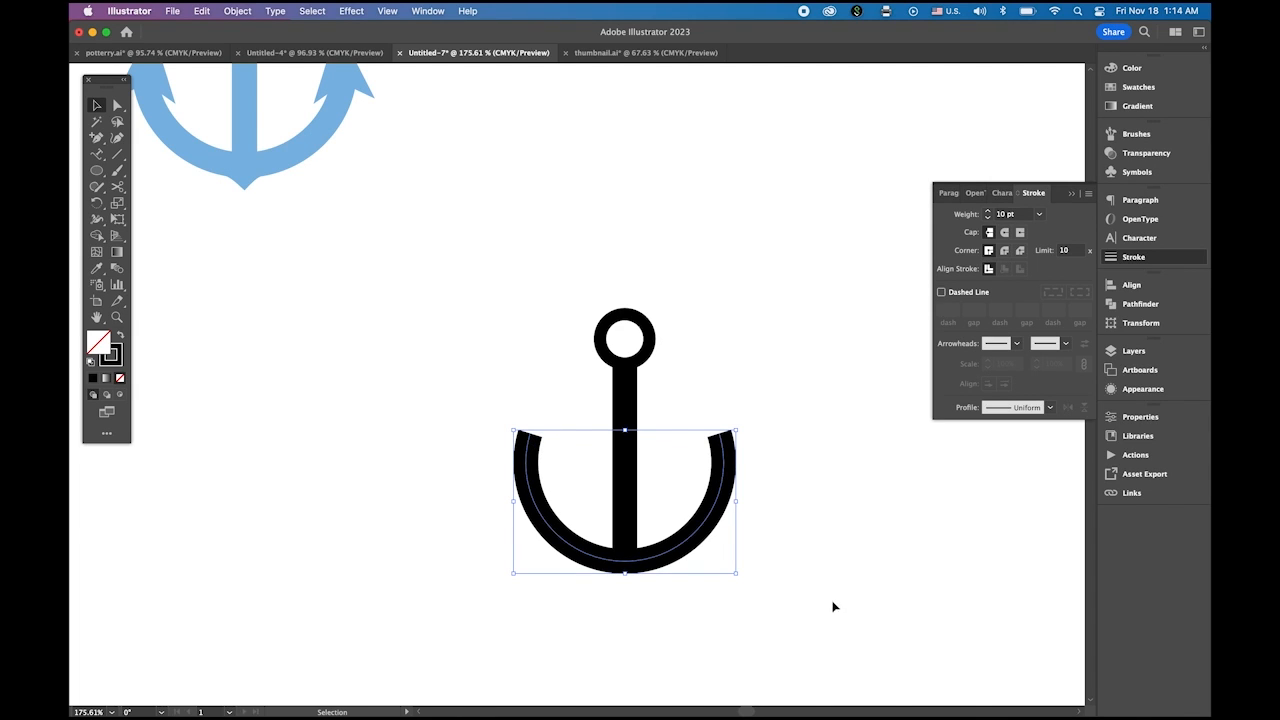
left_click(1018, 346)
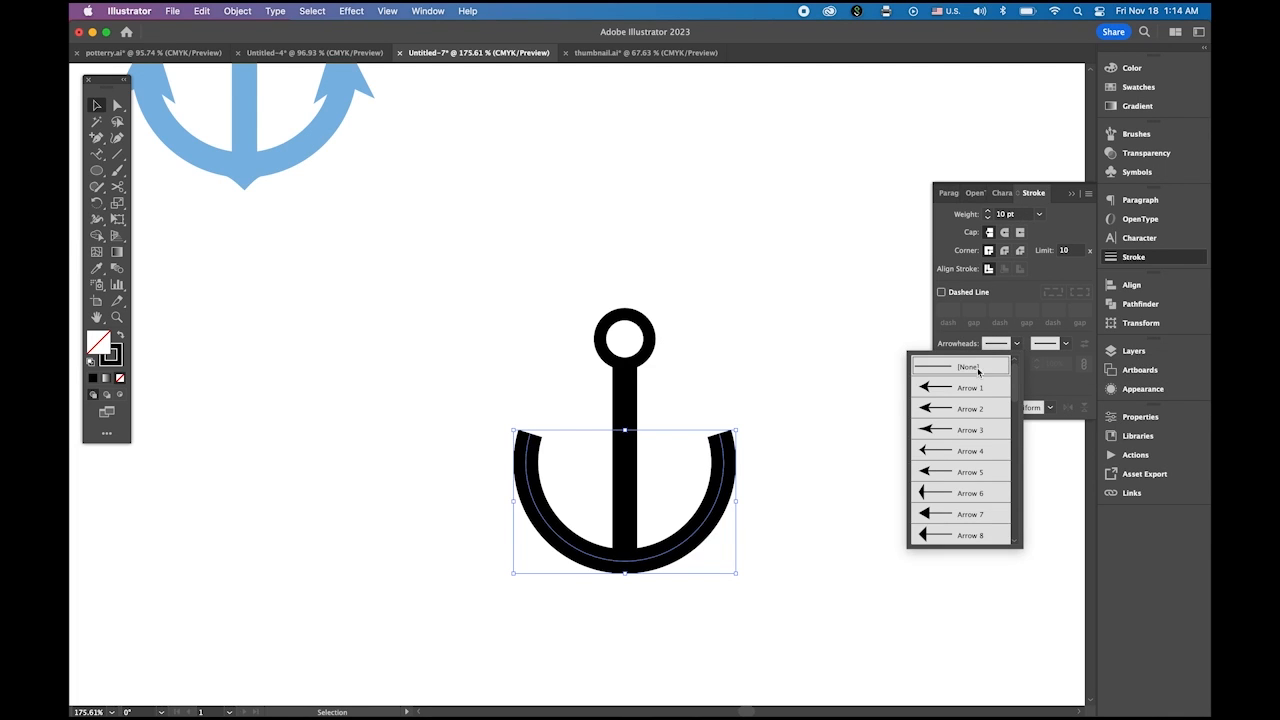
left_click(973, 409)
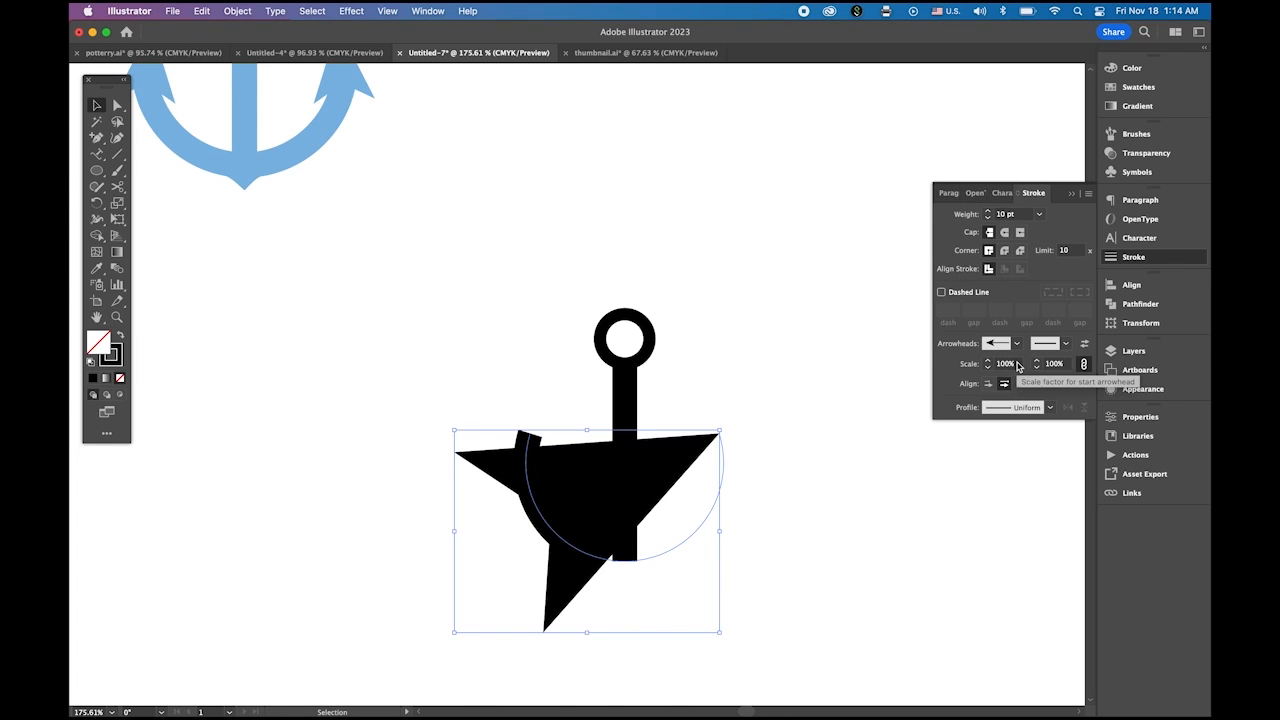
left_click_drag(1020, 366, 958, 359)
type("30")
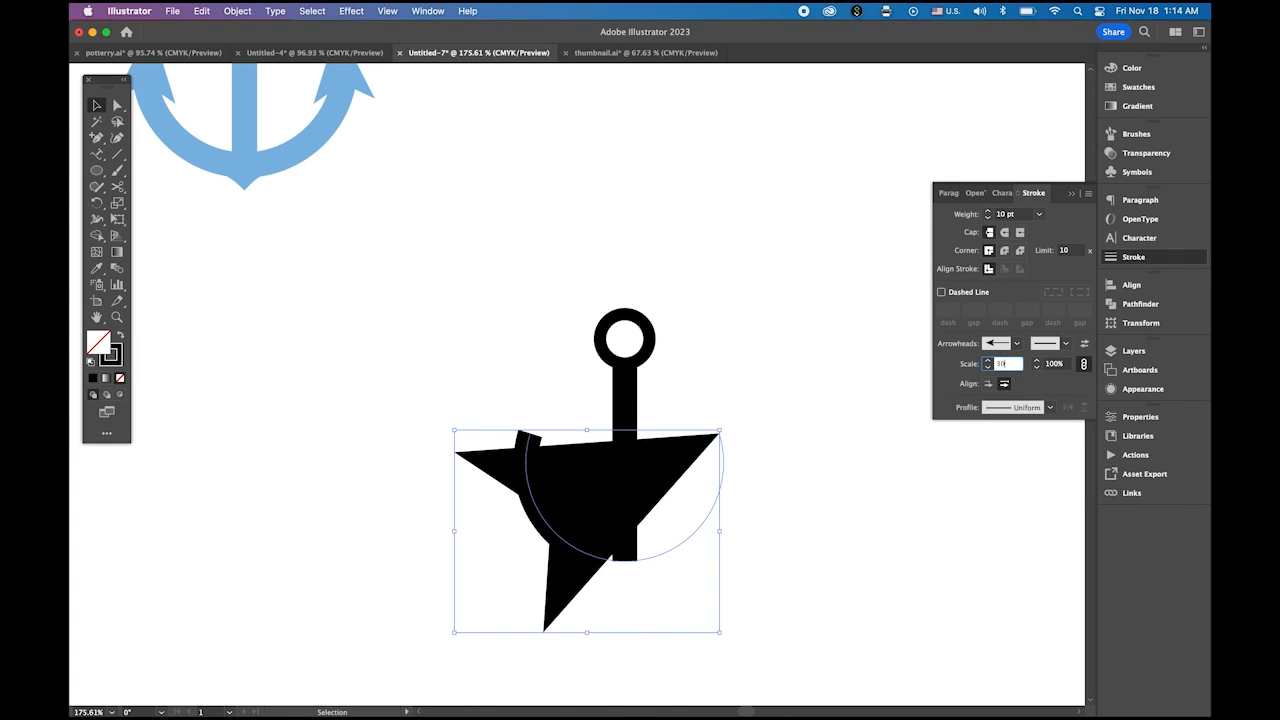
key("Return")
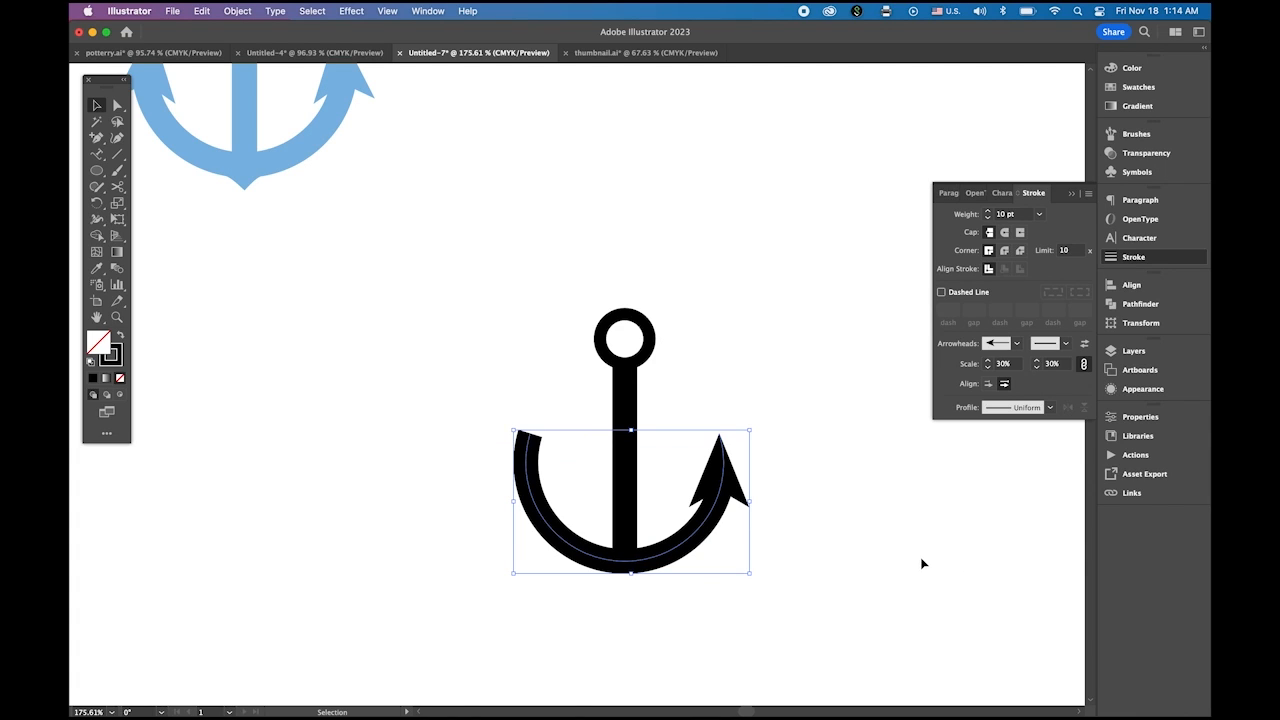
Dismiss the HP Printer Monitor notice and apply an Arrow 2 arrowhead to the end of the arc.
left_click(1050, 346)
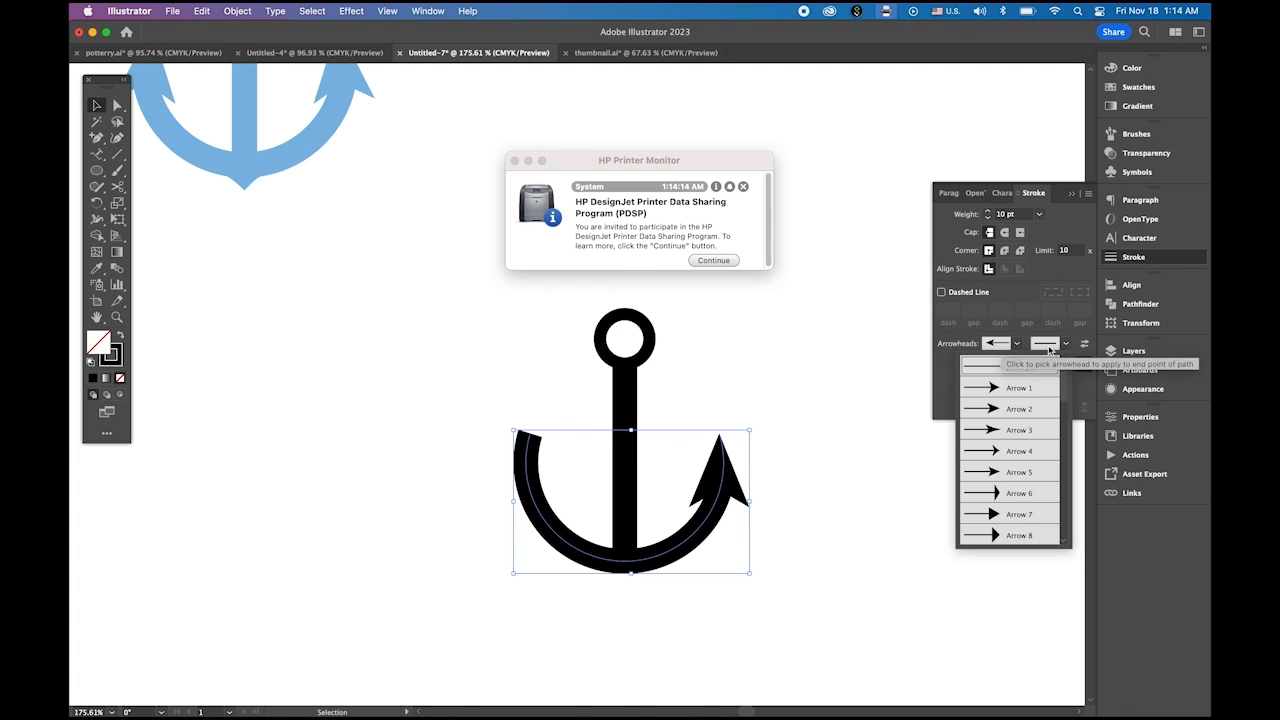
left_click(742, 186)
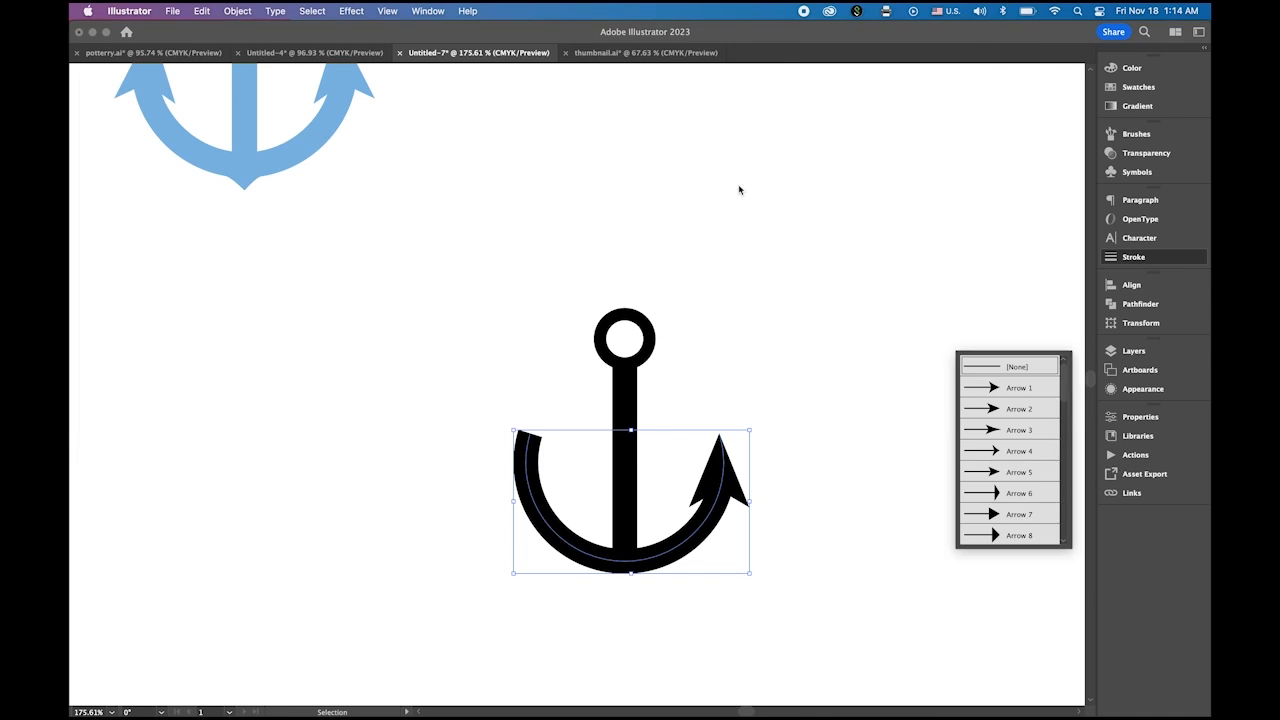
left_click(697, 531)
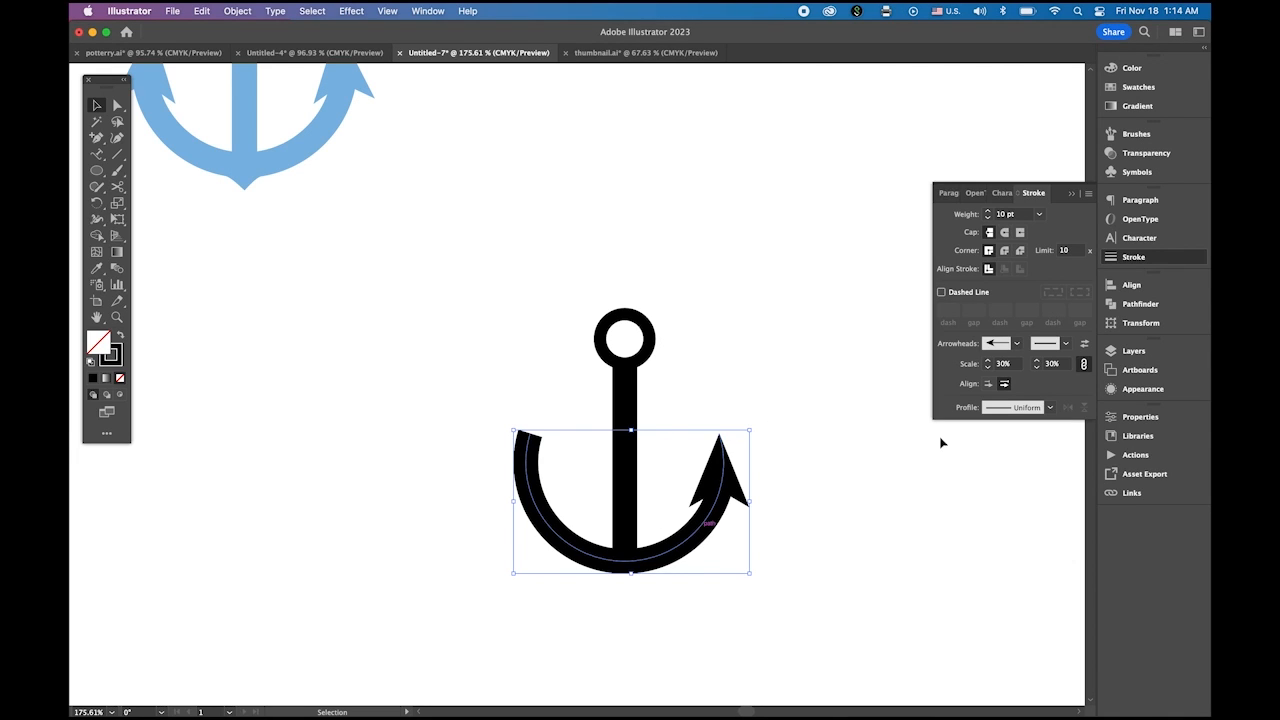
left_click(1065, 343)
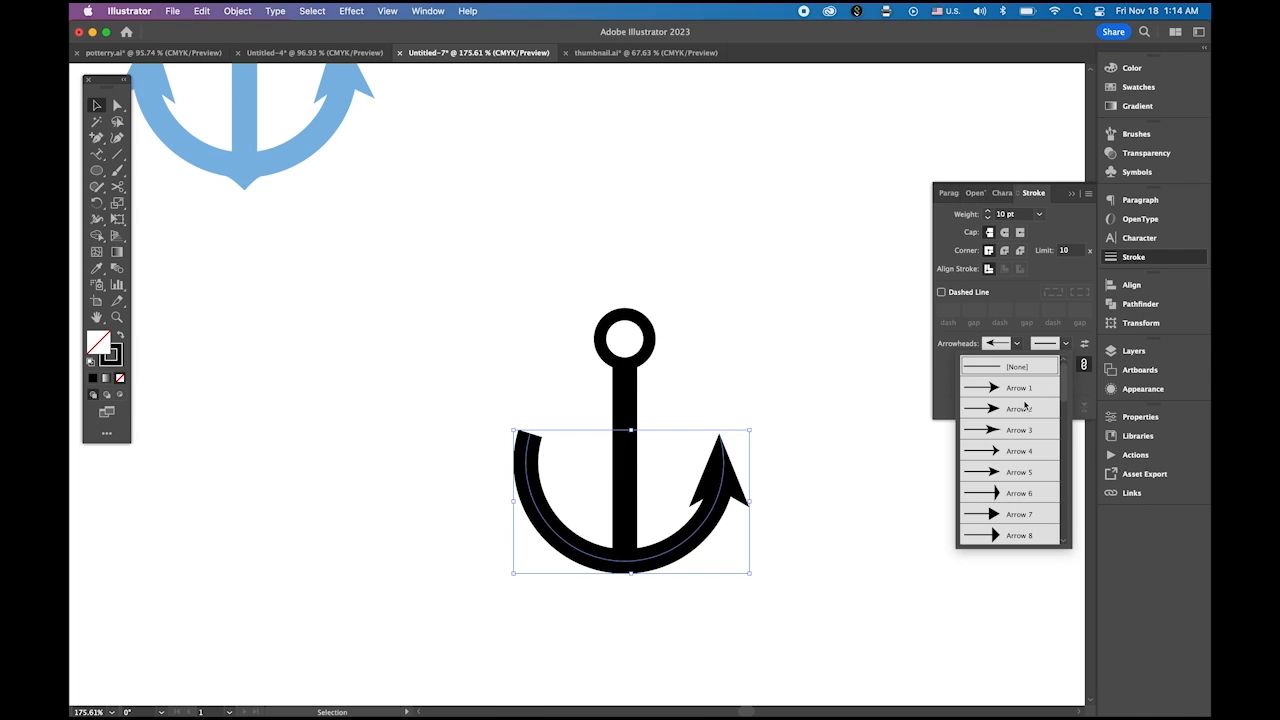
left_click(1025, 404)
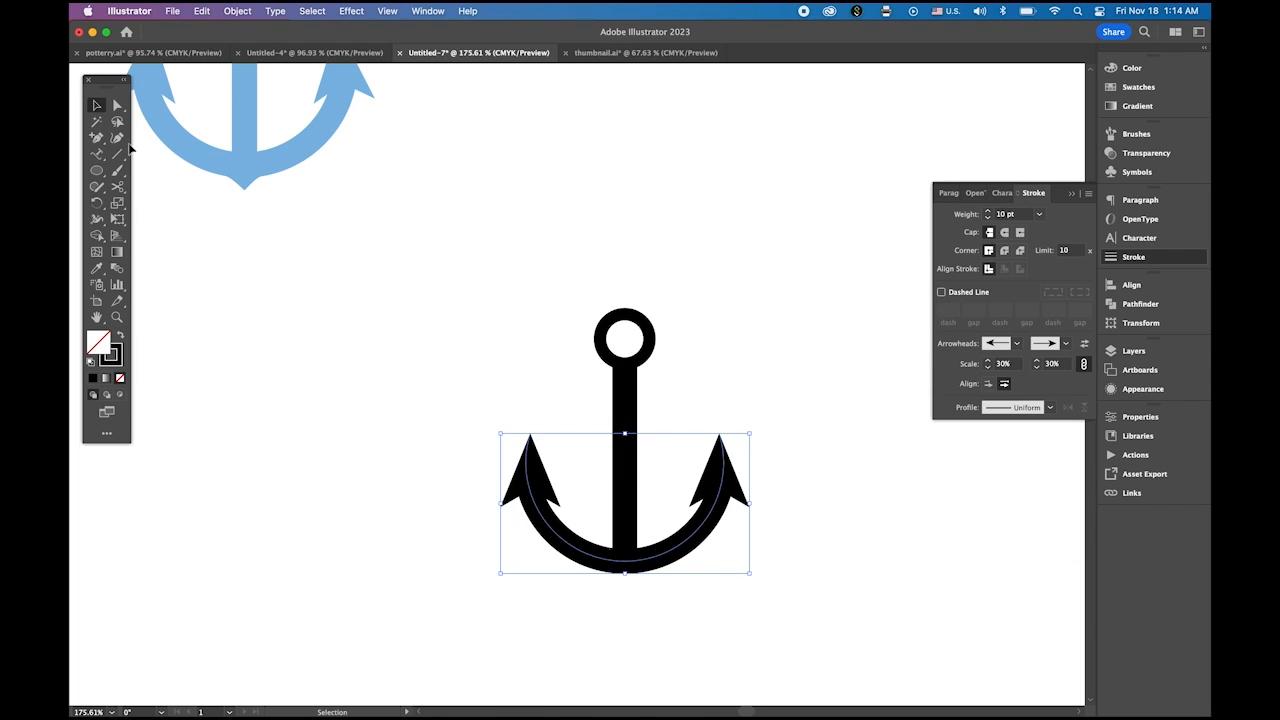
left_click(503, 292)
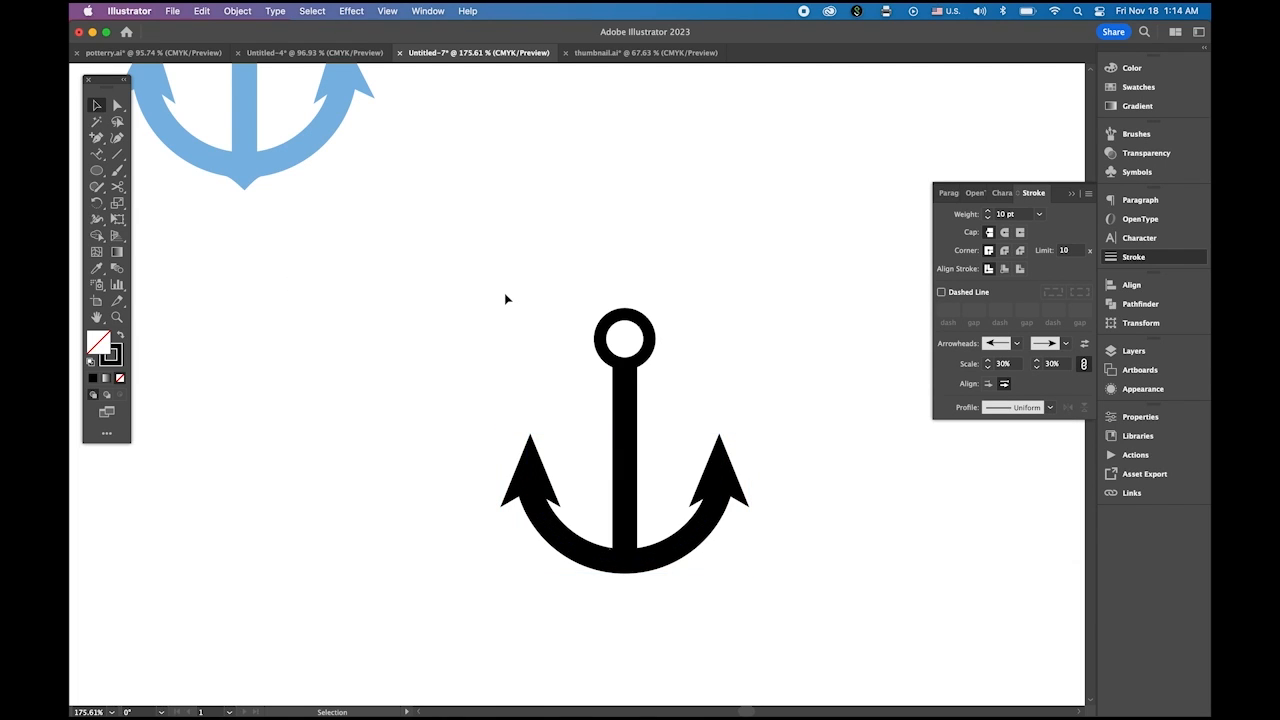
Draw a short horizontal line centred across the shank just below the ring as the anchor's crossbar.
scroll(508, 340, "up", 5)
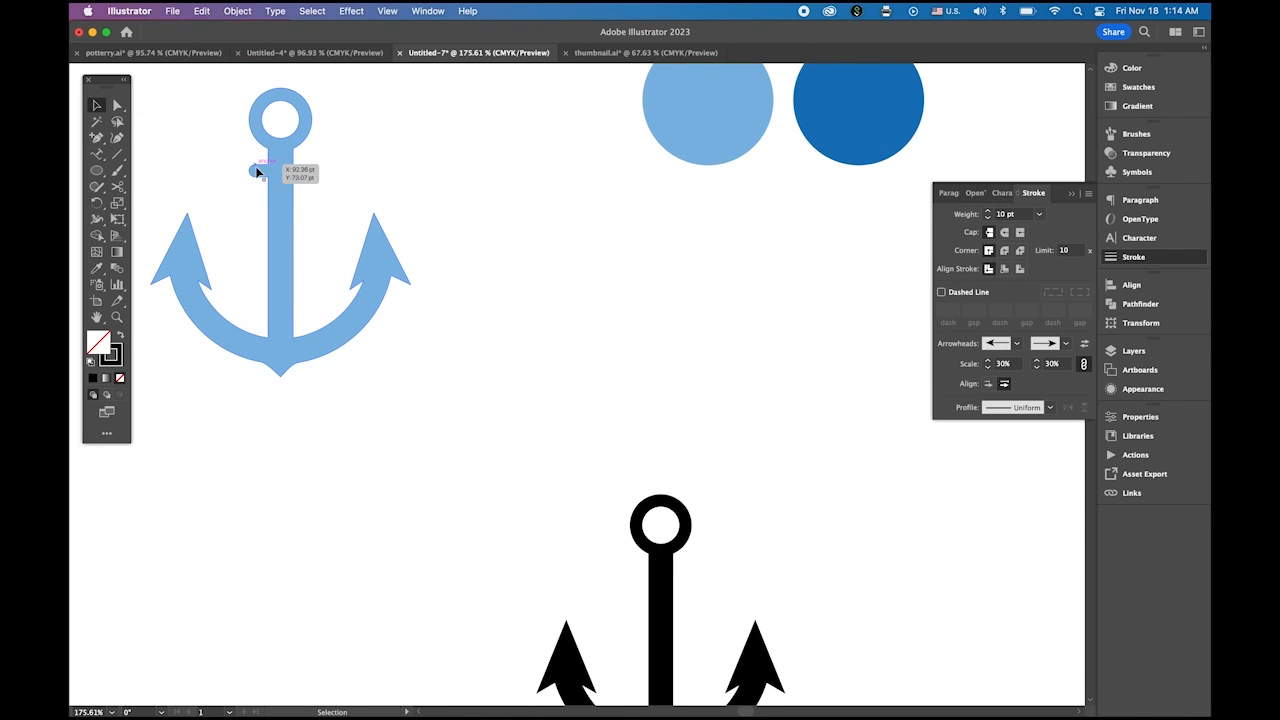
scroll(490, 350, "down", 5)
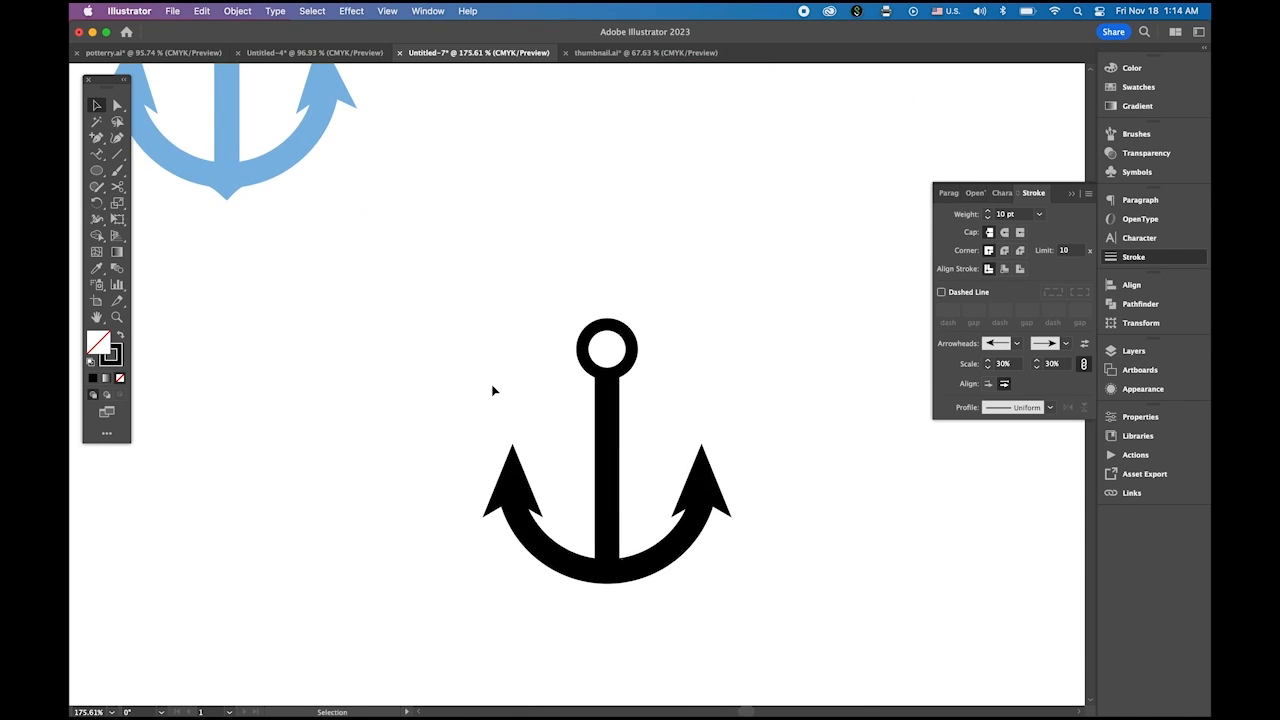
left_click(117, 154)
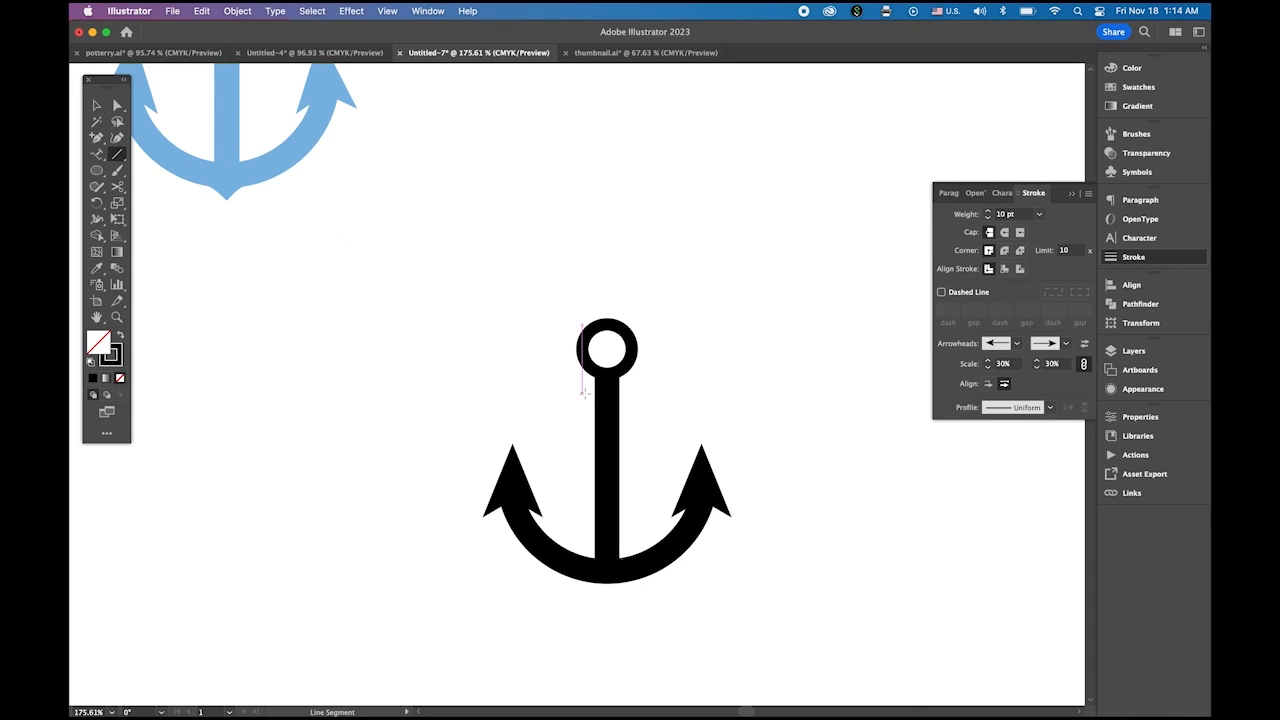
left_click_drag(583, 392, 632, 397)
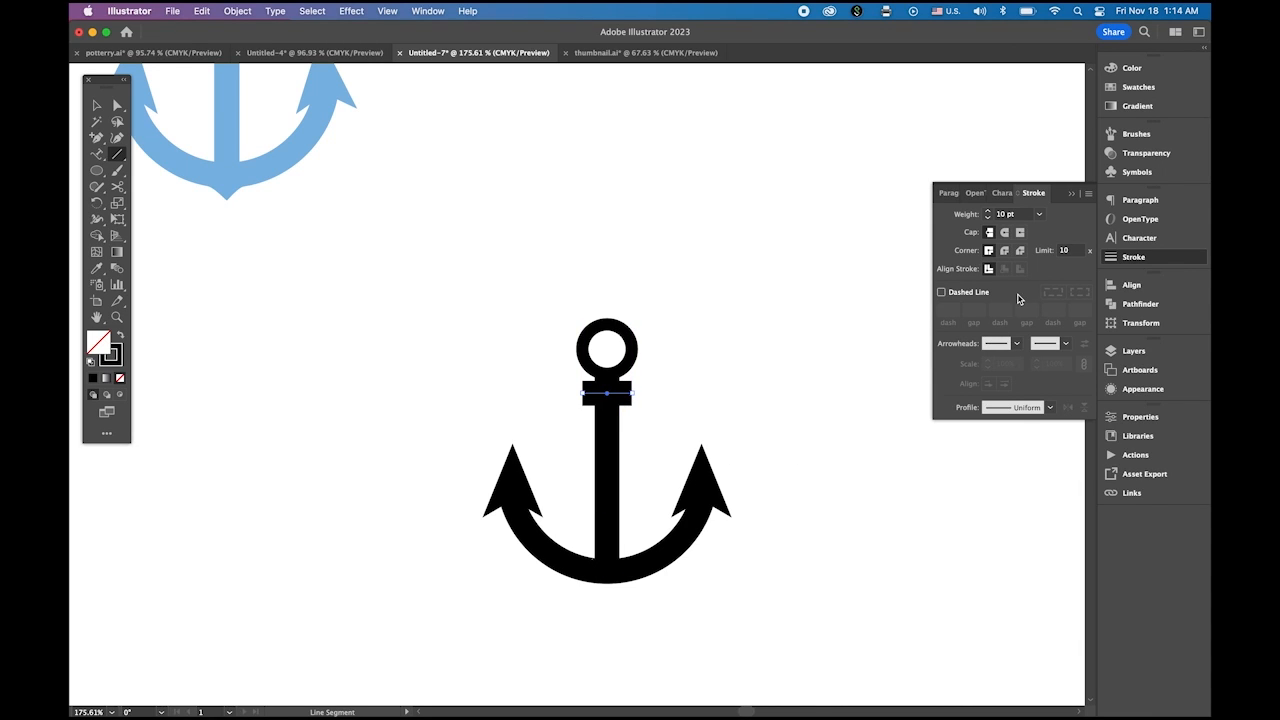
Set the crossbar's stroke weight to 5 pt and give it round caps.
left_click(1041, 215)
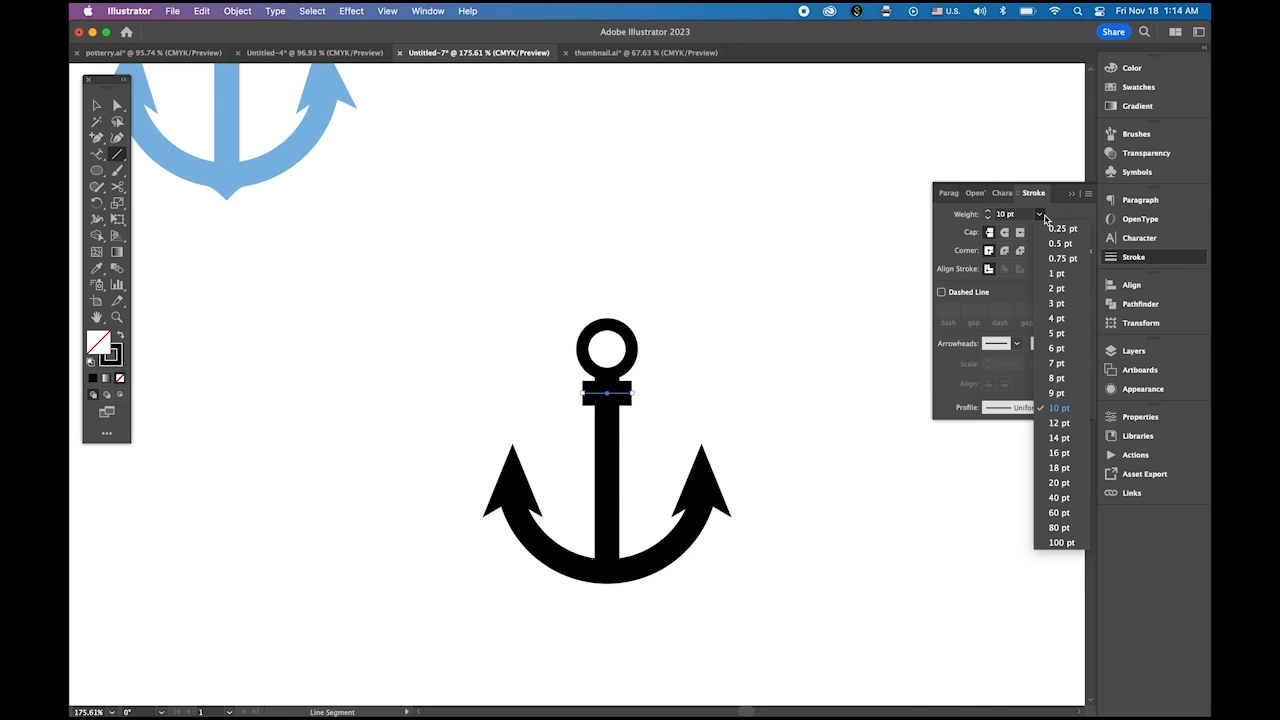
left_click(1065, 334)
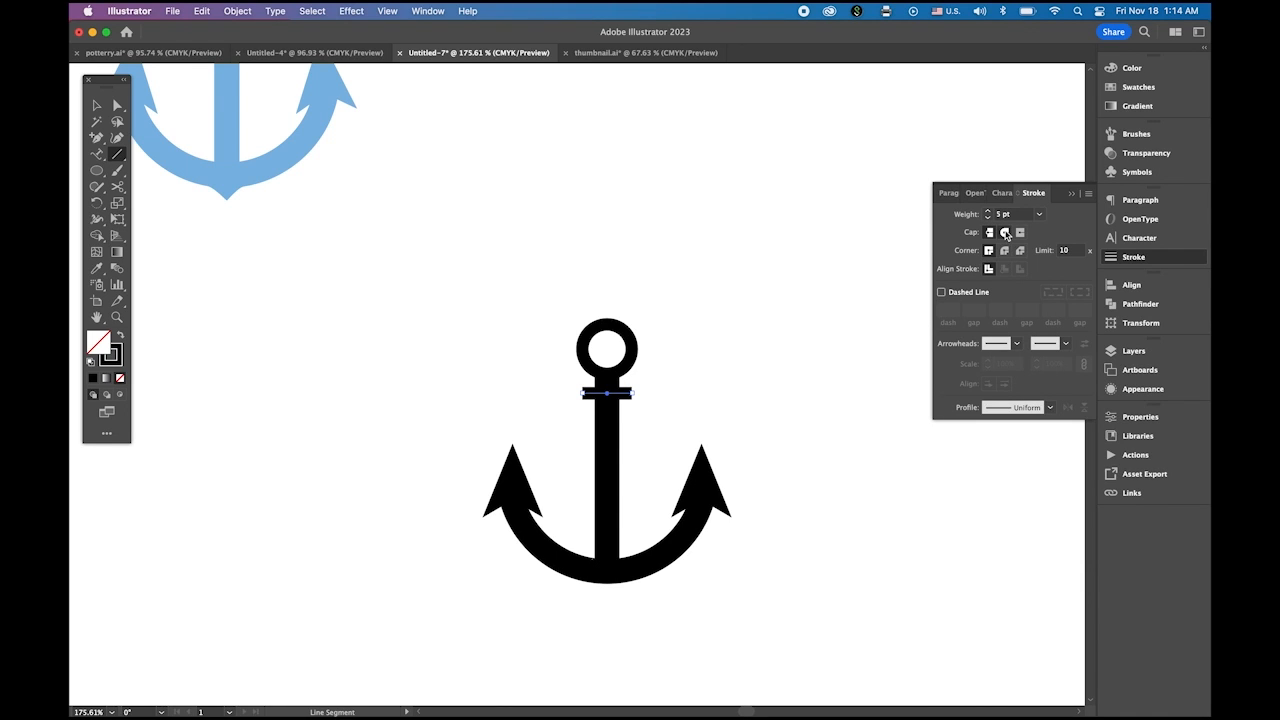
left_click(1005, 233)
left_click(96, 105)
left_click(410, 343)
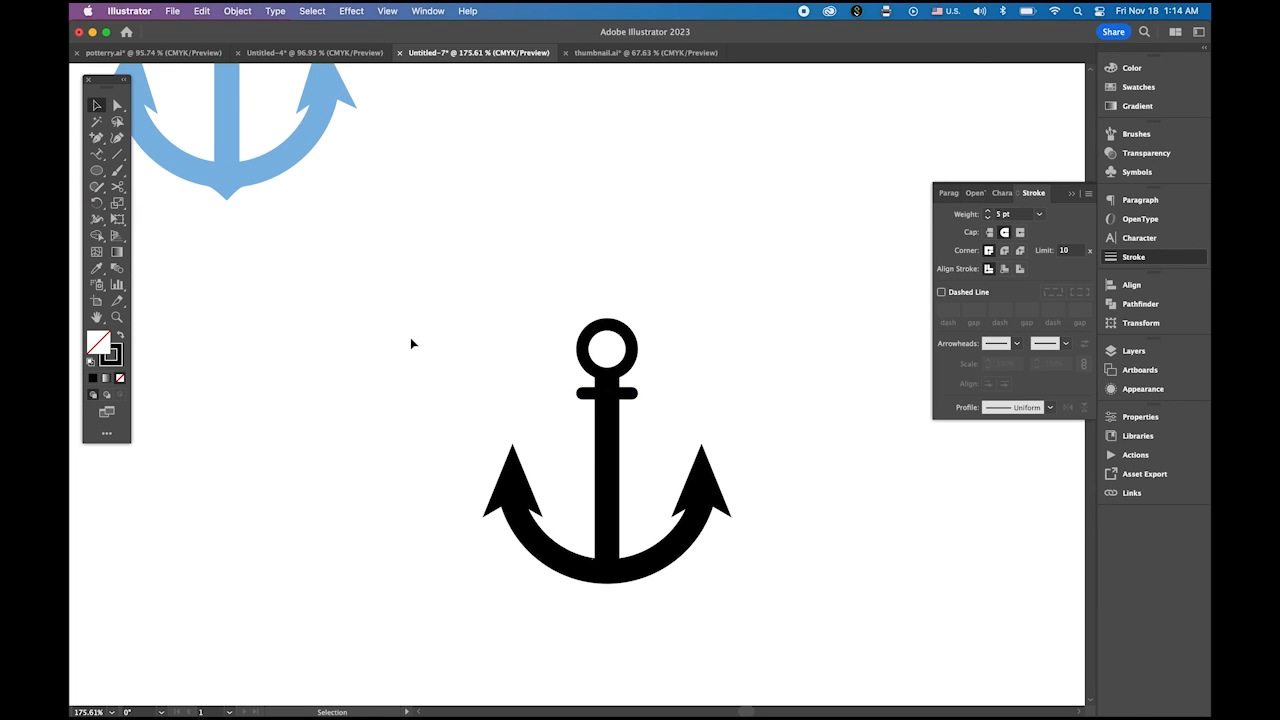
Select the whole black anchor and convert it to filled shapes with Expand Appearance, followed by Expand with Fill and Stroke.
left_click_drag(460, 269, 755, 598)
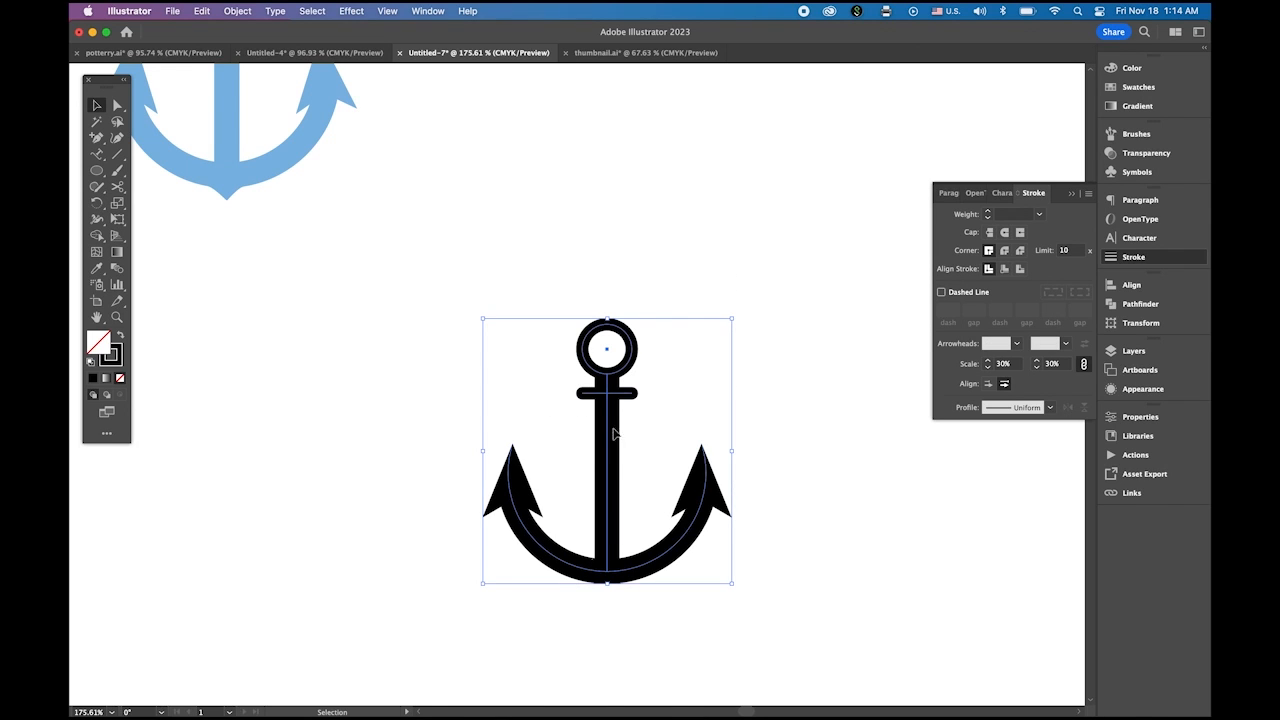
left_click(249, 8)
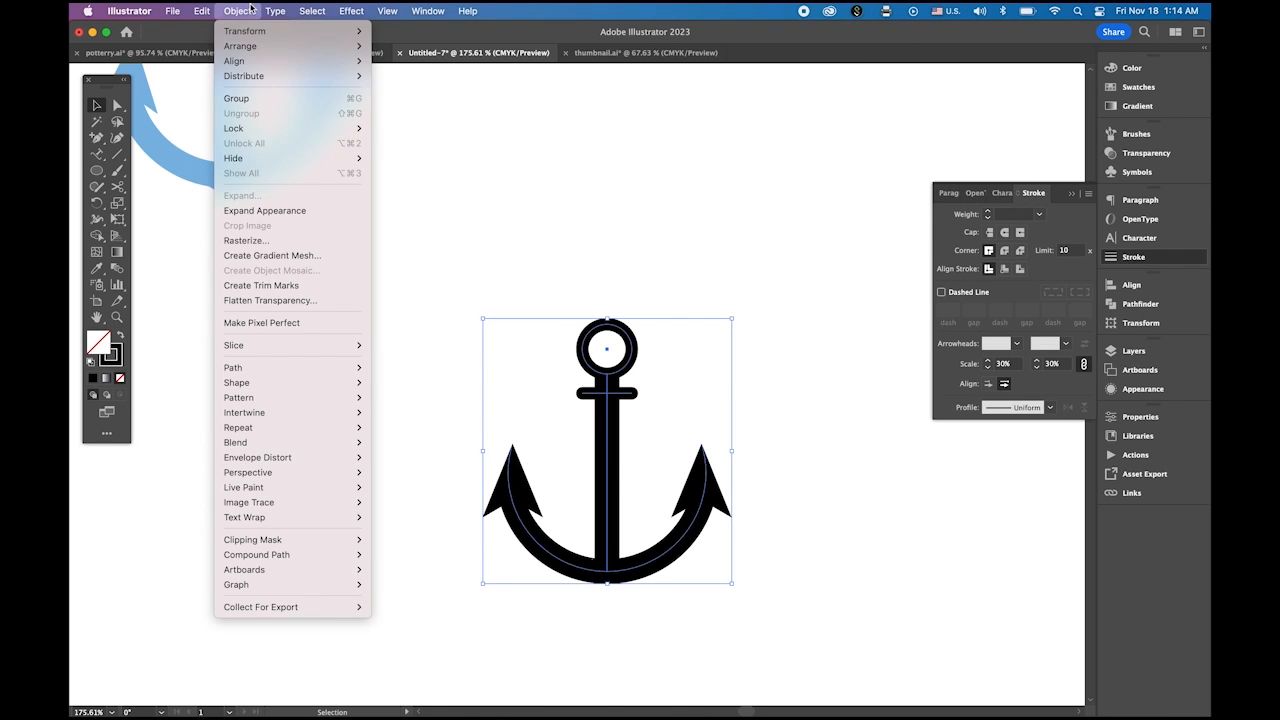
left_click(296, 213)
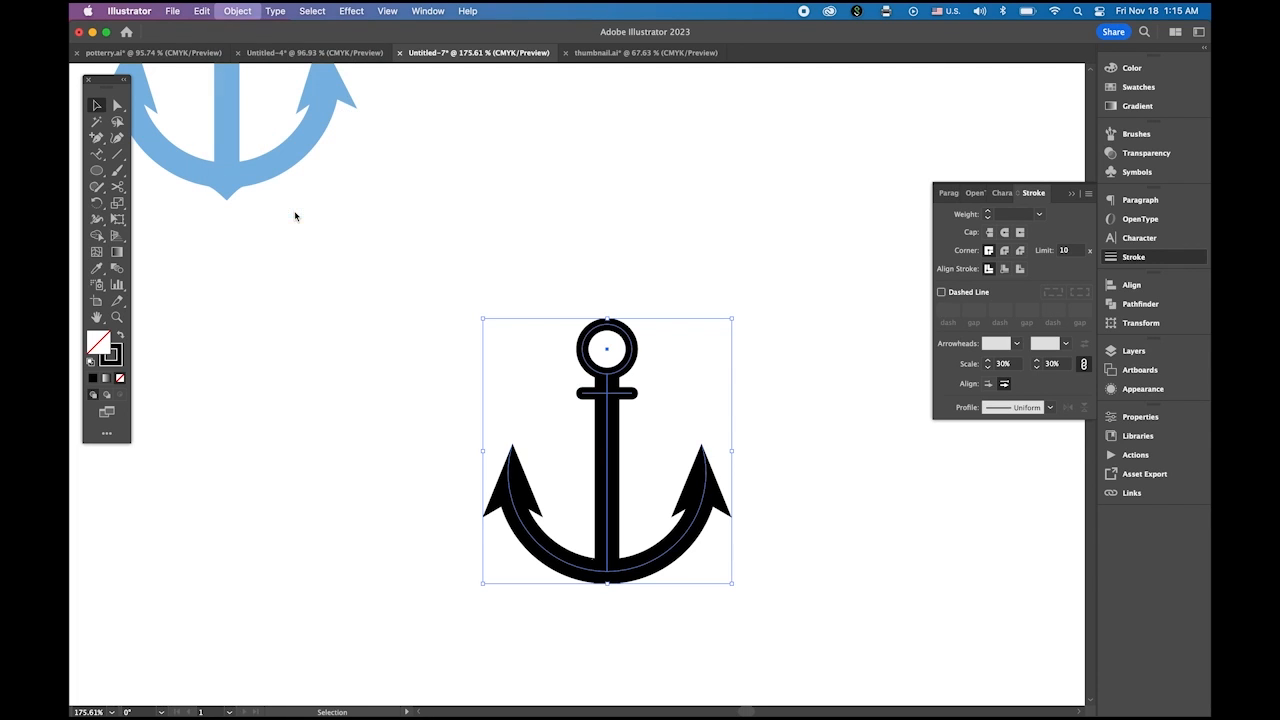
left_click(238, 10)
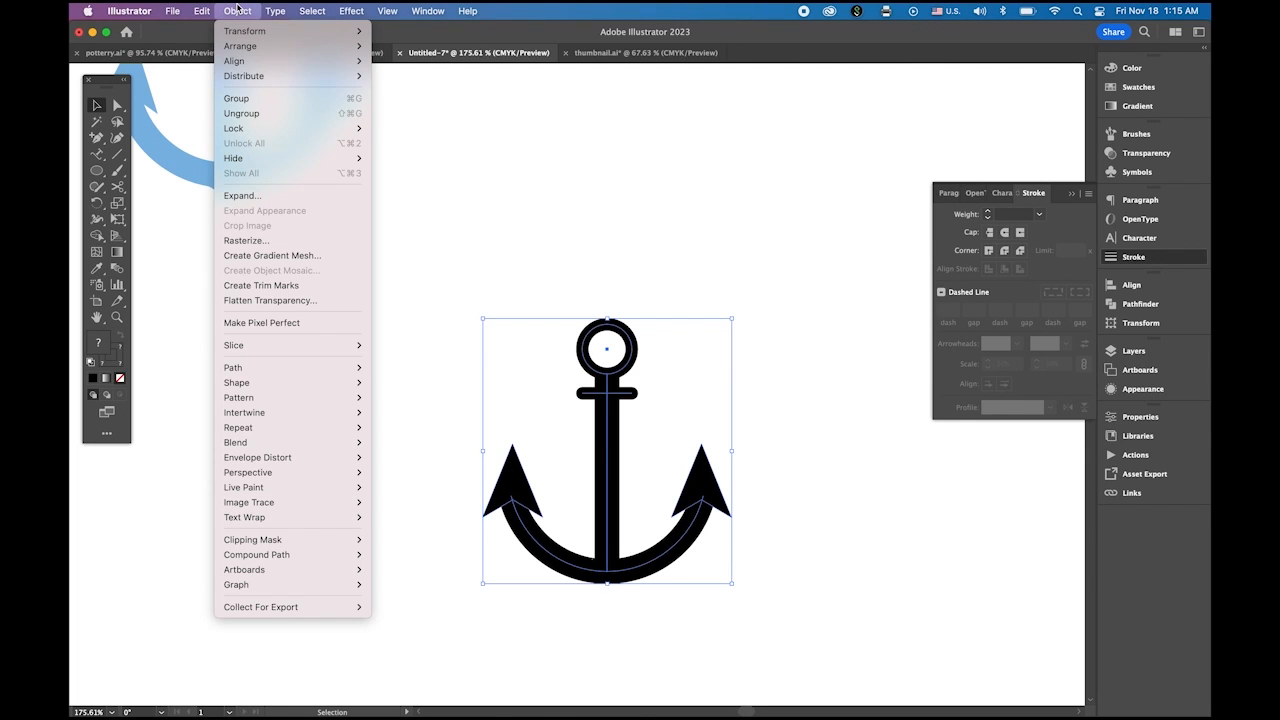
left_click(281, 197)
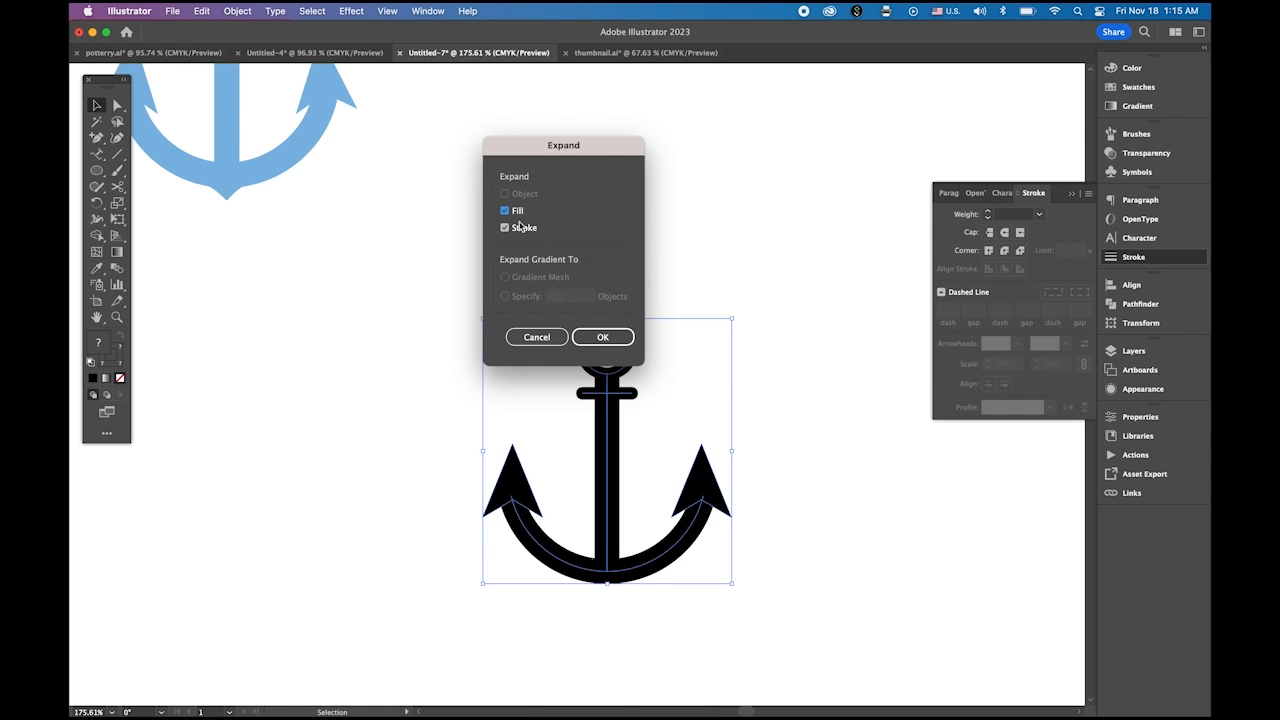
left_click(616, 340)
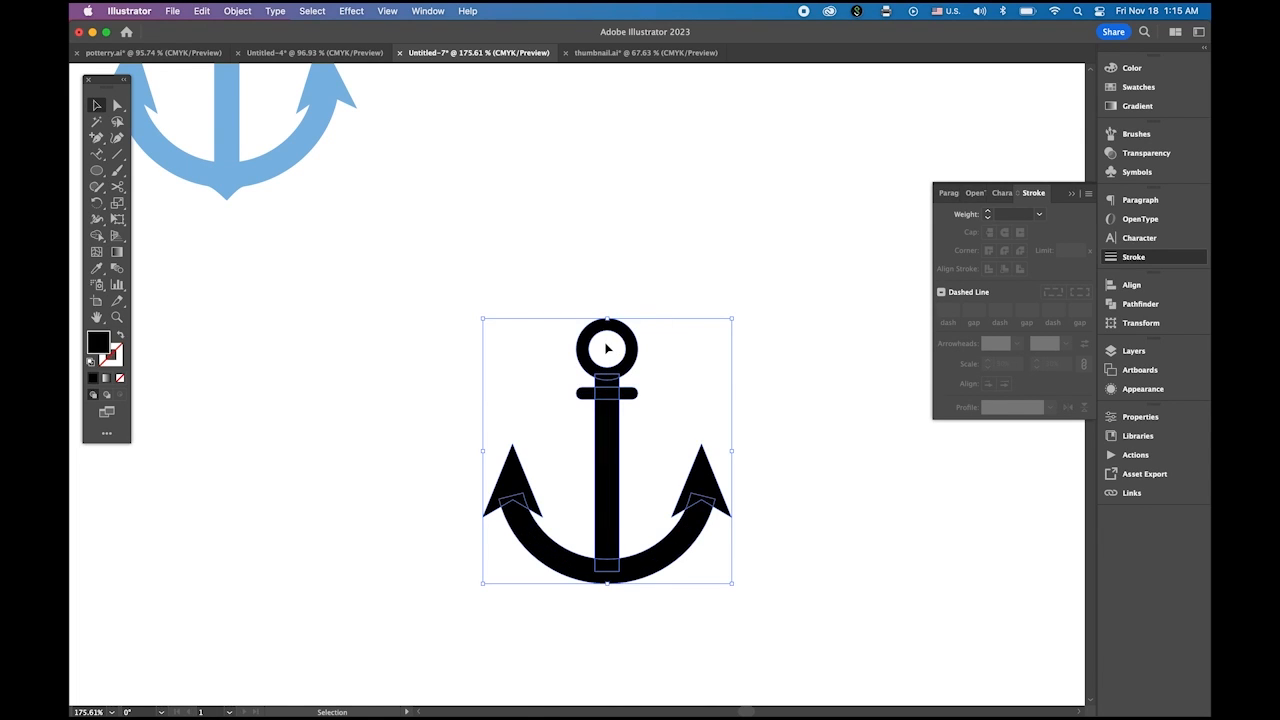
Merge the expanded anchor pieces into a single shape with Pathfinder Unite.
left_click(1136, 309)
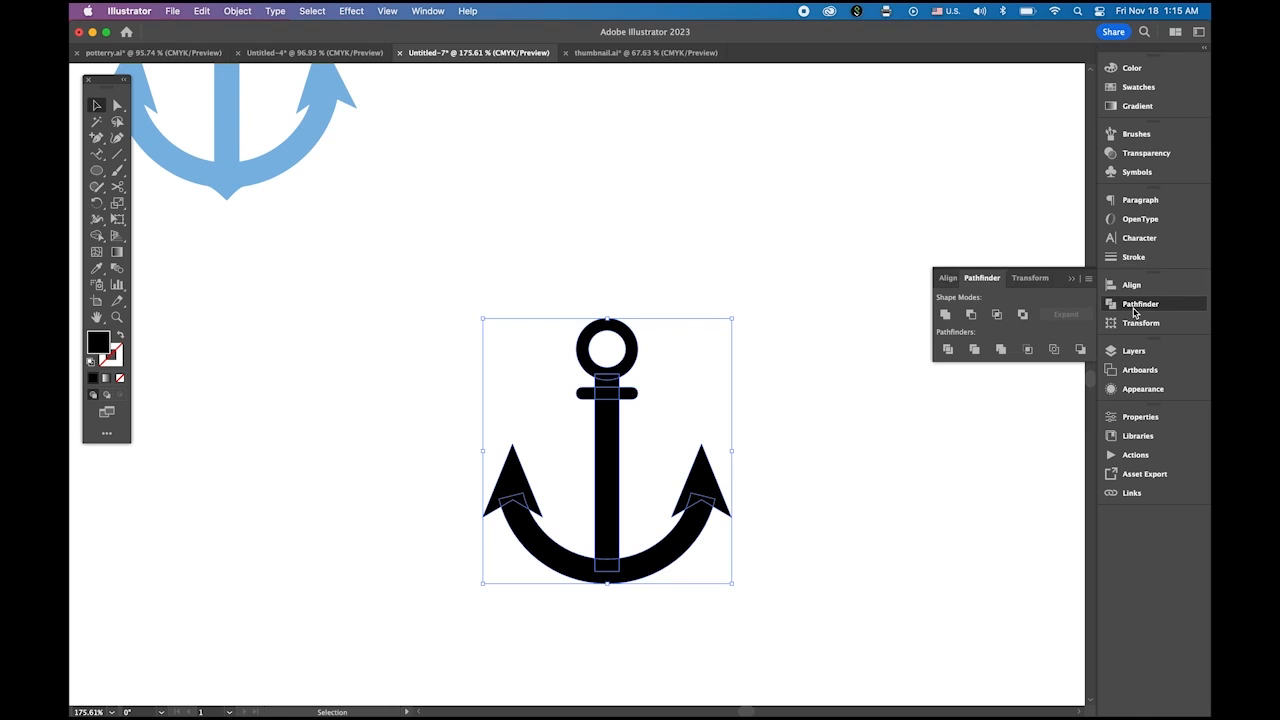
left_click(438, 13)
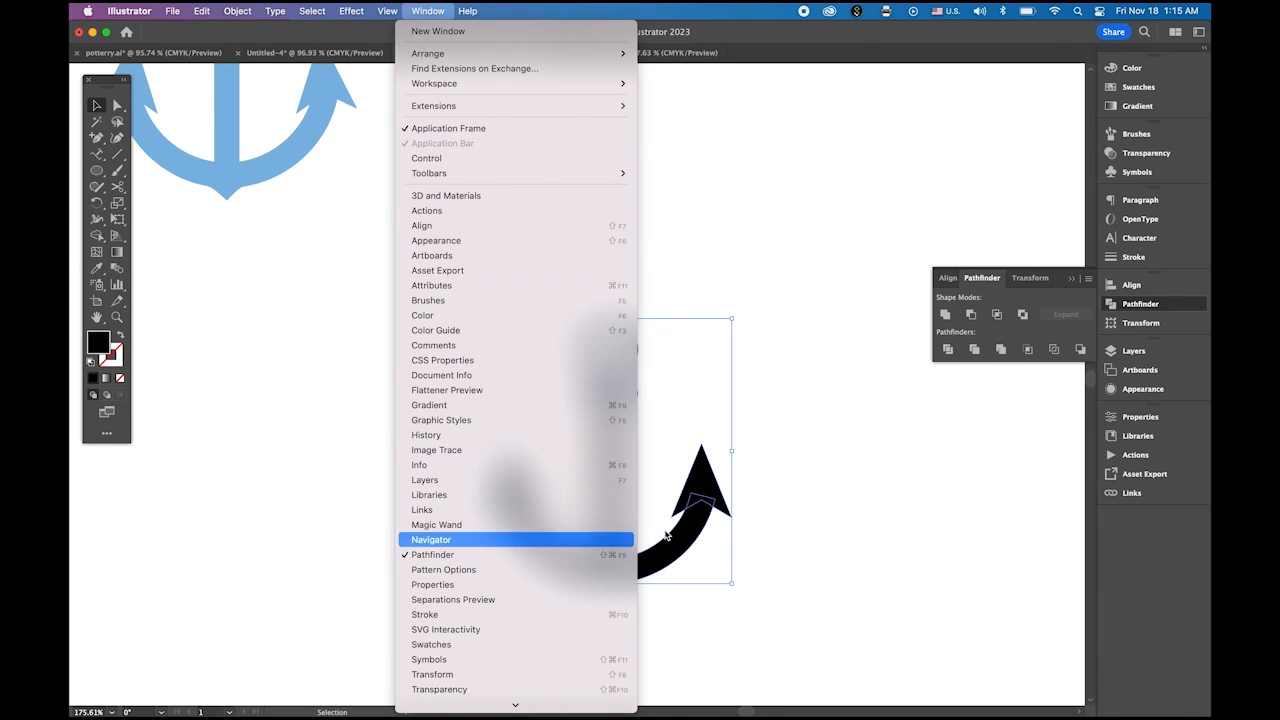
left_click(941, 326)
left_click(945, 315)
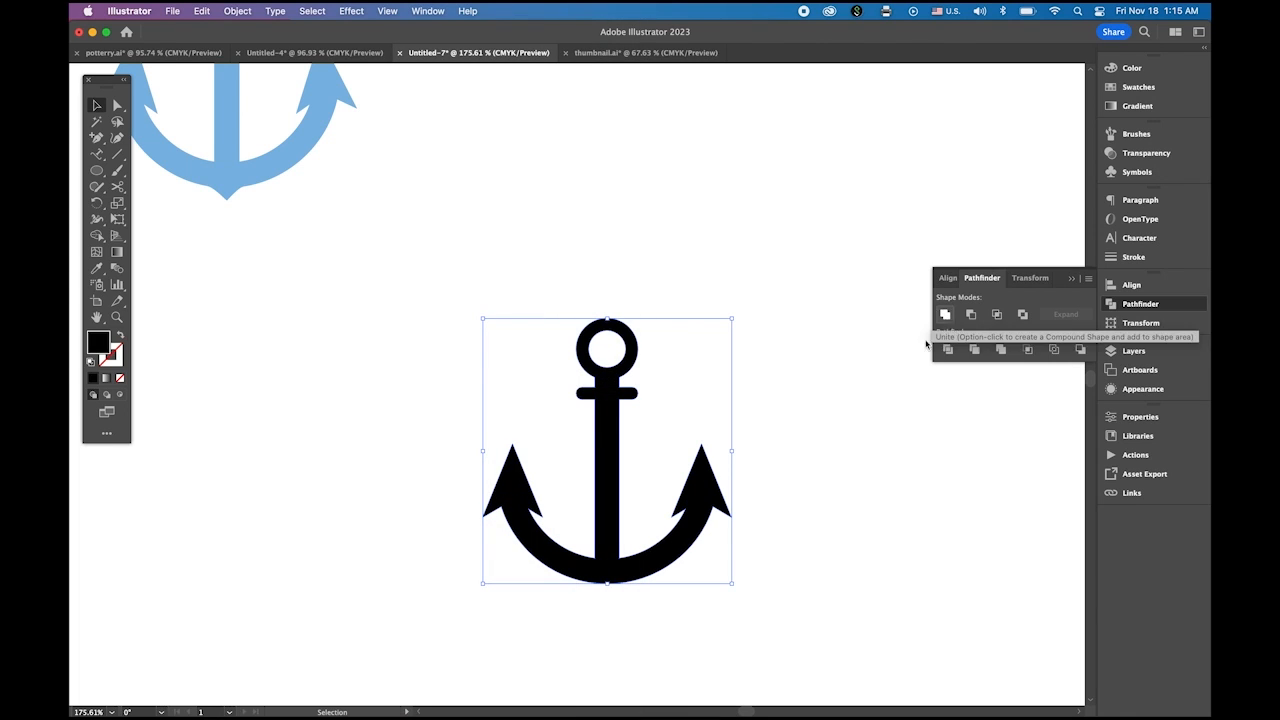
left_click(871, 514)
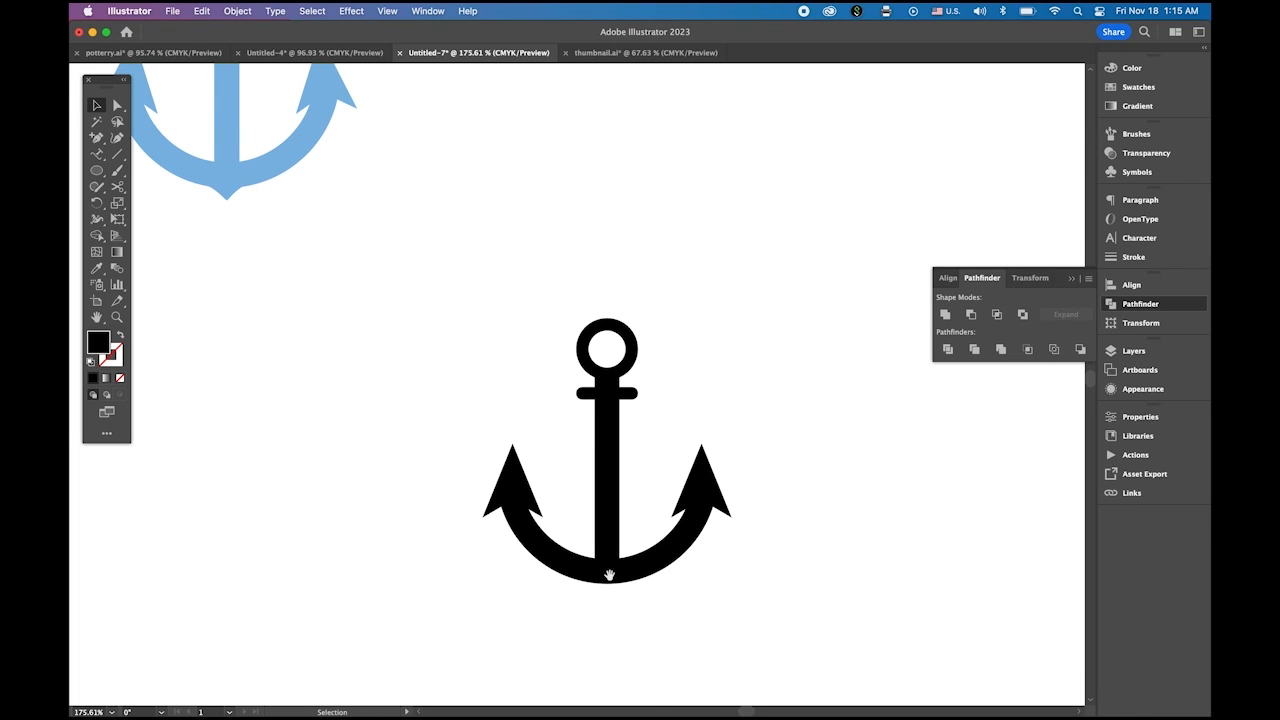
Add one anchor point on each side of the lowest point along the anchor's outer bottom curve.
key("z")
left_click_drag(598, 560, 703, 534)
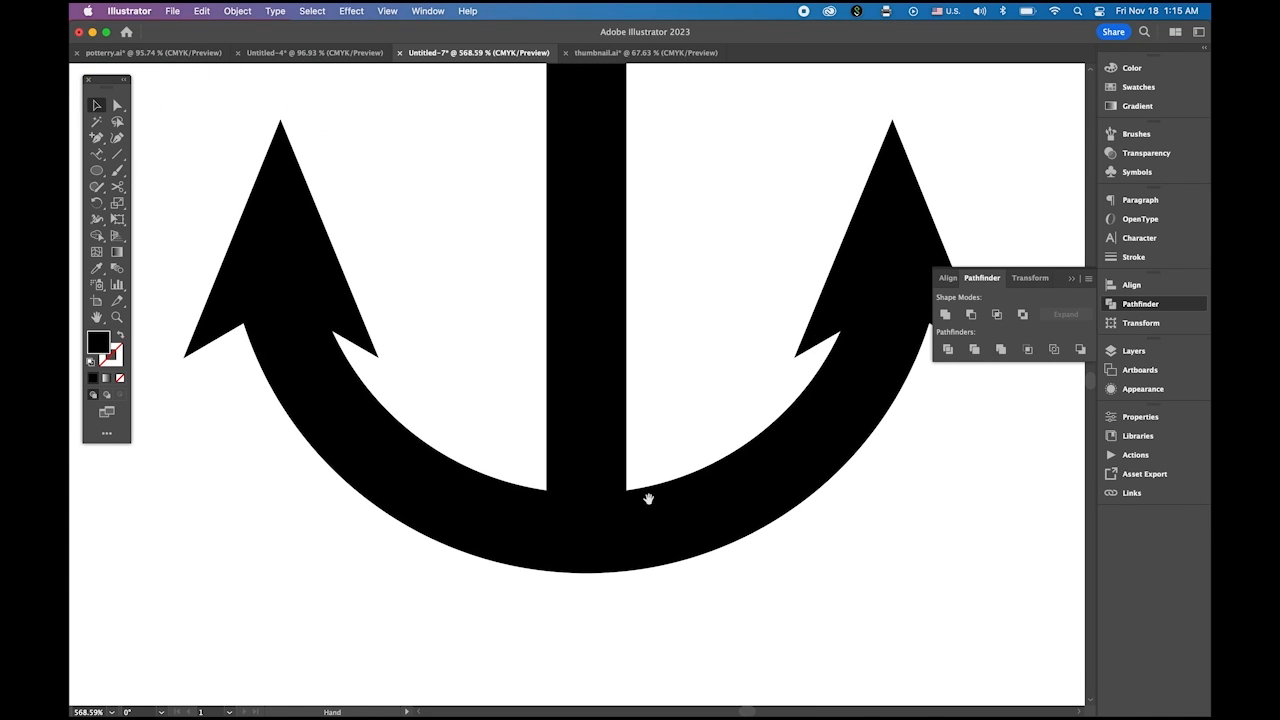
left_click(121, 105)
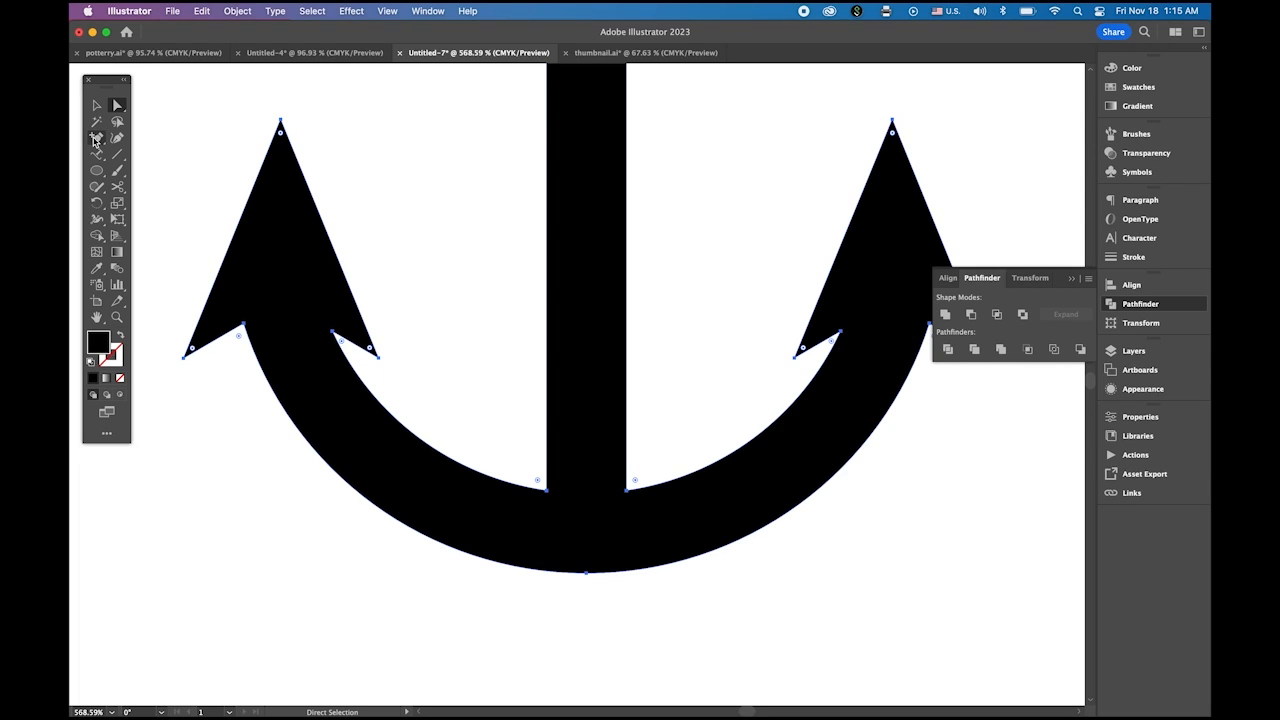
left_click(95, 141)
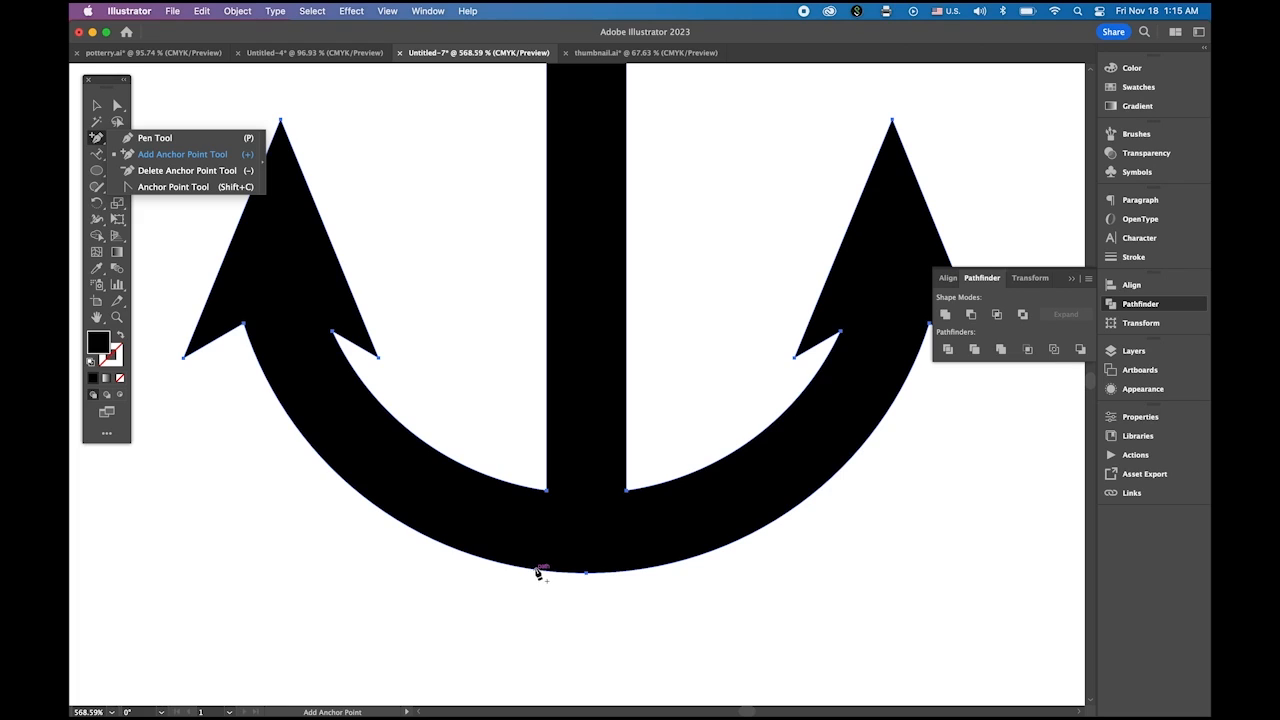
left_click(538, 572)
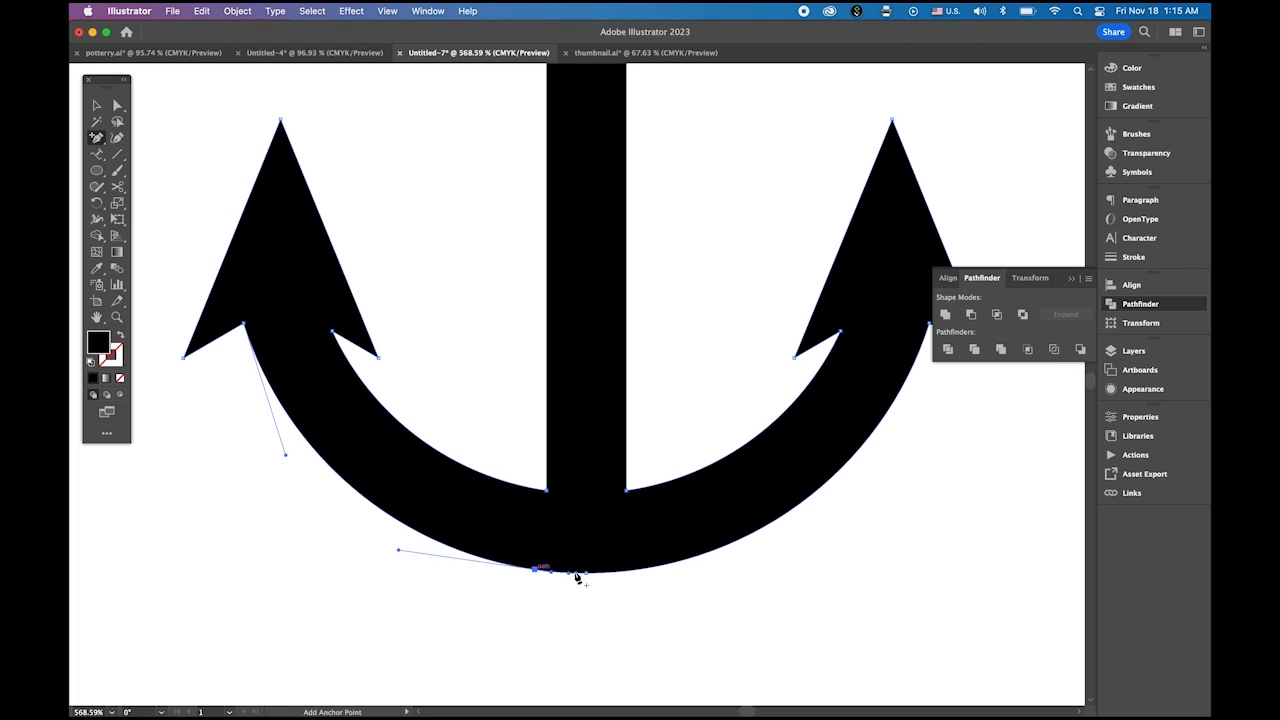
left_click(634, 570)
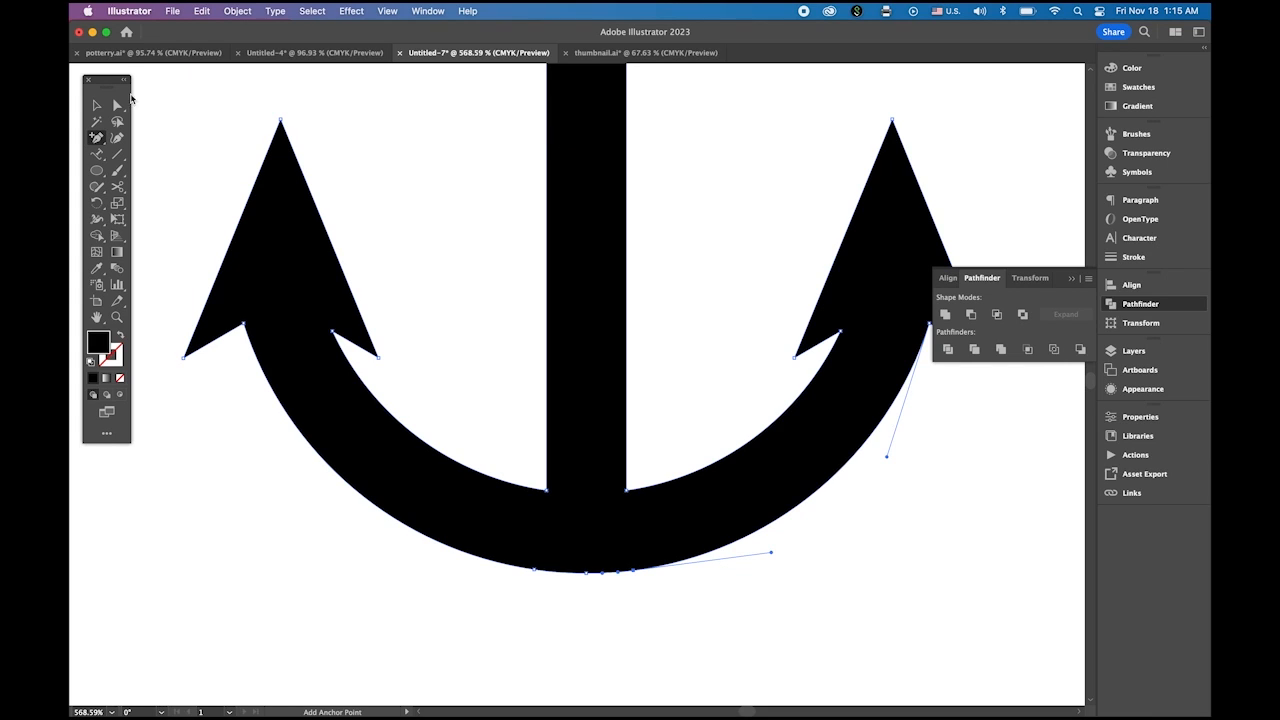
Pull the anchor's lowest bottom point downward and collapse its curve handles to form a sharp tip.
left_click(119, 105)
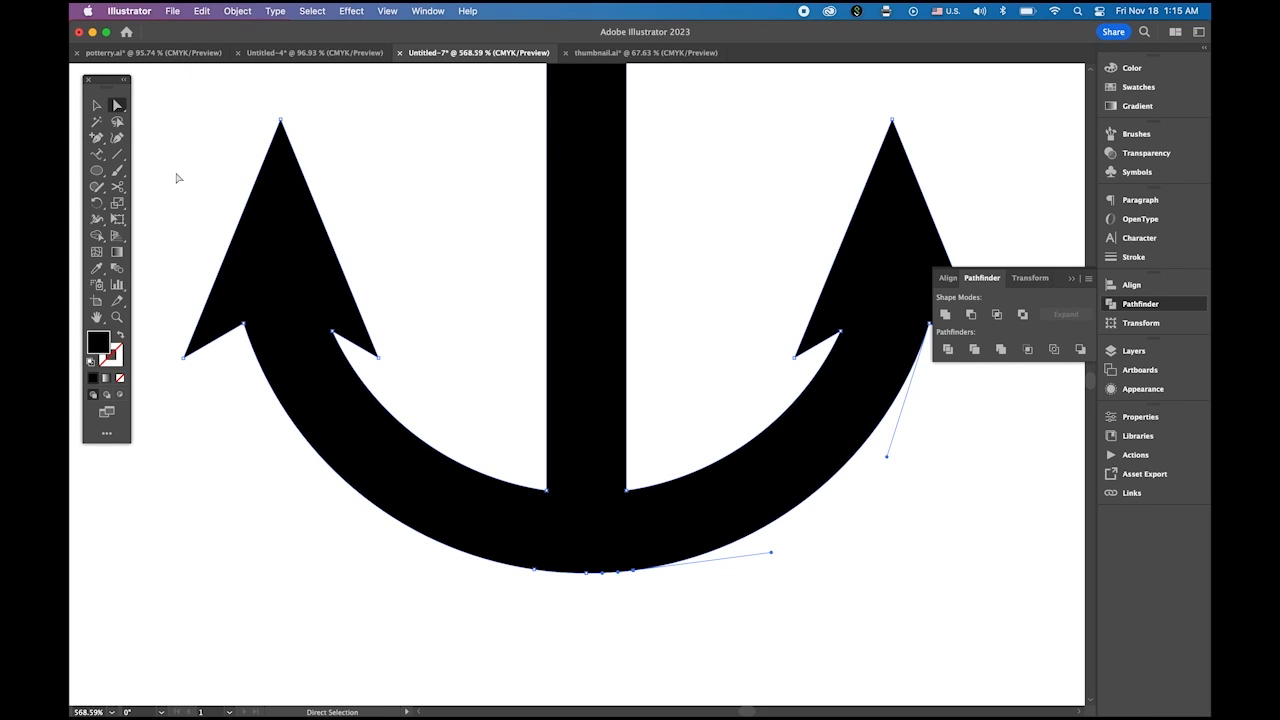
left_click(589, 576)
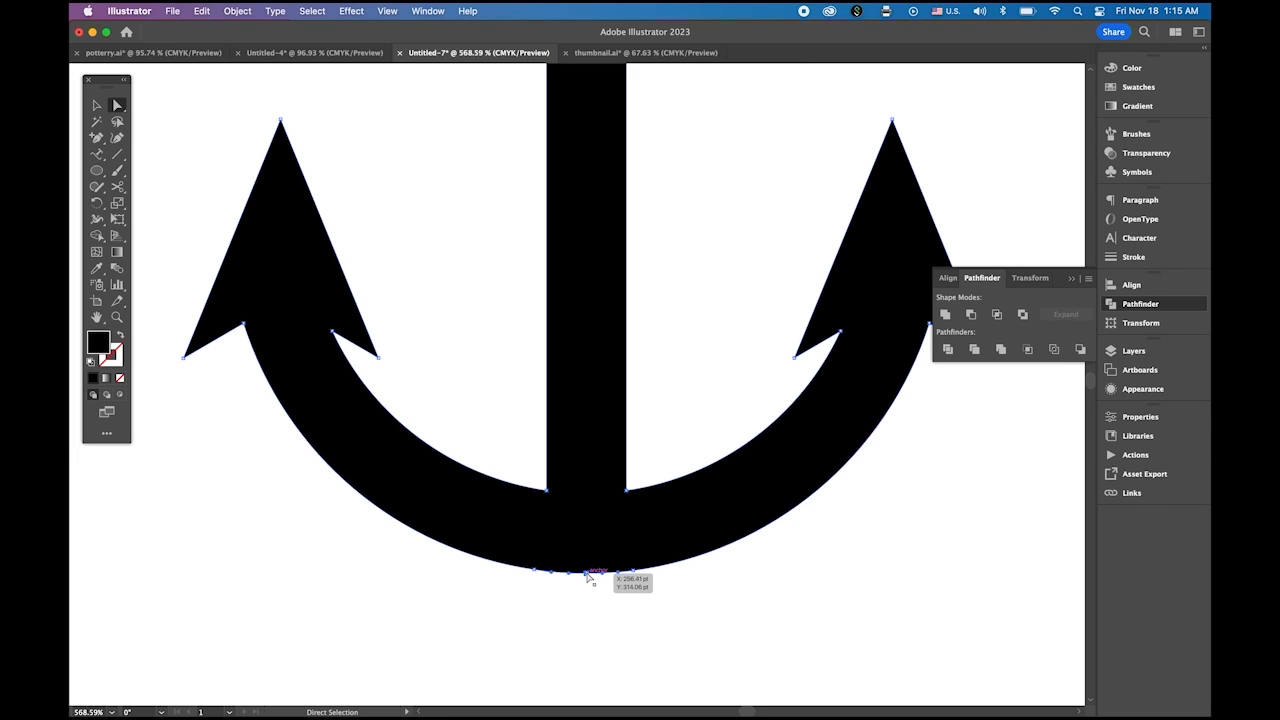
left_click(588, 575)
left_click_drag(588, 576, 586, 609)
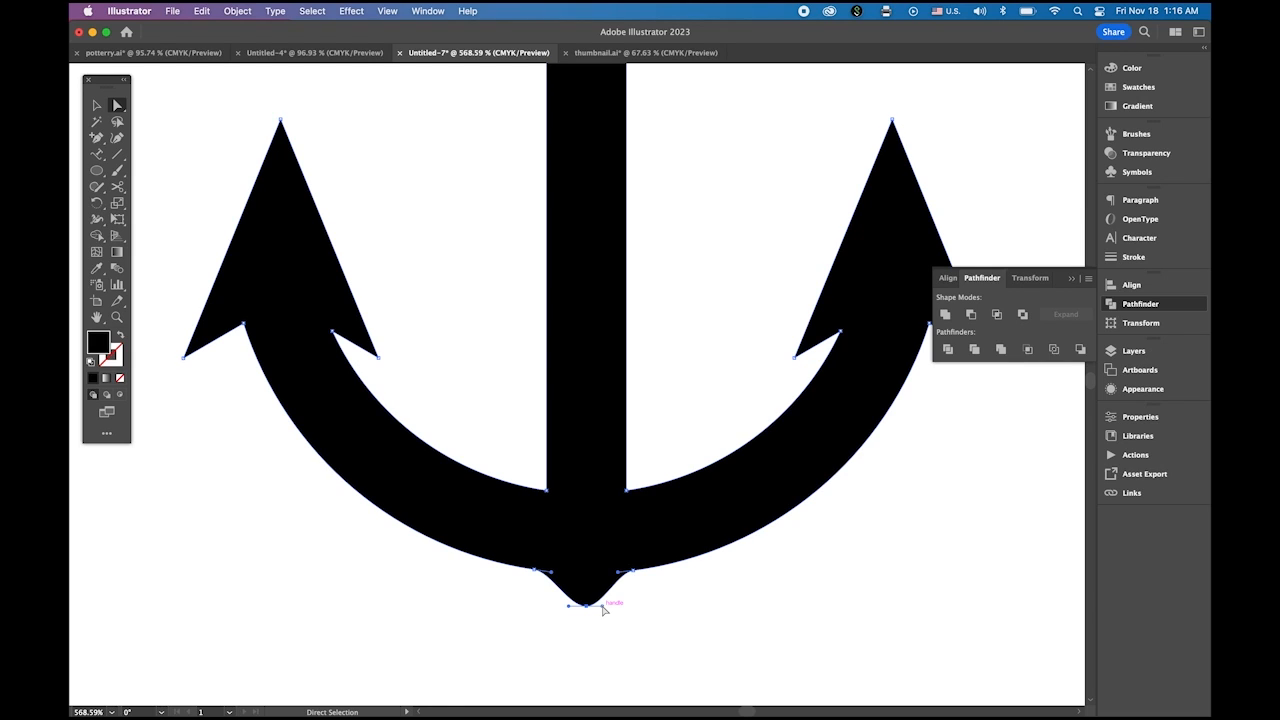
left_click_drag(602, 608, 587, 609)
left_click(96, 105)
left_click(223, 113)
Delete the light blue reference anchor and move the finished black anchor into its place.
key("z")
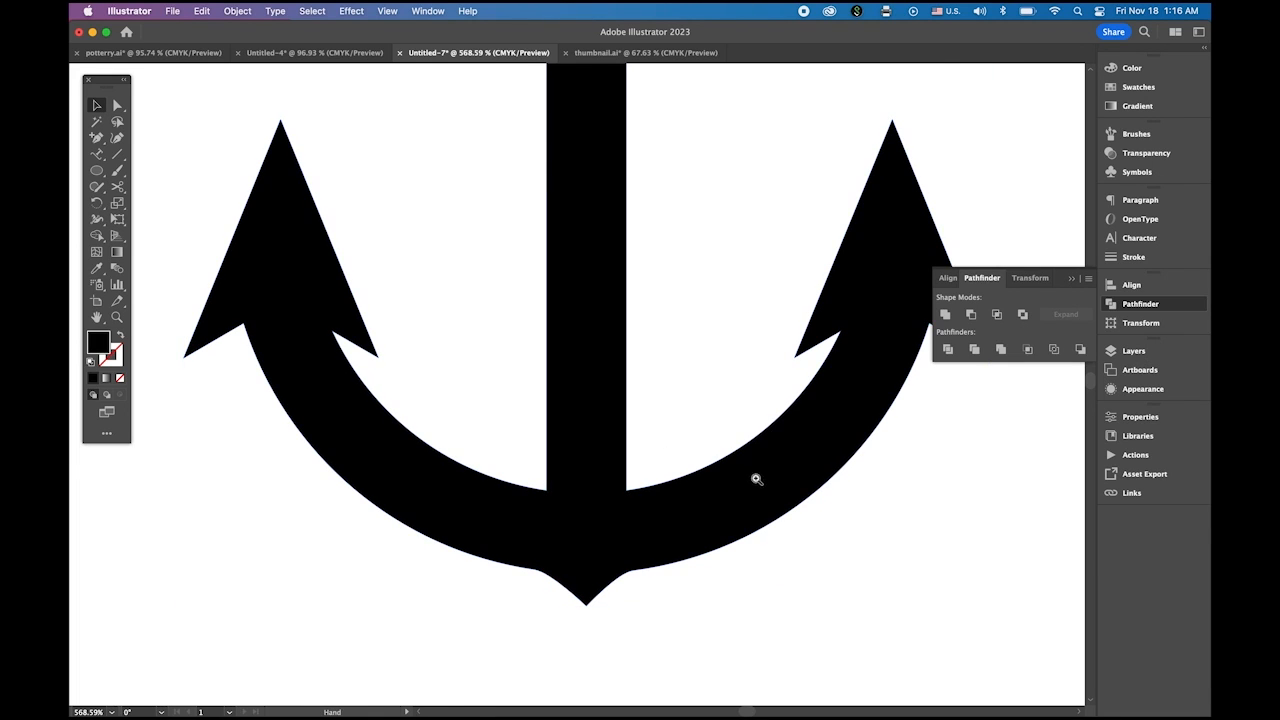
left_click_drag(757, 477, 574, 393)
scroll(921, 483, "right", 3)
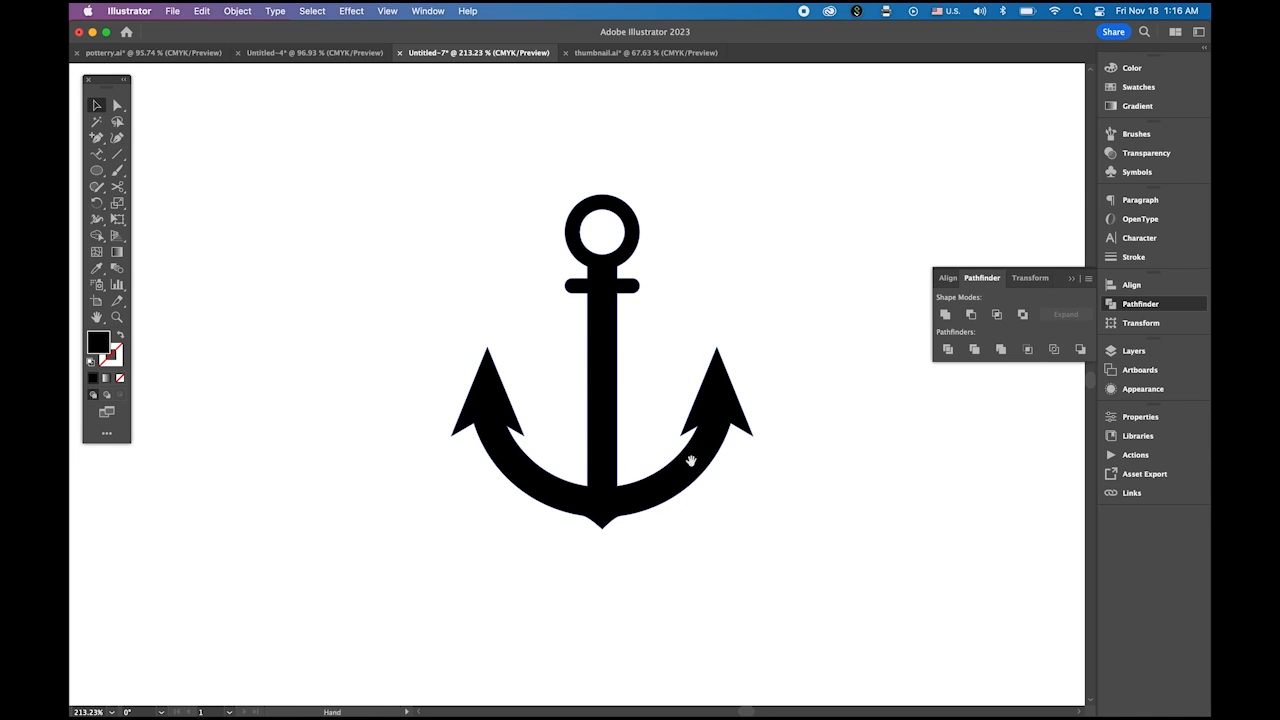
left_click_drag(691, 457, 480, 232)
left_click(436, 240)
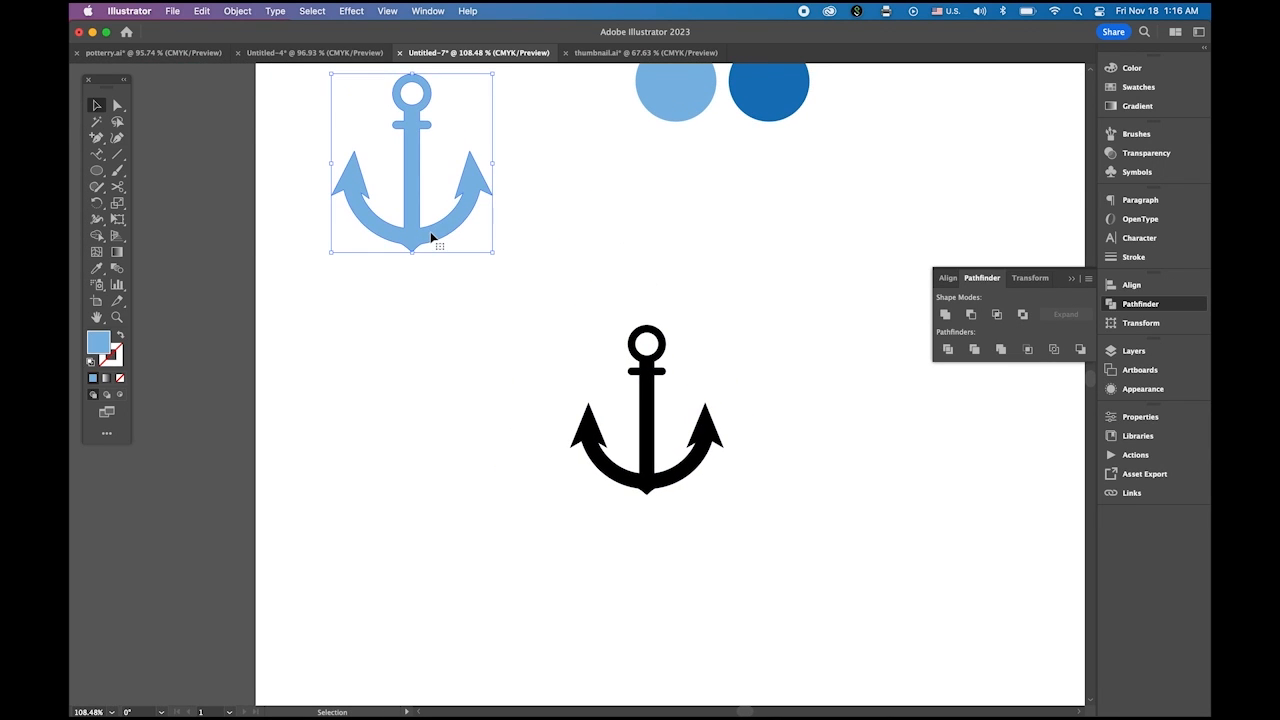
key("Delete")
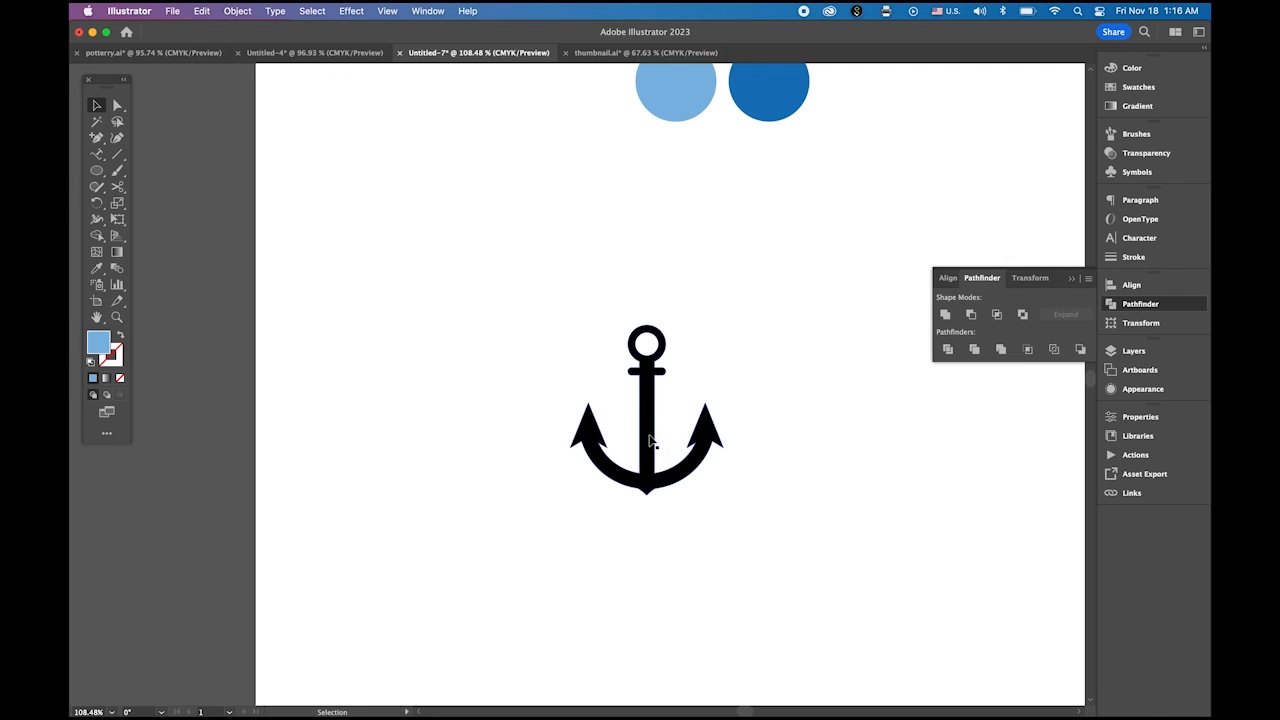
left_click_drag(656, 440, 377, 198)
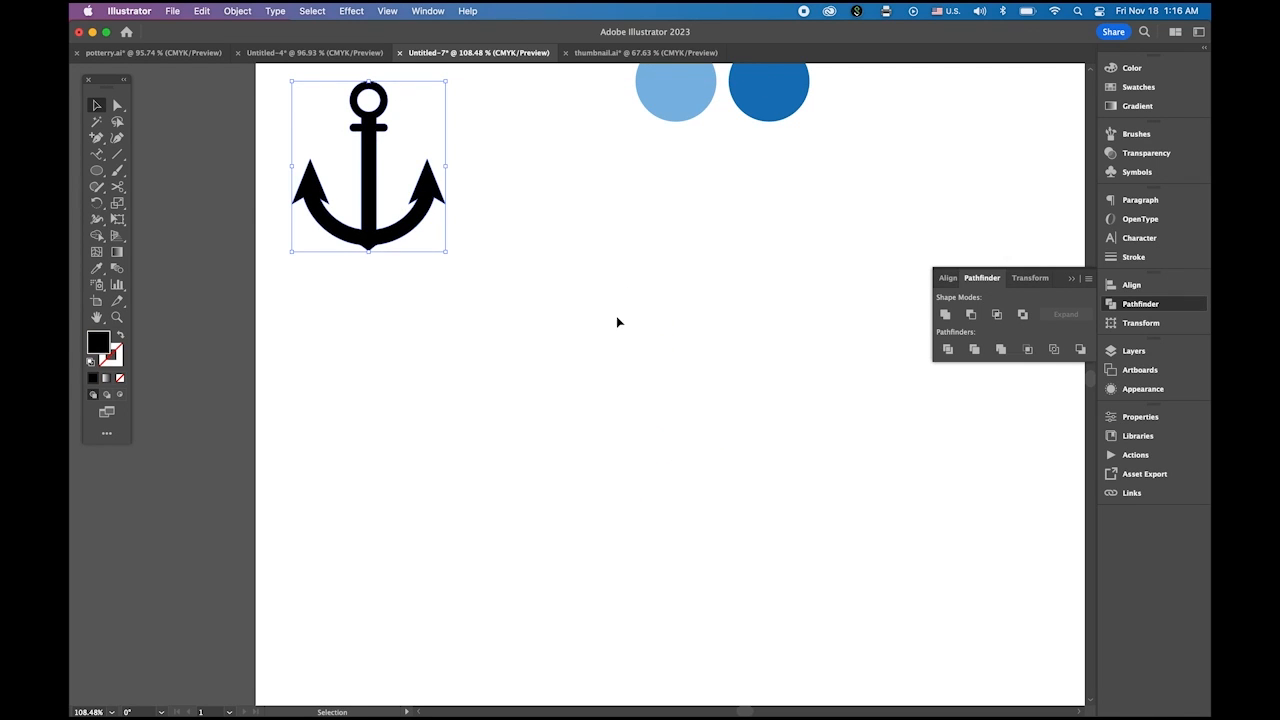
left_click(569, 341)
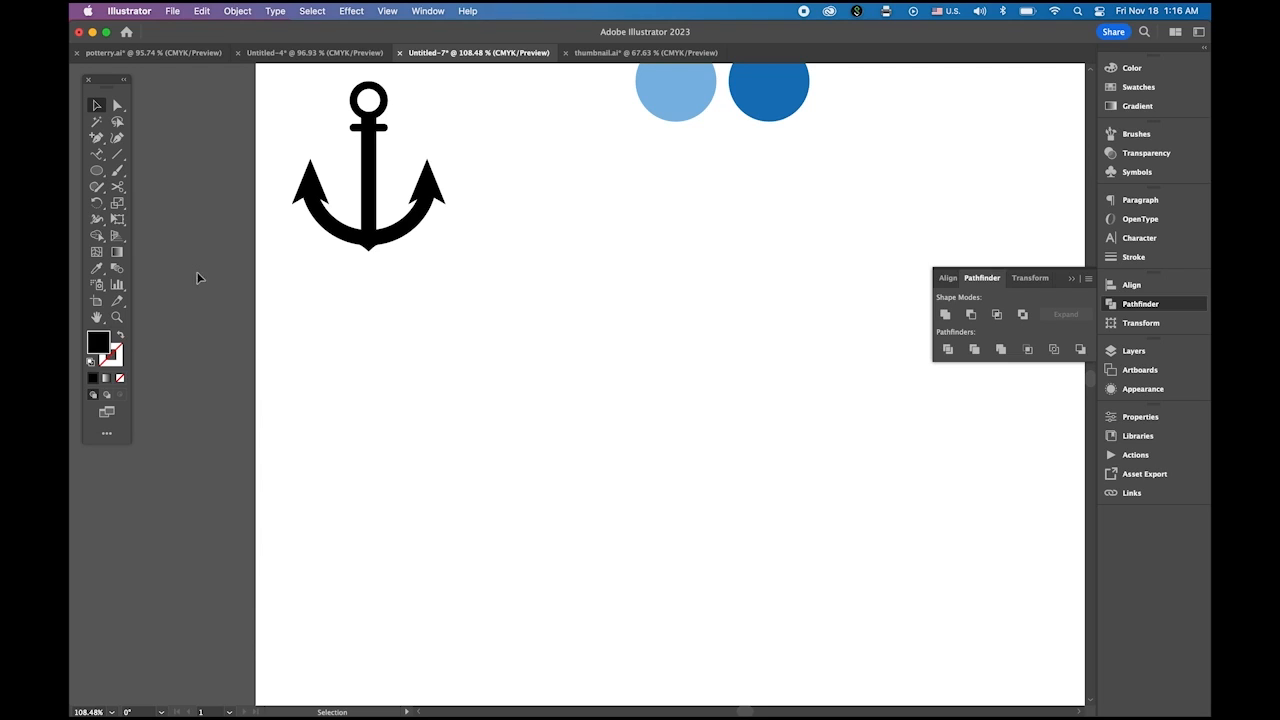
Create a black rectangle 150 pt wide and 50 pt high in the empty area below the two blue circles.
left_click_drag(96, 170, 193, 175)
left_click(539, 353)
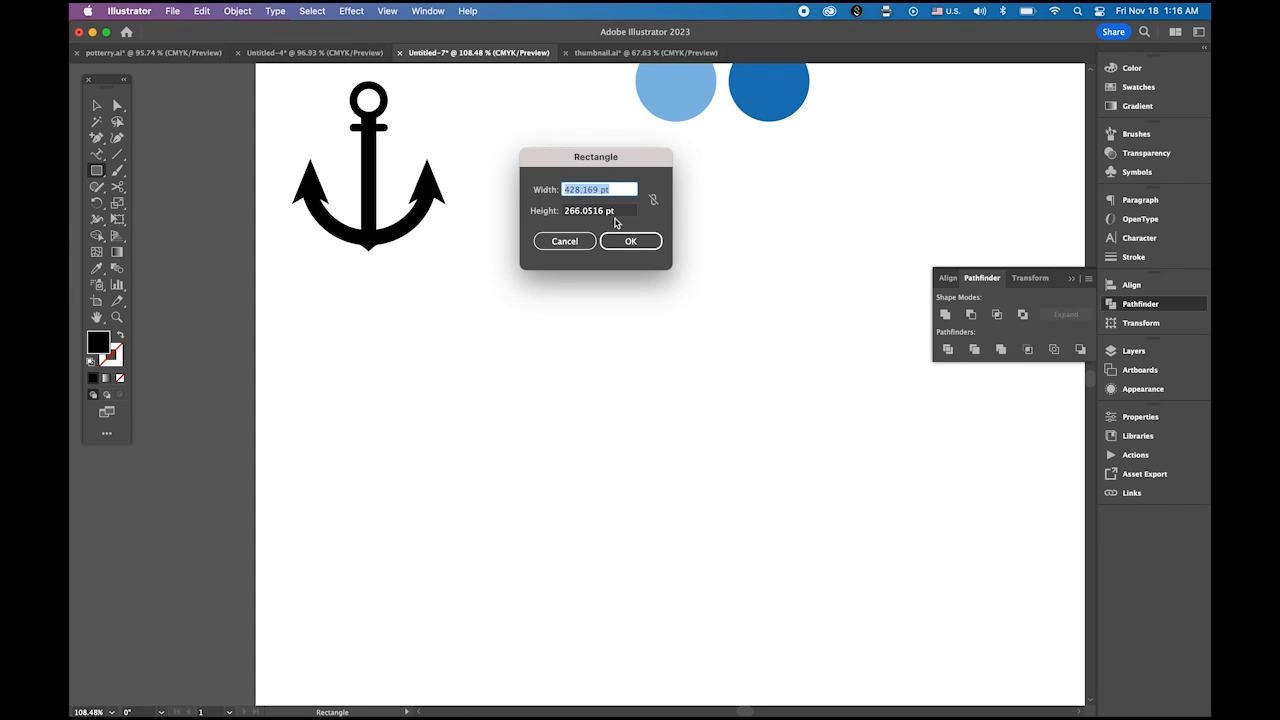
type("150")
left_click(604, 212)
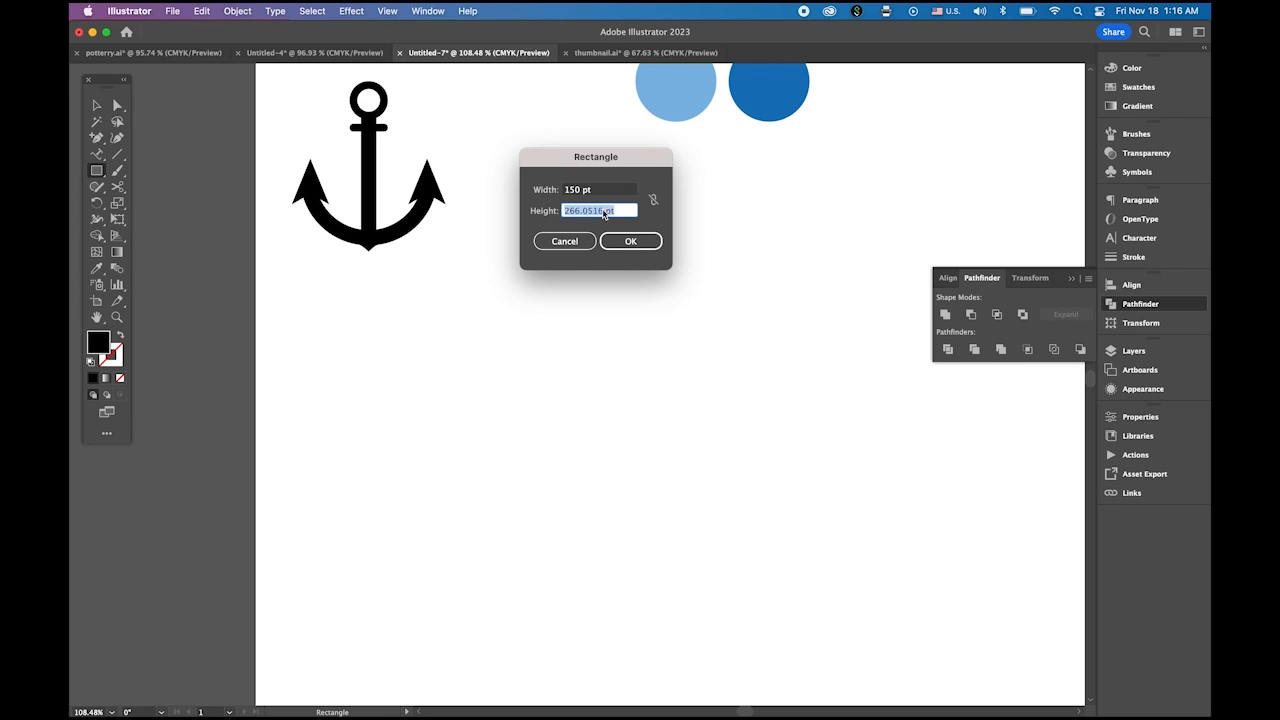
type("50")
left_click(645, 243)
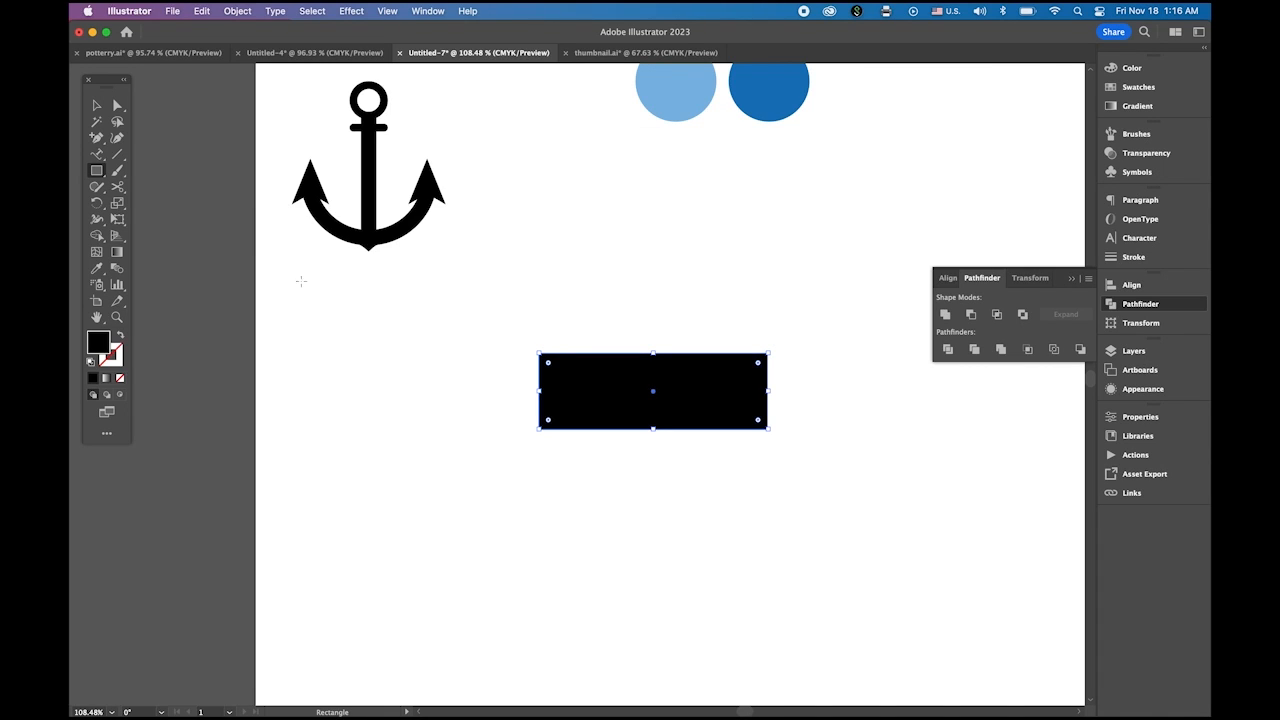
Fully round the rectangle's upper-right and lower-left corners to make a leaf-like strand with two opposite pointed ends.
left_click(117, 105)
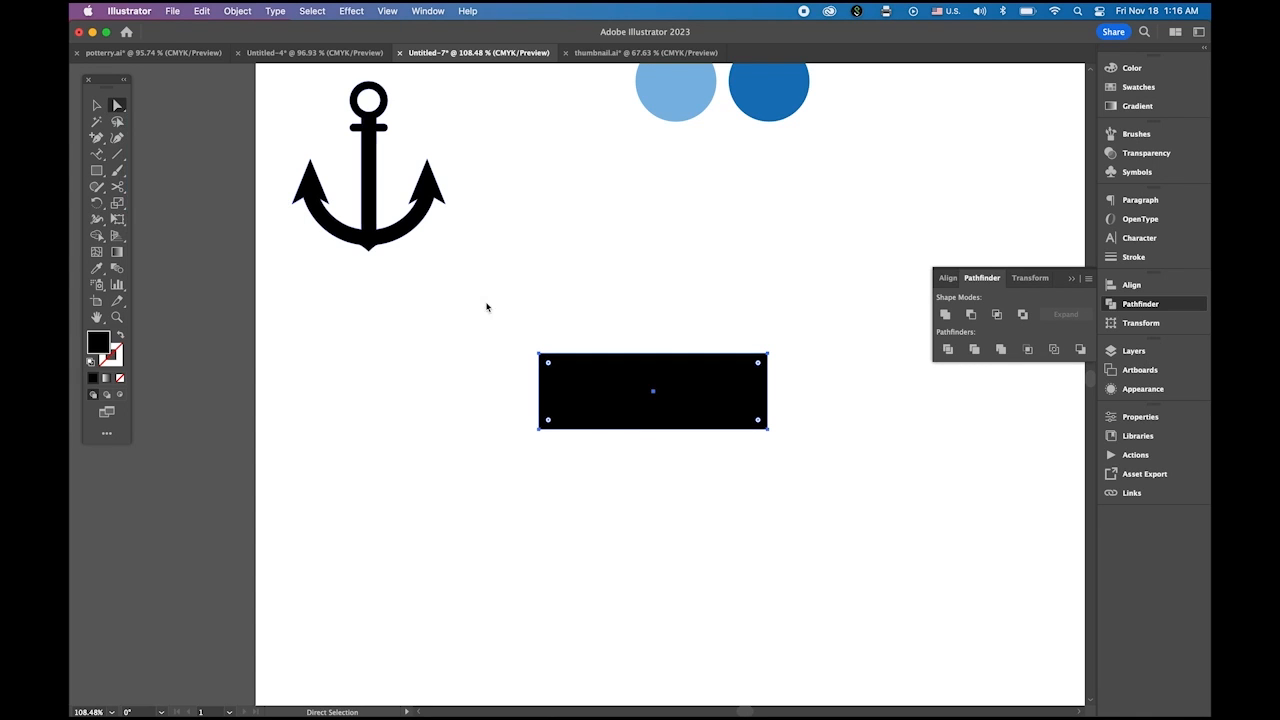
left_click(769, 355)
left_click_drag(759, 369, 587, 446)
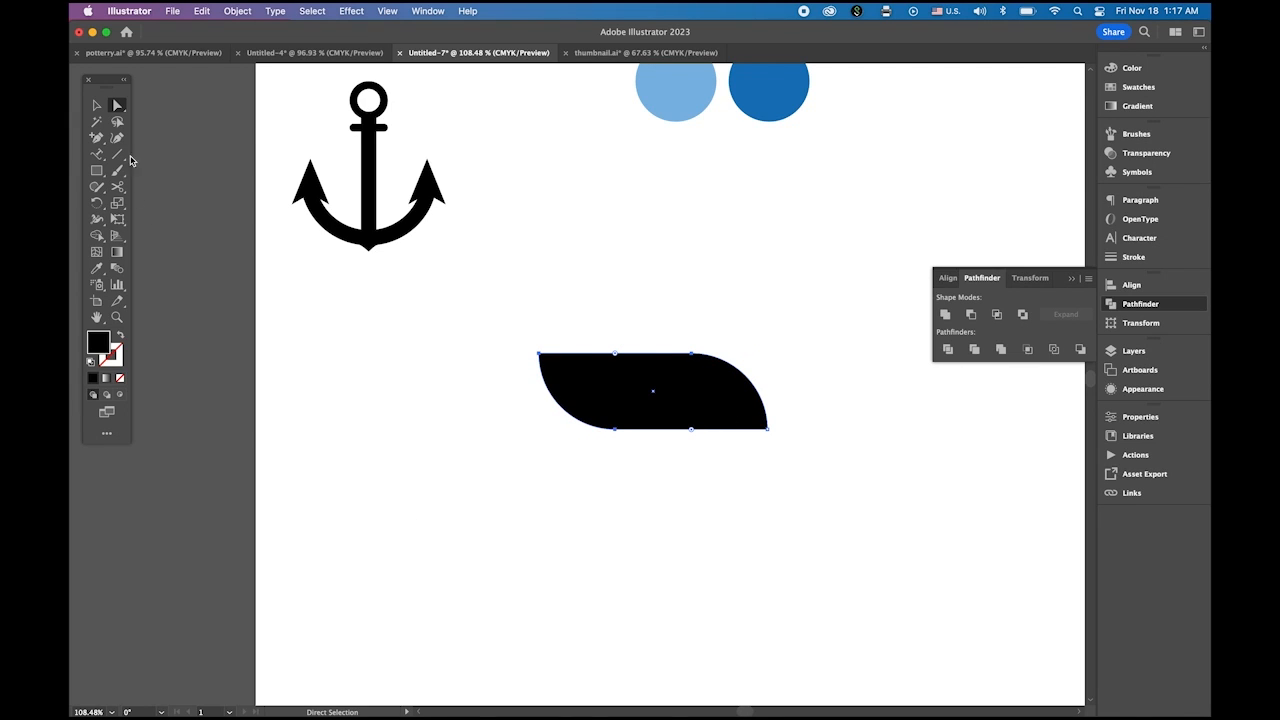
Rotate the strand 45 degrees counterclockwise so it slants up to the right, and collapse the Pathfinder panel.
left_click(97, 106)
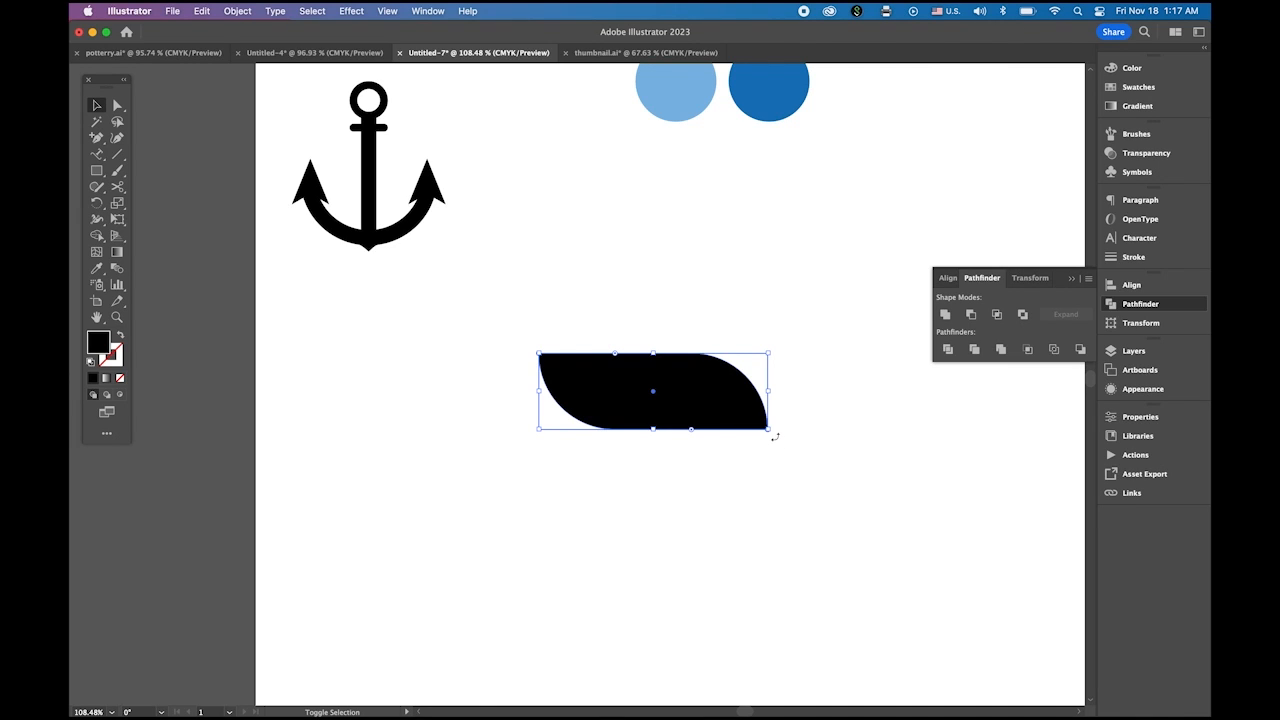
left_click_drag(774, 436, 774, 346)
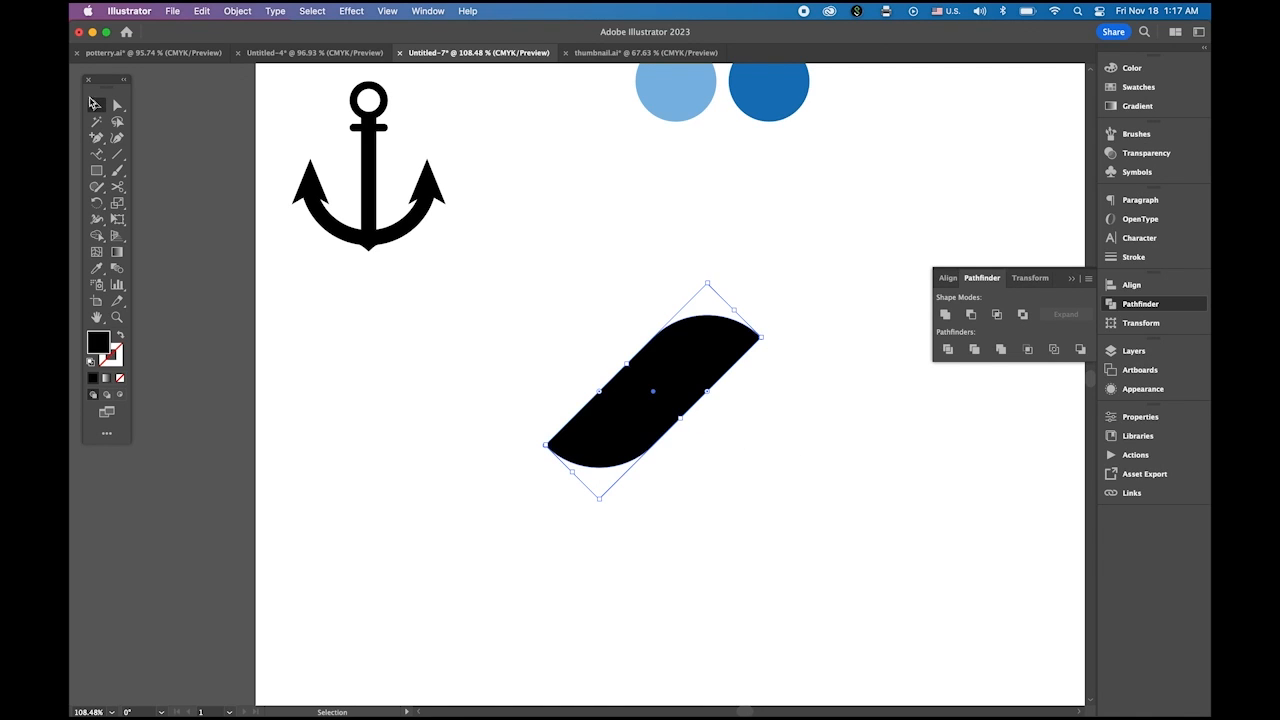
left_click(540, 249)
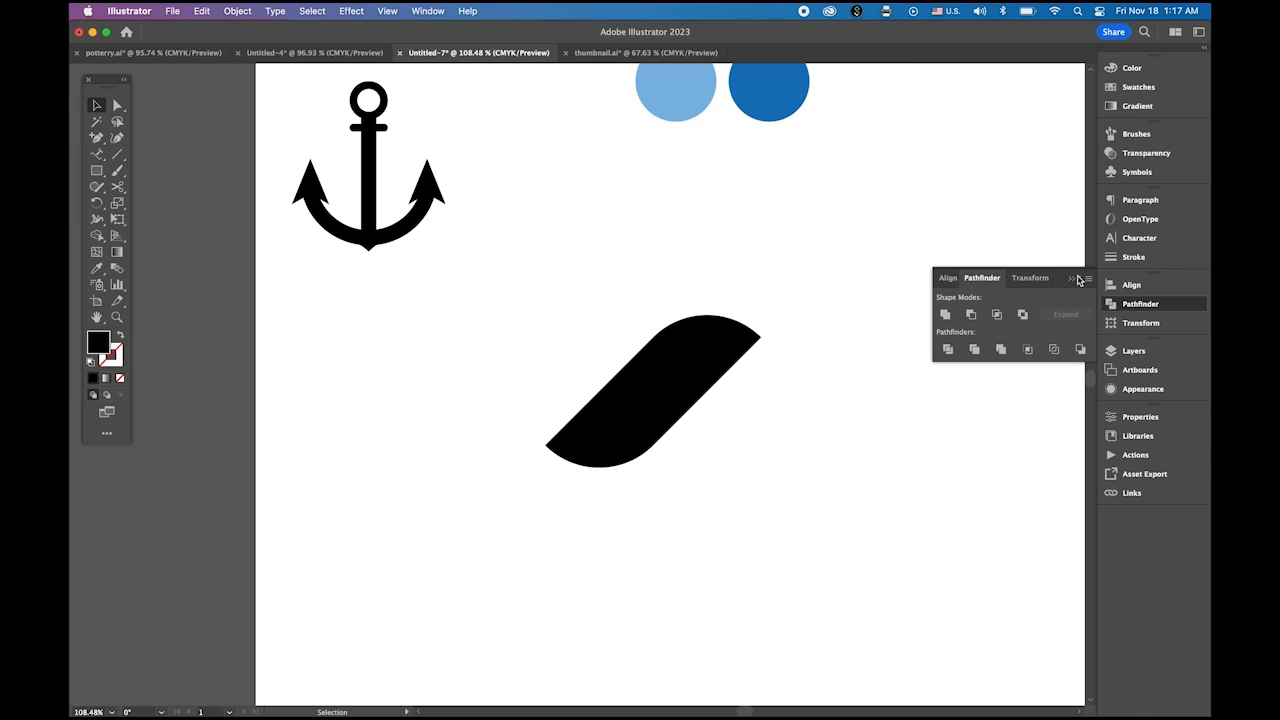
left_click(1070, 278)
Shift the strand slightly left, copy it to its right with a narrow gap, and repeat the copy to make three strands.
left_click_drag(692, 358, 643, 361)
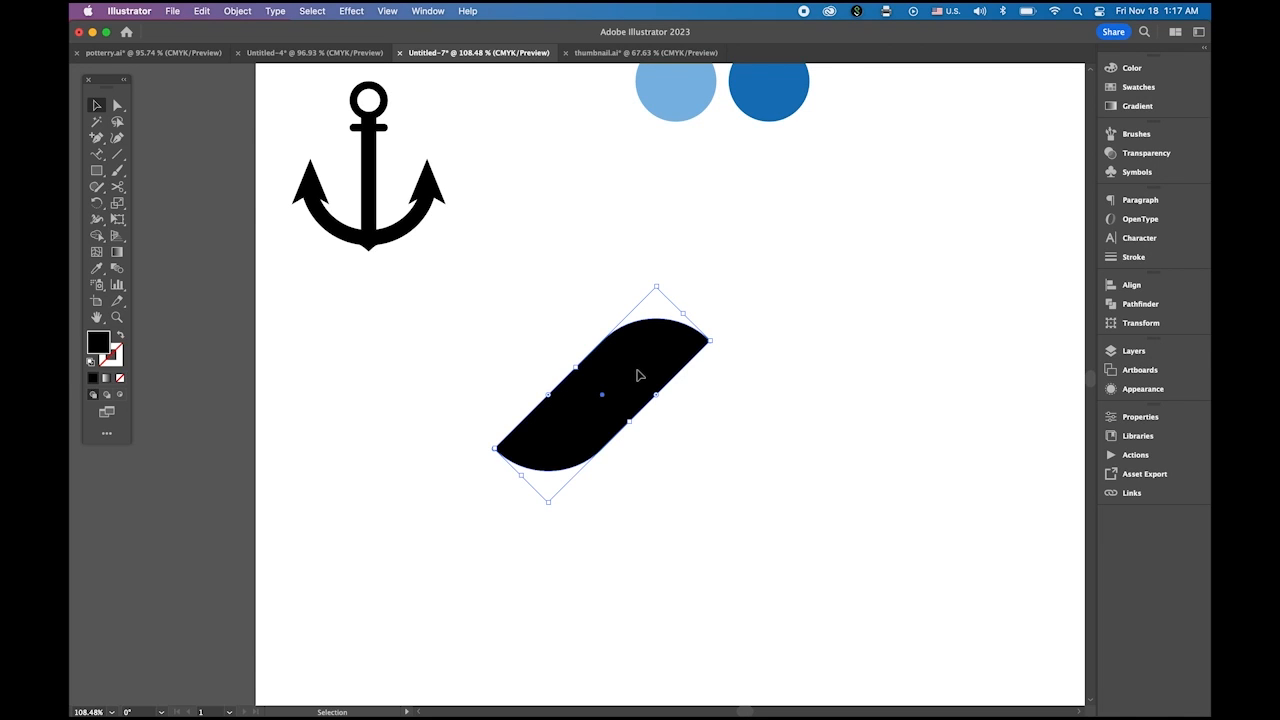
left_click_drag(640, 375, 754, 380)
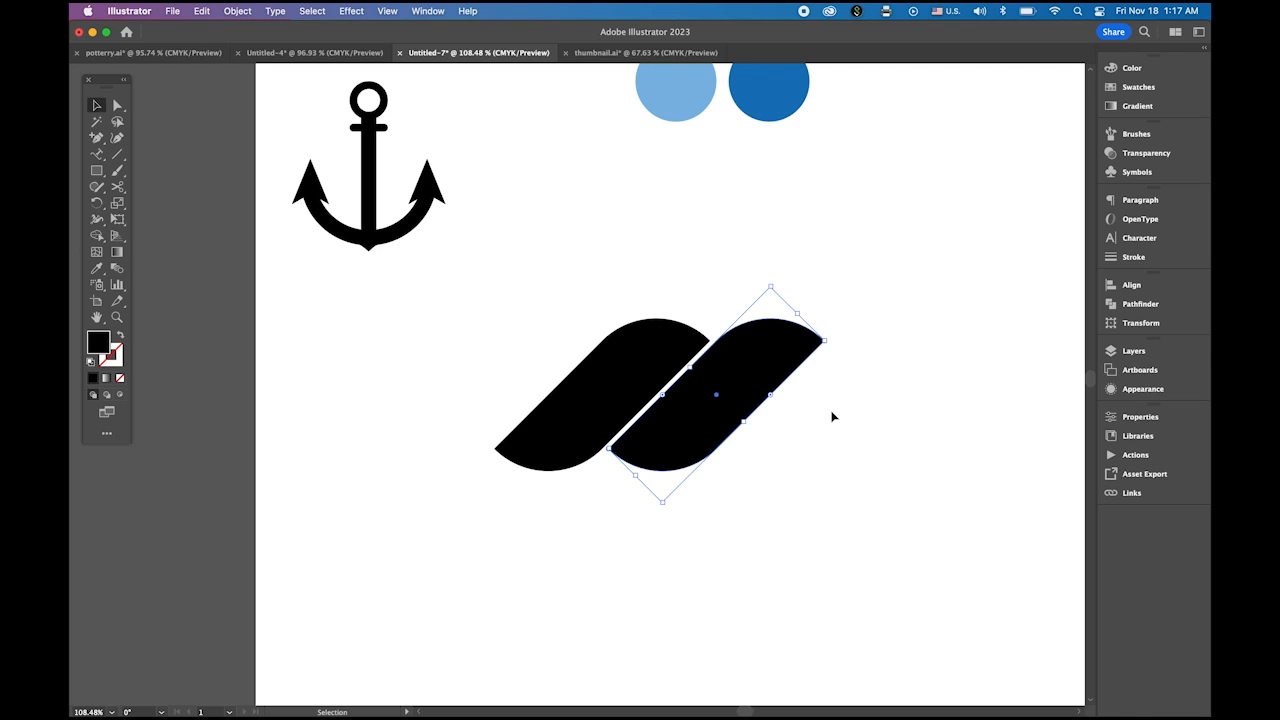
key("a")
key("v")
key("super+d")
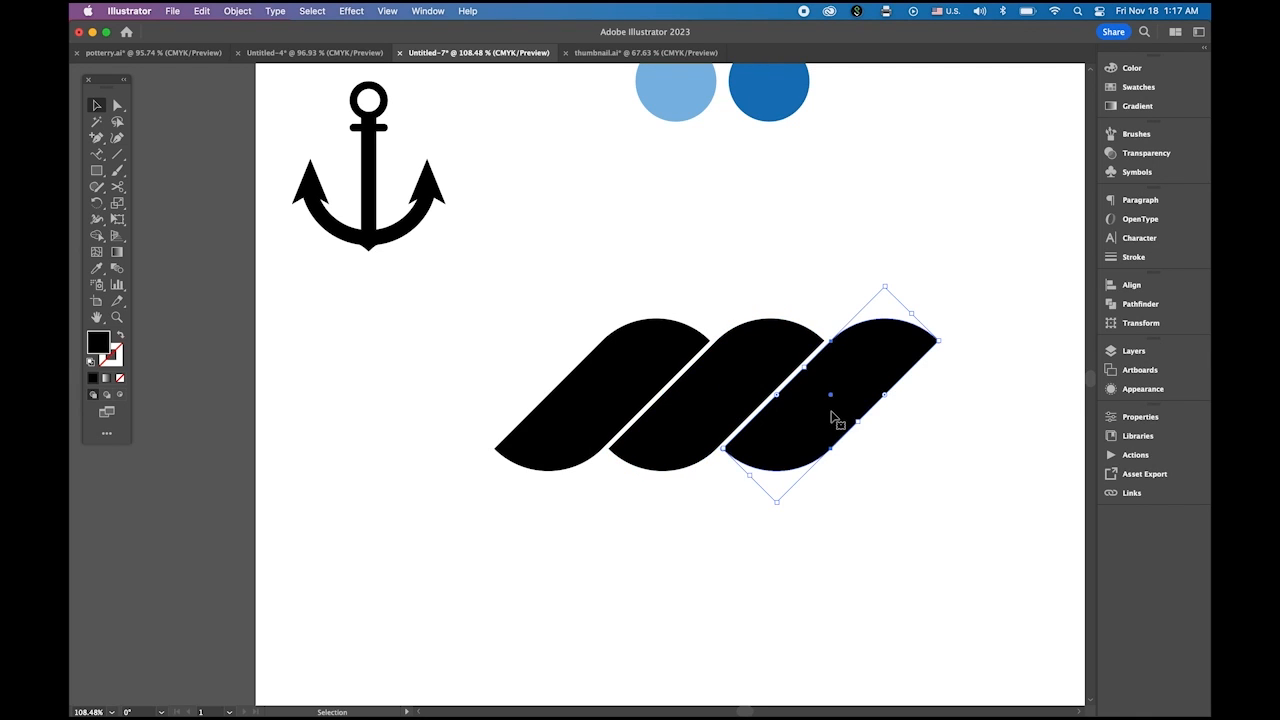
left_click(920, 538)
Fill the middle strand with the light blue sampled from the light blue circle.
left_click(730, 376)
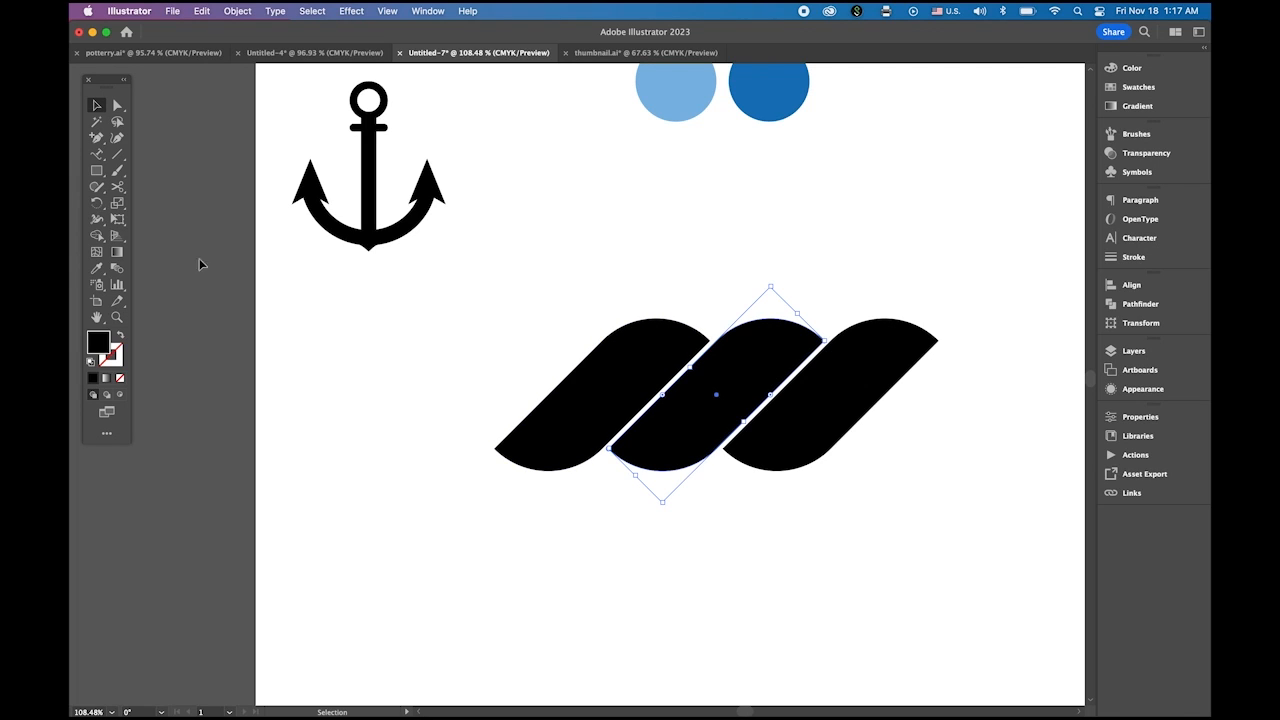
left_click(96, 268)
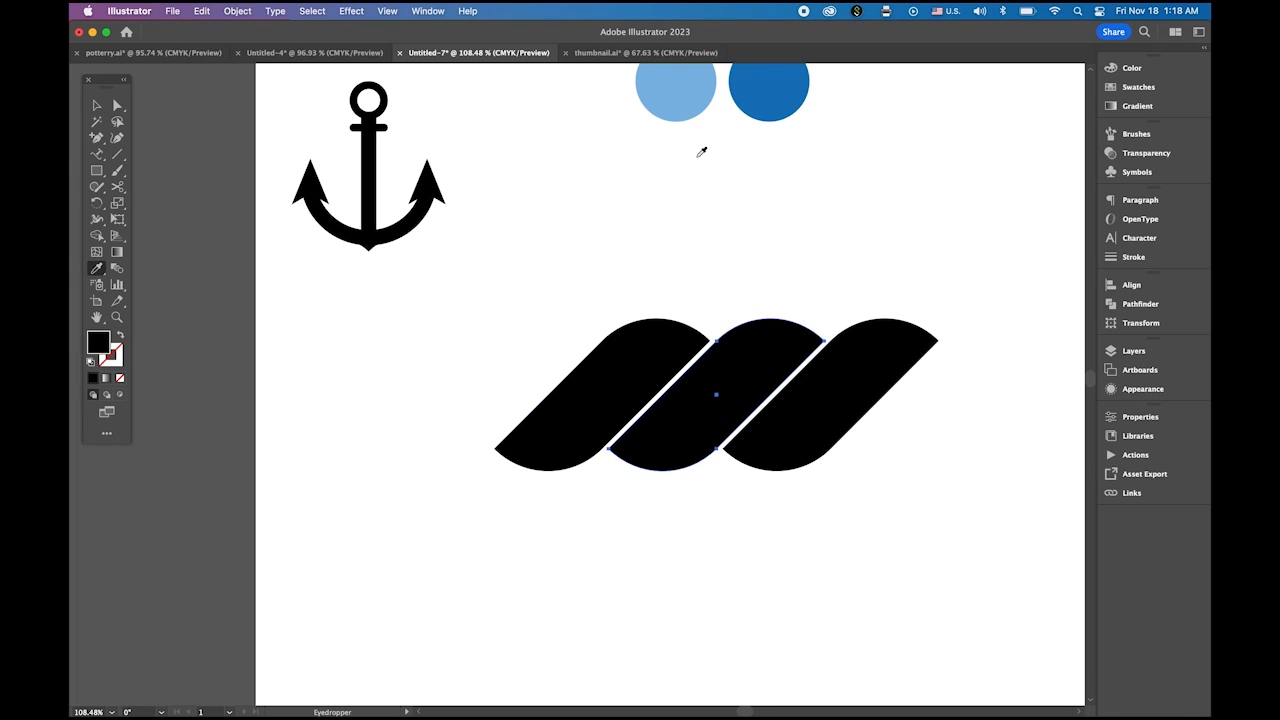
left_click(672, 95)
left_click(96, 105)
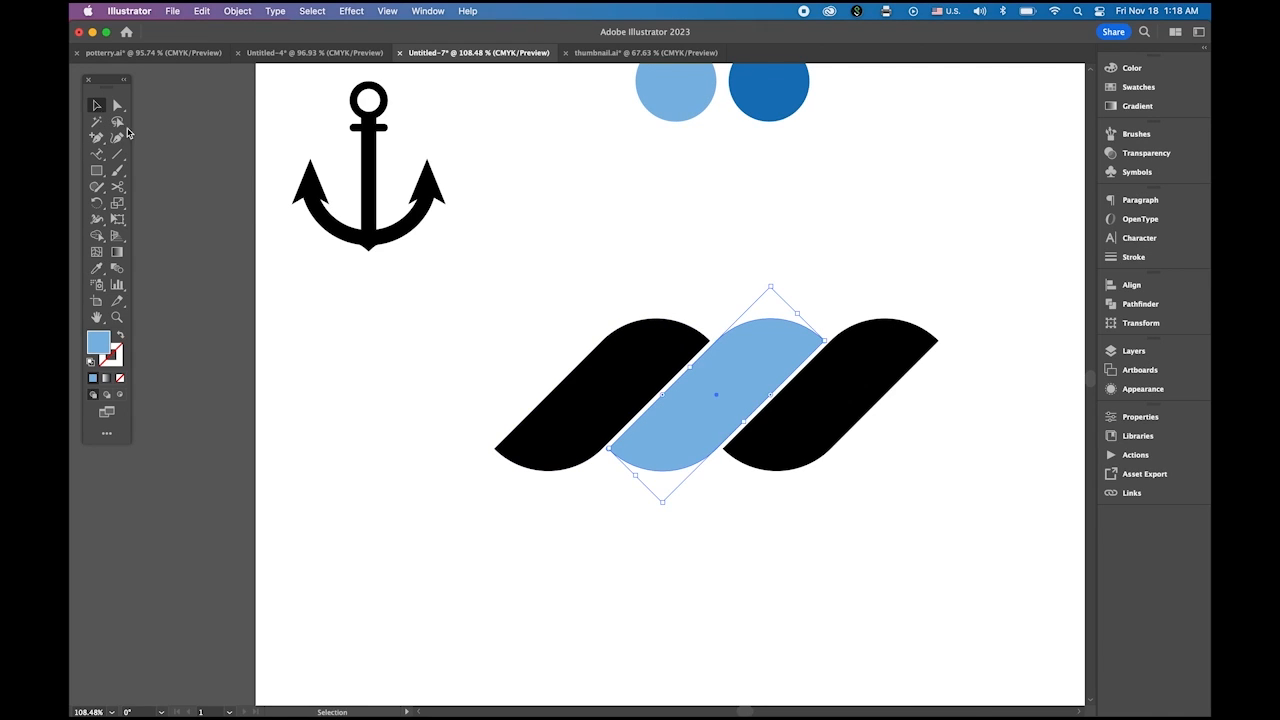
Fill both outer strands with the dark blue sampled from the dark blue circle.
left_click(635, 395)
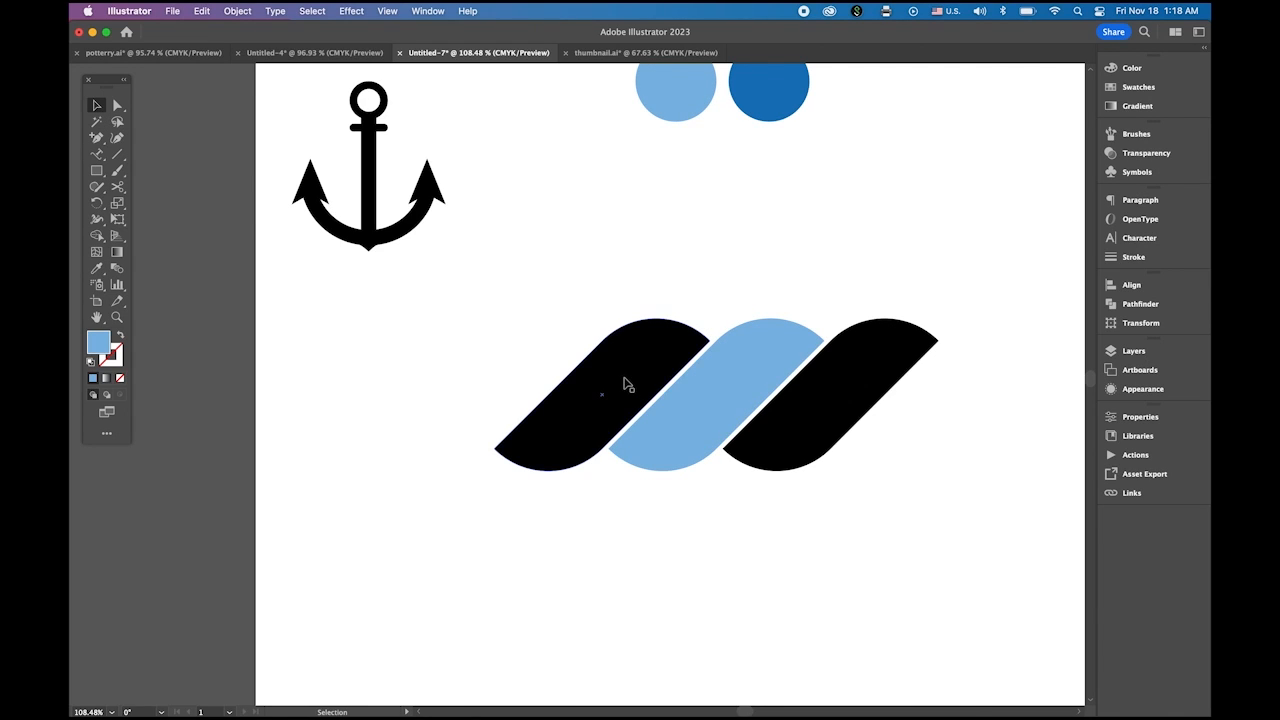
left_click(871, 391, "shift")
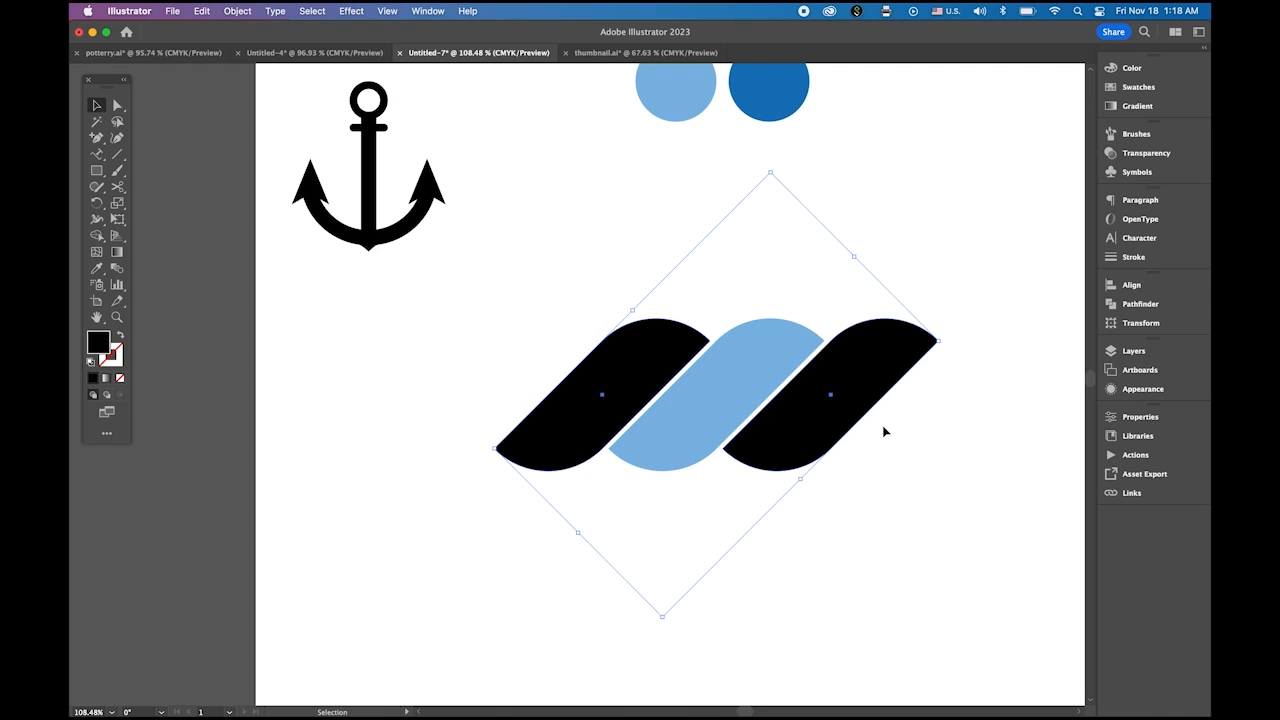
left_click(96, 268)
left_click(783, 107)
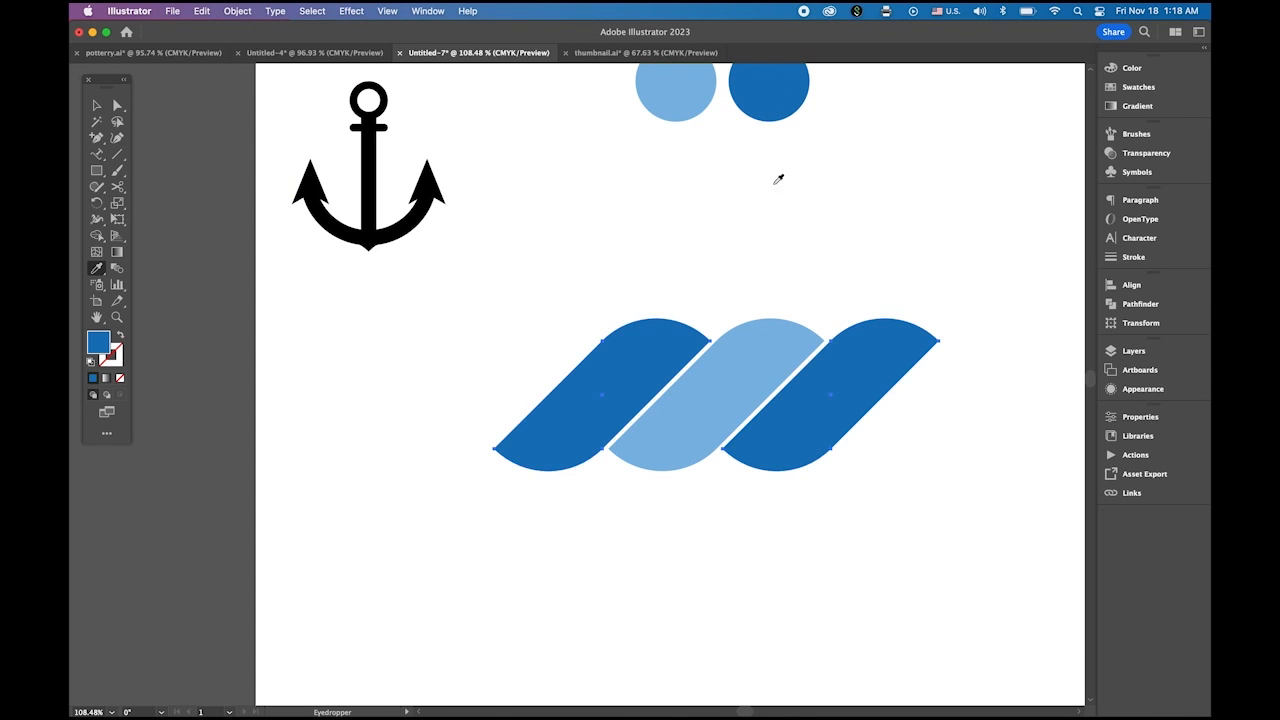
left_click(96, 105)
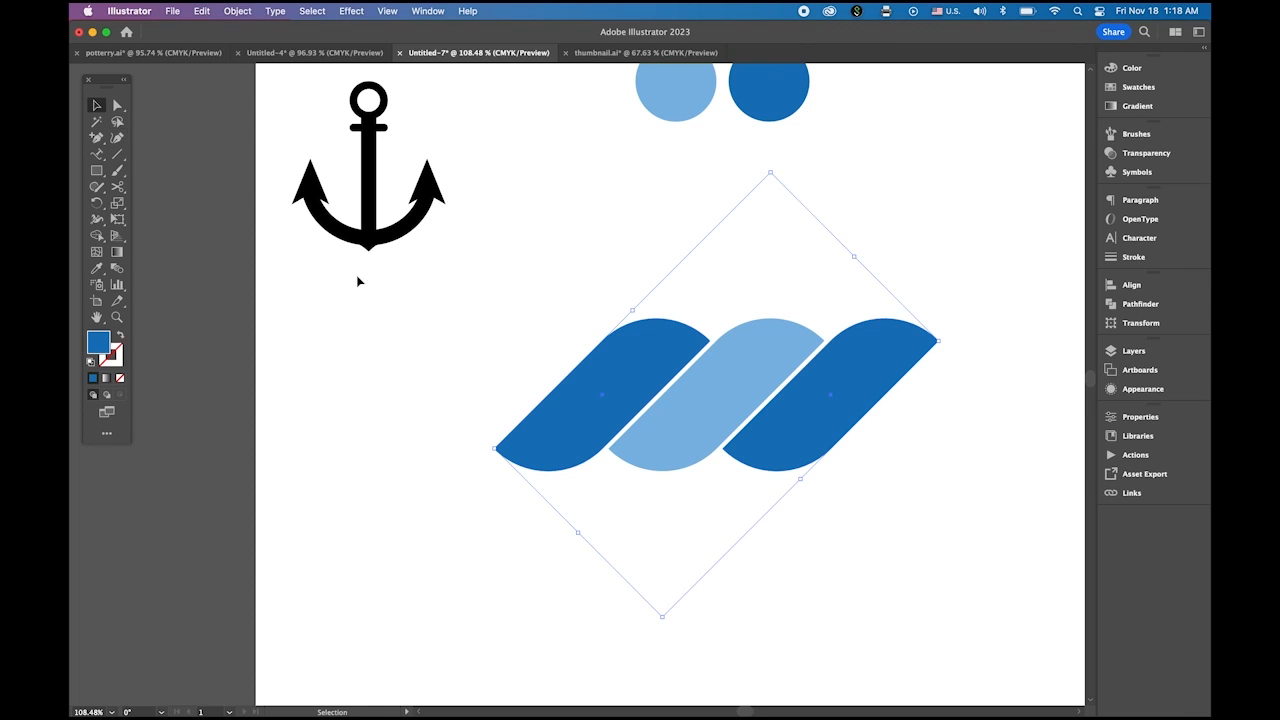
Move the three strands down and to the left, and place a copy of the right dark blue strand above them.
left_click(419, 400)
left_click_drag(496, 319, 800, 507)
left_click(920, 517)
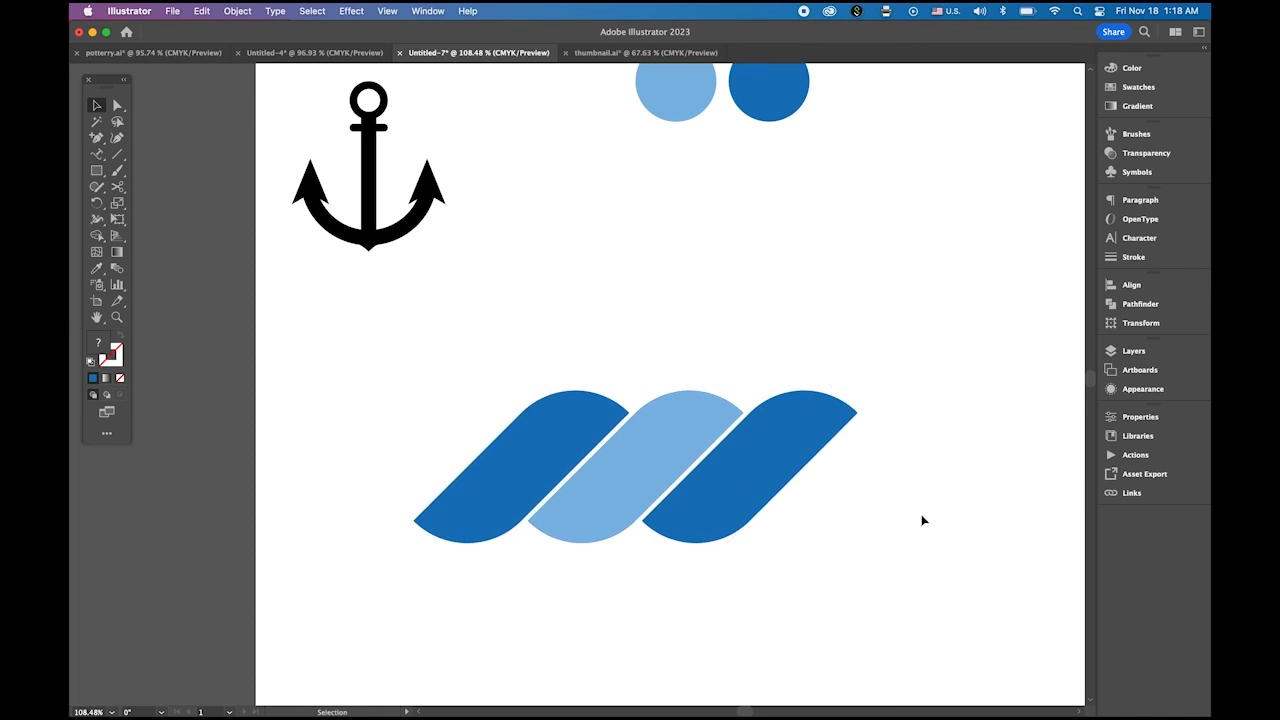
left_click(803, 444)
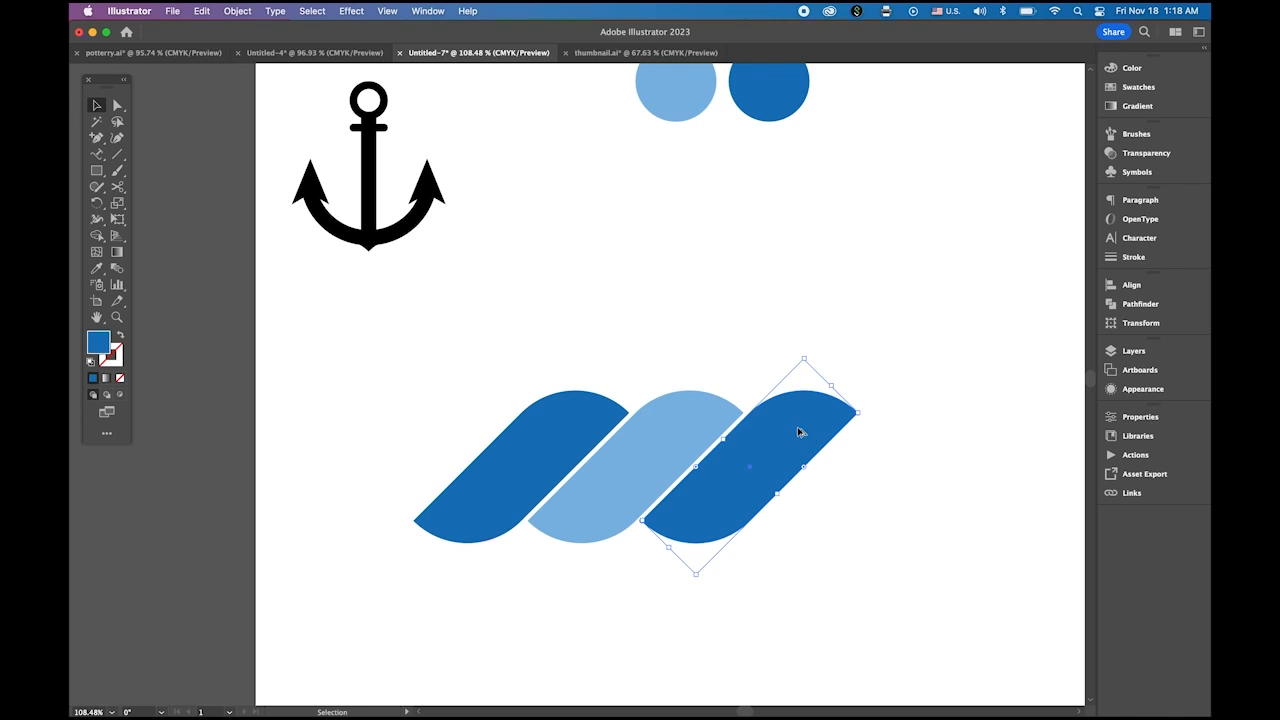
left_click_drag(801, 432, 882, 215)
left_click(927, 482)
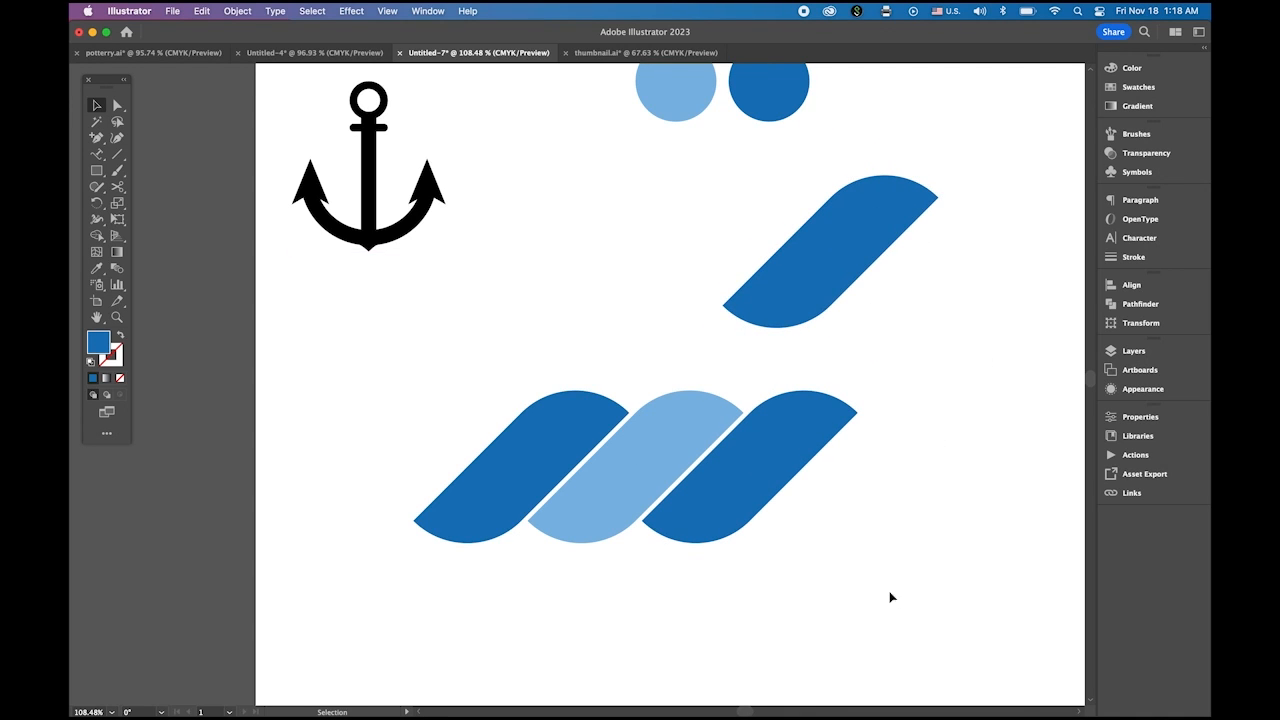
Draw a tall dark blue rectangle over the left part of the left strand, its right edge just left of the middle strand.
left_click_drag(539, 444, 611, 452)
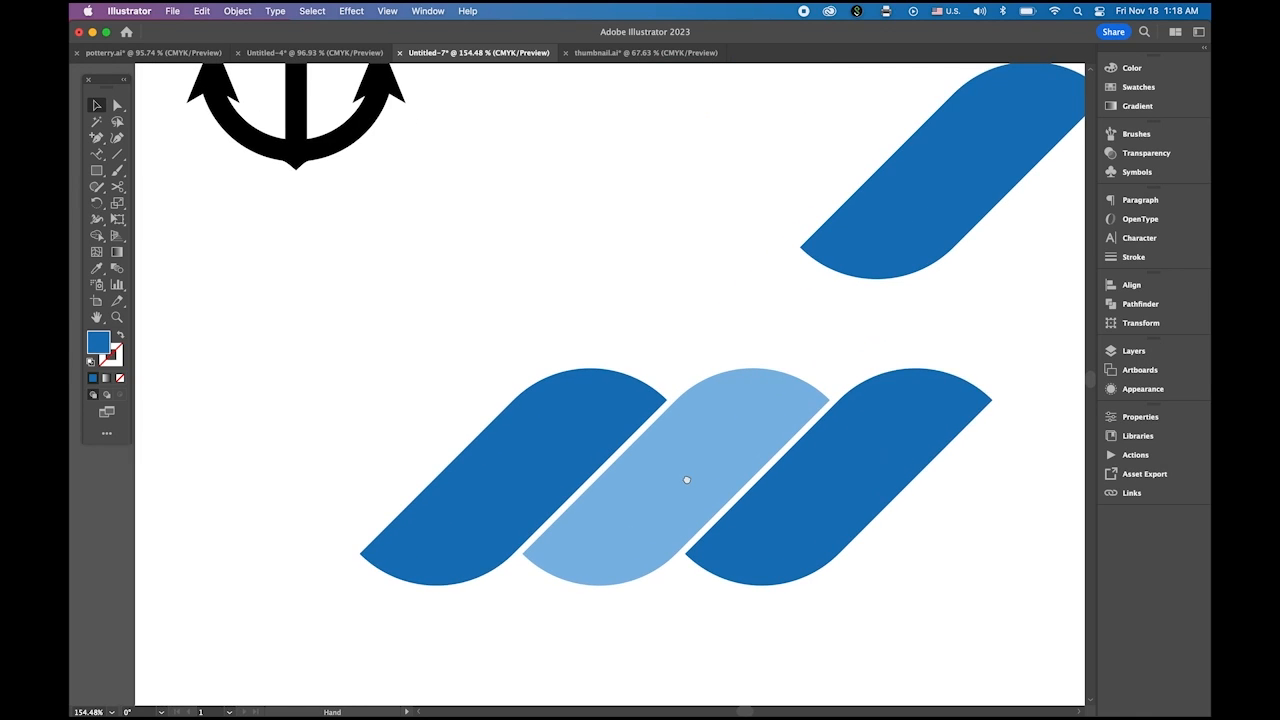
left_click_drag(686, 479, 607, 476)
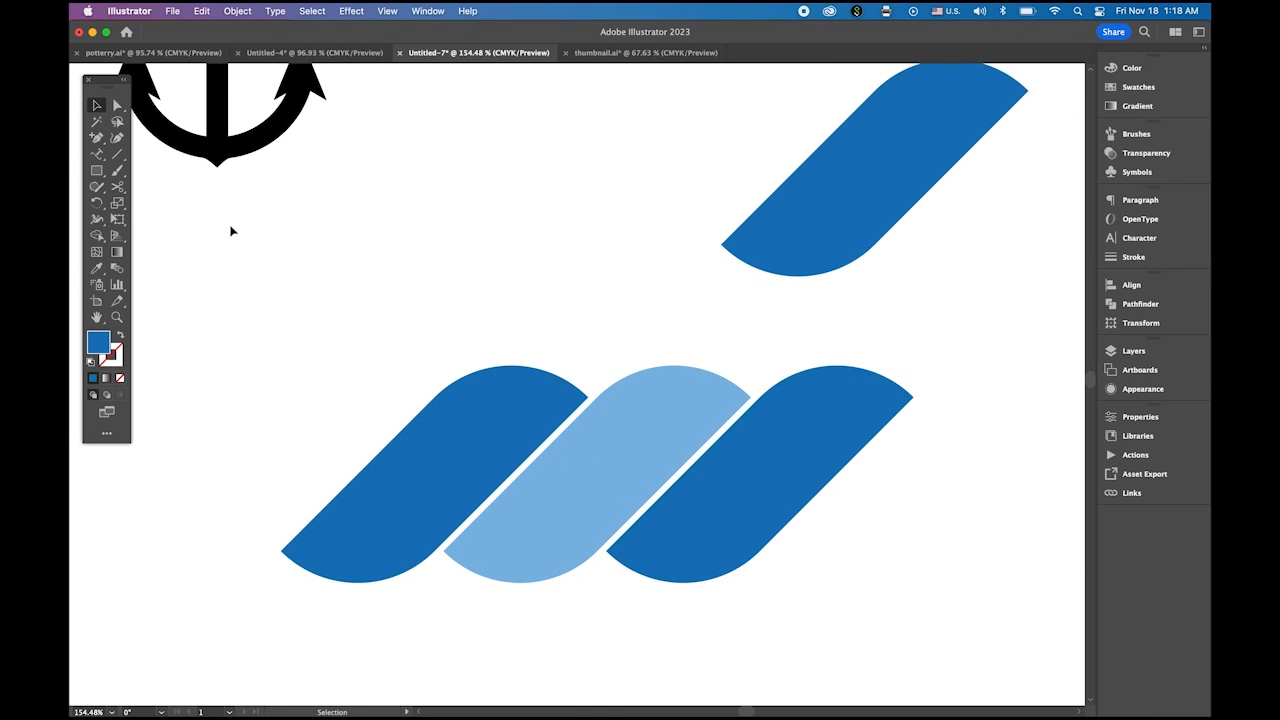
left_click(97, 172)
left_click_drag(435, 318, 244, 635)
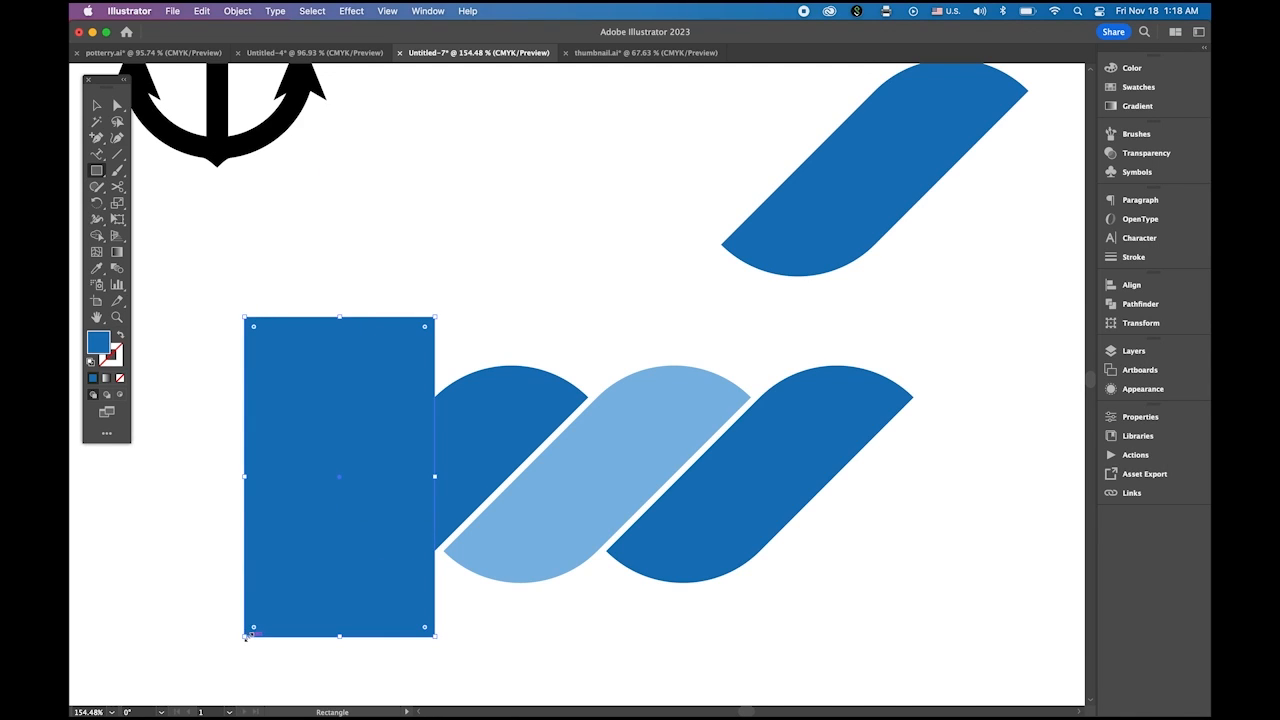
Copy the tall rectangle horizontally over the right strand, its left edge just right of the middle strand.
left_click(96, 106)
left_click_drag(312, 403, 829, 435)
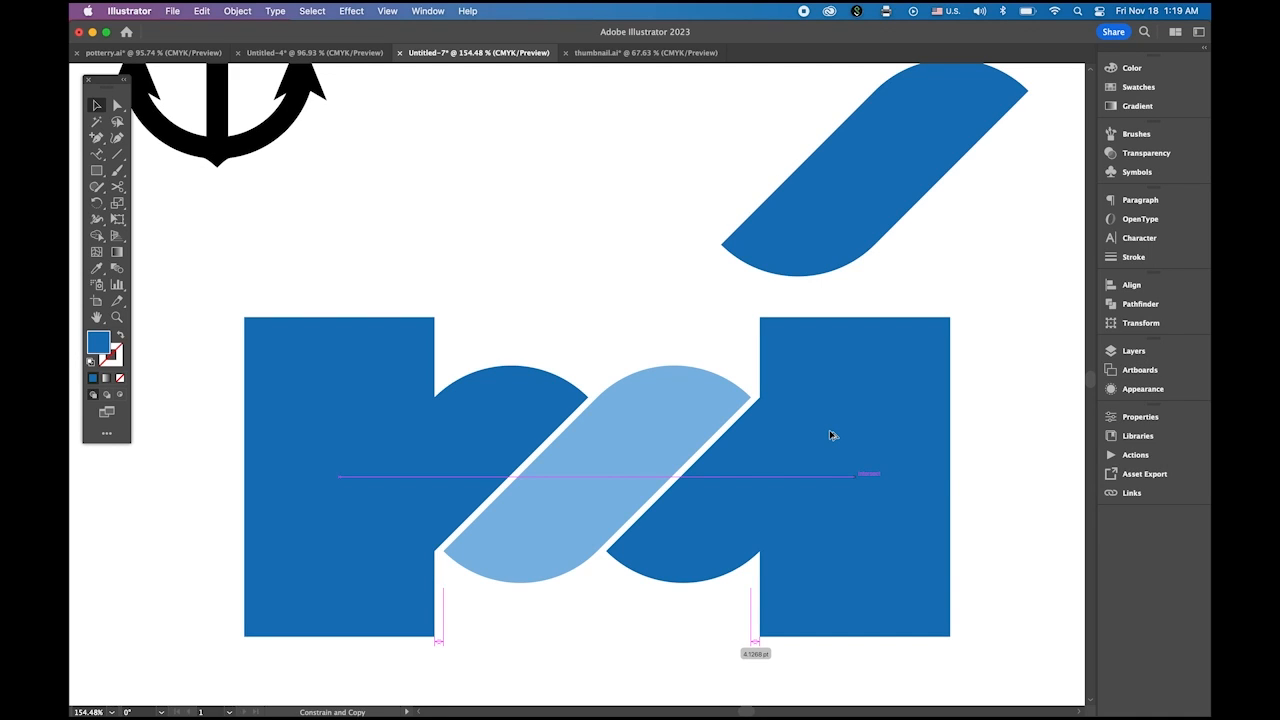
left_click_drag(830, 435, 831, 436)
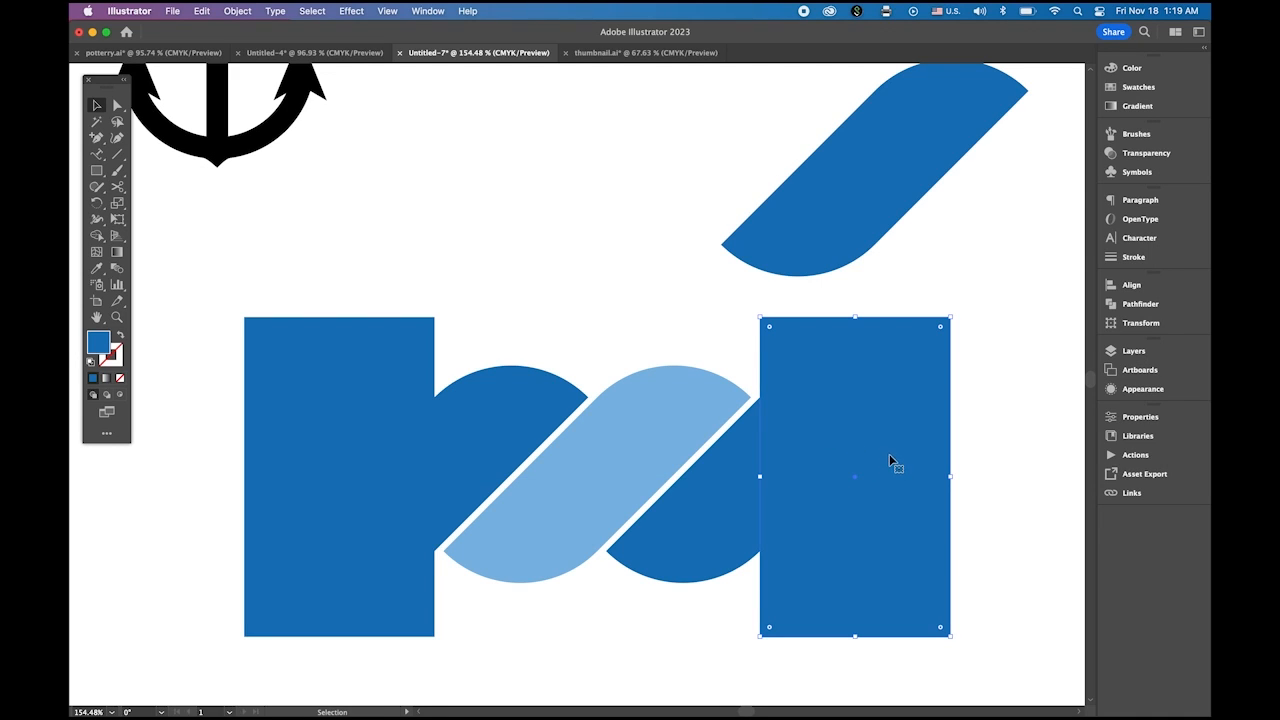
Trim the outer strands along the rectangles' inner edges with Shape Builder, deleting both rectangles and the strand parts beneath them.
left_click_drag(218, 358, 890, 565)
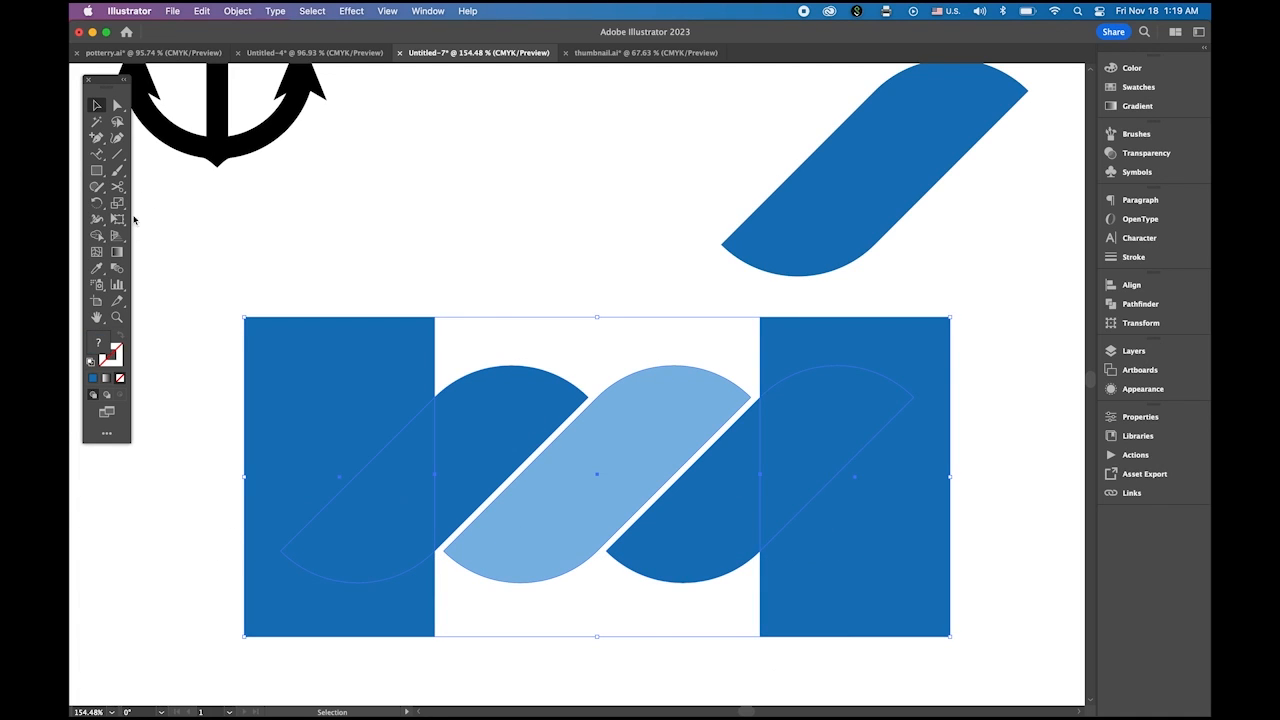
left_click(97, 236)
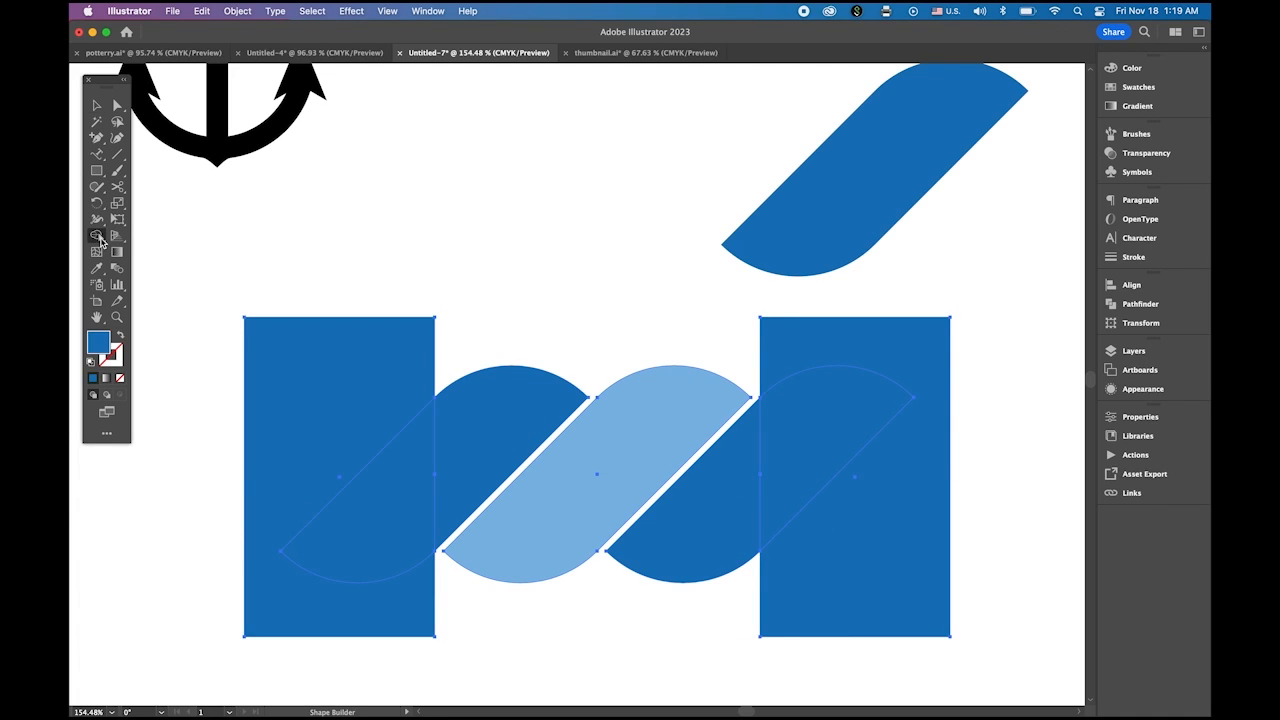
left_click(336, 356, "alt")
left_click(402, 523, "alt")
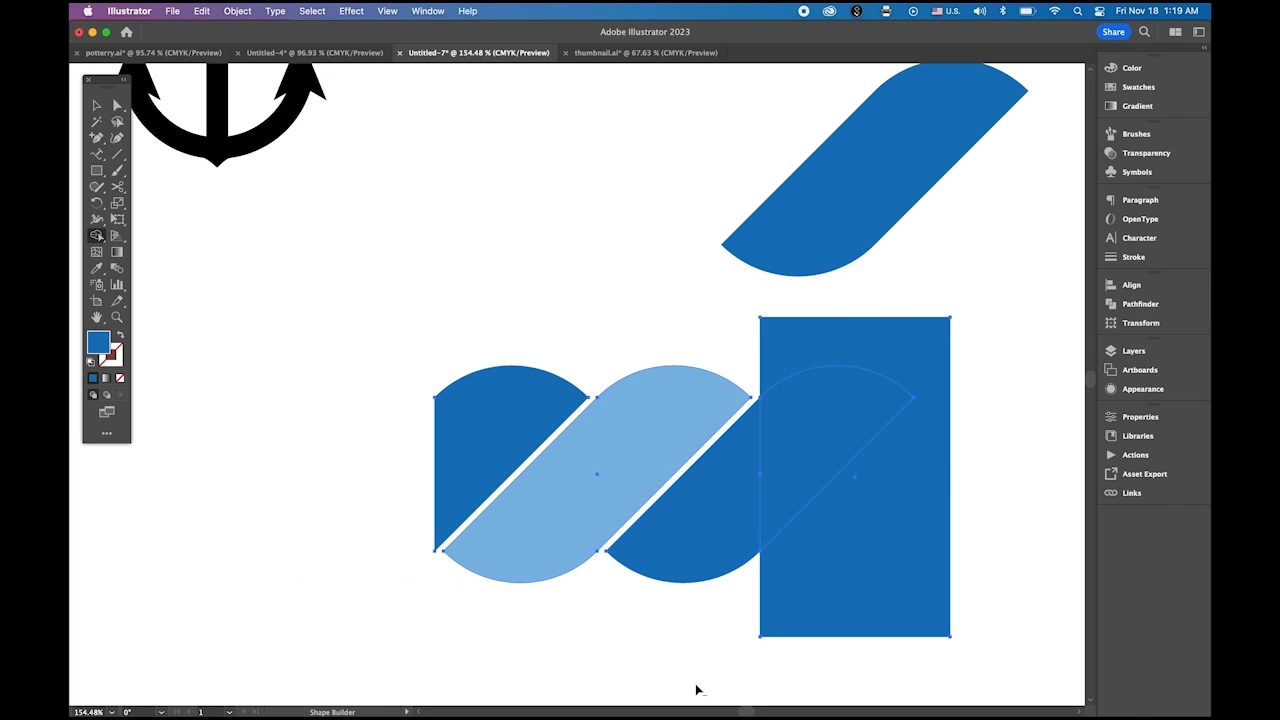
left_click(883, 562, "alt")
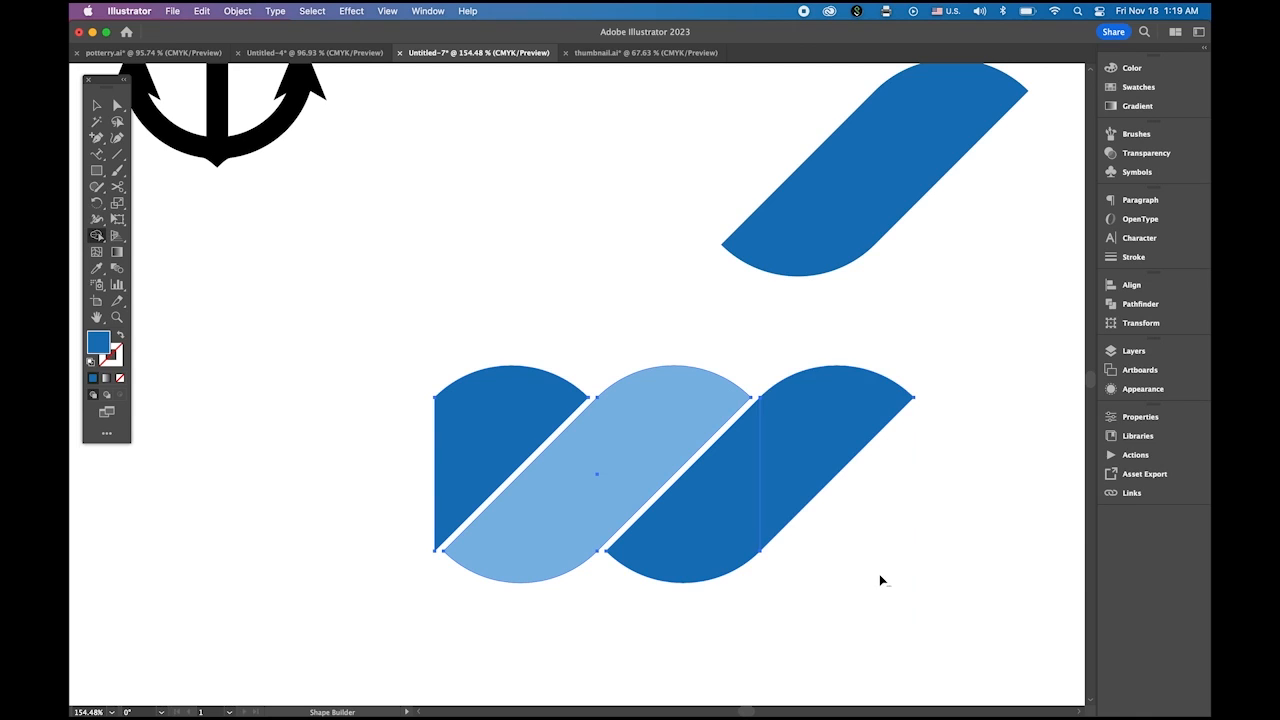
left_click(817, 405, "alt")
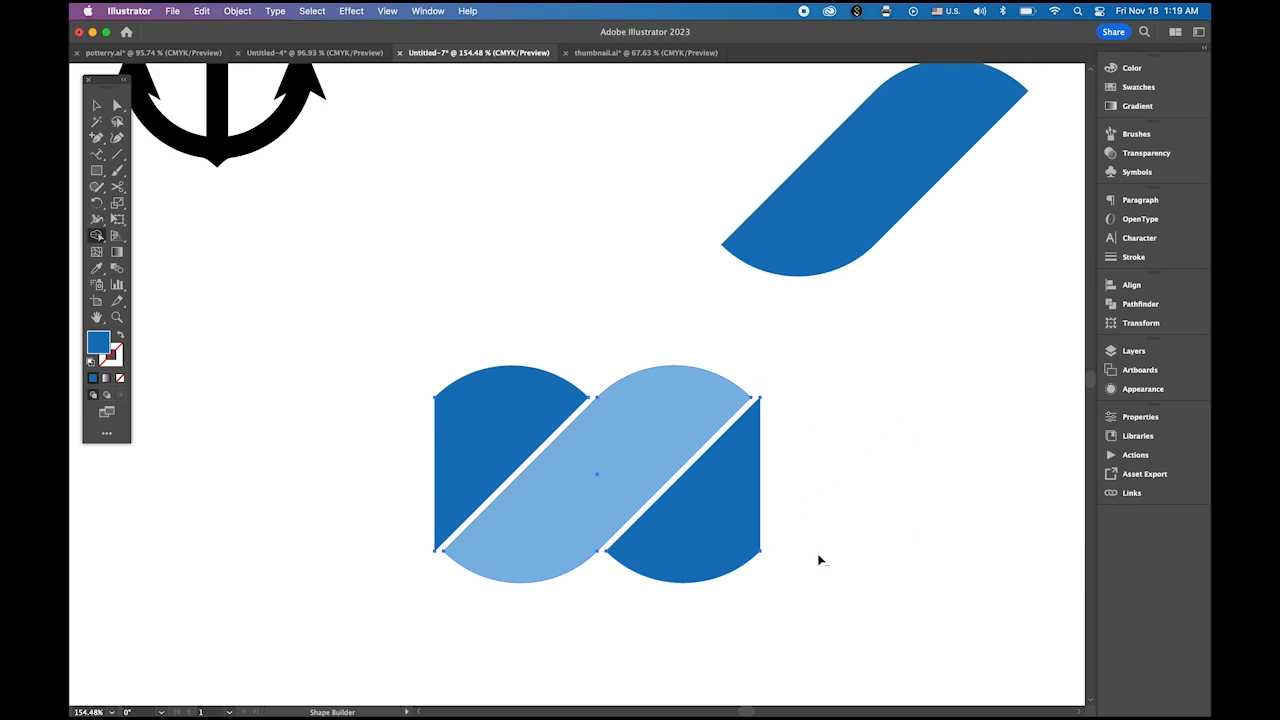
left_click(96, 105)
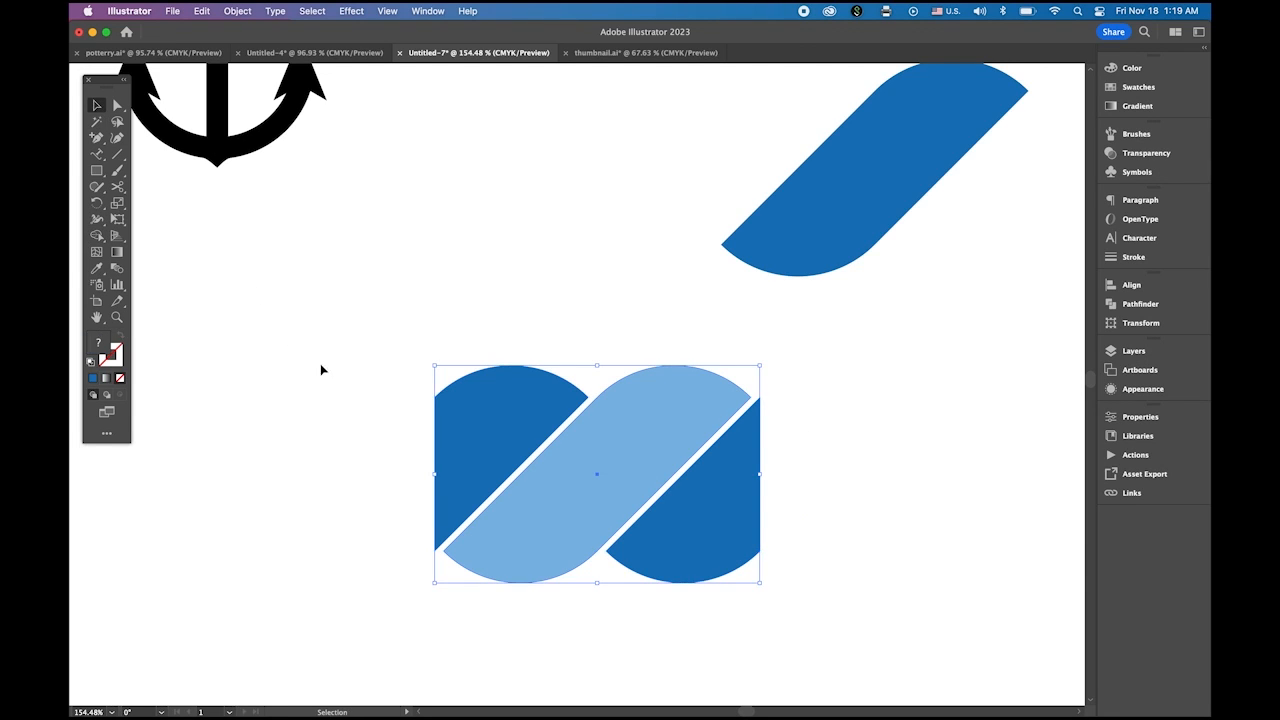
Group the three trimmed strands and move the group to the left and slightly down.
left_click_drag(338, 353, 786, 594)
left_click(238, 10)
left_click(236, 98)
left_click(485, 229)
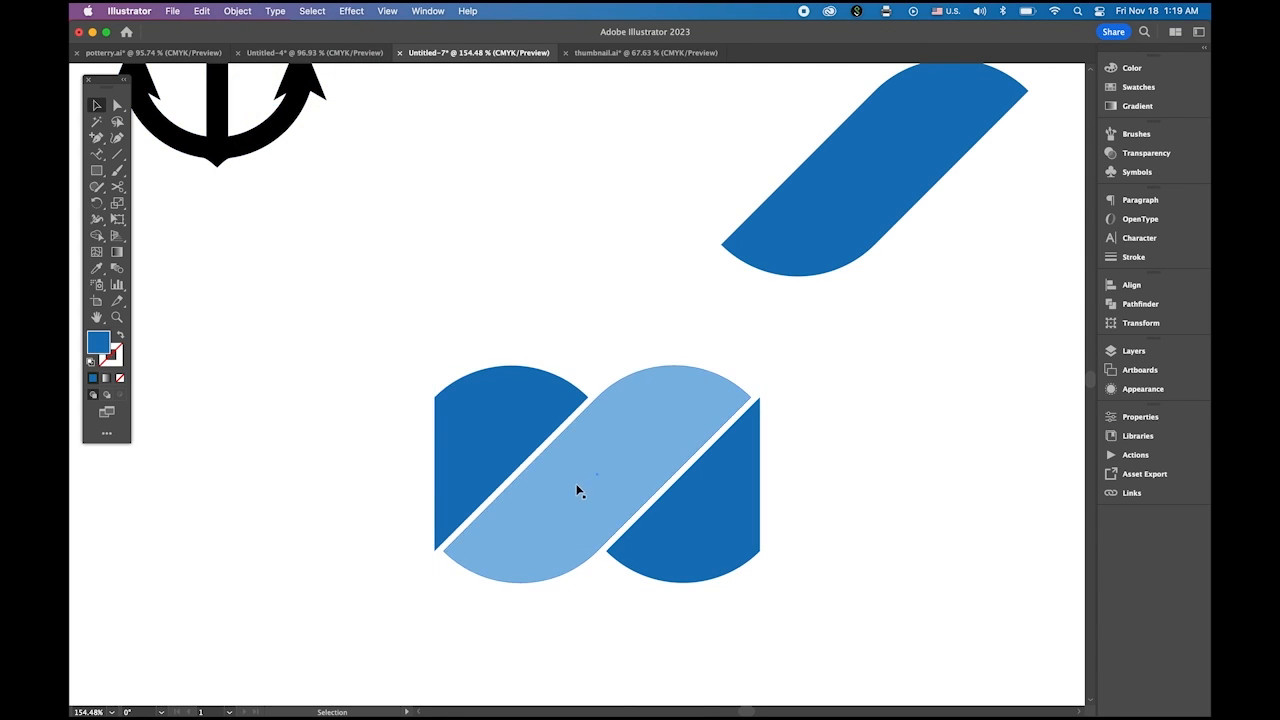
left_click_drag(580, 491, 362, 510)
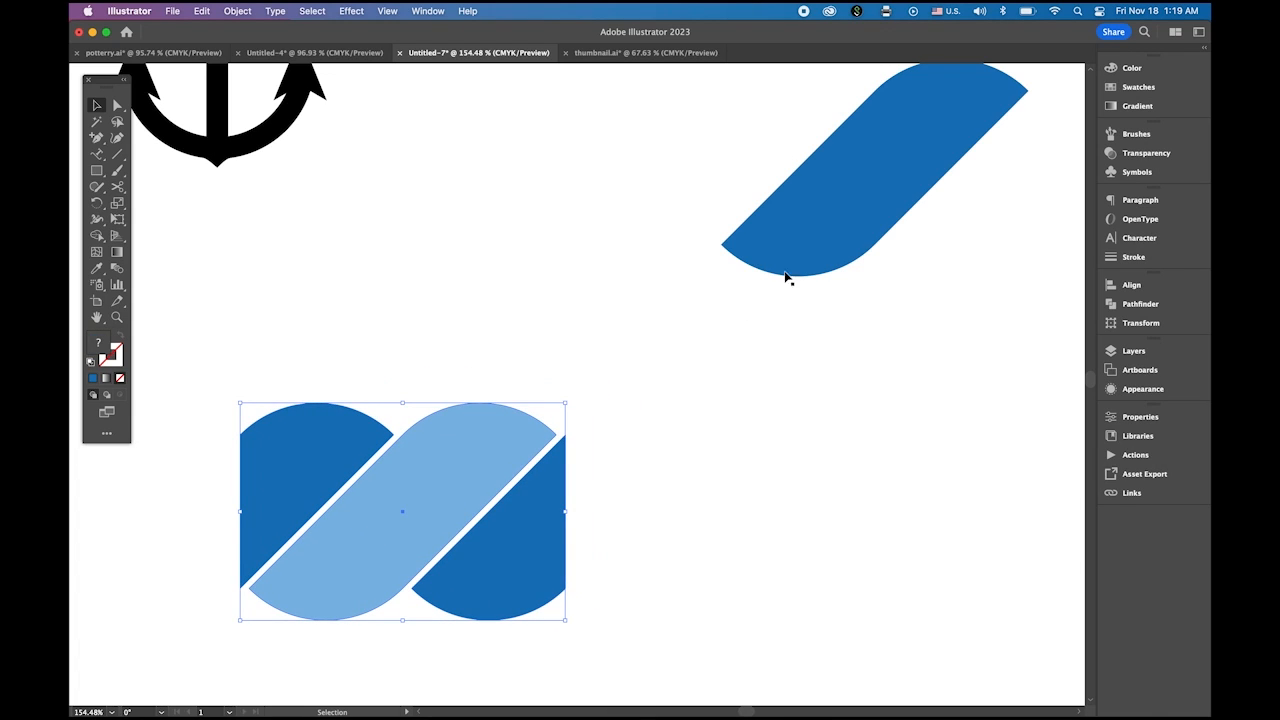
Move the loose dark blue strand left and slightly down so it sits above and to the right of the grouped segment.
left_click_drag(810, 248, 583, 290)
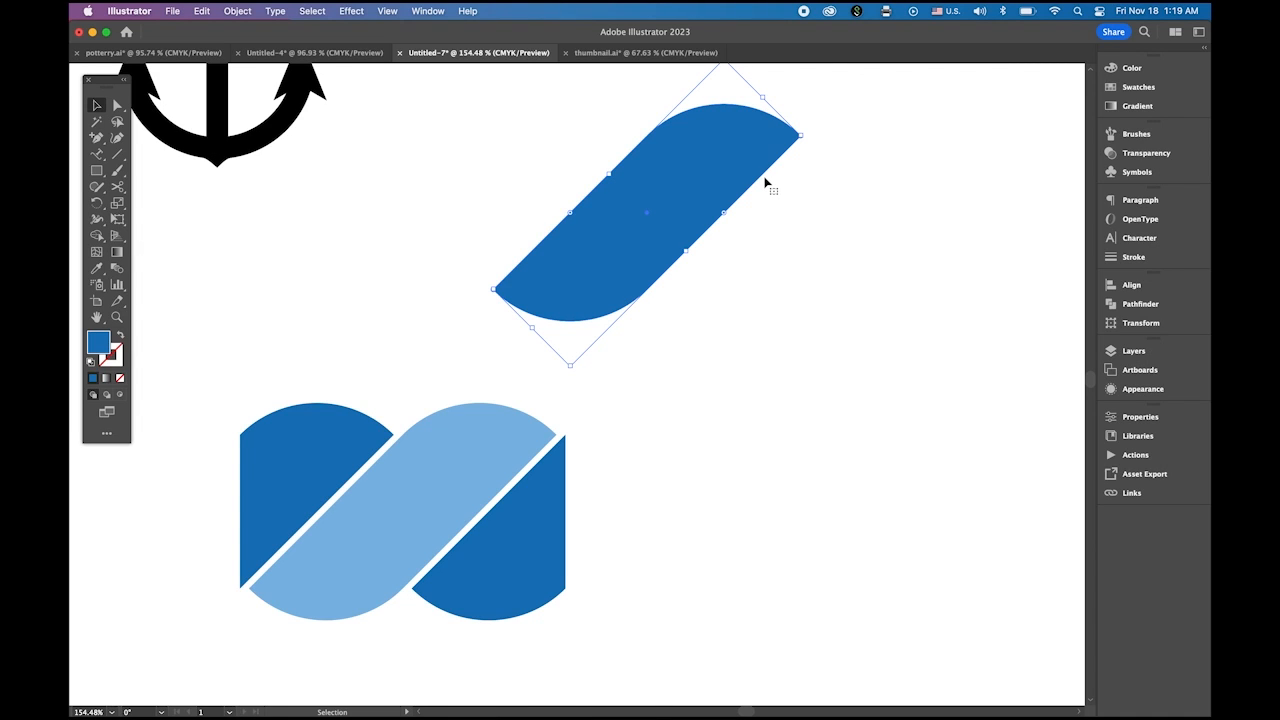
left_click(409, 514)
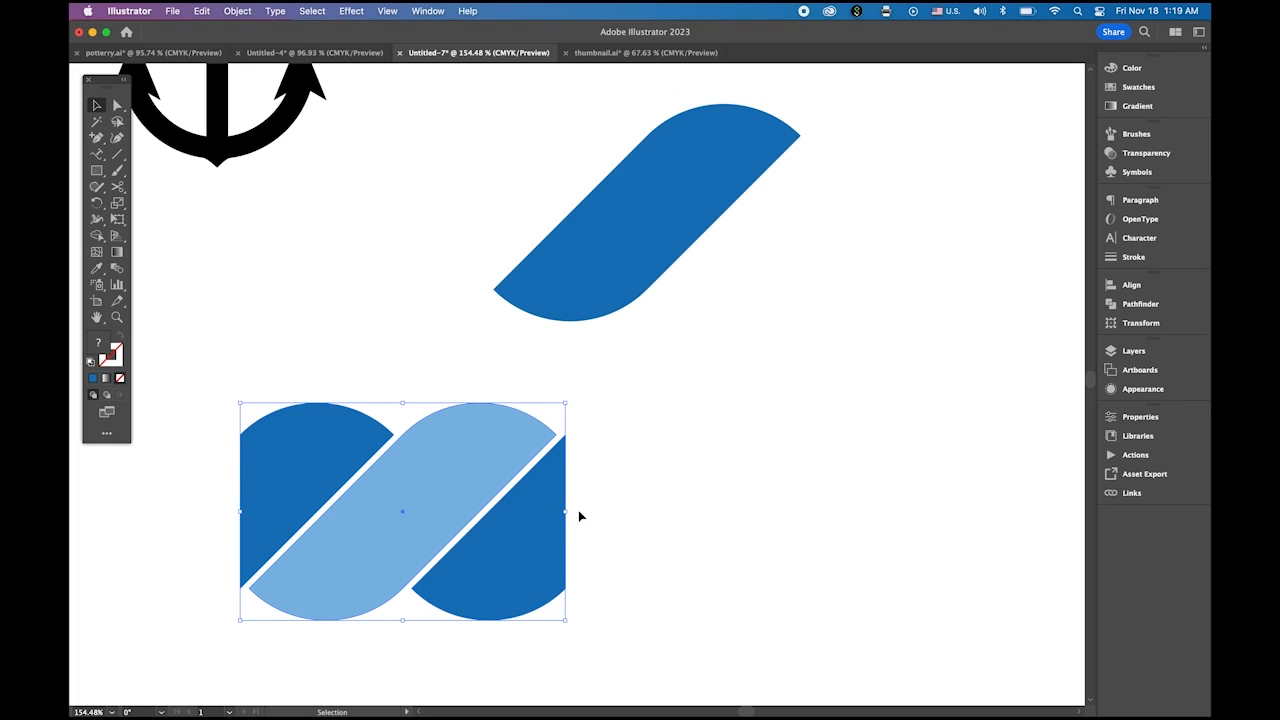
left_click(648, 223)
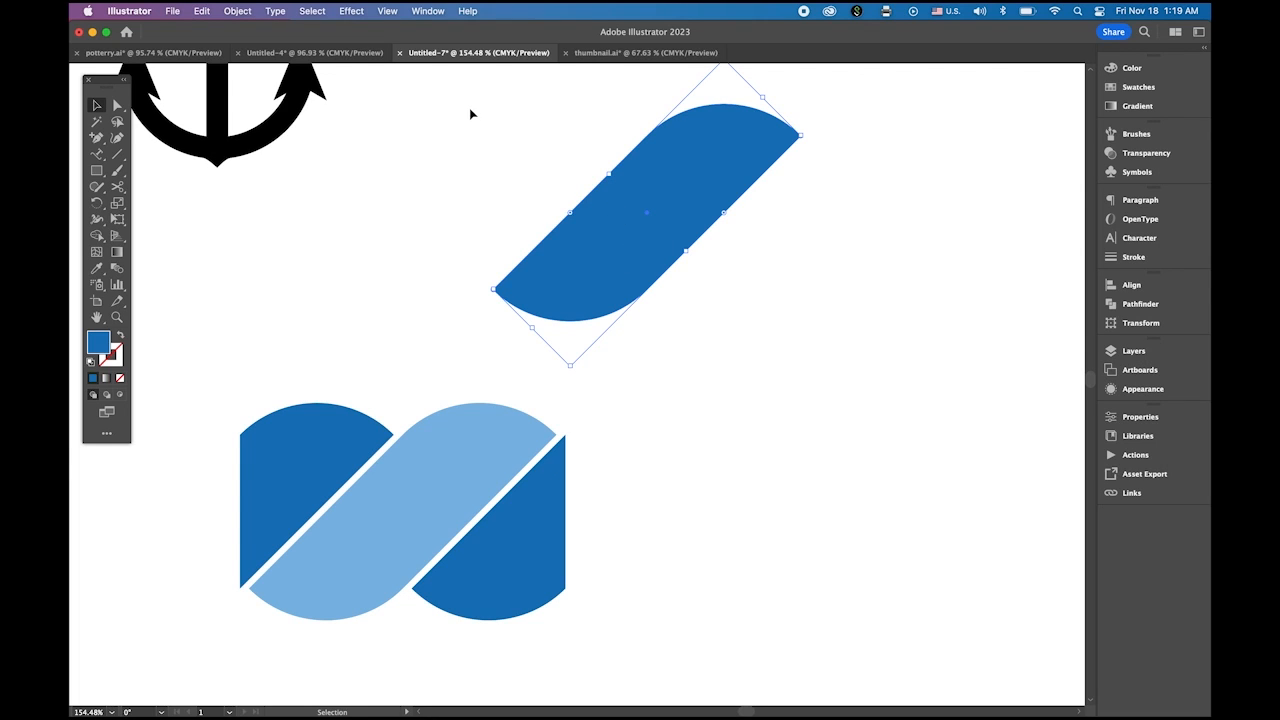
Show the rulers and place horizontal guides at the upper and lower edges of the loose dark blue strand.
key("super+r")
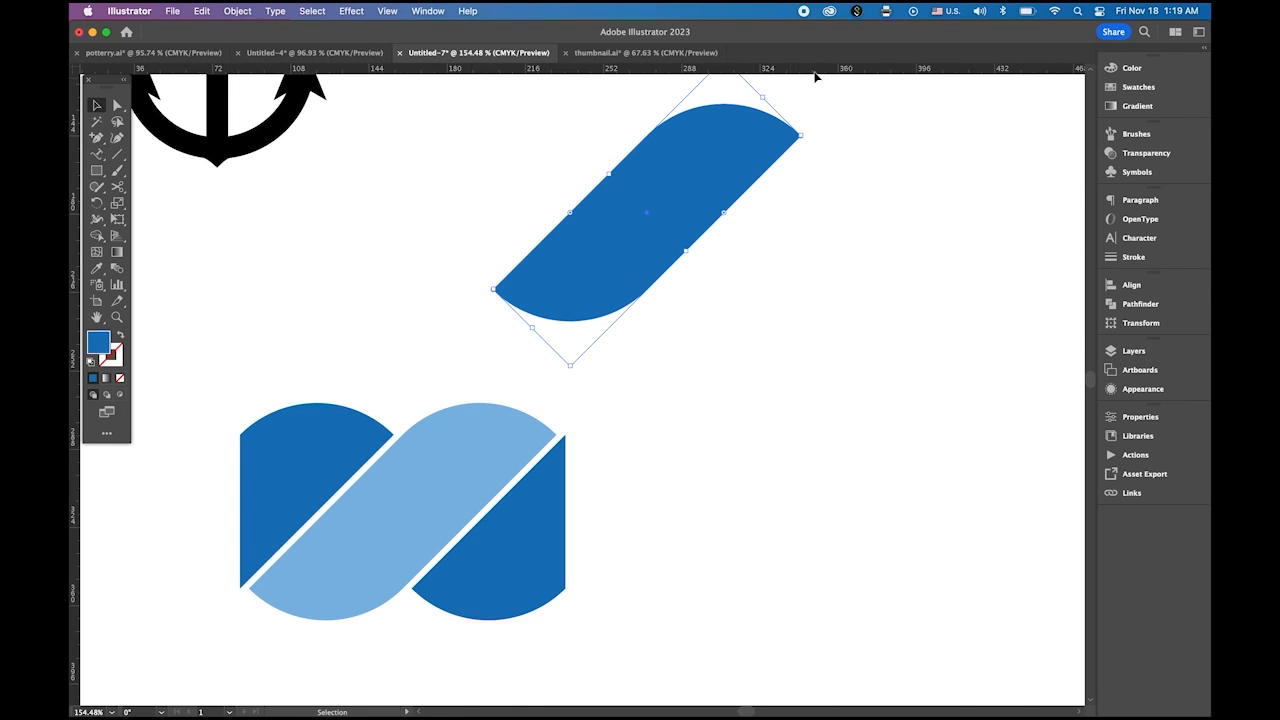
left_click(790, 177)
left_click_drag(815, 74, 777, 324)
left_click_drag(698, 373, 577, 416)
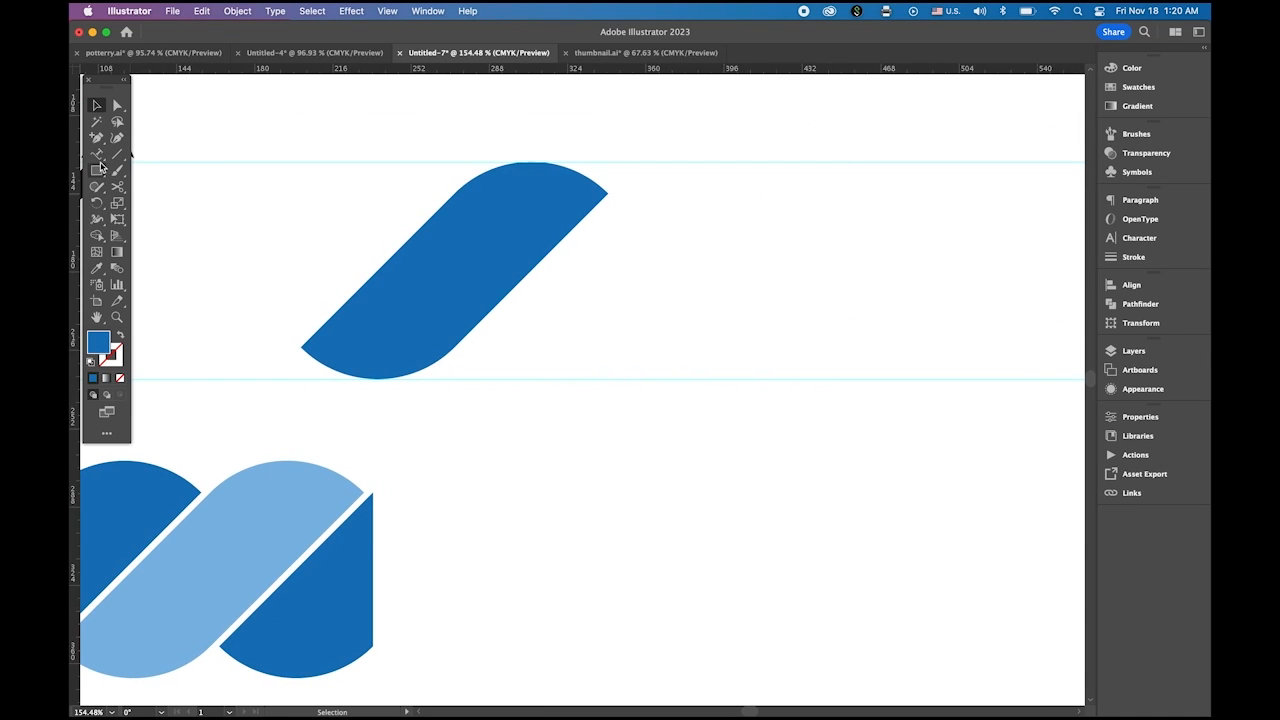
Draw a dark blue circle to the right of the loose strand, spanning exactly between the two guides.
left_click(98, 170)
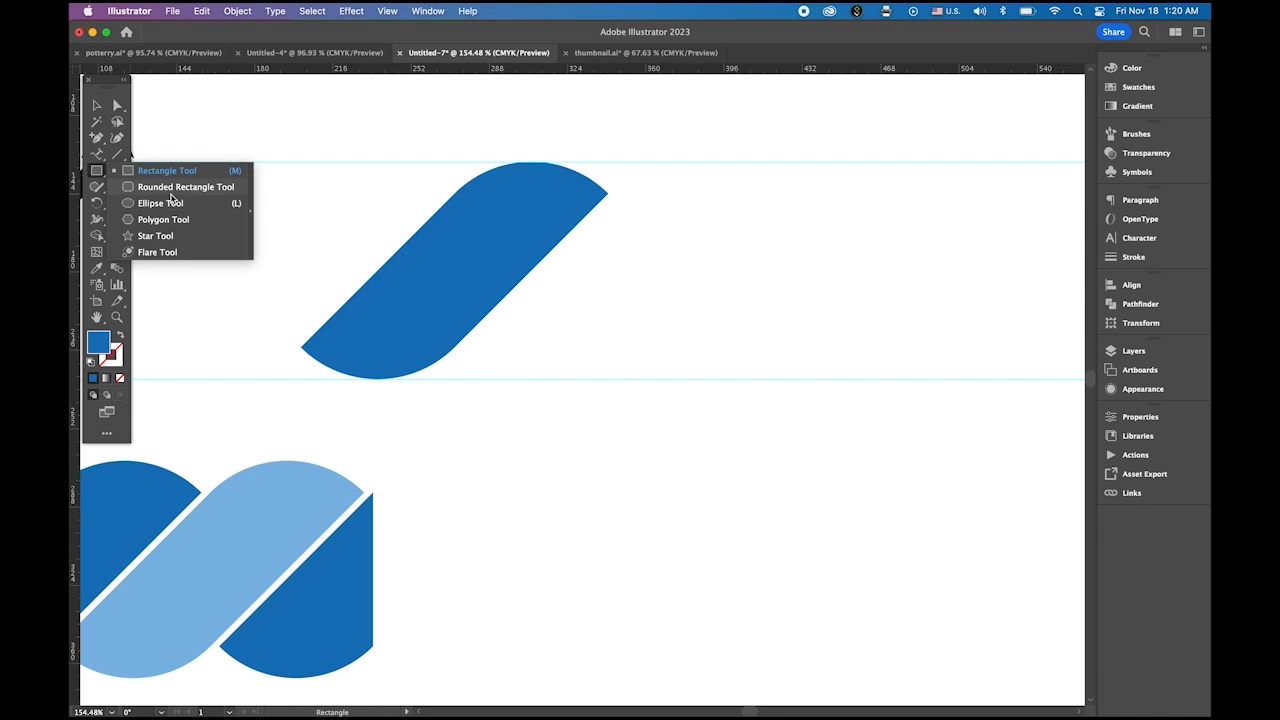
left_click(162, 203)
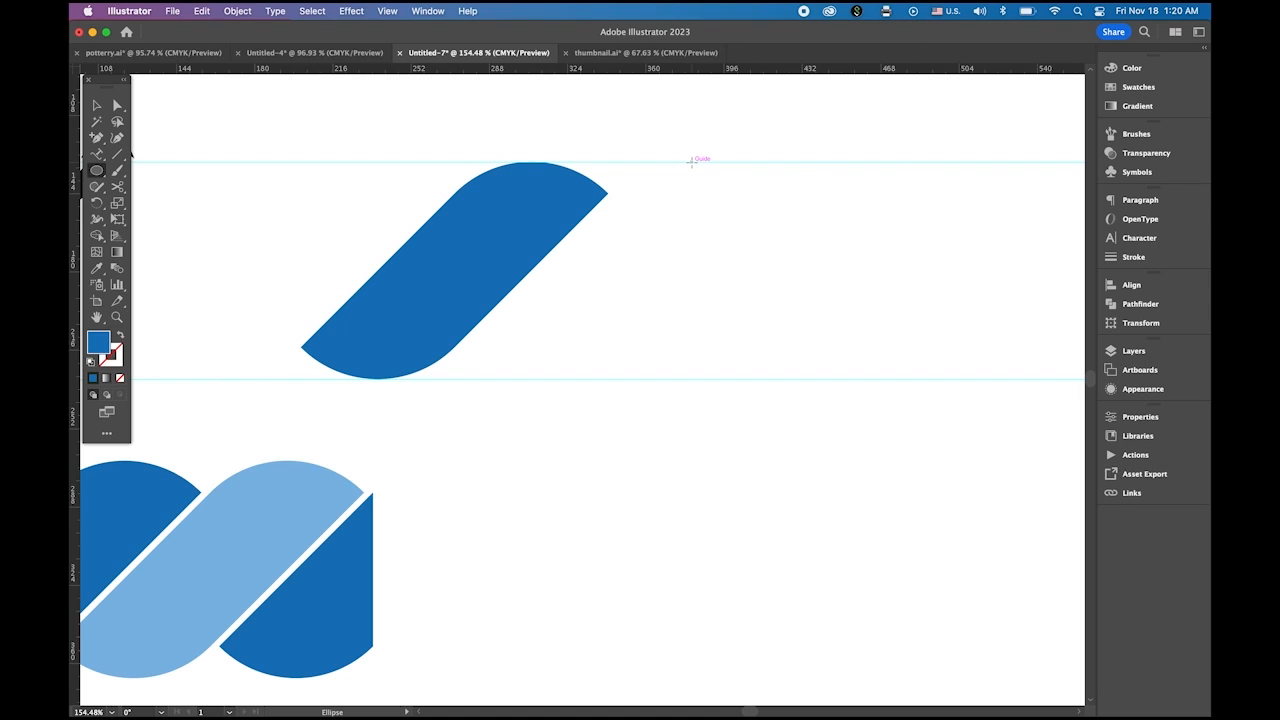
left_click_drag(690, 161, 910, 377)
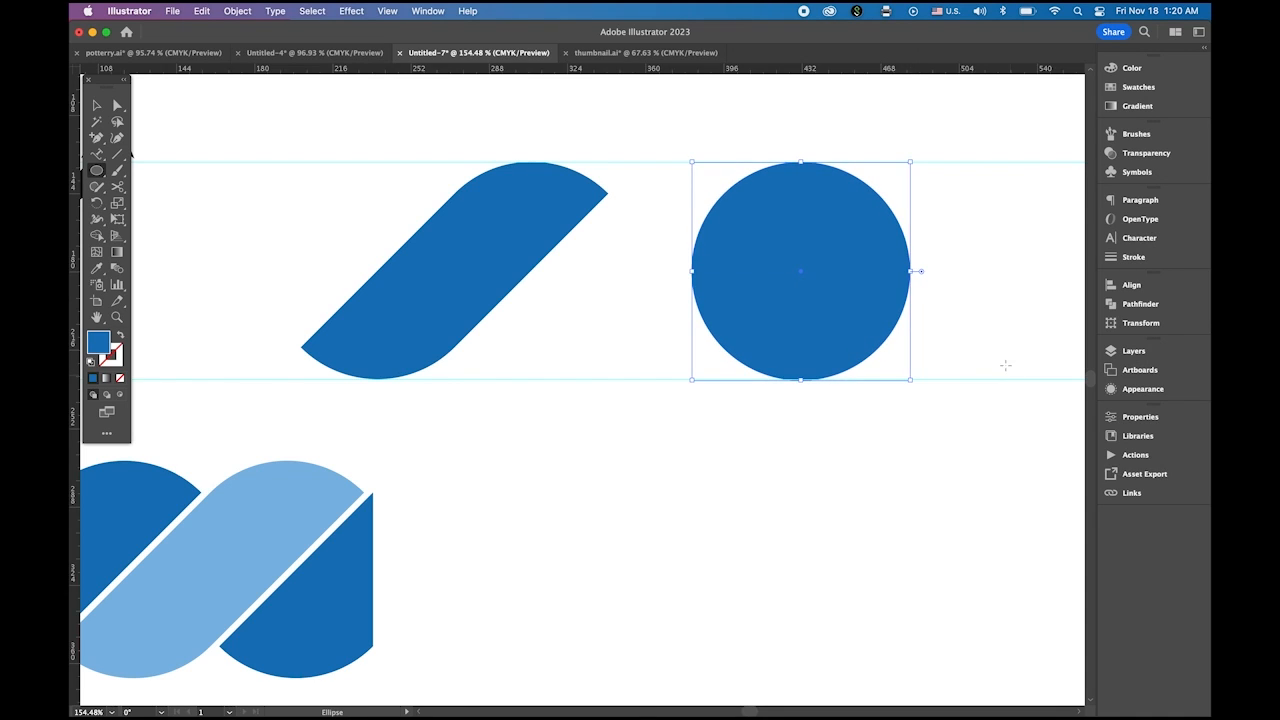
left_click(100, 107)
left_click(493, 124)
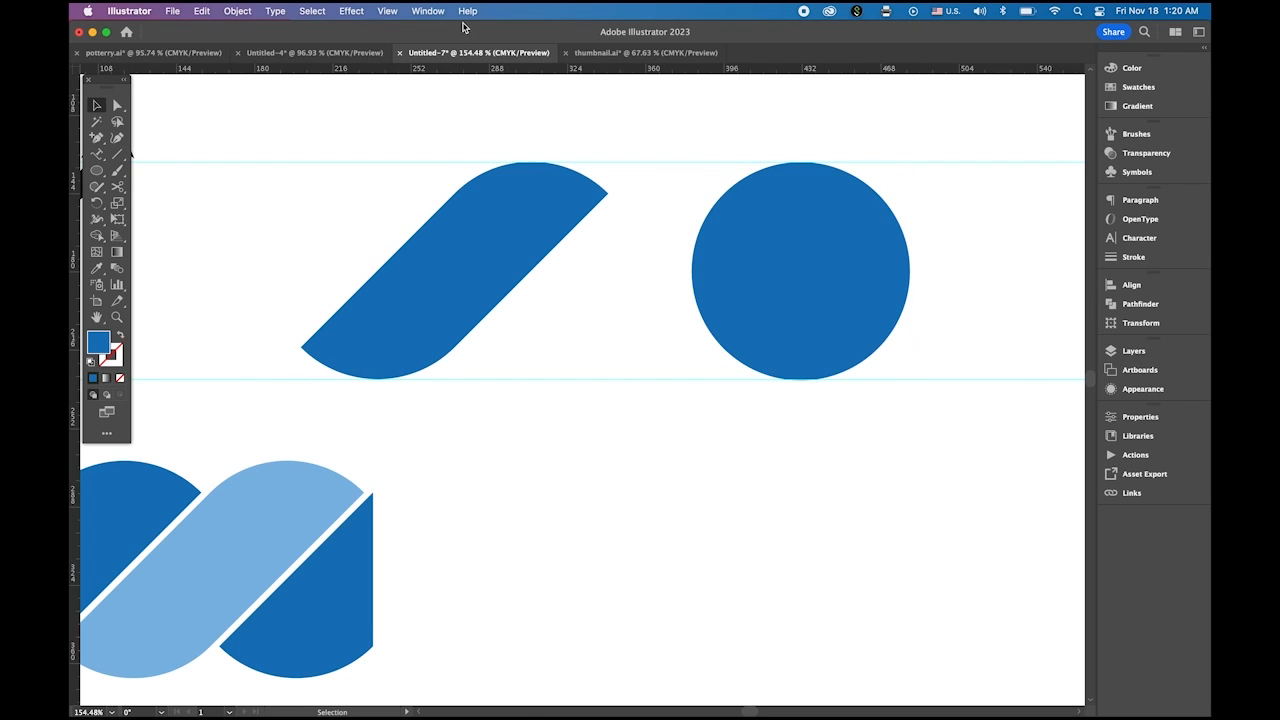
Clear all guides from the document.
left_click(386, 10)
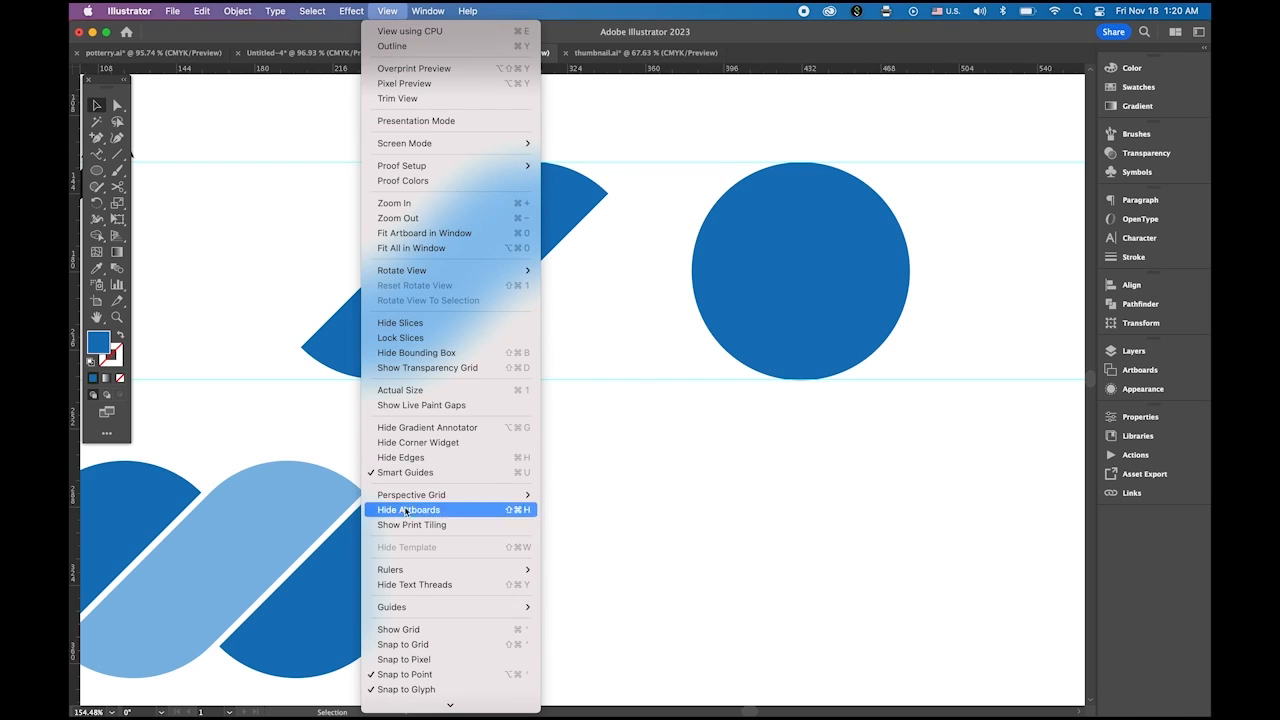
mouse_move(415, 577)
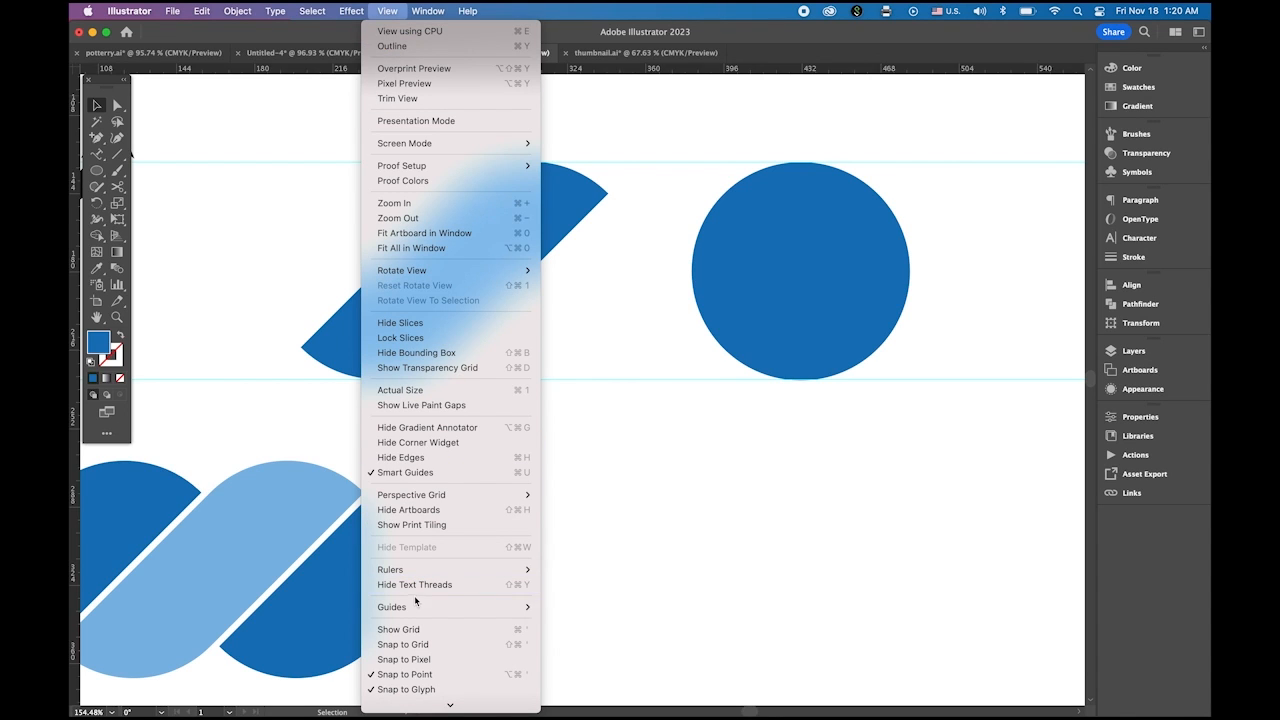
mouse_move(416, 607)
left_click(630, 677)
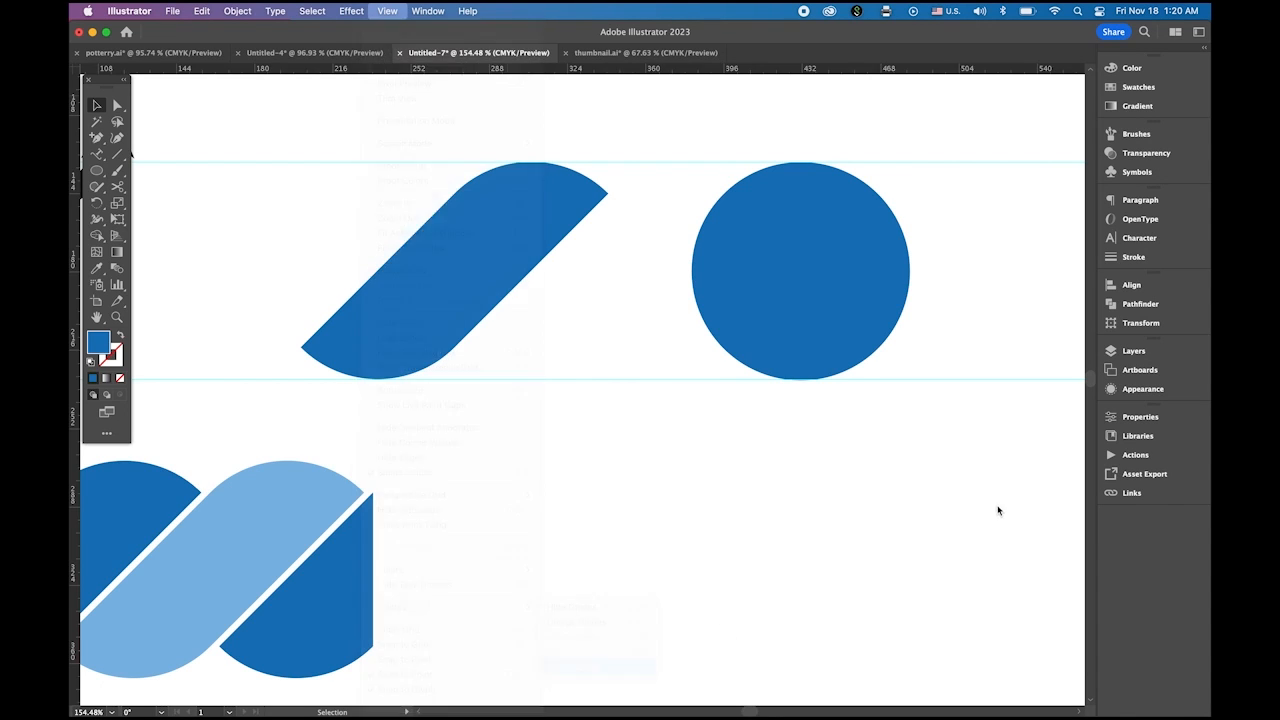
Draw a vertical line through the circle's centre, extending slightly past its upper and lower edges.
left_click(858, 294)
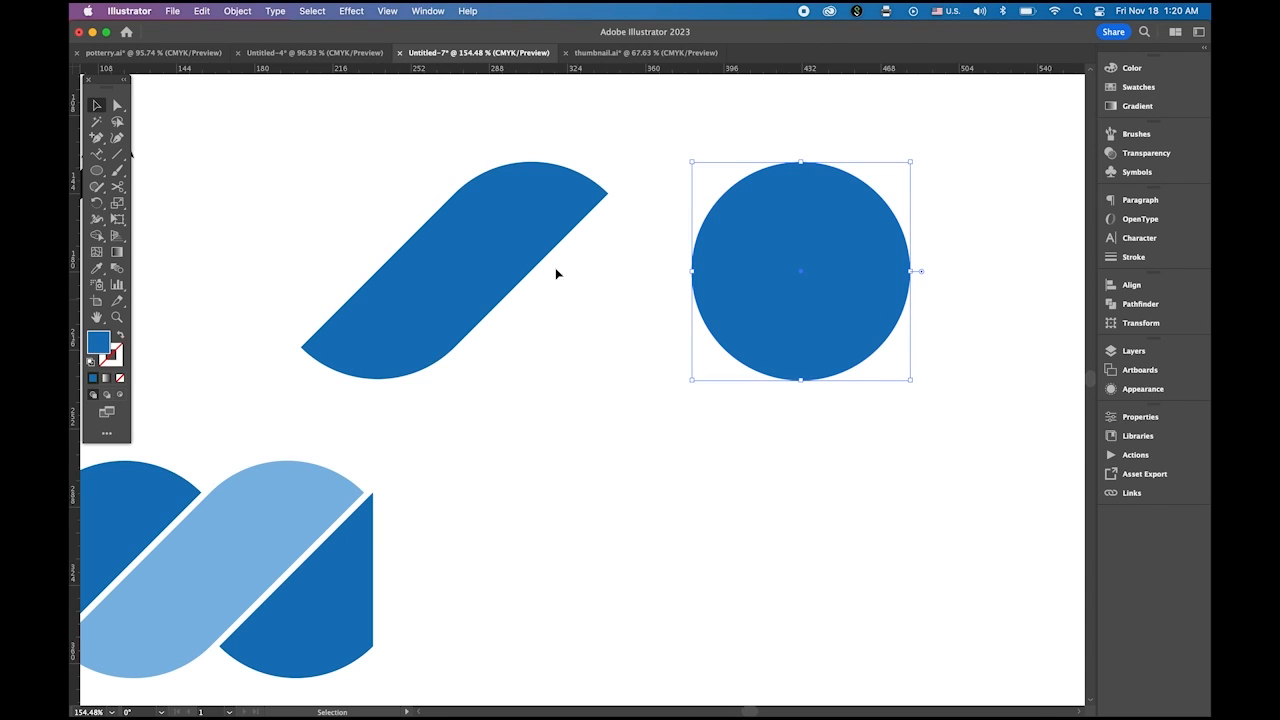
left_click(118, 155)
left_click_drag(800, 152, 801, 393)
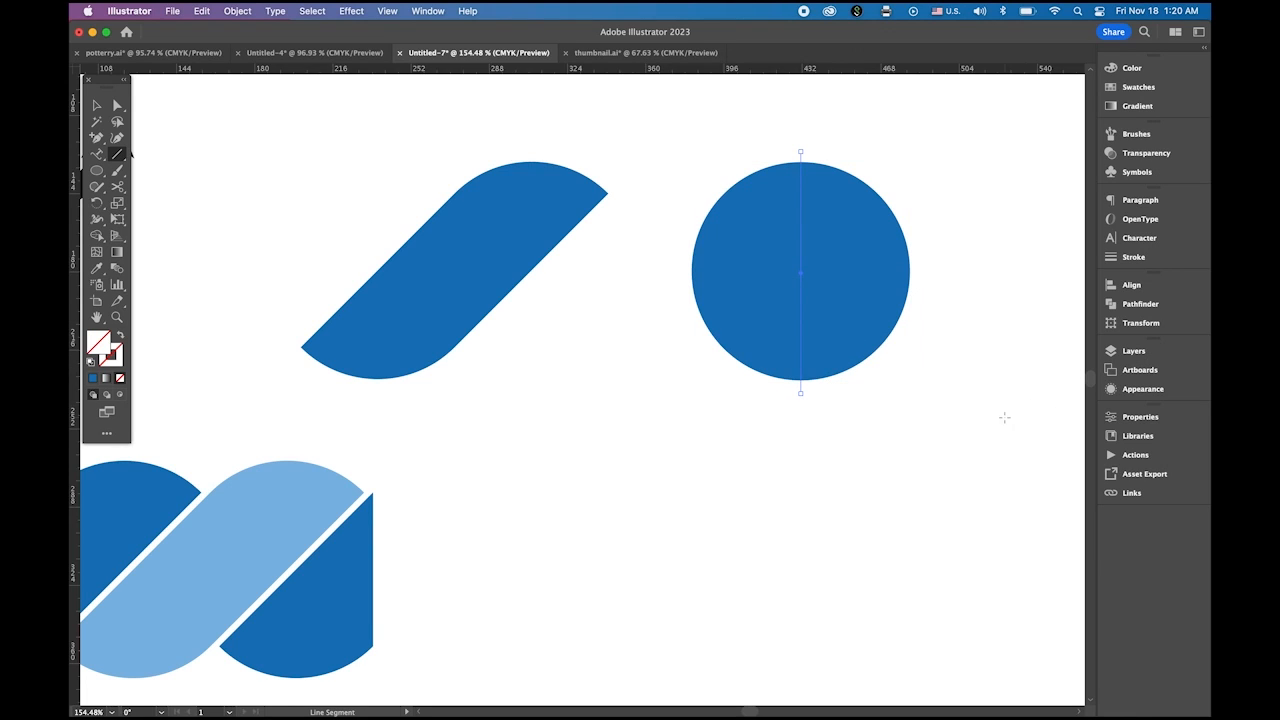
Split the circle into two halves along the vertical line with Shape Builder.
left_click(96, 105)
left_click(900, 326, "shift")
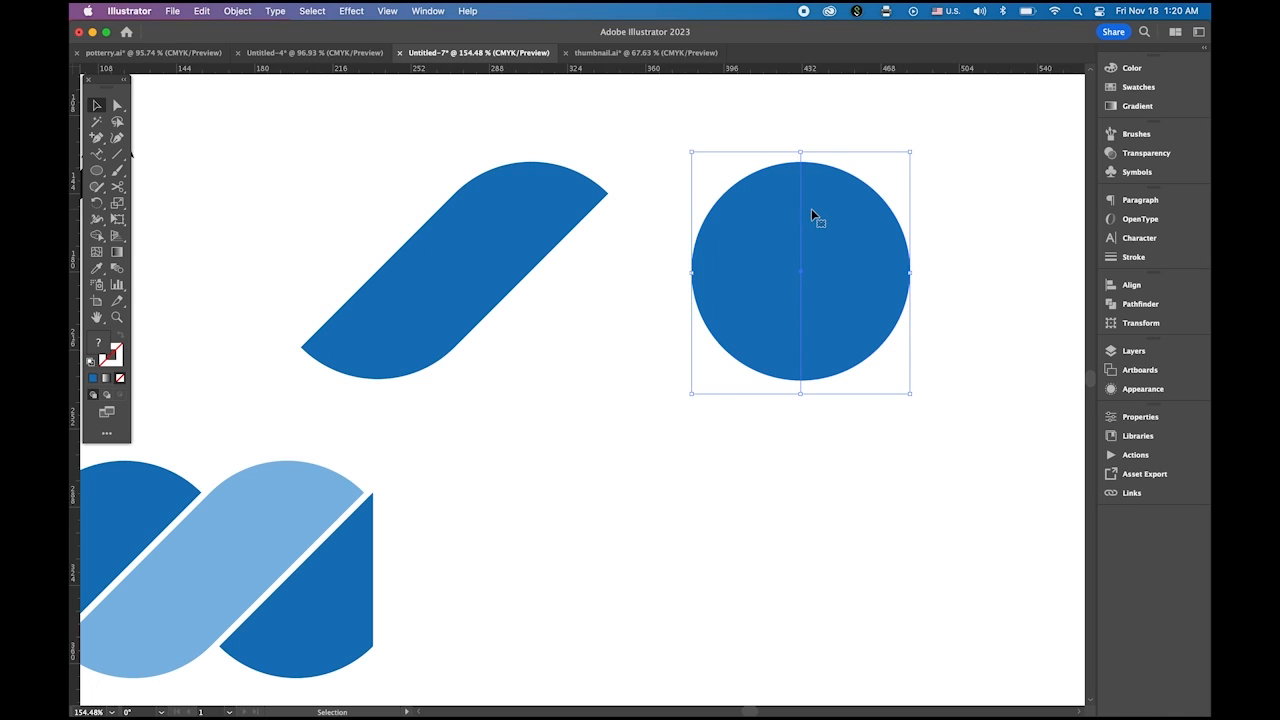
left_click(97, 238)
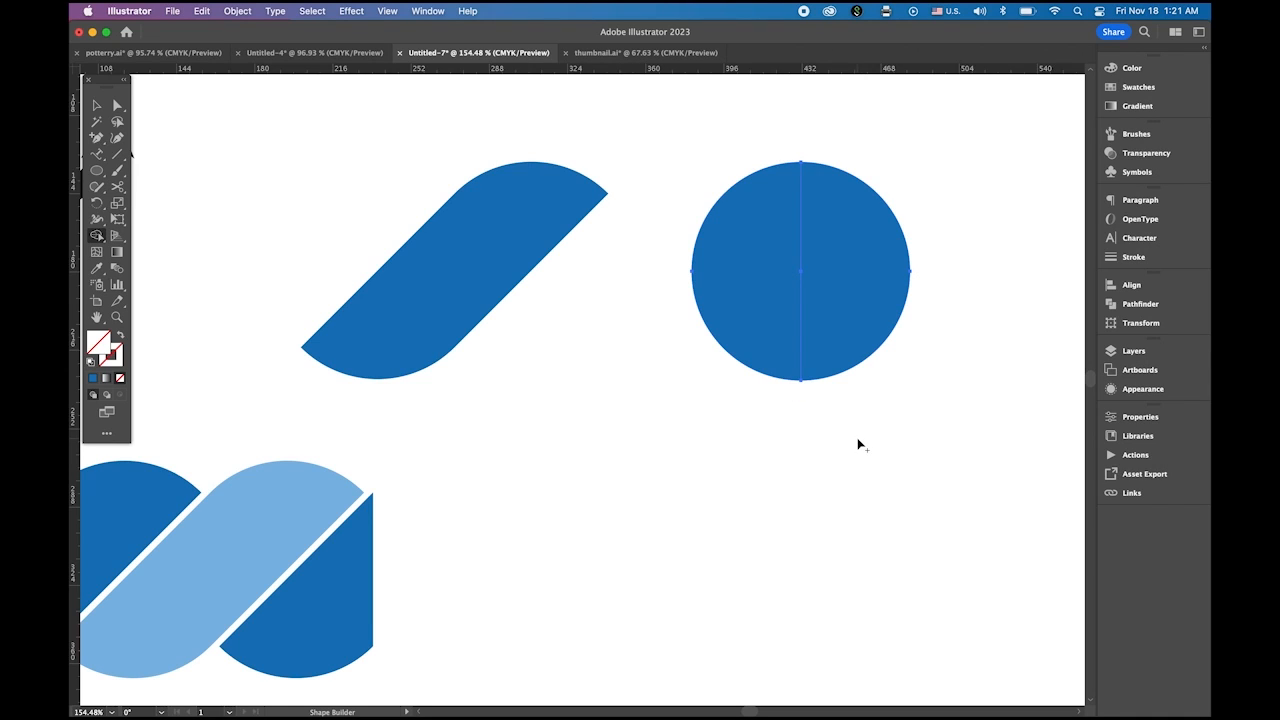
left_click(751, 263)
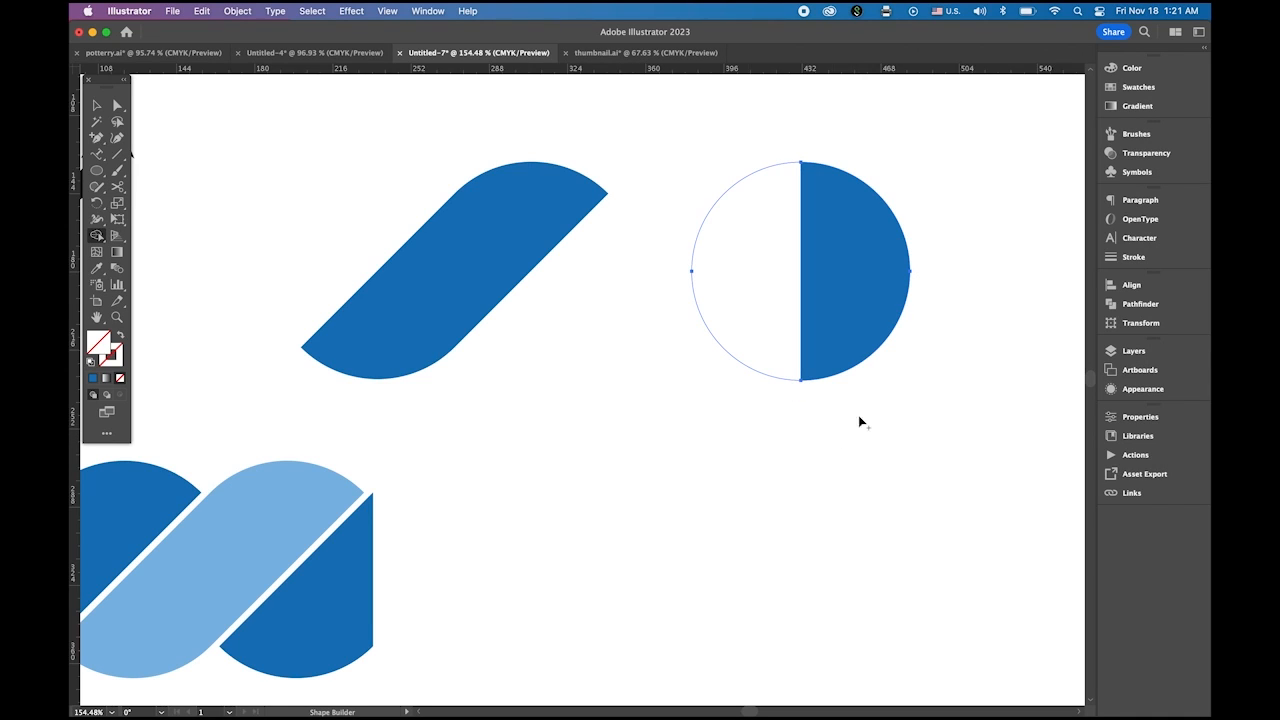
left_click(873, 268)
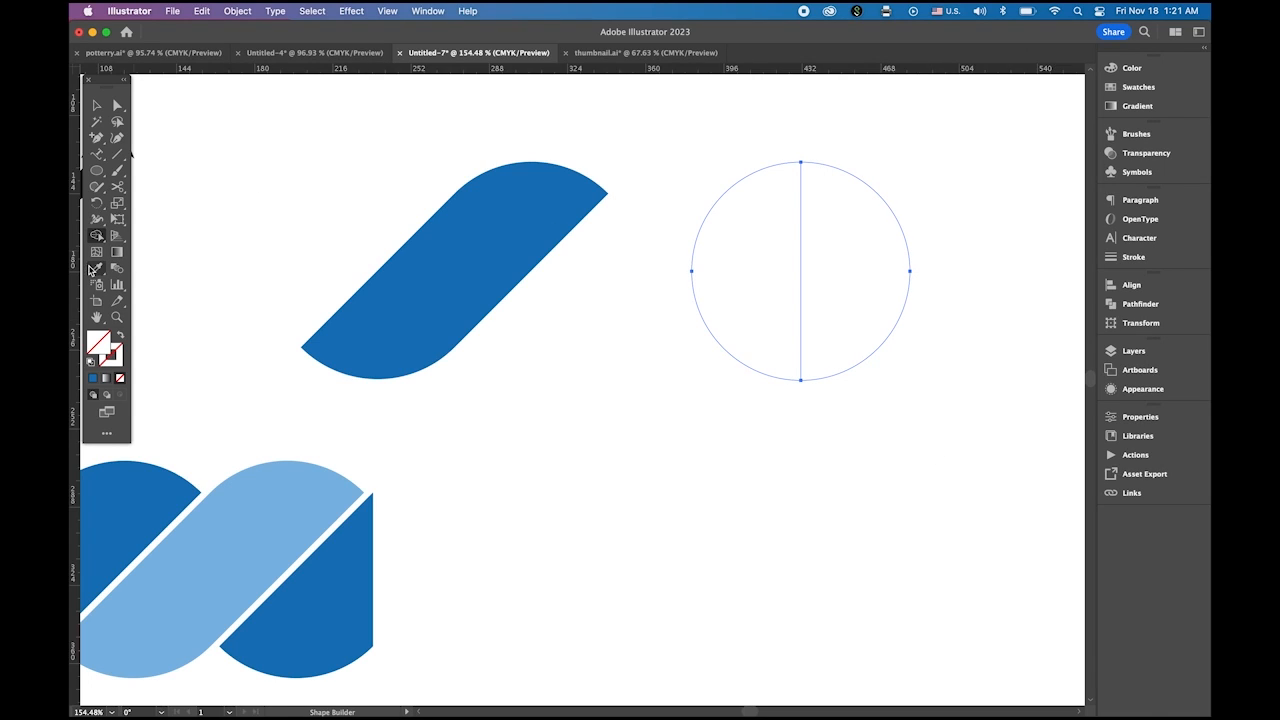
Fill both half circles with the light blue sampled from the middle strand of the grouped segment.
left_click(96, 268)
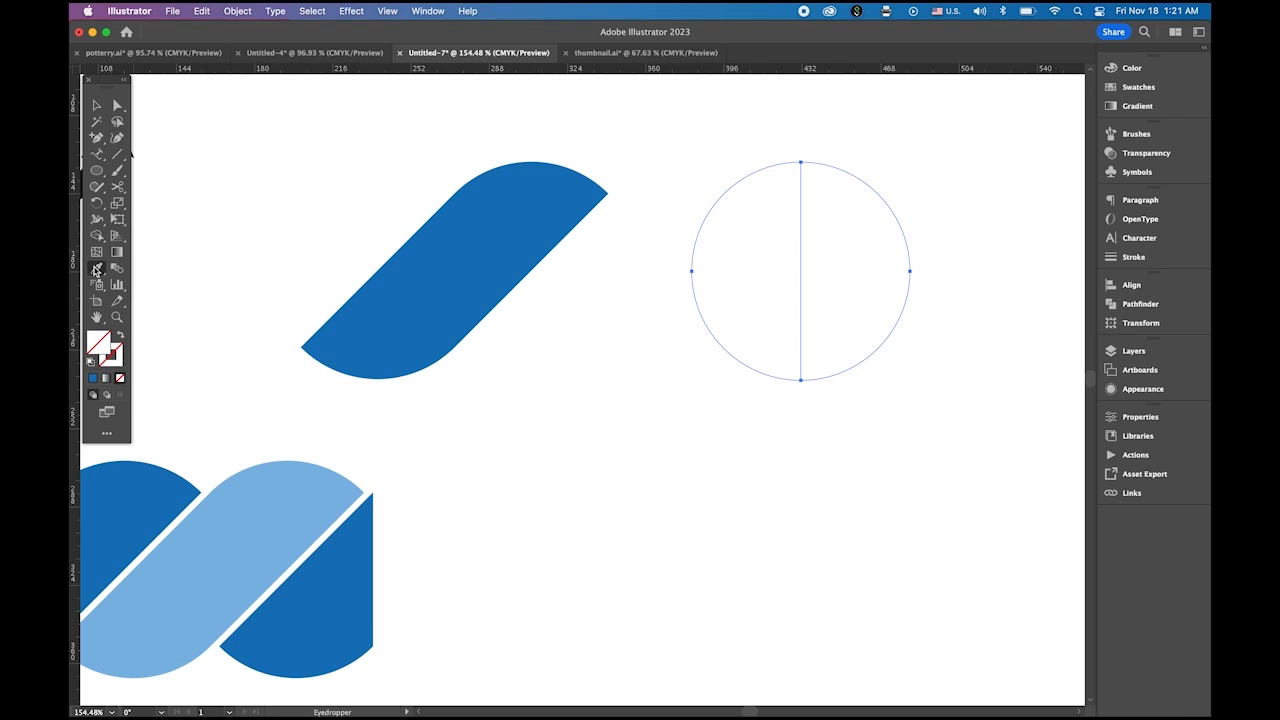
left_click(263, 539)
key("v")
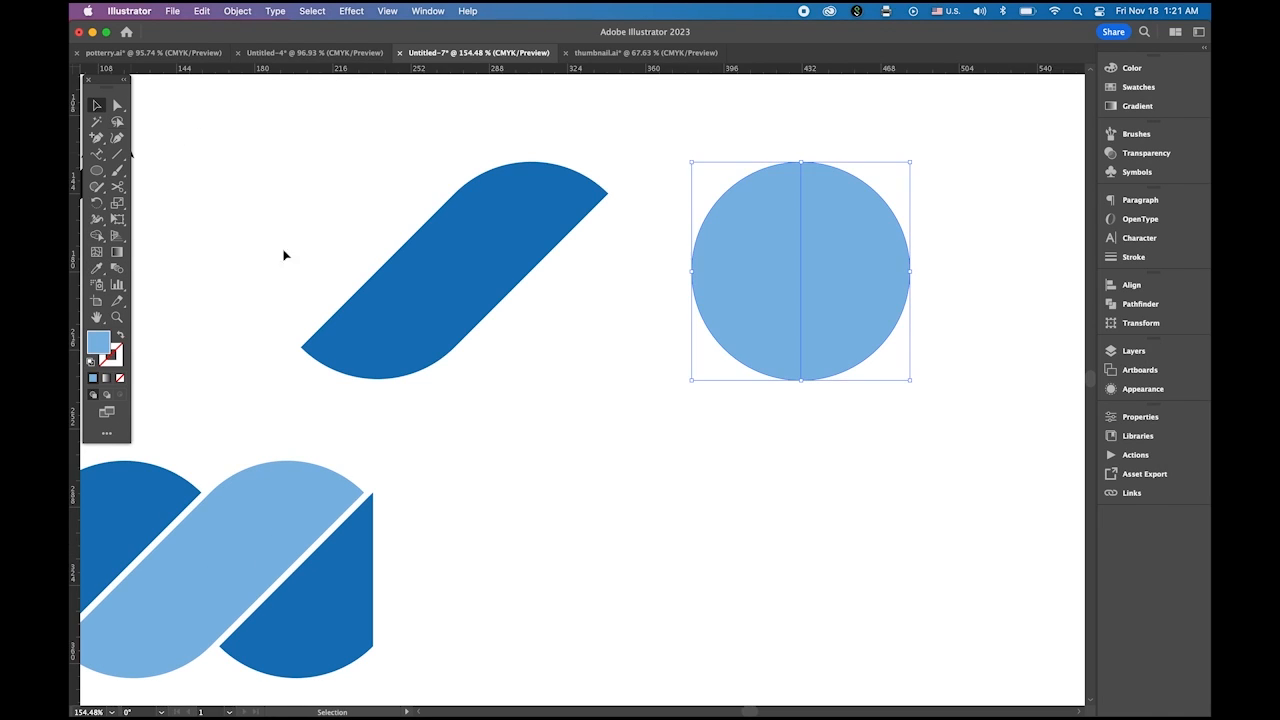
Move the right half circle horizontally away from the left one, and shift both halves slightly left.
left_click(587, 434)
left_click(880, 337)
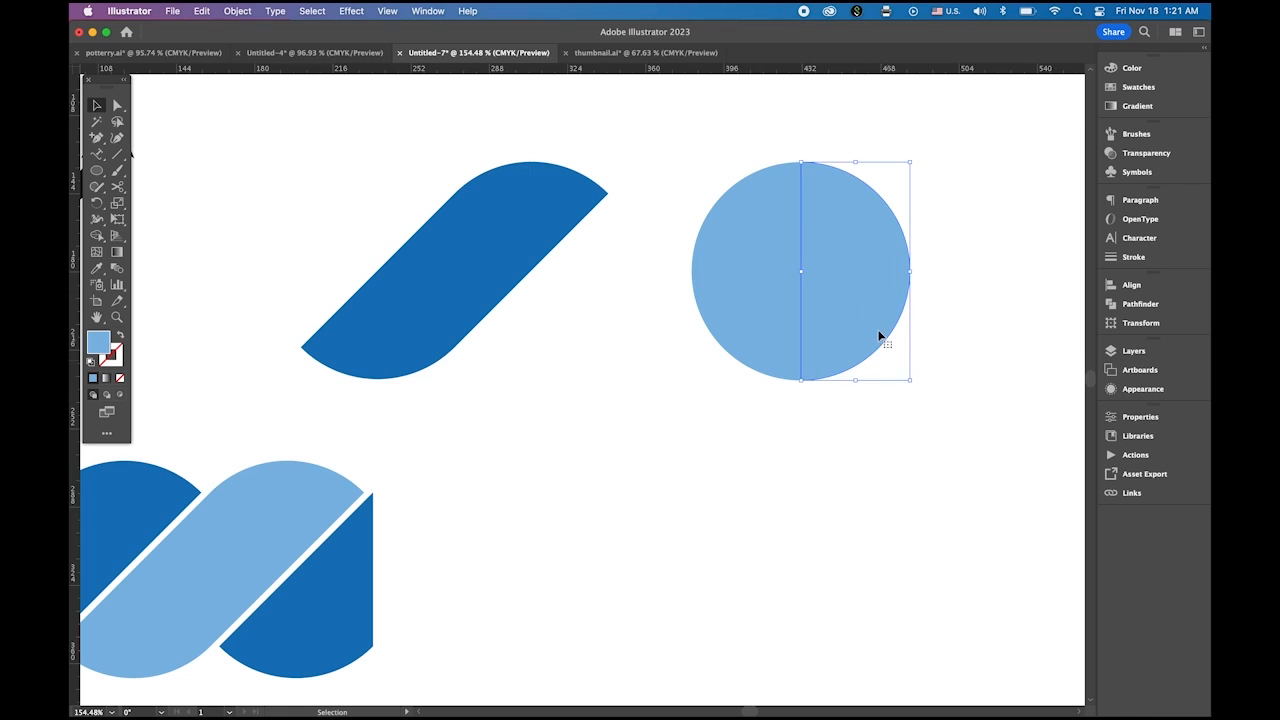
left_click_drag(877, 317, 929, 322)
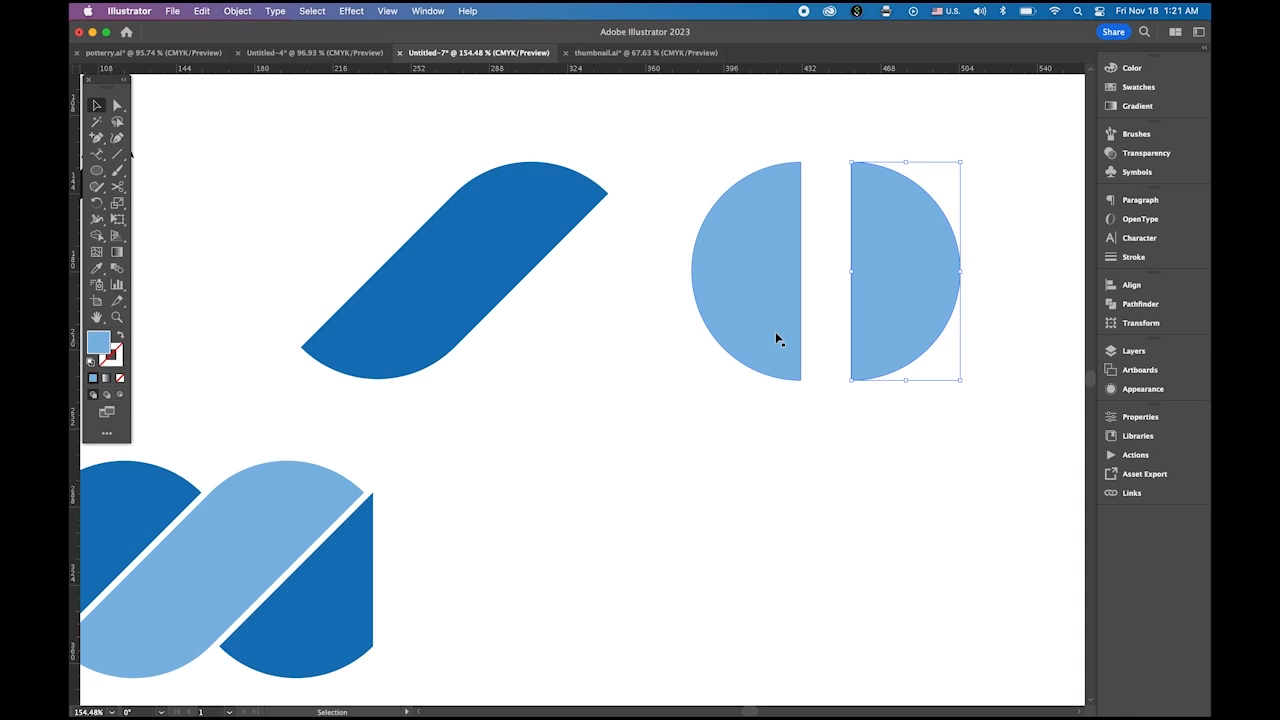
left_click_drag(777, 338, 767, 339)
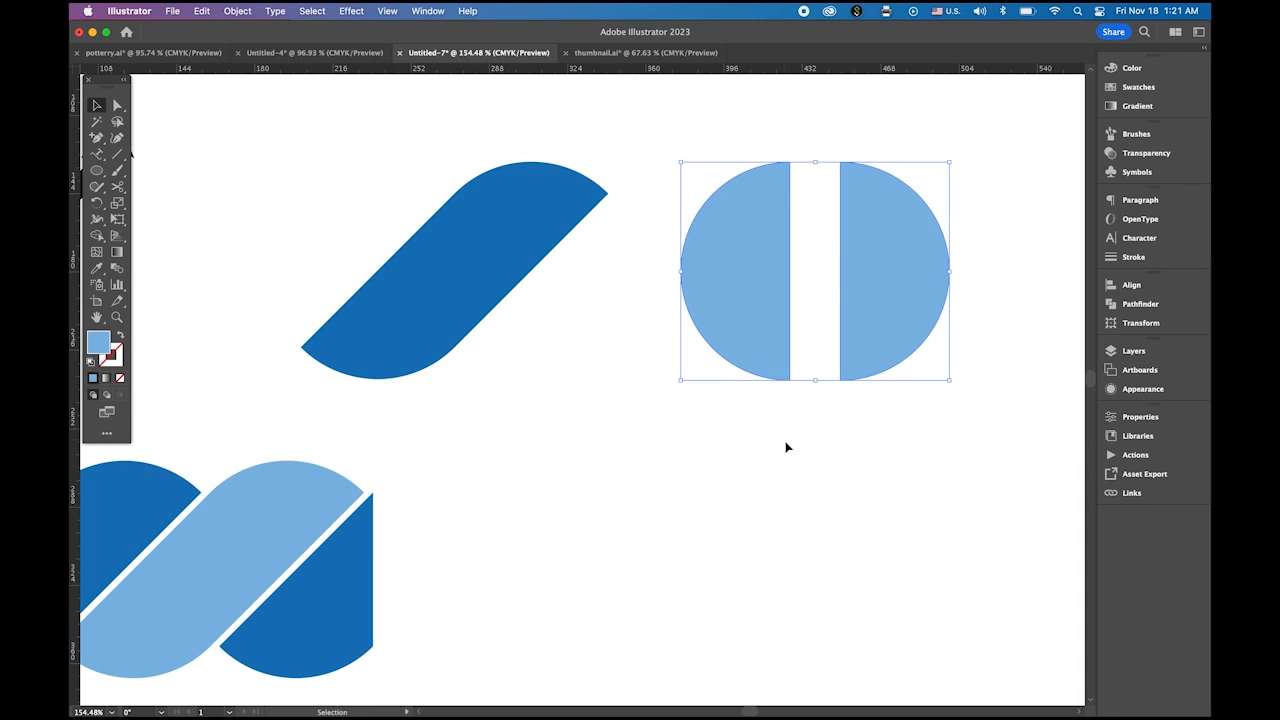
key("super+shift+a")
Rotate the left half circle 45° clockwise and place it along the upper-left side of the loose strand, leaving a narrow gap.
left_click(765, 332)
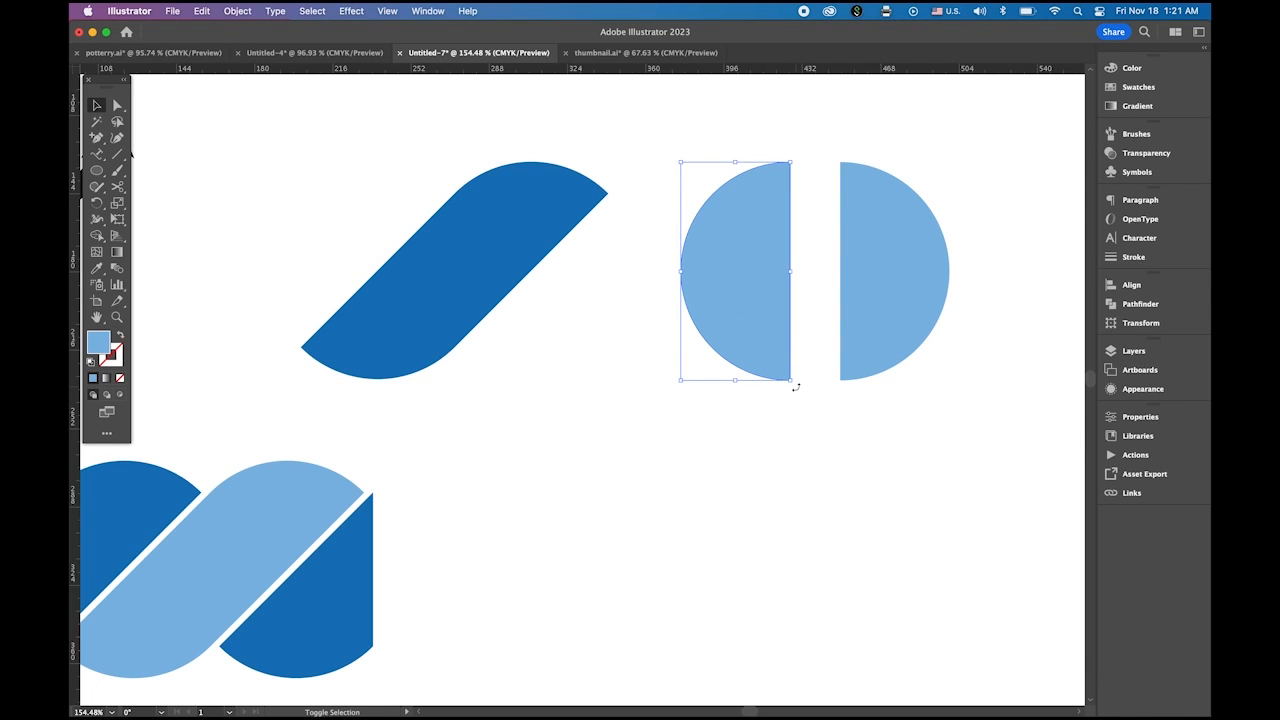
left_click_drag(796, 386, 691, 377)
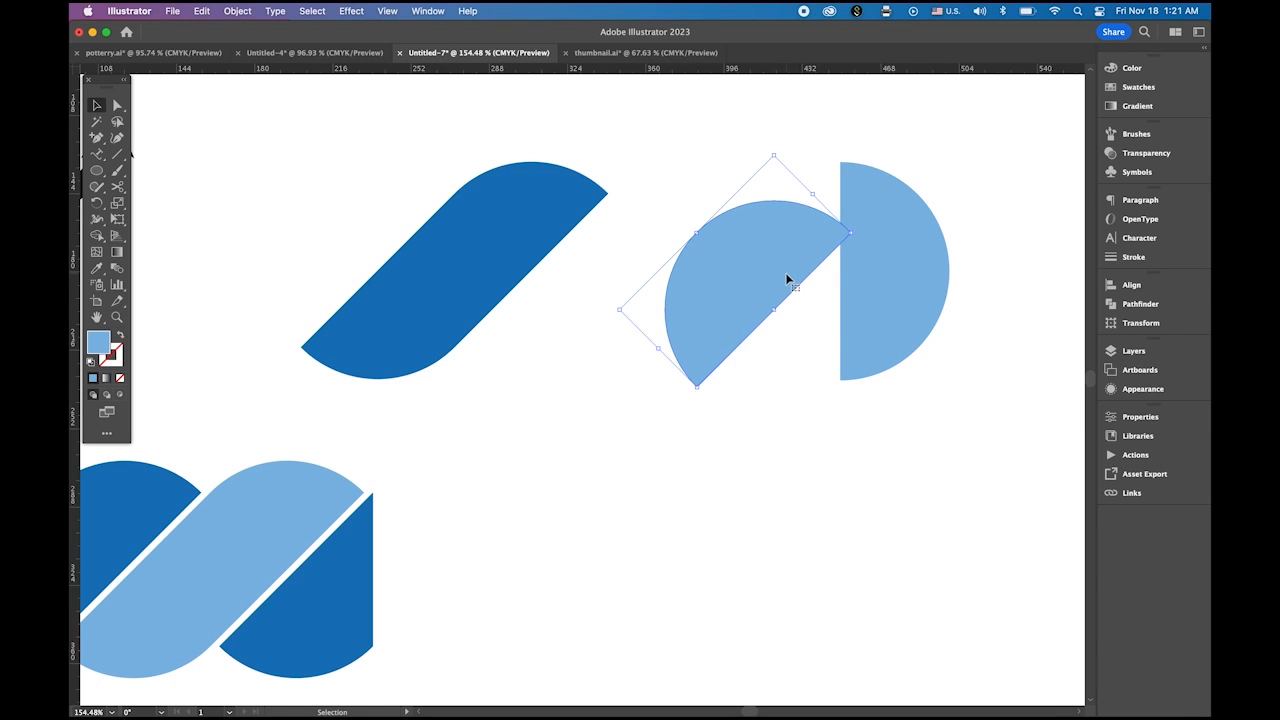
left_click_drag(731, 260, 369, 223)
Rotate the right half circle 45° clockwise and place it along the lower-right side of the loose strand, leaving a narrow gap.
left_click(902, 318)
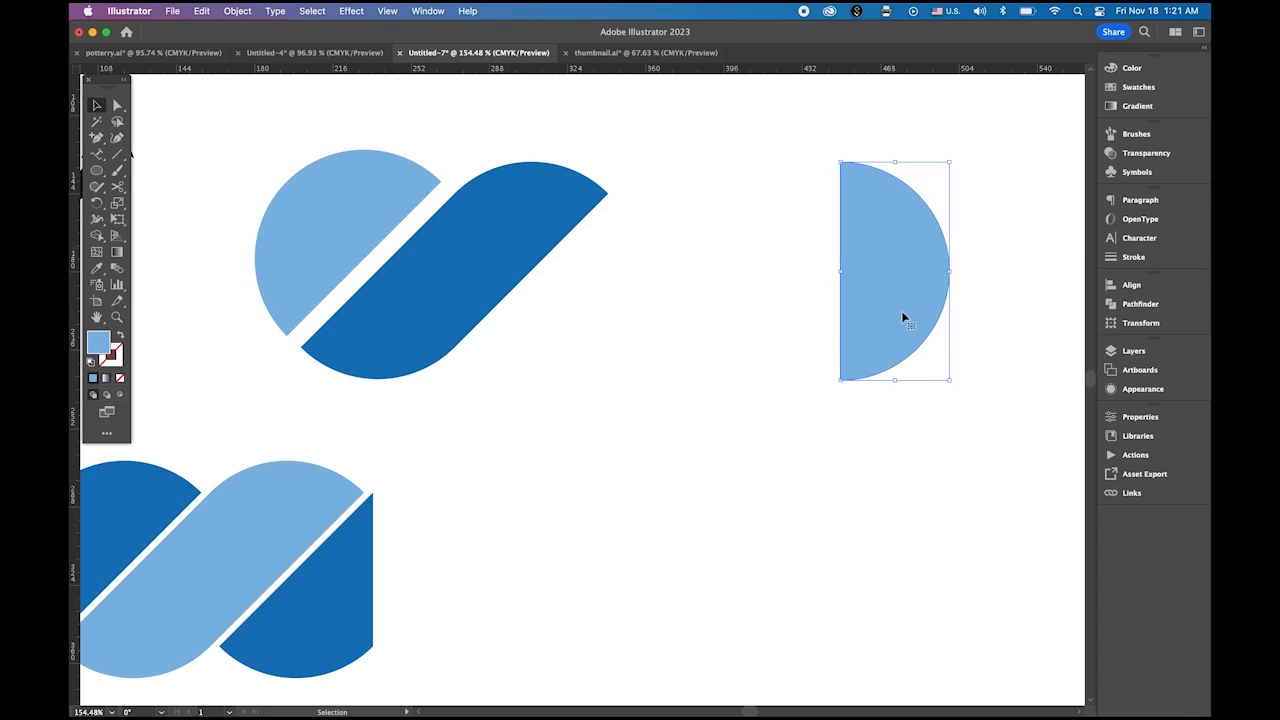
left_click_drag(956, 385, 860, 400)
left_click_drag(881, 296, 590, 333)
key("super+space")
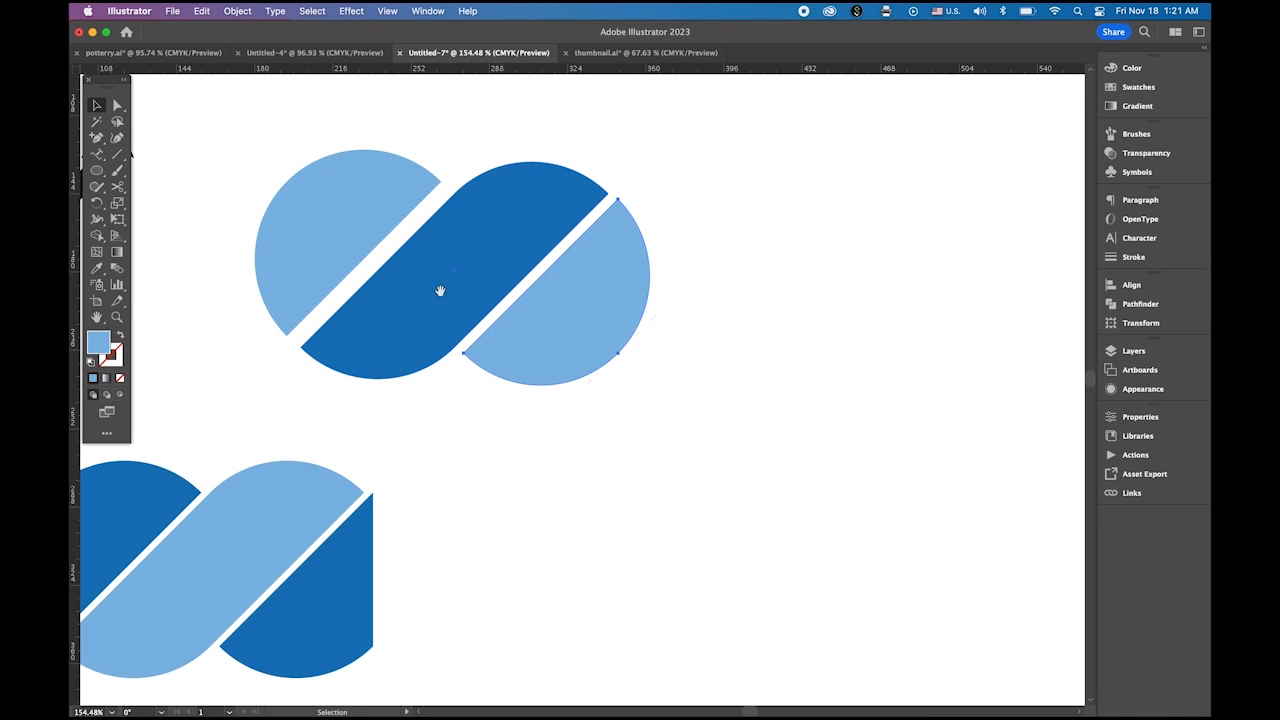
Move the left half circle closer to the dark blue strand so the gap matches the gaps in the grouped rope segment.
left_click_drag(320, 326, 613, 364)
key("space")
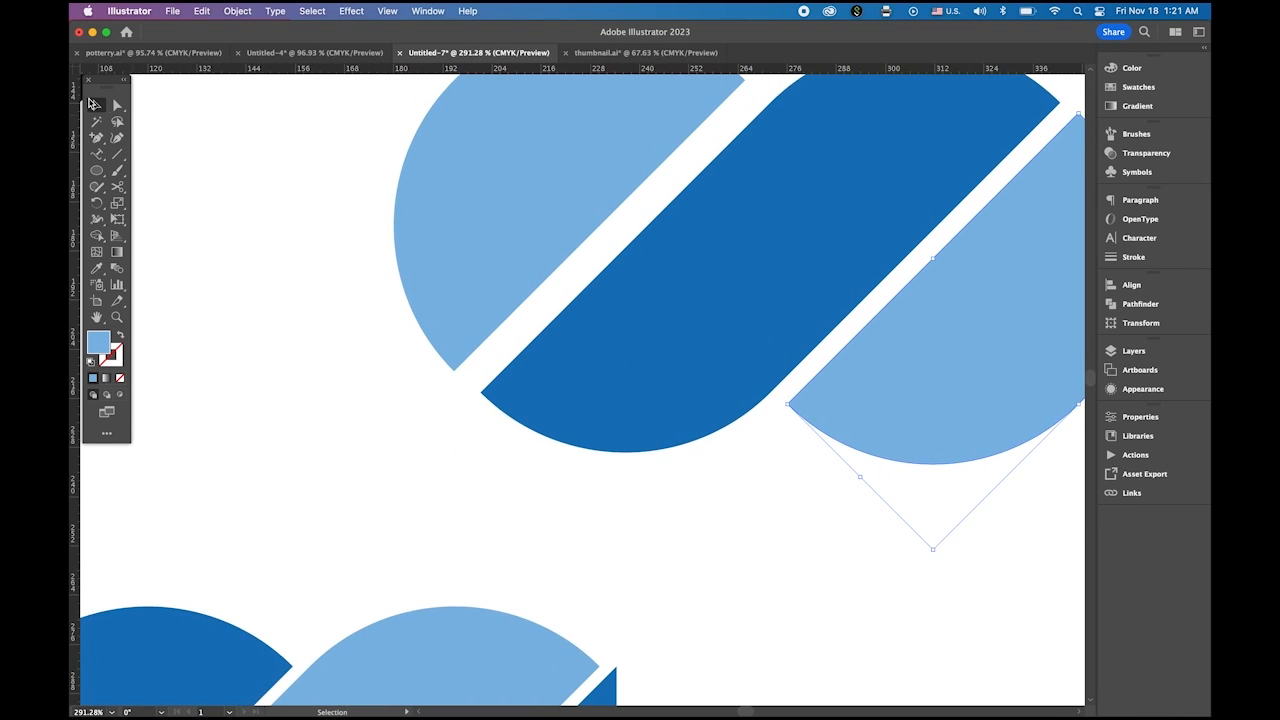
left_click(464, 258)
left_click_drag(469, 276, 487, 289)
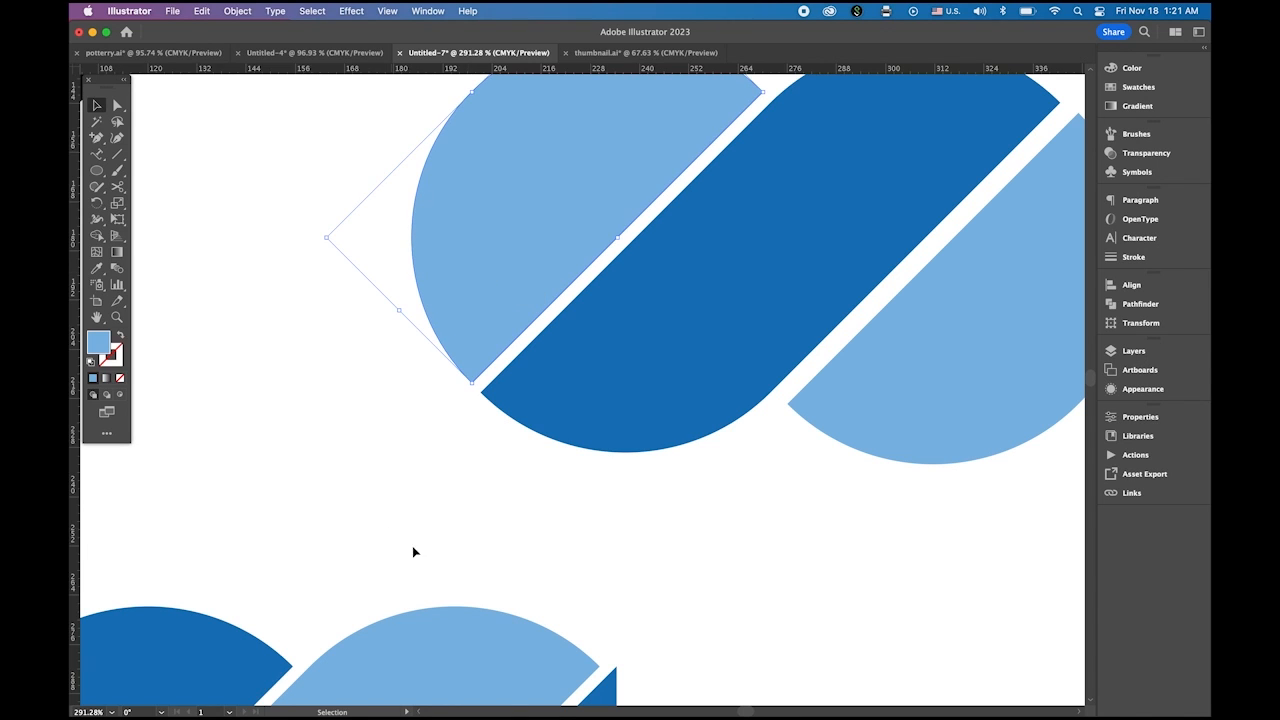
left_click_drag(414, 551, 469, 390)
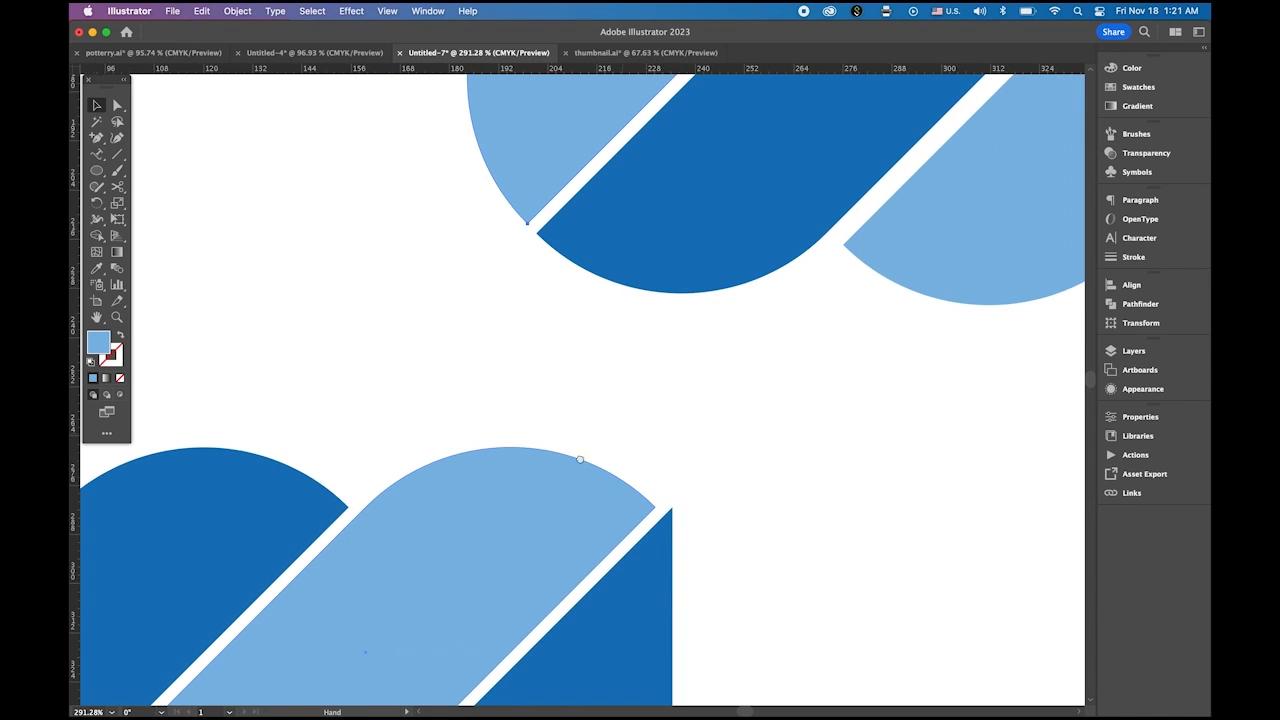
left_click_drag(654, 419, 414, 603)
left_click_drag(499, 574, 476, 608)
Nudge the right half circle horizontally toward the dark blue strand so its gap matches the one on the other side.
left_click(795, 378)
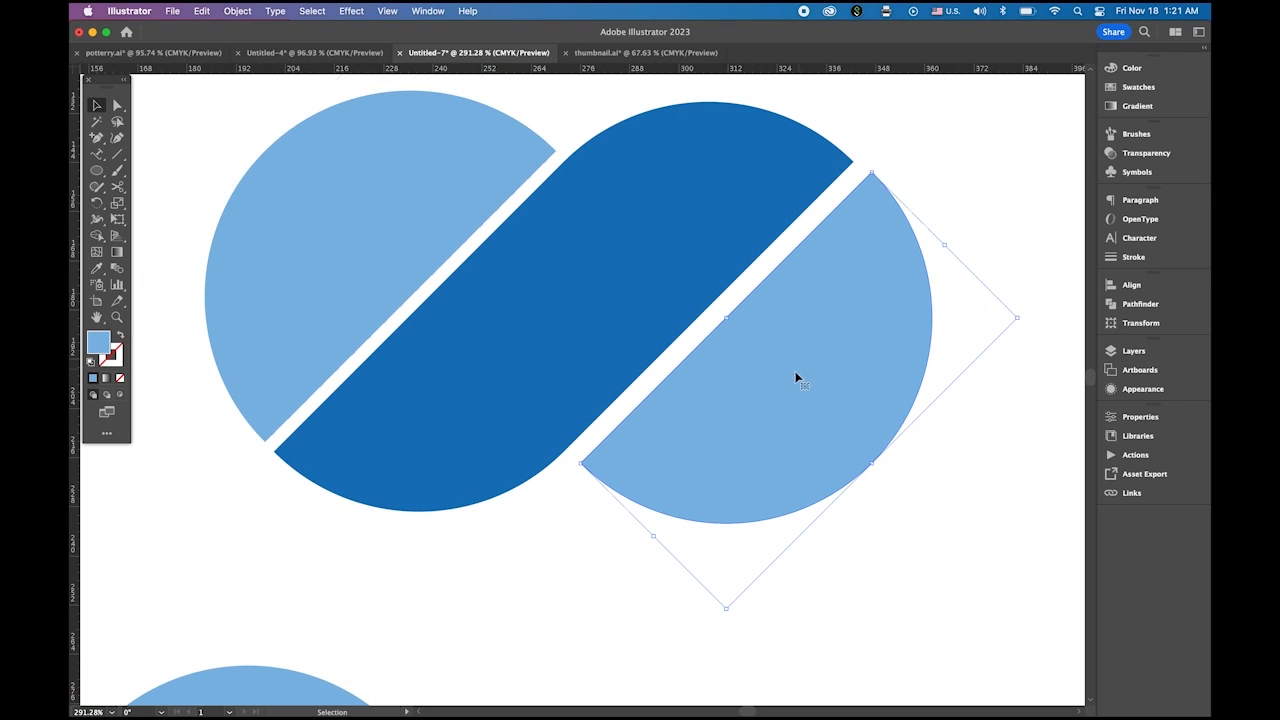
left_click_drag(854, 362, 846, 362)
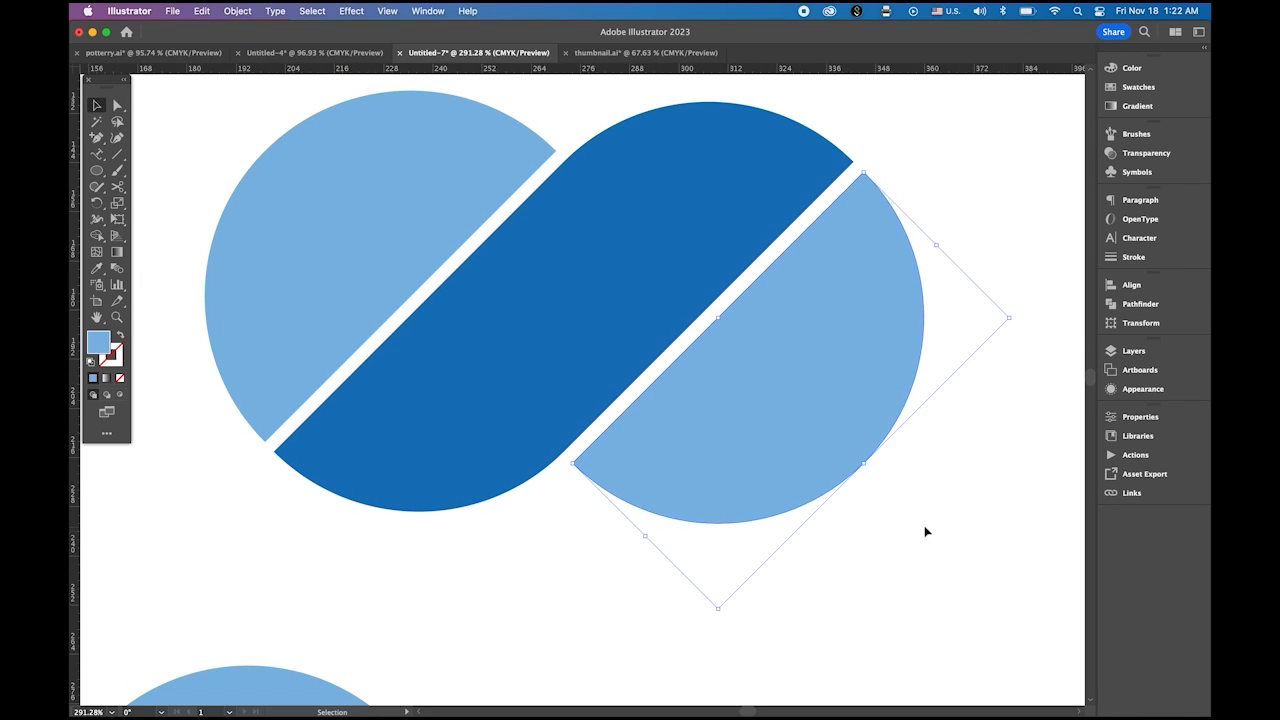
left_click(914, 543)
left_click_drag(895, 523, 826, 506)
left_click(828, 506)
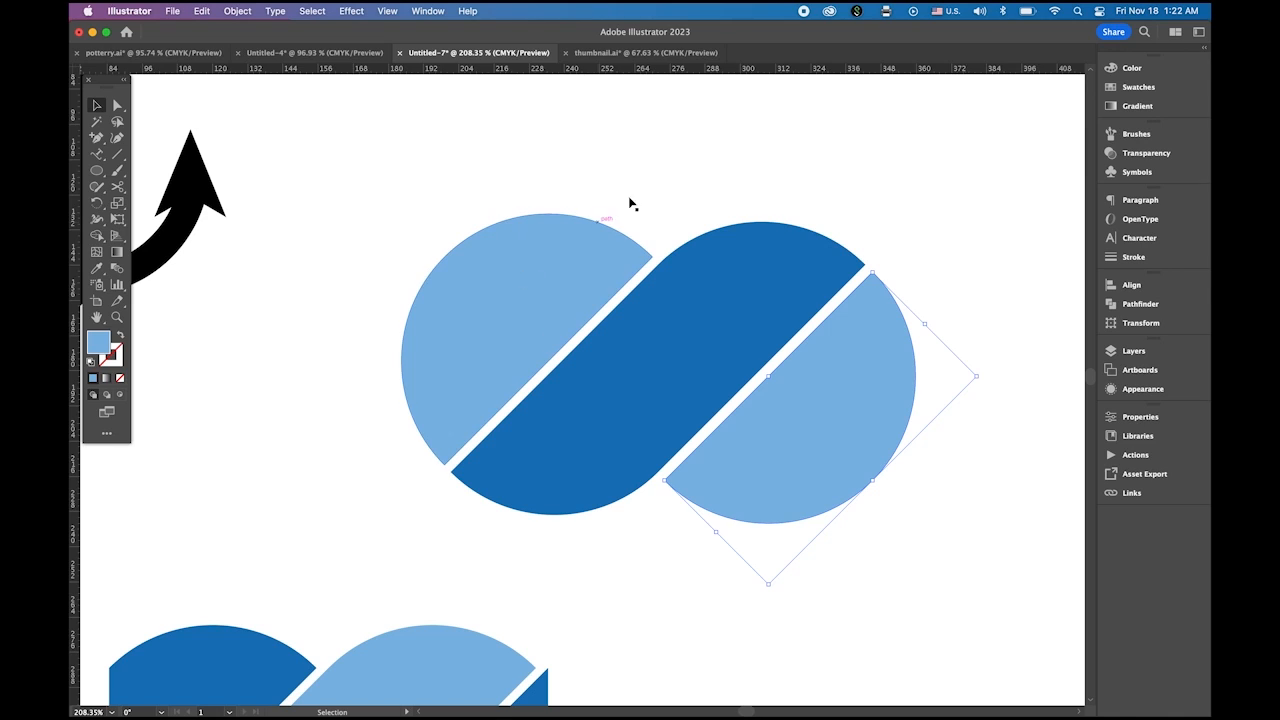
Draw a vertical line through the centre of the dark blue strand, extending beyond its upper and lower edges.
left_click(671, 209)
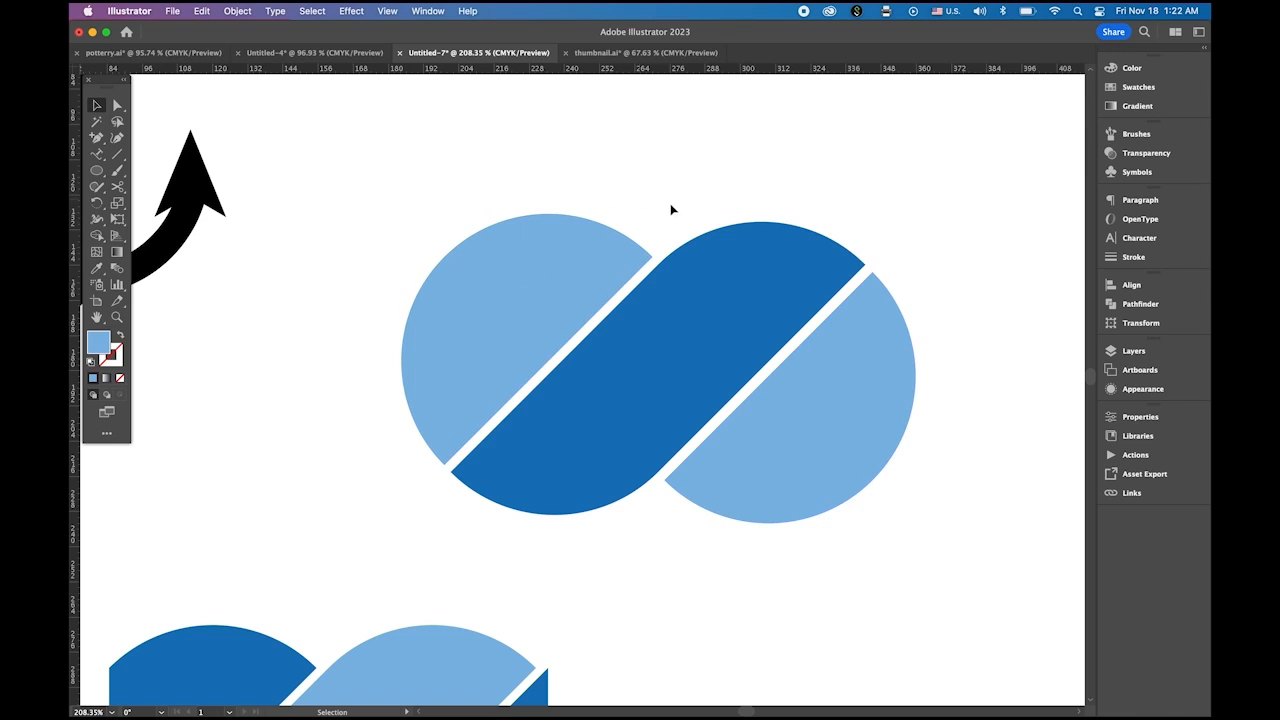
left_click(117, 155)
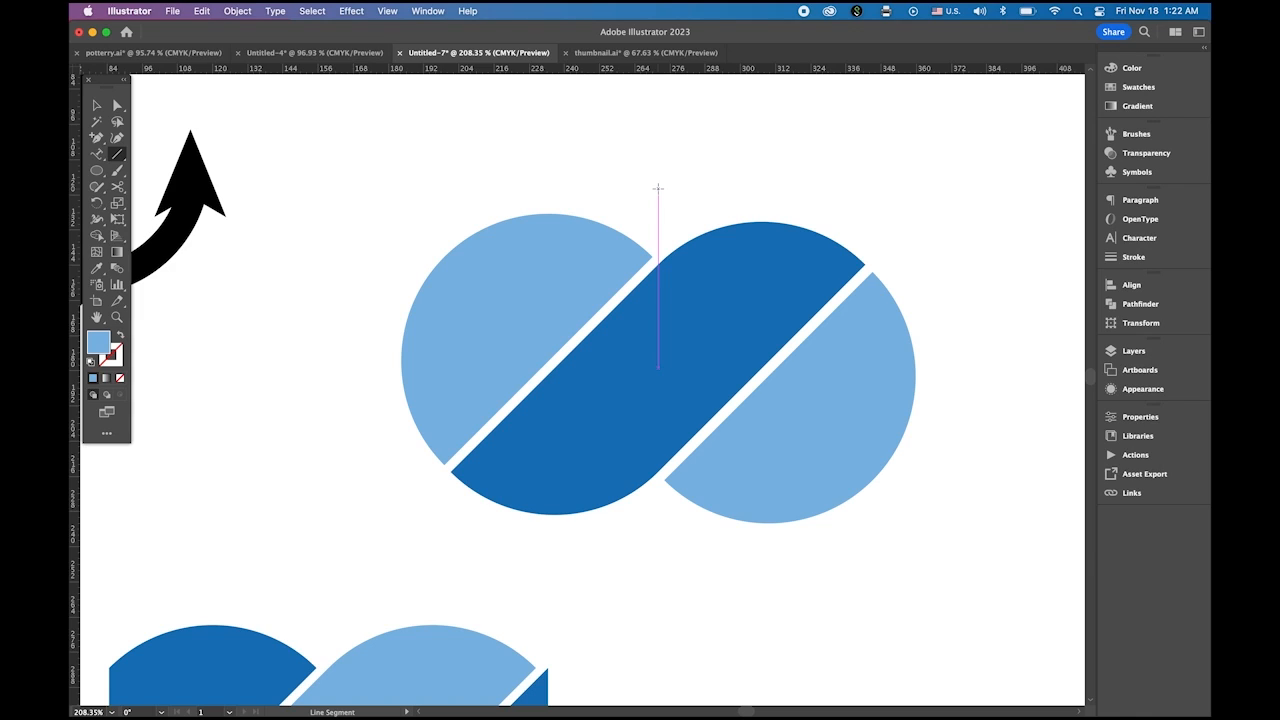
left_click_drag(658, 188, 657, 530)
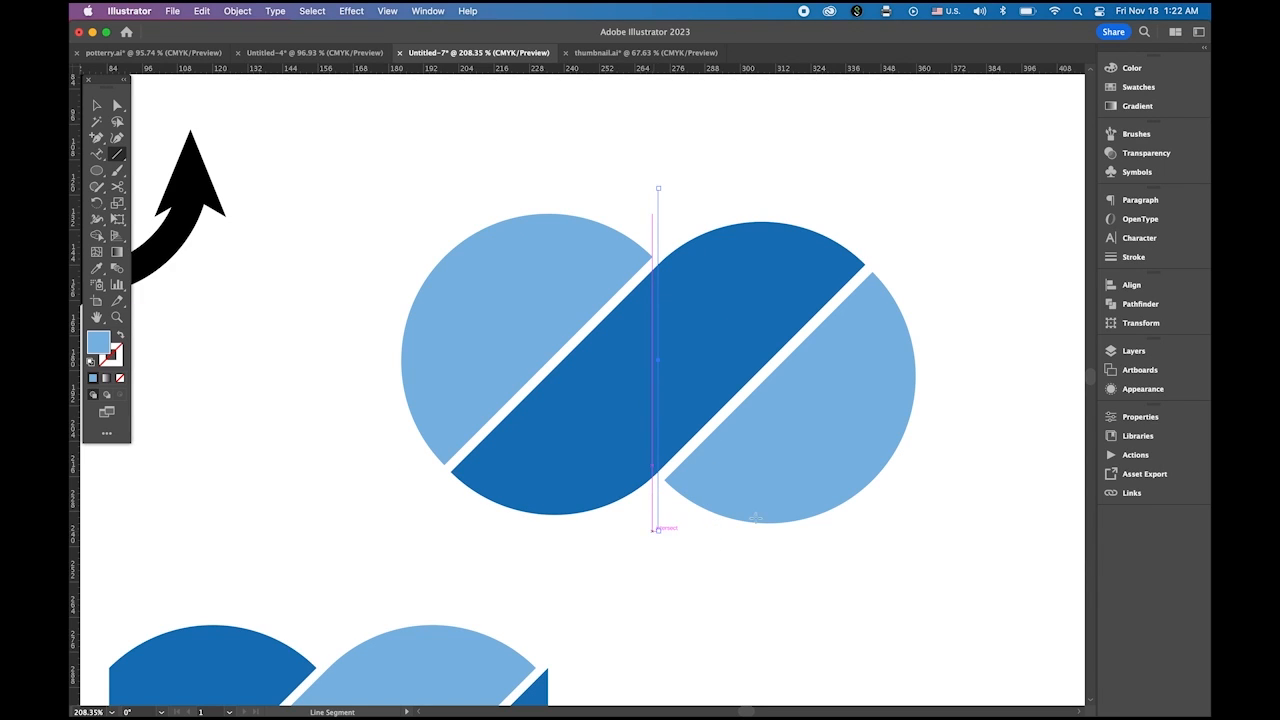
key("v")
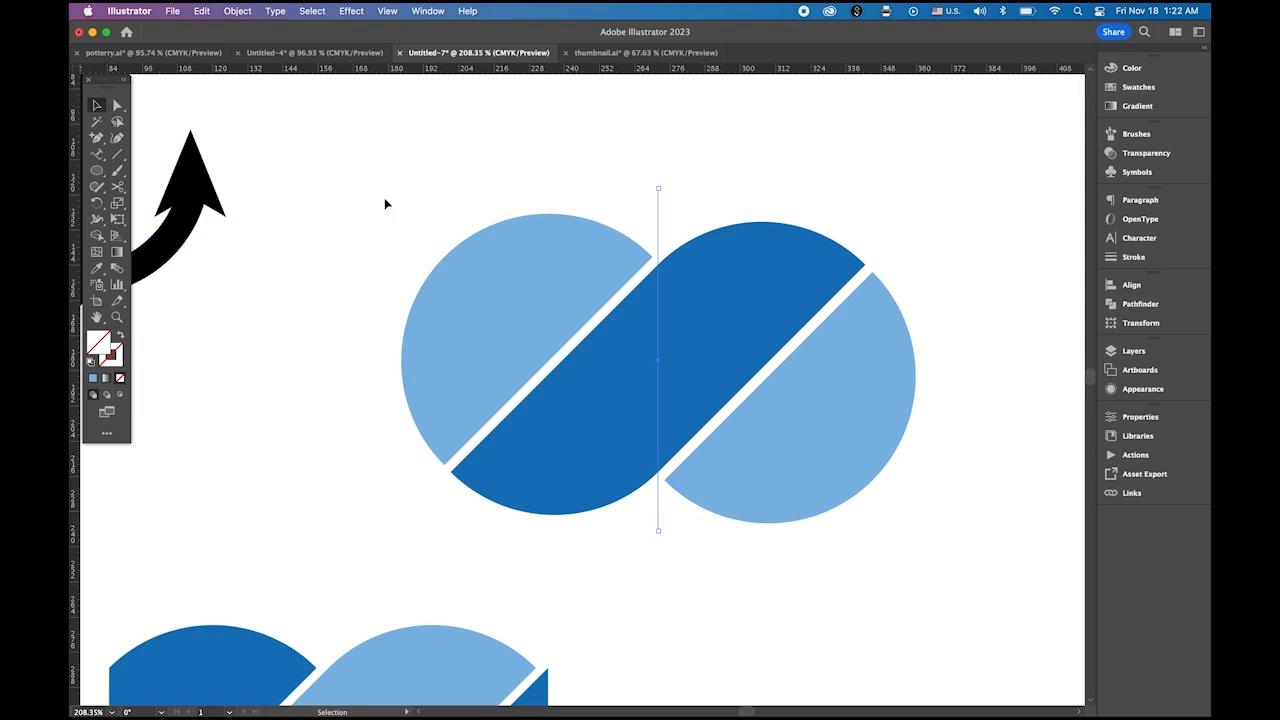
Split the dark blue strand along the vertical line with Shape Builder, removing the line's protruding ends.
left_click_drag(440, 180, 971, 551)
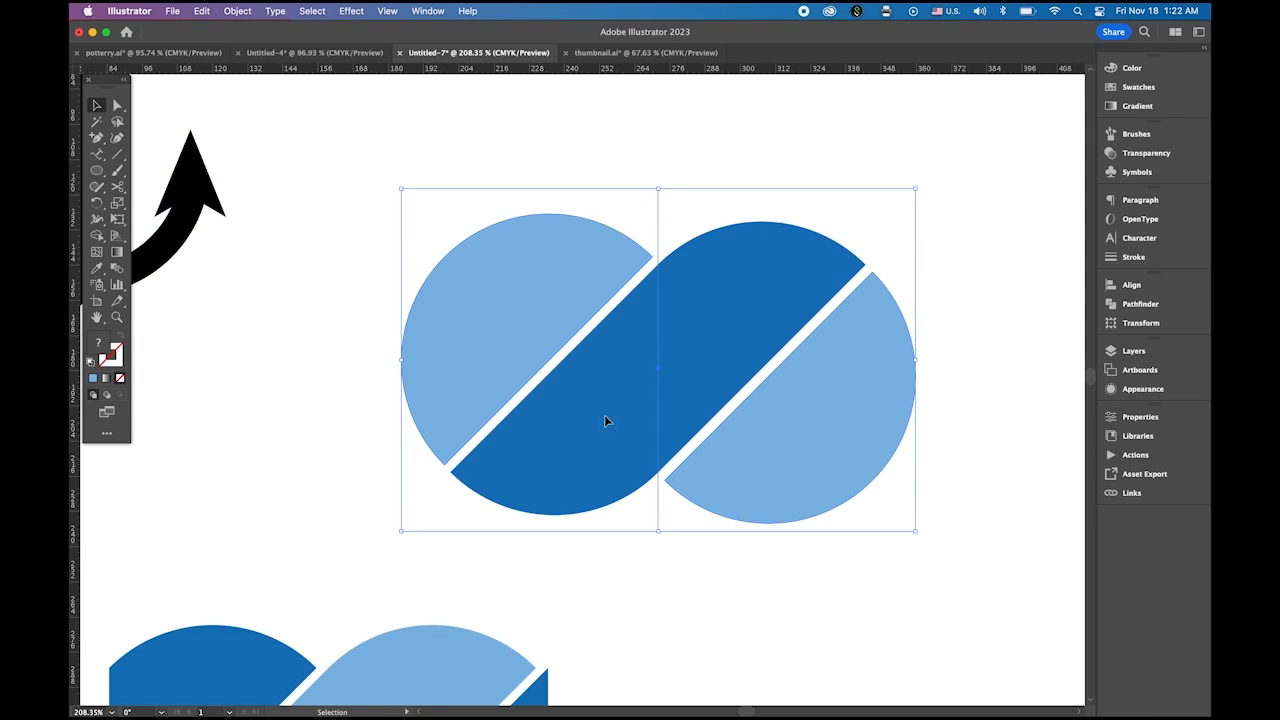
left_click(97, 237)
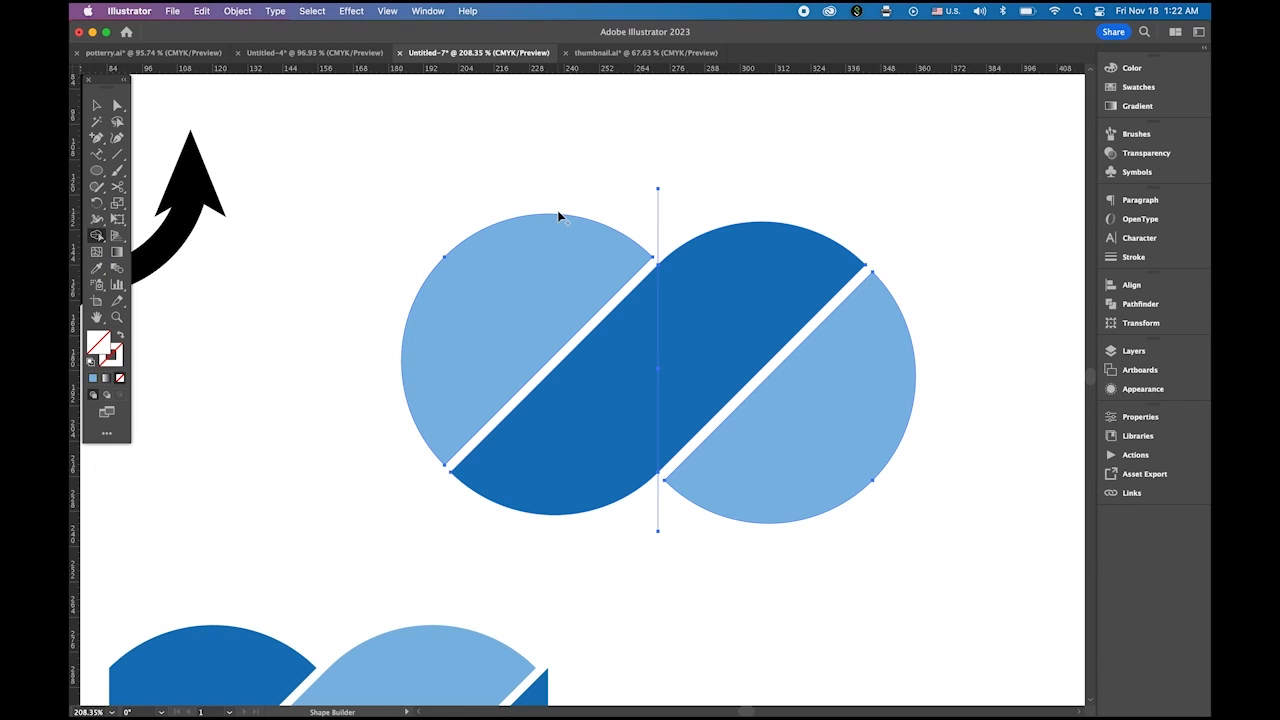
left_click(658, 230, "alt")
left_click(659, 512, "alt")
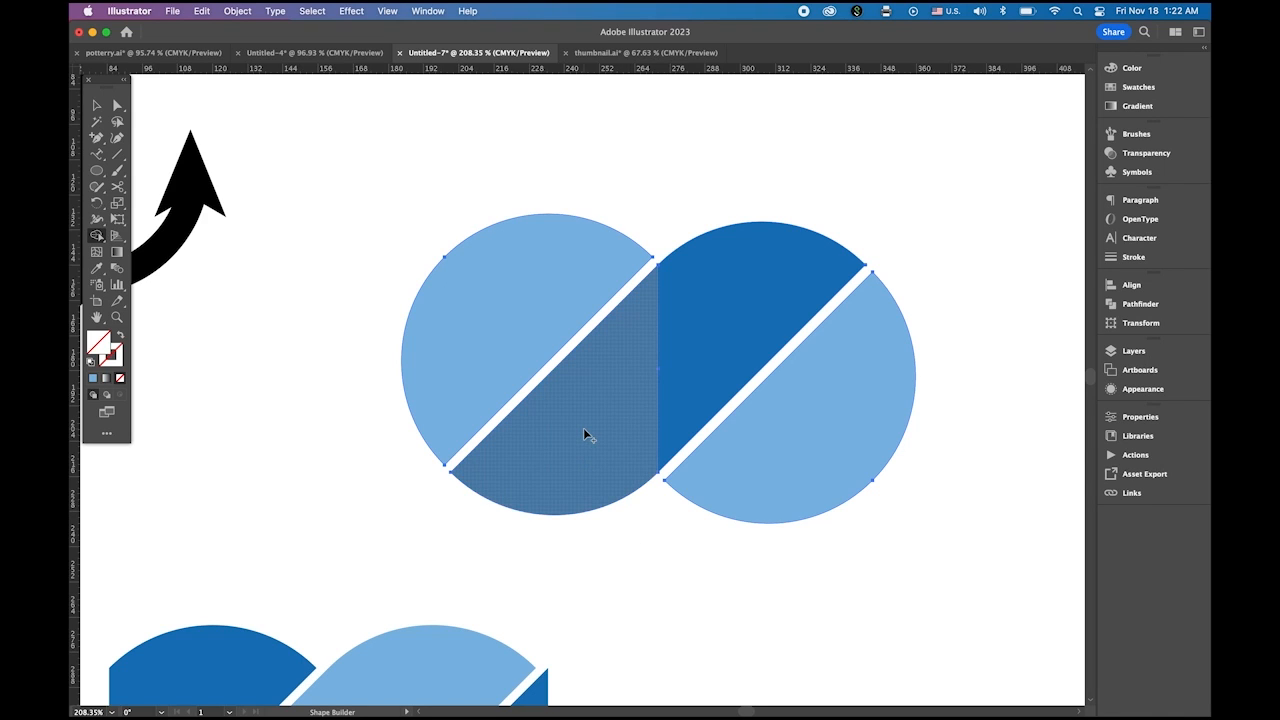
left_click_drag(583, 427, 656, 538)
left_click(726, 341, "alt")
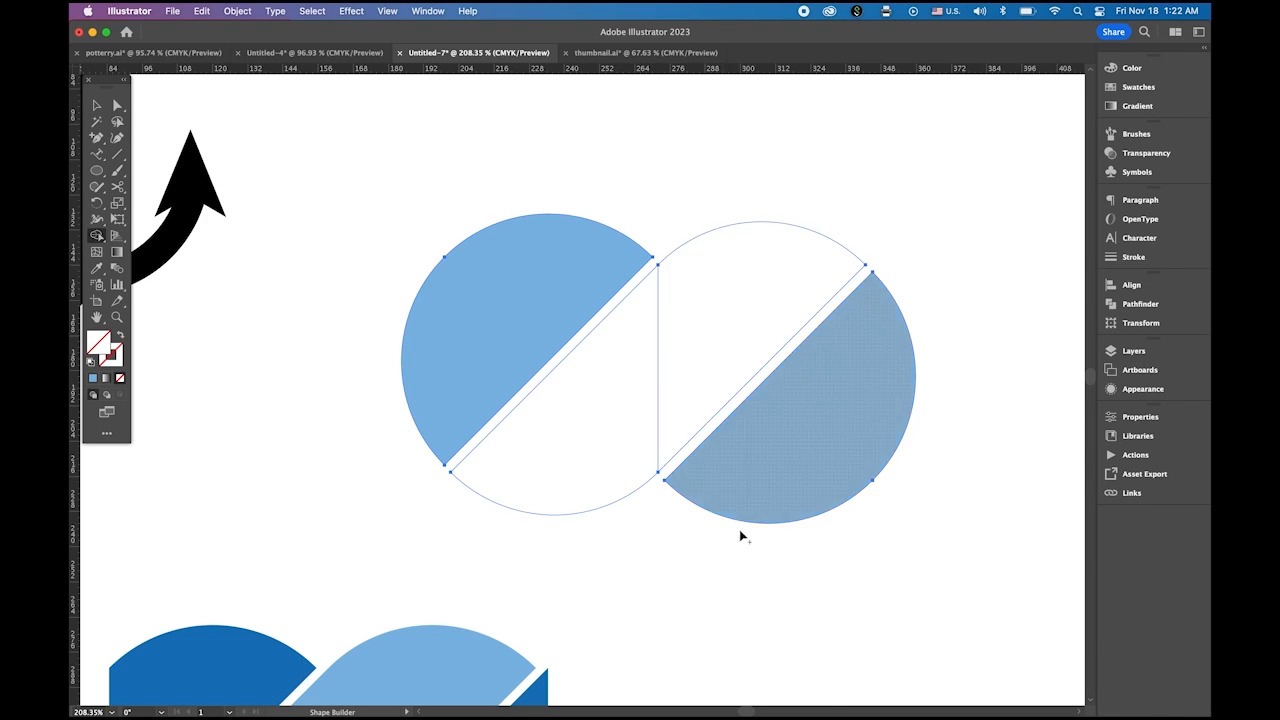
left_click(97, 105)
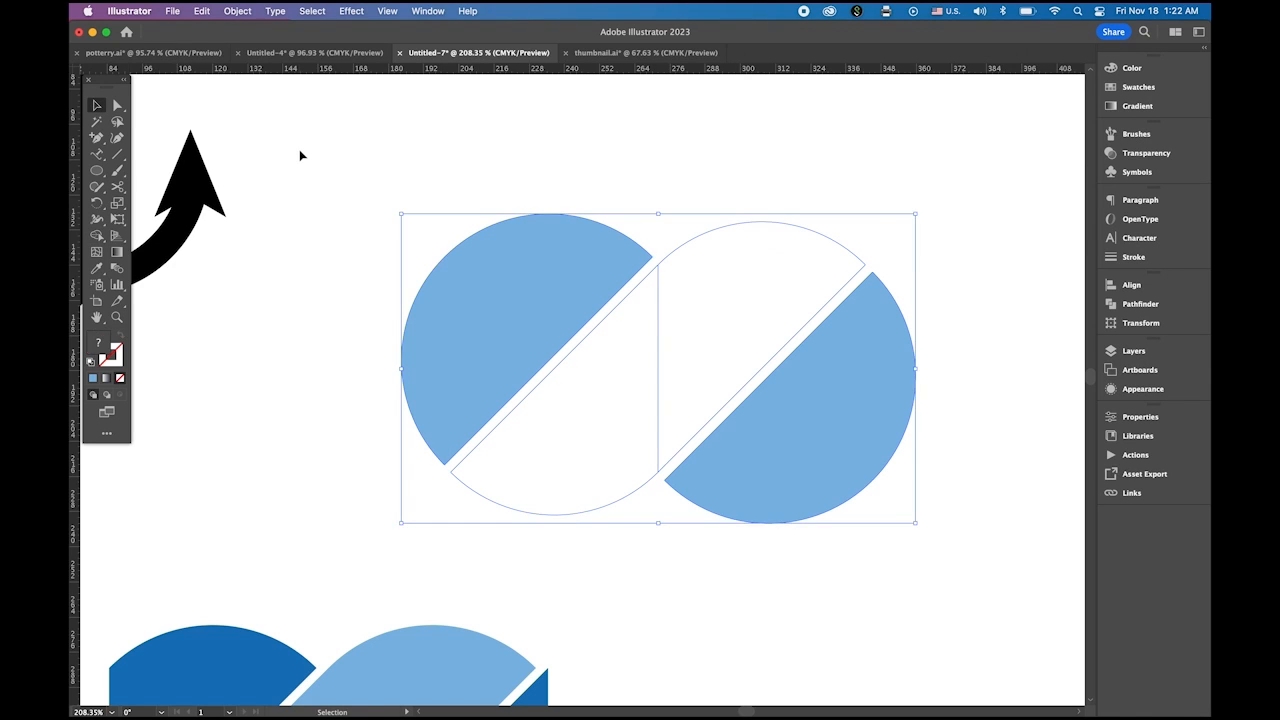
left_click(299, 150)
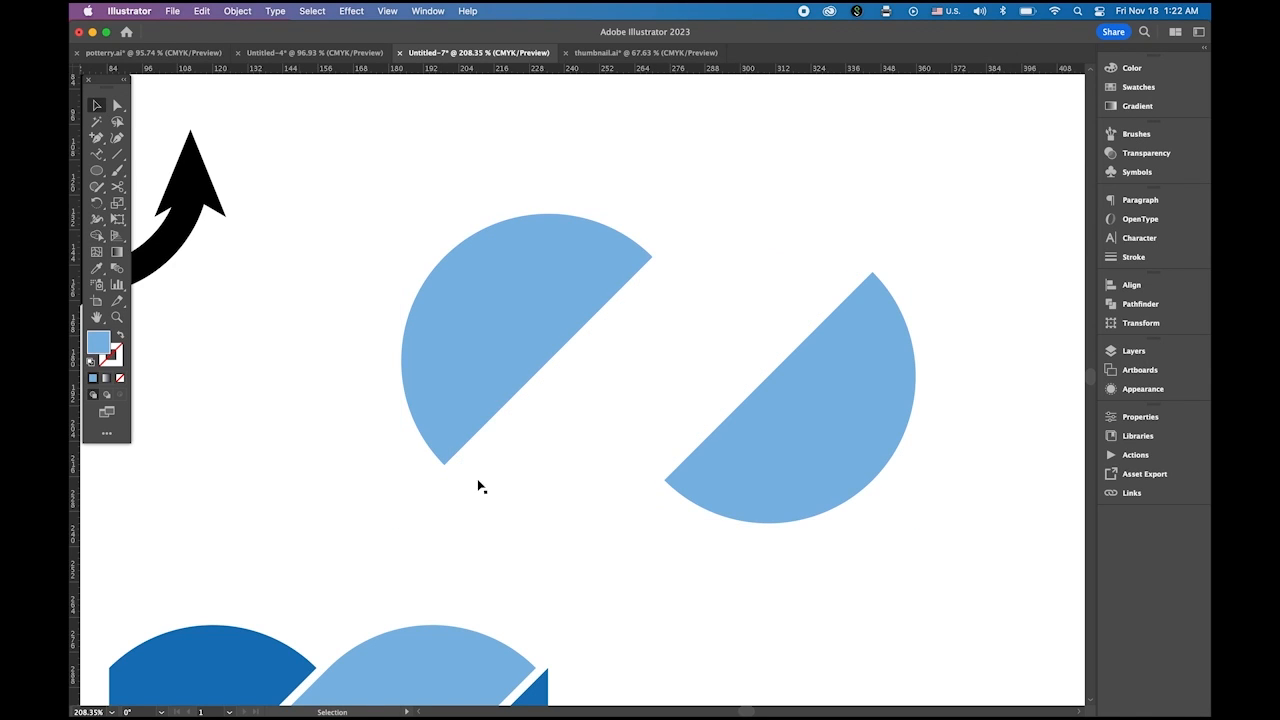
Fill the unfilled lower-left piece of the split strand with the dark blue sampled from the reference circle.
left_click(599, 512)
scroll(611, 566, "down", 5)
scroll(611, 566, "left", 2)
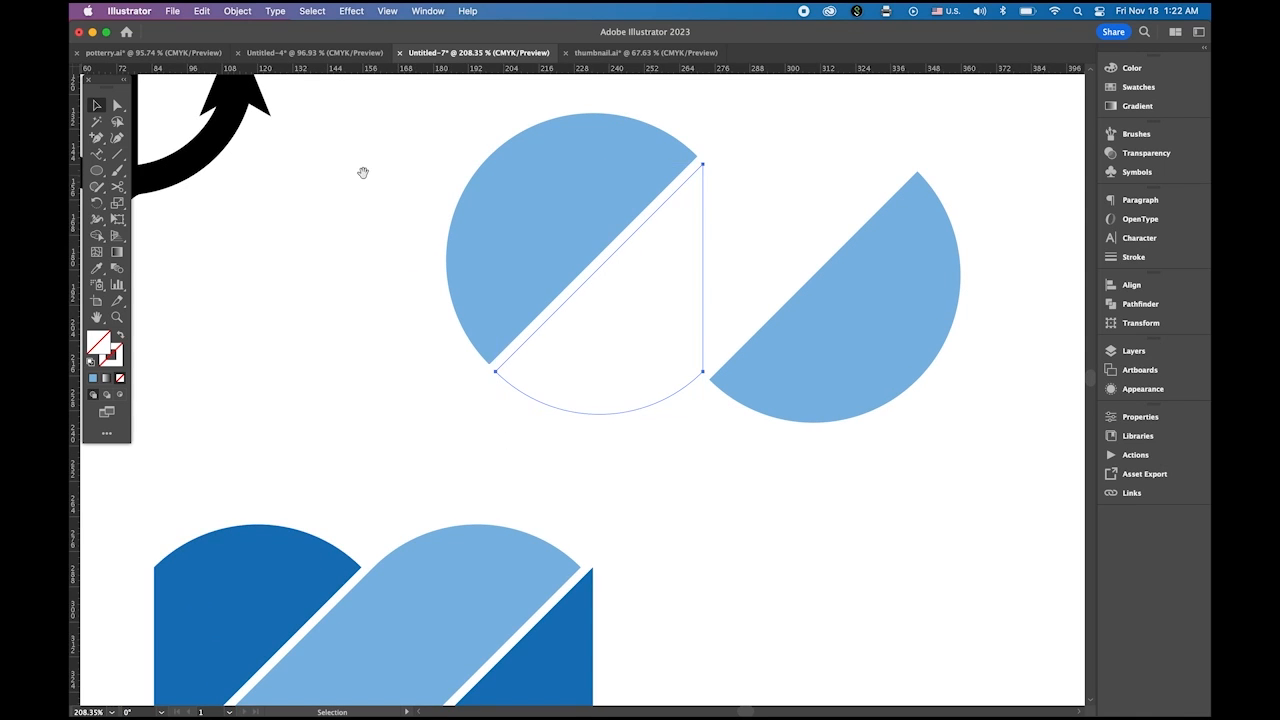
left_click_drag(355, 231, 333, 429)
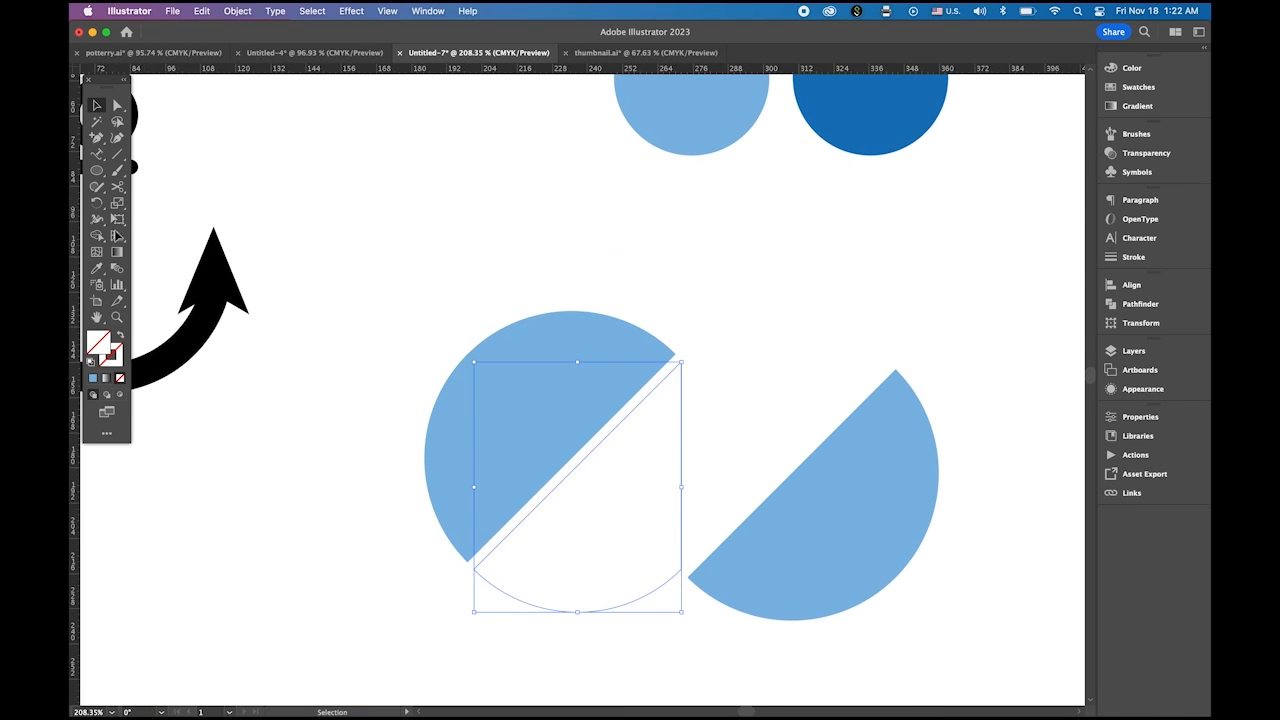
left_click(96, 269)
left_click(867, 131)
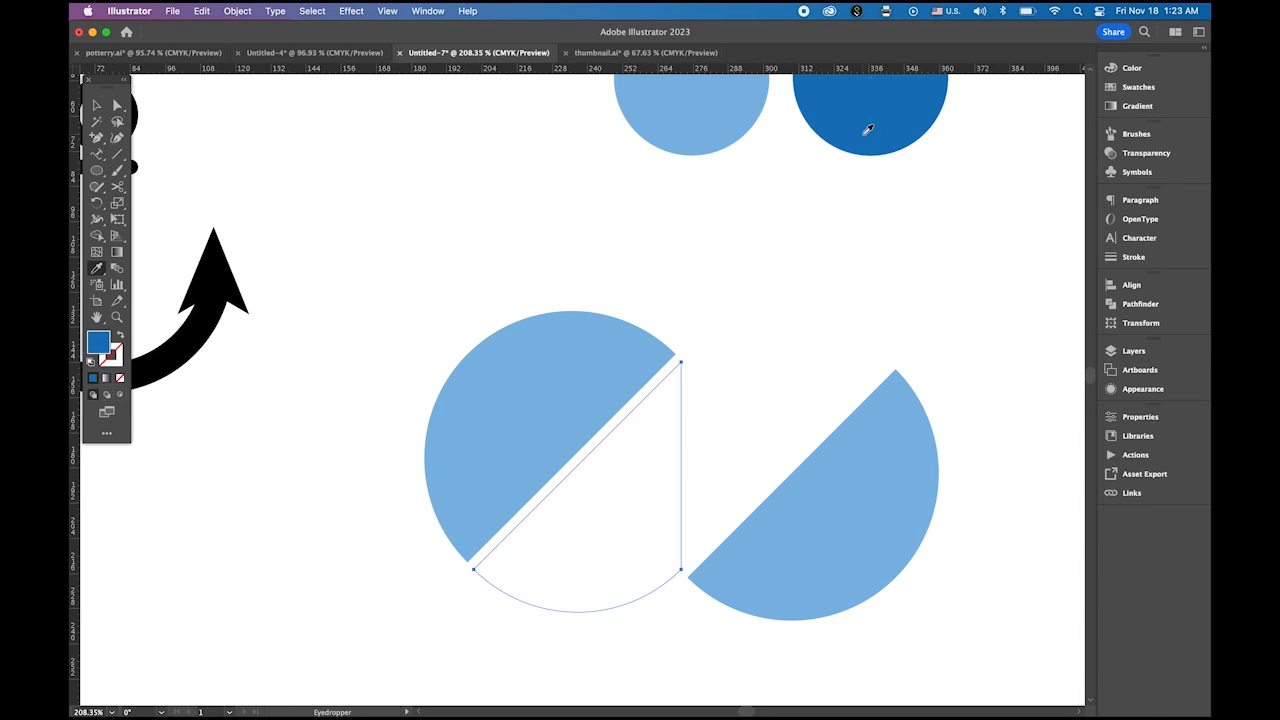
left_click(96, 105)
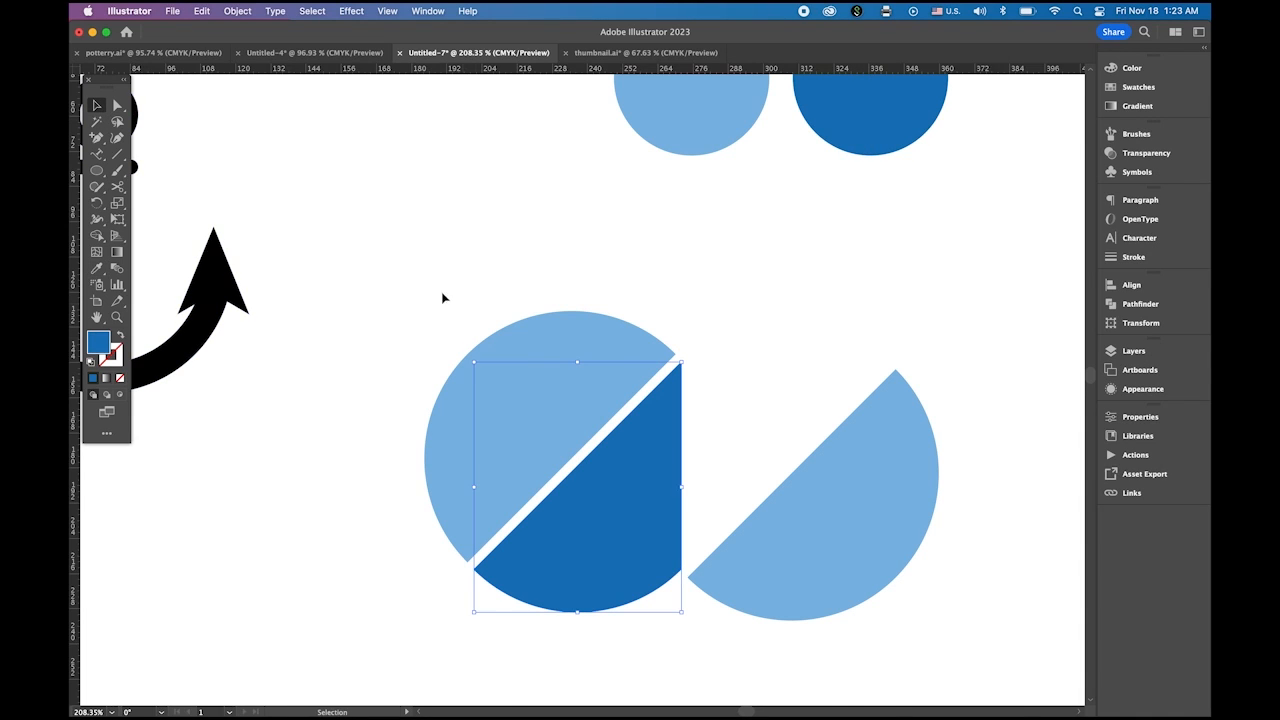
Move the left half circle and its dark blue piece to the left, away from the other half, and group them.
left_click_drag(443, 294, 476, 548)
left_click(238, 11)
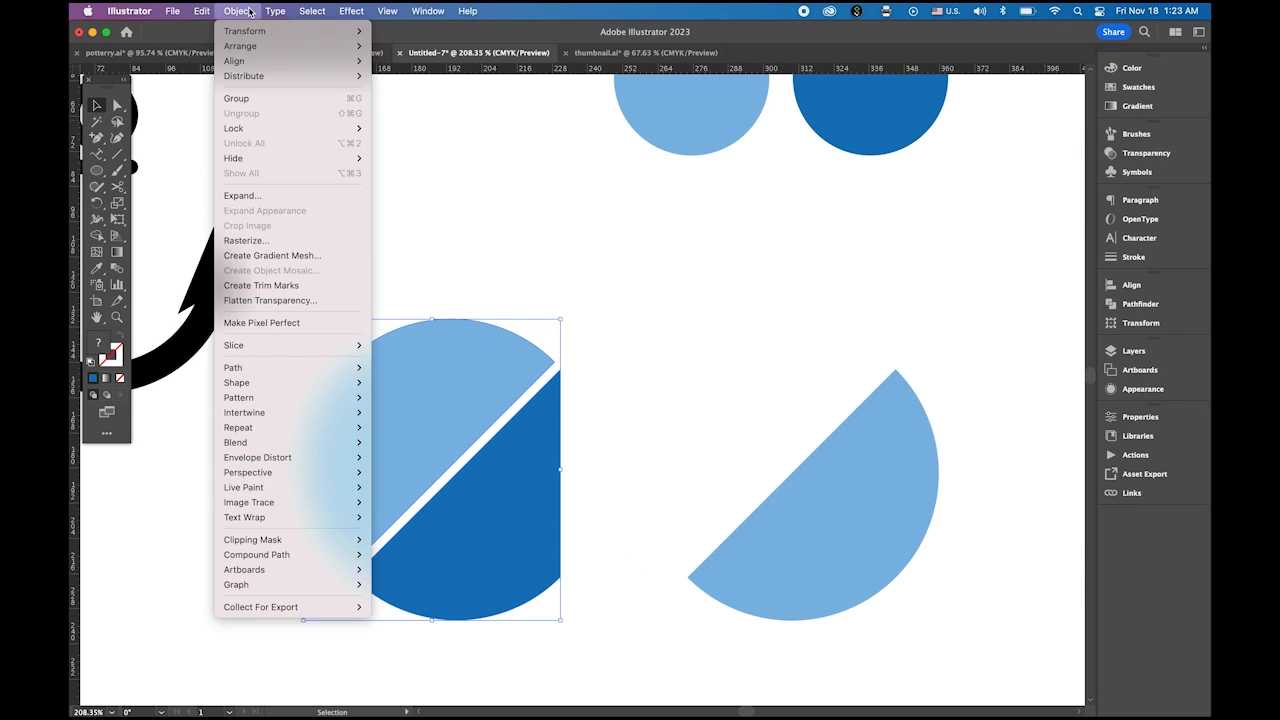
left_click(262, 98)
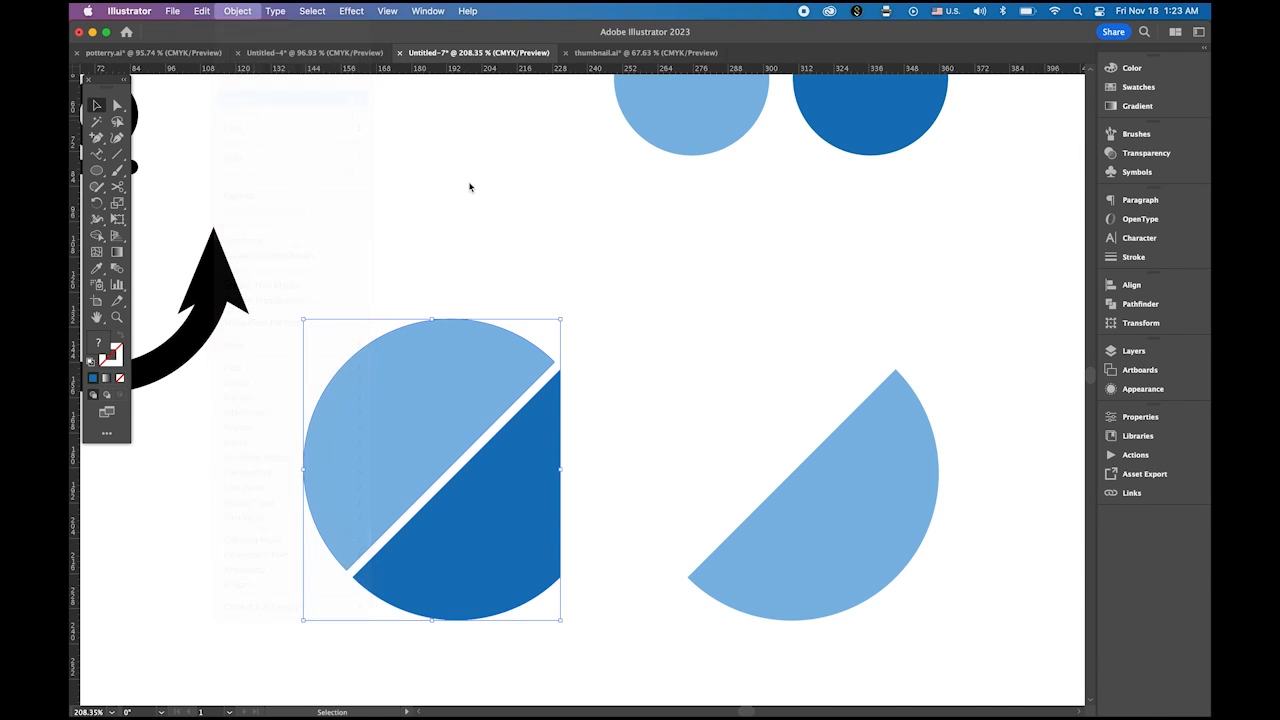
left_click(457, 194)
Fill the unfilled upper-right piece of the split strand with the dark blue sampled from the reference circle.
left_click(863, 513)
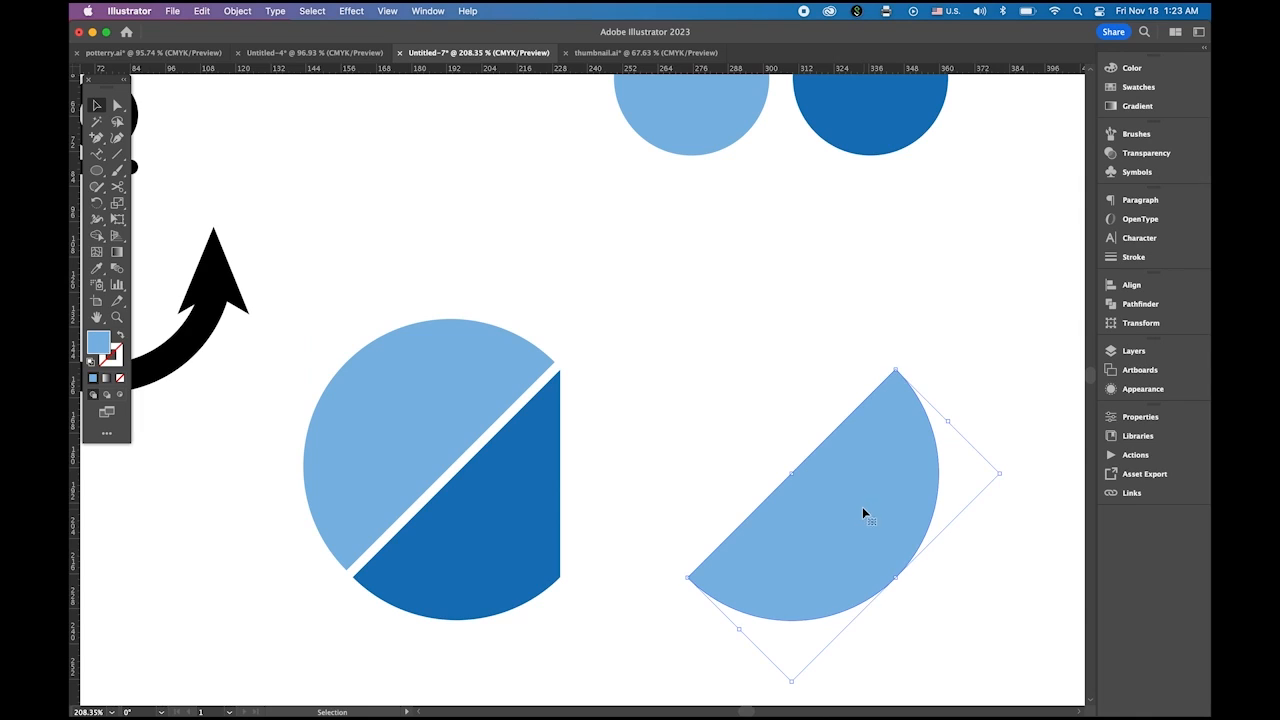
left_click(843, 335)
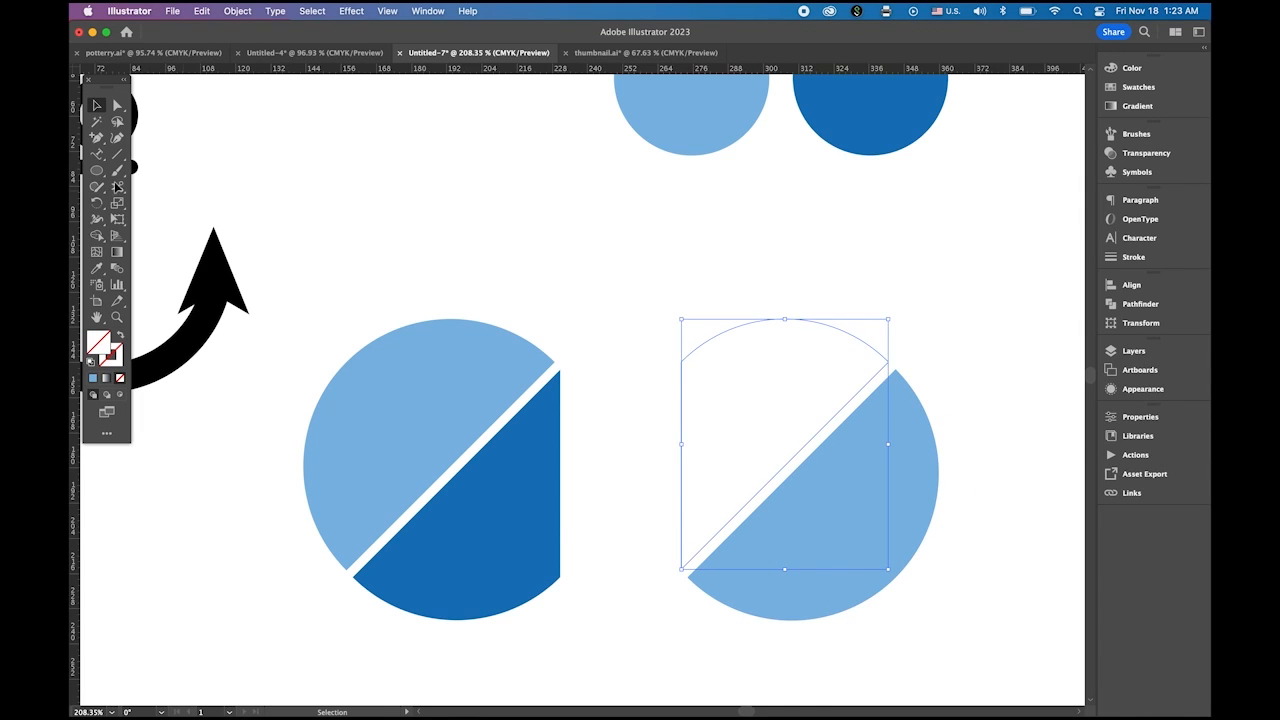
left_click(96, 268)
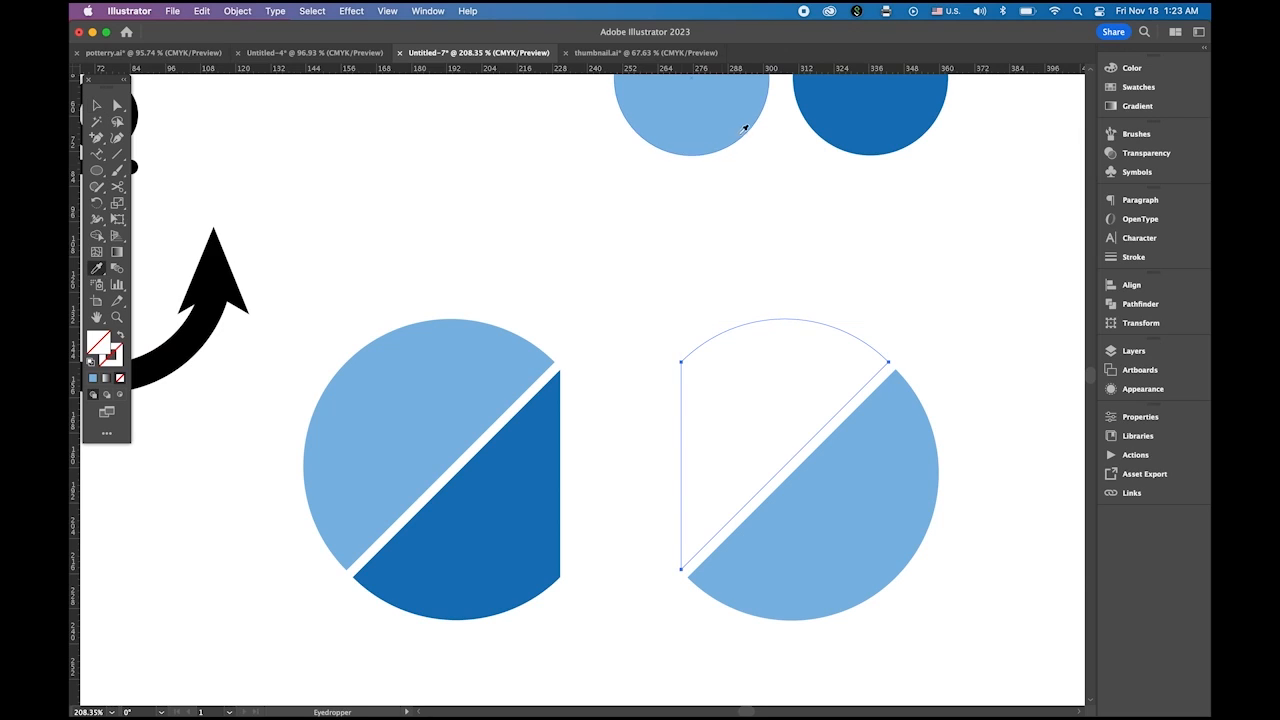
left_click(856, 119)
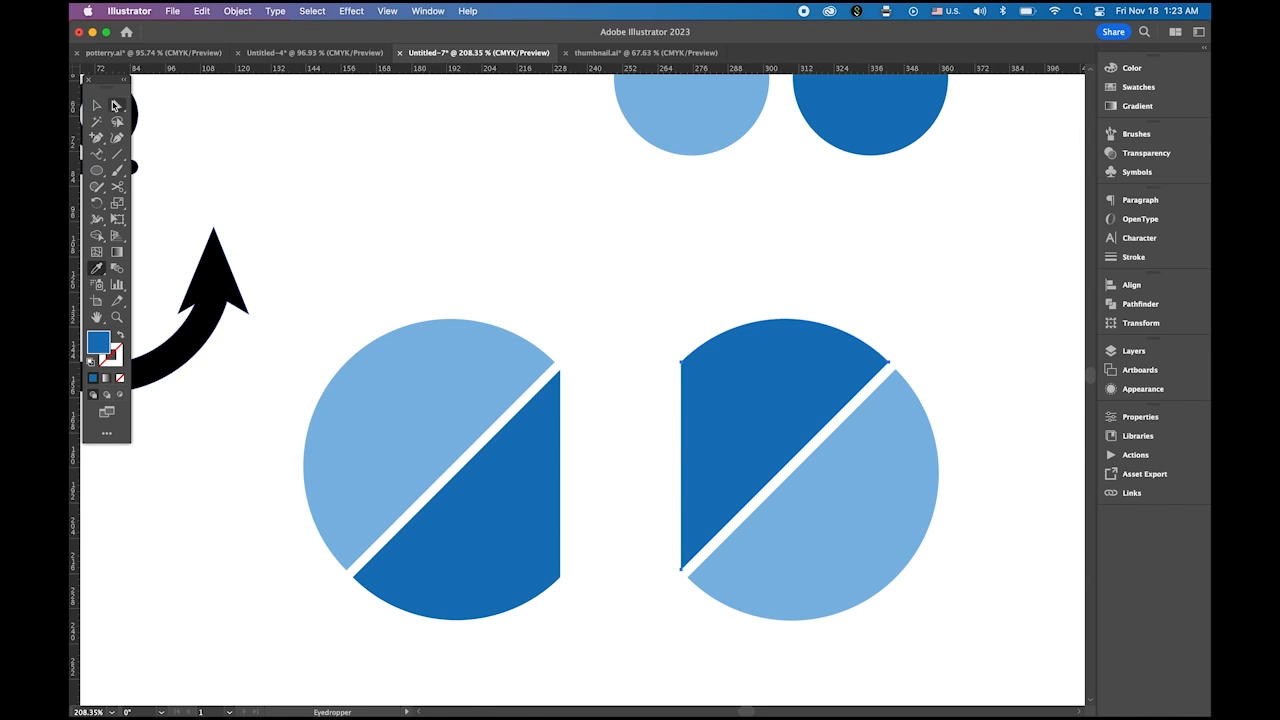
Group the right half circle with its dark blue piece.
left_click(97, 105)
left_click_drag(706, 269, 958, 566)
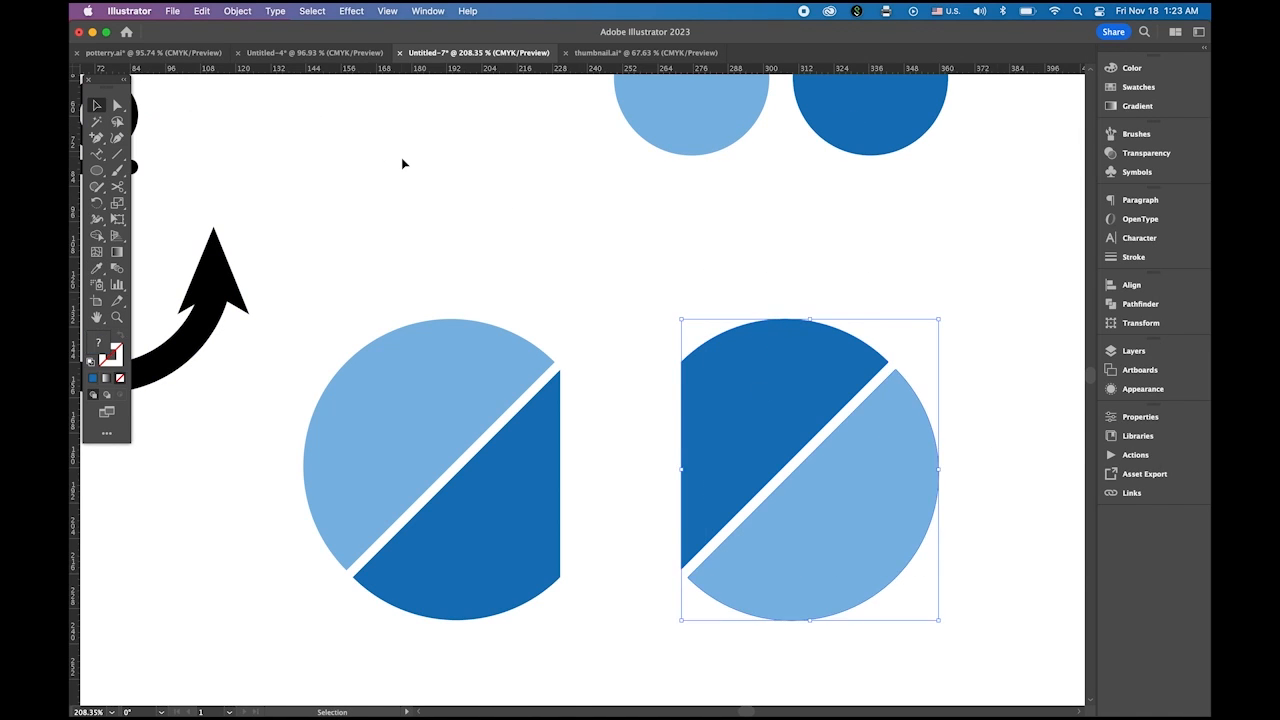
left_click(238, 11)
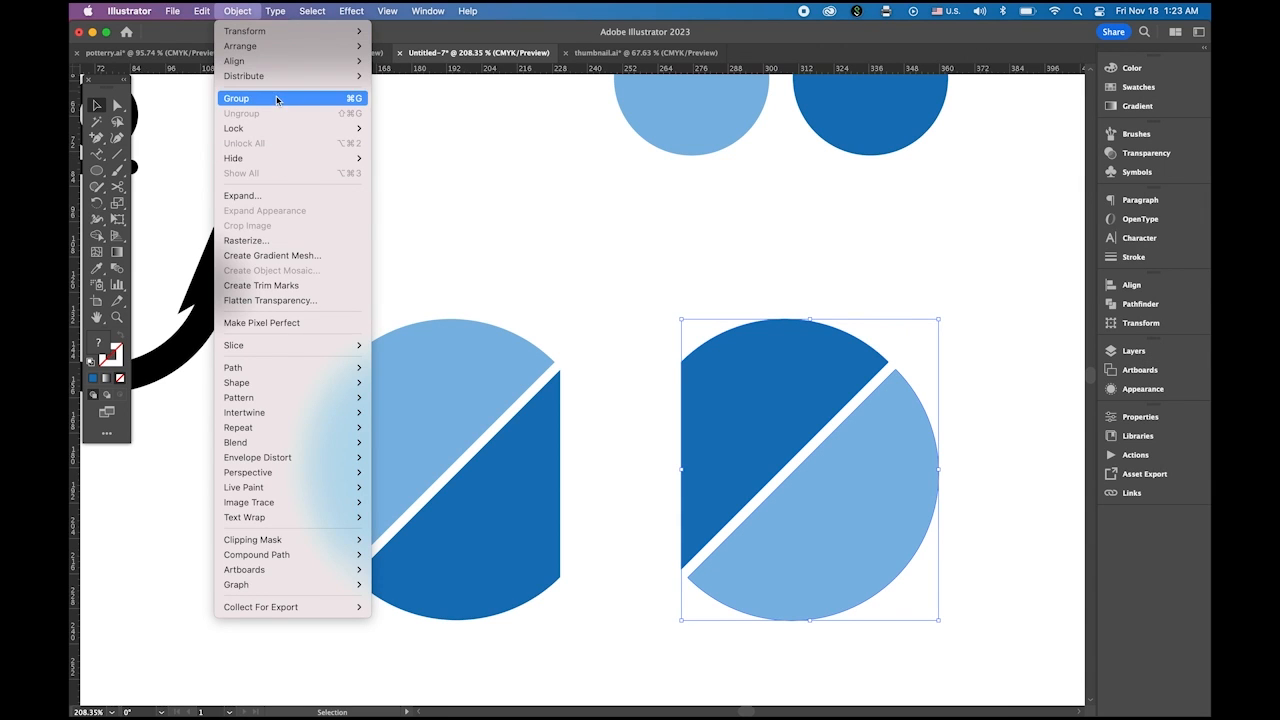
left_click(236, 98)
Line up the two grouped end pieces in a row to the right of the grouped rope segment.
left_click_drag(788, 453, 798, 404)
left_click_drag(770, 358, 918, 517)
left_click(680, 545)
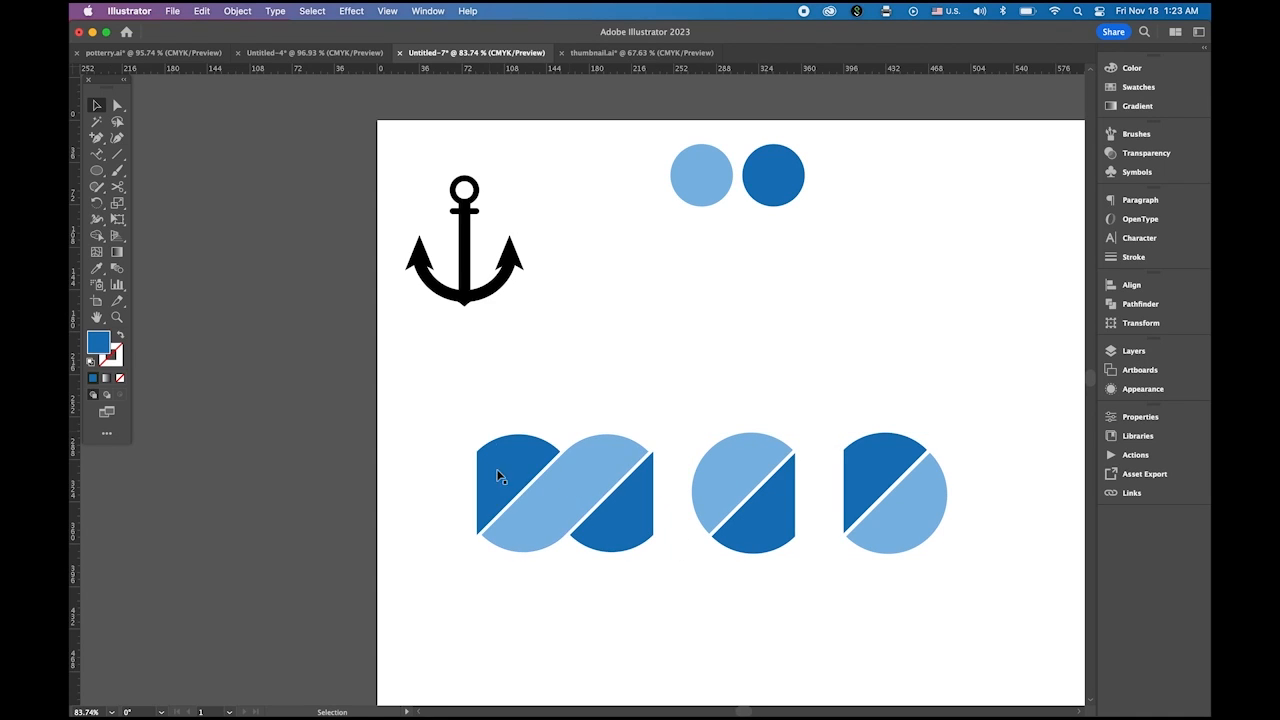
Scale the rope segment and both end pieces down together to about a quarter size and place them below the two colour circles.
left_click(571, 502)
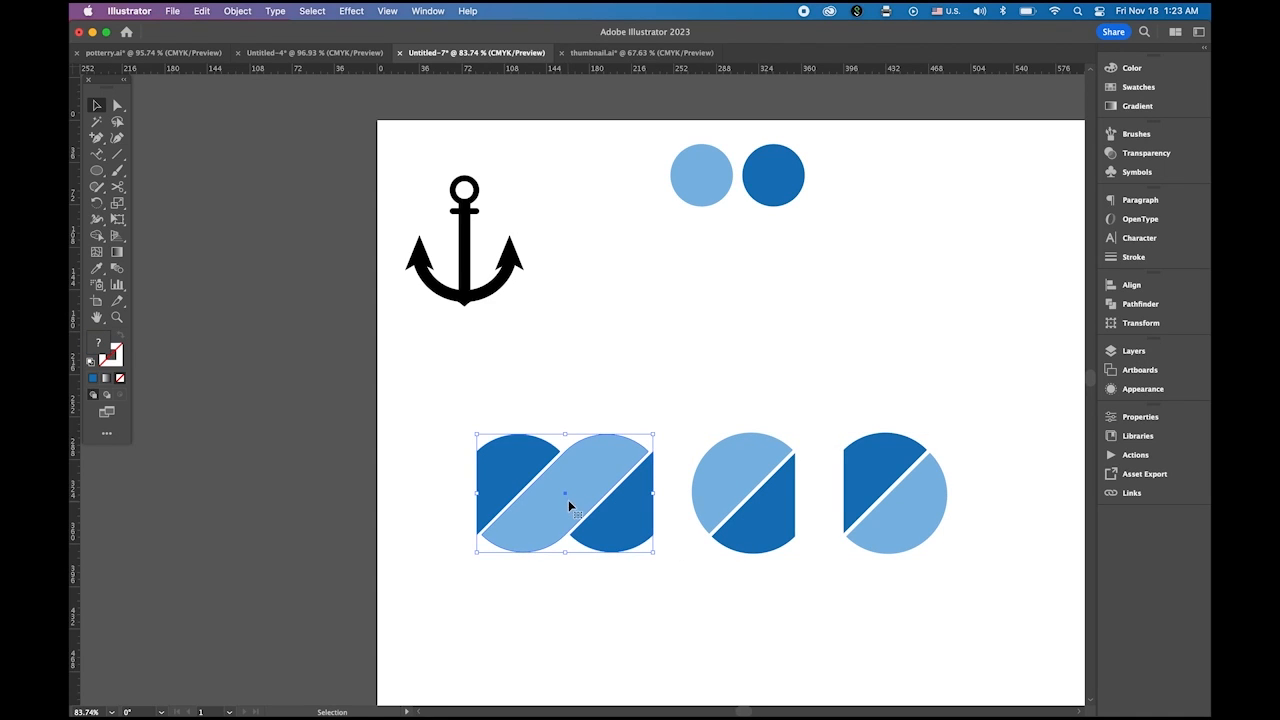
left_click(767, 513)
left_click(920, 509)
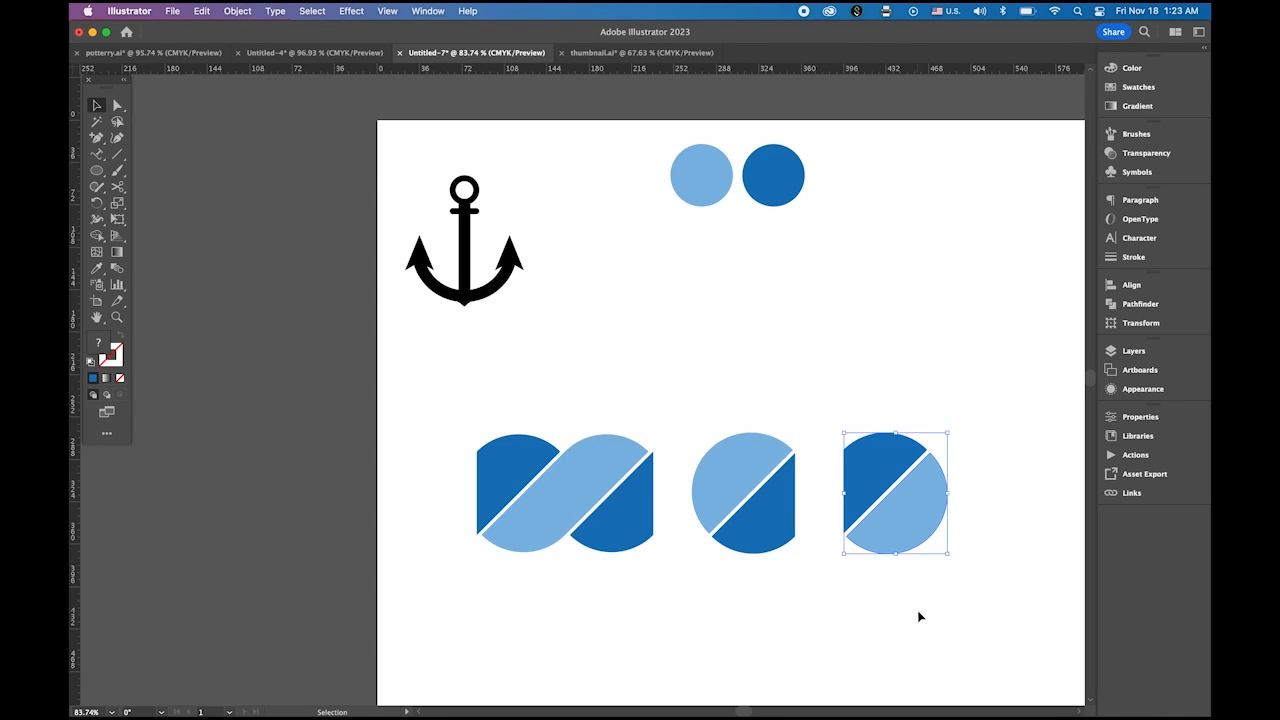
left_click(919, 620)
left_click_drag(426, 401, 958, 595)
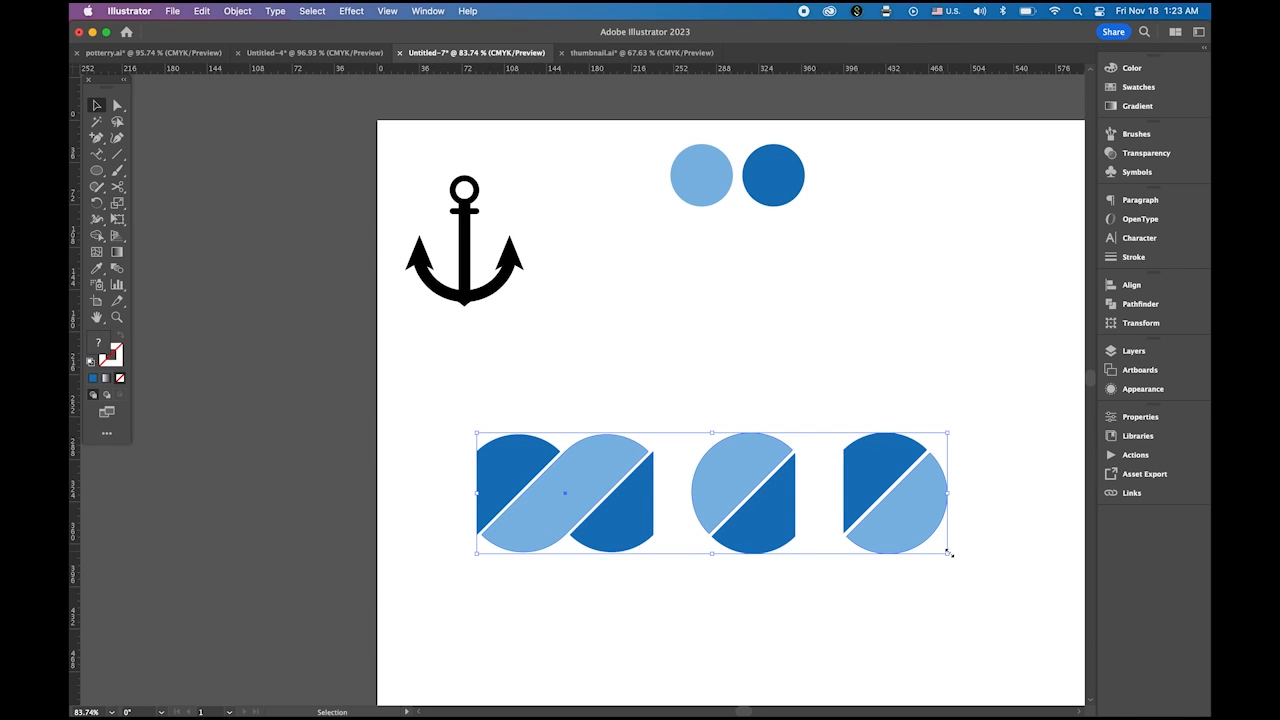
left_click_drag(948, 552, 700, 461)
left_click_drag(590, 452, 763, 366)
left_click(796, 498)
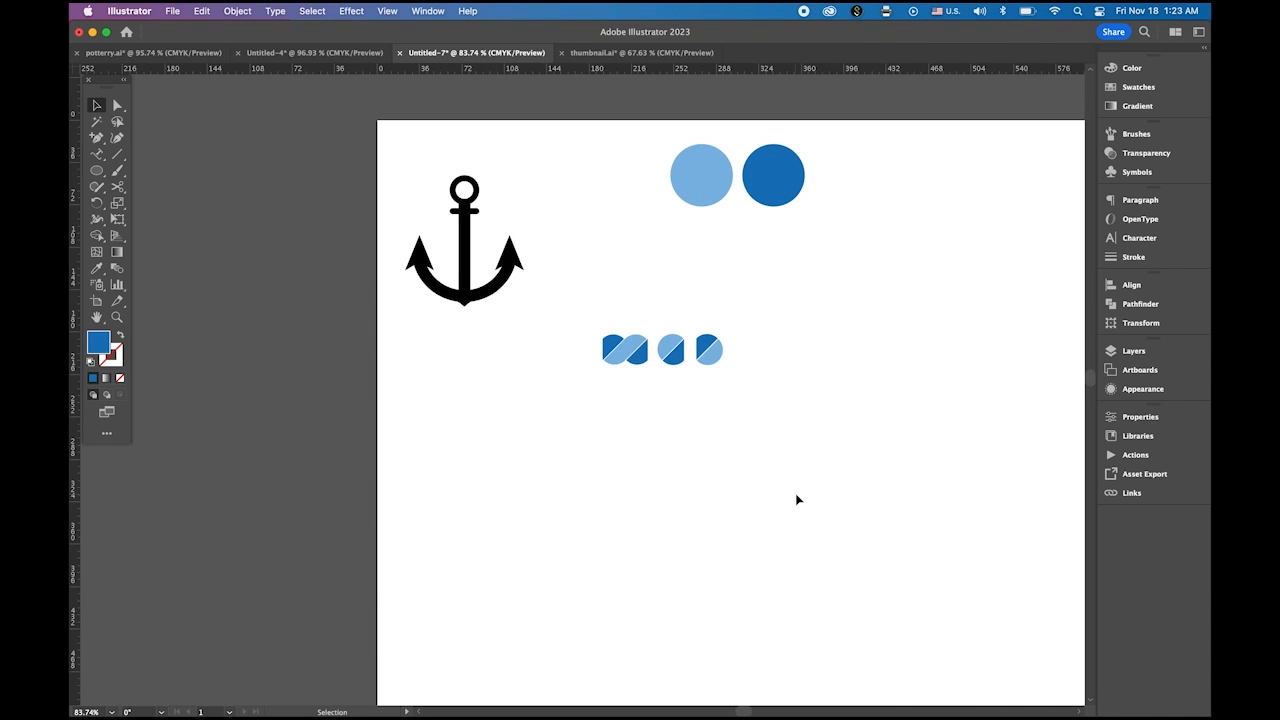
Delete the three old rope pattern swatches from the document's swatches.
left_click(1140, 90)
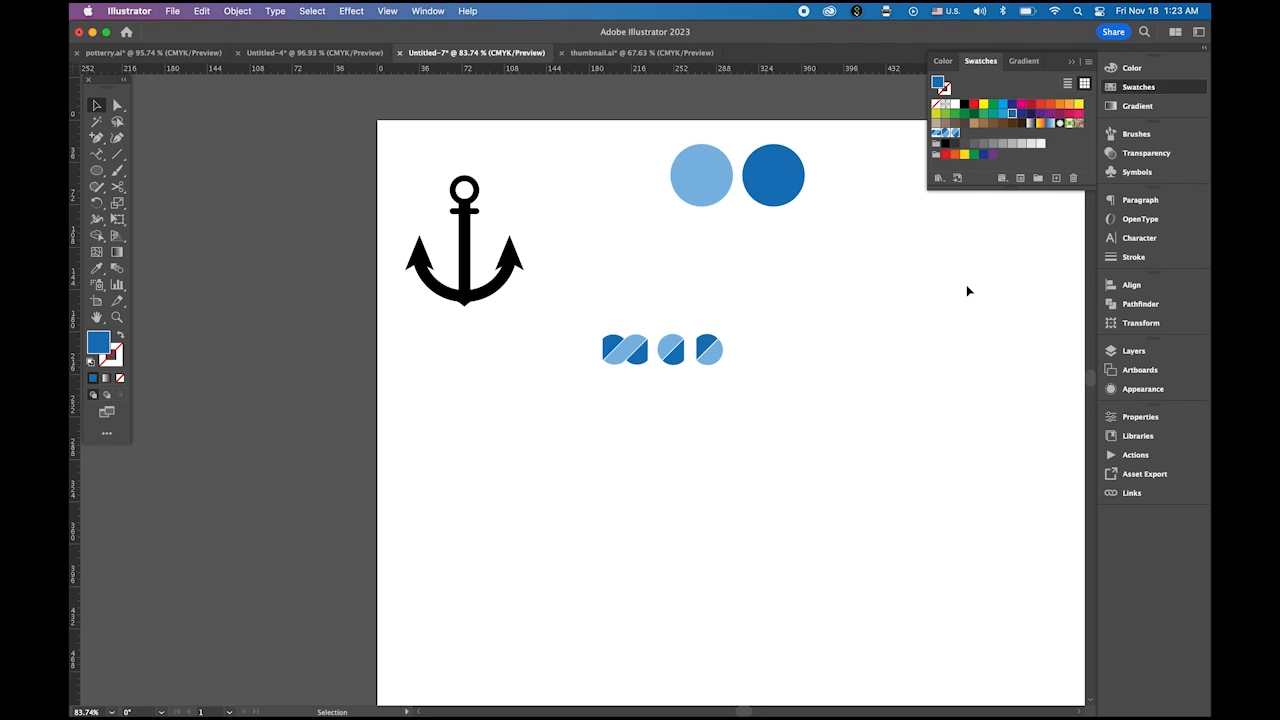
left_click(951, 132)
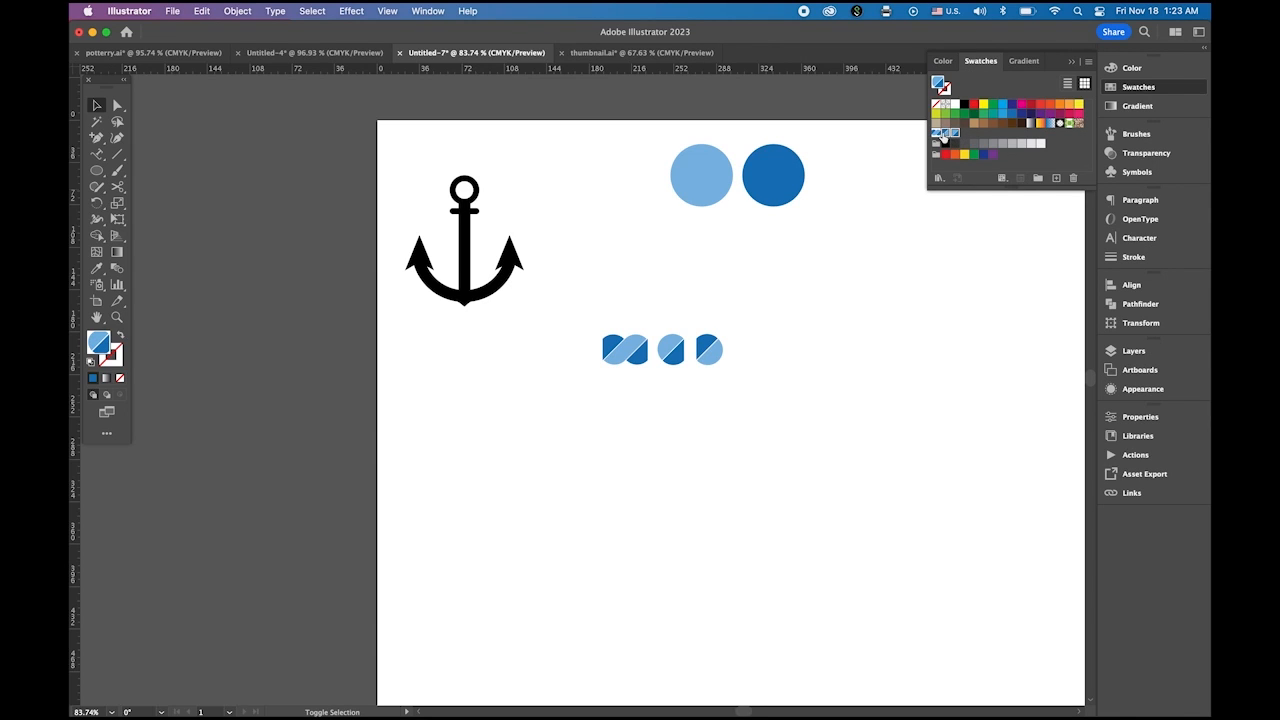
left_click(936, 132, "shift")
left_click(1074, 178)
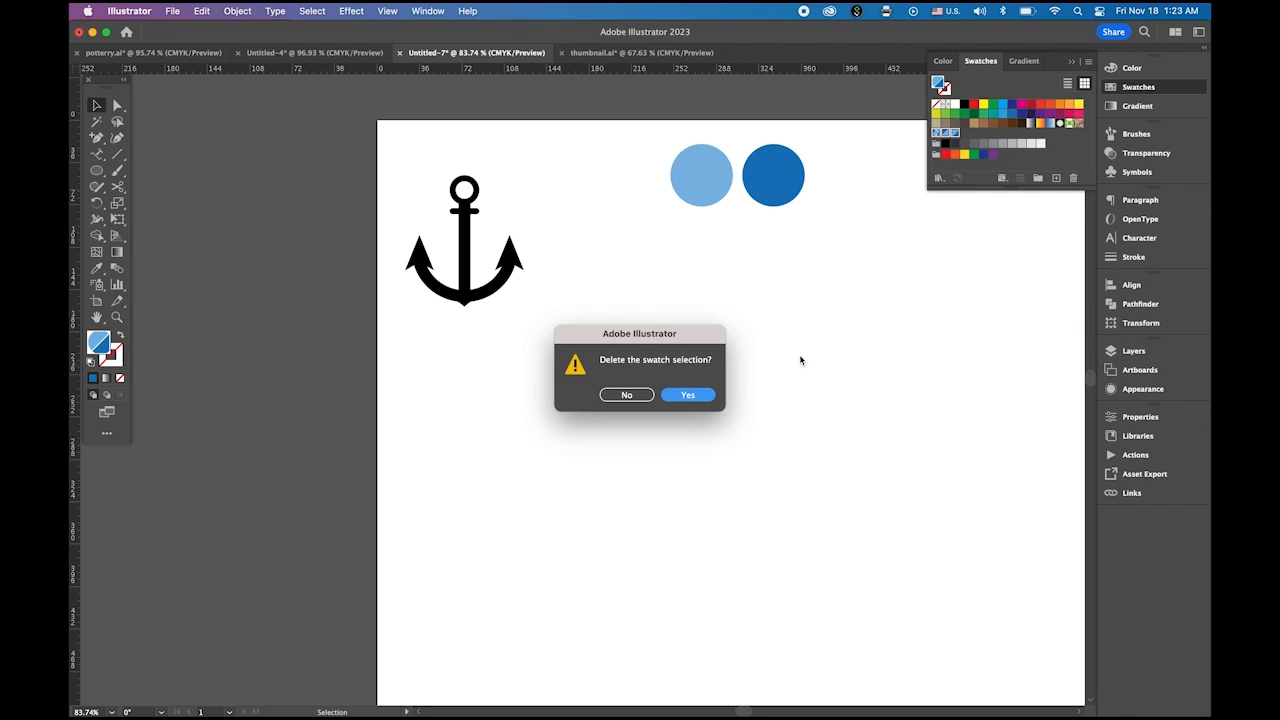
left_click(706, 396)
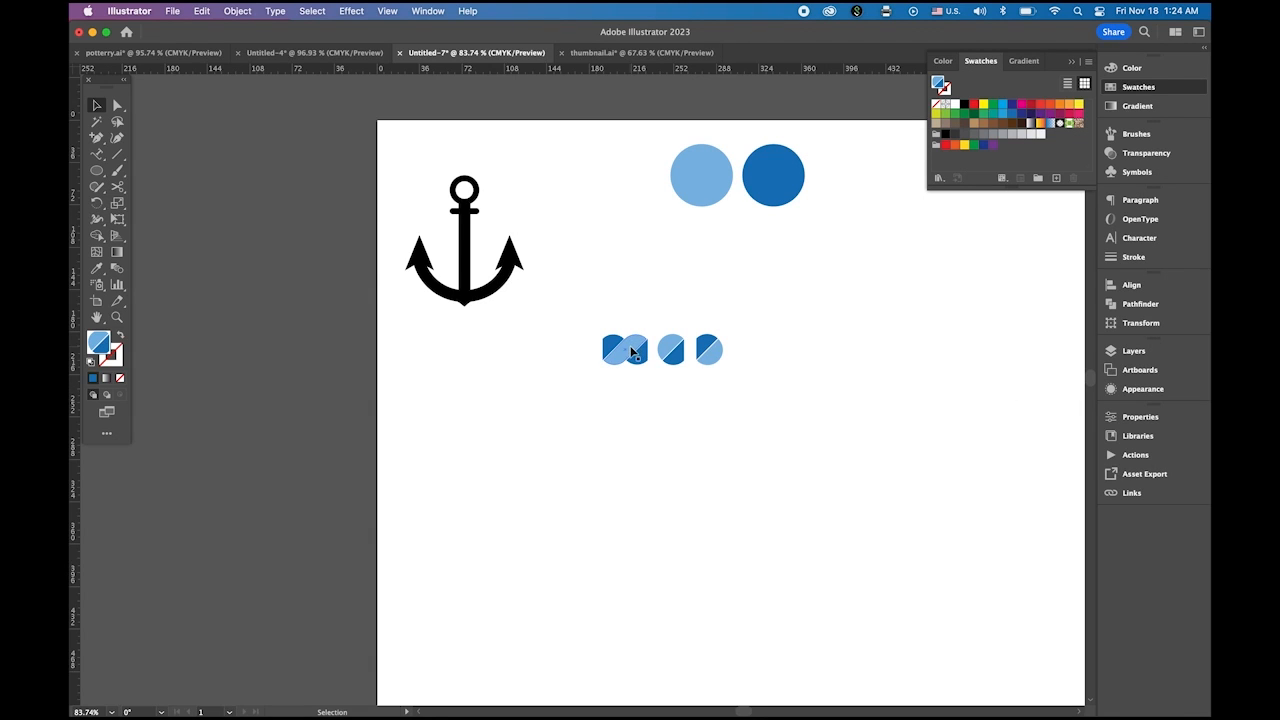
Save the rope segment and both end pieces as separate pattern swatches, and remove their artwork from the artboard.
left_click_drag(637, 365, 1030, 173)
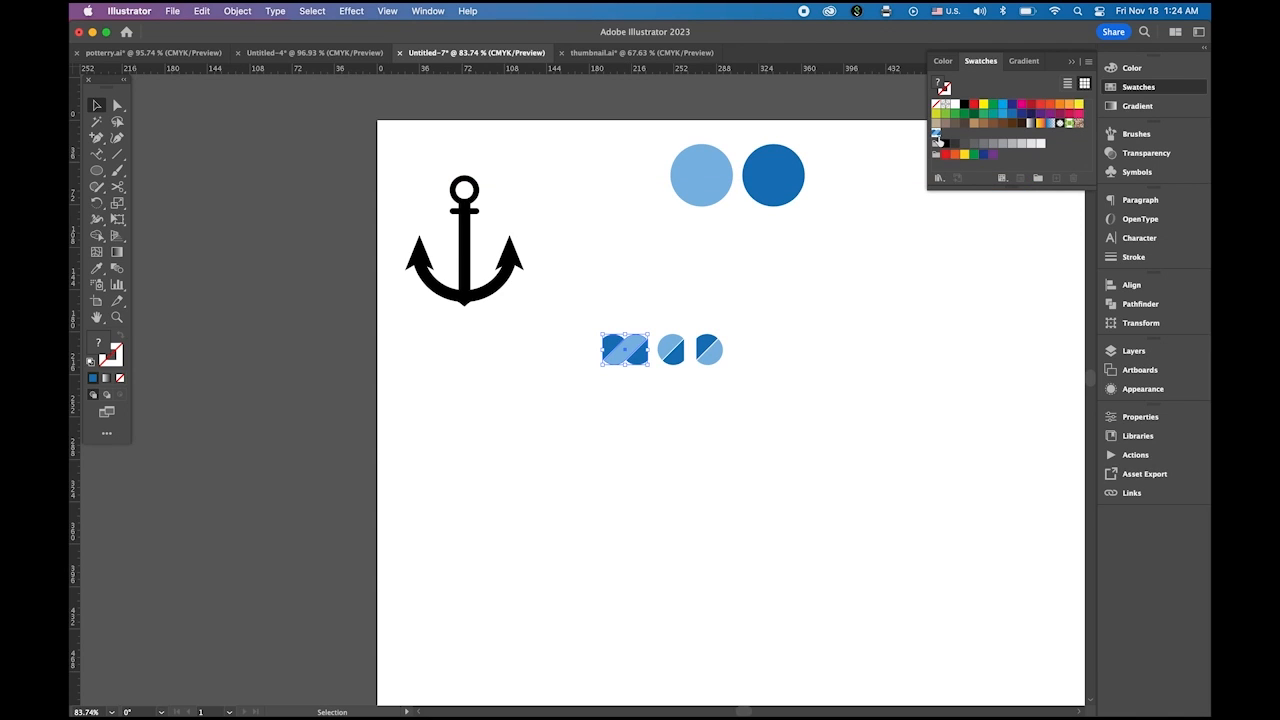
left_click_drag(675, 363, 1066, 165)
left_click(711, 354)
left_click_drag(716, 357, 1036, 167)
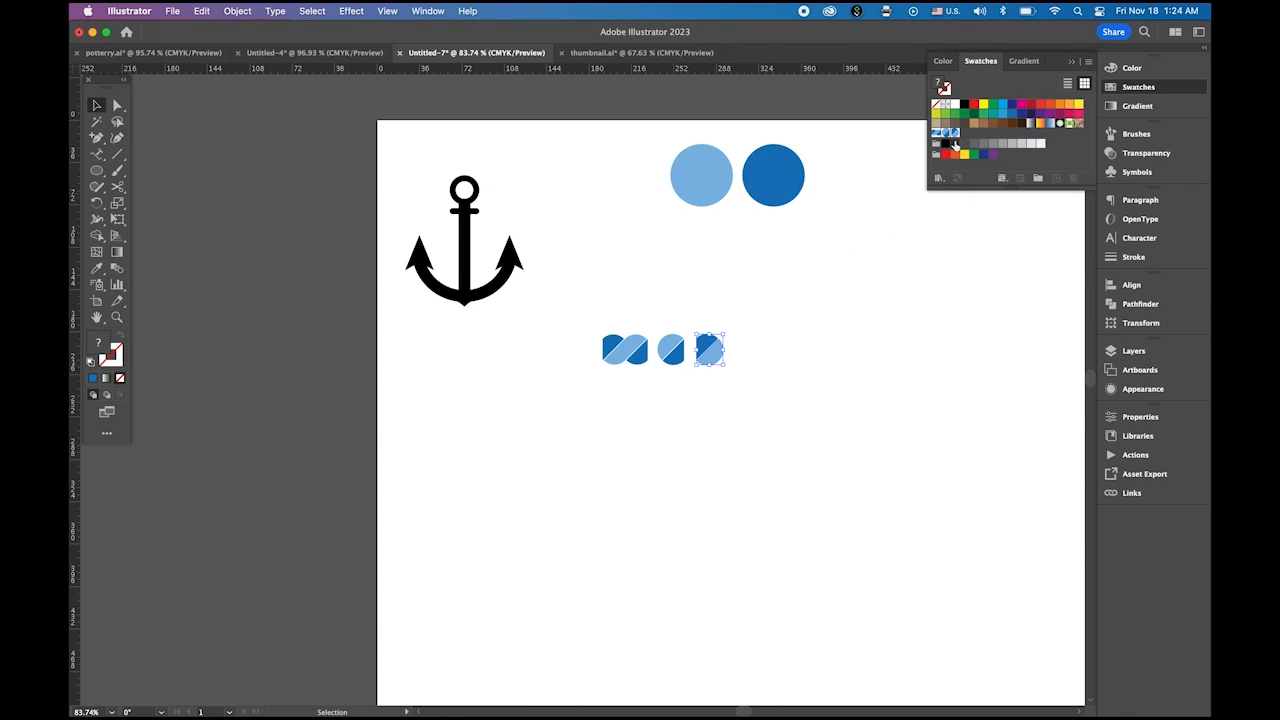
left_click_drag(563, 331, 759, 399)
key("Delete")
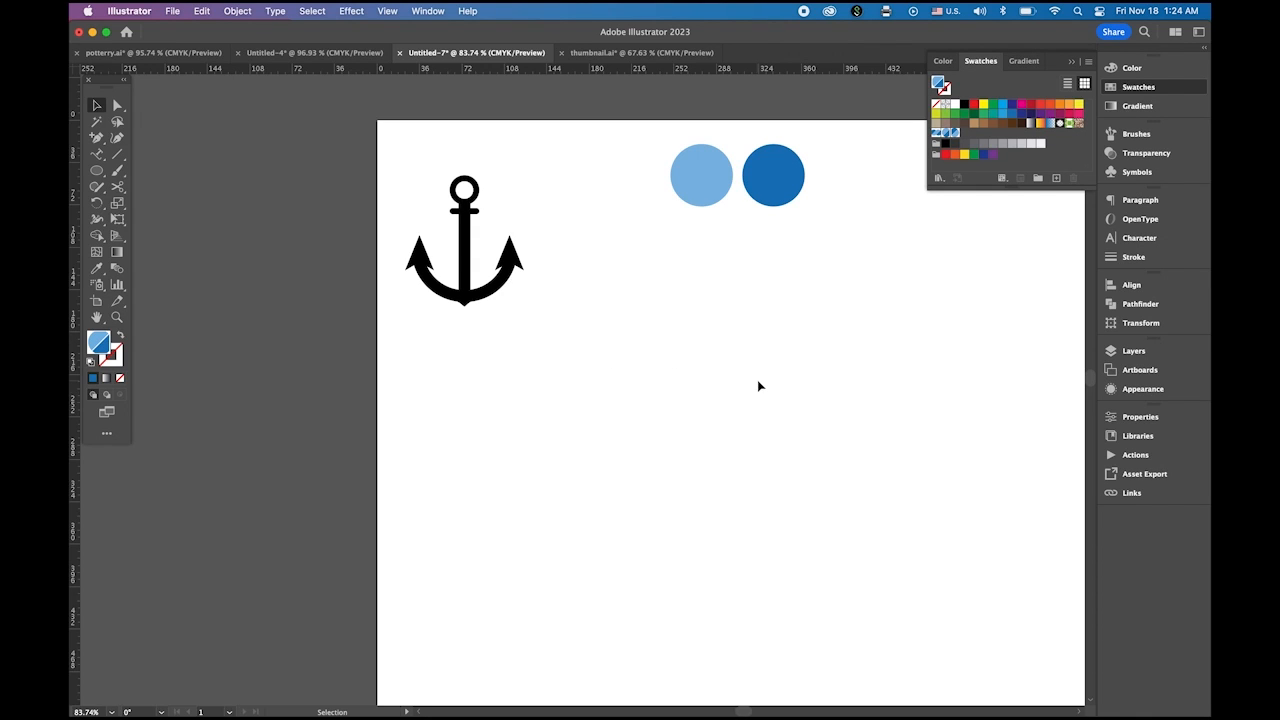
Start a new pattern brush with New Pattern Swatch 13 as its side tile.
left_click(1132, 134)
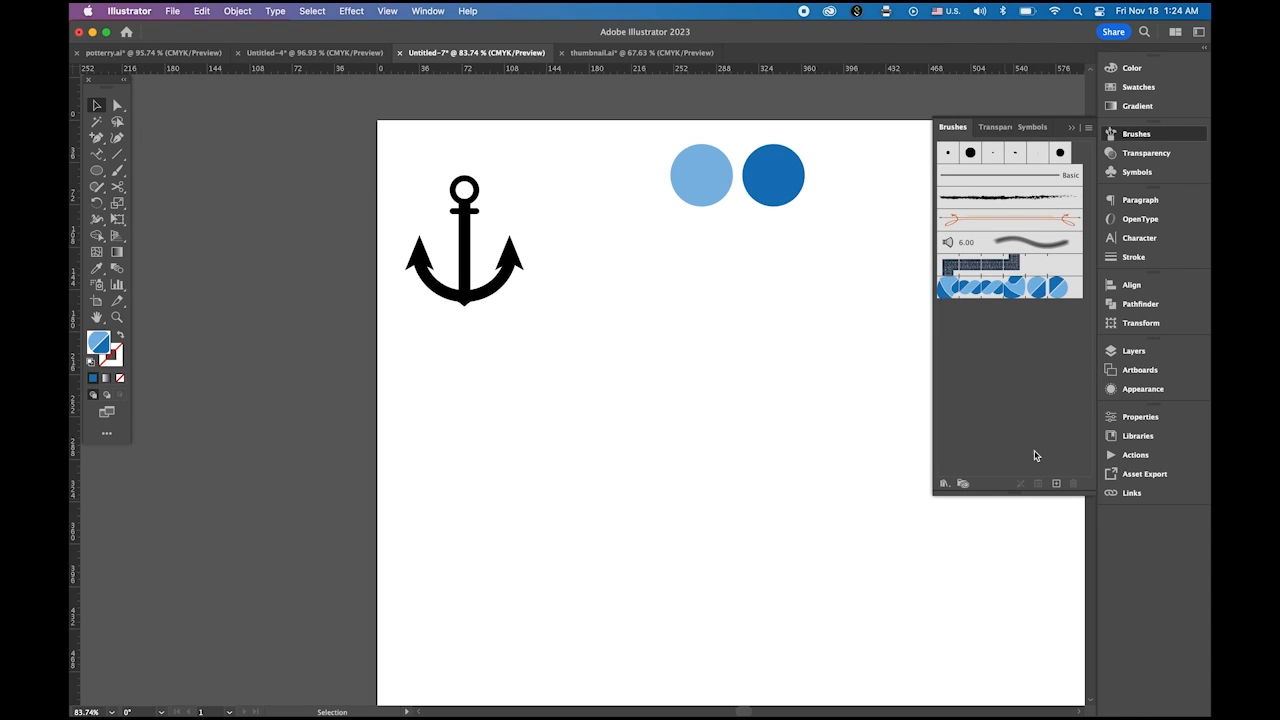
left_click(1056, 485)
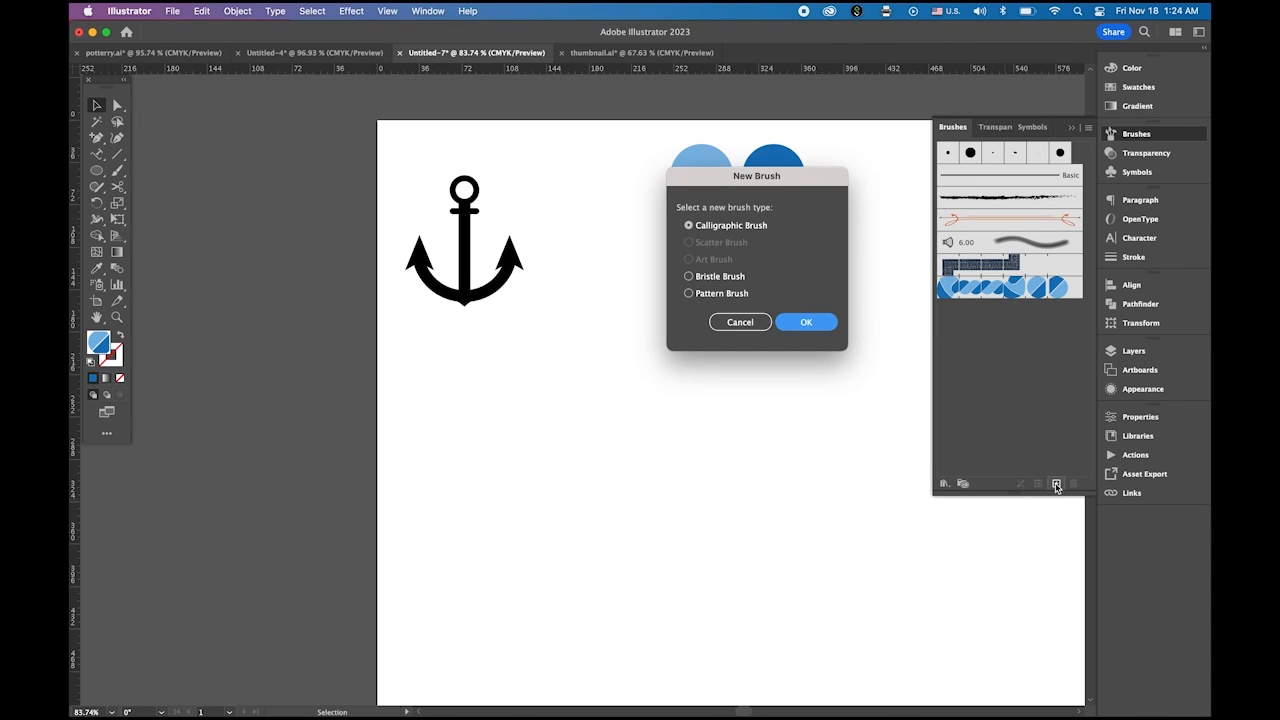
left_click(688, 293)
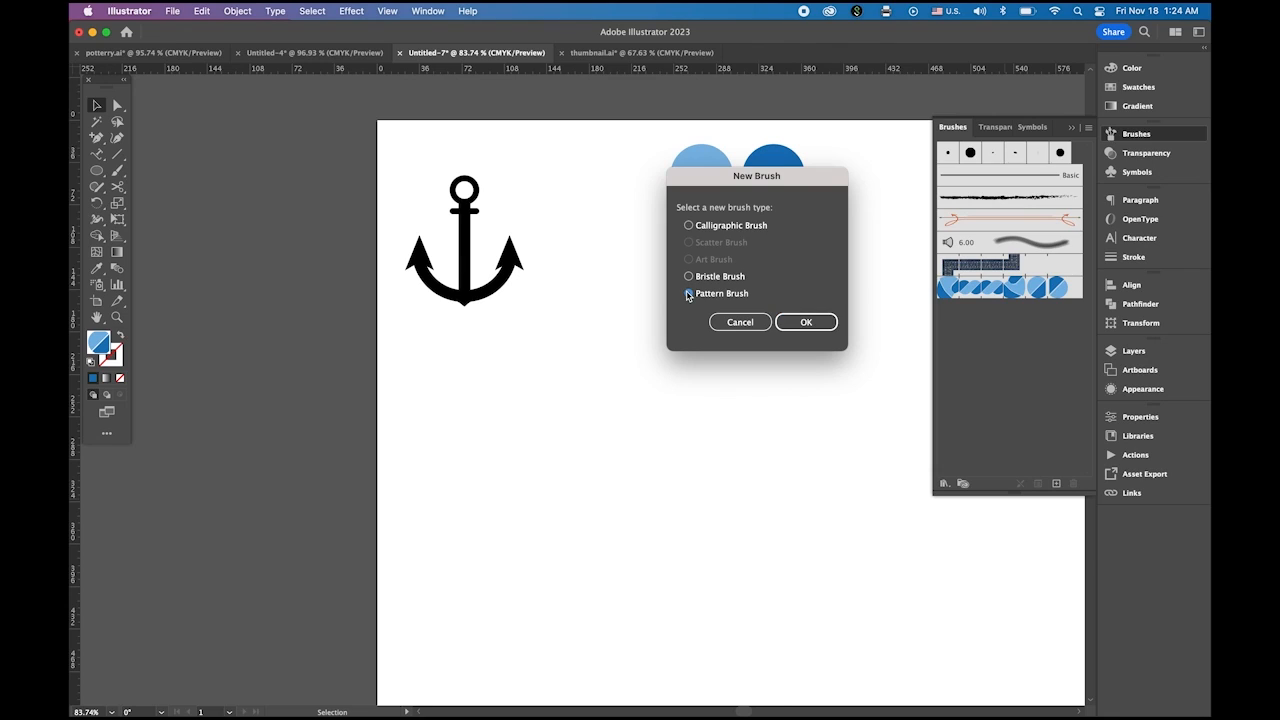
left_click(817, 329)
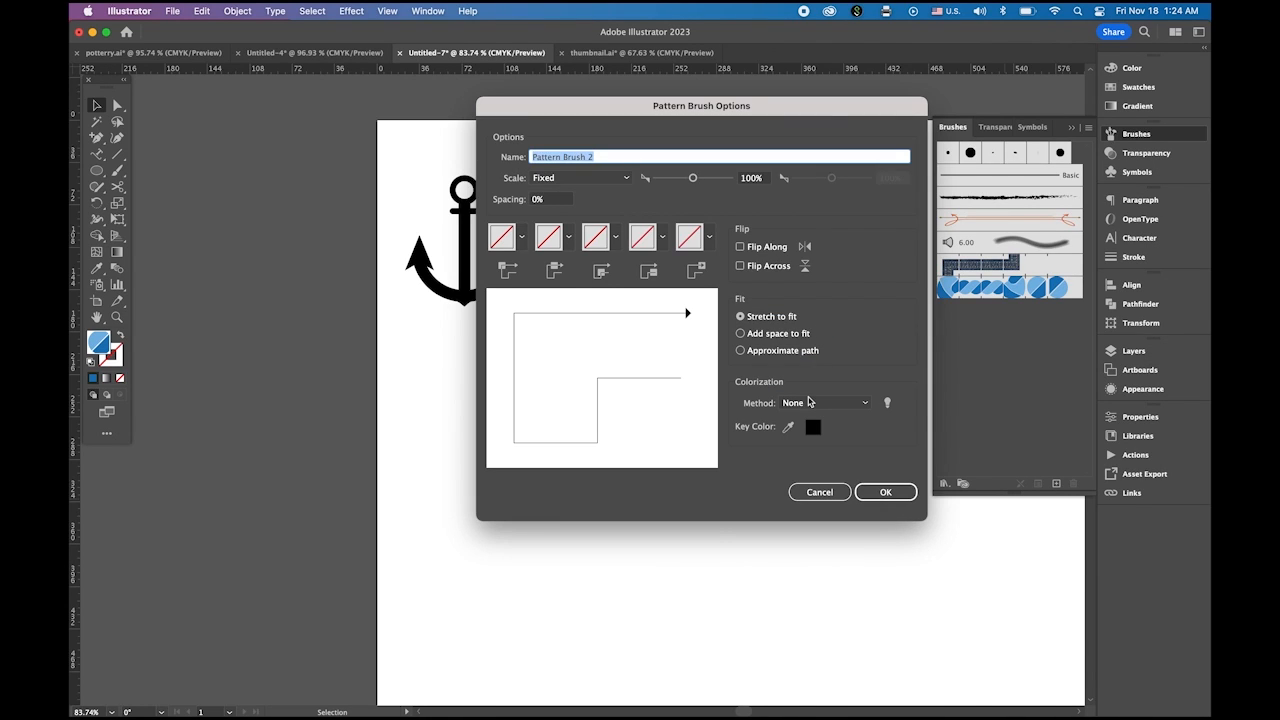
left_click(568, 238)
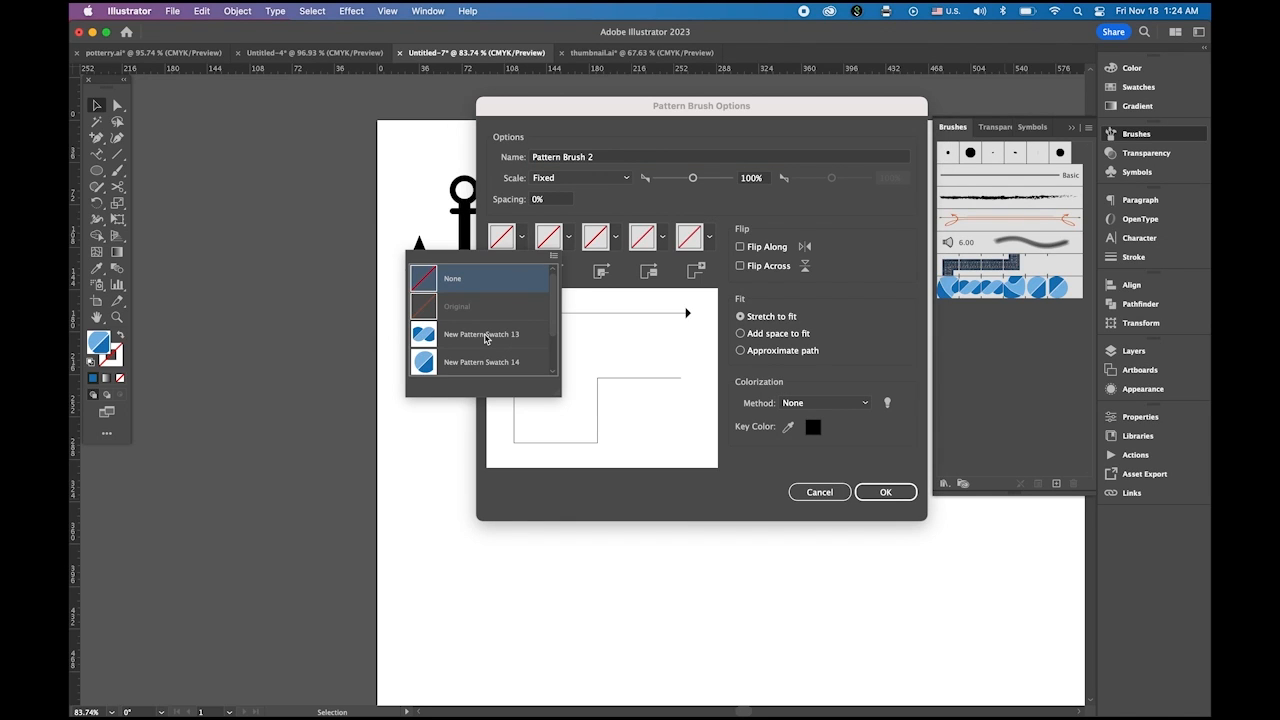
left_click(485, 339)
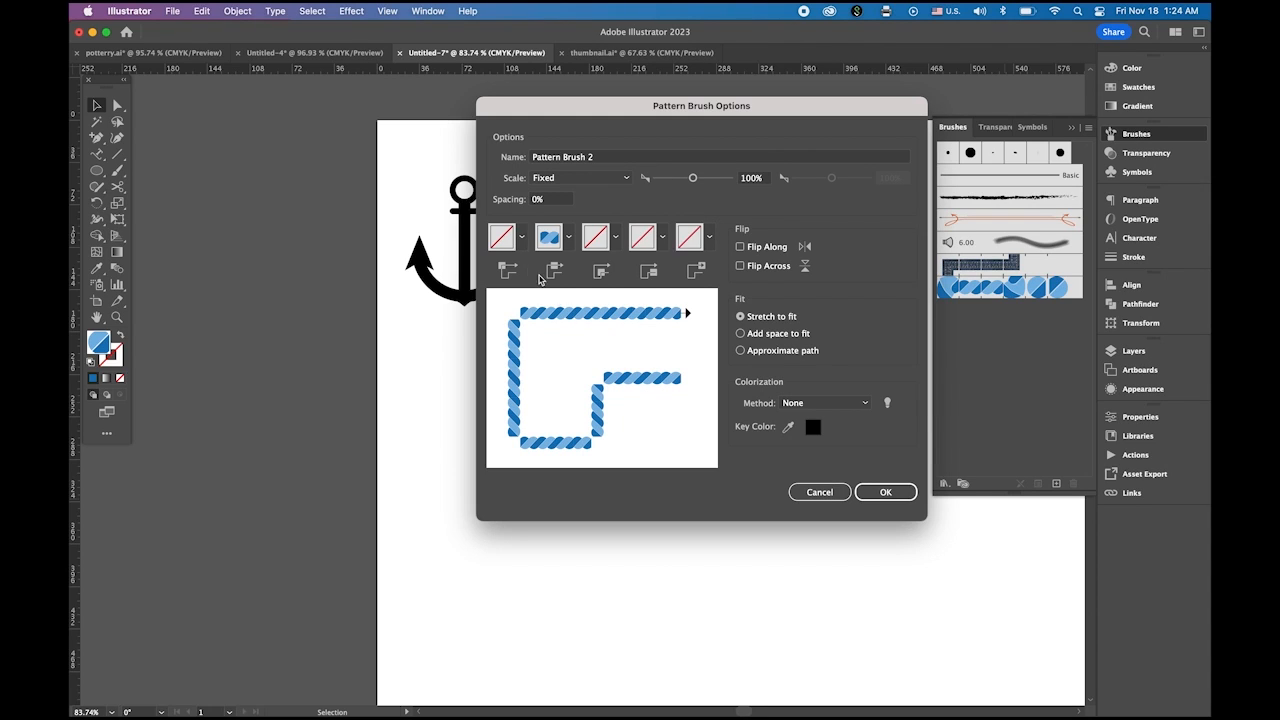
Set the brush's outer and inner corner tiles to Auto-Centered.
left_click(522, 242)
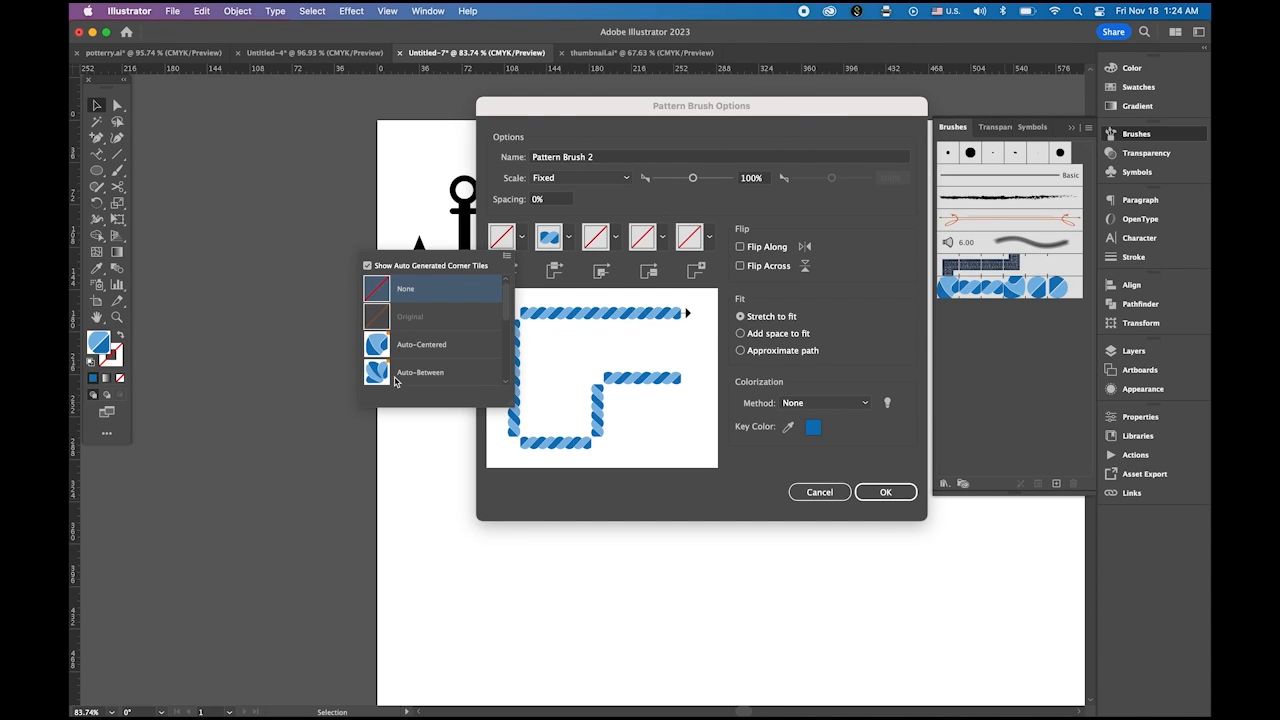
left_click(409, 347)
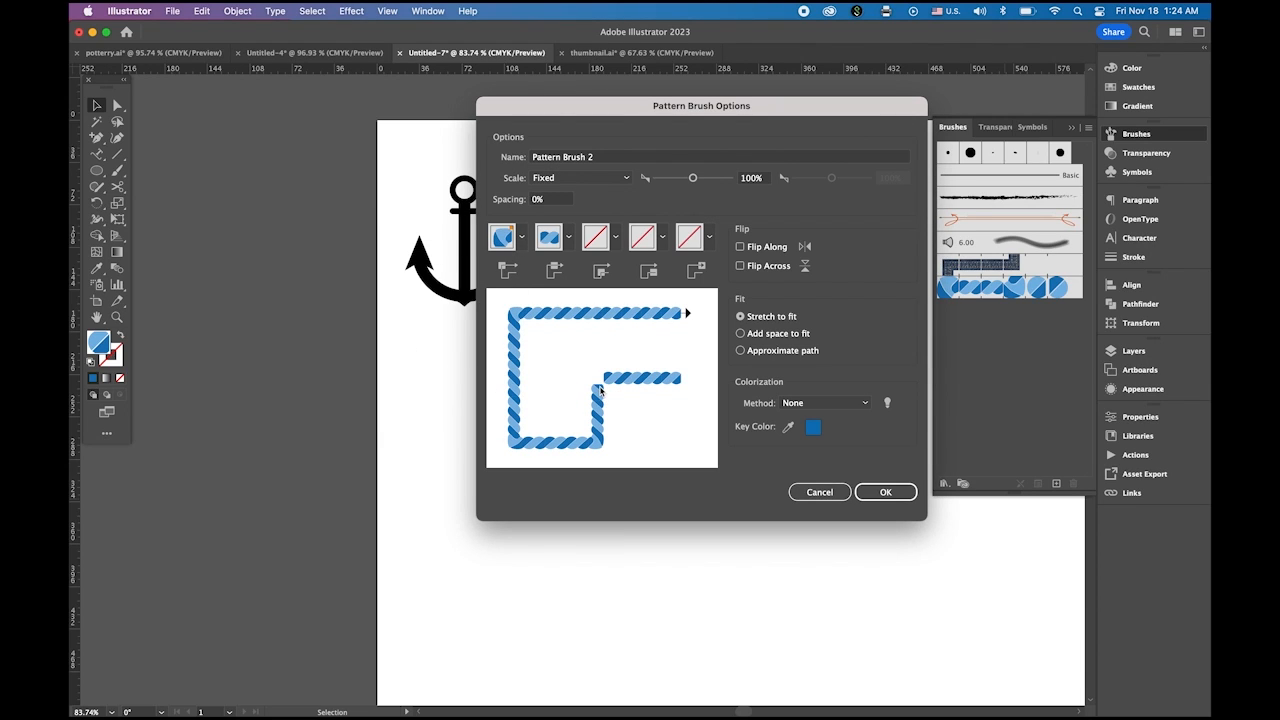
left_click(616, 237)
left_click(517, 345)
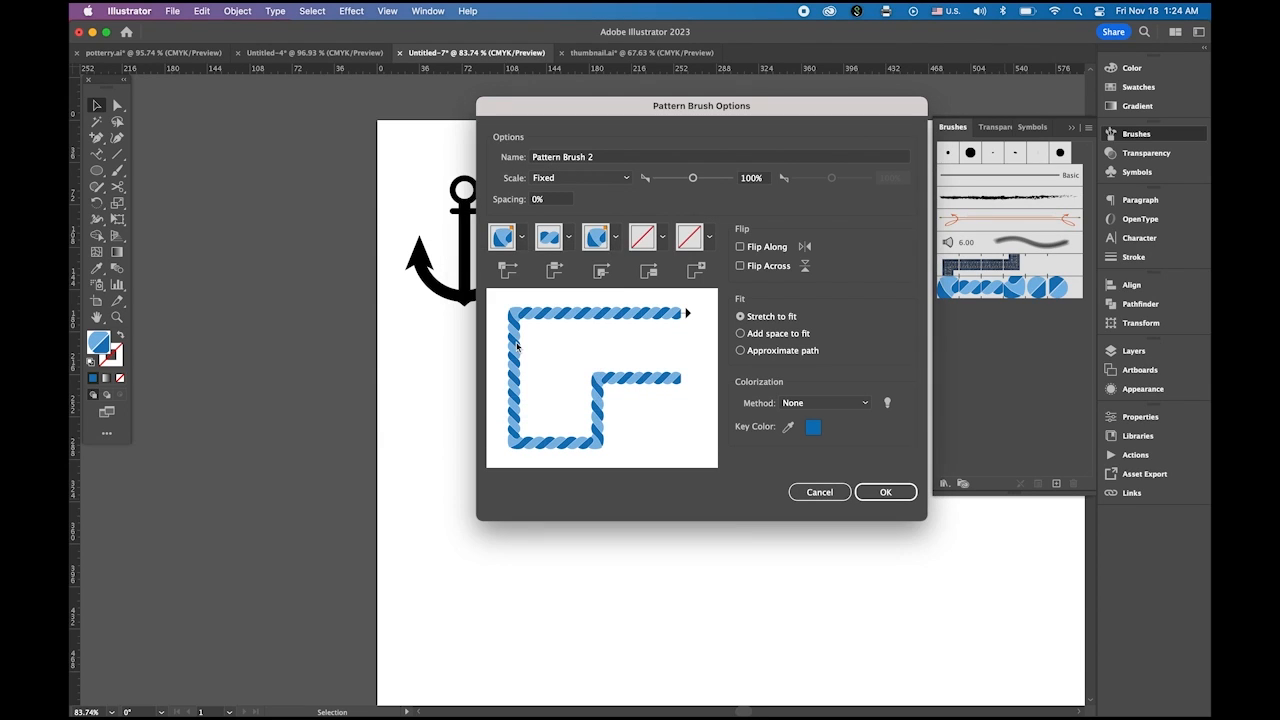
left_click(663, 241)
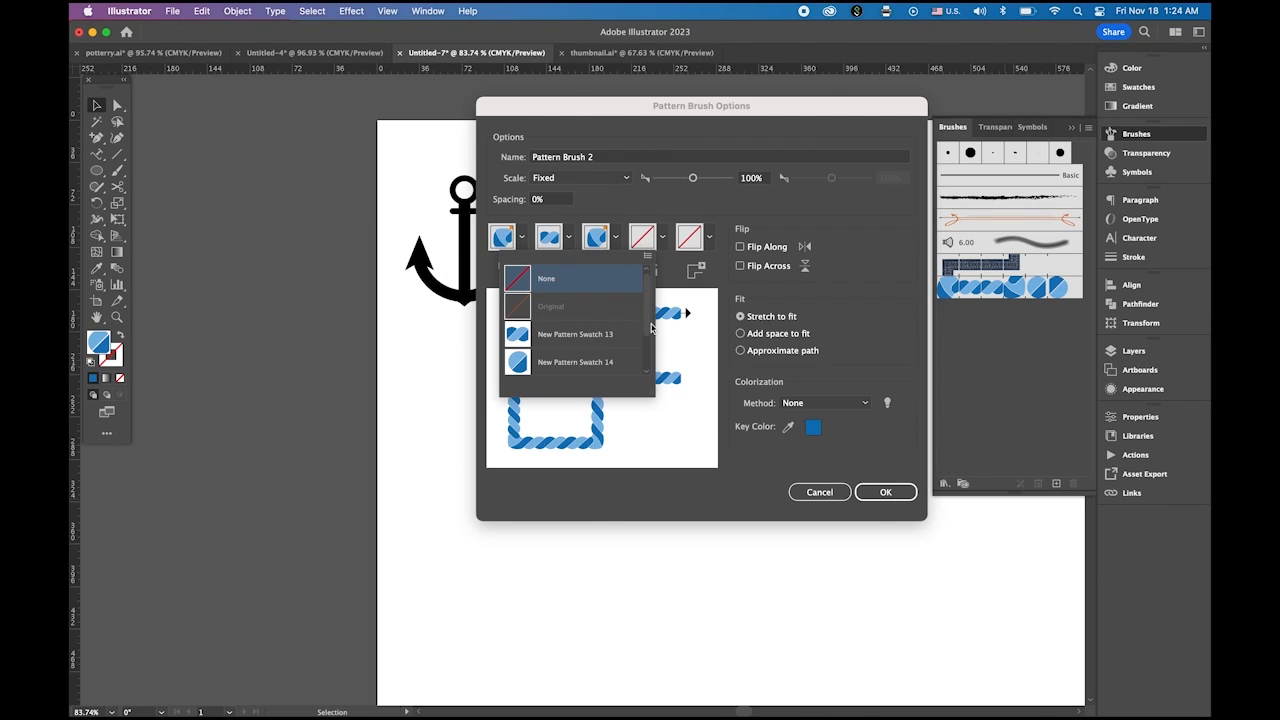
scroll(580, 338, "down", 2)
left_click(578, 340)
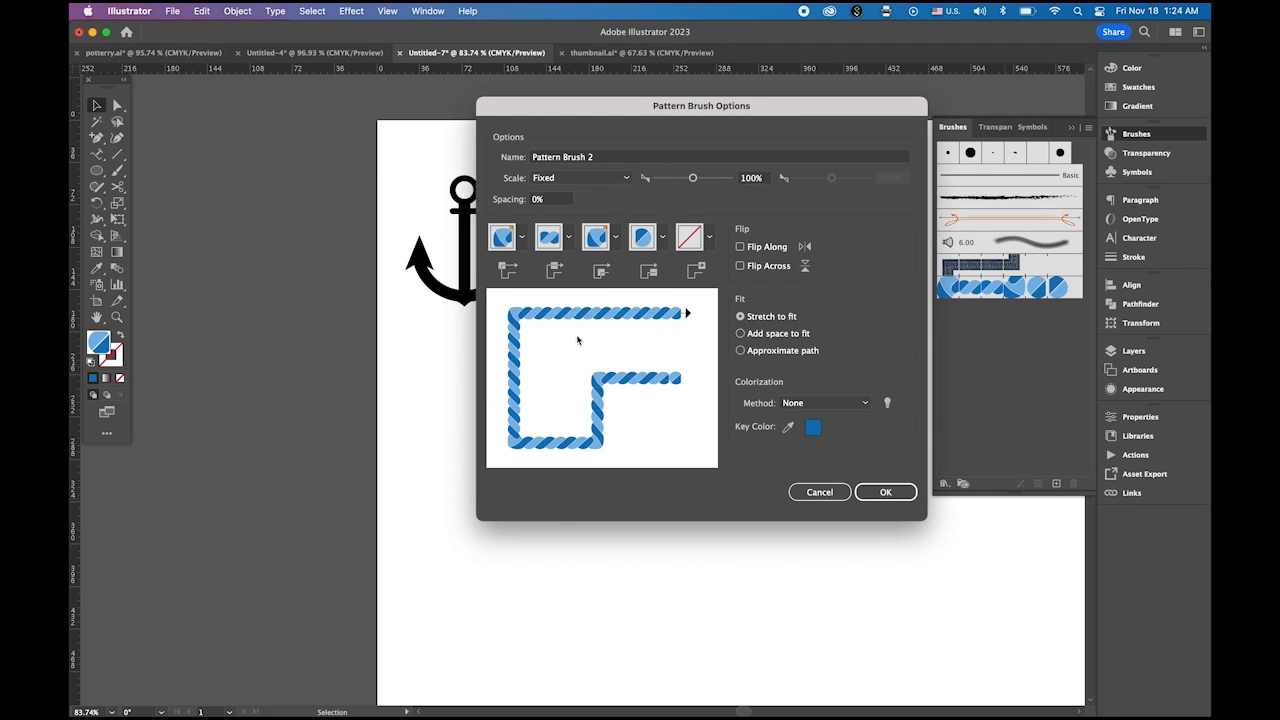
Set the start tile to New Pattern Swatch 14 and the end tile to New Pattern Swatch 15, and create the brush.
left_click(663, 237)
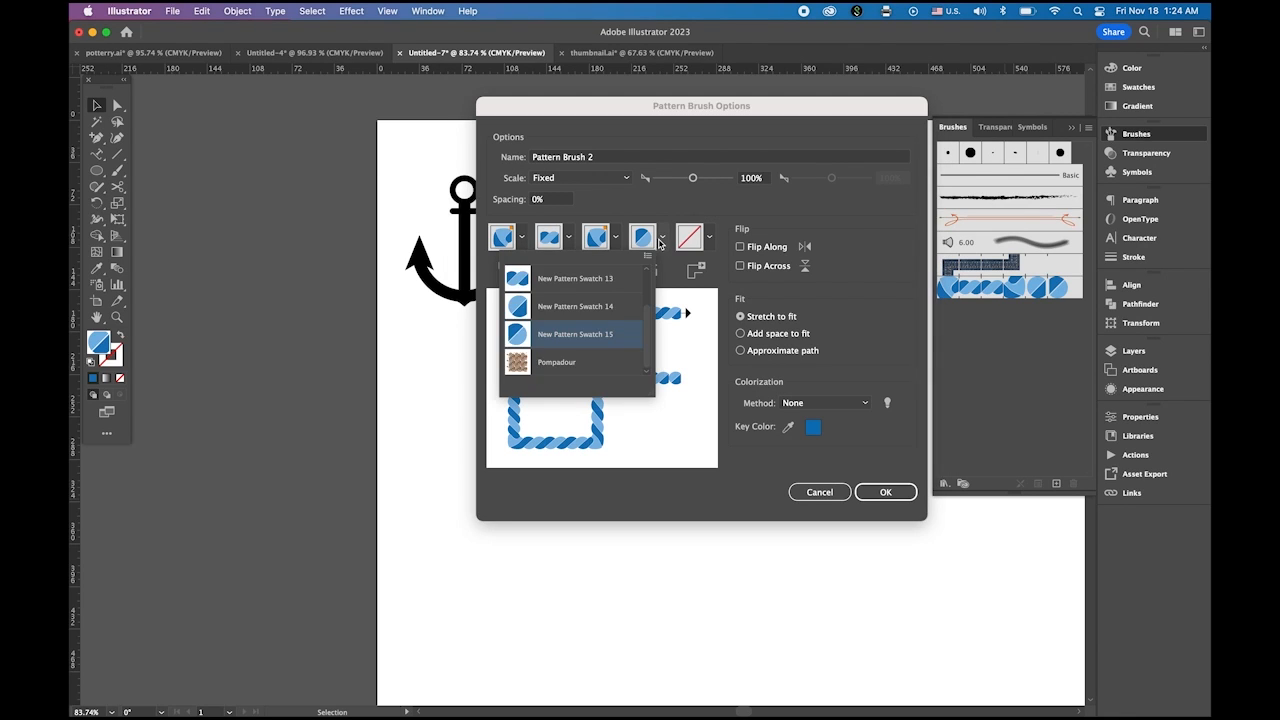
left_click(558, 312)
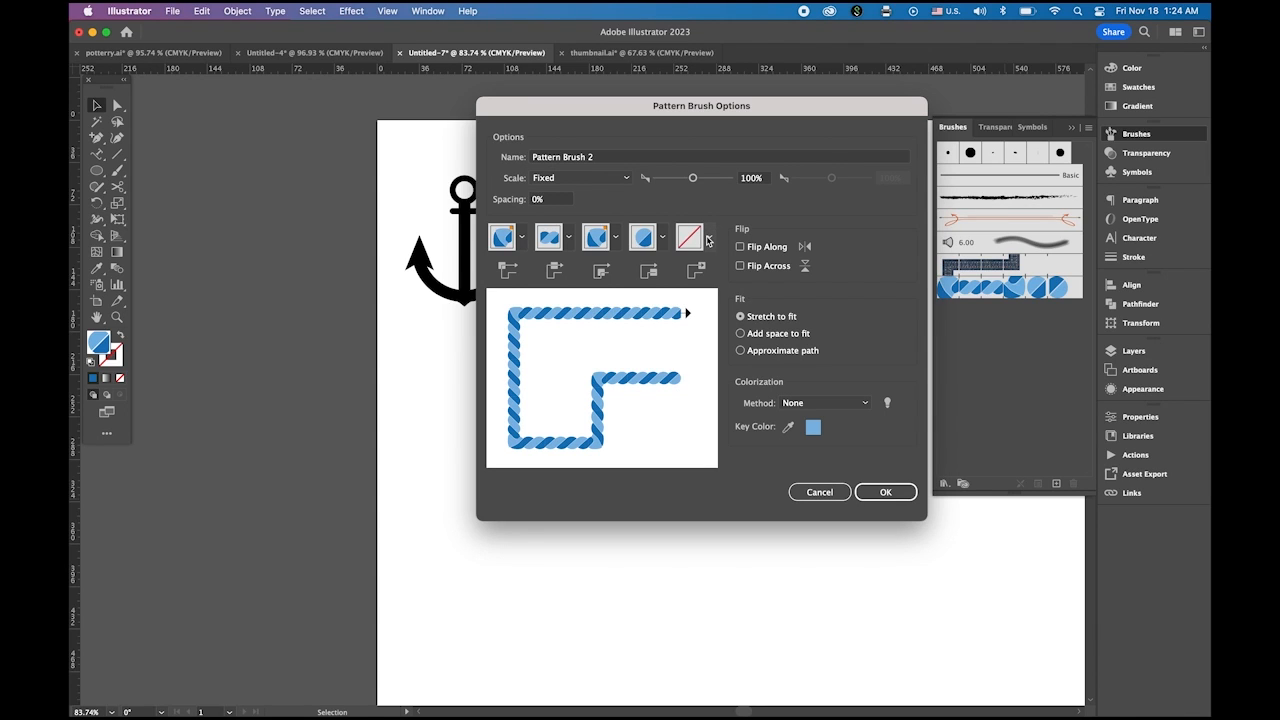
left_click(709, 238)
scroll(620, 334, "down", 2)
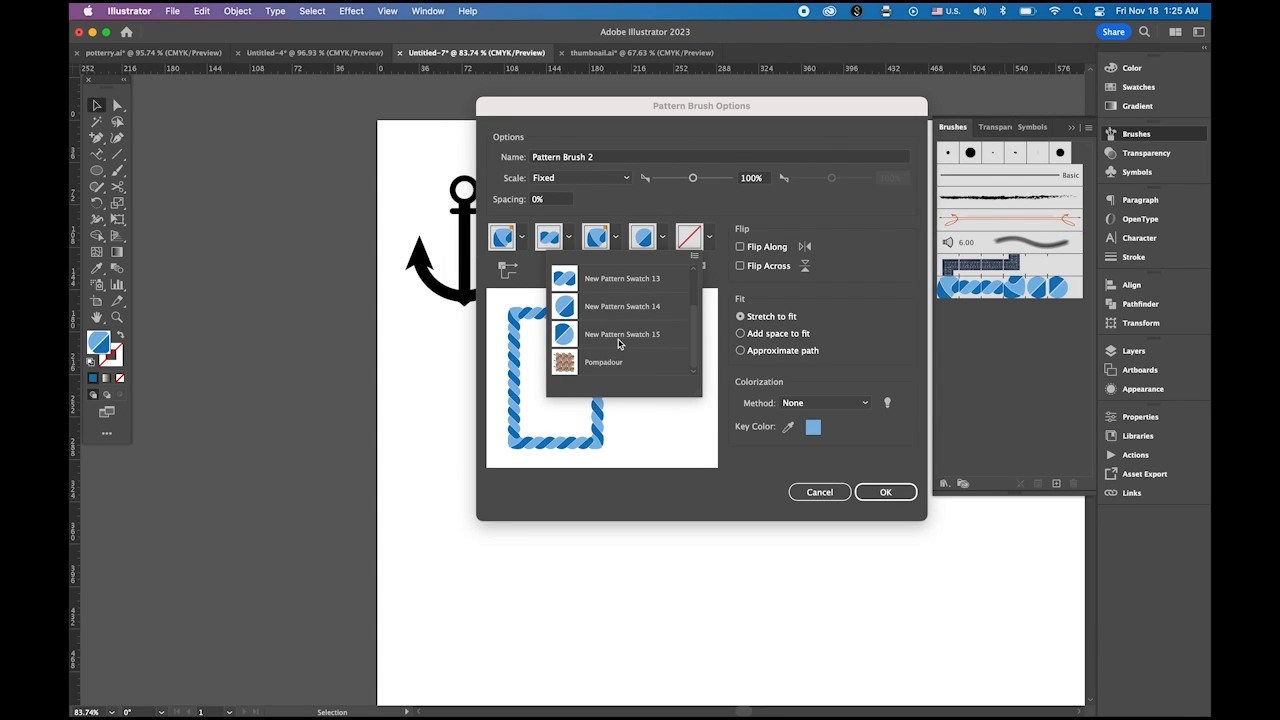
left_click(620, 334)
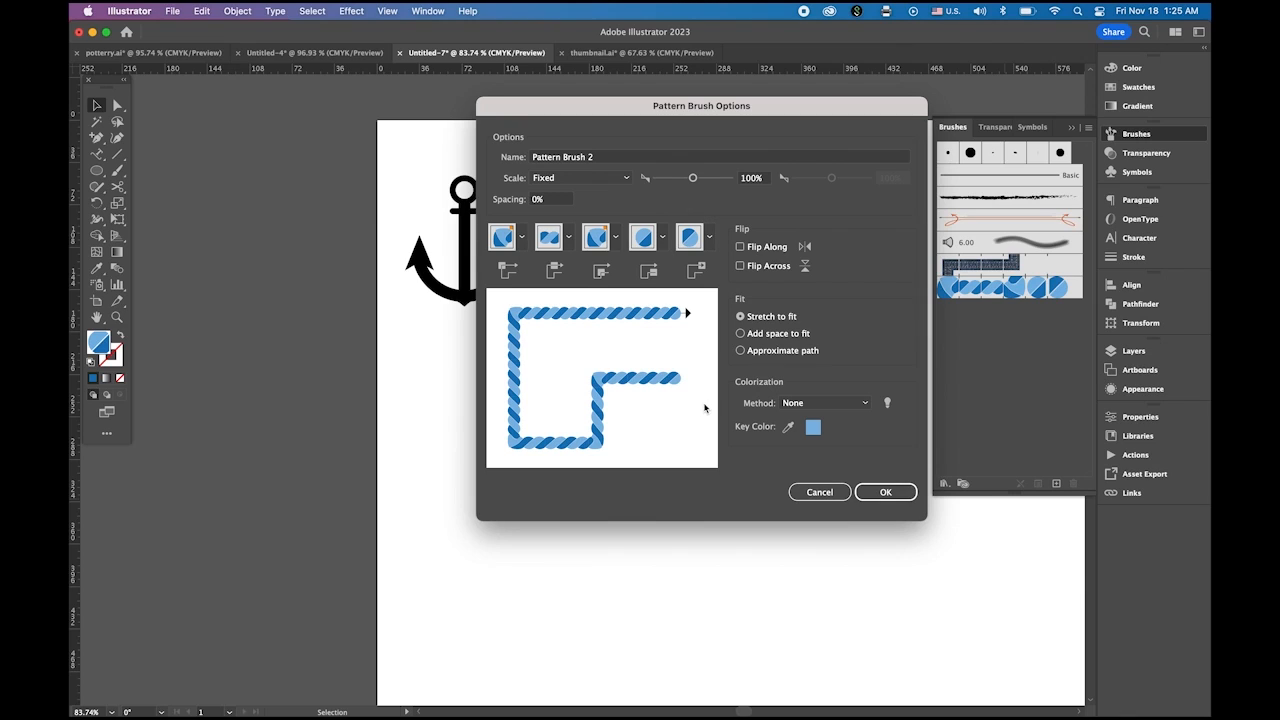
left_click(885, 496)
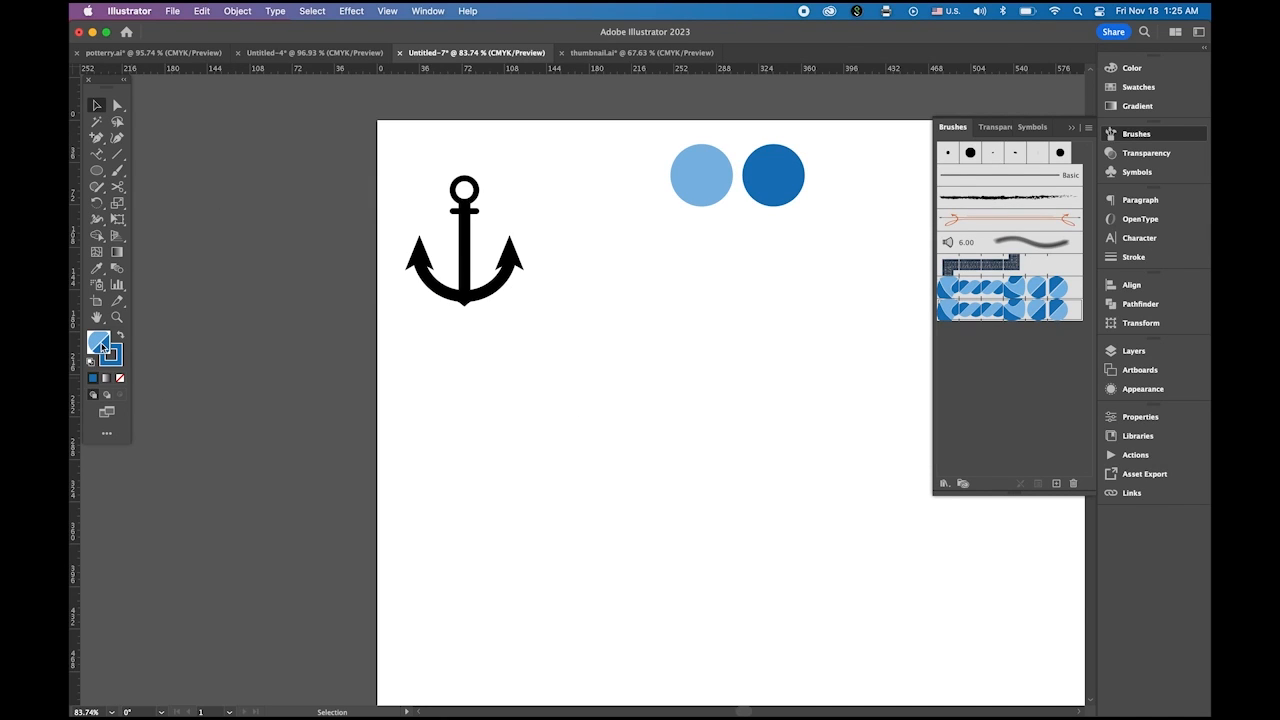
Clear the active pattern fill and move the anchor to the open area below the two colour circles.
left_click(119, 379)
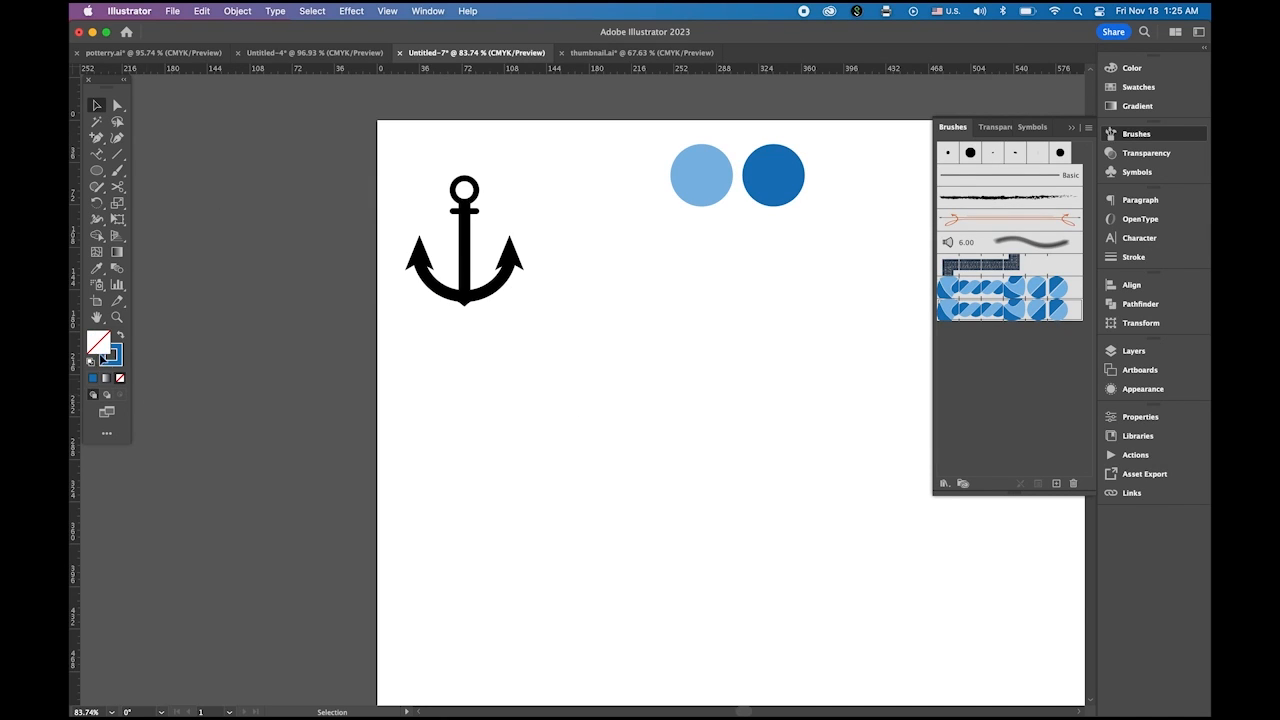
left_click(118, 368)
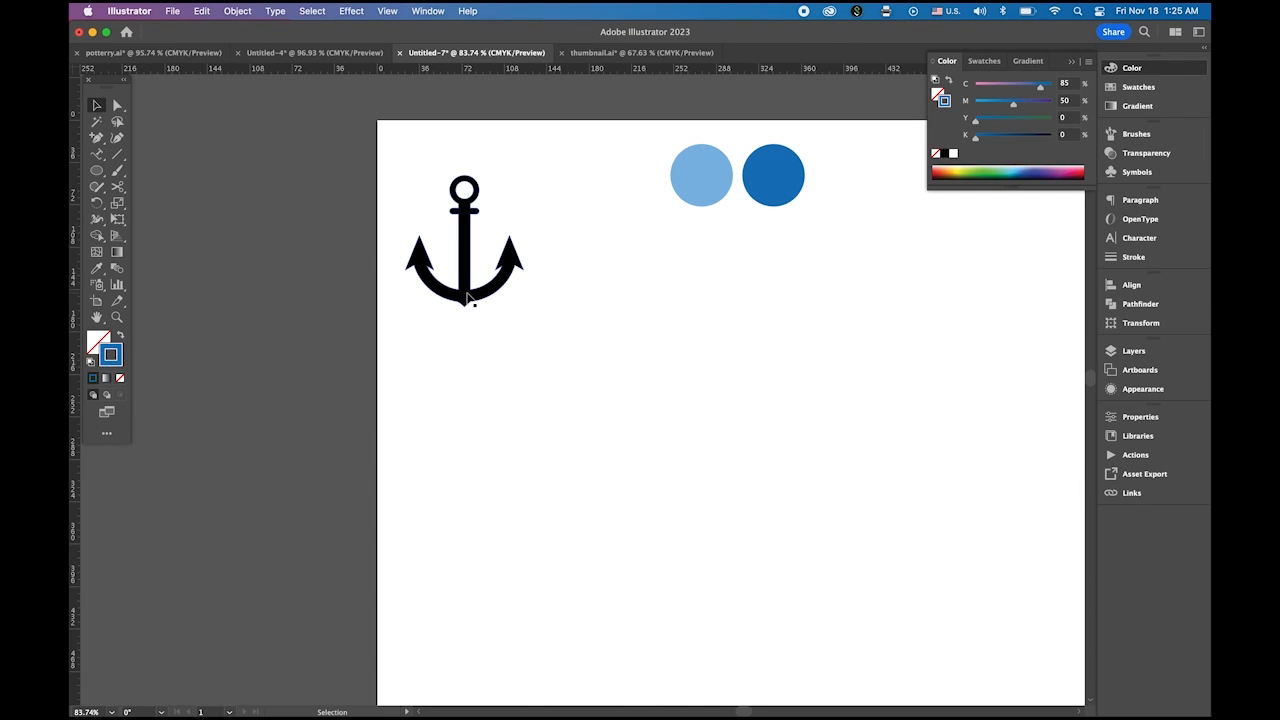
left_click_drag(470, 300, 699, 493)
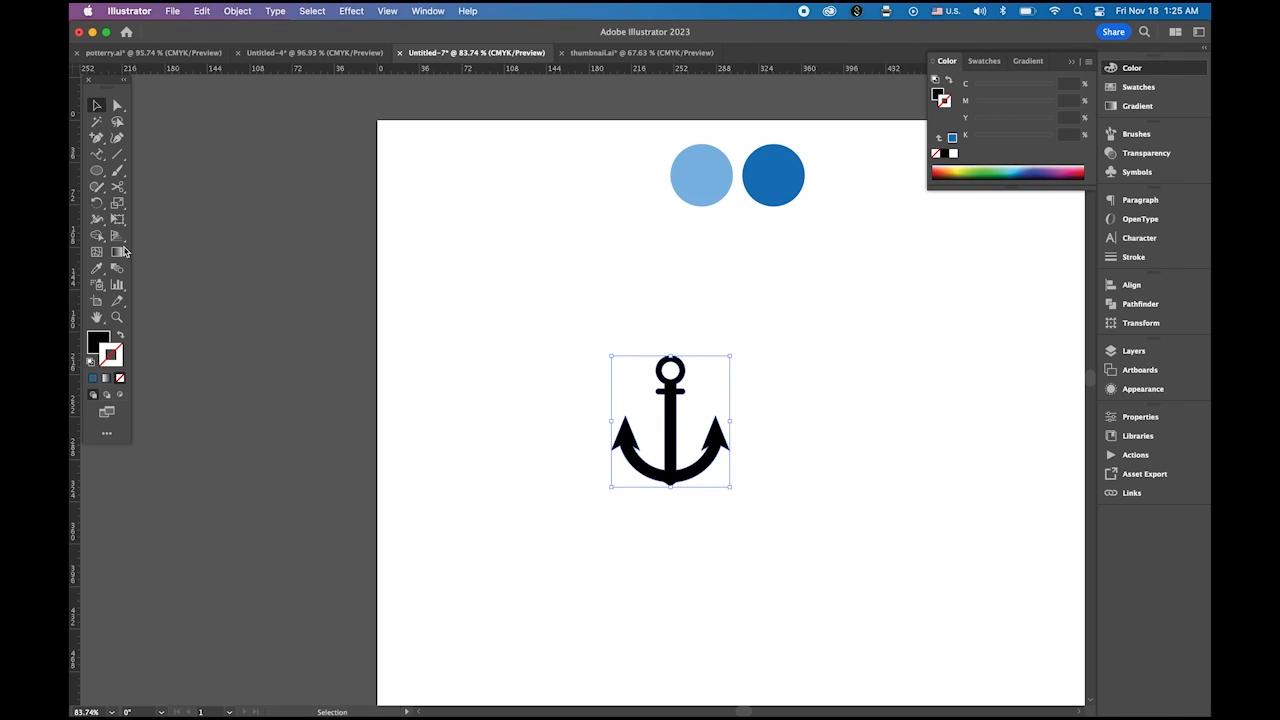
left_click(97, 172)
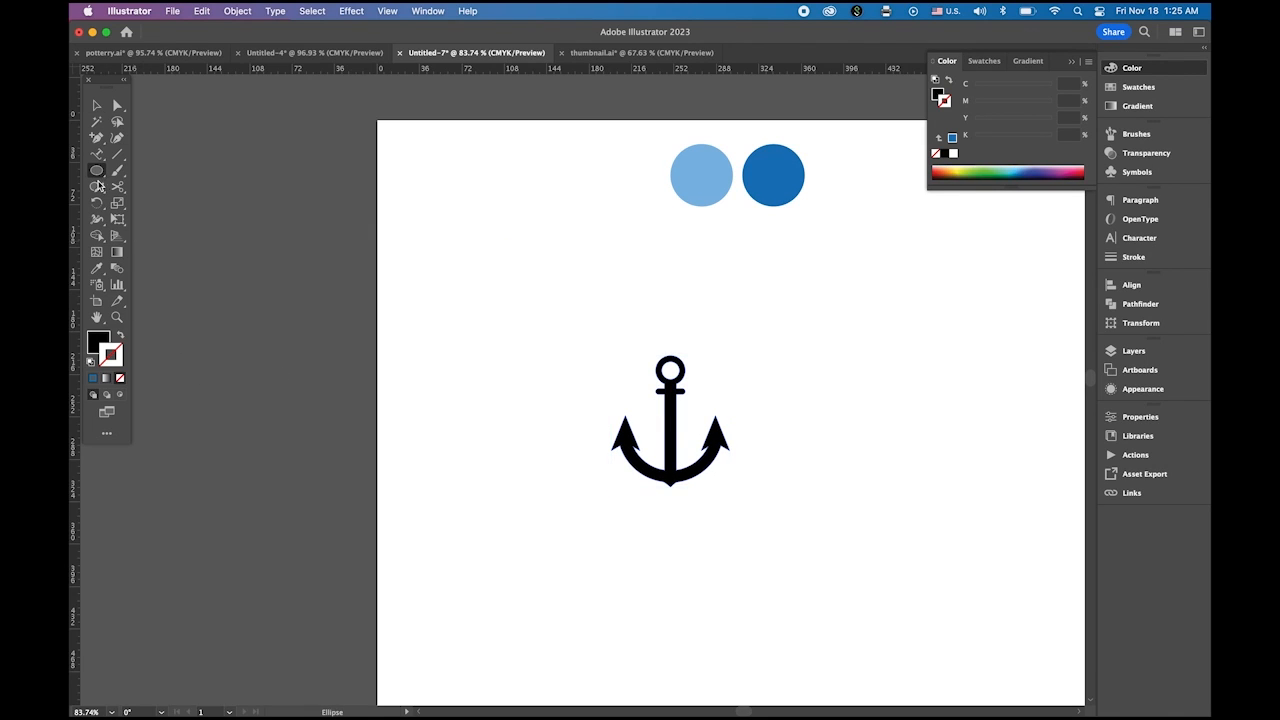
left_click(121, 340)
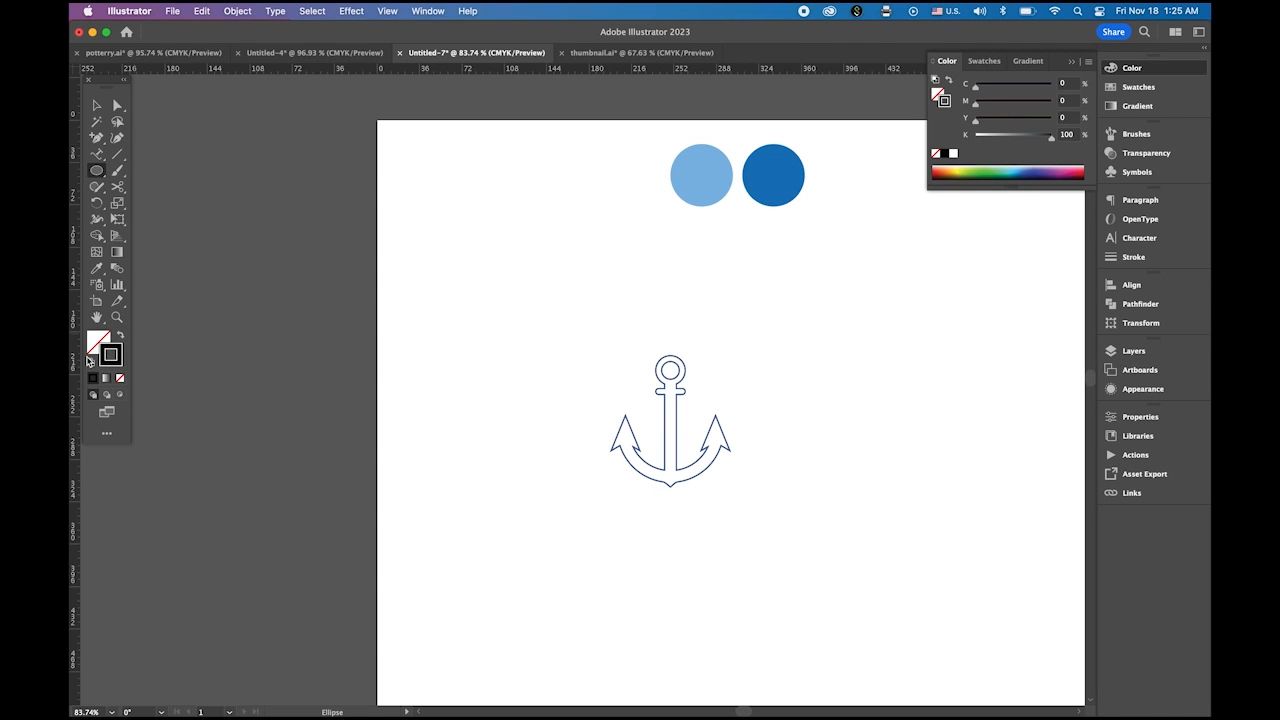
left_click(120, 335)
left_click(96, 105)
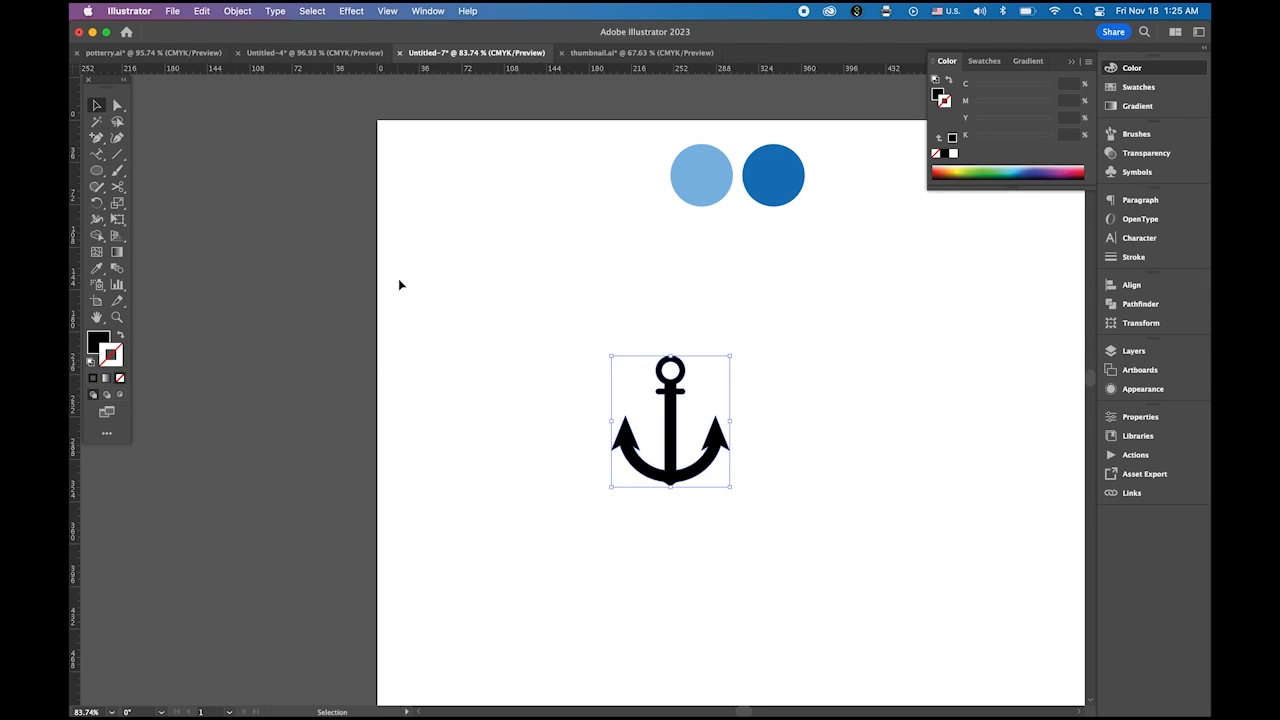
Draw an unfilled, black-stroked circle about 159 pt in diameter around the anchor, centred on its middle.
left_click(400, 284)
left_click(97, 172)
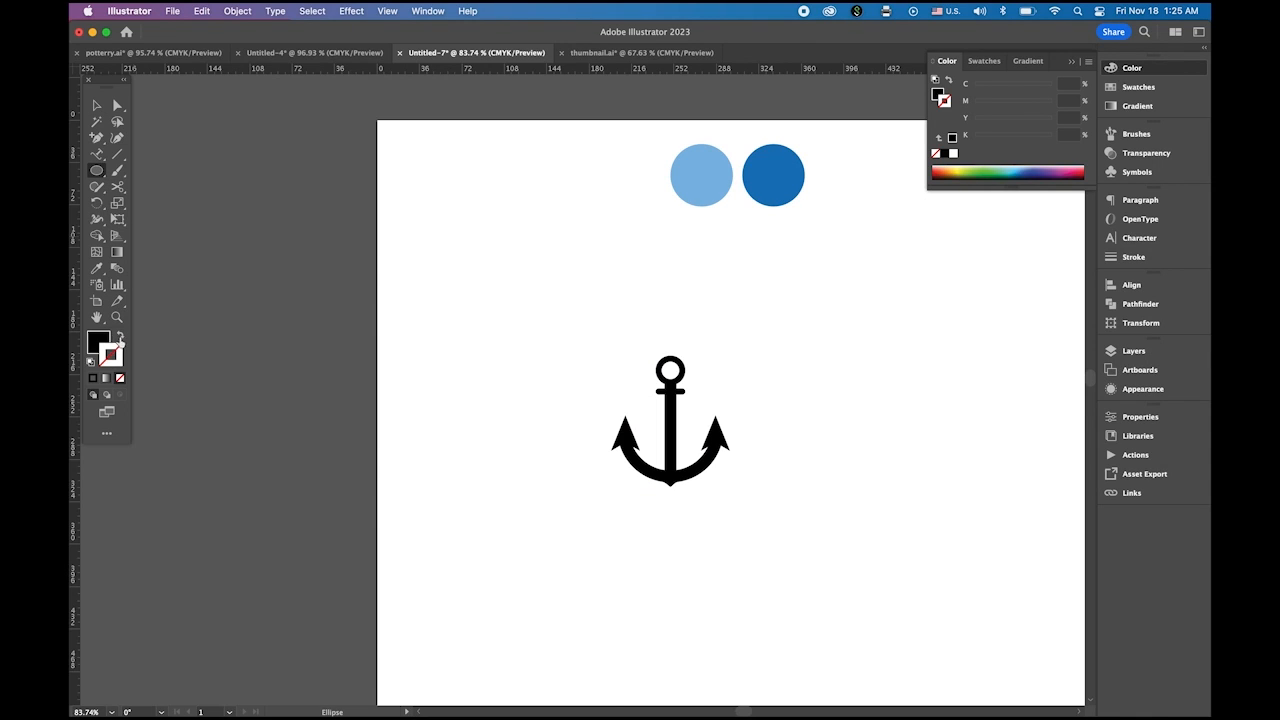
left_click(120, 337)
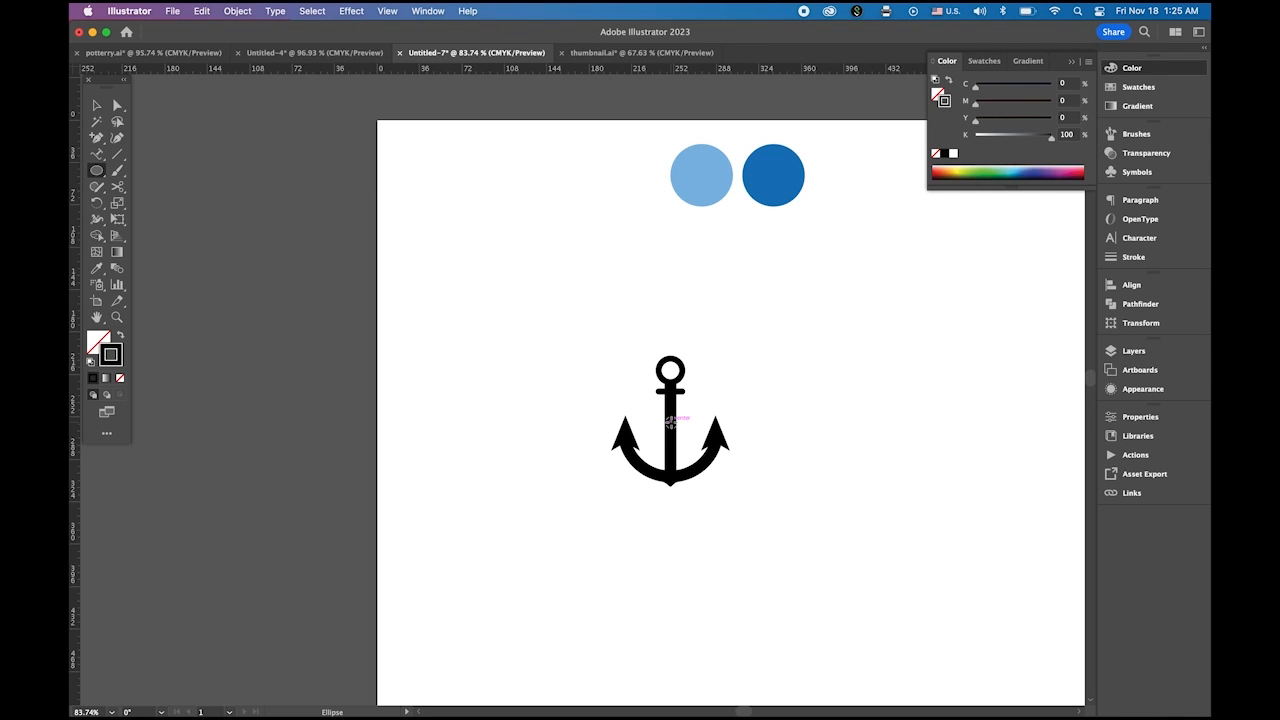
left_click_drag(670, 421, 764, 499)
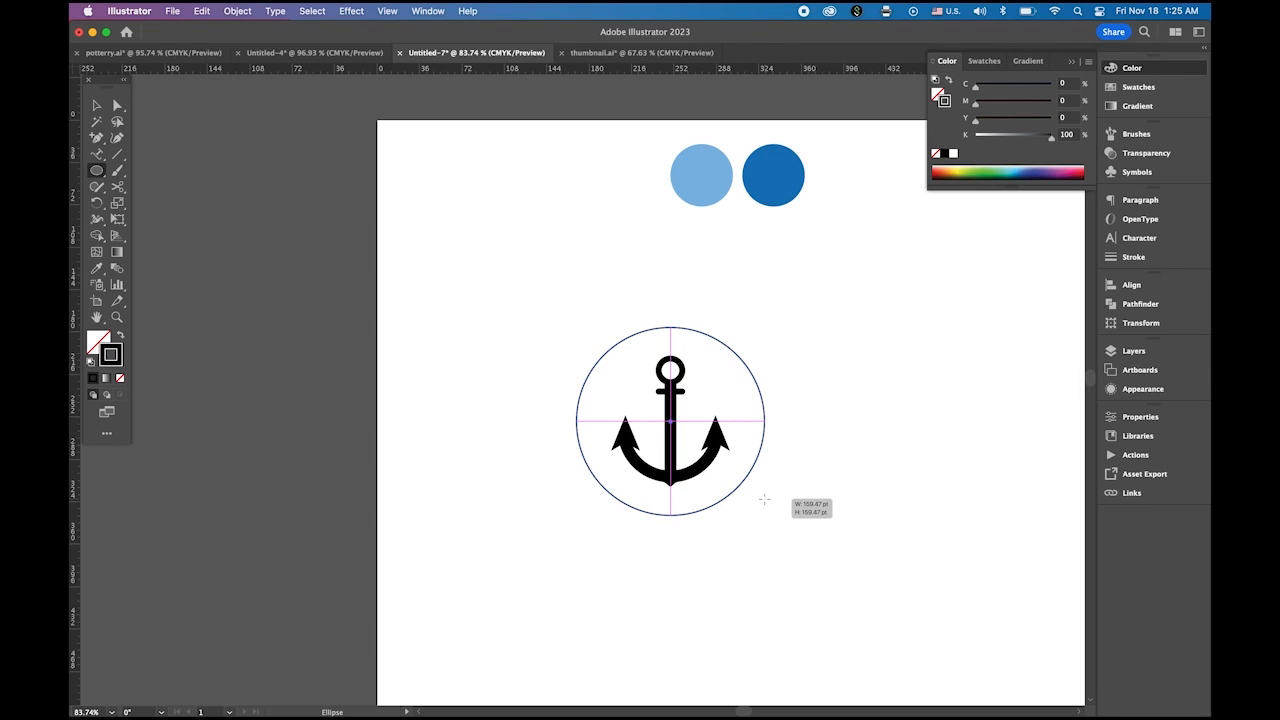
left_click_drag(764, 499, 764, 499)
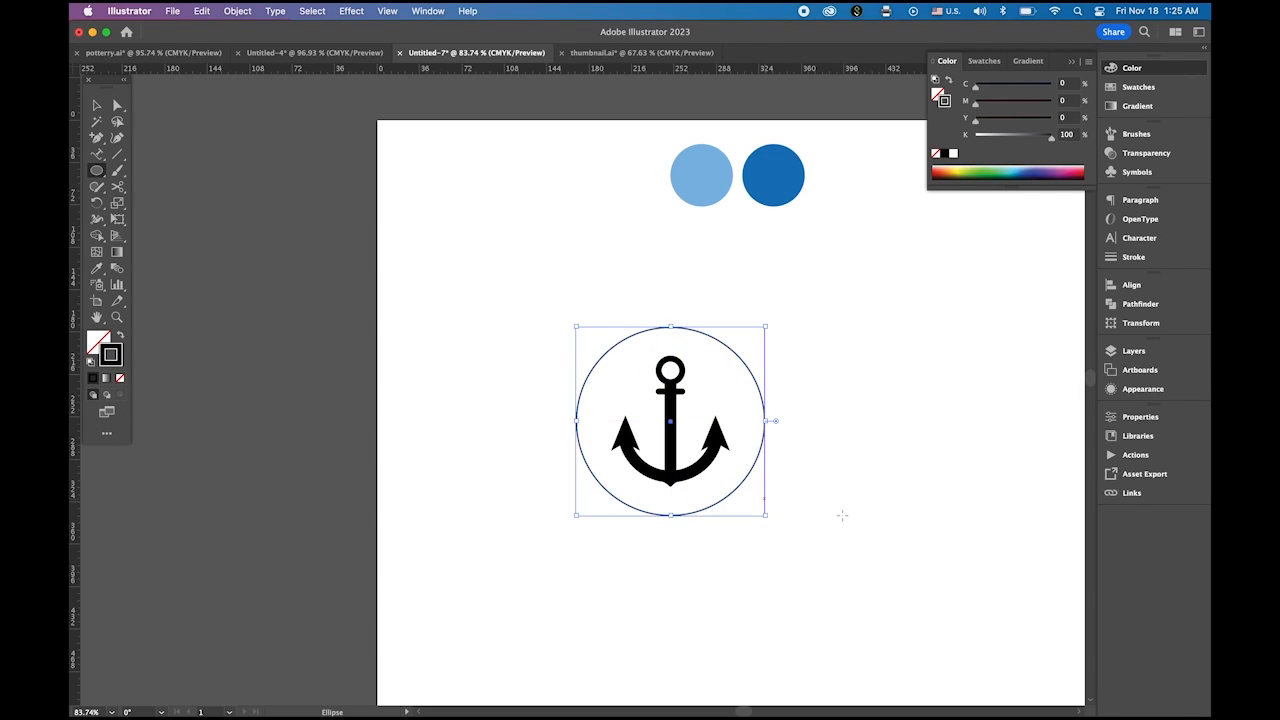
Align the anchor and its surrounding circle on their horizontal centres.
left_click(96, 105)
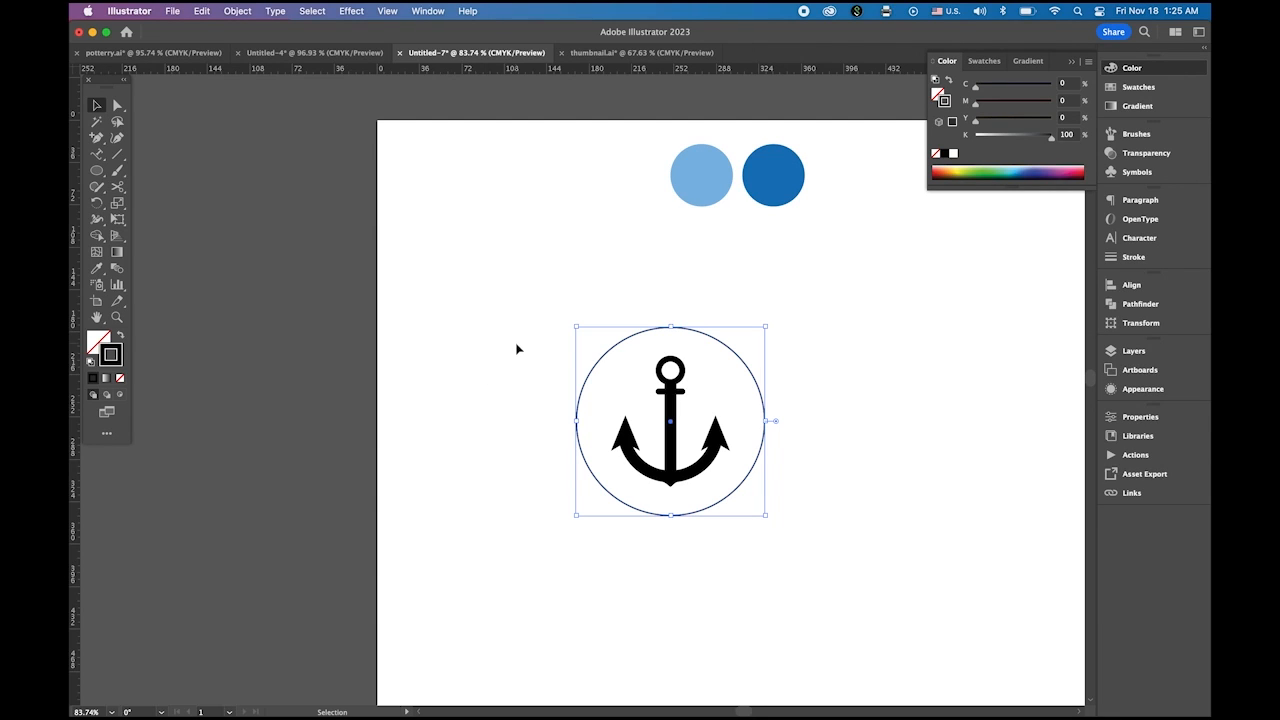
left_click_drag(523, 338, 912, 483)
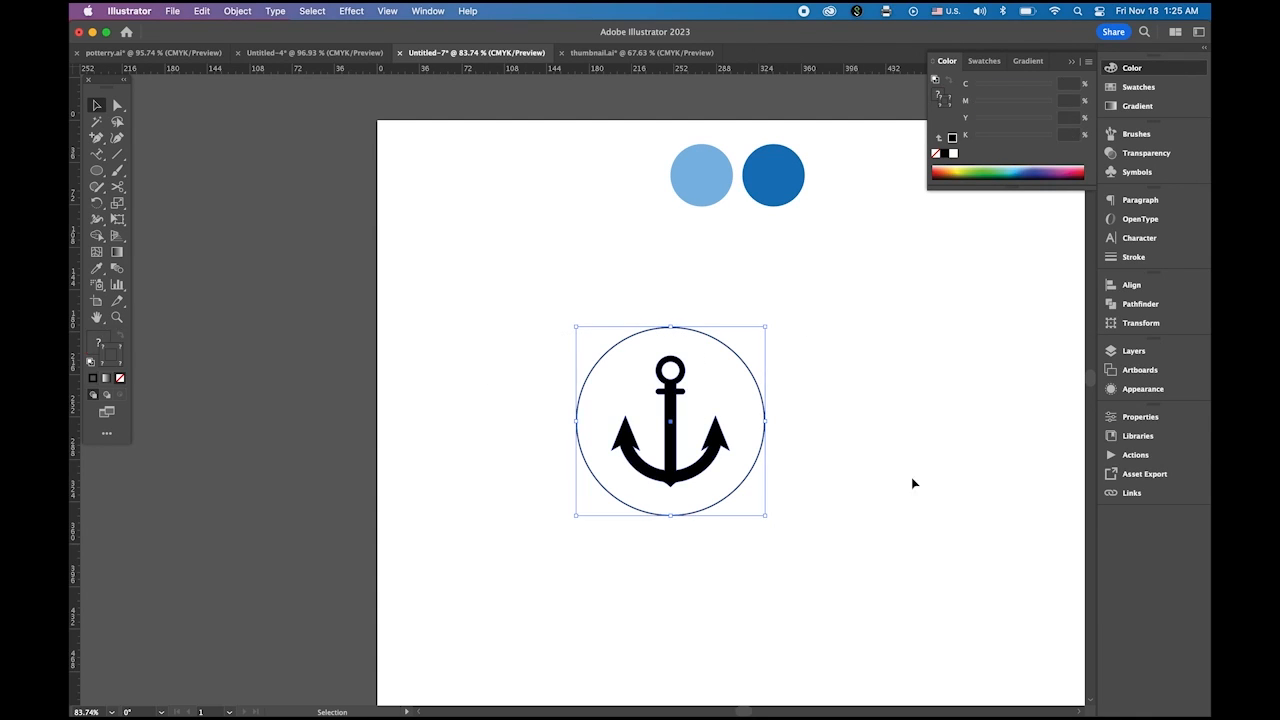
left_click(1131, 287)
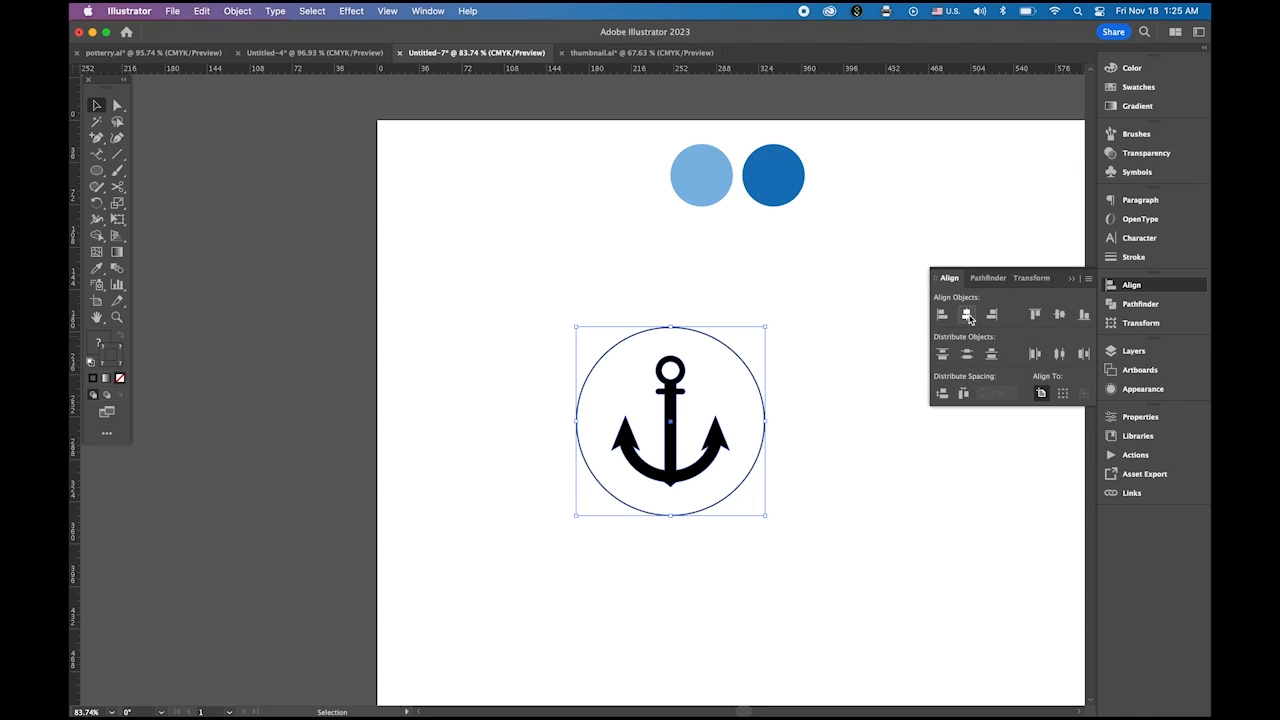
left_click(831, 379)
left_click(1071, 279)
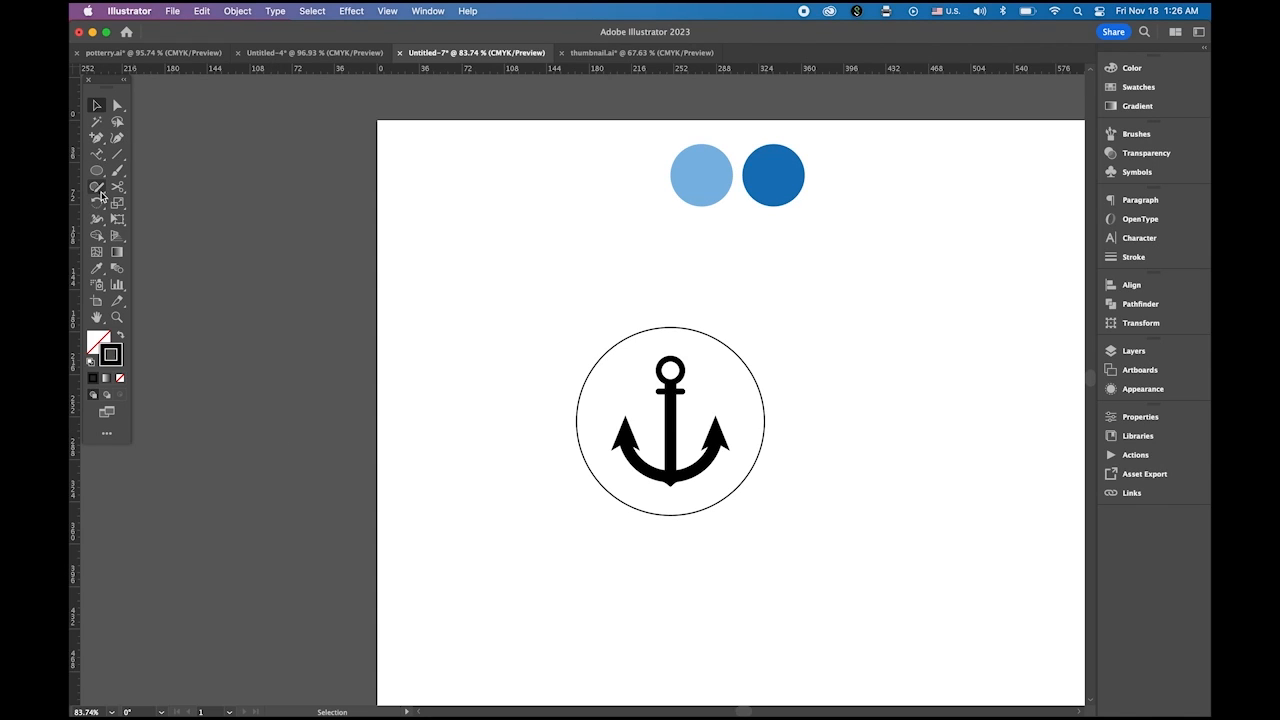
Draw a horizontal line about 123 pt long across the lower part of the circle, just below the anchor.
left_click(118, 157)
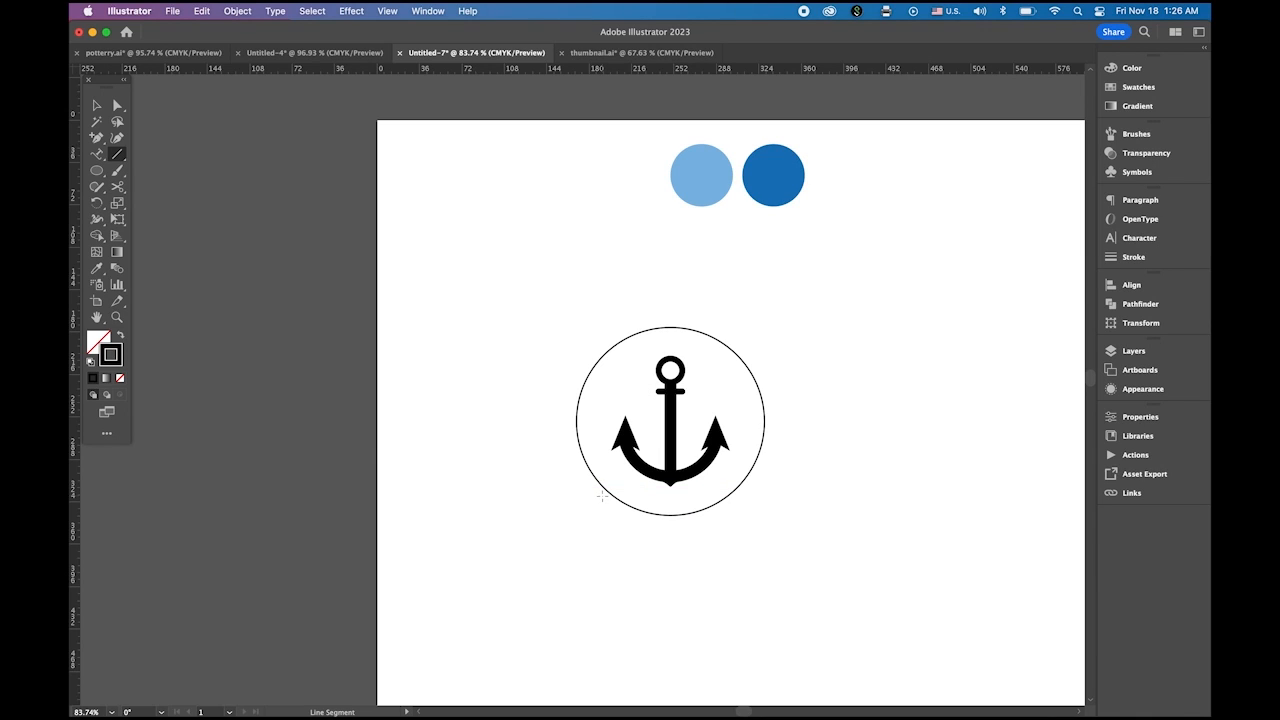
left_click_drag(600, 495, 746, 508)
left_click(95, 106)
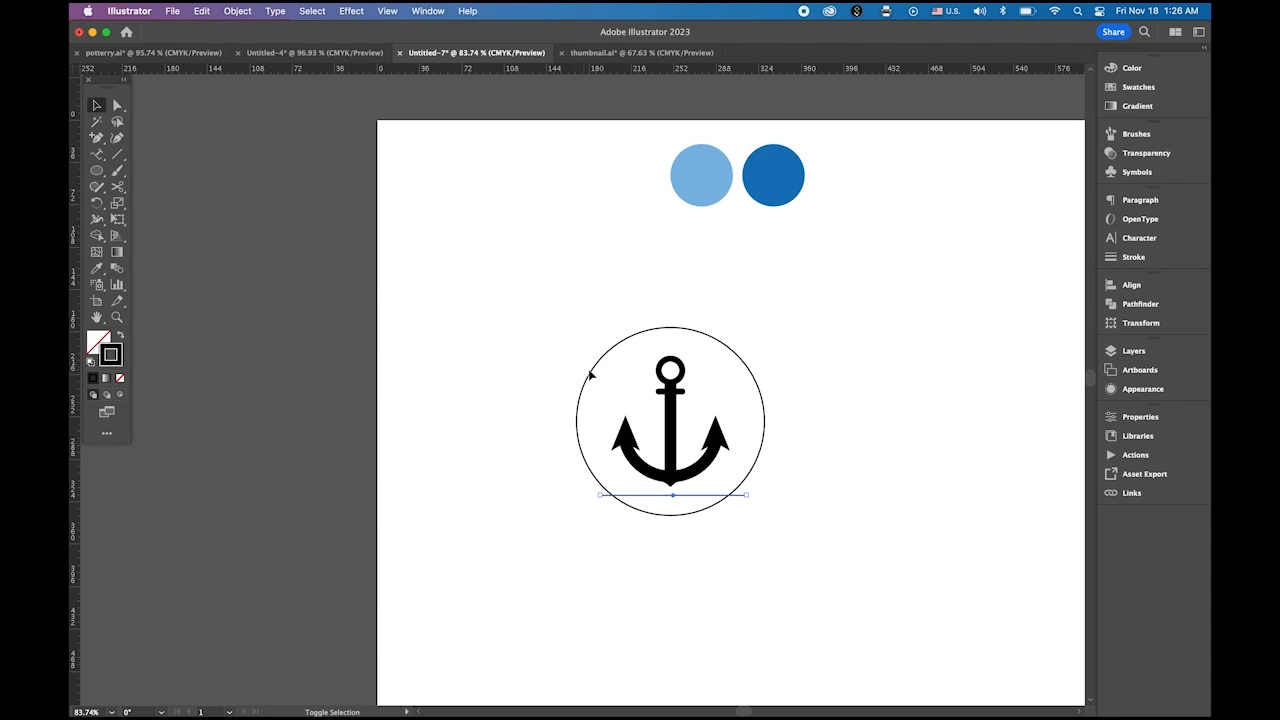
Remove the circle's segment below the line and the line itself with Shape Builder, leaving an arc open at the bottom.
left_click(592, 374, "shift")
left_click(594, 374, "shift")
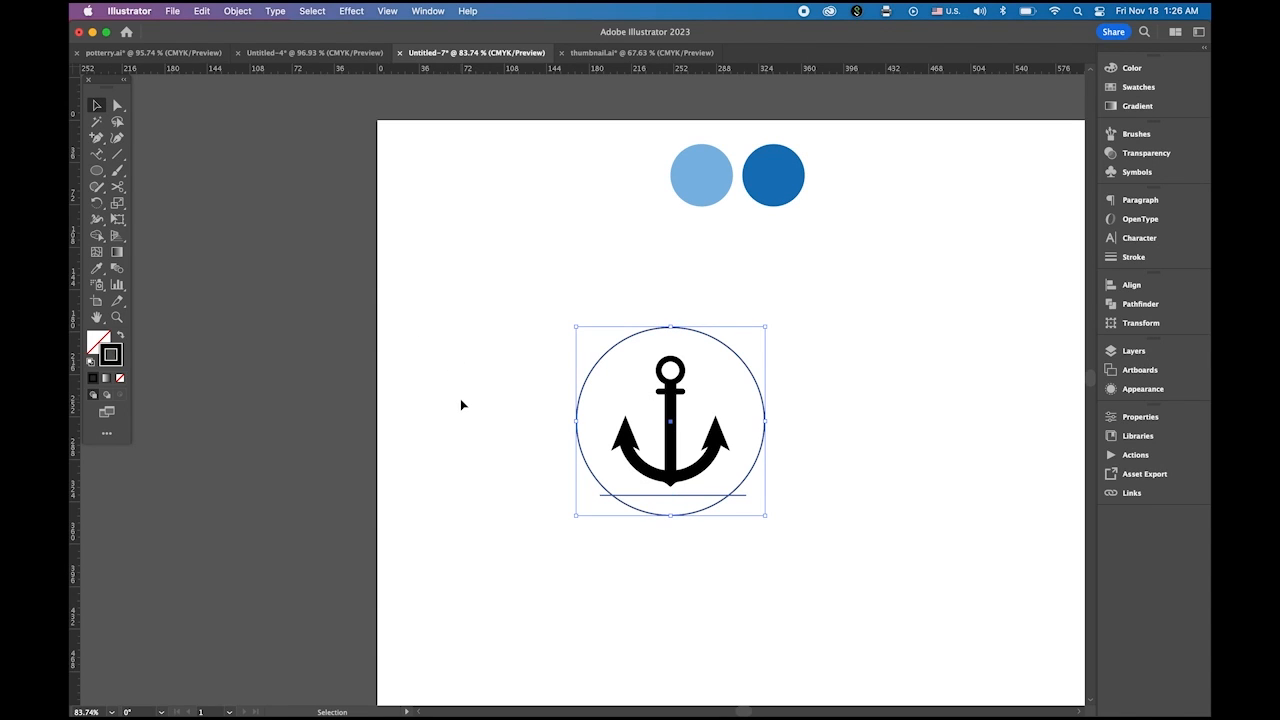
left_click(96, 235)
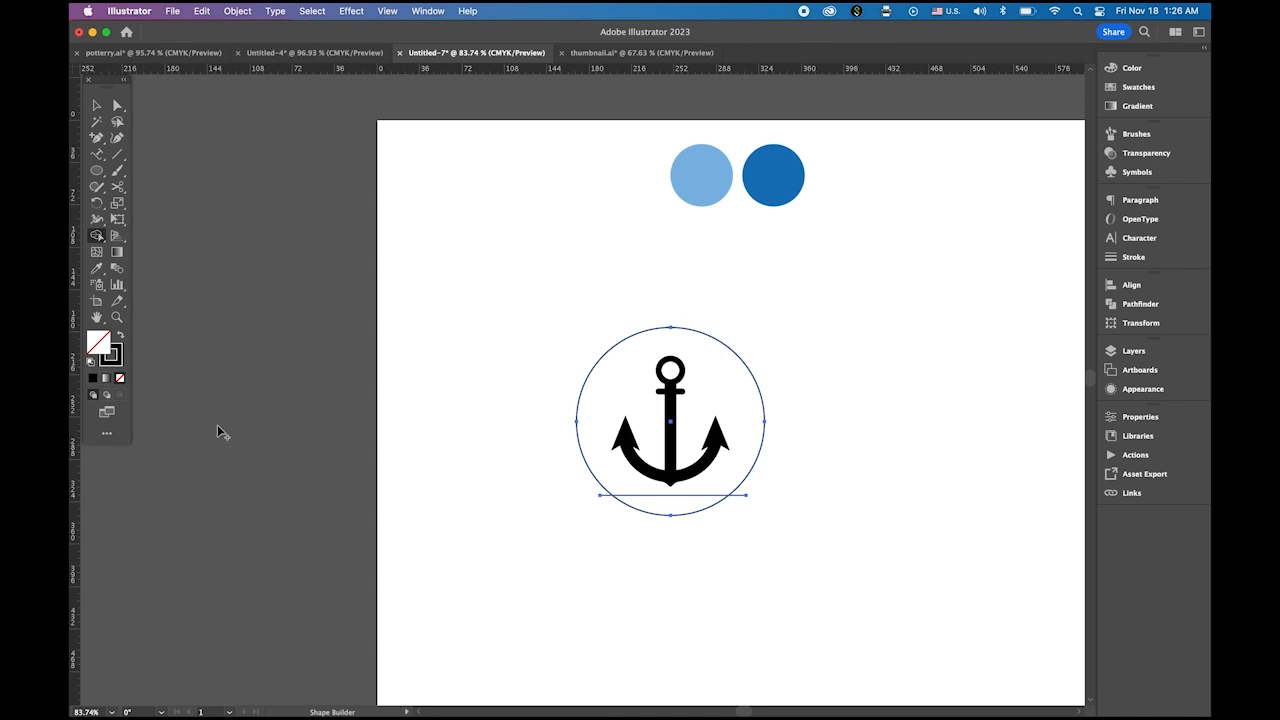
left_click(700, 515, "alt")
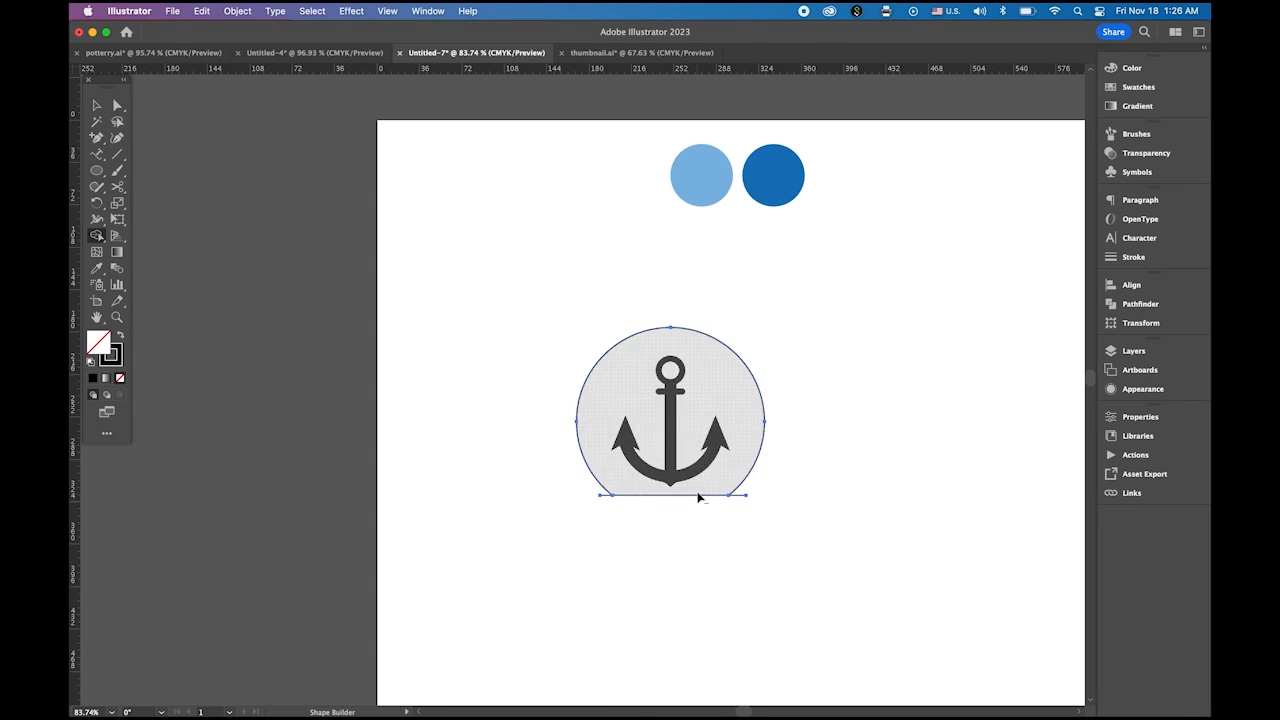
left_click(702, 495, "alt")
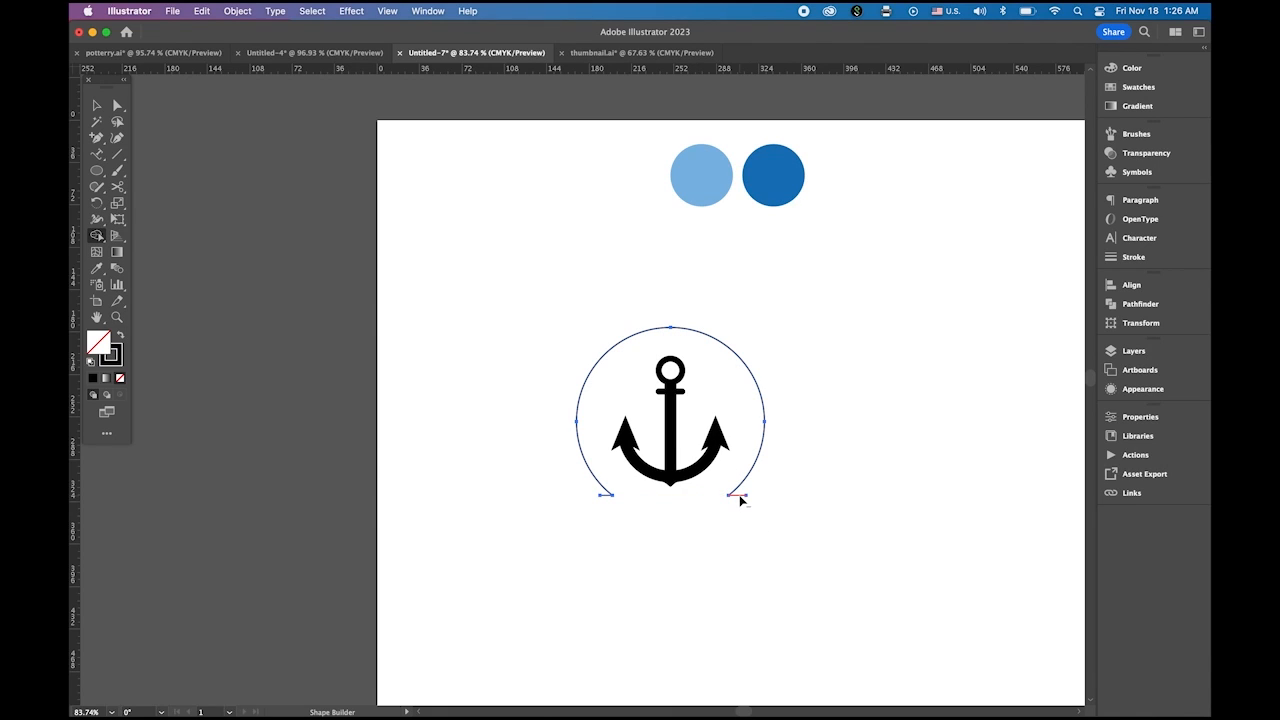
left_click(740, 497, "alt")
left_click(97, 106)
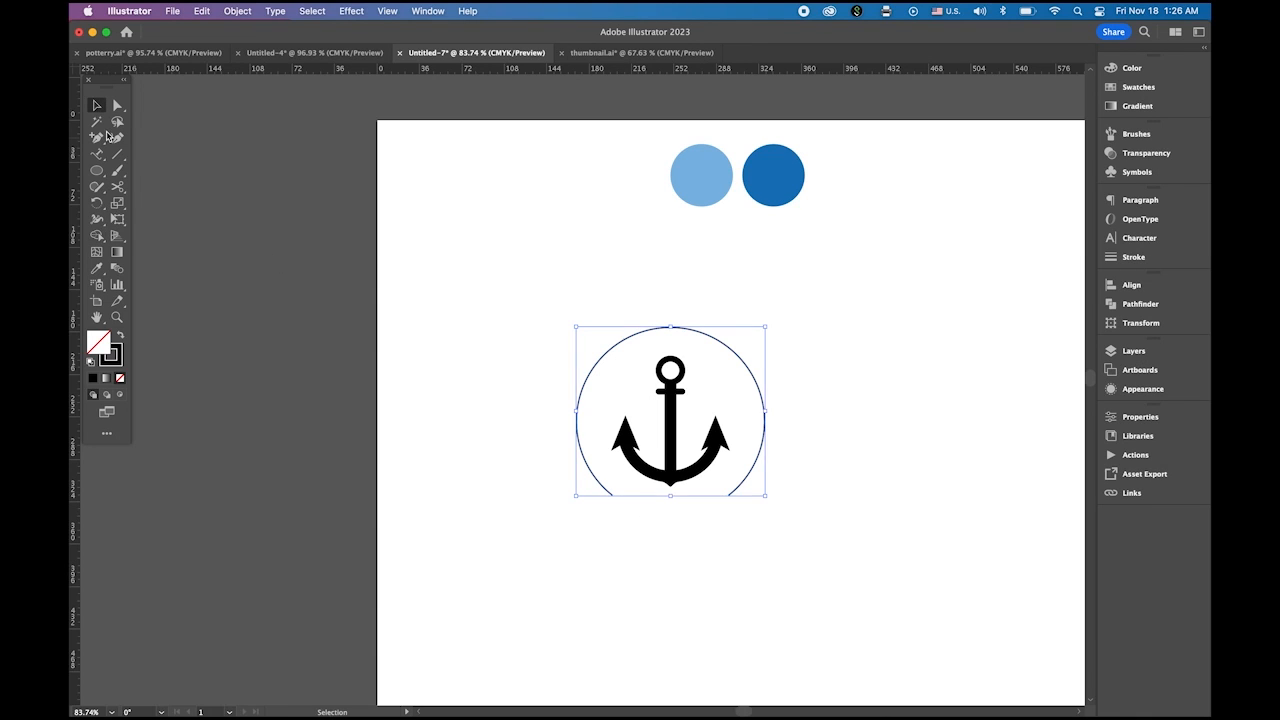
Apply the new blue rope pattern brush with end tiles to the open arc and set its stroke weight to 0.75 pt.
left_click(116, 366)
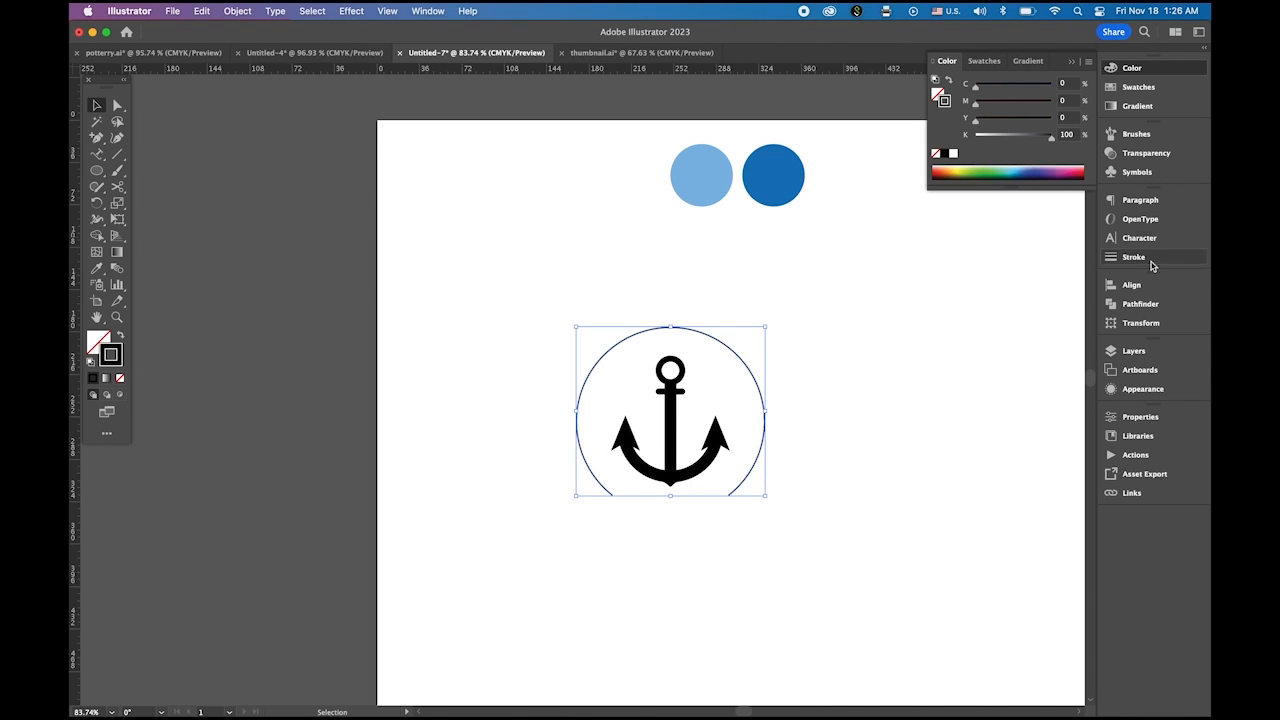
left_click(1112, 134)
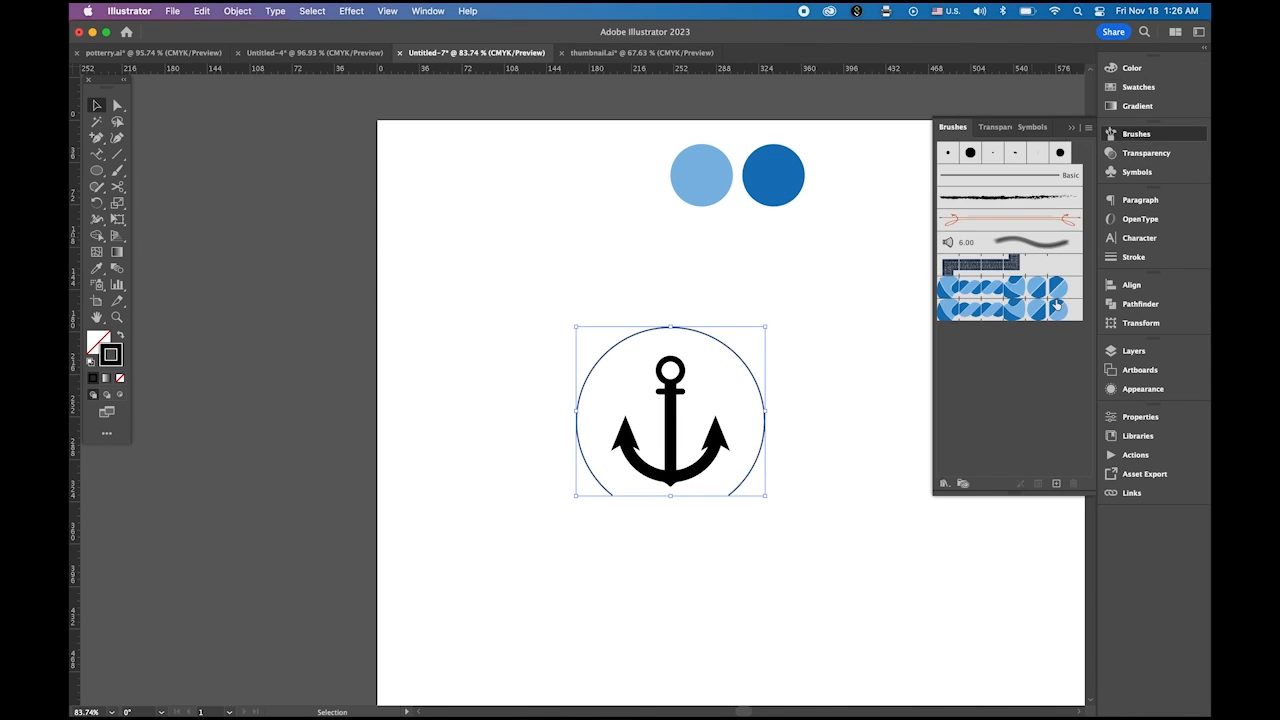
left_click(1018, 312)
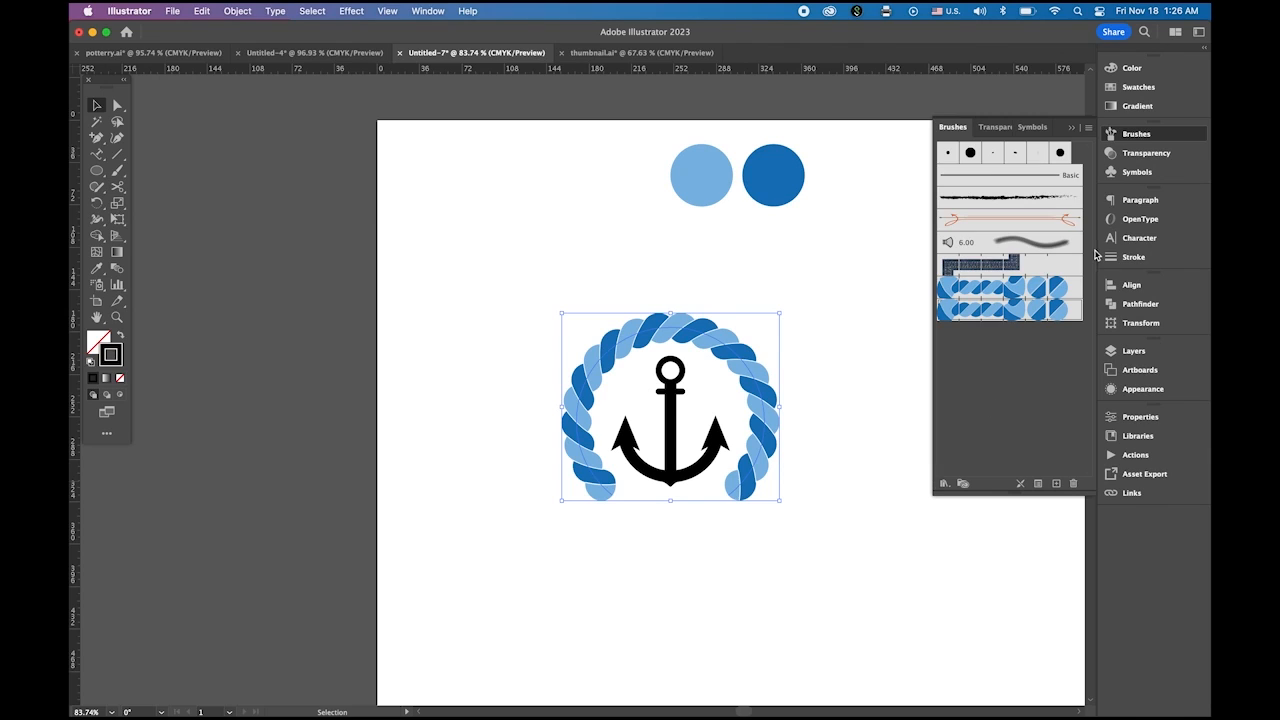
left_click(1133, 257)
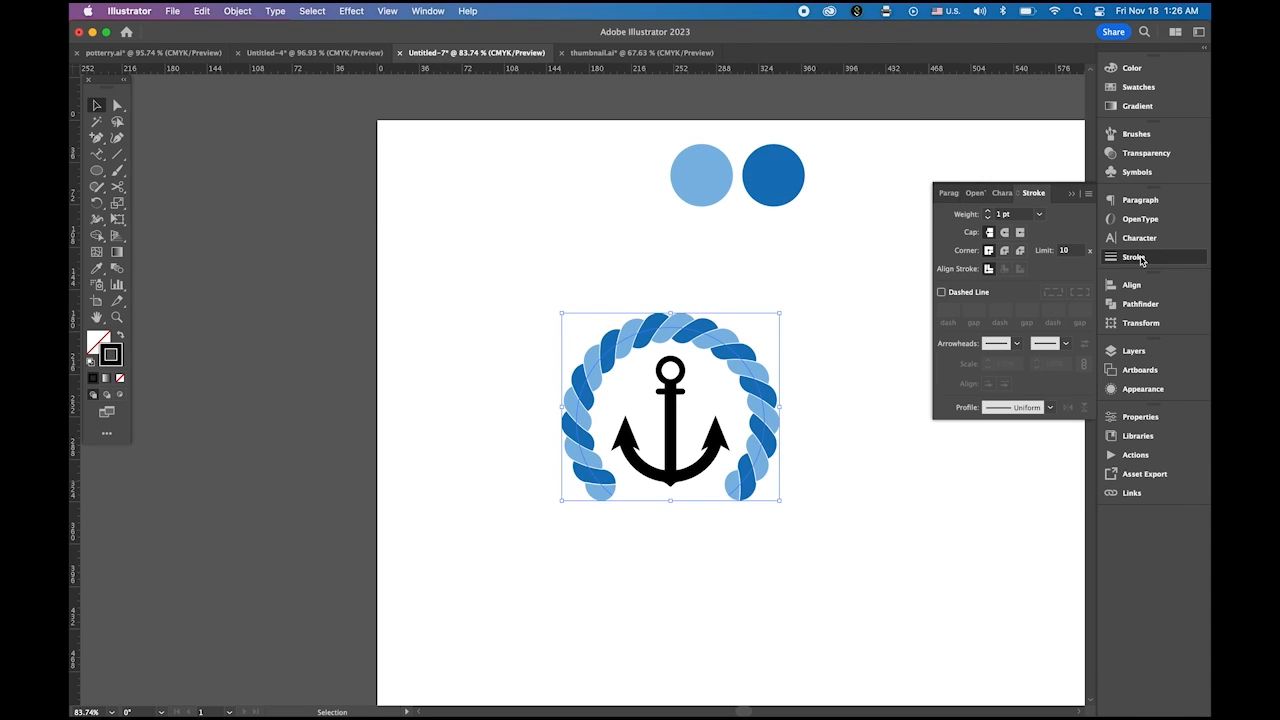
left_click(989, 218)
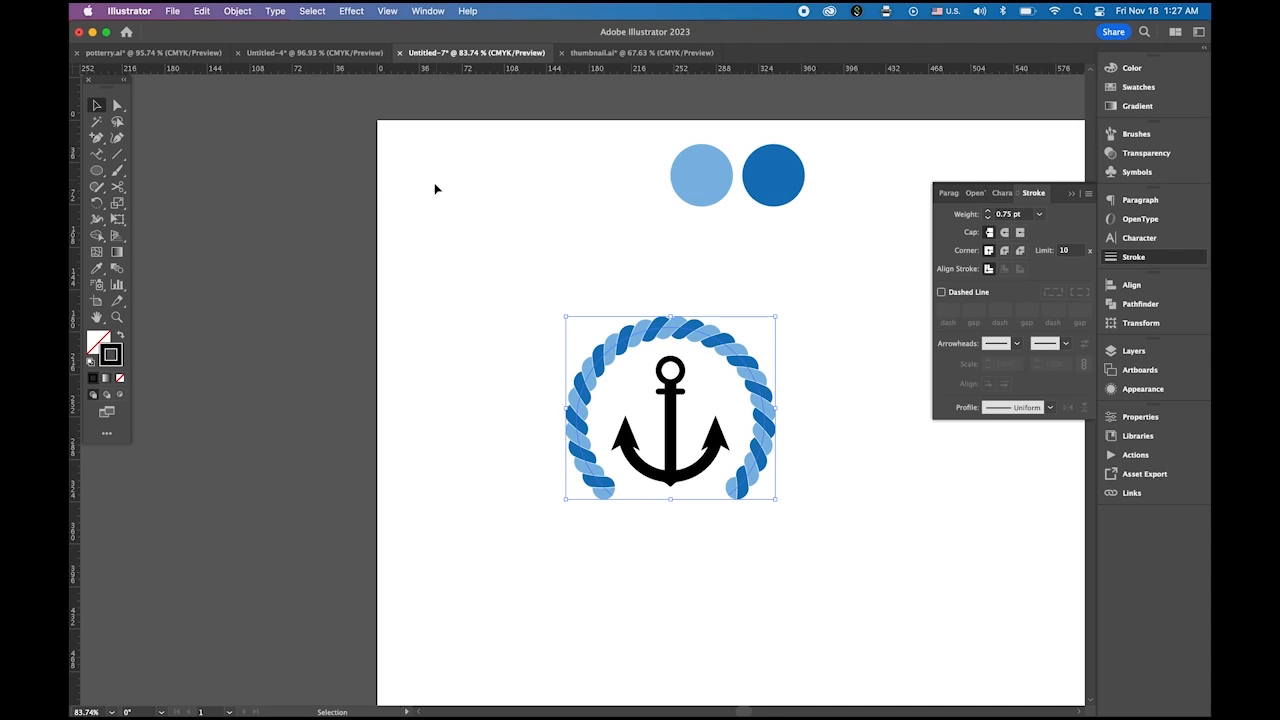
left_click(427, 400)
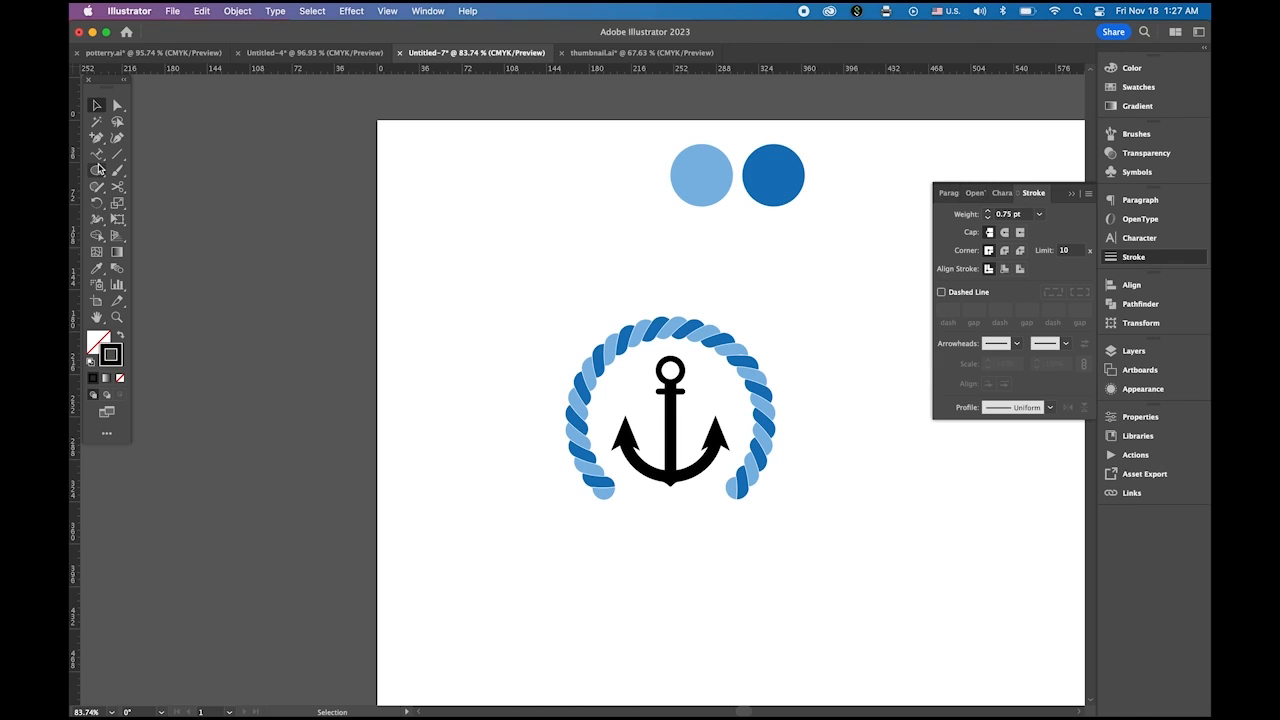
Add the text "NH Marina" below the anchor and the open rope ends.
left_click_drag(98, 158, 160, 156)
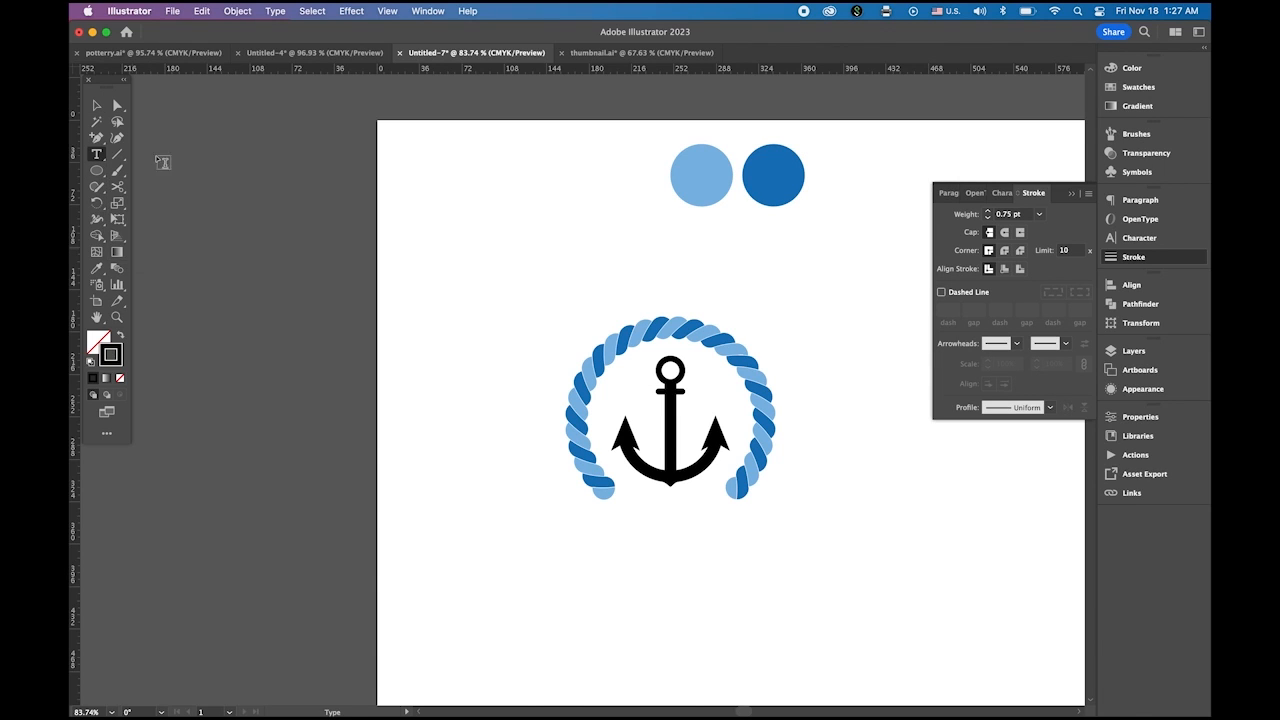
left_click(615, 548)
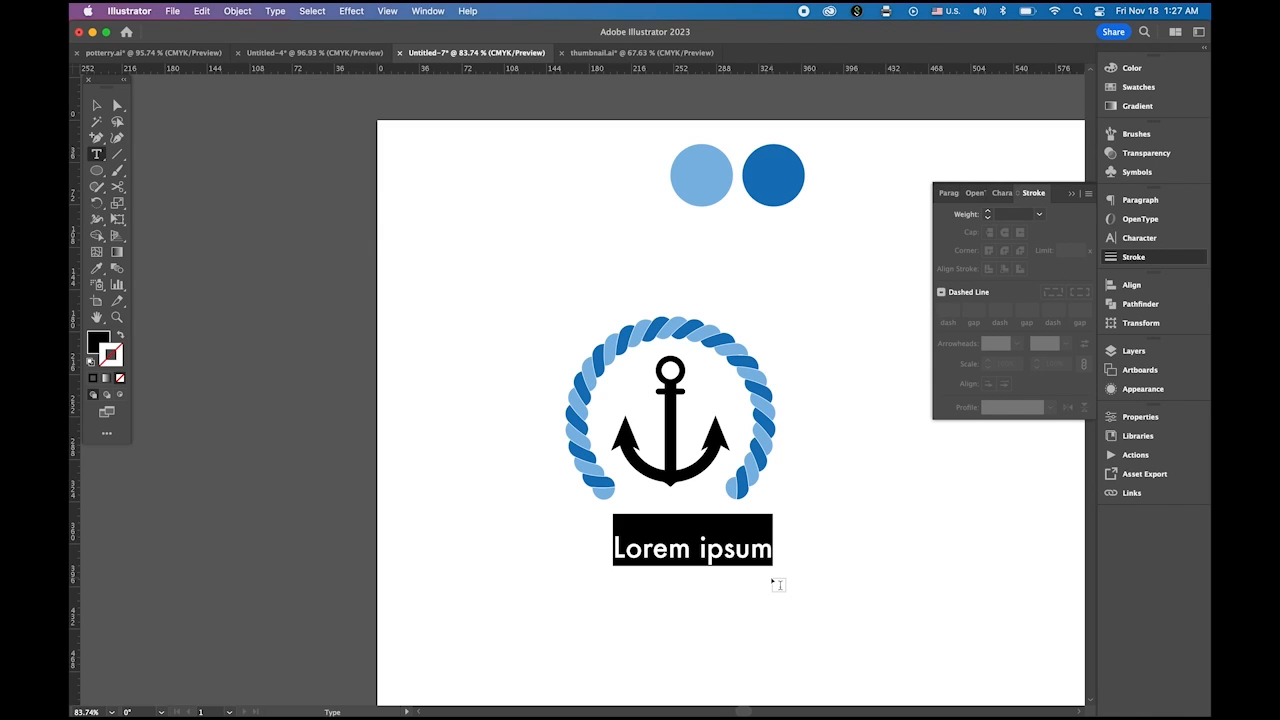
type("NH Marin")
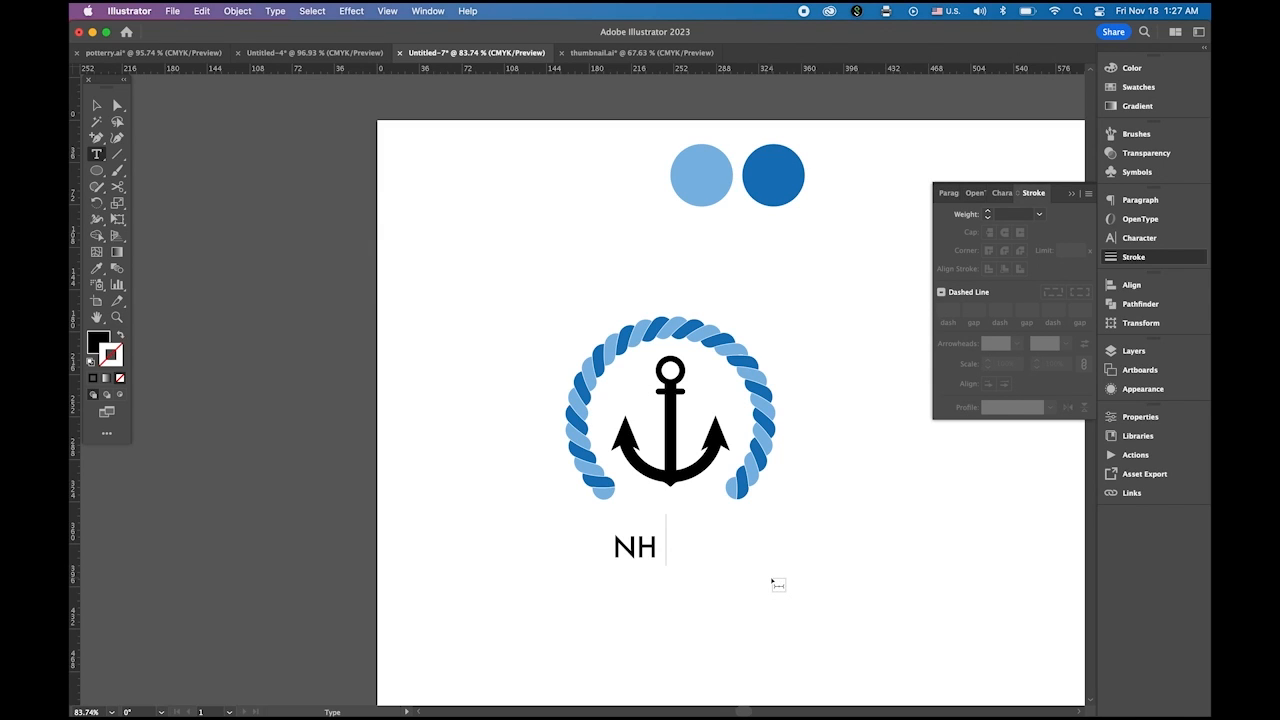
type("a")
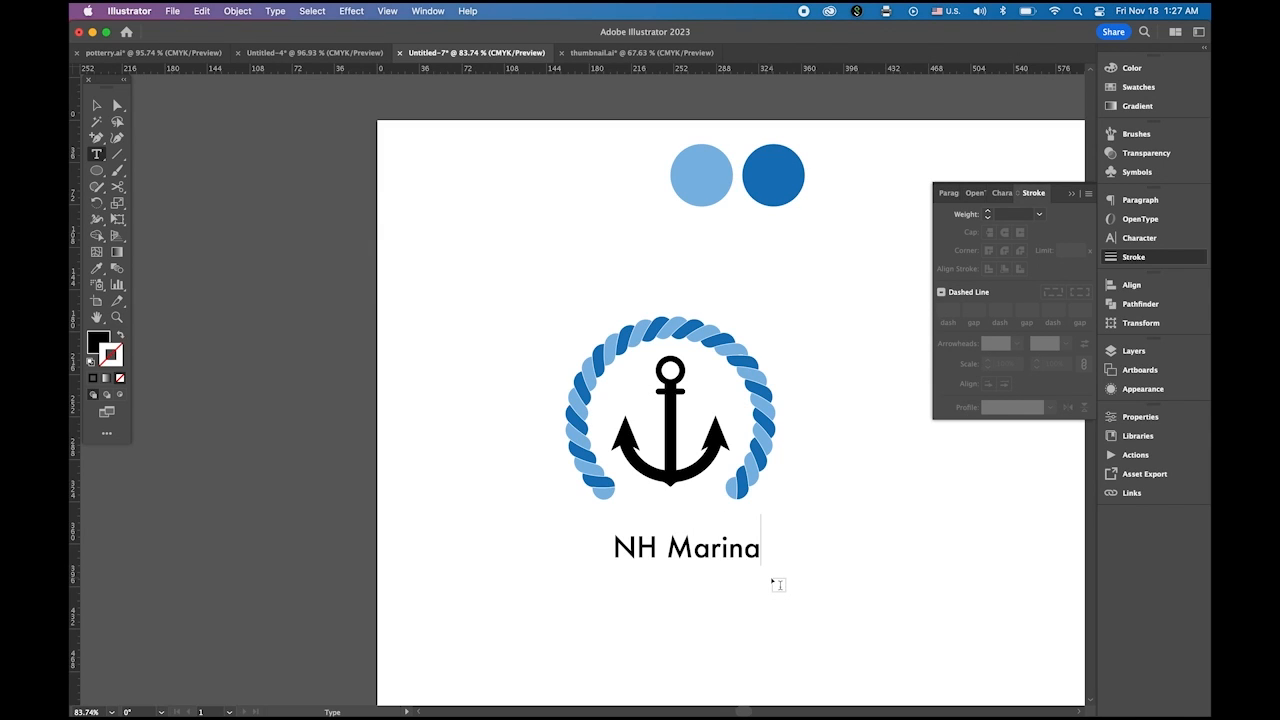
key("Escape")
left_click(88, 105)
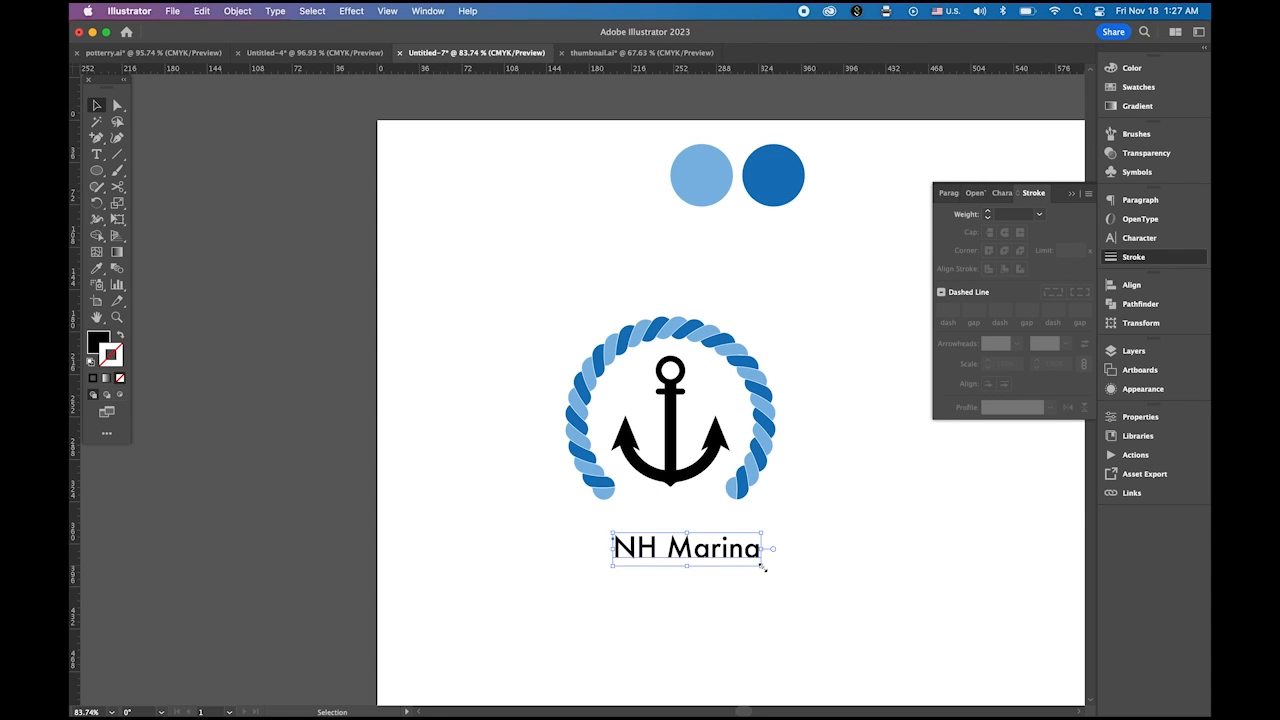
Scale down the "NH Marina" text and place it in the gap between the rope ends, directly beneath the anchor.
left_click_drag(762, 566, 738, 523)
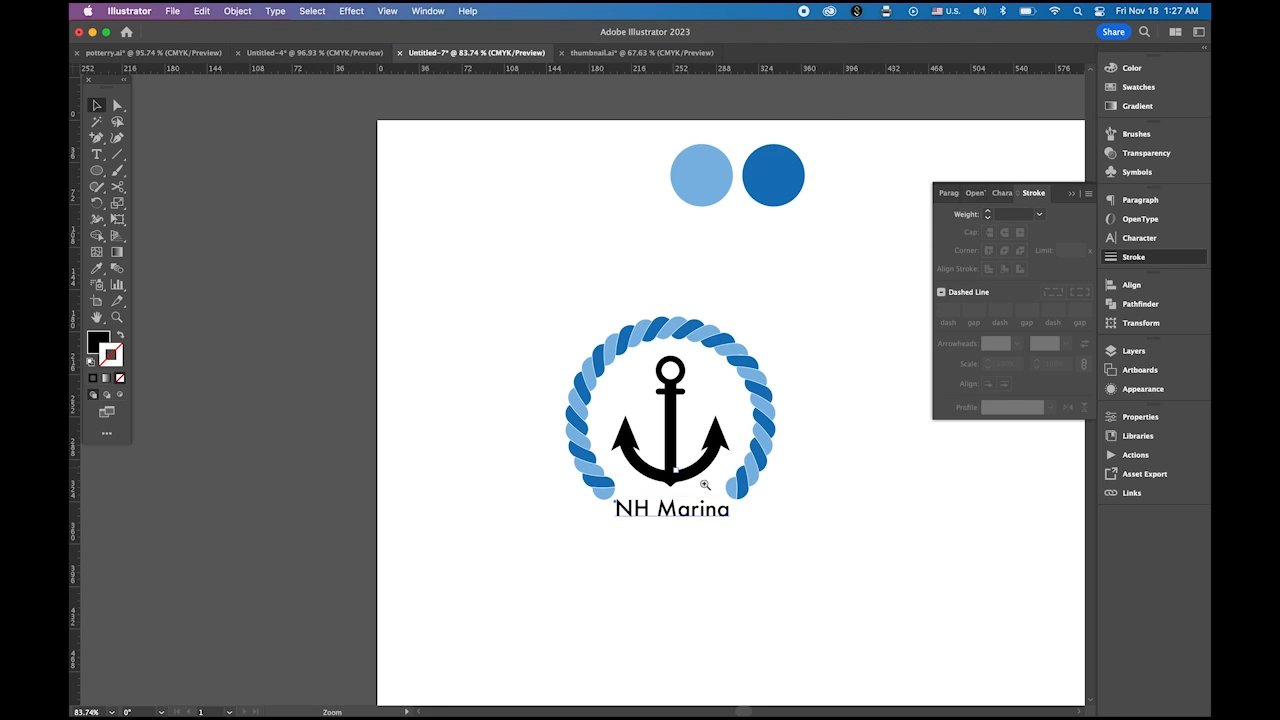
scroll(726, 518, "up", 5)
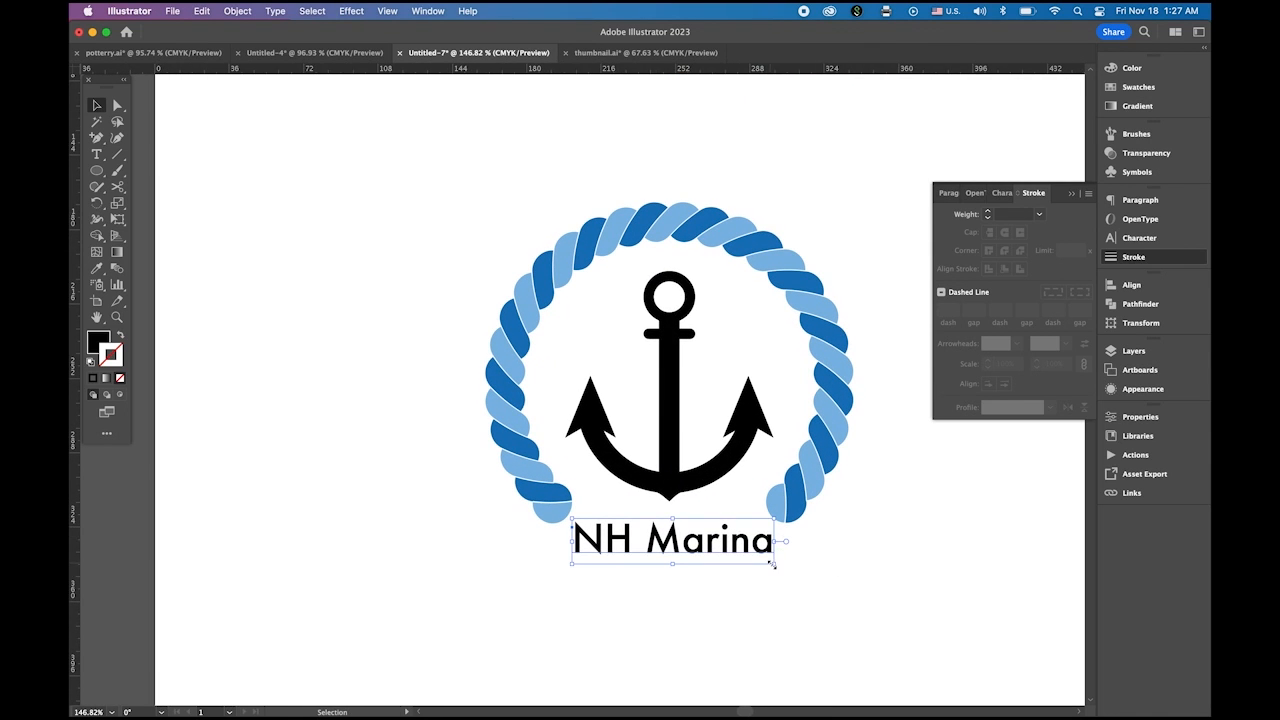
left_click_drag(772, 564, 771, 560)
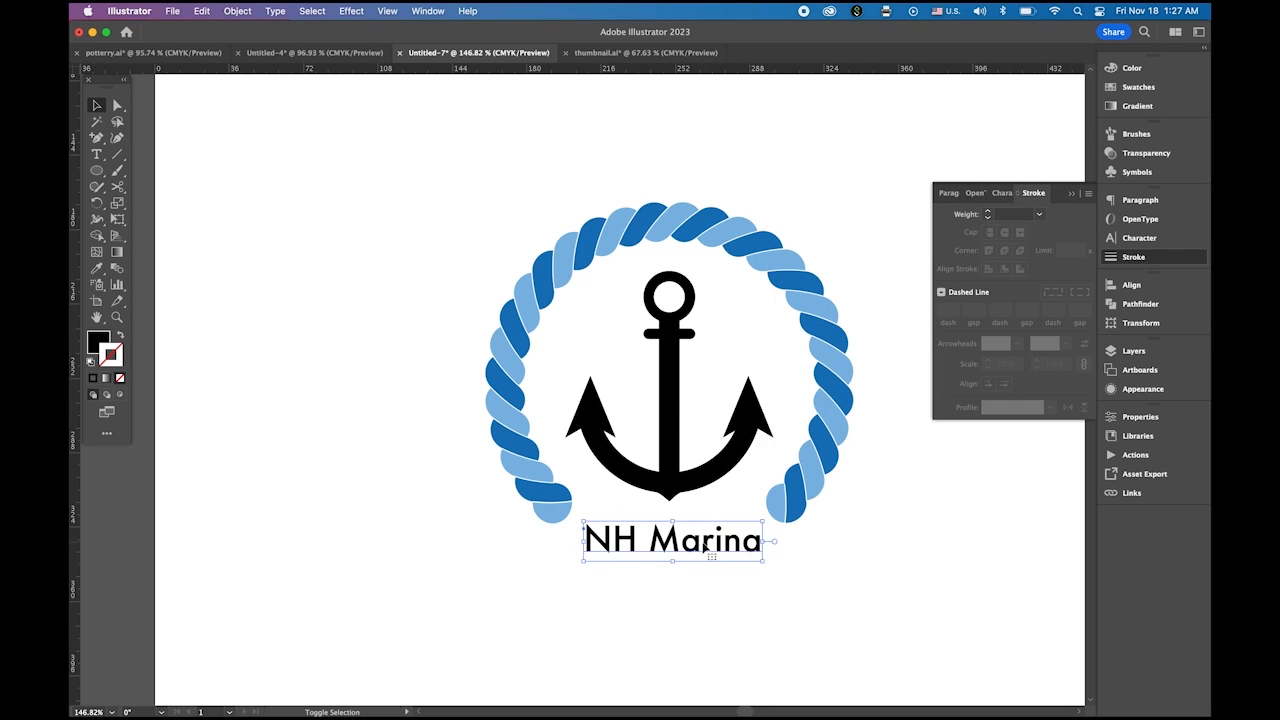
left_click_drag(693, 545, 693, 538)
left_click(828, 573)
Recolour the anchor with the dark blue sampled from the darker colour circle.
key("z")
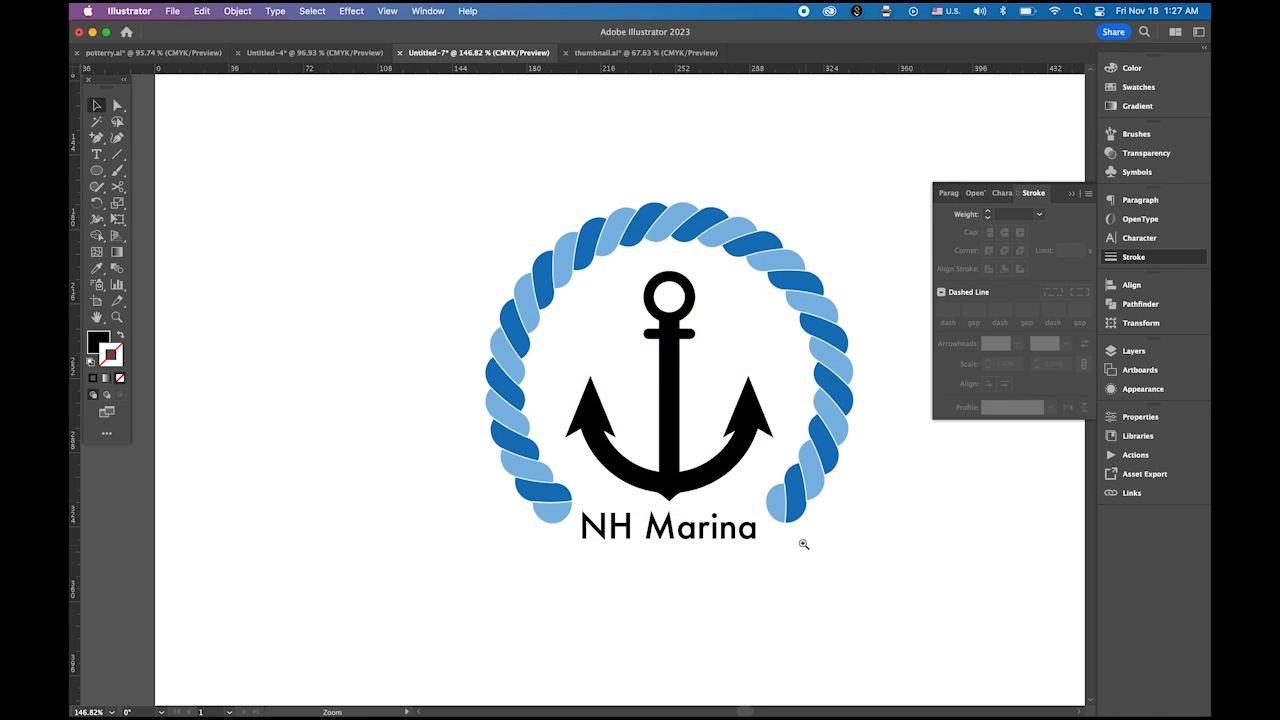
left_click_drag(804, 544, 750, 512)
left_click(728, 465)
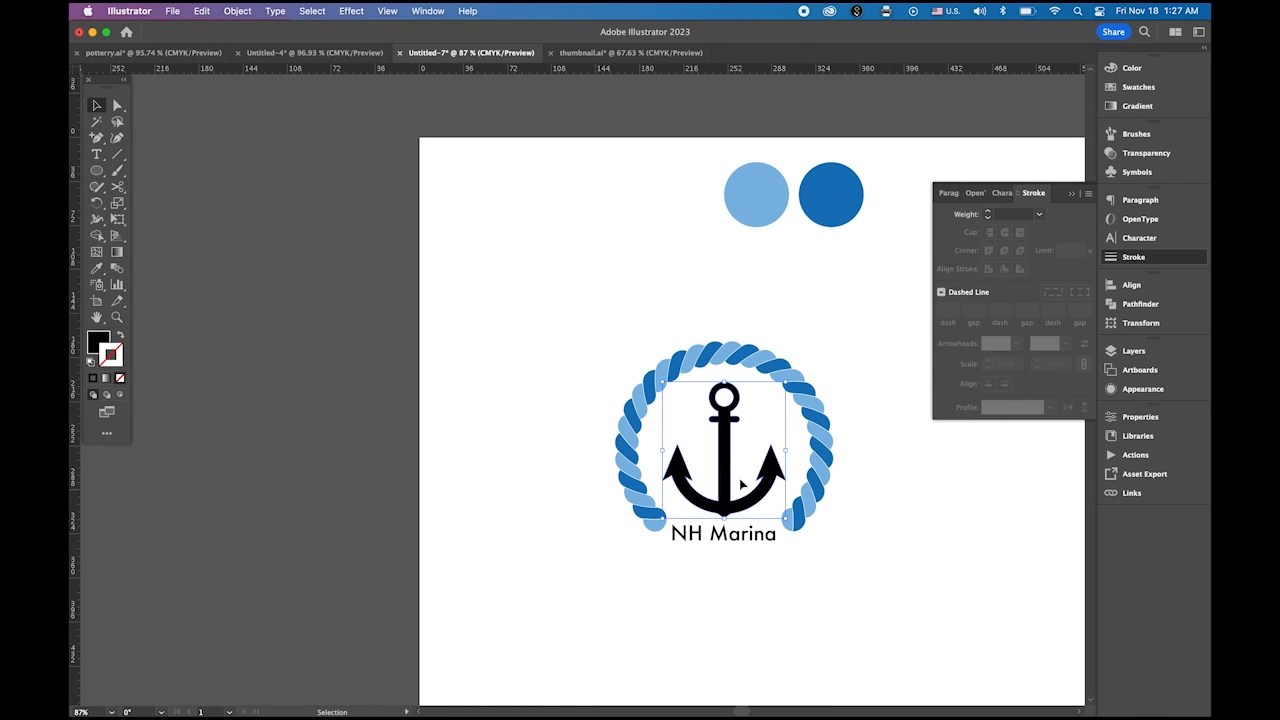
left_click(96, 268)
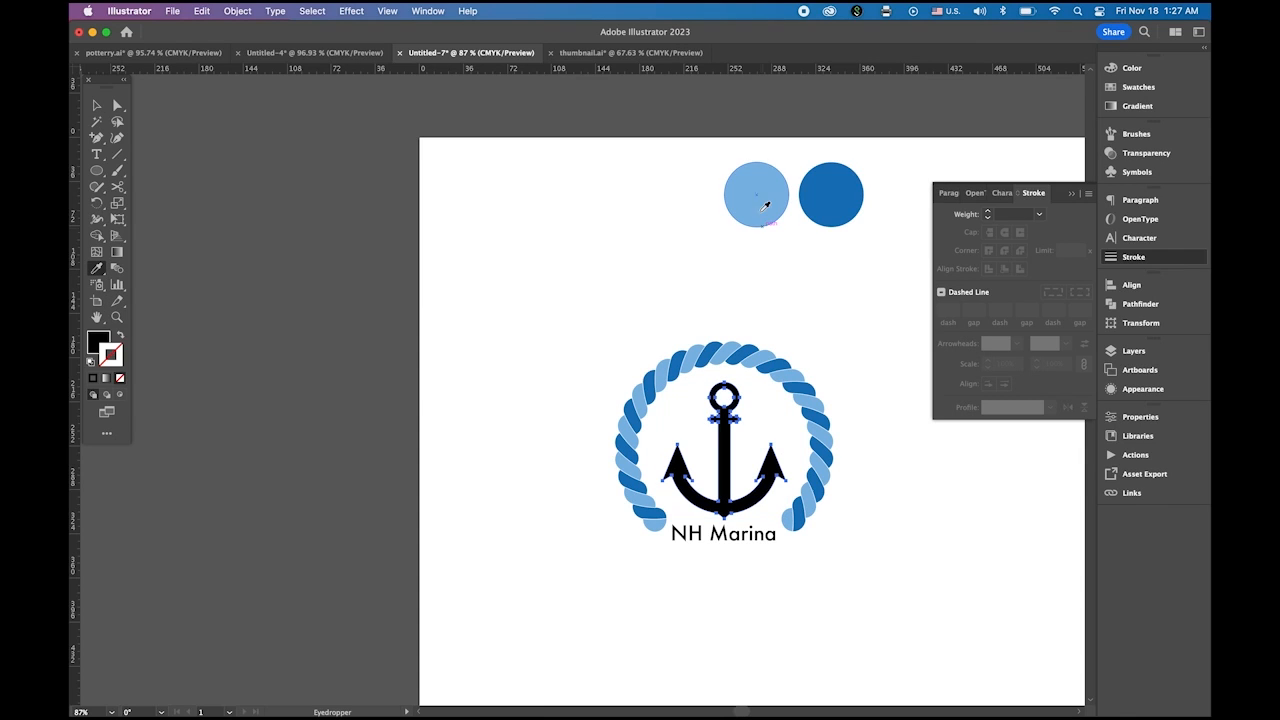
left_click(846, 194)
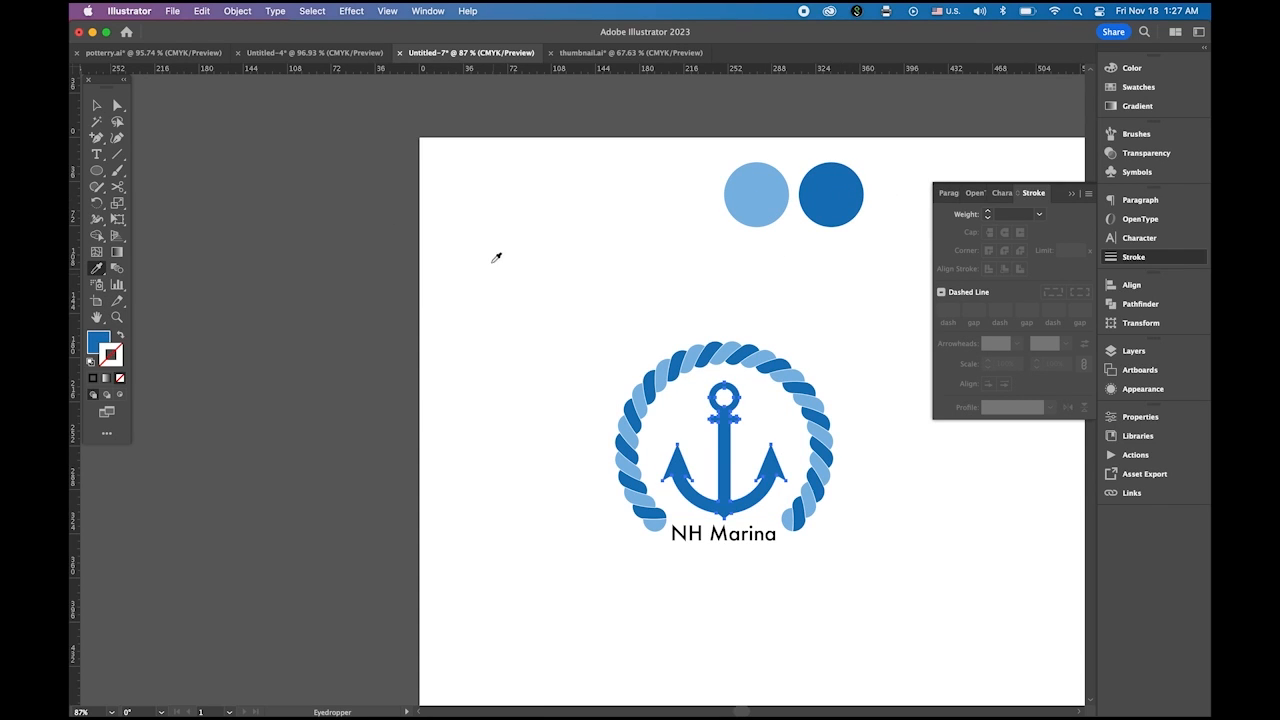
key("v")
left_click(587, 288)
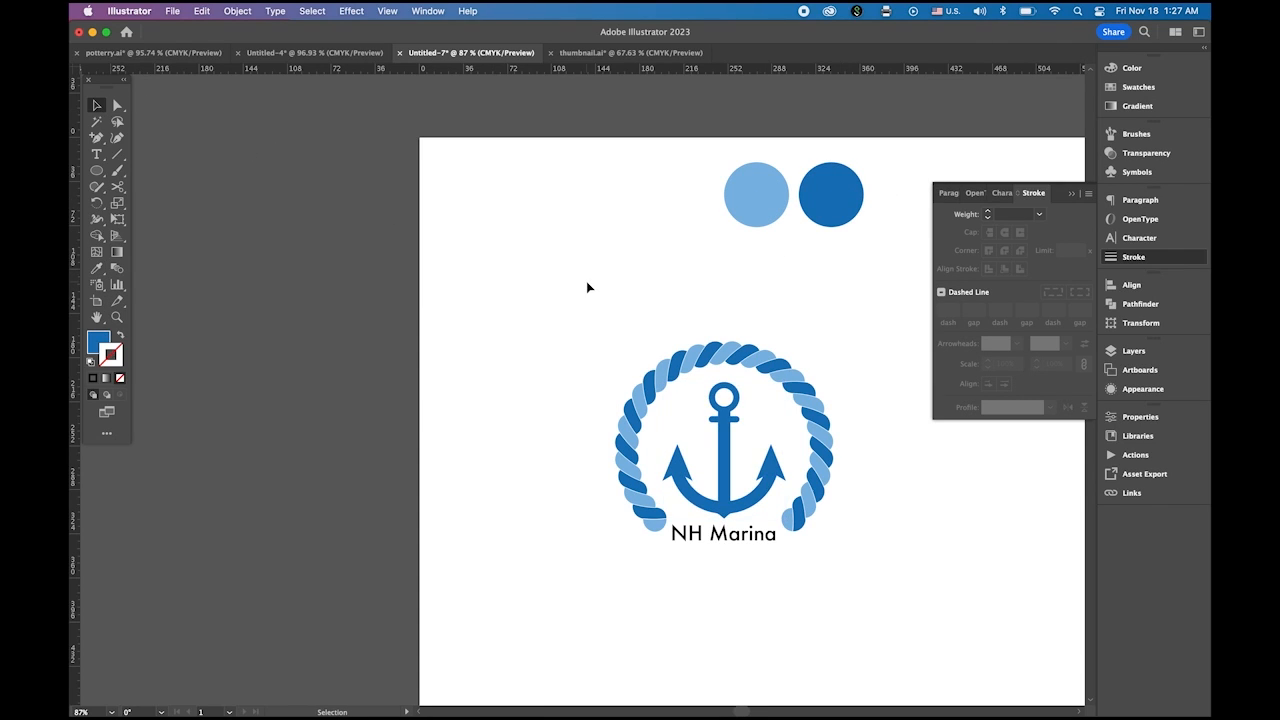
Move the two colour circles off the artboard to the empty area on its left.
left_click_drag(685, 156, 370, 233)
key("space")
left_click_drag(750, 451, 652, 409)
left_click(1073, 195)
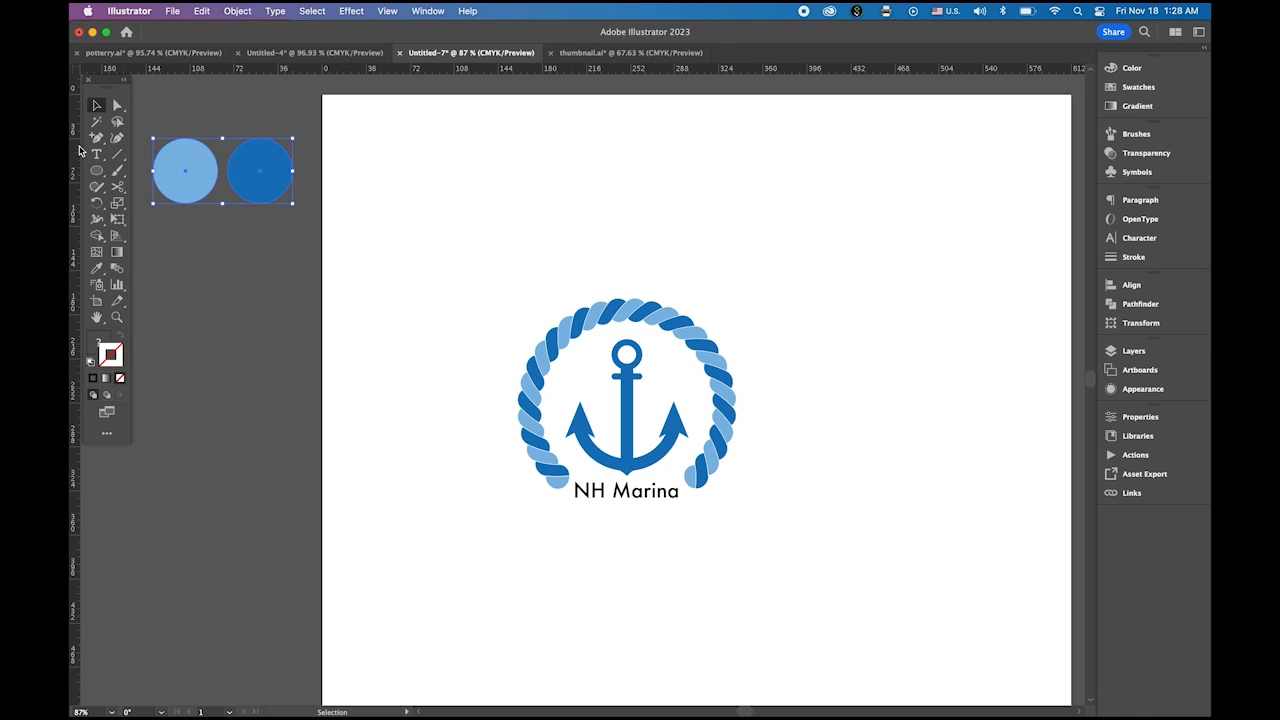
Deselect the colour circles and draw an unfilled square with a blue stroke around the whole logo.
left_click(96, 171)
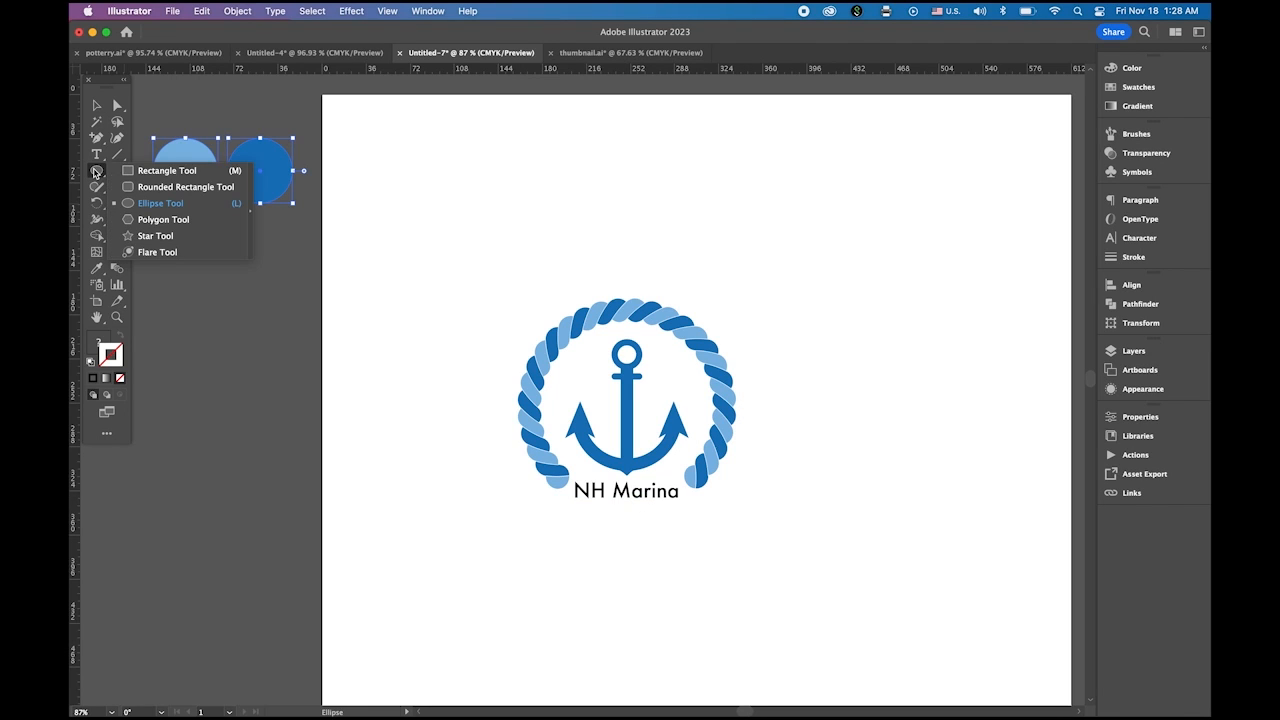
left_click(96, 105)
key("super+shift+a")
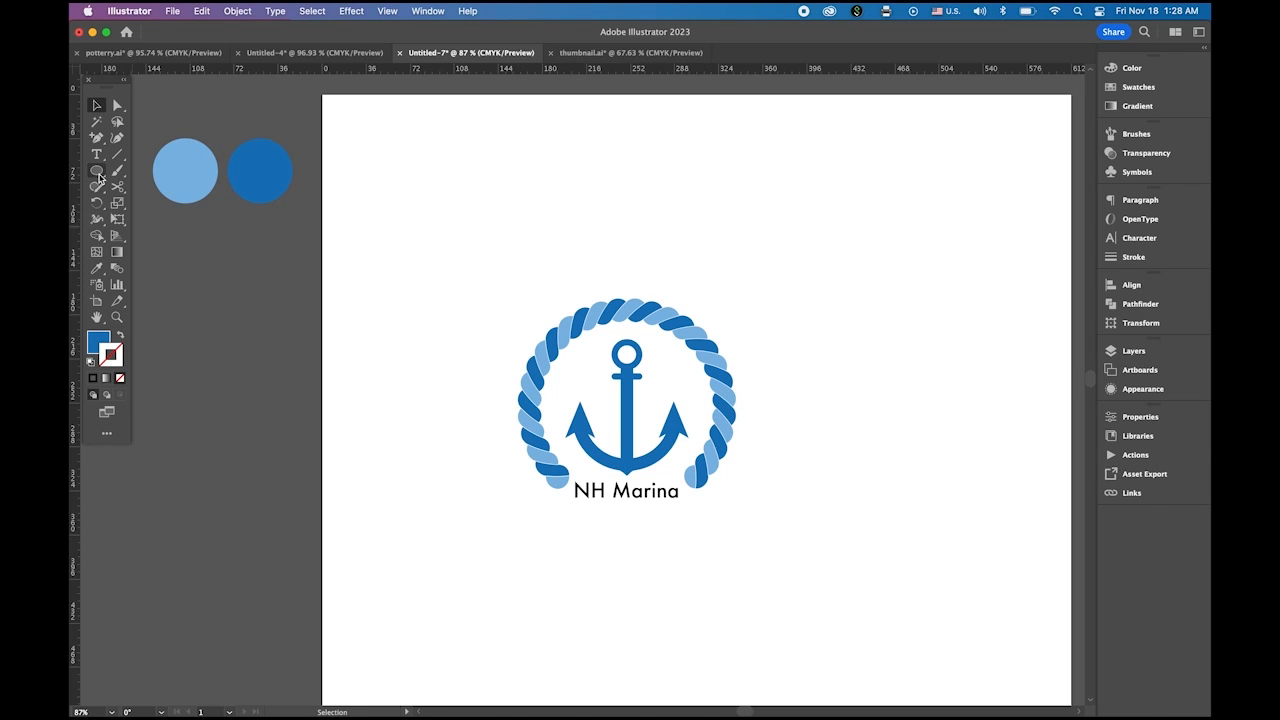
left_click(96, 171)
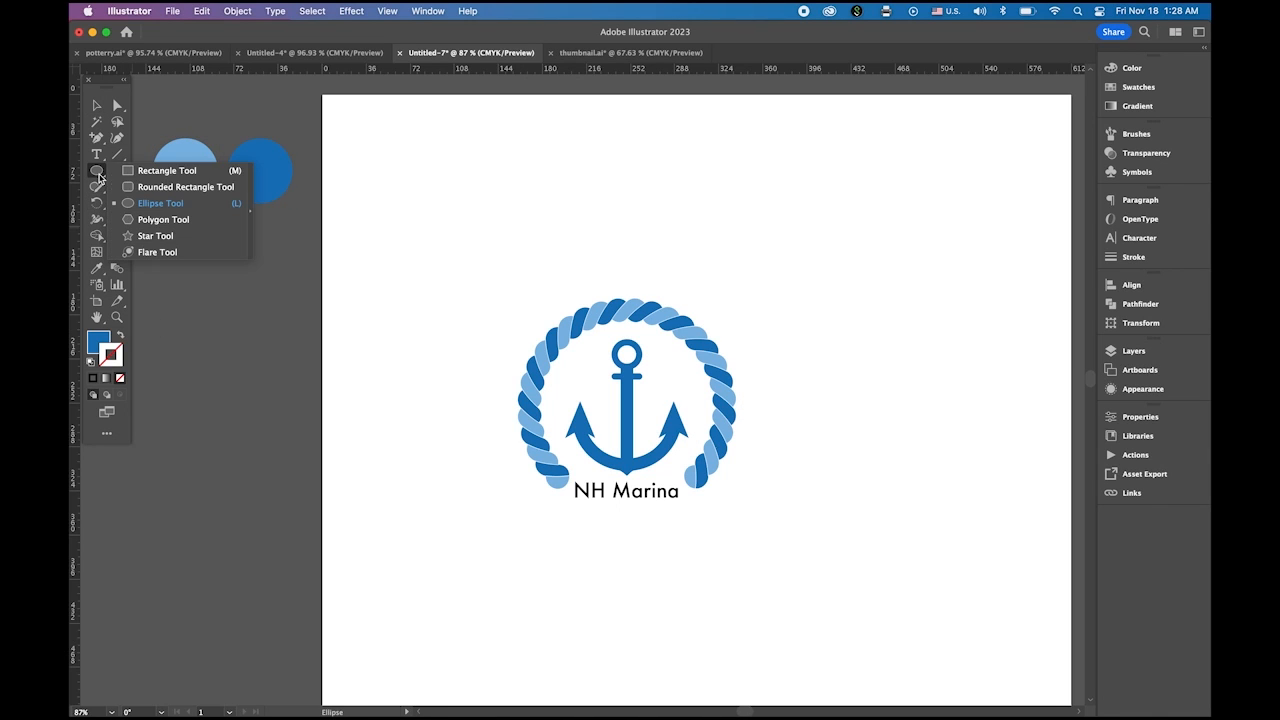
left_click(169, 176)
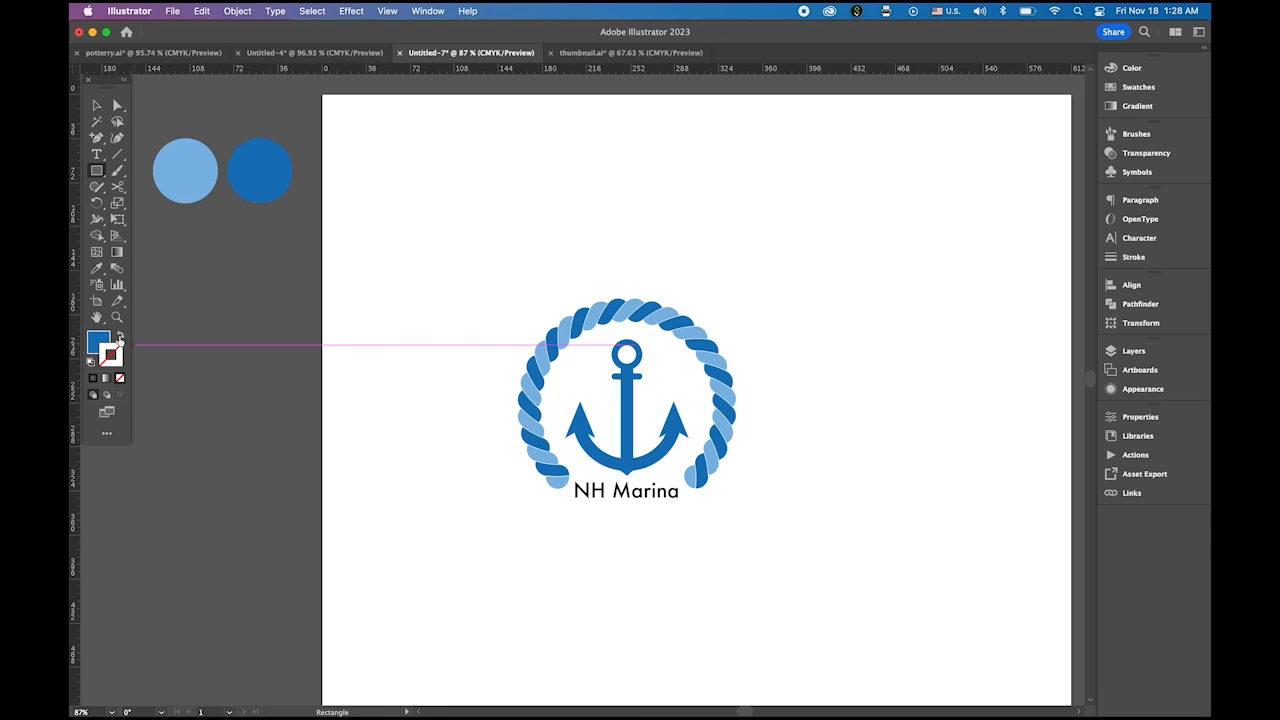
left_click(120, 337)
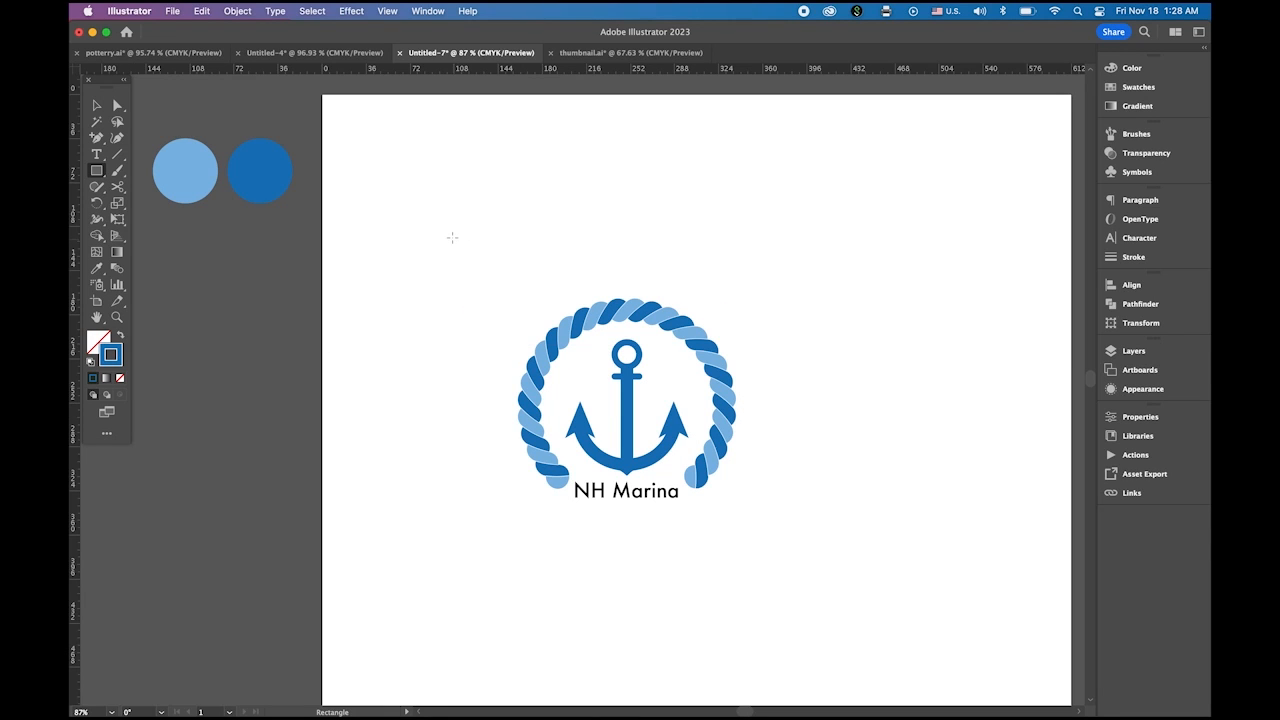
mouse_move(452, 238)
left_mouse_down()
mouse_move(824, 529)
mouse_move(780, 517)
left_mouse_up()
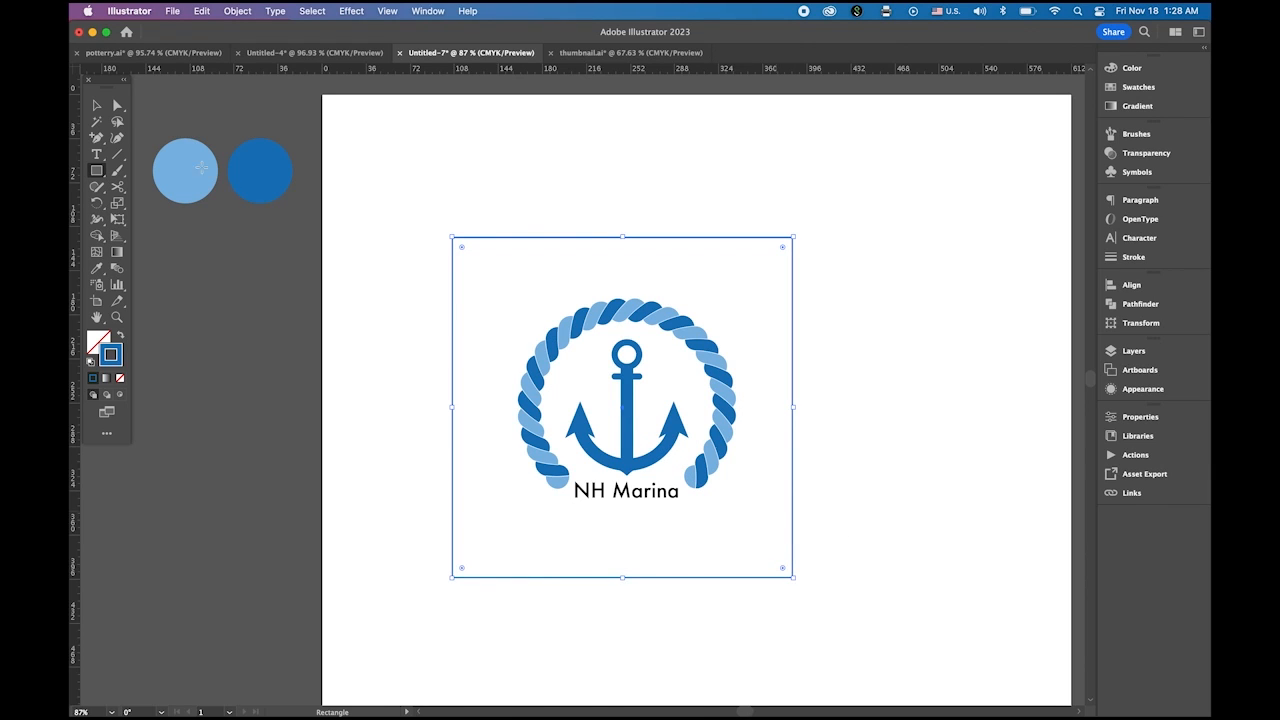
Swap the square's stroke and fill, then darken the fill to navy with cyan 100% and black 90%.
left_click(97, 106)
left_click(118, 337)
left_click(94, 343)
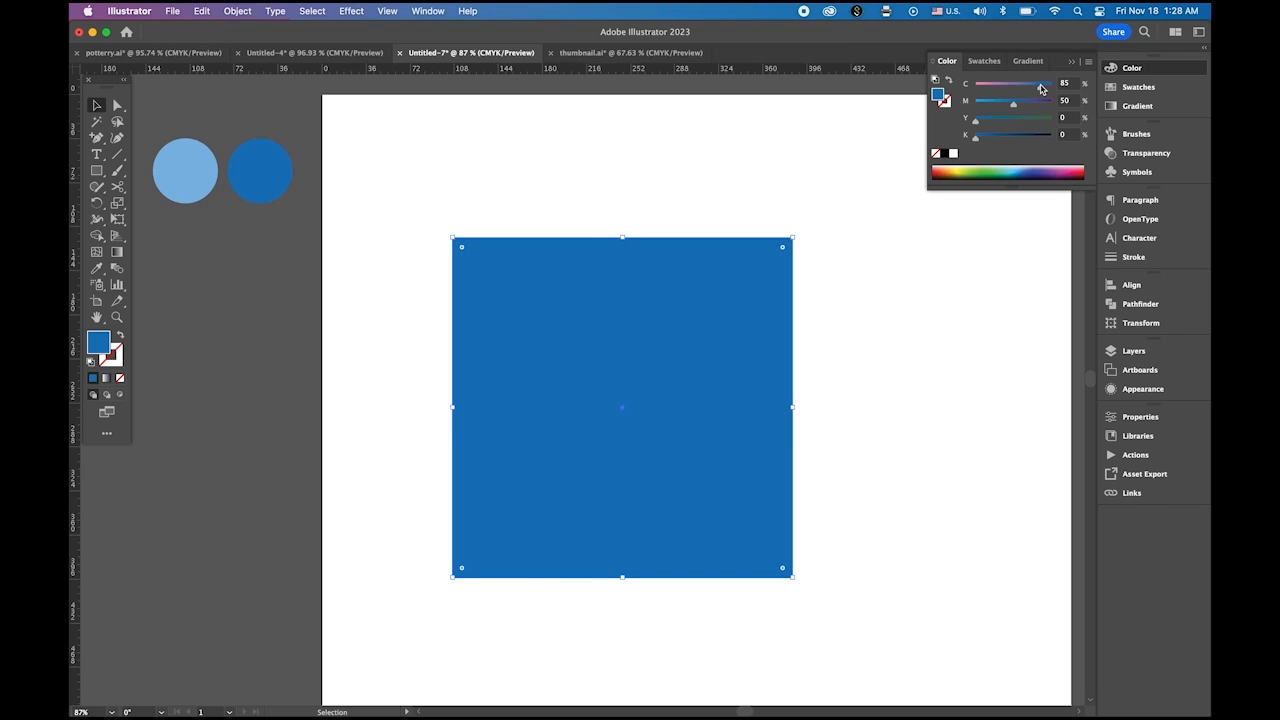
left_click_drag(1041, 88, 1082, 92)
left_click_drag(976, 140, 1046, 146)
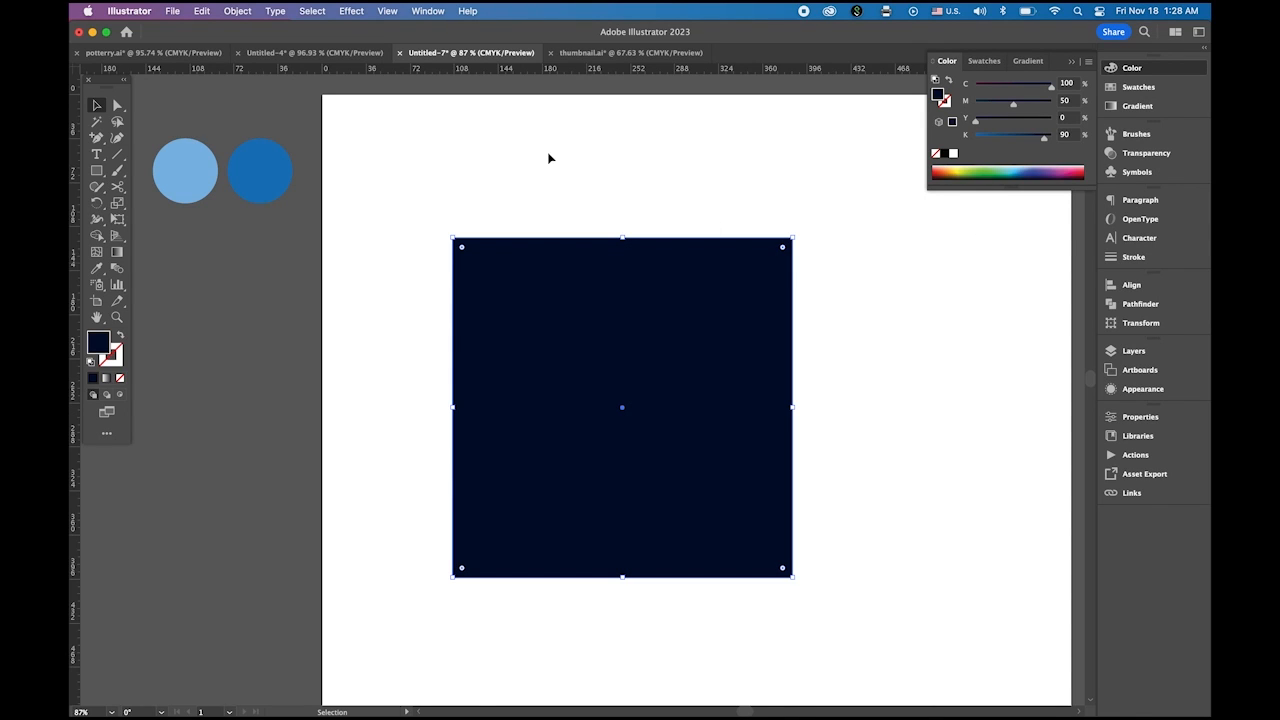
Bring the navy square to the front of the stacking order.
left_click(251, 11)
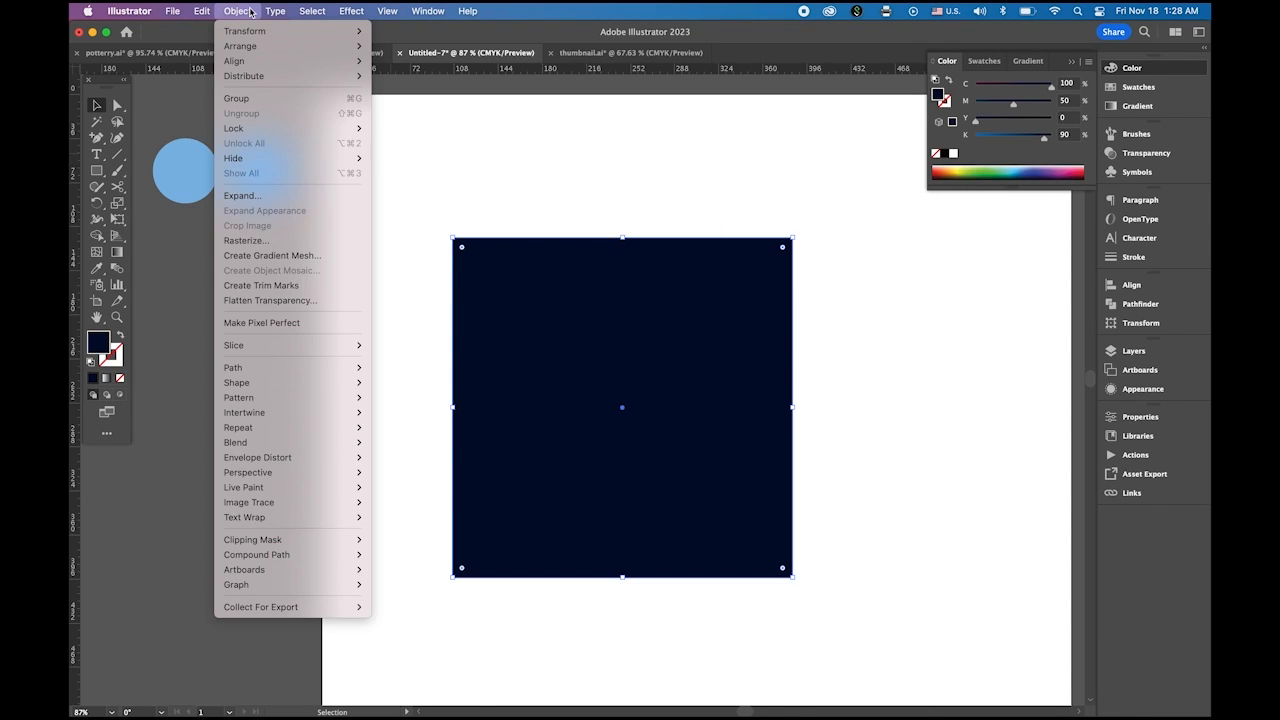
mouse_move(257, 46)
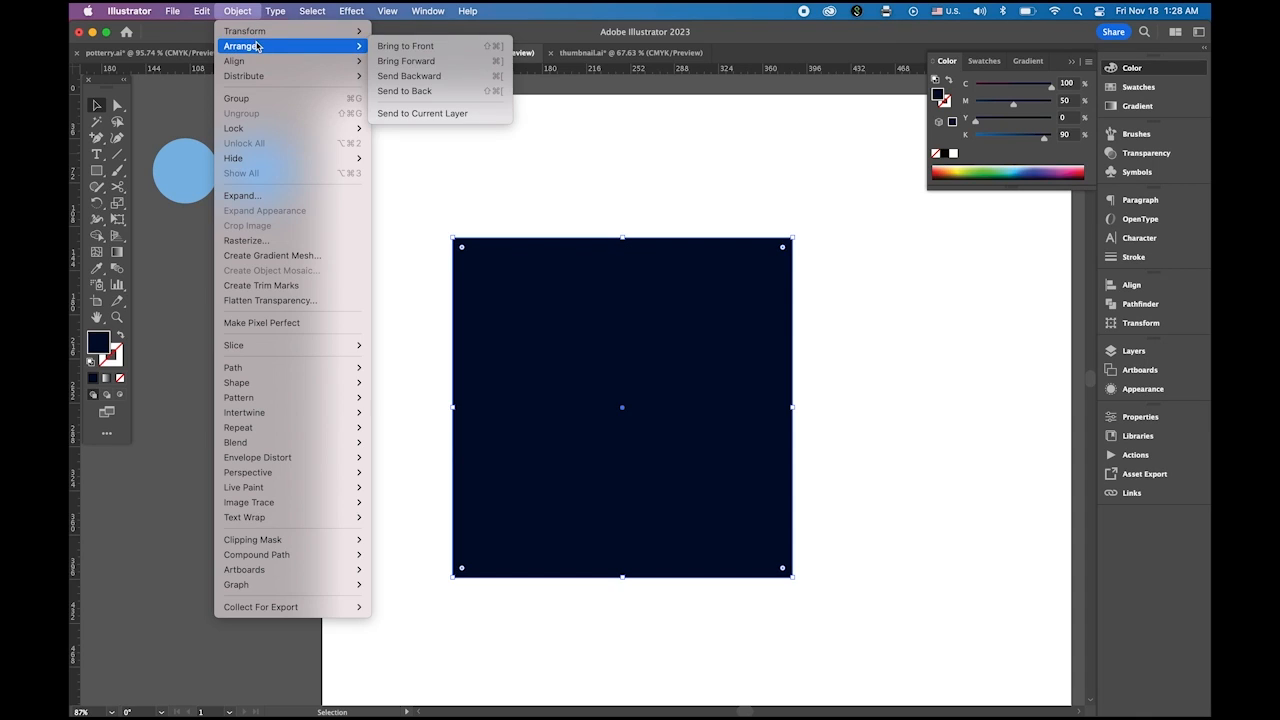
left_click(400, 47)
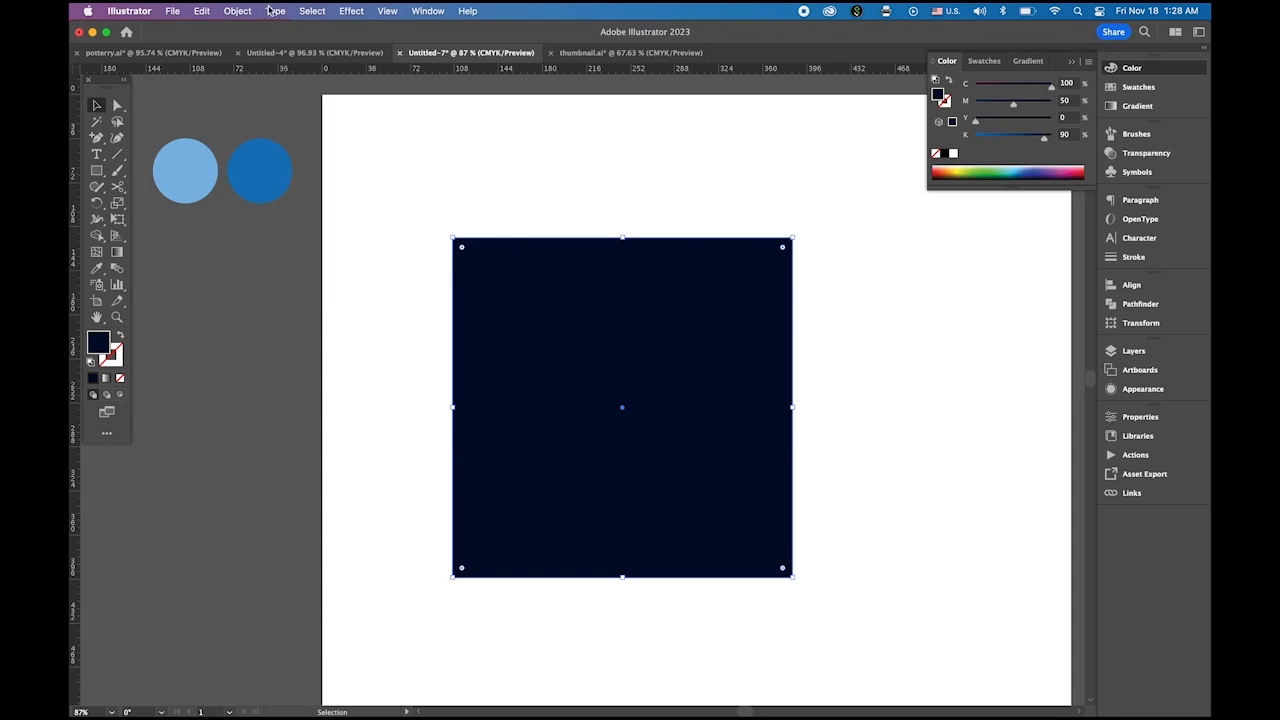
Send the navy square to the back, behind the rope, anchor and text, and deselect it.
left_click(230, 11)
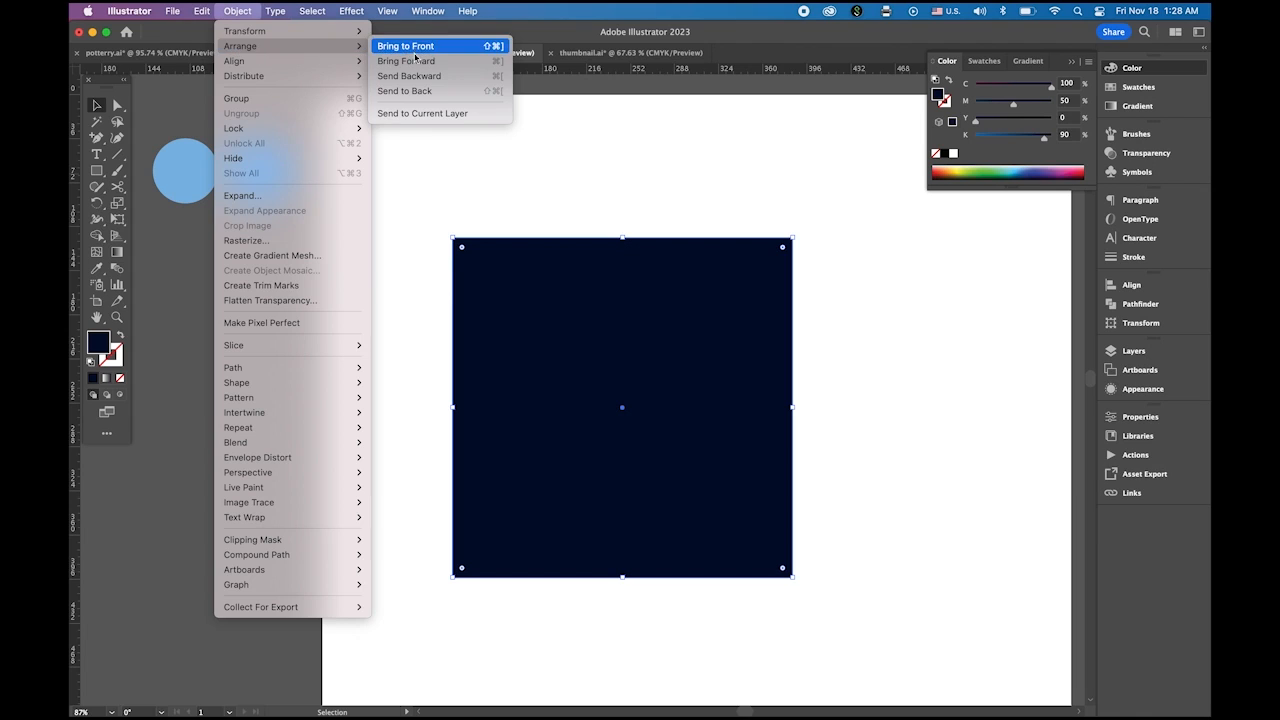
left_click(418, 91)
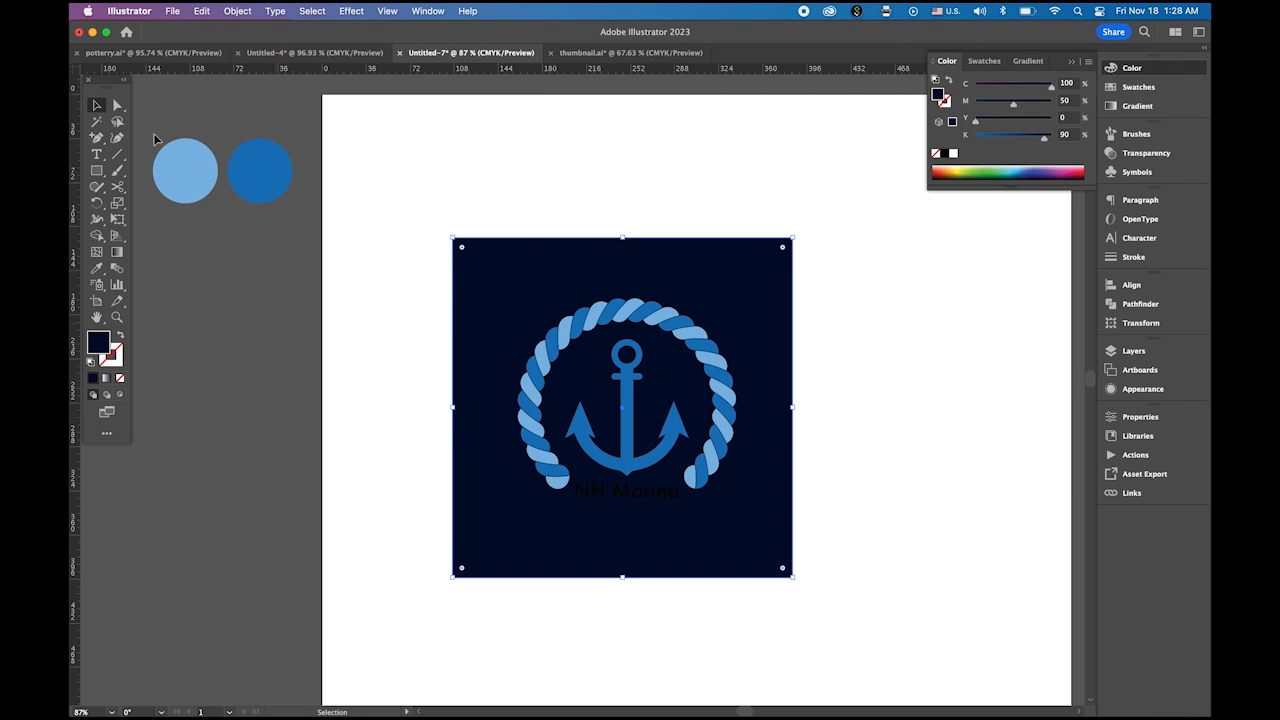
left_click(898, 519)
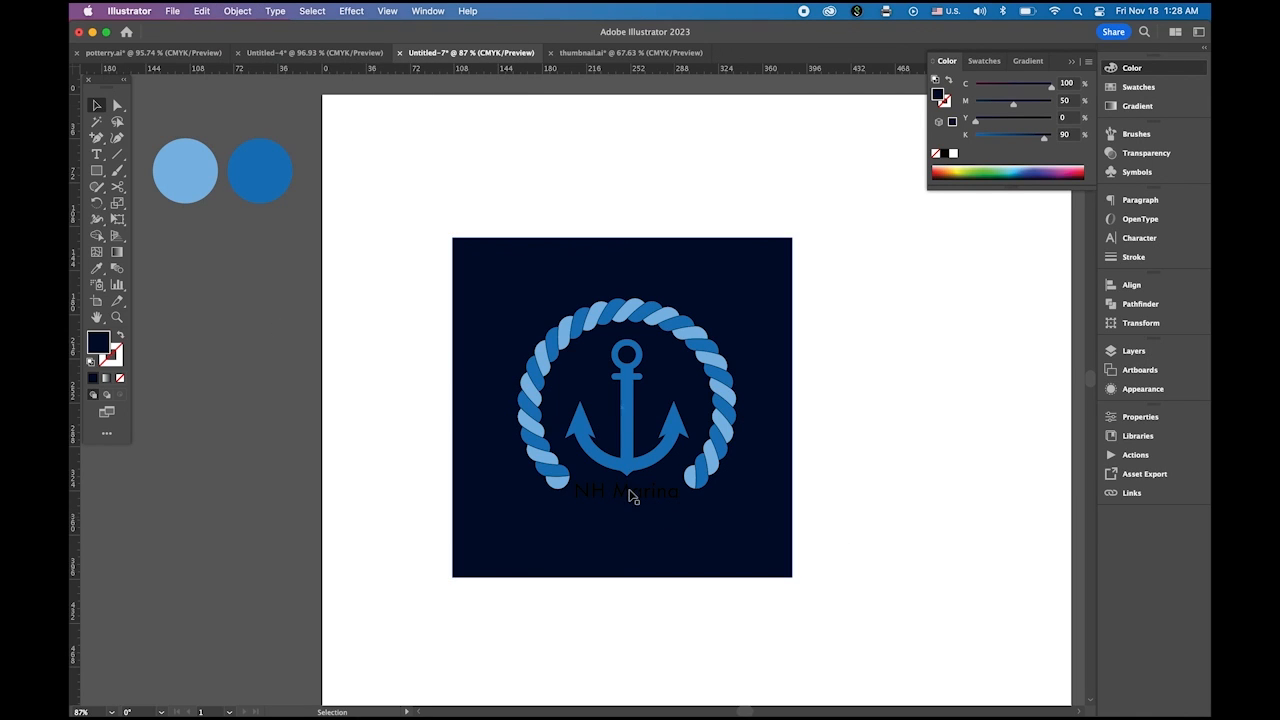
Recolour the "NH Marina" text white.
left_click(628, 490)
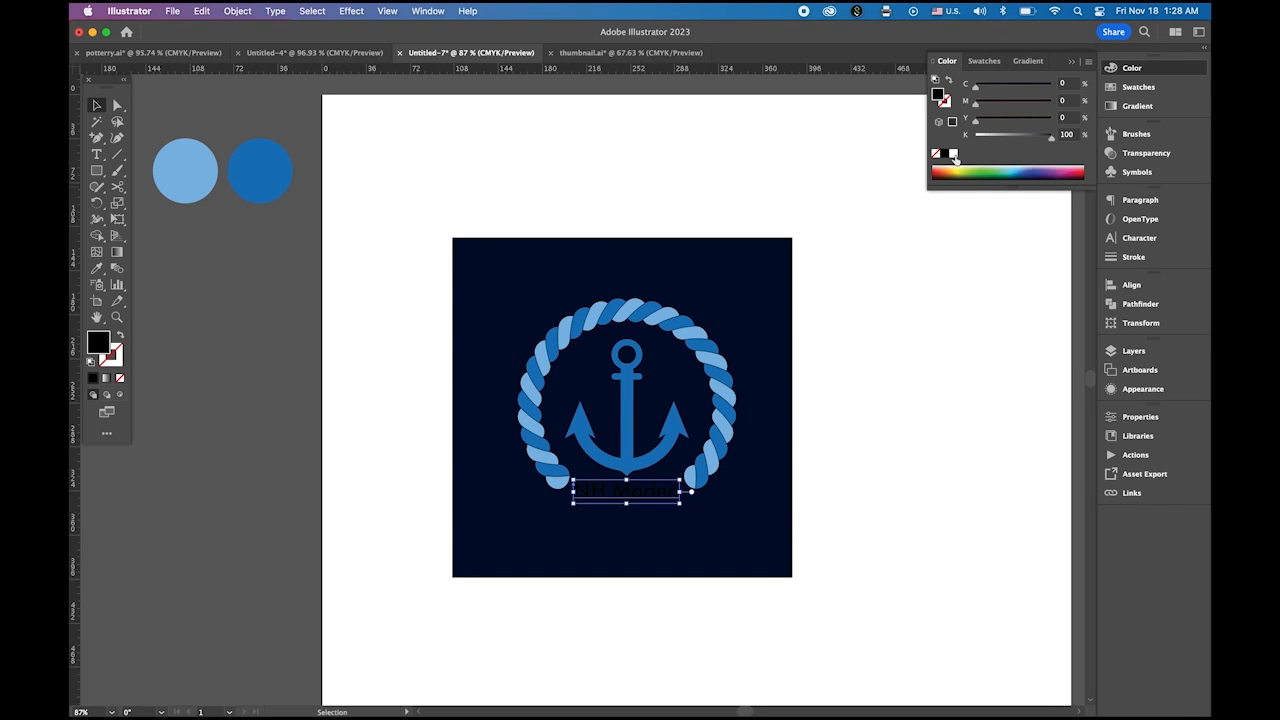
left_click(954, 155)
left_click(983, 408)
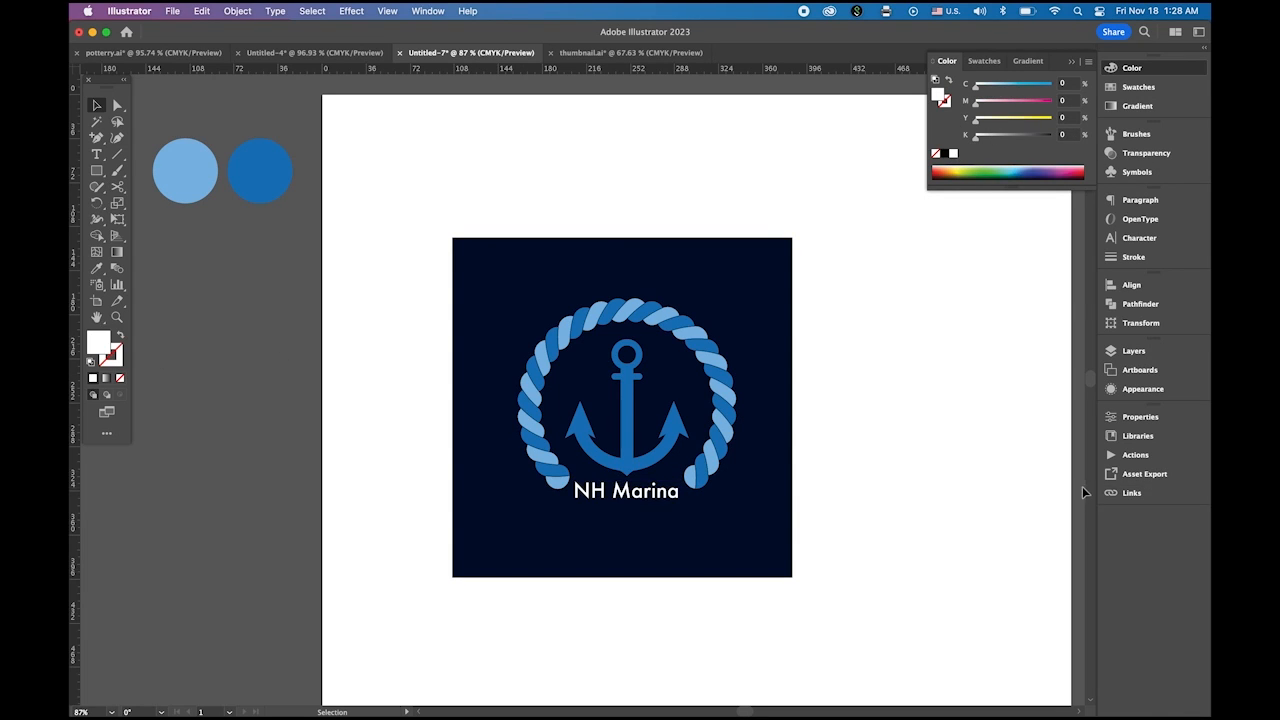
left_click(1071, 62)
key("z")
left_click_drag(669, 349, 696, 378)
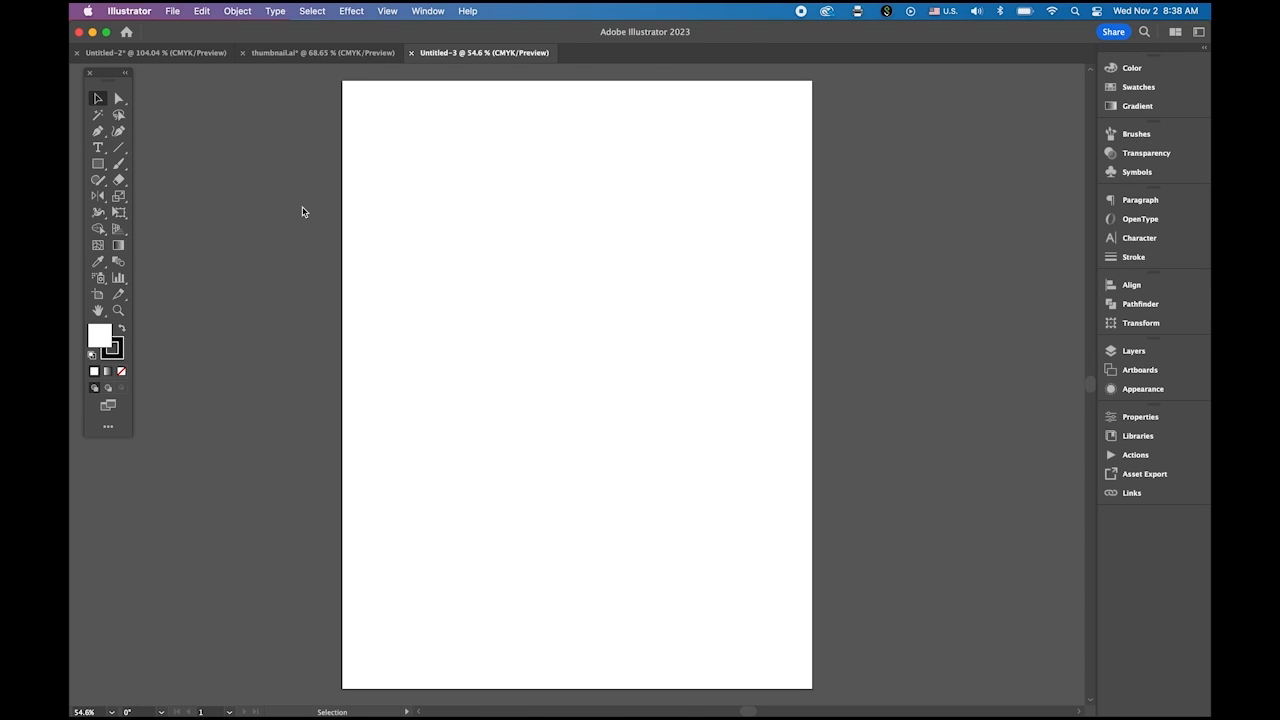
Draw a 300 pt wide, 100 pt high rectangle with no fill and a black stroke on the blank artboard.
left_click(99, 166)
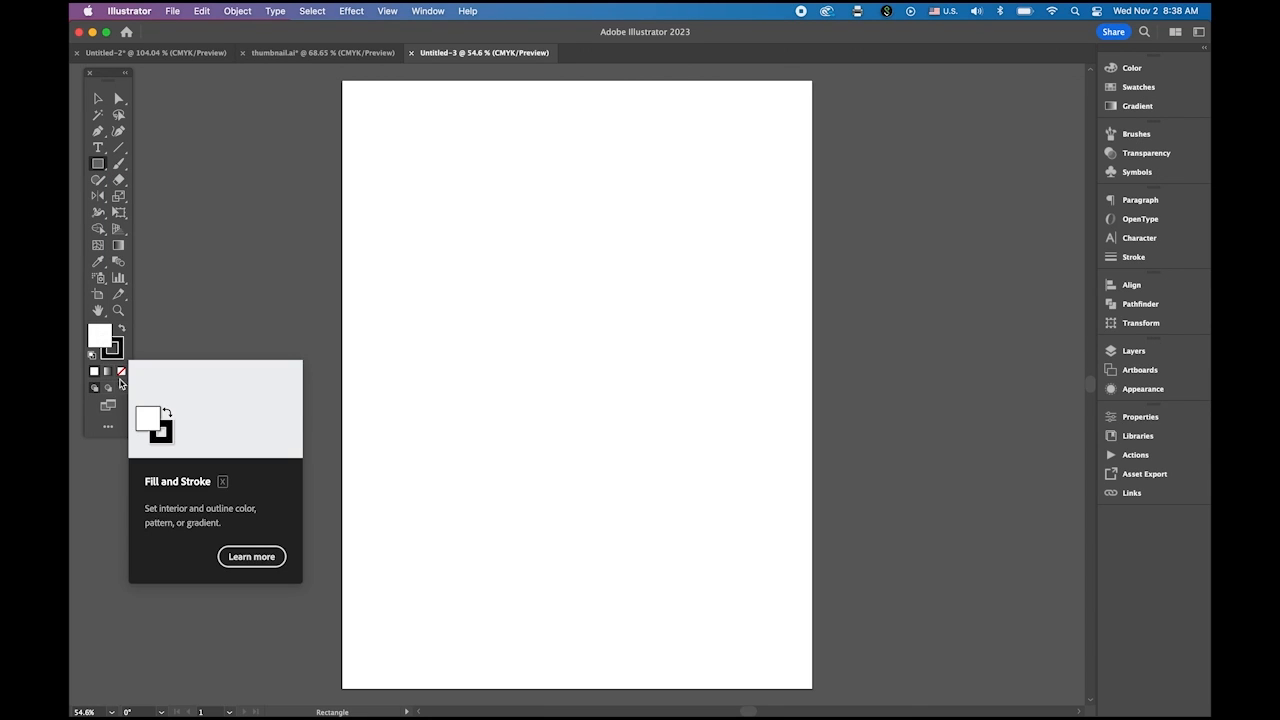
left_click(120, 372)
left_click(121, 355)
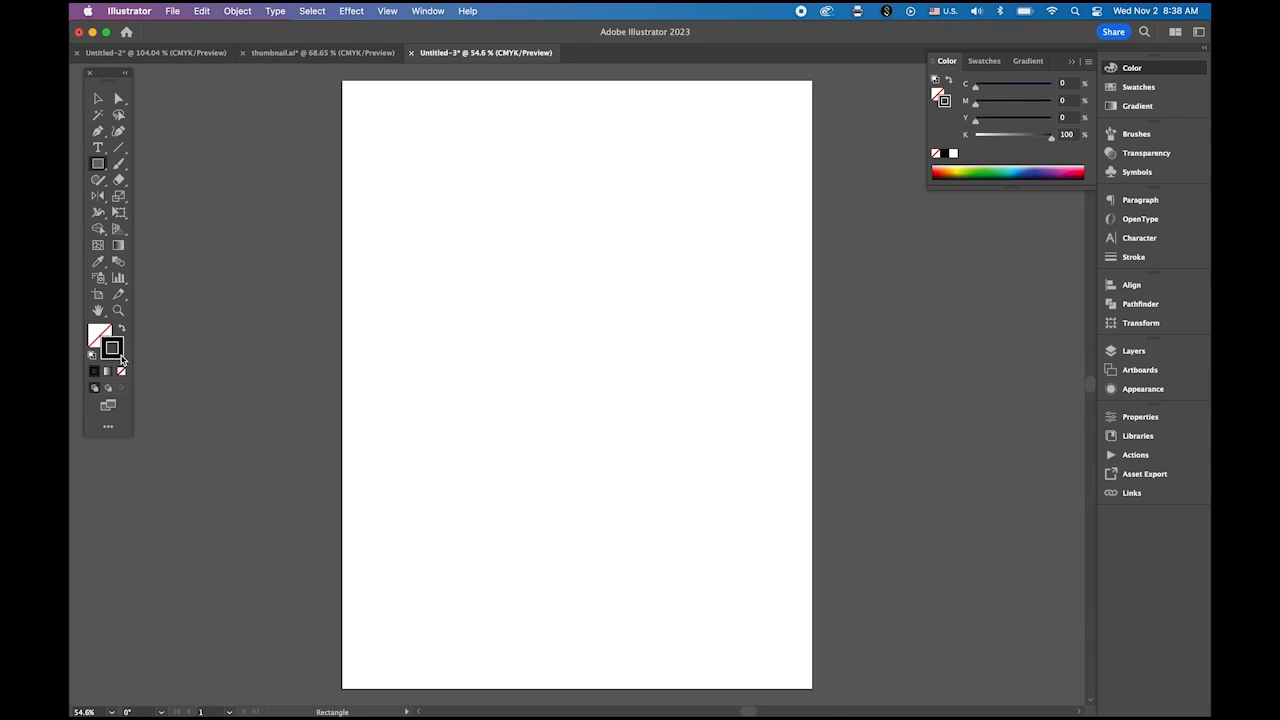
left_click(425, 285)
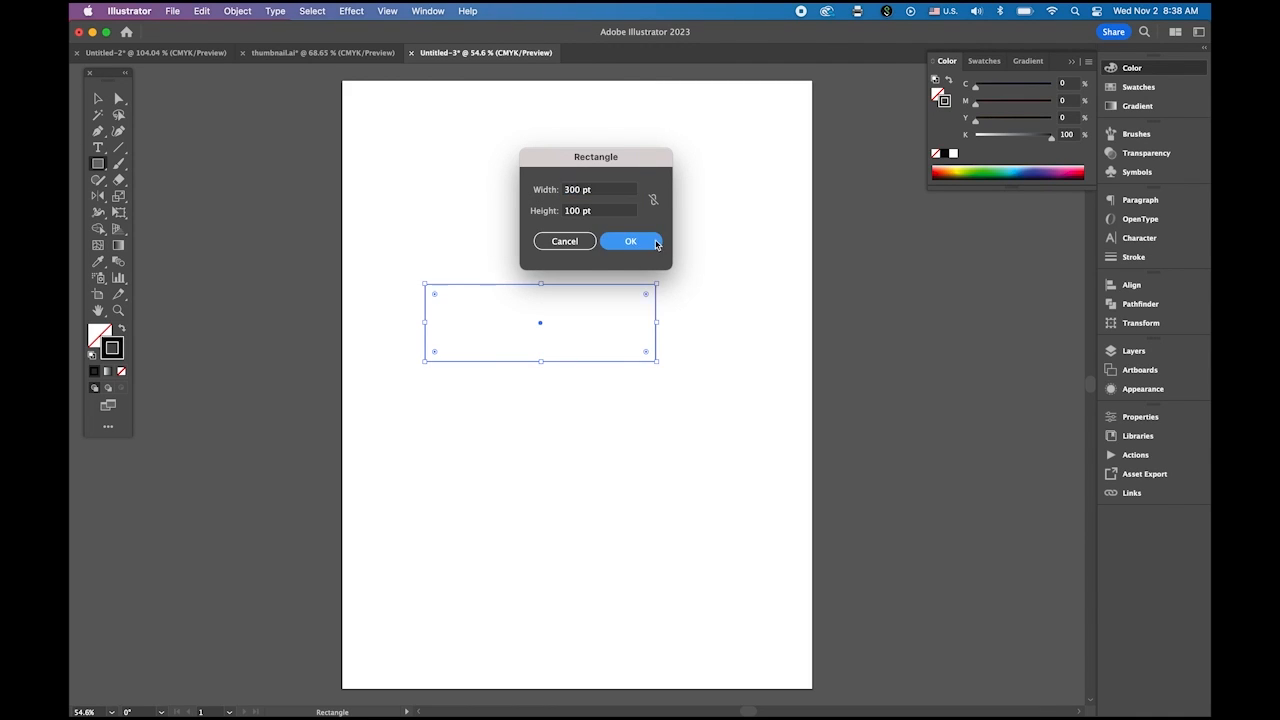
left_click(643, 241)
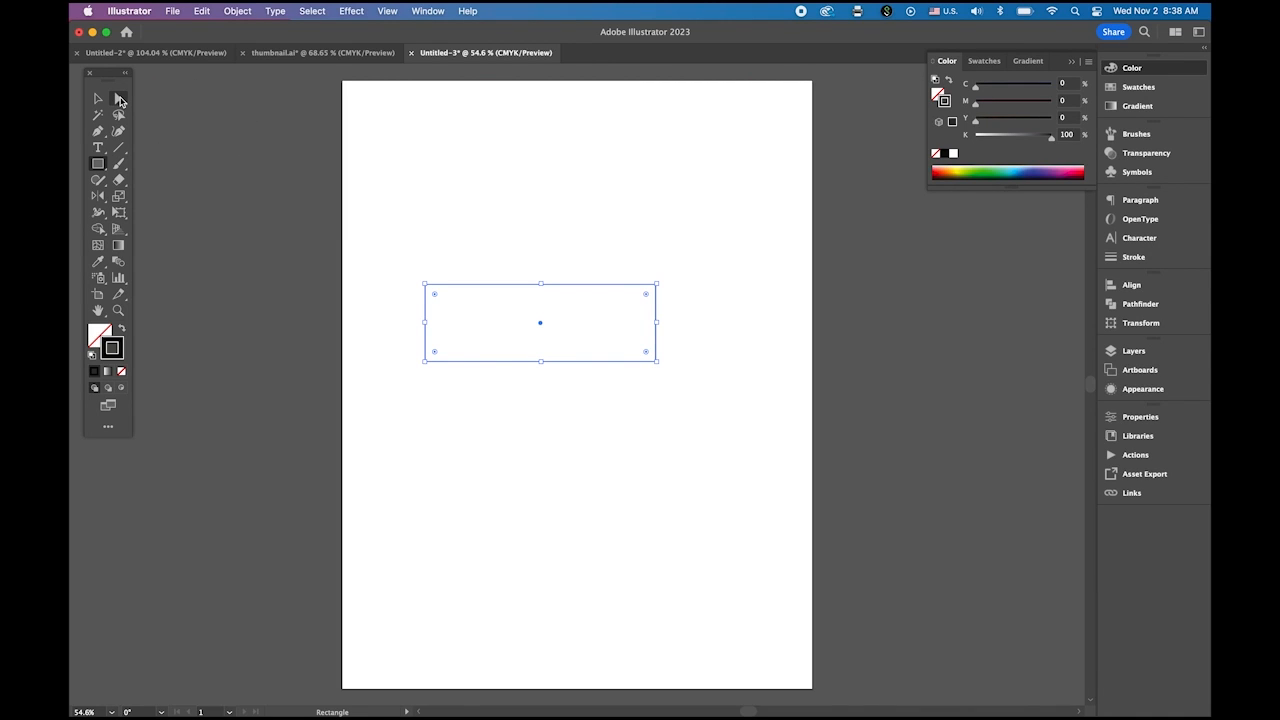
Round all the rectangle's corners fully so that it becomes a capsule shape.
left_click(119, 99)
left_click_drag(646, 298, 601, 323)
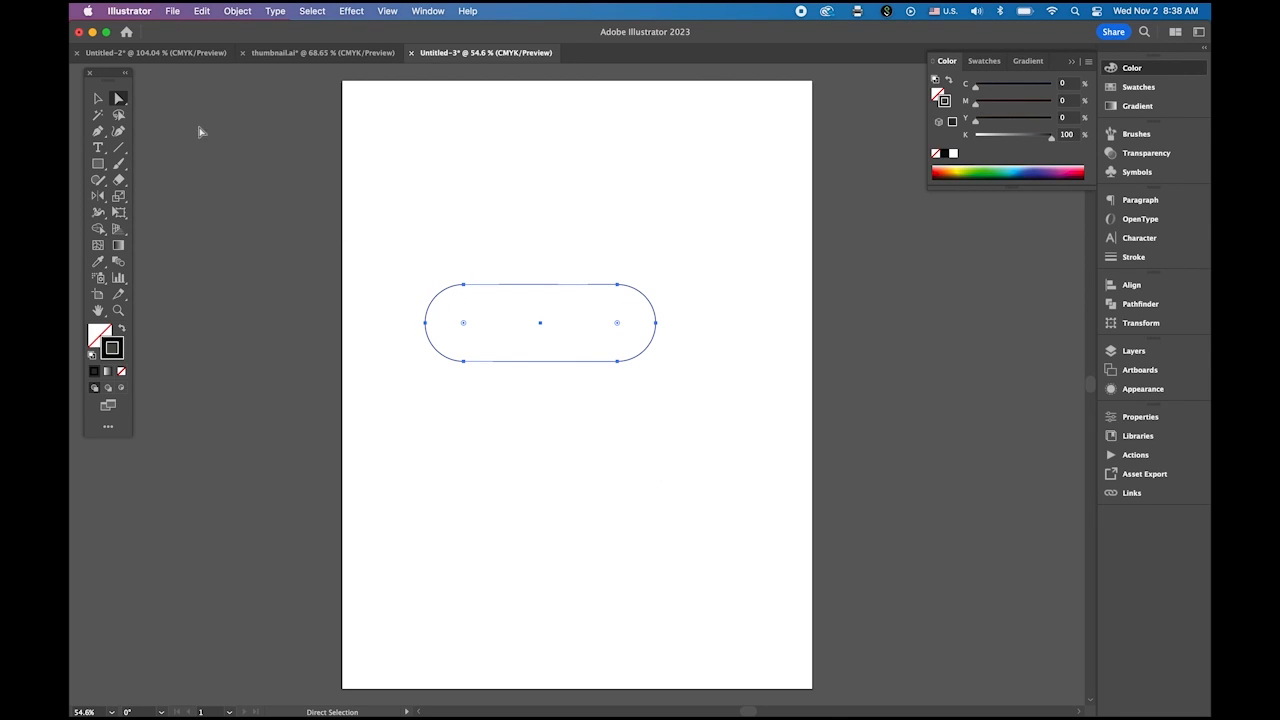
left_click(98, 98)
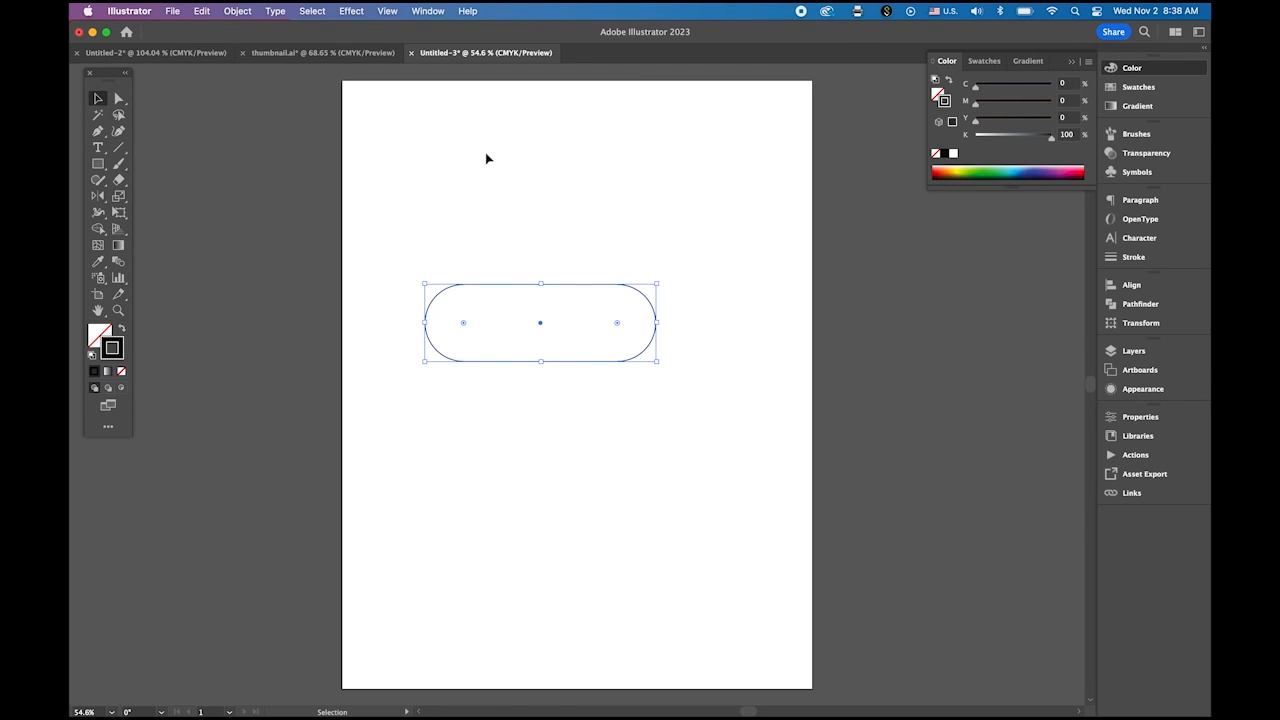
Set the capsule's stroke weight to 40 pt and rotate it 45° counter-clockwise.
left_click(1136, 258)
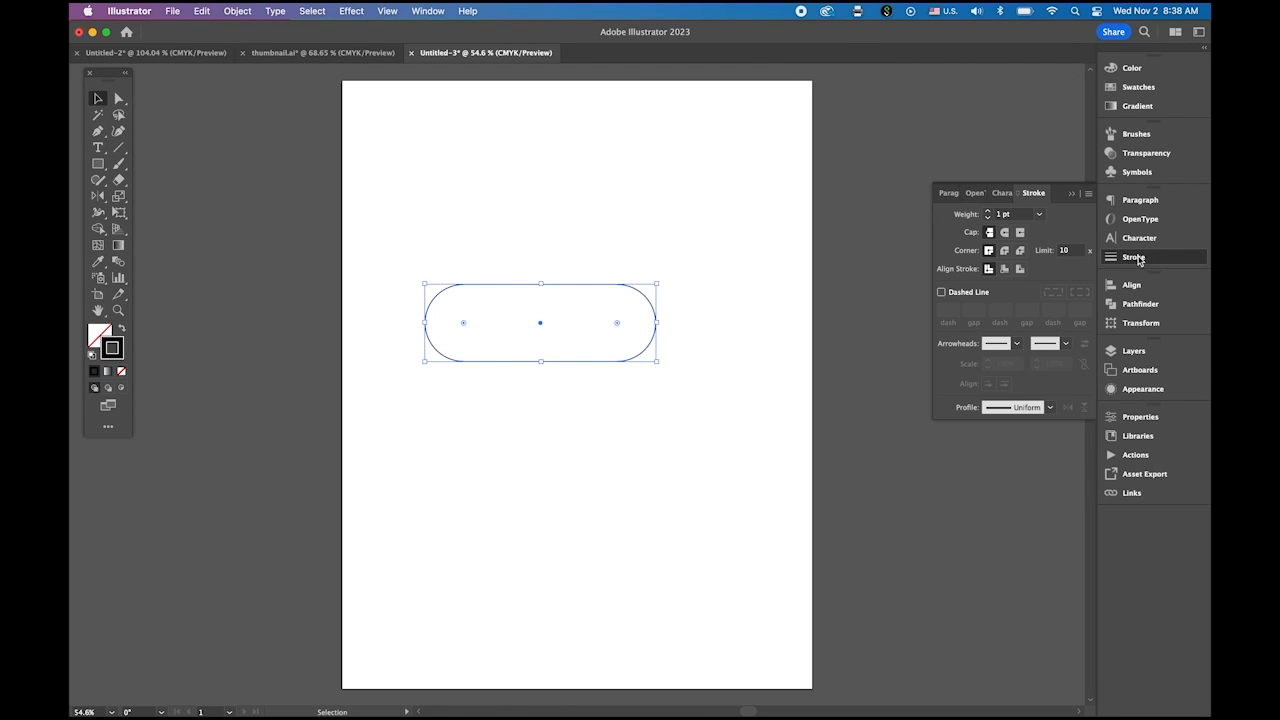
left_click(1039, 215)
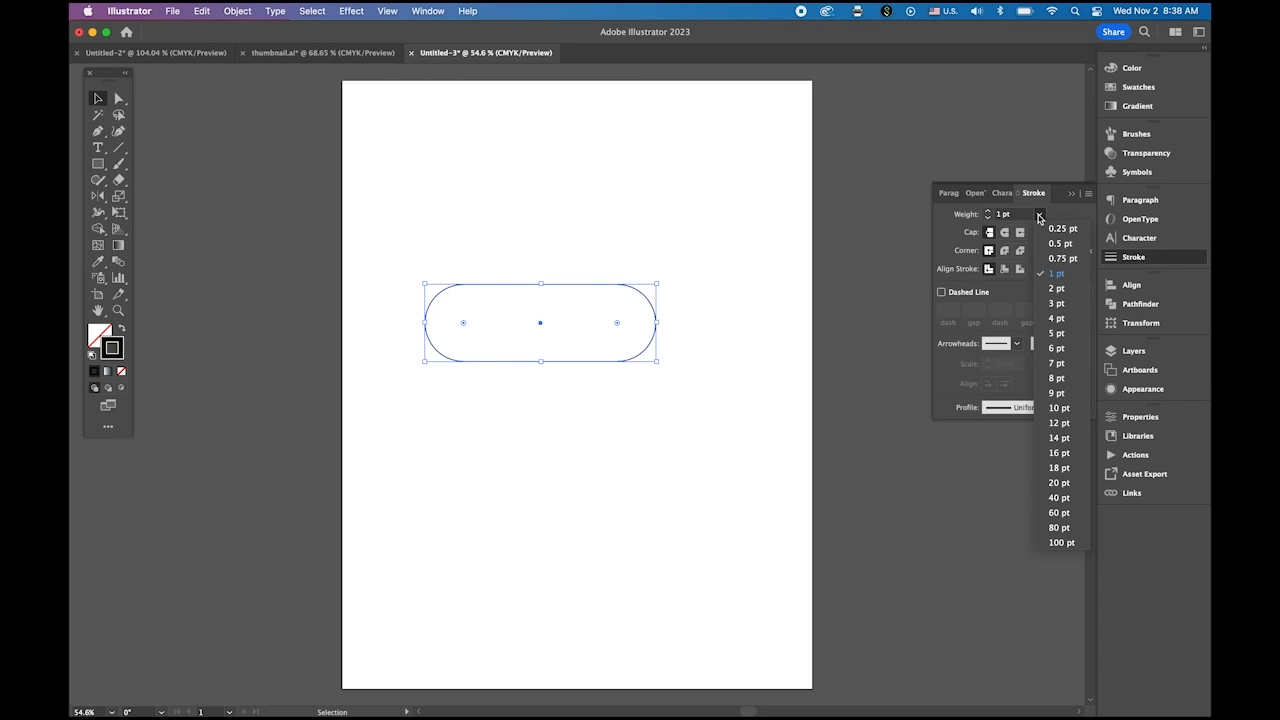
left_click(1066, 498)
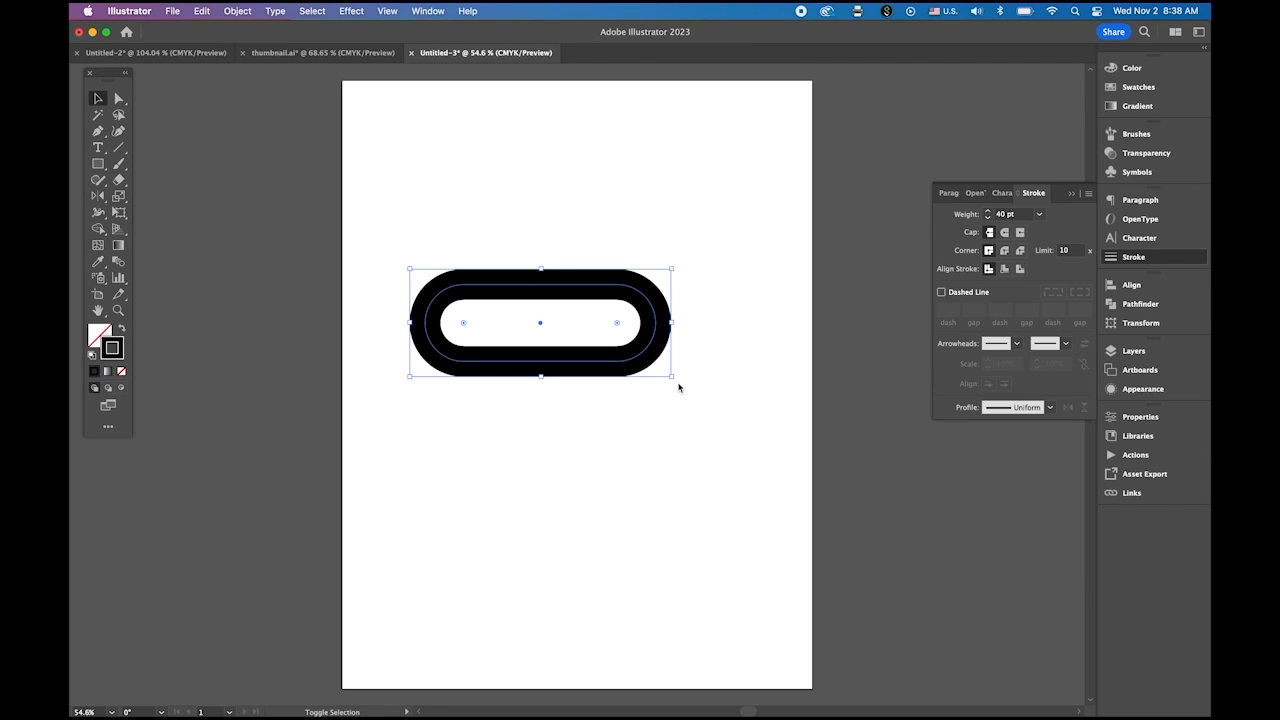
left_click_drag(679, 386, 681, 291)
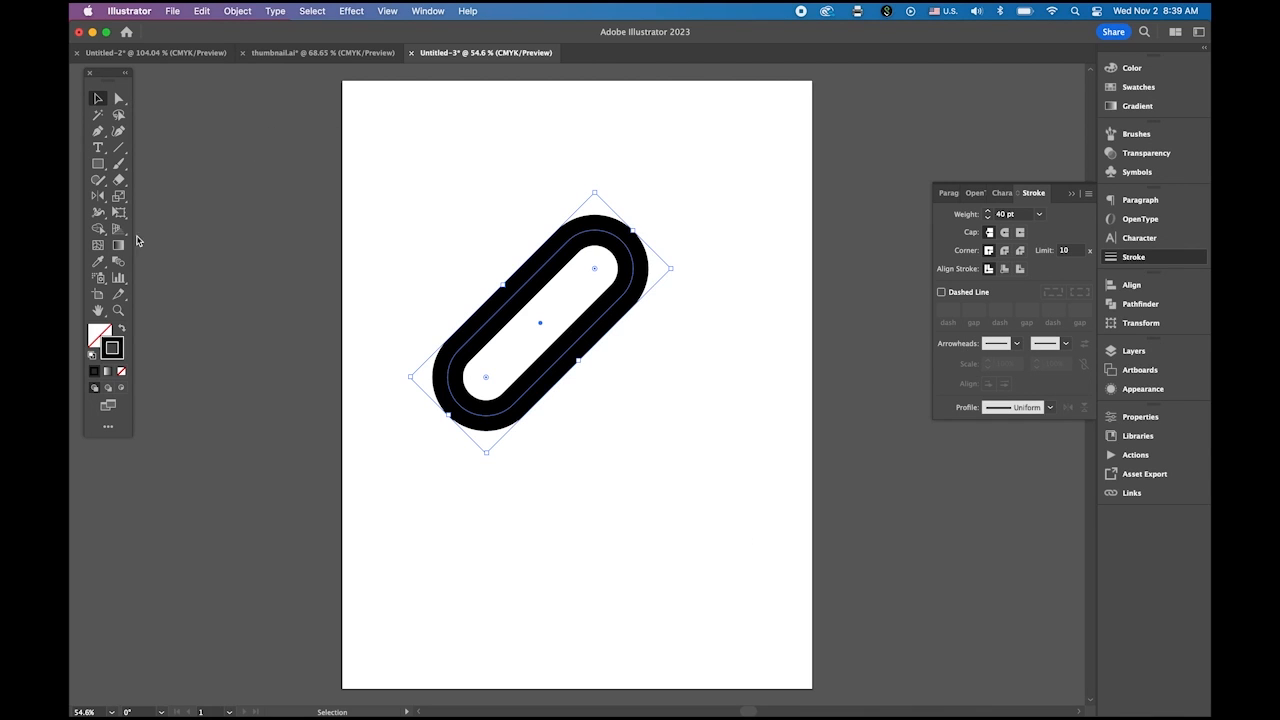
Create a copy of the diagonal capsule reflected across the vertical axis, crossing the original.
left_click(97, 200)
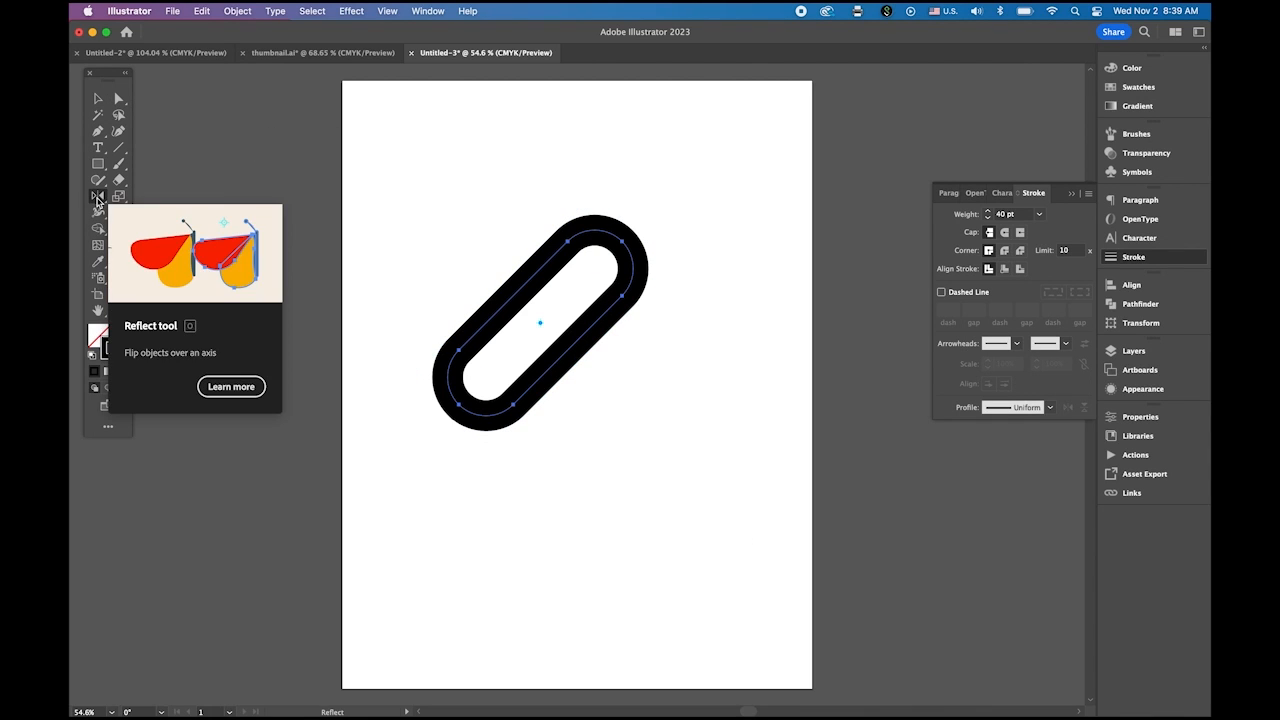
double_click(97, 200)
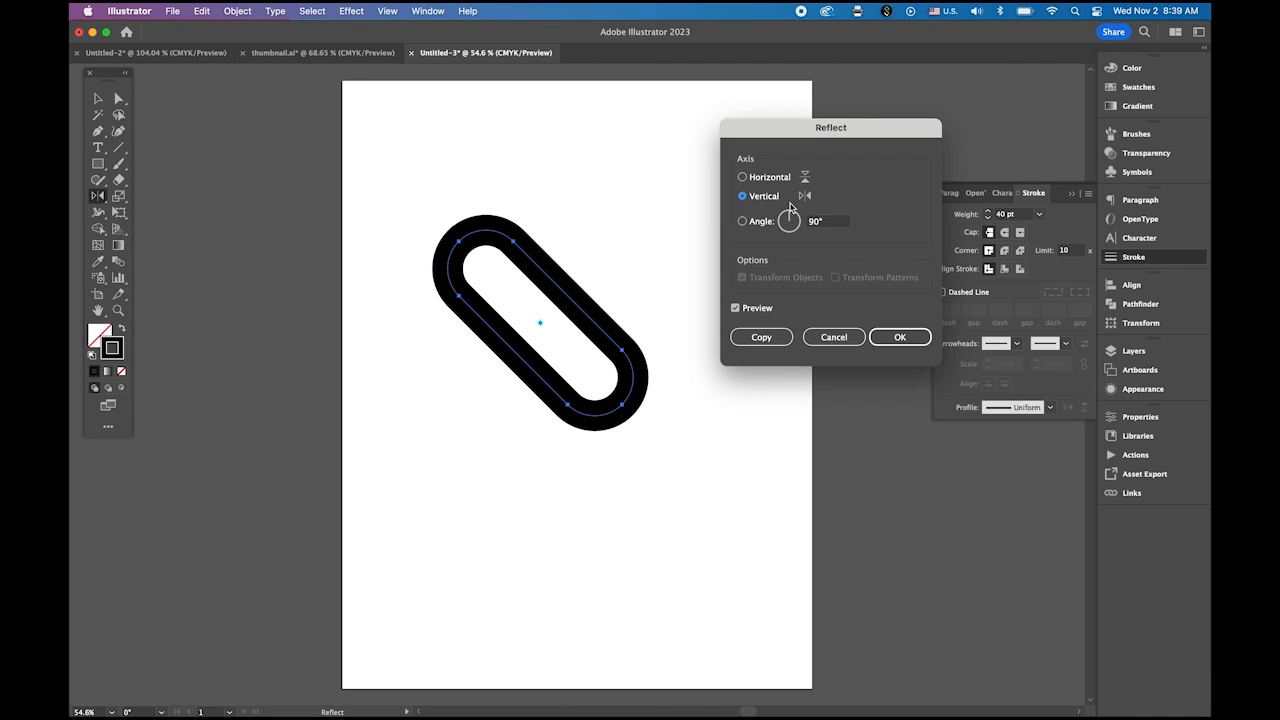
left_click(779, 341)
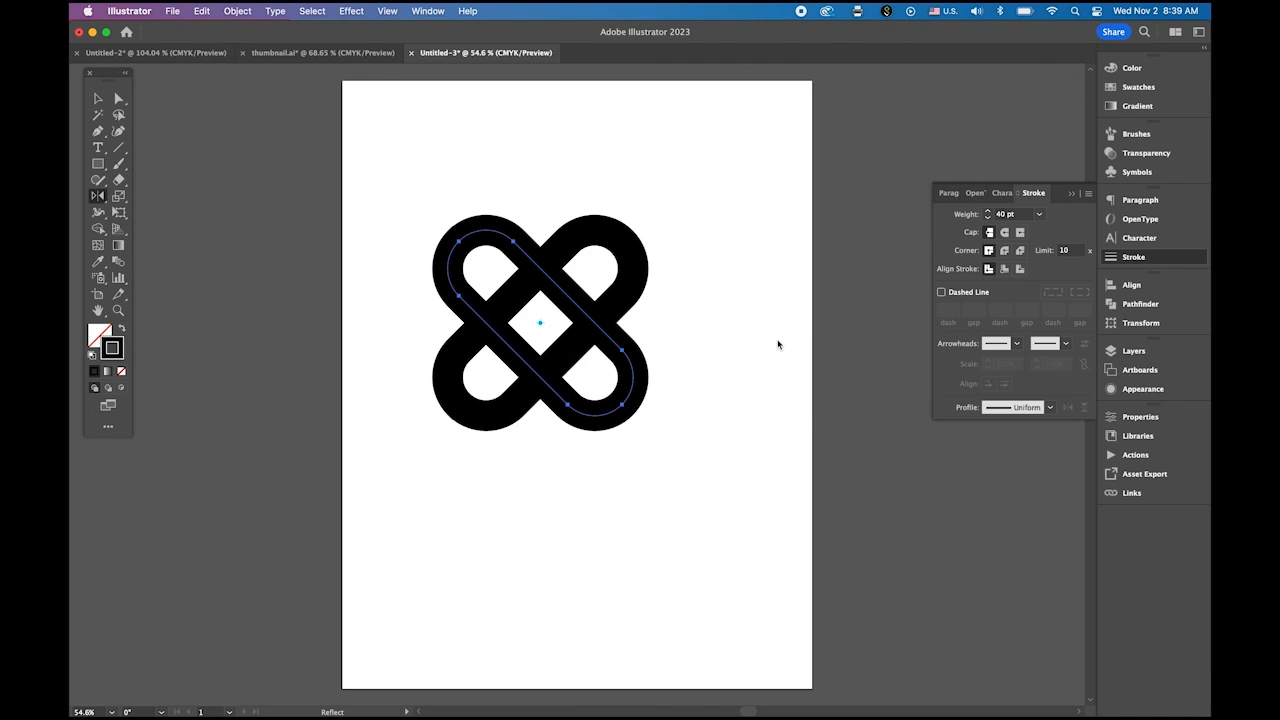
Select both crossed capsules, shift them slightly to the right and expand their fill and stroke.
left_click(97, 98)
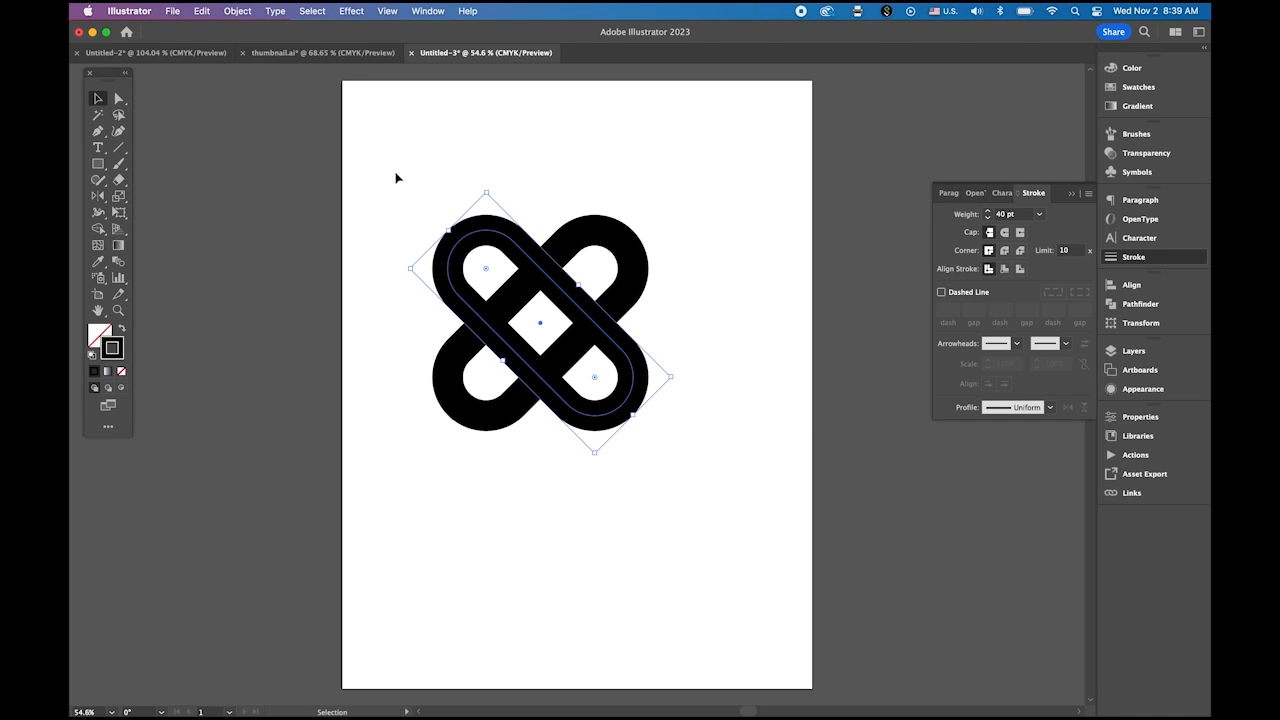
left_click_drag(397, 177, 737, 466)
left_click_drag(622, 313, 646, 315)
left_click(238, 11)
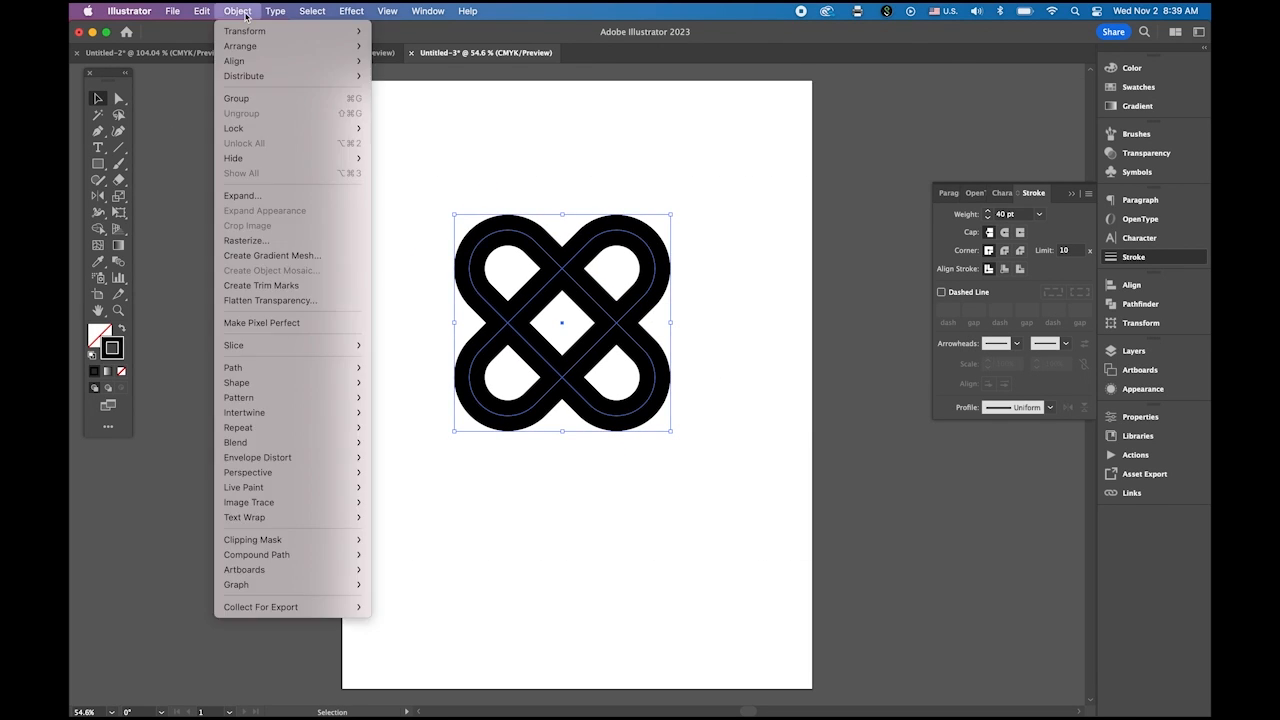
left_click(298, 196)
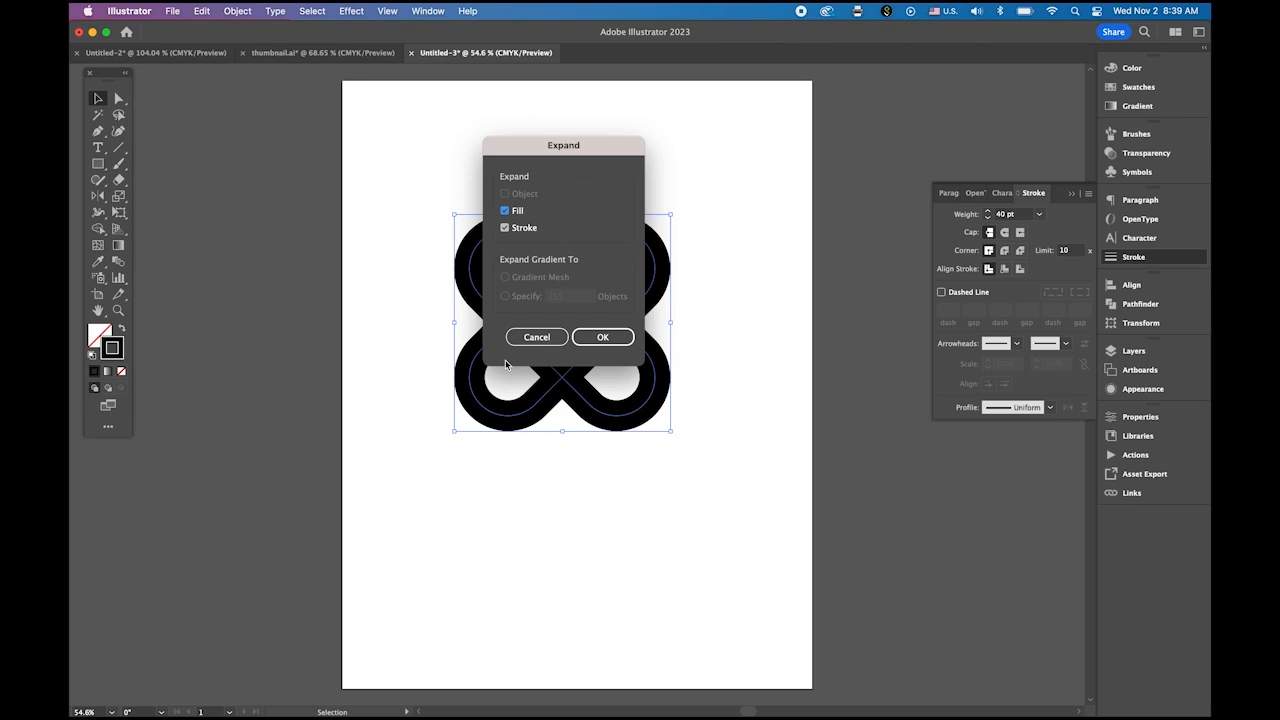
left_click(616, 340)
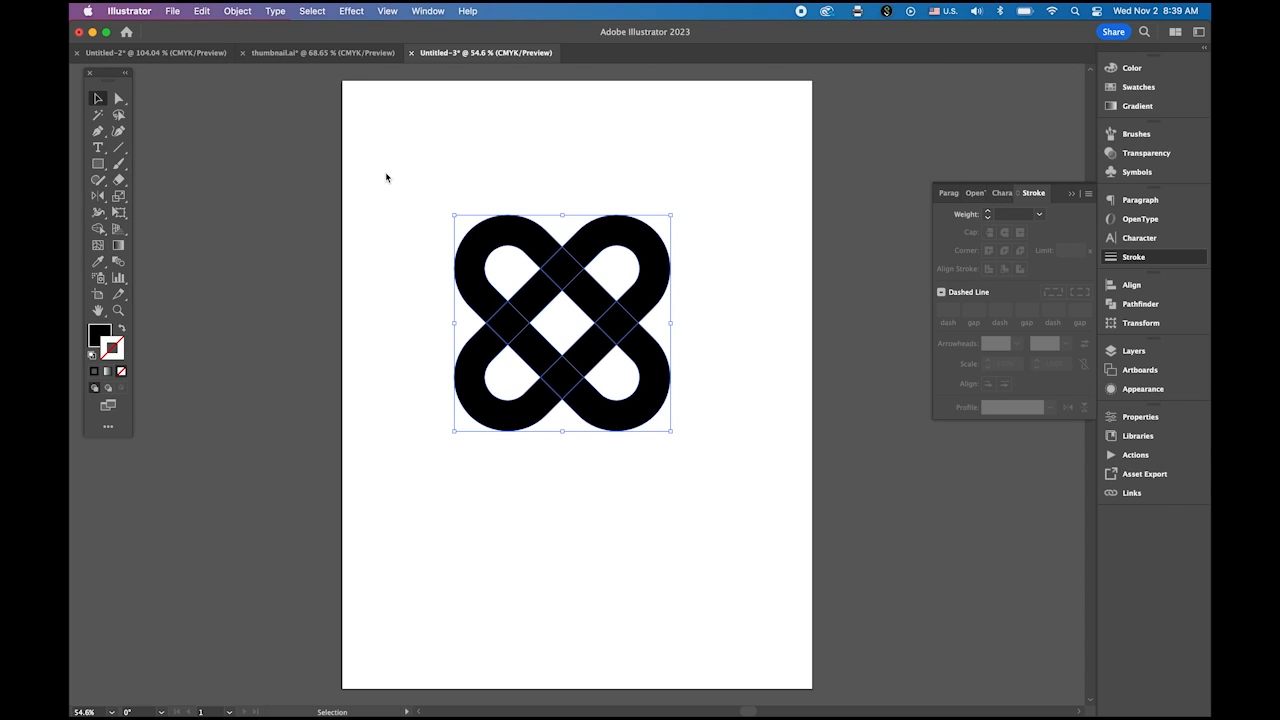
Offset the paths of the two crossed capsule outlines by 10 pt with miter joins.
left_click(233, 10)
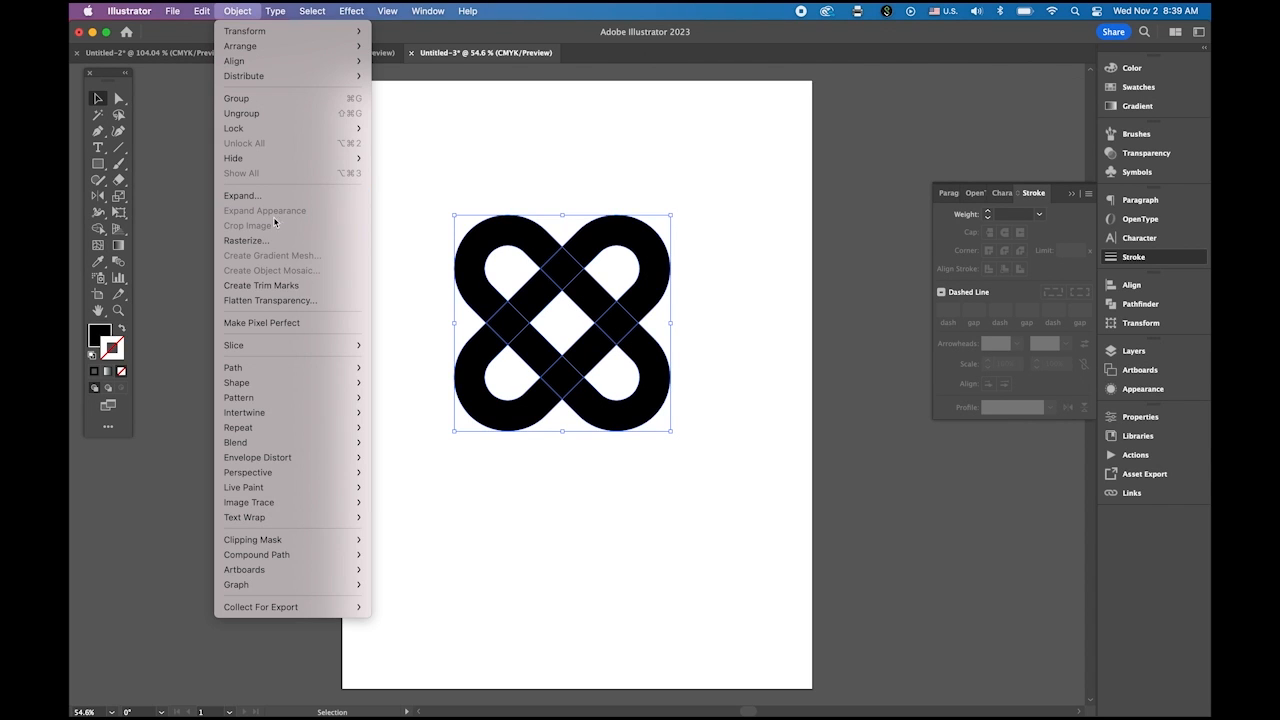
mouse_move(298, 372)
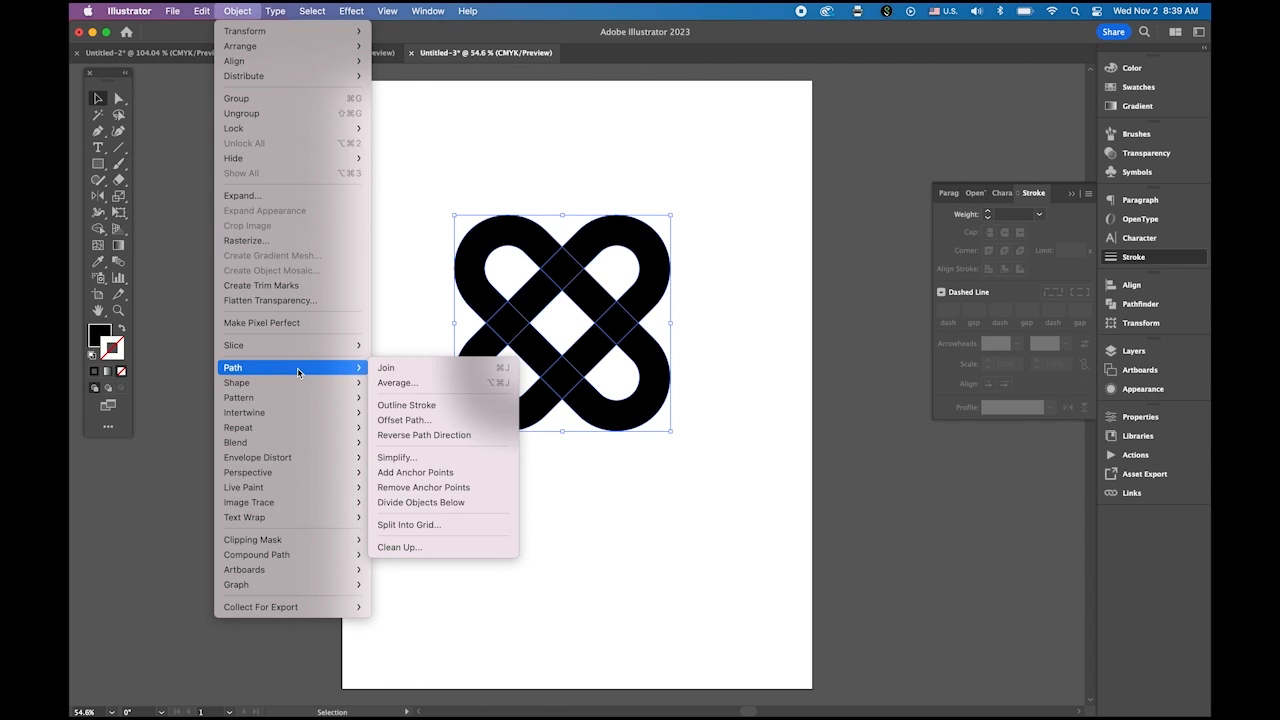
left_click(436, 421)
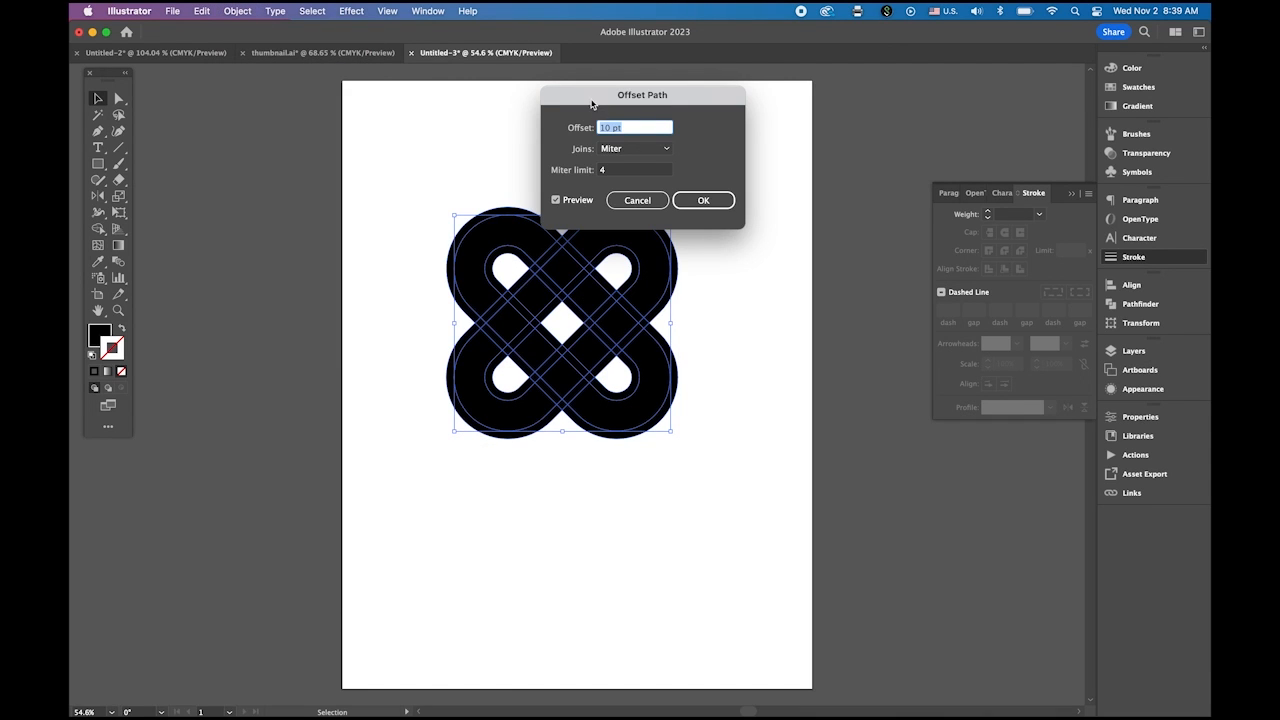
left_click_drag(592, 100, 551, 100)
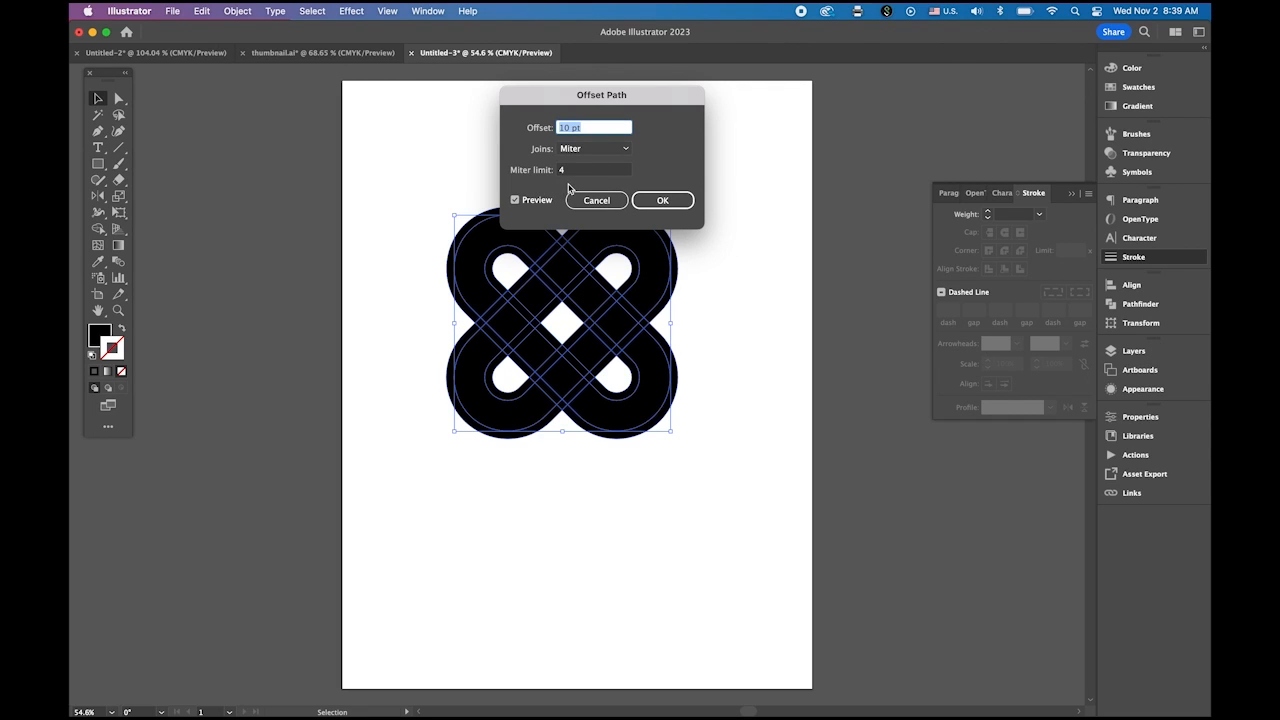
left_click(666, 203)
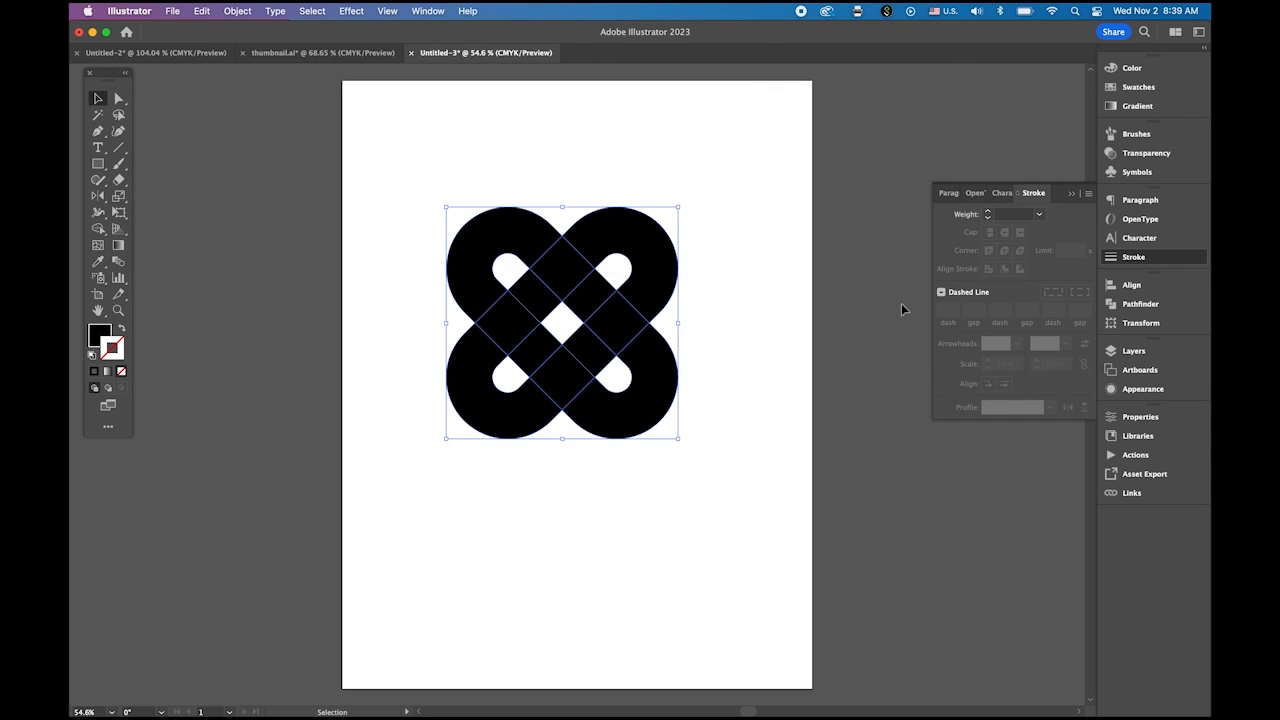
Select all the knot outlines and use Shape Builder to remove the offset strips flanking the over-strand at the upper and right-hand crossings.
left_click_drag(409, 171, 733, 502)
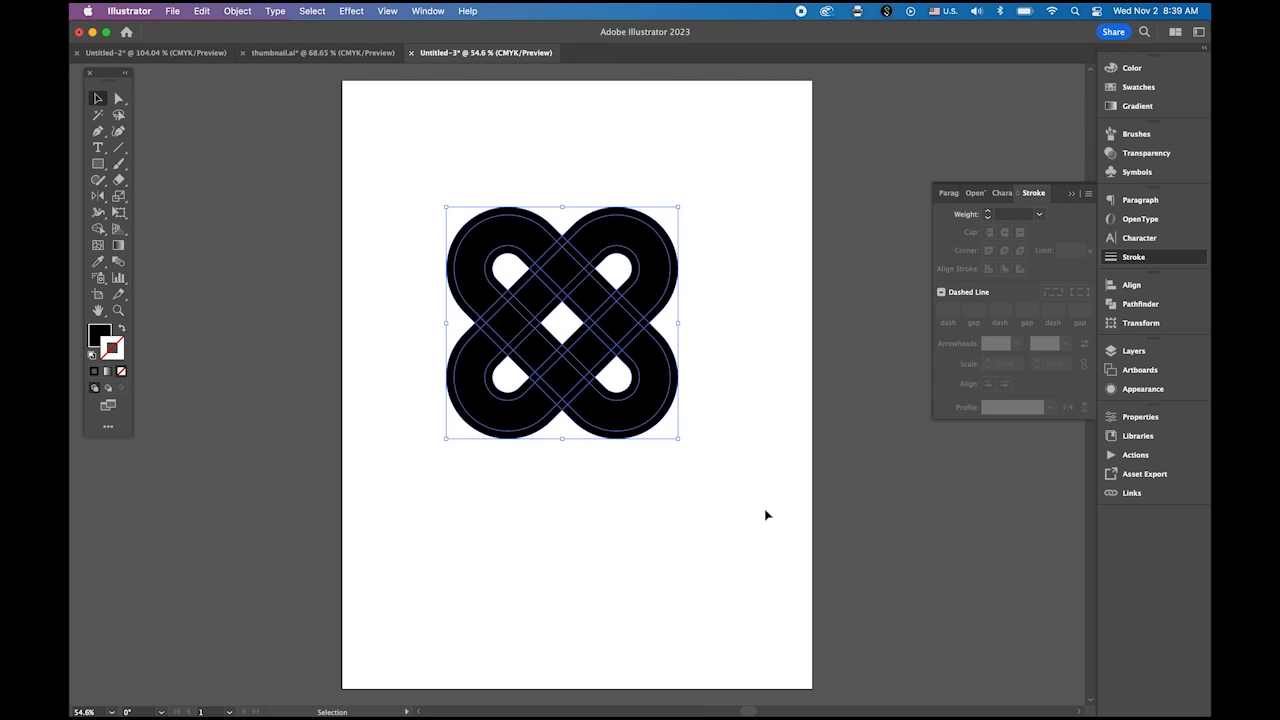
key("super+space")
left_click_drag(568, 317, 701, 386)
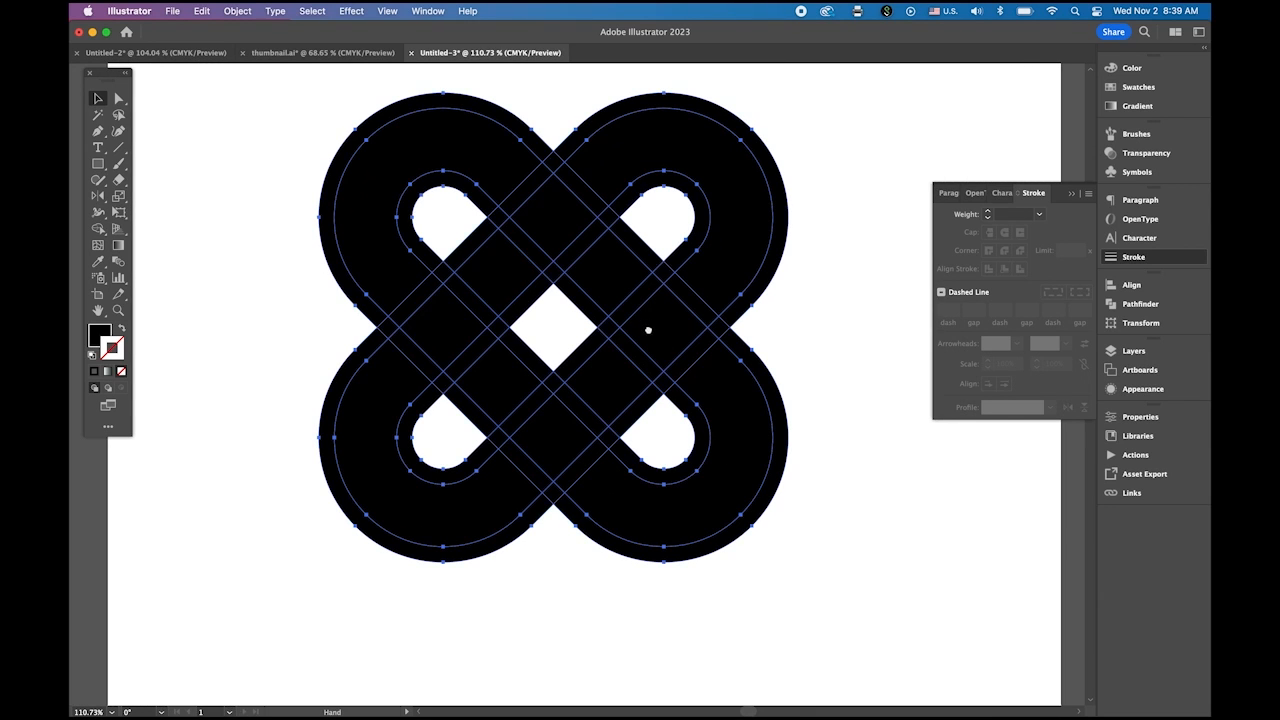
left_click_drag(648, 323, 660, 357)
left_click(1068, 193)
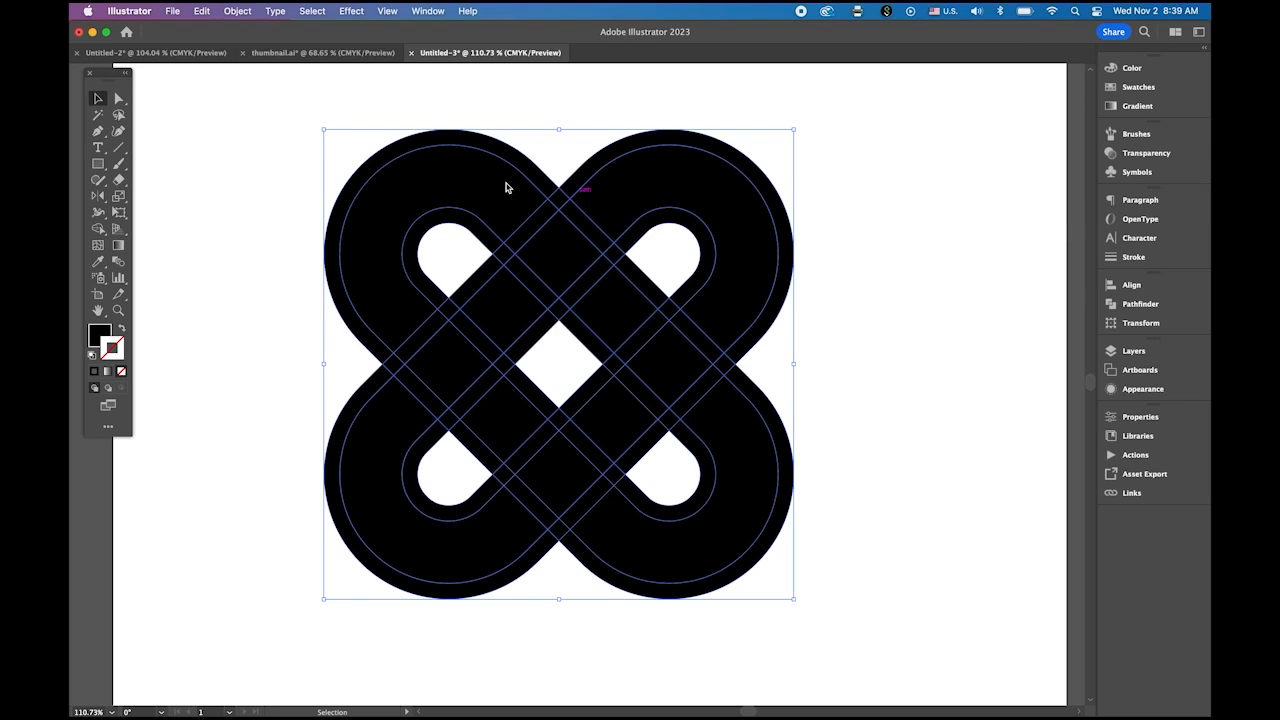
left_click(99, 233)
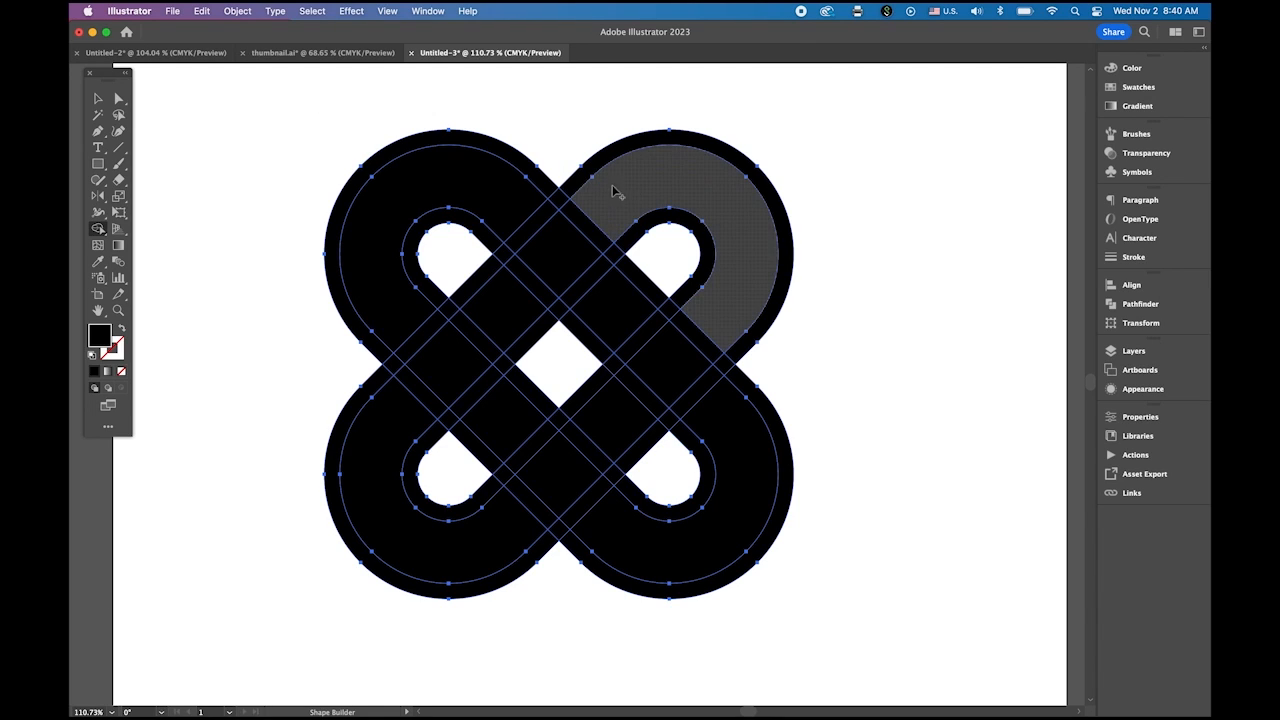
left_click(533, 231, "alt")
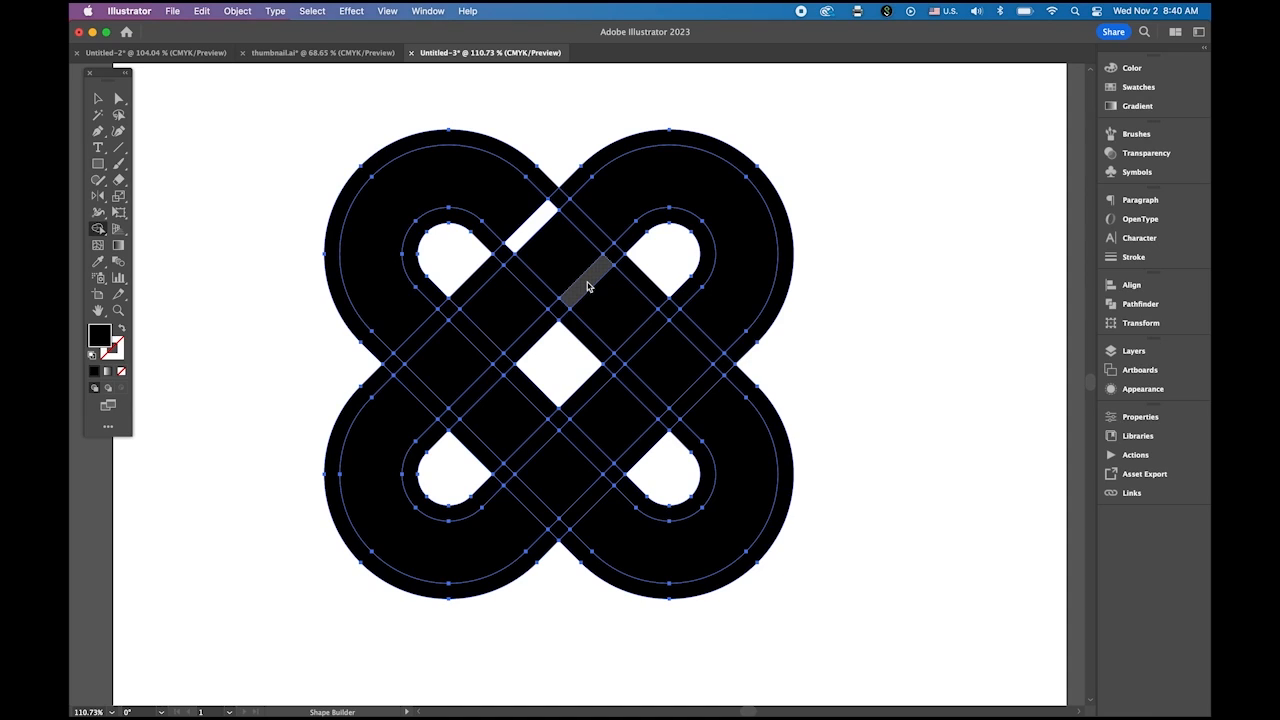
left_click(588, 286, "alt")
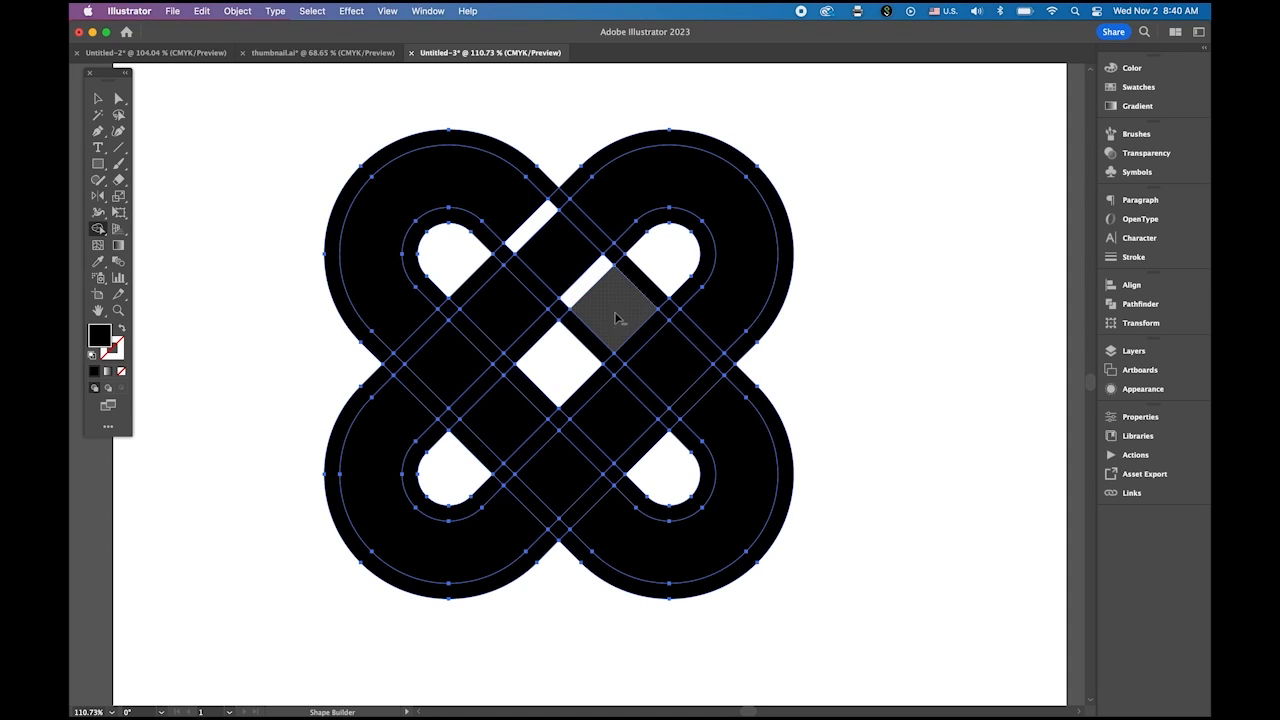
left_click(694, 340, "alt")
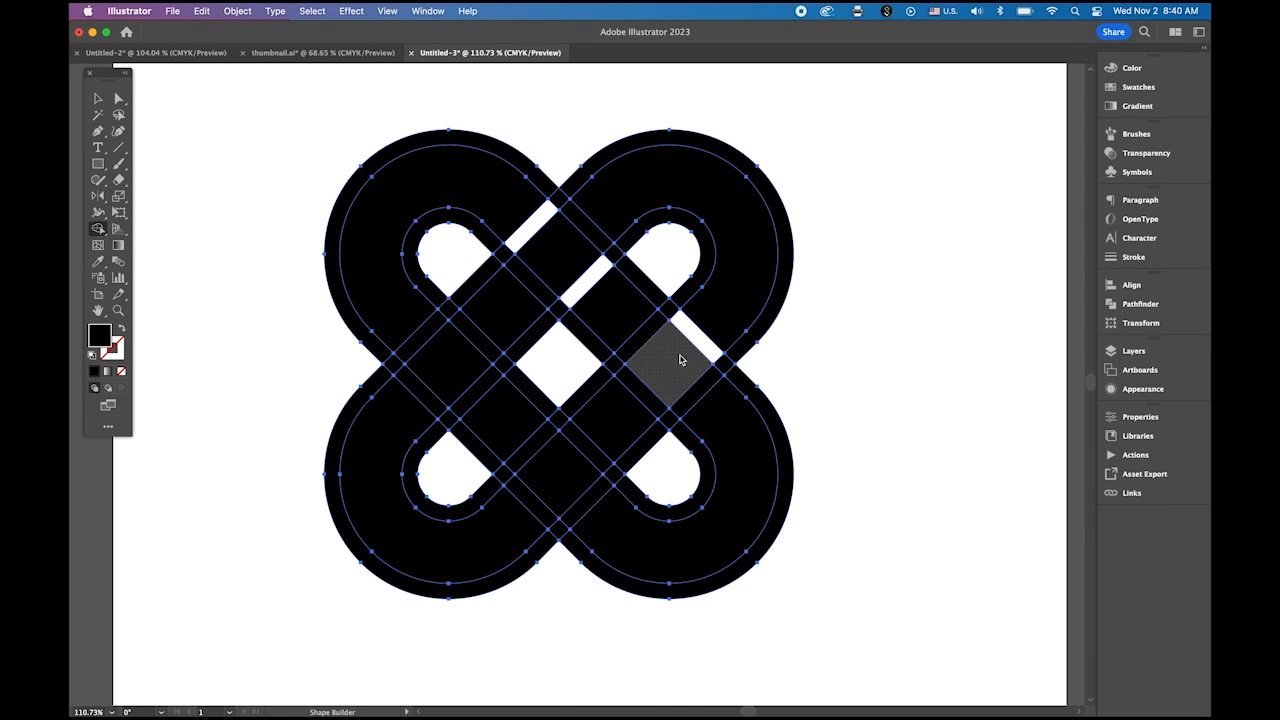
left_click(643, 395, "alt")
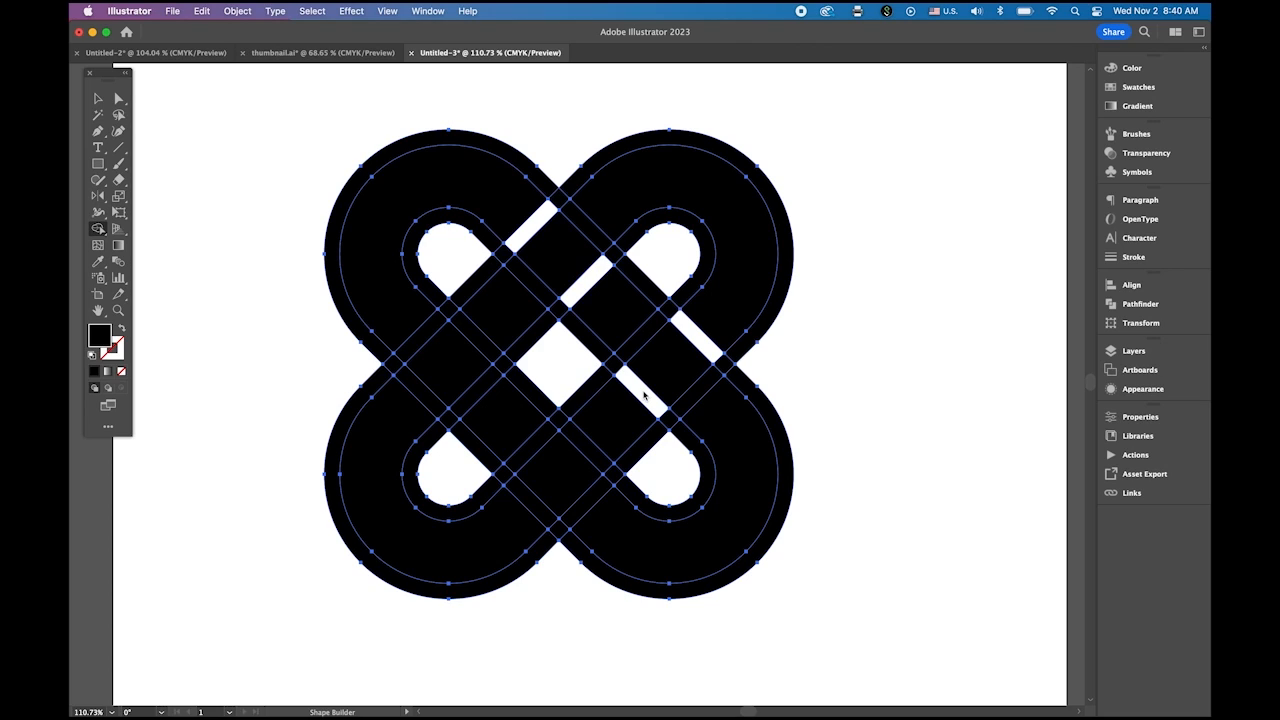
Remove the offset strips flanking the over-strand at the lower and left-hand crossings of the knot.
left_click(588, 506, "alt")
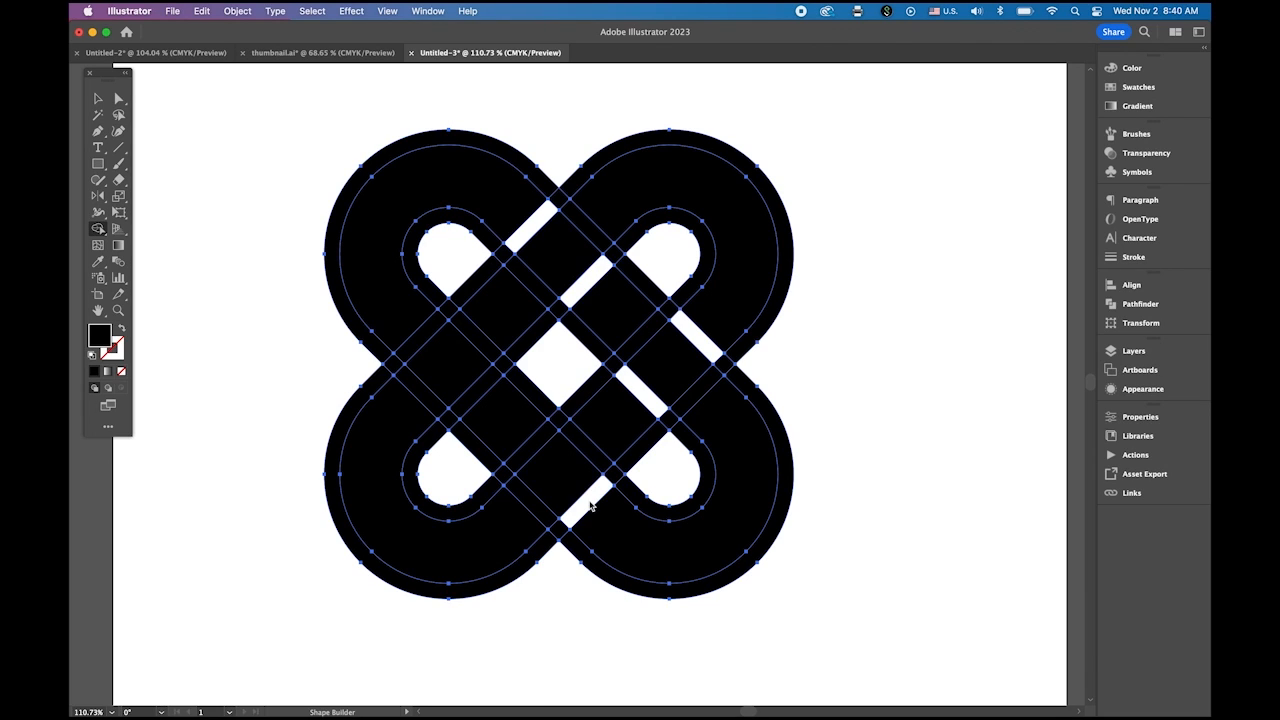
left_click_drag(601, 475, 562, 438)
left_click(533, 447, "alt")
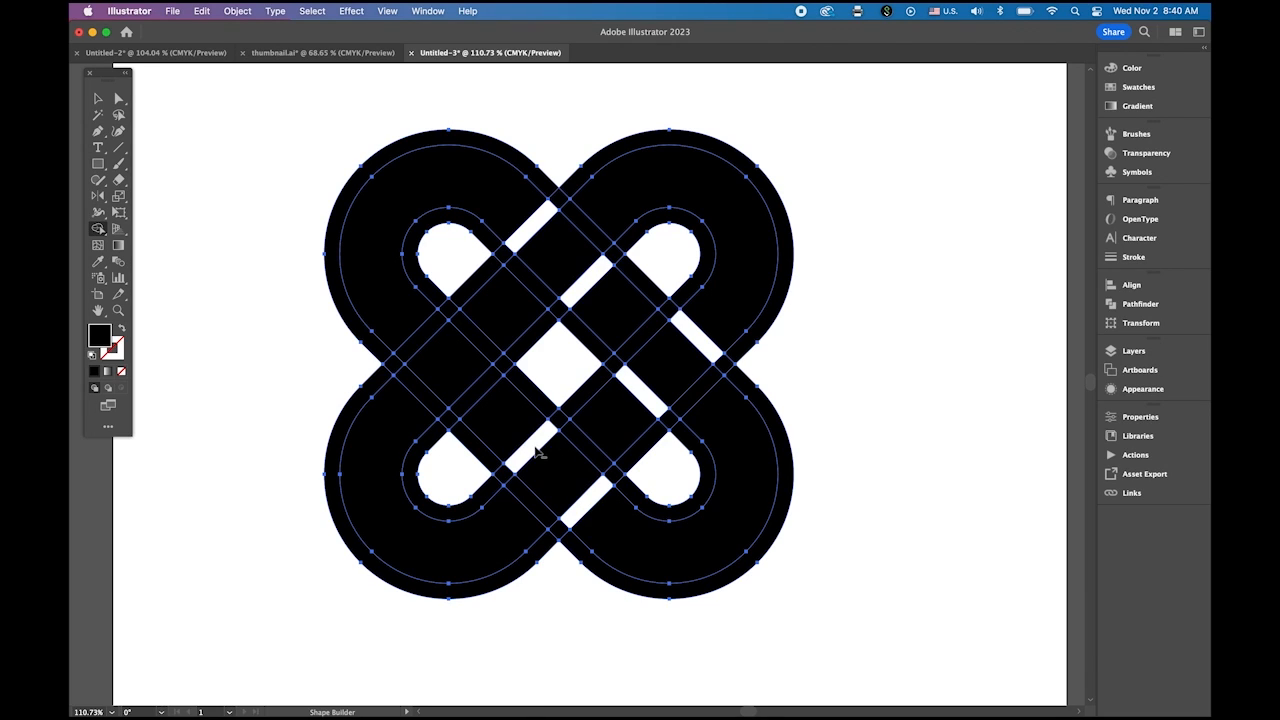
left_click(478, 340, "alt")
left_click(420, 392, "alt")
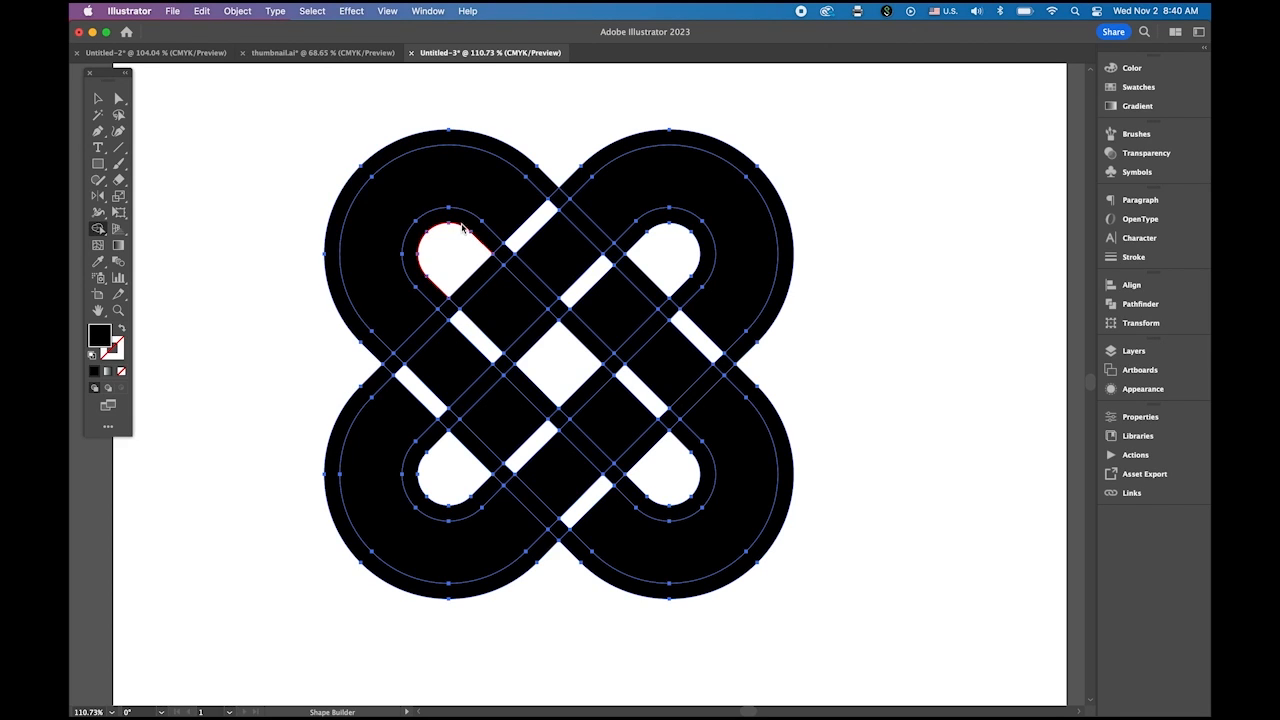
Remove the outer and inner offset borders around all four rounded loops of the knot.
left_click(502, 151, "alt")
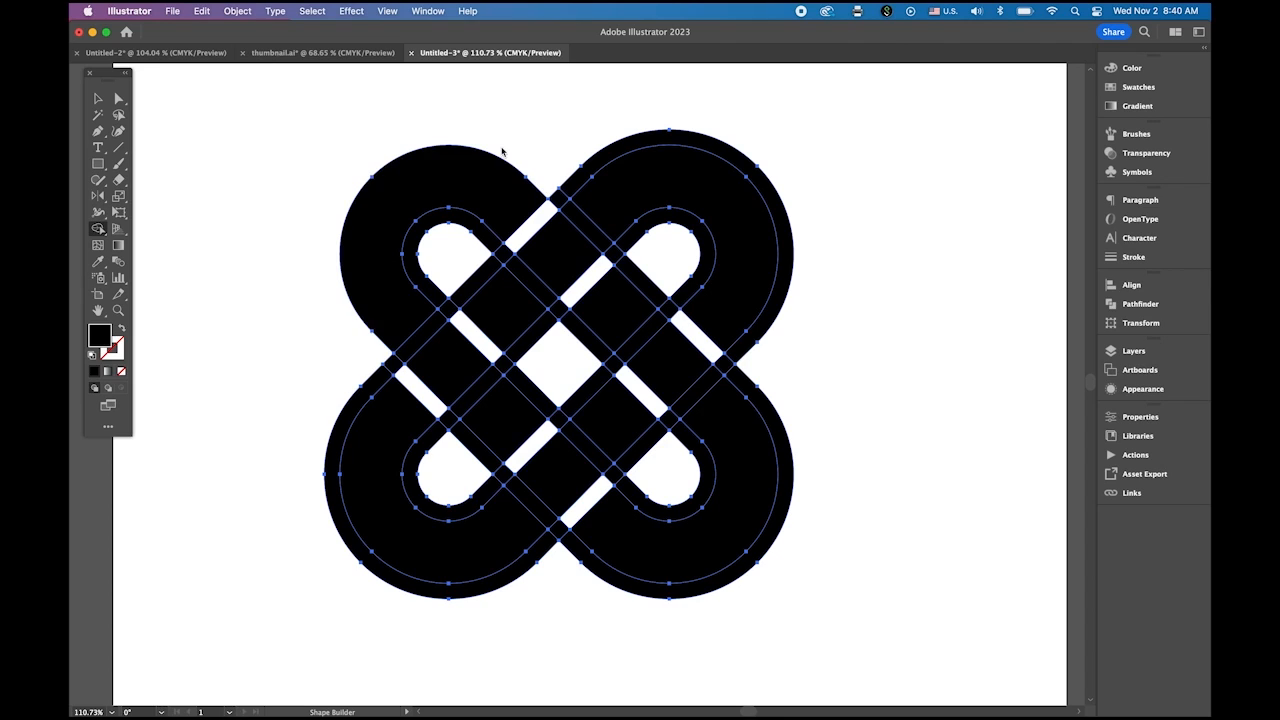
left_click(479, 233, "alt")
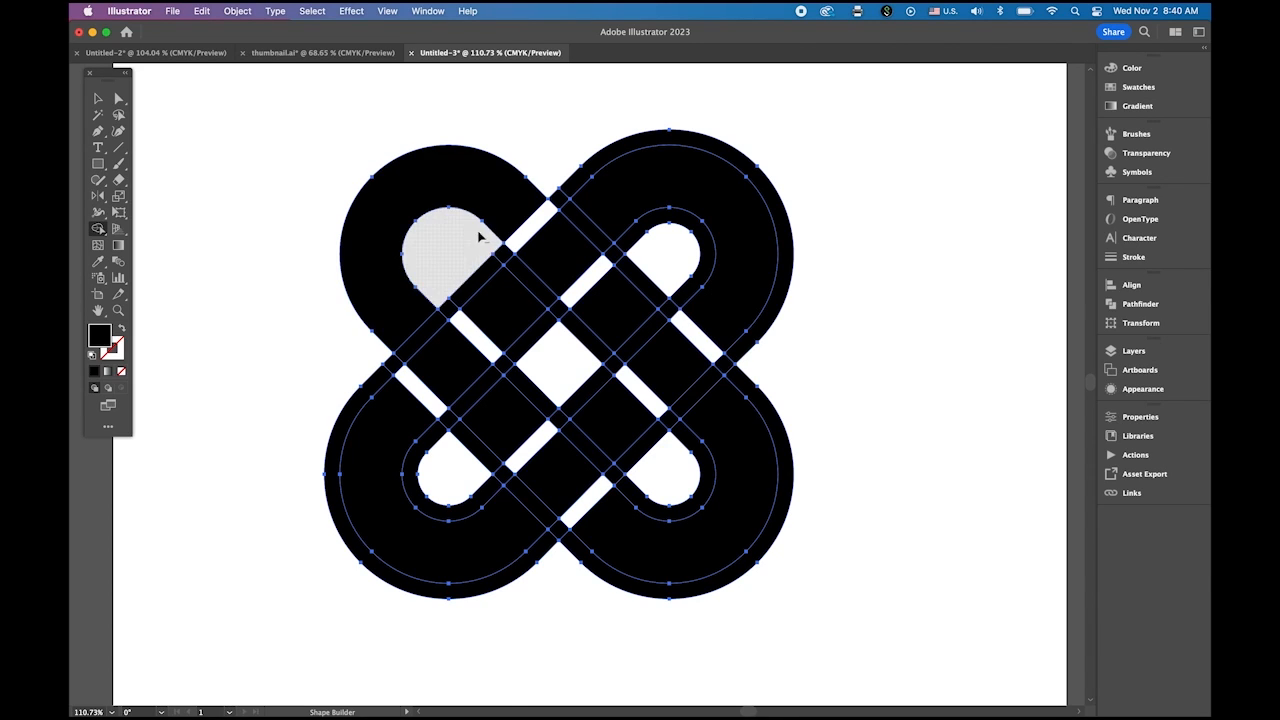
left_click(378, 386, "alt")
left_click(416, 460, "alt")
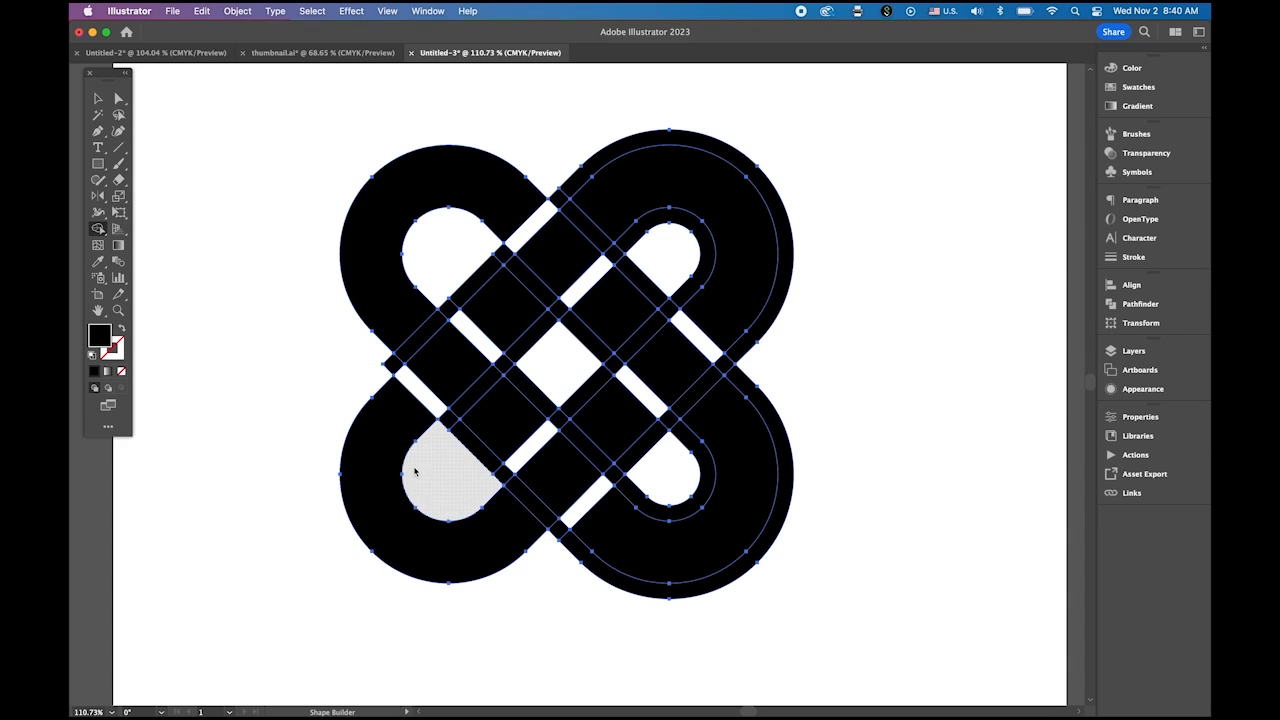
left_click(676, 142, "alt")
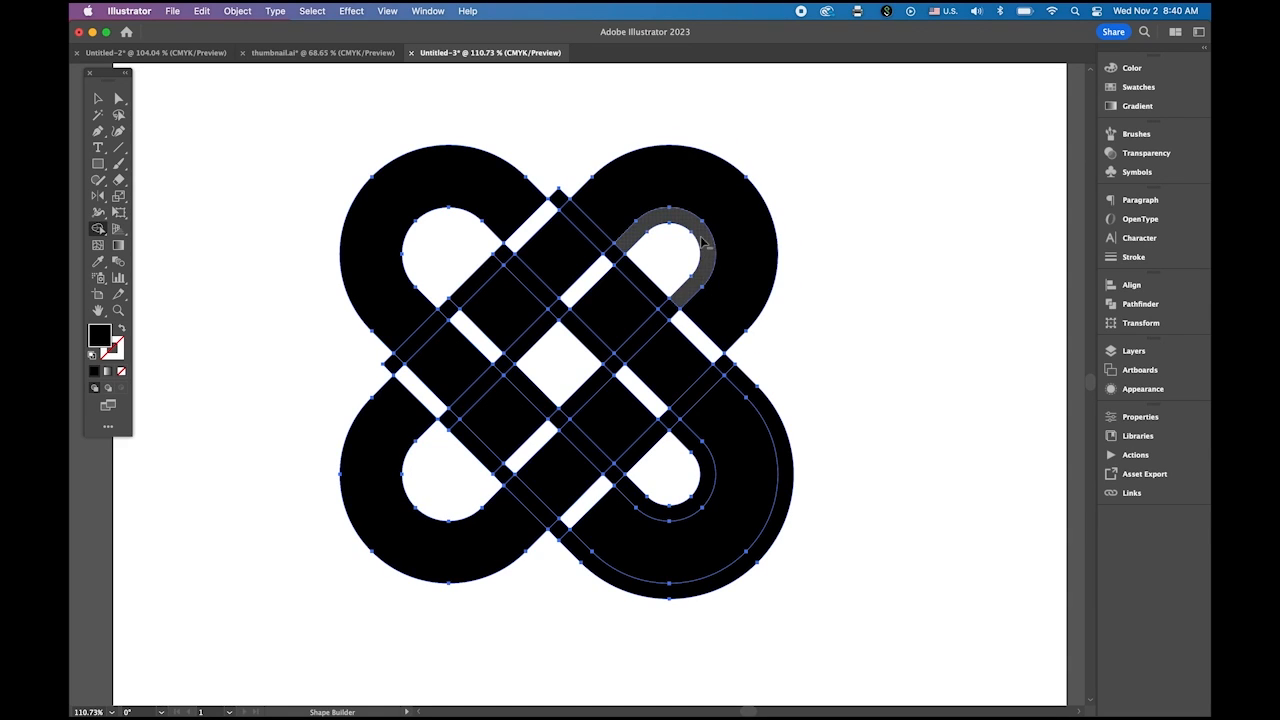
left_click(700, 241, "alt")
left_click(761, 403, "alt")
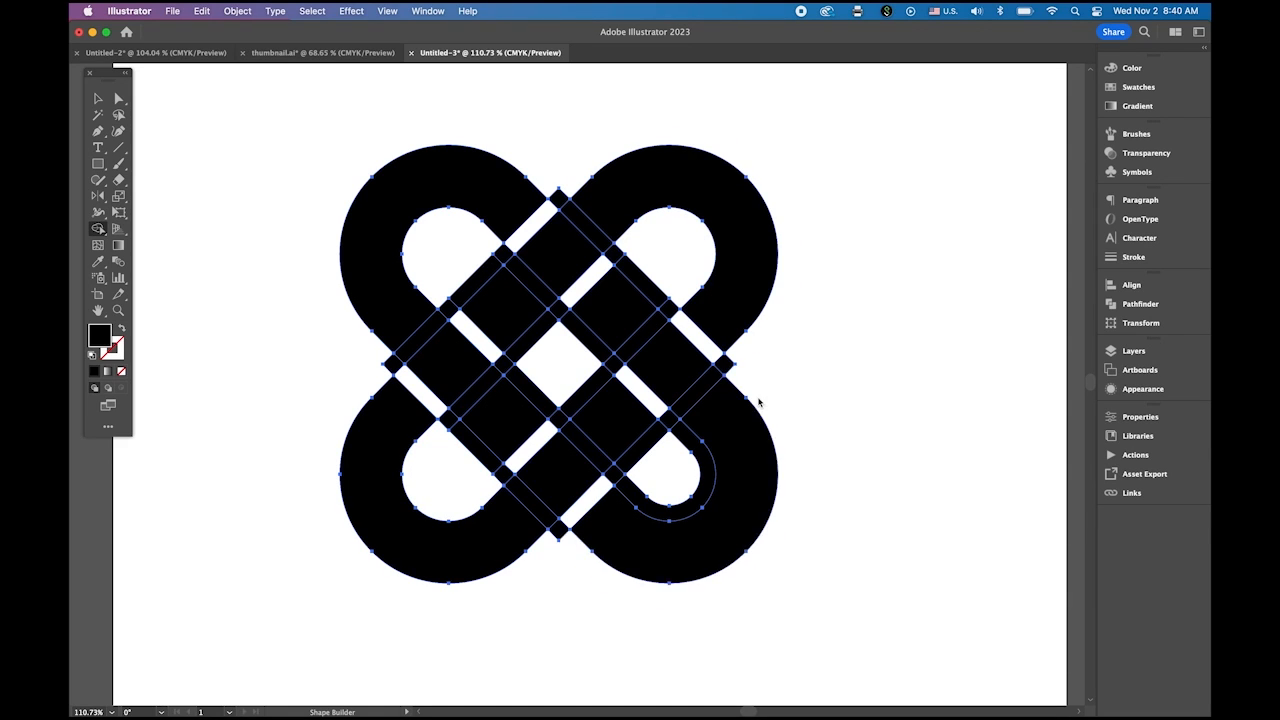
left_click(701, 460, "alt")
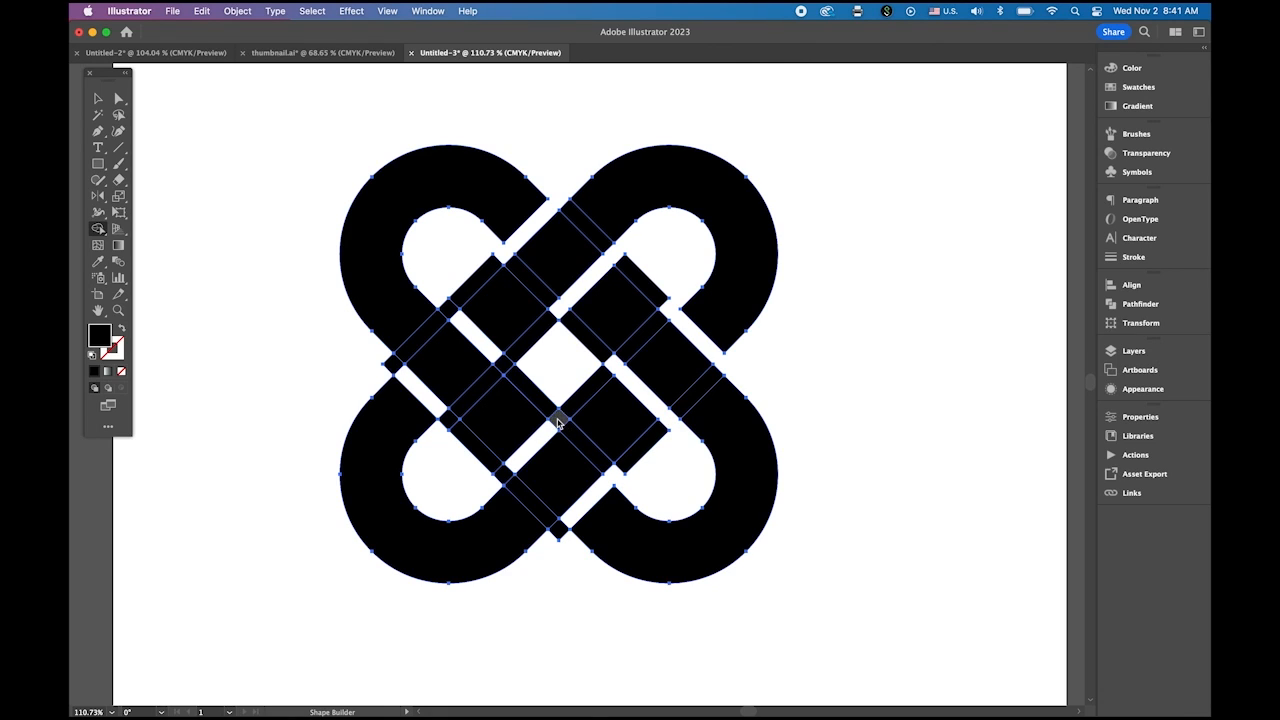
Remove the leftover offset fragments around the crossings and the central opening, leaving clean gaps between the strands.
left_click(560, 528, "alt")
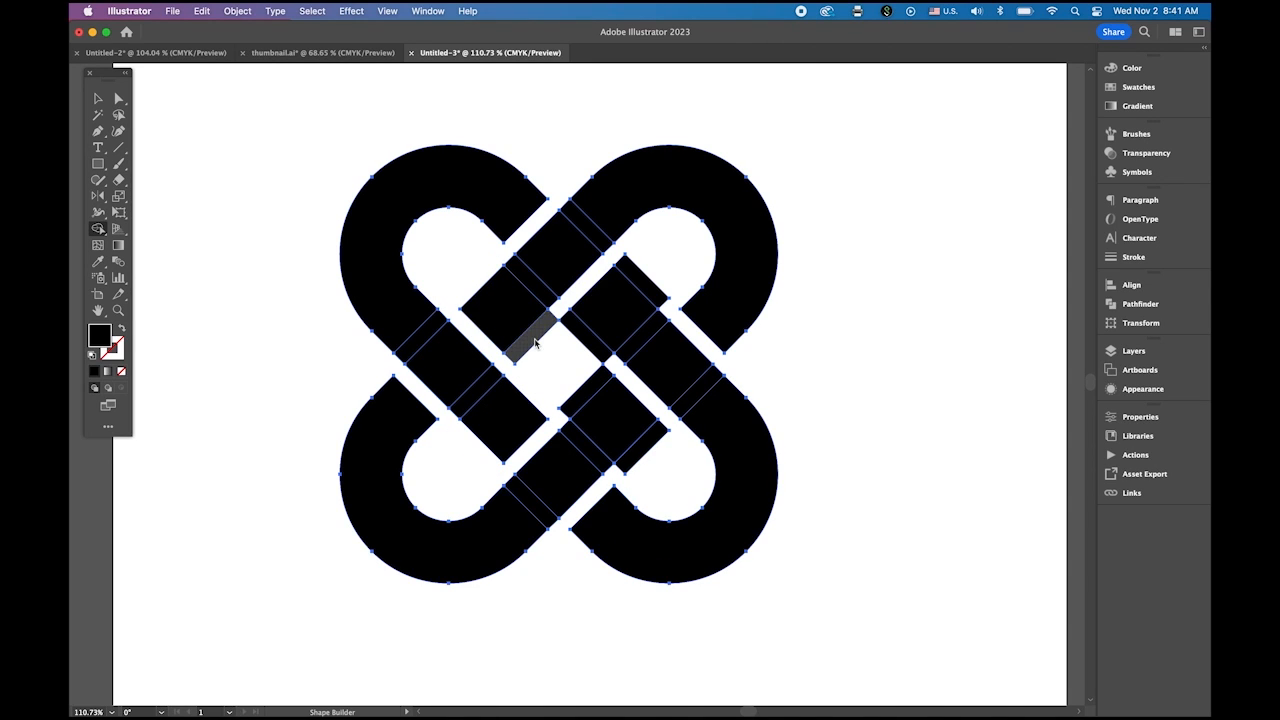
left_click(650, 284, "alt")
left_click(598, 380, "alt")
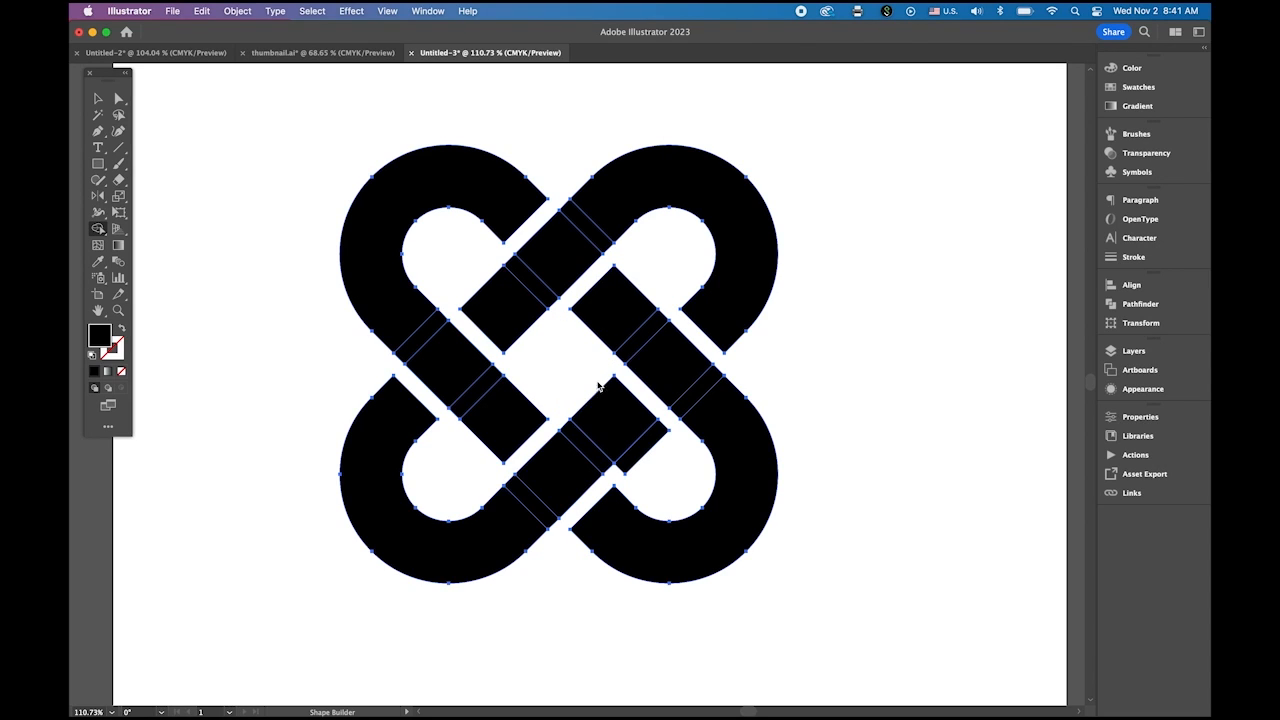
left_click(643, 449, "alt")
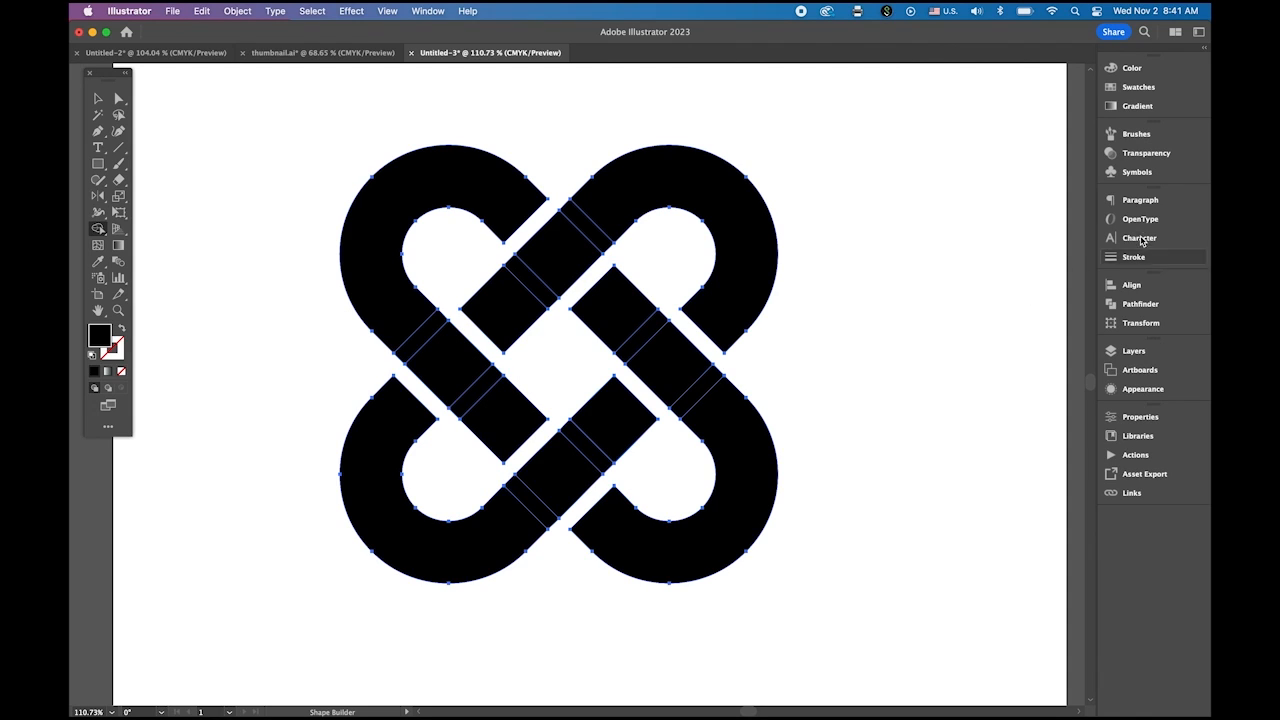
Unite the remaining knot pieces with Pathfinder and select the resulting interlaced shape.
left_click(1146, 304)
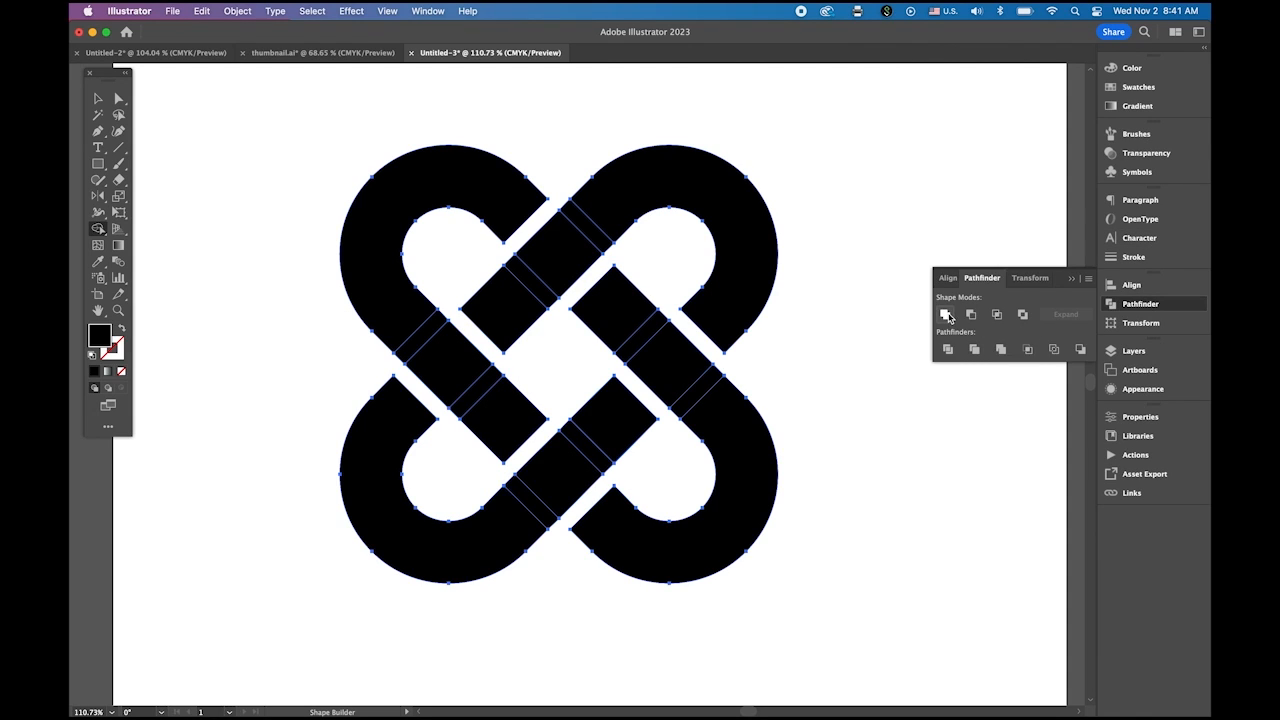
left_click(945, 314)
left_click(97, 98)
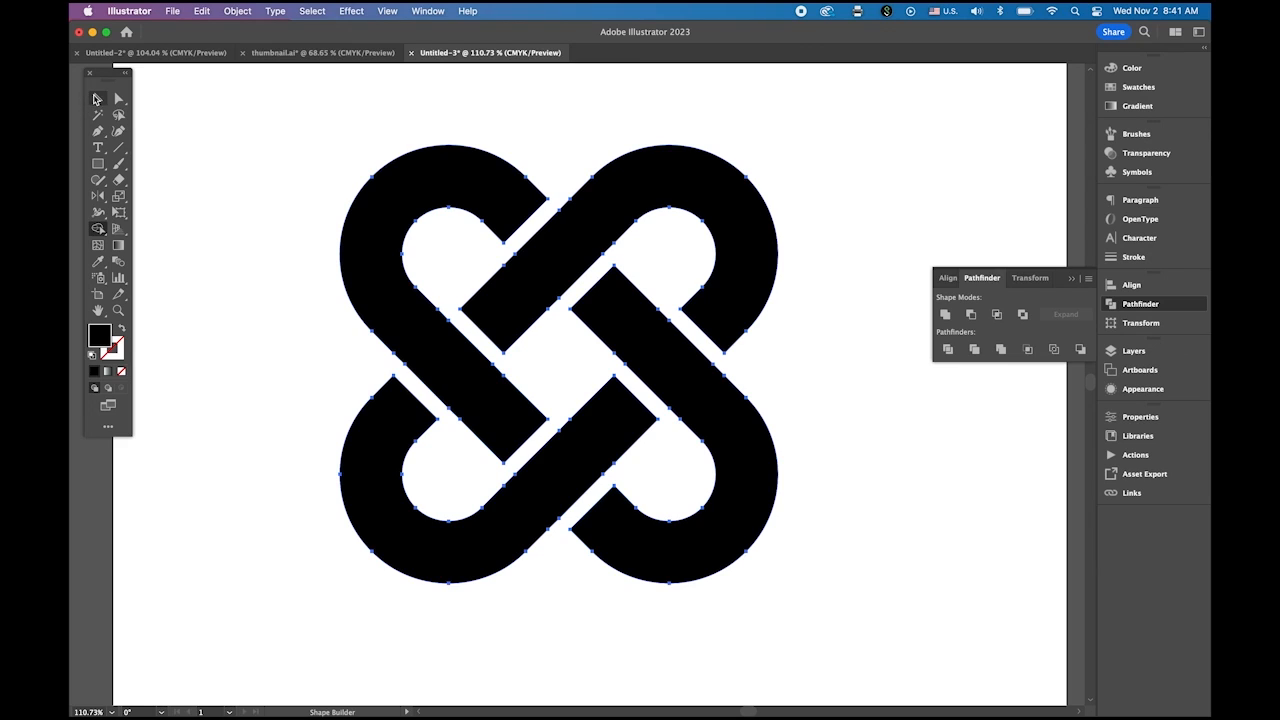
left_click(207, 120)
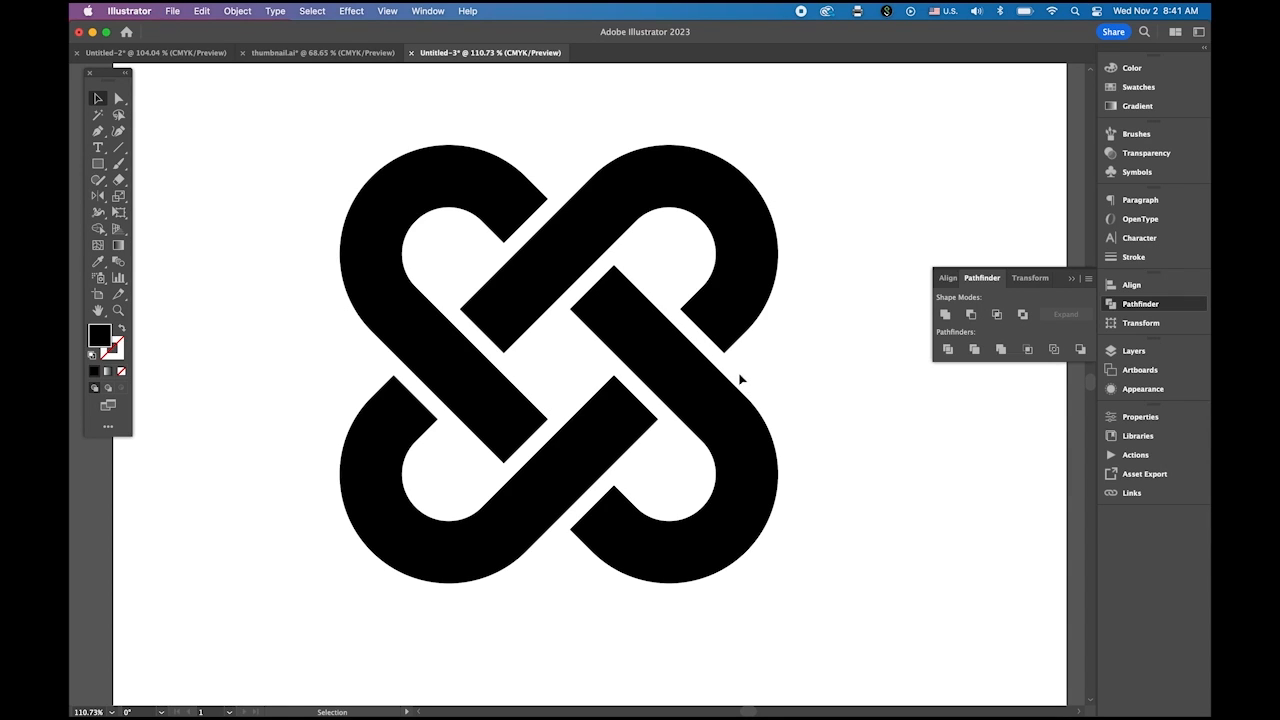
left_click(386, 224)
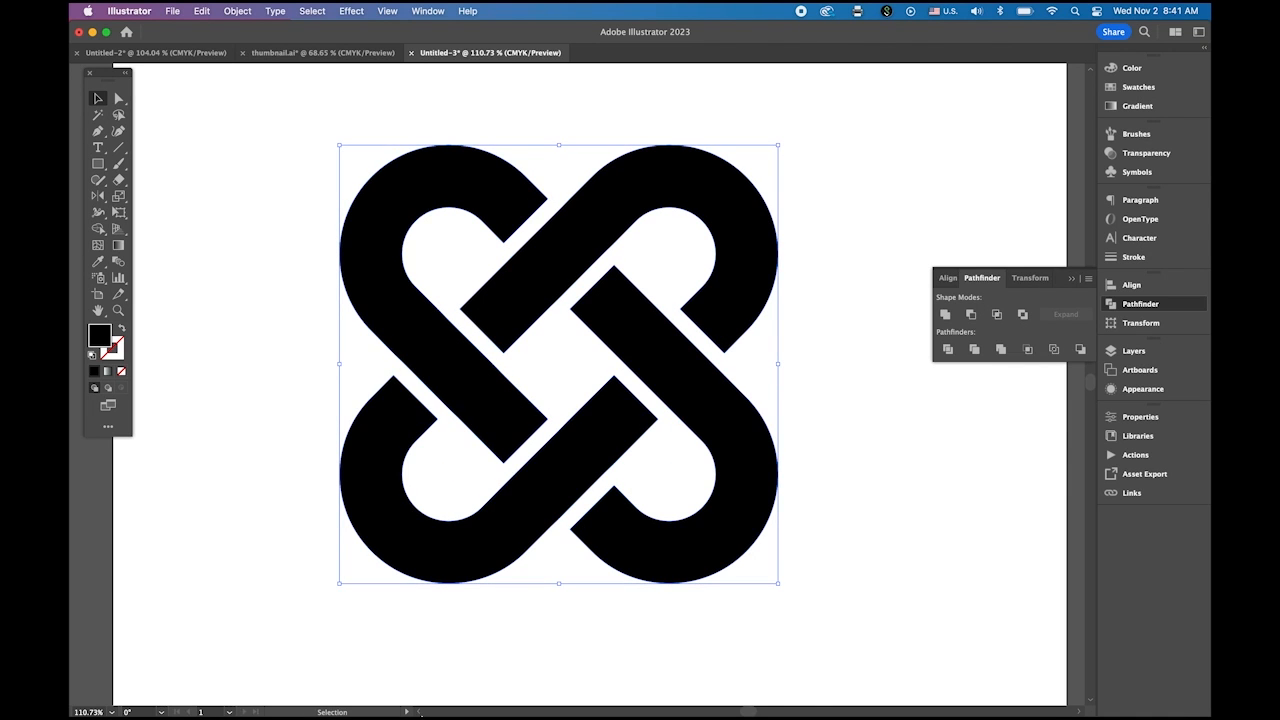
Switch to Photoshop and create a new 1000 × 1000 px document at 72 pixels/inch with black background contents.
left_click(390, 692)
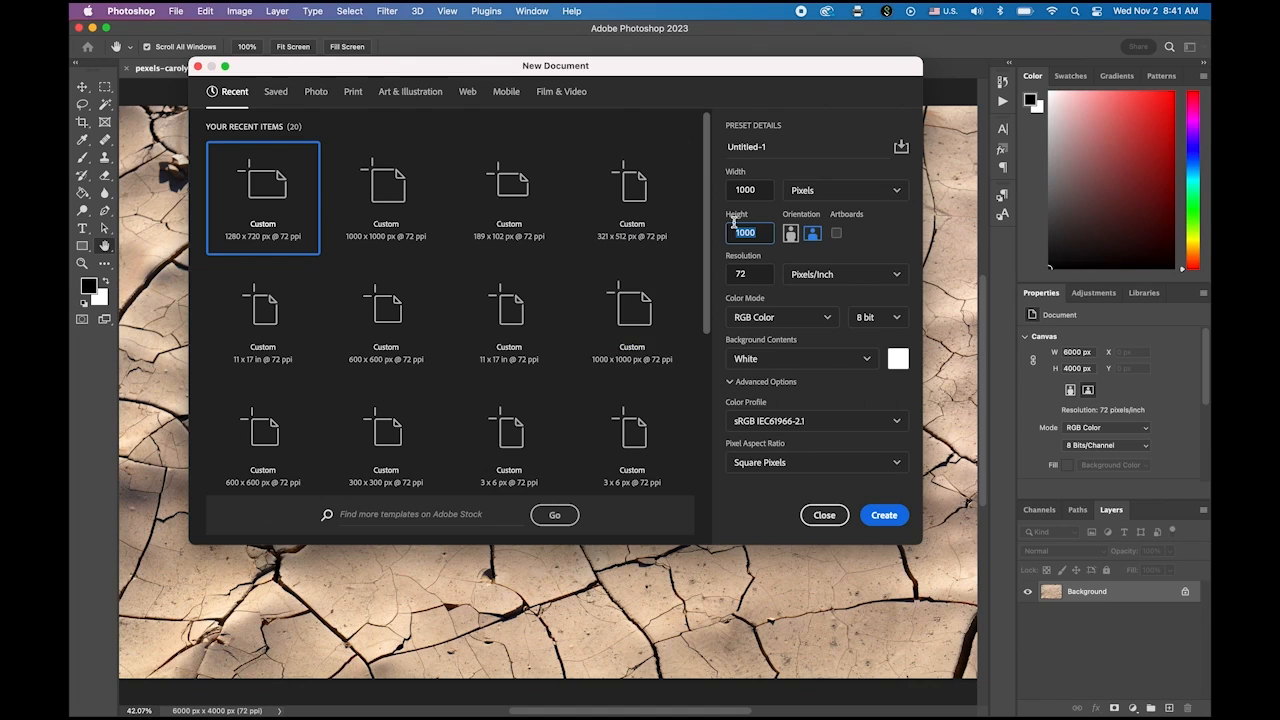
left_click_drag(765, 190, 714, 193)
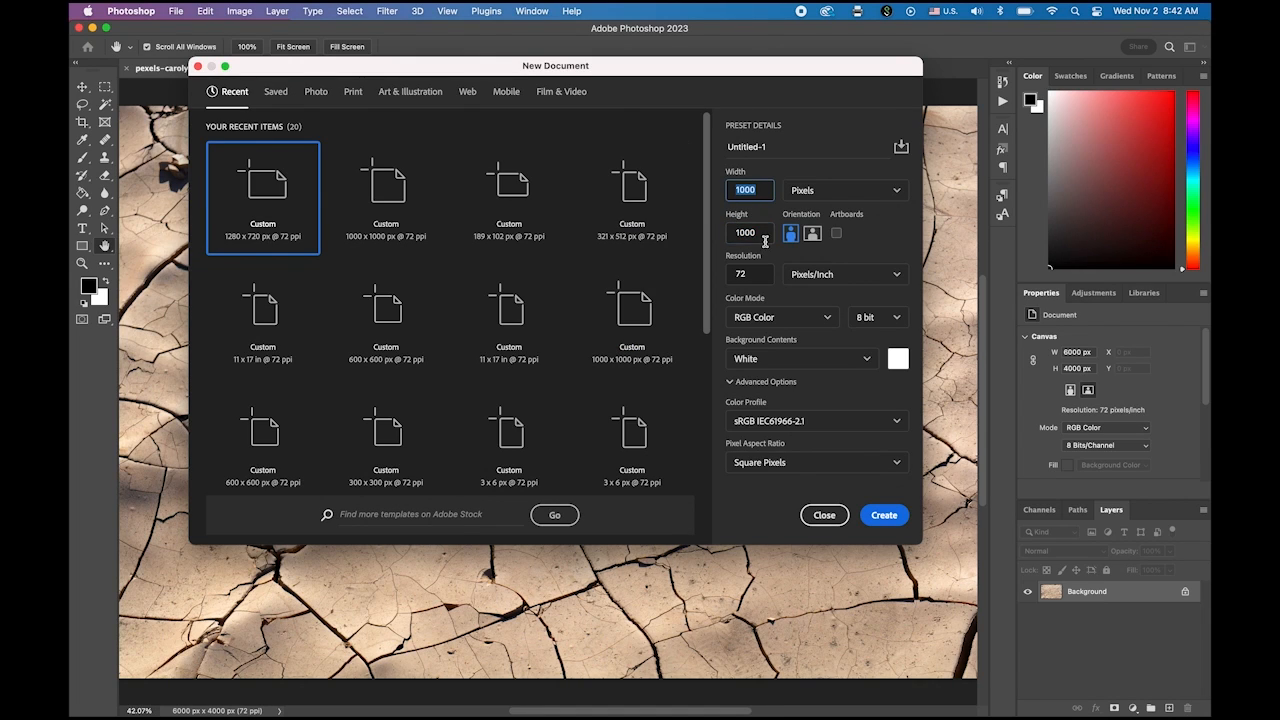
left_click_drag(765, 234, 698, 239)
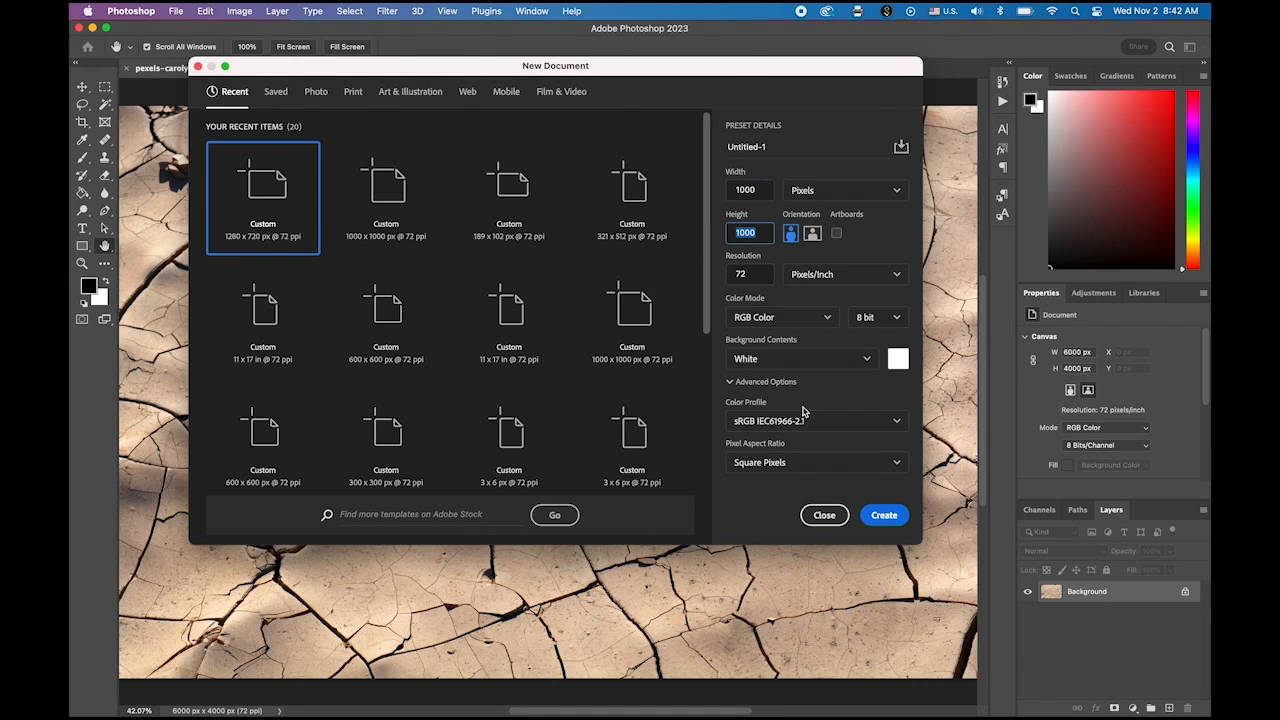
left_click(867, 360)
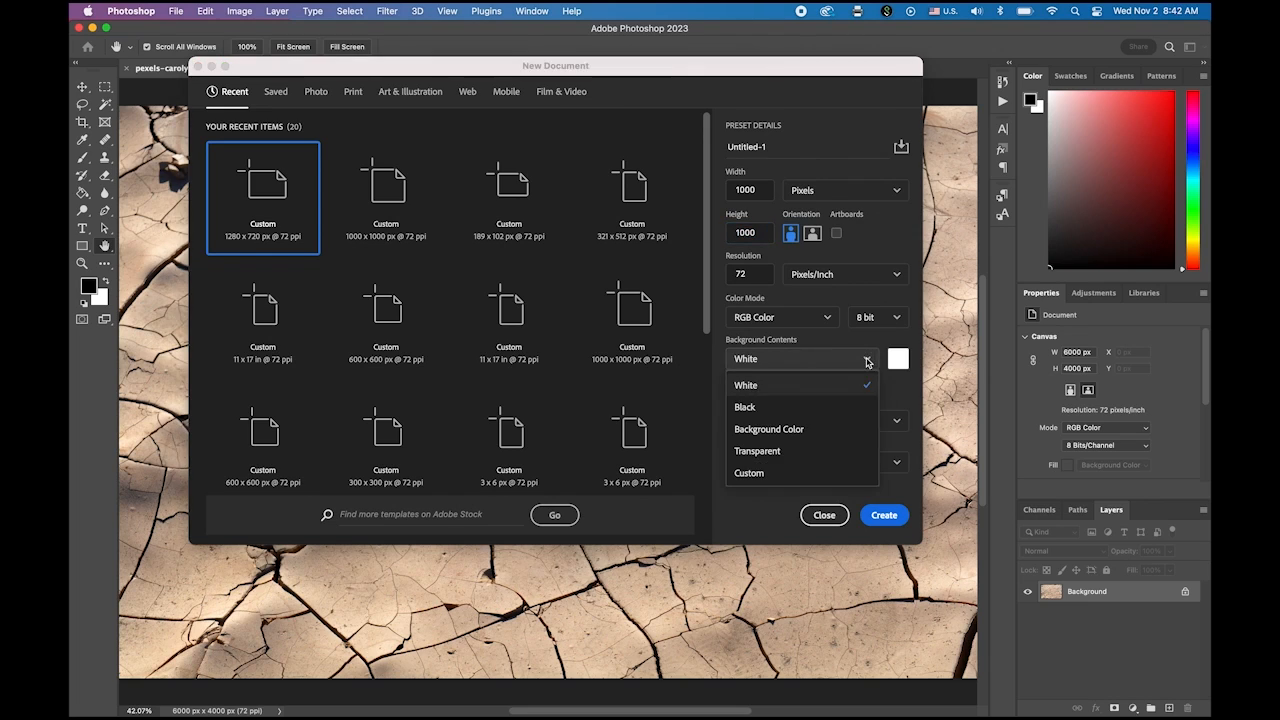
left_click(813, 406)
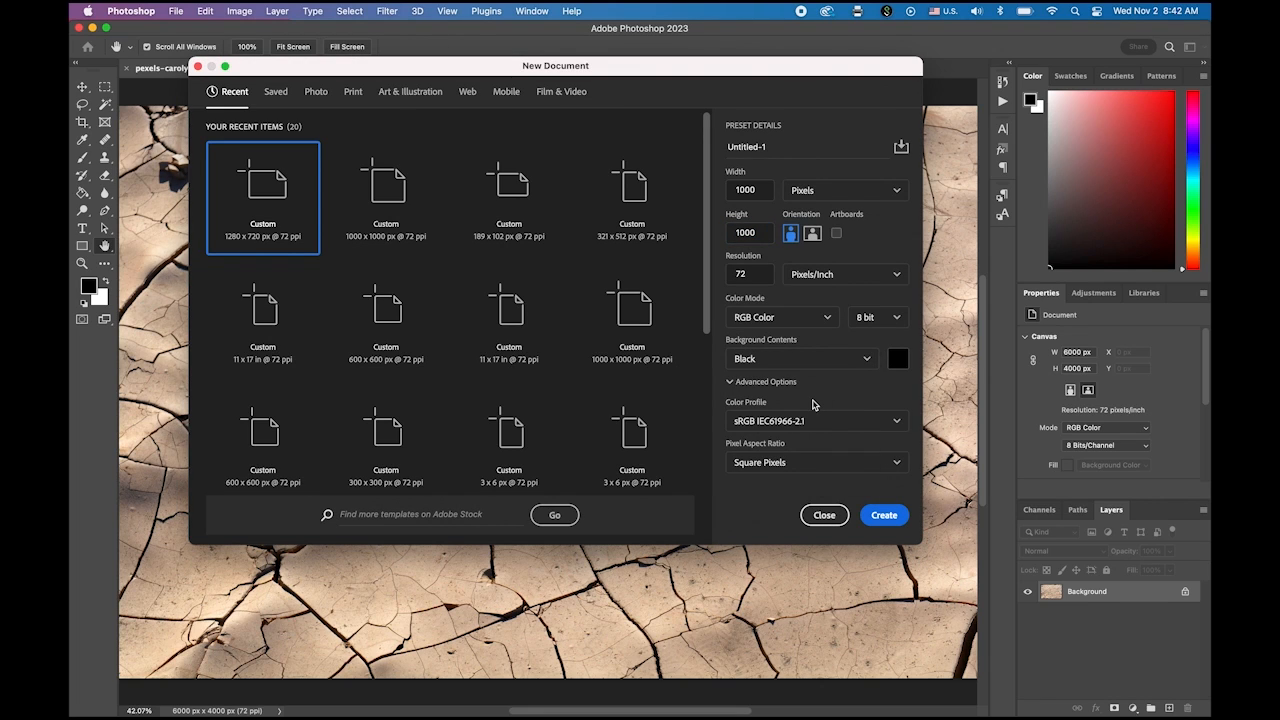
left_click(884, 516)
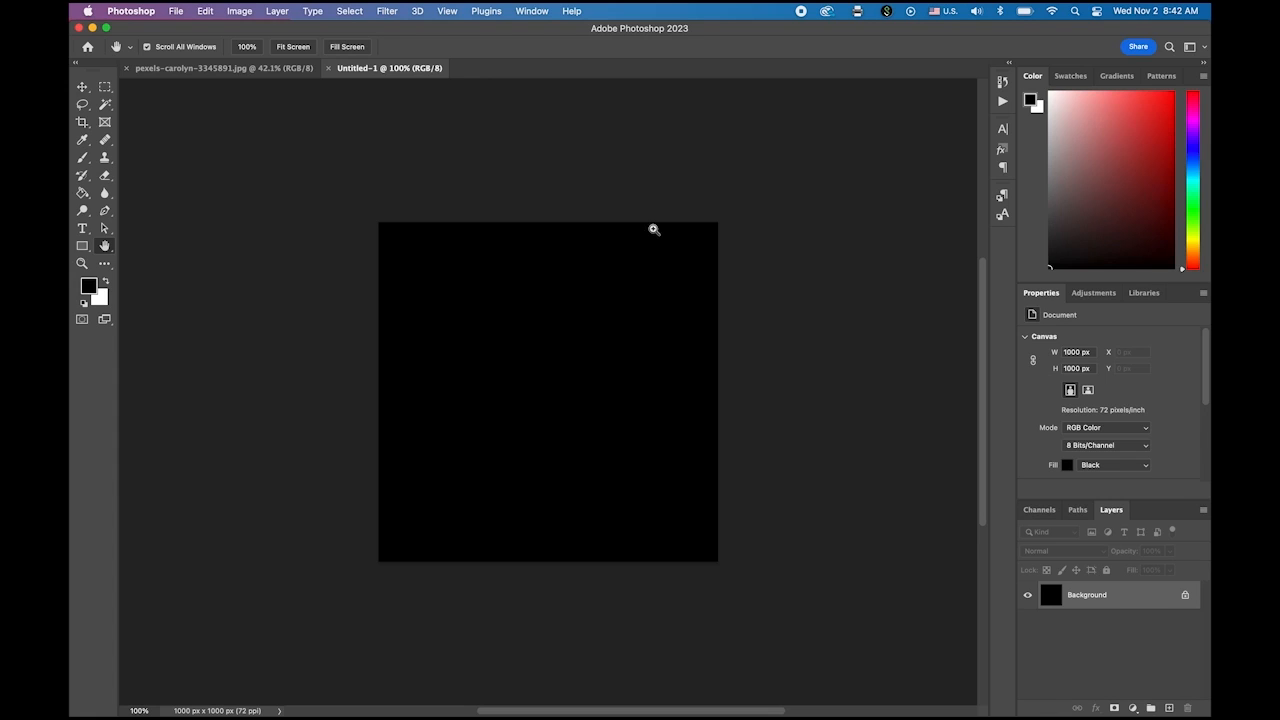
Paste the copied knot as pixels into the black document, enlarge it proportionally to about 242%, and commit the transform.
key("super+v")
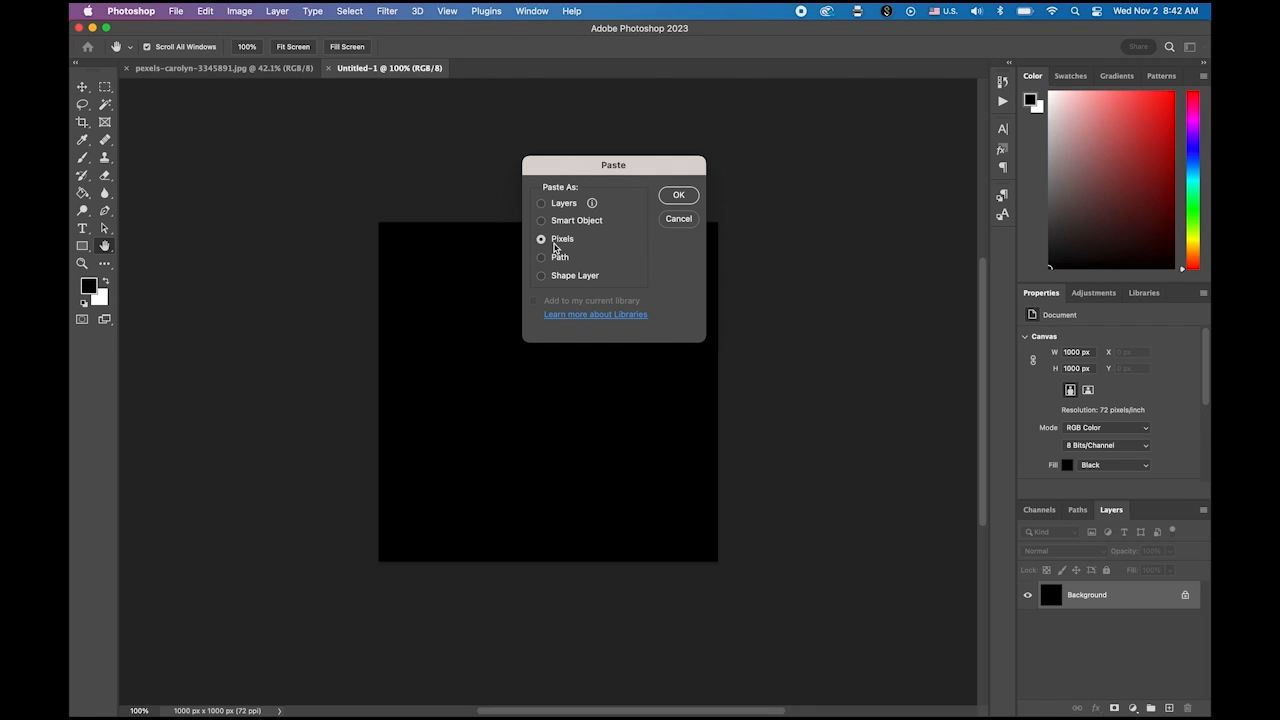
left_click(679, 196)
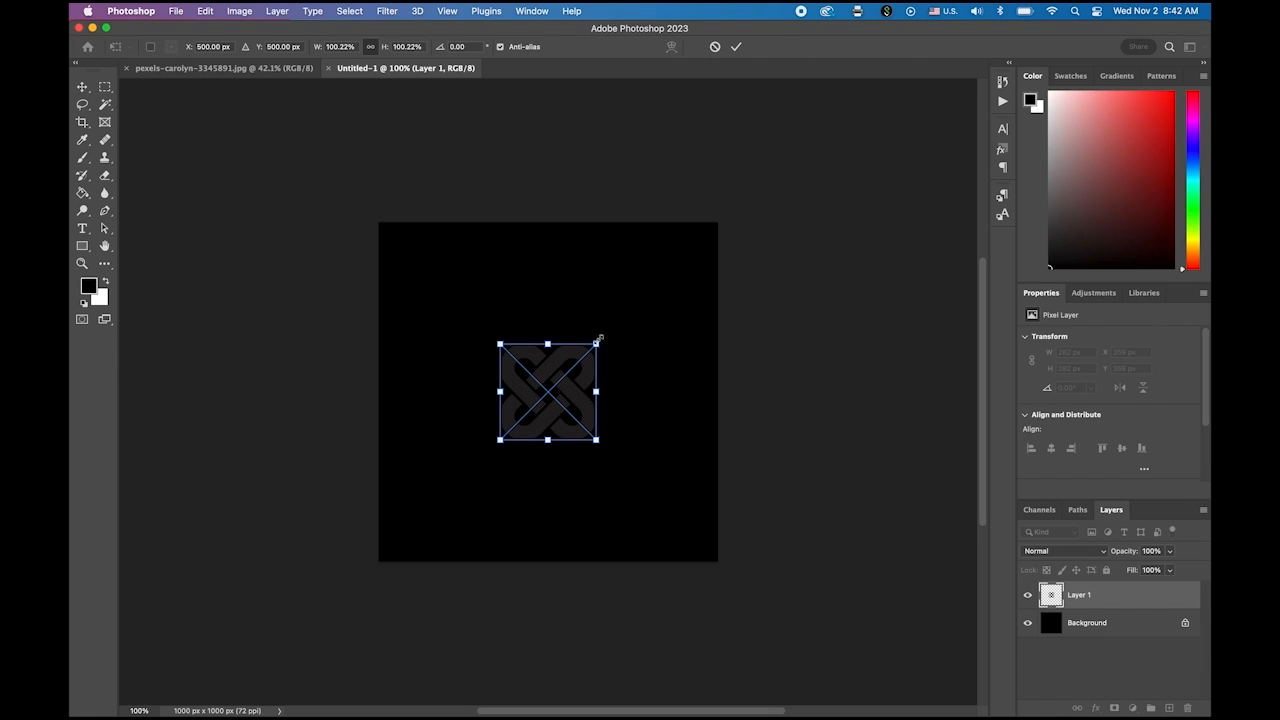
left_click_drag(597, 343, 667, 276)
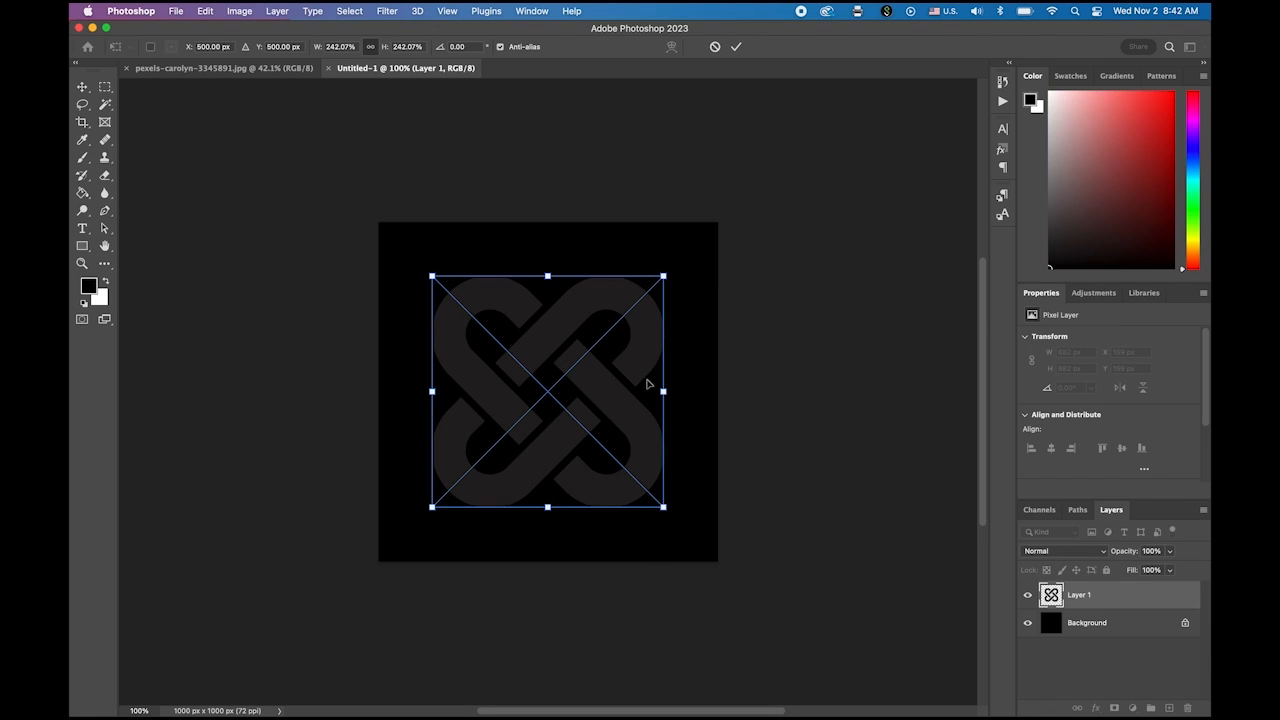
key("Return")
key("h")
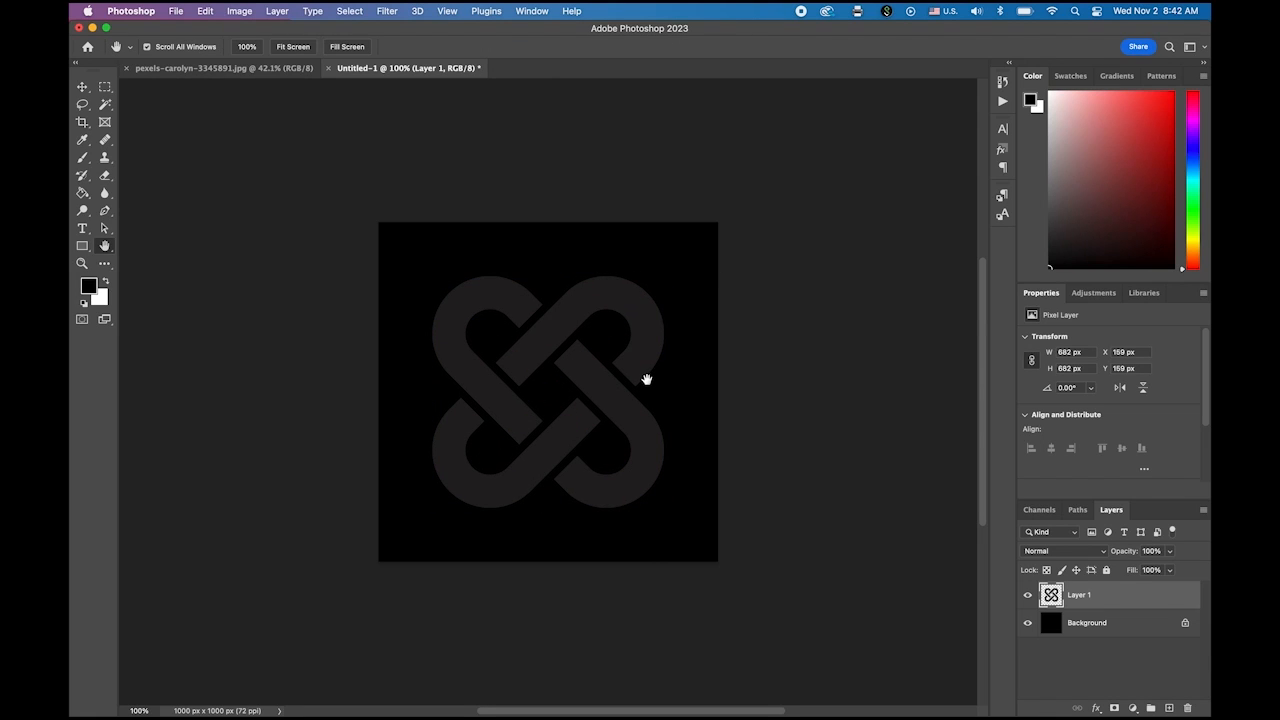
Crop the pexels-carolyn-3345891.jpg cracked-earth photo to 1000 × 1000 px at 72 px/in using the W x H x Resolution preset.
left_click(231, 69)
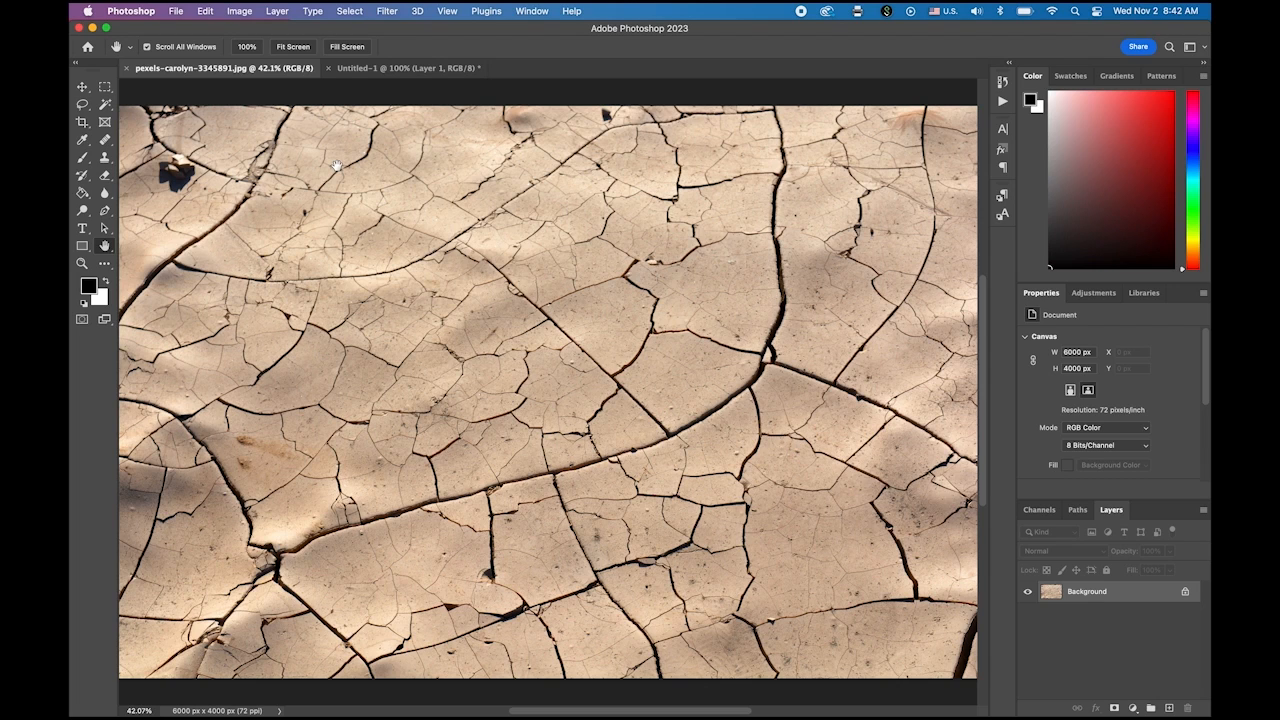
left_click(83, 125)
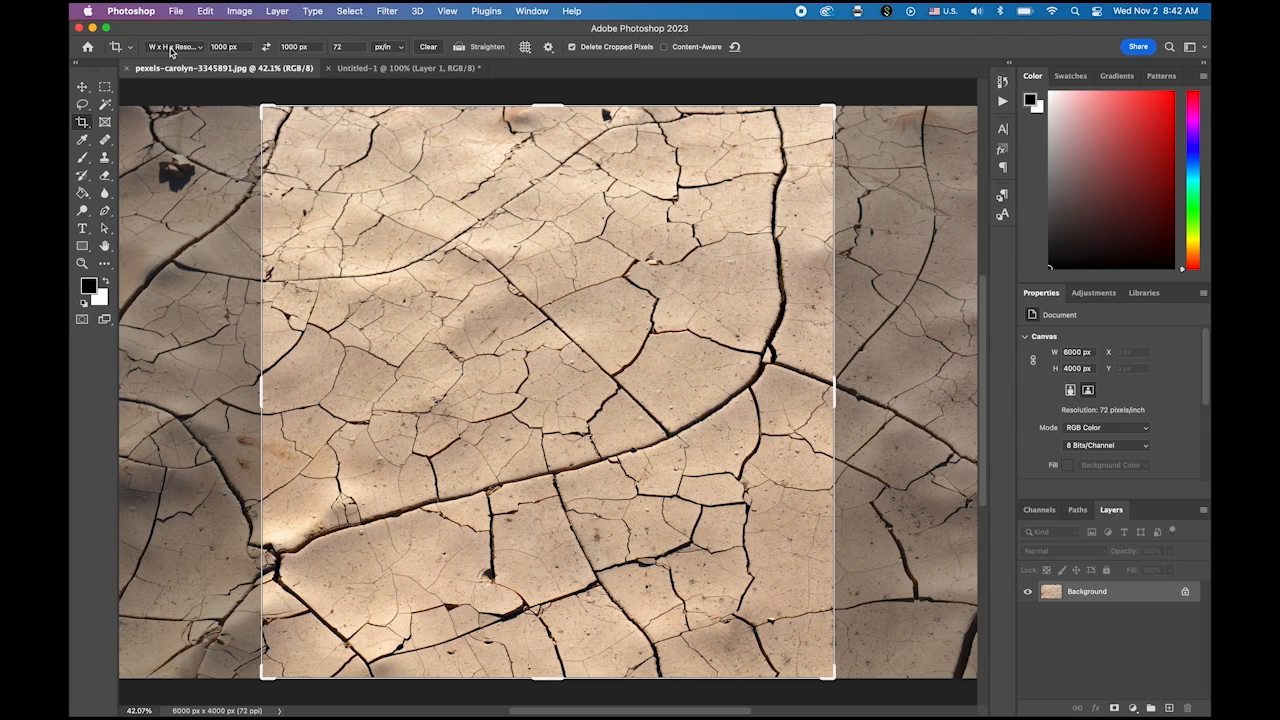
left_click(192, 50)
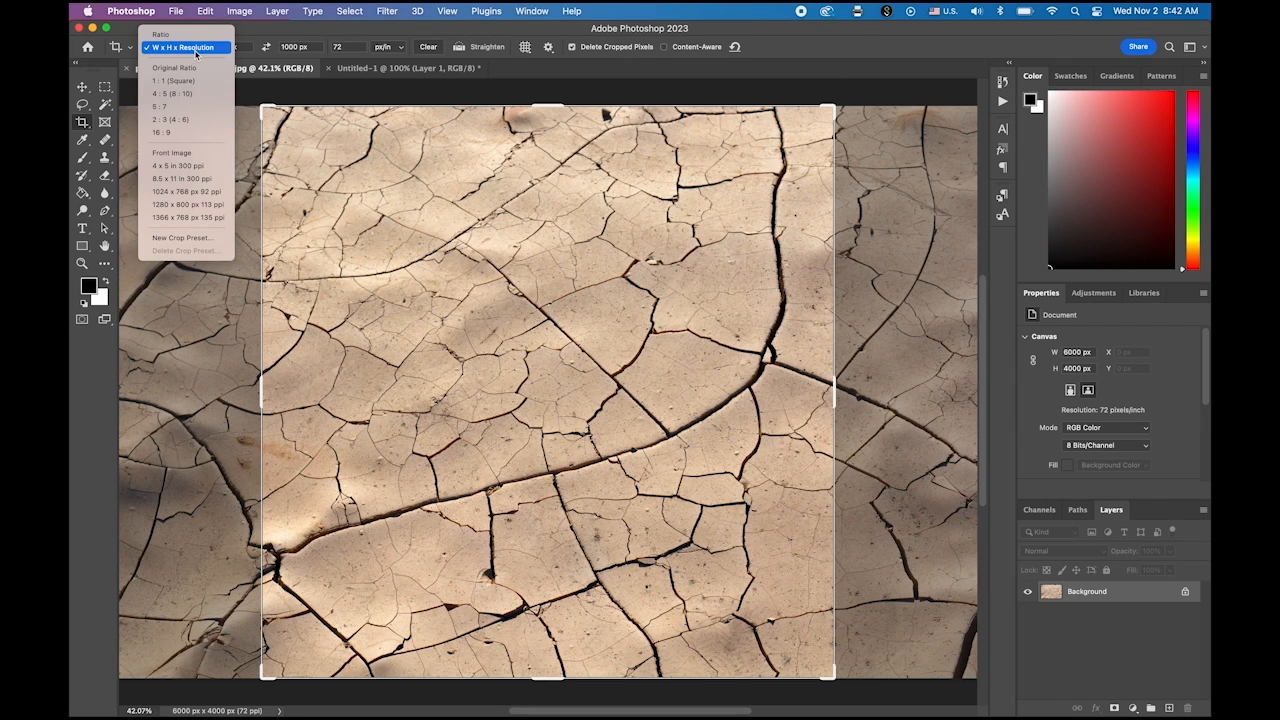
left_click(196, 48)
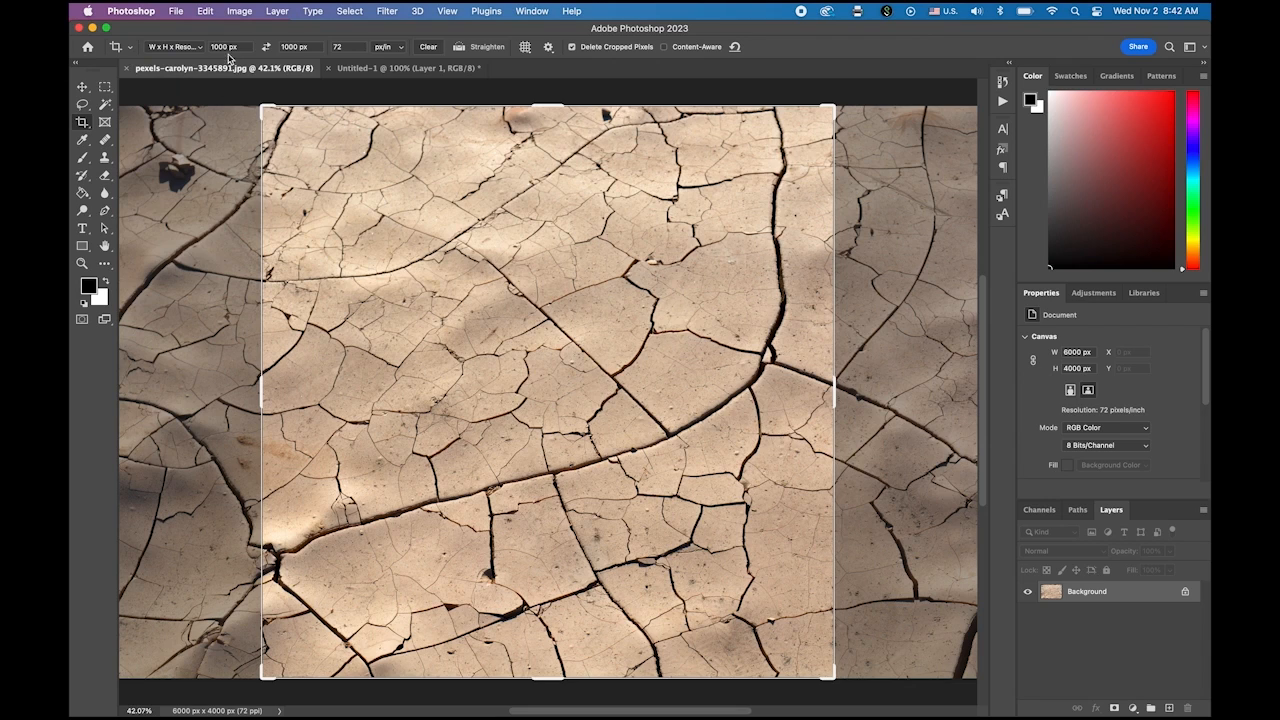
left_click(295, 47)
left_click(345, 47)
left_click(256, 249)
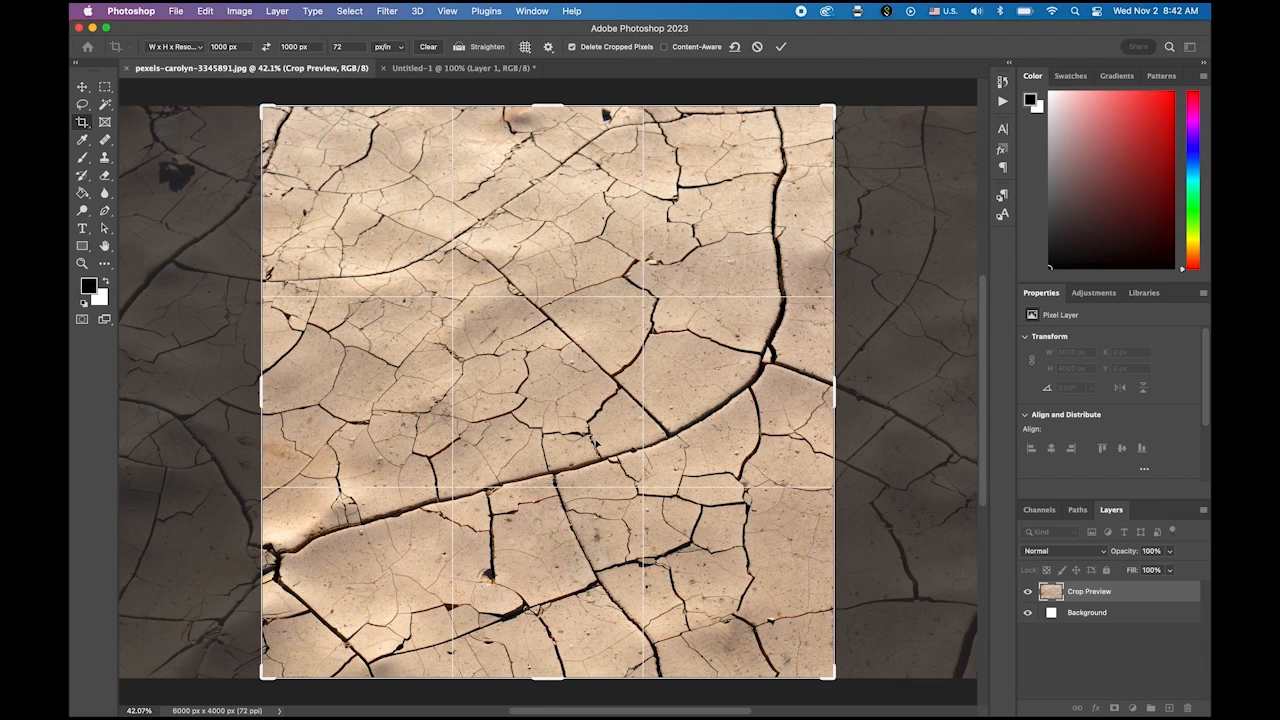
key("Return")
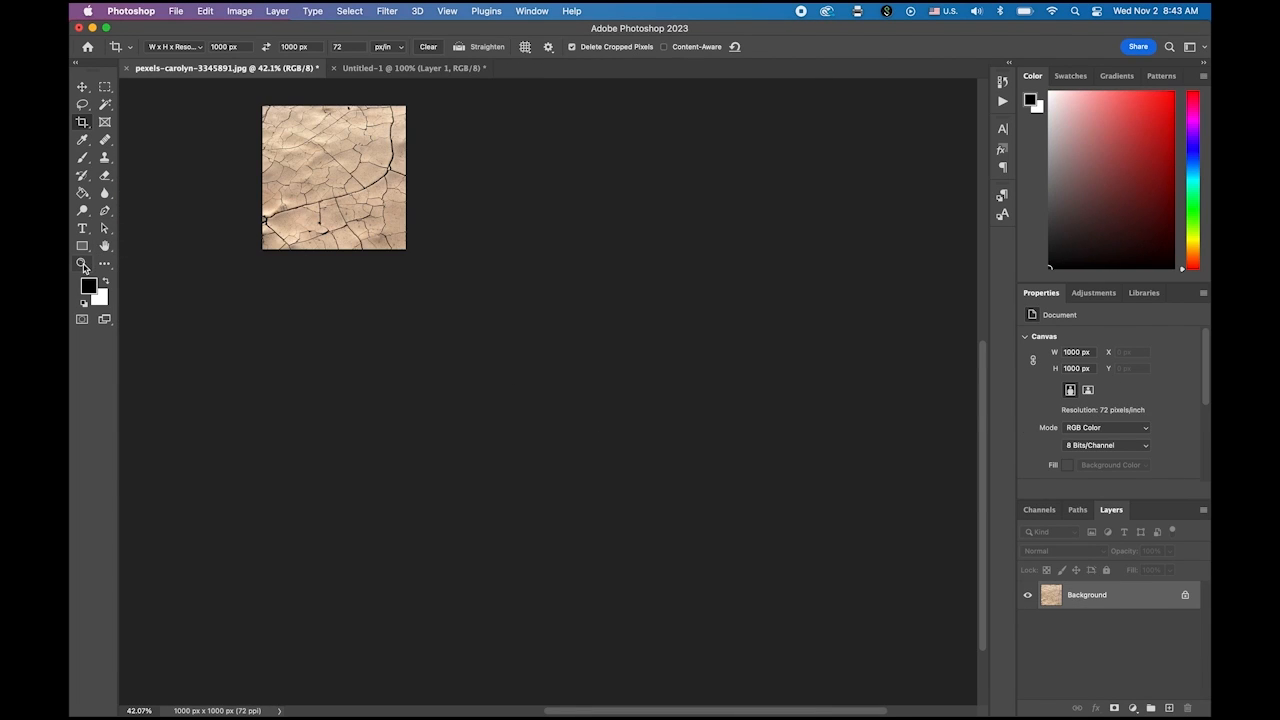
Select the entire cropped cracked-earth image and define it as a pattern named dry_land.
double_click(82, 263)
left_click_drag(379, 208, 651, 497)
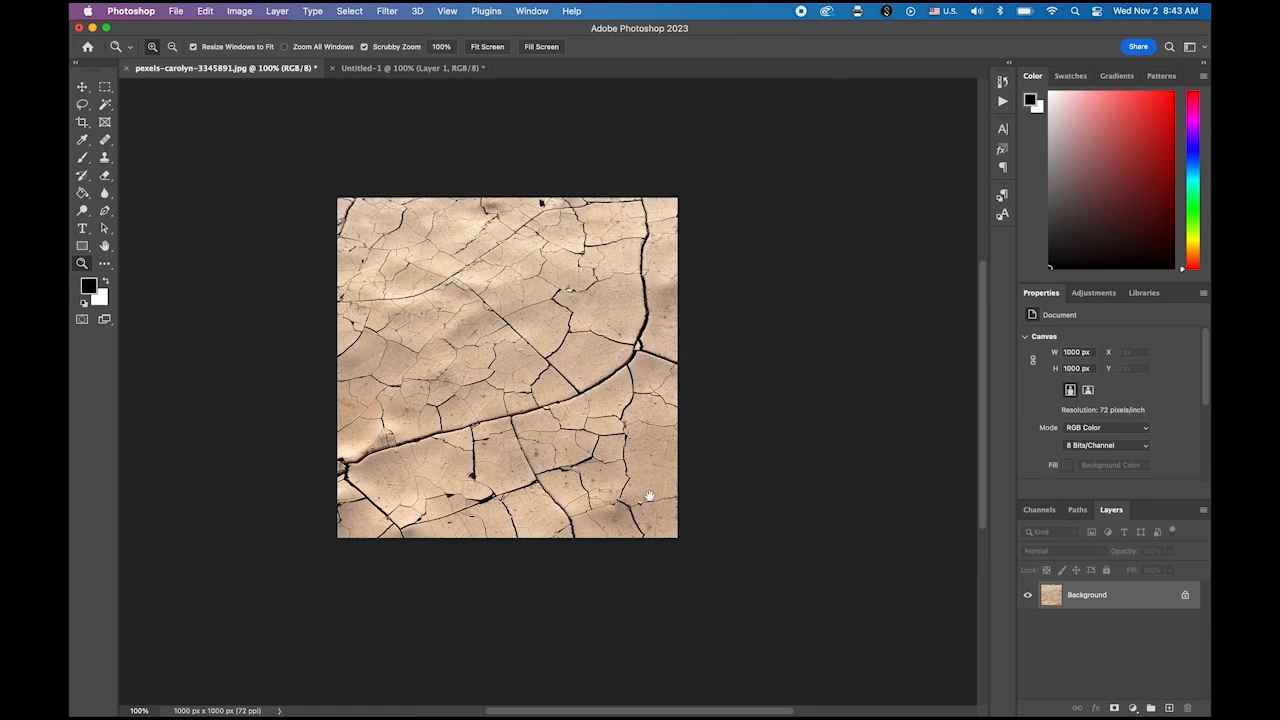
key("super+a")
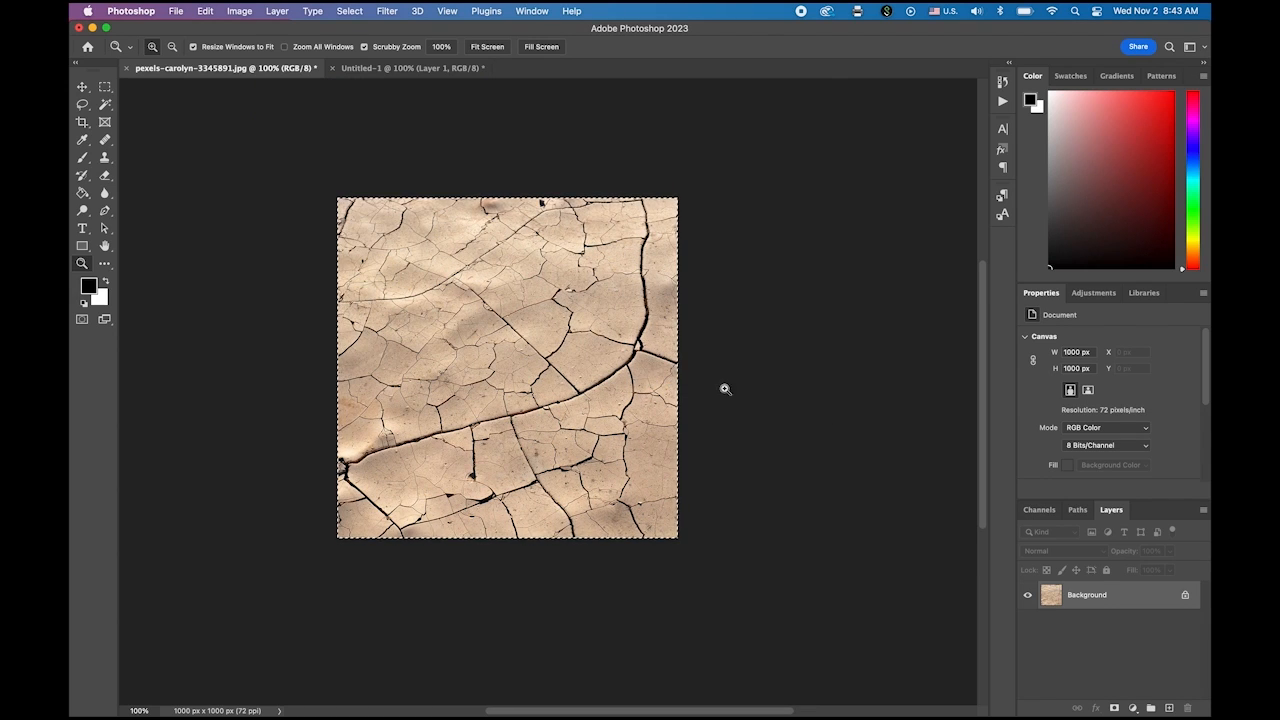
left_click(207, 10)
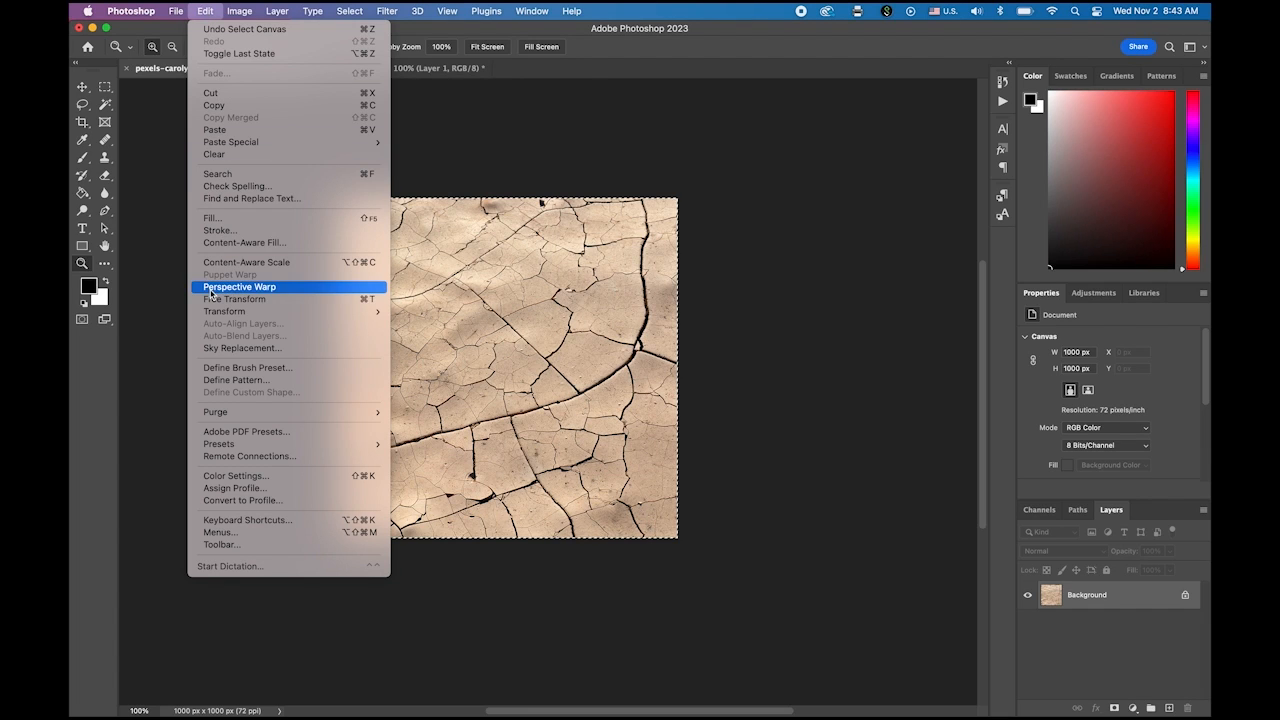
left_click(279, 389)
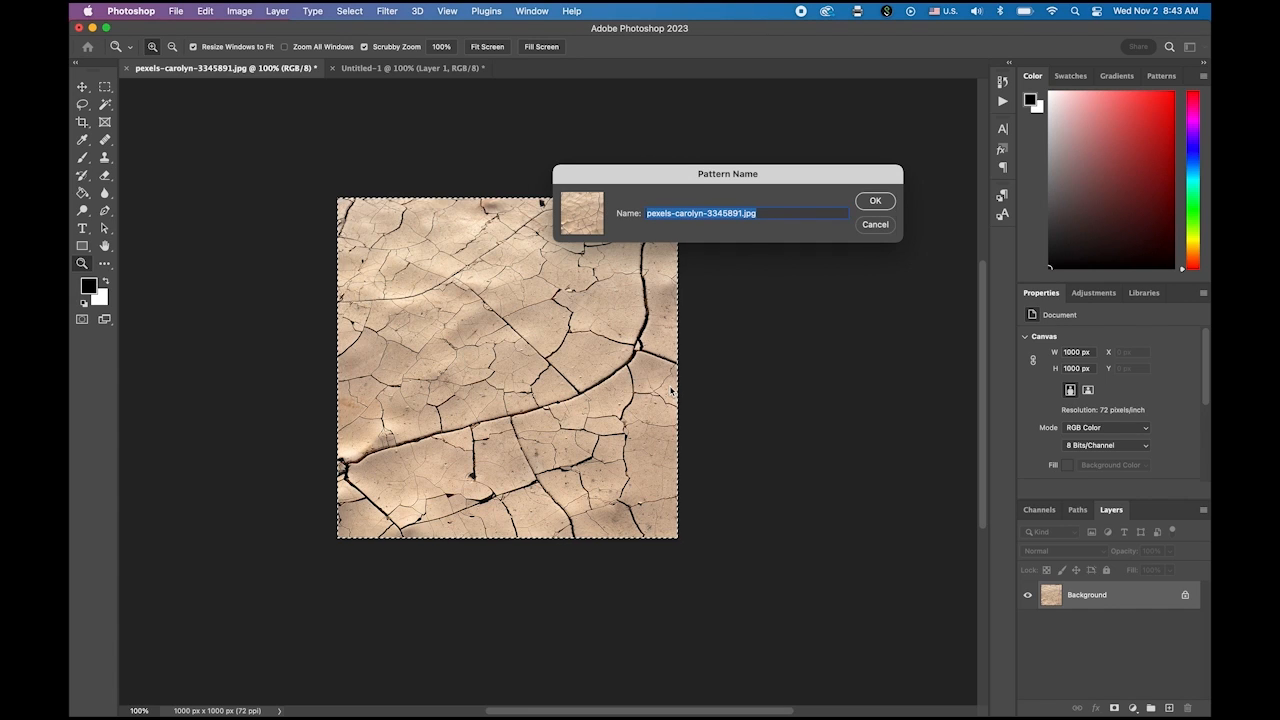
type("dry_")
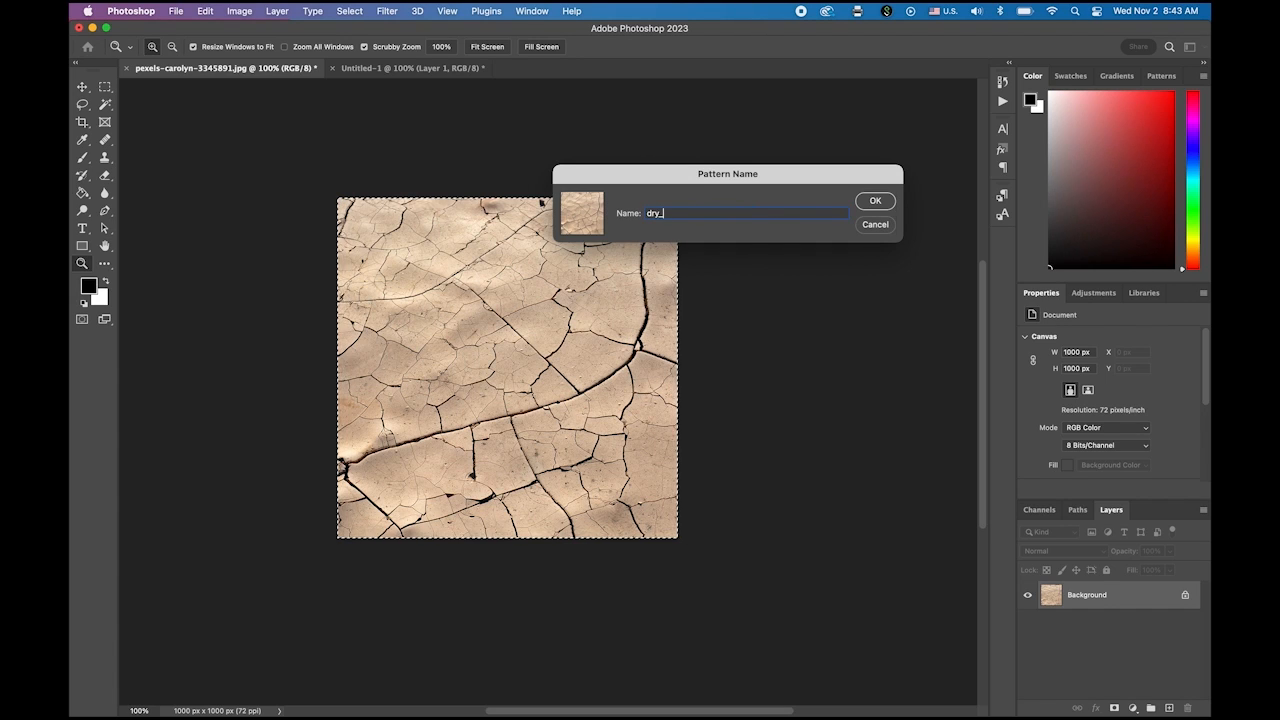
type("land")
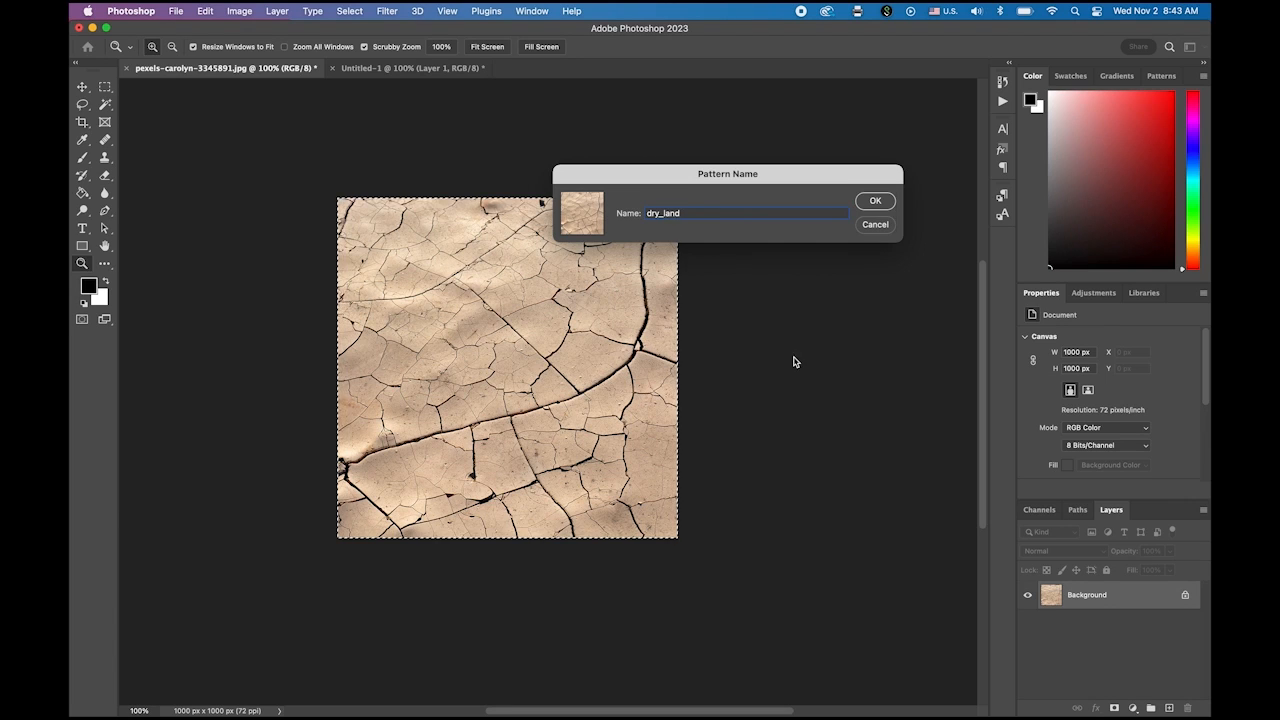
left_click(876, 201)
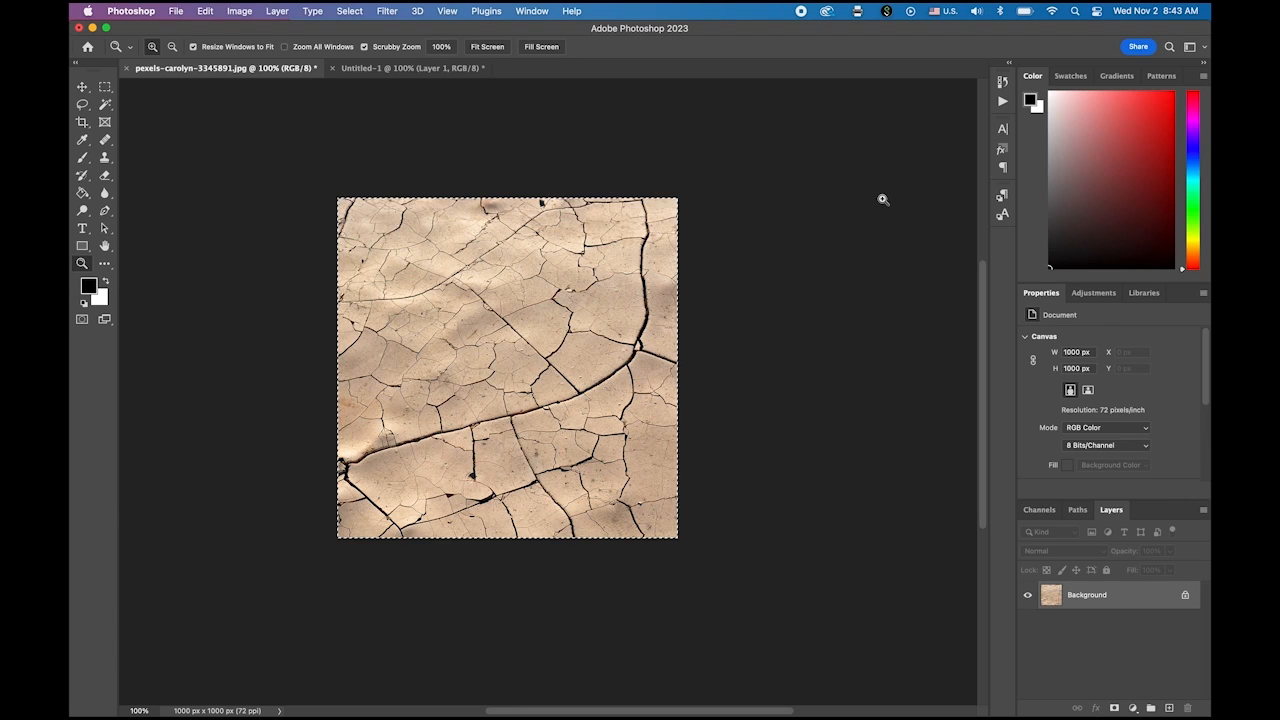
Return to the Untitled-1 document and enable a Pattern Overlay layer style on the knot layer.
left_click(434, 69)
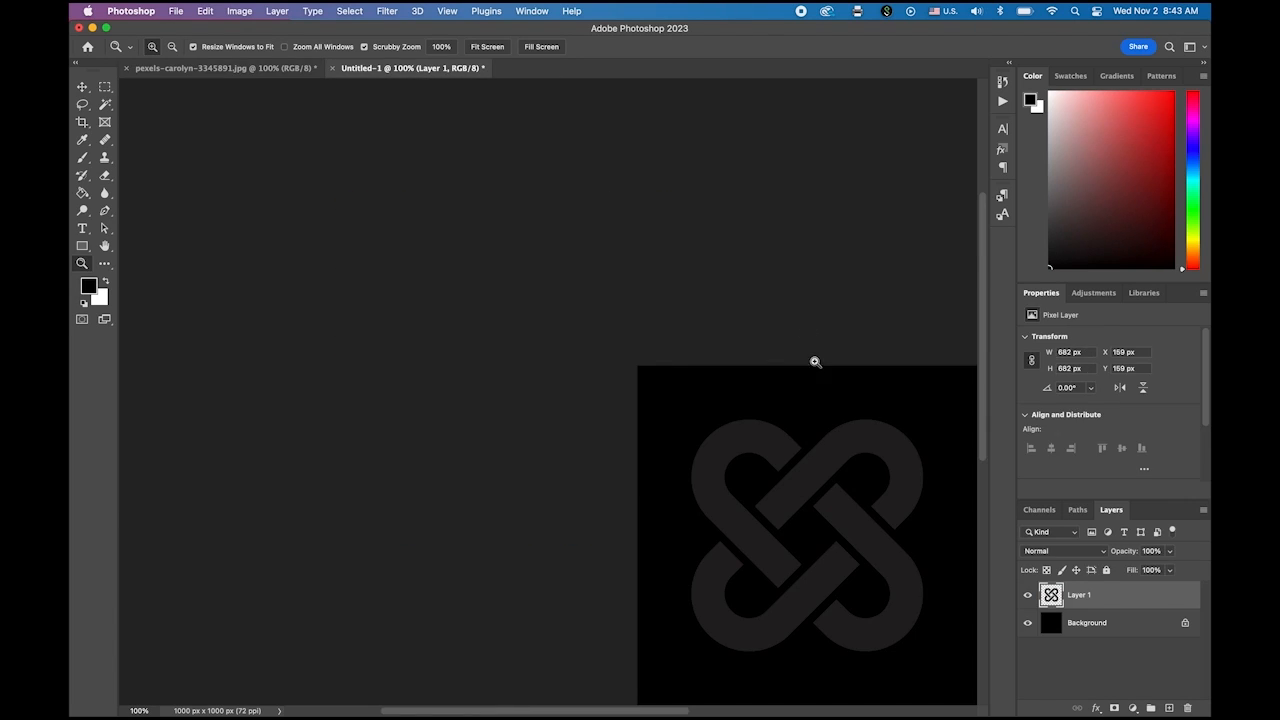
left_click_drag(787, 424, 519, 273)
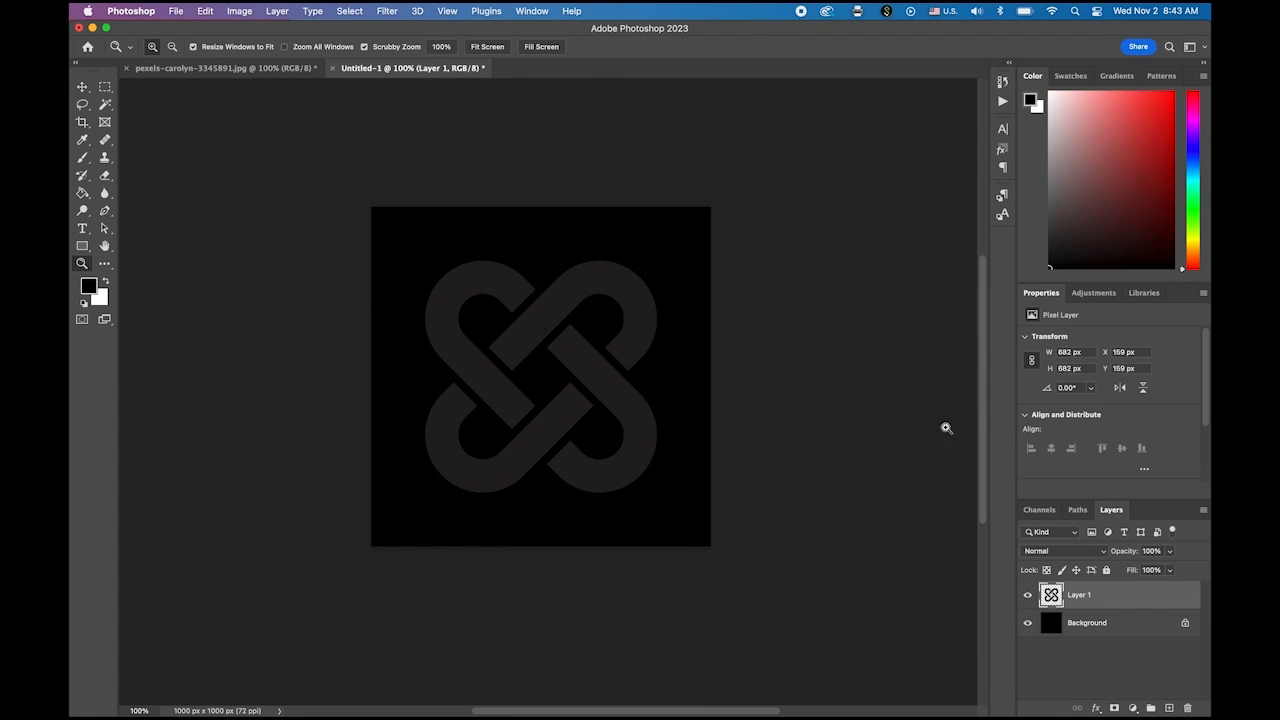
double_click(1135, 601)
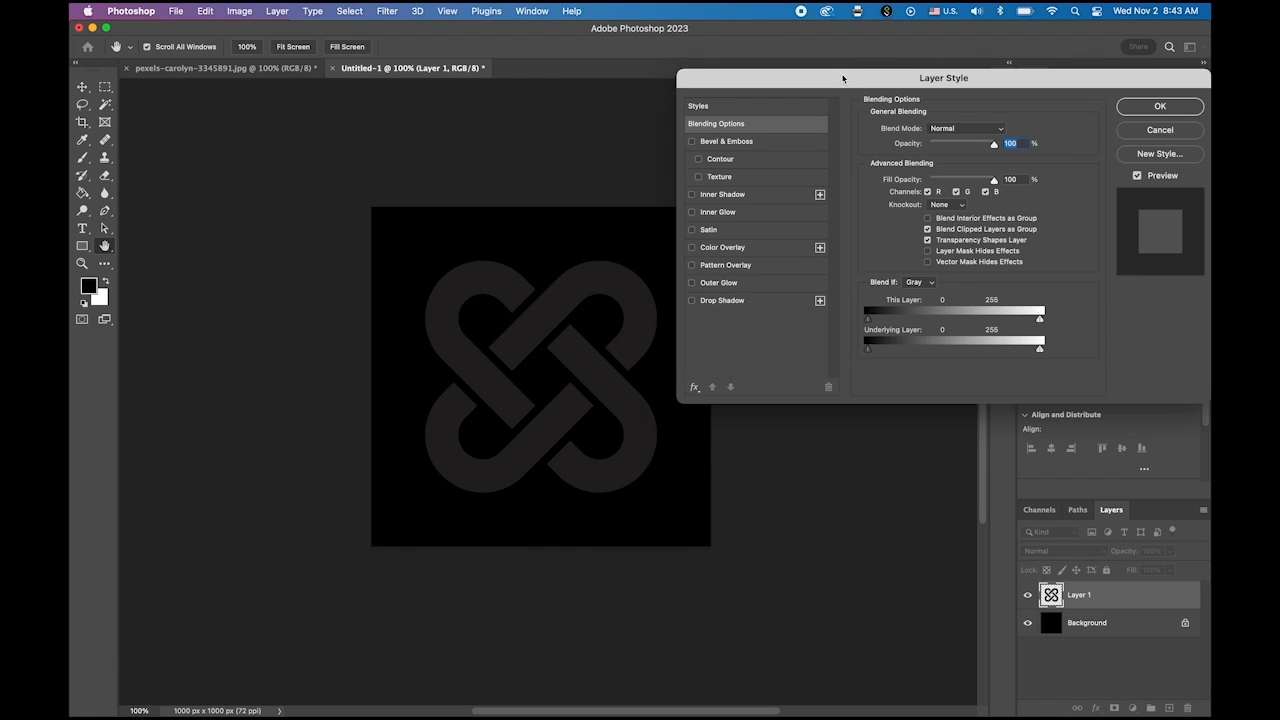
left_click_drag(843, 78, 762, 58)
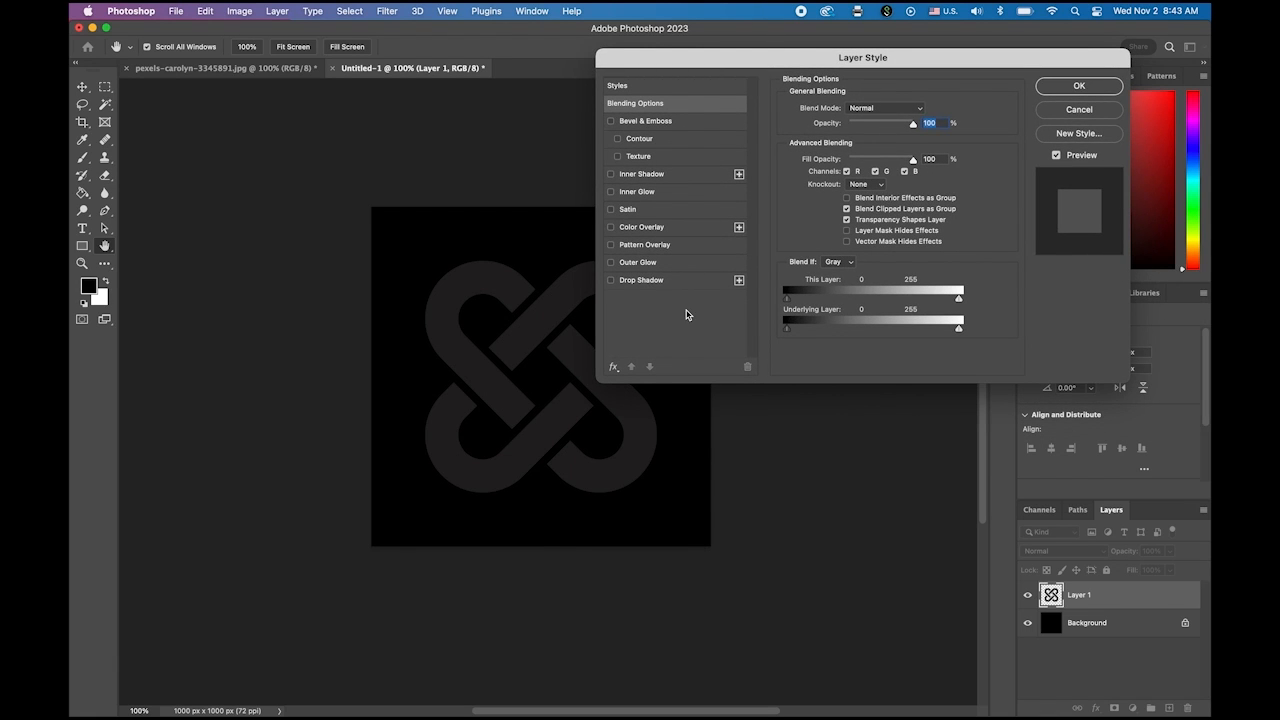
left_click(666, 247)
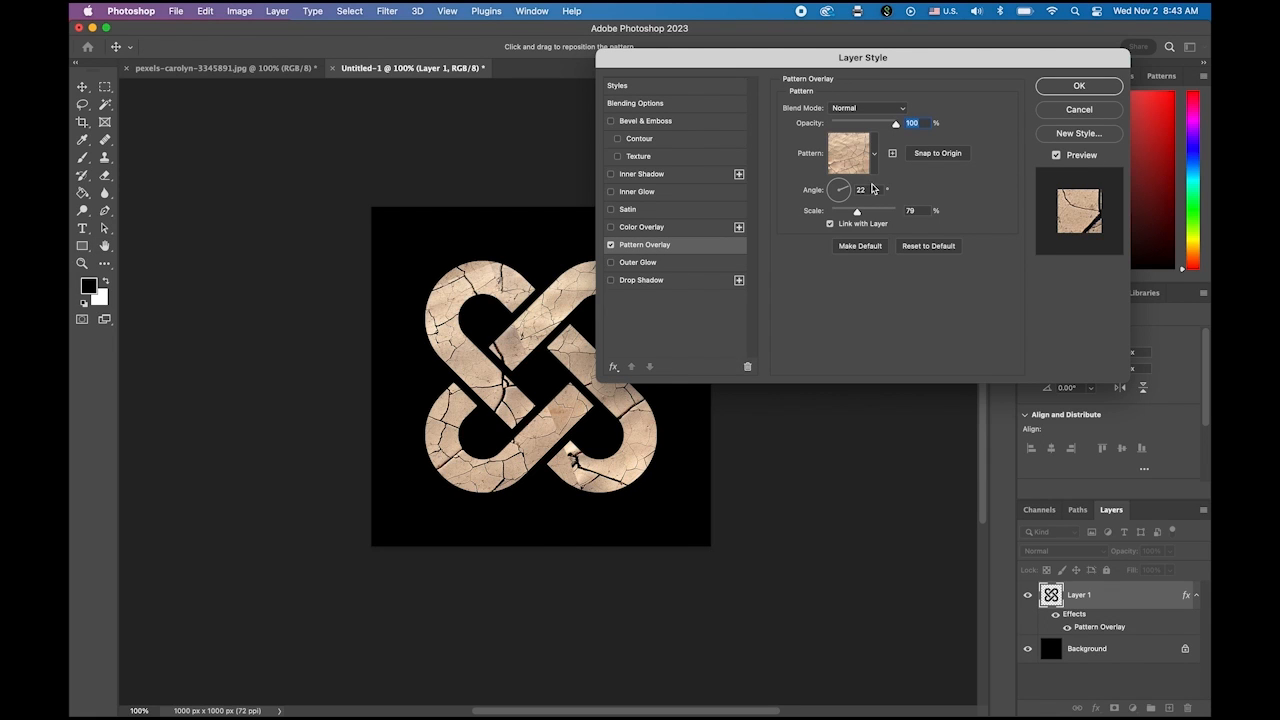
Choose the second cracked-earth texture as the pattern in the knot layer's Pattern Overlay.
left_click(874, 155)
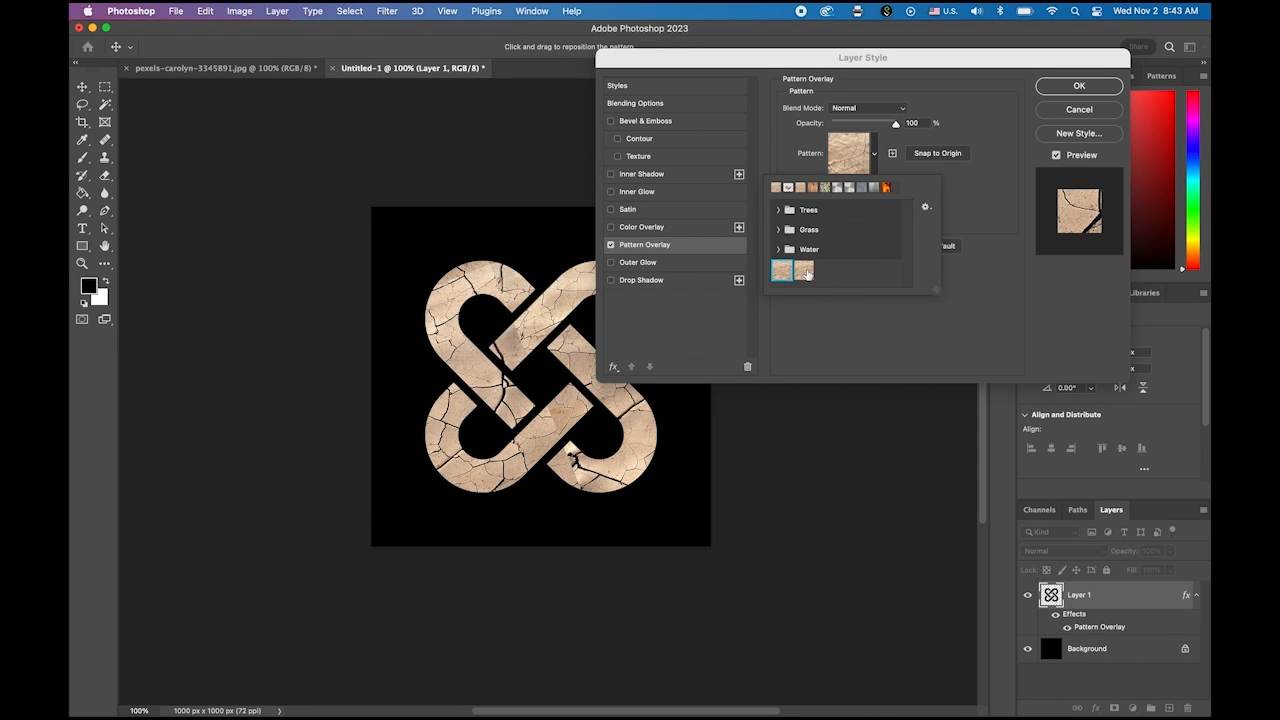
left_click(805, 271)
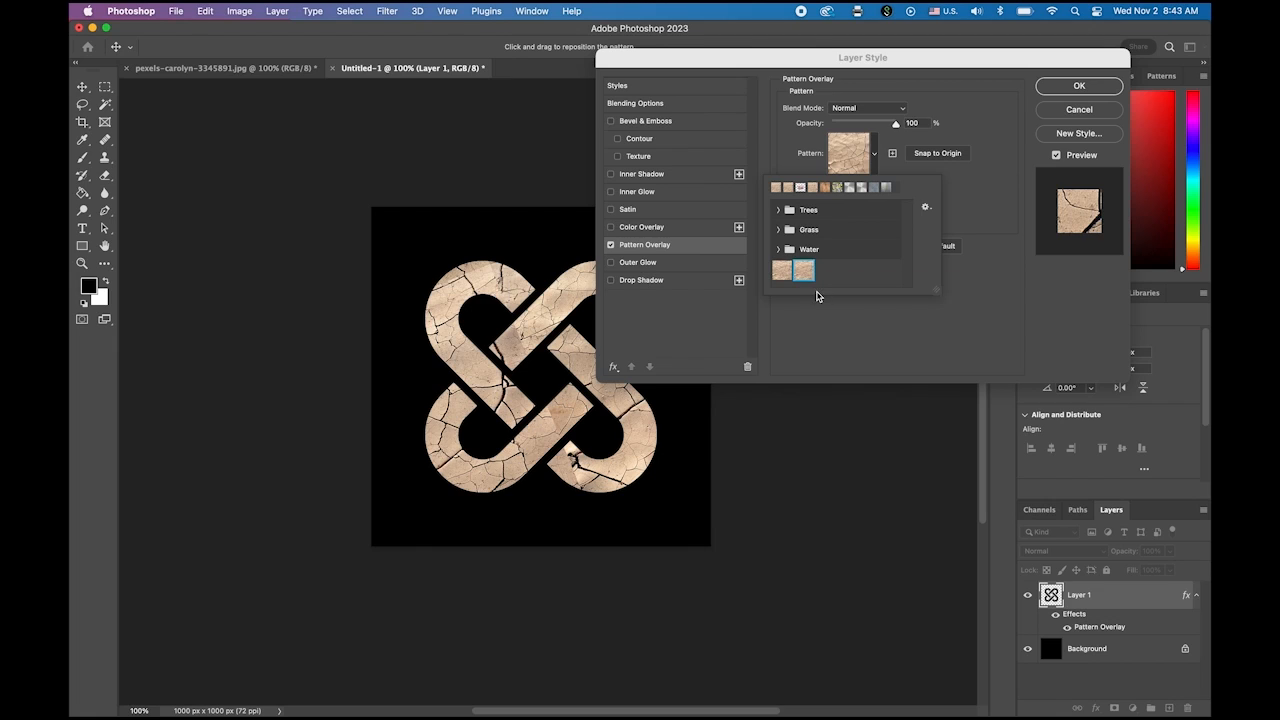
left_click(981, 333)
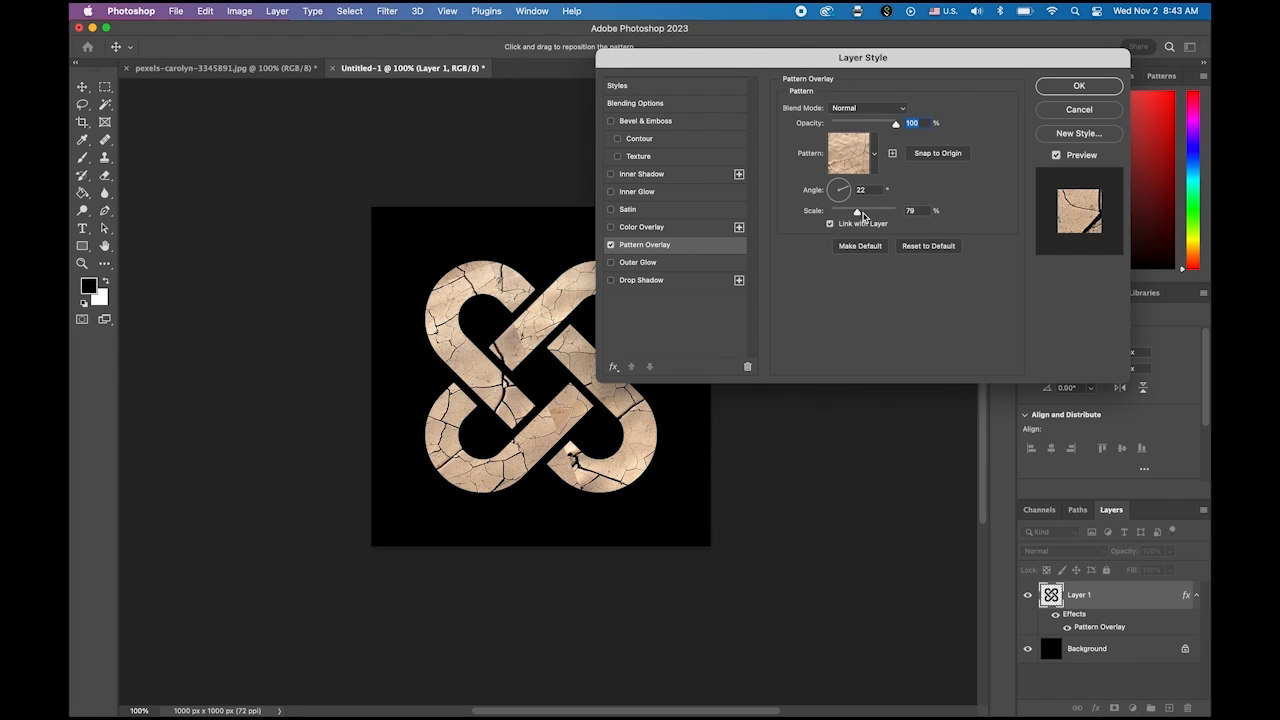
mouse_move(858, 214)
left_mouse_down()
mouse_move(872, 214)
mouse_move(857, 216)
left_mouse_up()
Add a Bevel & Emboss effect to the knot with a depth of 542% and apply the layer style.
left_click_drag(672, 64, 767, 96)
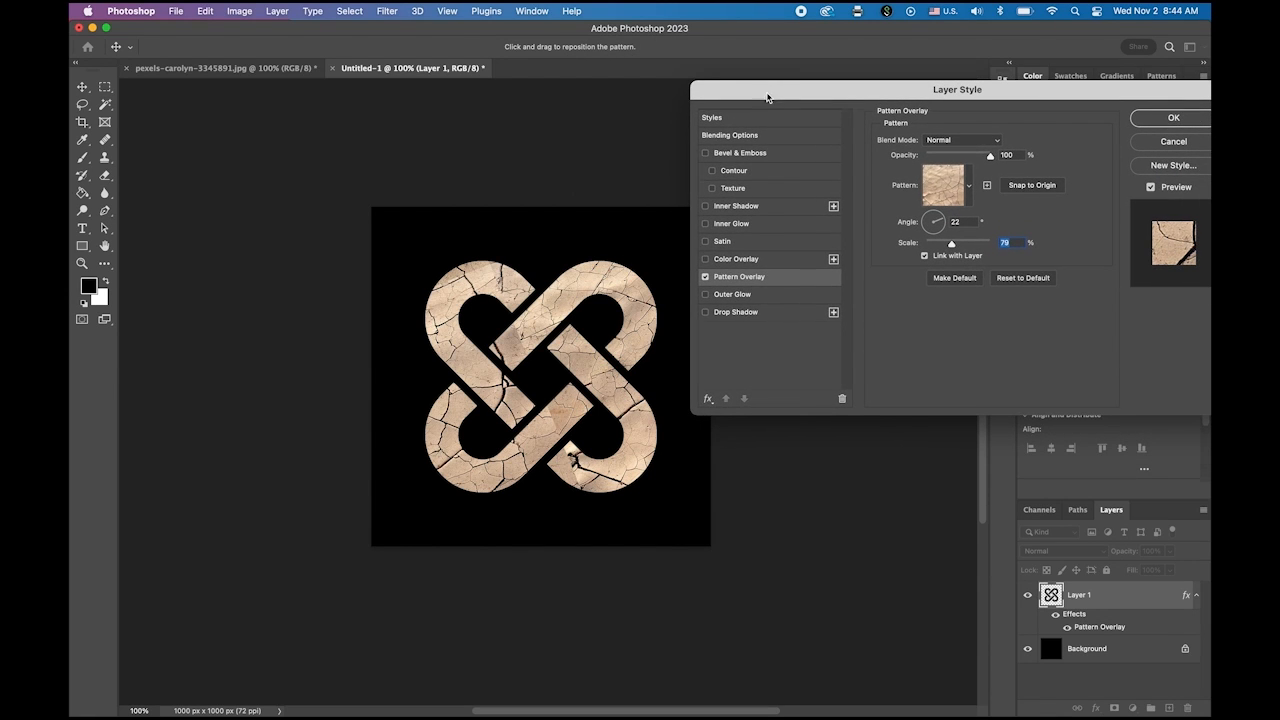
left_click(761, 156)
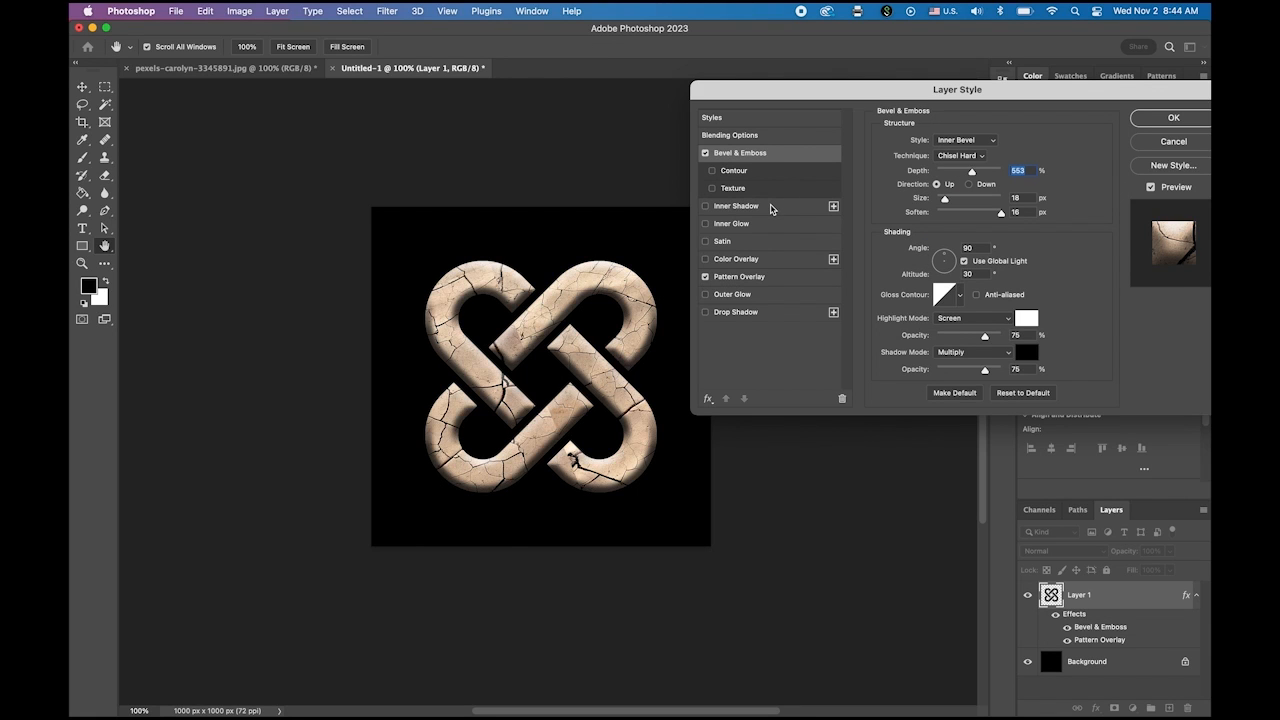
left_click_drag(904, 93, 850, 50)
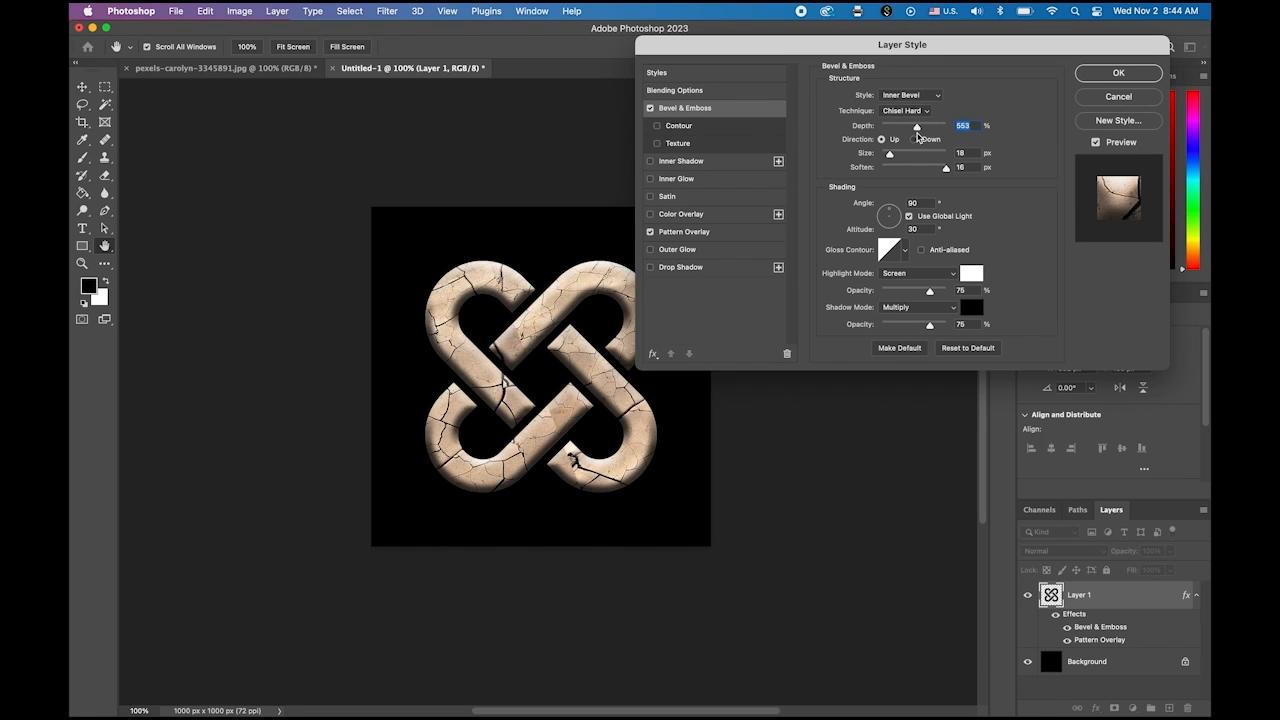
left_click_drag(917, 128, 899, 130)
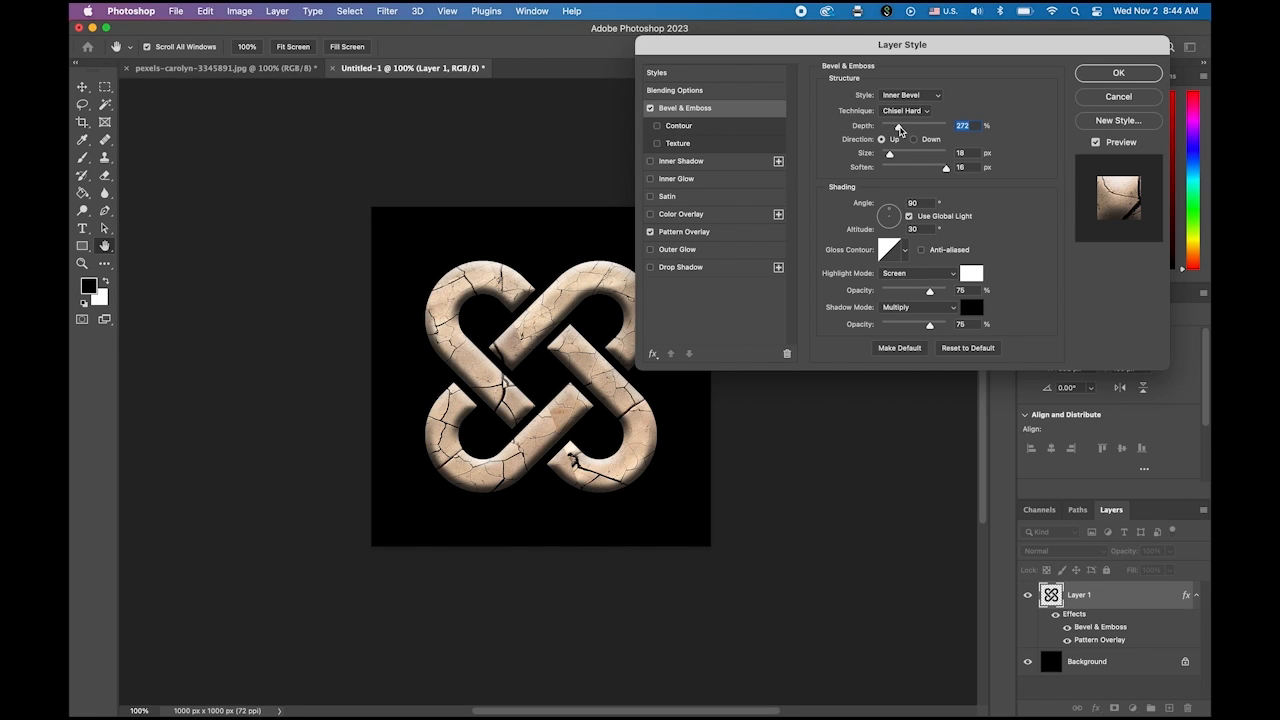
left_click_drag(899, 130, 916, 131)
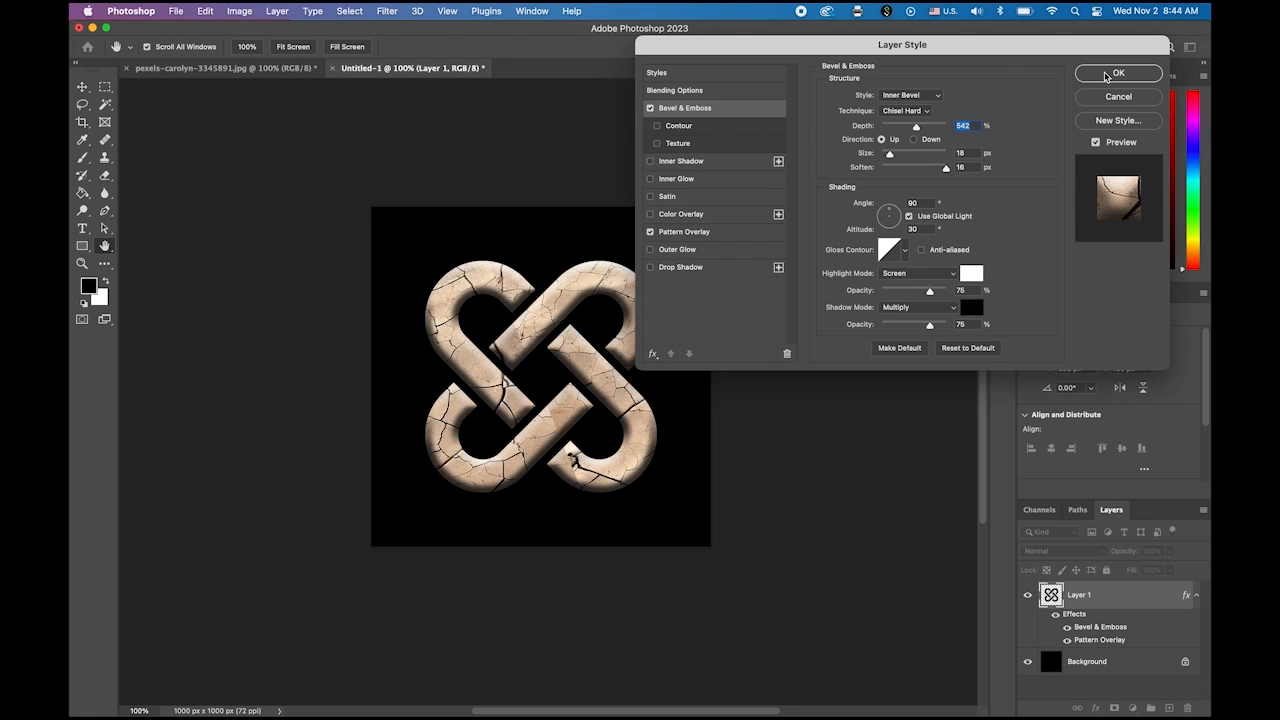
left_click(1106, 76)
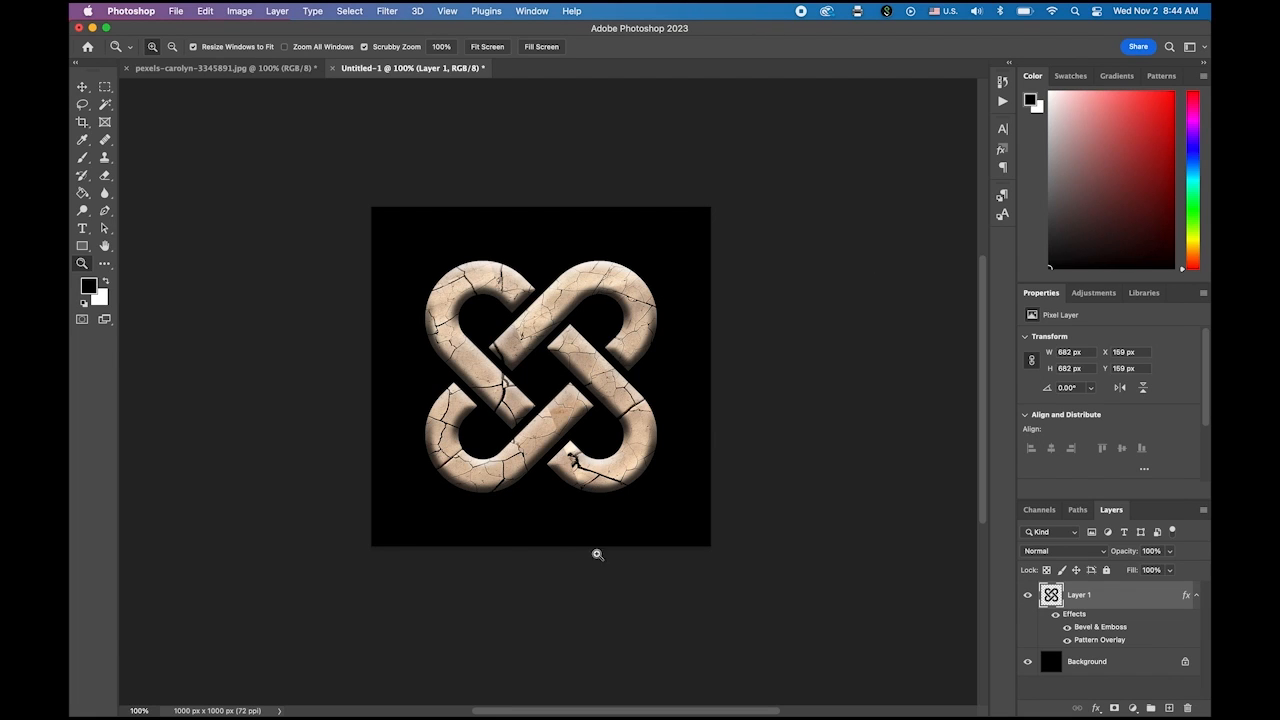
Switch to Illustrator to review the flat black knot, and return to Photoshop to compare it with the textured version.
mouse_move(492, 700)
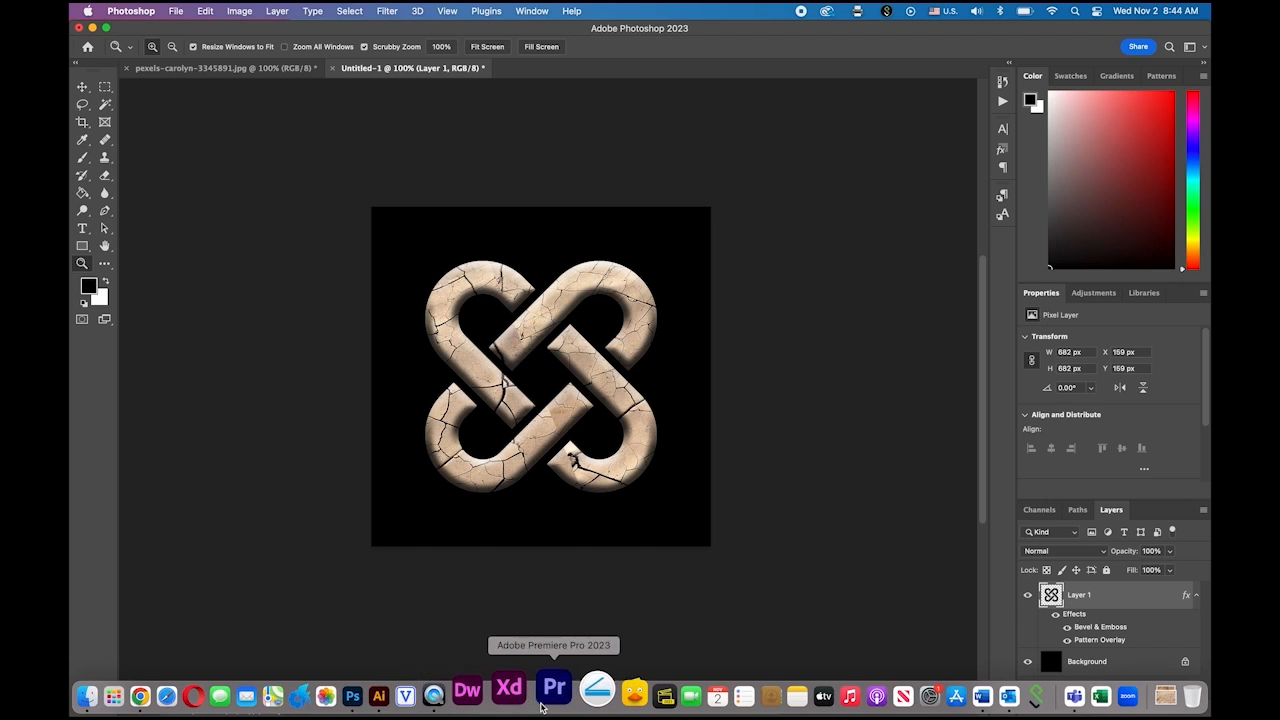
left_click(422, 700)
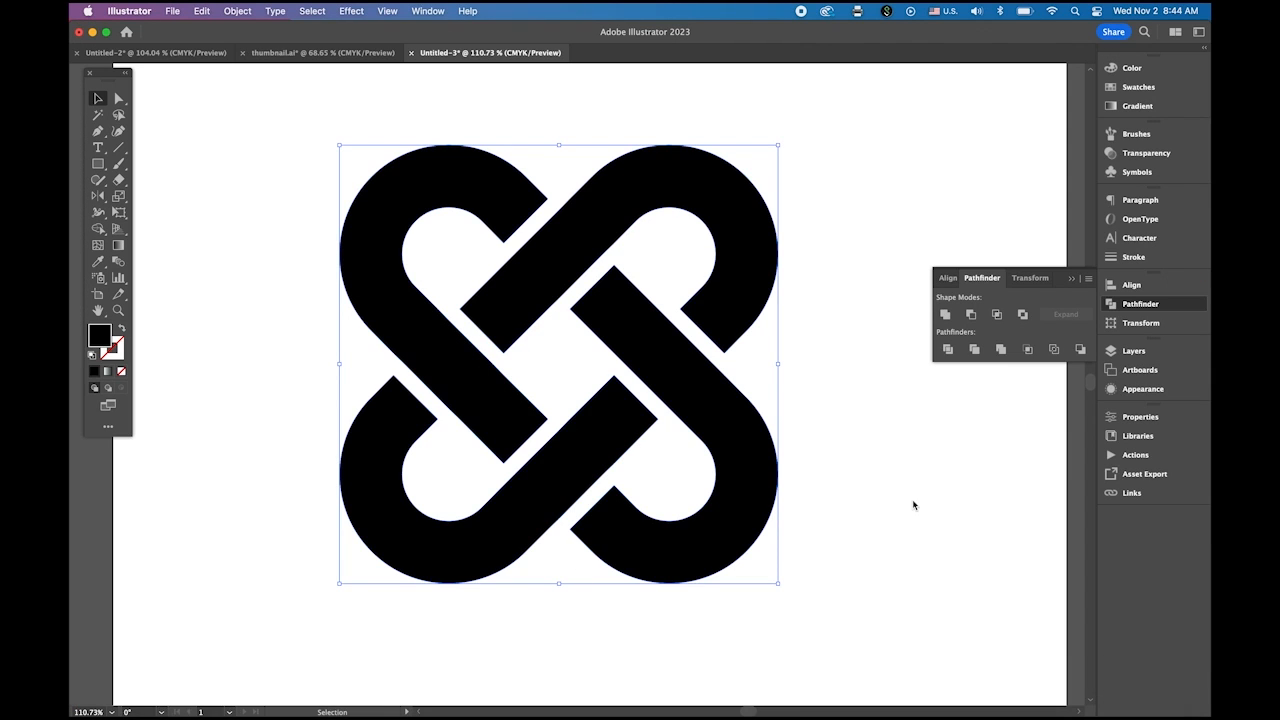
left_click(914, 506)
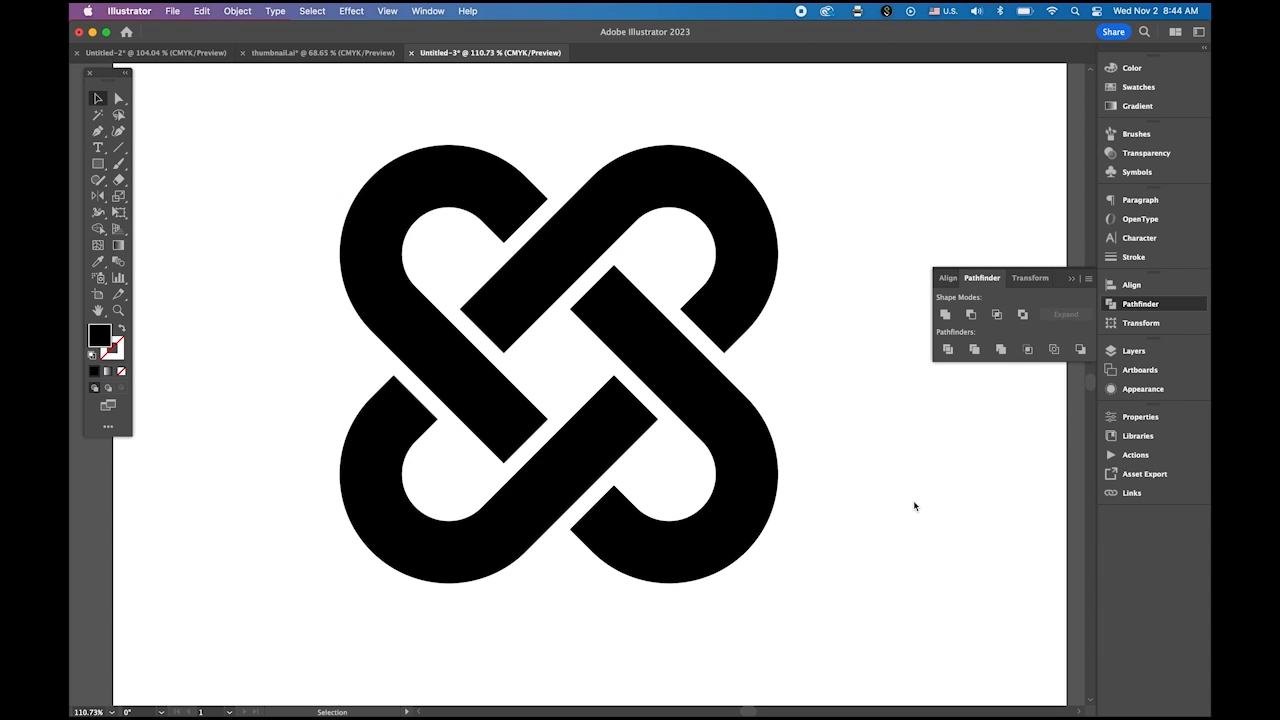
mouse_move(483, 704)
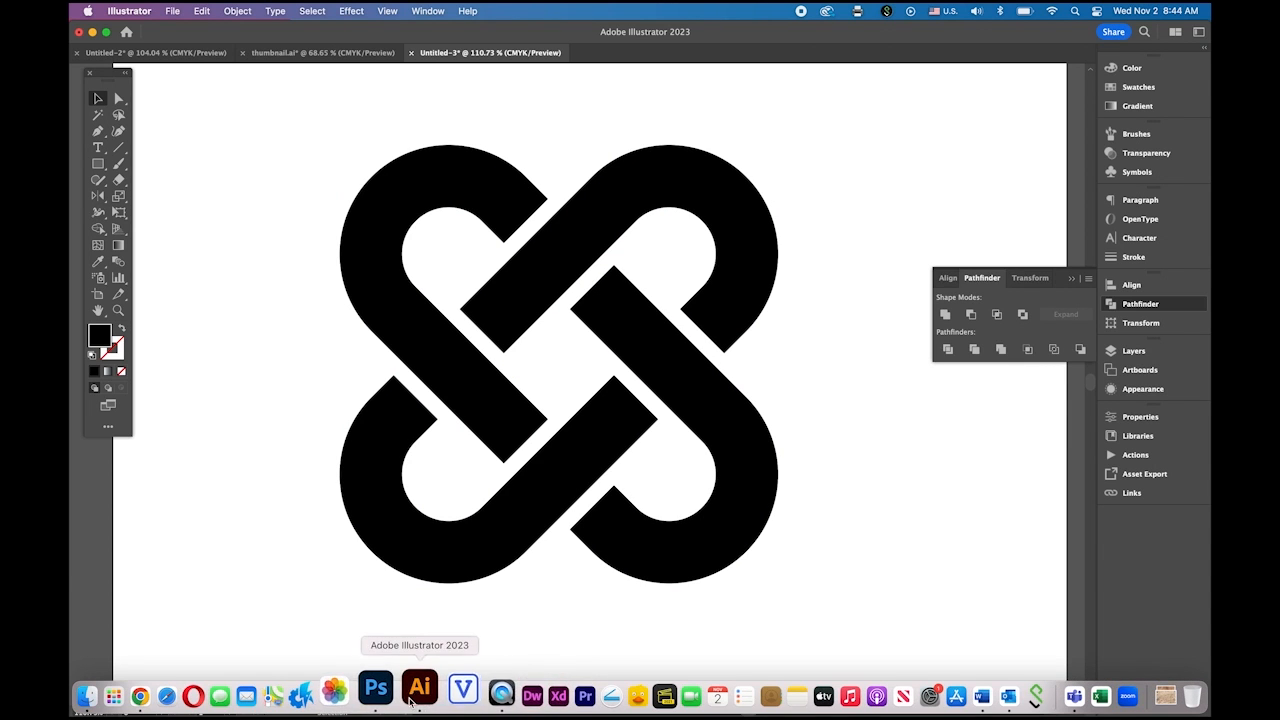
left_click(362, 698)
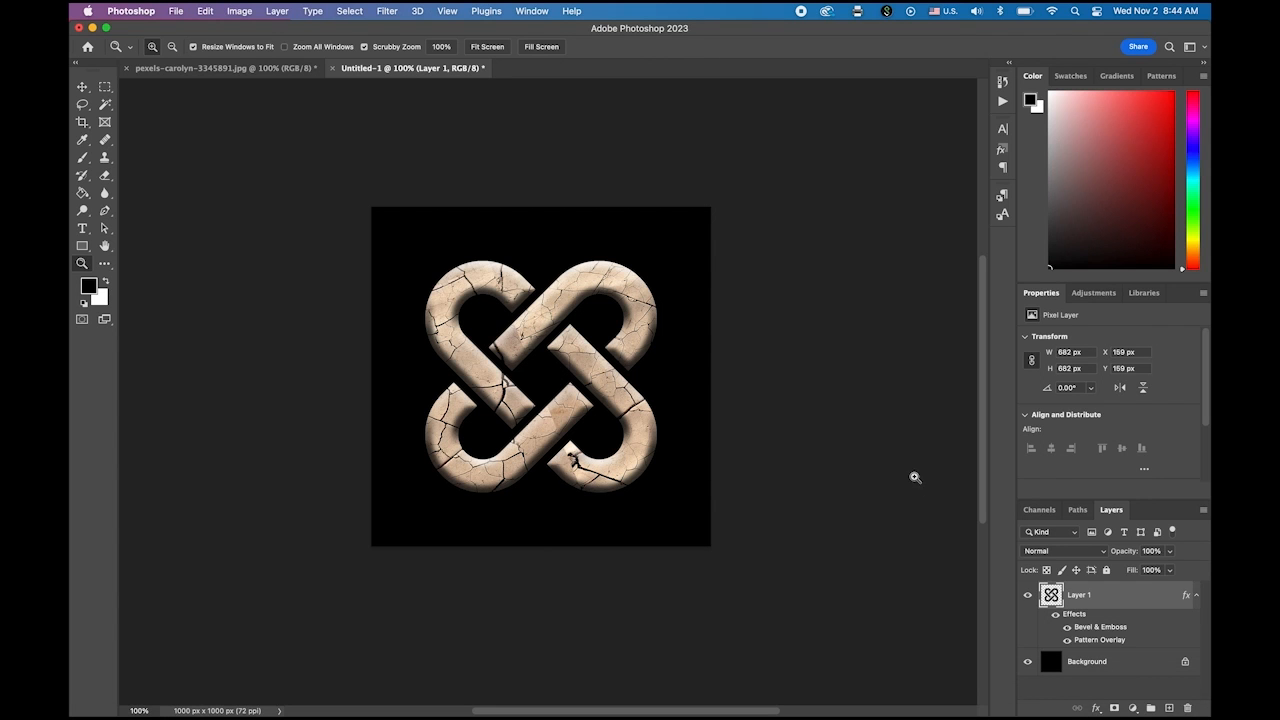
left_click_drag(576, 381, 604, 408)
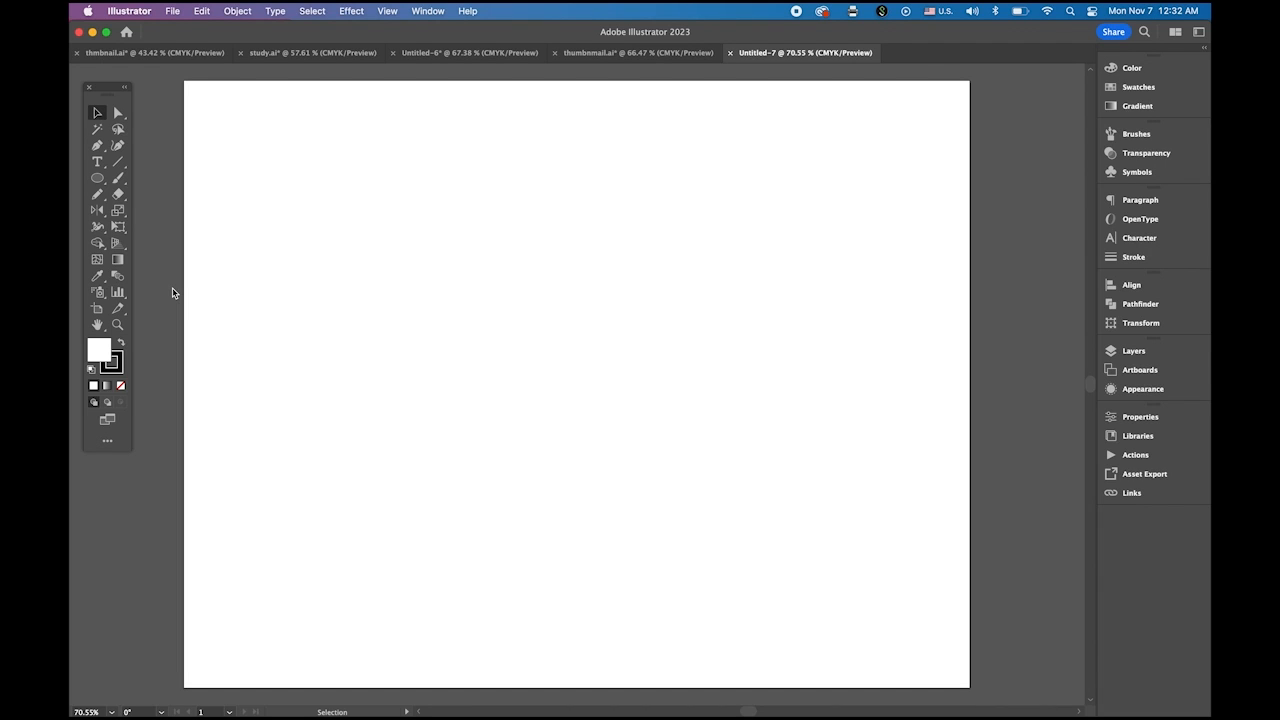
Draw a thin, tall vertical rectangle near the artboard's left edge with a black fill and no stroke.
left_click(99, 179)
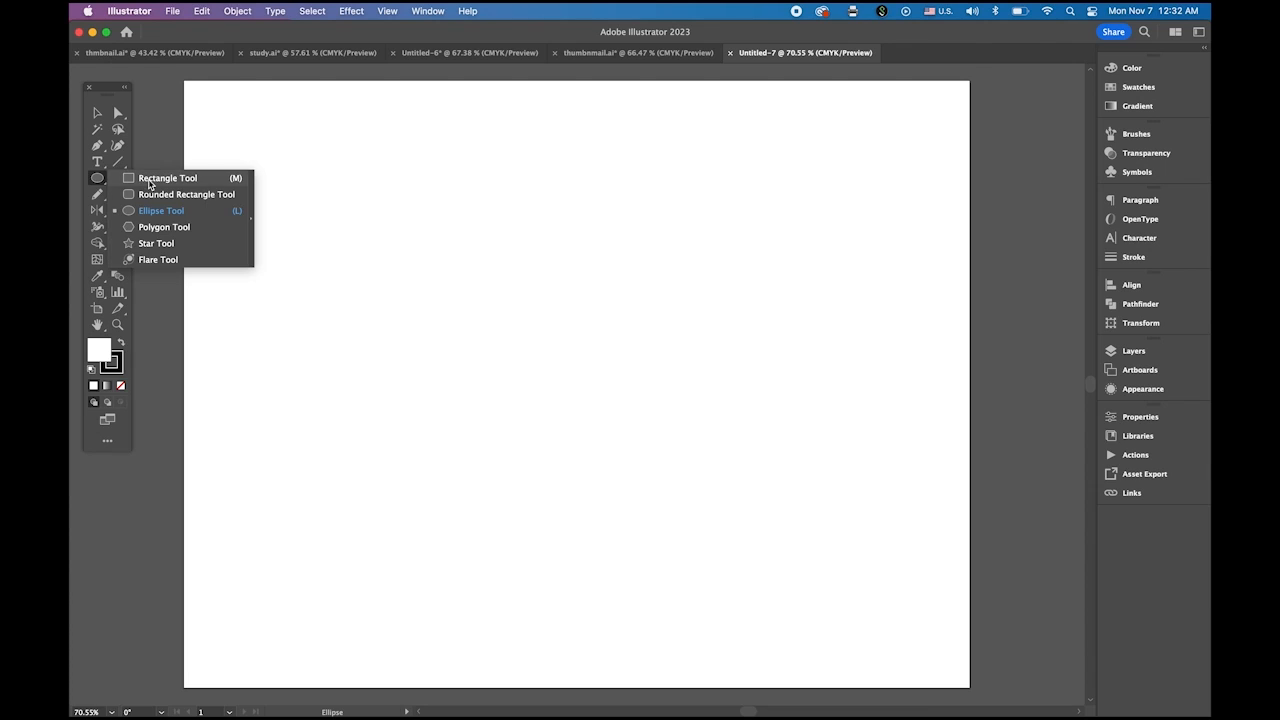
left_click(149, 181)
left_click(121, 344)
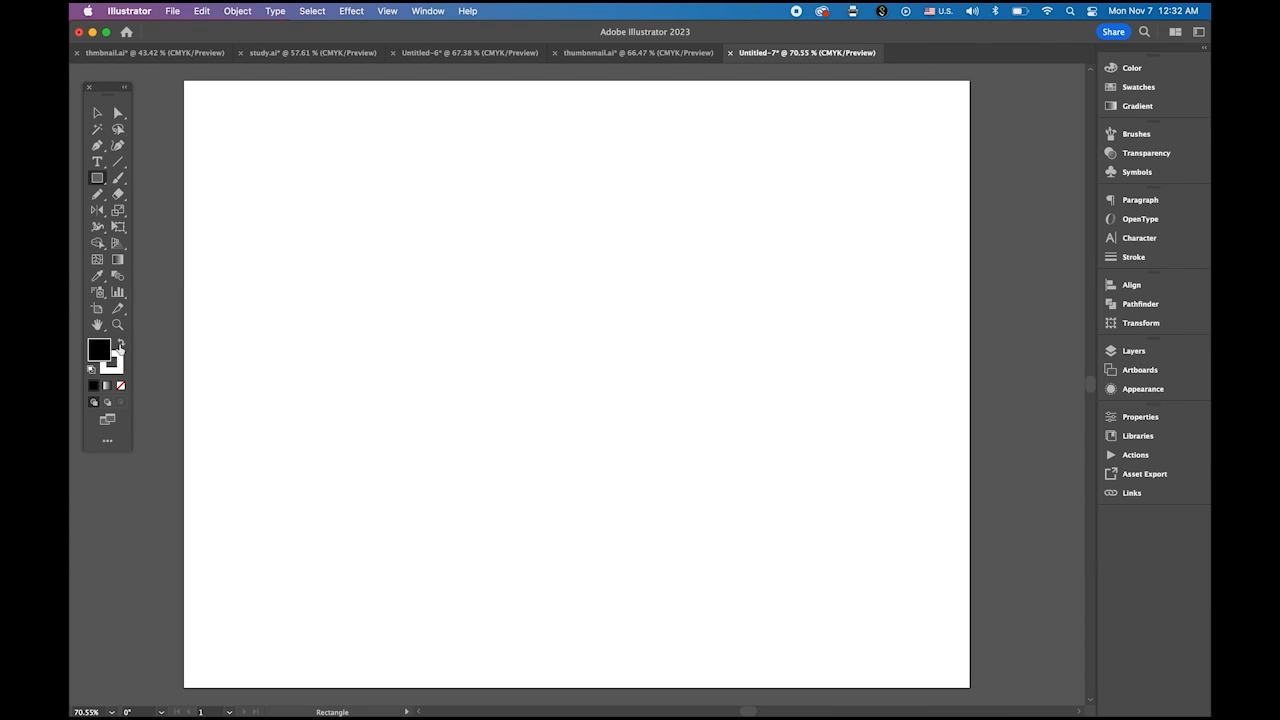
left_click(118, 371)
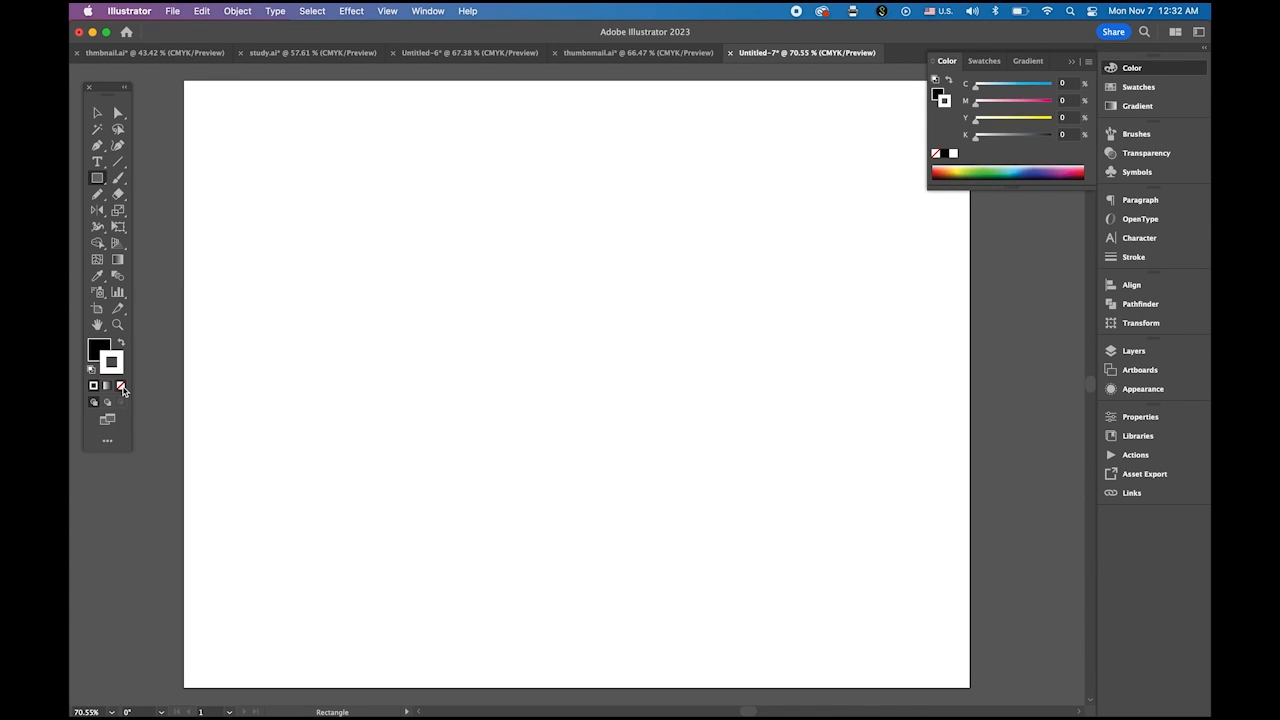
left_click(120, 385)
left_click_drag(224, 272, 232, 461)
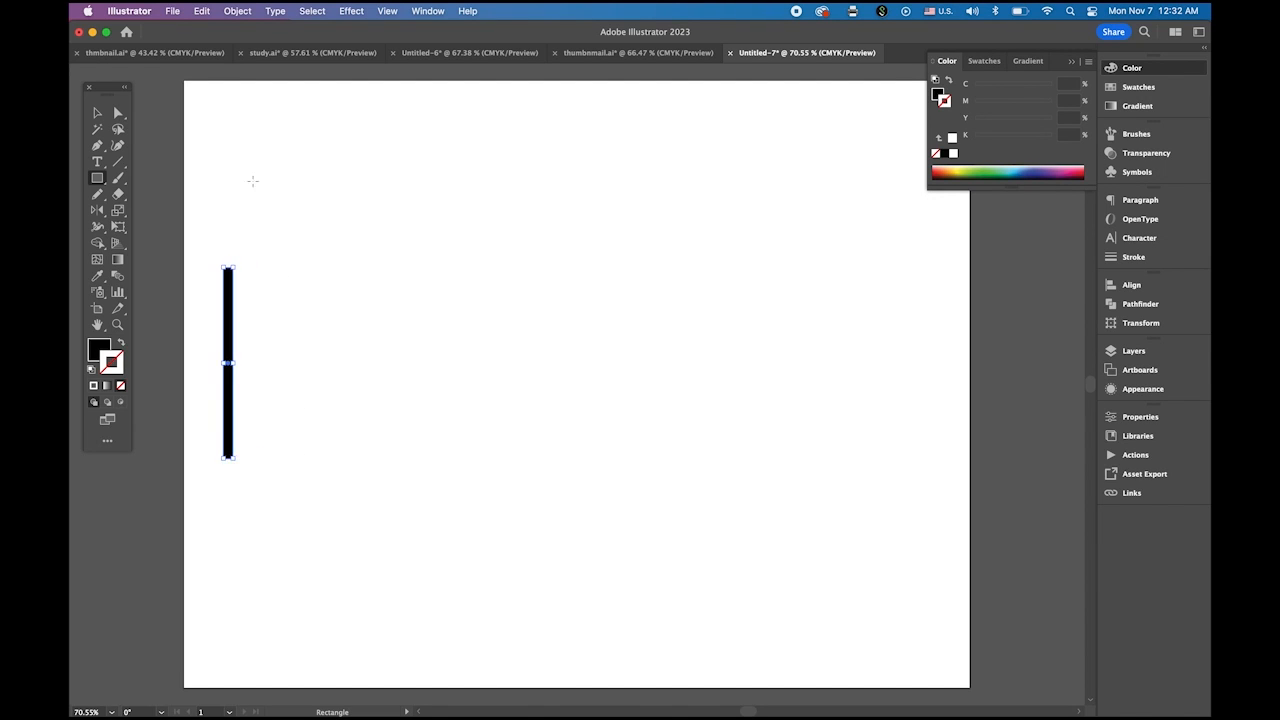
Duplicate the black bar a short distance to its right and repeat the copy until evenly spaced stripes span most of the artboard.
key("v")
left_click_drag(229, 333, 248, 336)
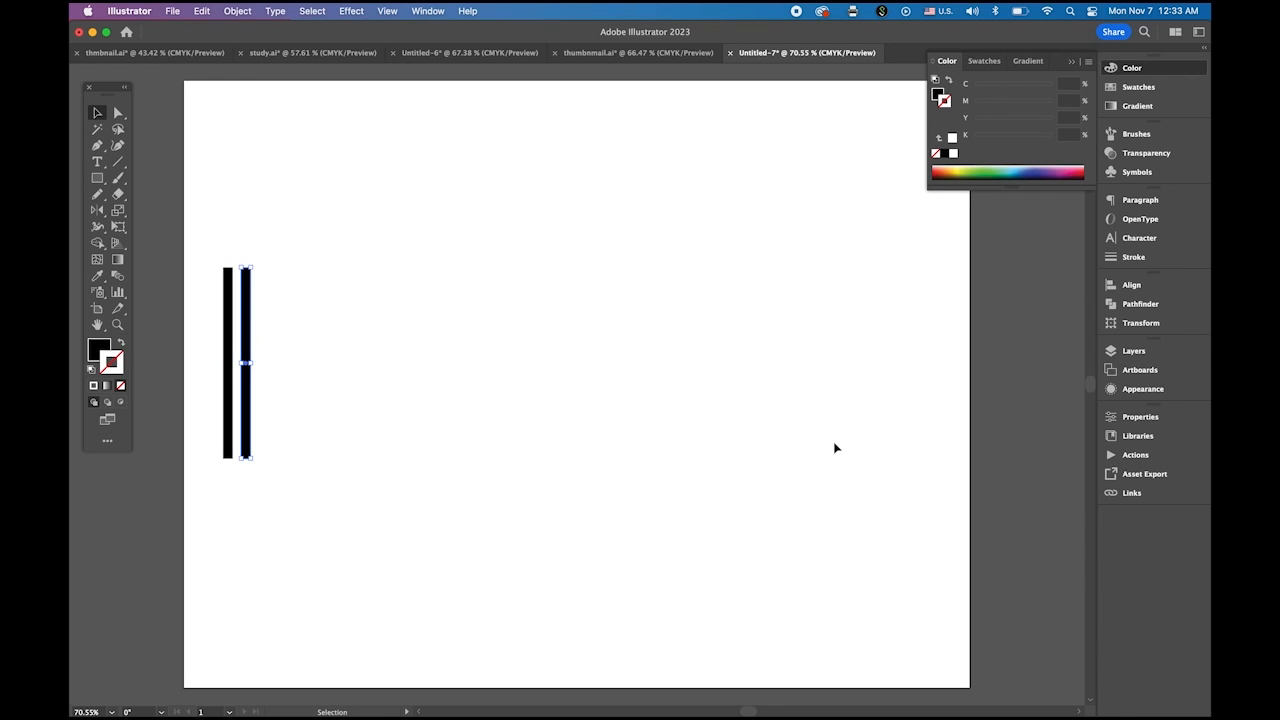
key("super+d")
key("super+d")
key("super+d")
key("super+d")
key("super+d")
key("super+d")
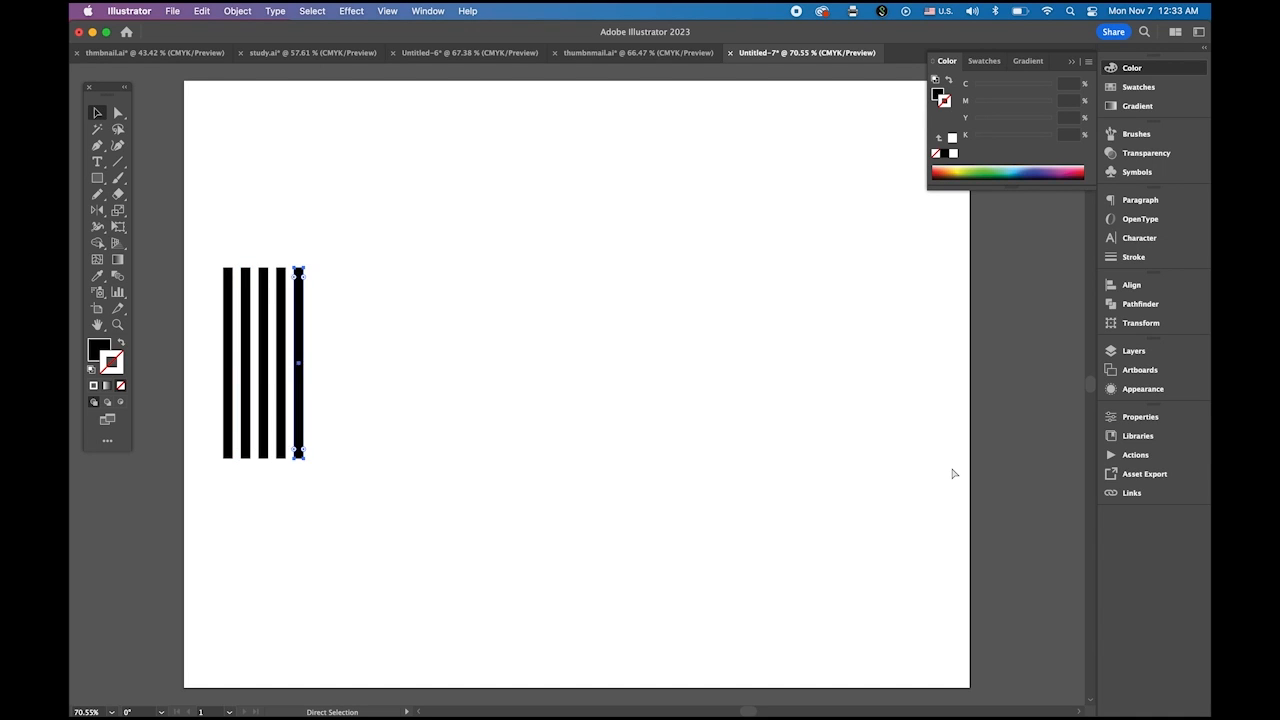
key("super+d")
key("super+d")
key("super+d")
key("super+d")
key("super+d")
key("super+d")
key("super+d")
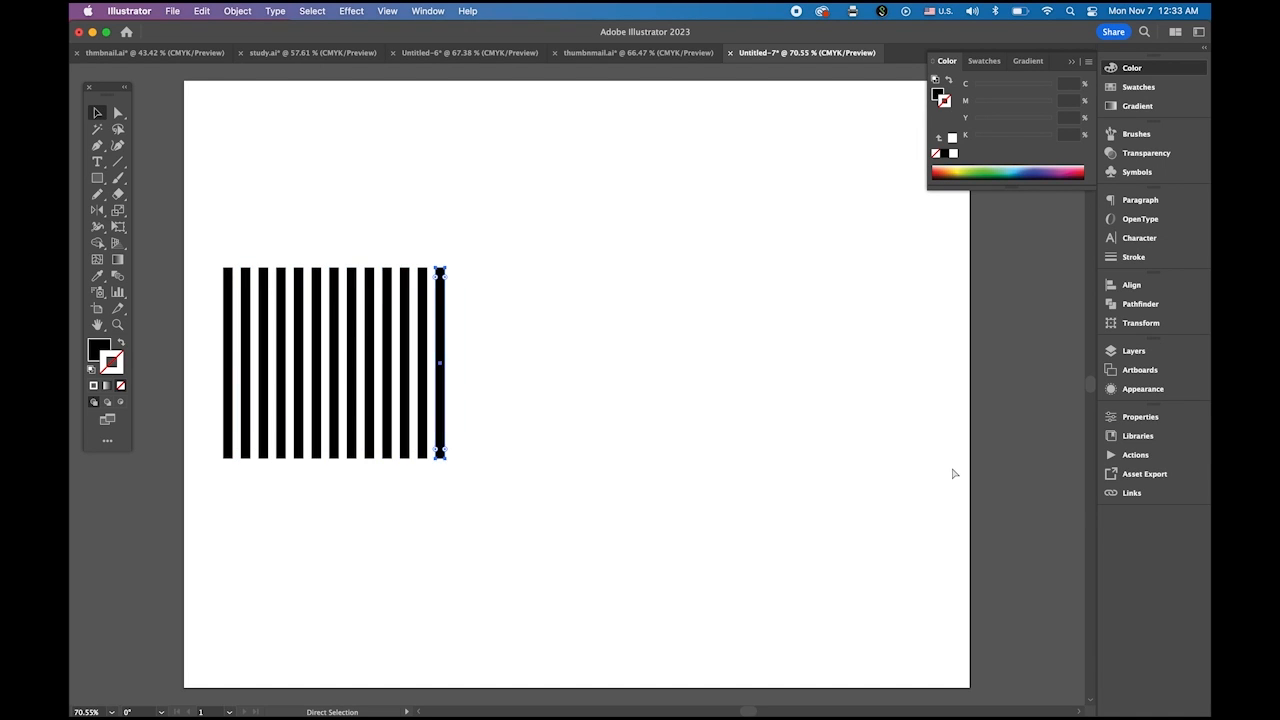
key("super+d")
key("super+d")
key("super+d")
key("super+d")
key("super+d")
key("super+d")
key("super+d")
key("super+d")
key("super+d")
key("super+d")
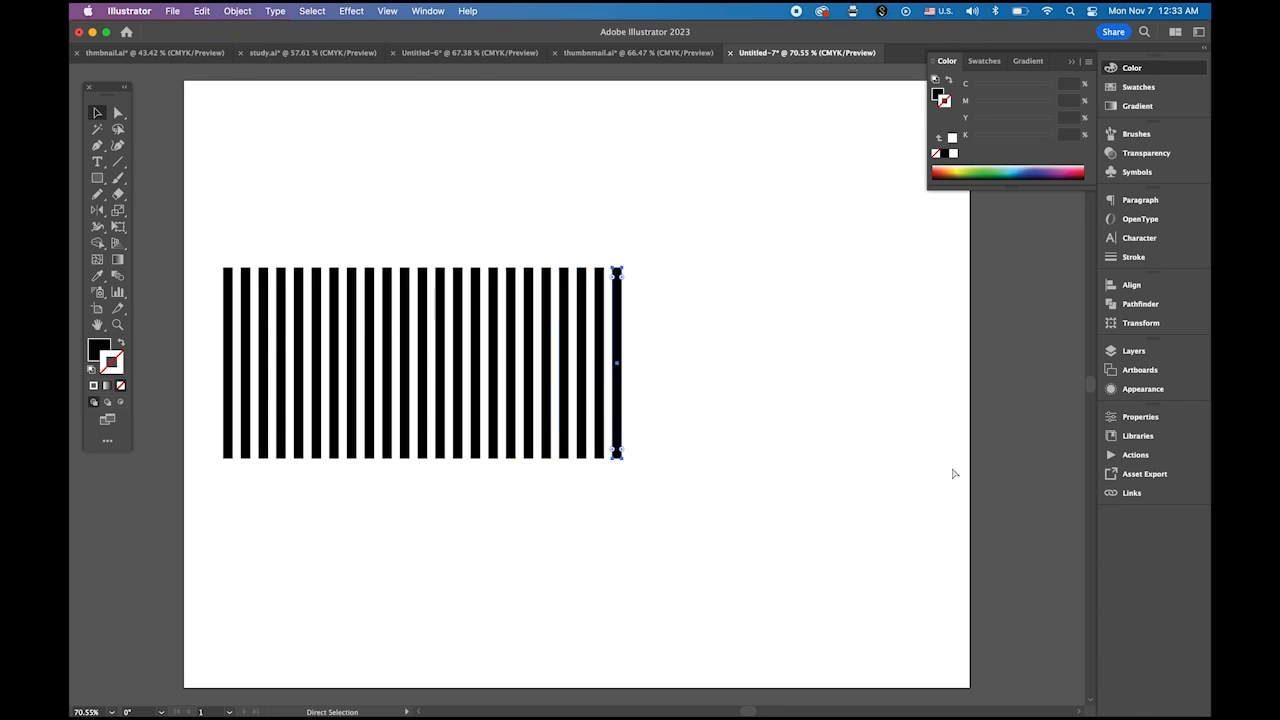
key("super+d")
key("super+d")
key("super+d")
key("super+d")
key("super+d")
key("super+d")
key("super+d")
key("super+d")
key("super+d")
key("super+d")
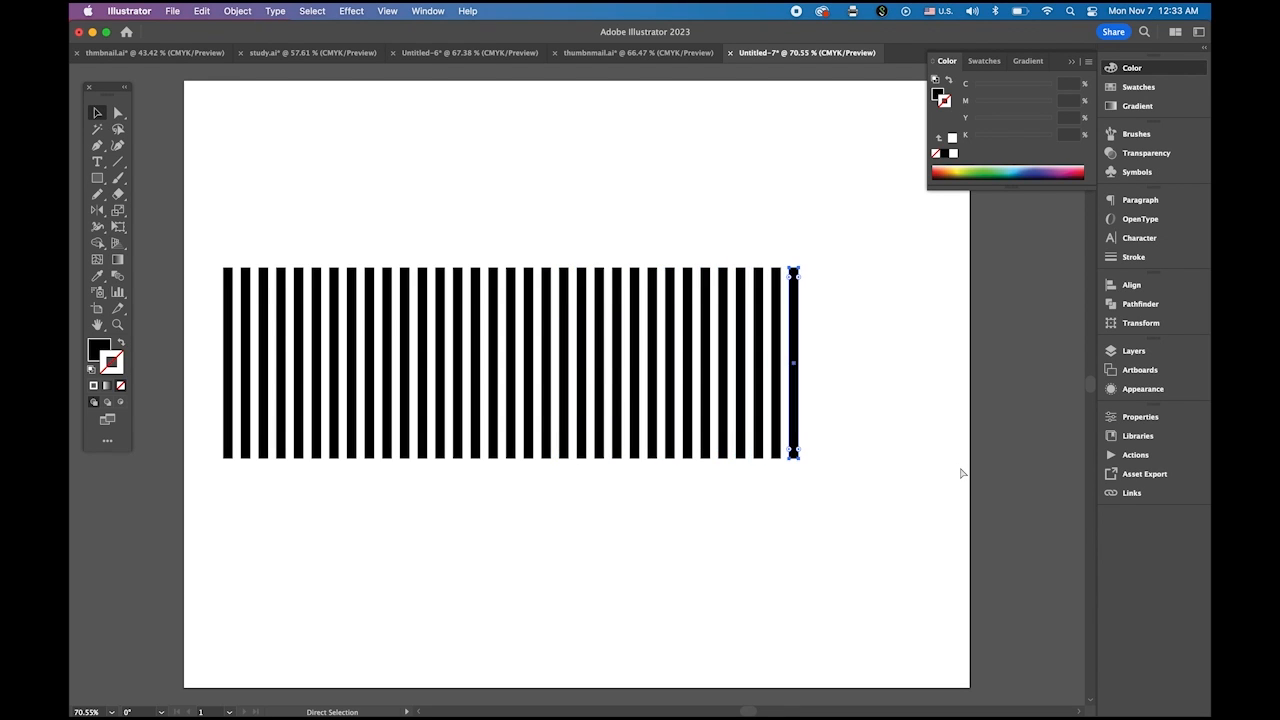
key("super+d")
key("super+d")
key("super+d")
key("super+d")
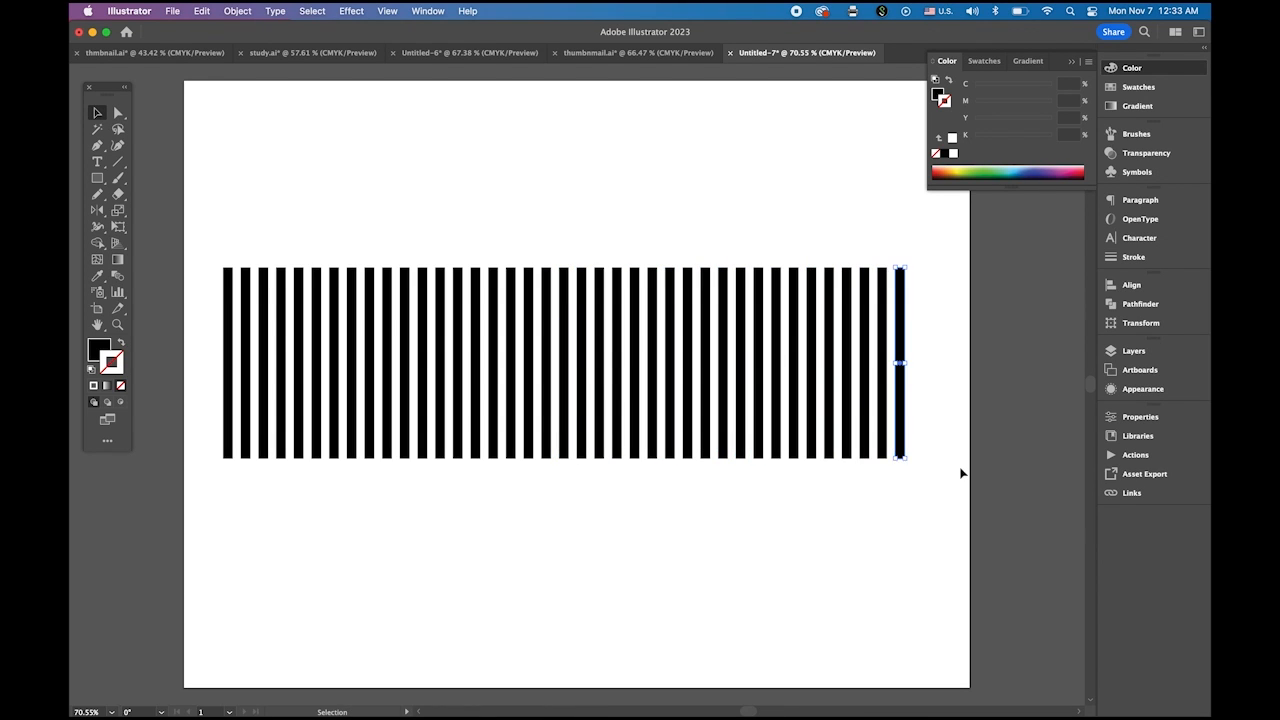
Select all the stripes and save them as a dynamic symbol named "stripe".
left_click(277, 164)
left_click_drag(217, 216, 934, 523)
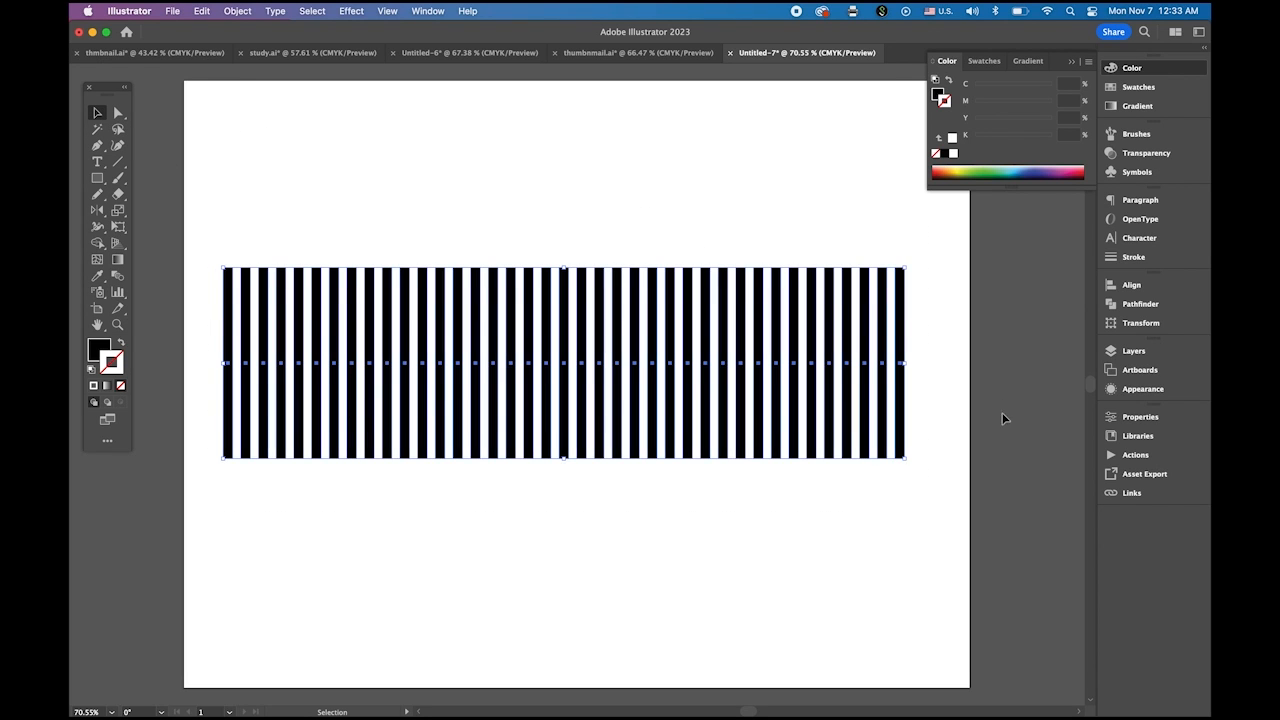
left_click(1117, 174)
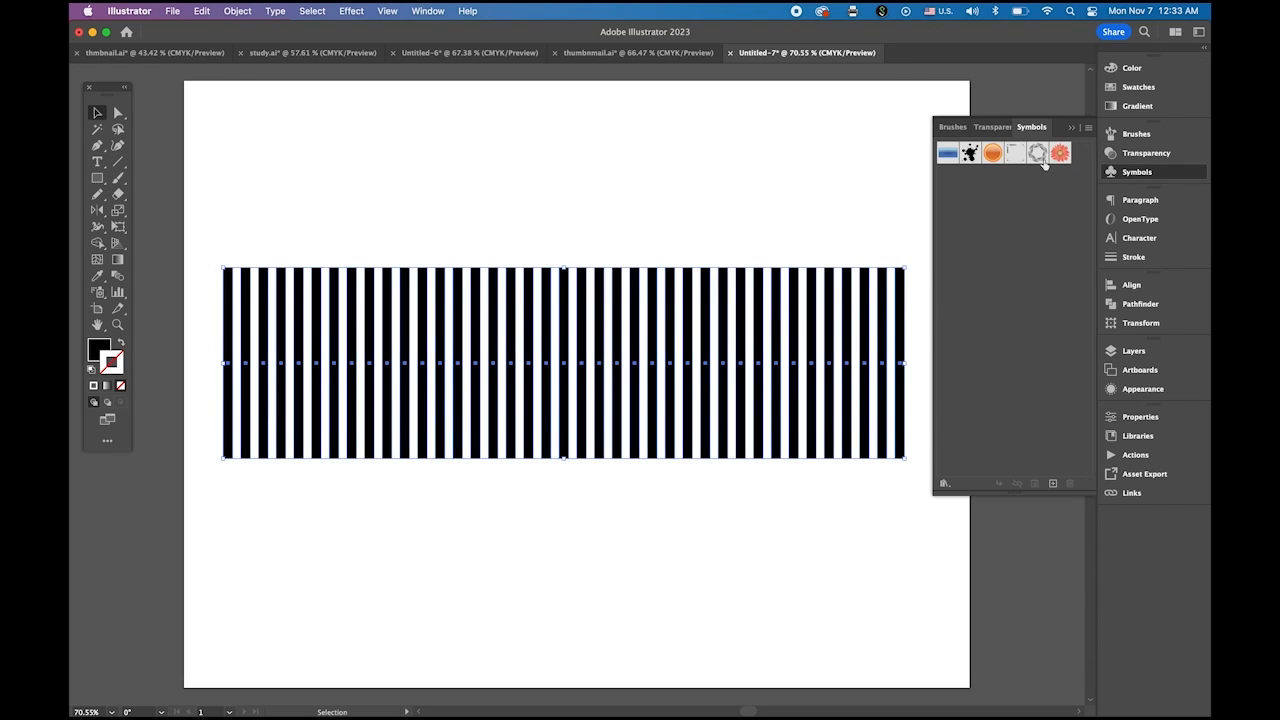
left_click(427, 10)
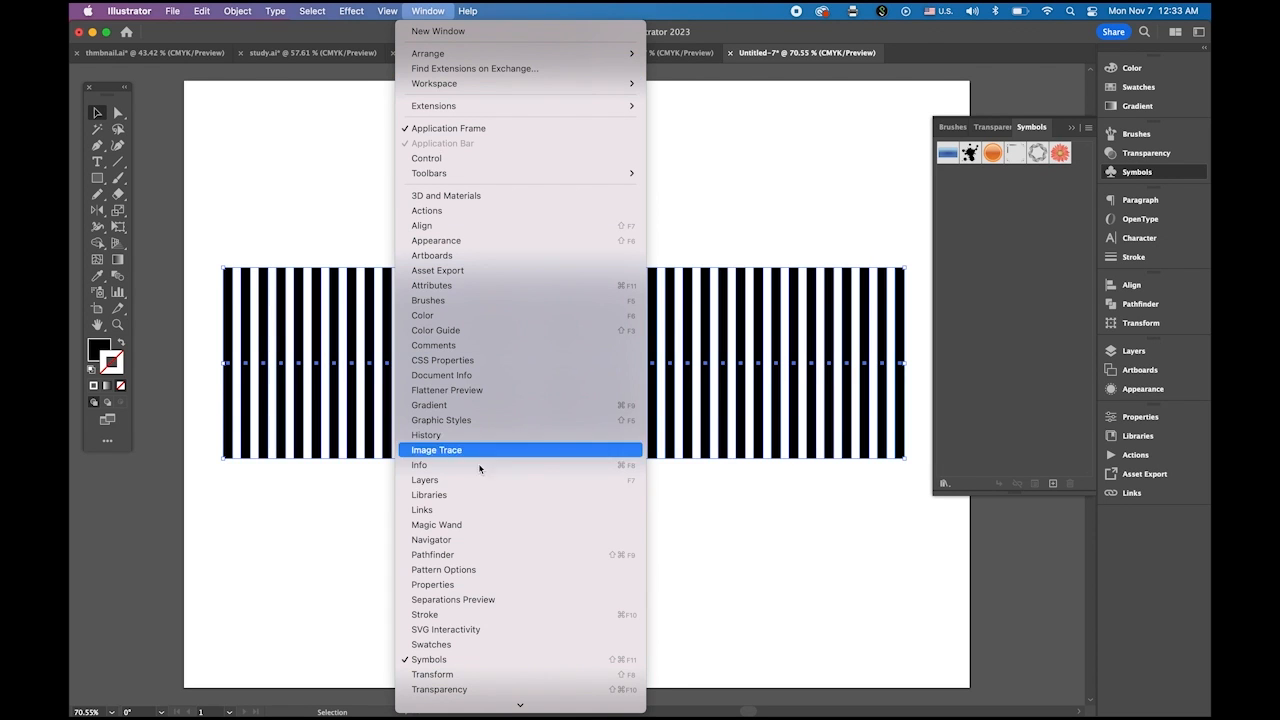
left_click(1006, 358)
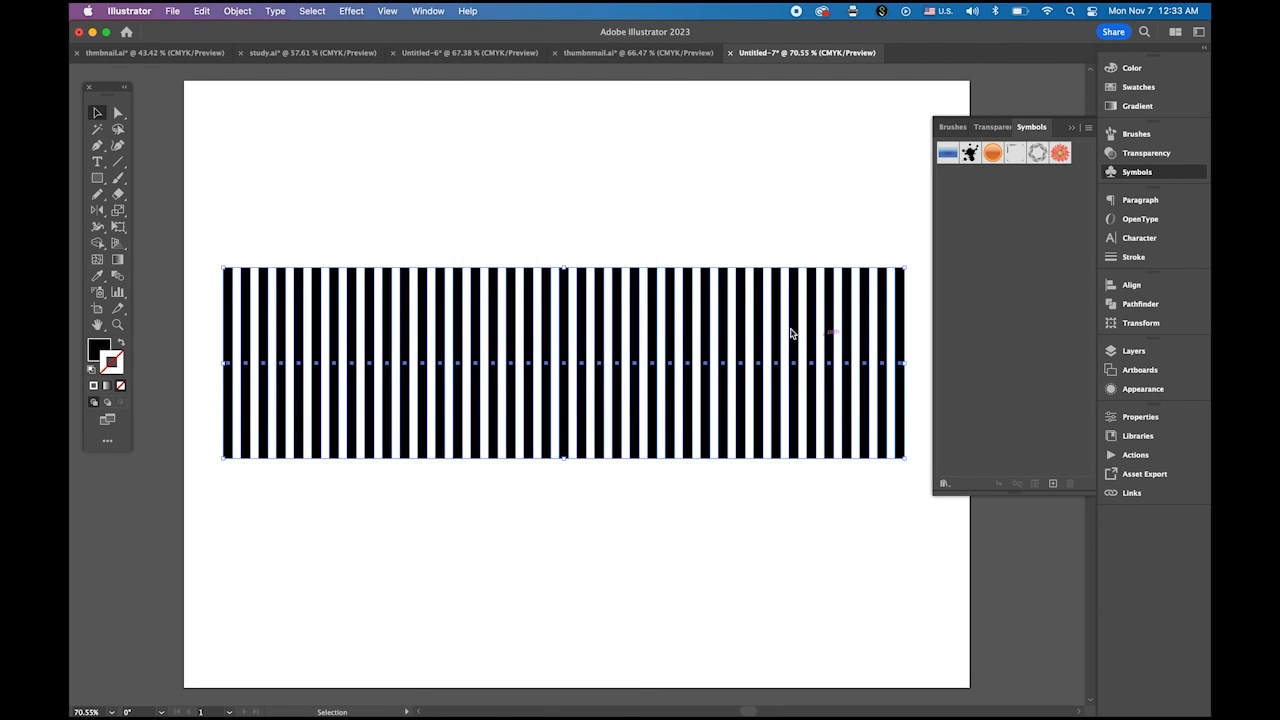
left_click_drag(688, 324, 1004, 264)
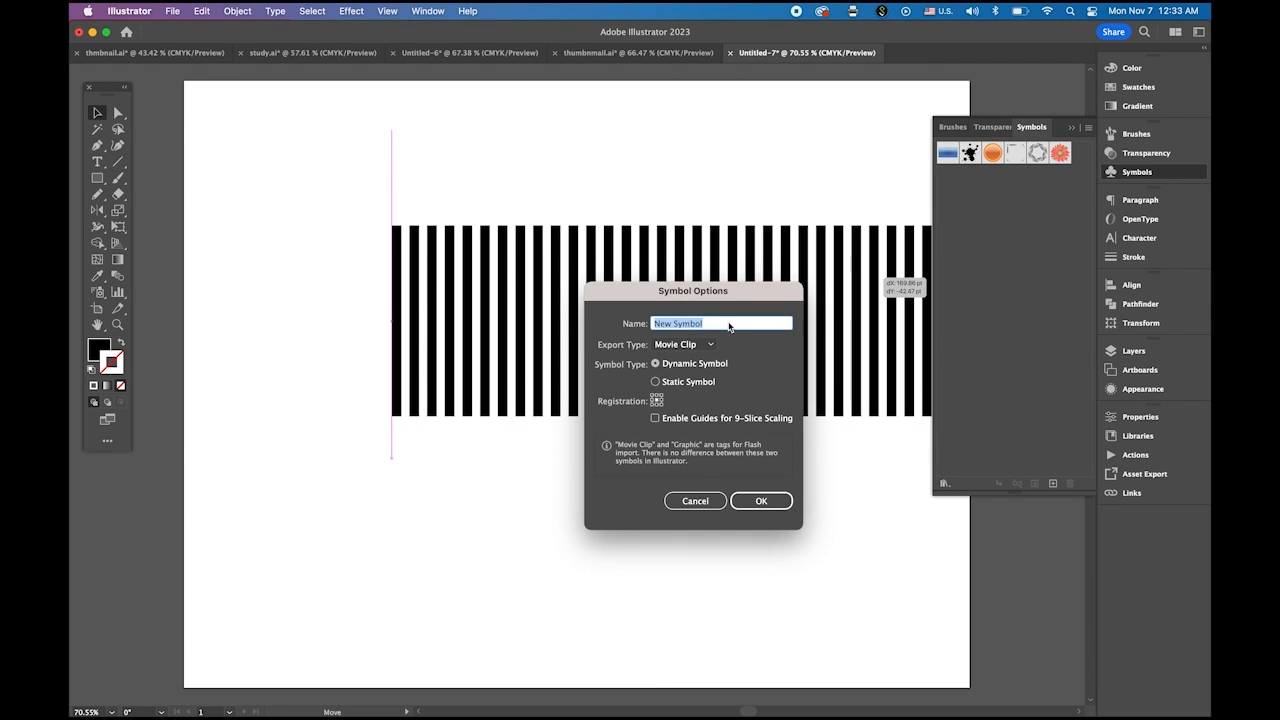
type("stripe")
left_click(760, 500)
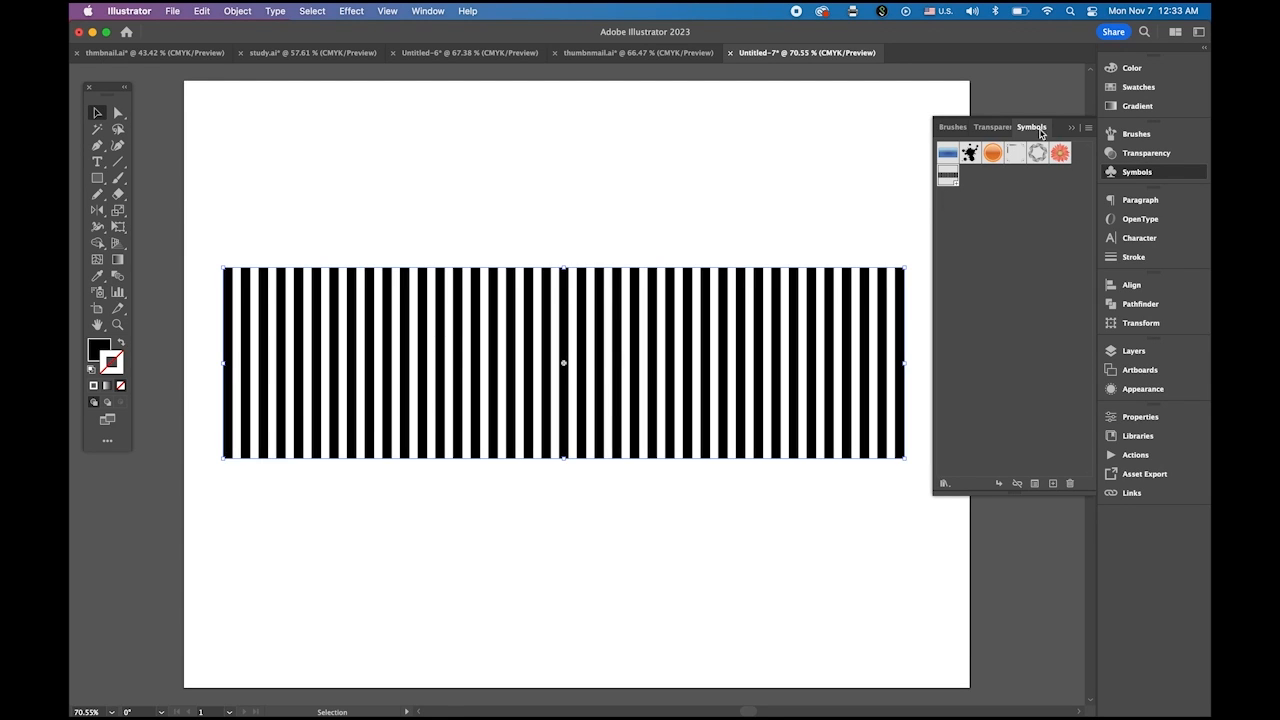
Delete the stripe artwork from the artboard and collapse the symbol library.
left_click(351, 283)
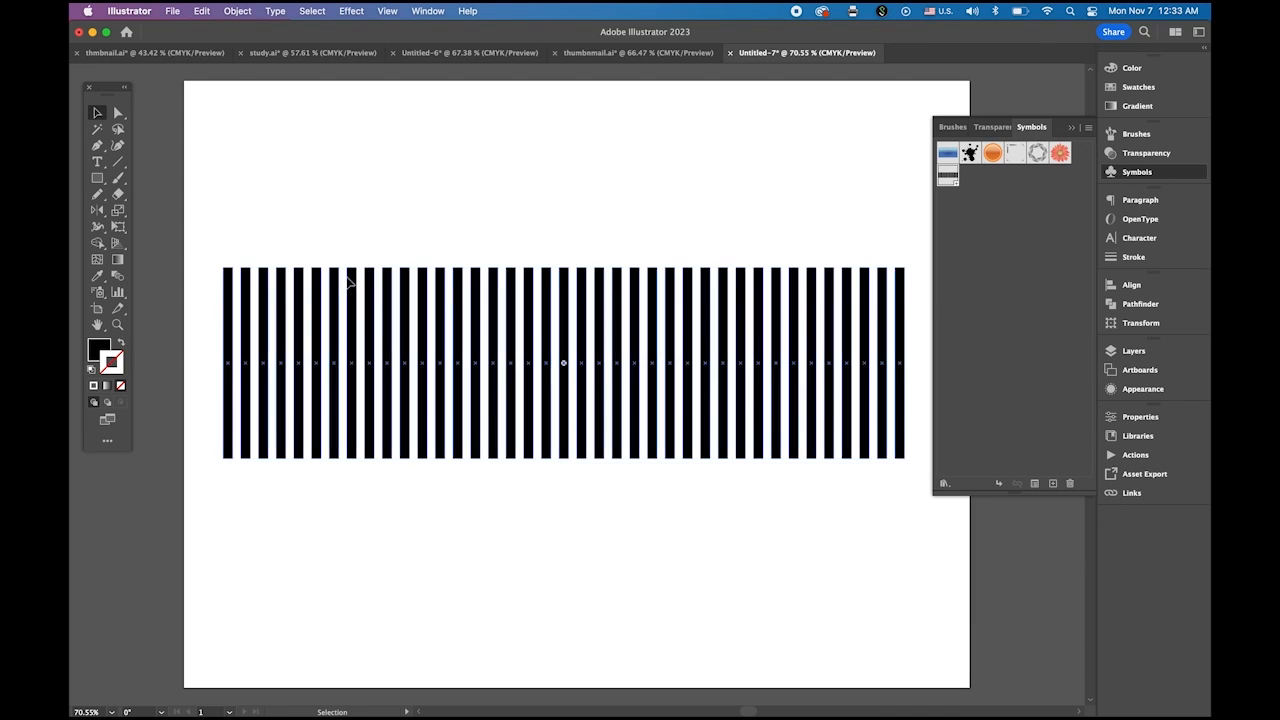
key("Delete")
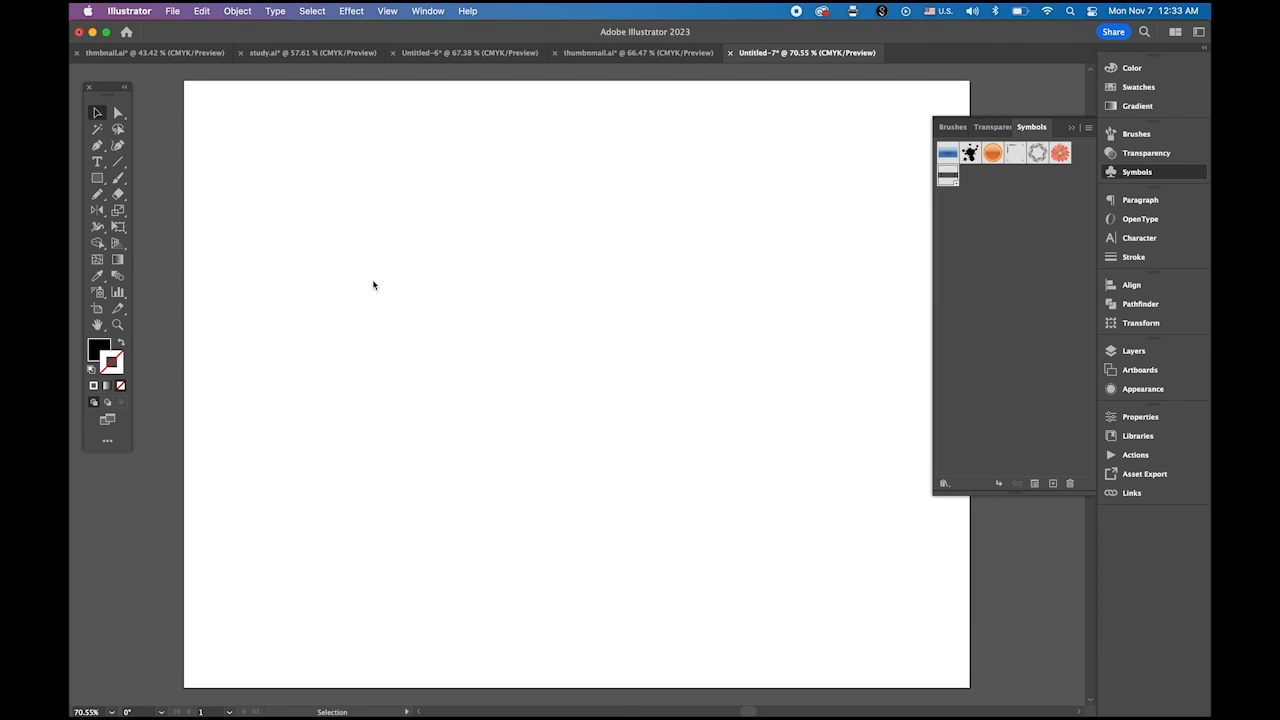
left_click(1071, 128)
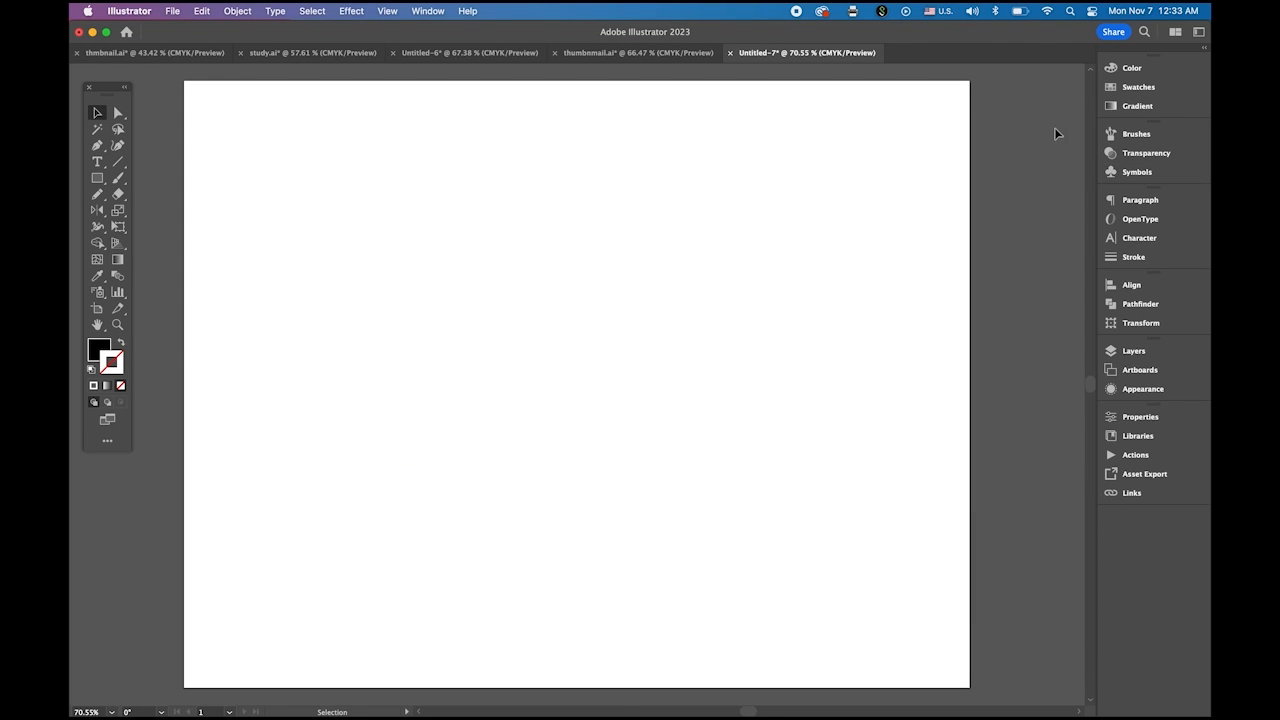
Draw a circle 70 pt wide and 70 pt high near the middle of the artboard.
left_click(97, 178)
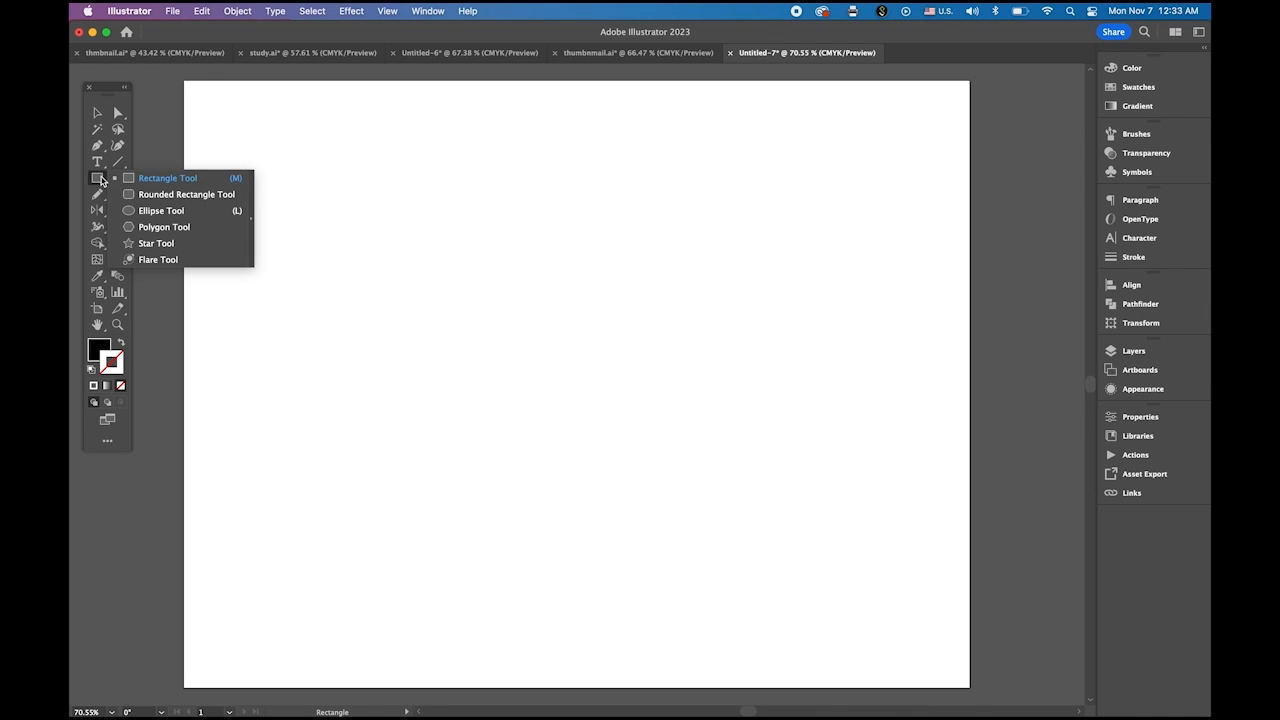
left_click(173, 209)
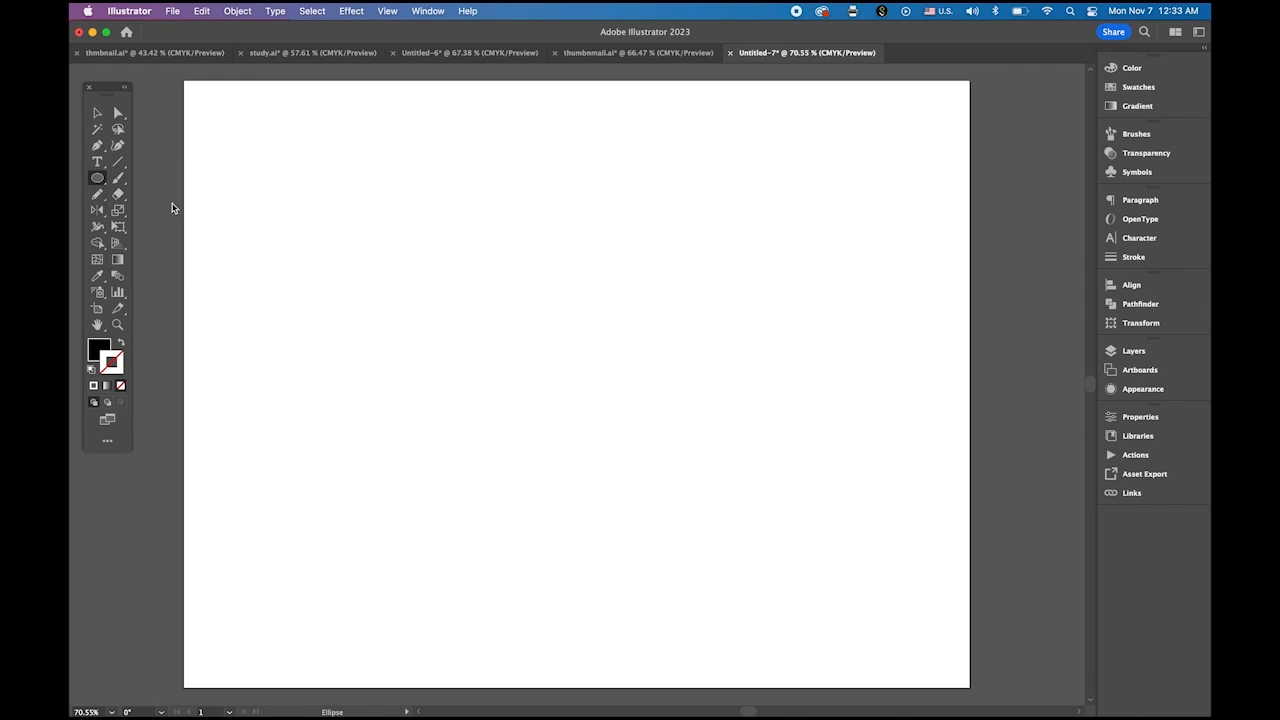
left_click(488, 348)
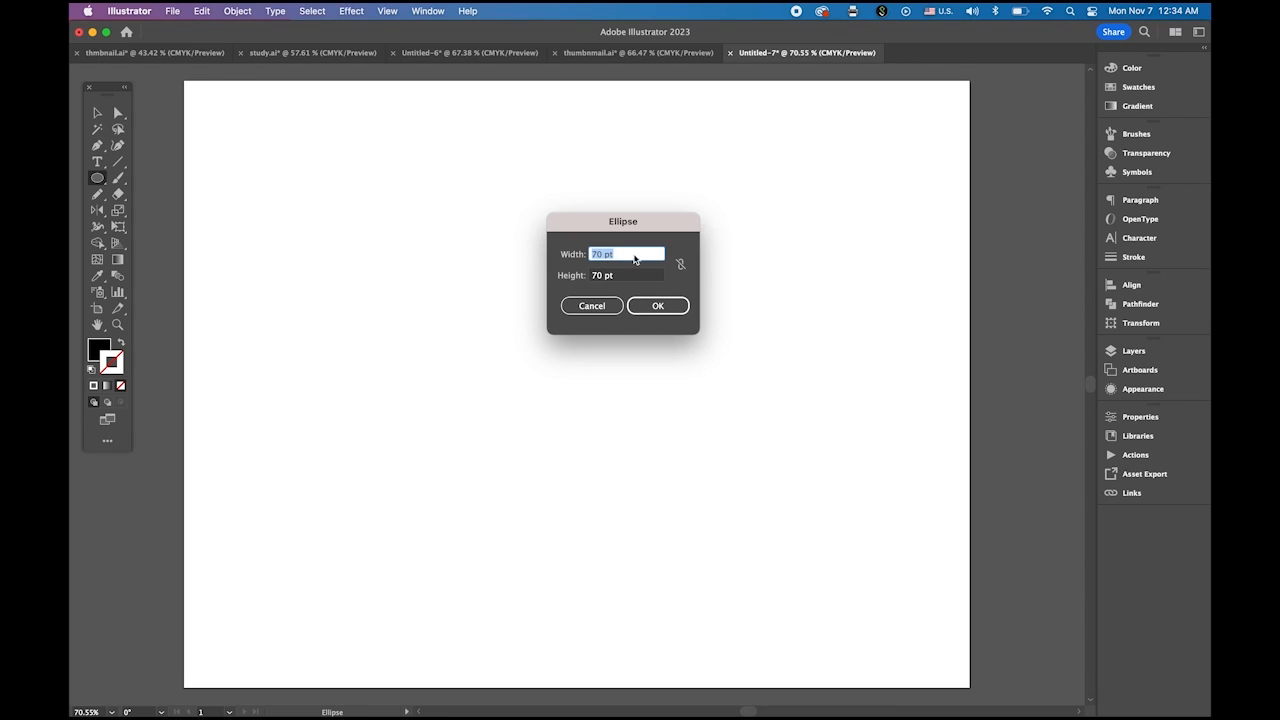
left_click(658, 306)
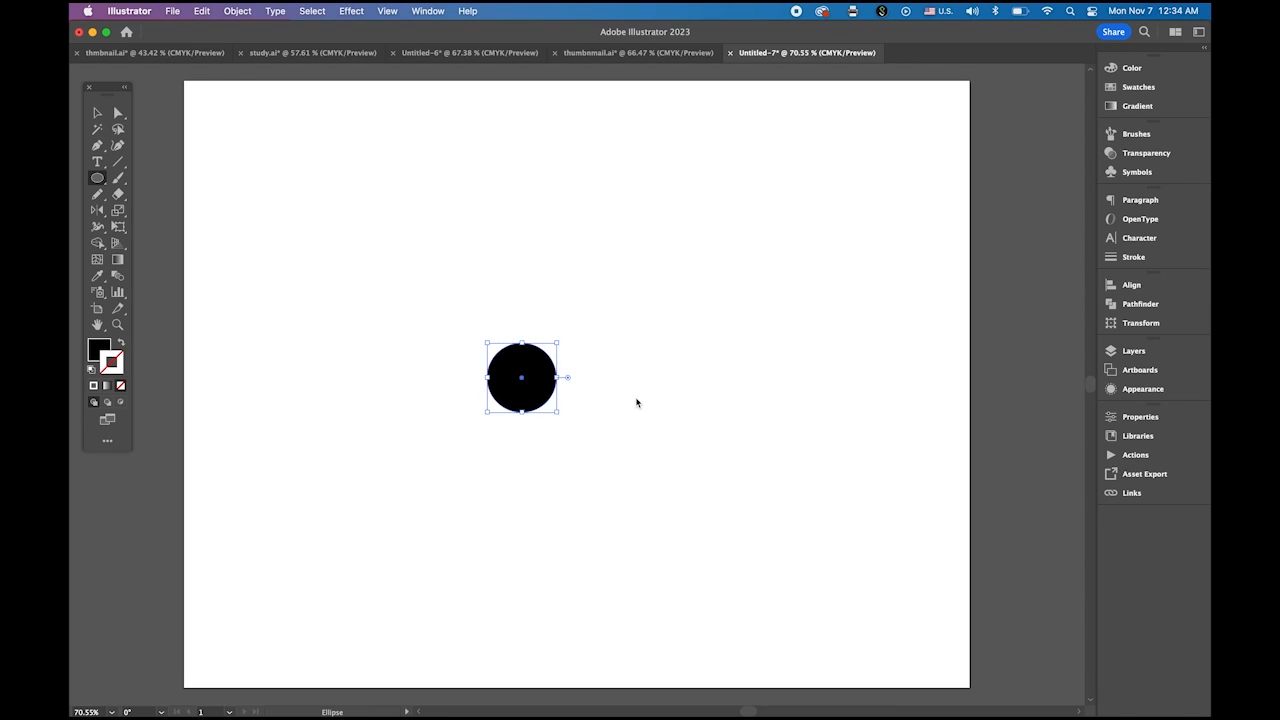
Fill the circle with a light gray of 23% black and no other ink.
left_click(97, 113)
left_click(98, 350)
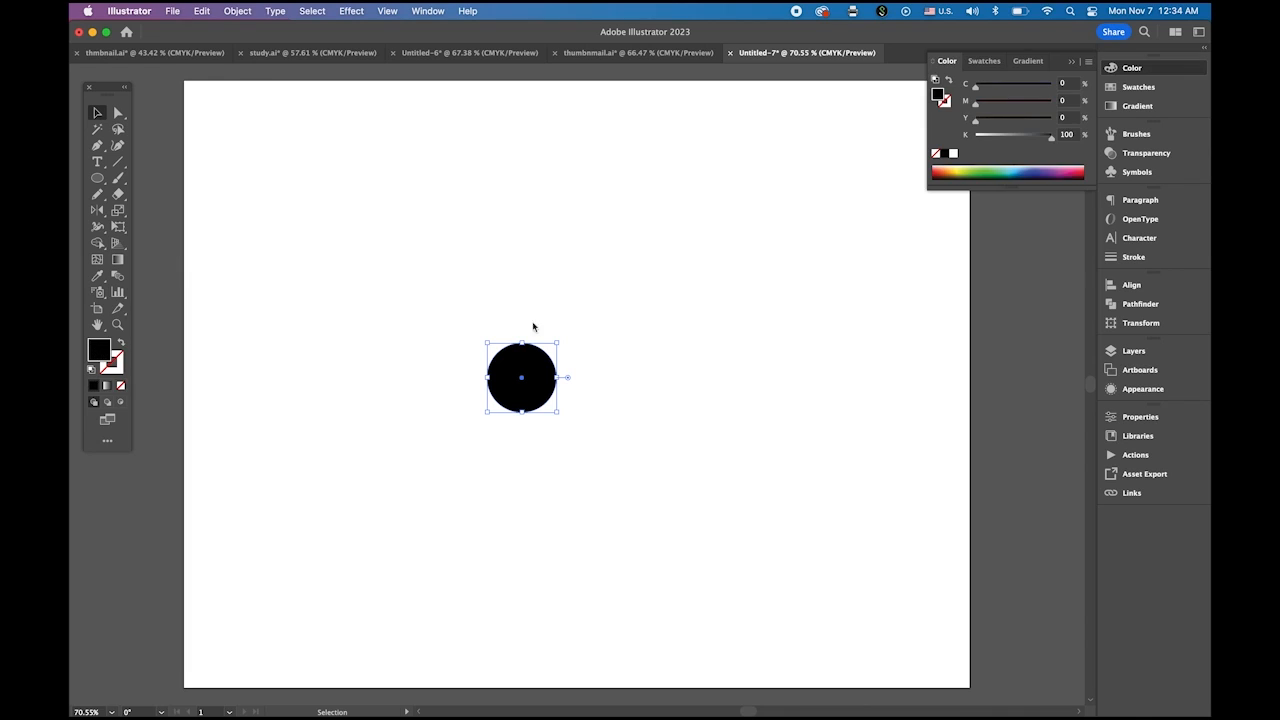
left_click(998, 139)
left_click(711, 384)
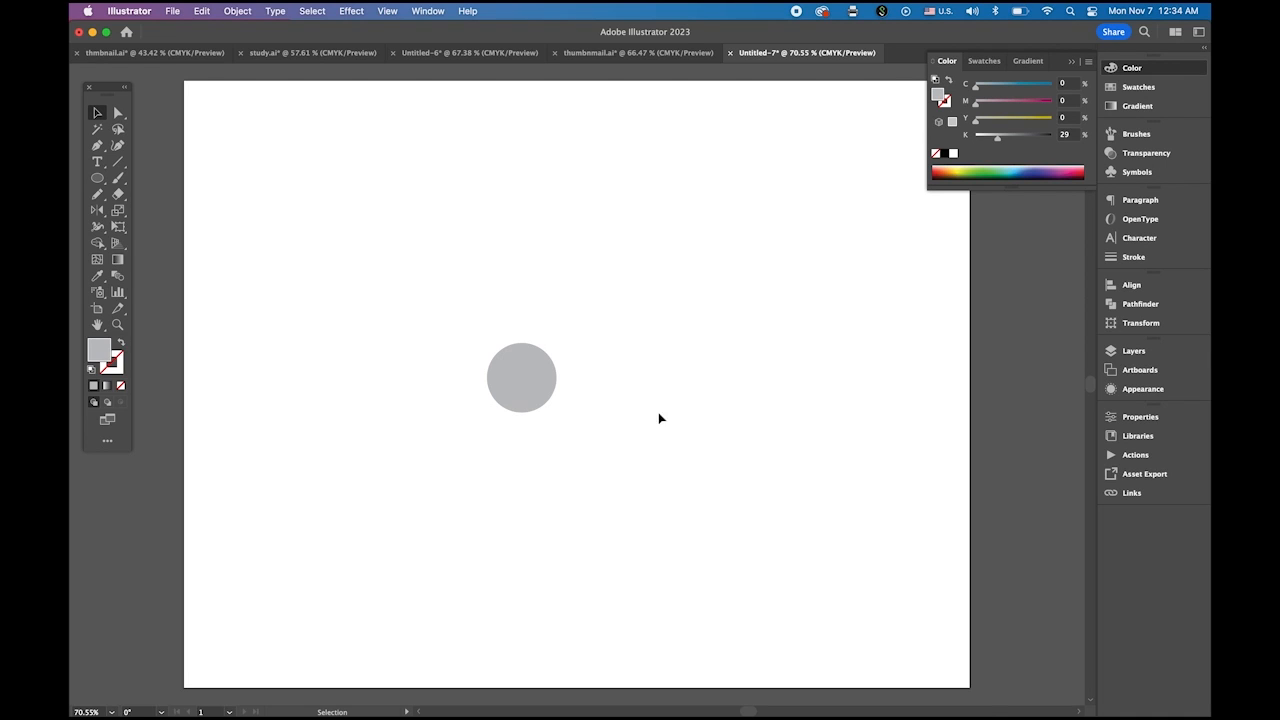
left_click(526, 372)
left_click(994, 138)
left_click(764, 394)
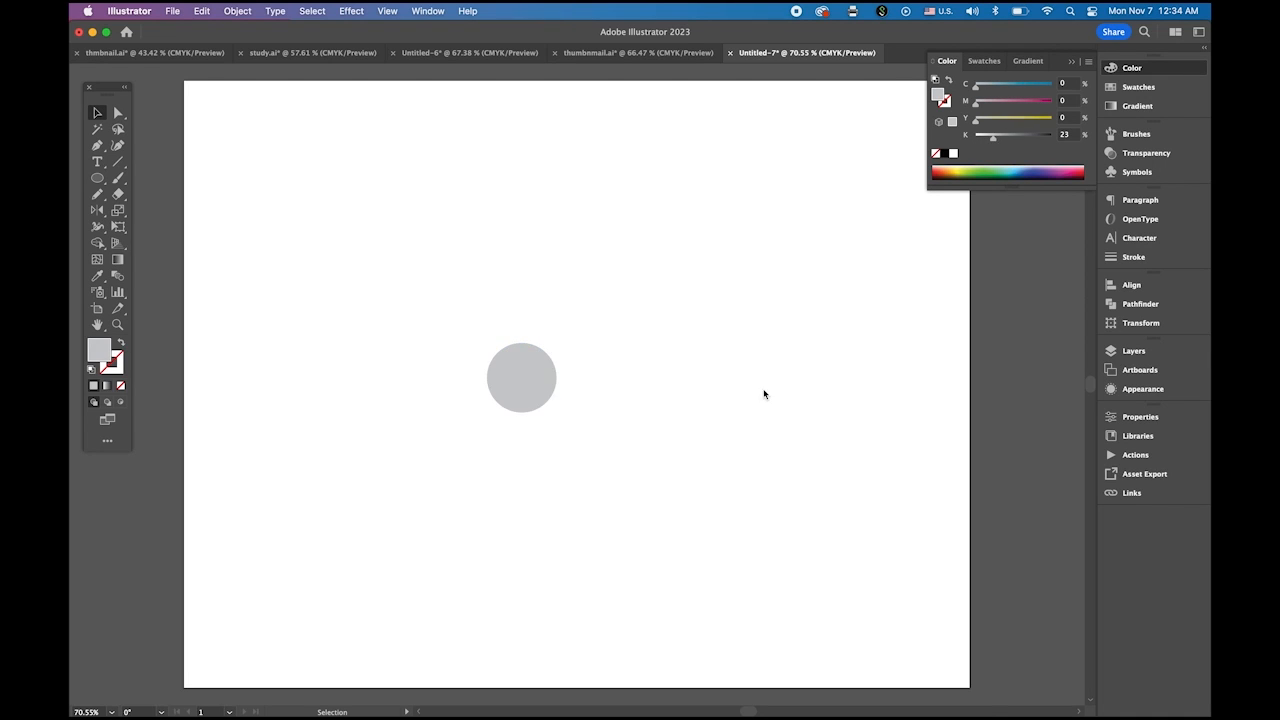
Collapse the color settings and move the gray circle toward the left side of the artboard.
left_click(542, 385)
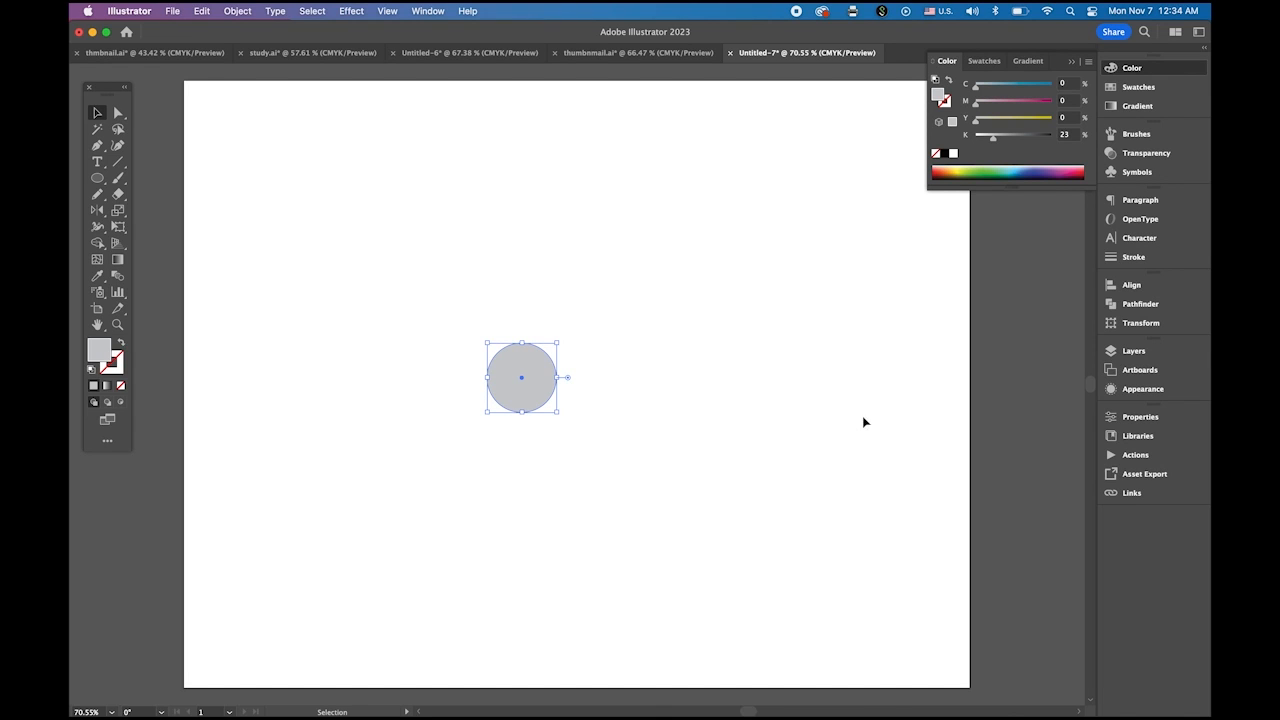
left_click(1071, 62)
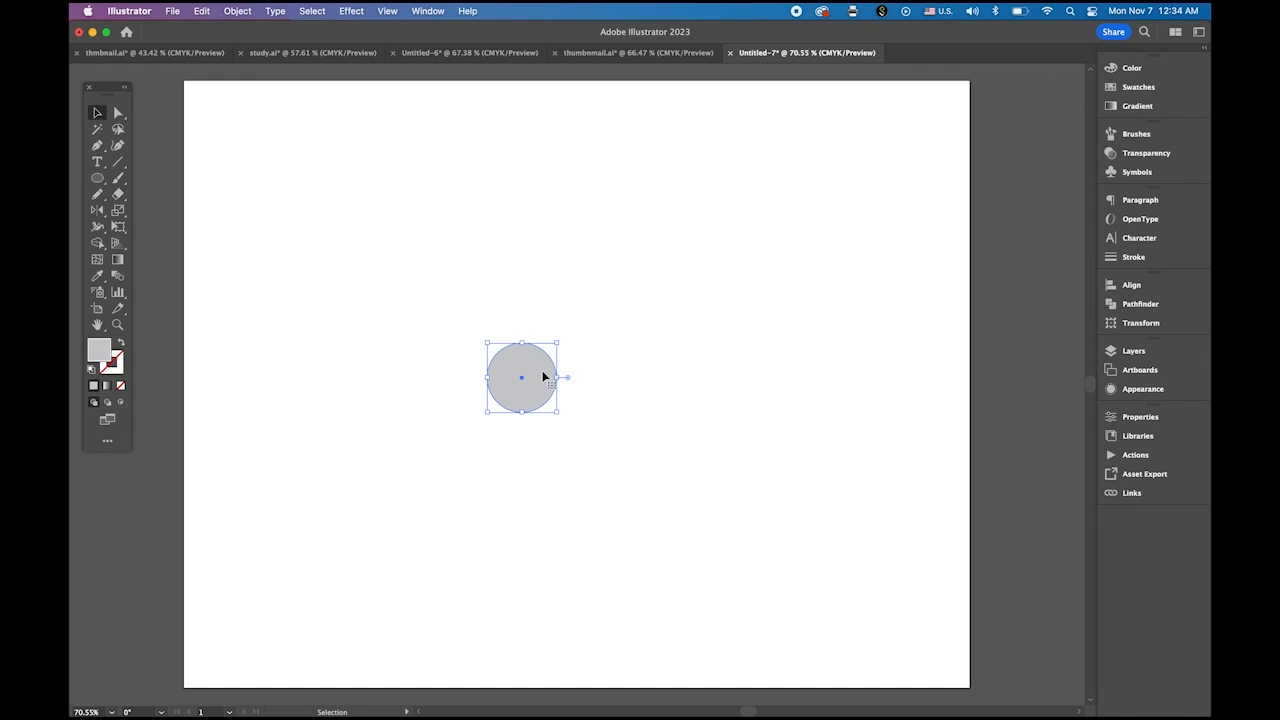
left_click_drag(543, 376, 442, 371)
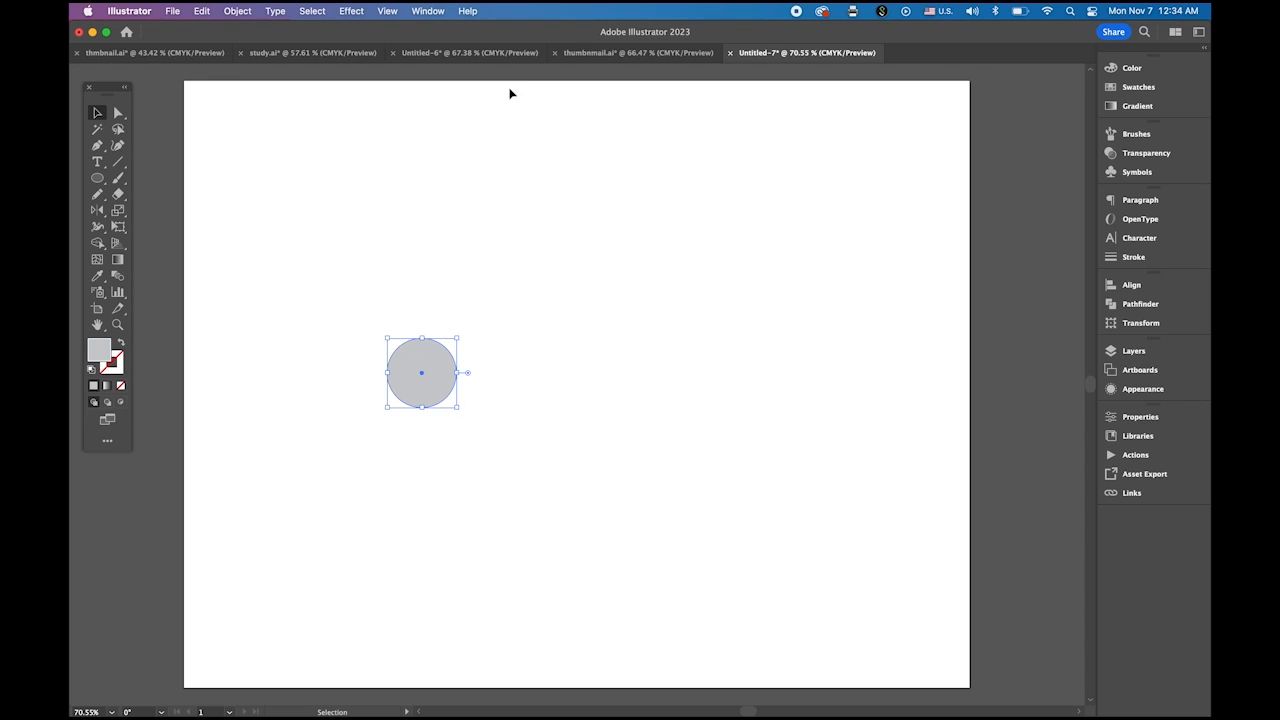
Apply the classic 3D Revolve effect to the circle with a custom rotation of -84°, -45° and 28°.
left_click(350, 10)
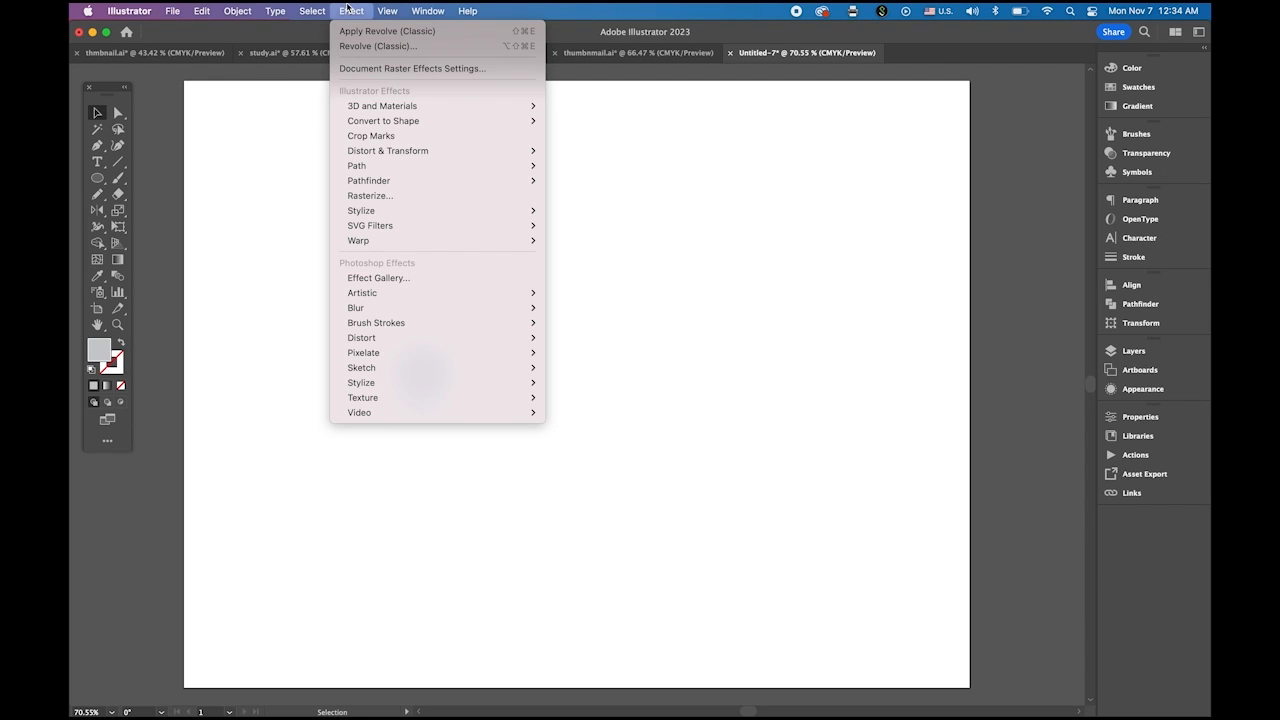
mouse_move(414, 112)
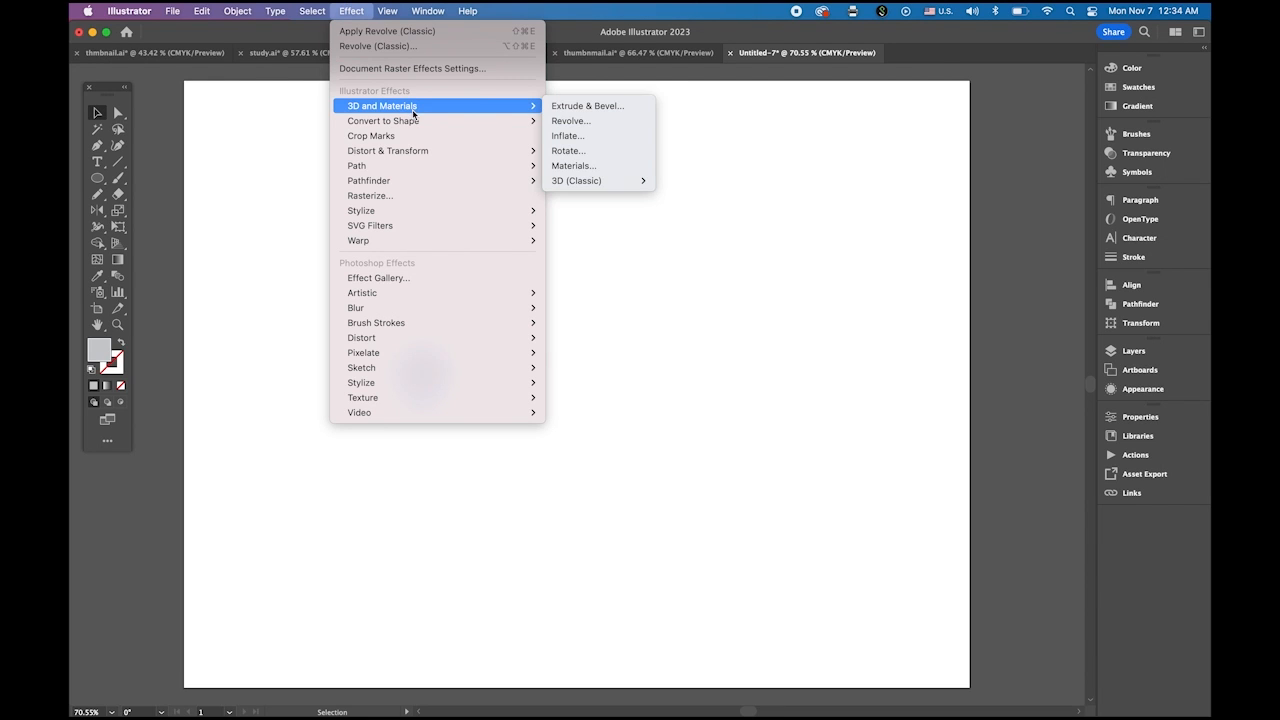
mouse_move(614, 188)
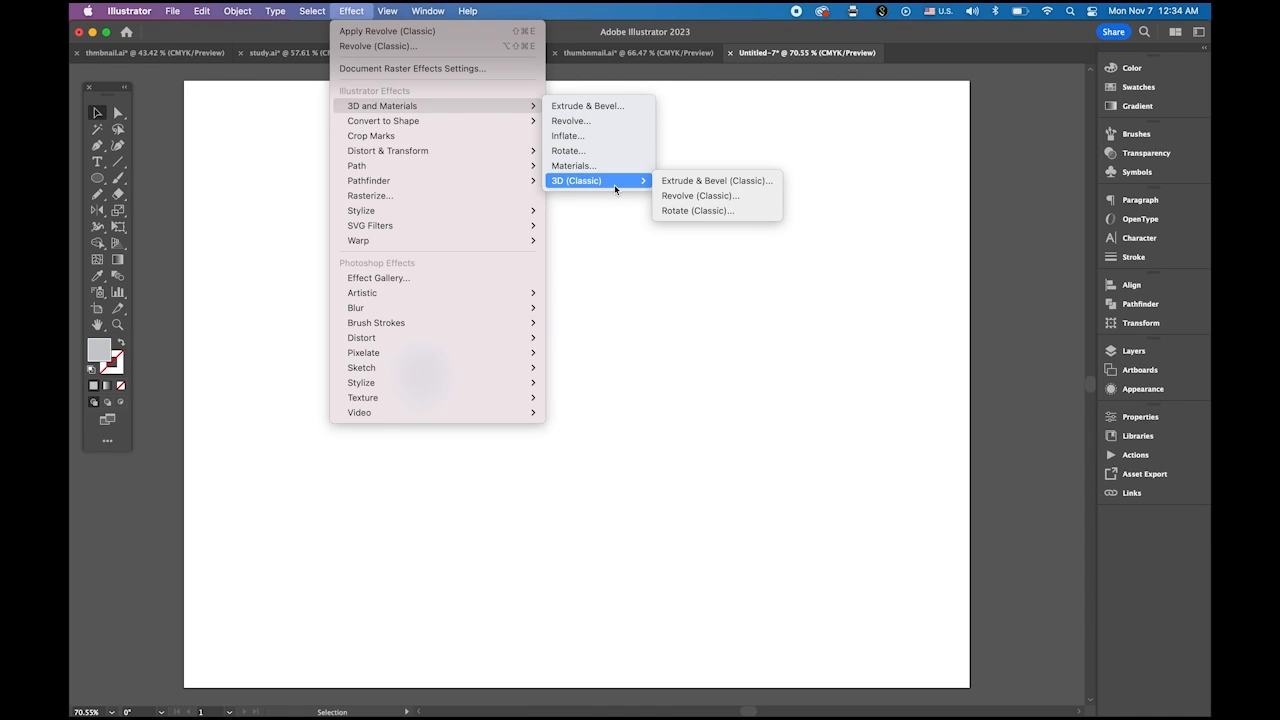
left_click(716, 203)
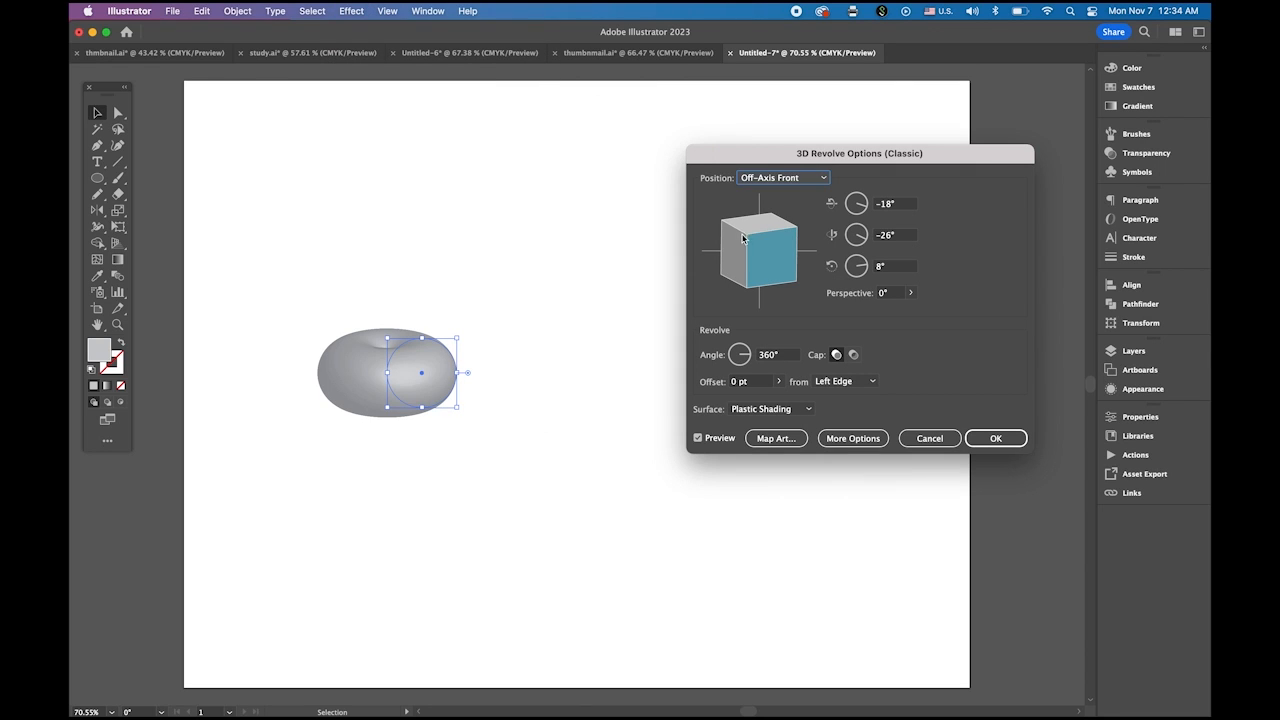
mouse_move(760, 233)
left_mouse_down()
mouse_move(774, 270)
mouse_move(748, 232)
mouse_move(775, 255)
left_mouse_up()
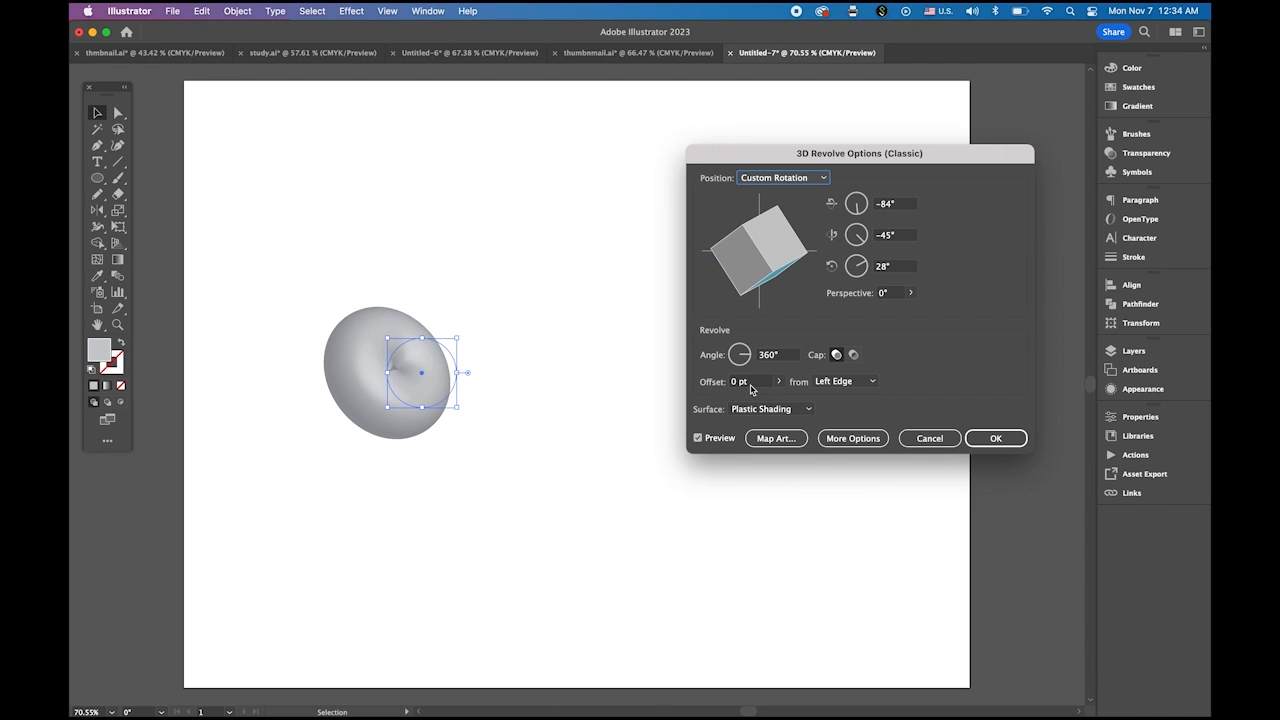
Set the revolve offset to 60 pt and the perspective to 110°.
left_click(776, 382)
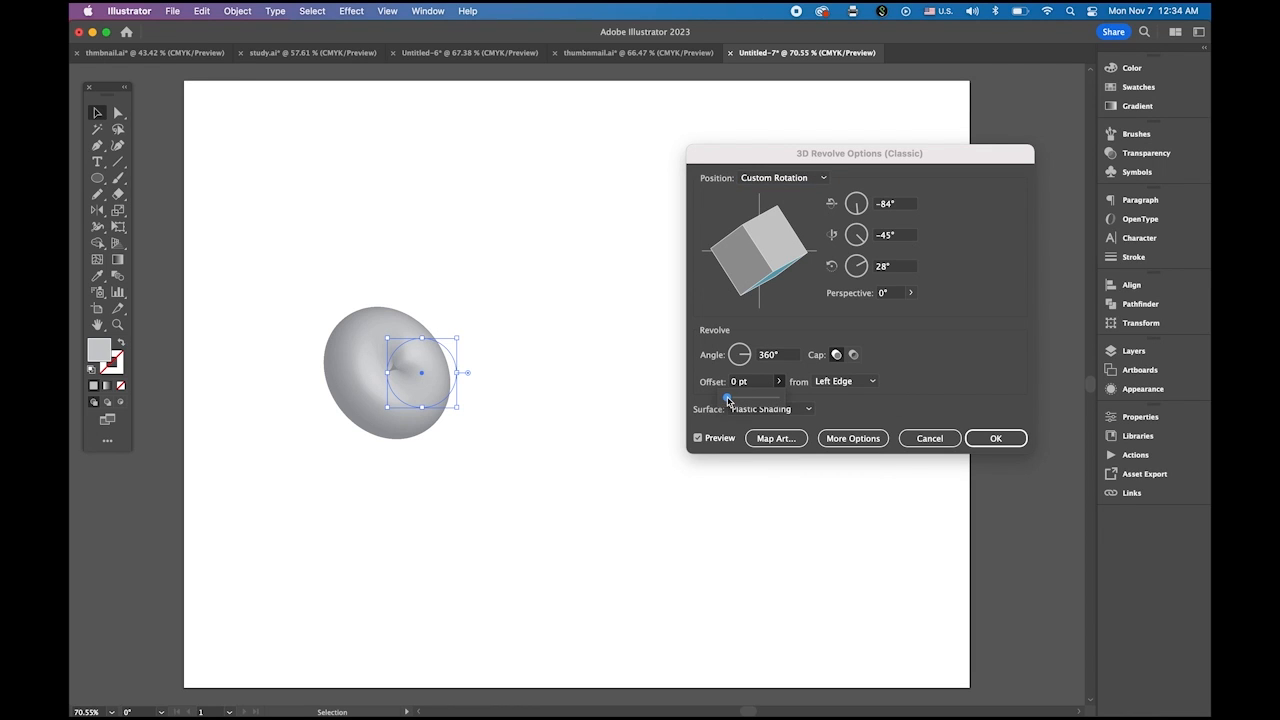
left_click_drag(728, 400, 731, 398)
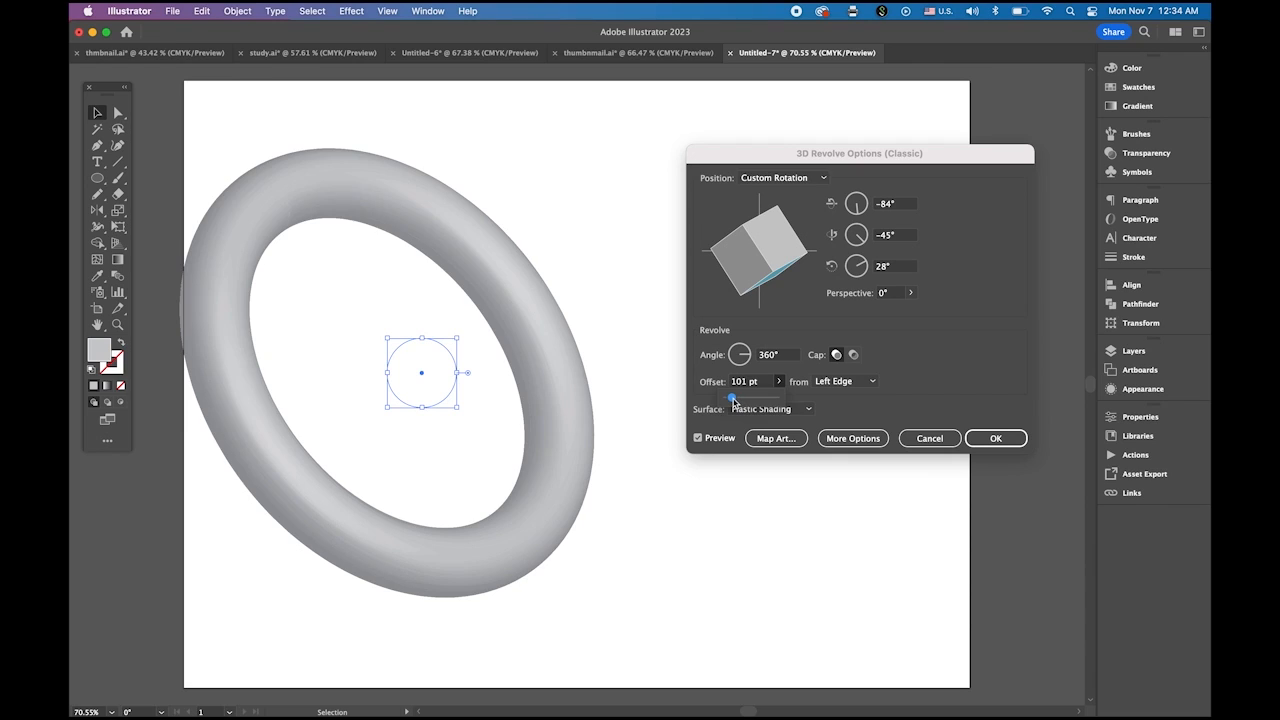
left_click(743, 383)
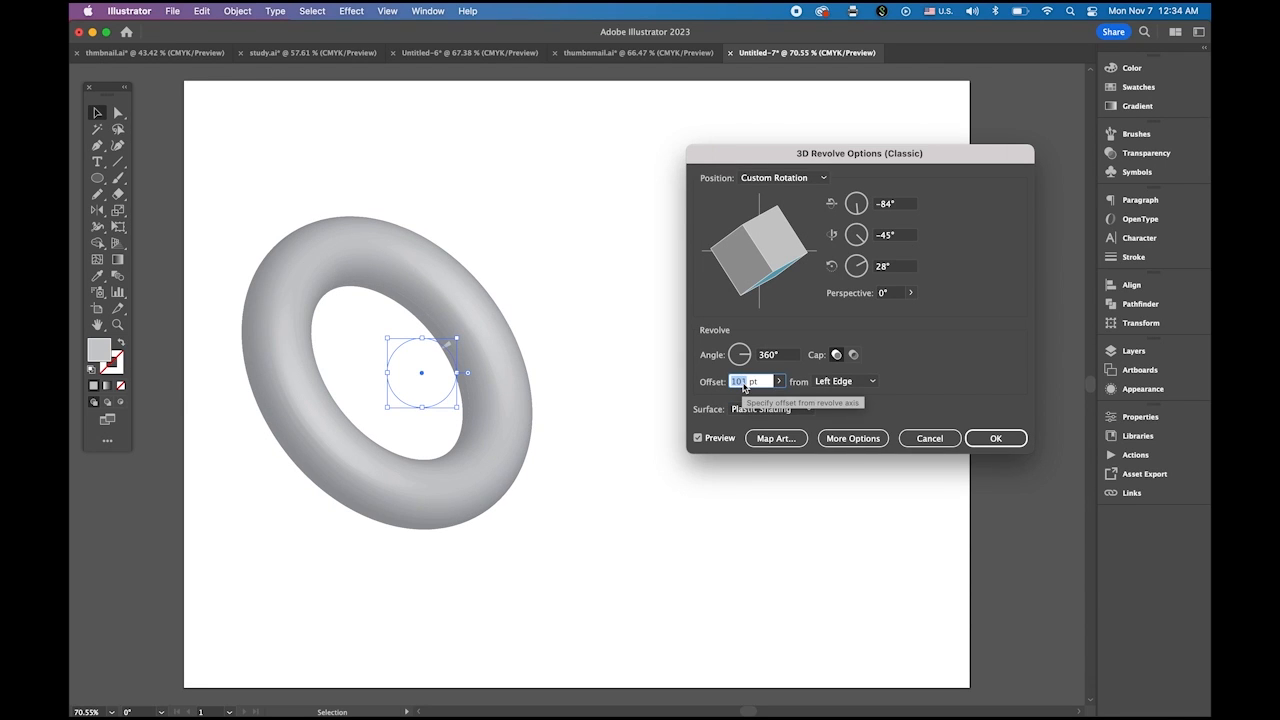
type("60")
left_click(779, 382)
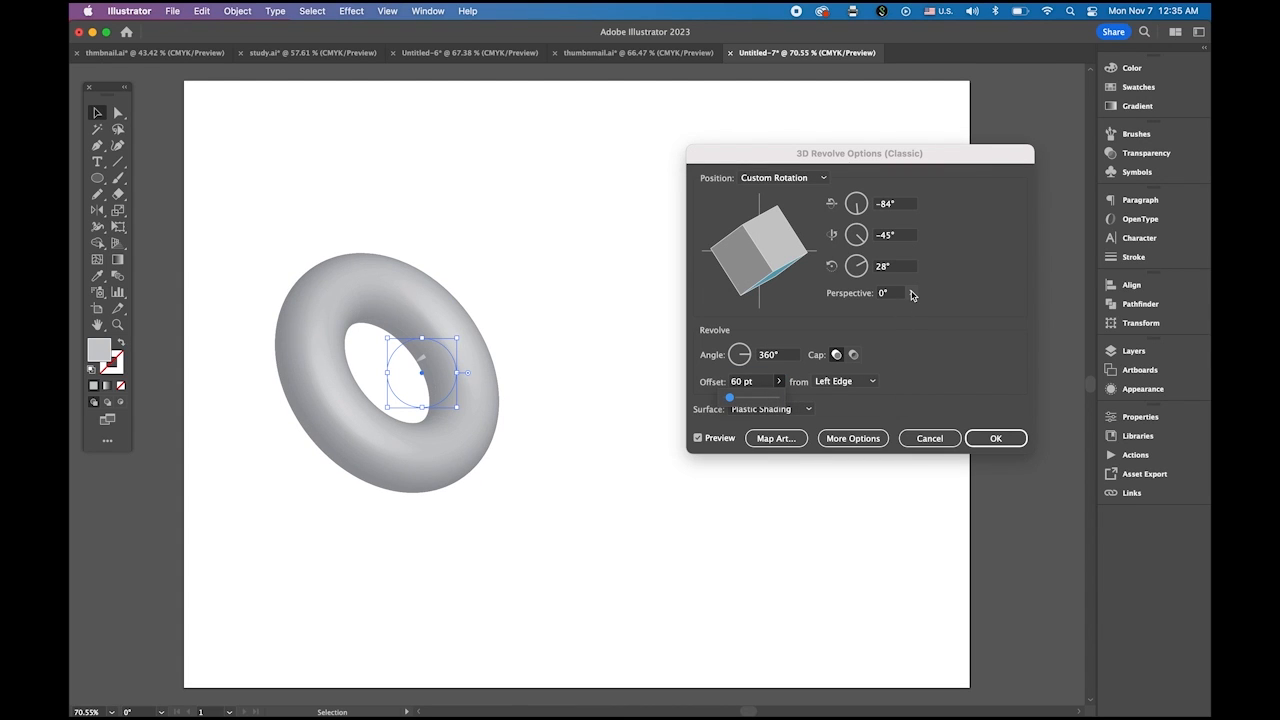
left_click(910, 293)
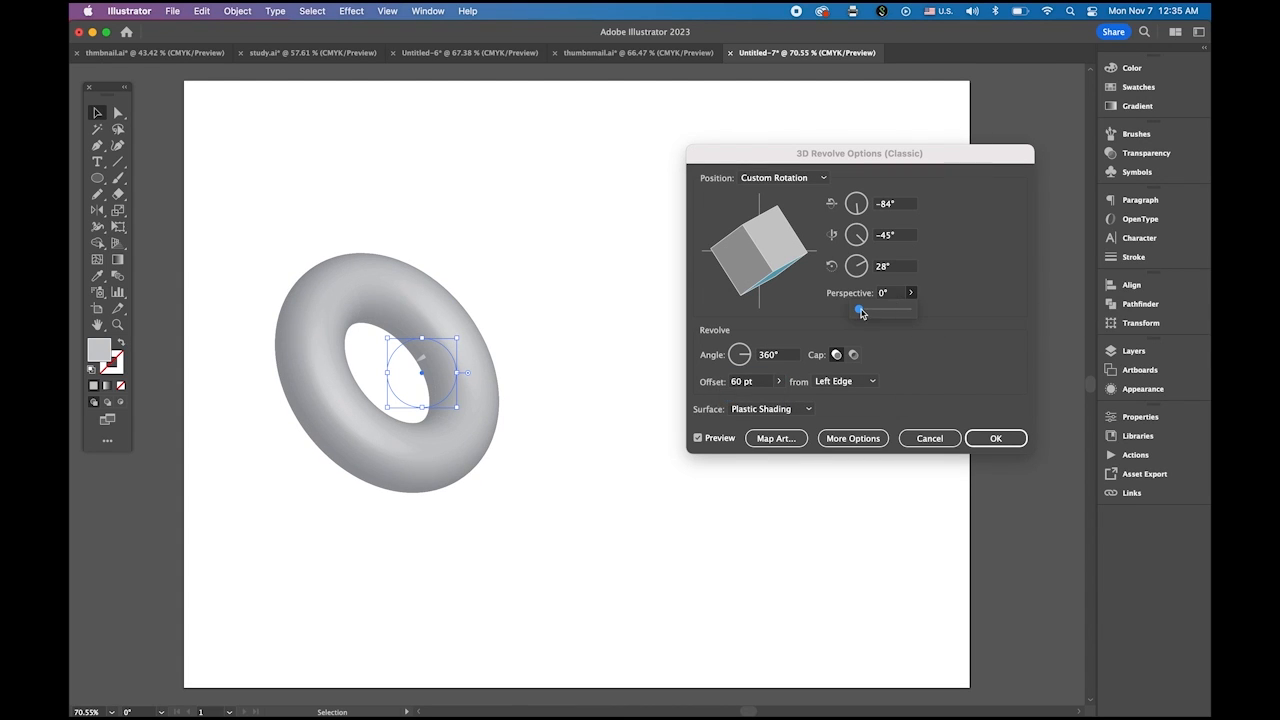
left_click_drag(861, 312, 895, 314)
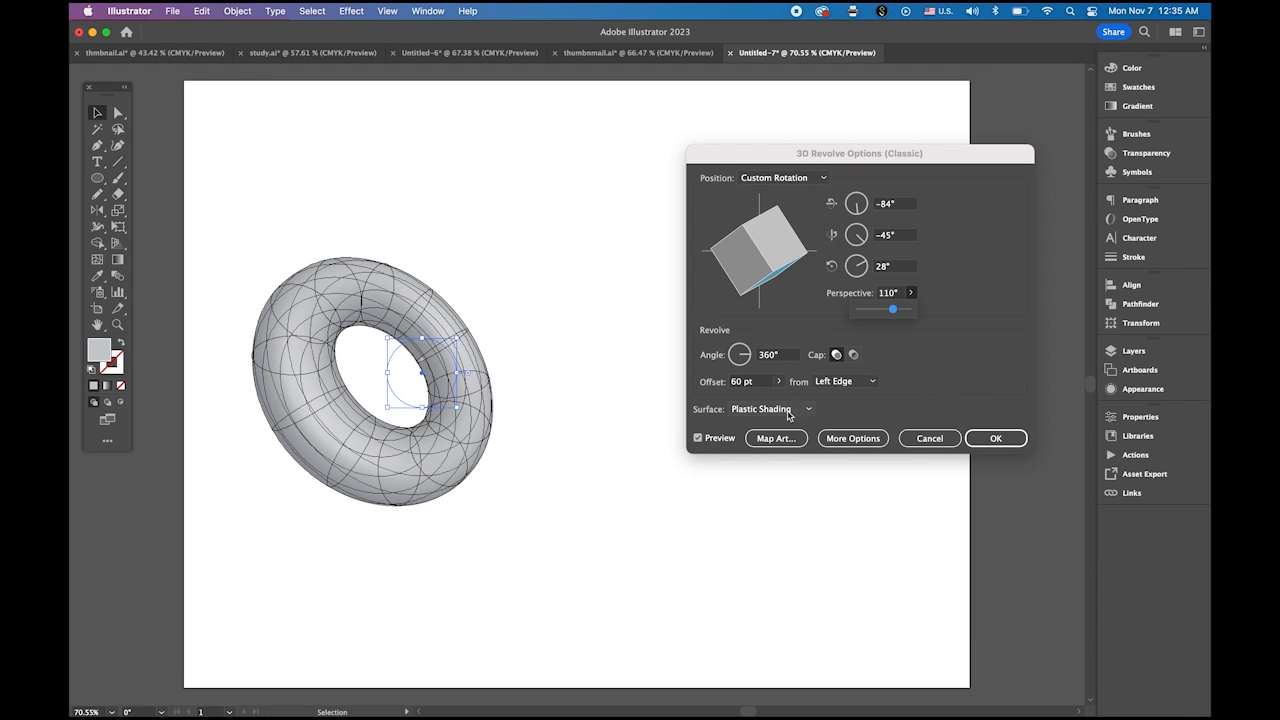
Map the "stripe" symbol onto the surface of the revolved ring.
left_click(771, 440)
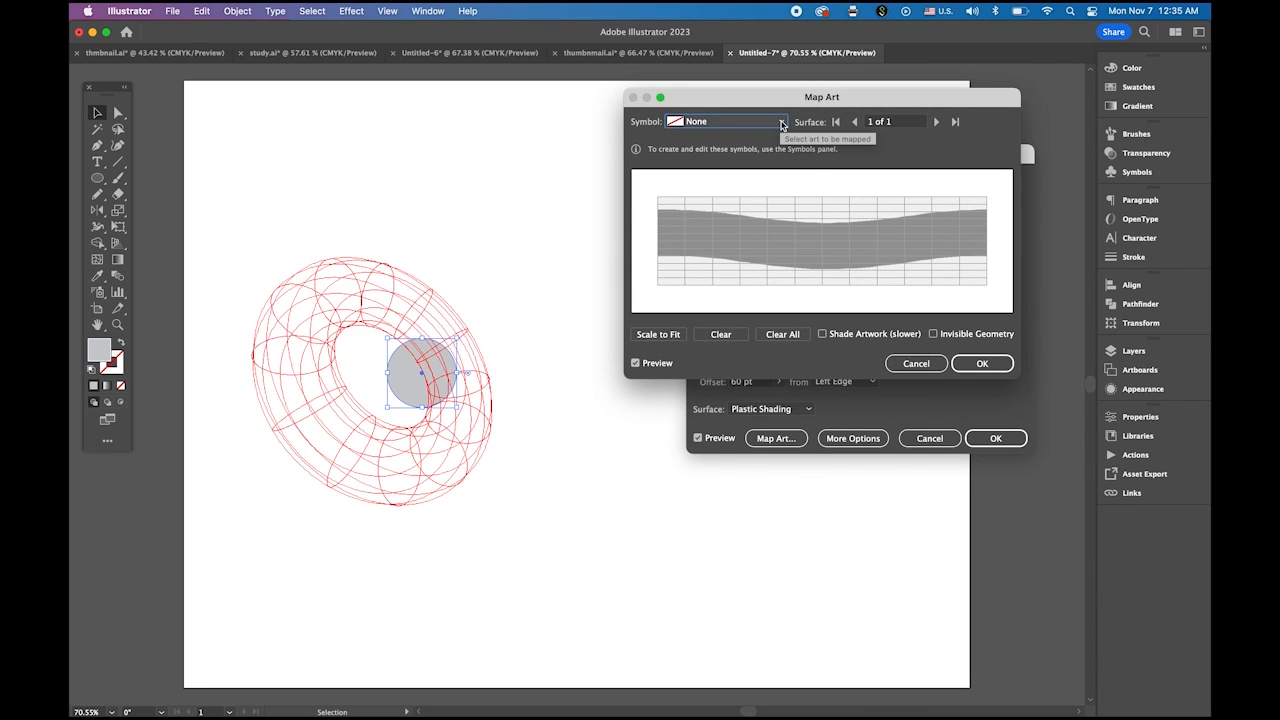
left_click(781, 123)
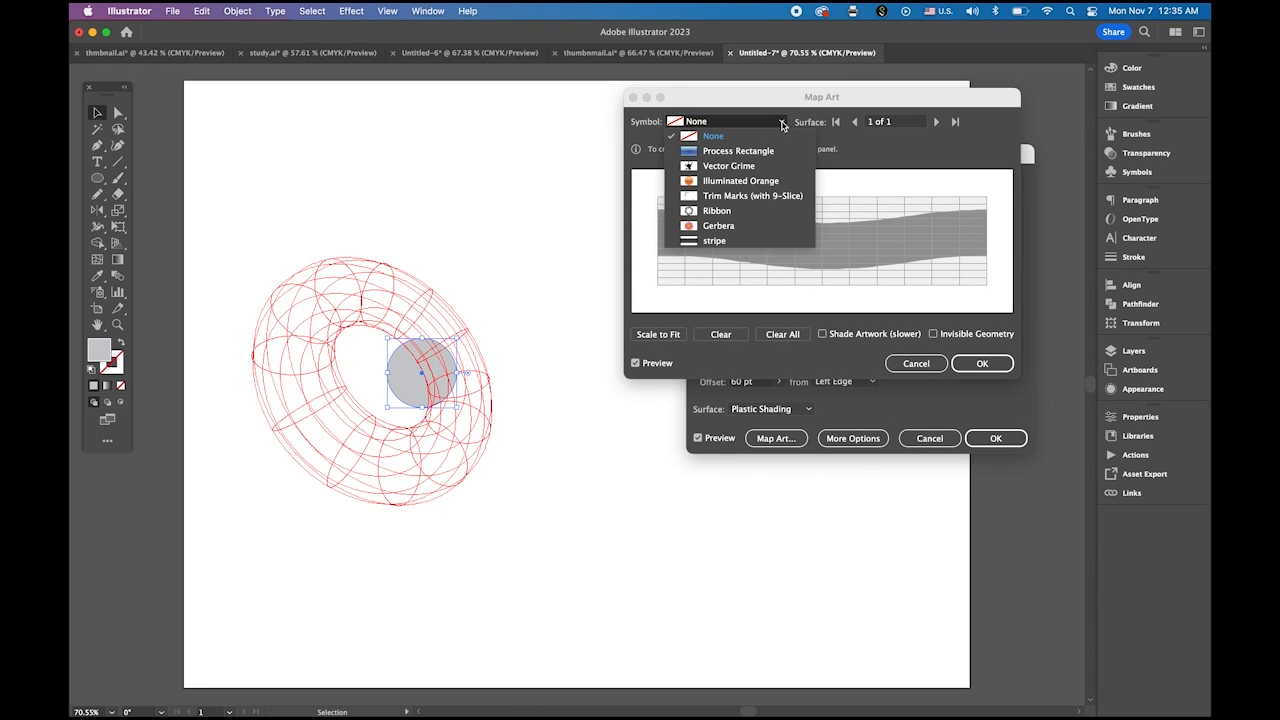
left_click(727, 241)
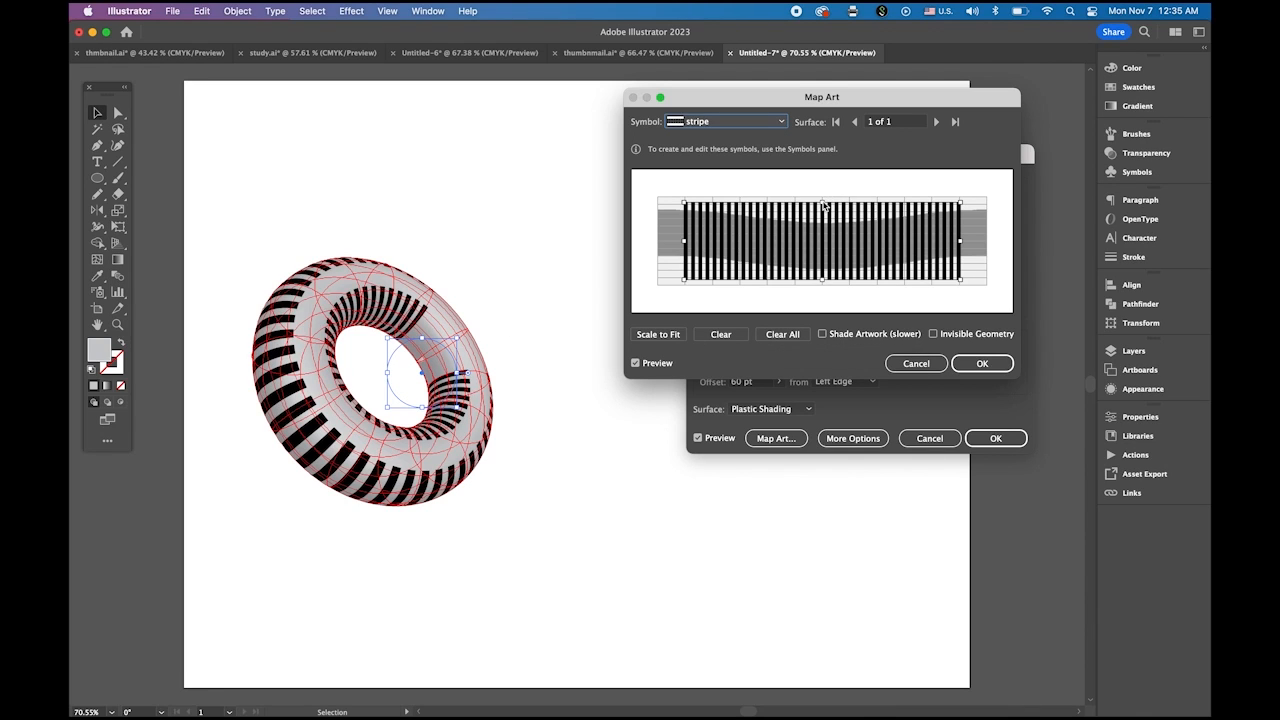
Stretch the mapped stripes vertically and horizontally to cover the ring's surface, keeping the right side just short of the surface edge.
left_click_drag(822, 202, 824, 197)
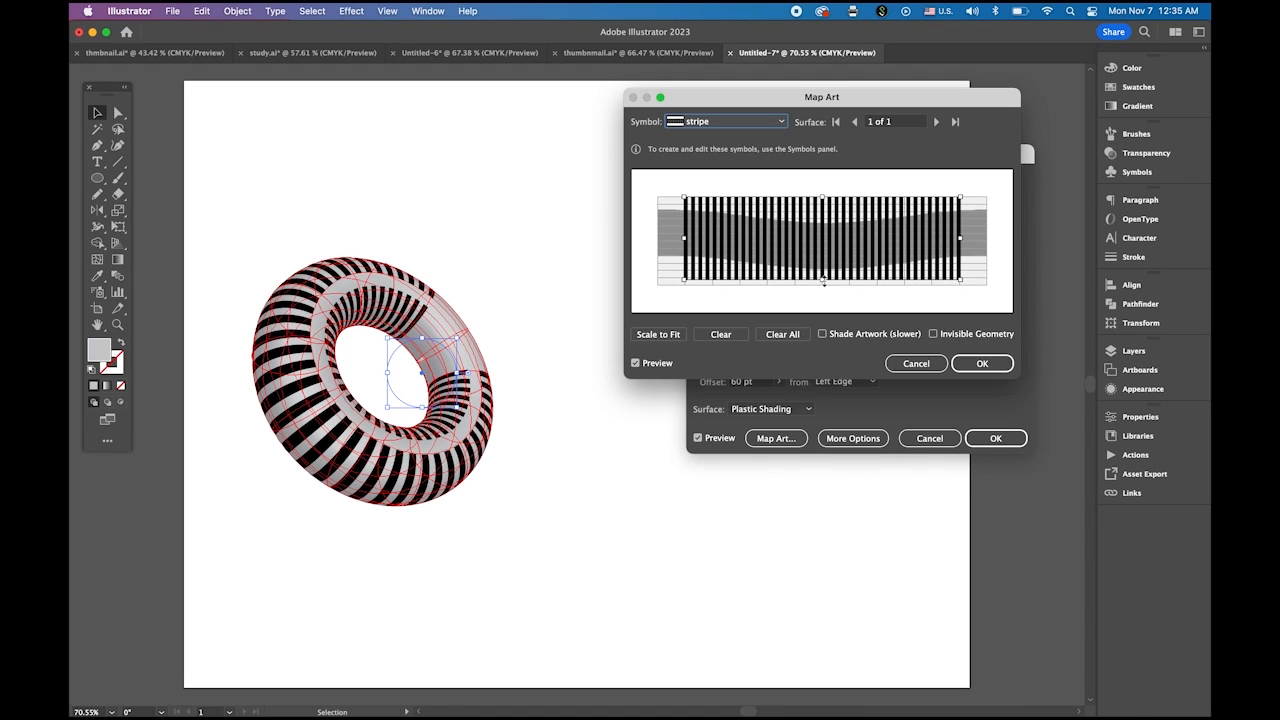
left_click_drag(823, 281, 823, 287)
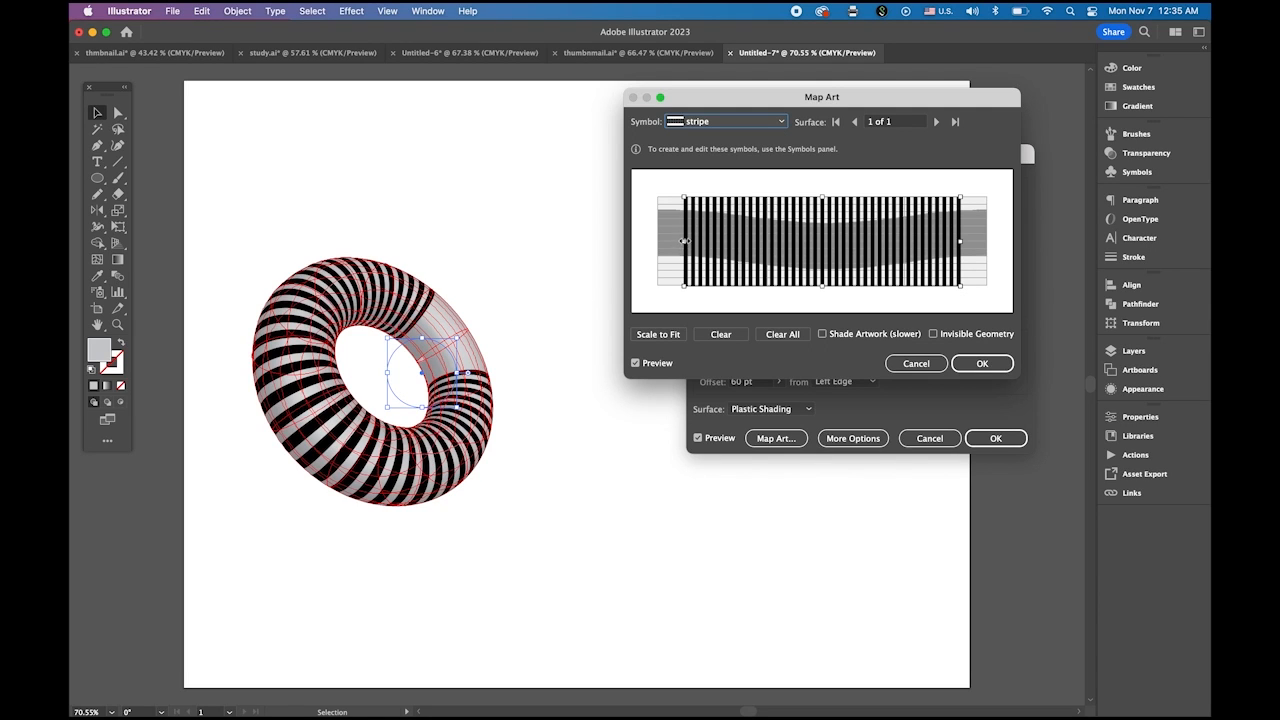
left_click_drag(685, 242, 657, 242)
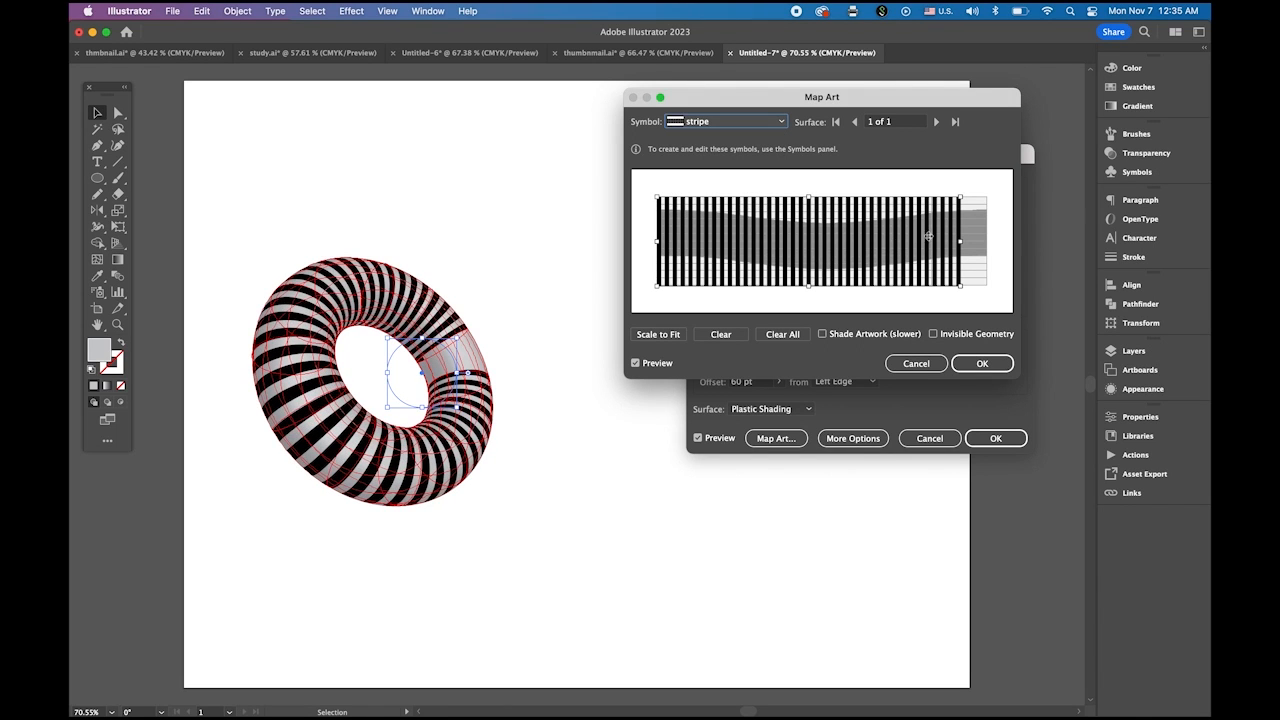
left_click_drag(961, 242, 988, 242)
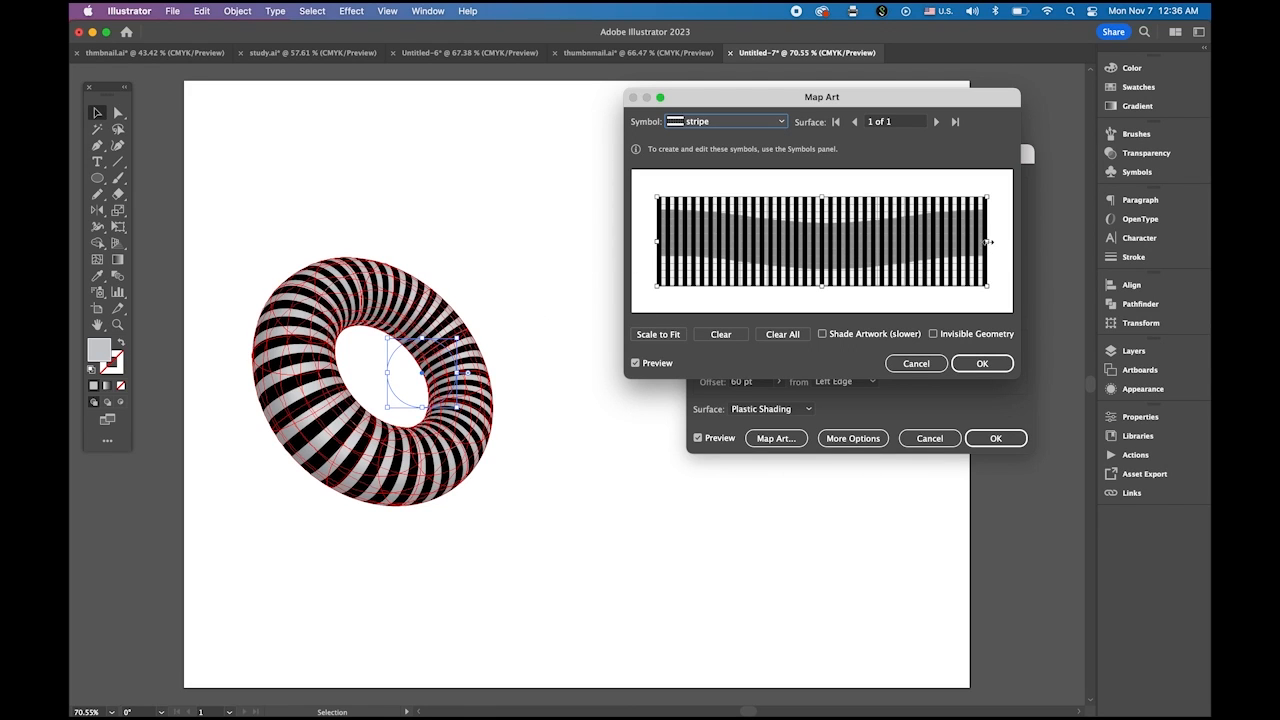
left_click_drag(988, 242, 985, 242)
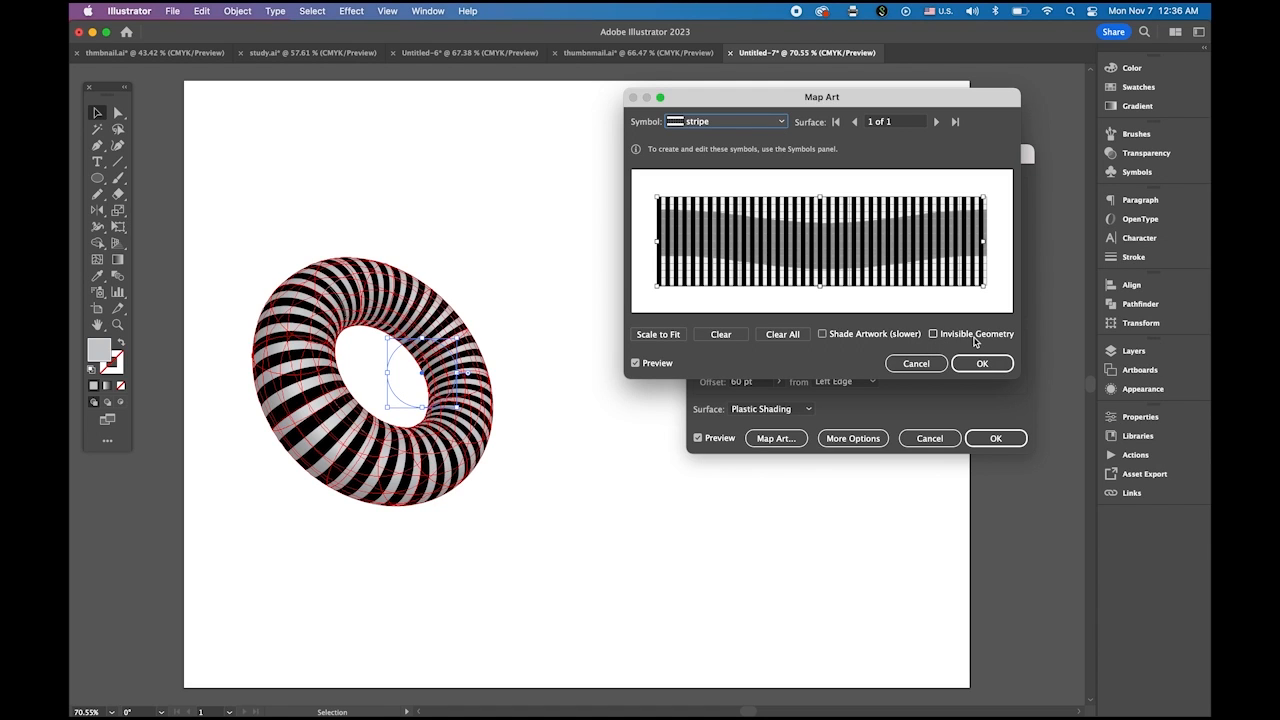
Make the ring's geometry invisible so only the mapped stripes show, and apply the map art and revolve settings.
left_click(933, 334)
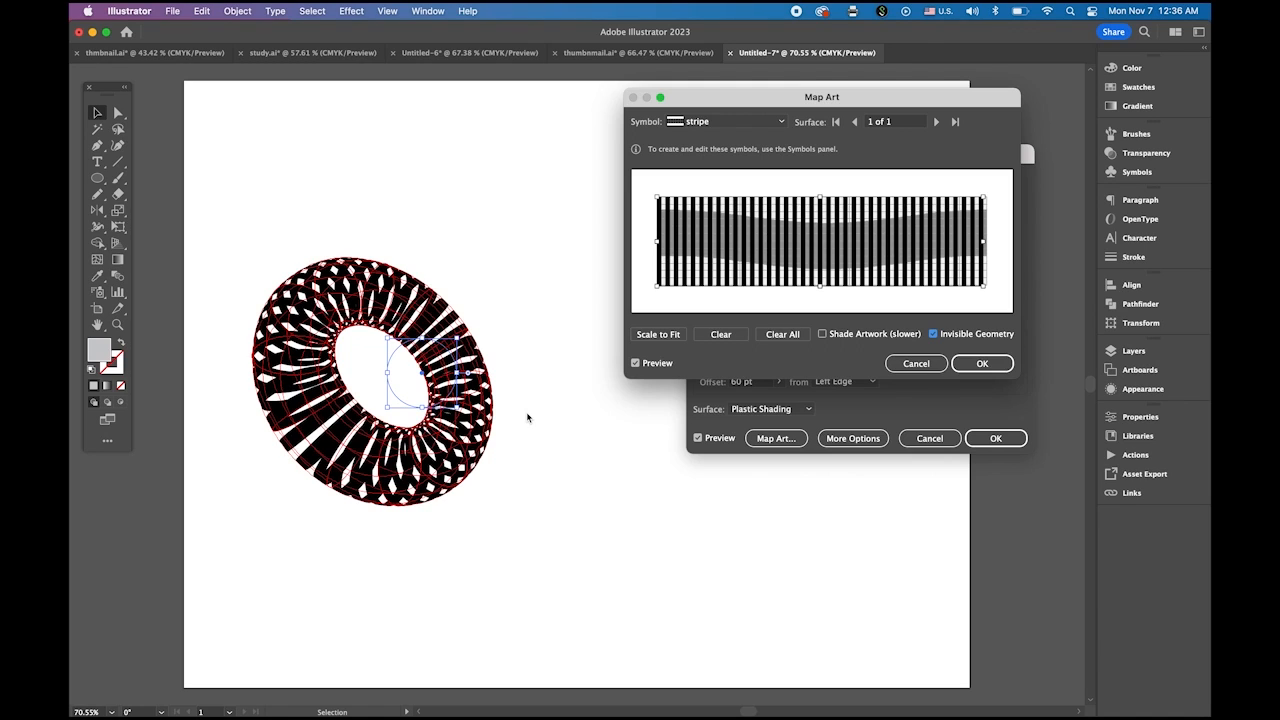
left_click(982, 363)
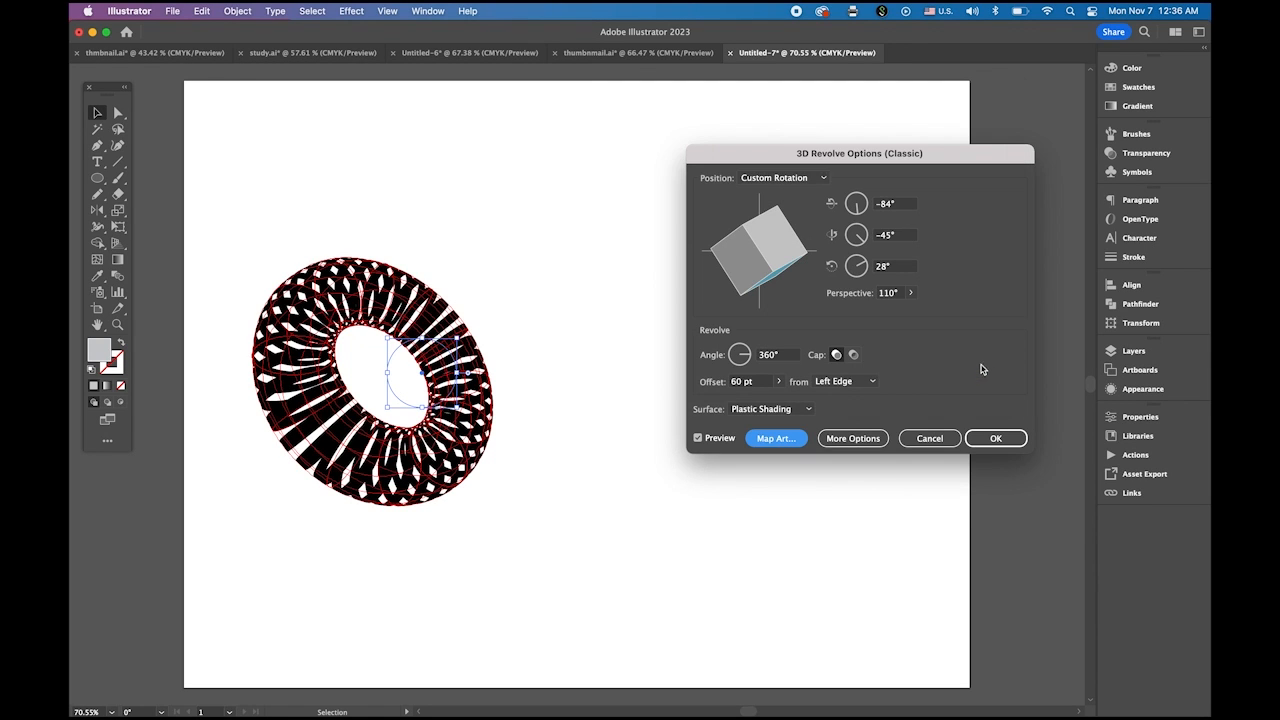
left_click(995, 438)
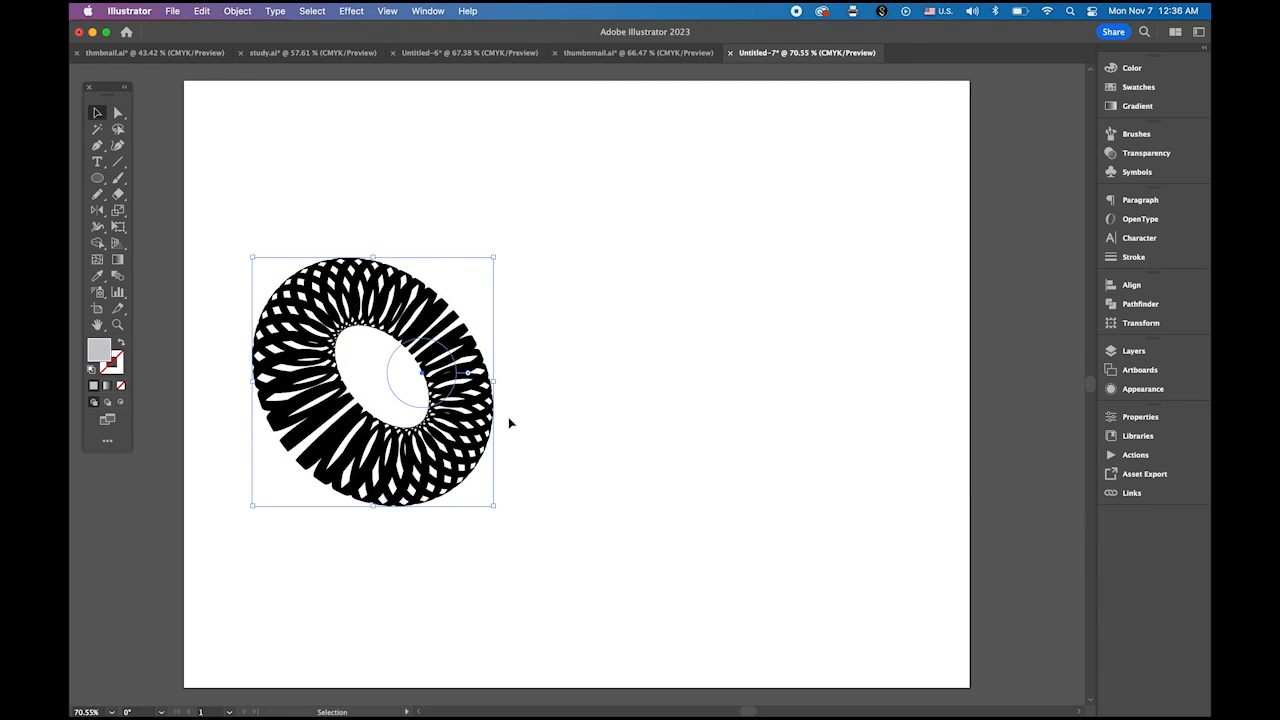
Expand the appearance of the striped 3D ring into editable artwork.
left_click_drag(381, 374, 607, 402)
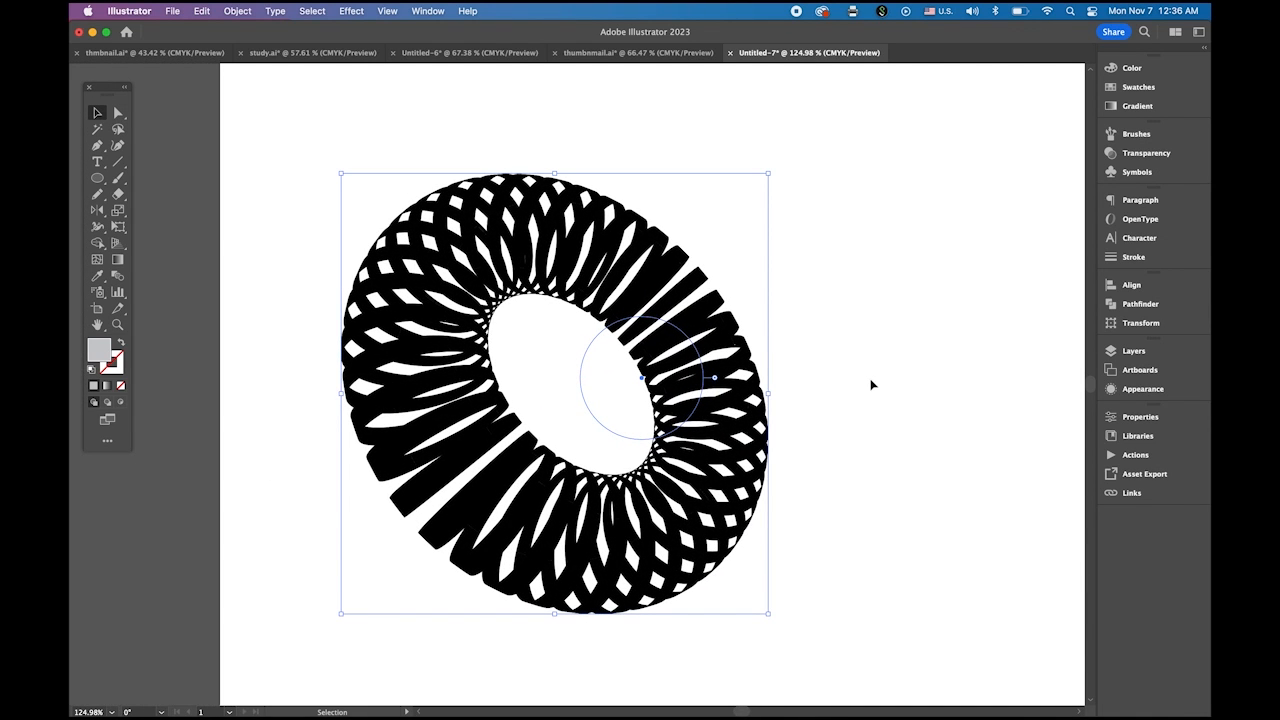
left_click(235, 10)
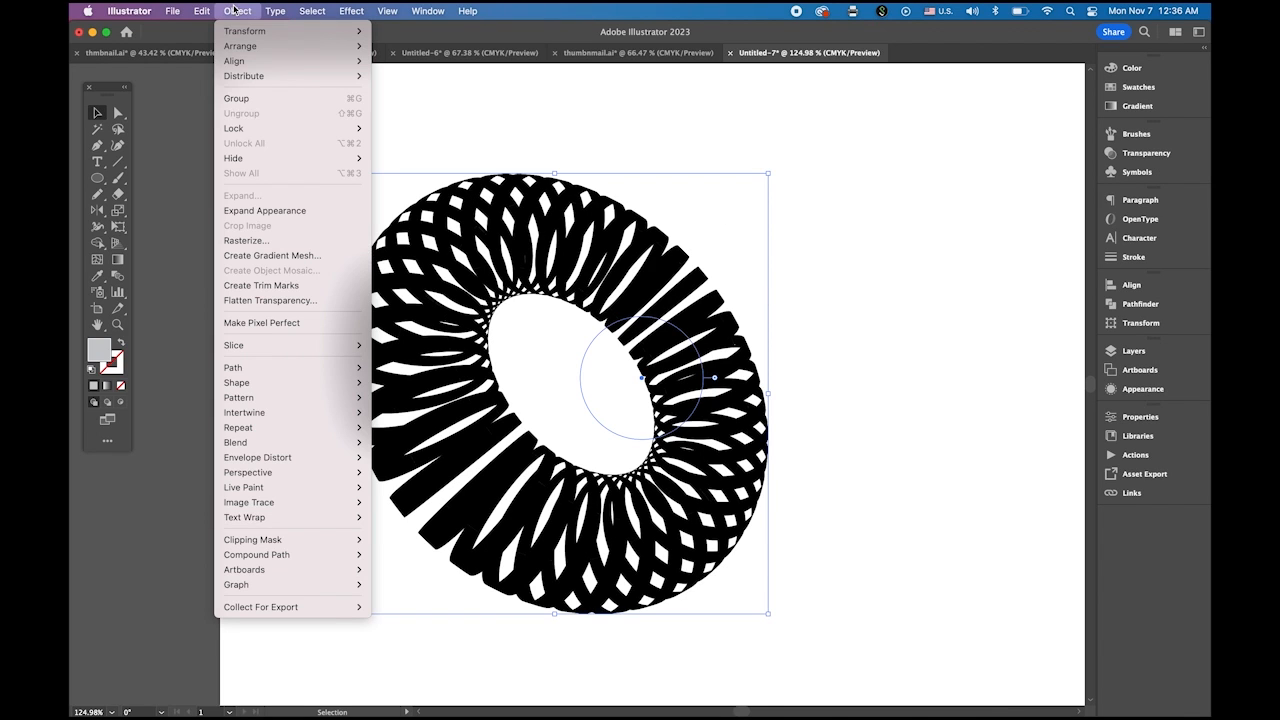
left_click(281, 210)
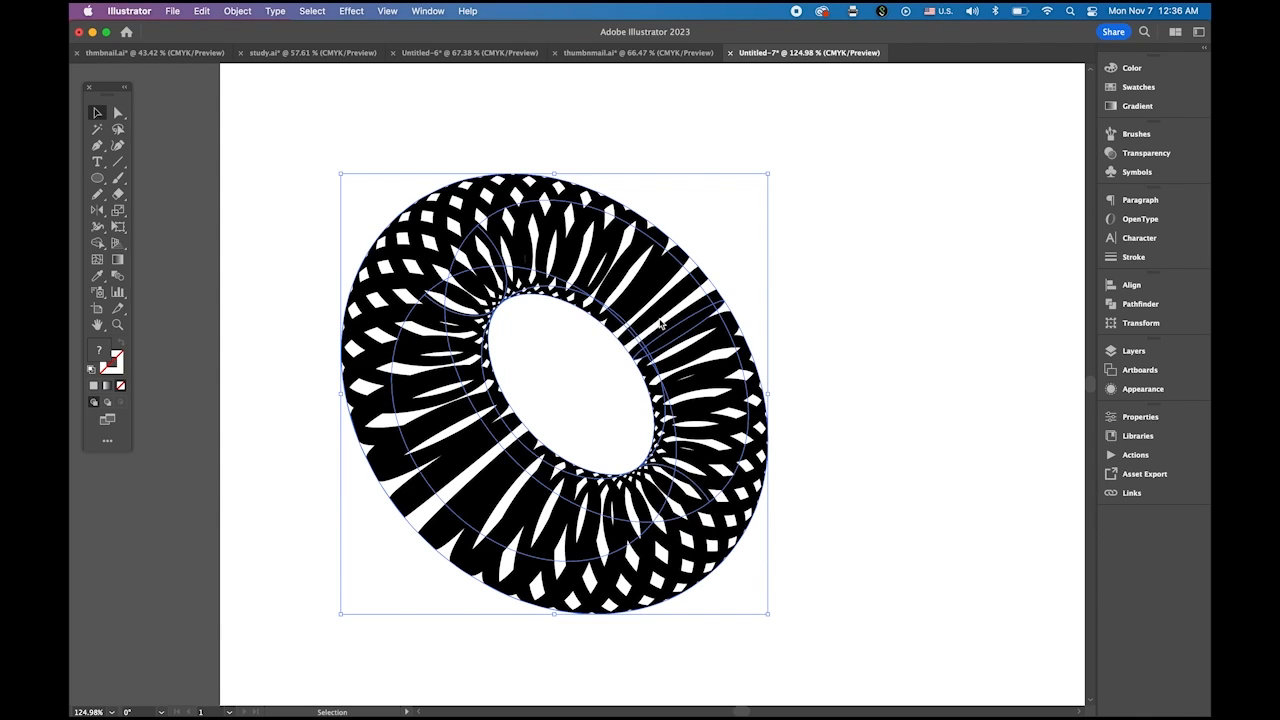
Isolate the expanded ring's group and ungroup the artwork inside it.
right_click(630, 307)
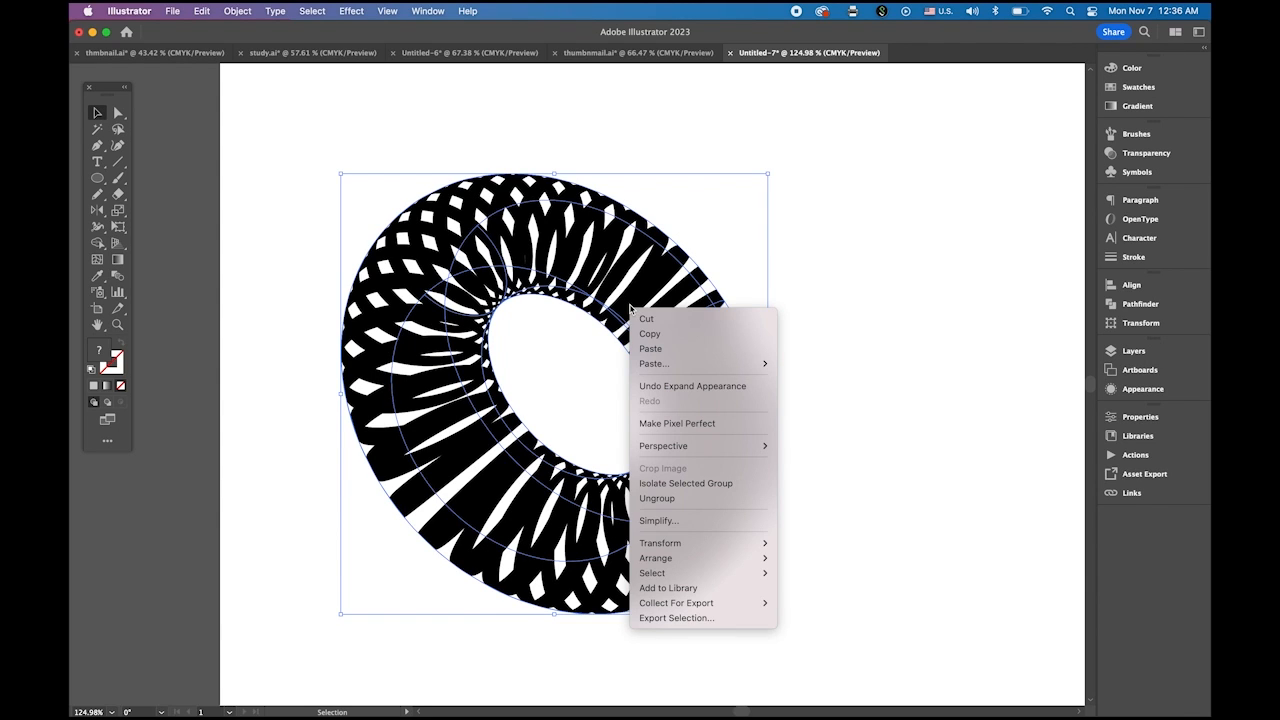
left_click(732, 489)
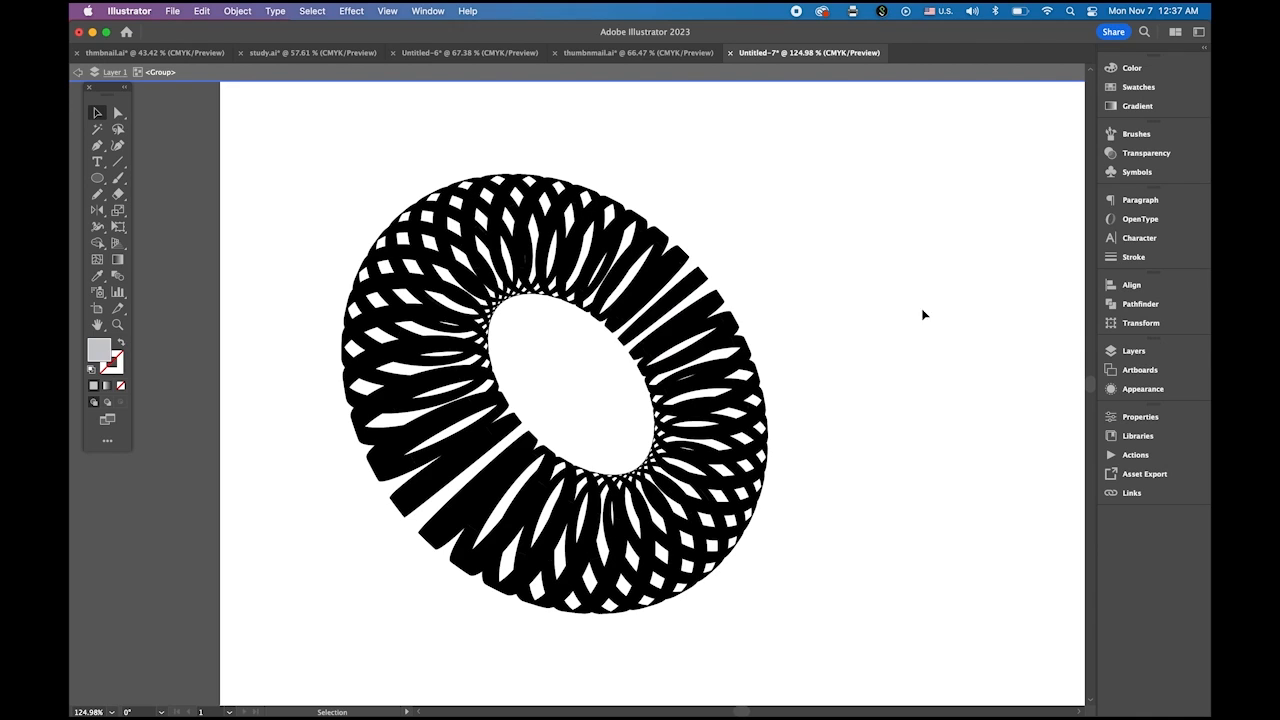
left_click(643, 291)
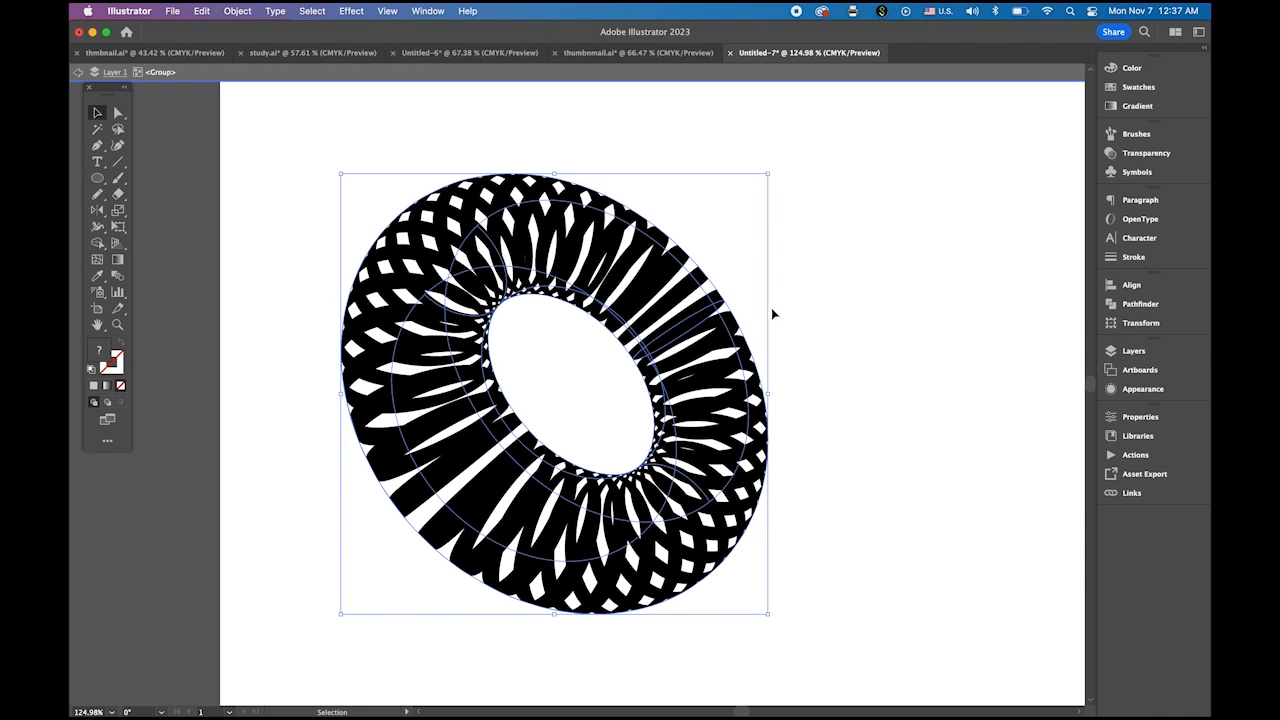
left_click(237, 11)
left_click(187, 71)
left_click(237, 10)
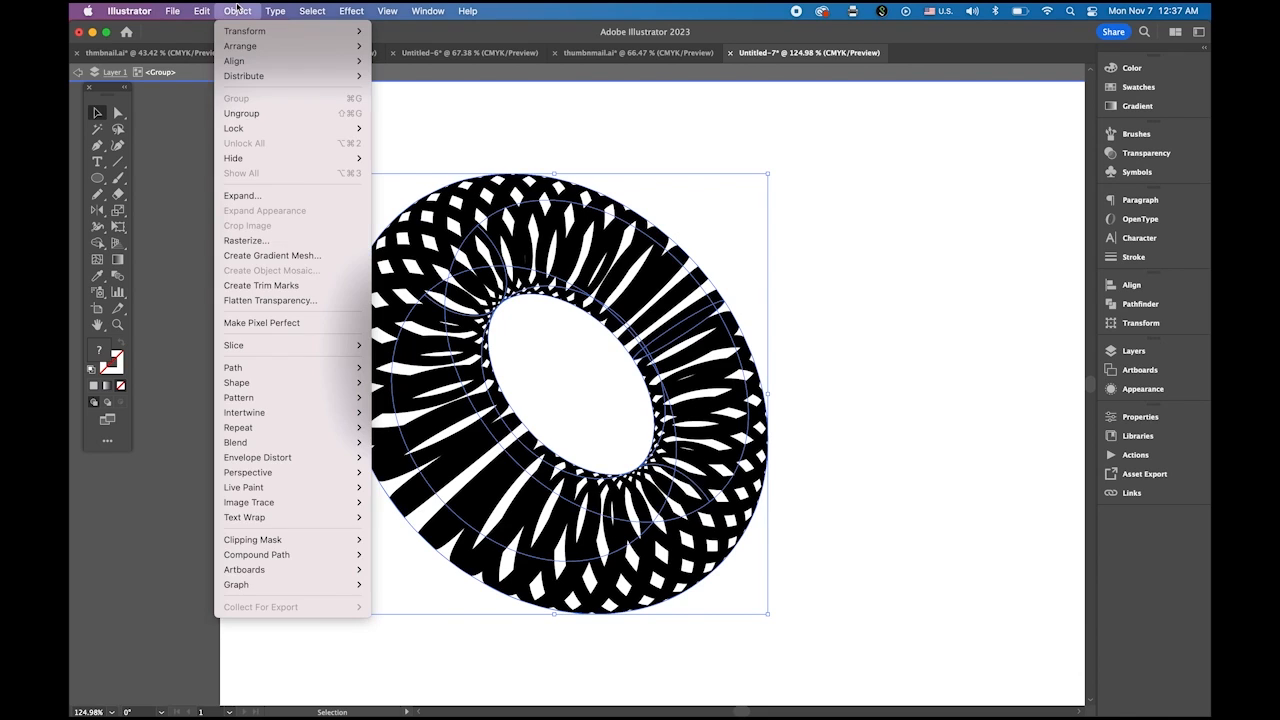
left_click(241, 113)
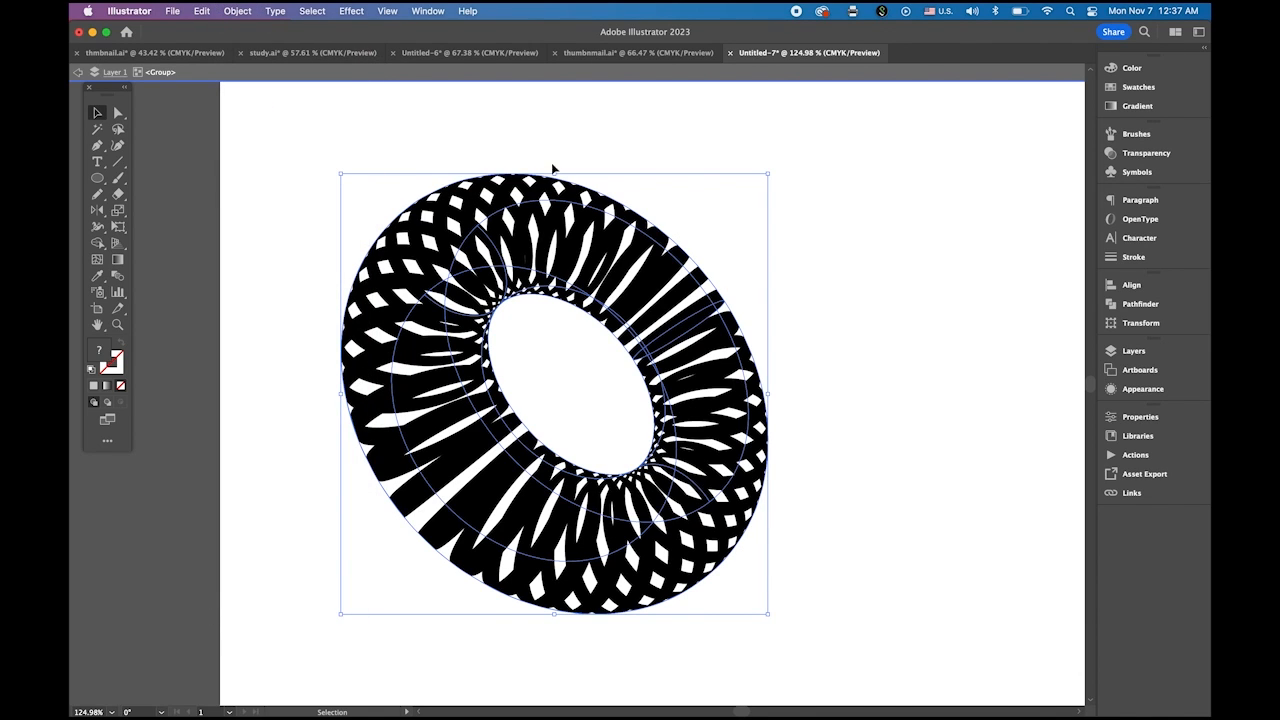
left_click(913, 266)
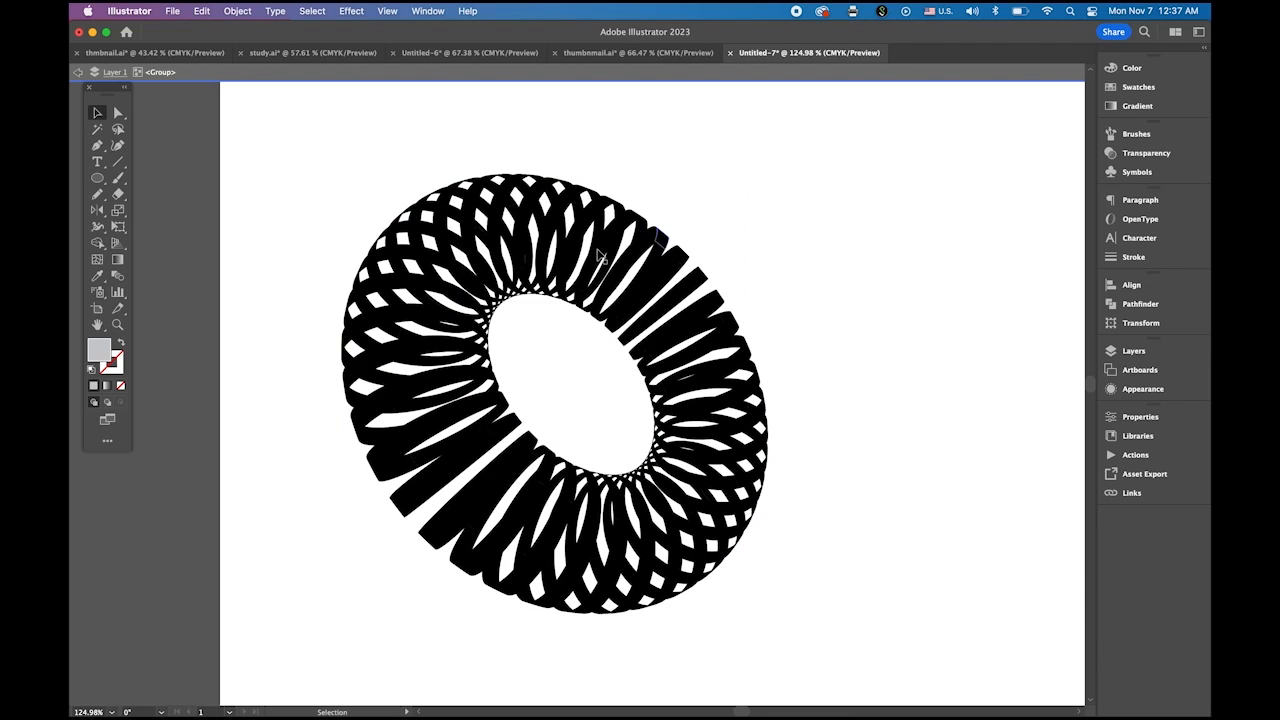
Delete the two large hidden back-side stripe sections that overlap the ring's front stripes.
left_click(428, 367)
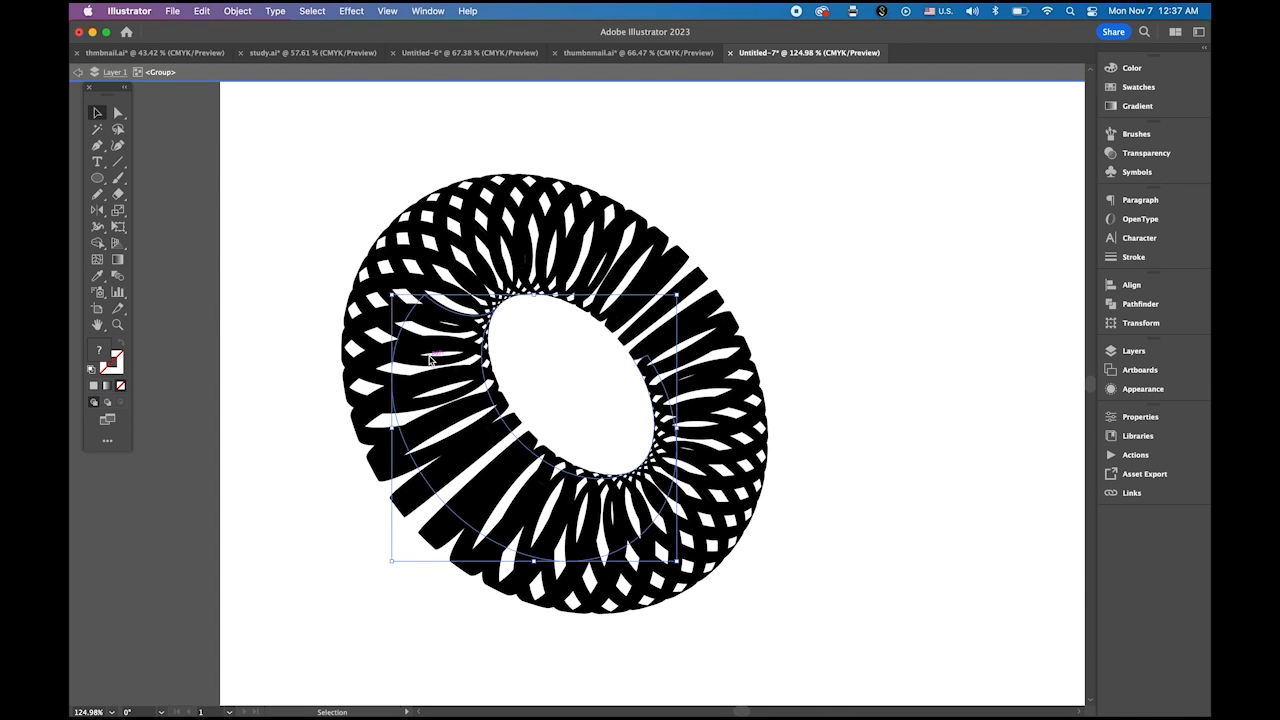
key("Delete")
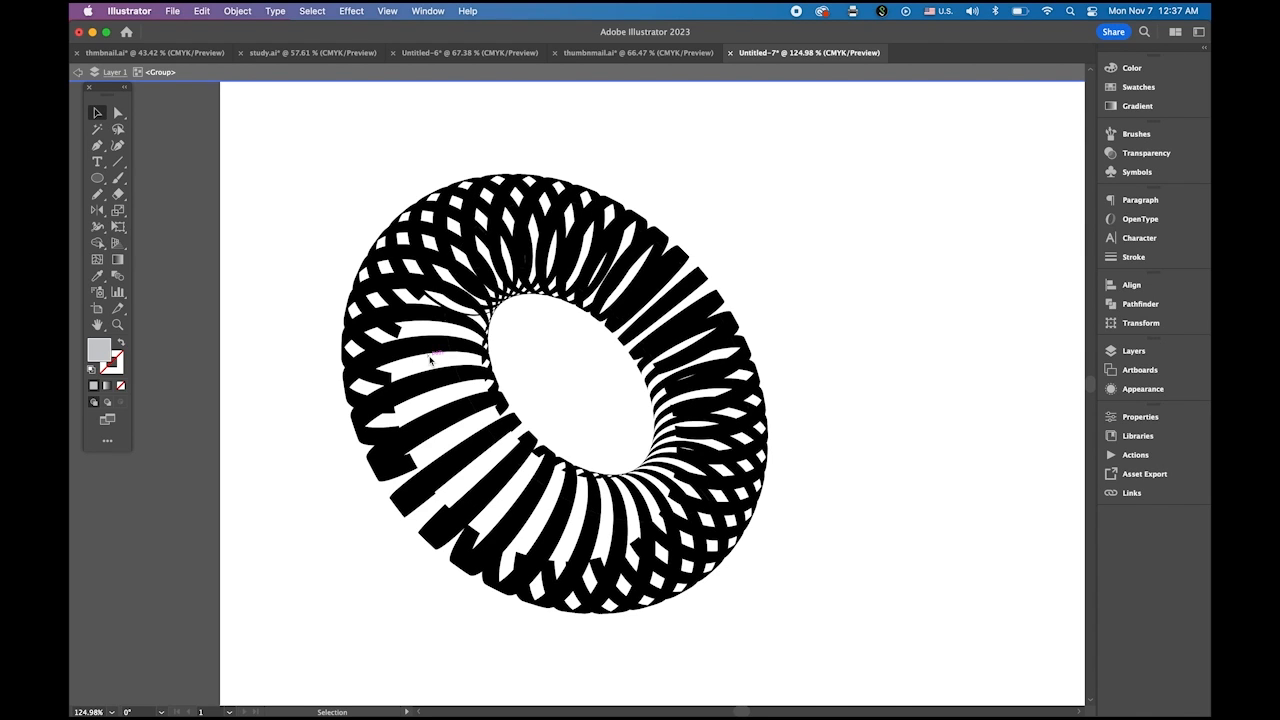
left_click(388, 385)
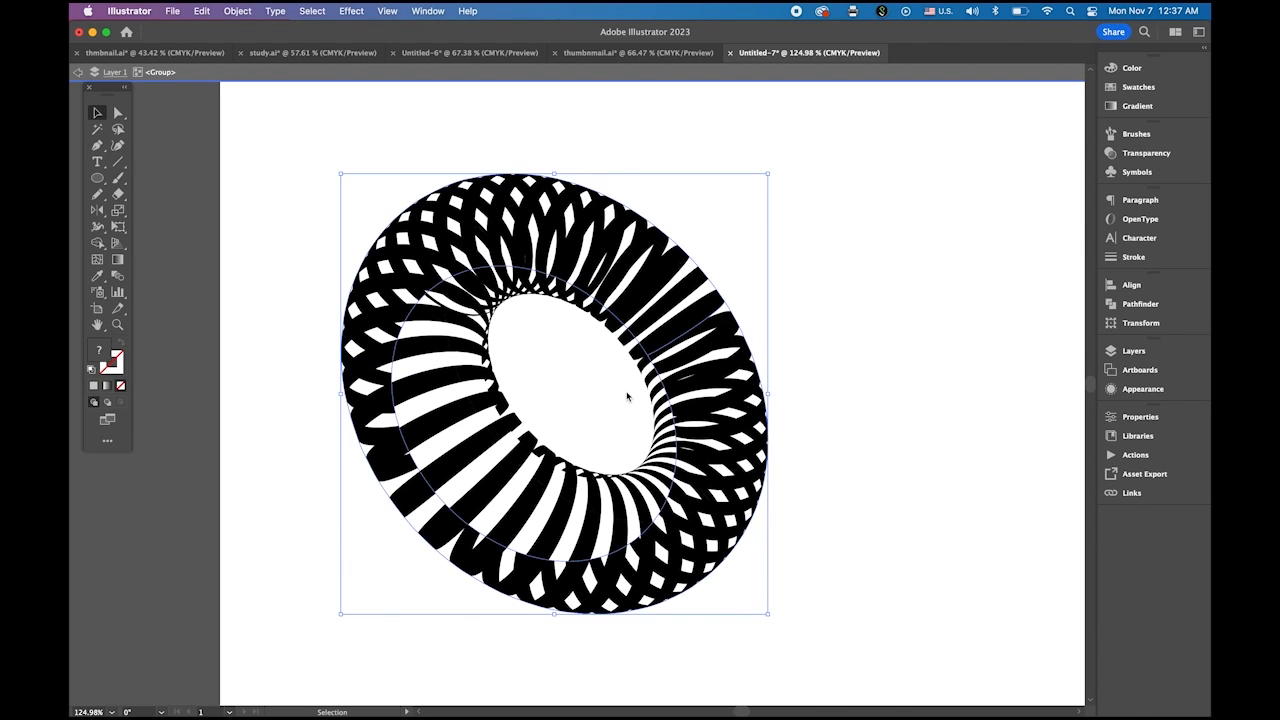
left_click(627, 397)
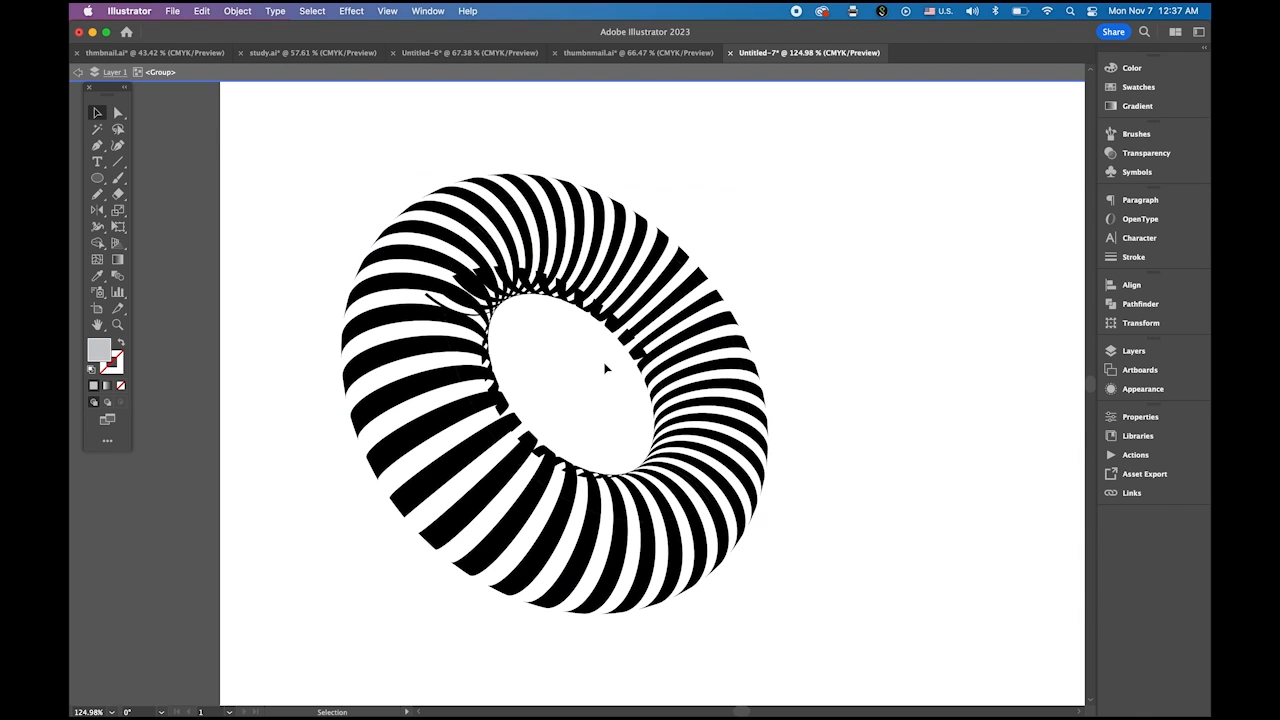
Delete the remaining overlapping stripe pieces around the ring's inner hole and exit isolation mode.
left_click_drag(464, 283, 678, 370)
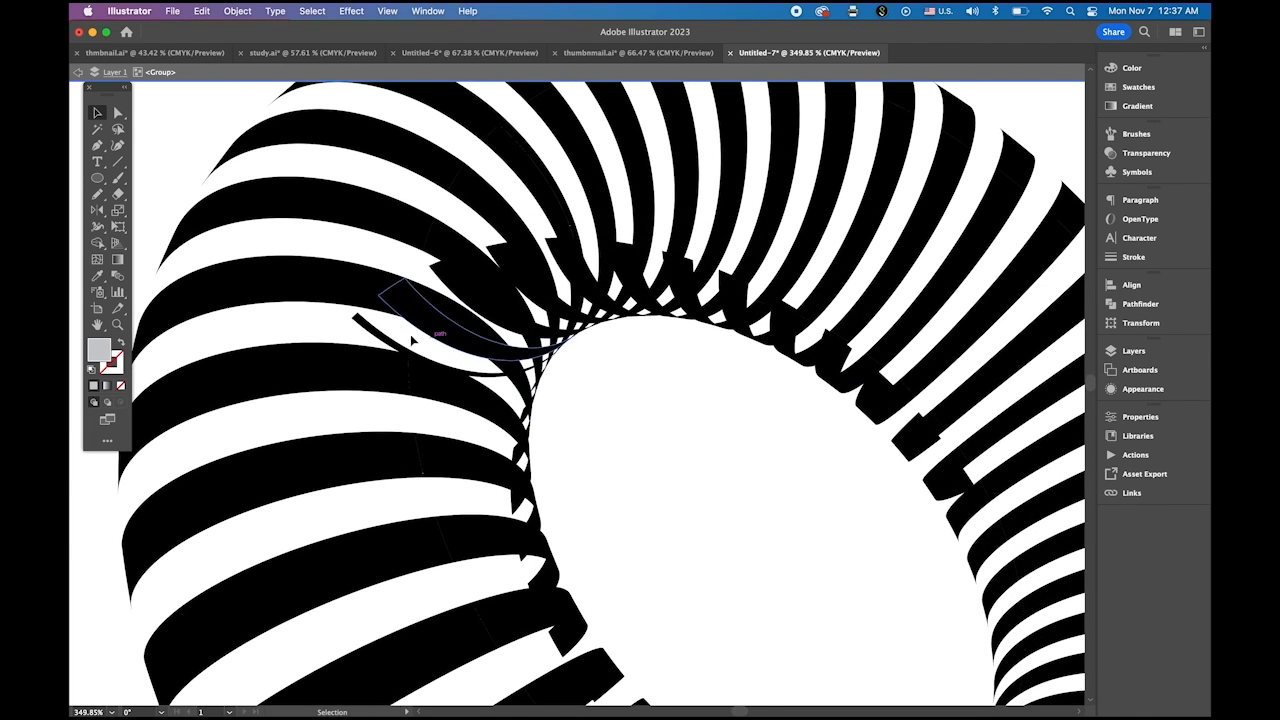
left_click(379, 334)
left_click(682, 350)
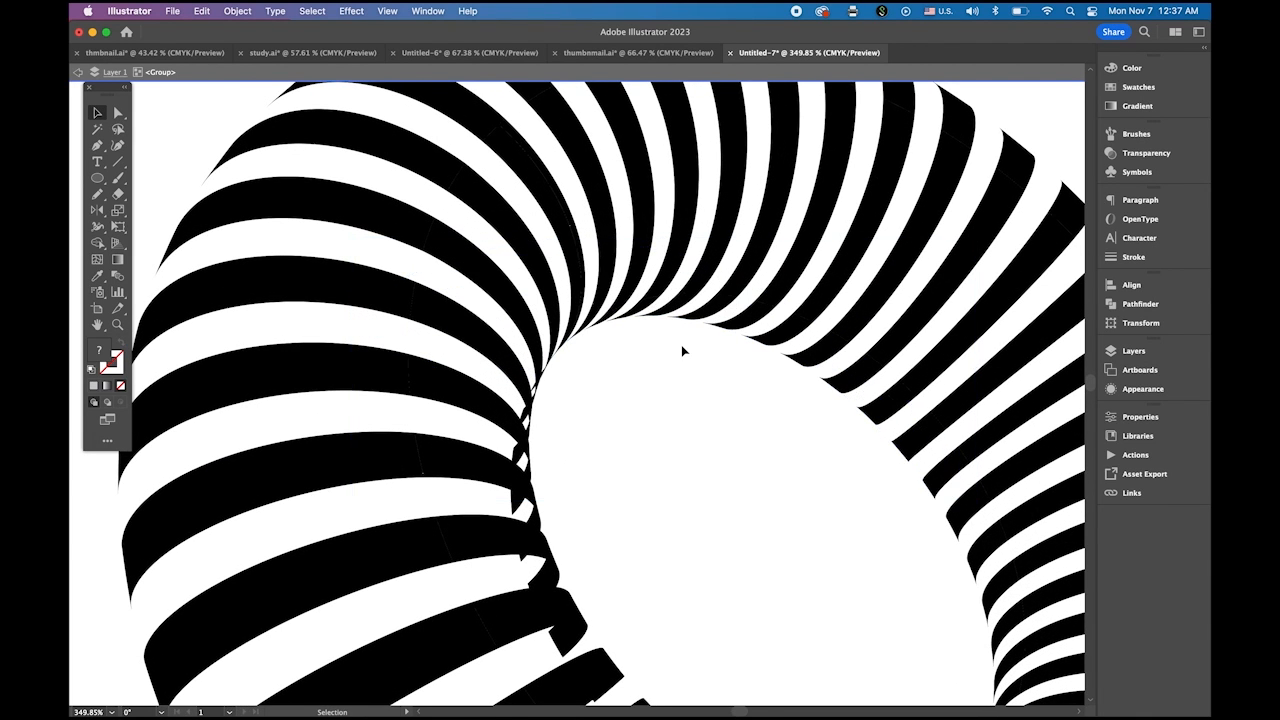
scroll(666, 266, "down", 5)
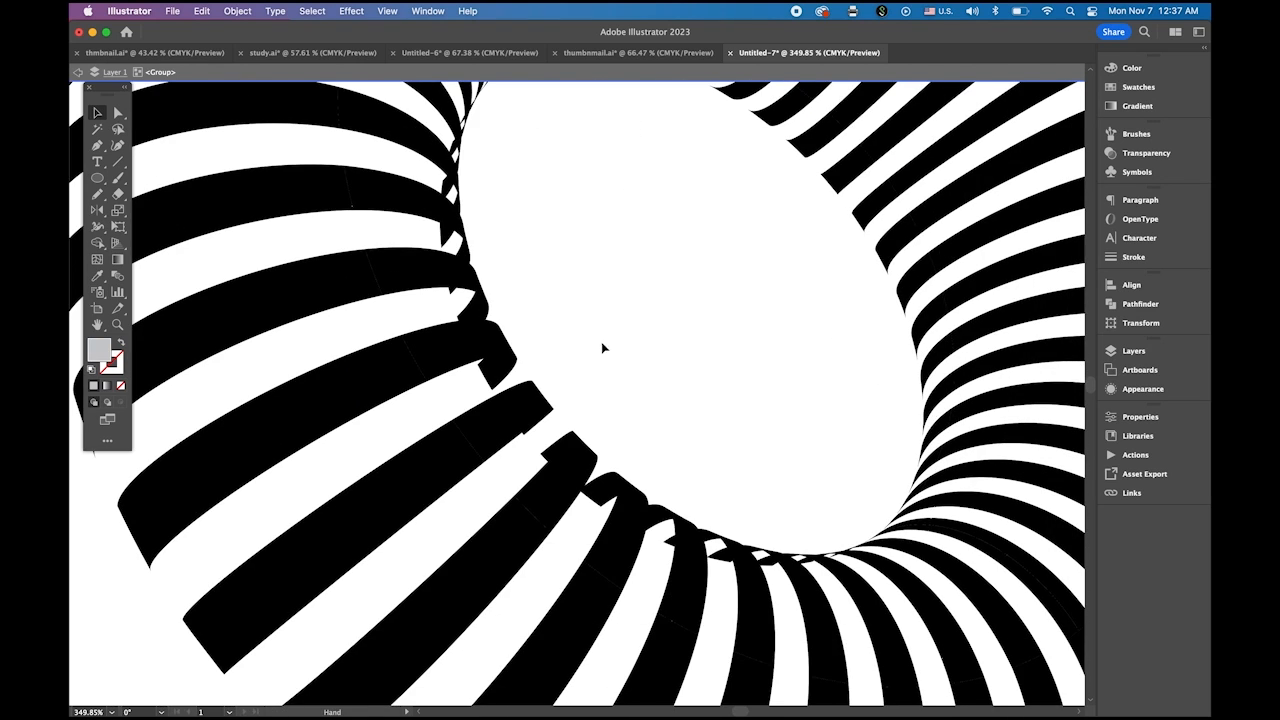
left_click(497, 382)
key("Delete")
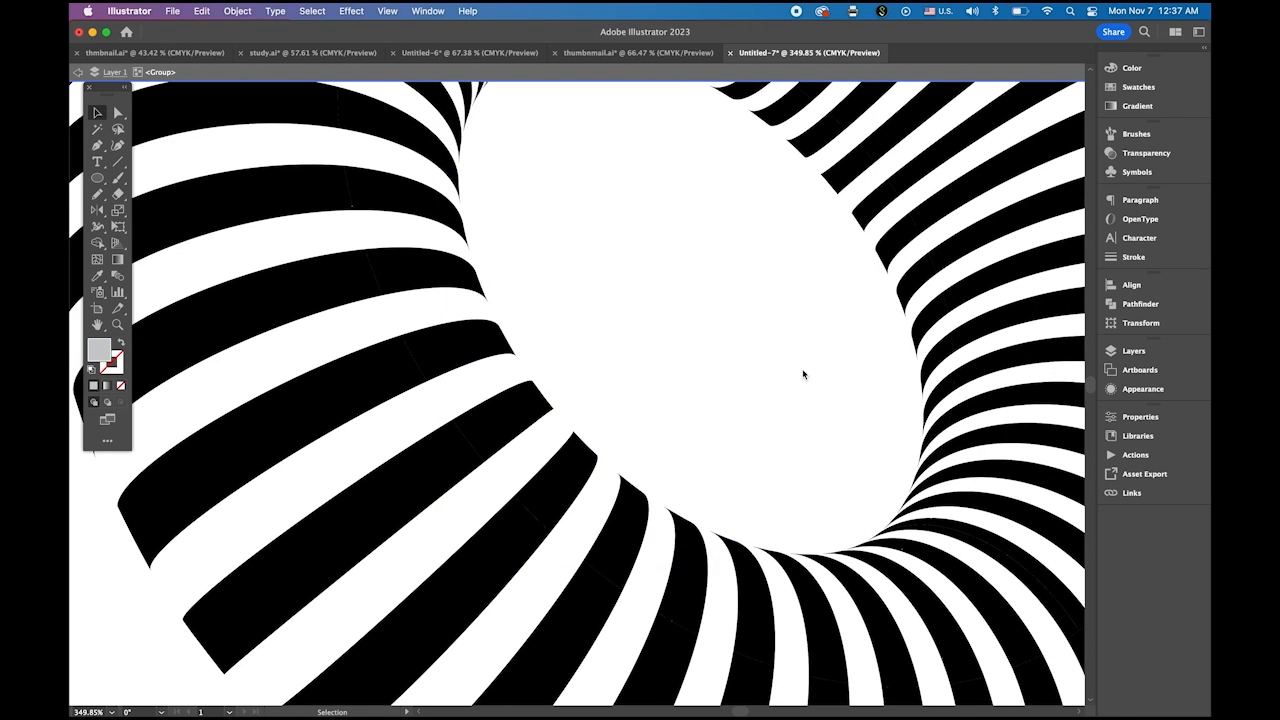
left_click_drag(836, 378, 622, 336)
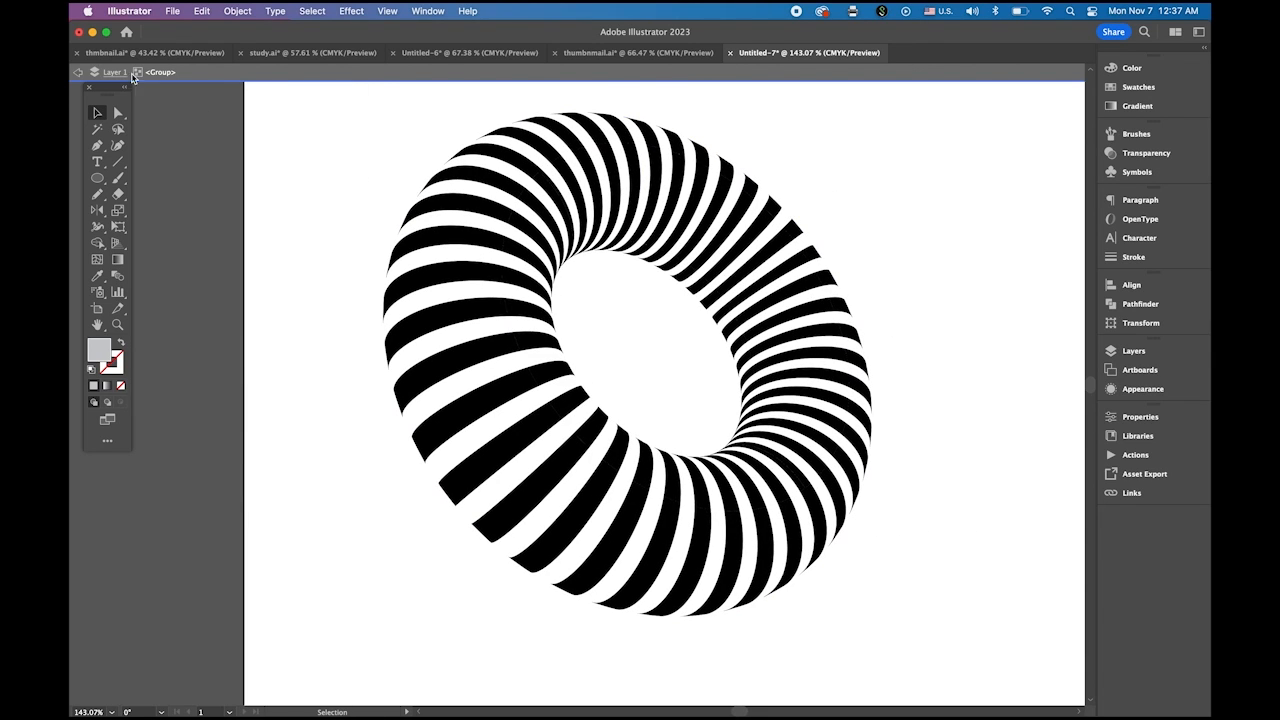
left_click(76, 73)
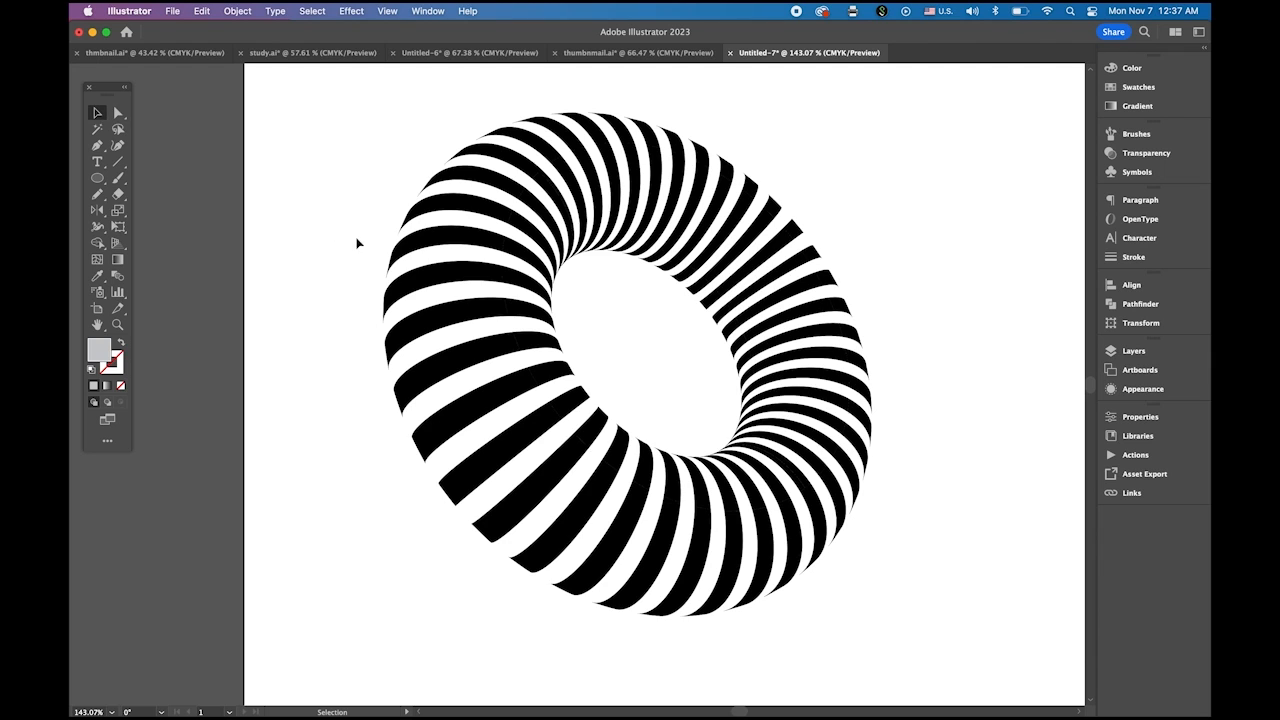
Select the whole striped ring and fill it with the red swatch.
left_click_drag(709, 346, 465, 355)
left_click_drag(365, 385, 579, 316)
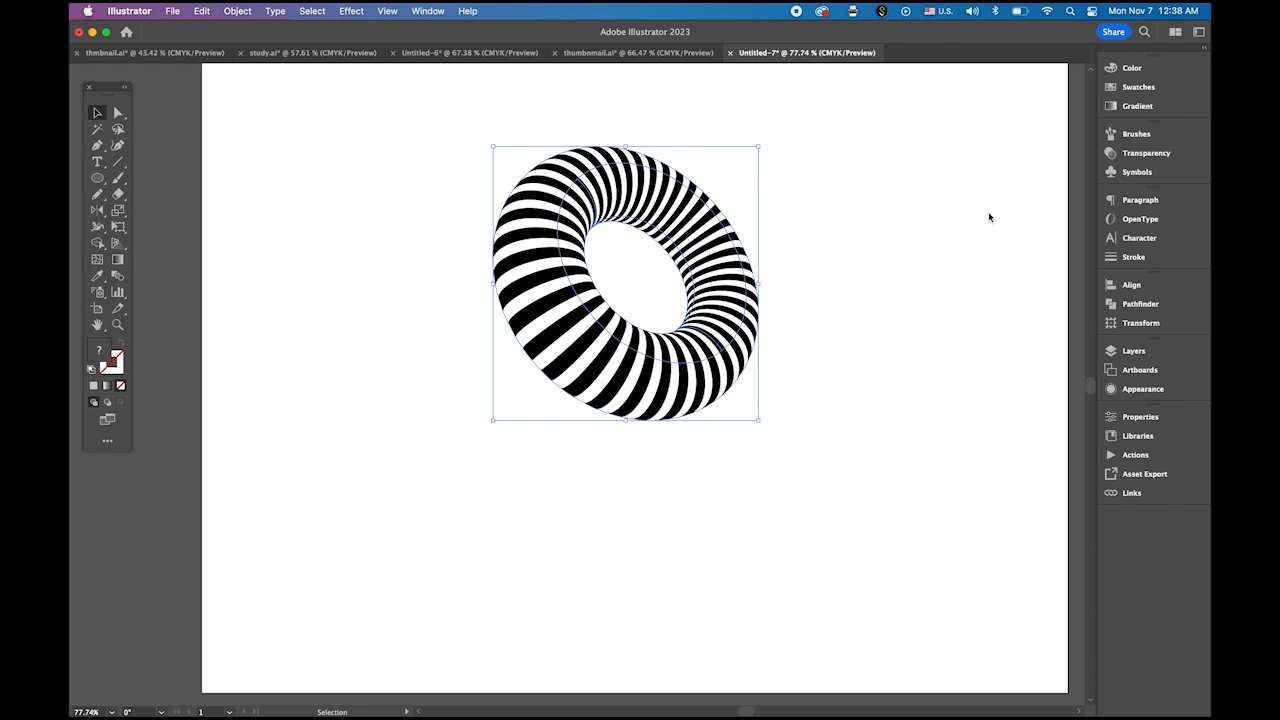
left_click(1134, 87)
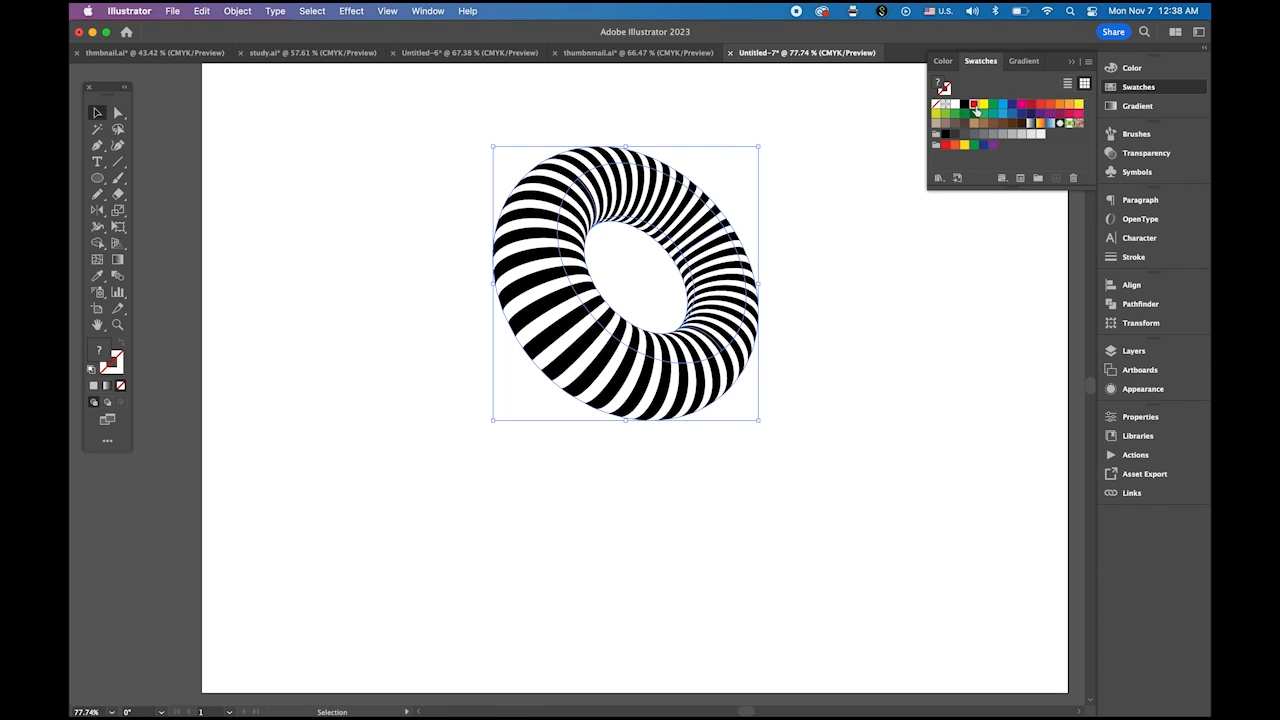
left_click(974, 104)
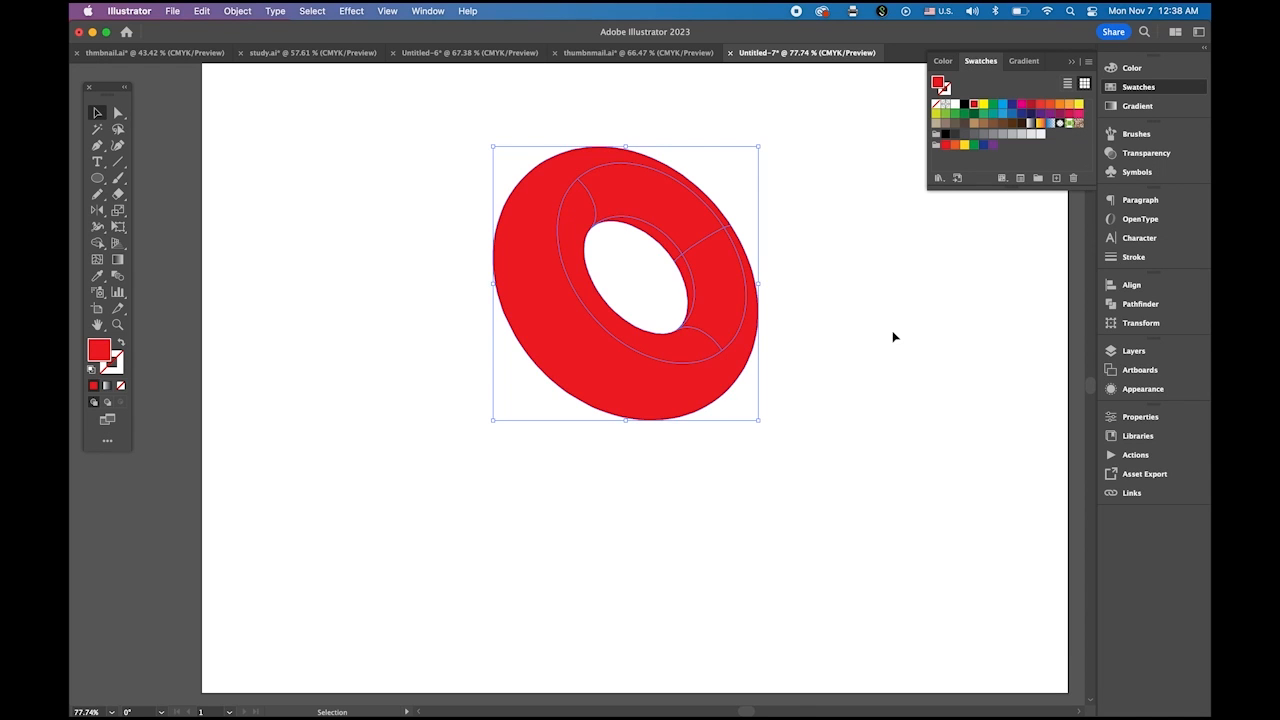
Ungroup the red ring into its separate surface sections.
key("z")
left_click_drag(606, 261, 644, 312)
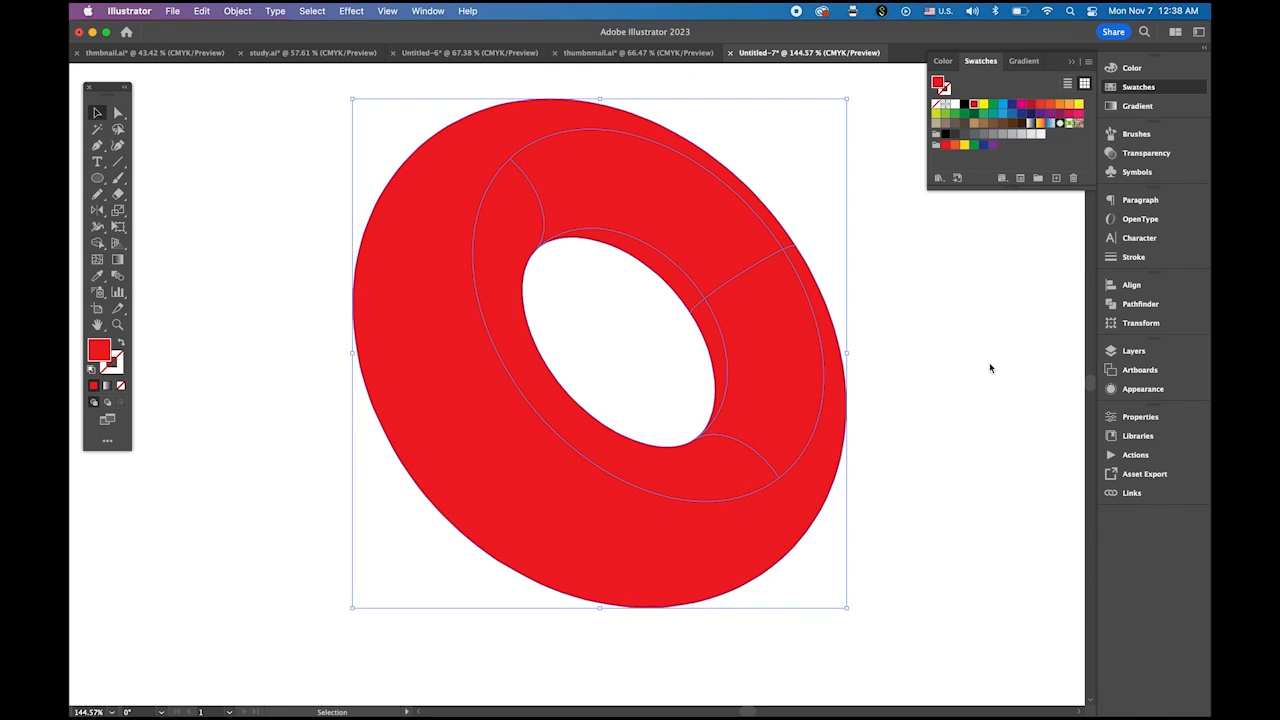
left_click(232, 10)
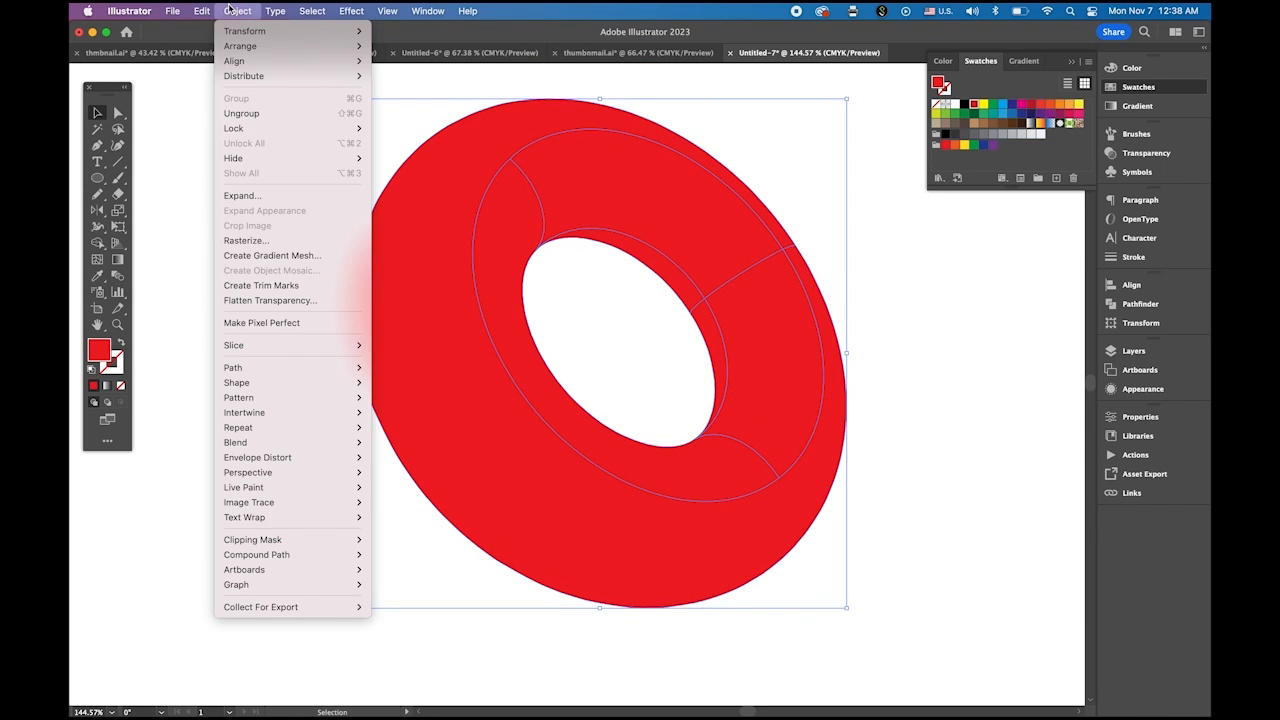
left_click(254, 113)
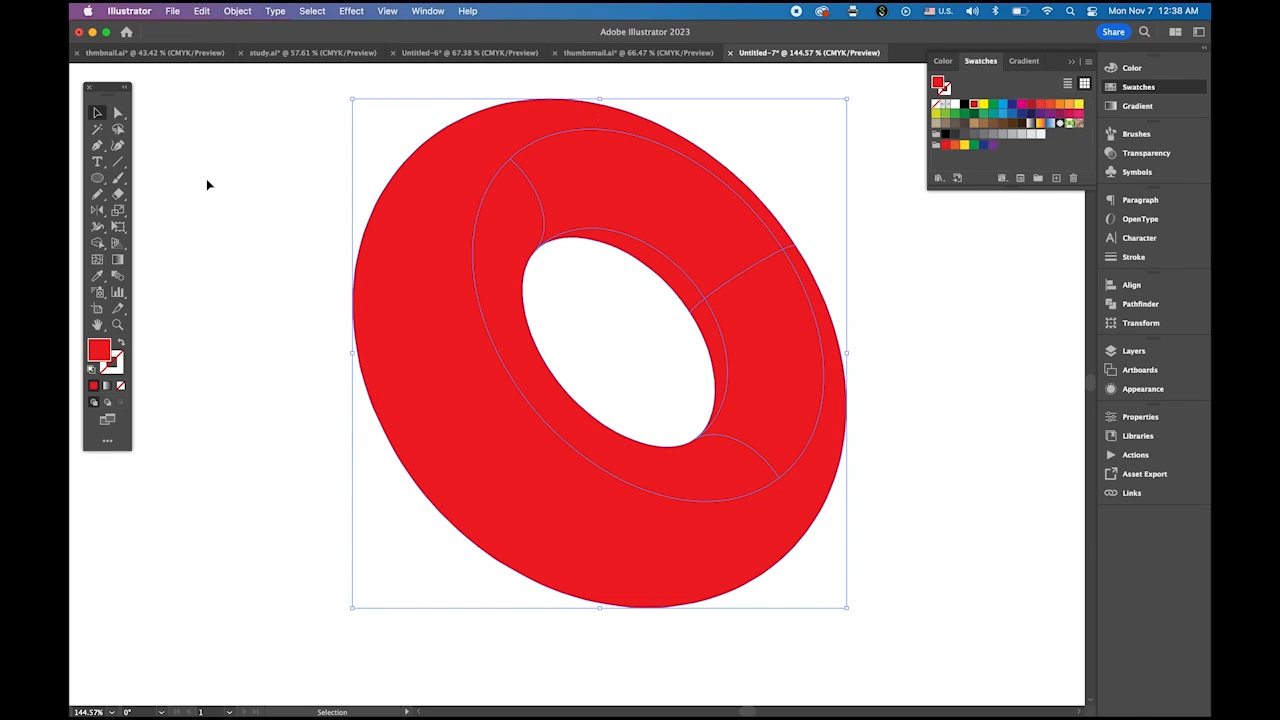
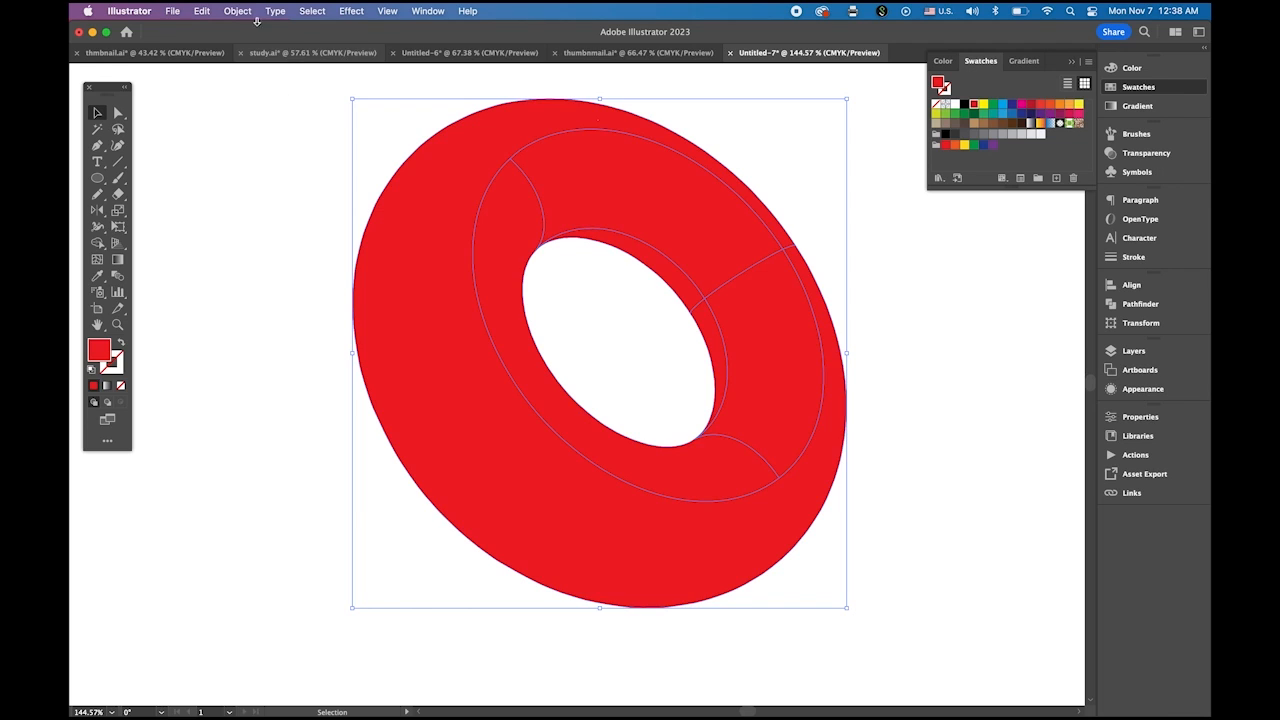
Try moving the outer section away from the rest of the ring, and undo the move.
left_click(244, 163)
left_click(426, 166)
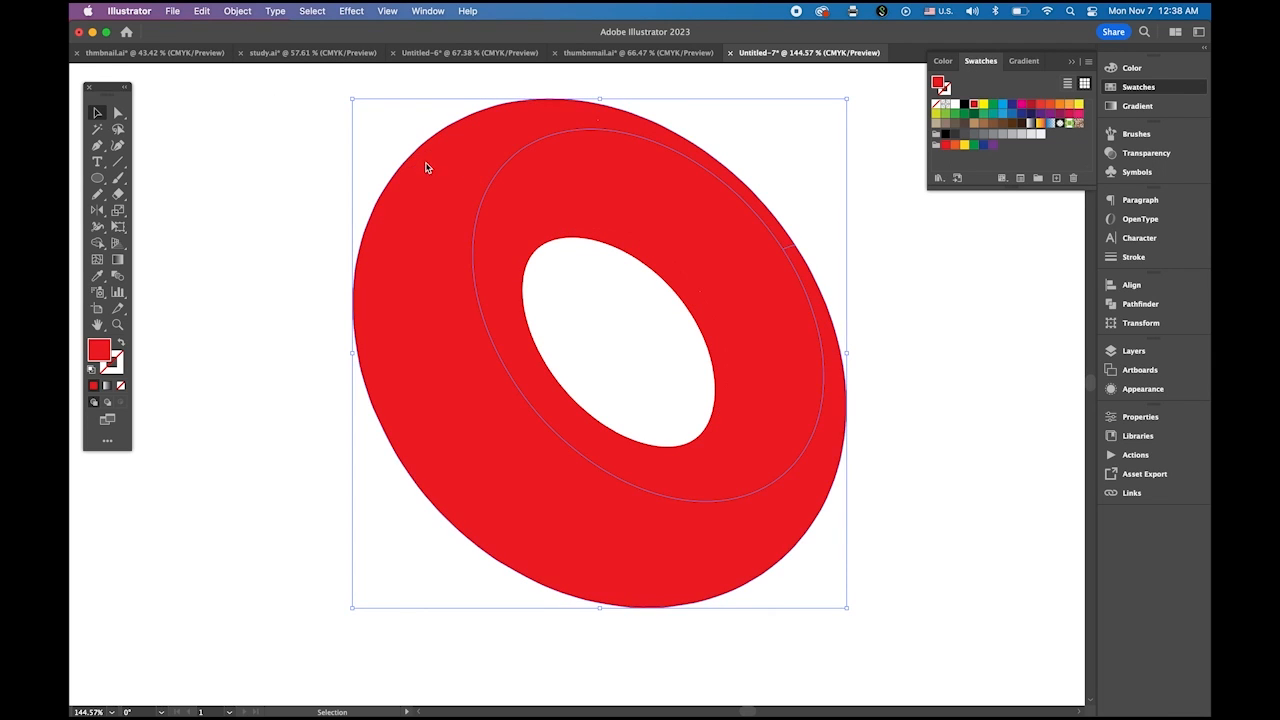
left_click_drag(420, 194, 264, 200)
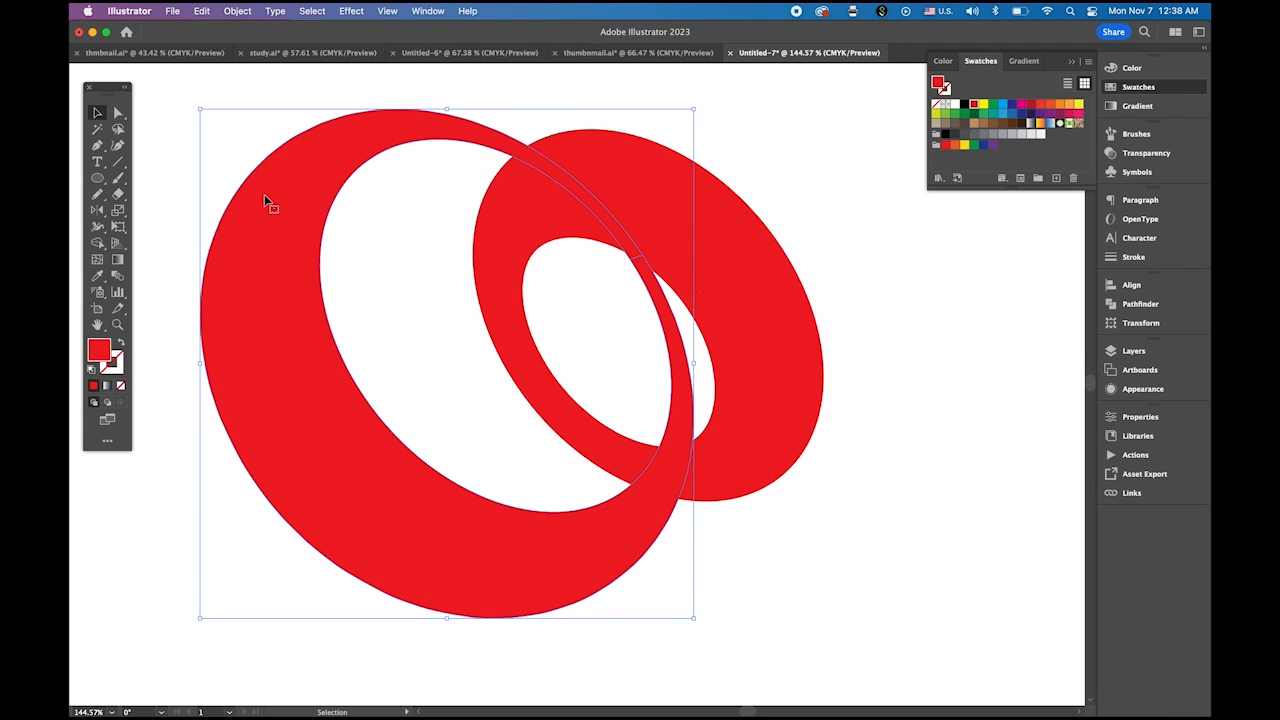
key("super+z")
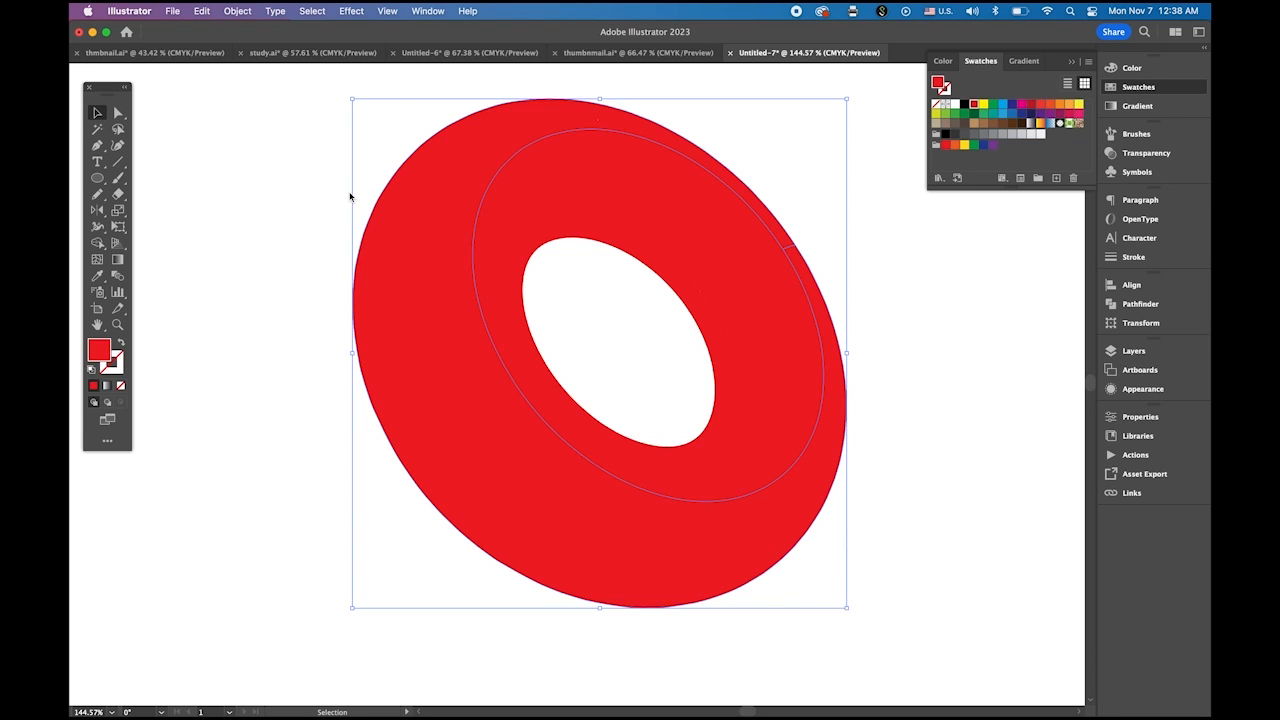
Release the clipping mask of the ring's outer section.
key("super+space")
left_click_drag(365, 173, 393, 184)
left_click_drag(286, 188, 242, 222)
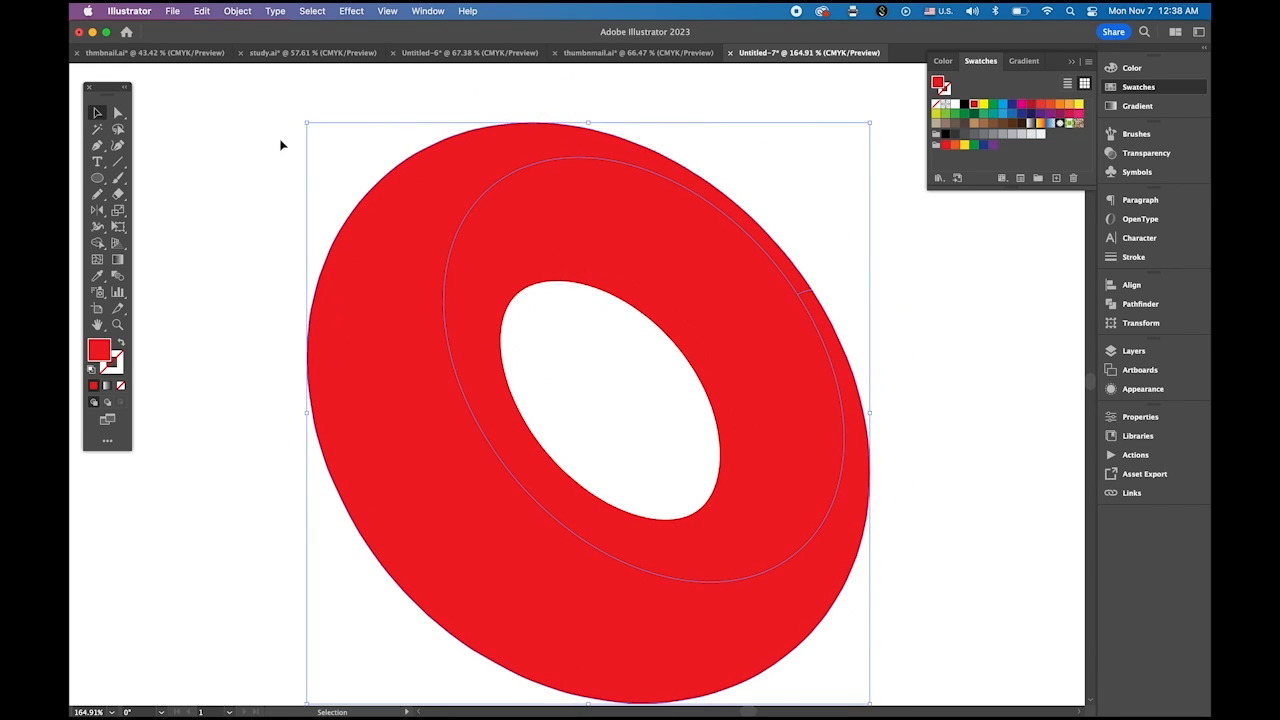
left_click(236, 136)
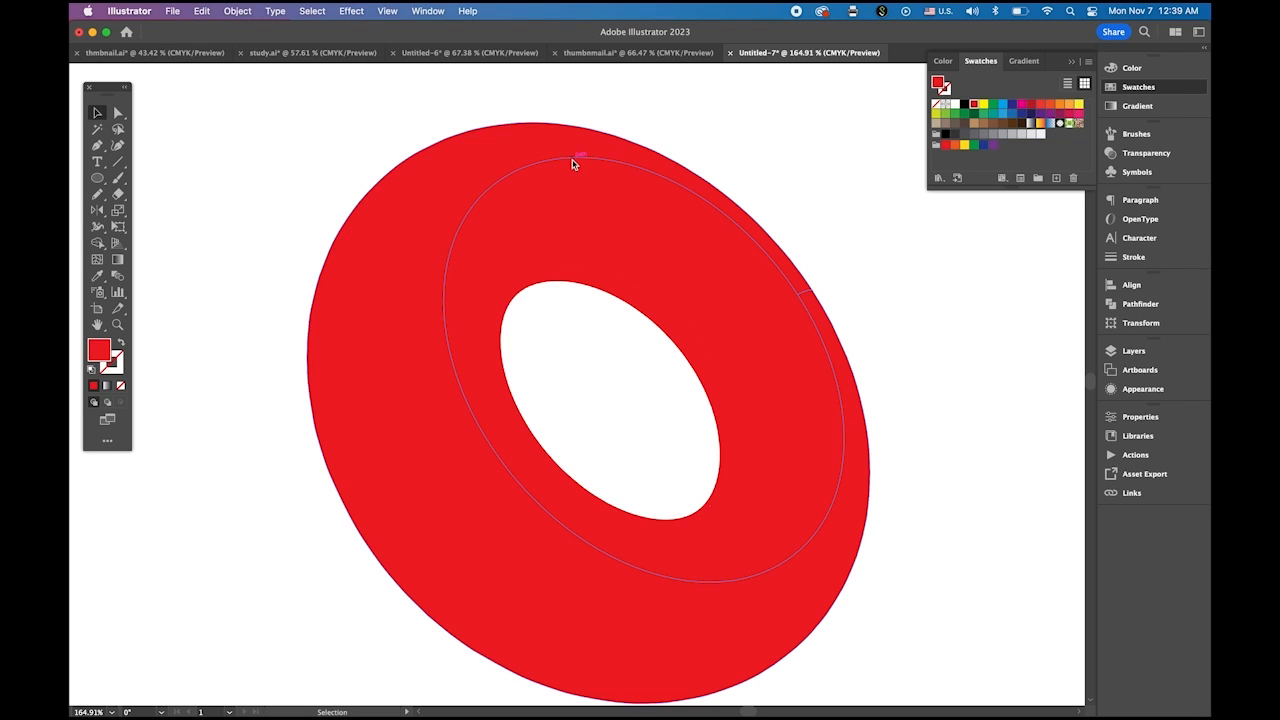
left_click_drag(573, 163, 700, 265)
left_click(237, 11)
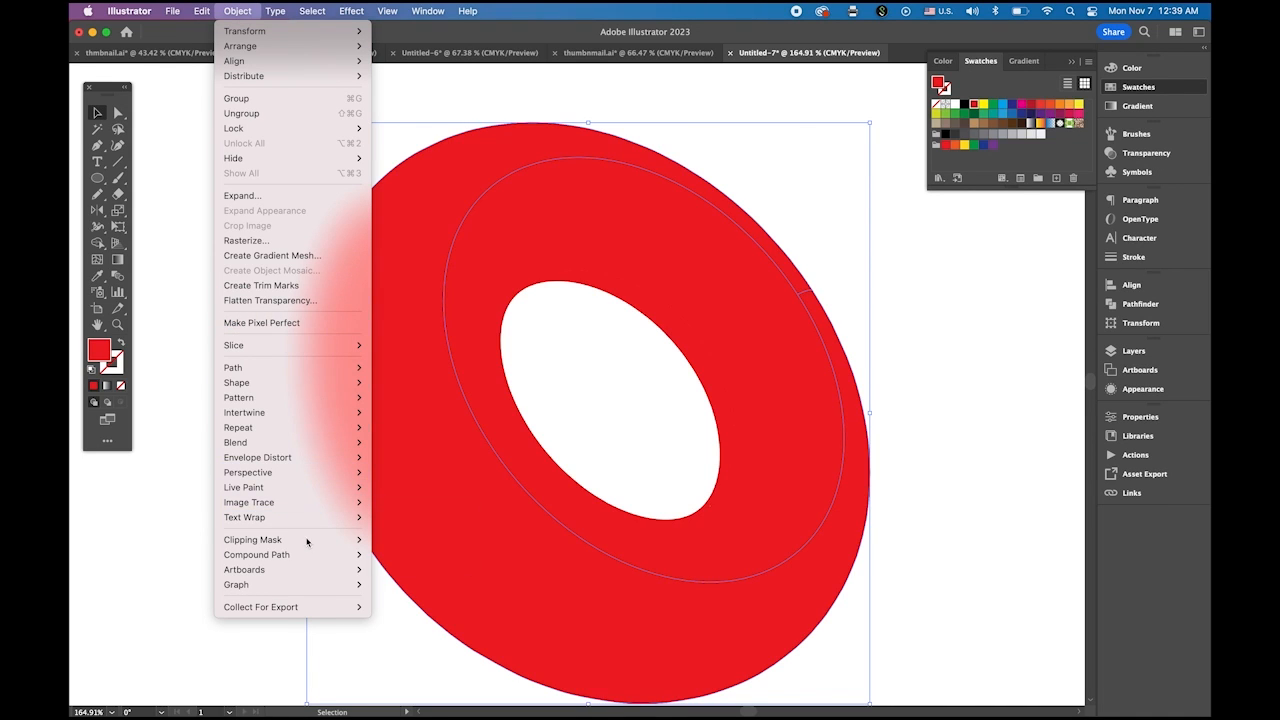
mouse_move(310, 548)
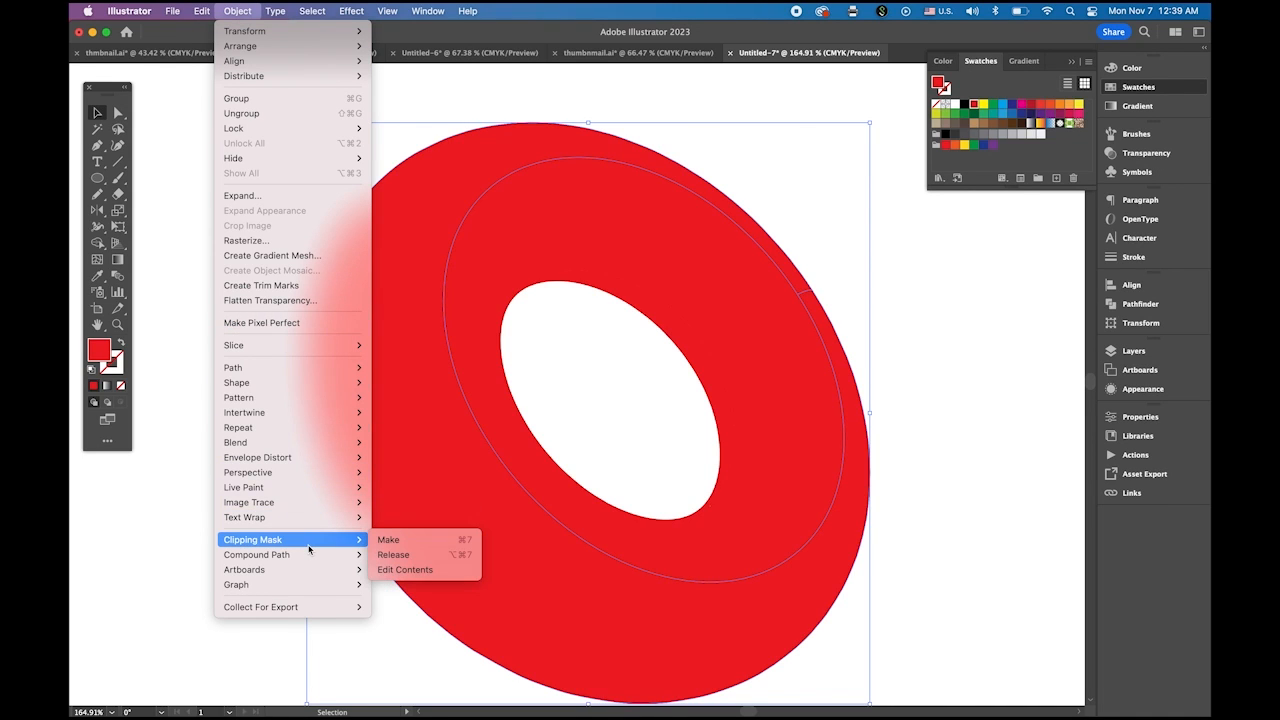
left_click(400, 555)
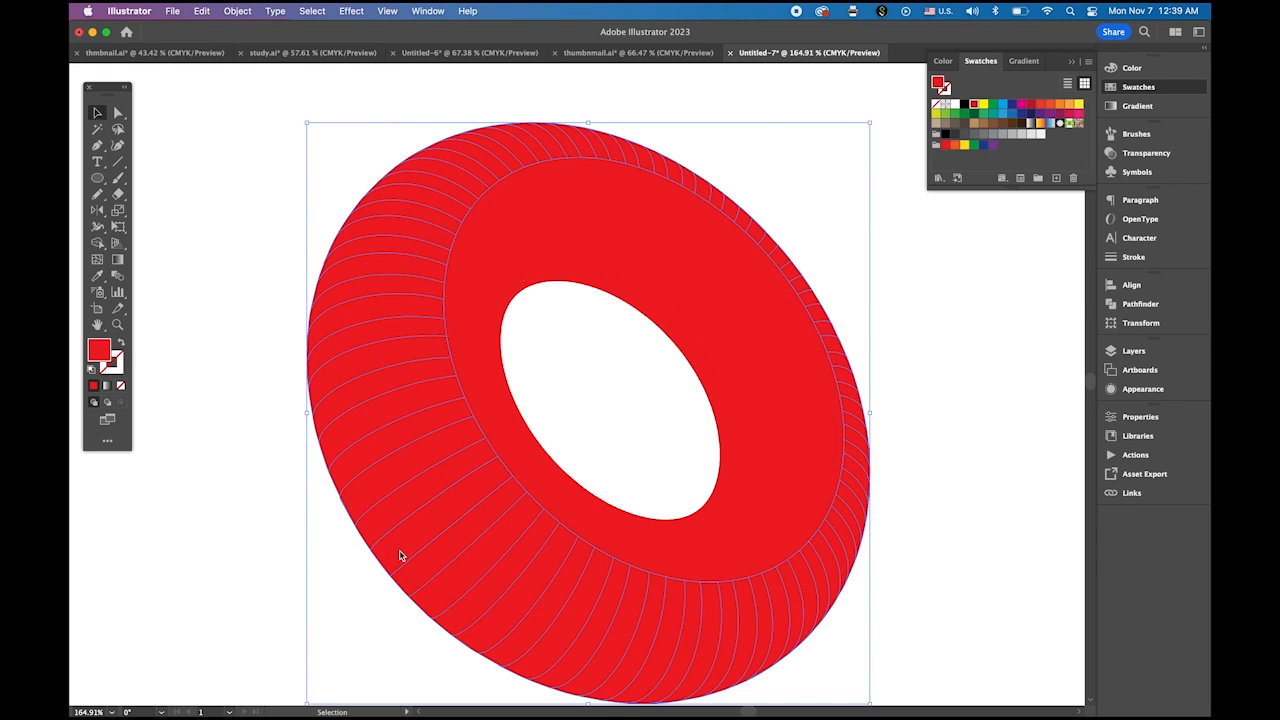
Delete the solid red mask shape that covers the stripes of the ring's outer section.
left_click(256, 298)
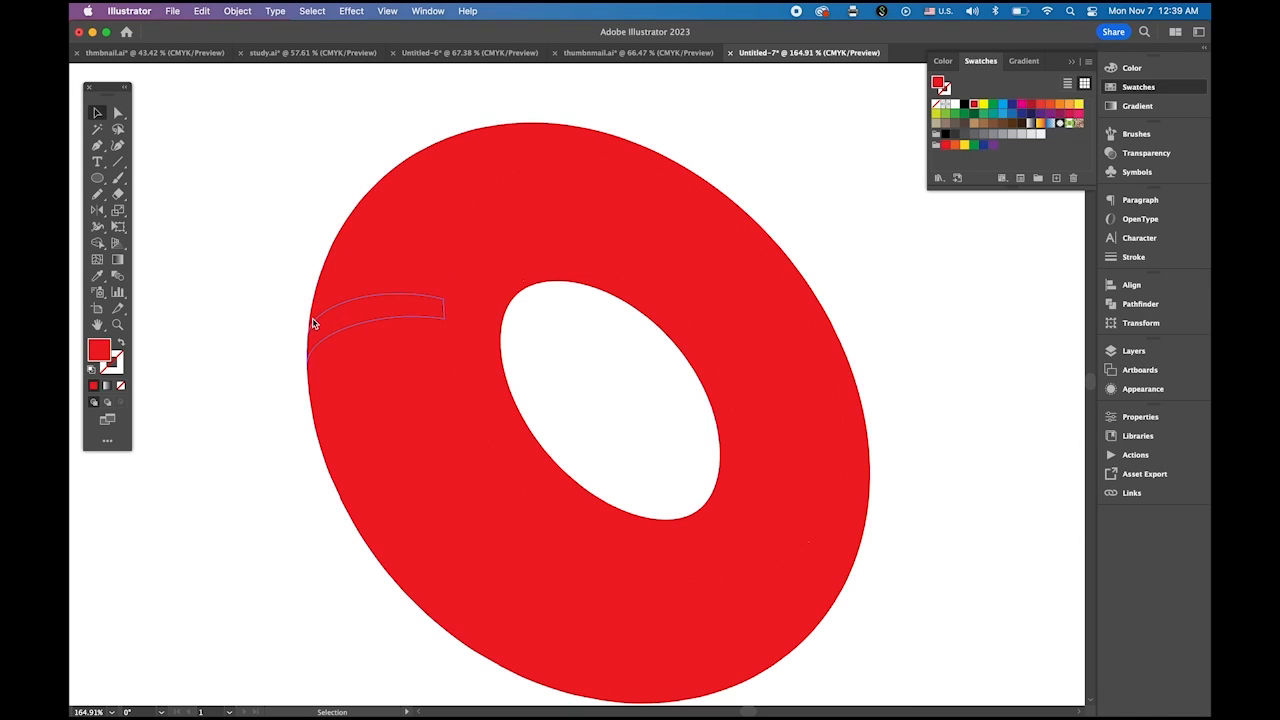
left_click(499, 191)
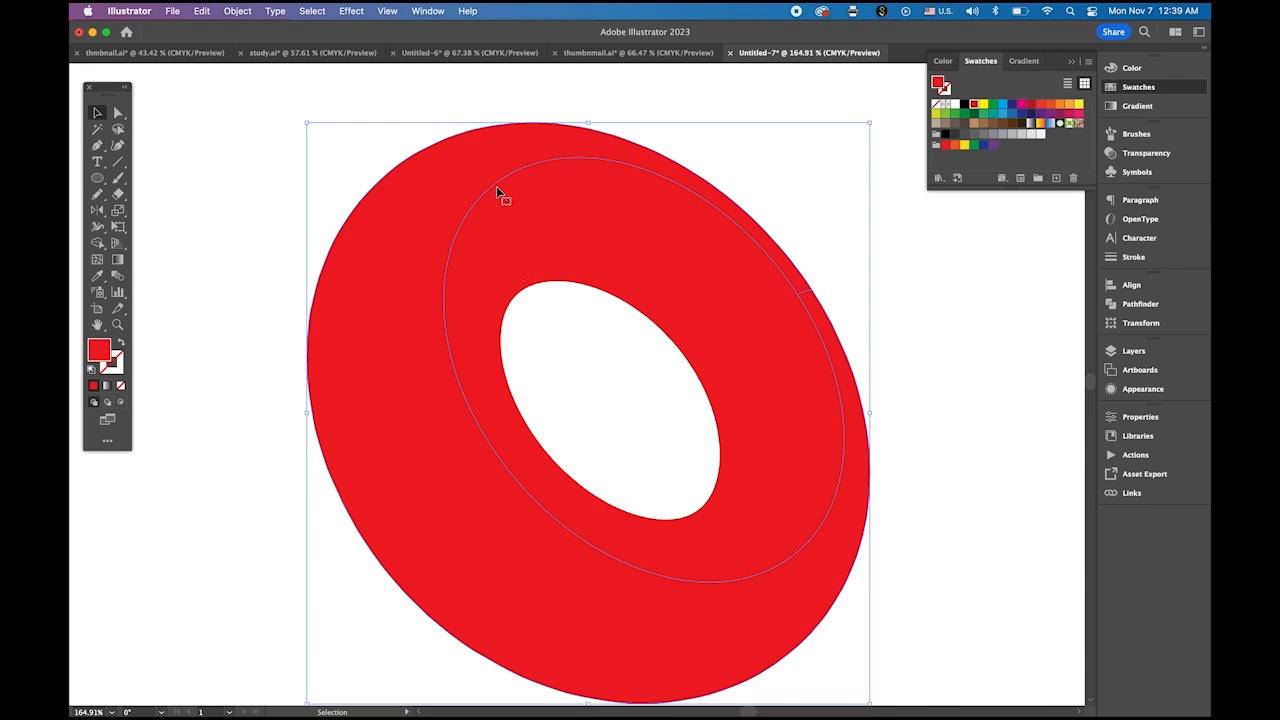
key("Delete")
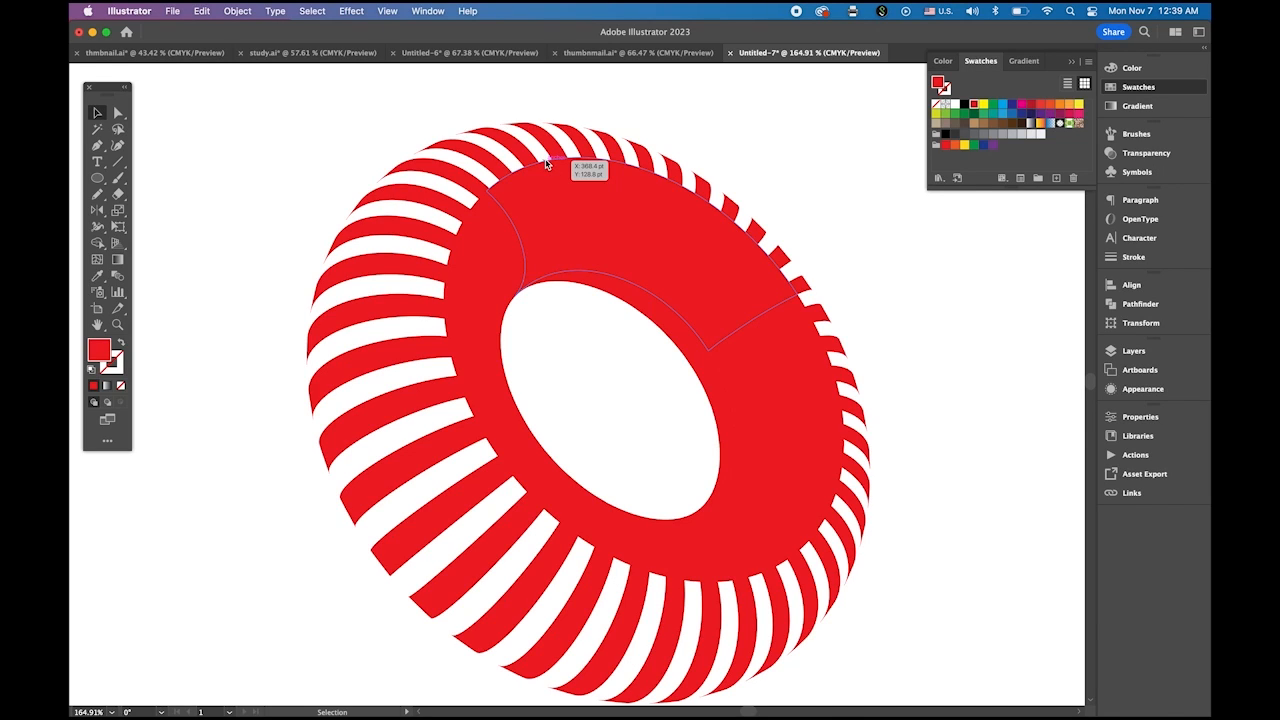
Release the clipping mask of the ring's upper front-face section and delete the solid red mask shape covering its stripes.
left_click(546, 164)
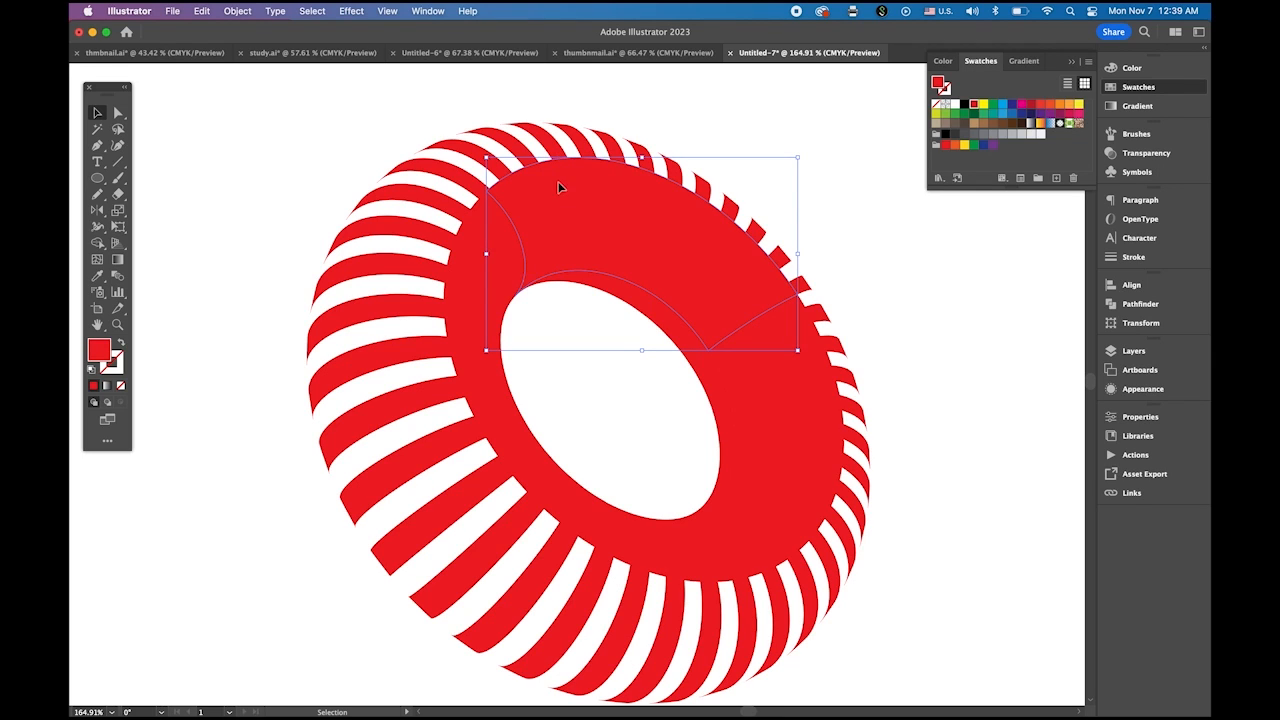
left_click(248, 14)
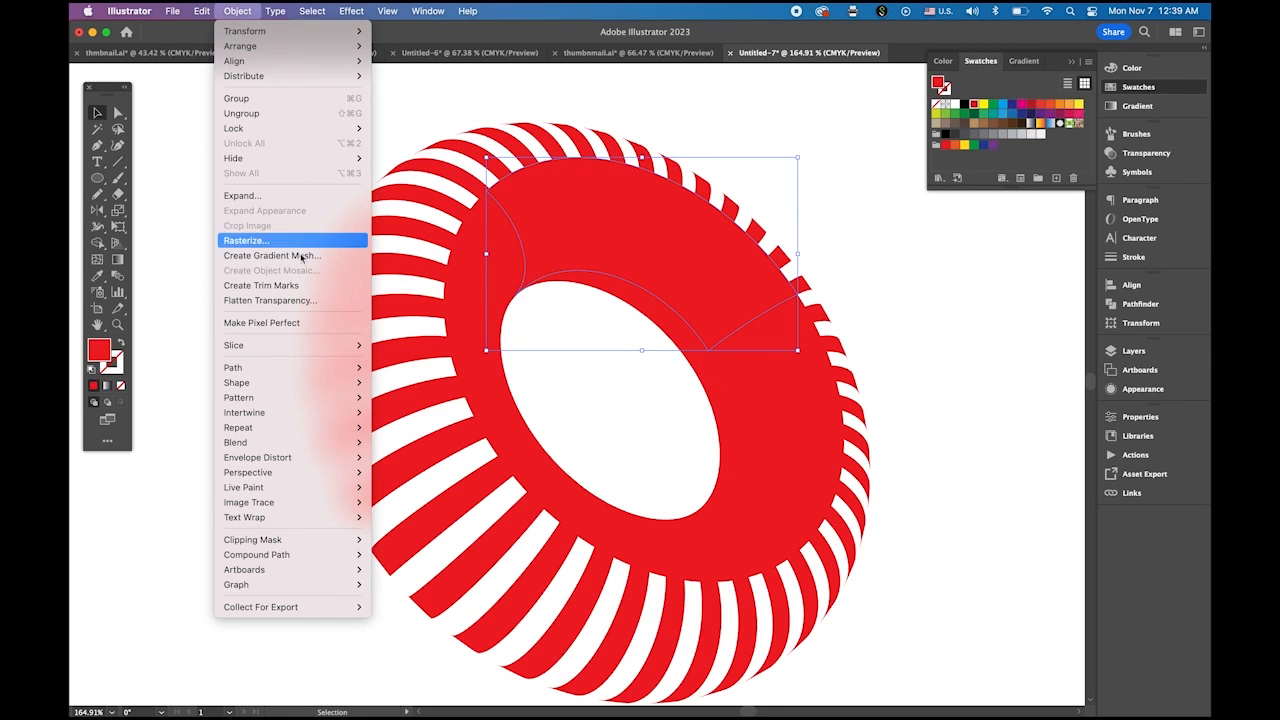
mouse_move(327, 540)
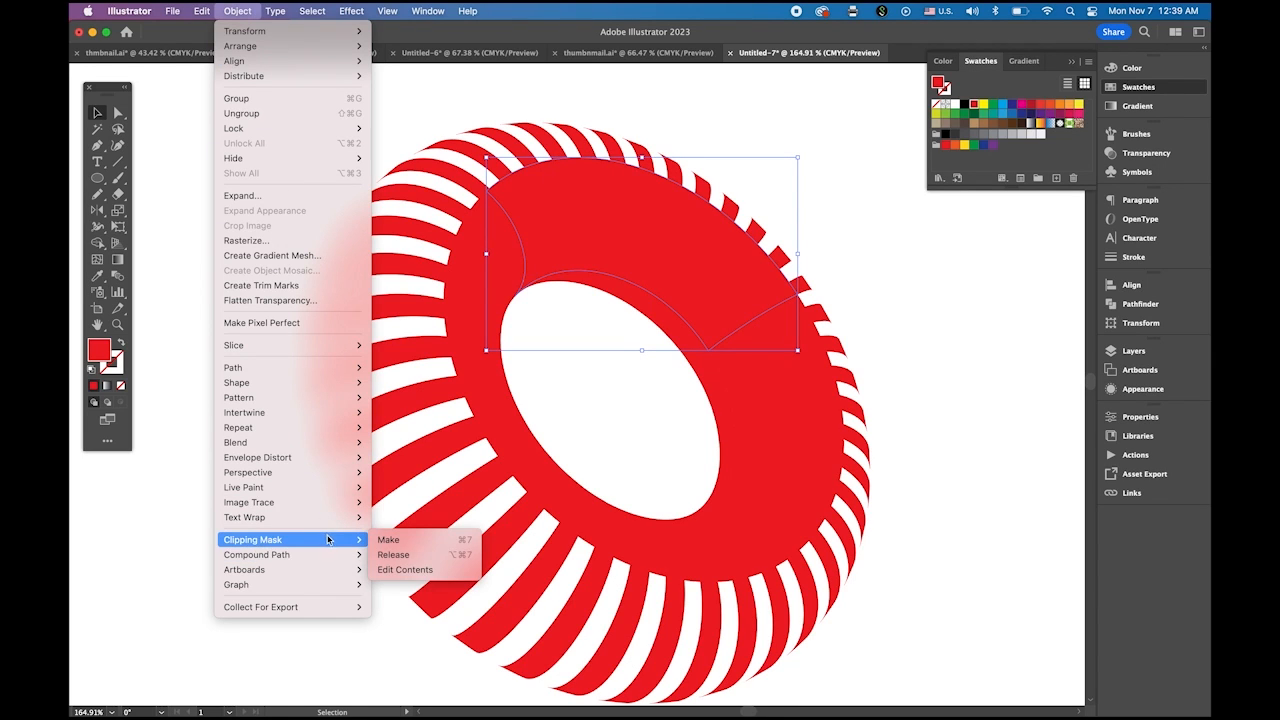
left_click(412, 556)
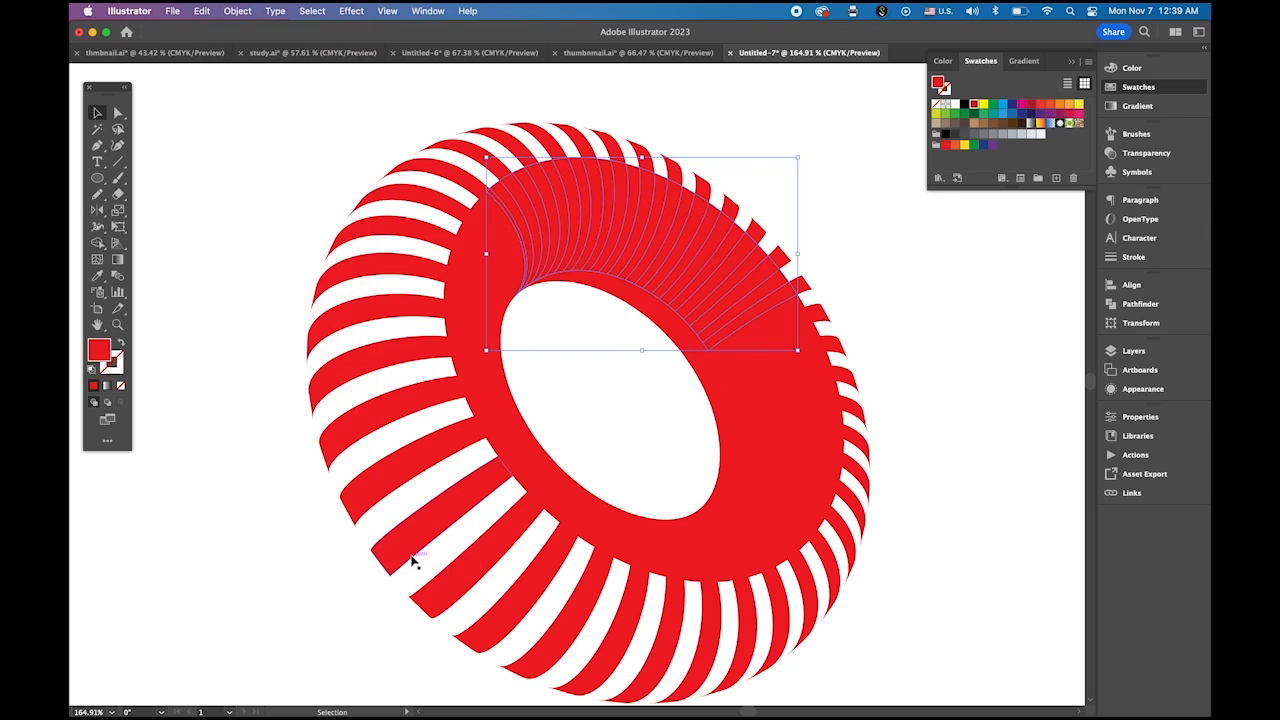
left_click(888, 287)
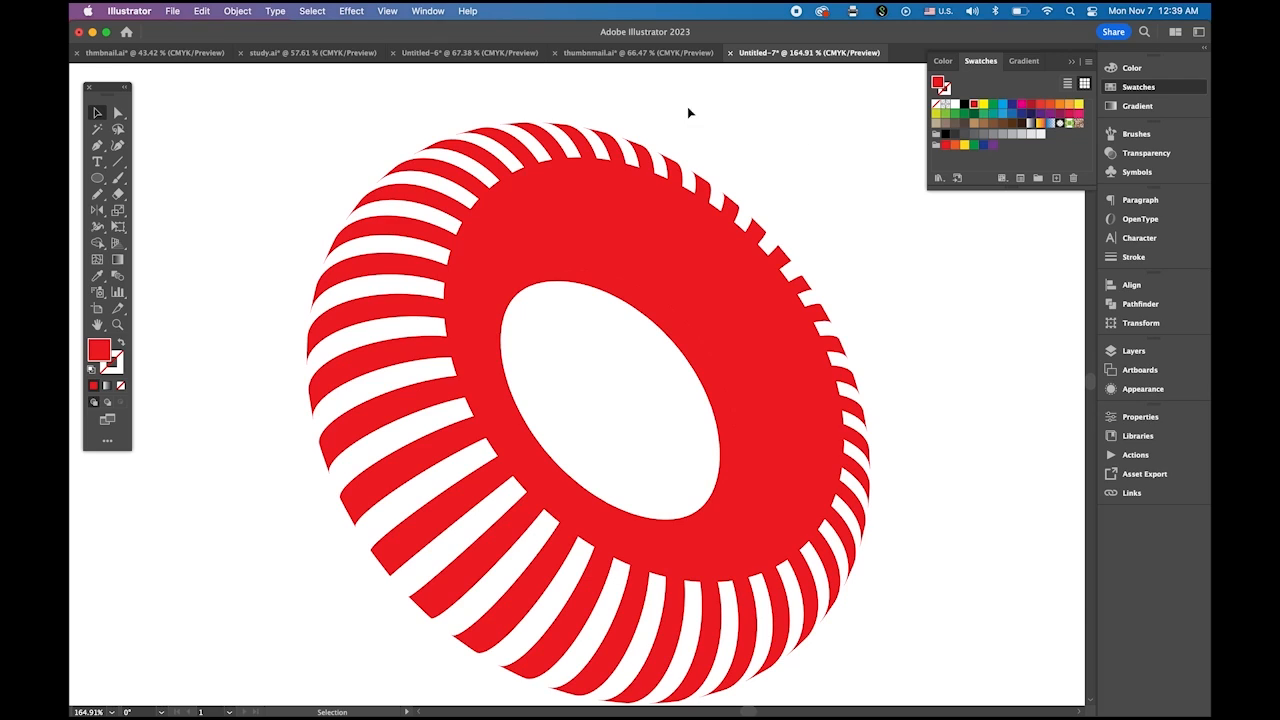
left_click(660, 177)
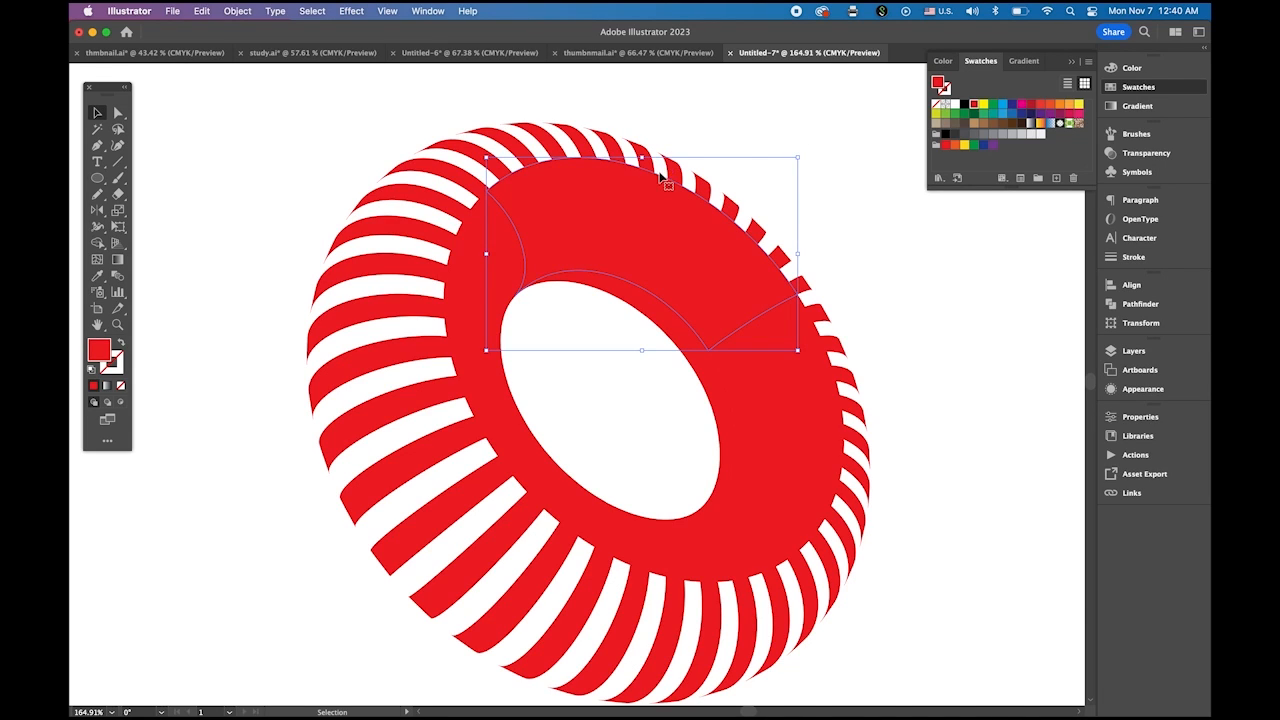
key("BackSpace")
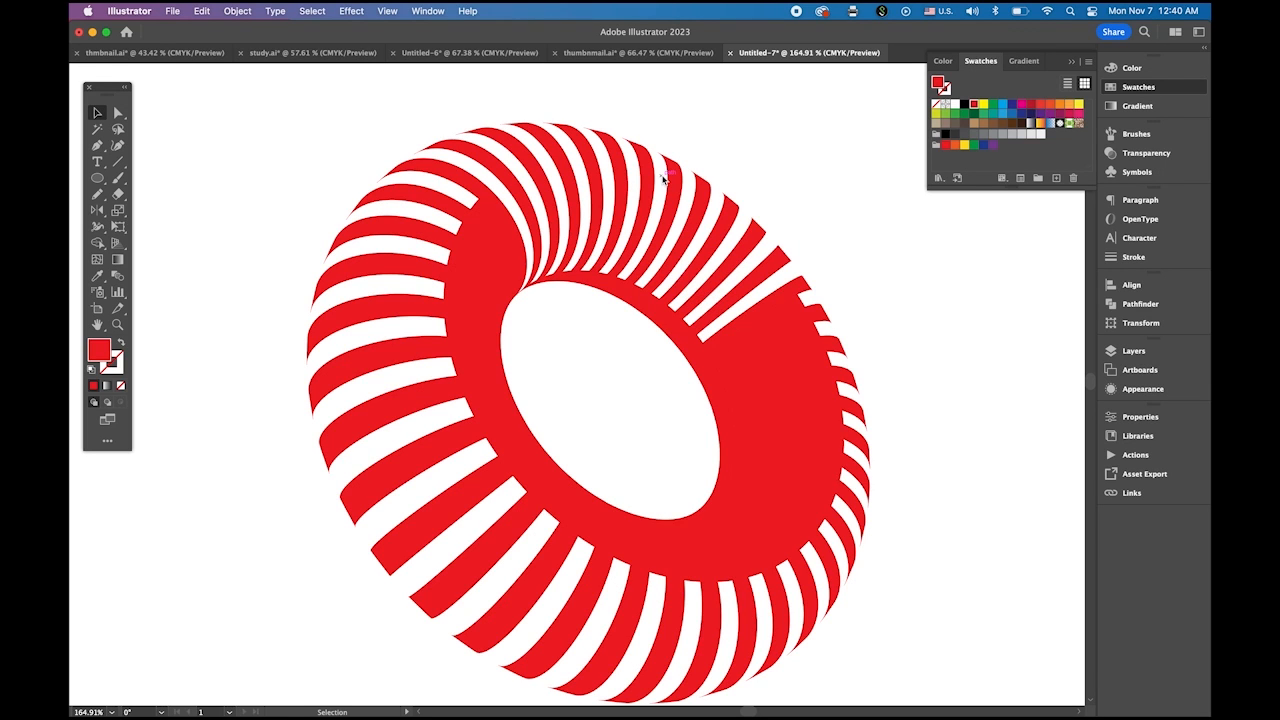
Release the clipping mask of the long section along the ring's left and lower face, and delete its solid red mask shape.
key("z")
left_click(492, 241)
left_click(492, 241)
key("v")
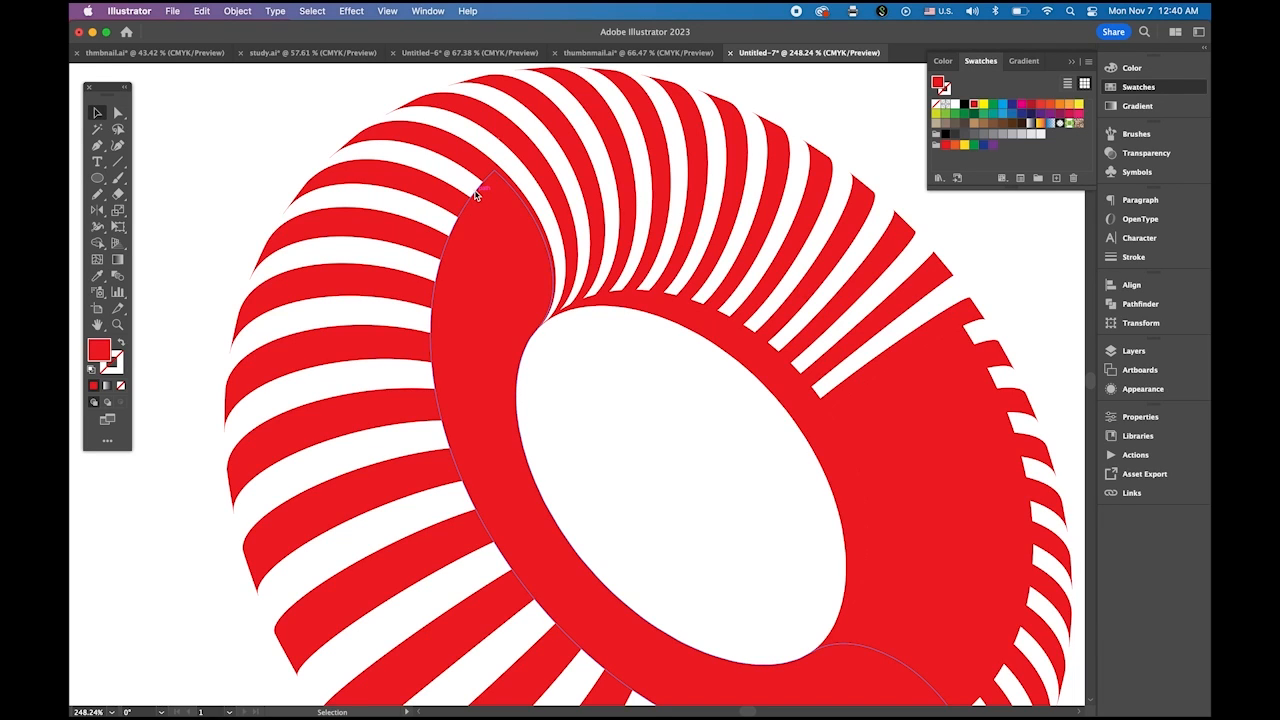
left_click(476, 195)
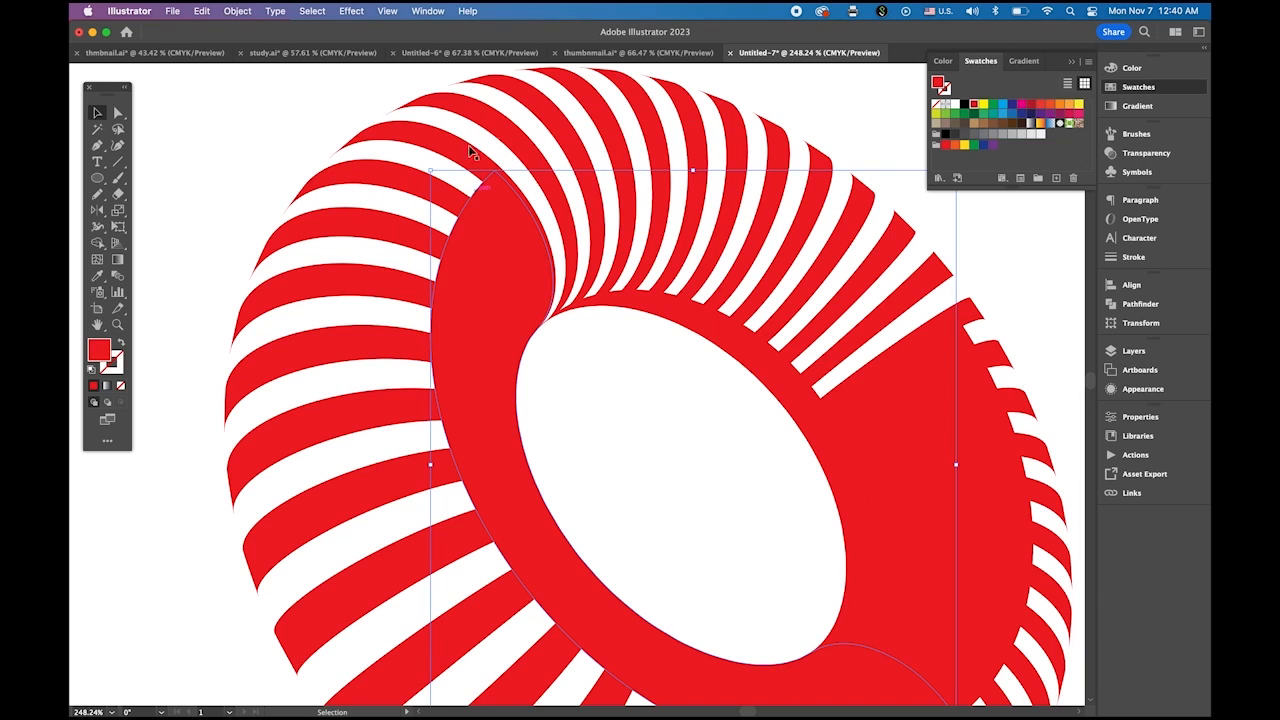
left_click(234, 10)
mouse_move(327, 540)
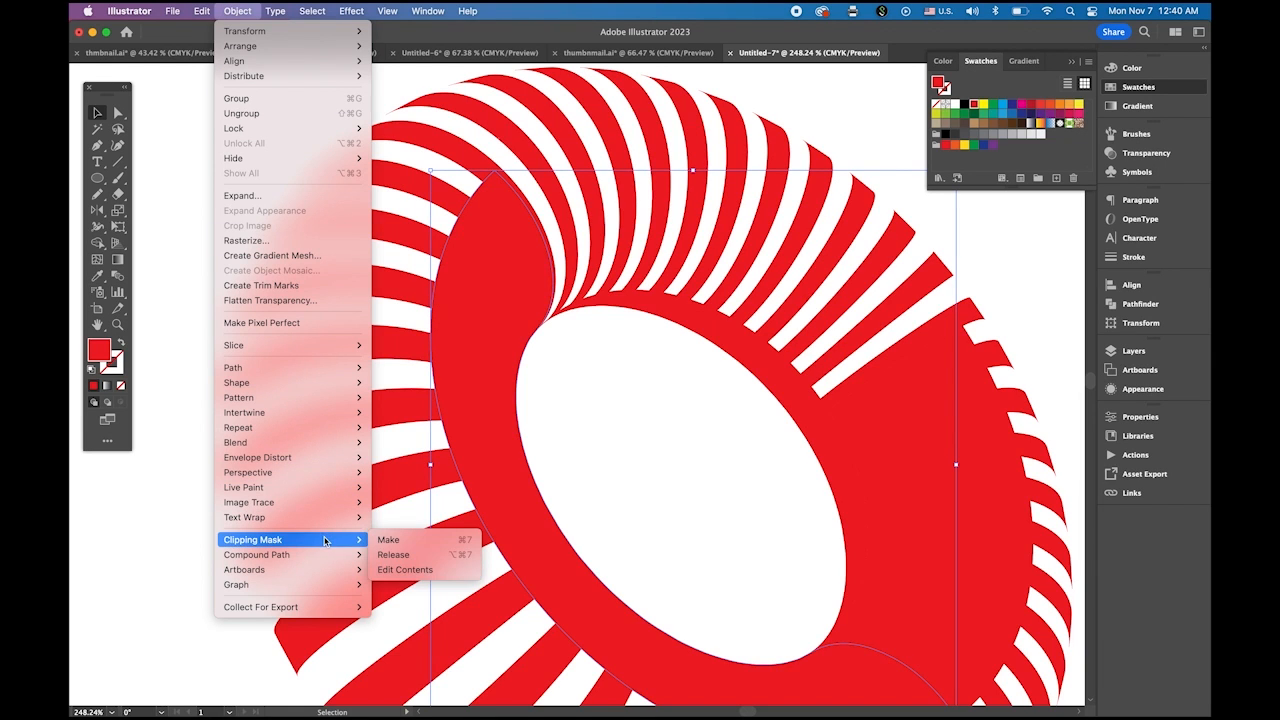
left_click(386, 555)
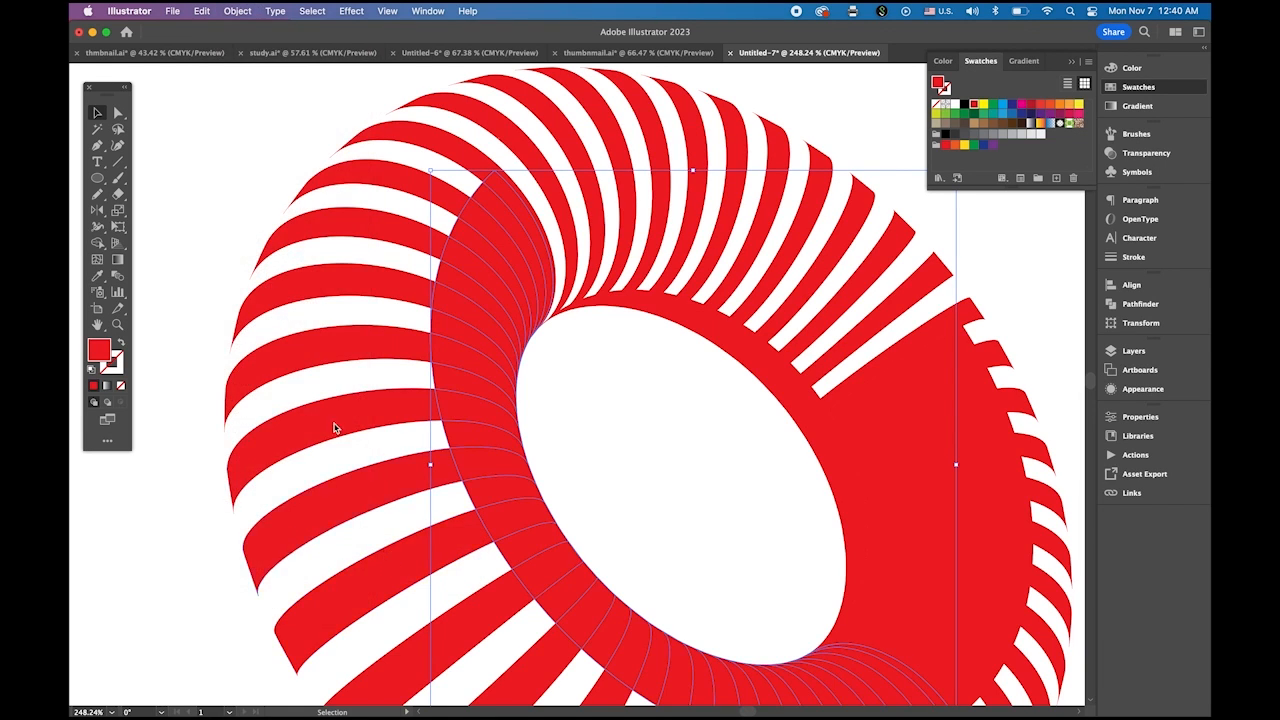
left_click(187, 192)
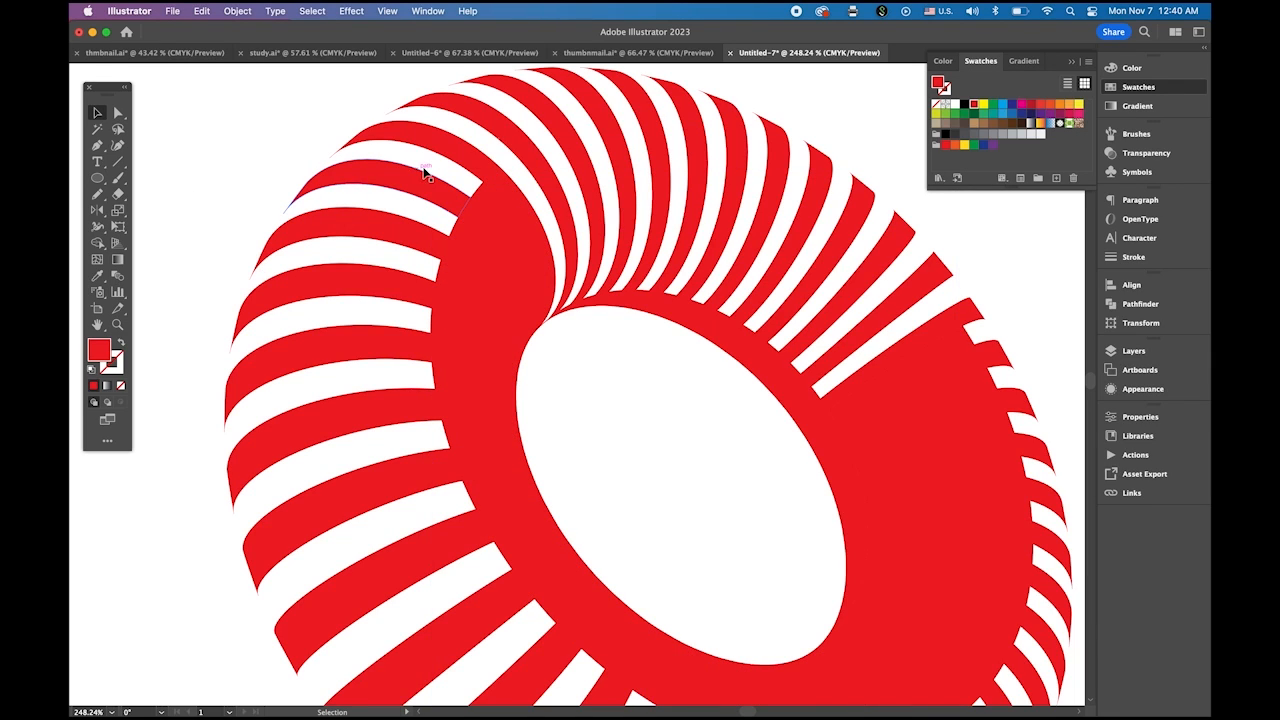
left_click(477, 194)
key("Delete")
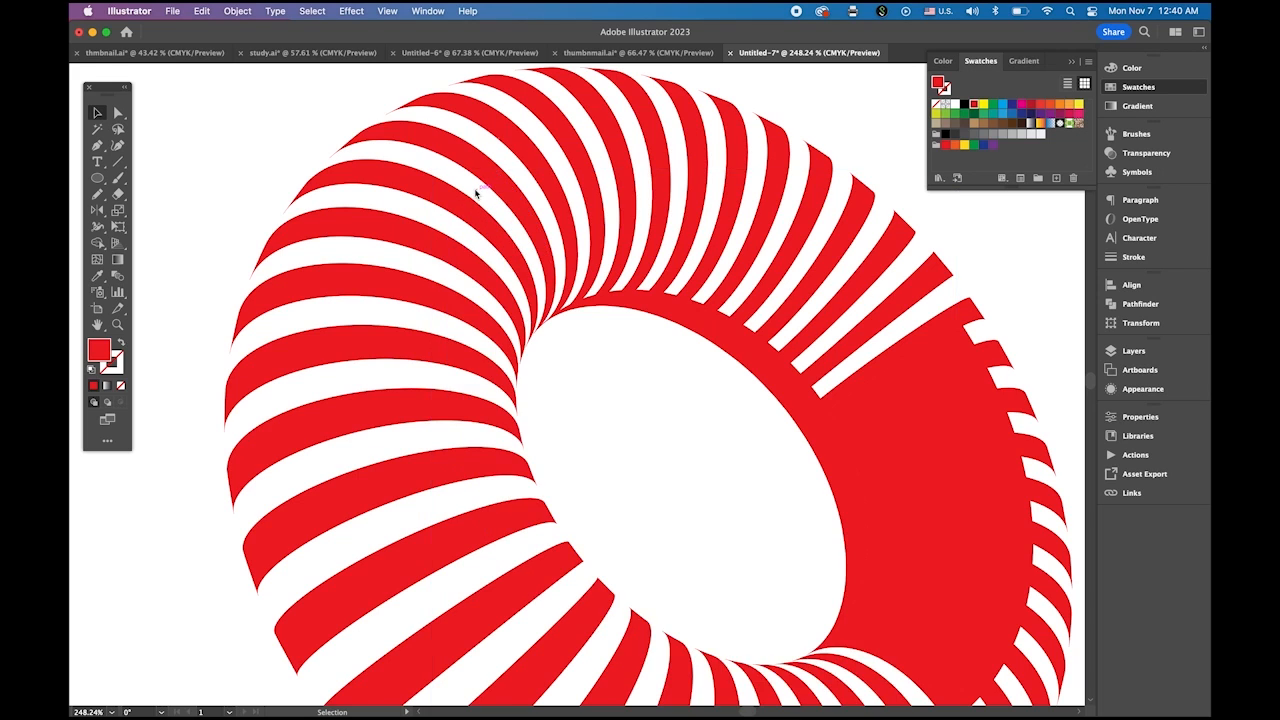
Release the clipping mask of the section on the ring's right face and delete the solid red shape hiding its stripes.
scroll(660, 323, "right", 5)
scroll(660, 323, "down", 3)
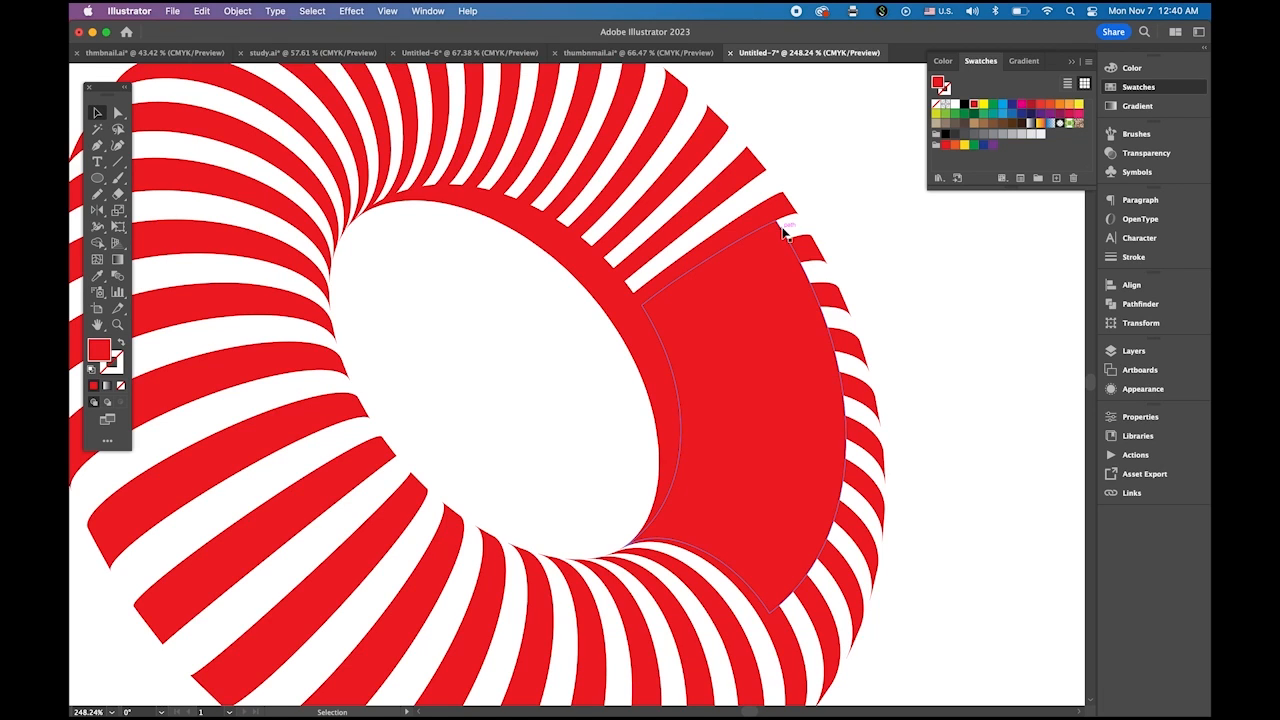
left_click(785, 232)
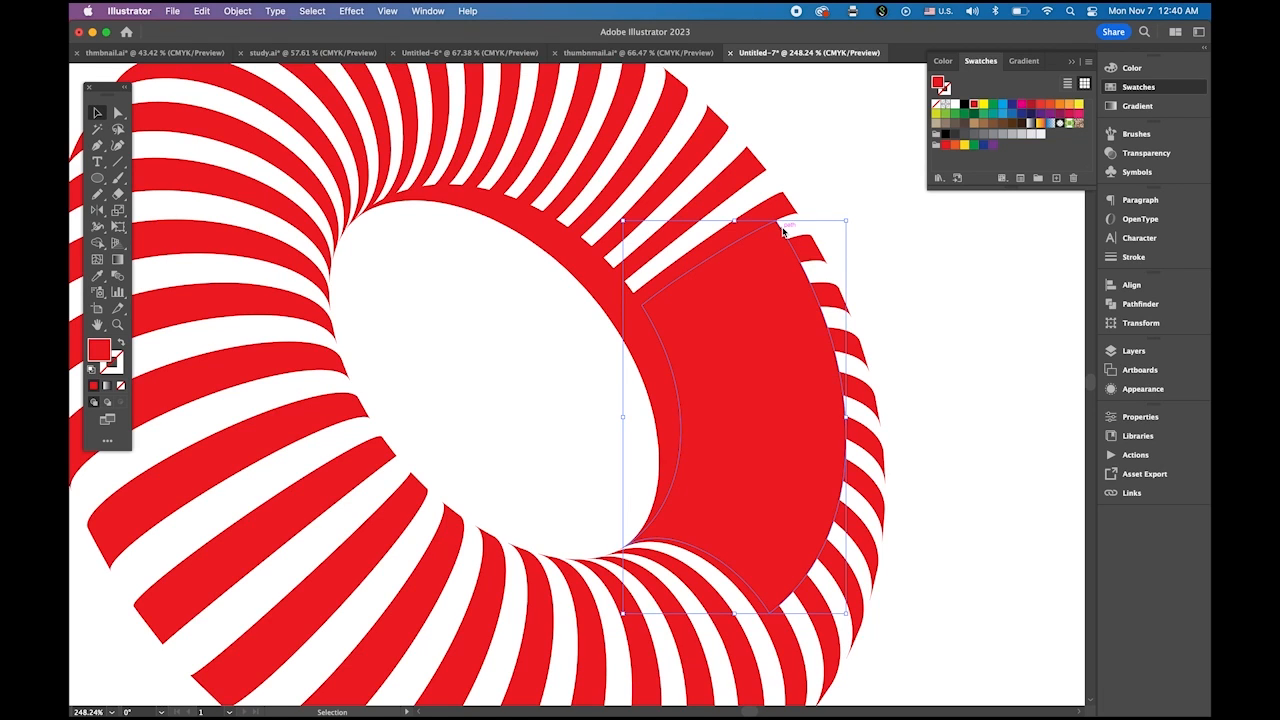
left_click(252, 9)
mouse_move(310, 540)
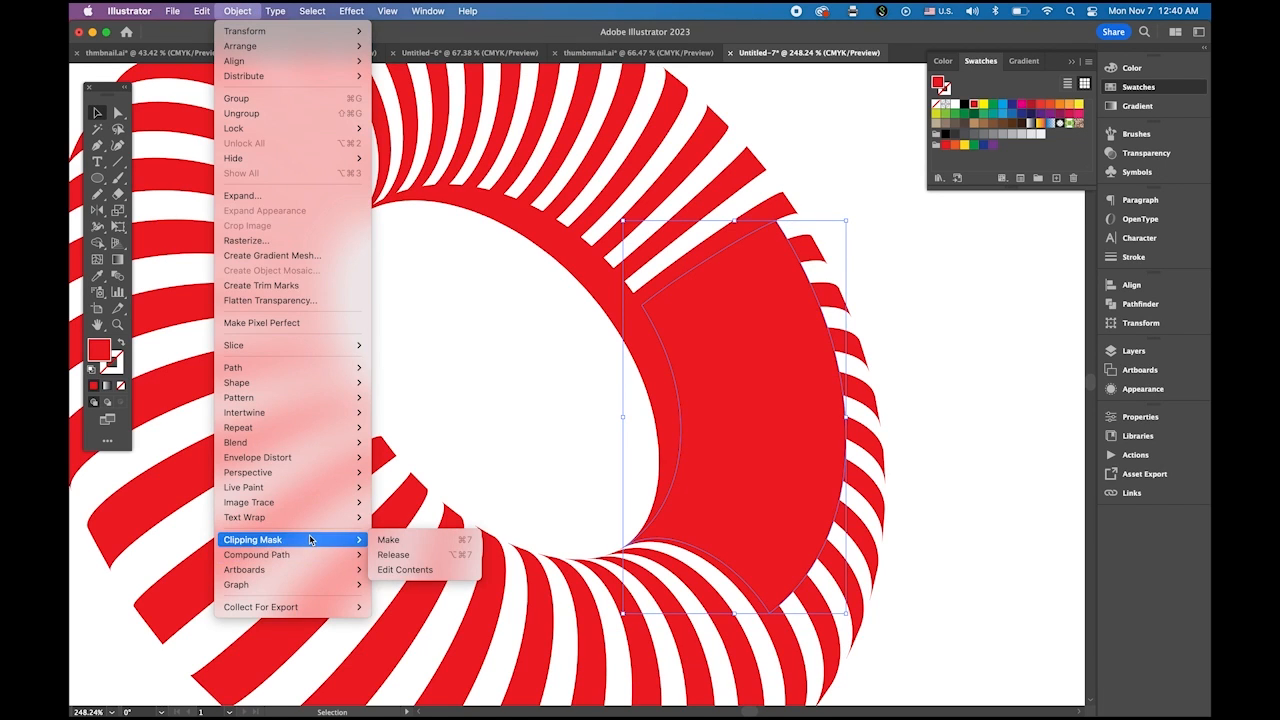
left_click(420, 555)
left_click(972, 352)
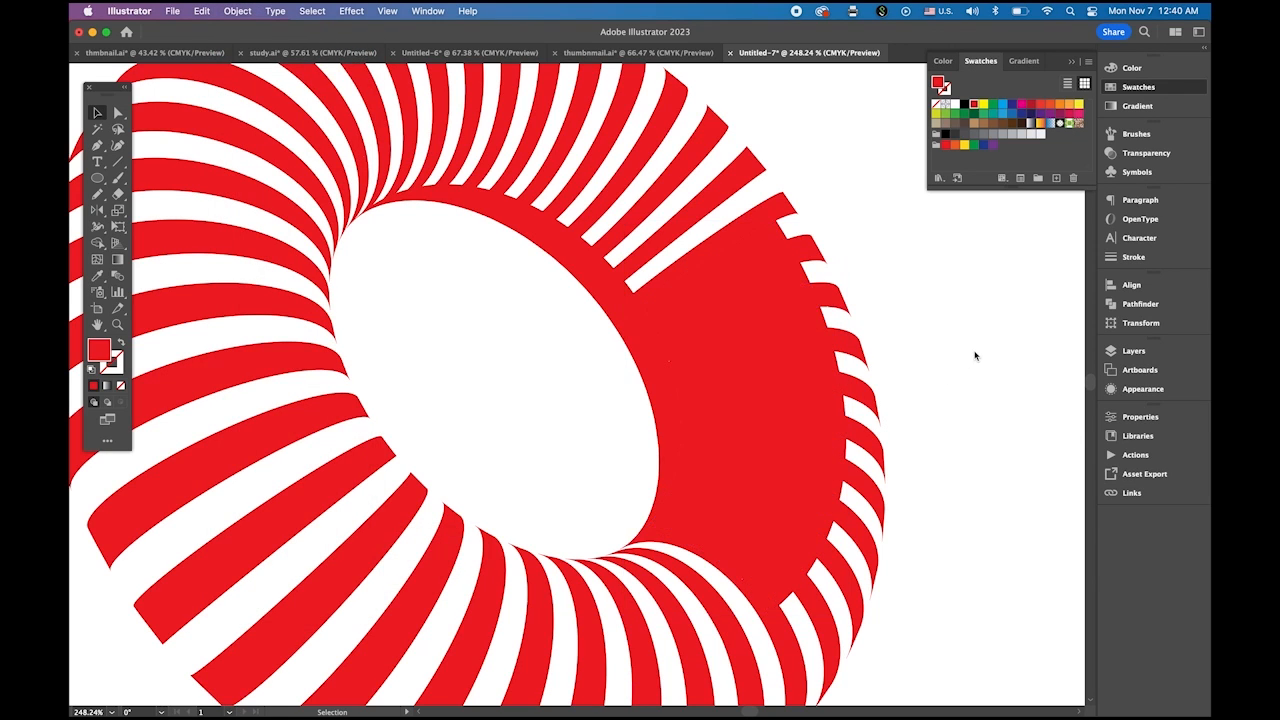
left_click(809, 279)
key("Delete")
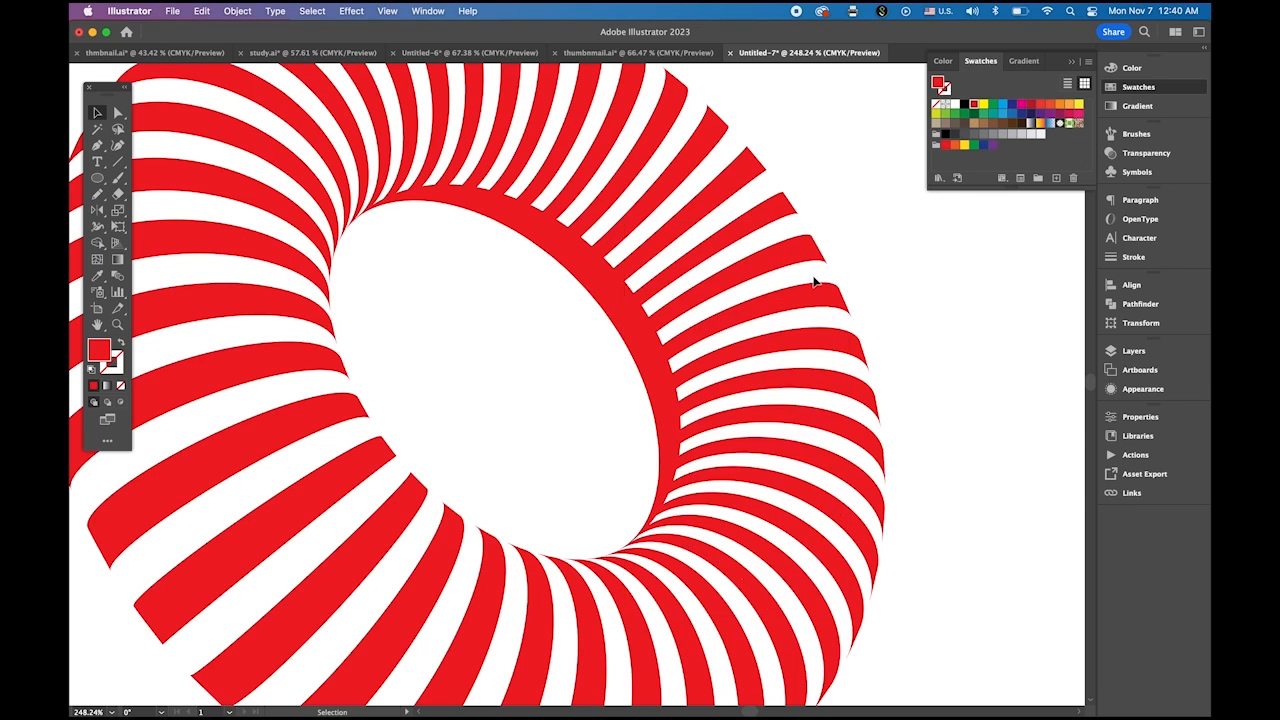
Release the clipping mask of the thin upper section along the ring's inner hole and delete its solid red mask shape.
key("z")
left_click_drag(477, 203, 648, 268)
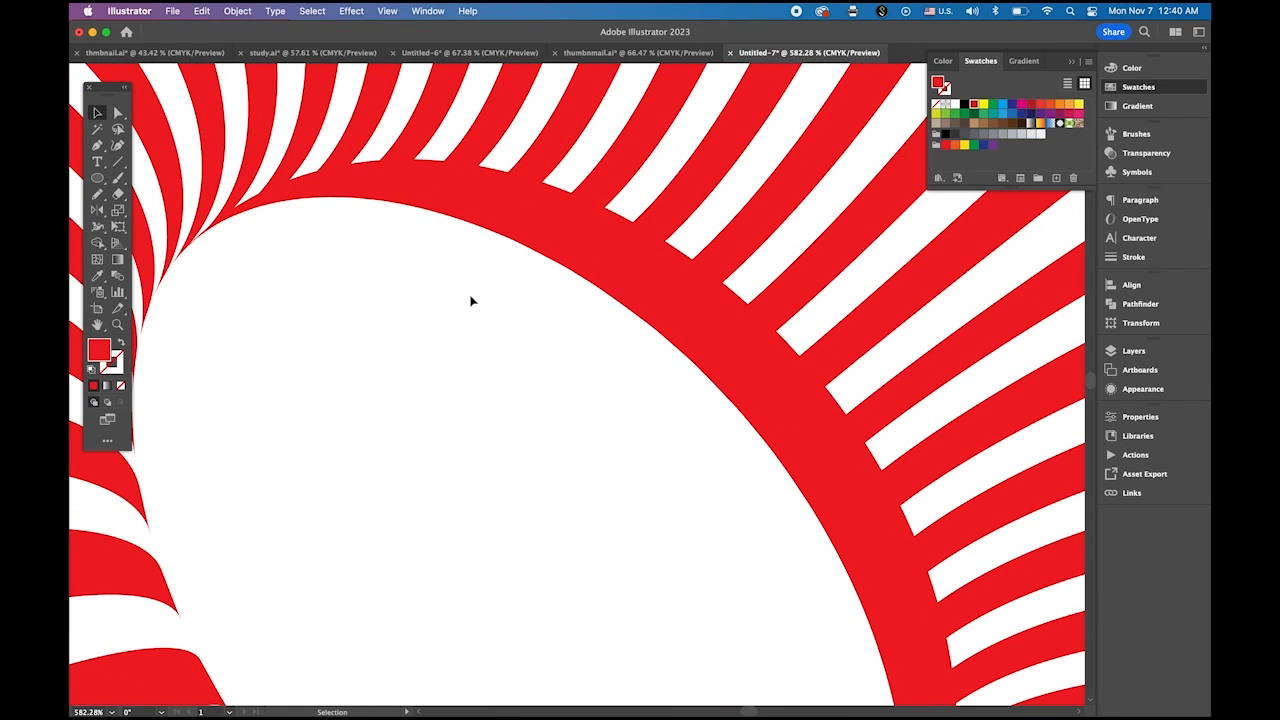
left_click(489, 174)
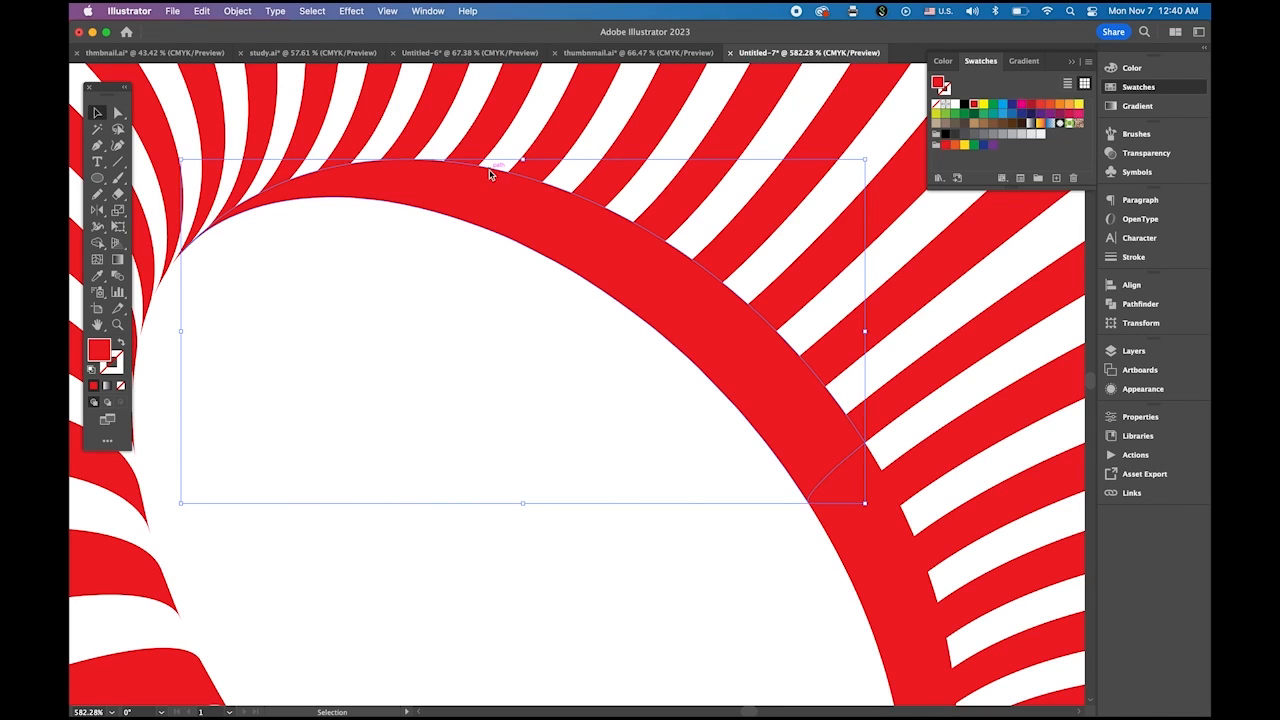
left_click(254, 17)
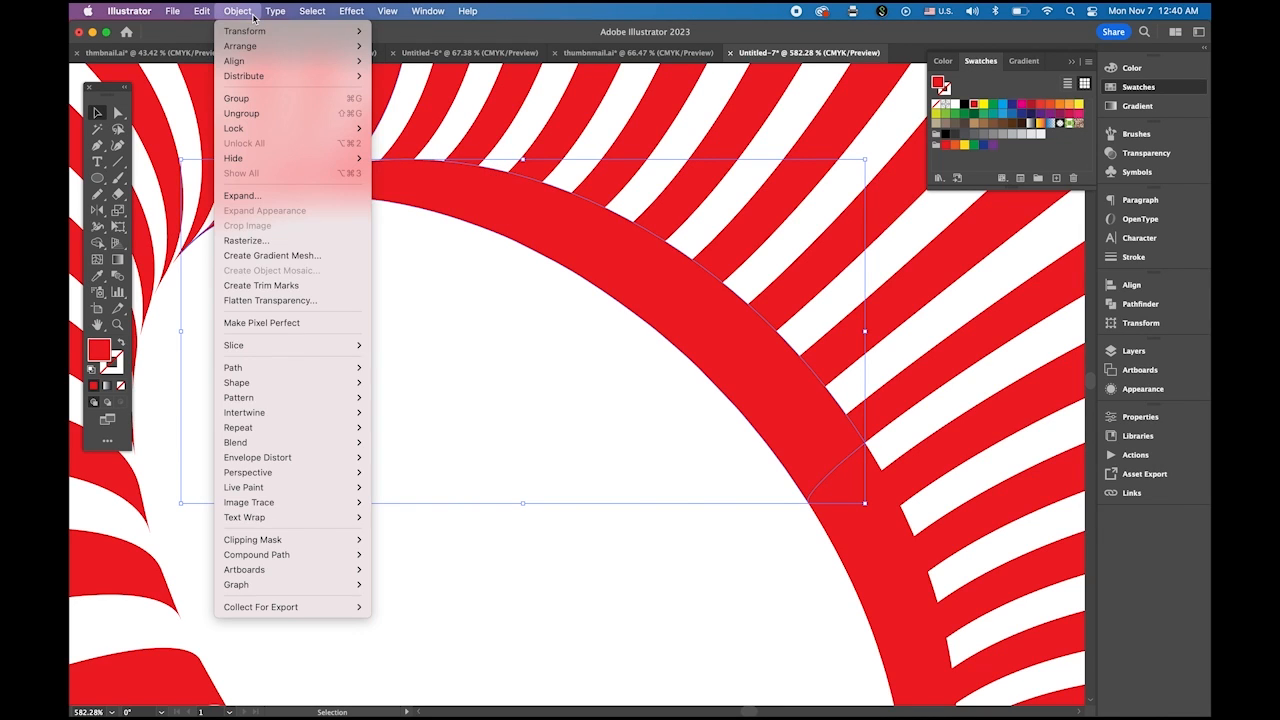
mouse_move(317, 540)
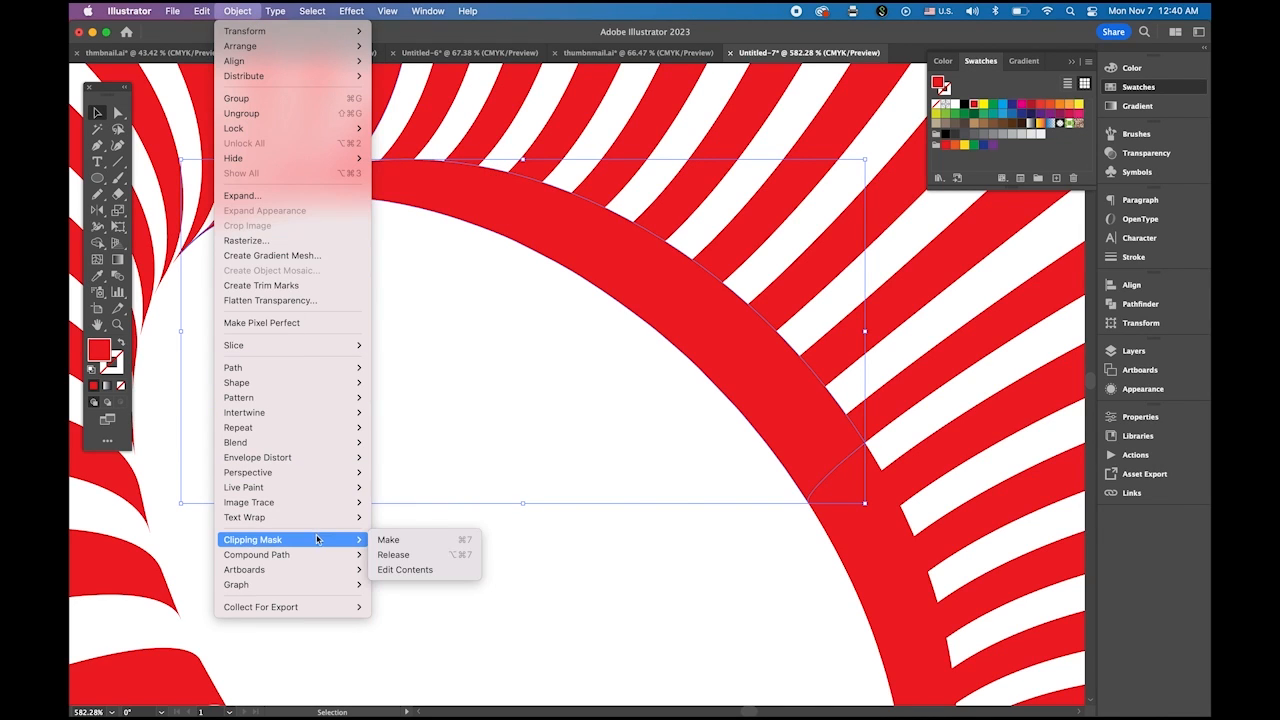
left_click(411, 553)
left_click(520, 560)
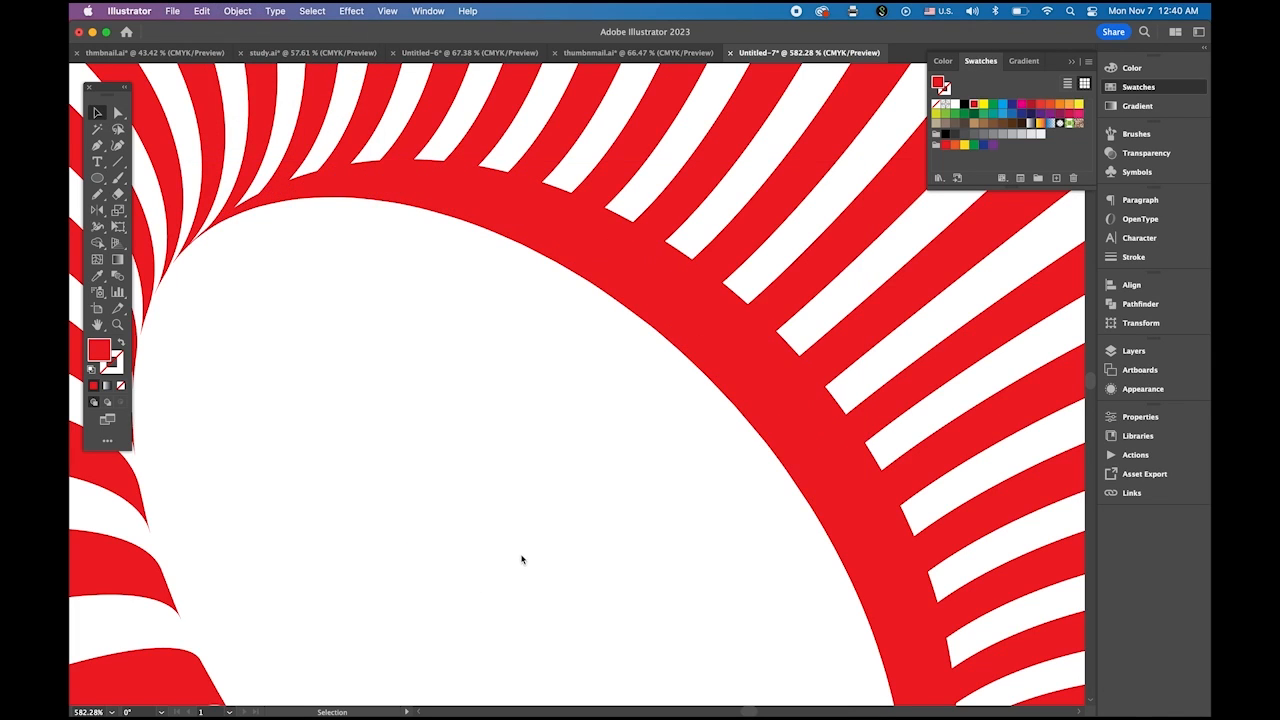
left_click(500, 172)
key("Delete")
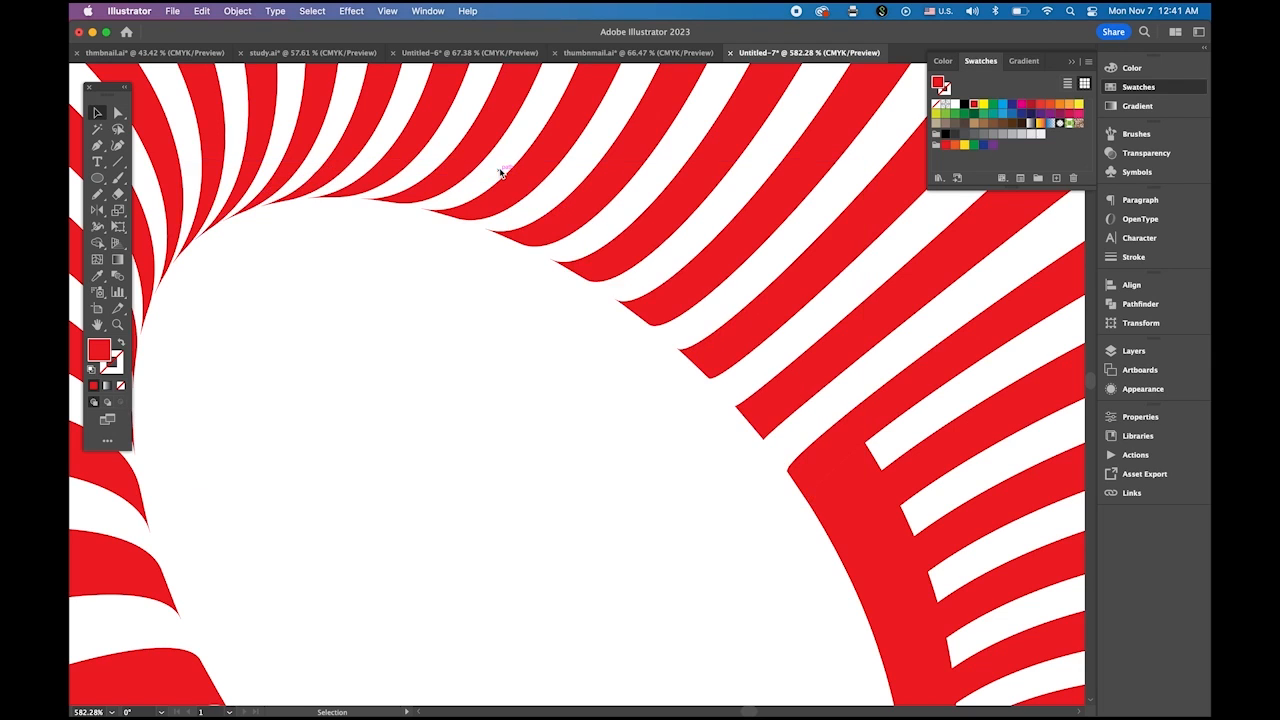
Release the clipping mask of the remaining thin section on the right of the inner hole and delete its solid red mask.
left_click_drag(600, 371, 403, 163)
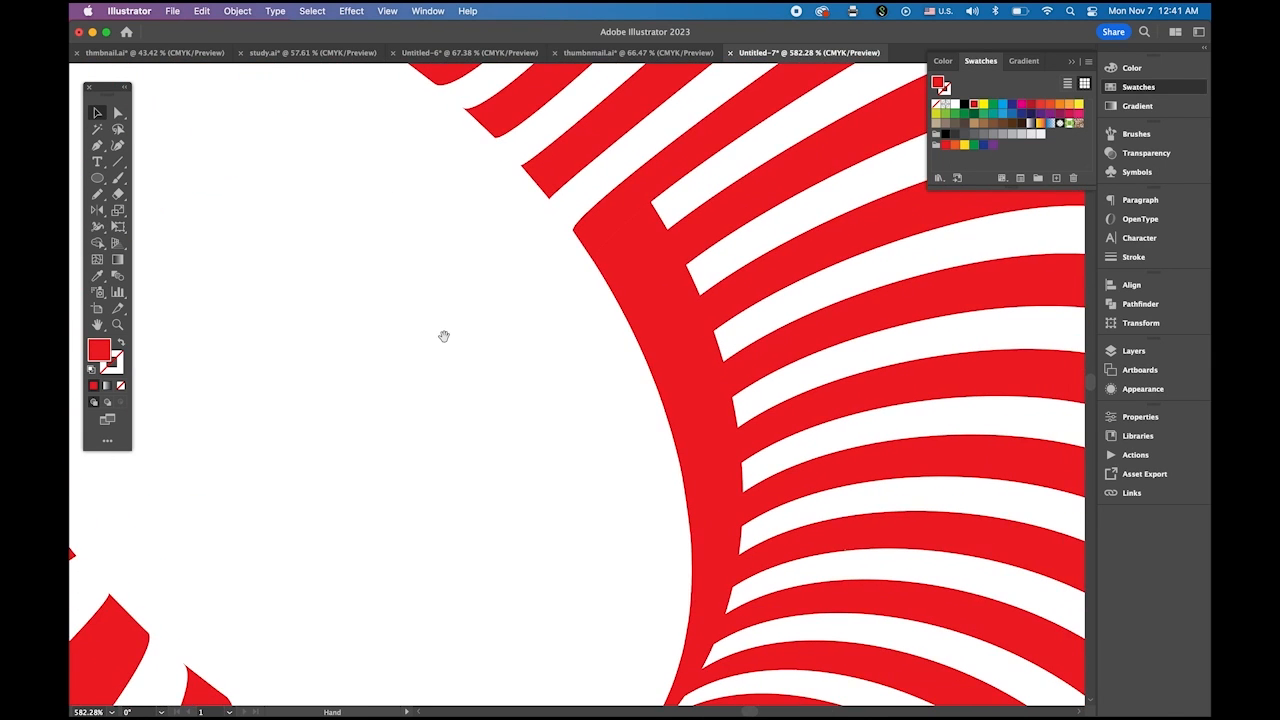
left_click_drag(443, 337, 373, 252)
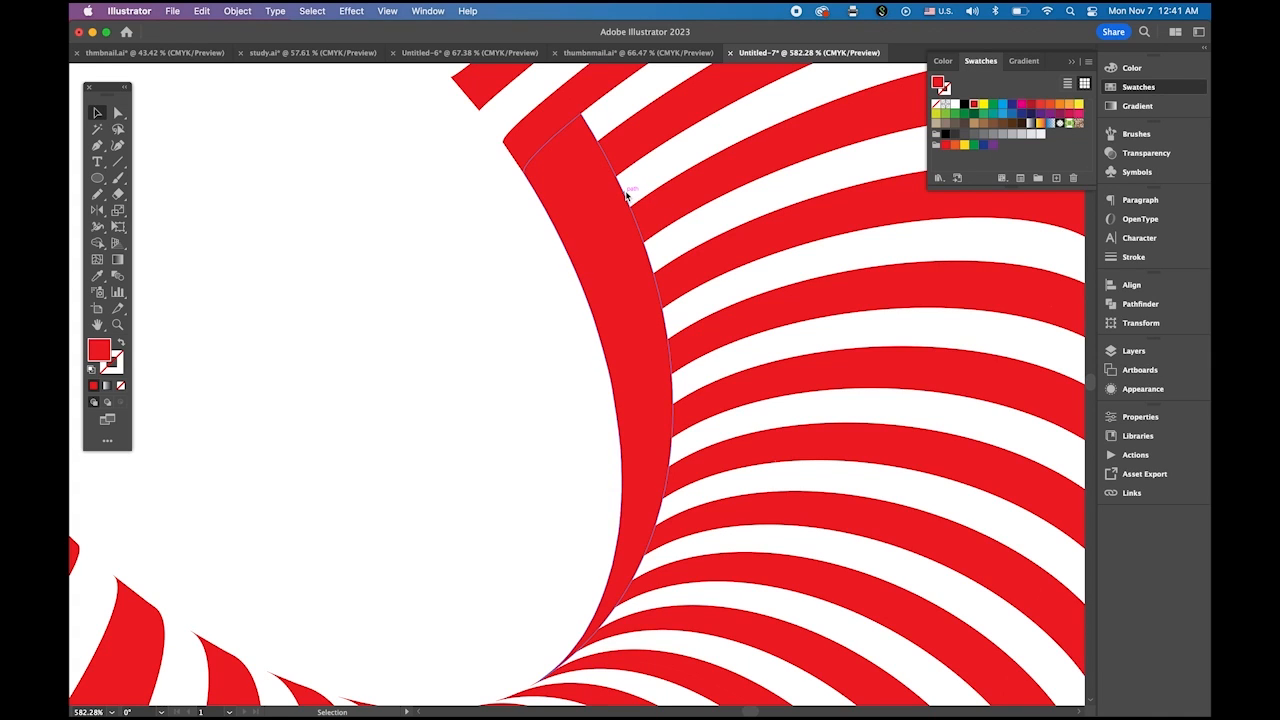
left_click(626, 196)
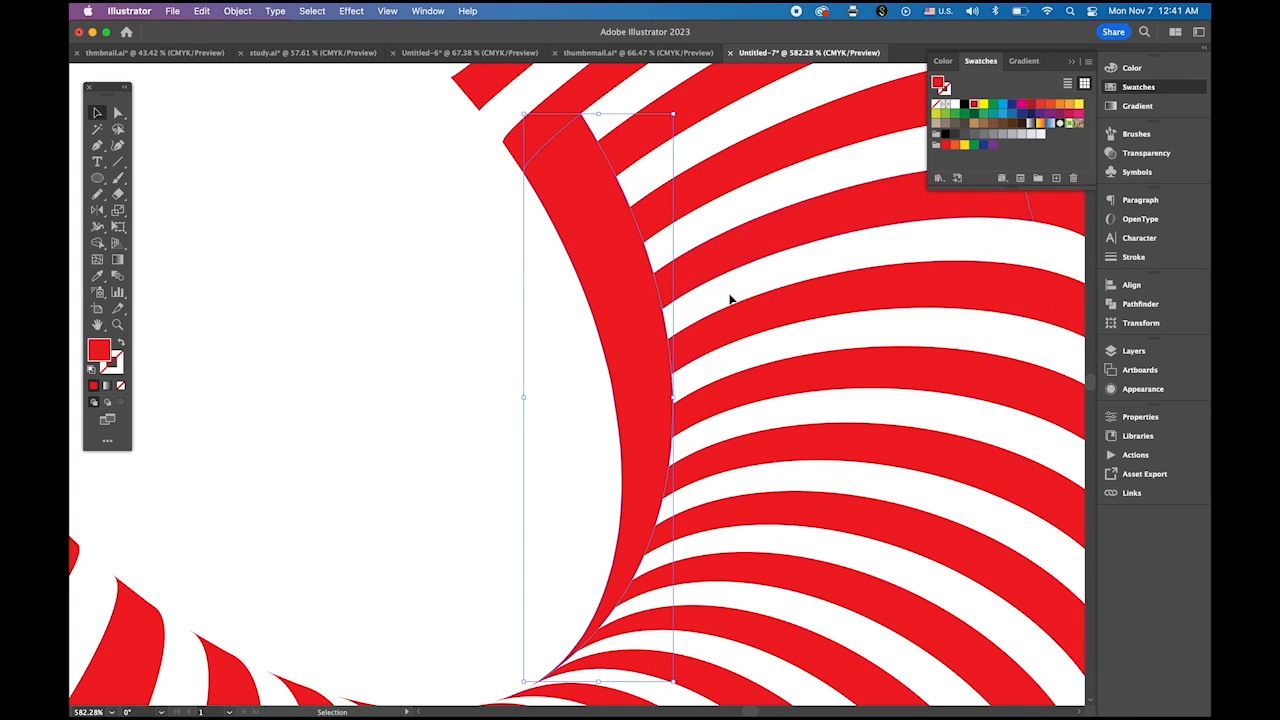
left_click(238, 10)
mouse_move(280, 546)
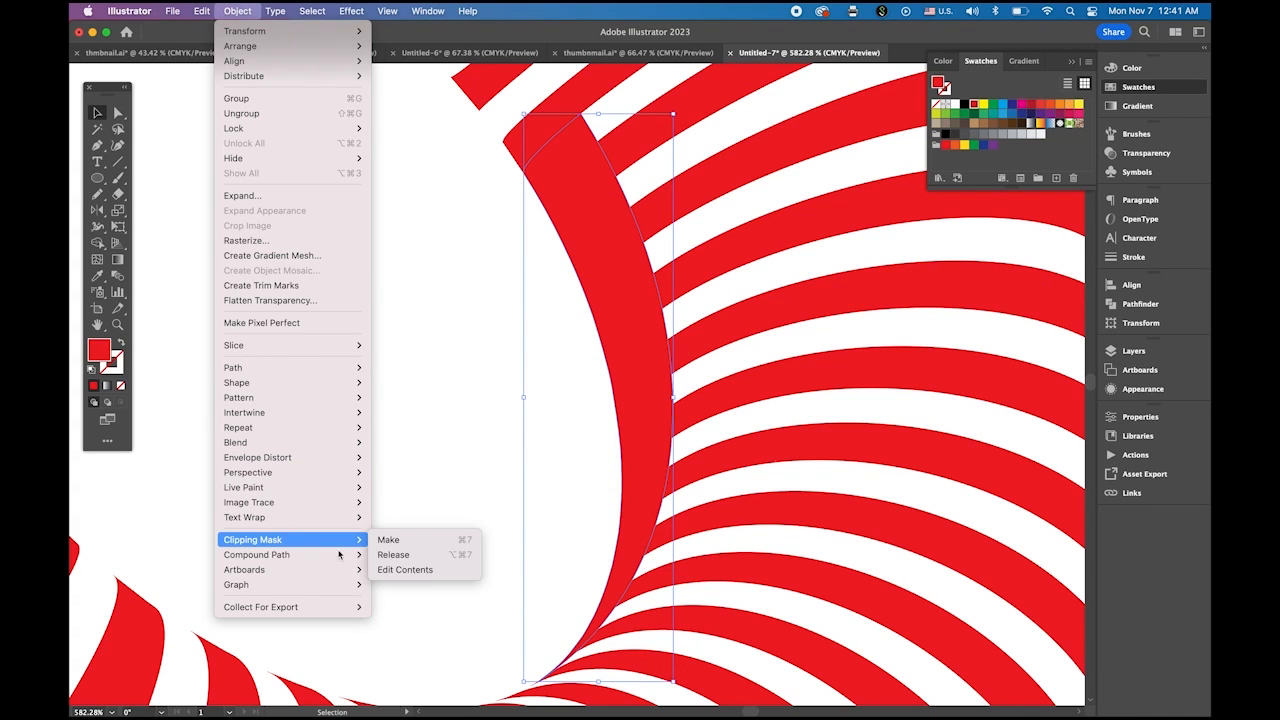
left_click(405, 555)
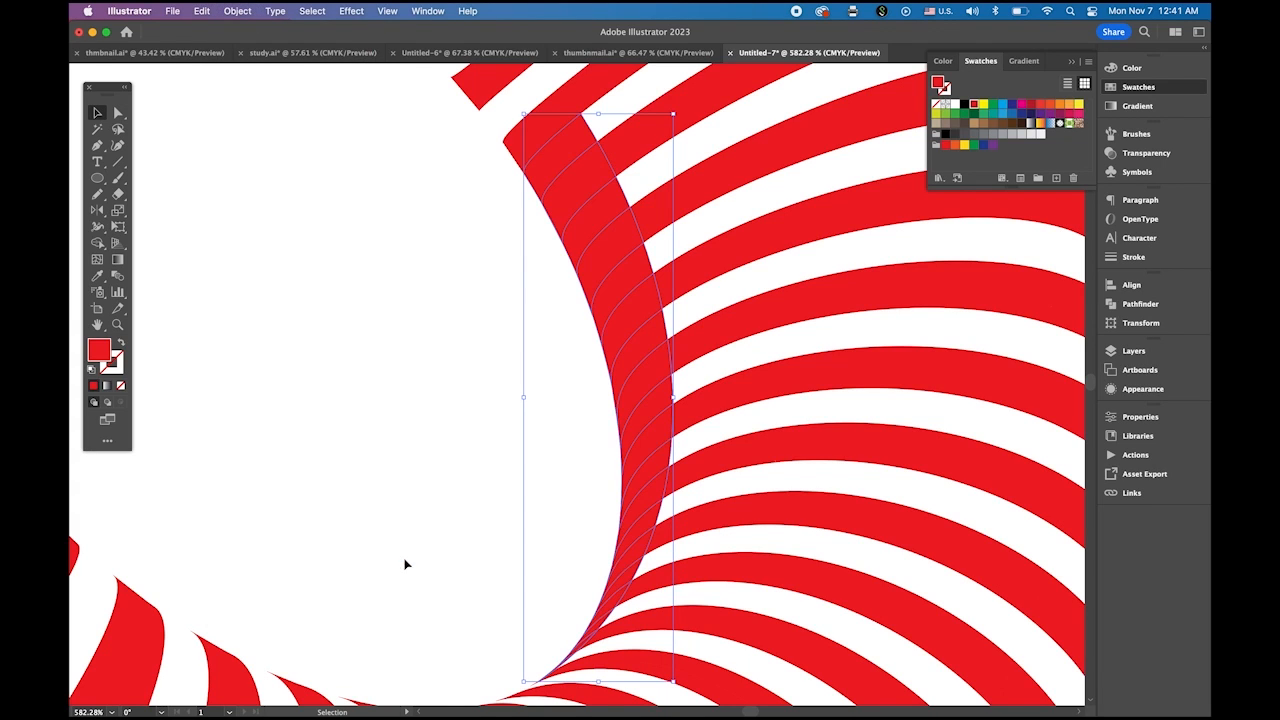
left_click(386, 340)
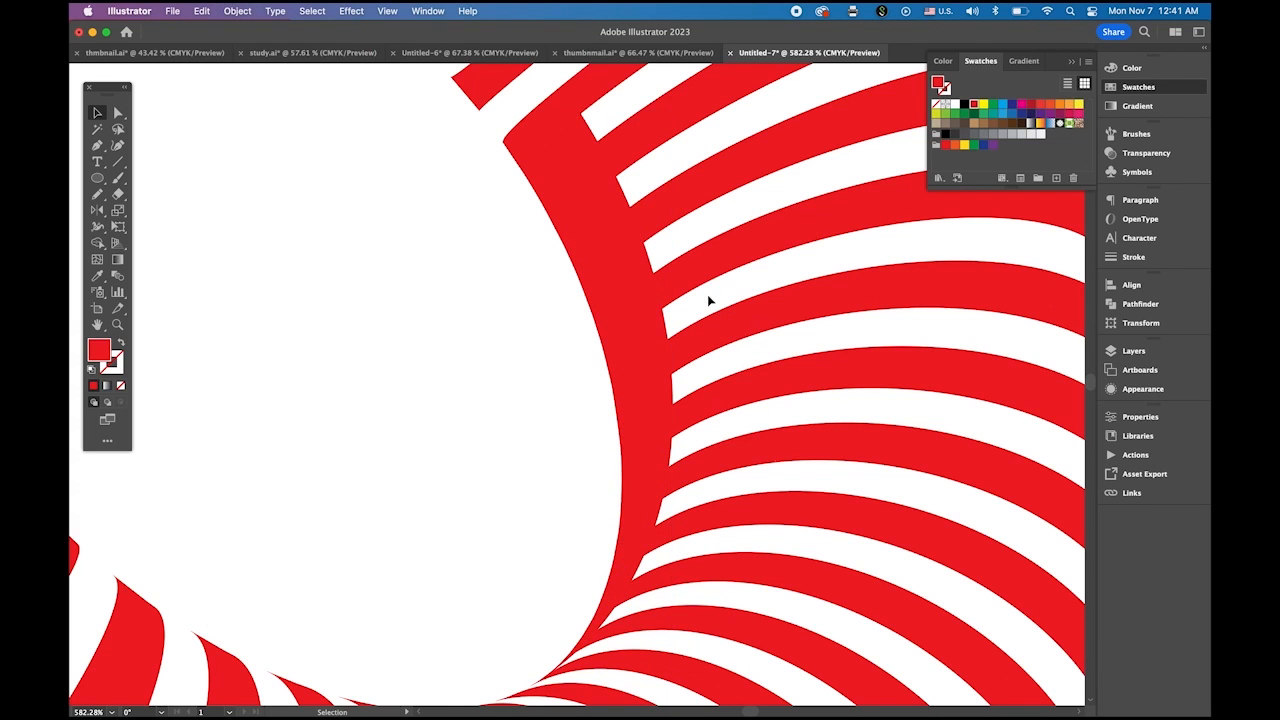
left_click(666, 322)
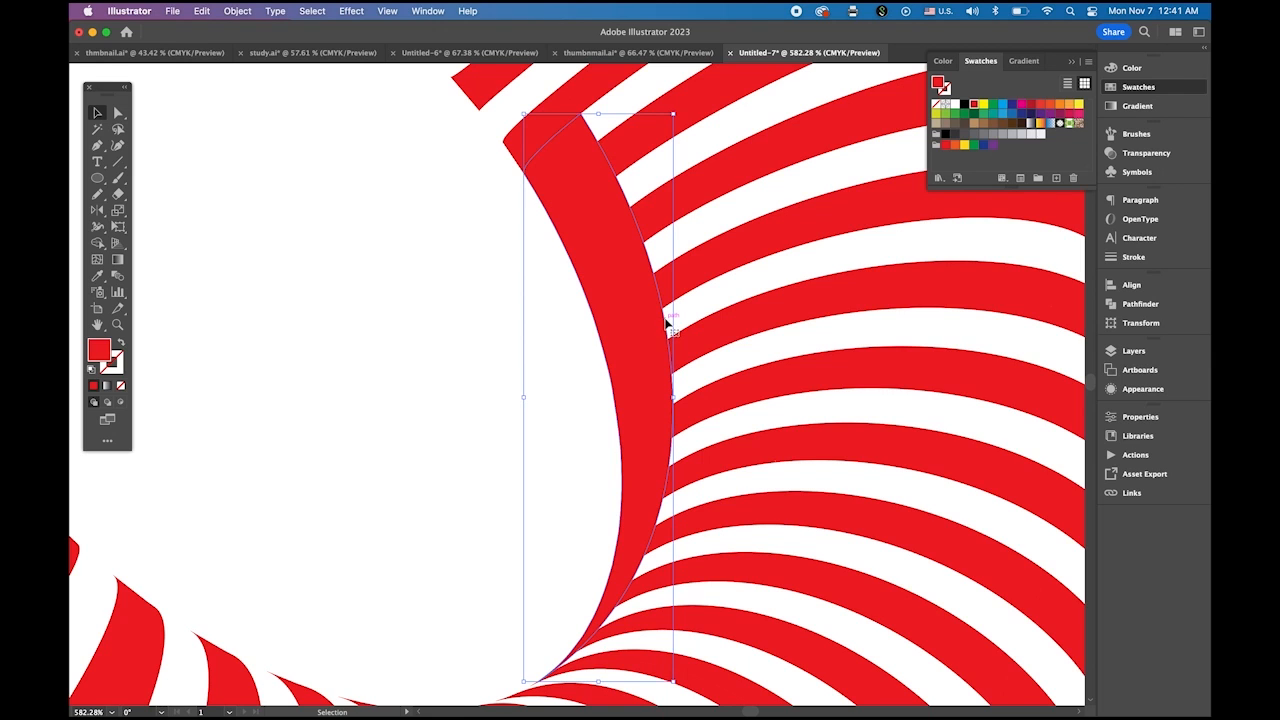
key("Delete")
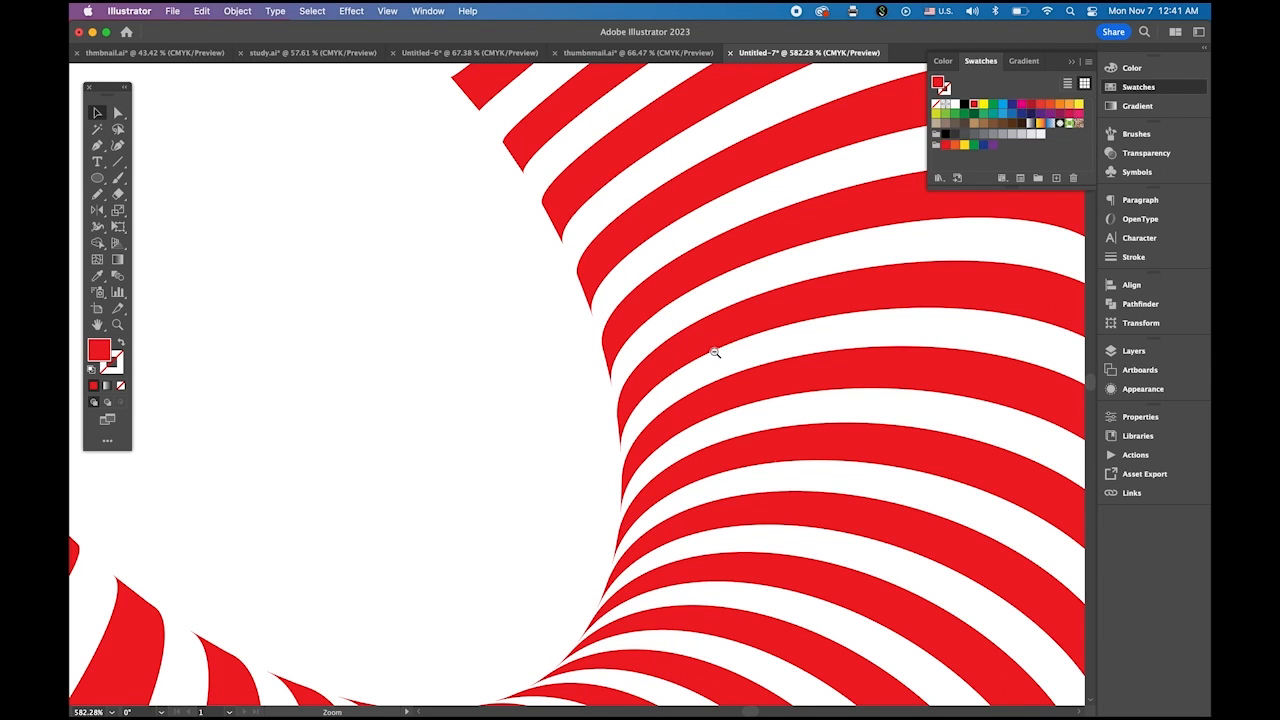
Try moving the outer striped section away from the rest of the ring, and undo the move.
left_click_drag(714, 352, 430, 212)
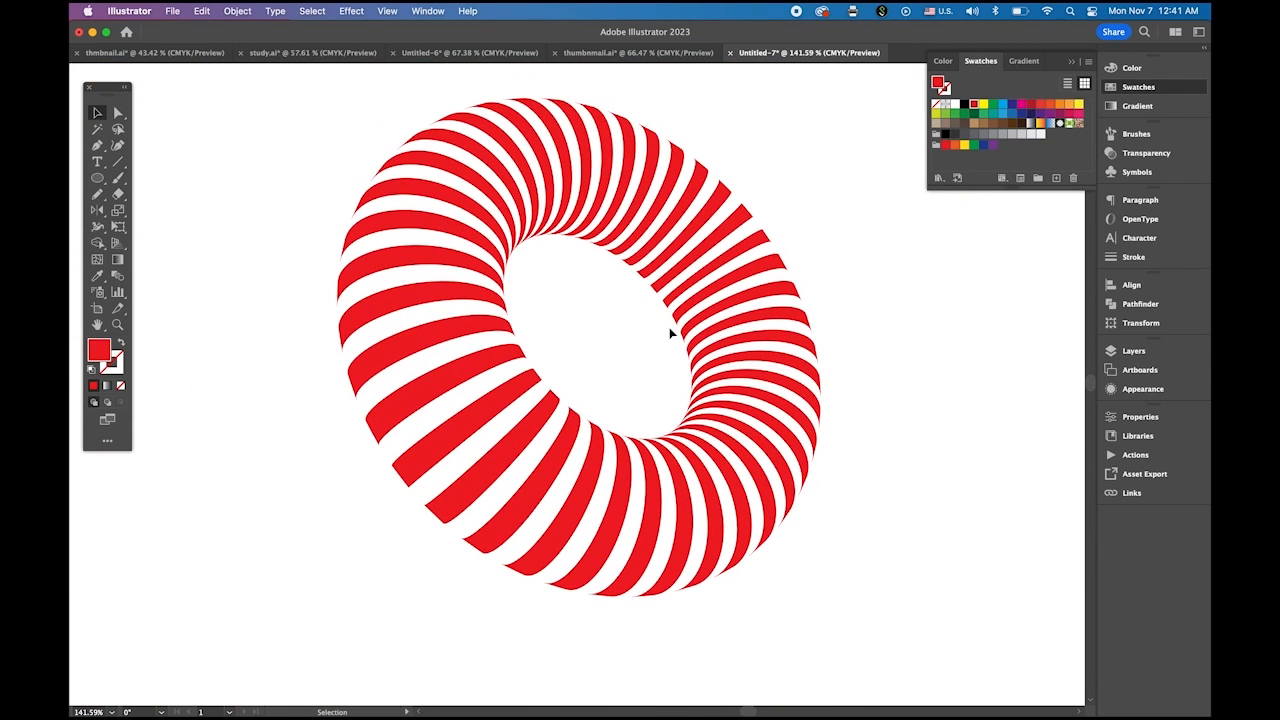
left_click(108, 113)
left_click_drag(482, 156, 349, 147)
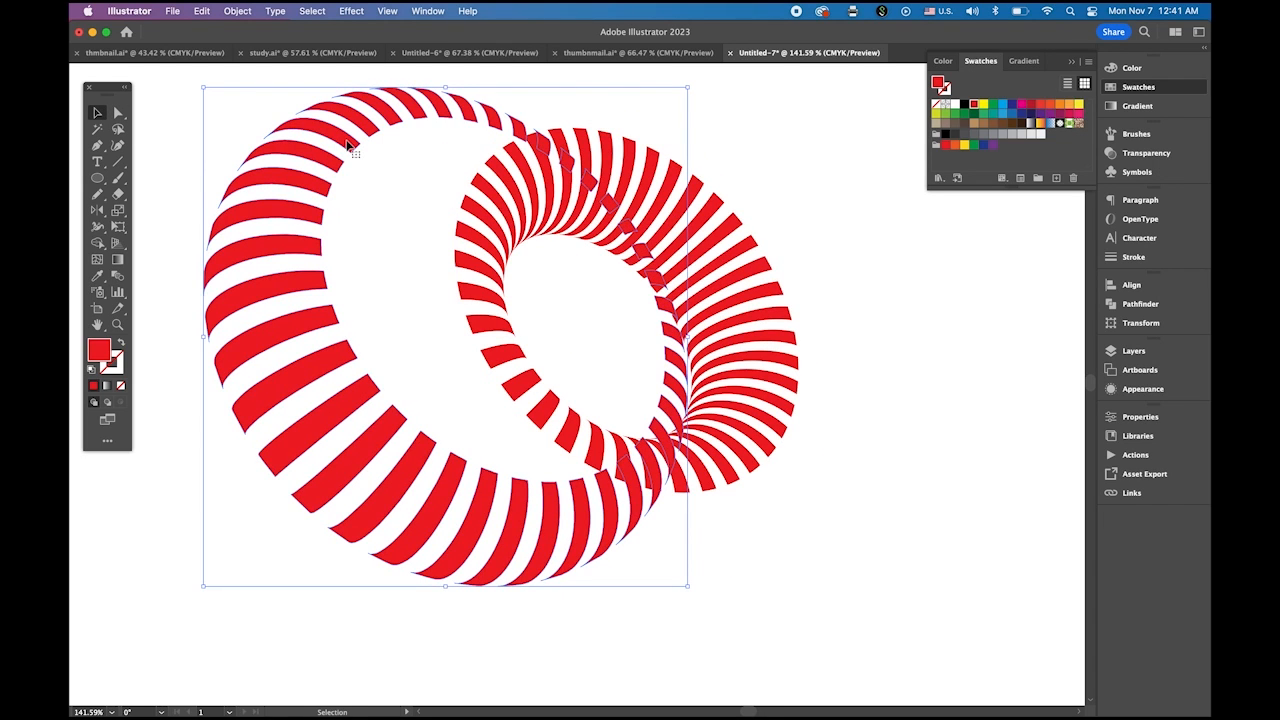
key("super+z")
Select all the sections of the striped ring and unite them into one object with Pathfinder.
left_click_drag(268, 101, 899, 583)
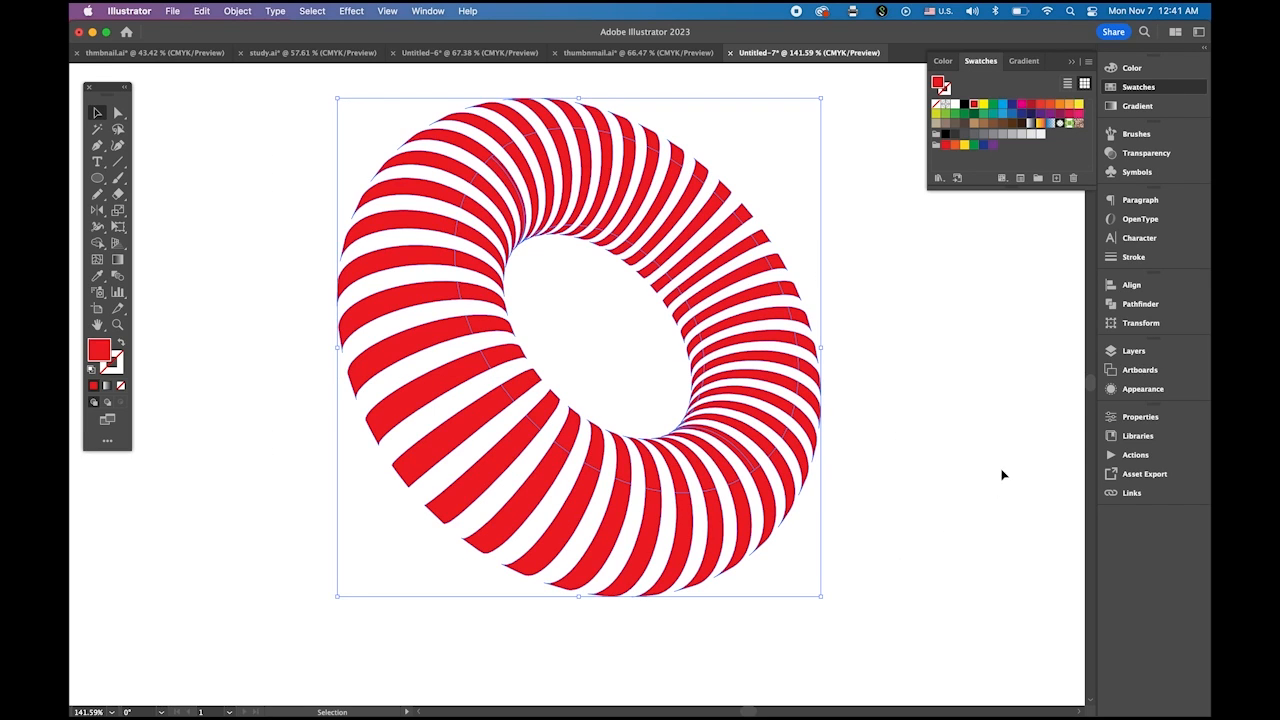
left_click(1135, 305)
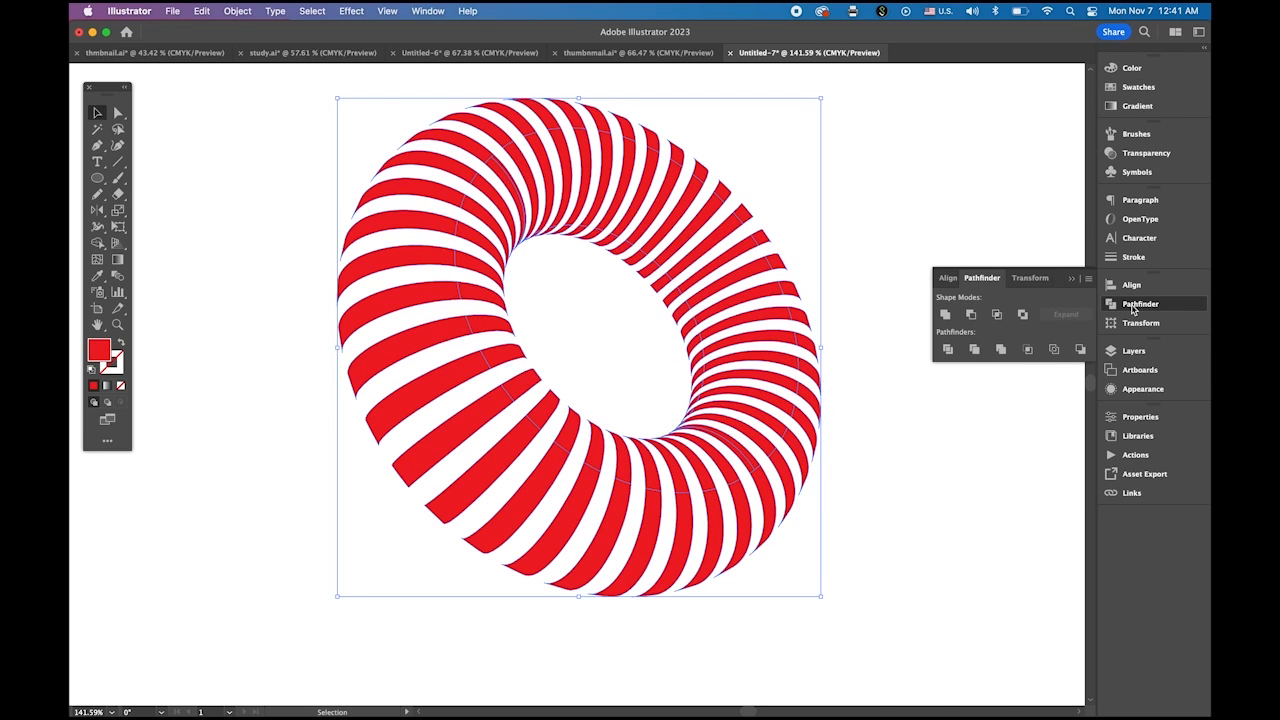
left_click(428, 11)
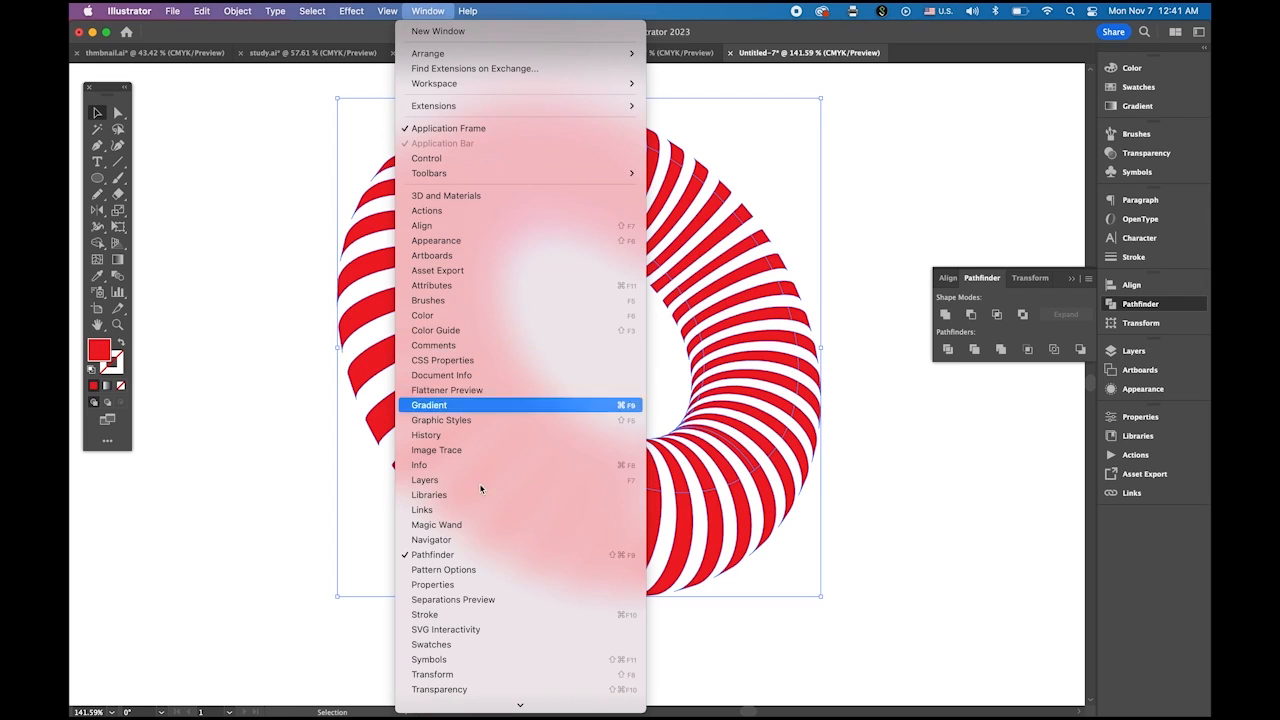
left_click(1042, 307)
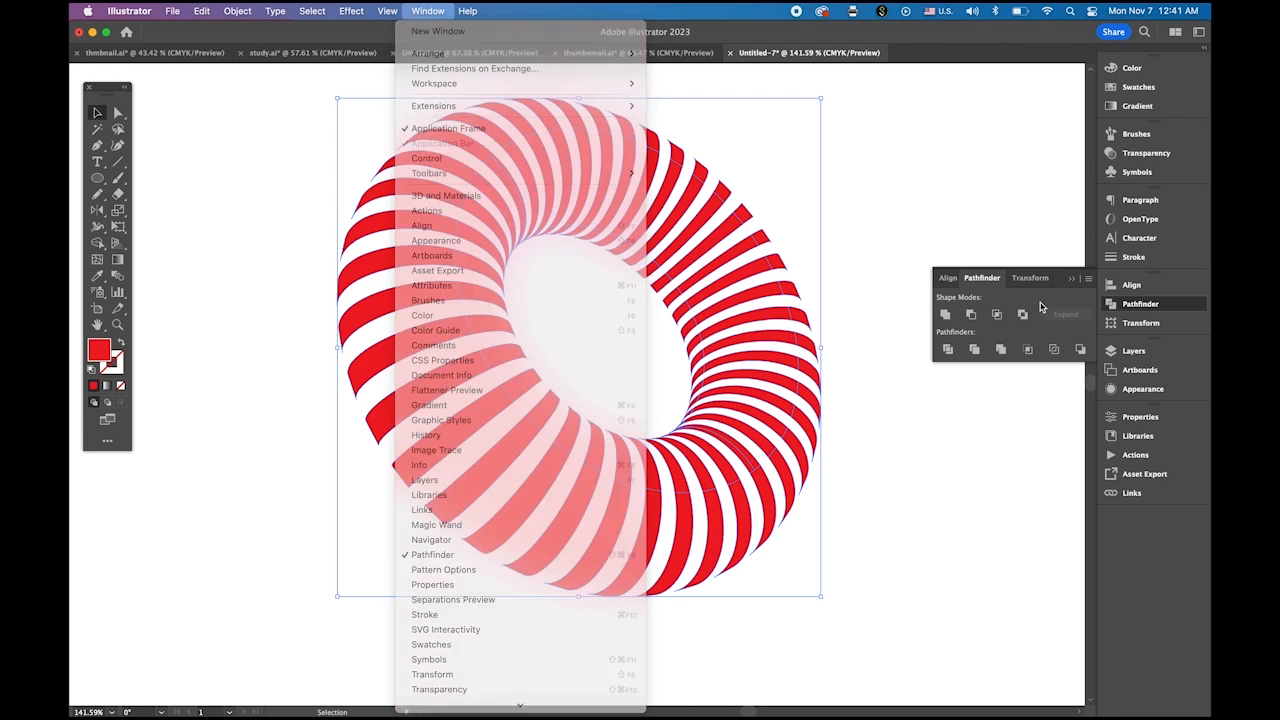
left_click(945, 315)
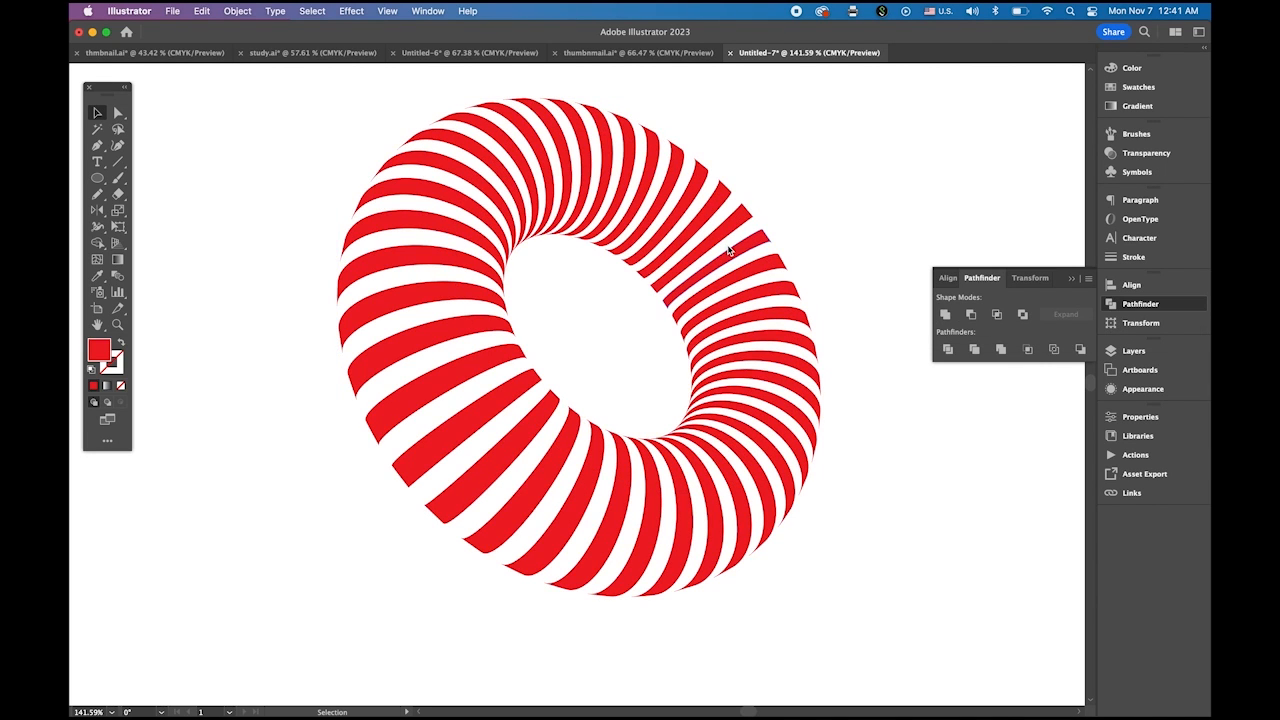
Move the united striped ring around the canvas as a single piece.
left_click(630, 254)
left_click_drag(650, 240, 537, 275)
left_click_drag(577, 237, 705, 194)
Try yellow, light blue, green, bright red and dark red swatches as the fill of the ring's stripes.
left_click(1138, 87)
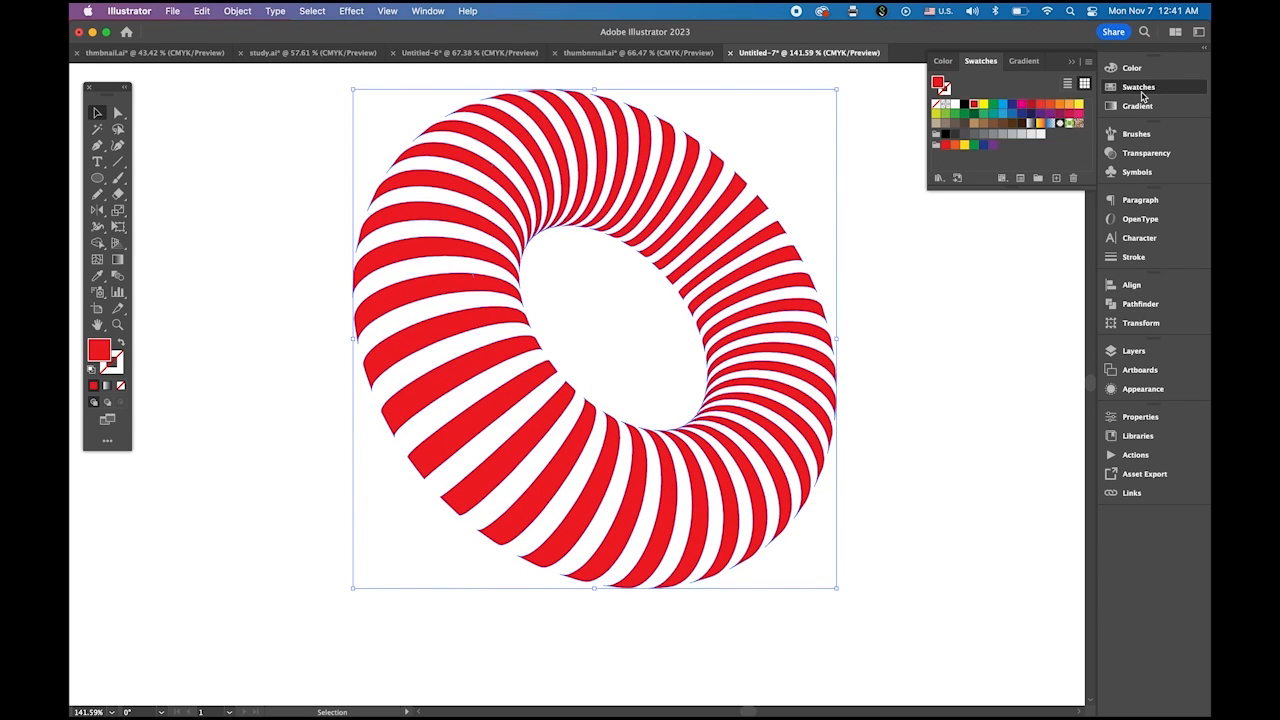
left_click(984, 105)
left_click(1003, 104)
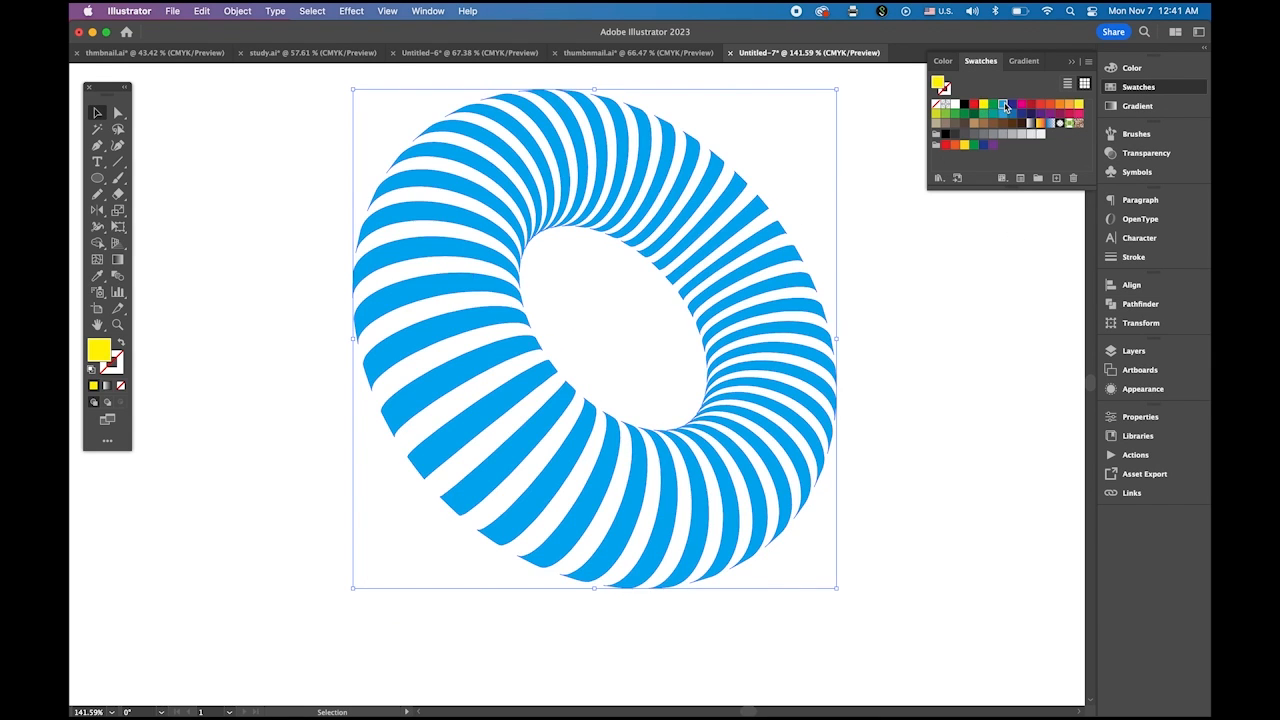
left_click(993, 104)
left_click(955, 113)
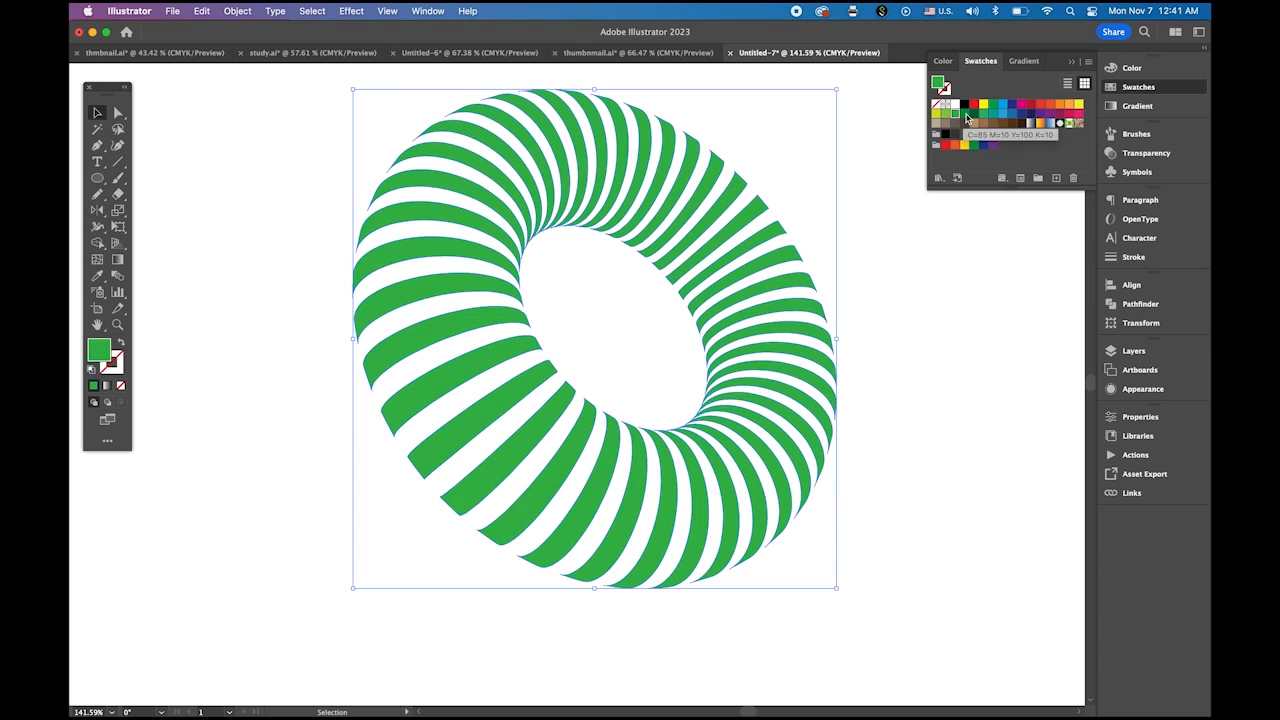
left_click(964, 113)
left_click(1046, 105)
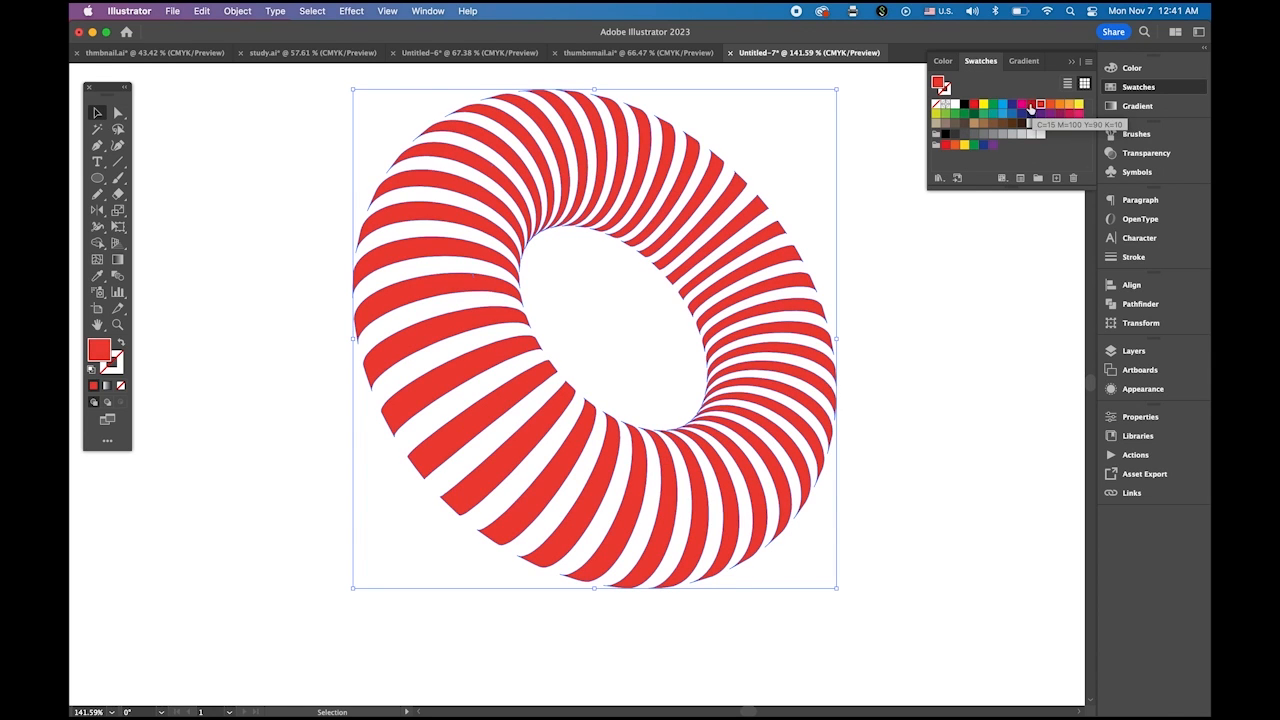
left_click(1031, 104)
left_click(992, 311)
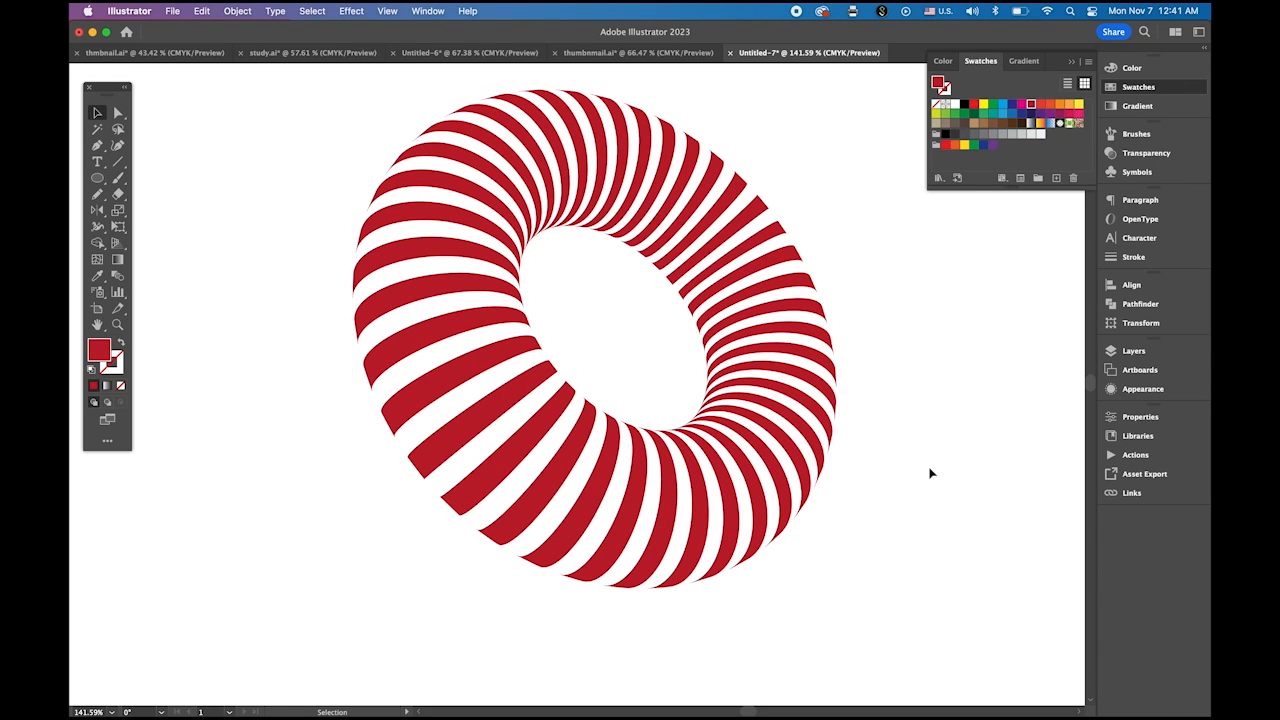
Fill the whole ring's stripes with the yellow-to-red linear gradient swatch.
key("z")
left_click_drag(877, 489, 776, 432)
left_click_drag(824, 485, 722, 395)
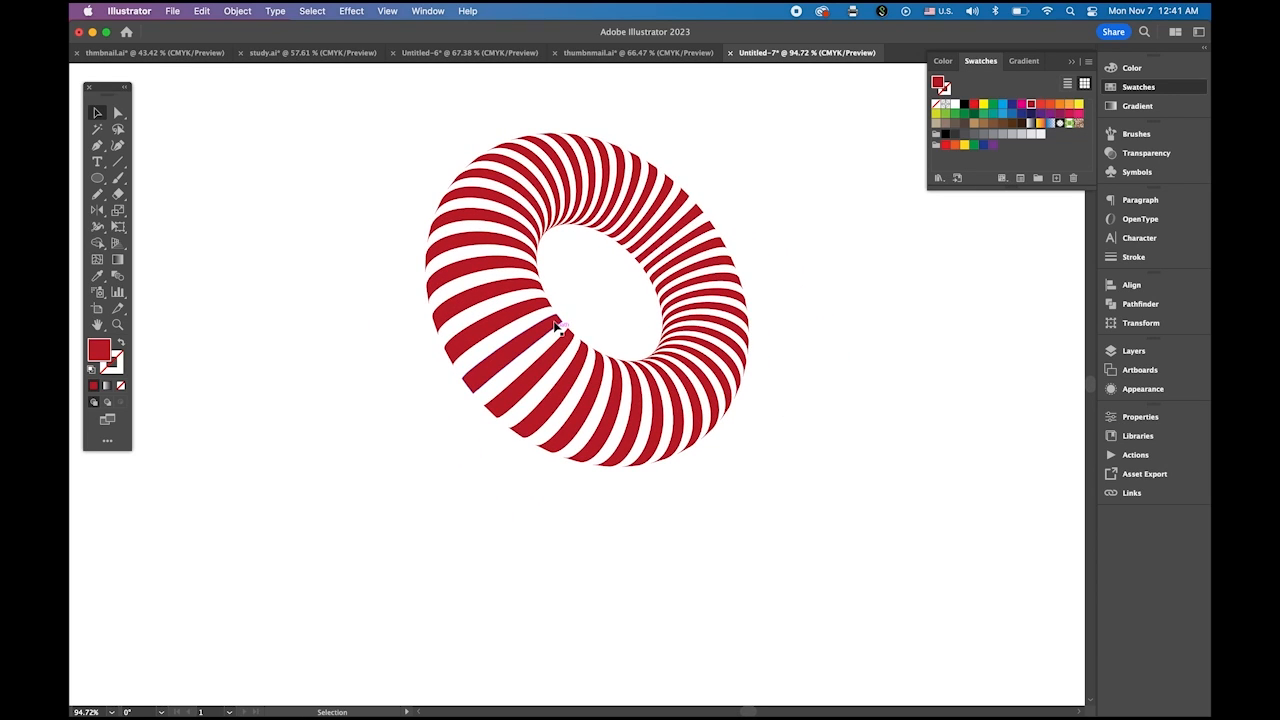
left_click(97, 116)
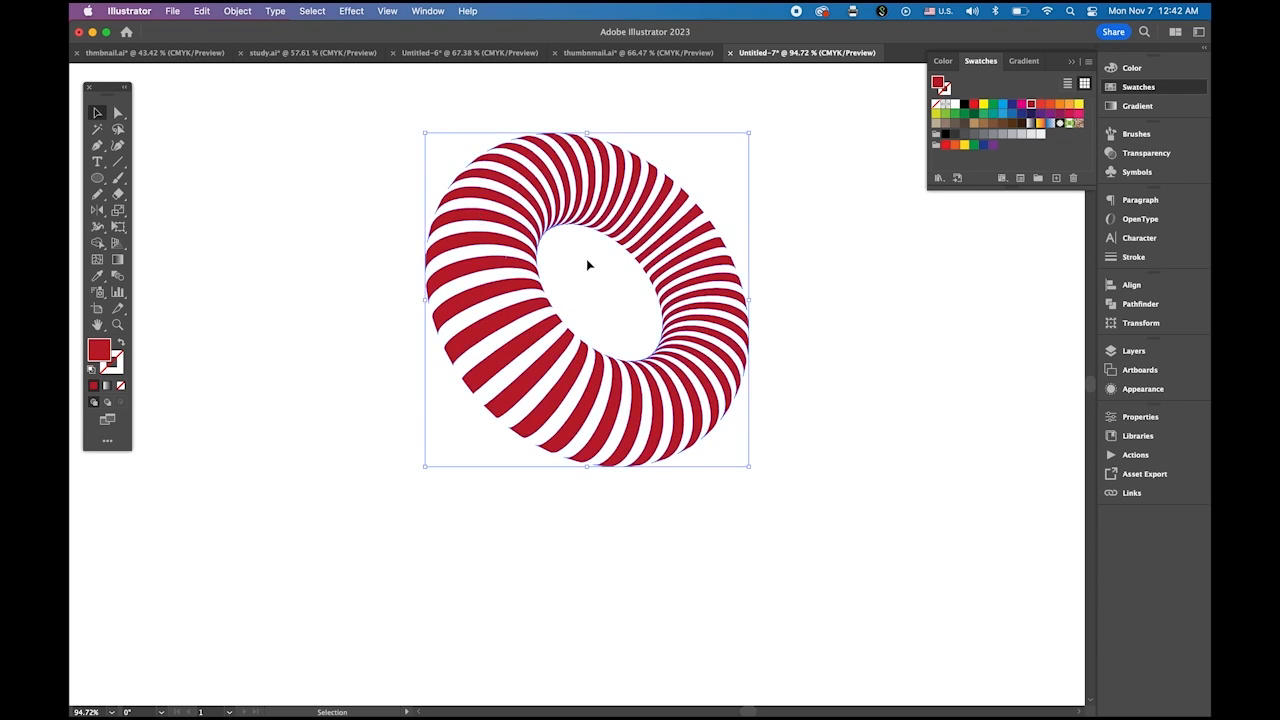
left_click(480, 218)
left_click(1041, 123)
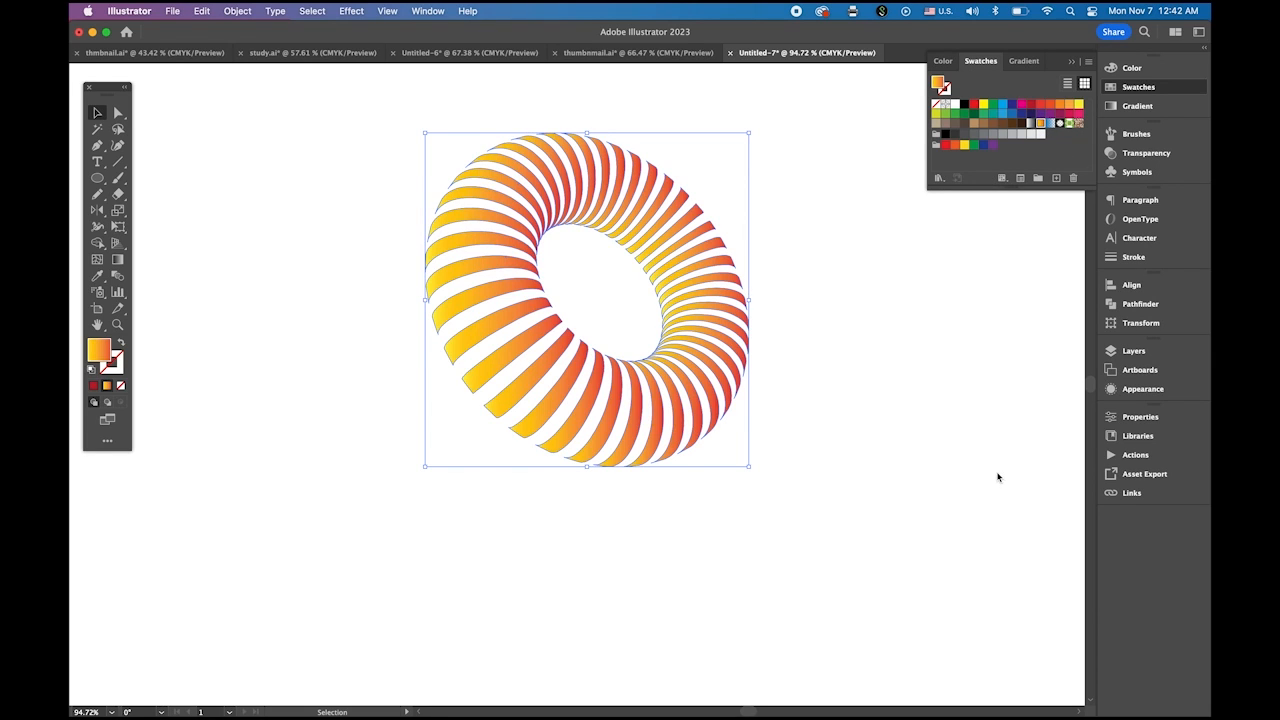
left_click(1061, 555)
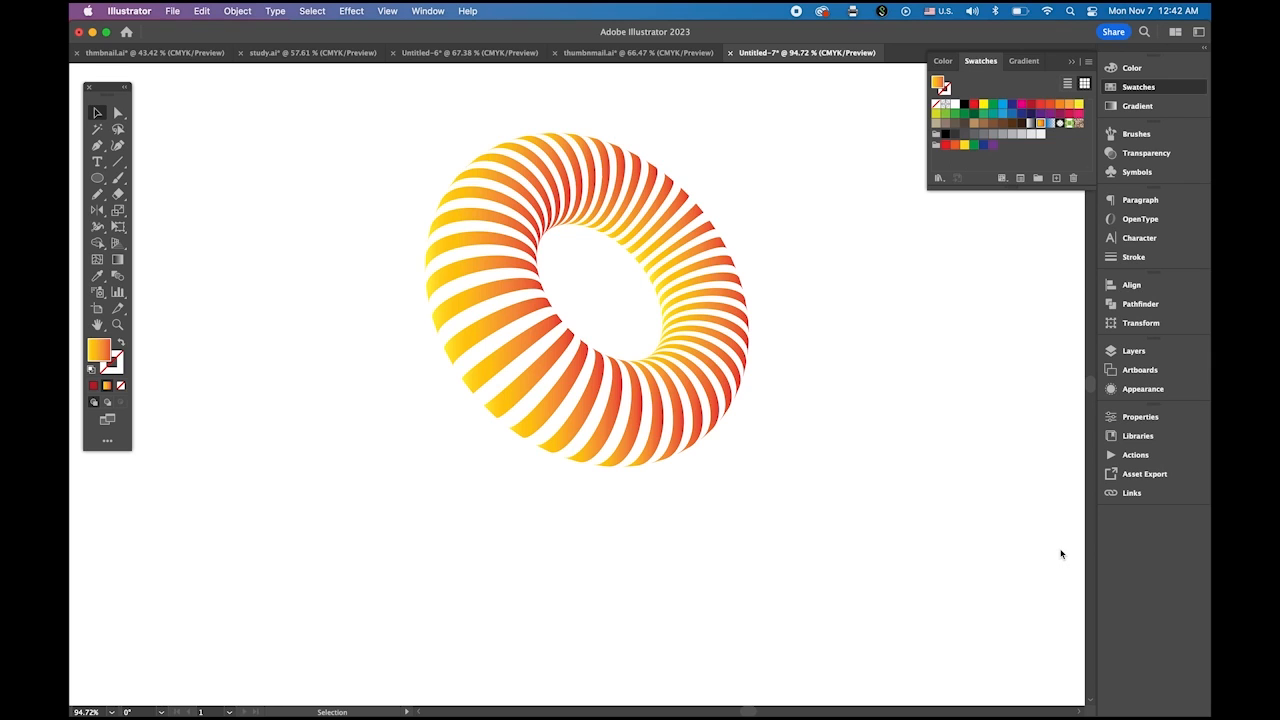
Change the ring's yellow-to-red gradient to the radial type.
left_click(752, 310)
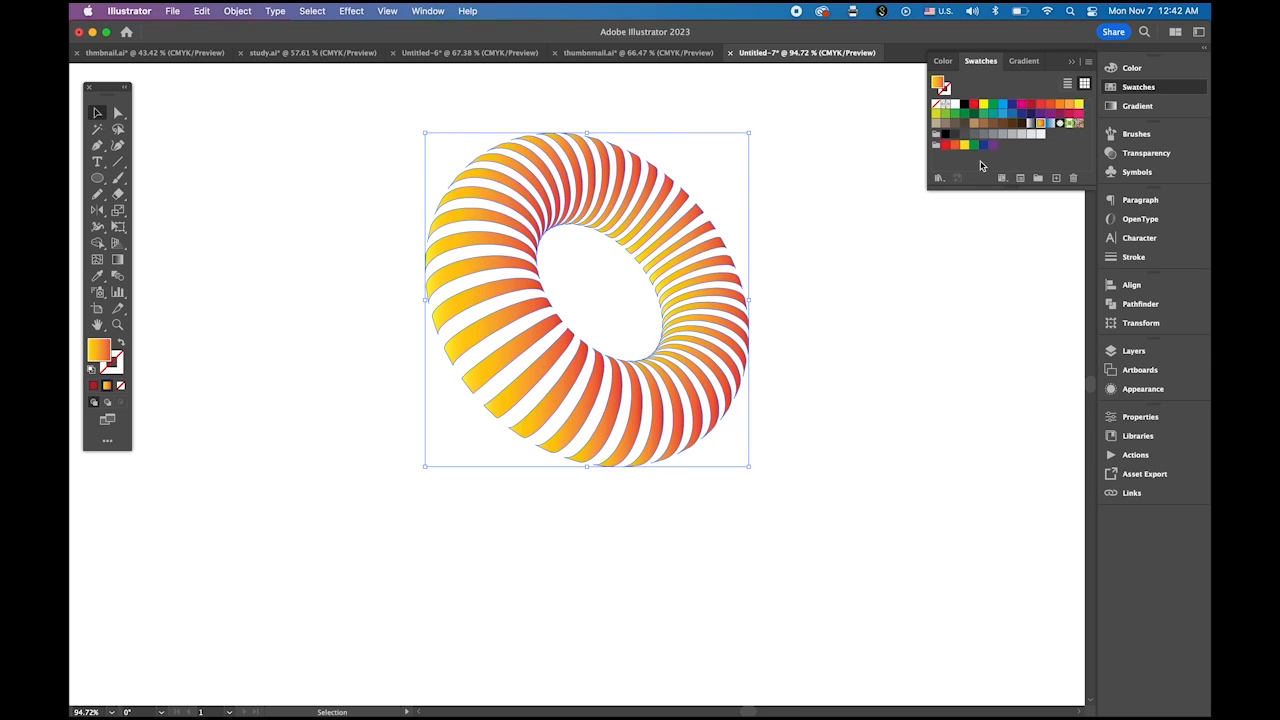
left_click(1145, 109)
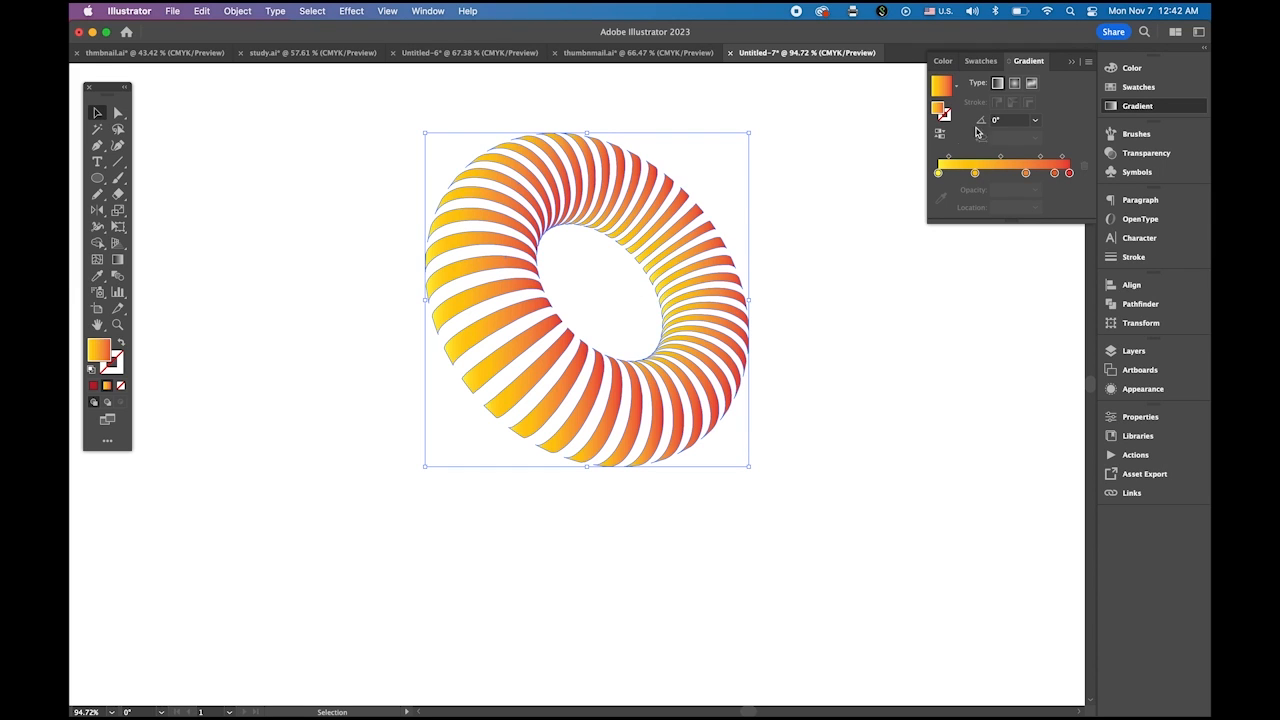
left_click(1016, 84)
left_click(838, 375)
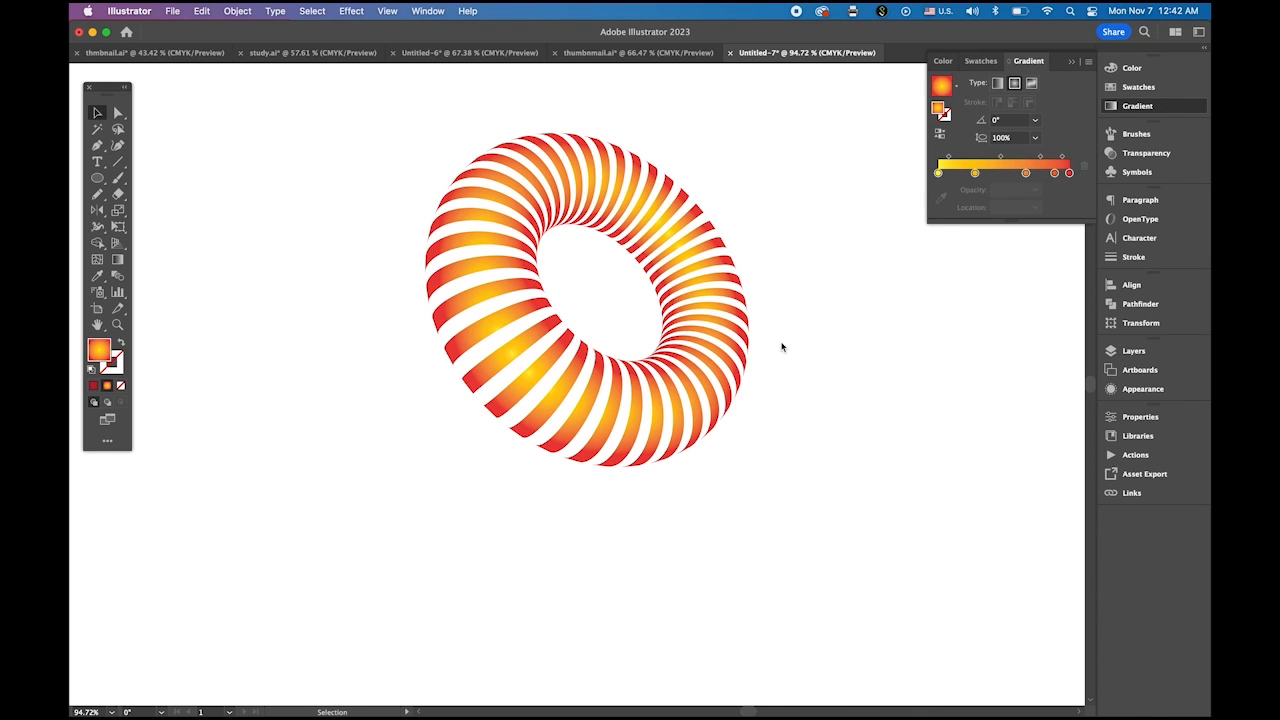
Undo the ring's gradient fills and red recolors, back to the green fill.
key("super+z")
key("super+z")
key("super+z")
key("super+z")
key("super+z")
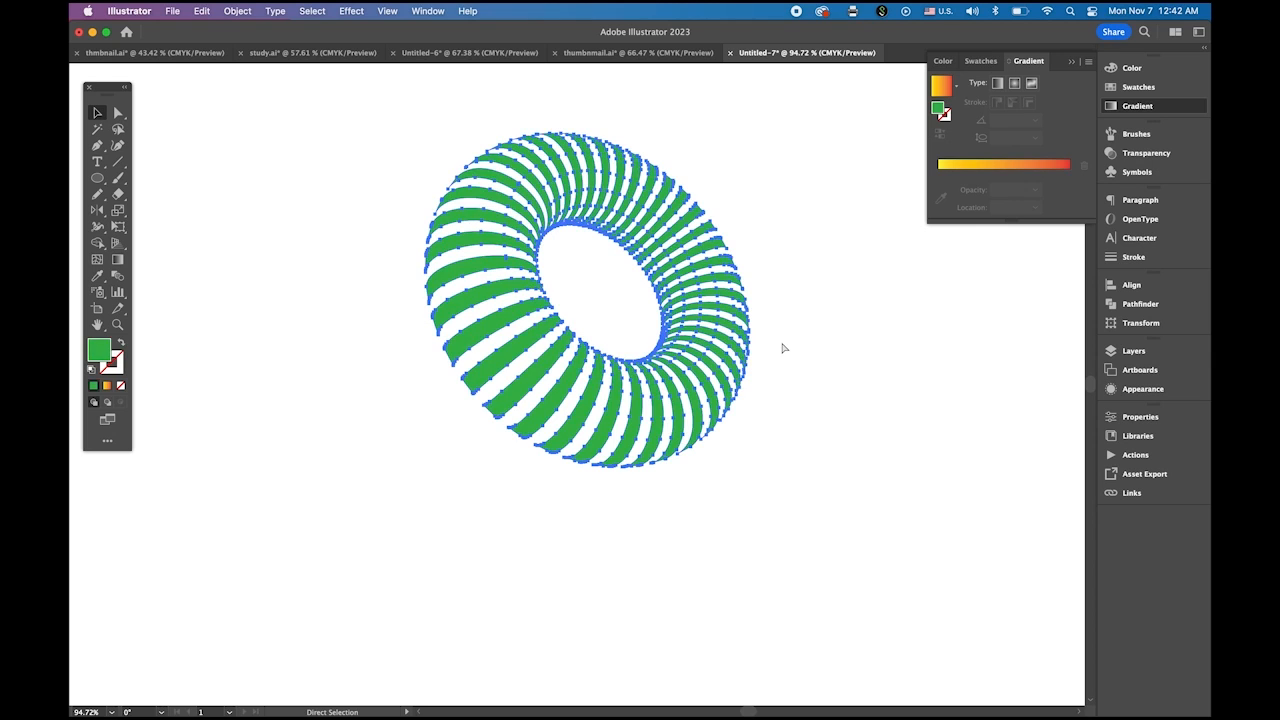
Fill the ring's stripes with black.
left_click(1125, 87)
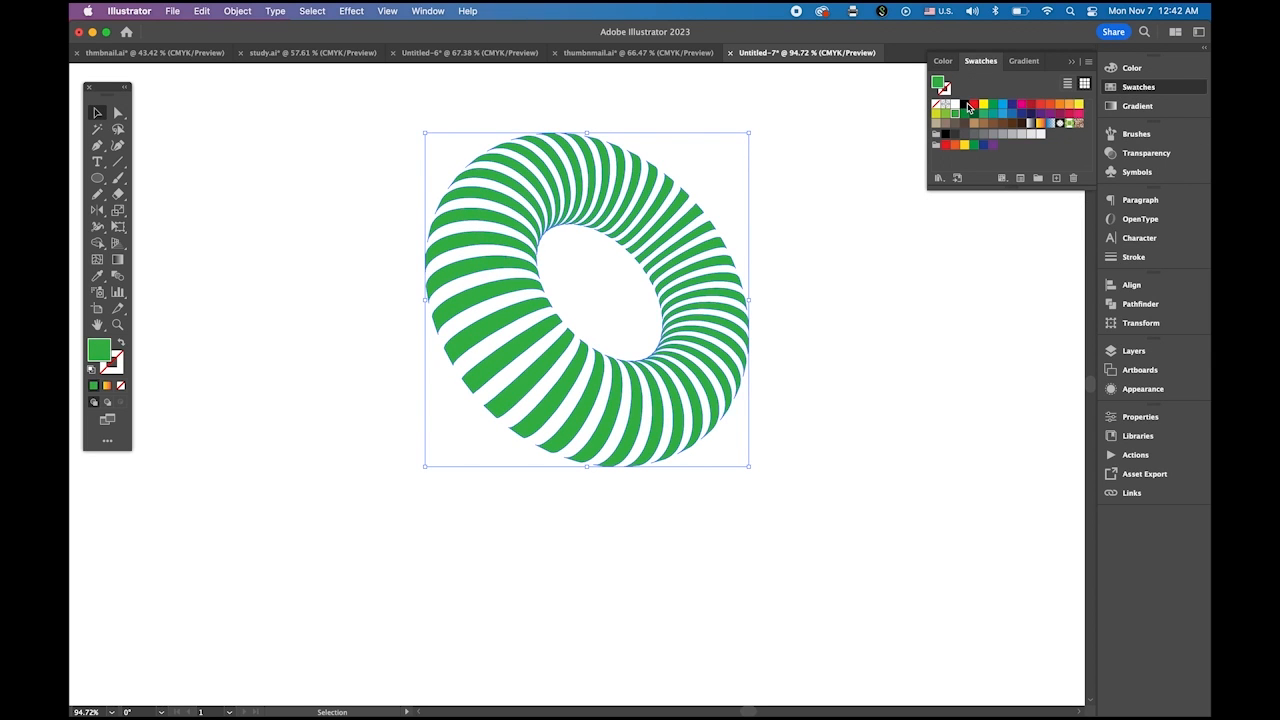
left_click(966, 105)
left_click(843, 477)
Duplicate the black striped ring into a row of three evenly spaced copies below the original.
left_click_drag(836, 469, 750, 397)
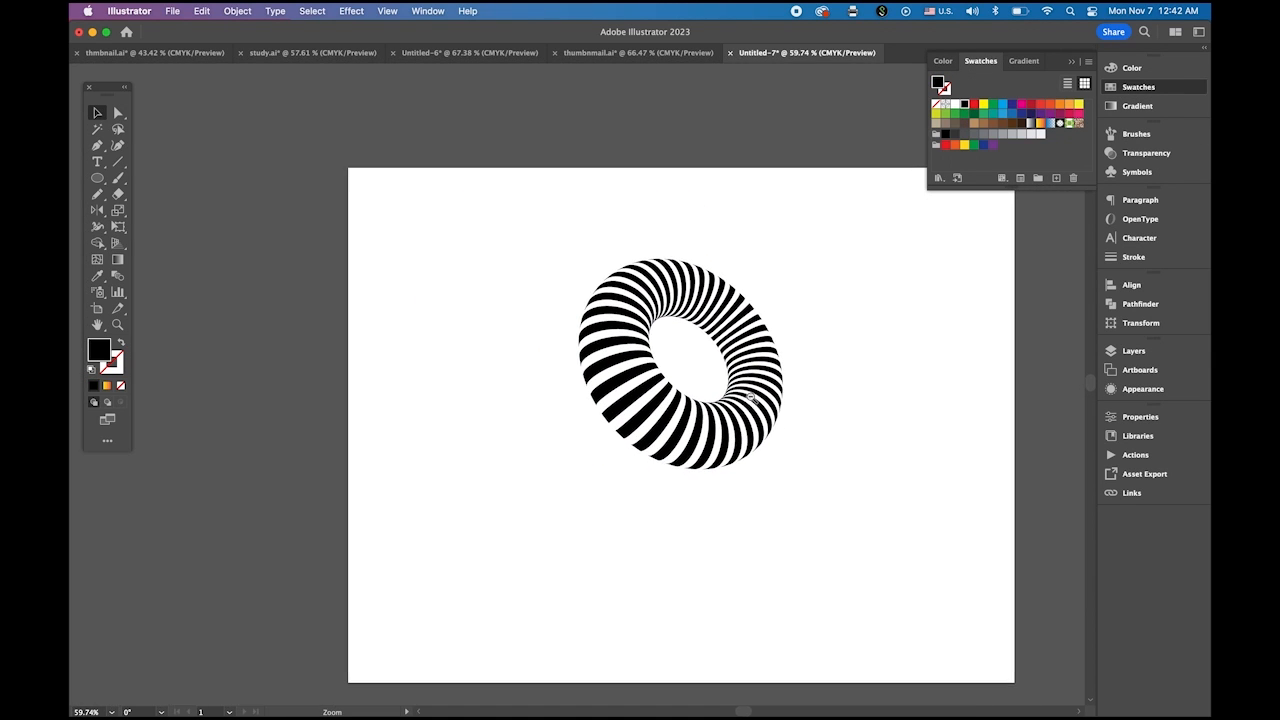
left_click_drag(843, 505, 794, 409)
left_click_drag(676, 339, 707, 566)
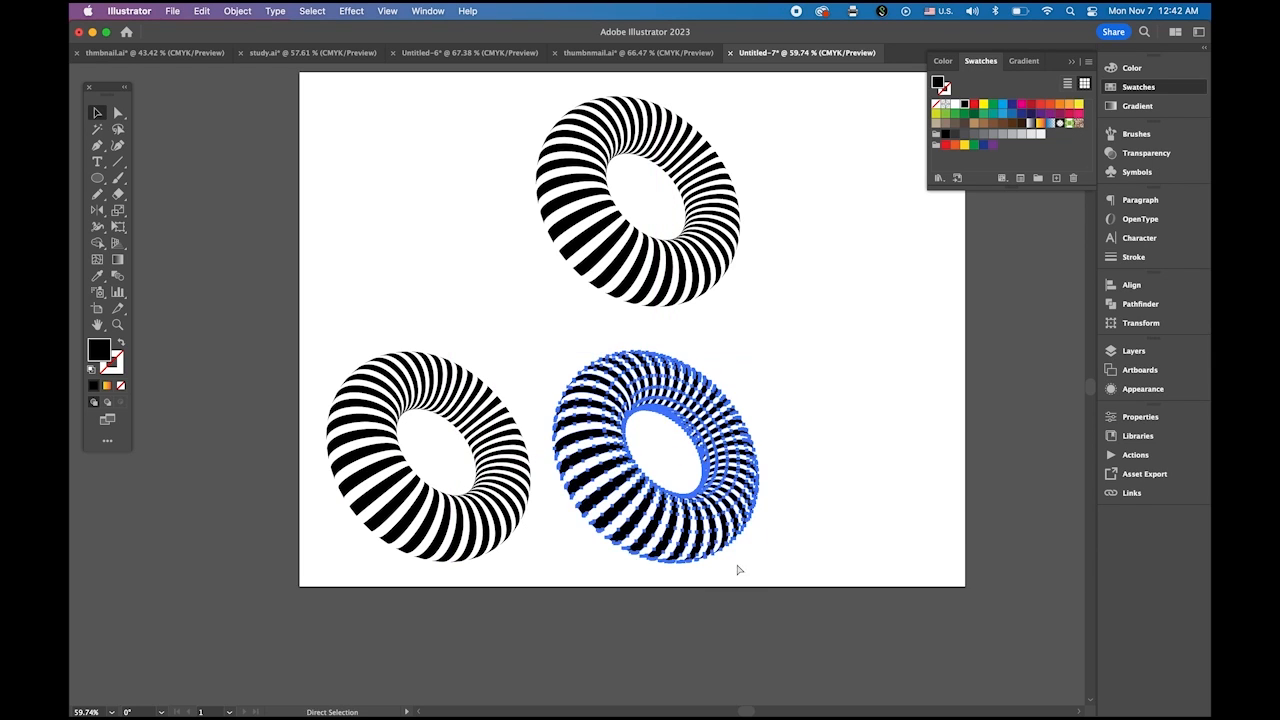
key("super+d")
left_click(890, 652)
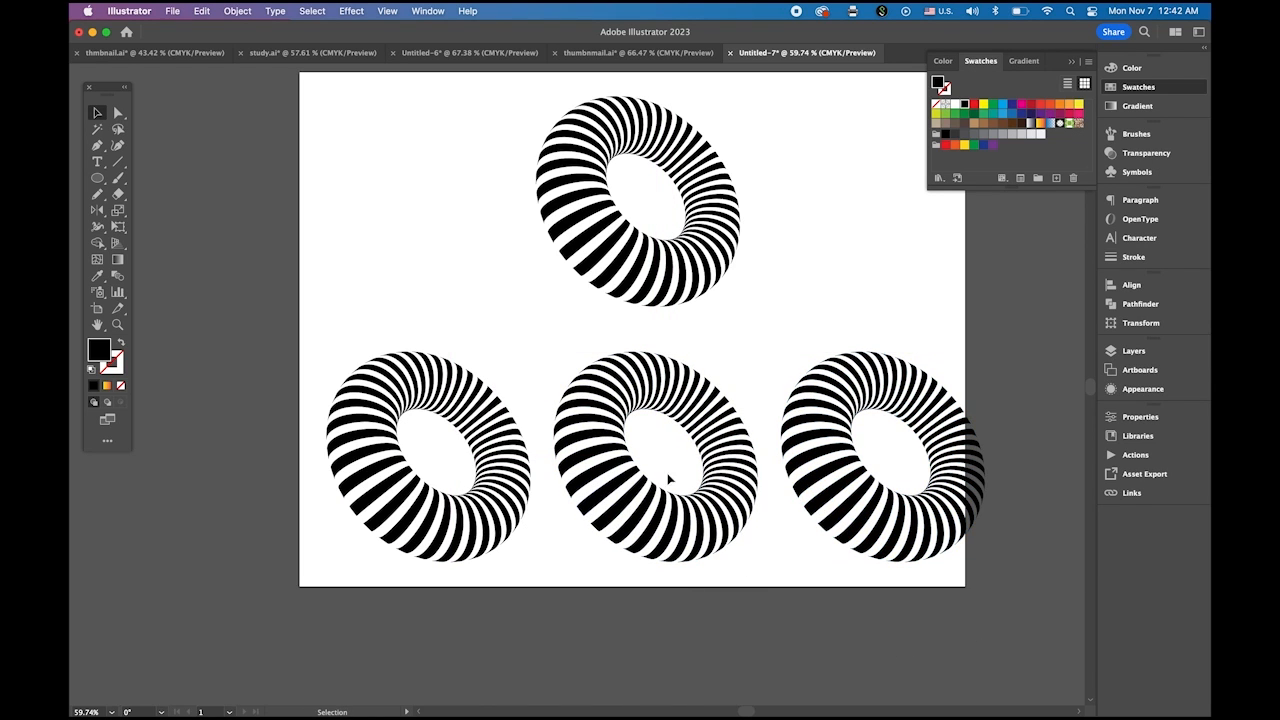
Shift the middle and right ring copies to the left so the whole row fits on the artboard.
left_click_drag(584, 443, 570, 443)
left_click(790, 453)
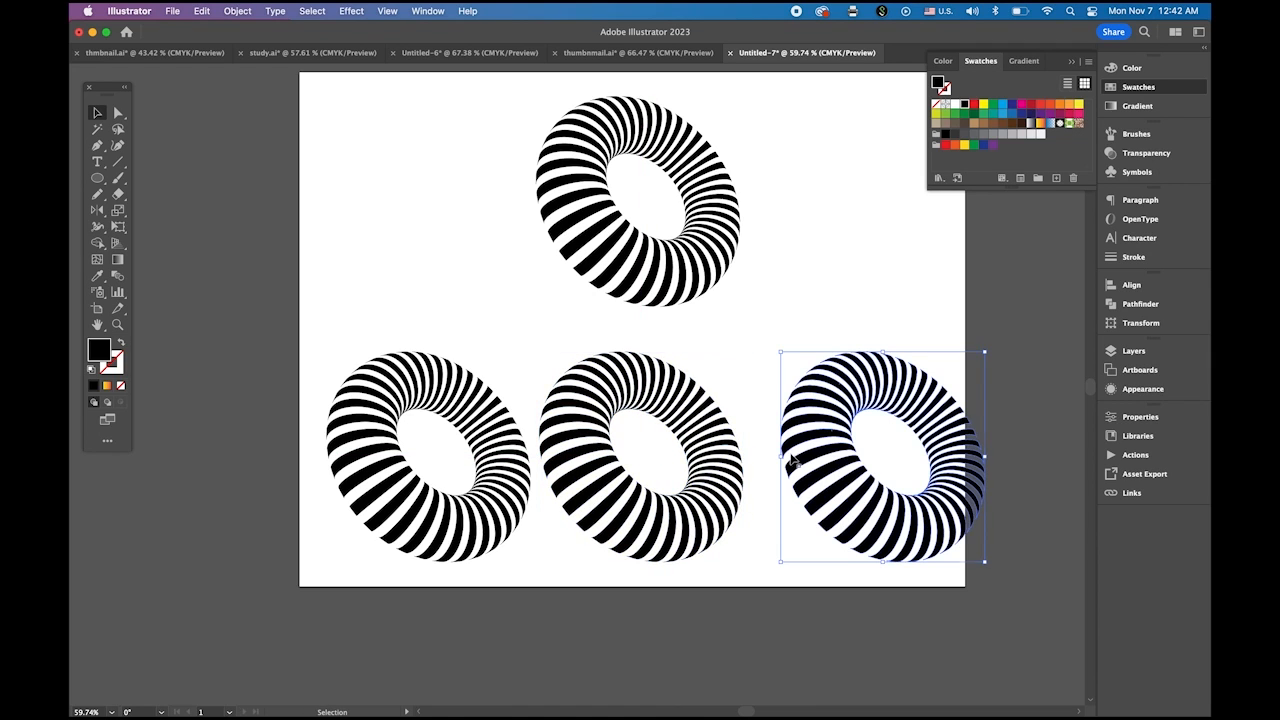
left_click_drag(790, 453, 766, 450)
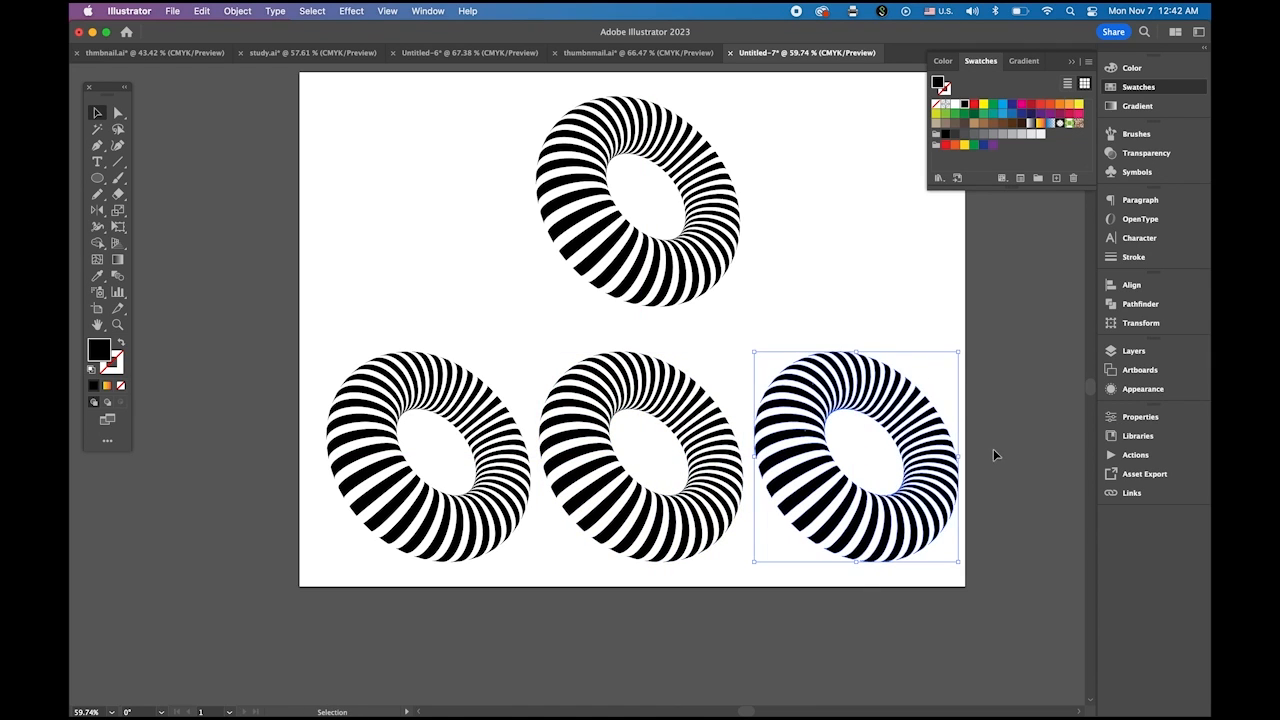
left_click(911, 590)
Open the Metals gradient swatch library and fill the left ring of the lower row with its first gold gradient.
left_click(475, 530)
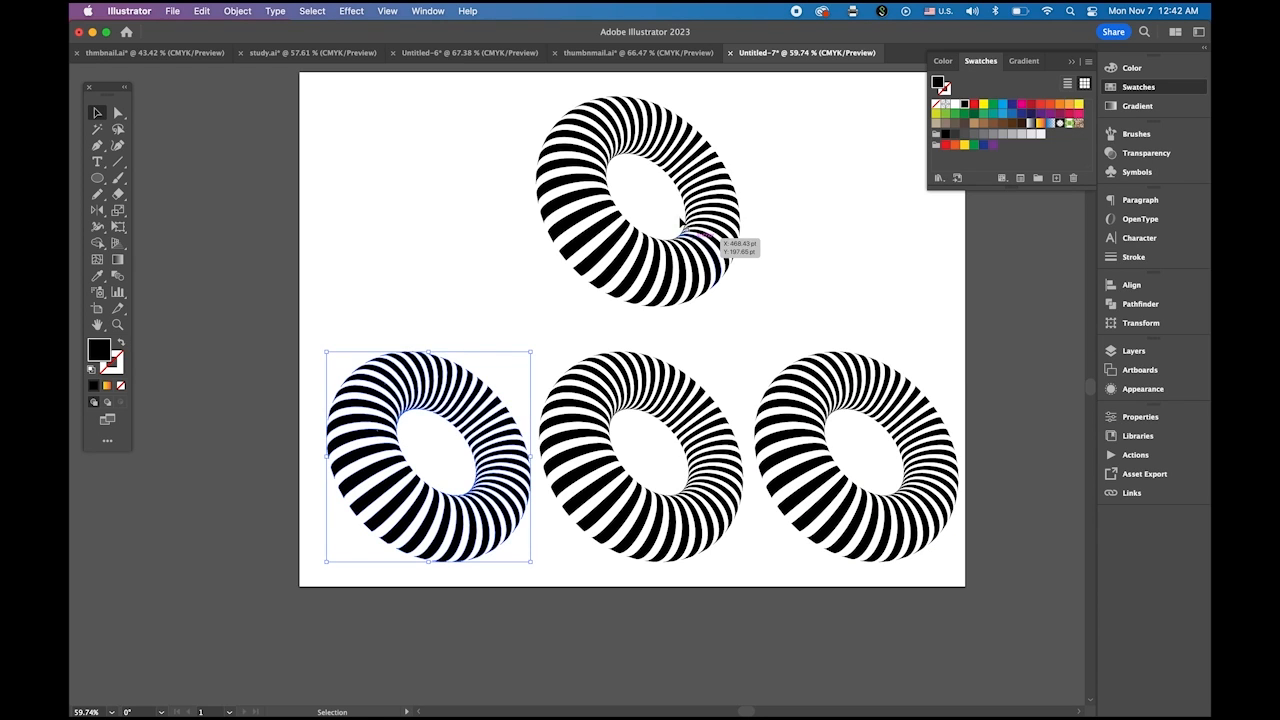
left_click(428, 11)
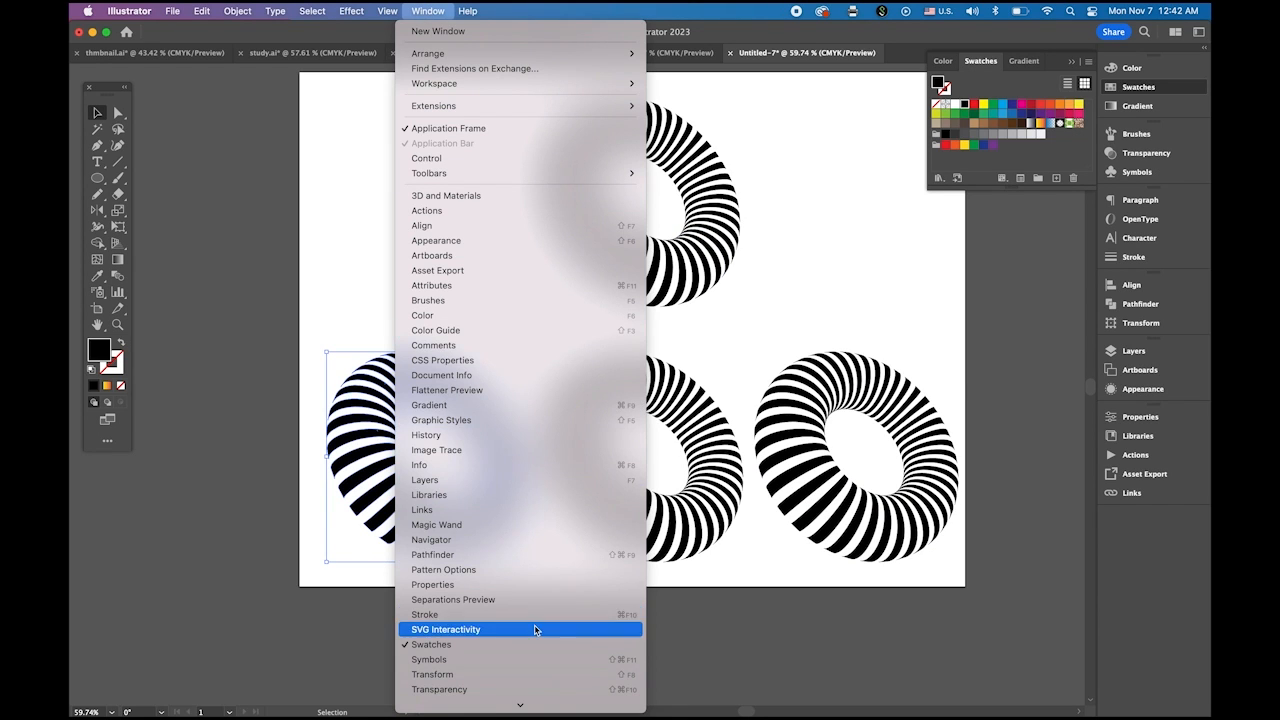
scroll(535, 631, "down", 5)
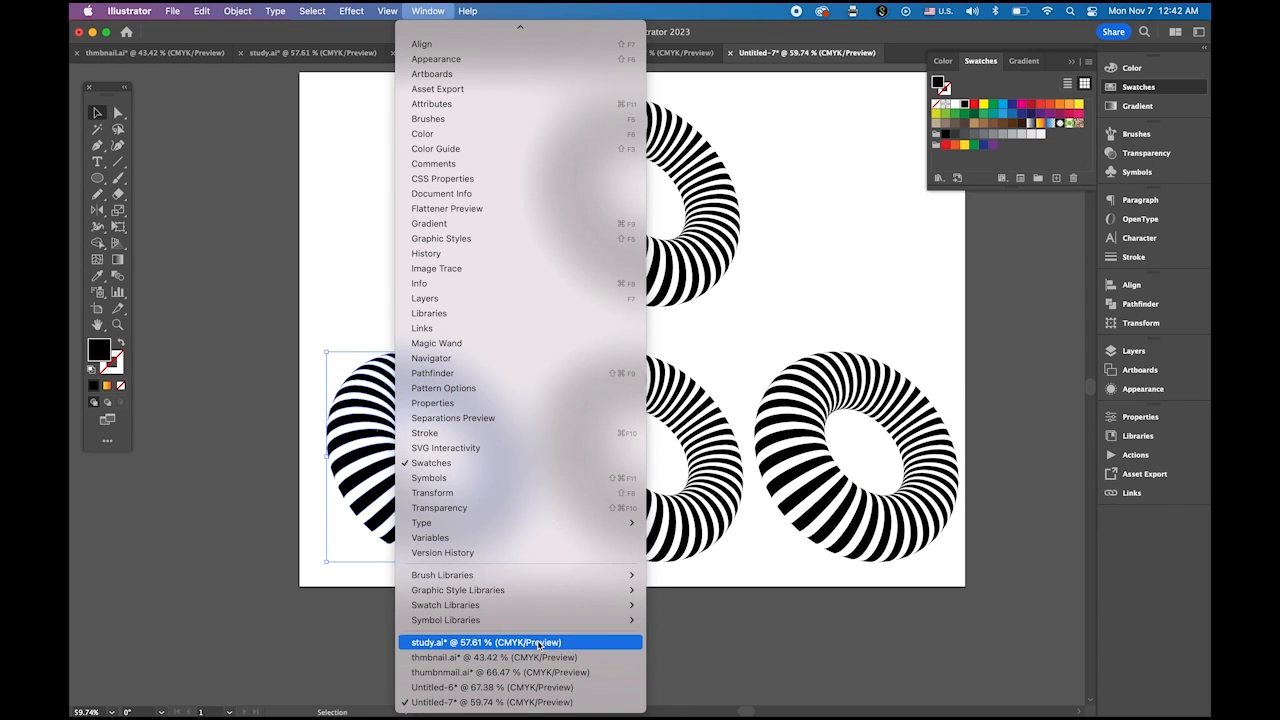
mouse_move(540, 606)
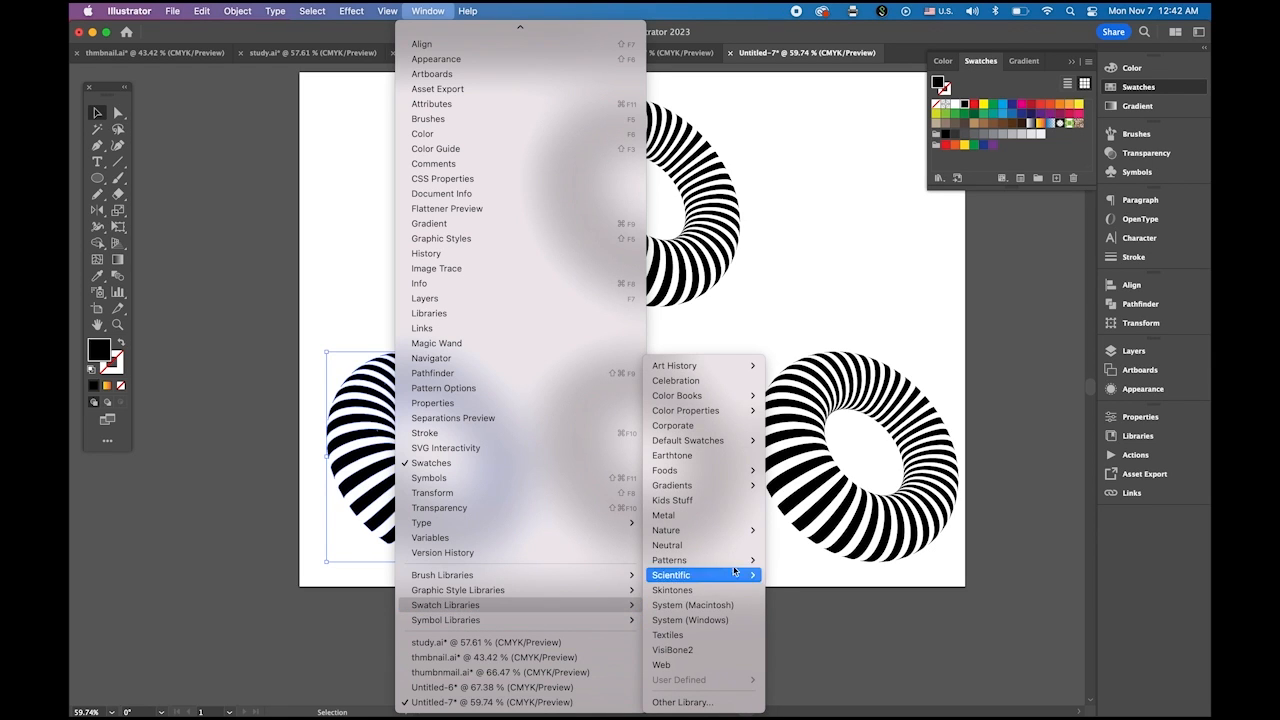
mouse_move(747, 494)
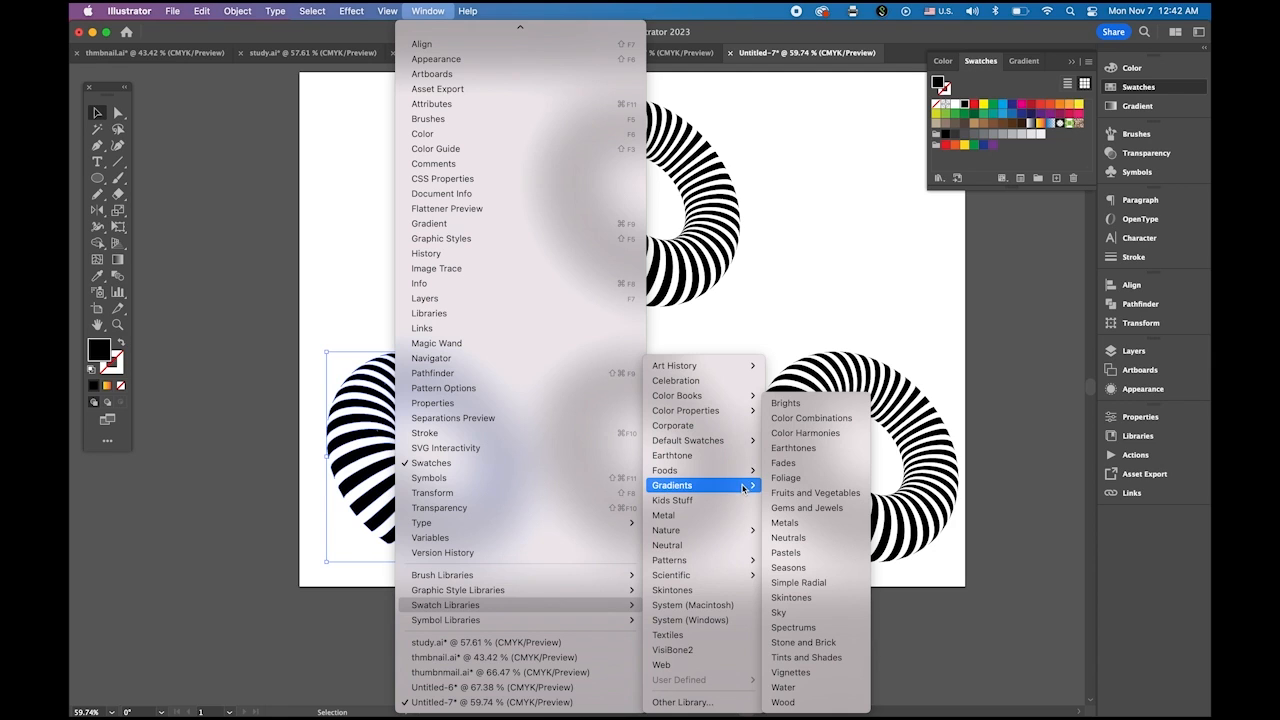
left_click(800, 522)
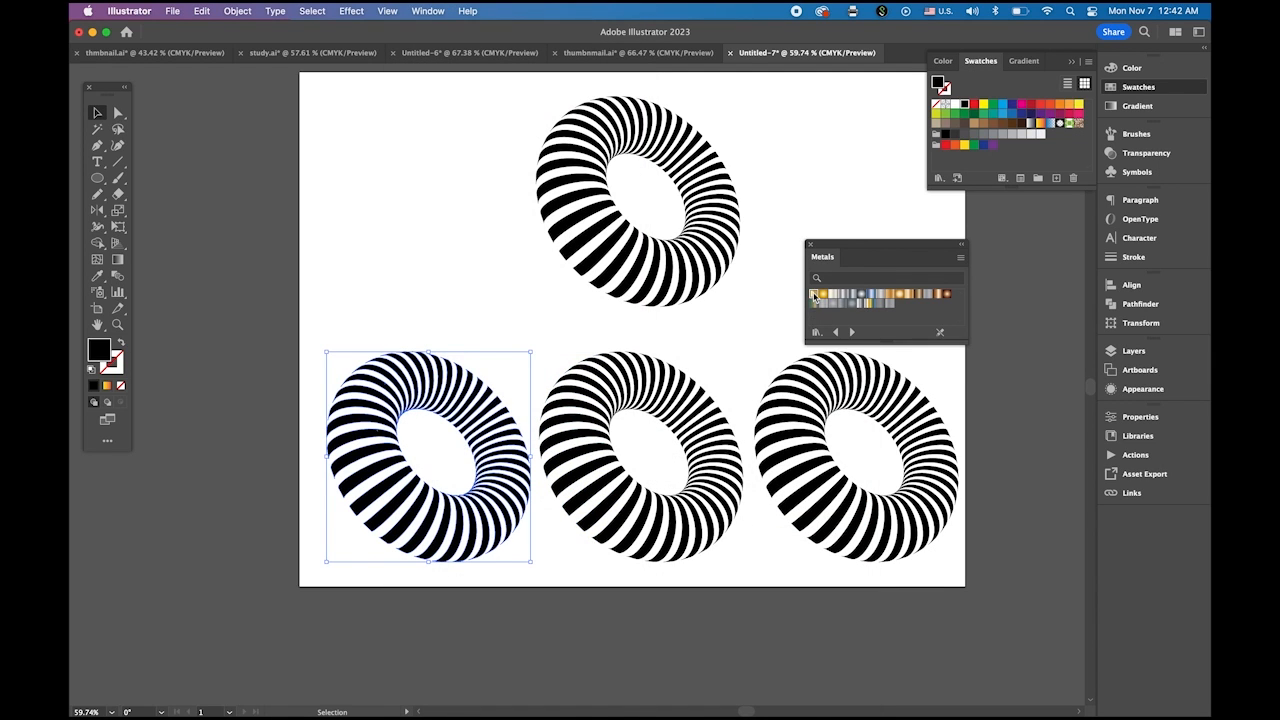
left_click(814, 294)
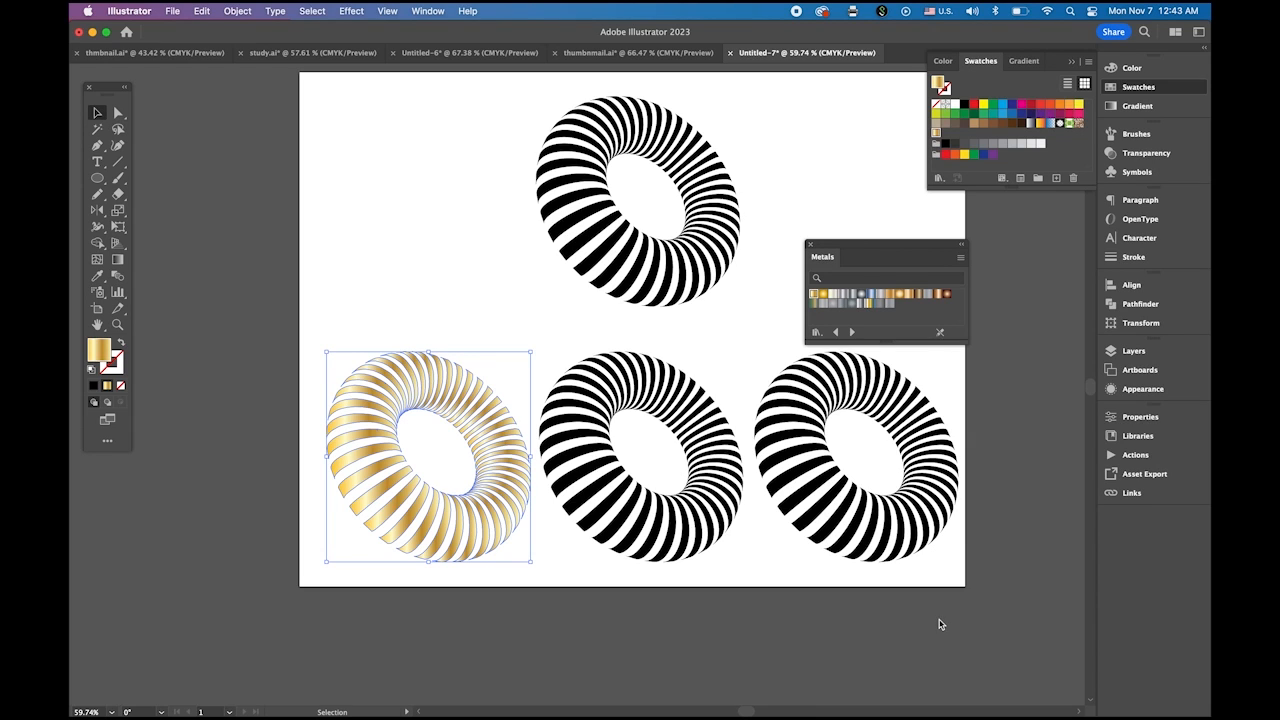
left_click(743, 619)
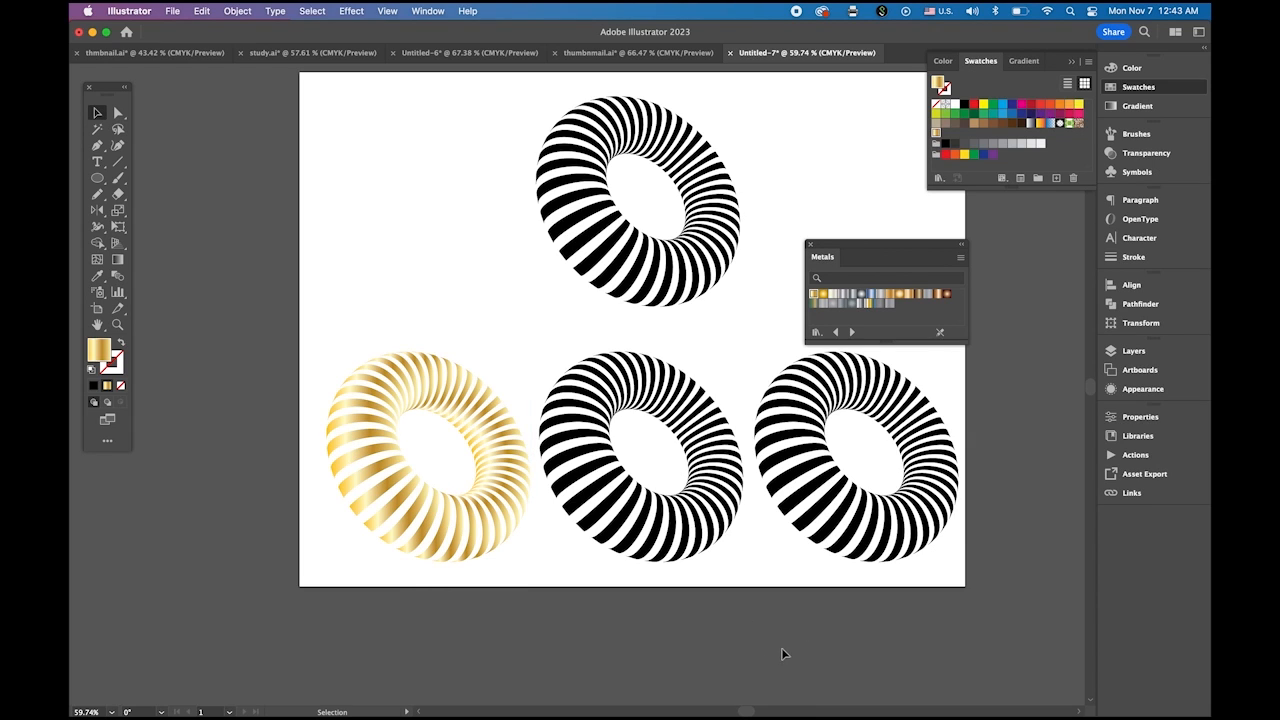
Fill the middle ring of the lower row with a silver gradient from the Metals swatches.
left_click(688, 551)
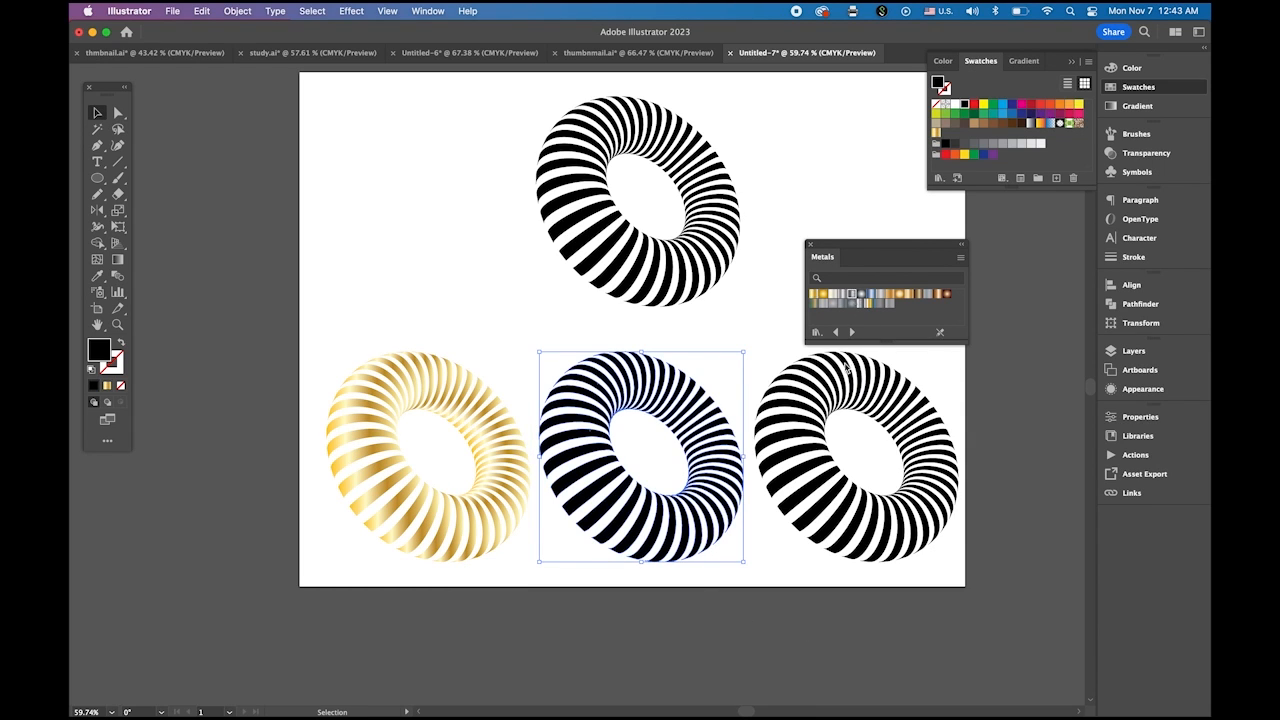
left_click(851, 294)
left_click(766, 622)
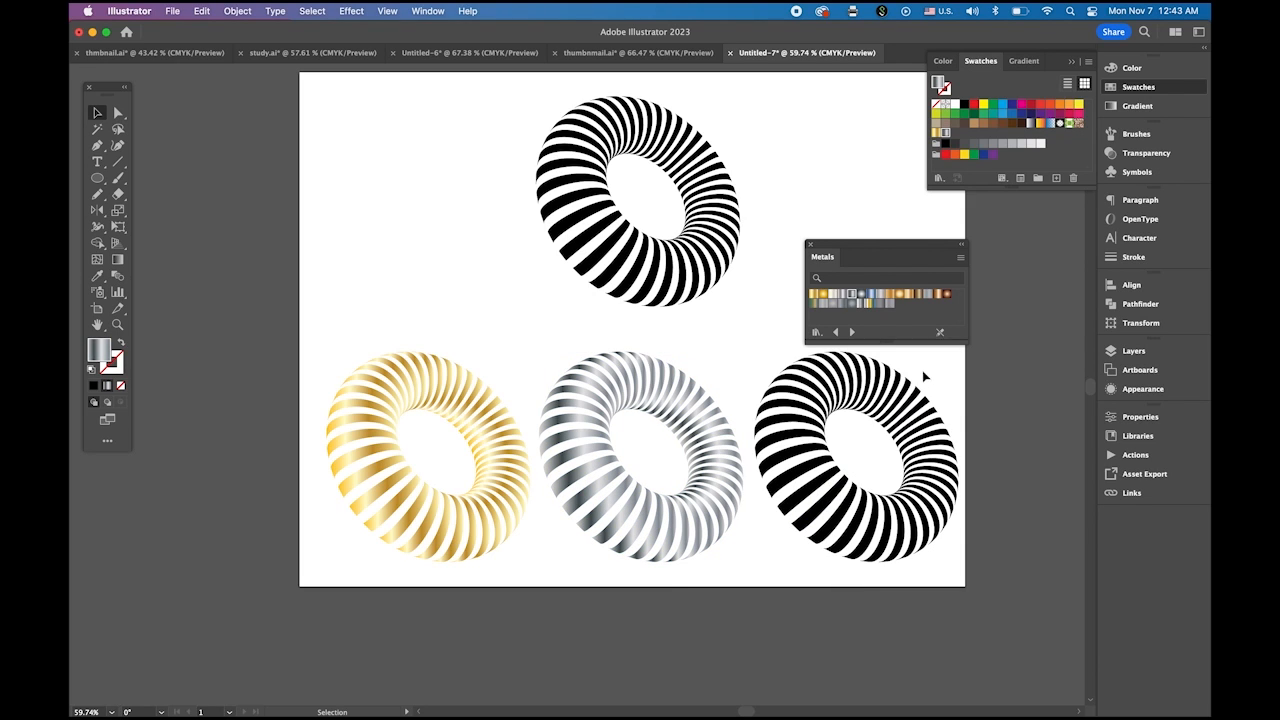
Fill the right ring of the lower row with a copper gradient from the Metals swatches and move the swatch library clear of the artwork.
left_click(936, 294)
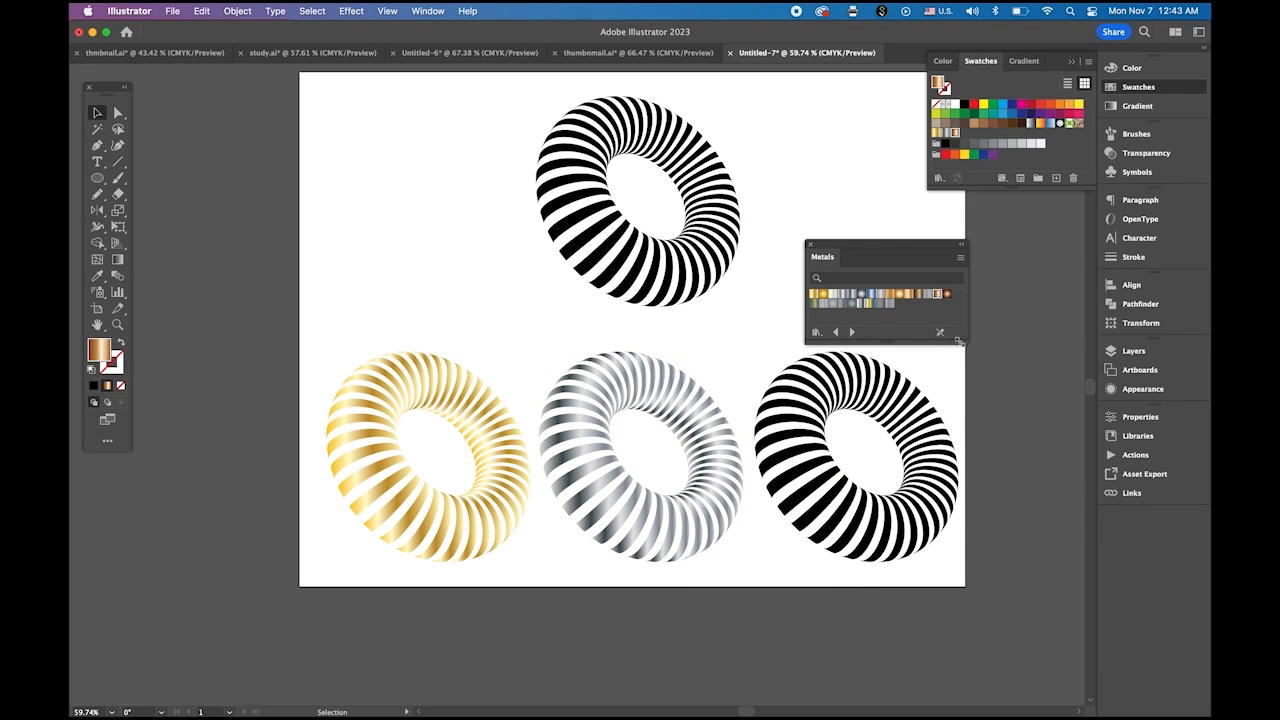
left_click(898, 402)
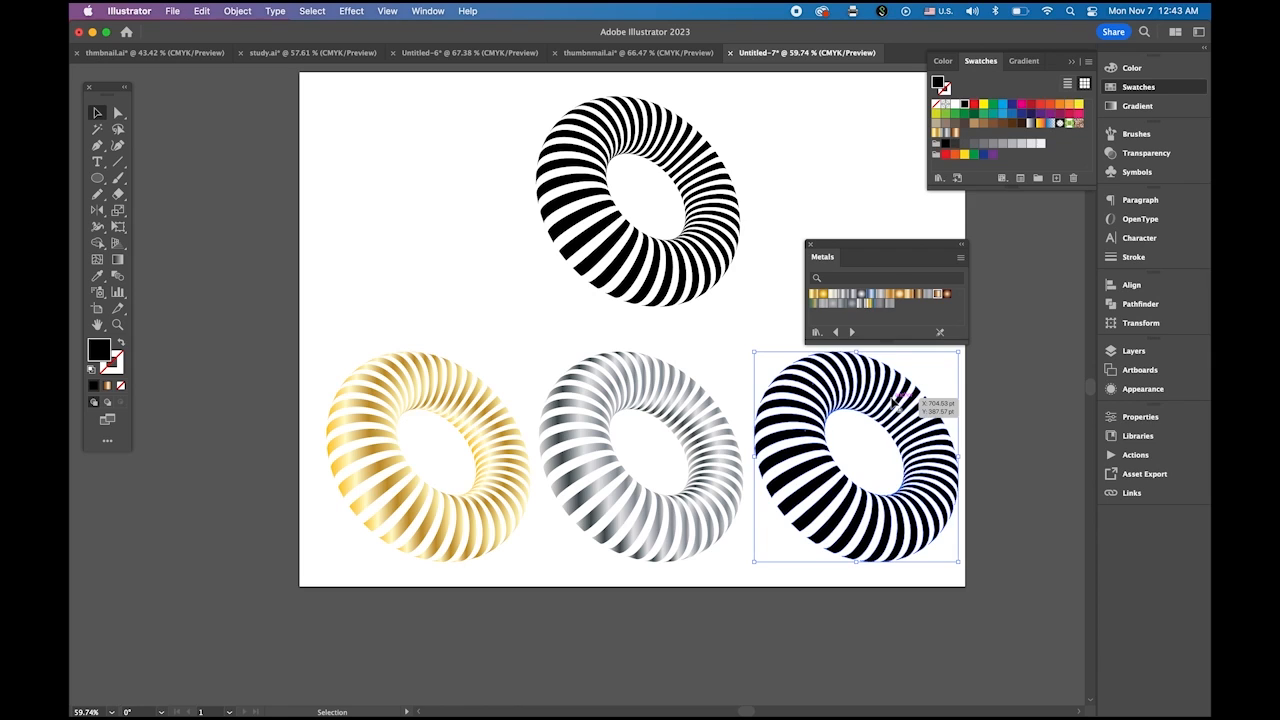
left_click(937, 294)
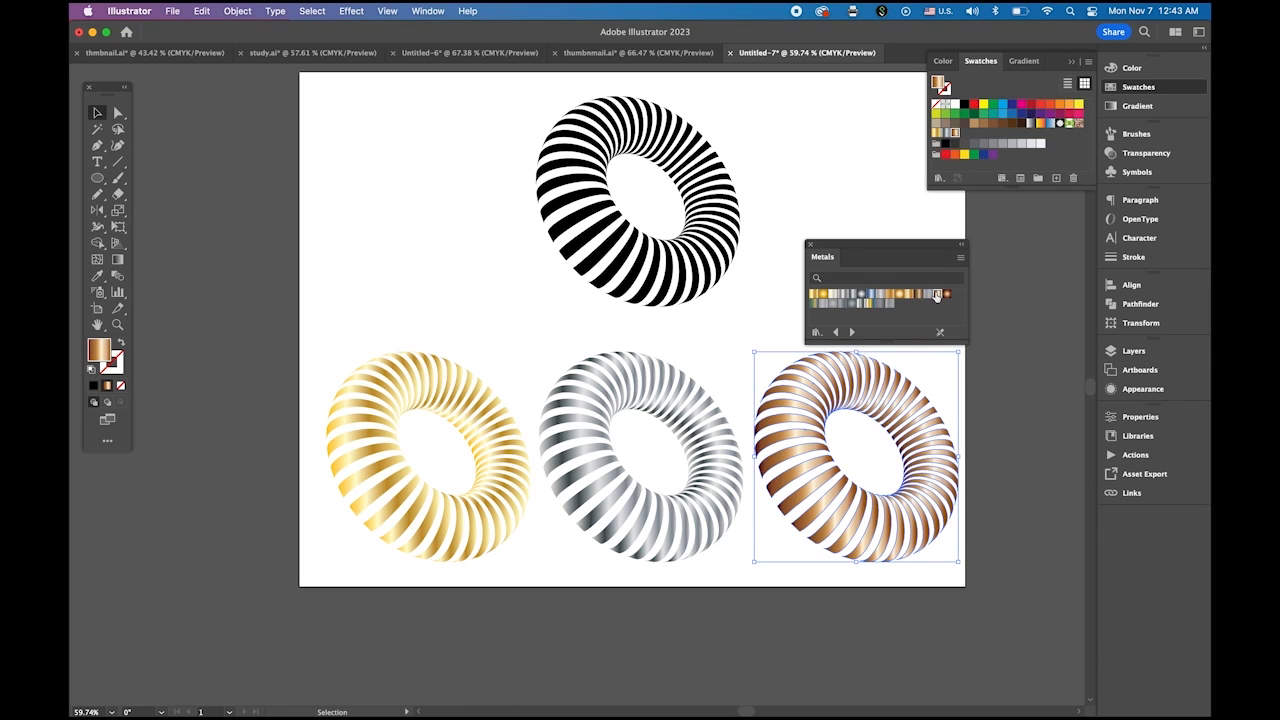
left_click(995, 426)
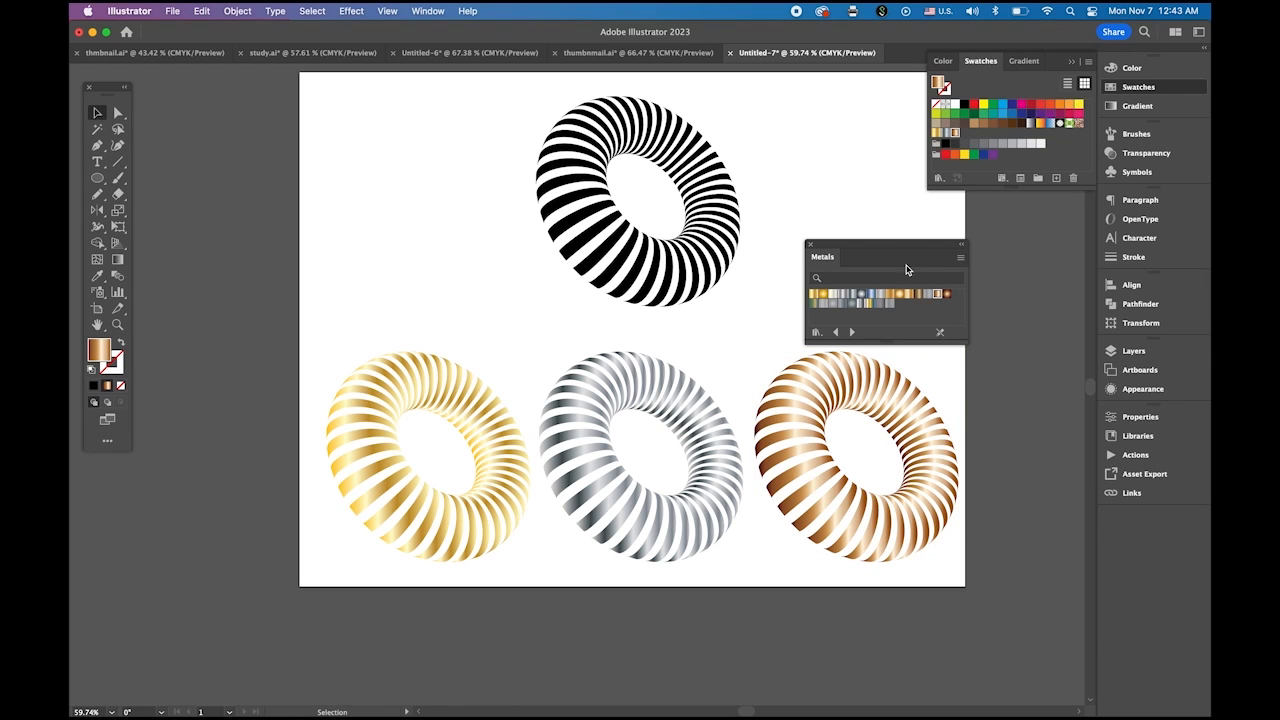
left_click_drag(901, 247, 1008, 258)
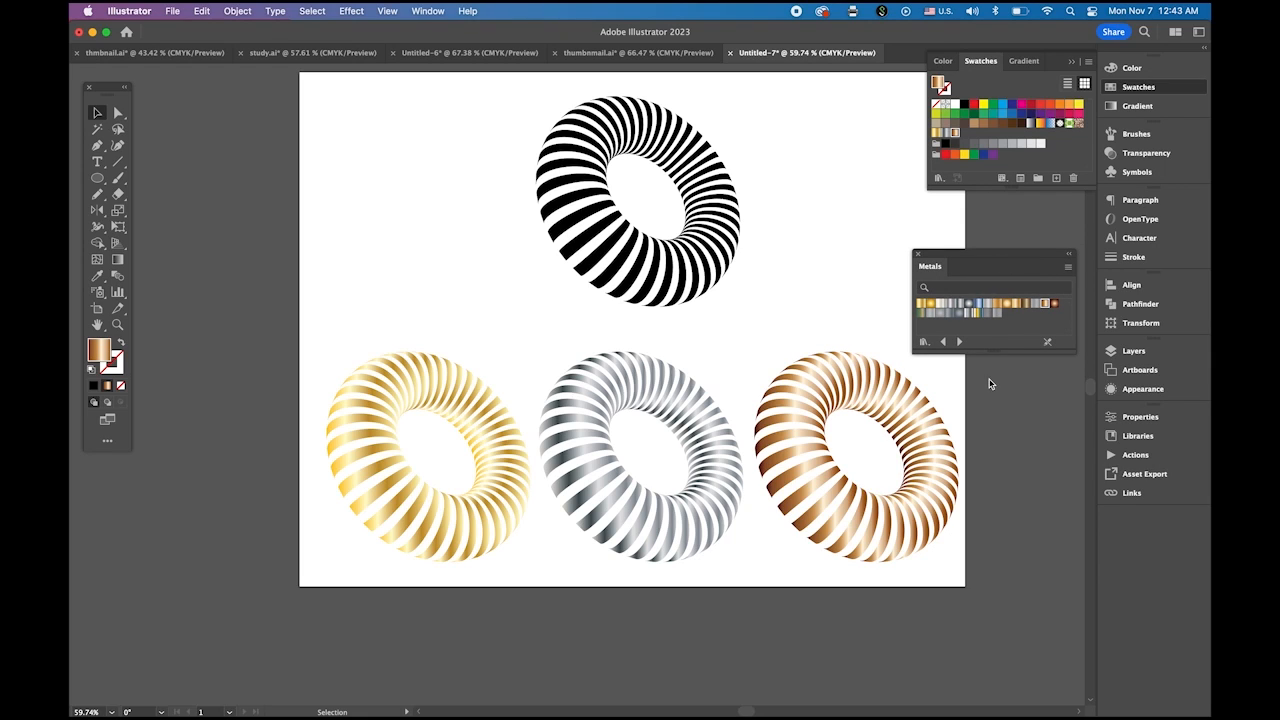
Add the point text "varicom" in the empty area to the left of the black ring.
left_click(97, 161)
left_click(393, 256)
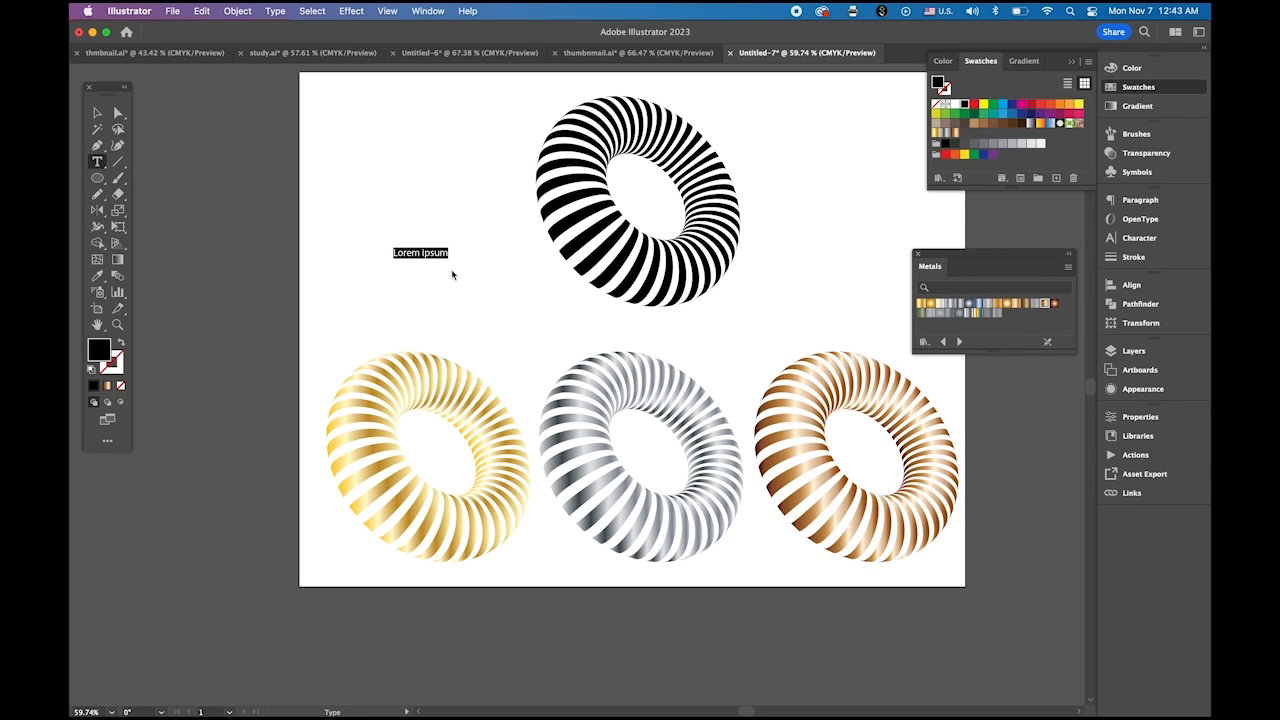
type("varicom")
left_click(97, 113)
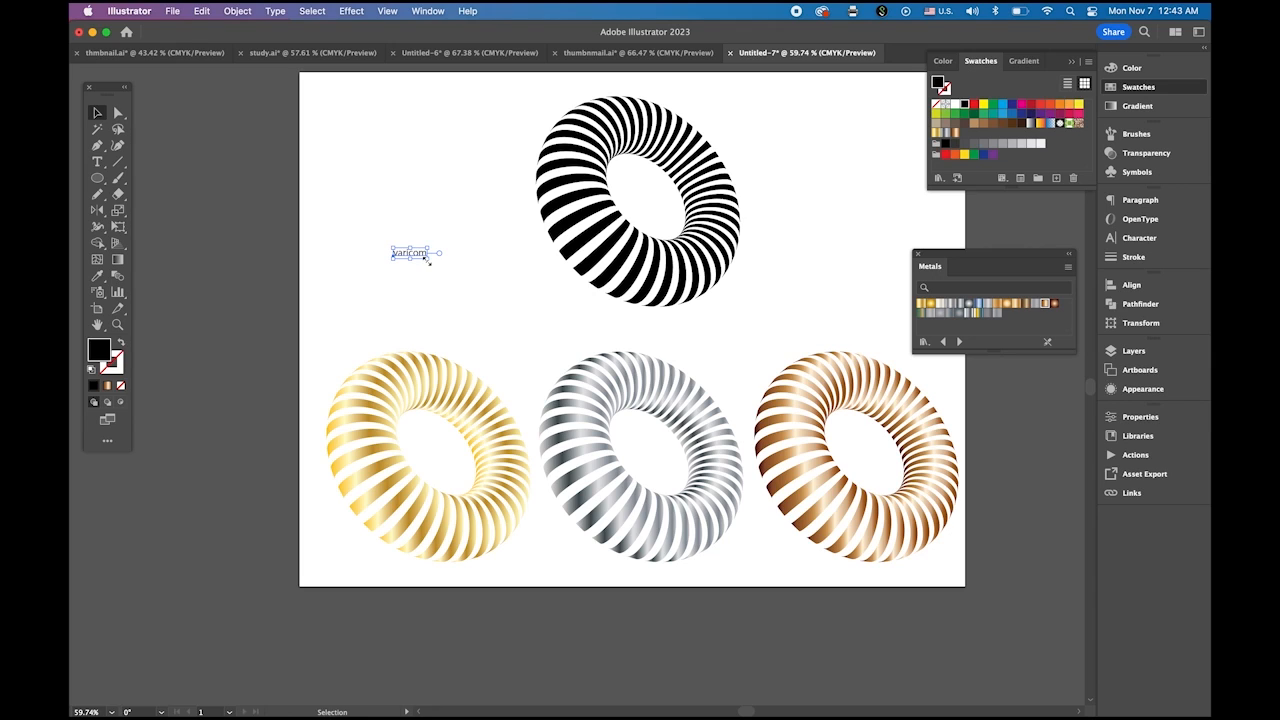
Enlarge the varicom text, shrink the black ring, and centre the text directly beneath it as a logo.
left_click_drag(427, 259, 657, 330)
left_click_drag(487, 187, 774, 280)
left_click(776, 284)
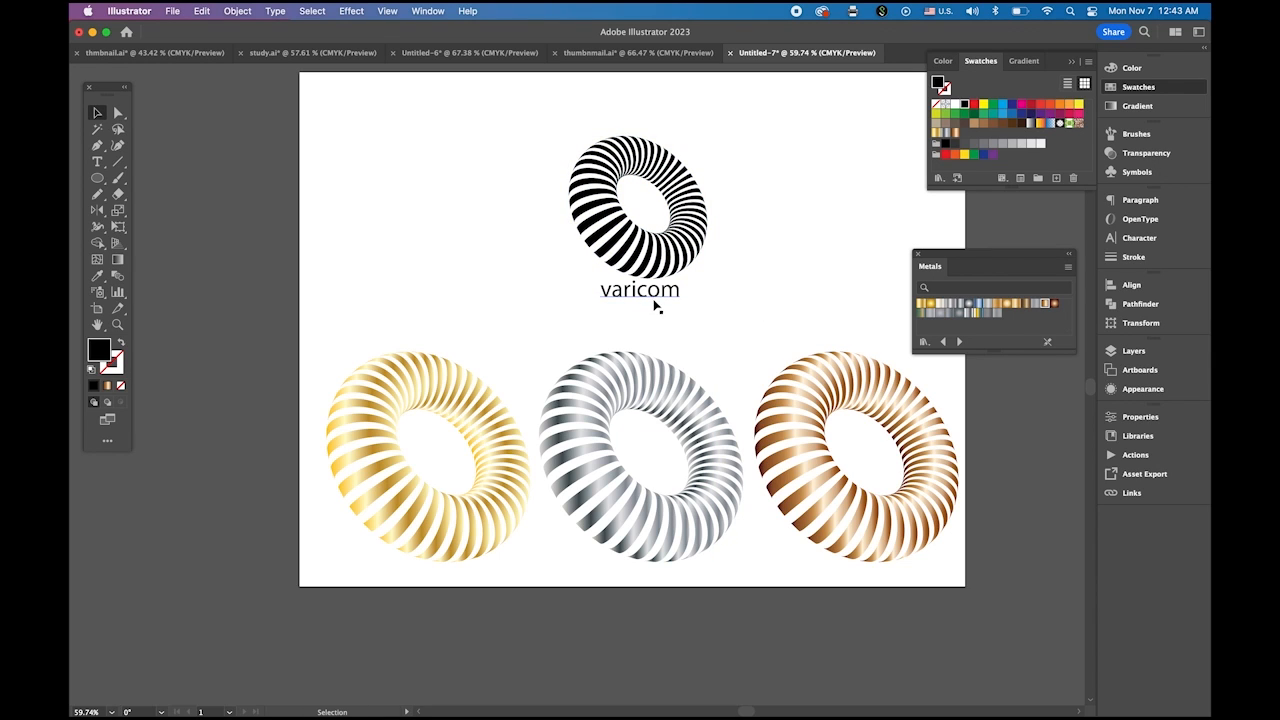
left_click_drag(656, 294, 661, 298)
left_click(749, 290)
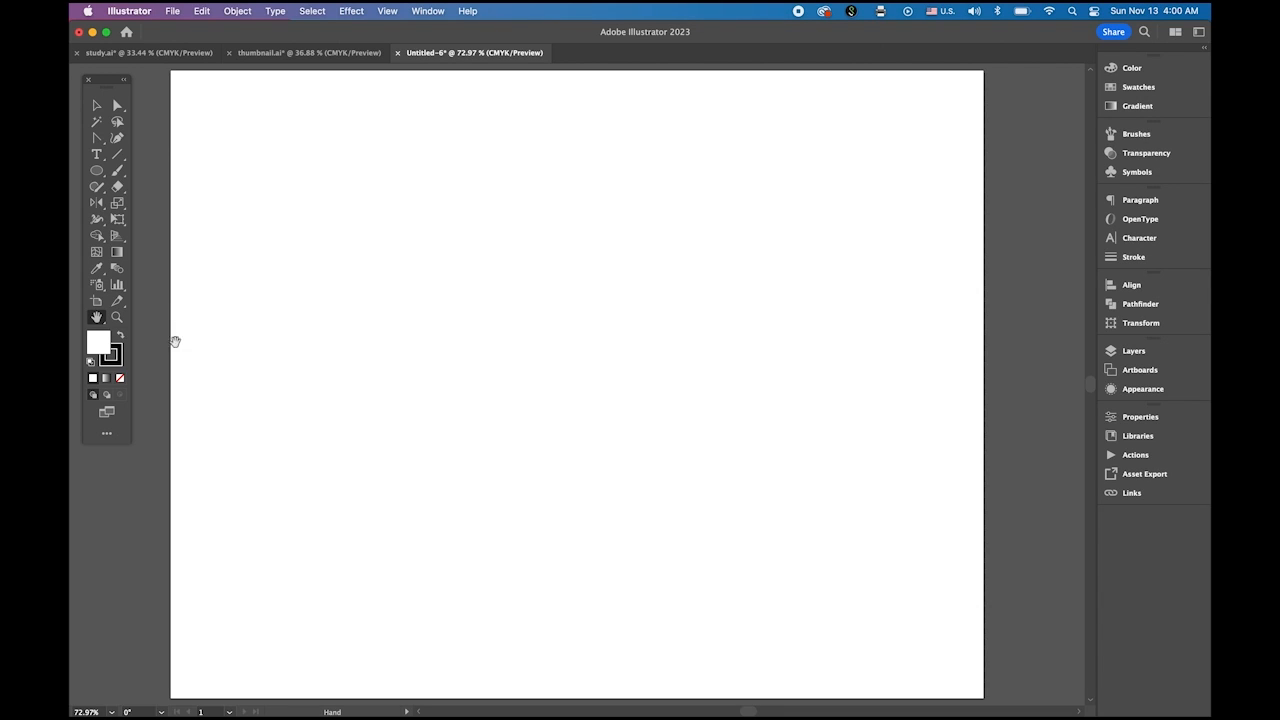
Draw a circle with no fill and a black stroke in the left half of the blank artboard.
left_click(119, 380)
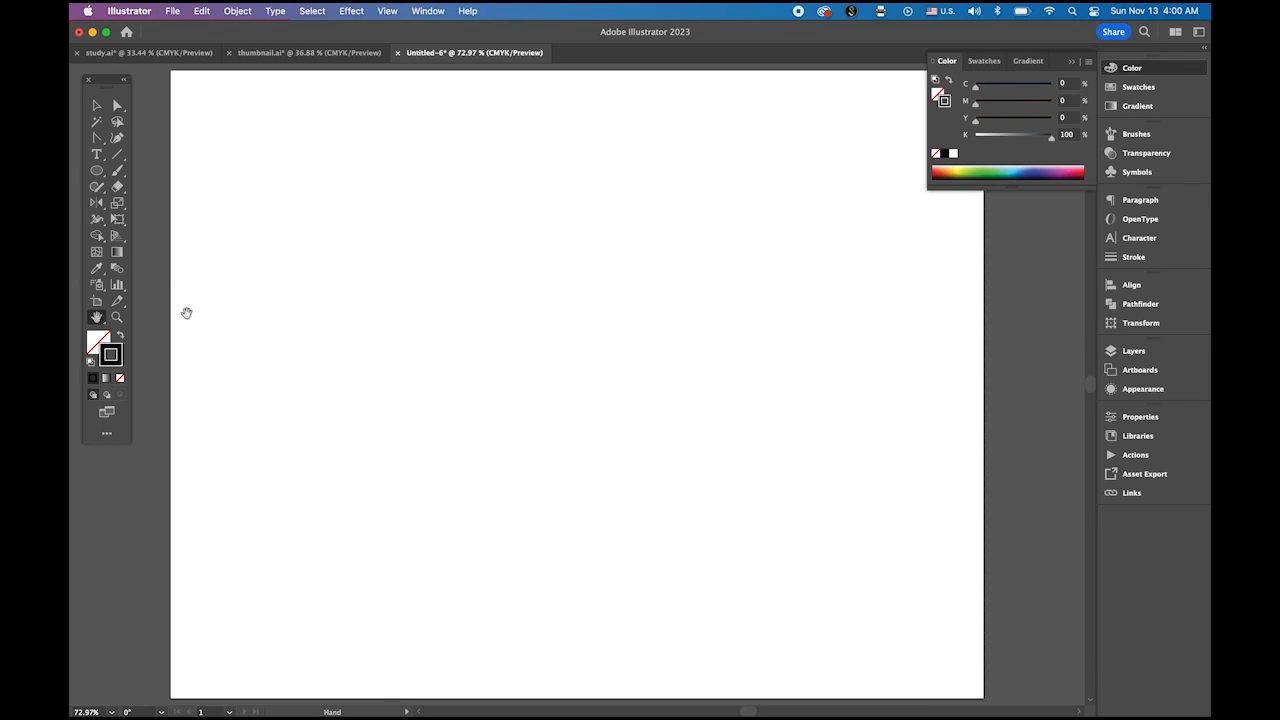
left_click(97, 171)
left_click_drag(327, 237, 546, 447)
key("v")
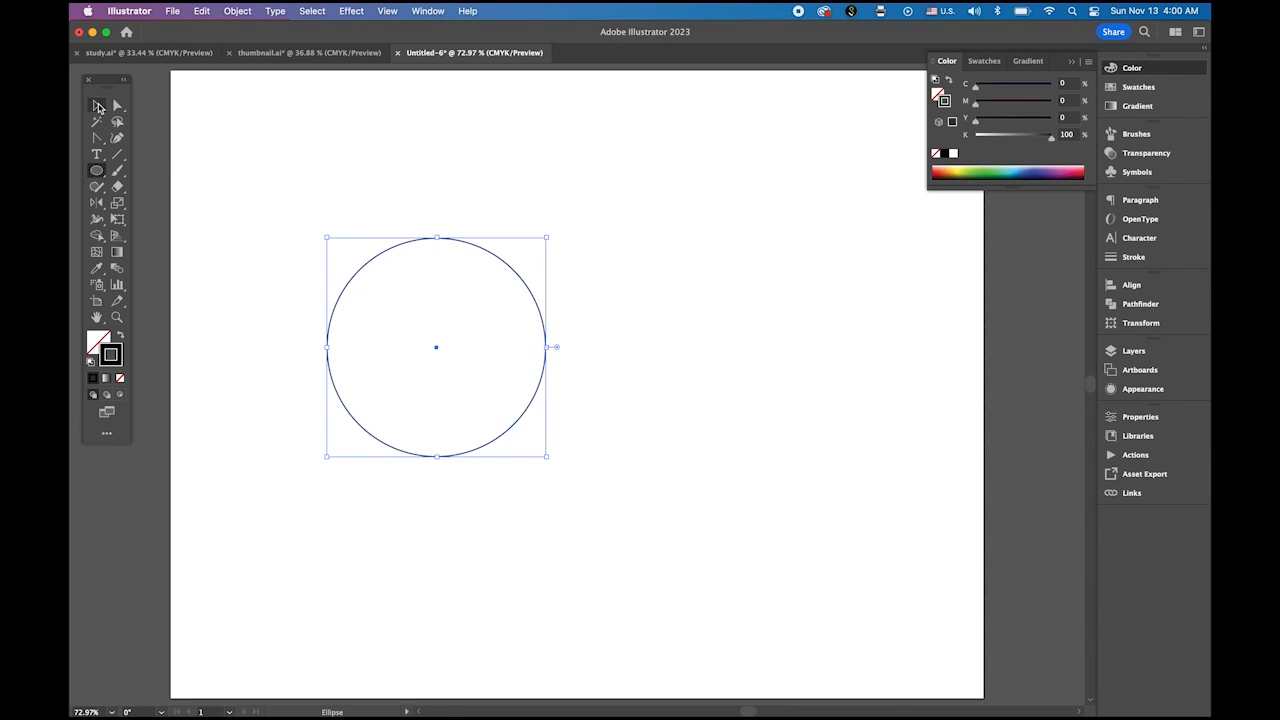
Duplicate the circle horizontally by half its width, and add a third copy overlapping between the two.
key("z")
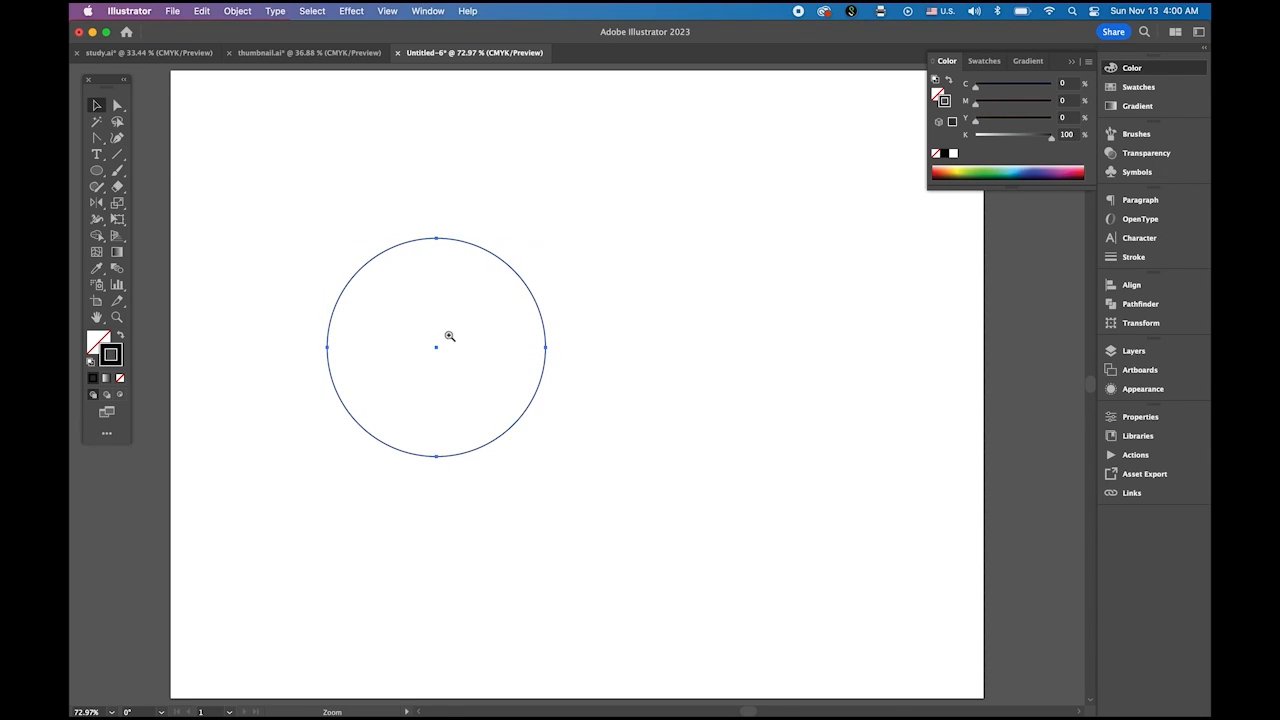
left_click_drag(447, 336, 548, 374)
key("v")
left_click(297, 229)
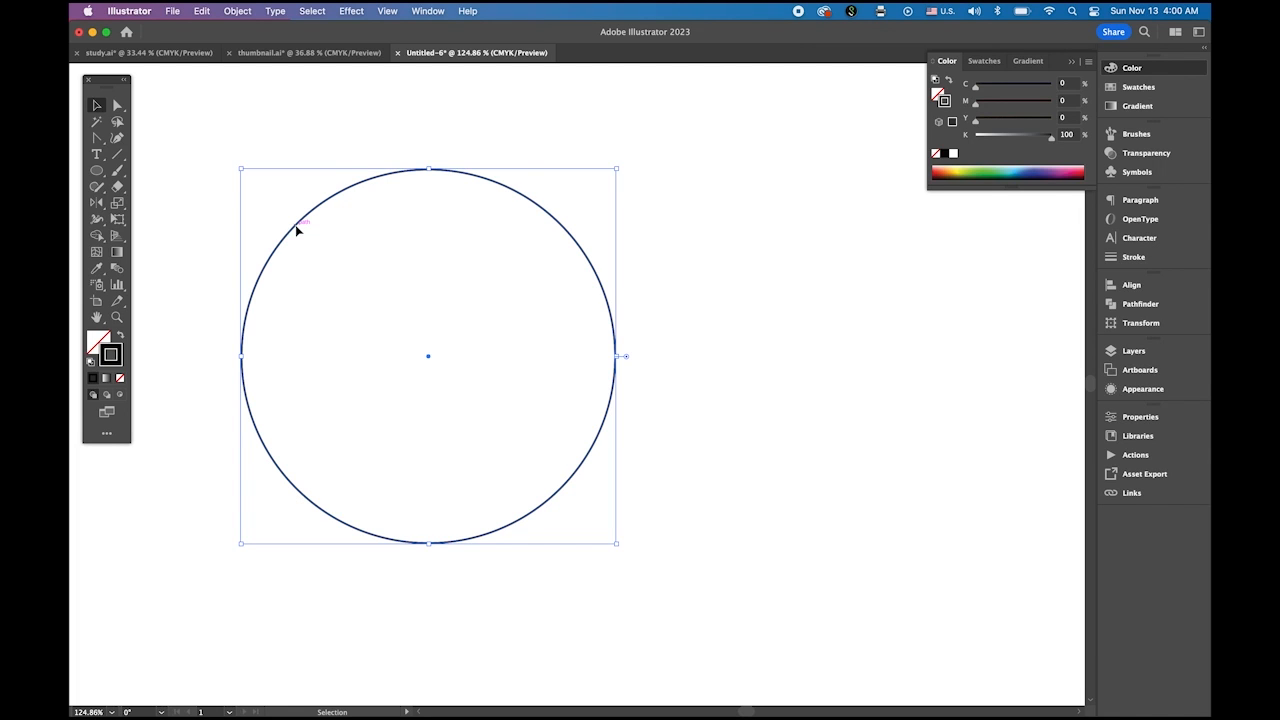
left_click_drag(297, 229, 486, 251)
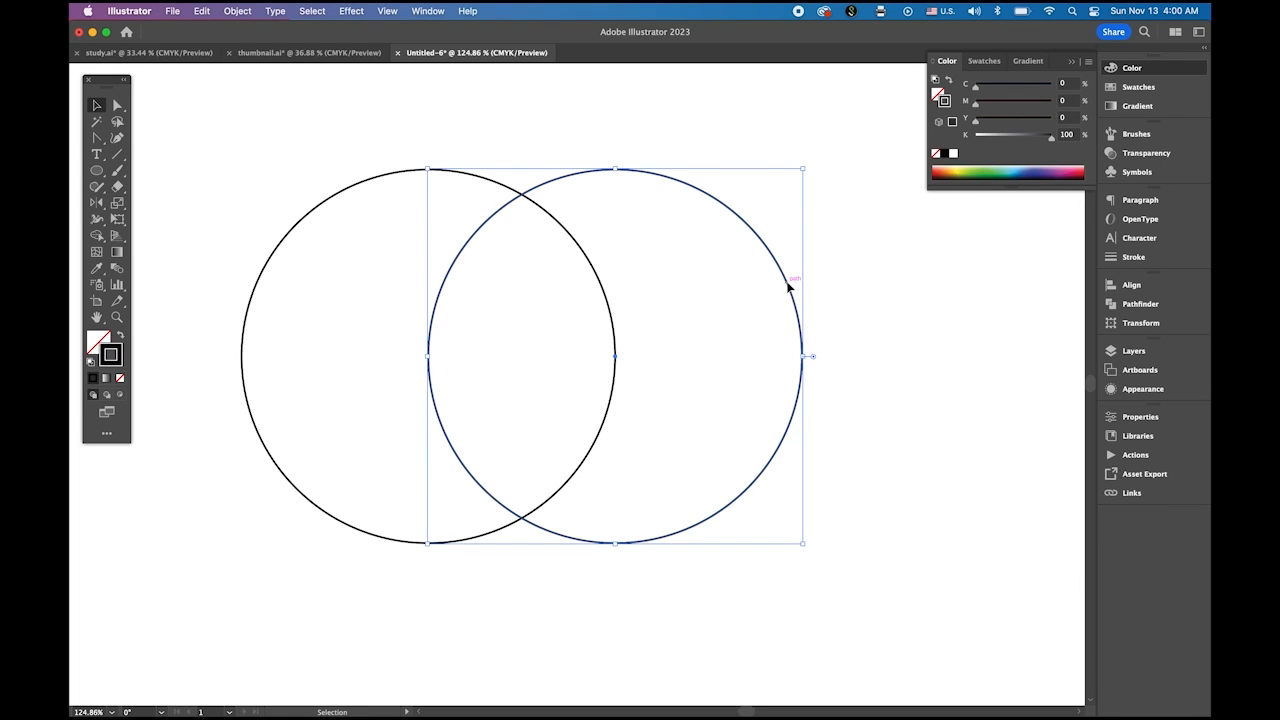
left_click_drag(788, 287, 730, 287)
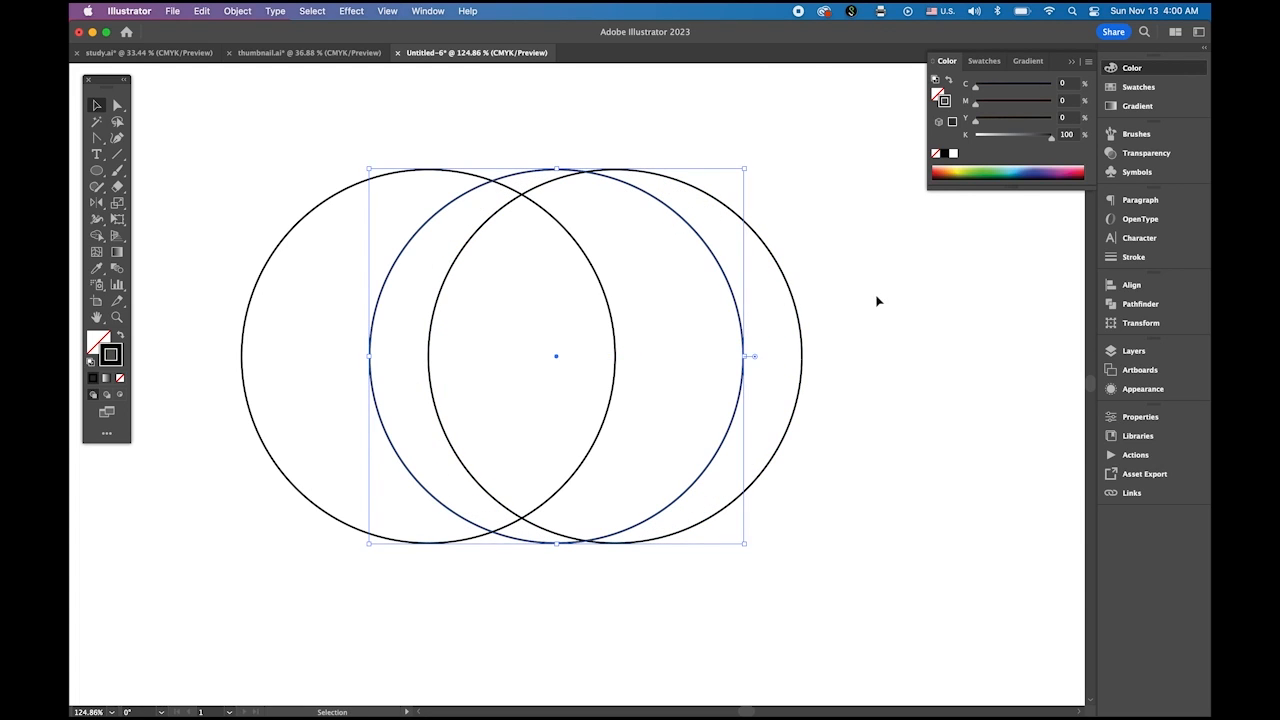
Distribute the three overlapping circles evenly by their horizontal centres.
left_click_drag(267, 141, 851, 500)
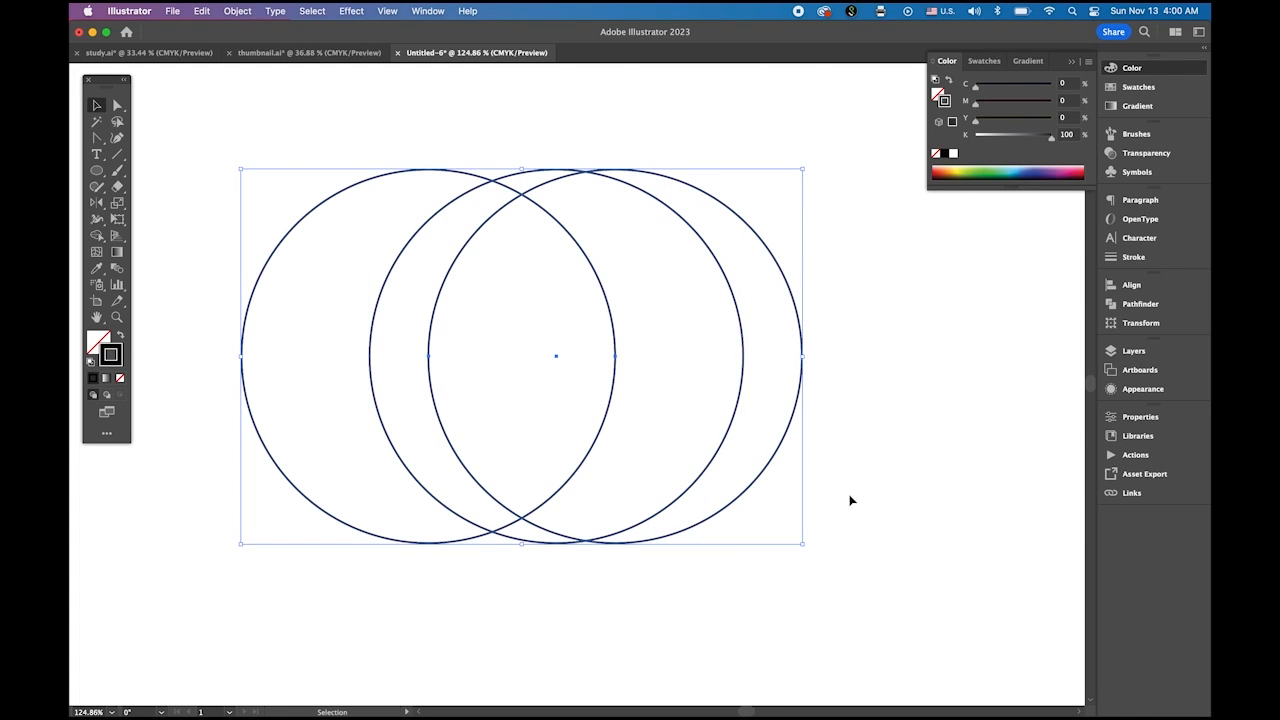
left_click(1110, 285)
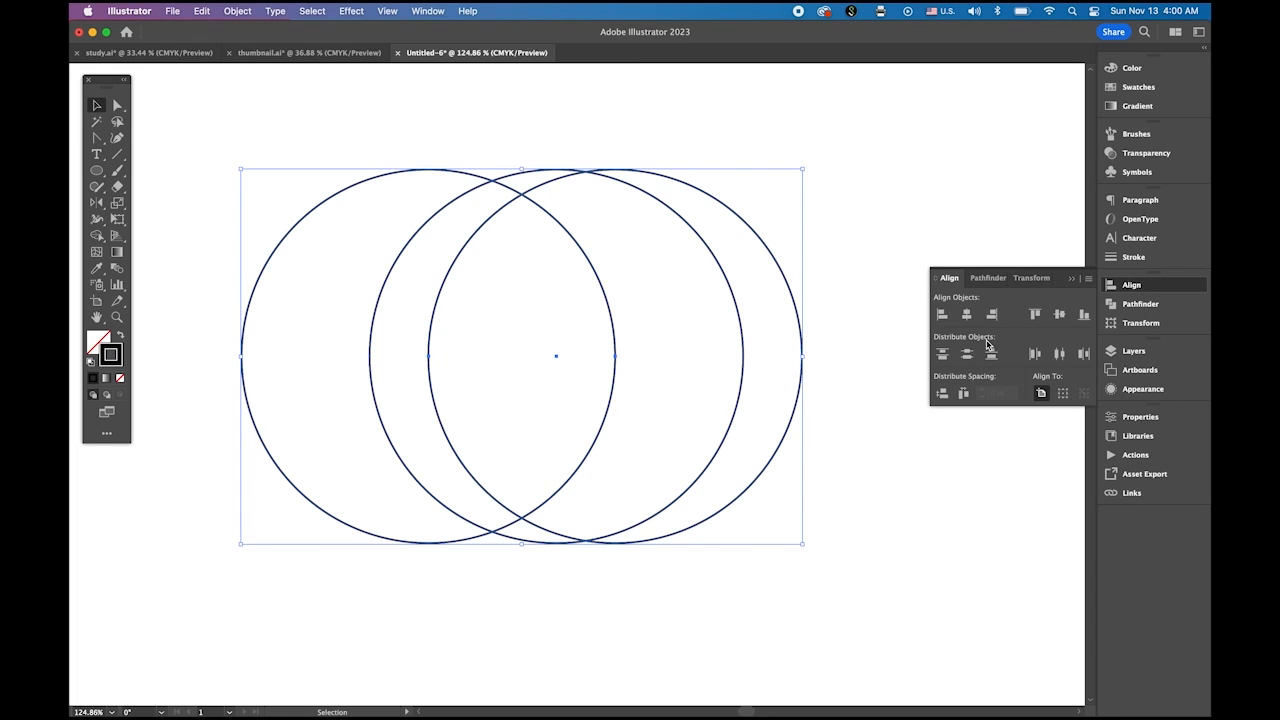
left_click(1061, 354)
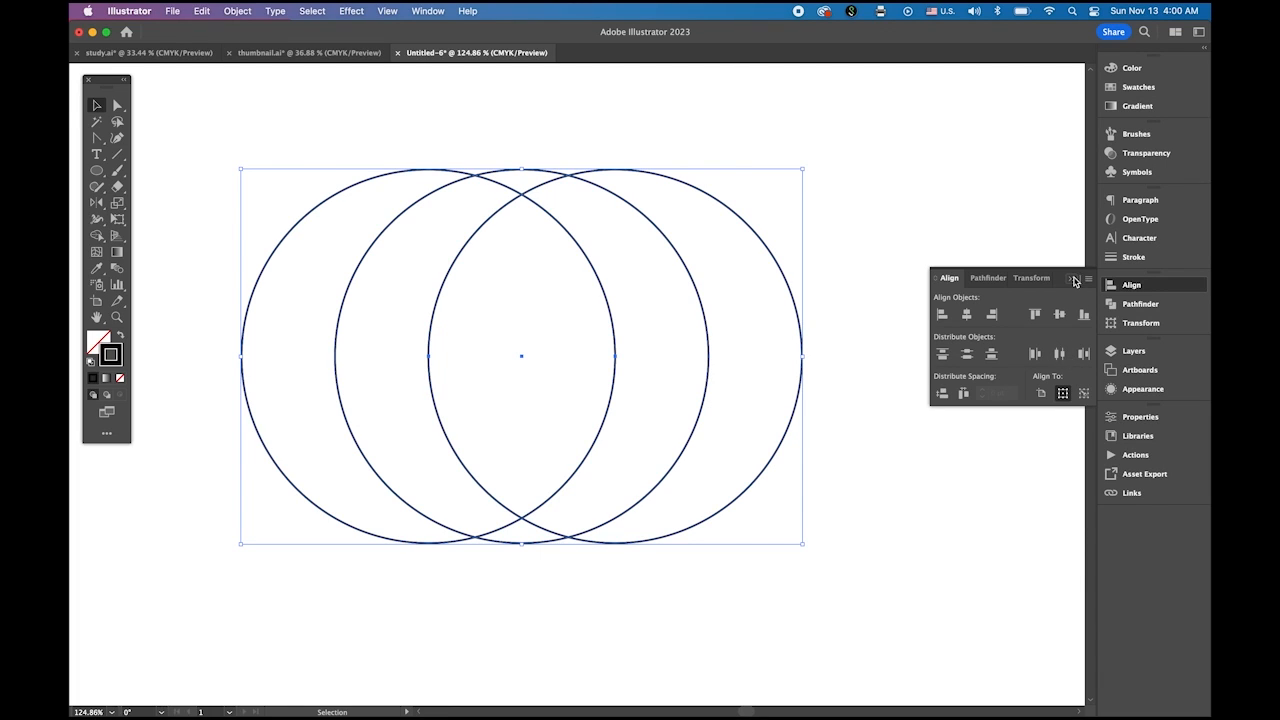
left_click(1072, 279)
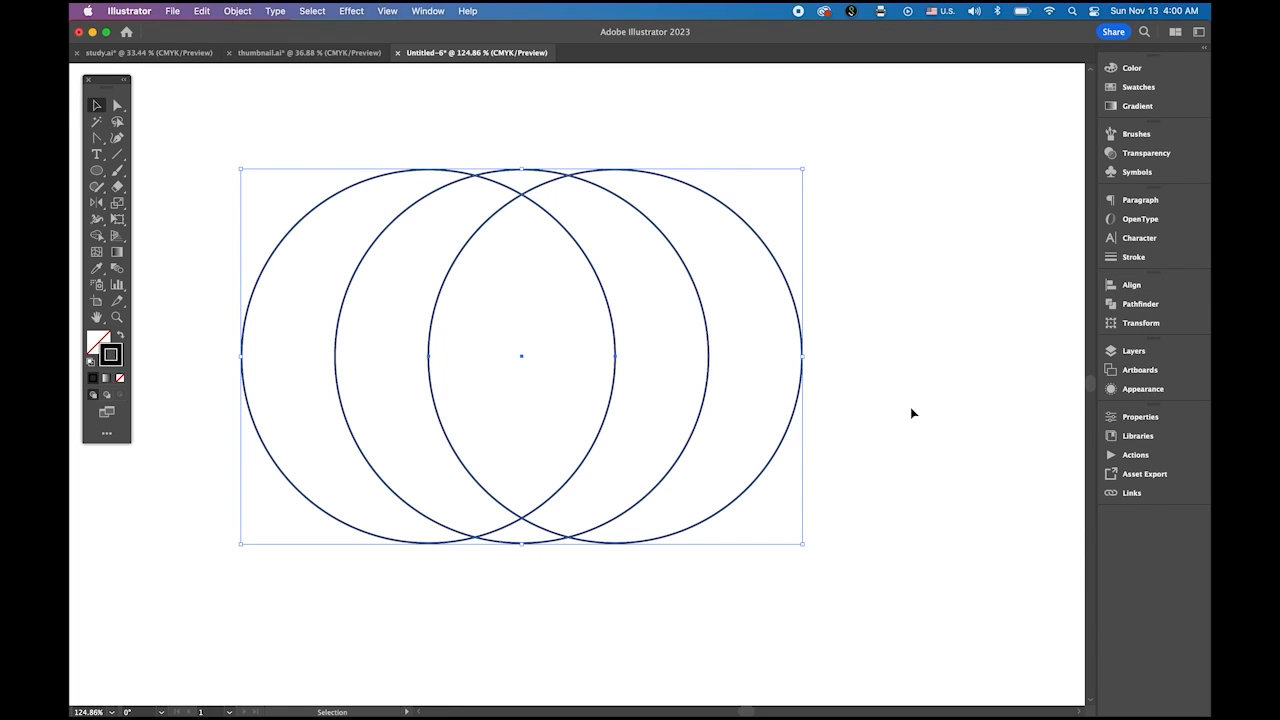
Move the middle circle straight down by about a third of its diameter, keeping it centred between the other two.
left_click(373, 128)
left_click(518, 172)
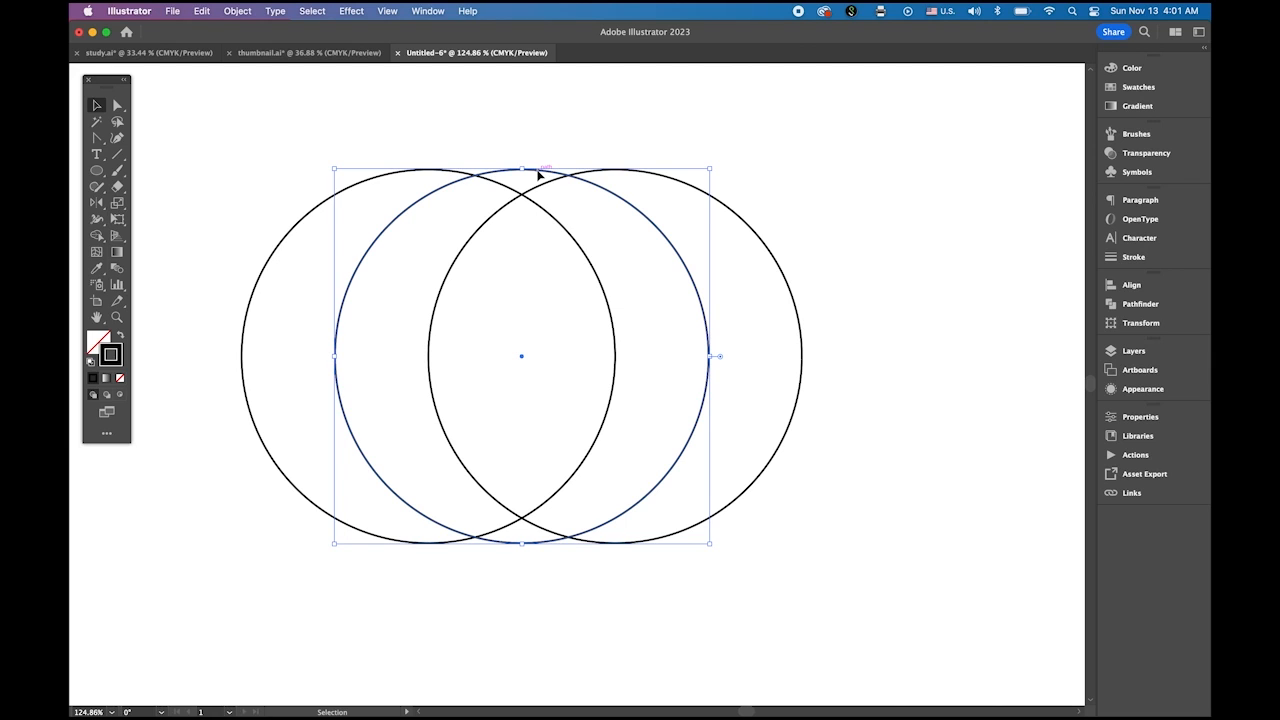
left_click_drag(538, 175, 538, 298)
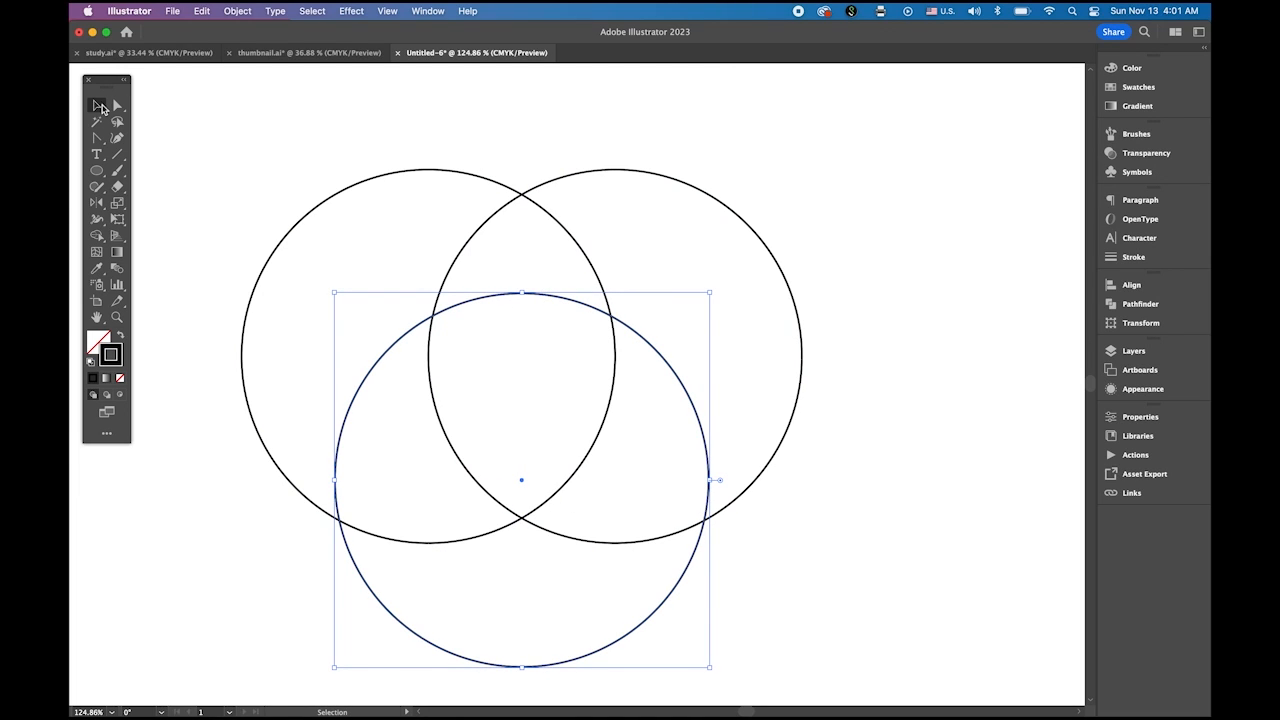
Remove all outer regions of the three circles with Shape Builder, keeping only the central shield shape.
left_click_drag(229, 127, 790, 598)
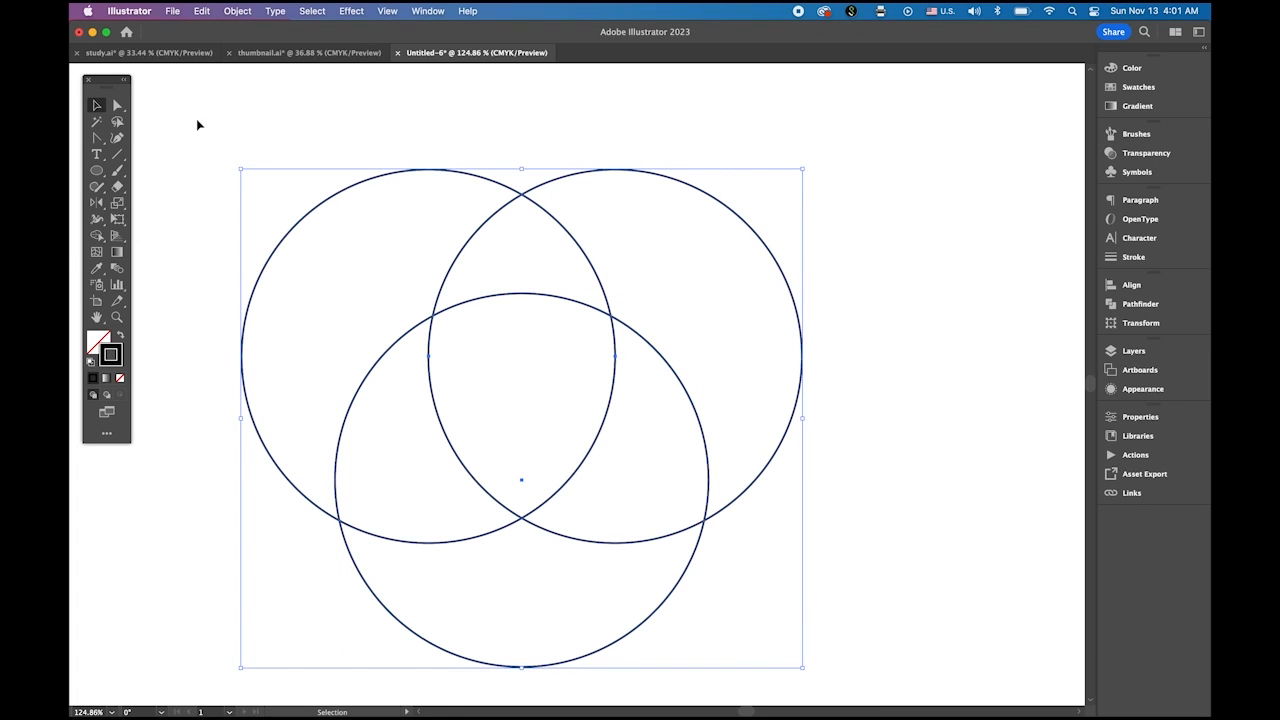
left_click(98, 236)
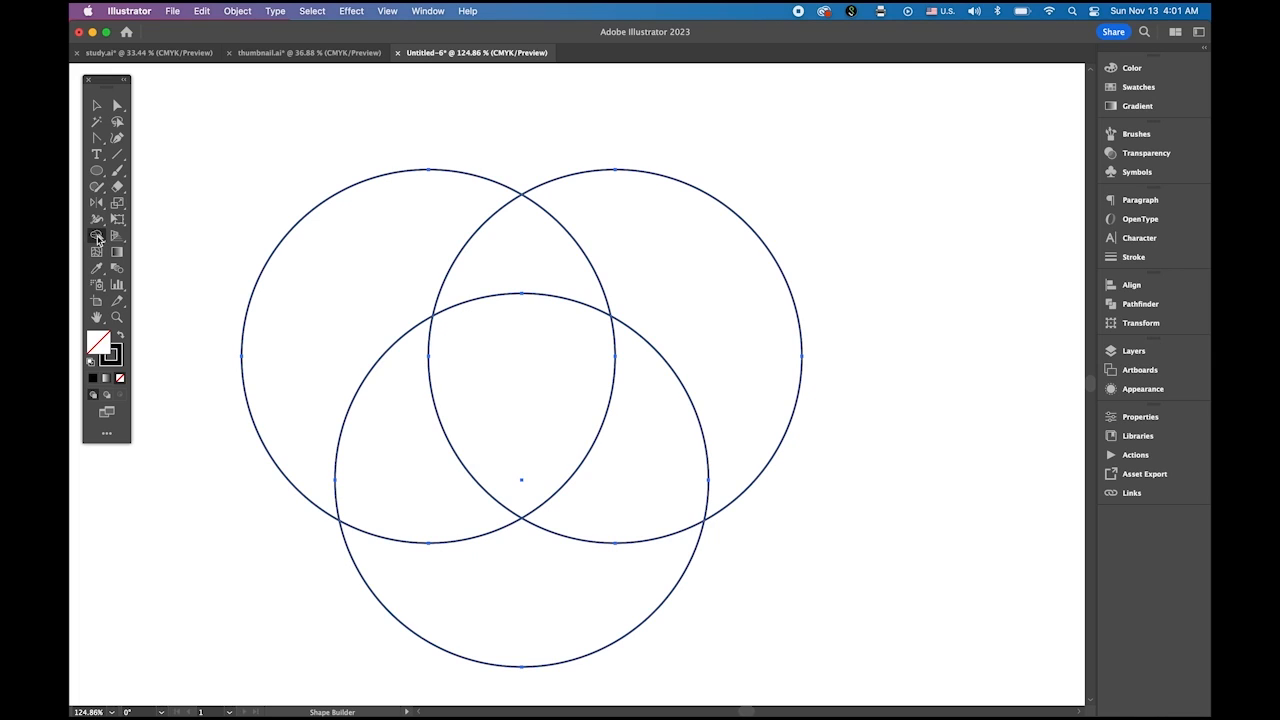
left_click_drag(343, 205, 720, 240)
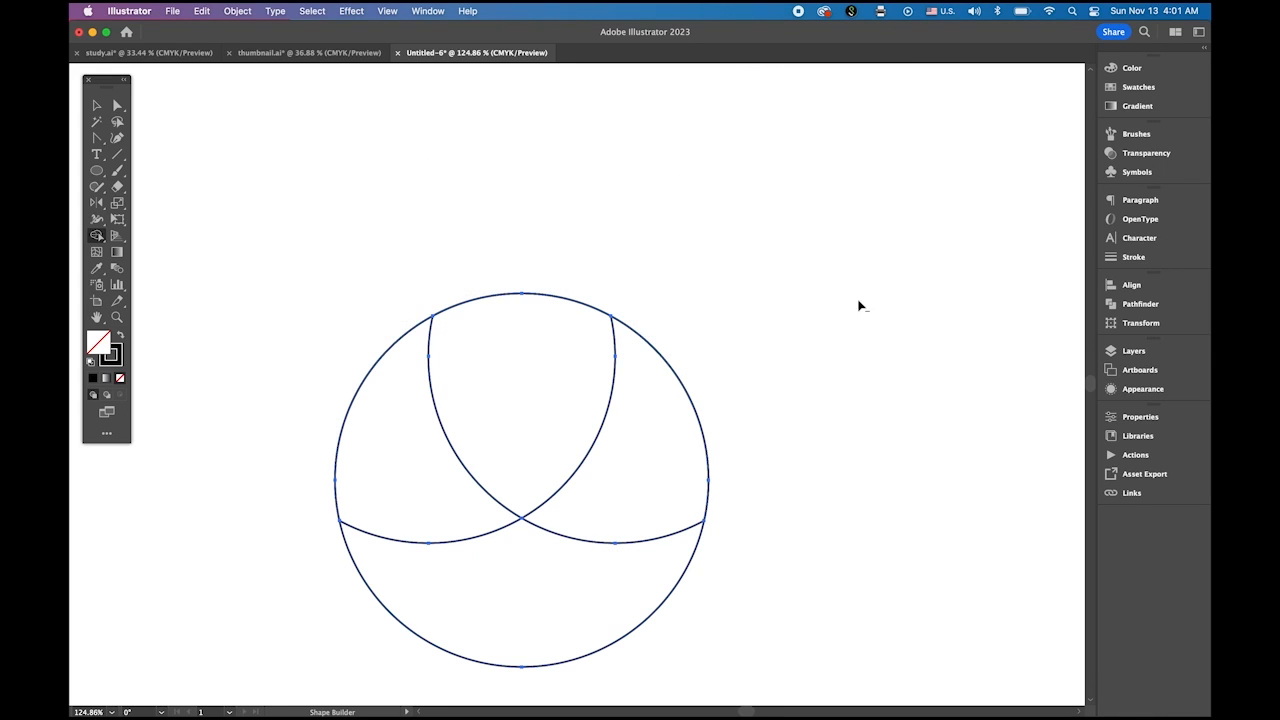
mouse_move(749, 345)
left_mouse_down()
mouse_move(693, 455)
mouse_move(560, 610)
left_mouse_up()
mouse_move(313, 312)
left_mouse_down()
mouse_move(453, 536)
mouse_move(500, 540)
left_mouse_up()
left_click(97, 105)
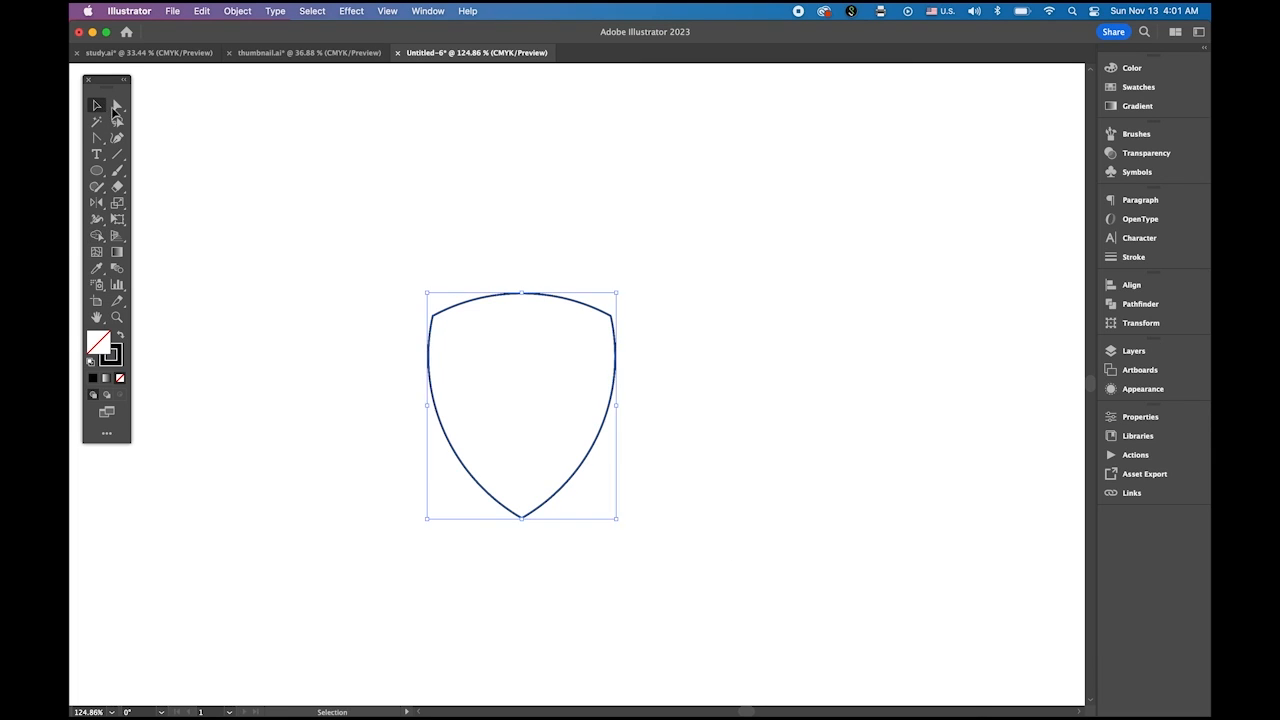
left_click(280, 181)
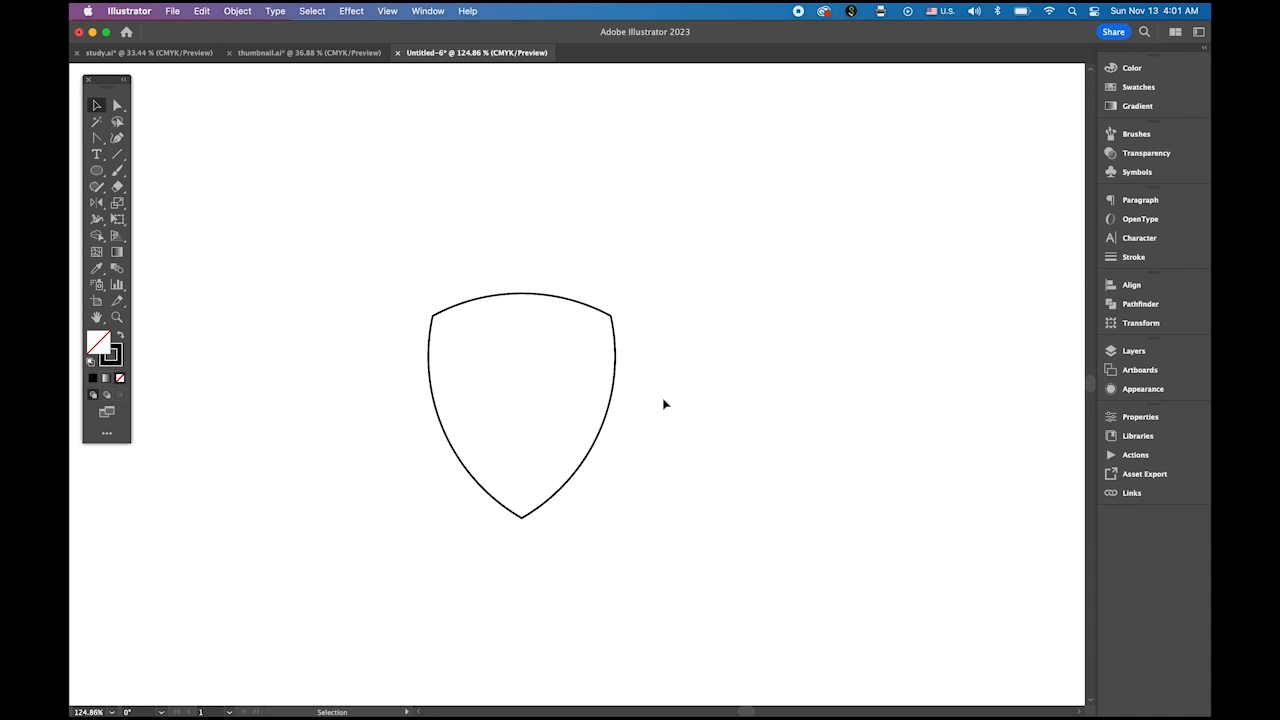
left_click(618, 370)
left_click_drag(617, 369, 866, 350)
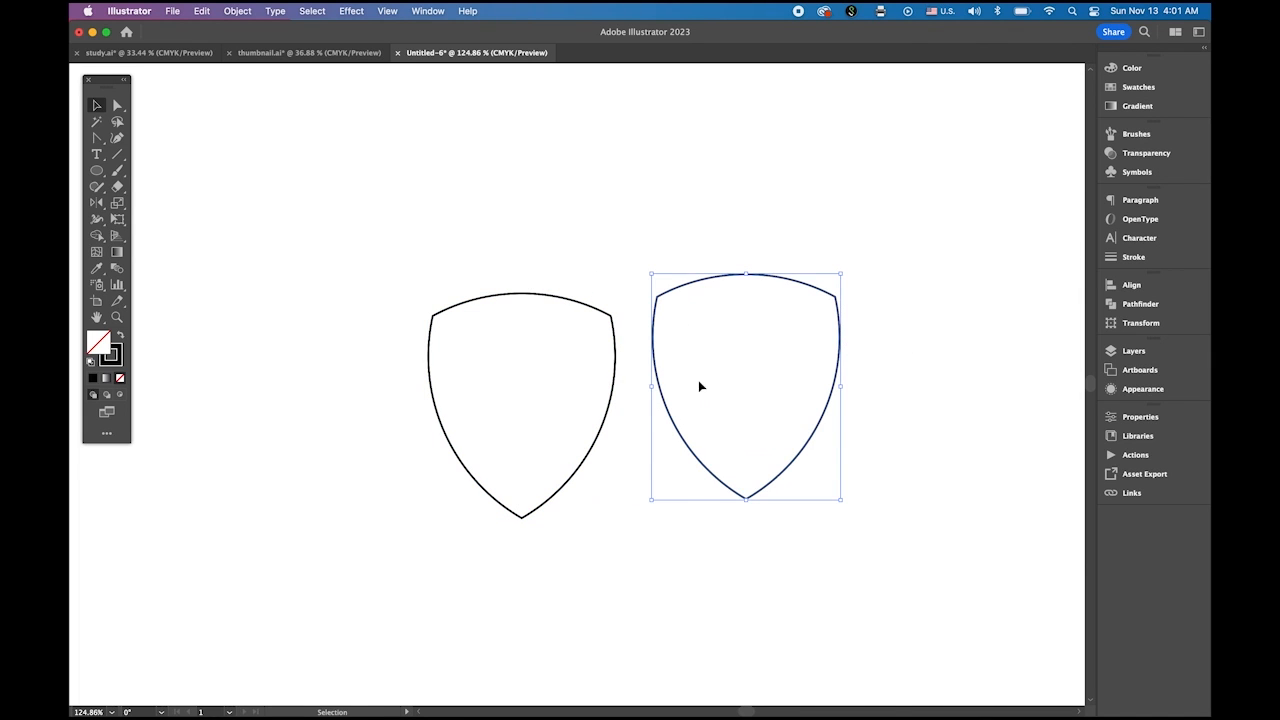
left_click_drag(608, 424, 1007, 590)
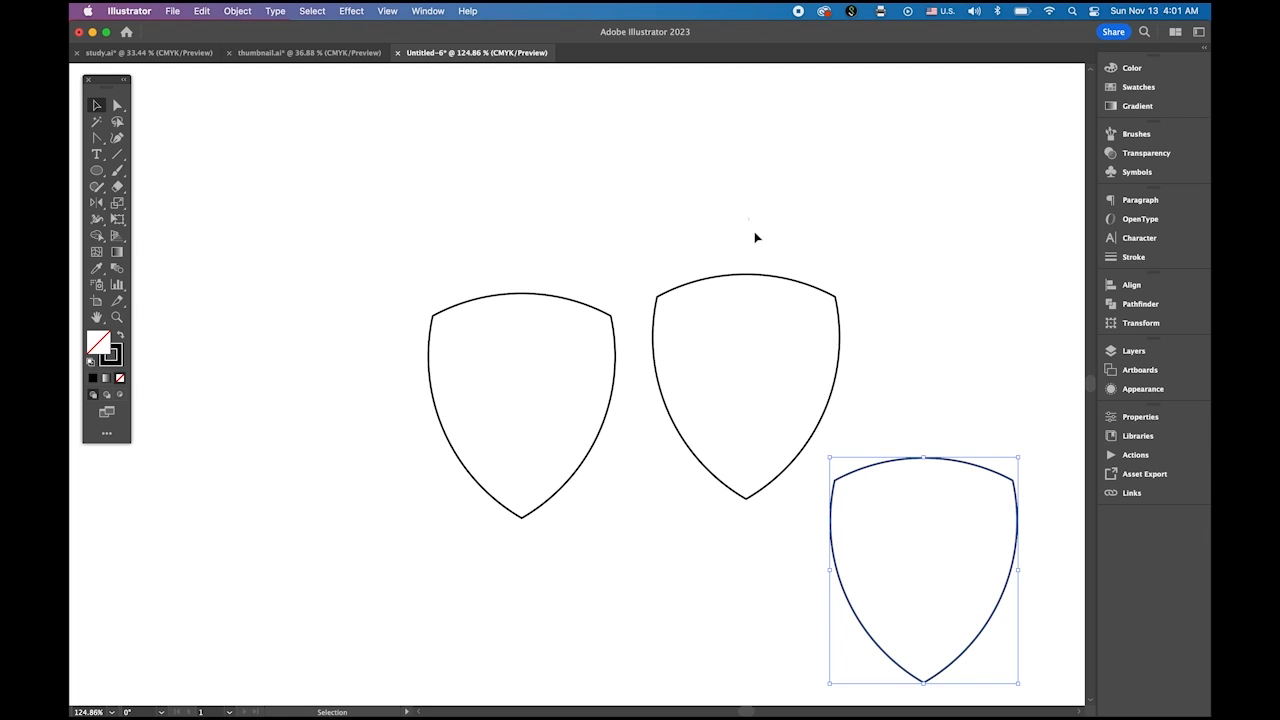
left_click_drag(755, 237, 977, 626)
key("Delete")
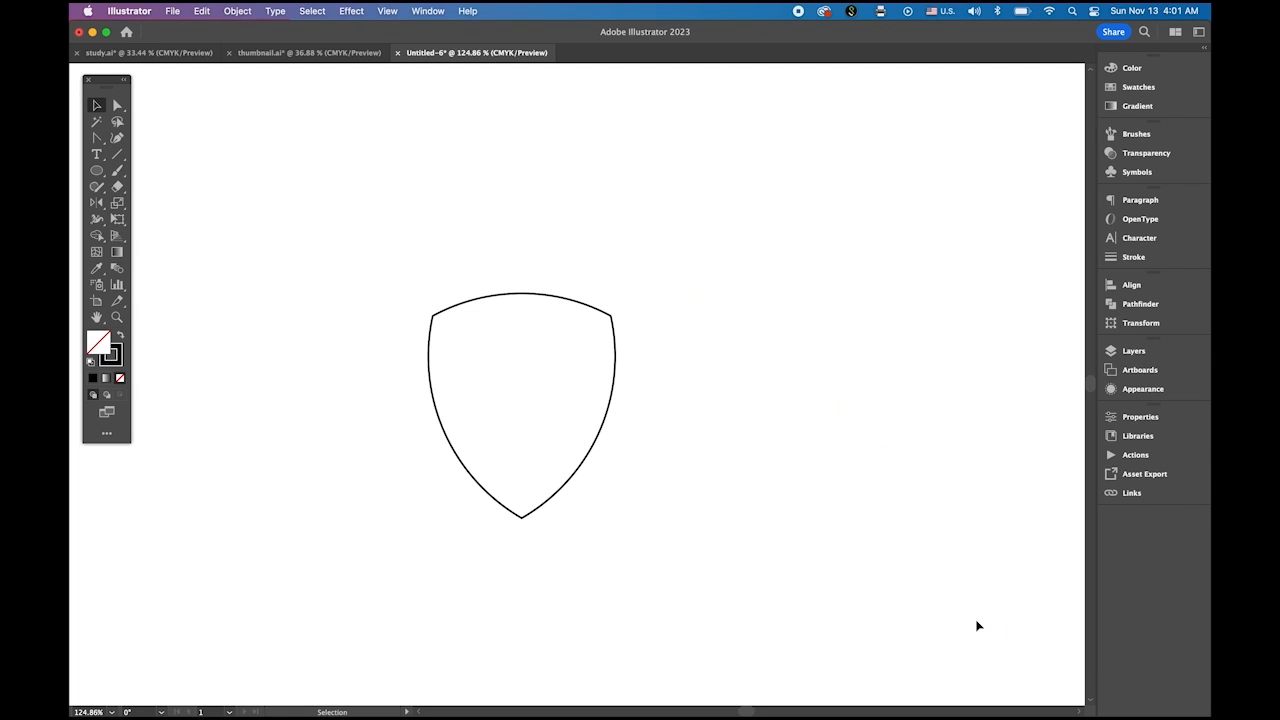
Move the shield up and to the left on the artboard, leaving free space beside it.
key("super+0")
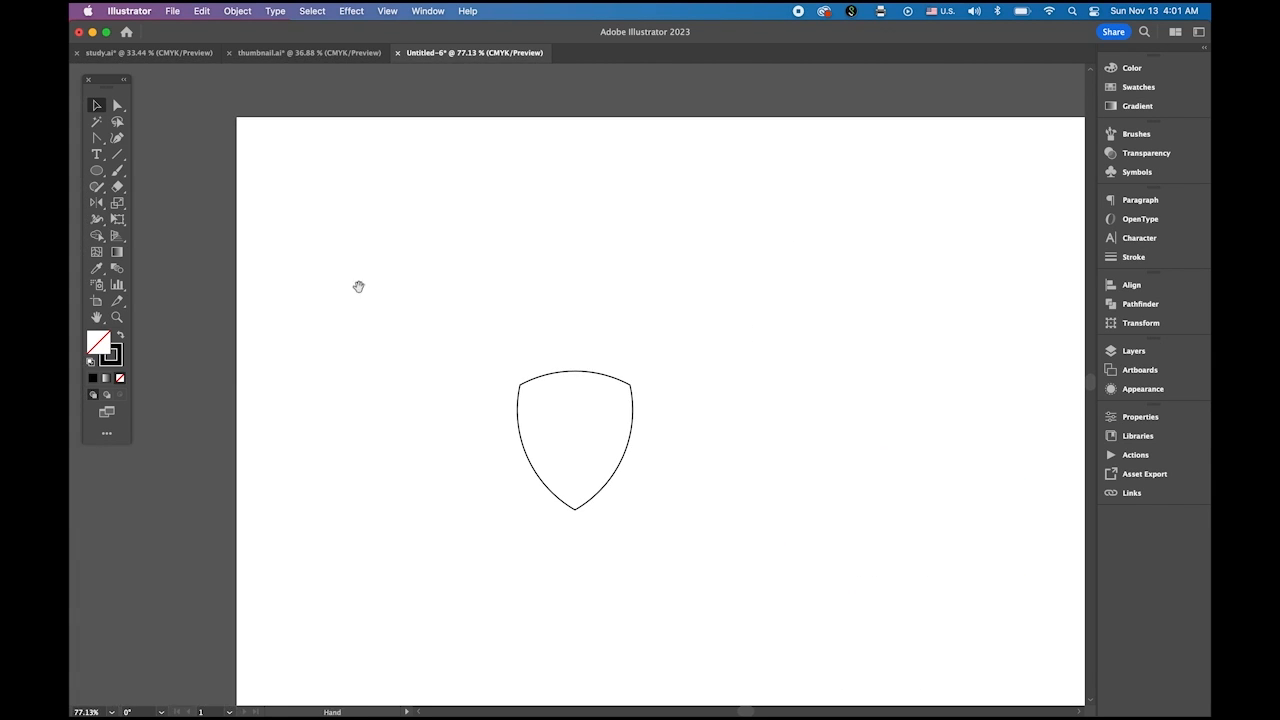
left_click(97, 105)
left_click_drag(532, 323, 536, 351)
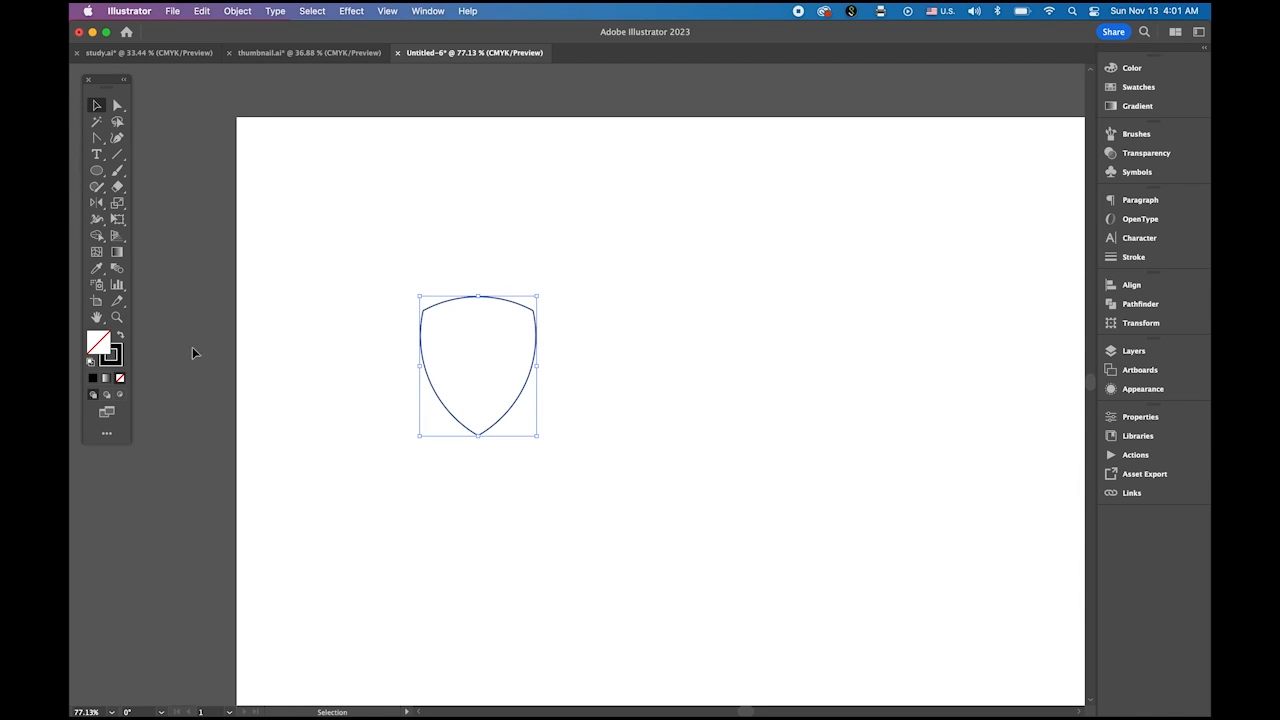
Swap the shield's stroke and fill, apply a dark blue swatch to the fill, and open its CMYK colour sliders.
left_click(121, 338)
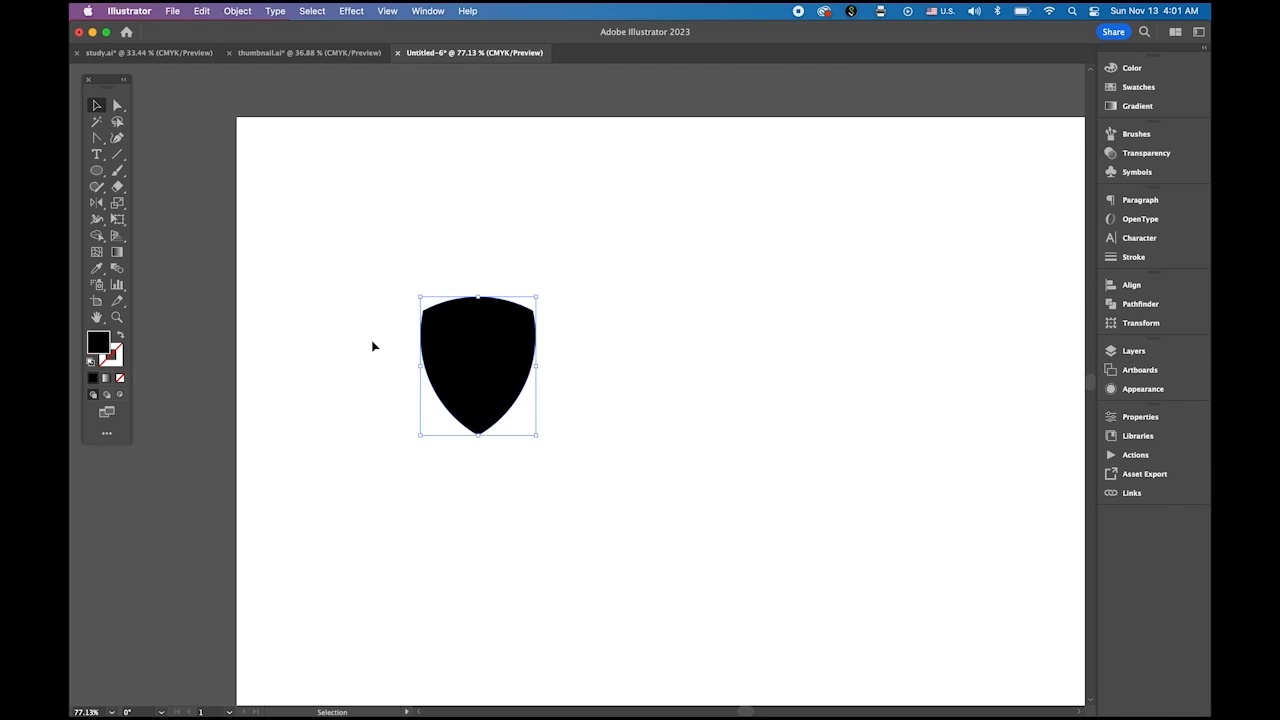
left_click(1128, 92)
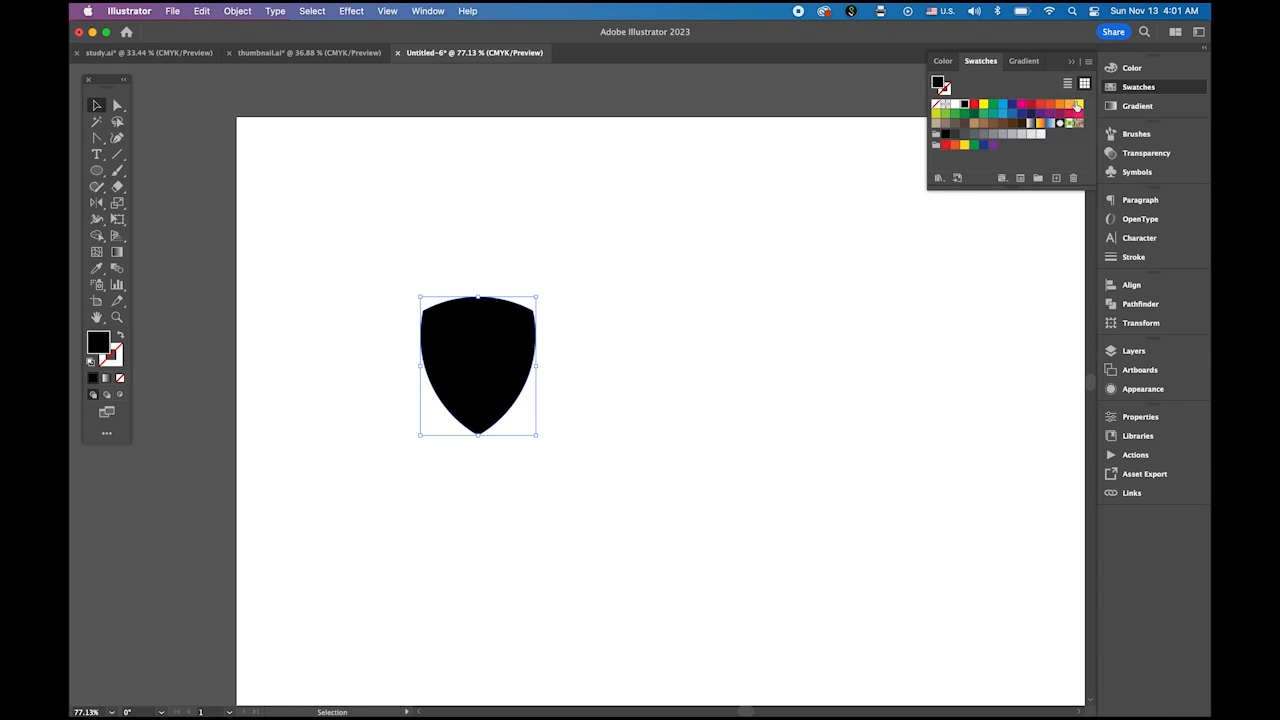
left_click(1022, 113)
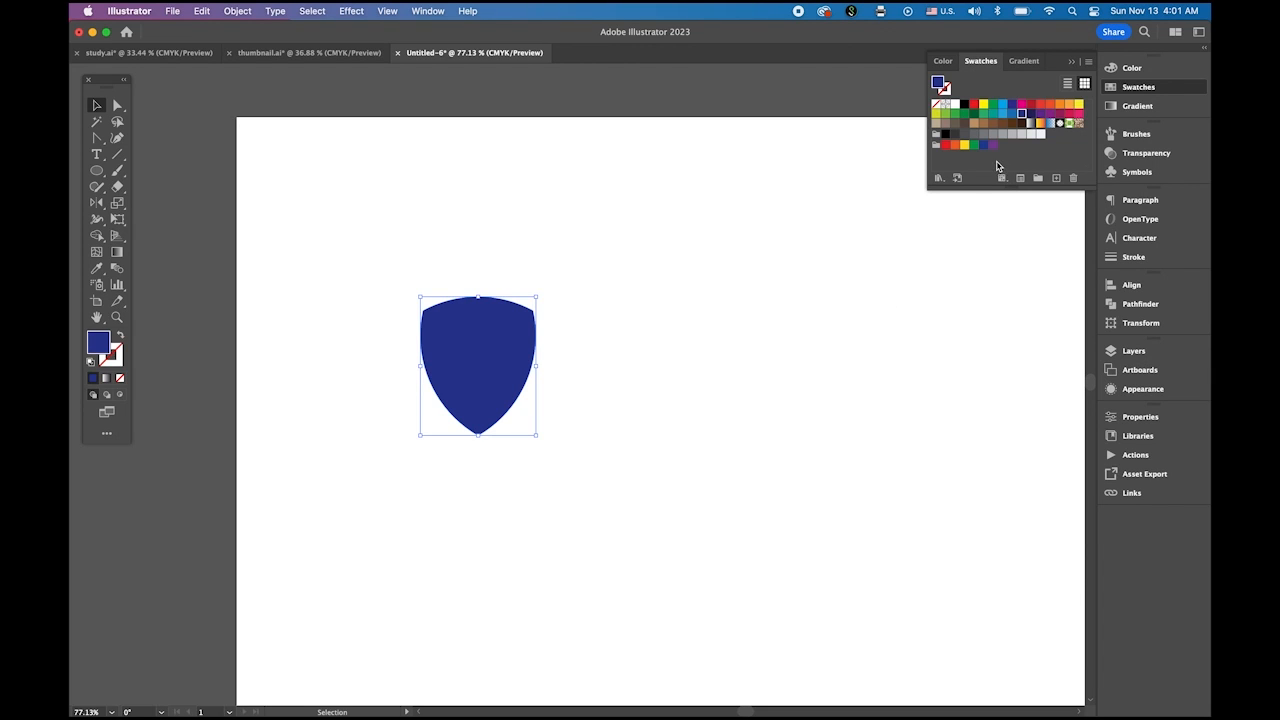
left_click(1128, 68)
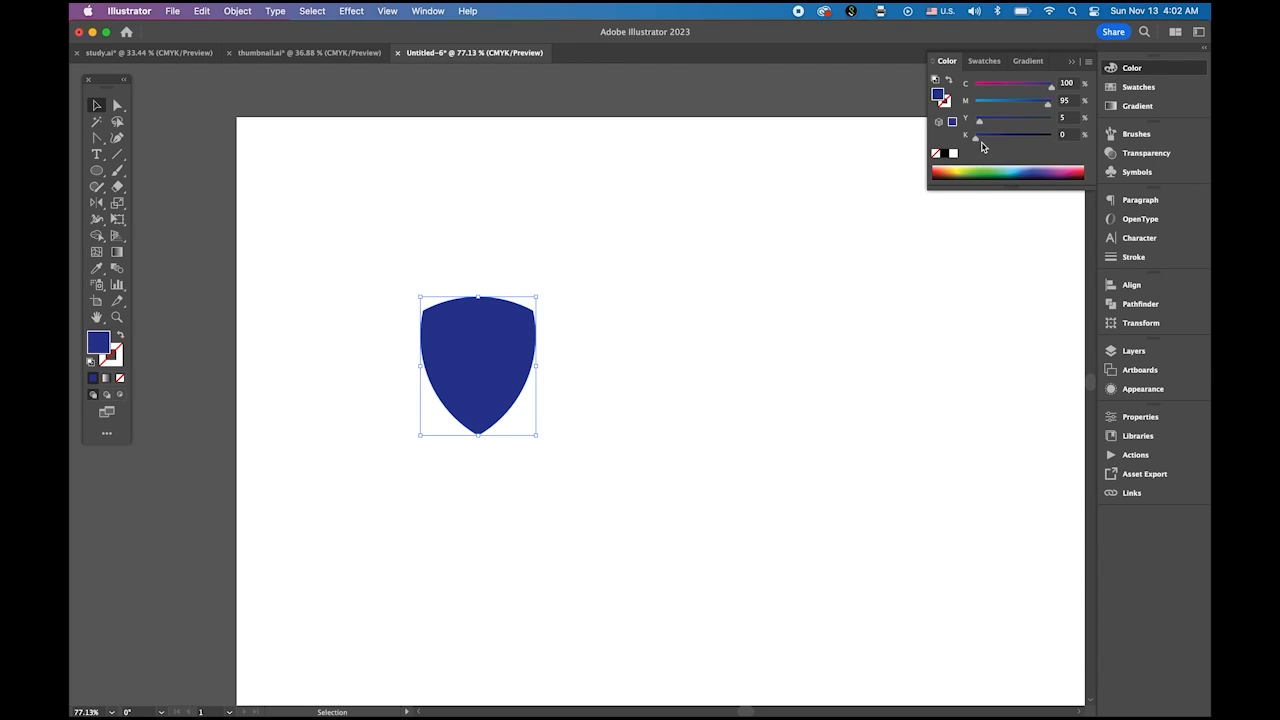
Set the shield fill's black value to 57% and enlarge the shield to roughly one and three-quarter times its size.
left_click_drag(977, 140, 1021, 143)
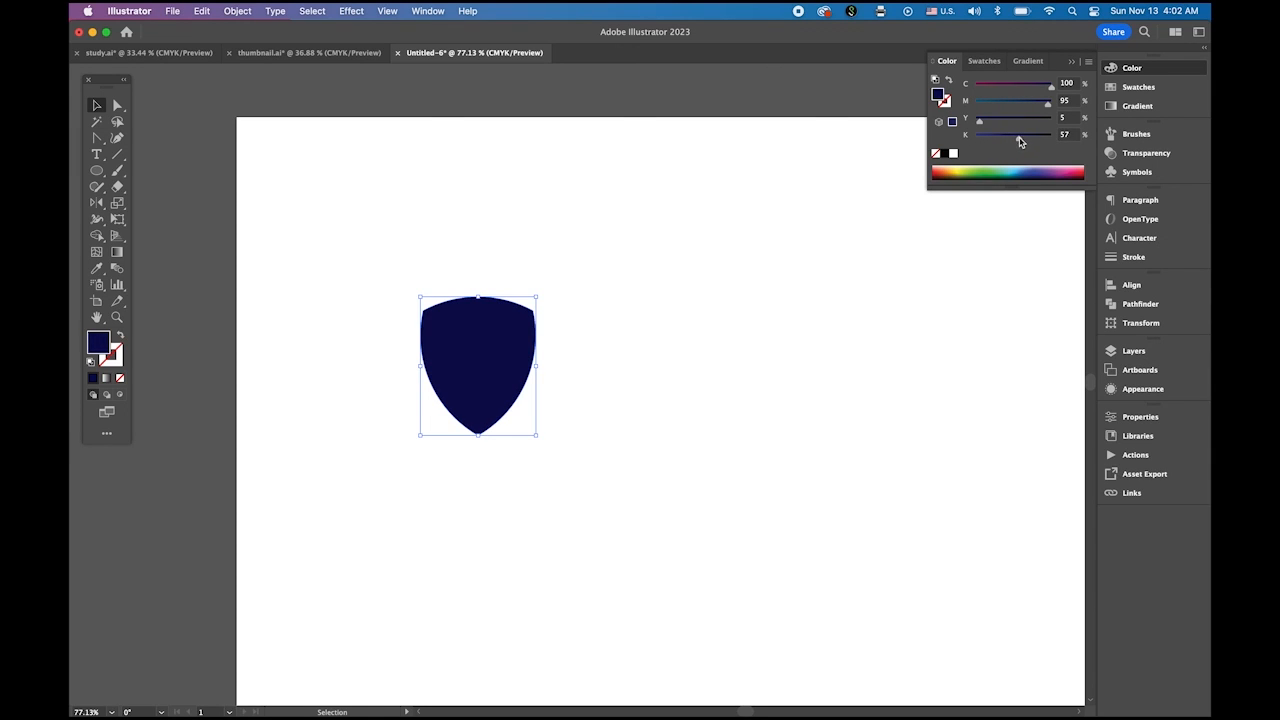
left_click(699, 274)
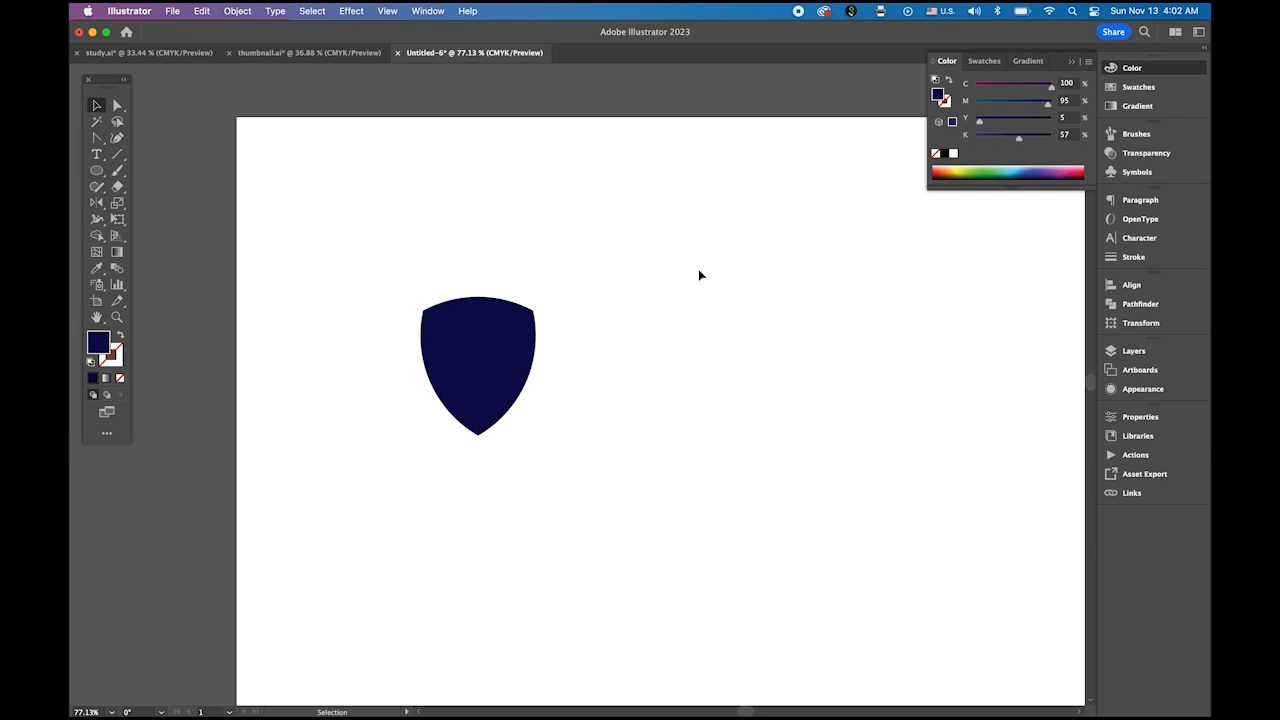
left_click(528, 366)
left_click_drag(536, 436, 622, 538)
left_click(782, 474)
left_click_drag(506, 458, 484, 472)
left_click(729, 419)
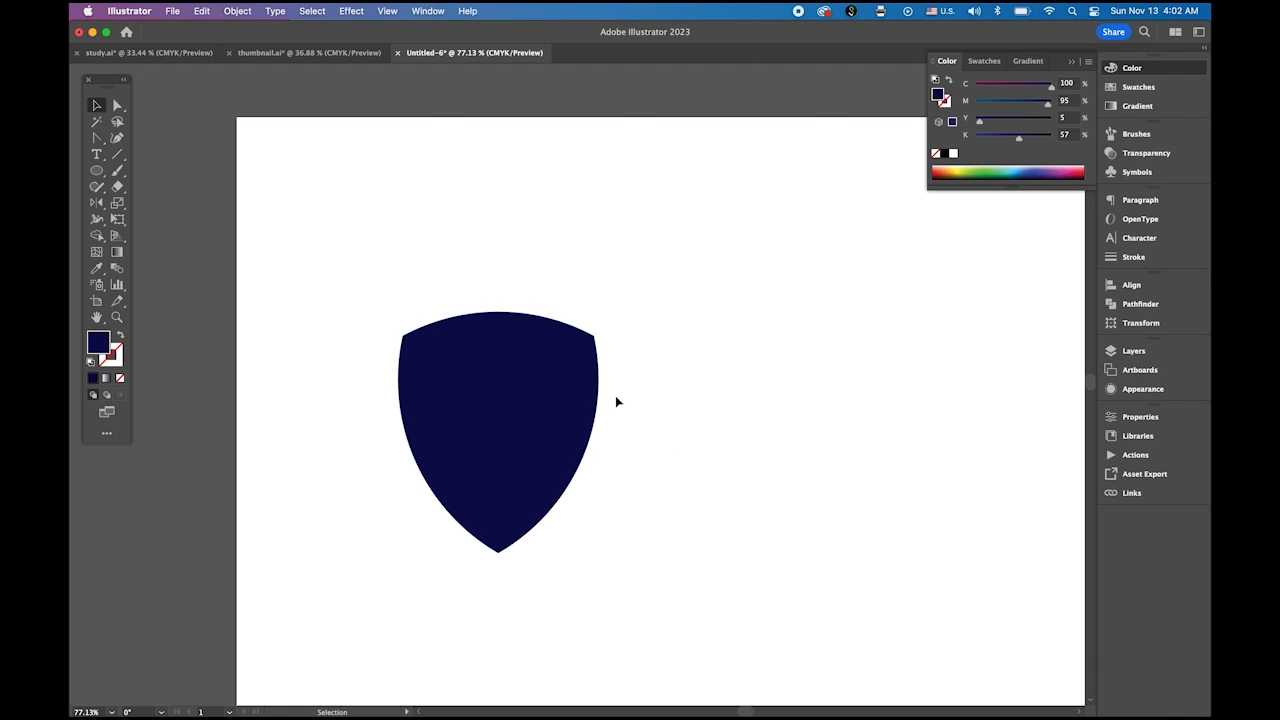
Draw a light orange circle without stroke, about two thirds of the shield's width, just above the shield with a small gap.
key("super+space")
left_click_drag(440, 280, 459, 396)
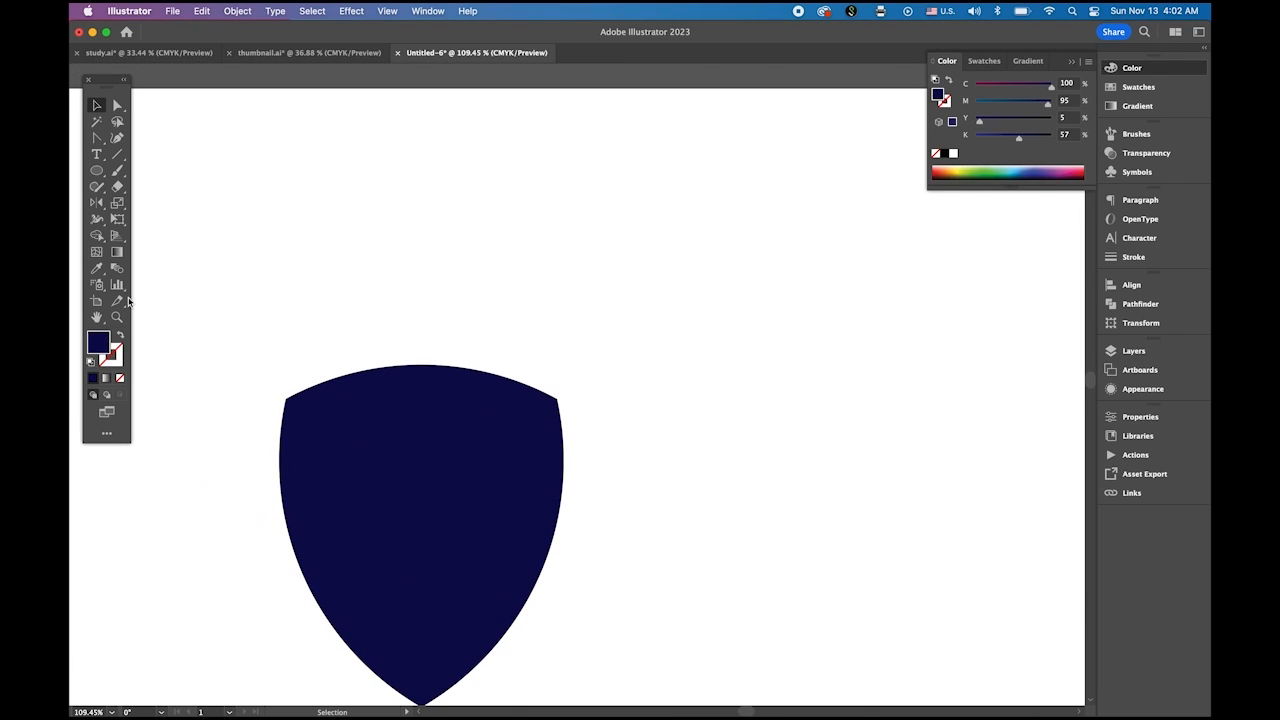
left_click(98, 175)
left_click(1121, 90)
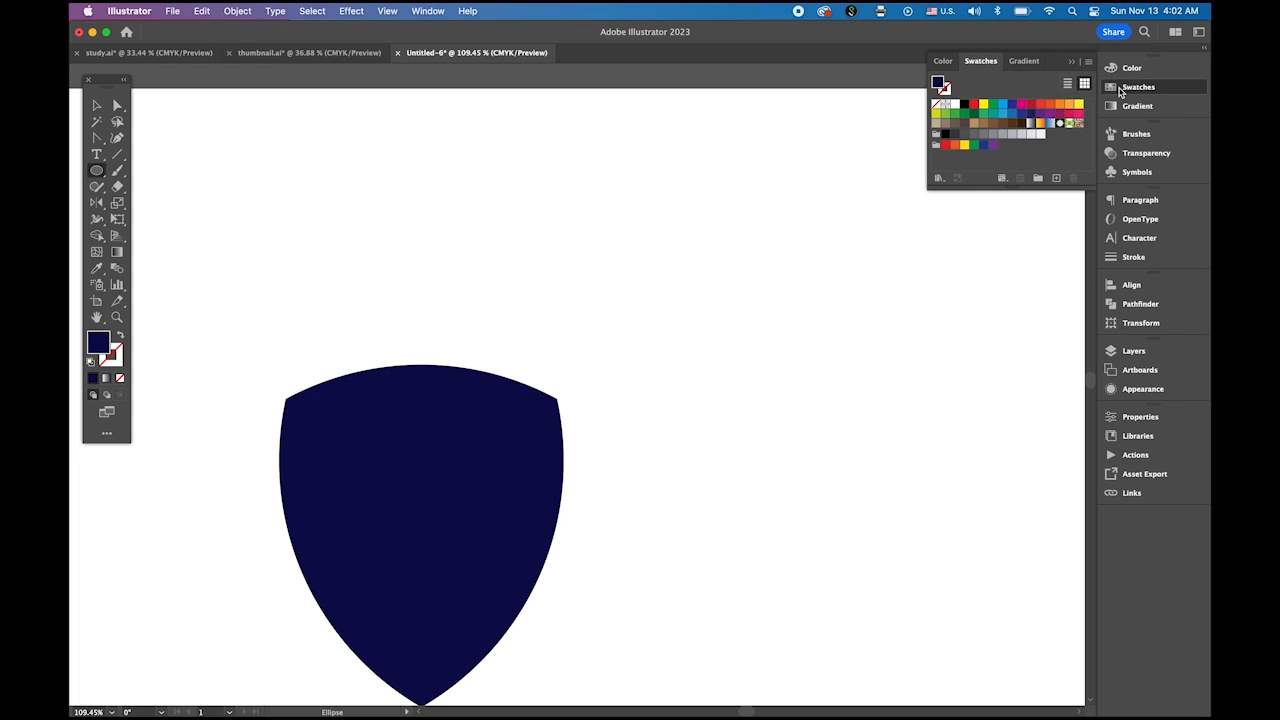
left_click(1068, 106)
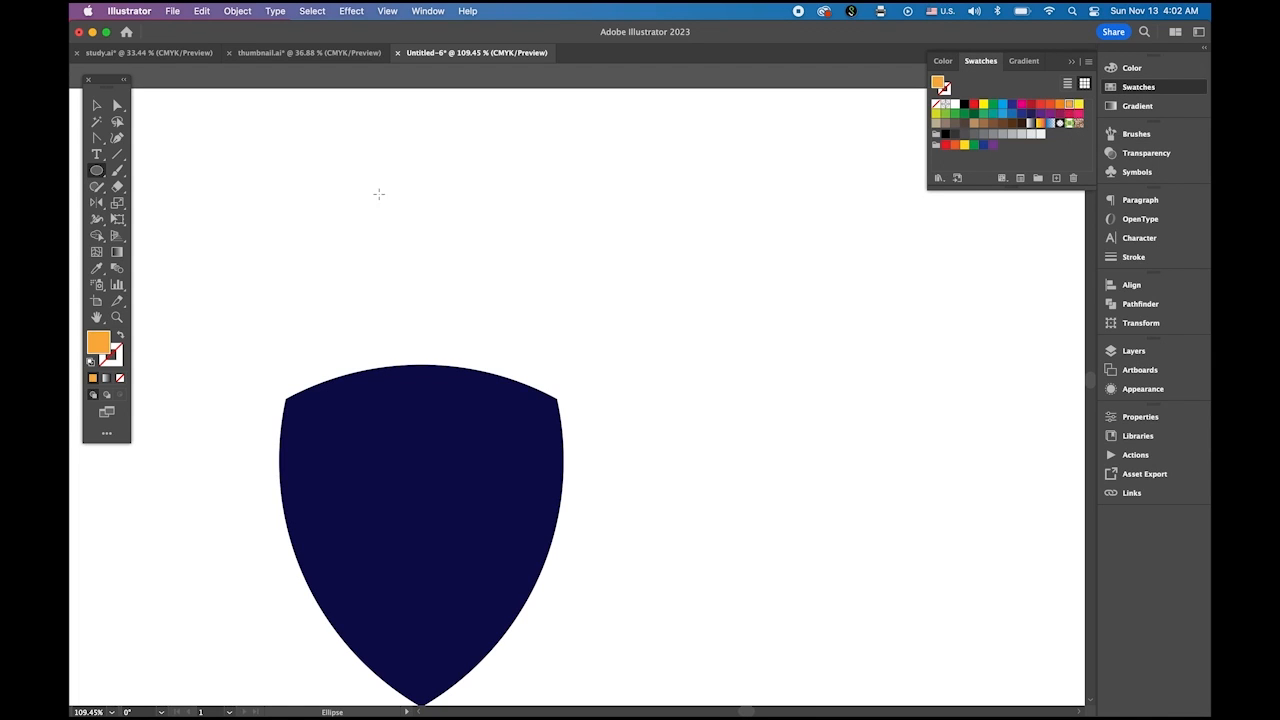
left_click_drag(333, 192, 516, 374)
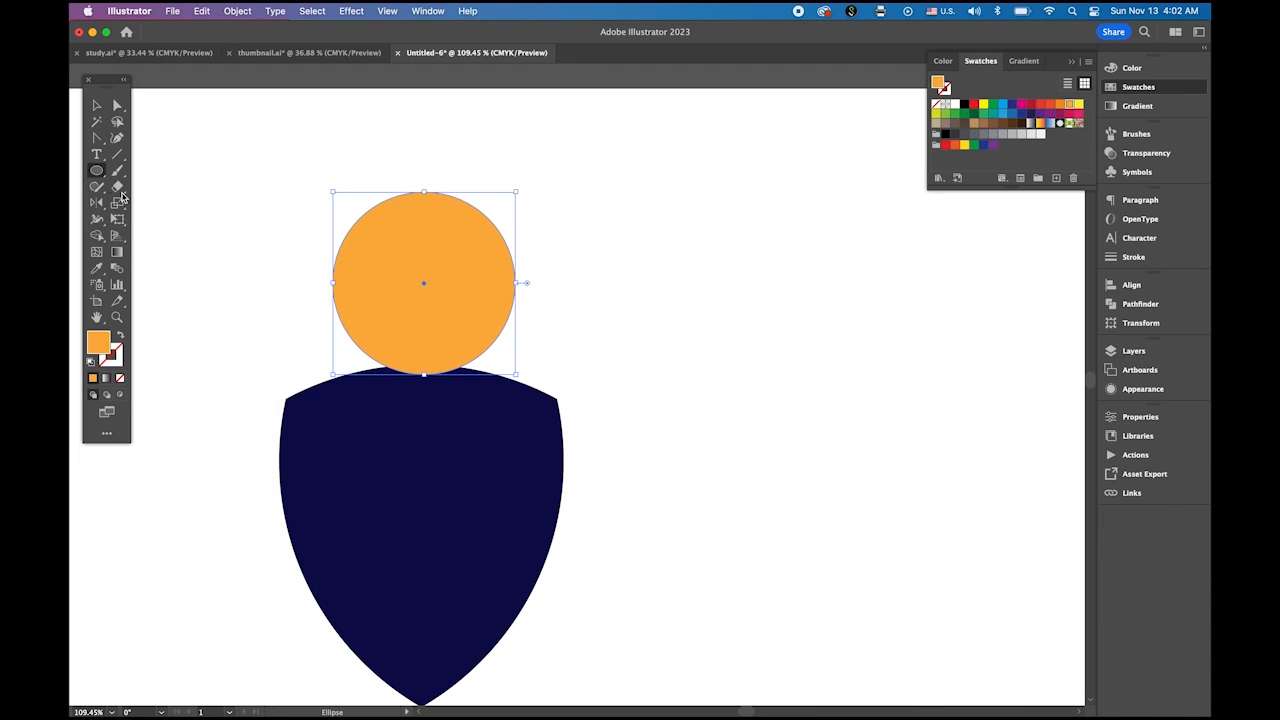
left_click(96, 105)
left_click(234, 283)
left_click_drag(386, 302, 530, 282)
Duplicate the orange circle, offsetting the copy slightly up and to the left so that the original shows as a crescent.
key("super+space")
left_click_drag(646, 286, 694, 357)
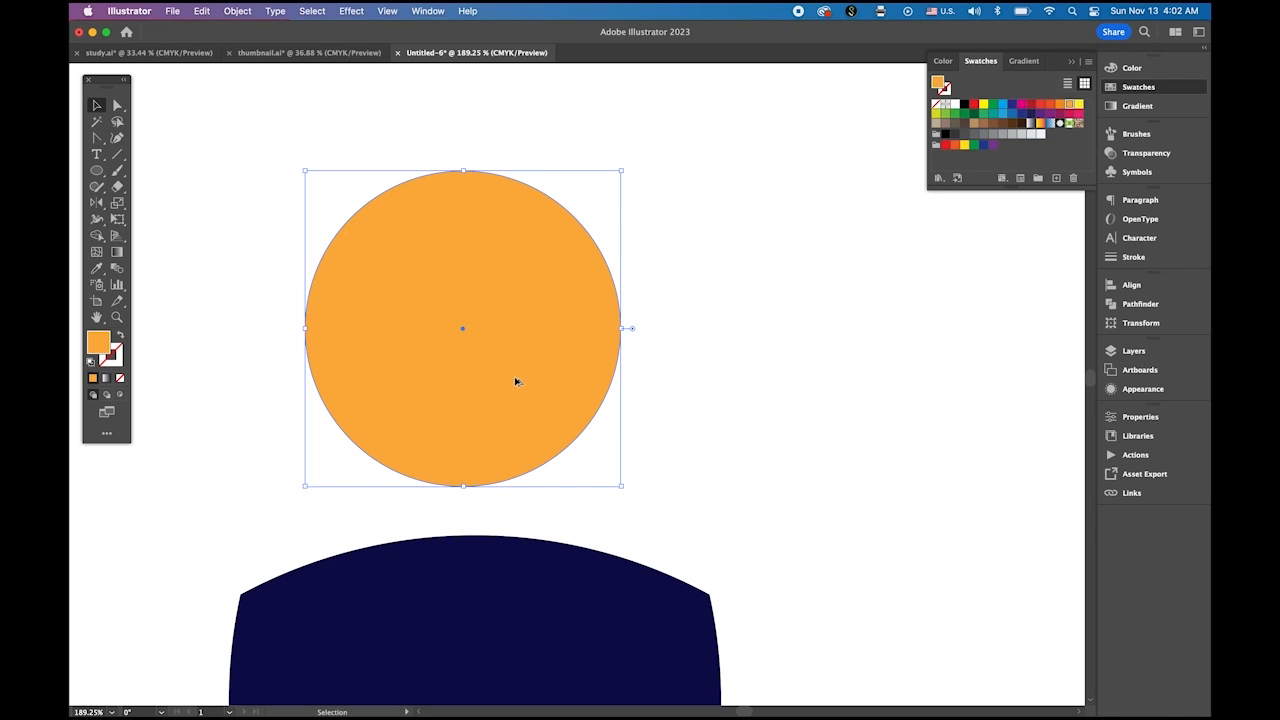
left_click_drag(515, 382, 482, 348)
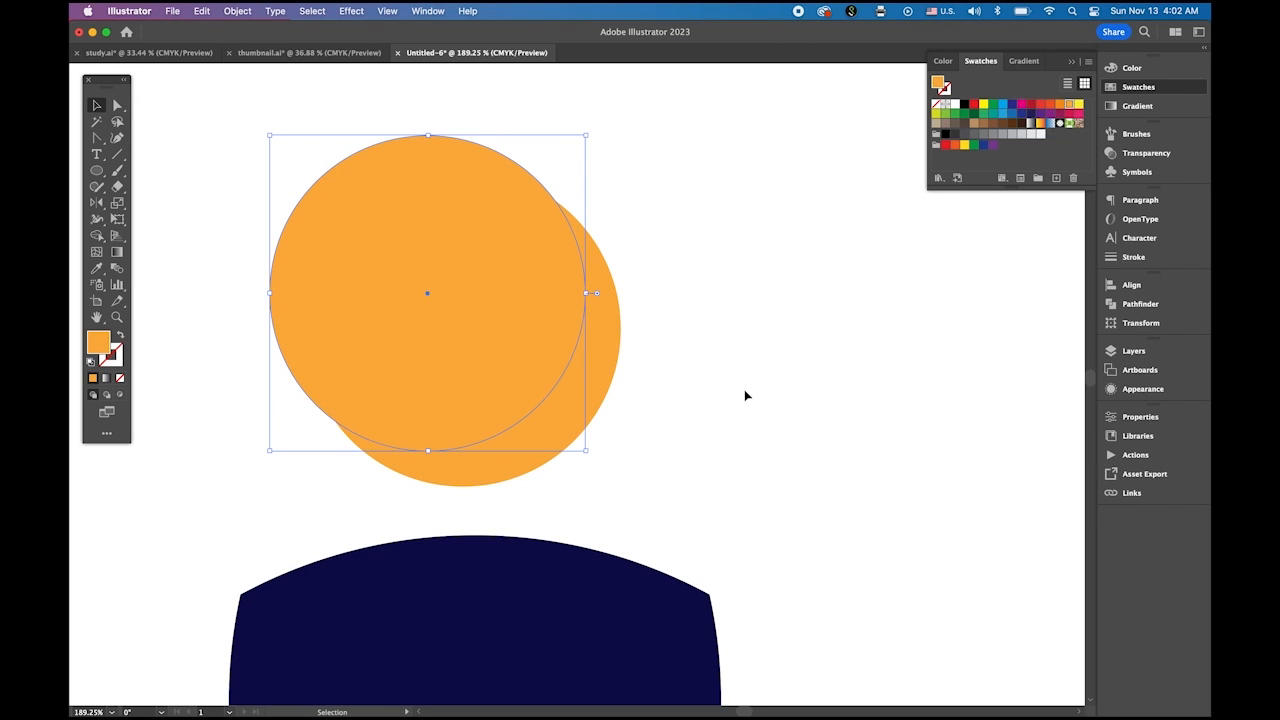
Remove the copy's outer crescent at the upper left with Shape Builder, keeping the lower-right crescent as a separate shape.
left_click_drag(228, 226, 628, 406)
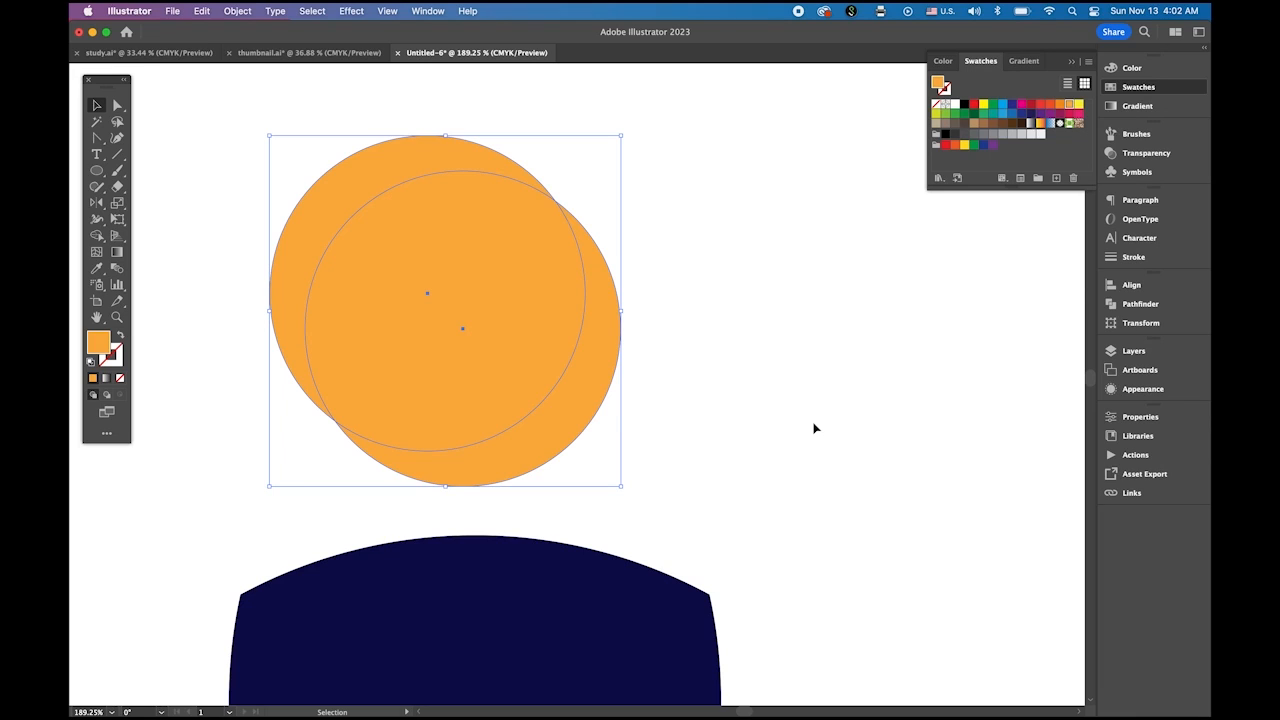
left_click(97, 237)
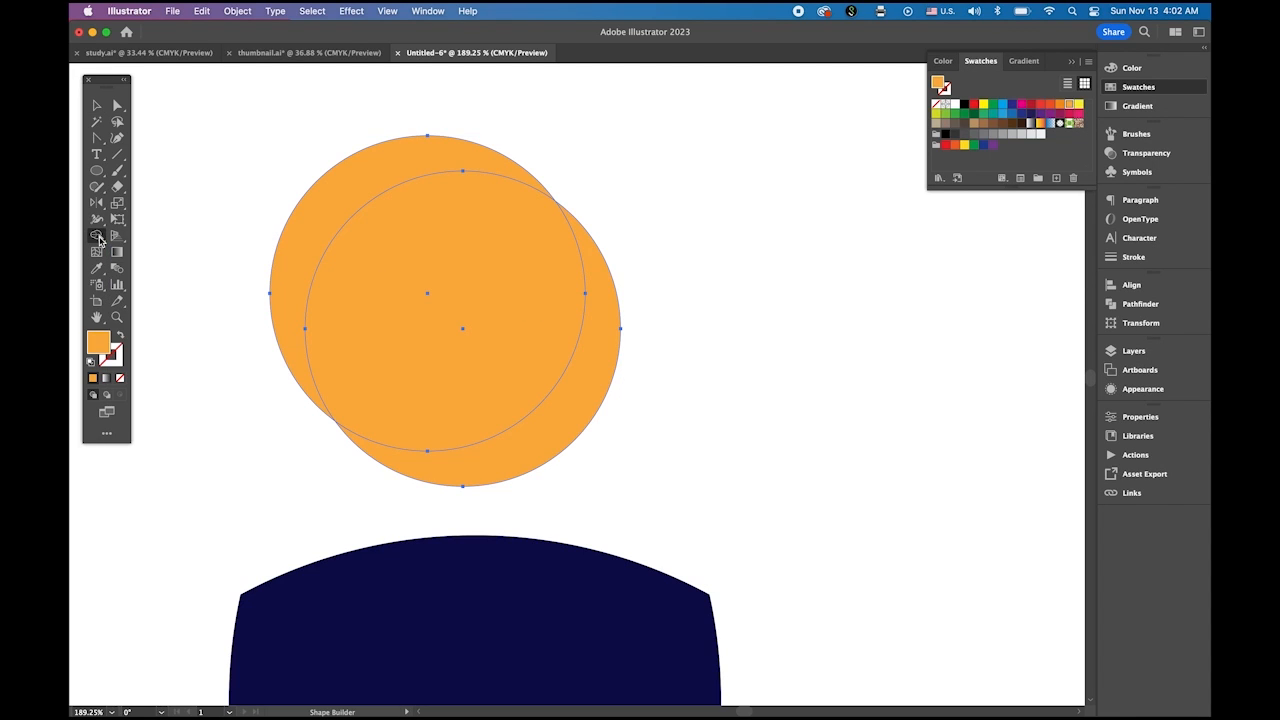
left_click(337, 186, "alt")
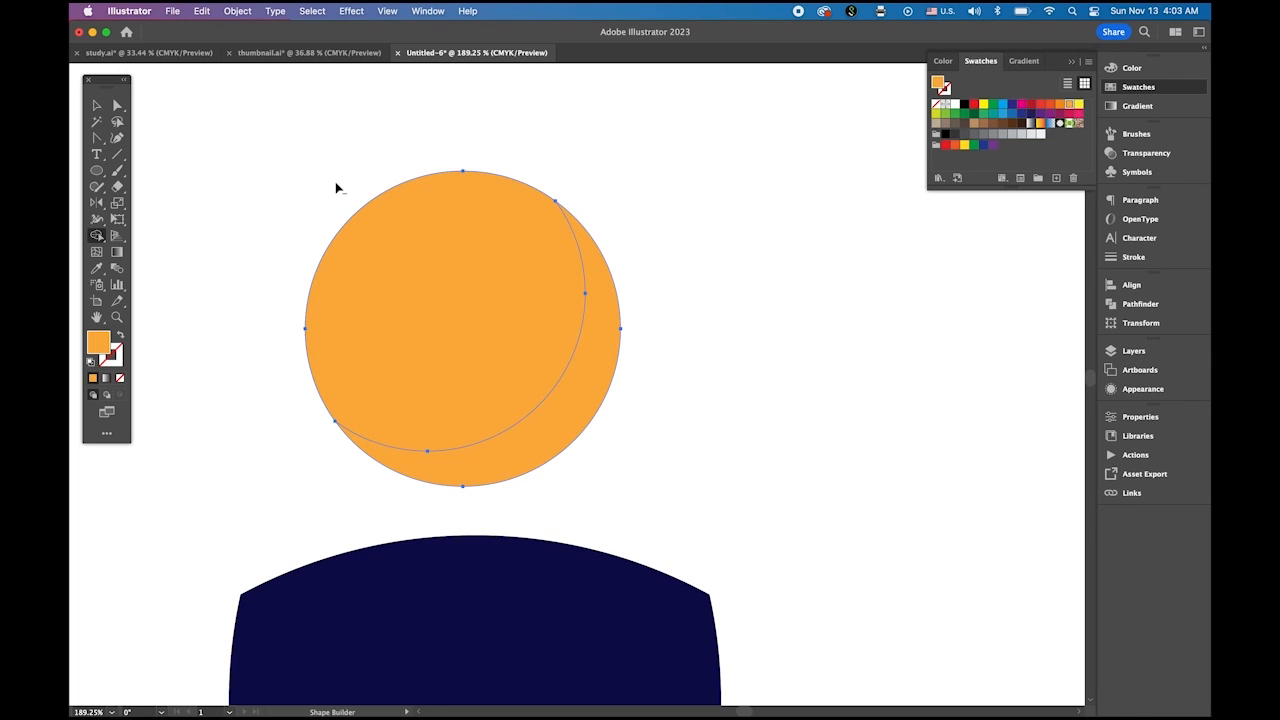
left_click(583, 402)
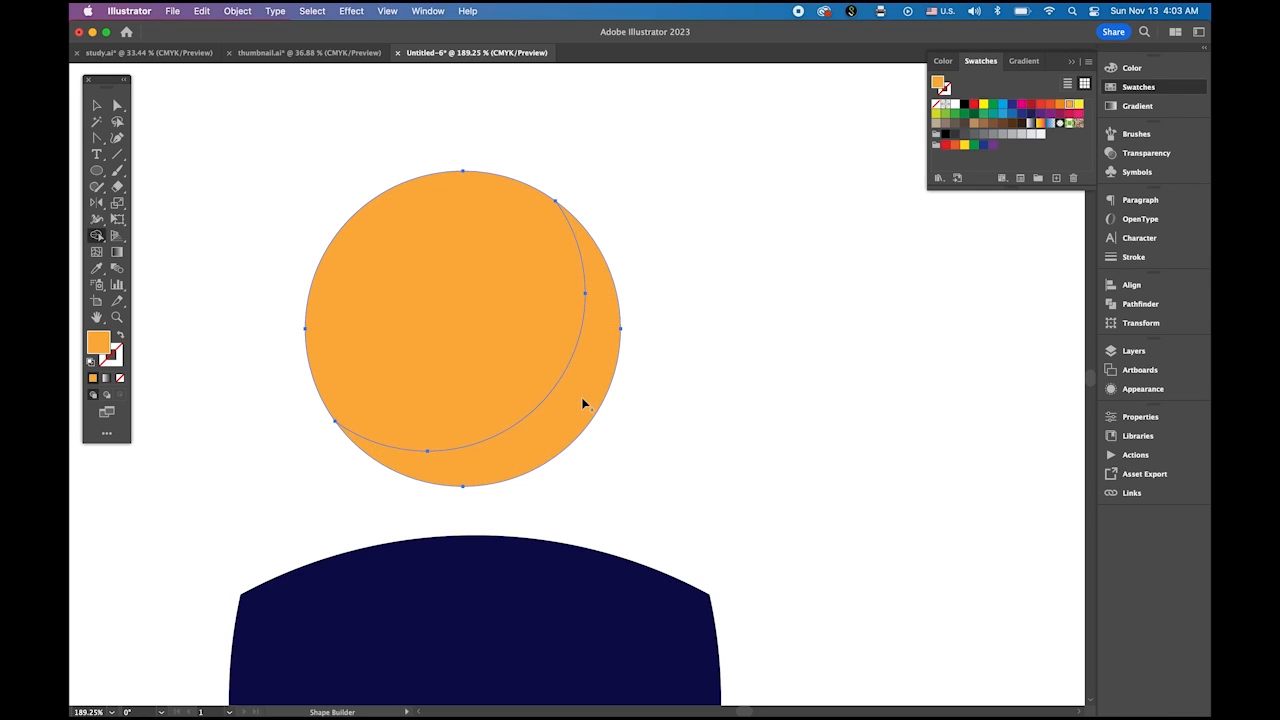
Recolour the ball's lower-right crescent with the darker orange swatch to form a shadow.
left_click(96, 105)
left_click(246, 158)
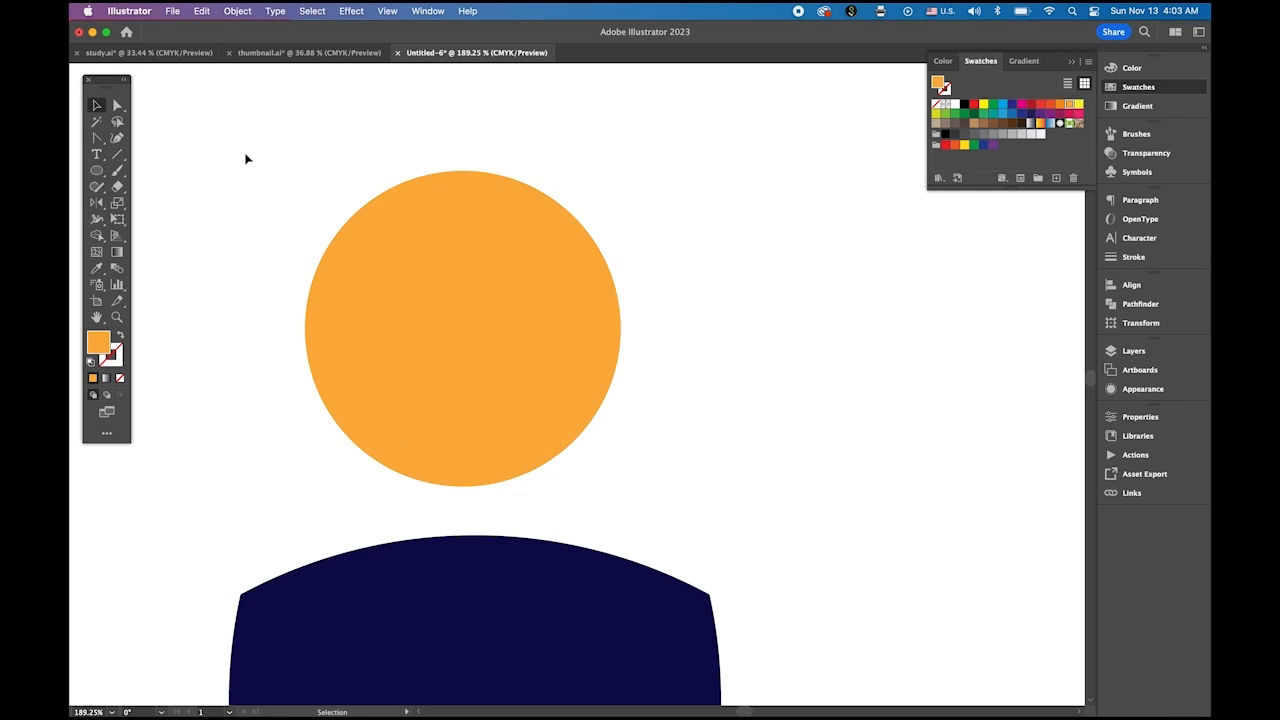
left_click(583, 398)
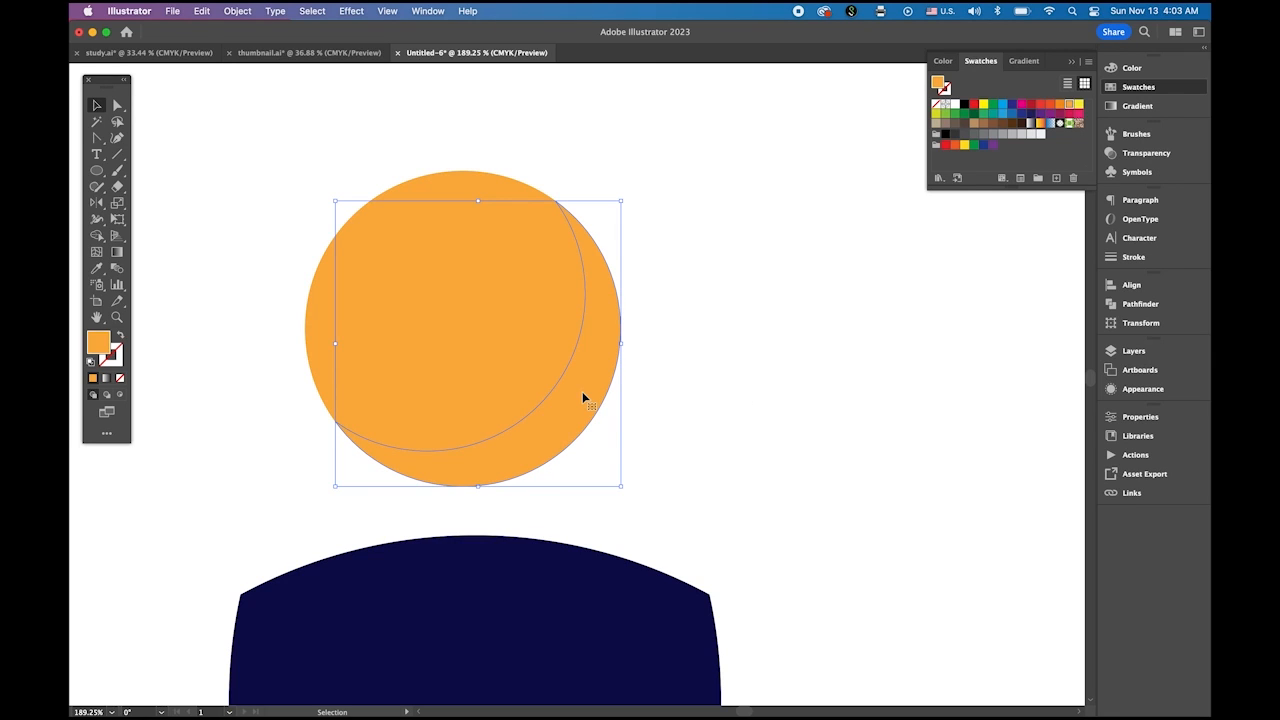
left_click(1060, 104)
left_click(761, 363)
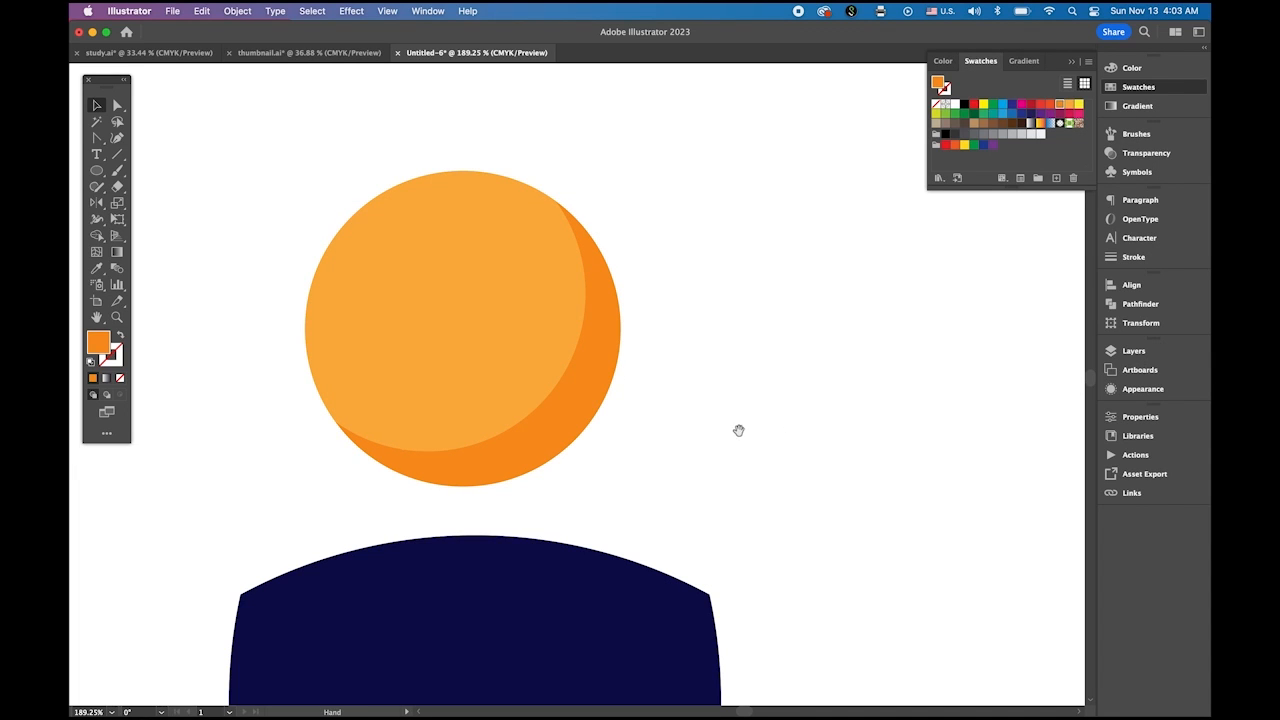
Move the complete shaded orange ball off the shield's top to the free space on the right of the shield.
scroll(740, 422, "down", 1)
scroll(797, 426, "down", 4)
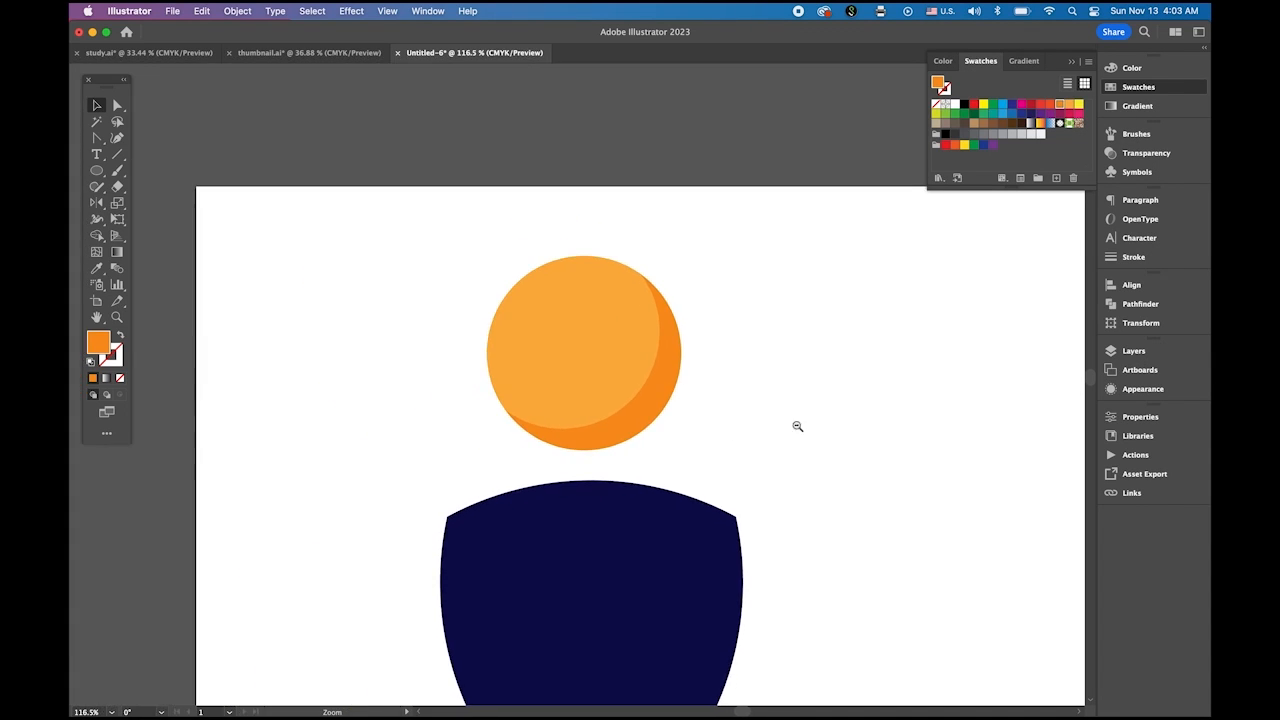
scroll(617, 323, "up", 2)
left_click_drag(305, 147, 506, 286)
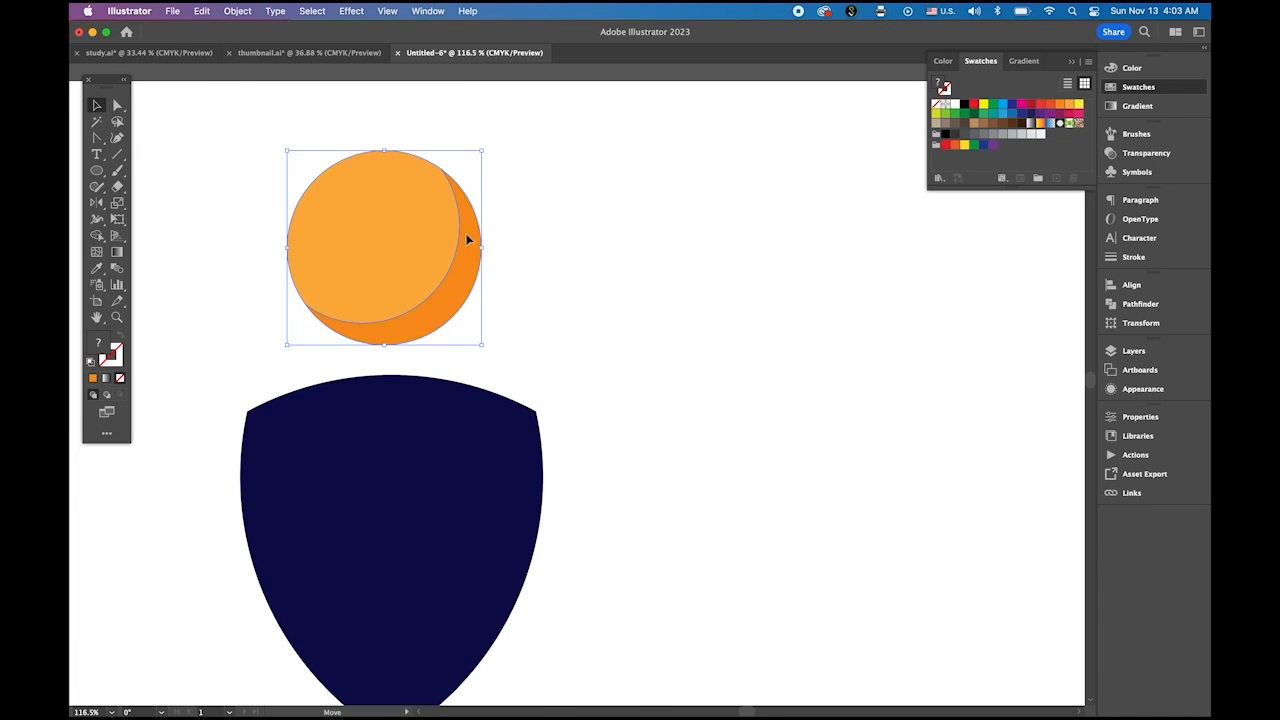
left_click_drag(469, 237, 811, 347)
left_click_drag(914, 477, 723, 429)
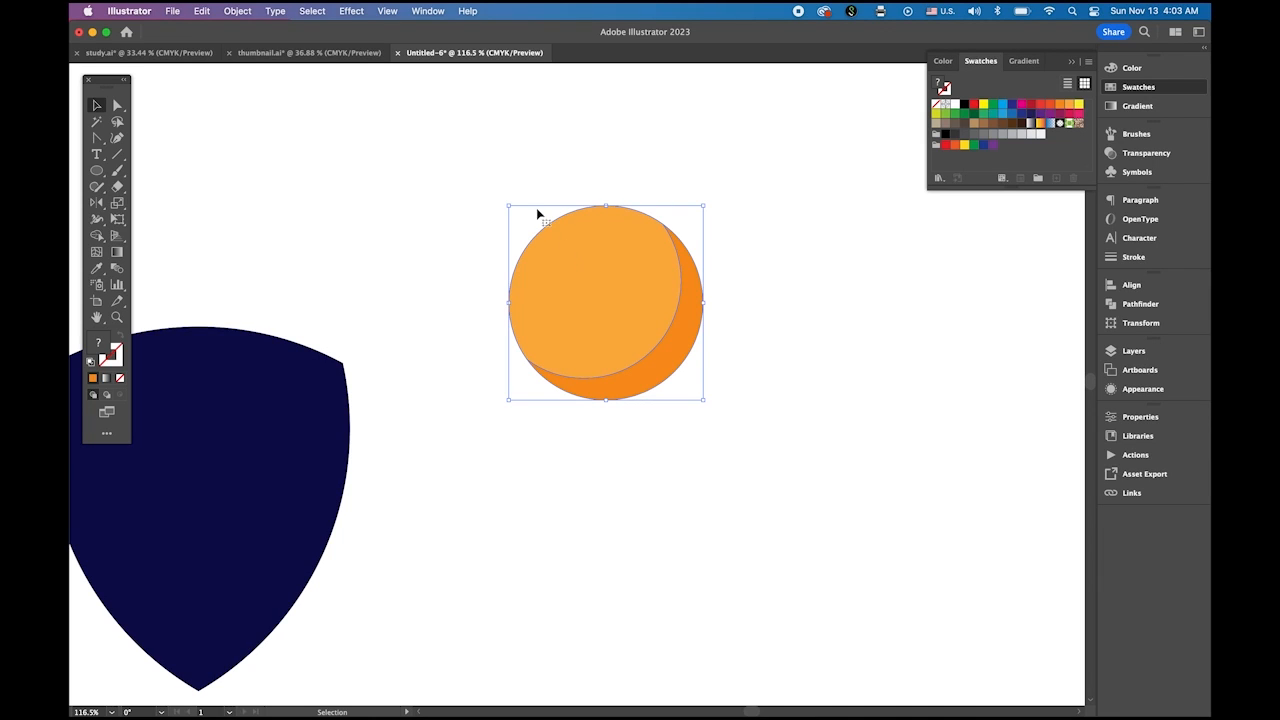
Draw a wide ellipse with no fill and a white stroke, overlapping the ball's upper-right part and extending beyond its right edge.
left_click(457, 214)
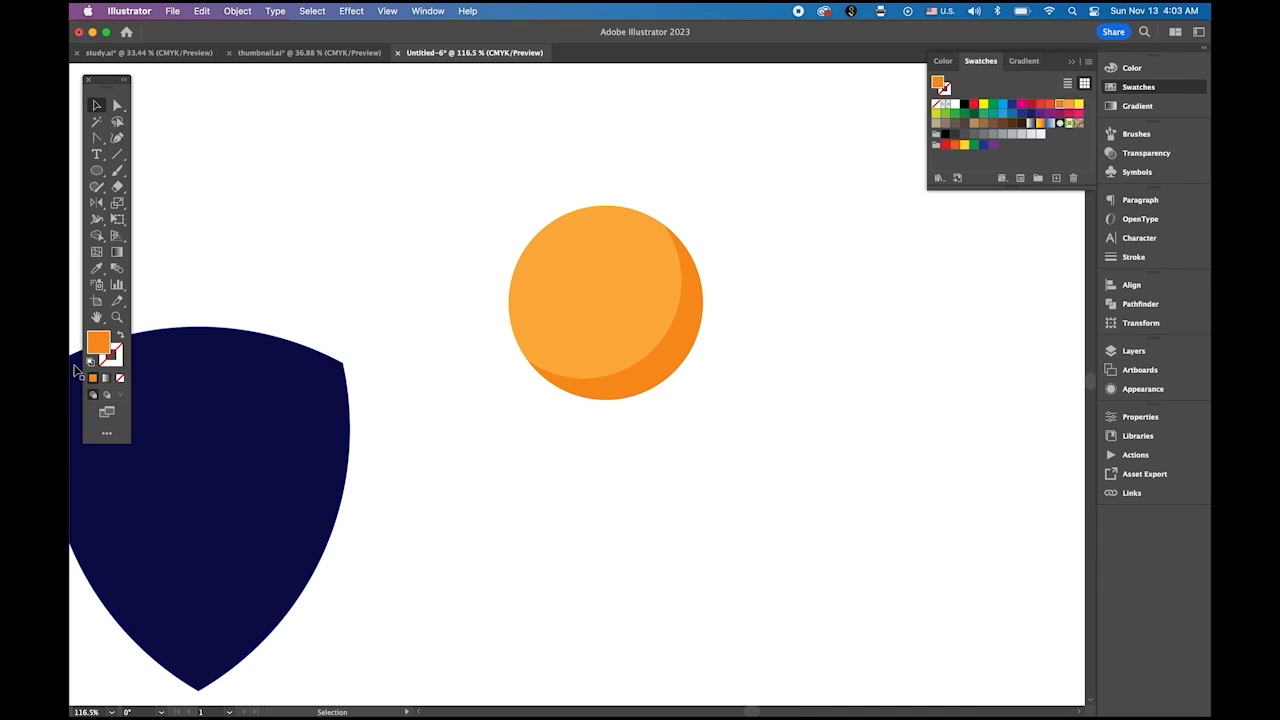
left_click(121, 337)
left_click(118, 362)
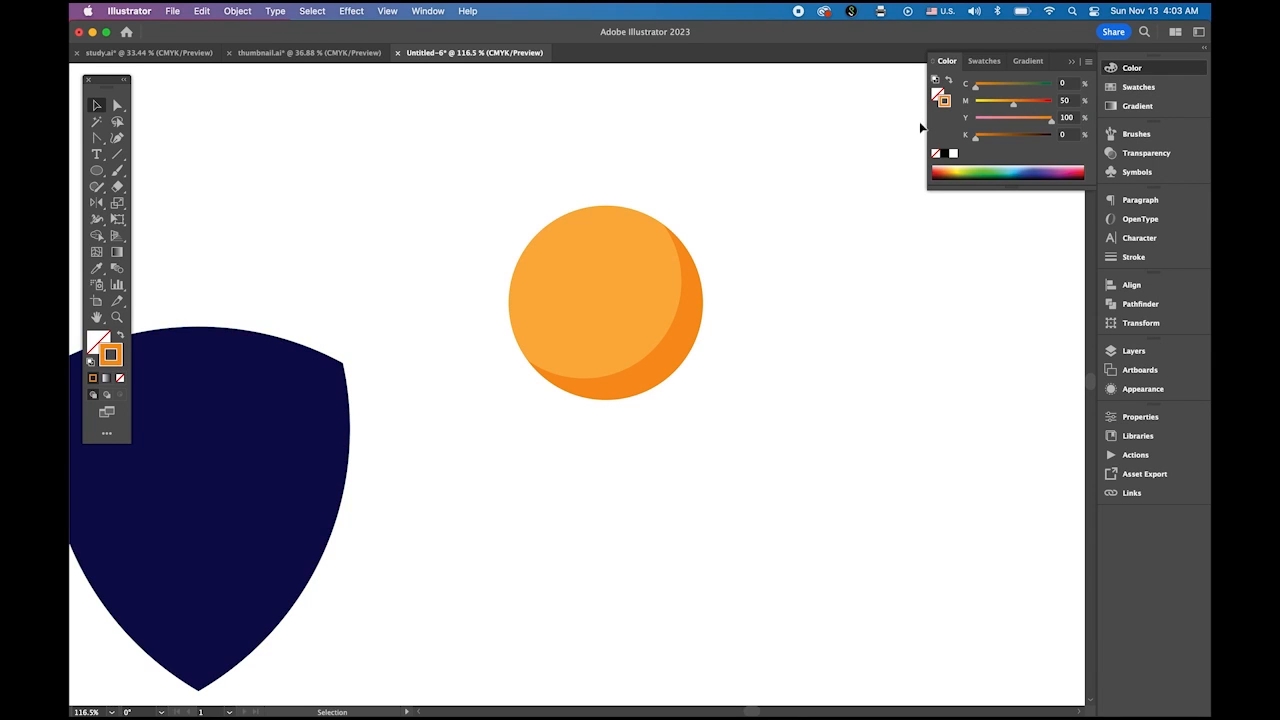
left_click(953, 155)
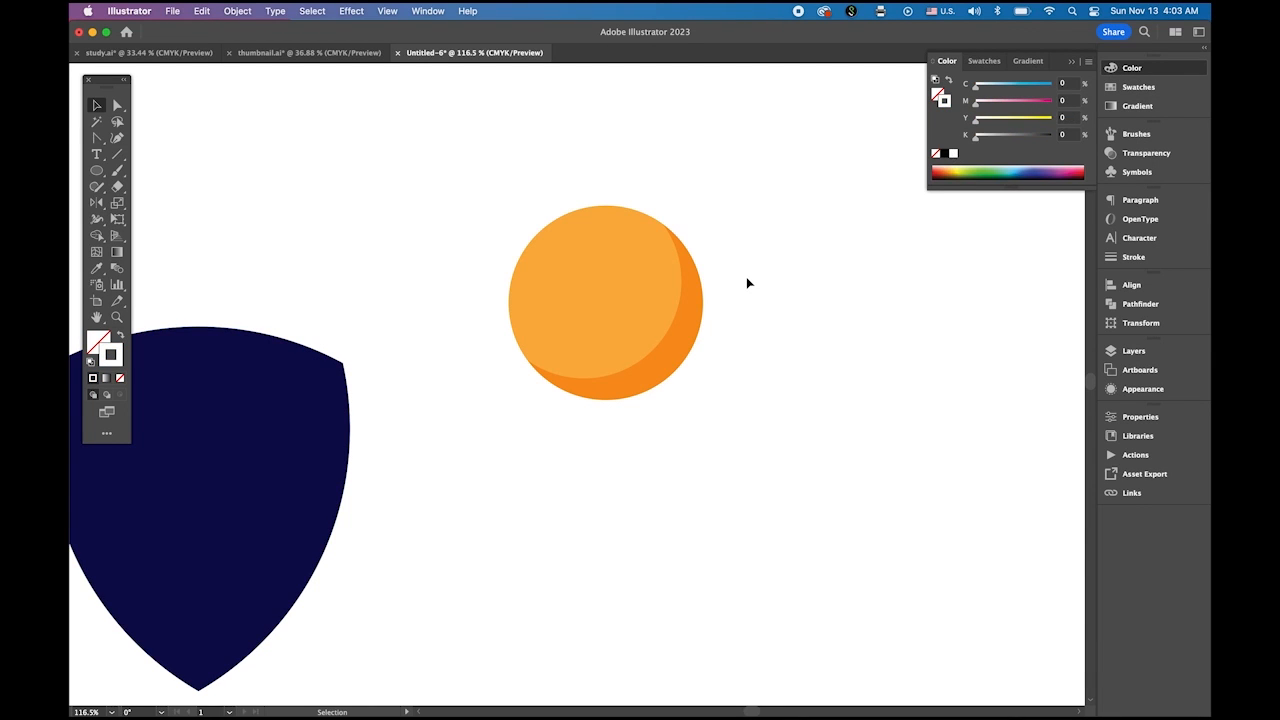
left_click(97, 171)
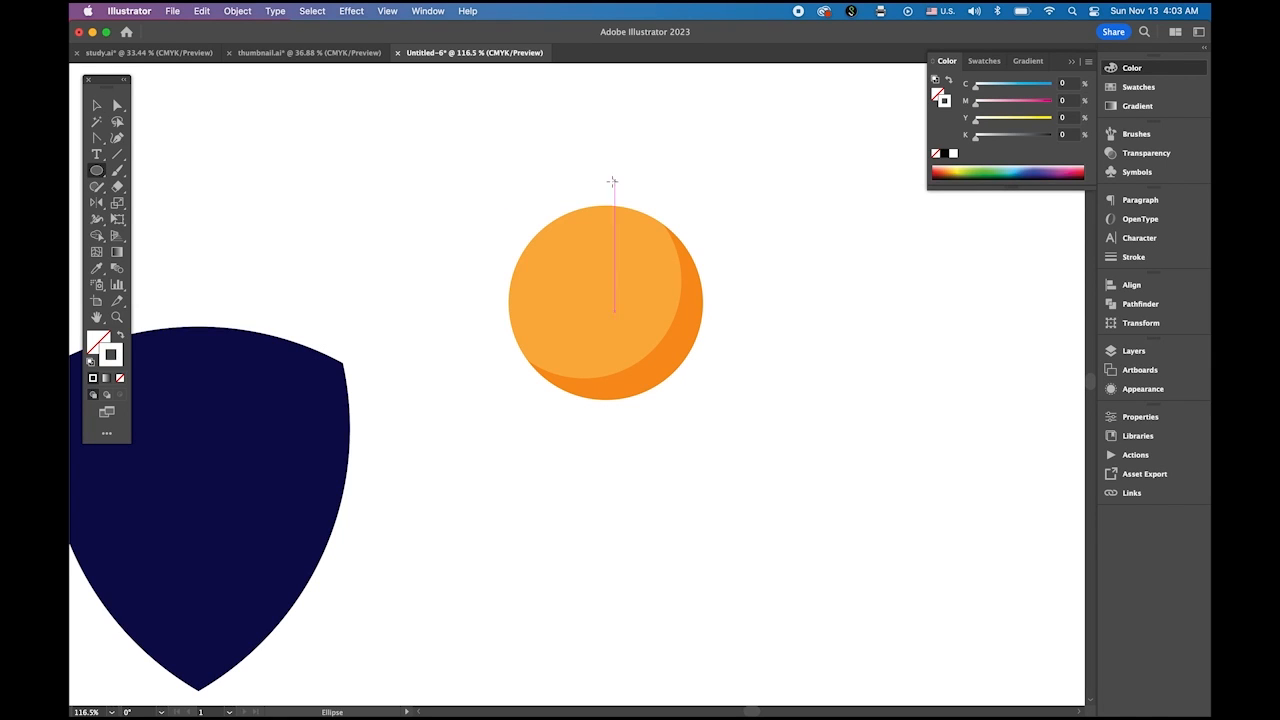
left_click_drag(594, 180, 829, 295)
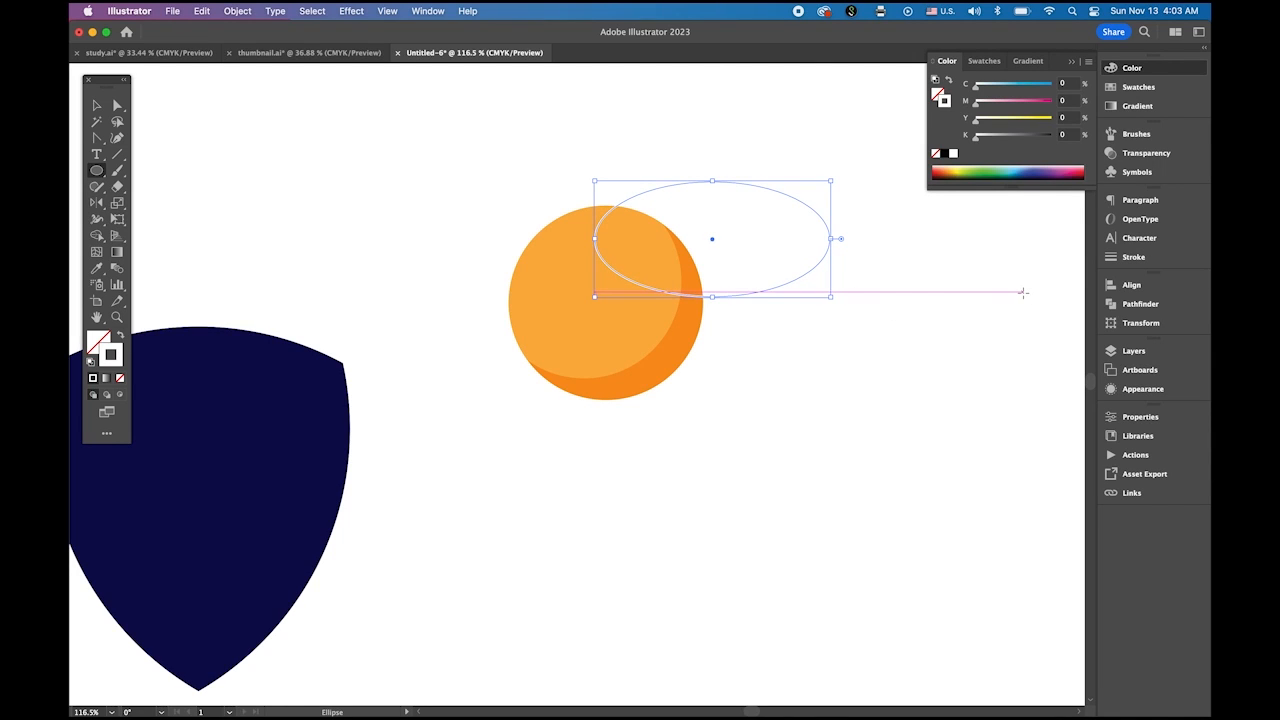
Increase the white ellipse's stroke weight to 3 pt.
left_click(1133, 257)
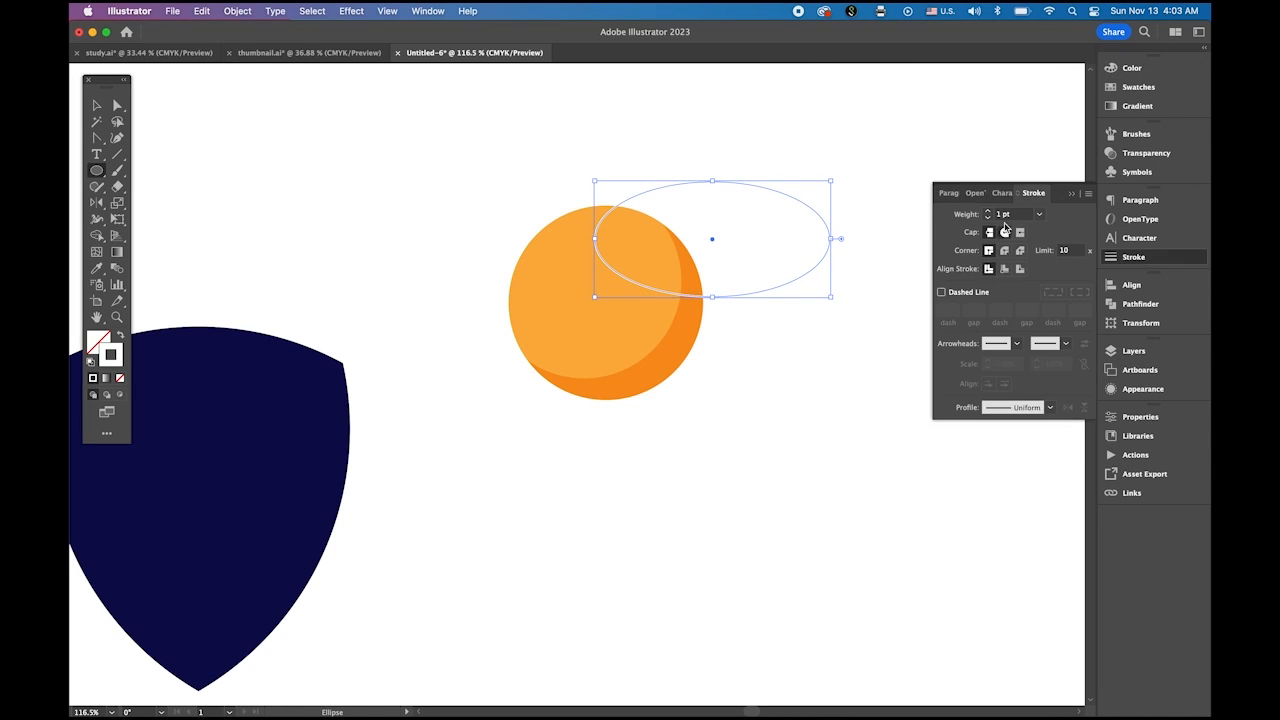
left_click(988, 212)
left_click(988, 212)
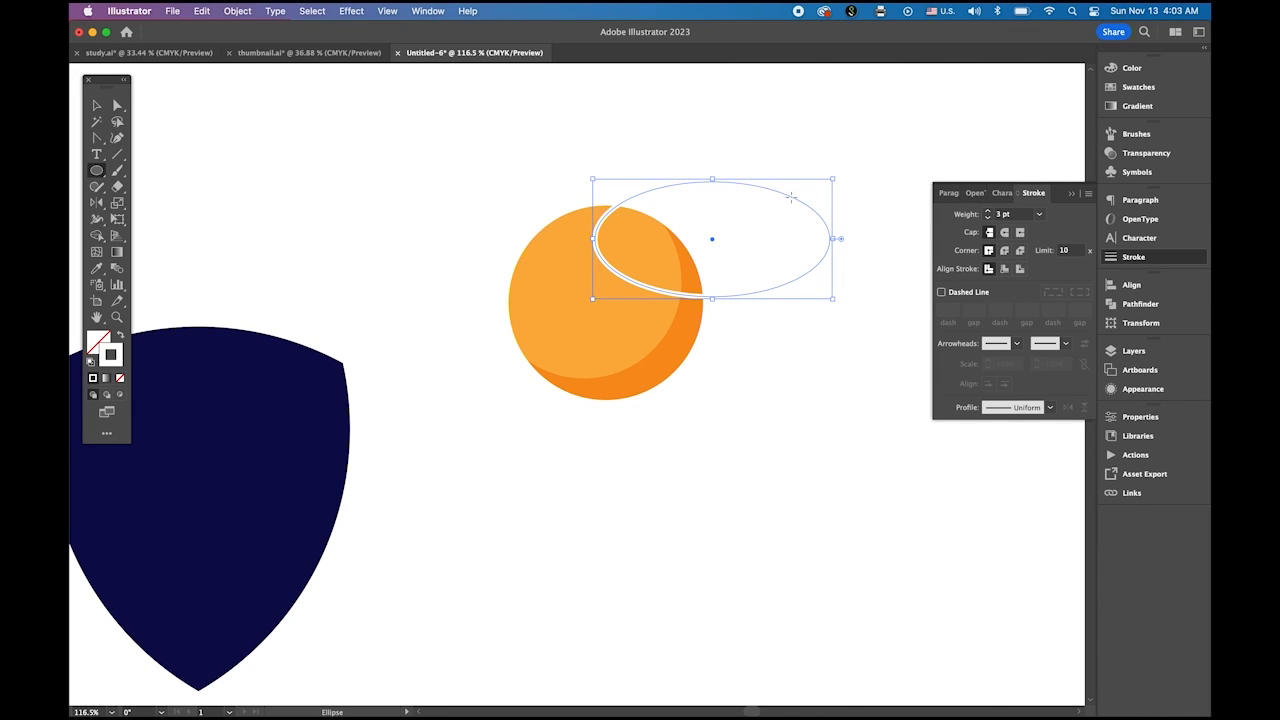
left_click(96, 104)
left_click(520, 205)
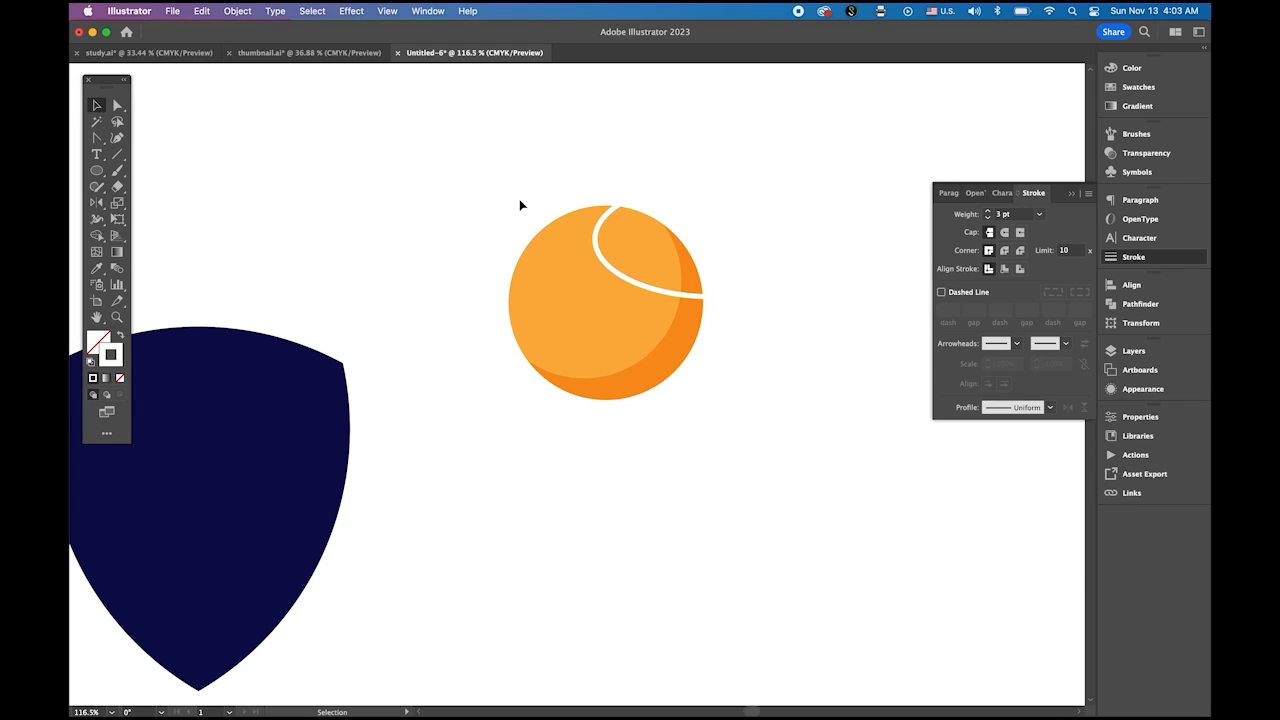
Rotate the white ellipse counterclockwise so its right end rises, and shift it up and left over the ball's top.
left_click(751, 295)
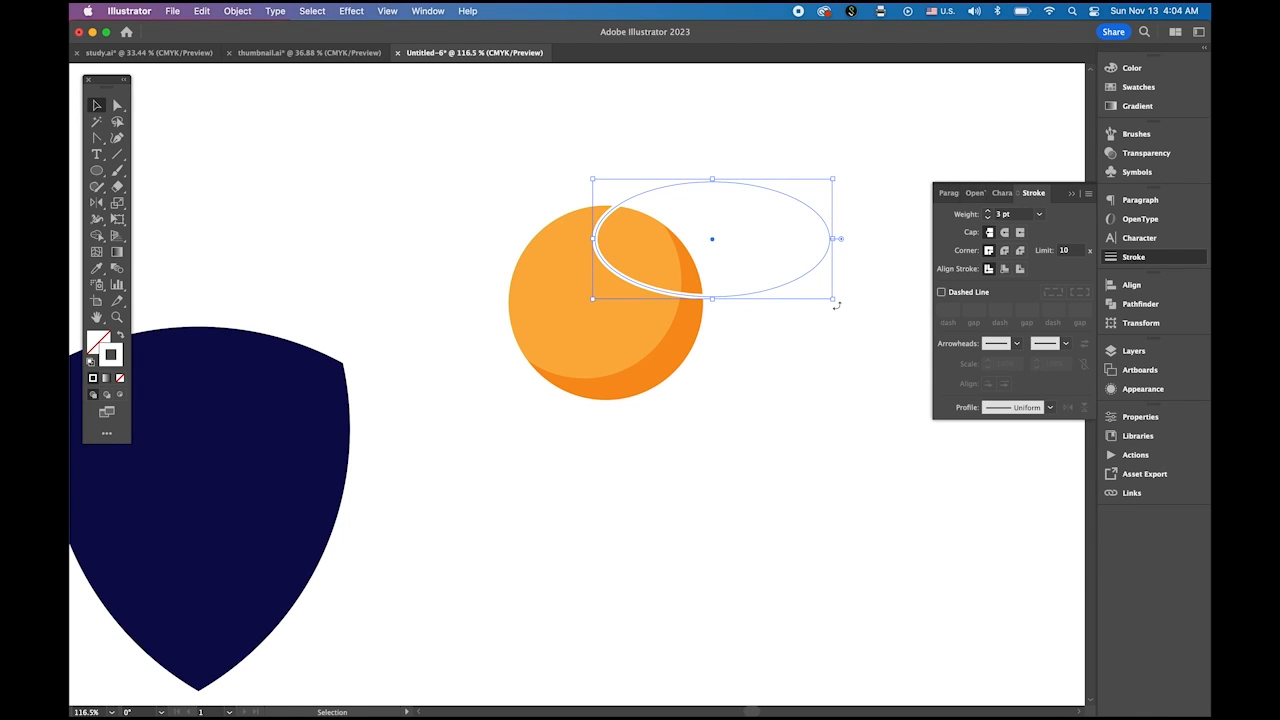
left_click_drag(836, 305, 846, 238)
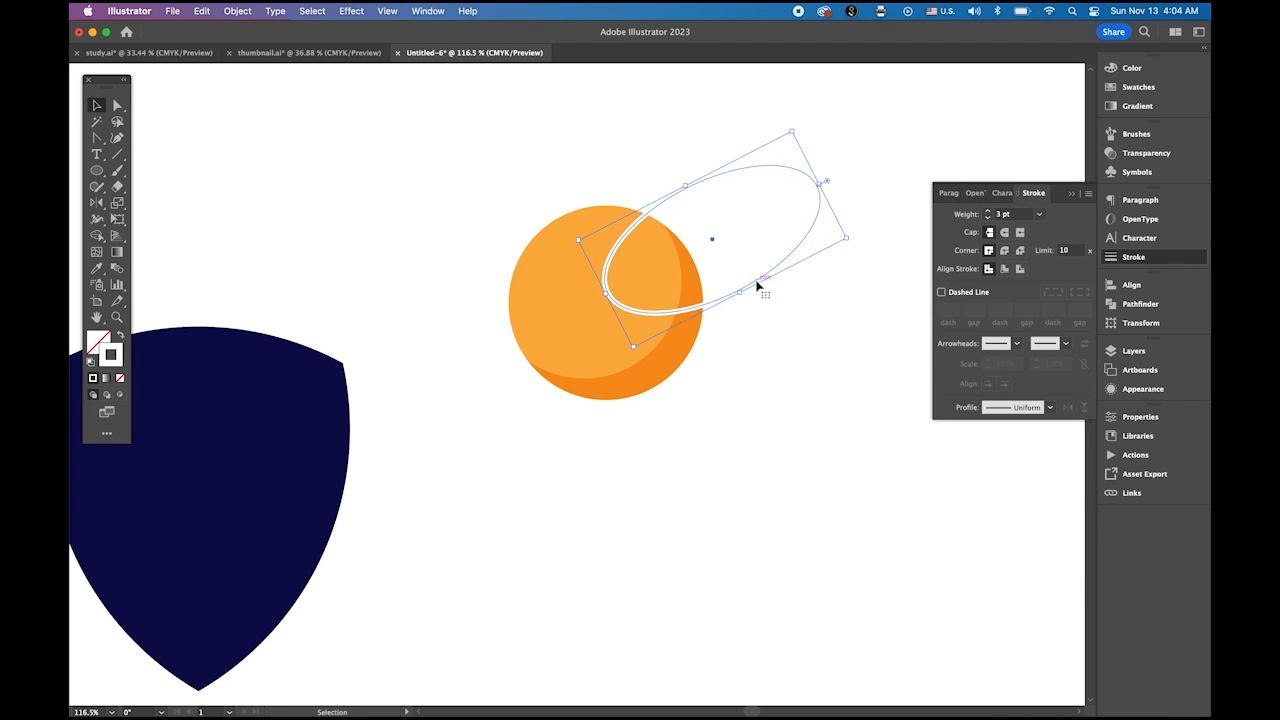
left_click_drag(757, 286, 725, 262)
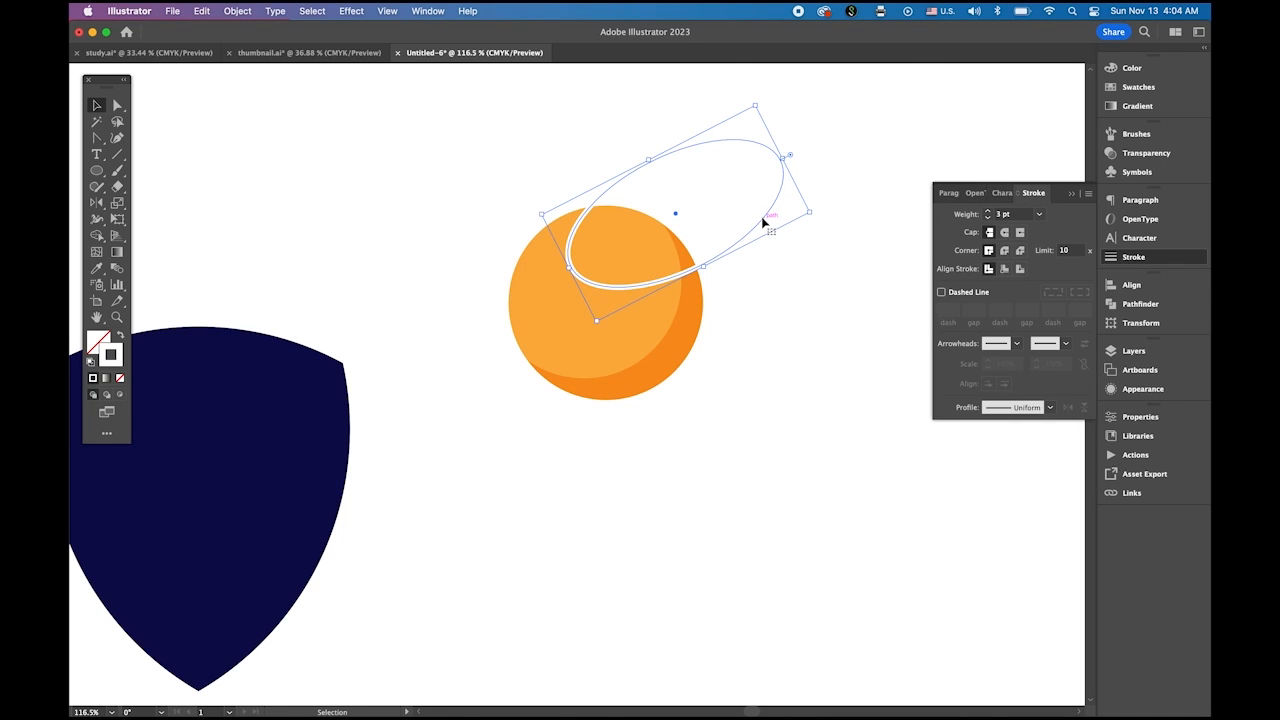
Duplicate the white ellipse over the ball's lower-left edge and rotate the copy slightly further counterclockwise as a second seam.
left_click_drag(765, 220, 545, 360)
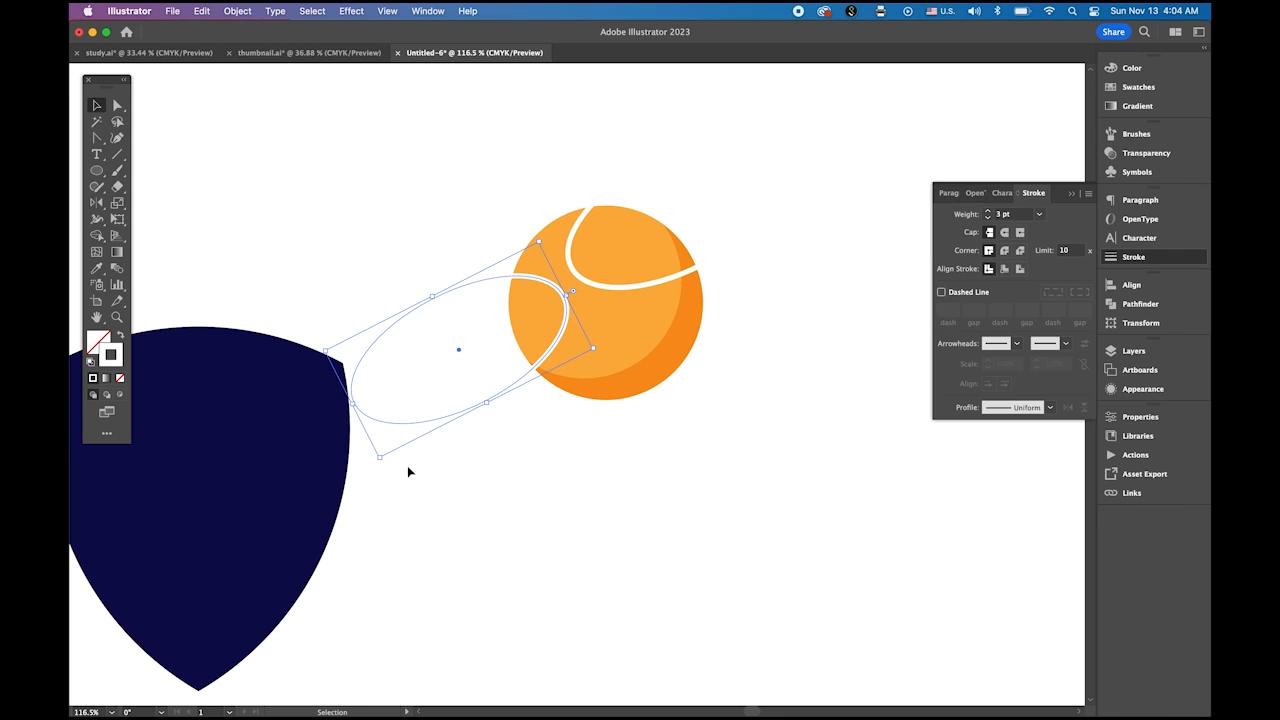
left_click_drag(378, 462, 420, 491)
left_click_drag(487, 410, 492, 426)
left_click_drag(491, 426, 491, 426)
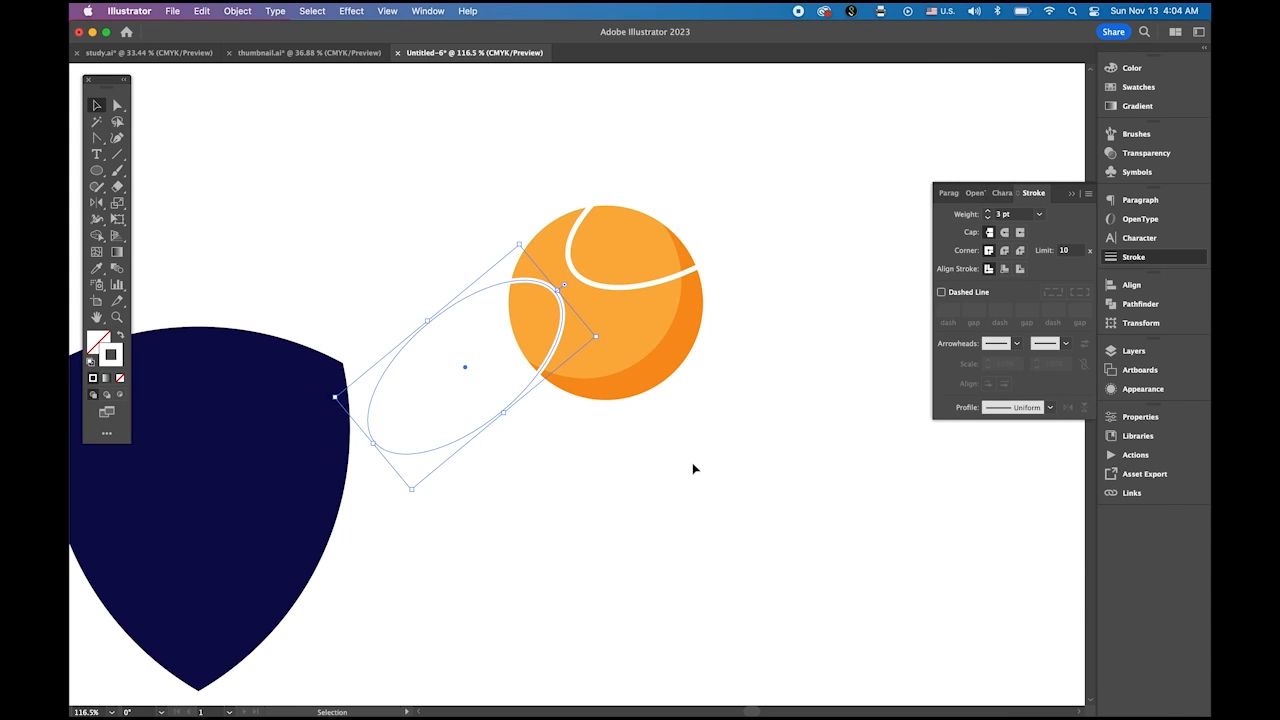
Duplicate the lower-left ellipse onto the ball's centre and enlarge it down and outward so its upper edge forms the middle seam.
left_click(730, 461)
left_click(495, 429)
left_click_drag(500, 420, 643, 366)
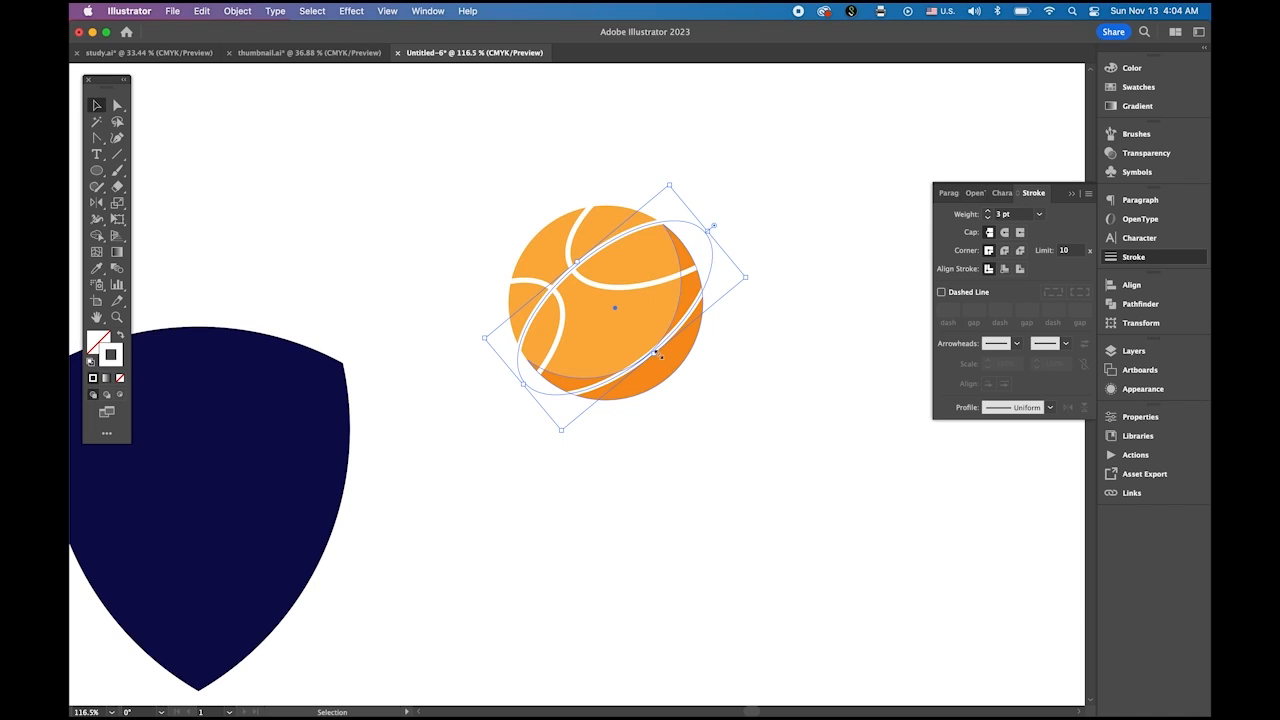
left_click_drag(653, 353, 685, 392)
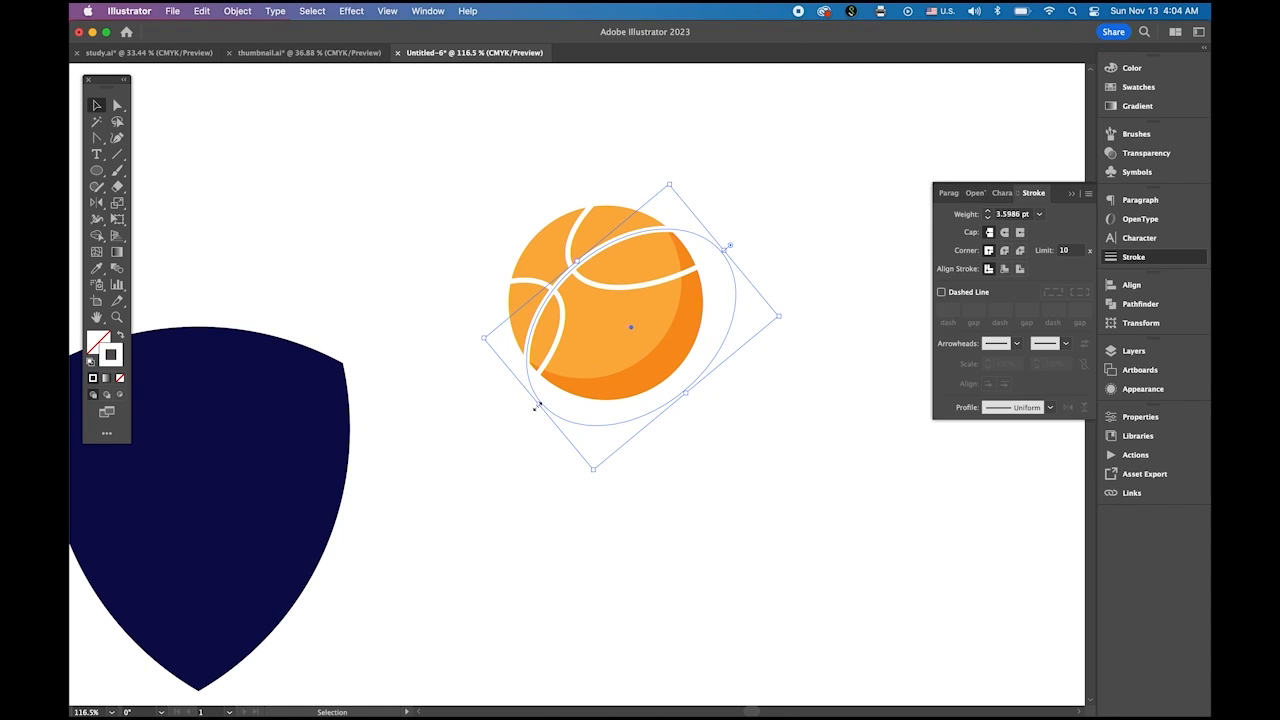
left_click_drag(537, 406, 526, 413)
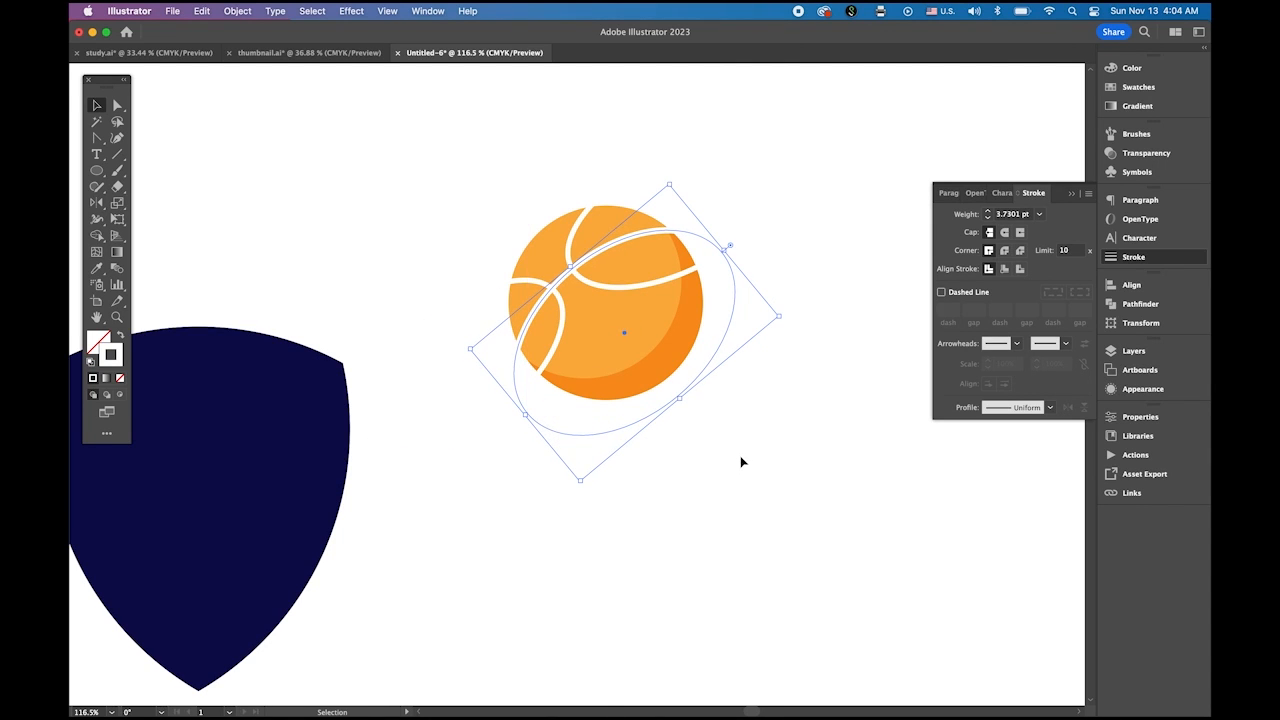
Set the stroke weight of the large ellipse forming the ball's middle seam to 3 pt.
left_click(291, 152)
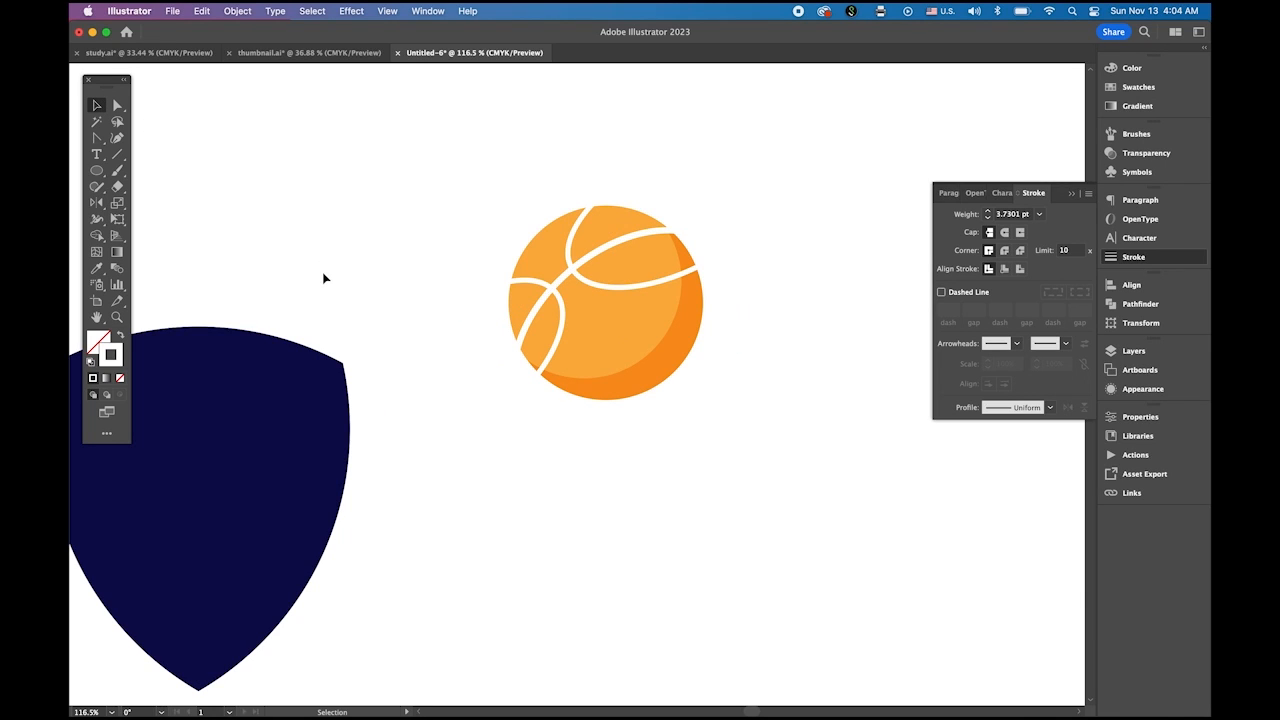
left_click(606, 253)
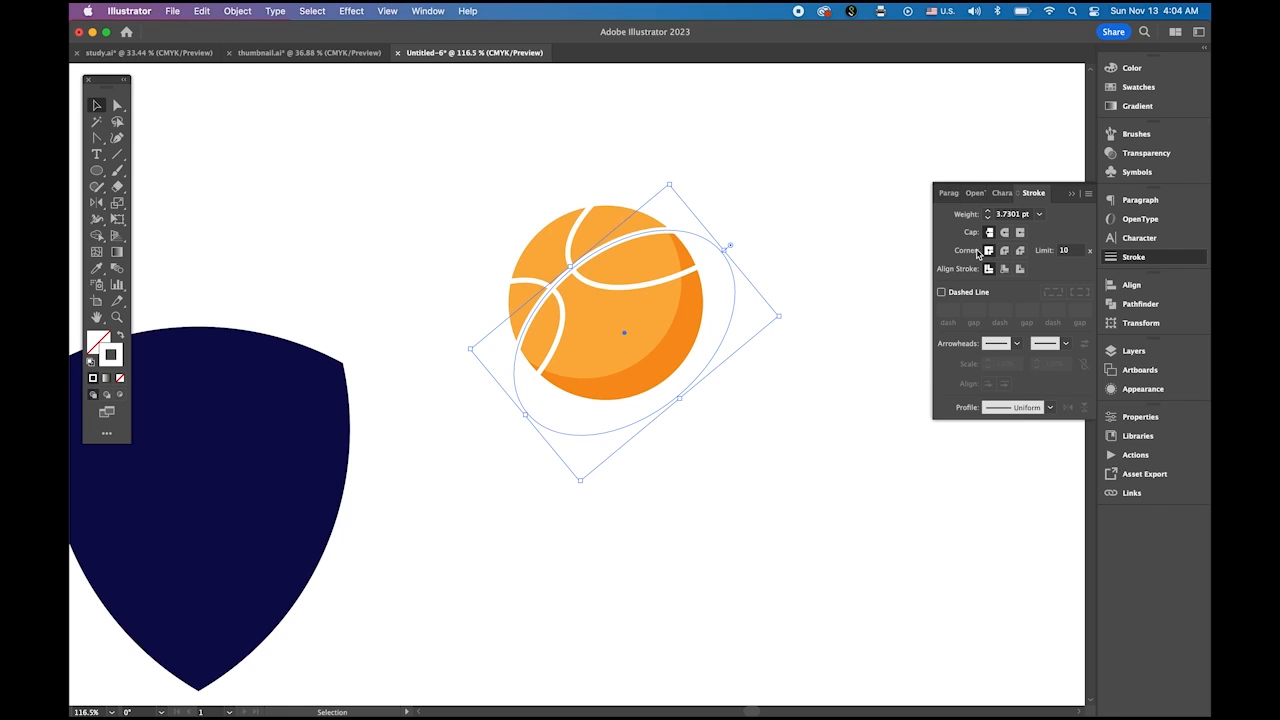
left_click(1040, 216)
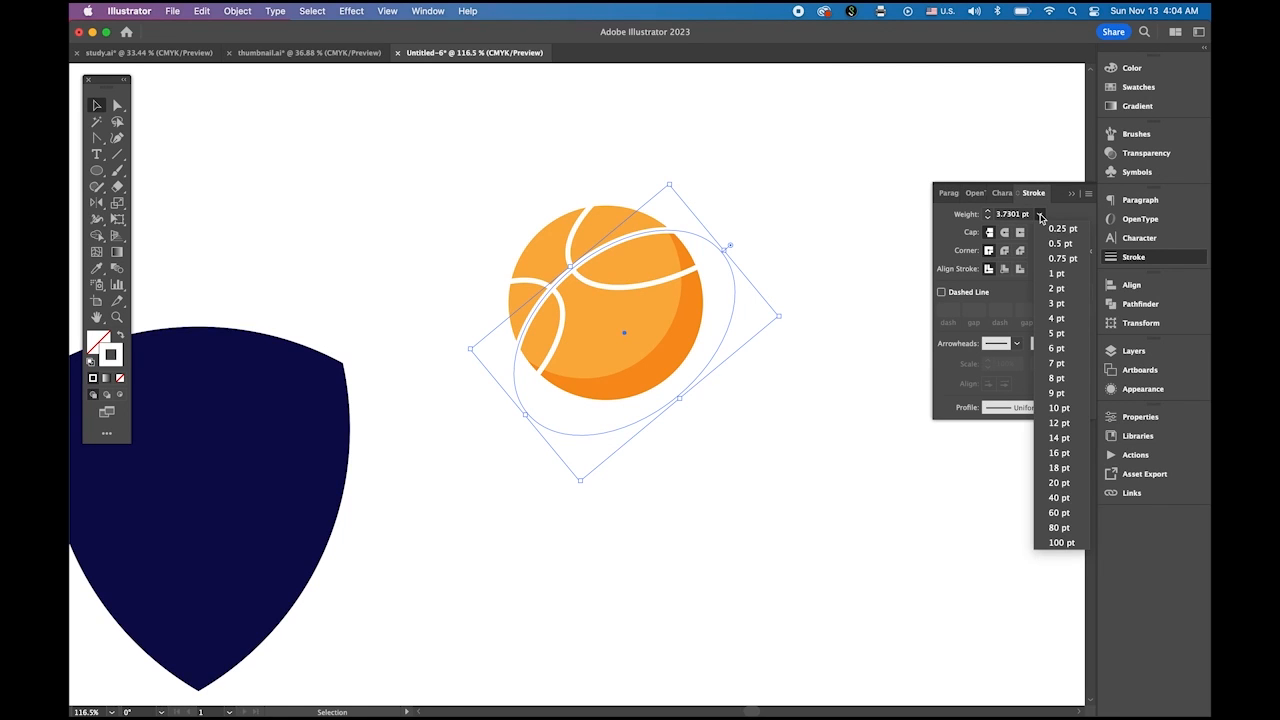
left_click(1058, 303)
left_click(819, 458)
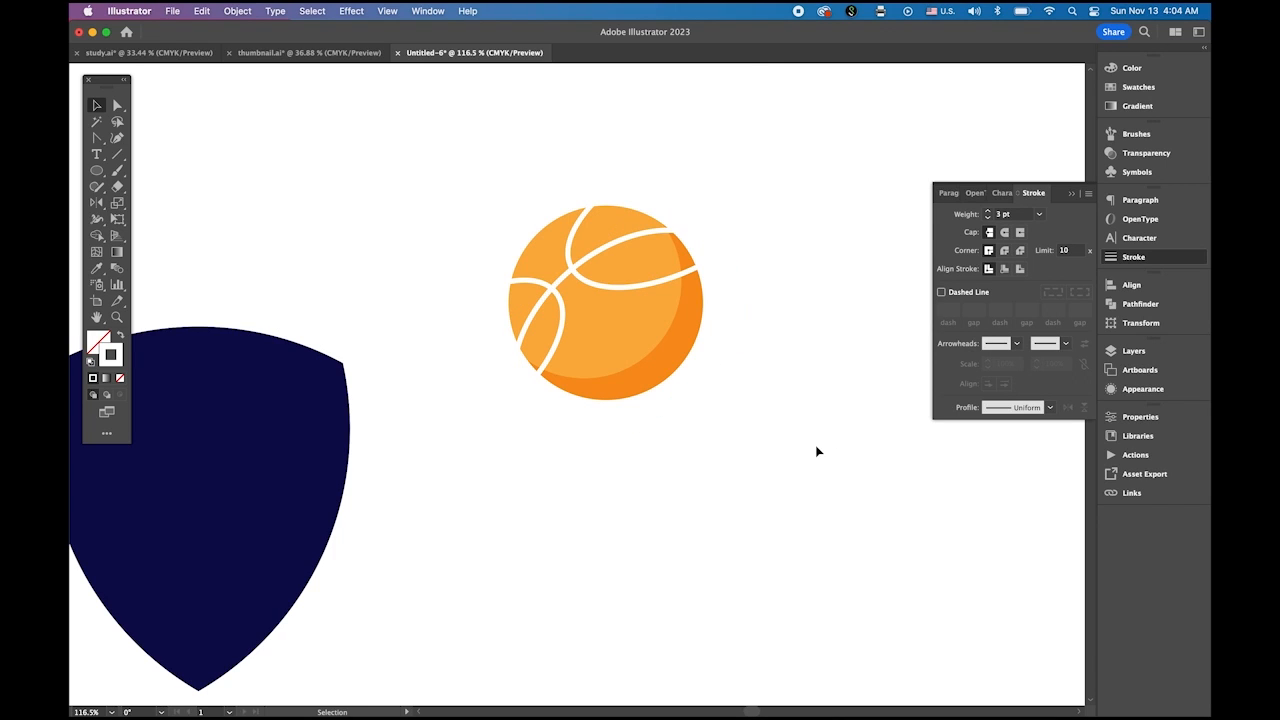
Draw a white diagonal line across the ball from upper left to lower right, then shift it slightly left and rotate it a little clockwise.
left_click(117, 154)
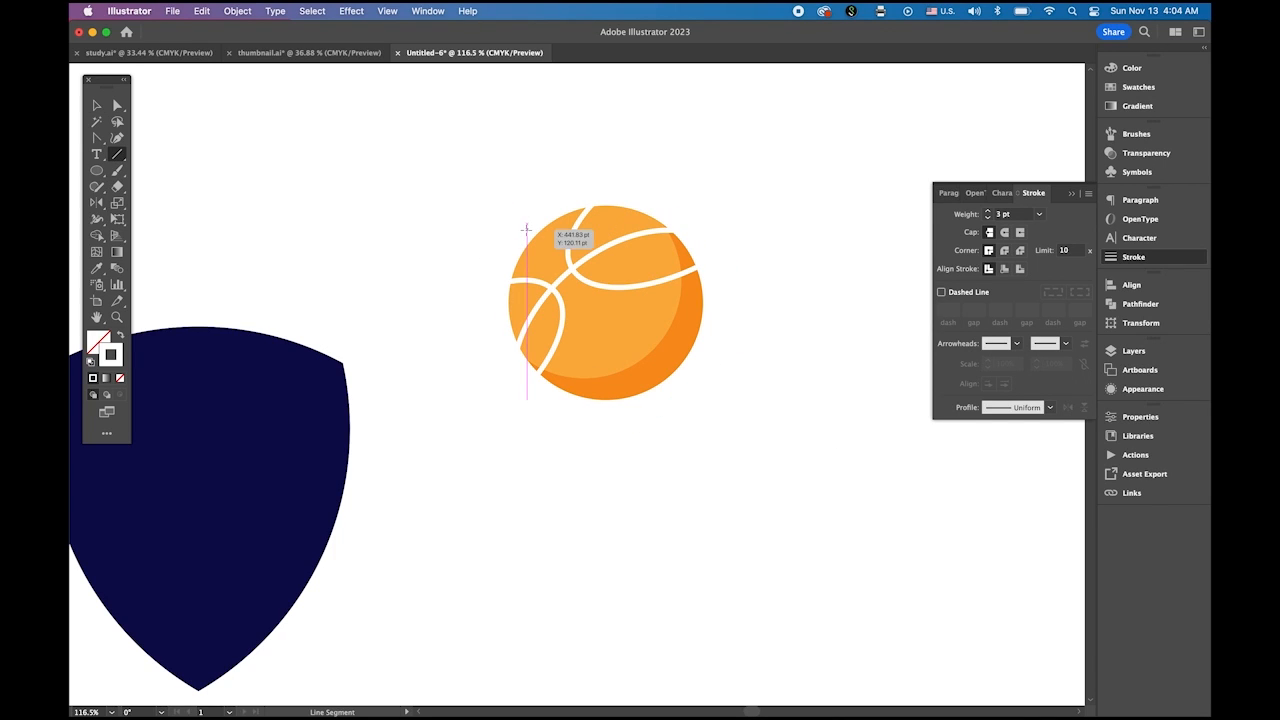
left_click_drag(527, 229, 685, 387)
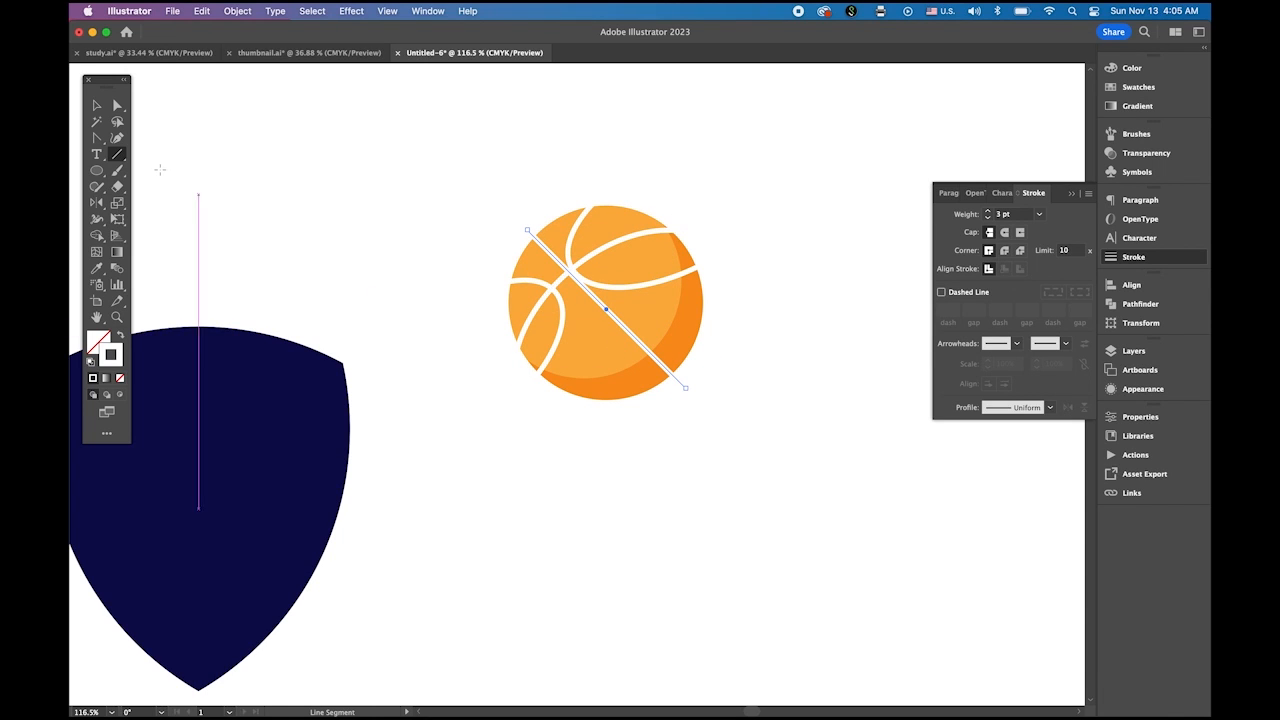
key("v")
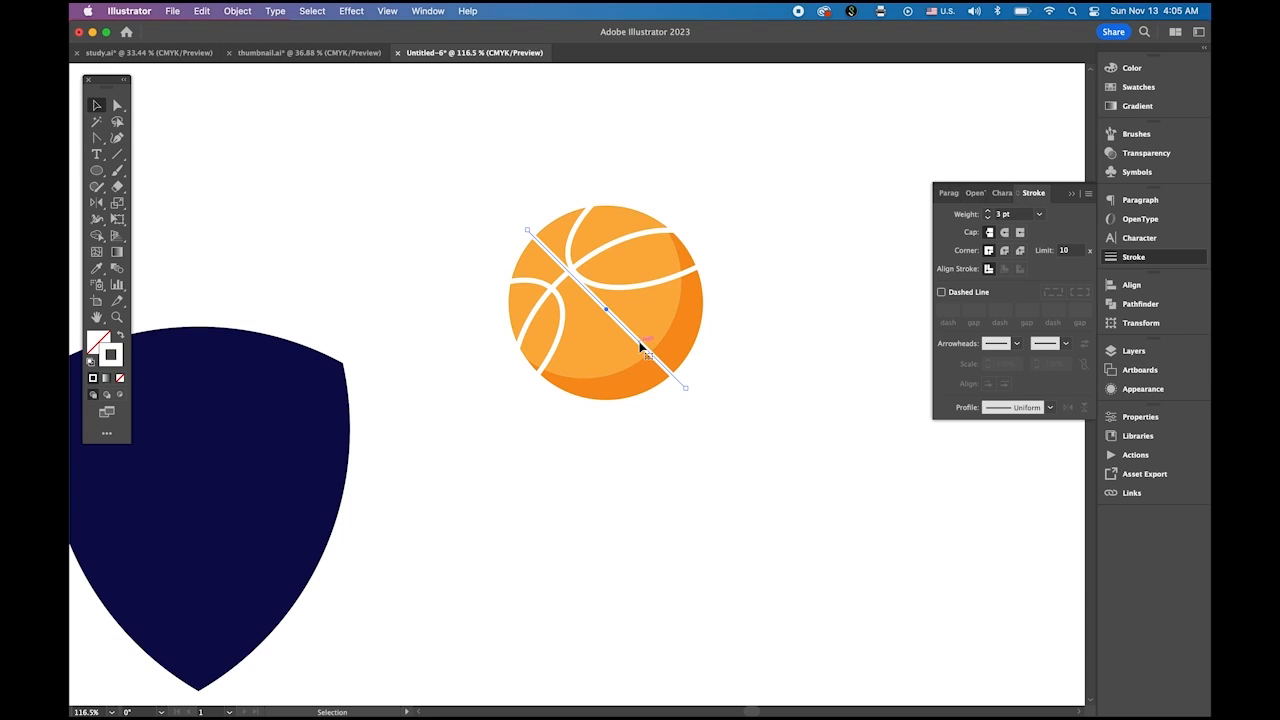
left_click_drag(636, 344, 634, 349)
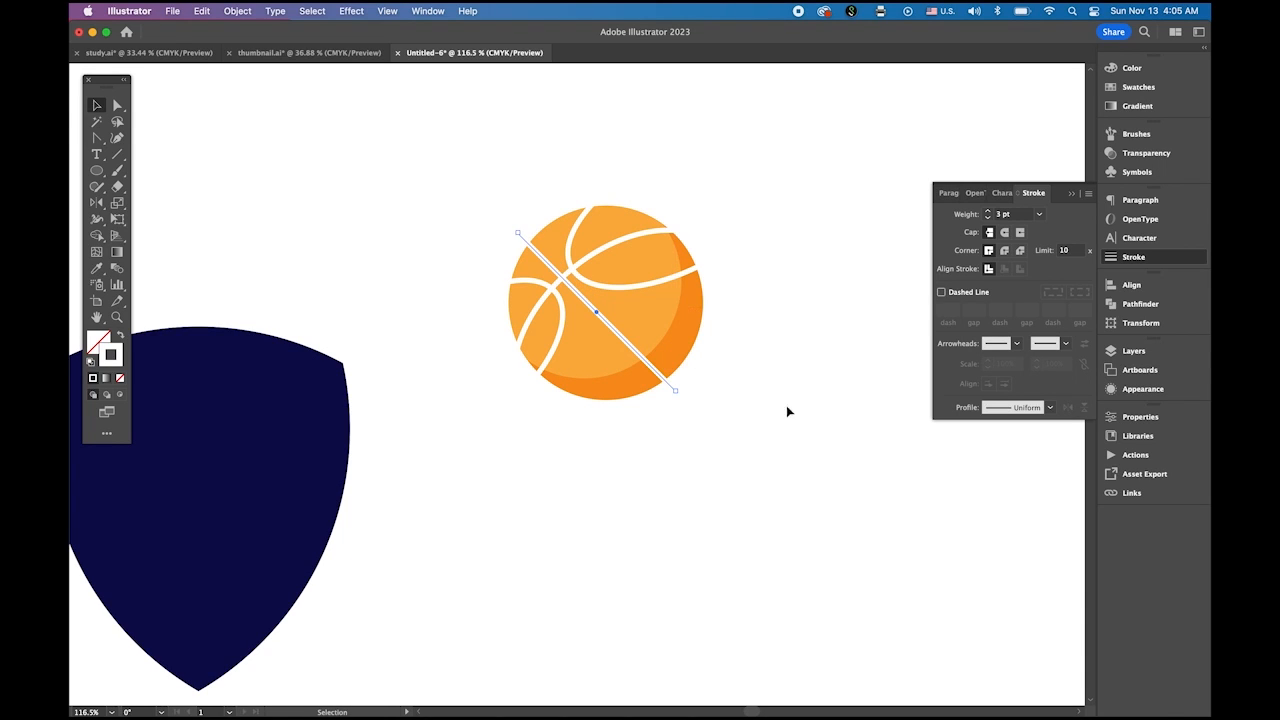
left_click(792, 505)
left_click(600, 316)
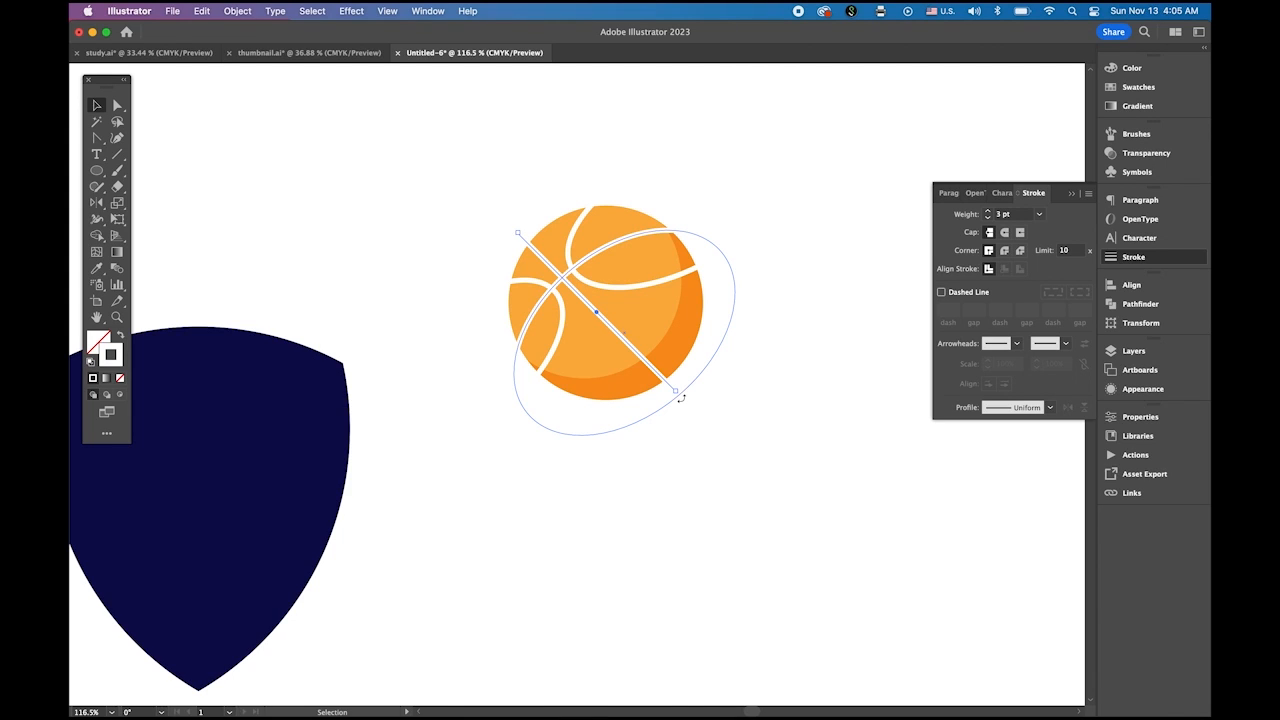
left_click_drag(680, 398, 683, 402)
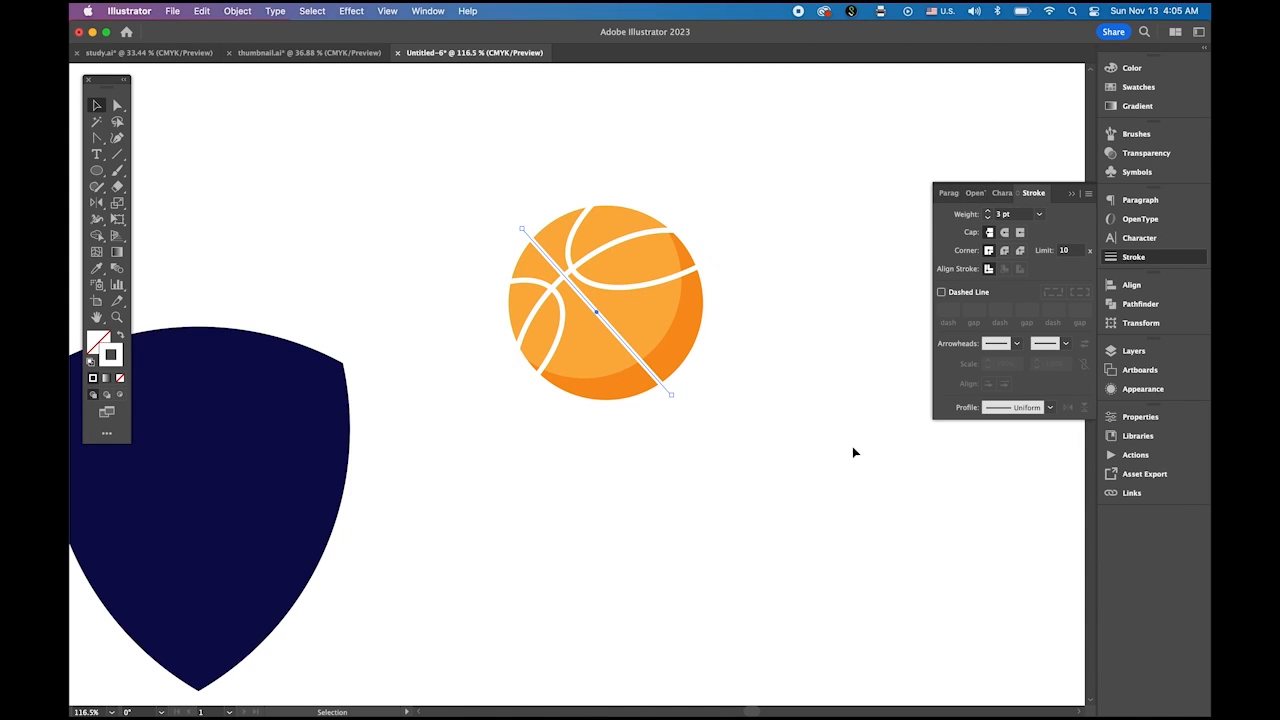
Bend the diagonal line into a slight curve with the Anchor Point tool at its lower end, and nudge it into place on the ball.
left_click(97, 138)
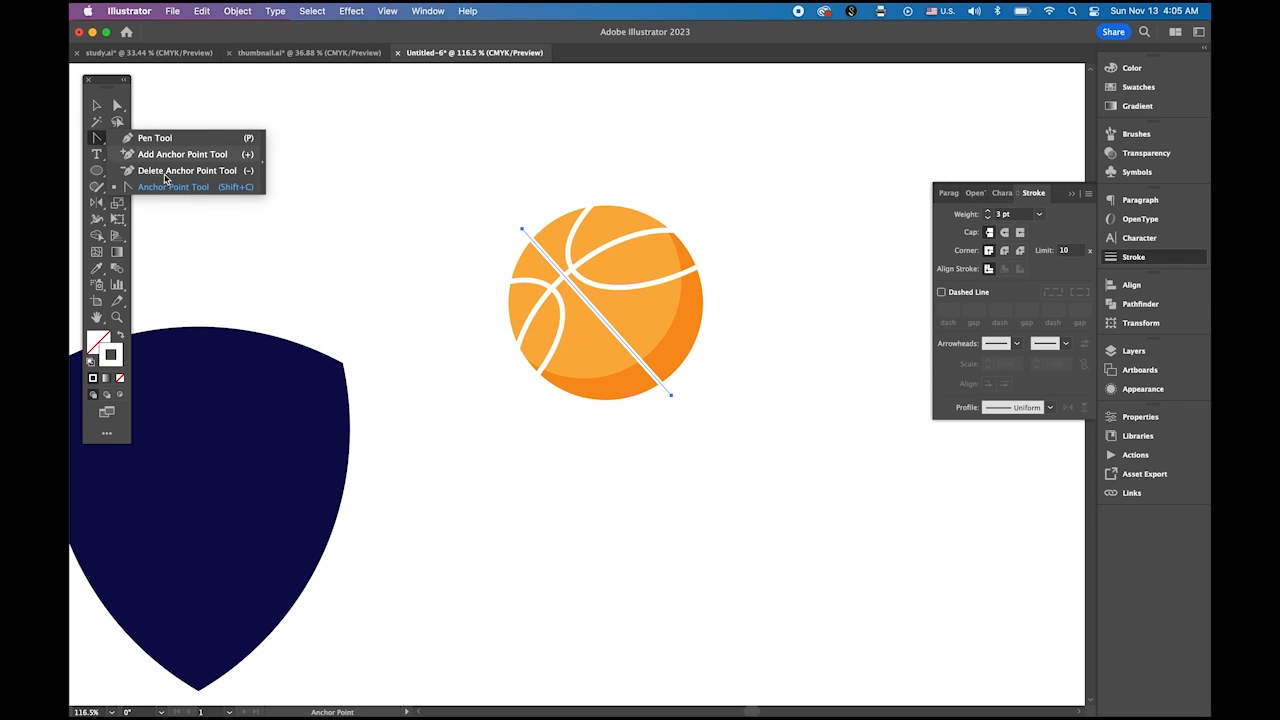
left_click(200, 186)
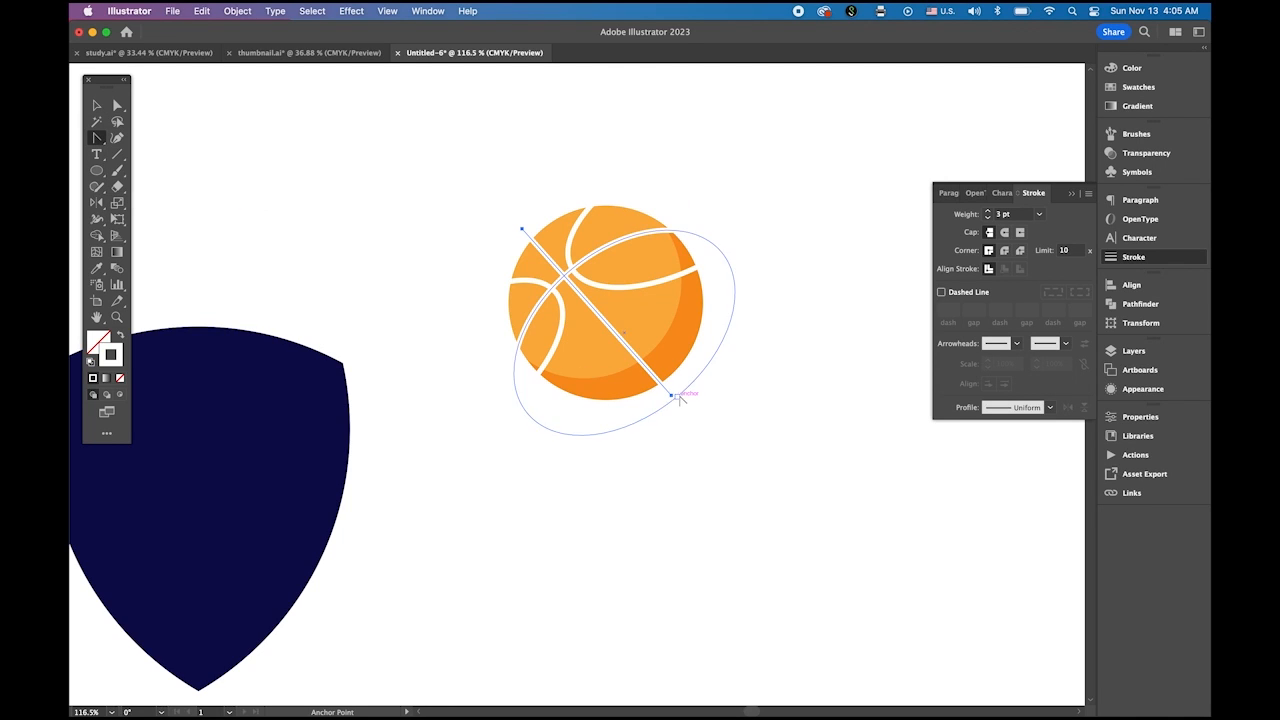
left_click_drag(671, 395, 795, 499)
key("v")
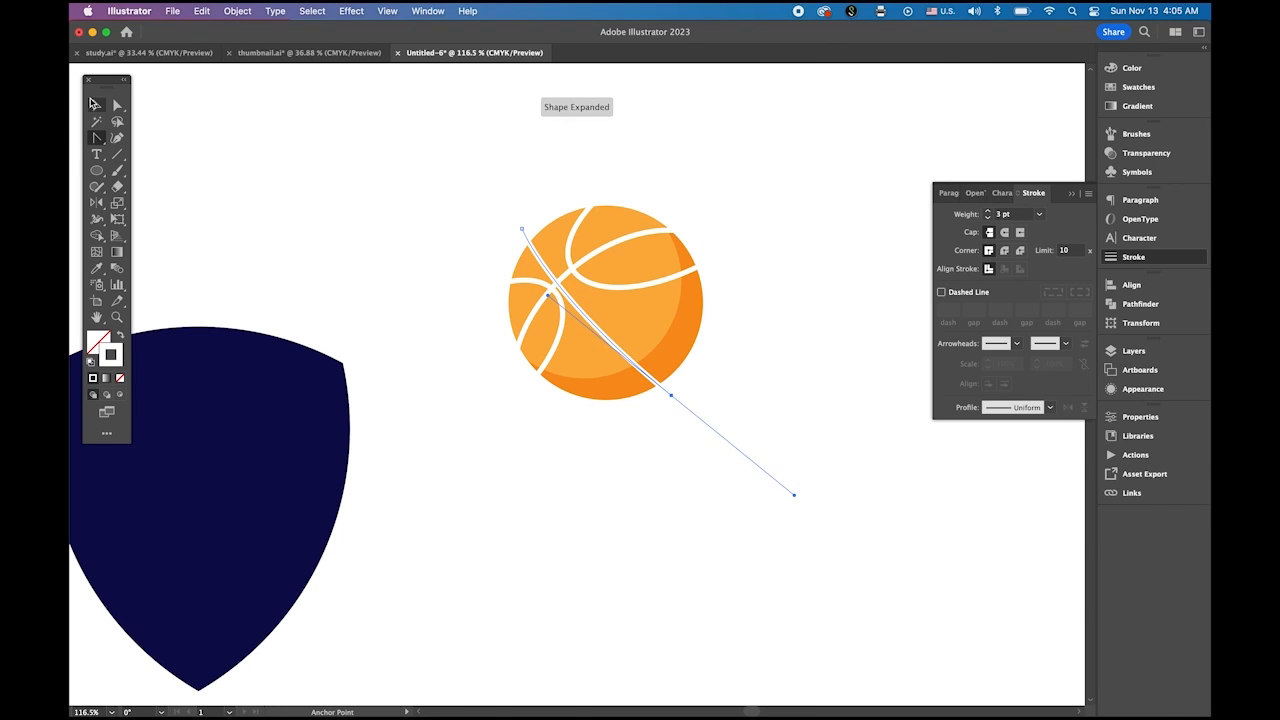
left_click(232, 152)
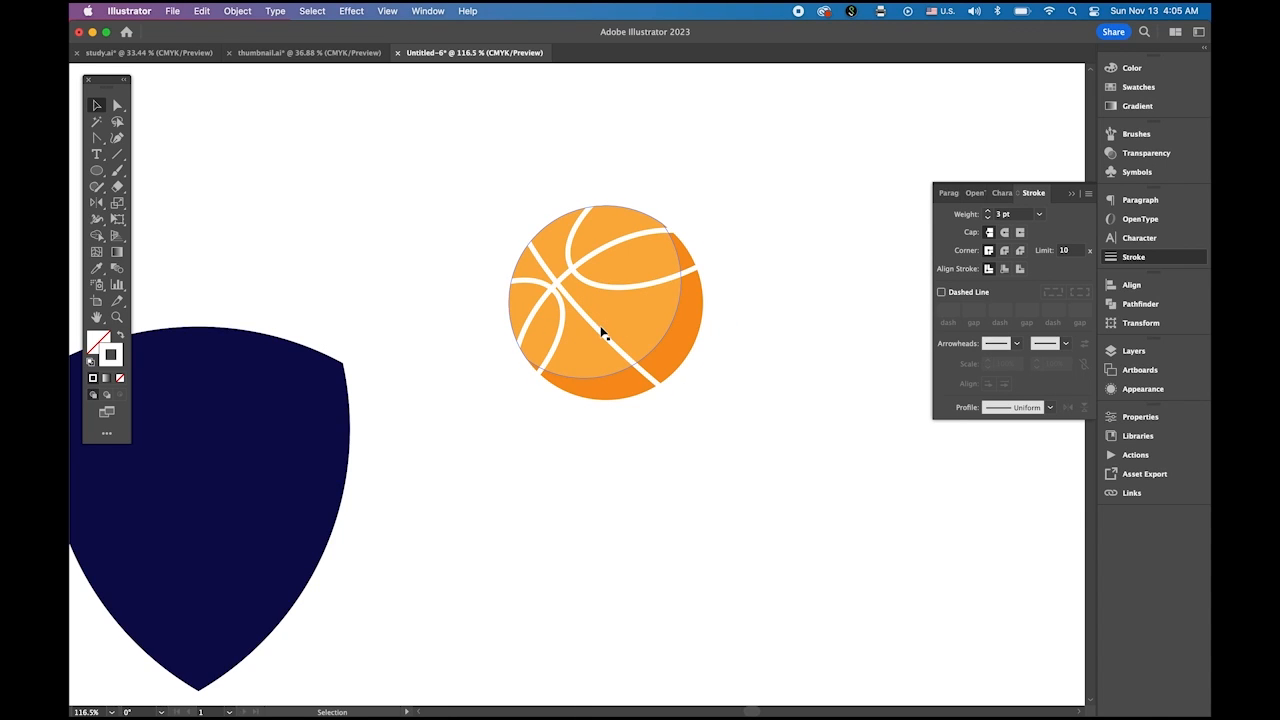
left_click_drag(600, 331, 603, 330)
left_click(210, 184)
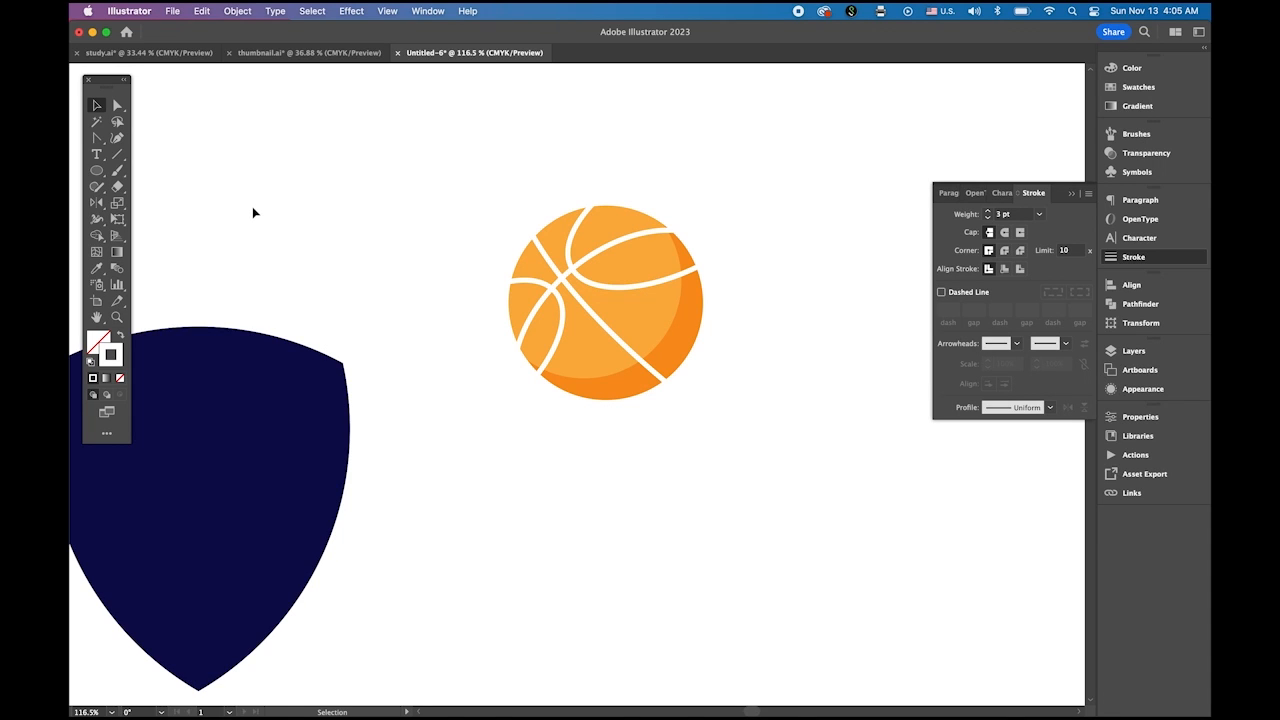
Expand the fill and stroke of the three white ellipses and the curved line into outlined shapes.
left_click(537, 288)
left_click(536, 315, "shift")
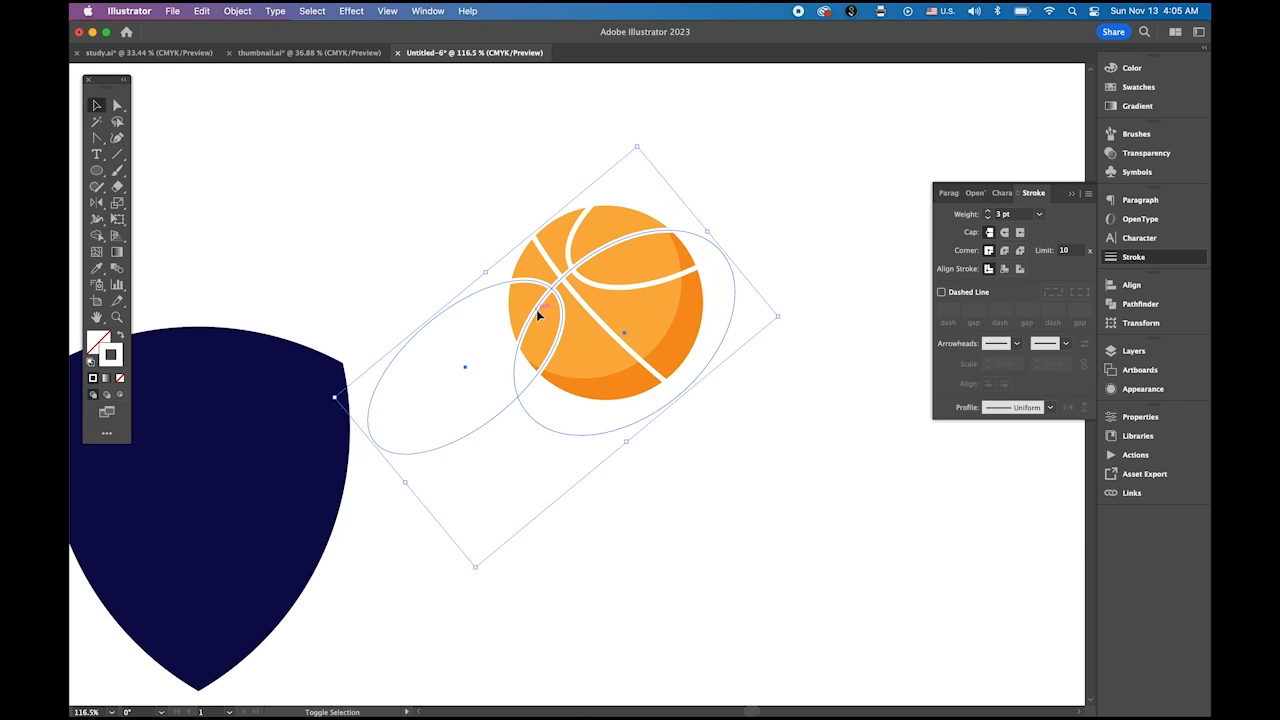
left_click(646, 291, "shift")
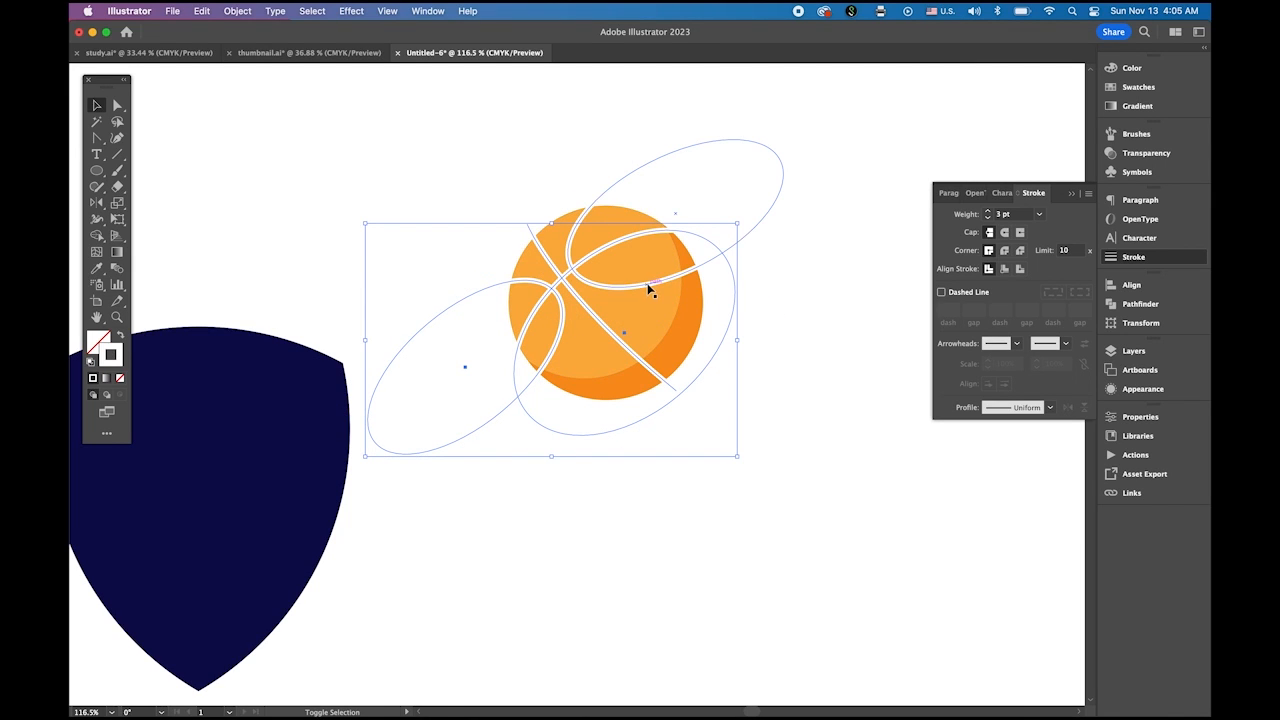
left_click(648, 289, "shift")
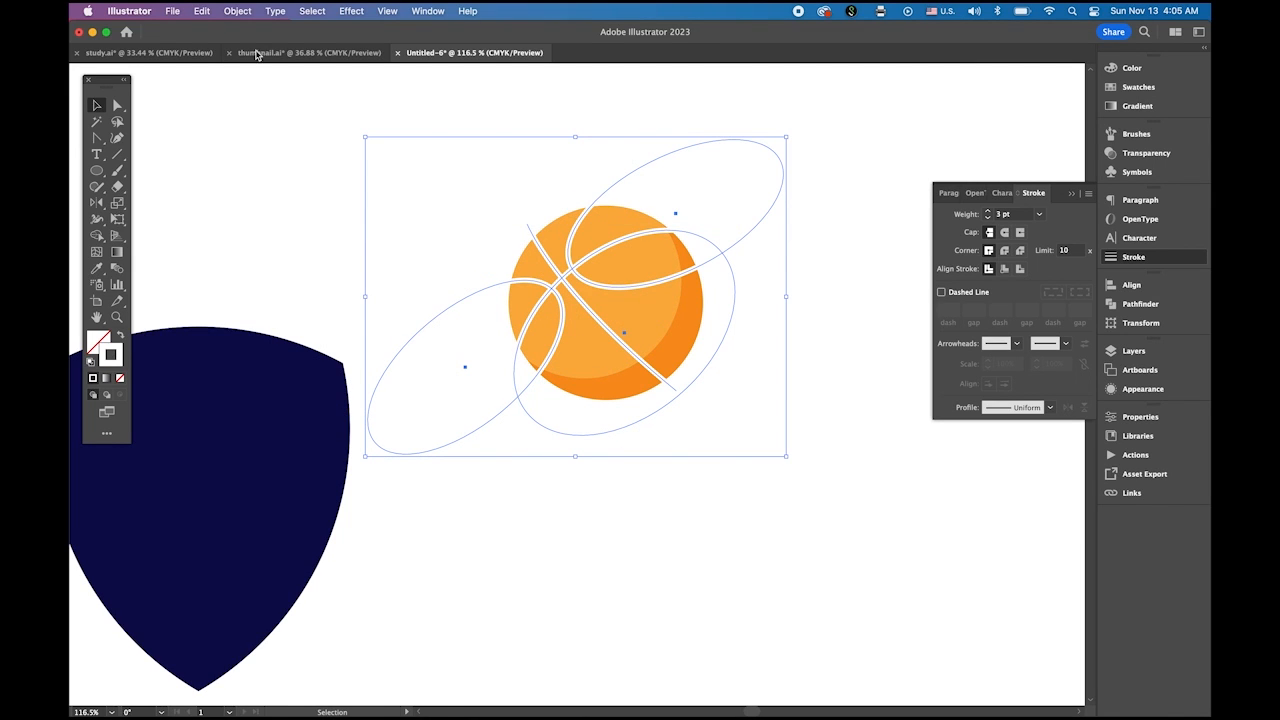
left_click(236, 11)
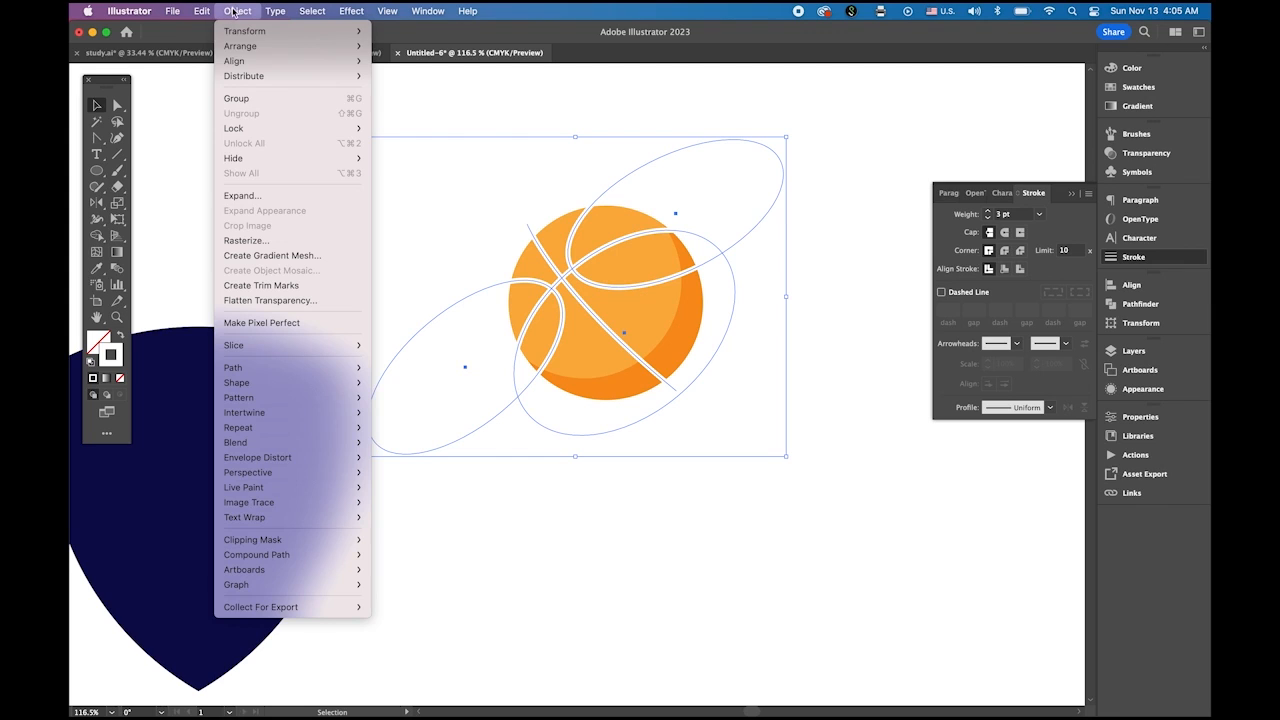
left_click(264, 197)
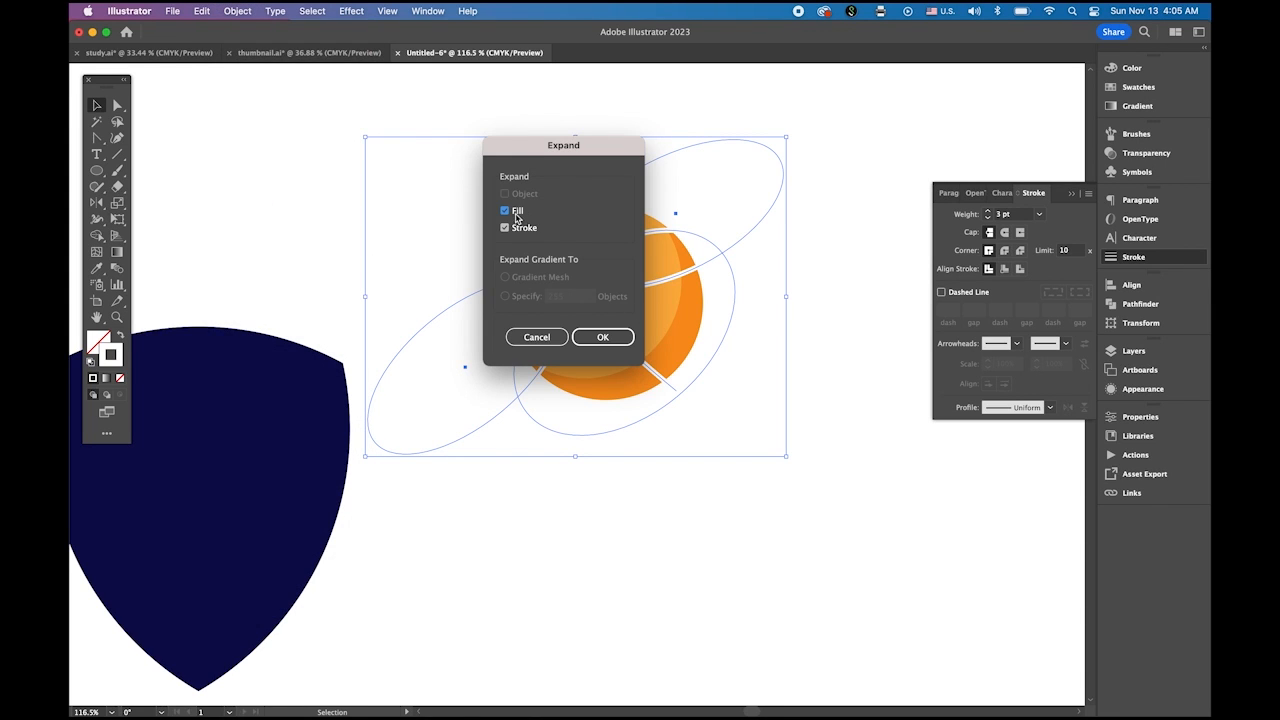
left_click(601, 340)
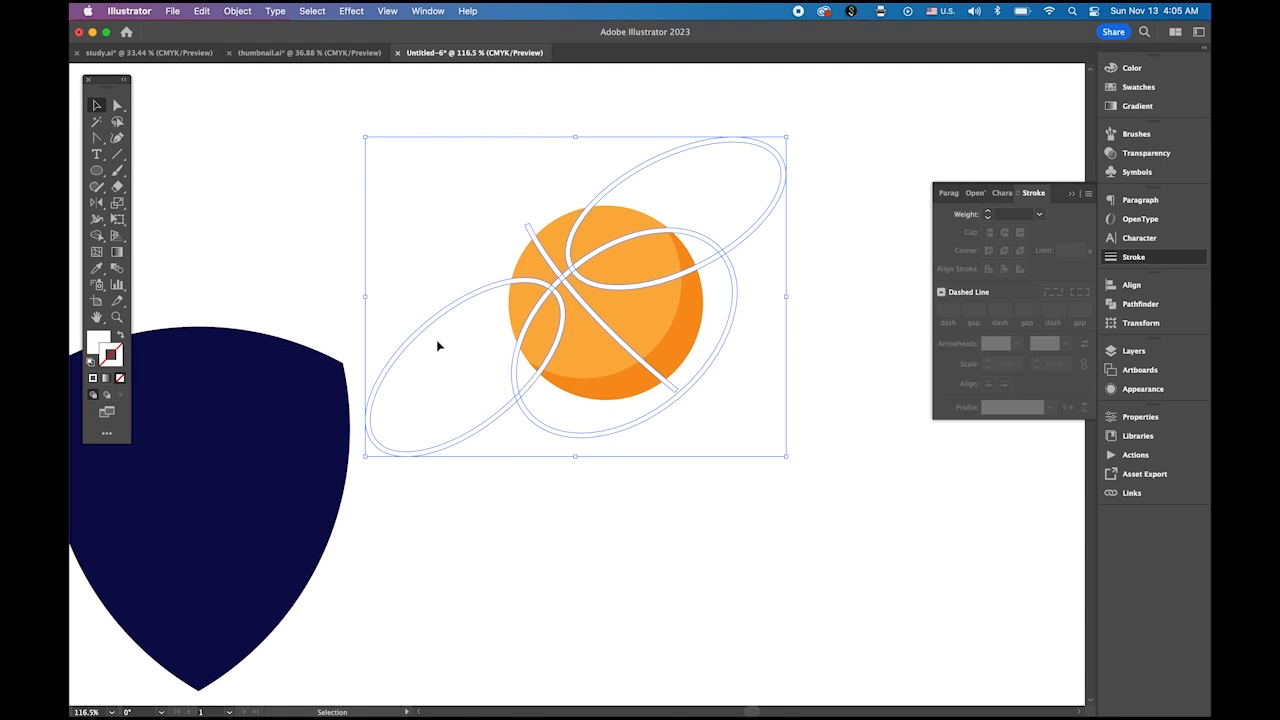
Remove the parts of the expanded seams that extend outside the ball with the Shape Builder tool.
left_click(1145, 309)
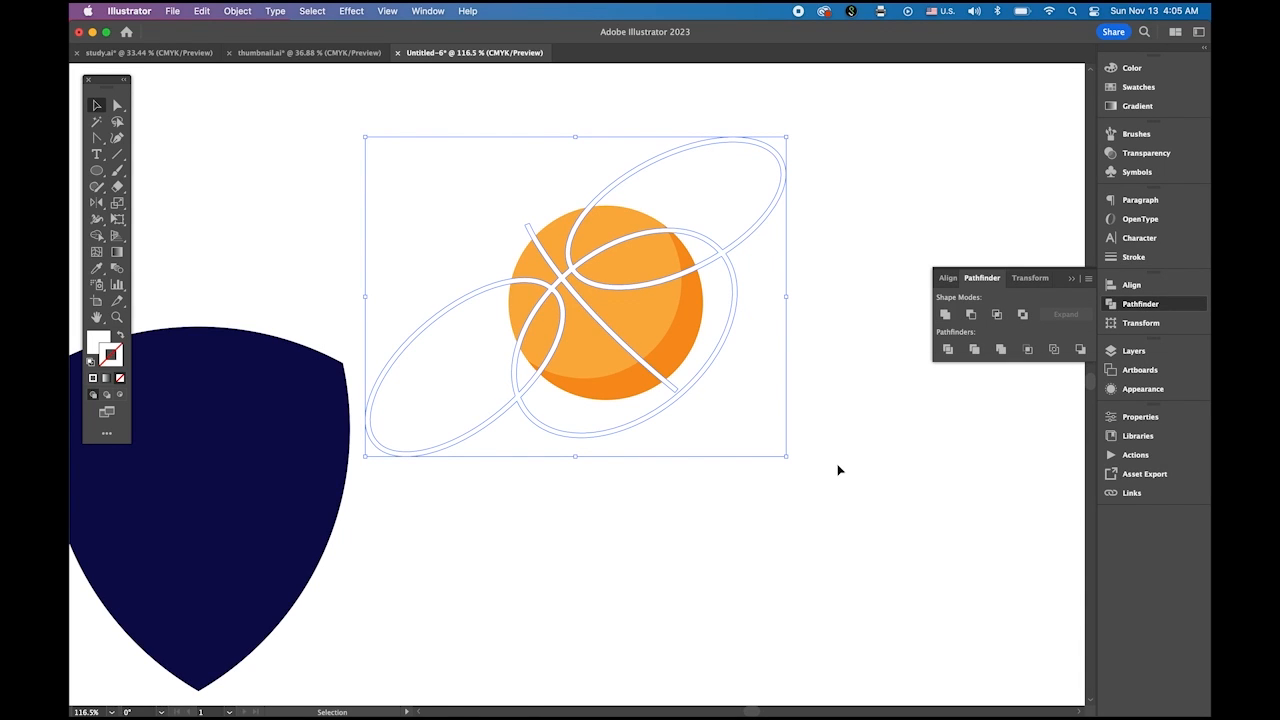
left_click(898, 492)
left_click_drag(486, 189, 780, 462)
left_click(96, 235)
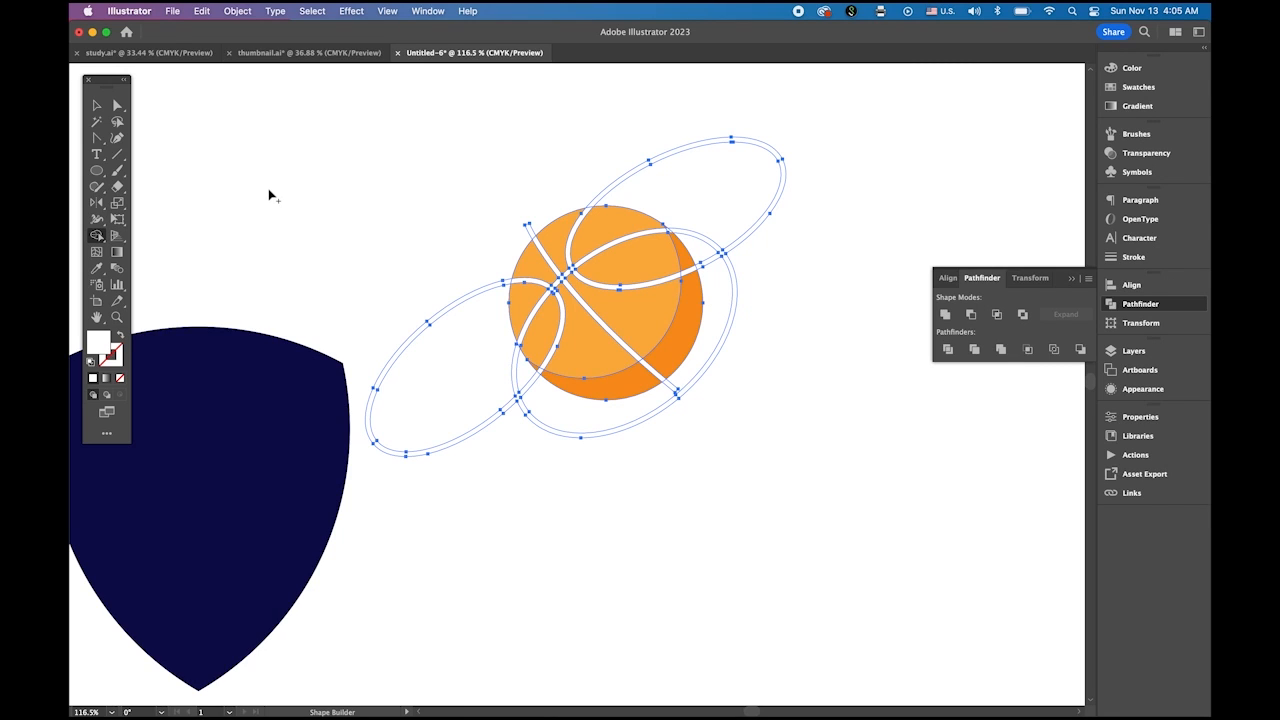
mouse_move(443, 274)
left_mouse_down()
mouse_move(520, 449)
mouse_move(733, 342)
left_mouse_up()
left_click_drag(678, 389, 674, 392)
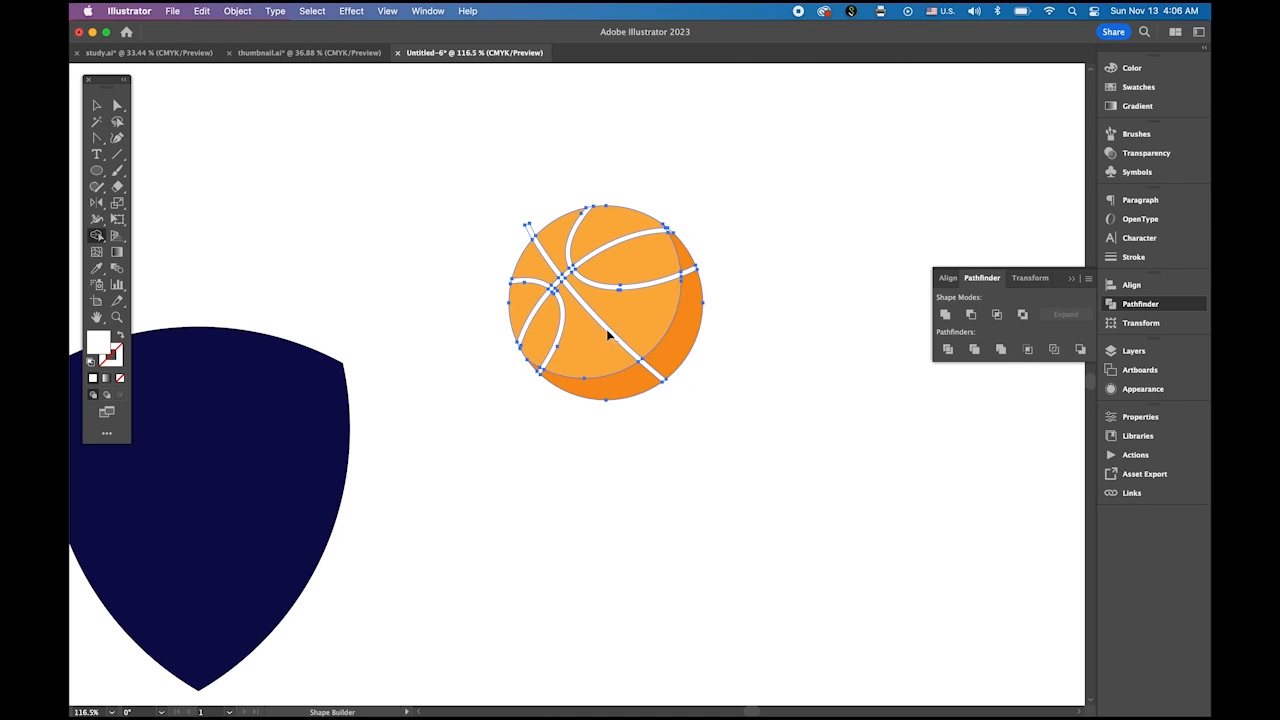
left_click(530, 234, "alt")
Merge the white seam pieces, including those crossing the shading edge, into one connected shape with the Shape Builder tool.
key("super+space")
left_click_drag(554, 244, 629, 274)
key("space")
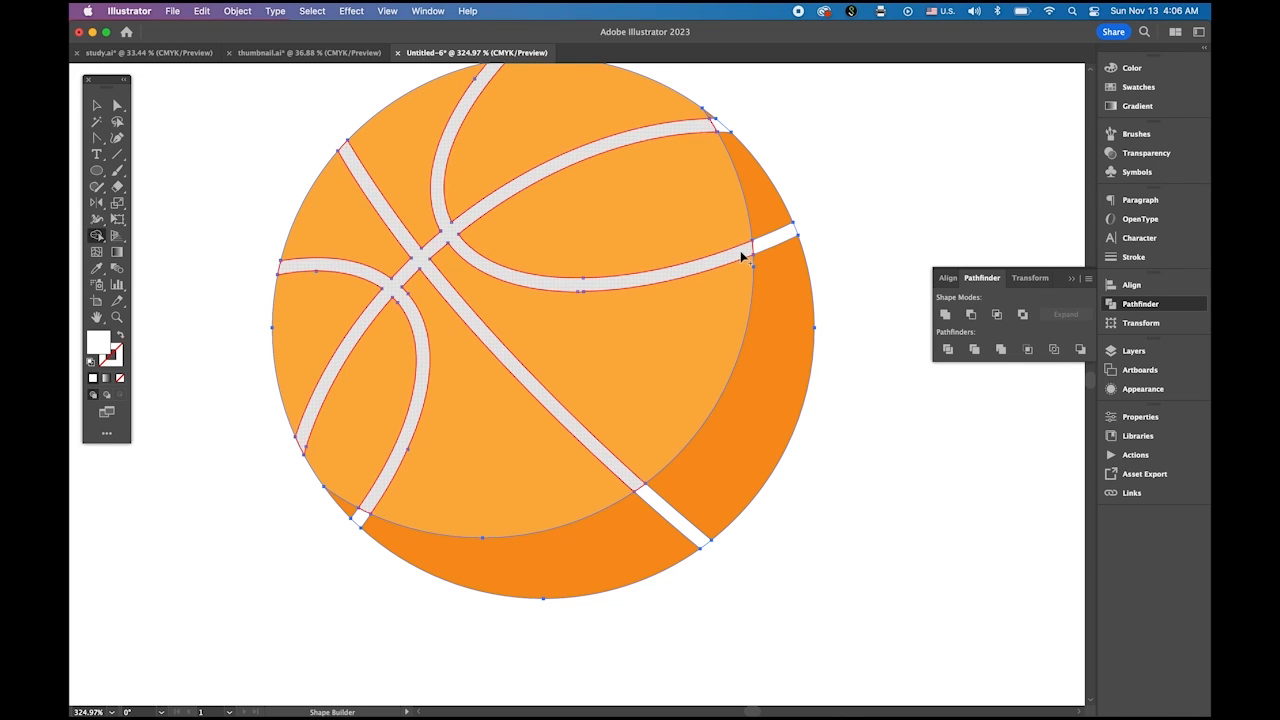
left_click_drag(755, 252, 770, 248)
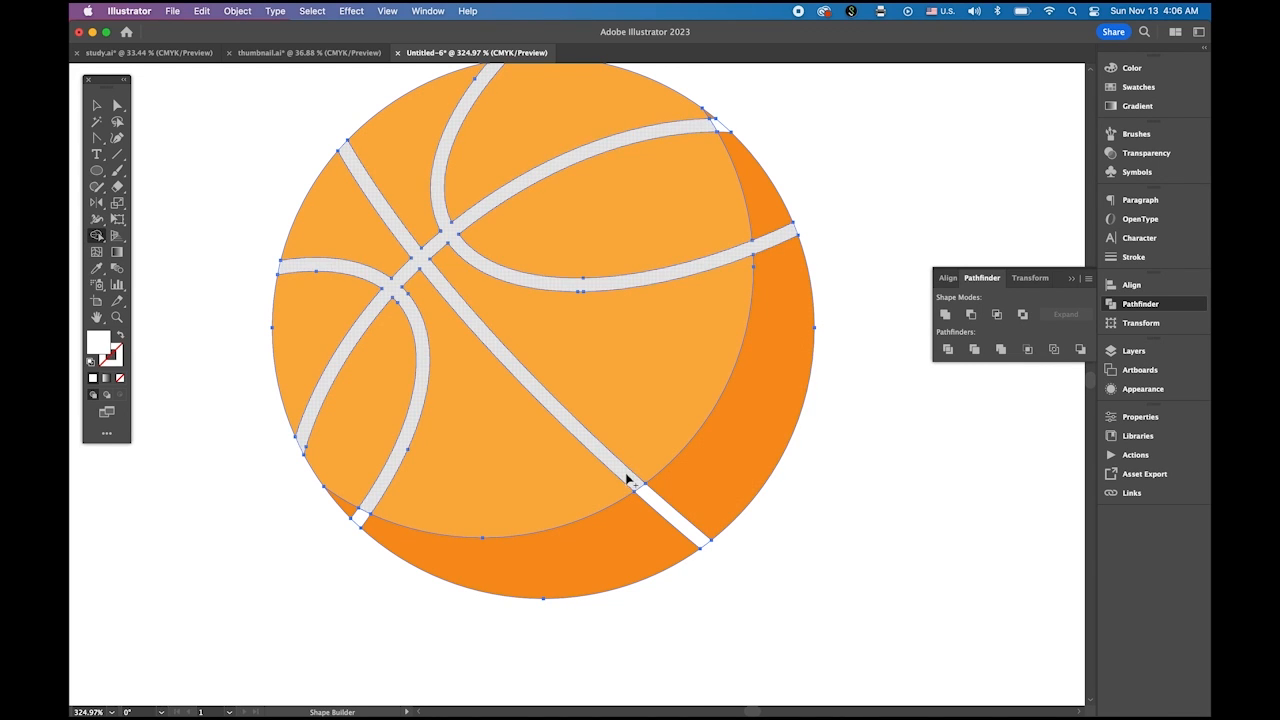
left_click_drag(637, 495, 657, 506)
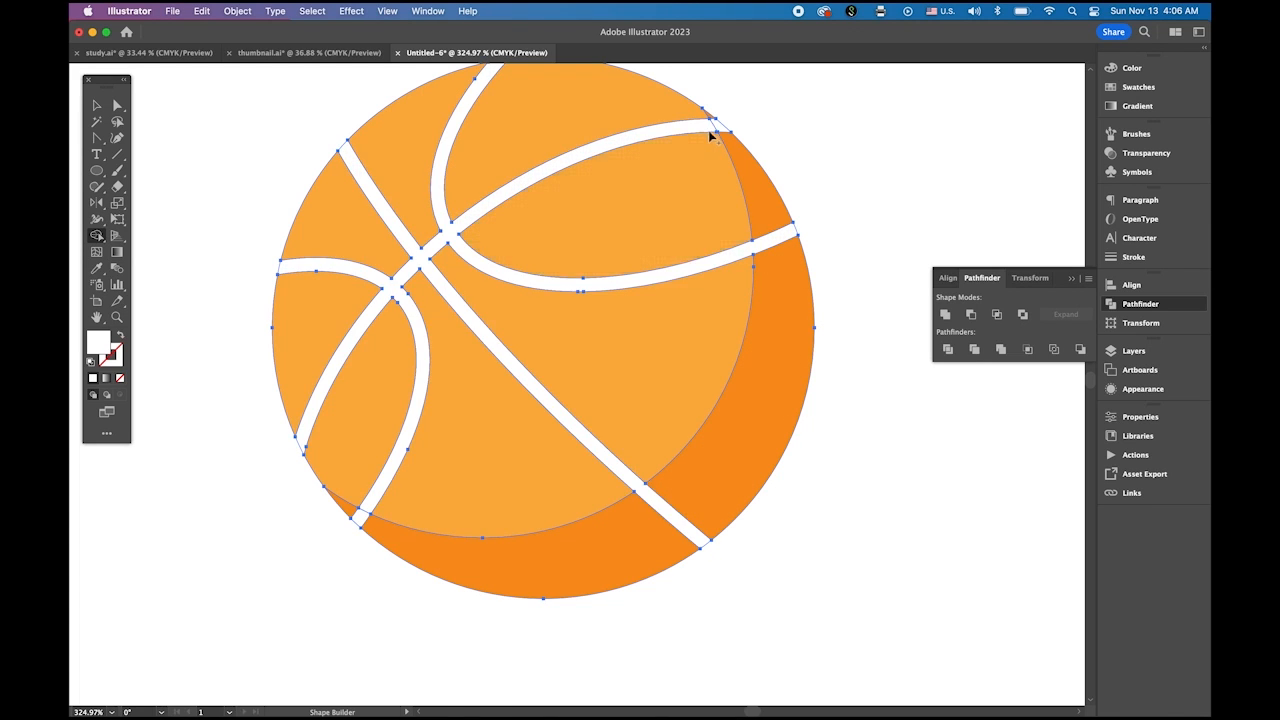
left_click_drag(708, 128, 718, 128)
left_click_drag(371, 509, 358, 518)
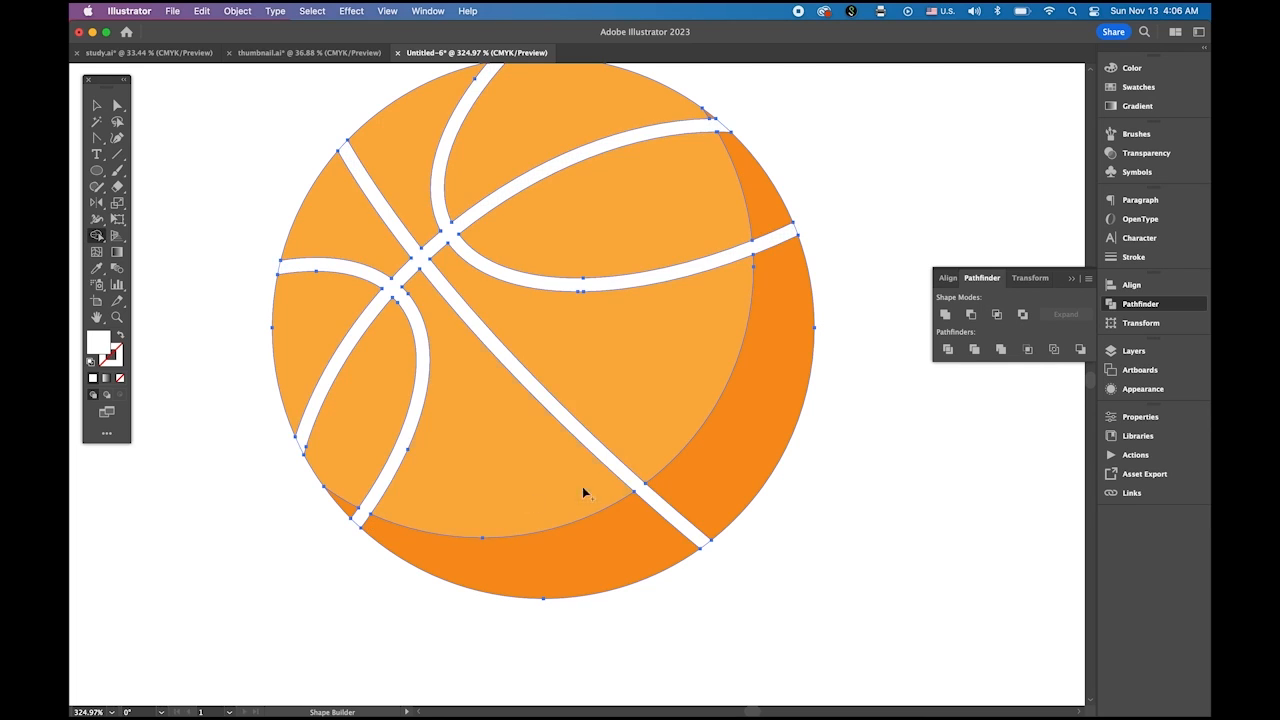
left_click(94, 106)
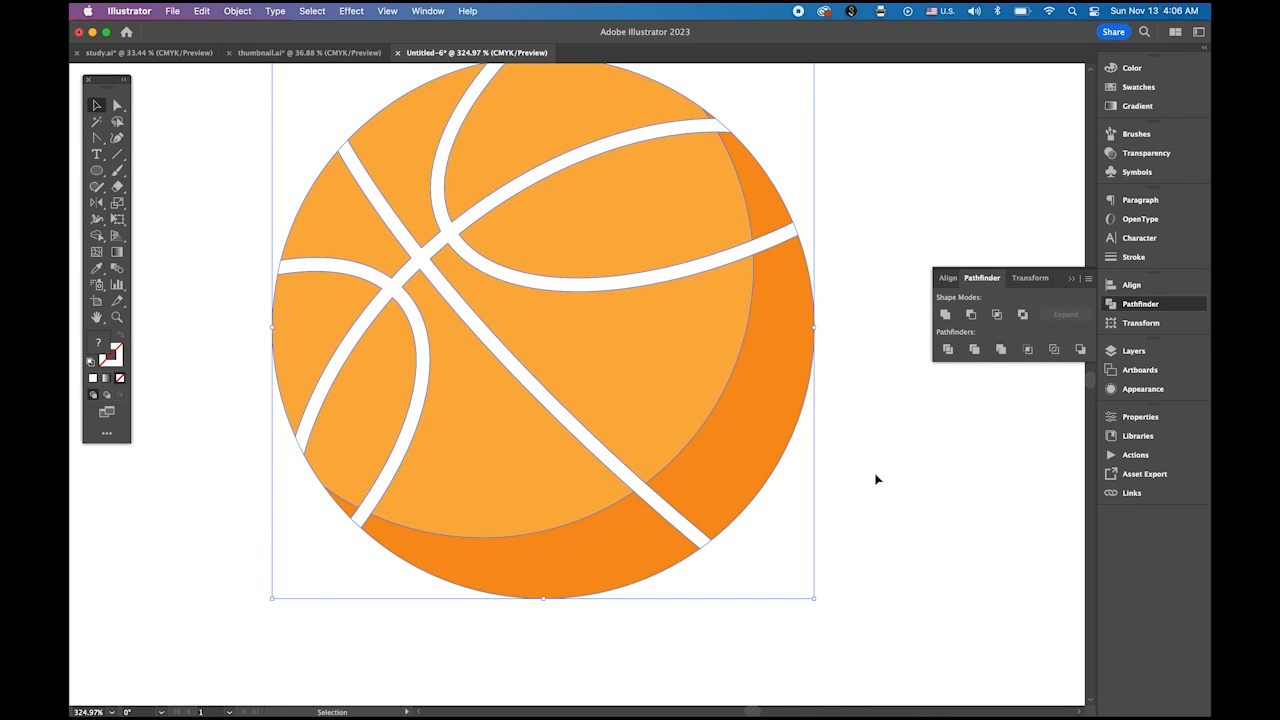
scroll(865, 501, "down", 5)
scroll(620, 349, "down", 3)
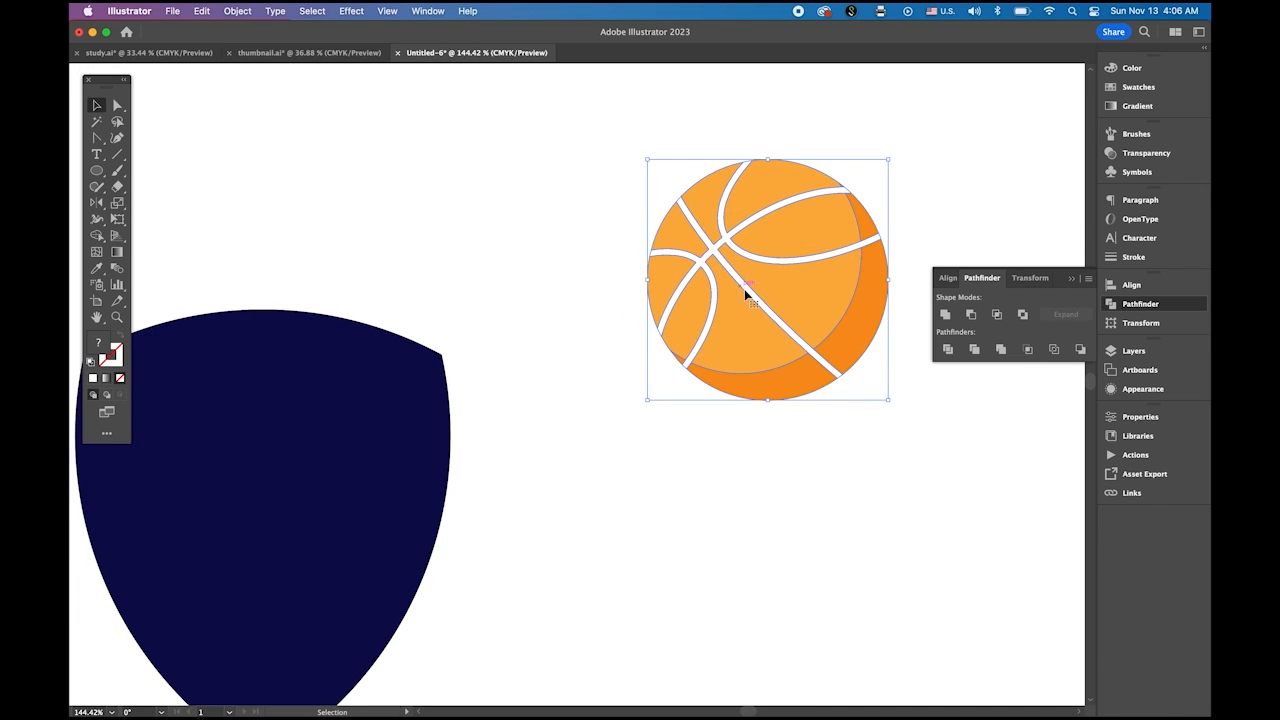
left_click(102, 271)
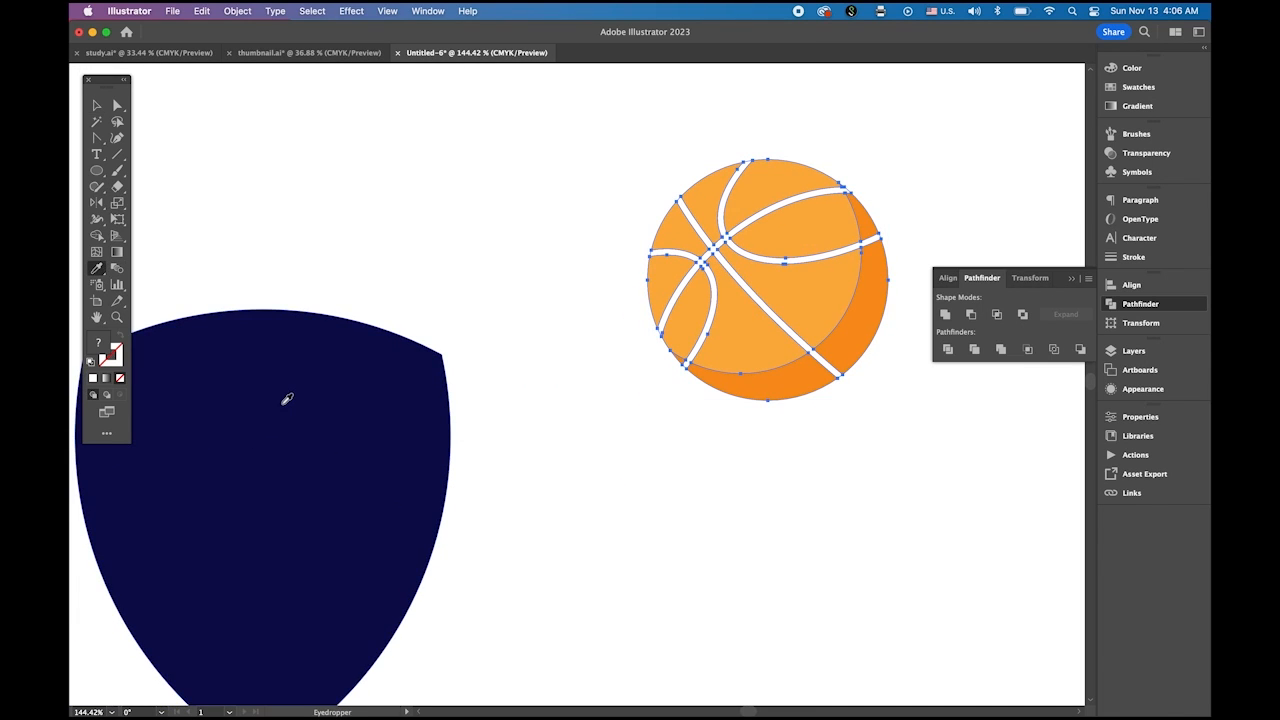
left_click(285, 397)
key("super+z")
Recolour only the merged seam shape with the shield's dark blue using the Eyedropper tool.
left_click(96, 105)
left_click(174, 129)
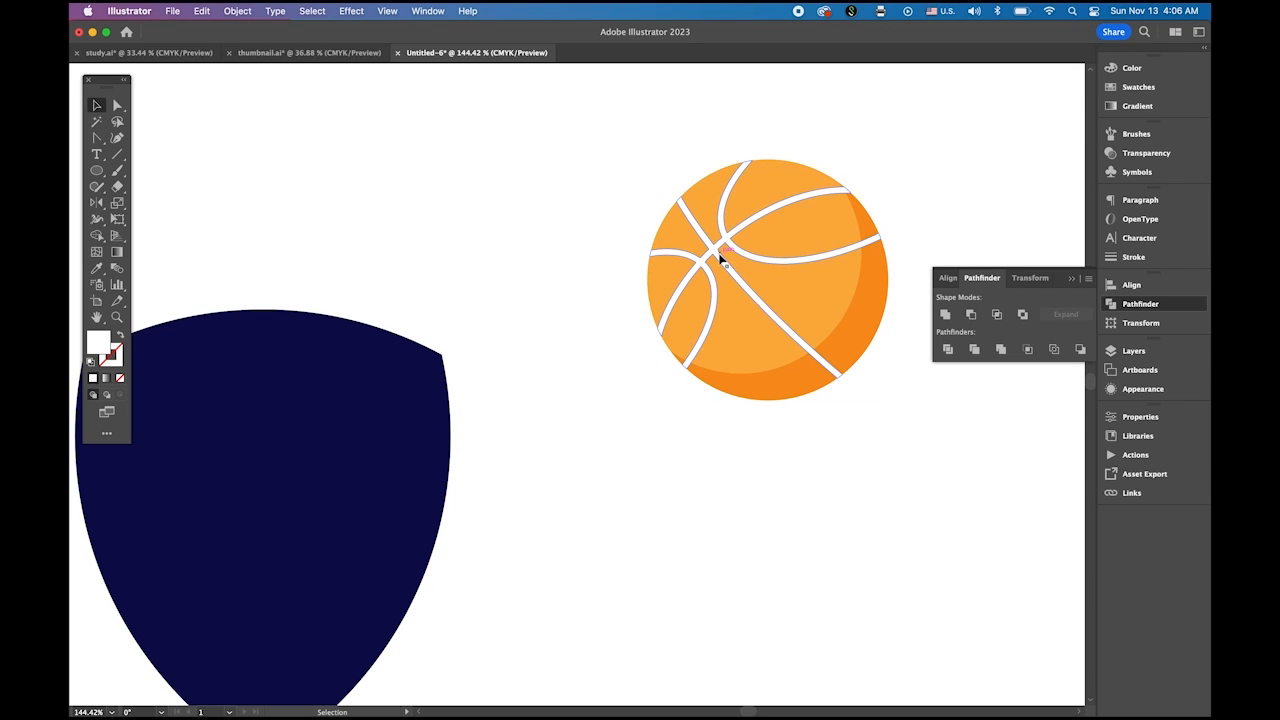
left_click(720, 258)
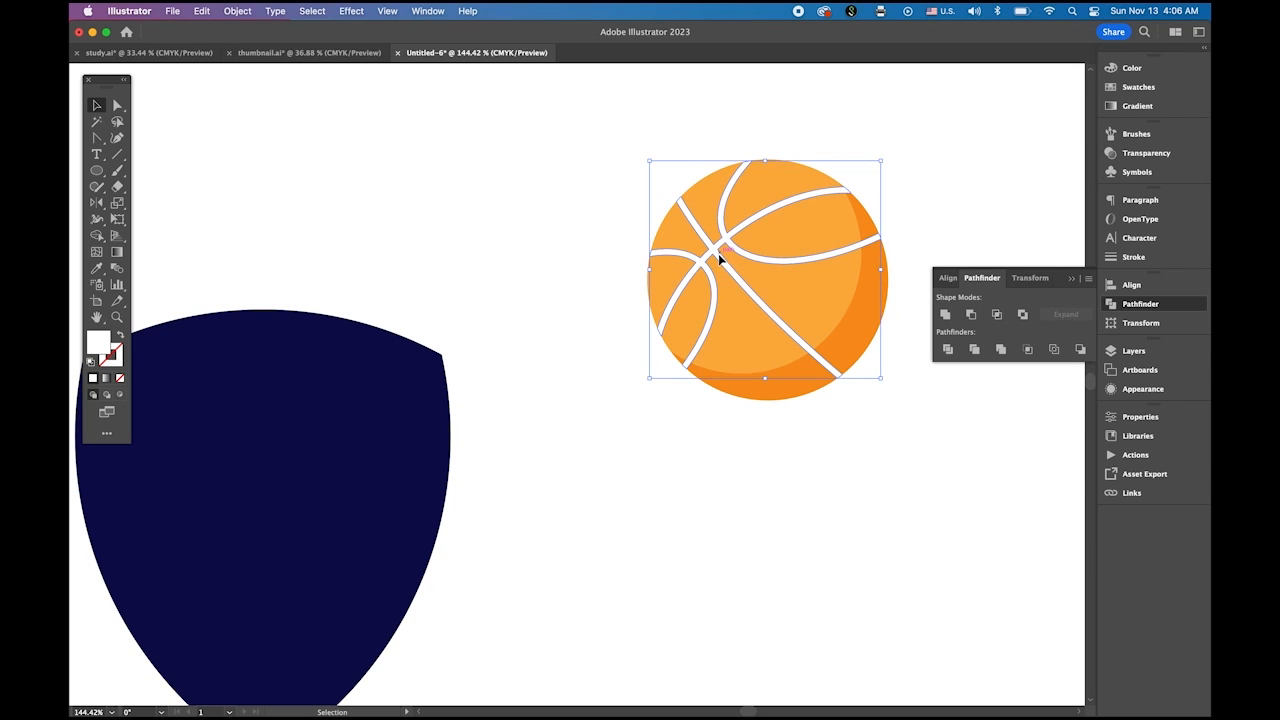
left_click(97, 268)
left_click(352, 404)
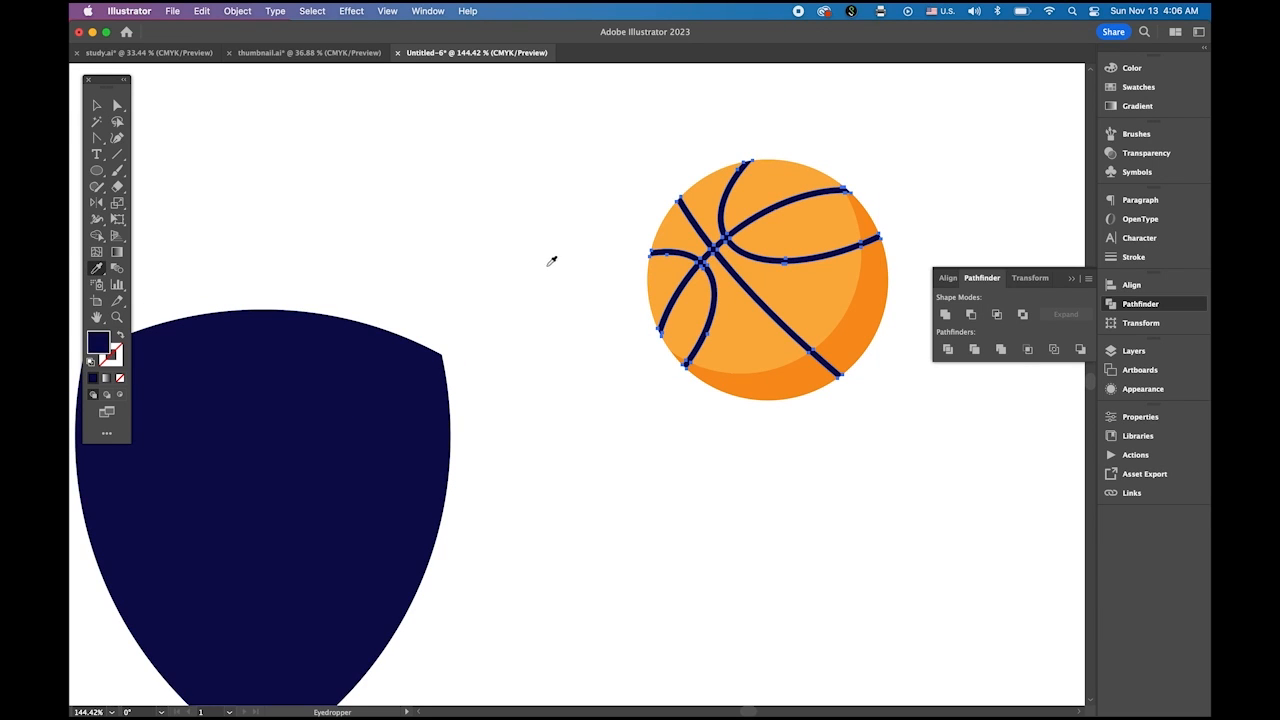
left_click(96, 104)
left_click(442, 170)
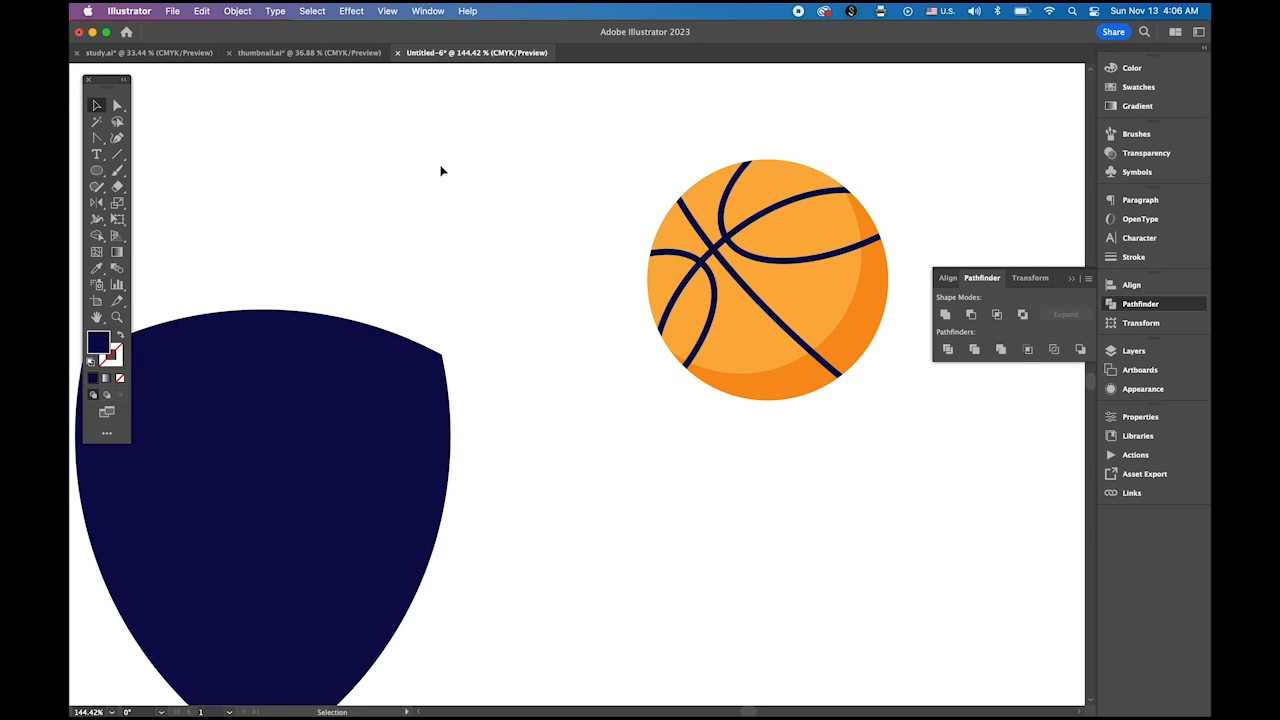
Group all the pieces of the basketball, including its dark blue seams, into one object.
left_click_drag(613, 123, 913, 446)
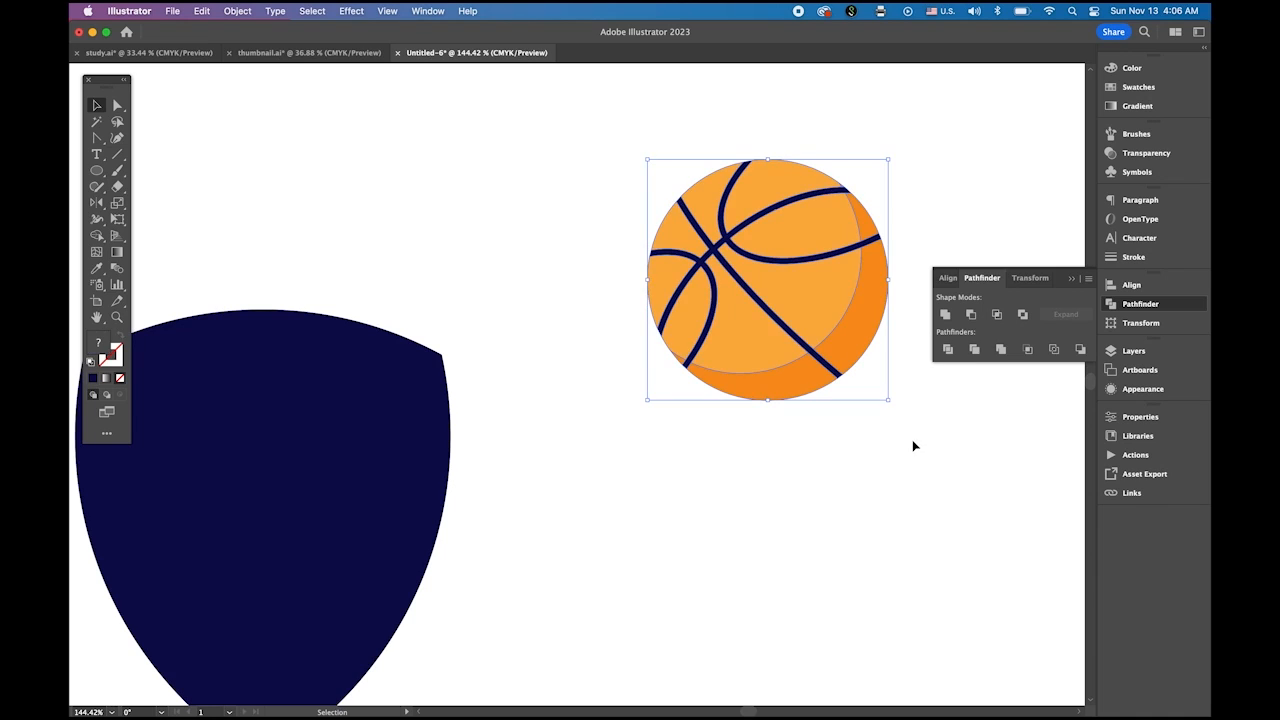
left_click_drag(618, 148, 896, 456)
left_click(237, 10)
left_click(251, 98)
left_click(471, 224)
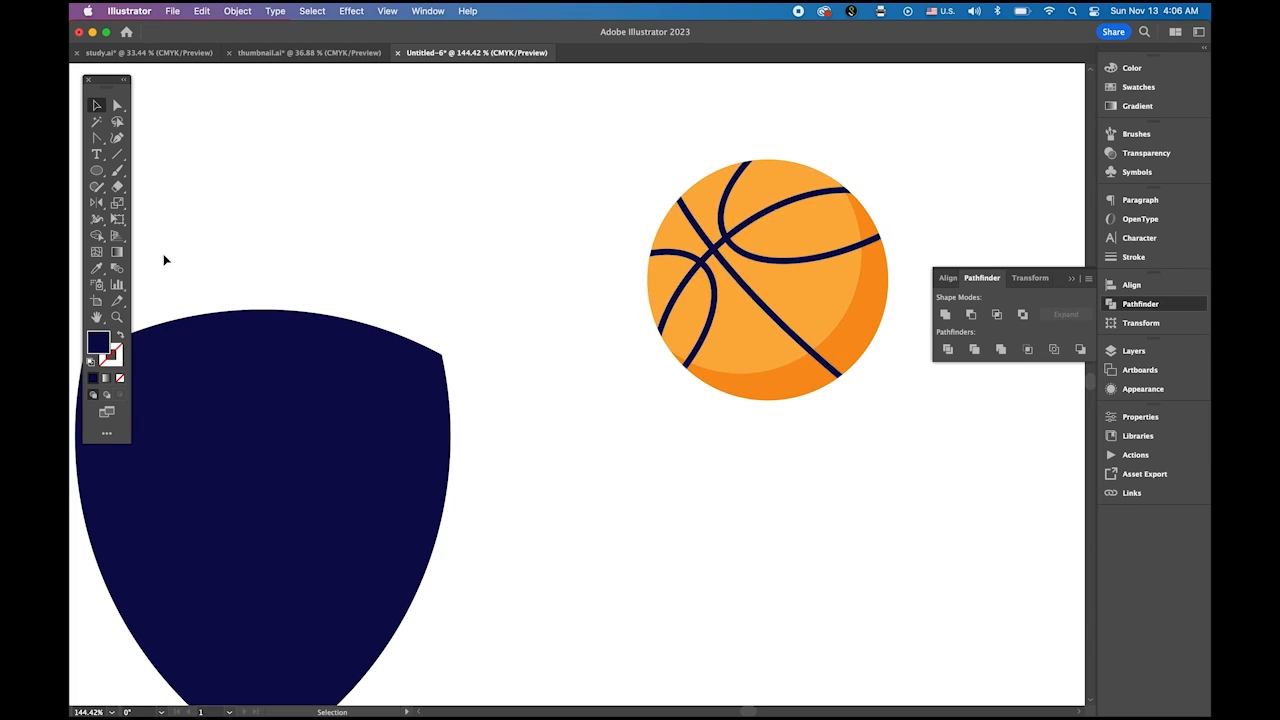
Draw a dark blue circle slightly larger than the basketball from the ball's centre and send it to the back.
left_click(104, 173)
left_click_drag(766, 280, 896, 407)
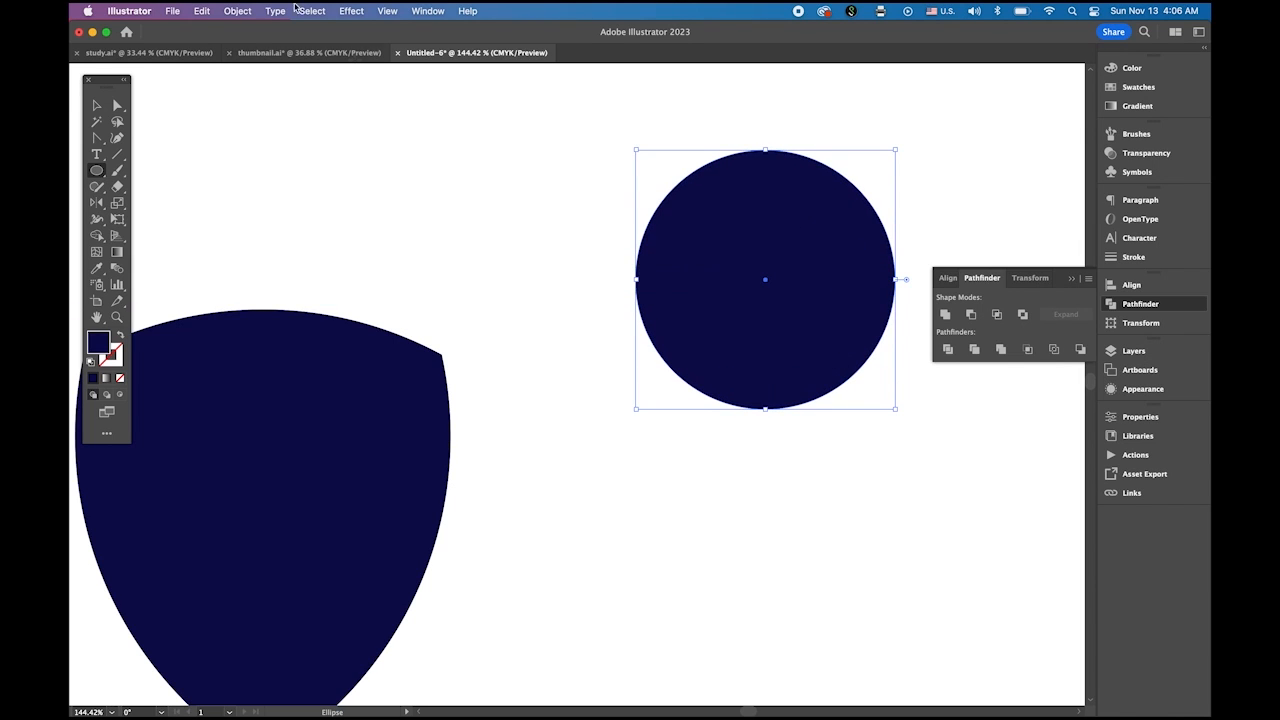
left_click(245, 13)
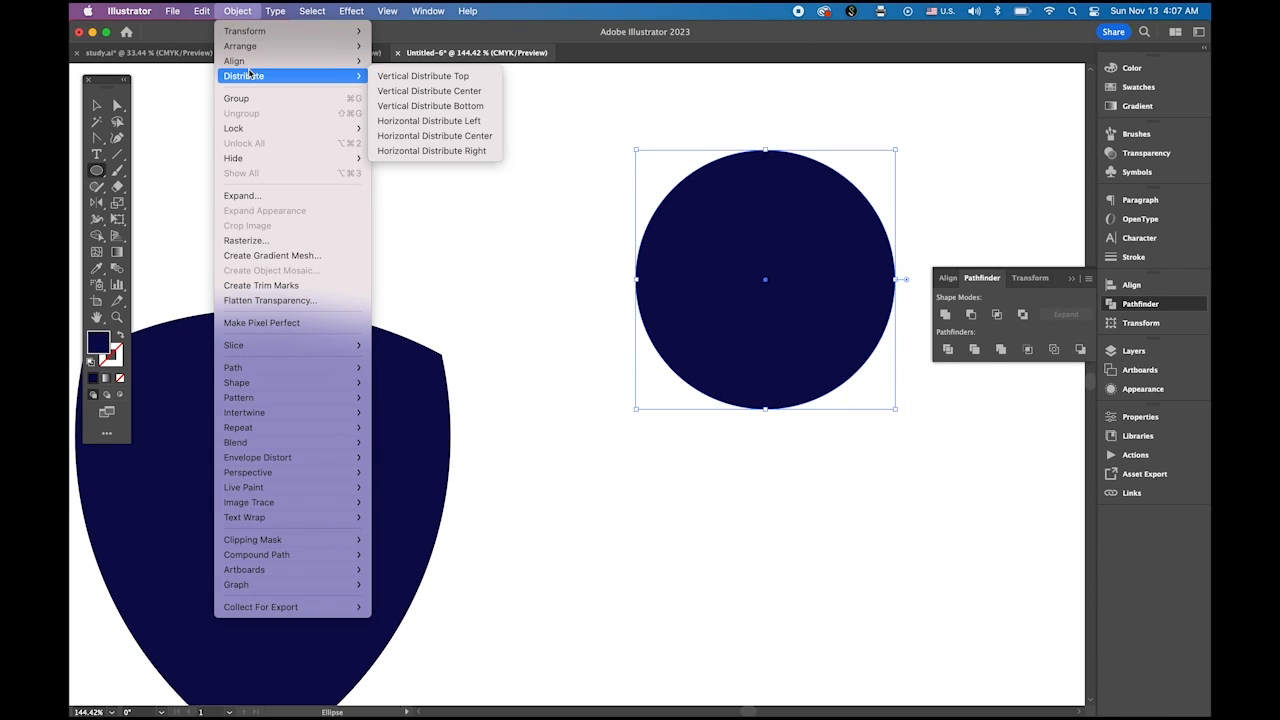
mouse_move(250, 45)
left_click(410, 90)
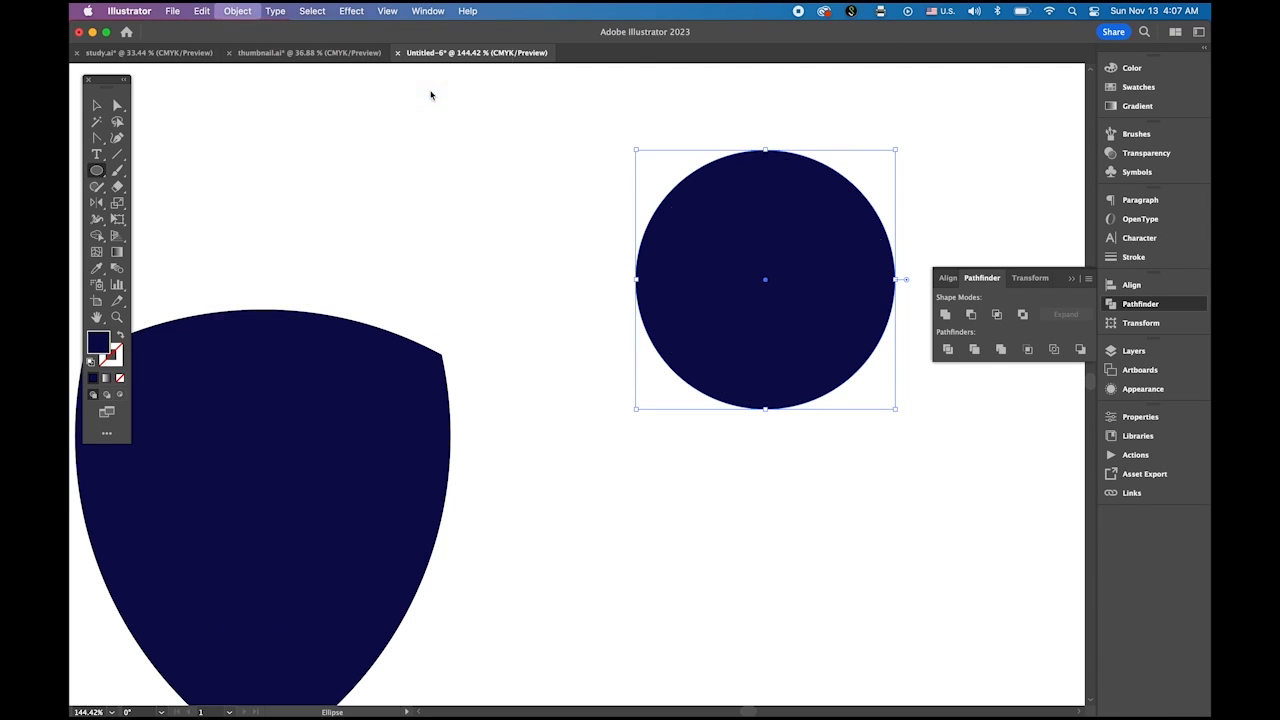
Centre the basketball and the dark blue circle behind it horizontally on each other.
key("v")
left_click_drag(558, 134, 867, 396)
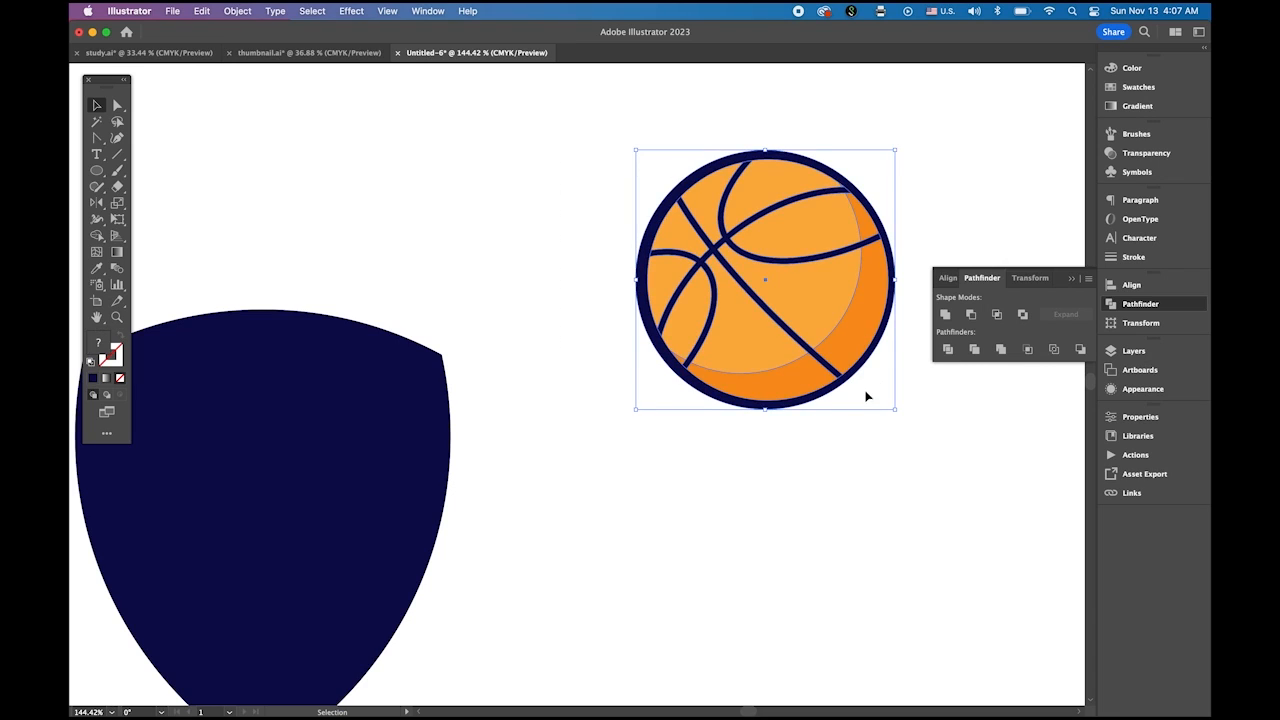
left_click(1131, 285)
left_click(967, 314)
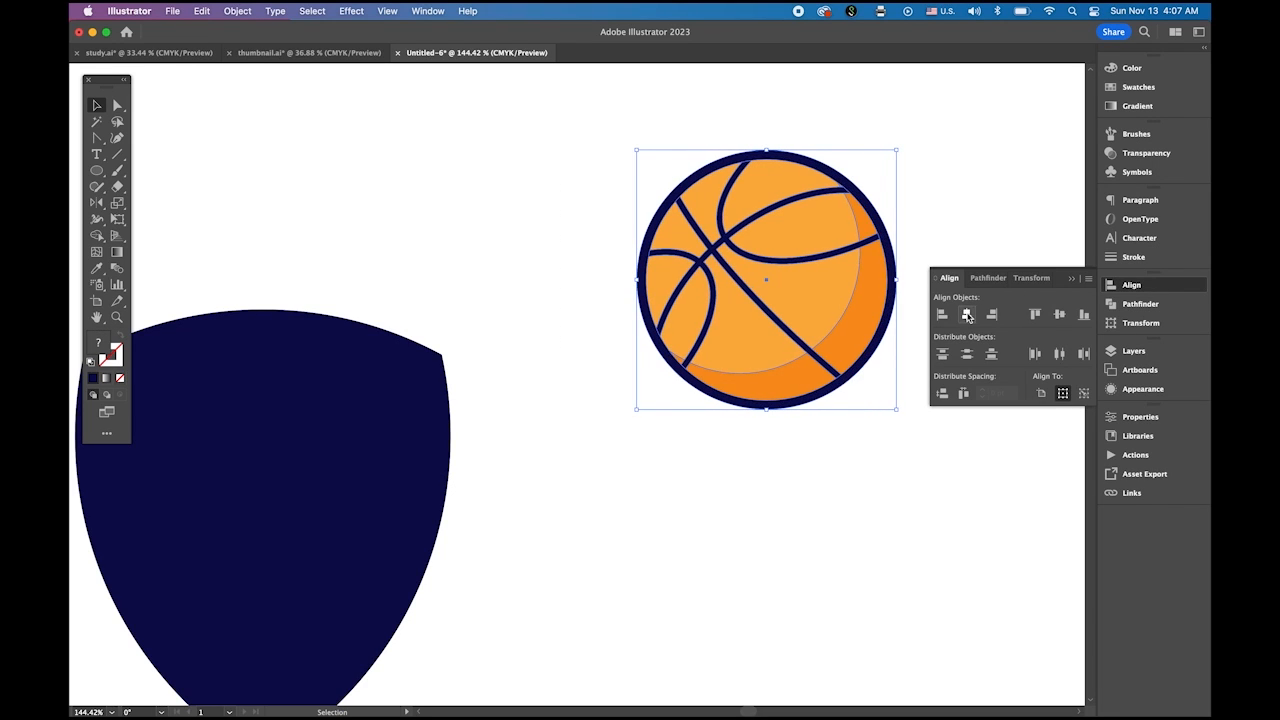
left_click(1076, 281)
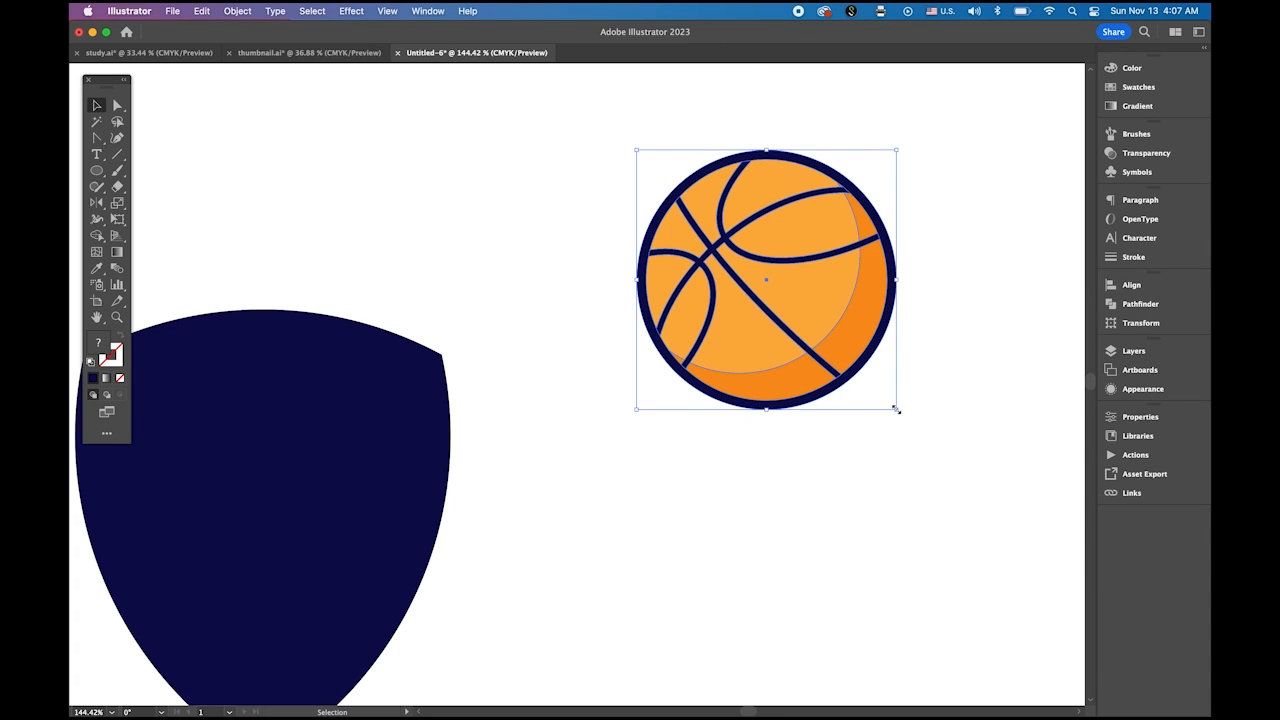
Shrink only the dark blue circle slightly about its centre to leave a thinner outline around the basketball.
left_click_drag(897, 410, 893, 406)
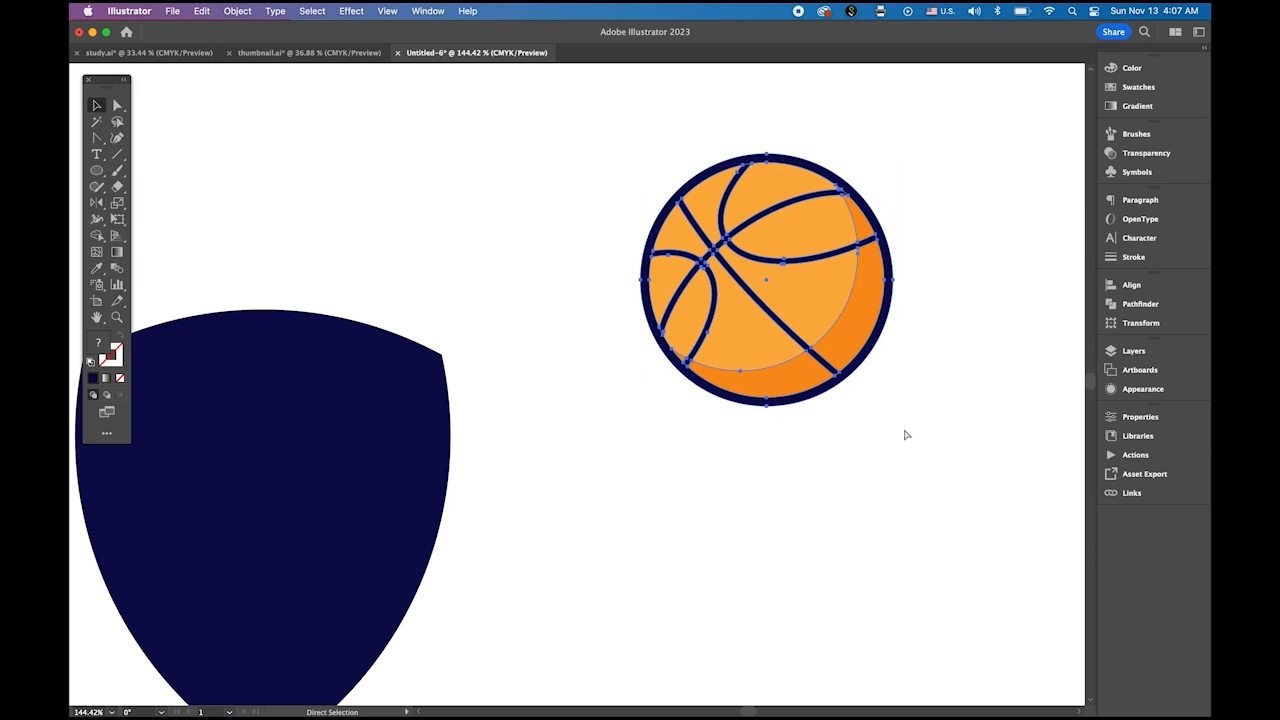
key("v")
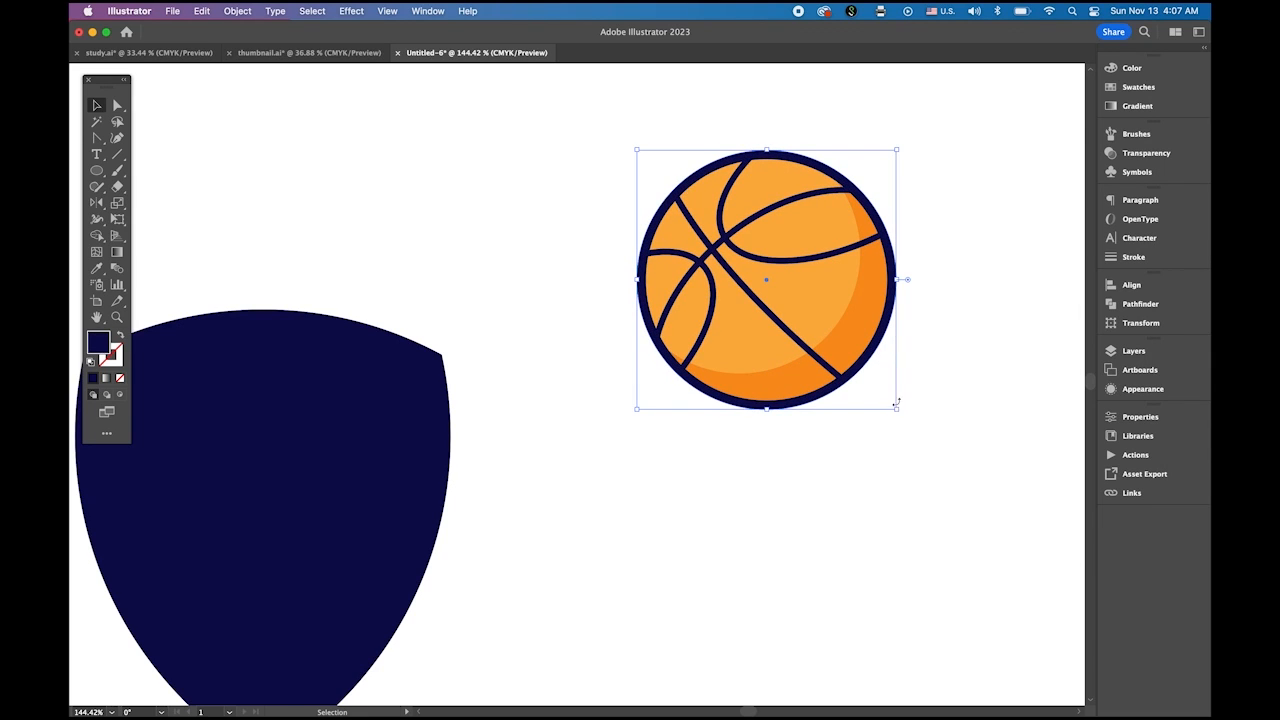
left_click_drag(898, 411, 895, 407)
left_click(967, 412)
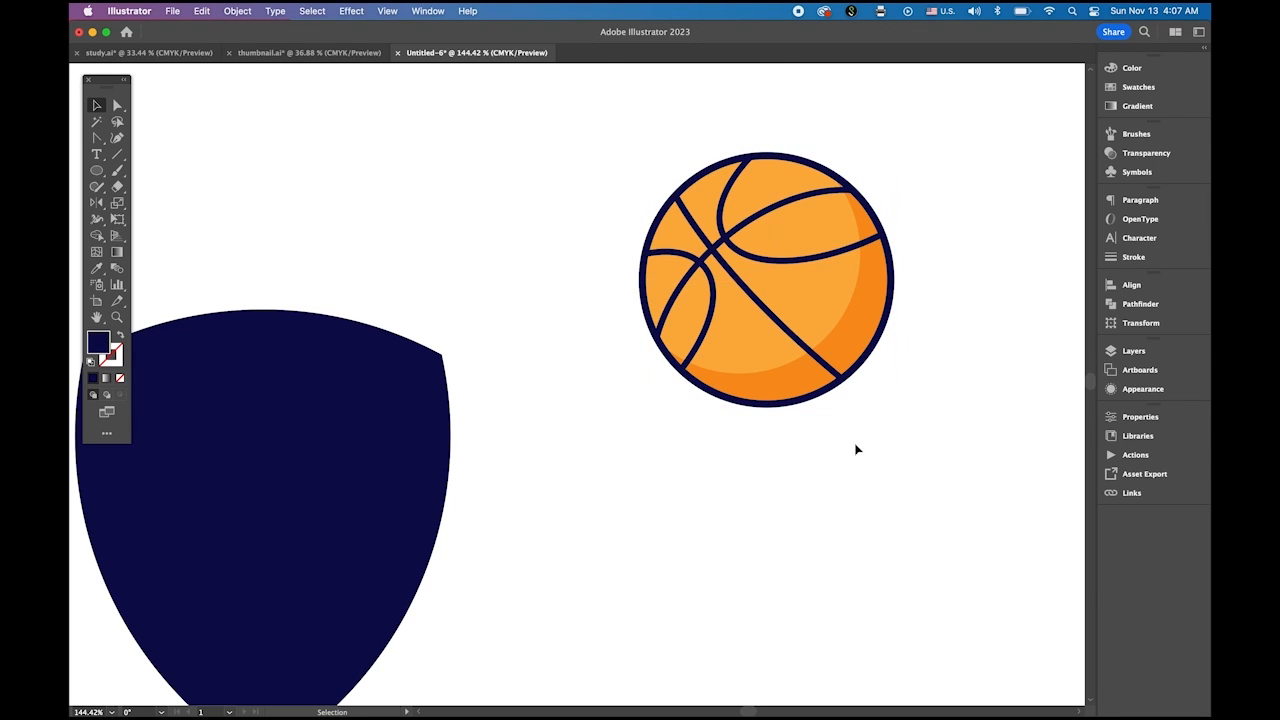
Group the basketball with its outline circle and move it over the middle of the shield's upper edge.
scroll(840, 458, "down", 5)
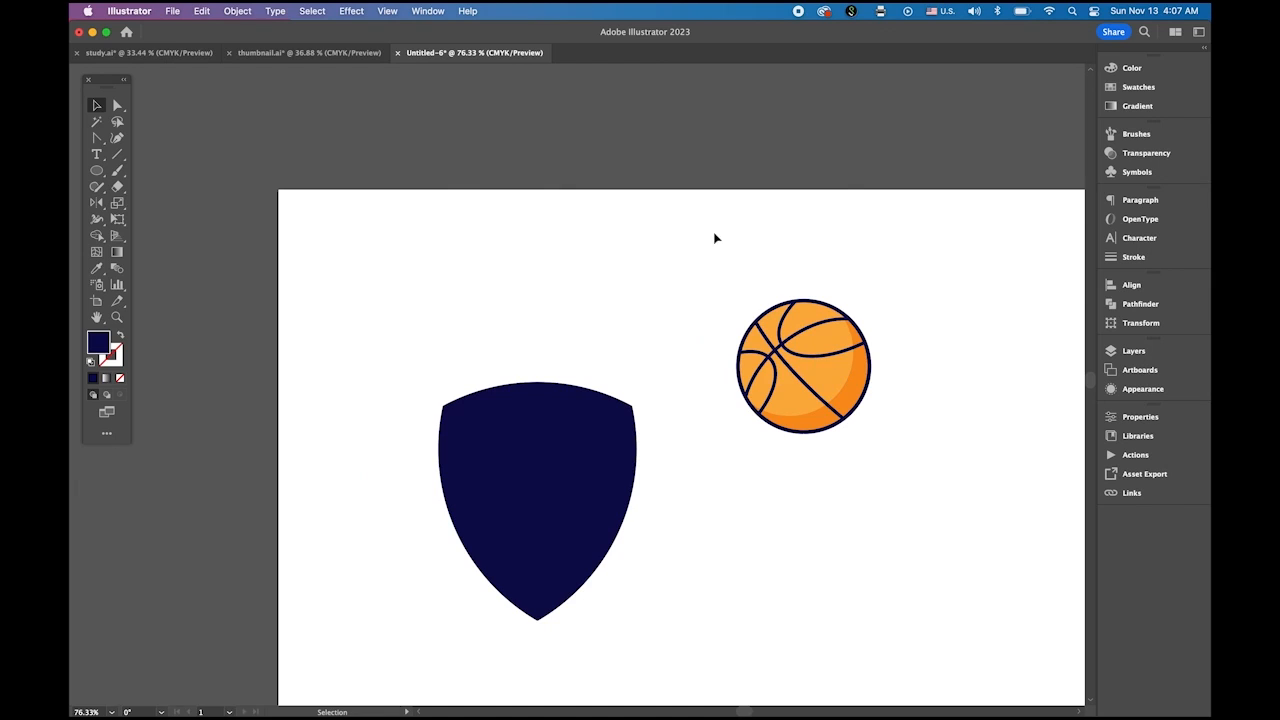
left_click_drag(714, 256, 898, 462)
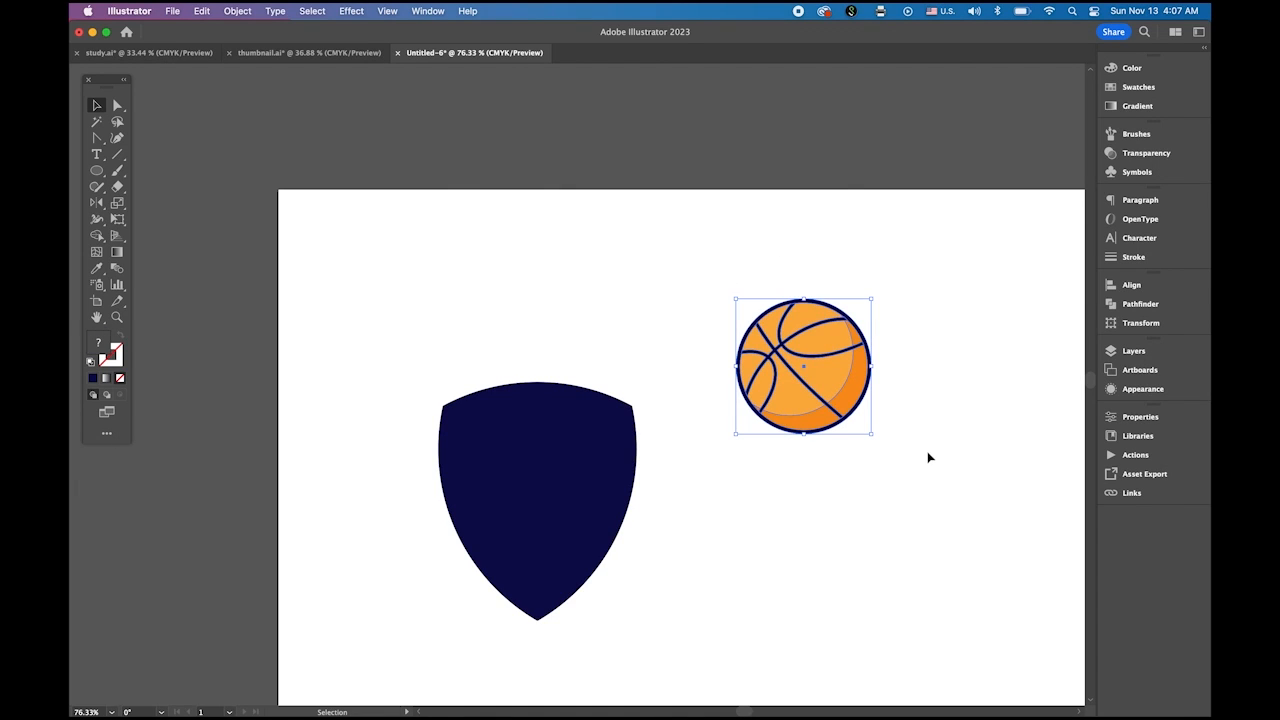
key("super+g")
left_click_drag(838, 403, 575, 397)
left_click(817, 457)
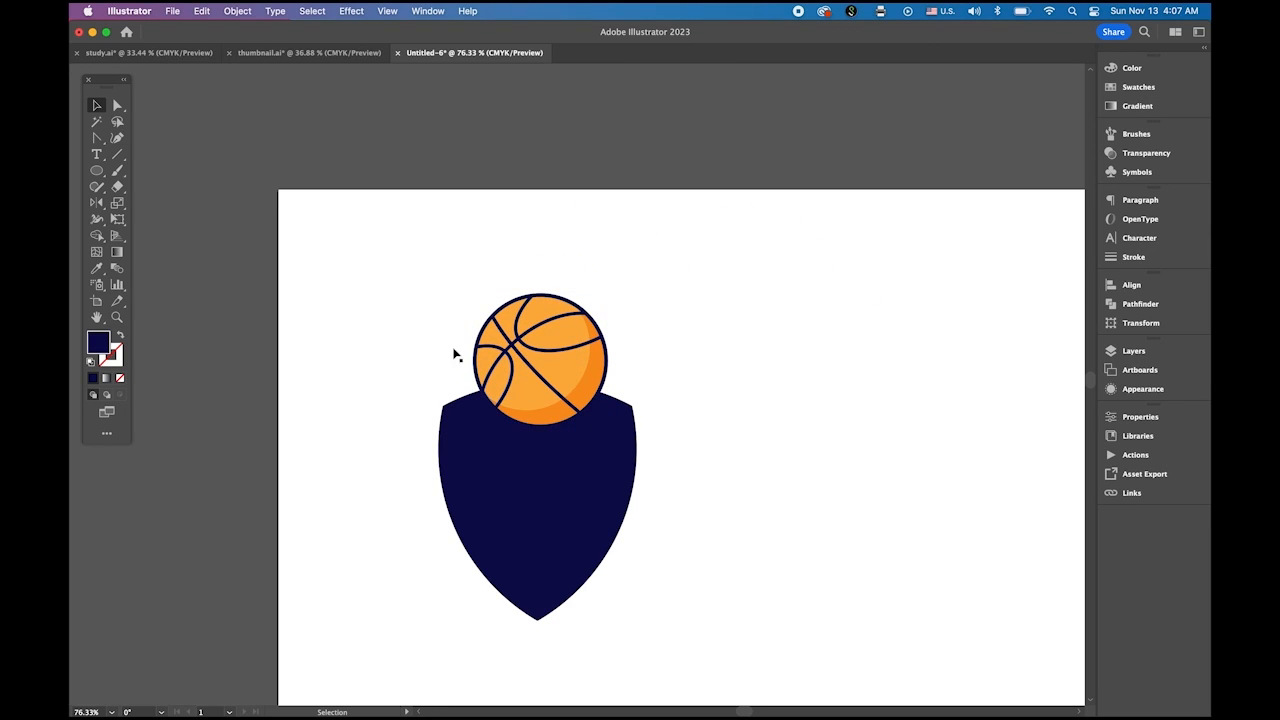
Align the basketball group and the shield to each other by their horizontal centres.
left_click_drag(423, 281, 746, 614)
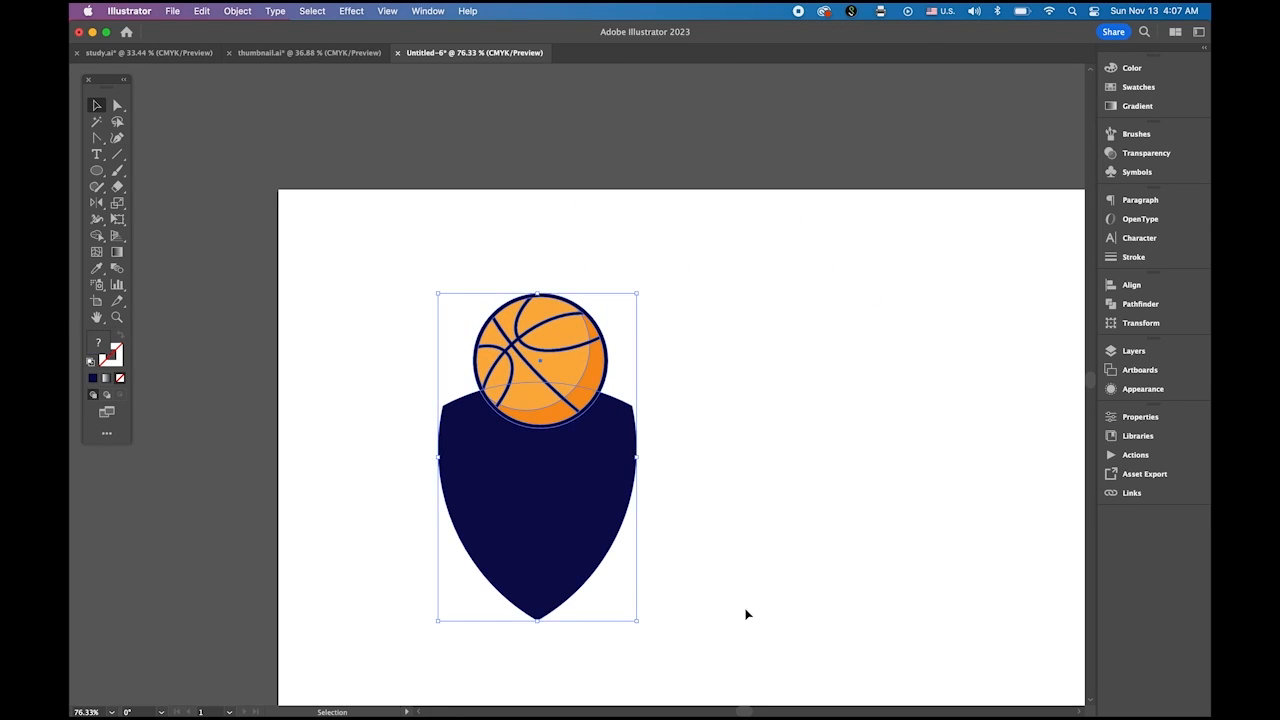
left_click(1130, 287)
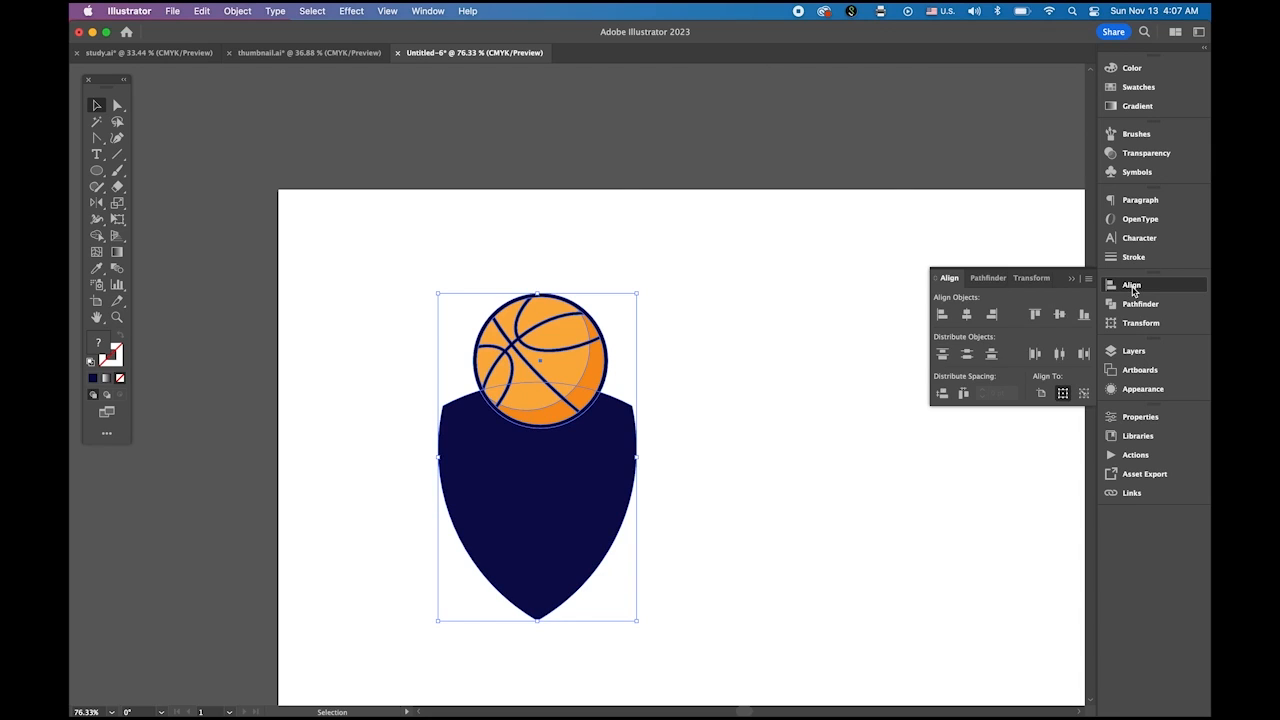
left_click(967, 314)
left_click(684, 363)
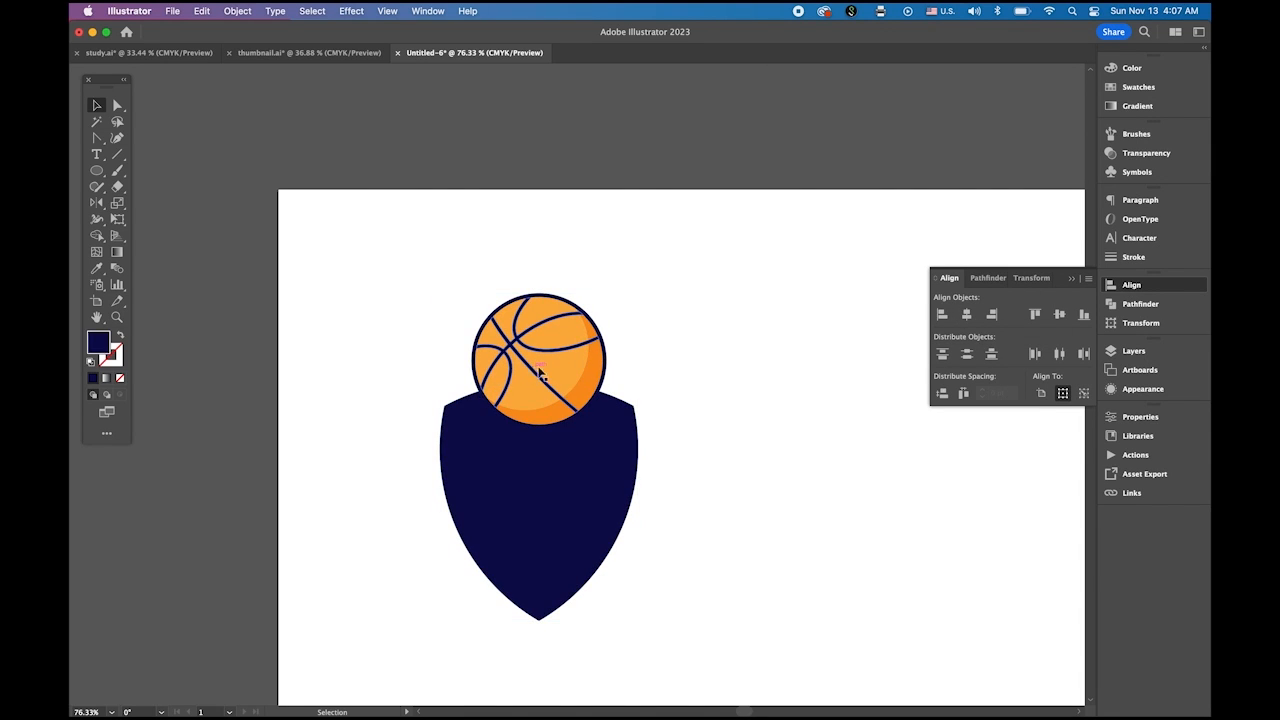
Move the basketball straight down a little so it overlaps more of the shield's upper edge.
left_click(572, 372)
left_click_drag(571, 373, 574, 380)
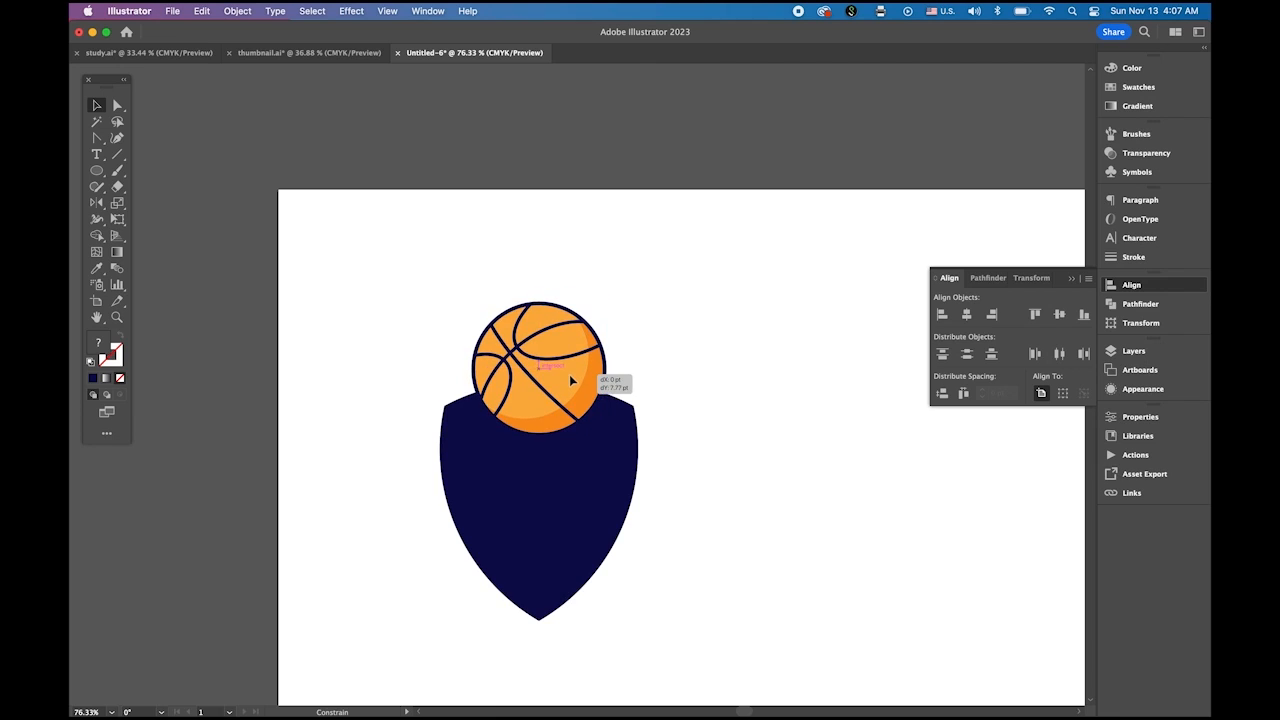
left_click(719, 366)
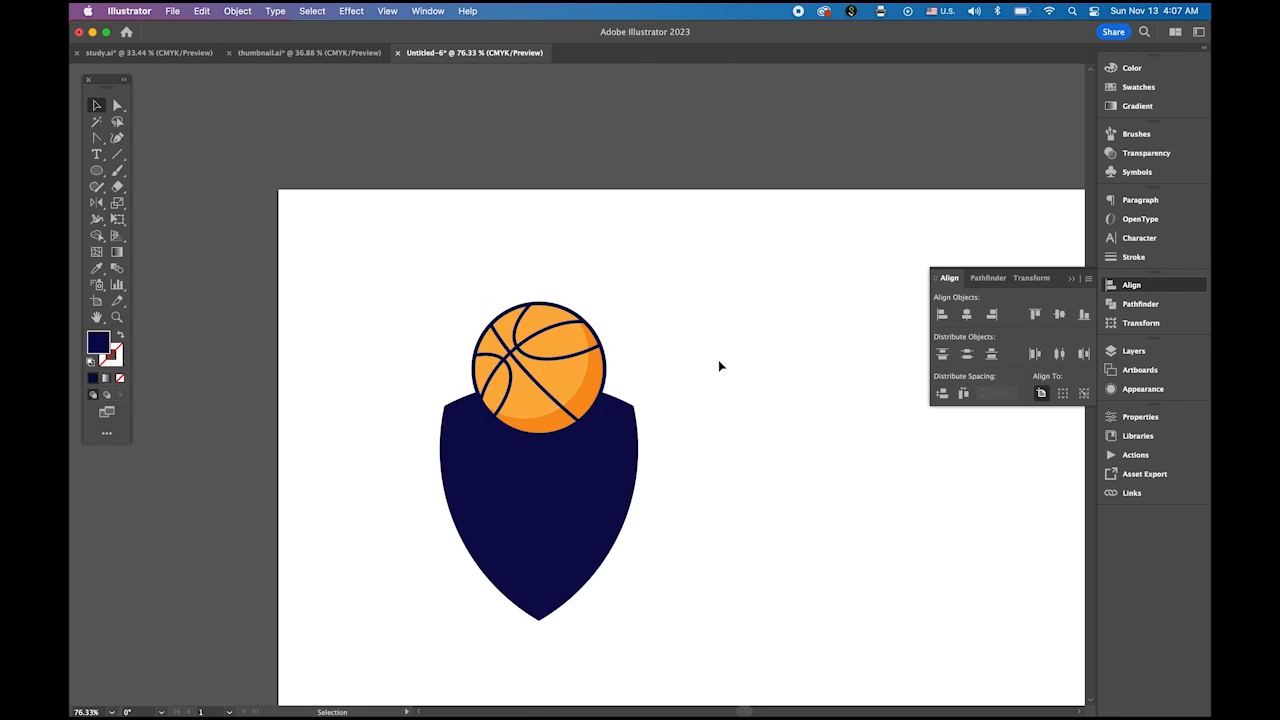
left_click(564, 382)
left_click_drag(563, 378, 564, 385)
left_click(869, 390)
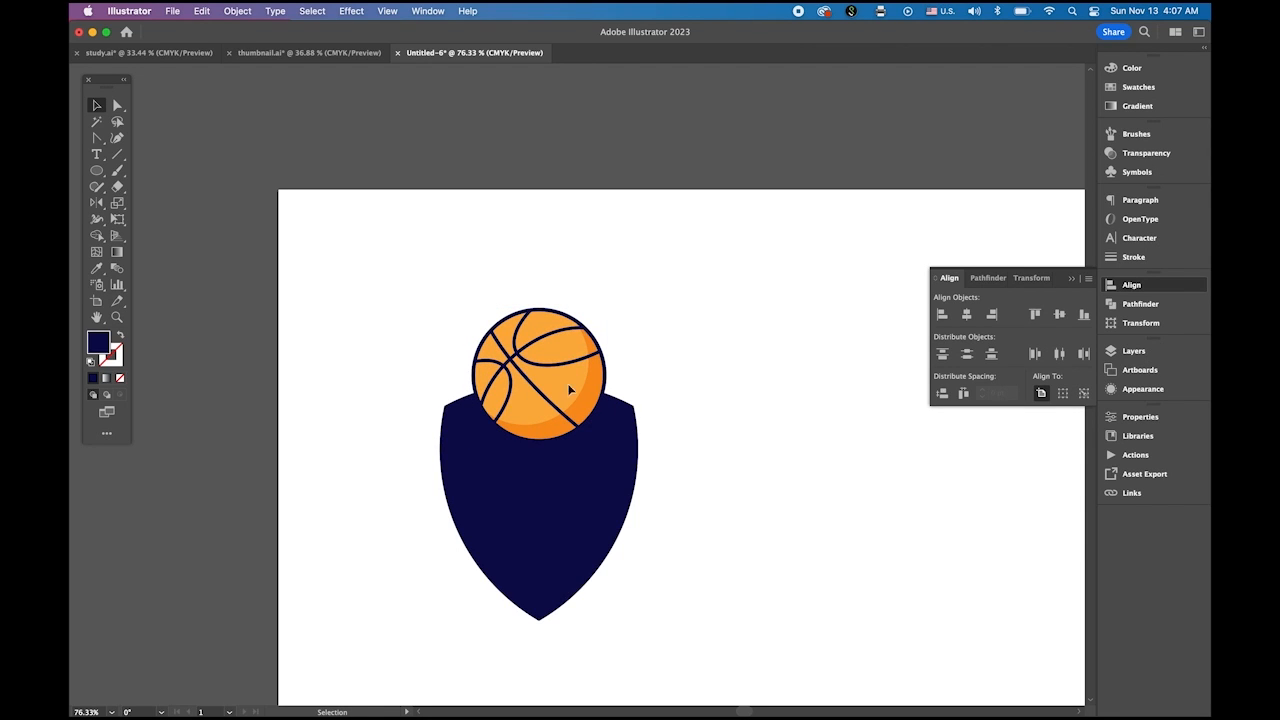
Duplicate the basketball and shield together, placing the copy level with the original on its right.
left_click_drag(313, 293, 667, 622)
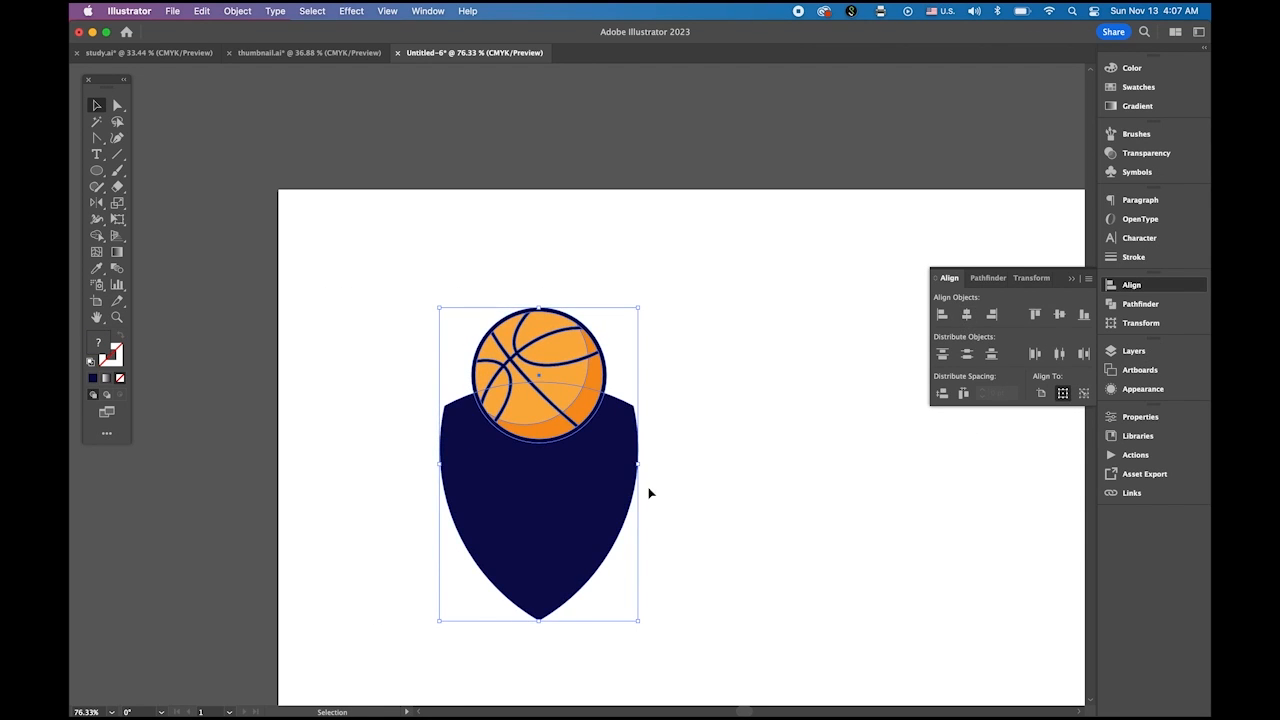
key("space")
left_click_drag(763, 500, 698, 455)
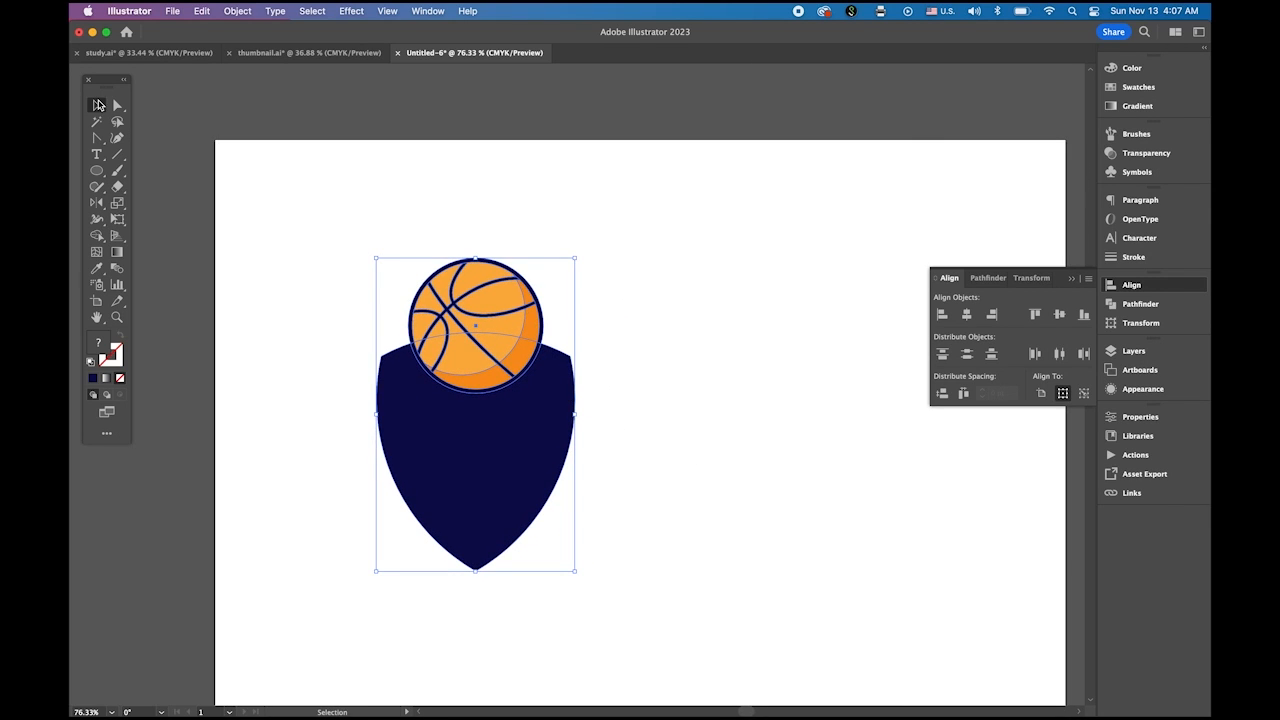
left_click(330, 198)
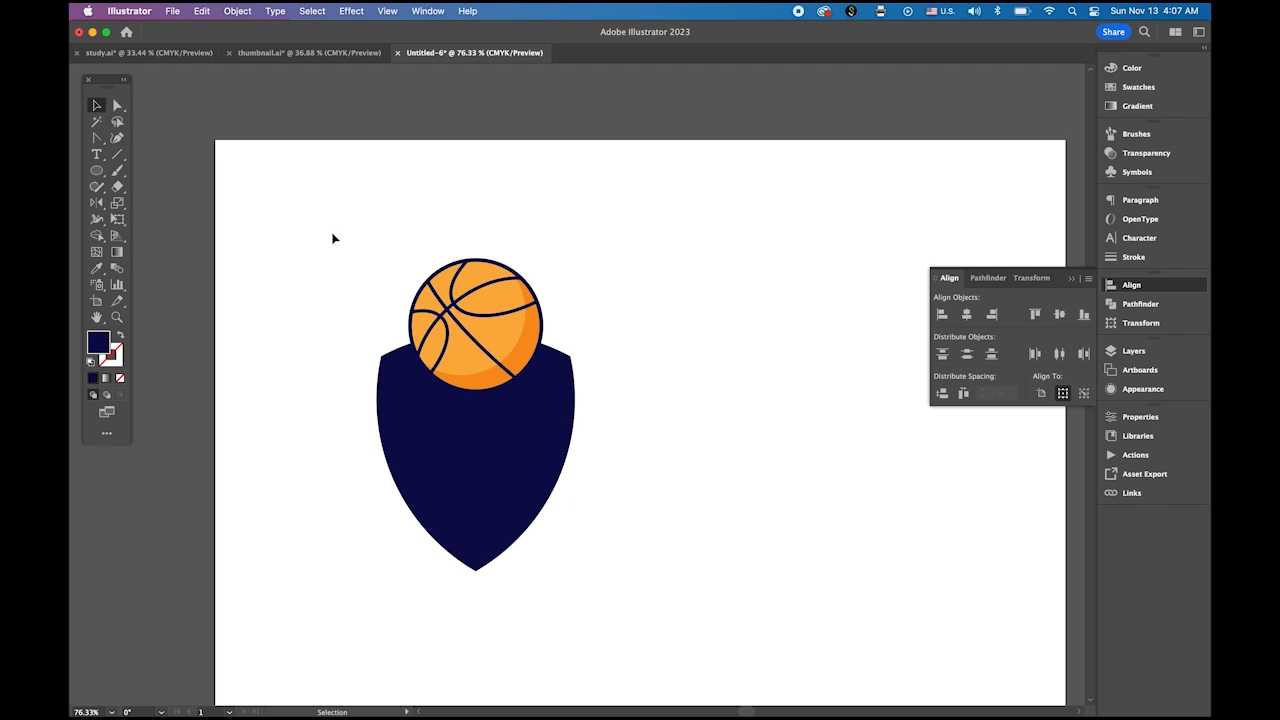
left_click_drag(334, 238, 636, 588)
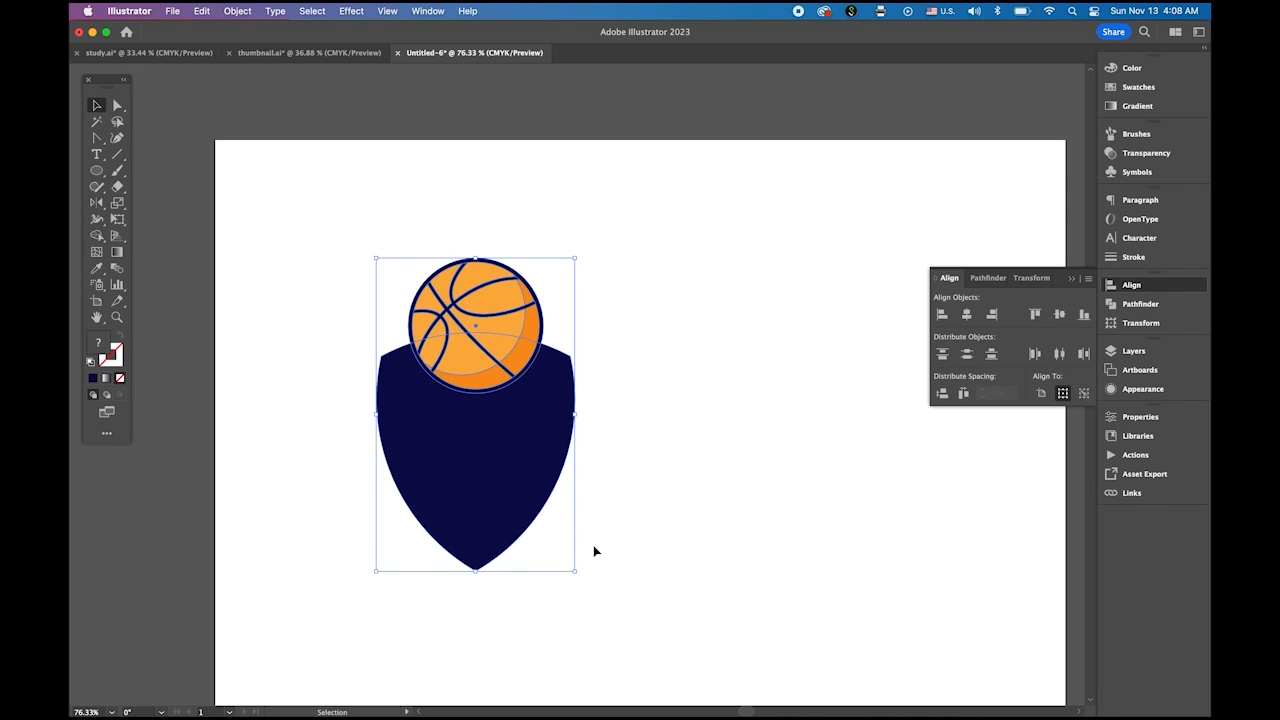
left_click_drag(488, 466, 783, 468)
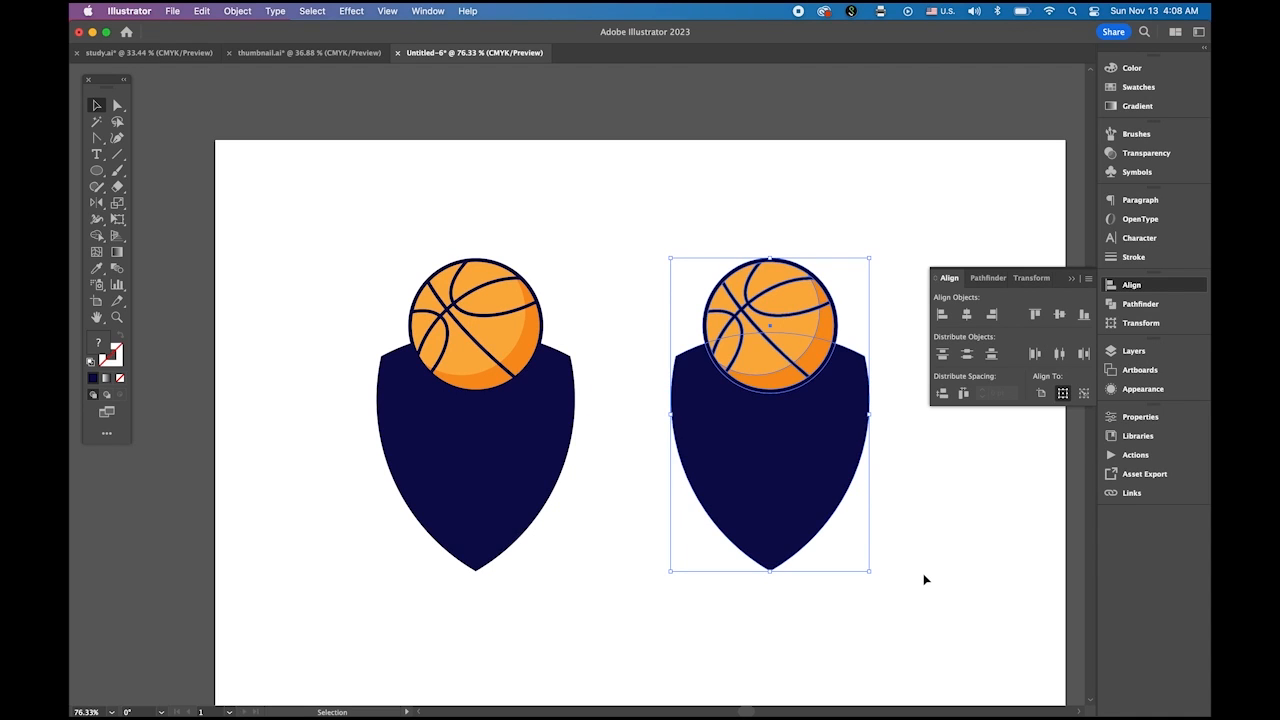
Unite the copied basketball and shield into a single silhouette and fill it with the lightest grey swatch.
left_click(1138, 304)
left_click(945, 315)
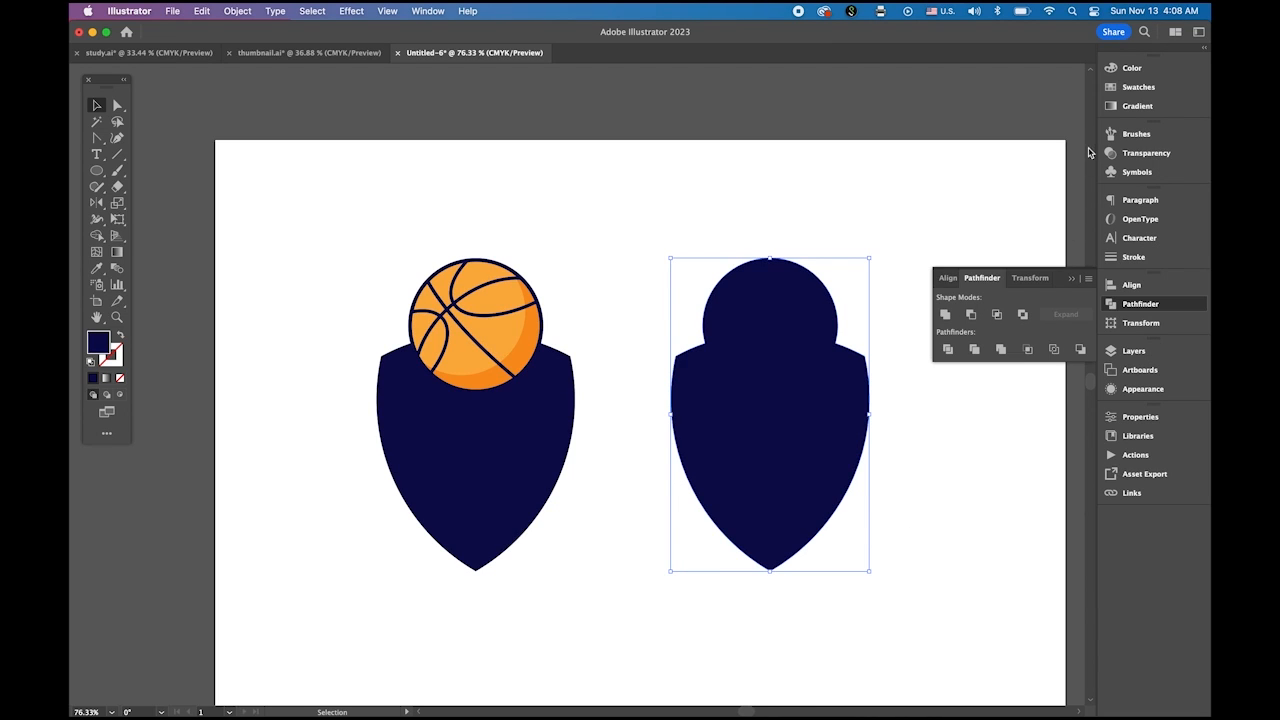
left_click(1138, 87)
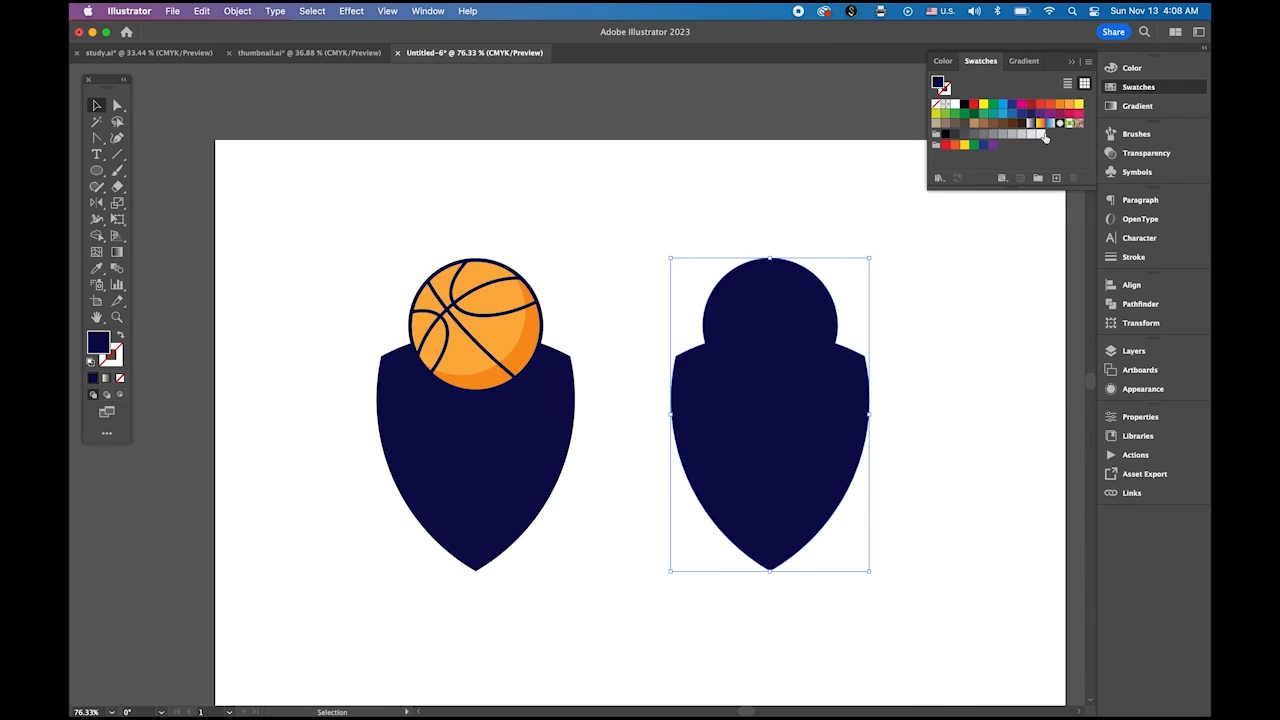
left_click(1042, 134)
left_click(939, 355)
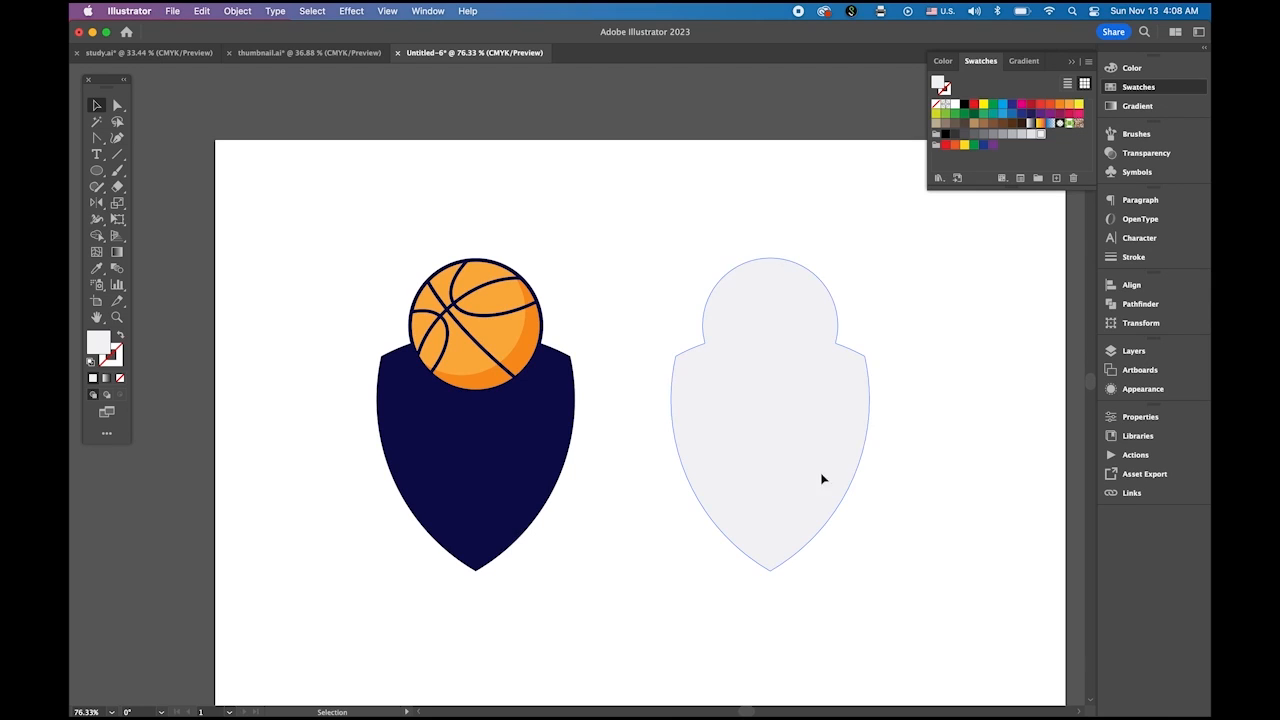
Move the light grey silhouette exactly over the original basketball and shield and send it to the back.
left_click(829, 531)
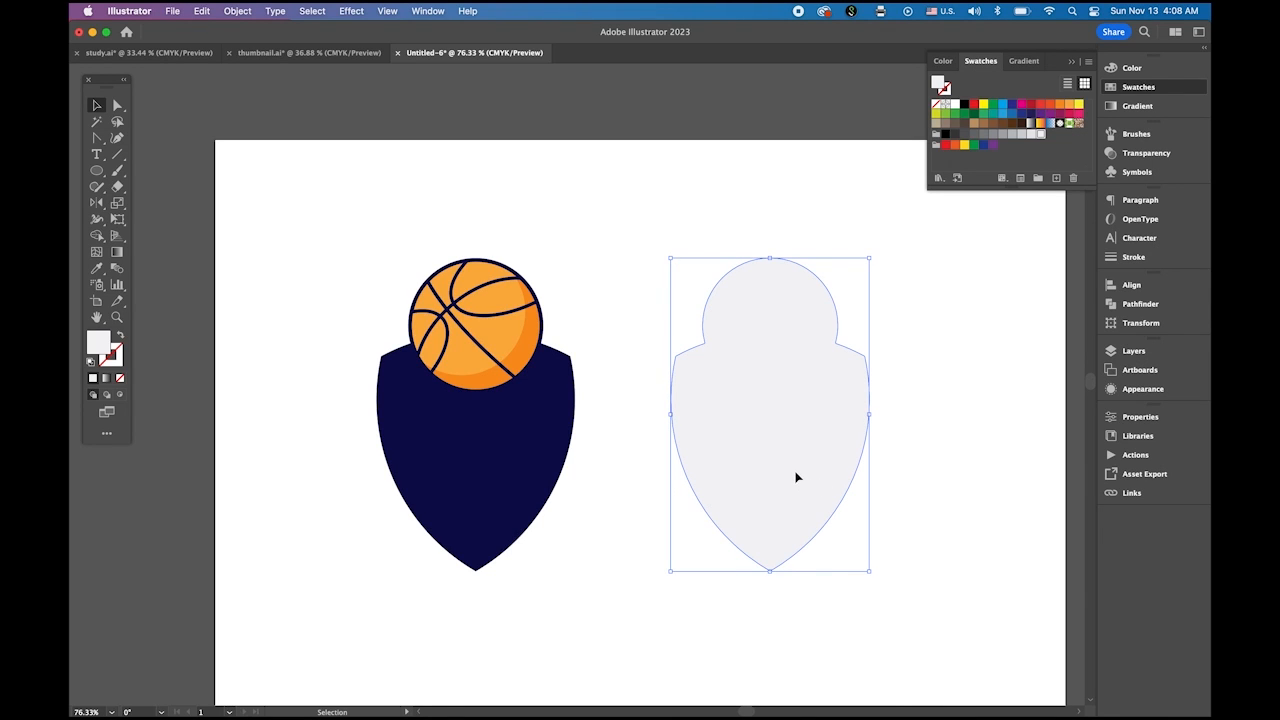
left_click_drag(797, 477, 505, 488)
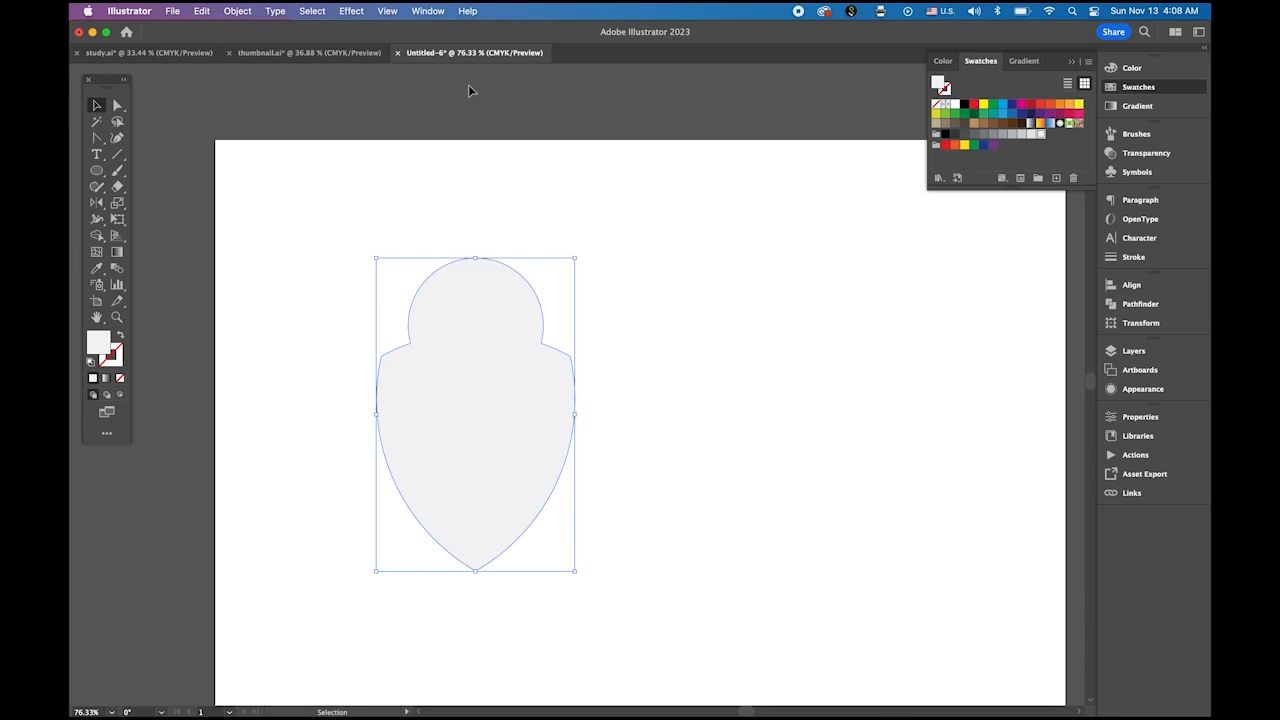
left_click(247, 12)
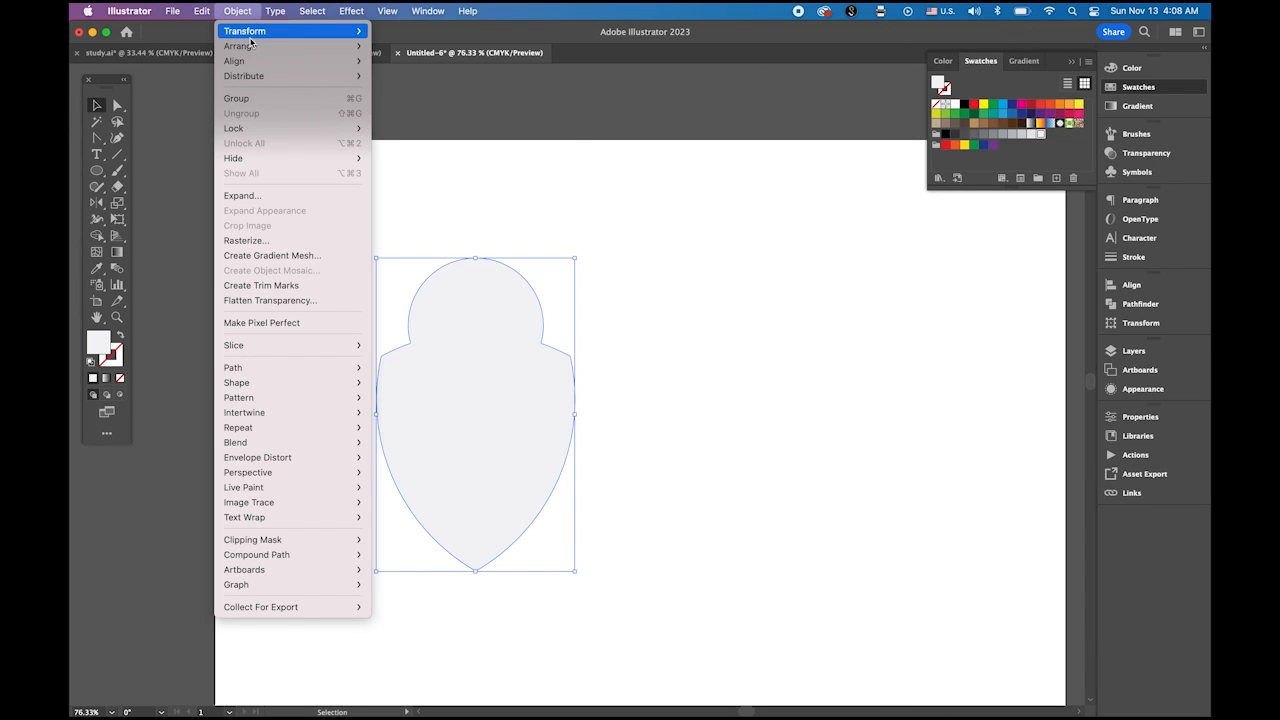
mouse_move(252, 46)
left_click(439, 95)
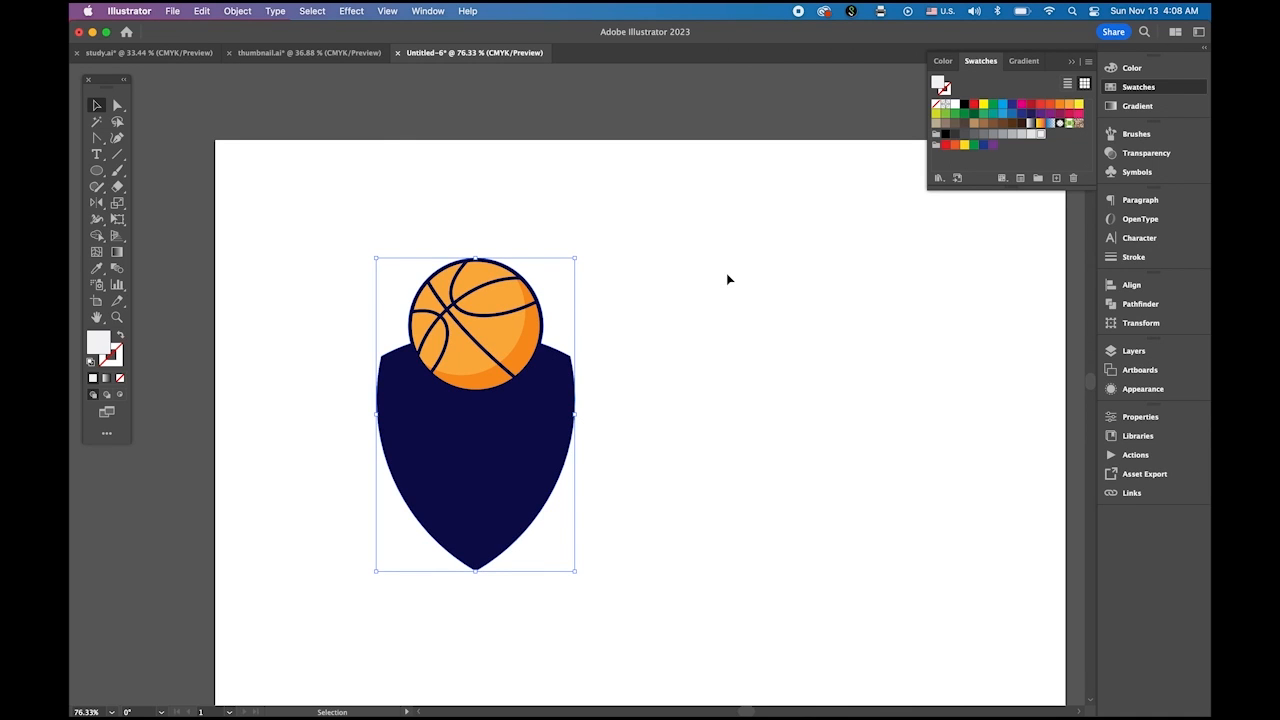
Offset the light grey silhouette's path outward by 10 pt with miter joins and a miter limit of 4.
left_click(237, 11)
mouse_move(243, 370)
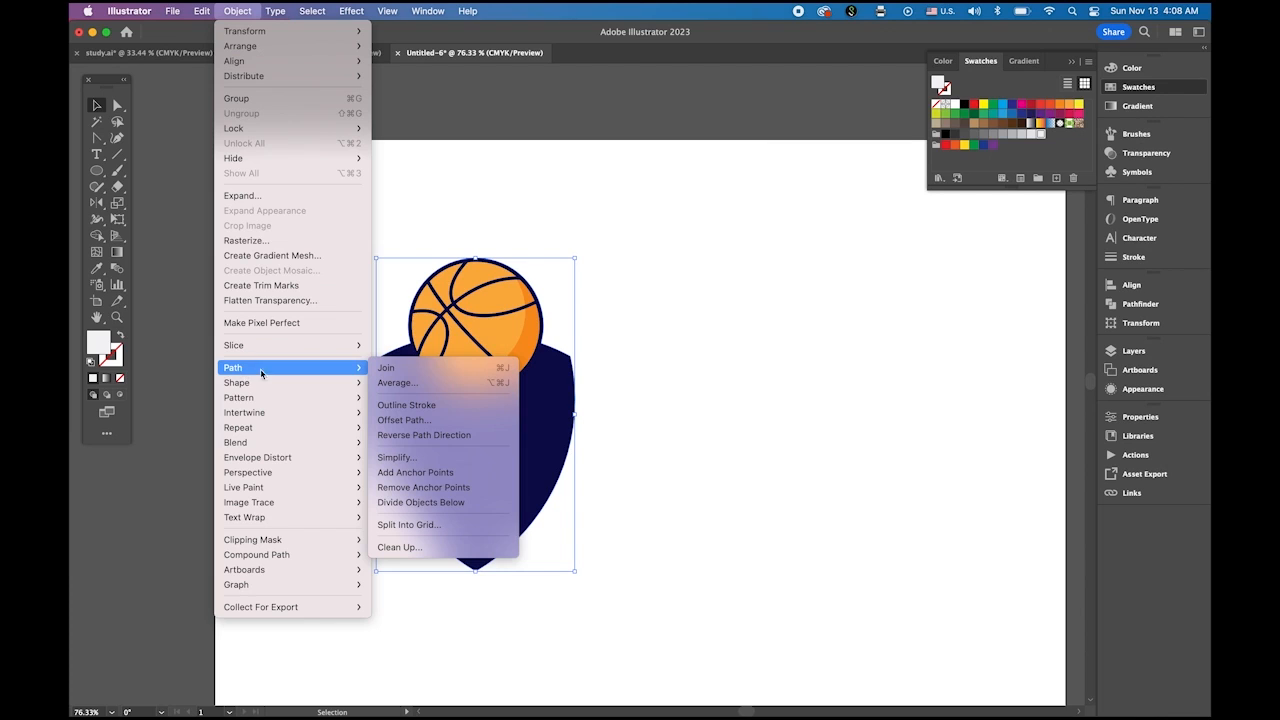
left_click(410, 421)
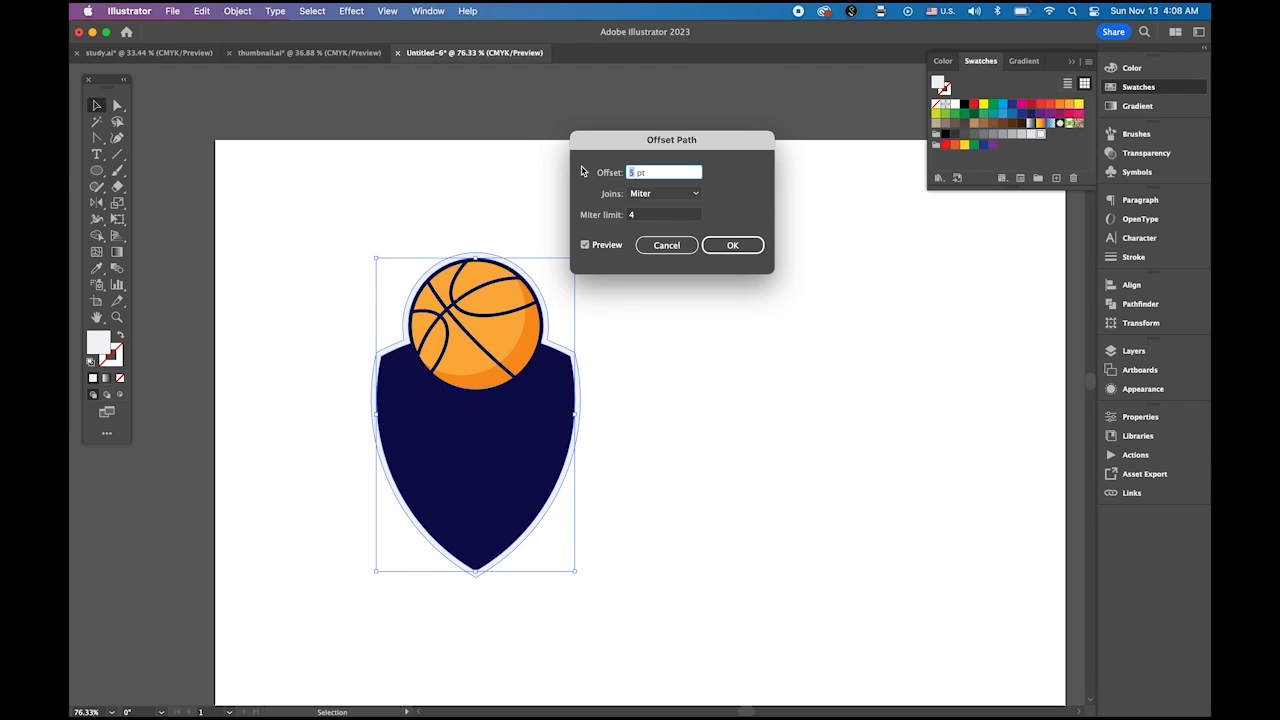
type("10")
left_click(651, 215)
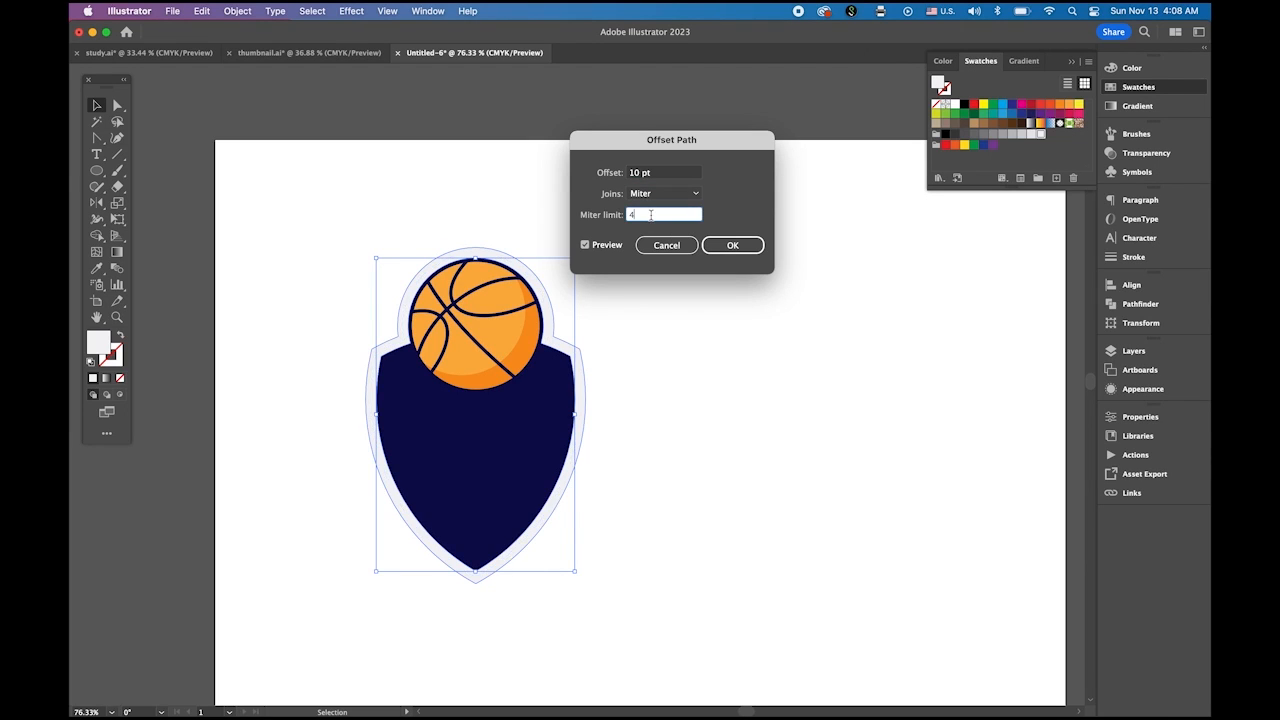
left_click(737, 246)
left_click(331, 177)
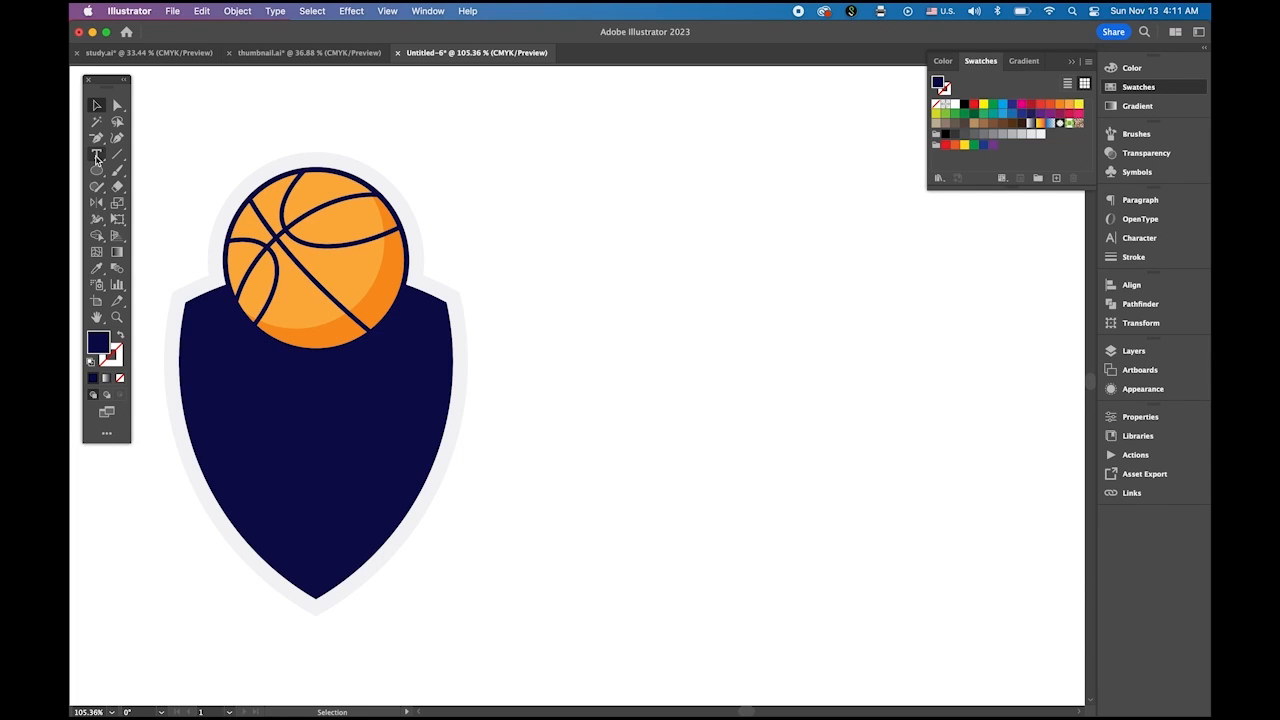
Add the point text "BASKETBALL" on the empty artboard area to the right of the shield.
left_click(96, 154)
left_click(589, 383)
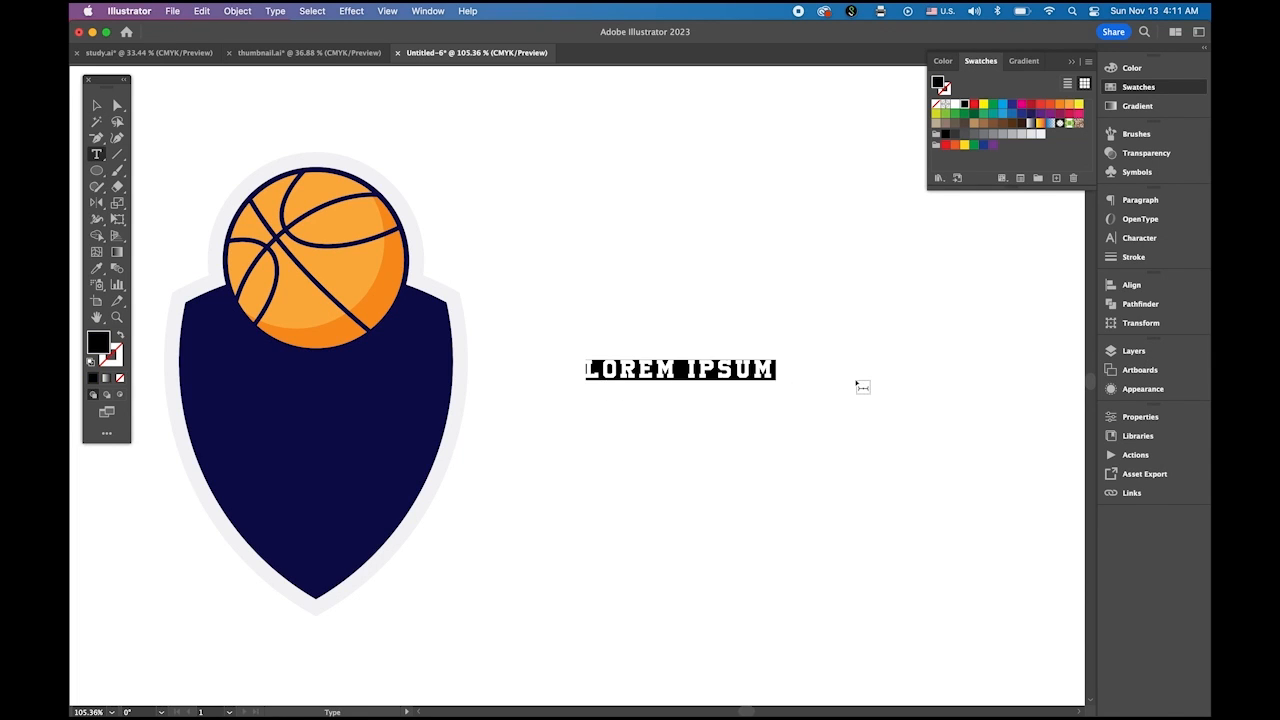
type("BASKETB")
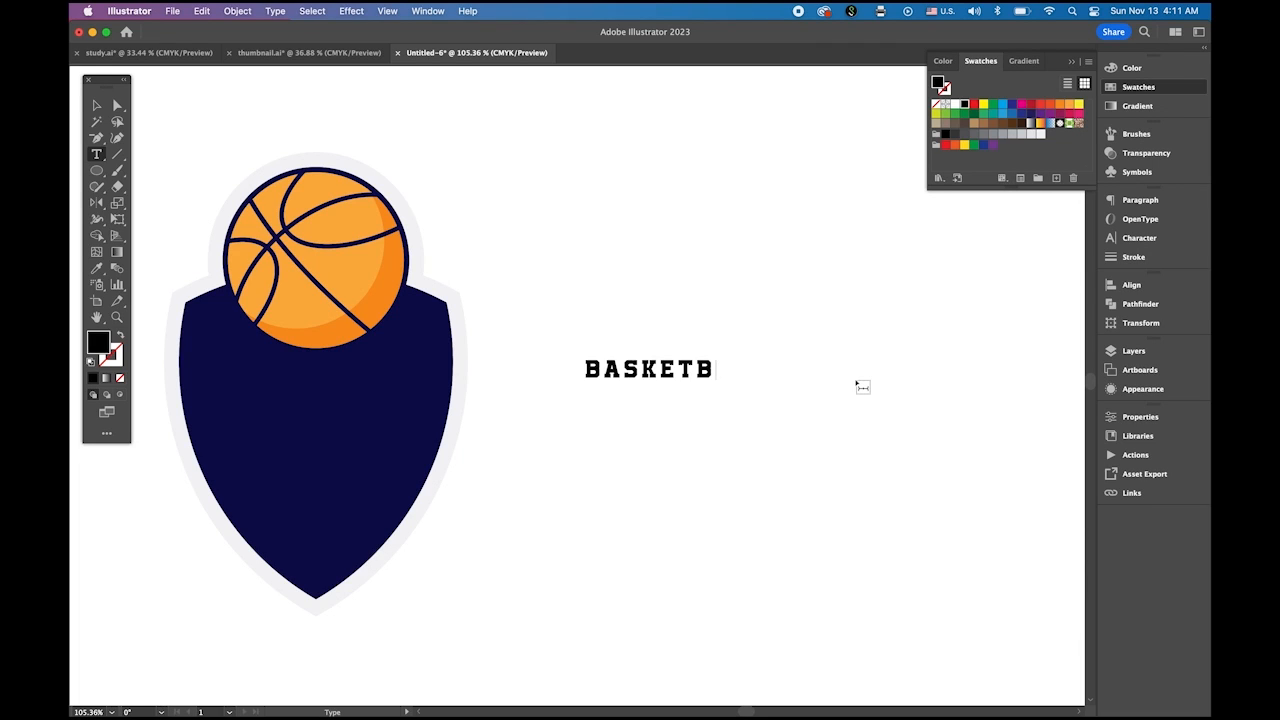
type("ALL")
left_click(96, 105)
left_click(703, 287)
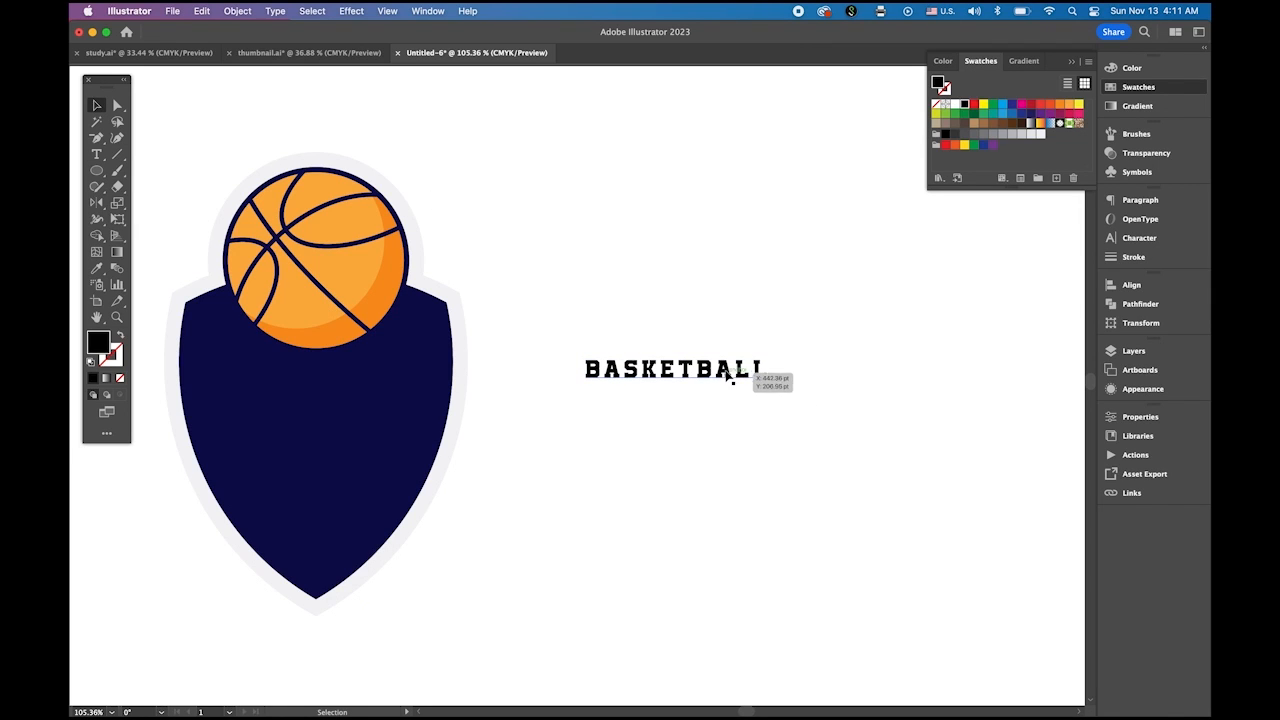
Enlarge the BASKETBALL text to about 15.5 pt and shift it slightly up and toward the shield.
left_click(766, 375)
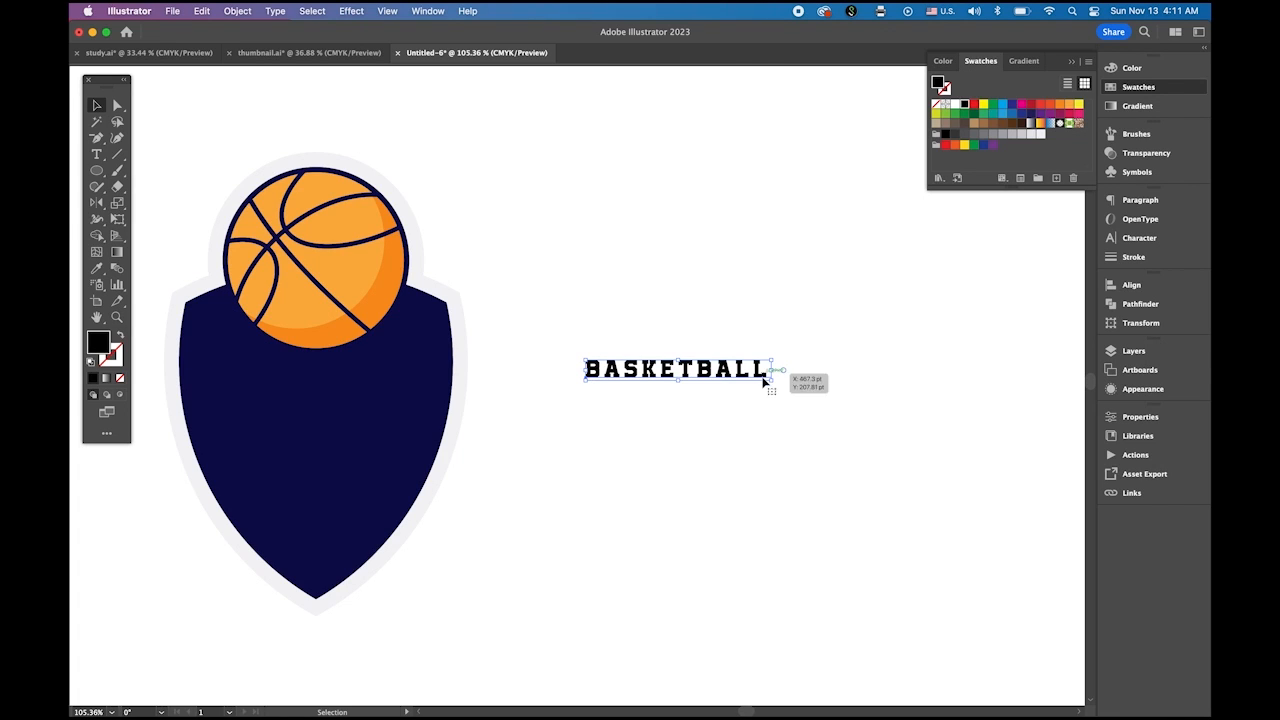
left_click_drag(771, 379, 827, 410)
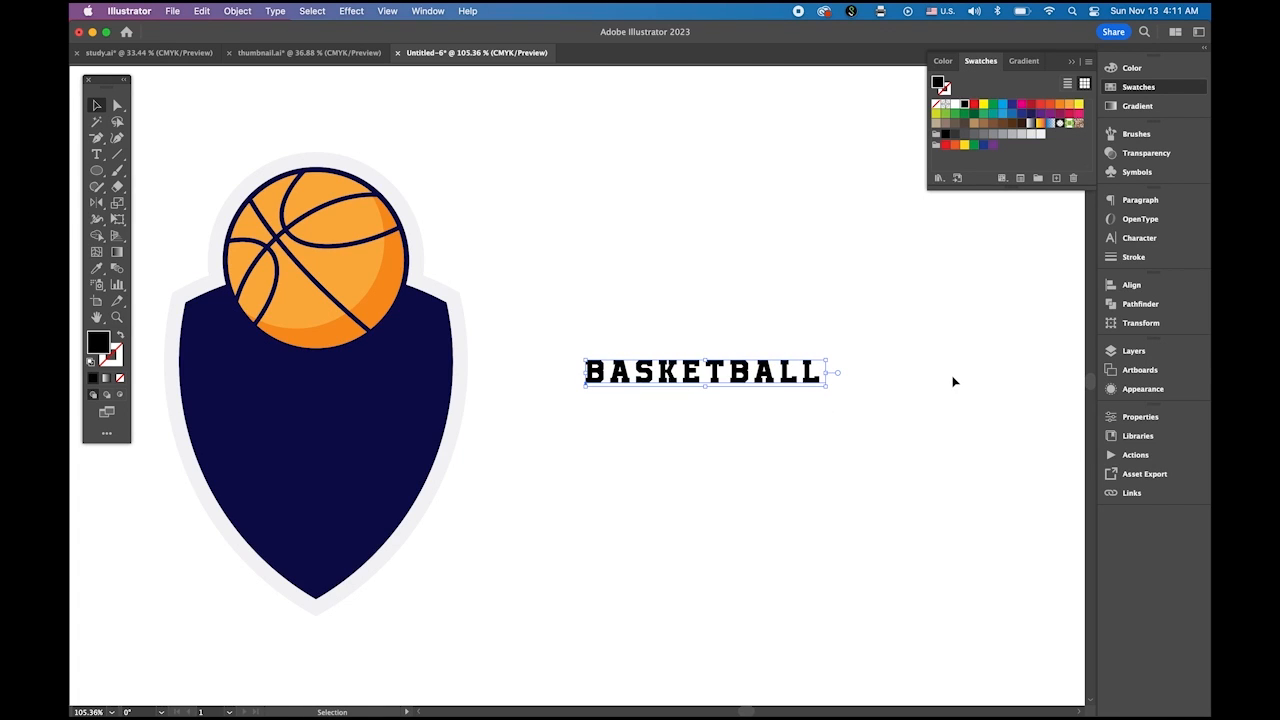
left_click_drag(764, 370, 742, 362)
Set the BASKETBALL text's character tracking to 200.
left_click(1139, 238)
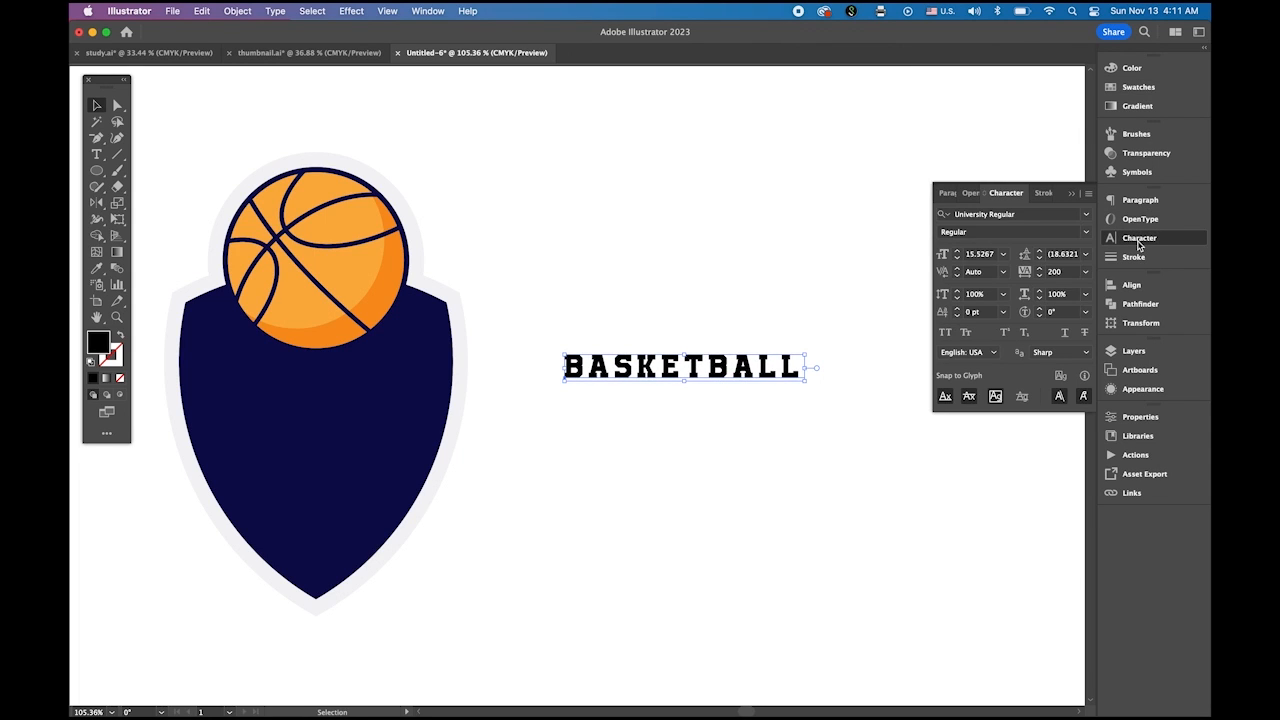
left_click(1085, 271)
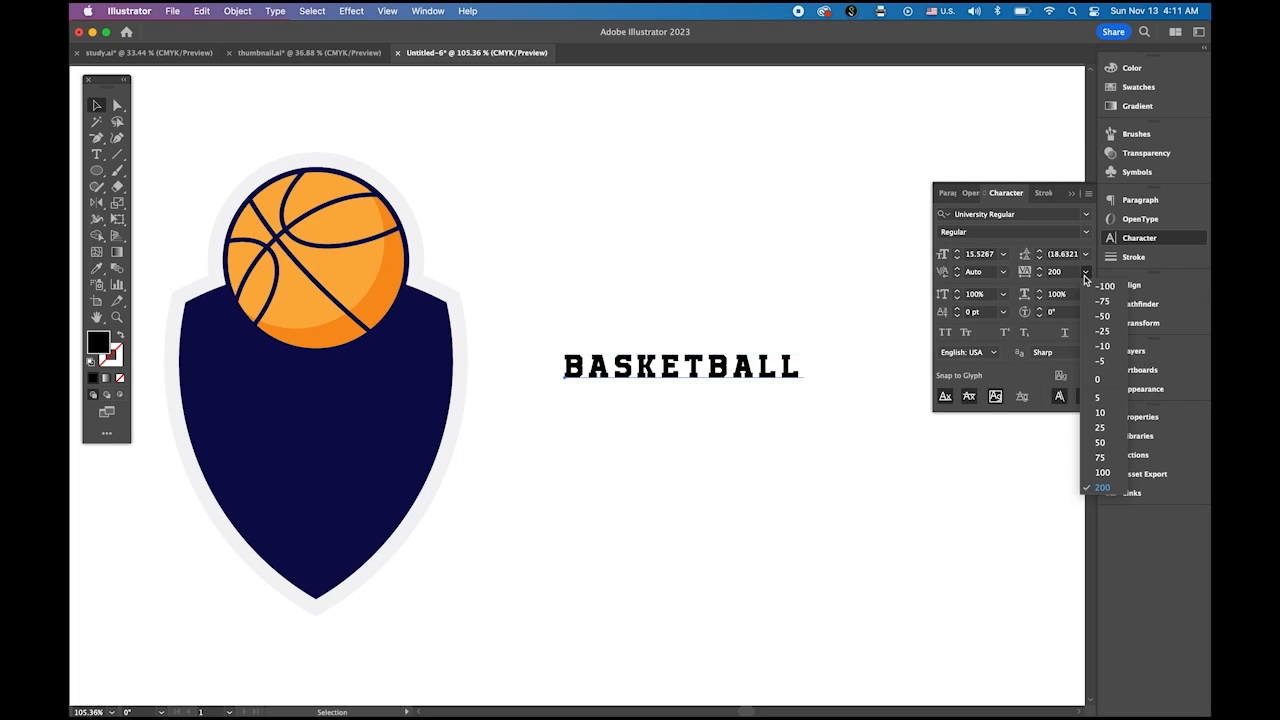
left_click(1107, 489)
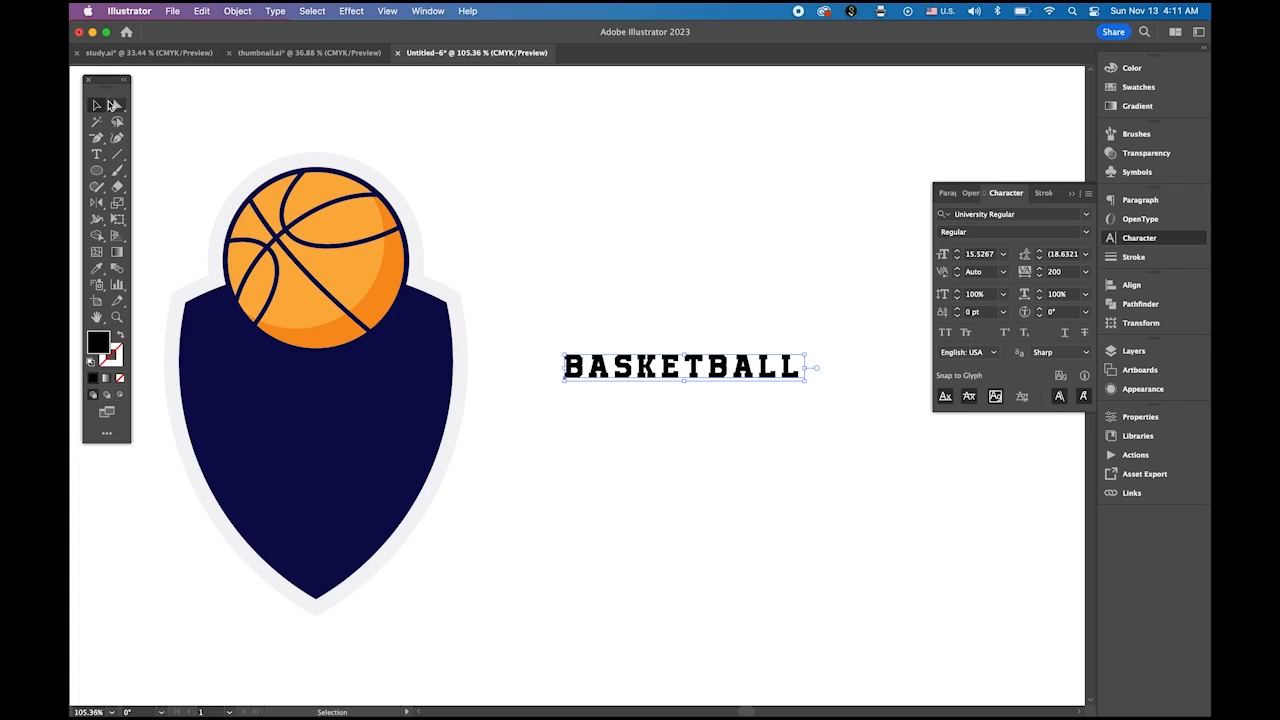
left_click(661, 240)
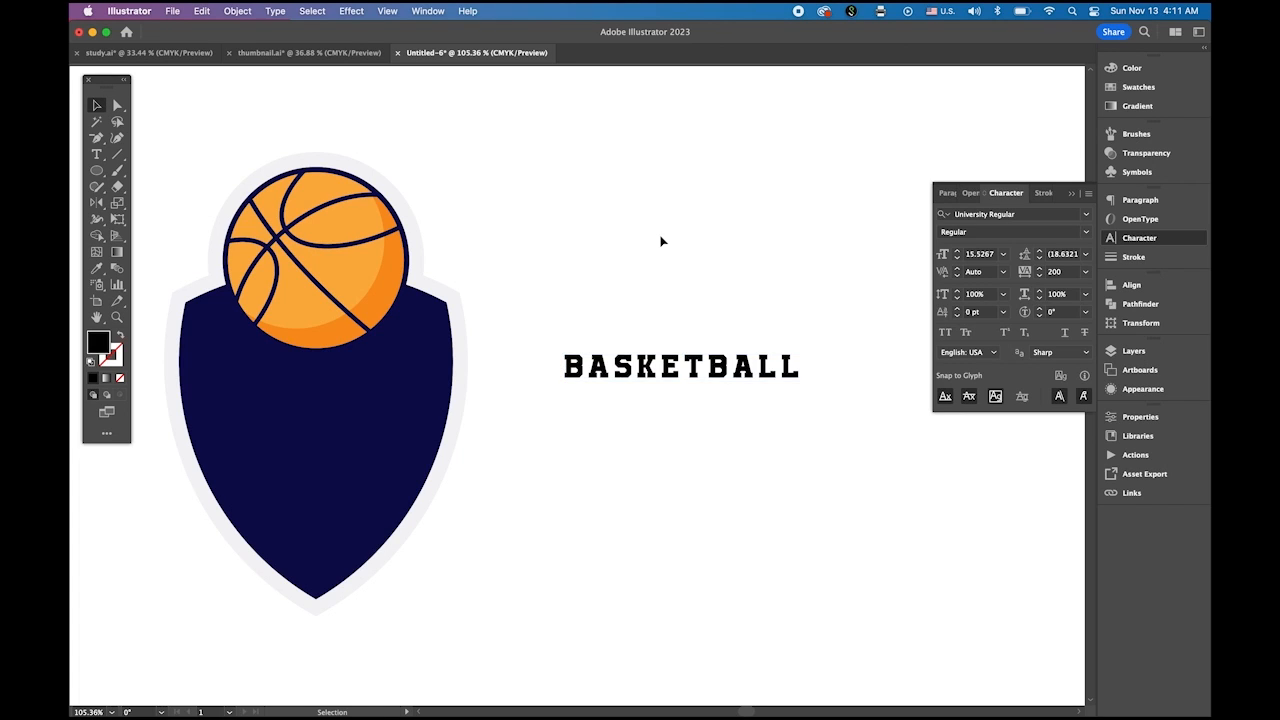
Recolour the BASKETBALL text with the light grey sampled from the border around the shield.
left_click(710, 376)
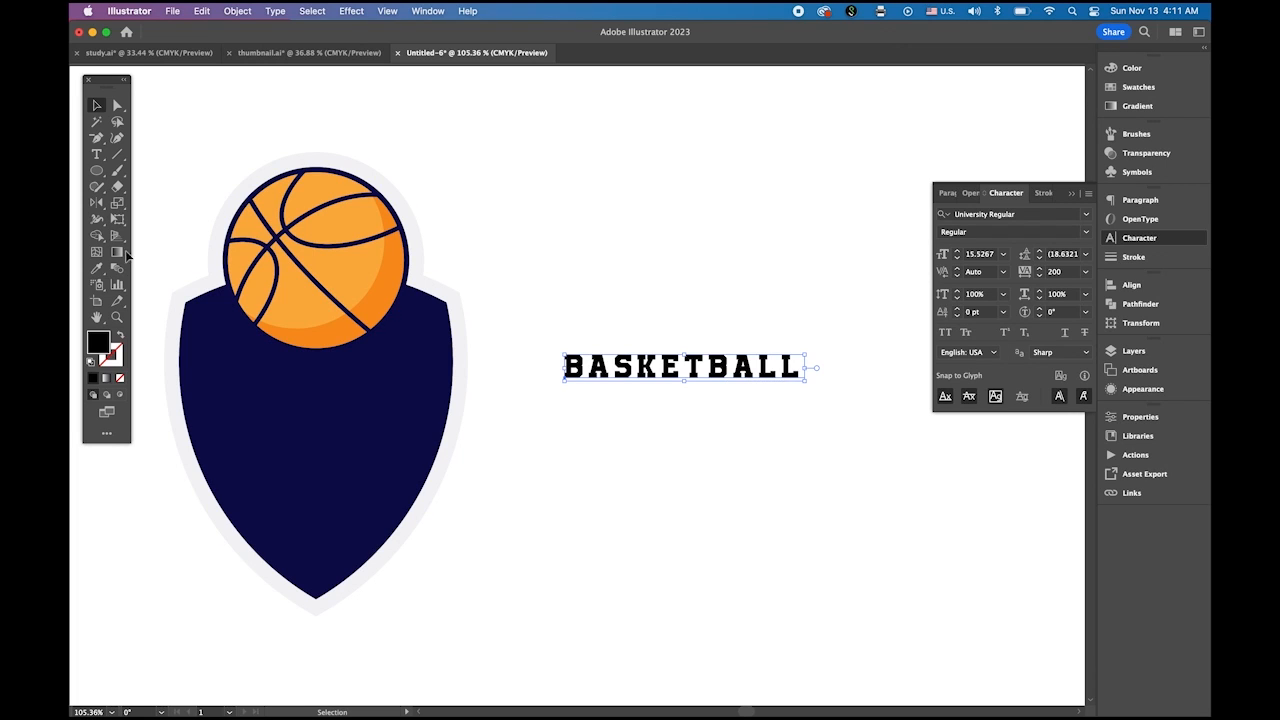
left_click(96, 268)
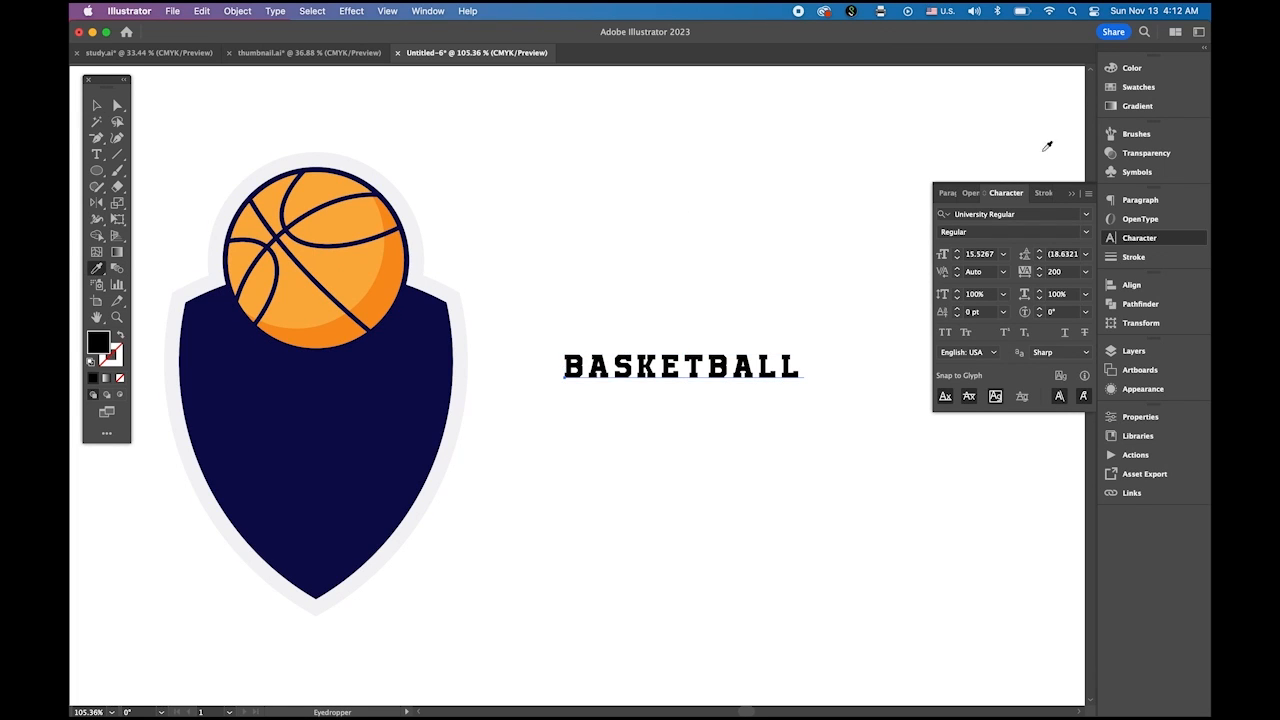
left_click(465, 292)
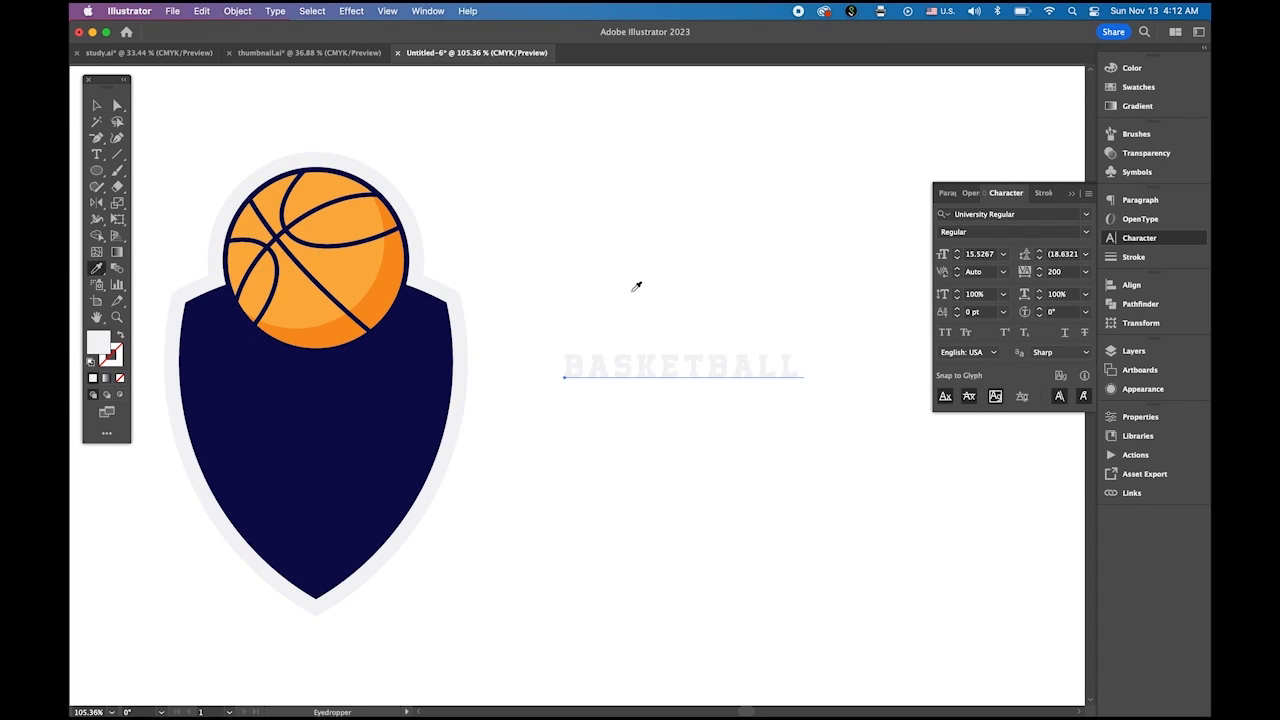
Convert the BASKETBALL text to outlines and offset its paths by 4 pt with miter joins.
left_click(273, 10)
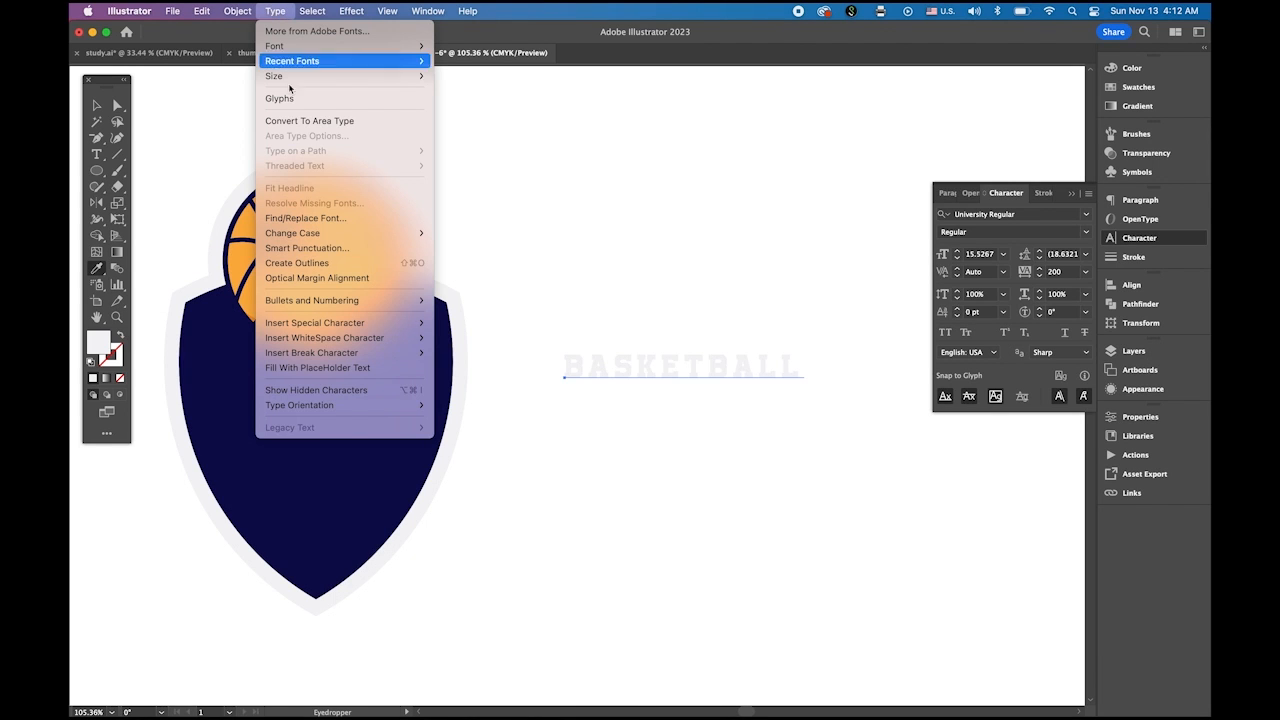
left_click(343, 265)
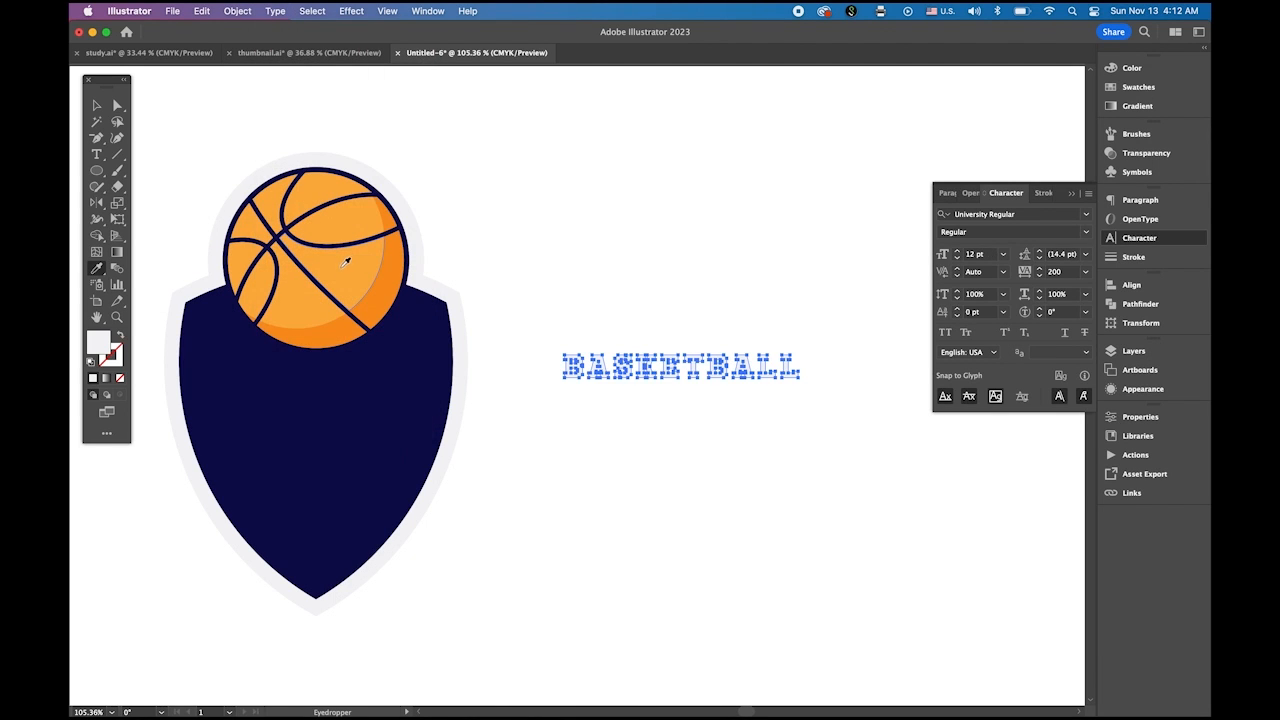
left_click(235, 11)
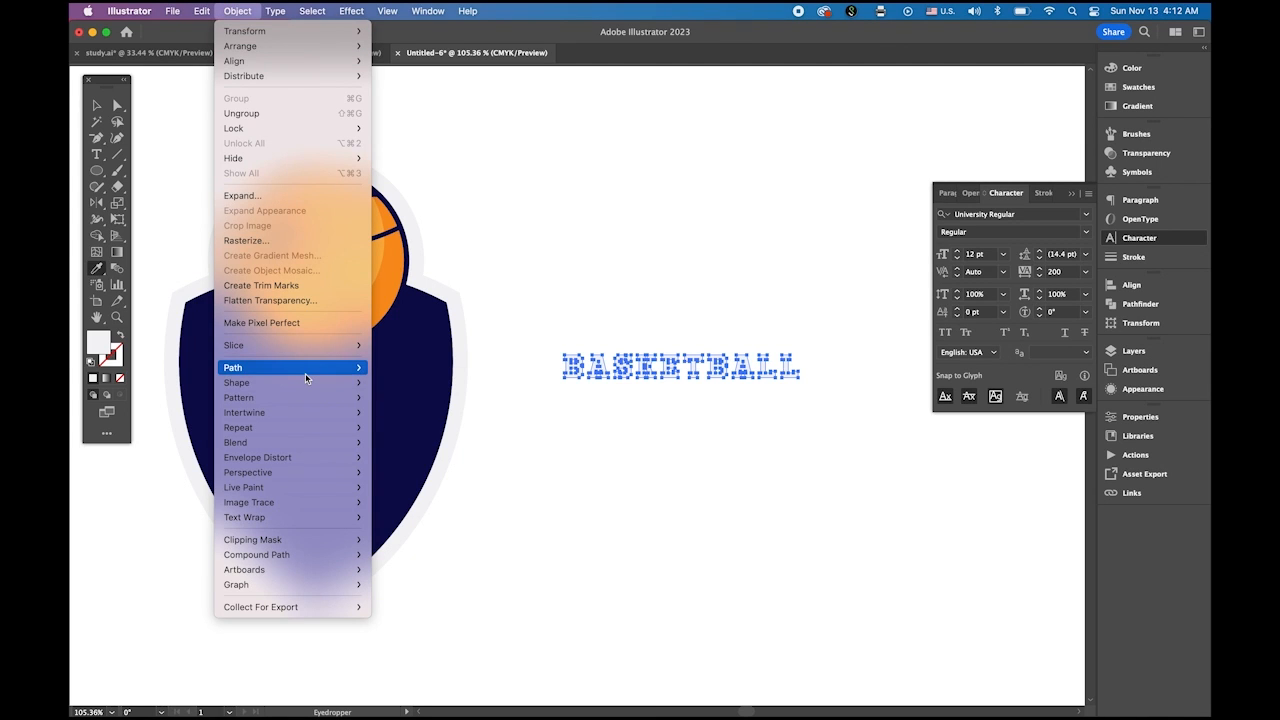
mouse_move(305, 373)
left_click(418, 421)
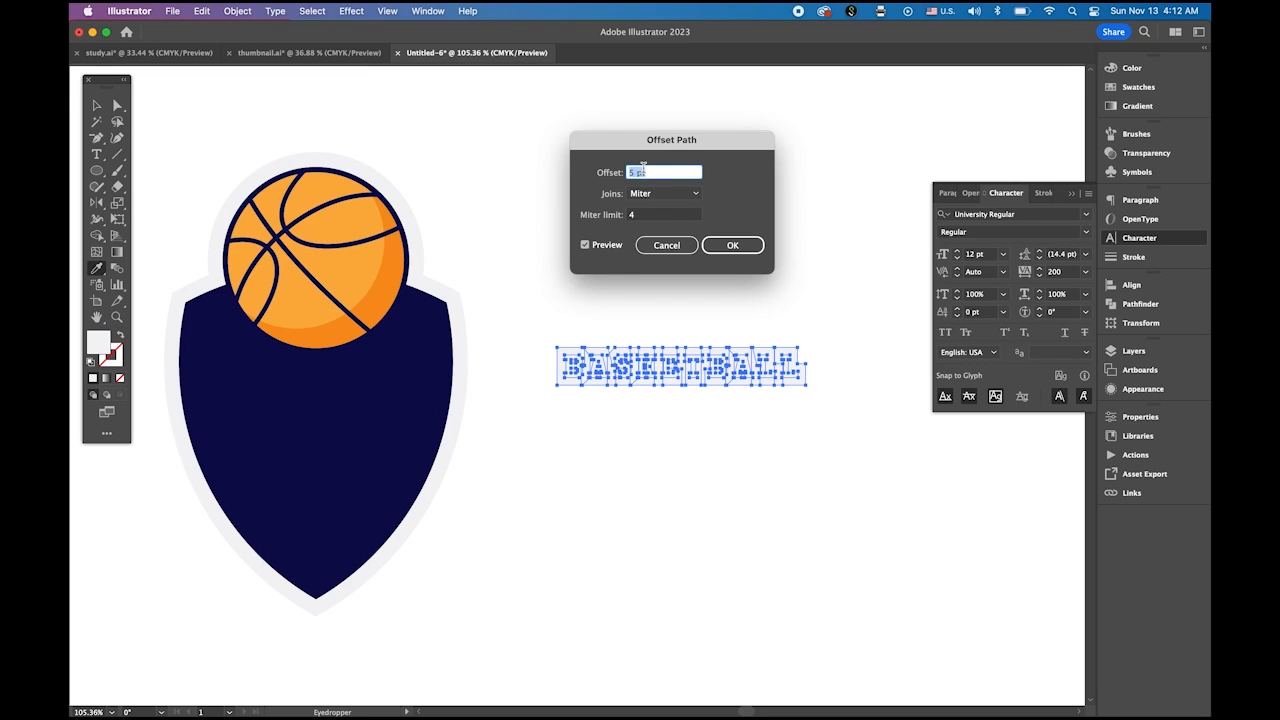
left_click_drag(636, 173, 608, 173)
type("4")
left_click(665, 216)
left_click(732, 245)
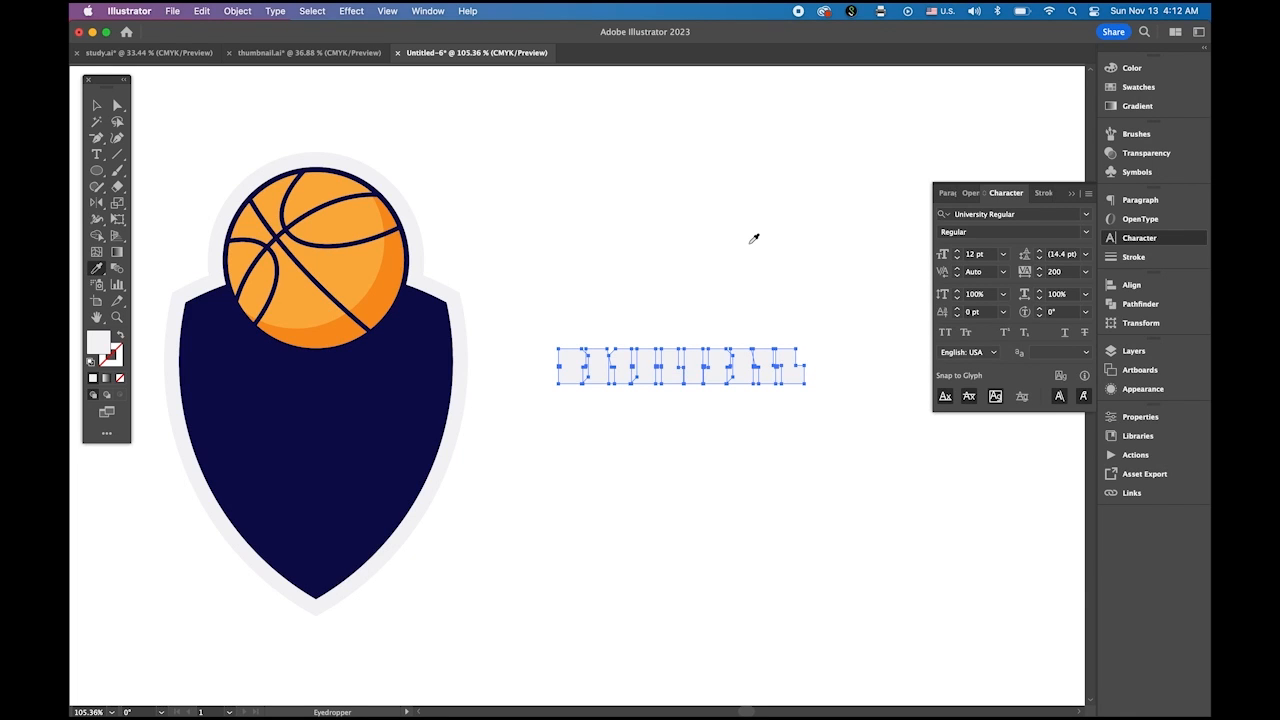
Fill the offset shape behind the BASKETBALL lettering with the shield's navy colour, then deselect it.
left_click(243, 349)
key("v")
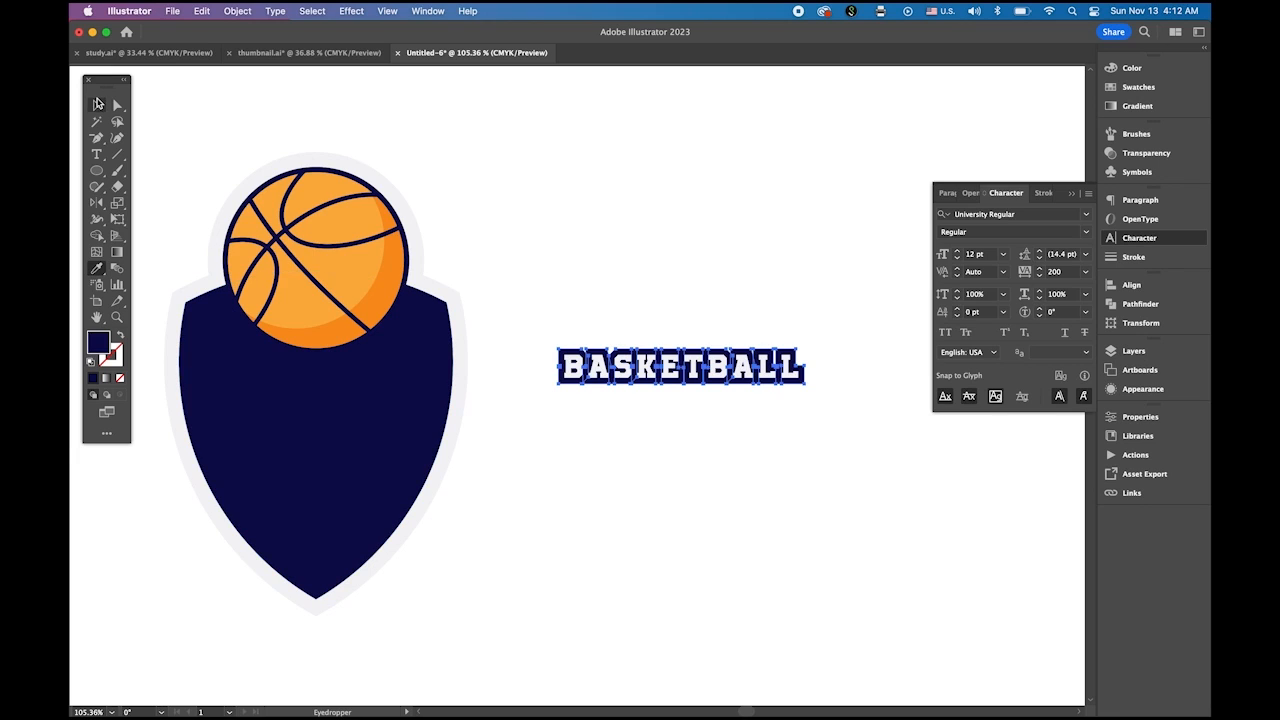
left_click(658, 158)
Move the inner corner anchor of the navy shape around the final L outward and up to square off its upper-right notch.
key("super+space")
left_click_drag(630, 348, 825, 386)
left_click_drag(712, 416, 571, 278)
key("super+space")
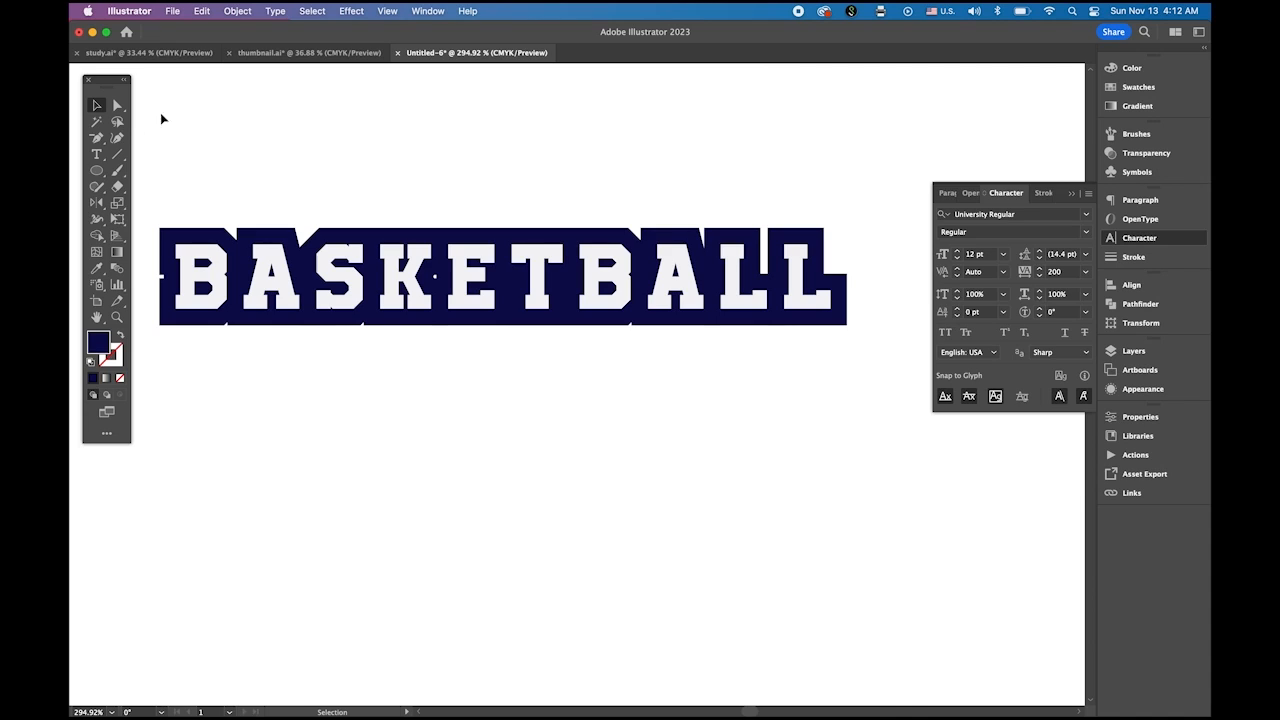
left_click(118, 105)
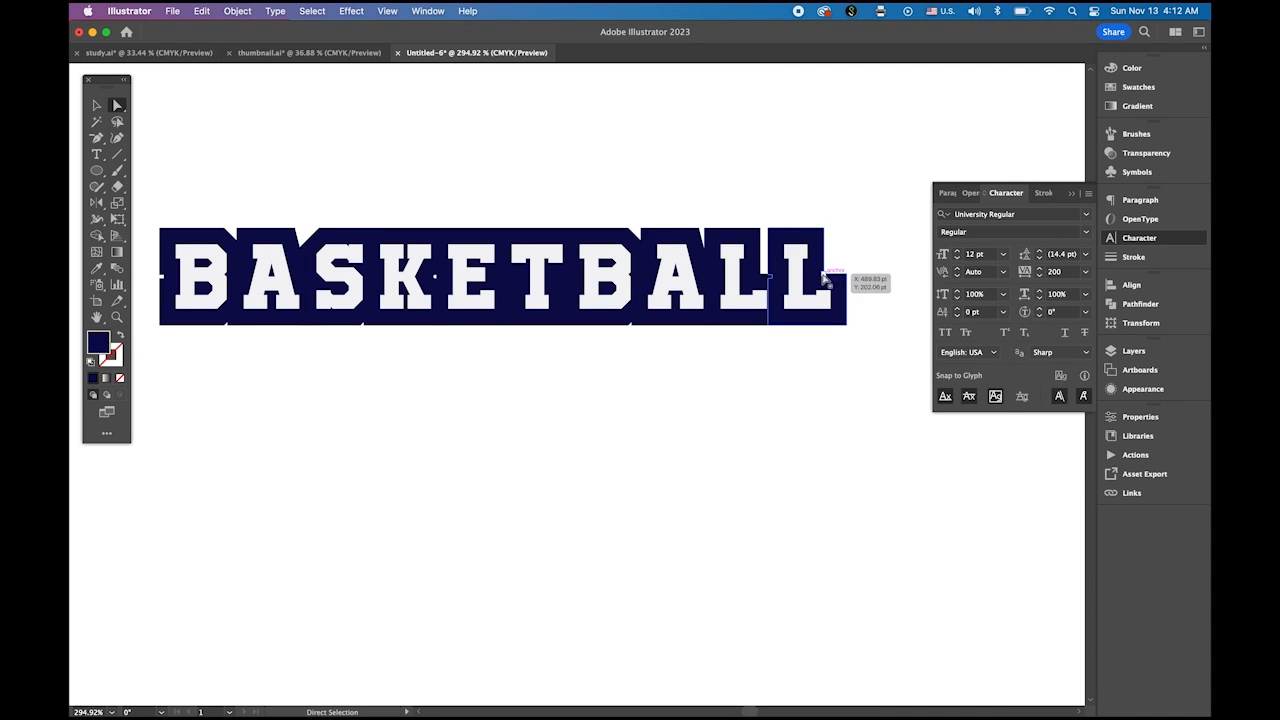
left_click(836, 286)
left_click_drag(828, 279, 847, 237)
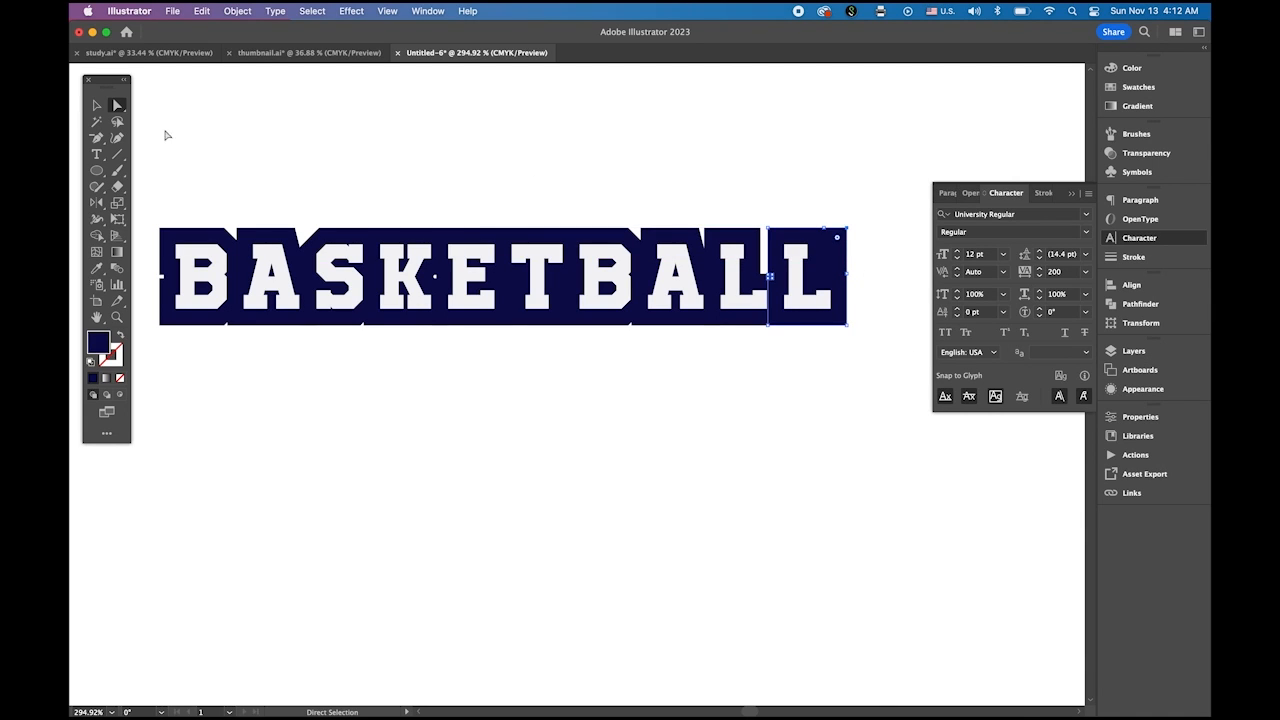
left_click(98, 144)
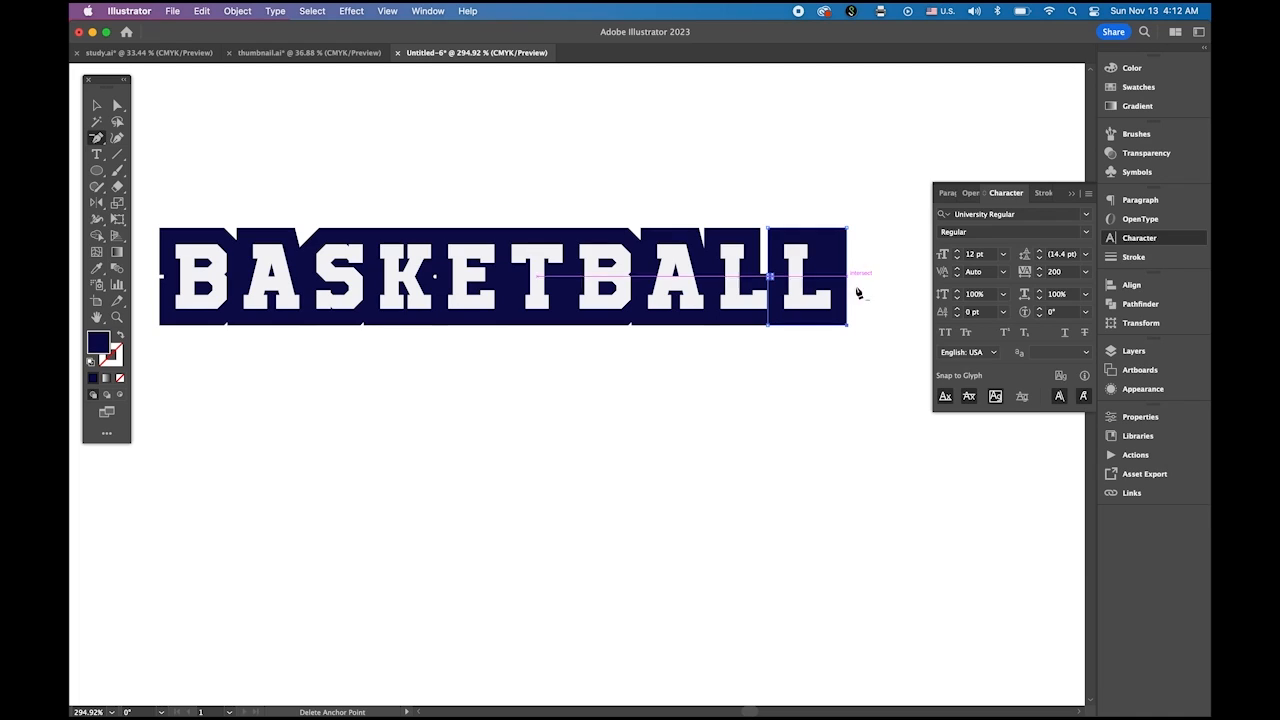
left_click(96, 105)
left_click(366, 134)
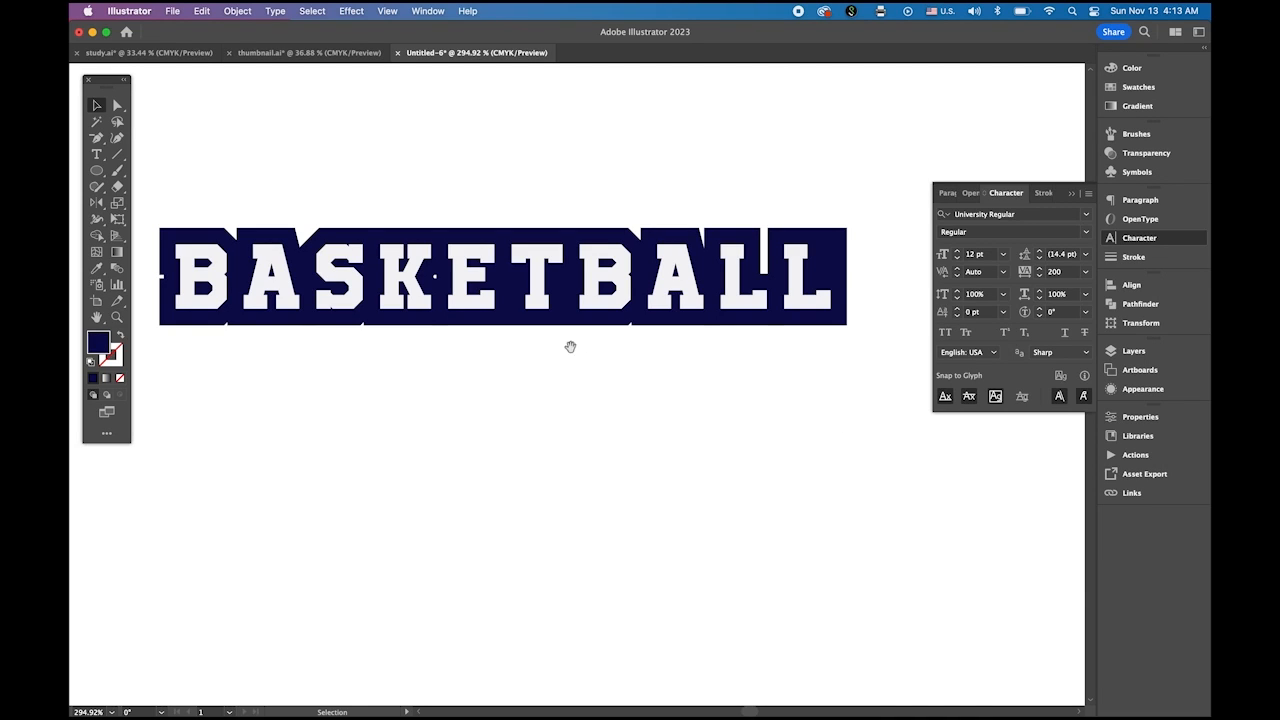
Ungroup the BASKETBALL lettering and its navy backing.
scroll(843, 439, "down", 5)
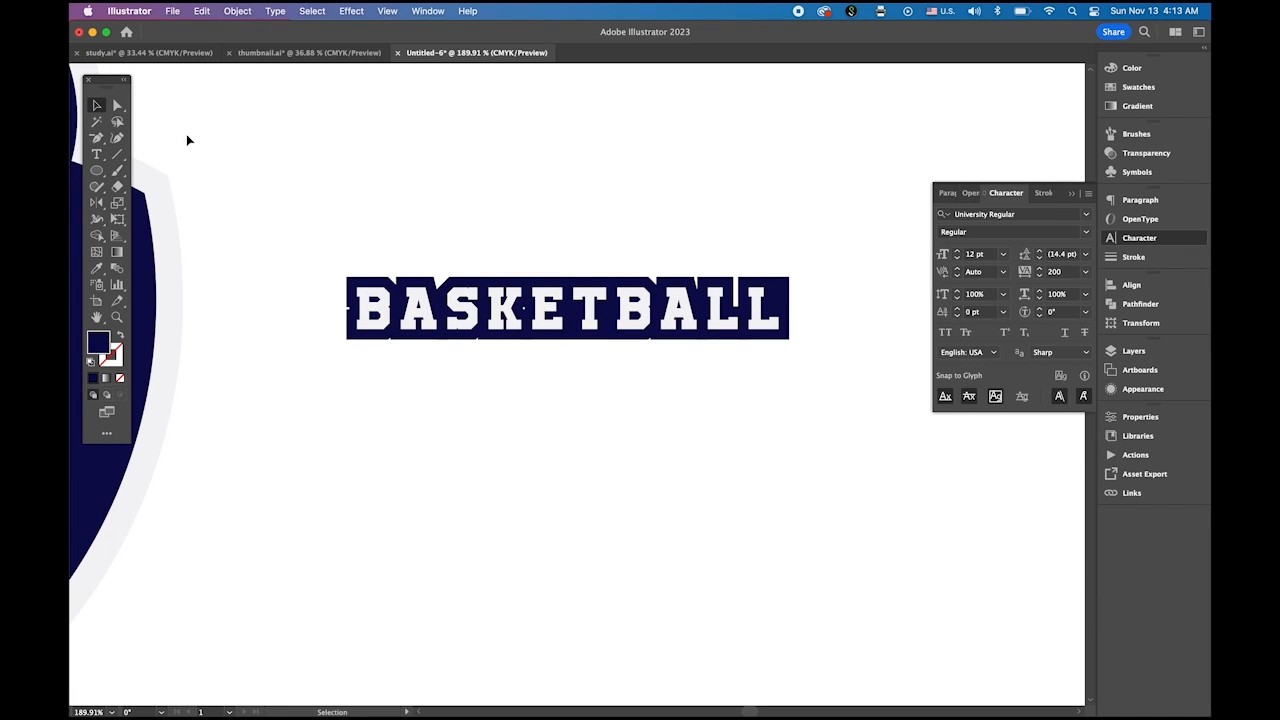
left_click_drag(340, 223, 870, 424)
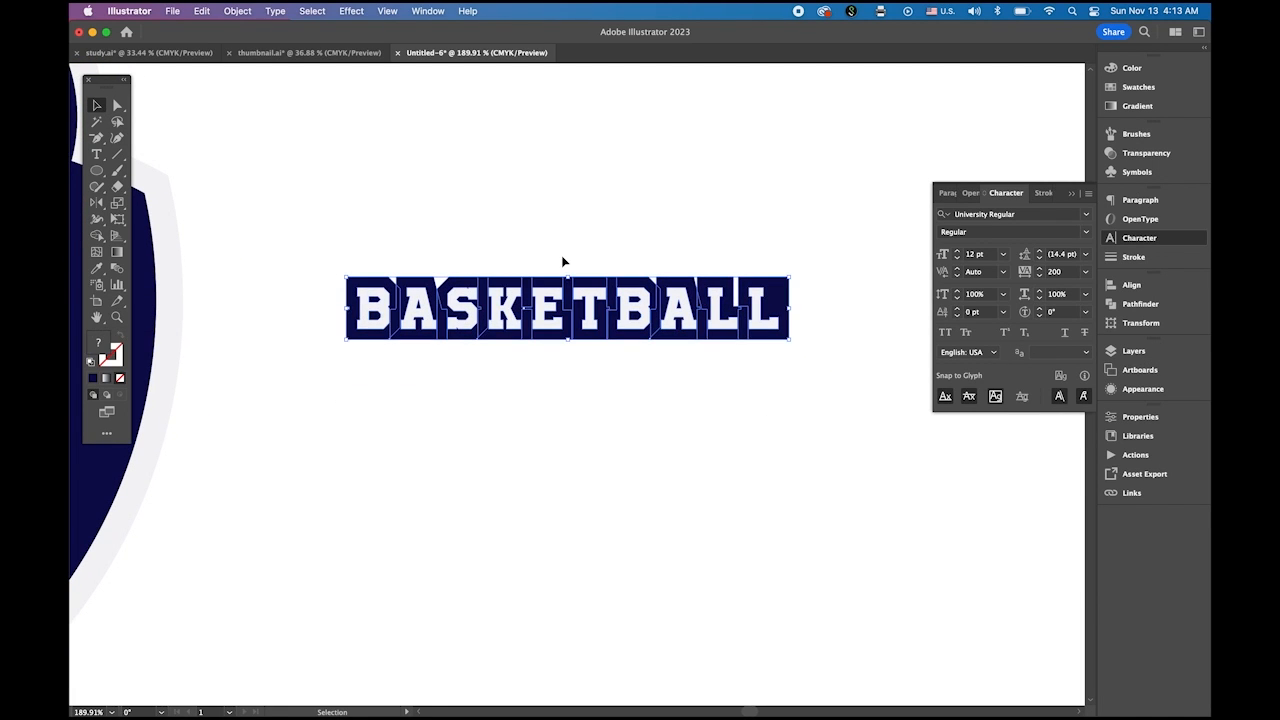
left_click(237, 11)
left_click(256, 113)
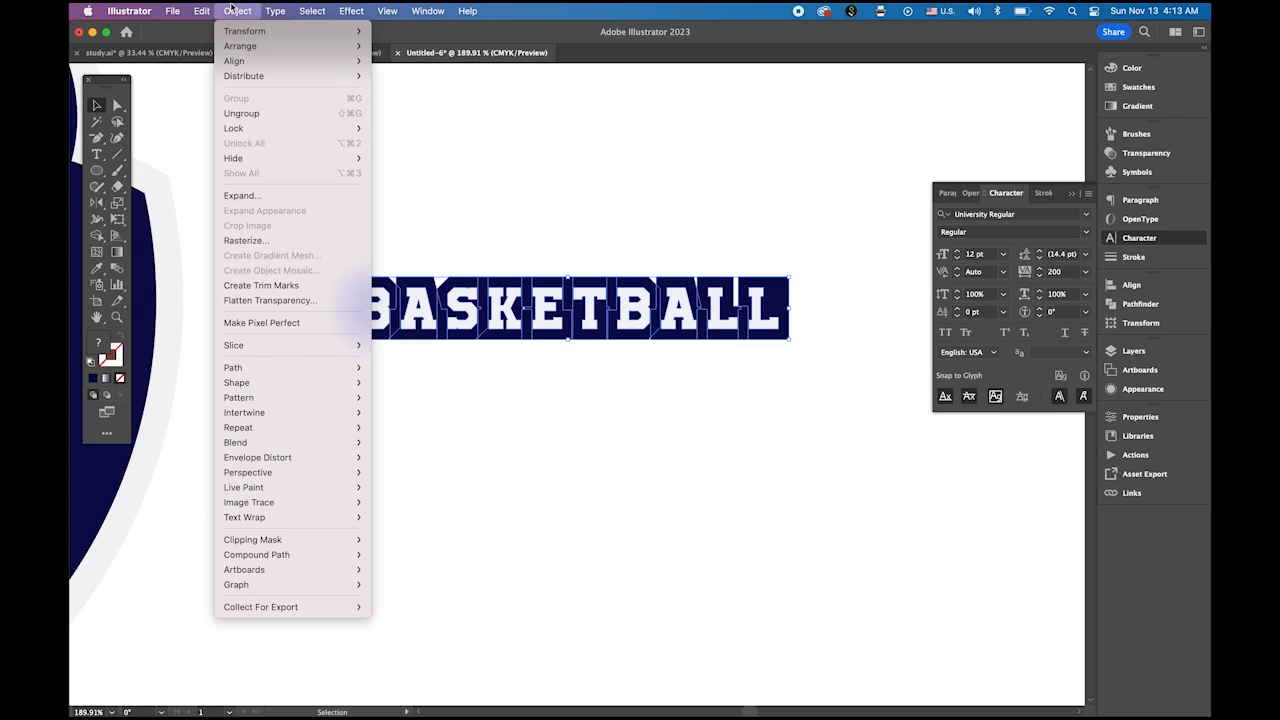
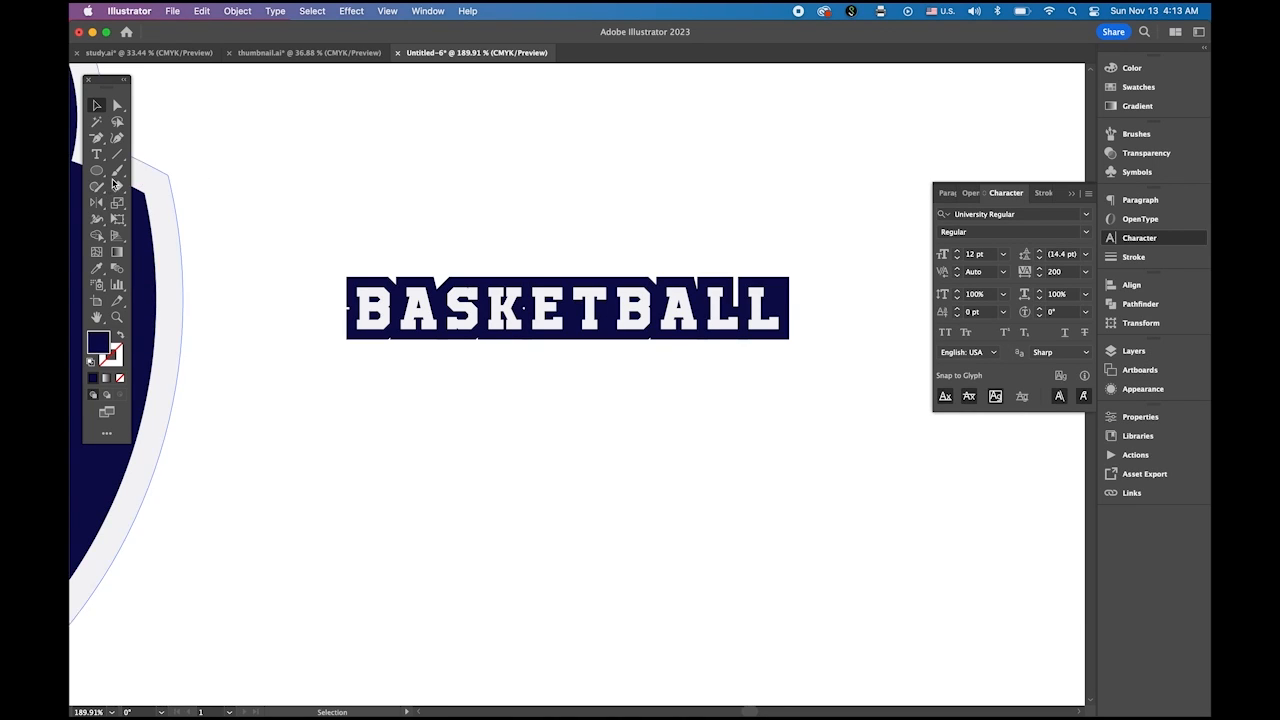
Draw a rectangle about 128 × 25 pt centred below the BASKETBALL wordmark.
left_click_drag(96, 170, 166, 173)
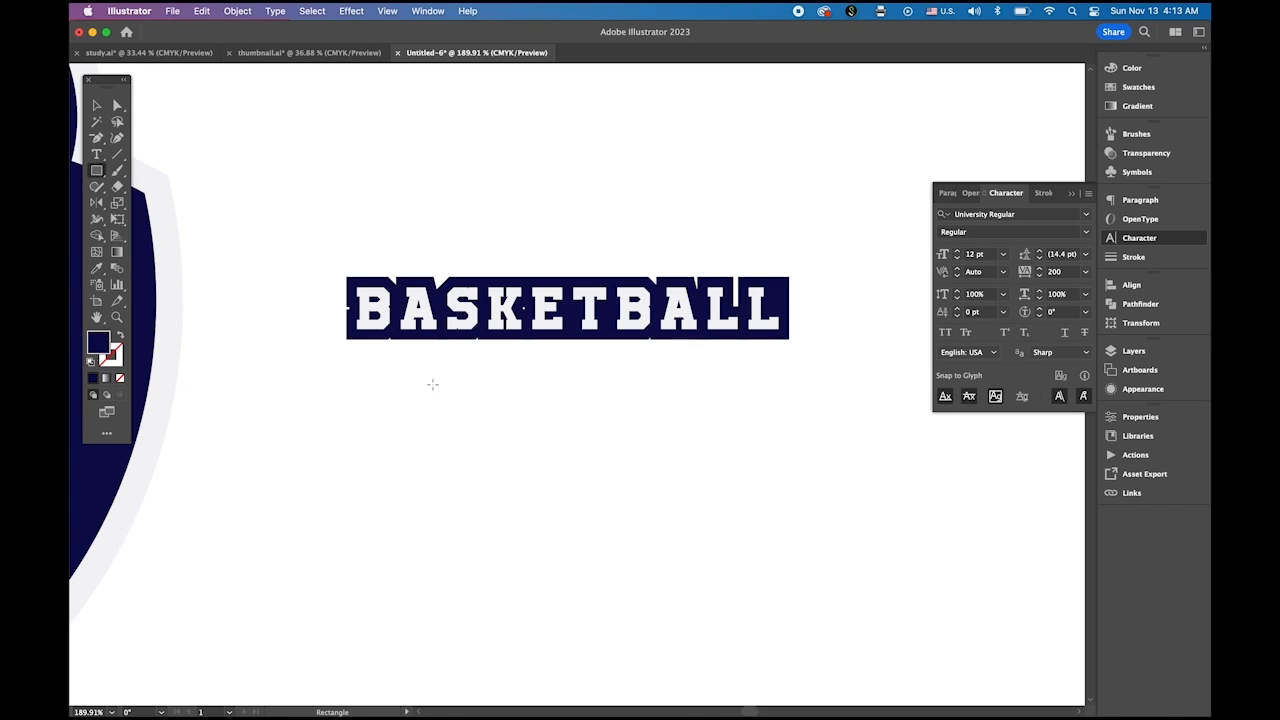
left_click_drag(396, 353, 737, 421)
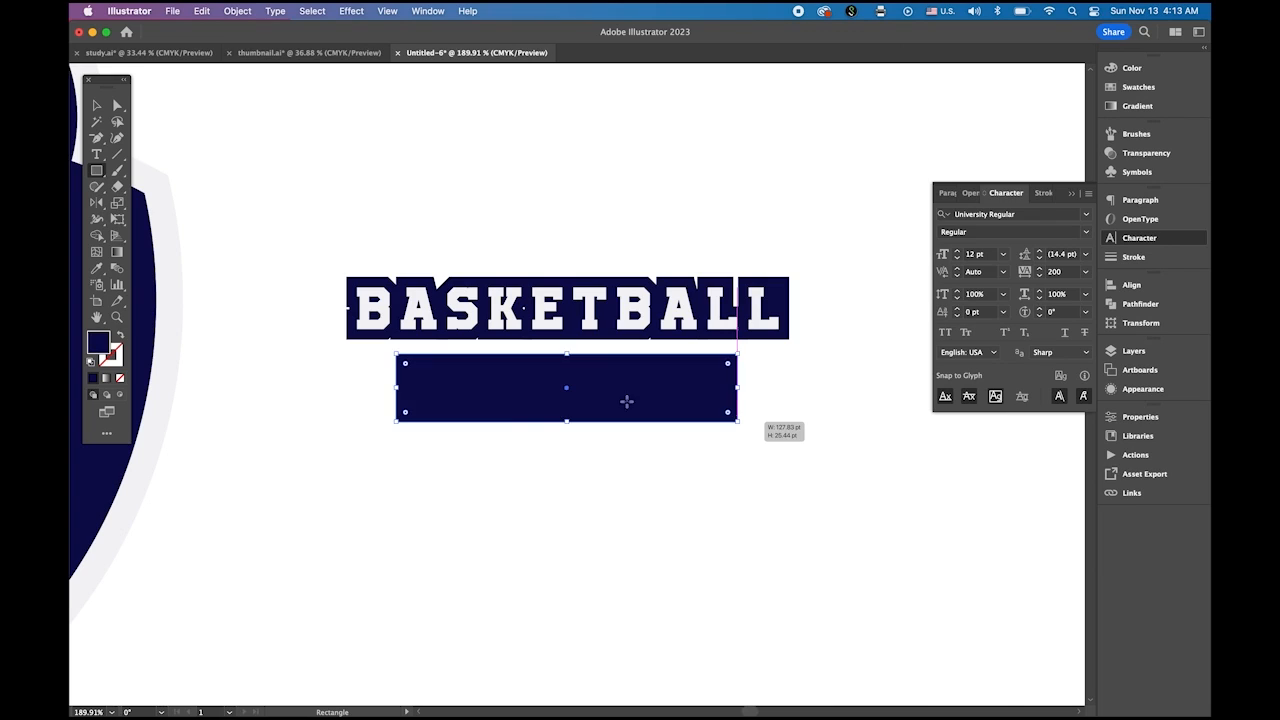
left_click(93, 105)
left_click(390, 161)
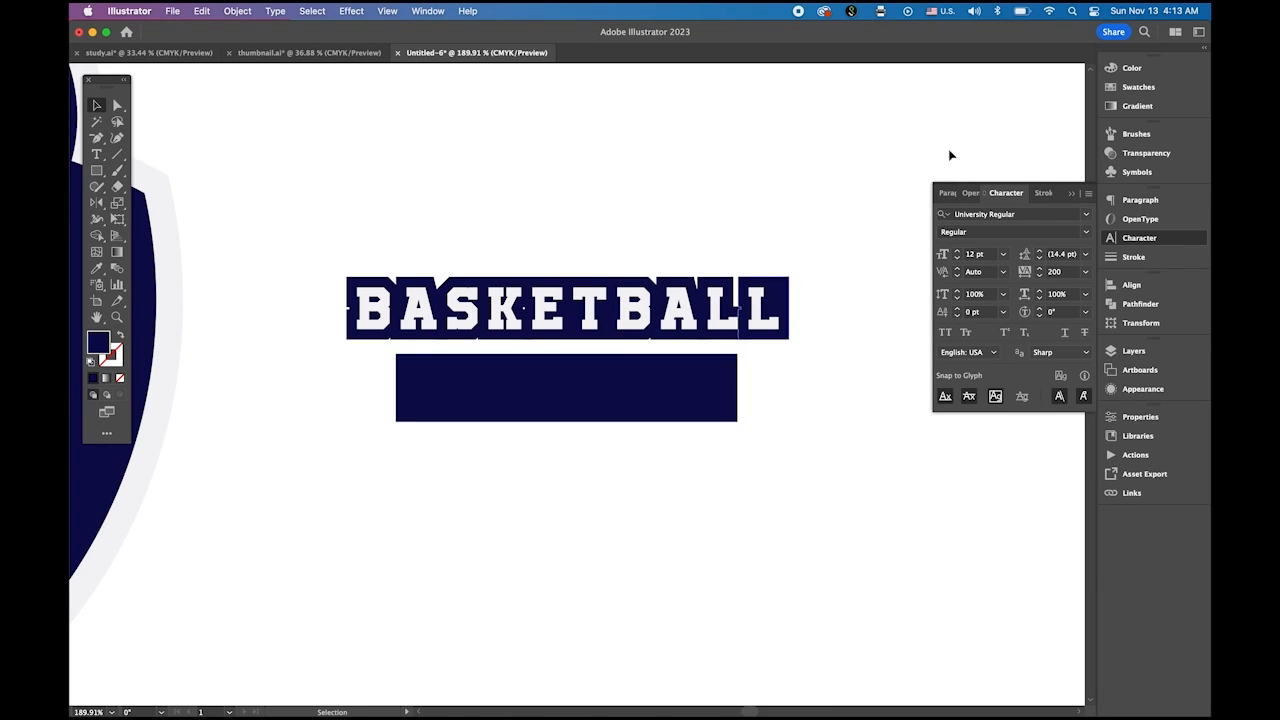
Fill the rectangle below the wordmark with the light orange swatch.
left_click(1116, 92)
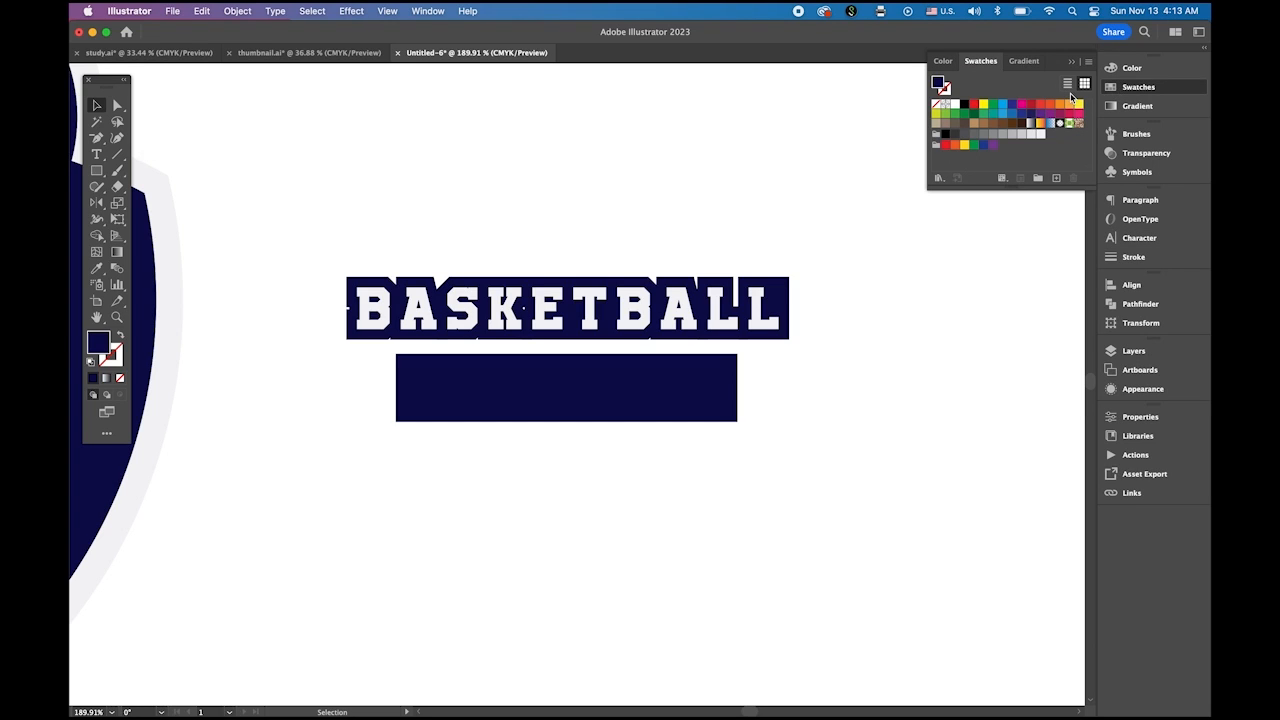
left_click(1070, 104)
left_click(548, 381)
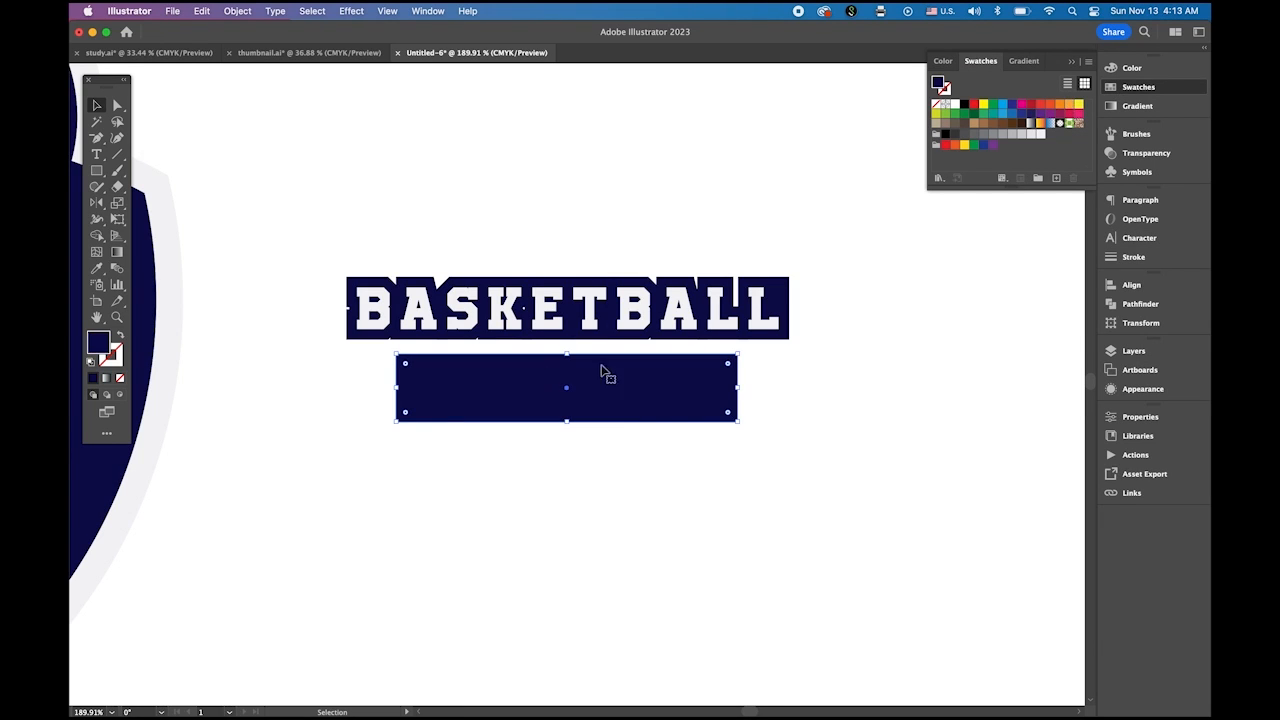
left_click(1070, 104)
left_click(862, 361)
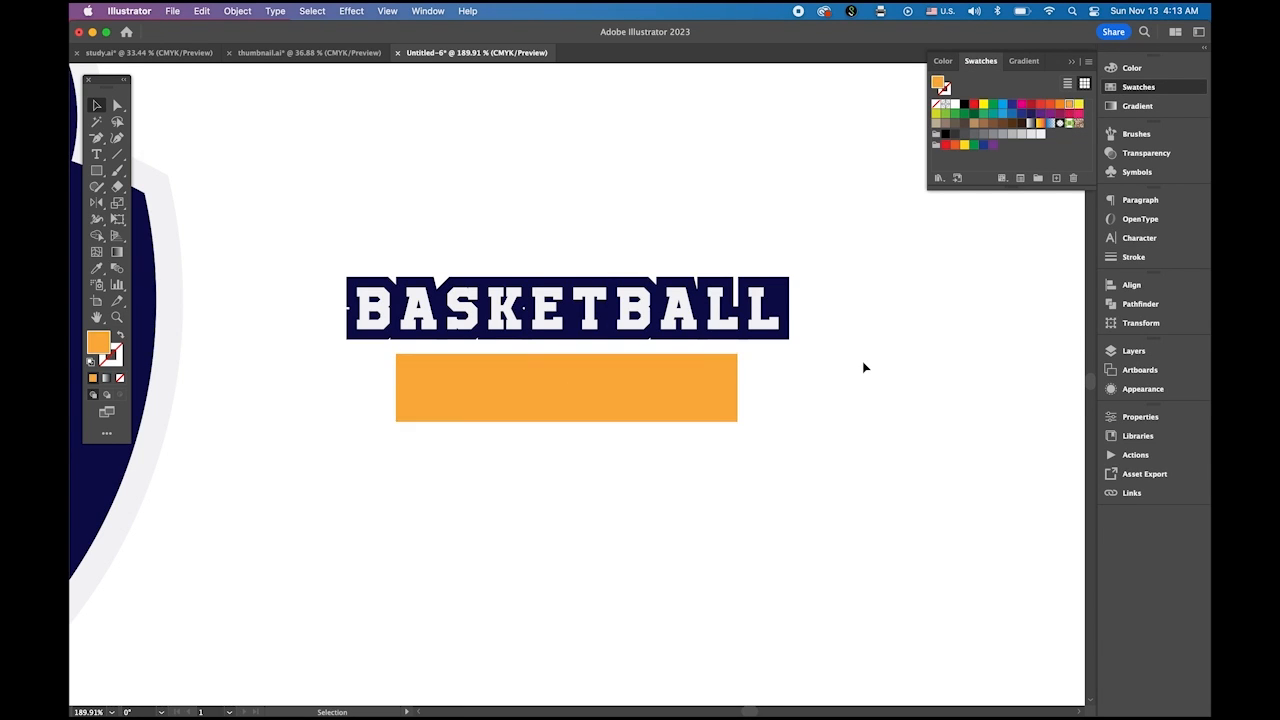
Add the text "ONE FOR ALL" below the rectangle in 12 pt University Regular with tracking set to 0.
key("t")
left_click(546, 498)
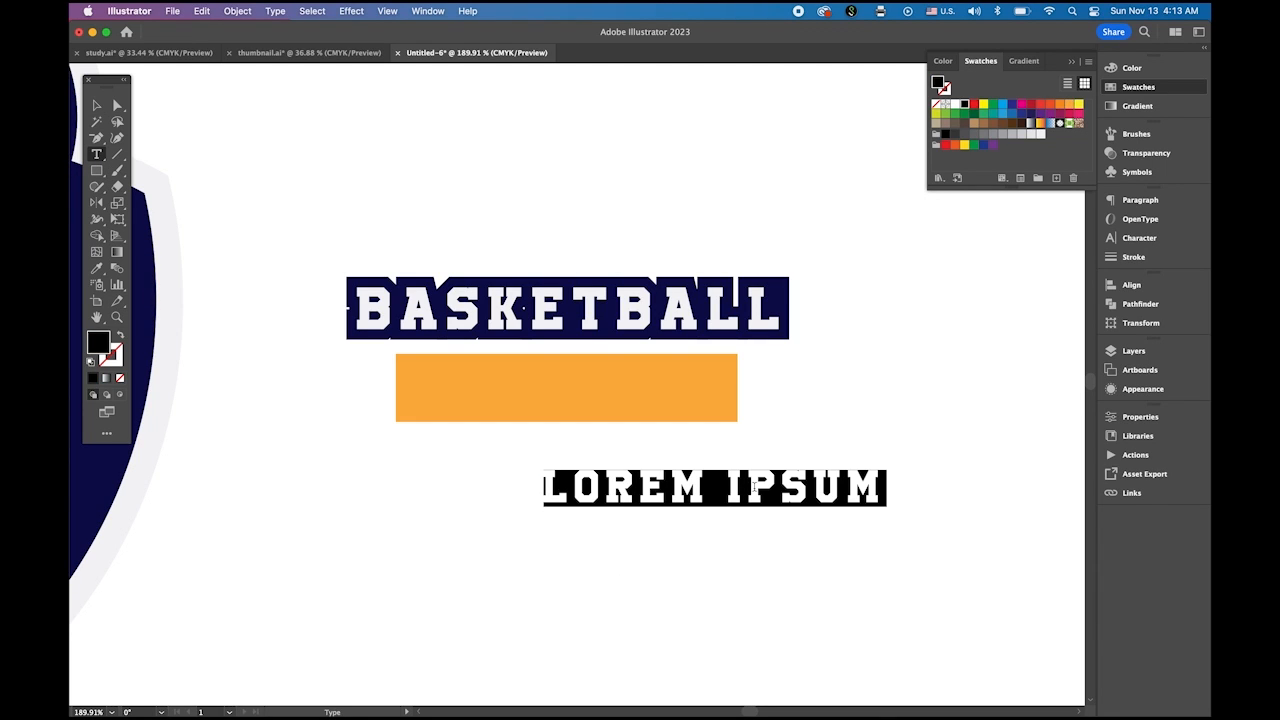
left_click(1138, 238)
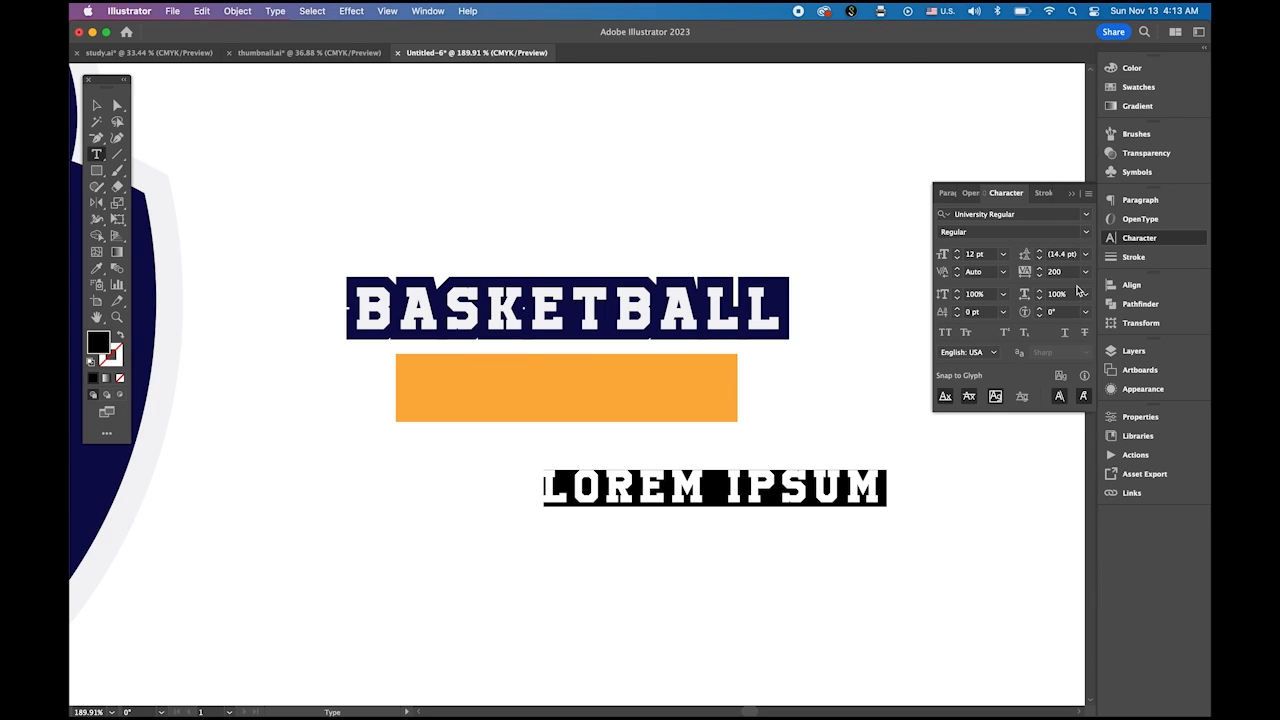
left_click(1083, 272)
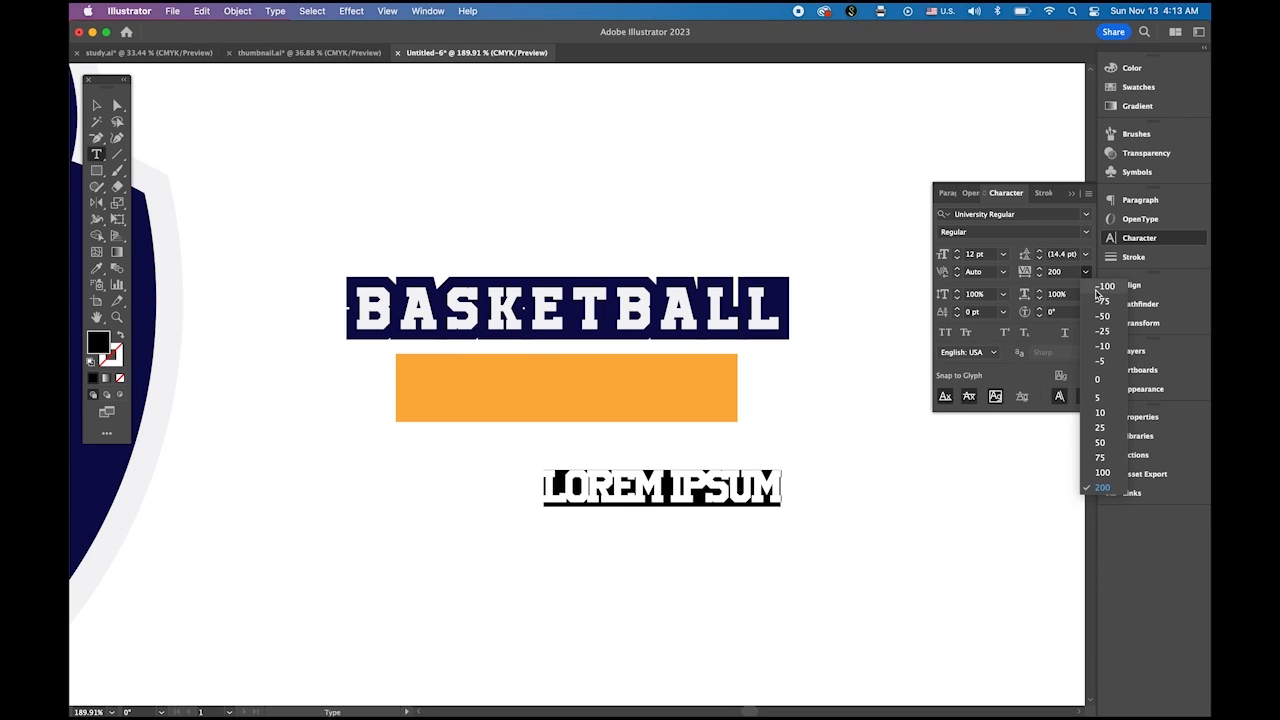
left_click(1098, 380)
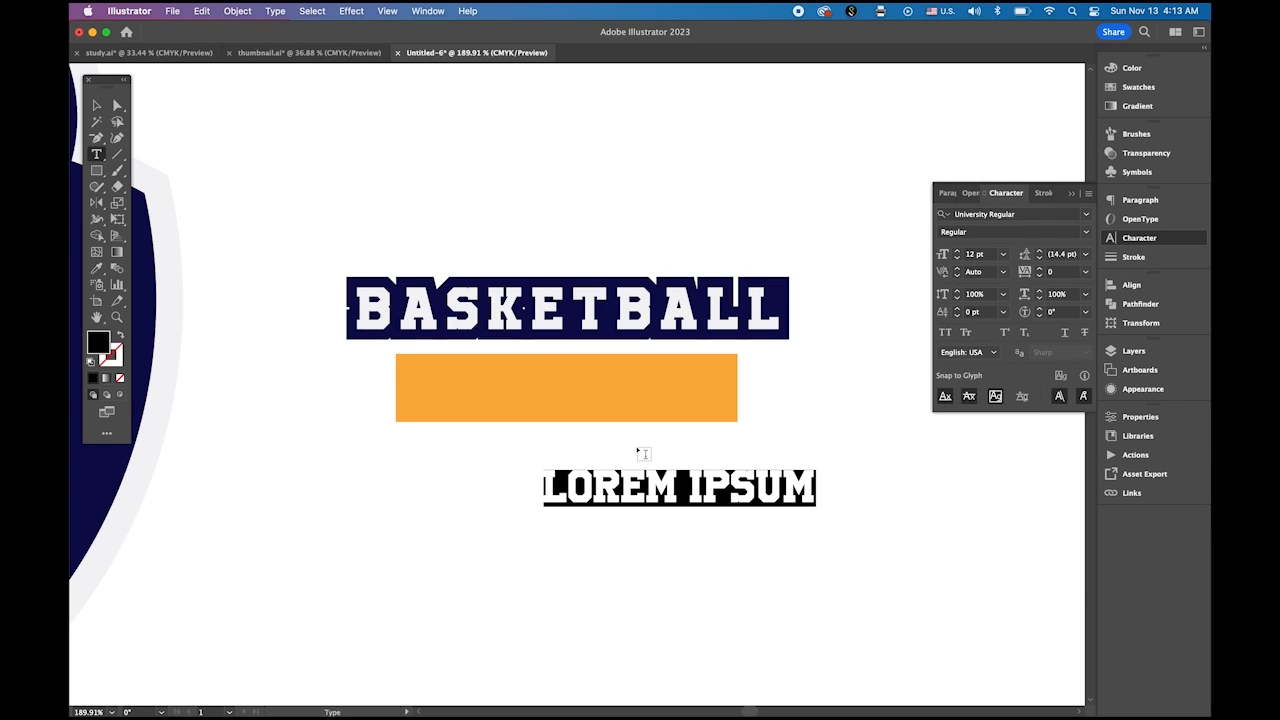
type("ON")
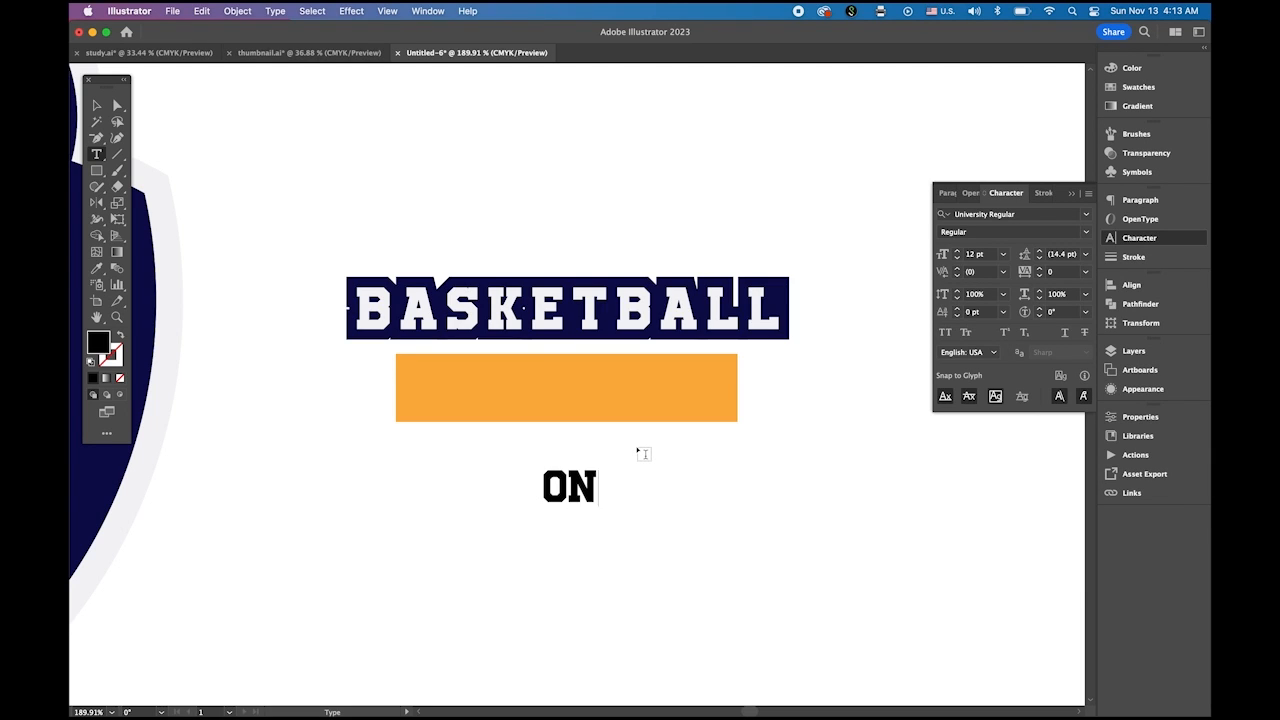
type("E FOR ALL")
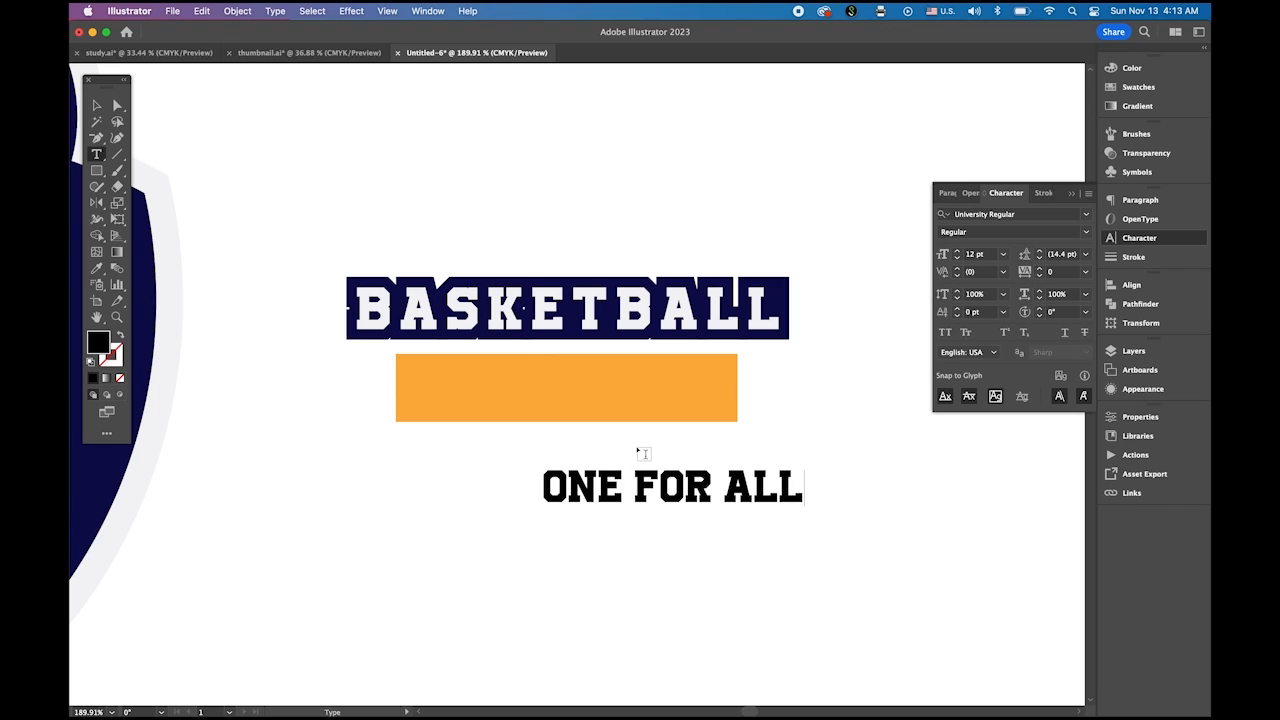
Centre the ONE FOR ALL text on the orange rectangle and fill it with white.
left_click(96, 105)
left_click_drag(647, 487, 552, 388)
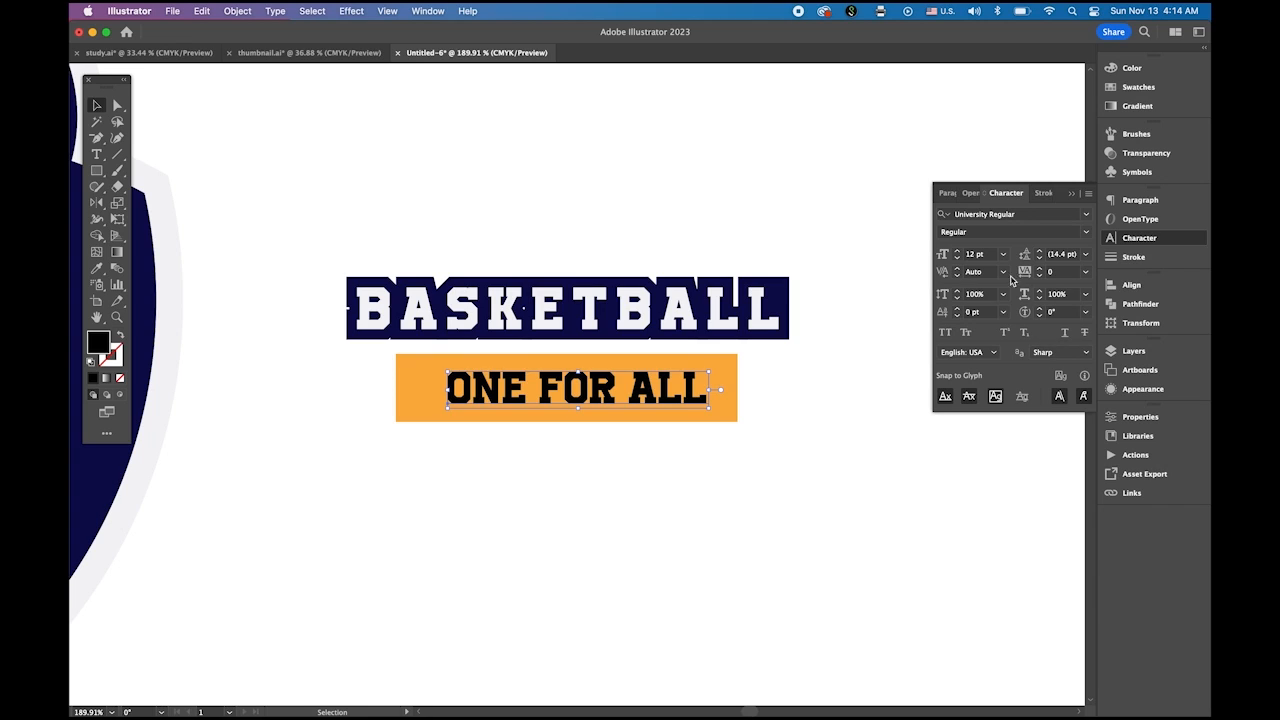
left_click(1137, 87)
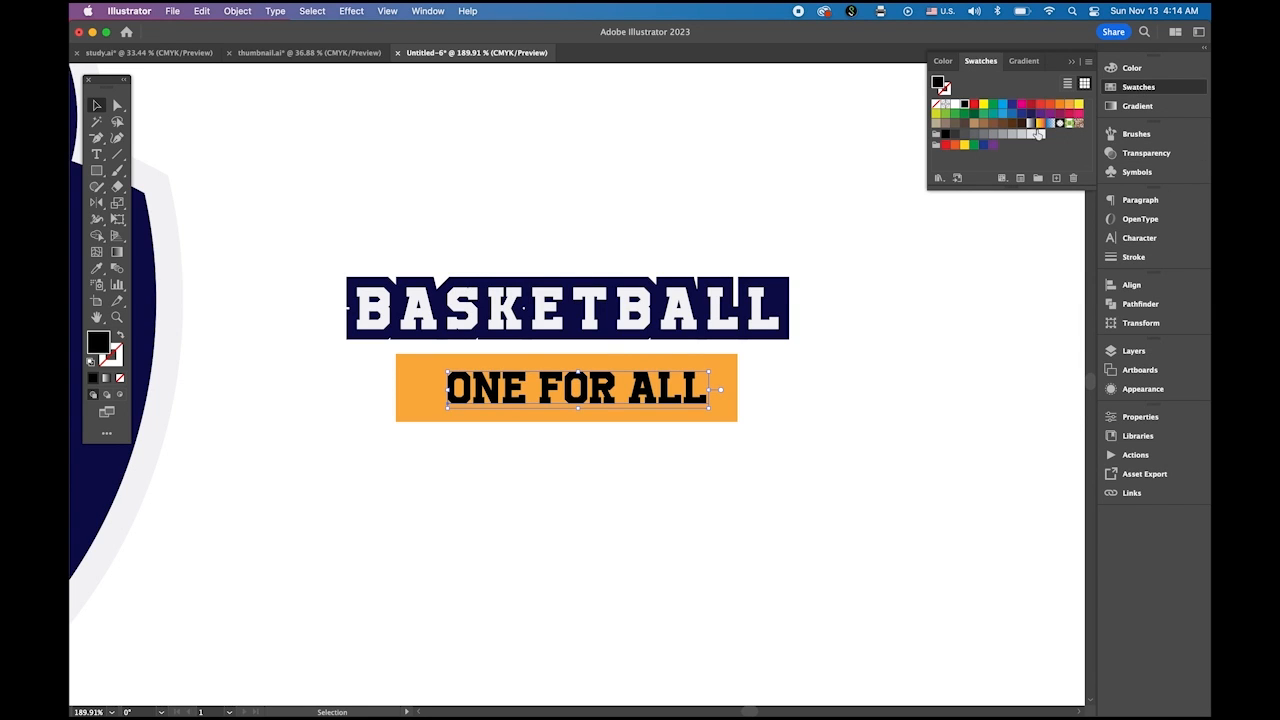
left_click(955, 105)
left_click(673, 467)
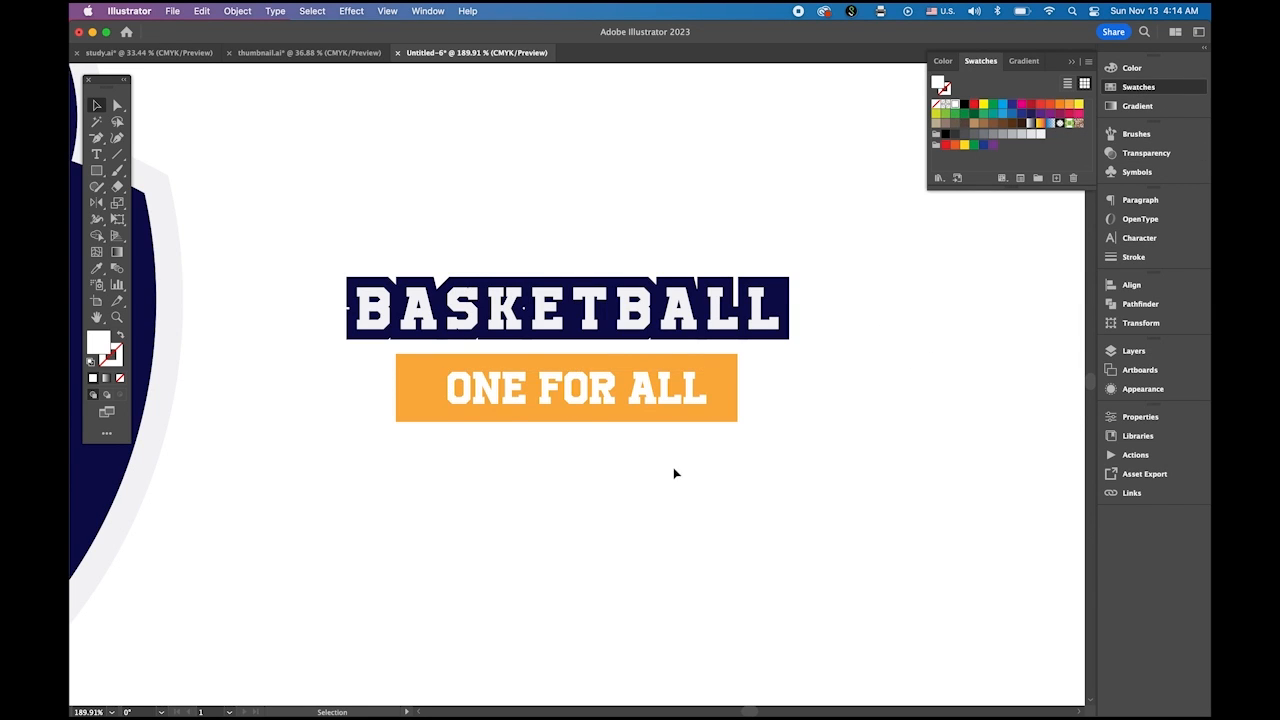
left_click_drag(652, 403, 641, 403)
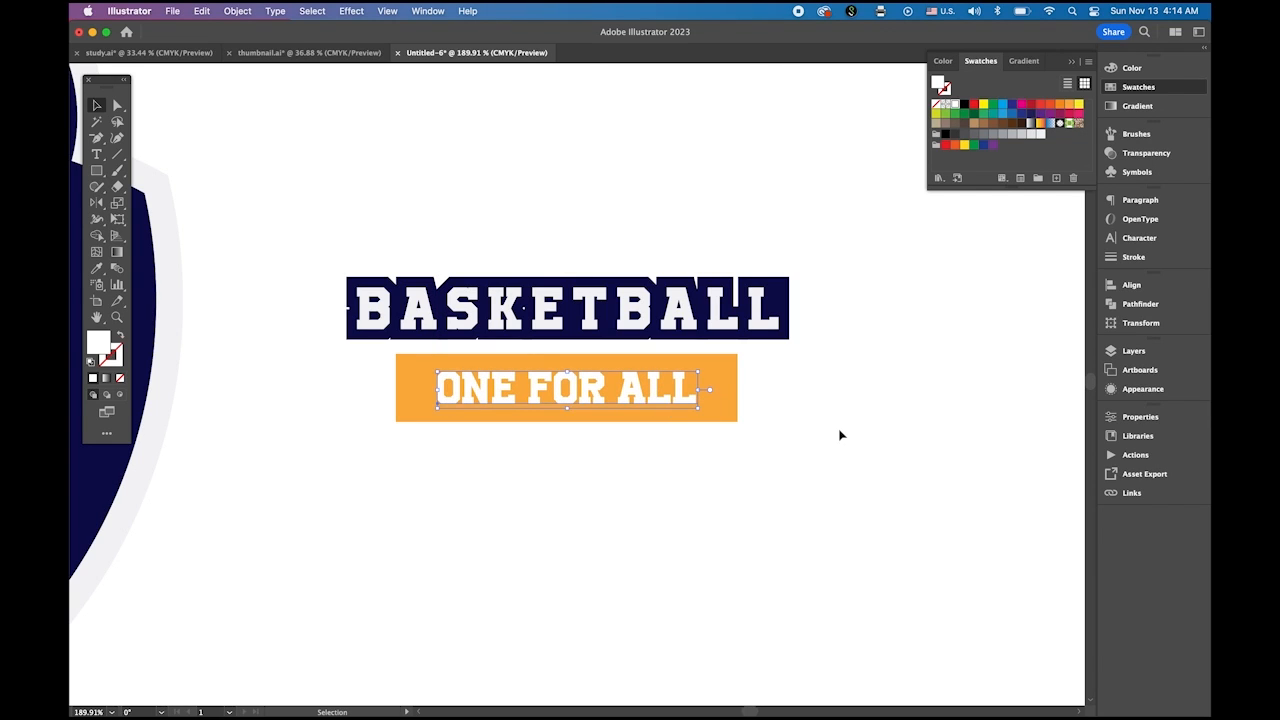
left_click(839, 436)
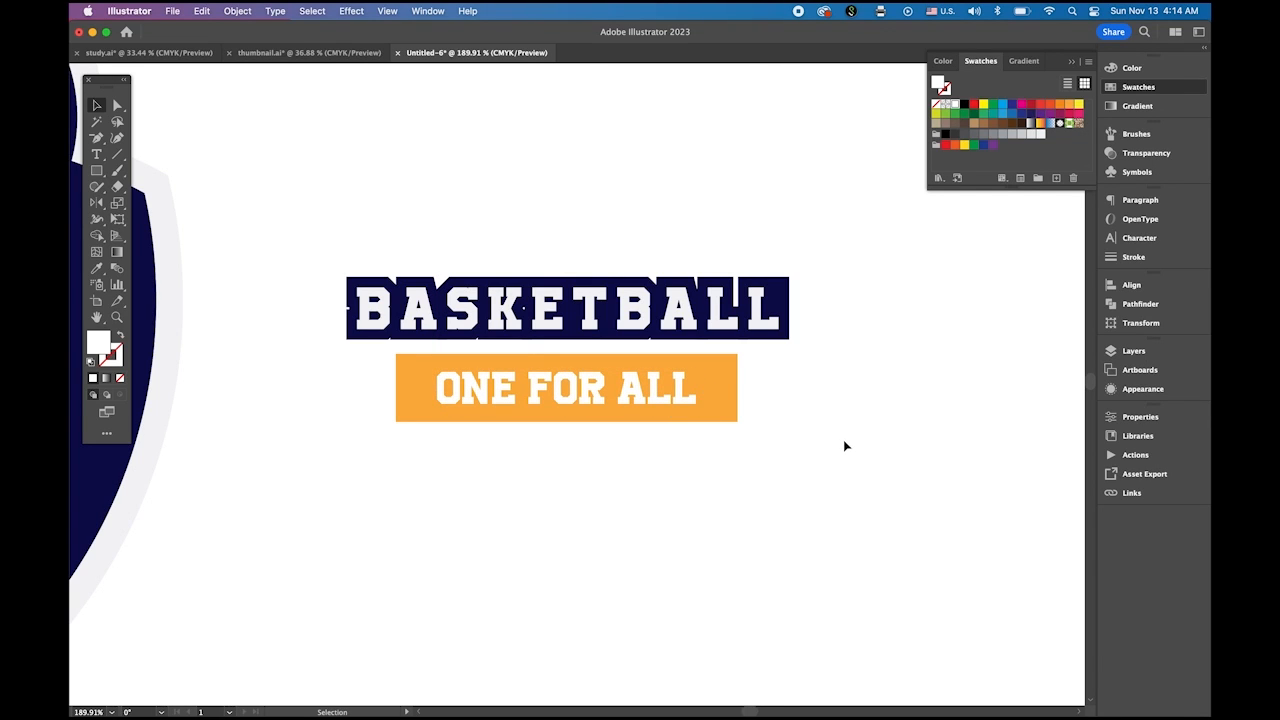
Narrow the light orange rectangle from both sides so that it fits closer around the ONE FOR ALL text.
left_click(117, 106)
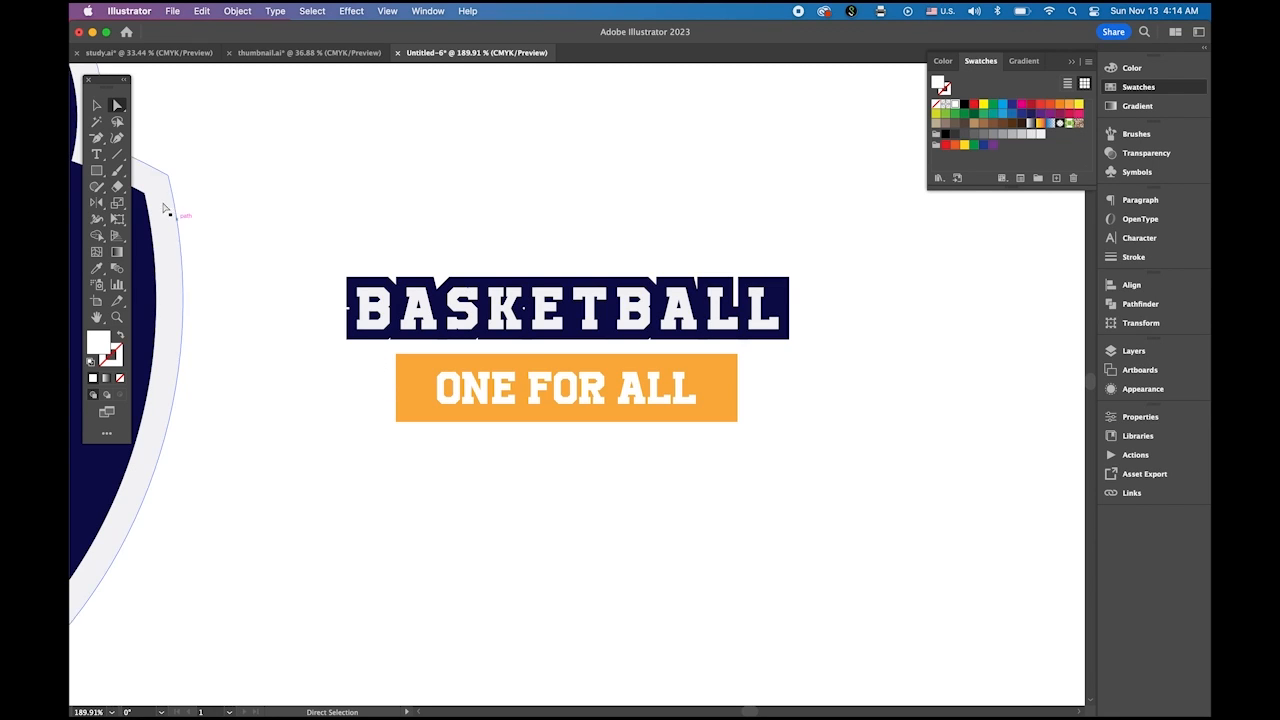
left_click(96, 105)
left_click(430, 415)
left_click(430, 415)
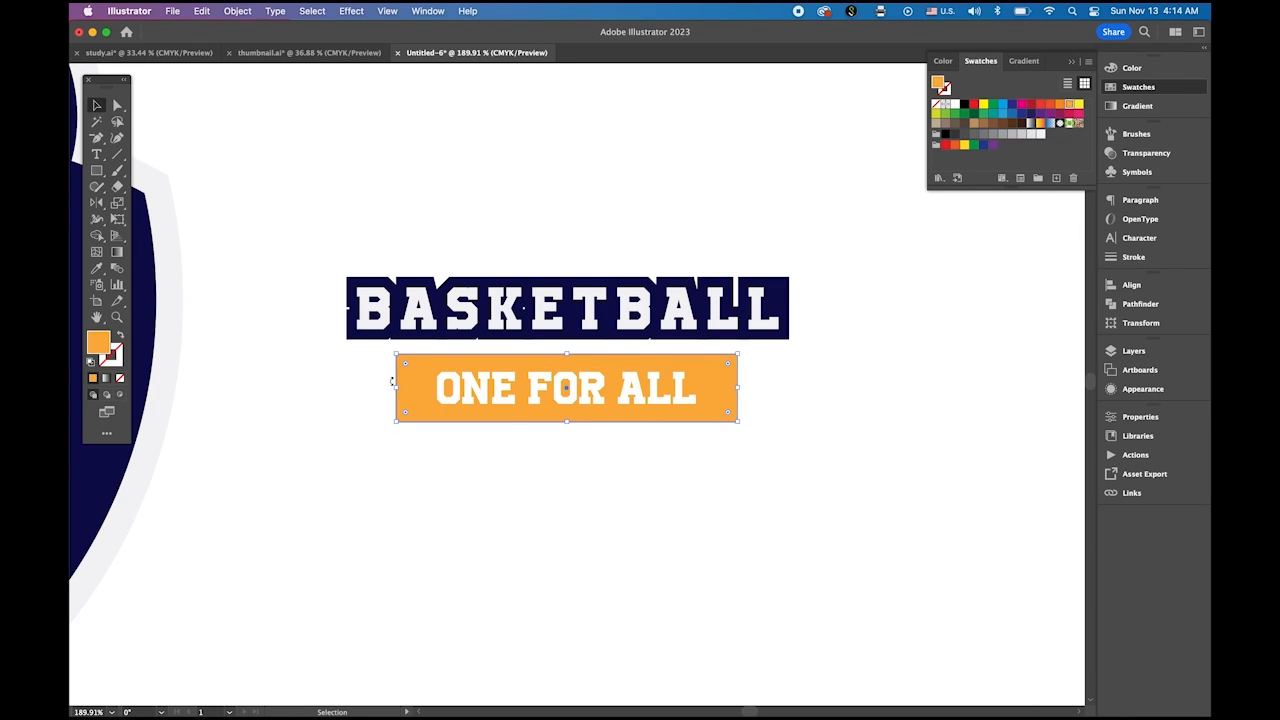
left_click_drag(399, 389, 416, 389)
left_click_drag(737, 389, 714, 389)
left_click(799, 456)
left_click(566, 356)
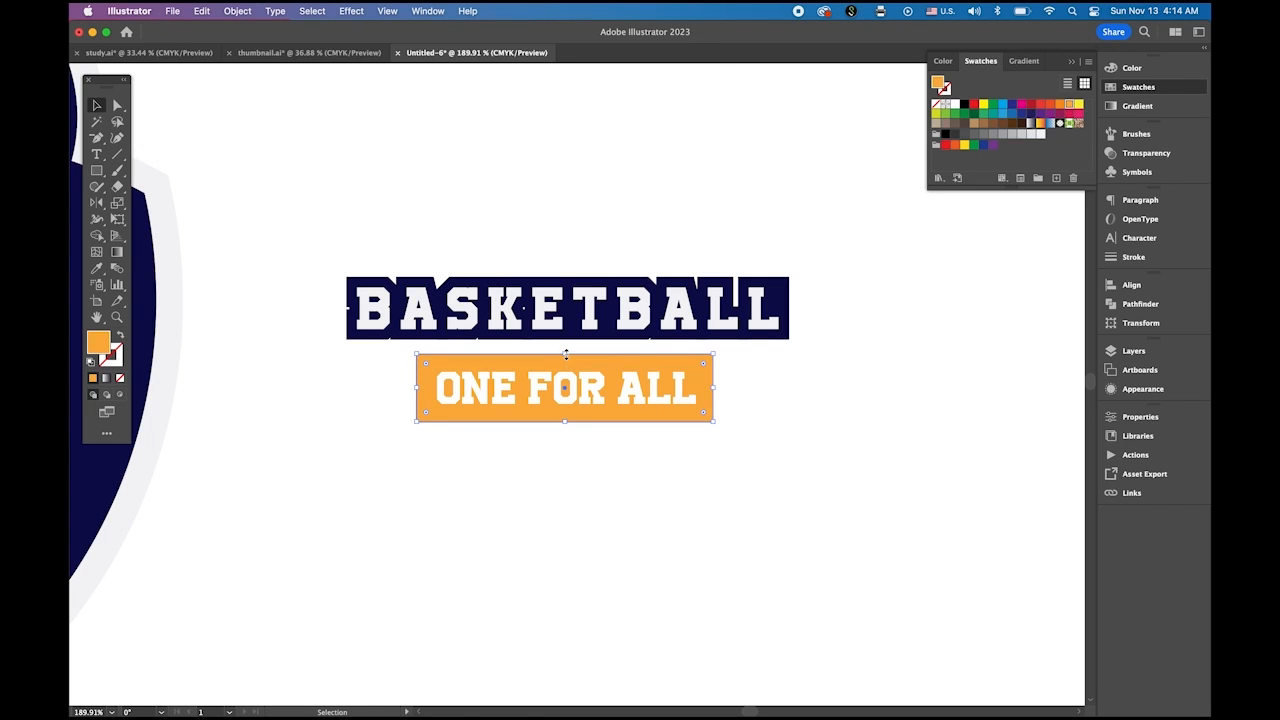
left_click(665, 462)
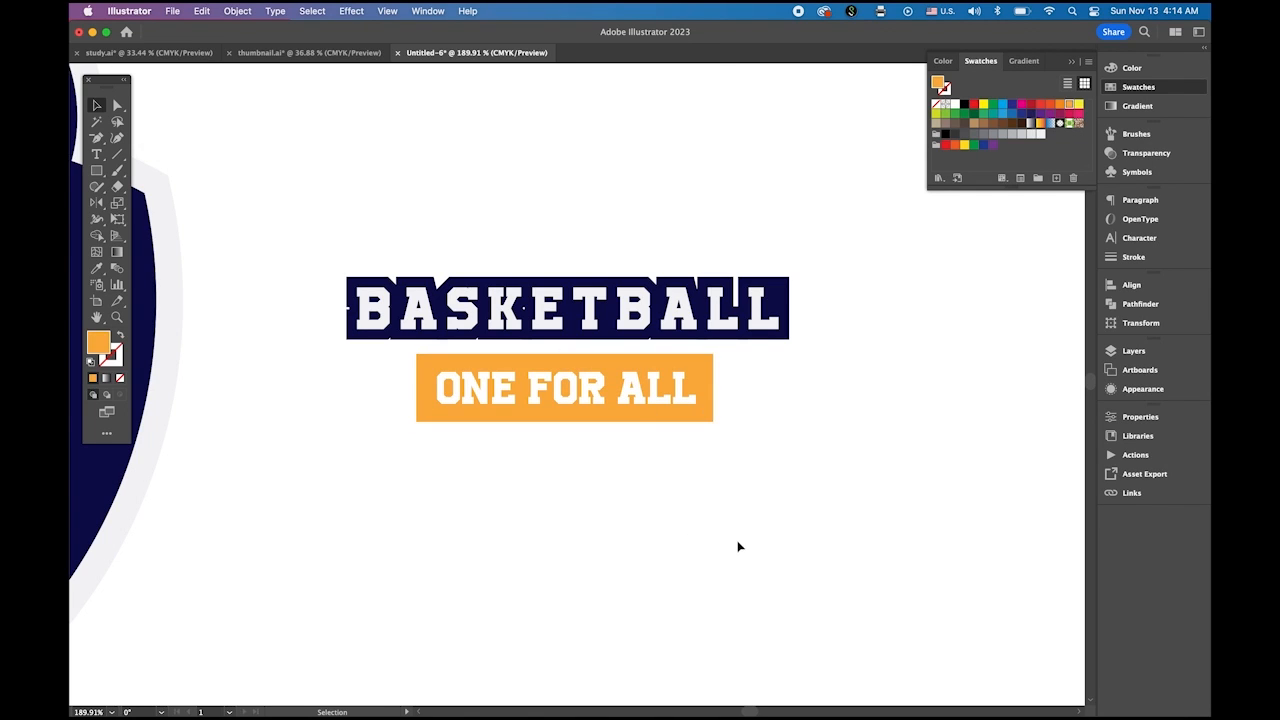
Draw a square as tall as the banner, overlapping its right end, and fill it with the darker orange swatch.
left_click(634, 418)
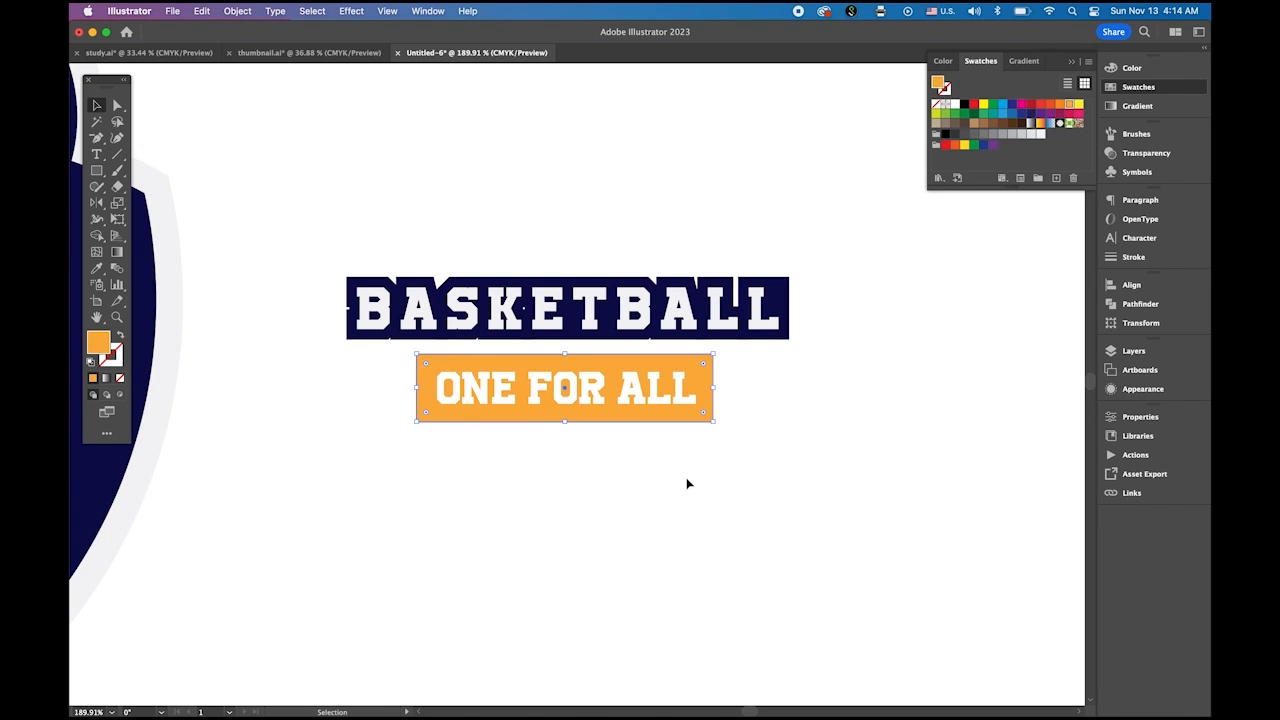
scroll(831, 466, "up", 5)
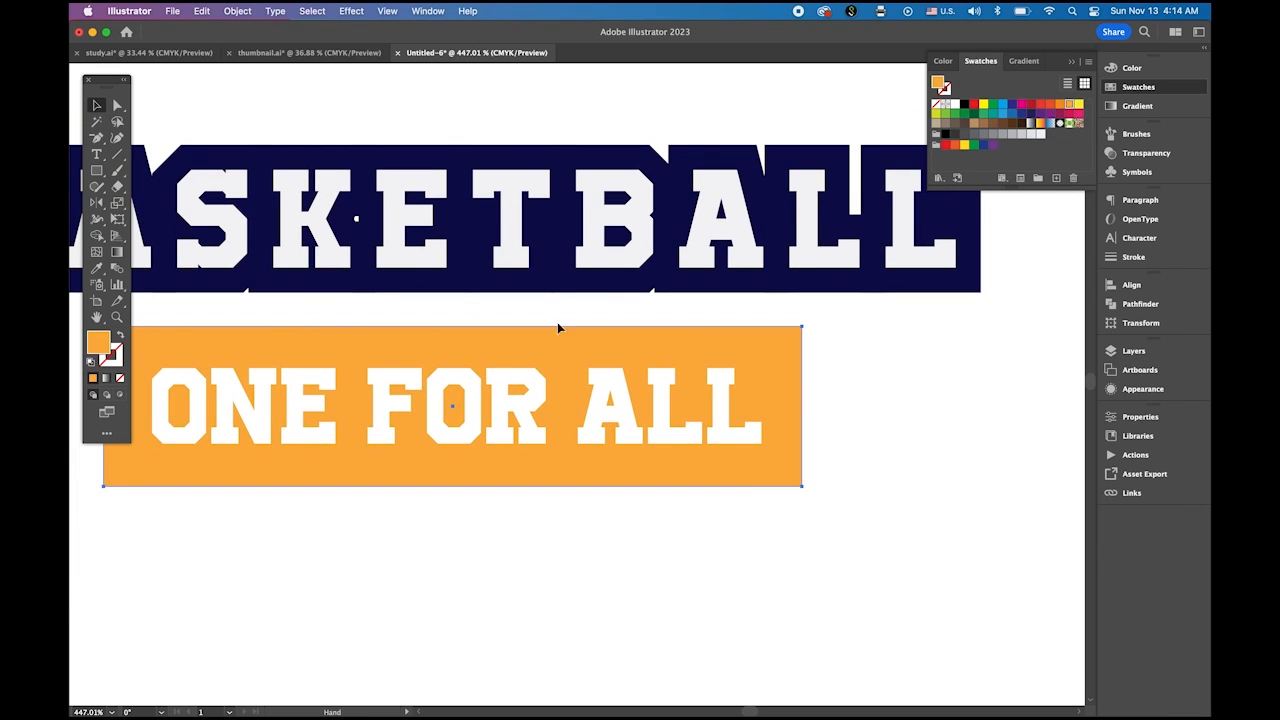
left_click(96, 170)
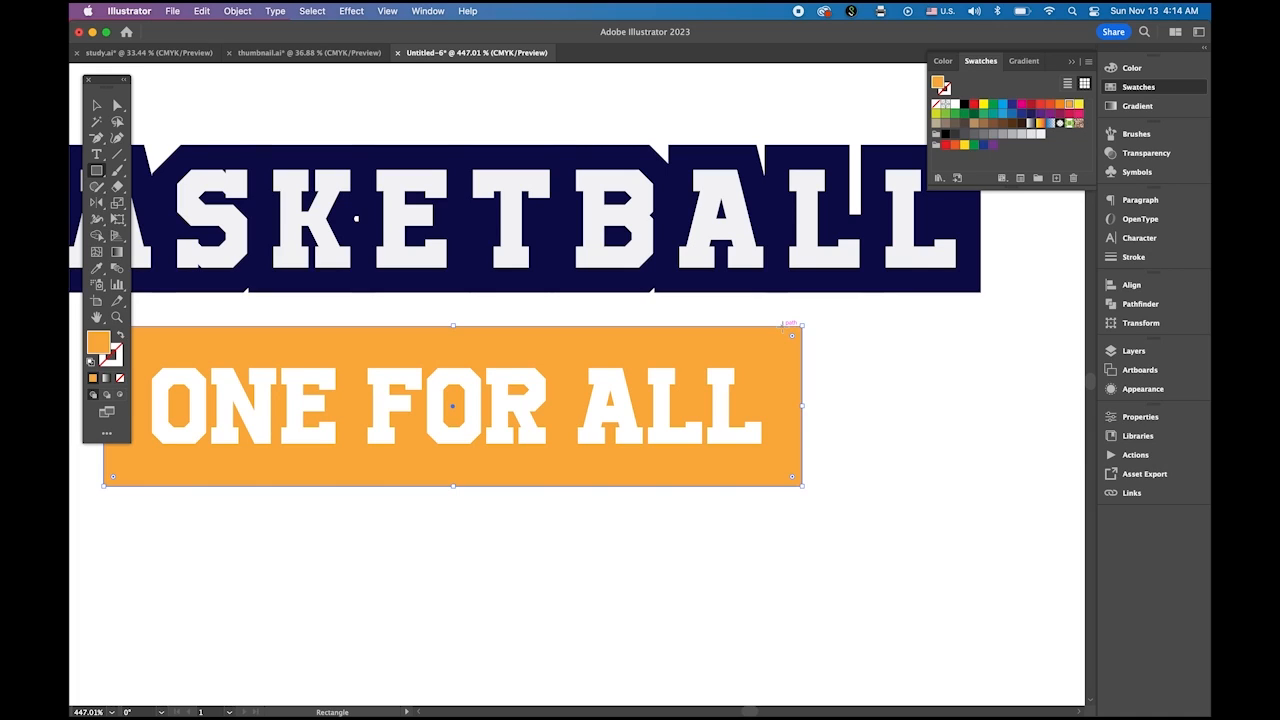
mouse_move(783, 325)
left_mouse_down()
mouse_move(926, 487)
mouse_move(940, 486)
left_mouse_up()
key("v")
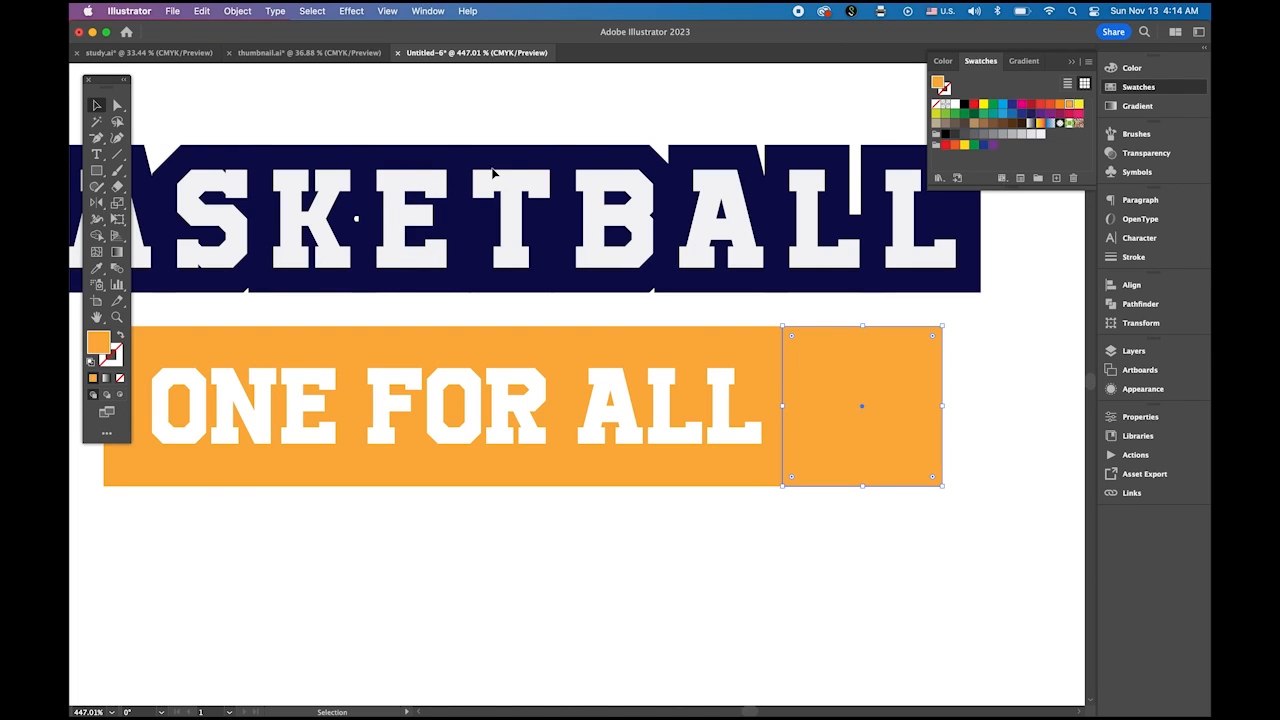
left_click(1060, 104)
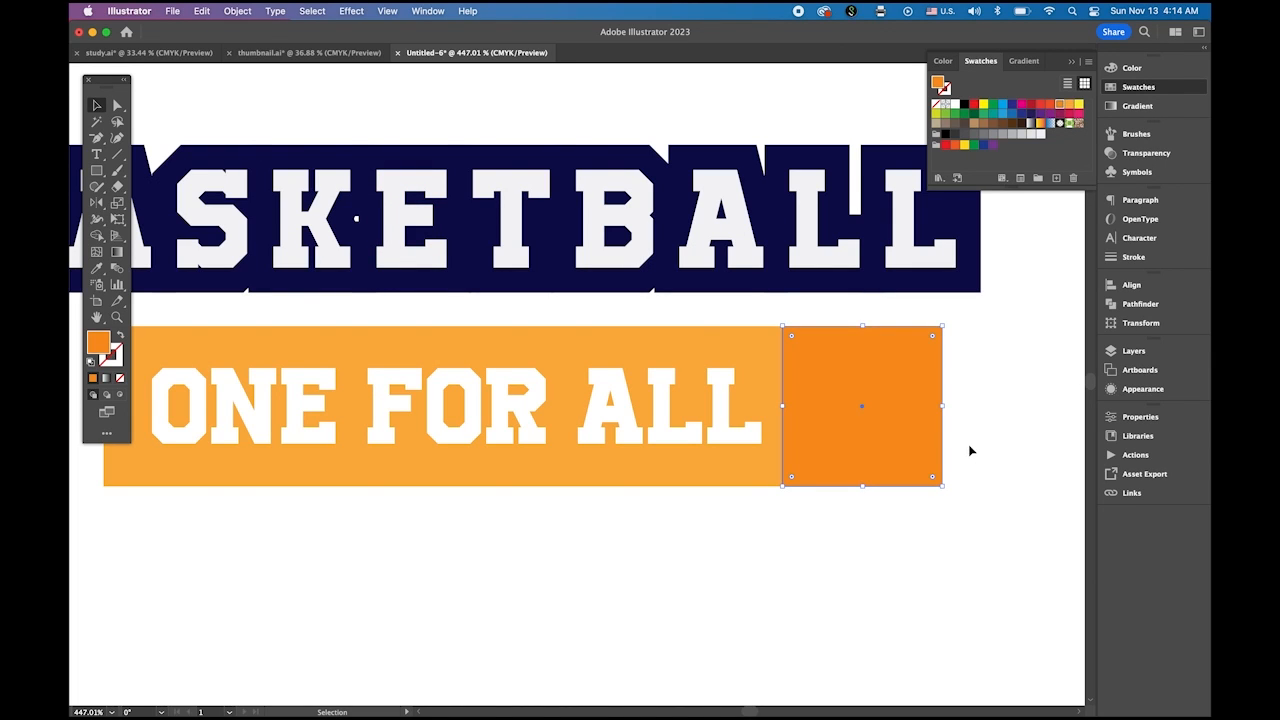
Add an anchor point midway on the dark orange square's right edge and move it inward to form a V-shaped notch.
left_click(104, 144)
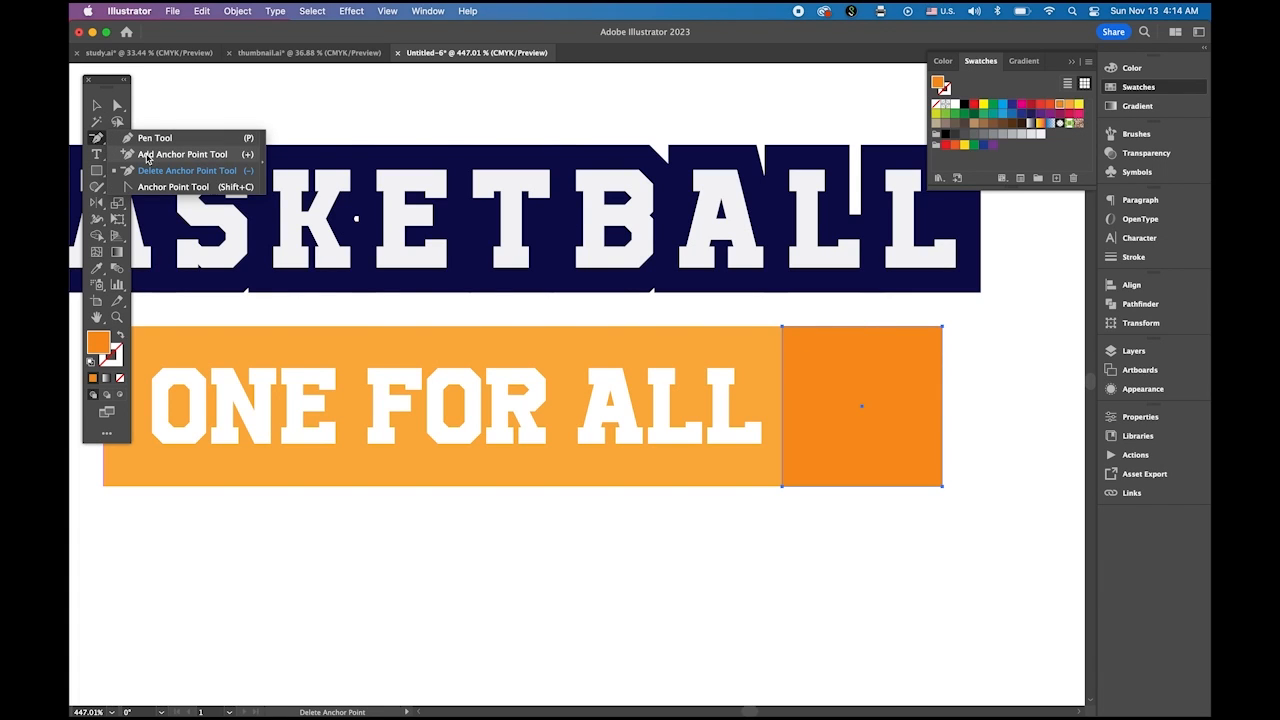
left_click(147, 155)
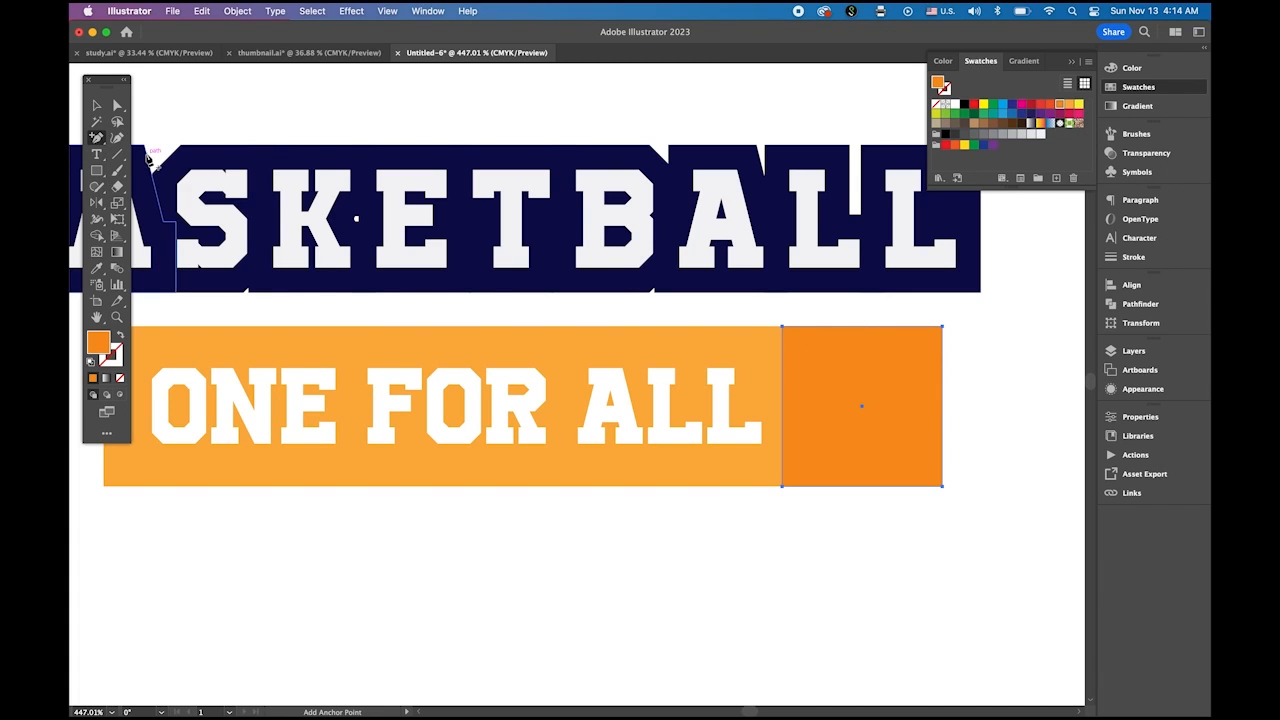
left_click(943, 407)
key("Left")
key("Left")
key("Left")
key("Left")
key("Left")
key("Left")
key("Left")
key("Left")
key("Left")
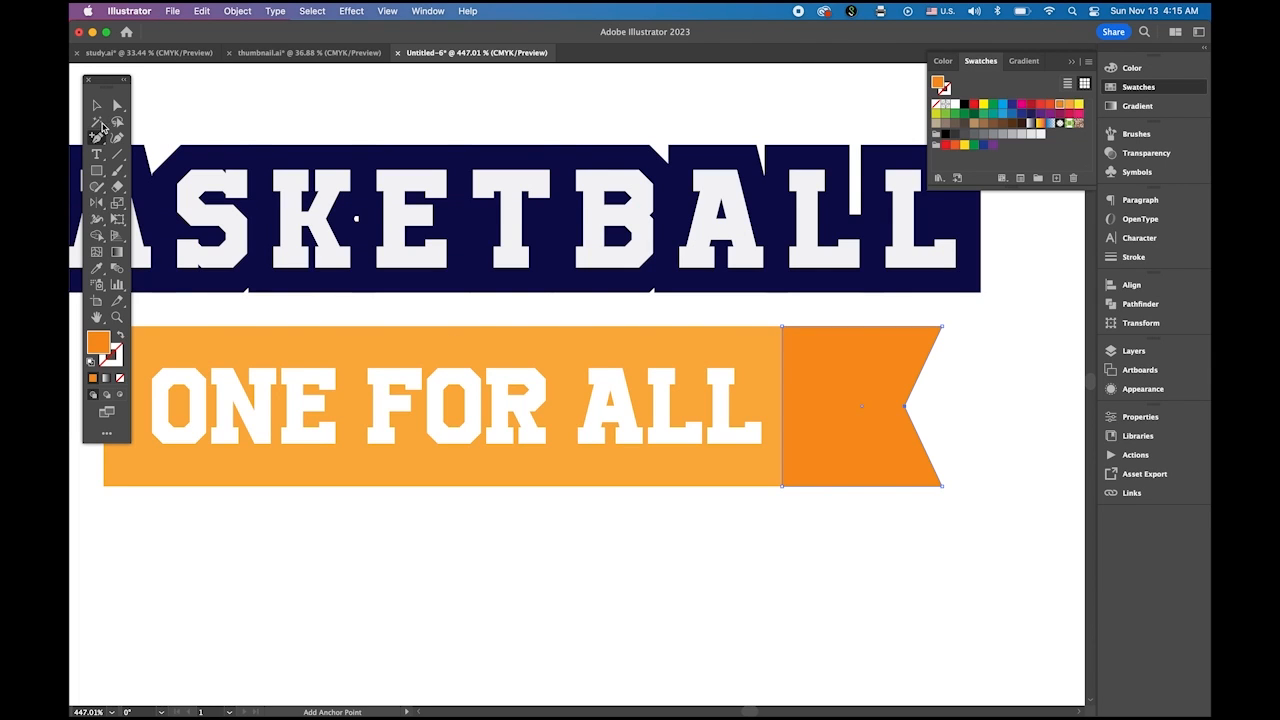
Send the notched ribbon tail behind the light orange banner and offset it down and to the left.
key("v")
left_click(1005, 484)
left_click(904, 452)
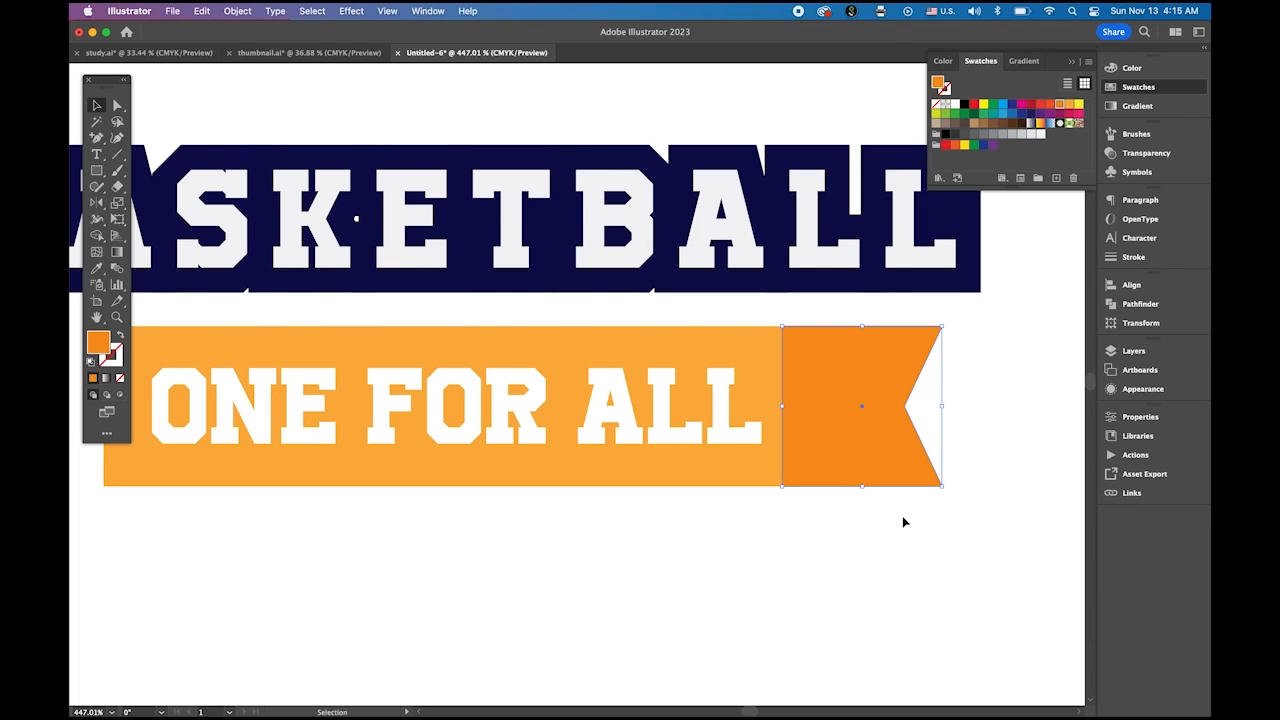
left_click(237, 11)
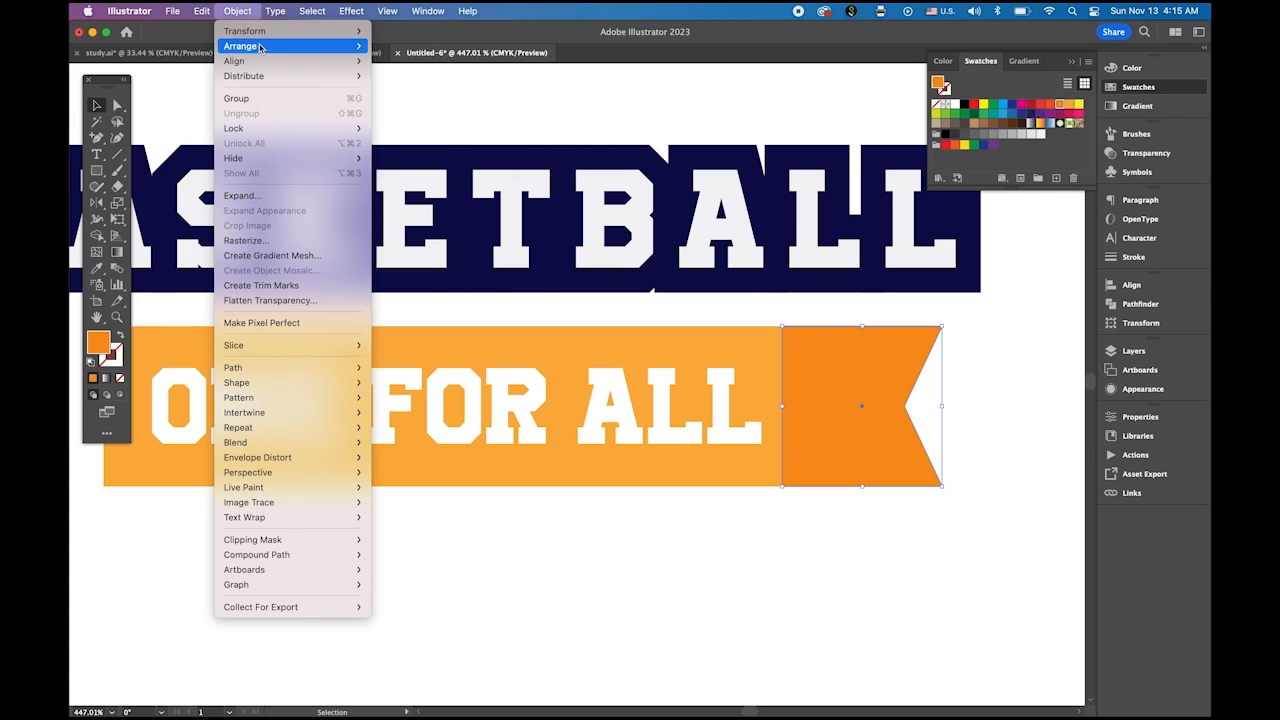
mouse_move(258, 46)
left_click(441, 100)
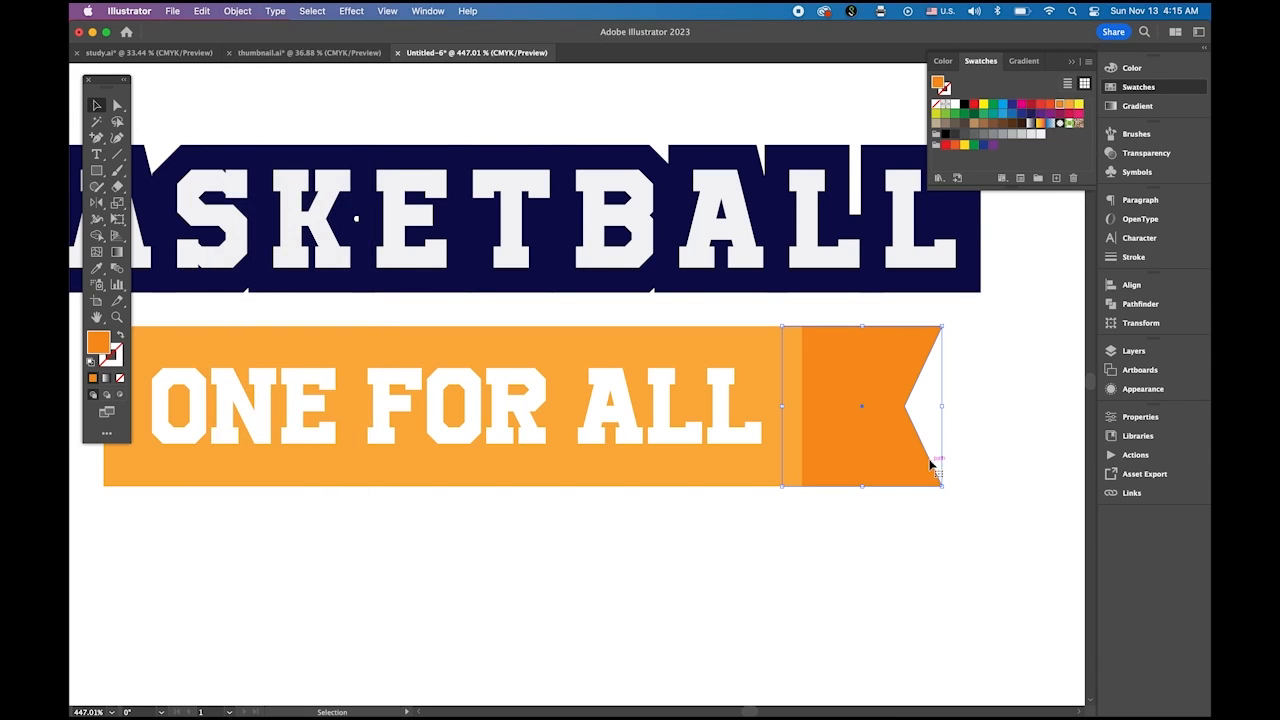
left_click_drag(878, 444, 824, 517)
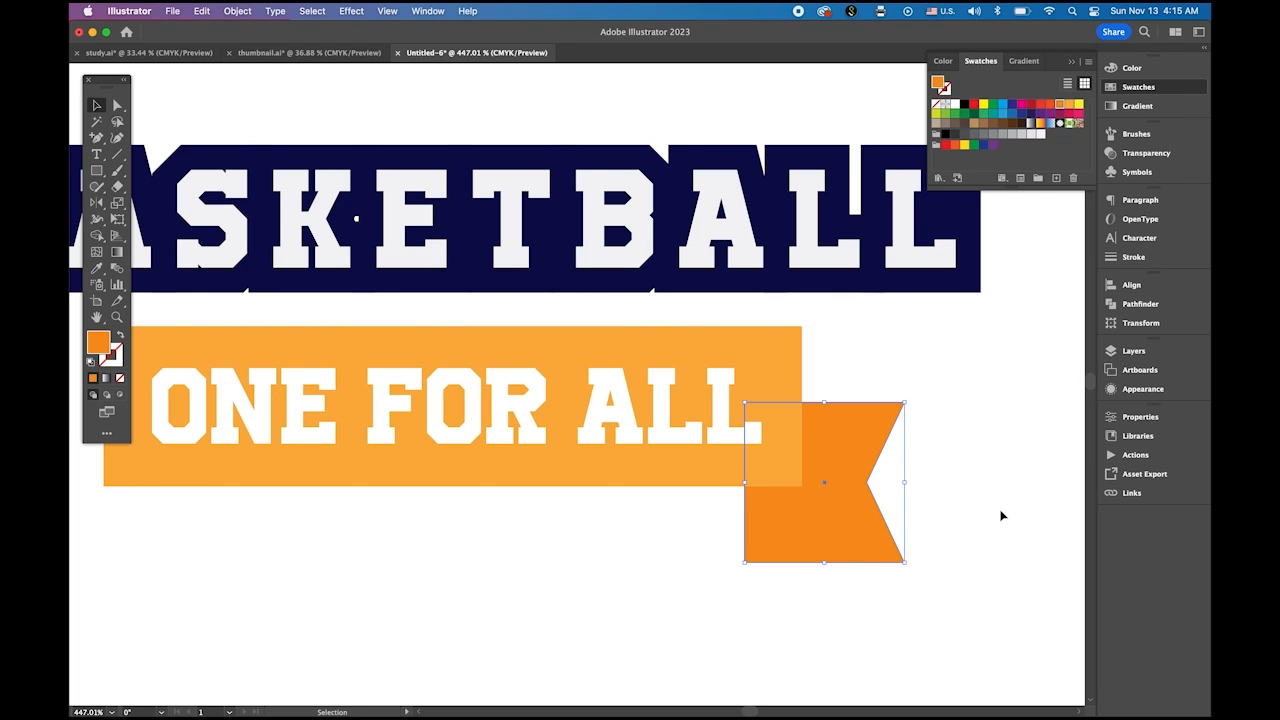
left_click(1002, 516)
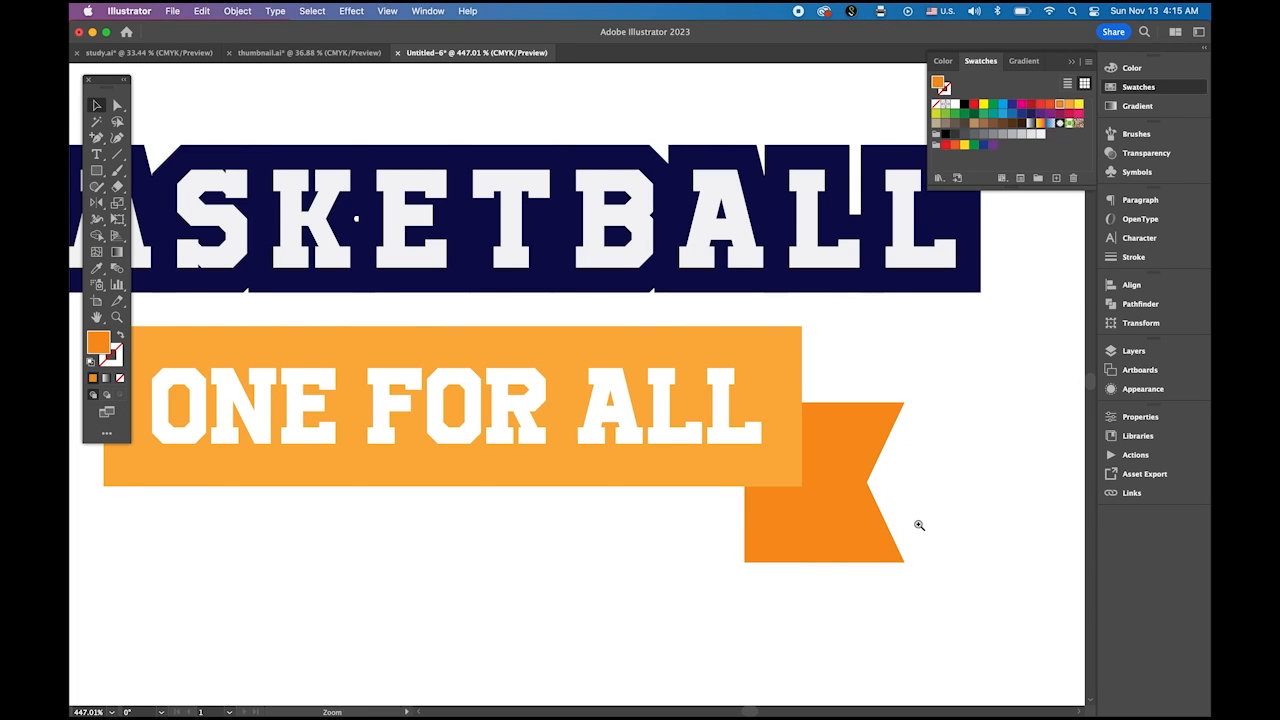
Create a copy of the notched ribbon tail reflected across the vertical axis.
scroll(920, 525, "down", 3)
scroll(894, 503, "down", 2)
left_click_drag(883, 476, 883, 470)
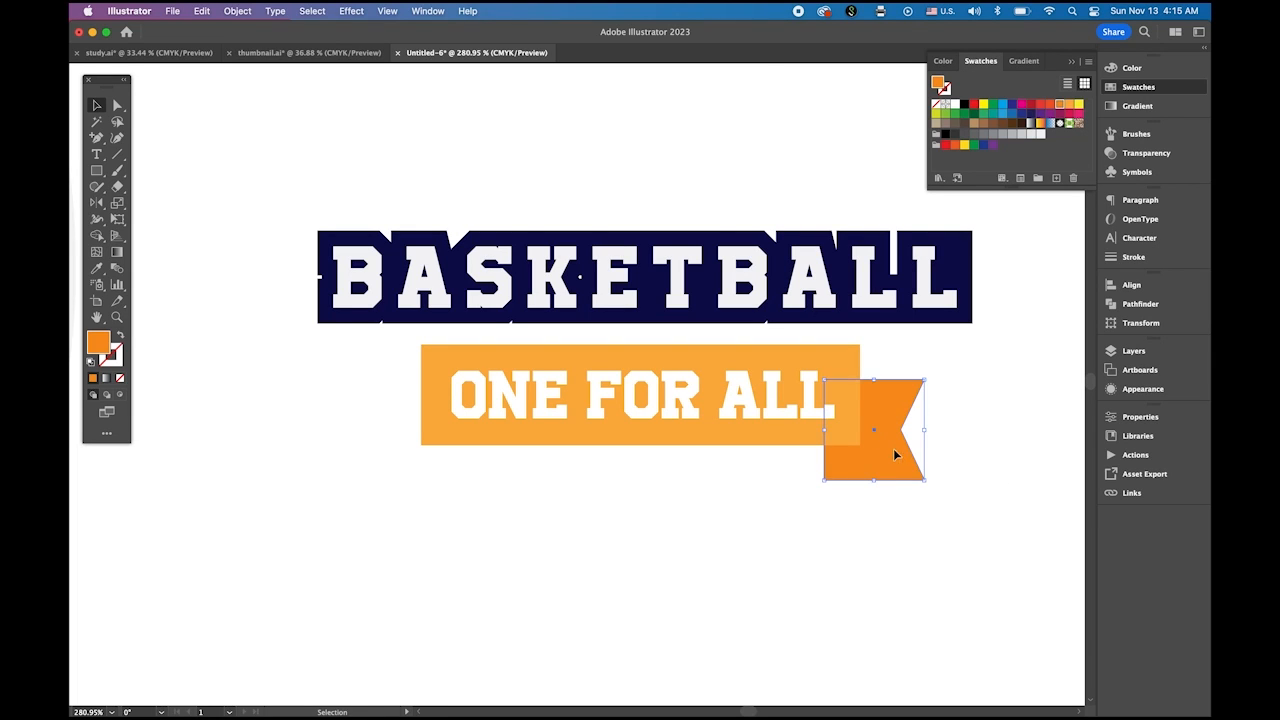
double_click(99, 207)
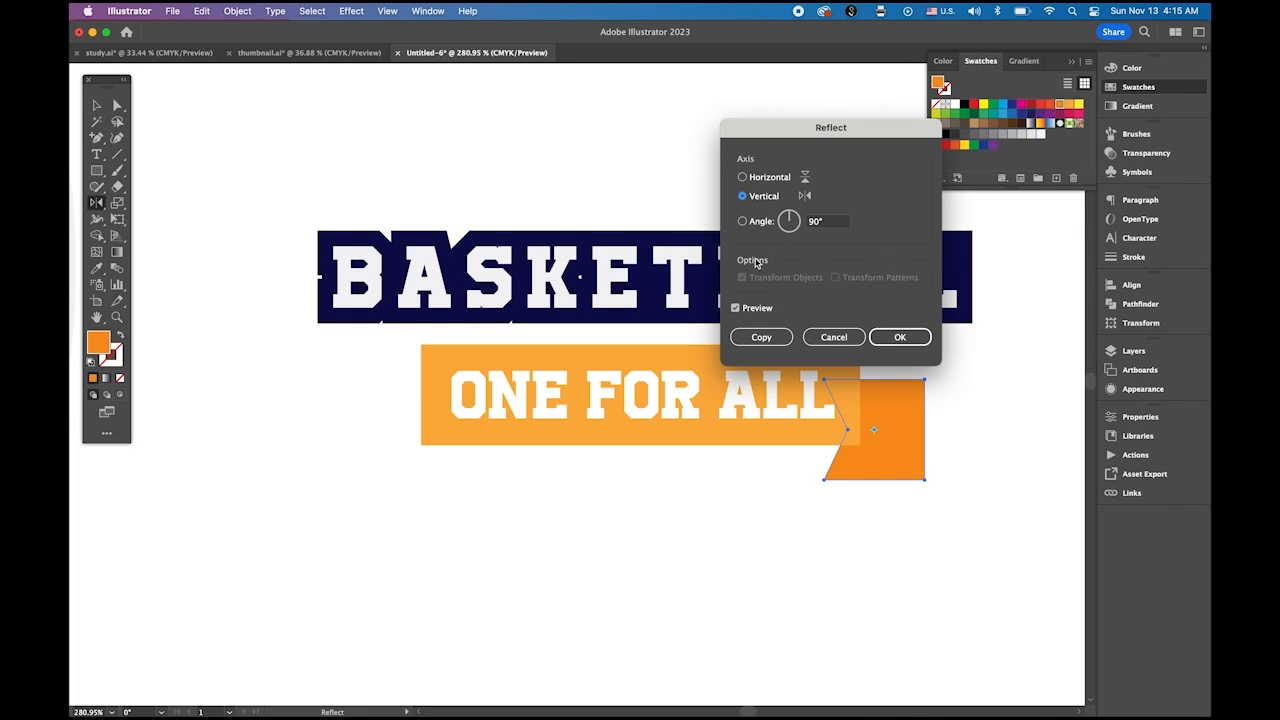
left_click(760, 337)
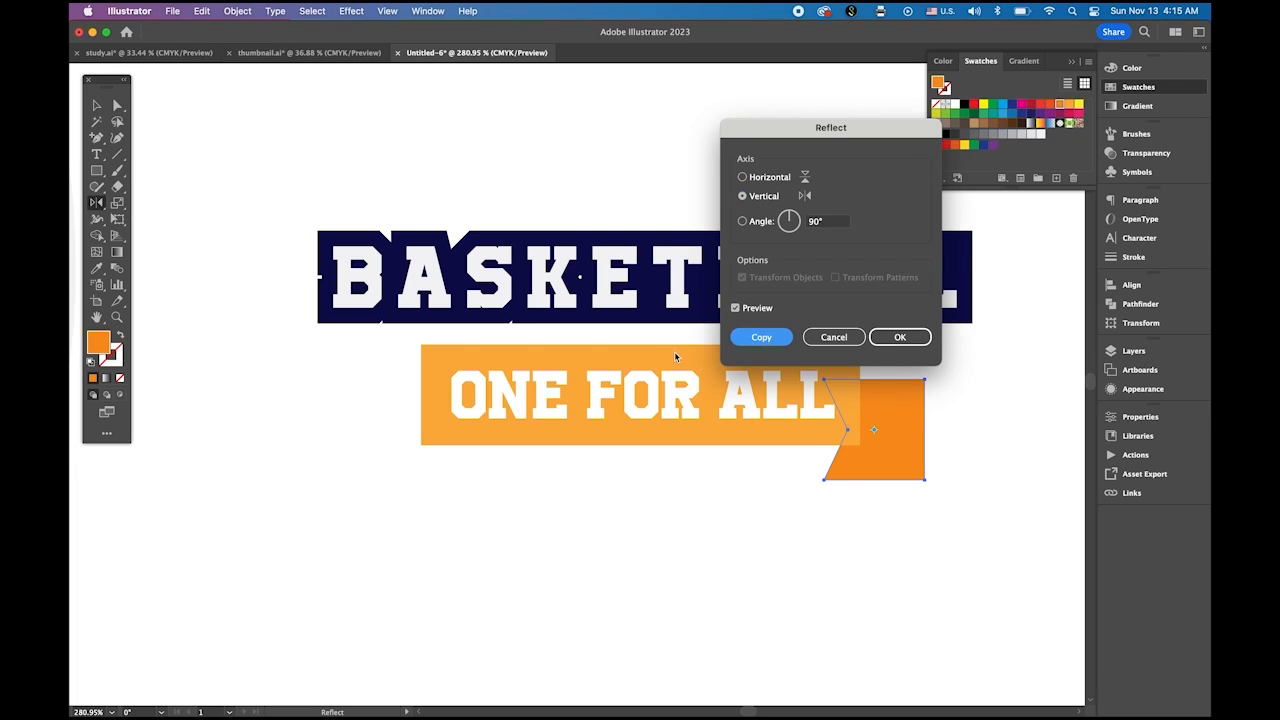
key("v")
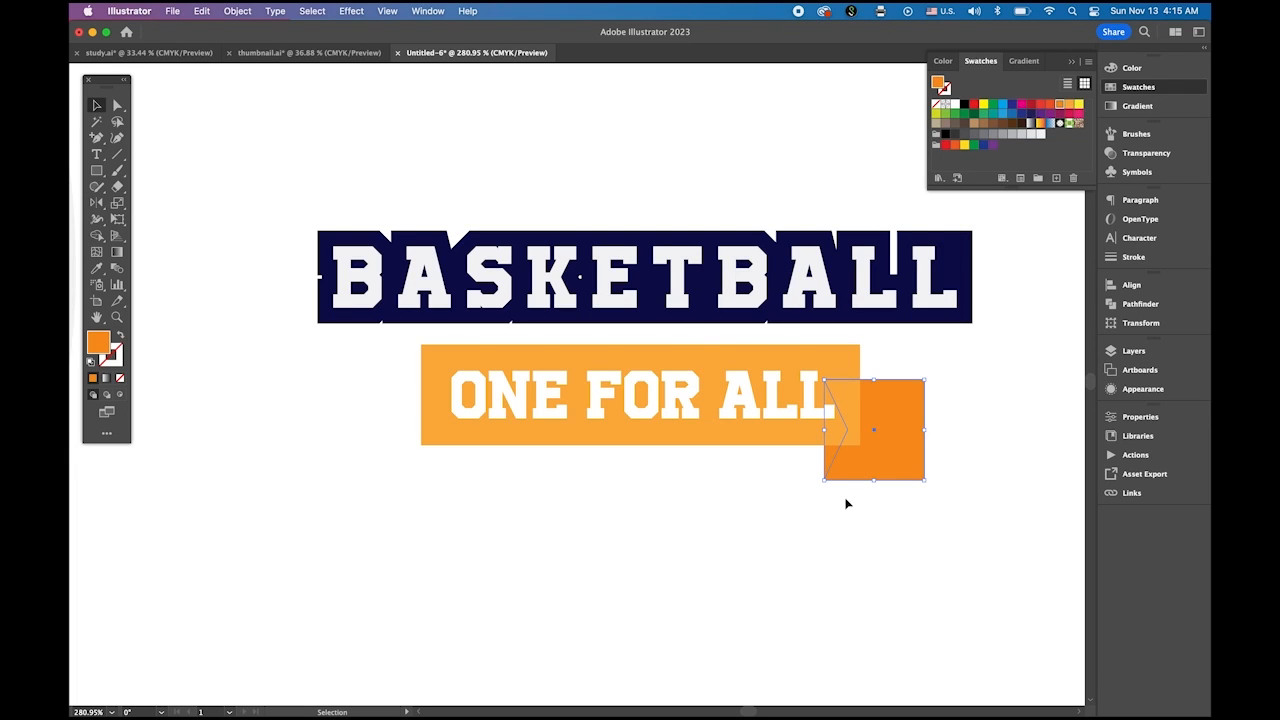
left_click_drag(827, 460, 385, 448)
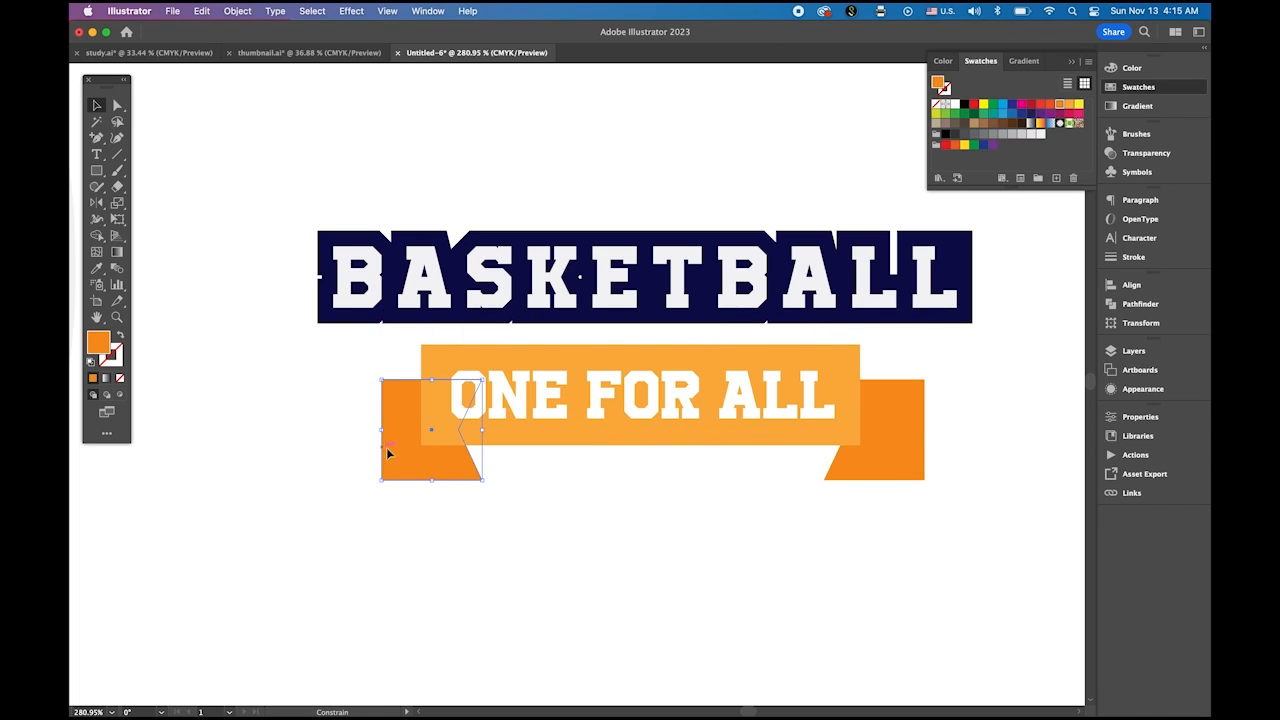
key("super+z")
key("super+z")
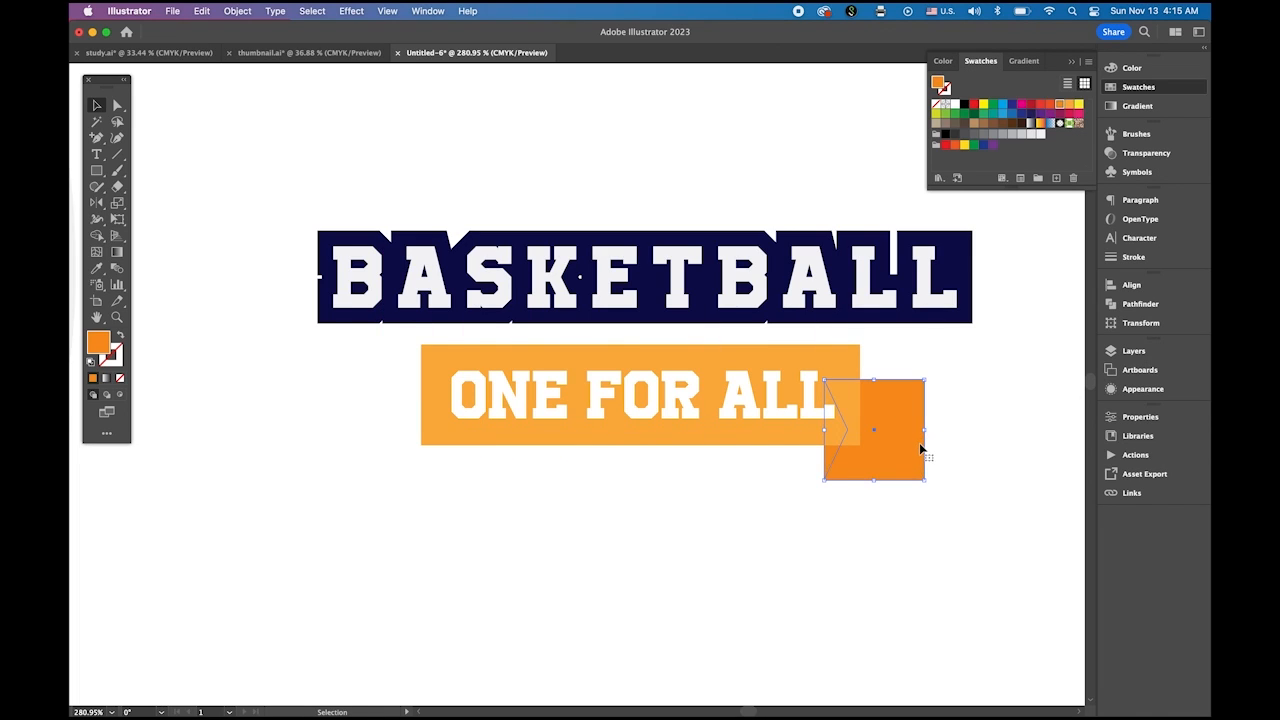
Move the mirrored ribbon tail horizontally to the banner's left end so that it matches the tail on the right.
left_click_drag(920, 448, 458, 449)
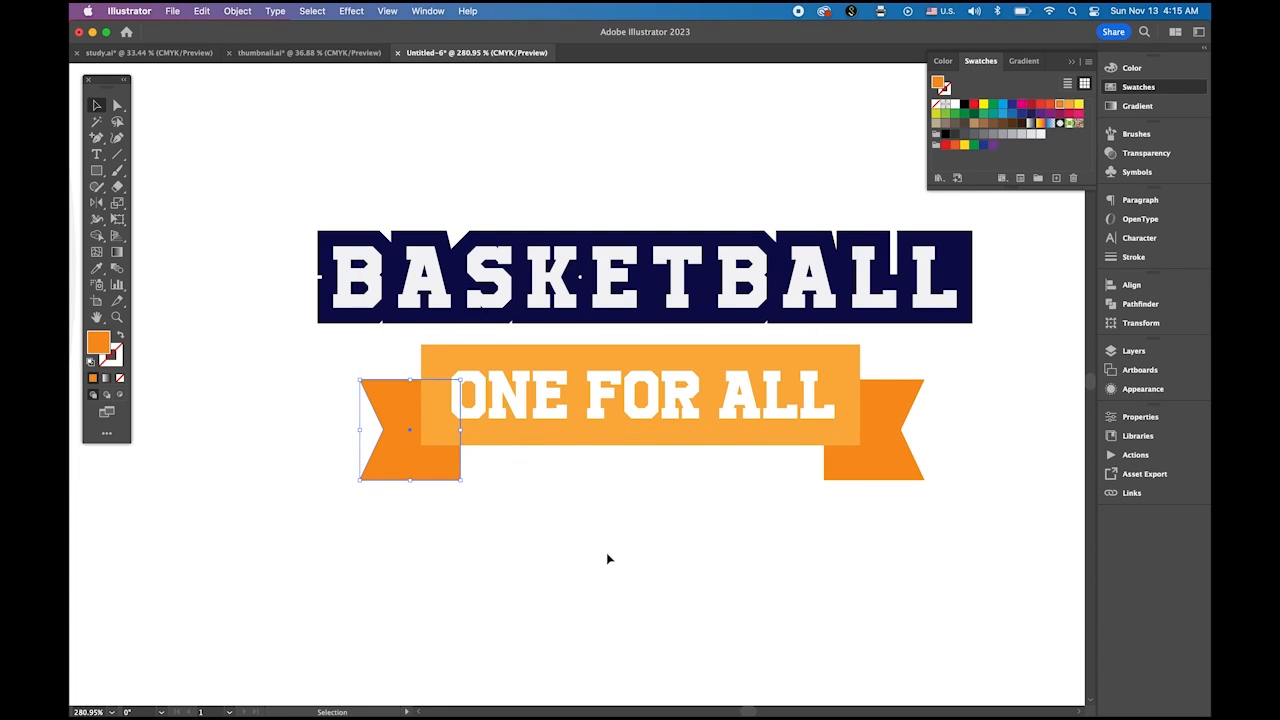
left_click(606, 552)
left_click(408, 457)
left_click(877, 476, "shift")
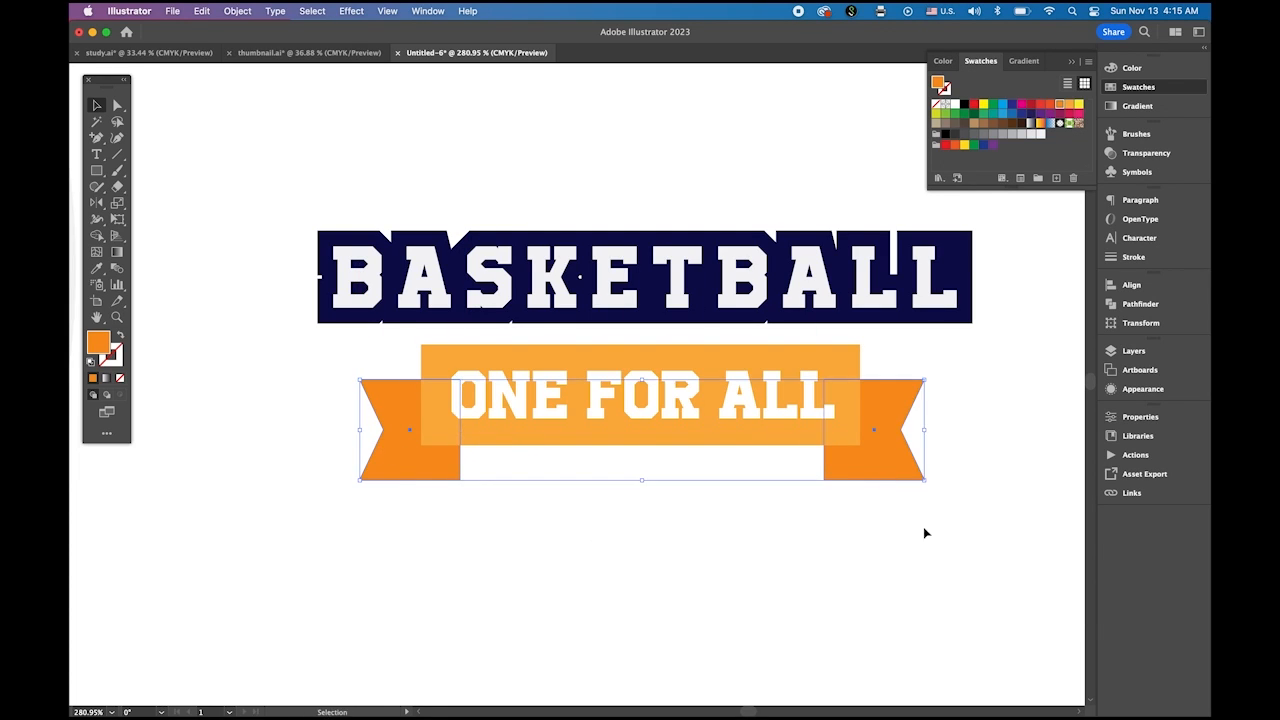
left_click(890, 620)
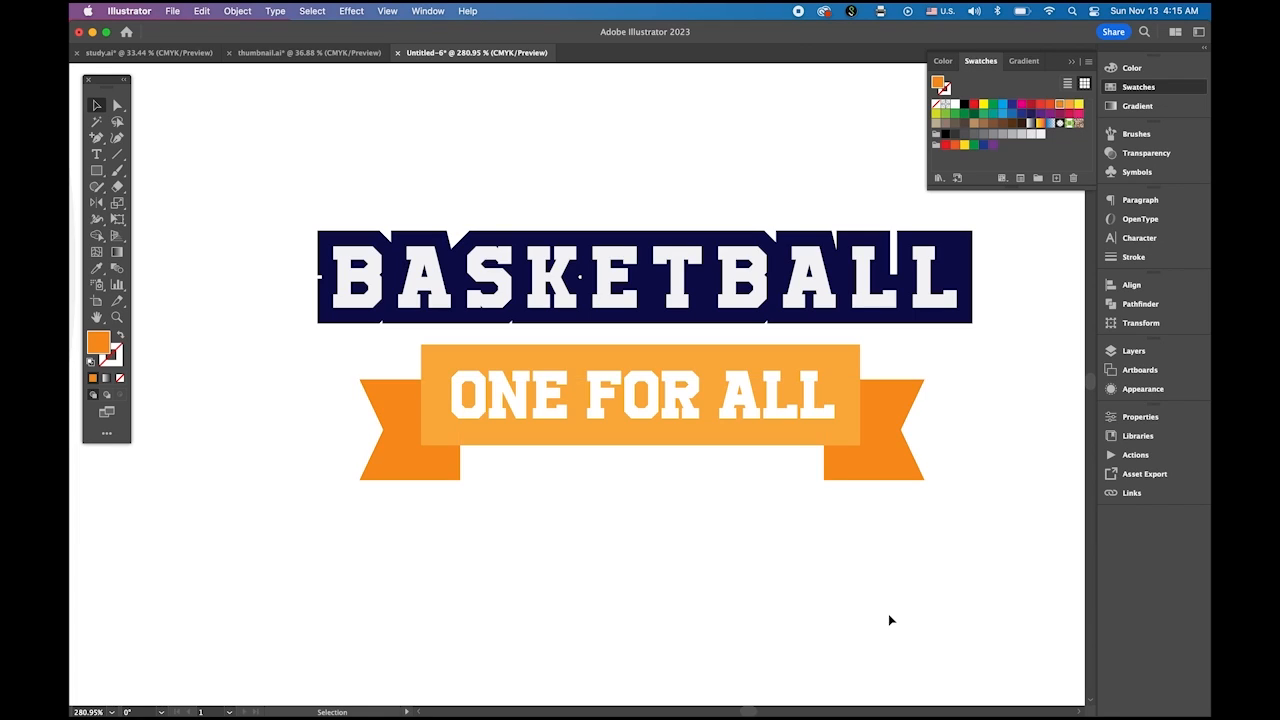
left_click(455, 472)
left_click(557, 440, "shift")
left_click(891, 470, "shift")
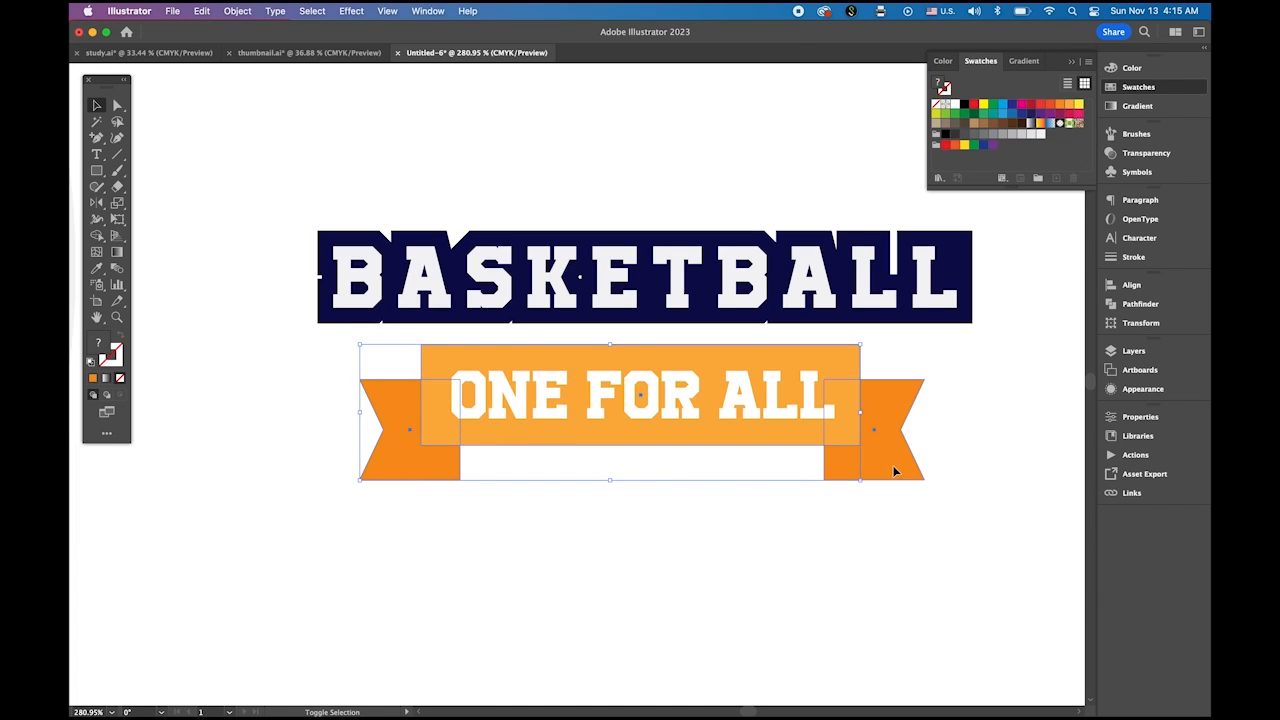
left_click(894, 471, "shift")
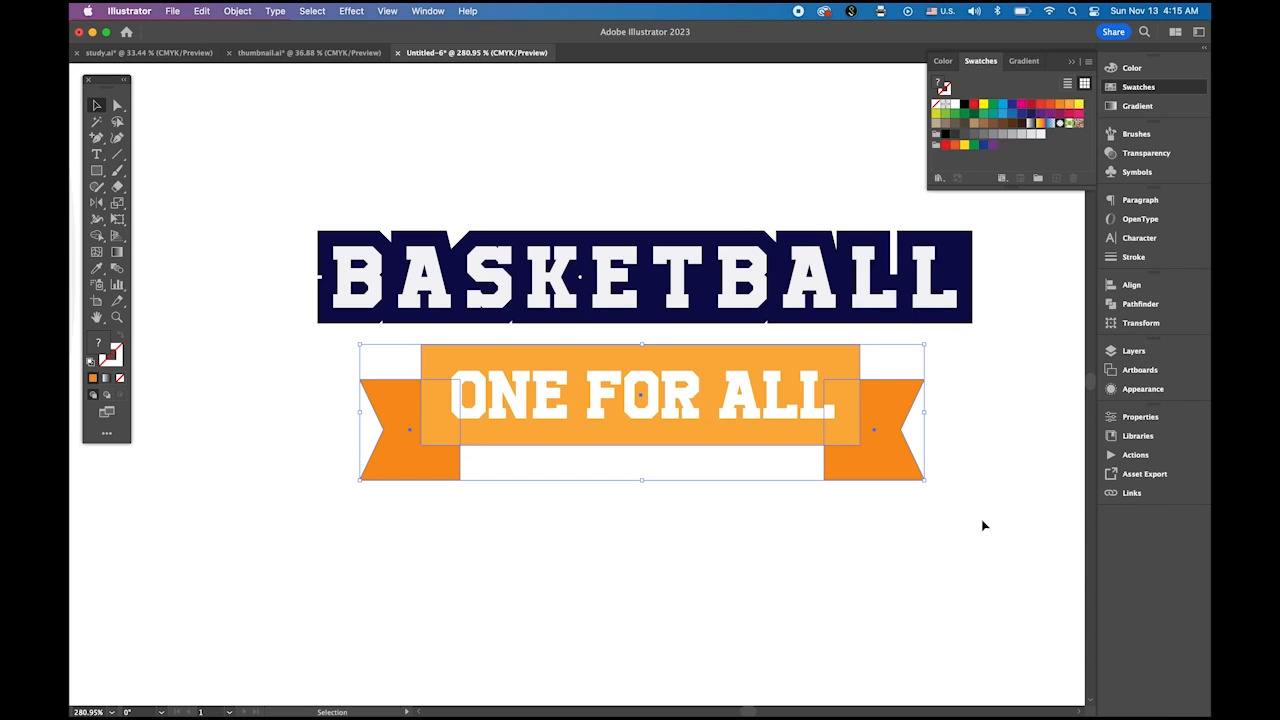
left_click(995, 432)
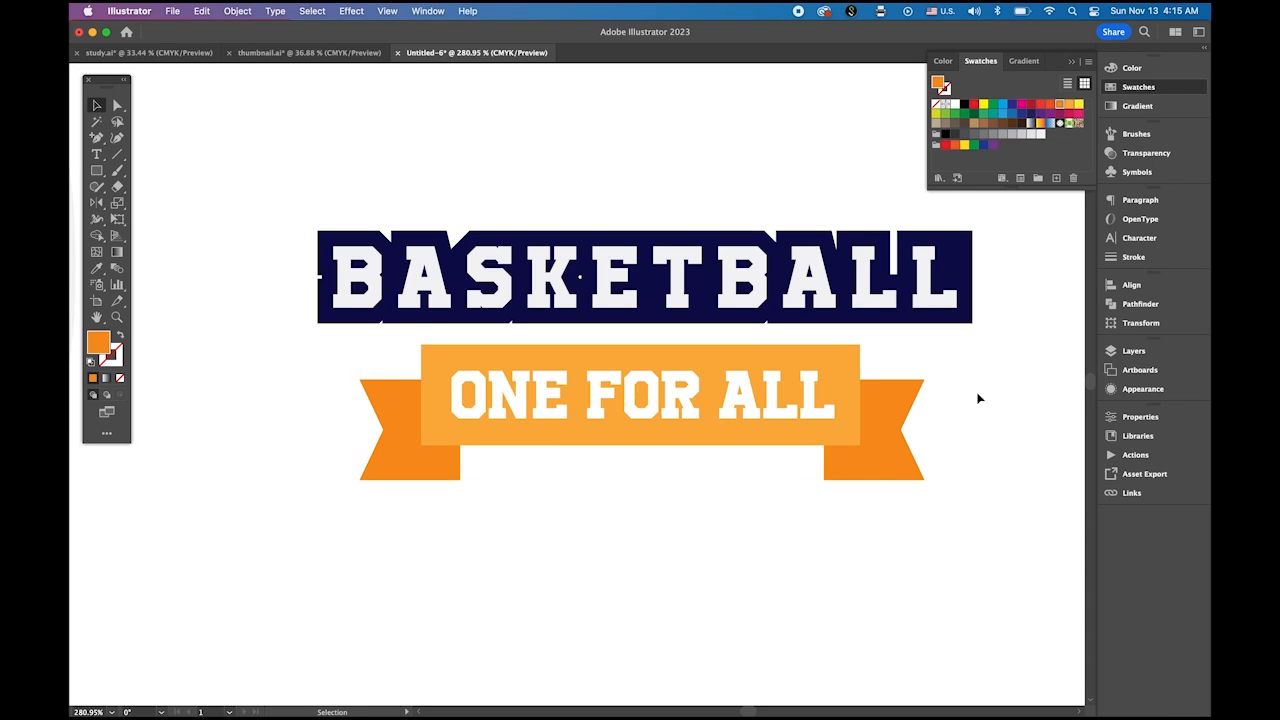
left_click(970, 310)
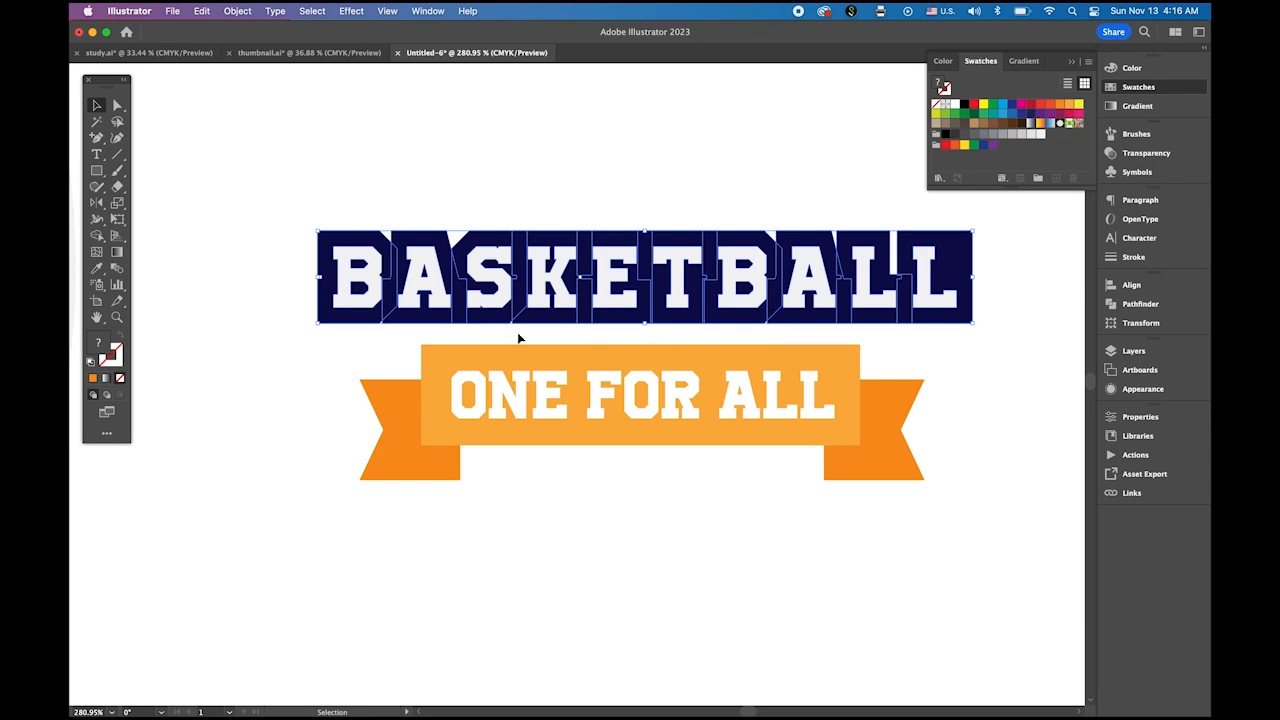
left_click(372, 193)
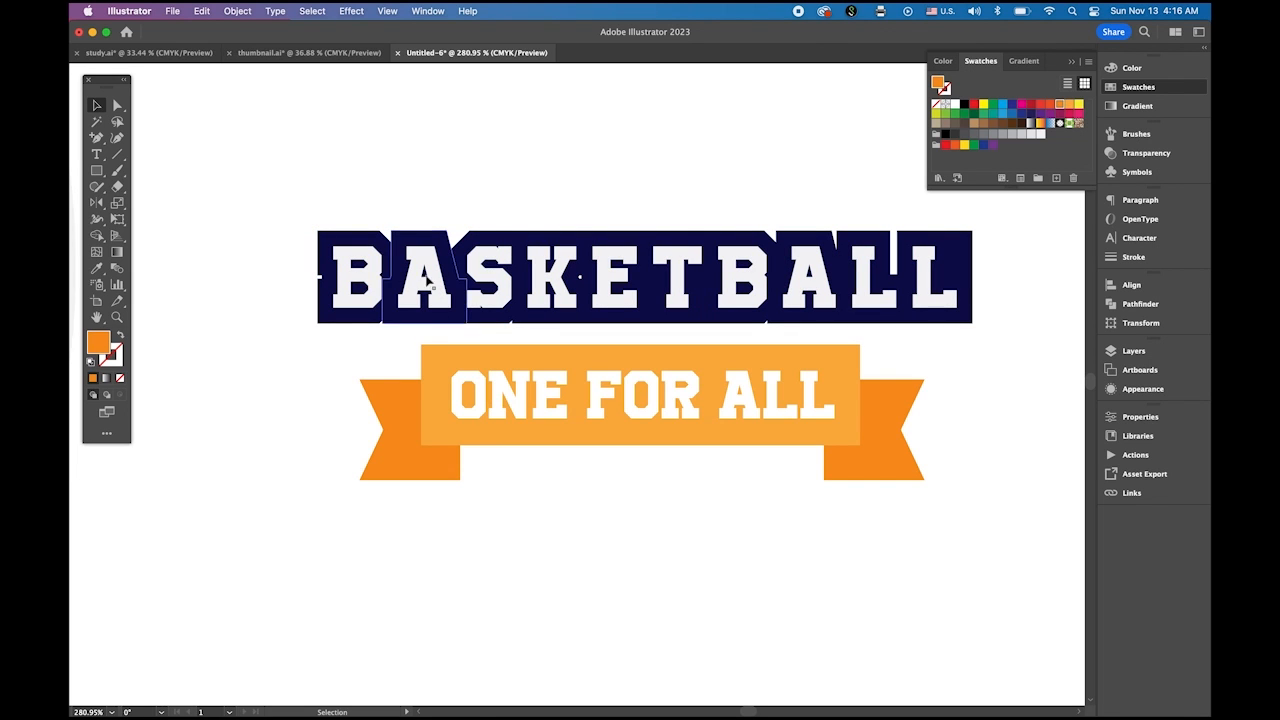
Copy the hex code of the shield's navy fill colour from the Color Picker and return to the banner.
left_click_drag(329, 257, 367, 242)
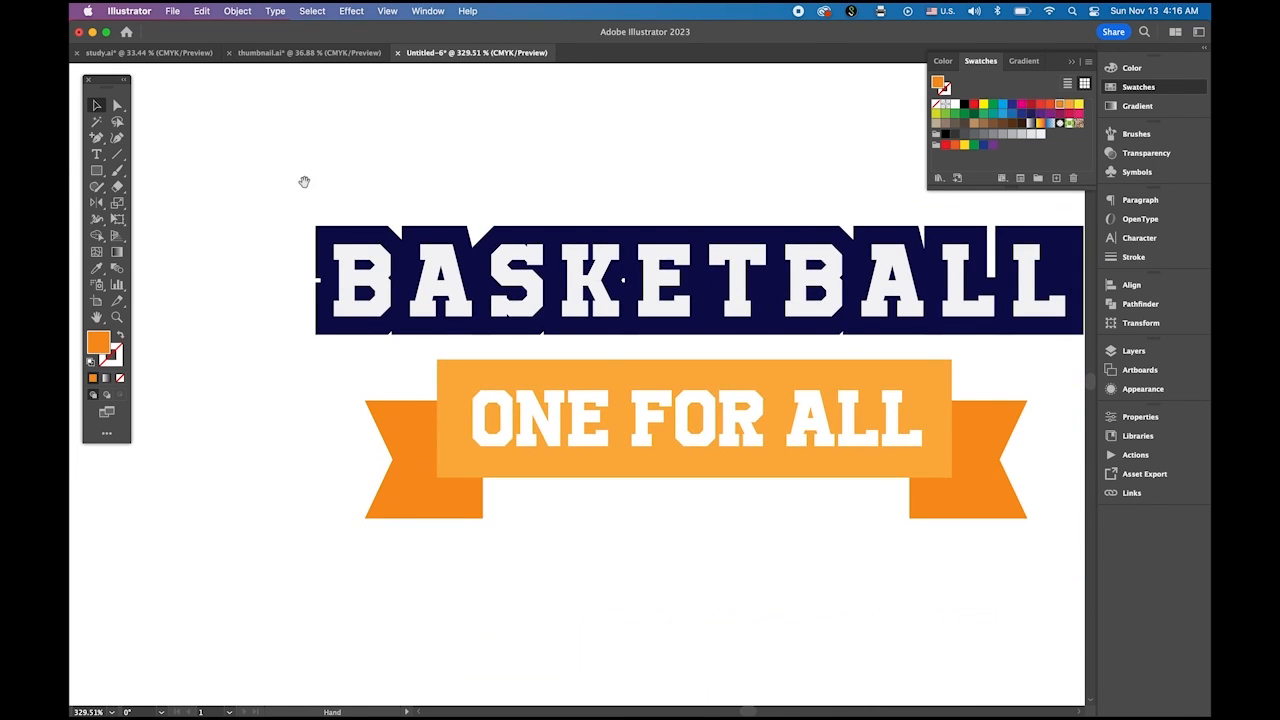
left_click_drag(304, 181, 733, 382)
left_click(334, 341)
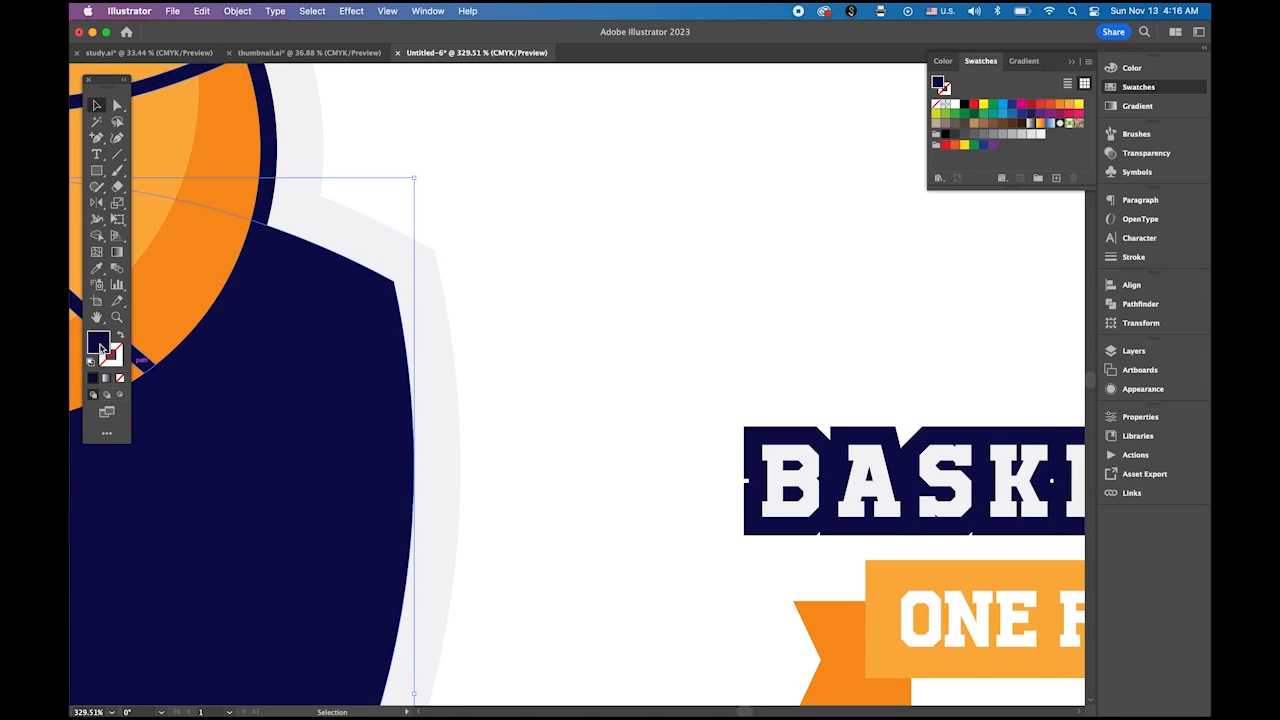
double_click(99, 347)
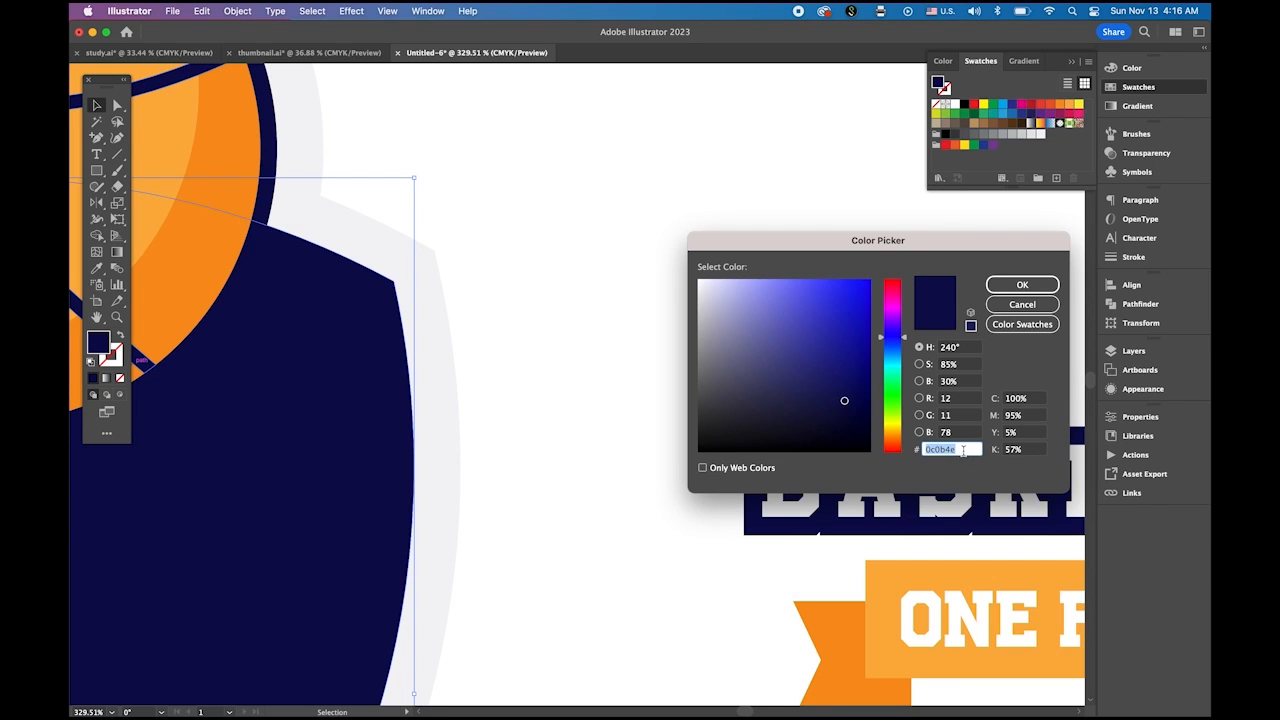
left_click(1022, 285)
left_click_drag(666, 483, 379, 203)
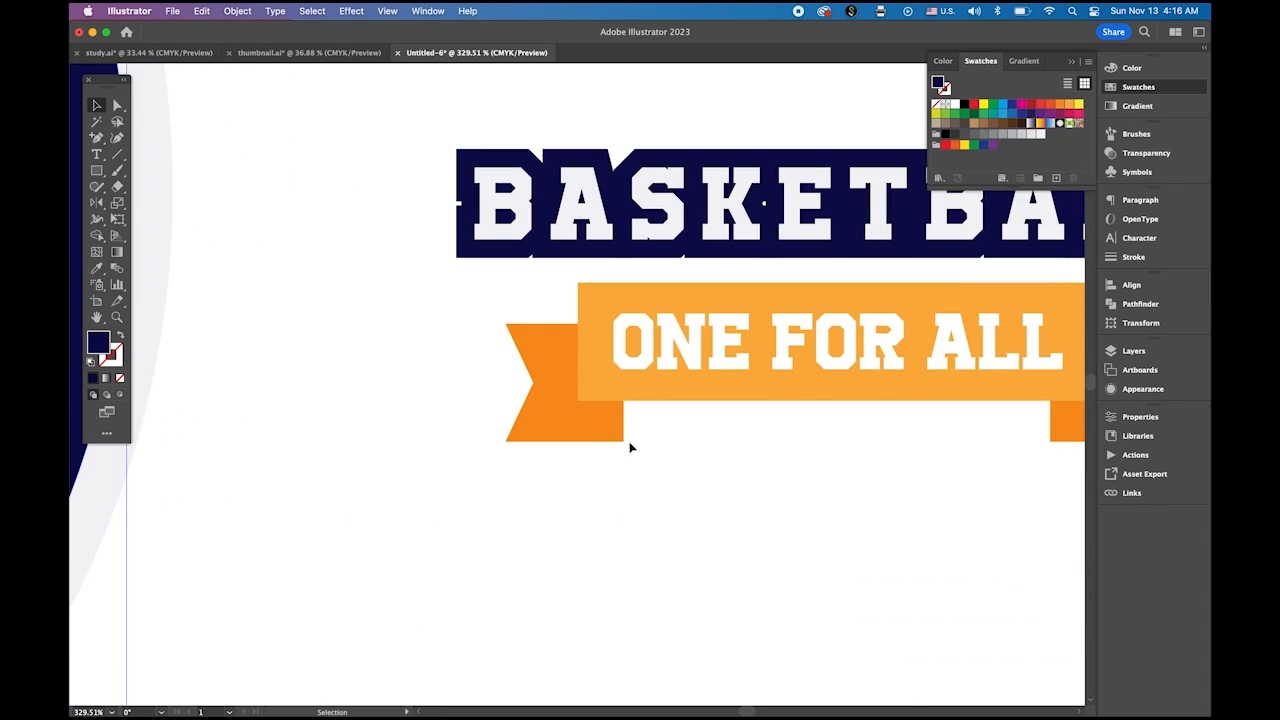
Apply the copied navy hex colour as the stroke of the light orange banner and both ribbon tails.
left_click(559, 420)
left_click(694, 399, "shift")
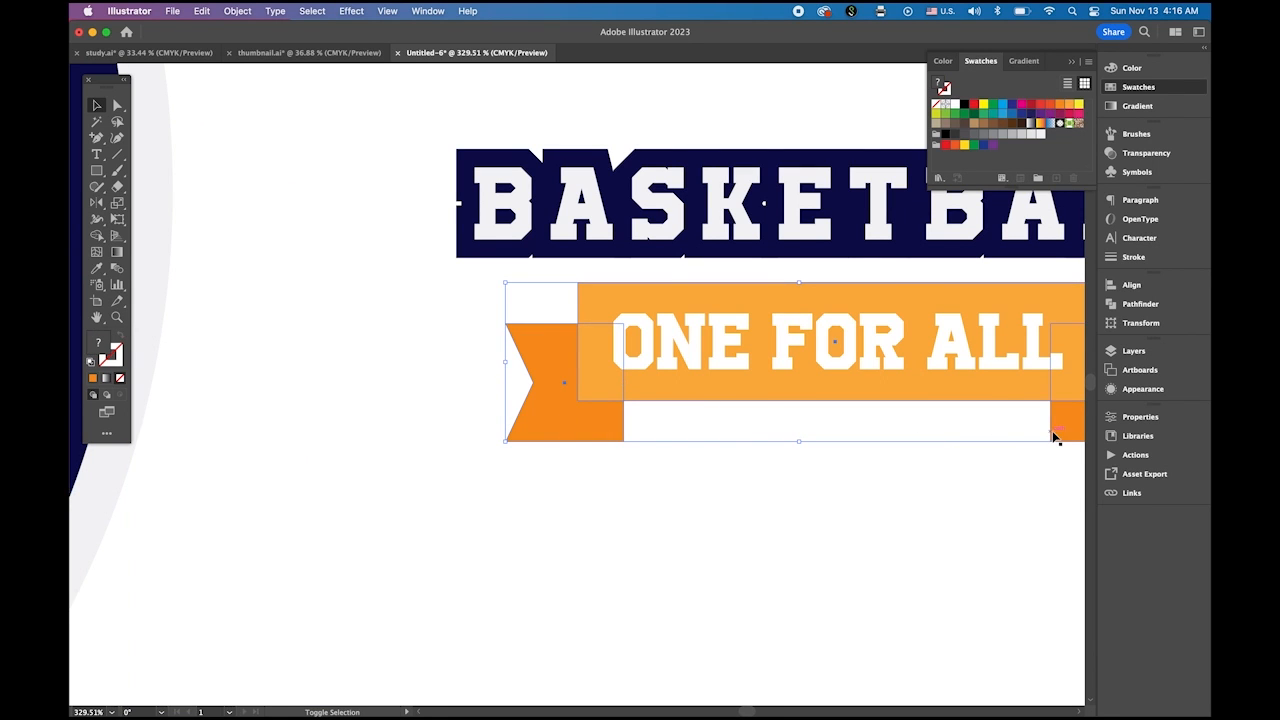
left_click_drag(929, 523, 699, 458)
left_click(906, 372, "shift")
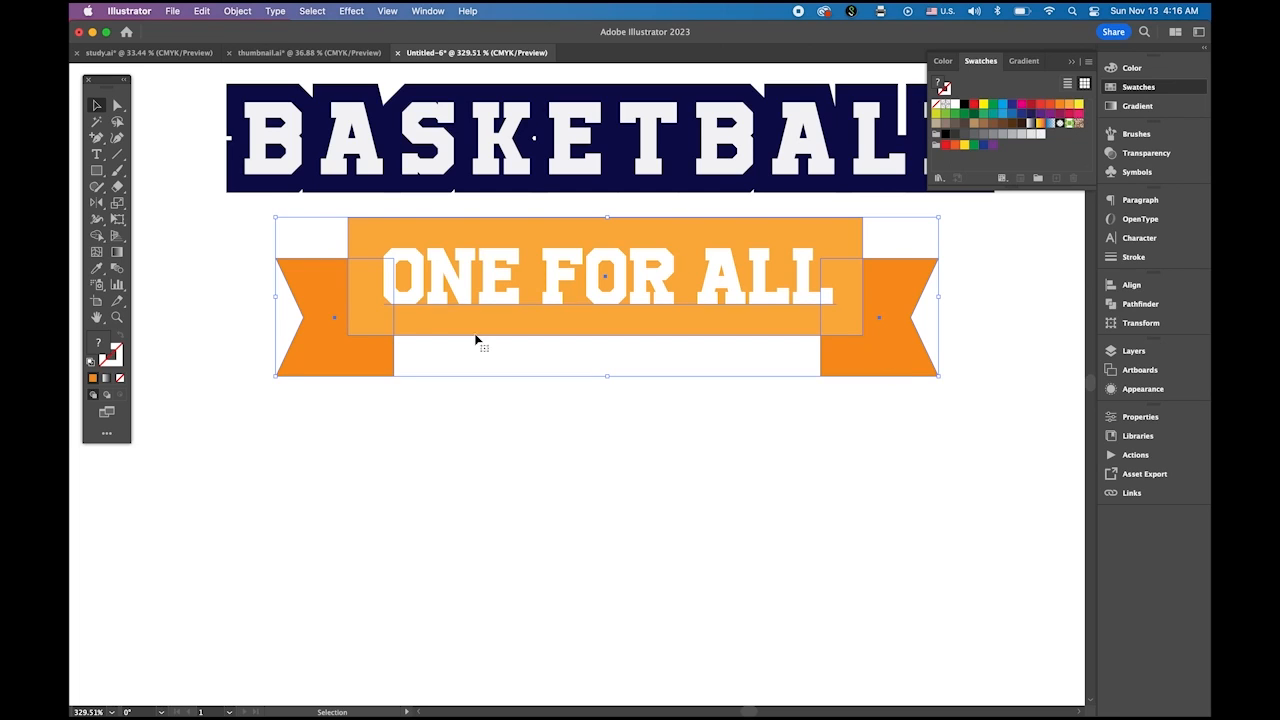
left_click(114, 366)
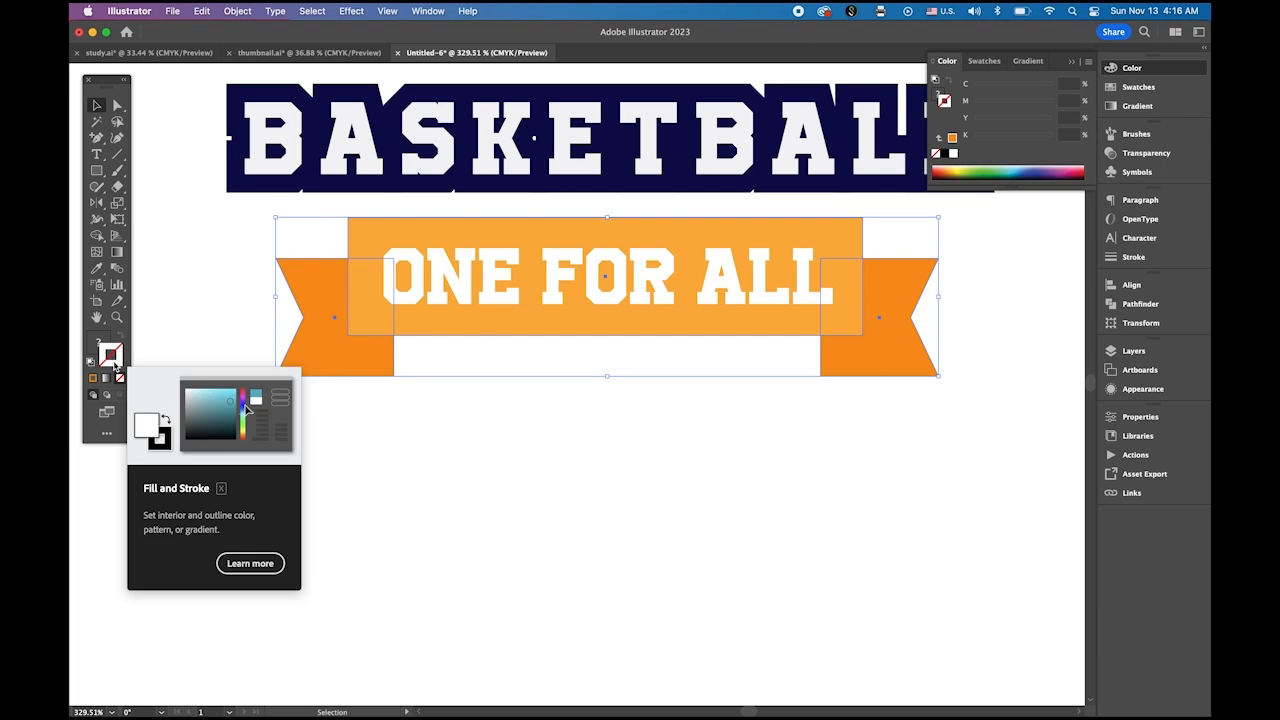
double_click(112, 356)
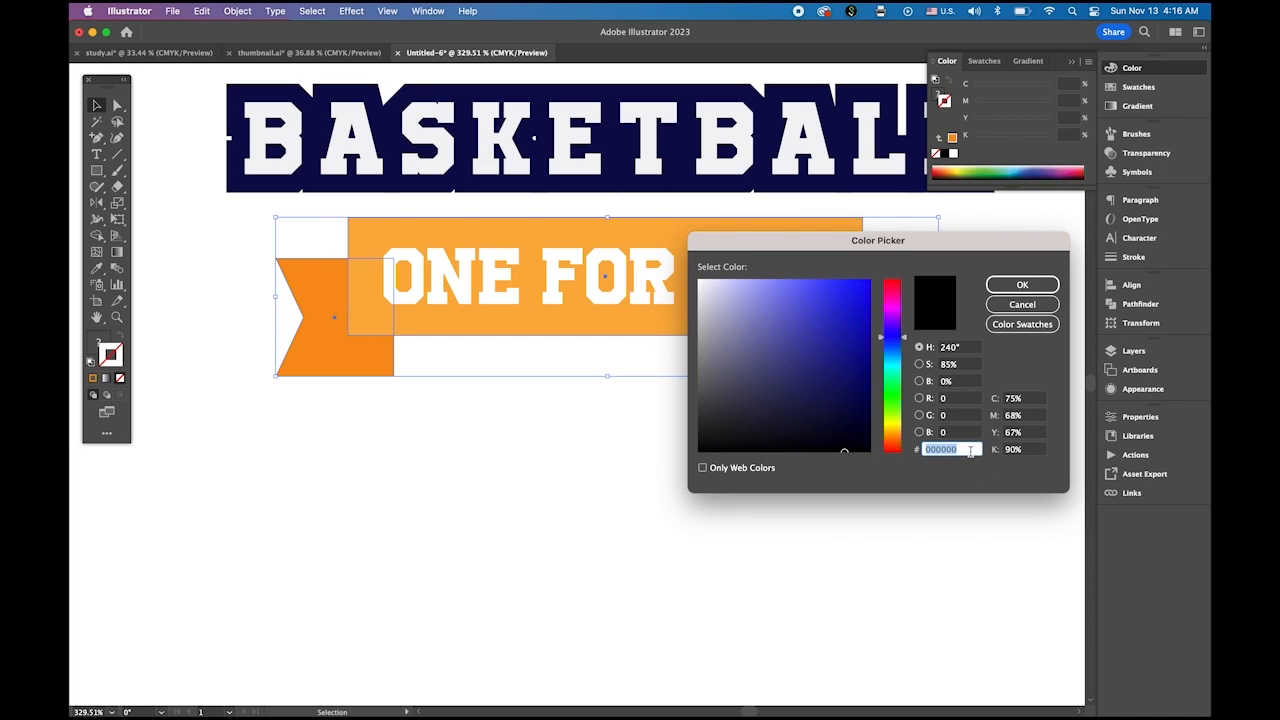
key("super+v")
left_click(1021, 285)
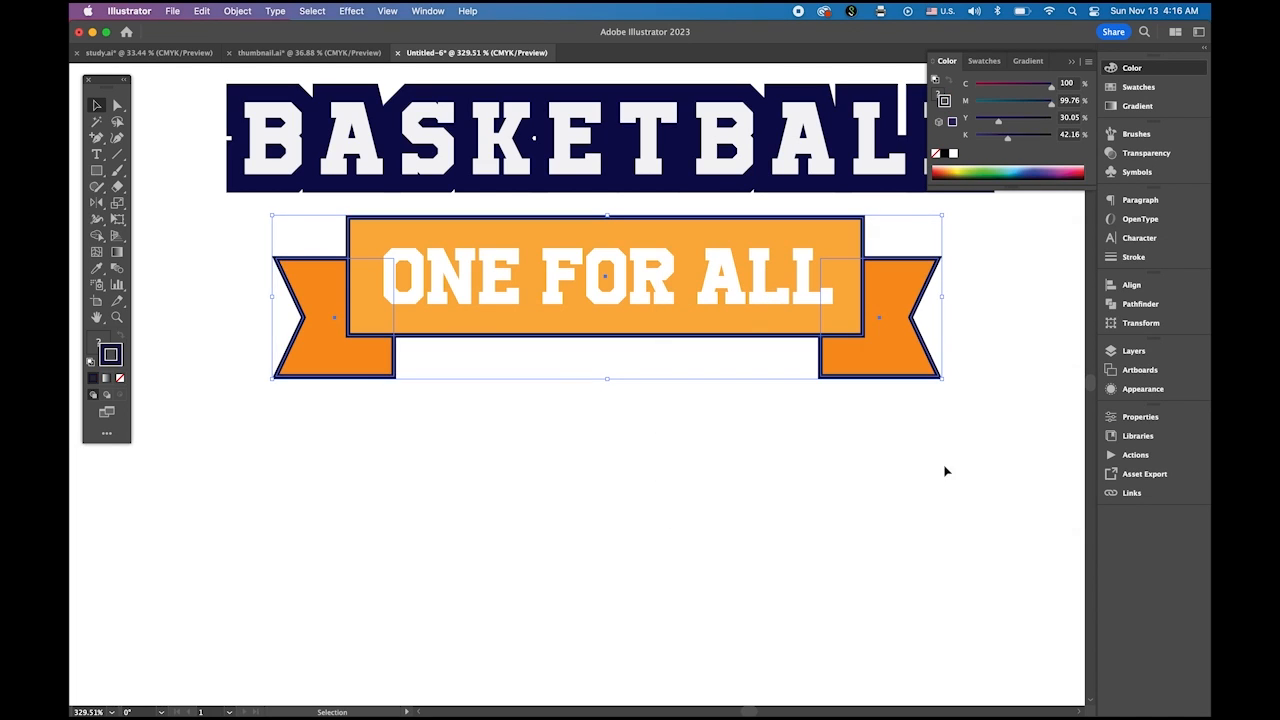
Set the stroke weight of the banner and its two ribbon tails to 3 pt.
left_click(1132, 257)
left_click(985, 212)
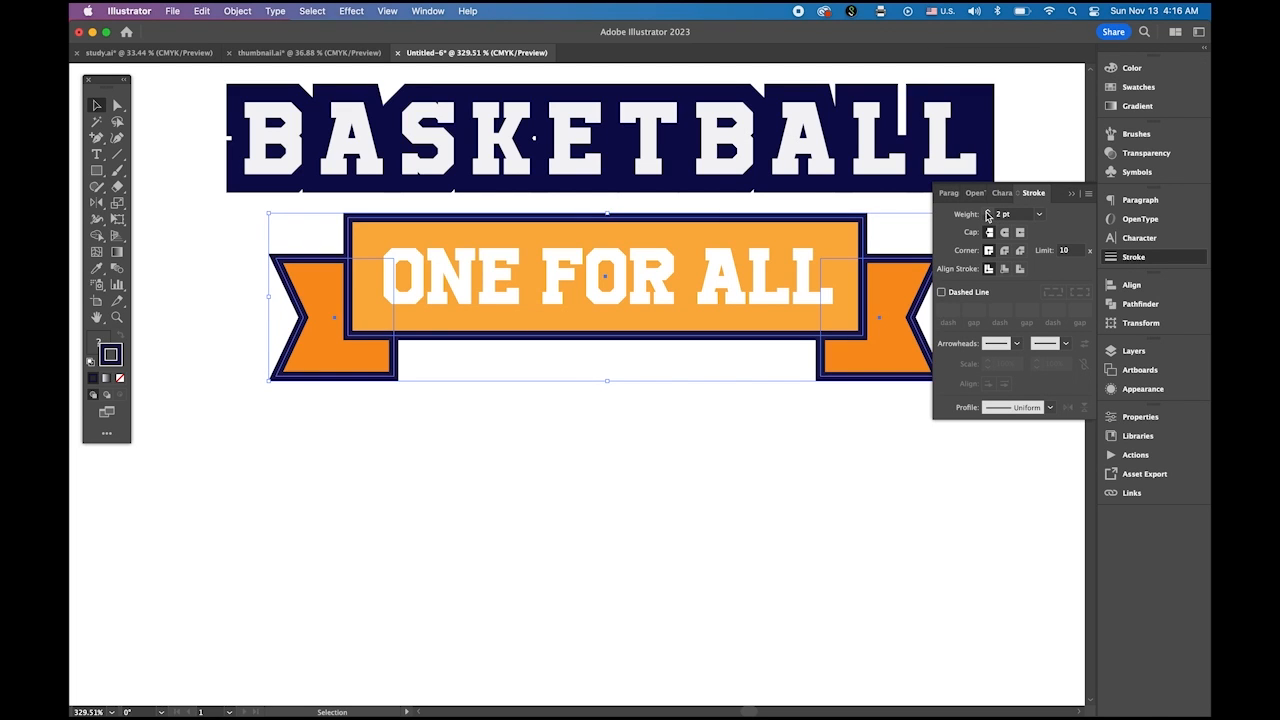
left_click(985, 212)
left_click(800, 510)
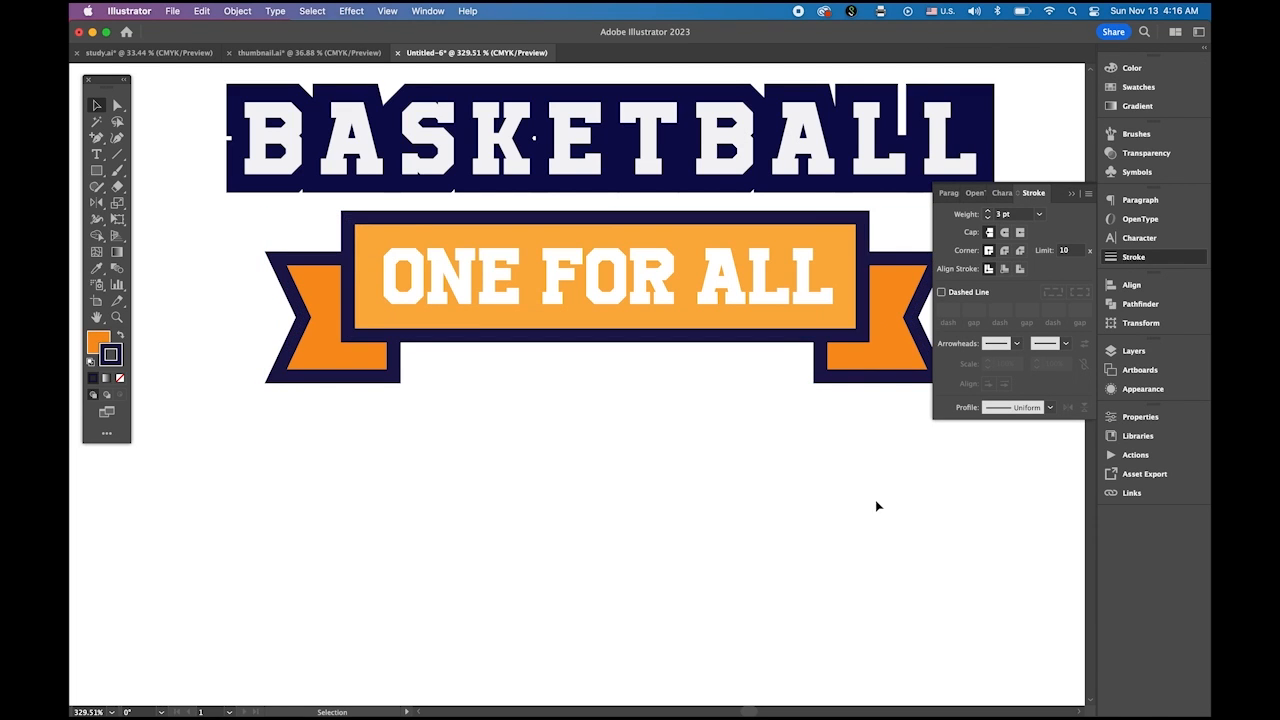
scroll(820, 494, "down", 5)
scroll(779, 525, "up", 1)
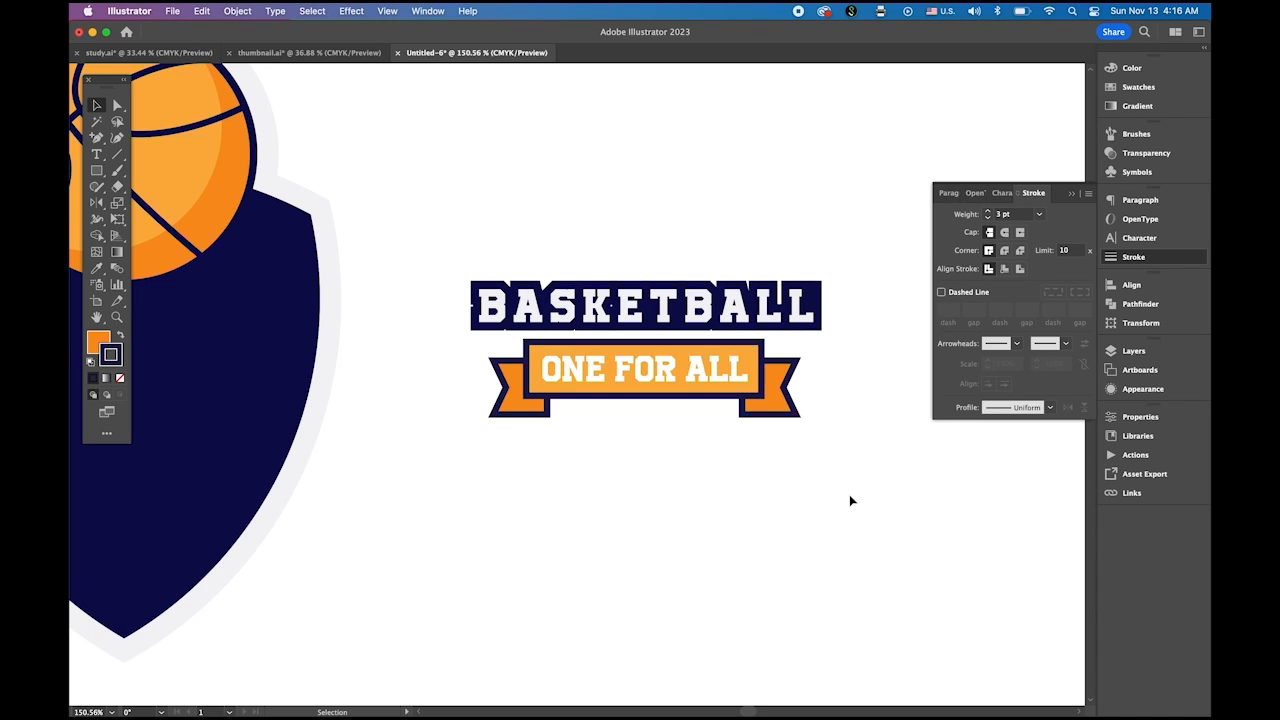
Convert the ONE FOR ALL tagline text to outlines.
left_click(690, 368)
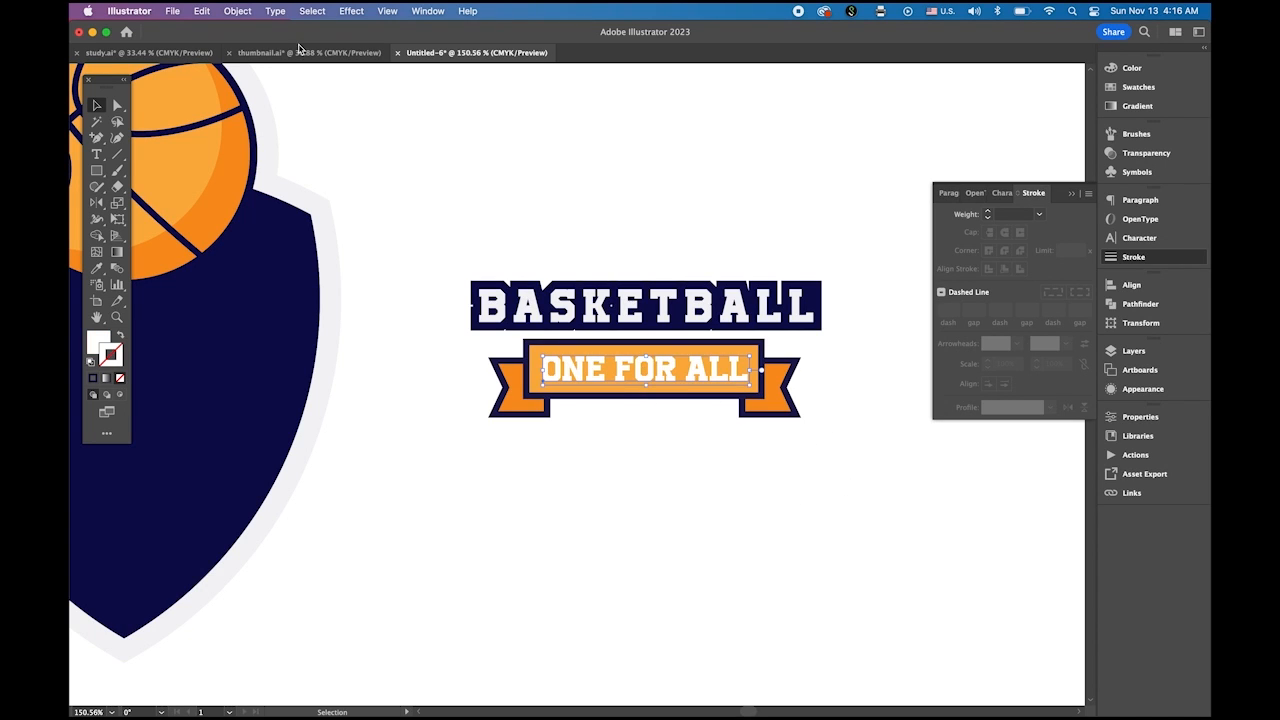
left_click(291, 11)
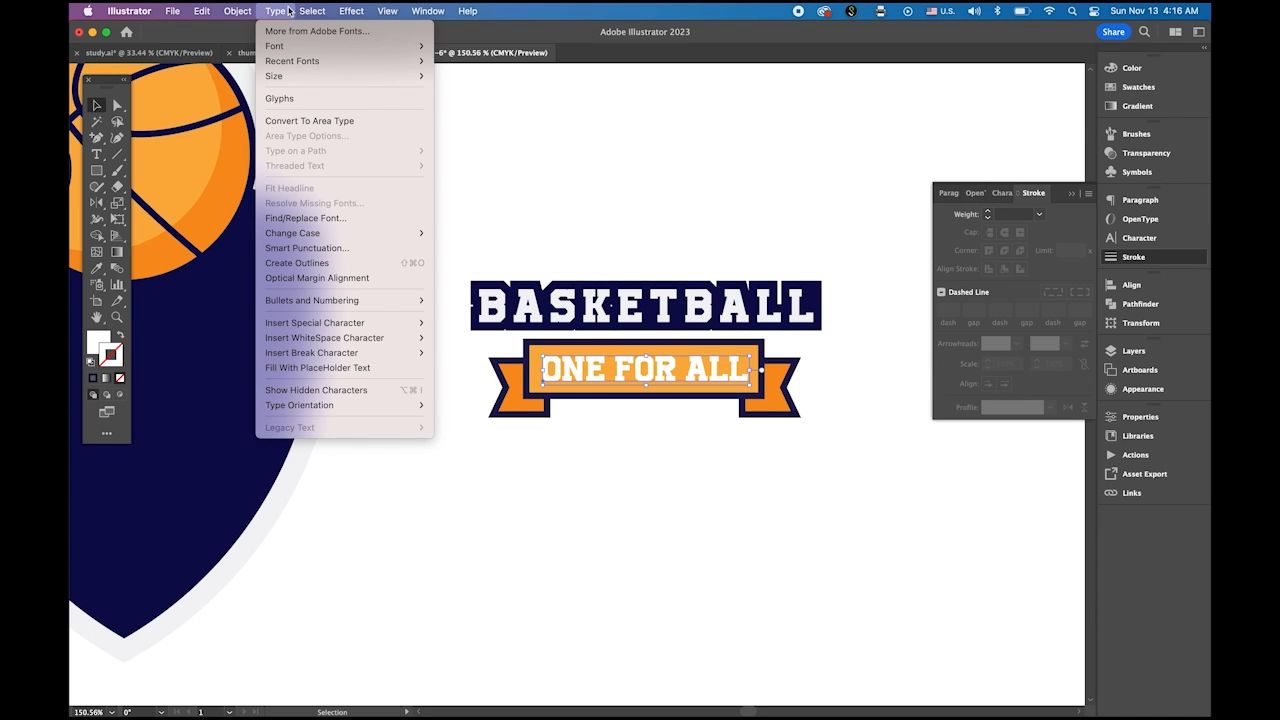
left_click(297, 262)
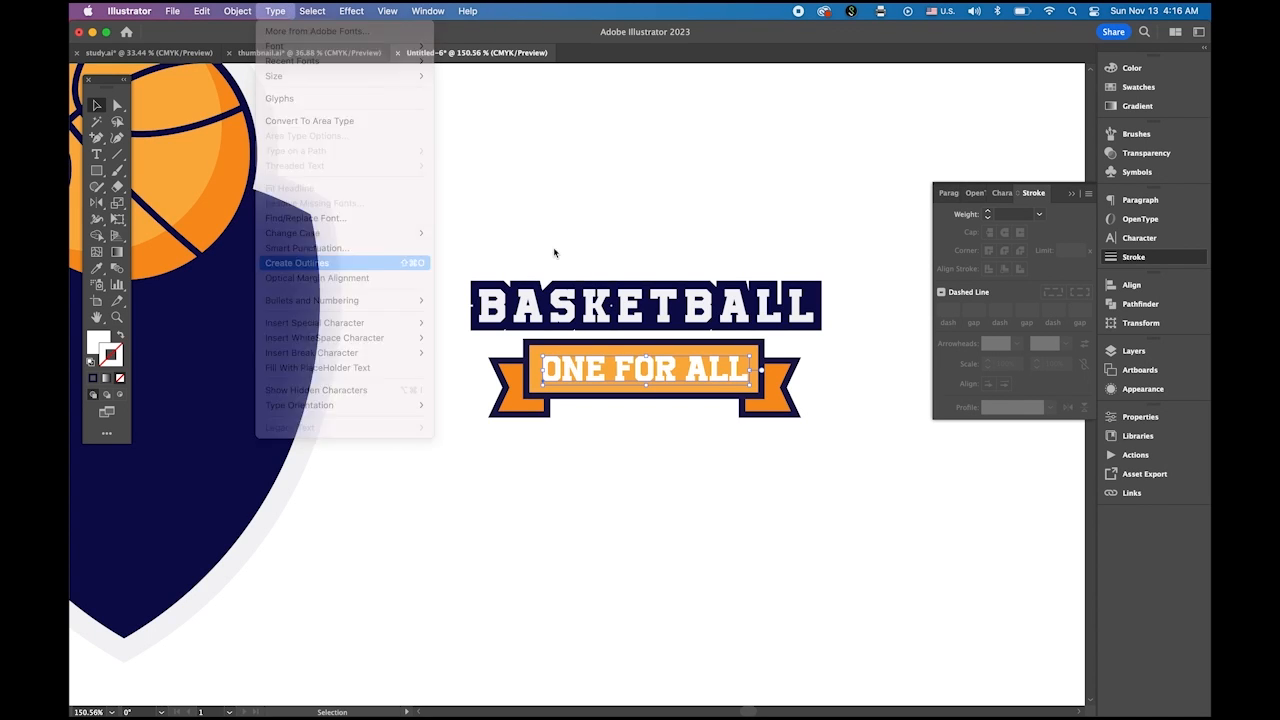
left_click(621, 214)
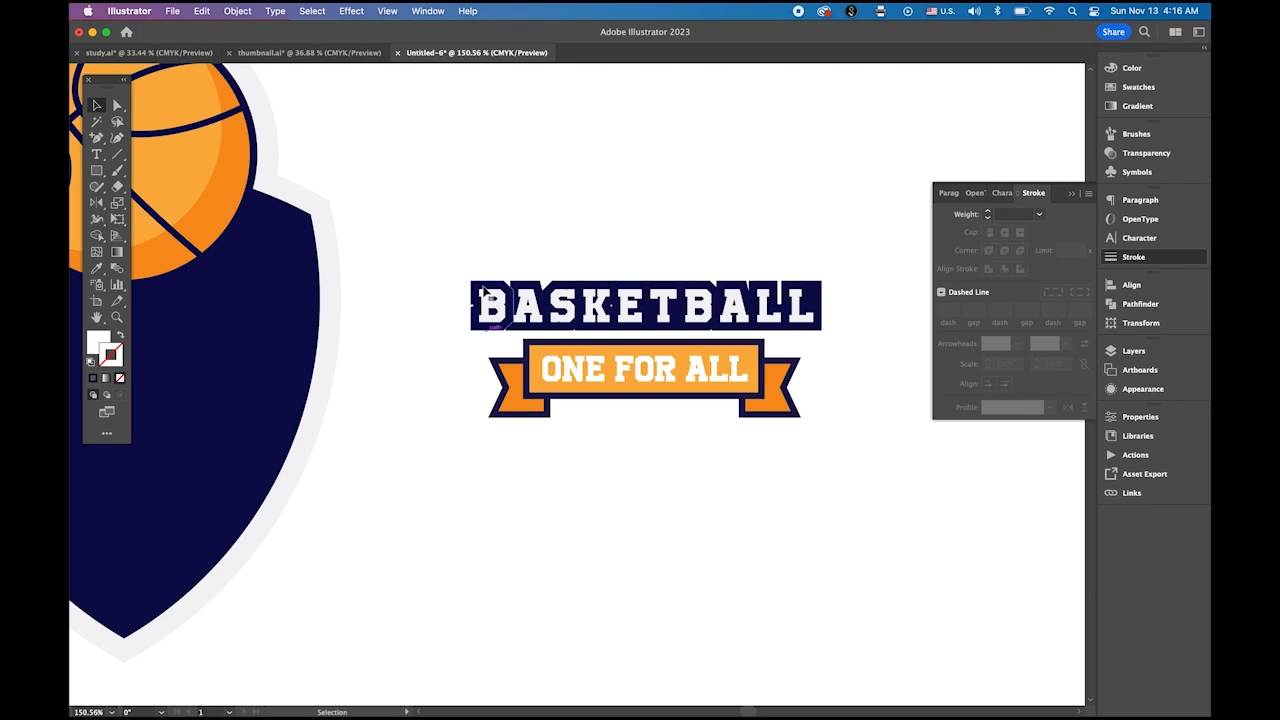
Duplicate the BASKETBALL wordmark and ribbon banner below the originals and unite the copy into a silhouette with Pathfinder.
left_click_drag(450, 230, 925, 486)
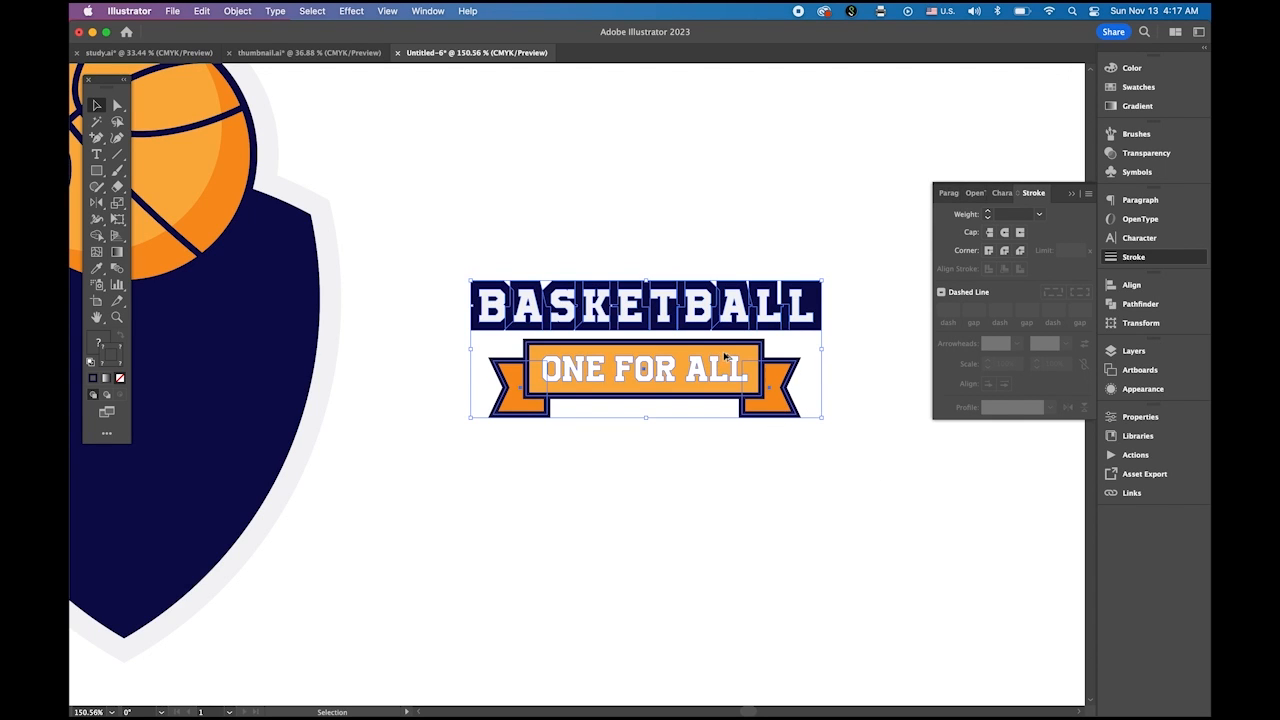
left_click_drag(725, 357, 718, 578)
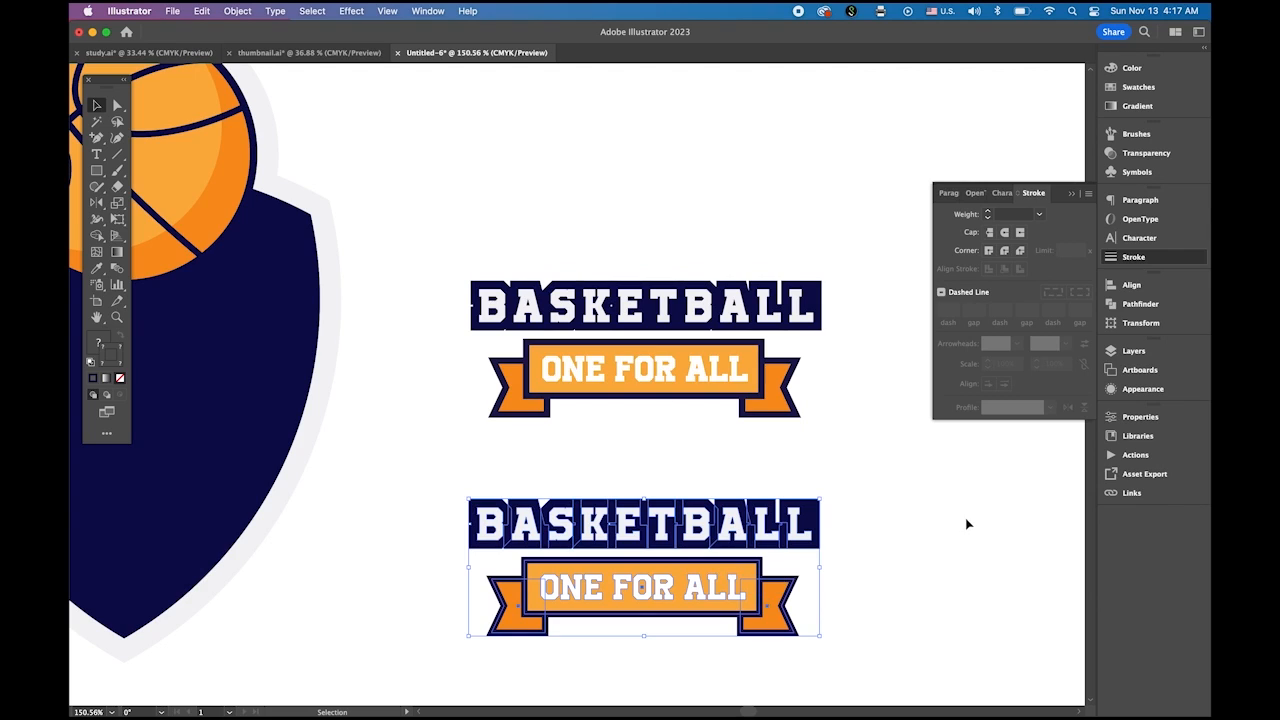
left_click(1136, 304)
left_click(943, 316)
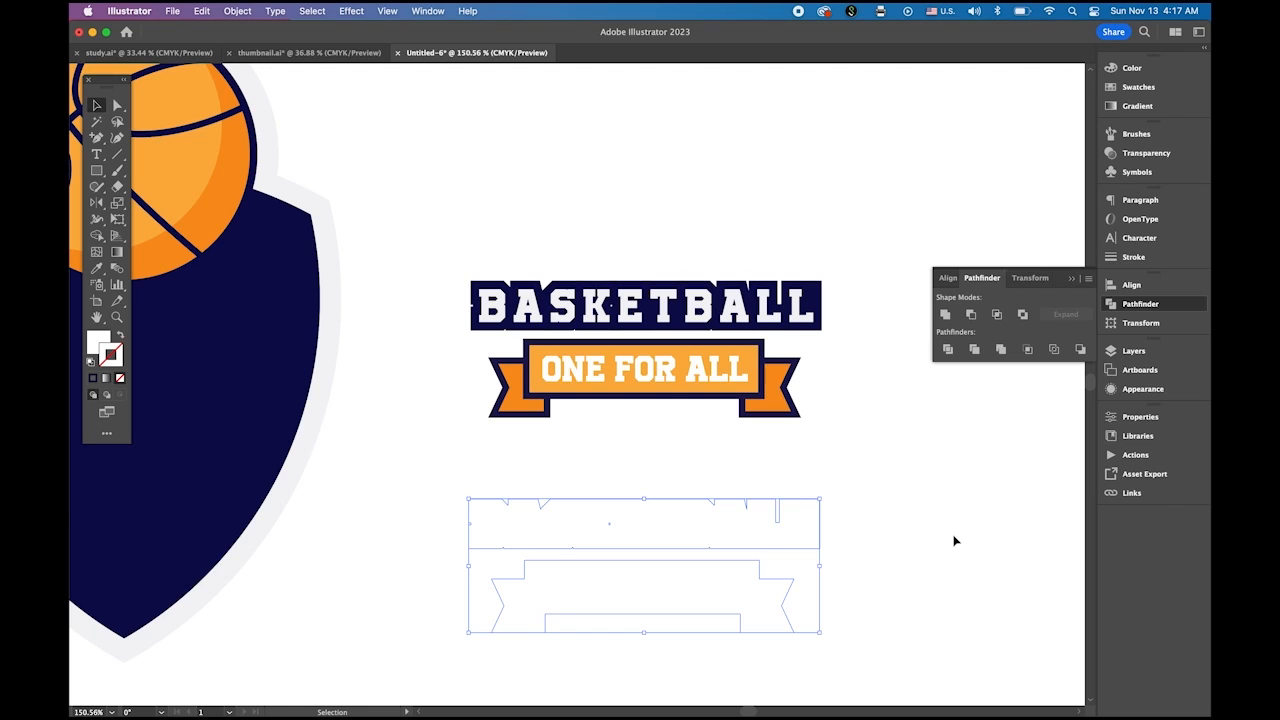
Offset the path of the united silhouette by 10 pt with miter joins and a miter limit of 4.
left_click(226, 10)
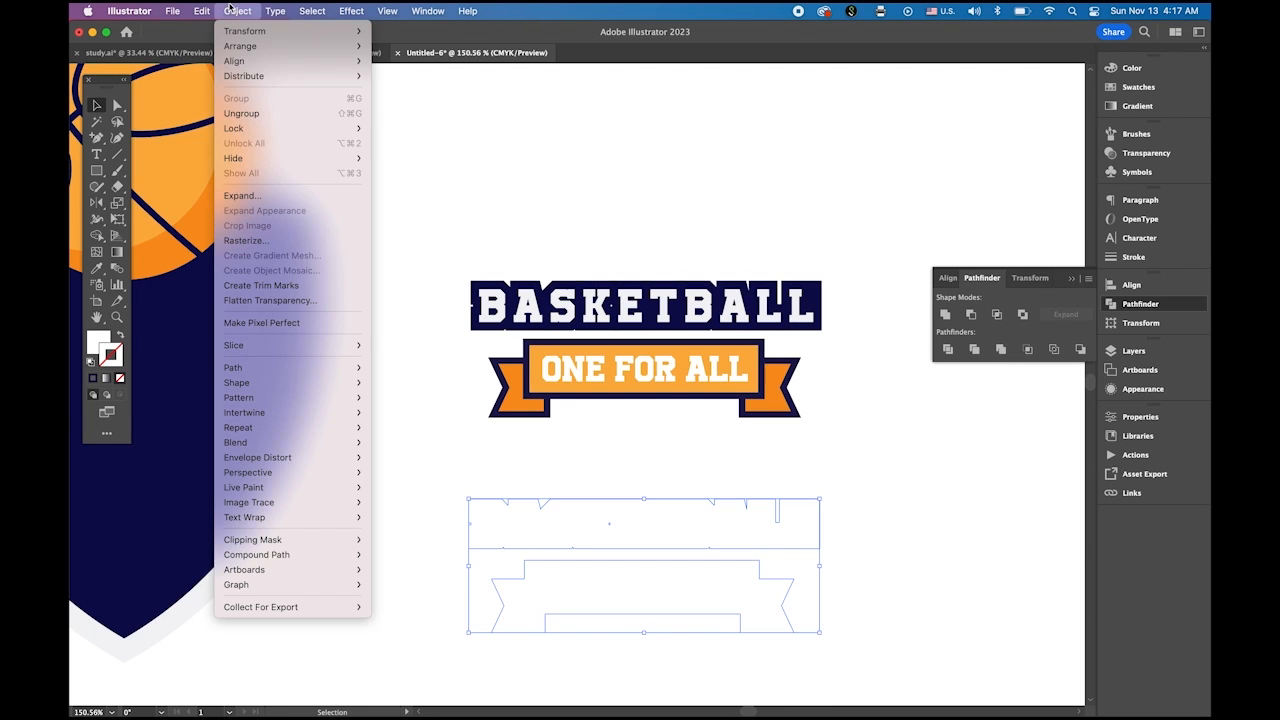
mouse_move(267, 368)
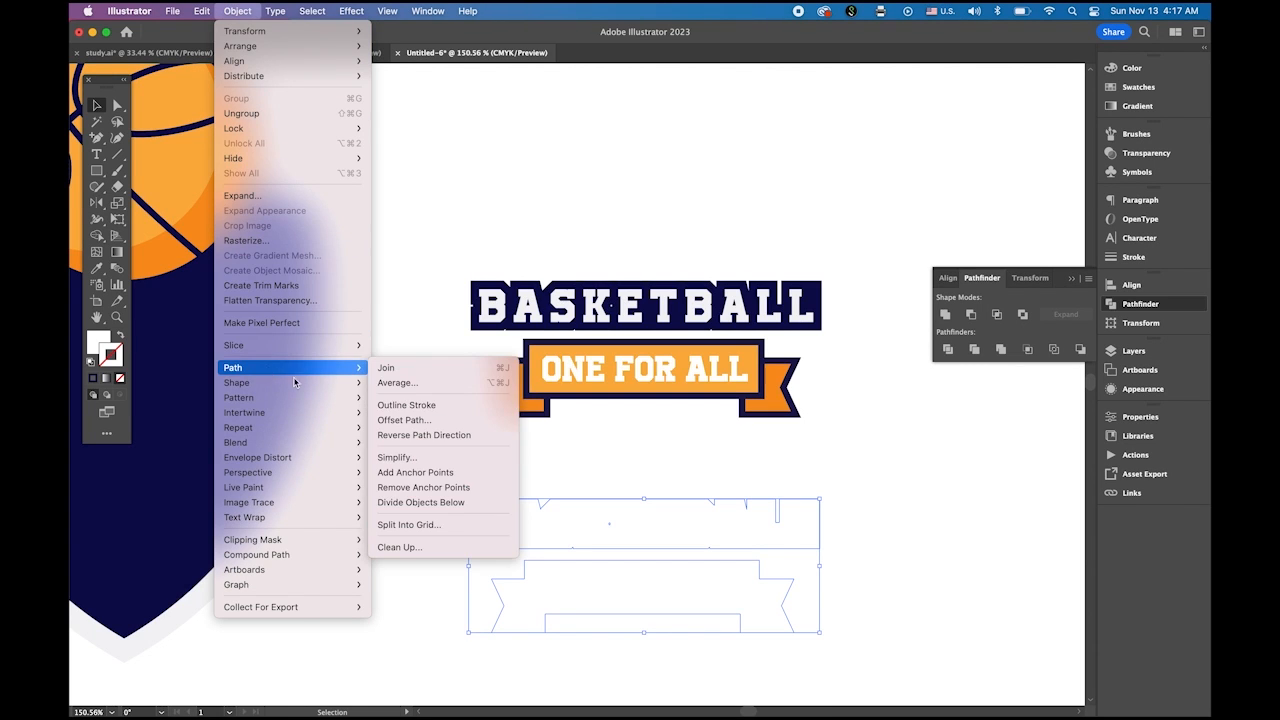
mouse_move(350, 368)
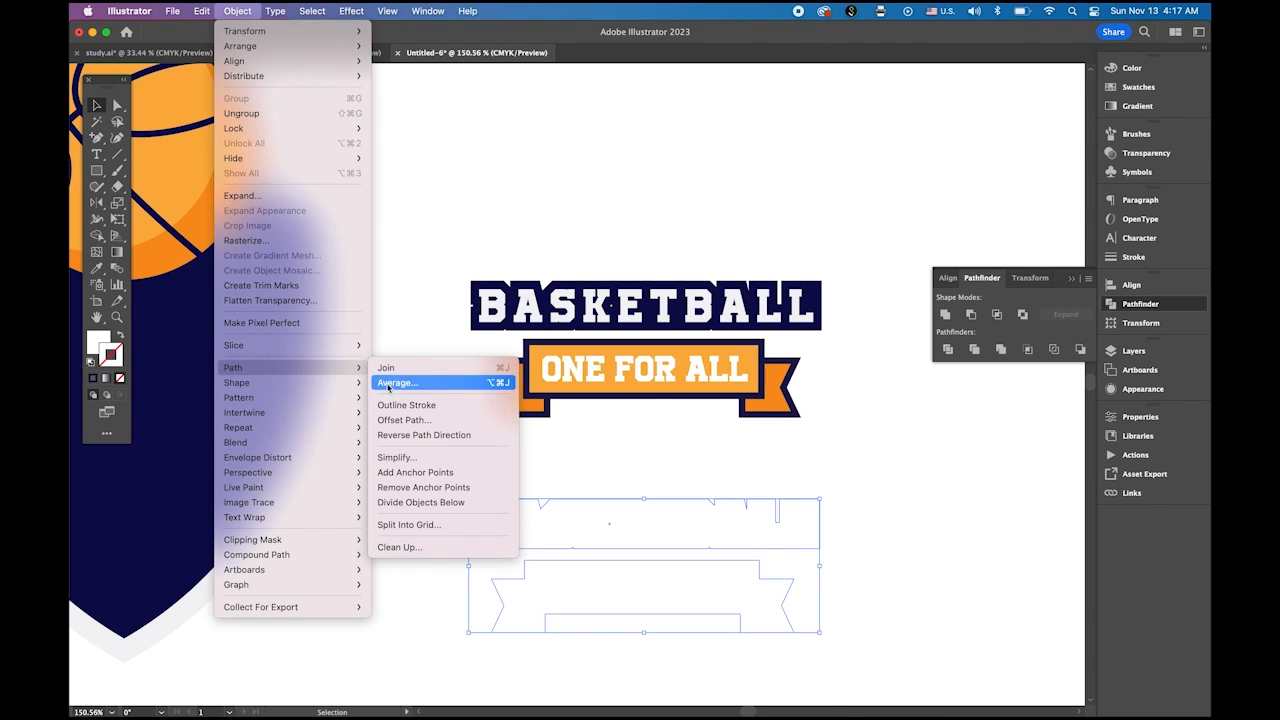
left_click(432, 421)
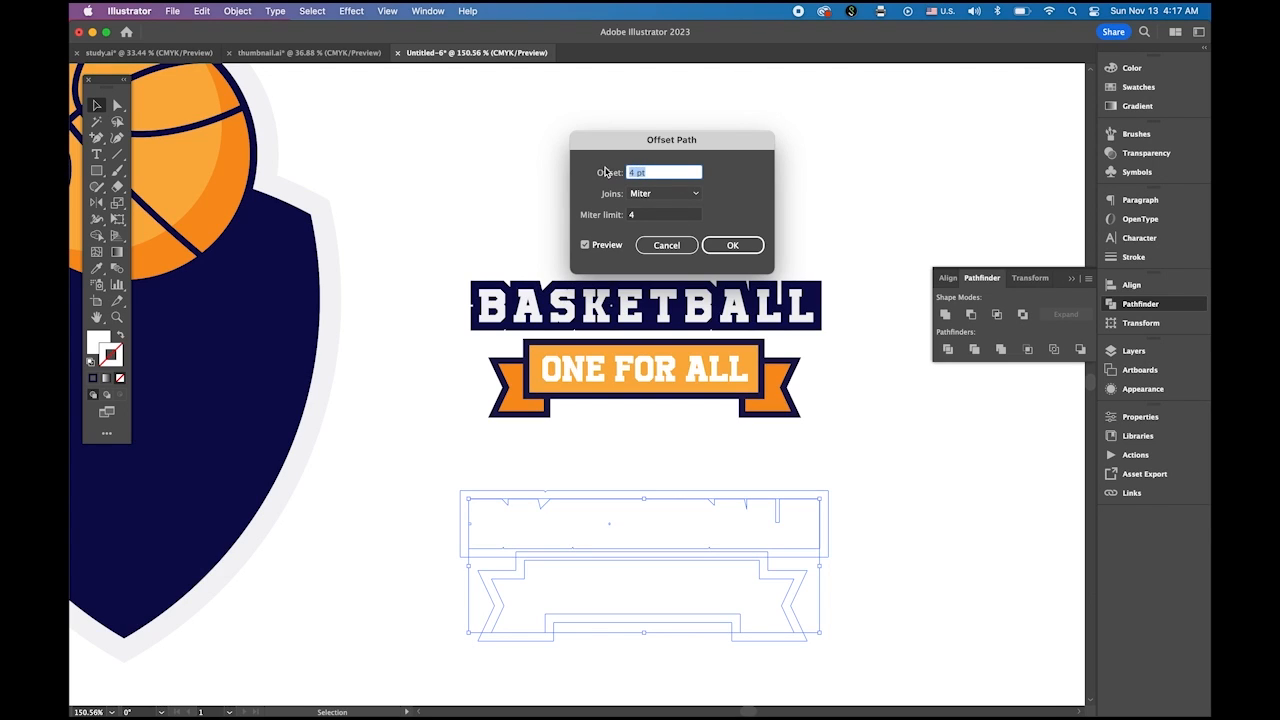
type("10")
key("Tab")
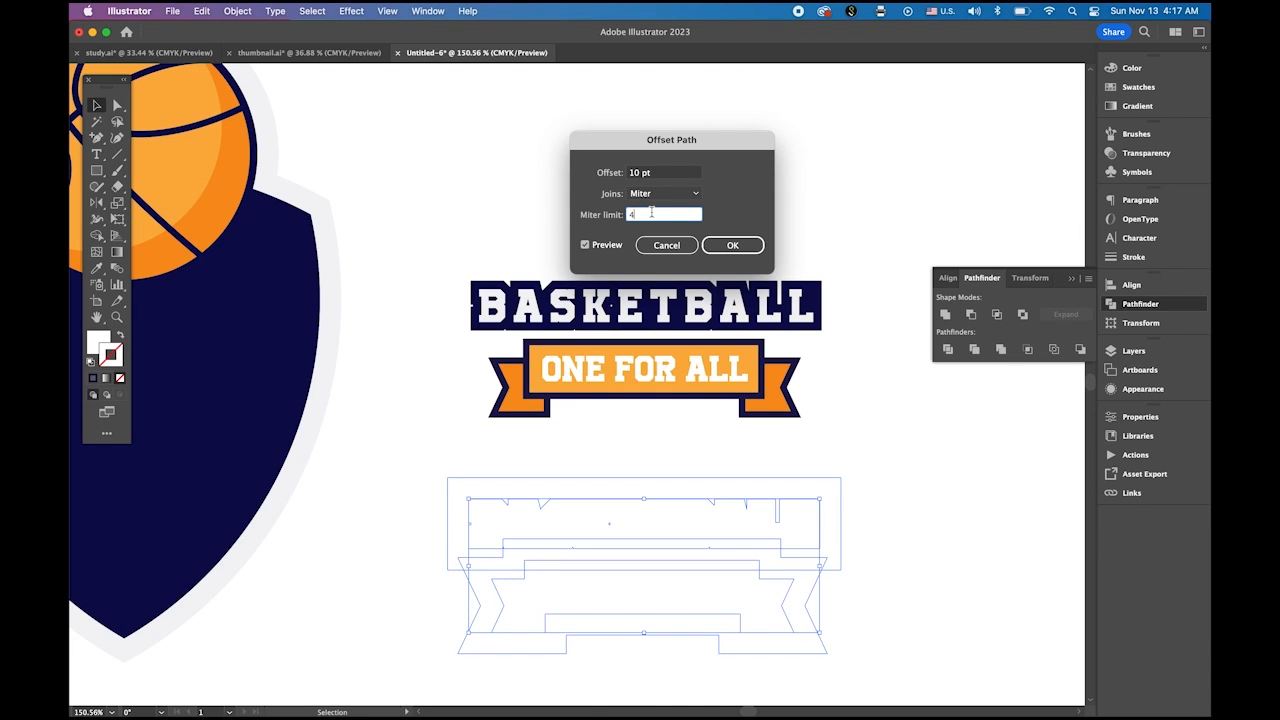
left_click(733, 246)
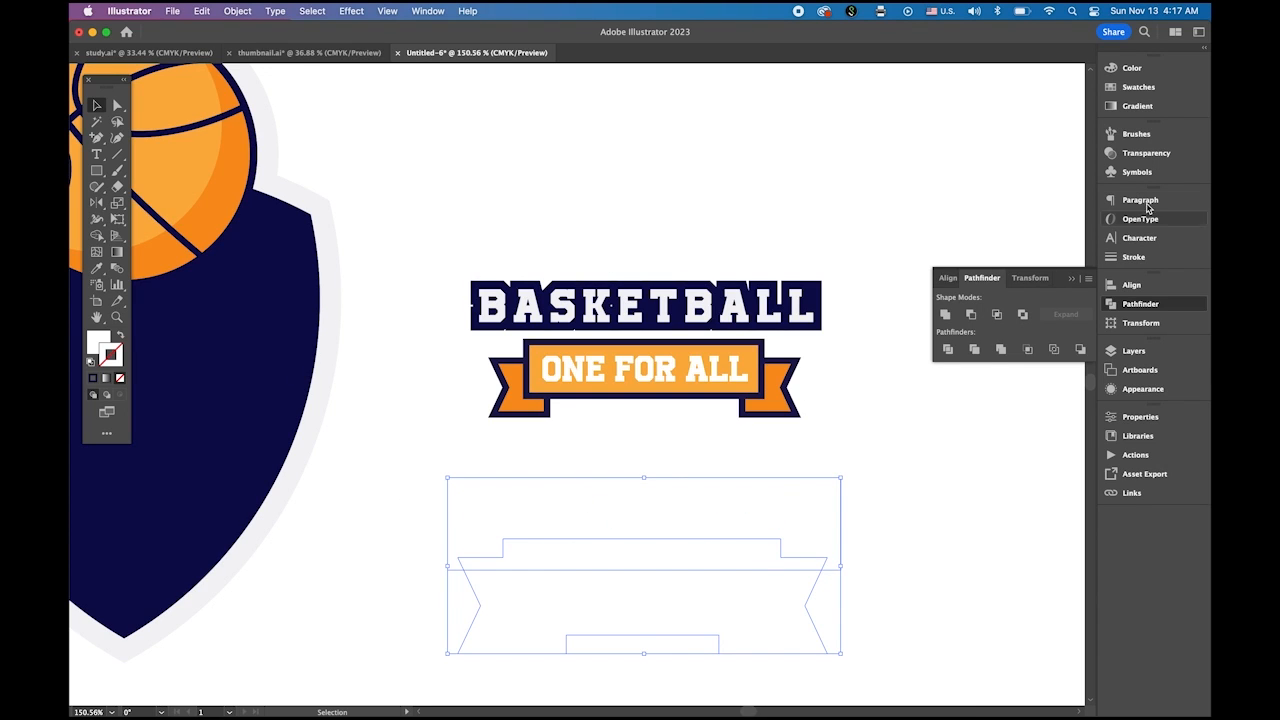
Fill the offset outlines around the silhouette with the lightest grey swatch.
left_click(97, 341)
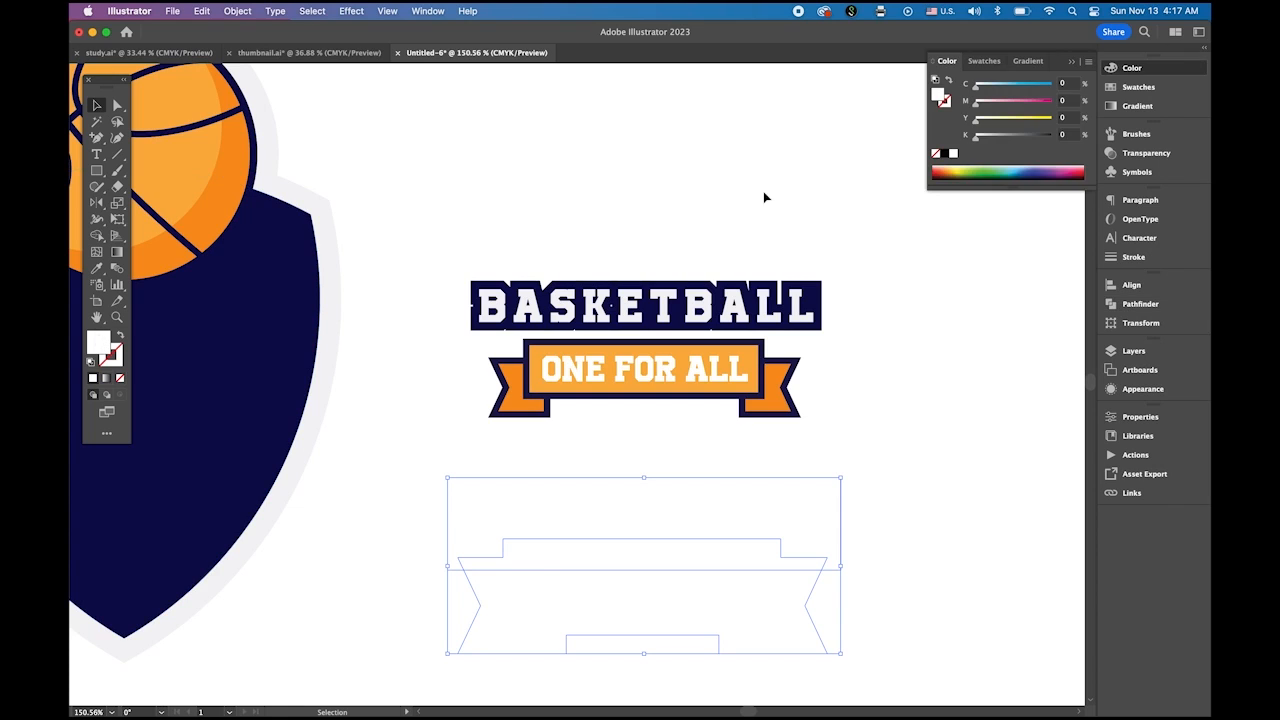
left_click(1138, 87)
left_click(1040, 135)
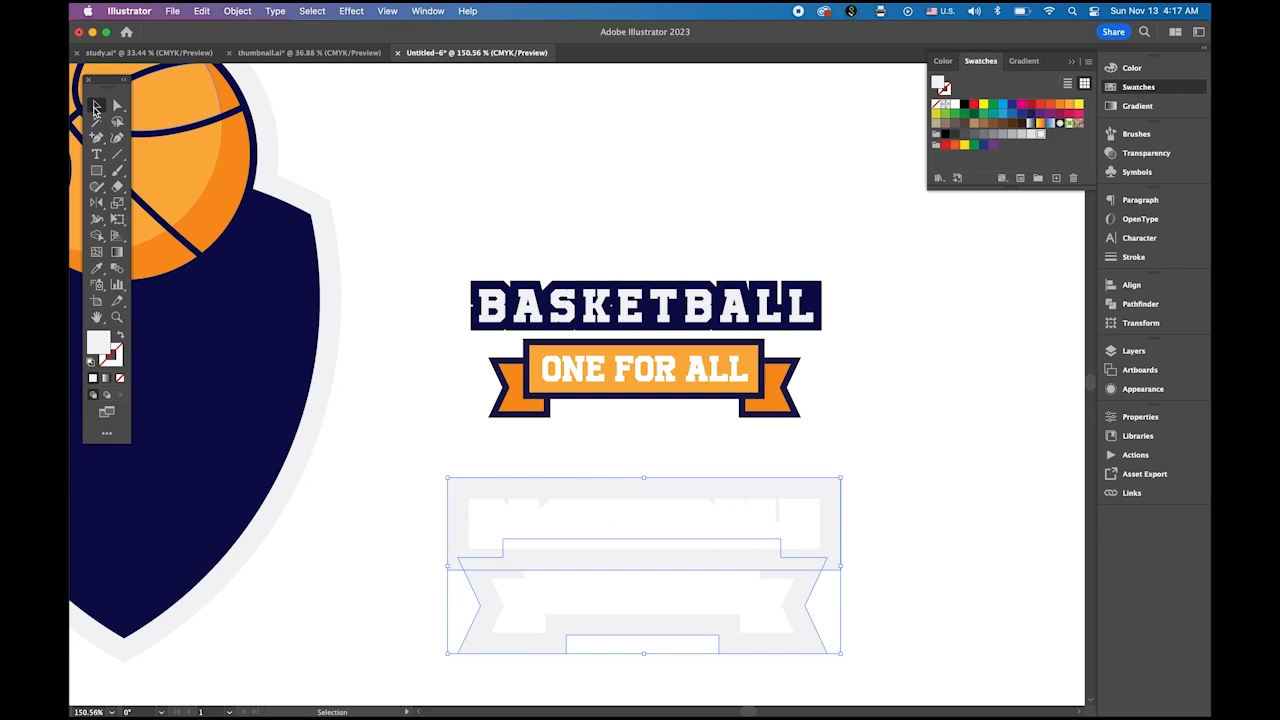
Unite the offset outlines and the inner silhouette into one solid backing shape with Pathfinder.
left_click(929, 461)
left_click_drag(930, 462, 588, 620)
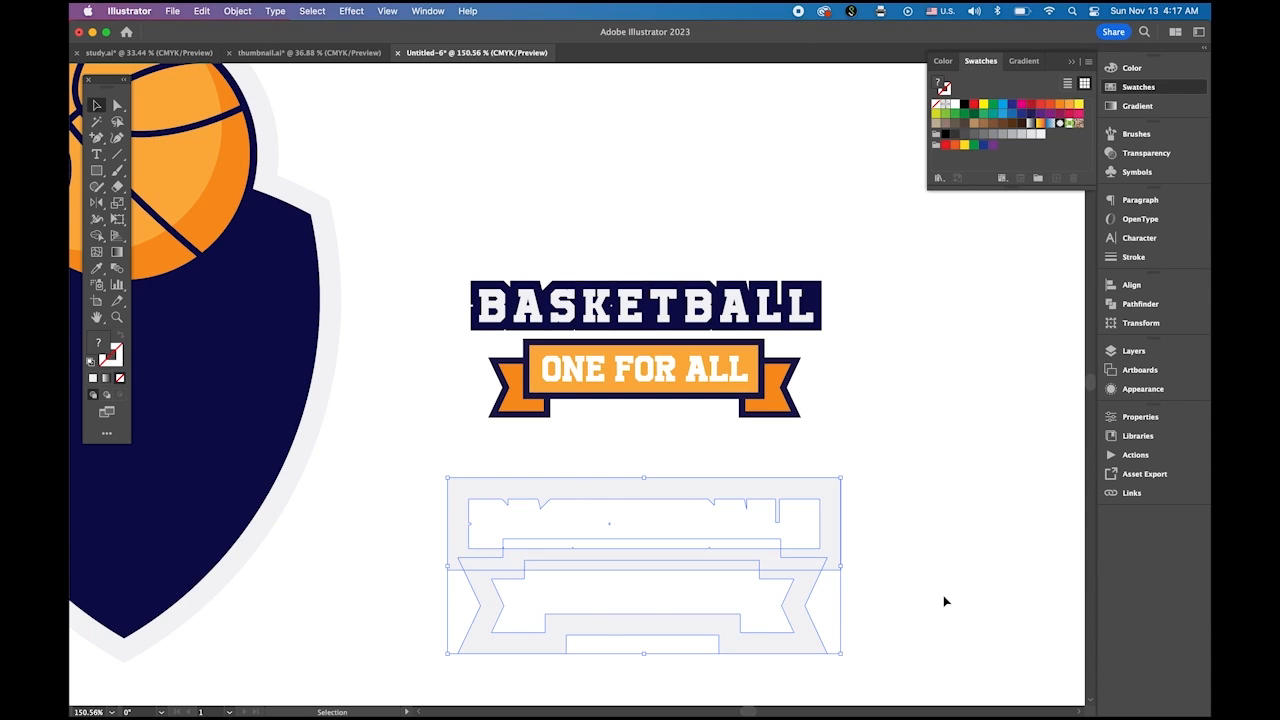
left_click(1140, 304)
left_click(945, 314)
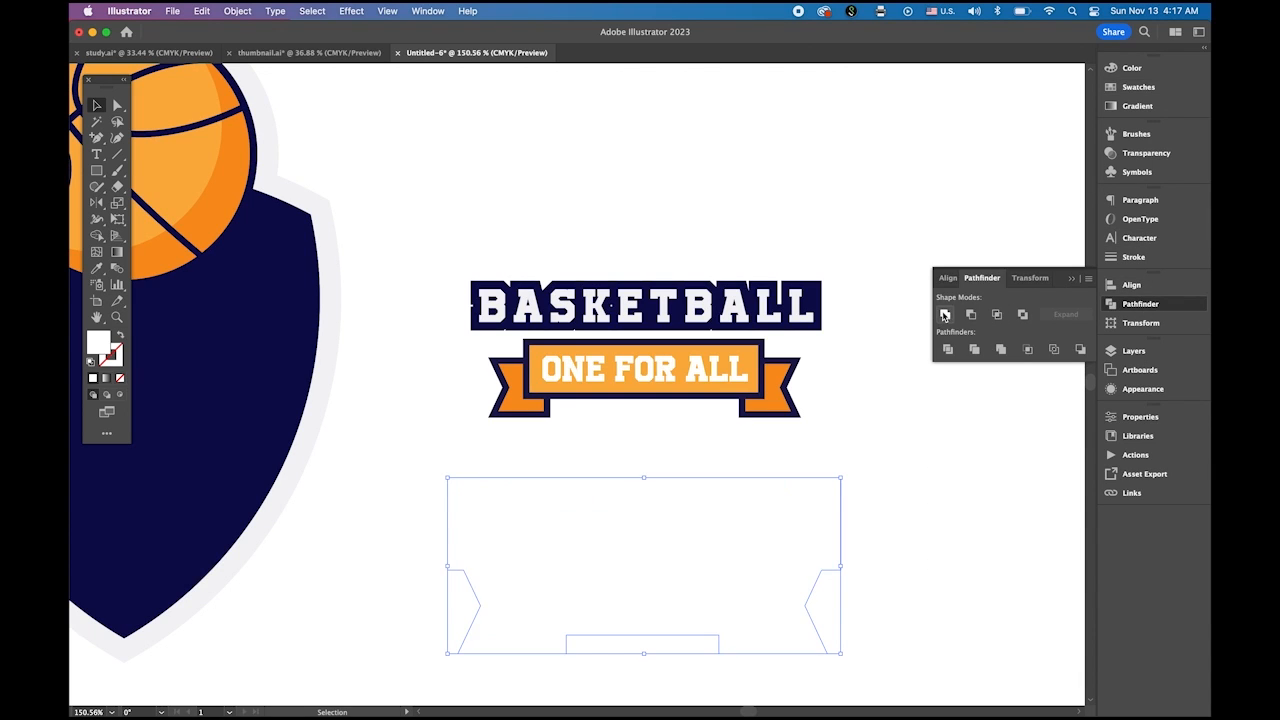
Fill the united backing shape with the lightest grey swatch to match the shield's outer border.
left_click(1140, 87)
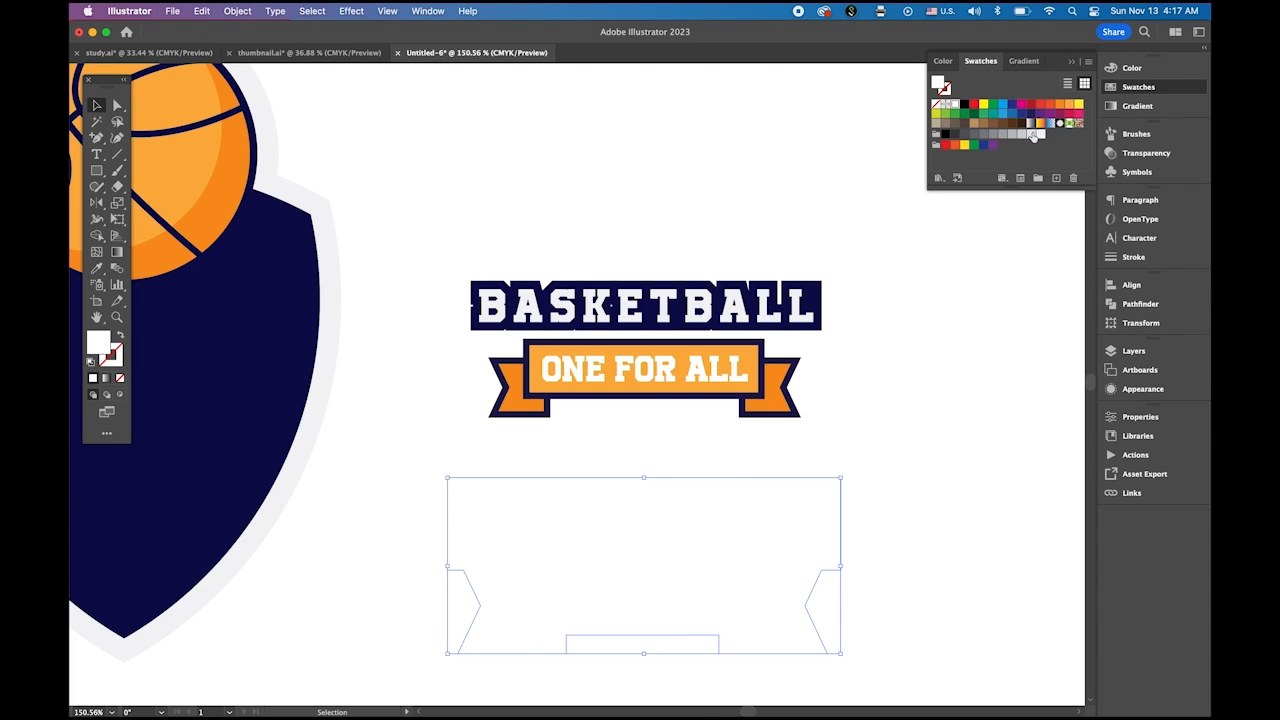
left_click(1032, 135)
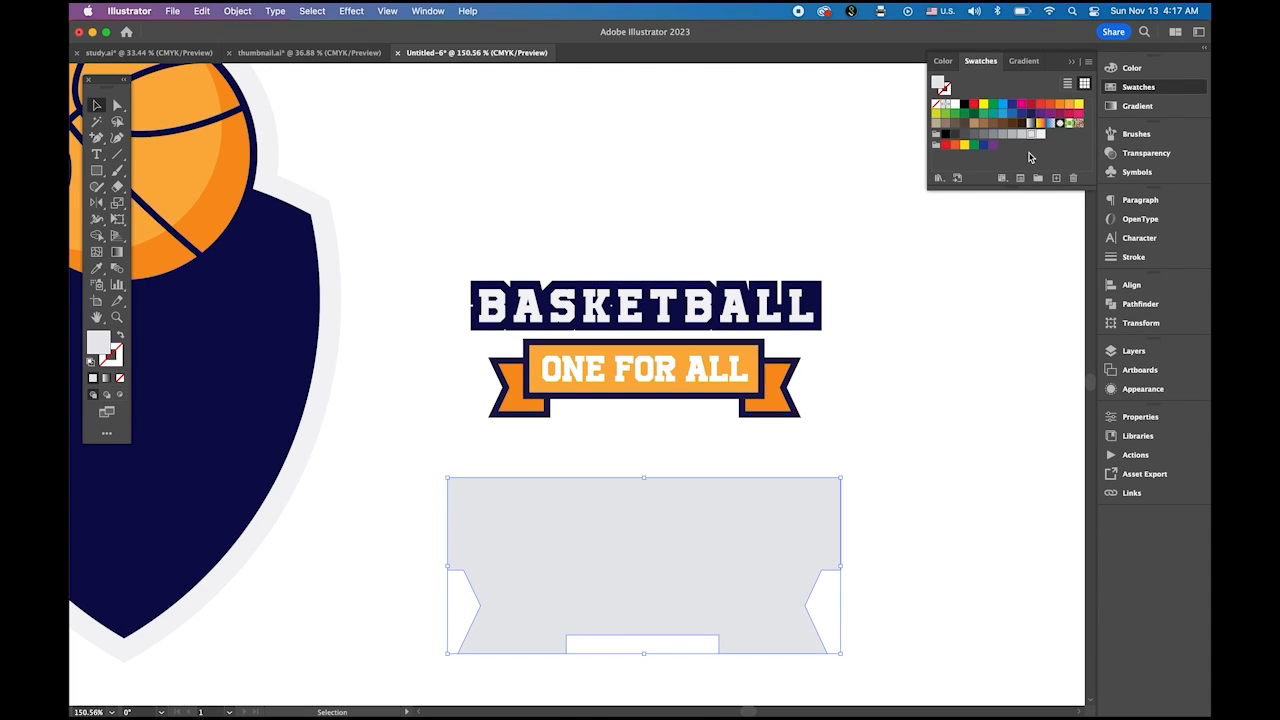
left_click(1041, 136)
left_click(966, 342)
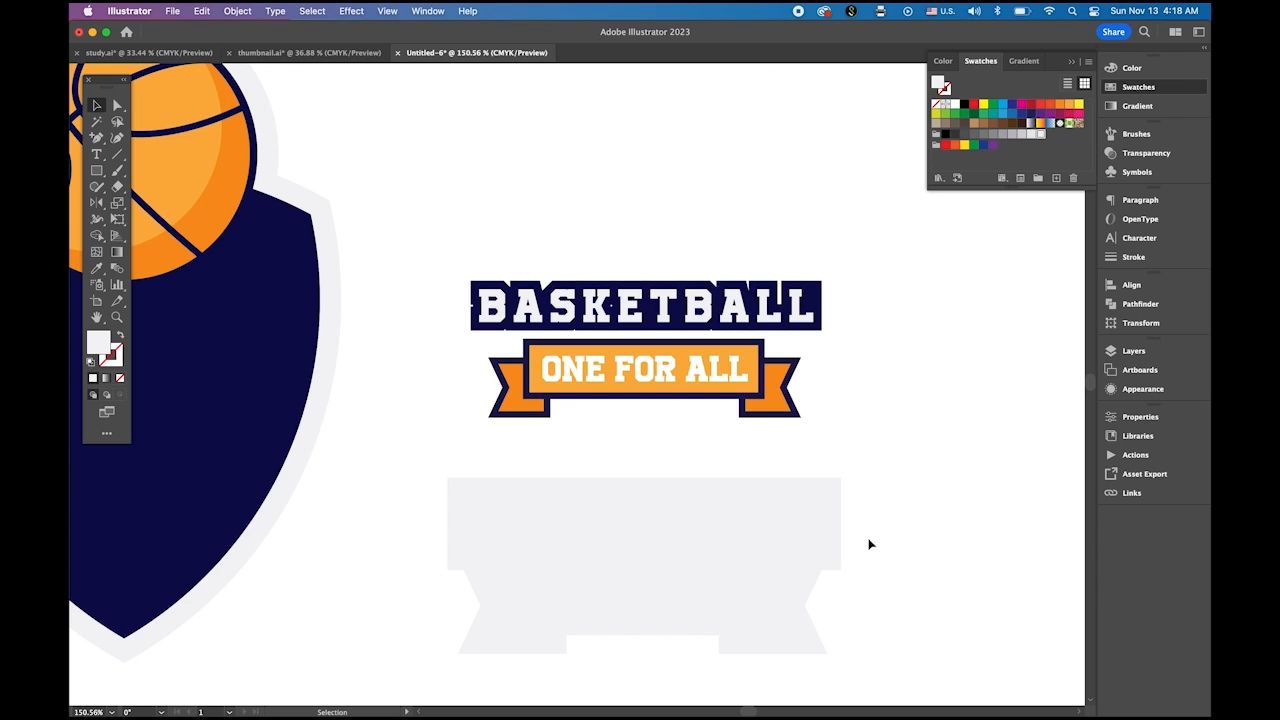
Bring the original BASKETBALL wordmark and ribbon banner to the front and centre them over the light grey backing shape.
left_click_drag(799, 557, 802, 542)
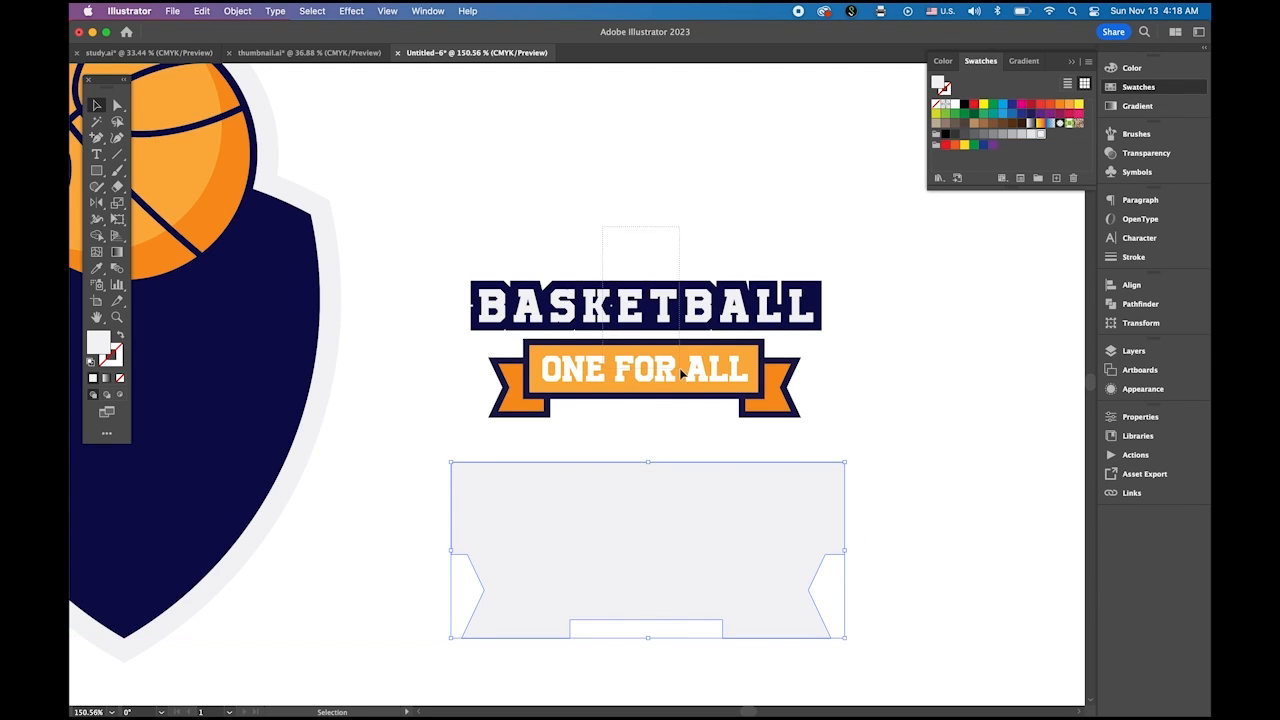
left_click(750, 380)
left_click_drag(440, 236, 850, 433)
left_click(243, 10)
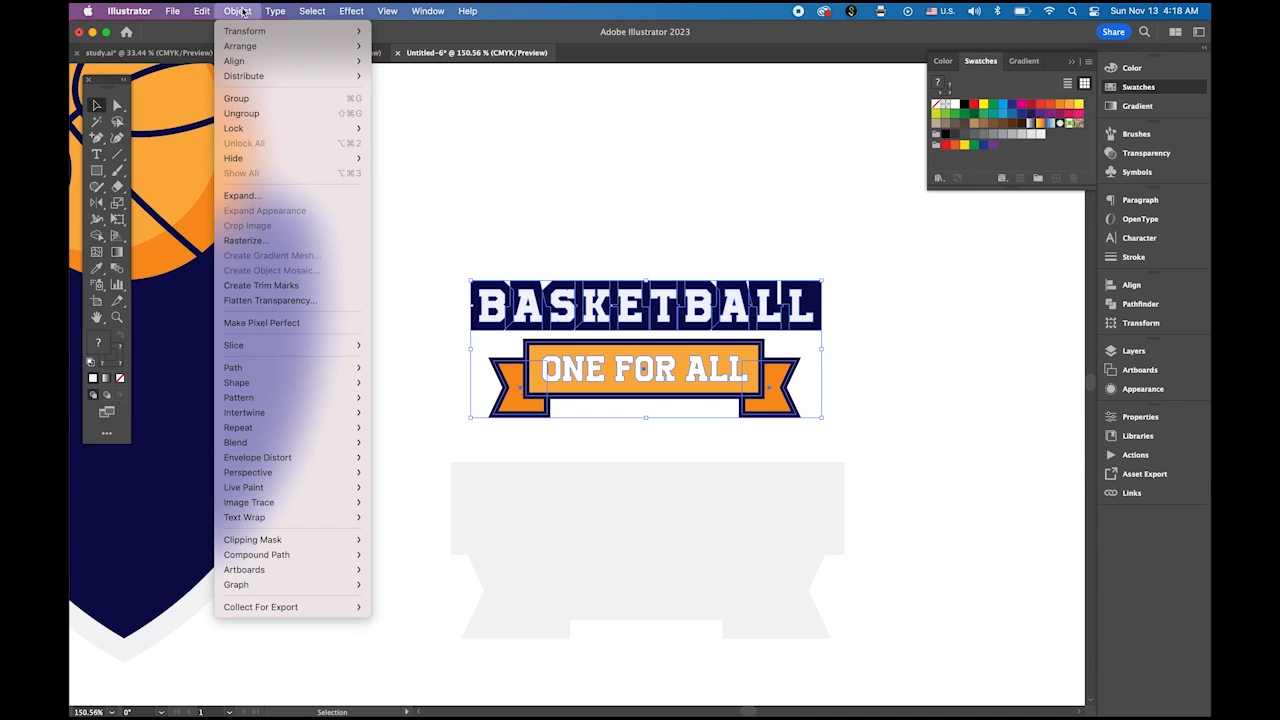
mouse_move(252, 46)
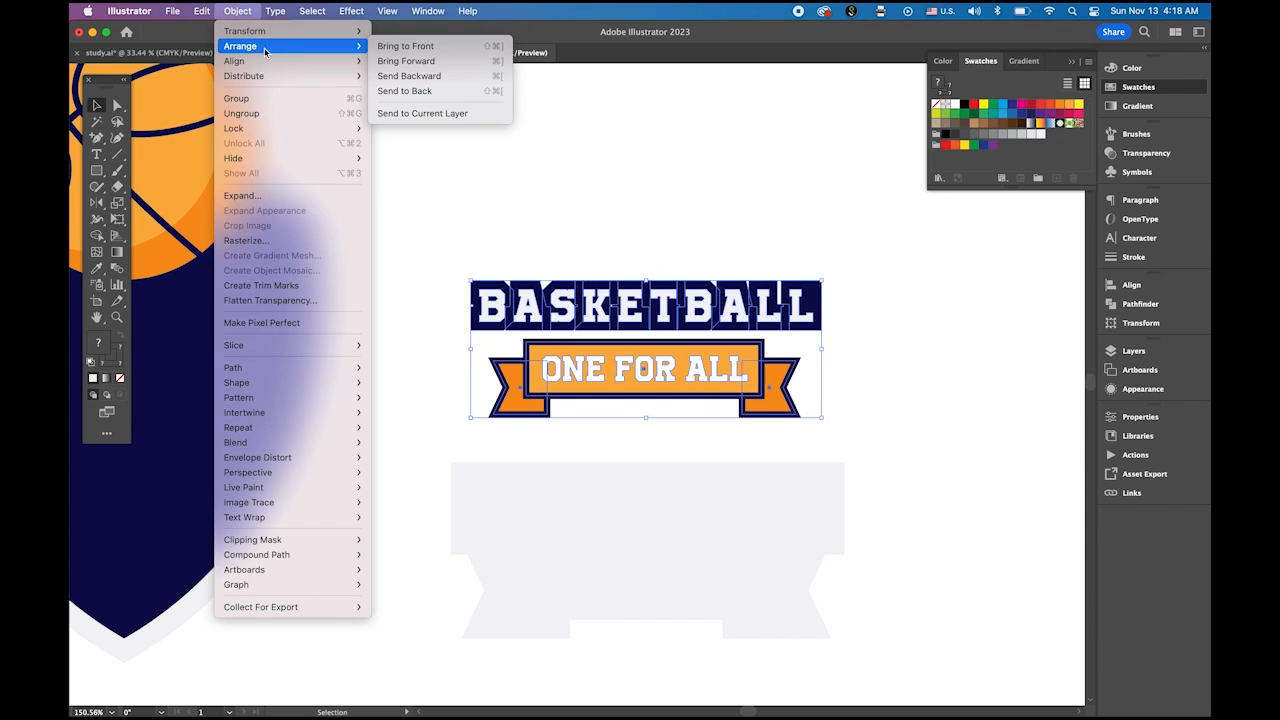
left_click(424, 46)
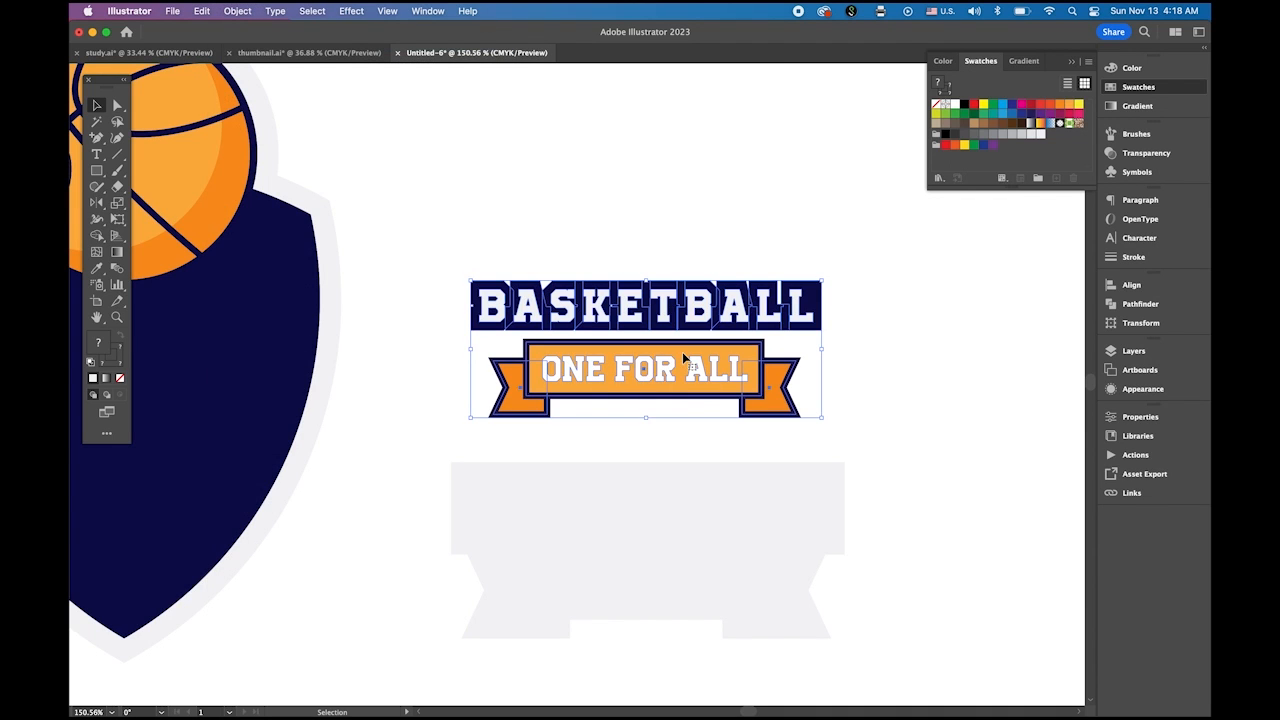
left_click_drag(681, 360, 685, 554)
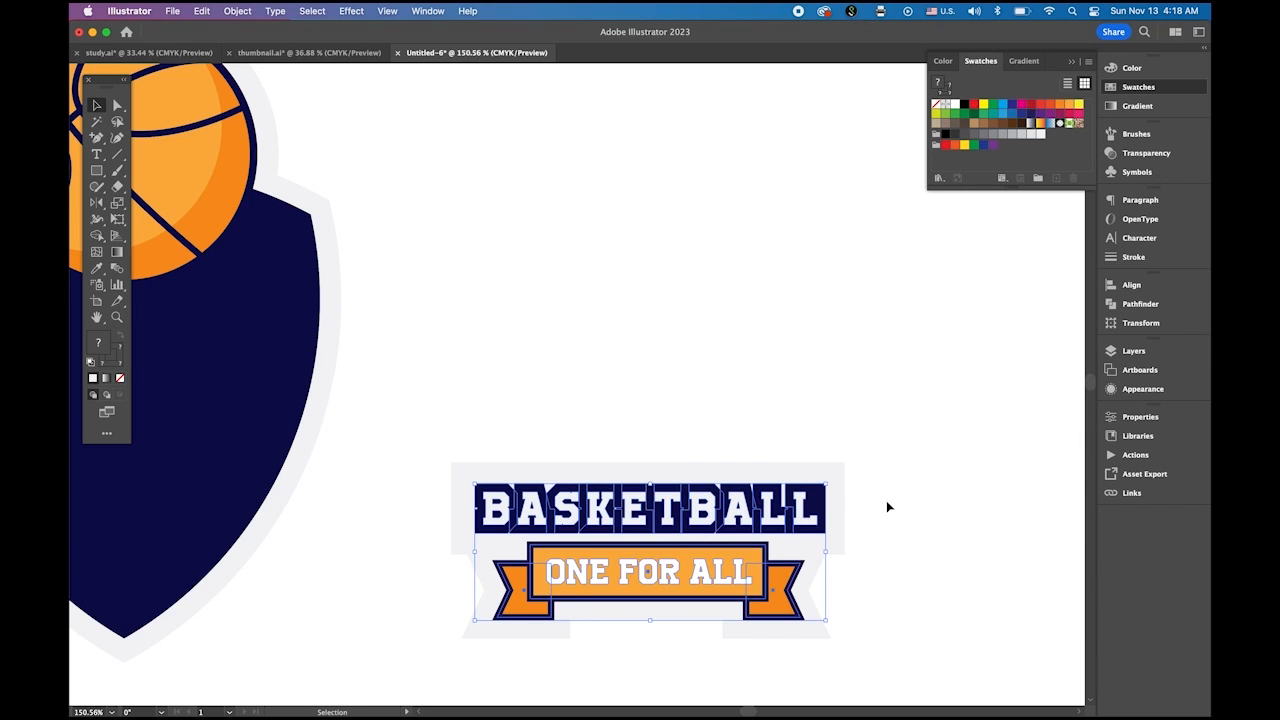
Group the BASKETBALL wordmark with the ONE FOR ALL ribbon banner artwork.
left_click(237, 11)
left_click(255, 103)
left_click(780, 457)
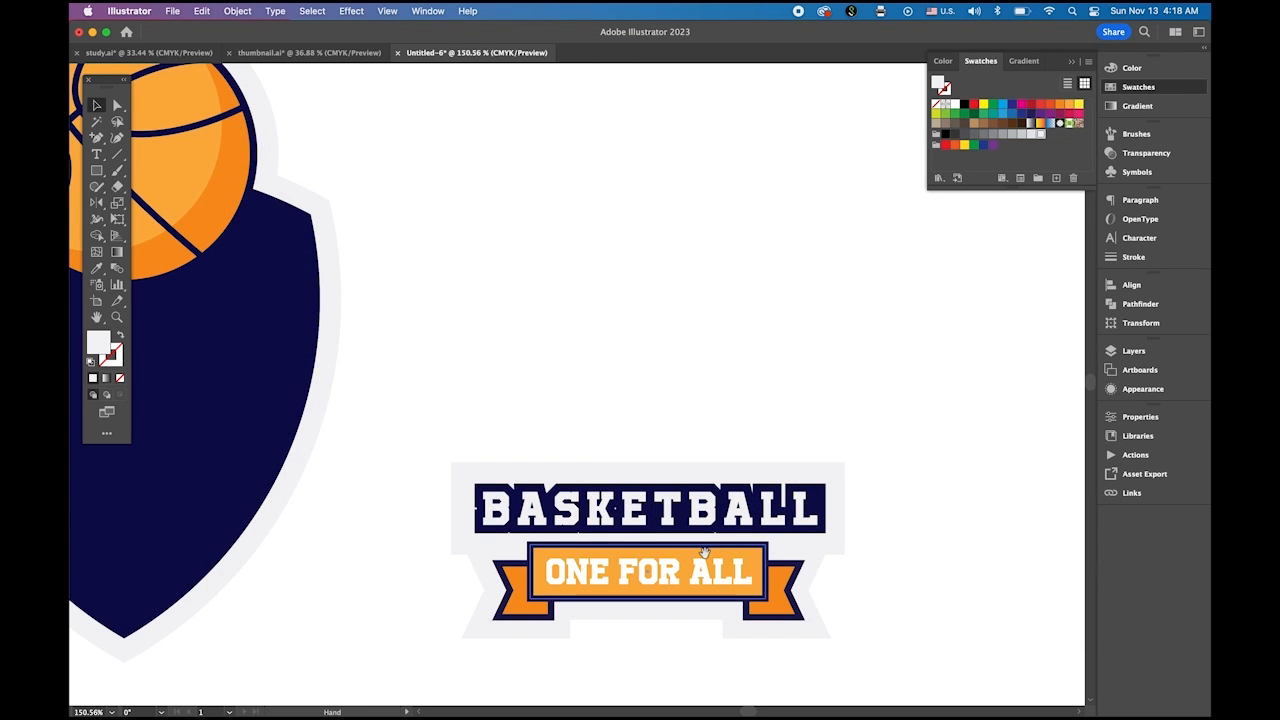
scroll(730, 548, "down", 5)
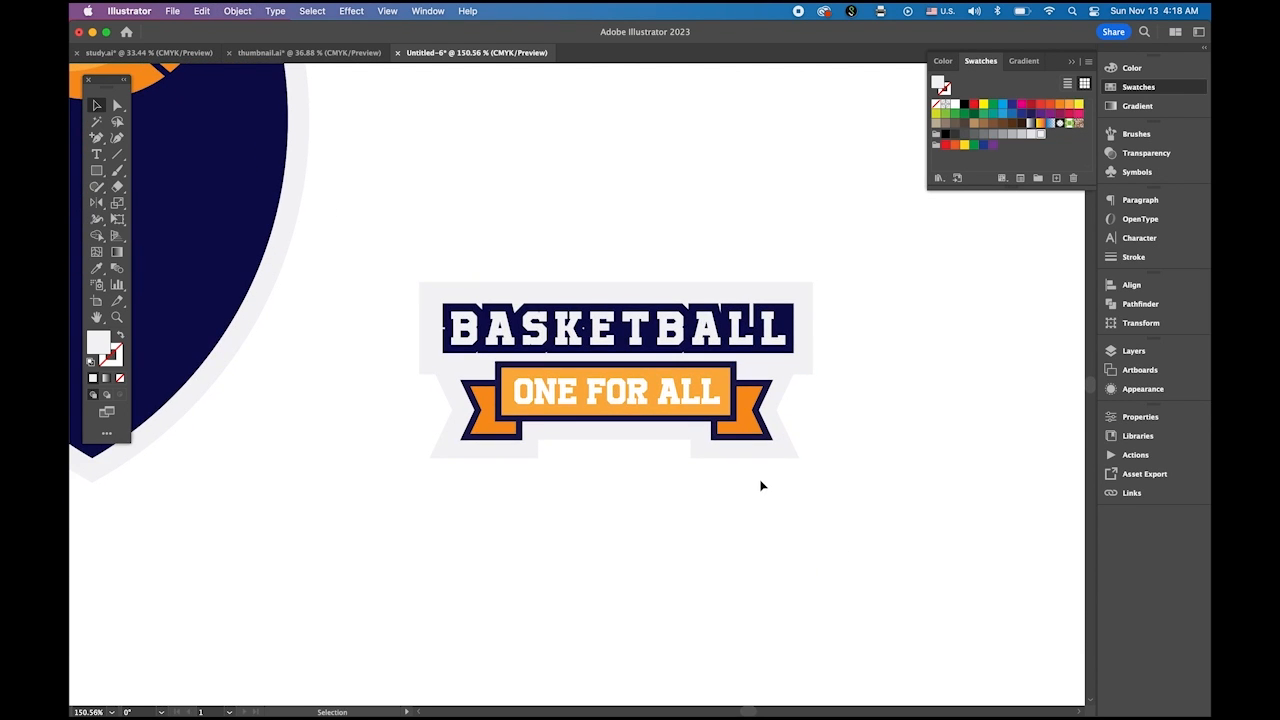
Centre the BASKETBALL and ONE FOR ALL artwork horizontally on the light grey backing shape.
left_click_drag(437, 239, 794, 463)
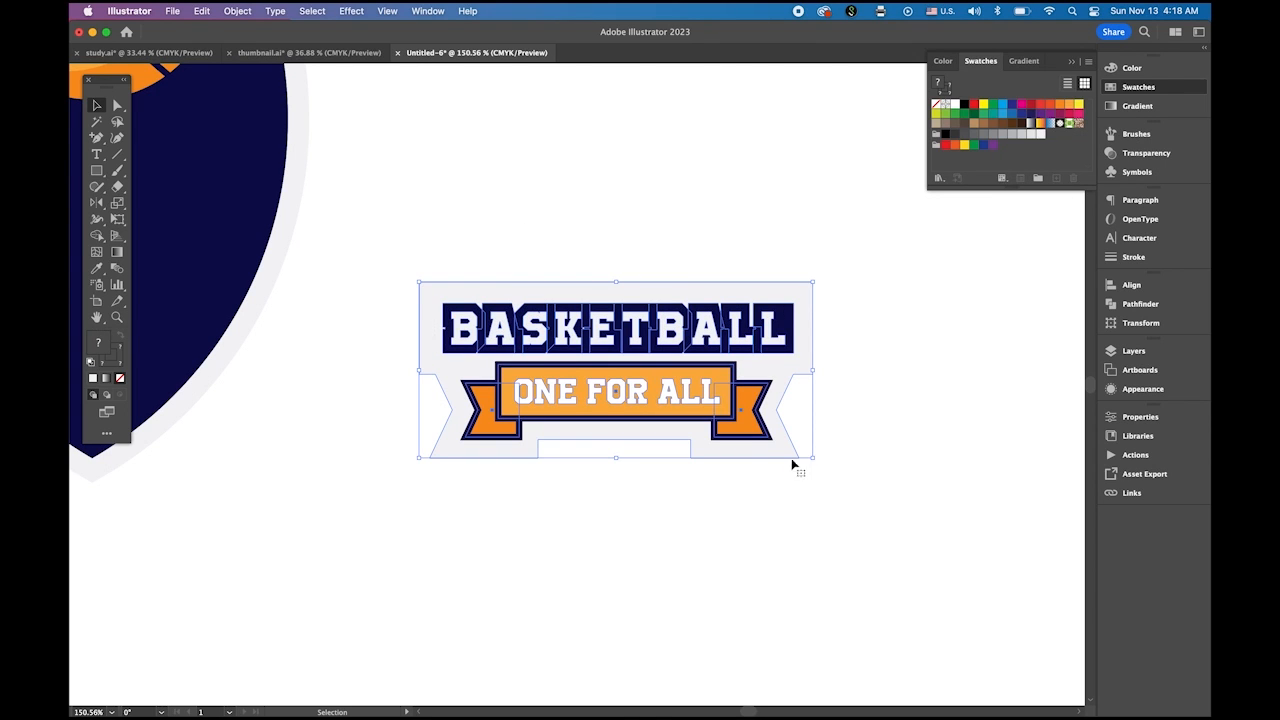
left_click(1131, 284)
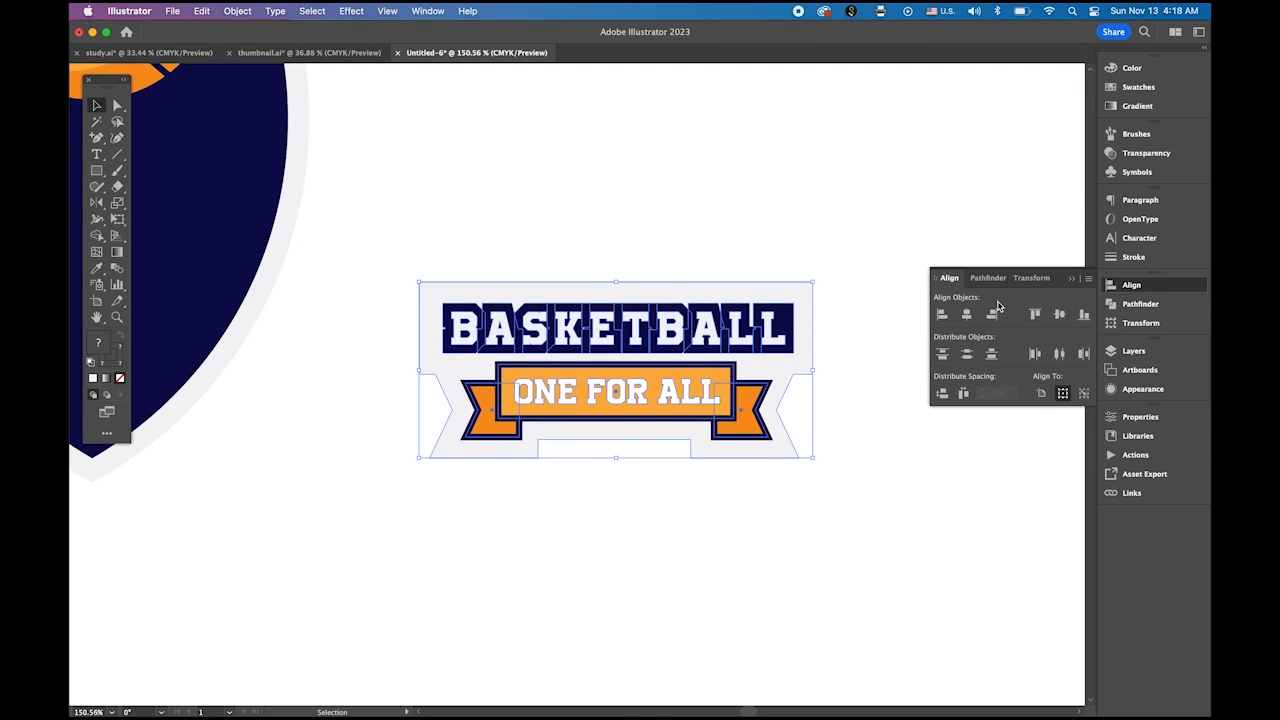
left_click(866, 425)
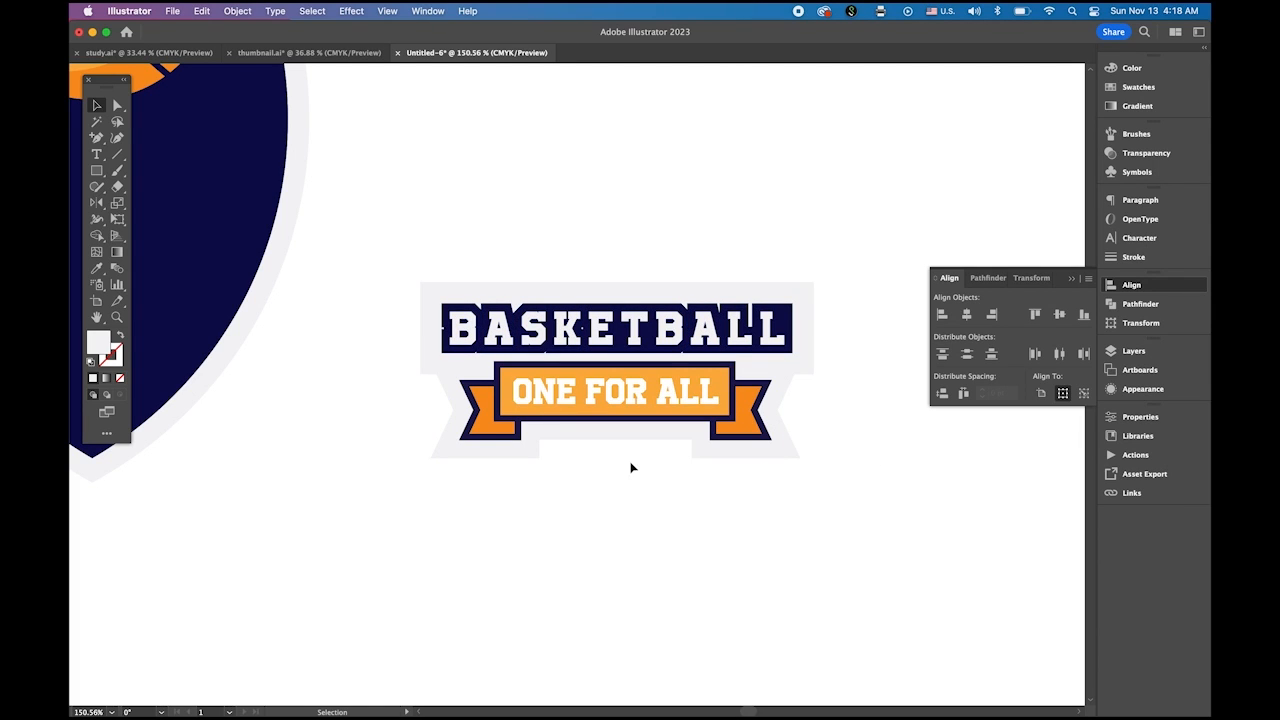
left_click(1071, 278)
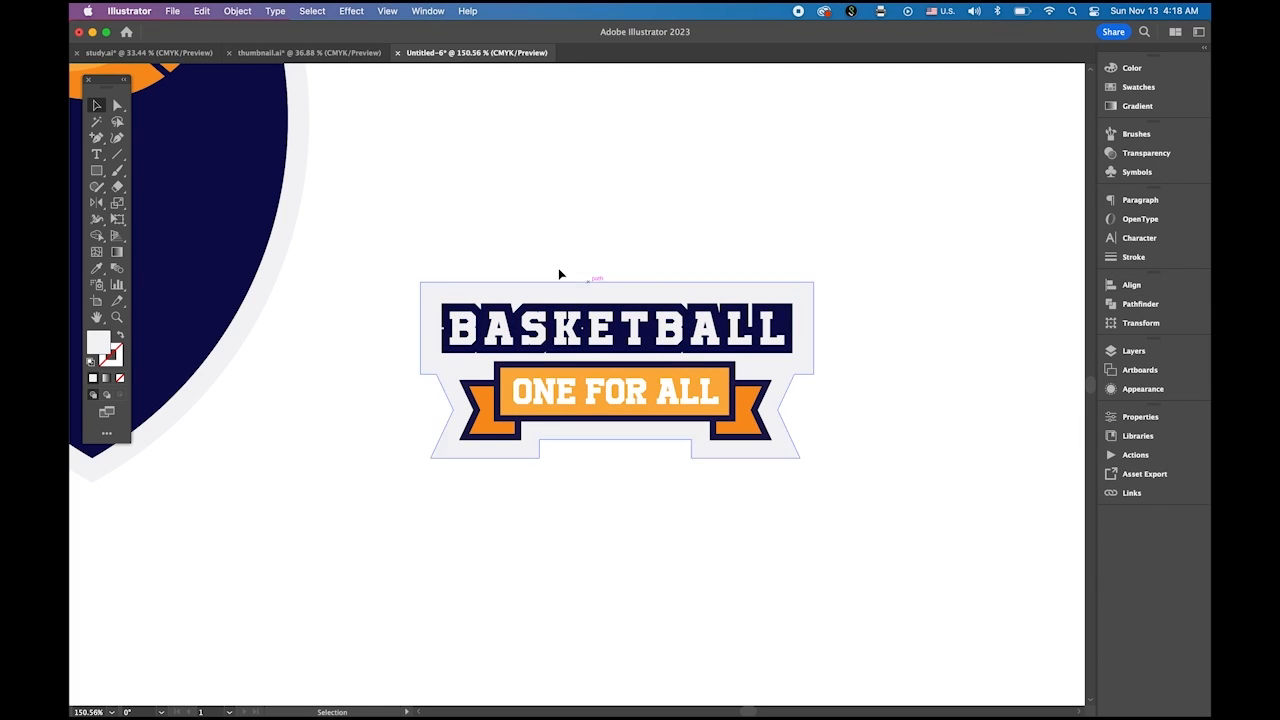
Move the lettering, ribbon and backing onto the shield below the ball and enlarge them proportionally to slightly overhang the shield's sides.
left_click_drag(436, 242, 914, 545)
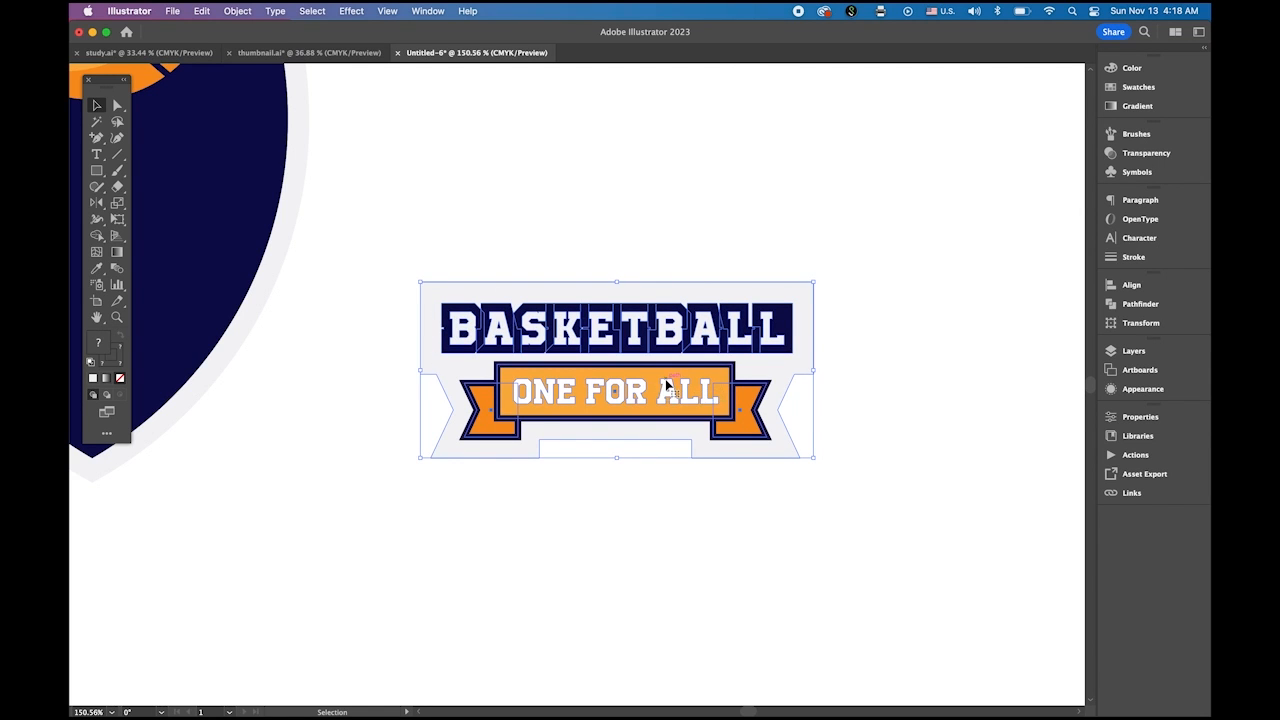
left_click_drag(670, 408, 367, 270)
left_click_drag(500, 429, 885, 467)
left_click_drag(858, 310, 624, 311)
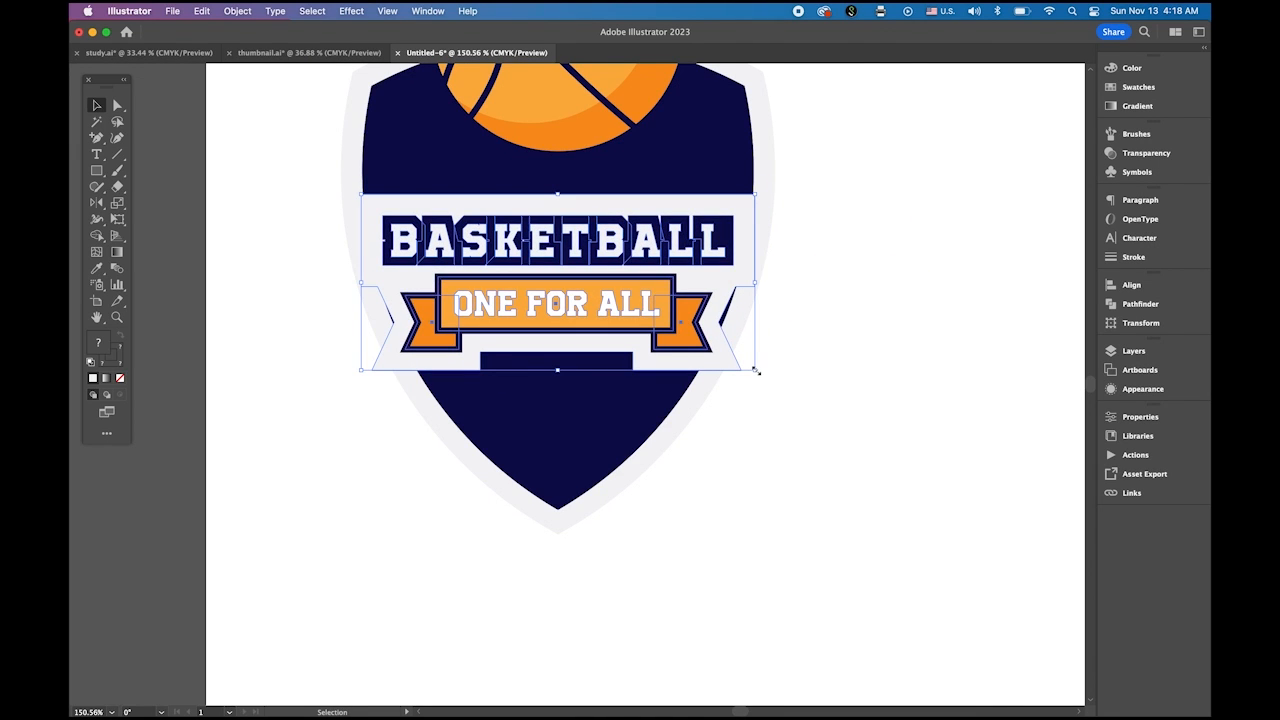
left_click_drag(755, 371, 785, 397)
left_click(889, 367)
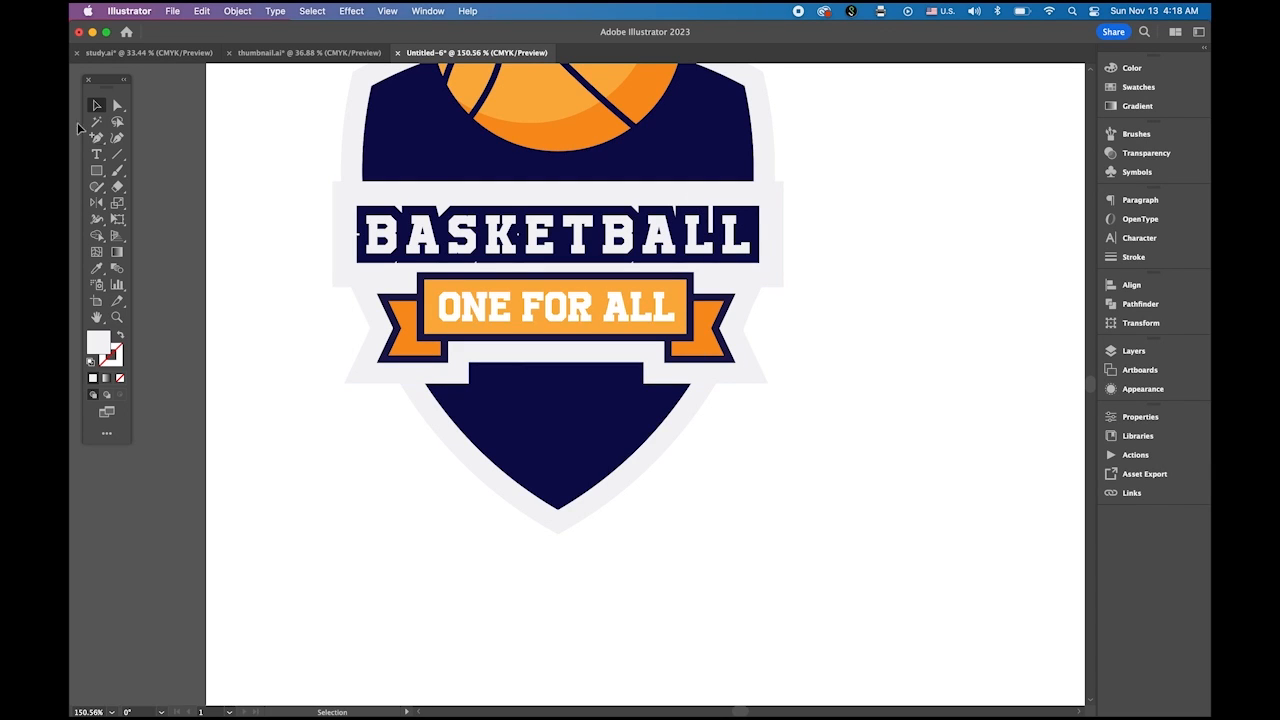
Lower the two upper corner anchor points of the light grey backing slightly to narrow its margin above the BASKETBALL wordmark.
left_click(117, 106)
left_click(333, 183)
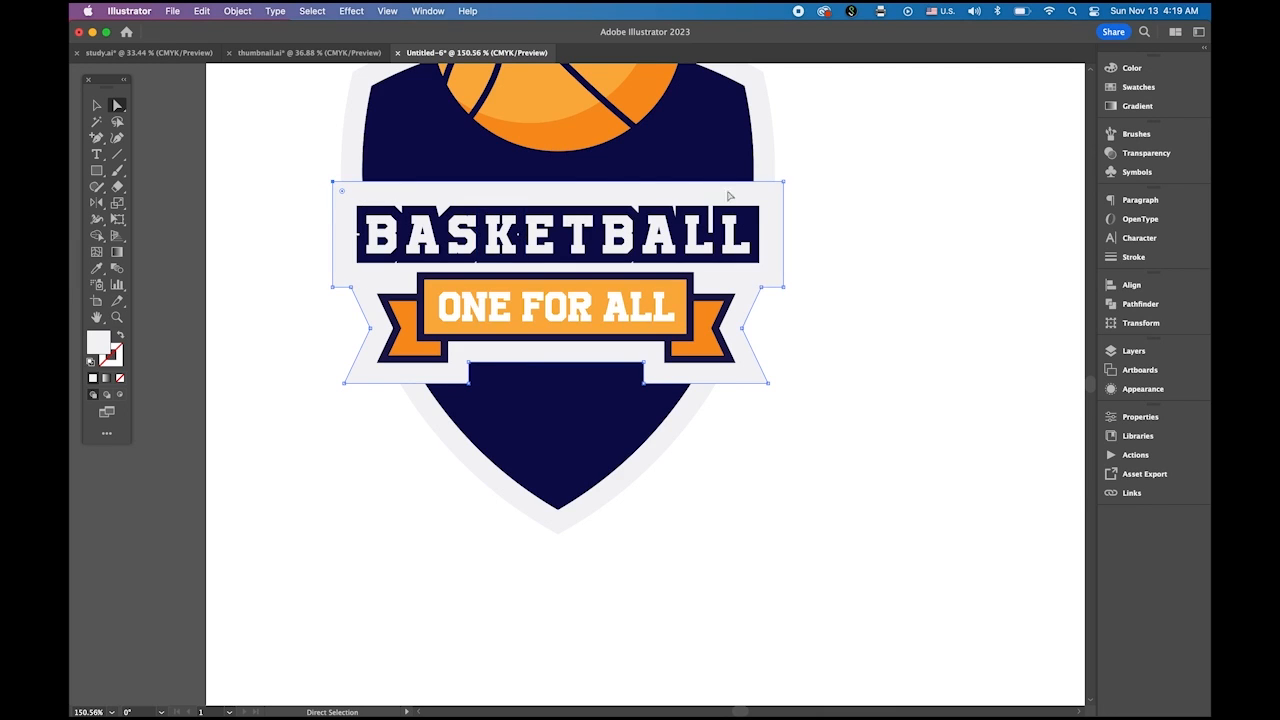
left_click(783, 183)
key("Down")
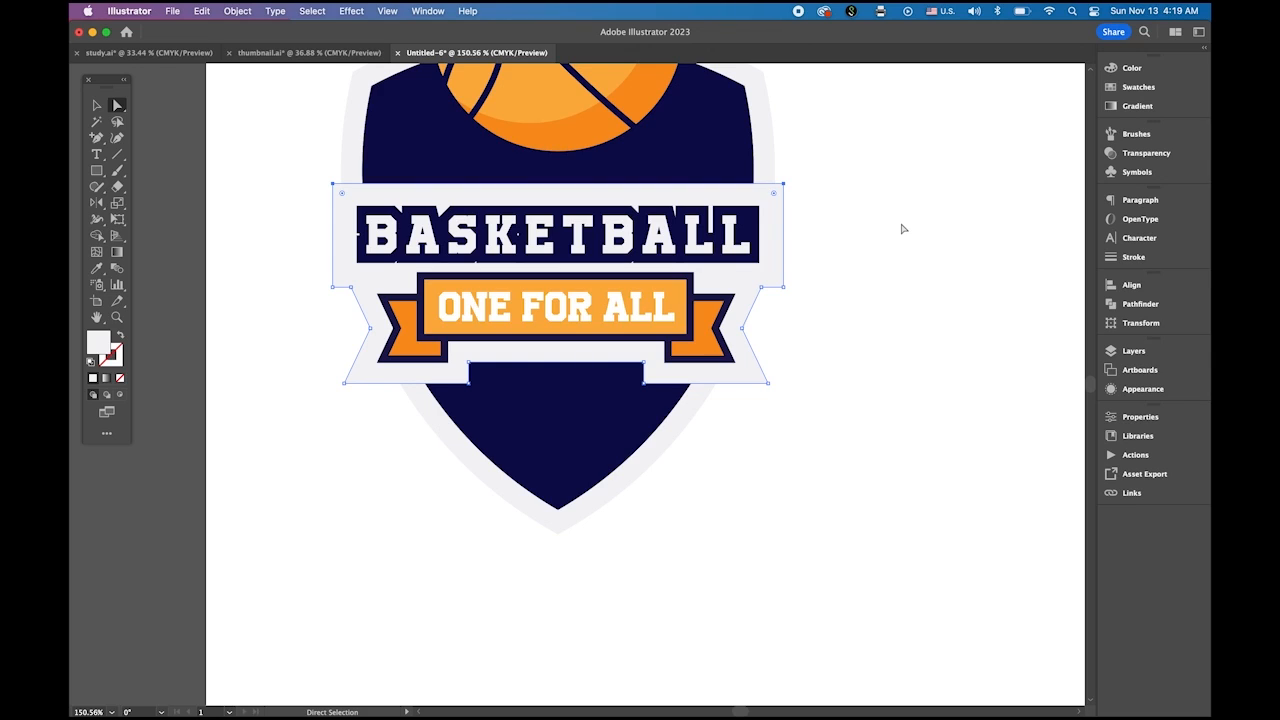
key("Down")
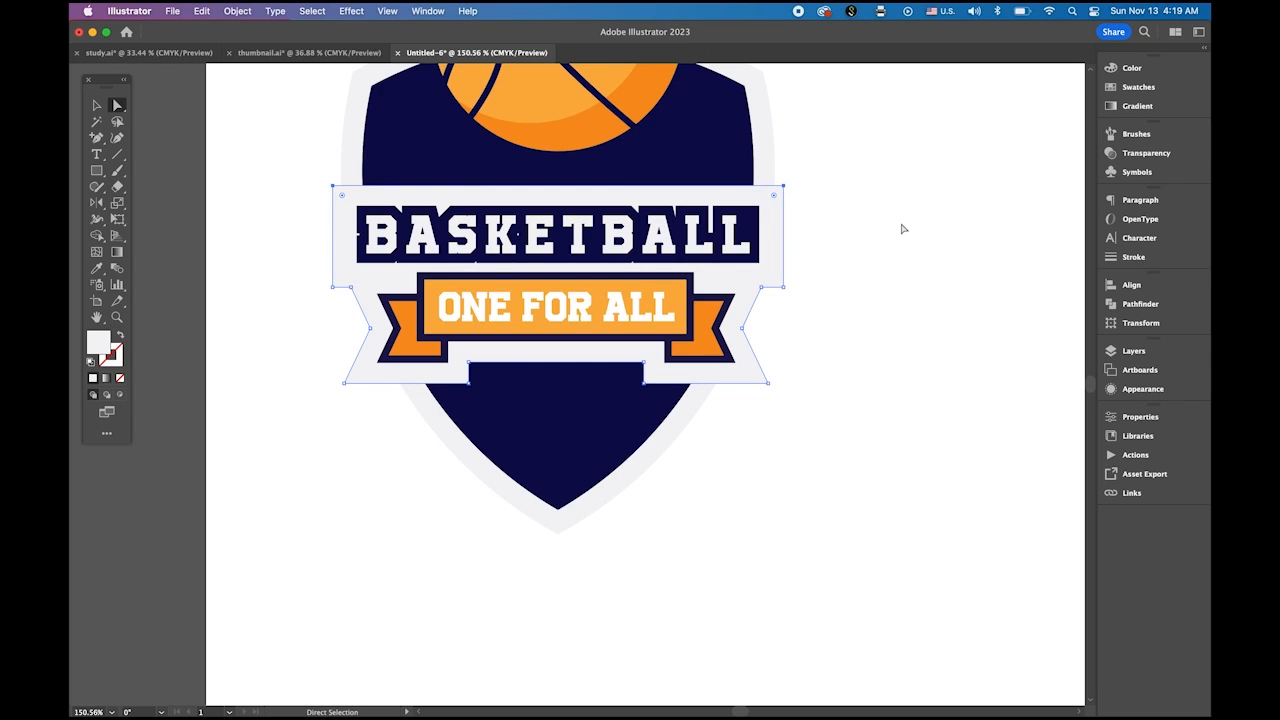
left_click(902, 229)
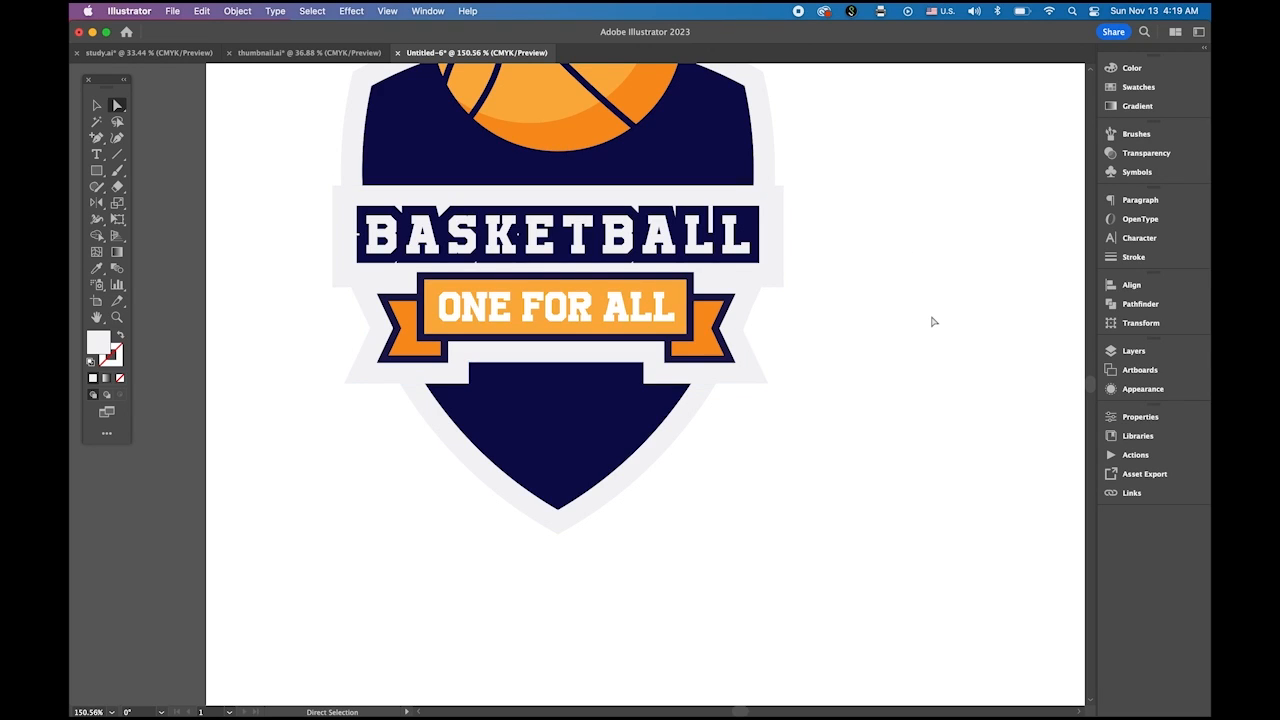
Align the shield, ball, wordmark, ribbon and backing on a common horizontal centre.
left_click(97, 106)
key("super+0")
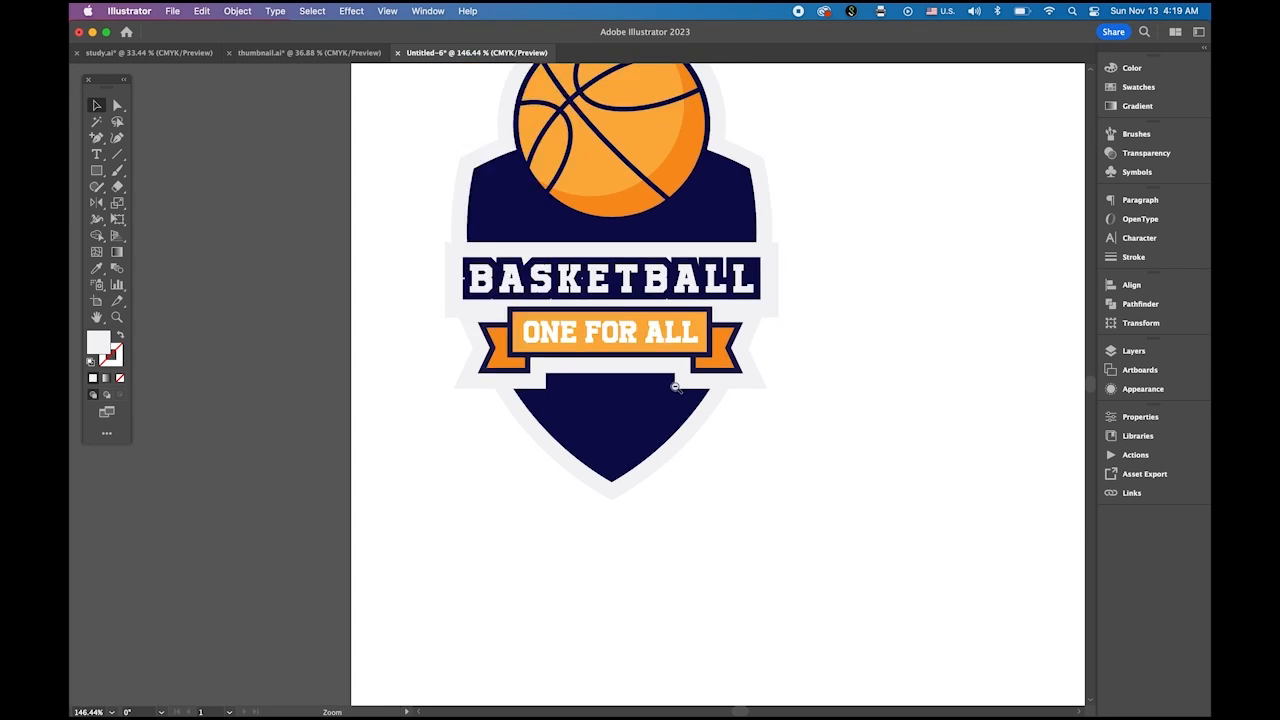
left_click(632, 318)
left_click_drag(573, 201, 790, 413)
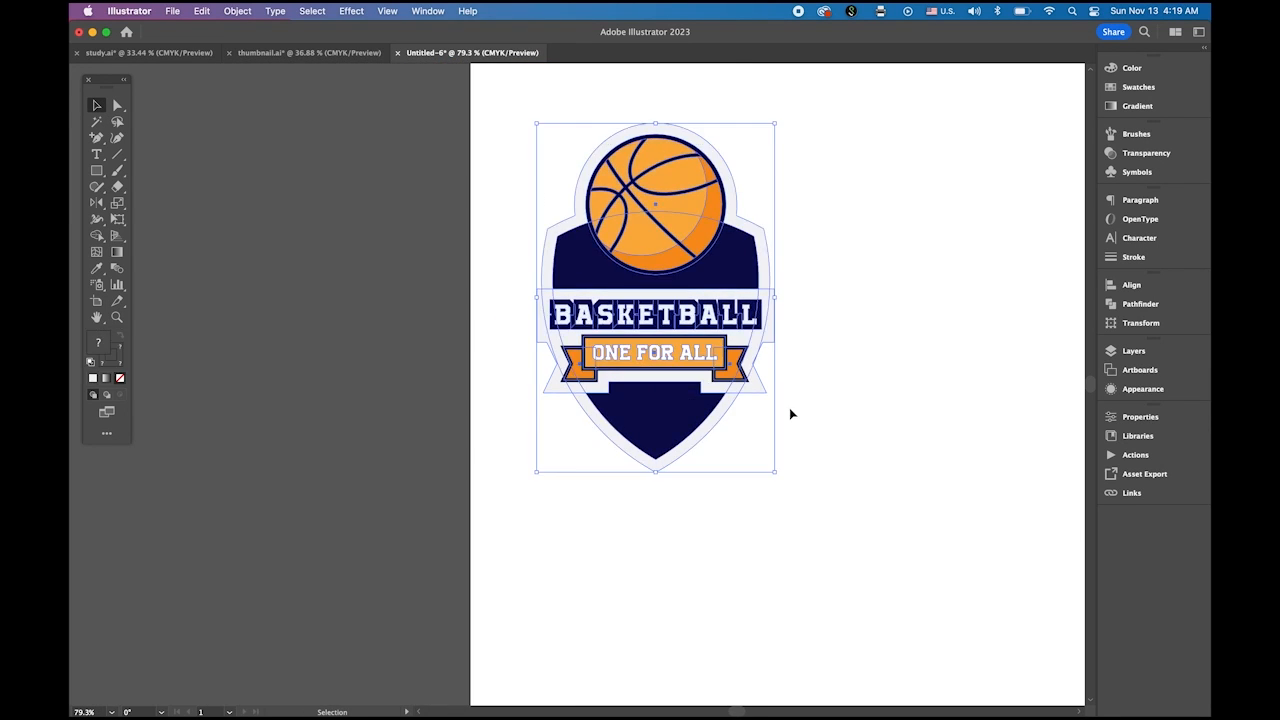
left_click(1131, 285)
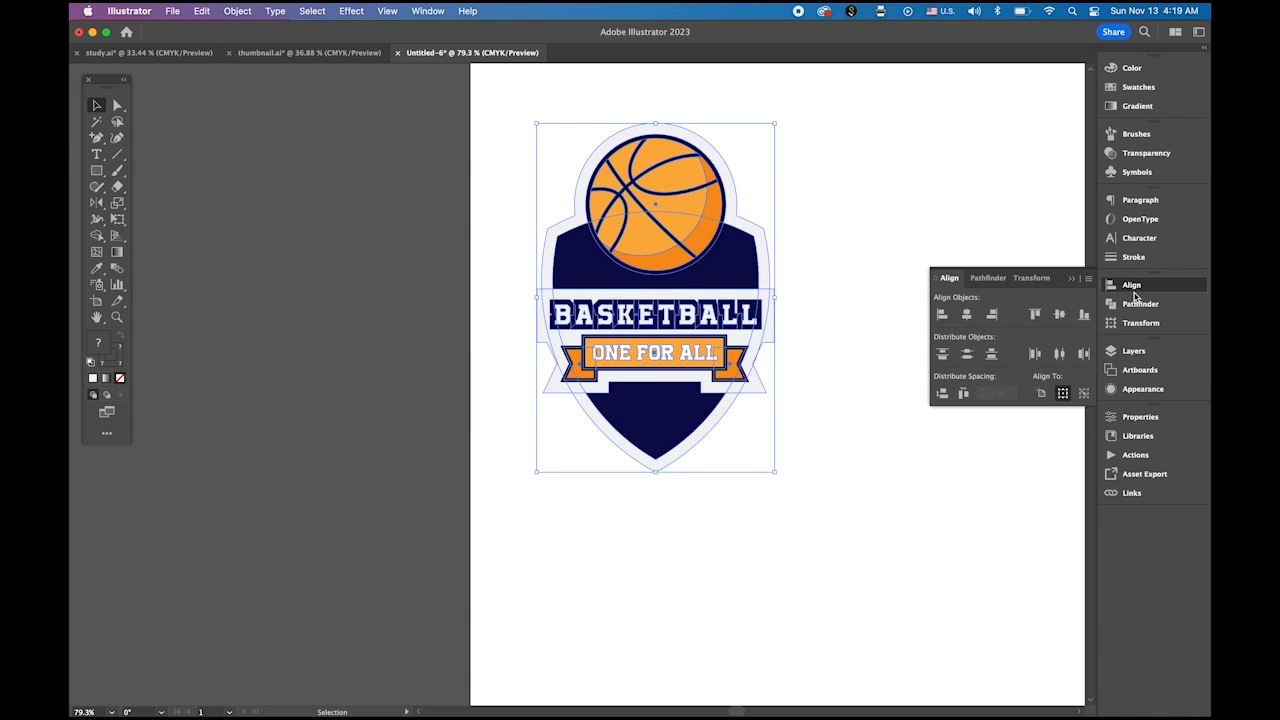
left_click(966, 314)
left_click(843, 266)
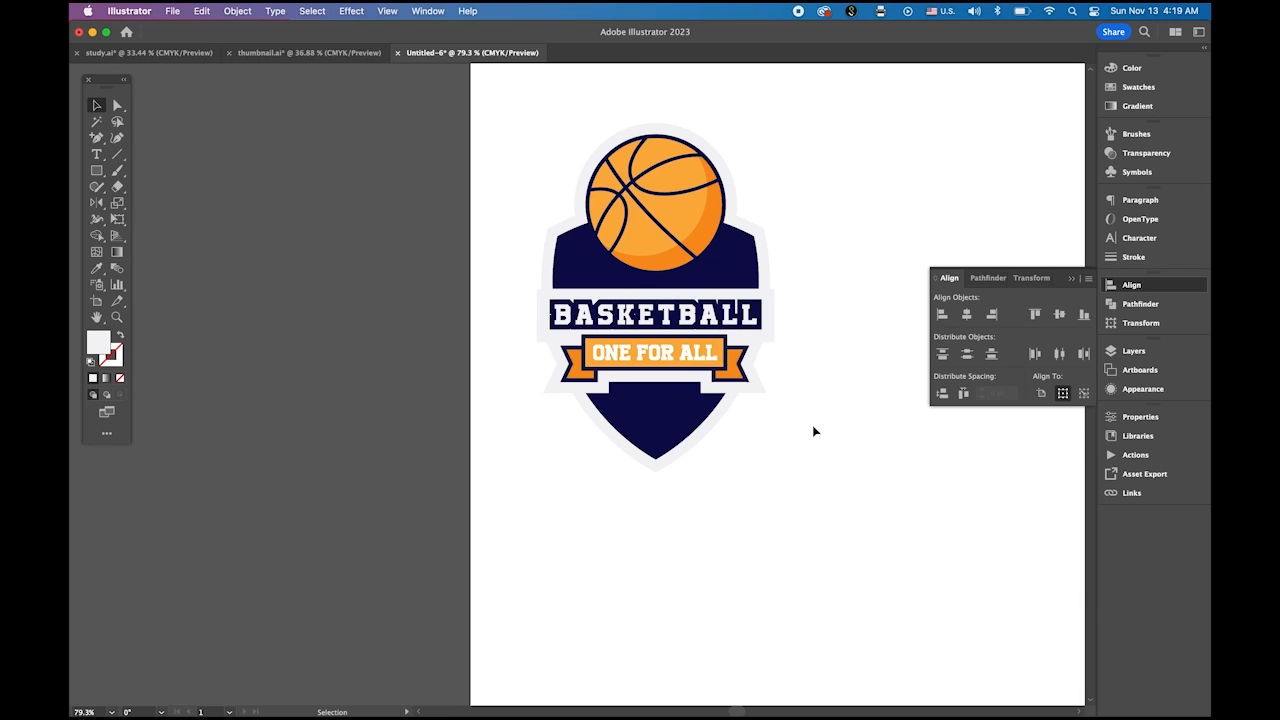
left_click(1068, 279)
left_click(688, 380)
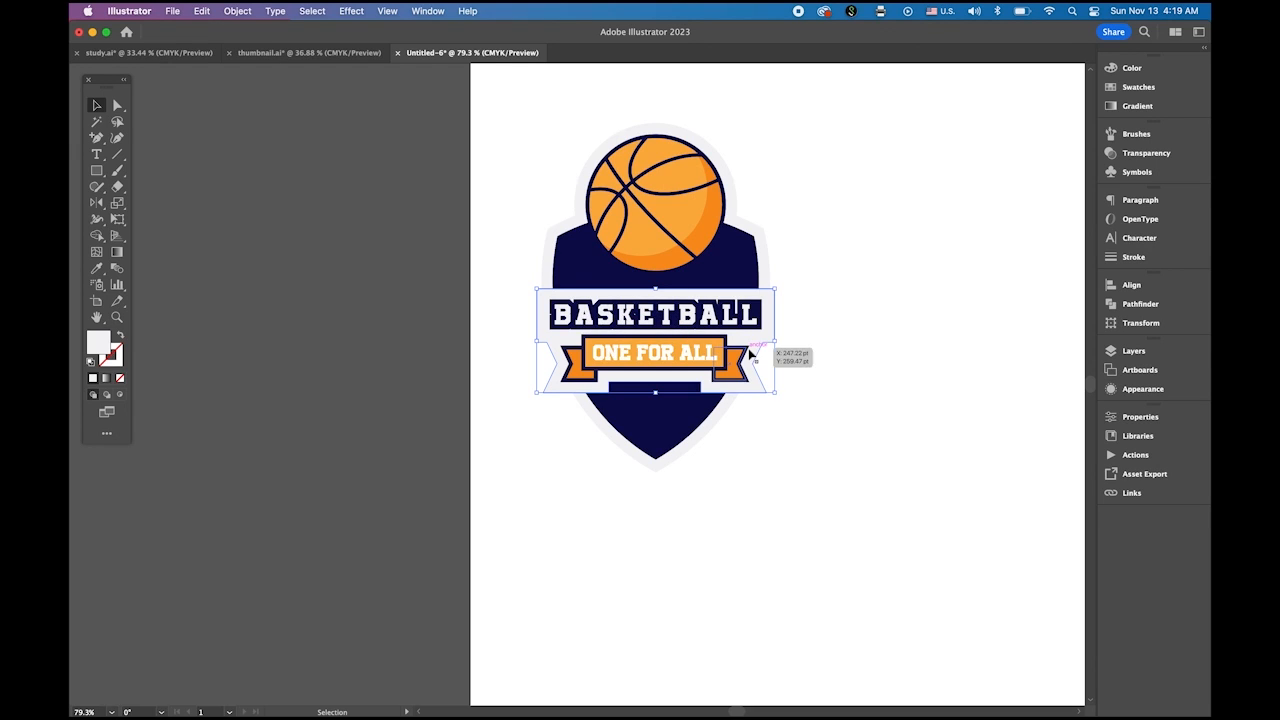
left_click(352, 10)
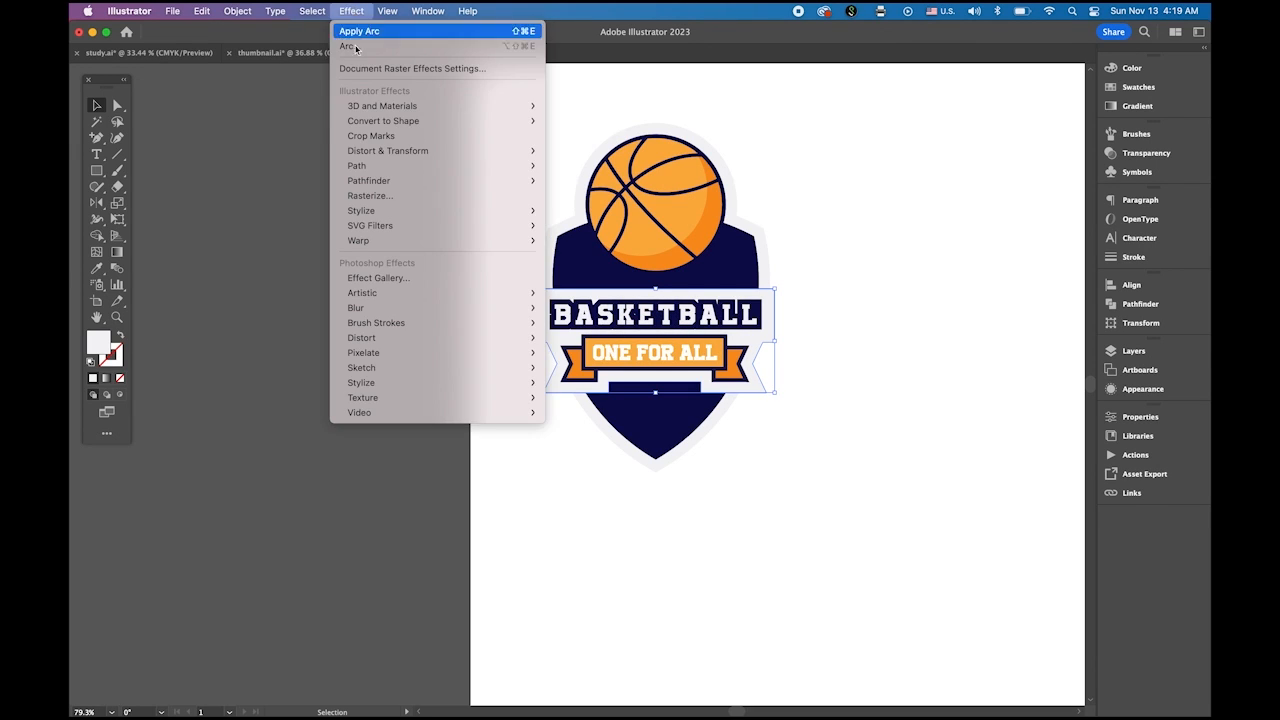
mouse_move(390, 241)
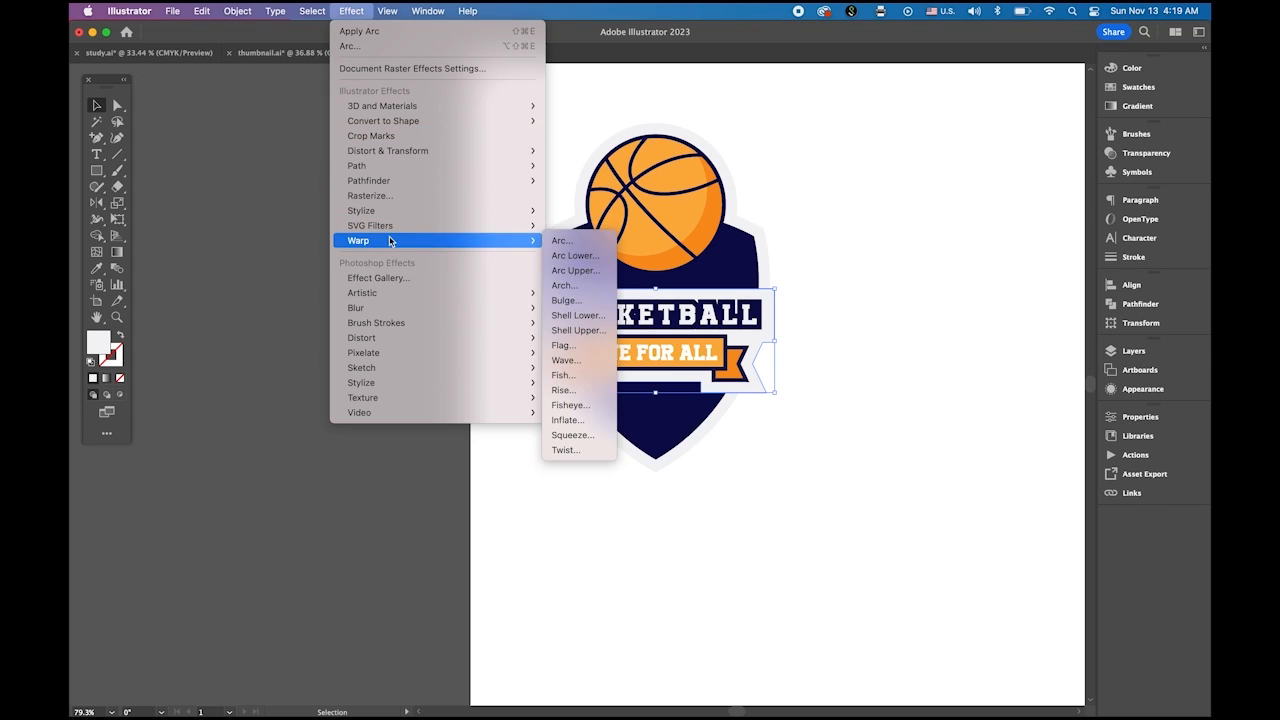
left_click(549, 244)
left_click(338, 318)
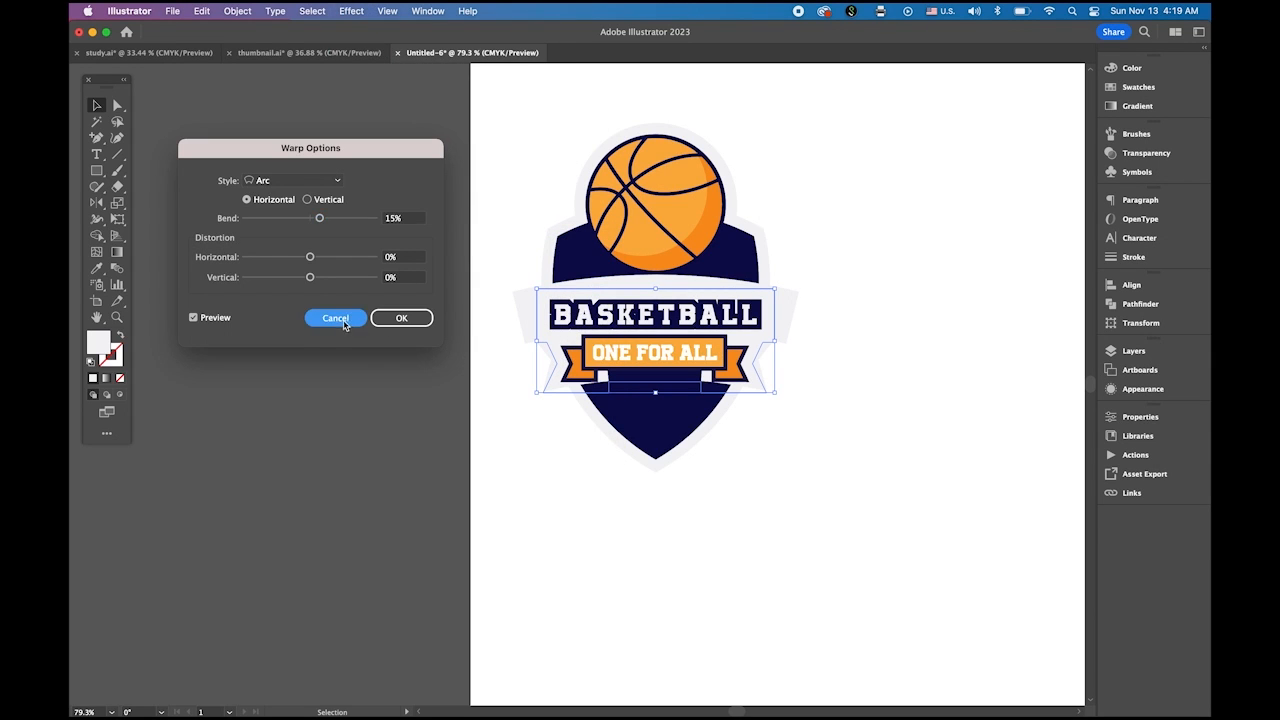
Group the BASKETBALL wordmark and ONE FOR ALL ribbon together with their light grey backing, leaving the shield and ball out.
left_click_drag(506, 318, 810, 366)
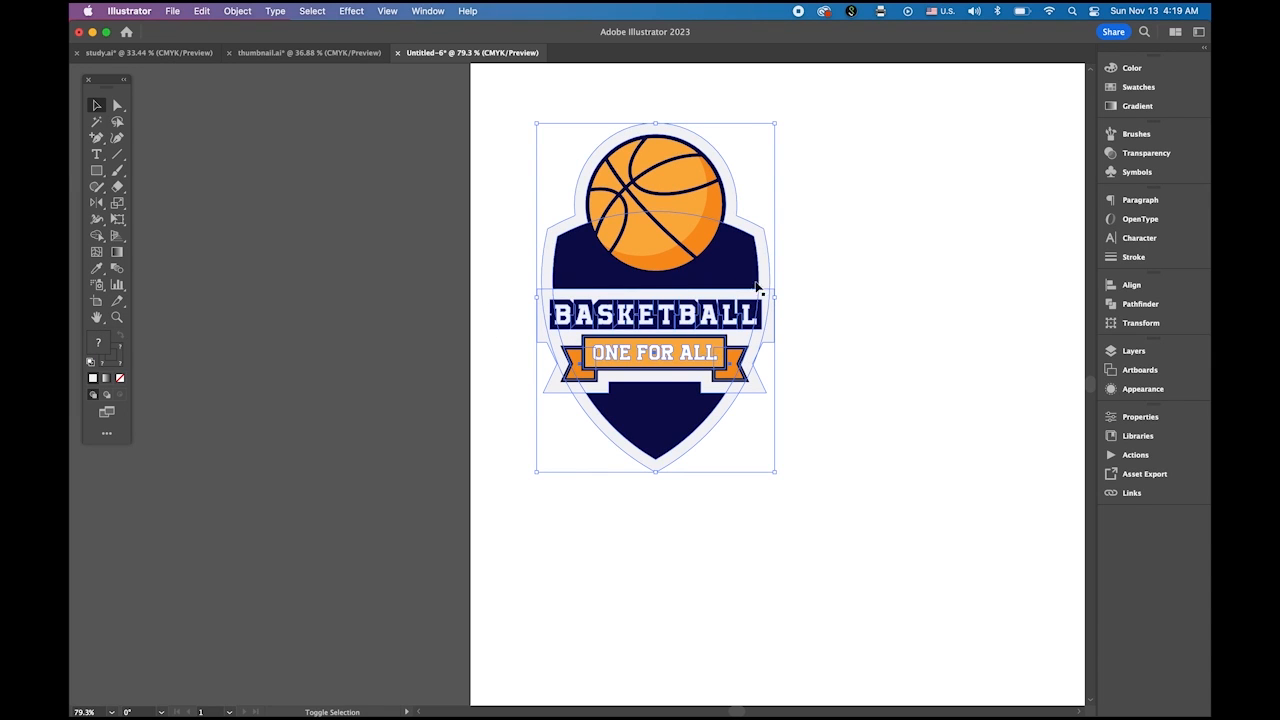
left_click(740, 206, "shift")
left_click(837, 223)
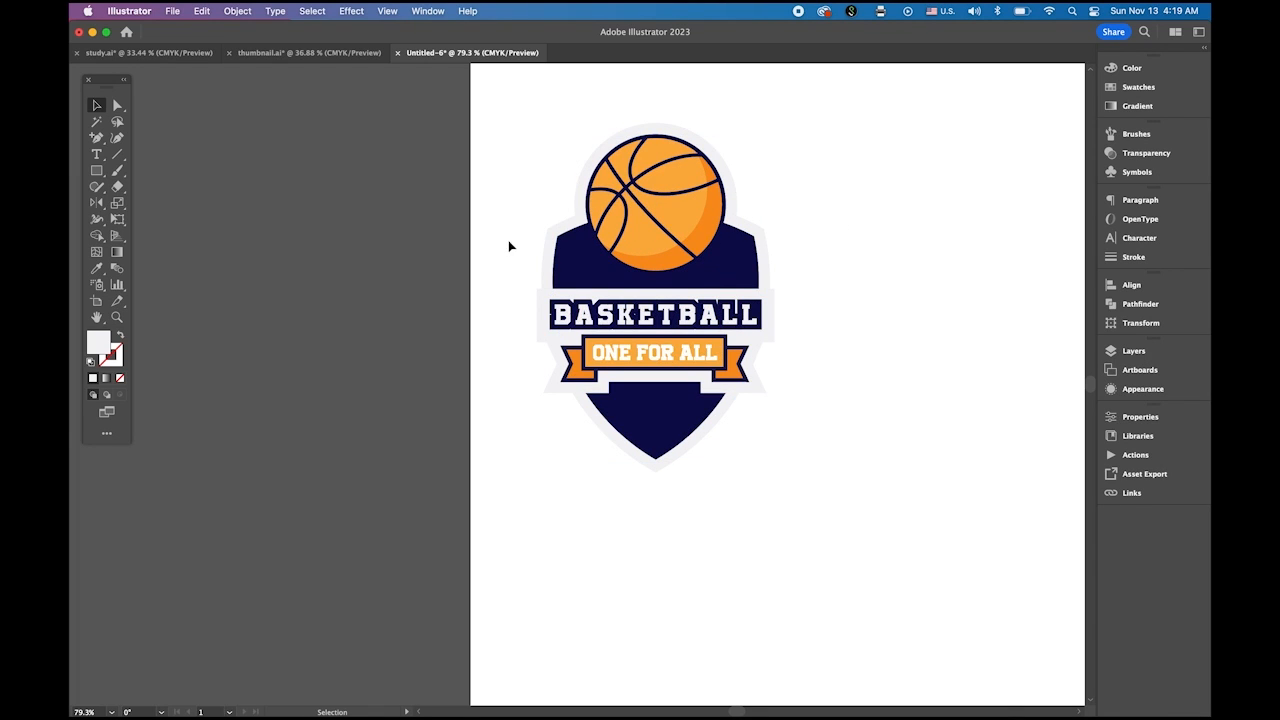
left_click(548, 306)
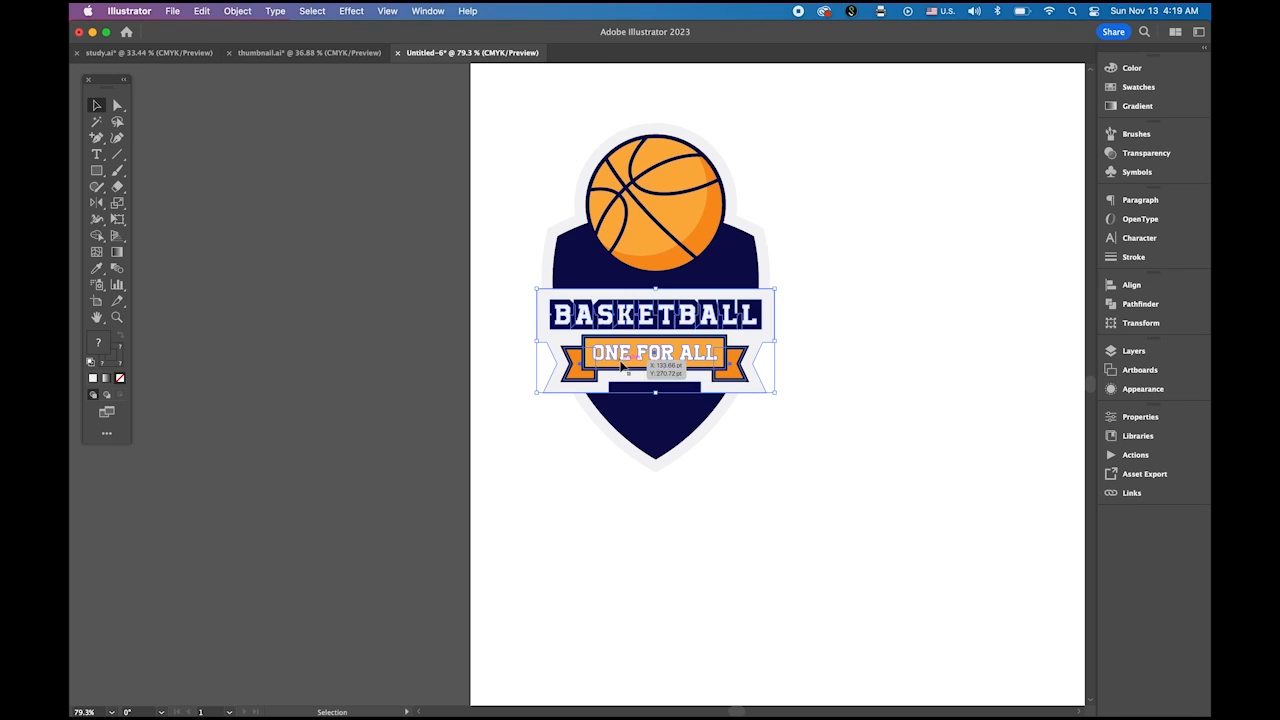
left_click(240, 11)
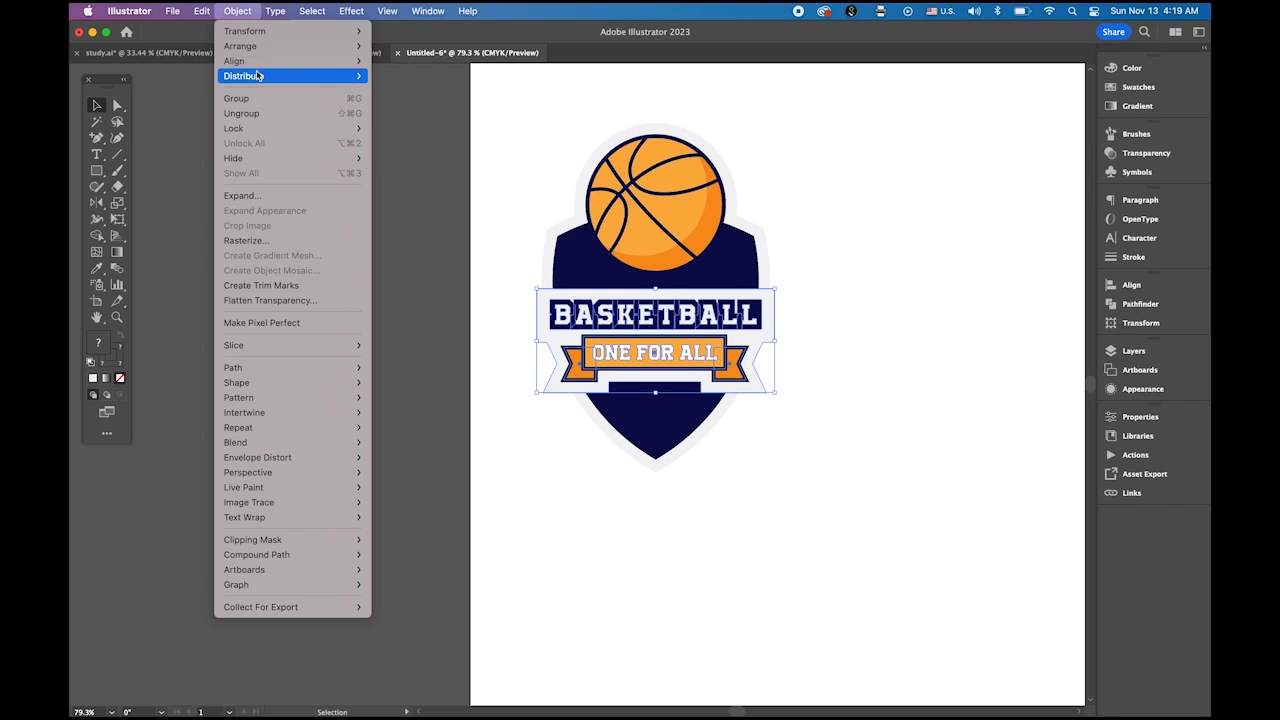
left_click(260, 100)
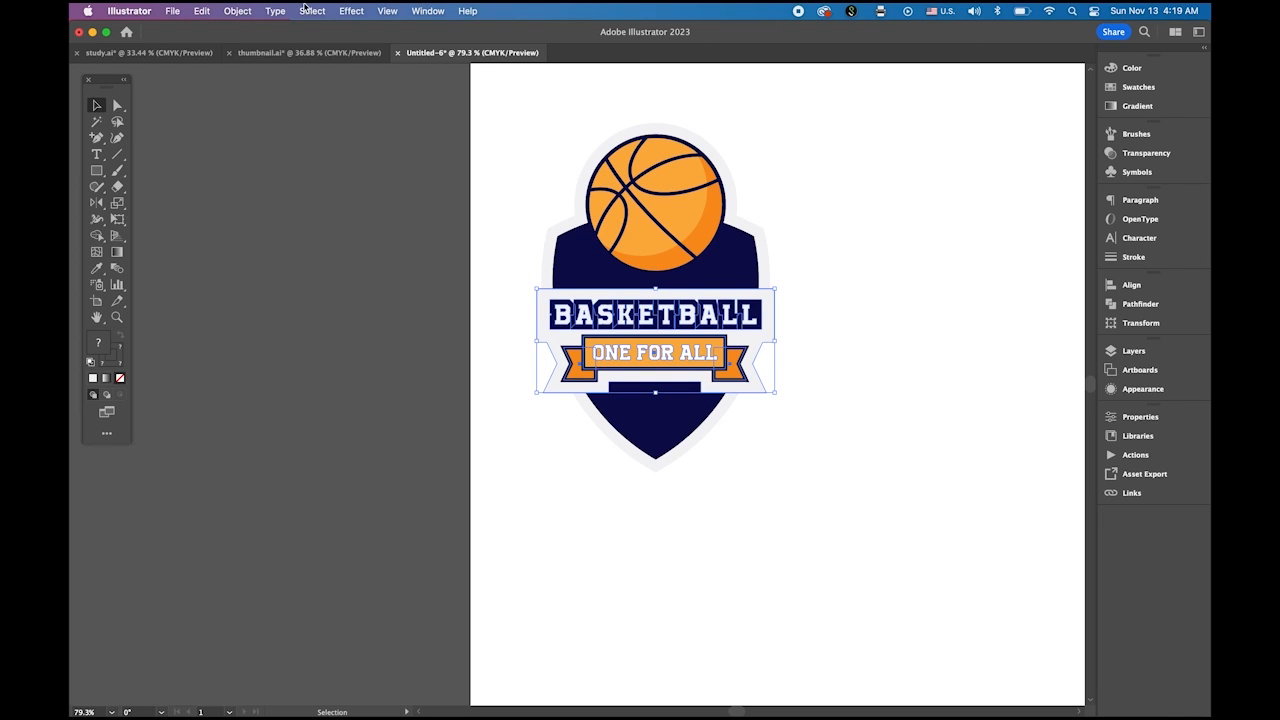
Apply an Arc warp with a 15% horizontal bend to the grouped wordmark, ribbon and backing.
left_click(351, 11)
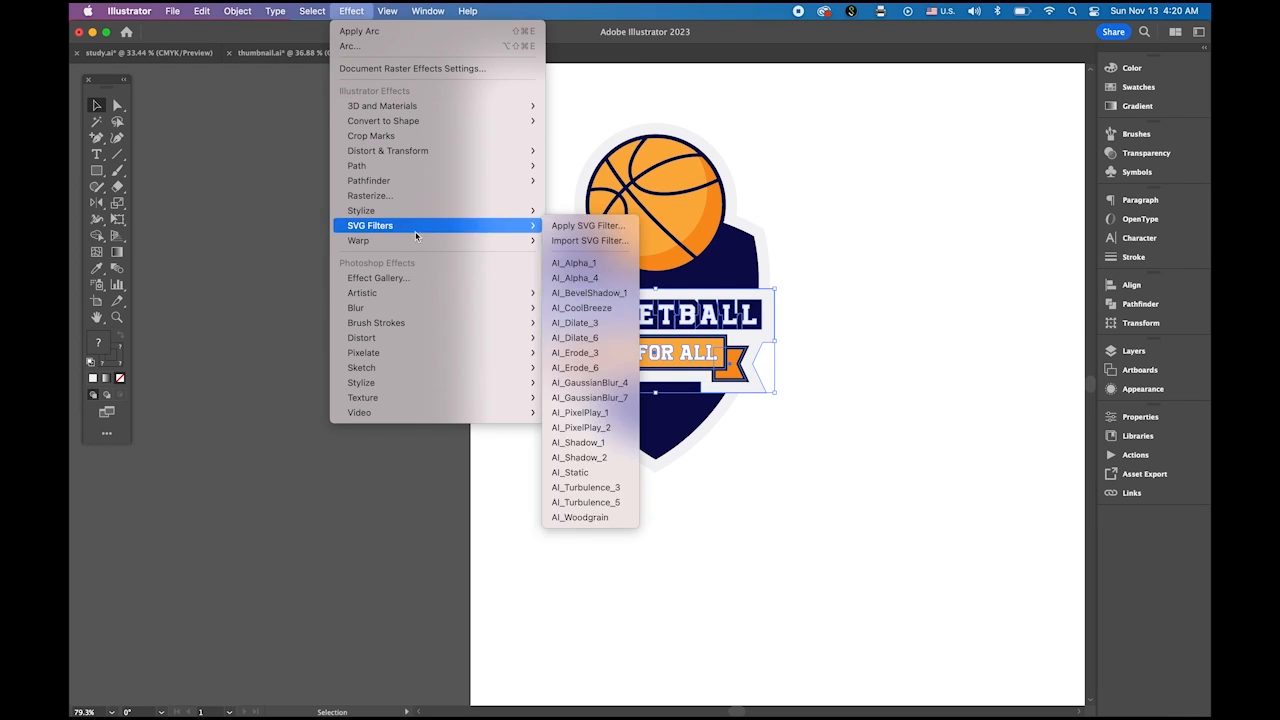
mouse_move(416, 240)
left_click(562, 241)
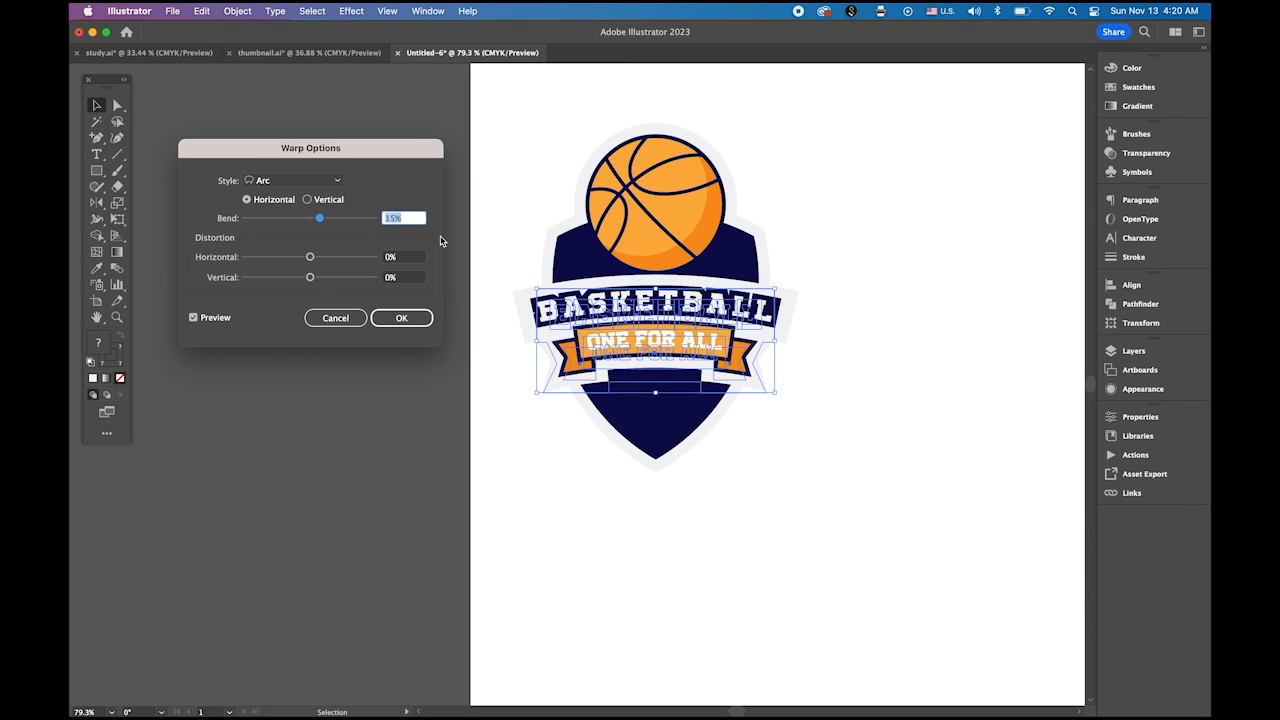
left_click(417, 320)
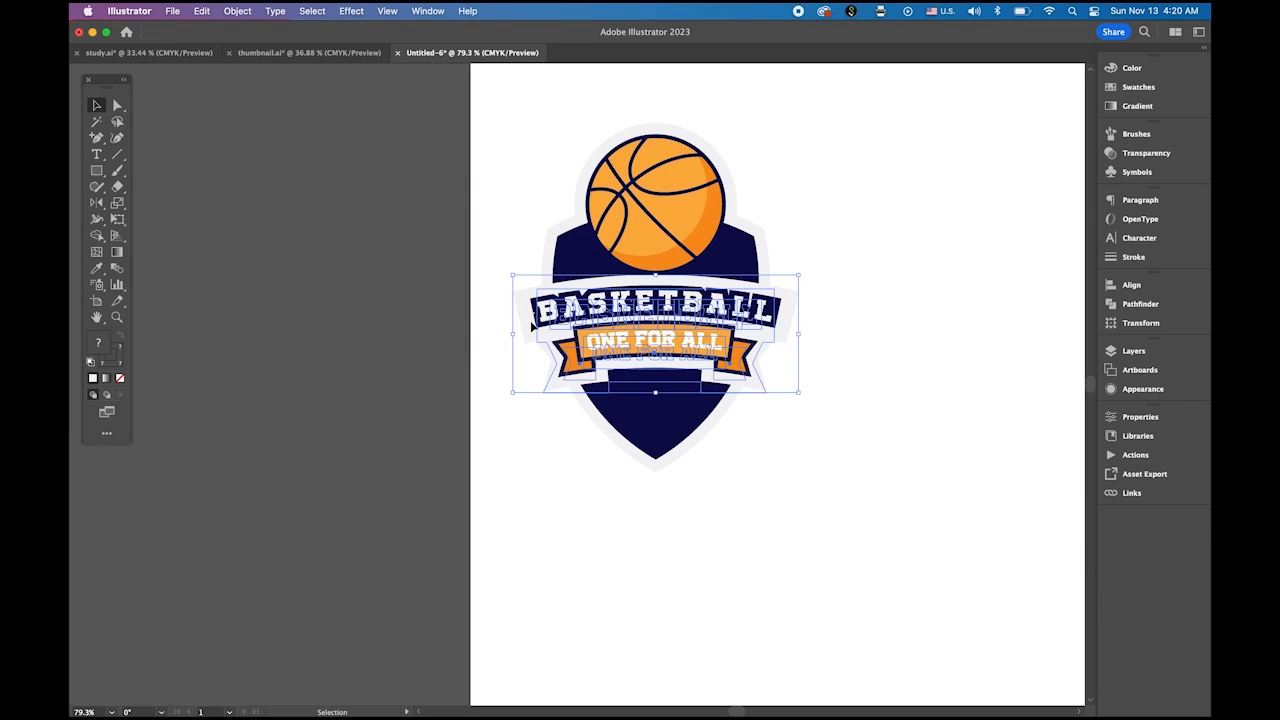
Nudge the arched wordmark and ribbon group down on the shield, away from the ball.
key("Down")
key("Down")
key("Down")
key("Down")
key("Down")
key("Down")
key("Down")
key("Down")
key("Down")
key("Down")
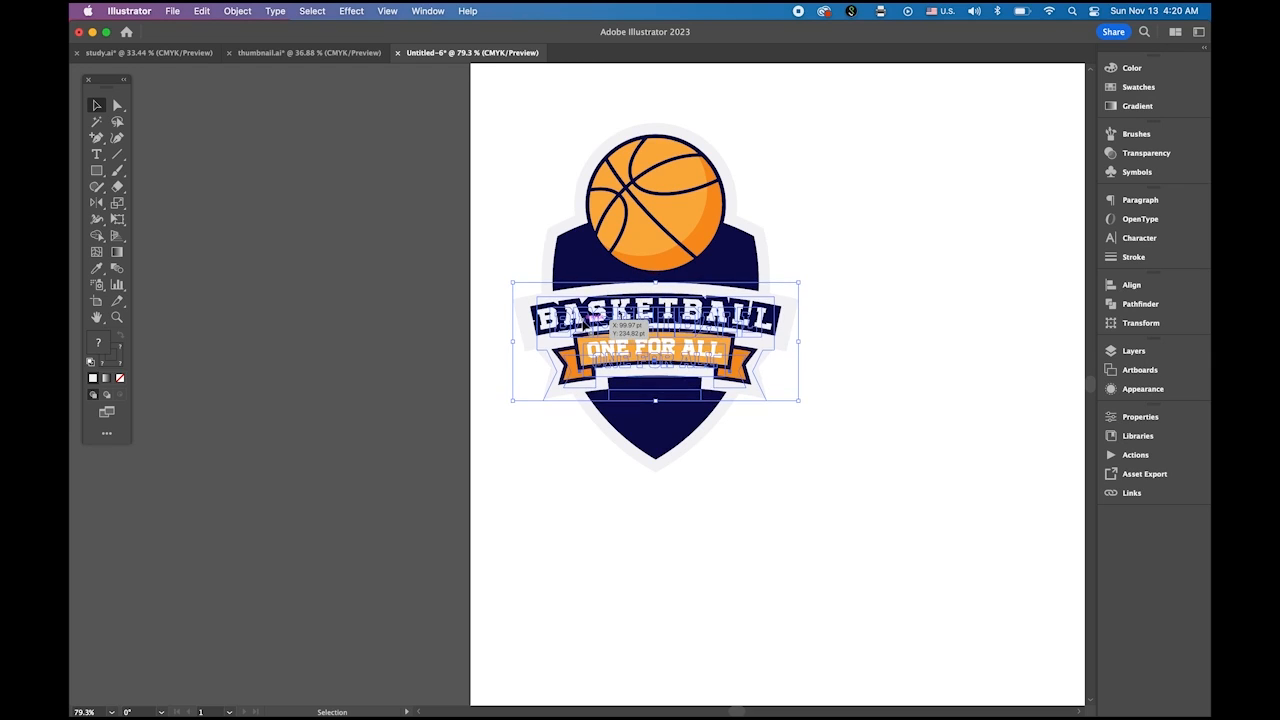
key("Down")
key("Down")
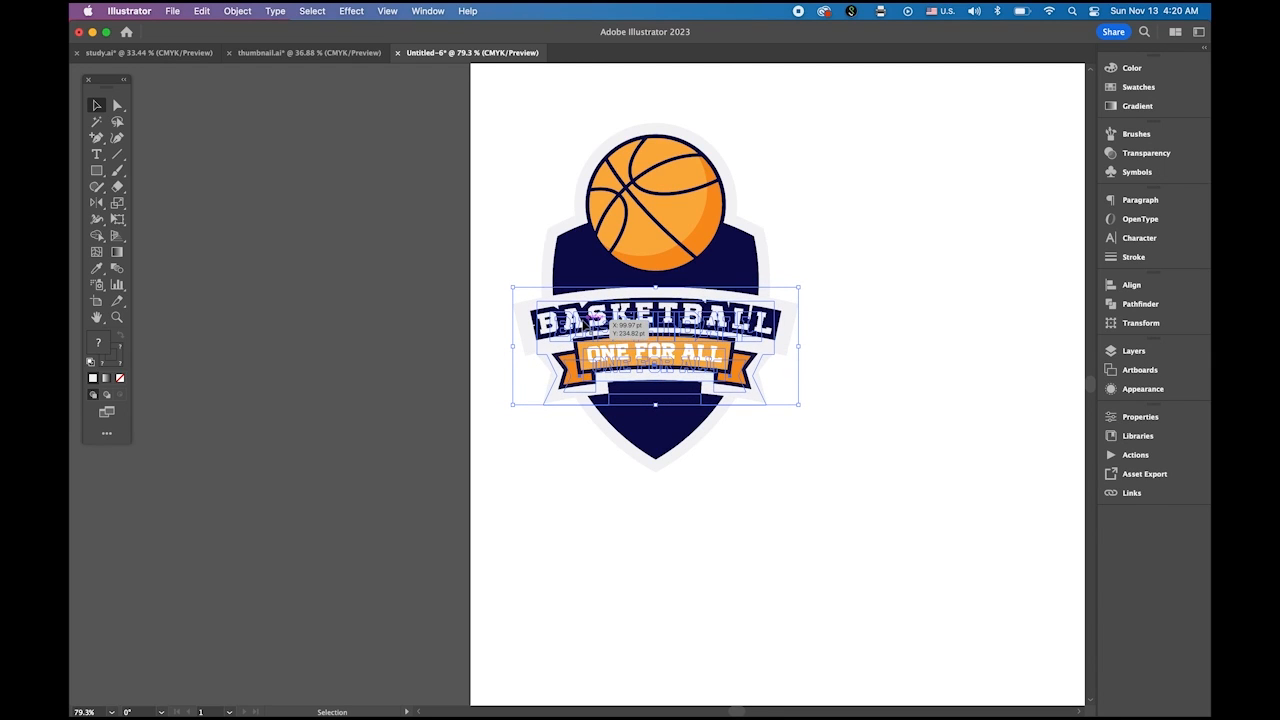
Expand the appearance of the arched wordmark and ribbon group into editable shapes.
left_click(238, 11)
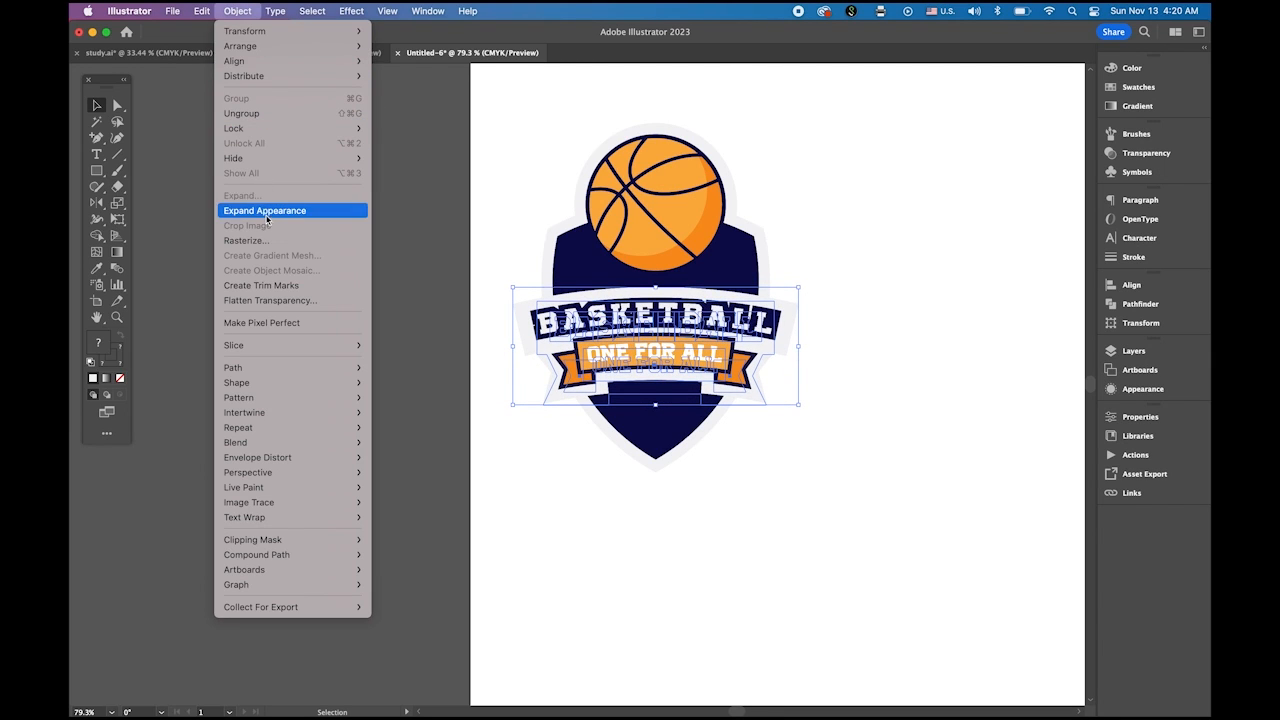
left_click(310, 212)
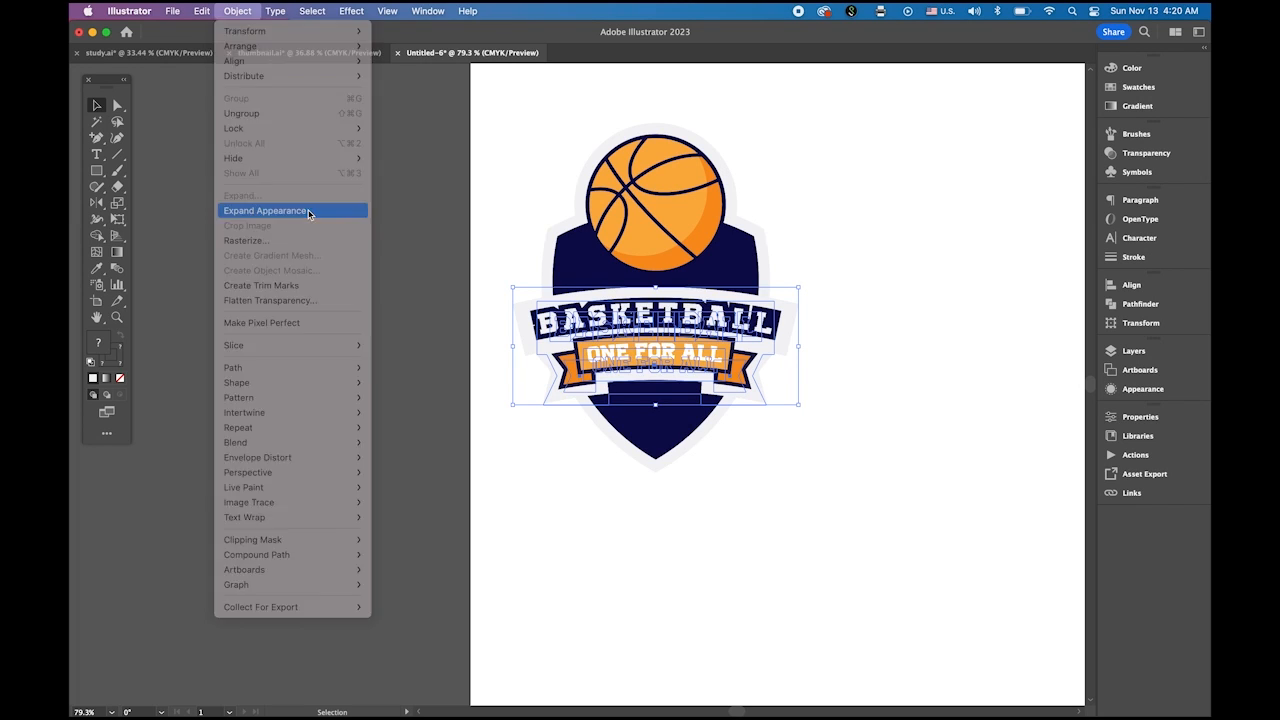
left_click(363, 240)
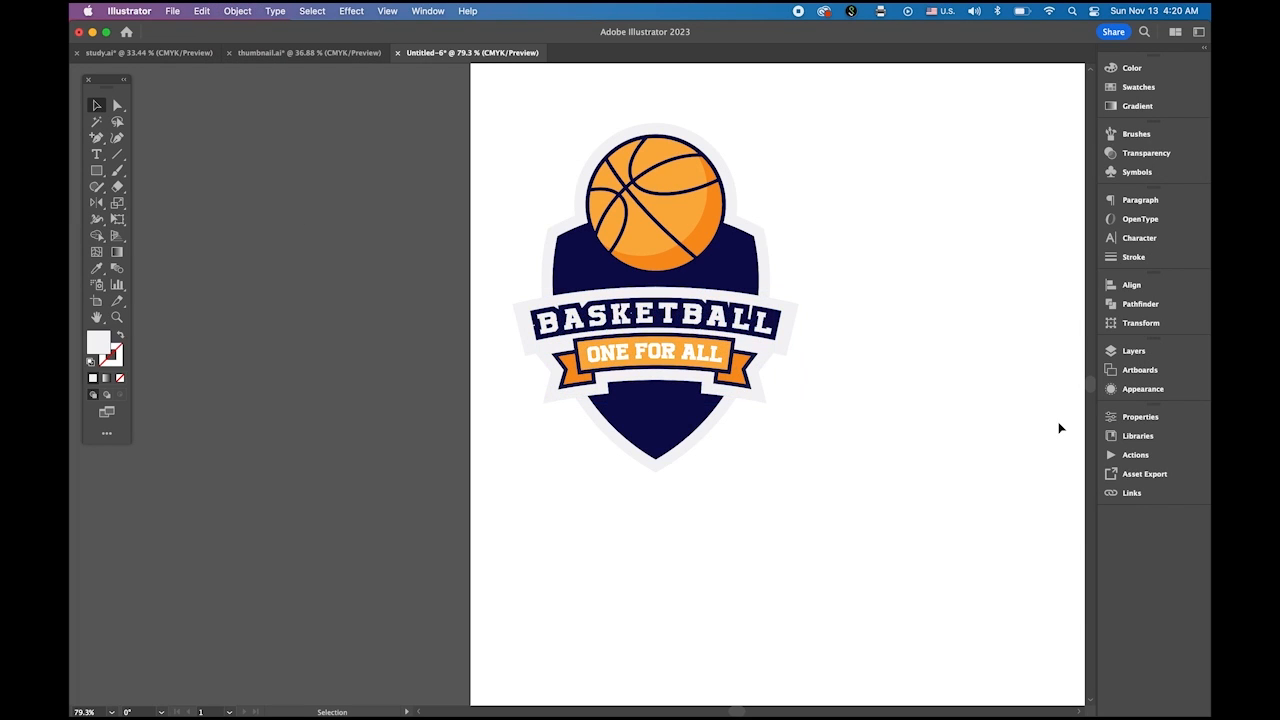
Nudge the expanded wordmark and ribbon group up until its backing sits just below the ball.
left_click(758, 352)
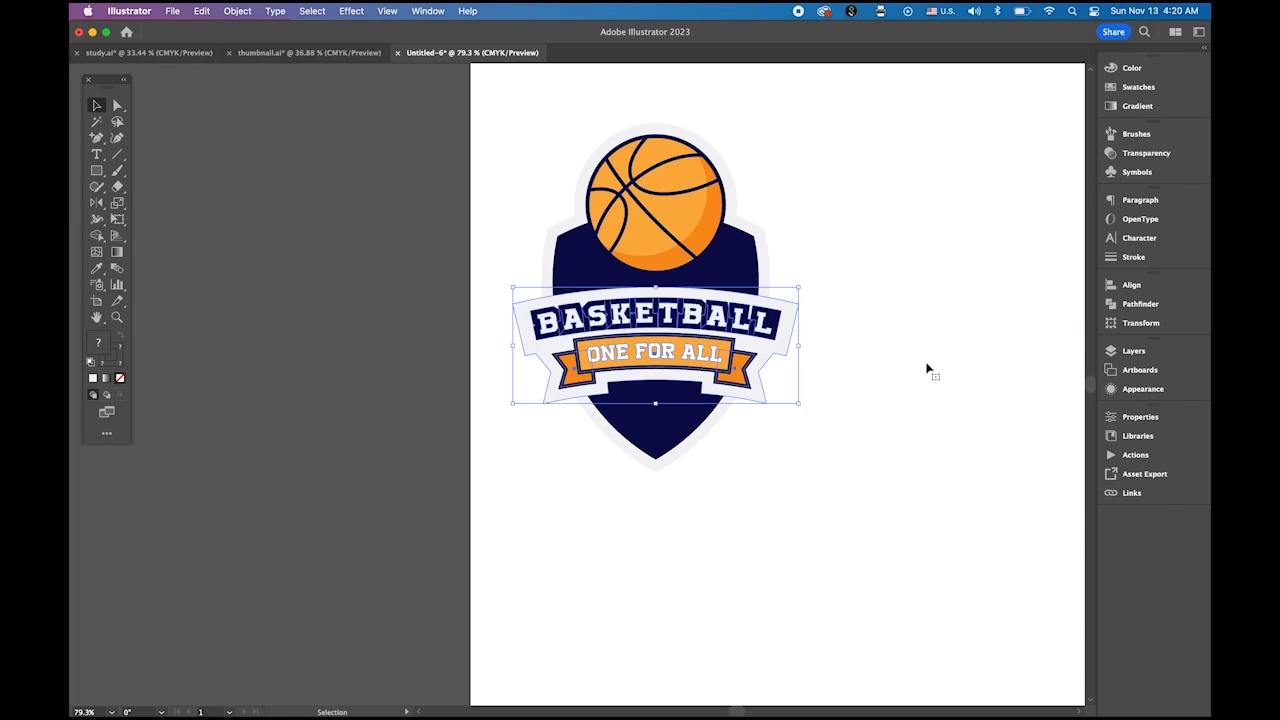
key("Up")
key("Up")
key("Up")
key("Up")
key("Up")
key("Up")
key("Up")
key("Up")
key("Up")
key("Up")
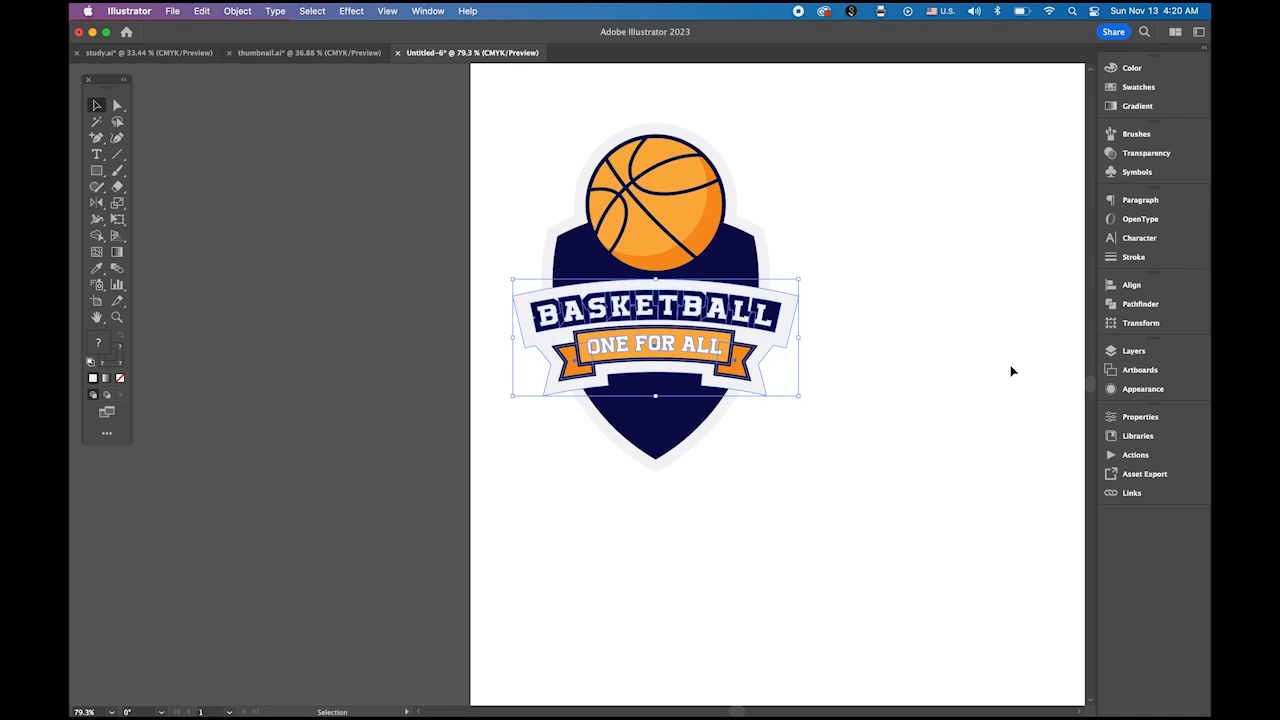
left_click(951, 370)
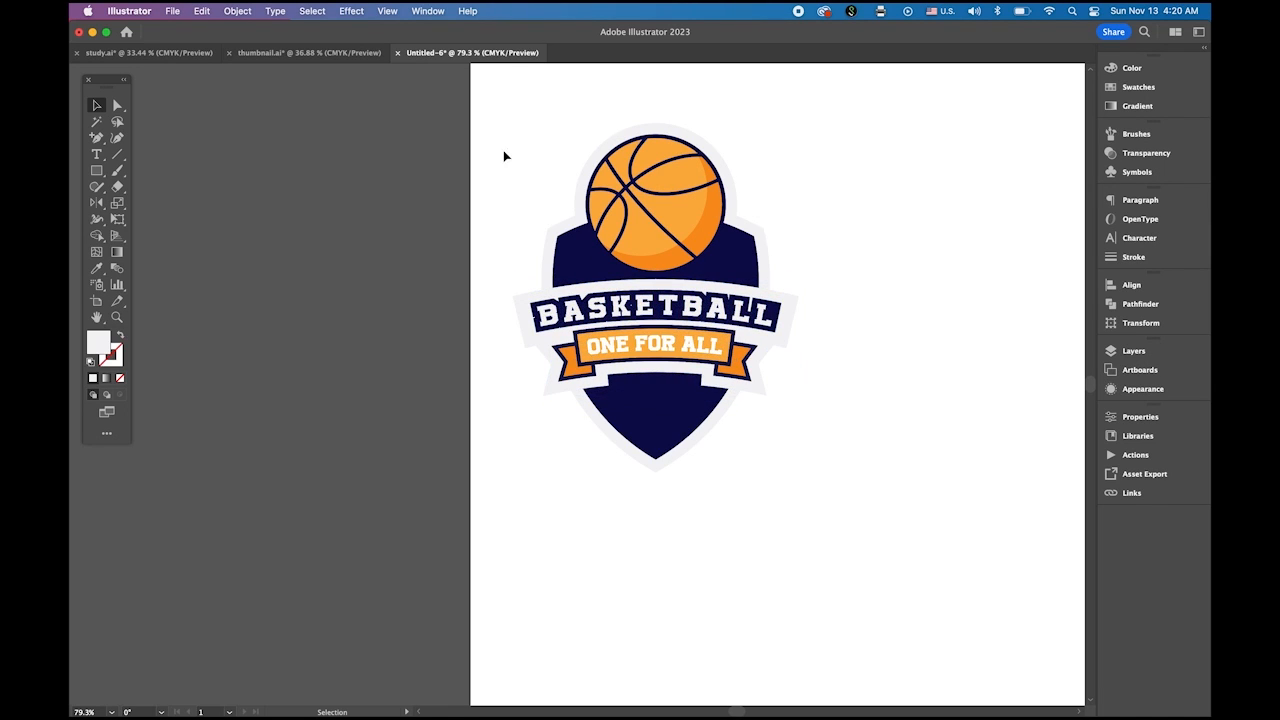
Move the whole logo about 84 pt right and 31 pt down on the artboard.
left_click_drag(505, 155, 878, 552)
left_click_drag(697, 430, 791, 467)
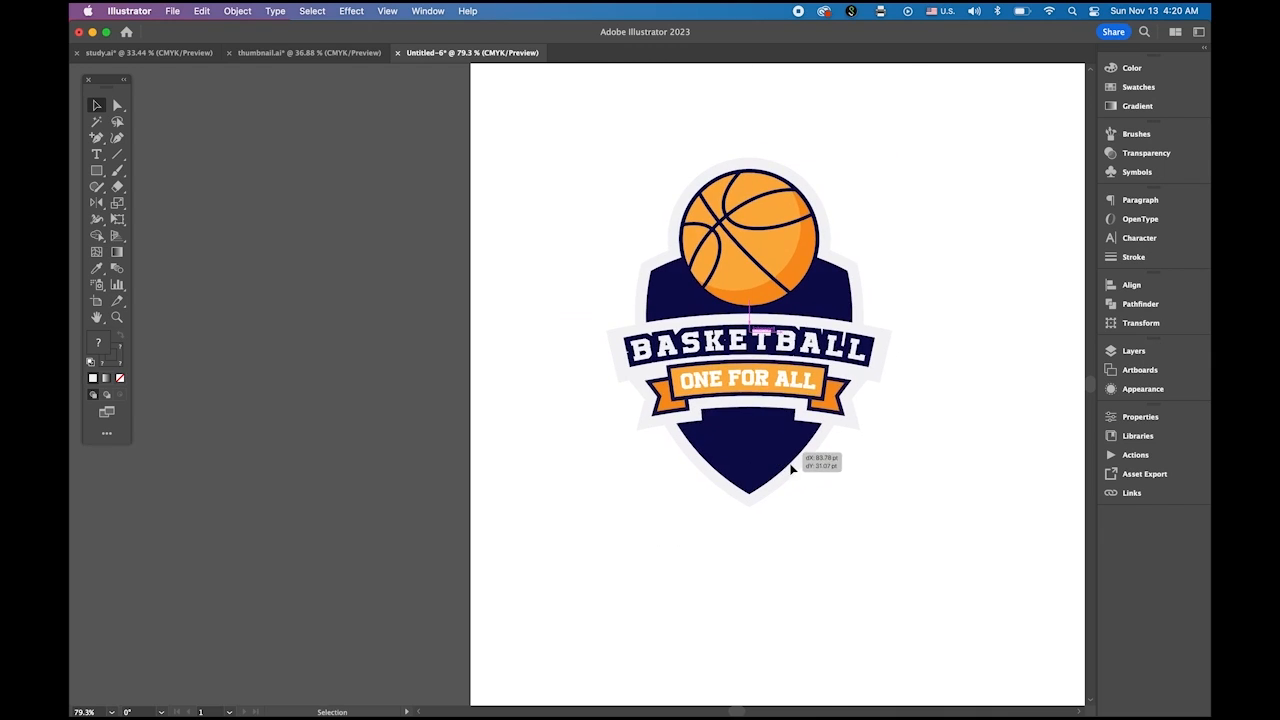
scroll(817, 474, "right", 5)
scroll(817, 474, "down", 2)
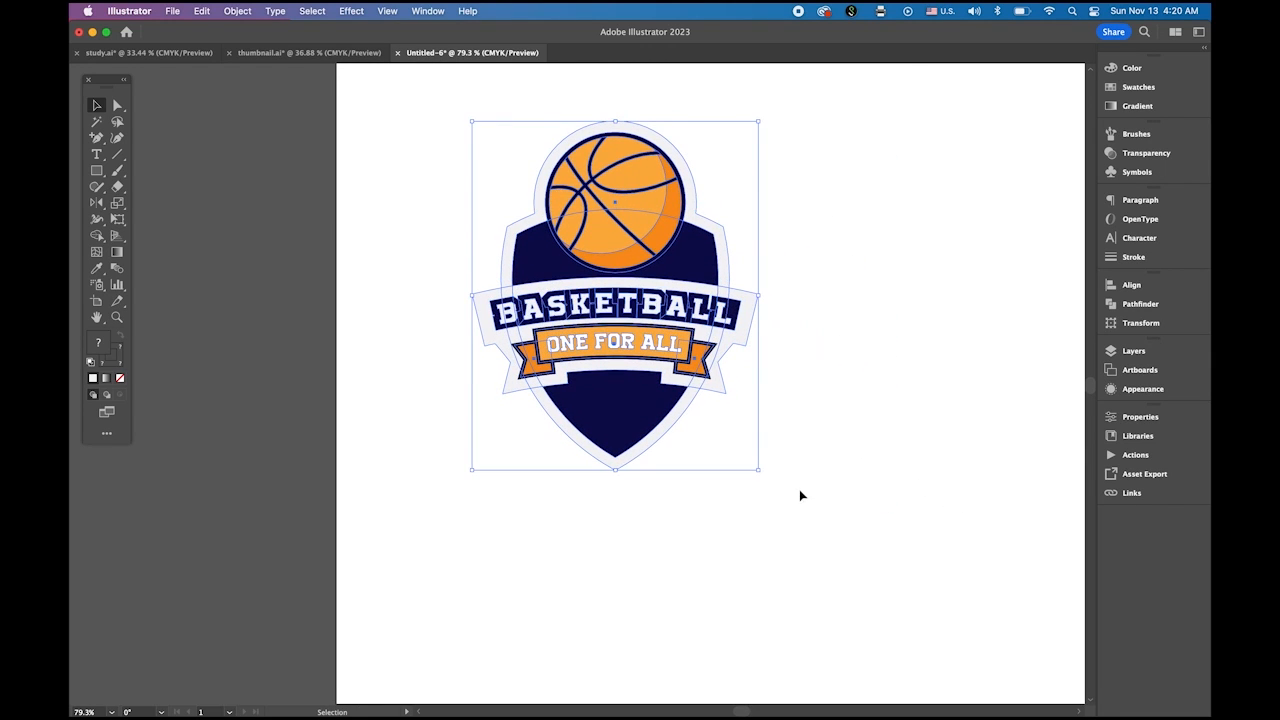
left_click(926, 484)
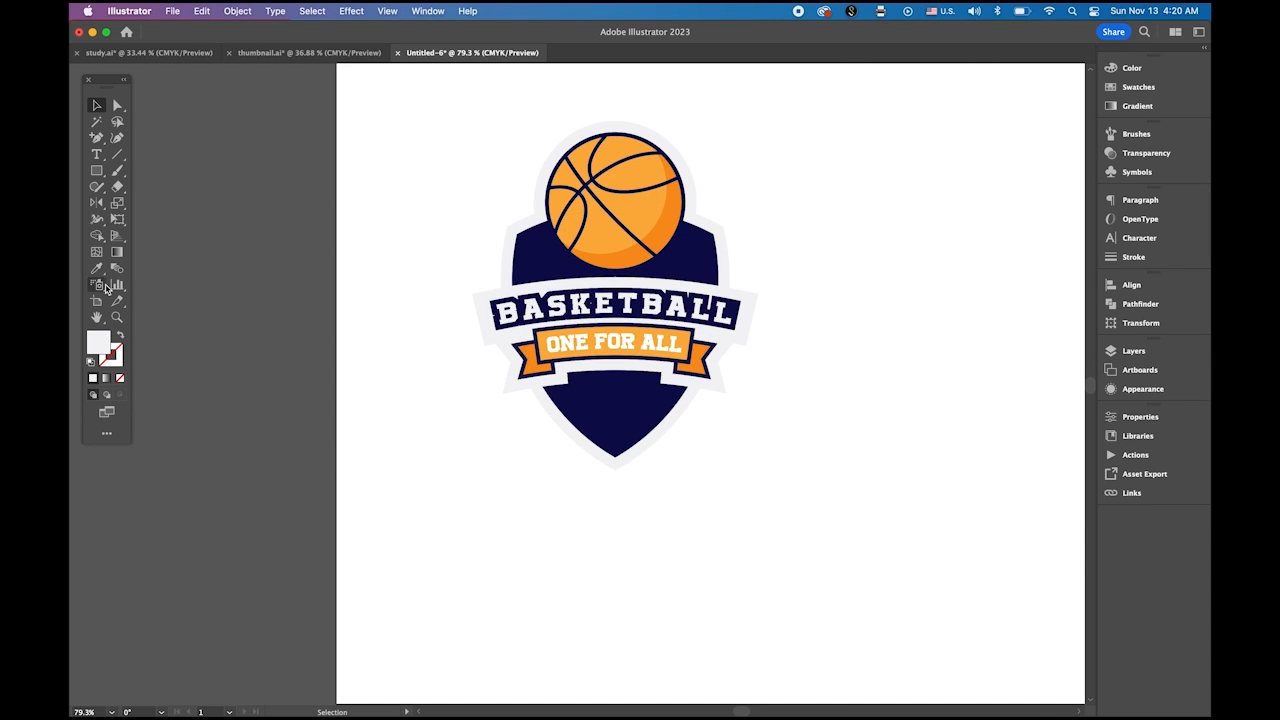
Draw a small five-pointed star on the navy shield area below the ribbon with the Star tool.
left_click_drag(96, 170, 155, 235)
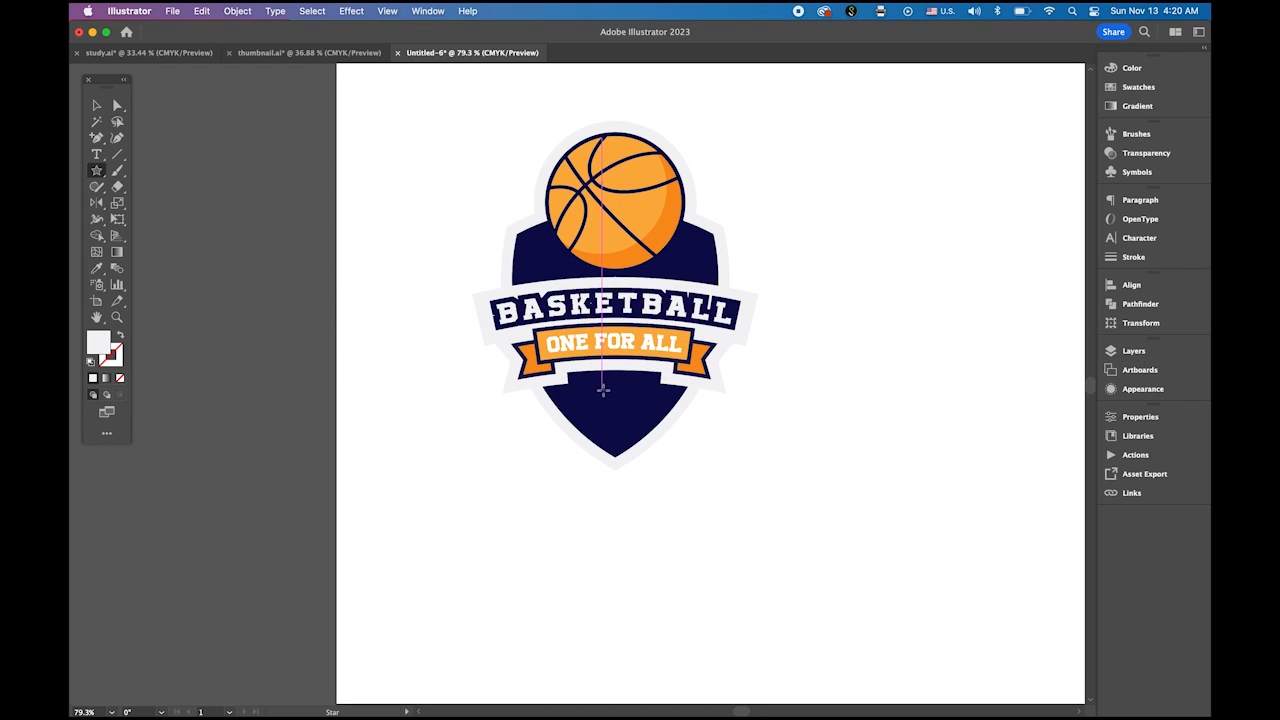
left_click_drag(600, 388, 620, 398)
left_click(96, 107)
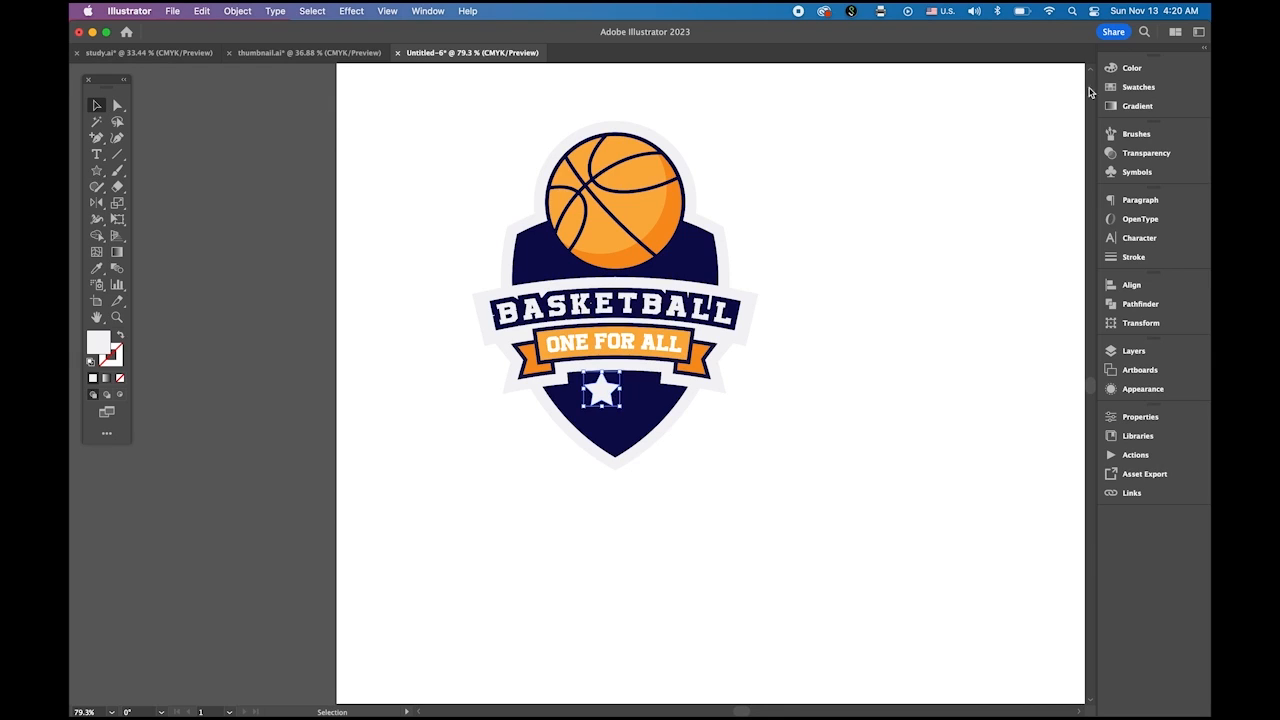
Fill the star with light orange and move it to the middle of the lower navy area.
left_click(1138, 87)
left_click(1071, 108)
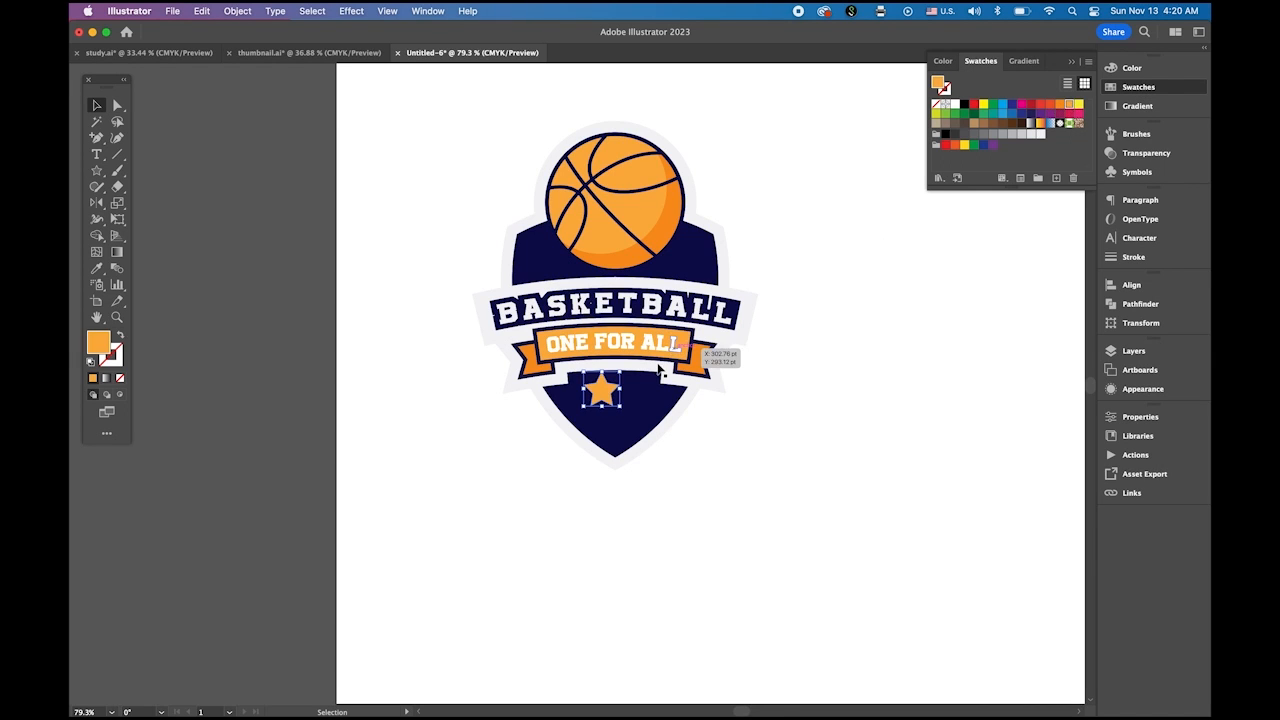
left_click_drag(616, 403, 626, 416)
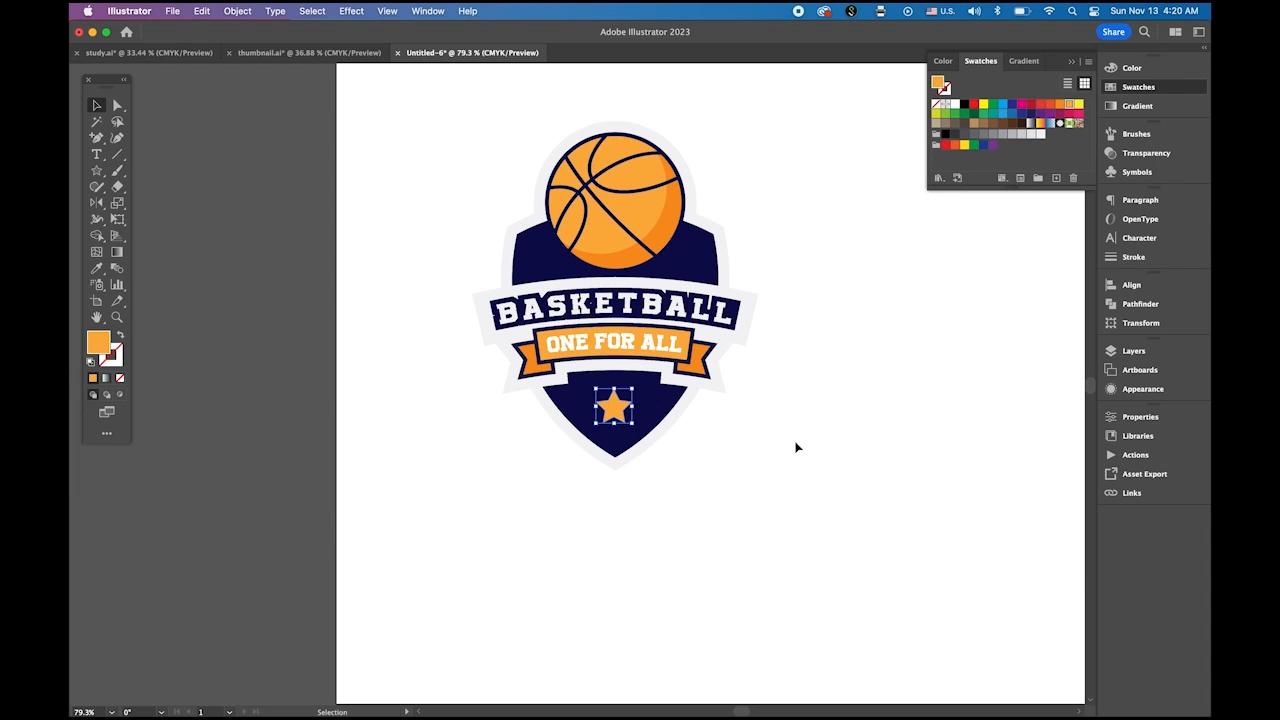
left_click(797, 449)
Align the star and all other logo parts to a common horizontal centre.
left_click_drag(518, 140, 740, 486)
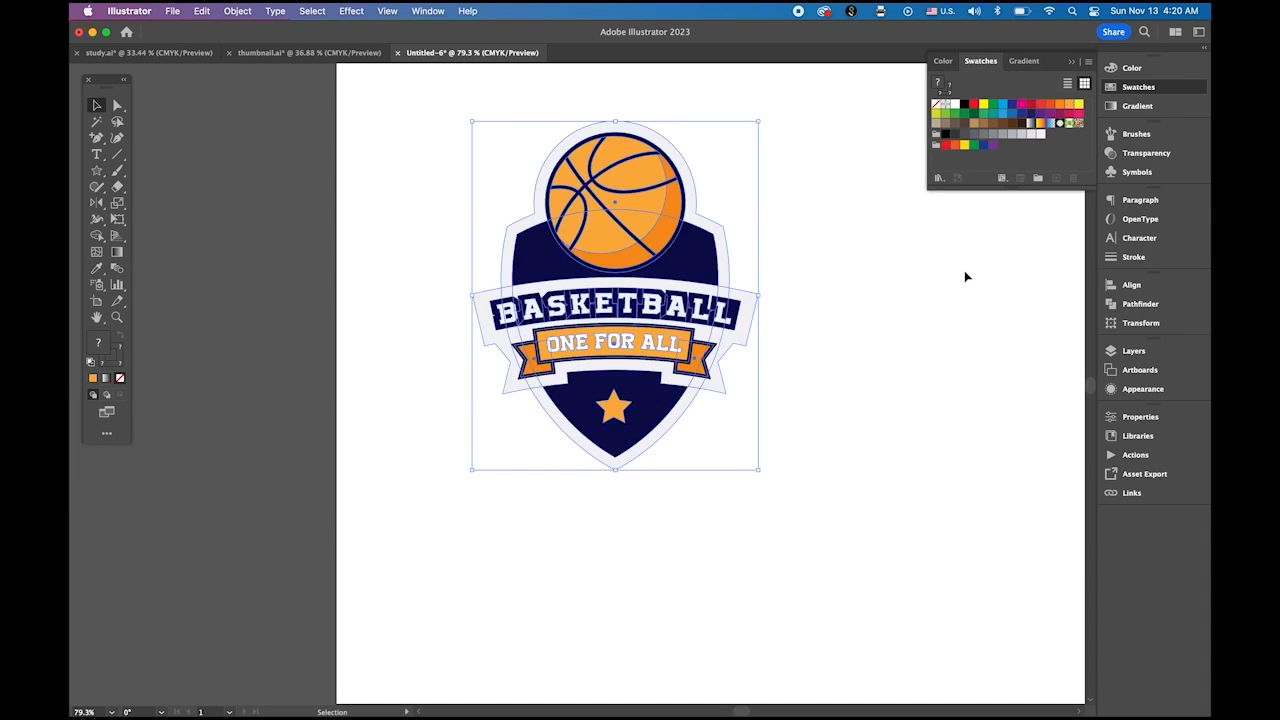
left_click(1110, 288)
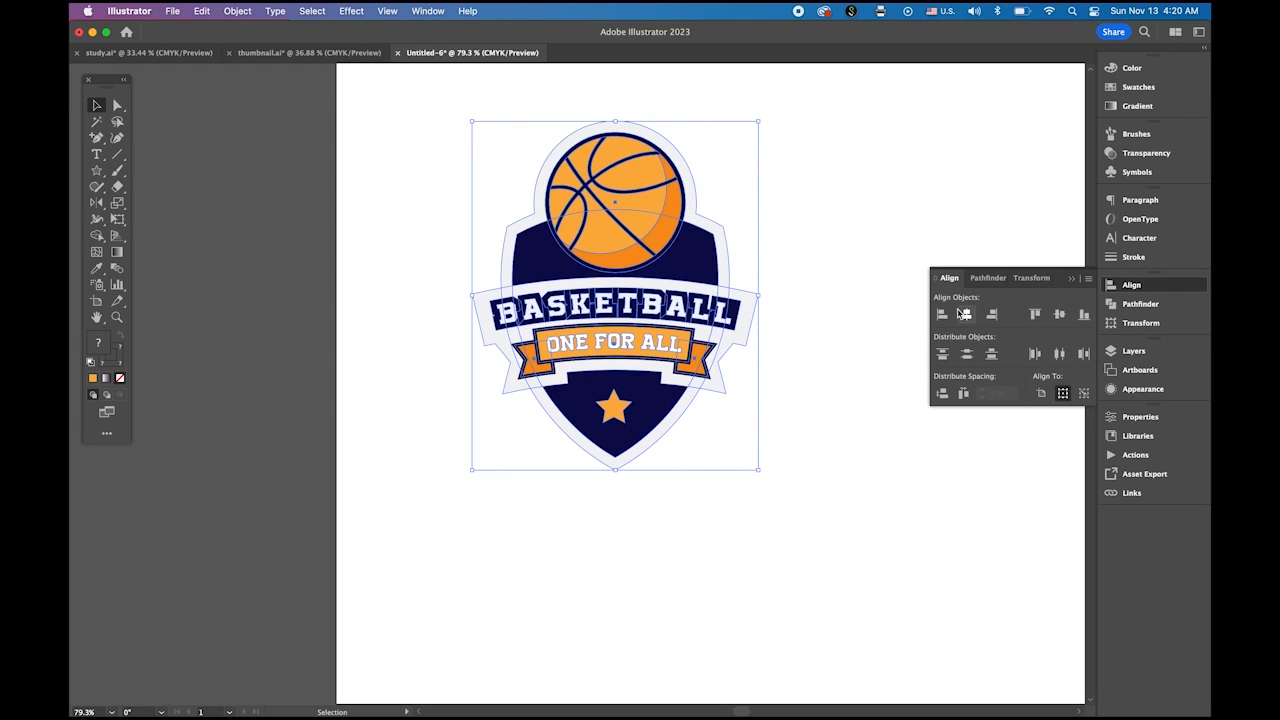
left_click(957, 316)
left_click(750, 479)
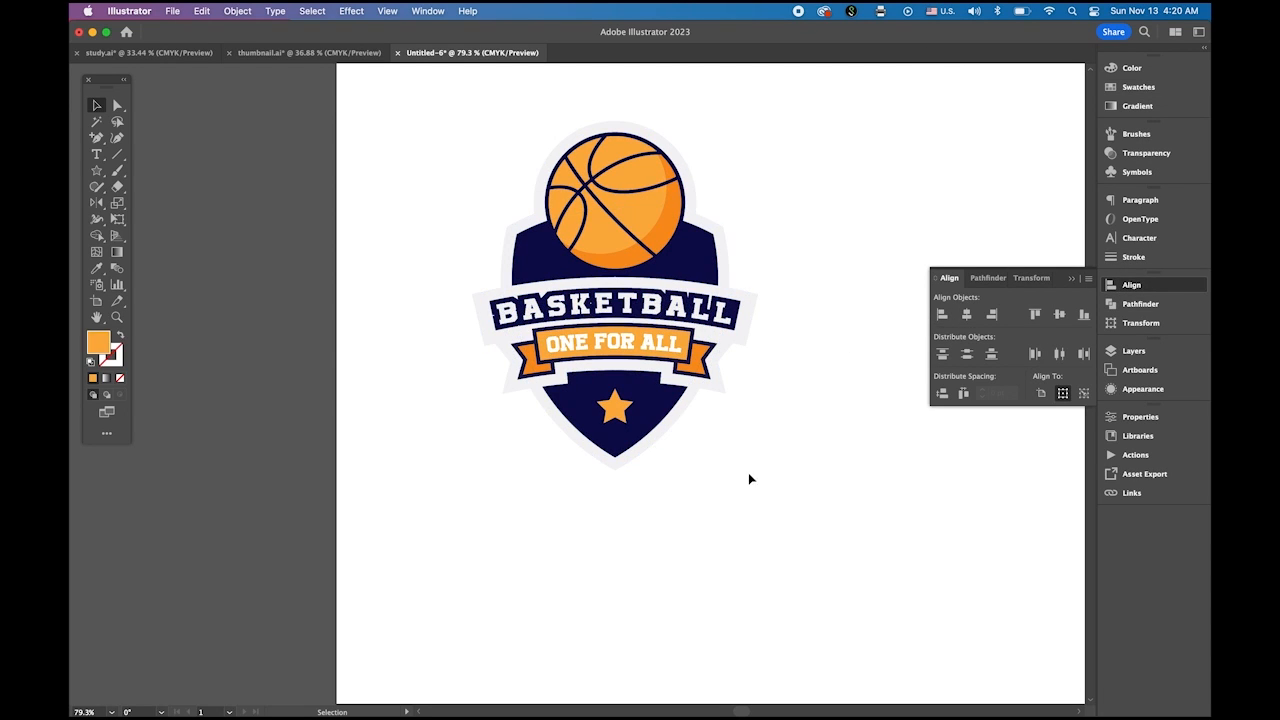
Copy the star onto the navy area right of the ball and scale the copy down.
left_click(612, 413)
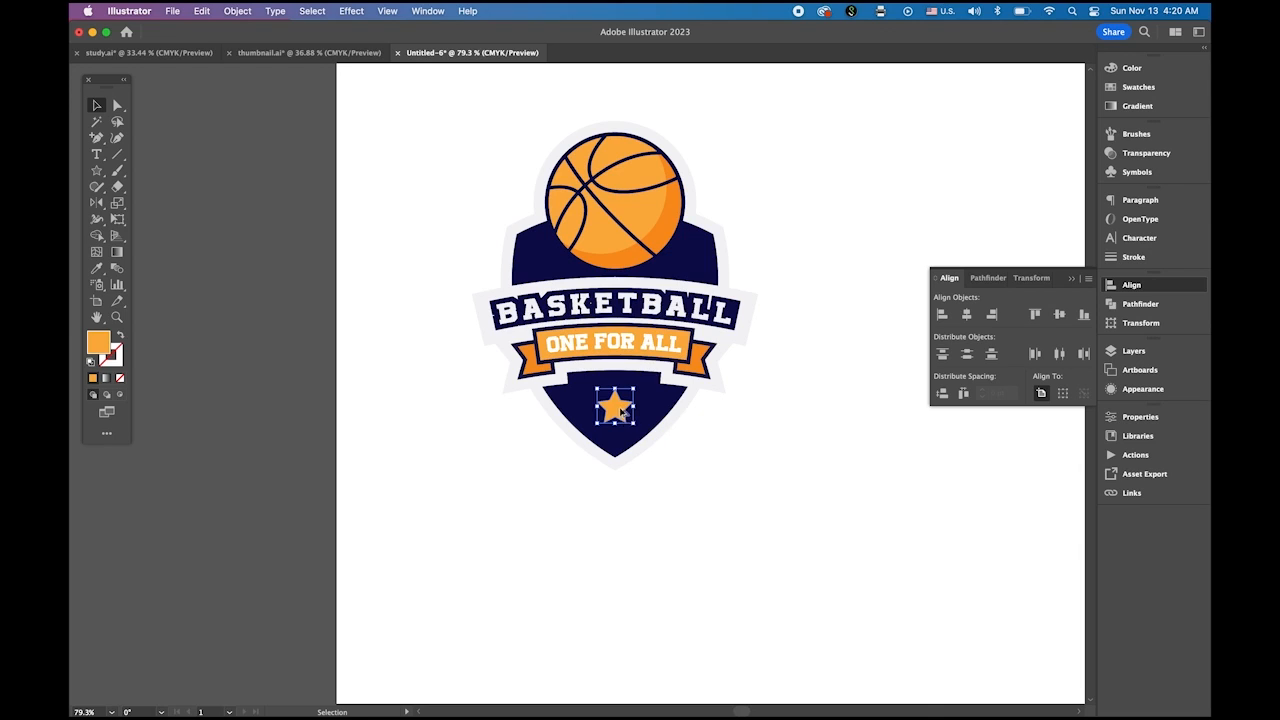
left_click_drag(622, 412, 703, 262)
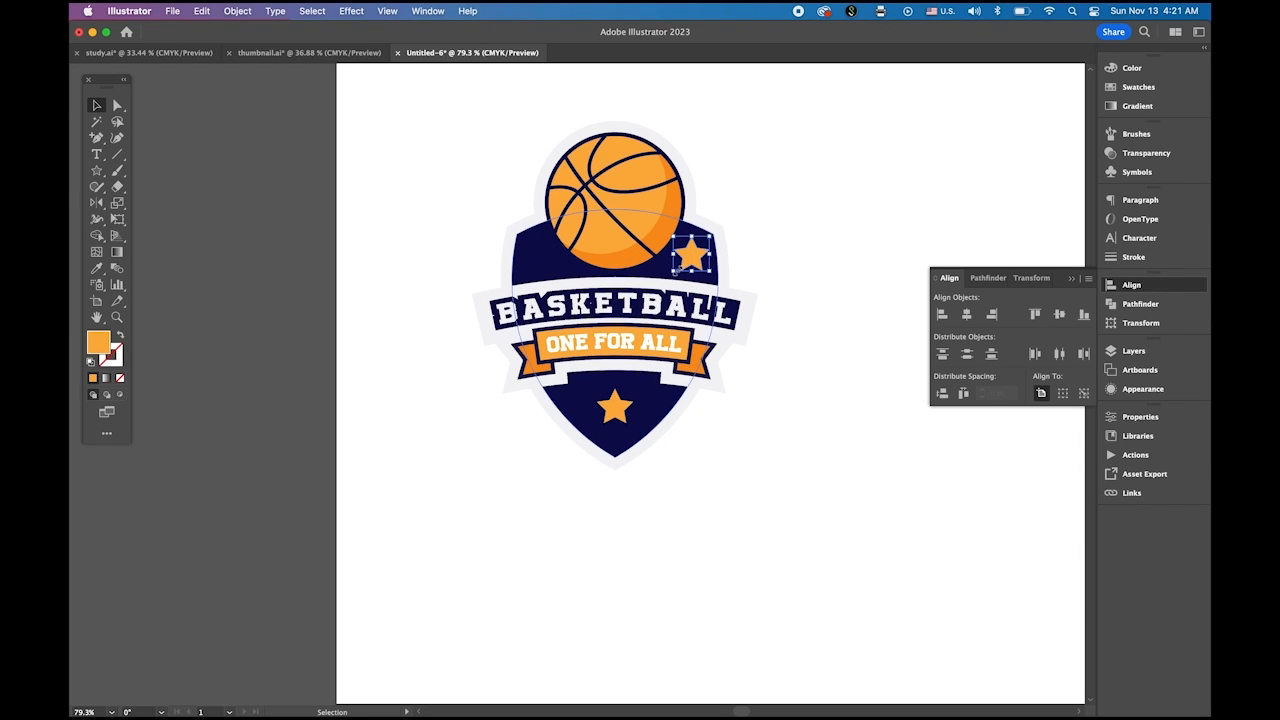
left_click(843, 393)
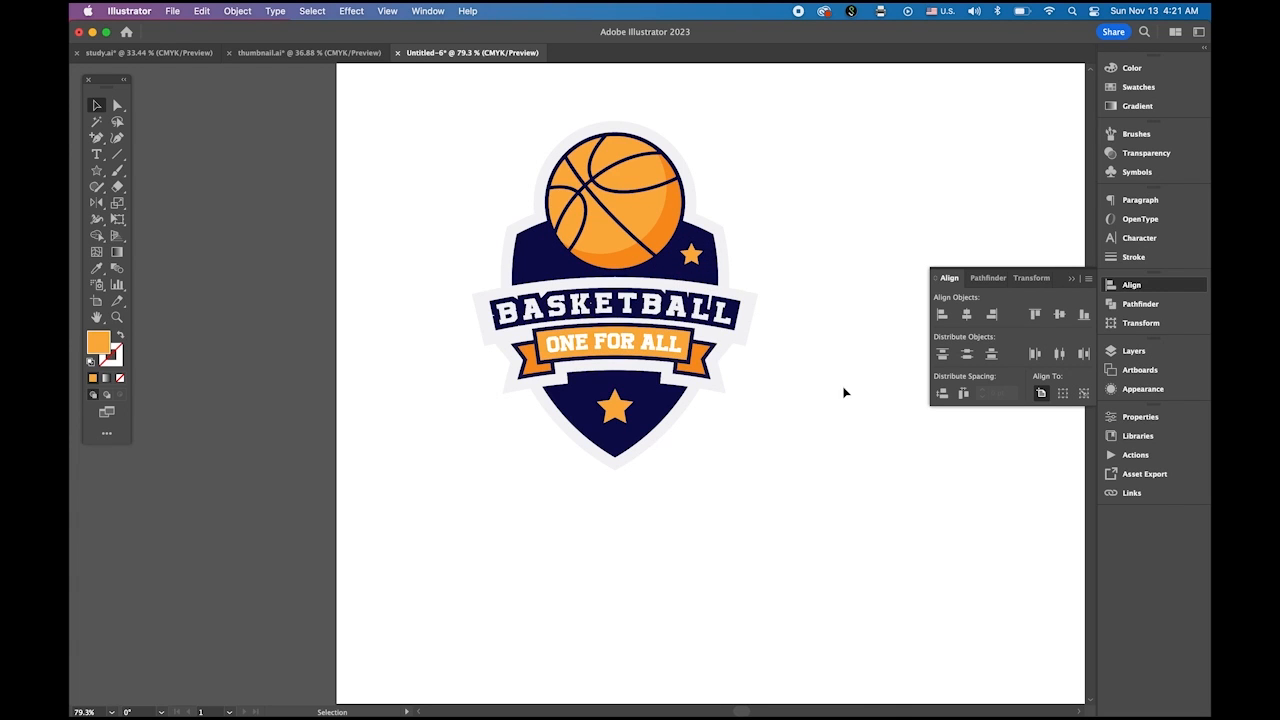
Duplicate the small star straight across to the navy area left of the ball.
scroll(585, 230, "up", 5)
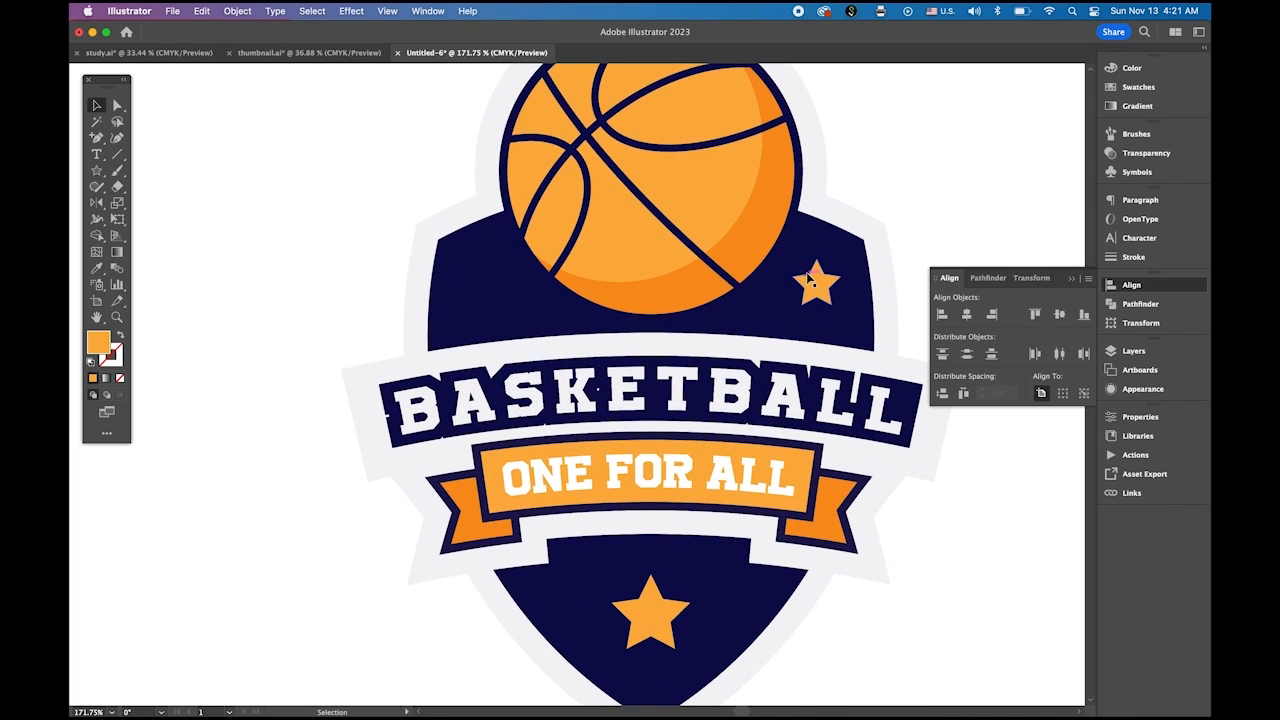
left_click(816, 290)
left_click_drag(816, 290, 487, 286)
left_click(940, 226)
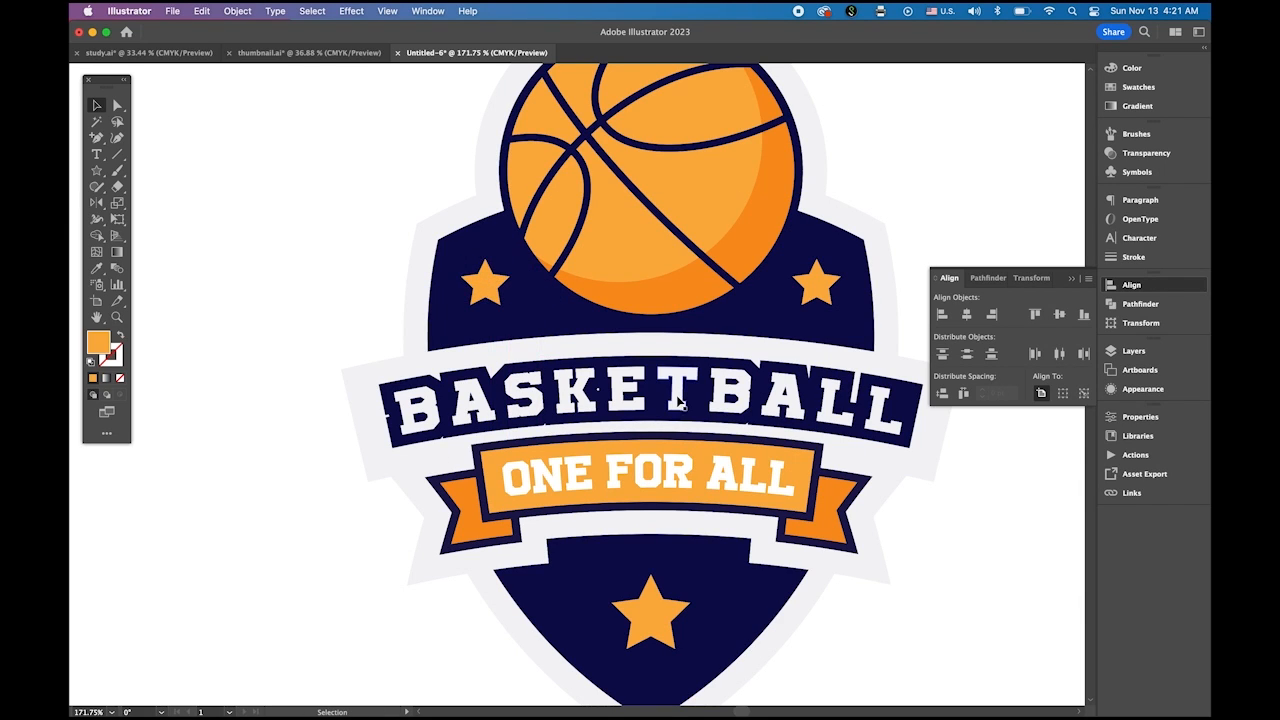
Nudge the left small star slightly right so it mirrors the star on the other side of the ball.
left_click(488, 286)
key("Right")
key("Right")
key("Right")
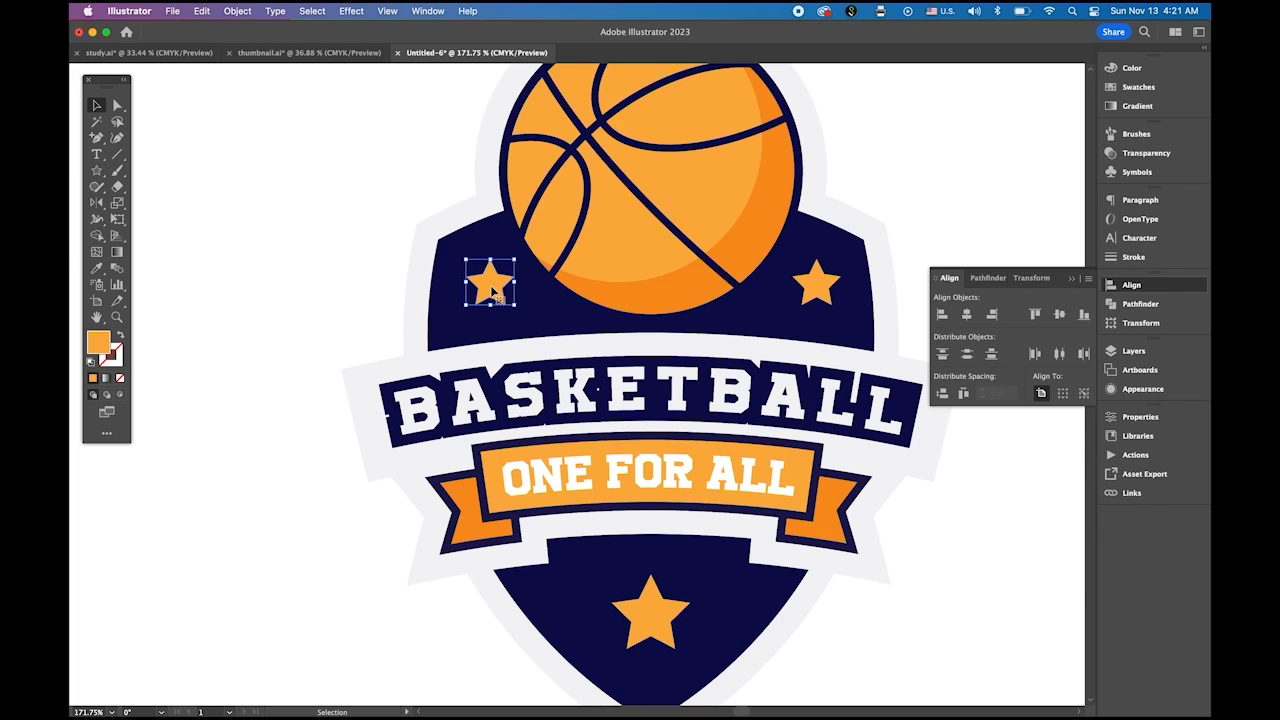
left_click(830, 290)
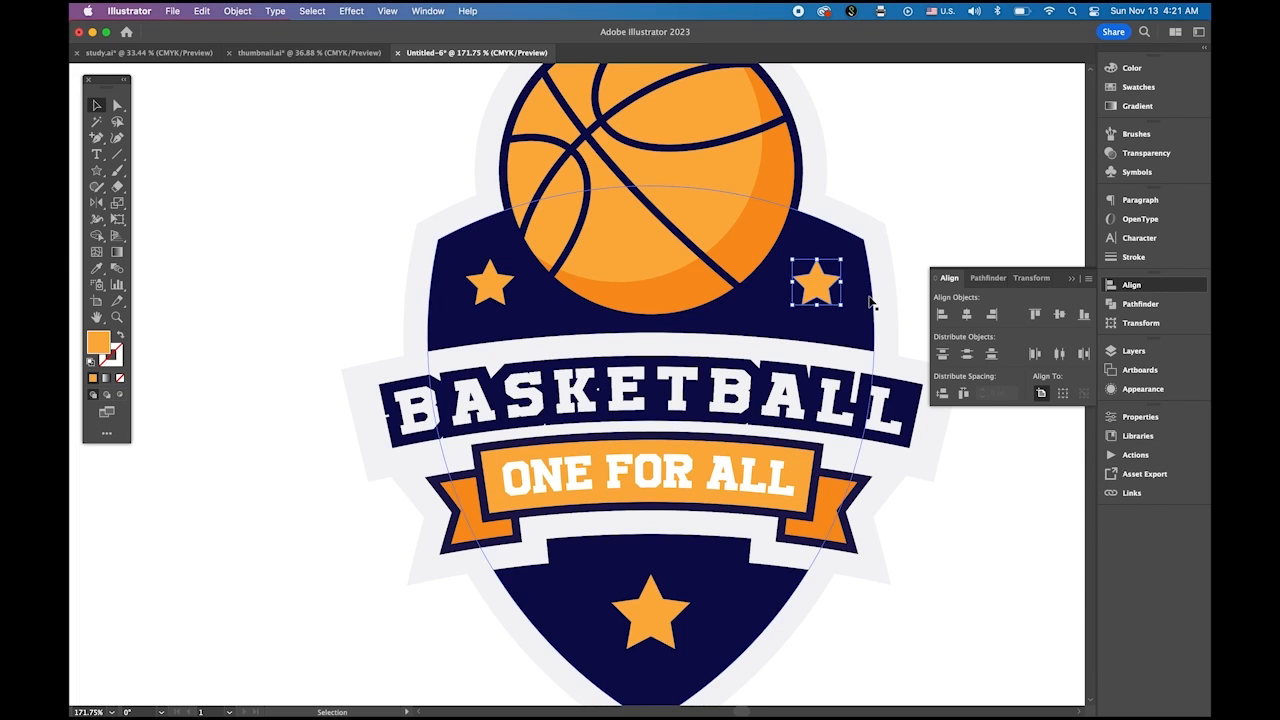
left_click(999, 233)
Draw a curved orange outline with no fill inside the shield's upper-left edge, up the side and over the shoulder, with the Pen tool.
left_click_drag(710, 505, 630, 453)
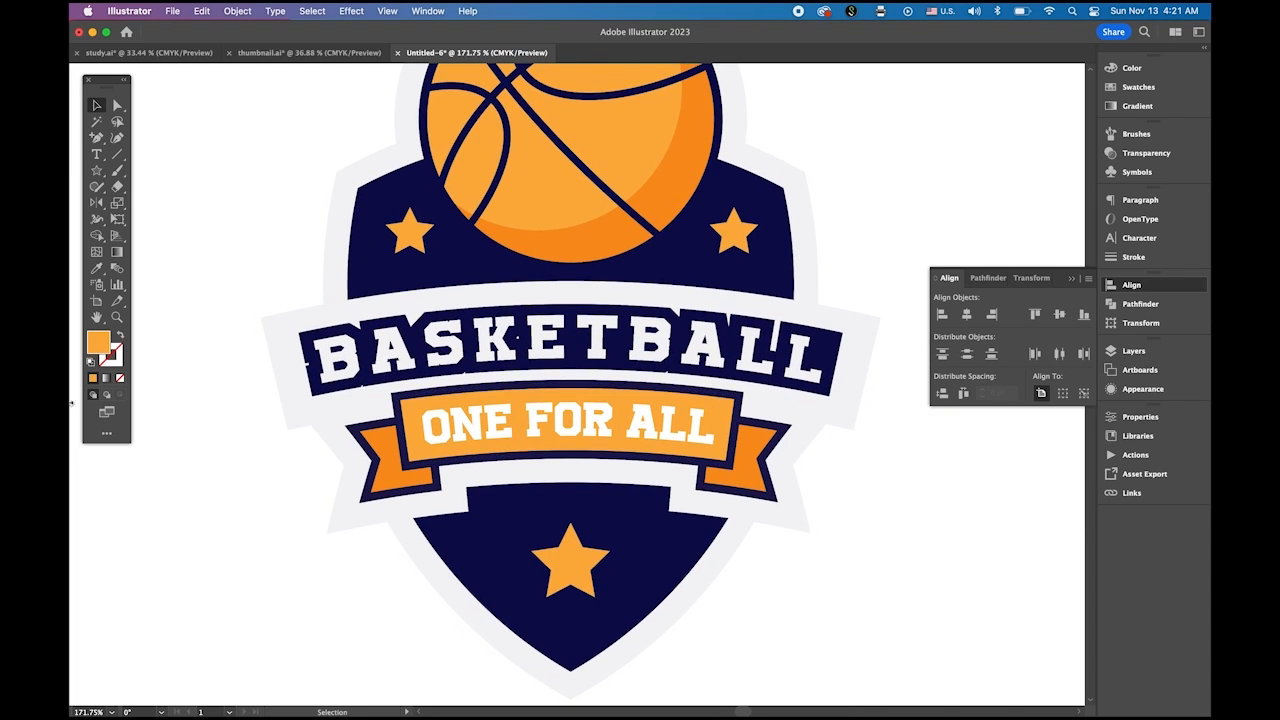
left_click(96, 139)
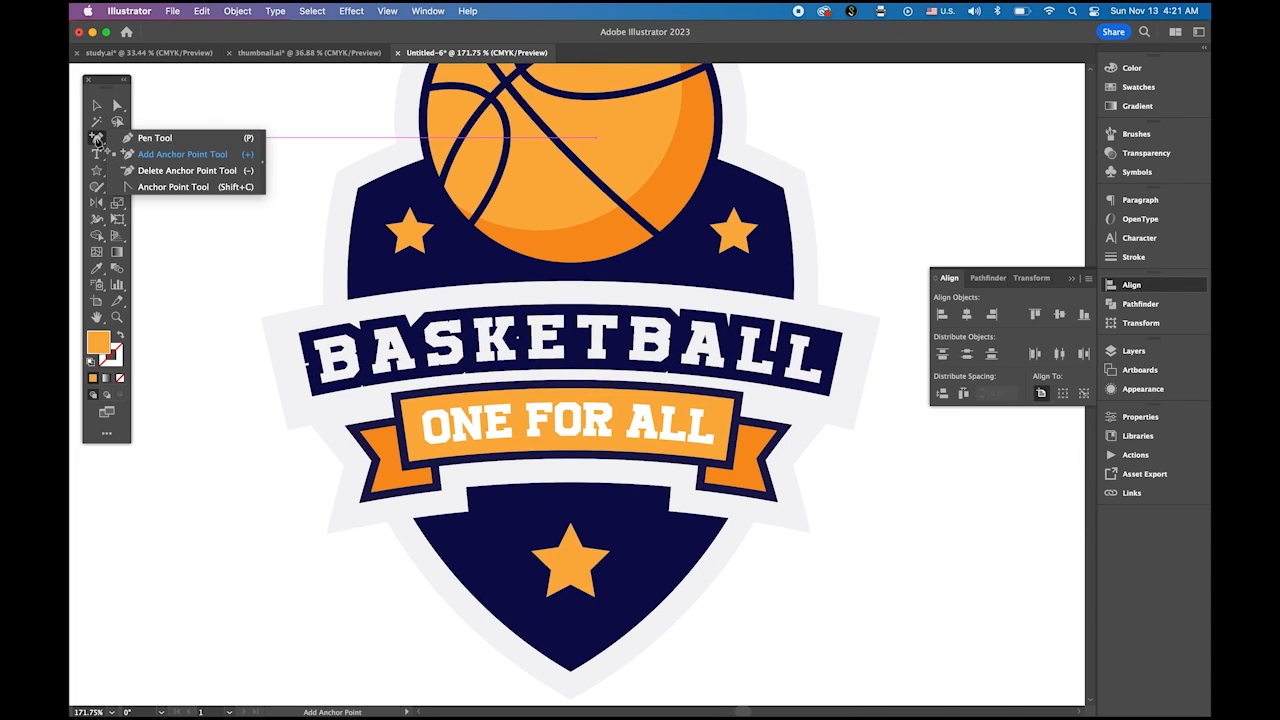
left_click(155, 138)
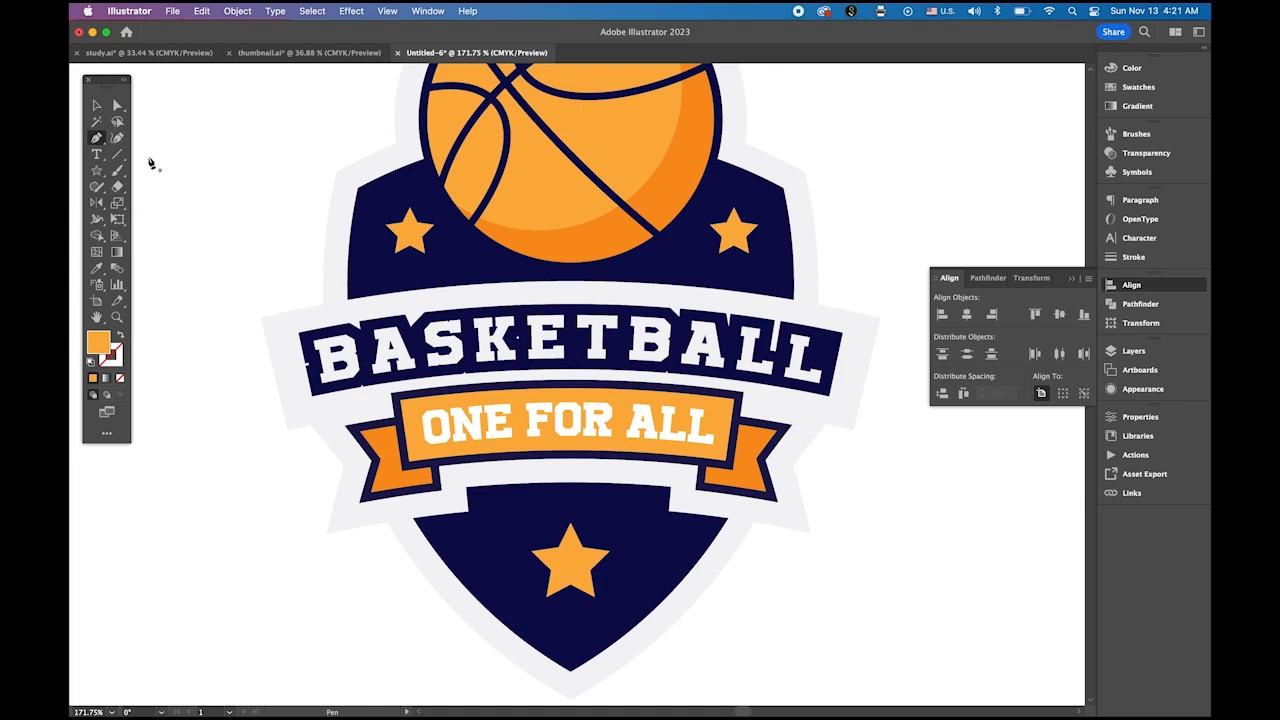
left_click(119, 339)
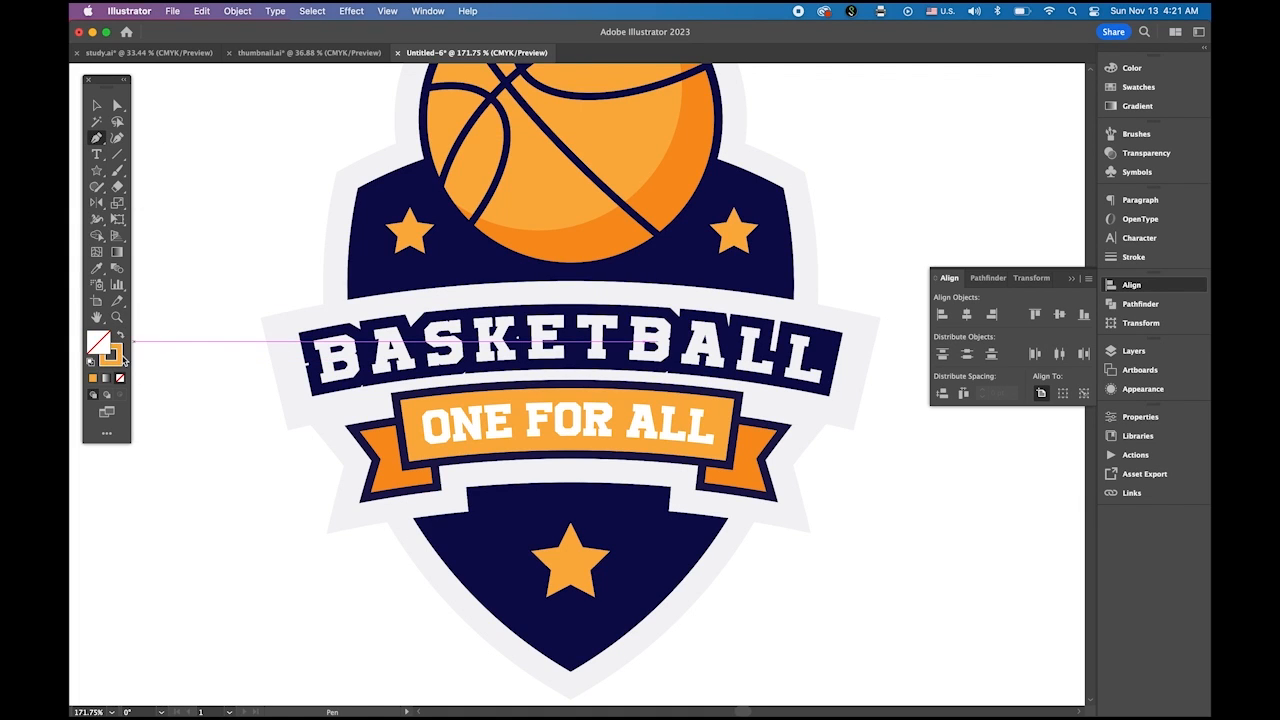
left_click(358, 288)
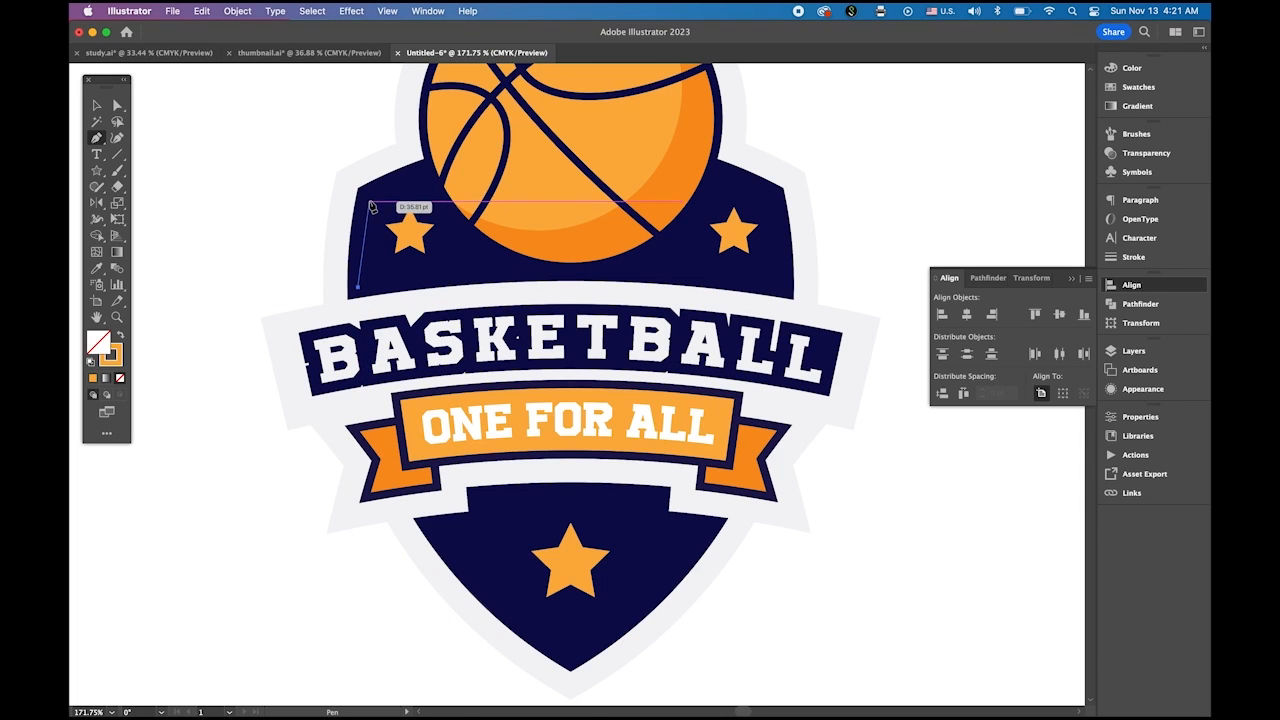
left_click_drag(367, 193, 379, 151)
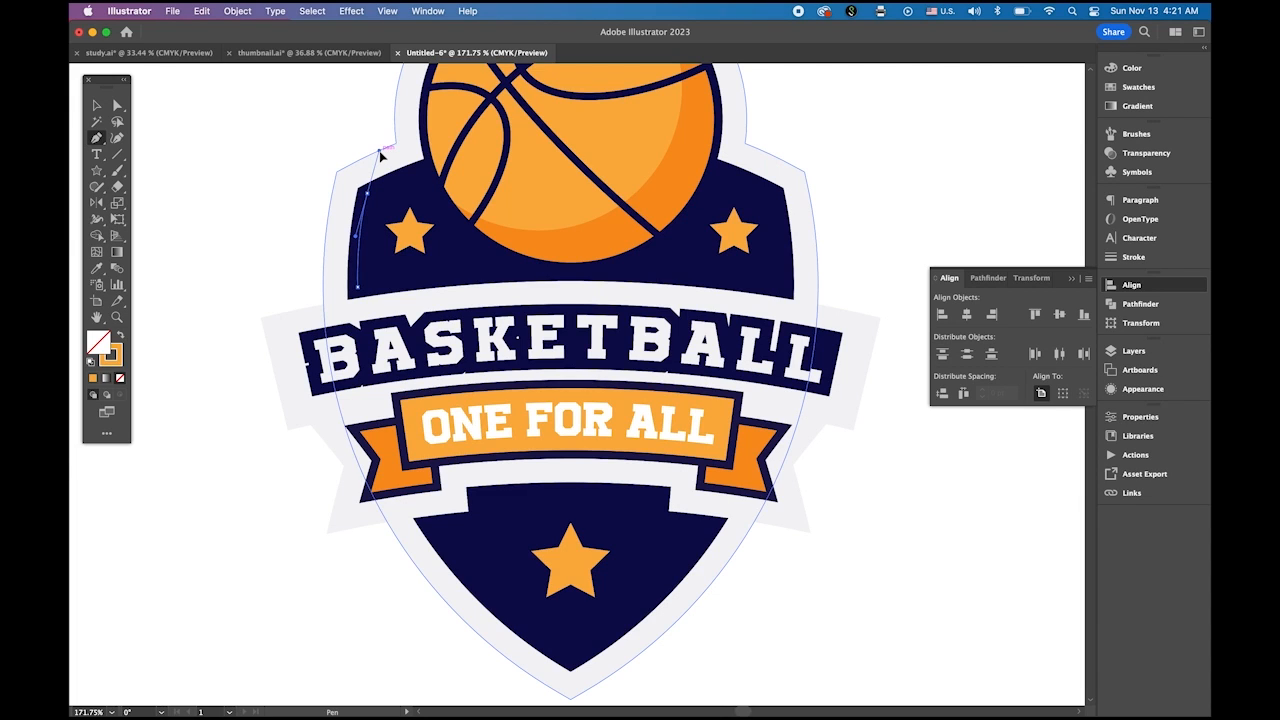
left_click(367, 193)
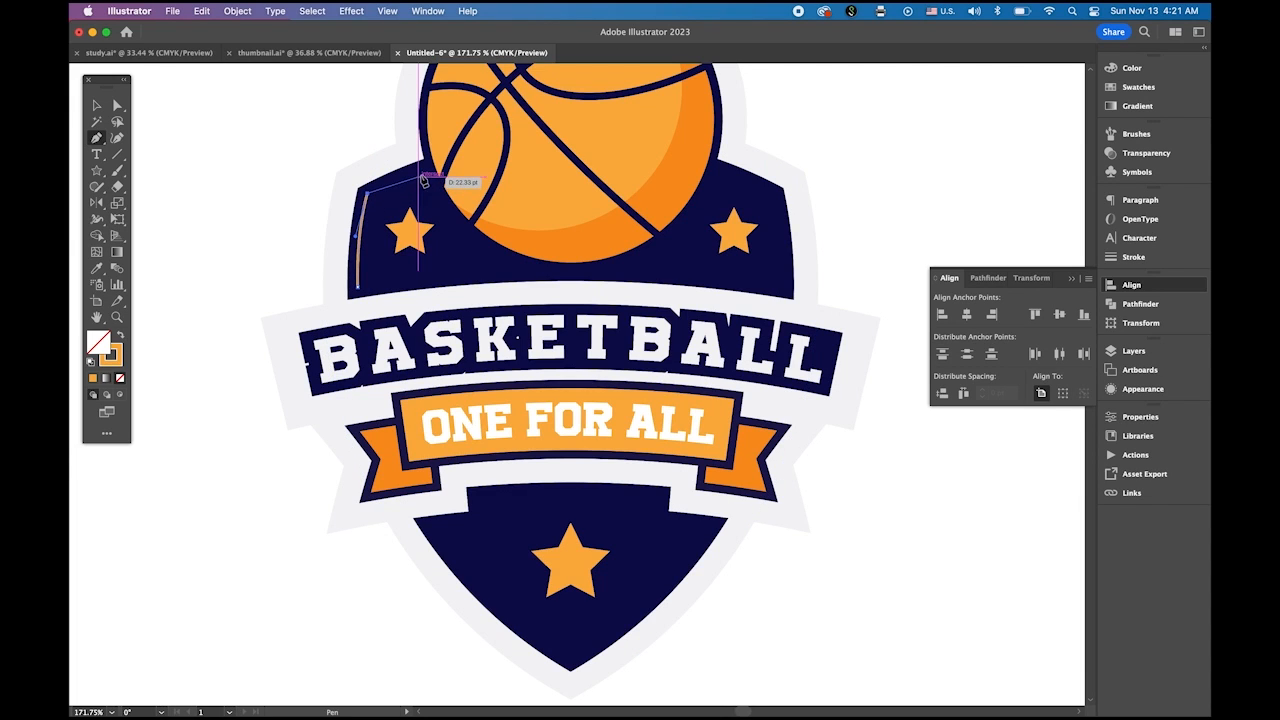
left_click_drag(423, 171, 451, 166)
left_click(422, 170)
Trace the accent's inner edge back down to its starting point, closing it into a thin tapered shape.
key("super+space")
left_click_drag(383, 245, 440, 237)
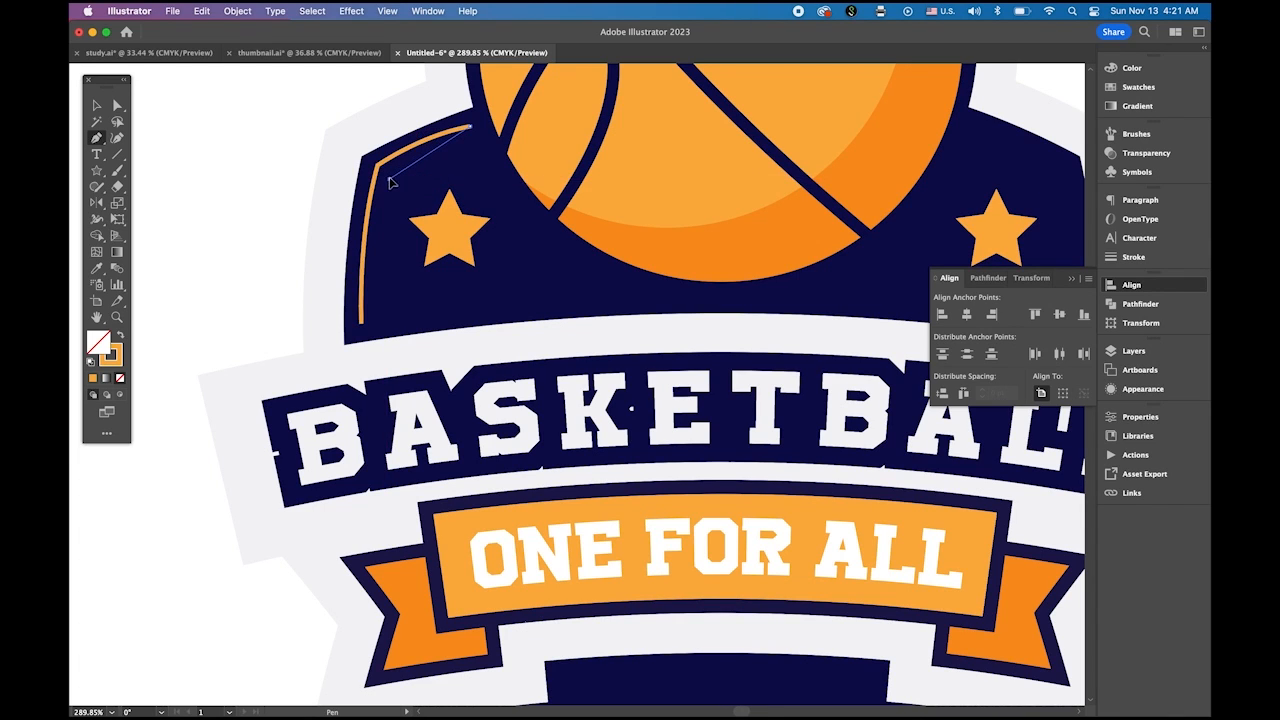
left_click_drag(390, 181, 381, 200)
left_click(361, 326)
left_click_drag(361, 325, 357, 385)
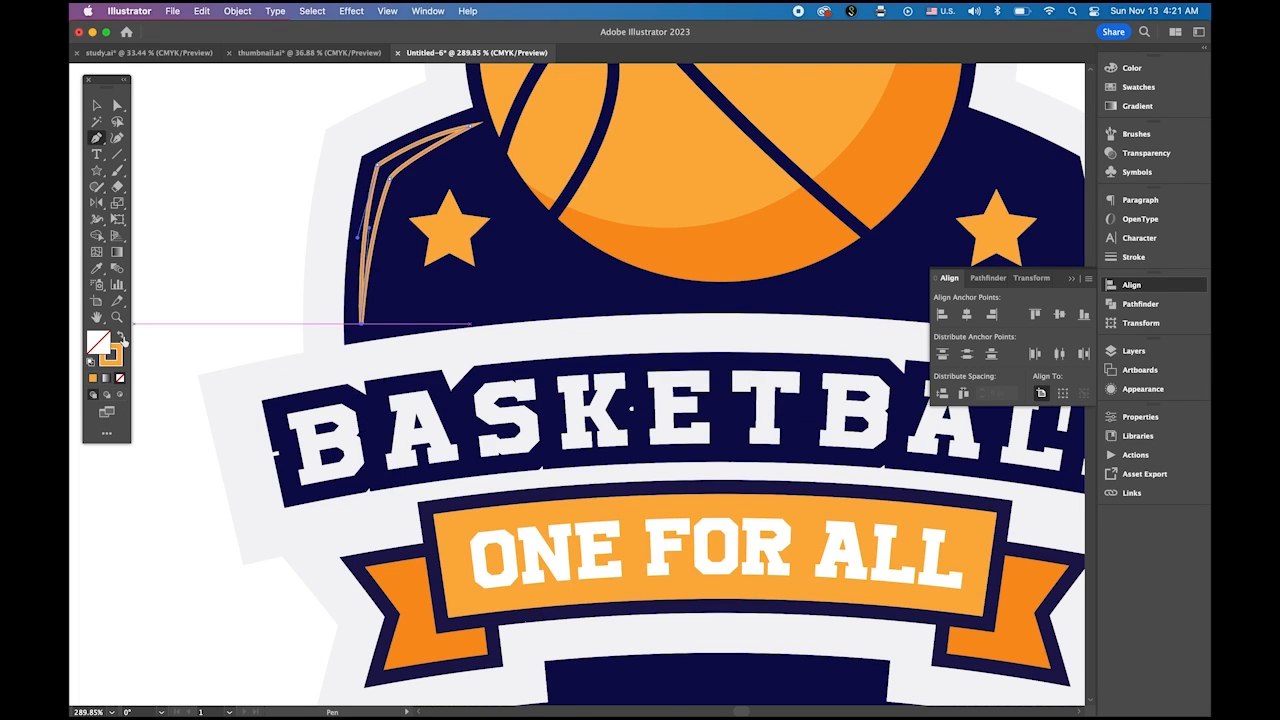
Swap the accent shape's stroke and fill so it has a solid orange fill and no stroke.
left_click(121, 338)
left_click(96, 105)
left_click(214, 180)
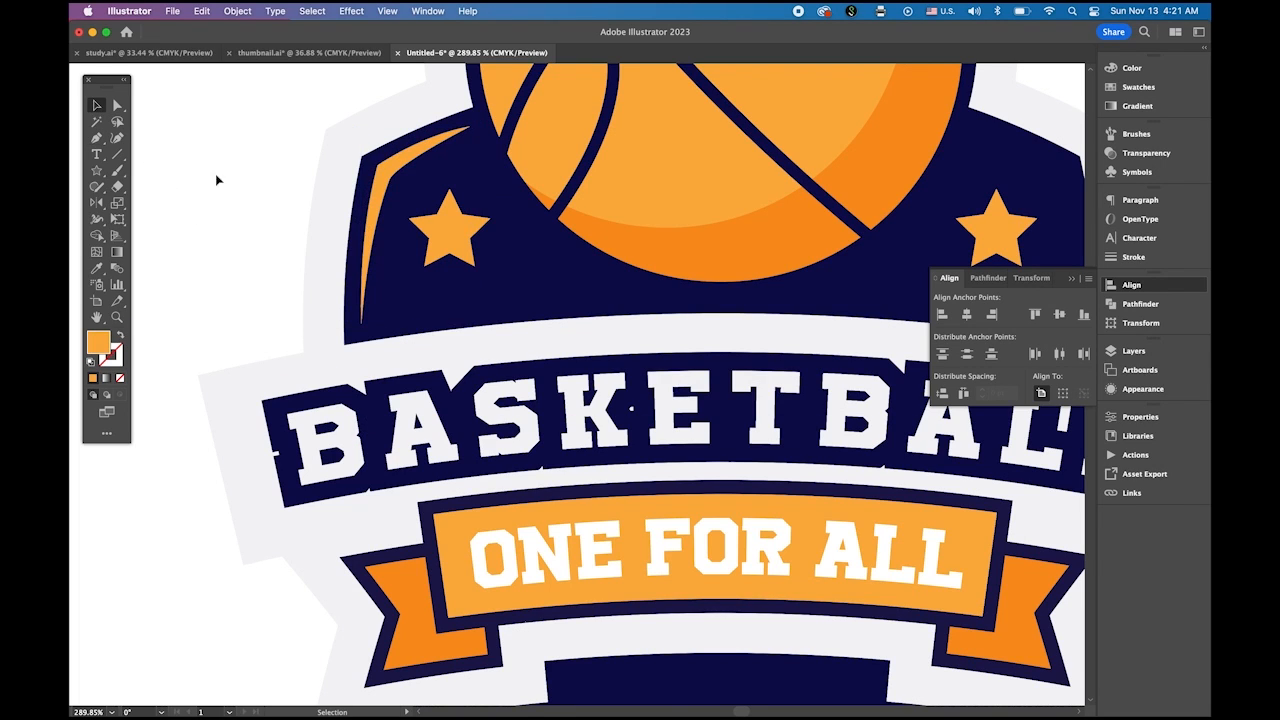
Create a mirrored copy of the left accent shape with Reflect across the vertical axis.
scroll(477, 354, "right", 5)
scroll(477, 354, "up", 2)
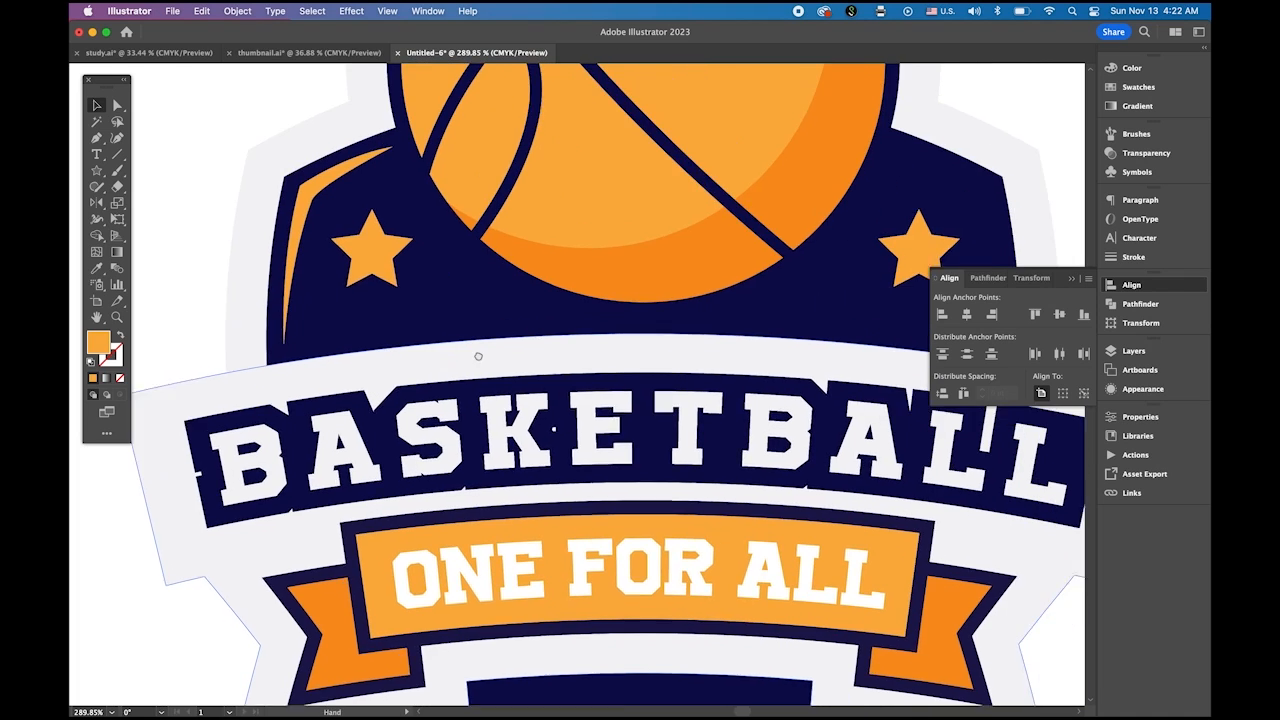
left_click(234, 222)
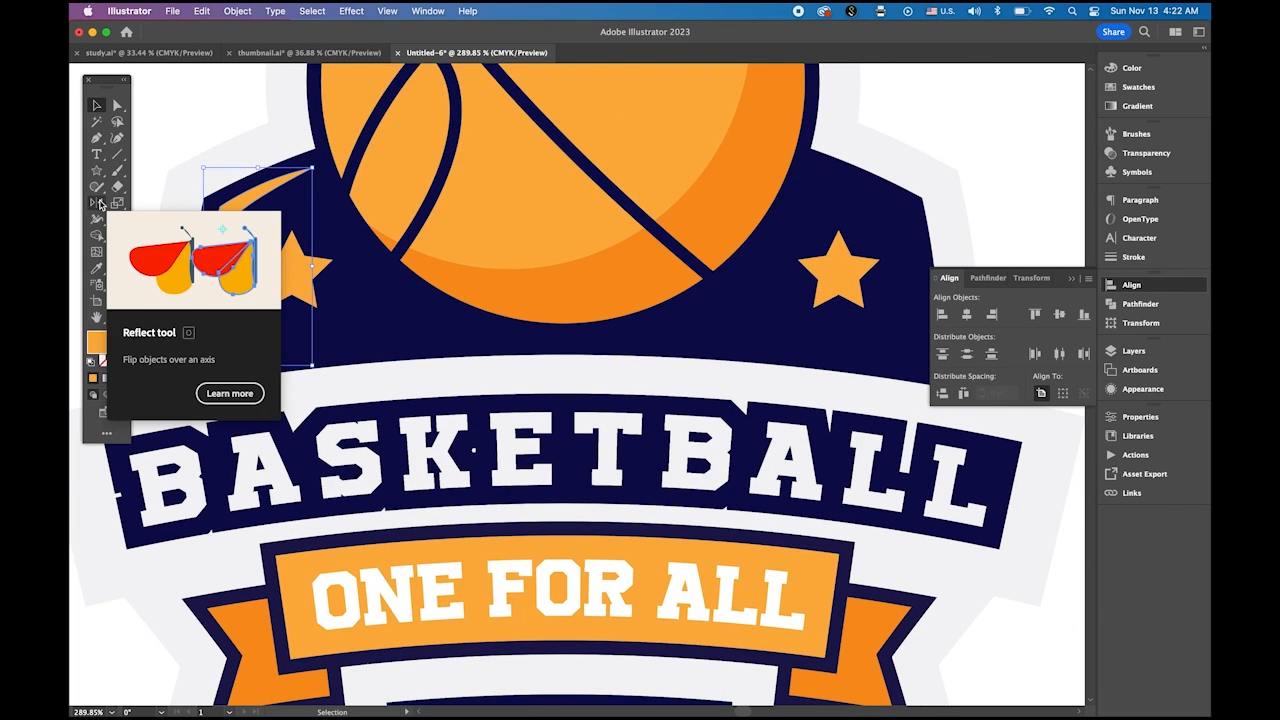
double_click(97, 203)
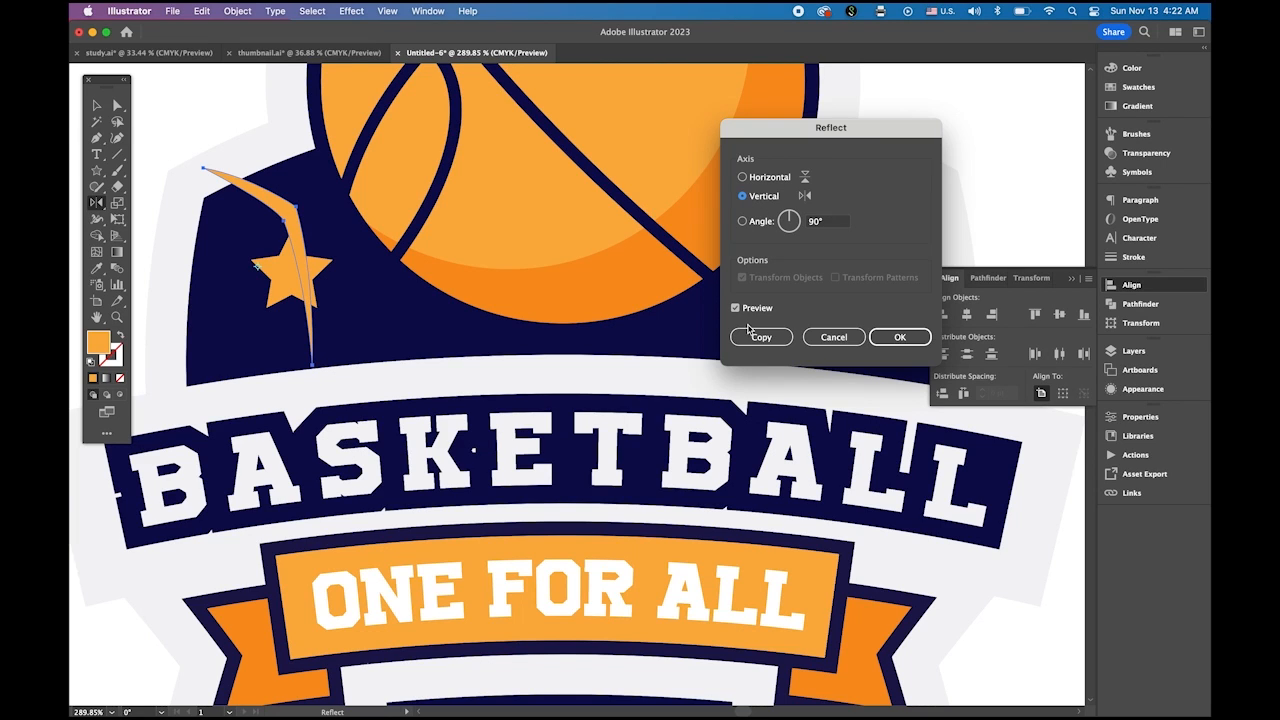
left_click(750, 334)
Move the mirrored accent horizontally to the matching place inside the shield's upper-right edge.
left_click(106, 108)
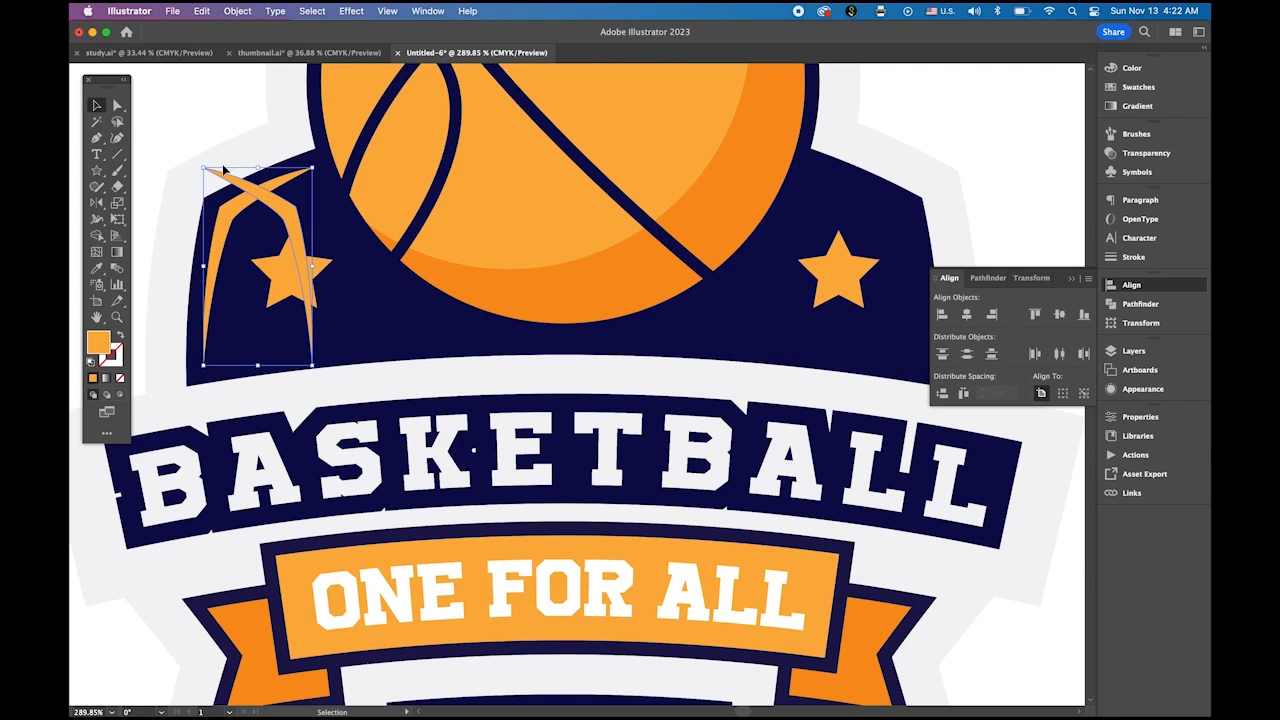
left_click_drag(288, 214, 898, 267)
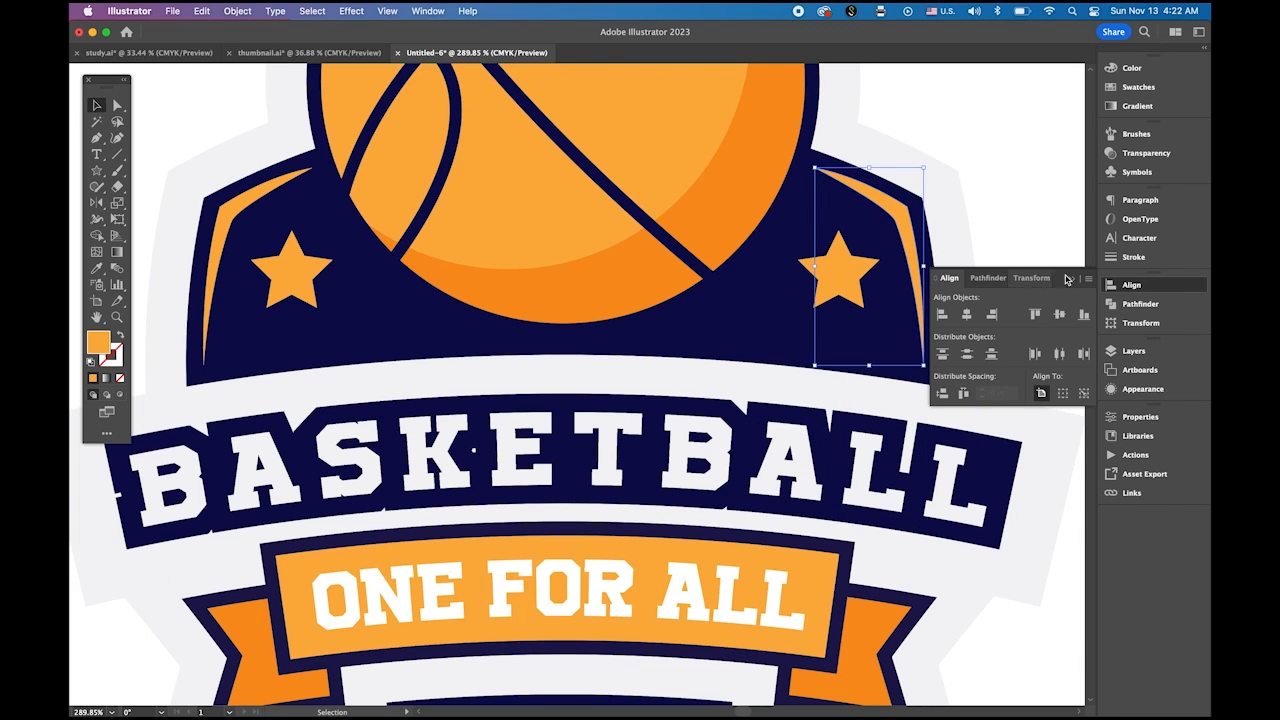
left_click(1068, 278)
left_click(1021, 315)
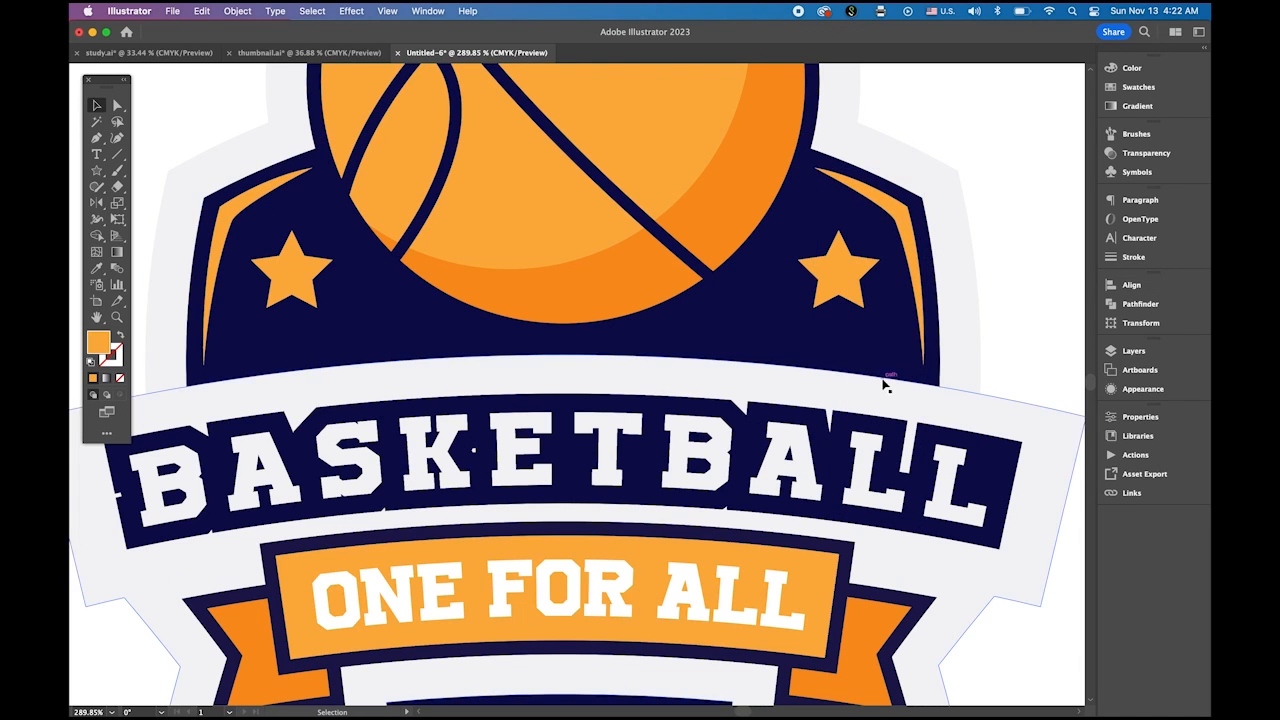
Draw a closed tapered accent with the Pen tool, orange stroke and no fill, from the shield's bottom tip up its lower-right inner edge.
left_click_drag(853, 390, 562, 239)
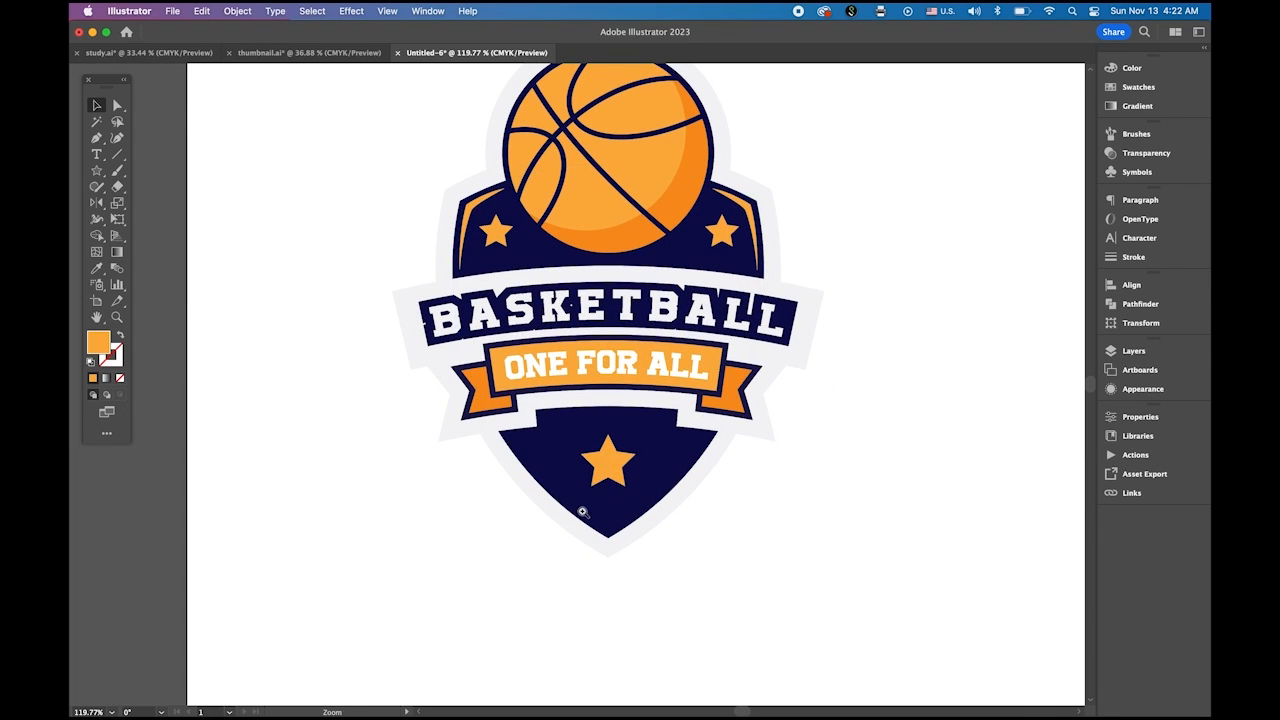
left_click_drag(582, 513, 782, 565)
left_click_drag(656, 495, 610, 520)
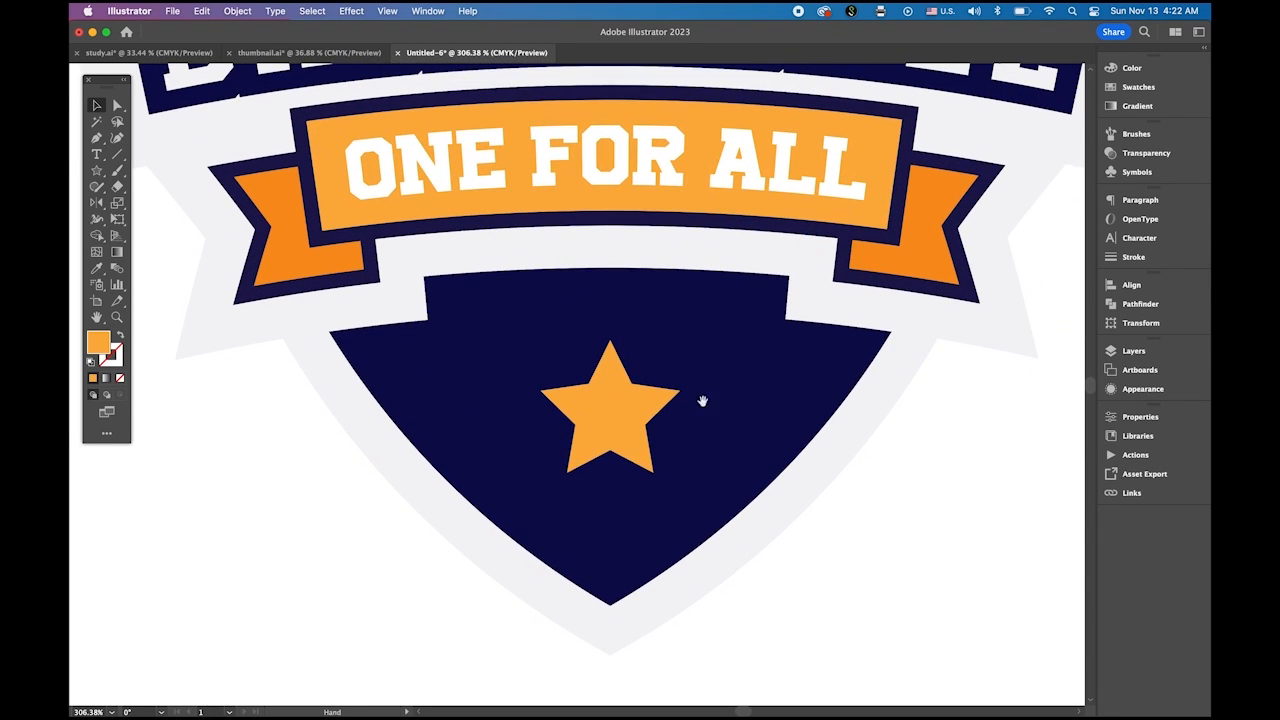
left_click(96, 138)
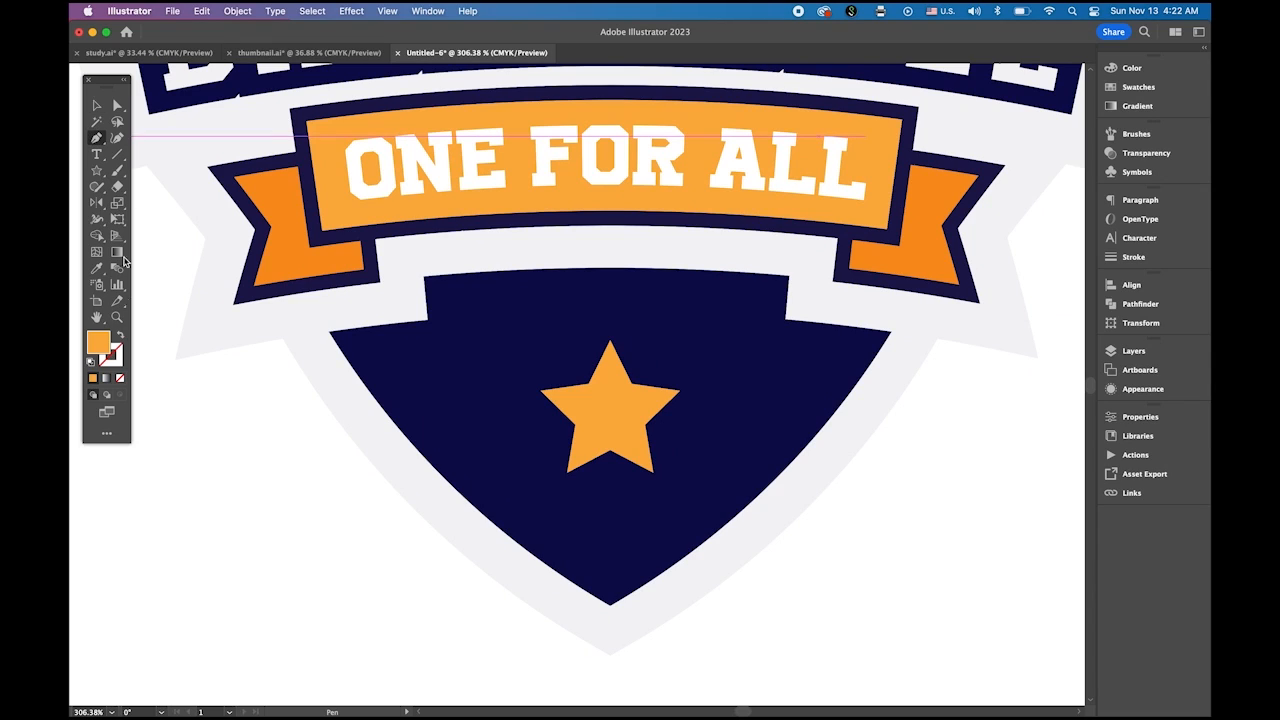
left_click(120, 335)
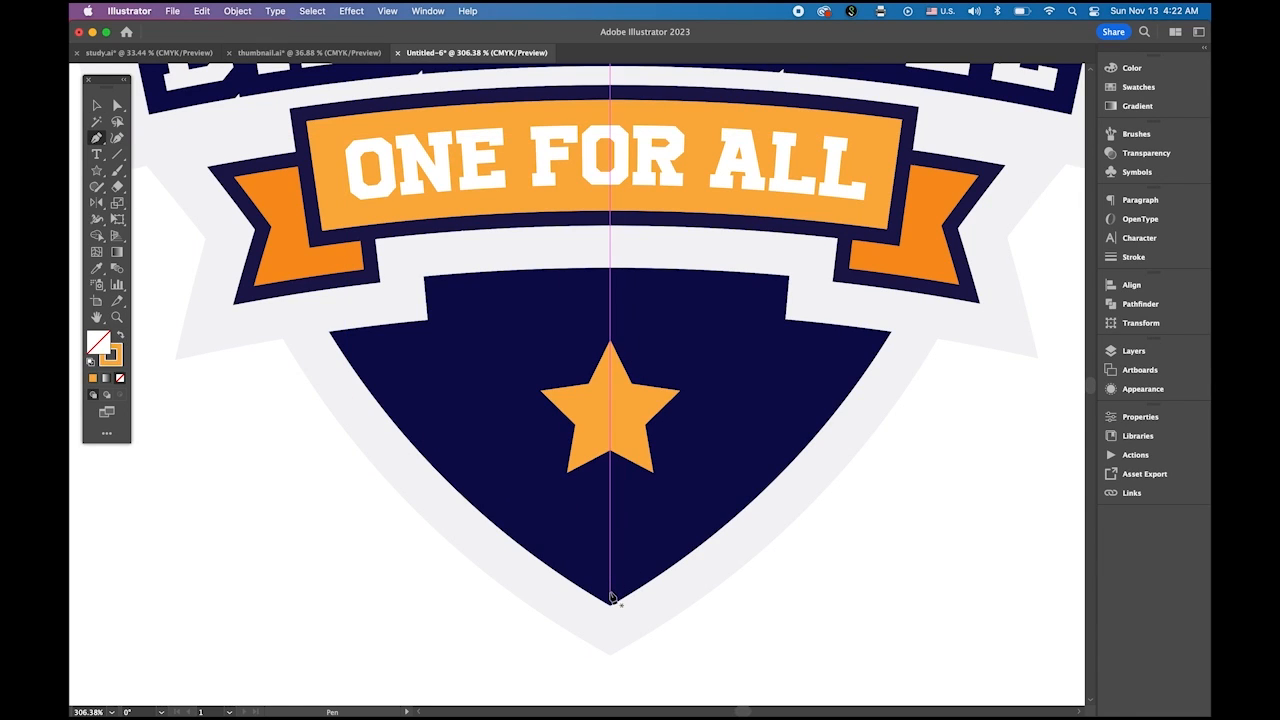
left_click(610, 540)
left_click(610, 580)
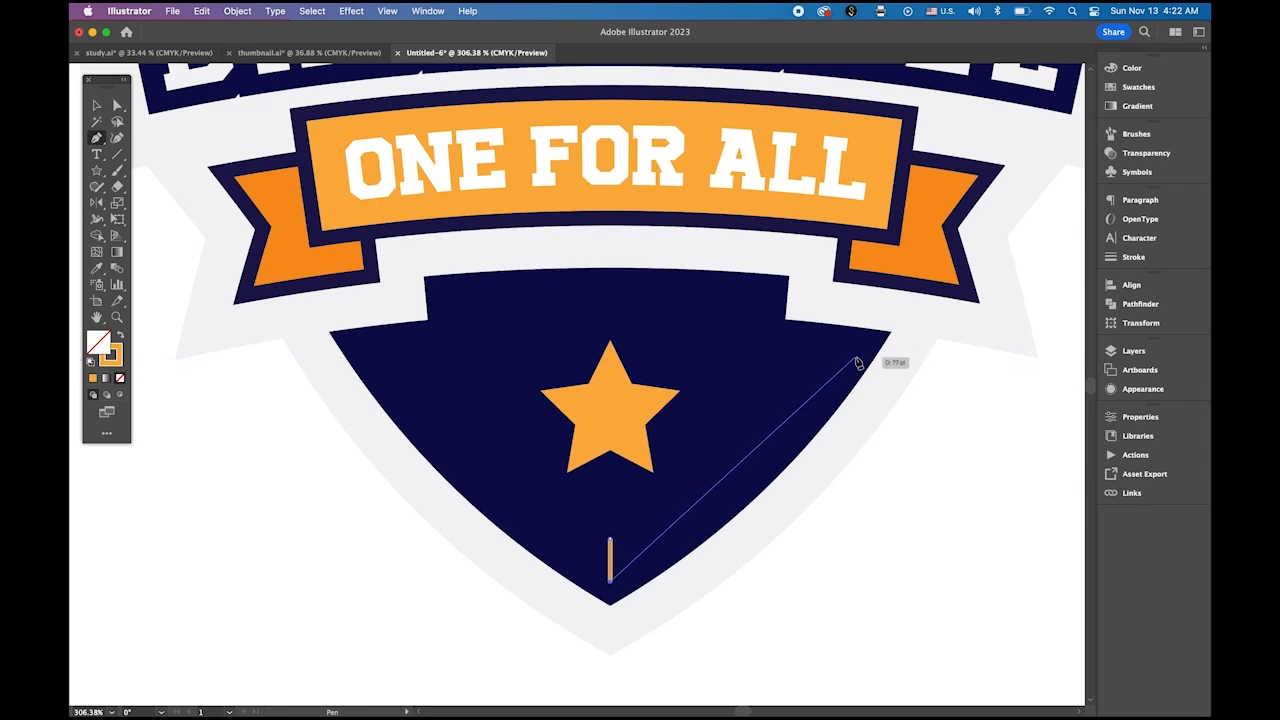
left_click_drag(855, 358, 930, 236)
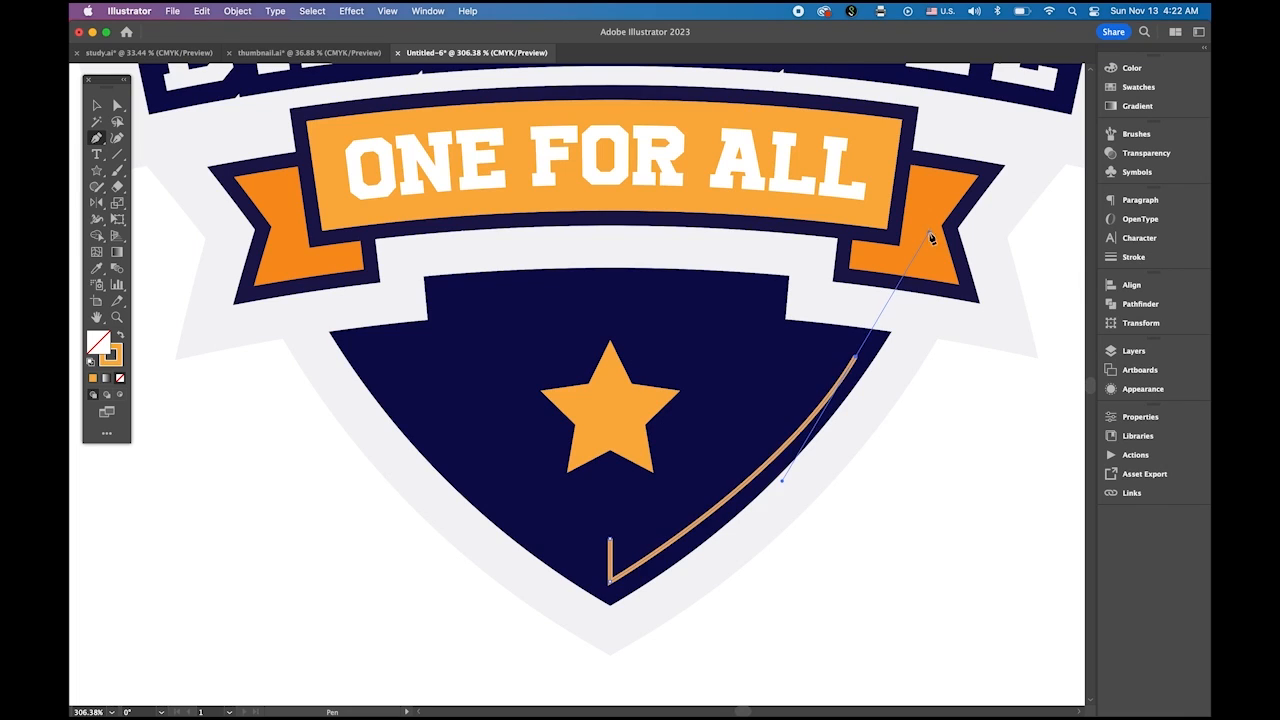
left_click(855, 358)
left_click_drag(610, 540, 490, 592)
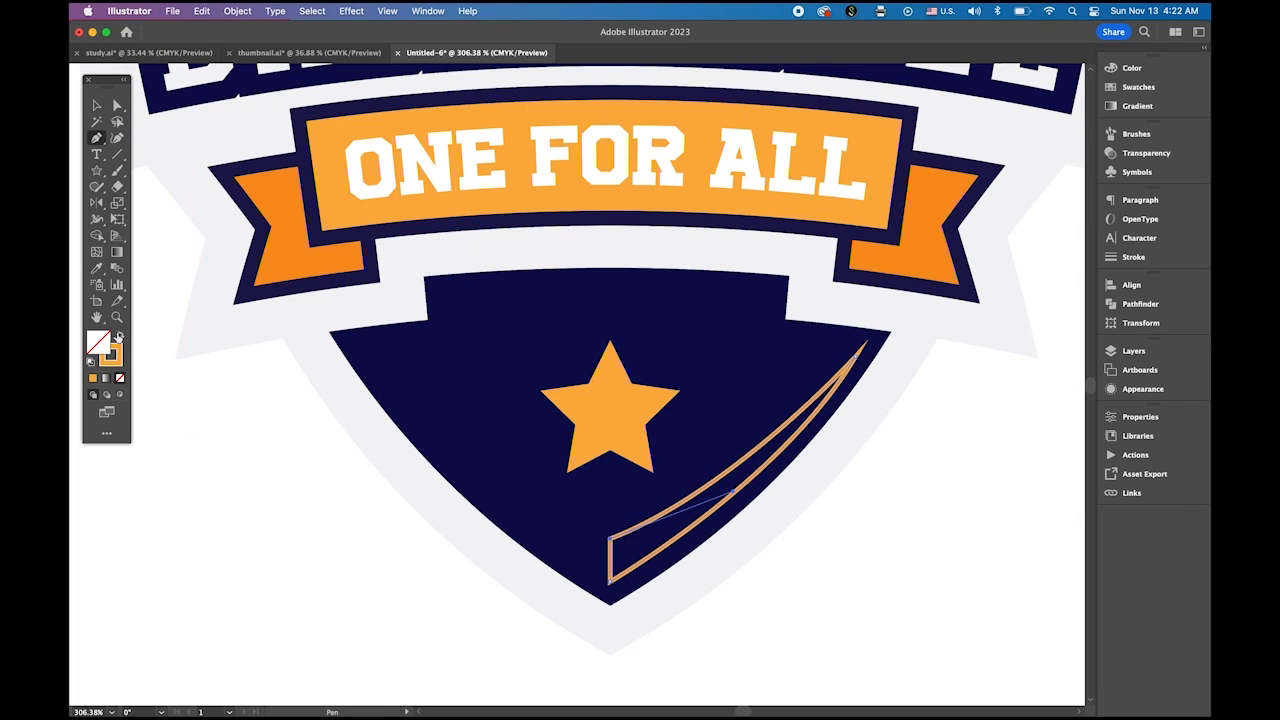
Swap the lower-right accent's stroke and fill to give it a solid orange fill, and deselect it.
left_click(119, 337)
key("v")
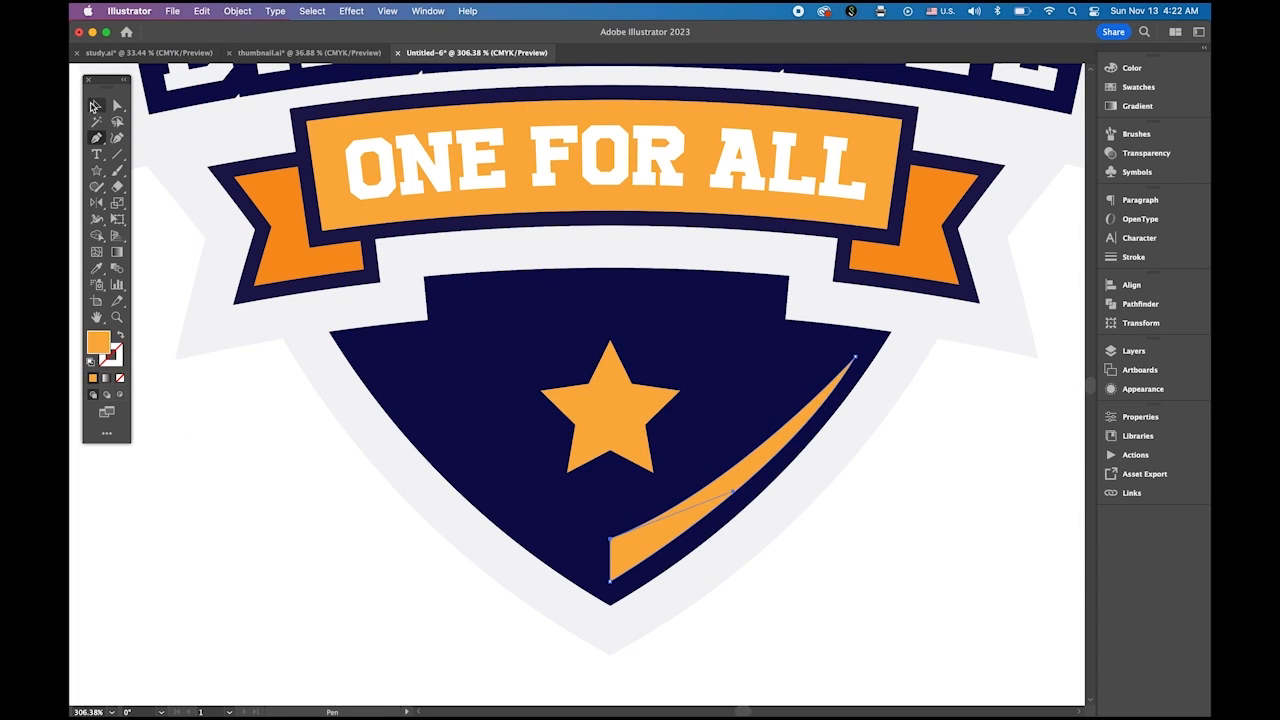
left_click(215, 469)
Create a mirrored copy of the lower-right accent with Reflect across the vertical axis at its straight bottom-center edge.
left_click(640, 557)
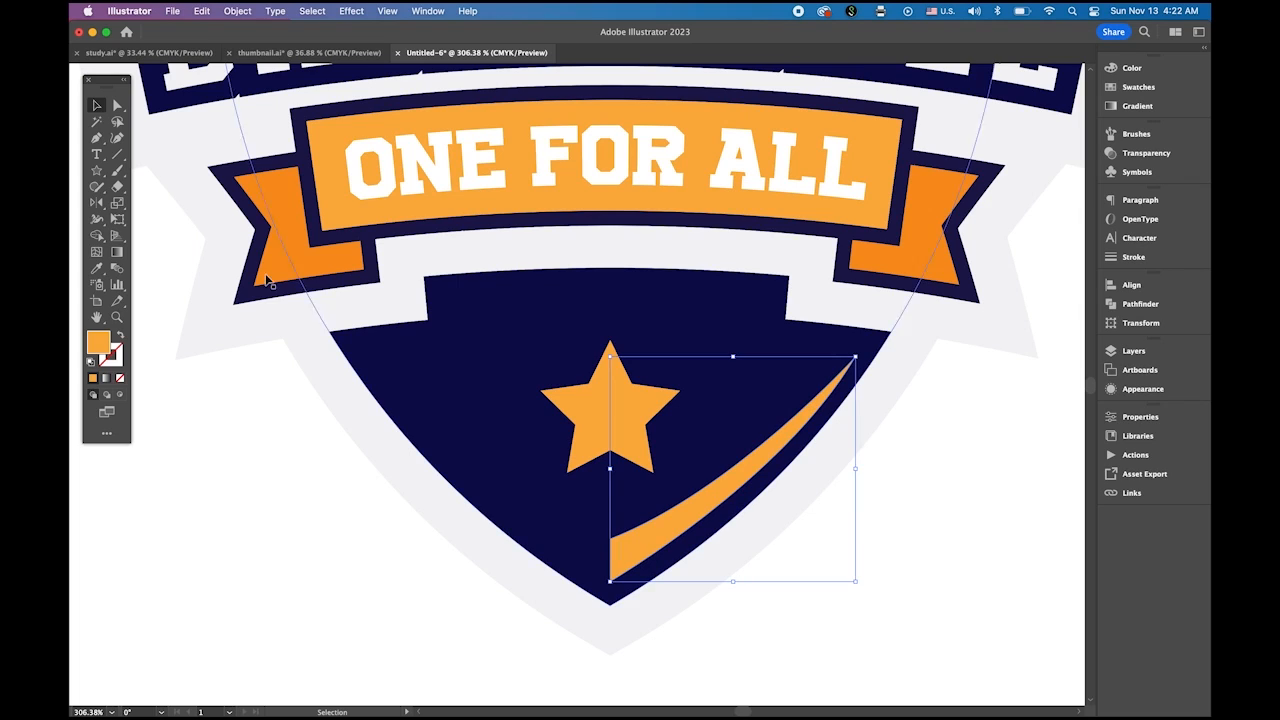
left_click(97, 202)
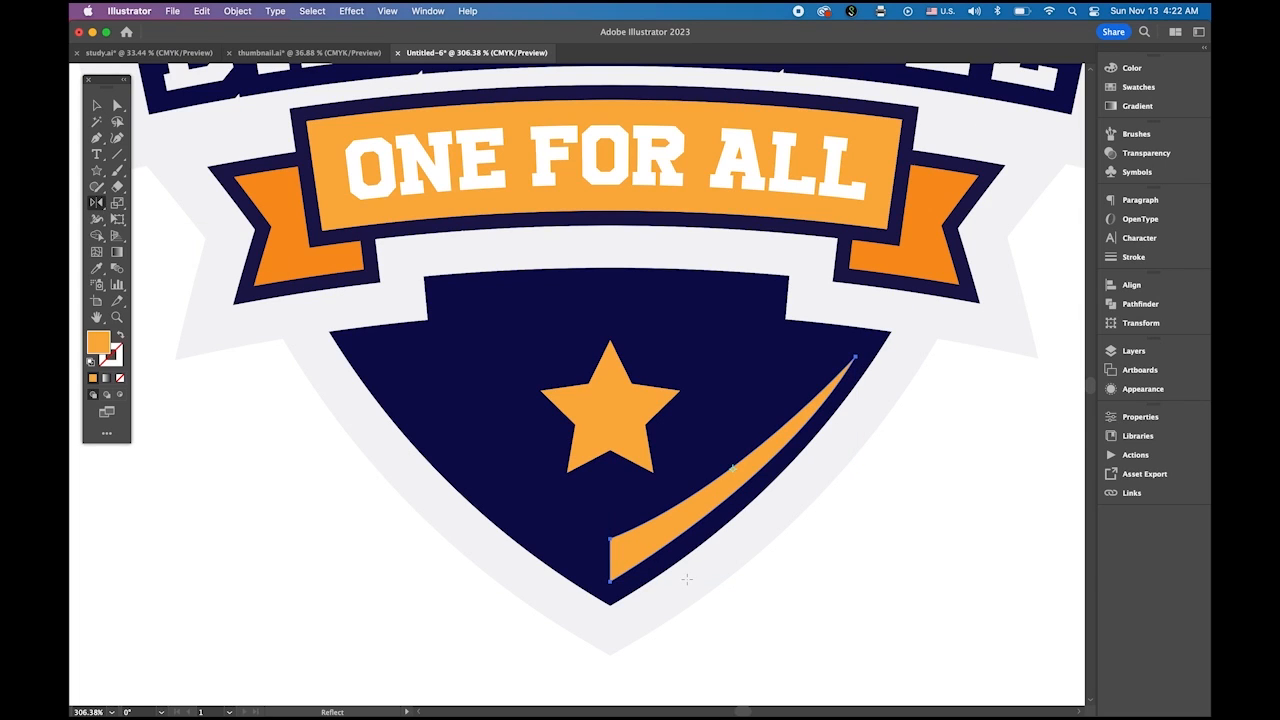
left_click(612, 565, "alt")
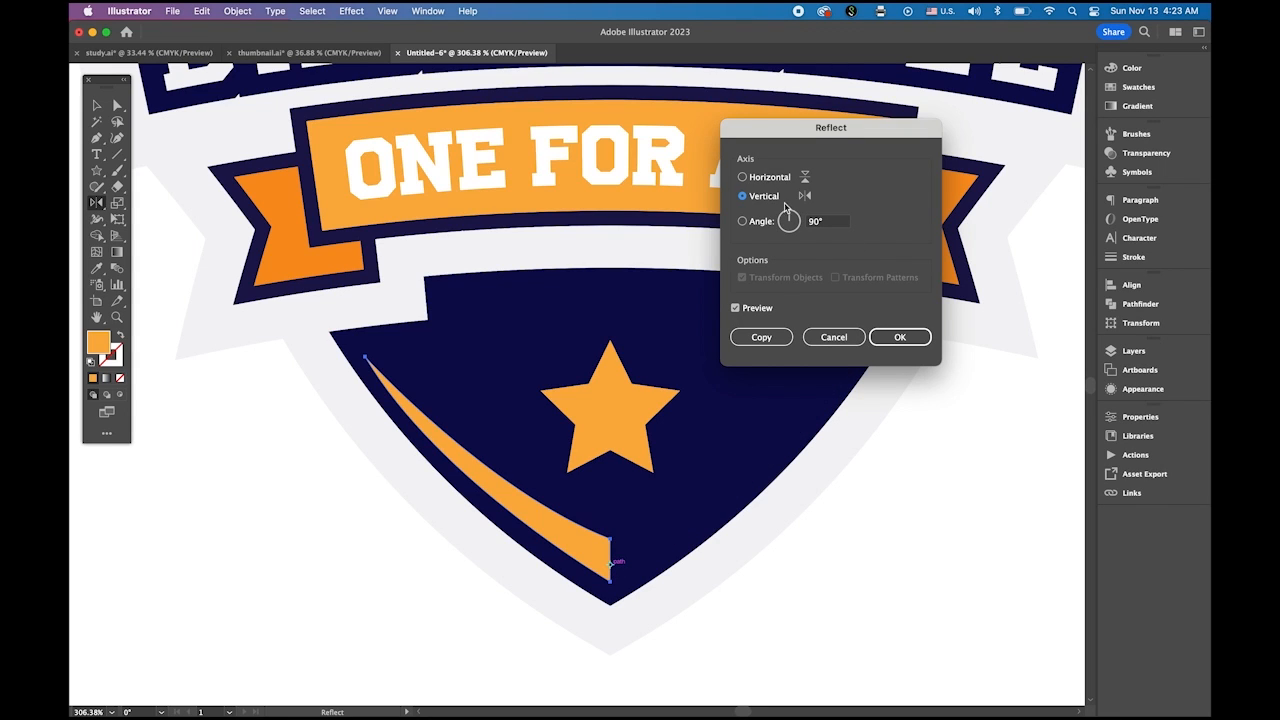
left_click(761, 337)
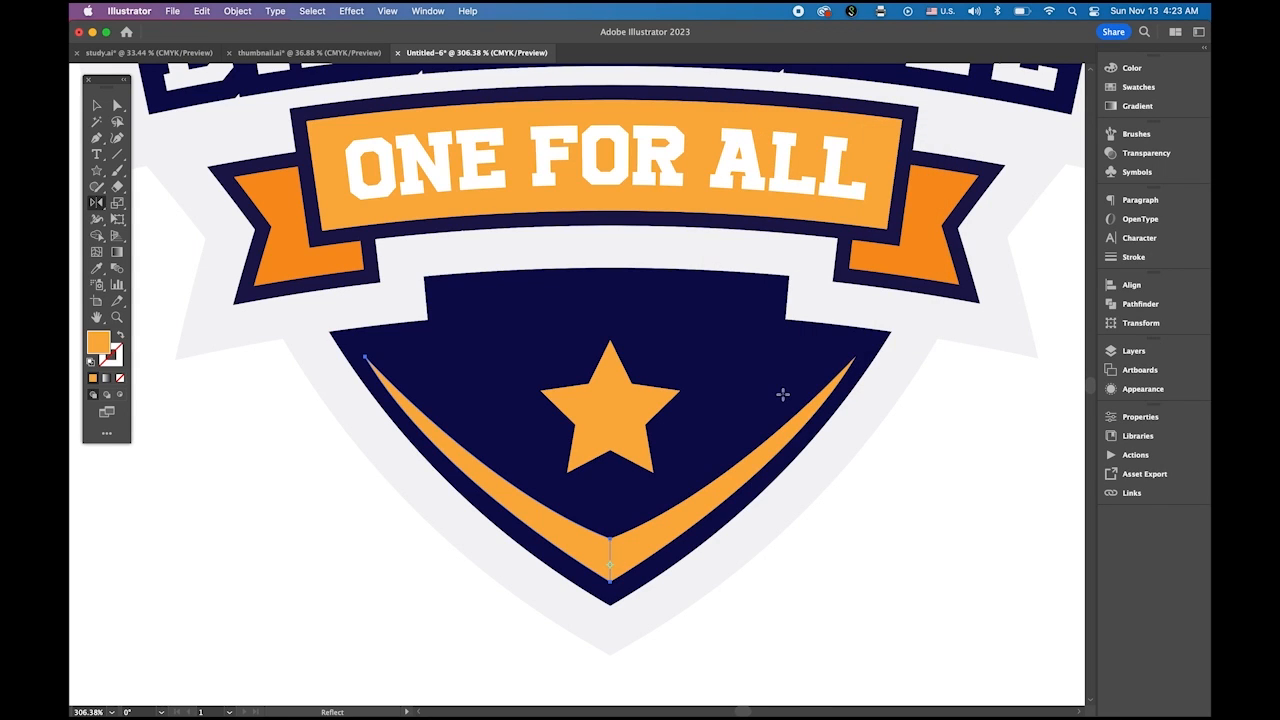
Unite the two mirrored lower accents into a single V-shaped piece with Pathfinder.
key("v")
left_click(251, 434)
left_click(637, 537)
left_click(591, 541, "shift")
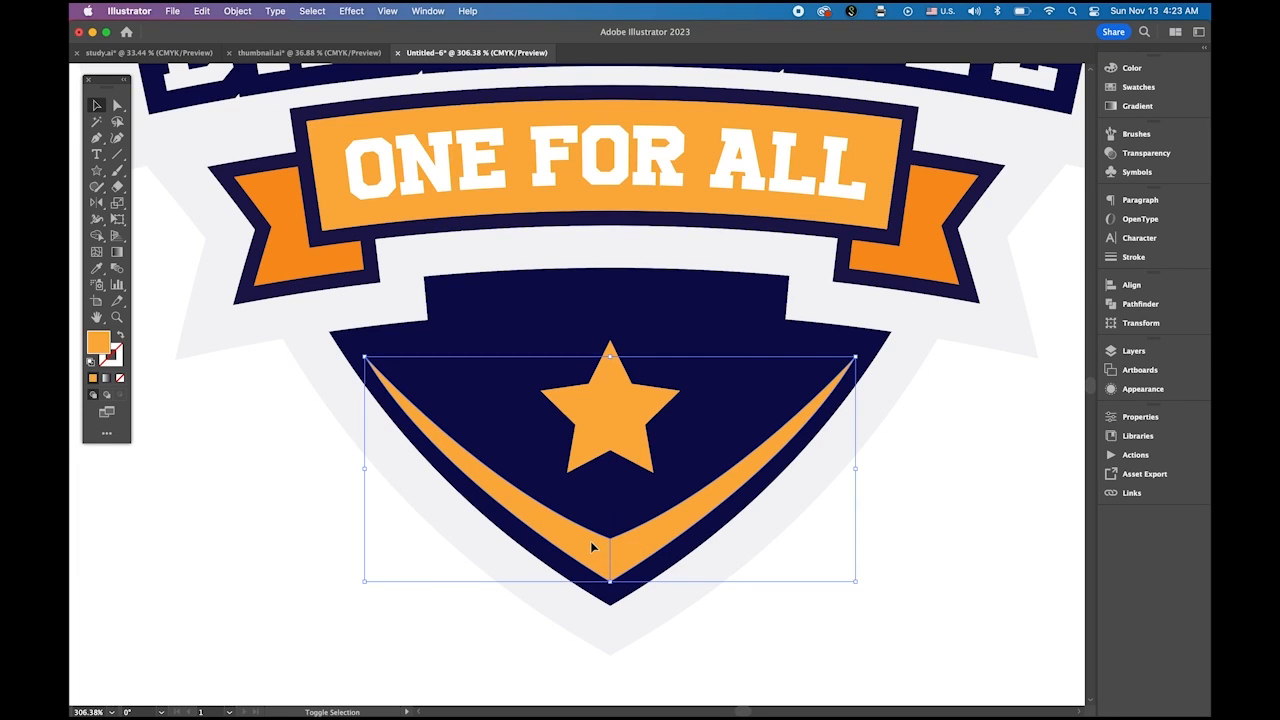
left_click(1141, 304)
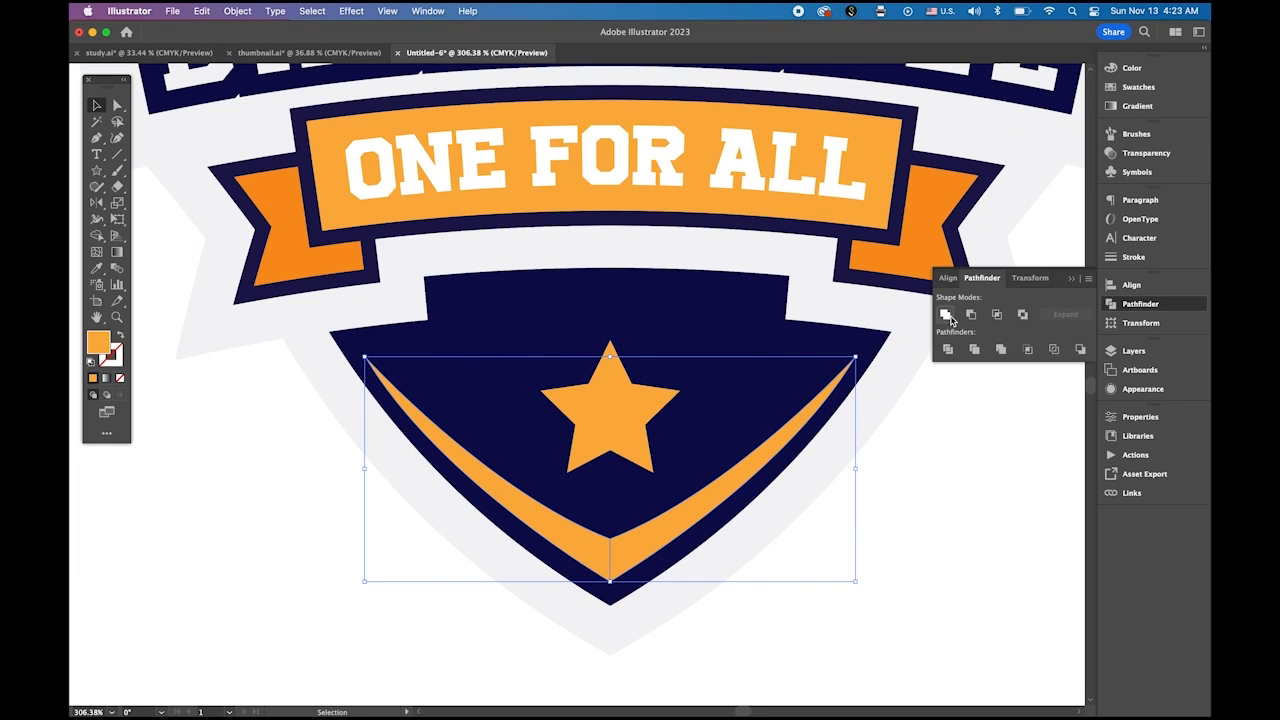
left_click(987, 521)
key("super+space")
left_click_drag(852, 548, 672, 458)
left_click_drag(840, 480, 663, 454)
left_click(1072, 280)
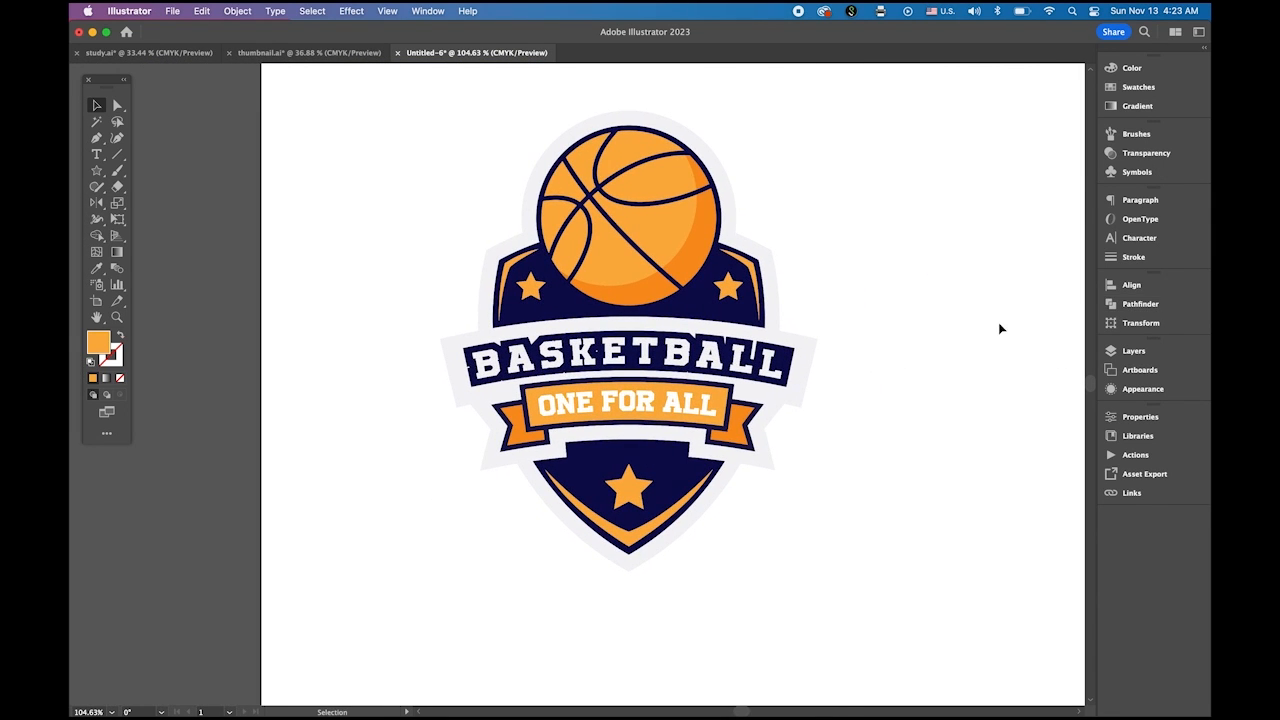
Add a new layer and place it below Layer 1 for the background.
key("space")
left_click_drag(683, 338, 596, 368)
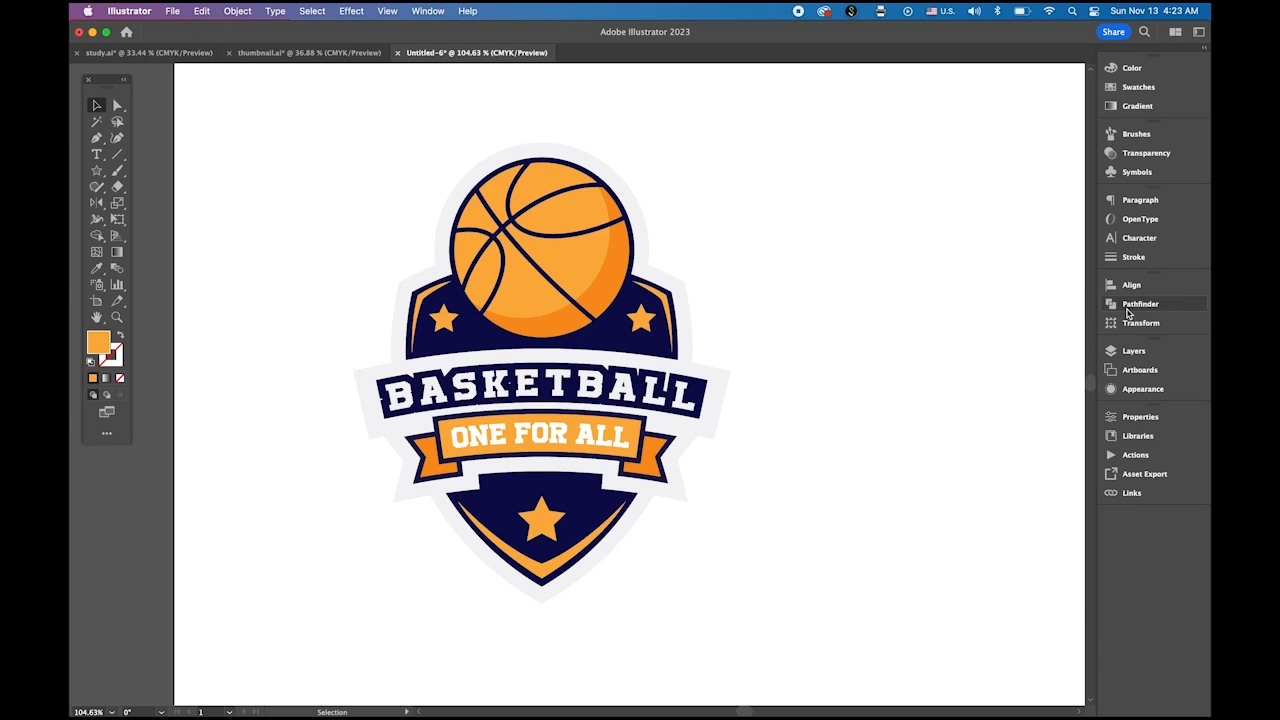
left_click(1136, 352)
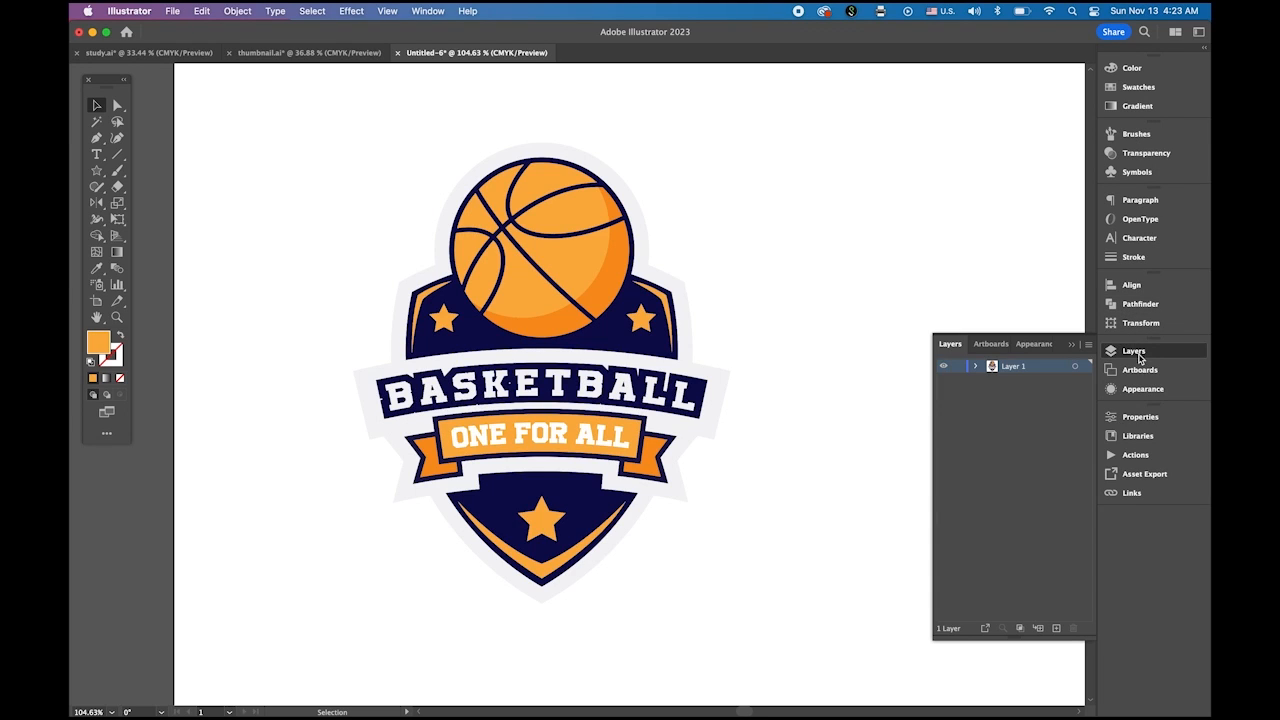
left_click(1056, 628)
left_click_drag(1036, 373, 1040, 400)
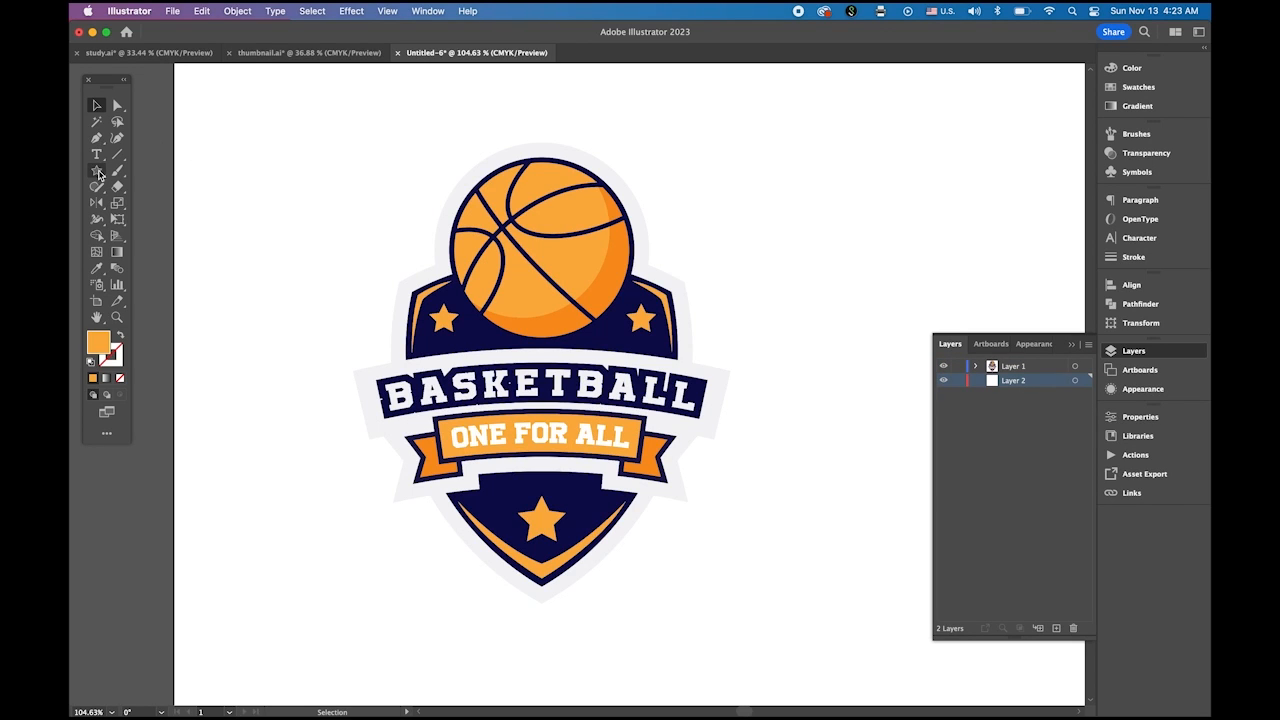
Draw a black-filled square with no stroke on Layer 2 and position it centrally behind the logo.
left_click(97, 171)
left_click(163, 170)
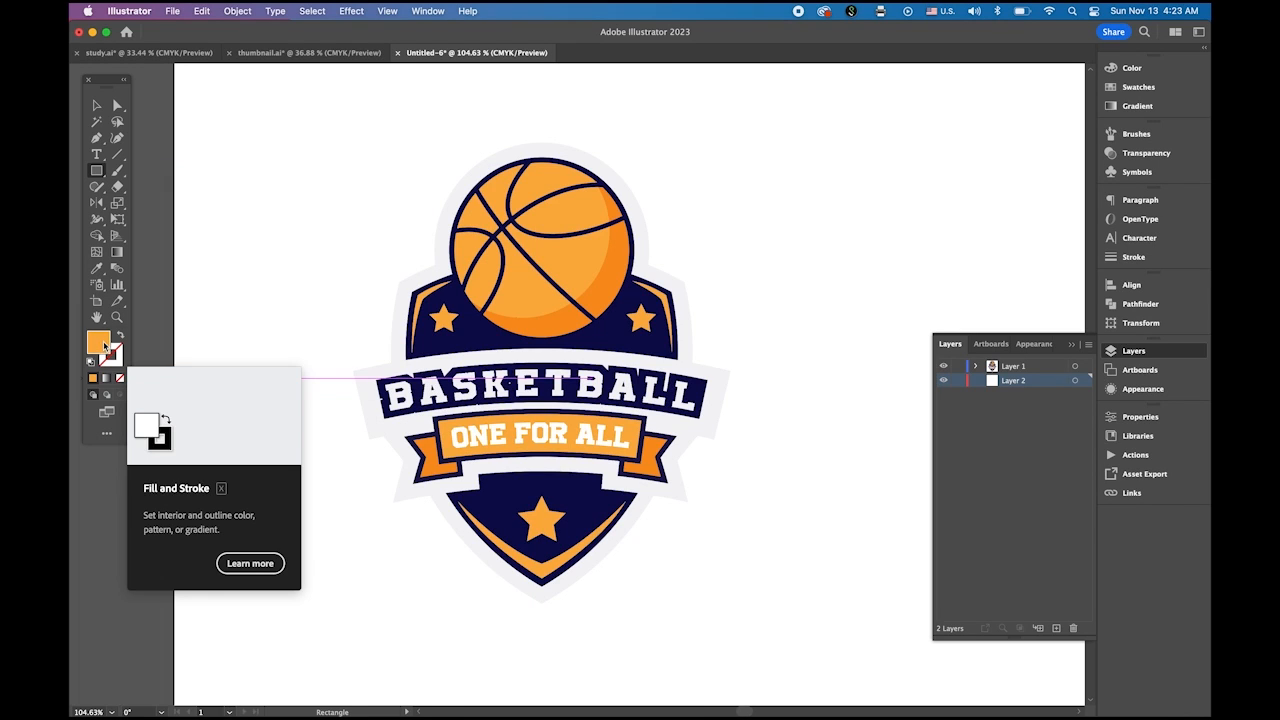
left_click(1137, 87)
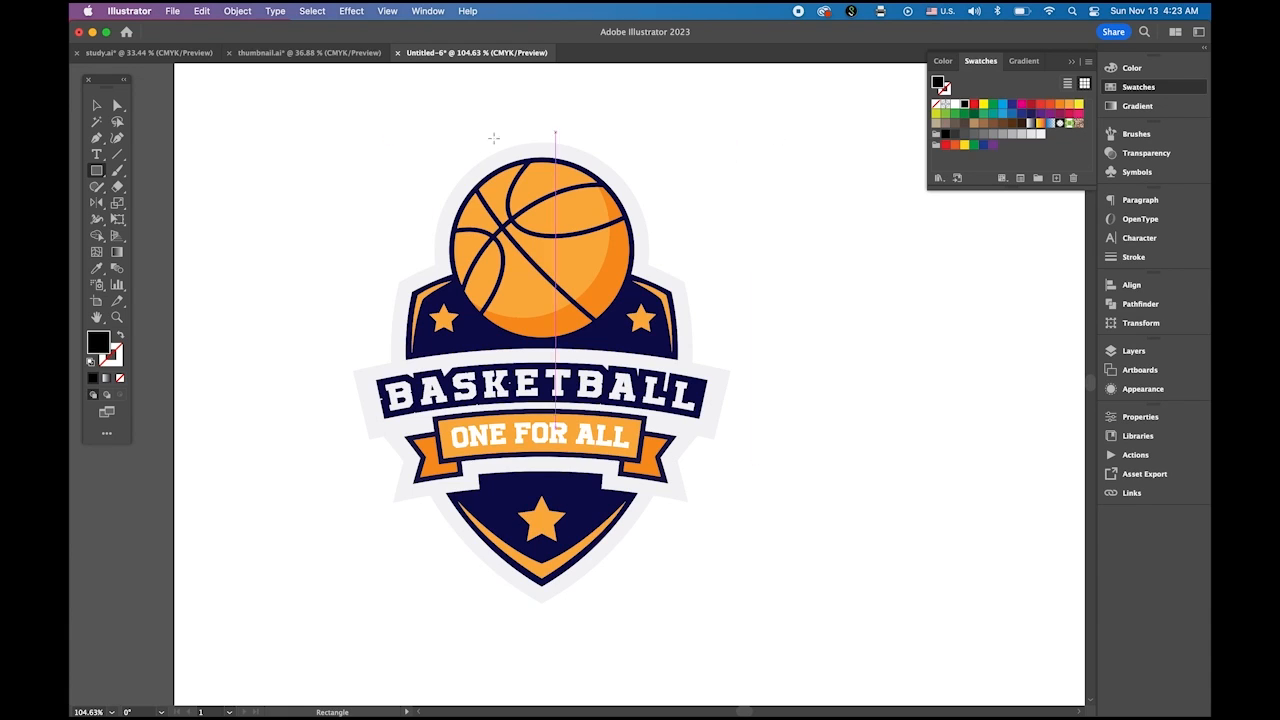
left_click_drag(286, 82, 874, 577)
key("v")
left_click_drag(775, 302, 739, 298)
left_click(913, 291)
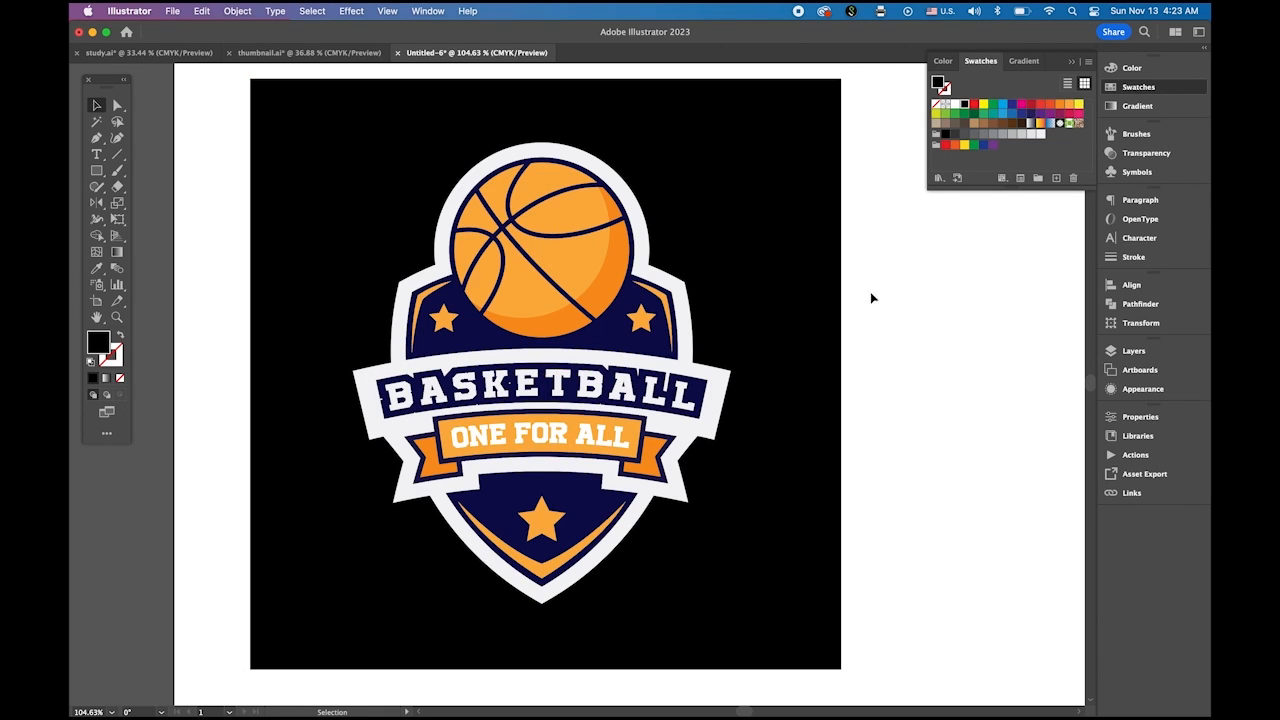
Set the background square's fill to a near-black with K at 95% and C, M and Y at 0.
left_click(785, 256)
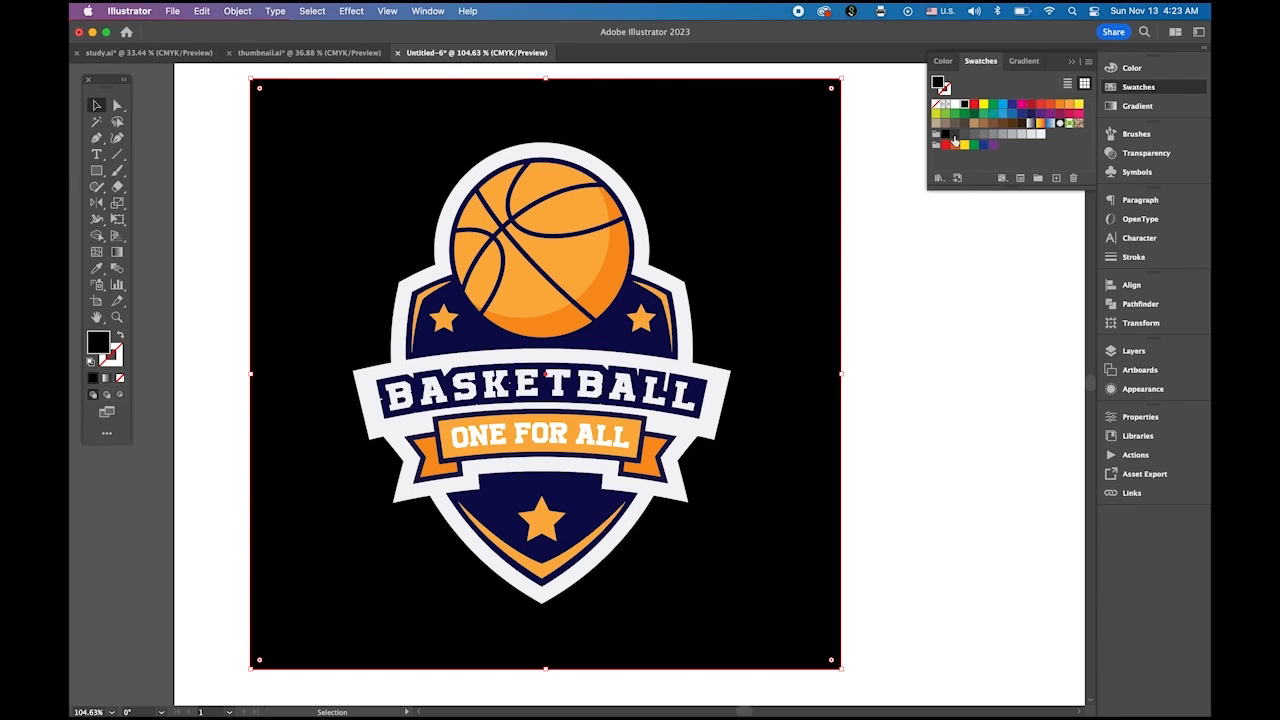
left_click(955, 135)
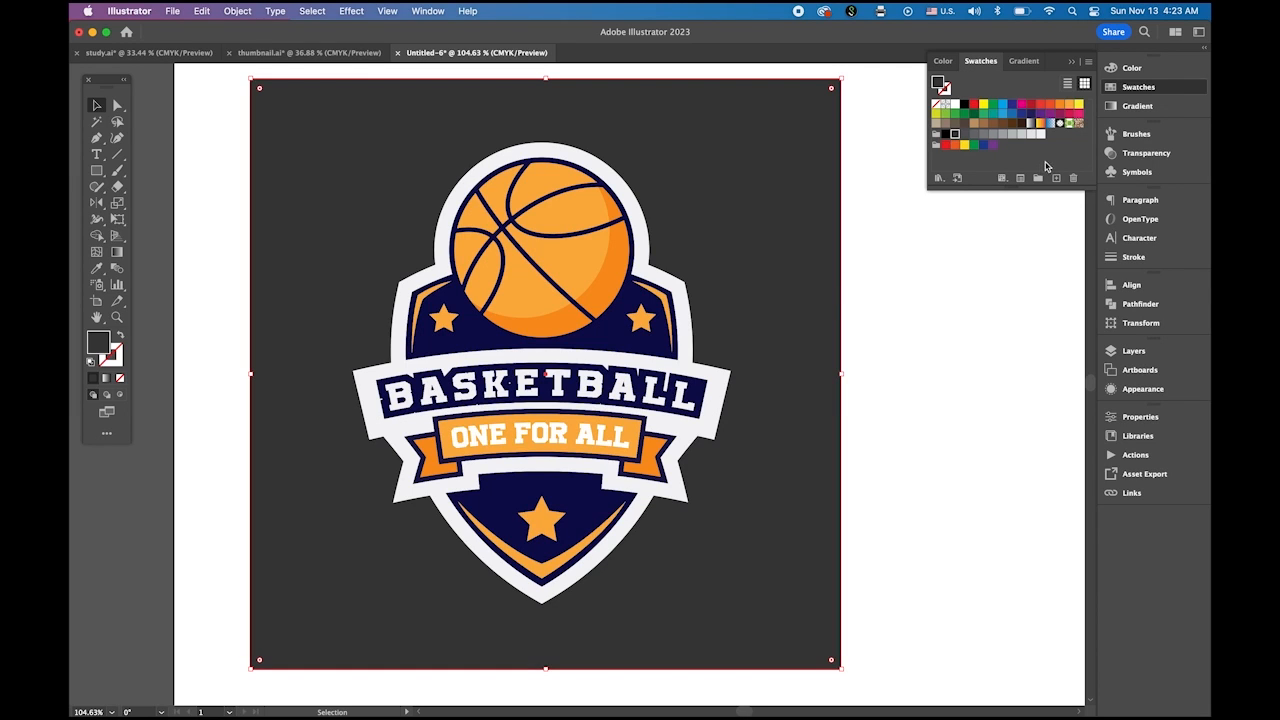
left_click(945, 133)
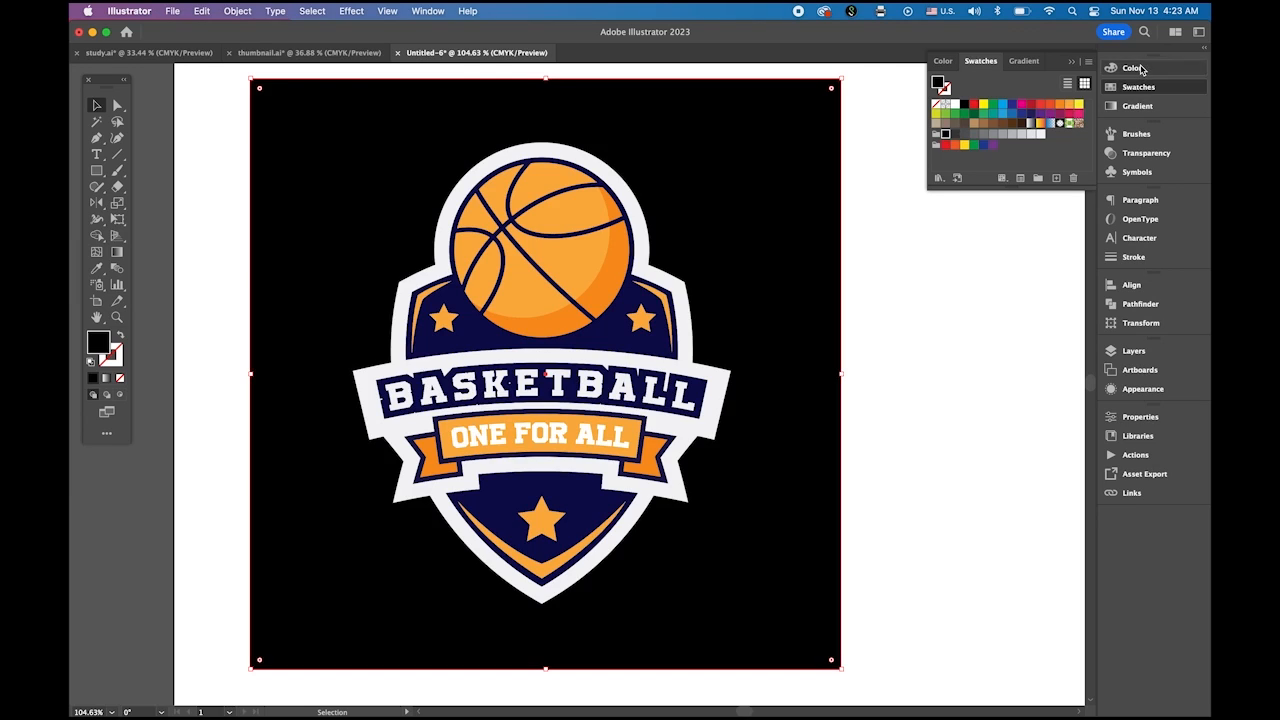
left_click(1133, 68)
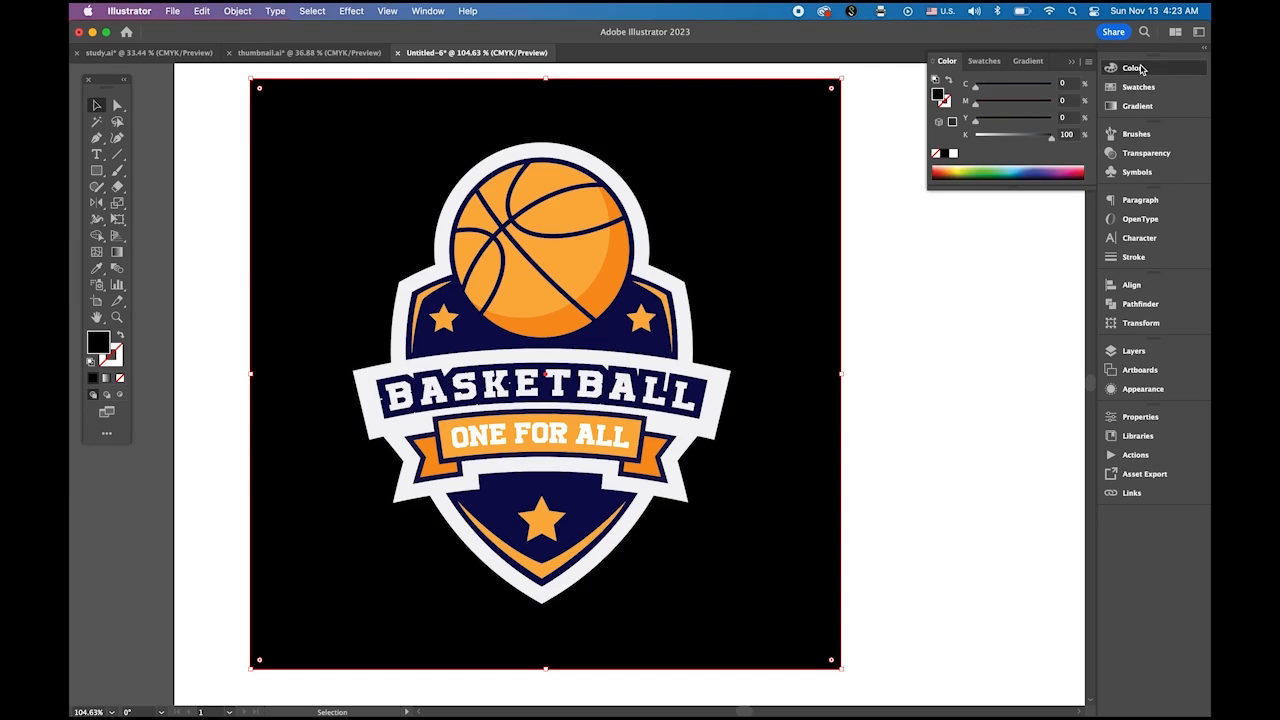
left_click(1072, 134)
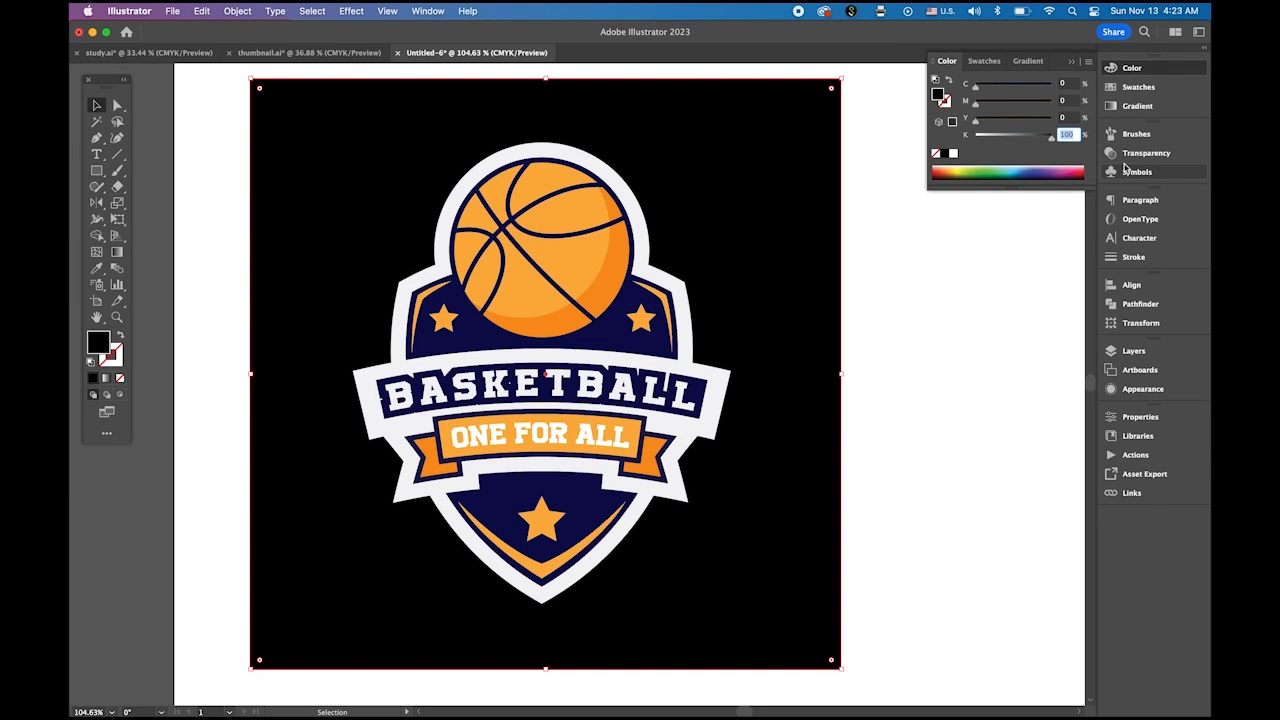
type("95")
key("Return")
left_click(1011, 336)
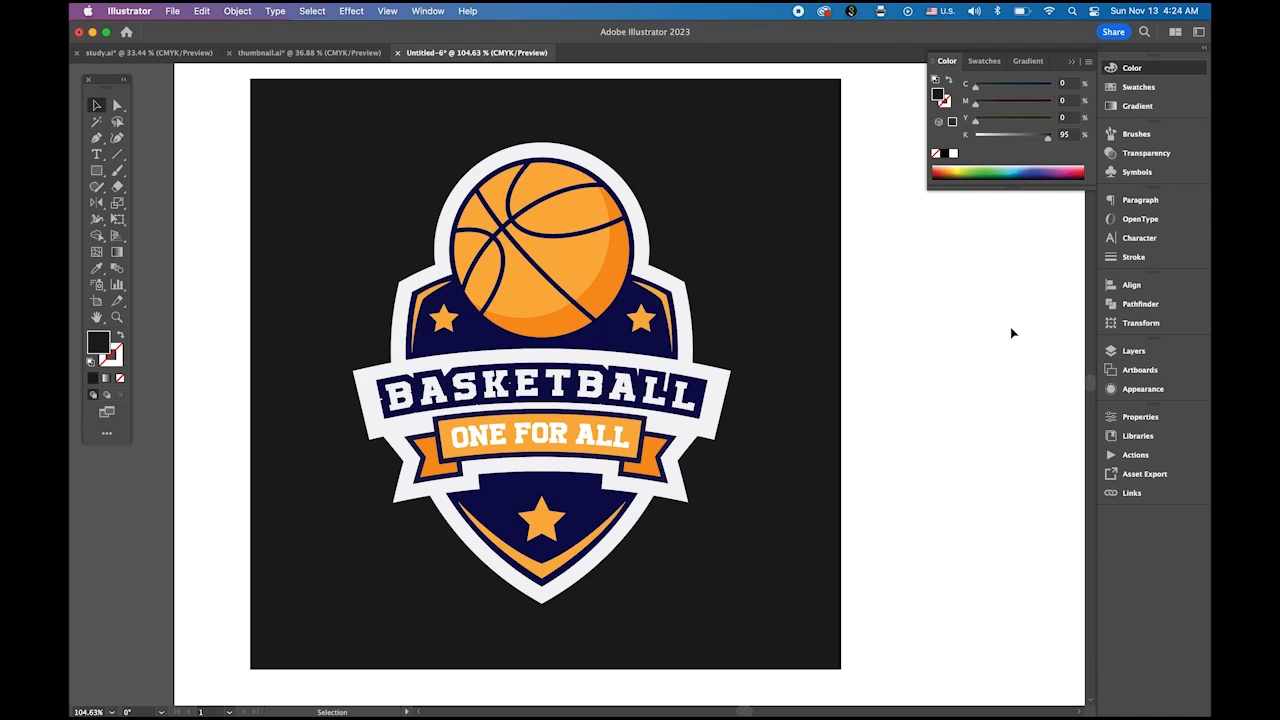
Round the two upper outer corners of the light gray outline shape behind the BASKETBALL wordmark.
scroll(878, 392, "down", 3)
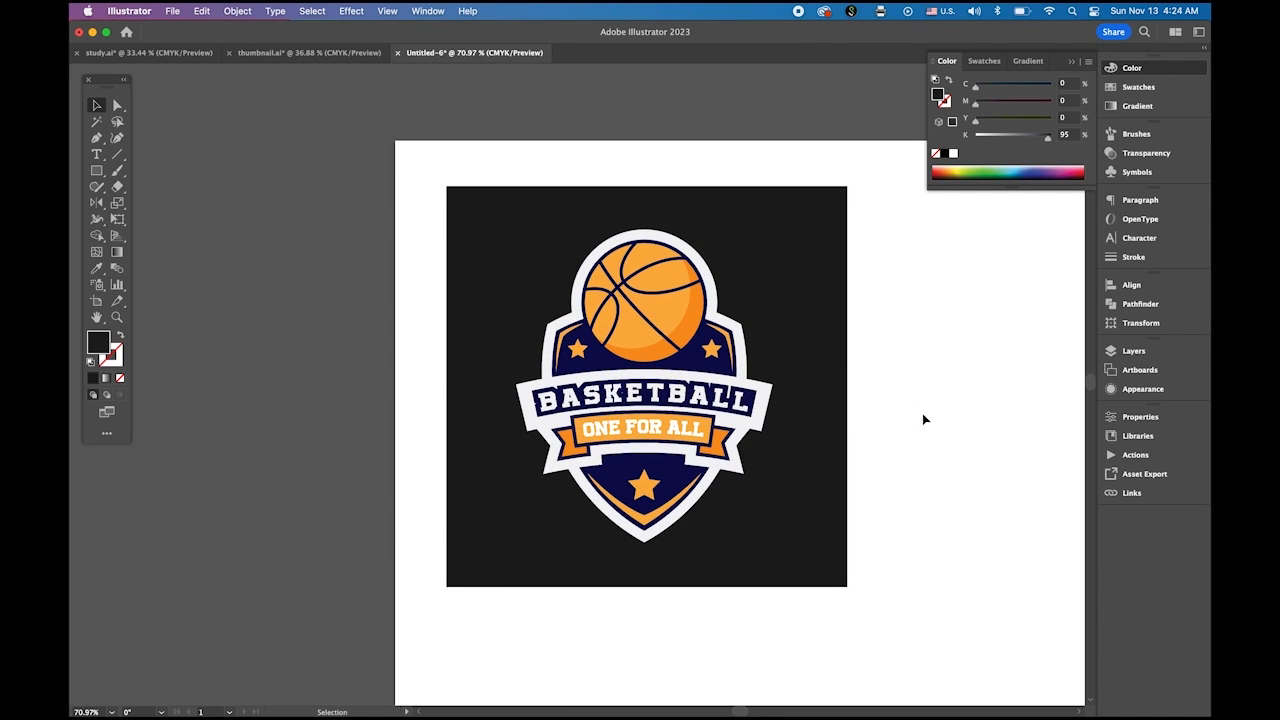
left_click(759, 426)
scroll(759, 426, "up", 4)
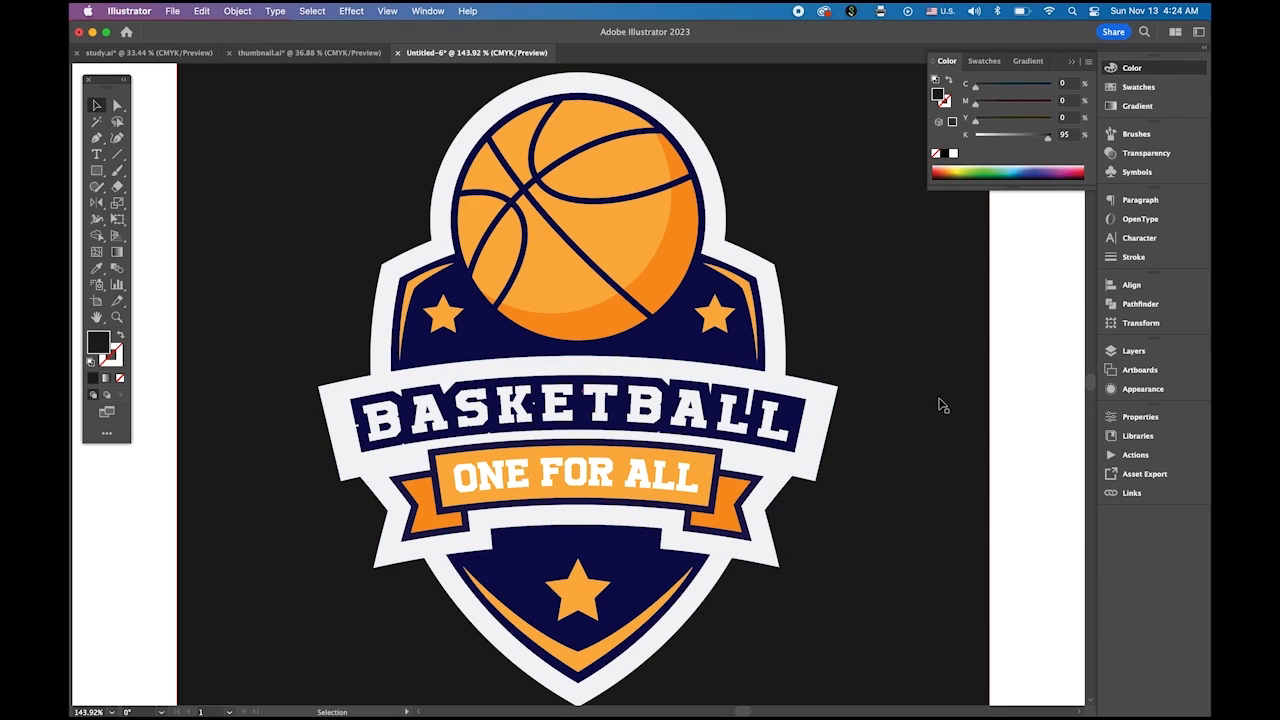
left_click(118, 107)
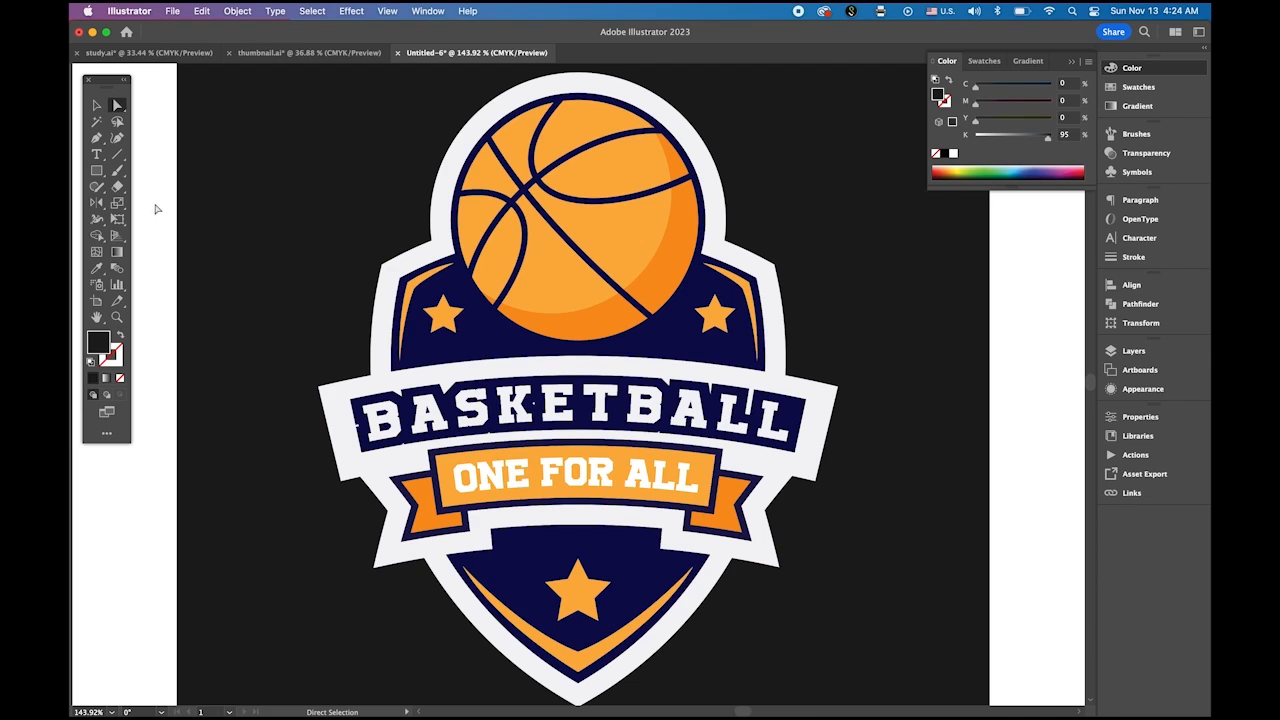
left_click(321, 391)
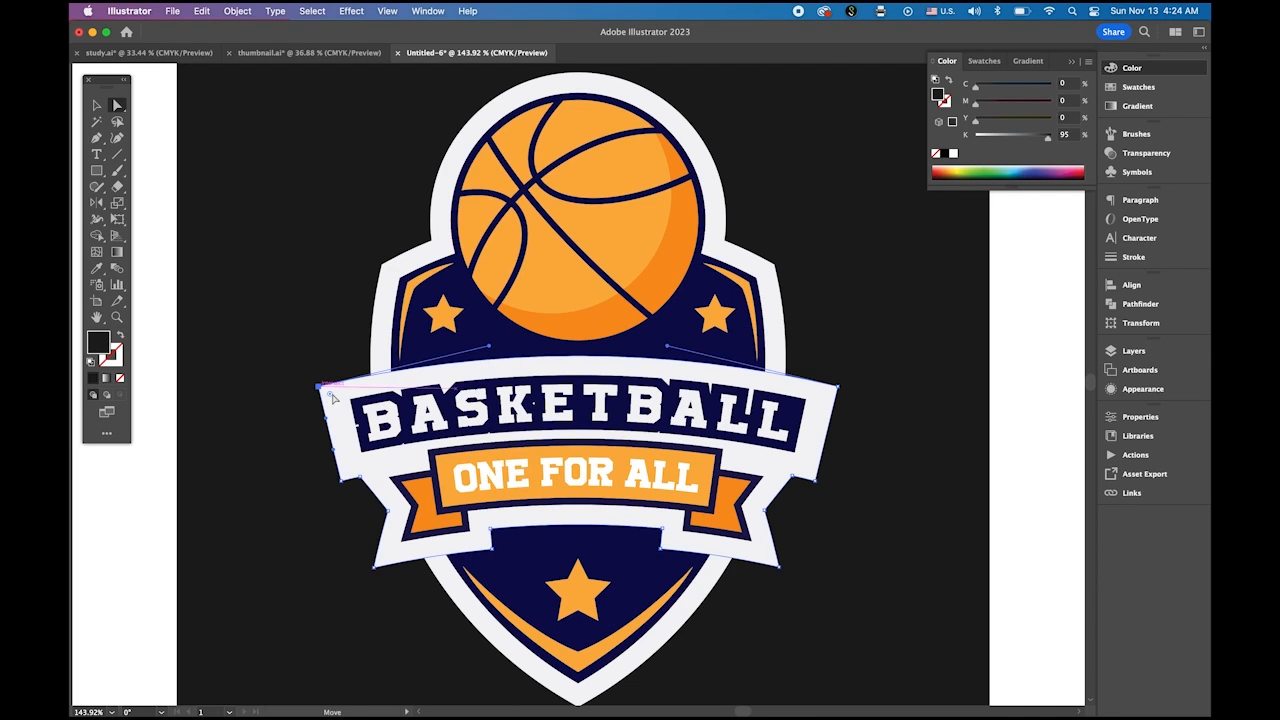
left_click(839, 388, "shift")
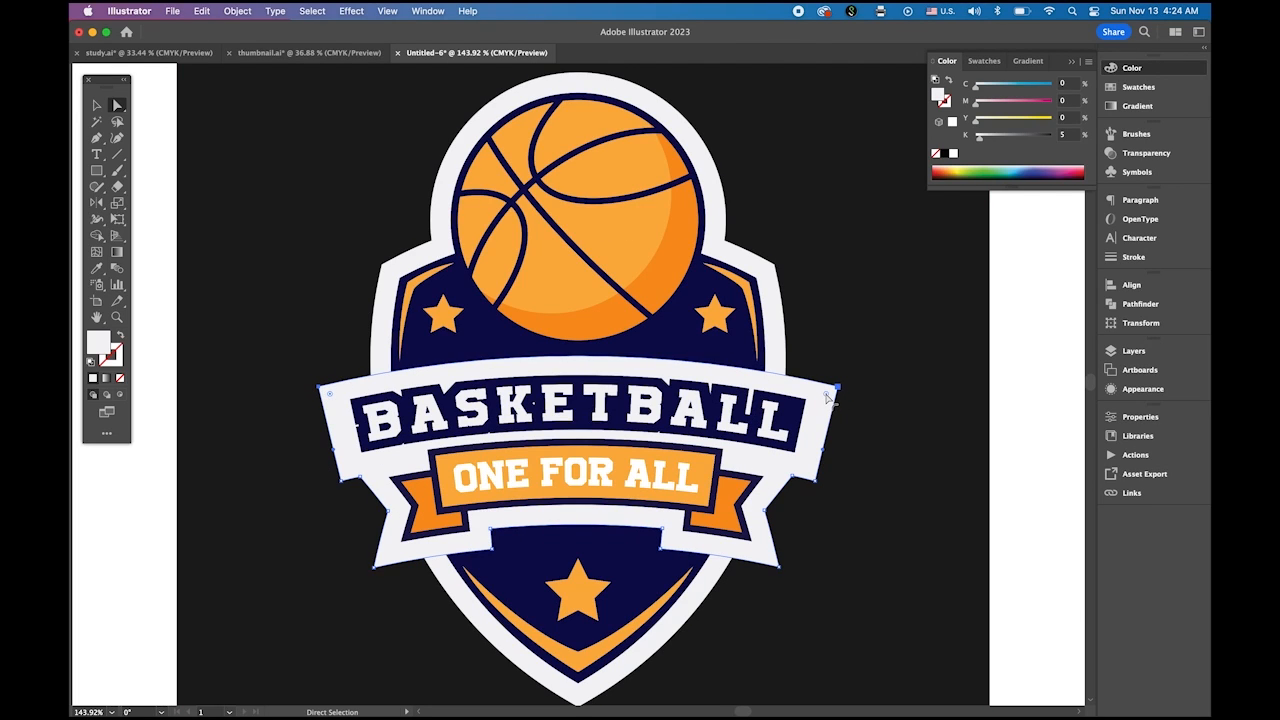
left_click_drag(825, 397, 812, 408)
left_click(96, 105)
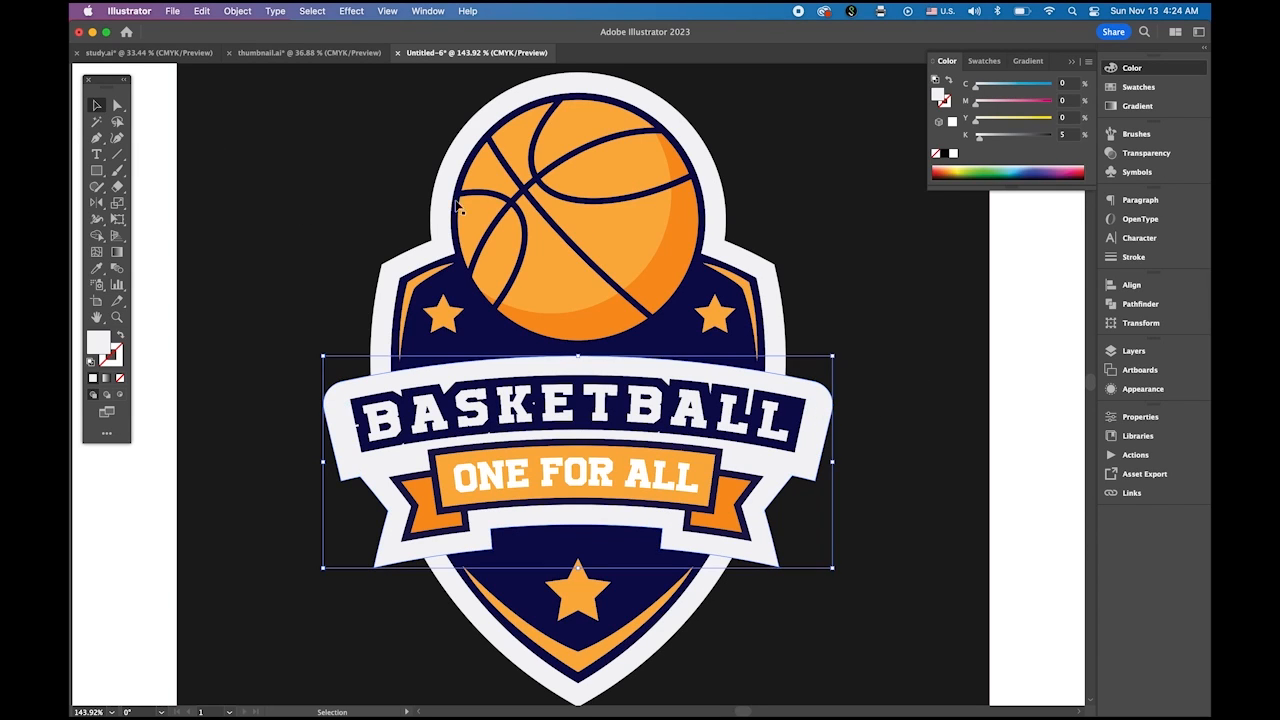
left_click(1028, 375)
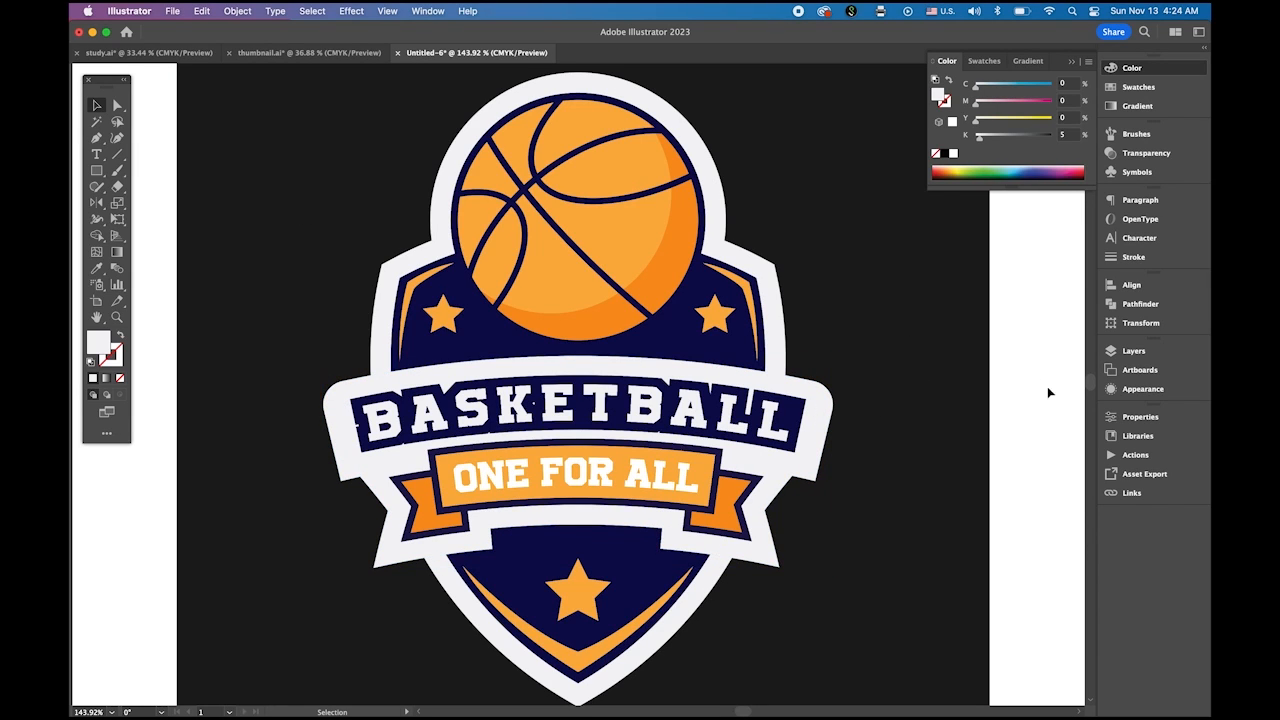
left_click_drag(858, 428, 789, 400)
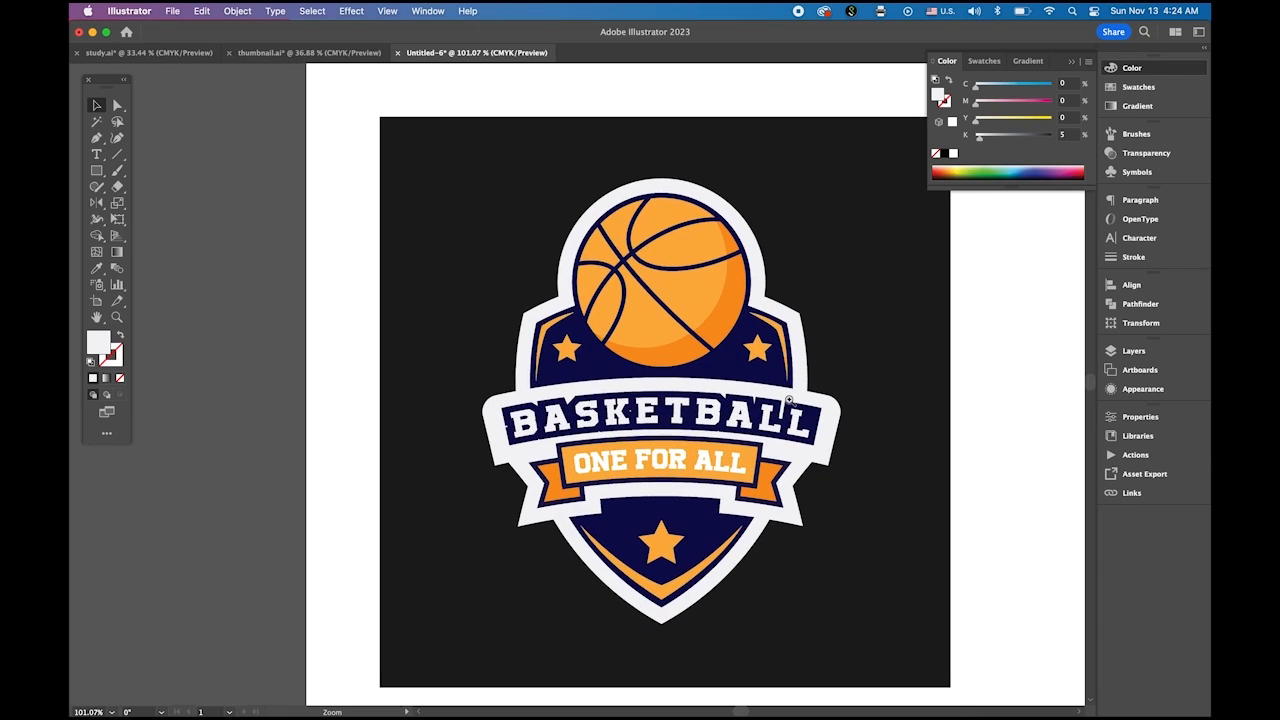
left_click(1071, 62)
left_click_drag(880, 251, 834, 235)
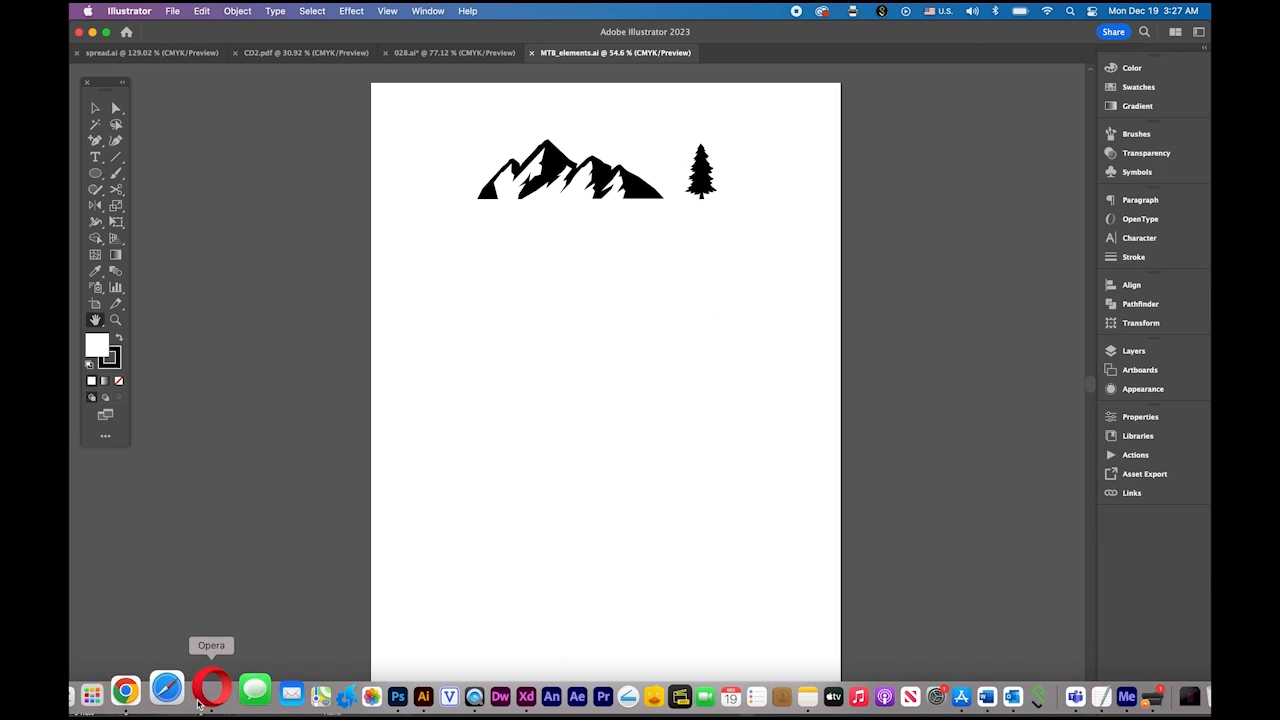
Switch to Chrome, search DaFont for "grunge" and browse the fonts on the third page of results.
left_click(158, 697)
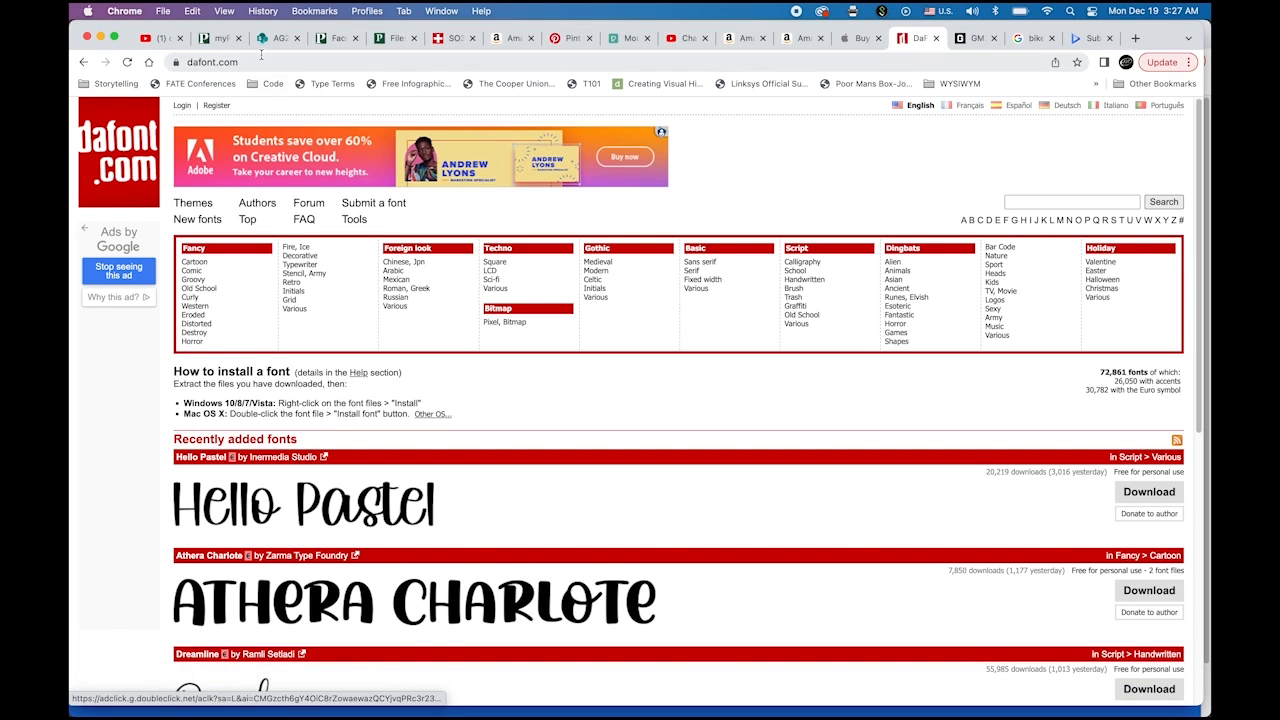
left_click(1035, 202)
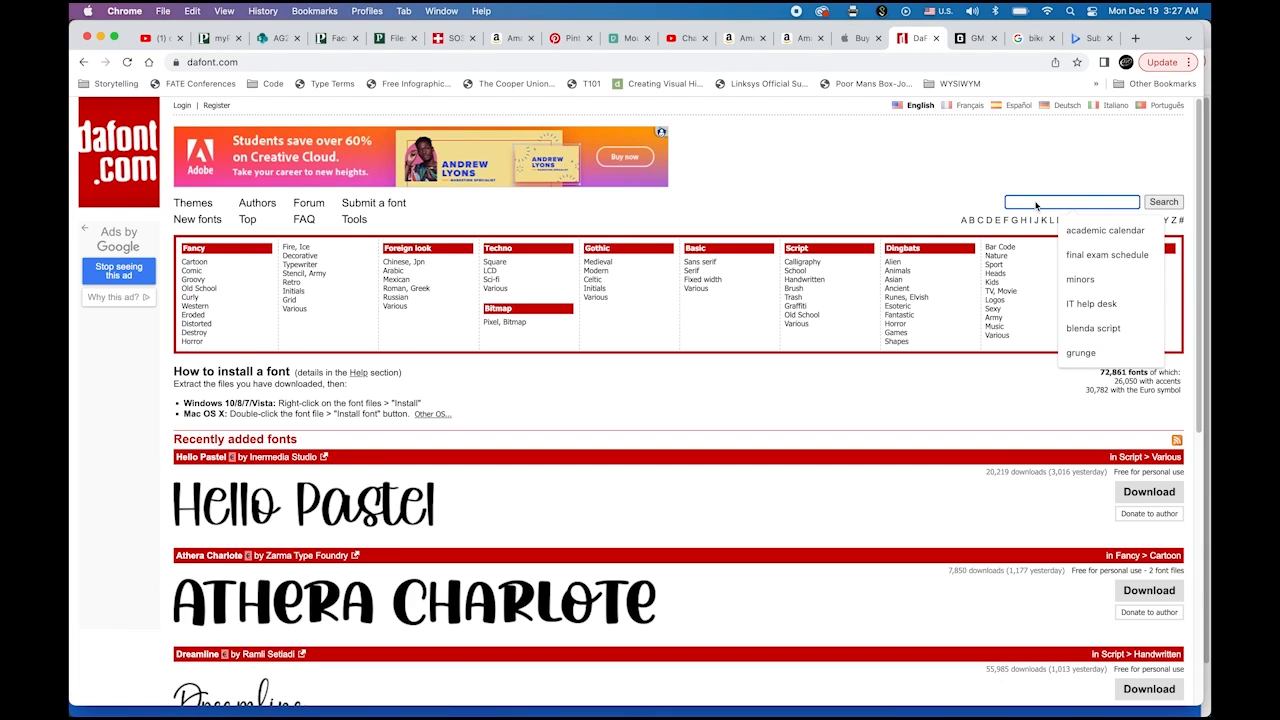
type("grunge")
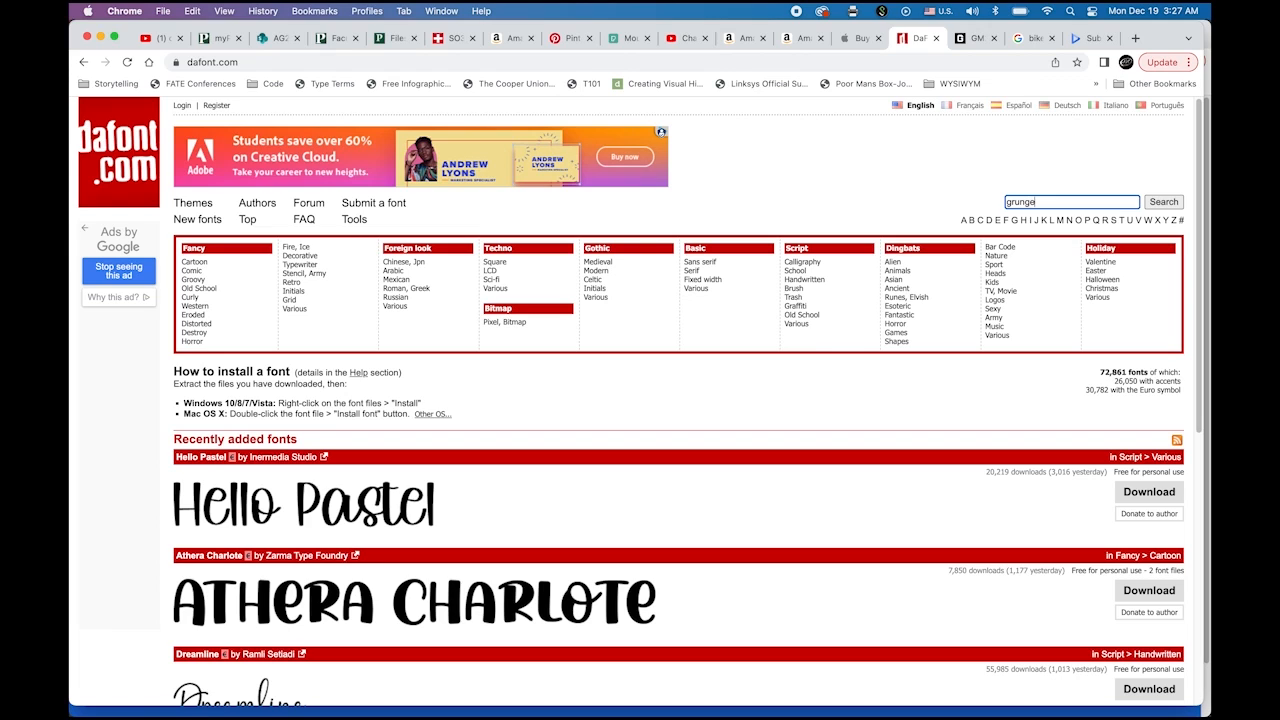
key("Return")
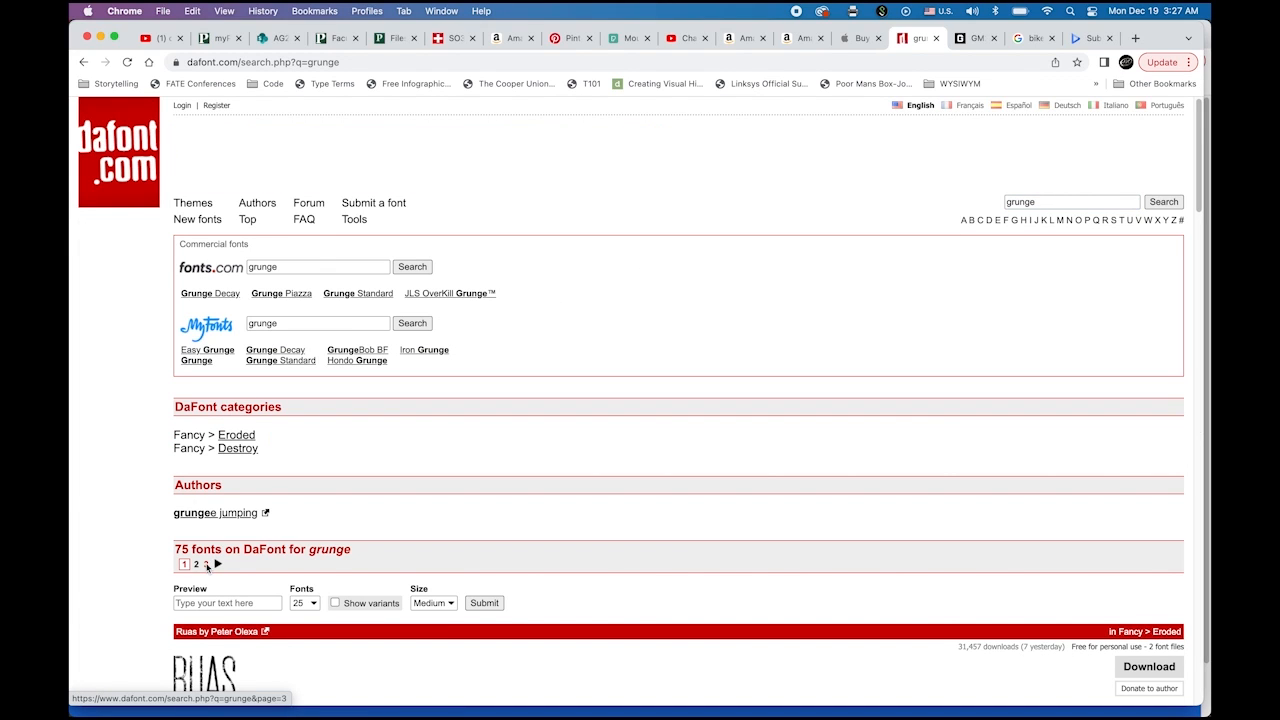
scroll(628, 512, "down", 5)
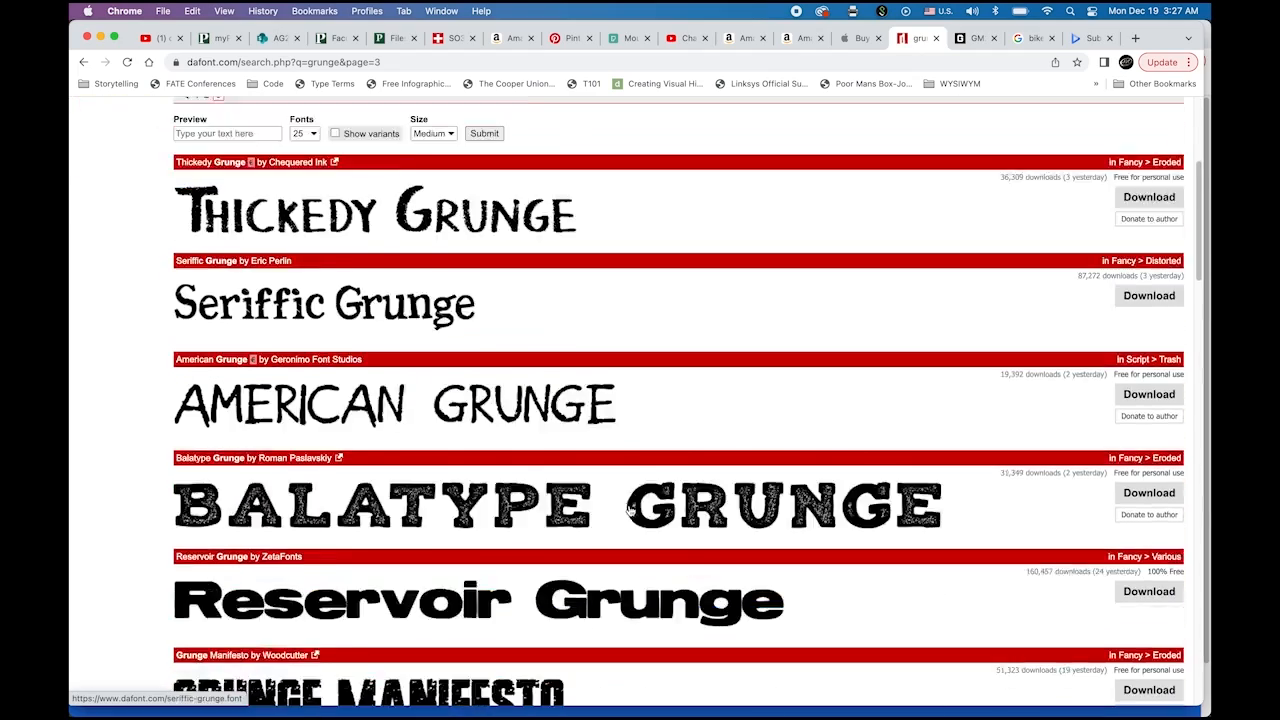
scroll(630, 511, "down", 6)
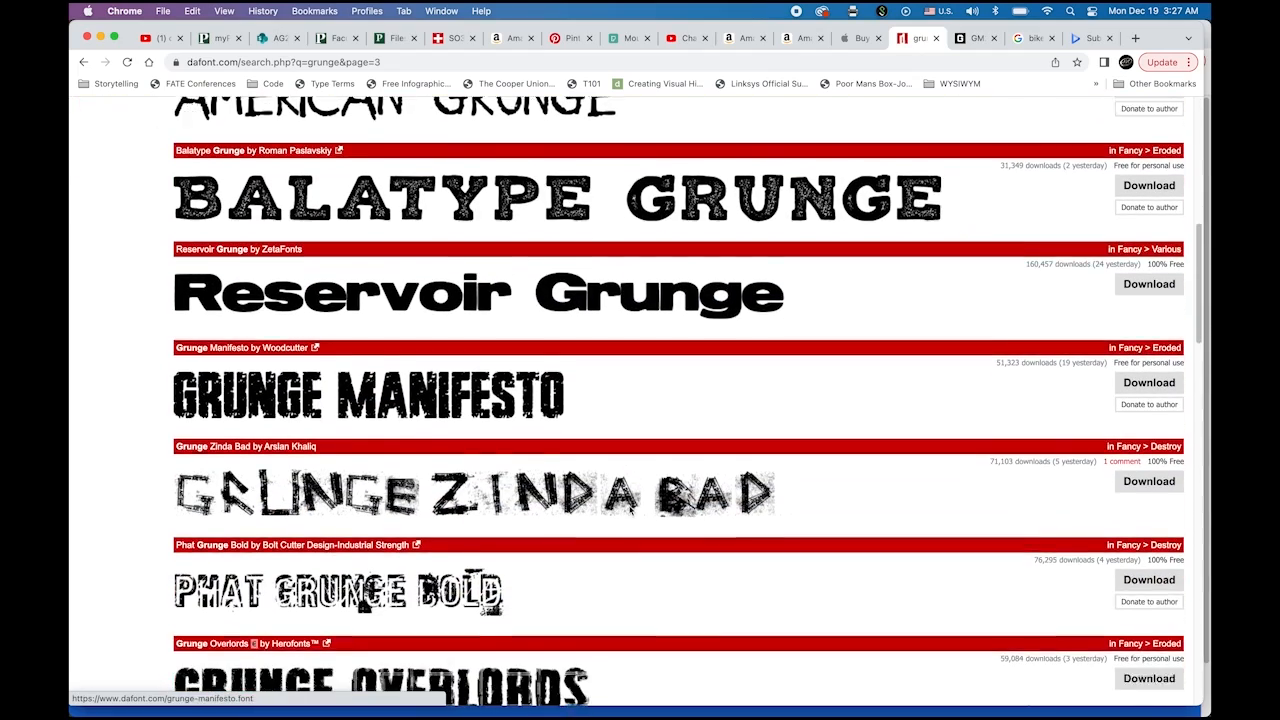
scroll(630, 511, "down", 6)
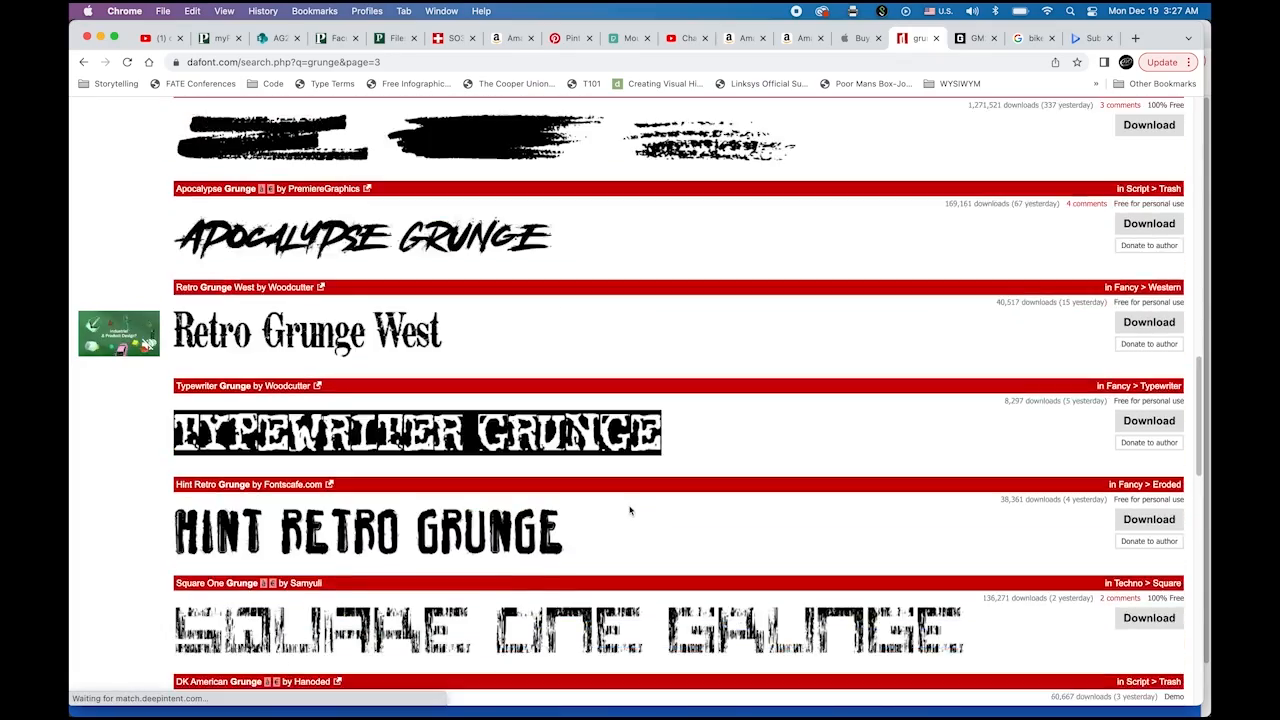
scroll(630, 511, "down", 3)
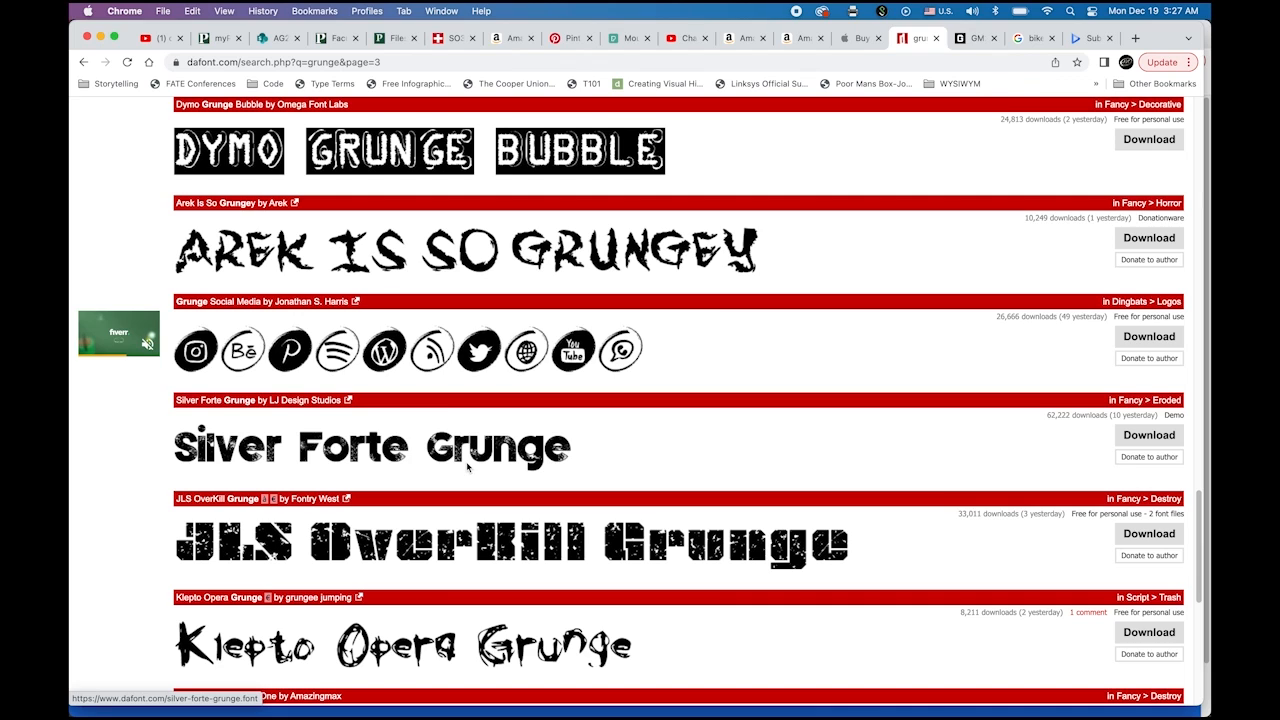
Switch to Illustrator and create a 300 × 300 pt circle with black fill and no stroke below the mountain and tree artwork.
mouse_move(600, 705)
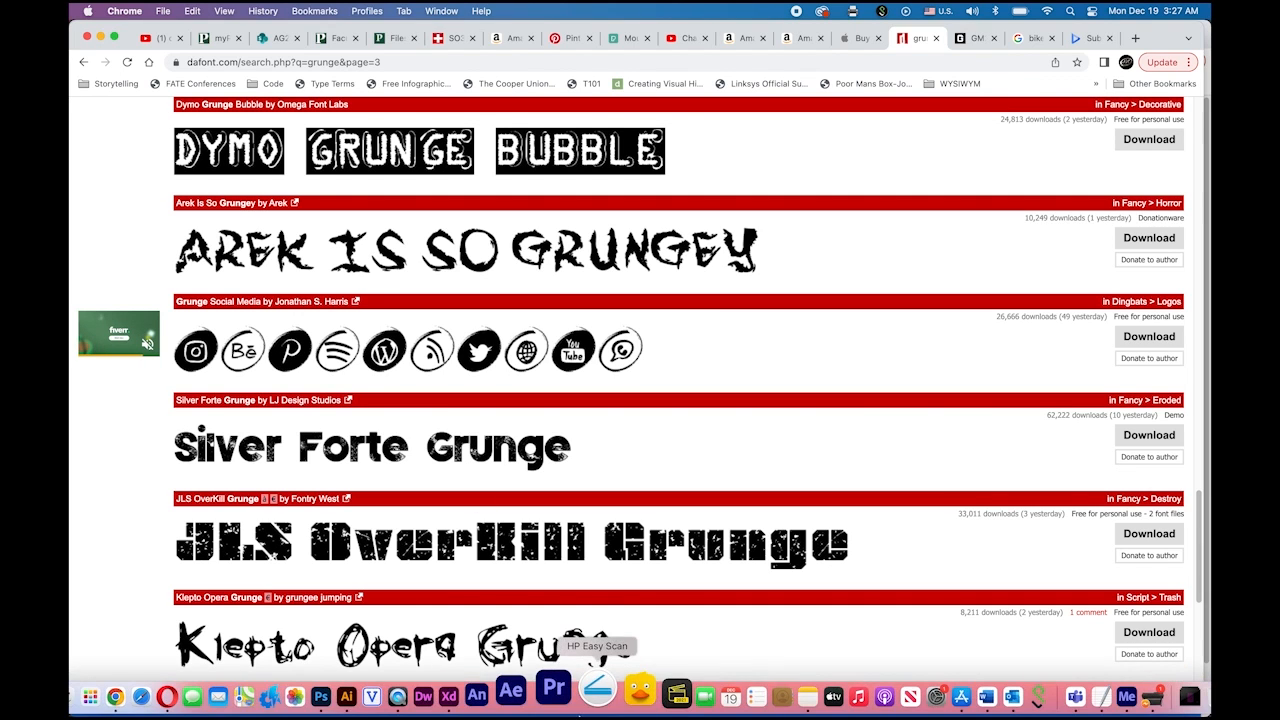
left_click(388, 690)
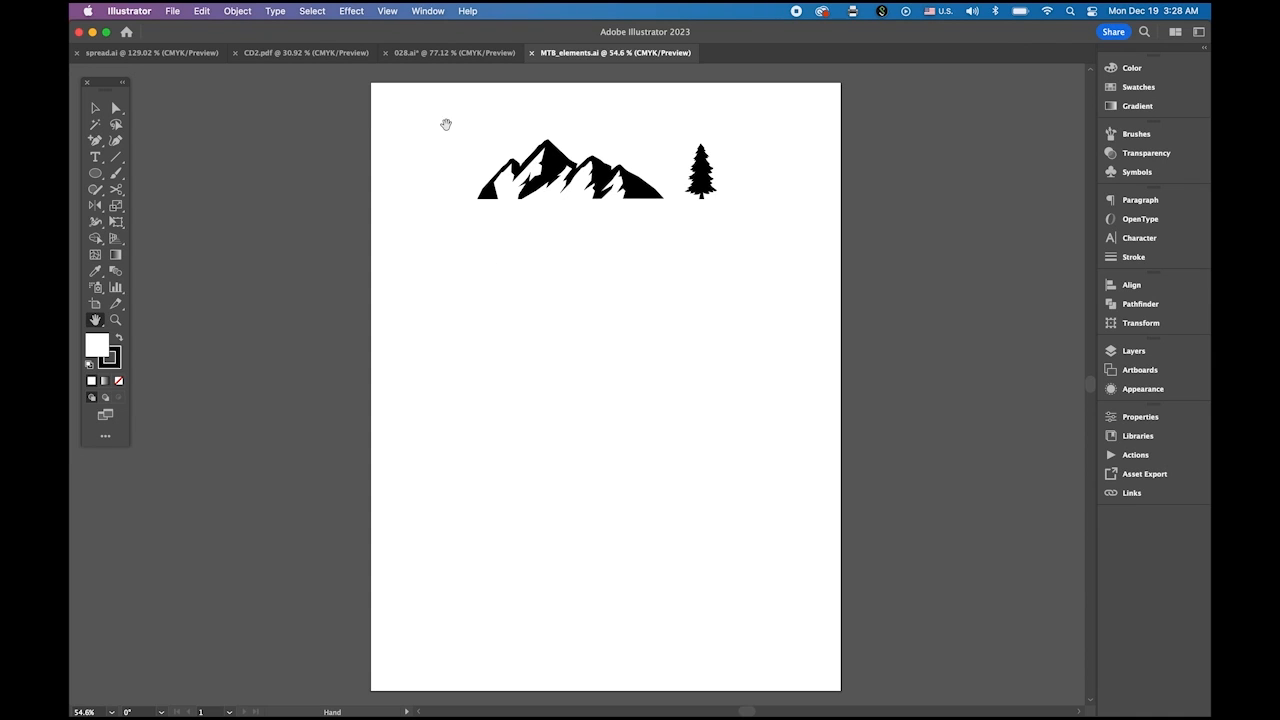
key("v")
left_click_drag(447, 133, 768, 302)
left_click(482, 348)
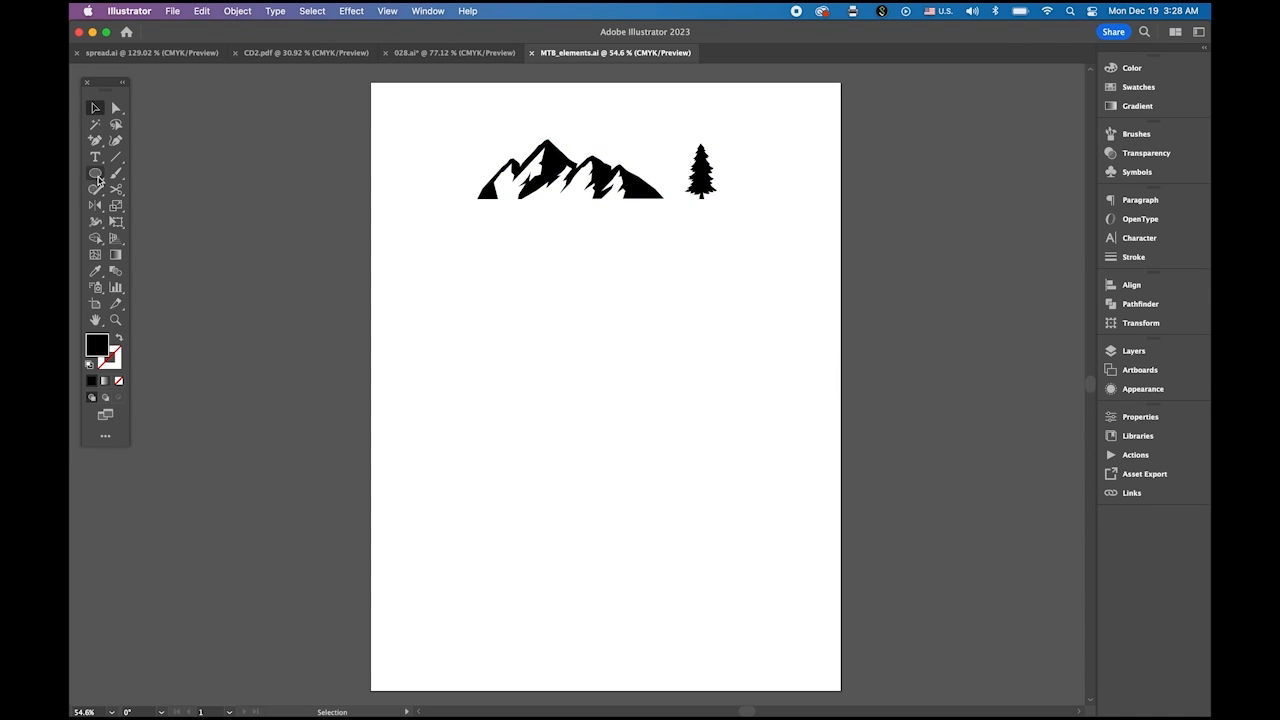
left_click(96, 176)
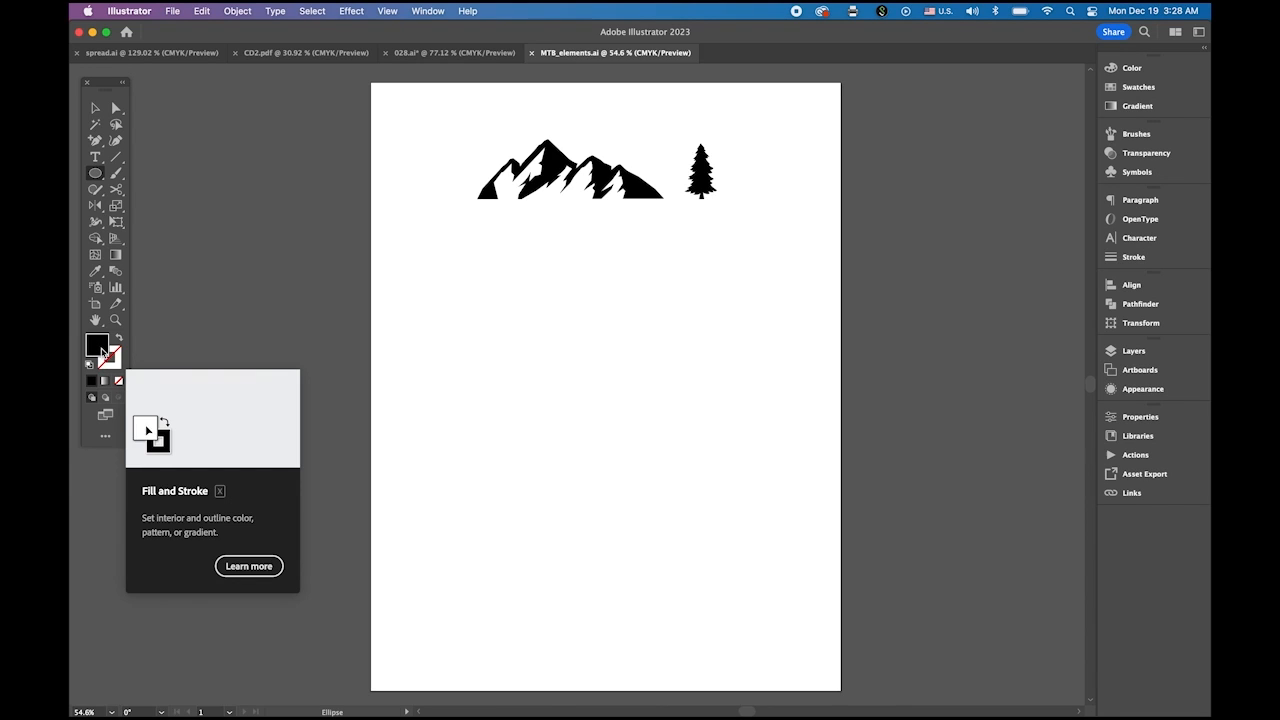
left_click(503, 343)
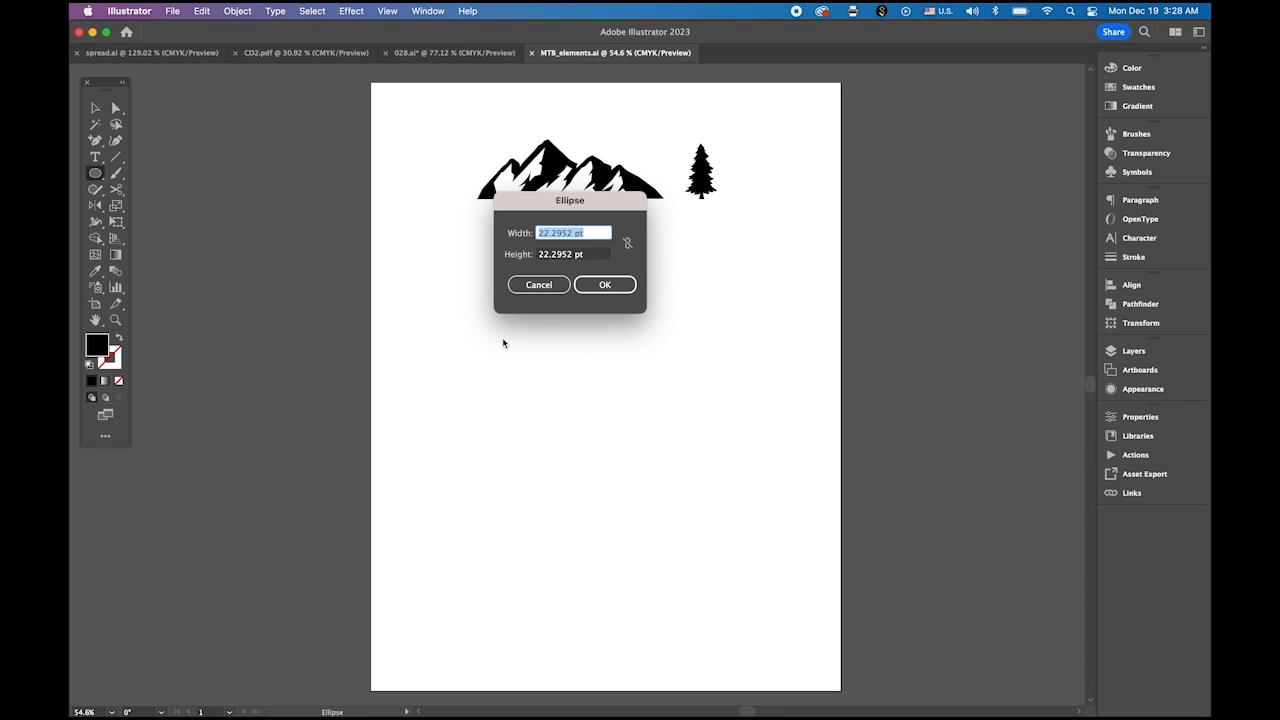
type("300")
key("Tab")
type("30")
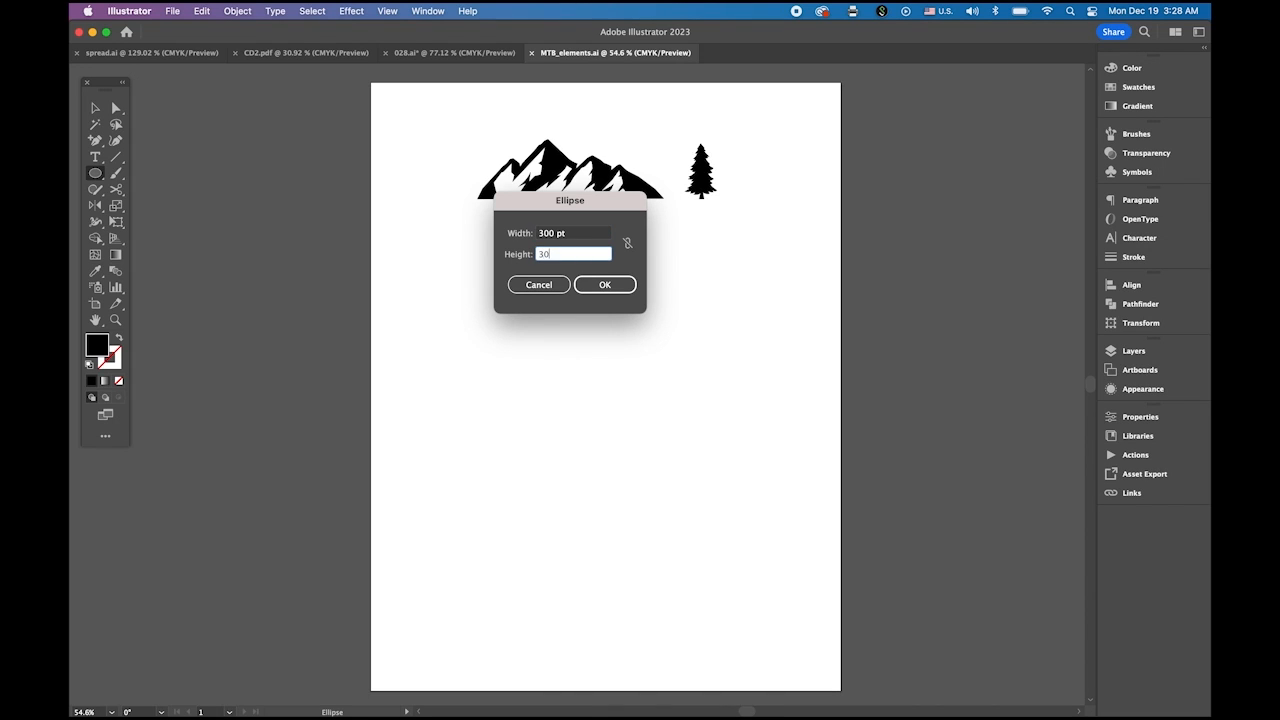
key("Return")
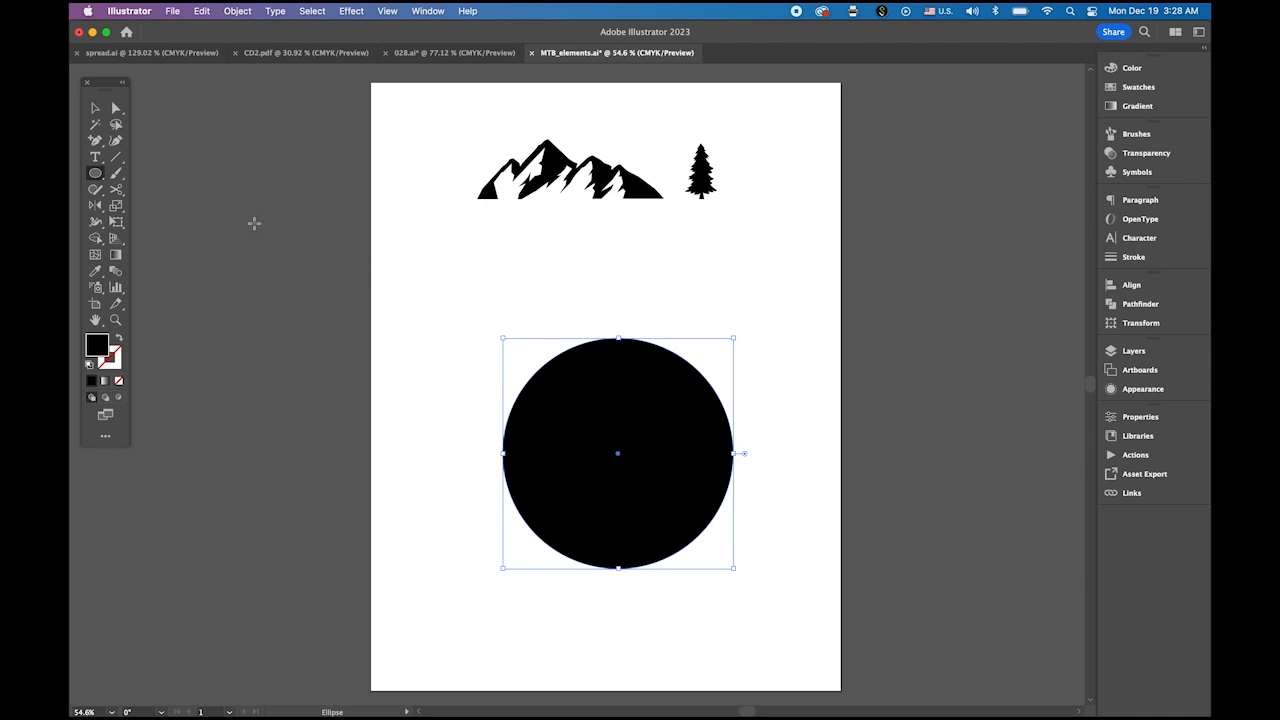
Create a black rectangle 25 pt wide and 30 pt high just above the circle.
left_click(94, 175)
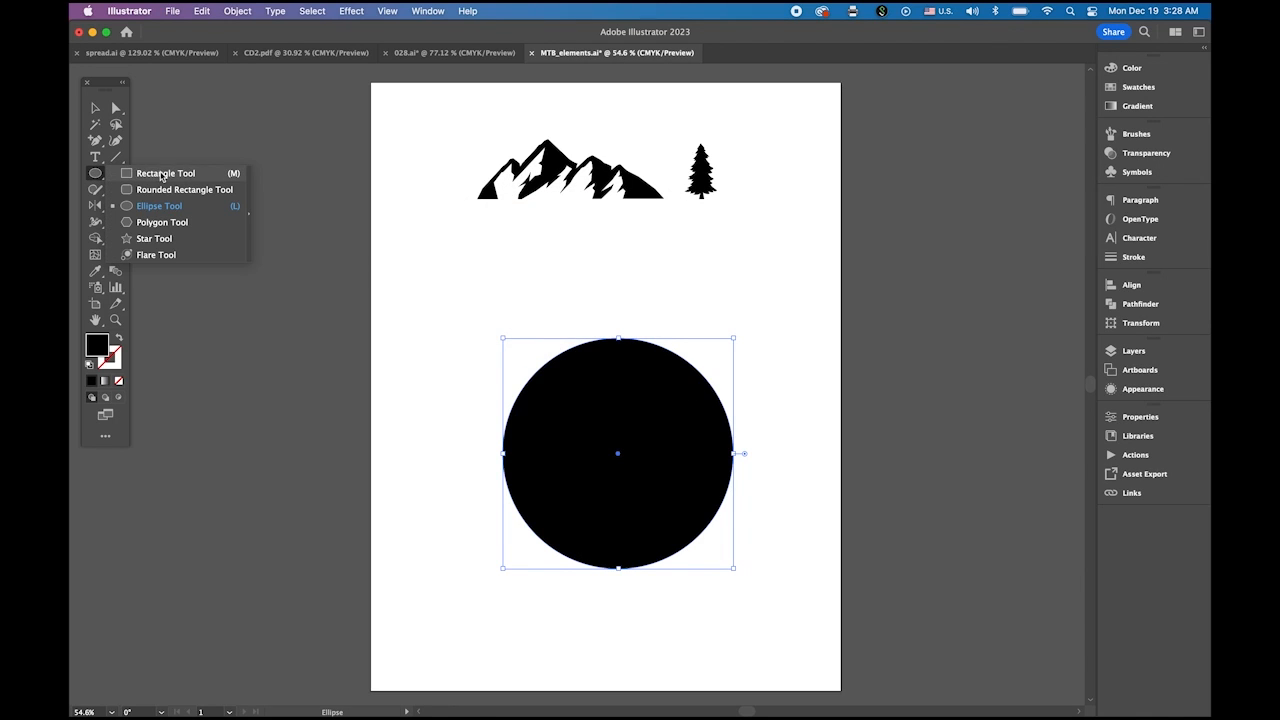
left_click(162, 173)
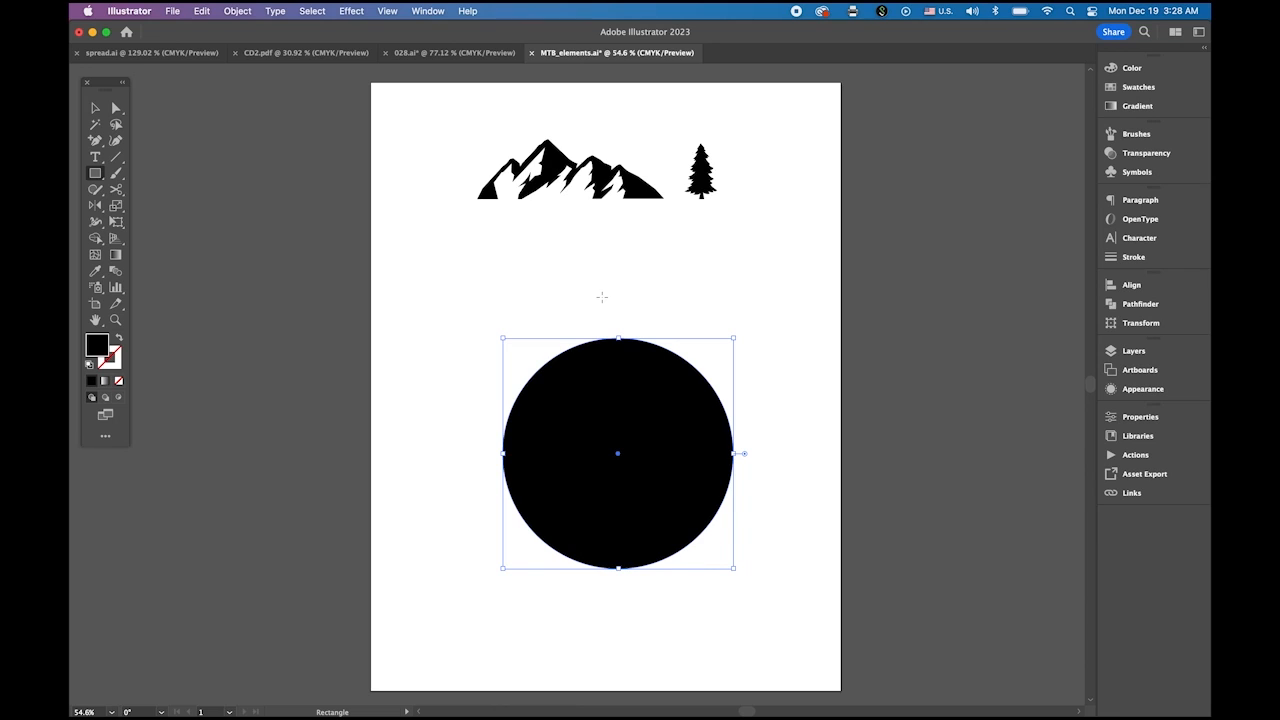
left_click(601, 296)
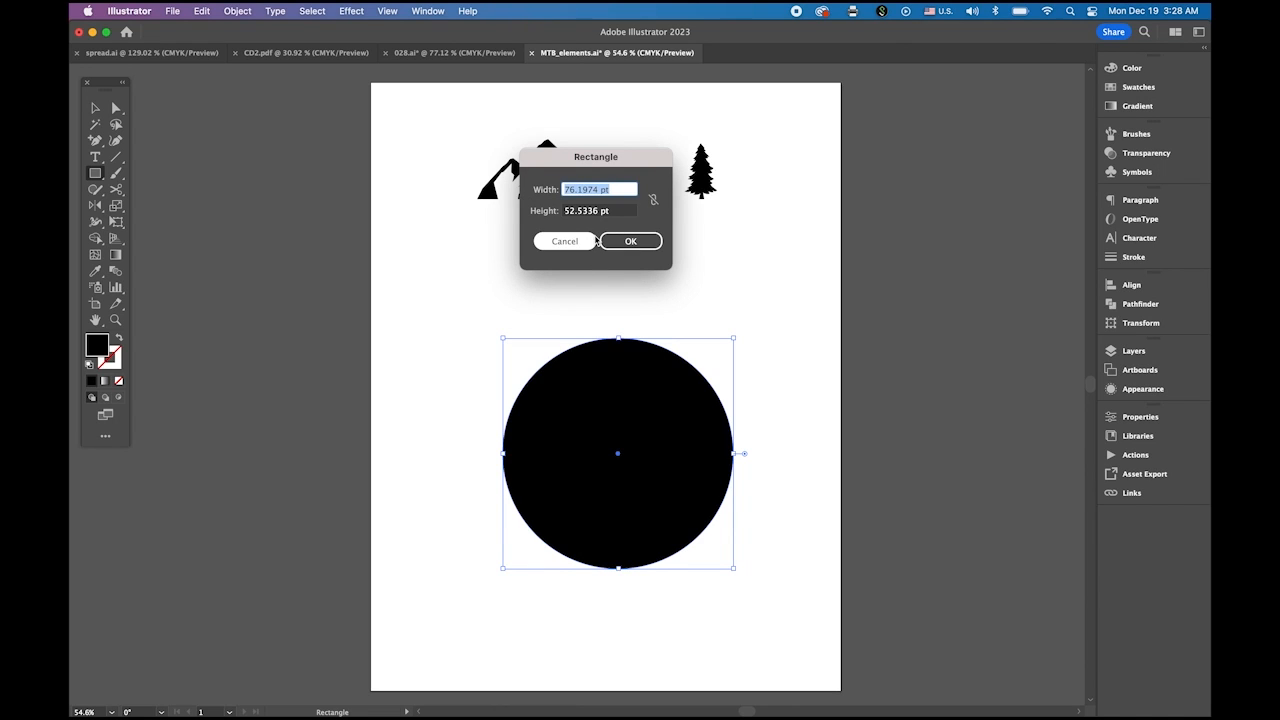
type("25")
key("Tab")
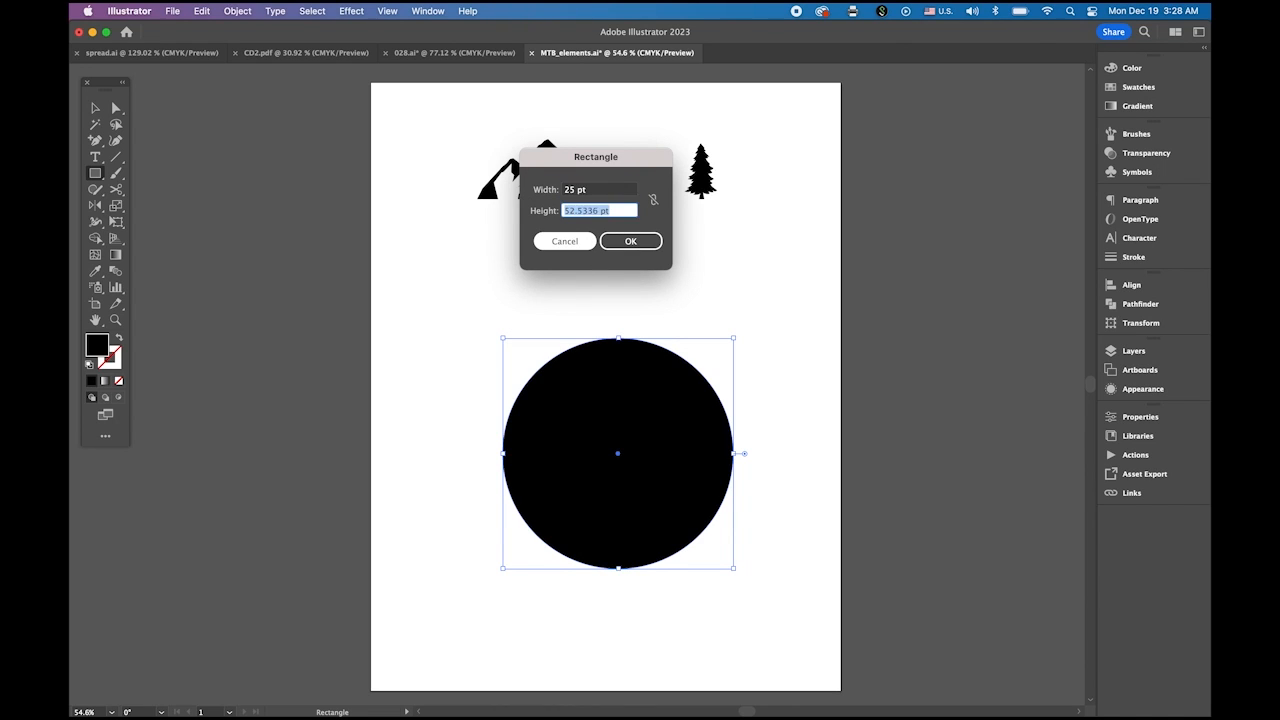
type("30")
left_click(630, 241)
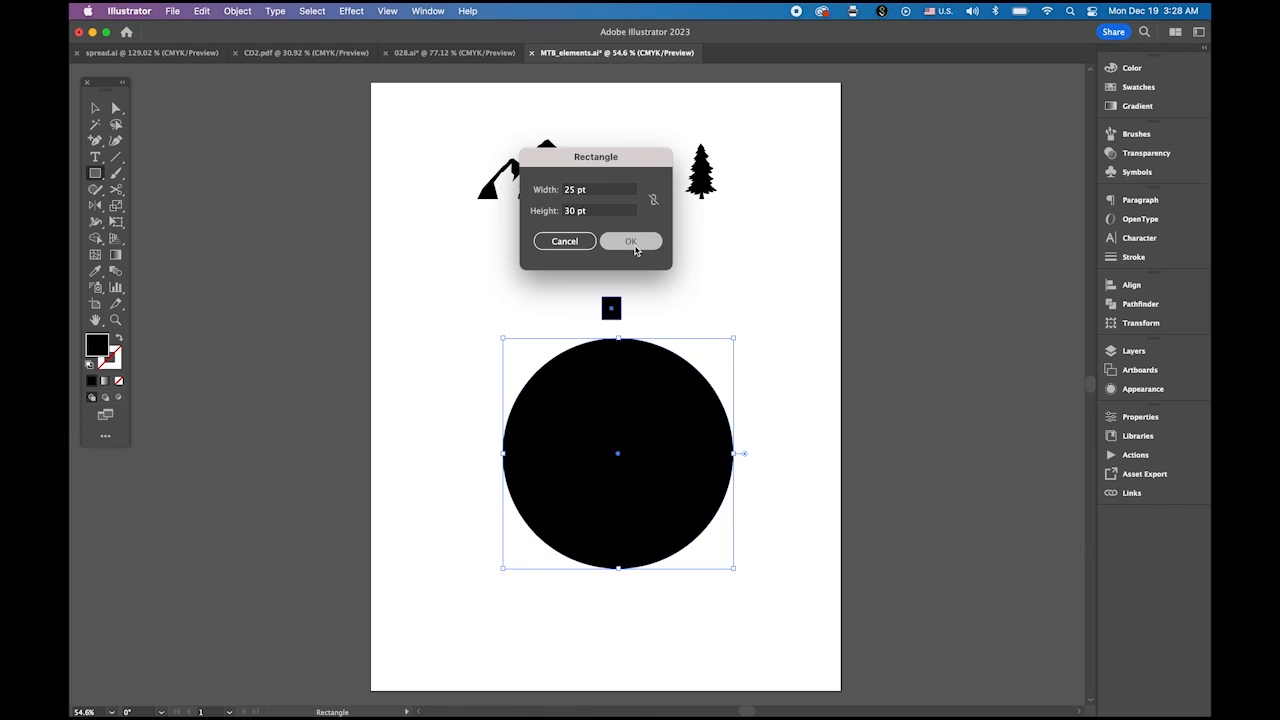
Round the two upper corners of the small rectangle, keeping its lower corners square.
left_click(95, 107)
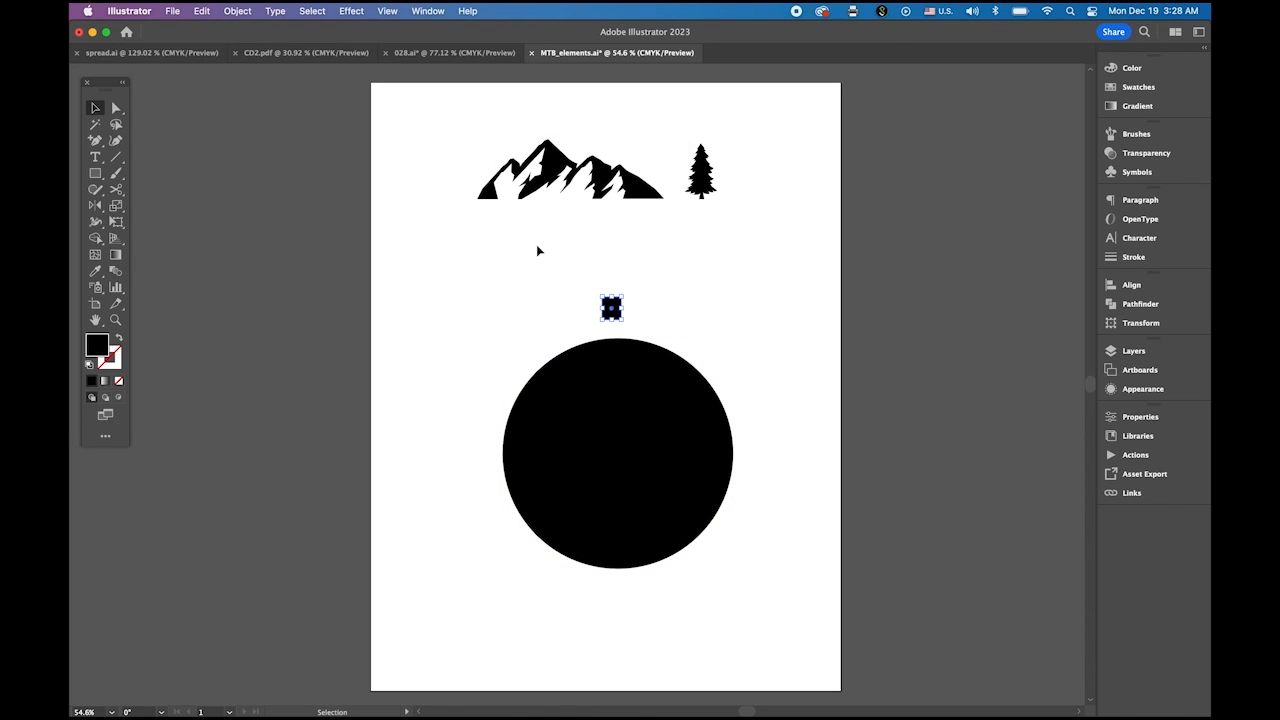
left_click_drag(590, 284, 890, 470)
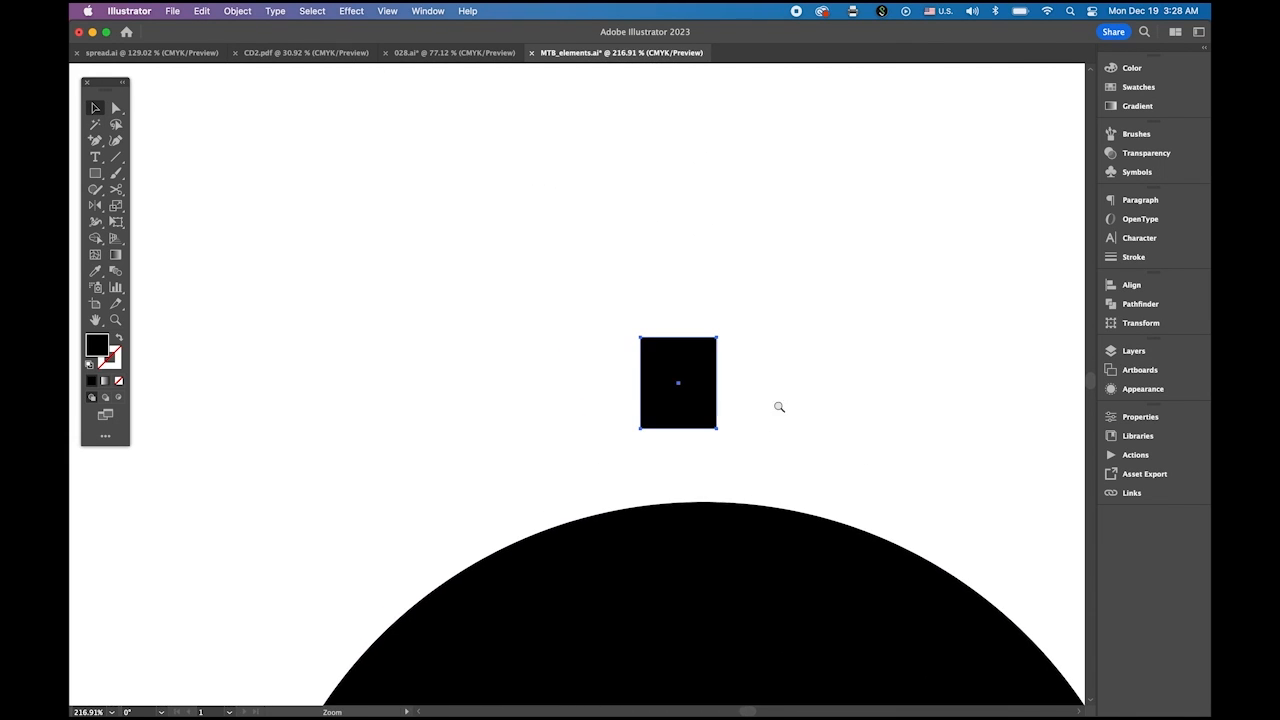
left_click(116, 108)
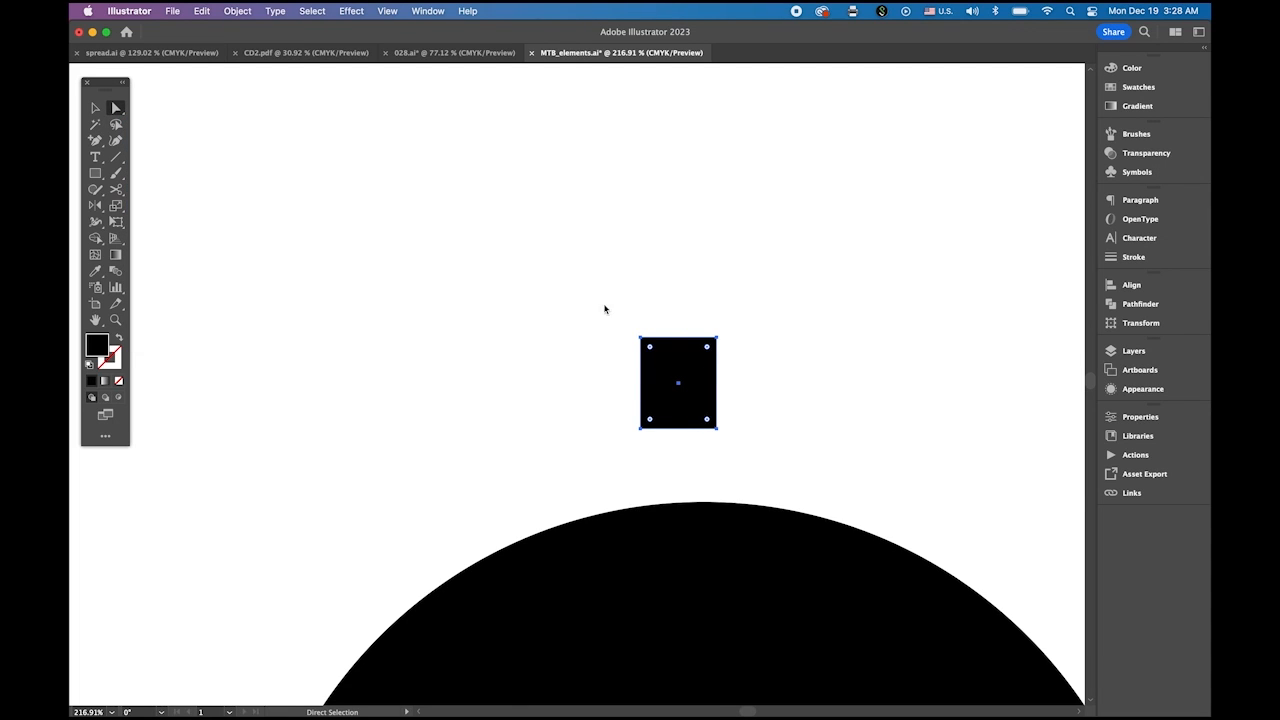
left_click_drag(604, 309, 760, 362)
left_click_drag(707, 347, 690, 361)
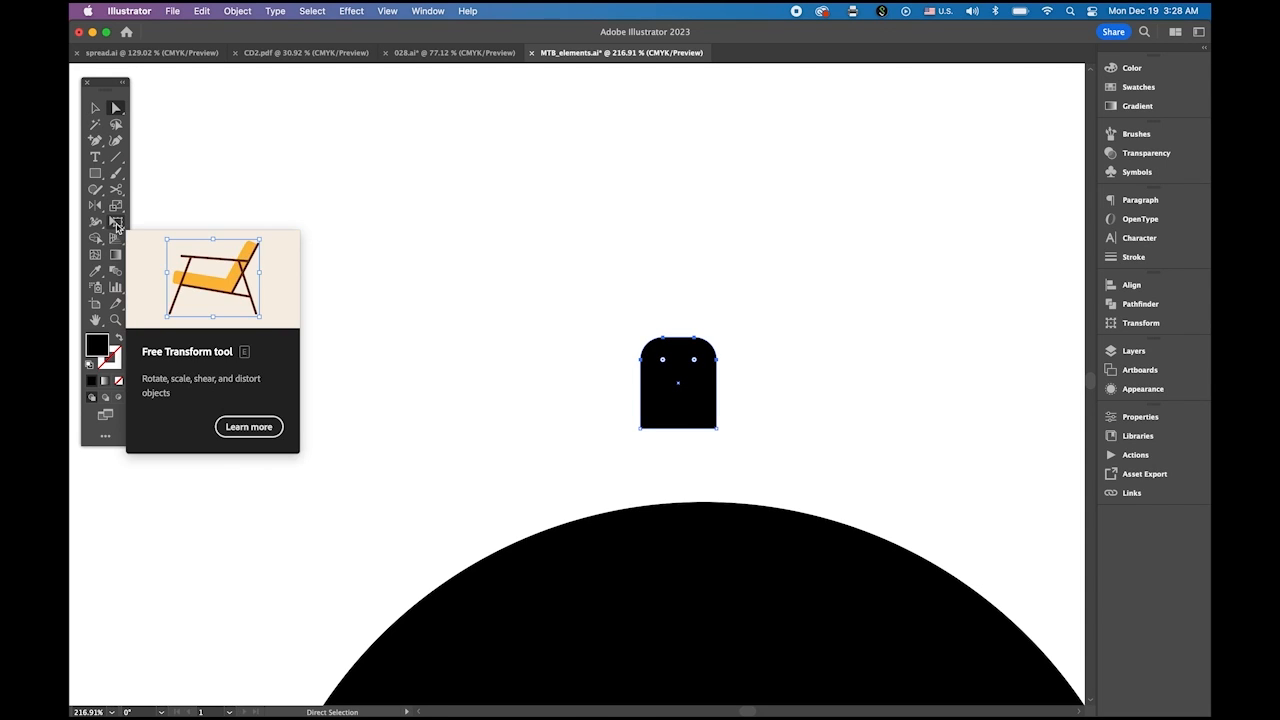
Taper the rounded rectangle with Perspective Distort, narrowing its top to about half the base width to form a gear tooth.
left_click(116, 223)
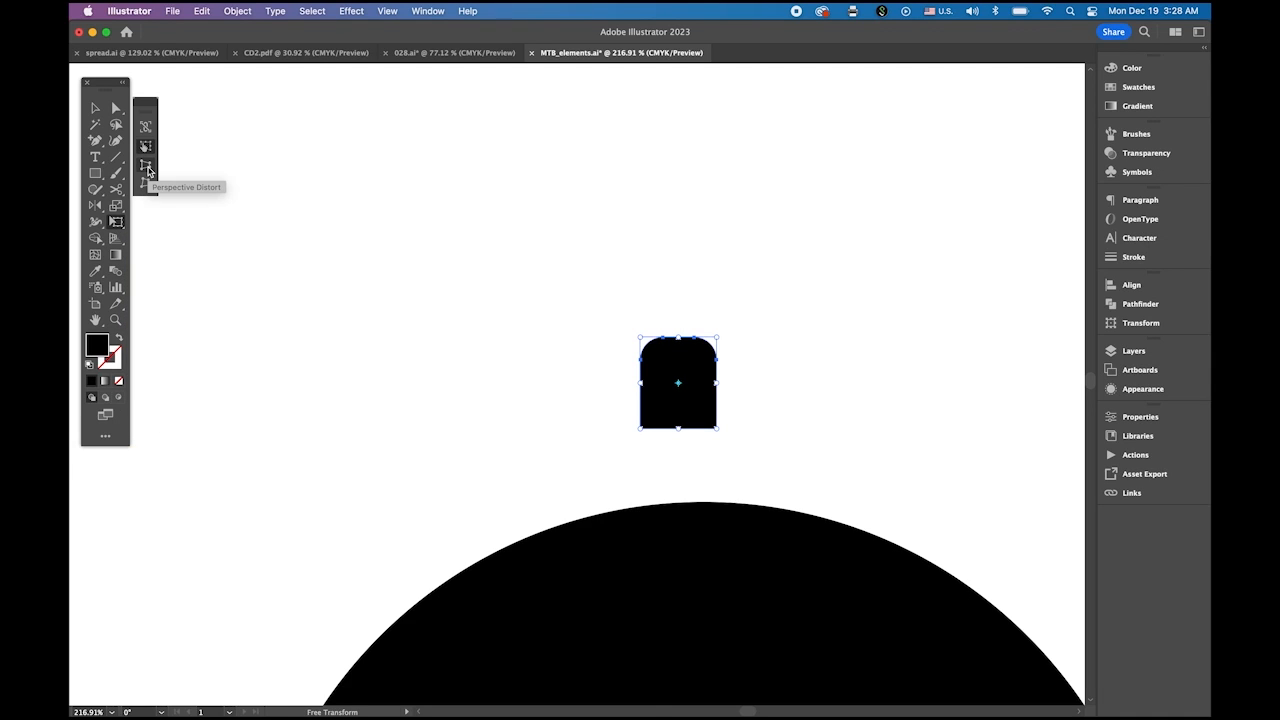
left_click(147, 167)
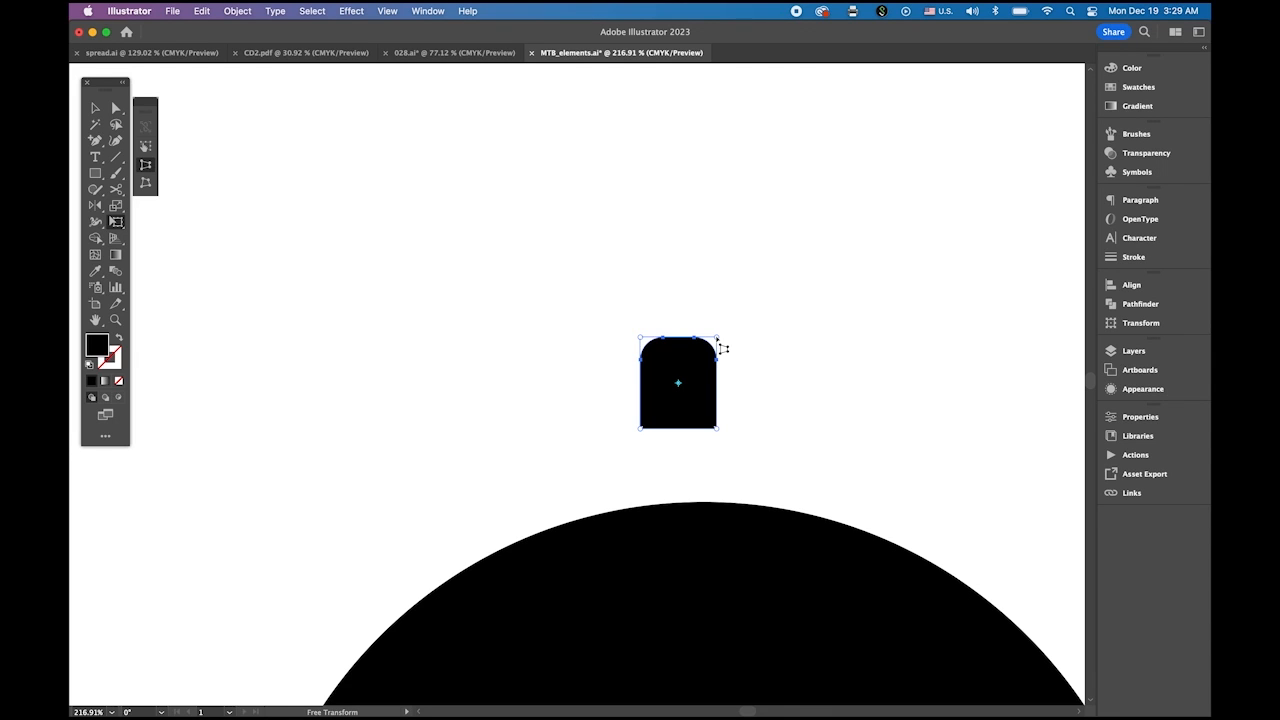
left_click_drag(717, 341, 699, 346)
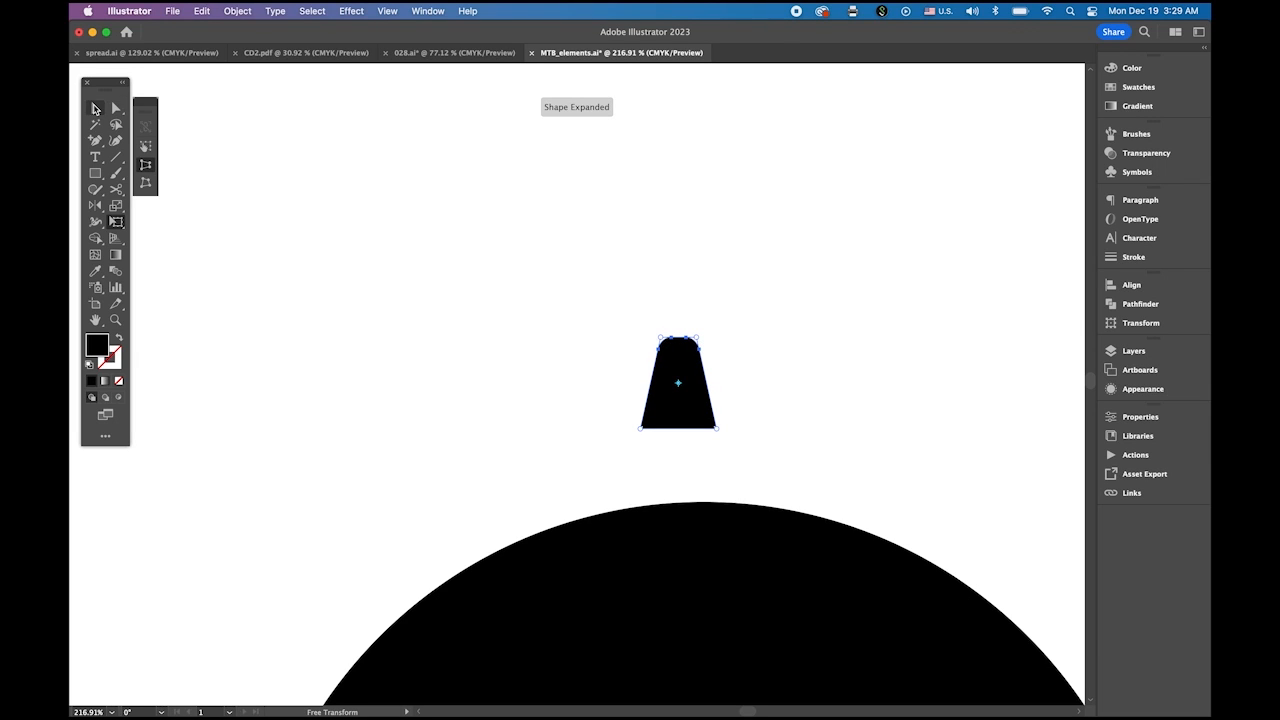
Move the tapered tooth down so its base slightly overlaps the top of the circle.
left_click(95, 108)
left_click(466, 246)
left_click_drag(694, 420, 716, 497)
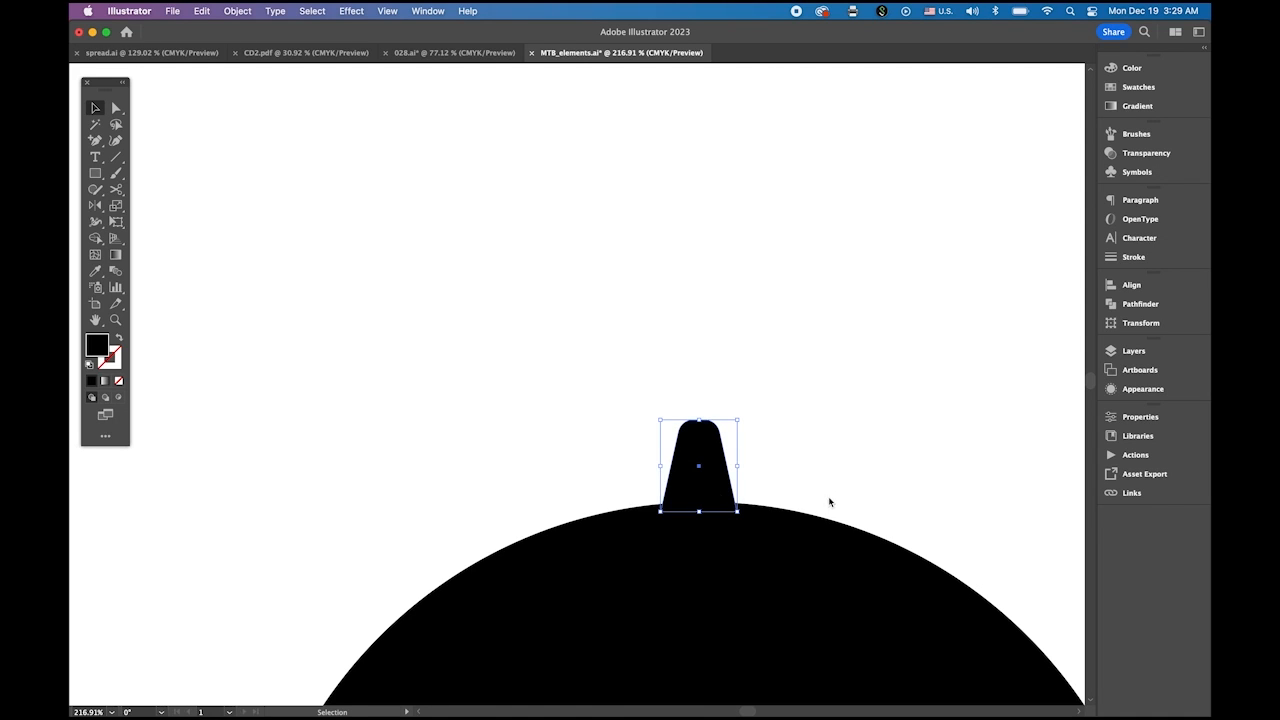
Align the tooth and the circle to each other by their horizontal centers and deselect them.
scroll(803, 346, "down", 5)
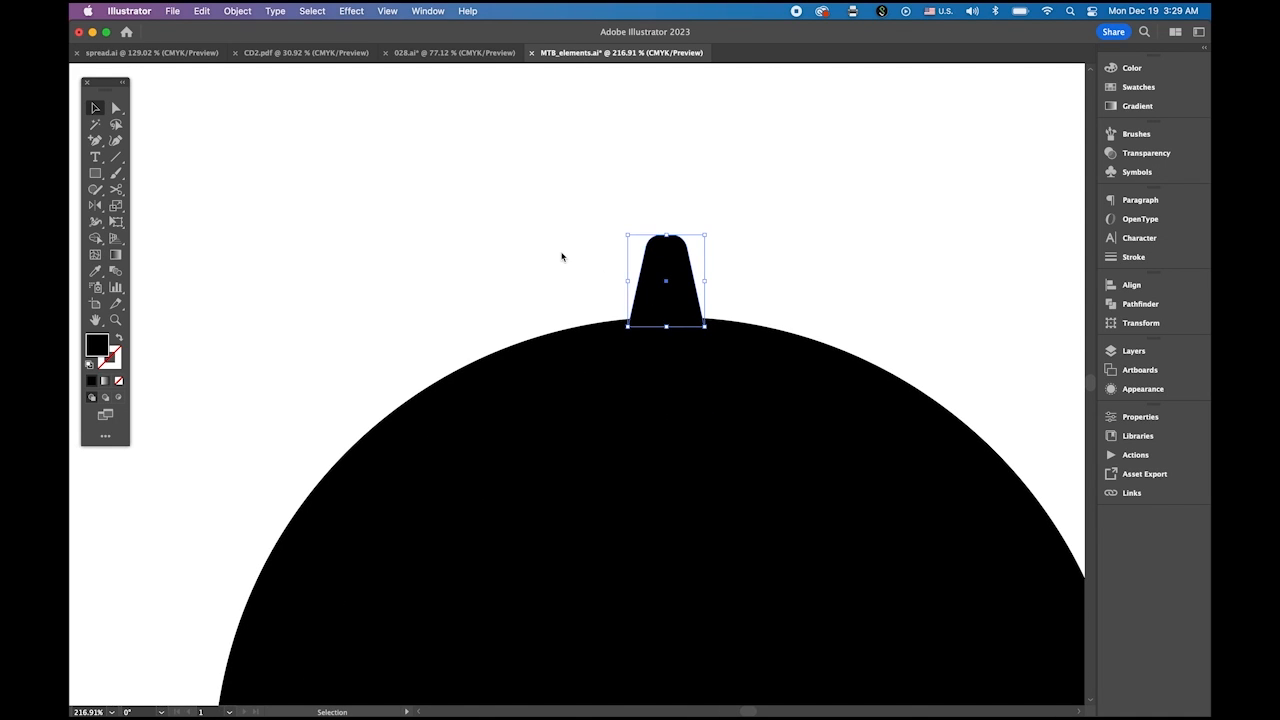
left_click_drag(561, 257, 757, 397)
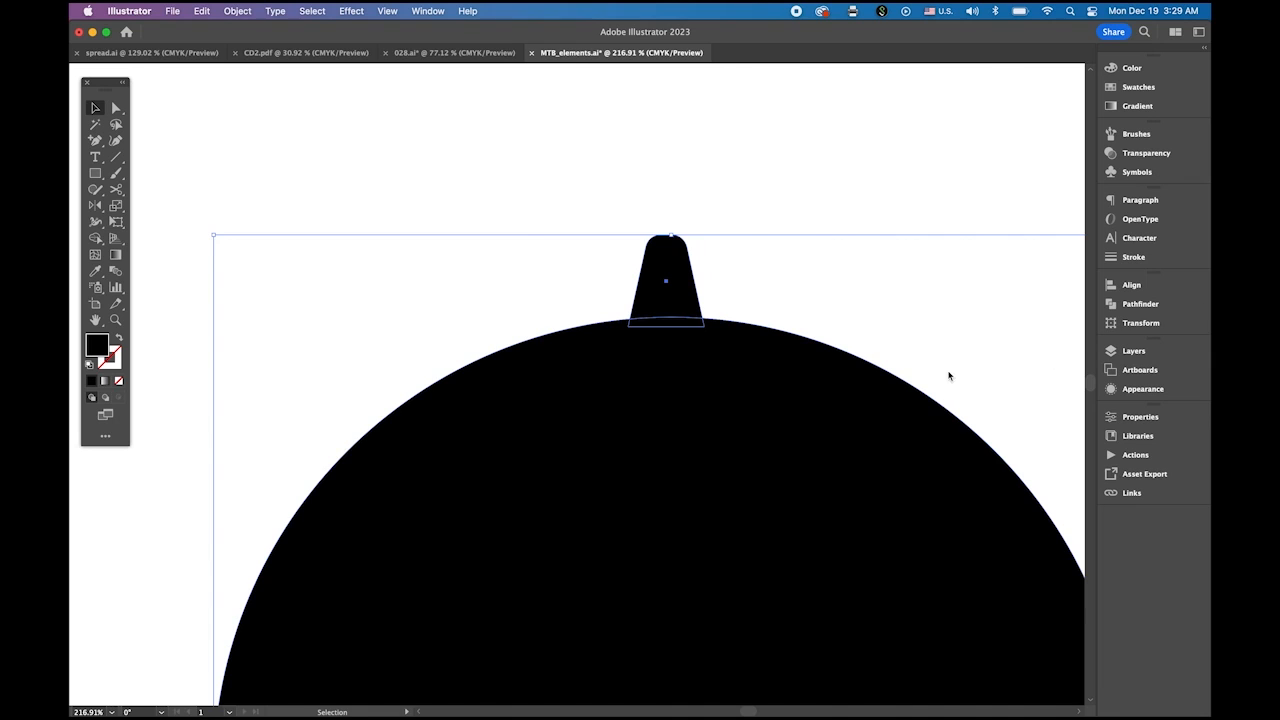
left_click_drag(945, 376, 814, 326)
left_click_drag(854, 436, 645, 226)
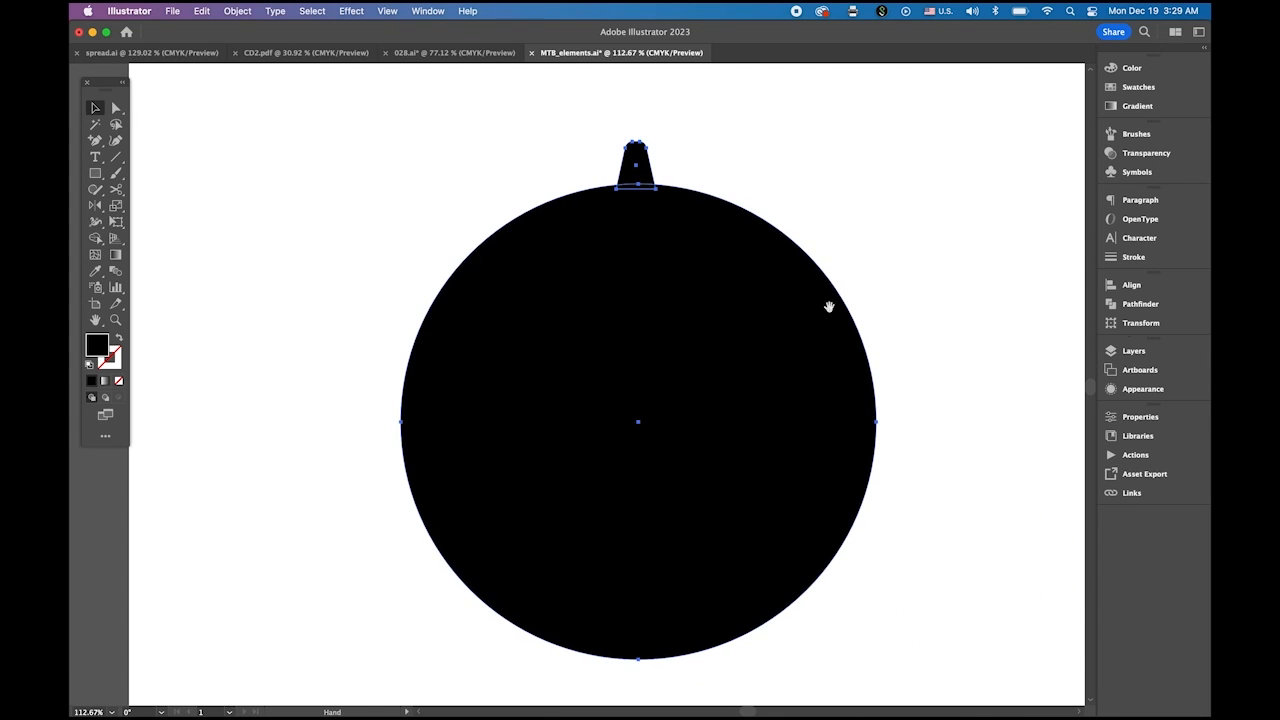
left_click(1133, 286)
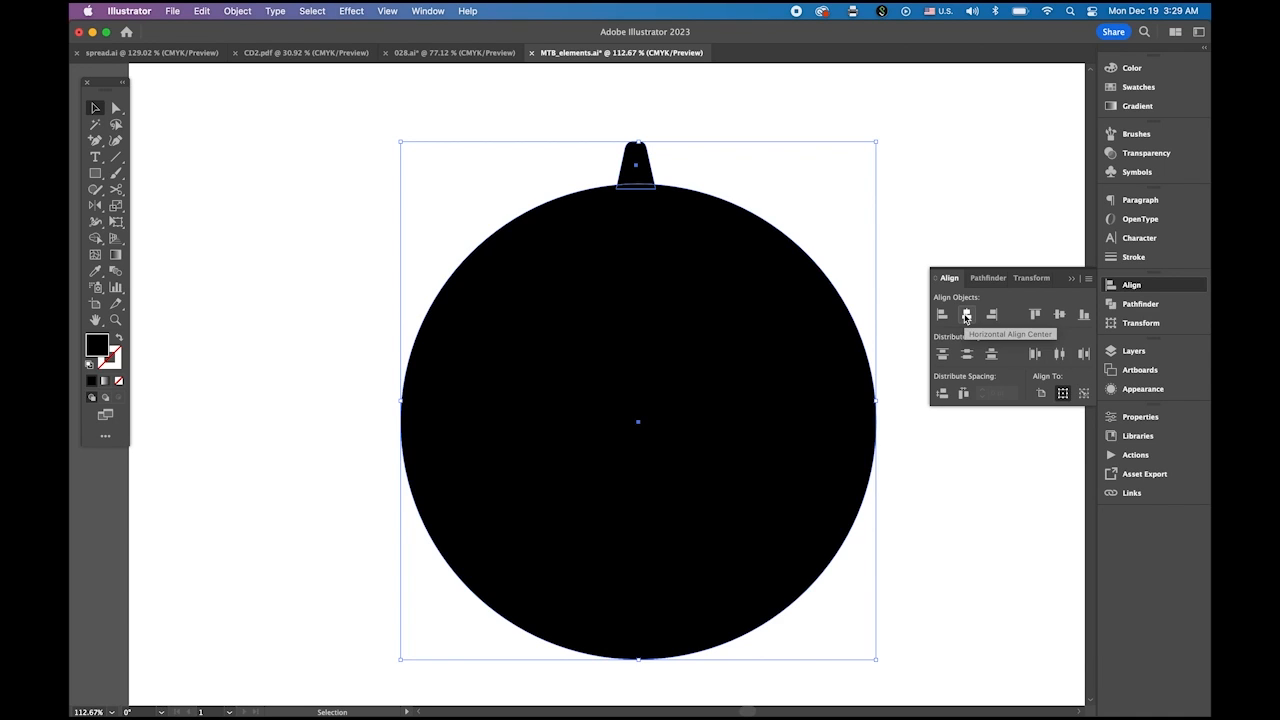
left_click(966, 315)
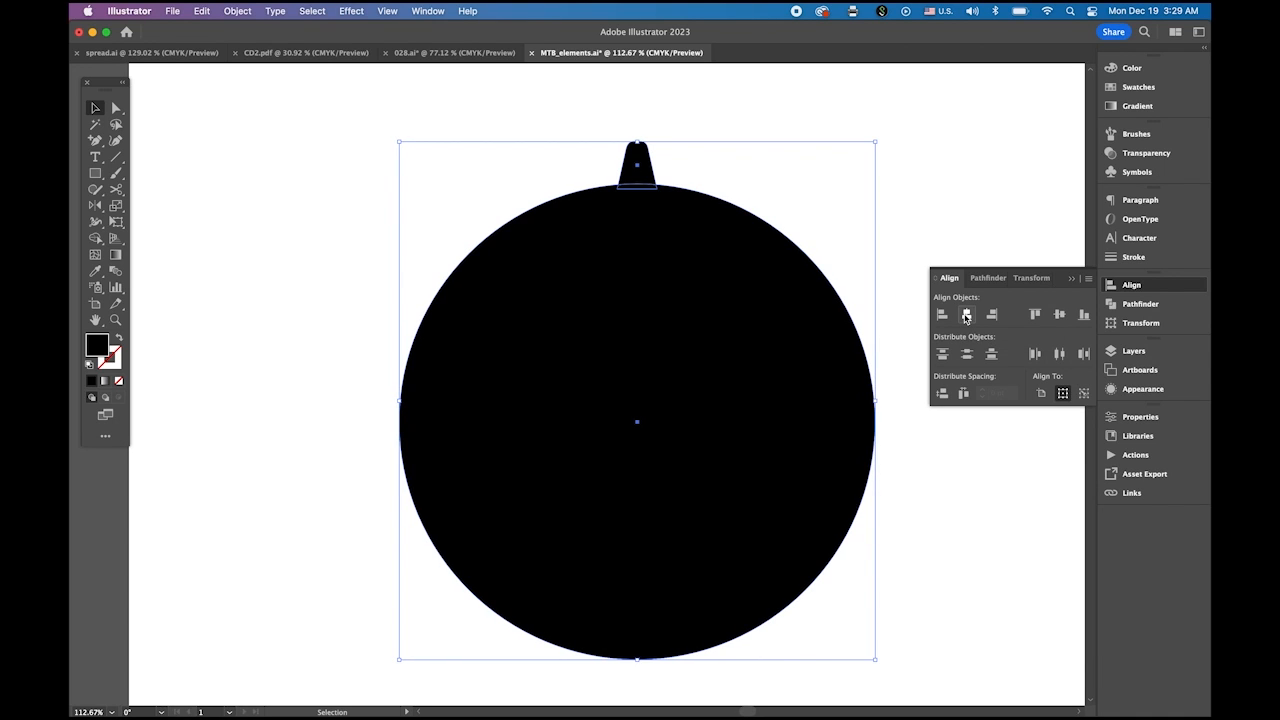
left_click(986, 222)
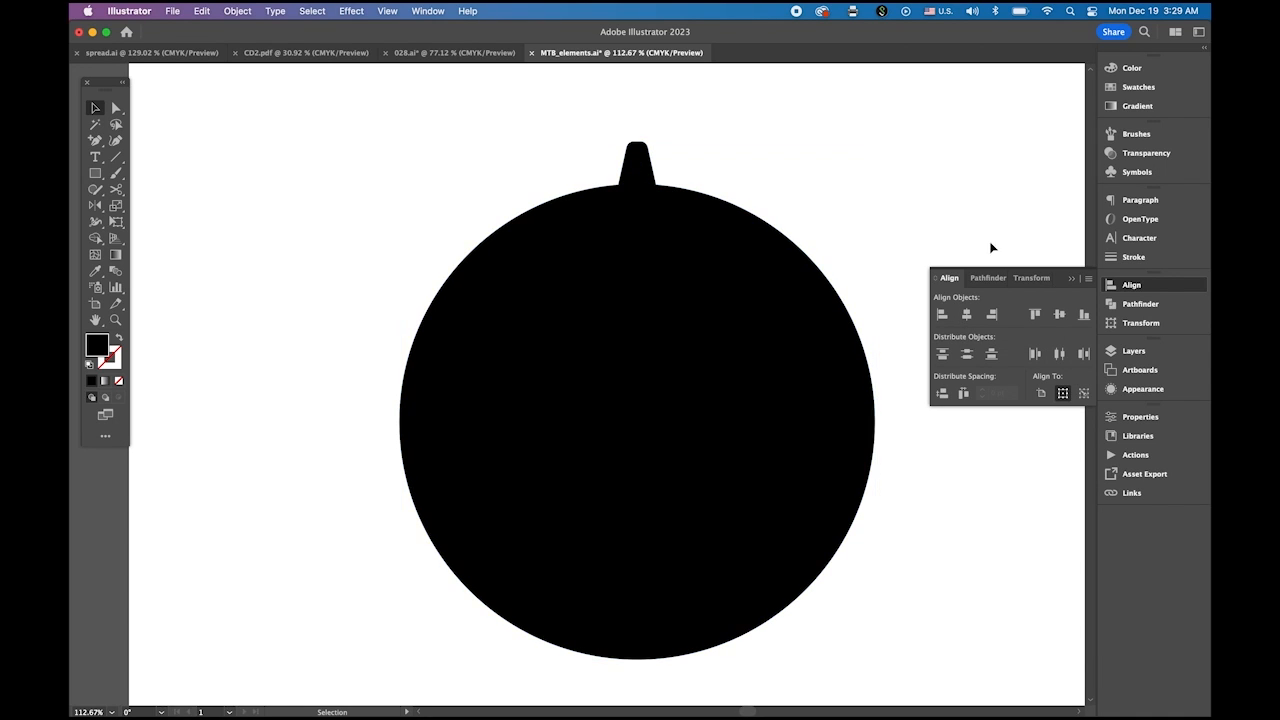
Select the tooth at the top of the circle and switch the document to Outline view.
left_click(642, 170)
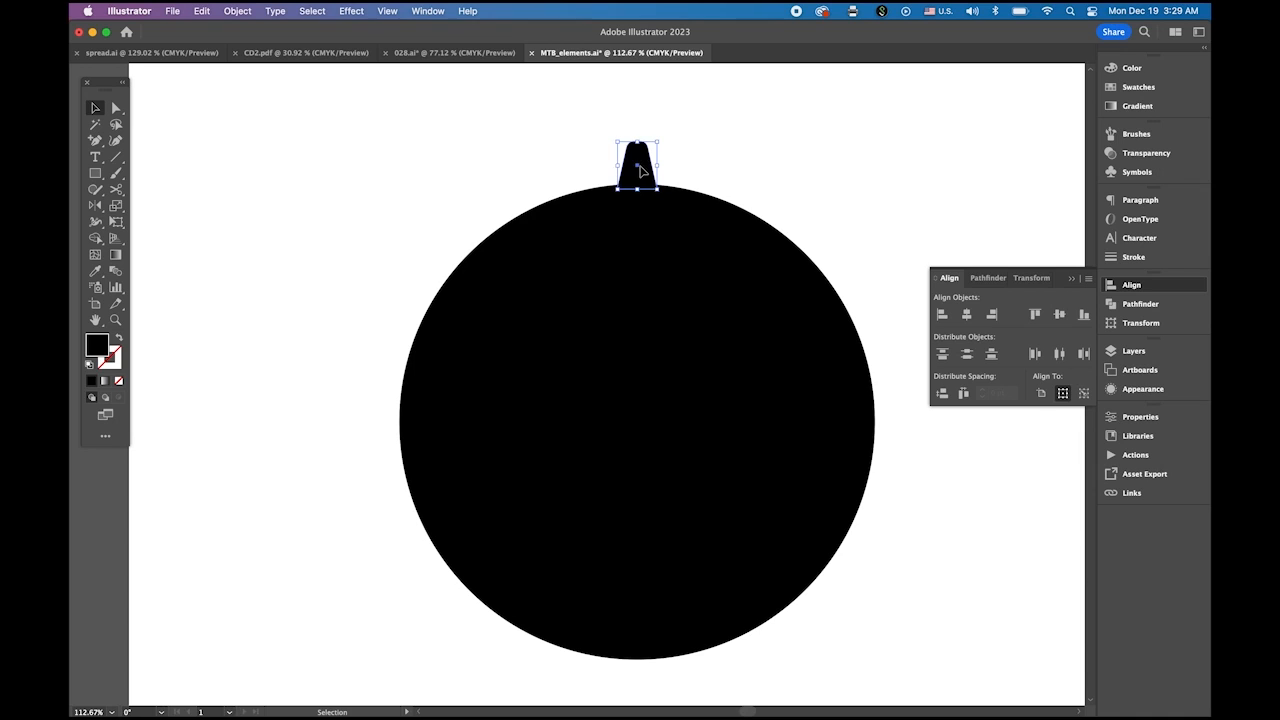
left_click(1071, 278)
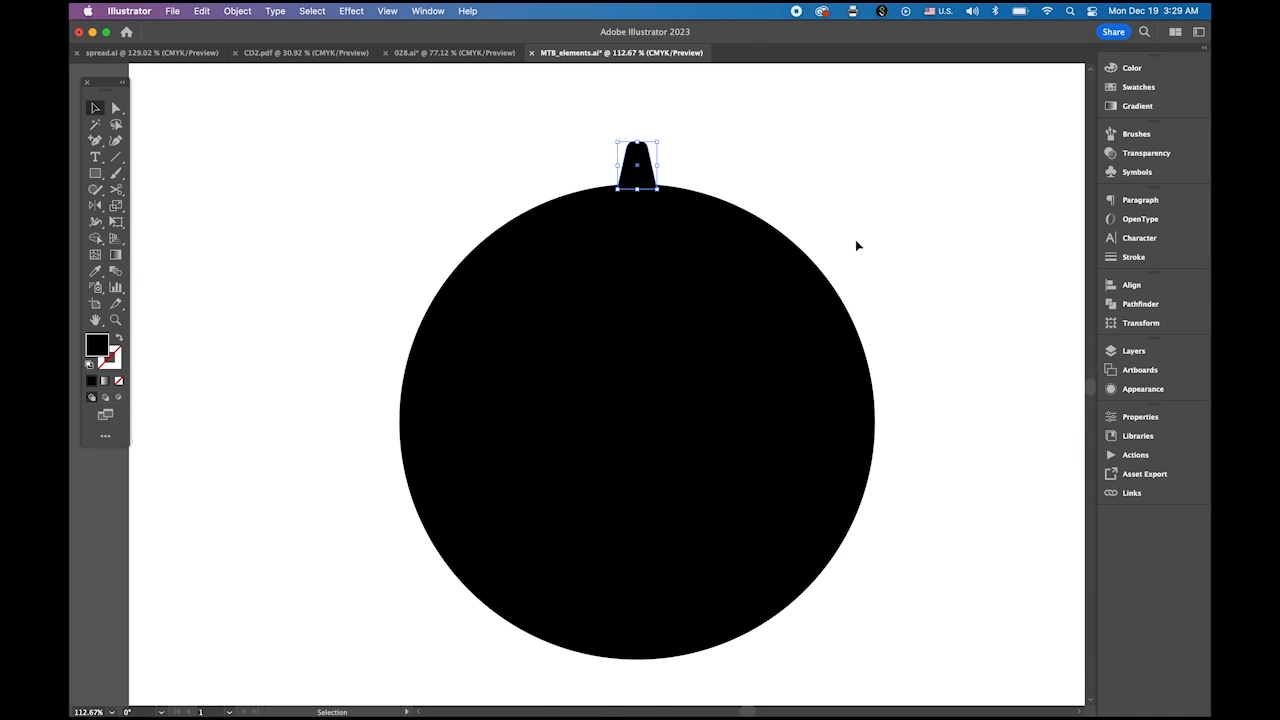
left_click(386, 11)
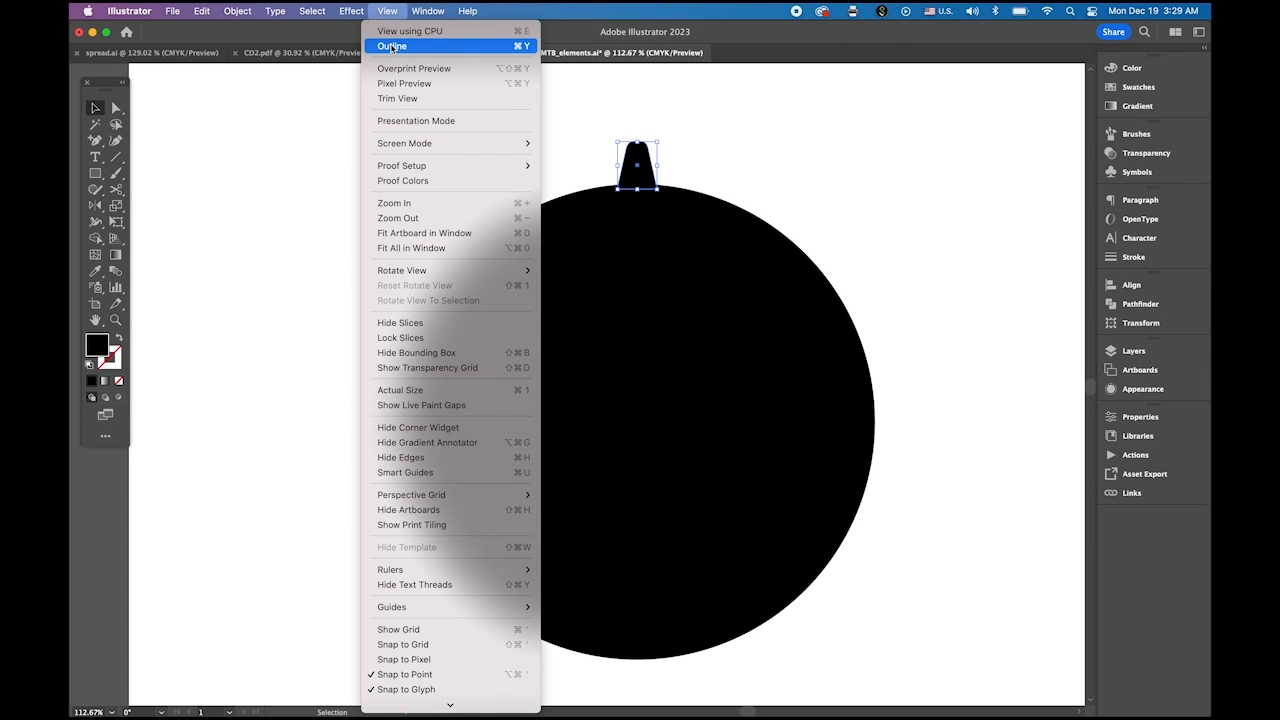
left_click(390, 45)
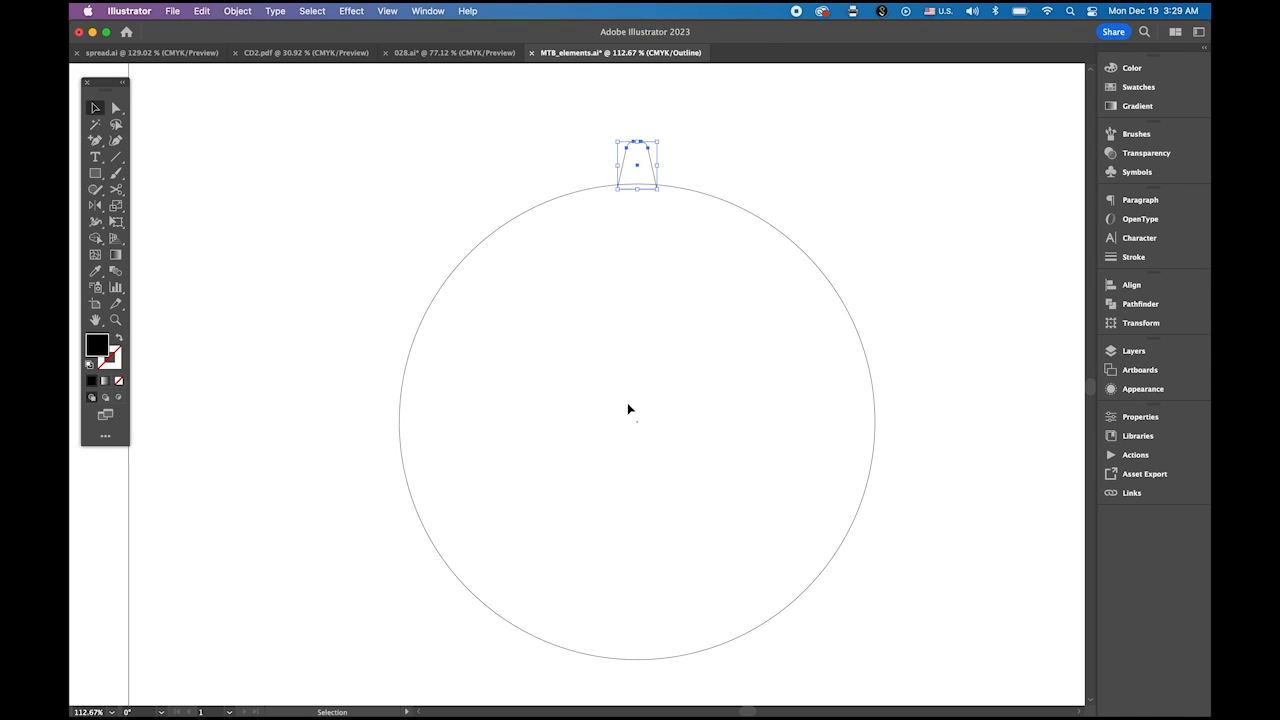
Create a copy of the tooth rotated 15° around the center of the circle.
left_click_drag(95, 205, 173, 211)
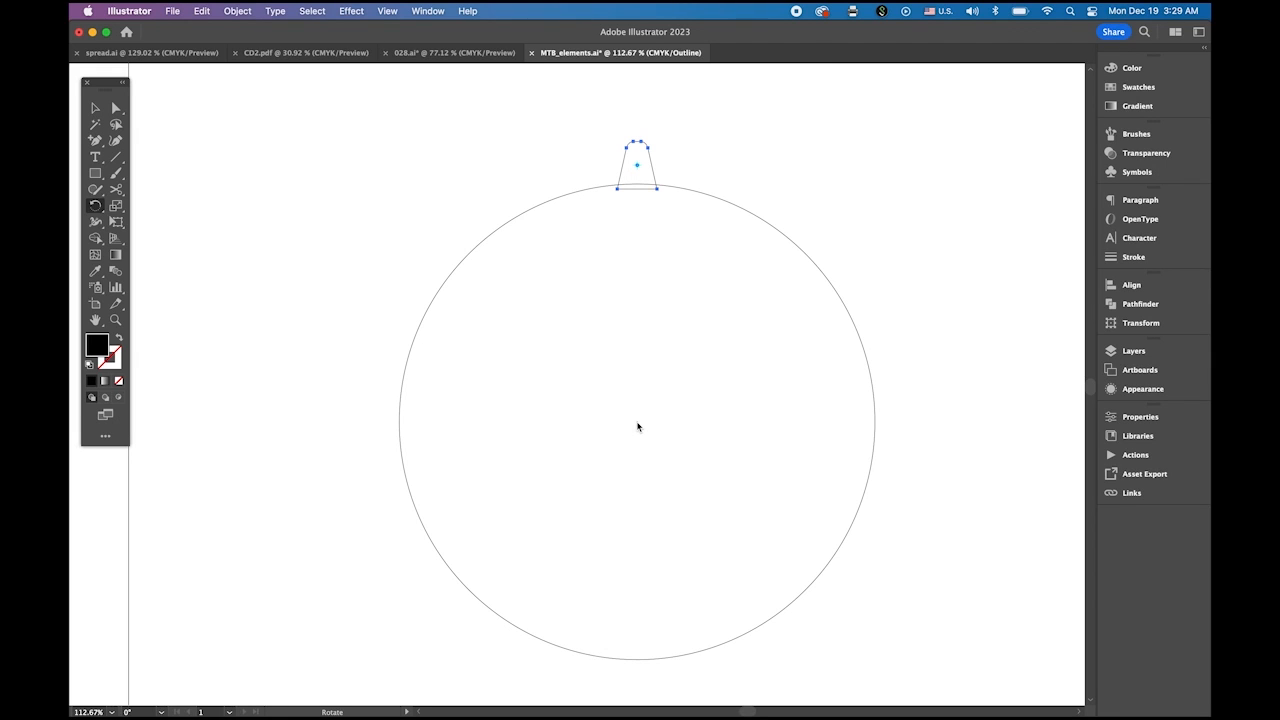
left_click(637, 427, "alt")
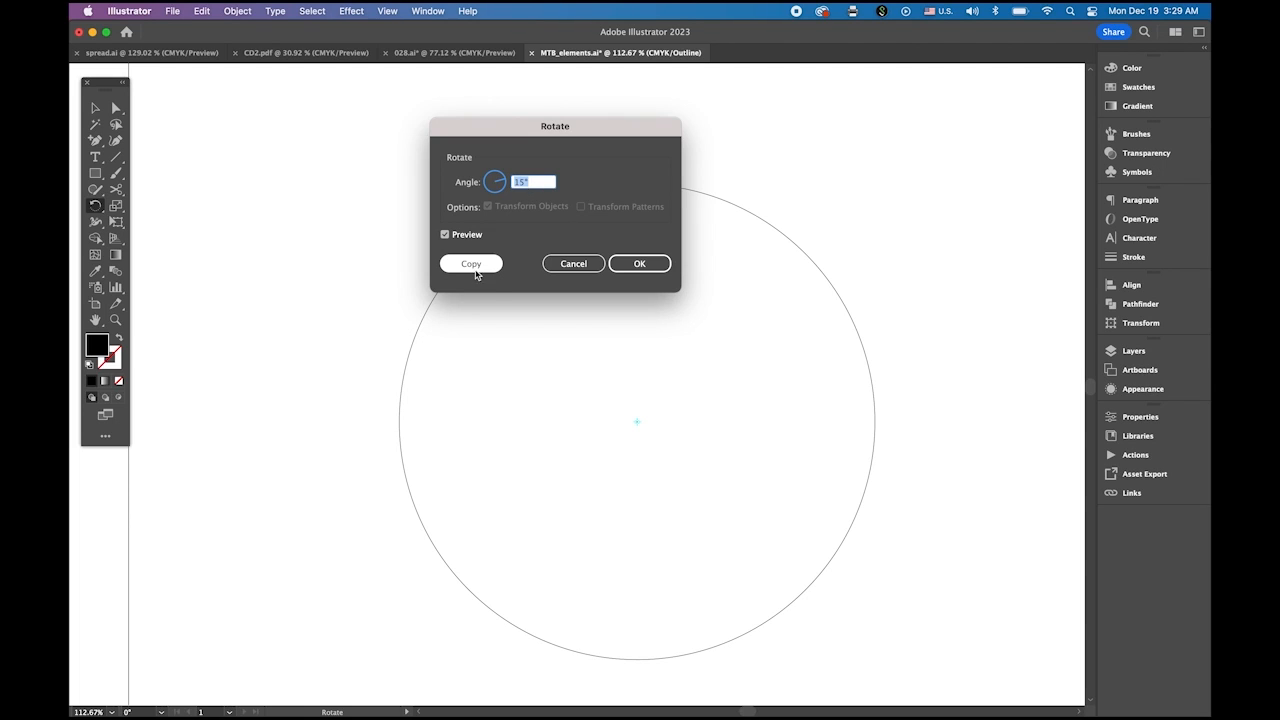
left_click(474, 266)
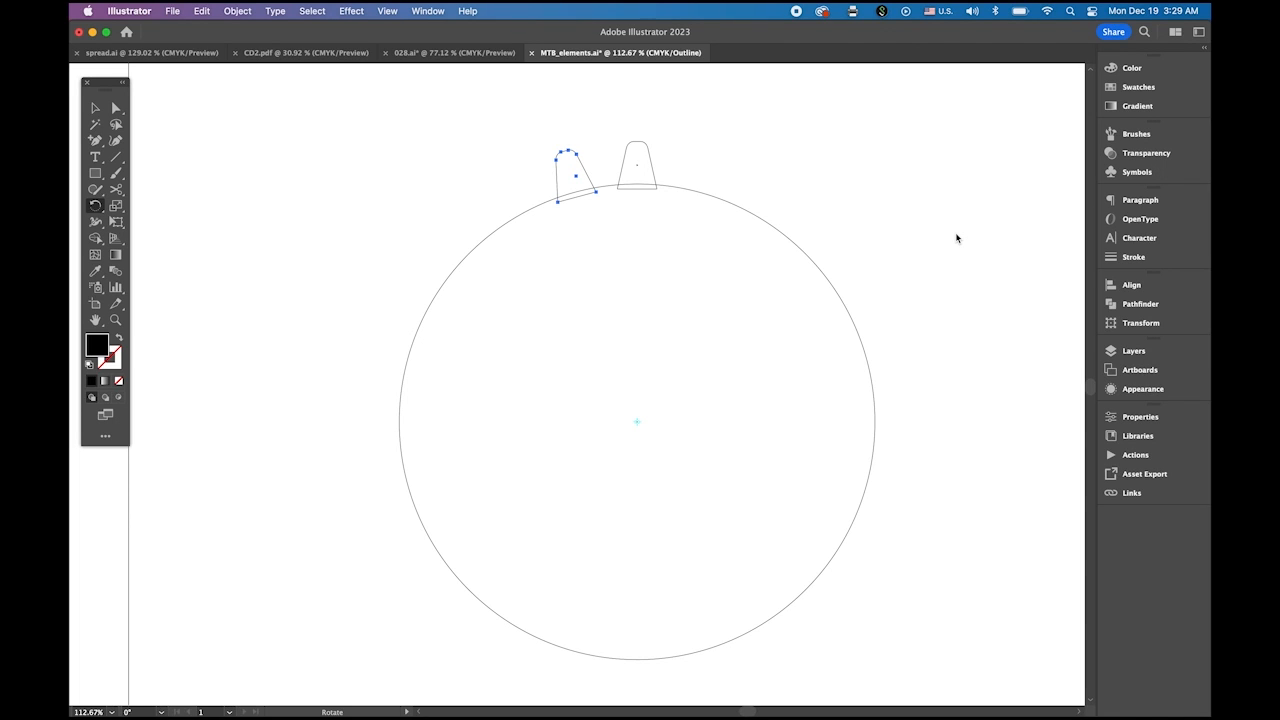
Repeat the 15° rotated copy until evenly spaced teeth fill the whole circumference of the circle.
key("v")
key("super+d")
key("super+d")
key("super+d")
key("super+d")
key("super+d")
key("super+d")
key("super+d")
key("super+d")
key("super+d")
key("super+d")
key("super+d")
key("super+d")
key("super+d")
key("super+d")
key("super+d")
key("super+d")
key("super+d")
key("super+d")
key("super+d")
key("super+d")
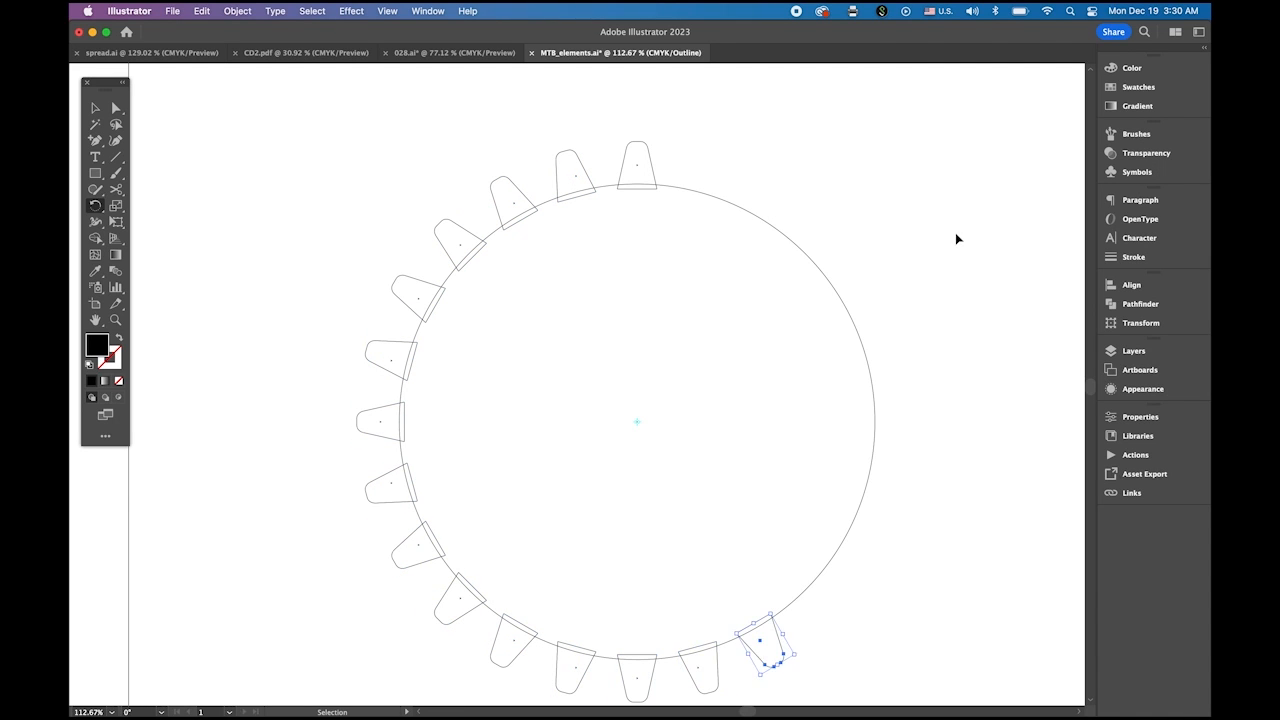
key("super+d")
key("super+d")
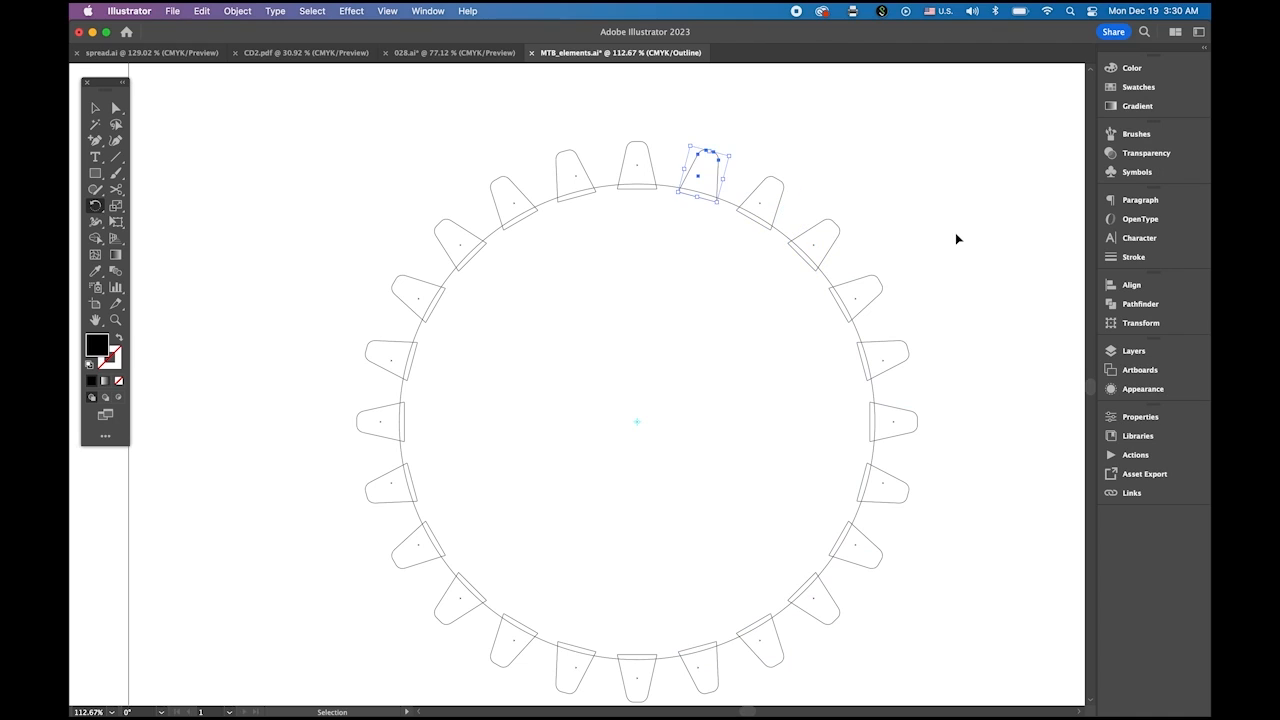
Deselect the last tooth and switch the document back to Preview view.
key("r")
left_click(95, 107)
left_click(292, 126)
left_click(387, 10)
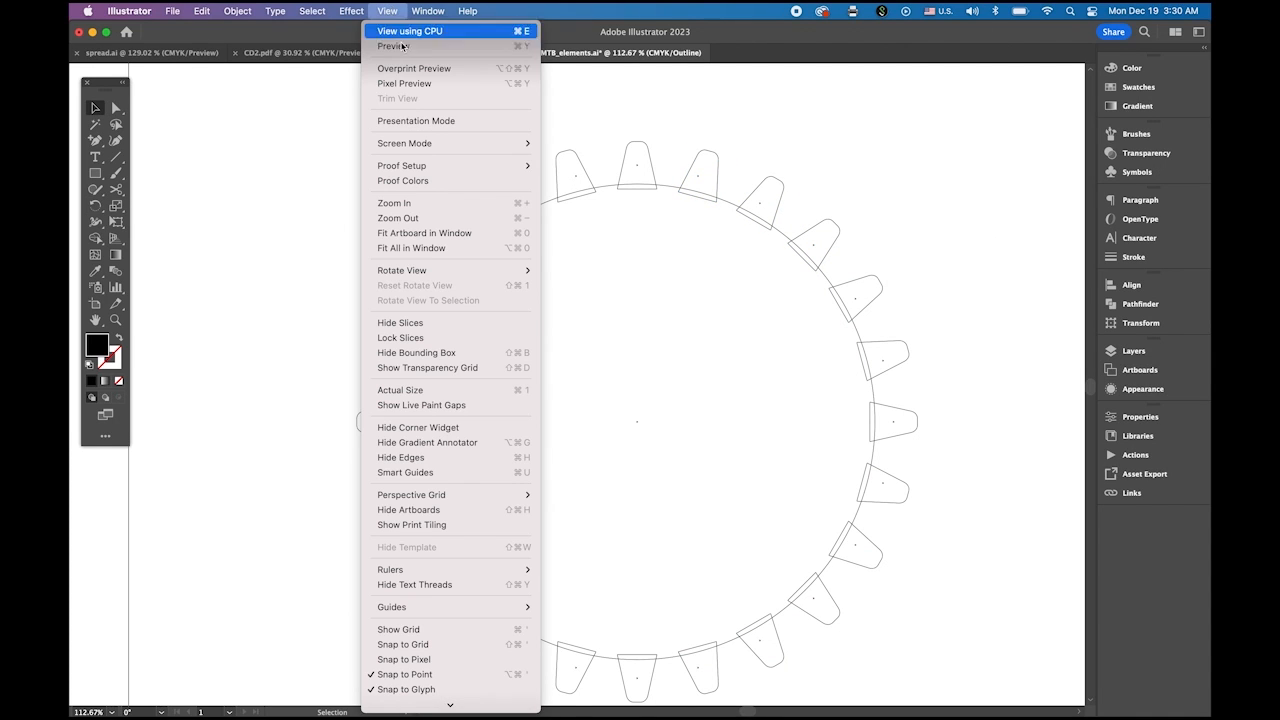
left_click(406, 50)
Unite the circle and all the teeth into one gear shape with Pathfinder and deselect it.
left_click_drag(348, 143, 974, 695)
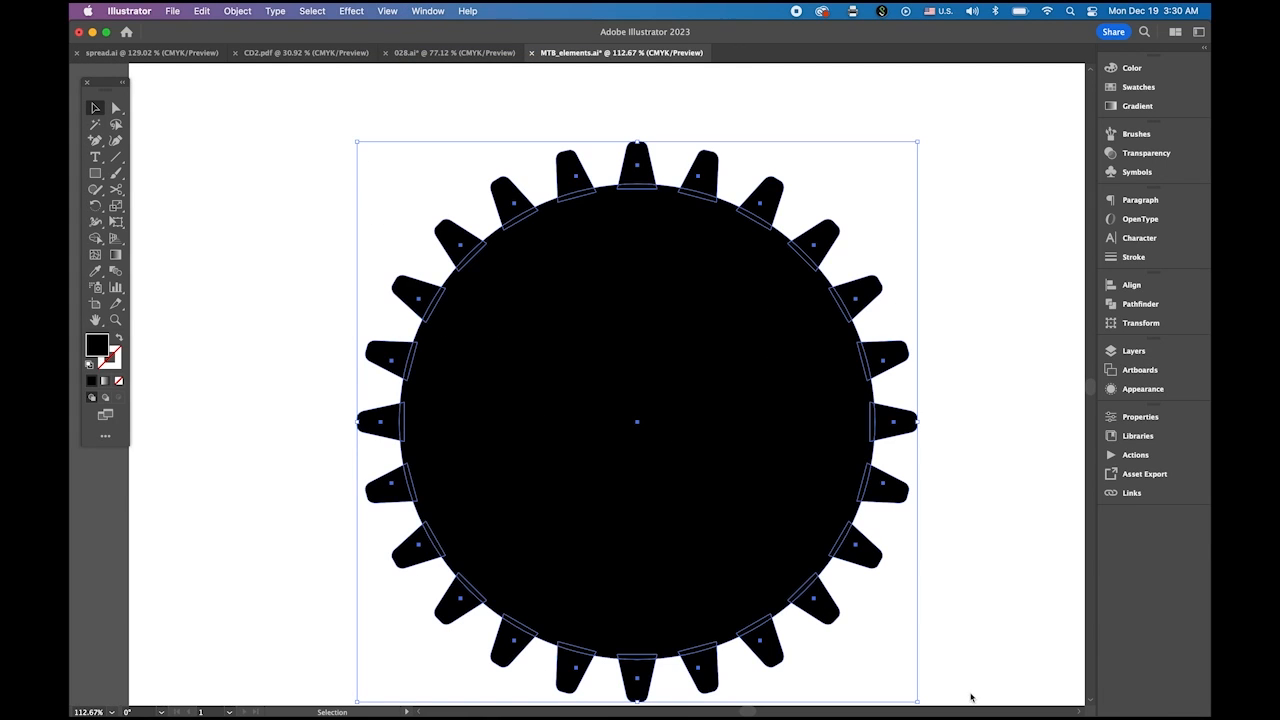
left_click(1135, 310)
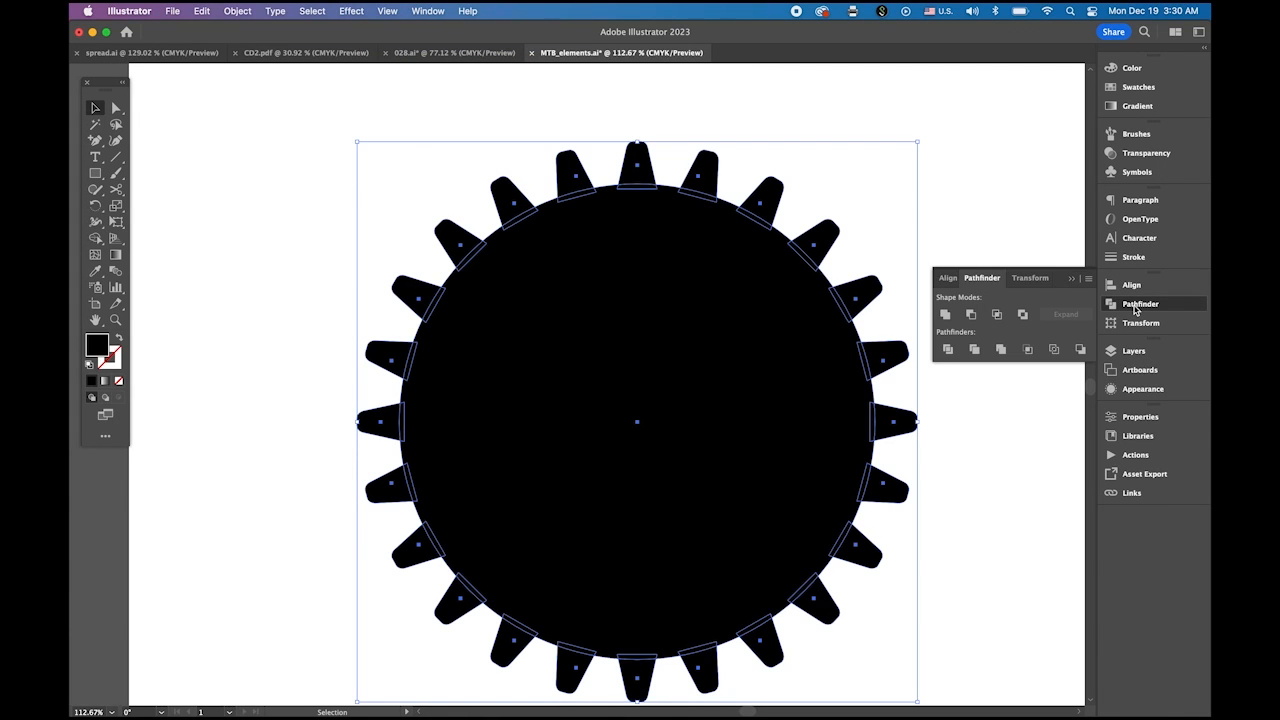
left_click(945, 315)
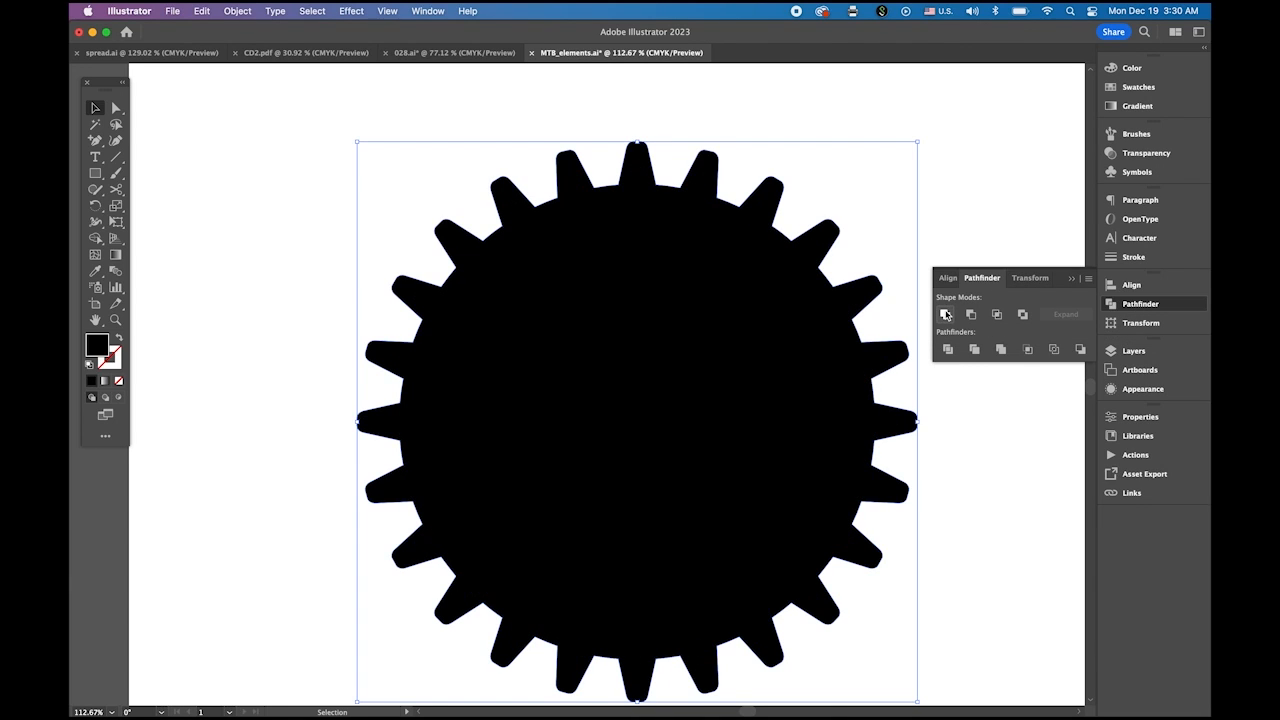
left_click(415, 108)
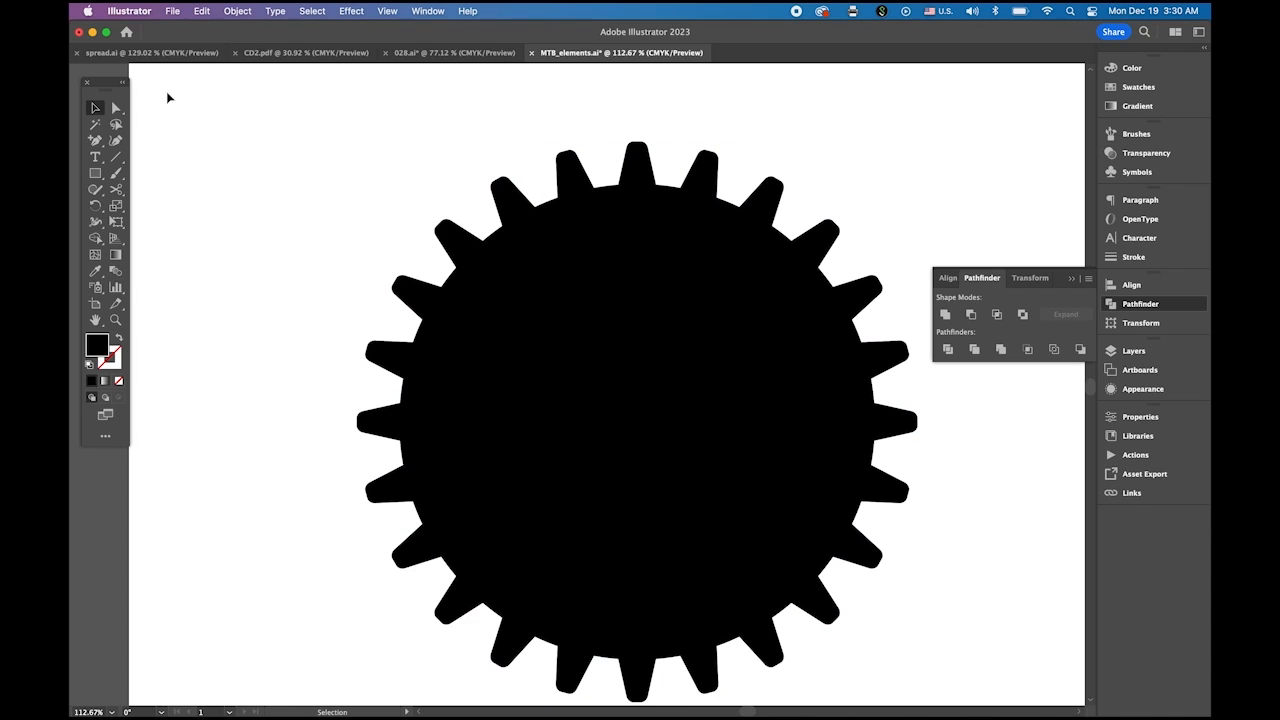
Round the inner corners between all the gear teeth with the live corner widgets, forming smooth U-shaped gaps, and deselect the gear.
left_click(116, 108)
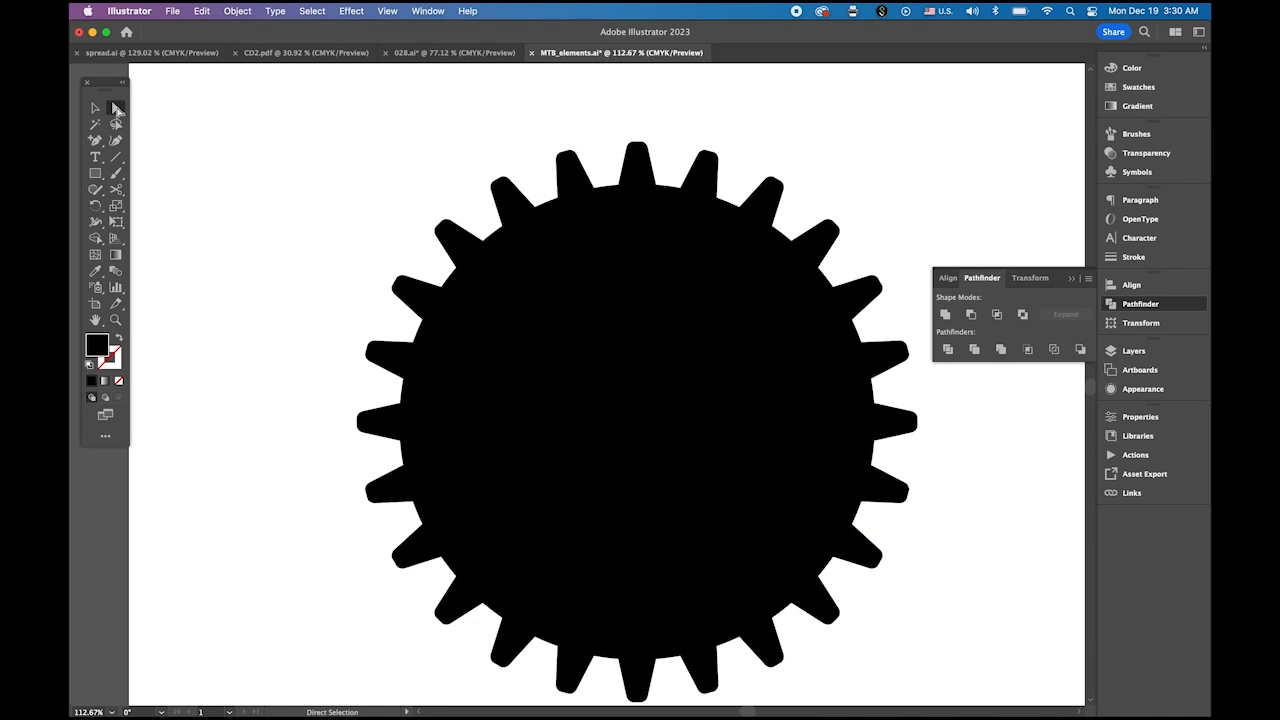
left_click(603, 265)
scroll(677, 283, "up", 5)
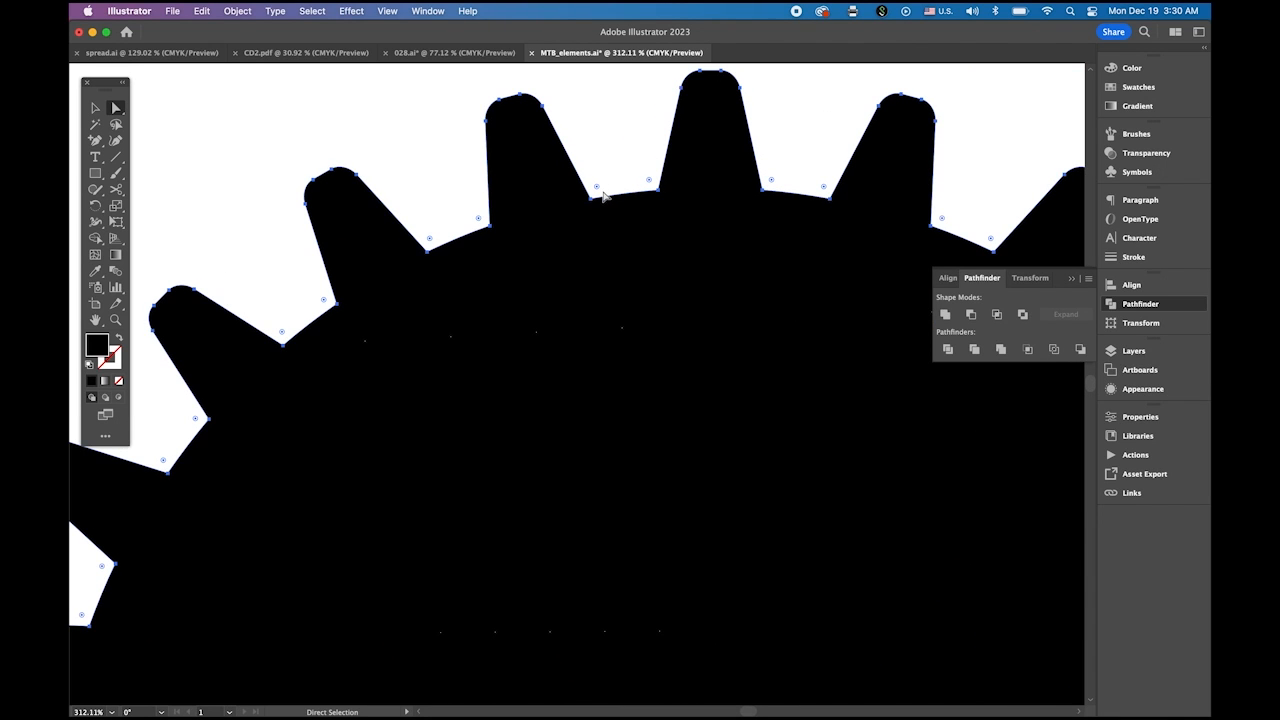
left_click(593, 198)
left_click_drag(597, 188, 712, 188)
key("z")
left_click_drag(729, 434, 369, 223)
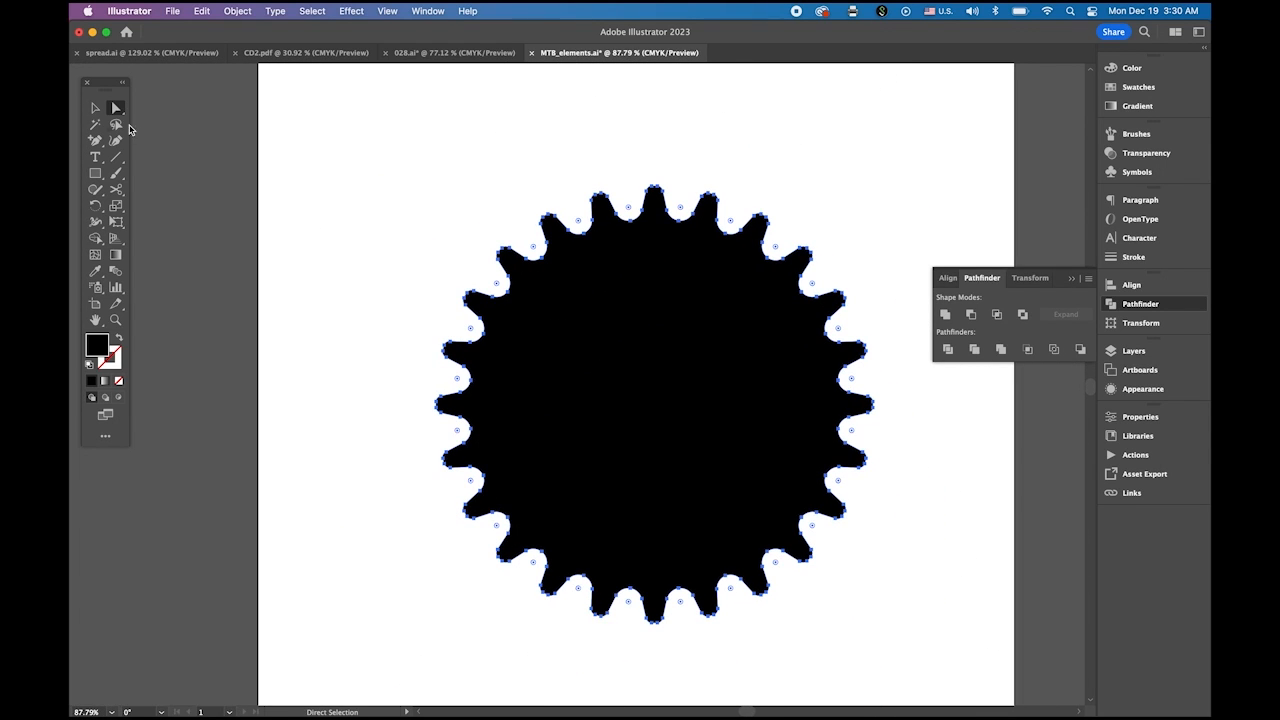
left_click(95, 107)
left_click(362, 174)
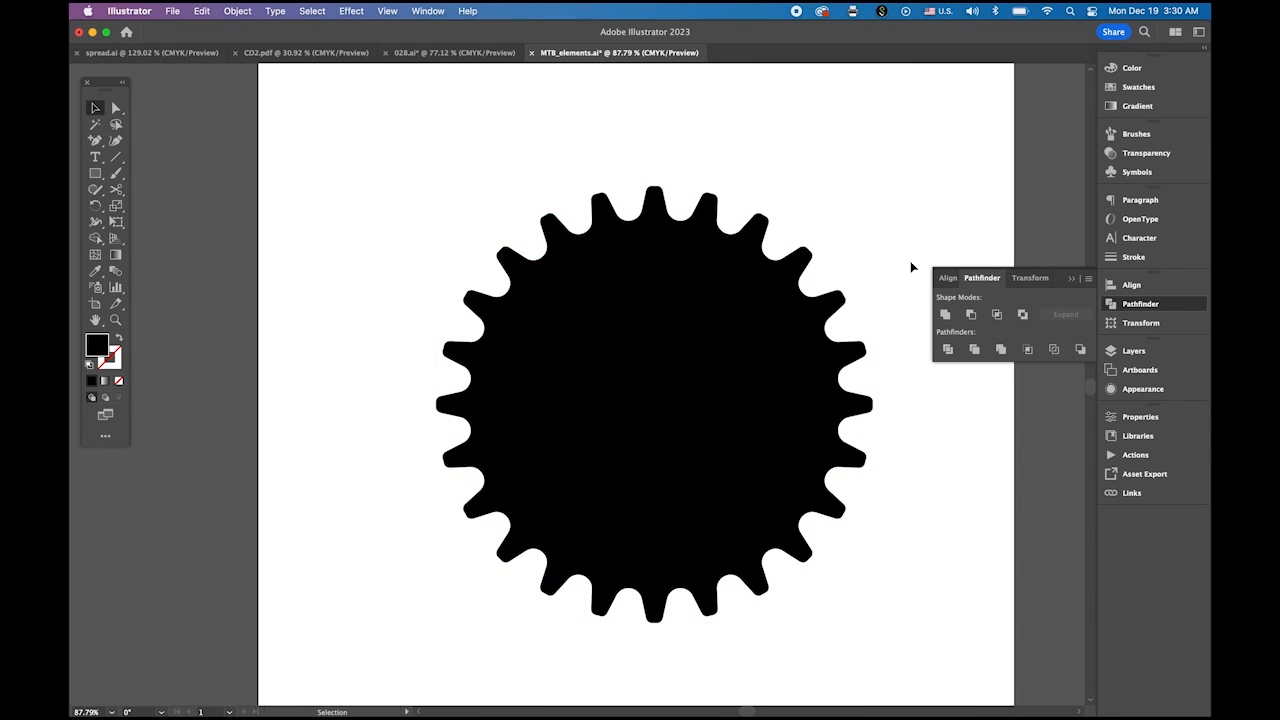
left_click(1071, 278)
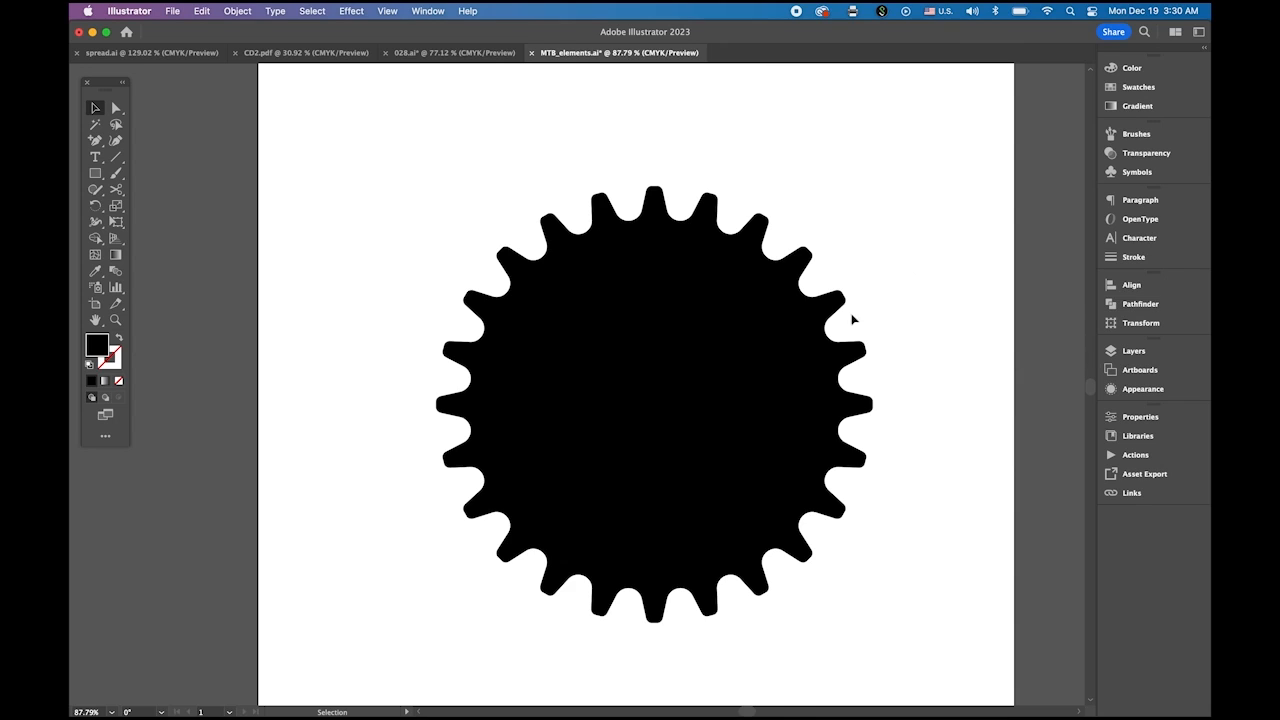
Draw an orange circle outward from the gear's center, slightly smaller than the gear's body so a black rim surrounds it.
left_click(95, 175)
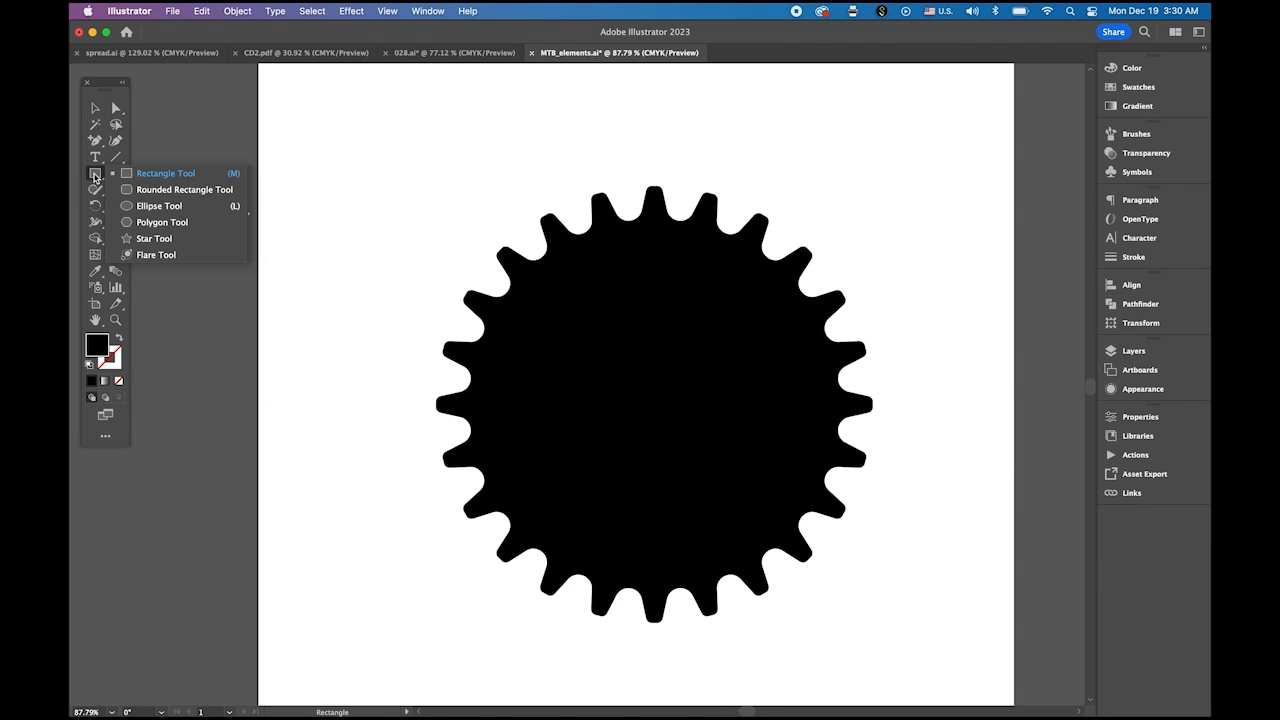
left_click(184, 206)
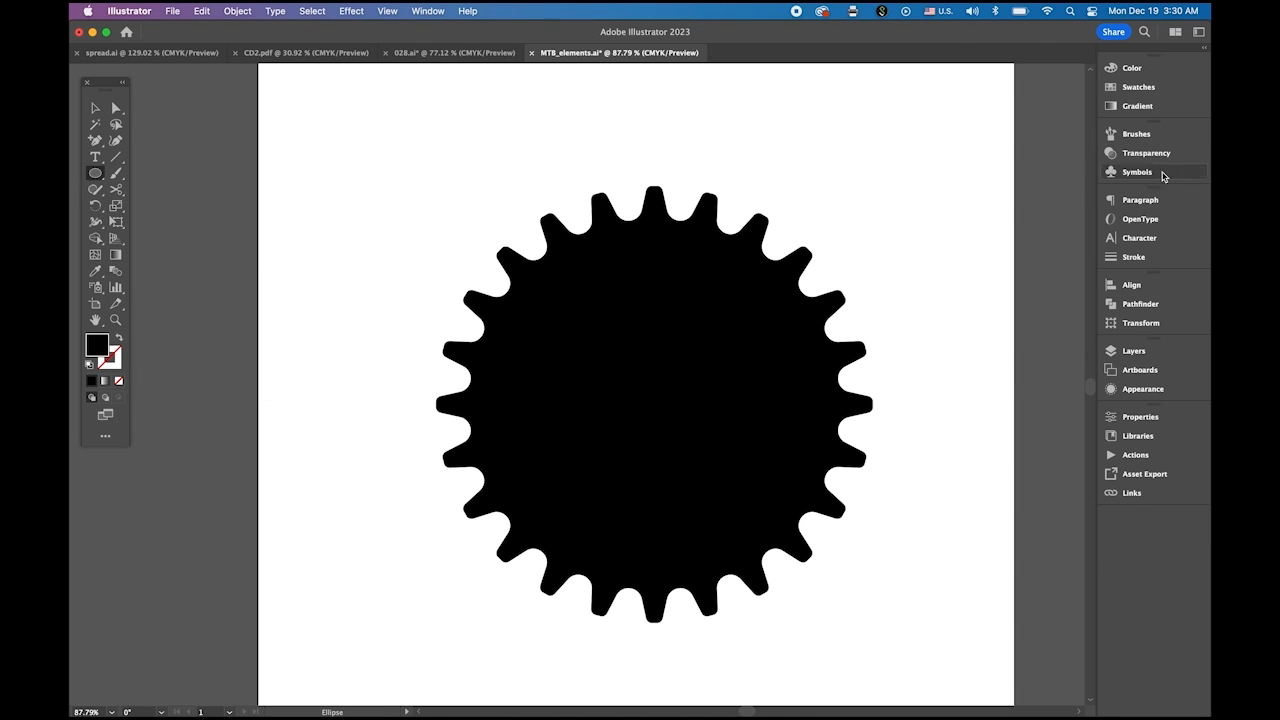
left_click(1138, 87)
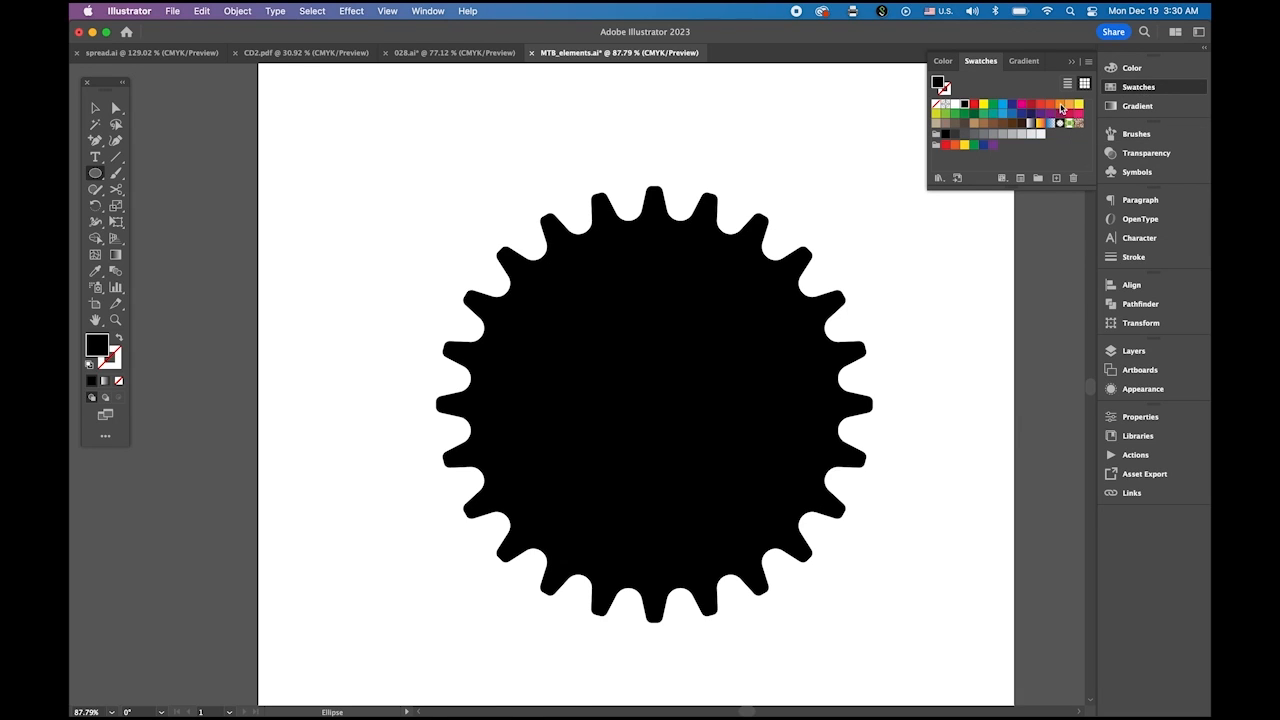
left_click(1060, 104)
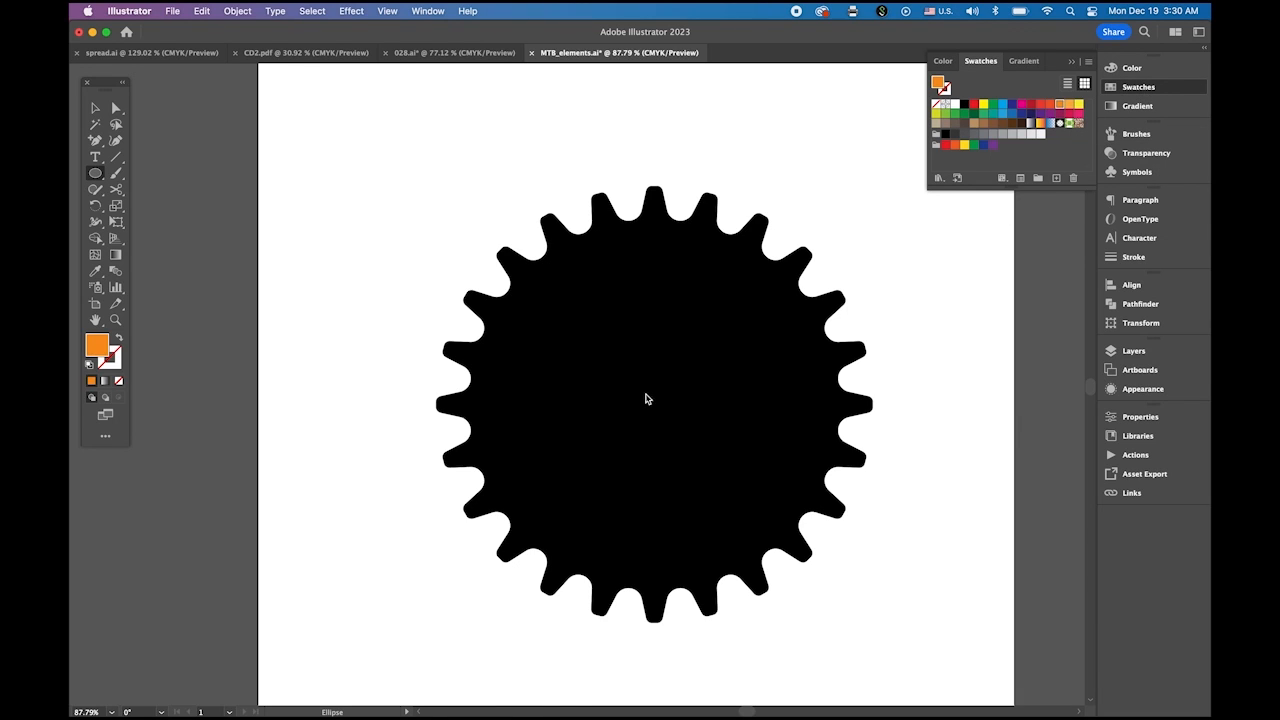
left_click_drag(651, 406, 822, 491)
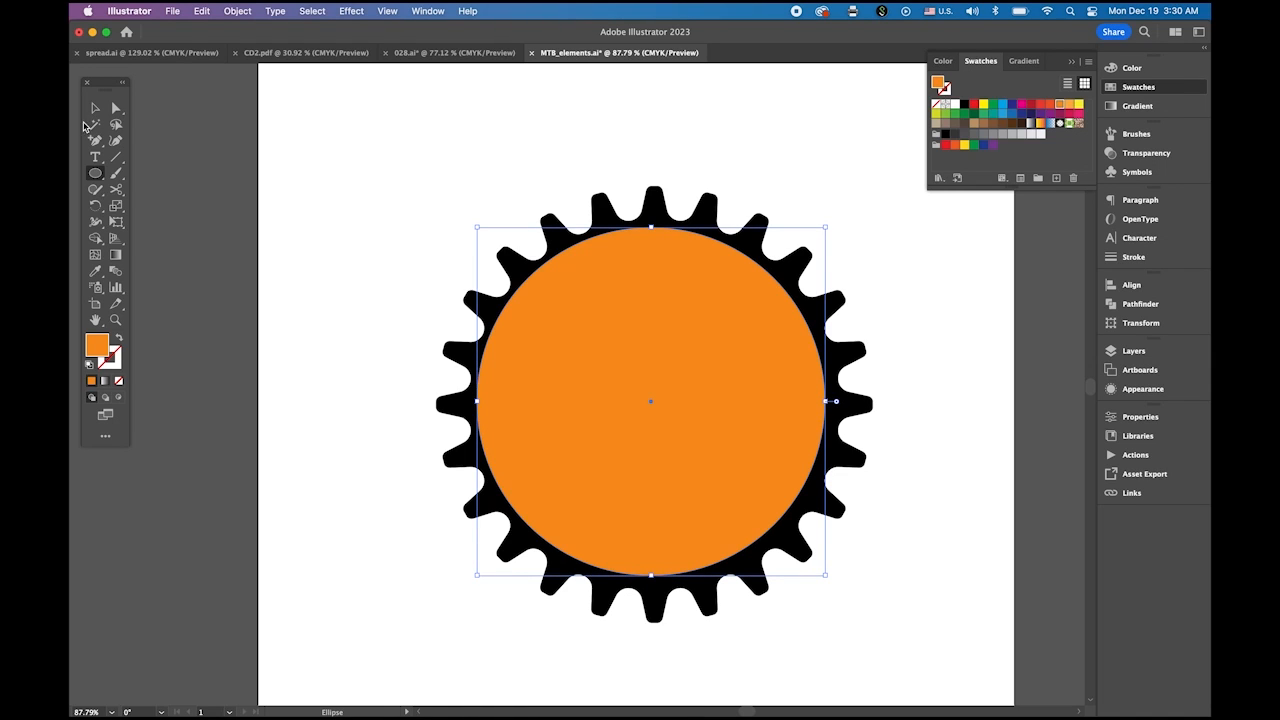
Align the orange circle and the gear to each other by their horizontal and vertical centers and deselect them.
key("v")
left_click_drag(386, 162, 878, 470)
left_click(1131, 285)
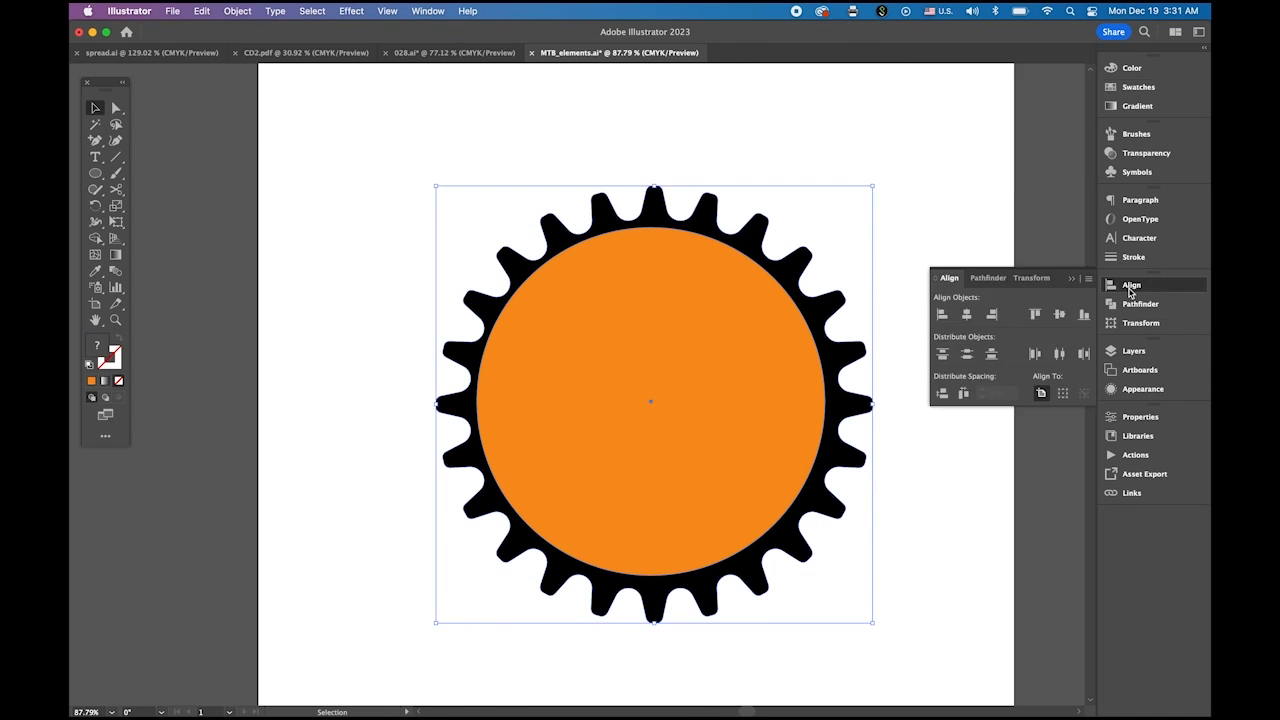
left_click(967, 316)
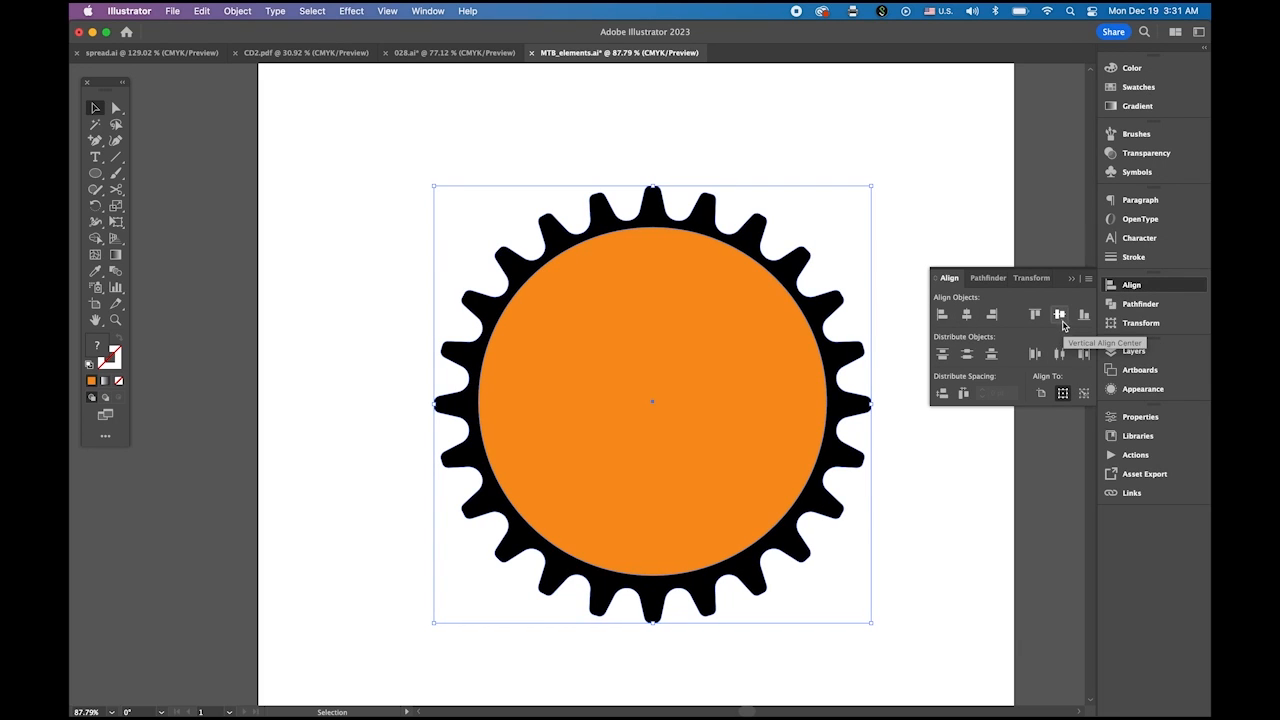
left_click(1060, 314)
left_click(1072, 279)
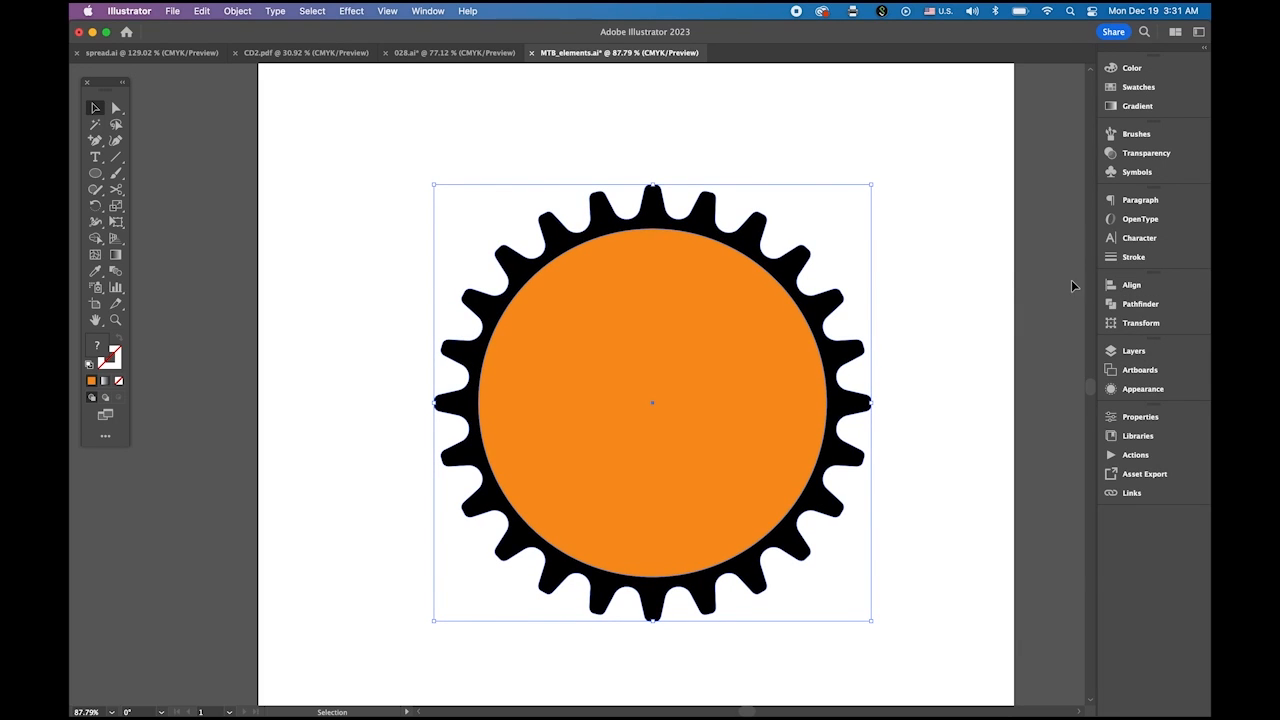
left_click(939, 395)
Draw a horizontal line across the full width of the orange circle, slightly above its center.
left_click(610, 371)
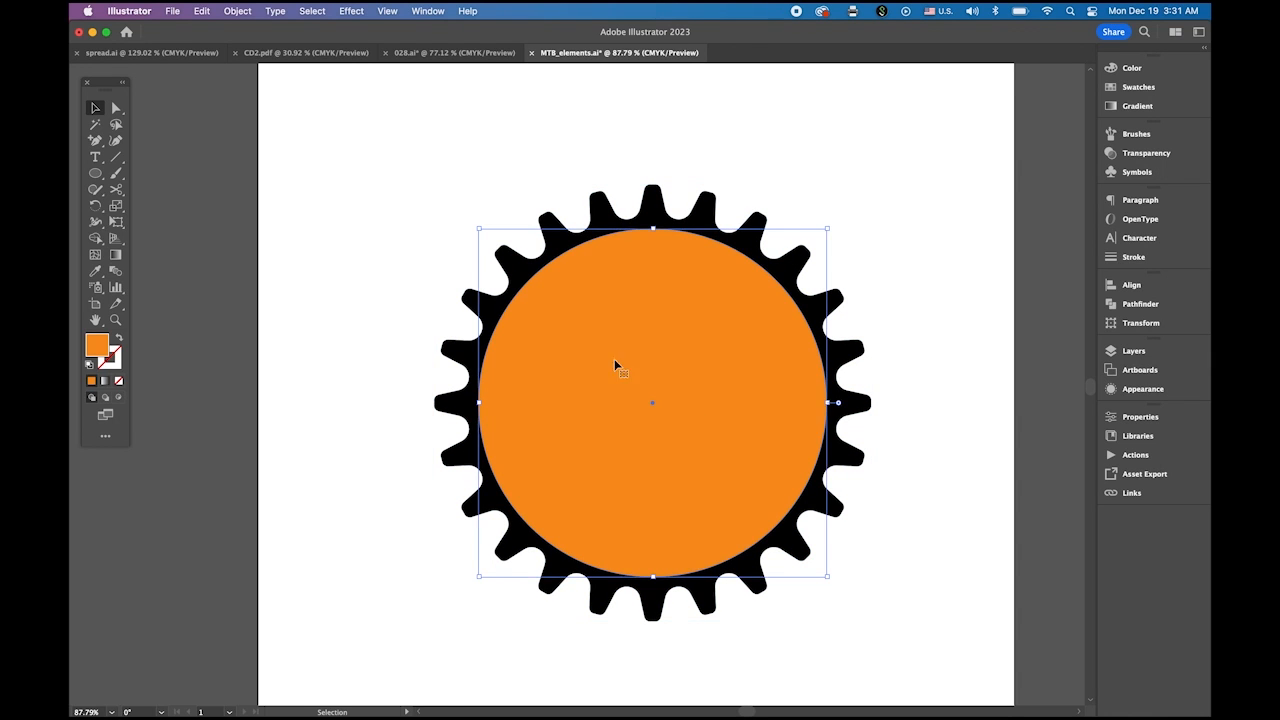
scroll(643, 380, "up", 5)
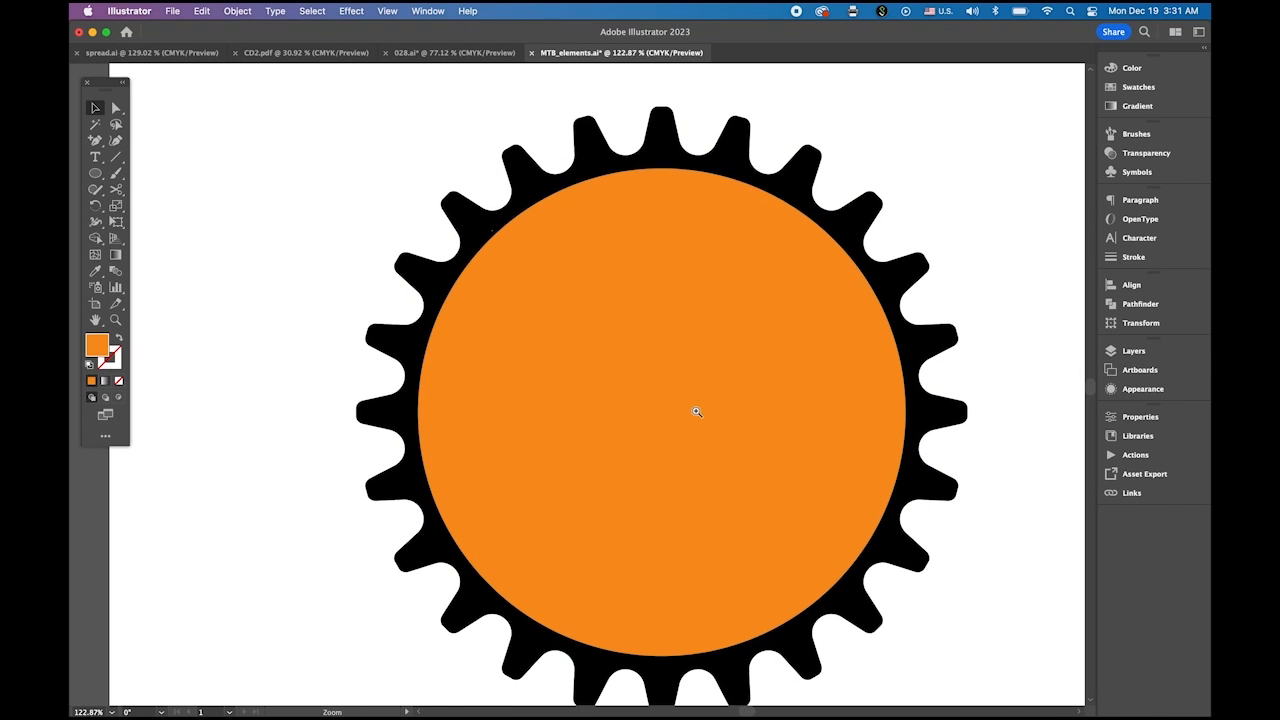
left_click(116, 157)
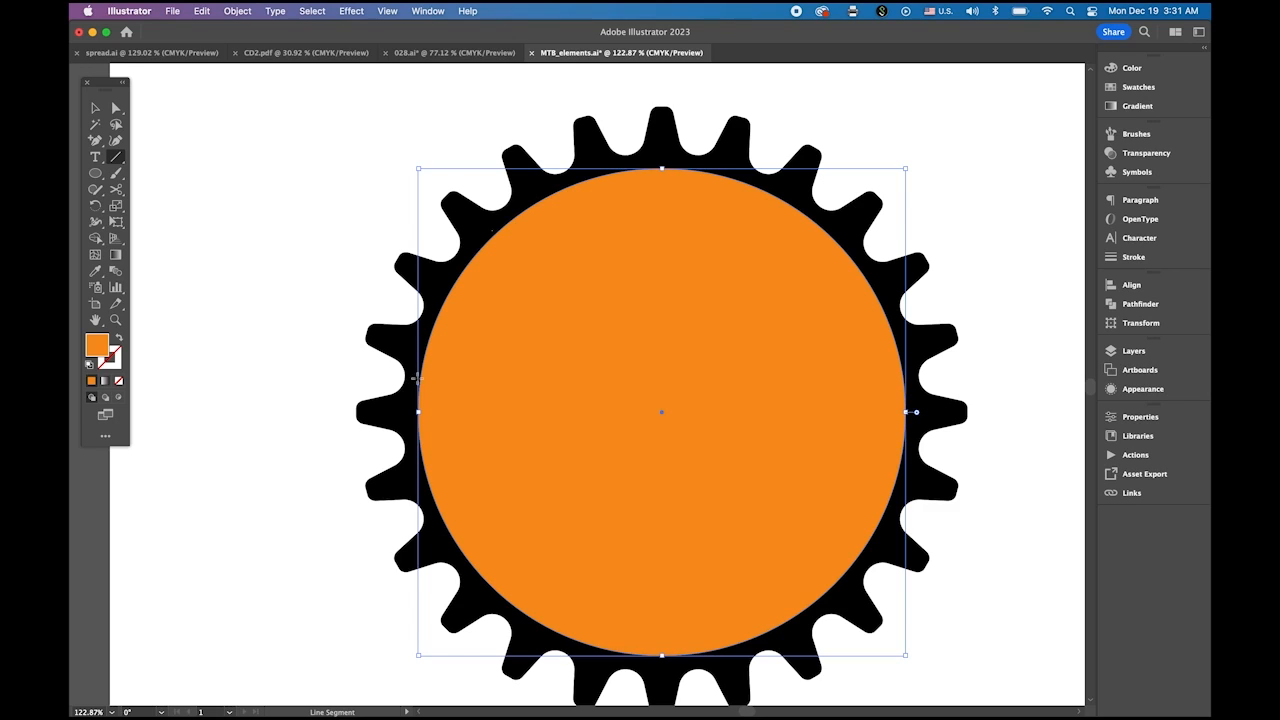
left_click_drag(417, 378, 913, 412)
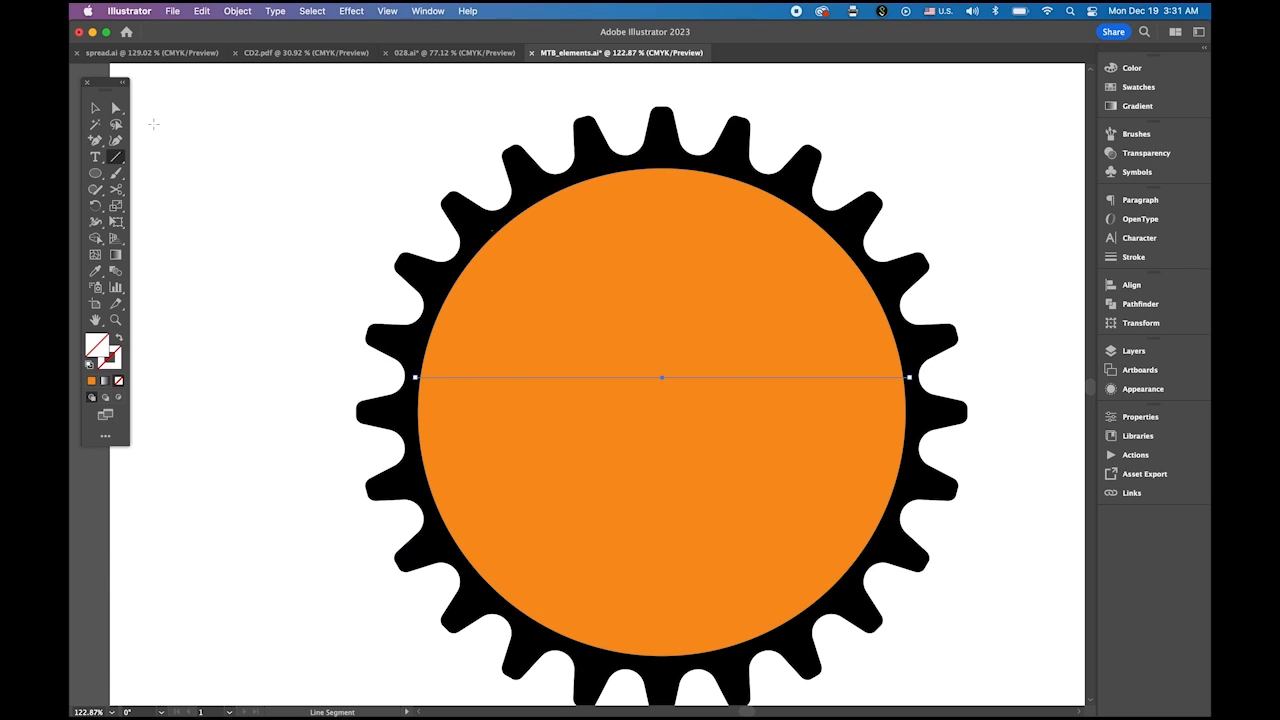
Delete the part of the orange circle below the line with the Shape Builder tool.
left_click(93, 109)
left_click(602, 306, "shift")
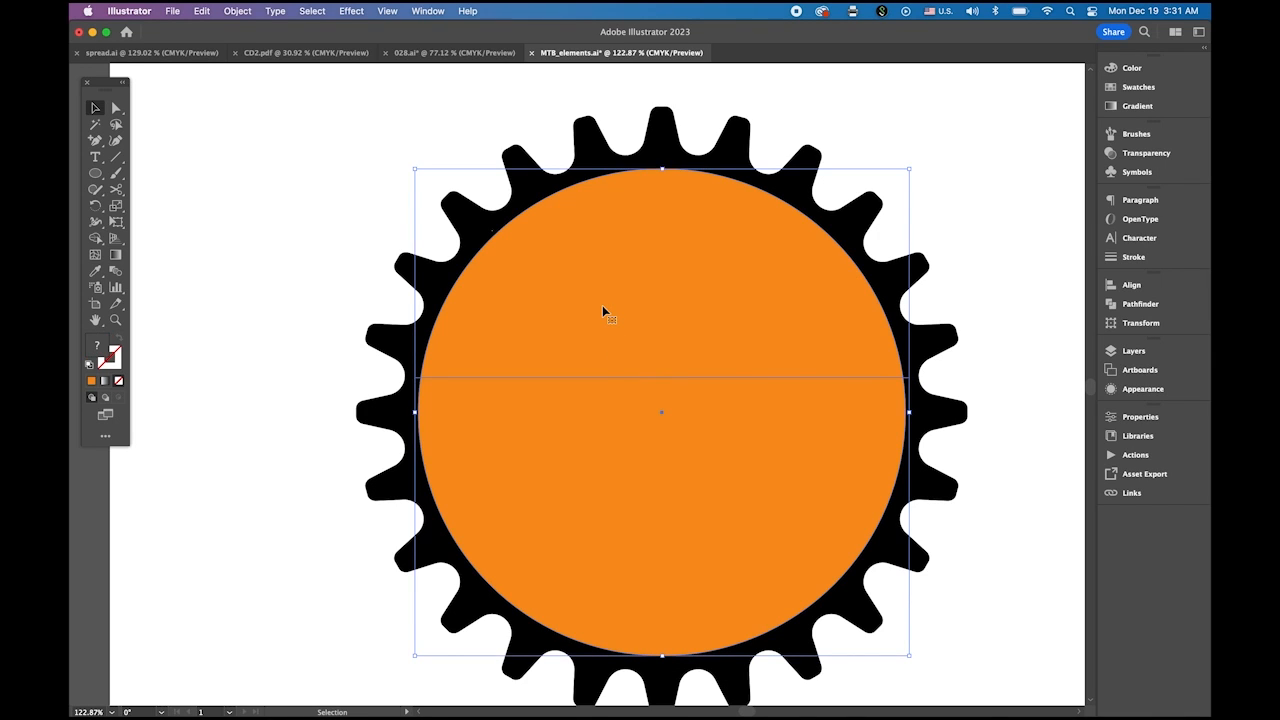
left_click(95, 239)
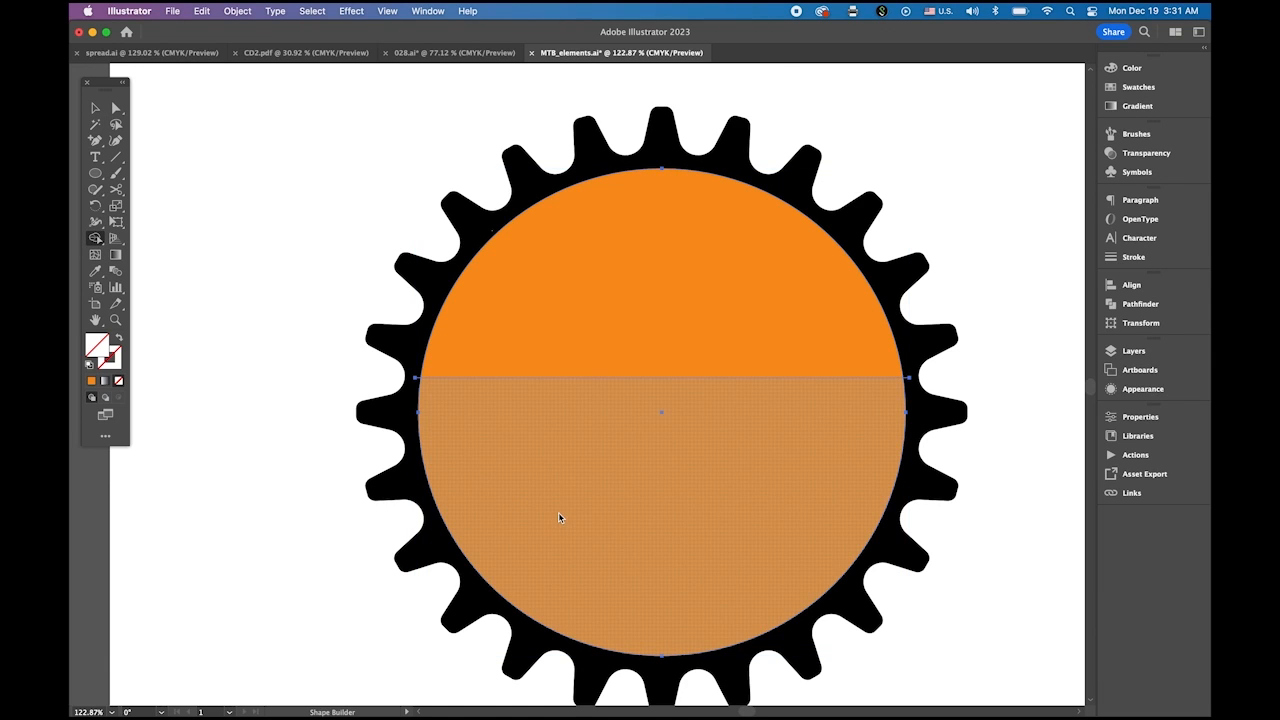
left_click(562, 470, "alt")
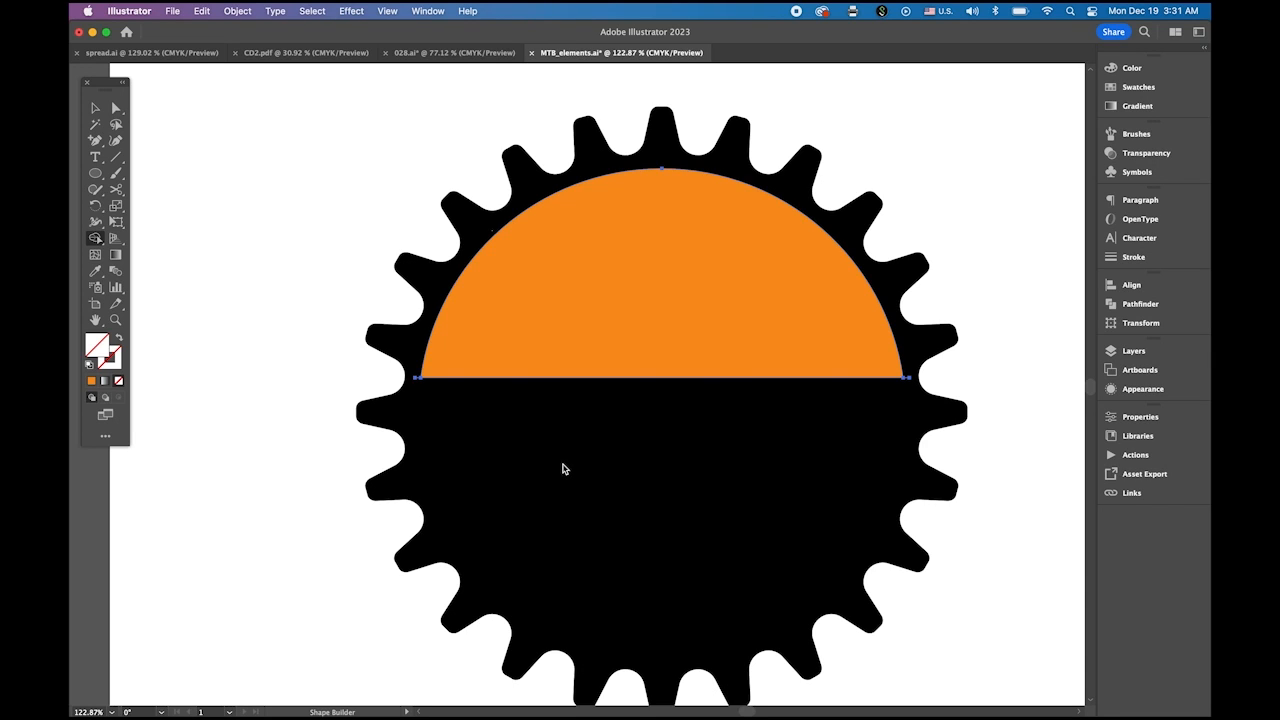
Remove the leftover line end projecting past the lower-left corner of the orange segment.
left_click(499, 379)
key("super+space")
left_click(430, 371)
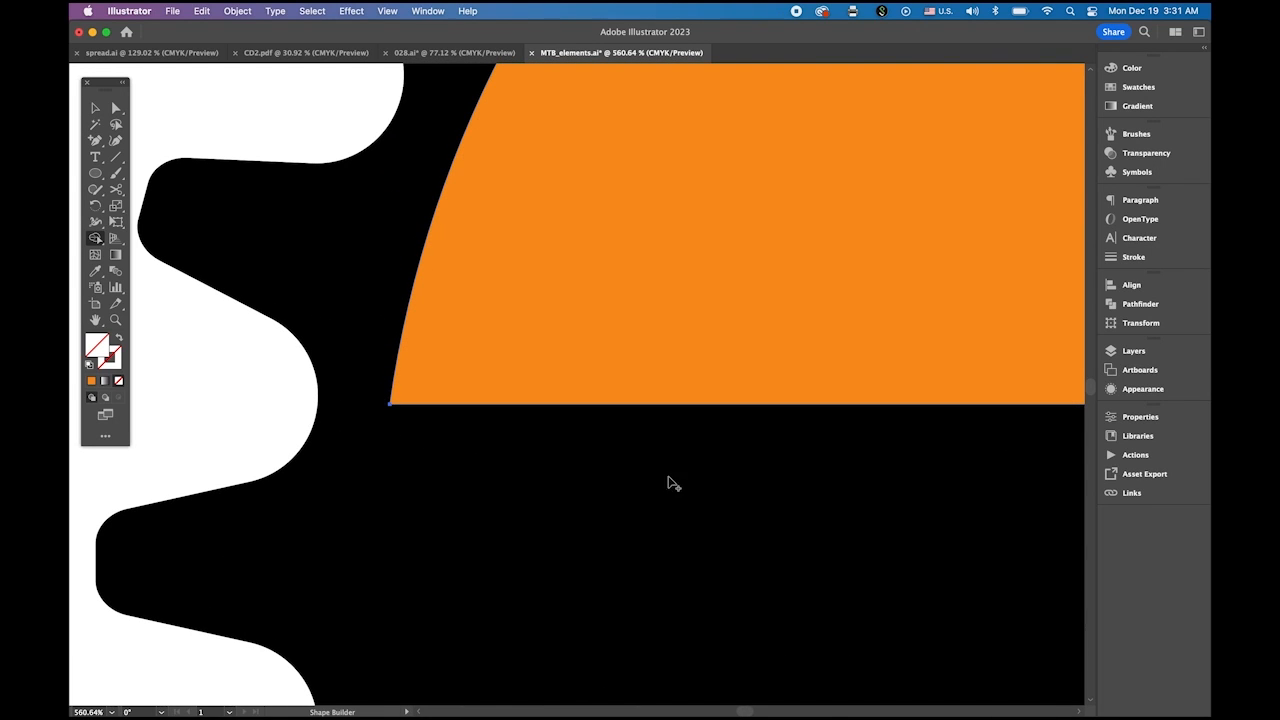
Remove the leftover line end past the lower-right corner of the orange segment with the Shape Builder tool and deselect the segment.
key("space")
scroll(730, 484, "right", 10)
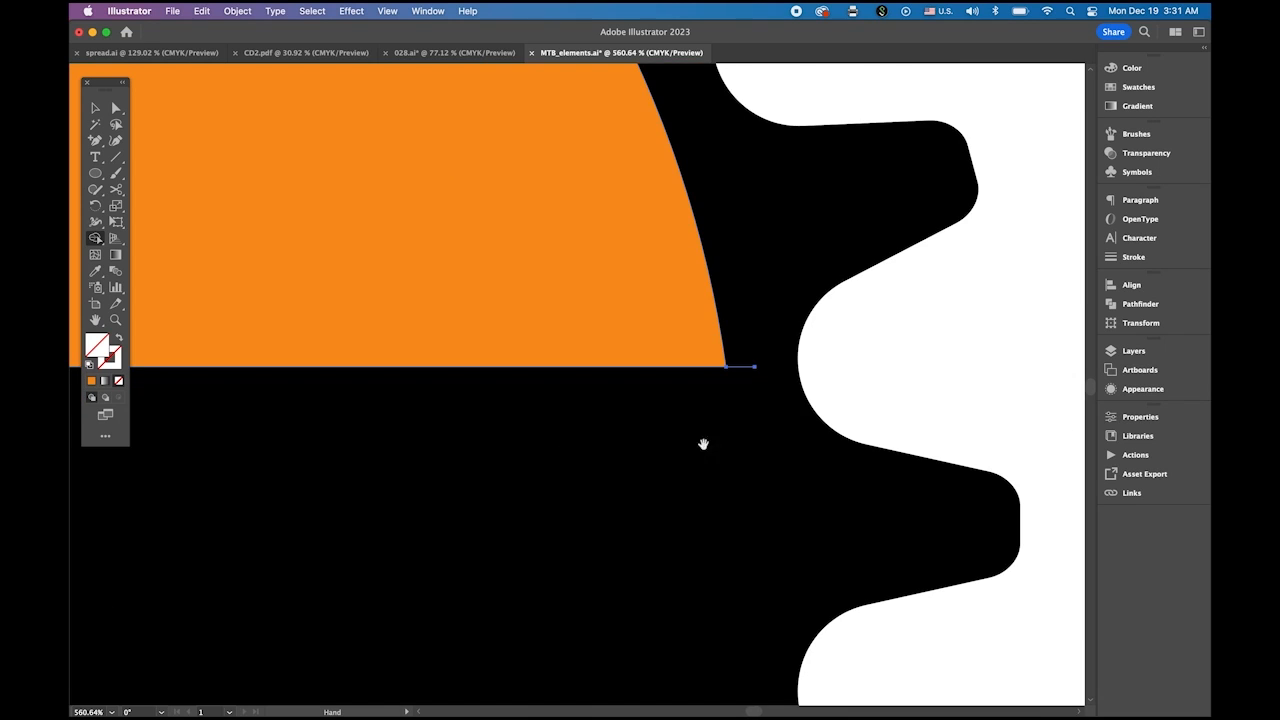
left_click(740, 366, "alt")
key("super+space")
left_click_drag(705, 446, 322, 360)
left_click_drag(519, 425, 543, 356)
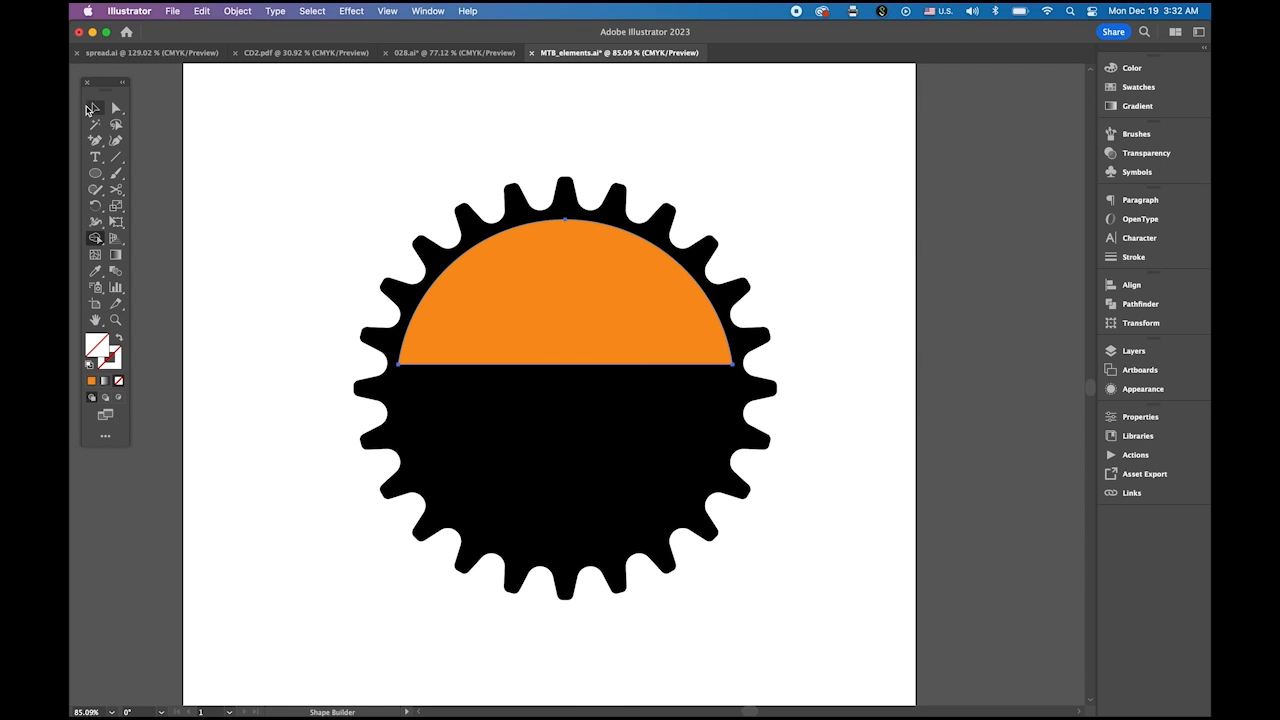
key("v")
left_click(242, 156)
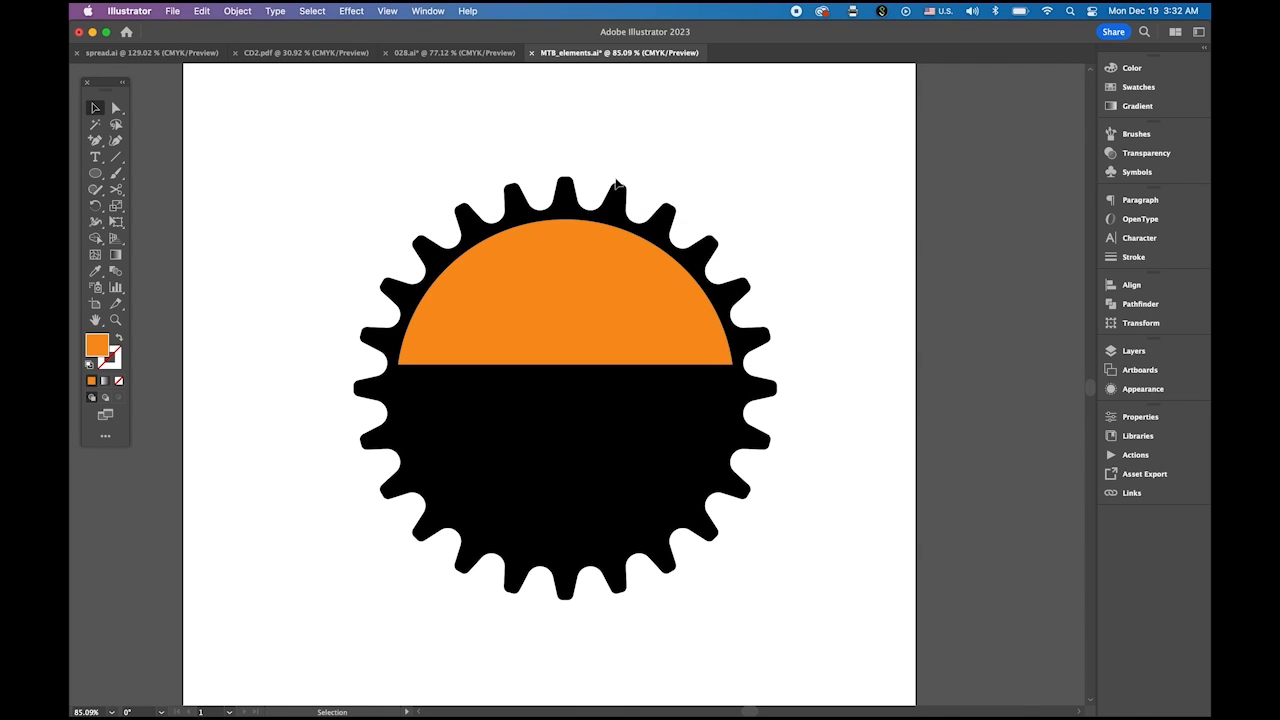
Move the gear together with its orange segment up the artboard, closer to the mountain and tree artwork.
key("super+space")
left_click_drag(642, 198, 620, 318)
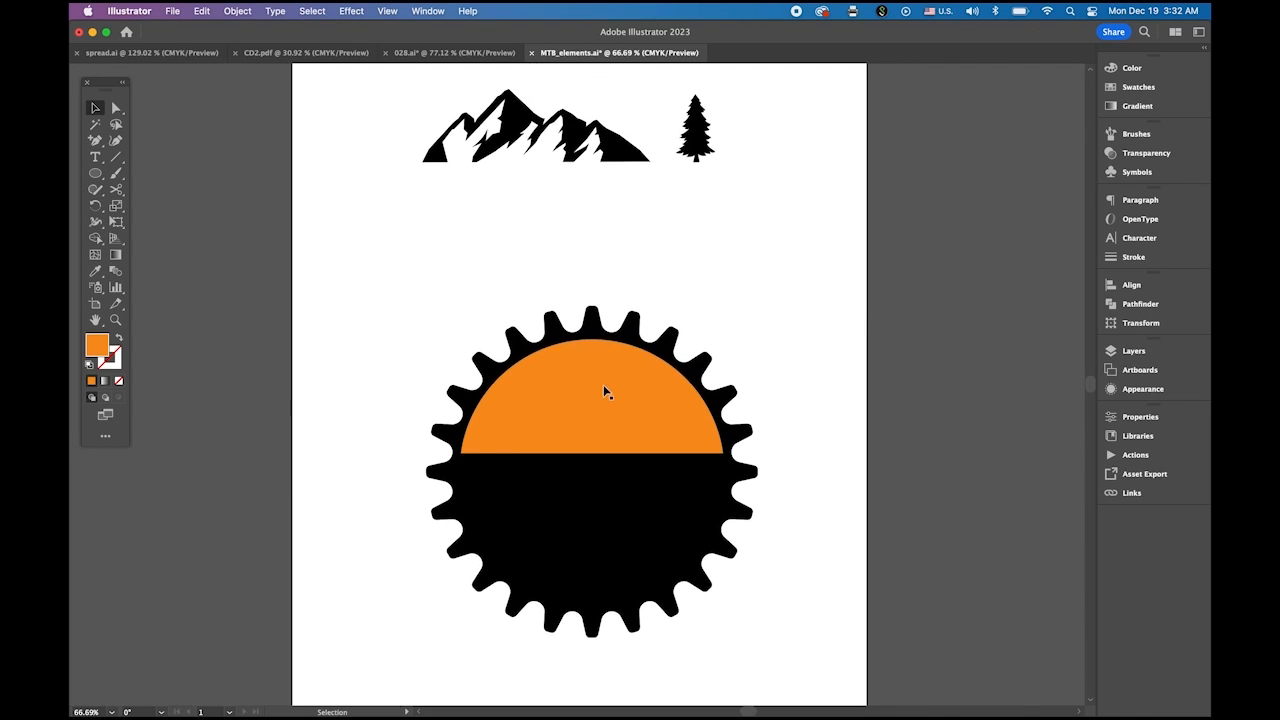
left_click_drag(609, 469, 609, 397)
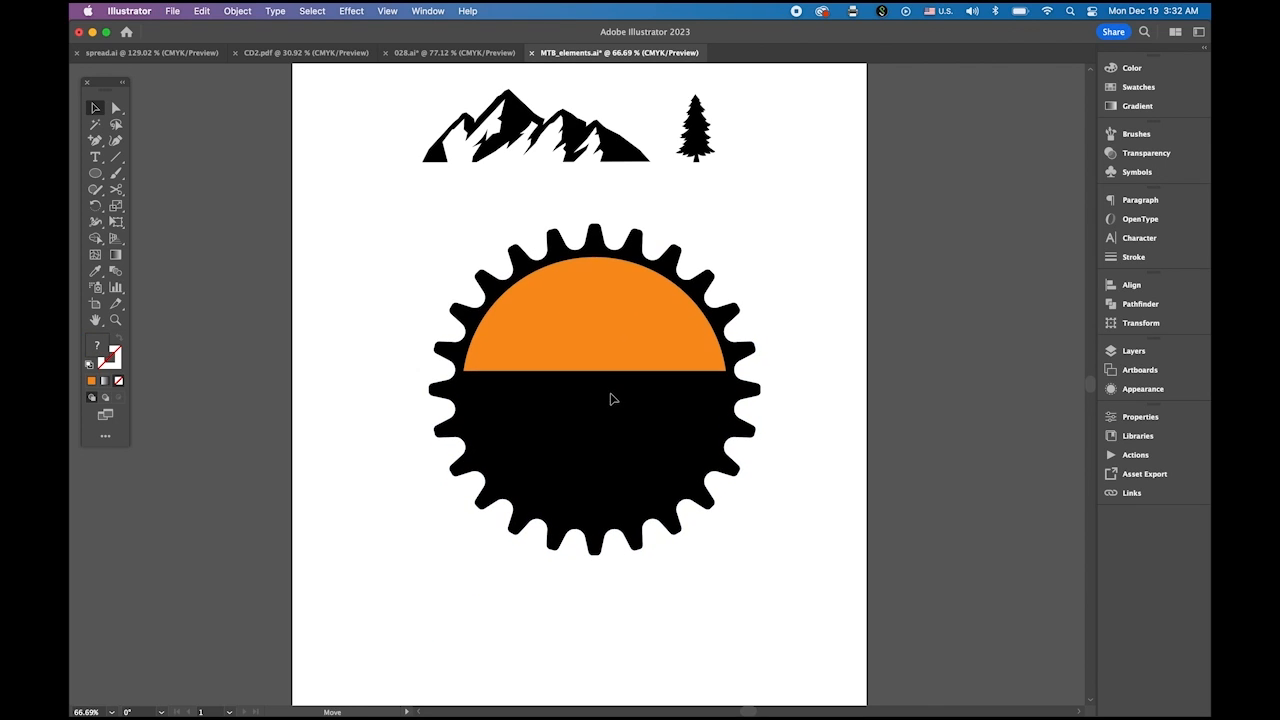
left_click(704, 133)
left_click(776, 140)
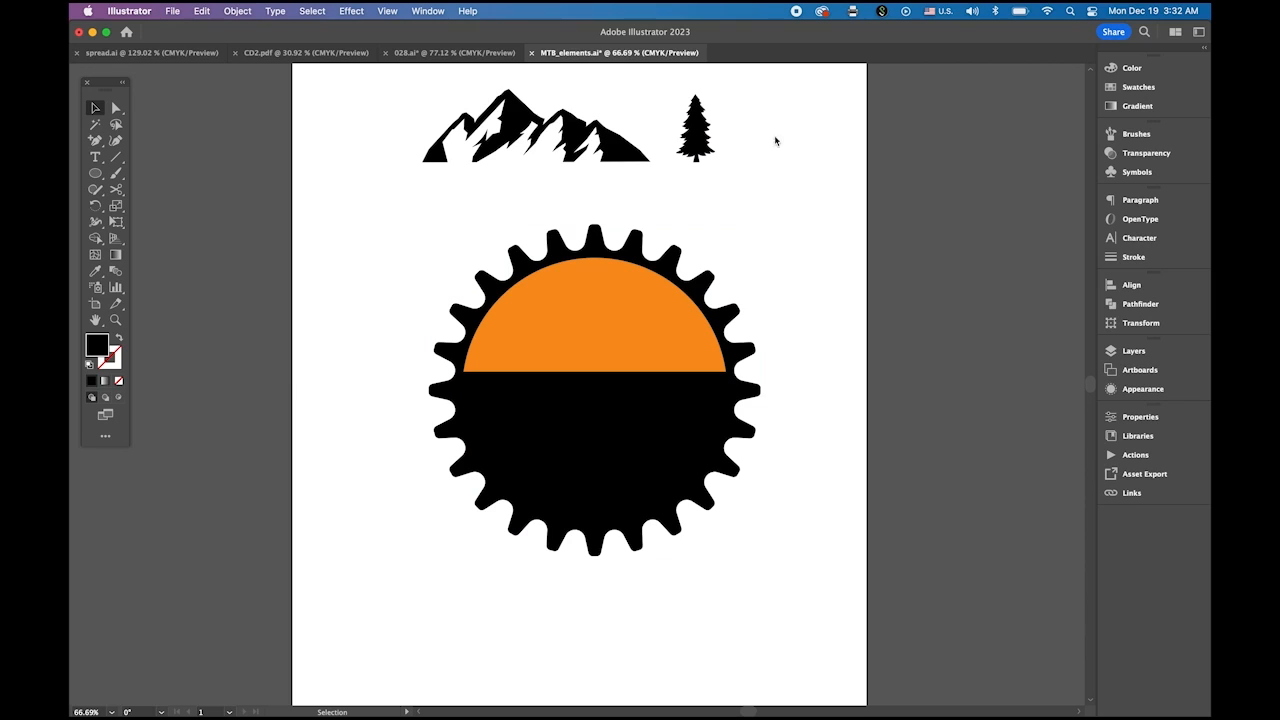
Bring the mountain range to the front and place it inside the orange segment with its base on the segment's flat edge.
left_click(579, 141)
left_click_drag(578, 141, 623, 292)
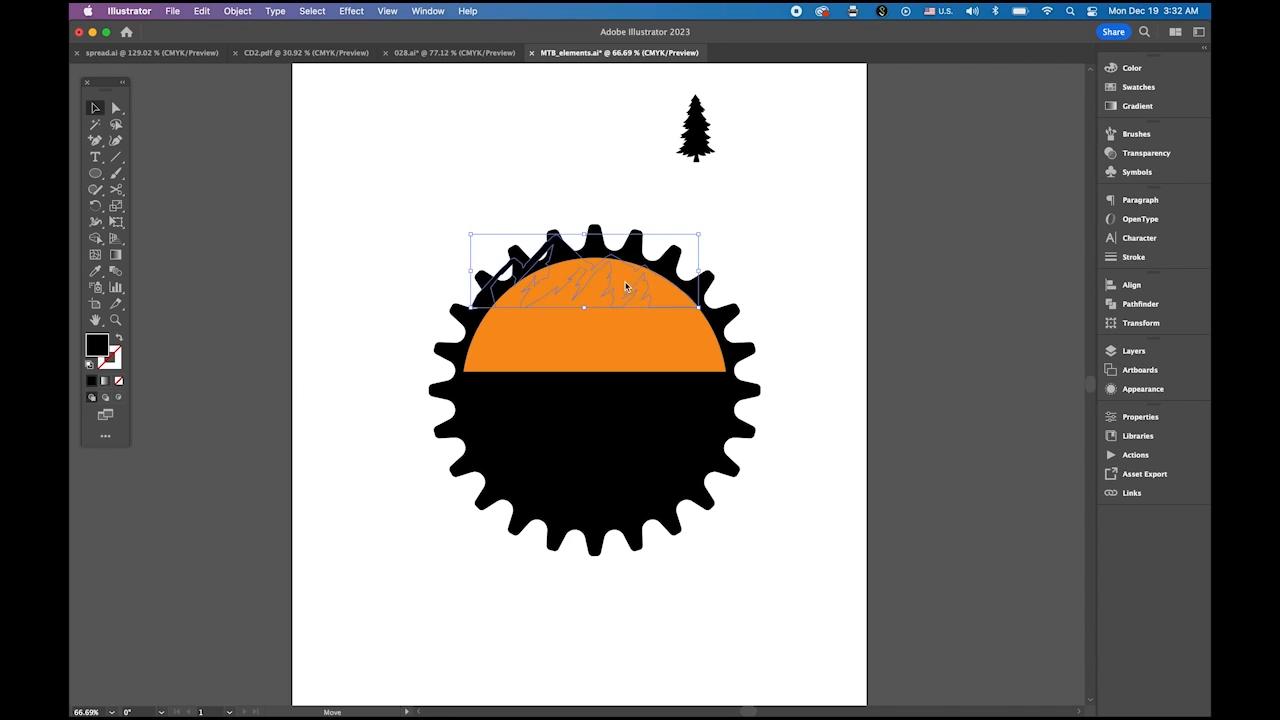
left_click(226, 11)
mouse_move(250, 46)
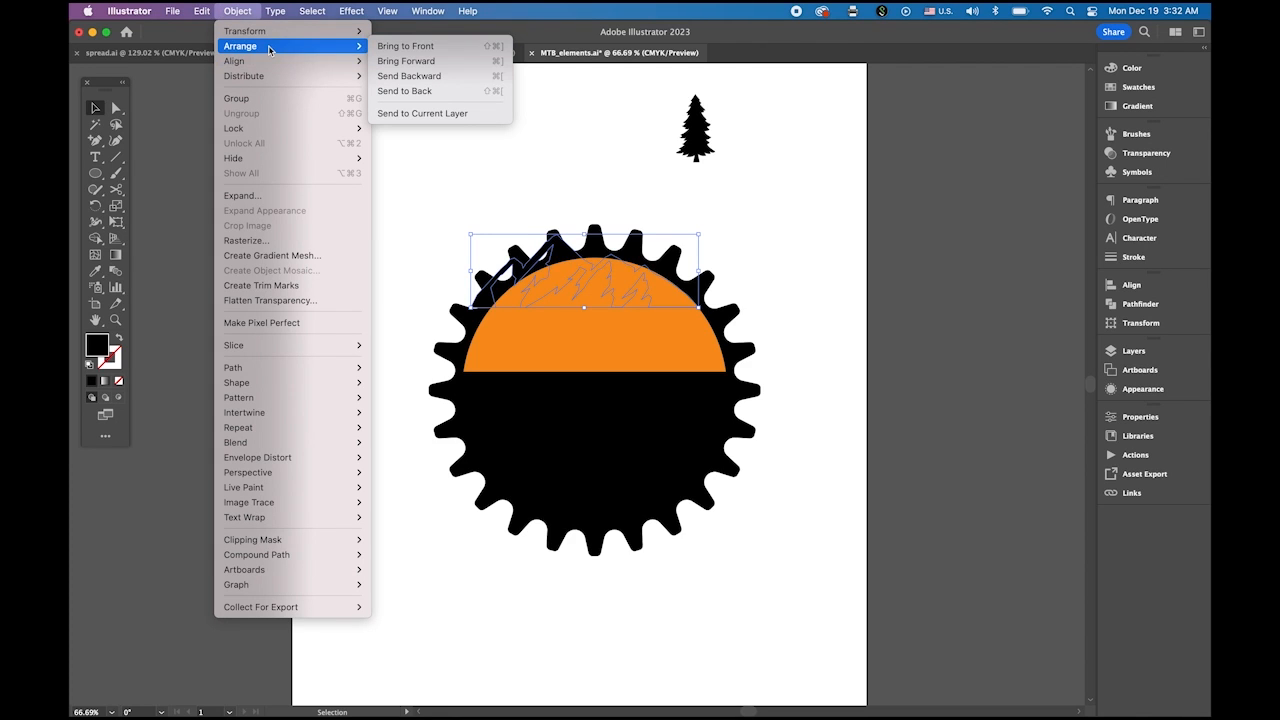
left_click(429, 46)
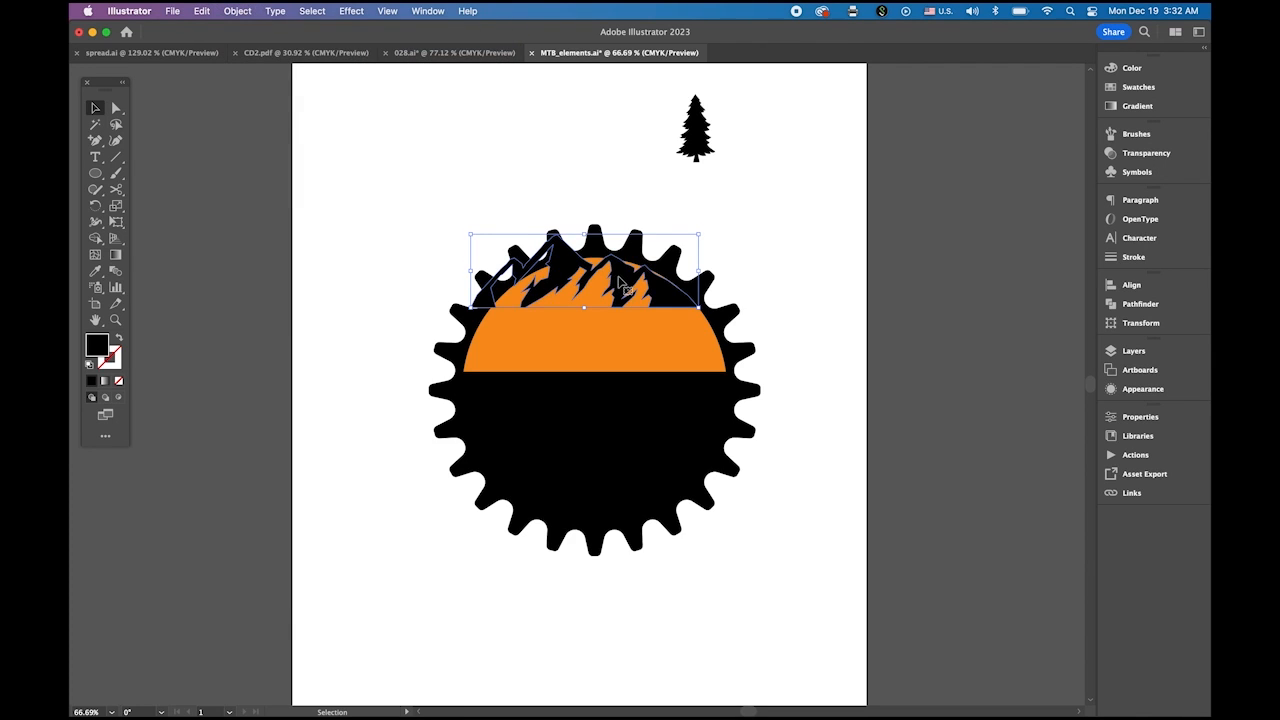
left_click_drag(624, 286, 632, 347)
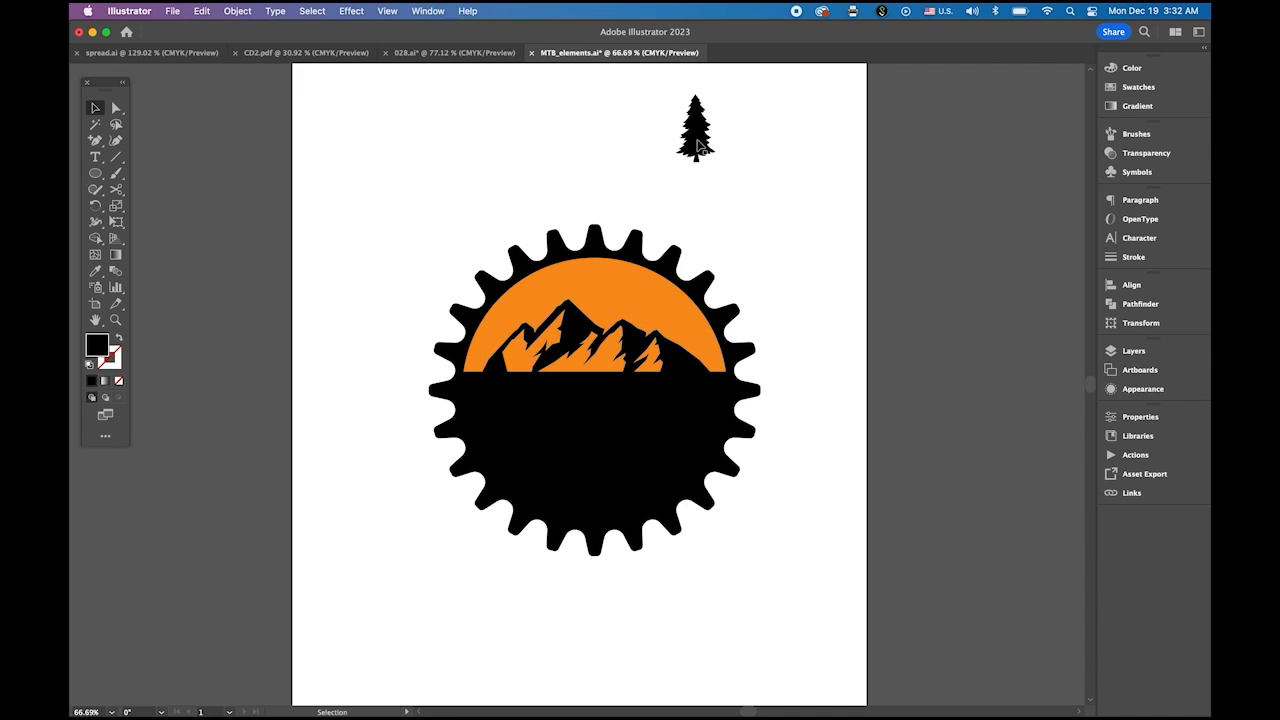
Bring the pine tree to the front and place it at the left end of the orange segment.
left_click_drag(698, 158, 598, 211)
left_click(236, 11)
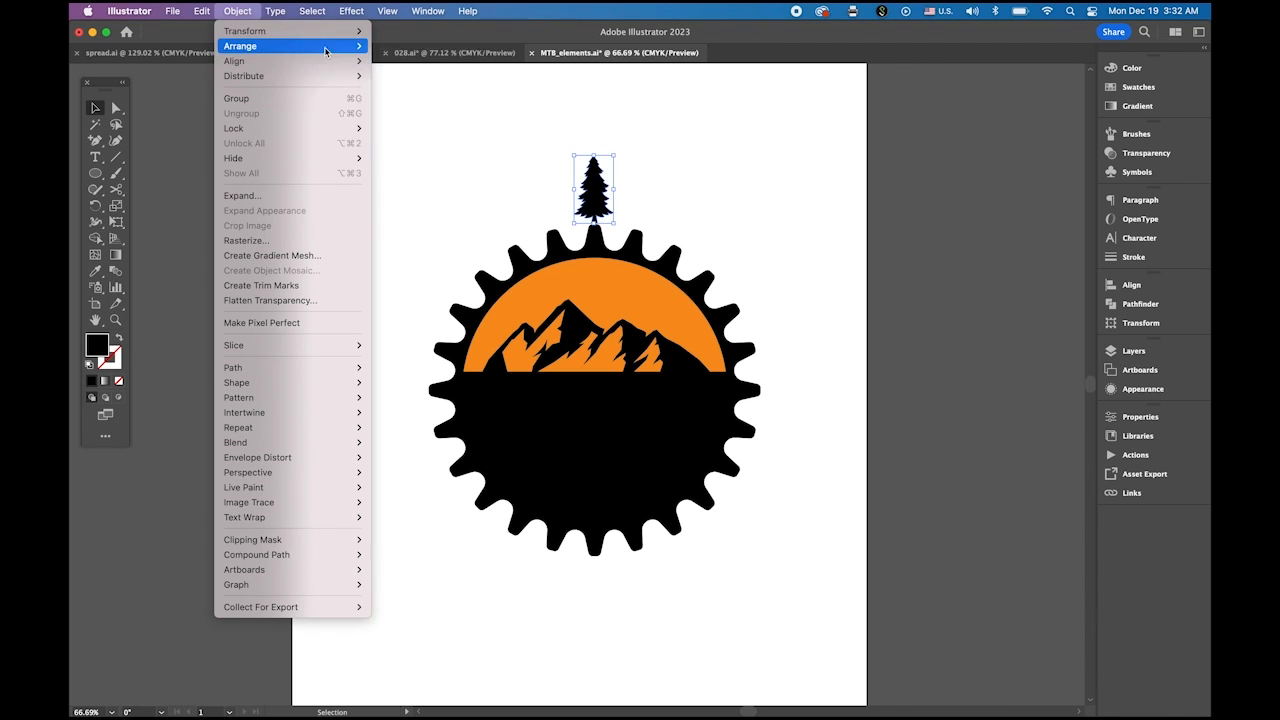
left_click(400, 45)
left_click_drag(588, 220, 476, 390)
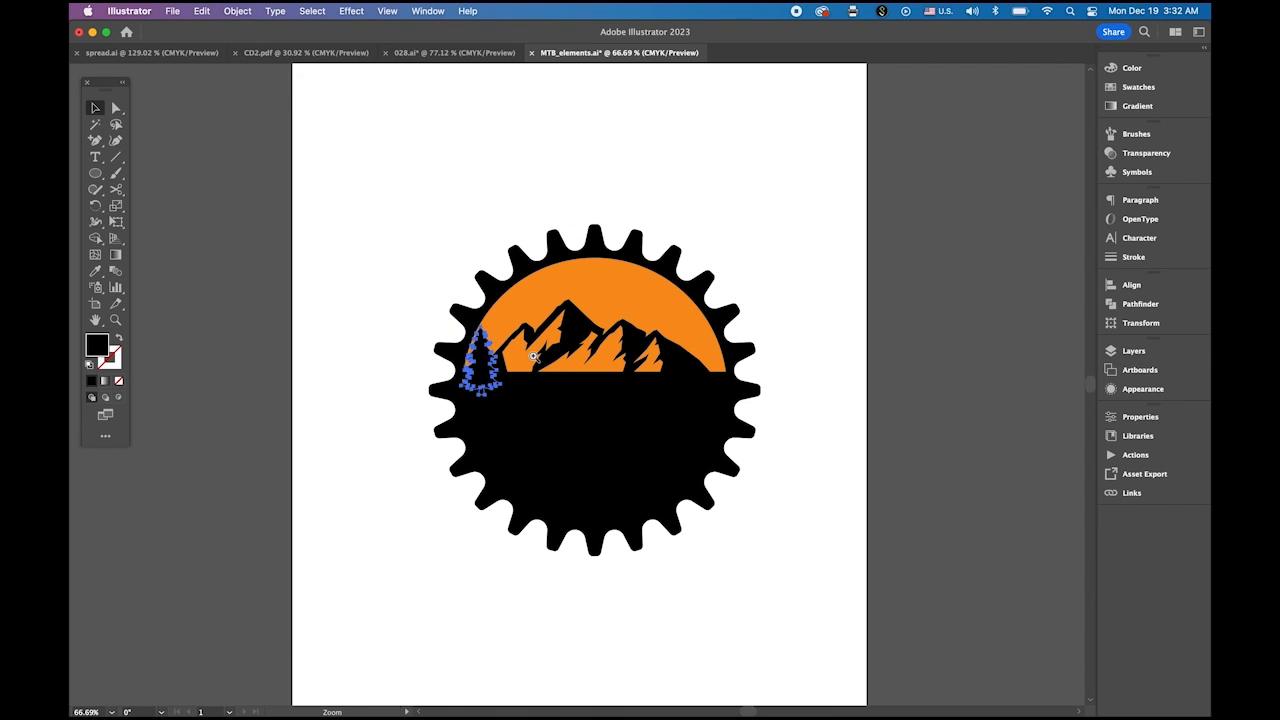
Raise the tree so its foot meets the segment's flat edge and scale it down slightly to fit under the arc.
left_click_drag(533, 356, 764, 452)
left_click_drag(541, 432, 573, 406)
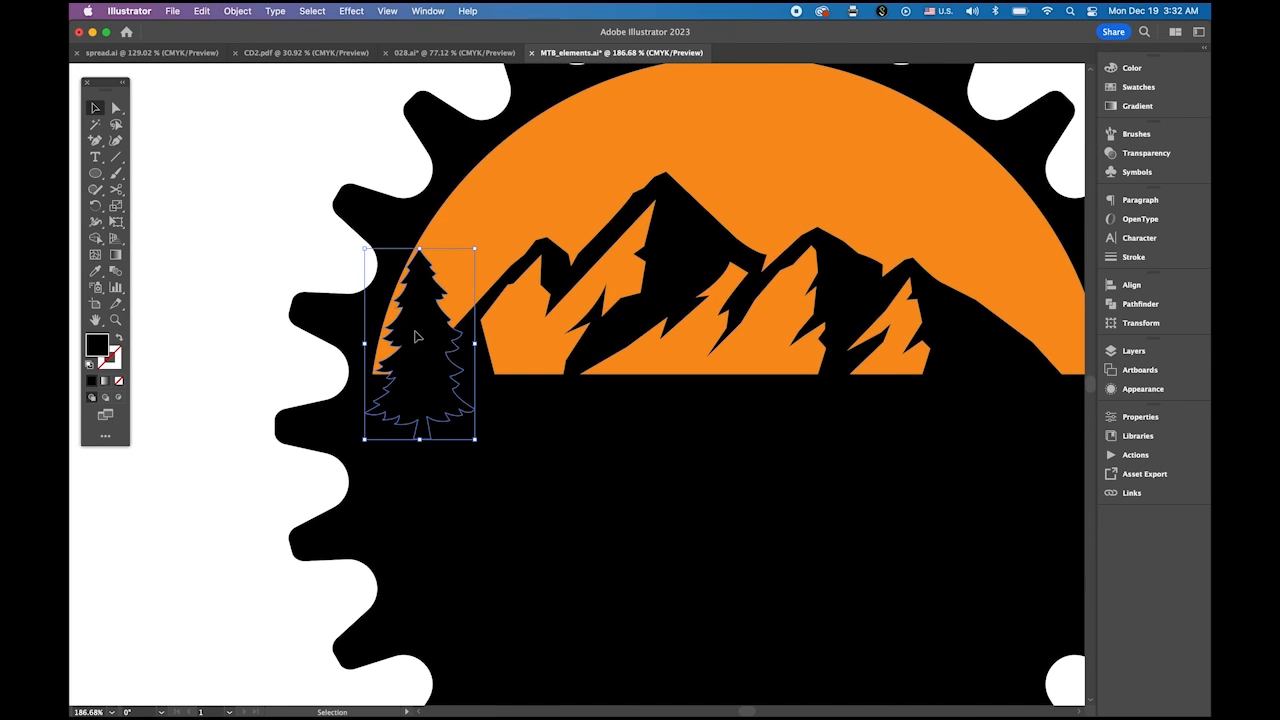
left_click_drag(418, 337, 435, 298)
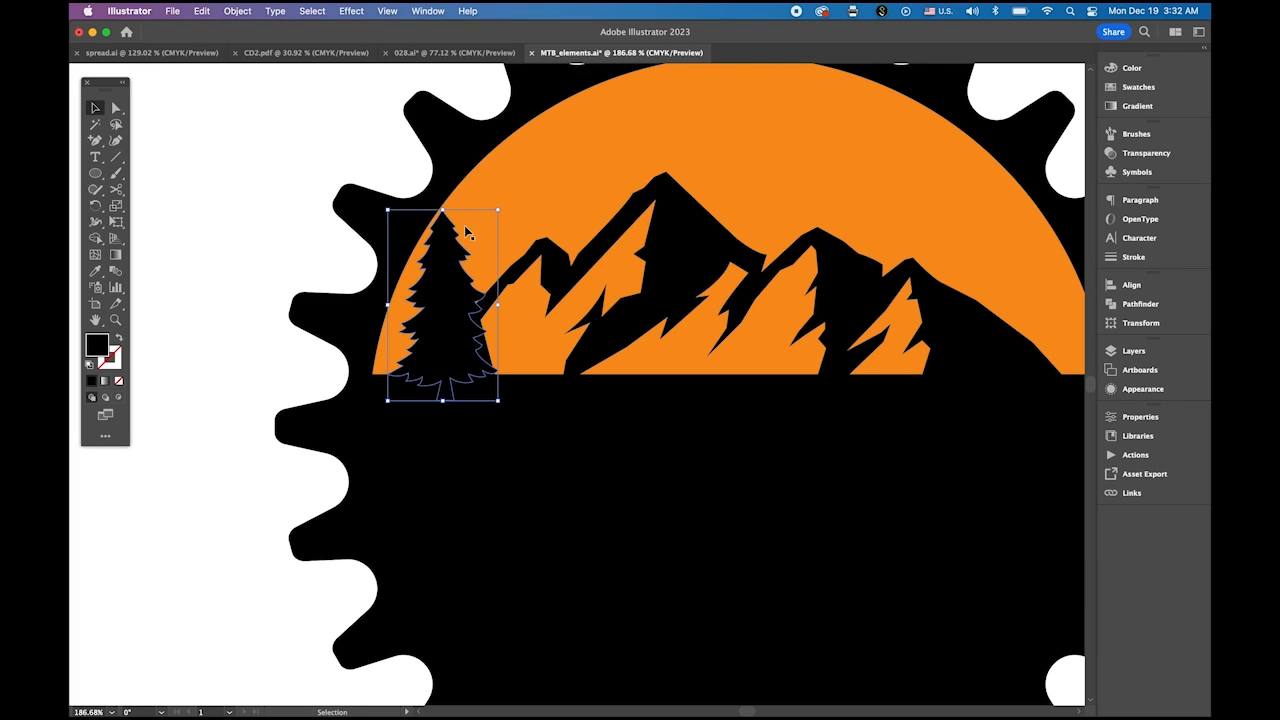
left_click_drag(497, 212, 490, 226)
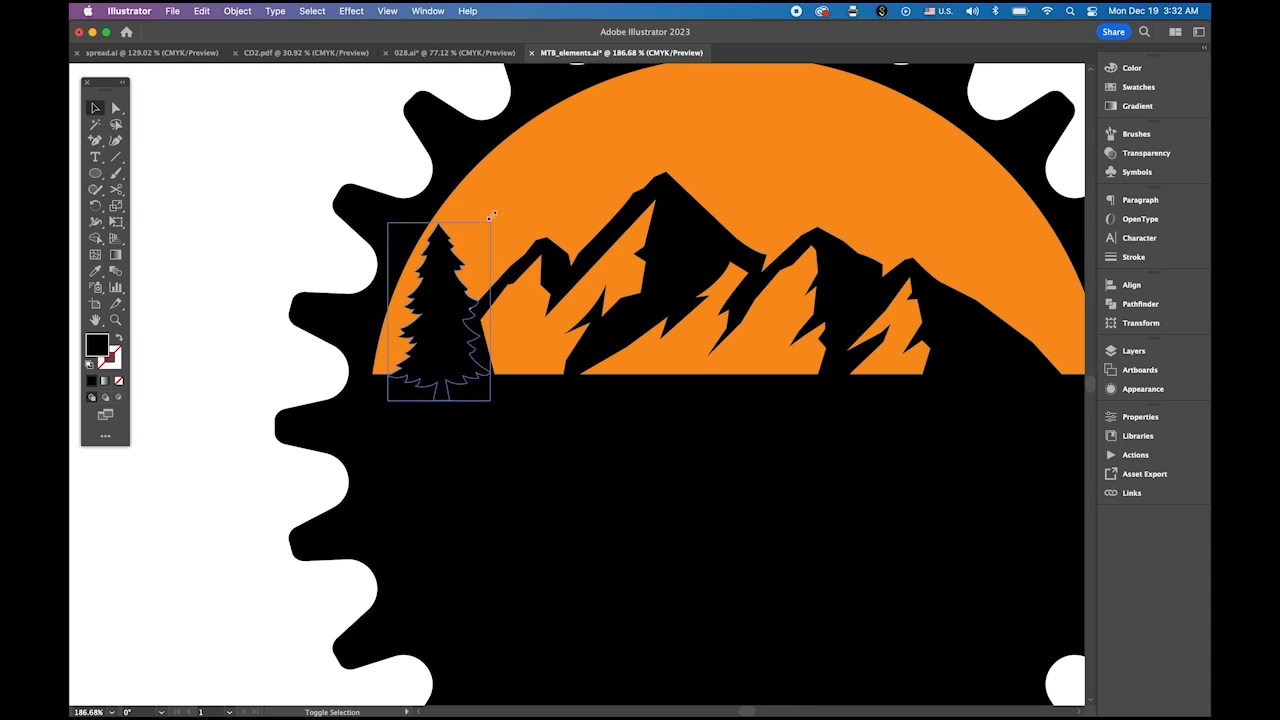
left_click(451, 294)
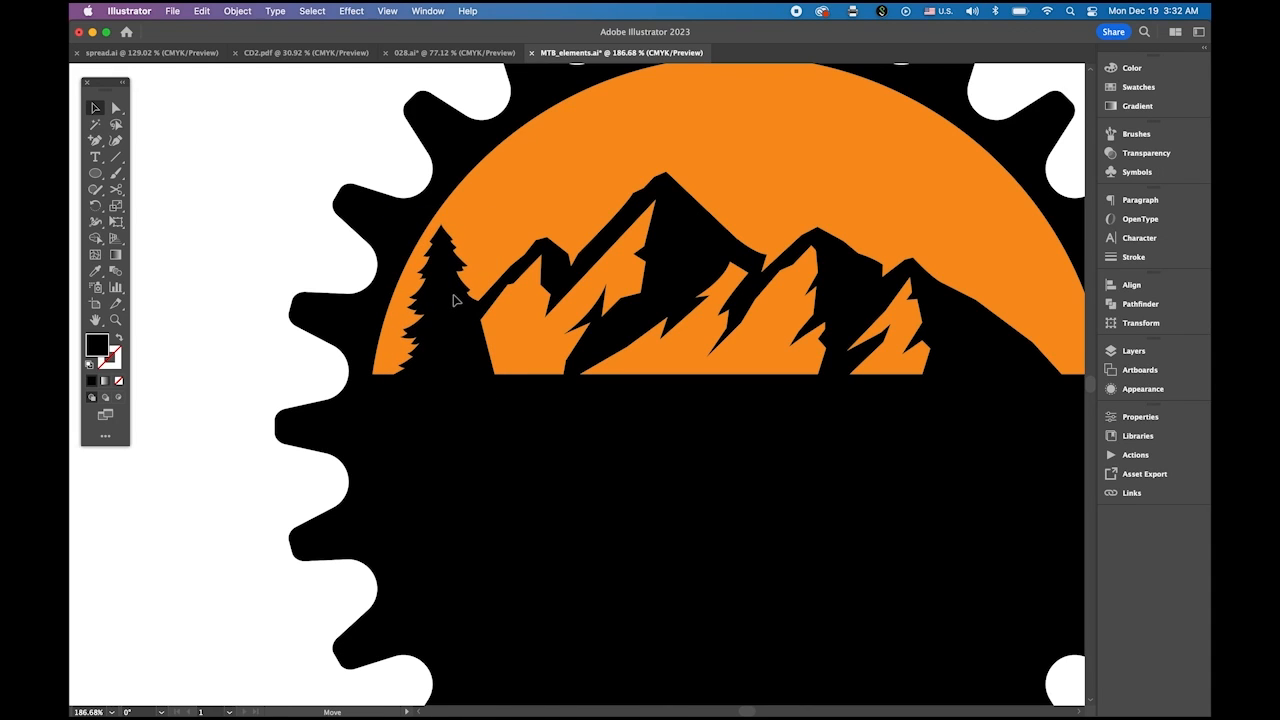
left_click(455, 298)
Copy the tree to the foot of the leftmost mountain, shrink the copy to about half size and add a second small copy beside it.
left_click_drag(433, 289, 535, 370)
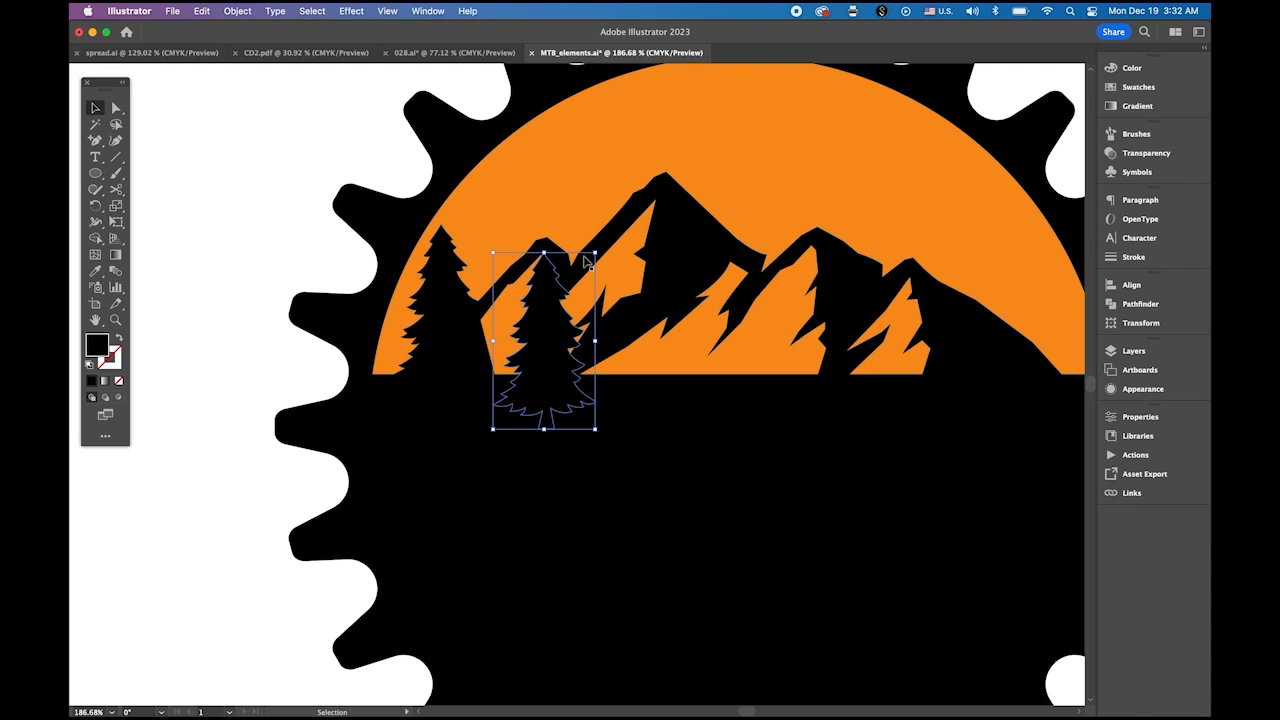
left_click_drag(560, 300, 545, 342)
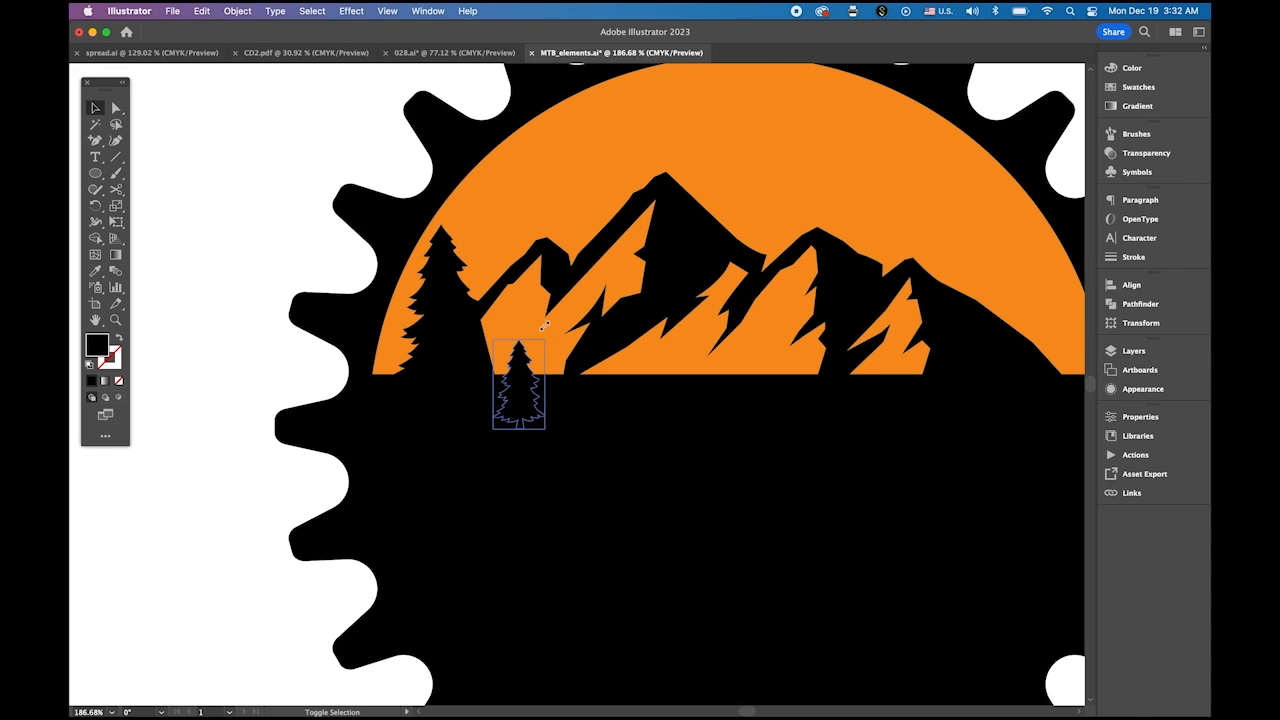
left_click_drag(518, 412, 510, 357)
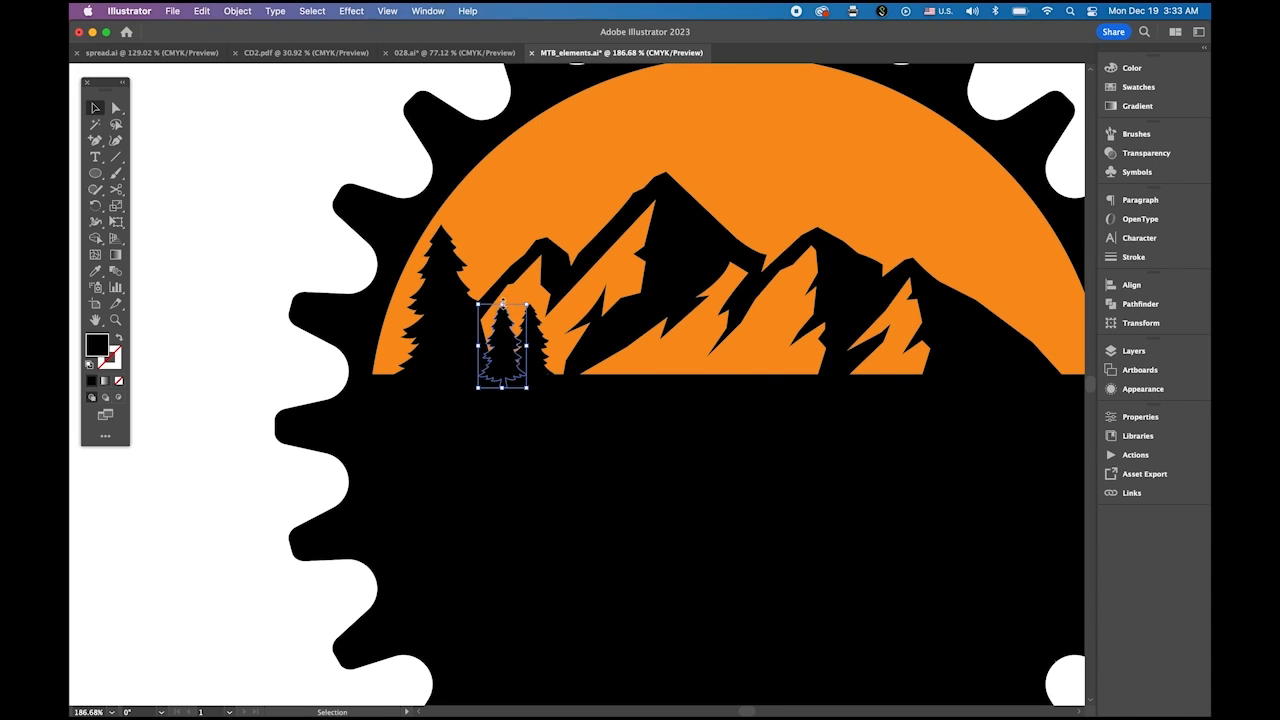
Stretch the selected small tree into a tall, narrow one and place it just right of the large tree, then deselect it.
left_click_drag(502, 303, 502, 189)
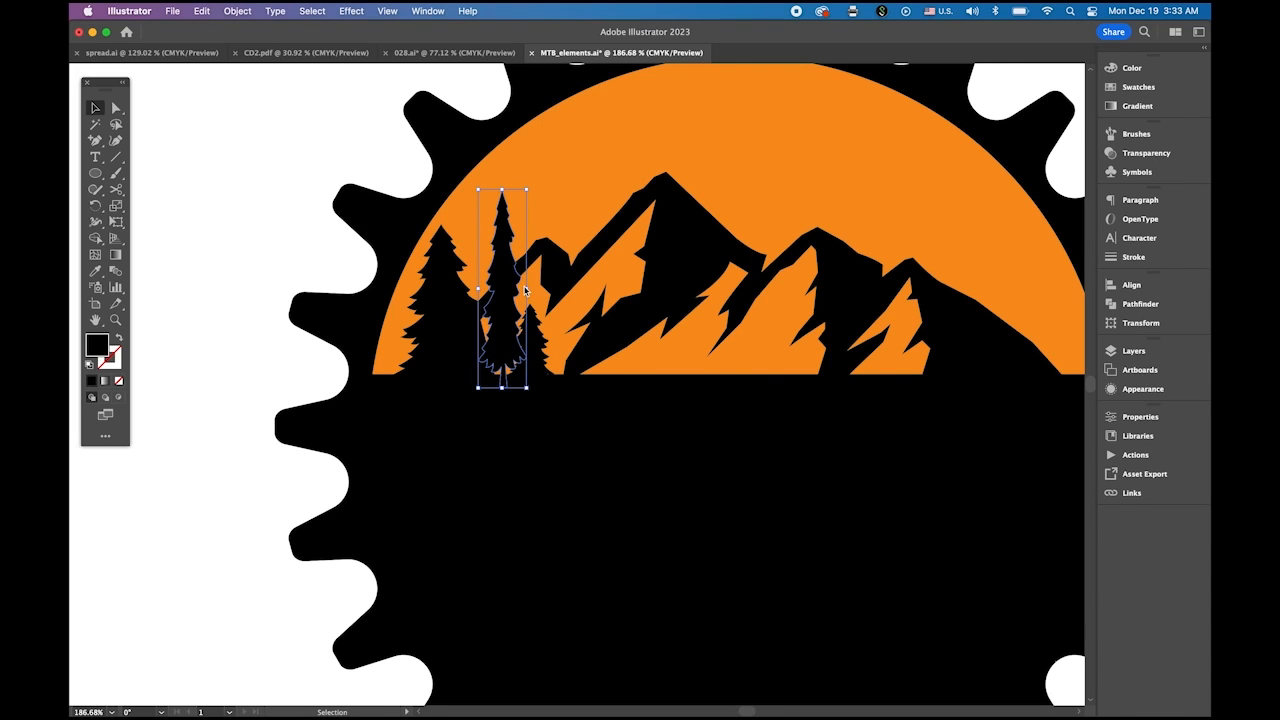
left_click_drag(527, 291, 489, 328)
left_click(297, 186)
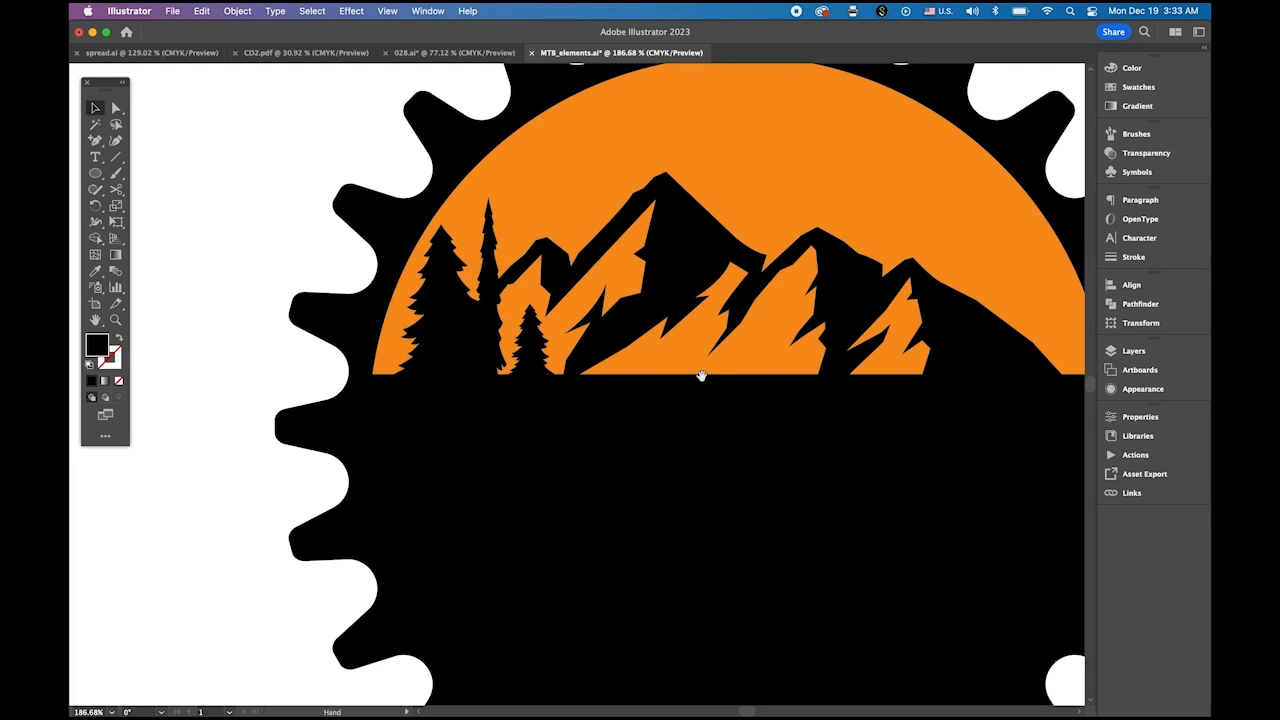
Copy the large left tree horizontally to the right end of the orange segment and scale the copy down slightly.
left_click_drag(701, 375, 528, 383)
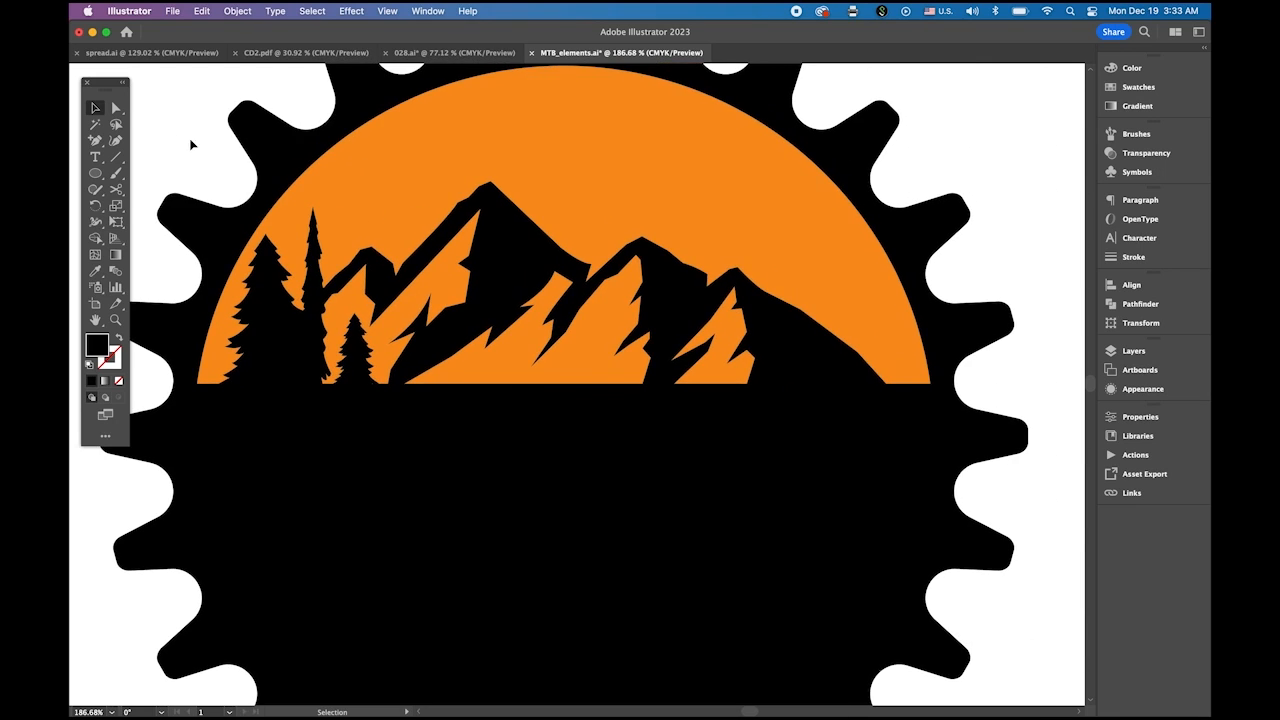
left_click(264, 309)
left_click_drag(265, 311, 867, 313)
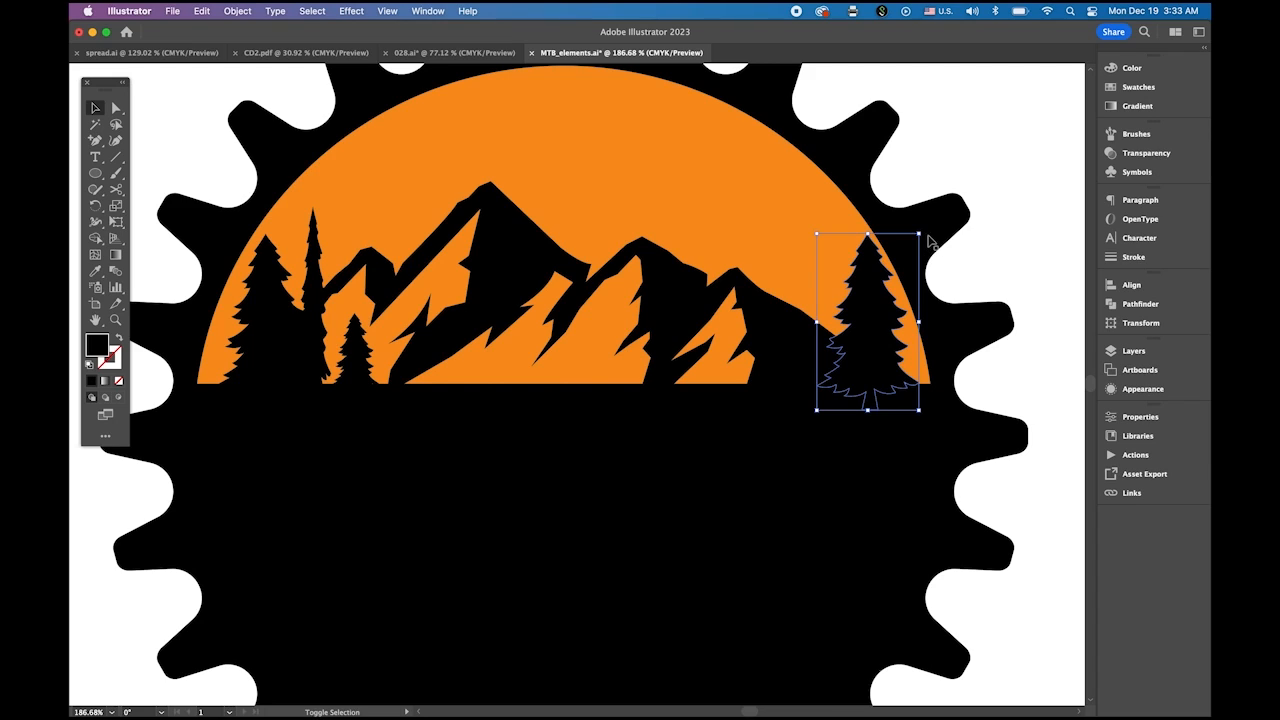
left_click_drag(920, 236, 909, 250)
Duplicate the right-hand tree, reshape the copy into a taller, narrow one and place it just left of the original.
left_click_drag(884, 320, 826, 333)
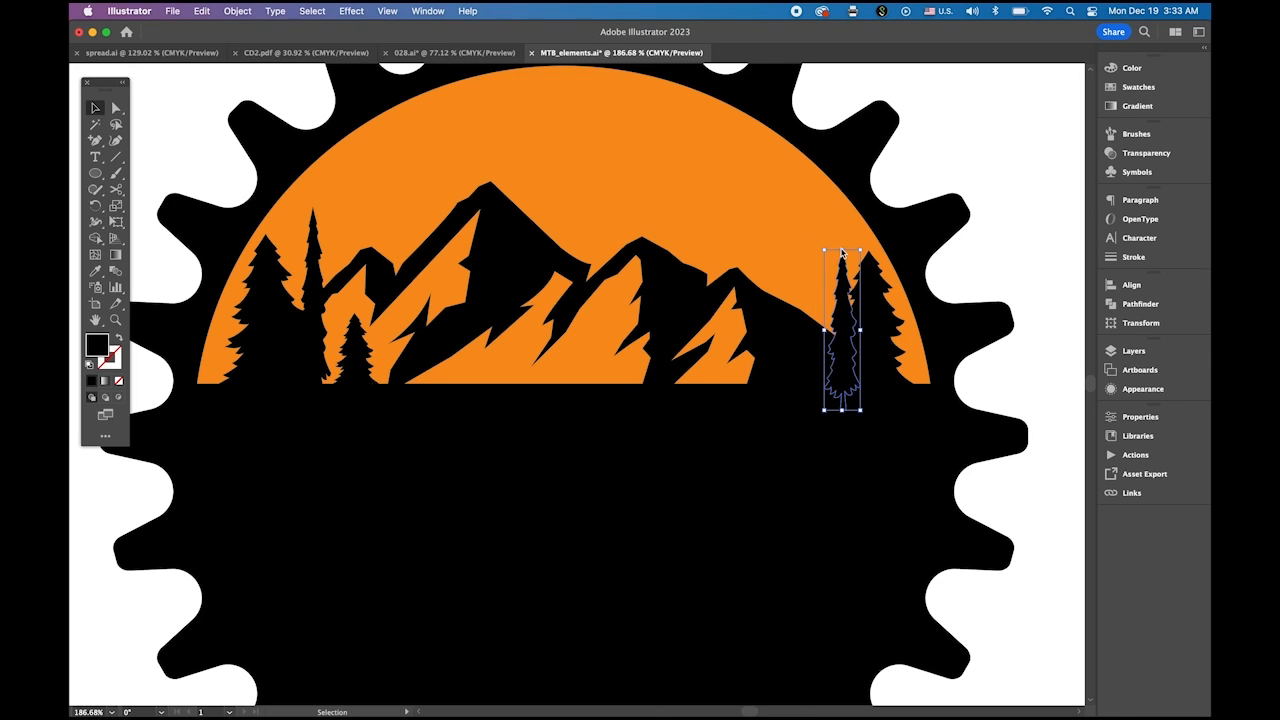
left_click_drag(842, 250, 841, 213)
left_click_drag(839, 307, 824, 311)
left_click(996, 211)
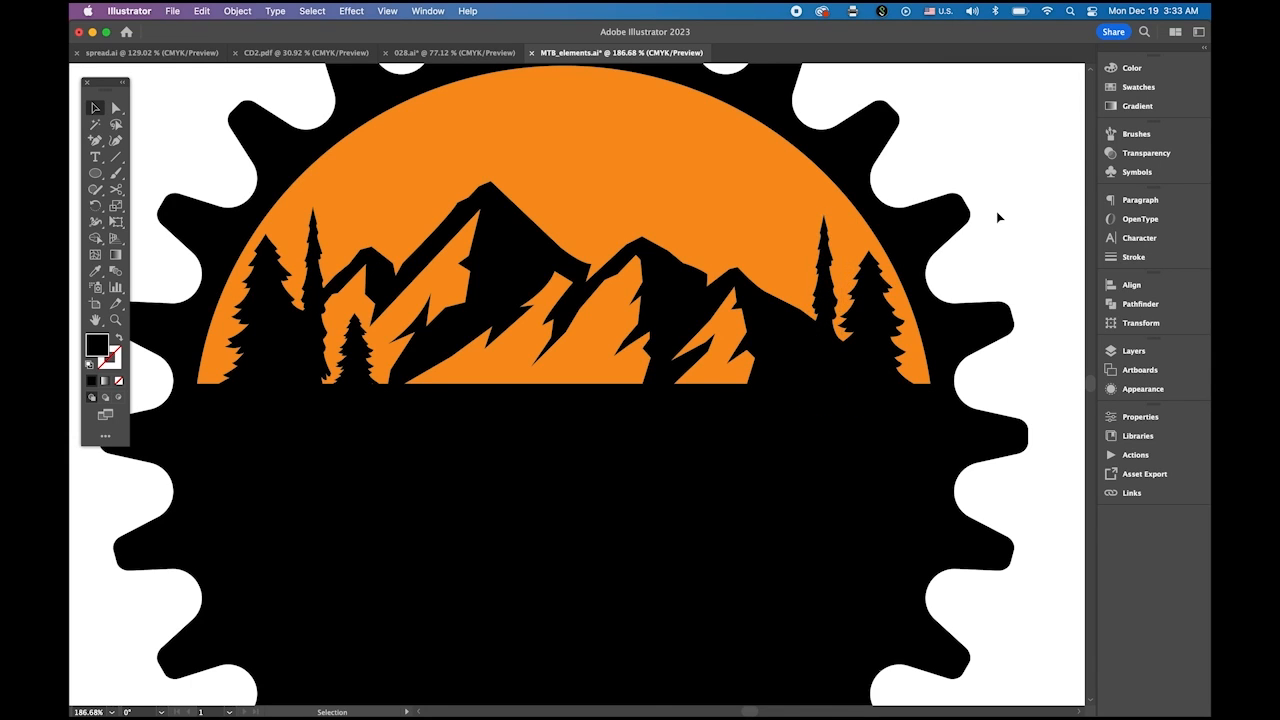
Set up the Pen tool with no fill and a black 0.25 pt stroke.
scroll(815, 365, "down", 3)
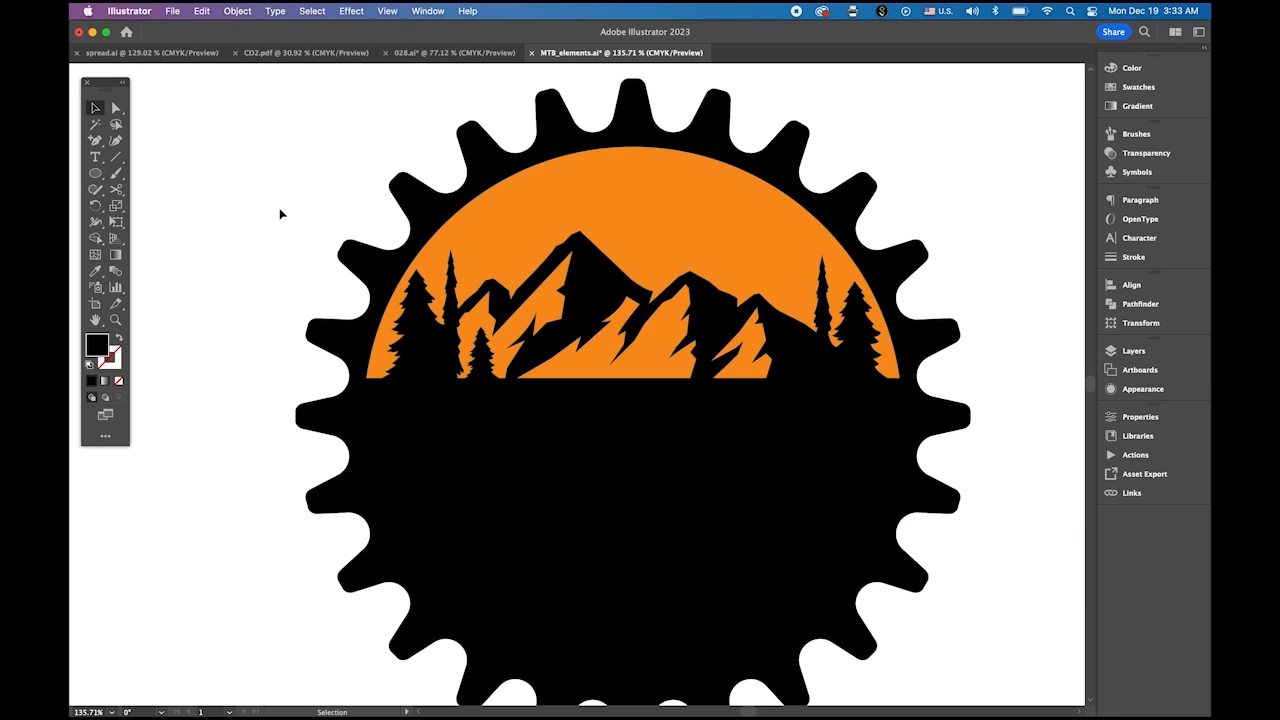
left_click(96, 141)
left_click(152, 140)
left_click(119, 341)
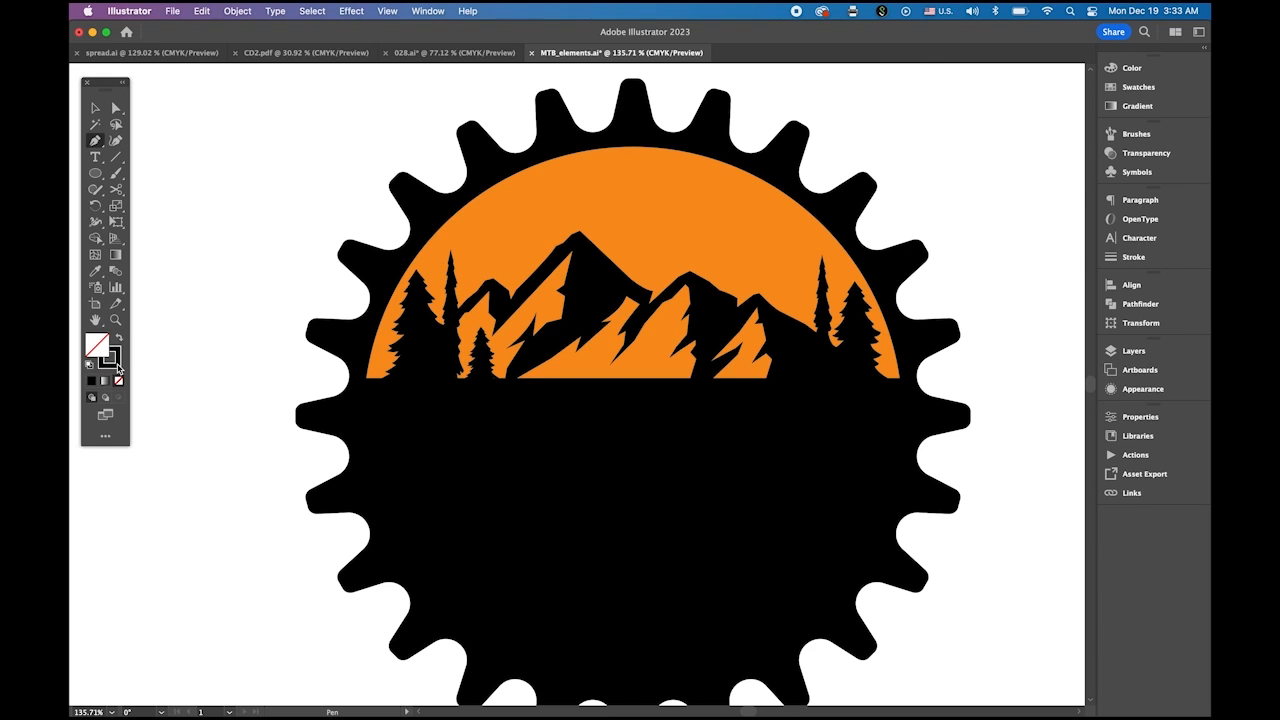
left_click(117, 366)
left_click(1133, 257)
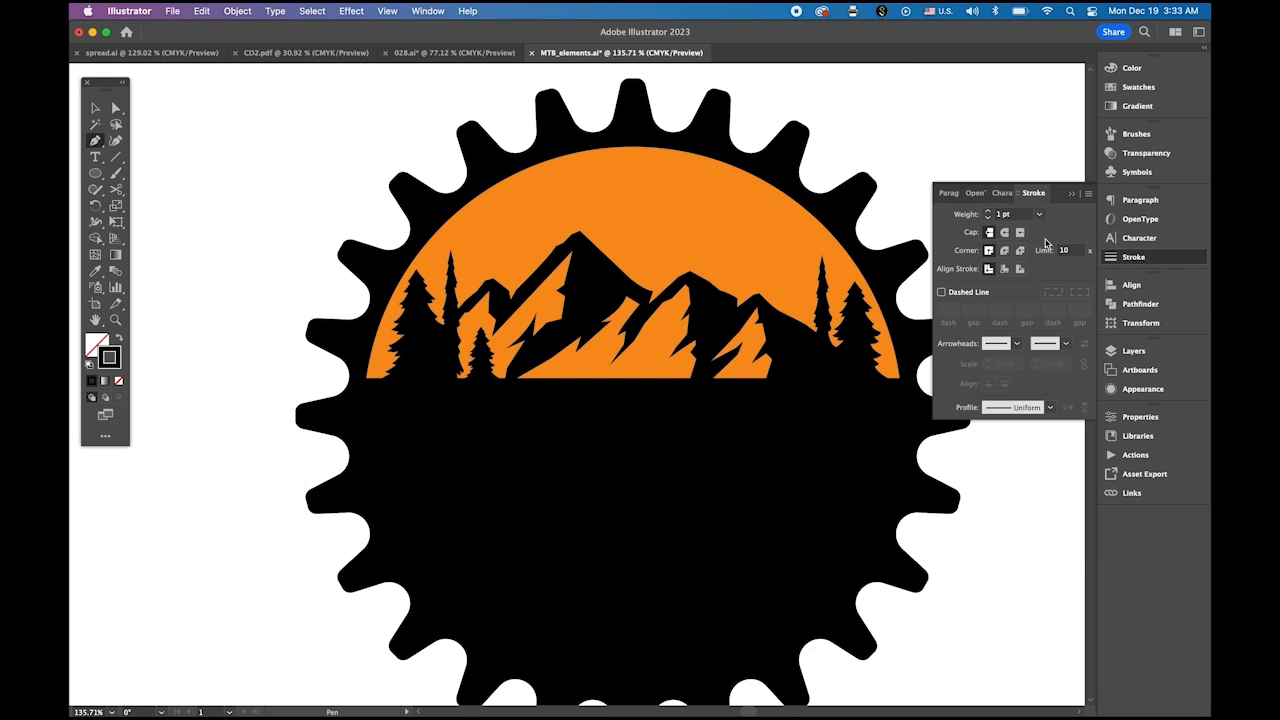
left_click(1039, 214)
left_click(1077, 240)
Draw two thin, stepped cloud outlines over the orange sky, one tapering inward from the left edge and one from the right edge.
left_click(439, 219)
left_click(438, 225)
left_click(845, 243)
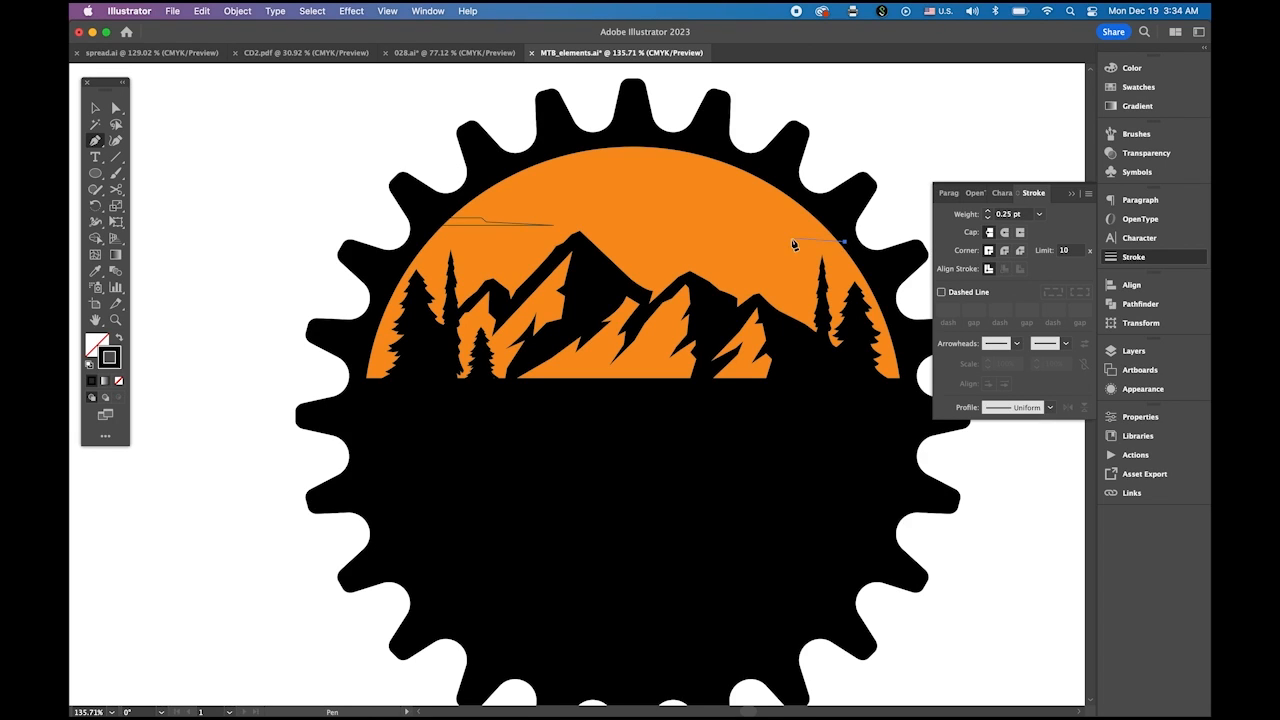
left_click(730, 240)
left_click(659, 241)
left_click(845, 242)
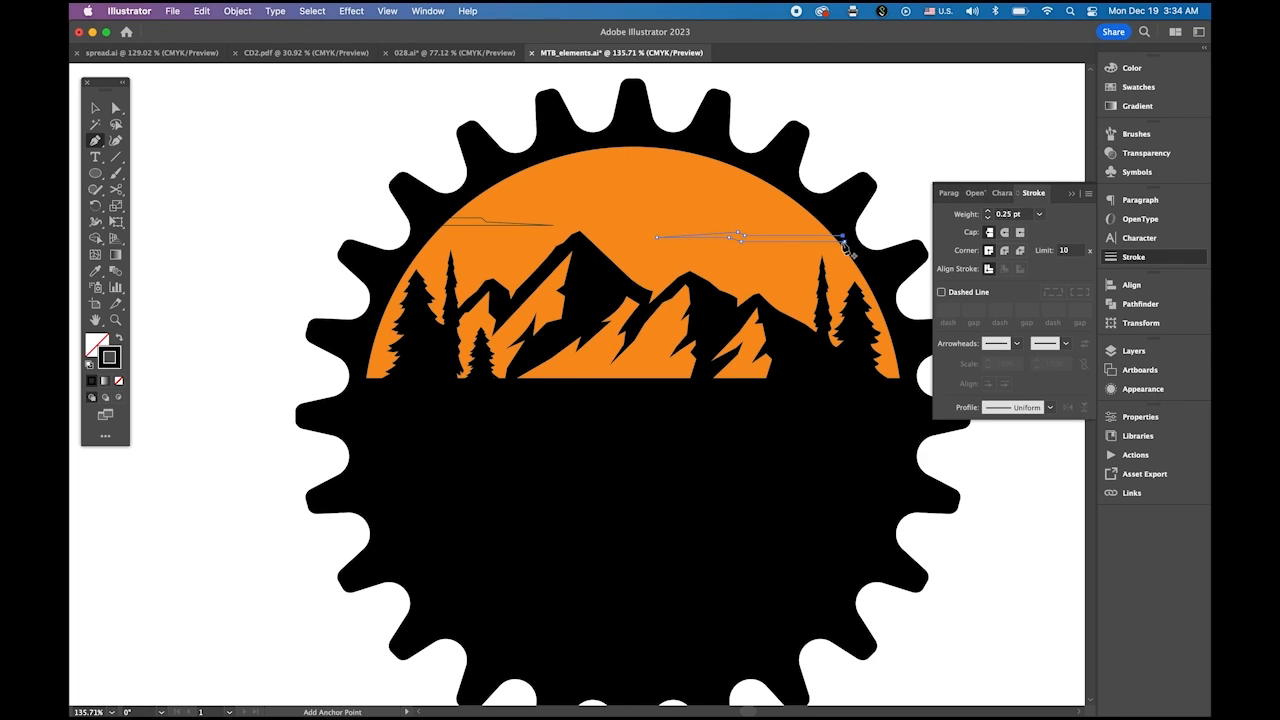
Draw a third, shorter tapered cloud outline above the right cloud, near the upper-right edge of the orange sky.
left_click(807, 206)
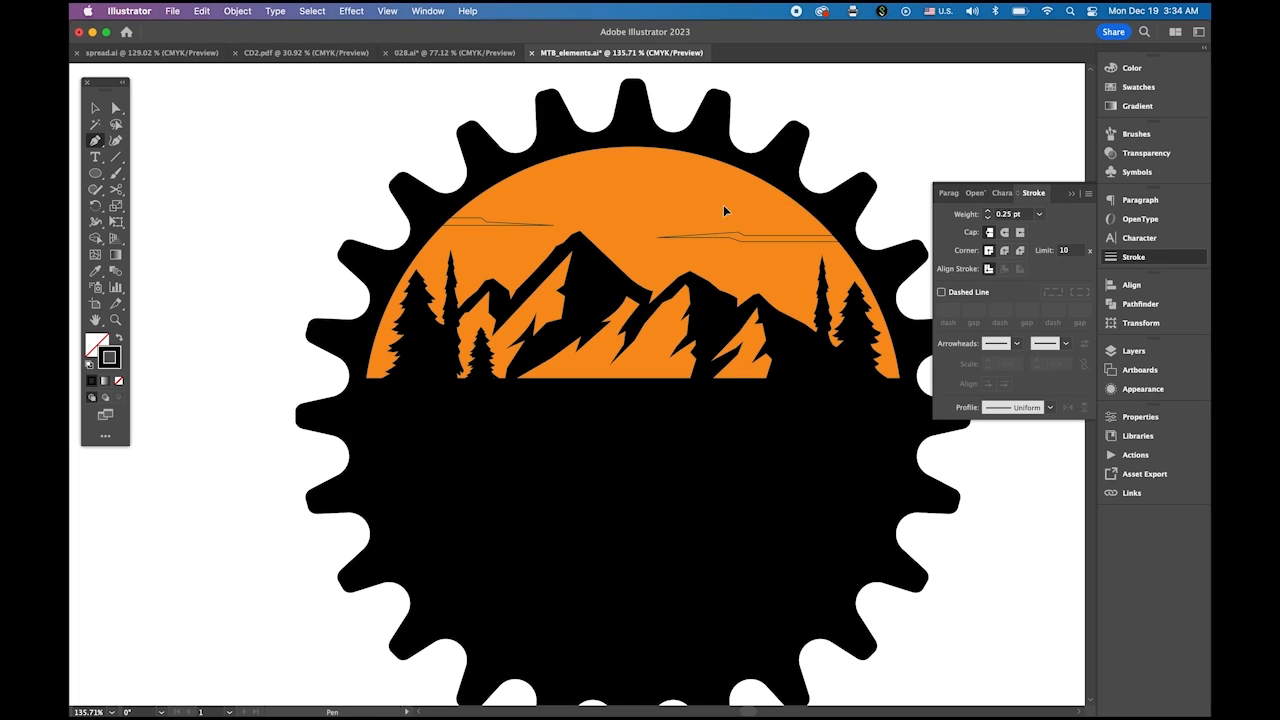
left_click(723, 204)
left_click(804, 204)
Swap fill and stroke on all three cloud outlines so they become solid black without a stroke, then deselect them.
left_click(95, 108)
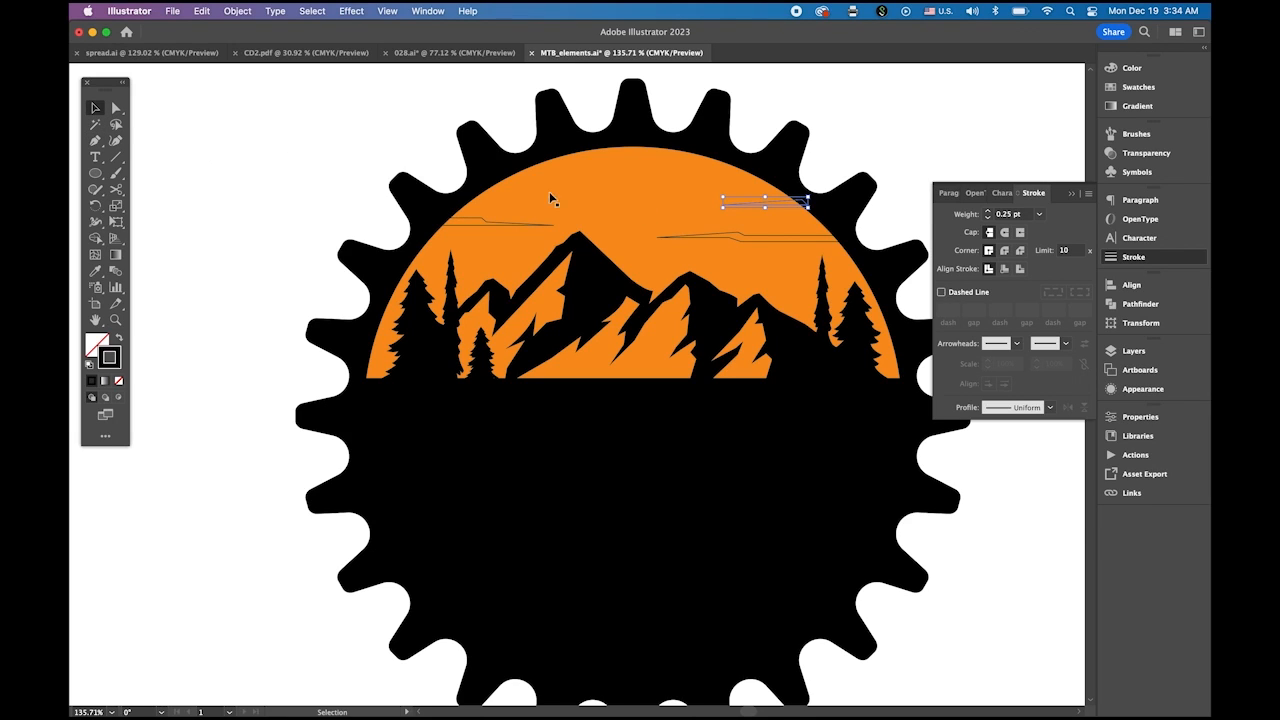
left_click(759, 236, "shift")
left_click(496, 224, "shift")
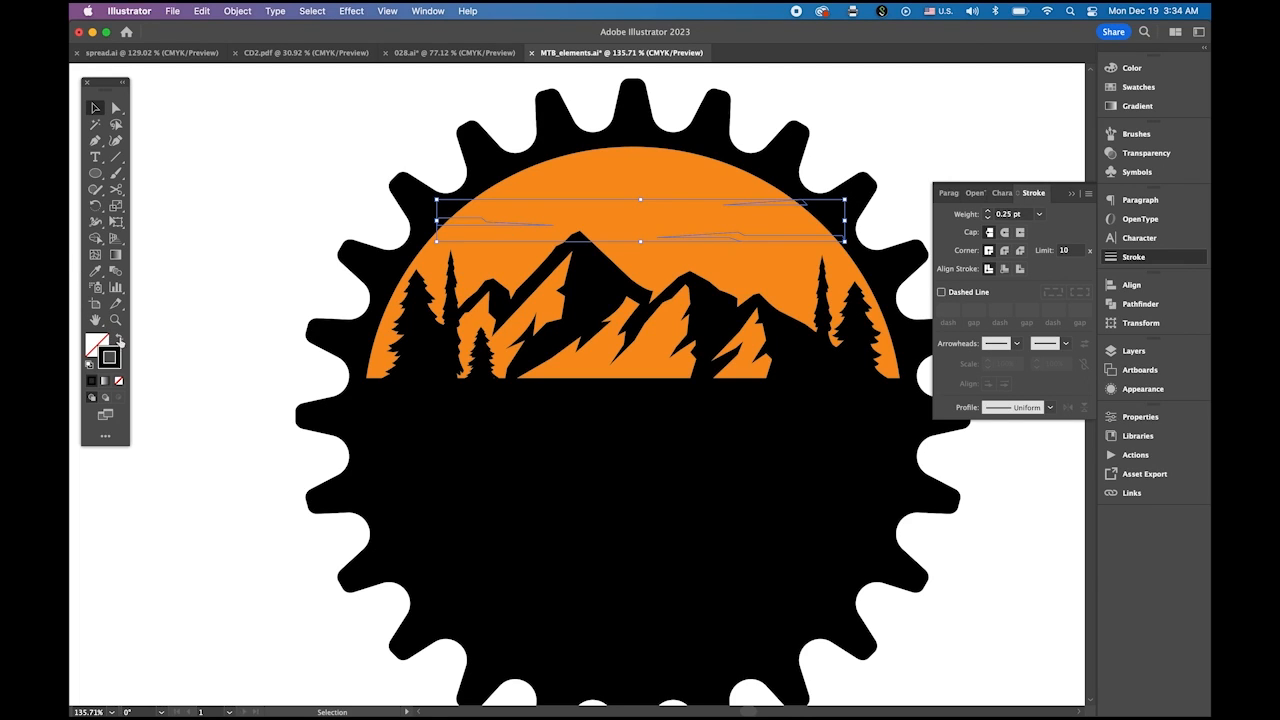
left_click(119, 341)
left_click(176, 197)
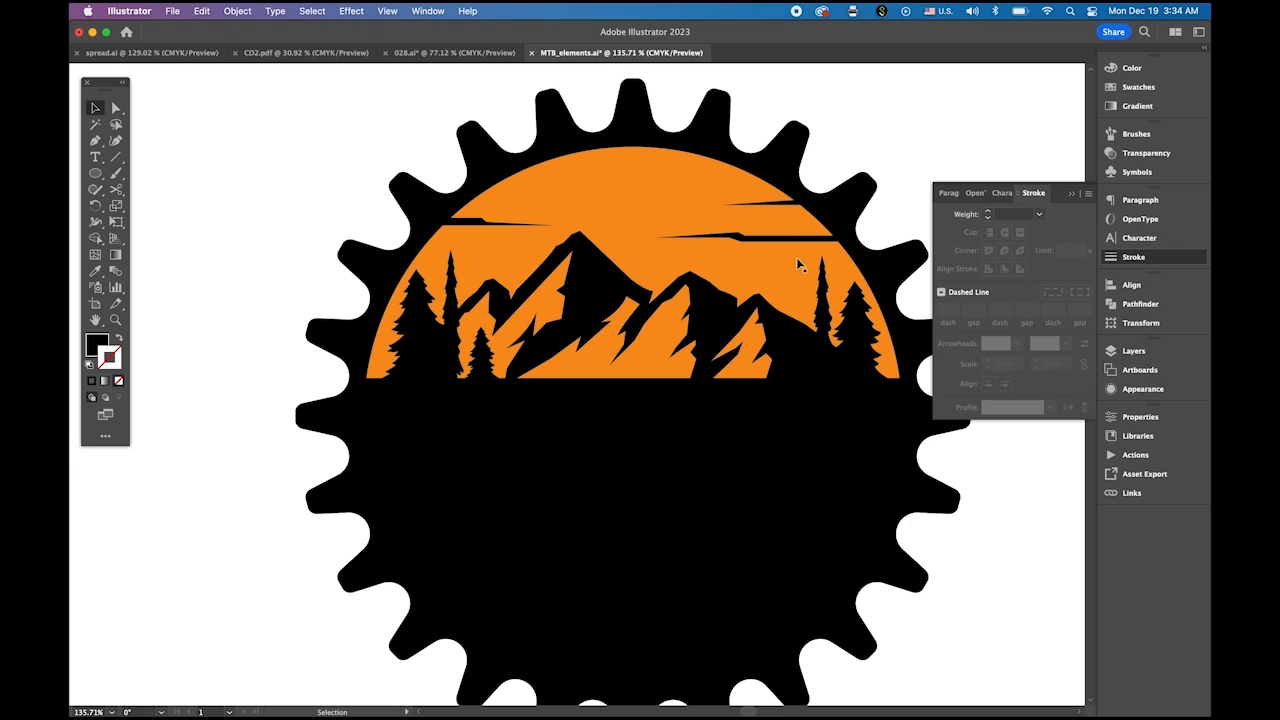
Spread the two right-hand clouds apart by moving the upper one slightly up and left and the lower one slightly down.
left_click_drag(780, 206, 772, 197)
left_click(806, 238)
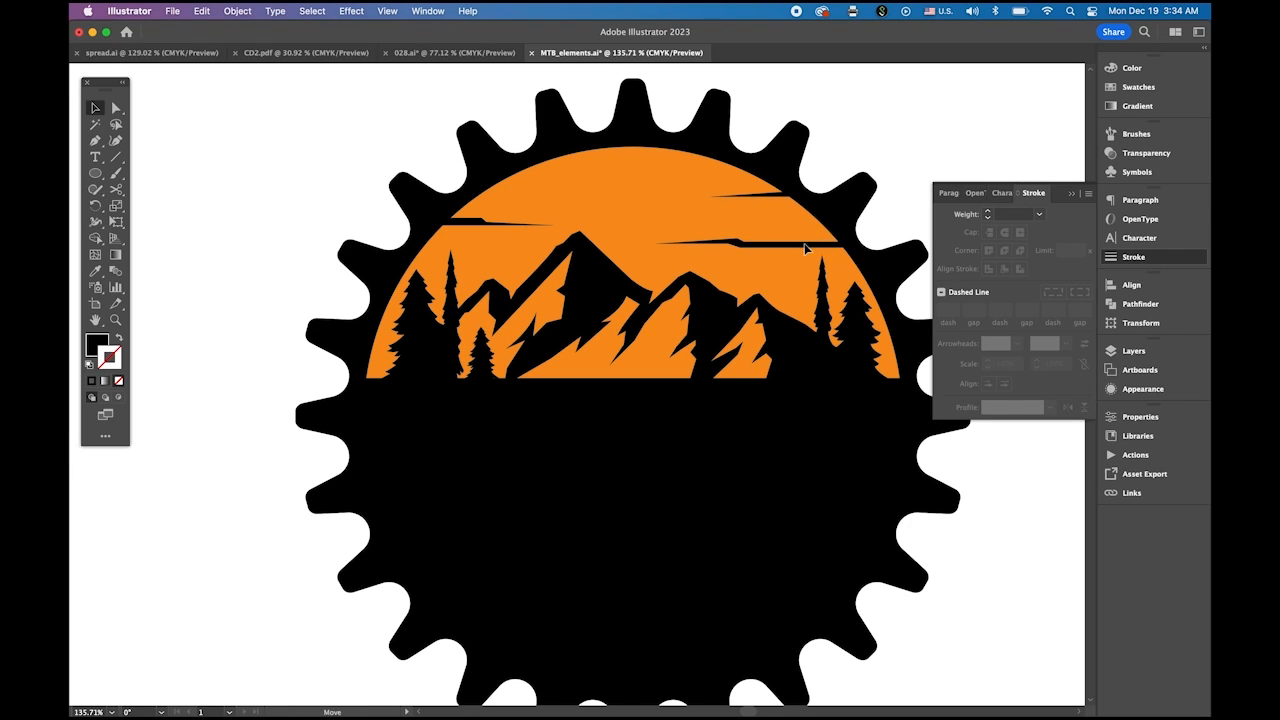
Move the left cloud slightly up and right over the orange sky, then deselect it.
left_click_drag(475, 227, 482, 220)
left_click(254, 214)
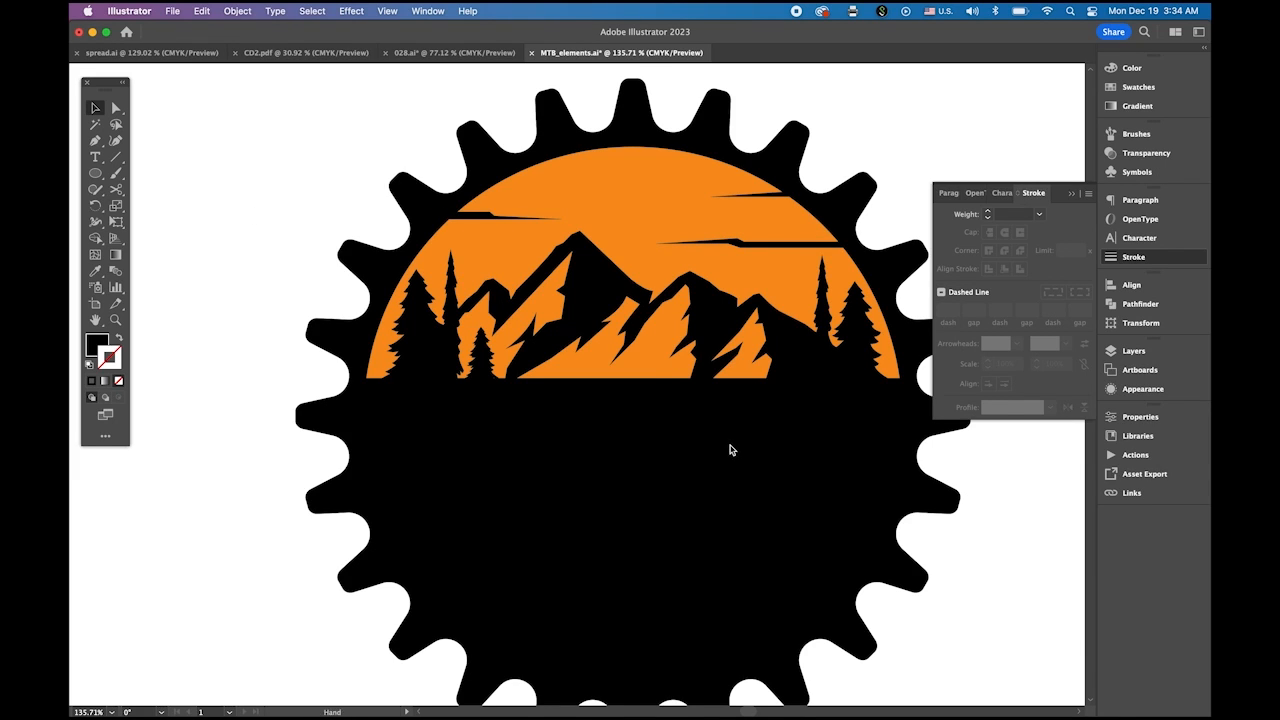
Move the complete gear artwork up and slightly left on the artboard to free space below it.
left_click_drag(728, 448, 635, 407)
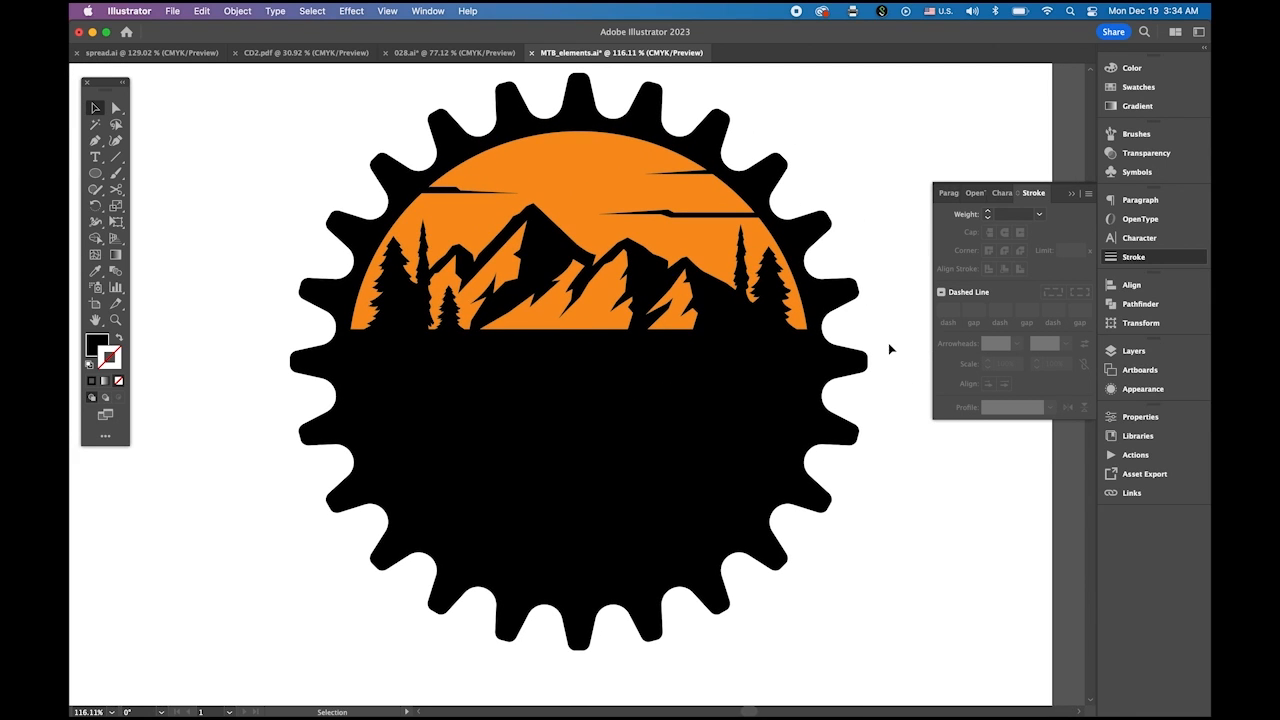
left_click(1071, 194)
left_click_drag(855, 424, 775, 390)
left_click_drag(763, 457, 734, 431)
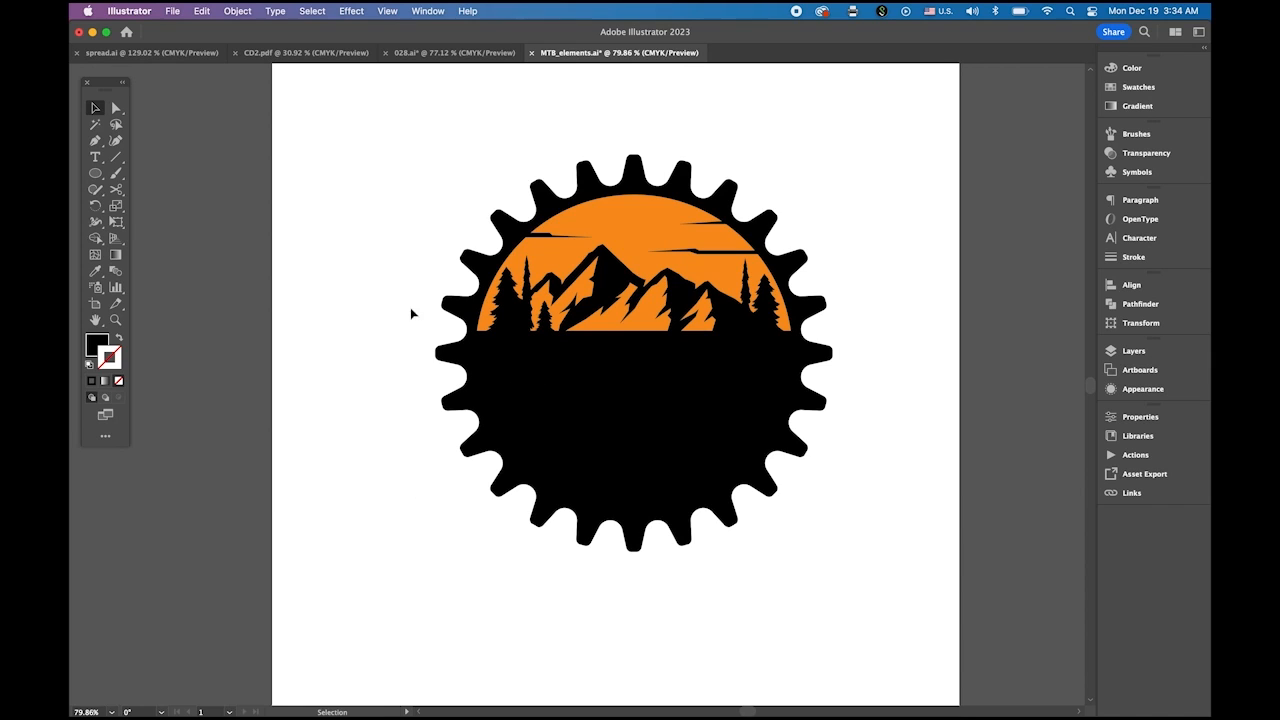
left_click_drag(447, 173, 811, 471)
left_click_drag(713, 445, 686, 363)
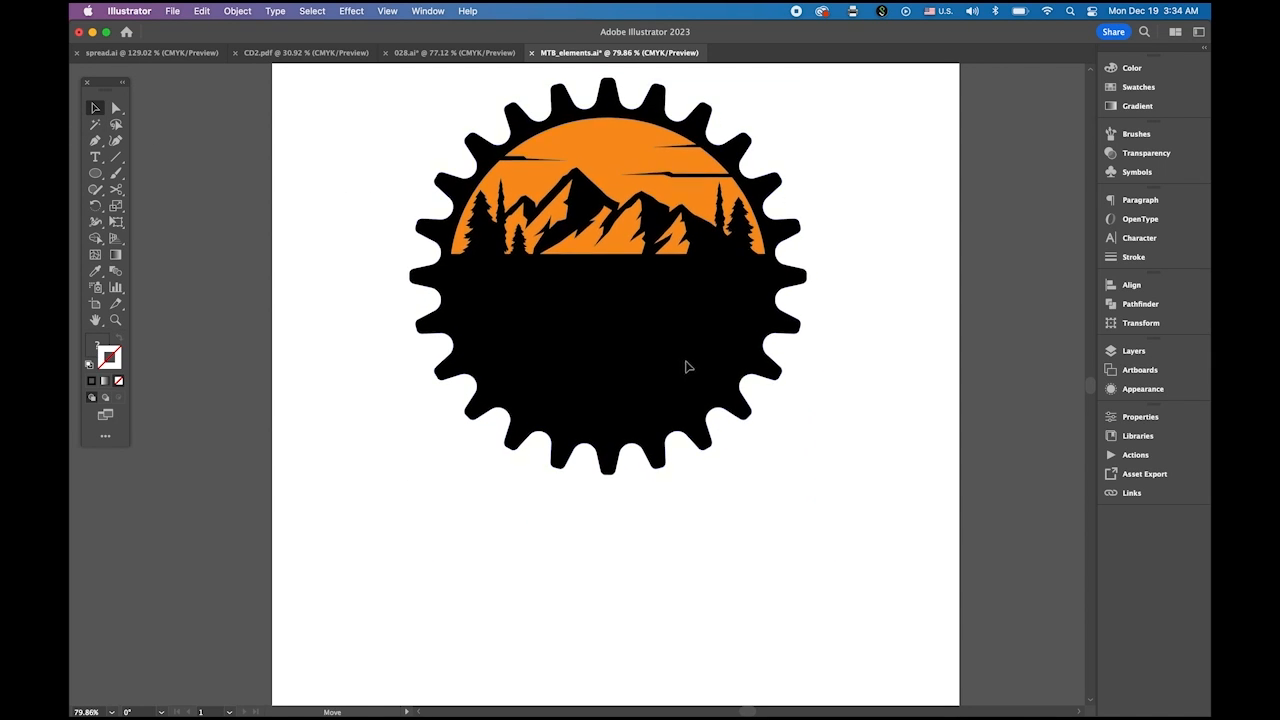
left_click(900, 474)
Add the text MOUNTAINBIKE below the gear and enlarge it to about the gear's width, centred beneath it.
left_click(96, 158)
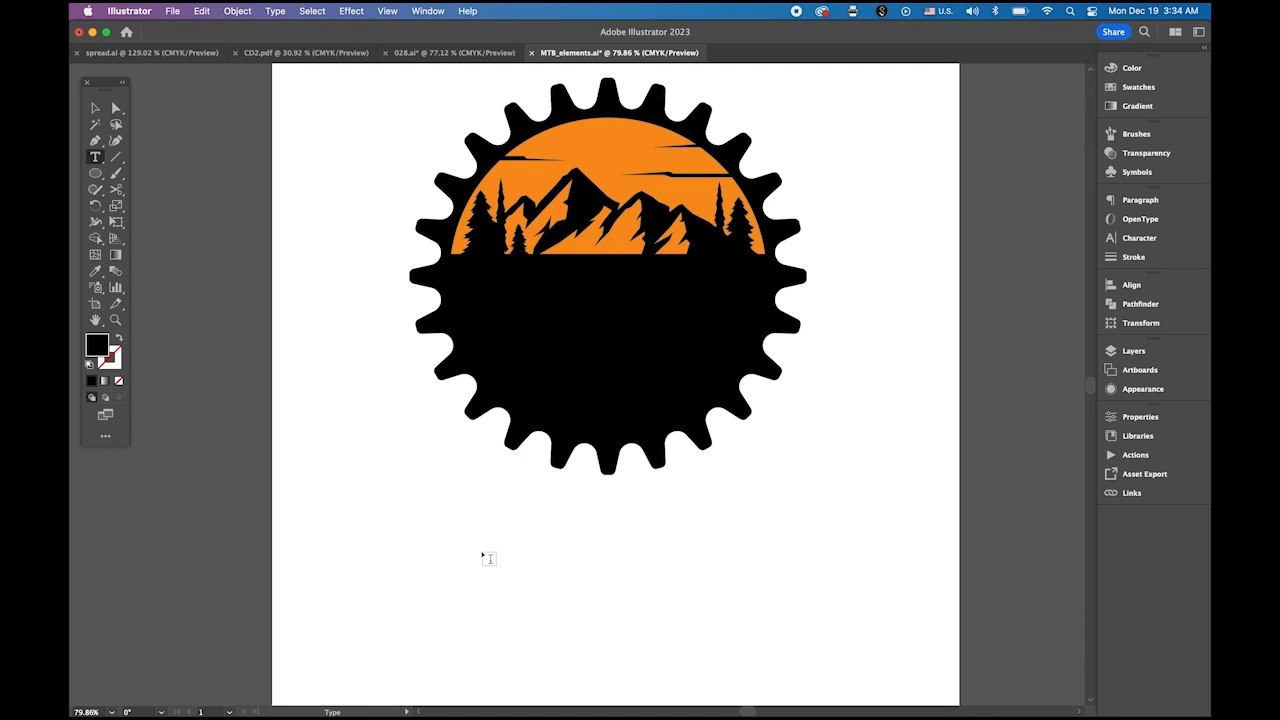
left_click(420, 550)
type("MOUNTAINBIKE")
left_click(95, 108)
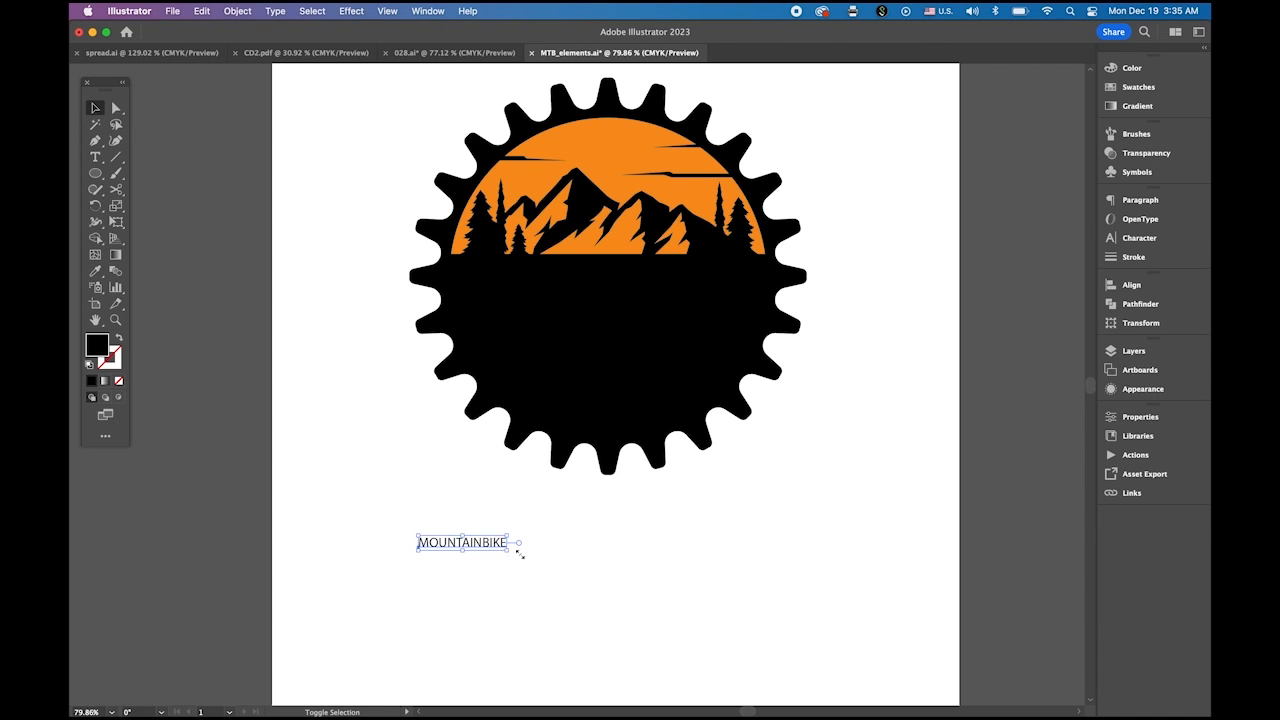
left_click_drag(520, 553, 806, 617)
left_click_drag(627, 568, 621, 543)
Set the MOUNTAINBIKE text in the Silver Forte Grunge Grunge font and scale it down to slightly wider than the gear.
scroll(837, 363, "down", 5)
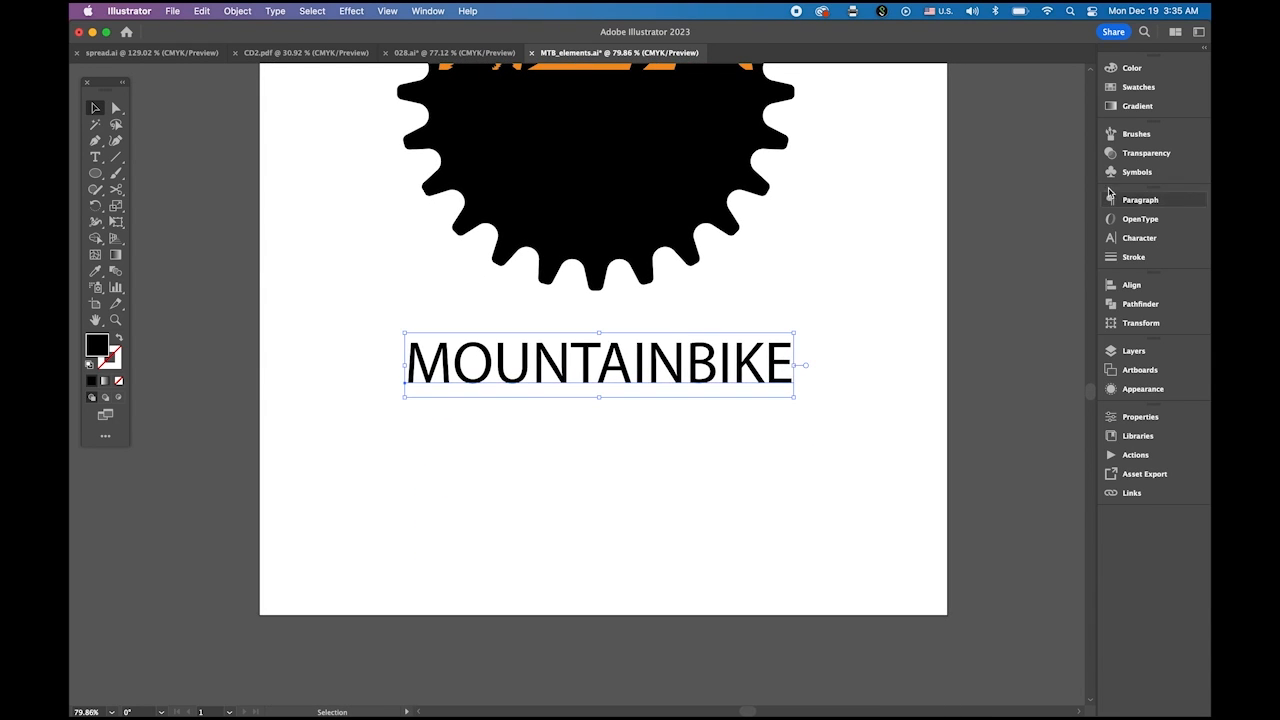
left_click(1139, 238)
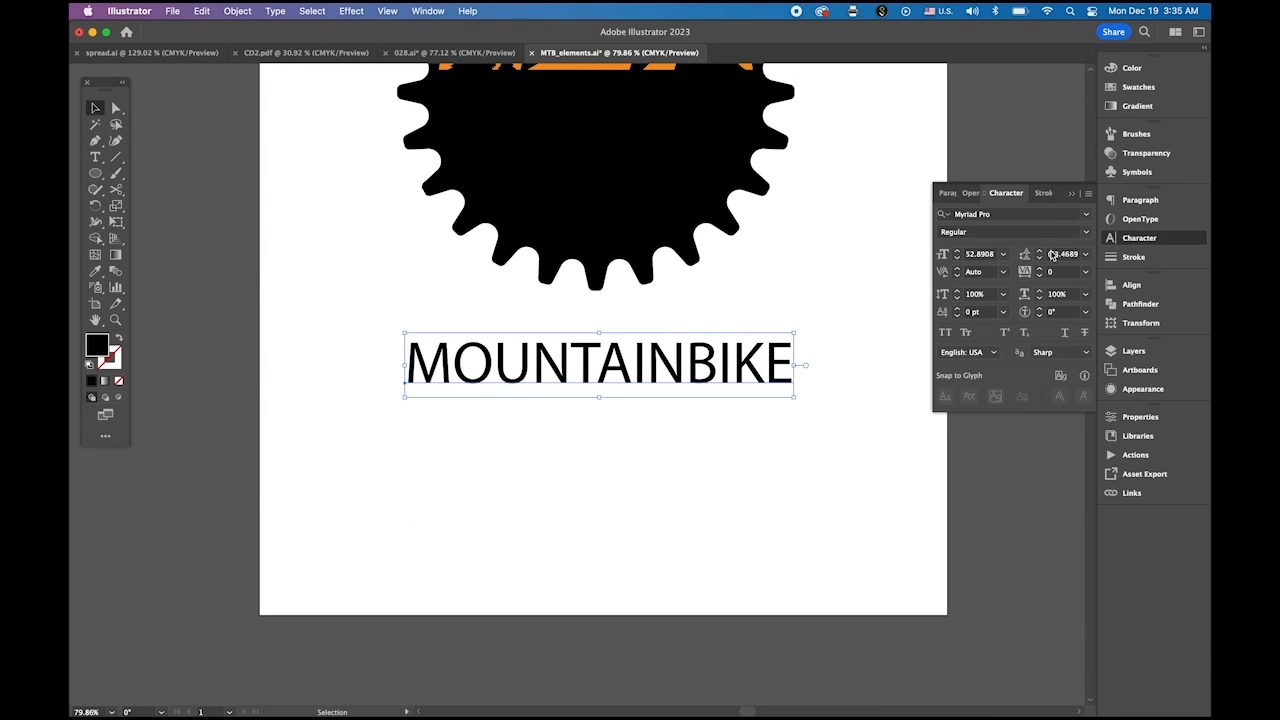
left_click(1088, 217)
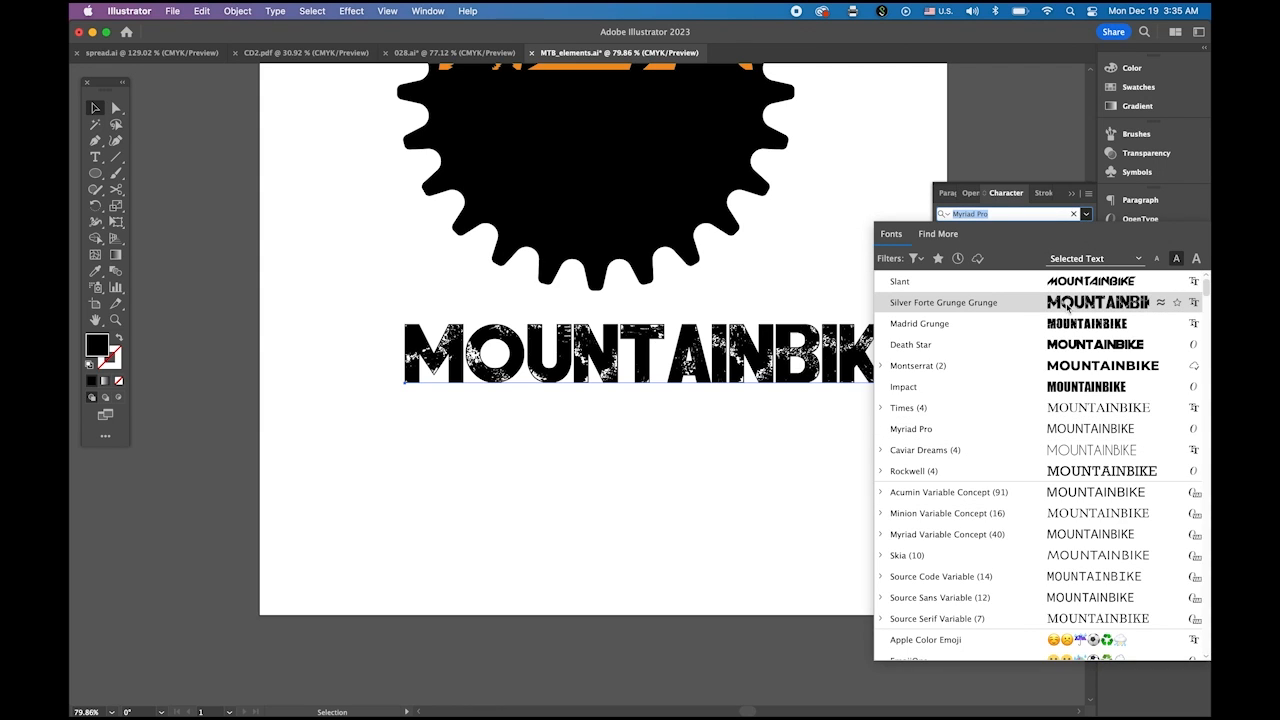
left_click(1067, 303)
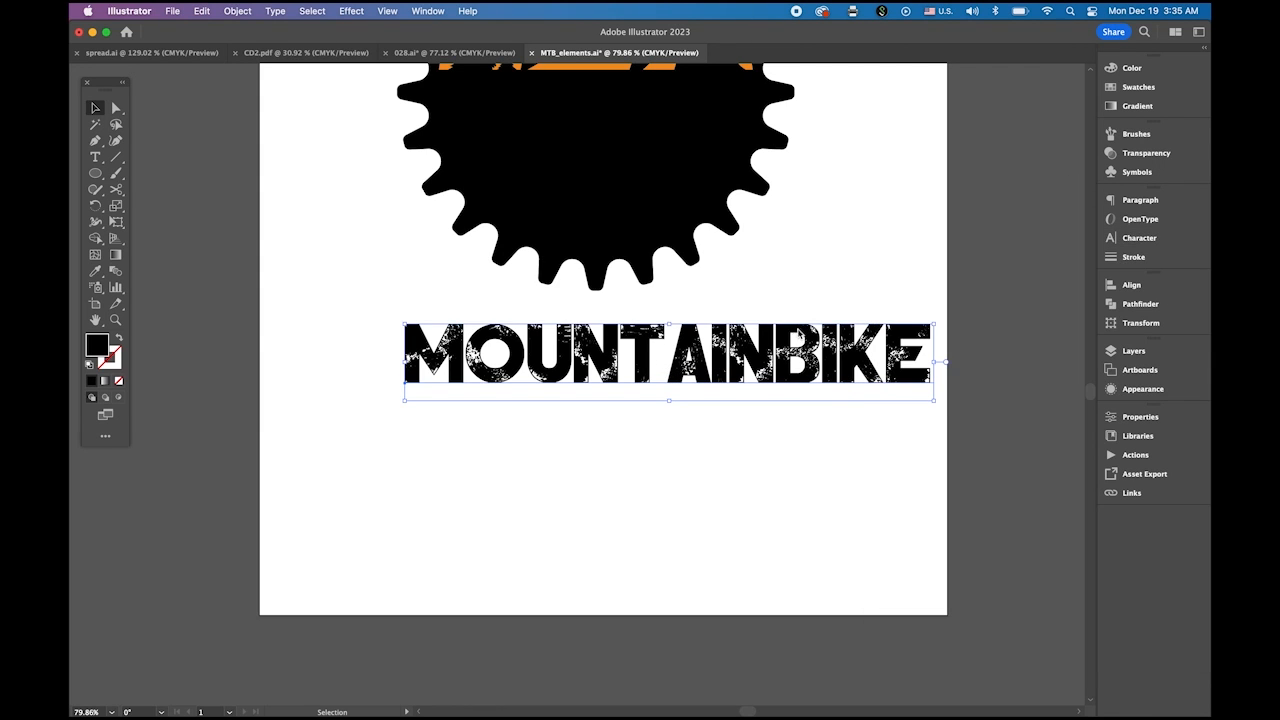
left_click_drag(934, 402, 838, 381)
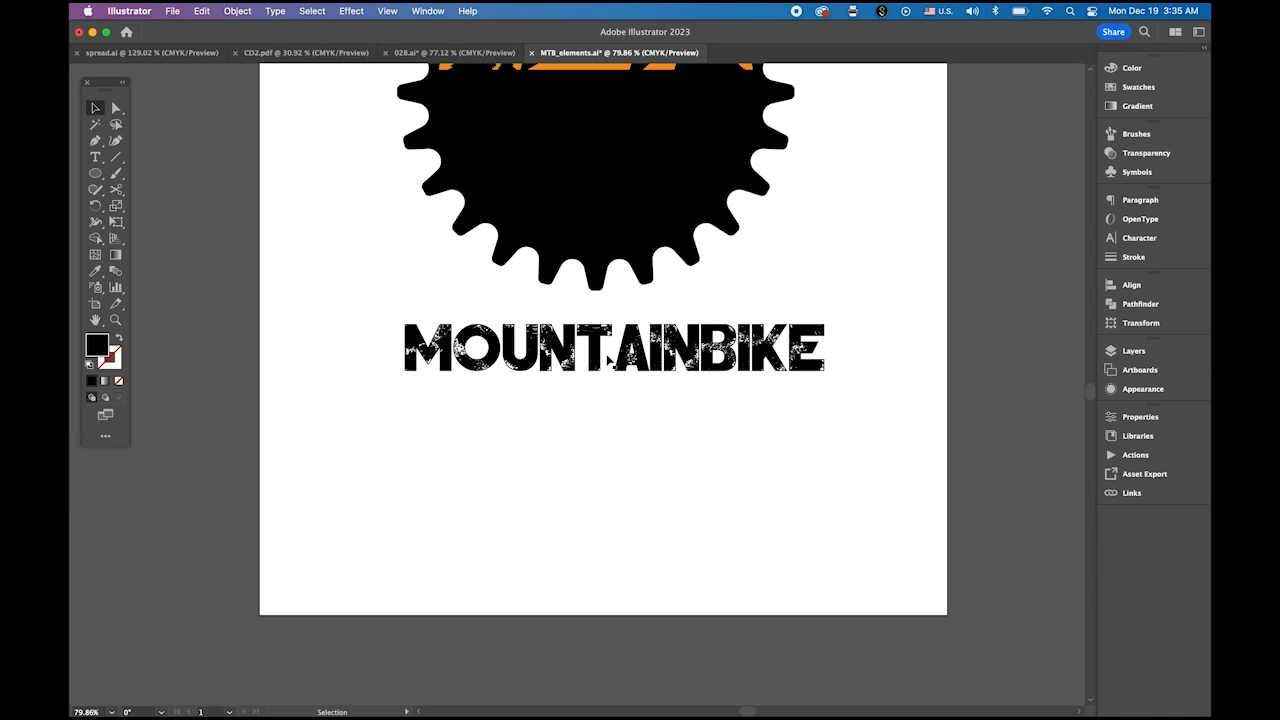
Convert the MOUNTAINBIKE text to outlines and ungroup its letters.
left_click(609, 361)
left_click(243, 11)
mouse_move(274, 10)
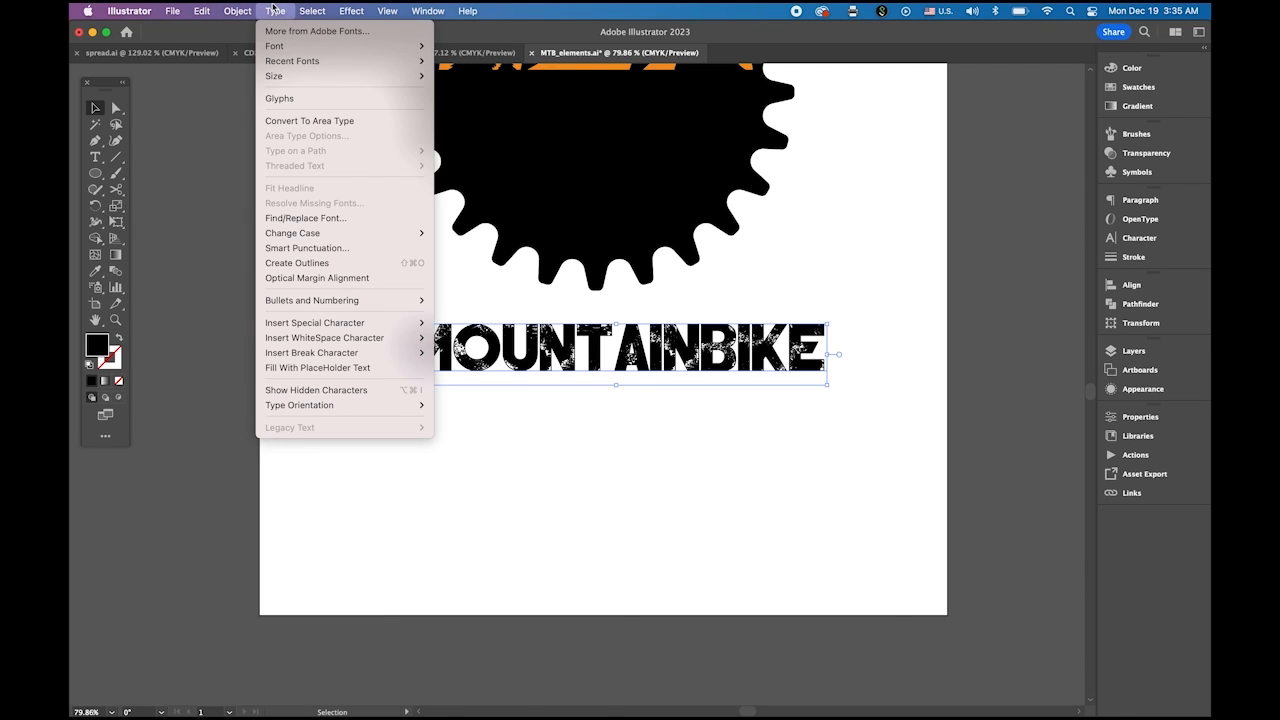
left_click(300, 262)
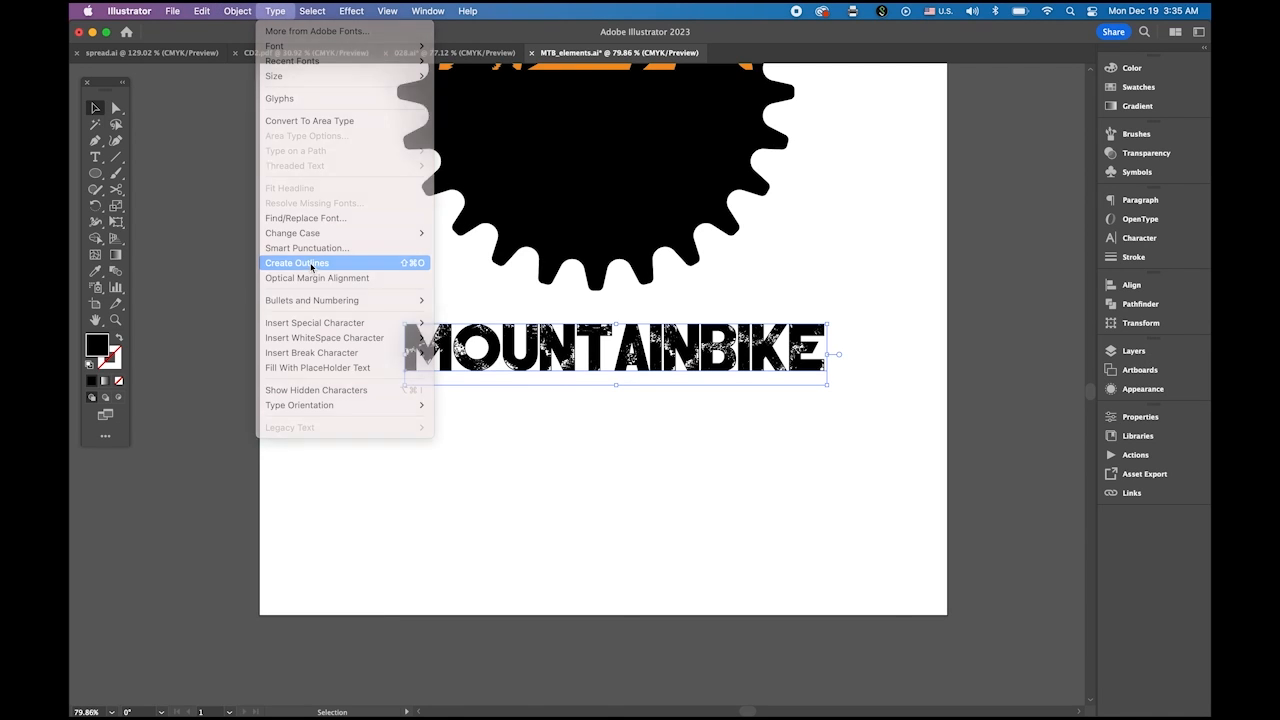
left_click(237, 11)
left_click(258, 114)
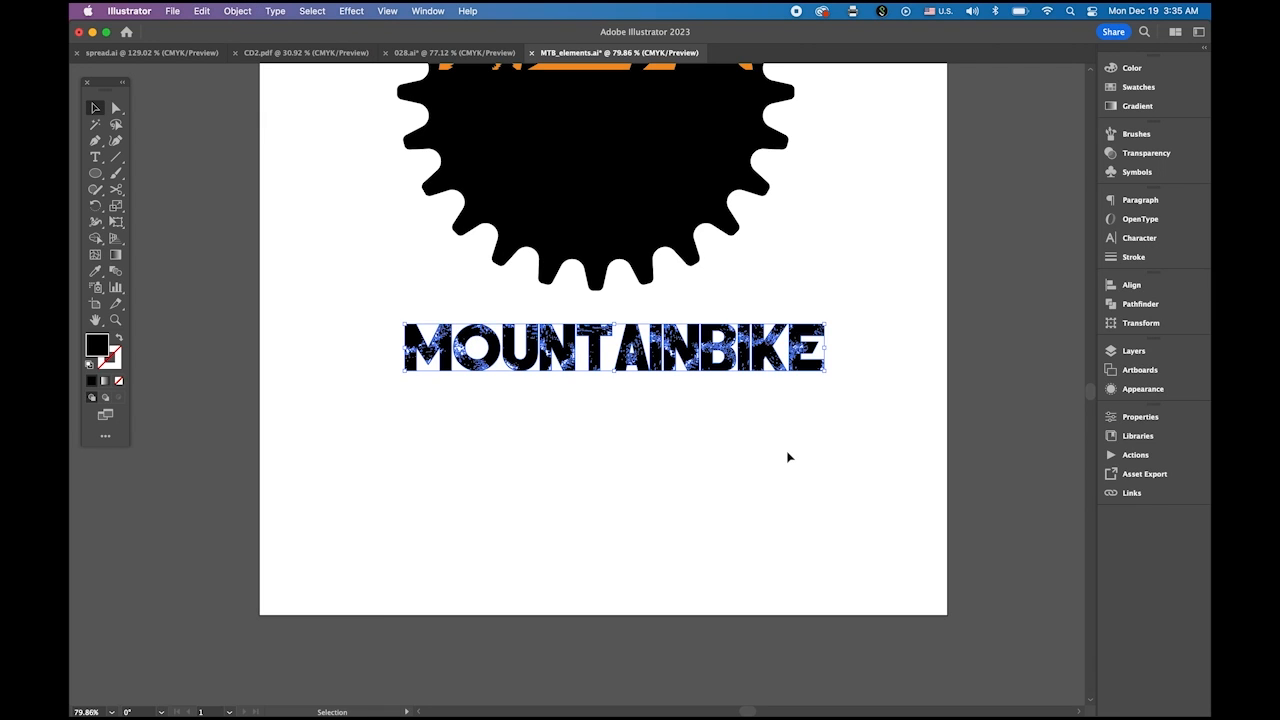
Nudge the letters AIN in MOUNTAINBIKE leftward toward the T, opening a word gap before BIKE.
left_click(787, 457)
scroll(667, 372, "up", 5)
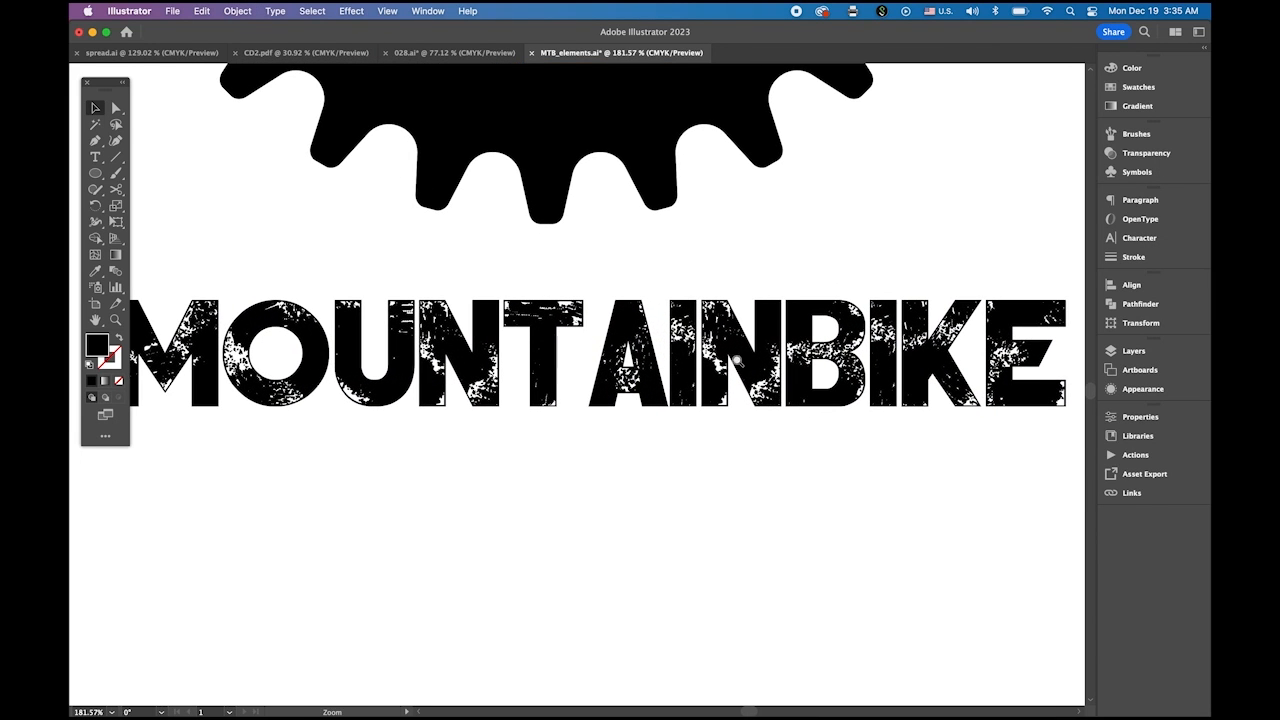
left_click_drag(659, 332, 746, 416)
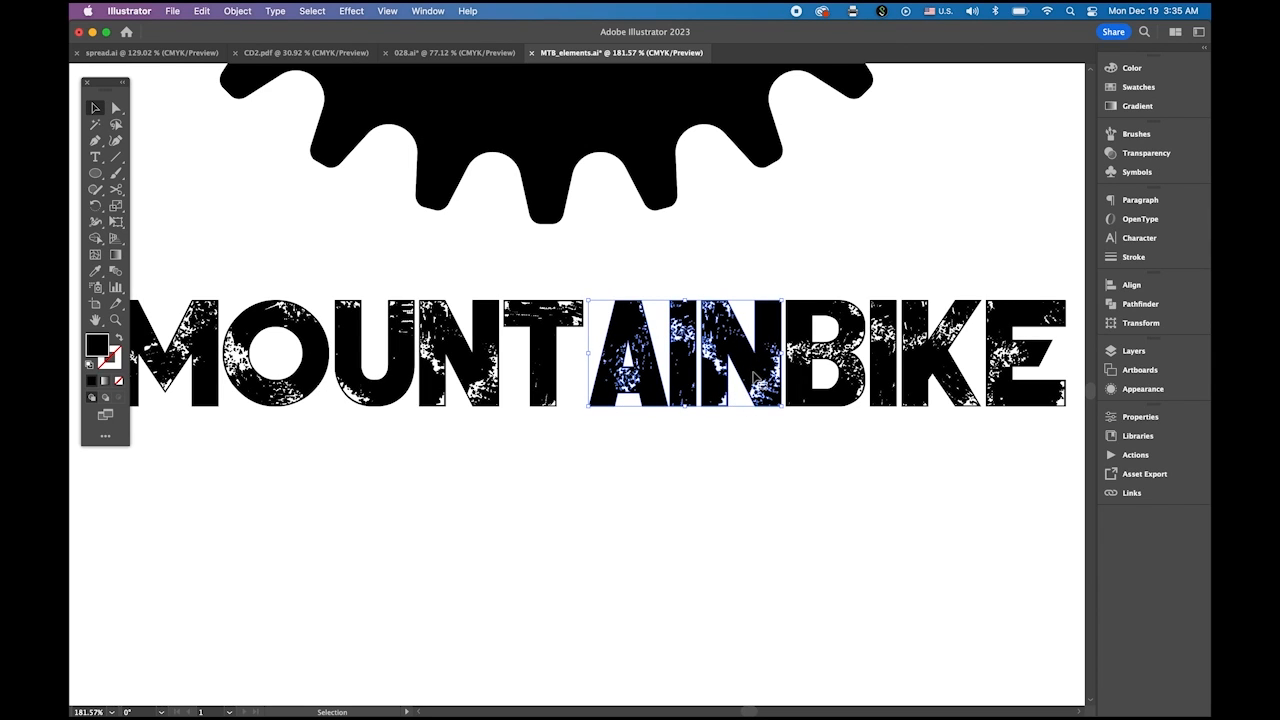
key("Left")
key("Left")
key("Left")
key("Left")
key("Left")
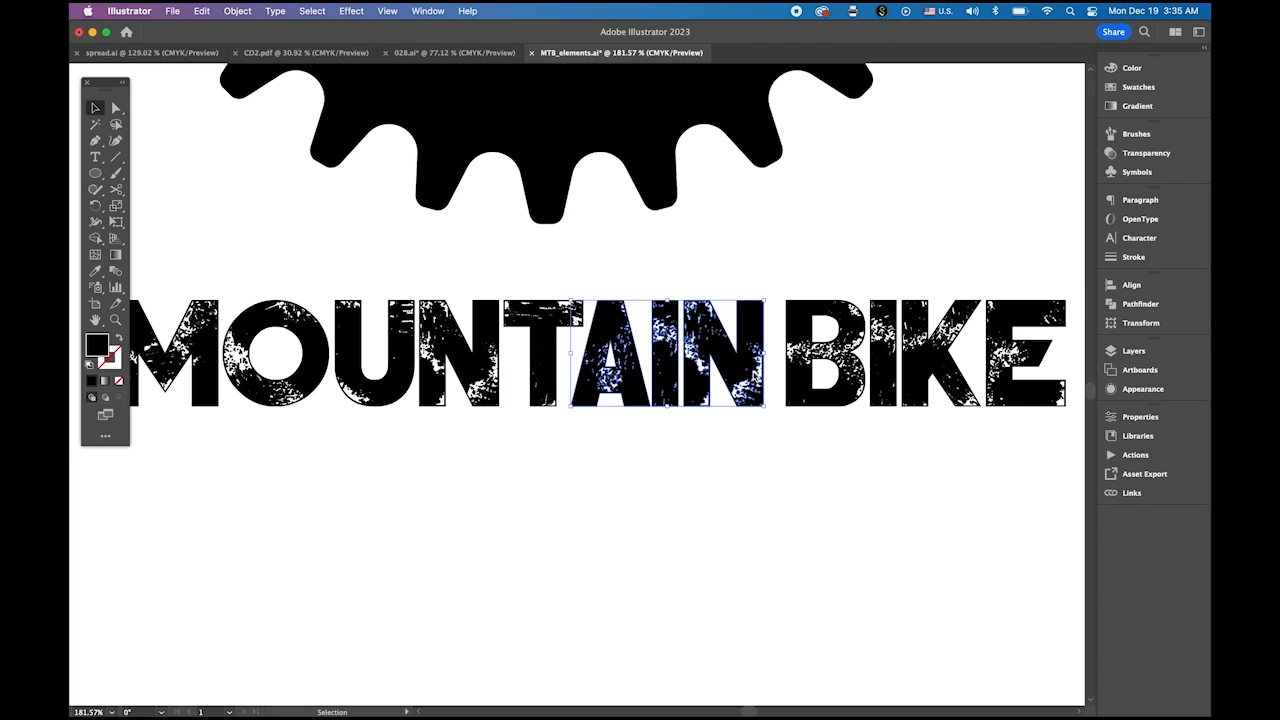
left_click(785, 479)
Select the entire MOUNTAIN BIKE text and change its fill to white.
scroll(740, 465, "down", 4)
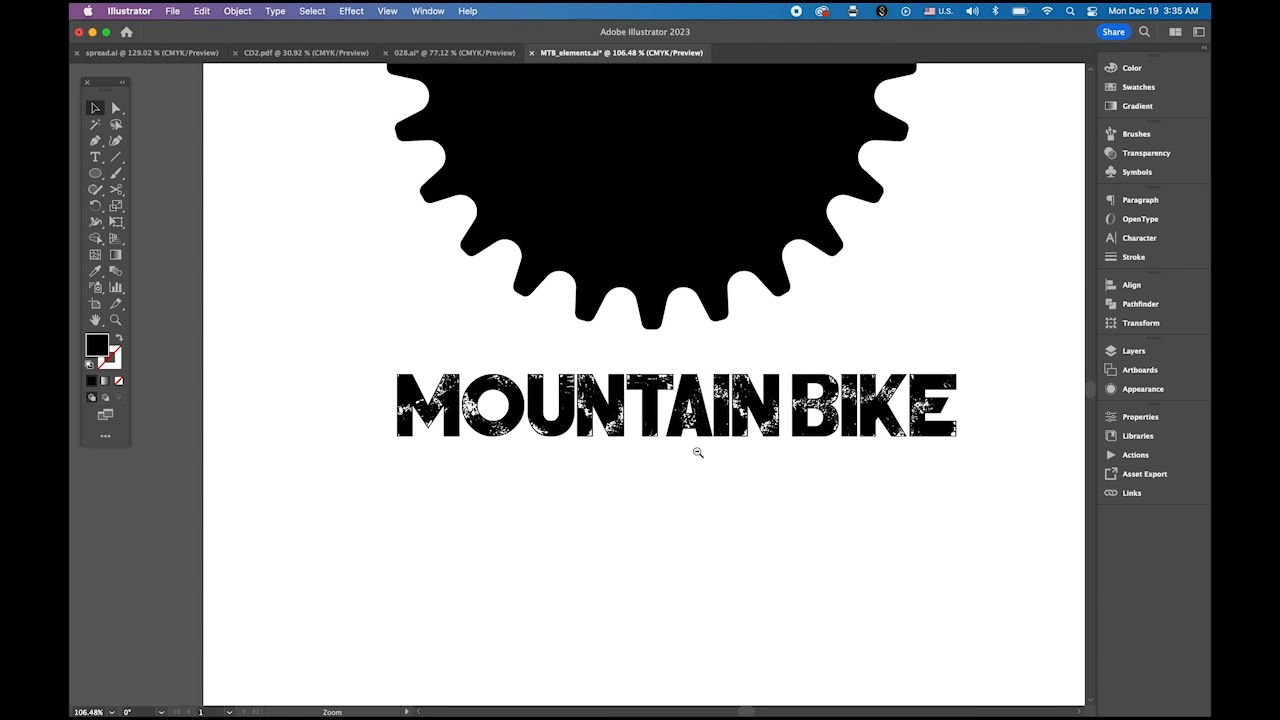
left_click(95, 106)
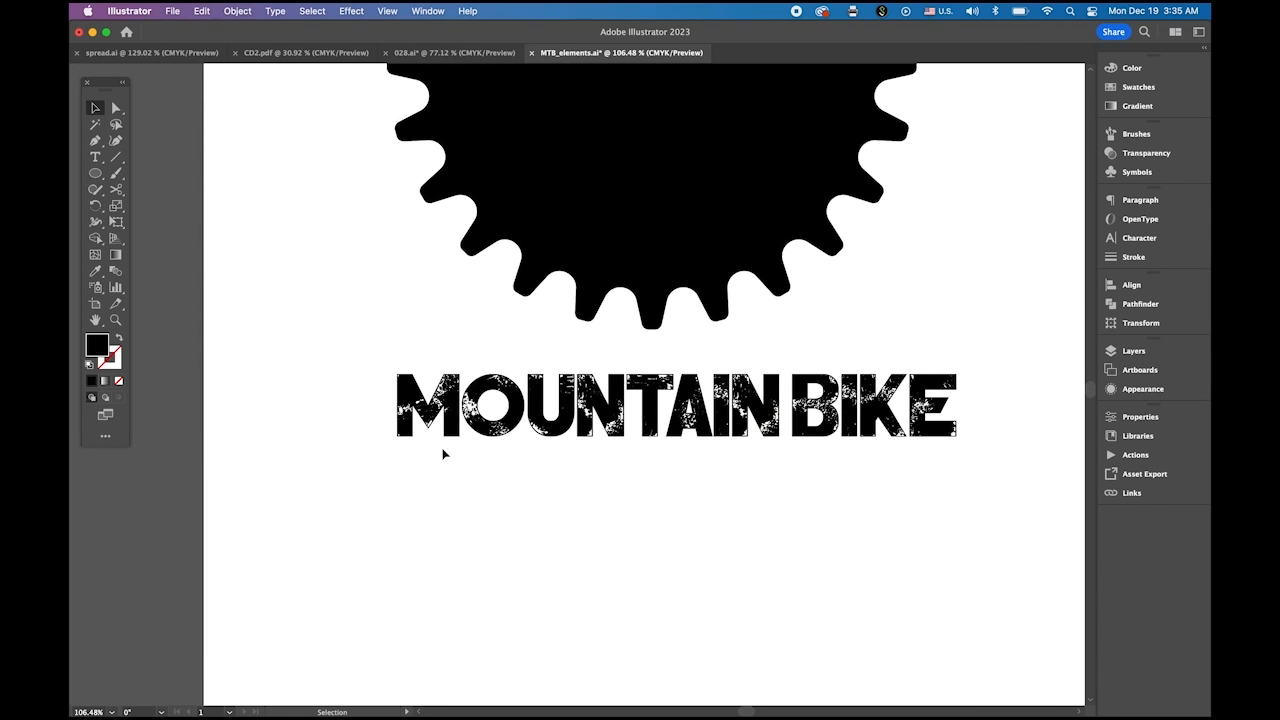
left_click_drag(350, 366, 978, 467)
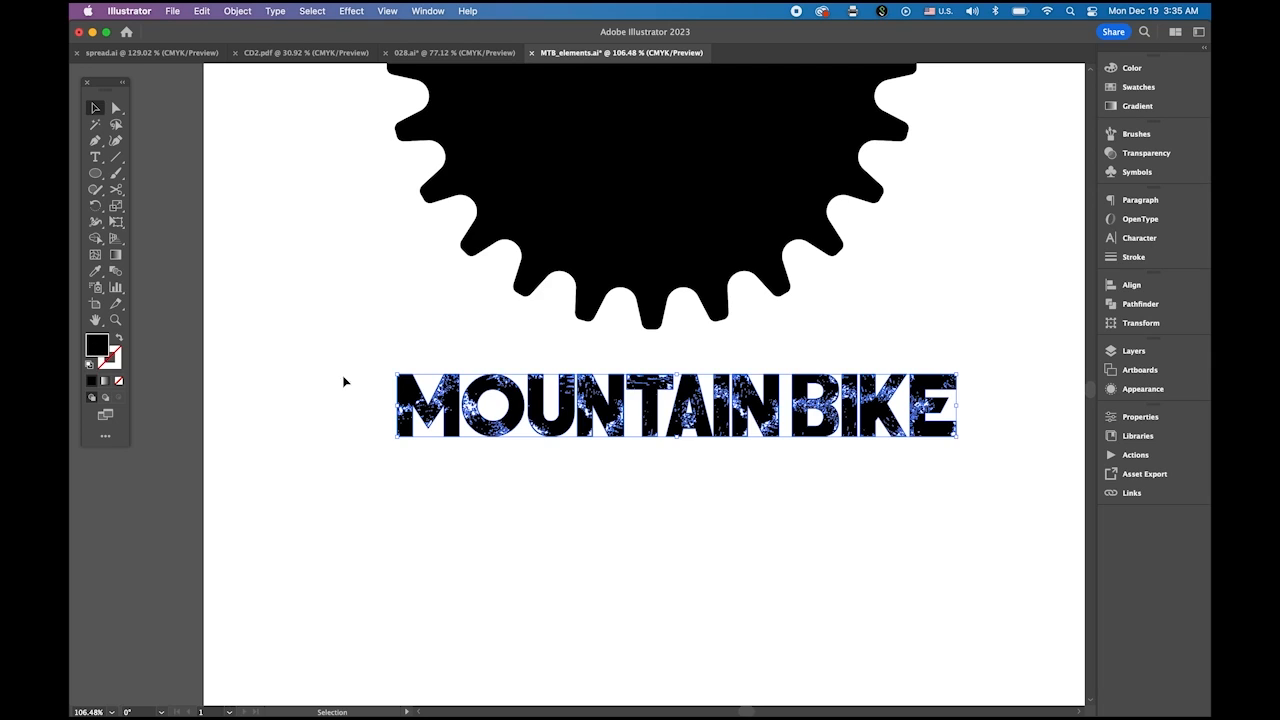
left_click(1129, 92)
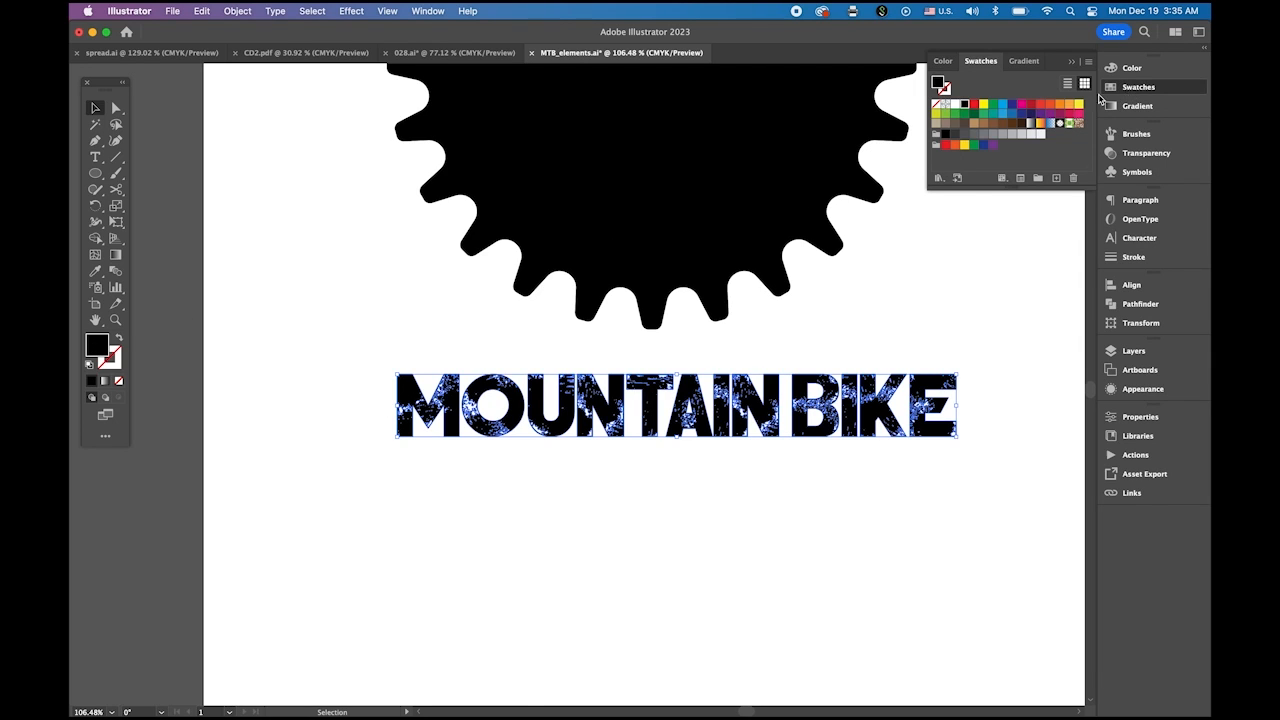
left_click(955, 105)
left_click(756, 303)
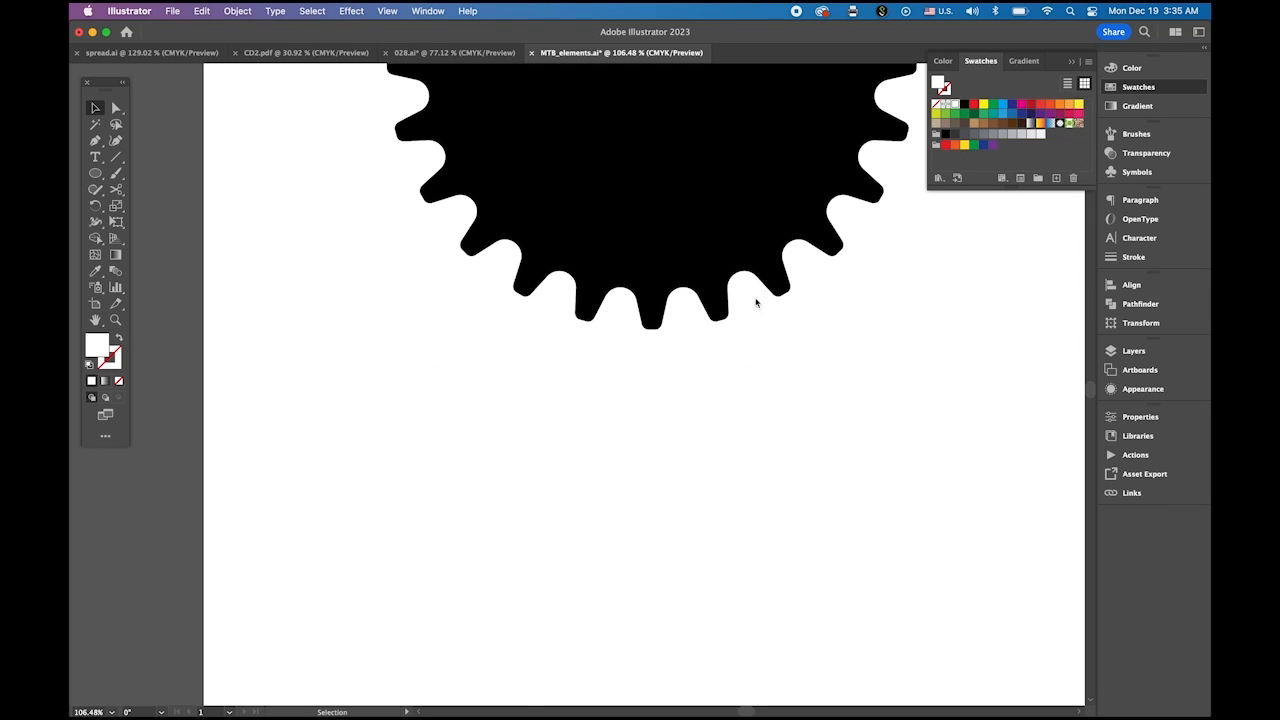
Draw a black rectangle covering the MOUNTAIN BIKE text below the gear and send it to the back.
left_click_drag(95, 173, 180, 172)
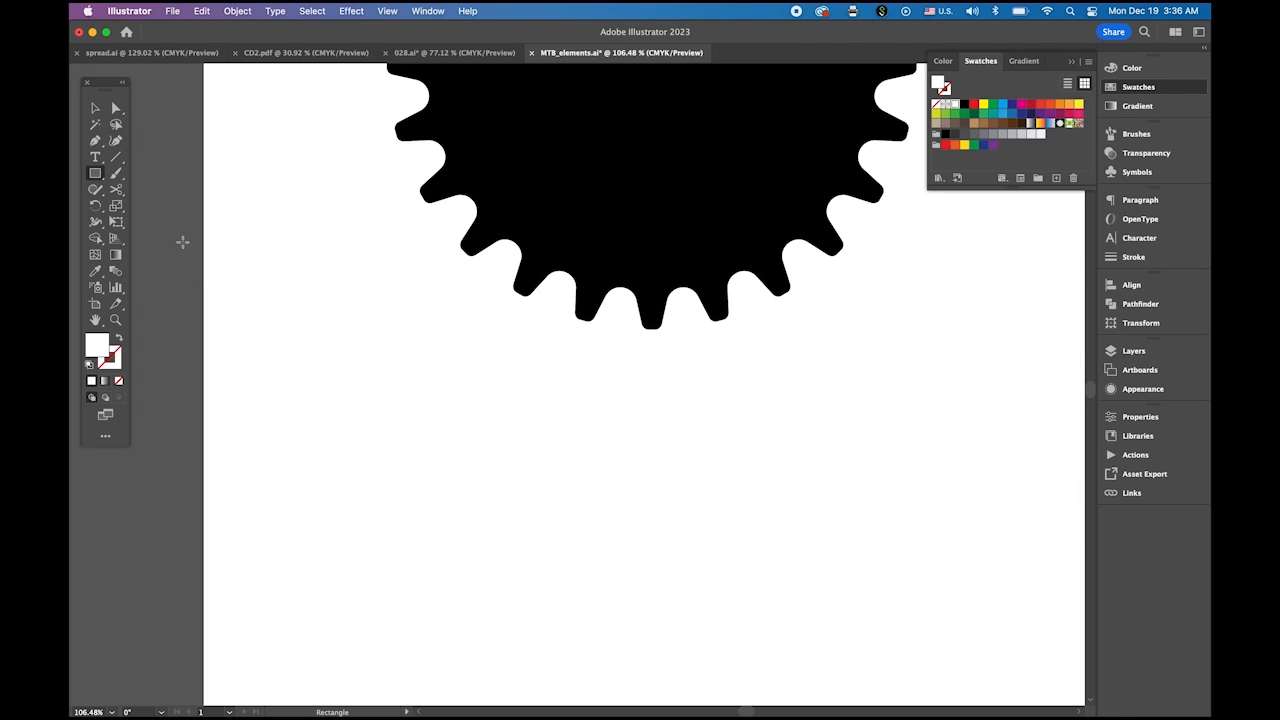
left_click(956, 131)
left_click_drag(357, 343, 1033, 451)
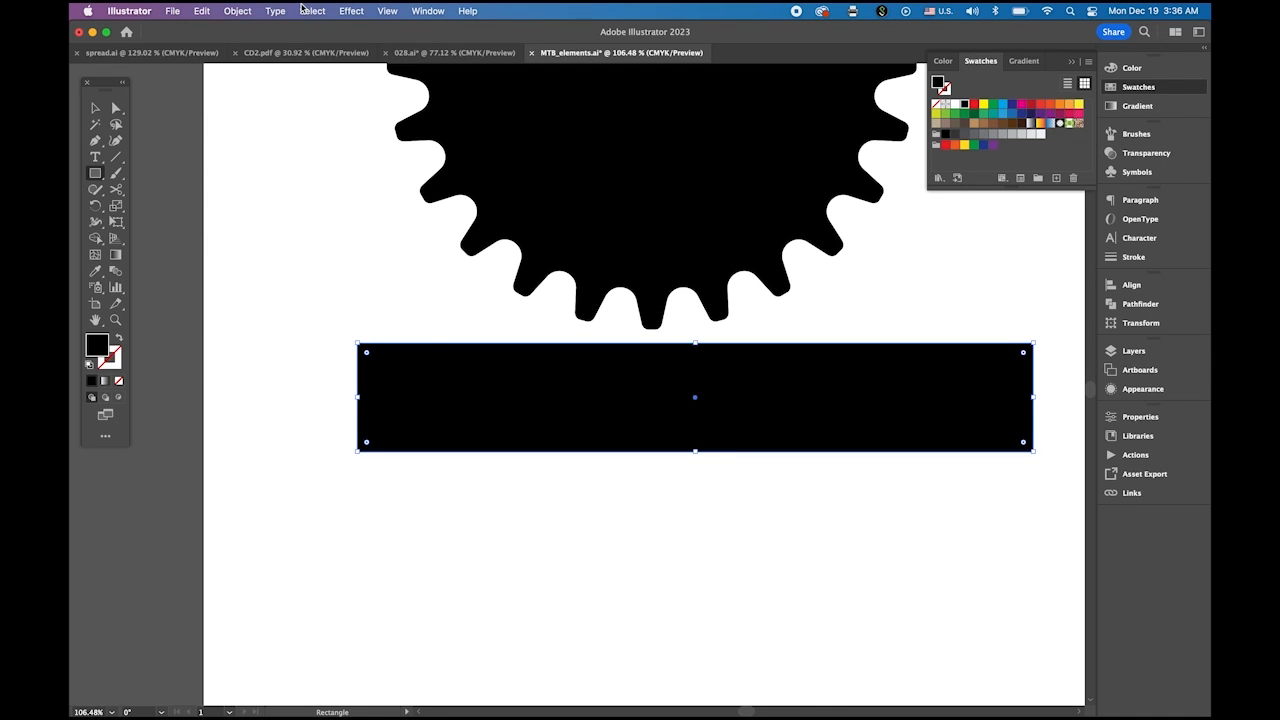
left_click(304, 10)
mouse_move(250, 45)
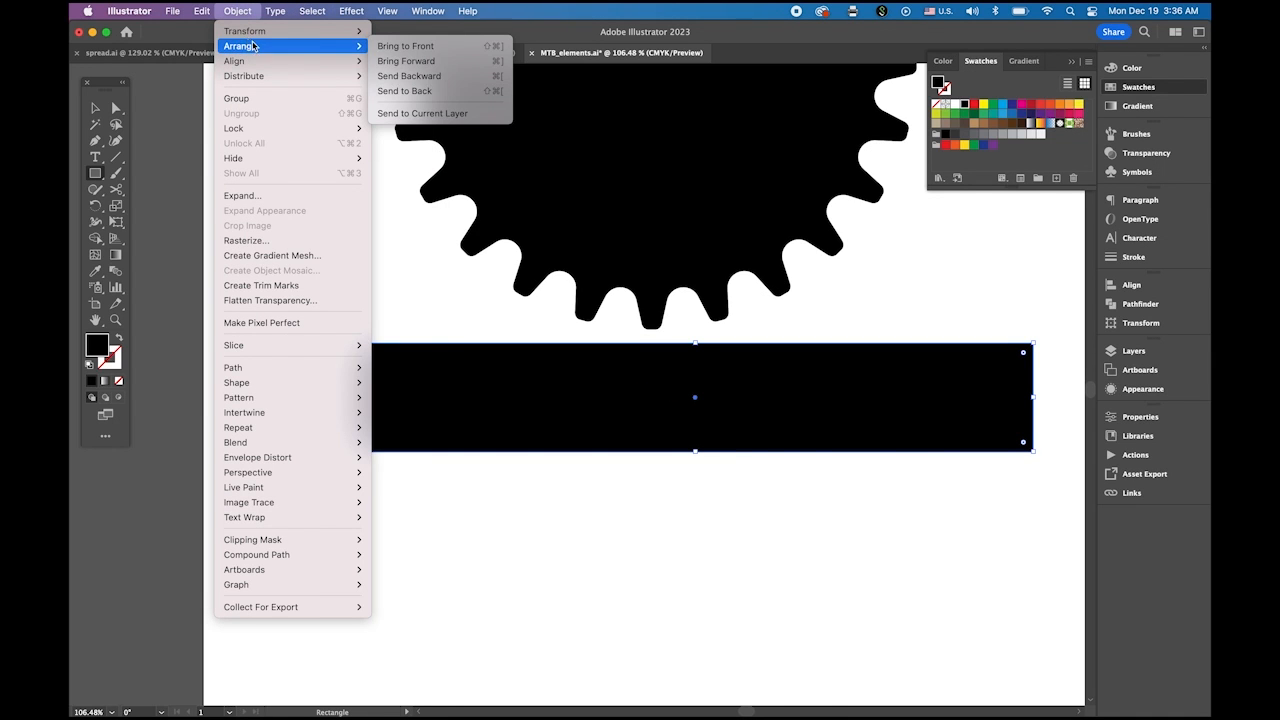
left_click(455, 91)
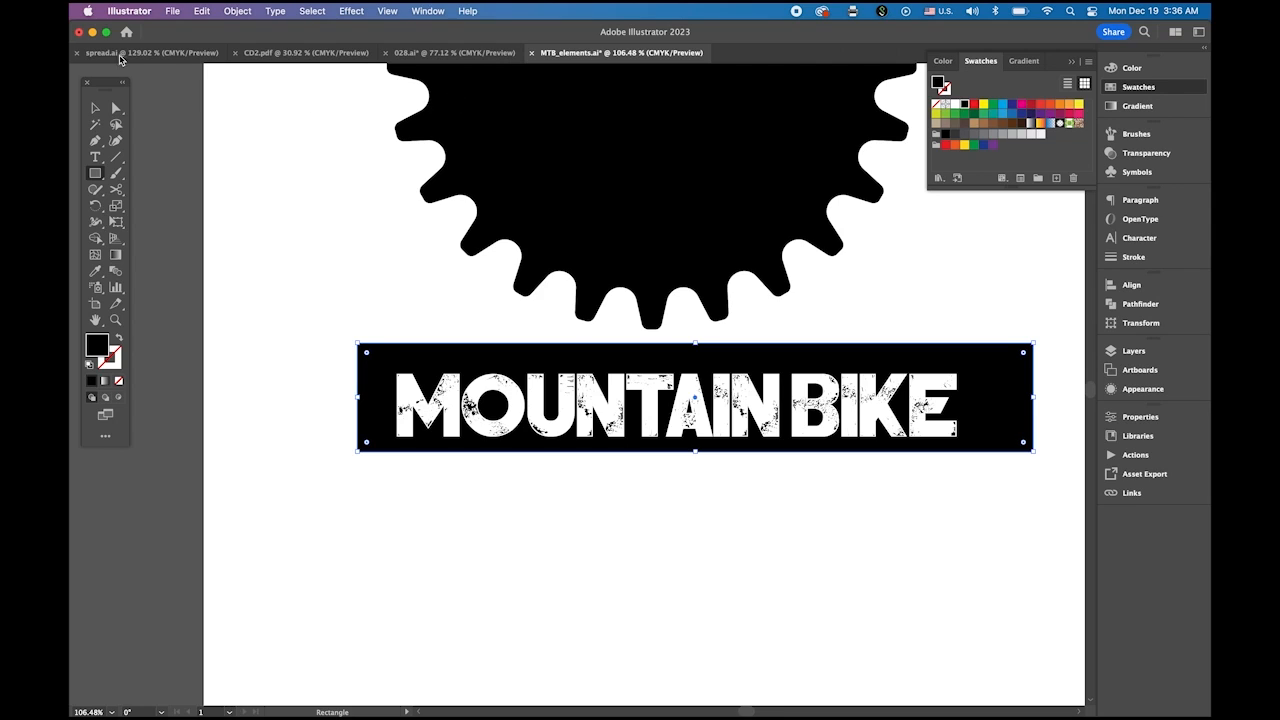
Reposition and resize the black rectangle to about 399 × 61 pt so it frames the text evenly.
left_click(95, 107)
left_click_drag(1000, 372, 1021, 388)
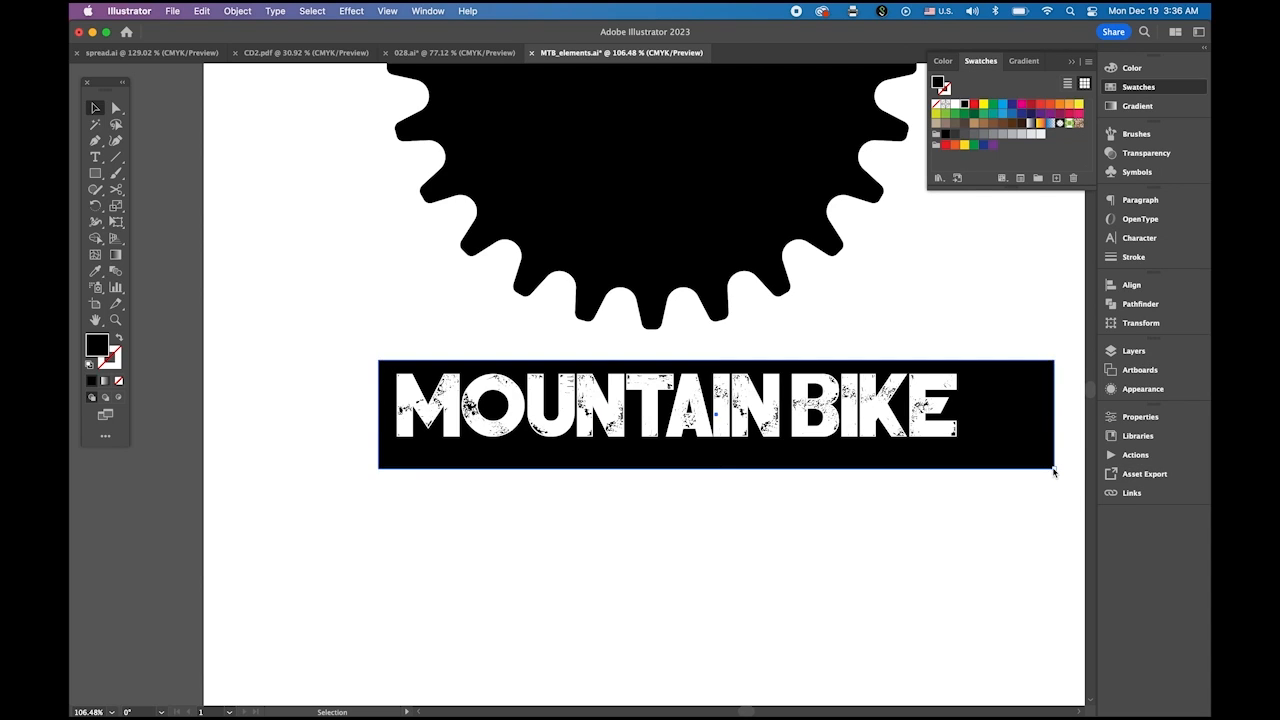
left_click_drag(1054, 470, 977, 456)
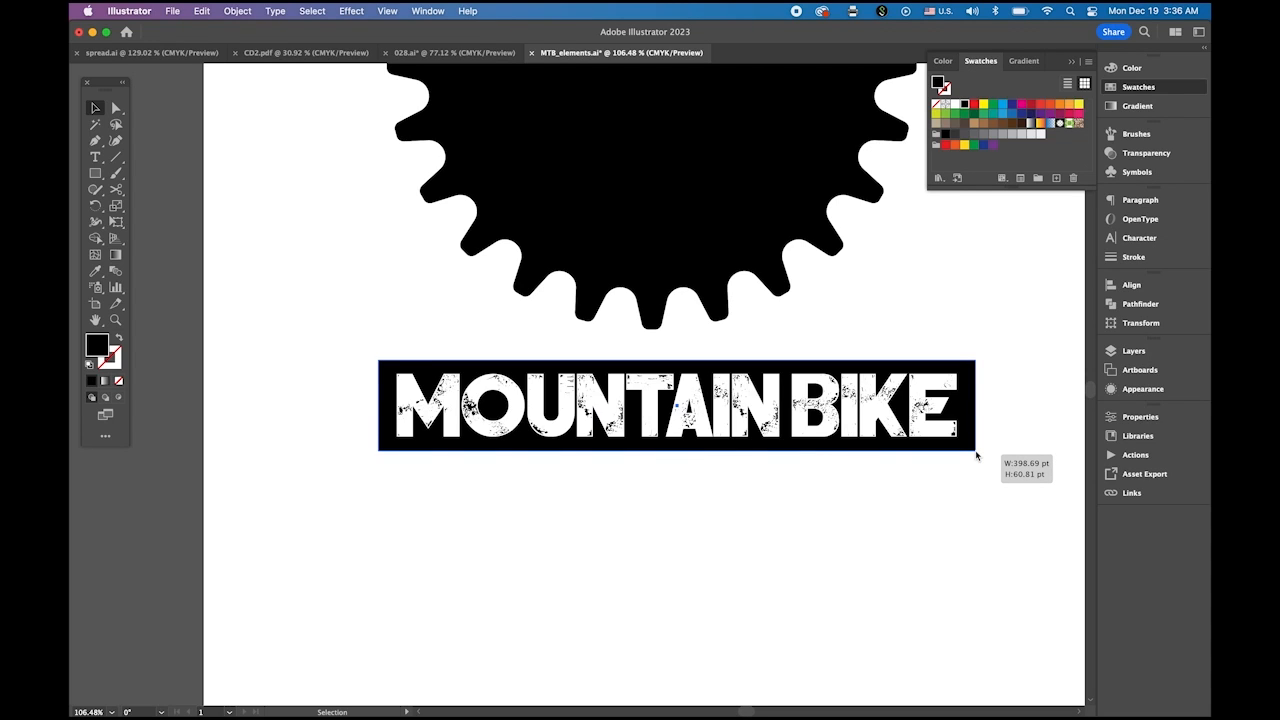
left_click_drag(975, 455, 974, 451)
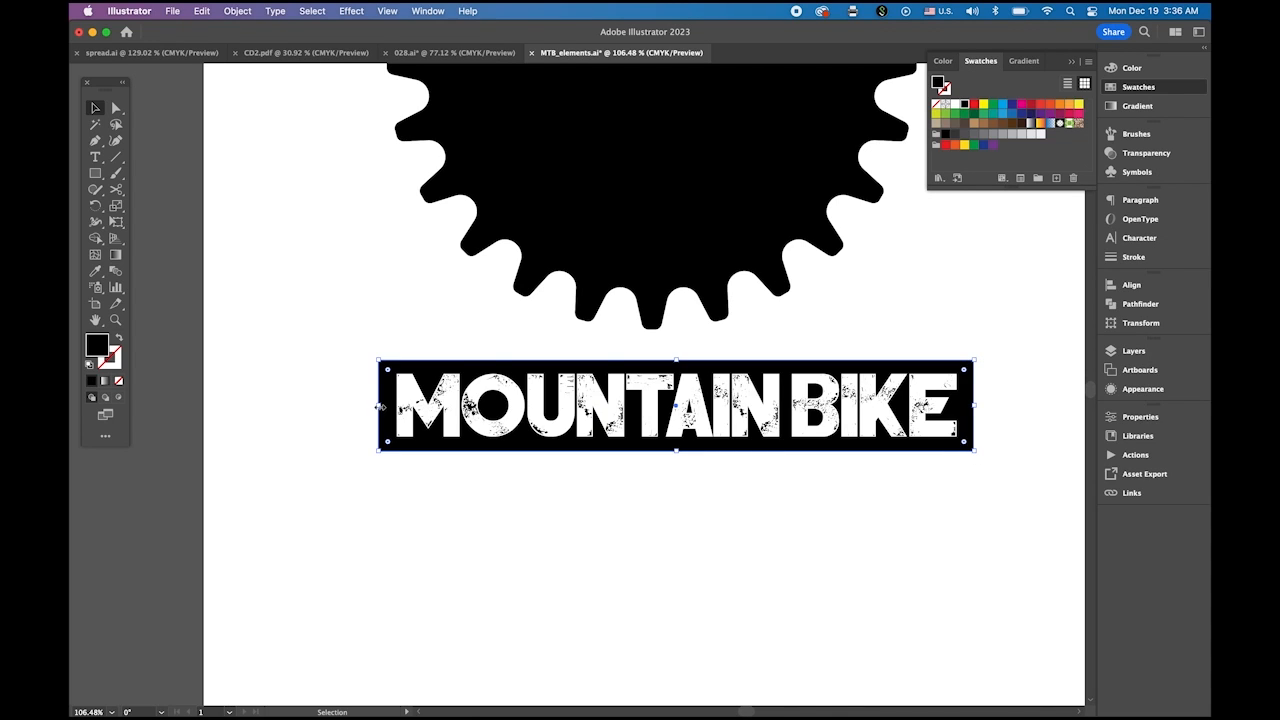
left_click_drag(380, 406, 907, 525)
Group the MOUNTAIN BIKE text with its rectangle and apply a horizontal Arc Lower warp with a -17% bend.
left_click(349, 418)
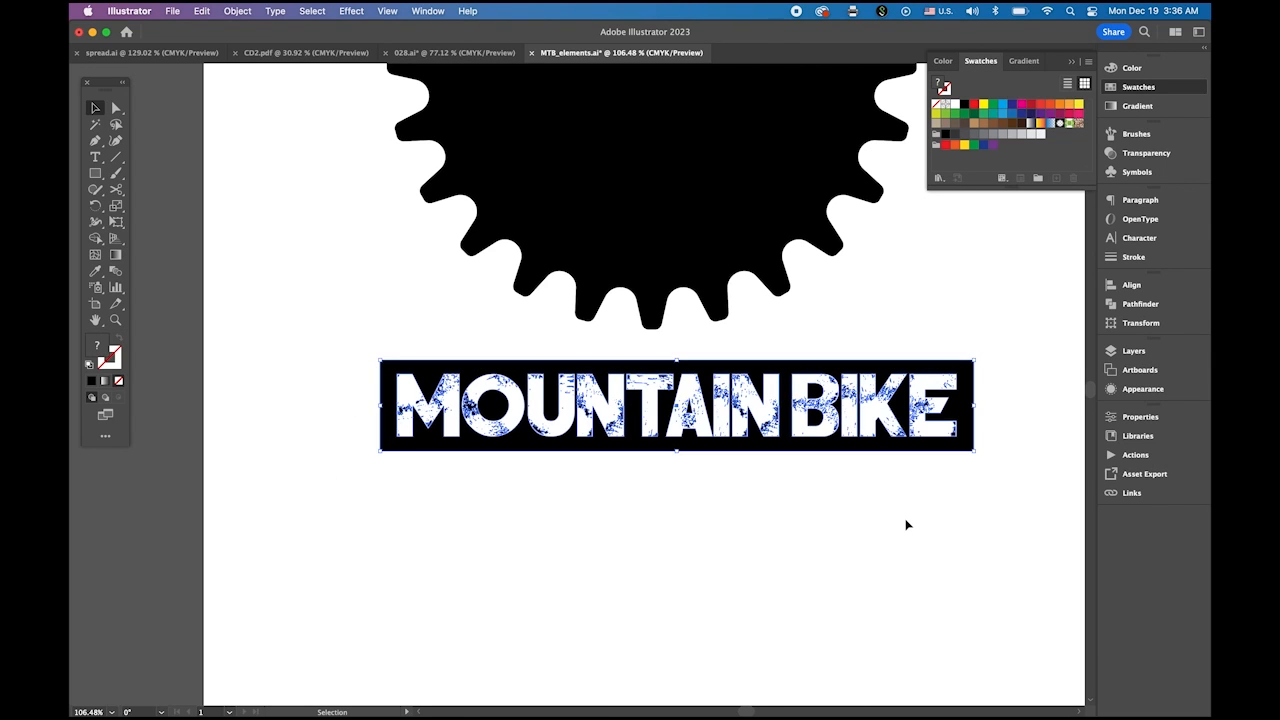
left_click(237, 11)
left_click(257, 98)
left_click(348, 11)
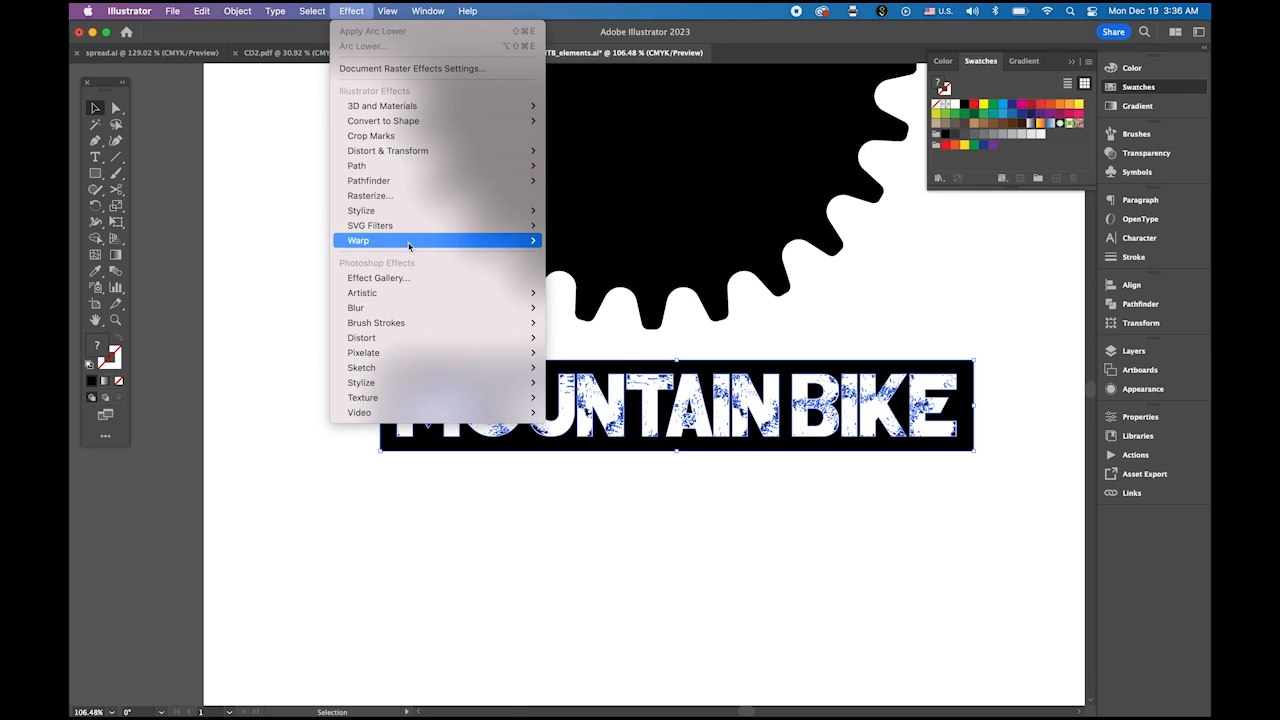
mouse_move(408, 242)
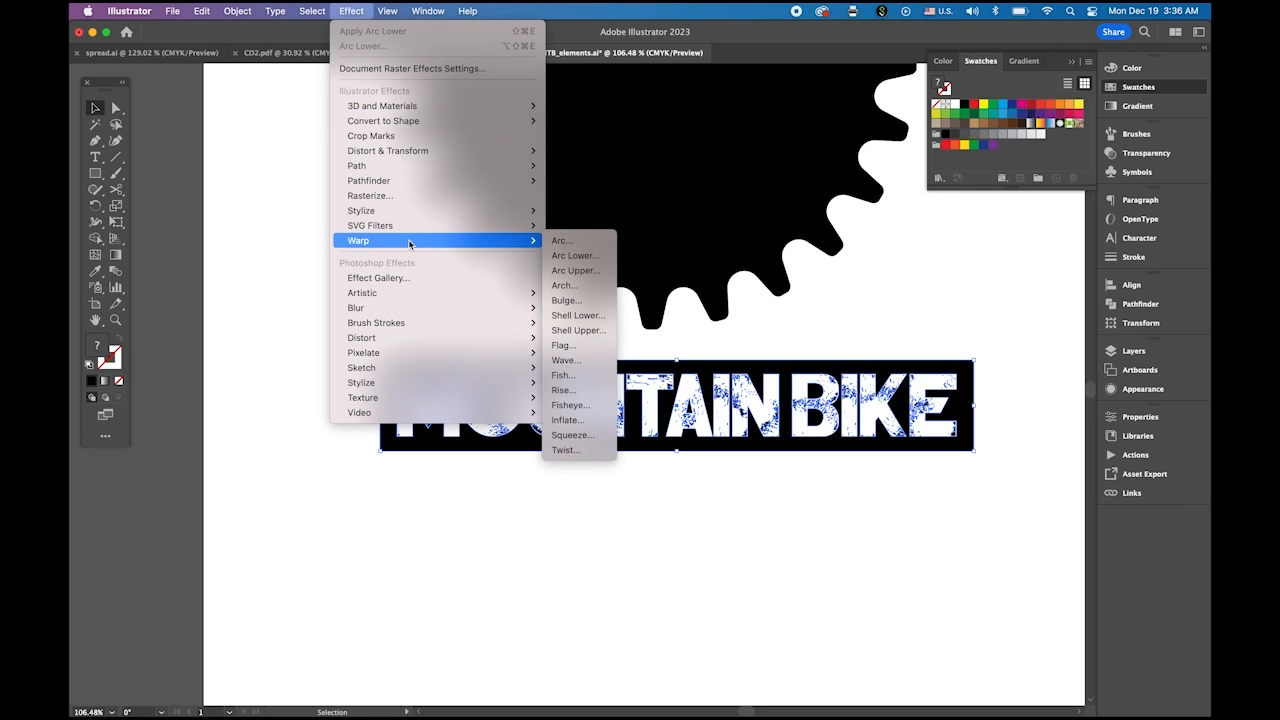
left_click(593, 262)
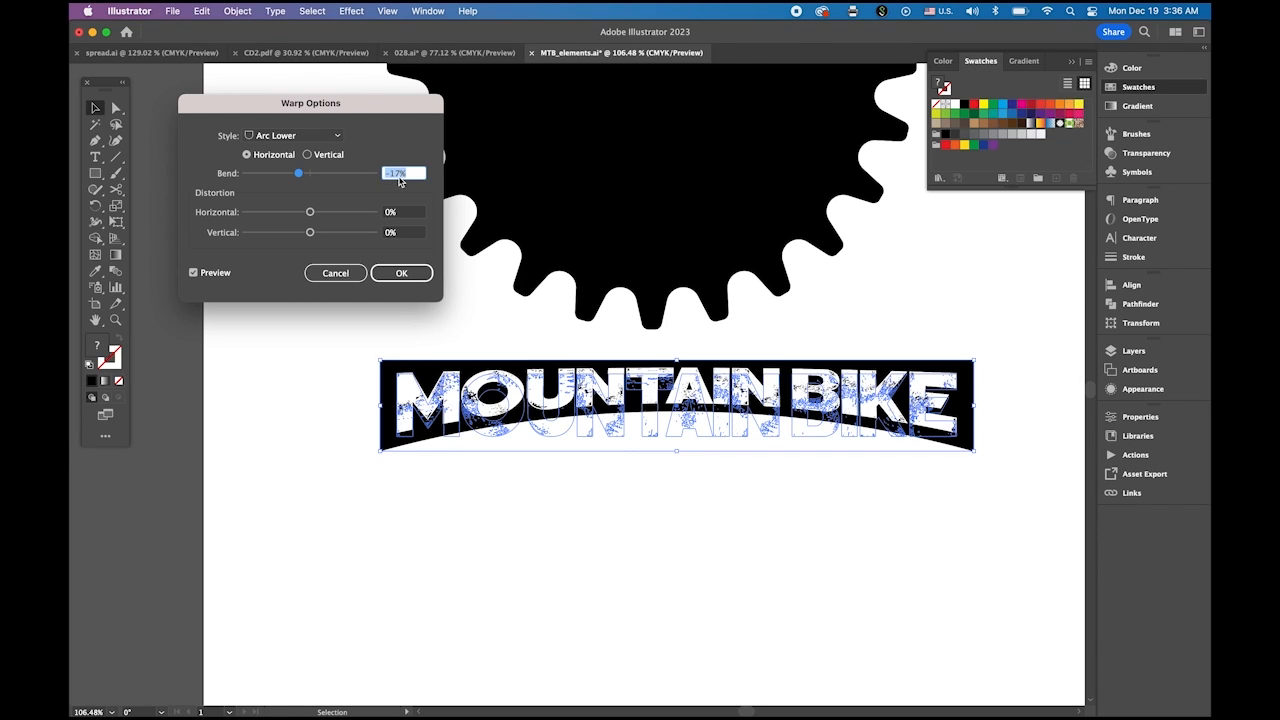
left_click(414, 274)
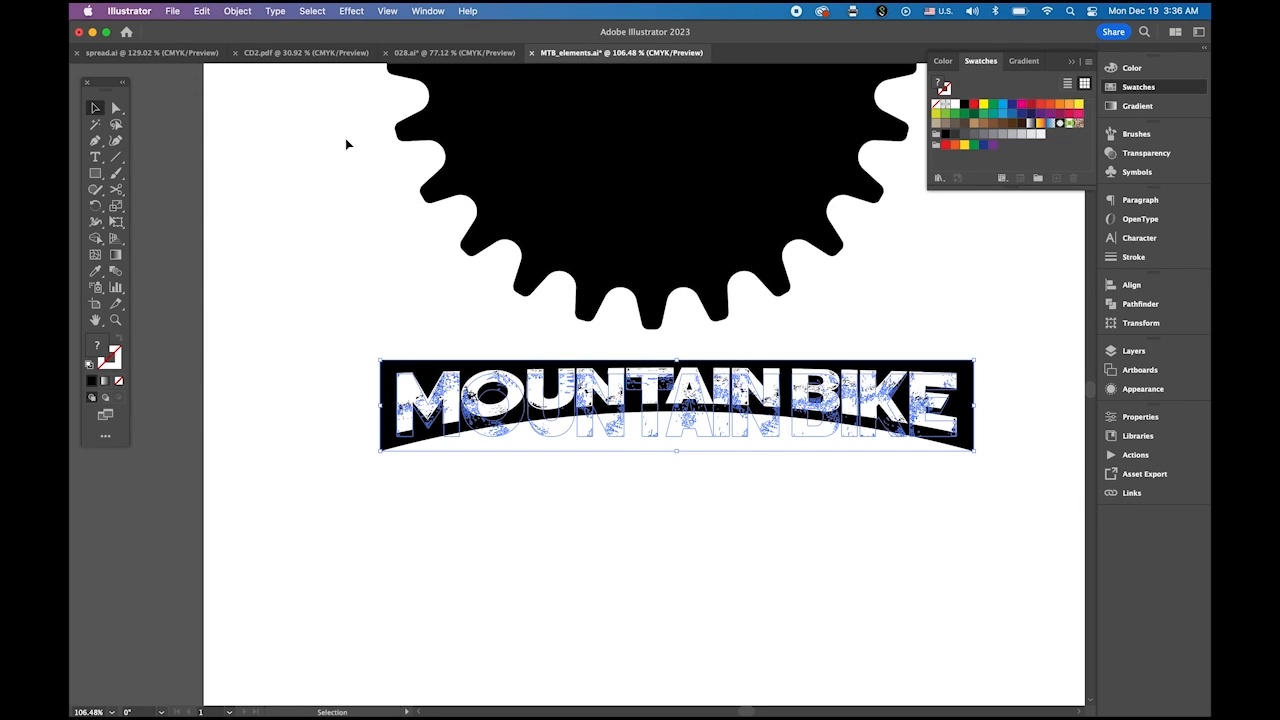
Expand the appearance of the warped banner and stretch it downward to make it taller.
left_click(238, 11)
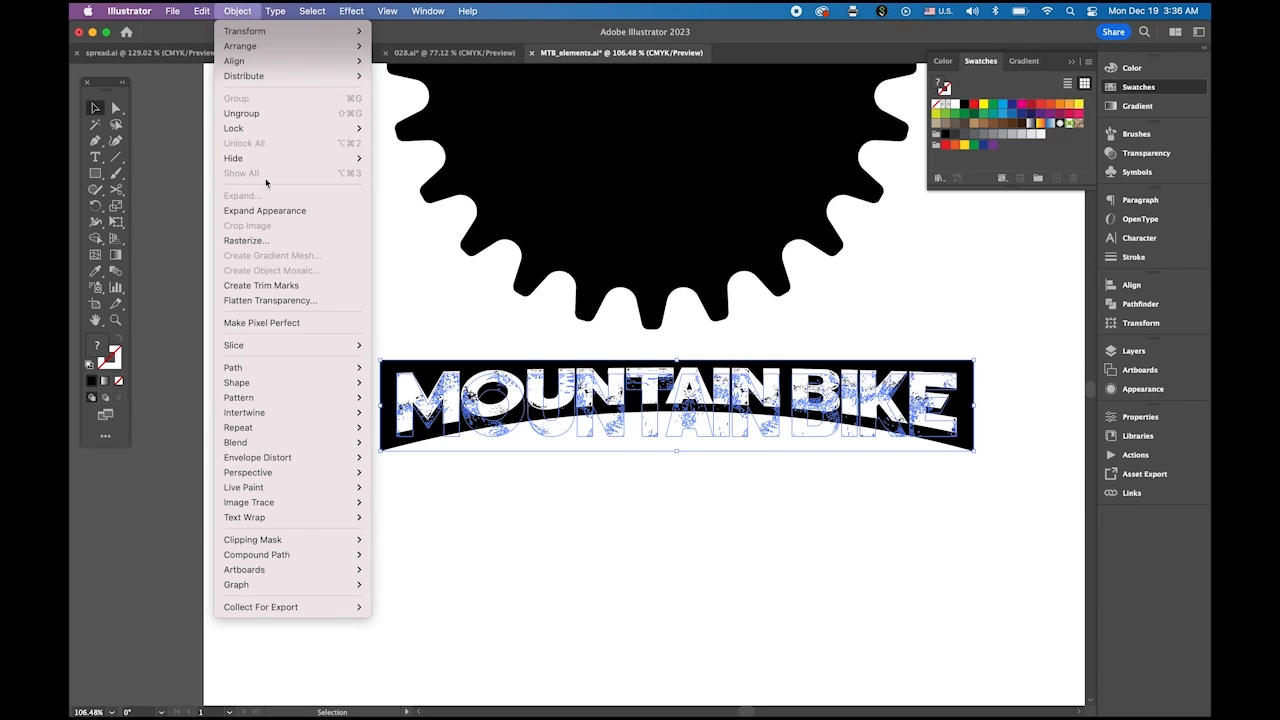
left_click(268, 210)
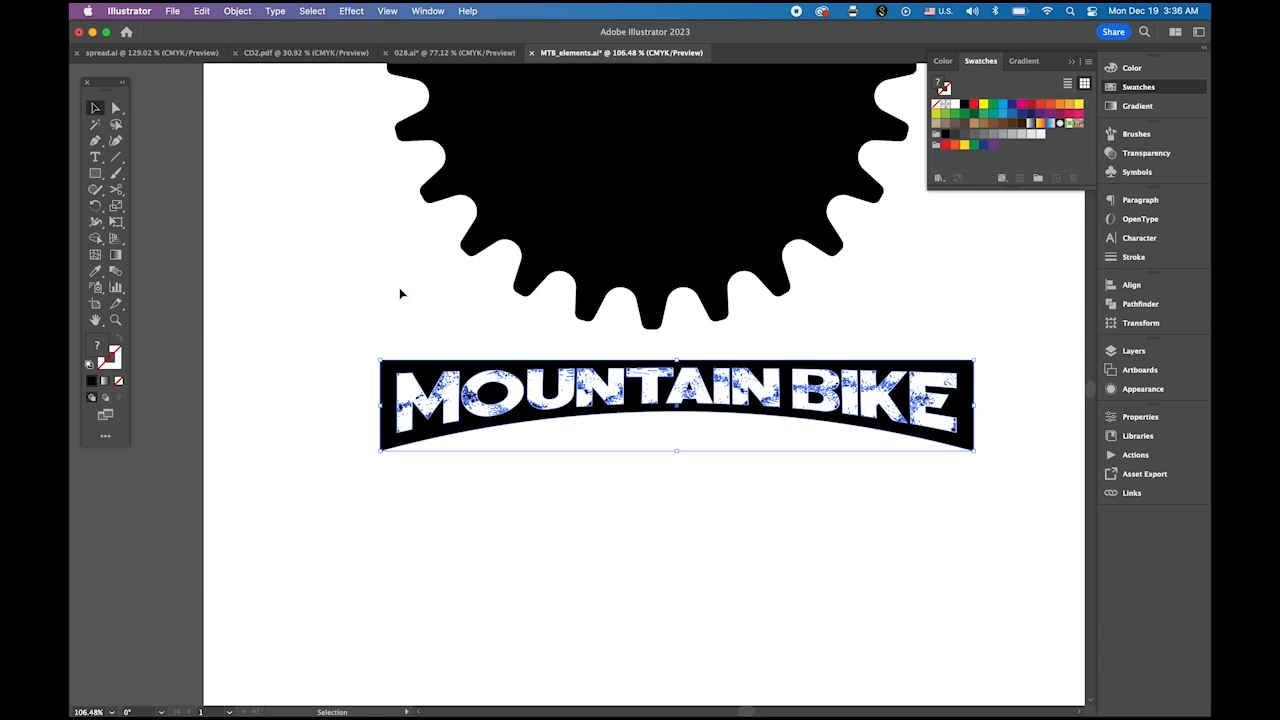
left_click_drag(676, 454, 677, 517)
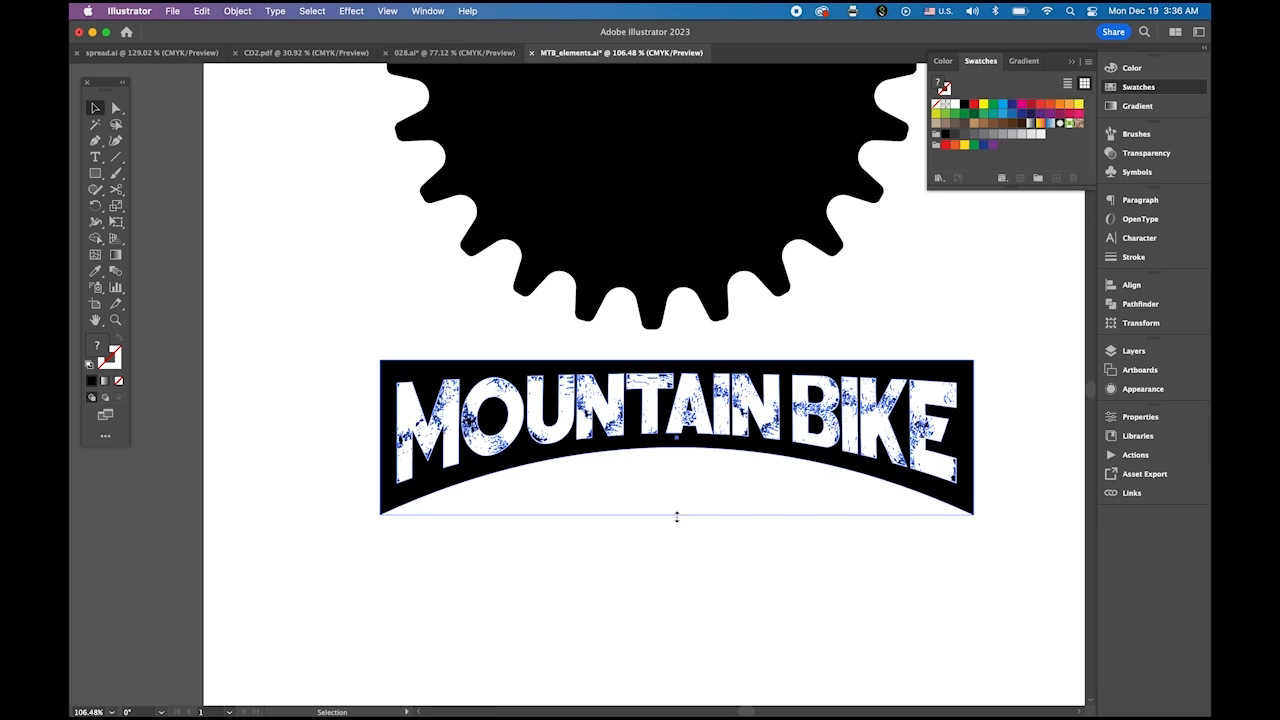
left_click(347, 231)
Round all four corners of the banner's black background shape using its live corner controls.
left_click(116, 108)
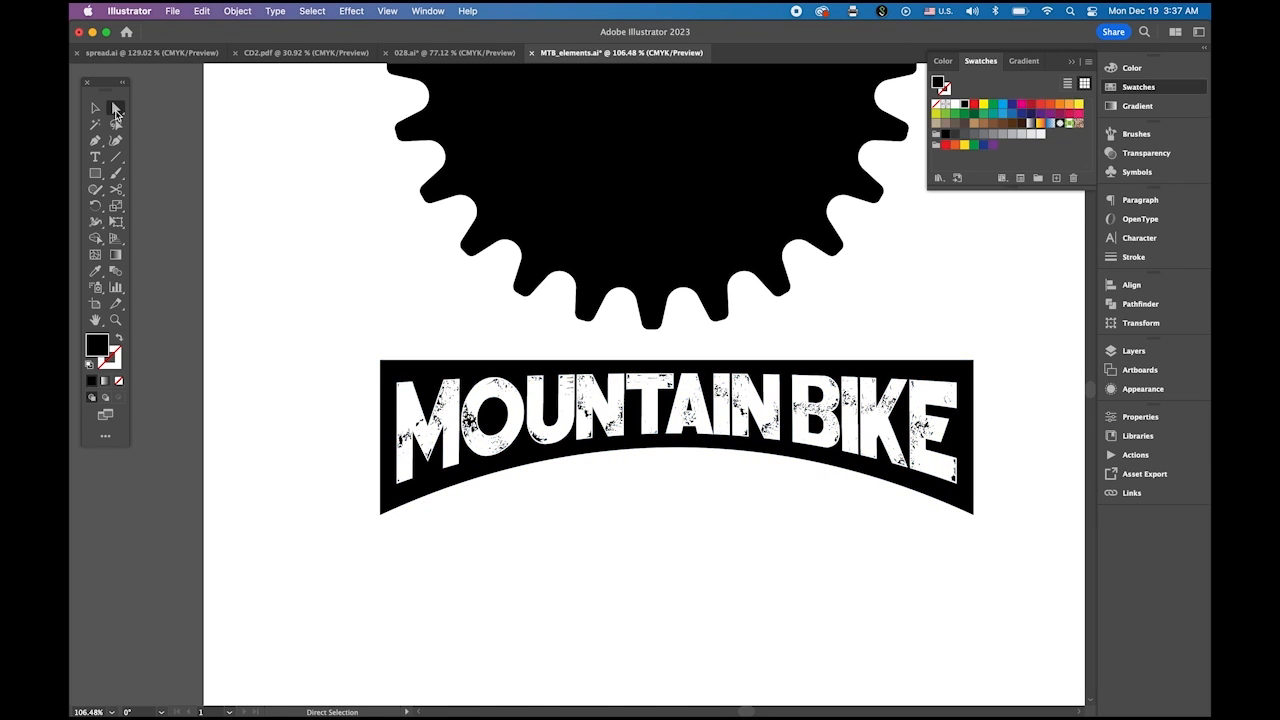
left_click(382, 366)
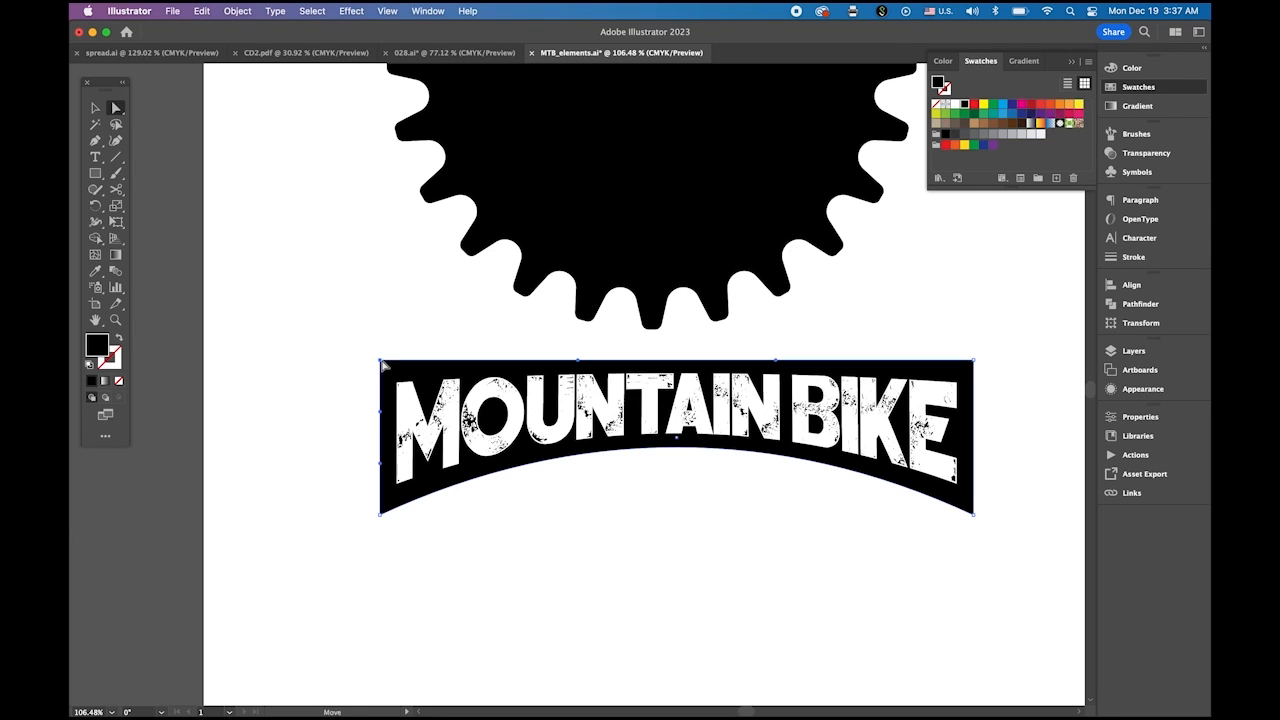
left_click(974, 363, "shift")
left_click(974, 514, "shift")
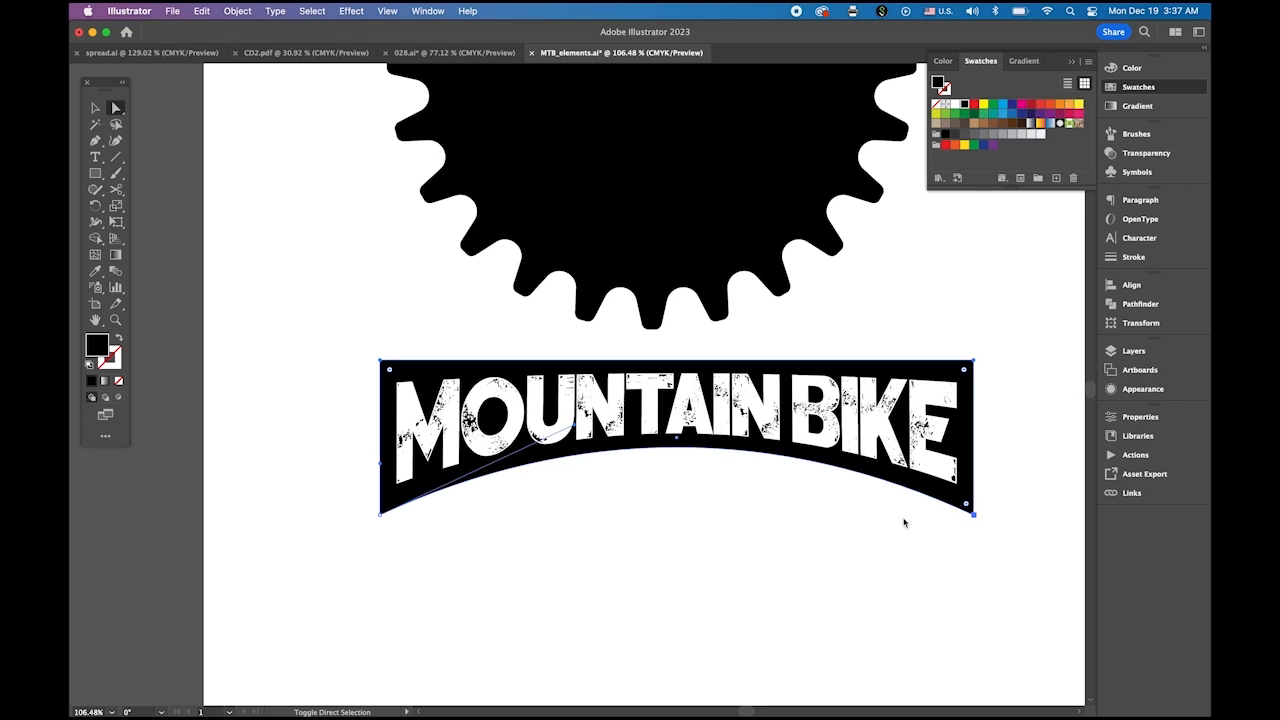
left_click(381, 516, "shift")
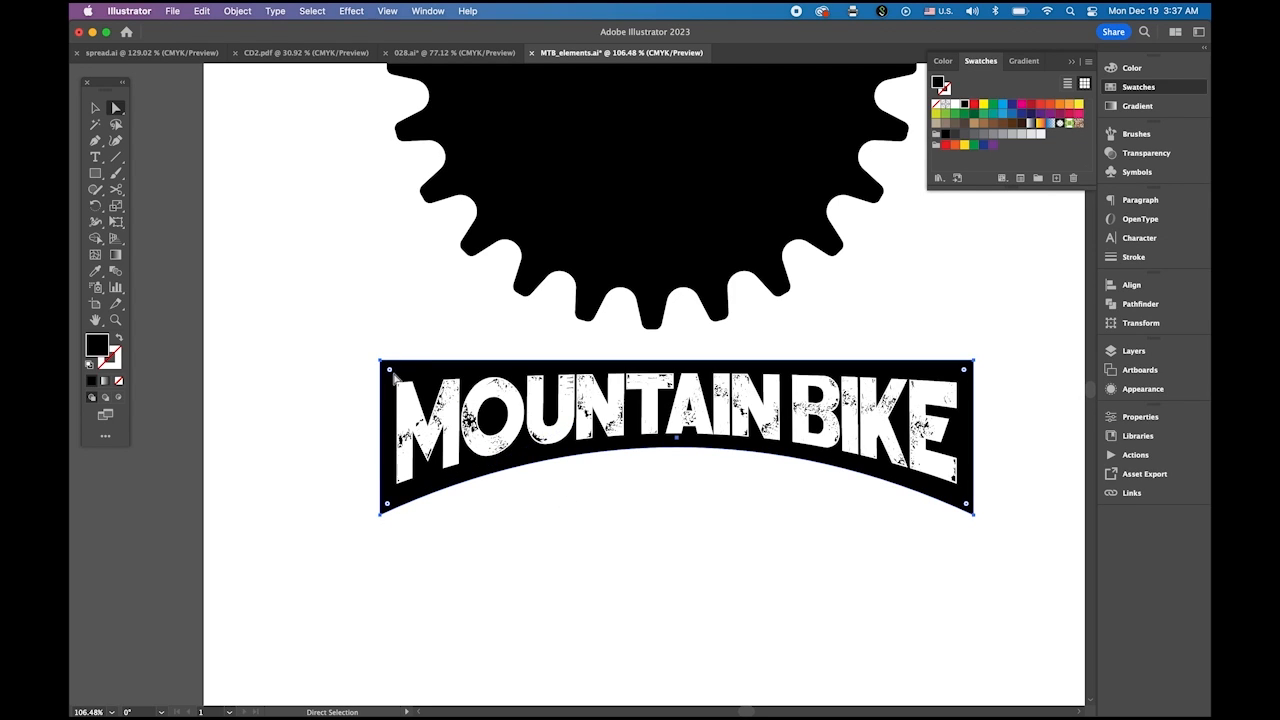
mouse_move(390, 372)
left_mouse_down()
mouse_move(404, 383)
mouse_move(399, 371)
left_mouse_up()
left_click(95, 108)
left_click(308, 240)
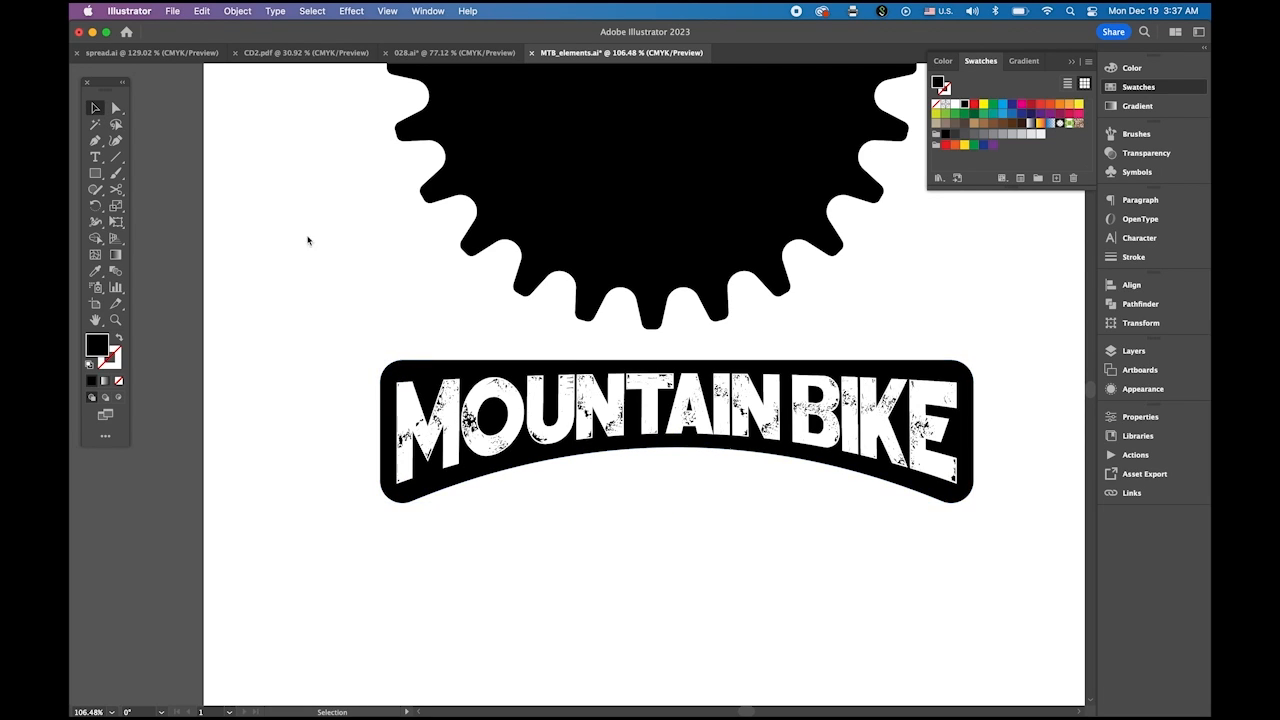
Move the MOUNTAIN BIKE banner onto the gear, centred just below the orange mountain scene.
left_click_drag(644, 400, 632, 158)
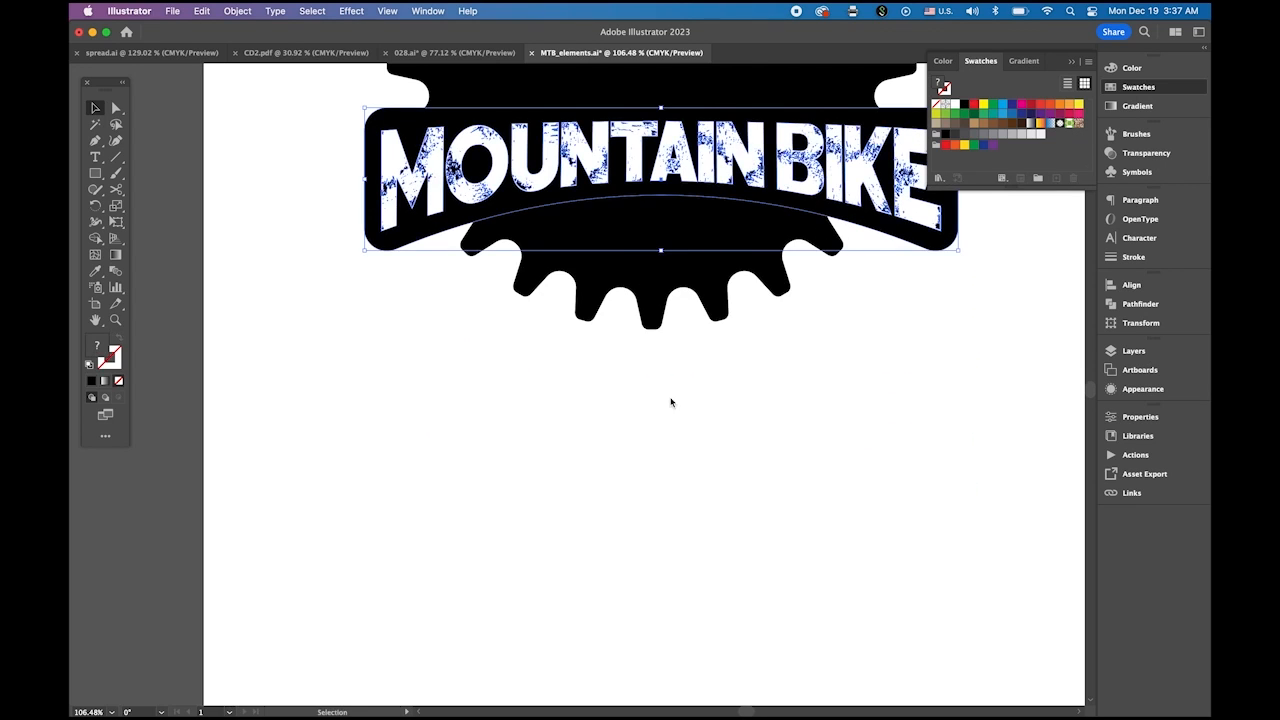
scroll(668, 466, "up", 5)
left_click_drag(637, 377, 637, 315)
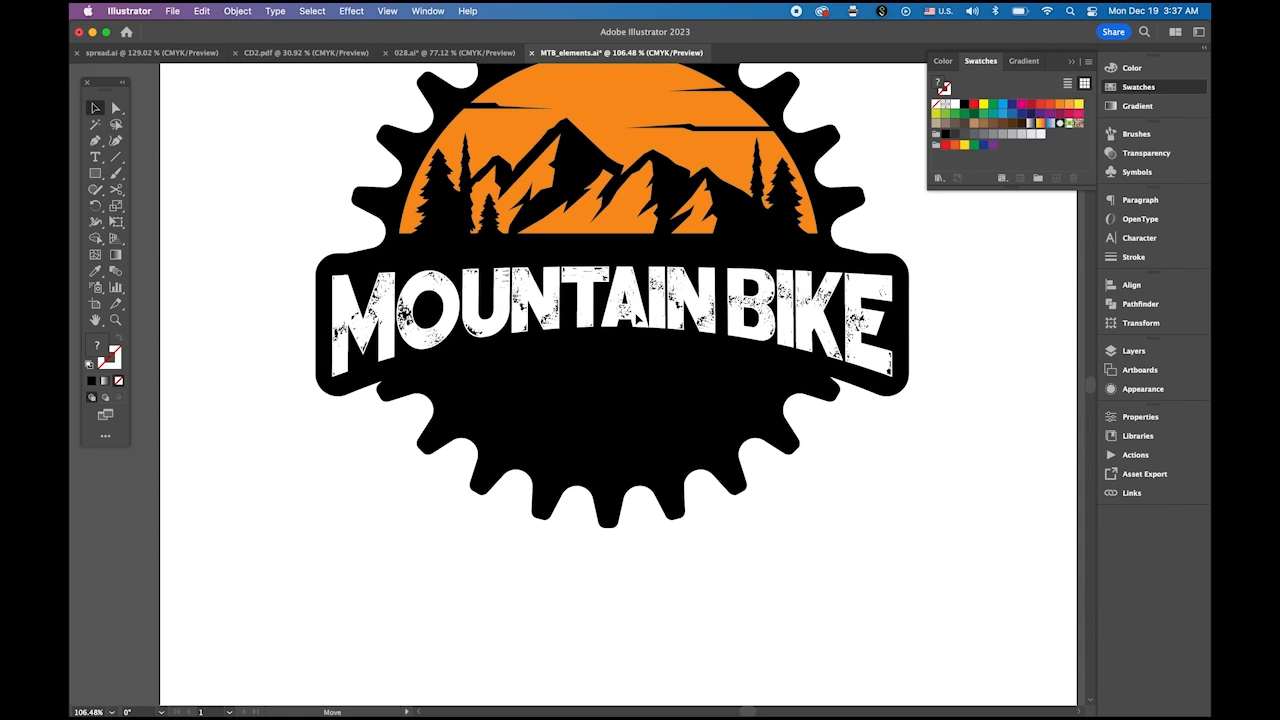
left_click_drag(637, 315, 636, 316)
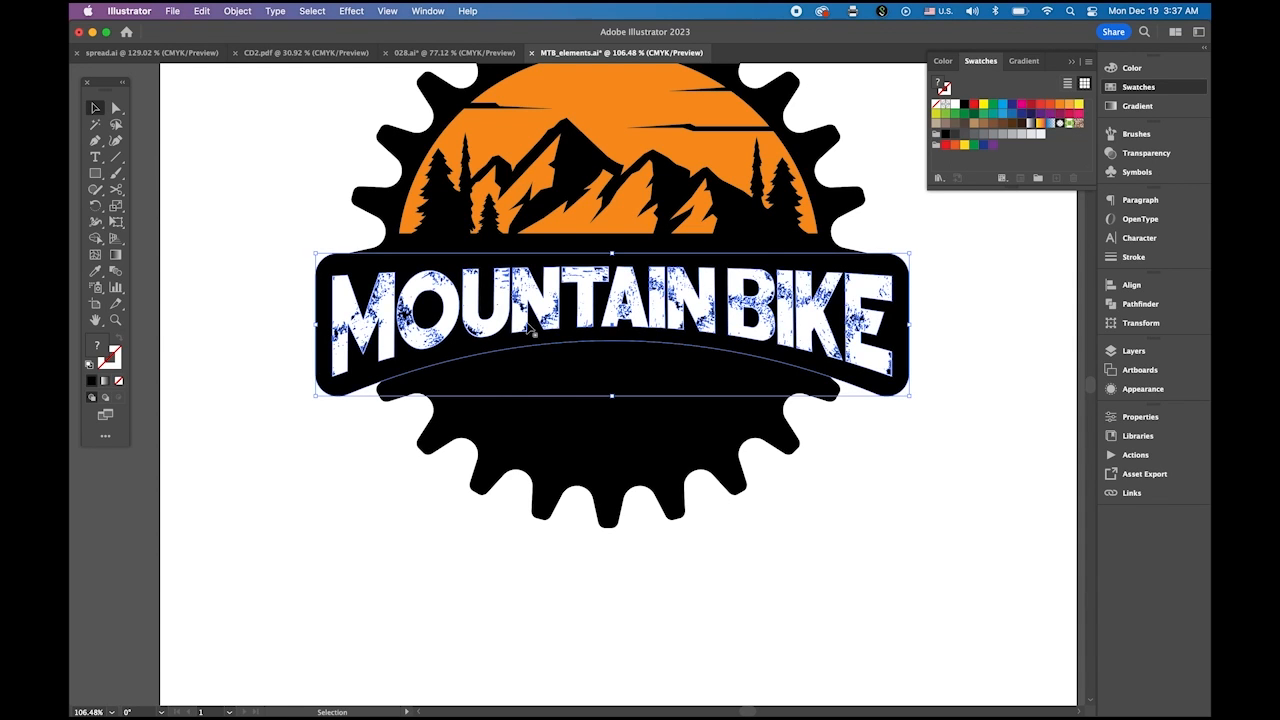
Narrow the MOUNTAIN BIKE banner slightly by pulling both its left and right sides inward.
scroll(317, 265, "up", 5)
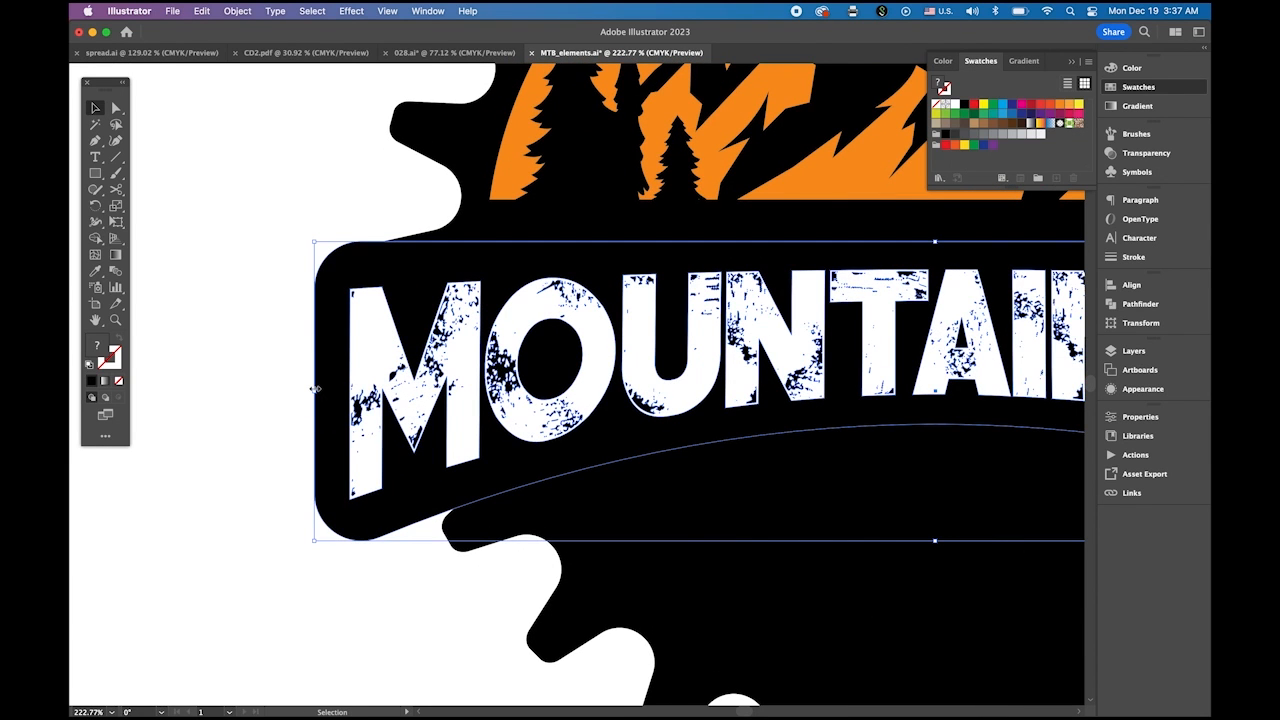
left_click_drag(316, 393, 347, 397)
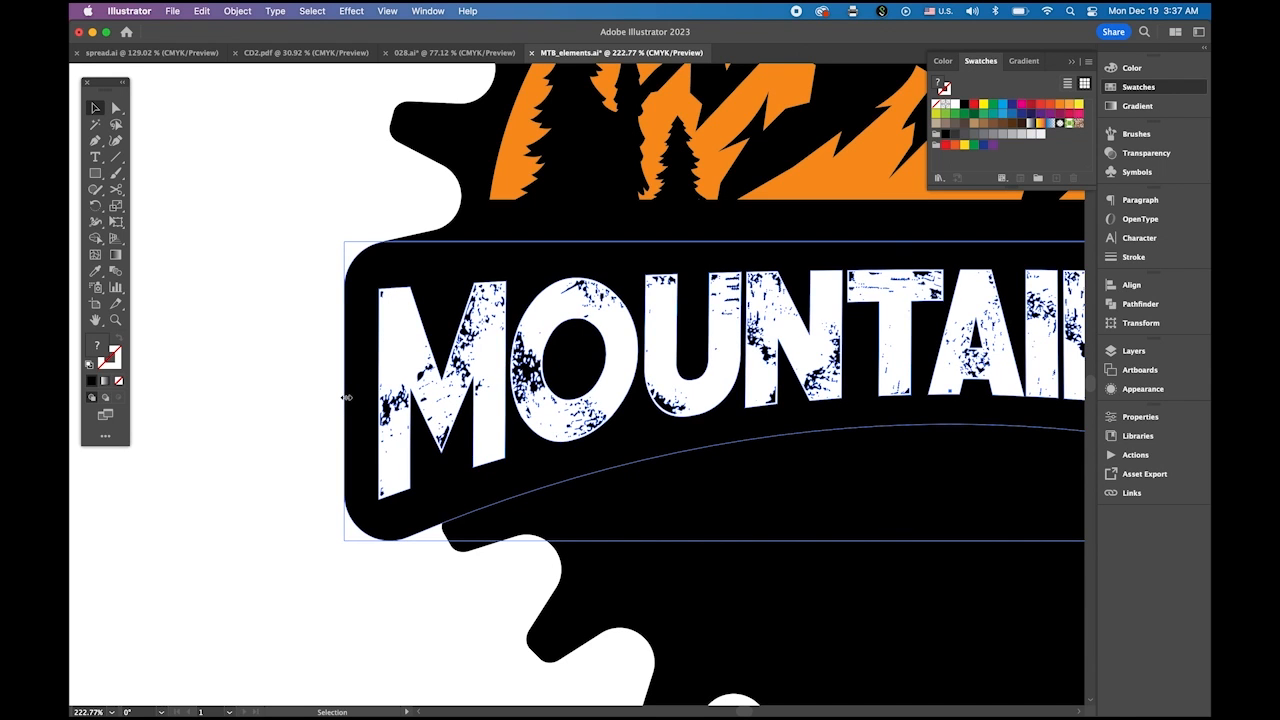
left_click(247, 387)
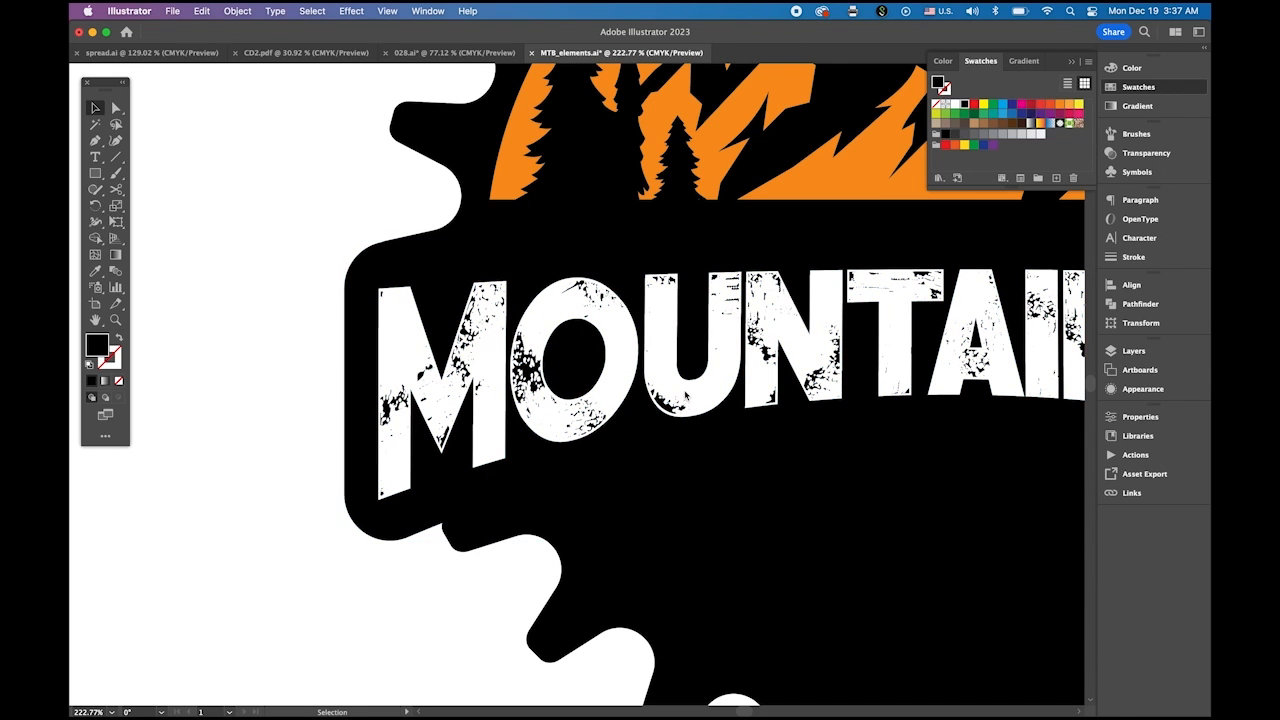
left_click_drag(721, 400, 496, 398)
scroll(496, 398, "right", 8)
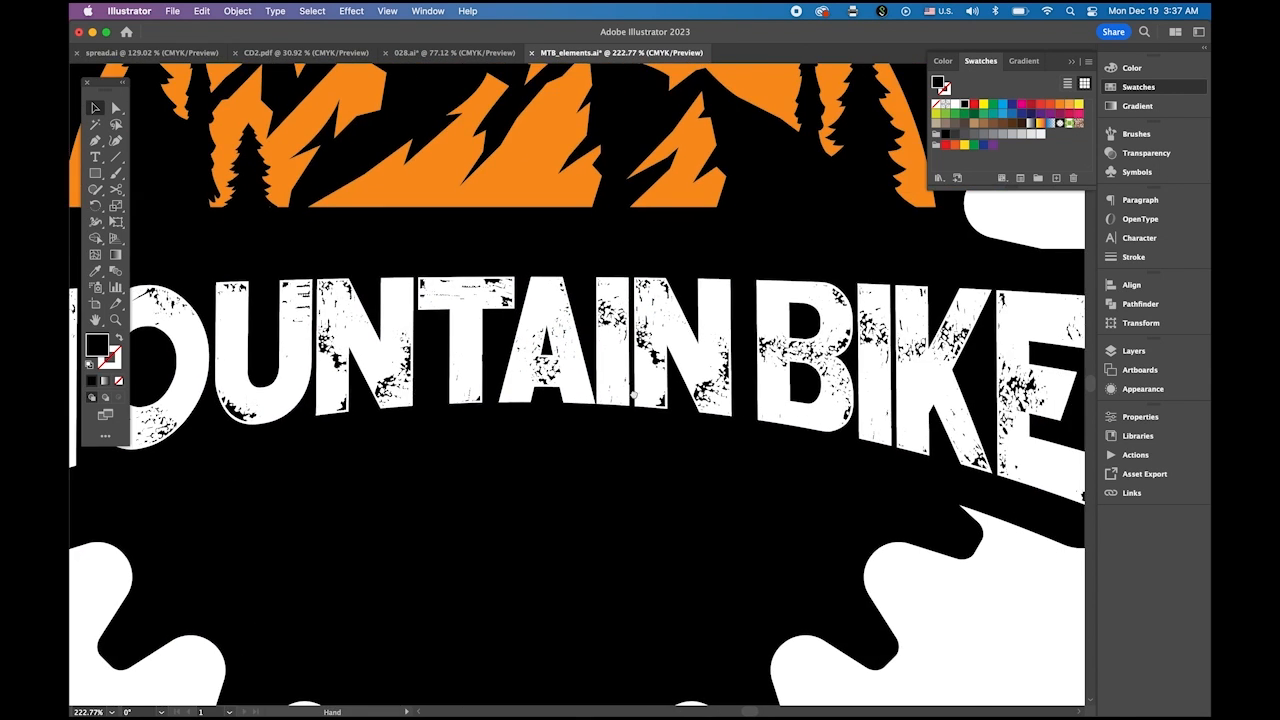
left_click(897, 383)
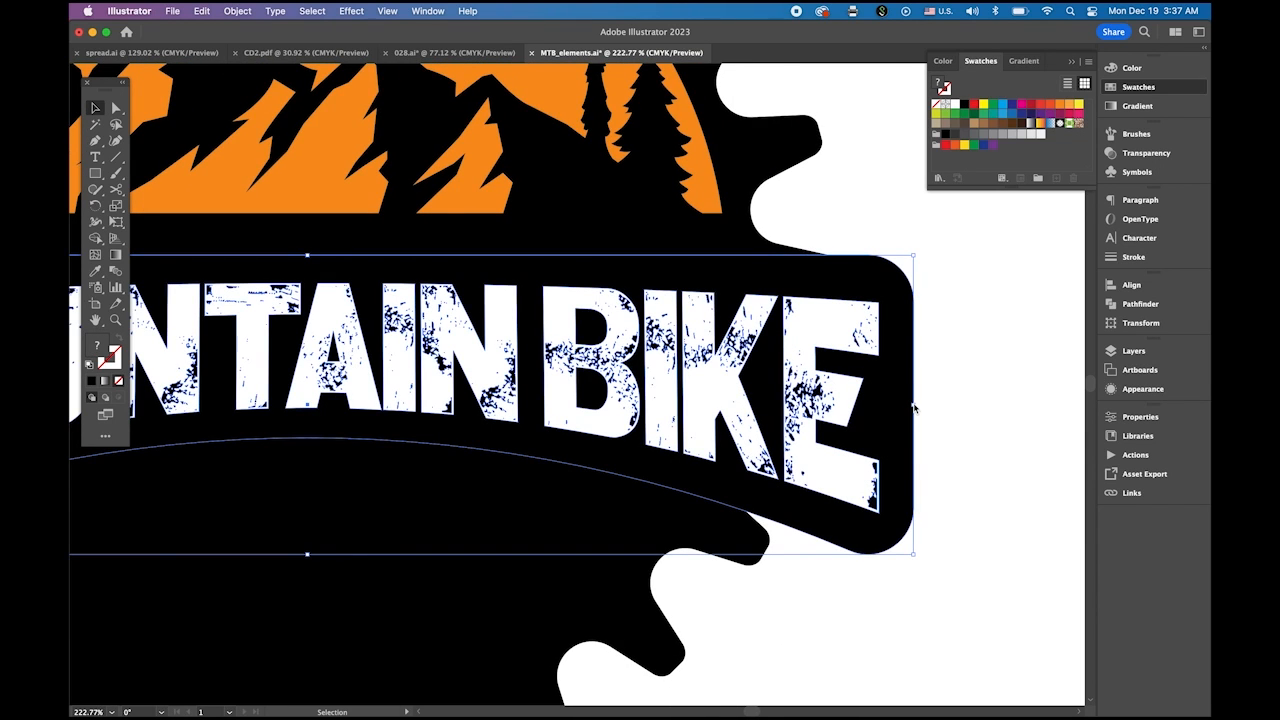
left_click_drag(912, 404, 866, 404)
left_click(879, 466)
key("super+0")
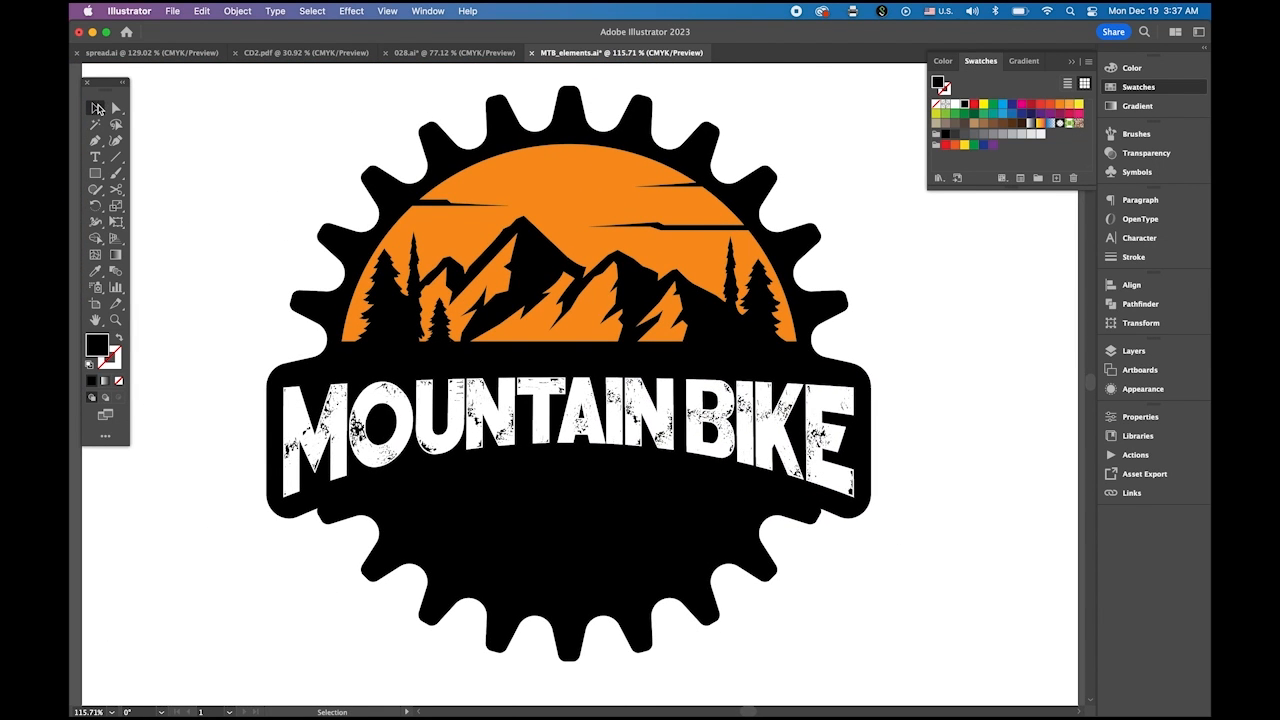
Stretch the MOUNTAIN BIKE banner slightly downward from its bottom edge.
left_click(576, 484)
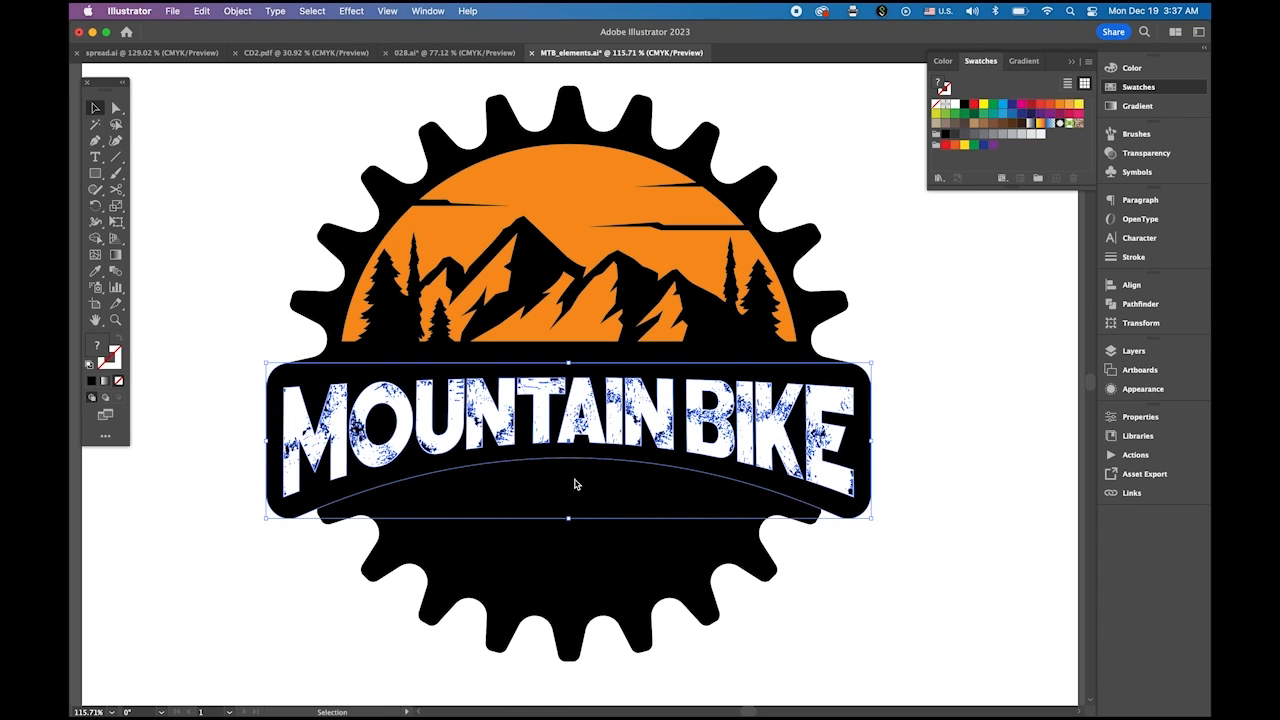
left_click_drag(569, 519, 569, 525)
left_click(938, 463)
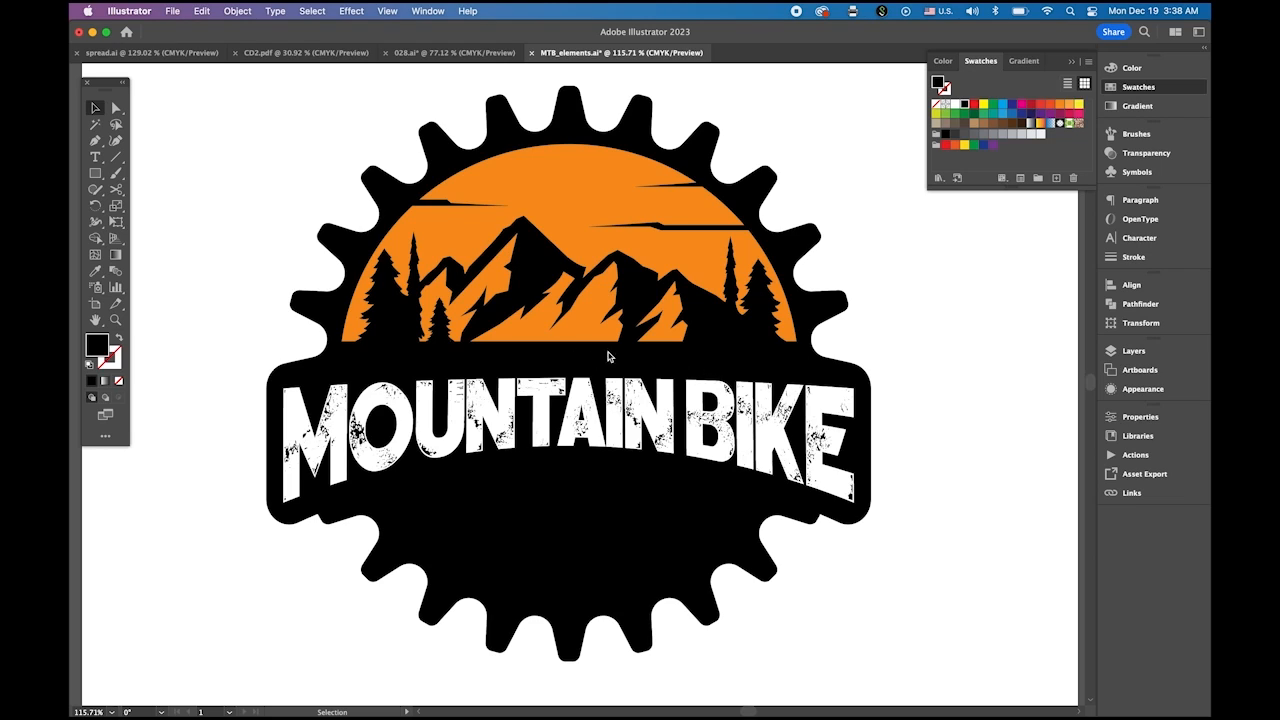
Draw a thin horizontal blue rectangle between the base of the mountain scene and the MOUNTAIN BIKE title.
left_click(96, 175)
left_click(1003, 104)
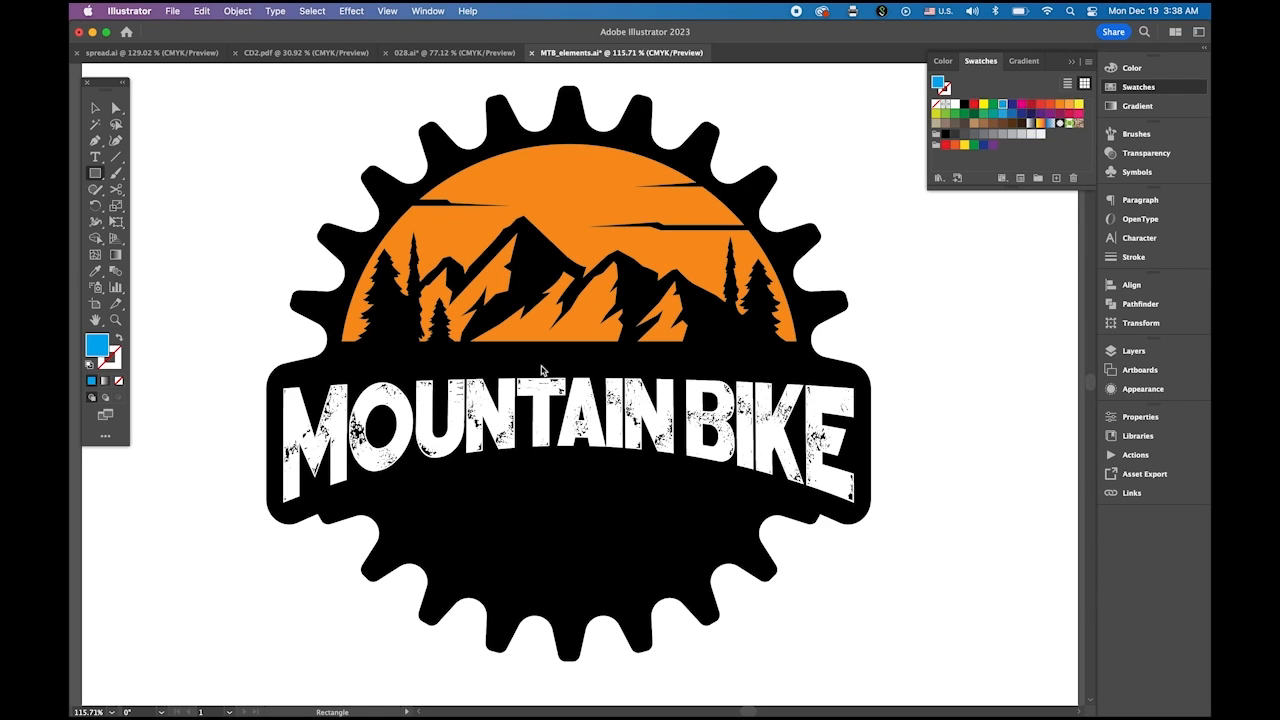
left_click_drag(543, 367, 650, 393)
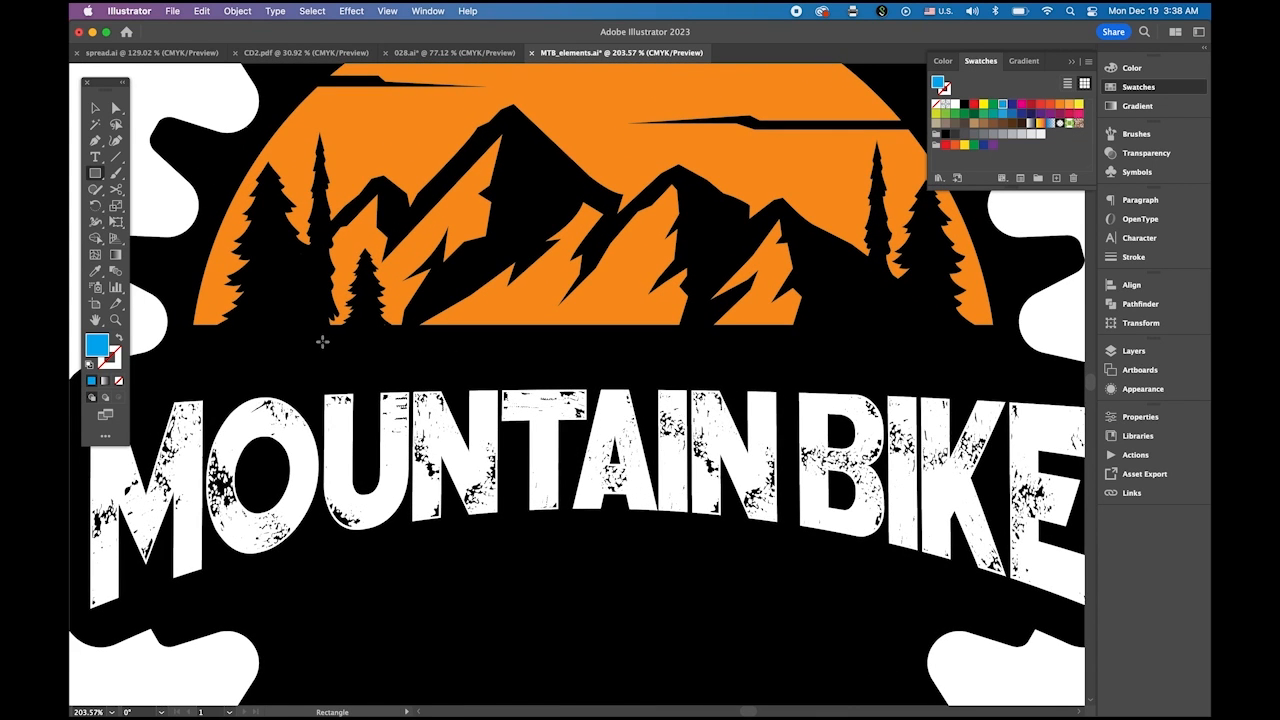
mouse_move(327, 340)
left_mouse_down()
mouse_move(810, 388)
mouse_move(800, 380)
left_mouse_up()
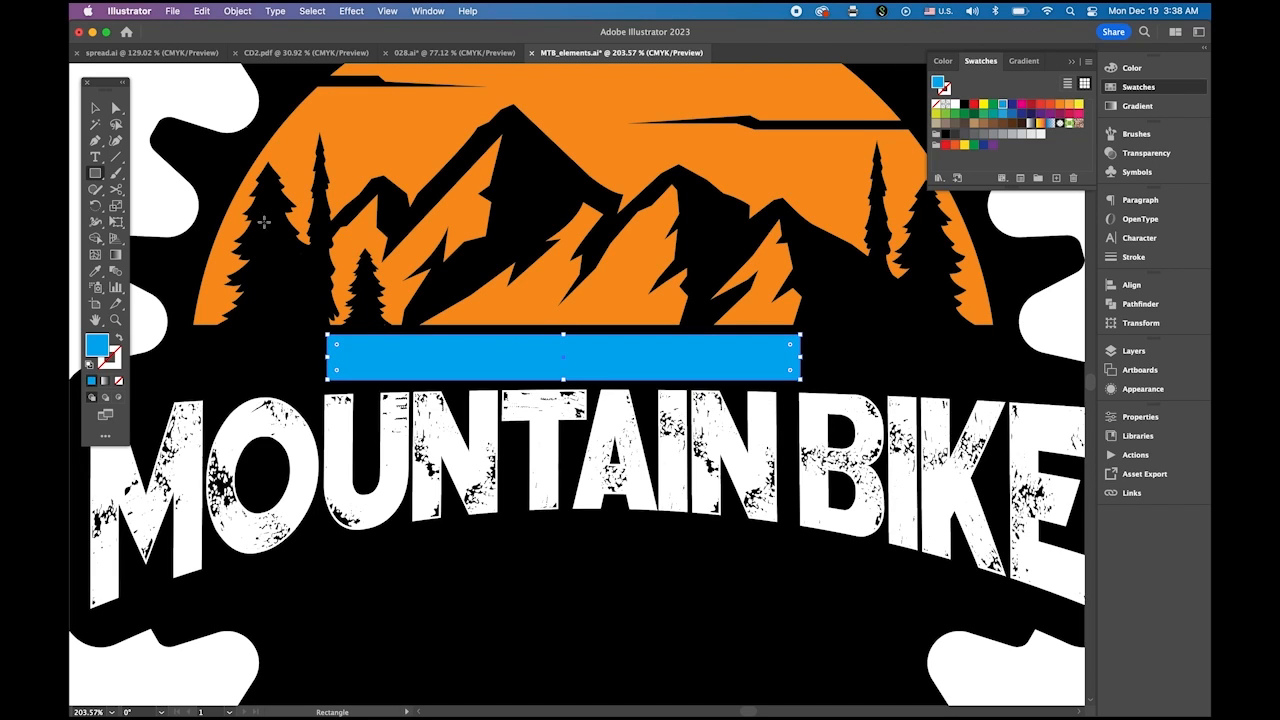
Add anchor points to both short ends of the blue rectangle and pull alternate points inward to form zigzag ends.
left_click(97, 145)
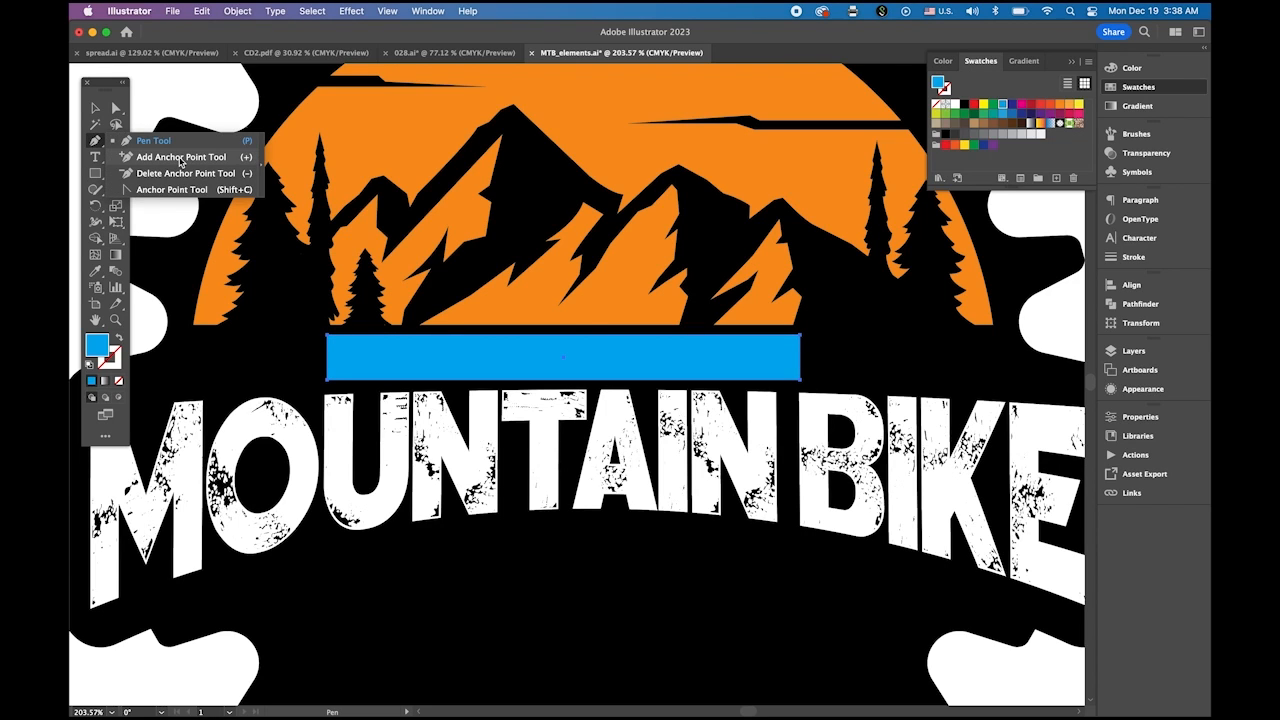
left_click(181, 158)
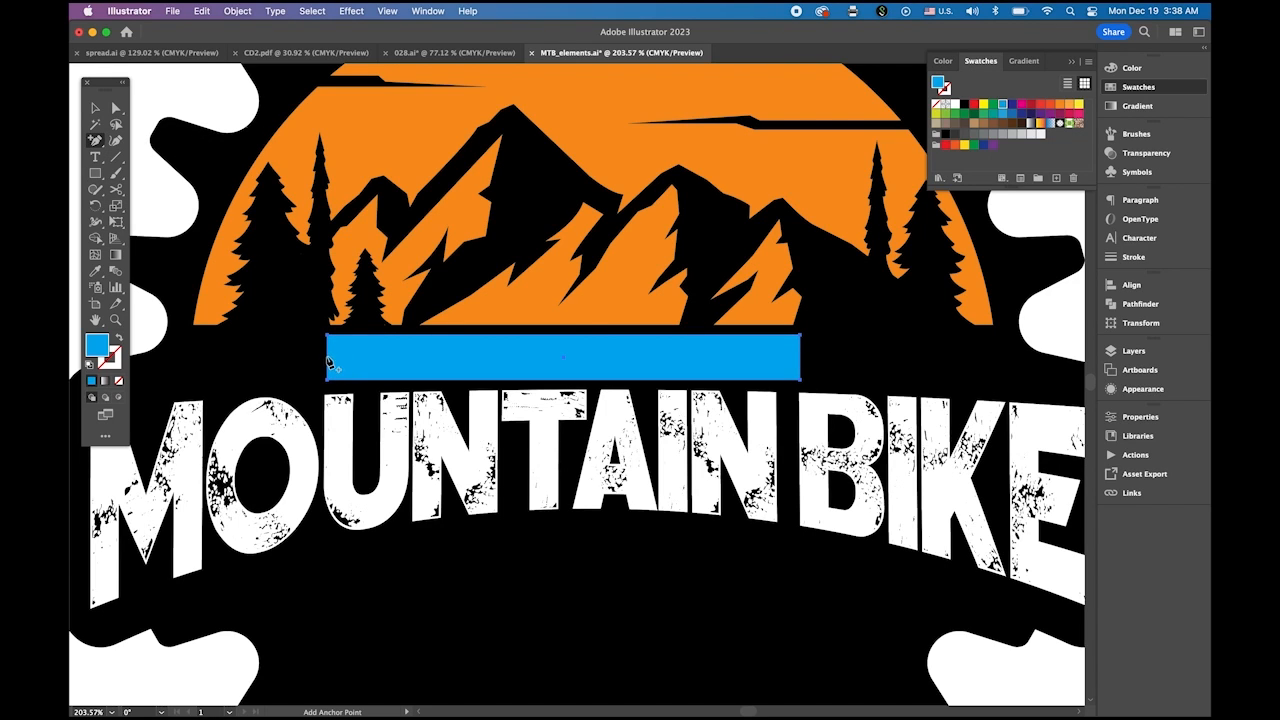
left_click(329, 362)
left_click(116, 110)
left_click_drag(800, 369, 750, 347)
left_click_drag(329, 349, 366, 368)
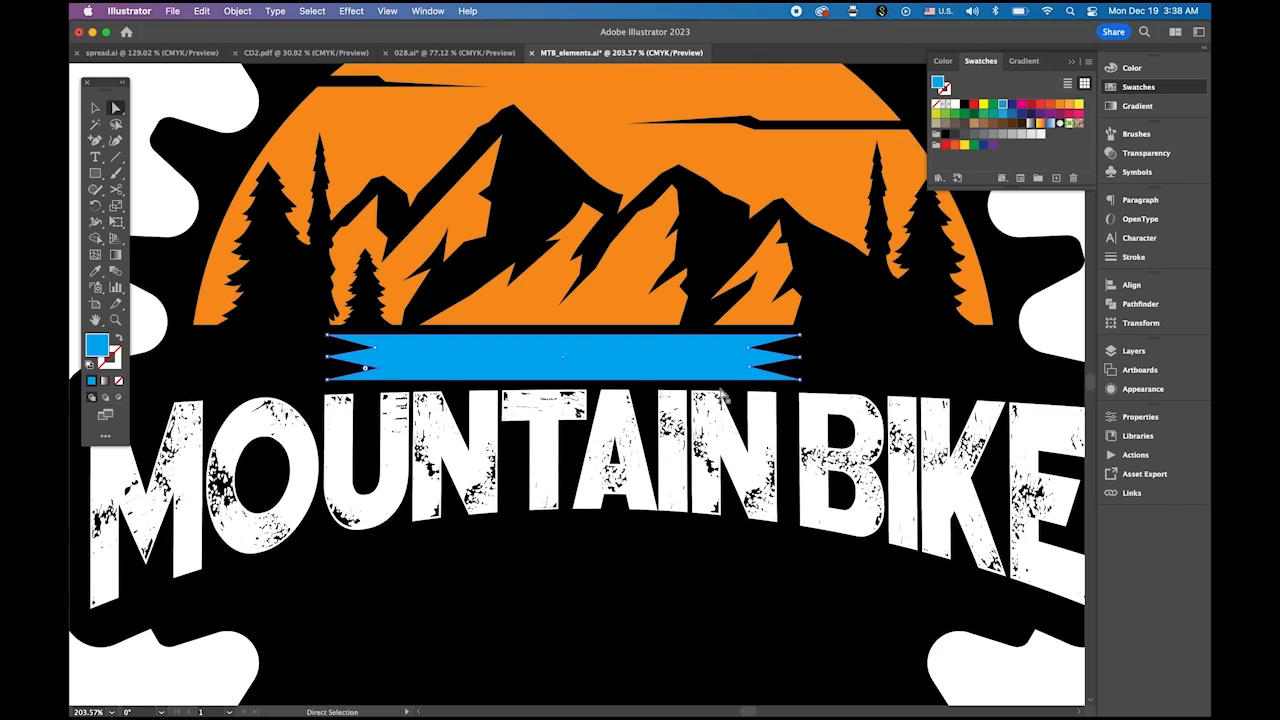
Reshape the blue water shape's right end, stretching its spikes outward to uneven lengths and deepening the upper notch.
left_click(801, 337)
left_click_drag(803, 340, 846, 337)
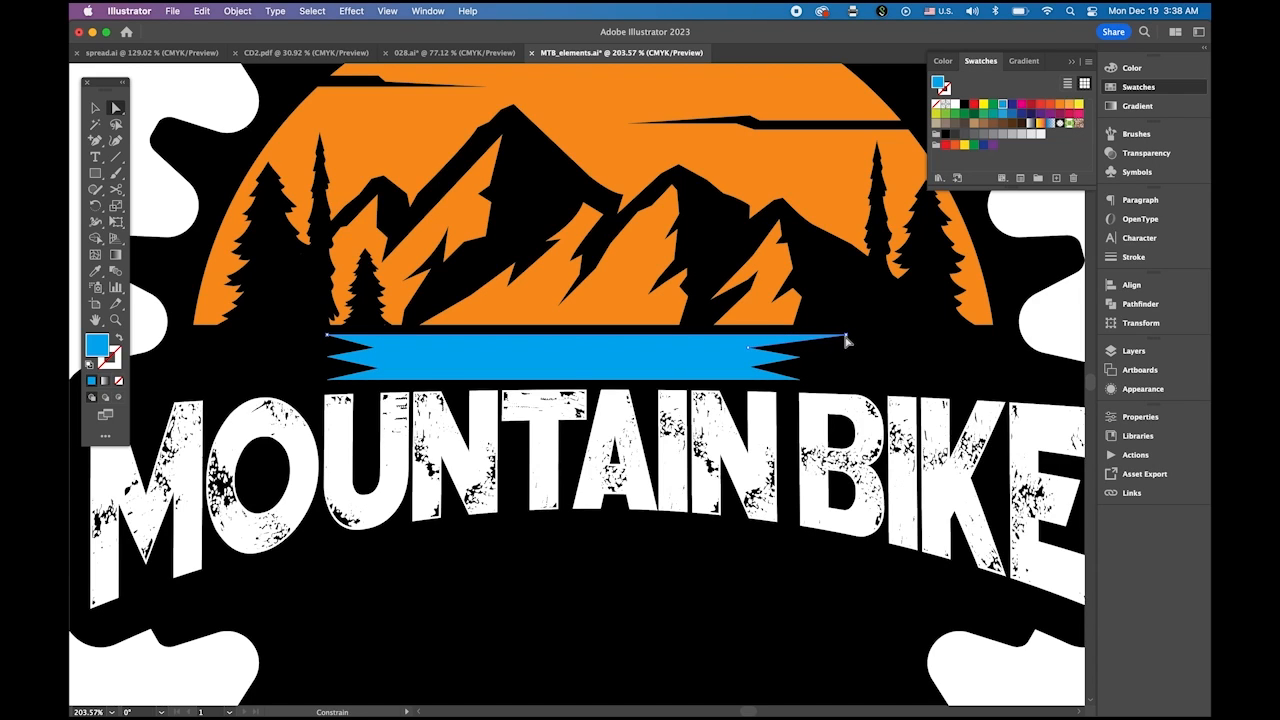
left_click_drag(801, 378, 833, 357)
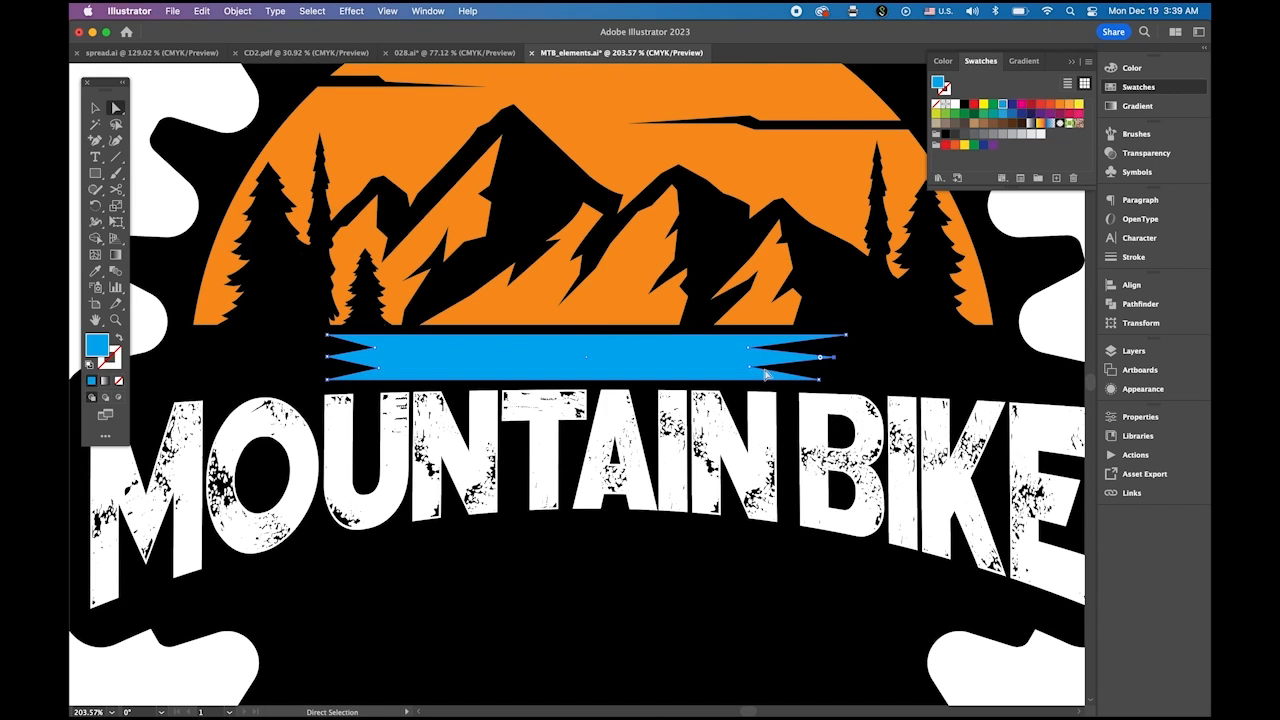
left_click(750, 368)
mouse_move(748, 350)
left_mouse_down()
mouse_move(712, 348)
mouse_move(725, 347)
left_mouse_up()
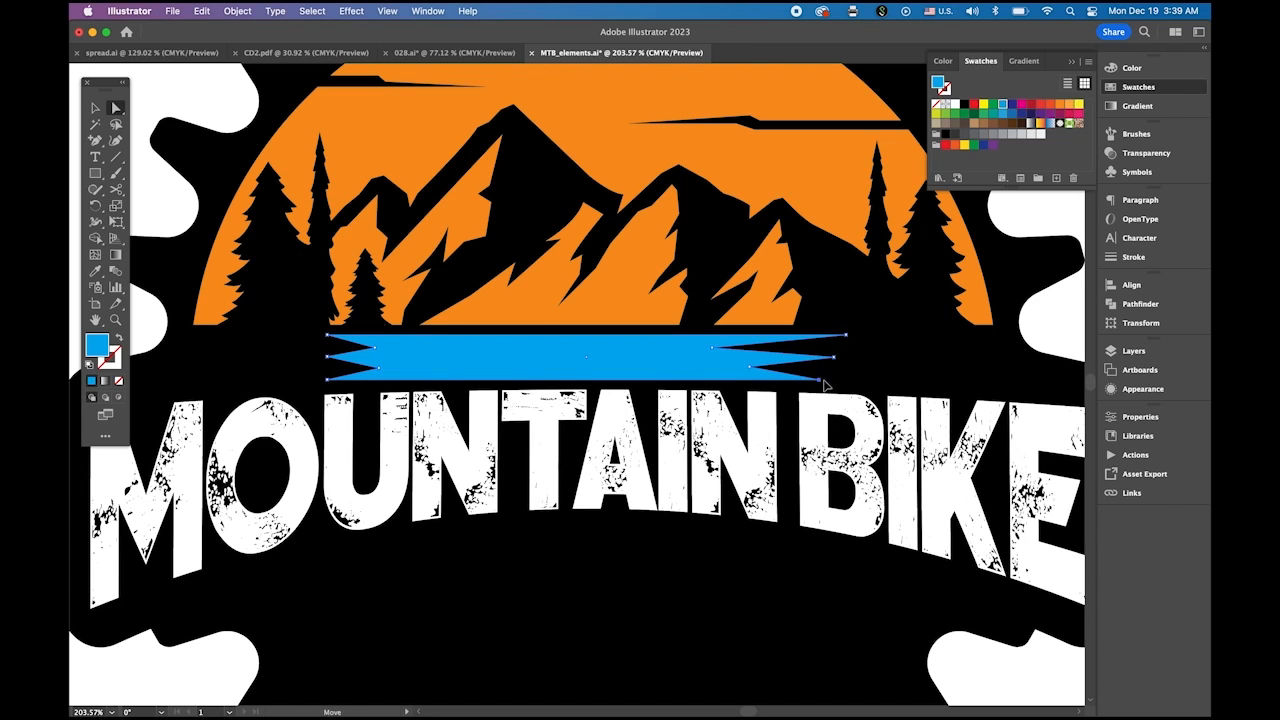
left_click_drag(820, 379, 883, 380)
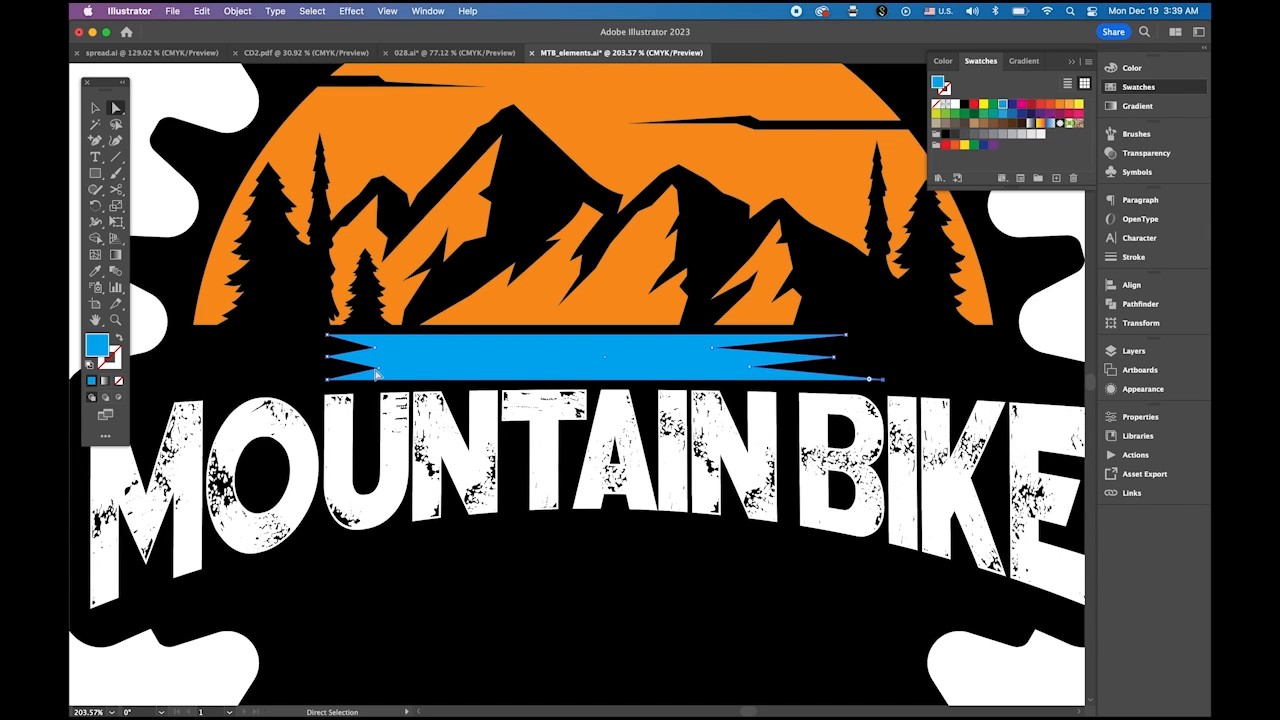
Reshape the blue water shape's left end into uneven spikes by deepening its lower notch and extending its tips outward.
left_click_drag(366, 368, 261, 337)
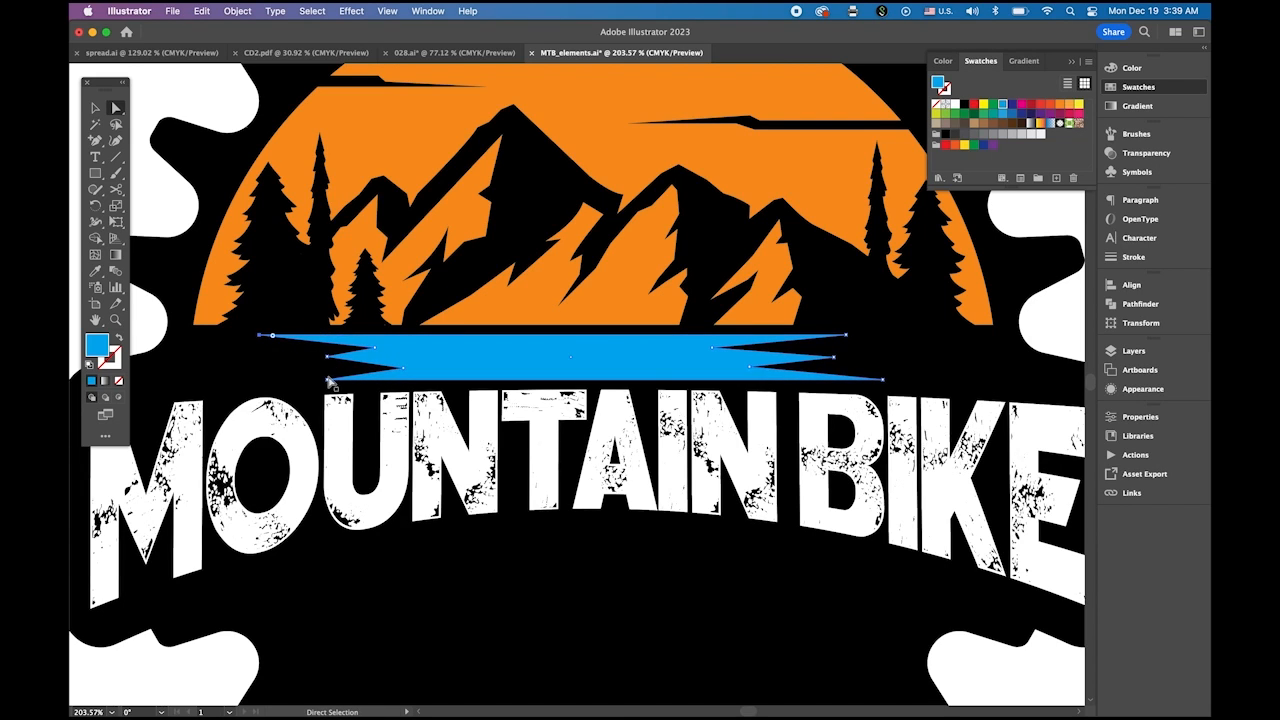
left_click_drag(328, 383, 317, 359)
left_click(96, 107)
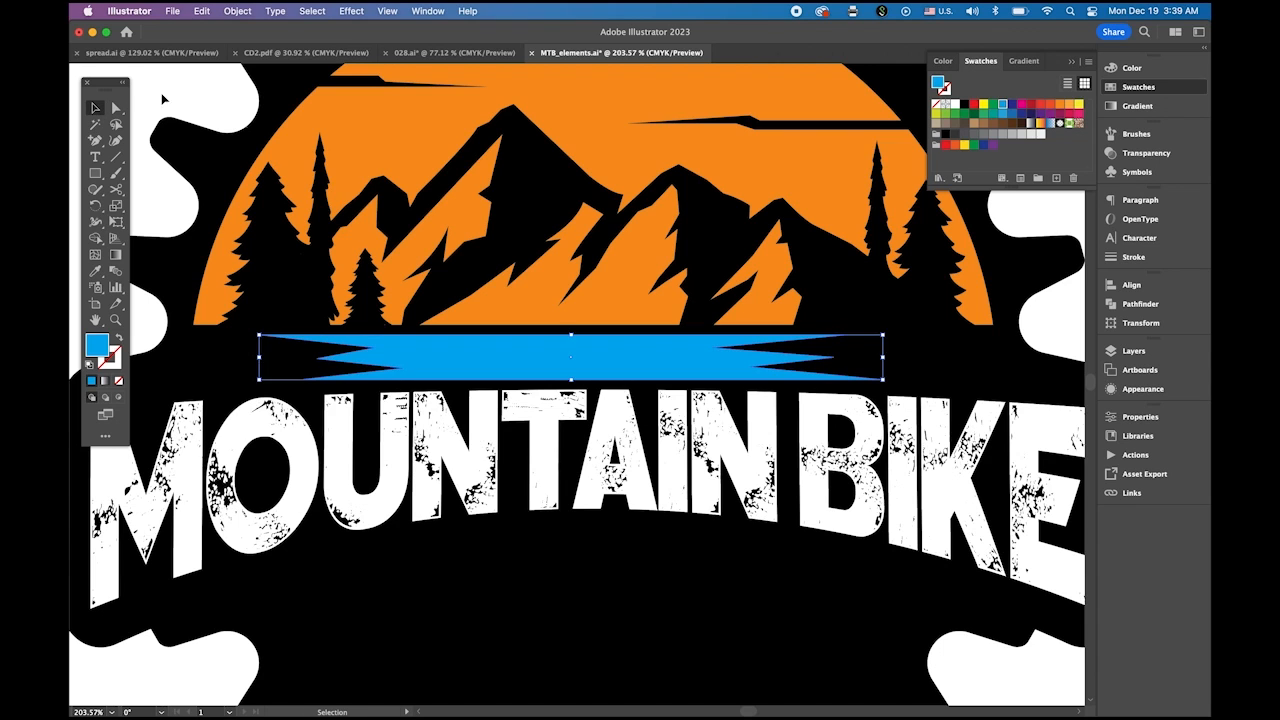
left_click(163, 99)
left_click_drag(865, 476, 687, 411)
left_click_drag(687, 411, 507, 338)
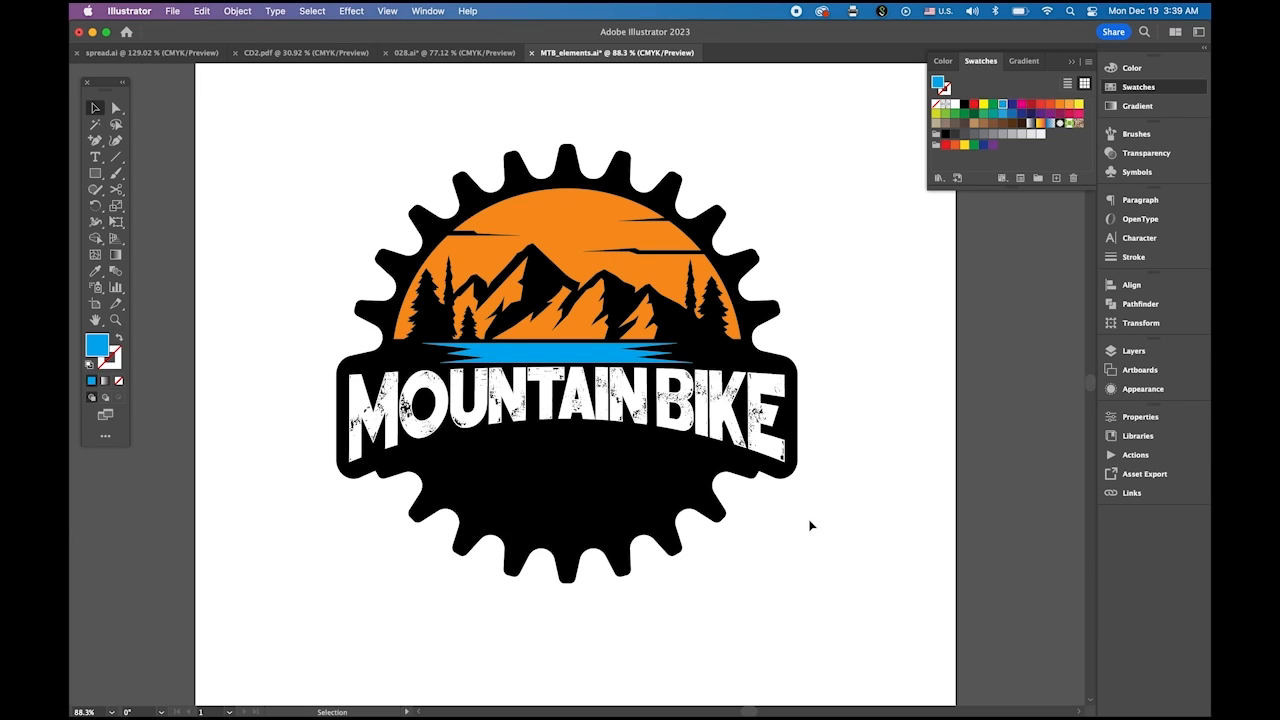
Extend the spikes at the right end of the blue water shape farther outward, and deselect it.
left_click(116, 108)
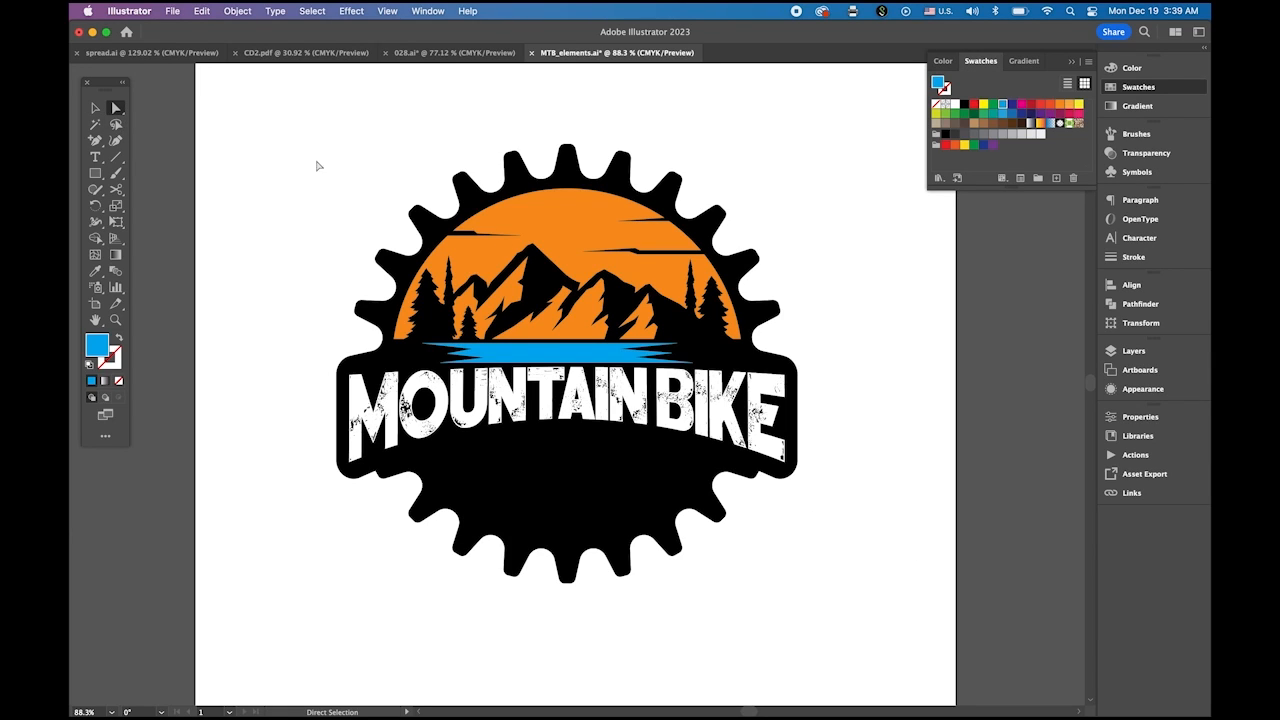
left_click(679, 345)
left_click_drag(678, 345, 715, 362)
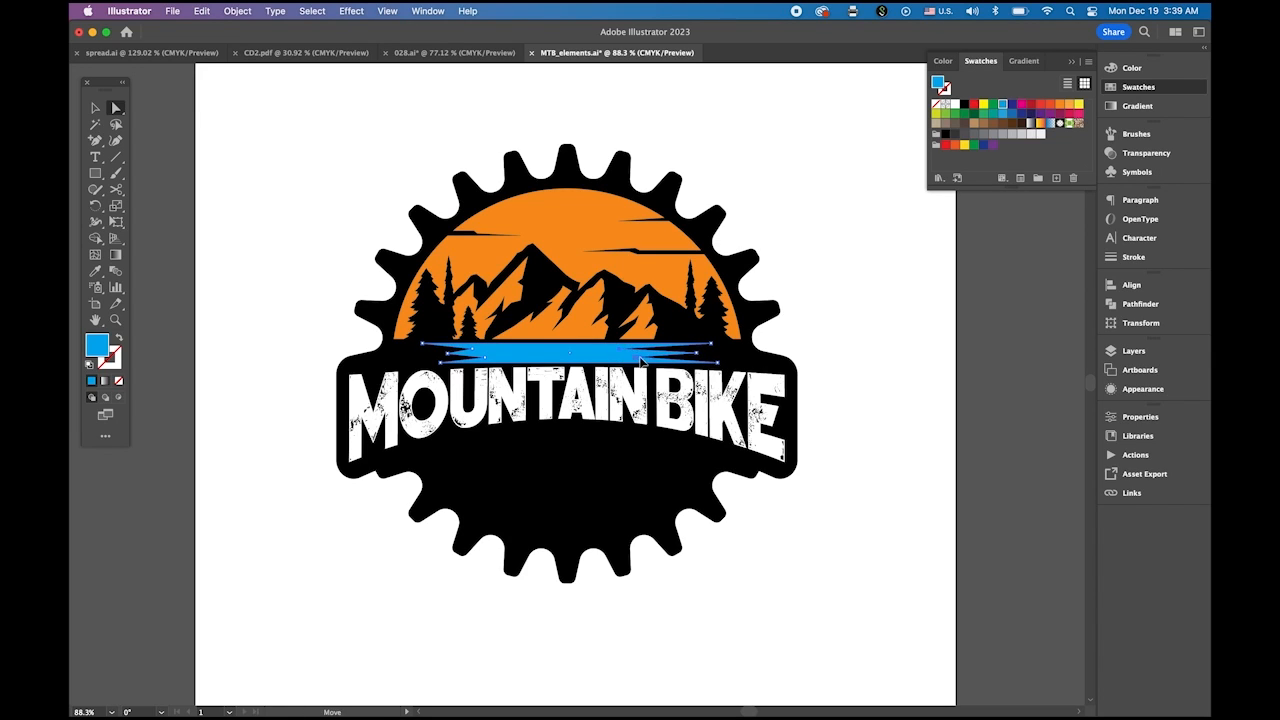
key("super+shift+a")
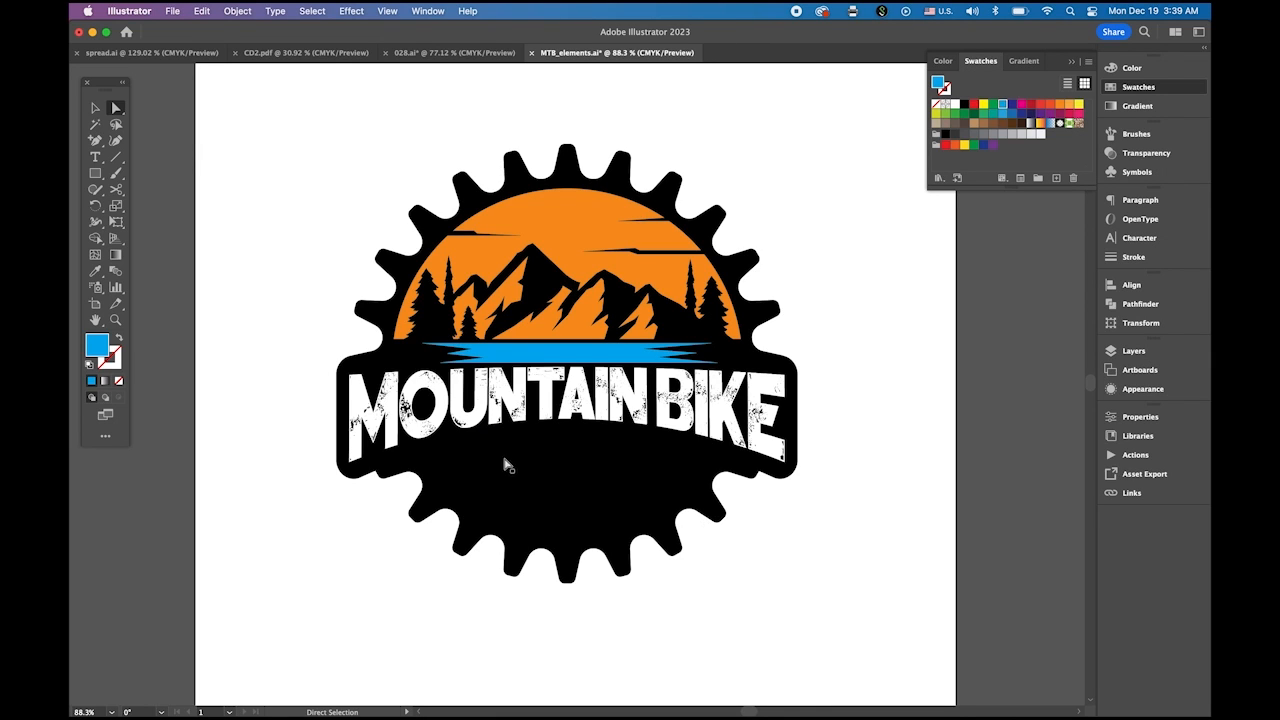
Draw a black circle in the blank area below the gear and shift it slightly up and to the left.
left_click_drag(557, 479, 553, 387)
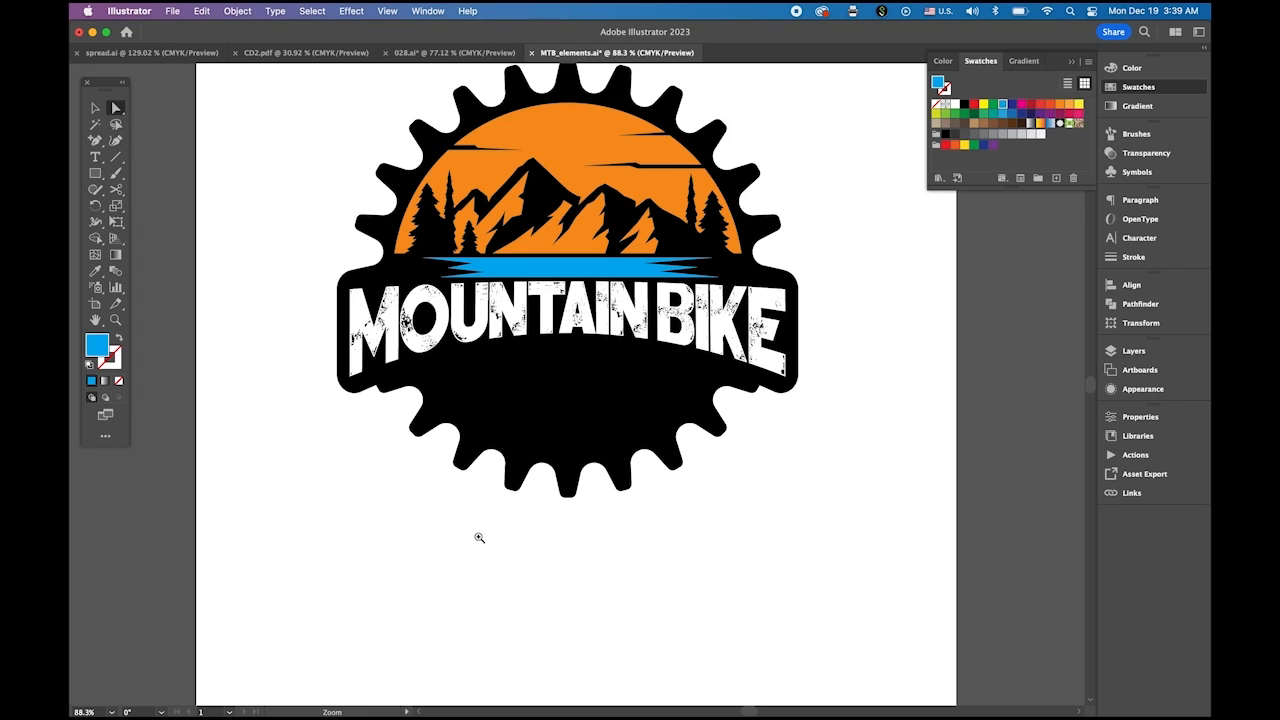
left_click_drag(477, 536, 549, 557)
left_click_drag(536, 505, 486, 406)
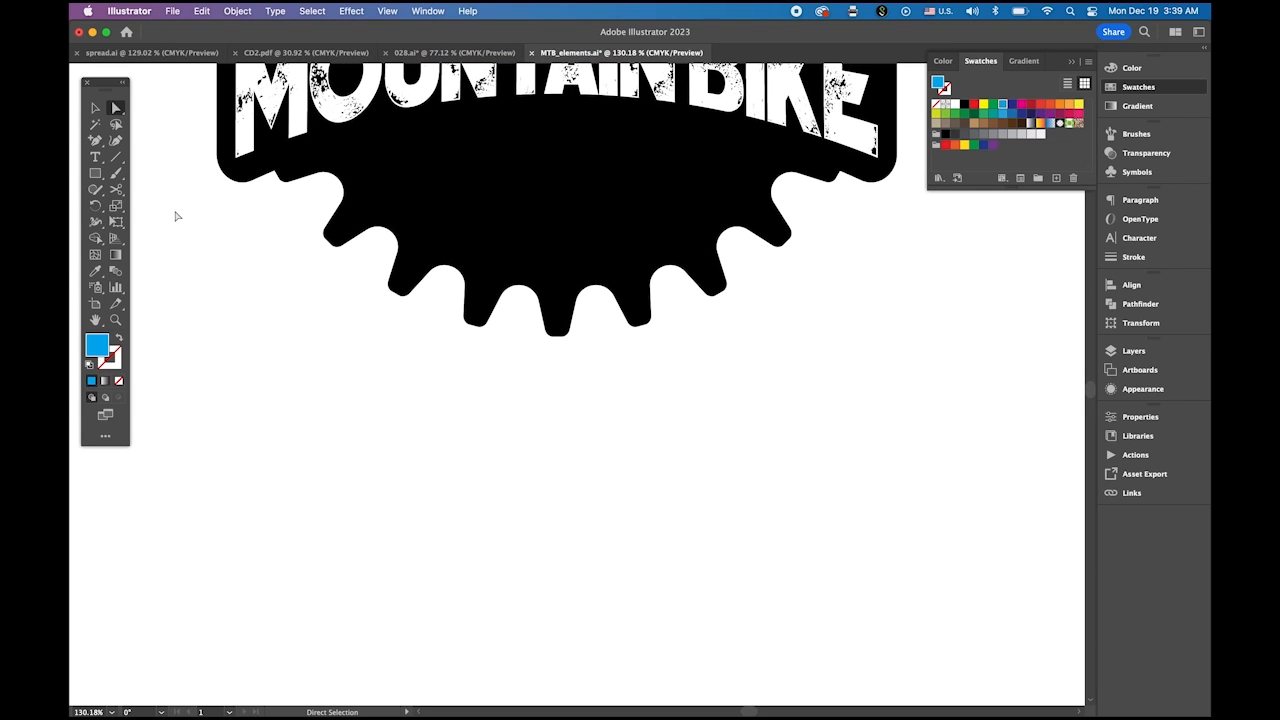
left_click_drag(95, 173, 161, 210)
left_click(964, 104)
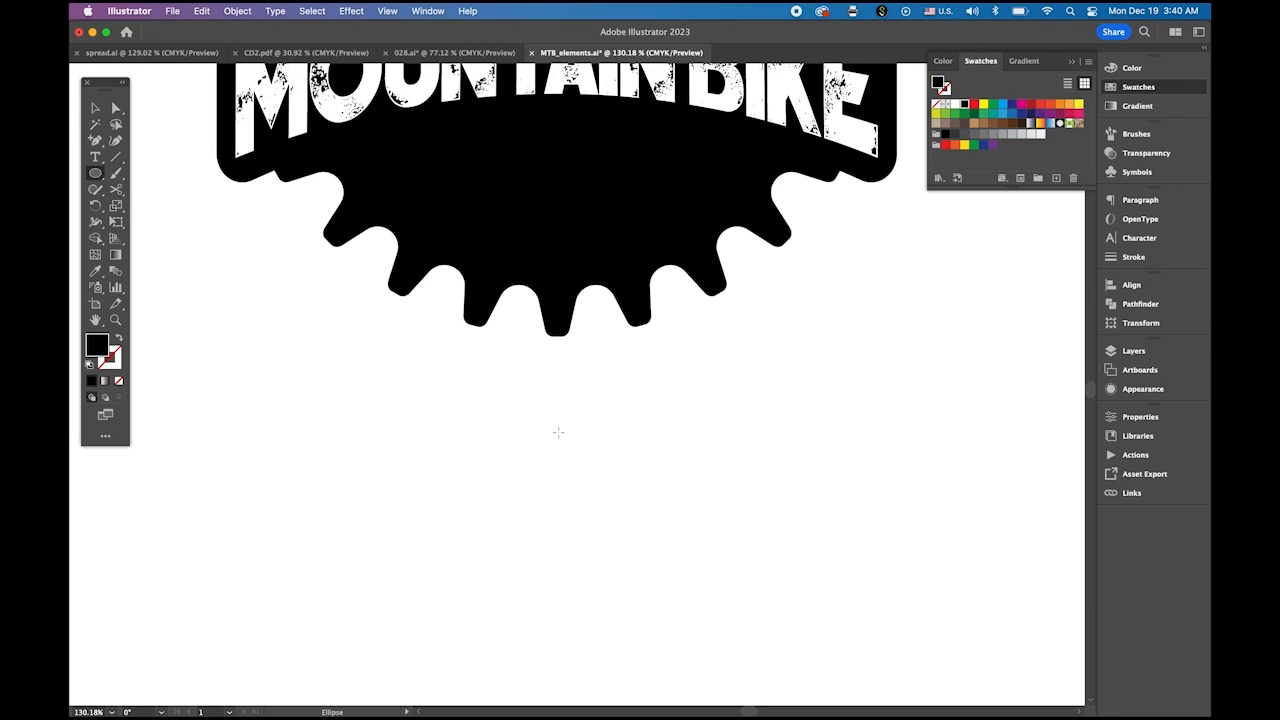
left_click_drag(387, 437, 591, 637)
left_click(94, 111)
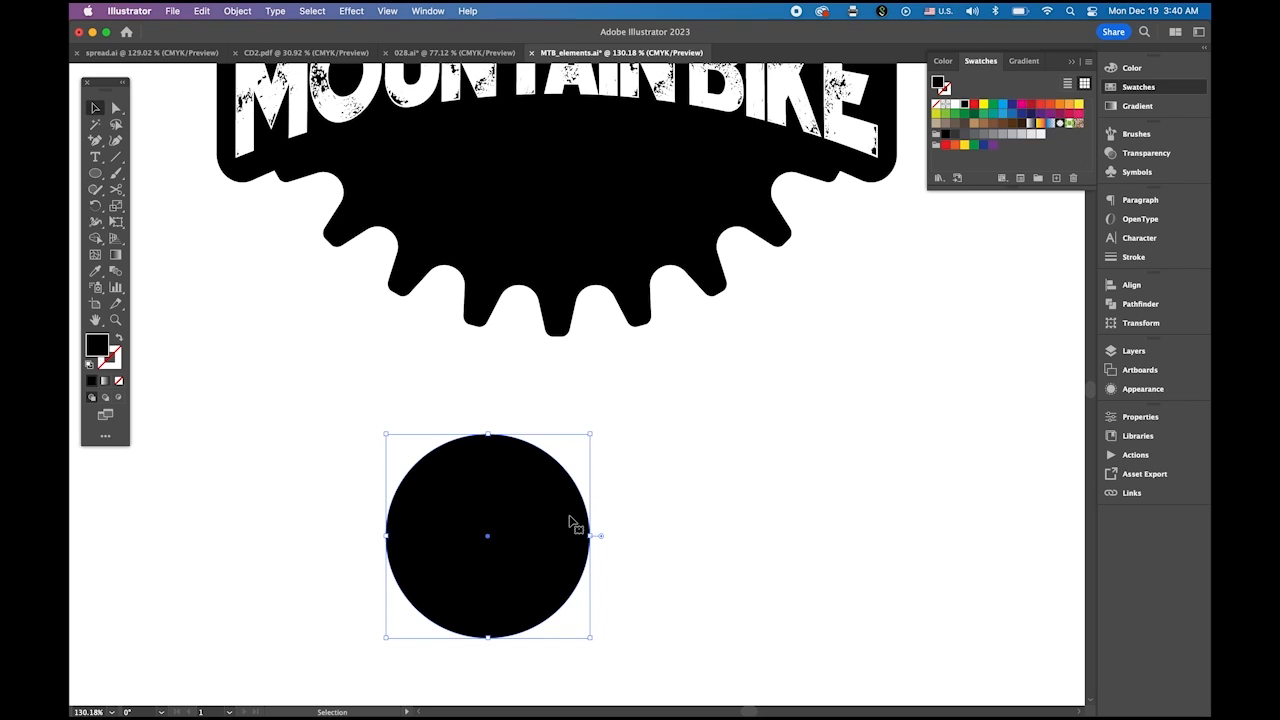
left_click_drag(571, 517, 681, 512)
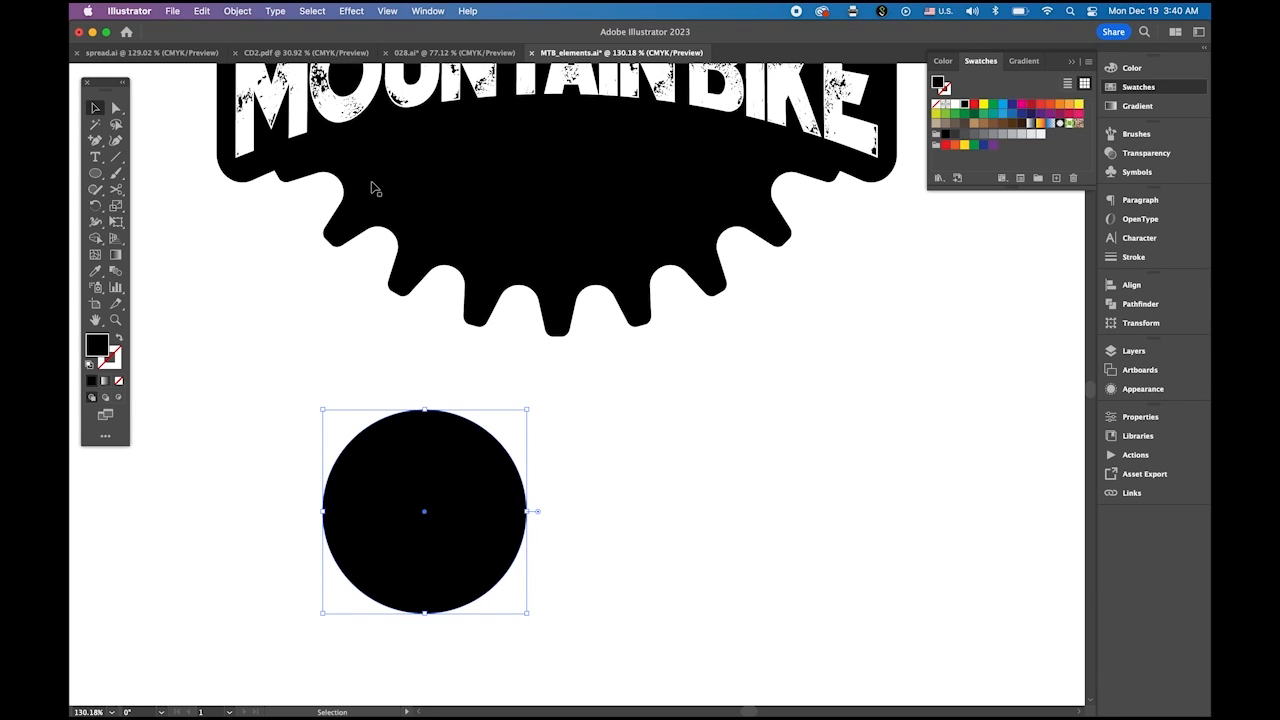
Paste a copy of the black circle in front, shrink it concentrically with an orange fill, and select both circles.
left_click(205, 12)
left_click(204, 83)
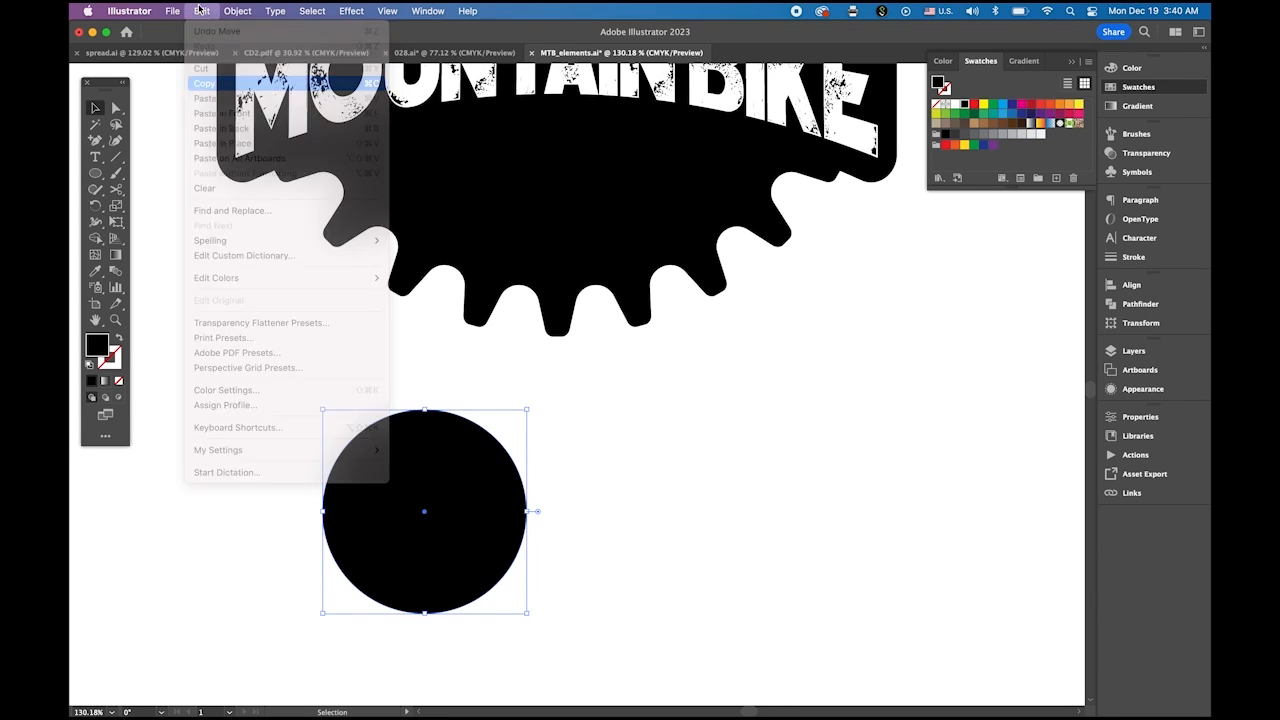
left_click(202, 11)
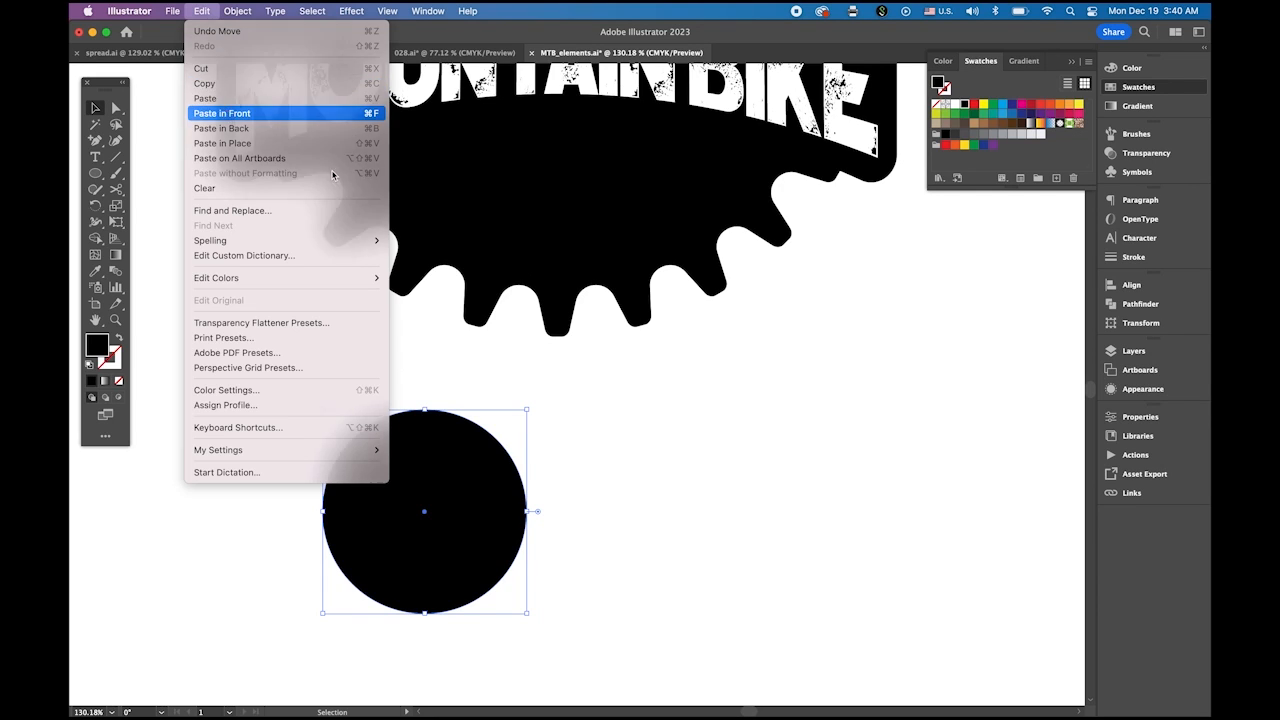
left_click(226, 113)
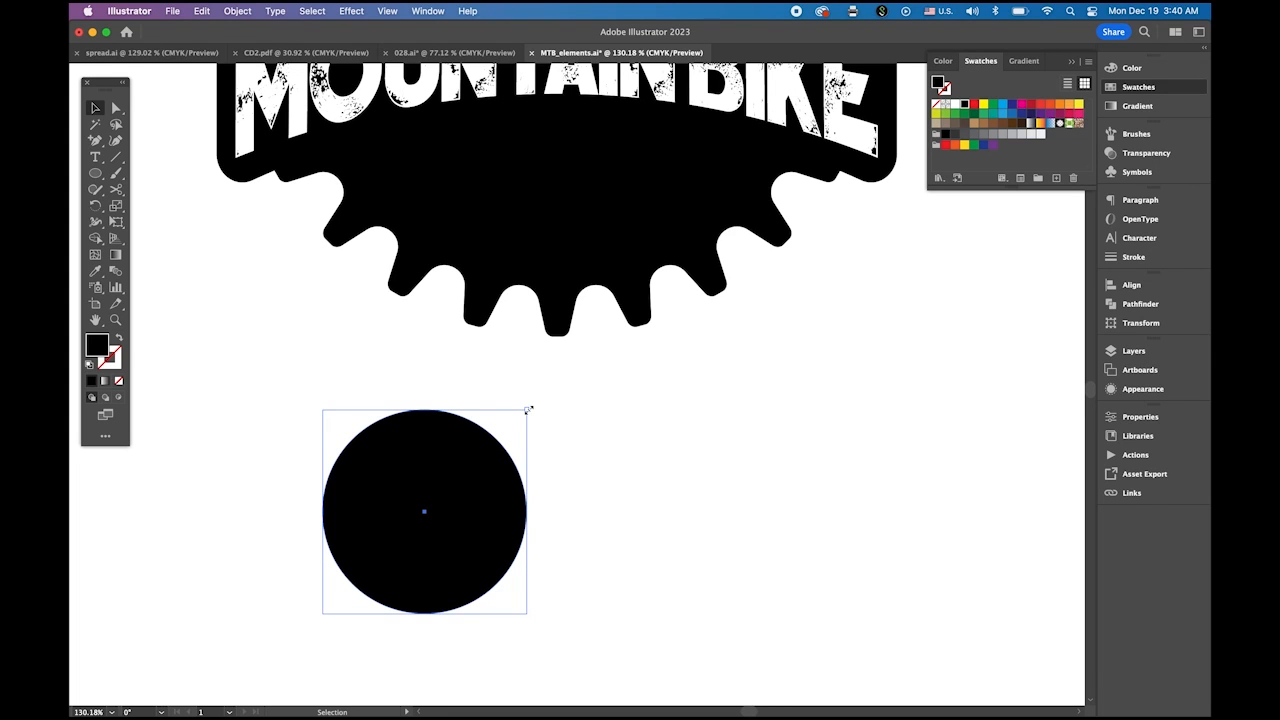
left_click_drag(528, 409, 470, 463)
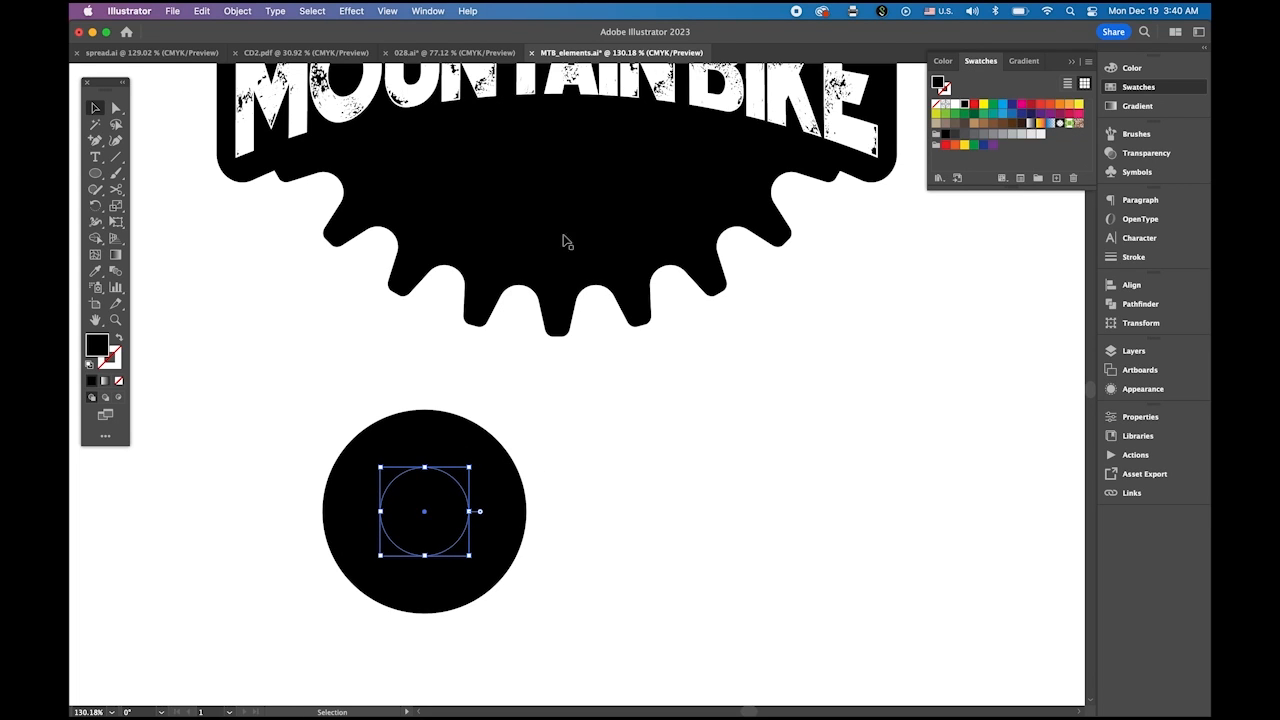
left_click(1061, 106)
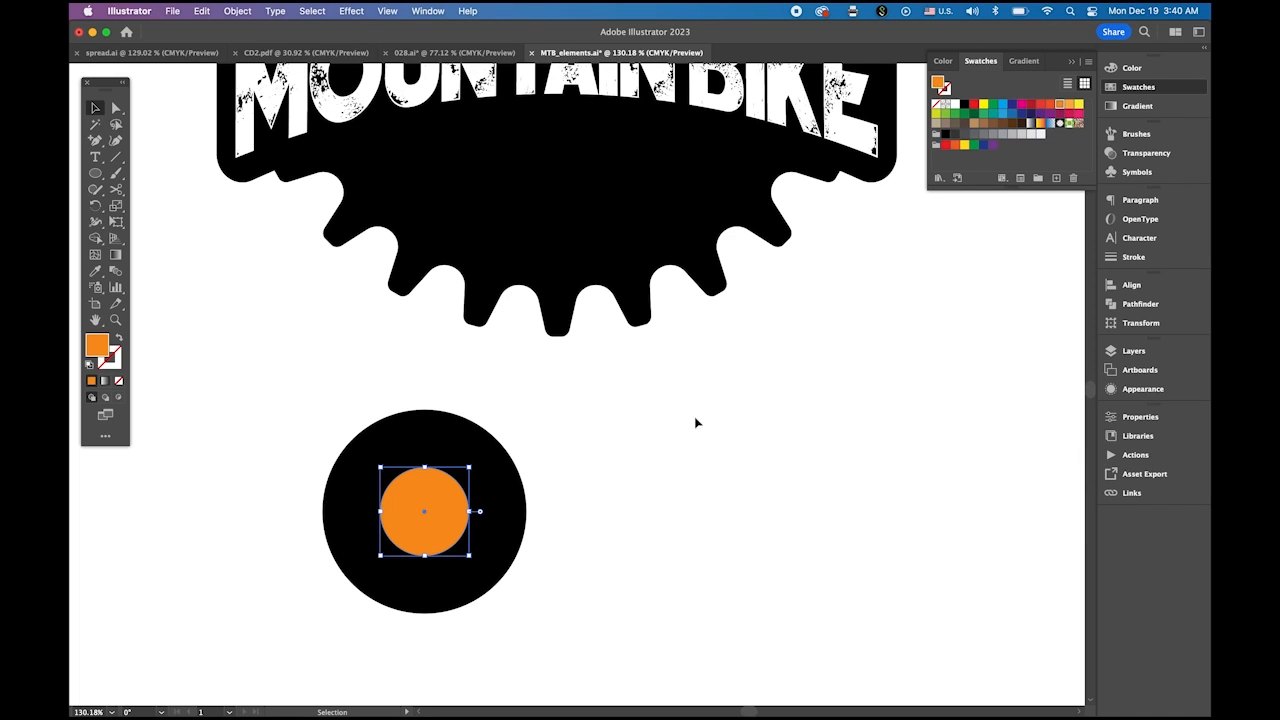
left_click_drag(294, 426, 543, 646)
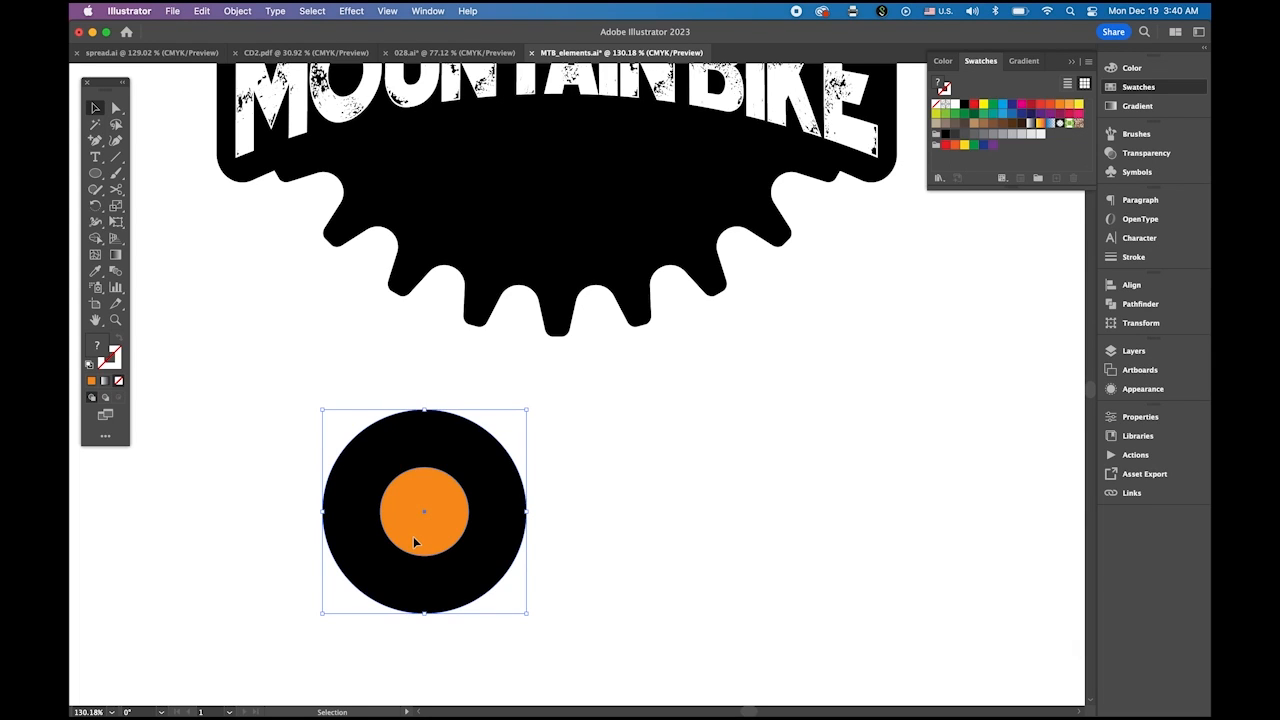
Duplicate the black and orange circle pair to the right of the original, and draw a black rectangle bridging the two black circles.
left_click_drag(416, 542, 687, 566)
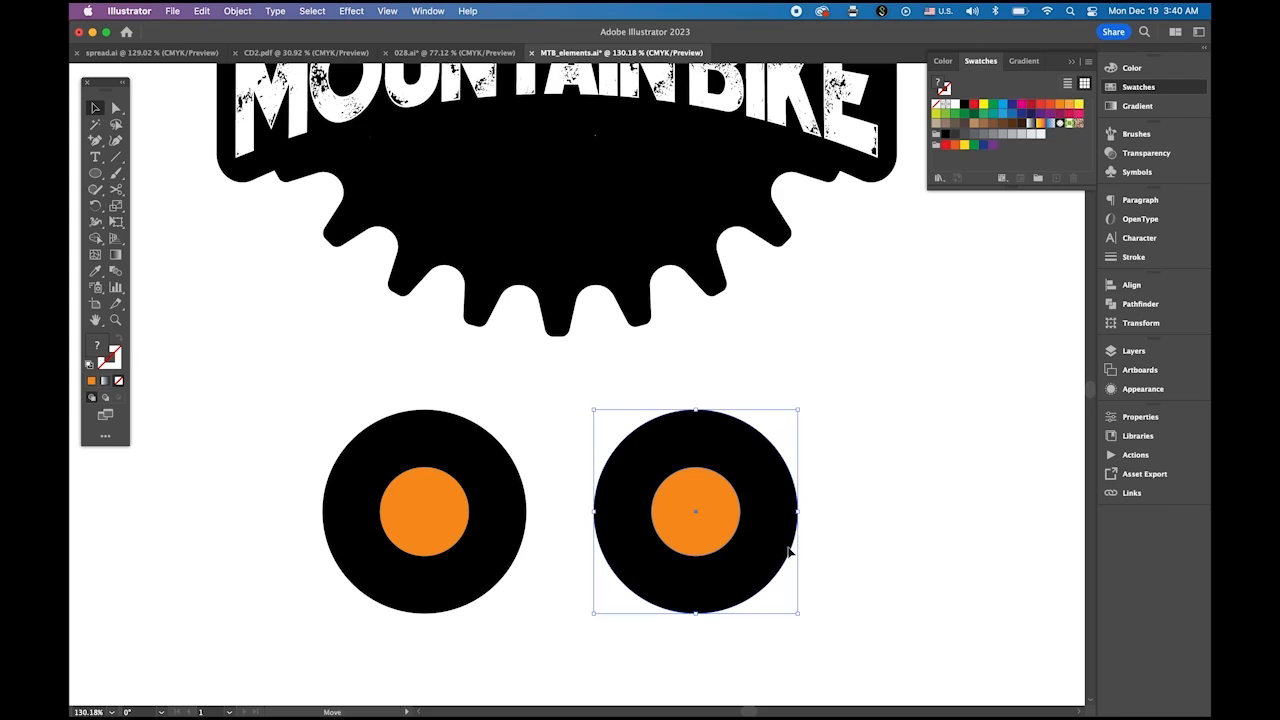
left_click(925, 543)
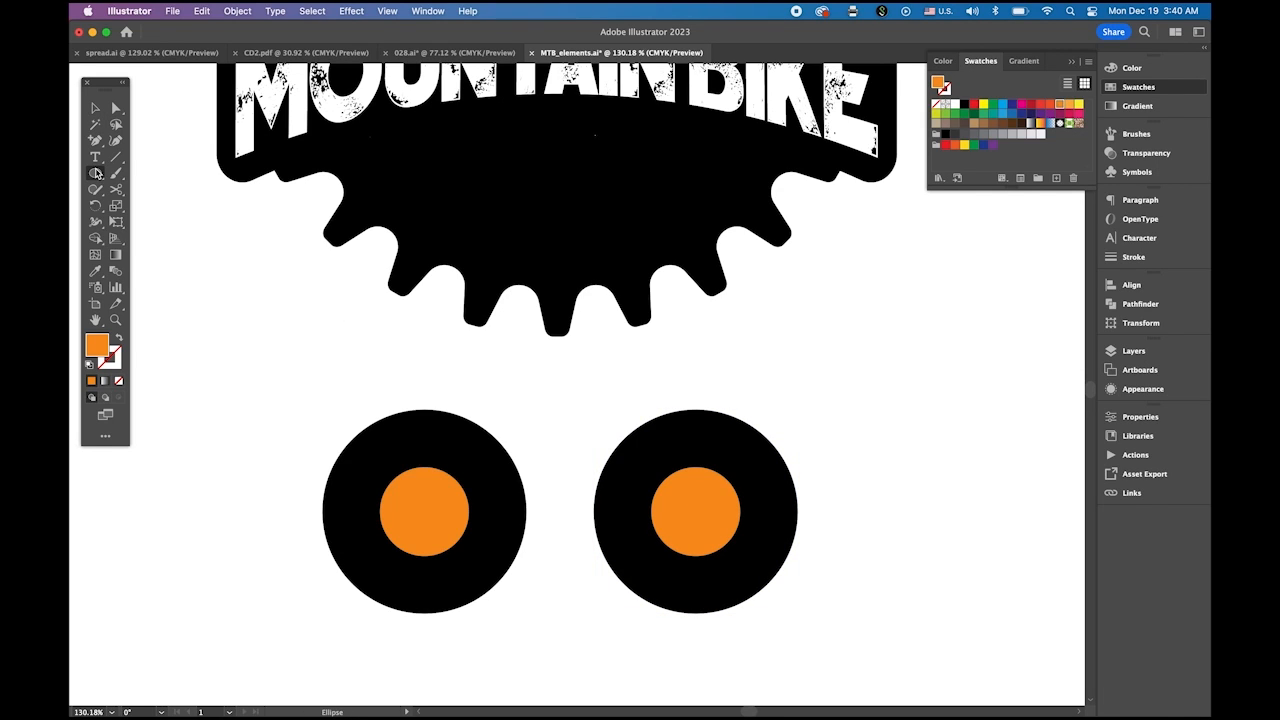
left_click(100, 172)
left_click(150, 172)
left_click(965, 106)
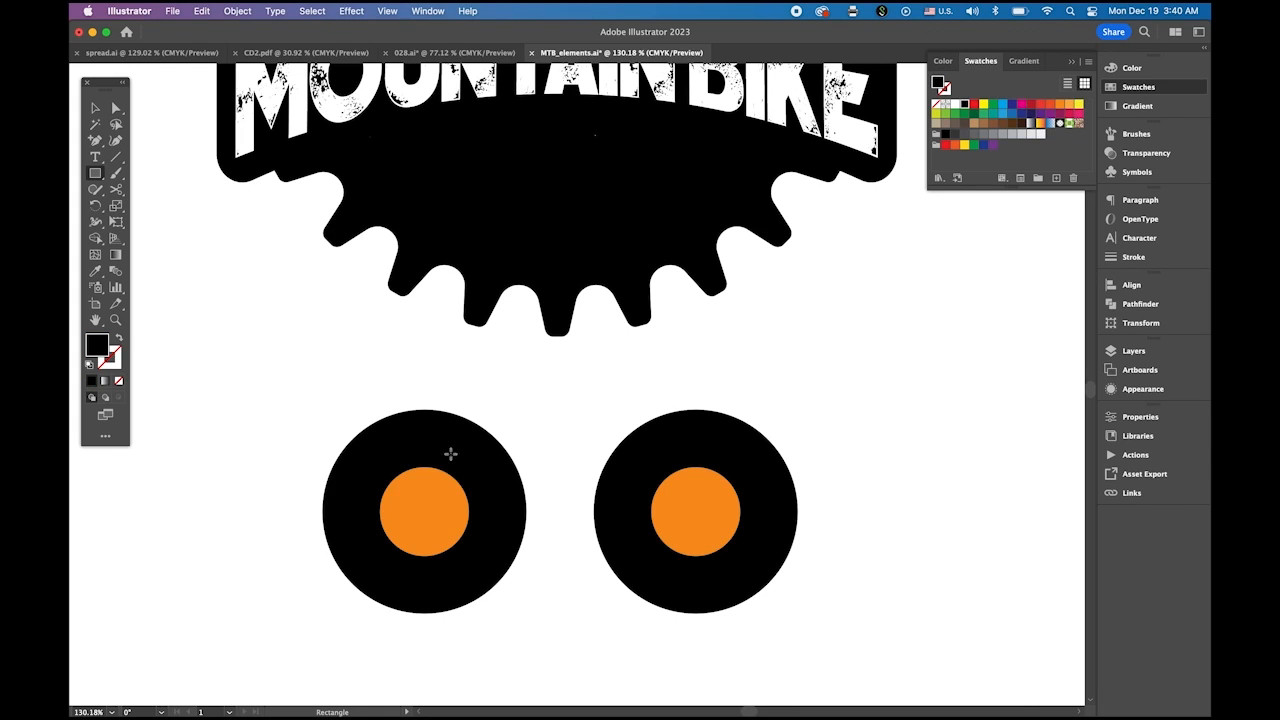
left_click_drag(483, 447, 638, 574)
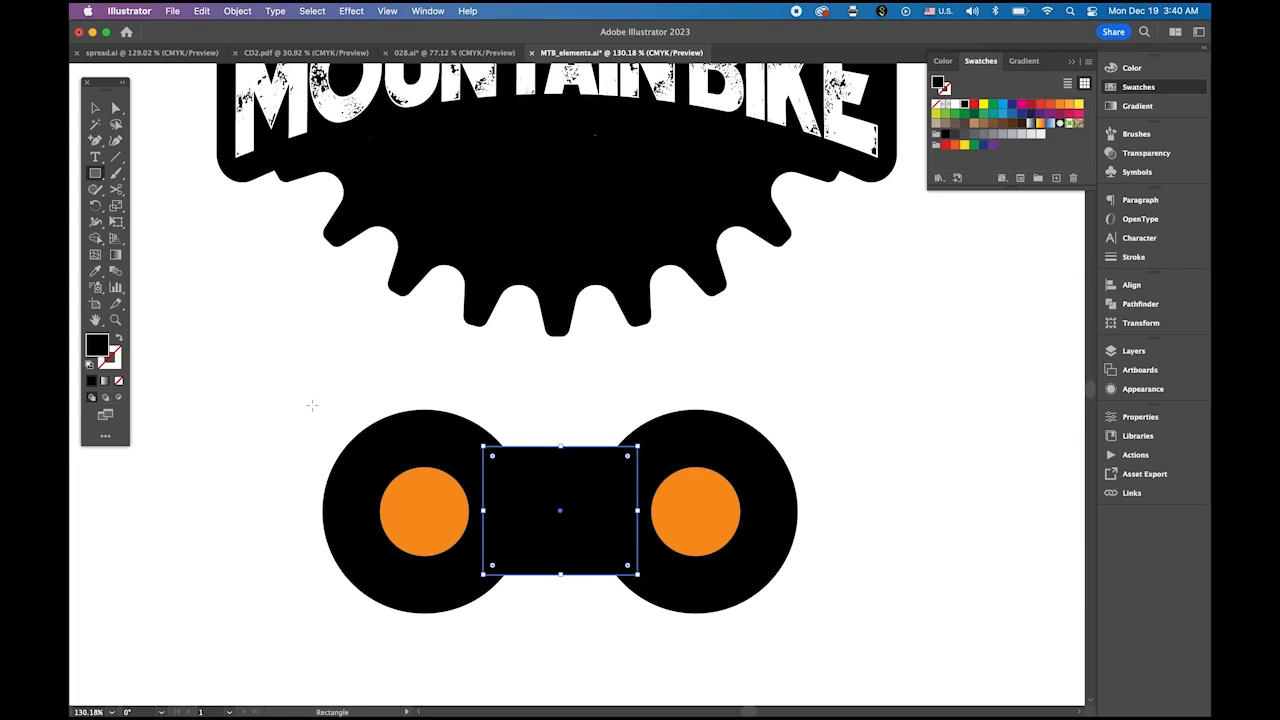
Align both circle pairs and the rectangle on their shared horizontal centerline using vertical center alignment, and deselect them.
left_click(95, 108)
left_click(268, 453)
left_click_drag(251, 404, 828, 624)
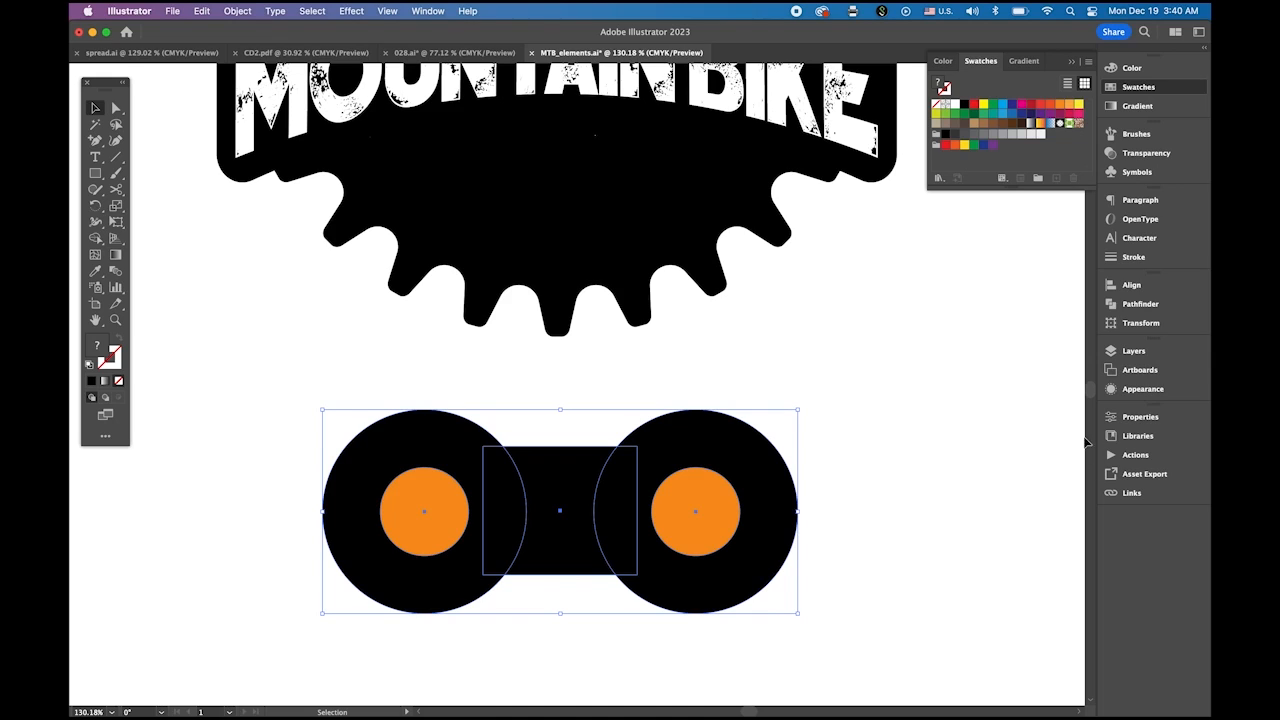
left_click(1131, 285)
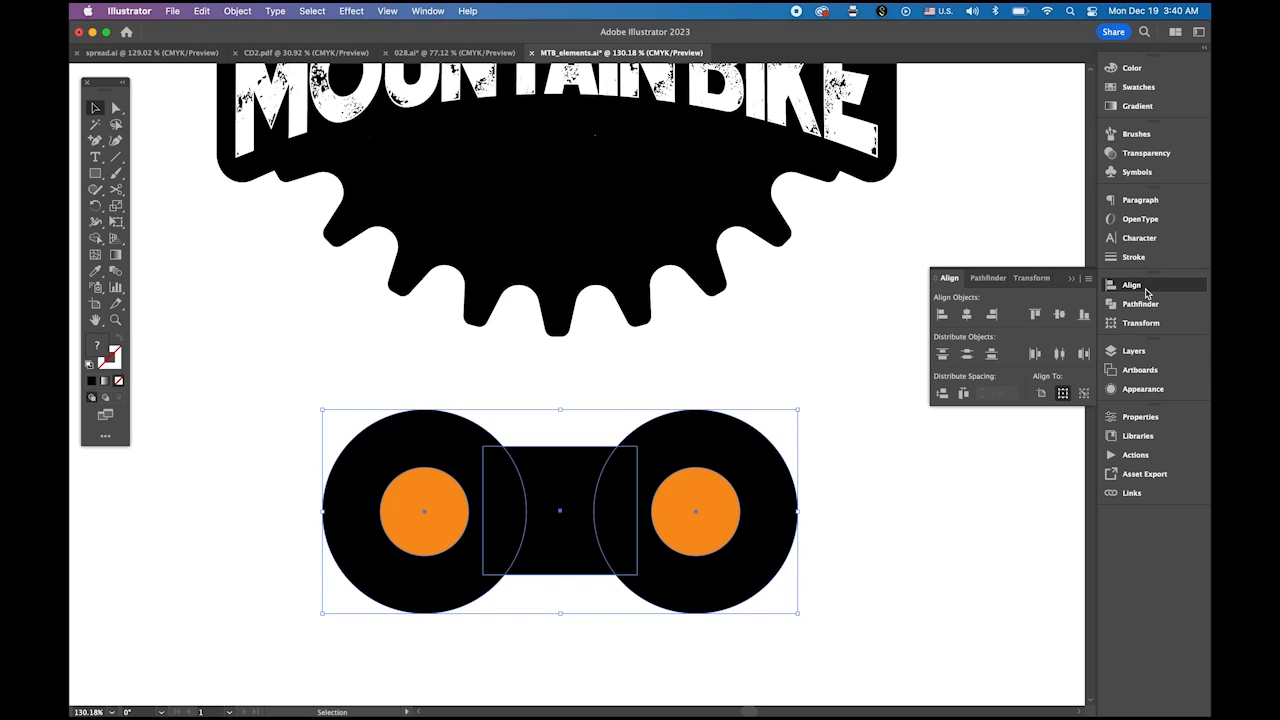
left_click(1060, 316)
left_click(873, 491)
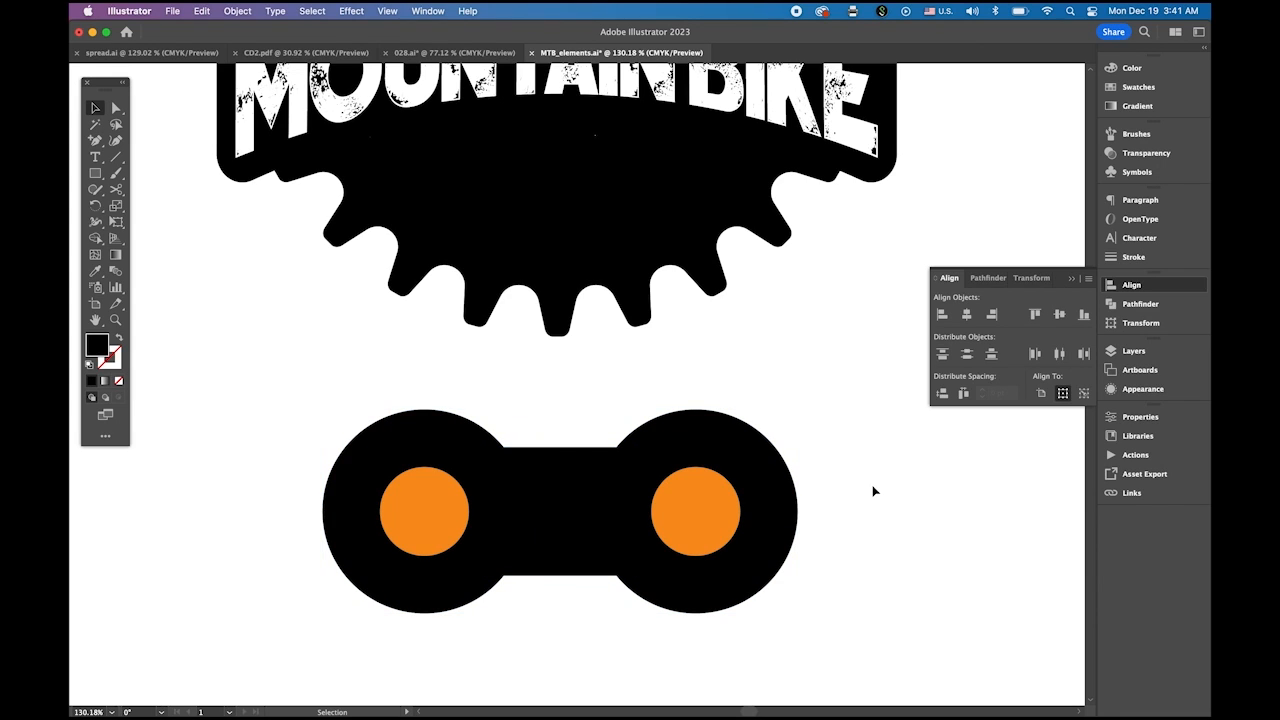
Unite the two black circles and the rectangle into one shape, and send it behind the orange circles.
left_click(441, 434)
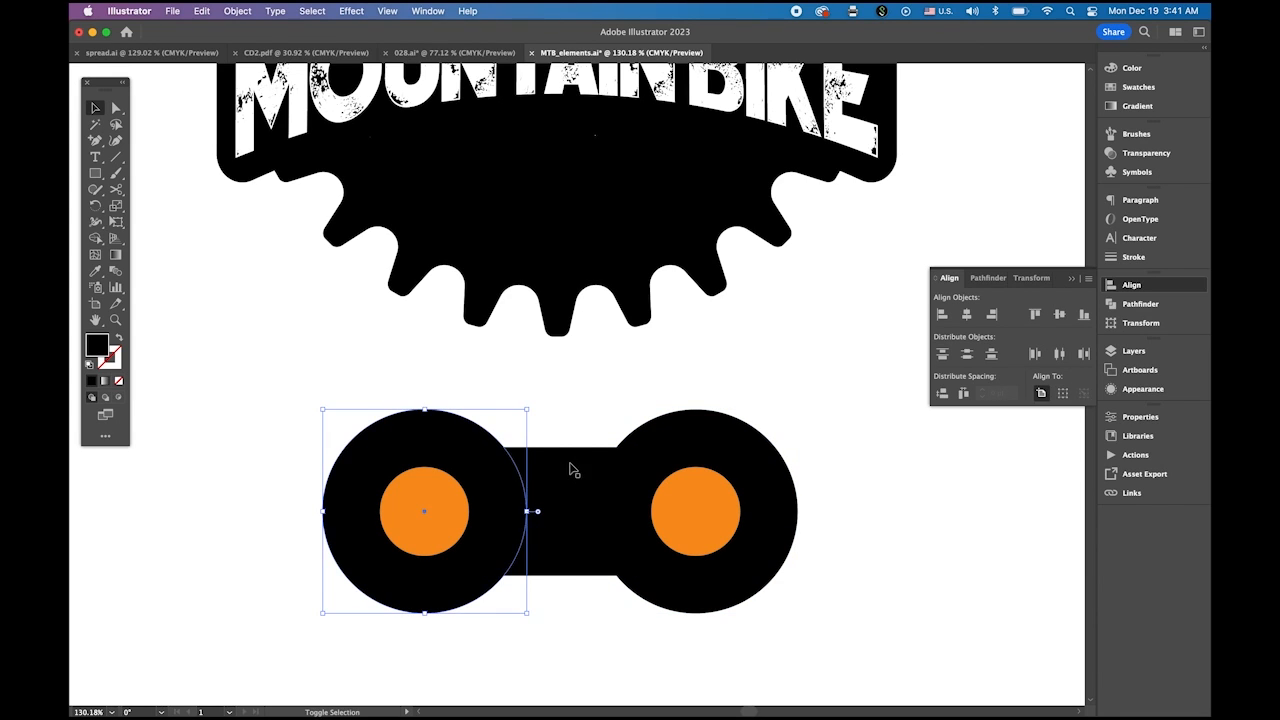
left_click(573, 468, "shift")
left_click(697, 450, "shift")
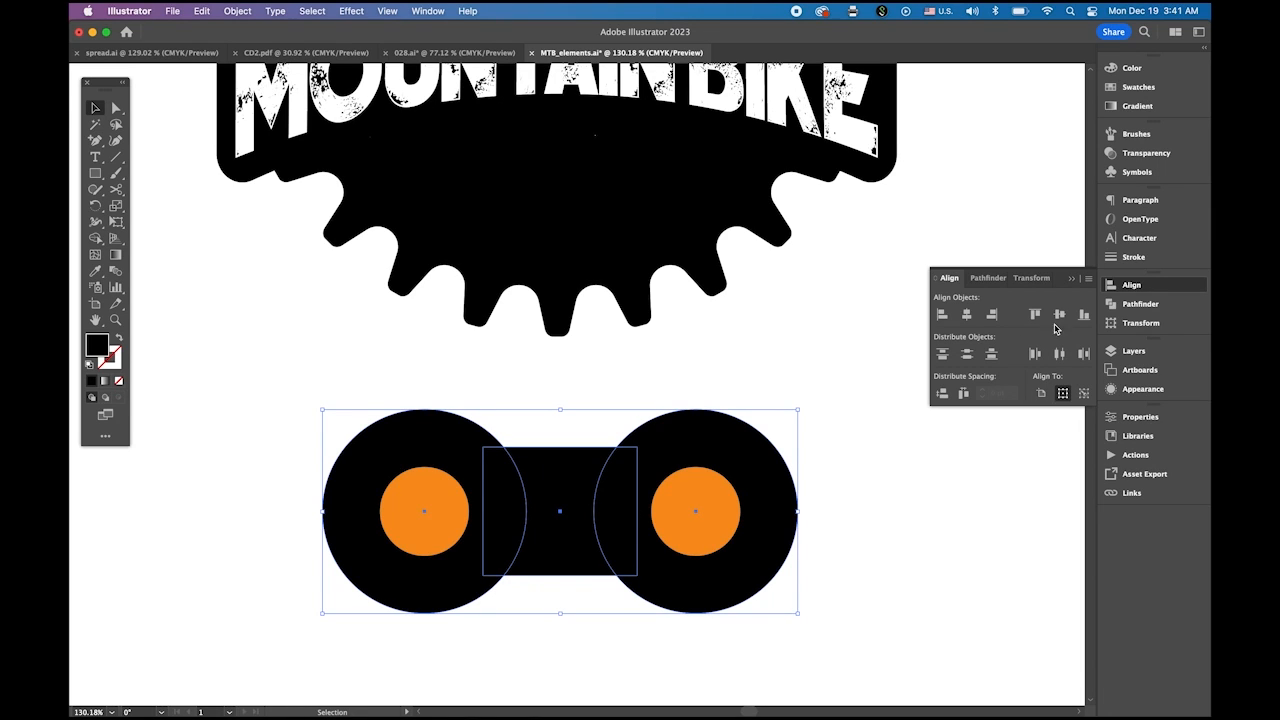
left_click(1145, 312)
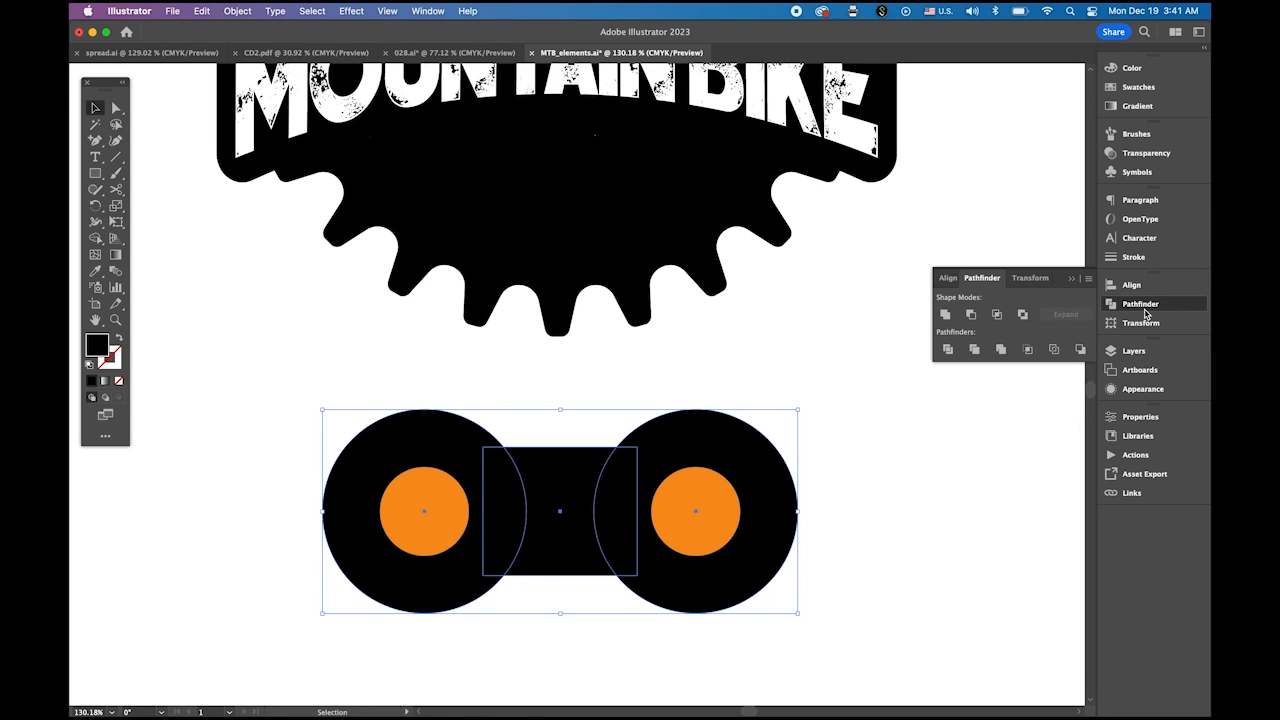
left_click(945, 314)
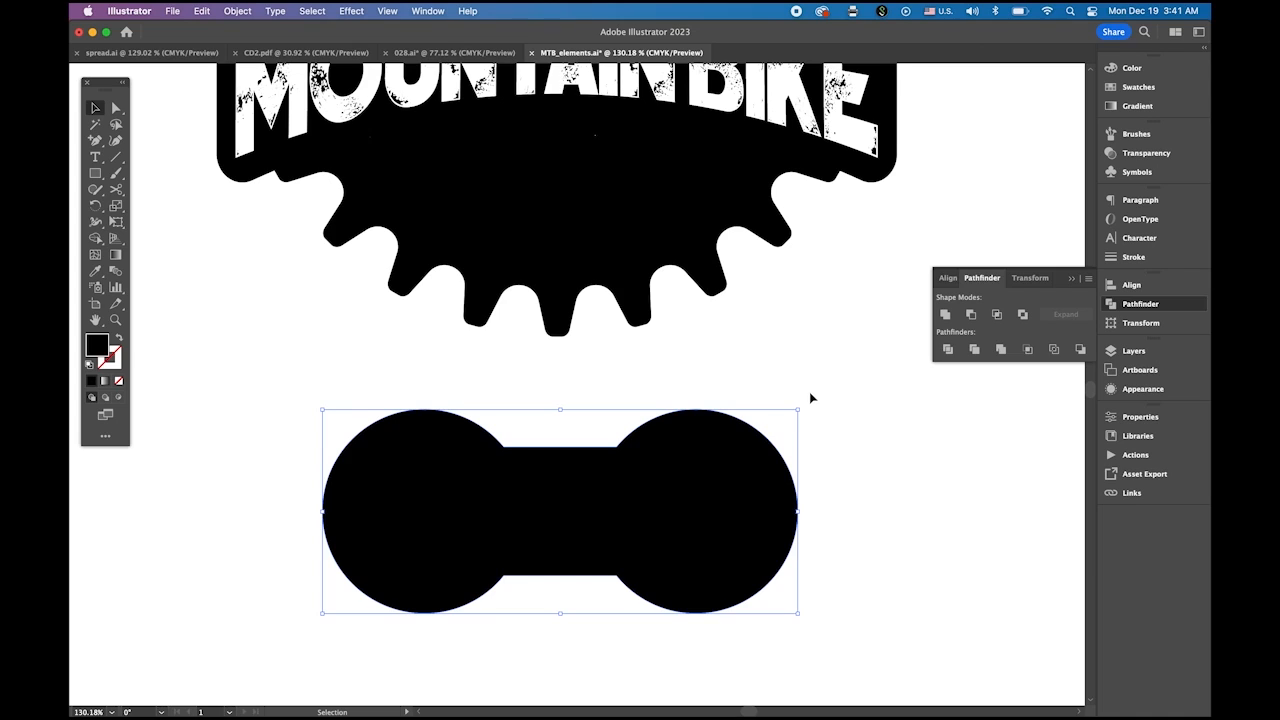
left_click(237, 11)
mouse_move(258, 48)
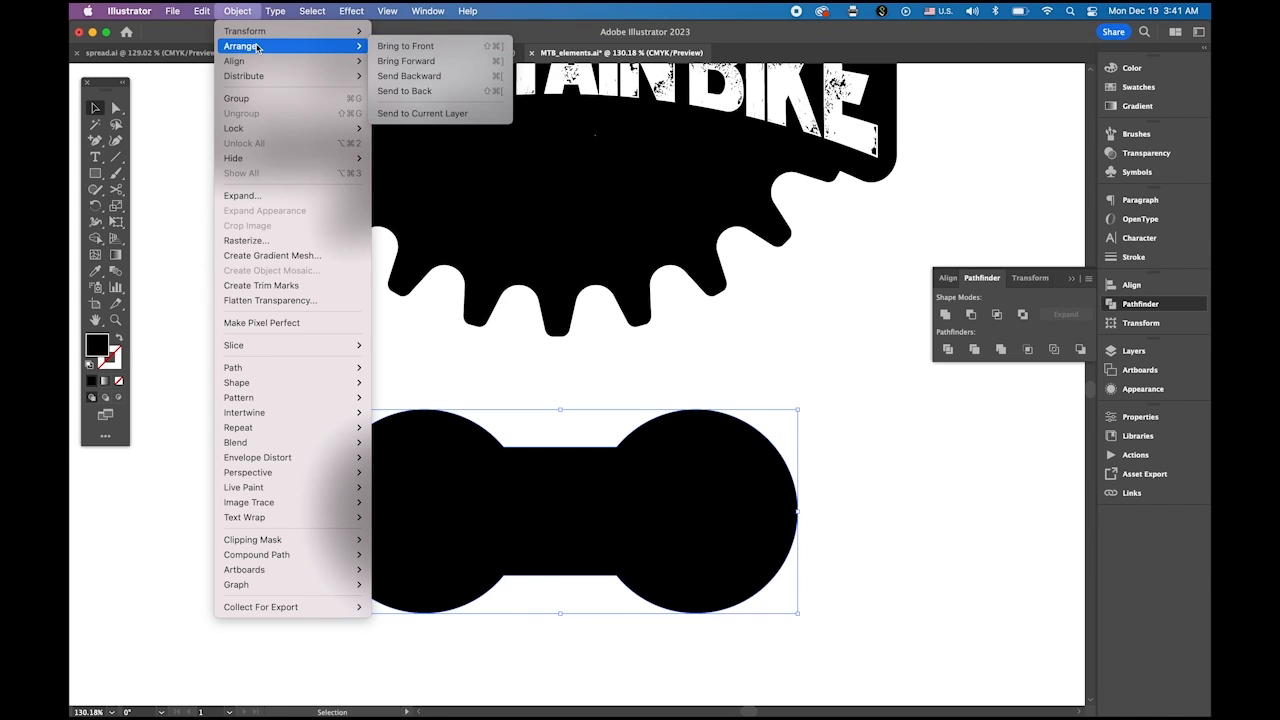
left_click(404, 91)
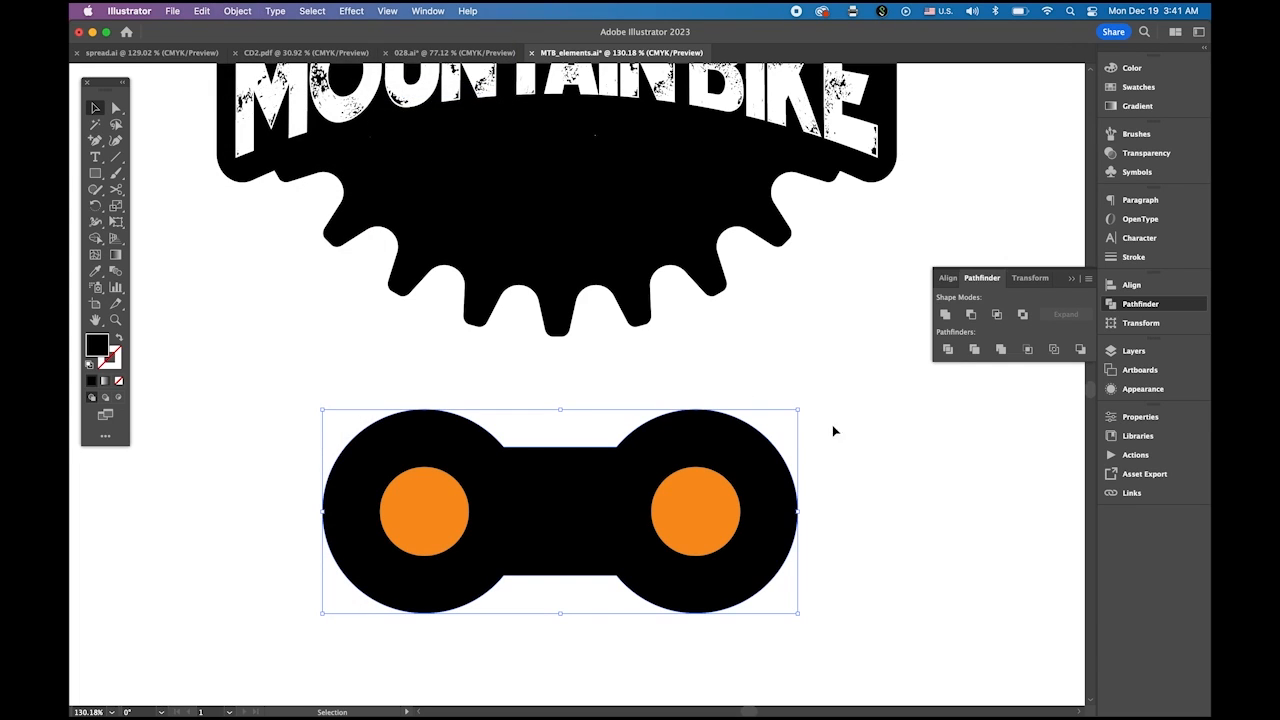
Cut the two orange circles out of the black link shape as holes with the Exclude shape mode, and deselect it.
left_click_drag(262, 426, 836, 591)
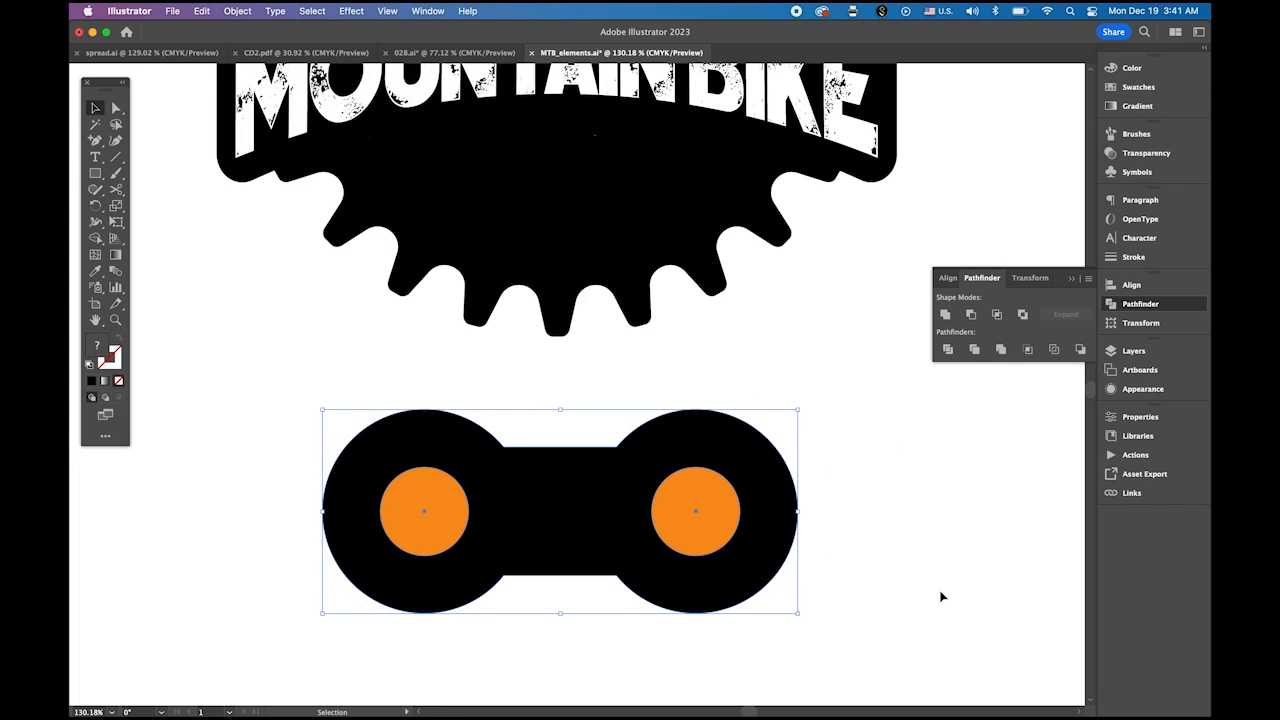
left_click(1024, 315)
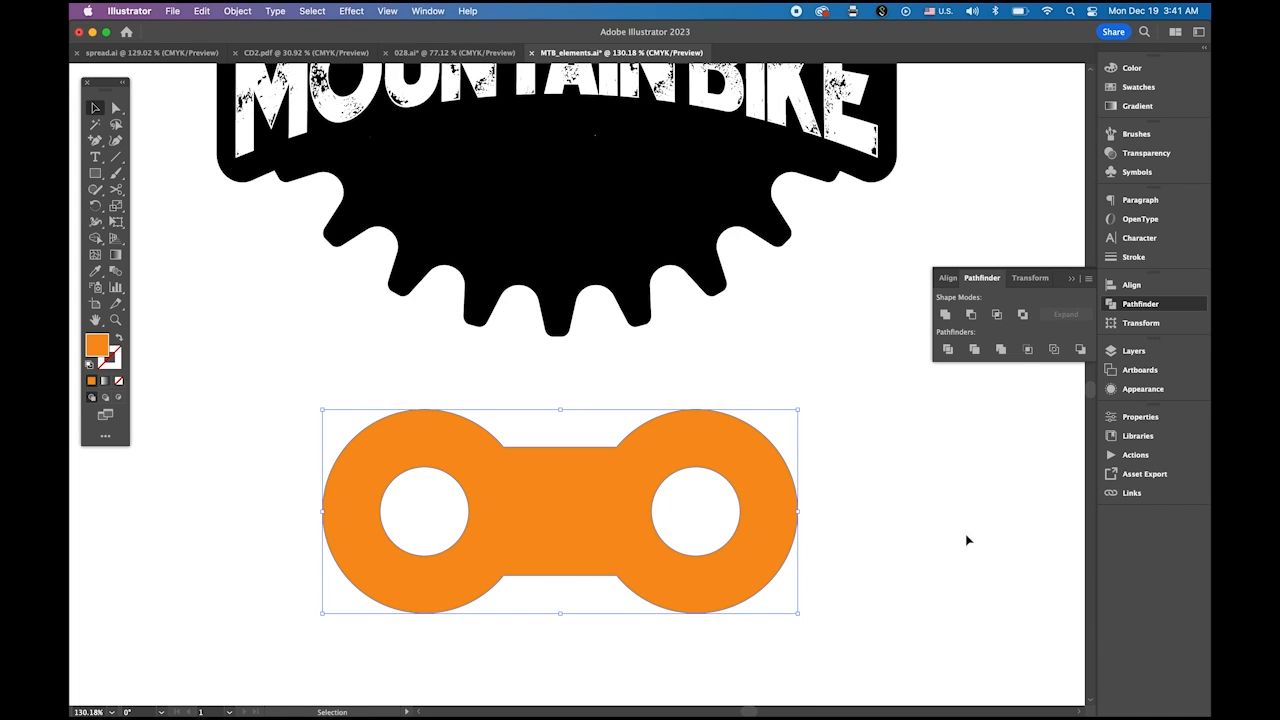
left_click(298, 343)
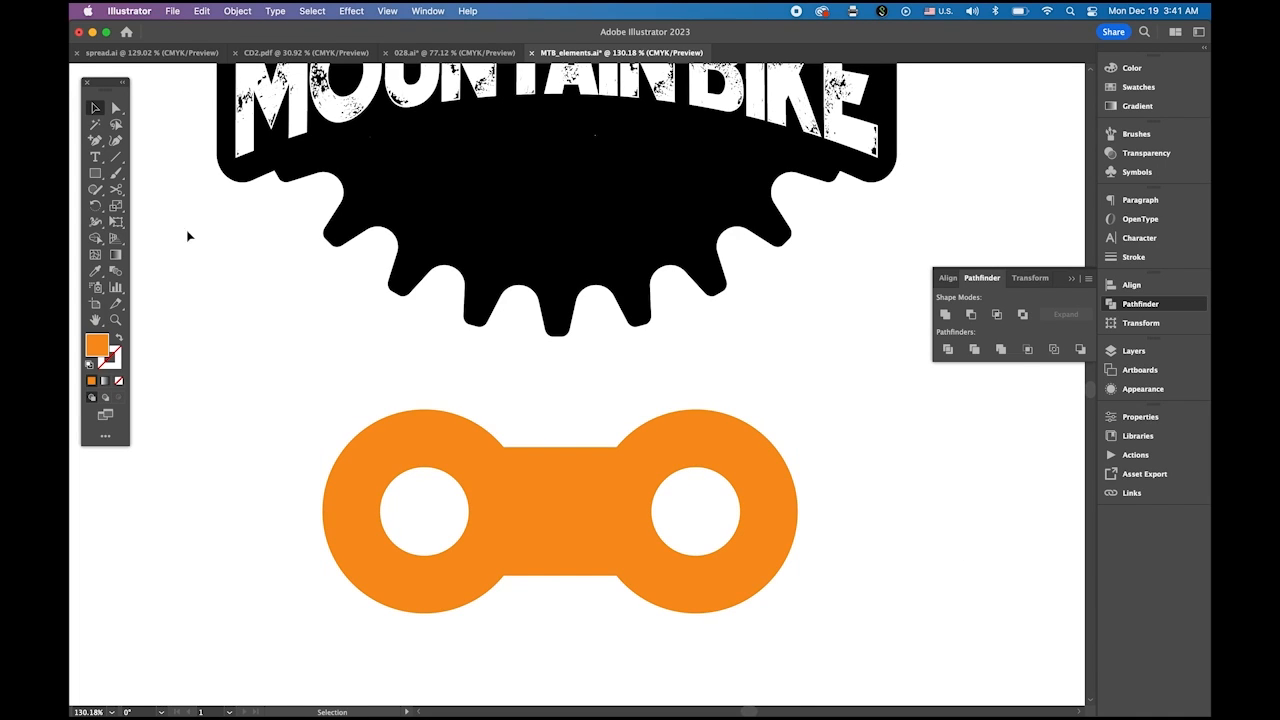
Round the four inner corners of the orange link to the maximum so its waist curves smoothly between the circles.
left_click(118, 110)
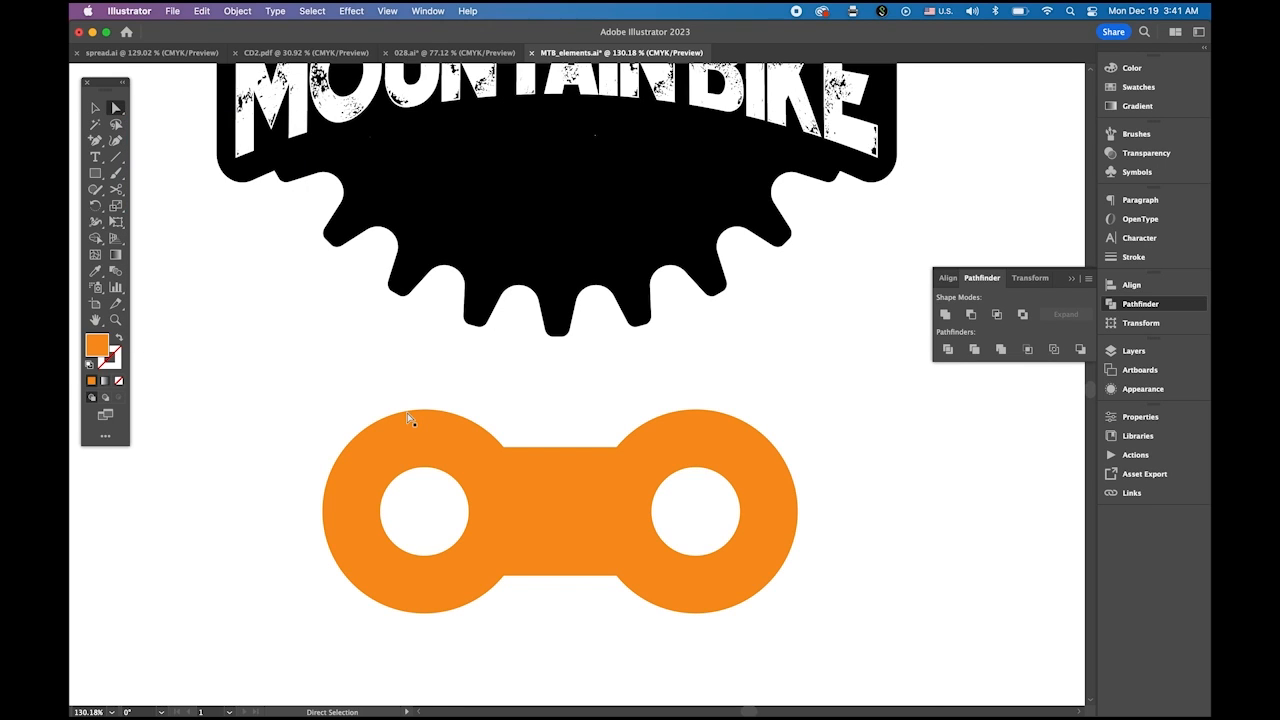
left_click(504, 449)
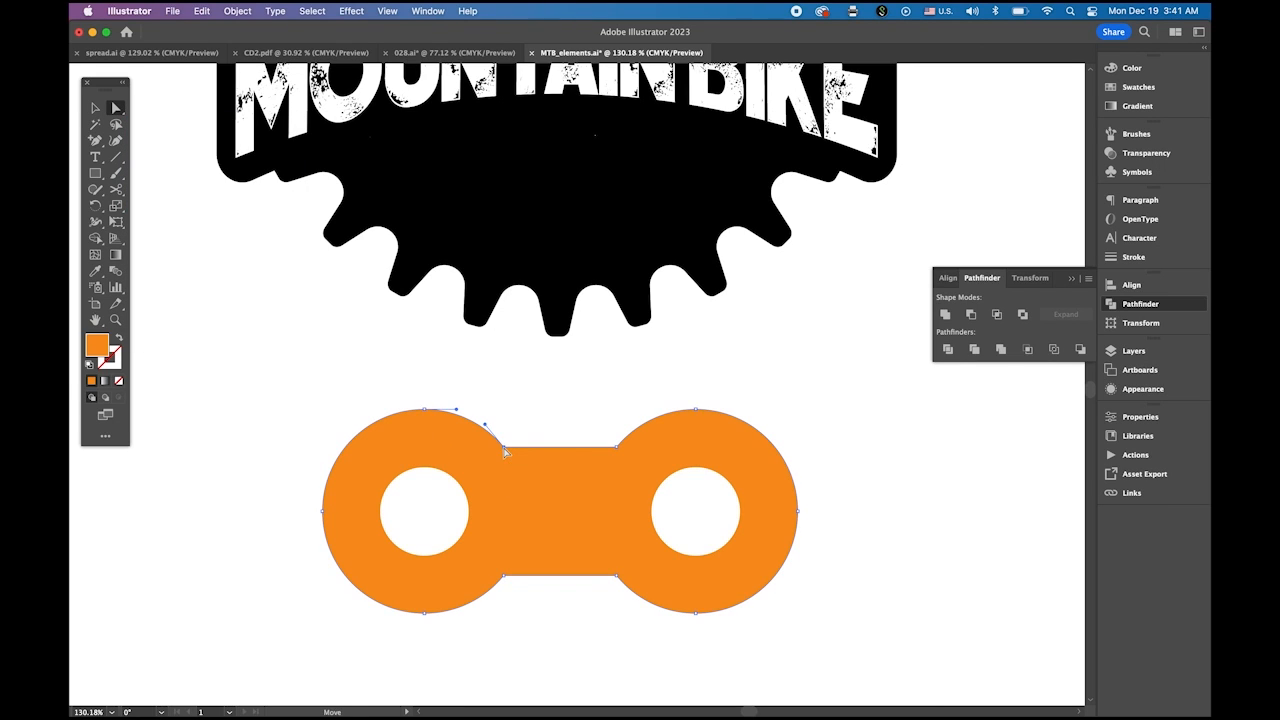
left_click(617, 447, "shift")
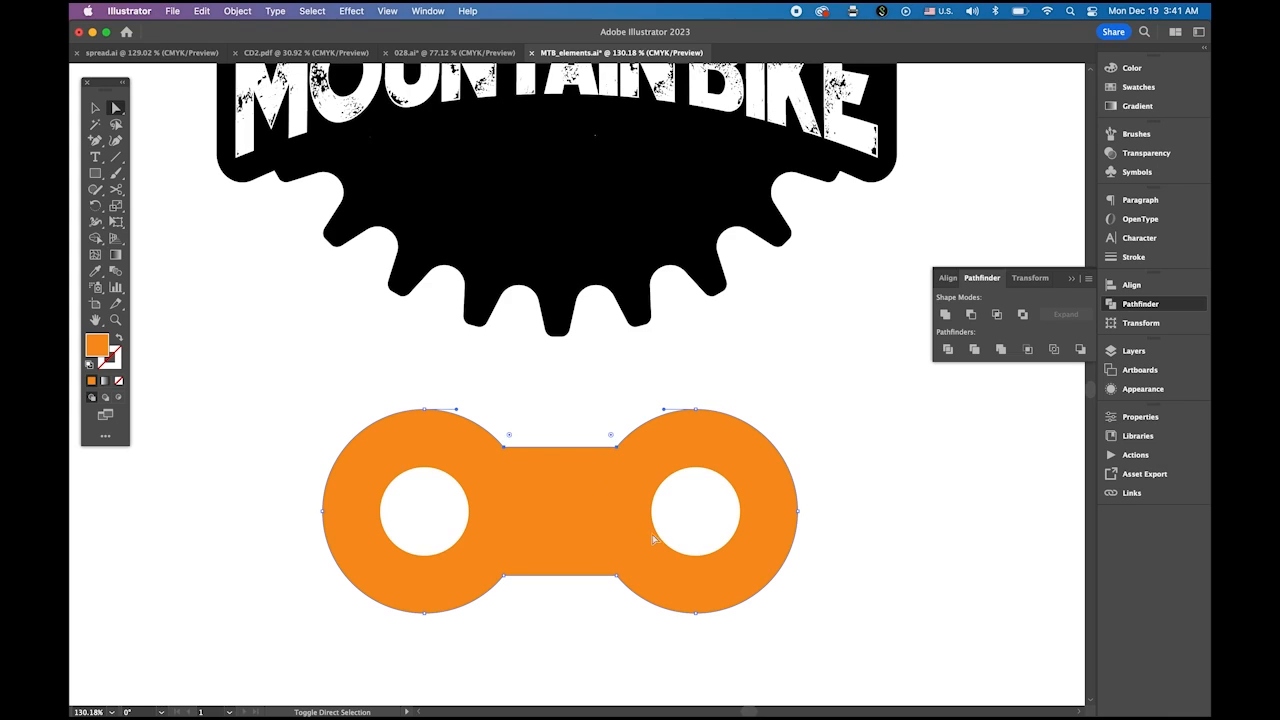
left_click(504, 577, "shift")
left_click_drag(510, 437, 670, 290)
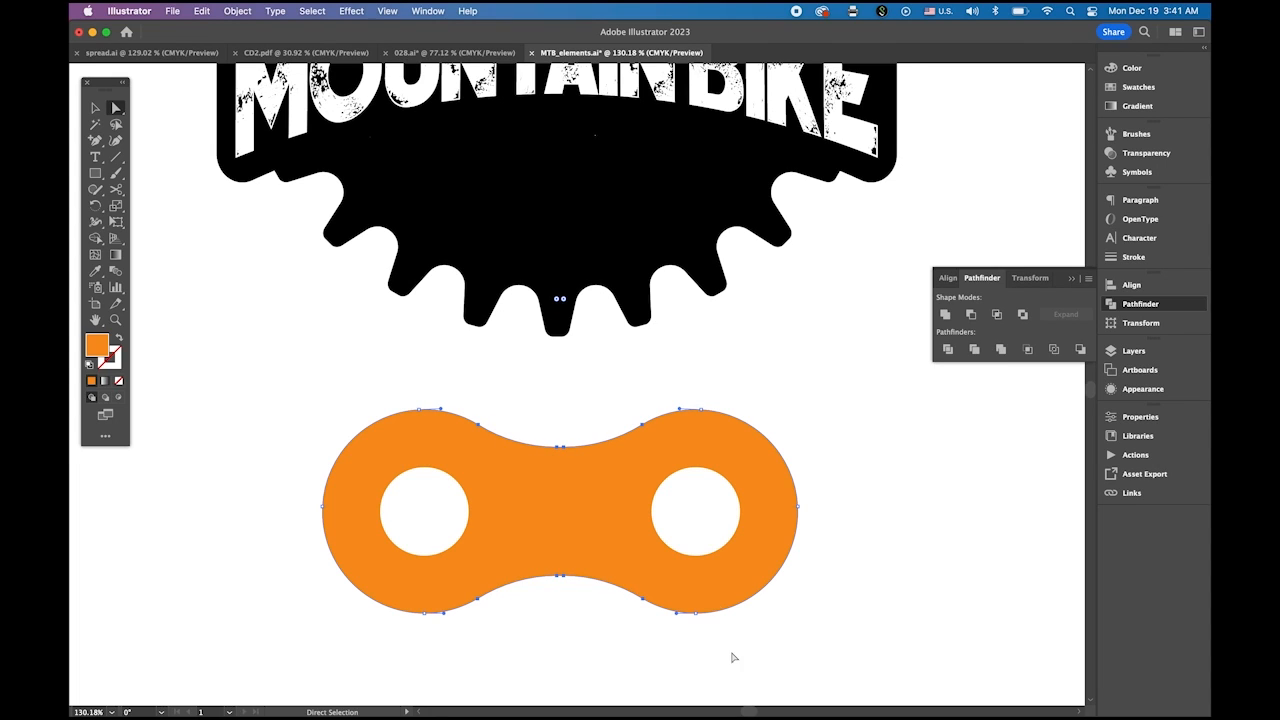
left_click(95, 107)
left_click(318, 291)
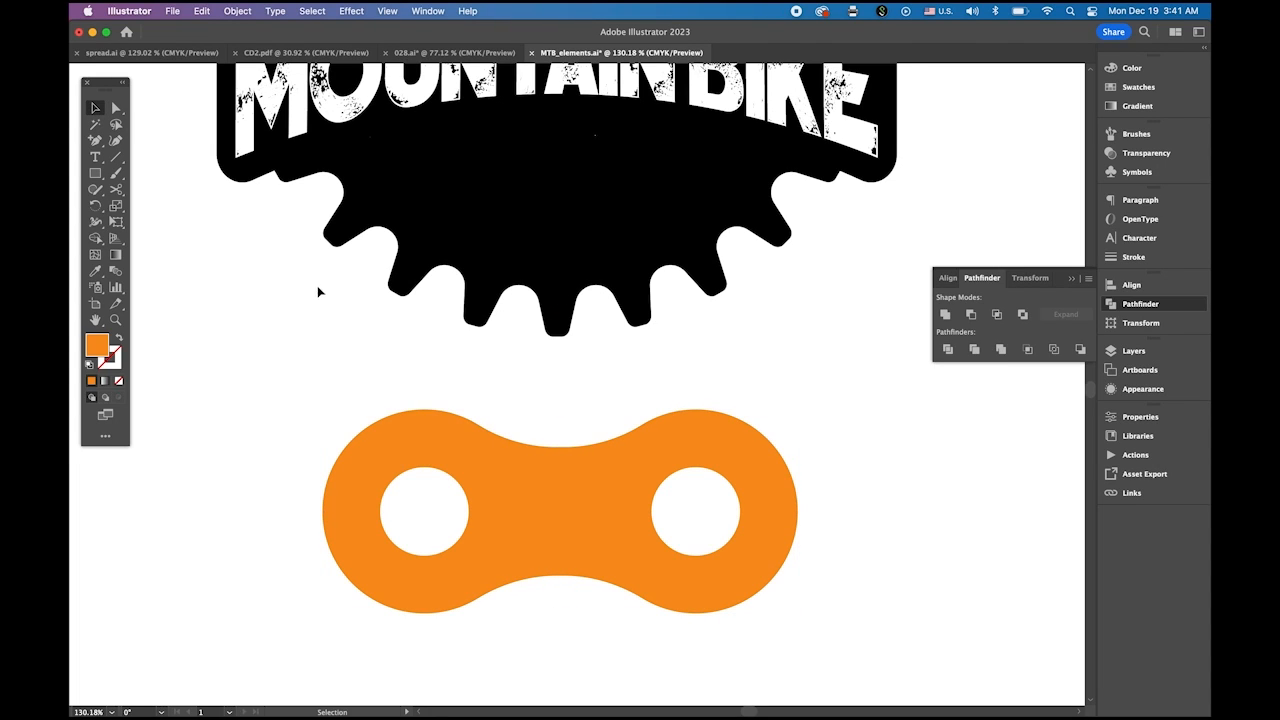
Shrink the orange chain link to about half its size and rotate it 45° so it rises toward the right.
left_click(1072, 279)
scroll(771, 551, "down", 4)
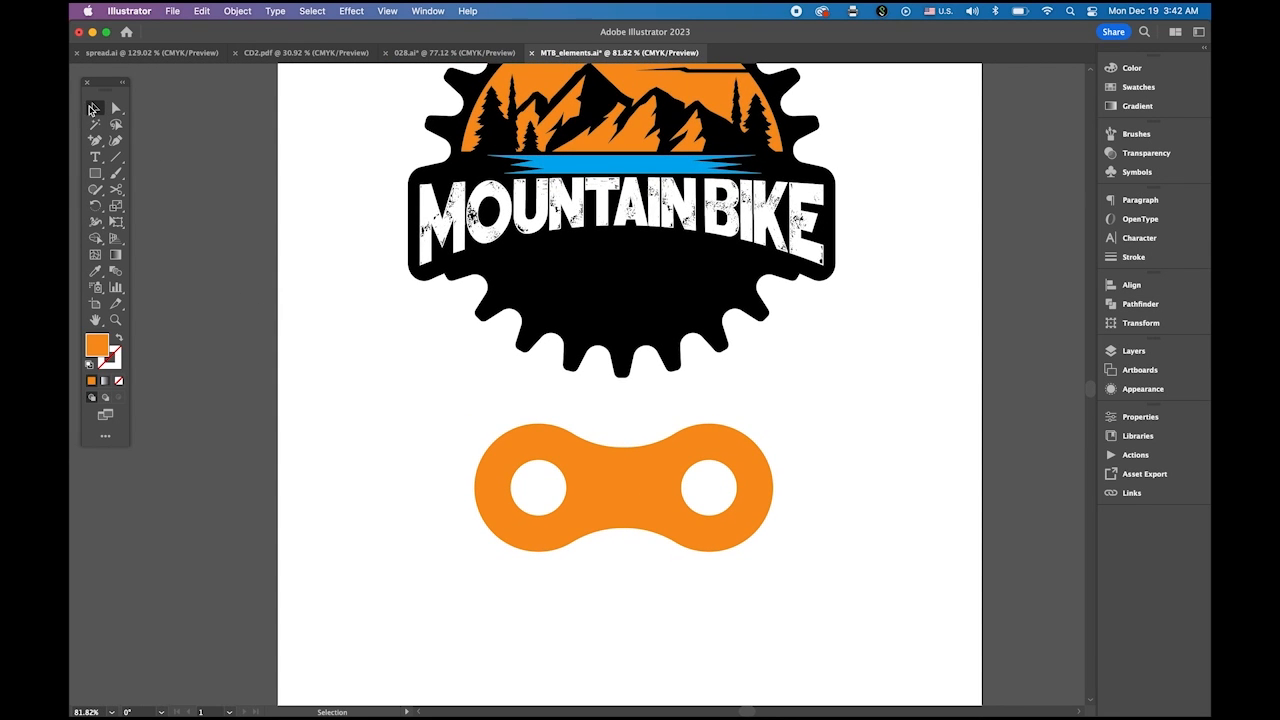
left_click(641, 507)
left_click_drag(771, 424, 620, 485)
left_click_drag(620, 558, 639, 500)
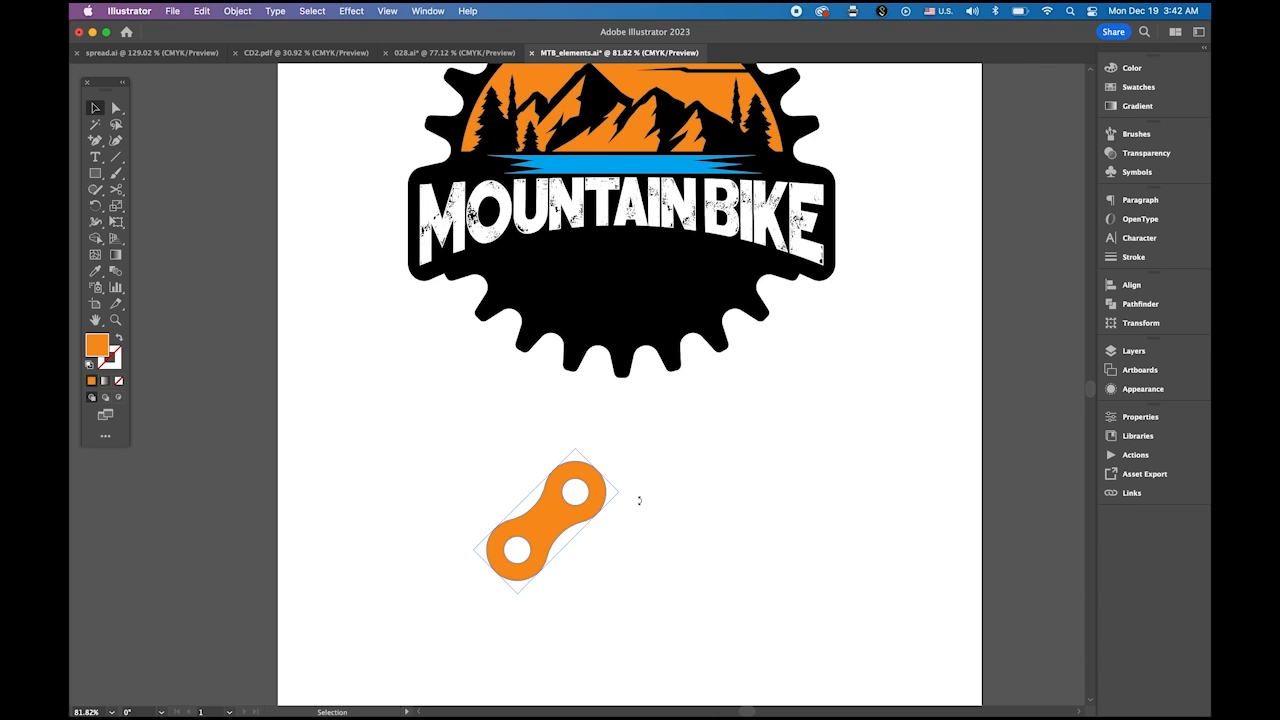
Shift the link slightly left, and place a copy to its right rotated to the opposite diagonal.
left_click_drag(566, 522, 519, 524)
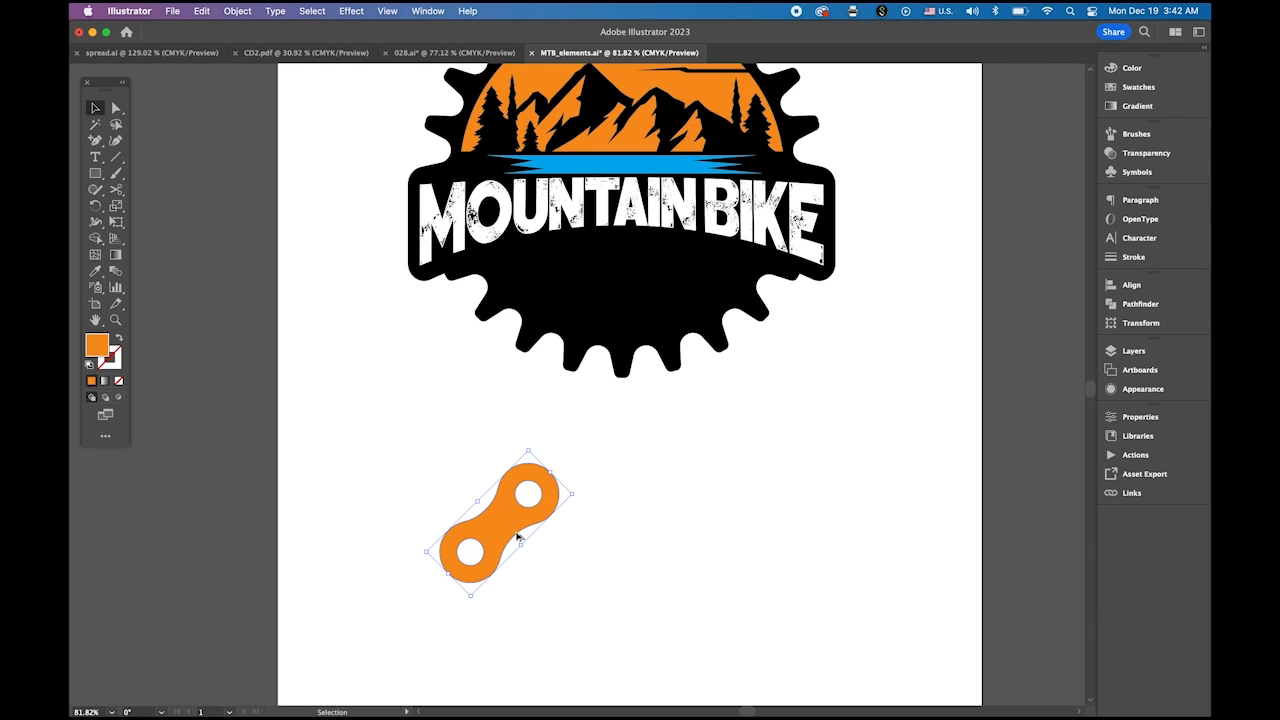
left_click_drag(508, 530, 629, 530)
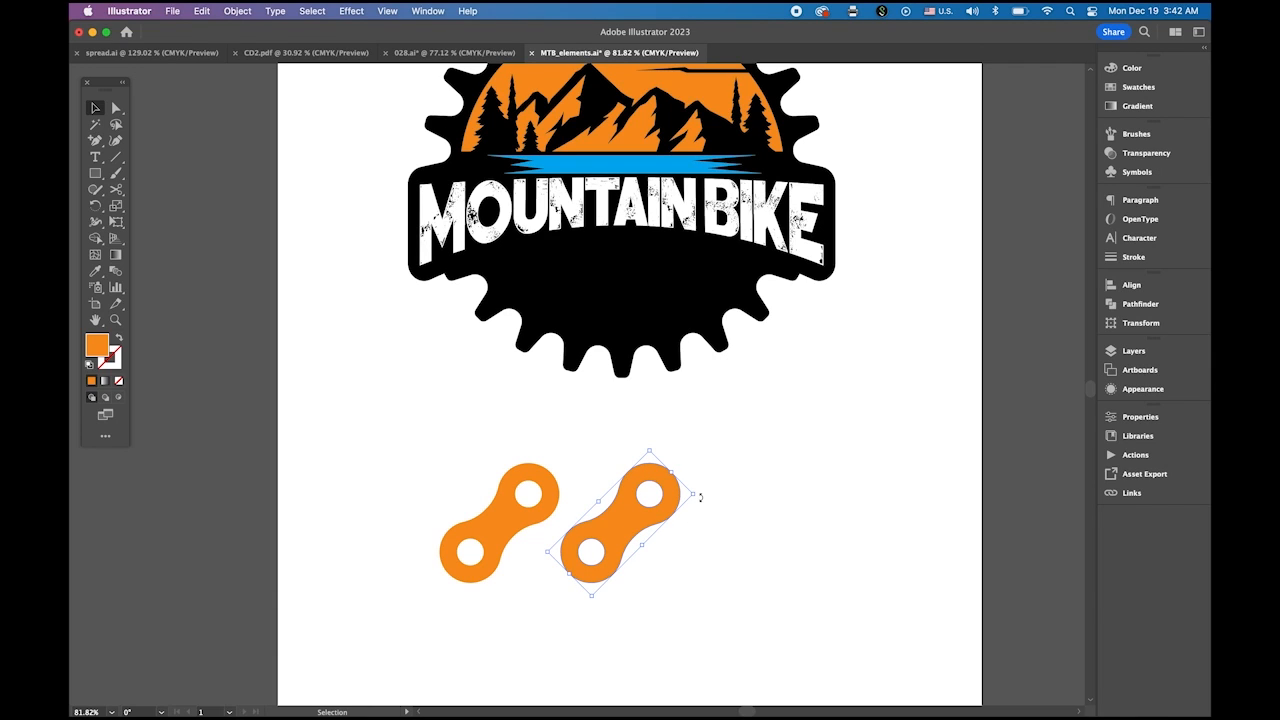
left_click_drag(705, 567, 661, 633)
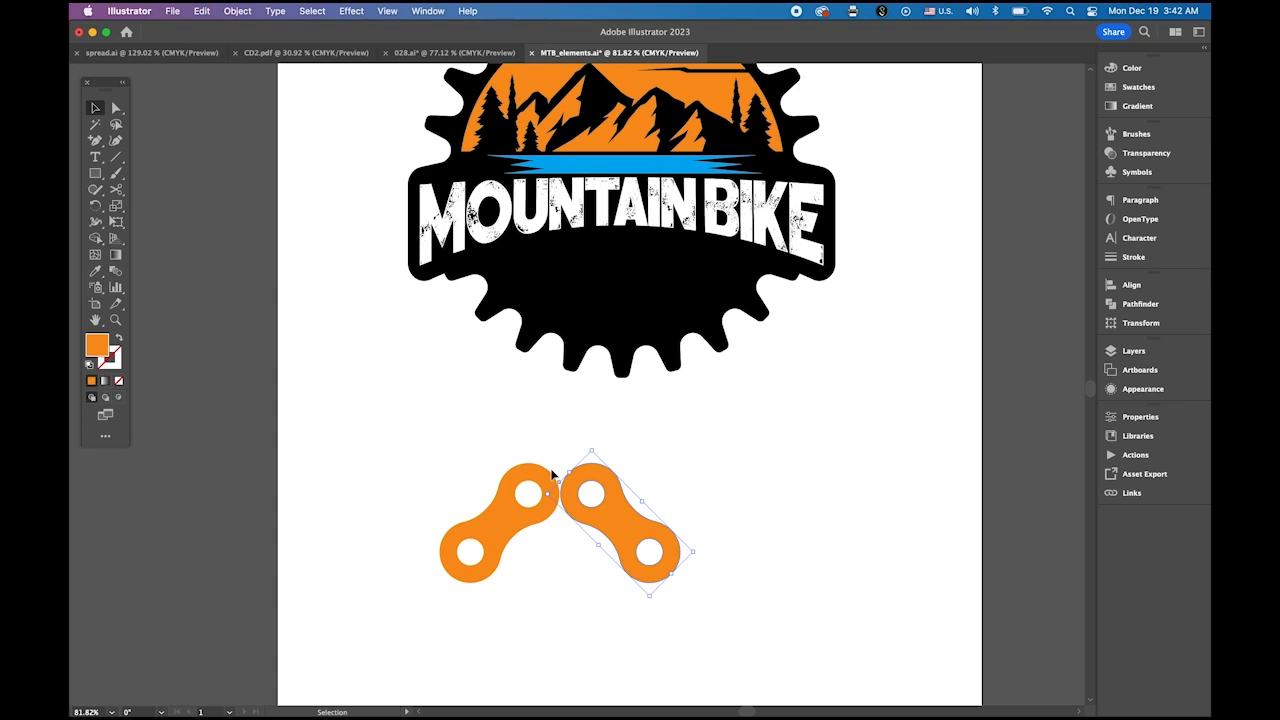
In Outline view, move the right link so its upper hole coincides with the left link's upper hole, and deselect it.
left_click_drag(536, 462, 660, 323)
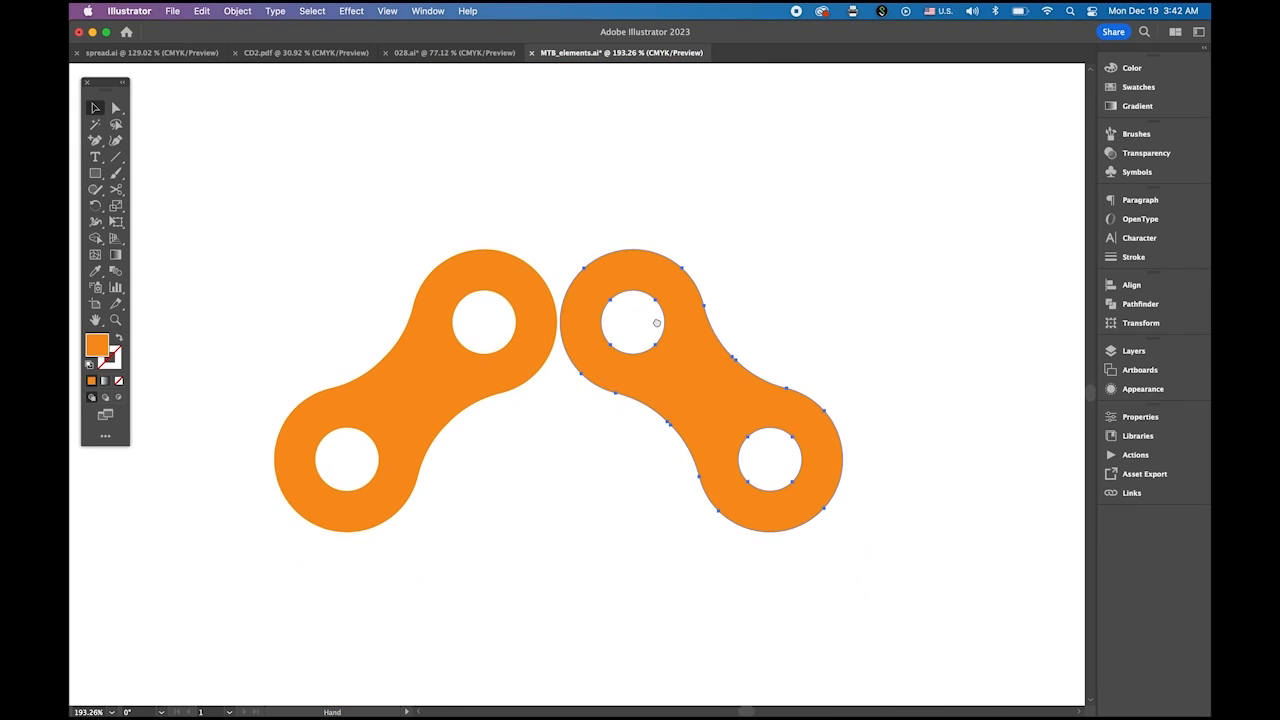
left_click_drag(570, 358, 612, 366)
left_click(318, 11)
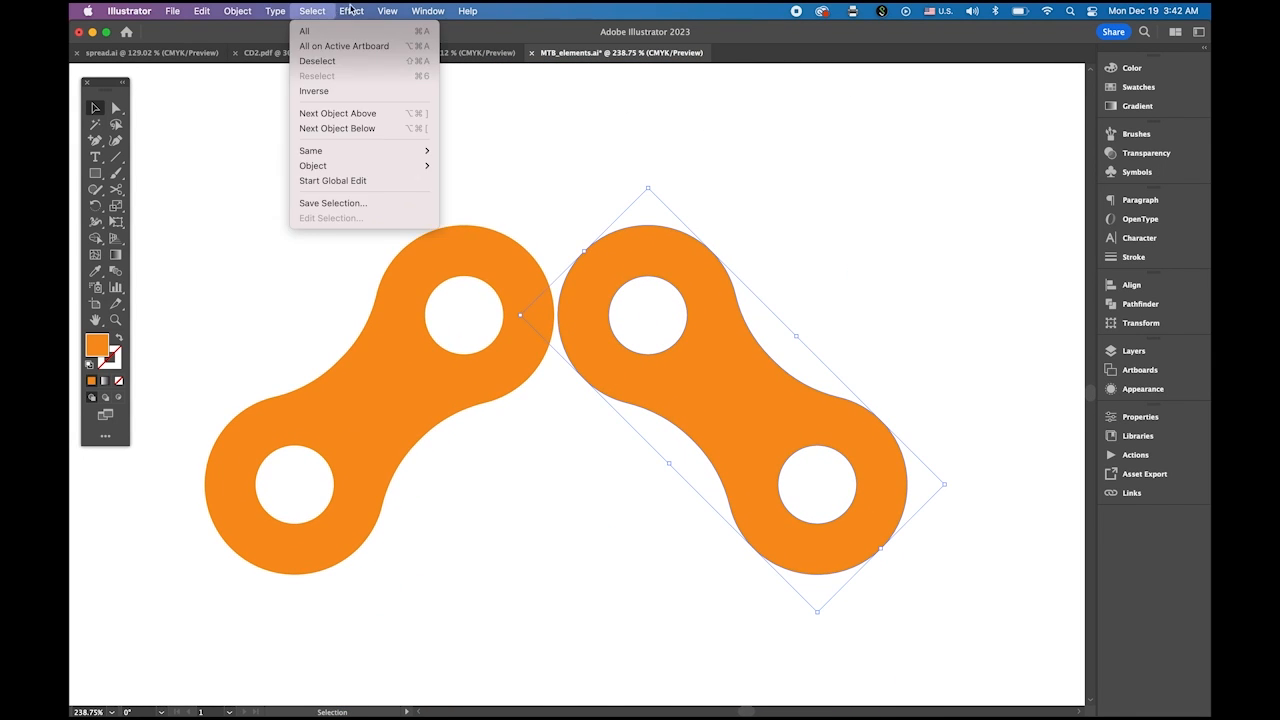
mouse_move(396, 13)
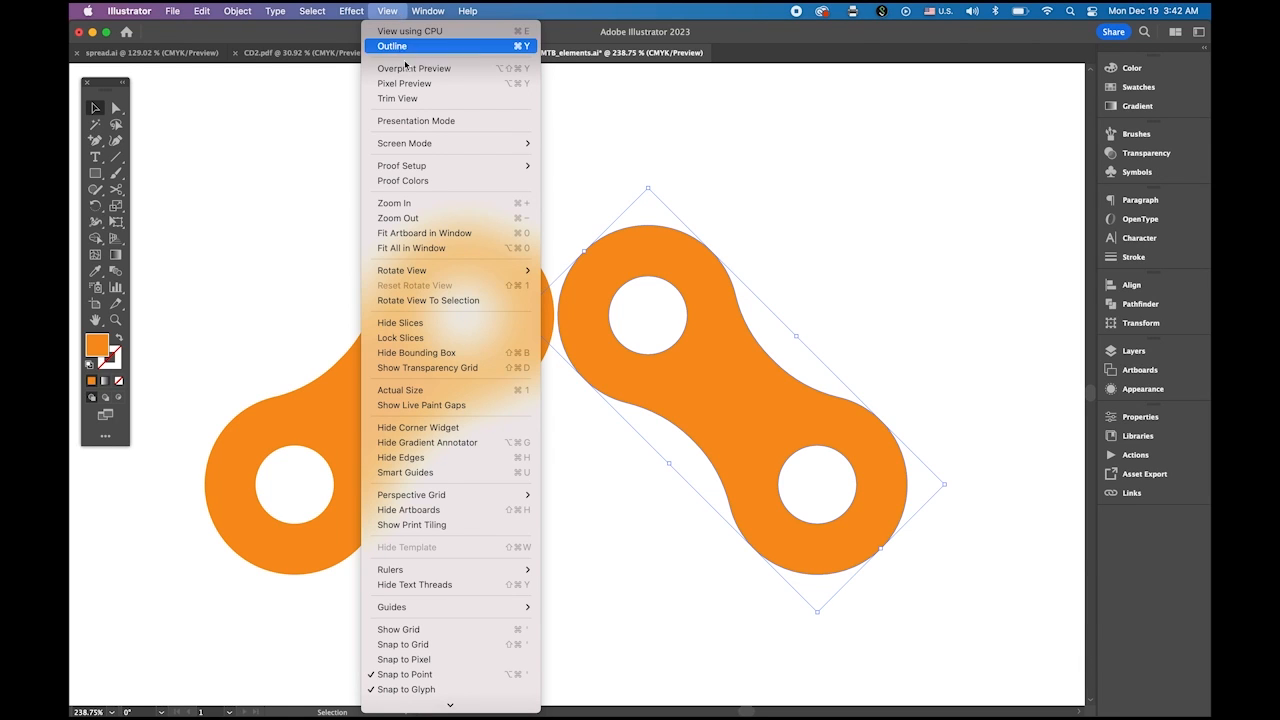
left_click(405, 46)
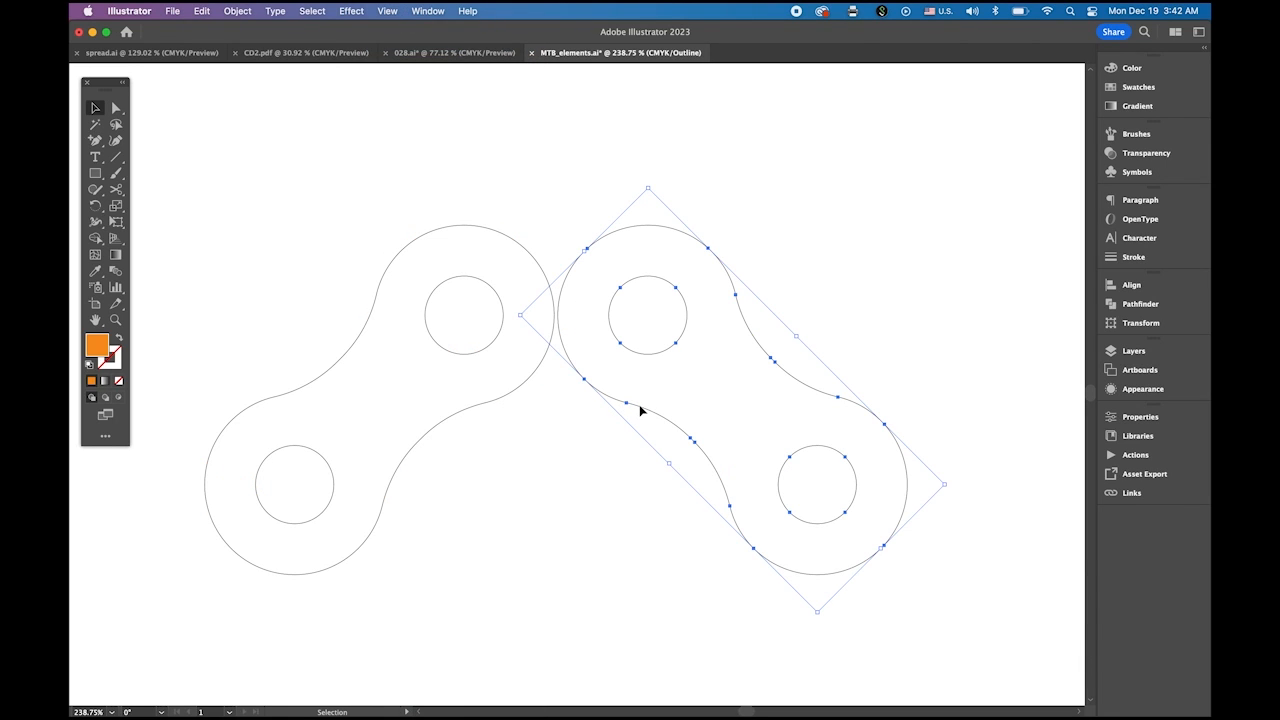
left_click_drag(640, 405, 456, 407)
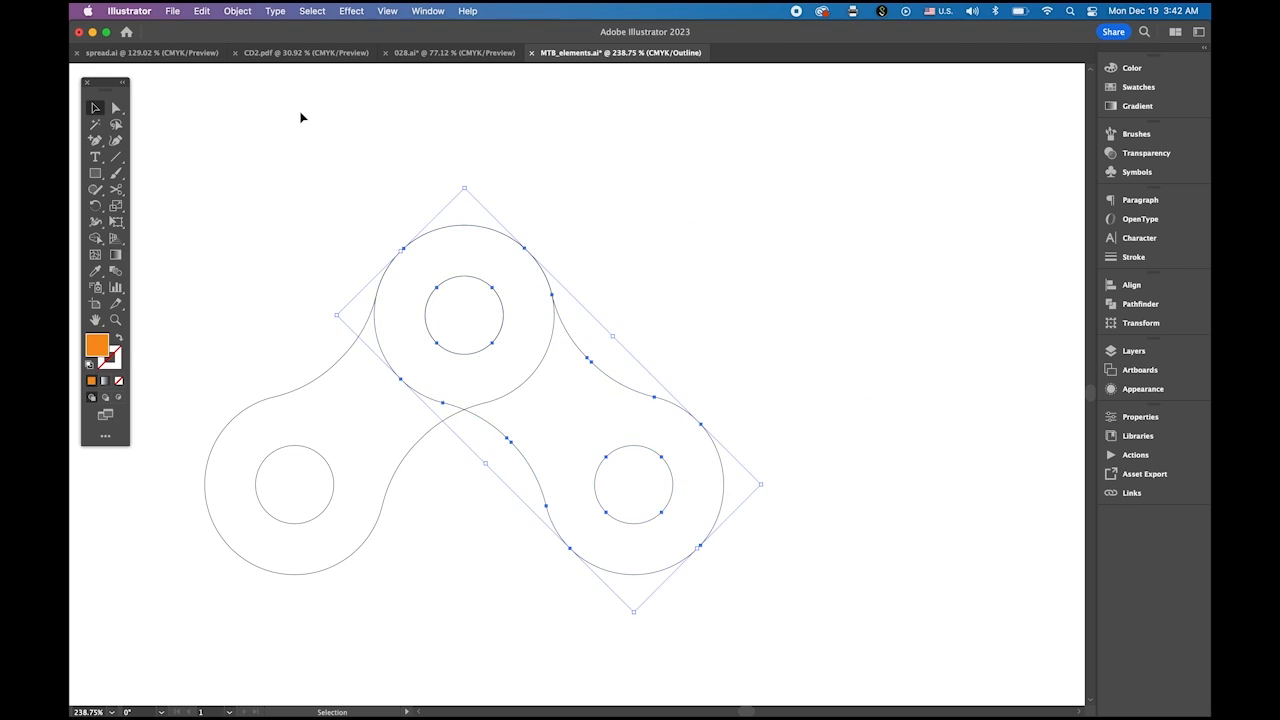
left_click(328, 162)
Duplicate the joined link pair to the right so the copy's lower left hole coincides with the original's lower right hole.
mouse_move(249, 191)
left_mouse_down()
mouse_move(640, 511)
mouse_move(623, 510)
left_mouse_up()
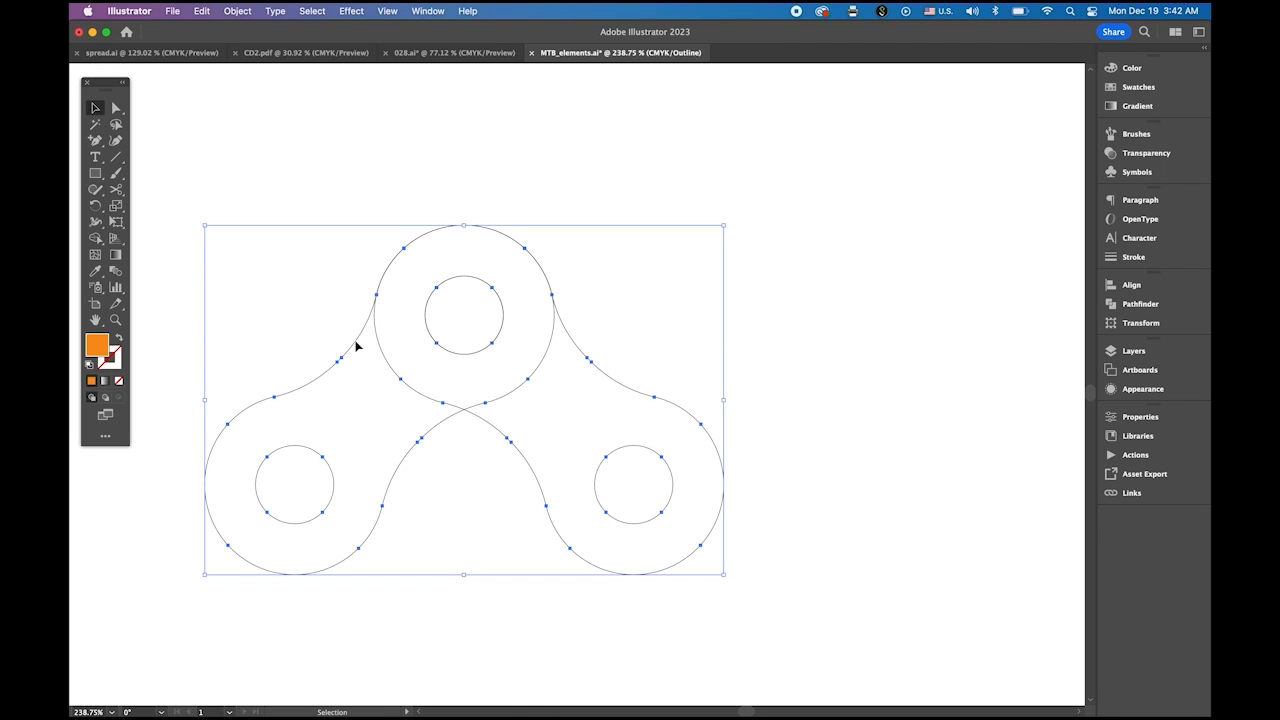
left_click_drag(359, 347, 523, 360)
left_click_drag(612, 369, 697, 377)
left_click(834, 641)
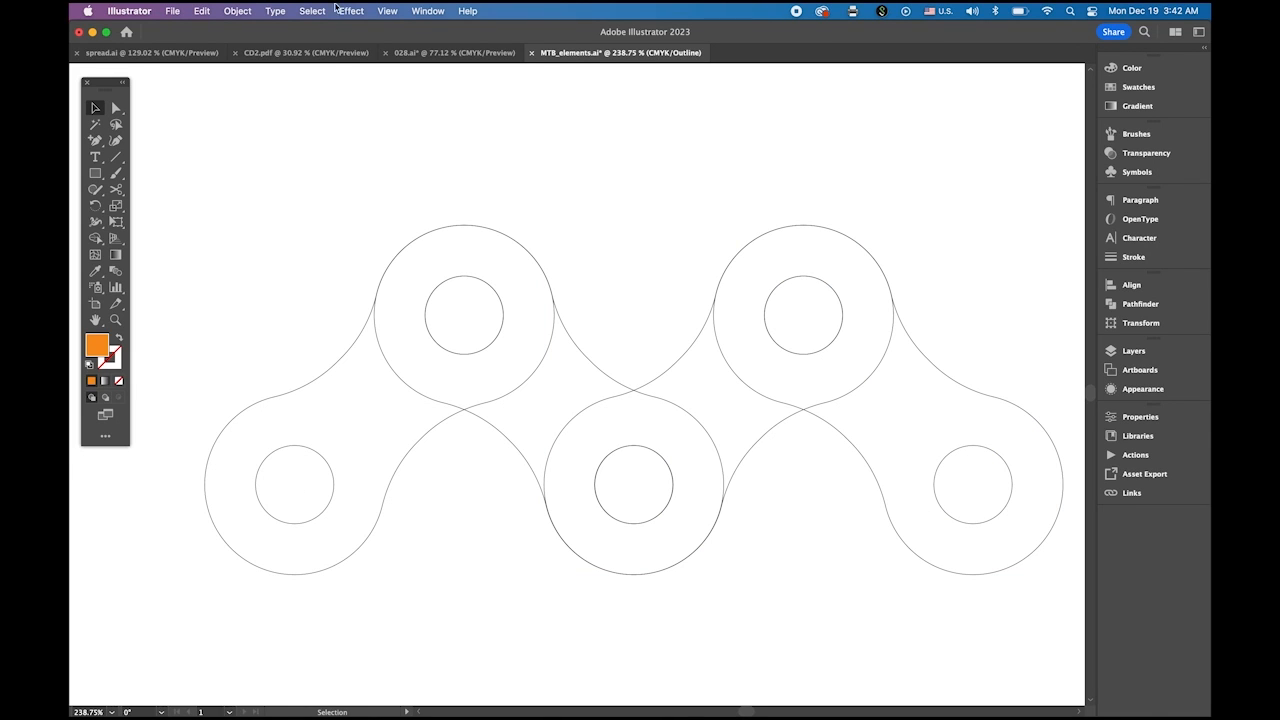
Return the artwork to the filled Preview mode and select all four chain links.
left_click(387, 10)
left_click(392, 46)
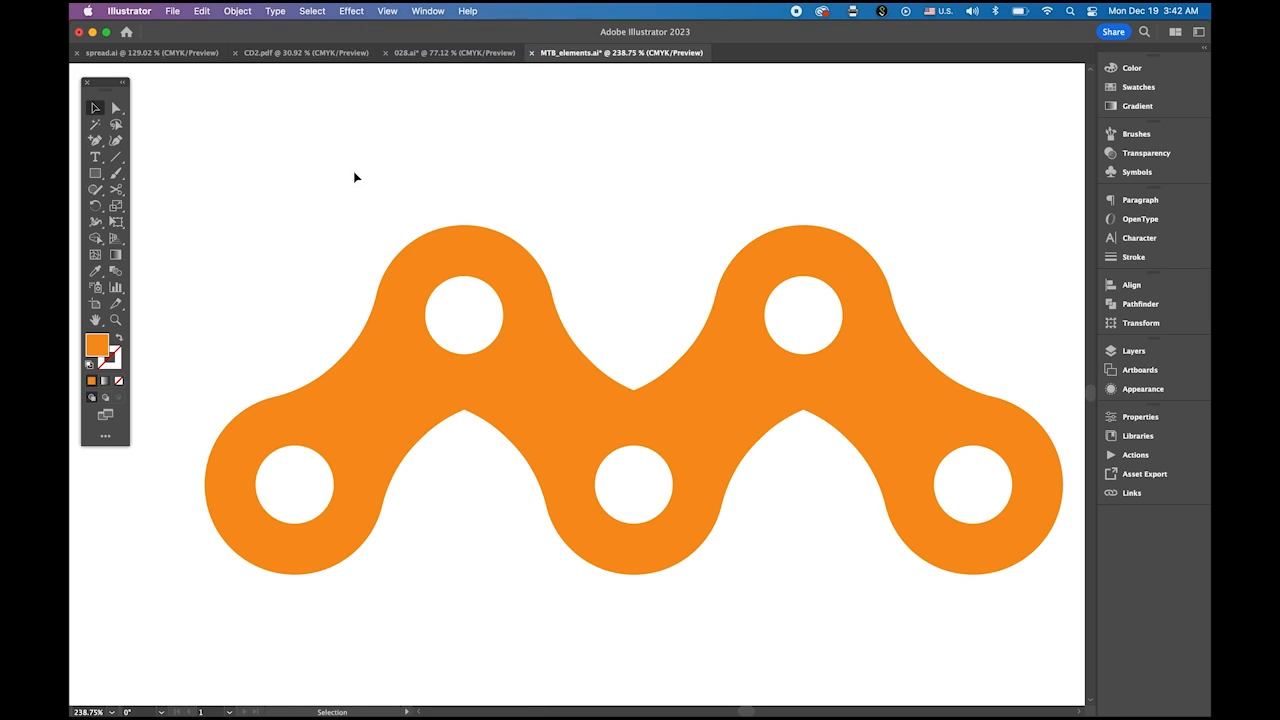
left_click_drag(246, 172, 907, 570)
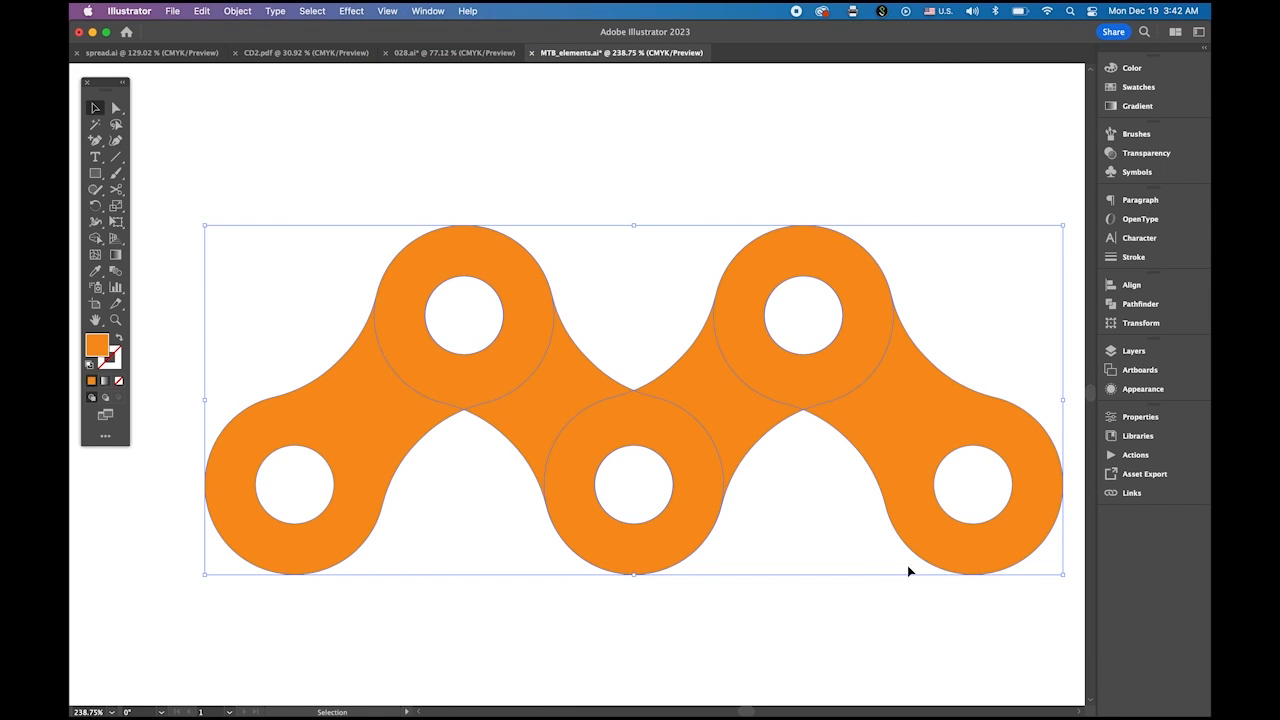
Offset the outlines of all four chain links by 6 pt with miter joins and a miter limit of 4.
left_click(237, 10)
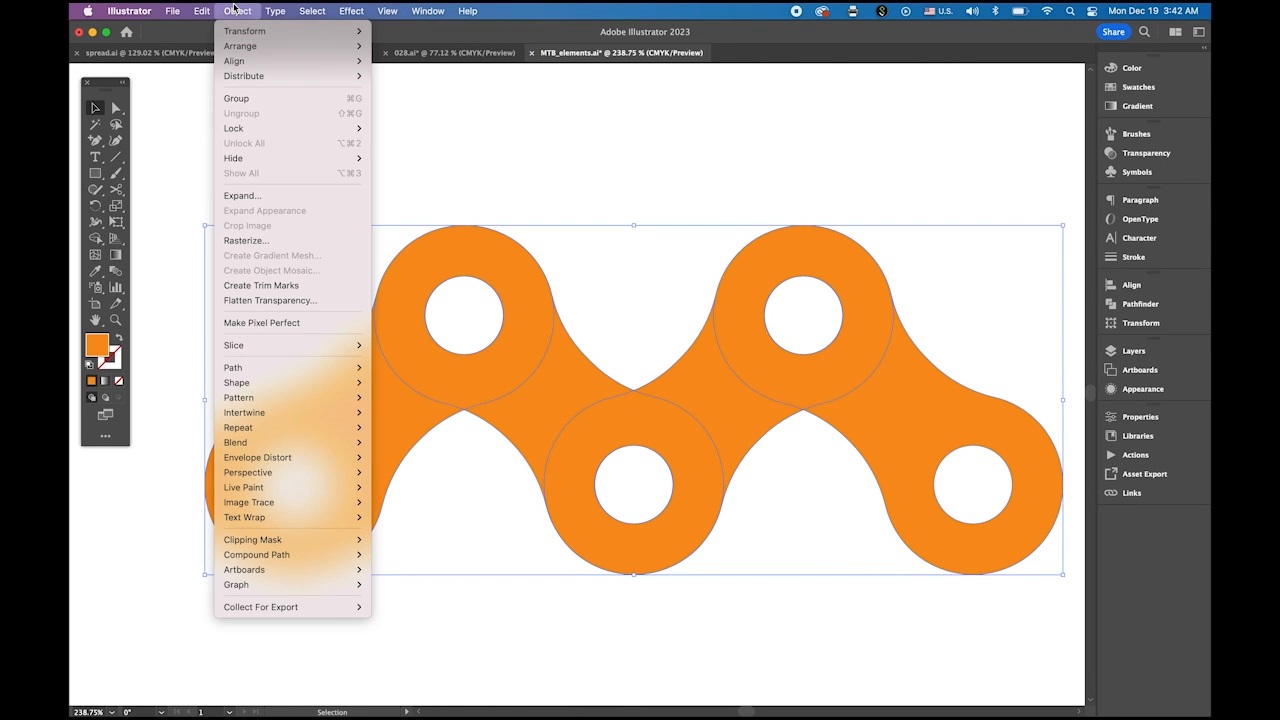
mouse_move(305, 368)
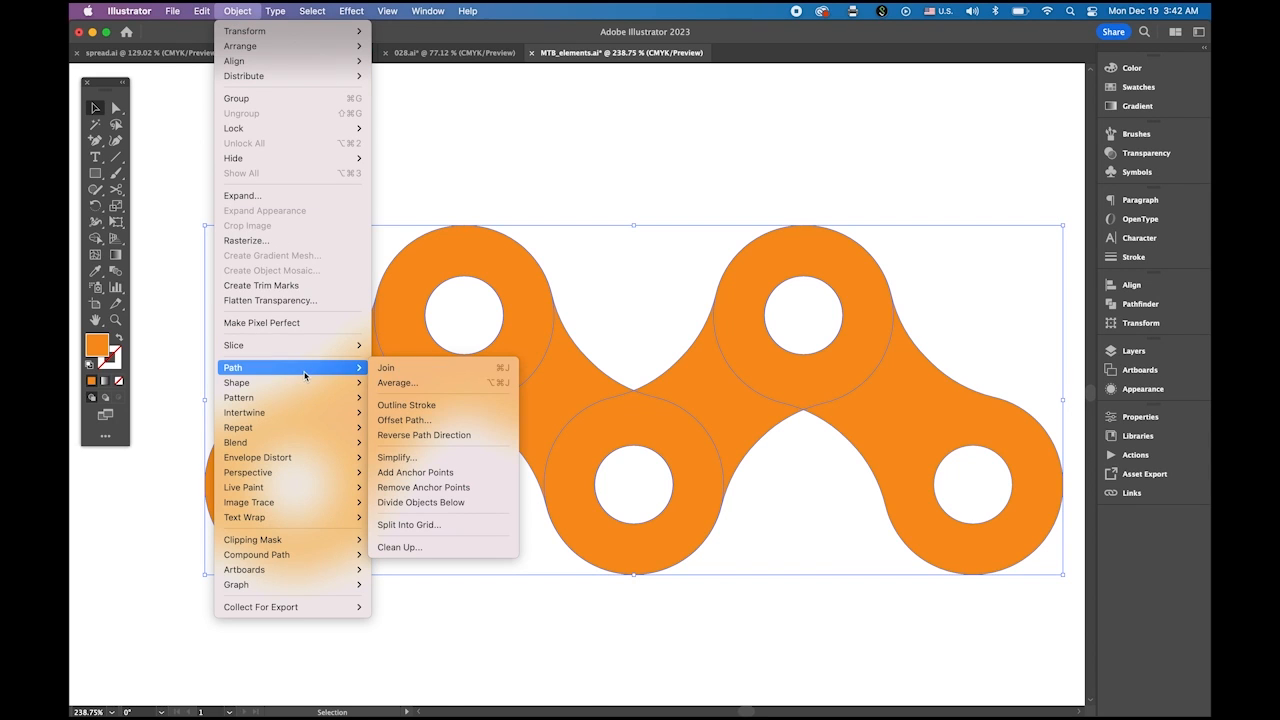
left_click(451, 424)
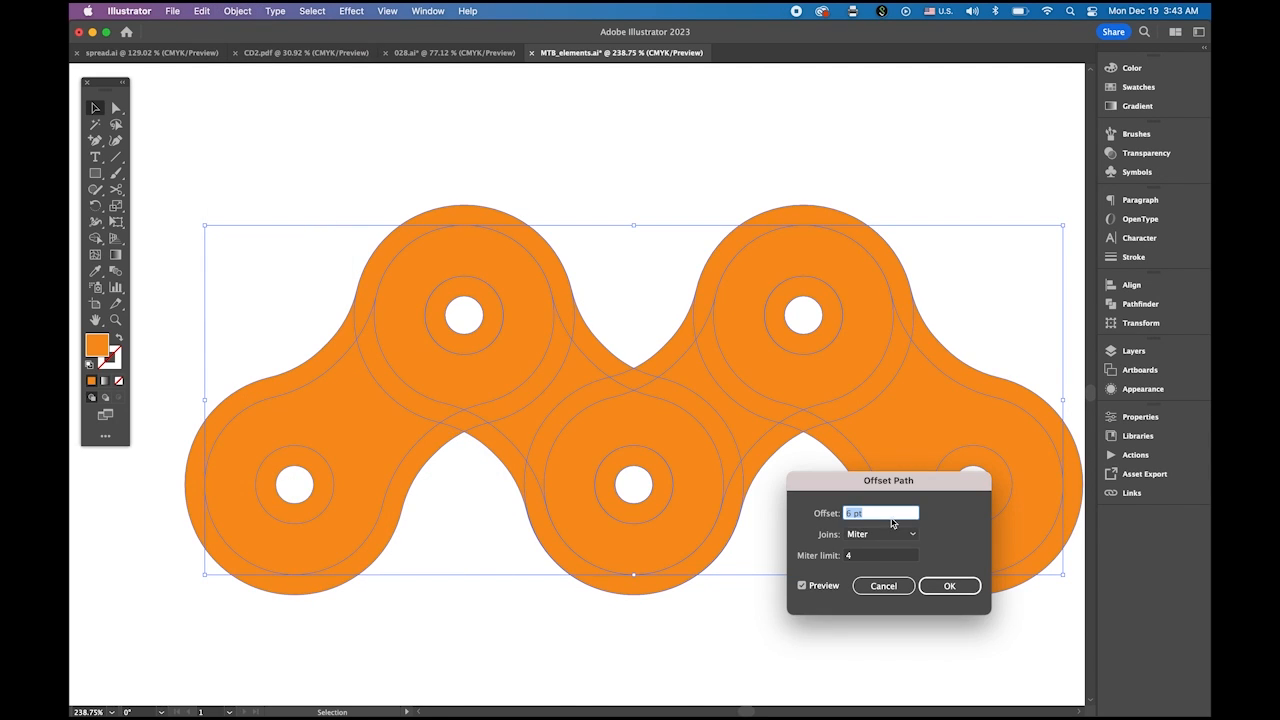
left_click_drag(850, 500, 885, 440)
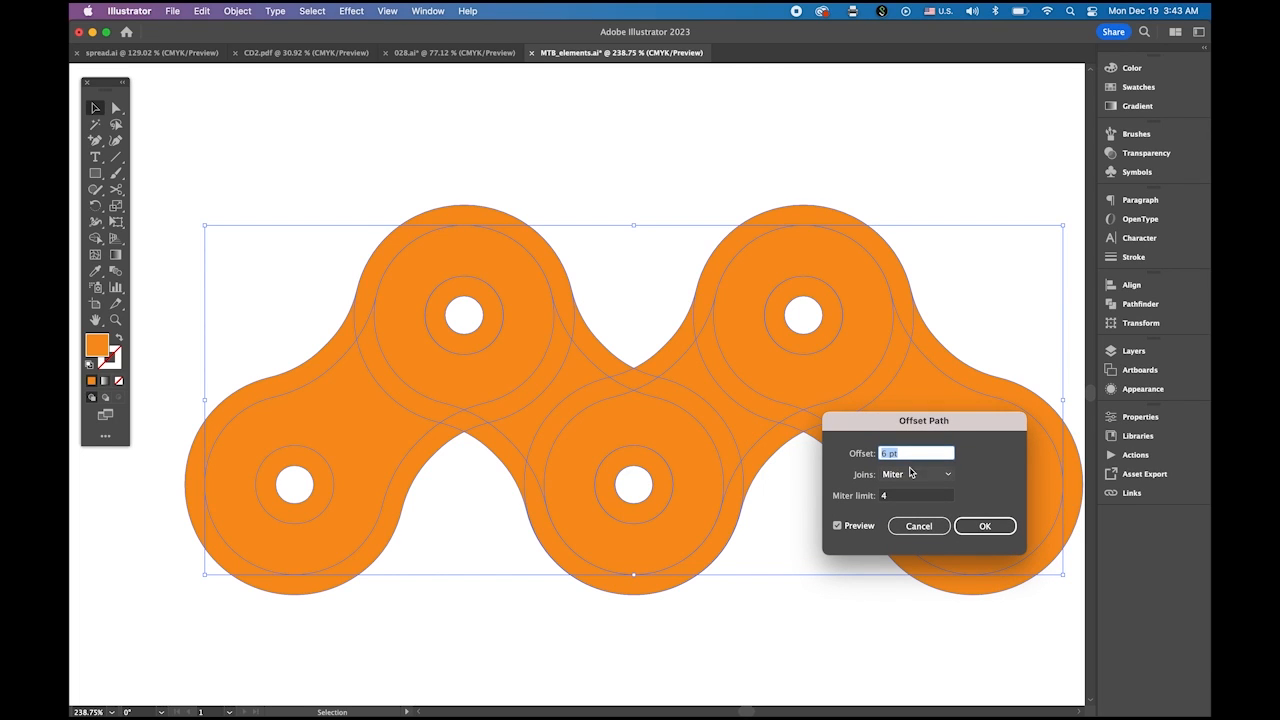
left_click(986, 526)
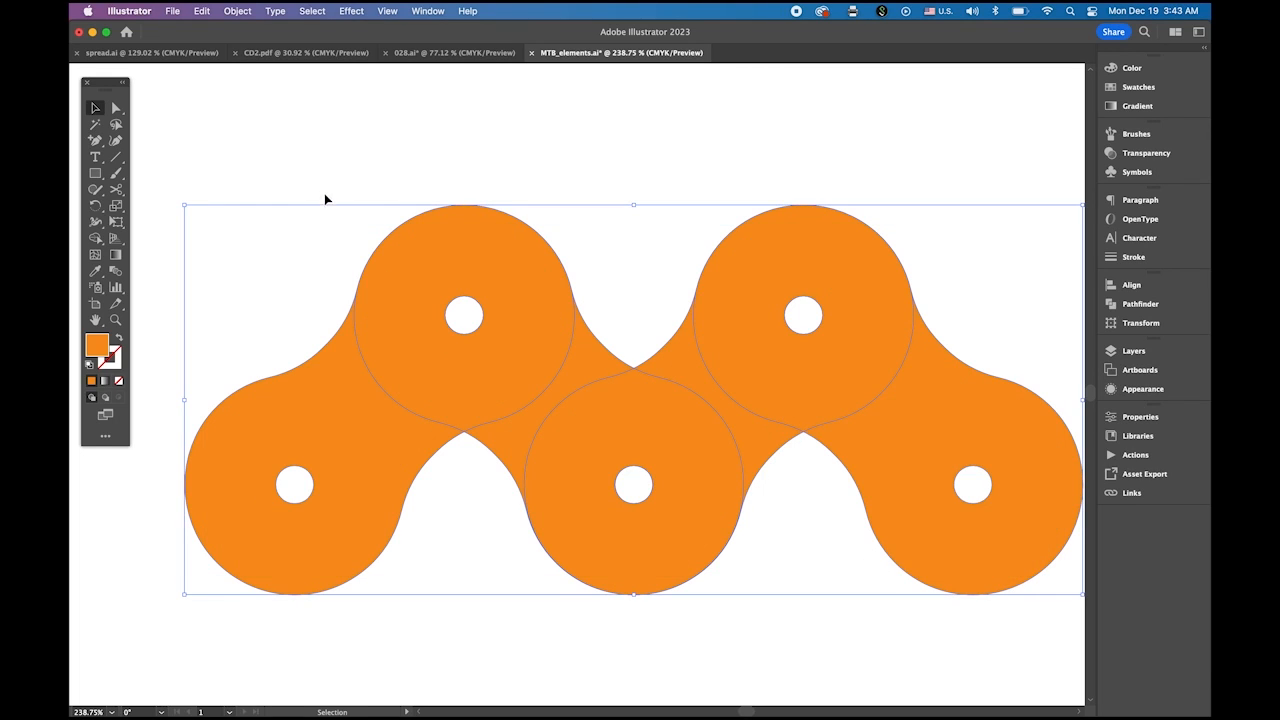
Select all link outlines and use Shape Builder to remove the offset ring and stray fragments inside the upper left hole.
left_click_drag(268, 170, 968, 651)
left_click(95, 240)
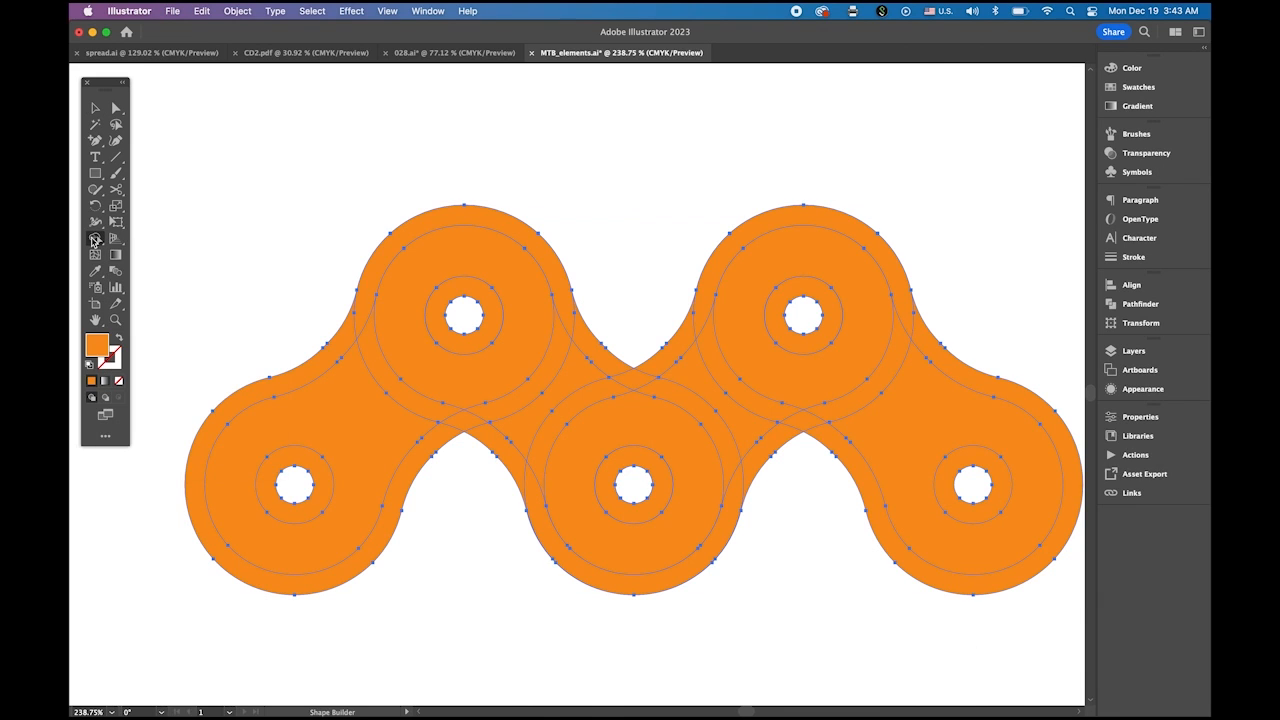
left_click(468, 347, "alt")
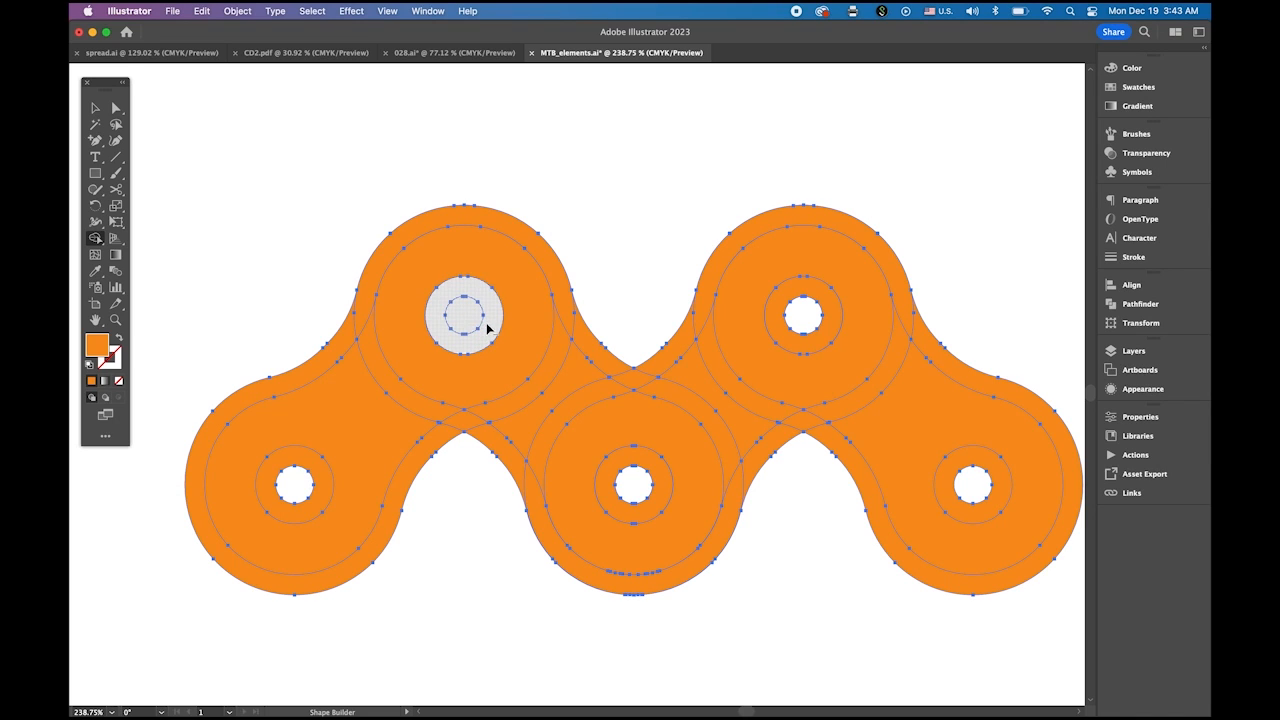
left_click(482, 306, "alt")
left_click(459, 318, "alt")
scroll(517, 326, "up", 5)
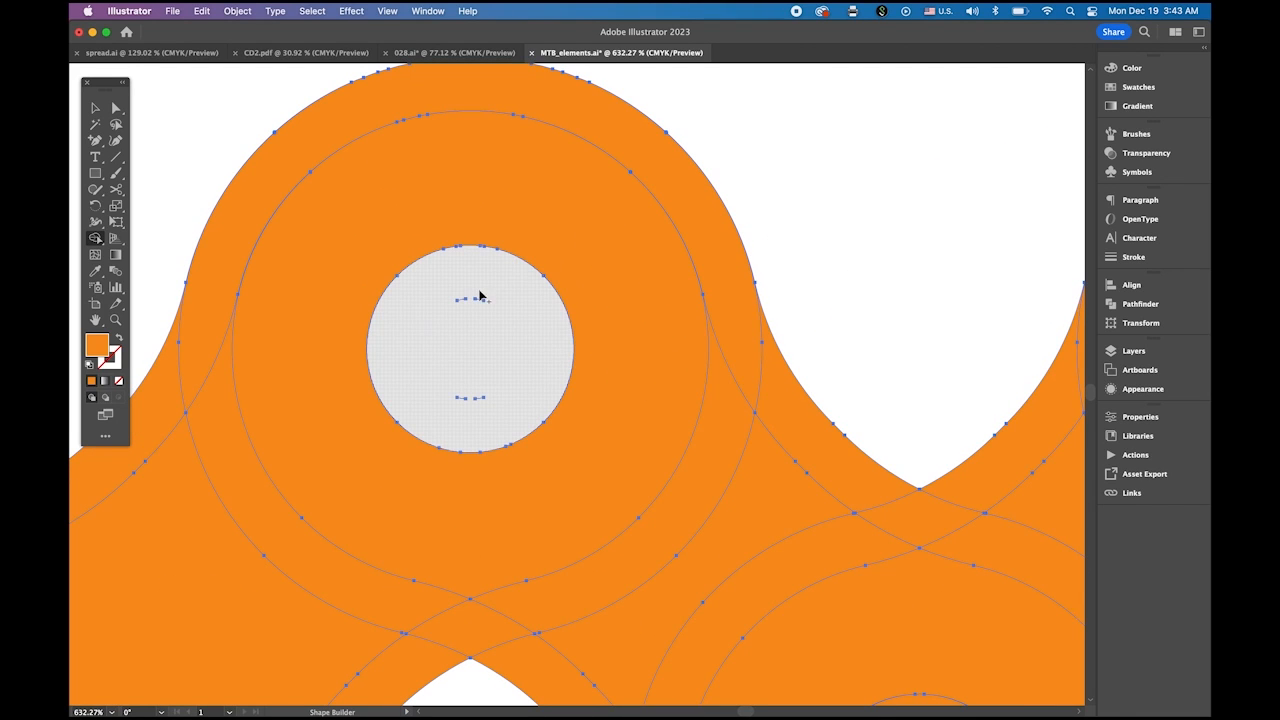
left_click(466, 298, "alt")
left_click(475, 398, "alt")
Remove the offset rings inside the lower left and lower middle holes with Shape Builder.
scroll(717, 194, "down", 10)
scroll(717, 194, "left", 8)
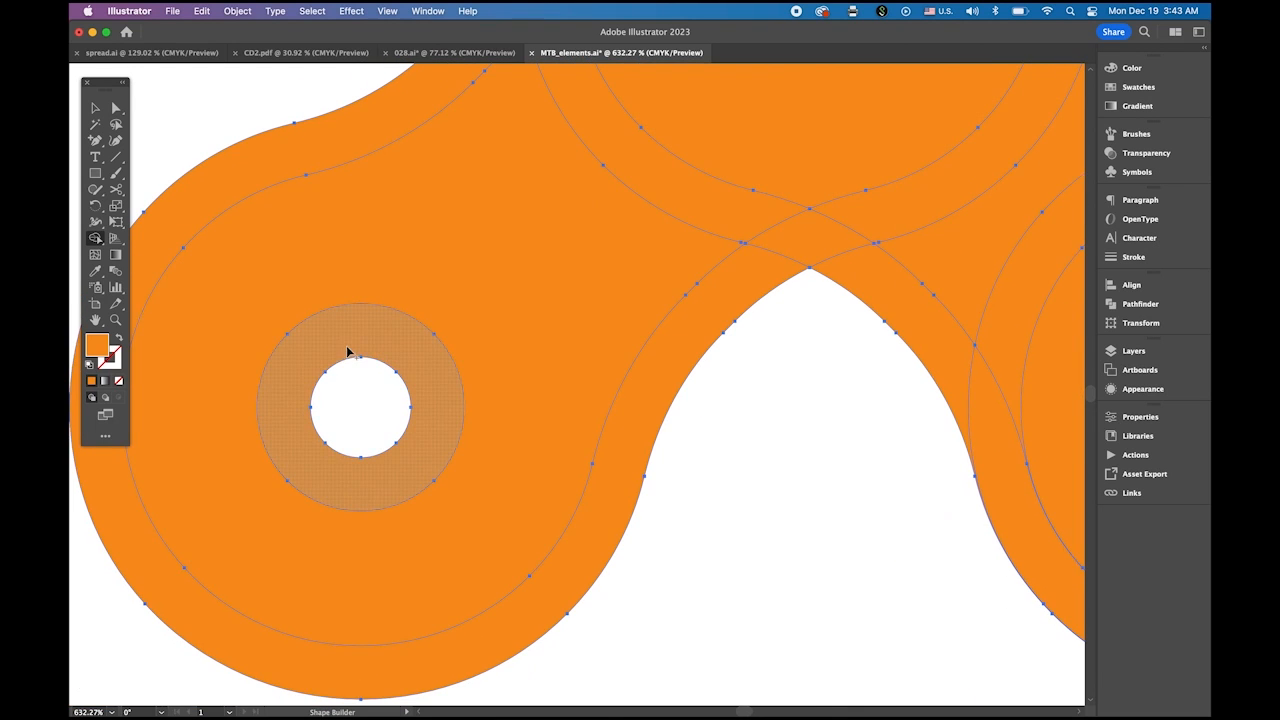
left_click(349, 335, "alt")
mouse_move(740, 443)
left_mouse_down()
mouse_move(398, 401)
mouse_move(108, 390)
left_mouse_up()
left_click(703, 357, "alt")
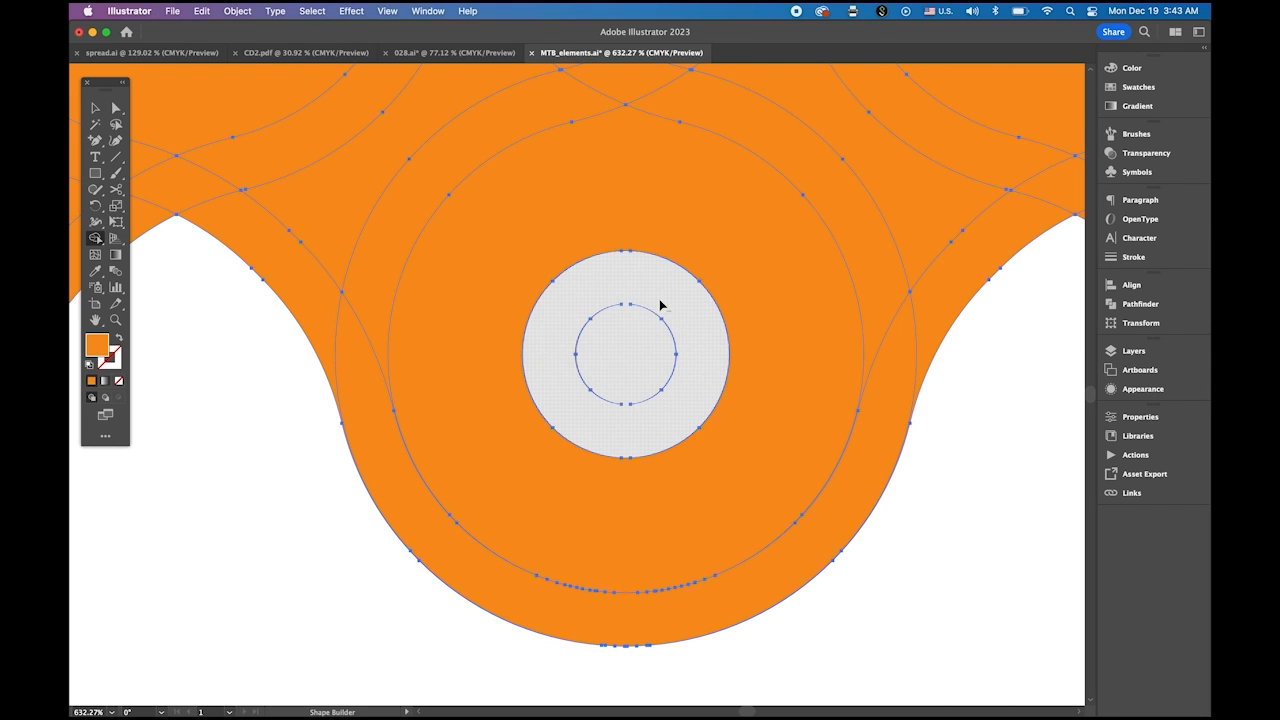
left_click(655, 329, "alt")
Remove the offset rings and leftover fragments inside the upper right and lower right holes with Shape Builder.
mouse_move(604, 358)
left_mouse_down()
mouse_move(630, 357)
mouse_move(600, 386)
mouse_move(194, 489)
left_mouse_up()
left_click_drag(662, 180, 662, 426)
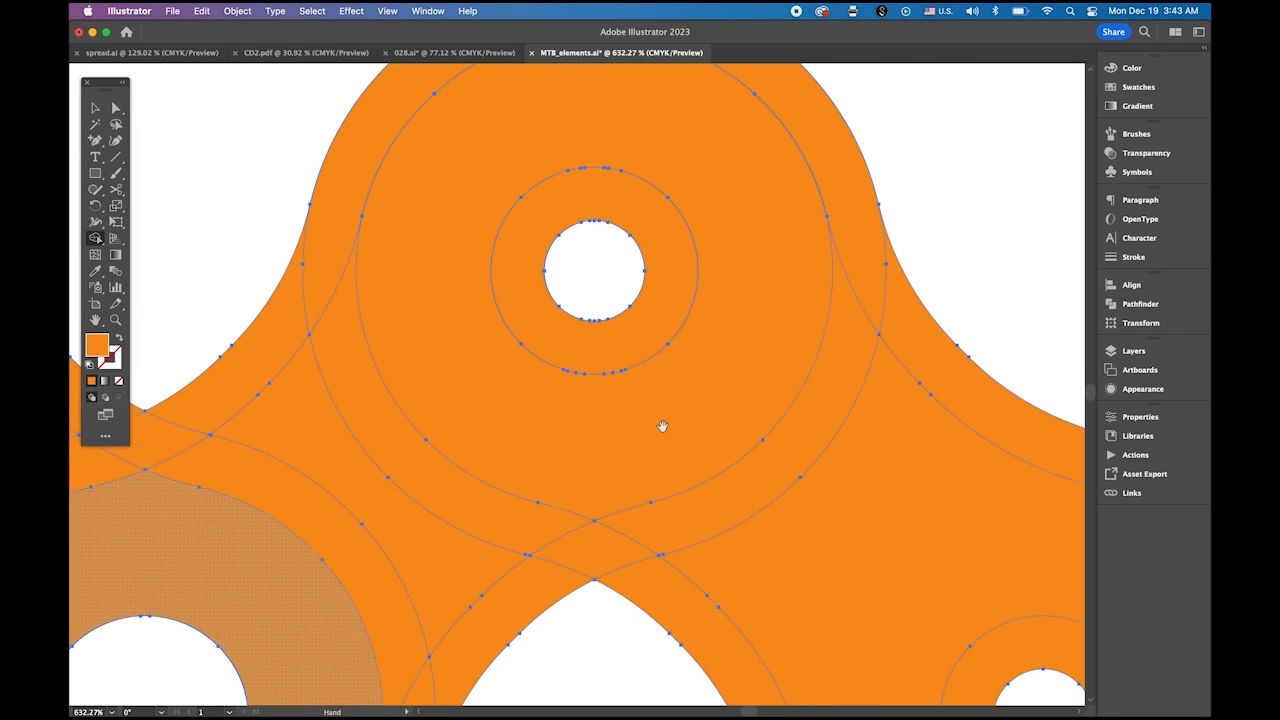
left_click(674, 308, "alt")
left_click_drag(628, 228, 617, 320, "alt")
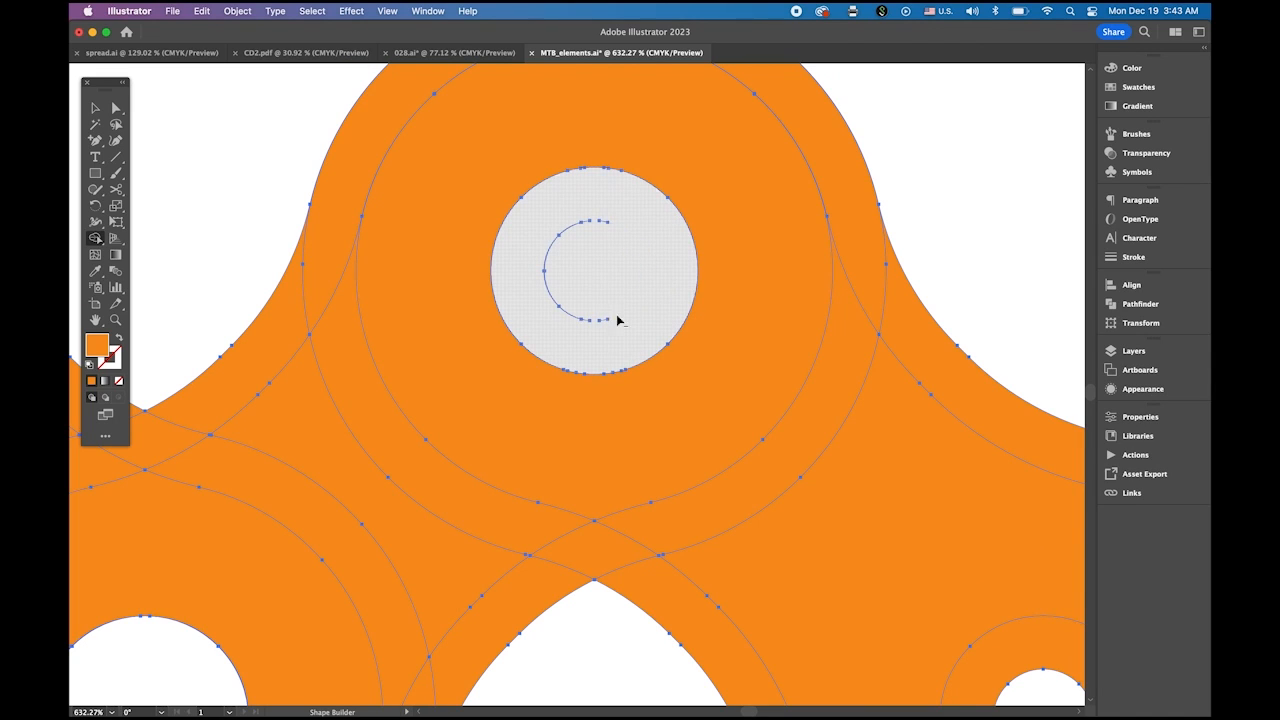
mouse_move(545, 250)
left_mouse_down("alt")
mouse_move(580, 216)
mouse_move(597, 241)
left_mouse_up("alt")
left_click_drag(603, 313, 602, 329, "alt")
left_click_drag(722, 400, 449, 163)
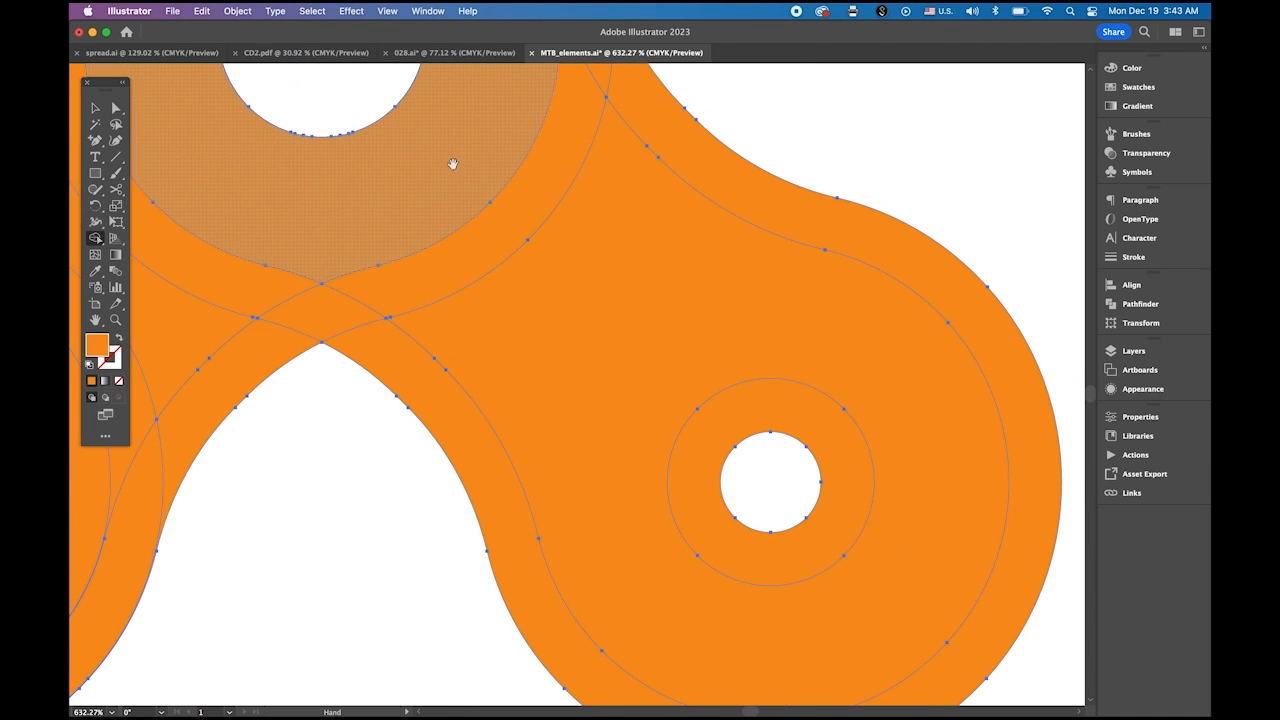
left_click(840, 503, "alt")
Trim away the outer offset border around the left links and the lower middle circle with Shape Builder.
mouse_move(819, 463)
left_mouse_down("super")
mouse_move(645, 402)
mouse_move(566, 357)
left_mouse_up("super")
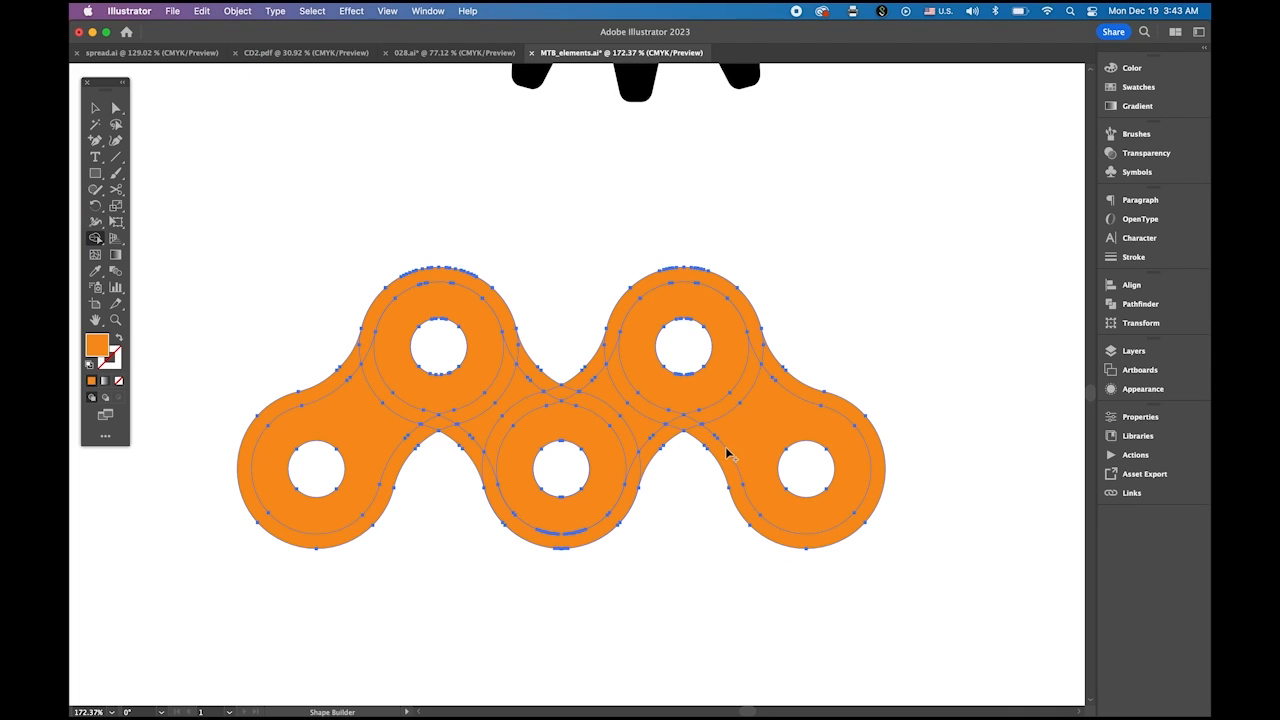
left_click(495, 307, "alt")
left_click(374, 306, "alt")
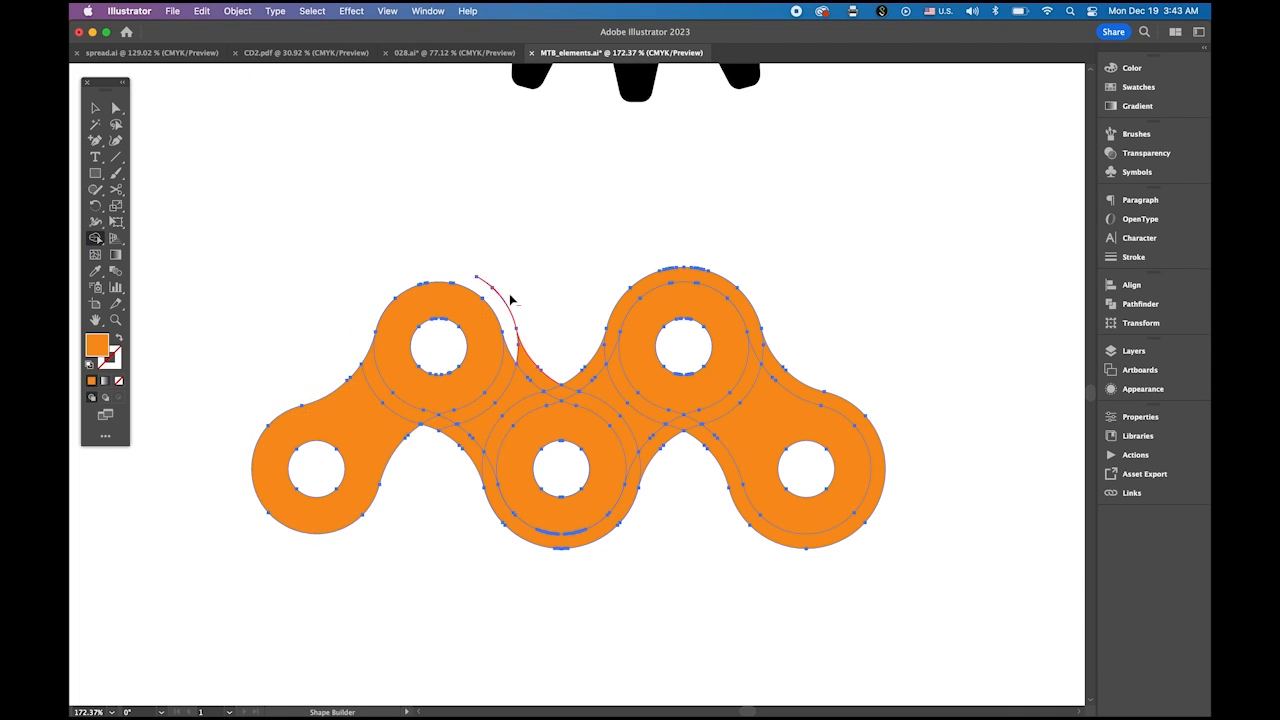
left_click(506, 304, "alt")
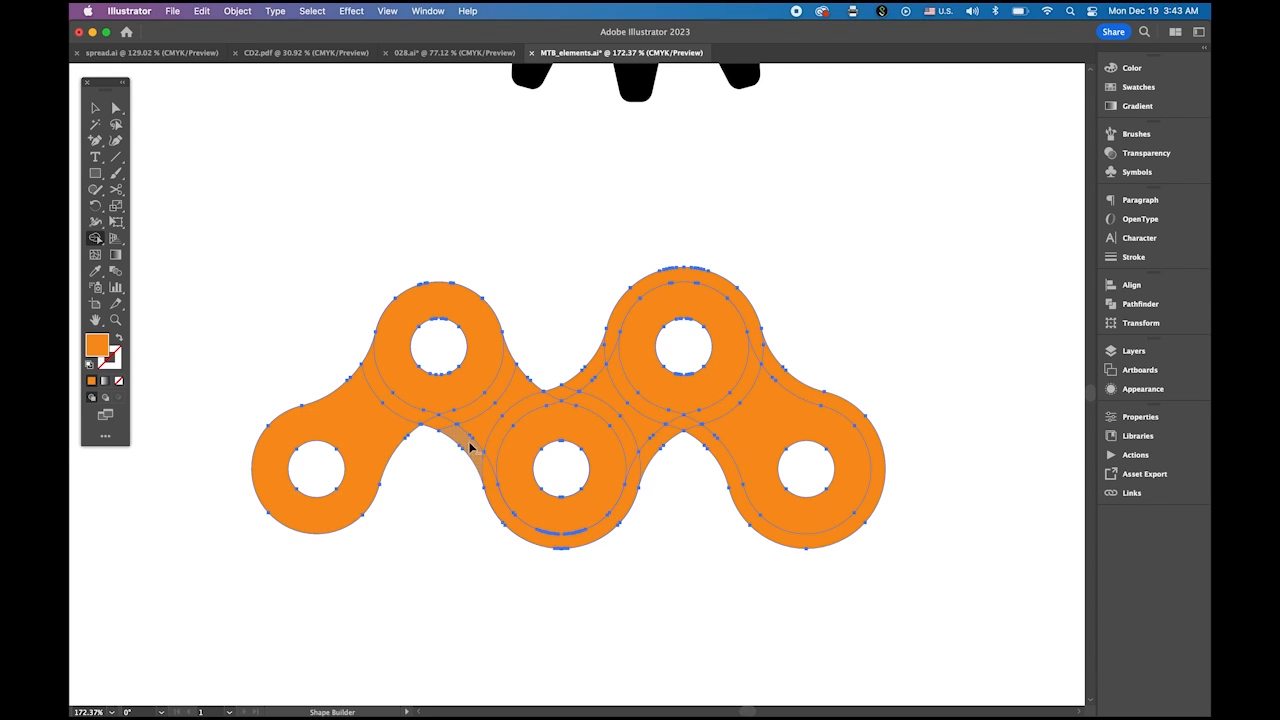
left_click(438, 425, "alt")
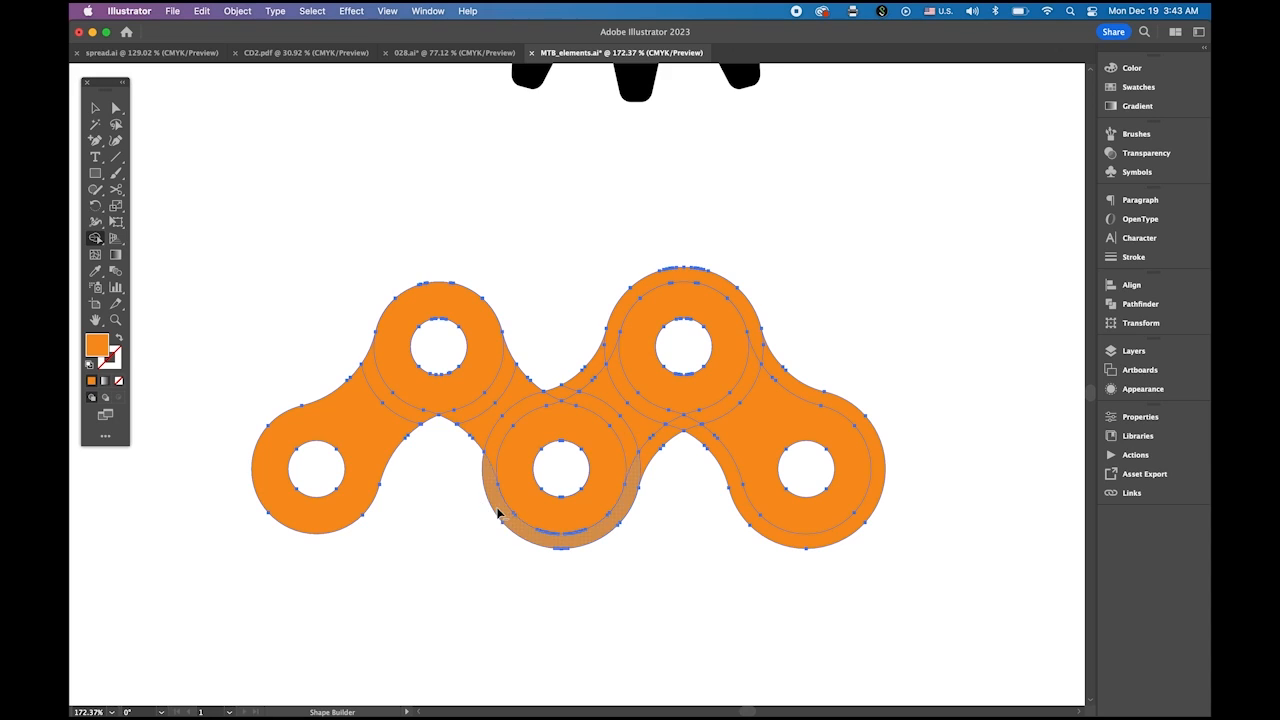
mouse_move(498, 513)
left_mouse_down()
mouse_move(600, 549)
mouse_move(630, 540)
mouse_move(637, 491)
left_mouse_up()
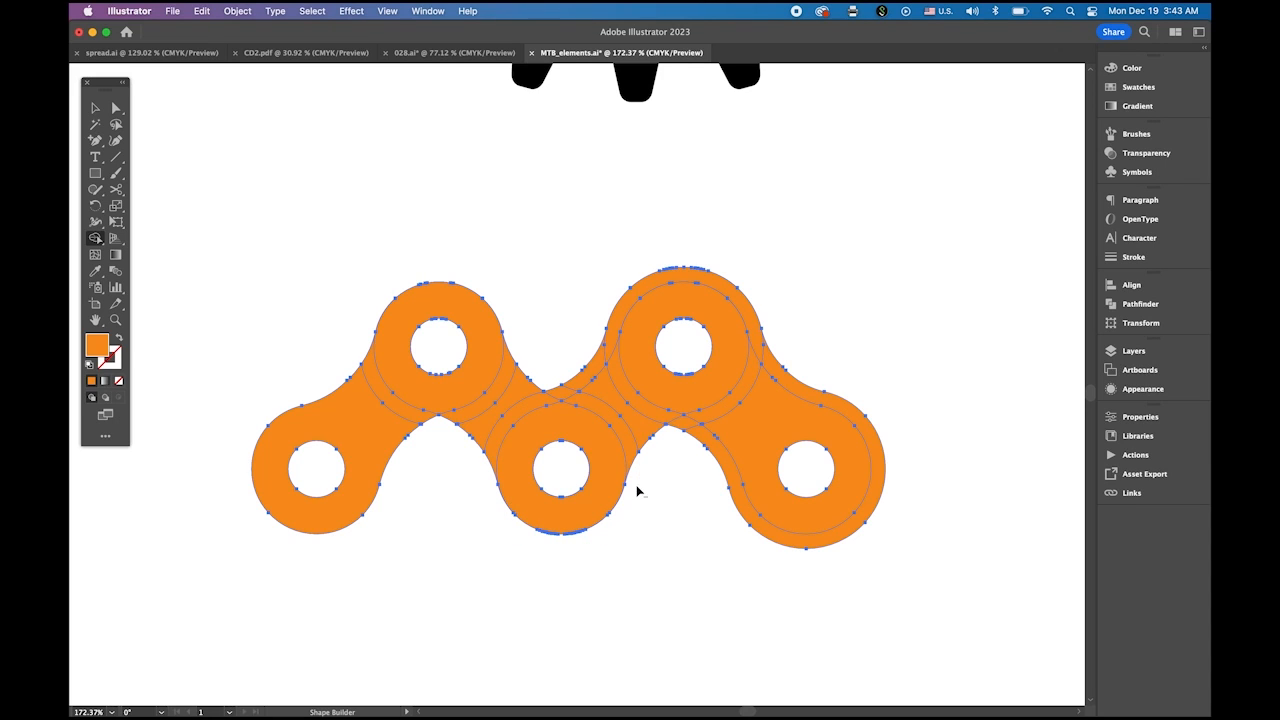
Trim the outer offset border from the right links and cut a gap along the lower left side of the upper right circle.
left_click(752, 502, "alt")
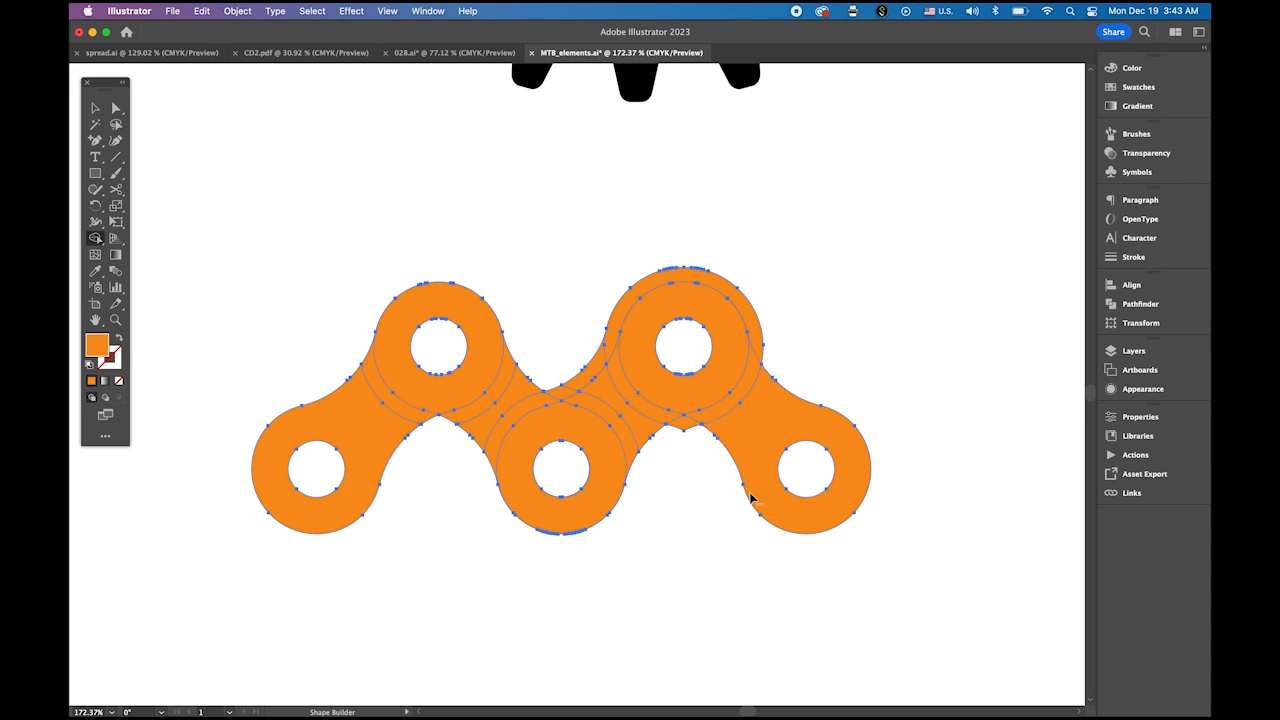
left_click(756, 338, "alt")
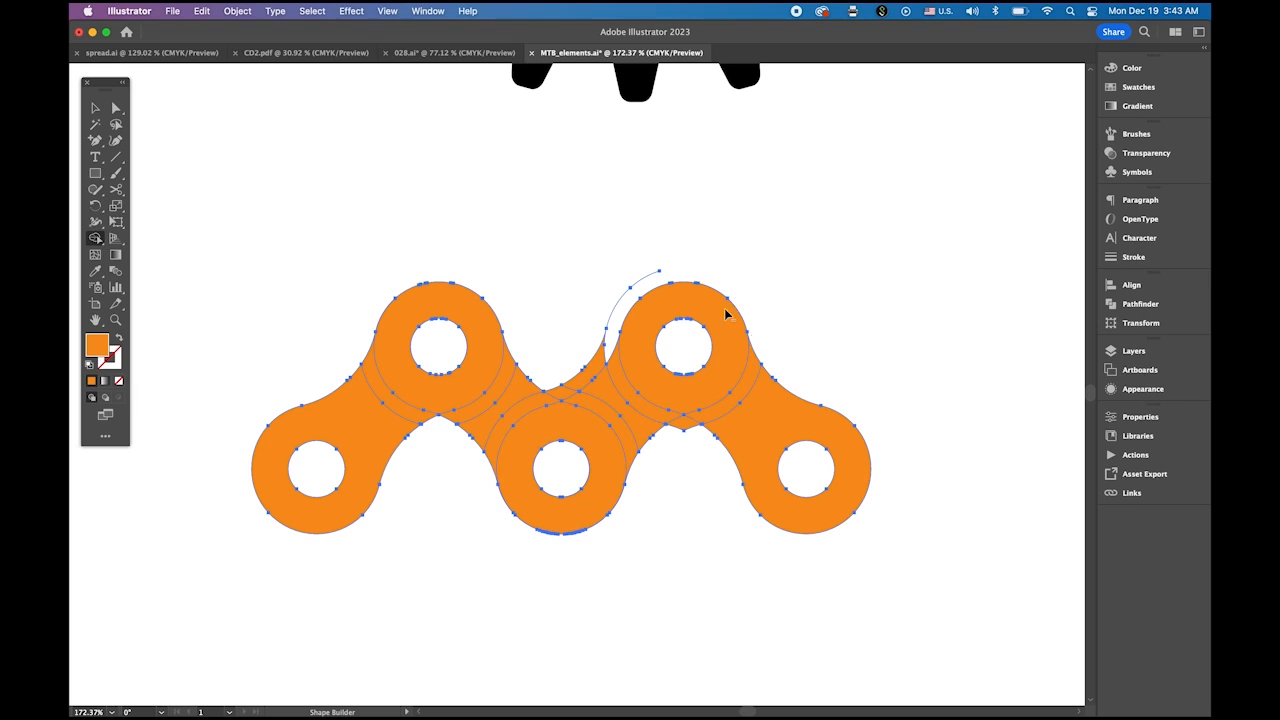
left_click(620, 313, "alt")
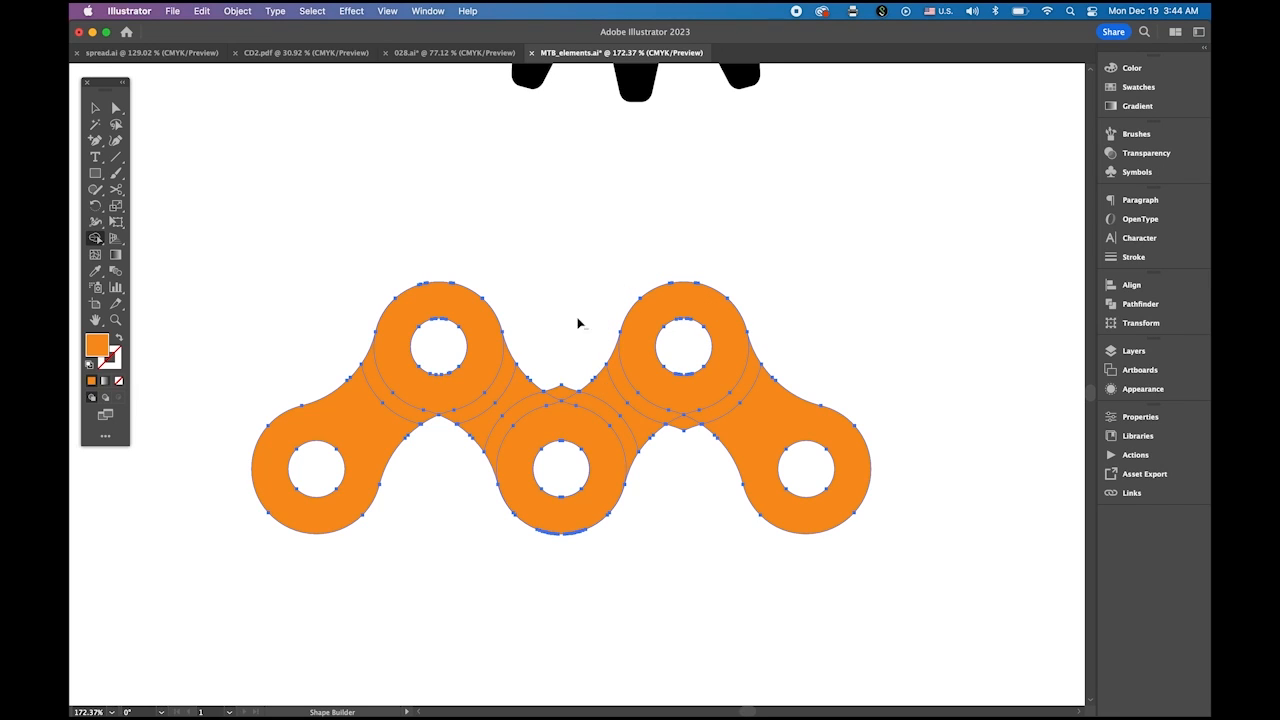
left_click(690, 432, "alt")
left_click(655, 418, "alt")
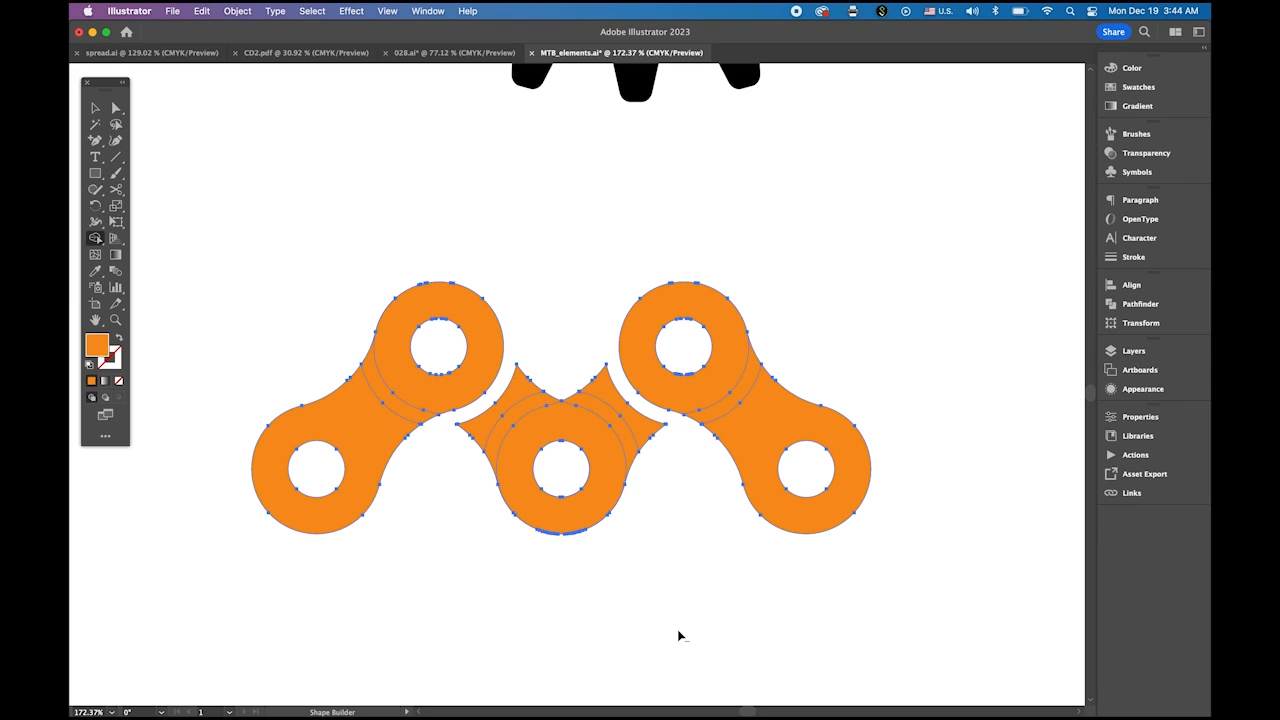
Restore the area right of the upper left circle, and cut gaps beside the lower middle circle's upper left and the upper left circle's lower left.
key("v")
key("shift+m")
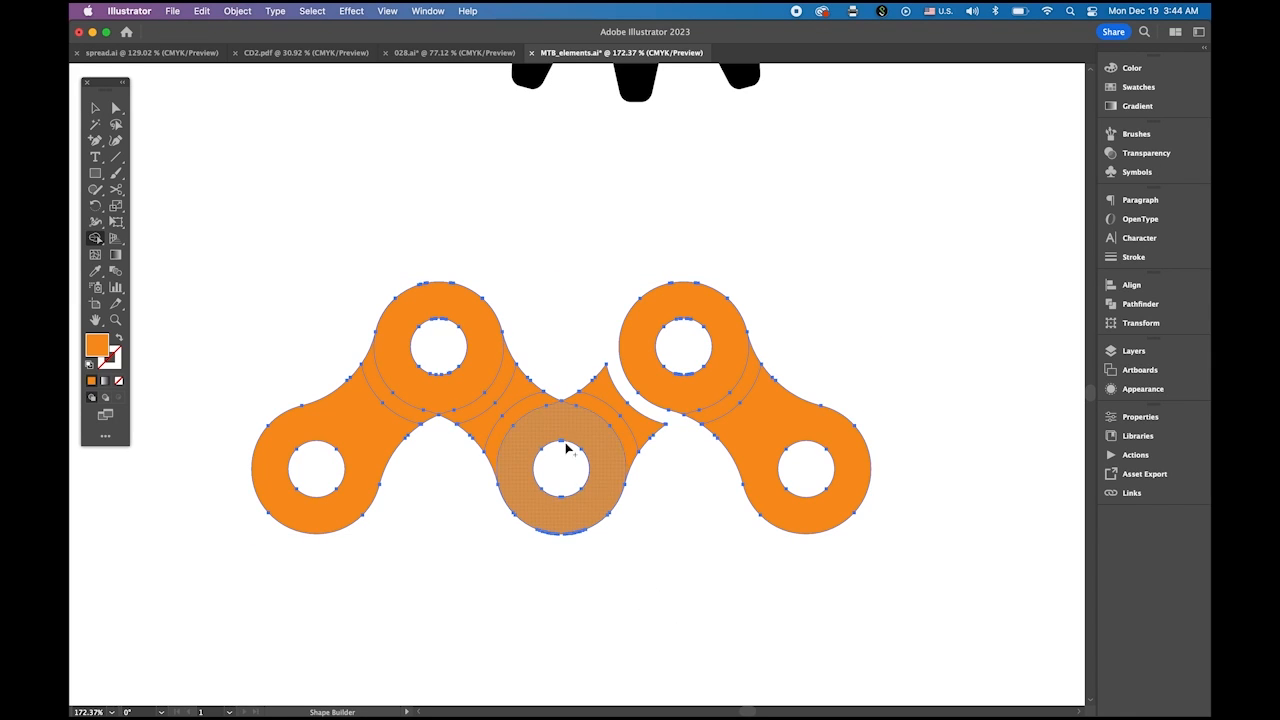
left_click(536, 406, "alt")
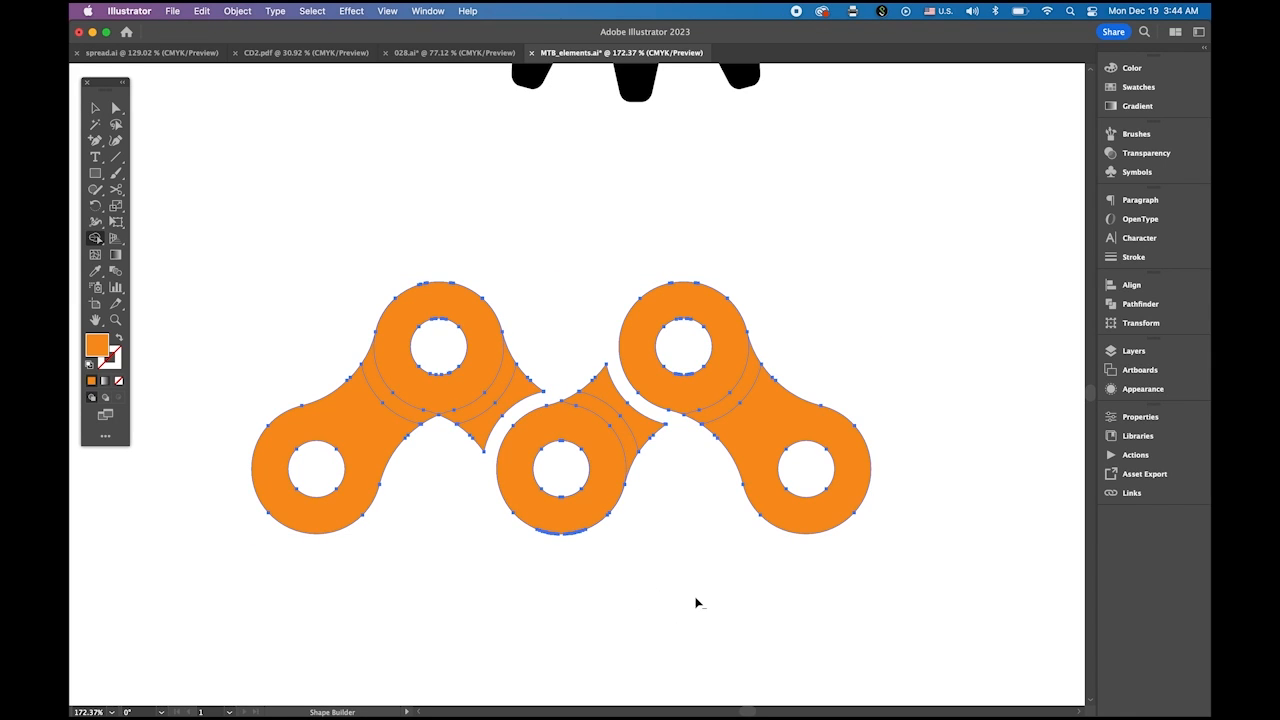
left_click(402, 416, "alt")
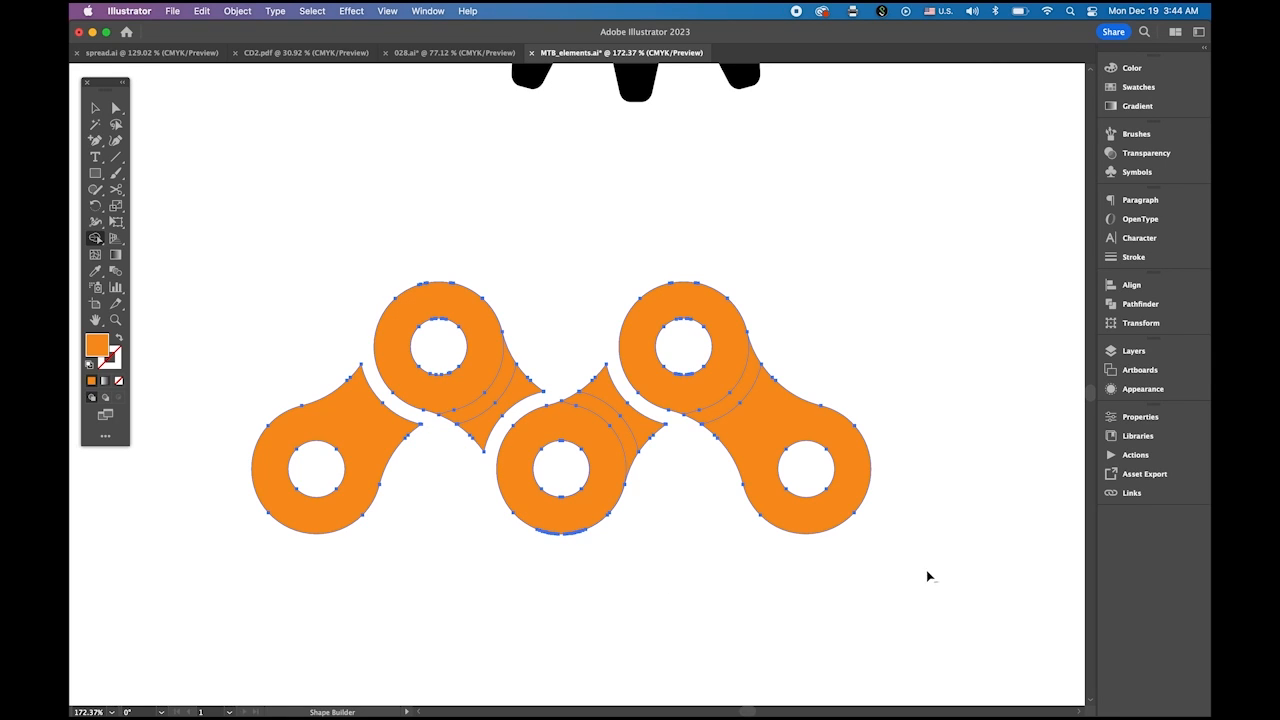
Select the whole chain, merge its touching pieces with Pathfinder Unite, and deselect it.
left_click(95, 107)
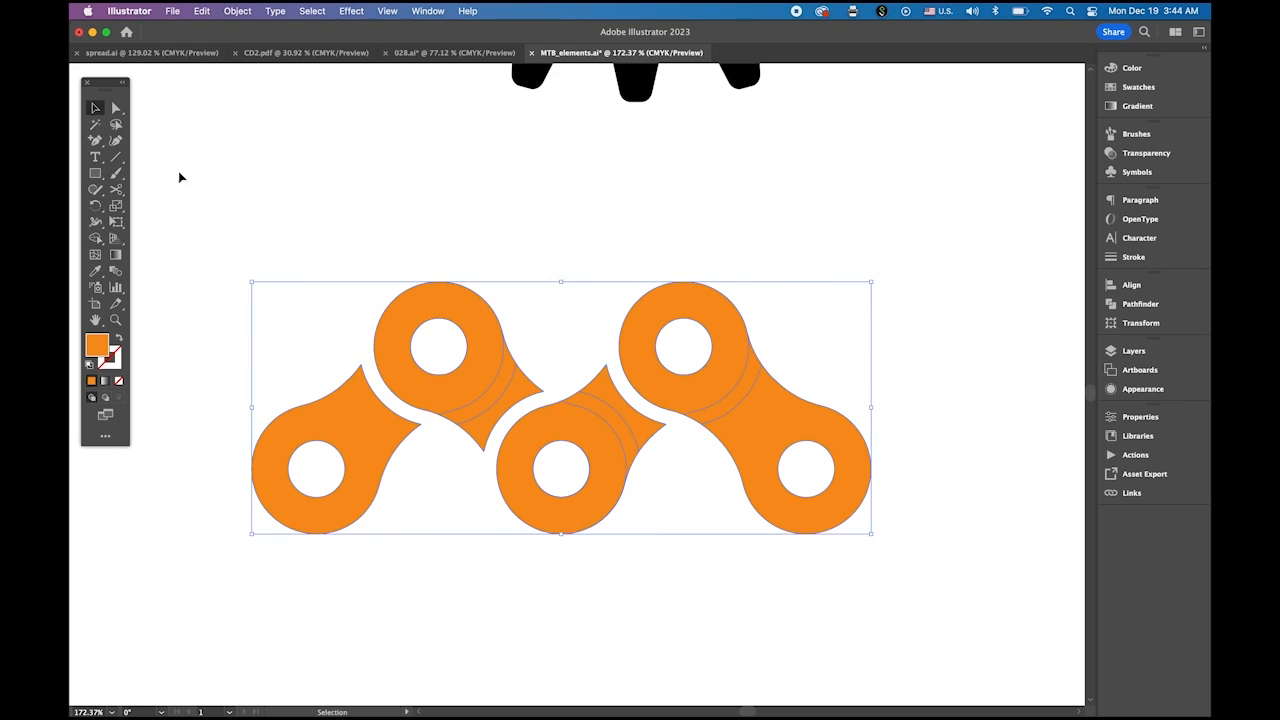
left_click(302, 308)
left_click_drag(229, 235, 889, 606)
left_click(1140, 303)
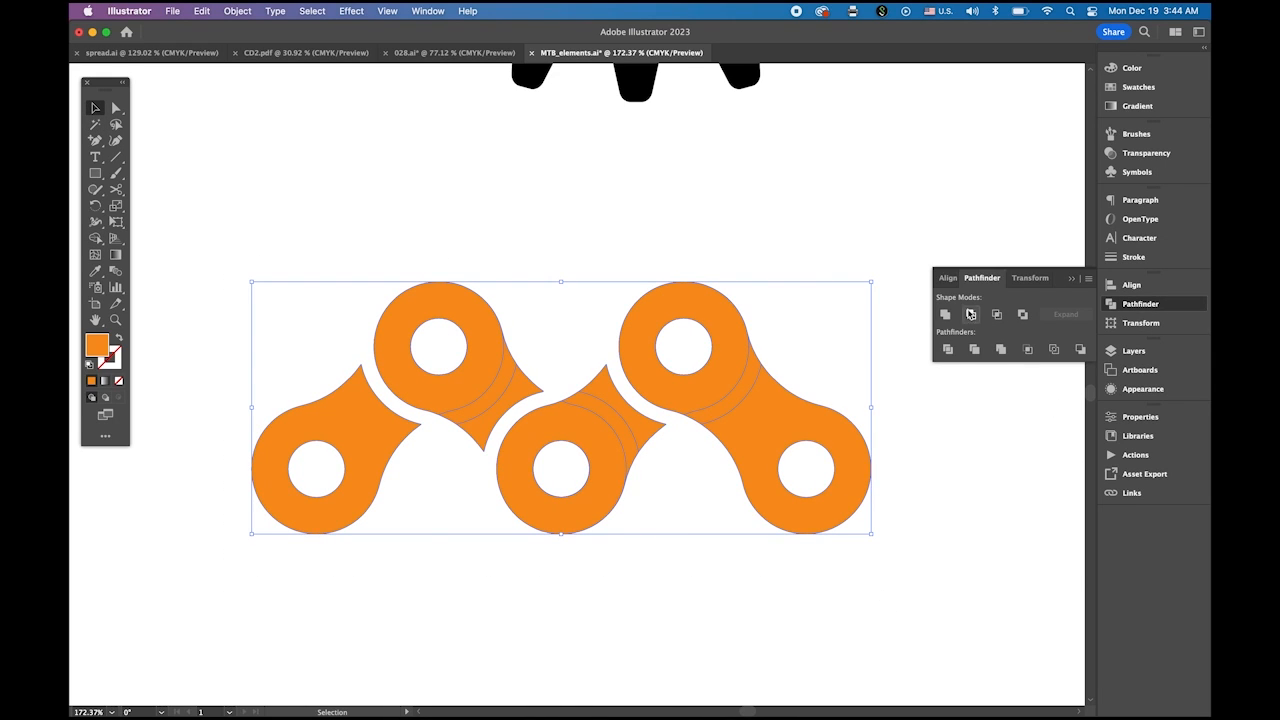
left_click(944, 316)
left_click(959, 491)
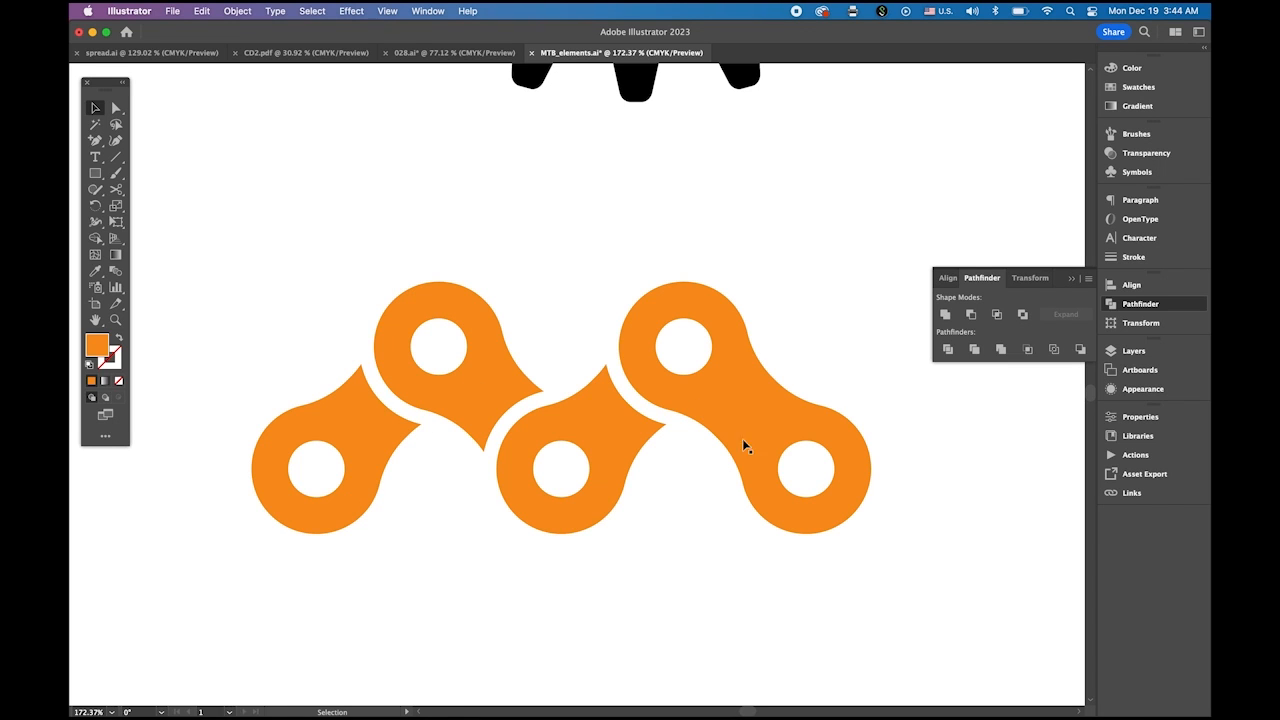
Scale the chain down and center it in the black area of the gear beneath the MOUNTAIN BIKE lettering.
left_click_drag(811, 542, 769, 317)
left_click_drag(823, 414, 709, 500)
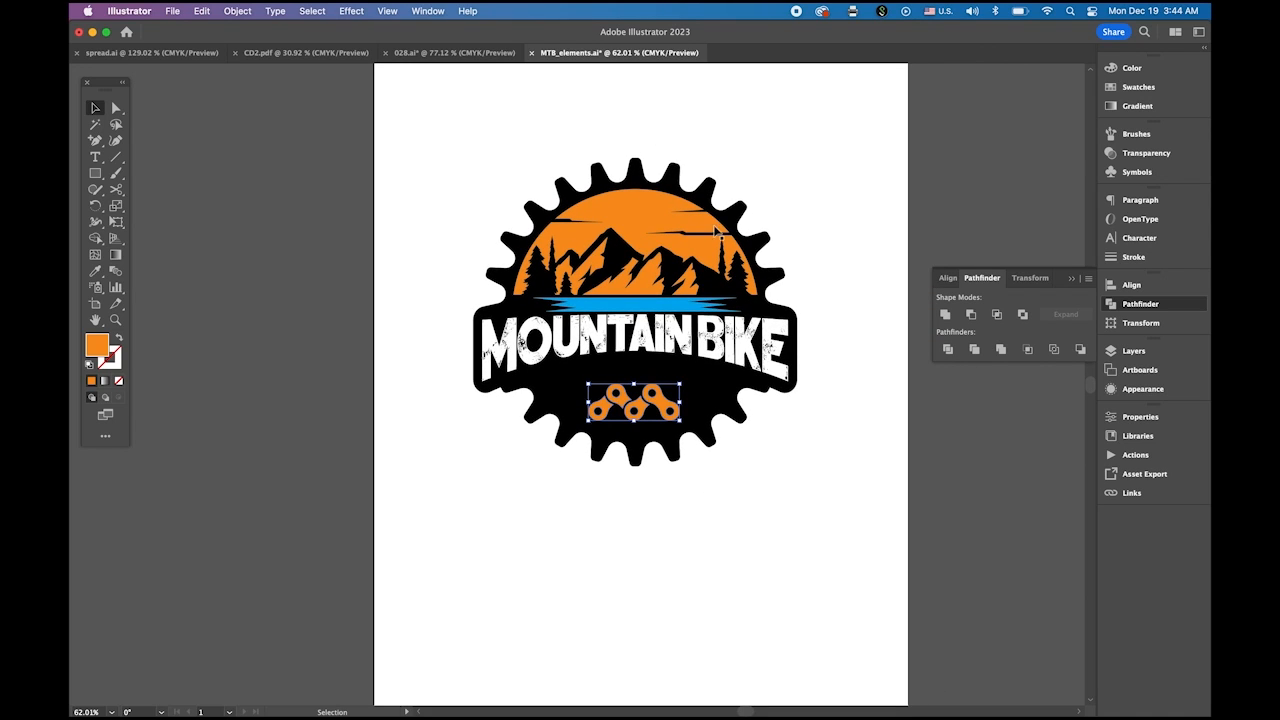
left_click(736, 560)
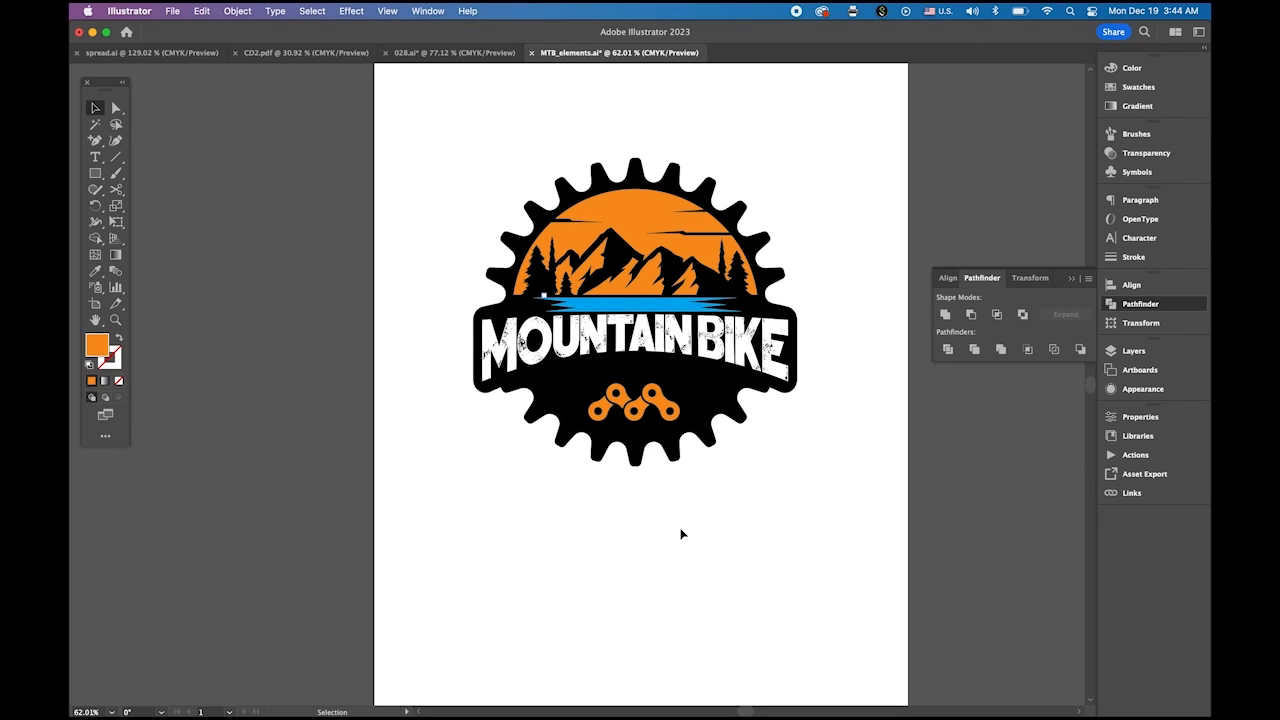
Add a line of text reading "Fell the mountain" on the artboard below the gear logo.
left_click(95, 157)
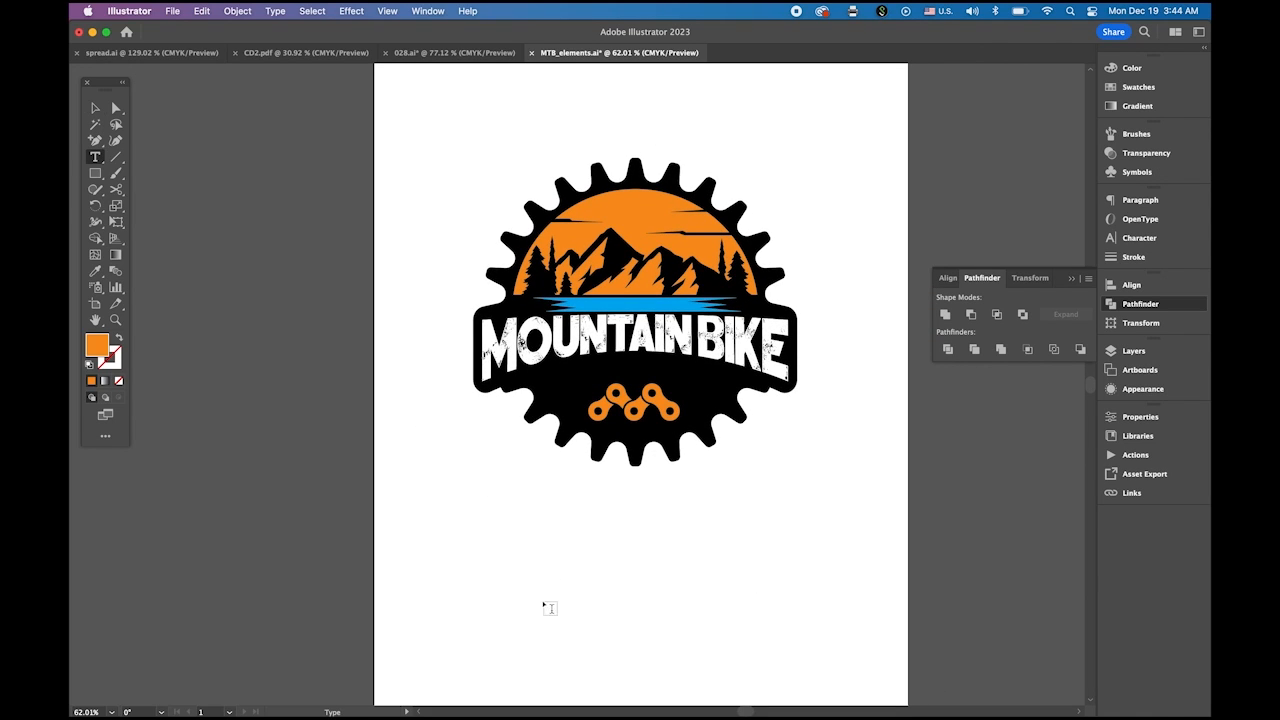
left_click(557, 527)
type("F")
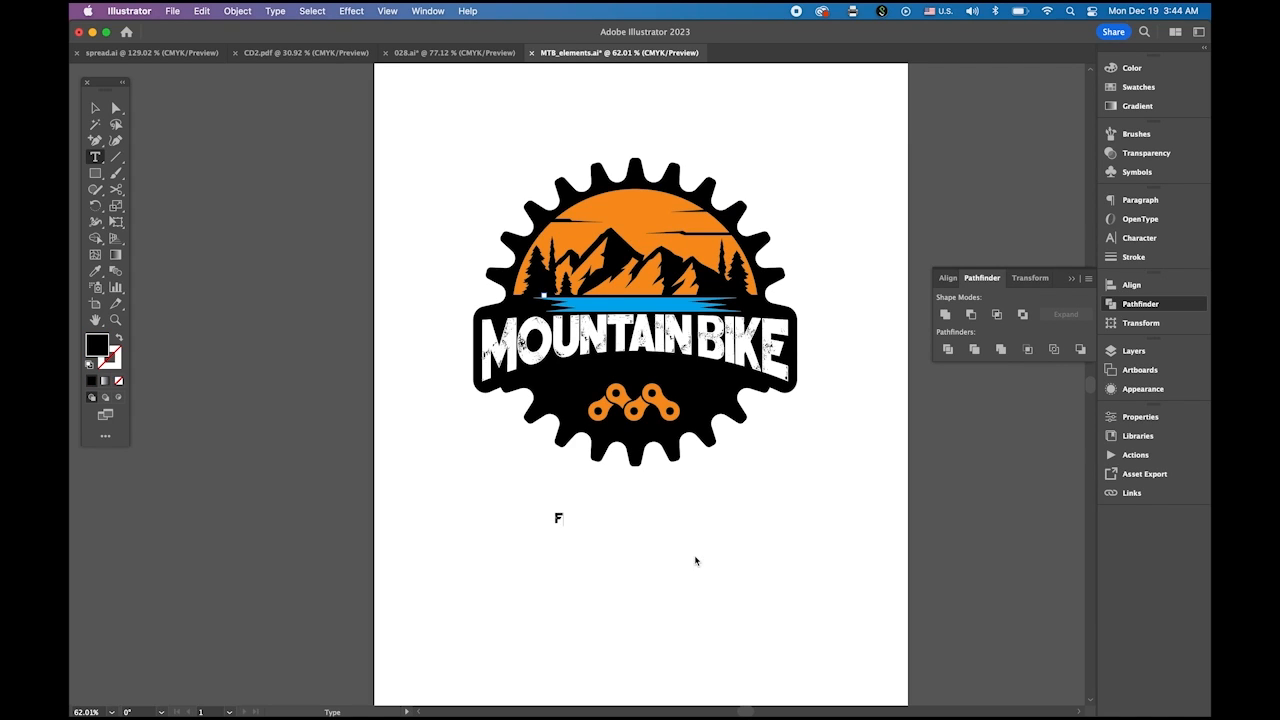
type("eel the mountain")
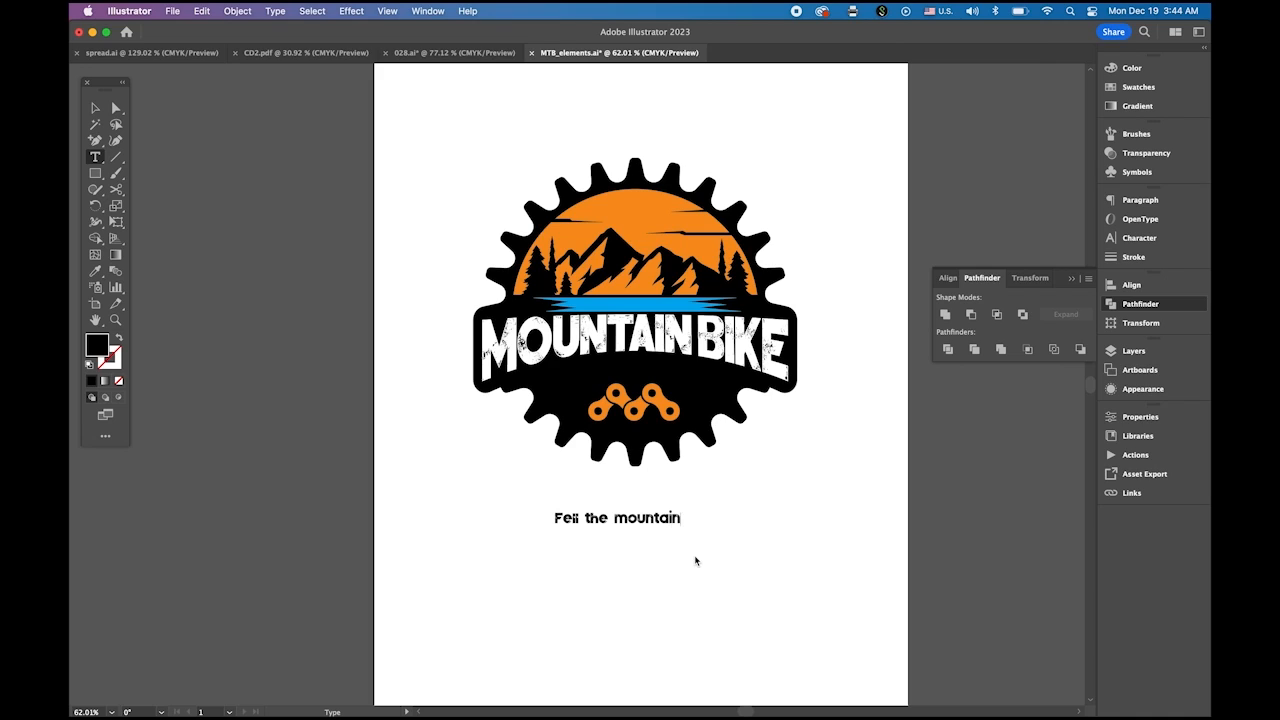
Color the "Fell the mountain" tagline with the blue sampled from the water strip.
left_click(95, 107)
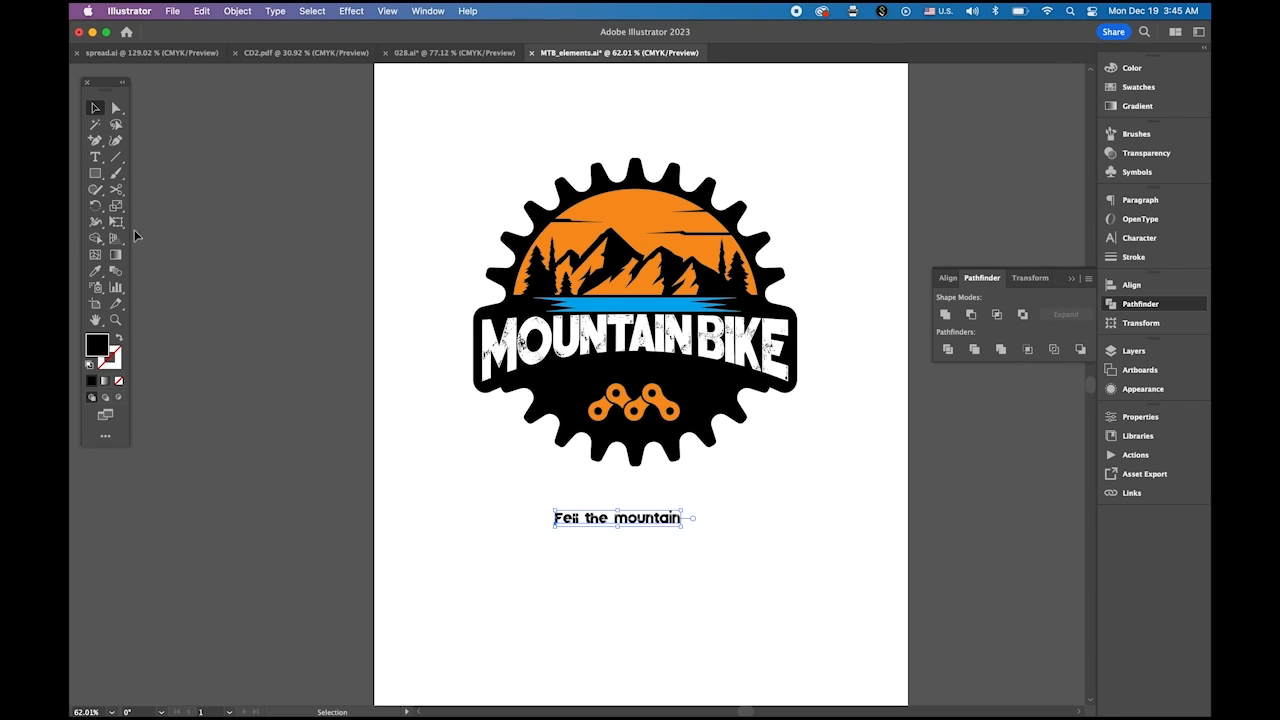
left_click(95, 271)
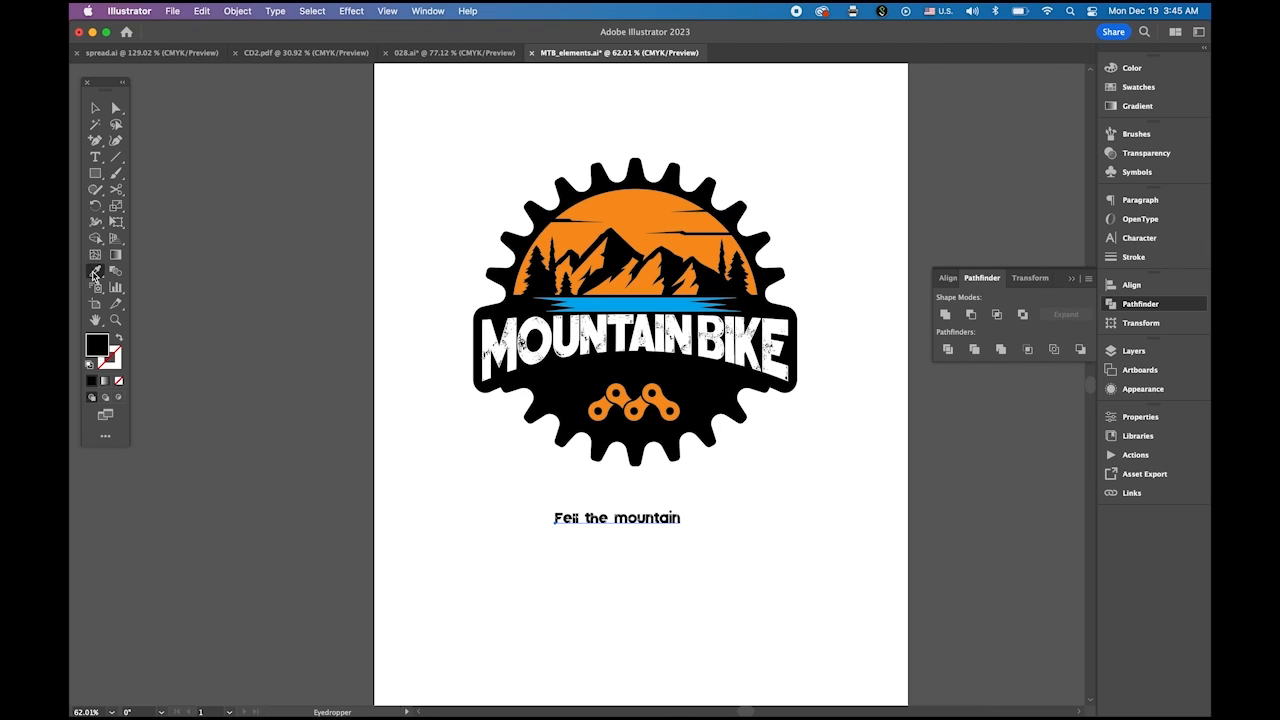
left_click(664, 302)
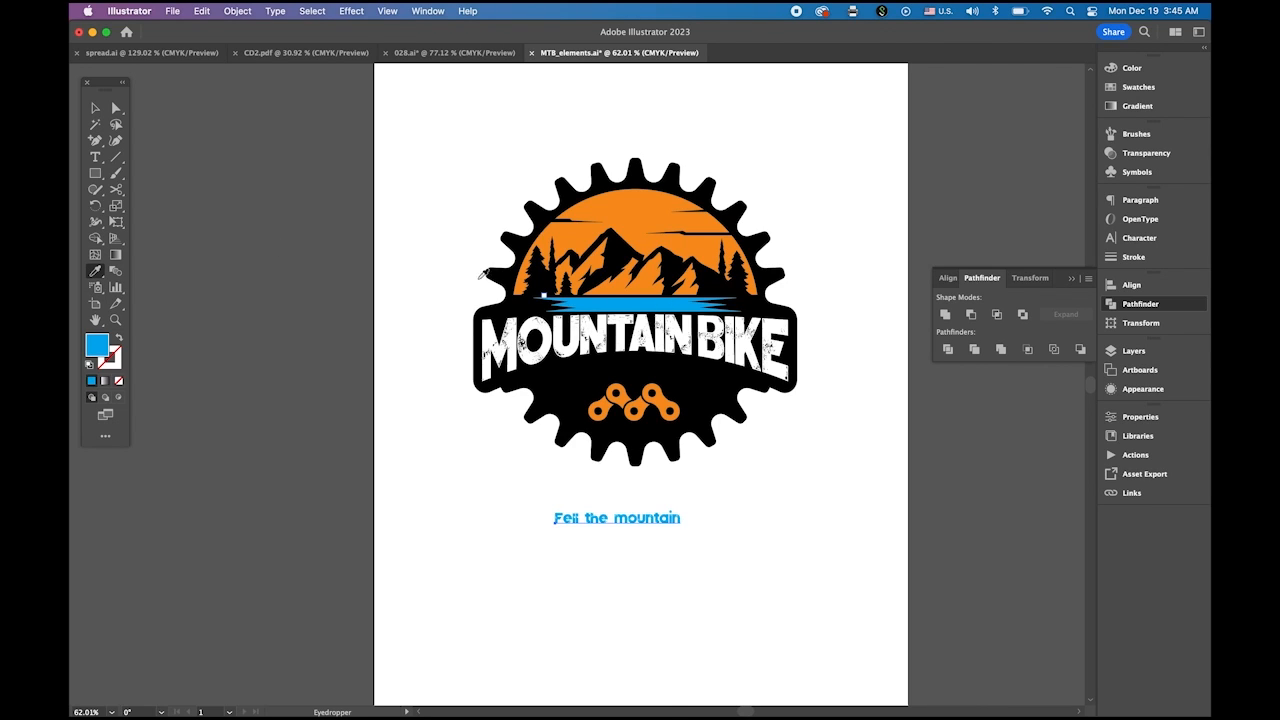
Lighten the tagline and the water strip together by lowering their cyan value to 39%, and deselect them.
key("v")
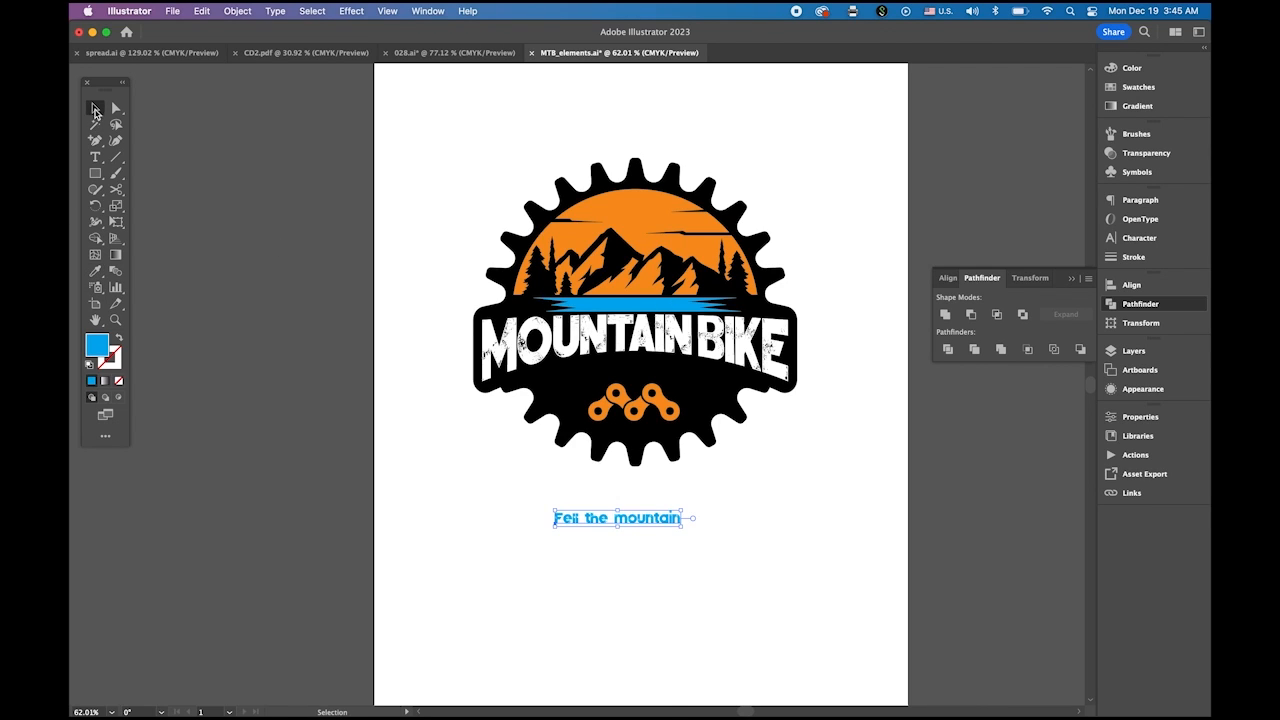
left_click(660, 302, "shift")
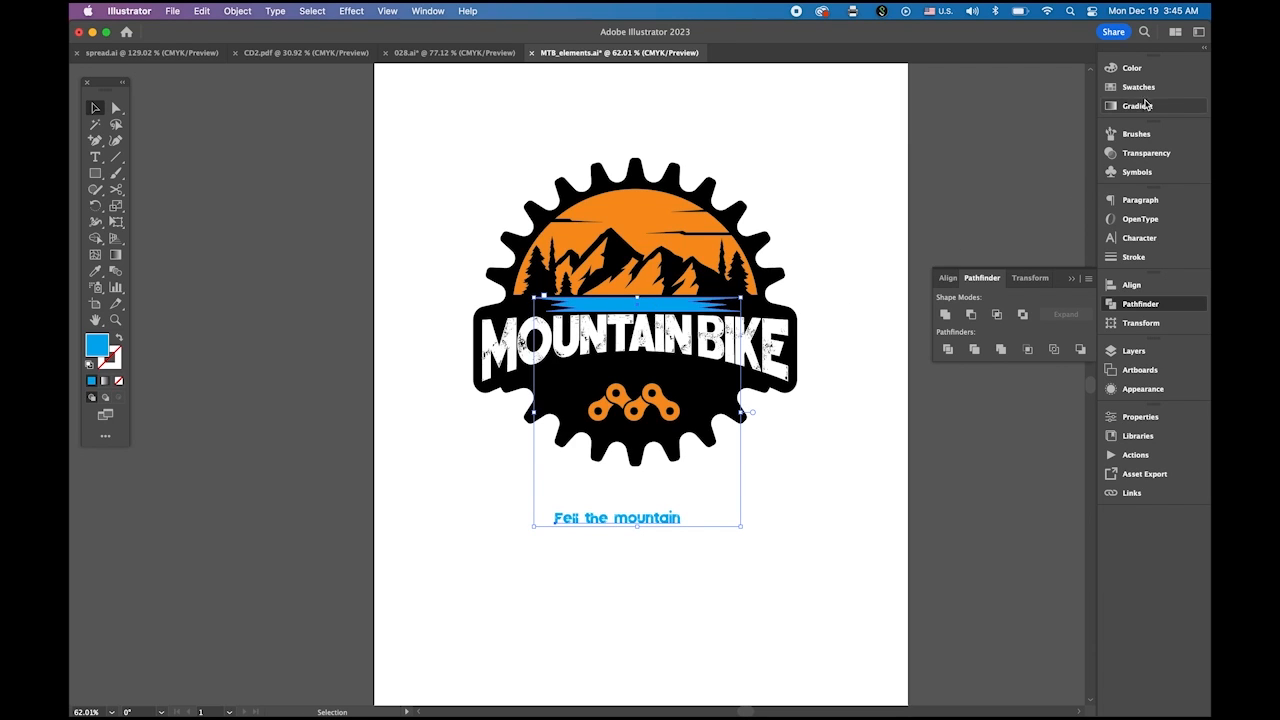
left_click(1127, 70)
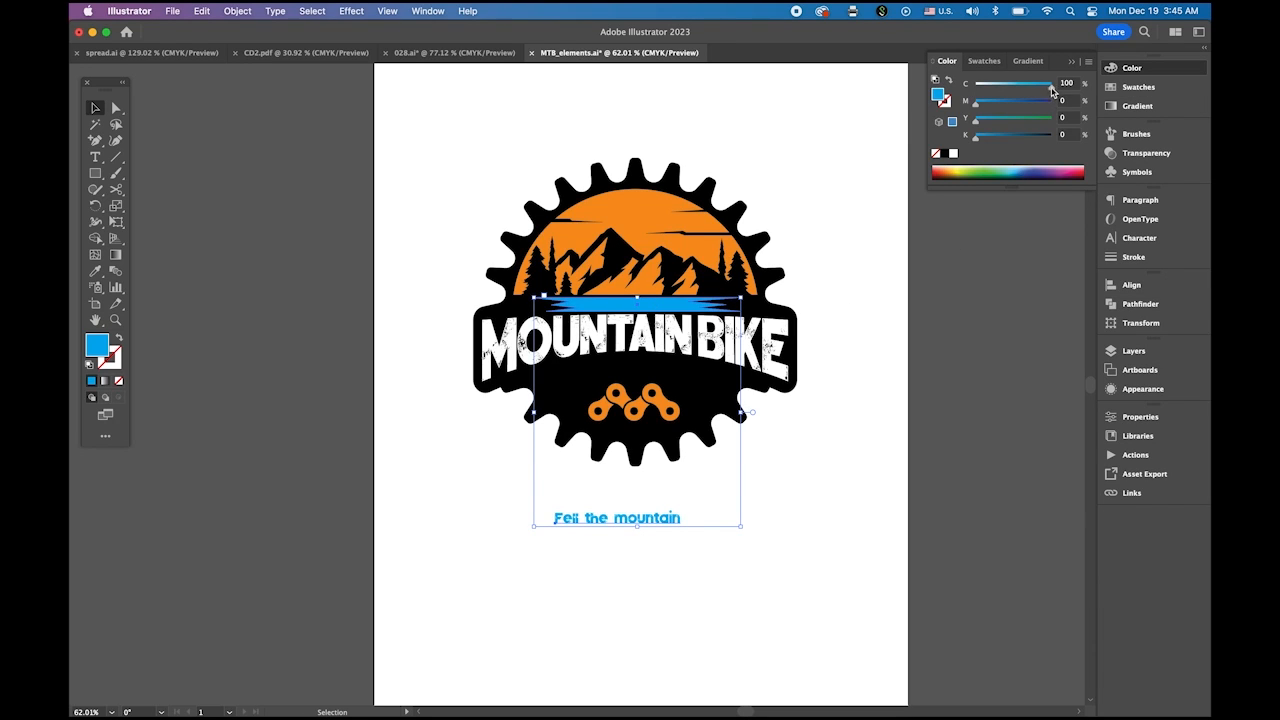
left_click_drag(1051, 88, 1005, 88)
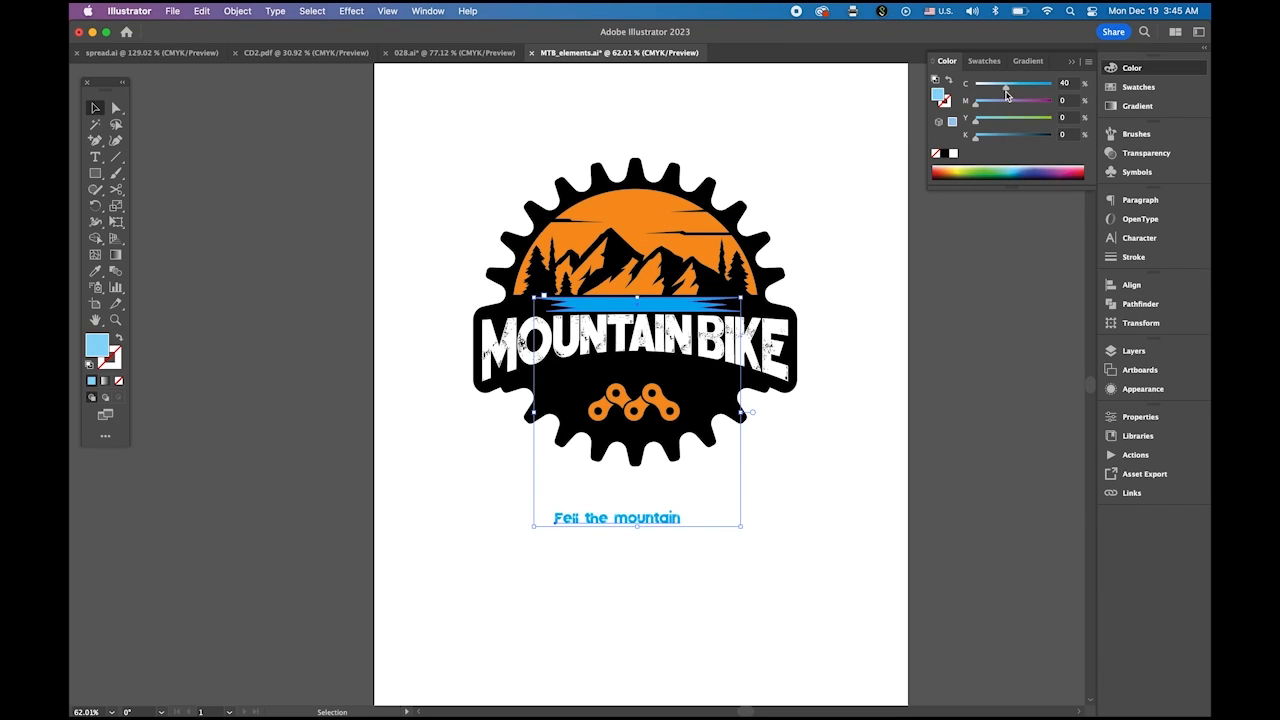
left_click(828, 501)
Move the tagline between the MOUNTAIN BIKE lettering and the chain, and set its font to Slant Regular.
left_click_drag(646, 522, 723, 444)
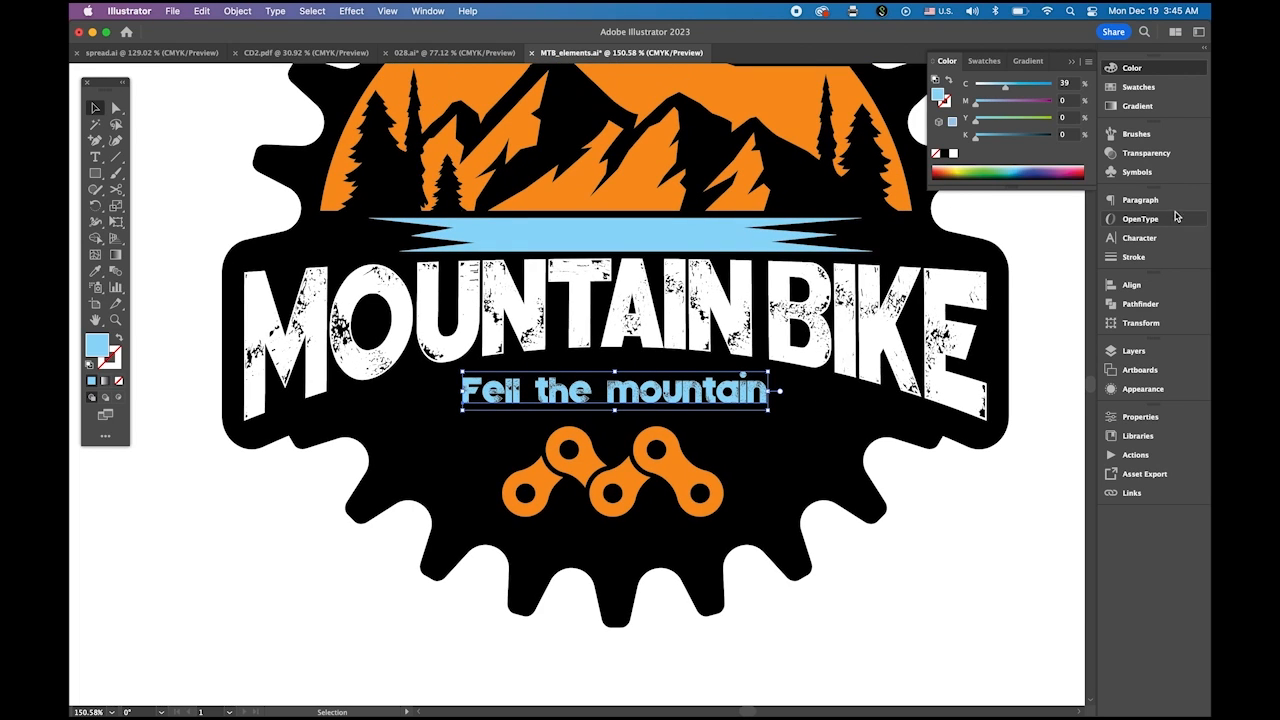
left_click(1139, 238)
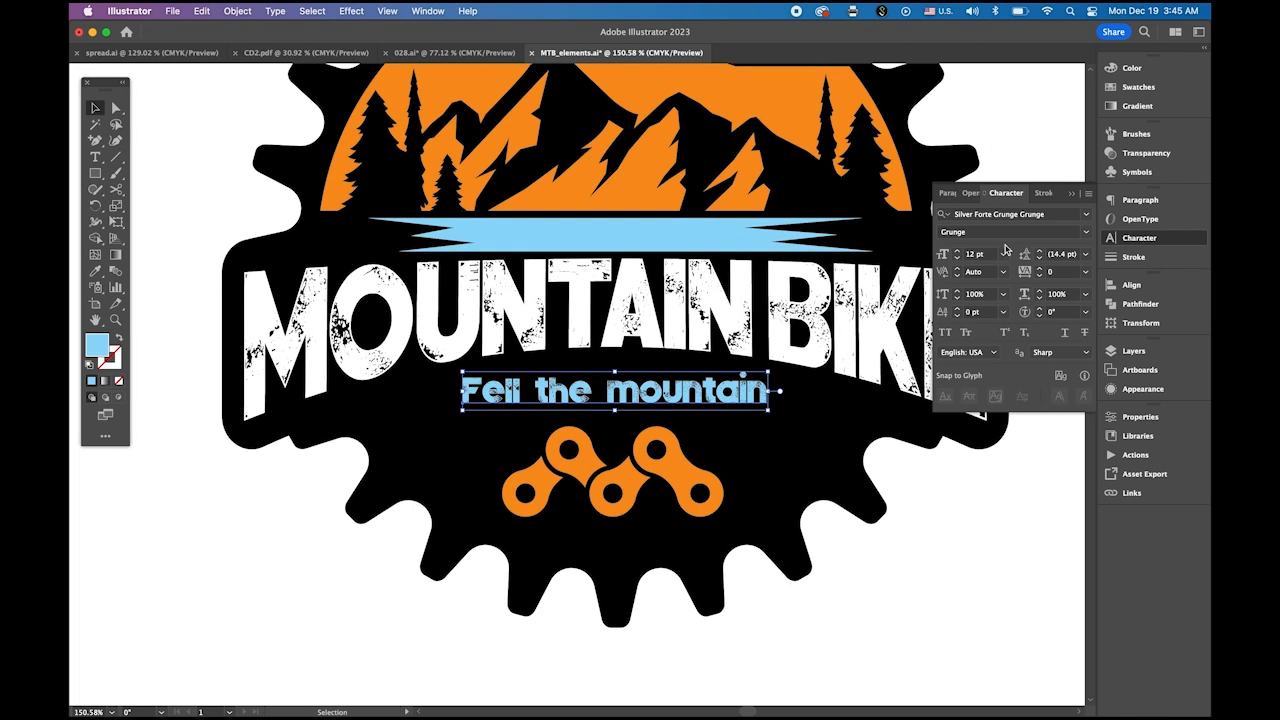
left_click(1086, 215)
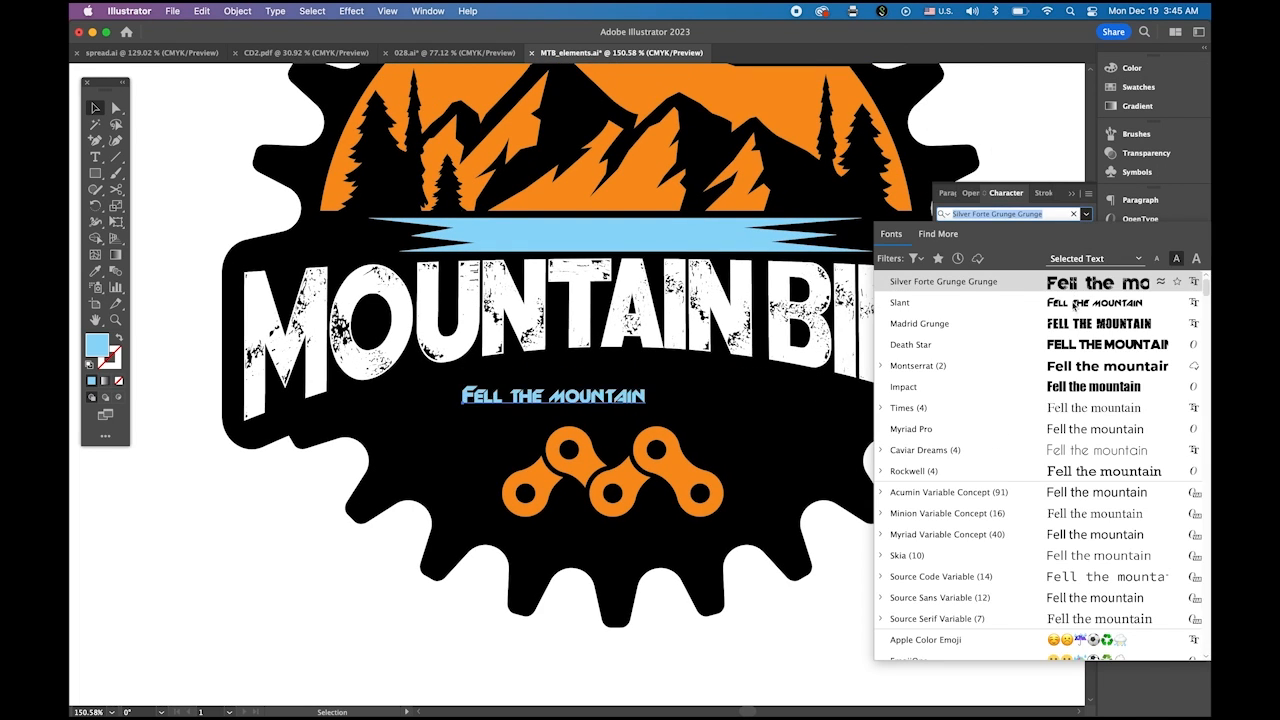
left_click(1081, 304)
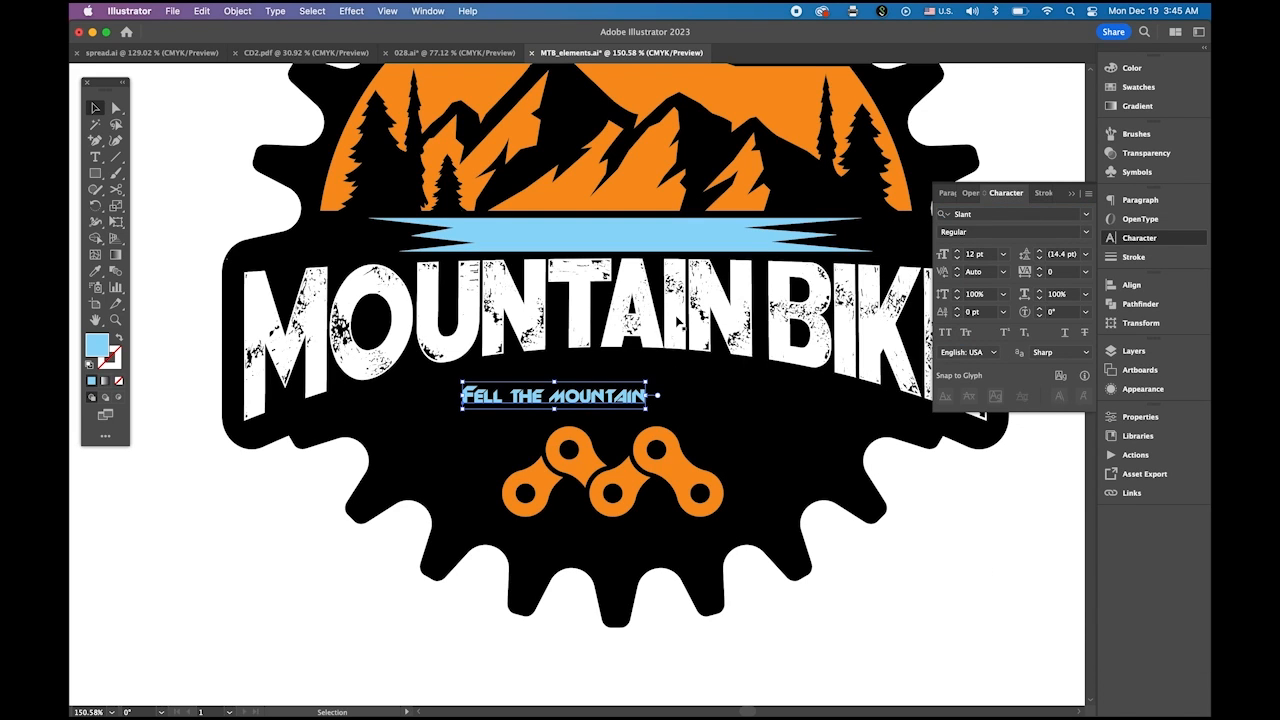
Enlarge the tagline and center it in the black space between the MOUNTAIN BIKE lettering and the chain.
left_click_drag(647, 410, 802, 470)
left_click_drag(676, 416, 666, 397)
left_click(1071, 193)
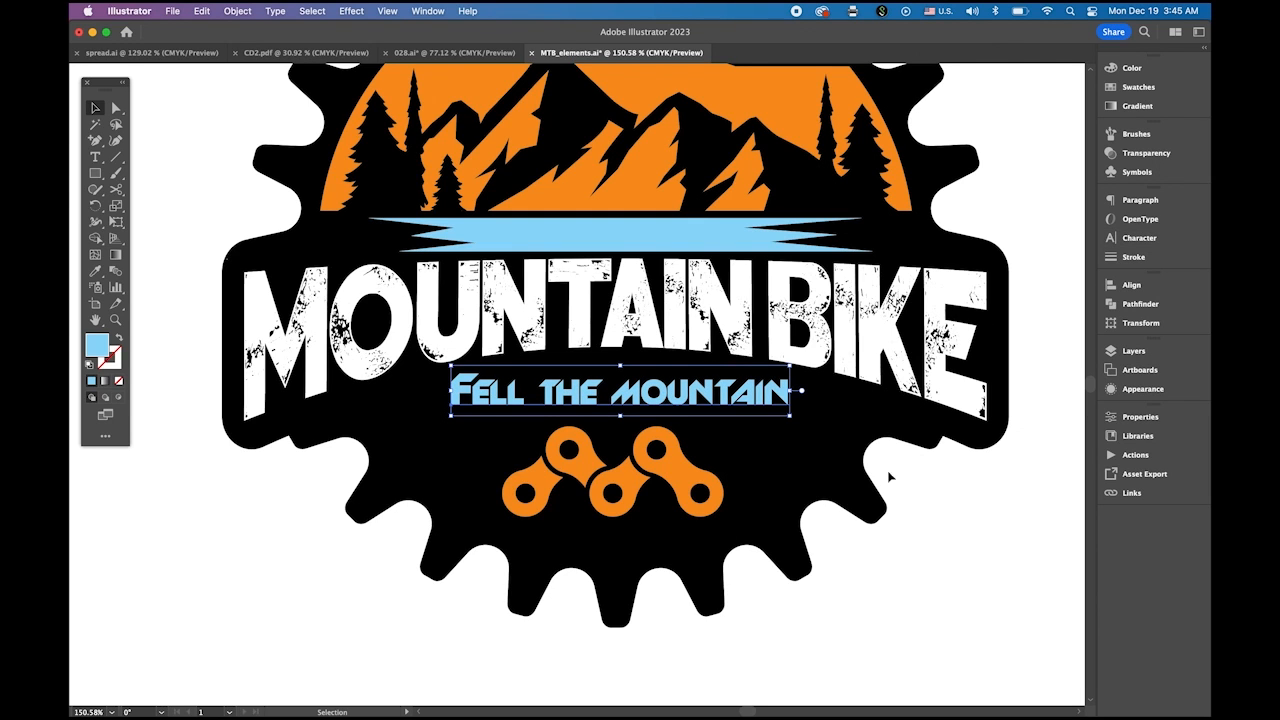
left_click_drag(897, 494, 802, 440)
left_click_drag(944, 567, 854, 567)
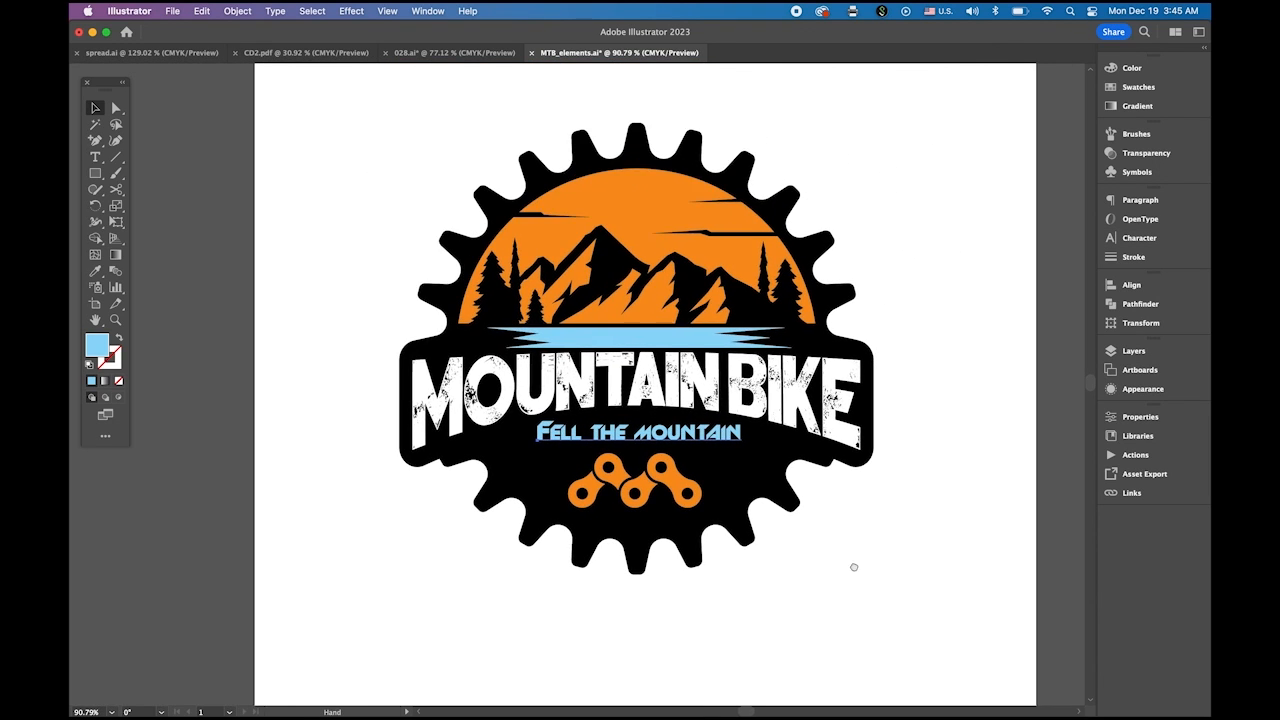
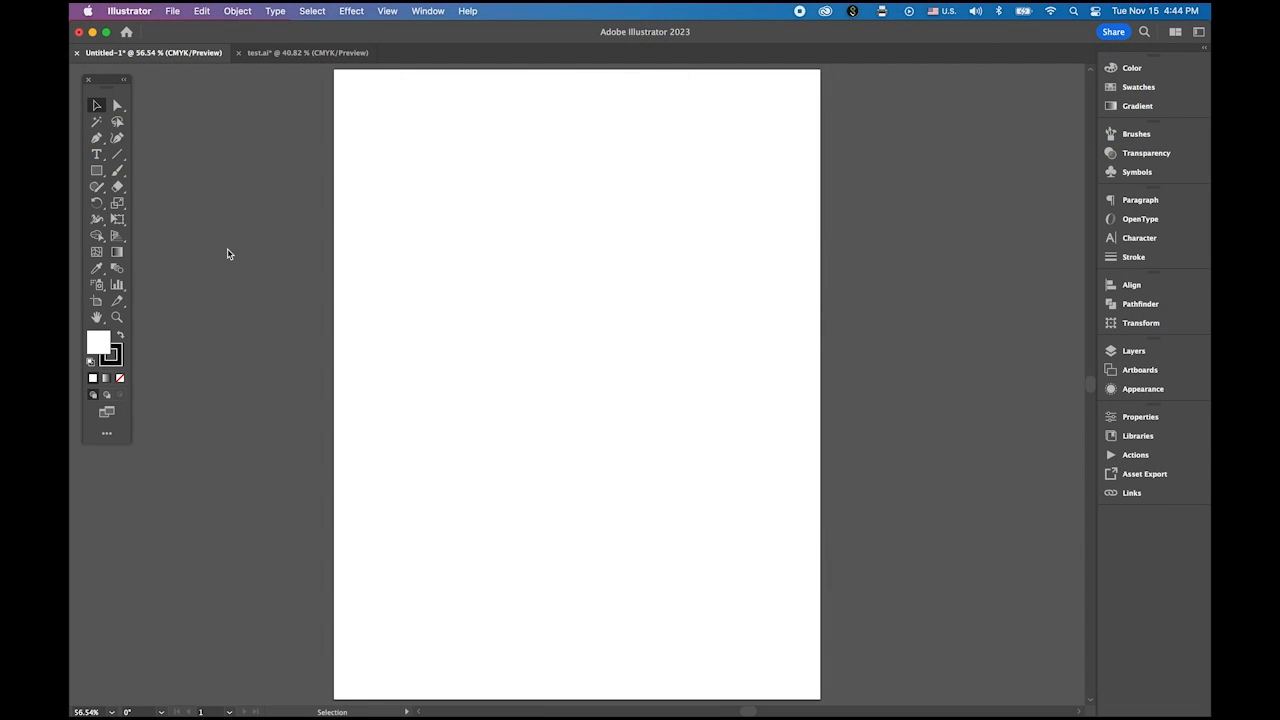
In the blank Untitled-1 document, draw a square about 132 pt wide with no fill and a thin black stroke.
left_click(95, 171)
left_click(120, 379)
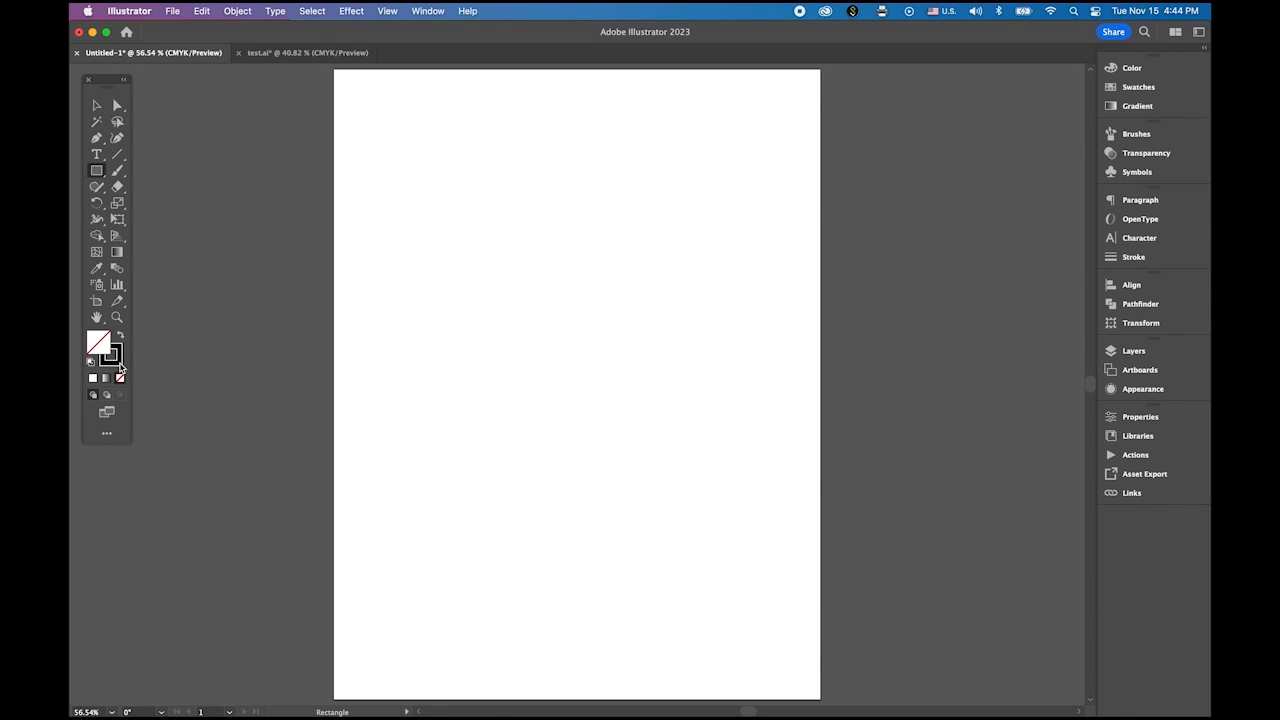
left_click(118, 362)
left_click(1133, 257)
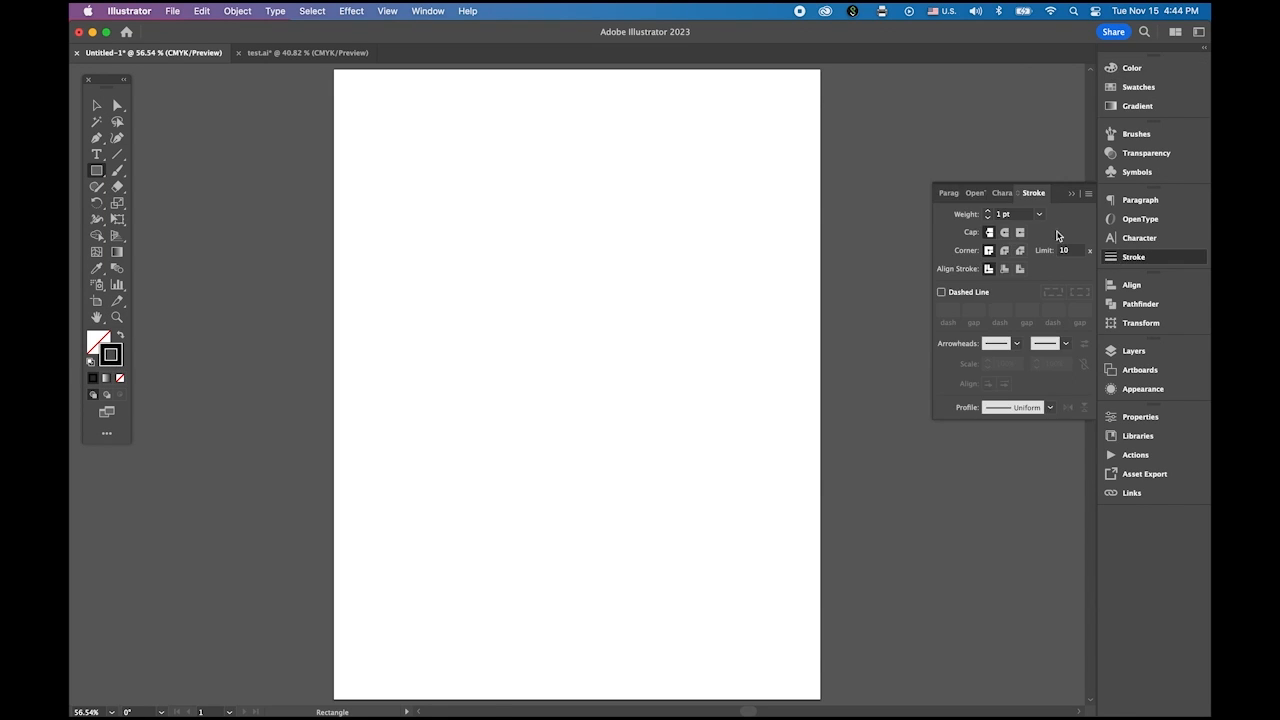
left_click(1039, 214)
left_click(1063, 242)
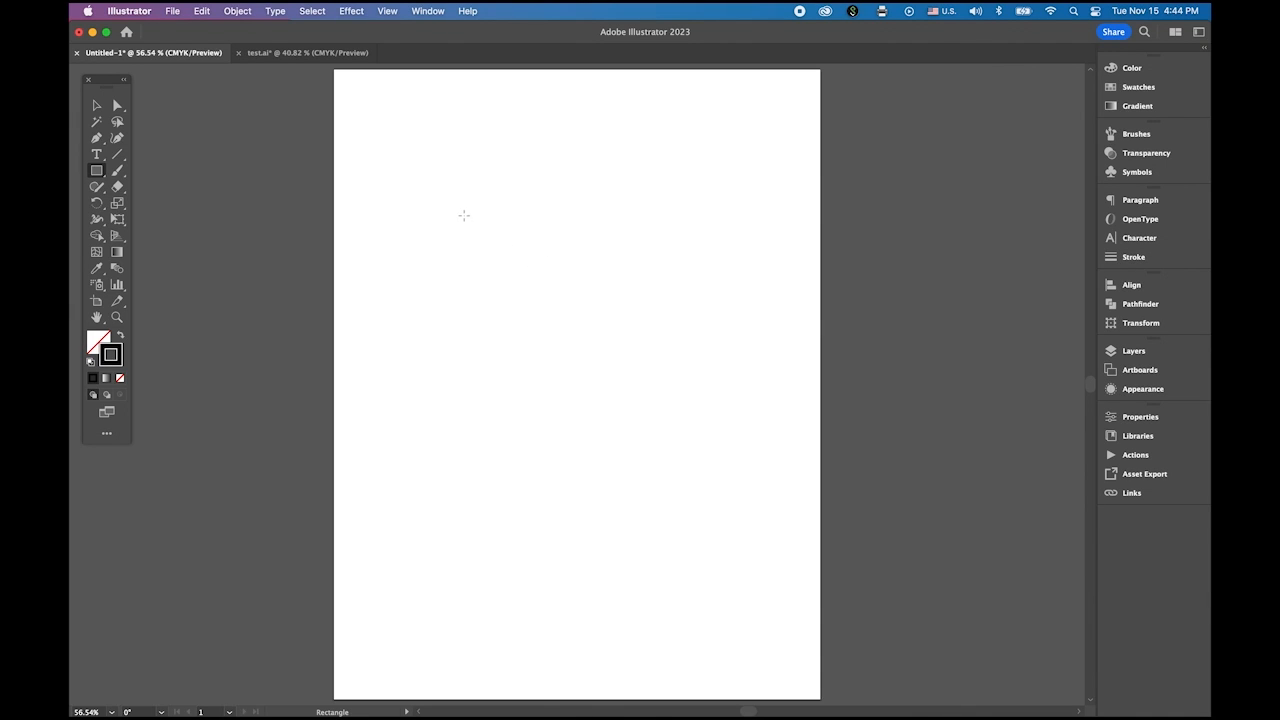
left_click_drag(458, 216, 563, 320)
key("super+space")
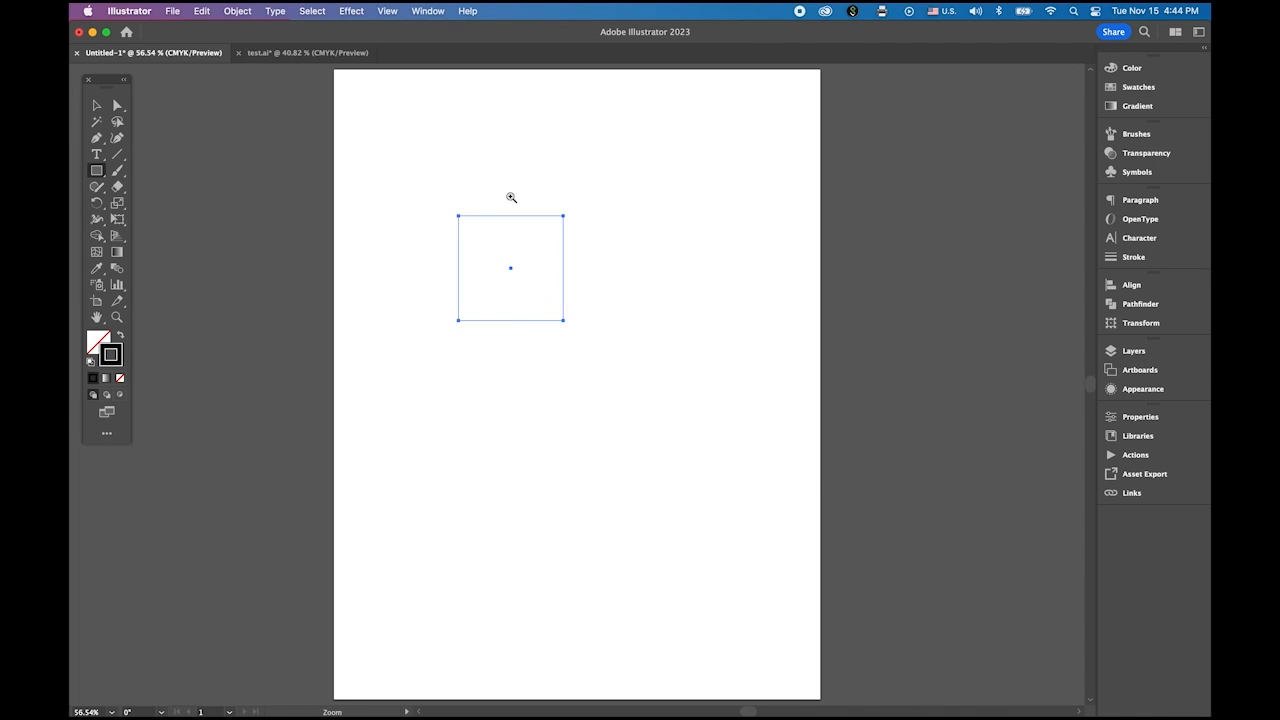
left_click_drag(457, 229, 572, 374)
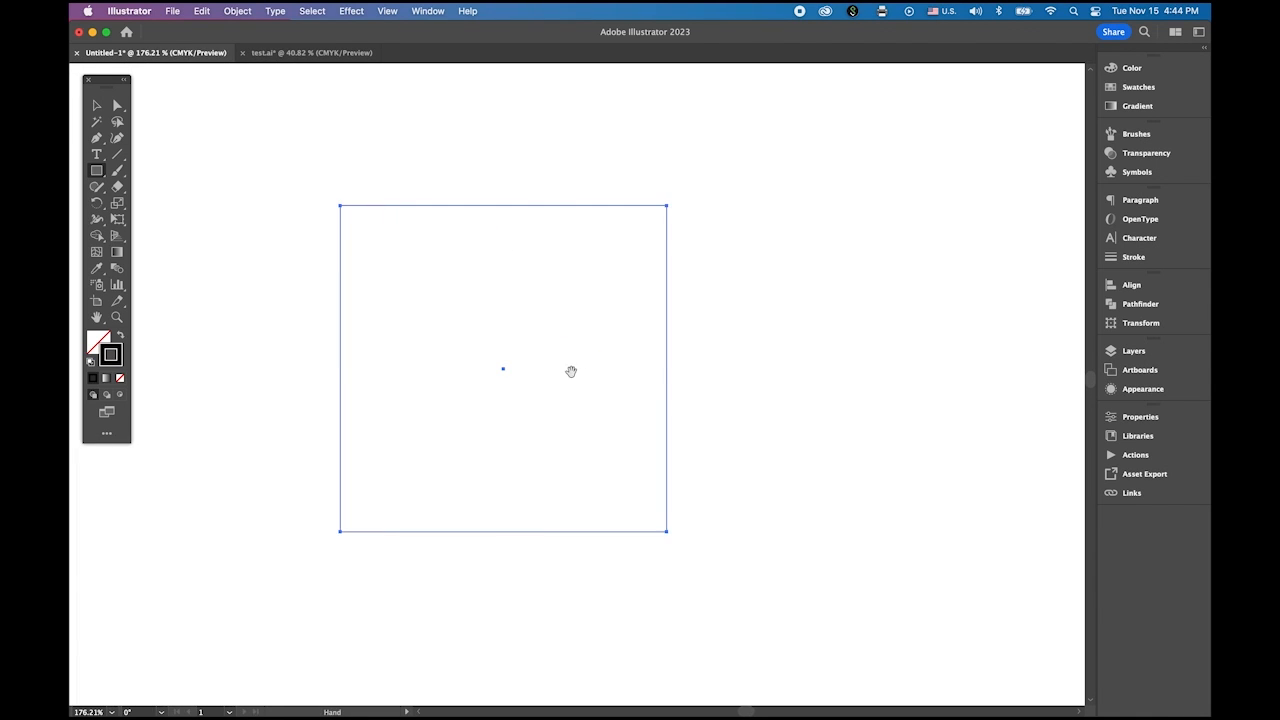
Split the square into a grid of 2 rows and 2 columns with preview enabled, and deselect it.
left_click(97, 106)
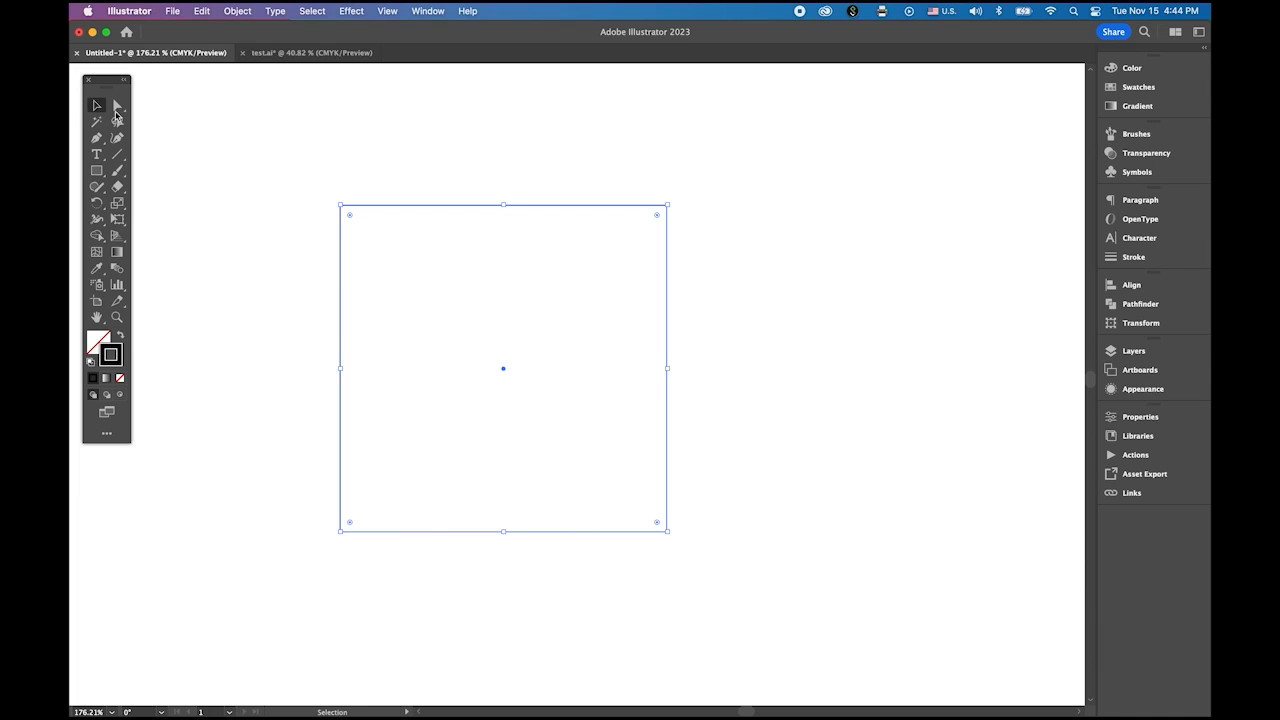
left_click(240, 10)
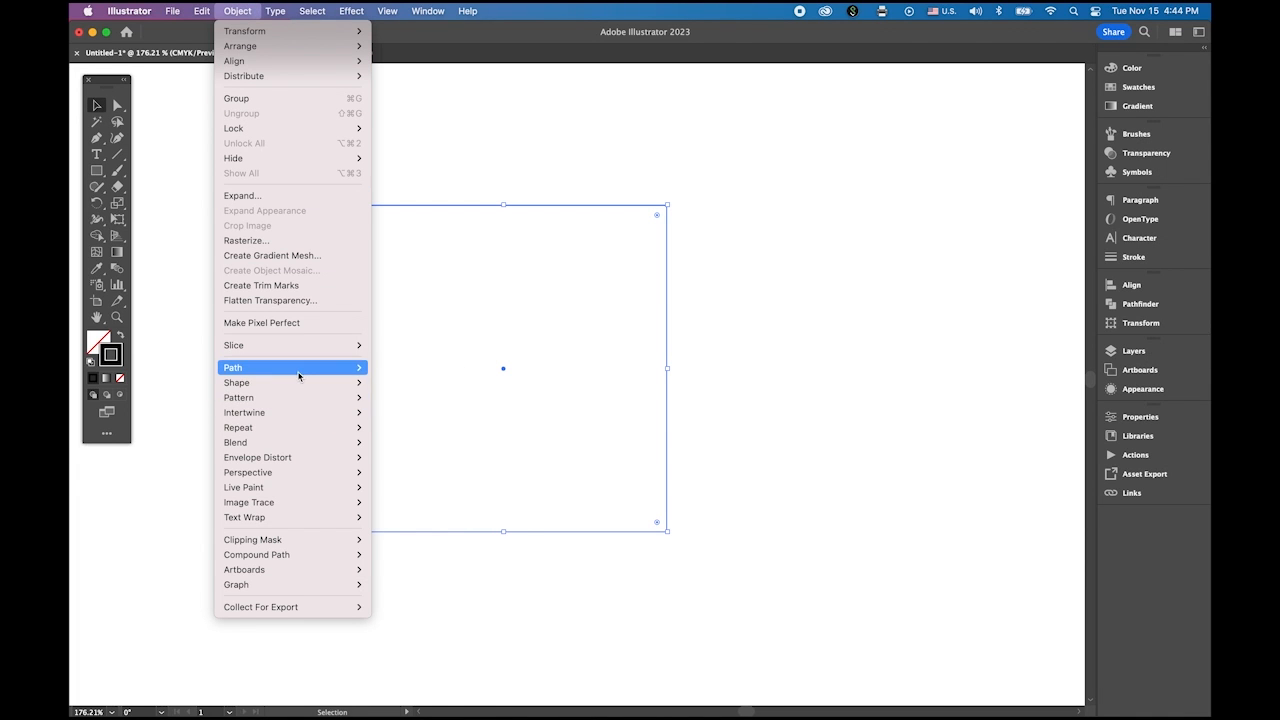
mouse_move(300, 371)
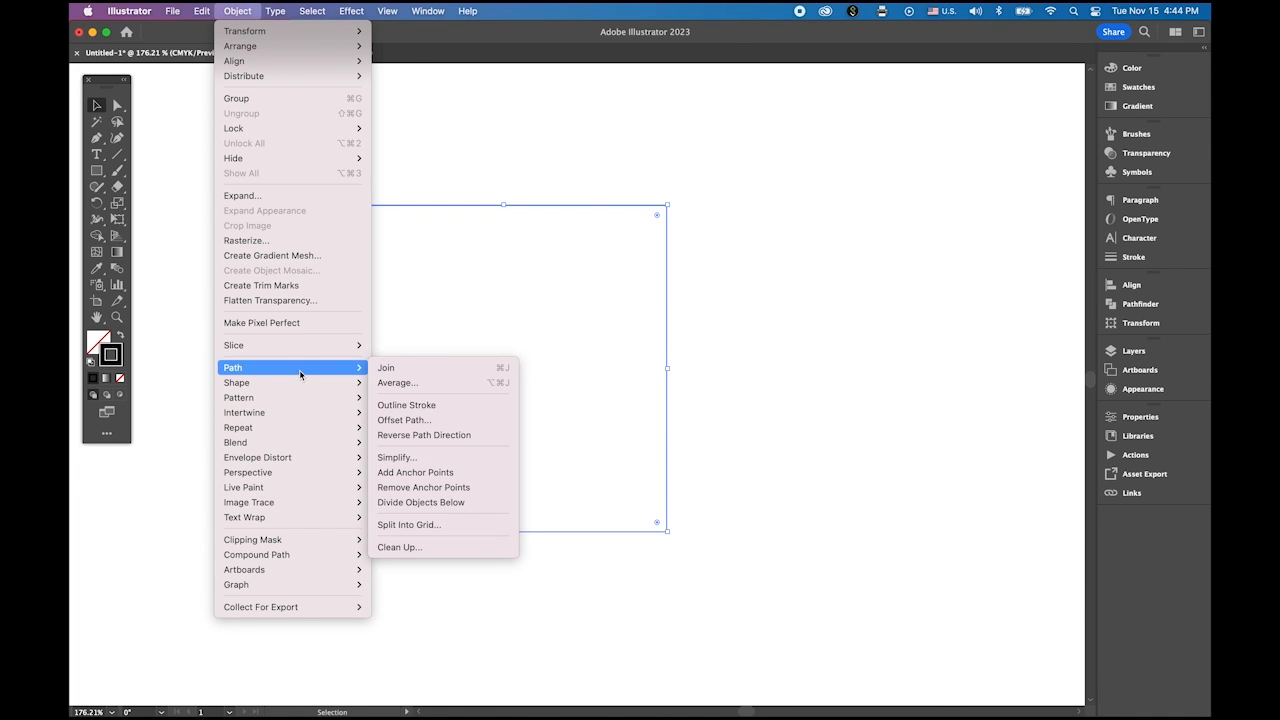
left_click(470, 530)
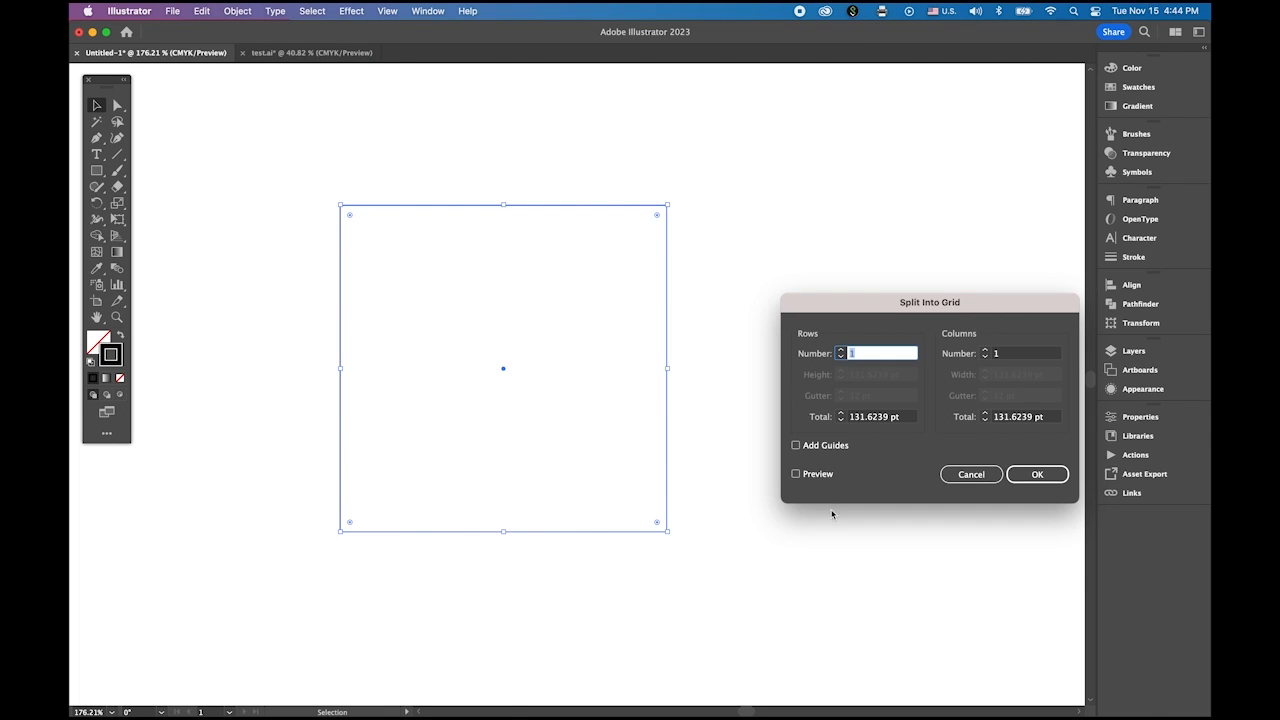
left_click(797, 476)
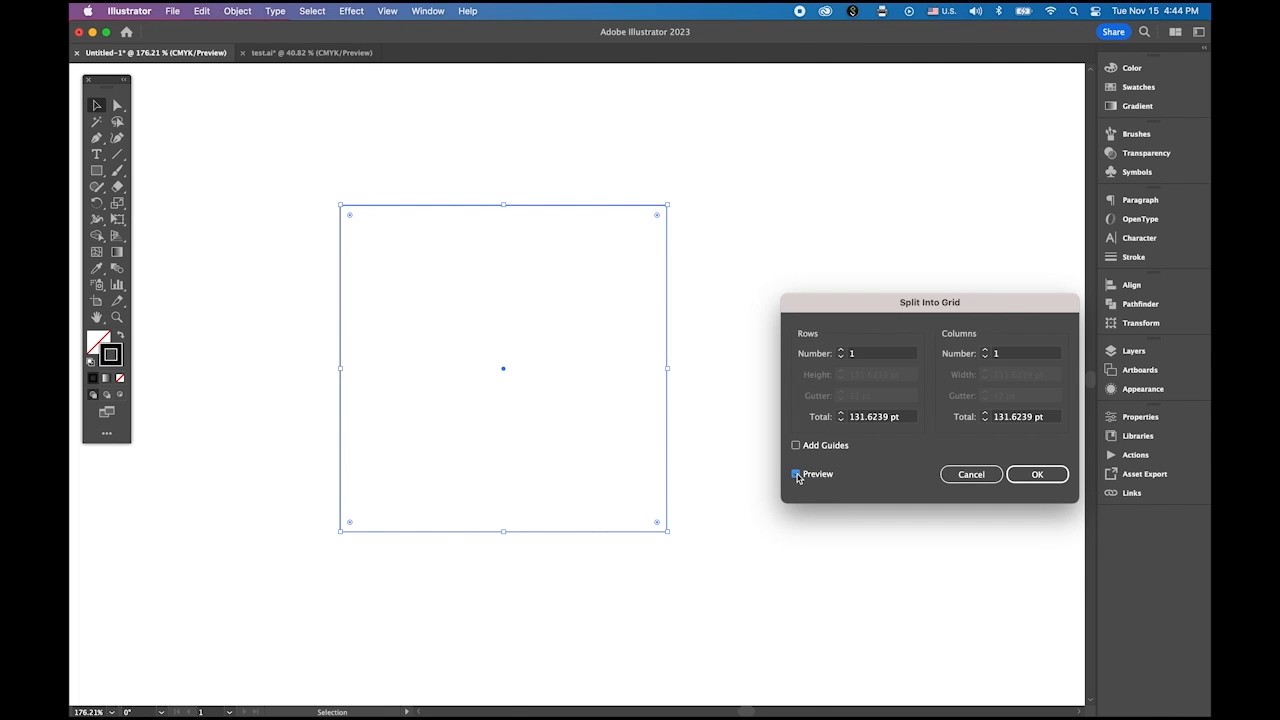
left_click(842, 350)
left_click(985, 350)
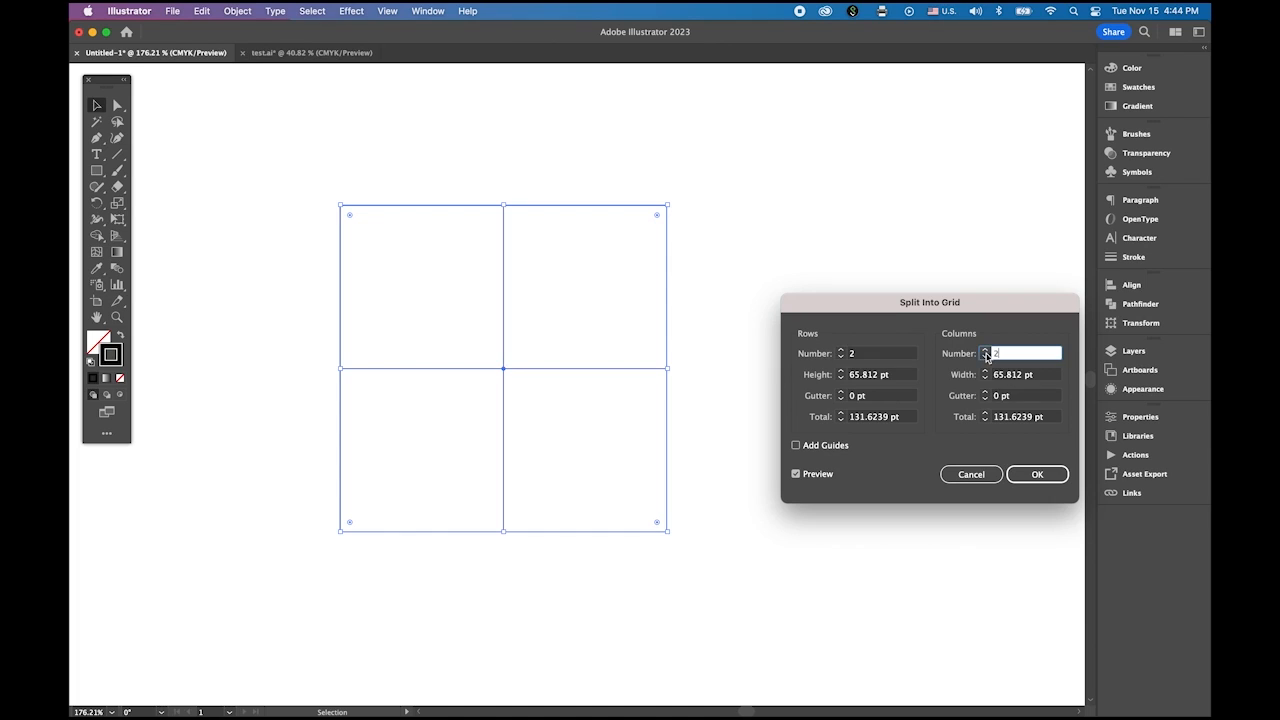
left_click(1040, 478)
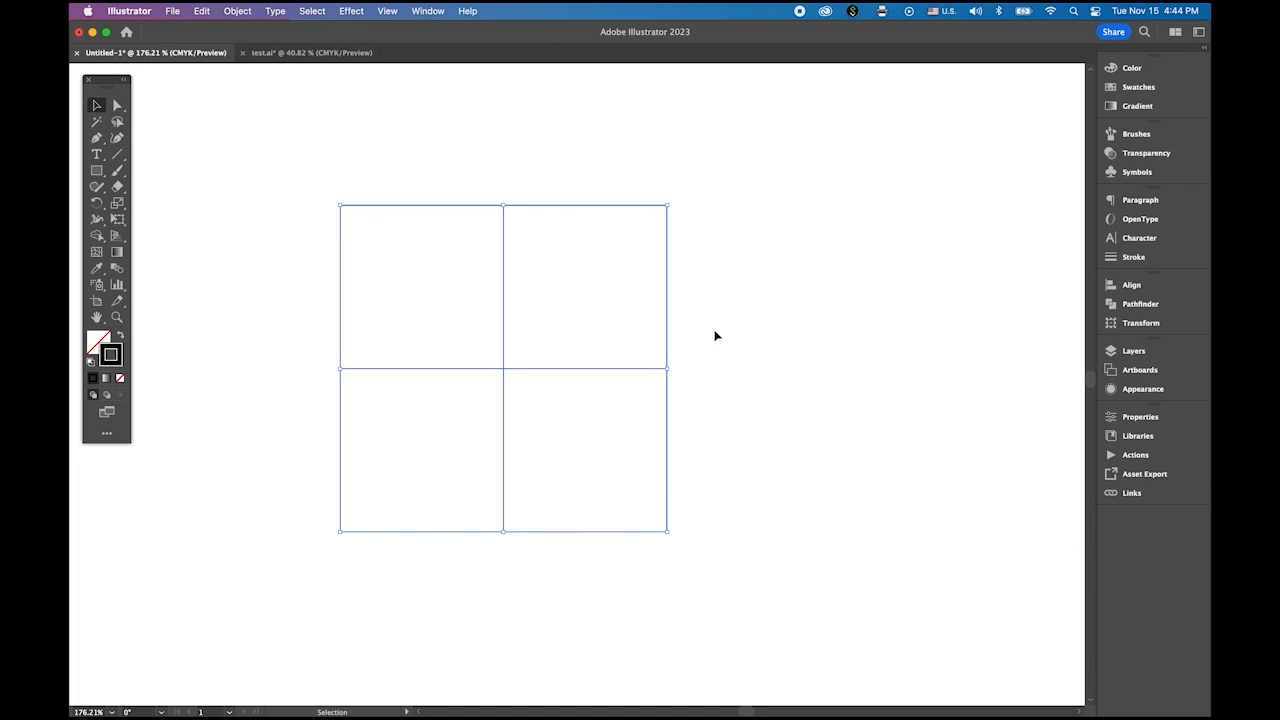
left_click(734, 423)
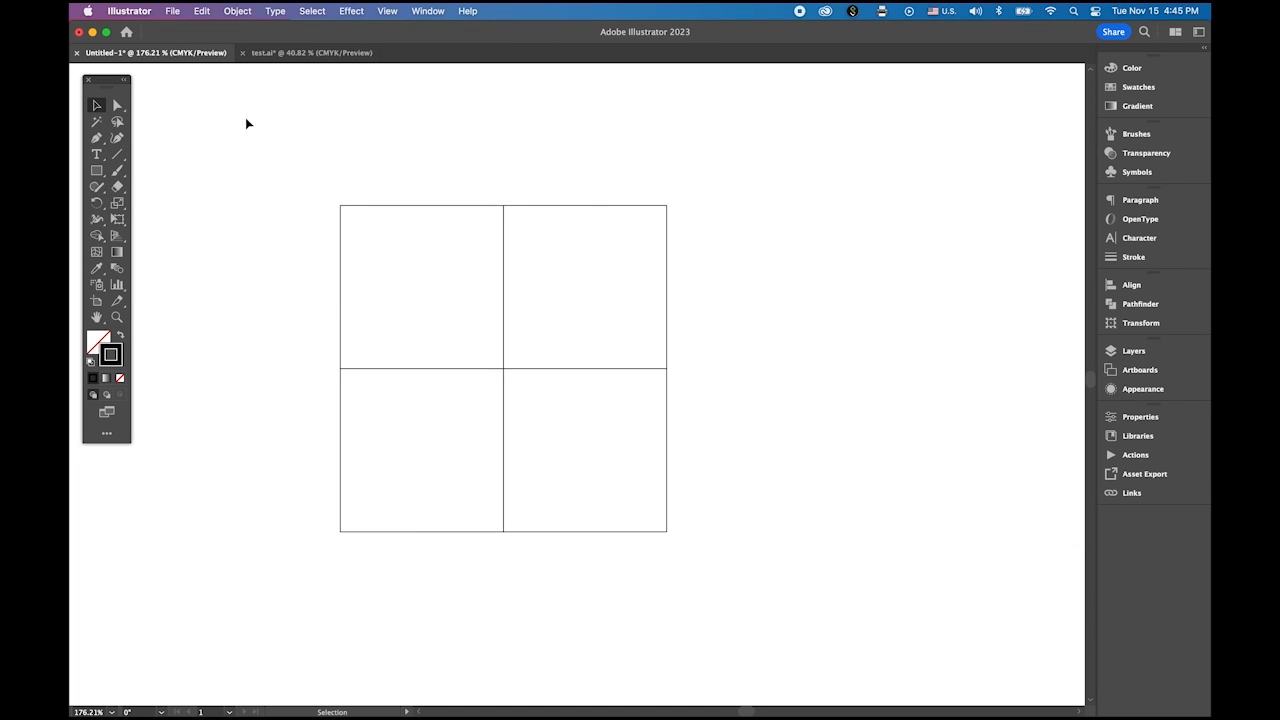
Draw a circle that exactly fills the grid's upper left cell, and deselect it.
left_click(98, 174)
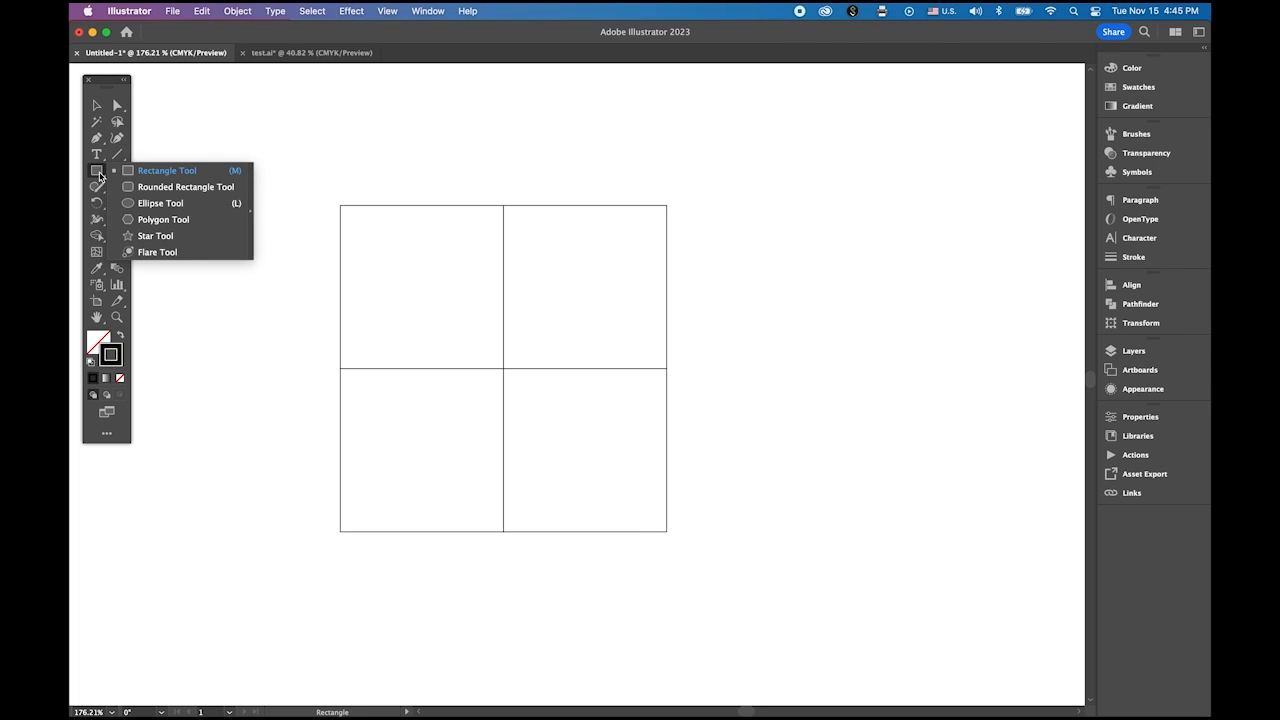
left_click(155, 203)
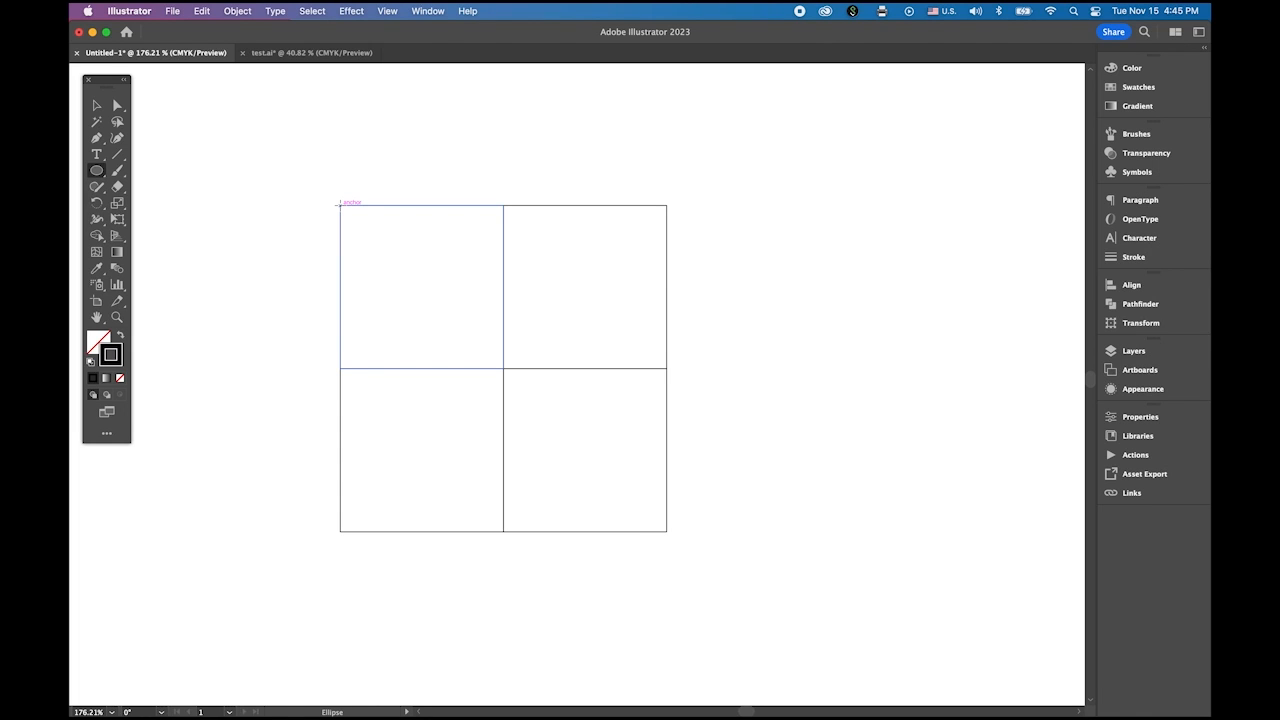
left_click_drag(340, 204, 504, 368)
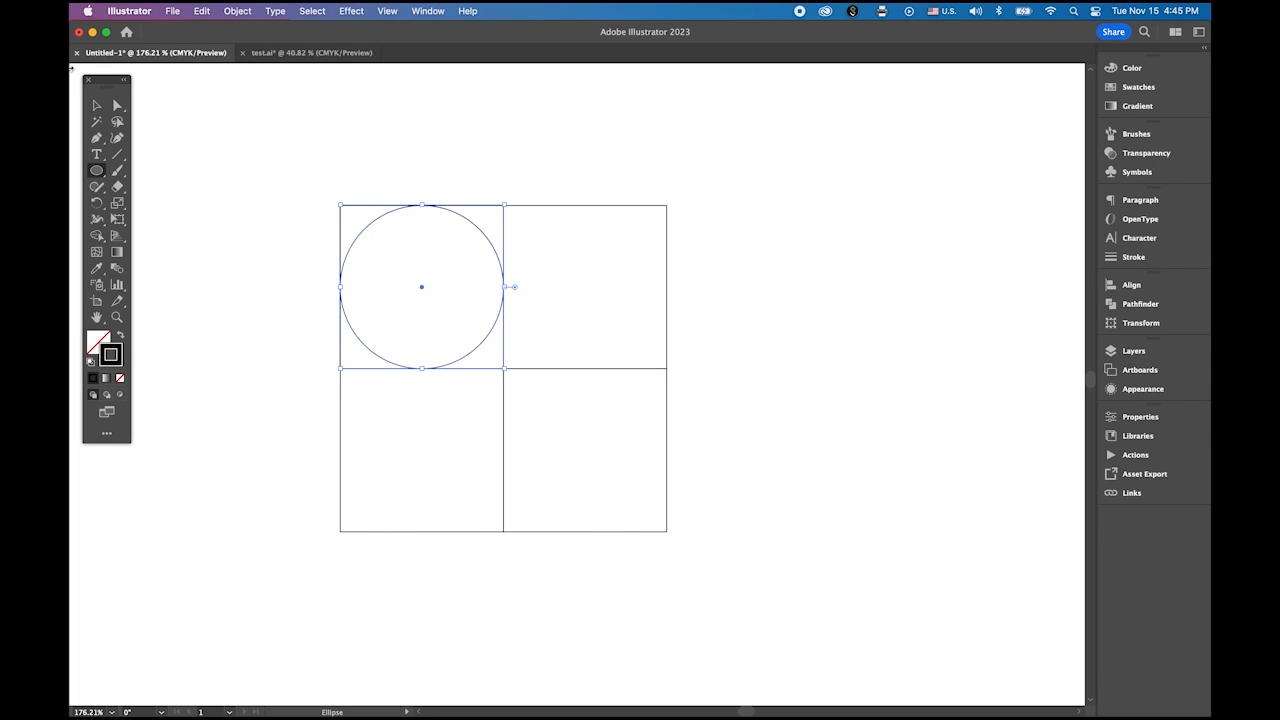
left_click(96, 105)
left_click(262, 130)
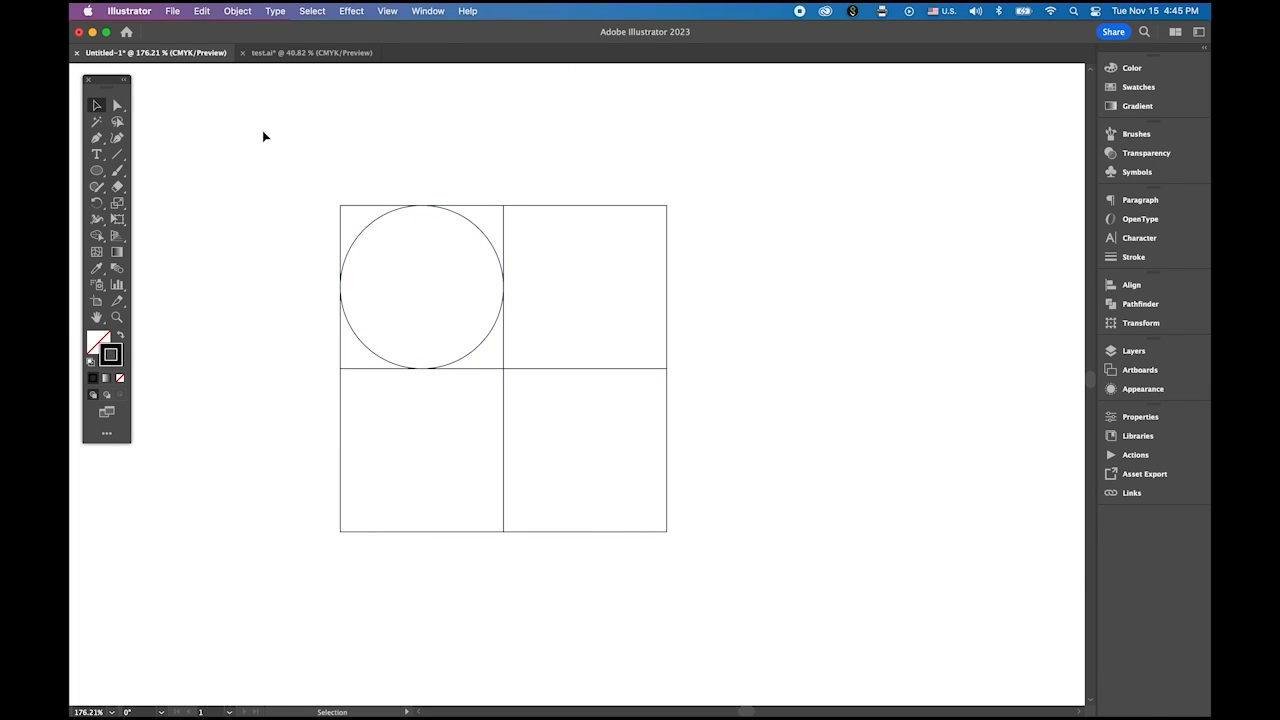
Draw a larger circle from the grid's upper left corner that fills the whole square, and deselect it.
left_click(96, 170)
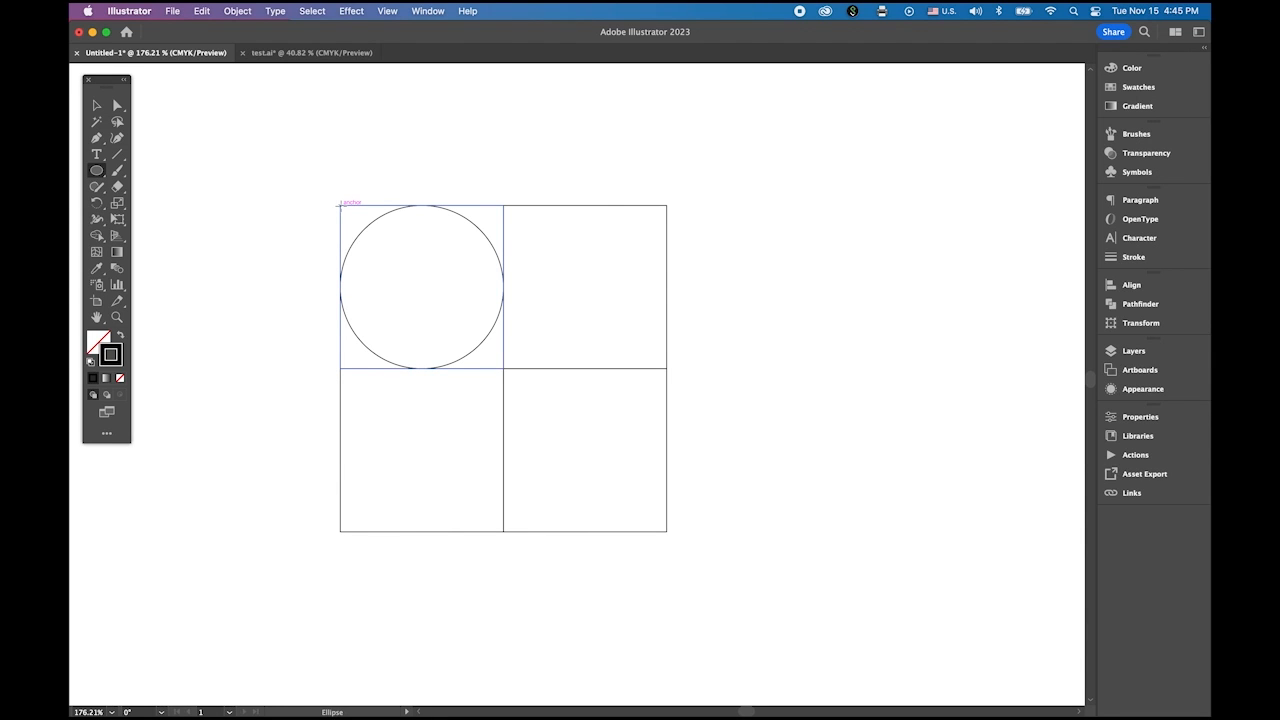
left_click_drag(340, 205, 610, 531)
left_click(96, 105)
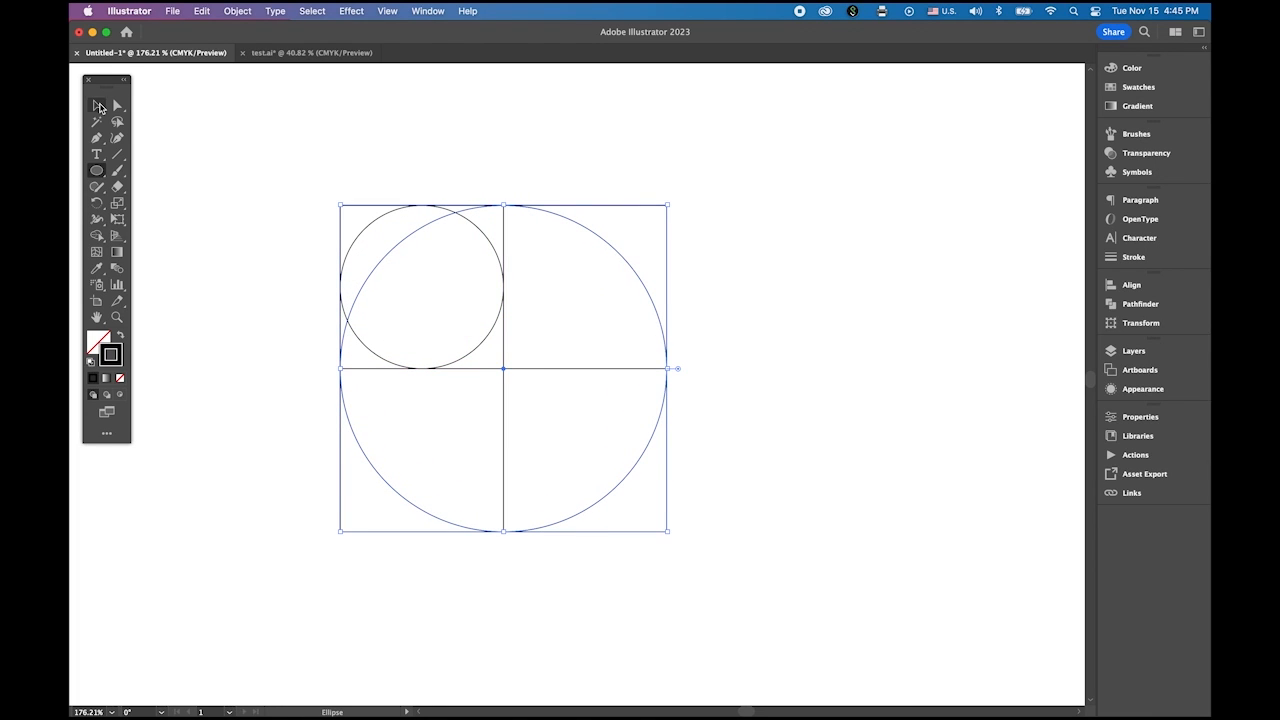
left_click(246, 200)
With Shape Builder, merge the grid's right half inside the large circle with the sliver above the small circle, fill it black, and deselect.
left_click_drag(288, 167, 805, 594)
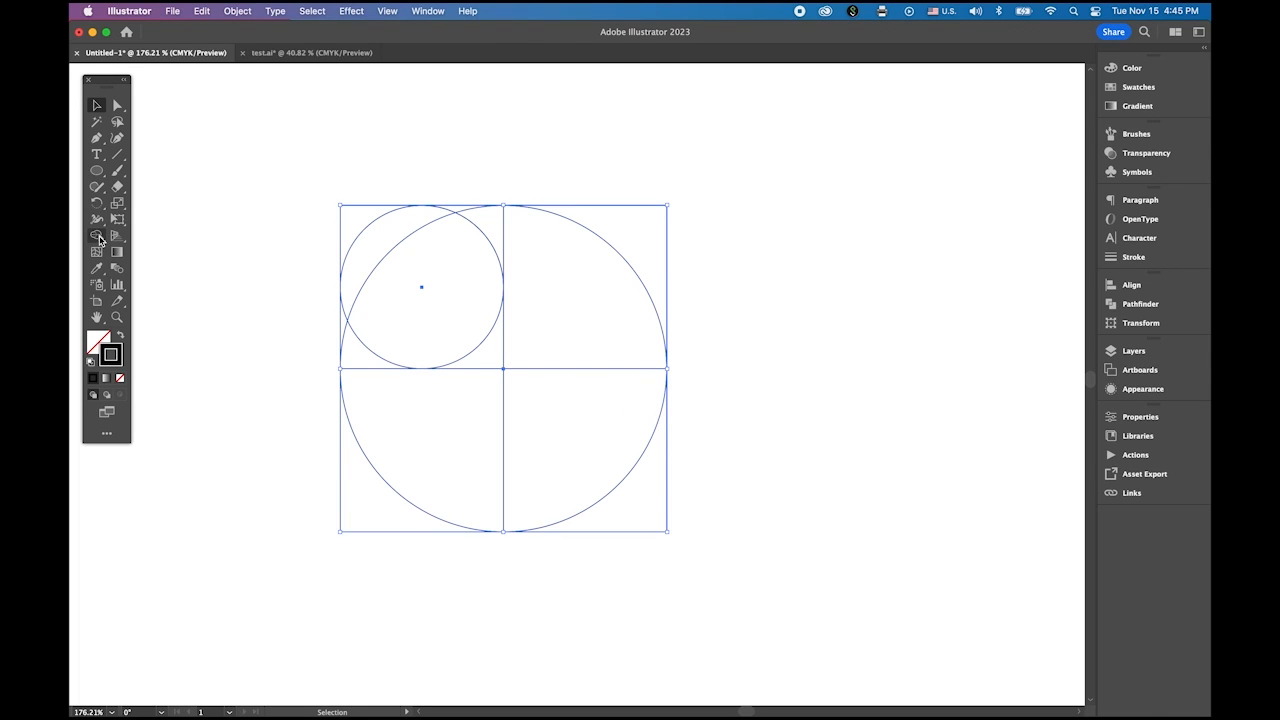
left_click(99, 238)
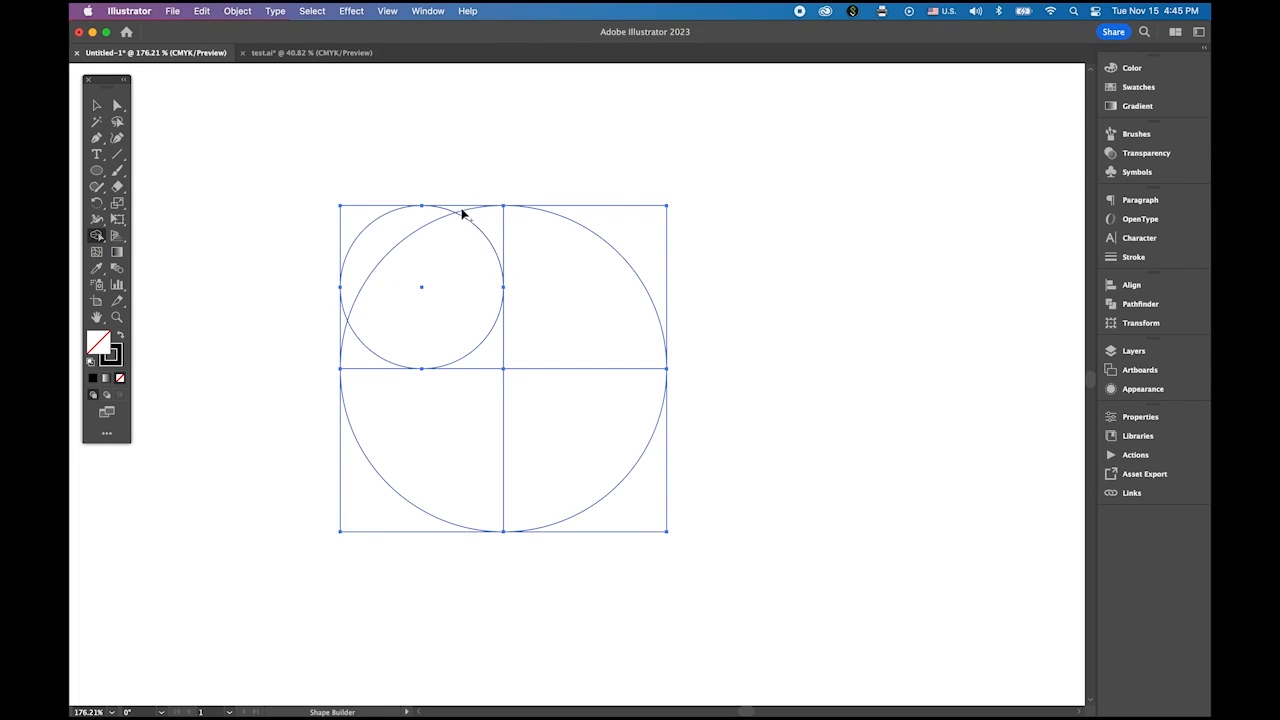
left_click_drag(459, 213, 563, 278)
mouse_move(585, 372)
left_mouse_down()
mouse_move(590, 427)
mouse_move(655, 525)
left_mouse_up()
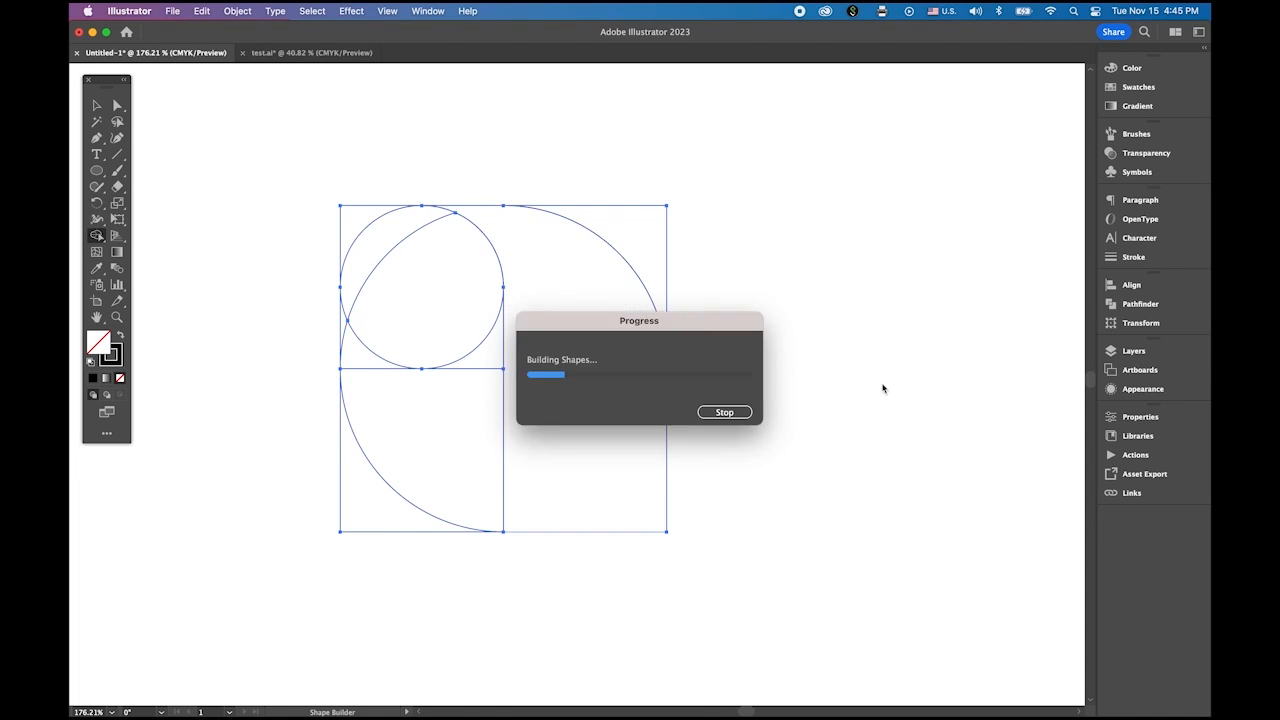
left_click(121, 337)
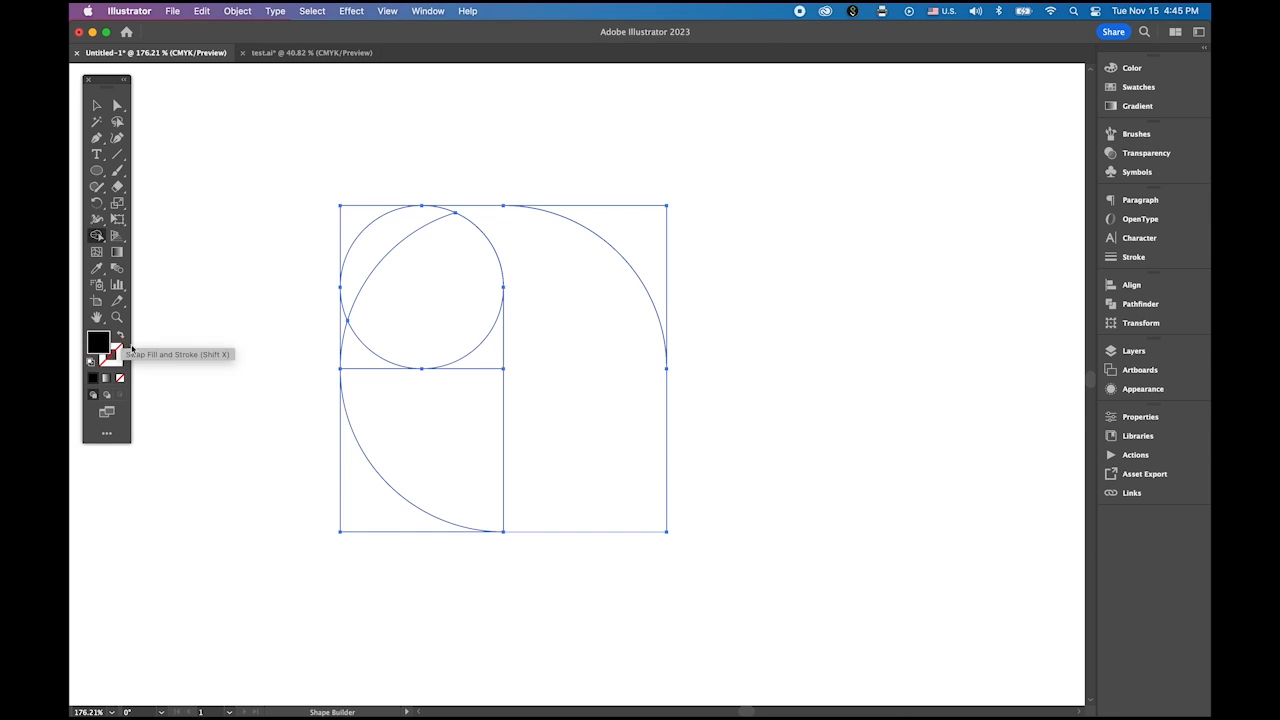
left_click(598, 410)
left_click(96, 105)
left_click(374, 263)
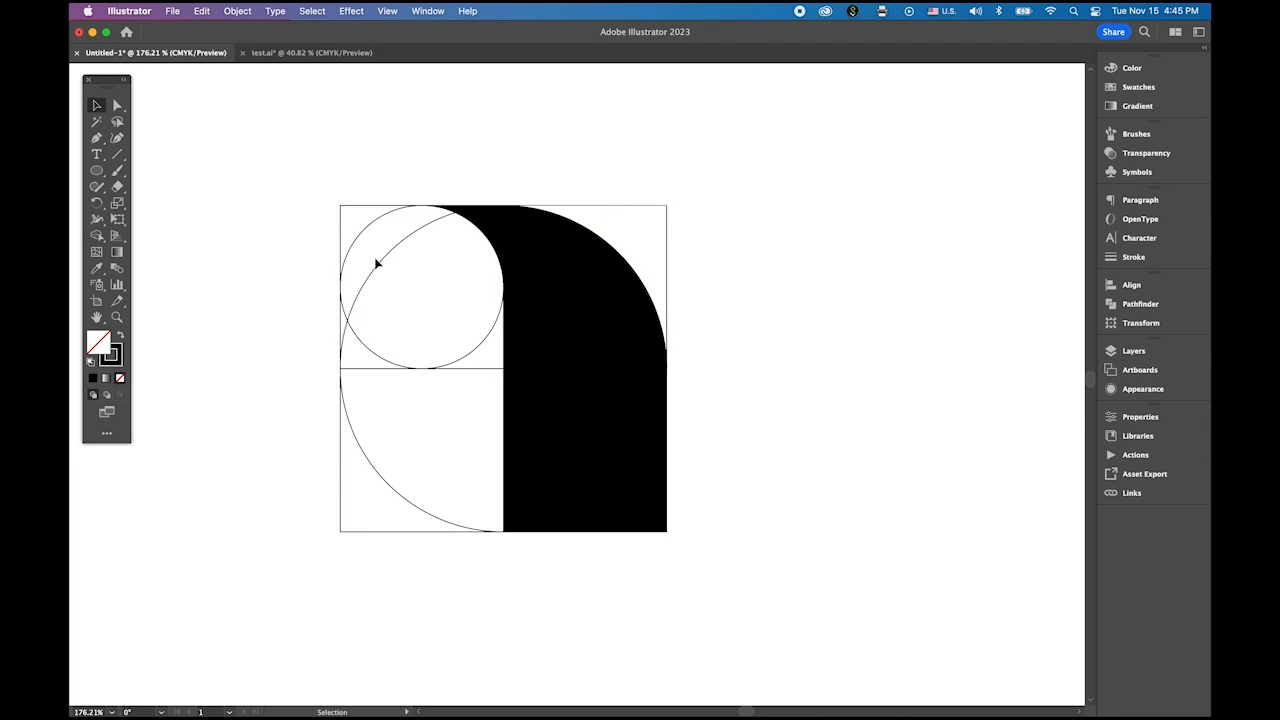
Move the black shape off the grid, delete the leftover grid and circle lines, and bring the shape back to their place.
left_click(632, 470)
left_click_drag(611, 397, 909, 340)
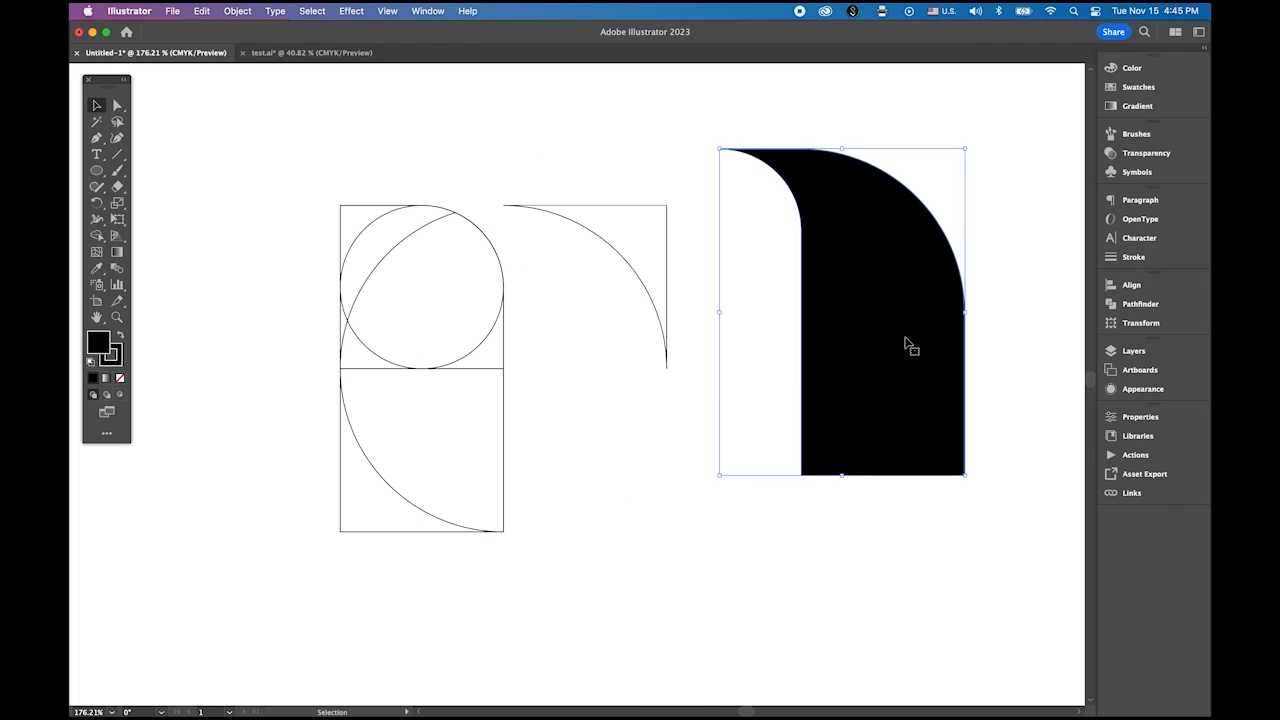
left_click_drag(295, 176, 632, 521)
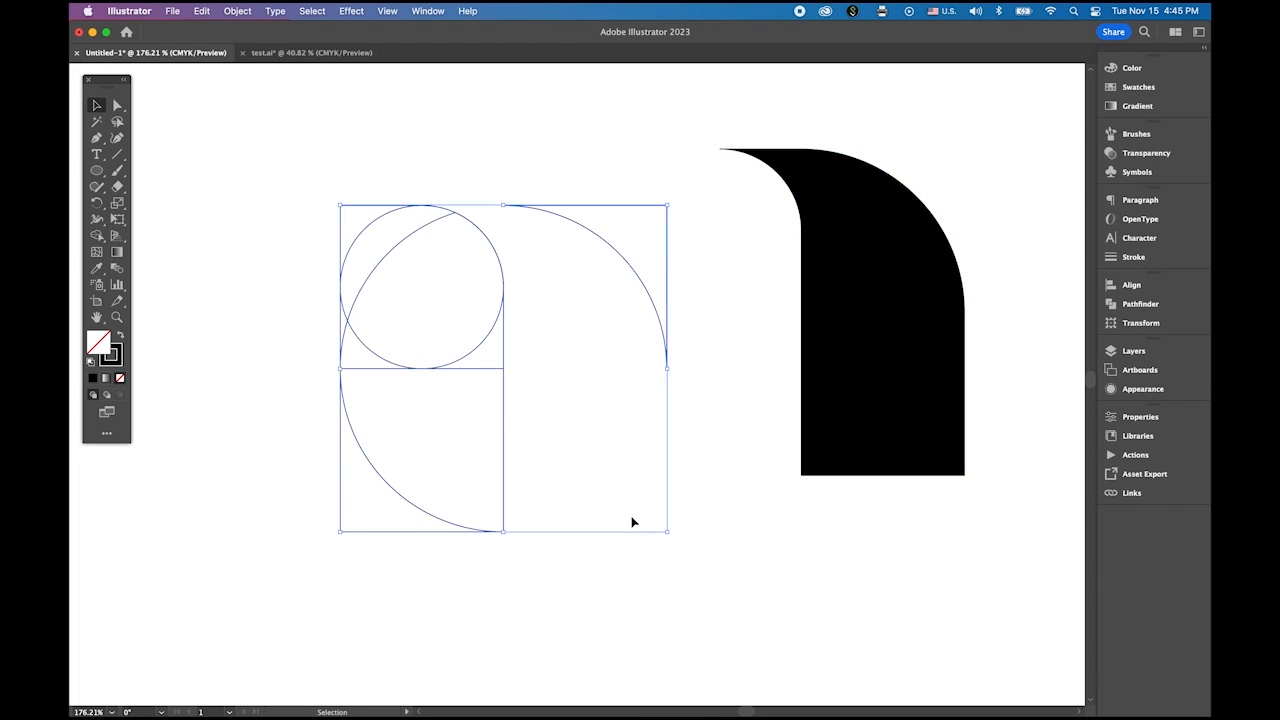
key("Delete")
left_click_drag(823, 331, 517, 371)
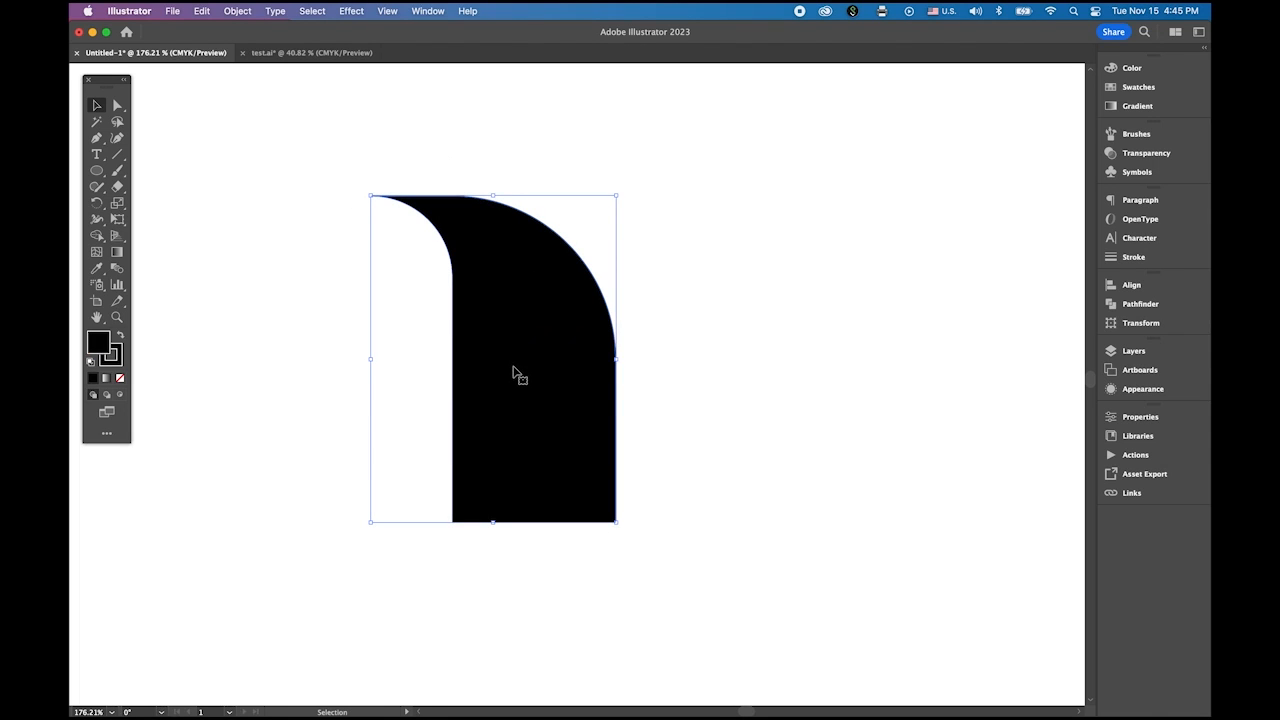
Thicken the black shape's outline to a stroke weight of 5 pt.
left_click(1112, 258)
left_click(989, 213)
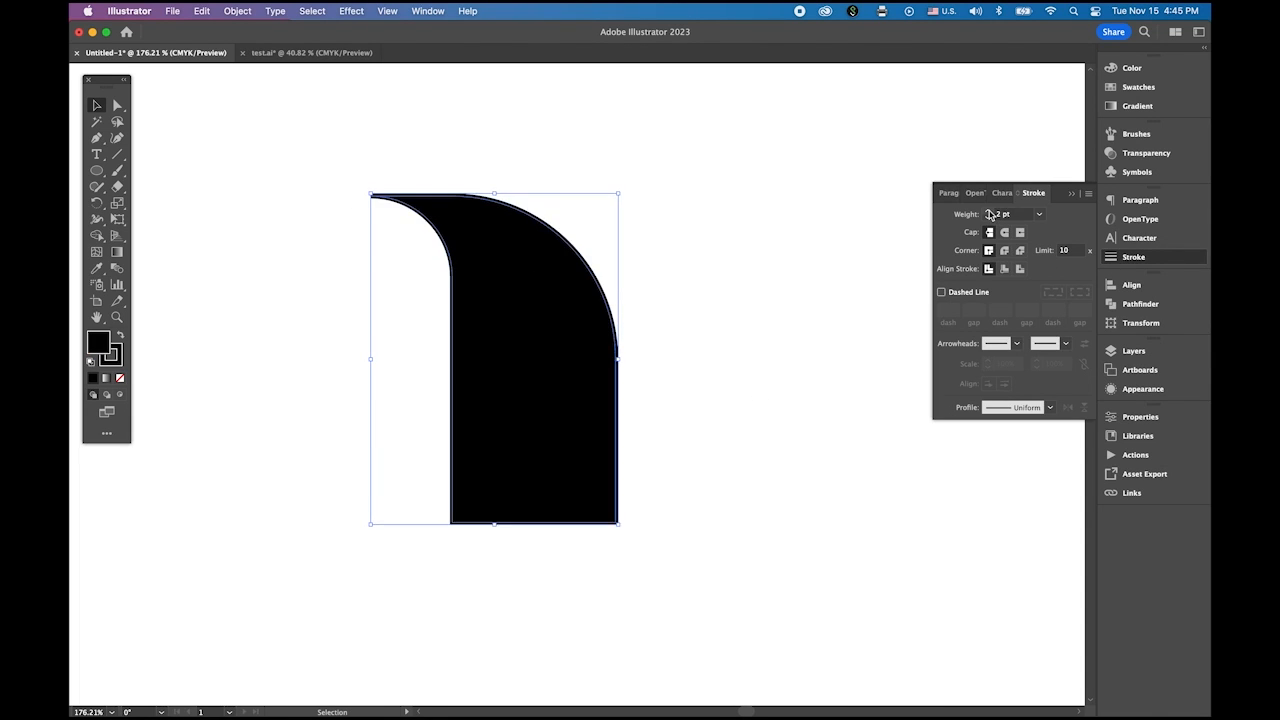
left_click(989, 213)
left_click(989, 213)
left_click(989, 213)
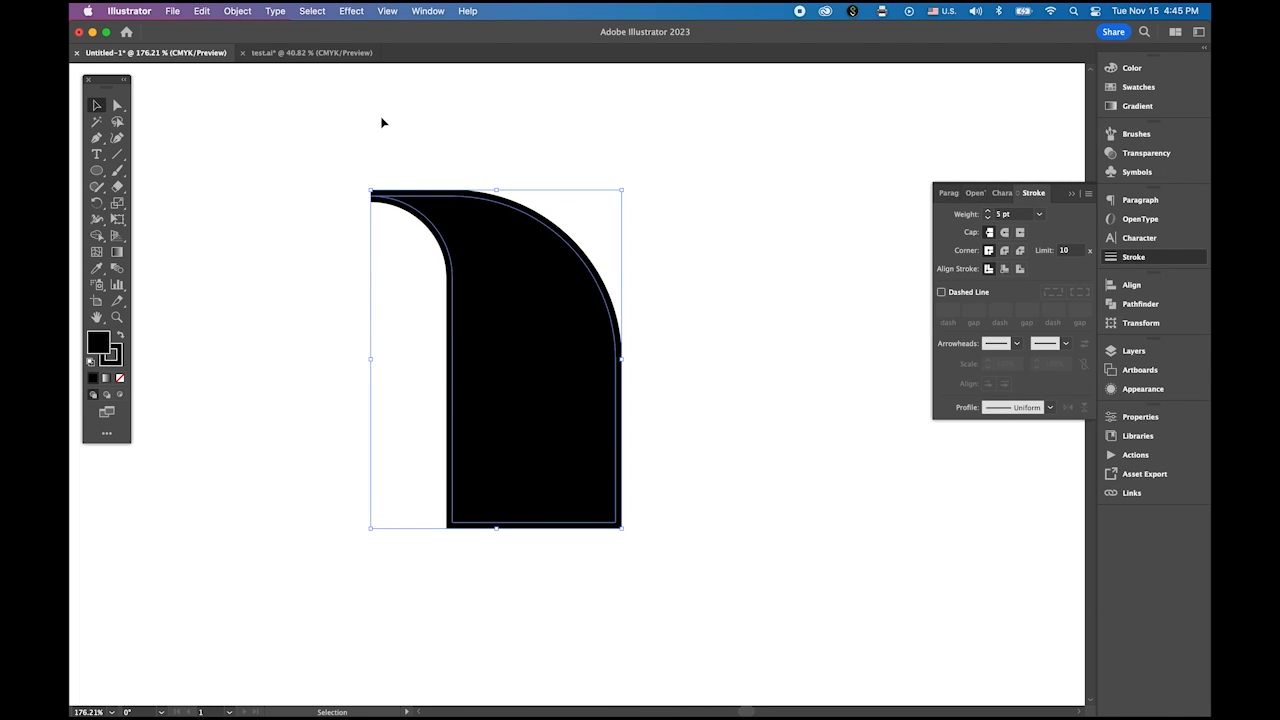
Expand the shape's fill and stroke, unite the resulting pieces into one shape with Pathfinder, and deselect it.
left_click(237, 11)
left_click(281, 198)
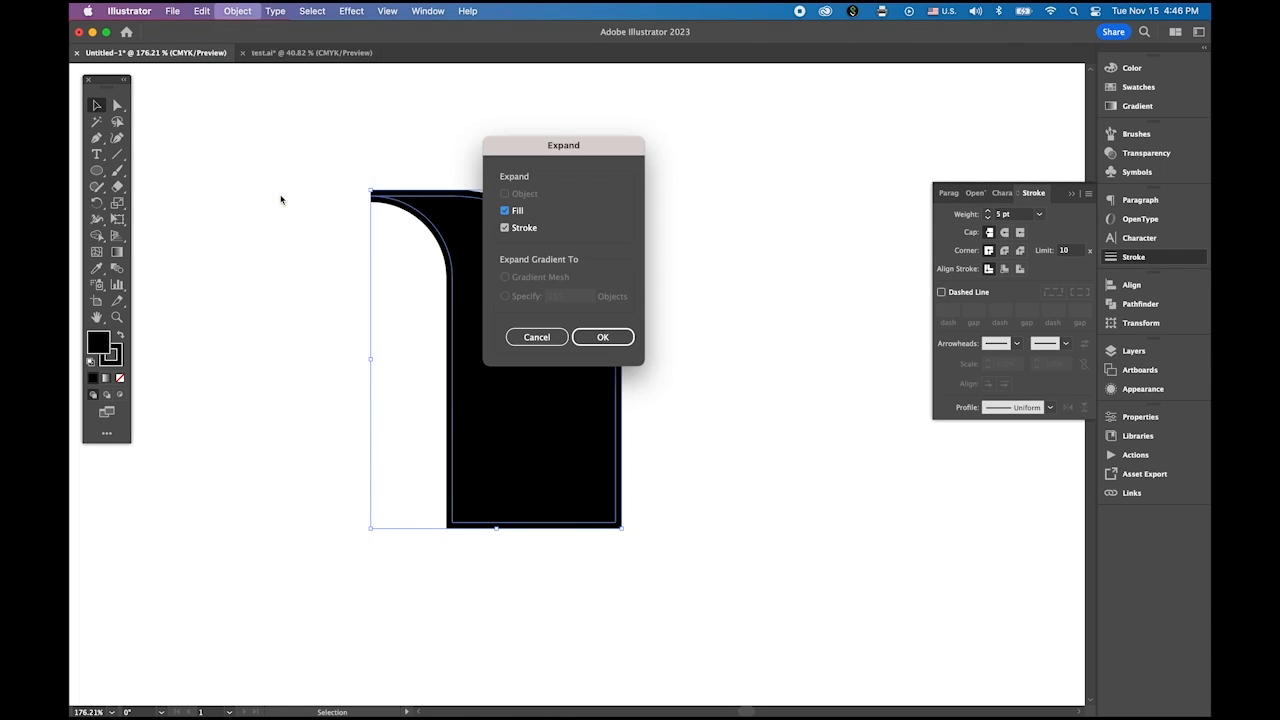
left_click(603, 337)
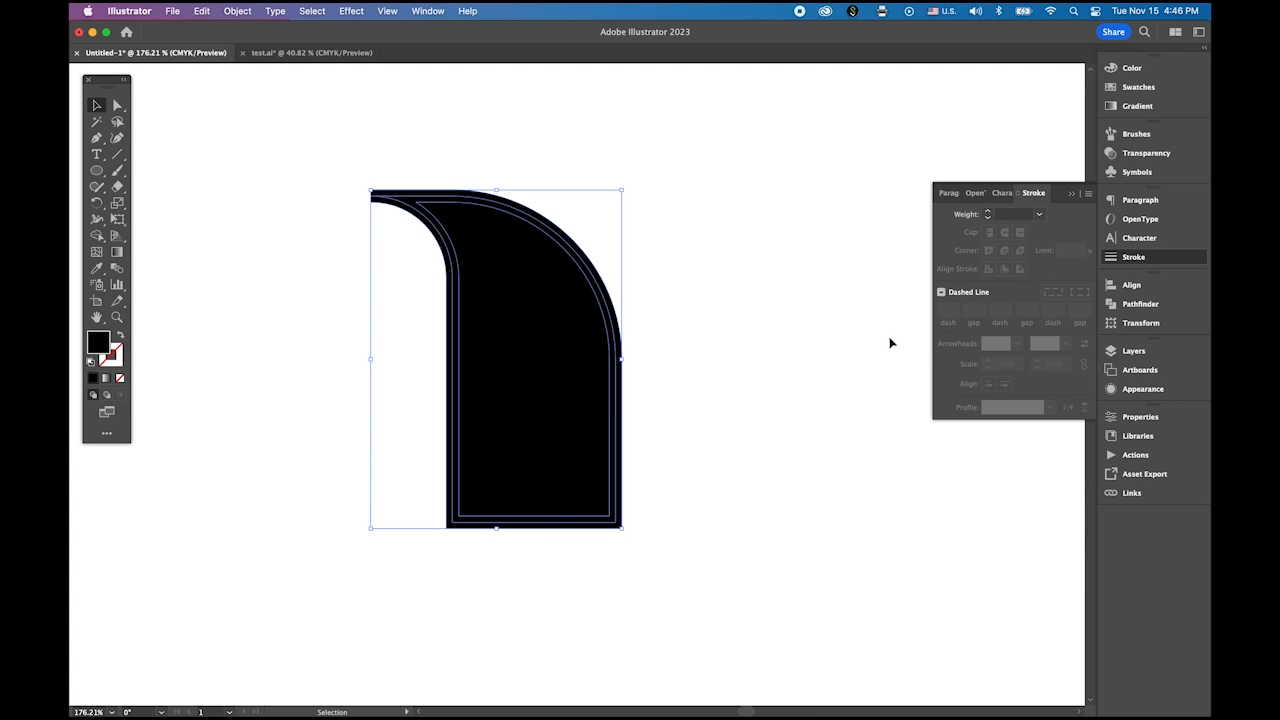
left_click(1150, 304)
left_click(943, 318)
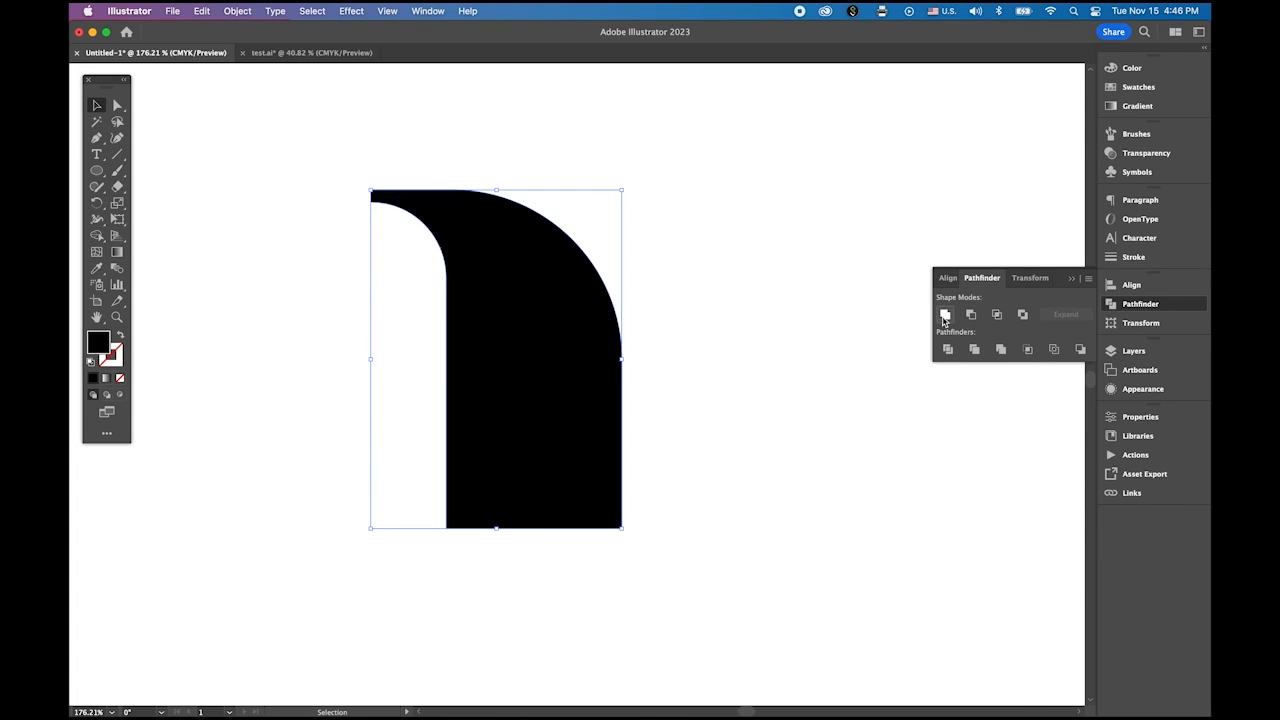
left_click(727, 446)
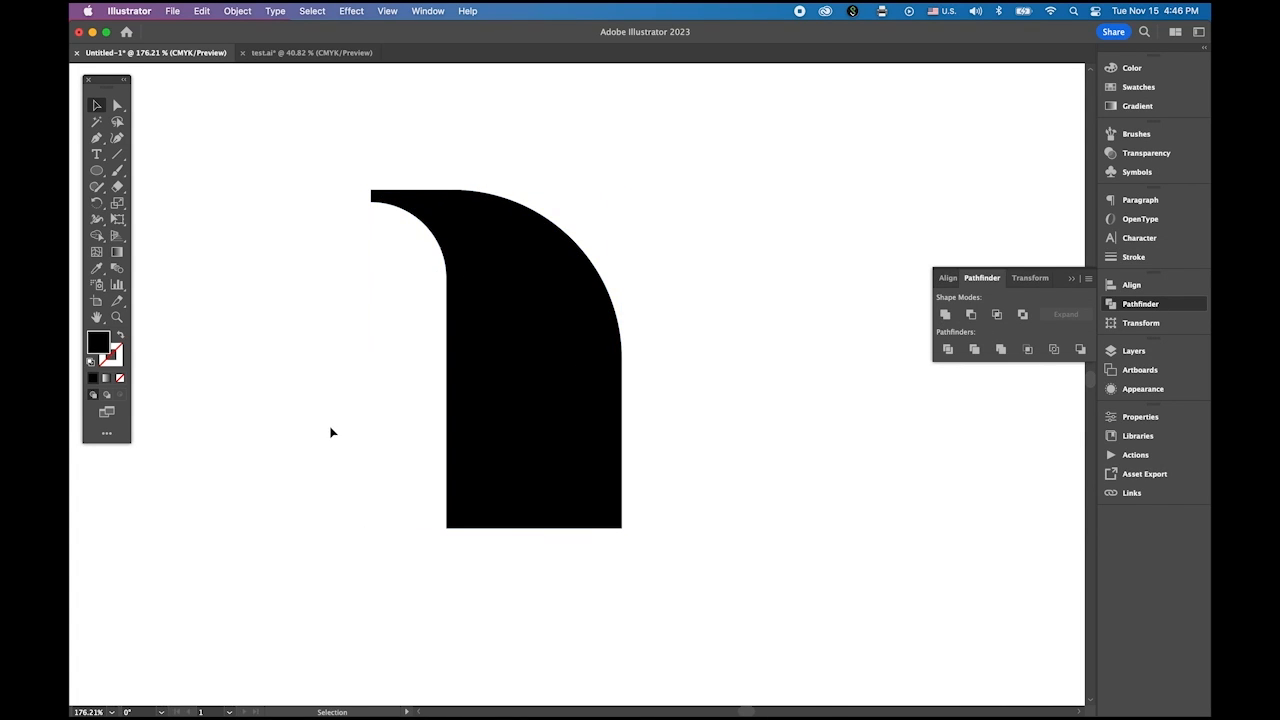
Fully round the two corners at the blunt tip of the black shape, and deselect it.
left_click_drag(358, 185, 527, 294)
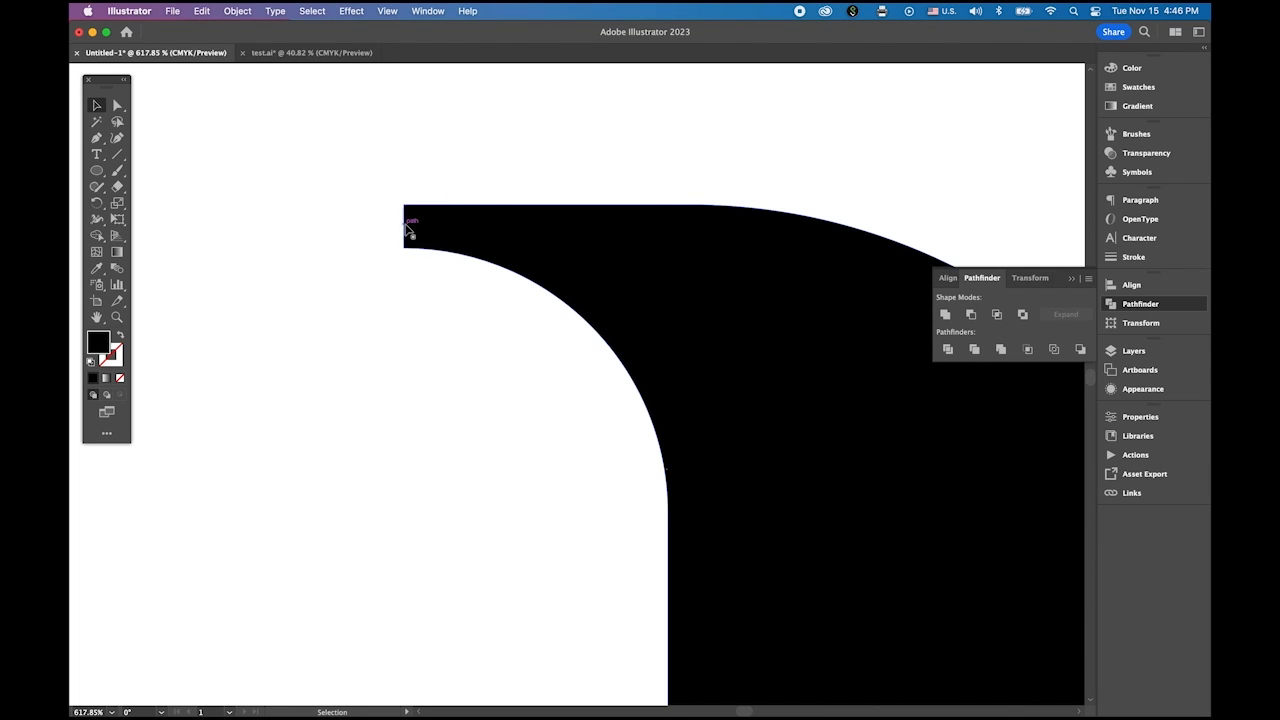
left_click(116, 106)
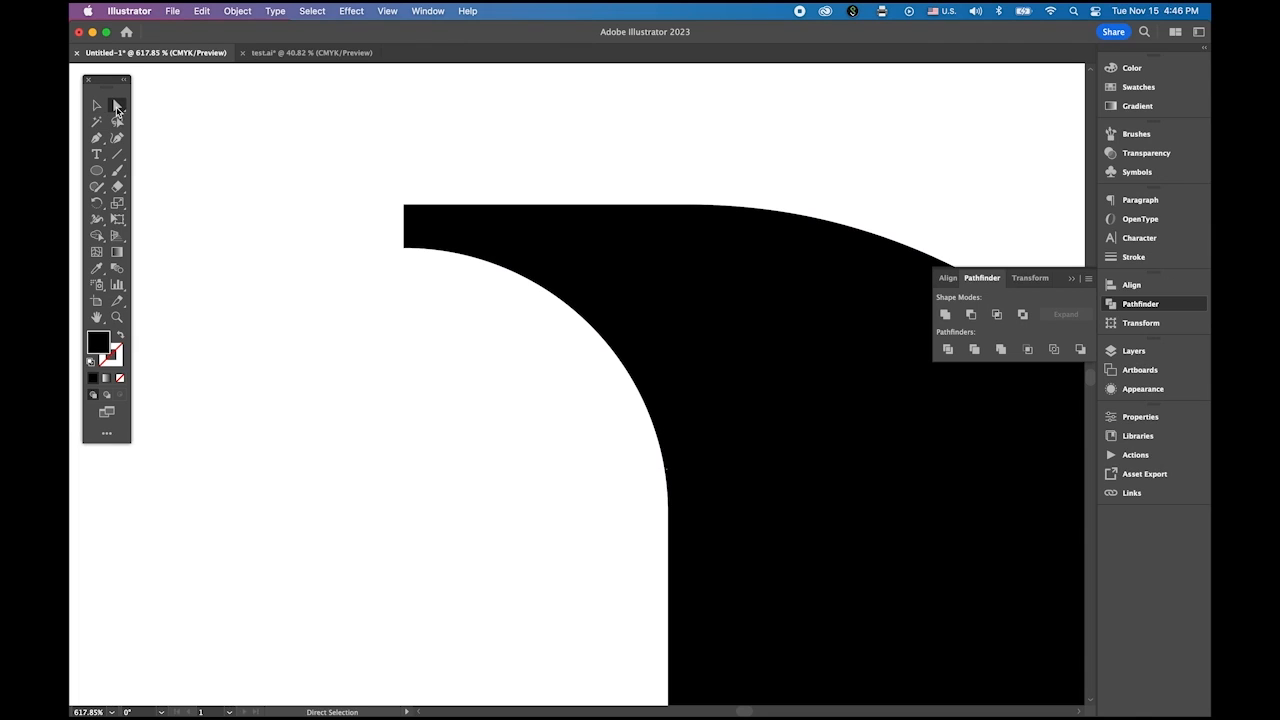
left_click_drag(384, 187, 411, 277)
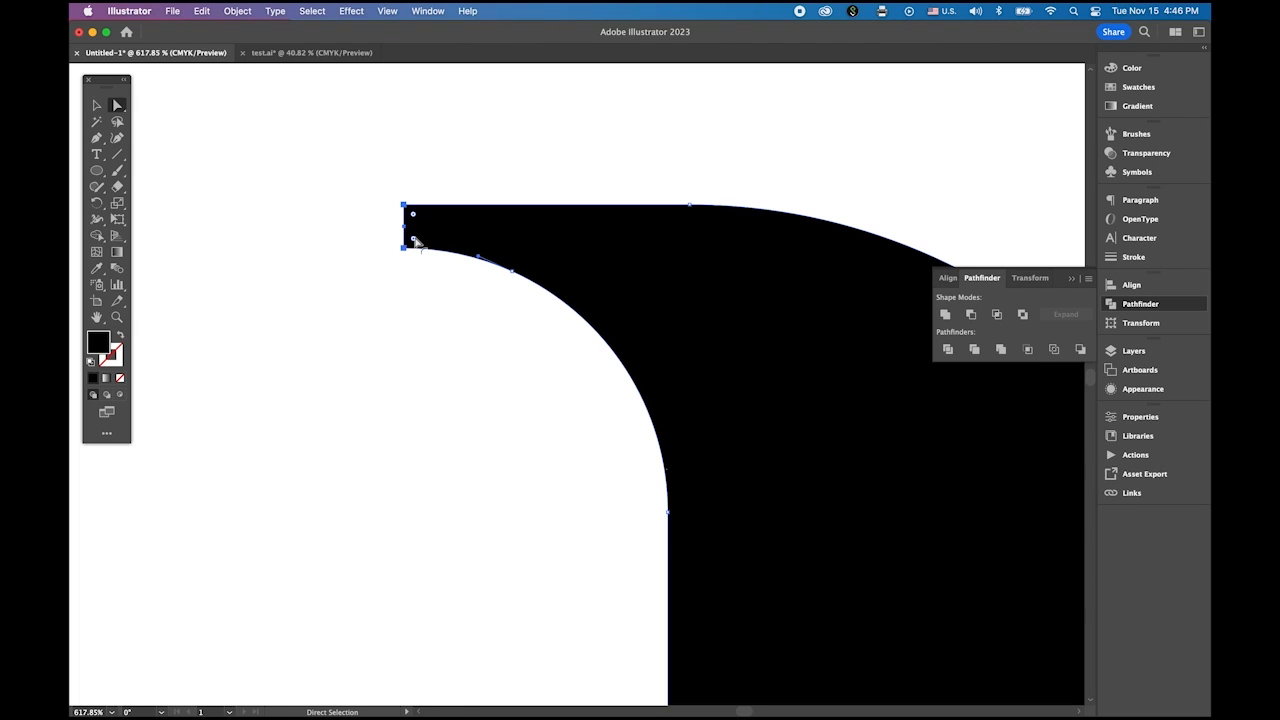
left_click_drag(415, 240, 470, 238)
left_click(96, 104)
left_click(434, 431)
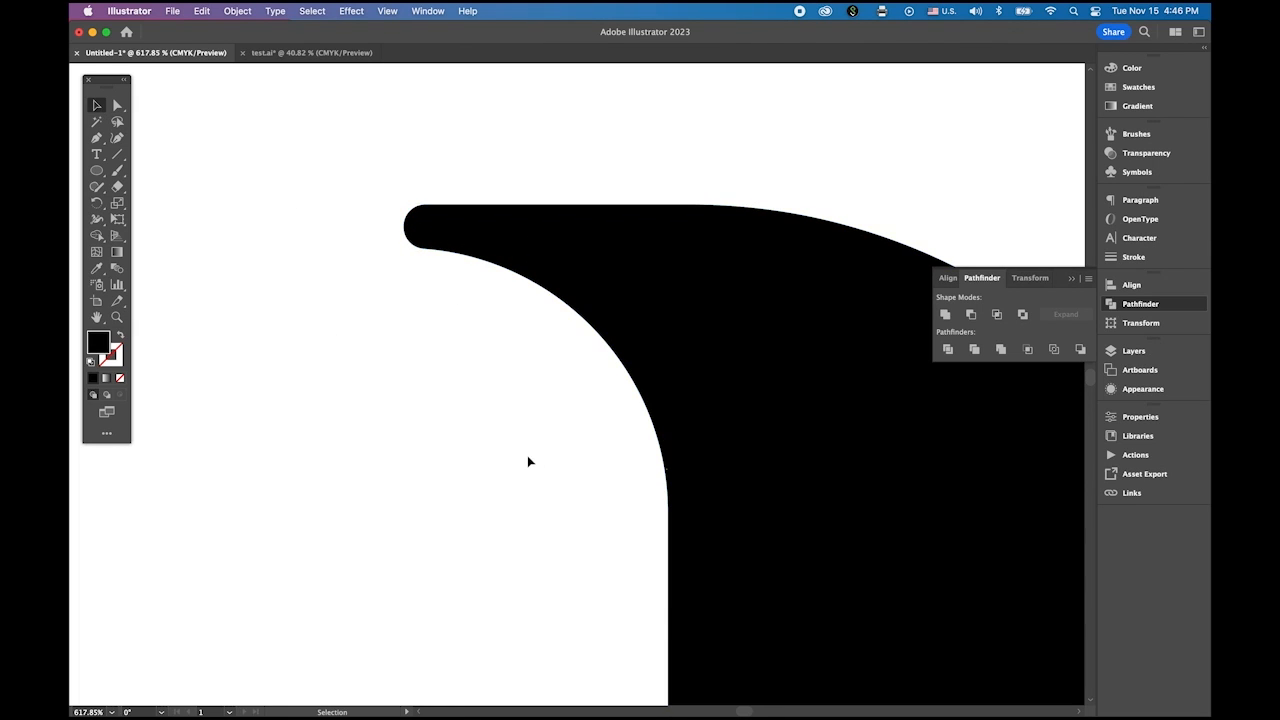
Draw a black square about 101 pt wide from the shape's upper left corner across to its right edge.
left_click_drag(666, 500, 560, 430)
left_click_drag(728, 505, 551, 334)
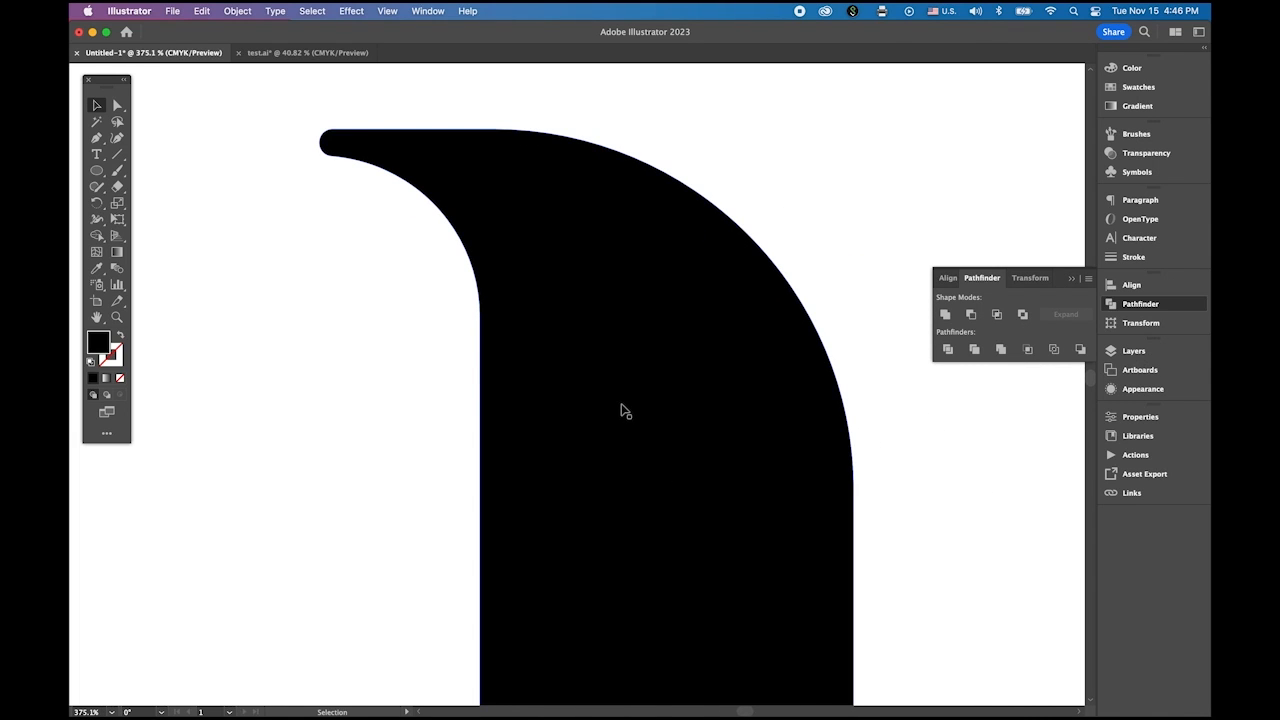
left_click(96, 173)
left_click_drag(96, 173, 174, 172)
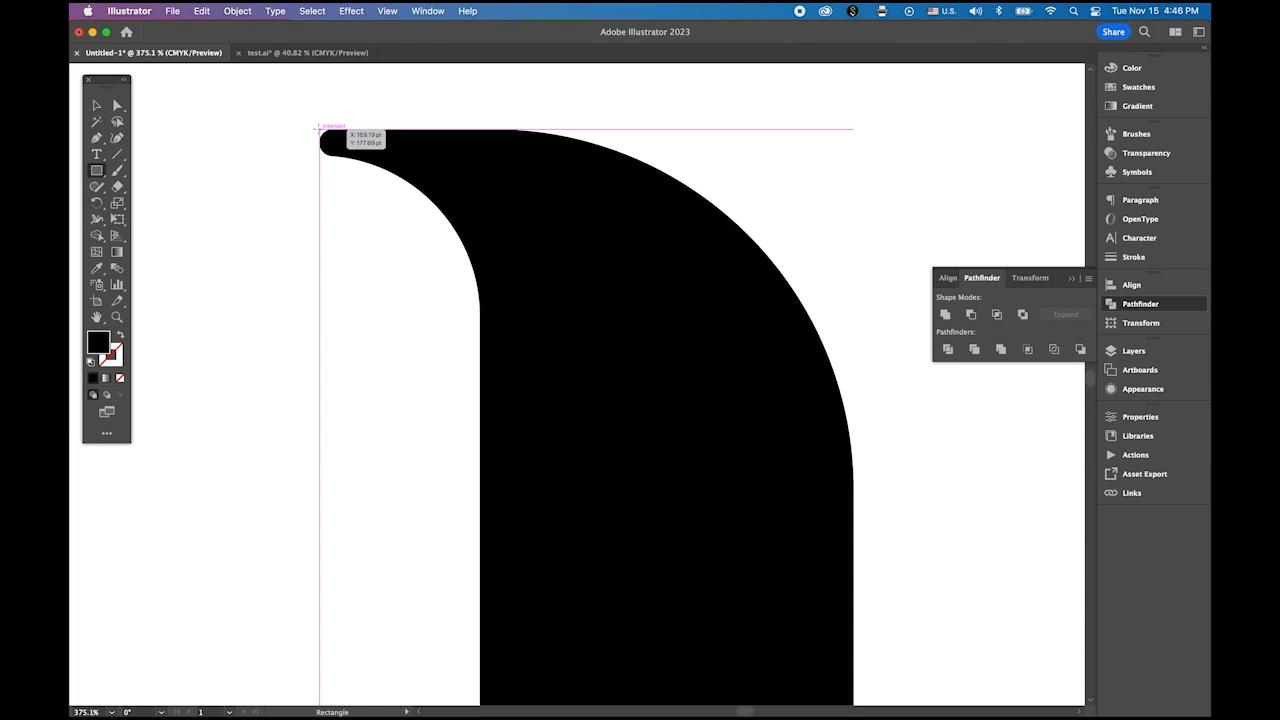
left_click_drag(319, 128, 779, 664)
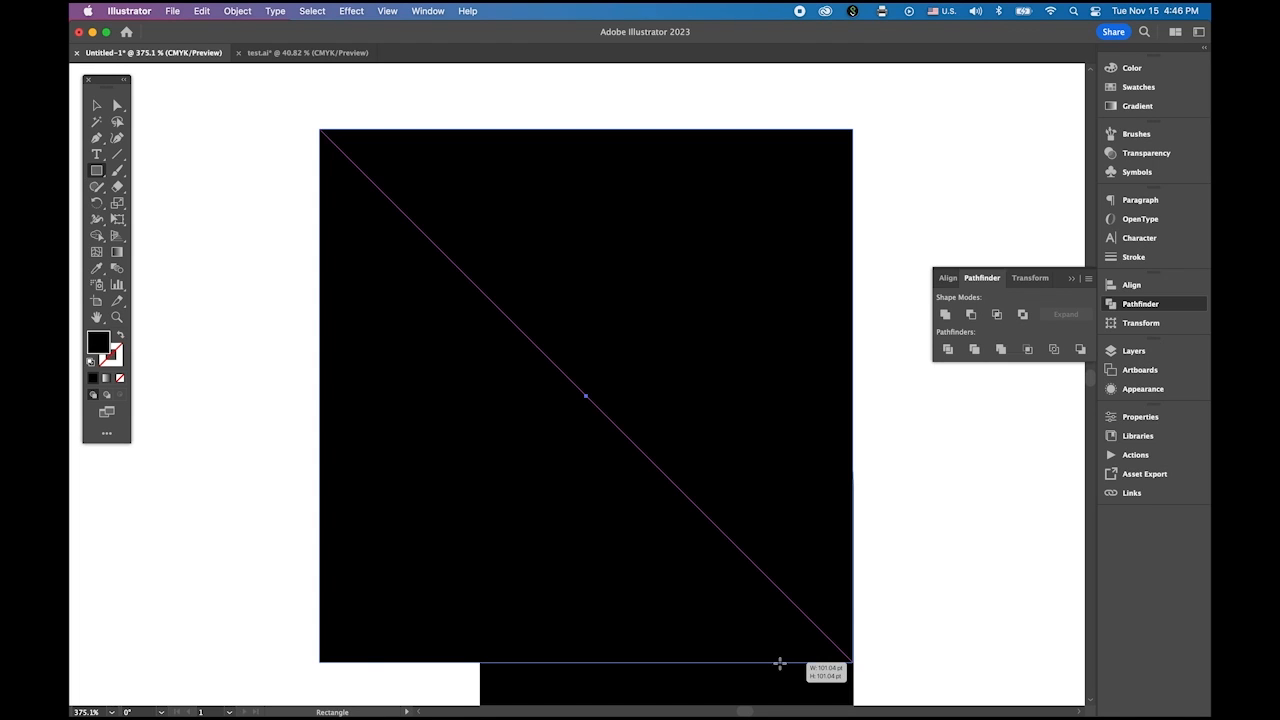
left_click_drag(779, 663, 779, 663)
left_click(96, 105)
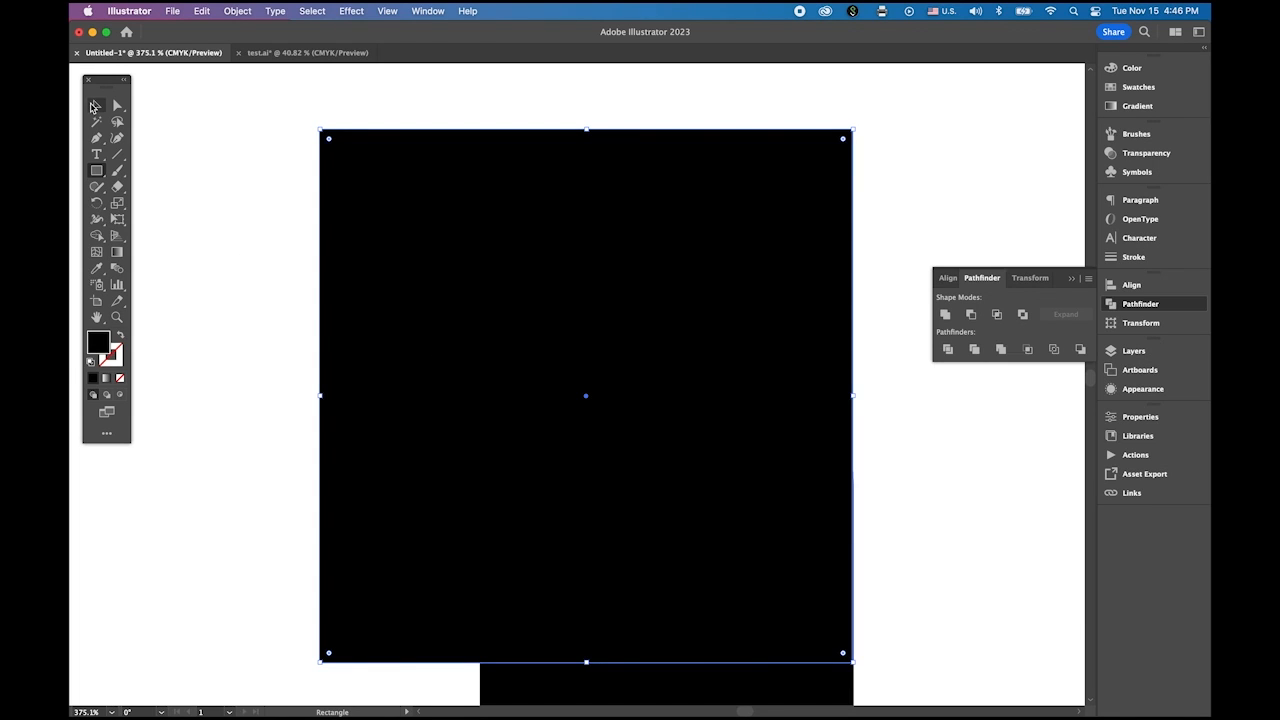
Select the shape and square, and with Shape Builder remove the areas outside the curves and the shape's part below the square.
key("super+space")
left_click_drag(607, 462, 557, 348)
key("space")
left_click_drag(266, 175, 703, 591)
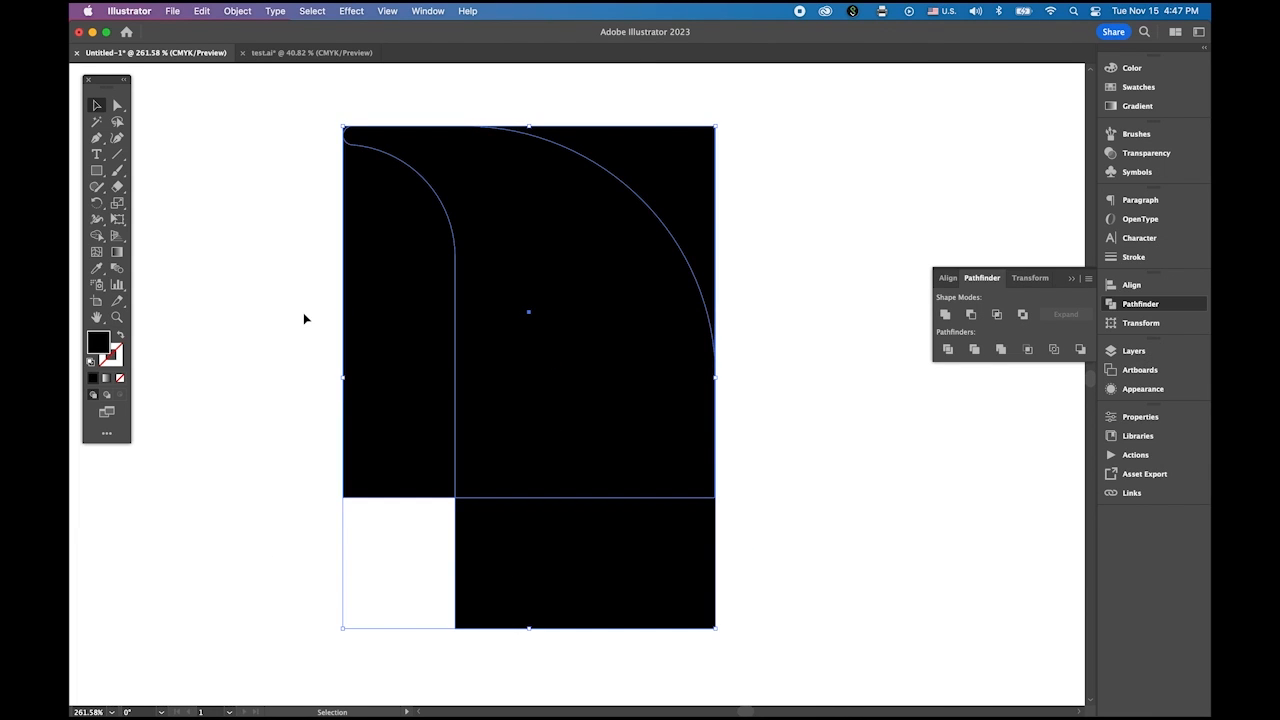
left_click(98, 237)
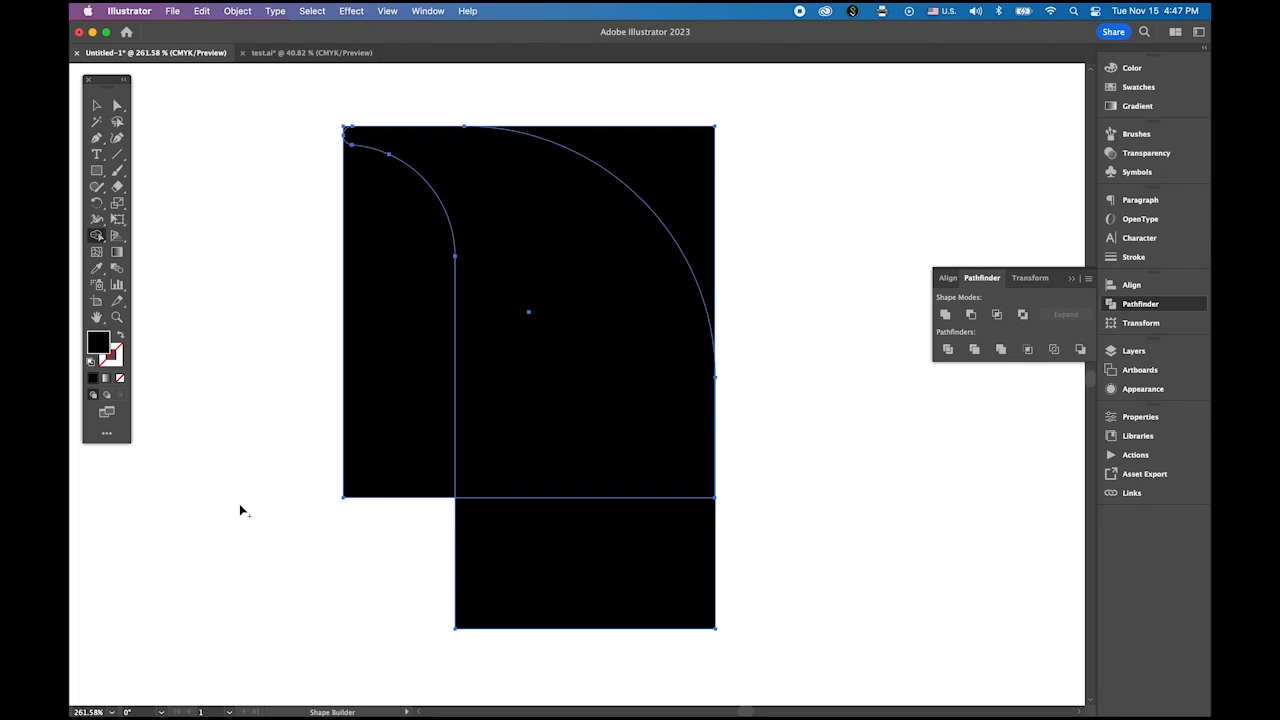
left_click(391, 342, "alt")
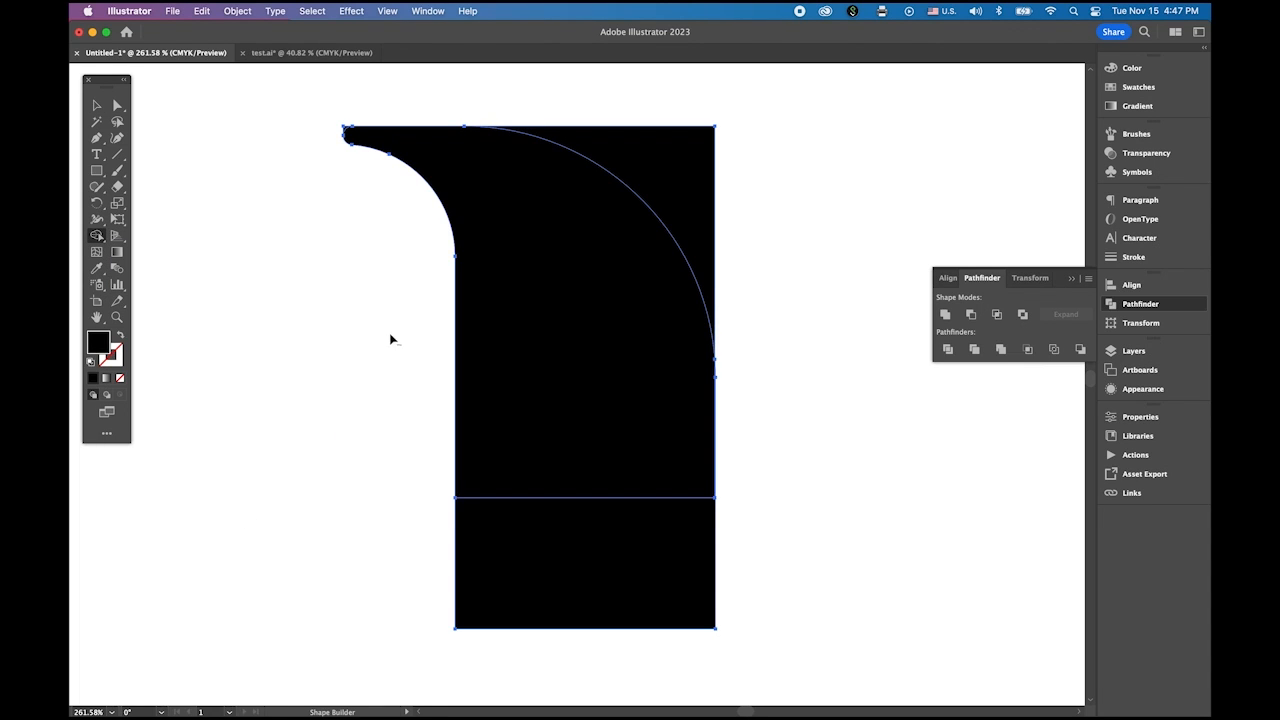
left_click(648, 545, "alt")
left_click(678, 173, "alt")
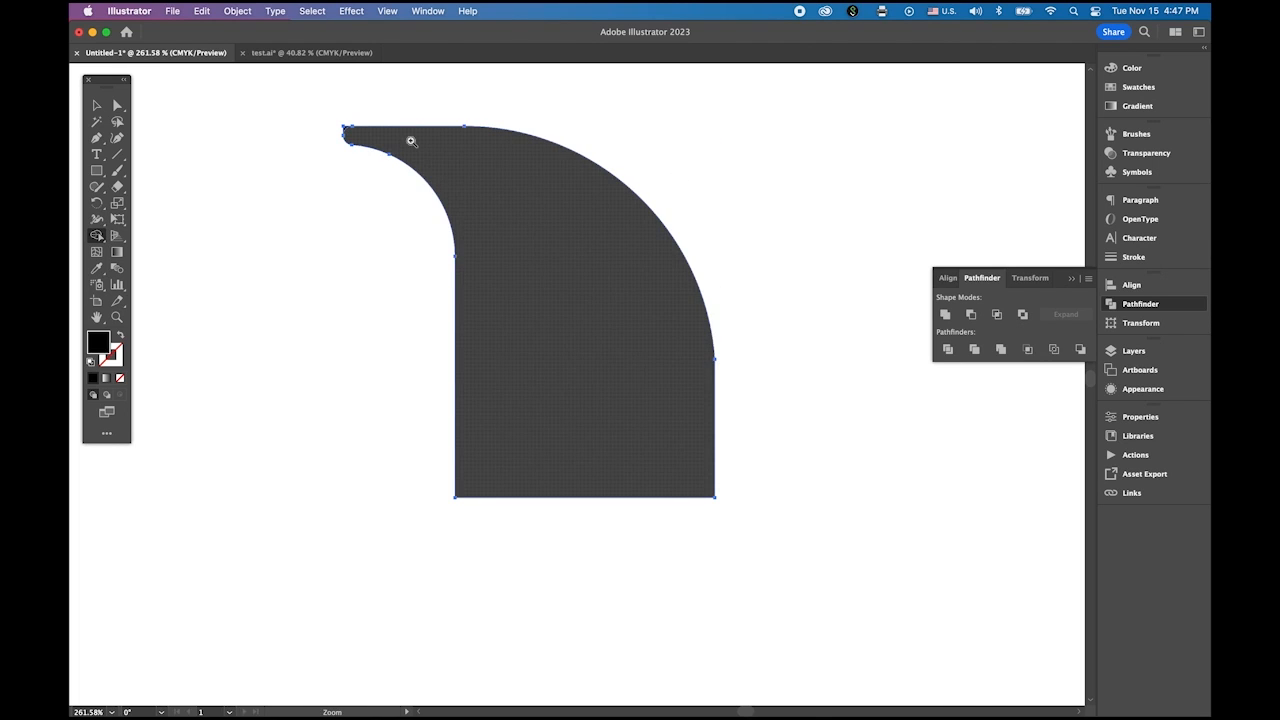
Remove the leftover corner sliver at the rounded tip with Shape Builder, and deselect the shape.
left_click_drag(411, 141, 608, 285)
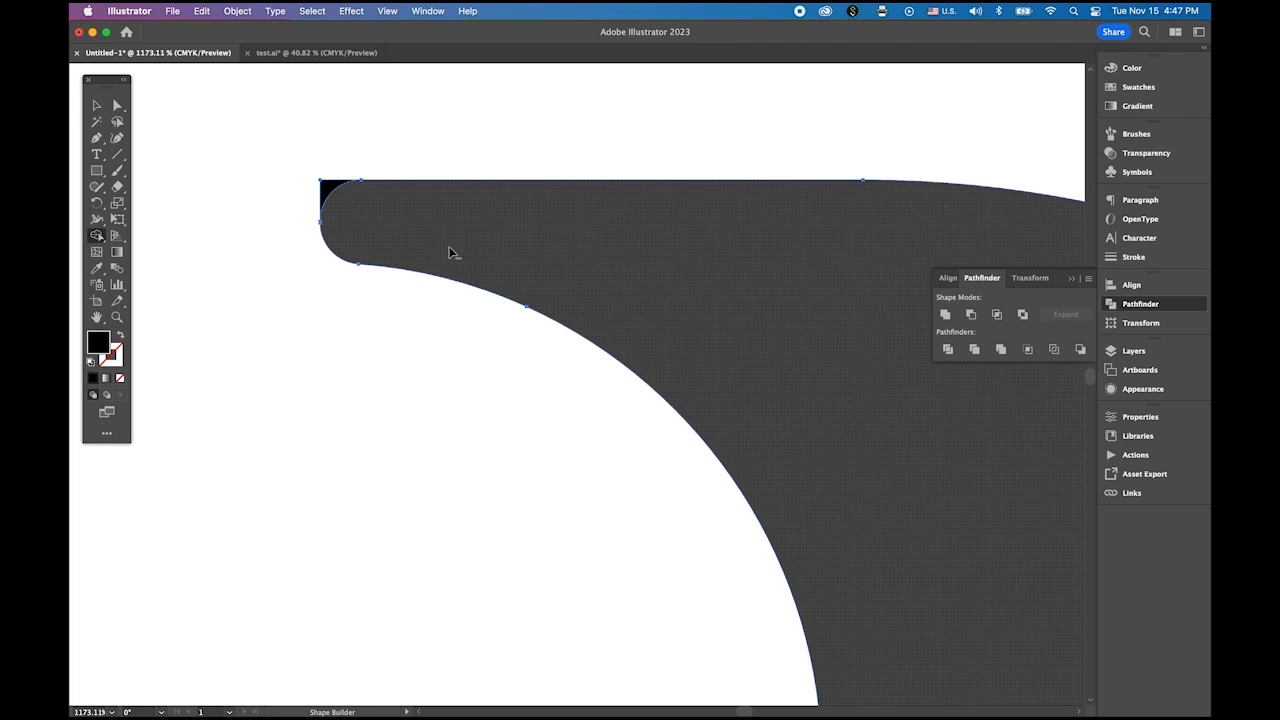
left_click(320, 192, "alt")
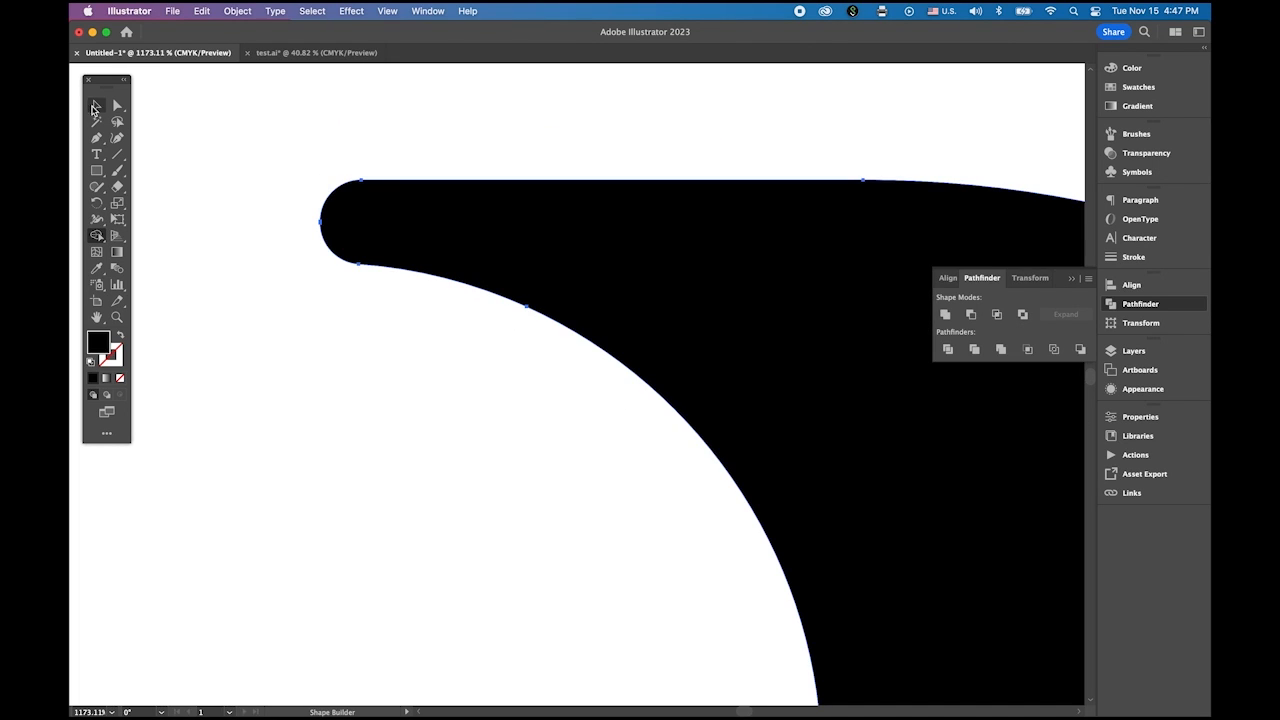
left_click_drag(680, 577, 373, 370)
left_click_drag(728, 573, 434, 223)
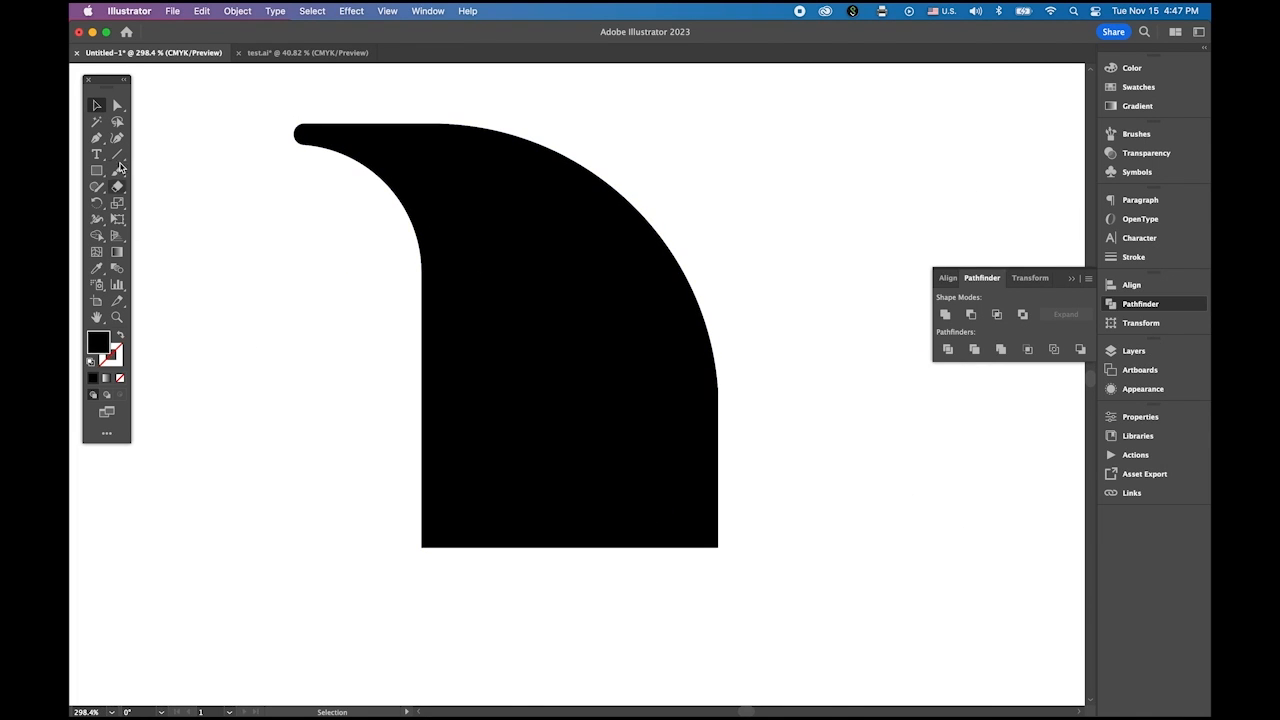
Move the finished black shape into the upper left area of the page, and deselect it.
left_click_drag(651, 327, 971, 355)
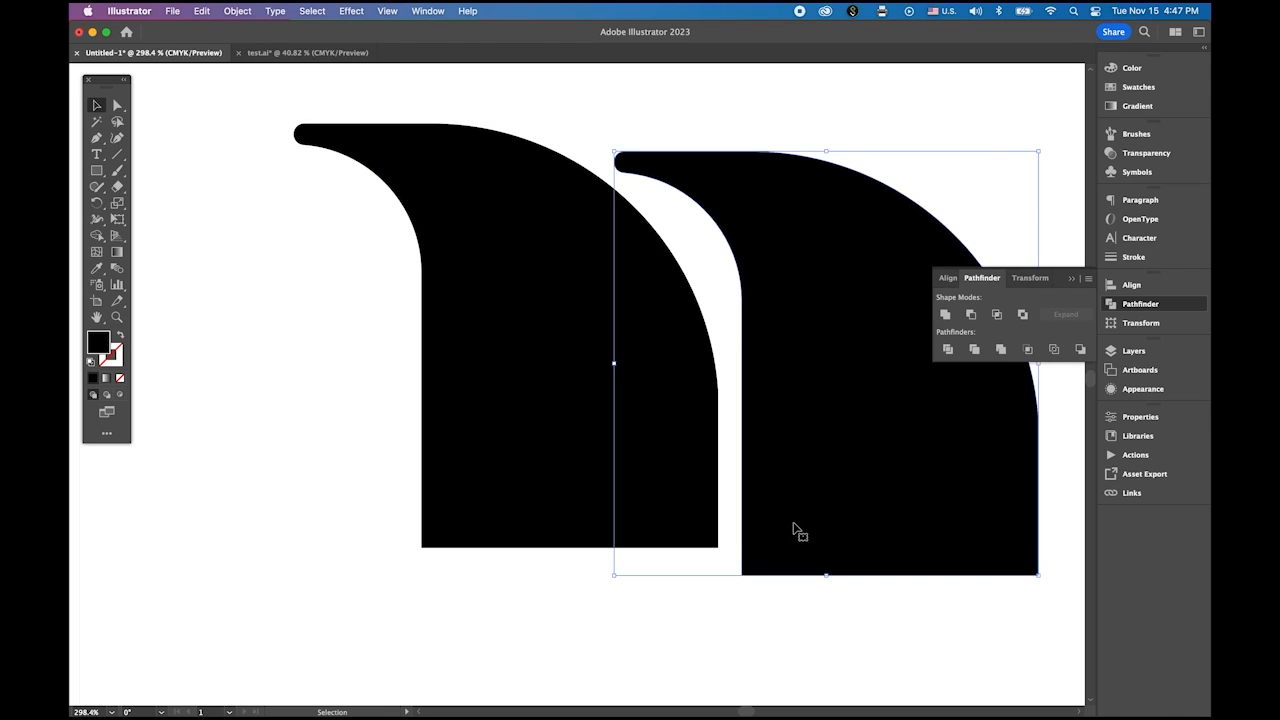
key("super+z")
left_click_drag(611, 422, 486, 415)
key("super+space")
left_click_drag(729, 549, 425, 295)
key("space")
key("super+space")
left_click_drag(646, 470, 508, 324)
key("space")
left_click_drag(423, 254, 338, 181)
left_click(245, 328)
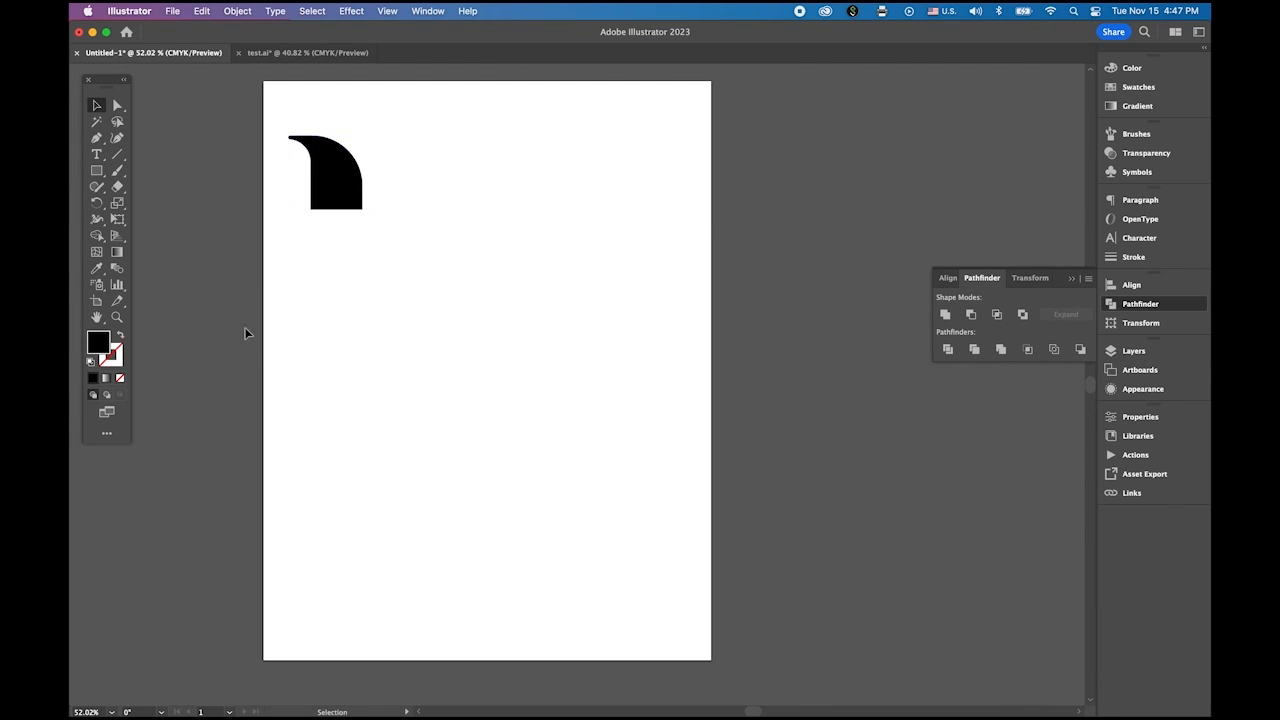
Draw a large square in the middle of the page with no fill and a 0.25 pt black stroke.
left_click(96, 170)
left_click(120, 339)
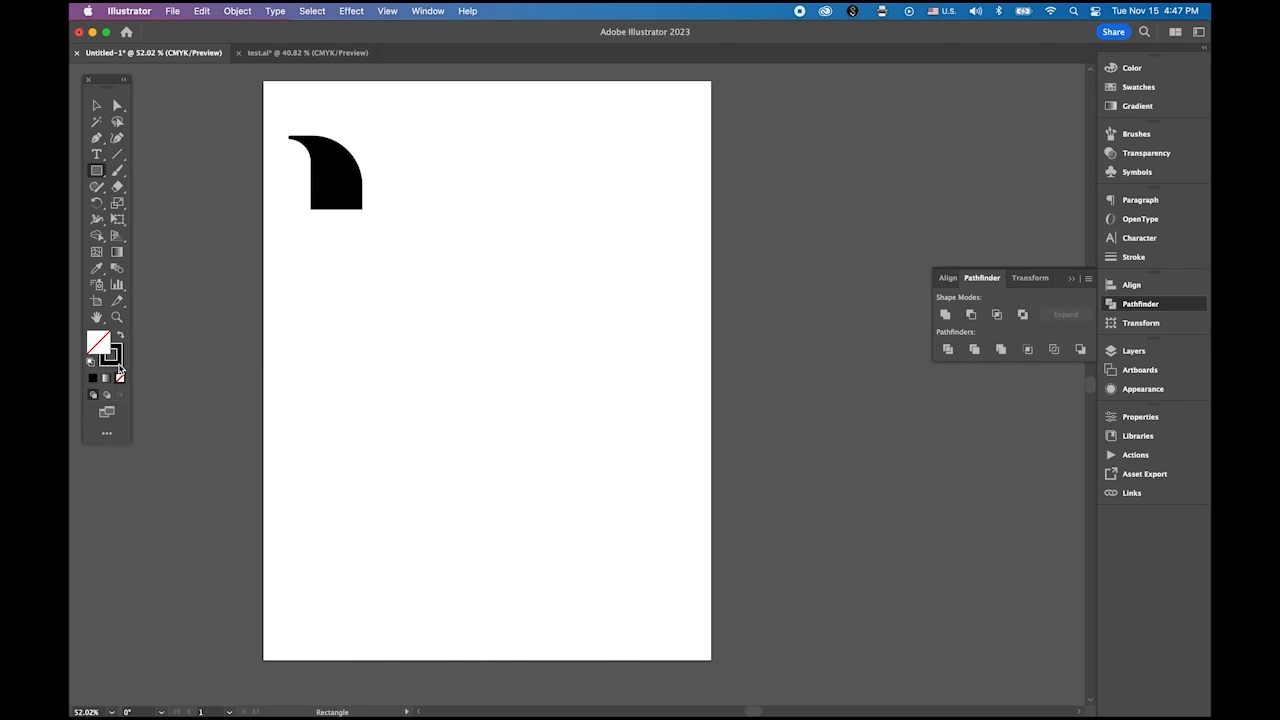
left_click(118, 366)
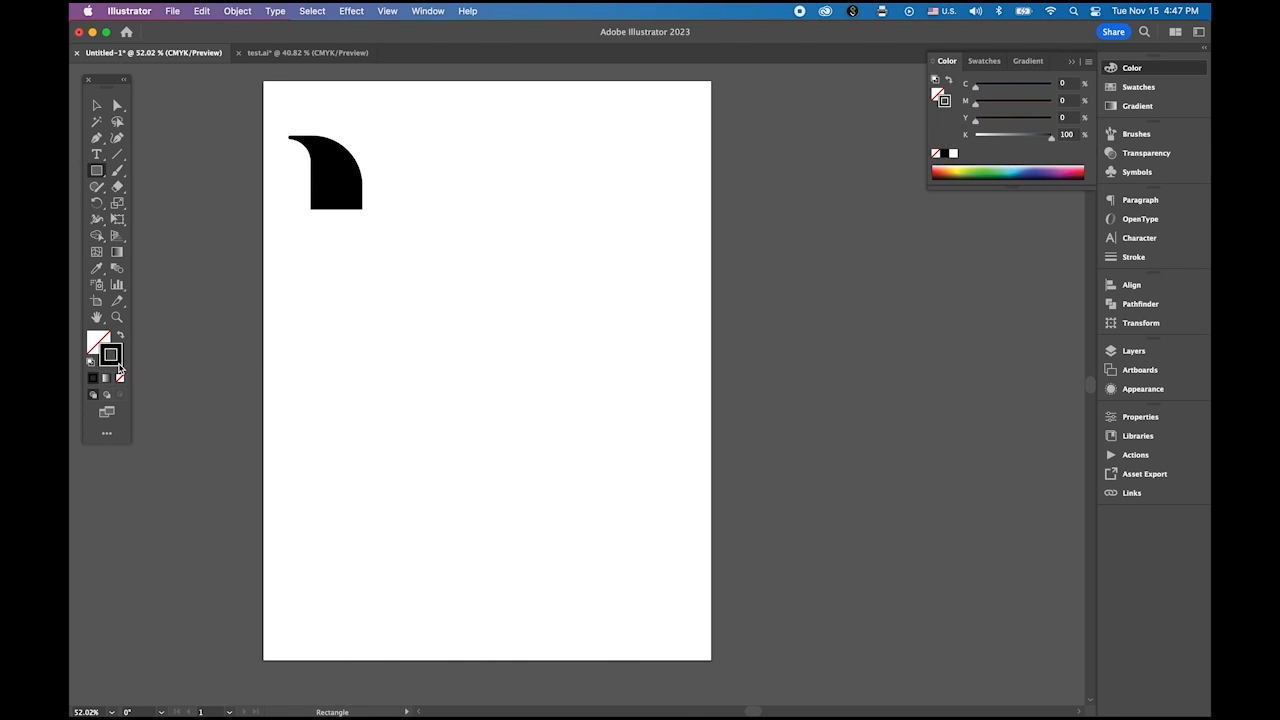
left_click(1150, 258)
left_click(1041, 215)
left_click(1052, 232)
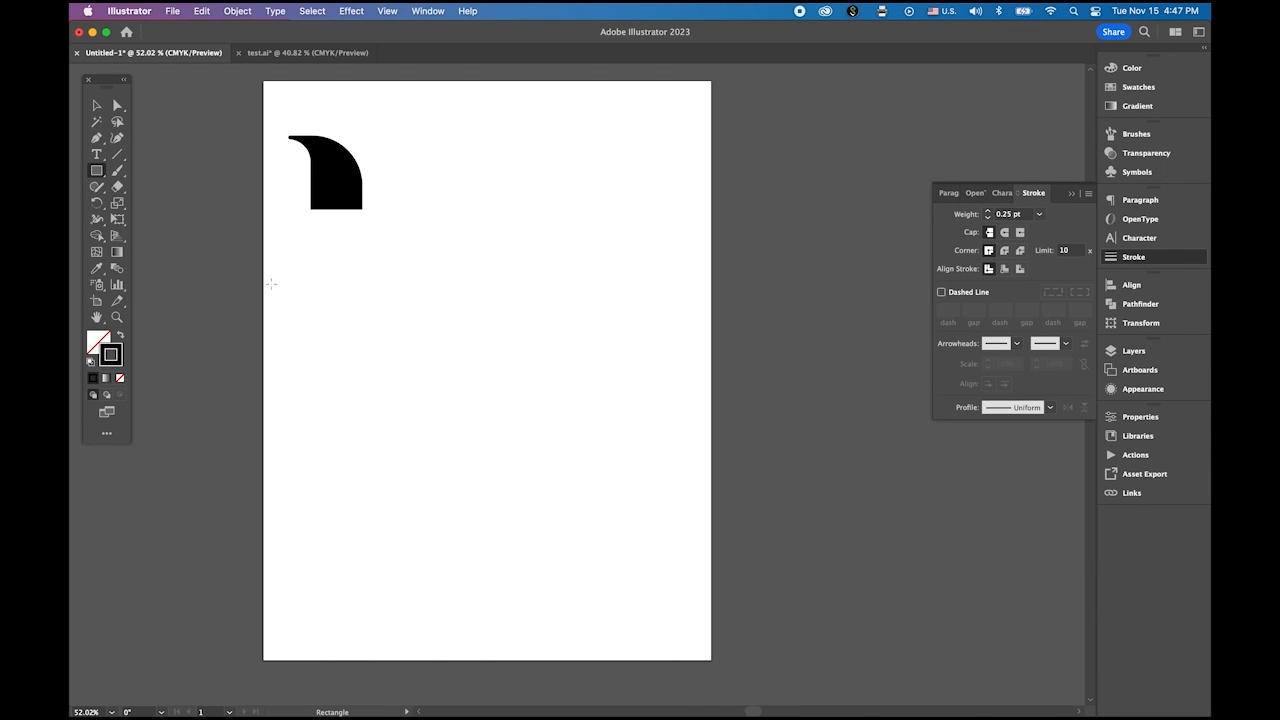
left_click_drag(335, 284, 612, 561)
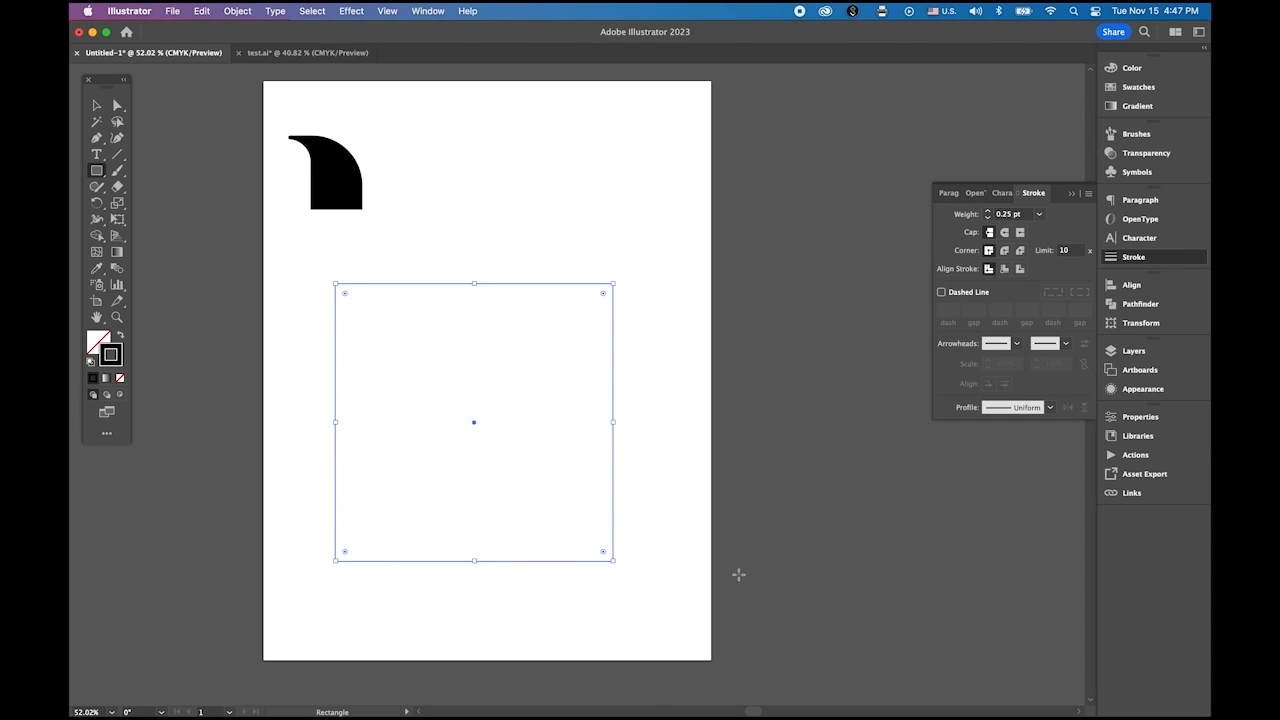
Split the large square into a grid of 4 rows and 4 columns with no gutters, and deselect it.
left_click(238, 10)
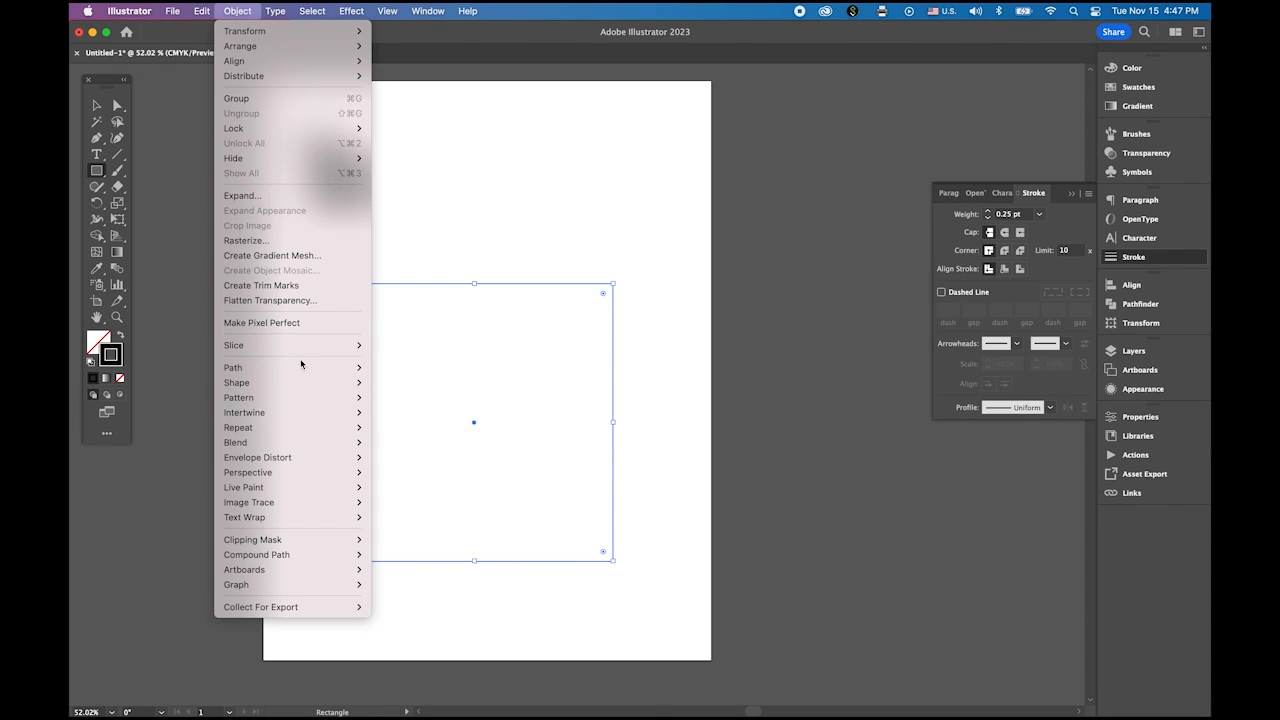
mouse_move(300, 366)
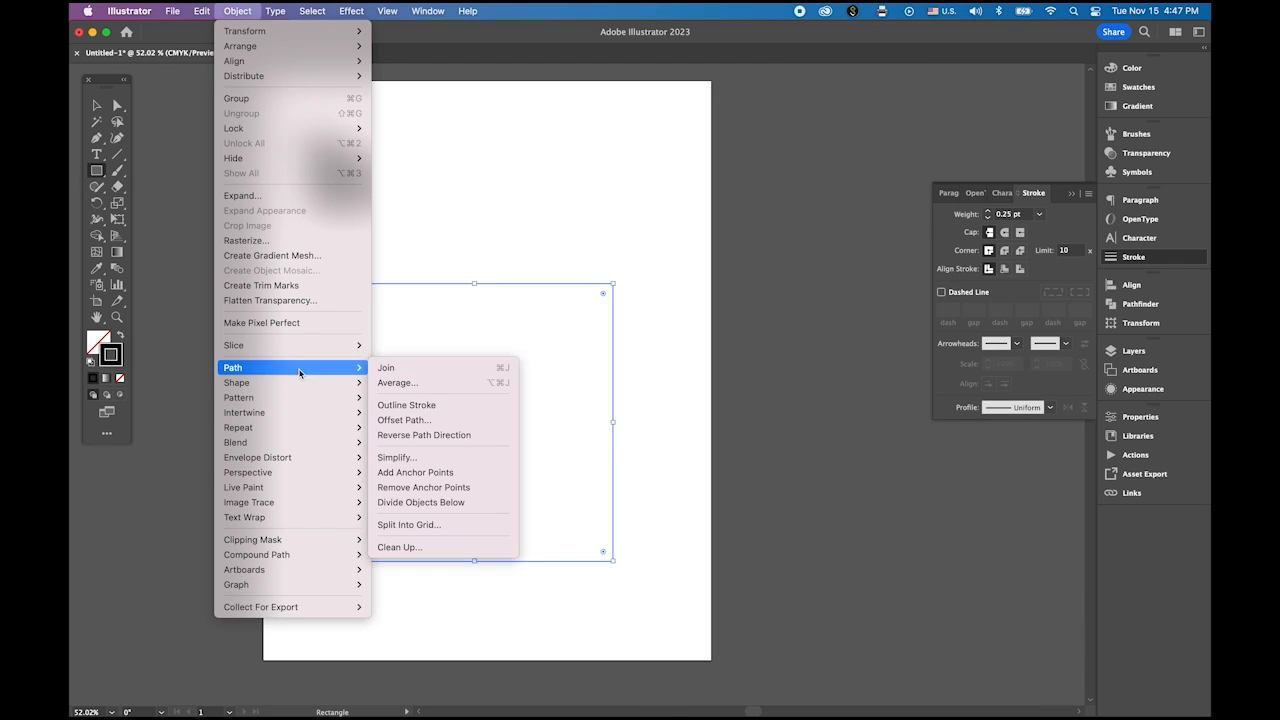
left_click(457, 531)
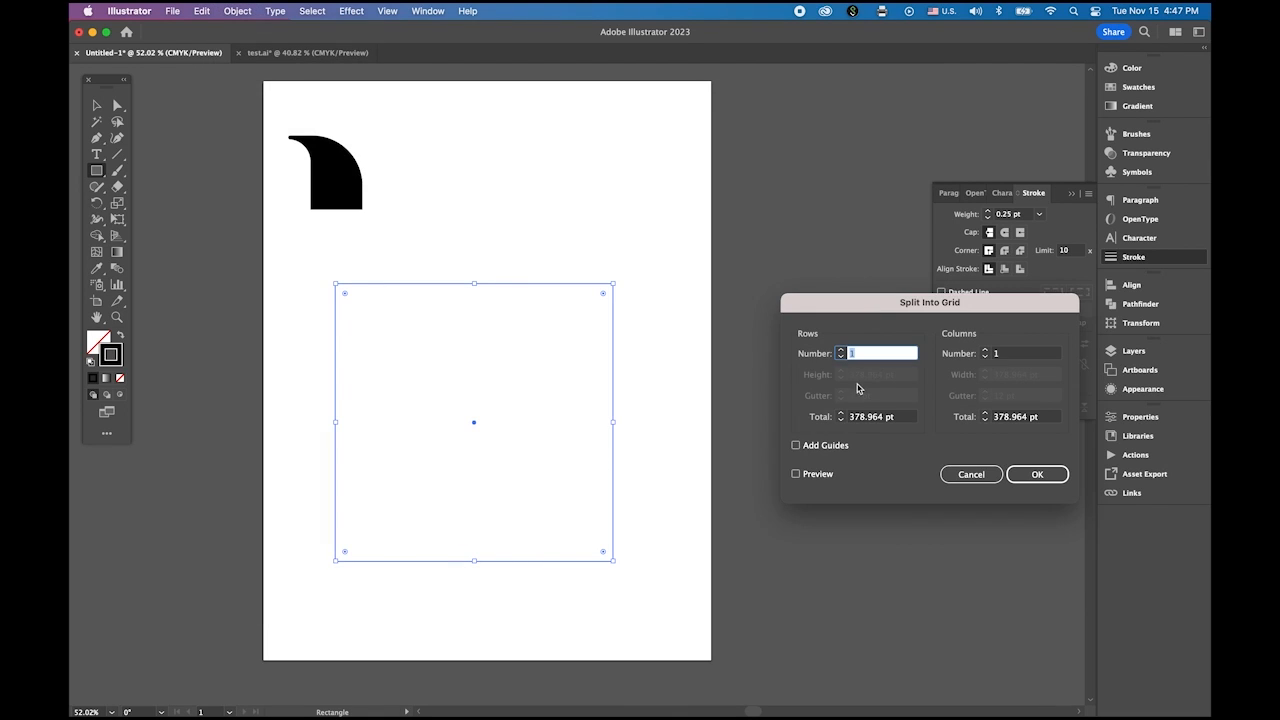
left_click(795, 475)
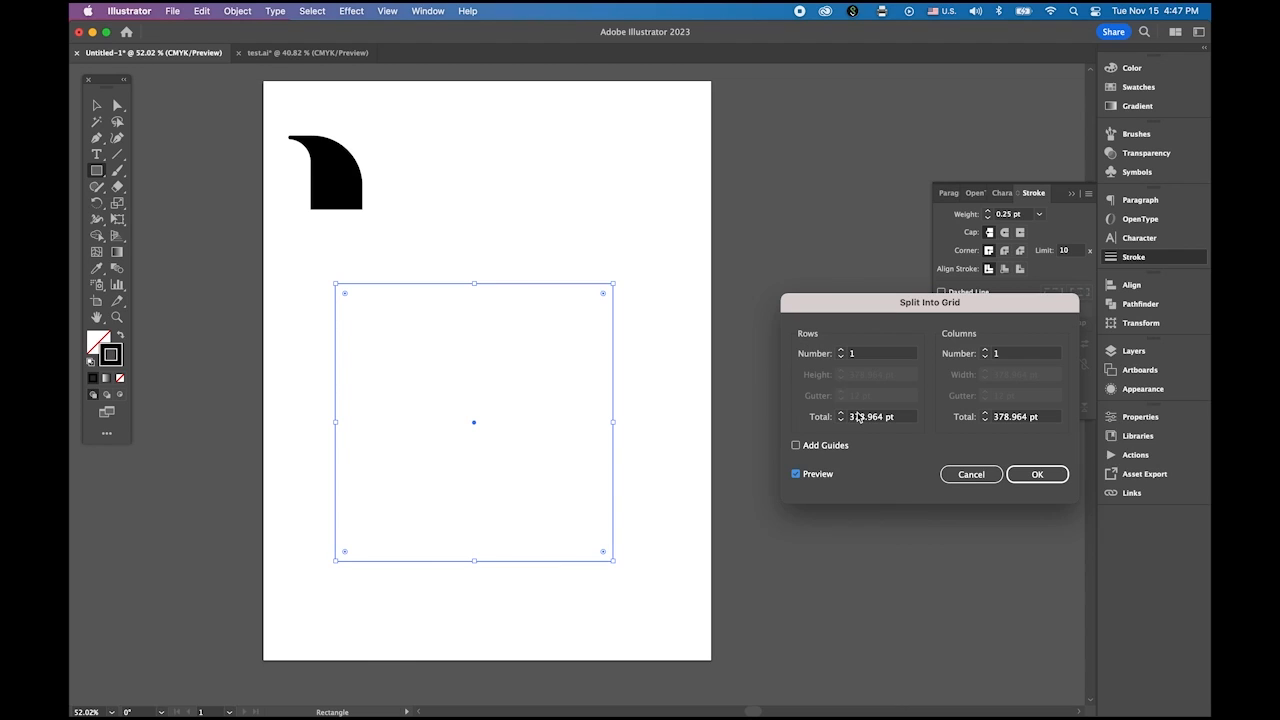
left_click(842, 350)
left_click(842, 350)
left_click(842, 350)
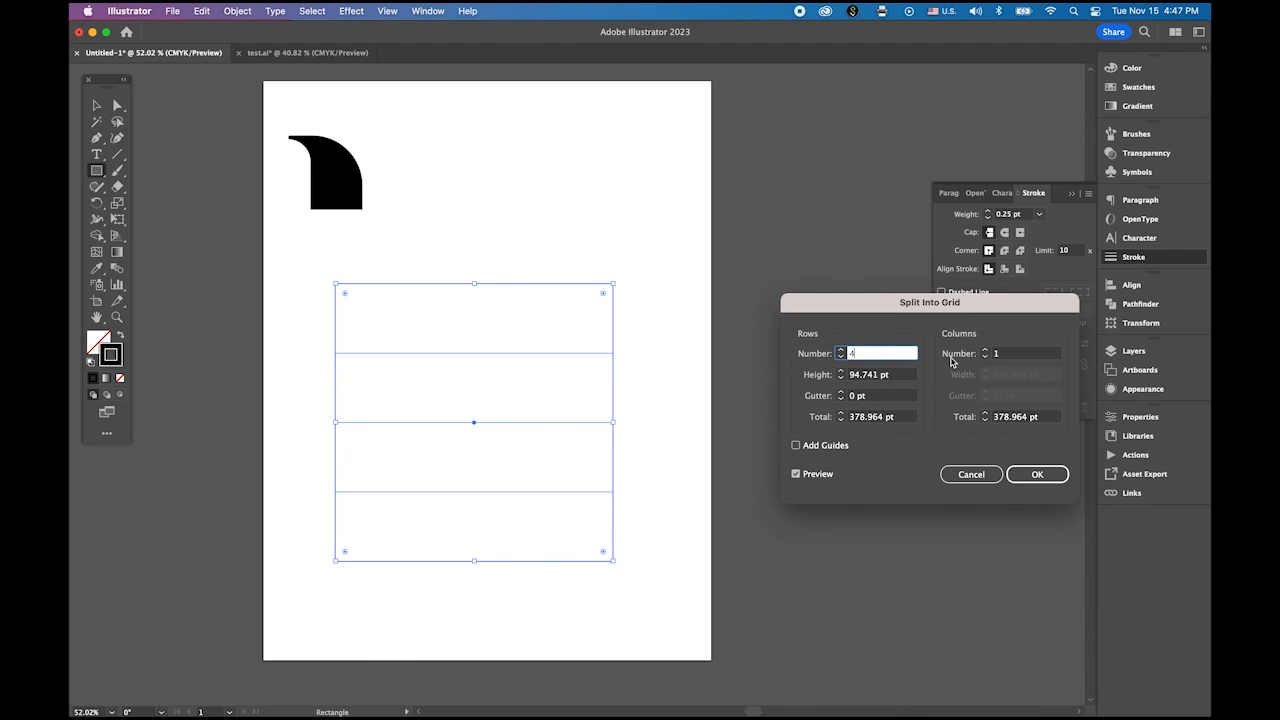
left_click(986, 350)
left_click(986, 350)
left_click(986, 350)
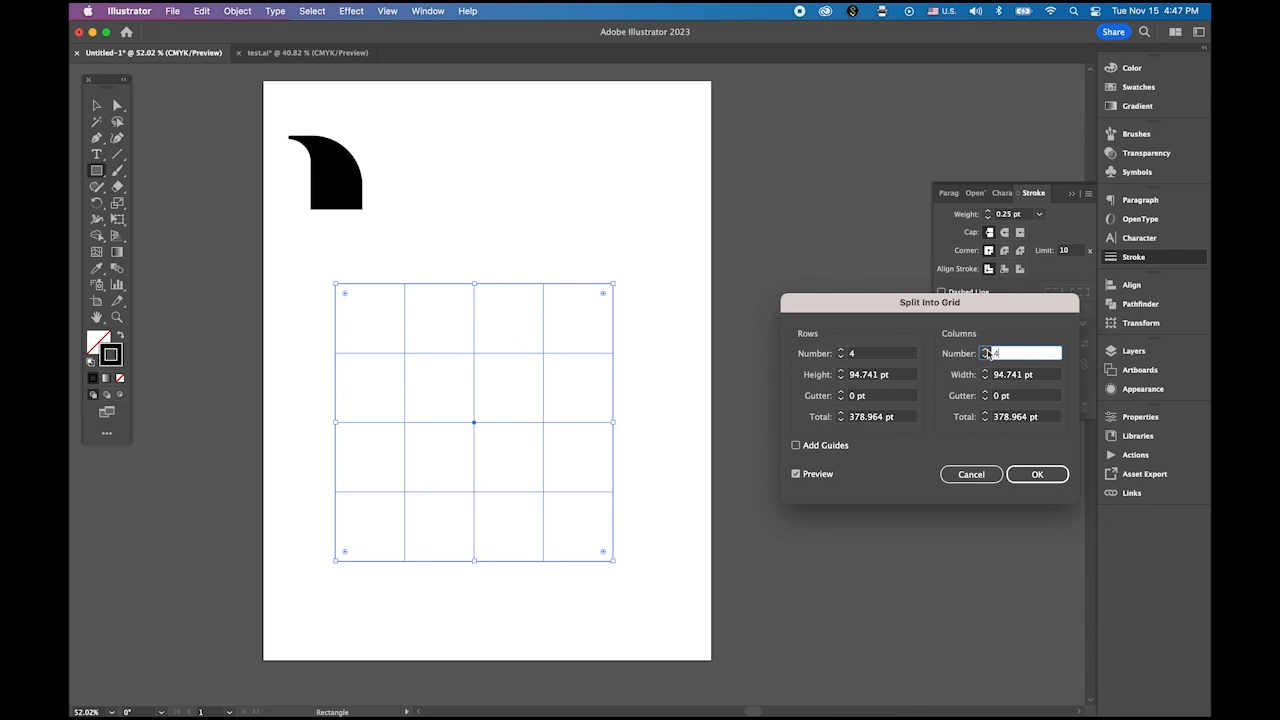
left_click(1049, 476)
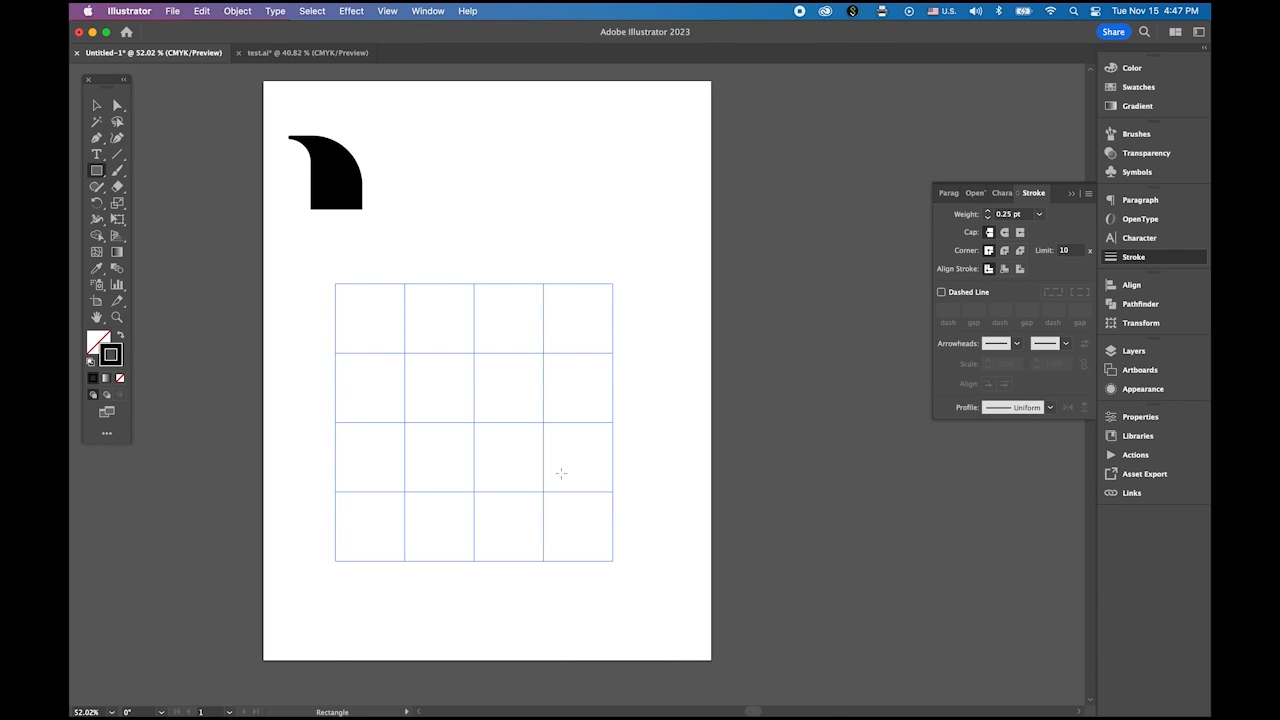
left_click(93, 106)
left_click(470, 328)
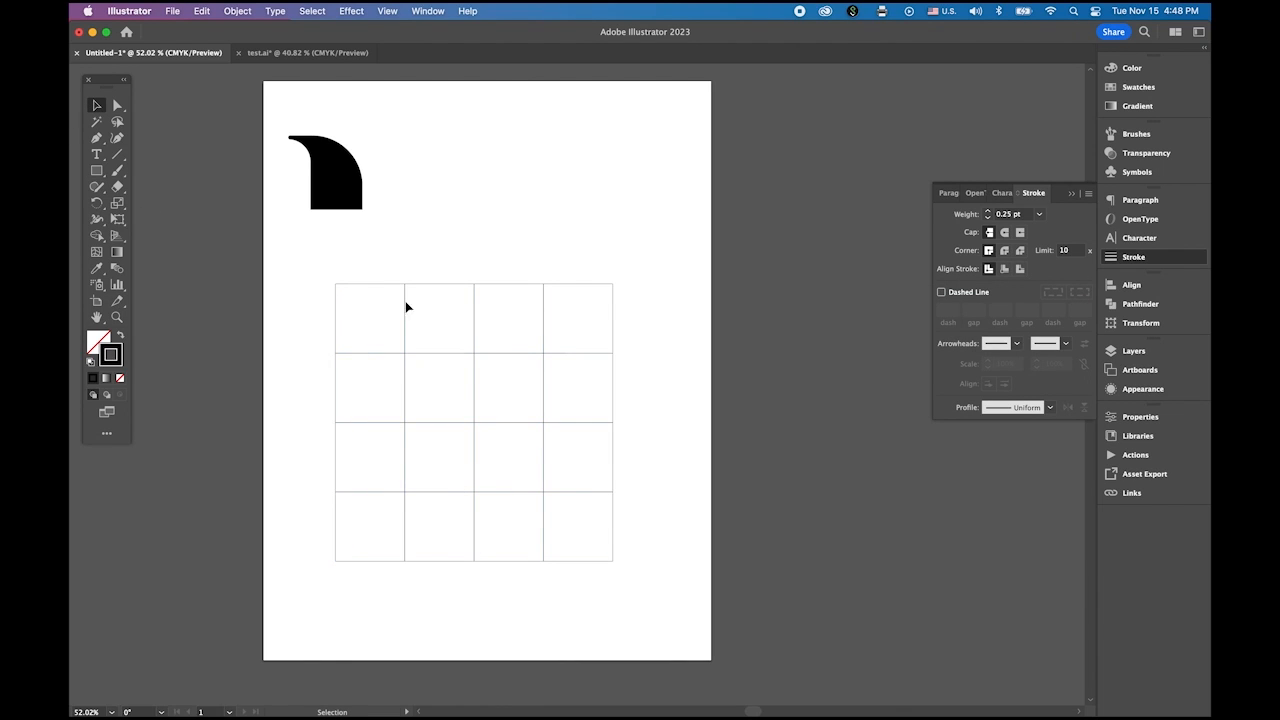
Move the black shape into the grid's upper-left cell, scale it down to fit the cell exactly, and deselect it.
left_click_drag(362, 283, 497, 286)
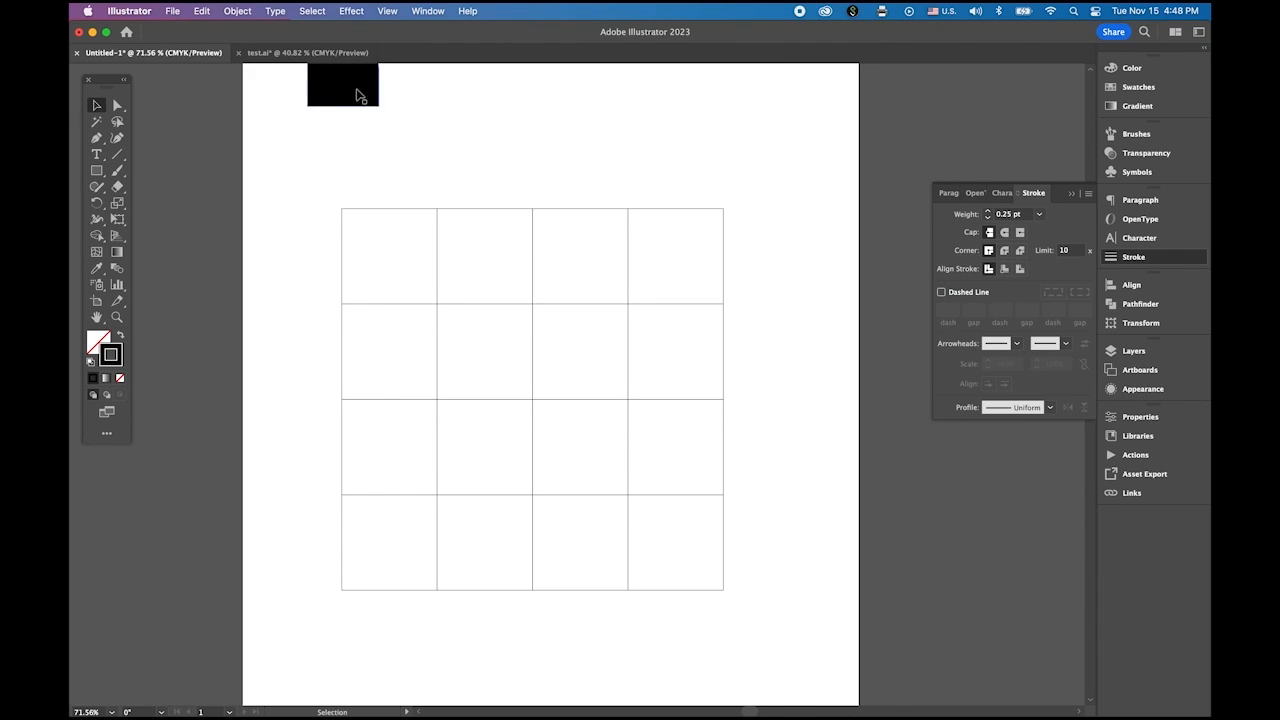
left_click_drag(360, 95, 412, 292)
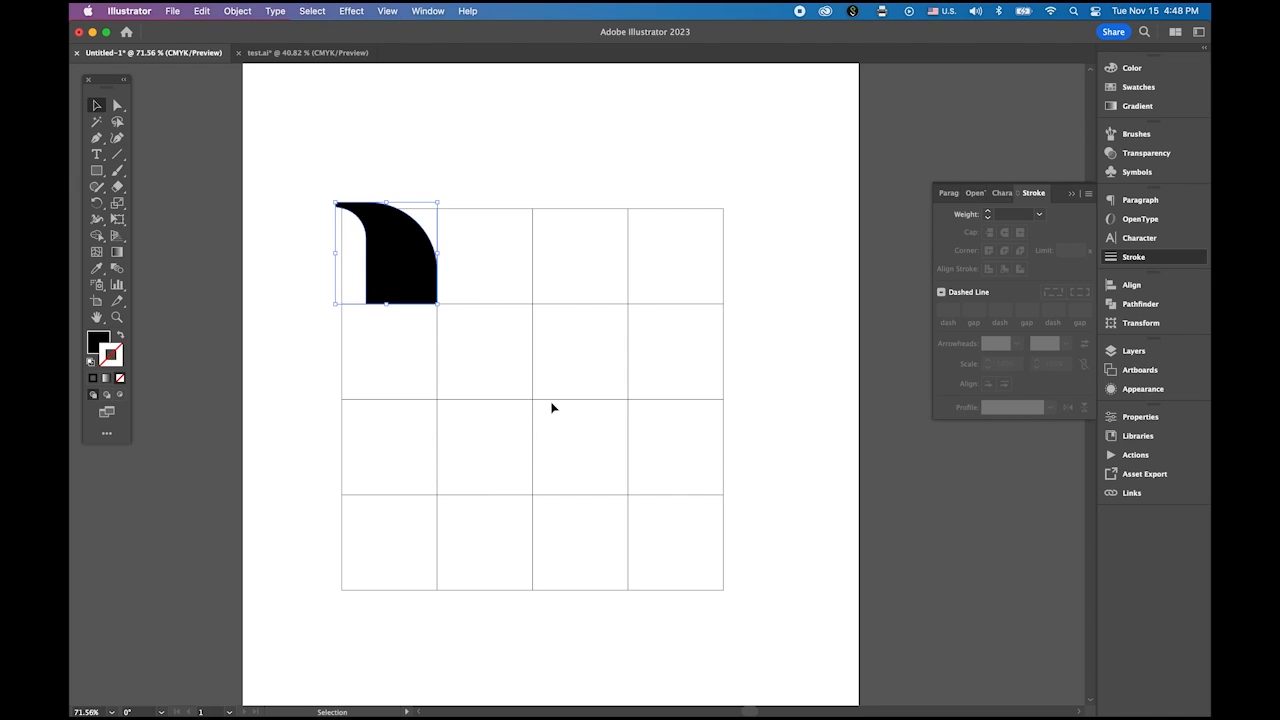
scroll(371, 243, "up", 5)
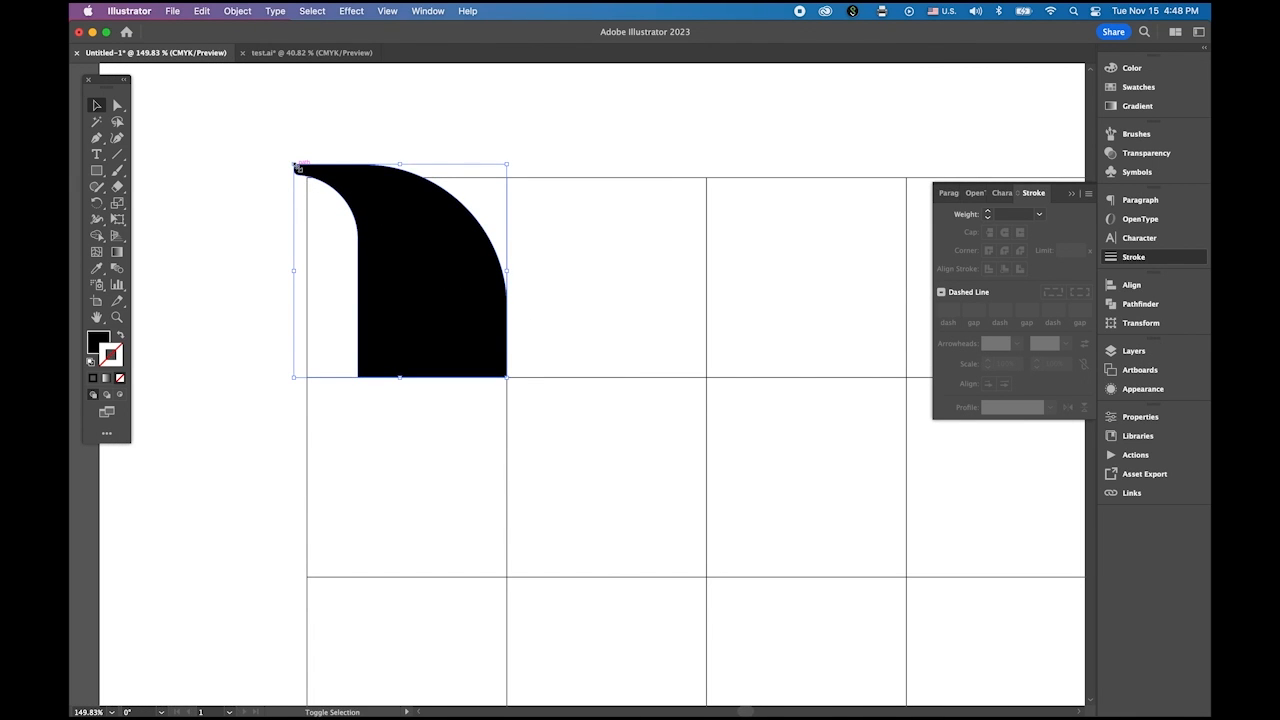
left_click_drag(297, 168, 308, 181)
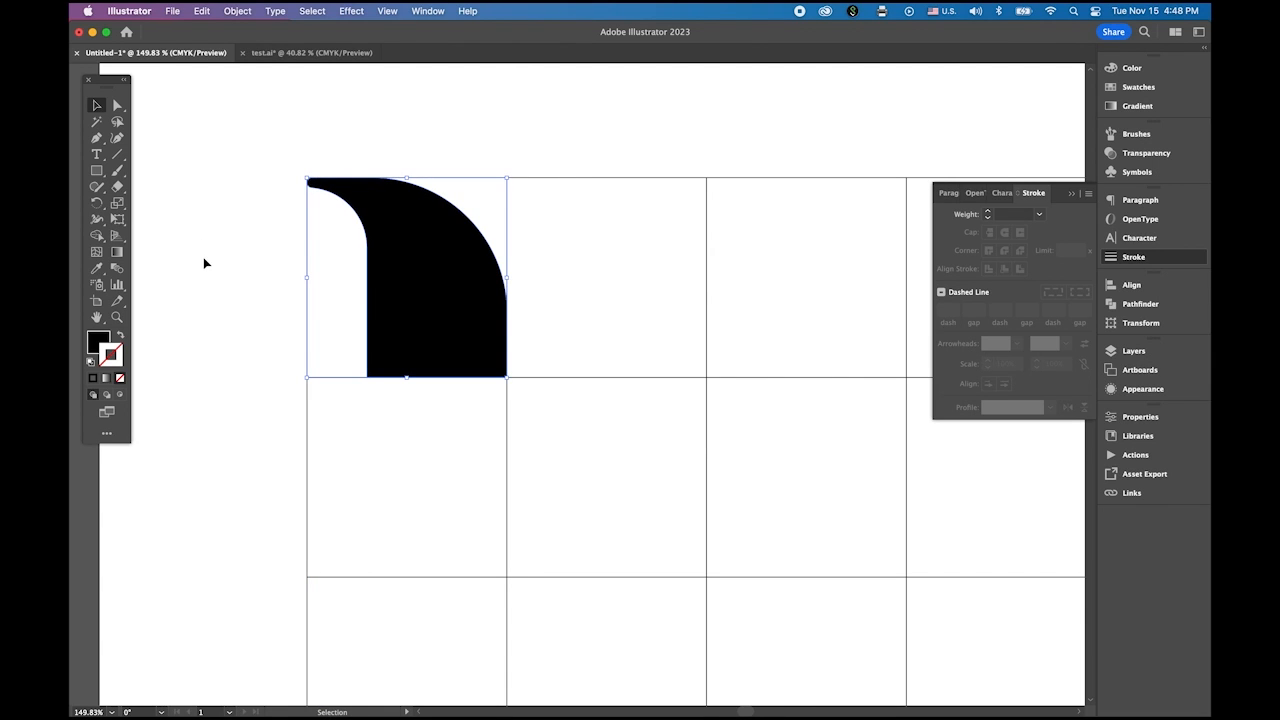
left_click(270, 119)
Switch the document to Outline view and copy the shape diagonally into the cell at row 2, column 2.
left_click(388, 11)
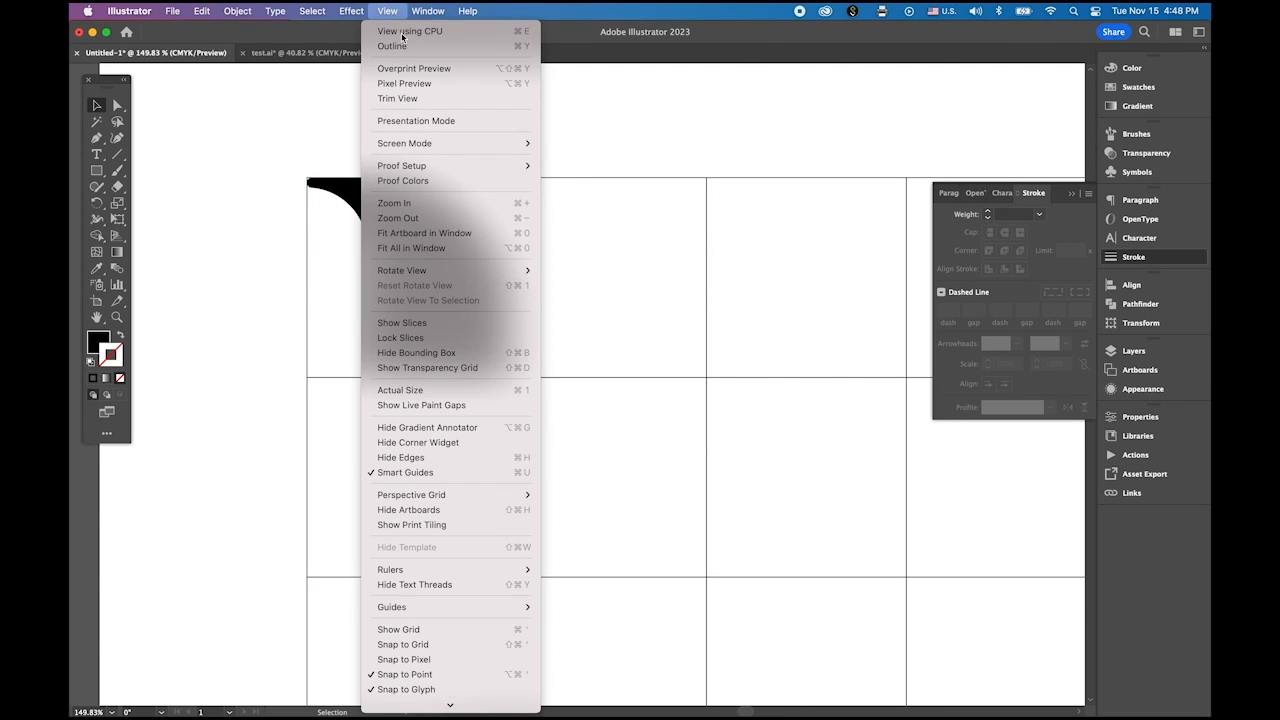
left_click(395, 44)
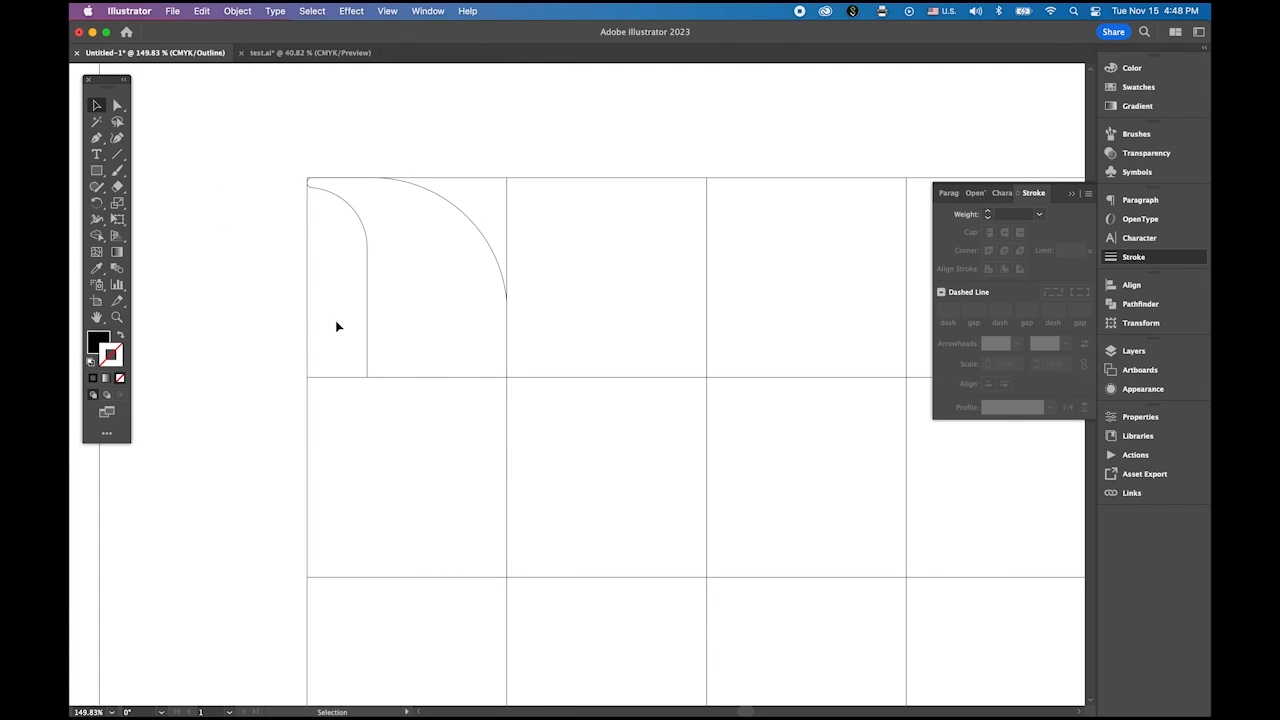
left_click_drag(380, 348, 604, 446)
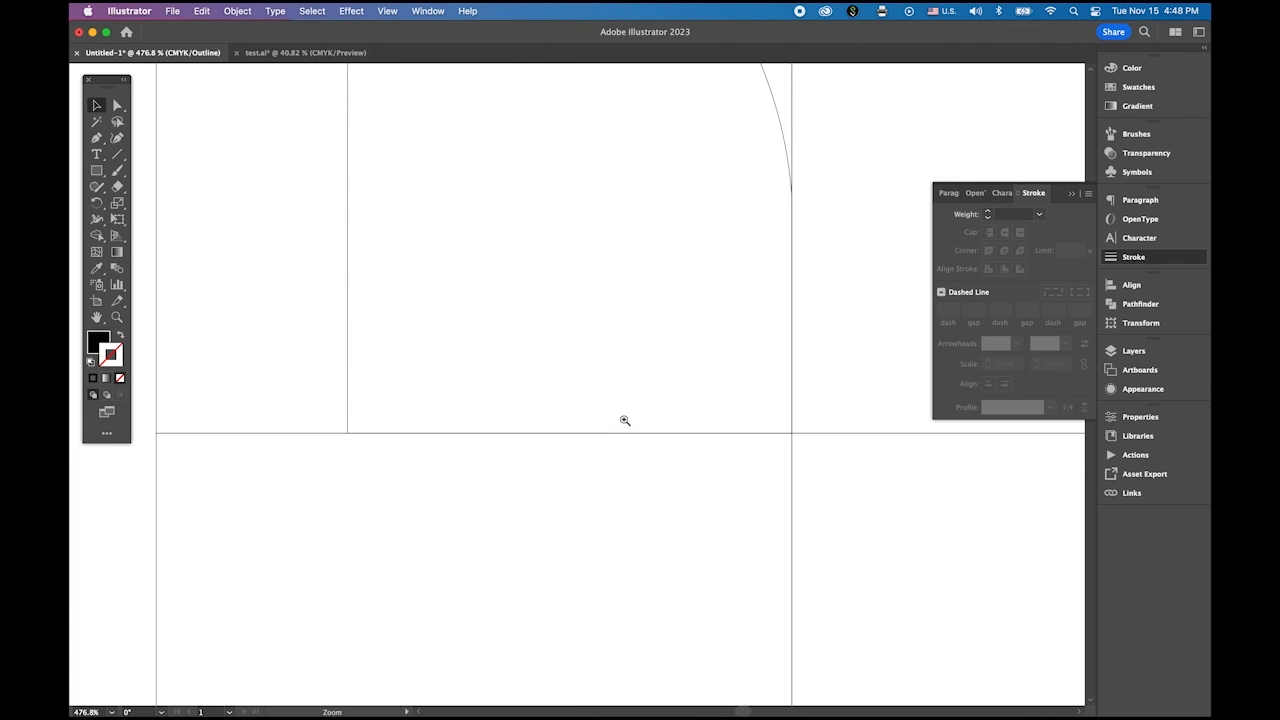
left_click_drag(709, 326, 409, 266)
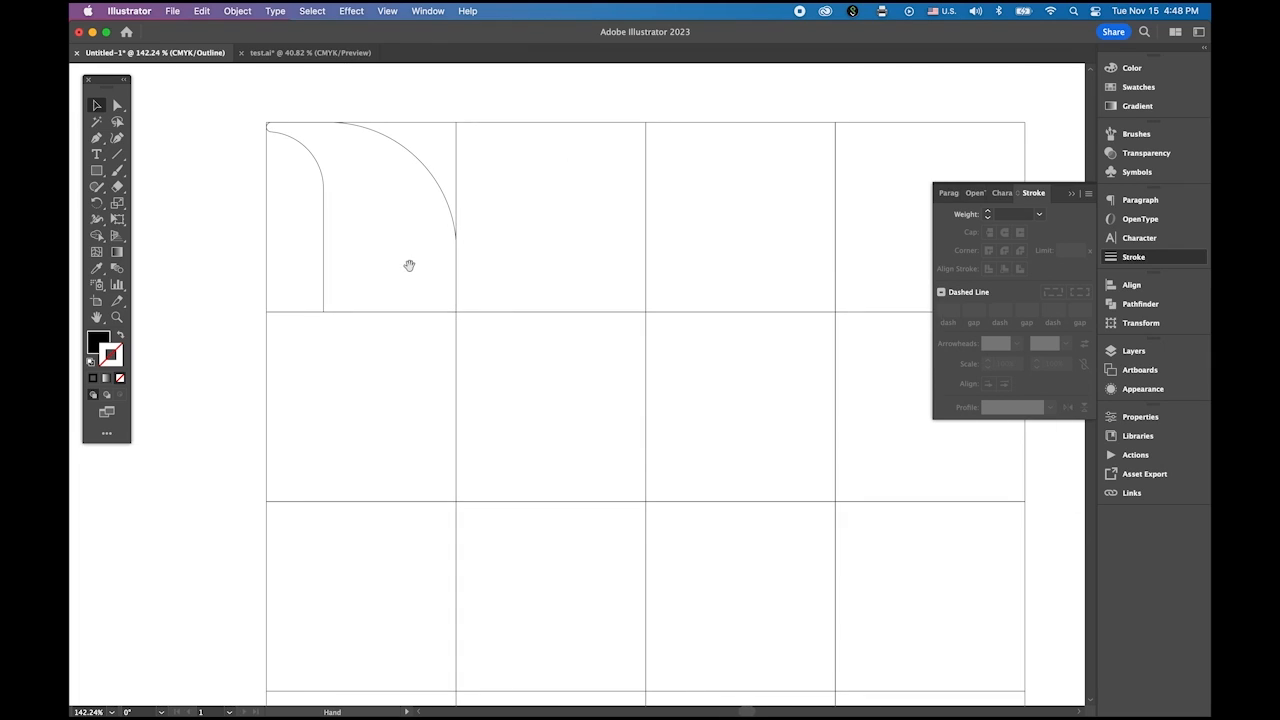
left_click(321, 198)
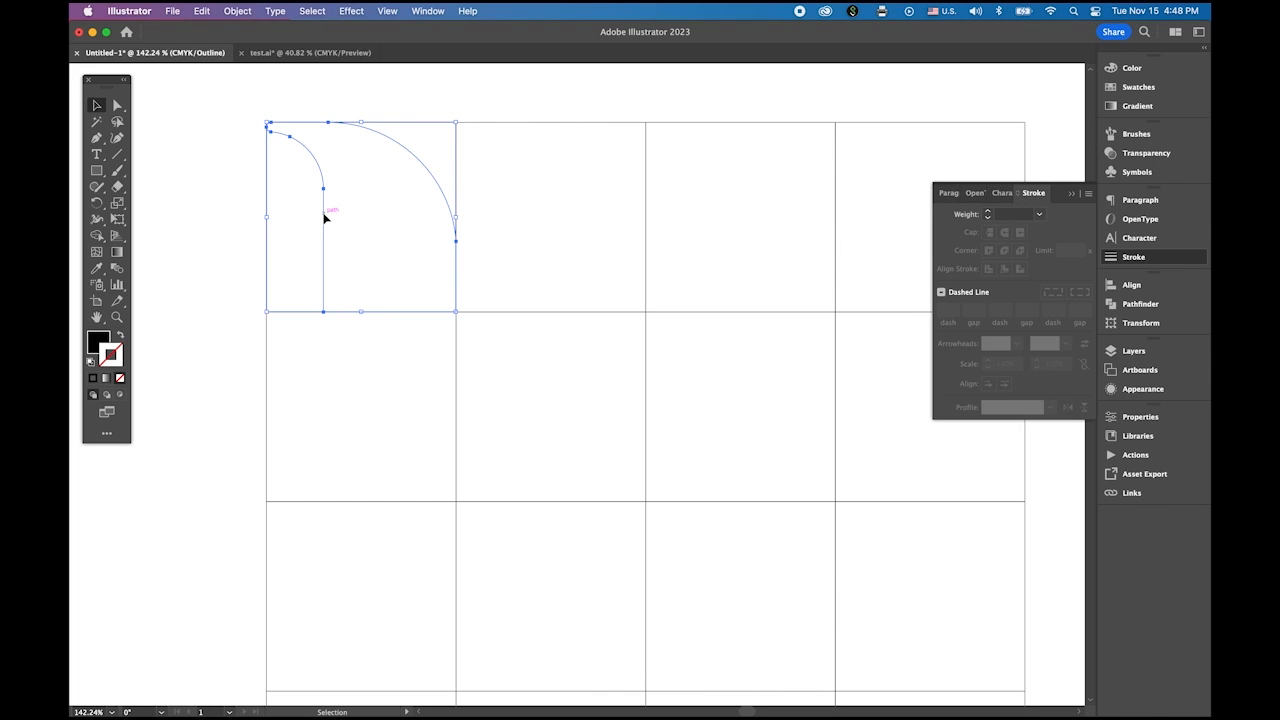
left_click_drag(324, 218, 461, 460)
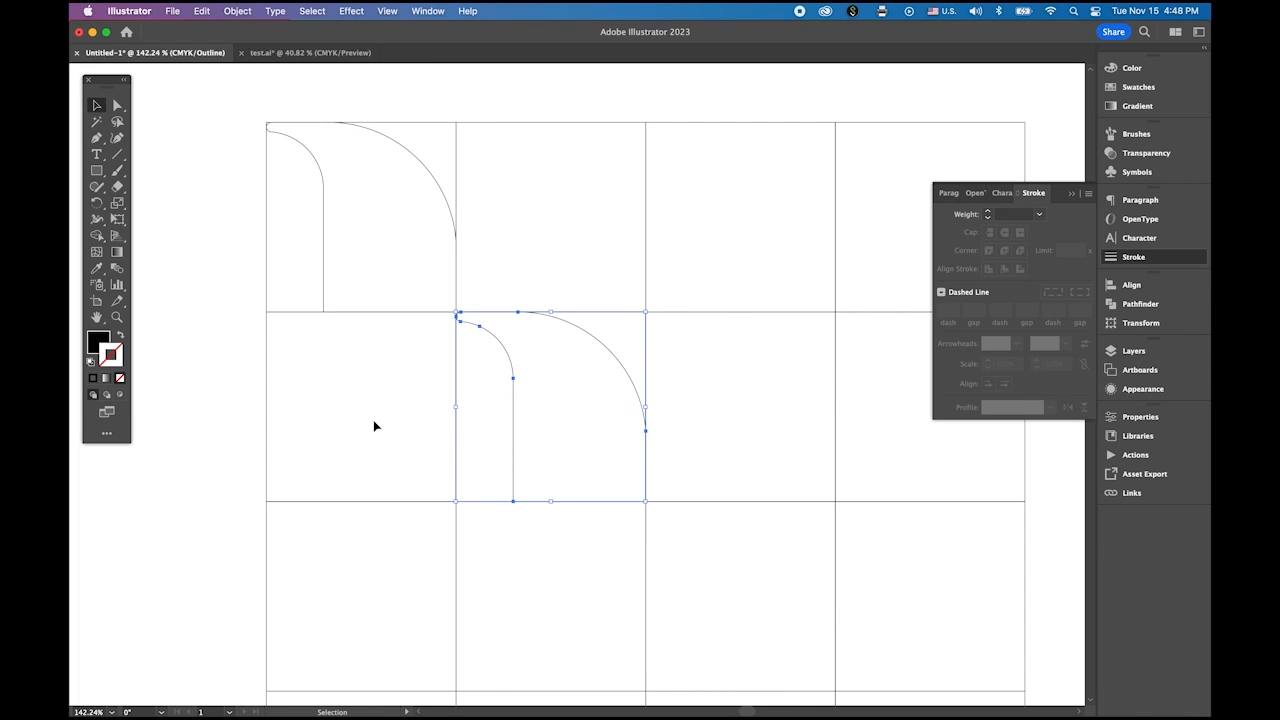
Repeat the diagonal copy twice to fill the row 3, column 3 and row 4, column 4 cells.
left_click_drag(523, 500, 704, 572)
left_click_drag(820, 466, 591, 517)
left_click_drag(688, 566, 525, 438)
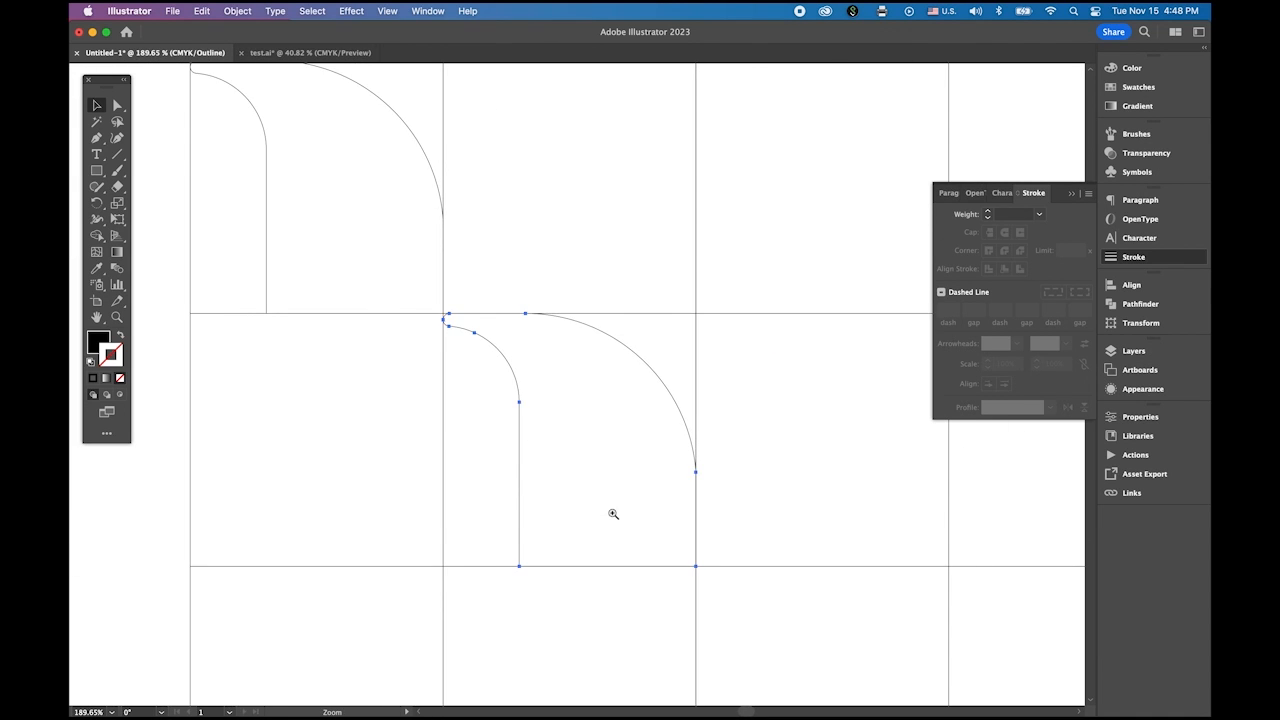
left_click_drag(609, 509, 371, 189)
left_click_drag(496, 309, 447, 276)
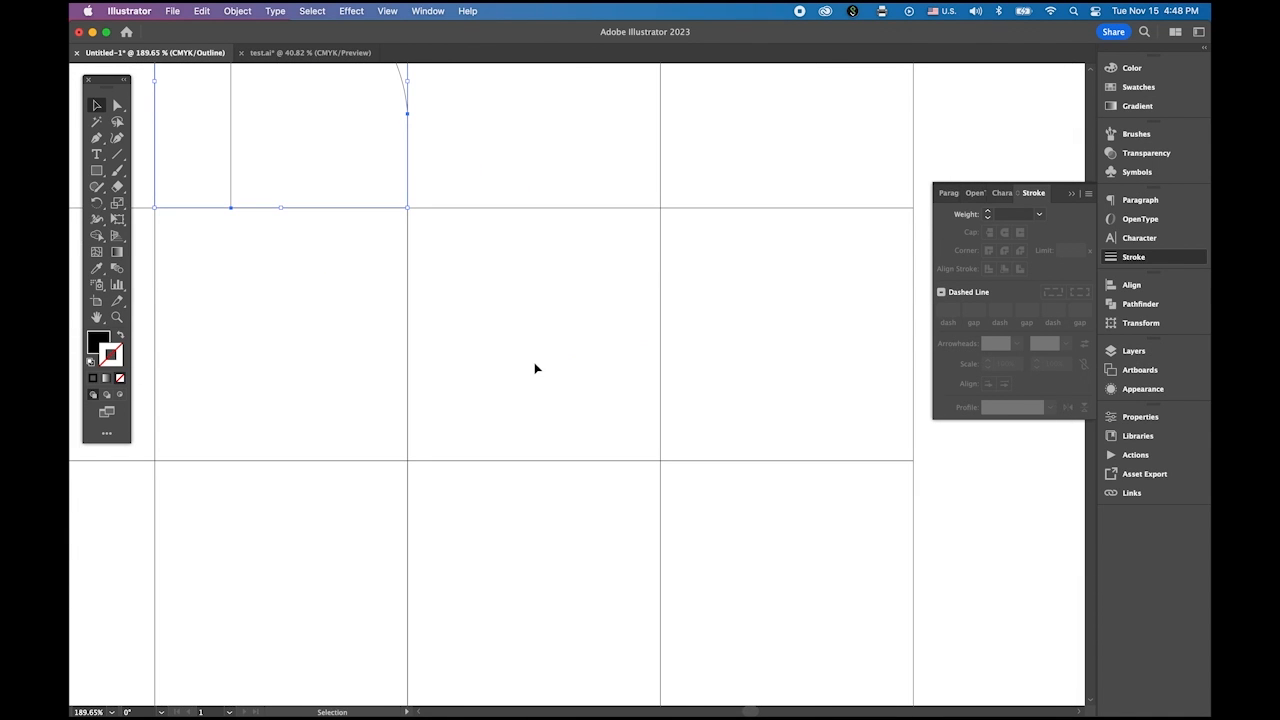
key("super+d")
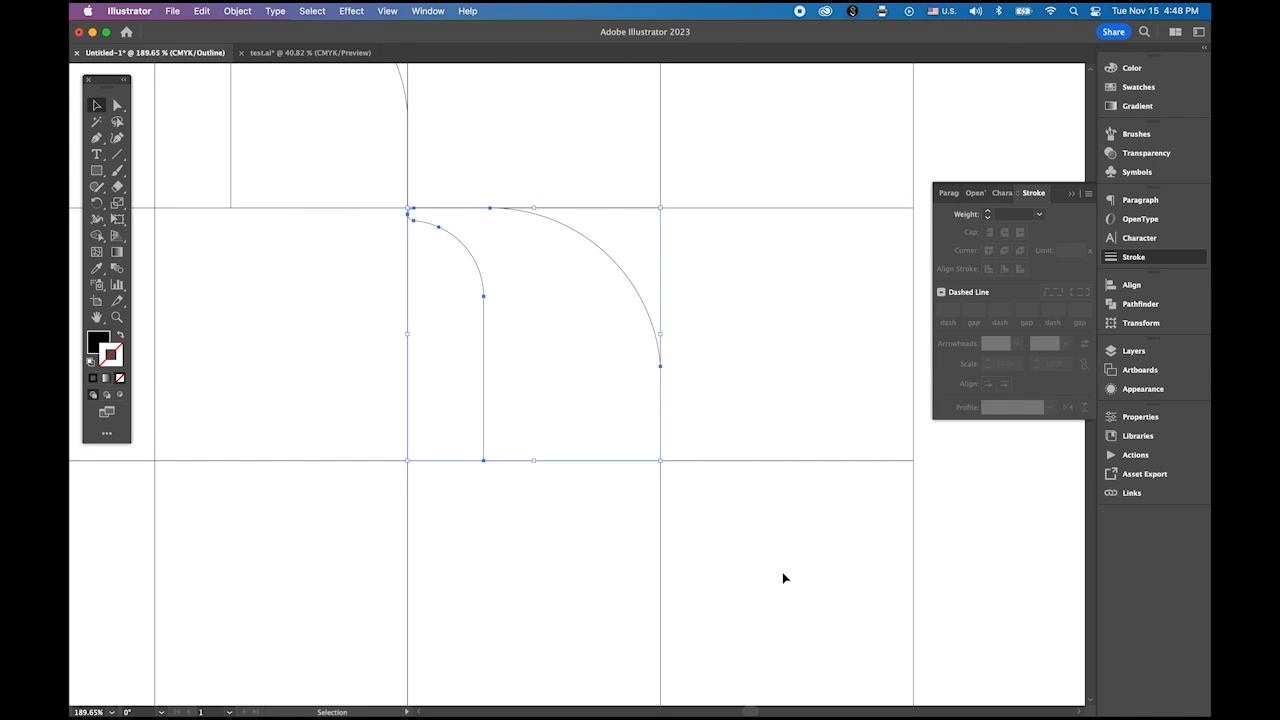
key("super+d")
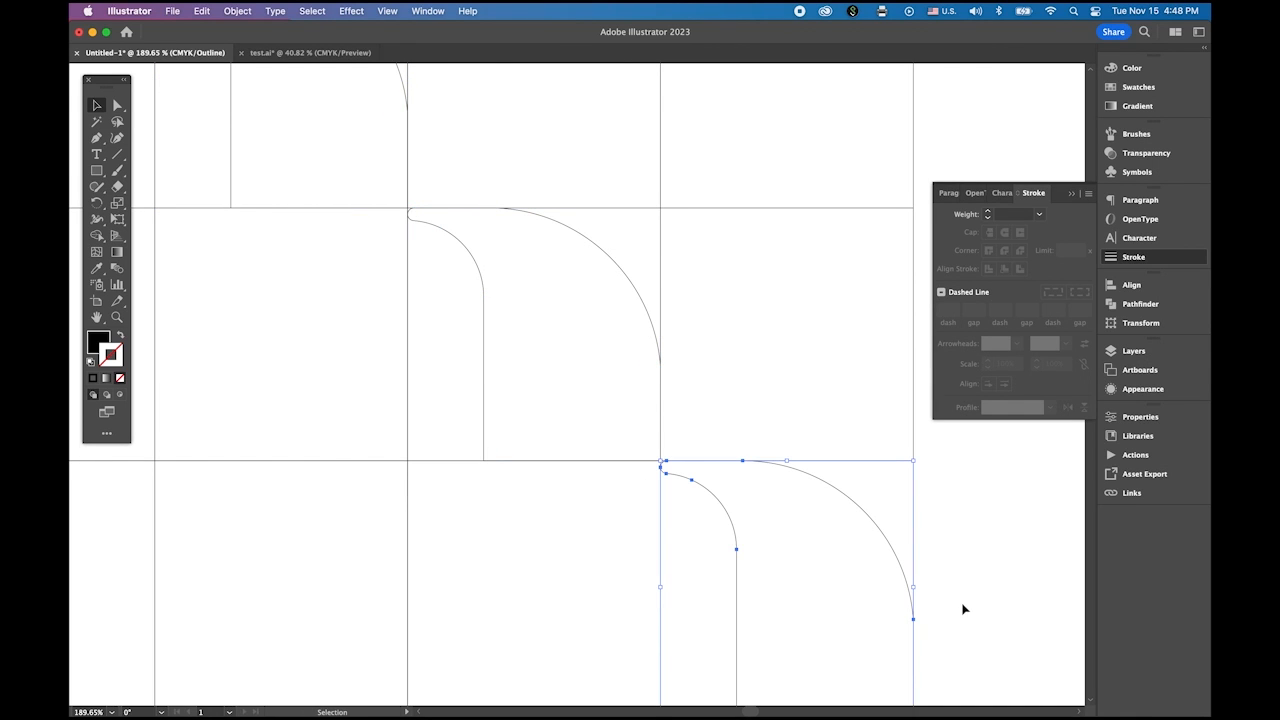
Copy the lower-right corner shape one cell to the left and rotate the copy 180°.
left_click_drag(614, 385, 477, 323)
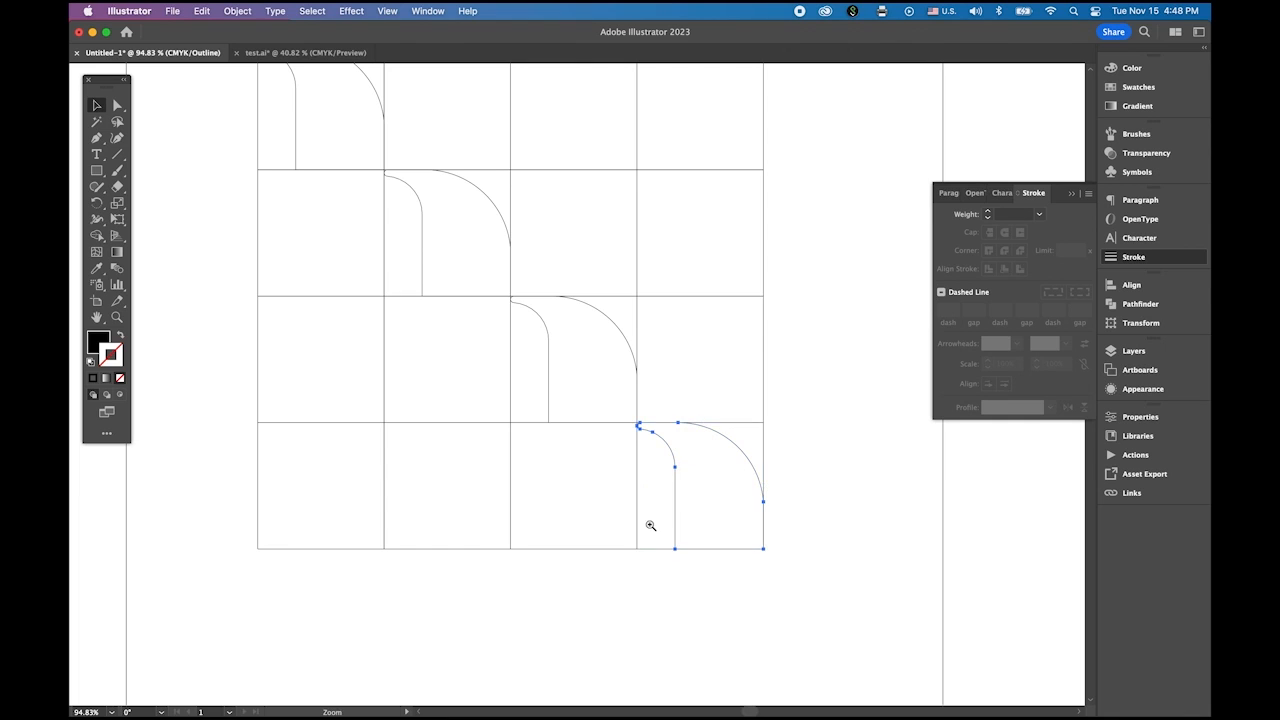
left_click_drag(651, 520, 886, 612)
key("v")
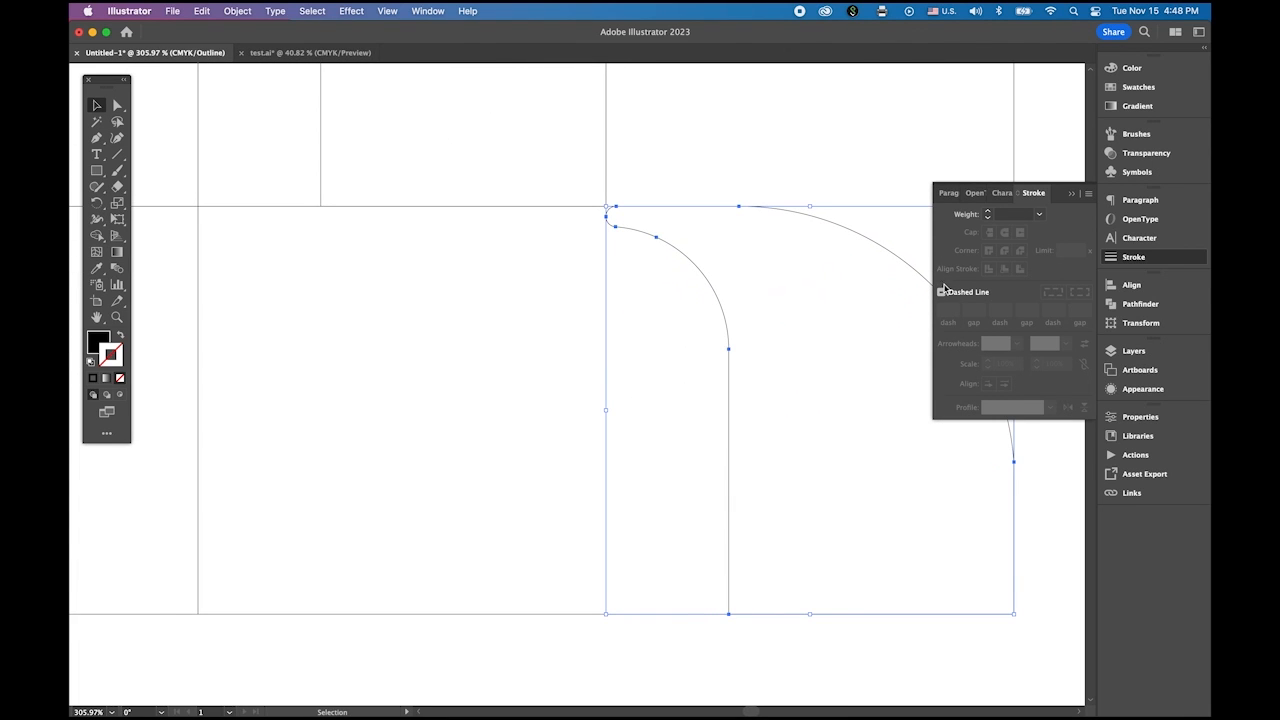
left_click(1073, 195)
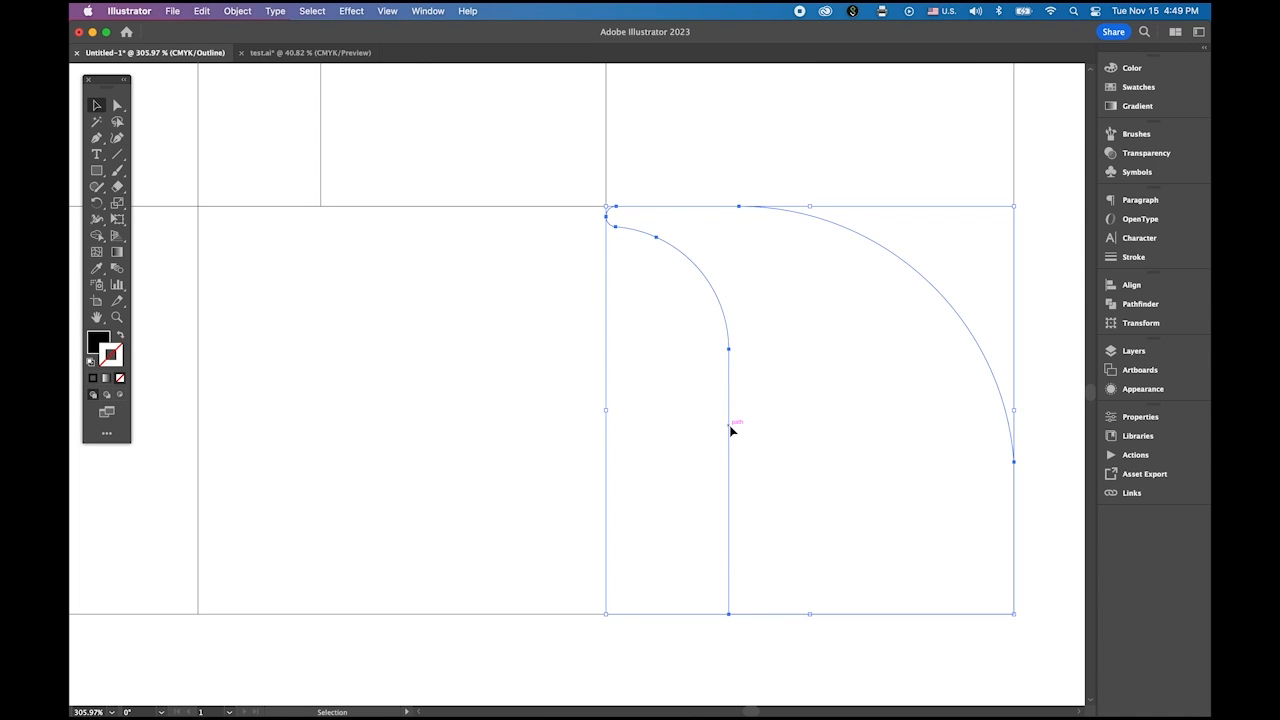
left_click_drag(730, 427, 322, 406)
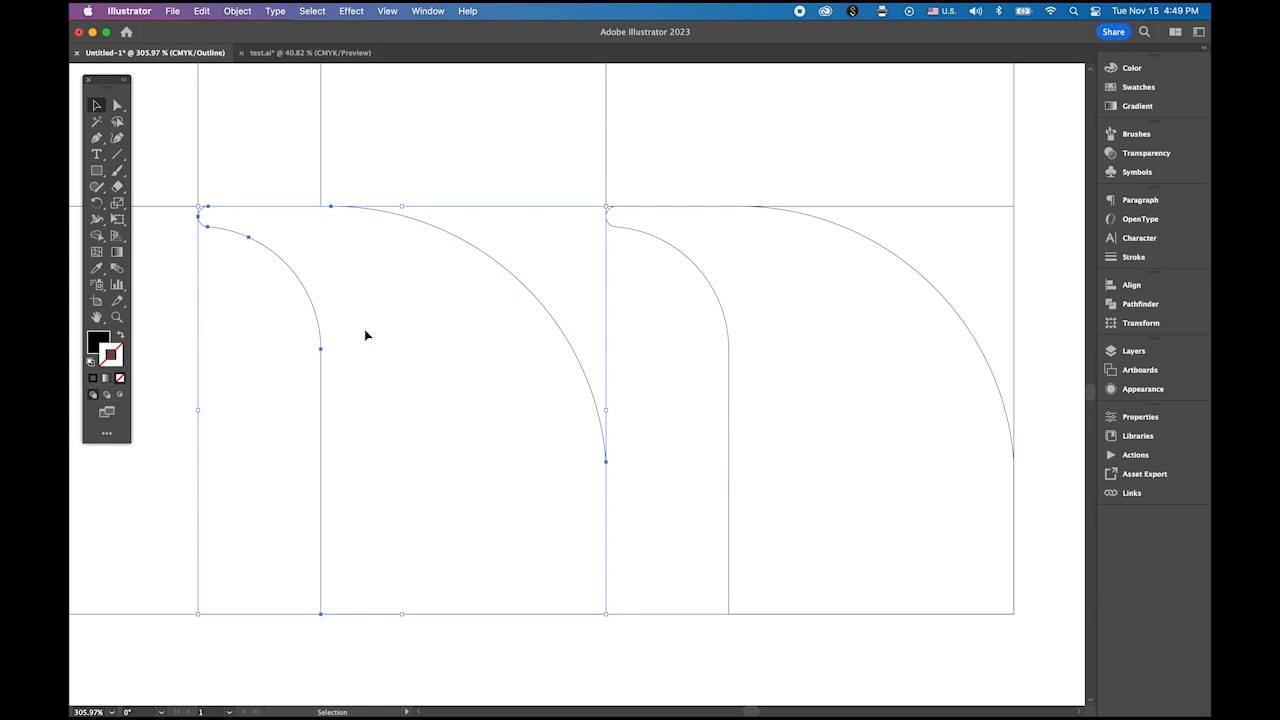
double_click(97, 205)
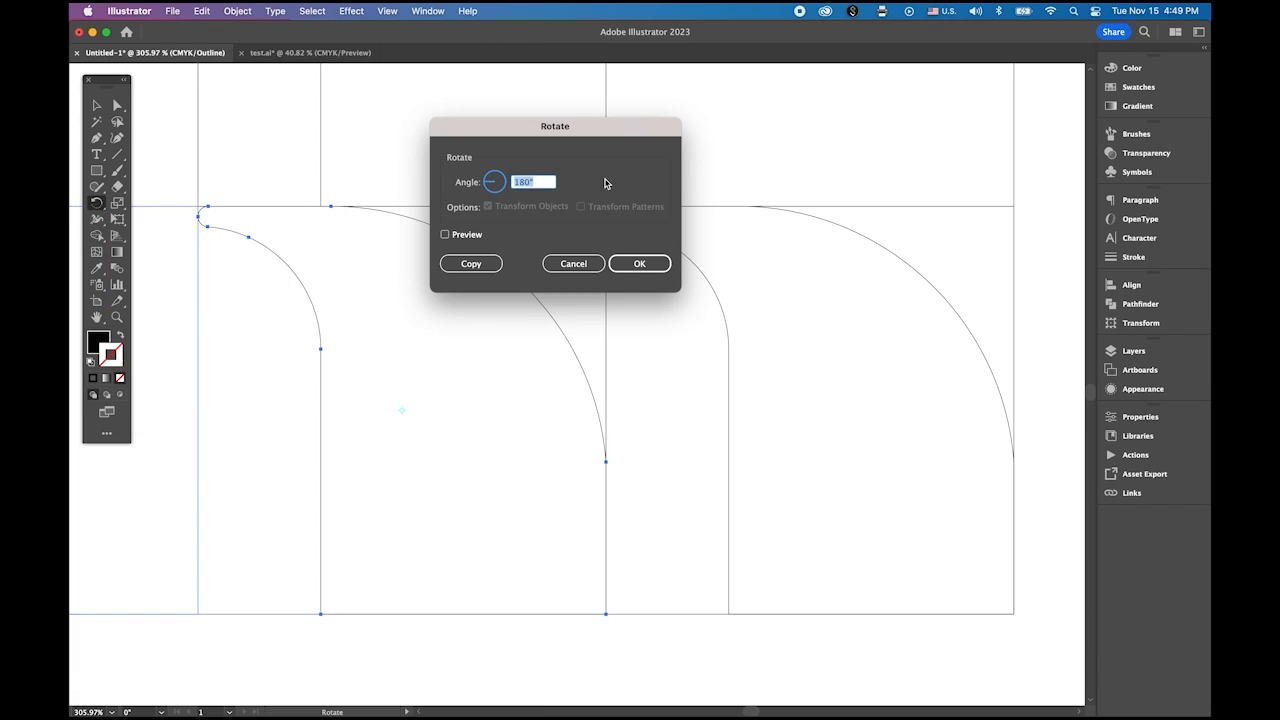
left_click(634, 268)
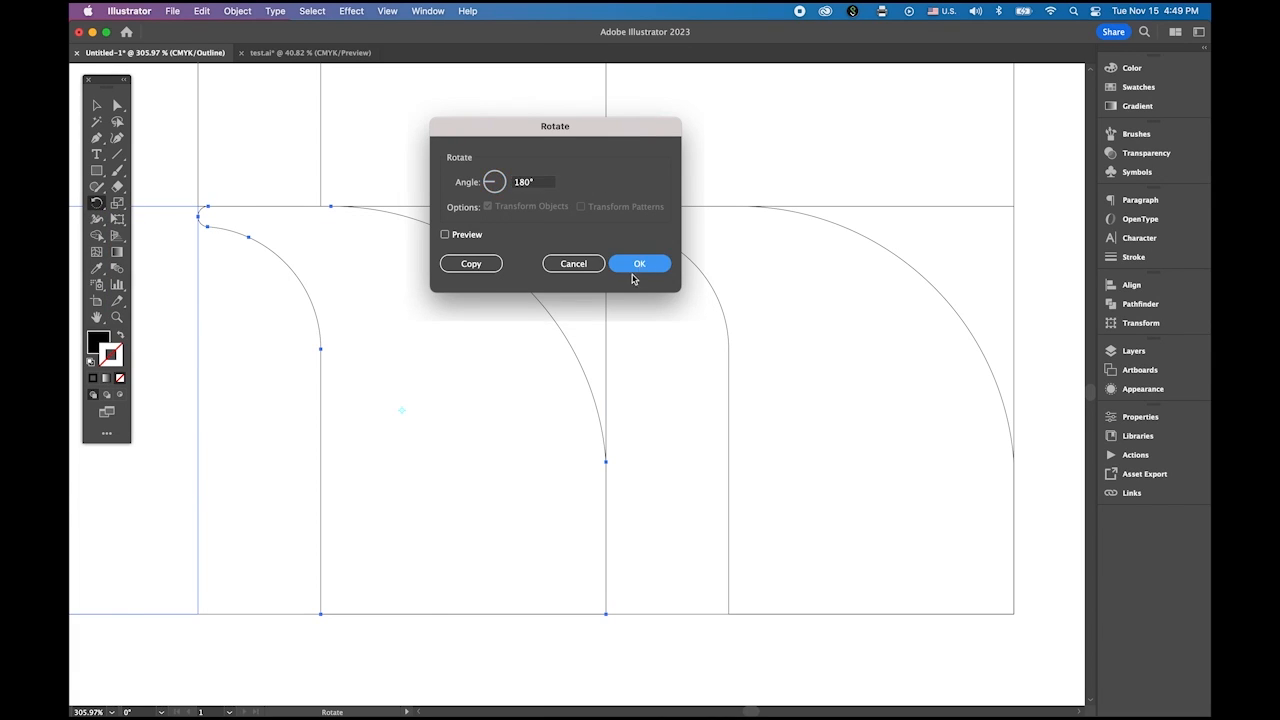
left_click(96, 105)
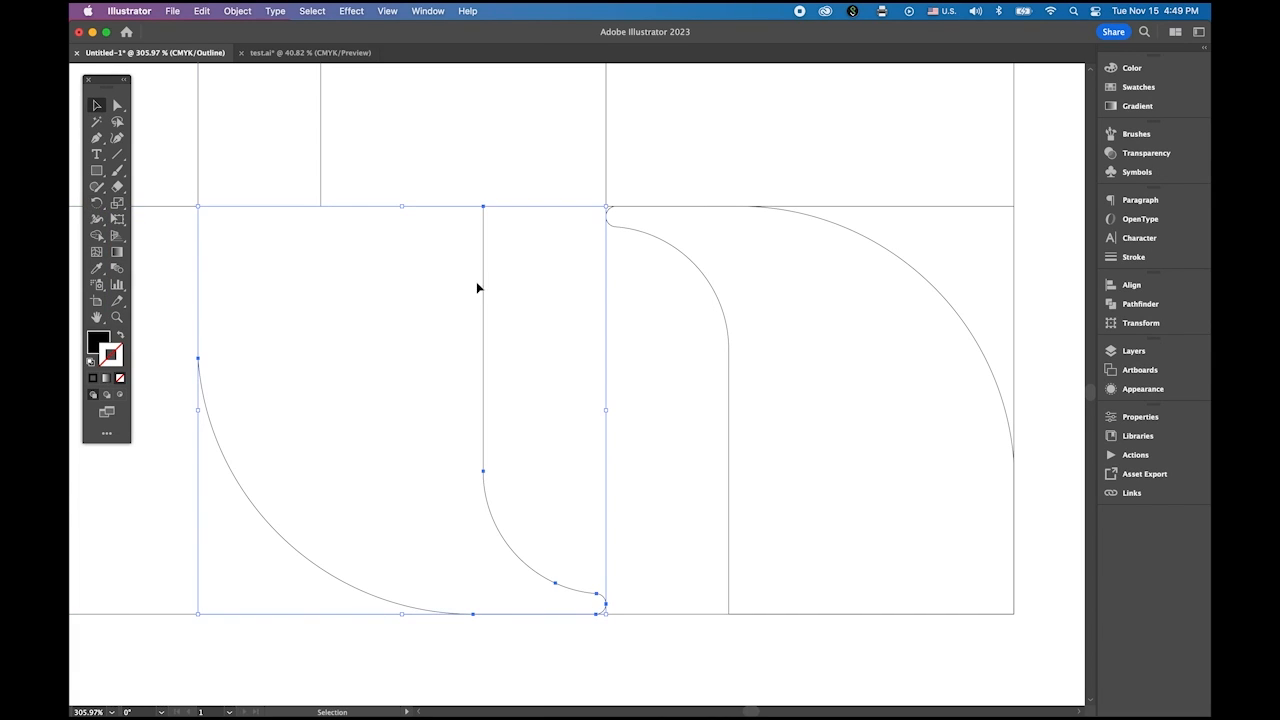
Move the rotated copy right until its long straight edge lies exactly on the grid line between columns 3 and 4, keeping it selected.
scroll(512, 255, "up", 3)
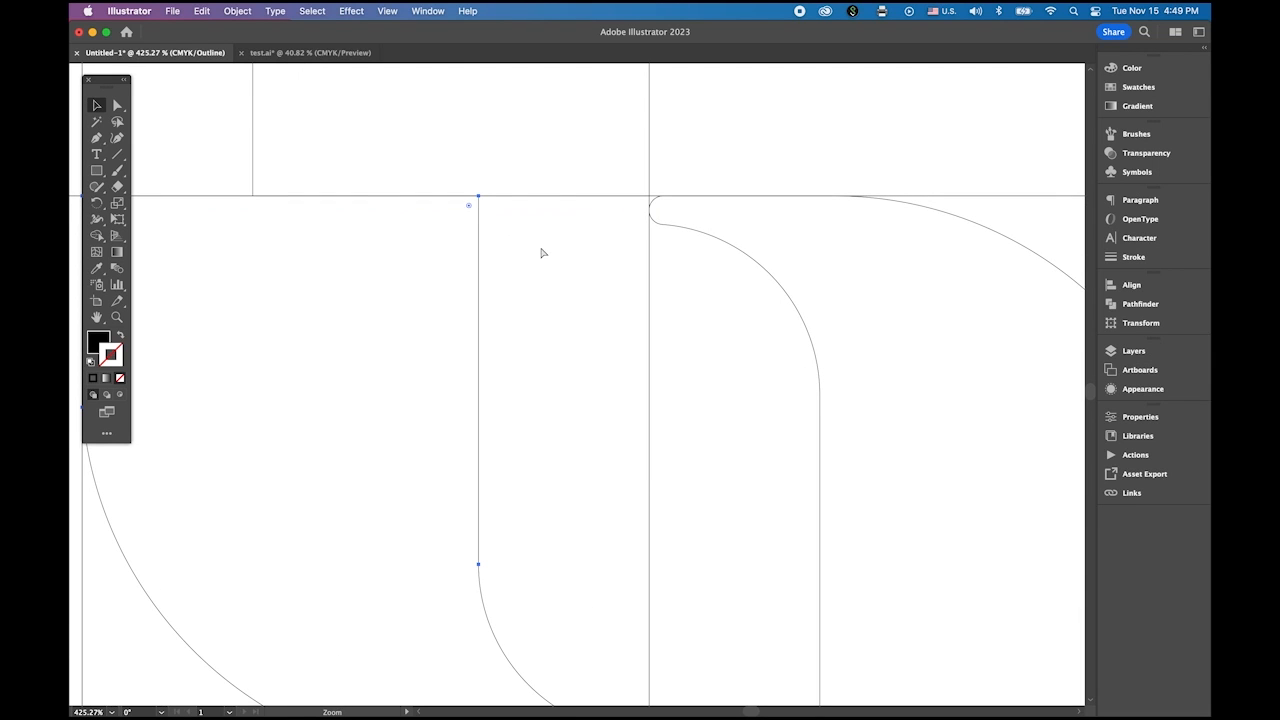
left_click_drag(479, 243, 651, 280)
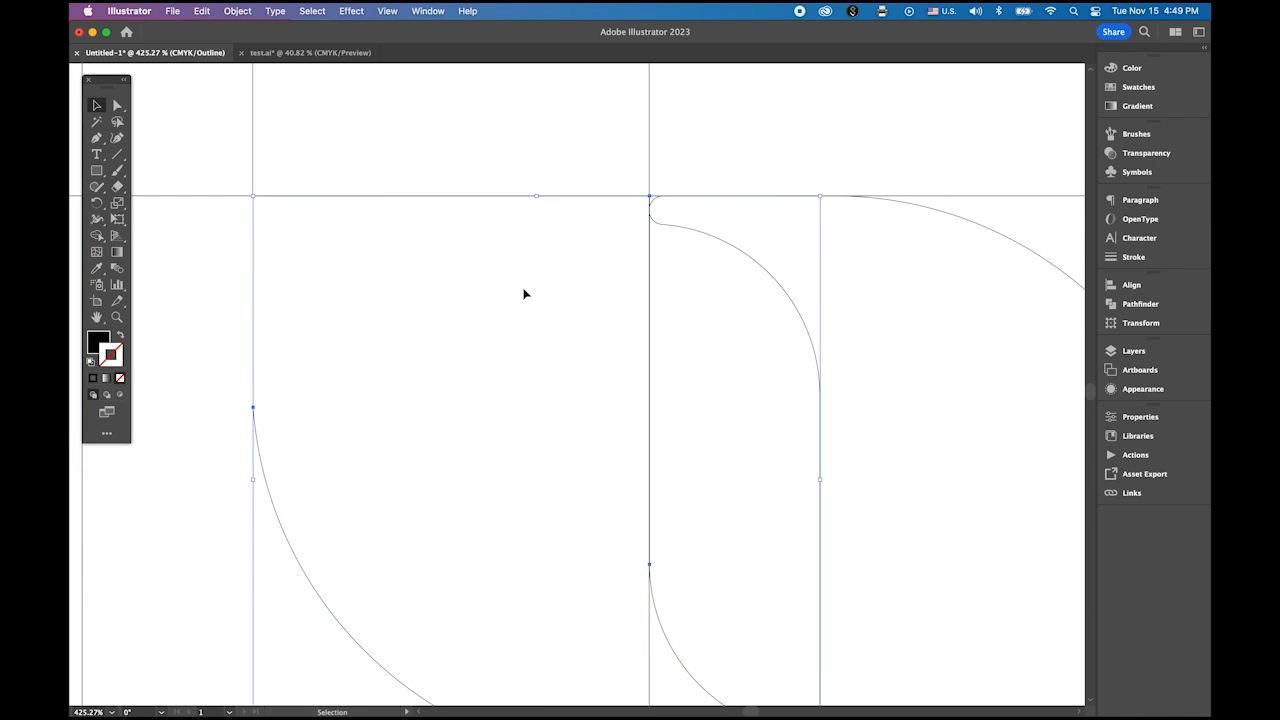
key("super+space")
left_click_drag(237, 171, 625, 340)
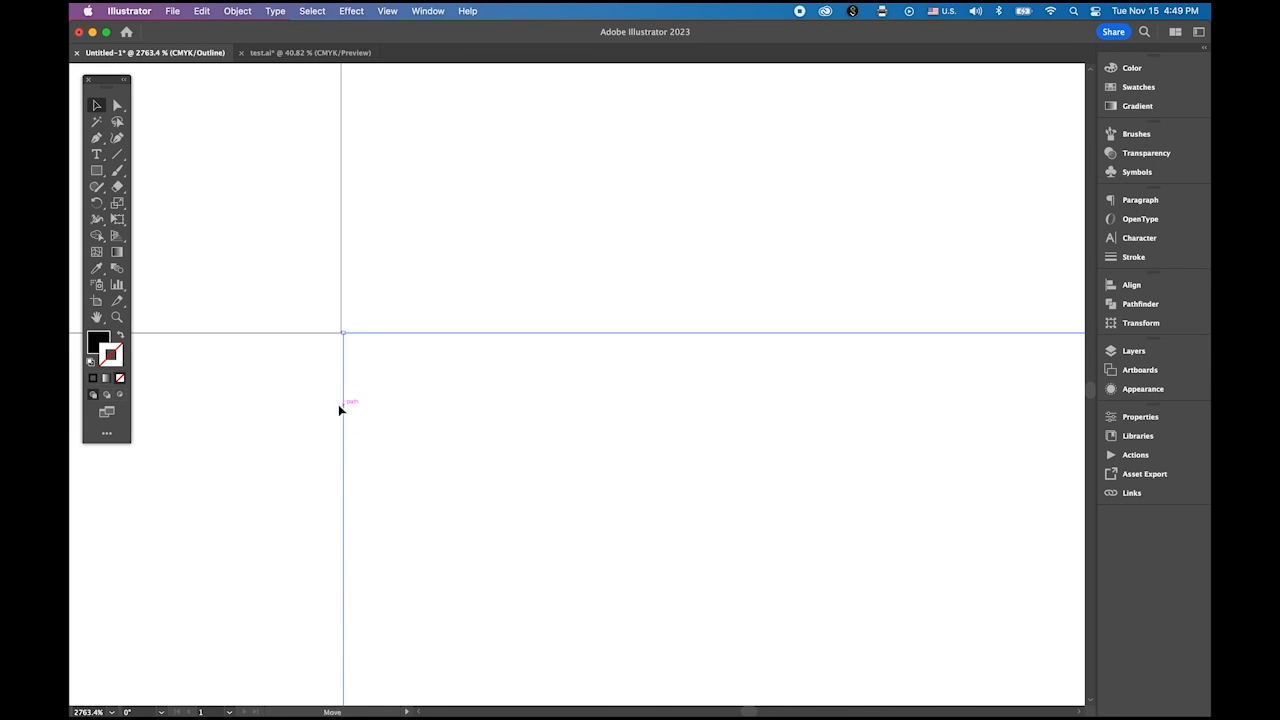
mouse_move(339, 405)
left_mouse_down()
mouse_move(305, 406)
mouse_move(342, 420)
left_mouse_up()
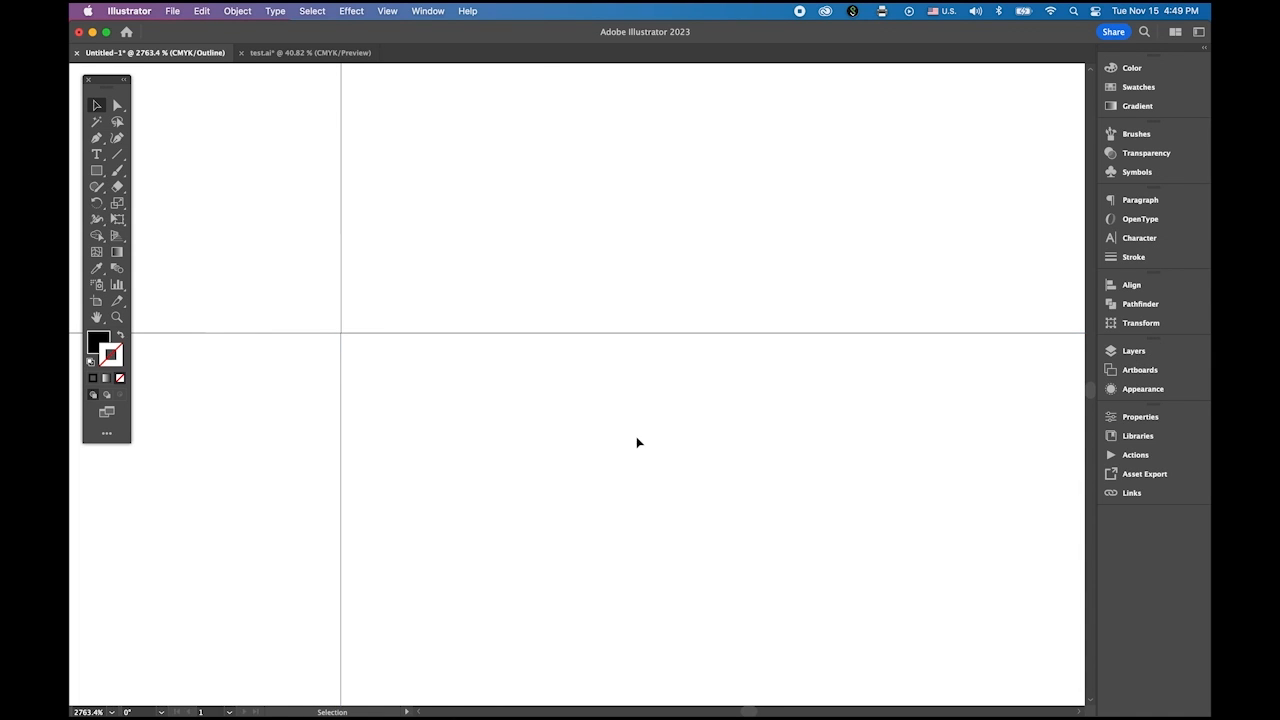
left_click_drag(637, 438, 548, 340)
left_click_drag(614, 436, 569, 249)
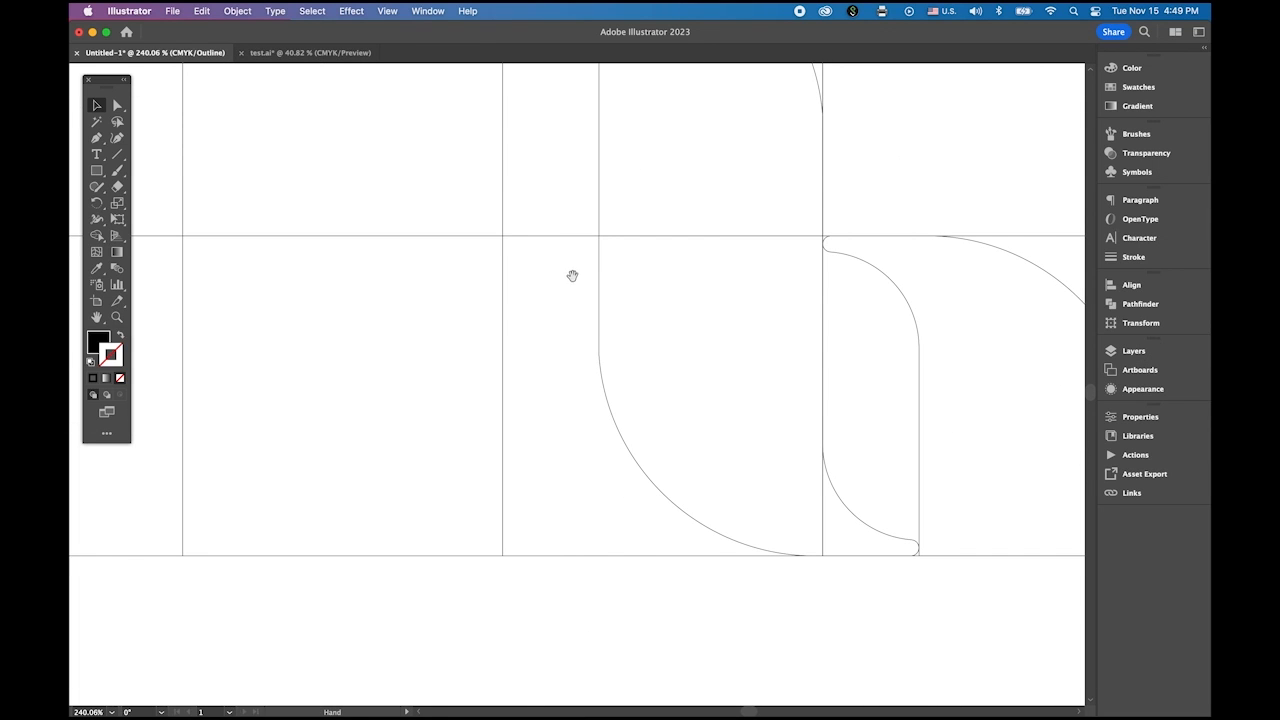
left_click(600, 321)
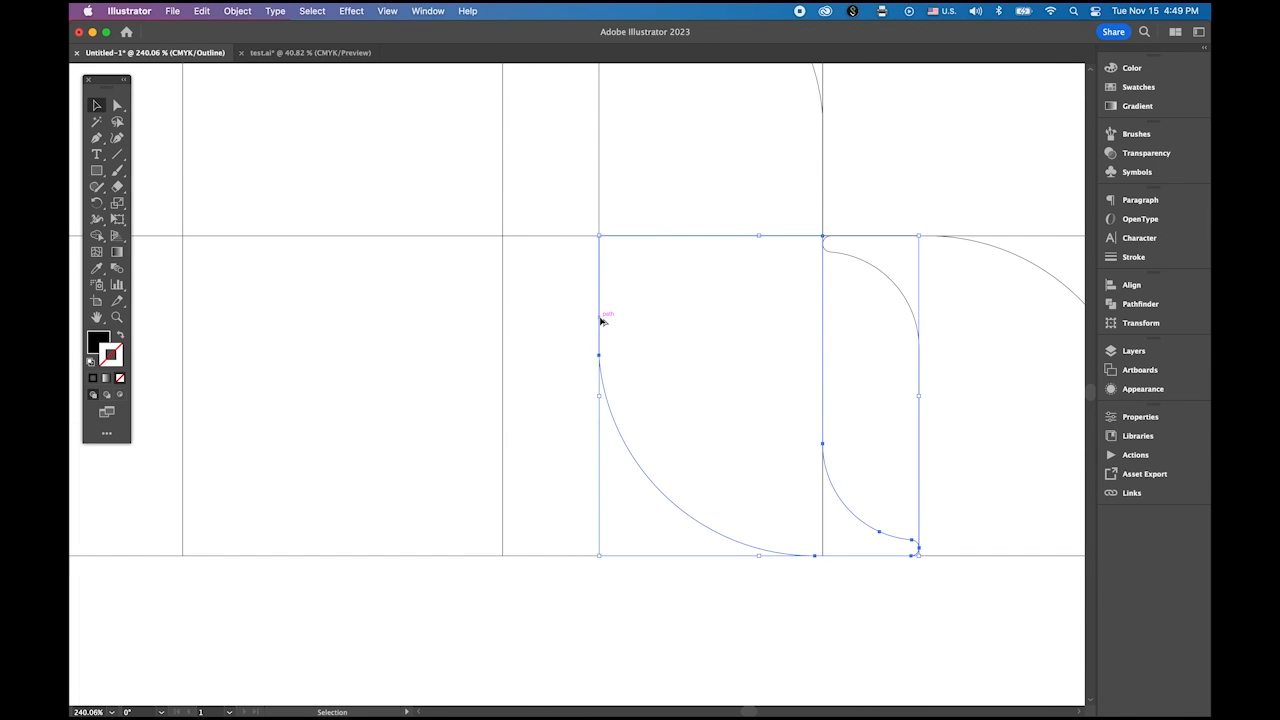
Copy the rotated shape one cell to the left twice along the bottom row of the grid.
left_click_drag(600, 321, 281, 329)
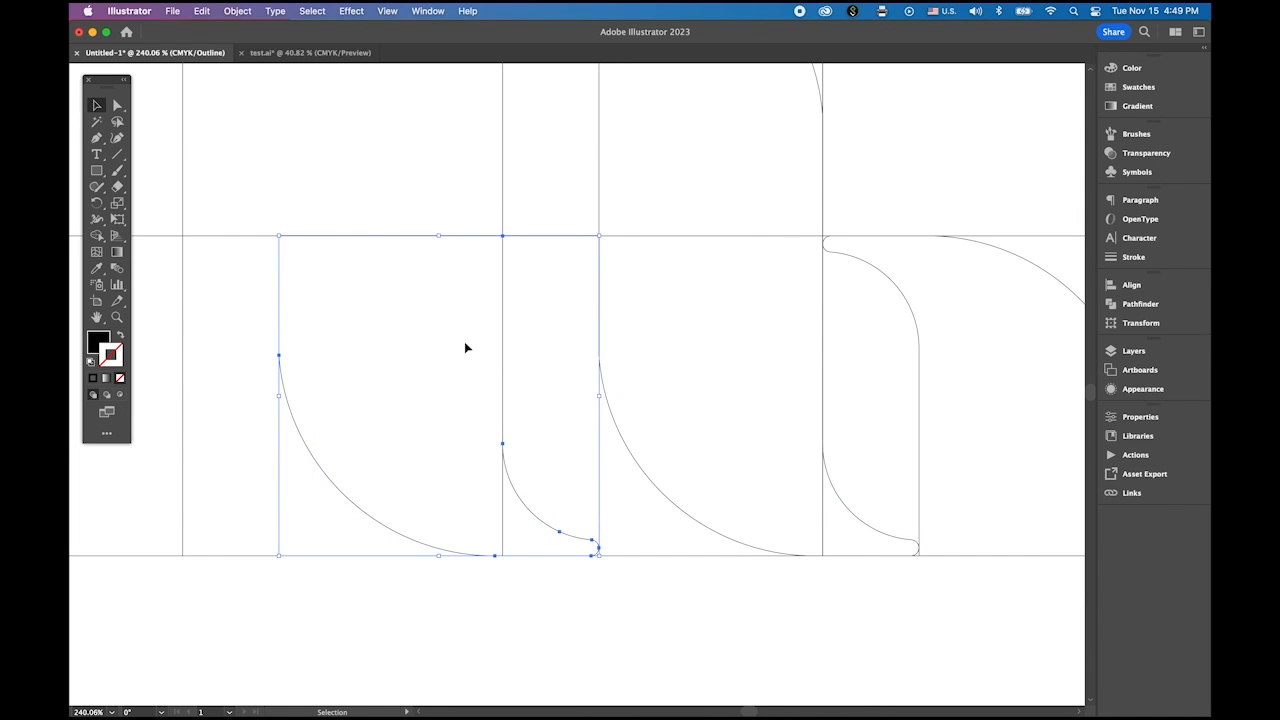
left_click_drag(396, 318, 870, 264)
left_click(718, 272)
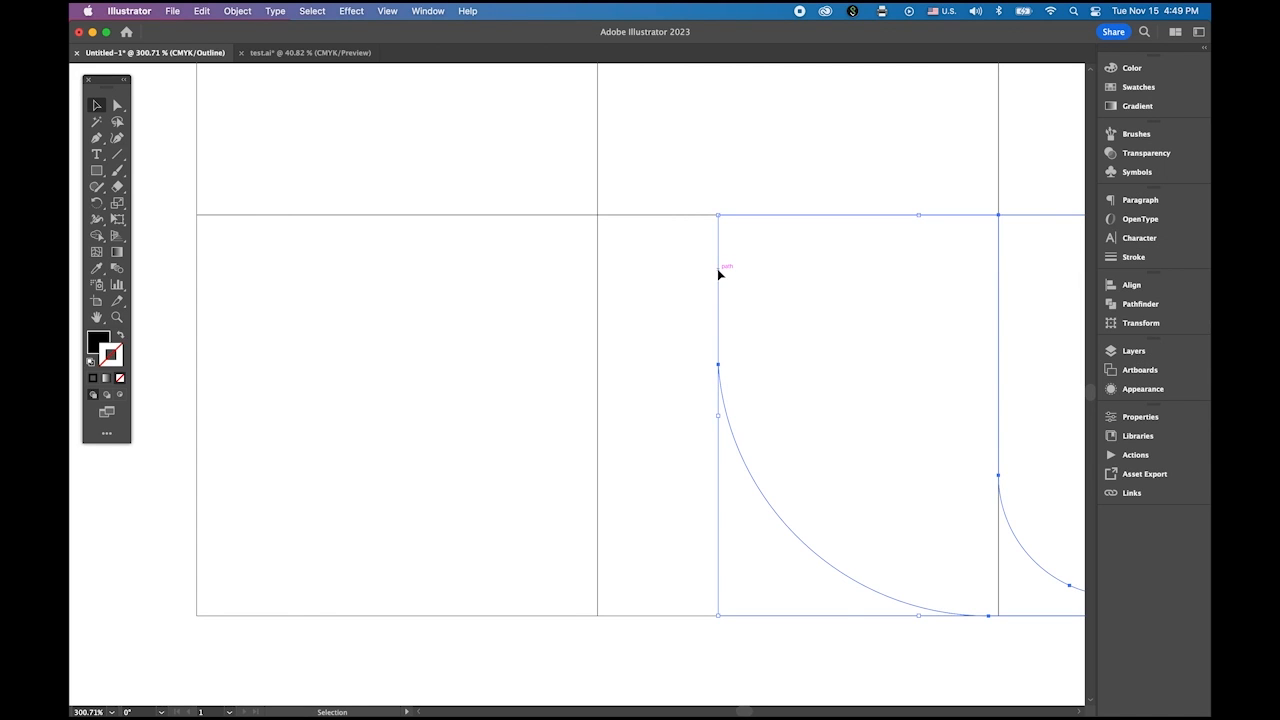
left_click_drag(718, 272, 318, 271)
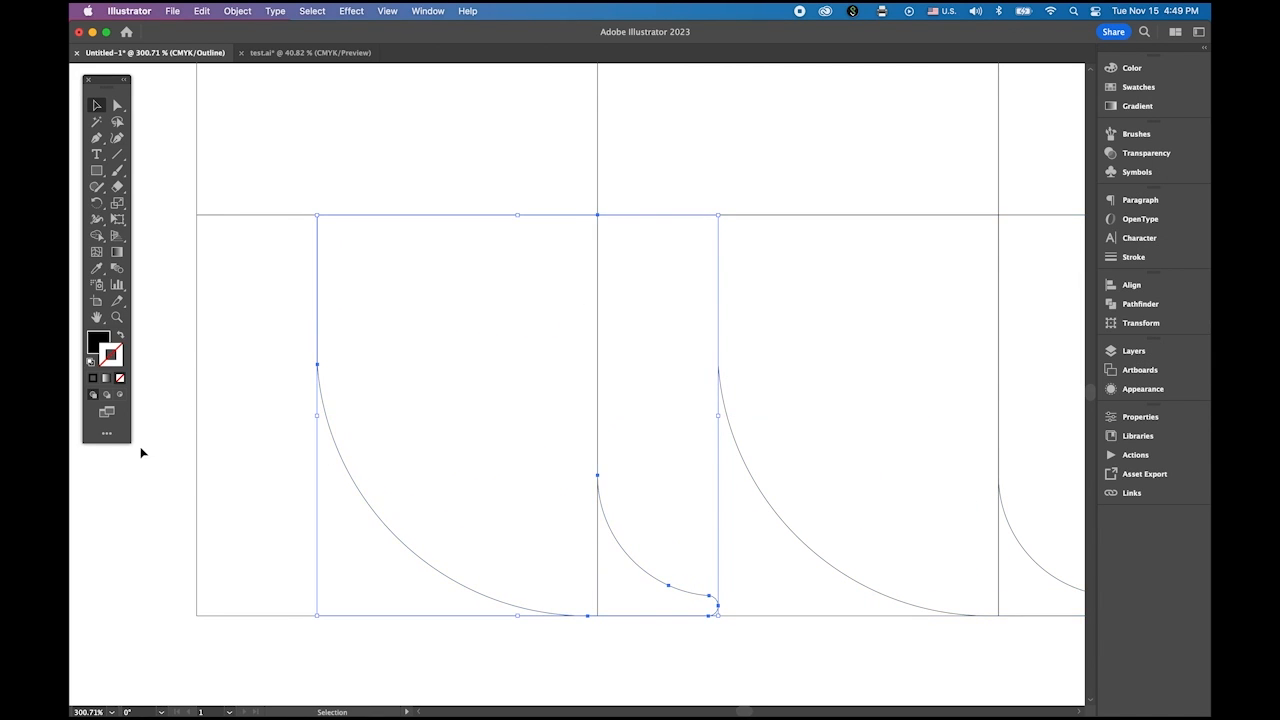
Deselect the copies and switch the document from Outline back to Preview view with the whole grid in sight.
left_click(231, 474)
key("space")
left_click_drag(730, 585, 609, 426)
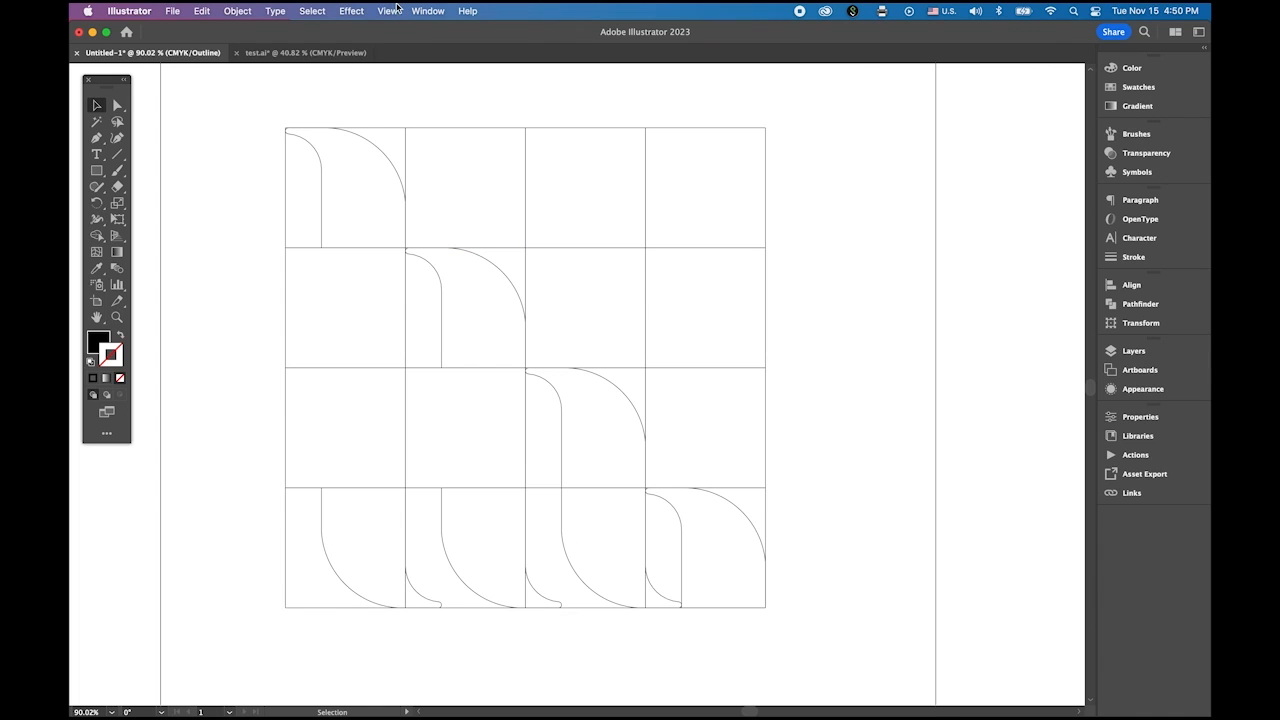
left_click(396, 8)
left_click(405, 46)
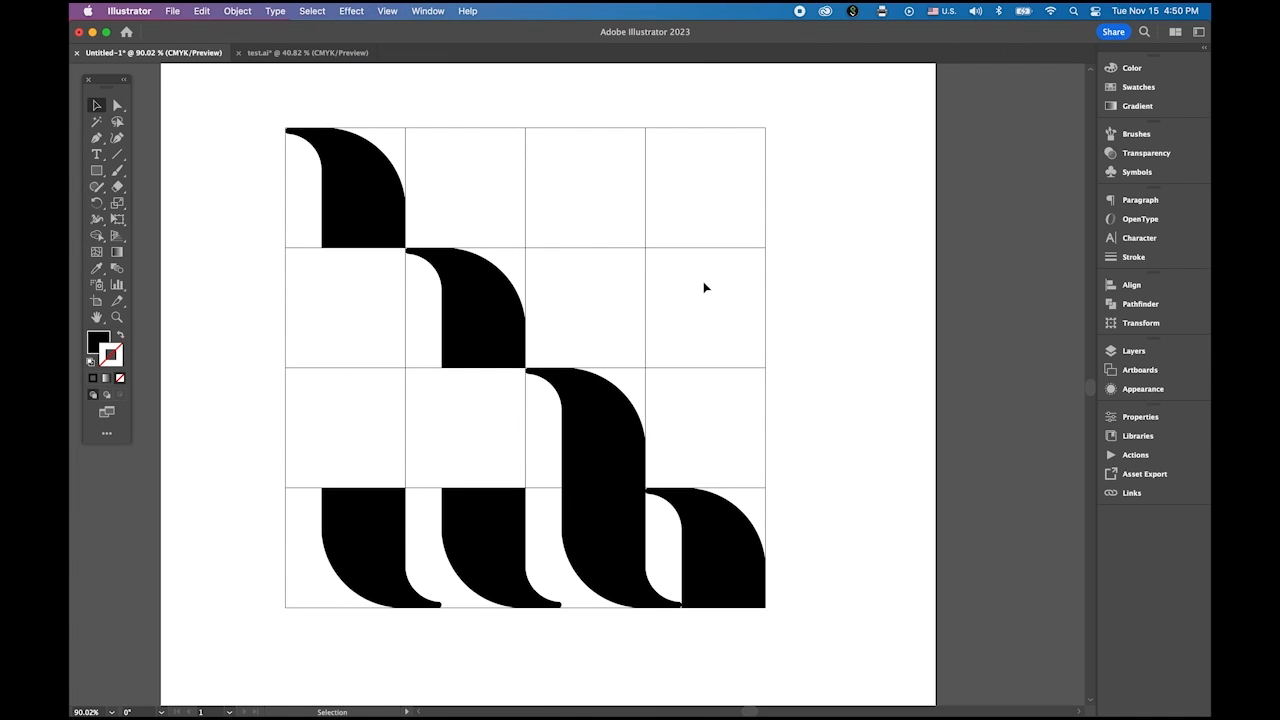
Extend the bottom edge of the row 1, column 1 shape straight down until it overlaps the bottom-row shape below it.
left_click(118, 106)
left_click(356, 214)
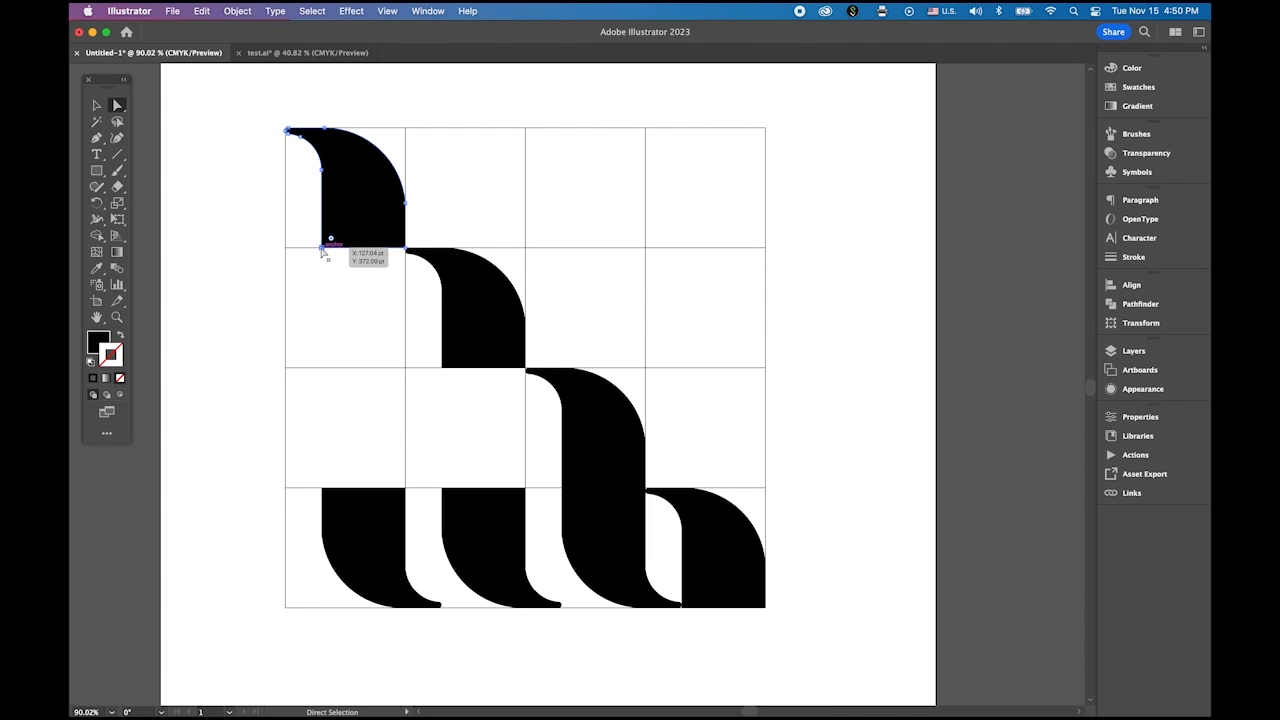
left_click(405, 248, "shift")
left_click_drag(322, 251, 313, 500)
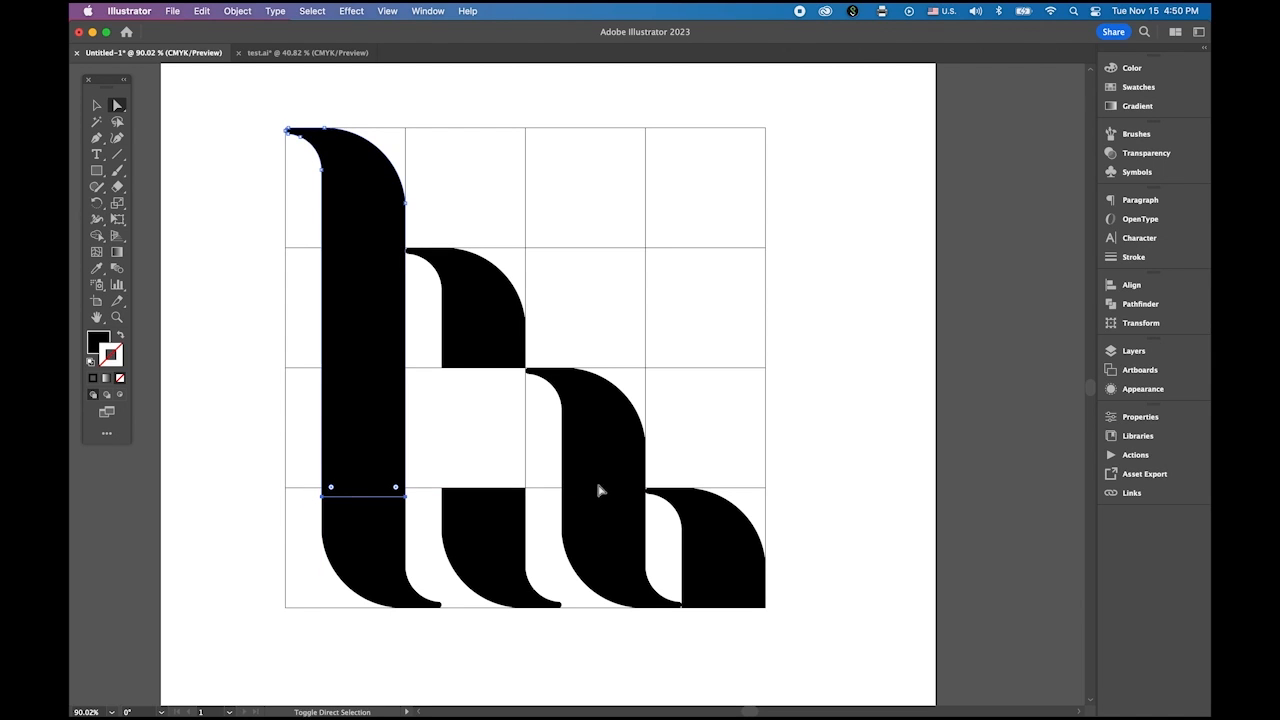
Extend the bottom edge of the row 2, column 2 shape down until it overlaps the bottom-row shape, and deselect it.
left_click(508, 343)
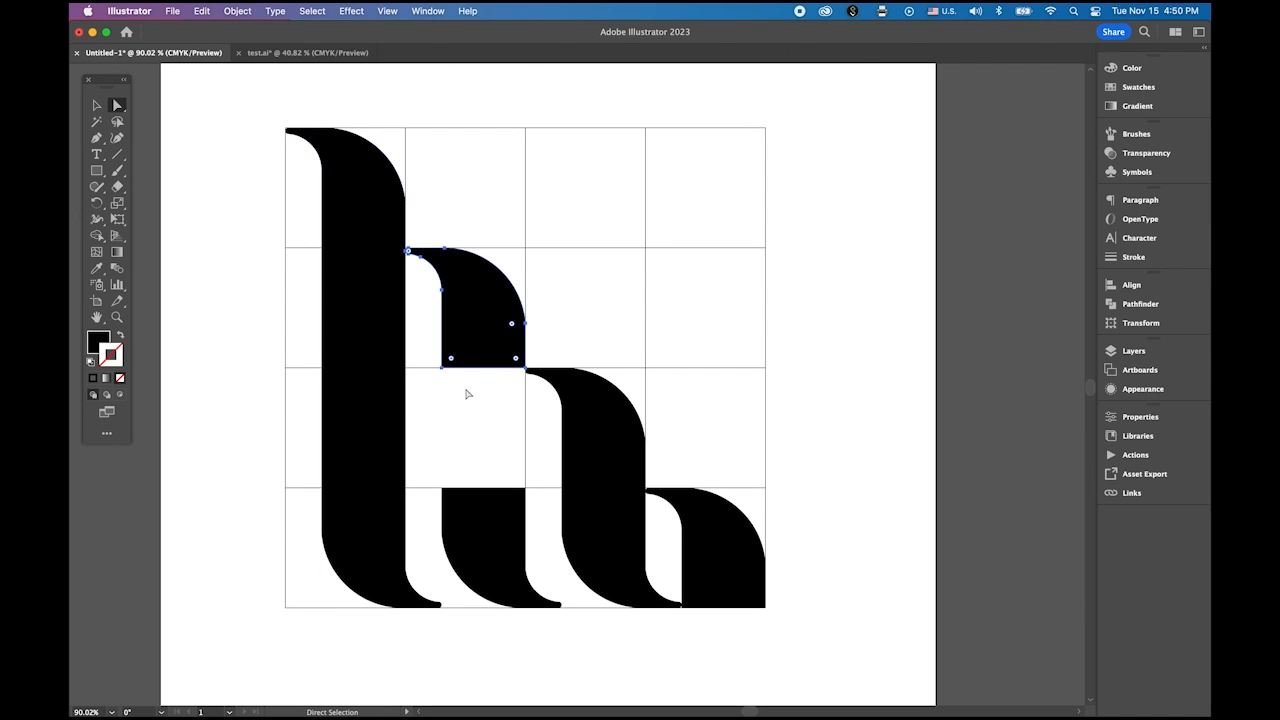
left_click(445, 371)
left_click(527, 369)
left_click_drag(442, 368, 442, 508)
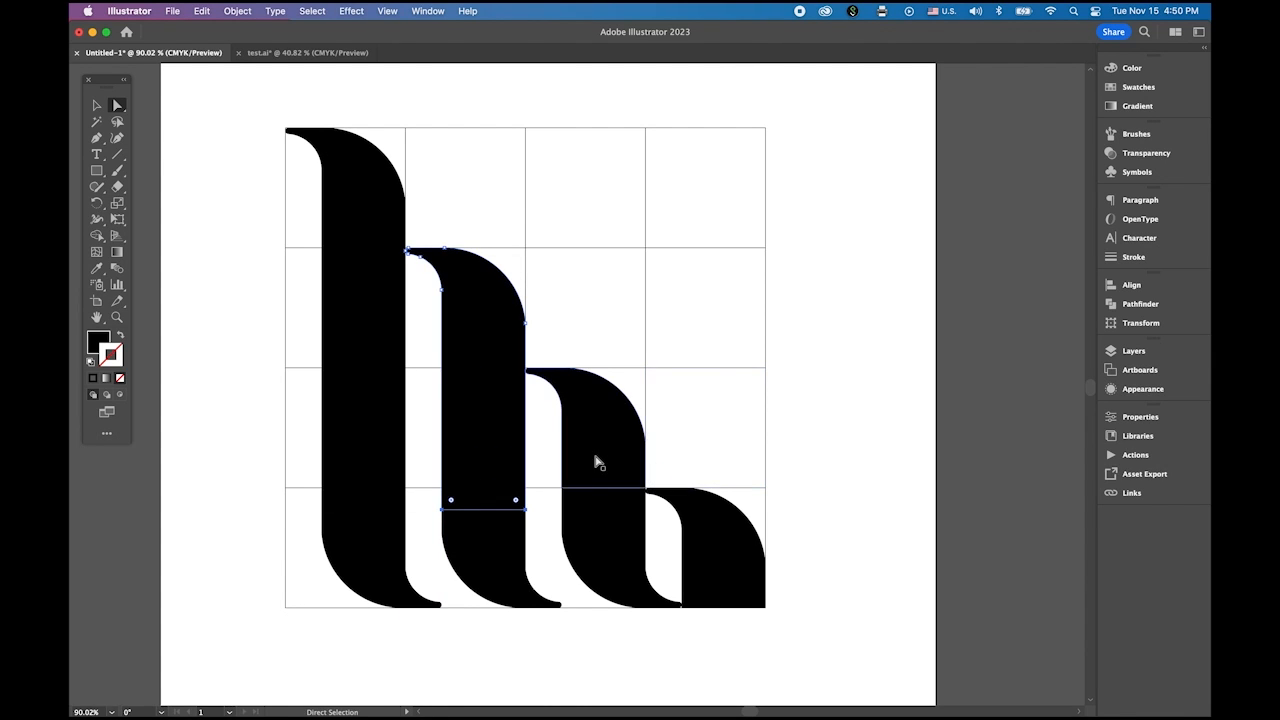
left_click(104, 106)
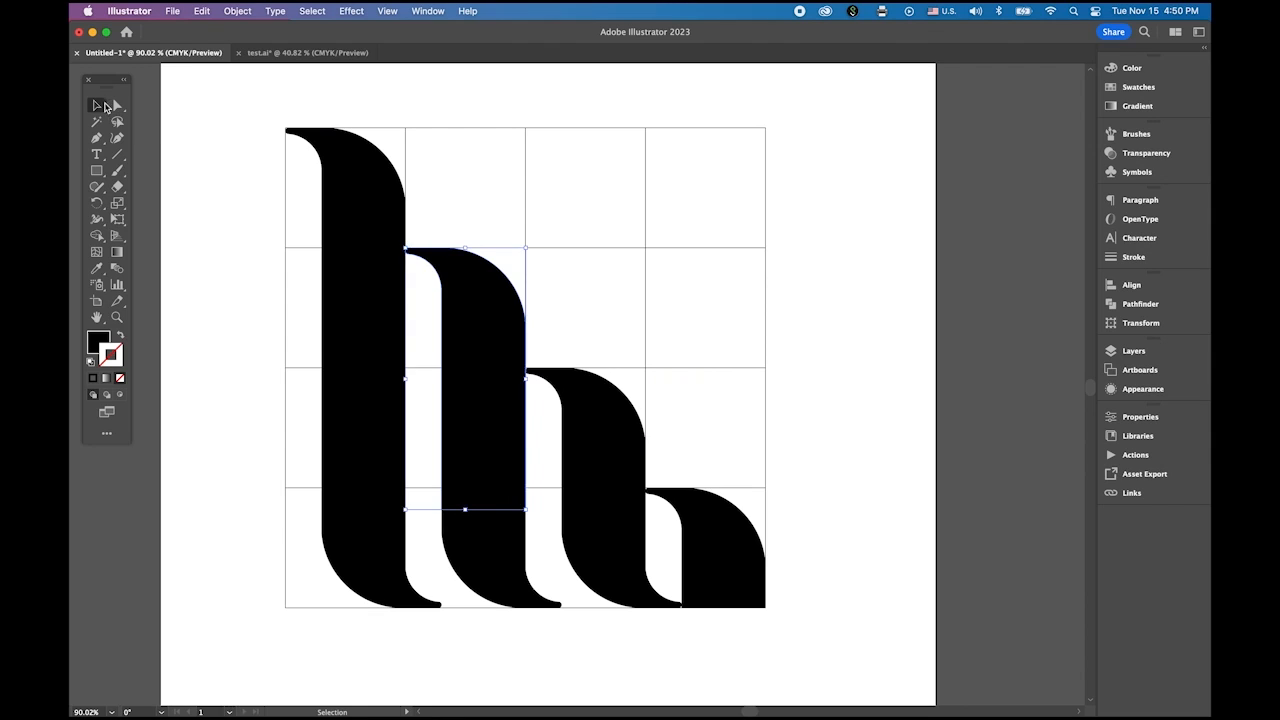
left_click(207, 155)
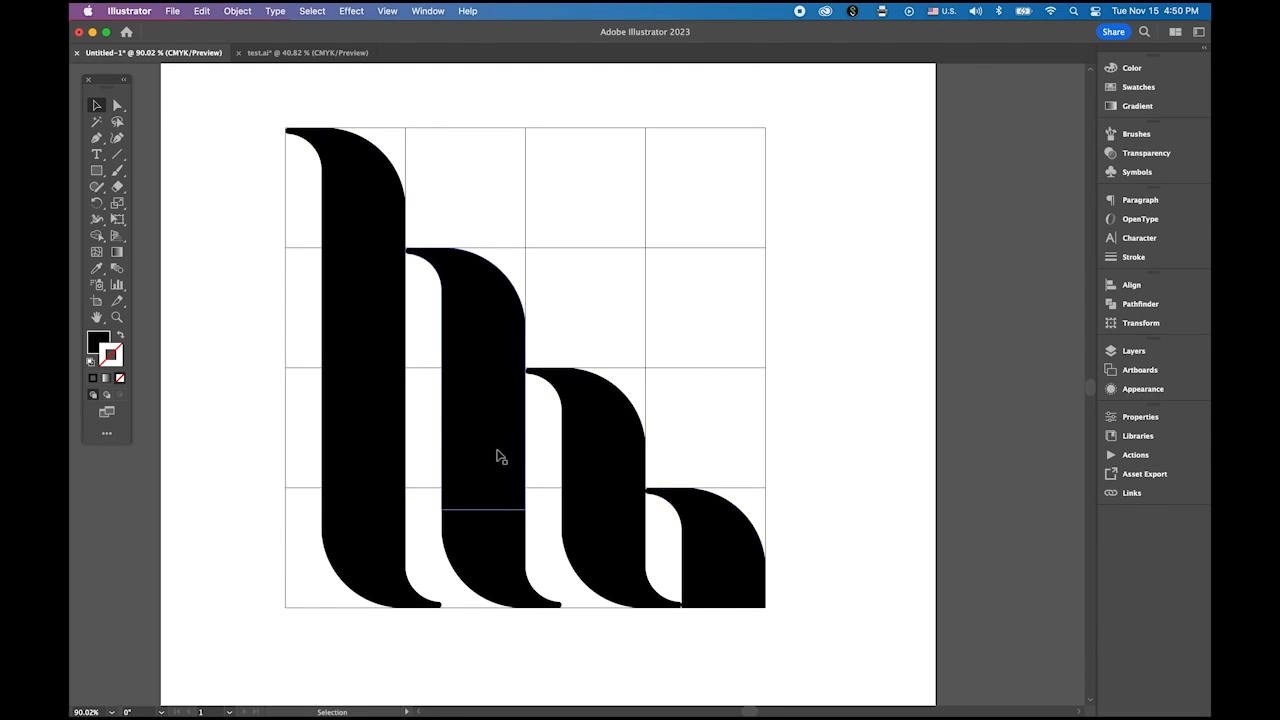
Merge the upper and lower pieces of each of the first three columns into single shapes with the Shape Builder tool.
left_click(370, 291)
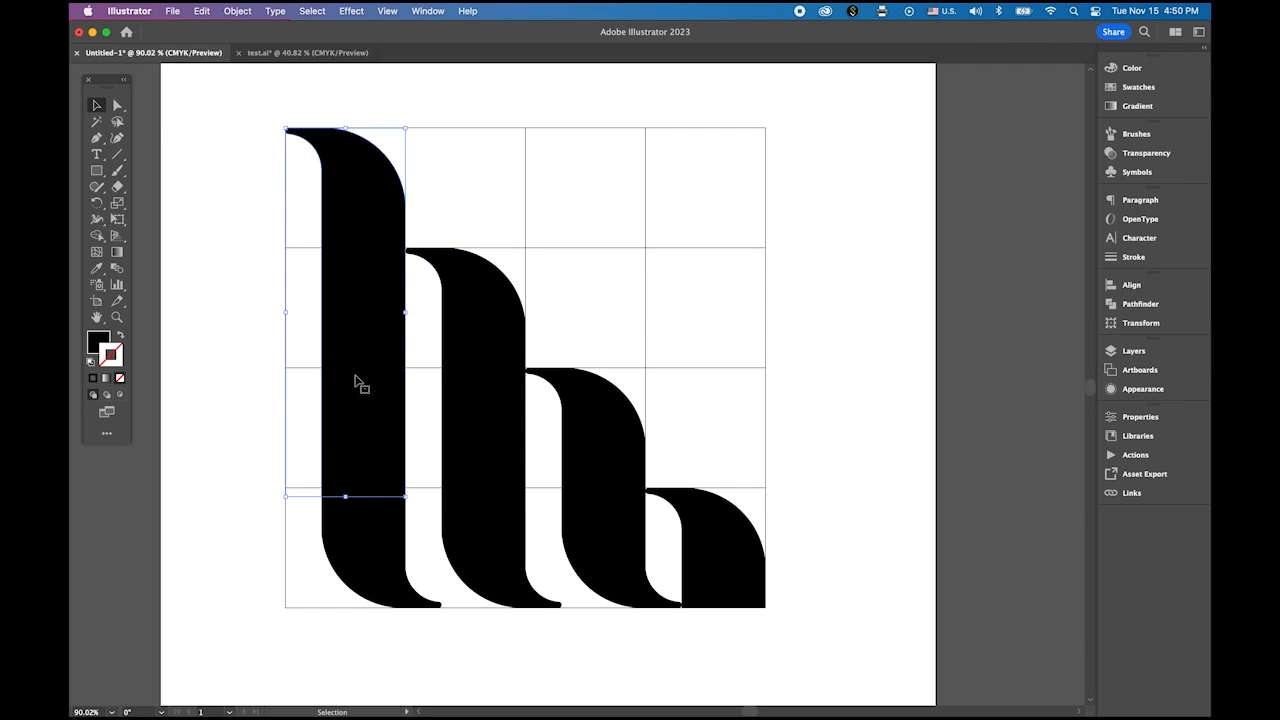
left_click(370, 535, "shift")
left_click(478, 348, "shift")
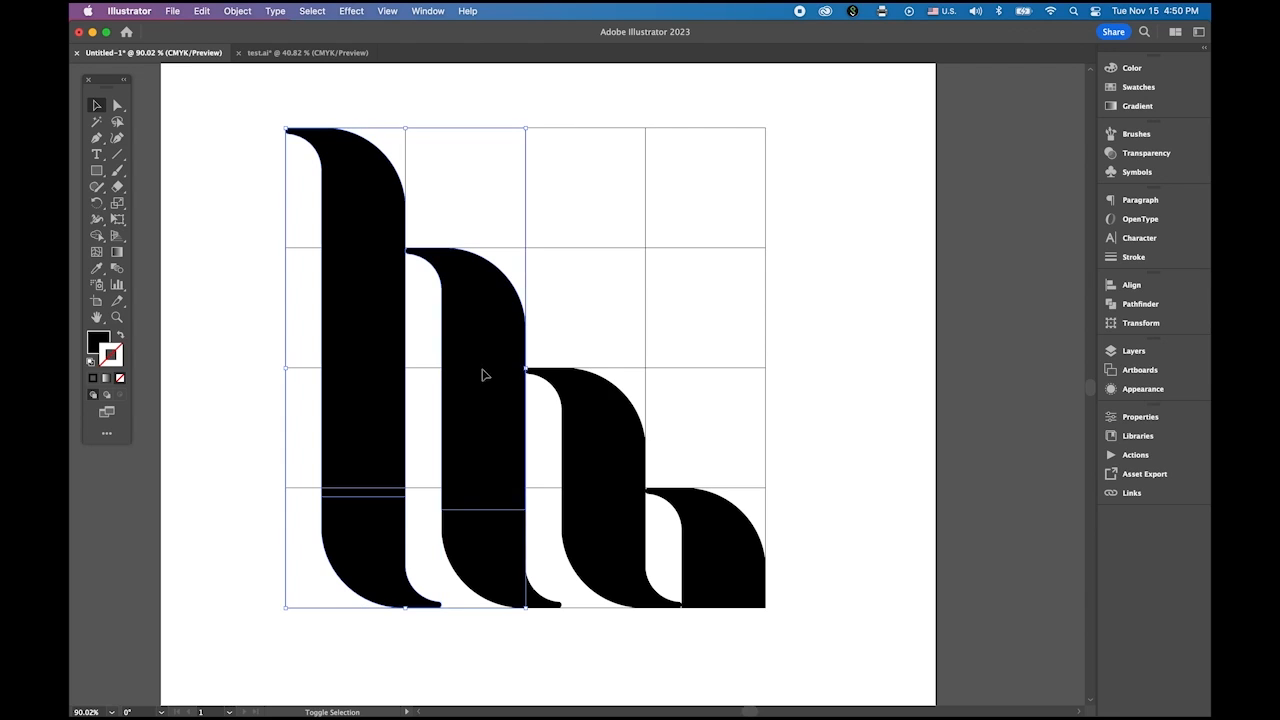
left_click(506, 560, "shift")
left_click(591, 598, "shift")
left_click(598, 451, "shift")
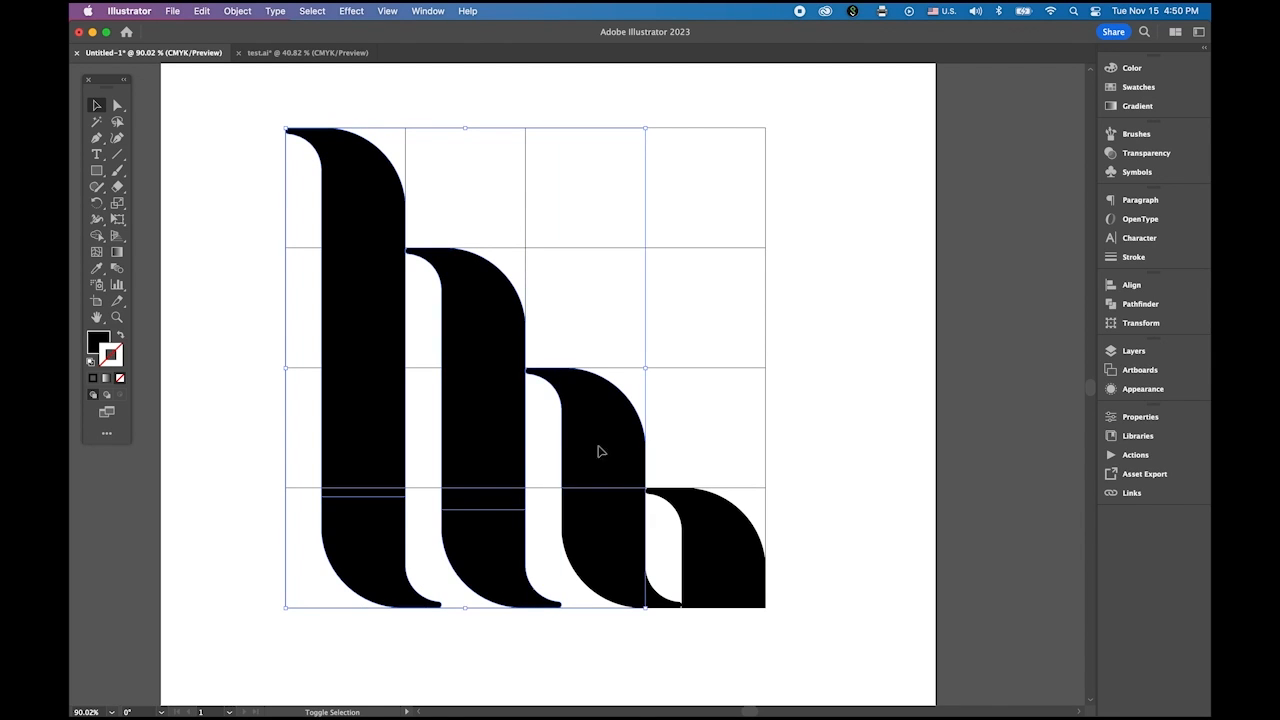
left_click(605, 548, "shift")
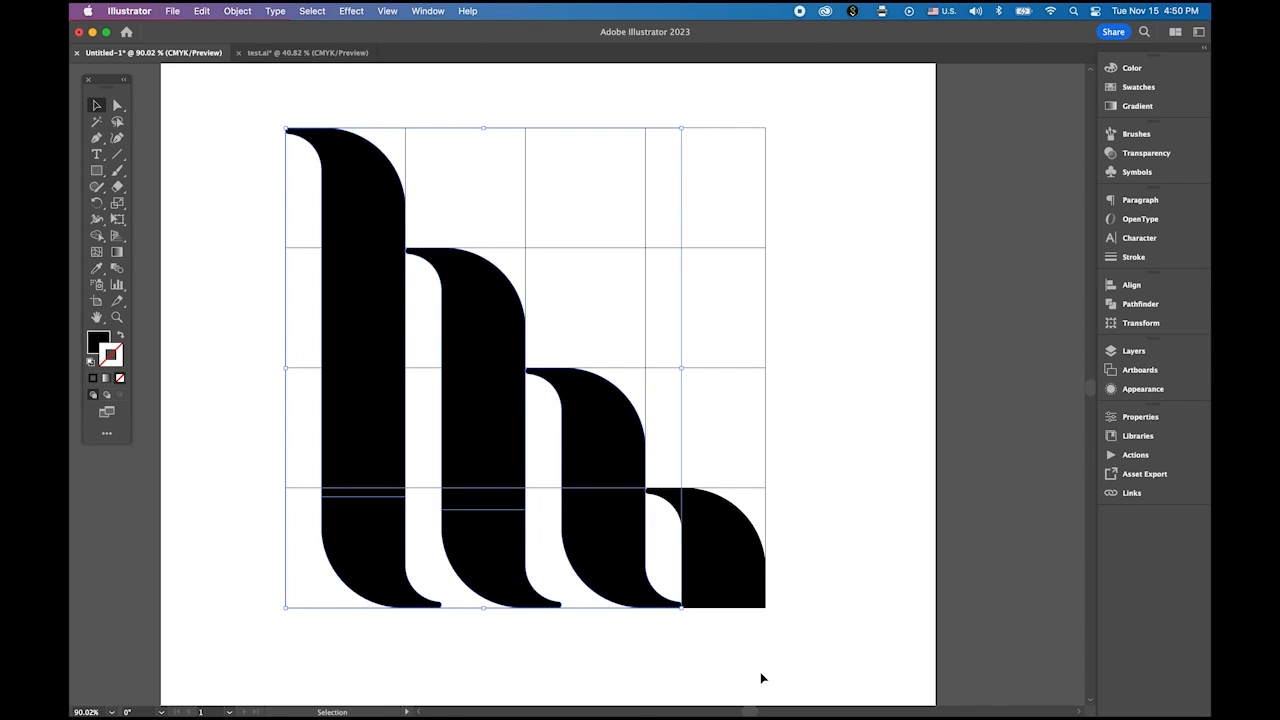
left_click(96, 235)
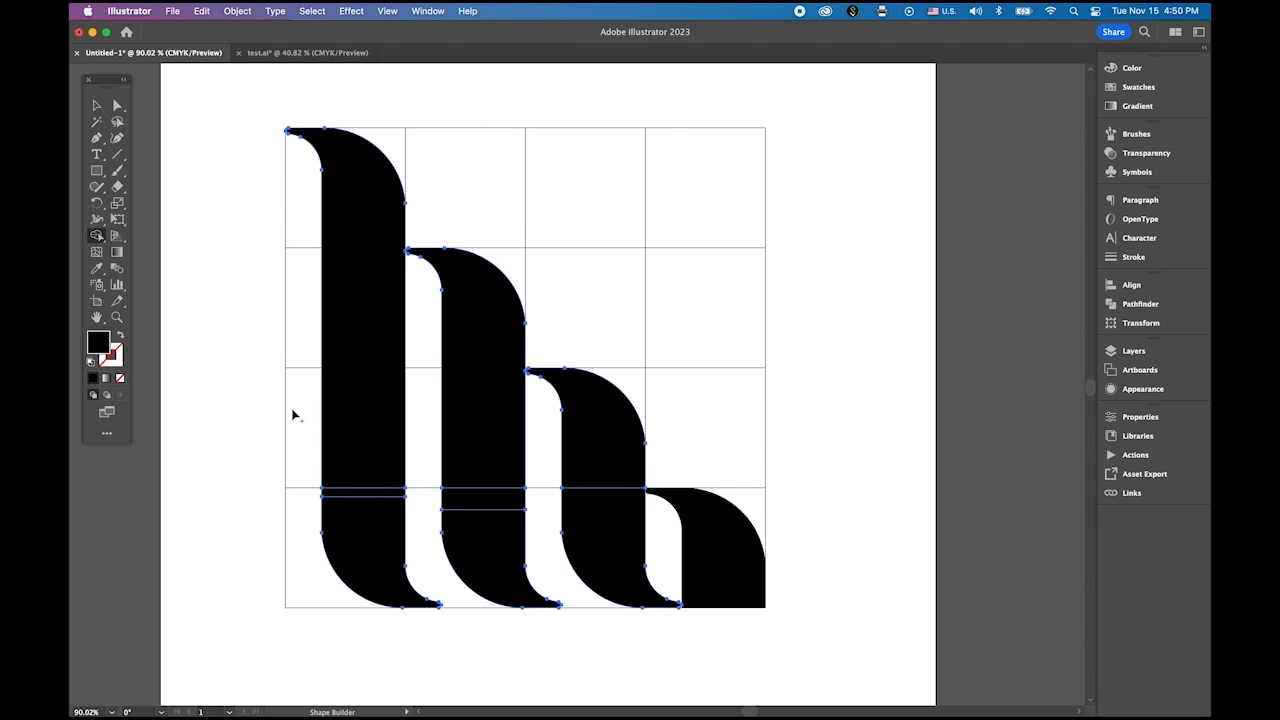
left_click_drag(365, 425, 362, 530)
left_click_drag(480, 430, 500, 545)
mouse_move(615, 523)
left_mouse_down()
mouse_move(591, 449)
mouse_move(620, 600)
left_mouse_up()
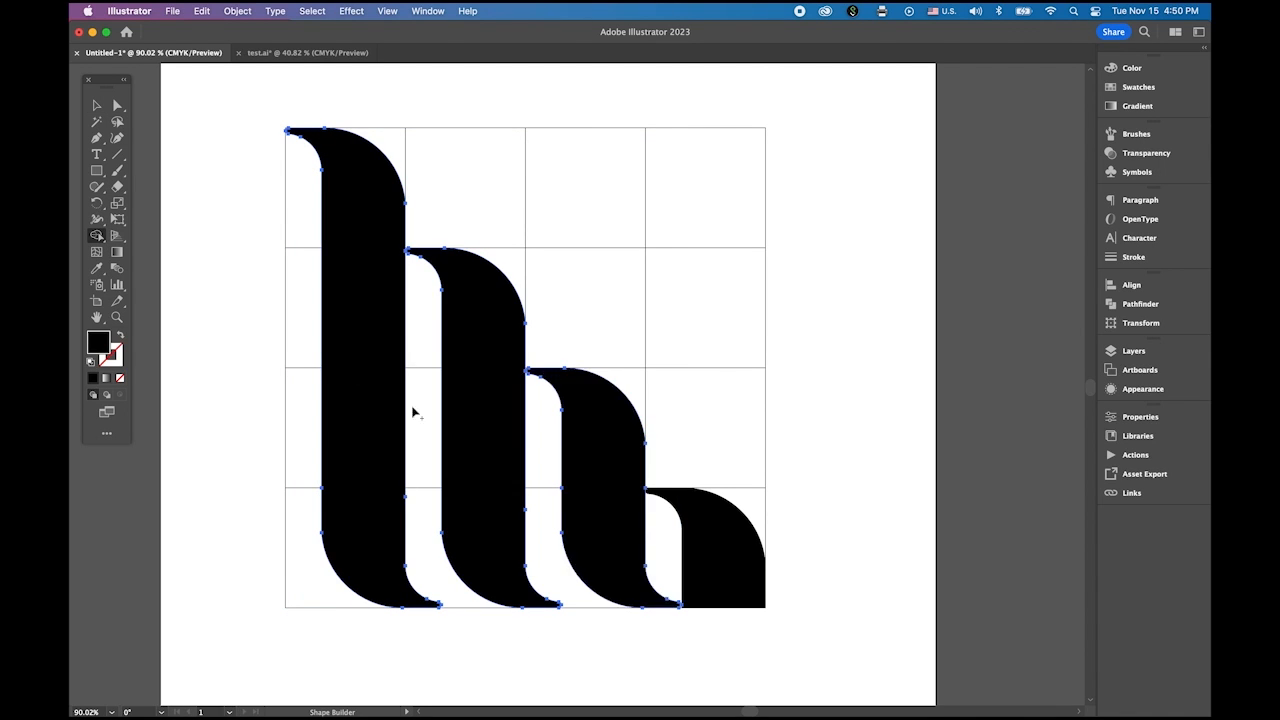
Fully round the two bottom corners of the shape in the lower-right cell, giving it a teardrop end.
left_click(115, 104)
left_click(203, 180)
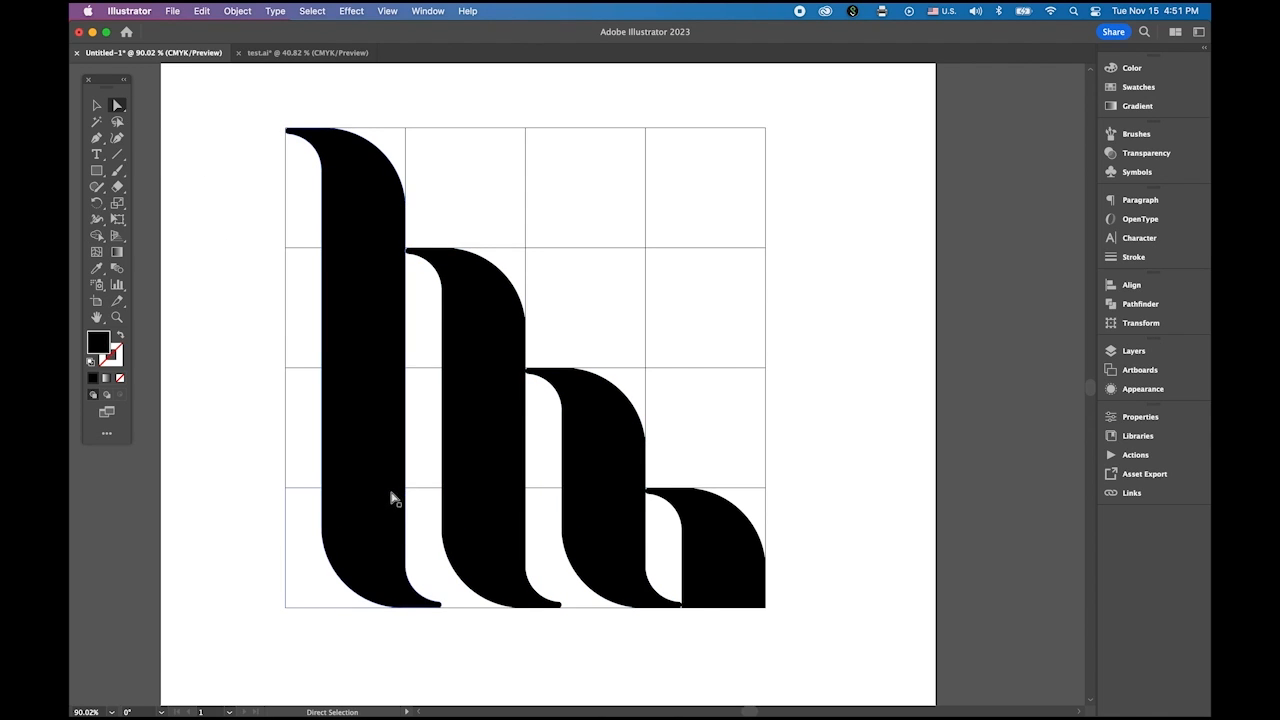
left_click(737, 577)
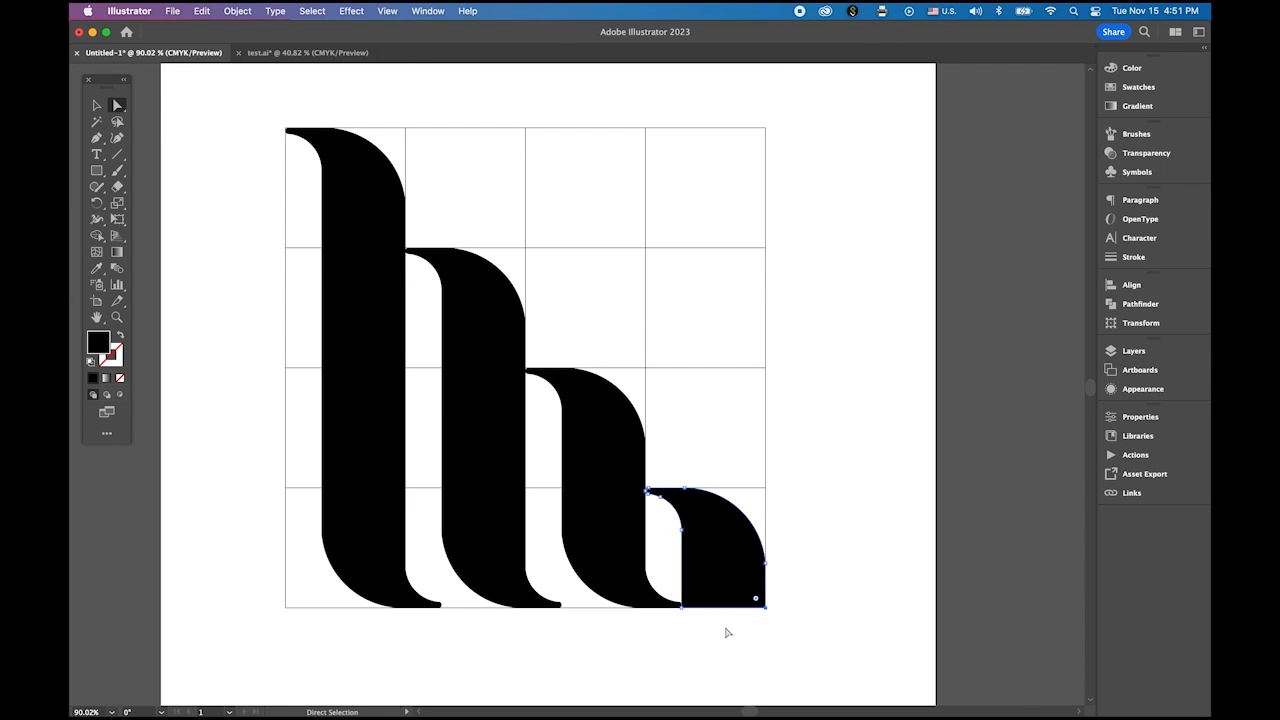
left_click(683, 607, "shift")
left_click_drag(758, 601, 703, 517)
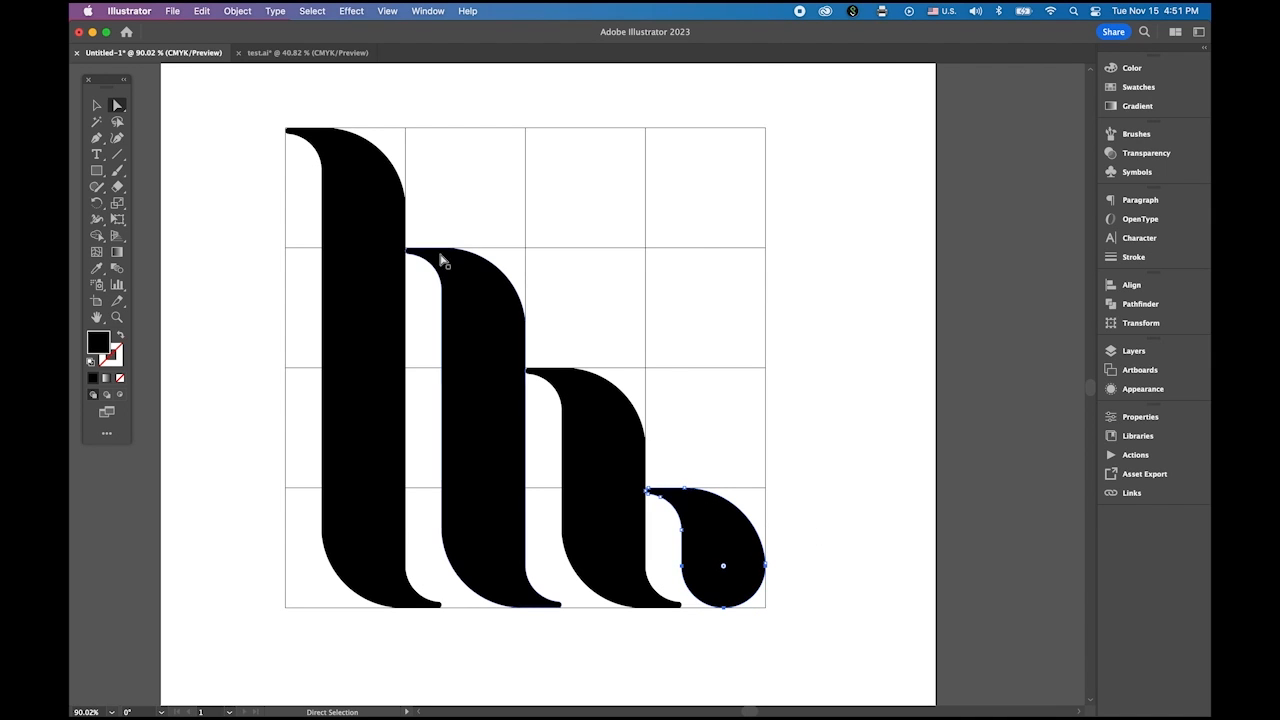
key("v")
left_click(294, 340)
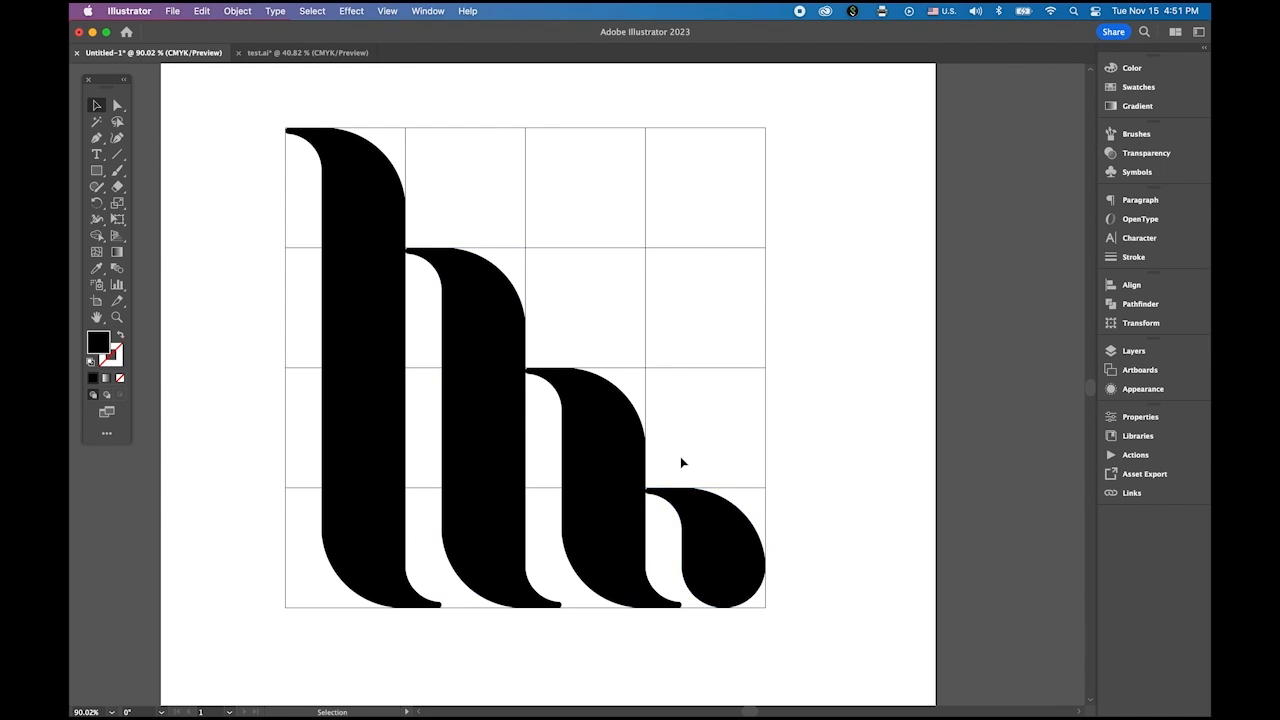
Move all four black shapes together off the grid past the artboard's right edge and delete the 4 by 4 grid.
scroll(681, 462, "down", 5)
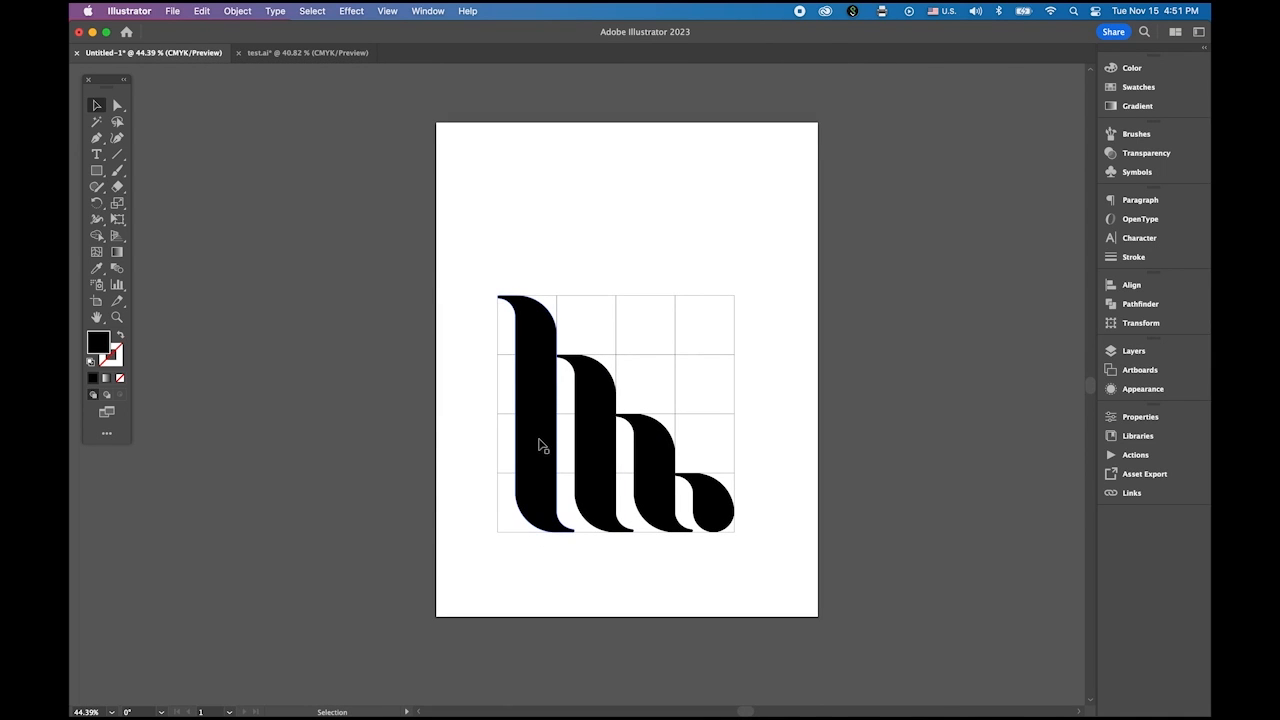
left_click(540, 445)
left_click(588, 458, "shift")
left_click(690, 525, "shift")
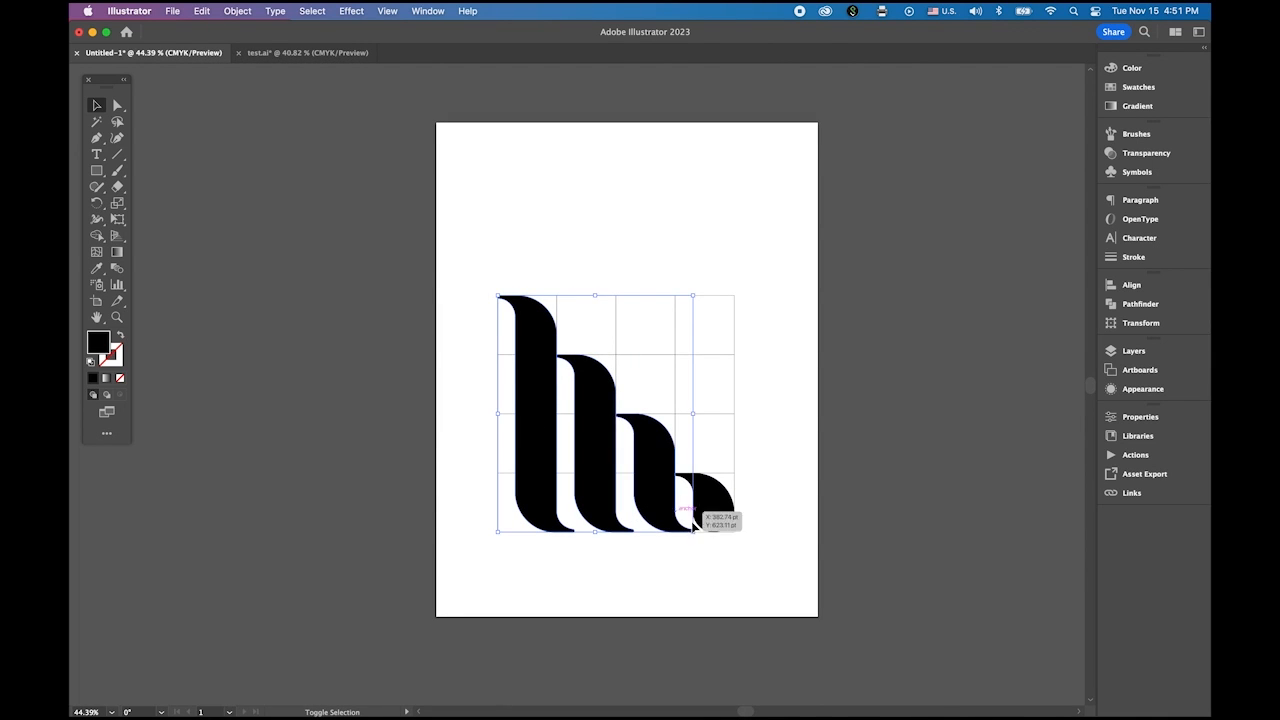
left_click(712, 505, "shift")
left_click_drag(714, 514, 1020, 371)
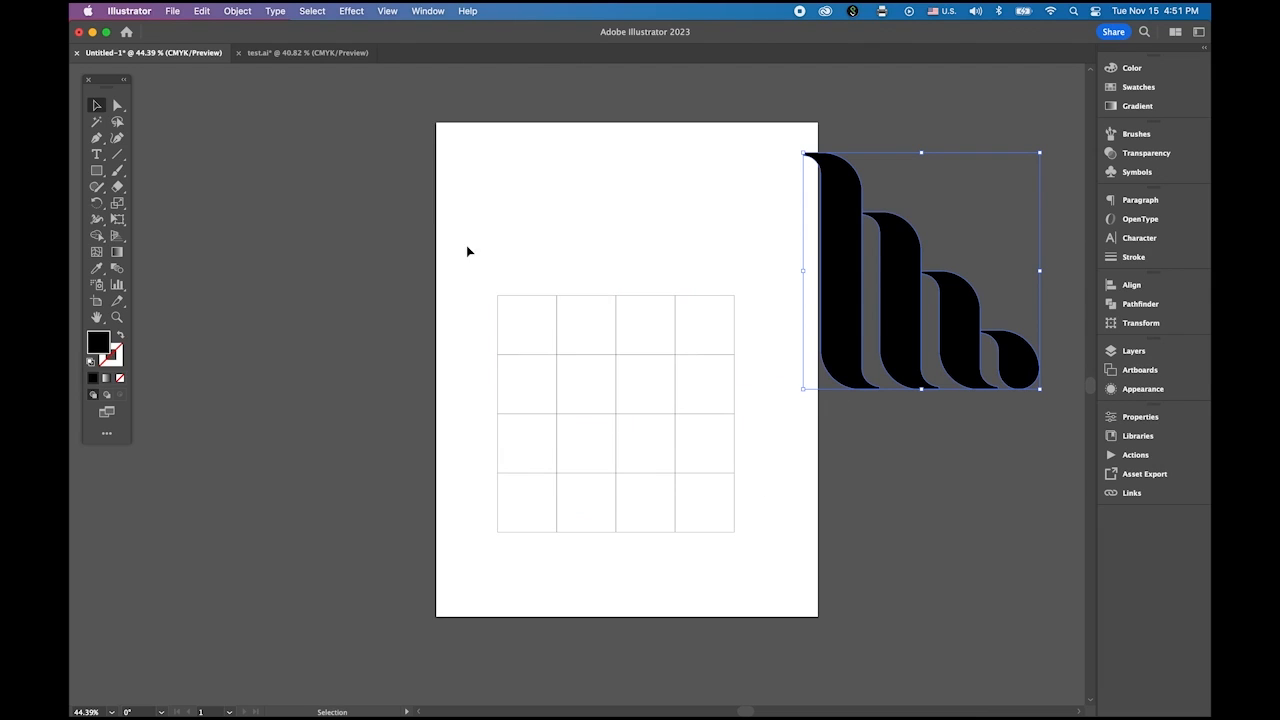
left_click_drag(466, 251, 778, 571)
key("Delete")
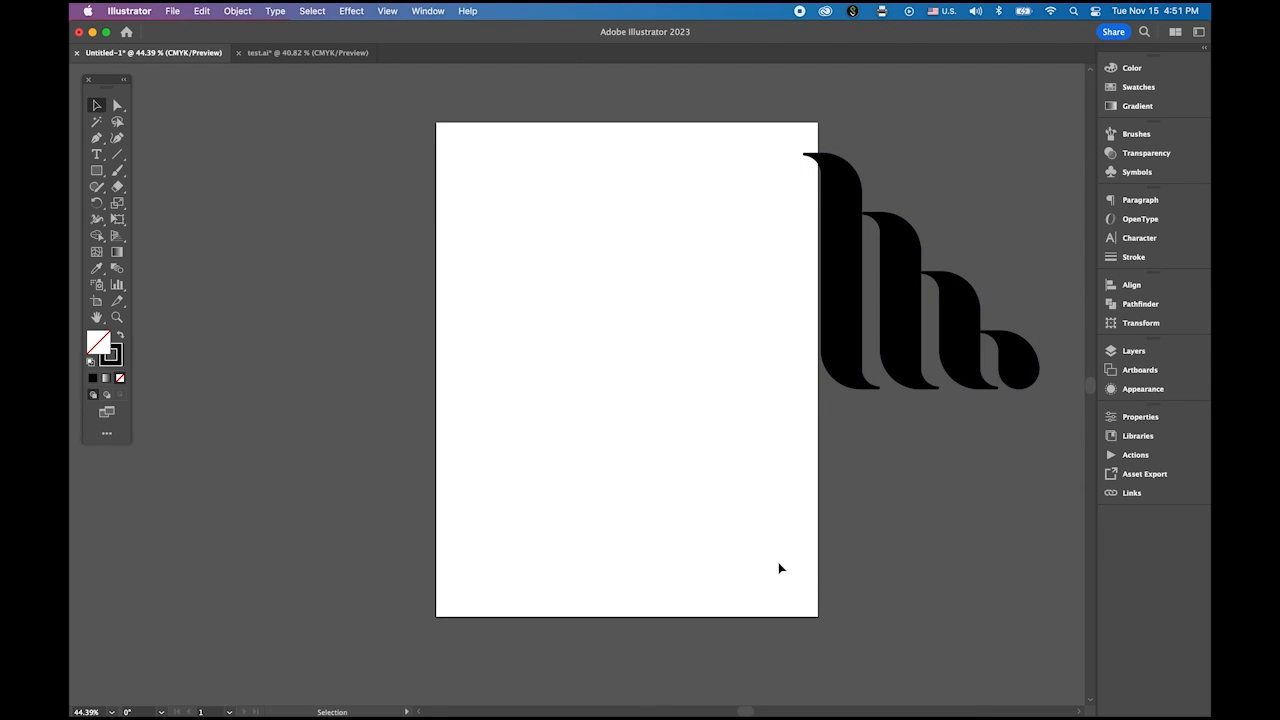
Move the four black shapes back onto the upper part of the artboard and group them.
left_click_drag(762, 223, 1037, 434)
left_click_drag(848, 314, 536, 306)
left_click(203, 10)
mouse_move(249, 8)
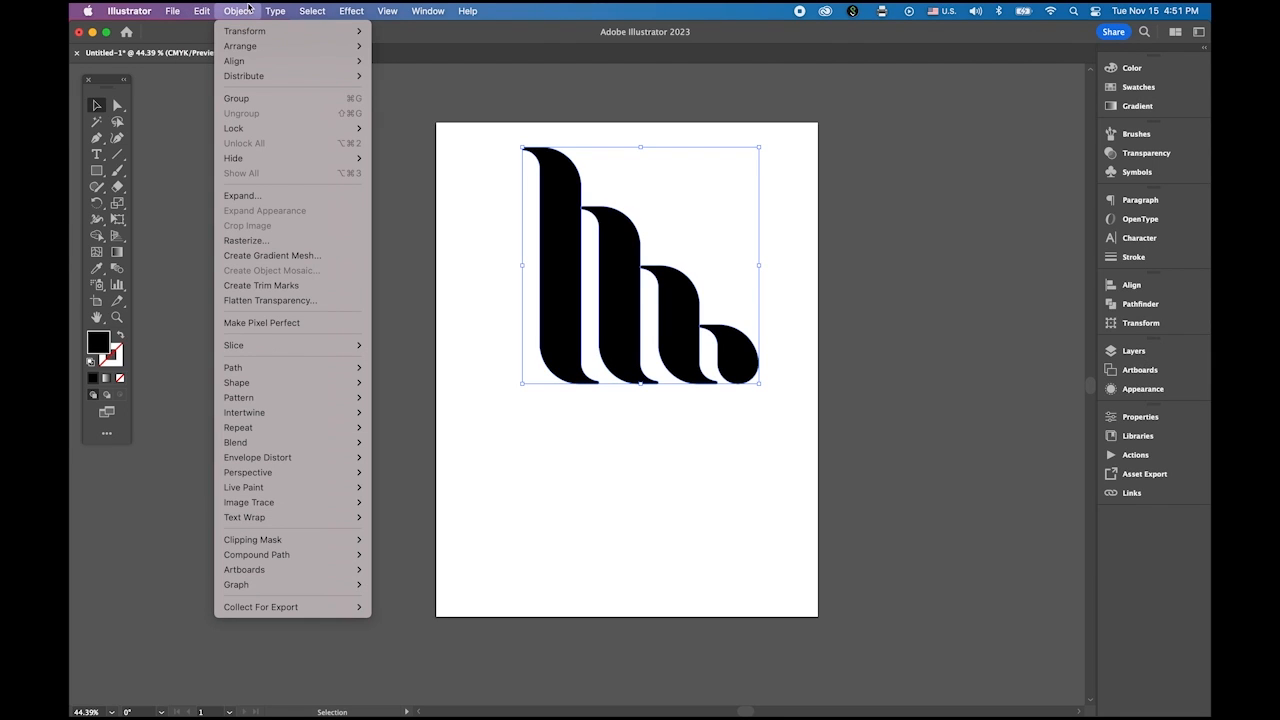
left_click(264, 97)
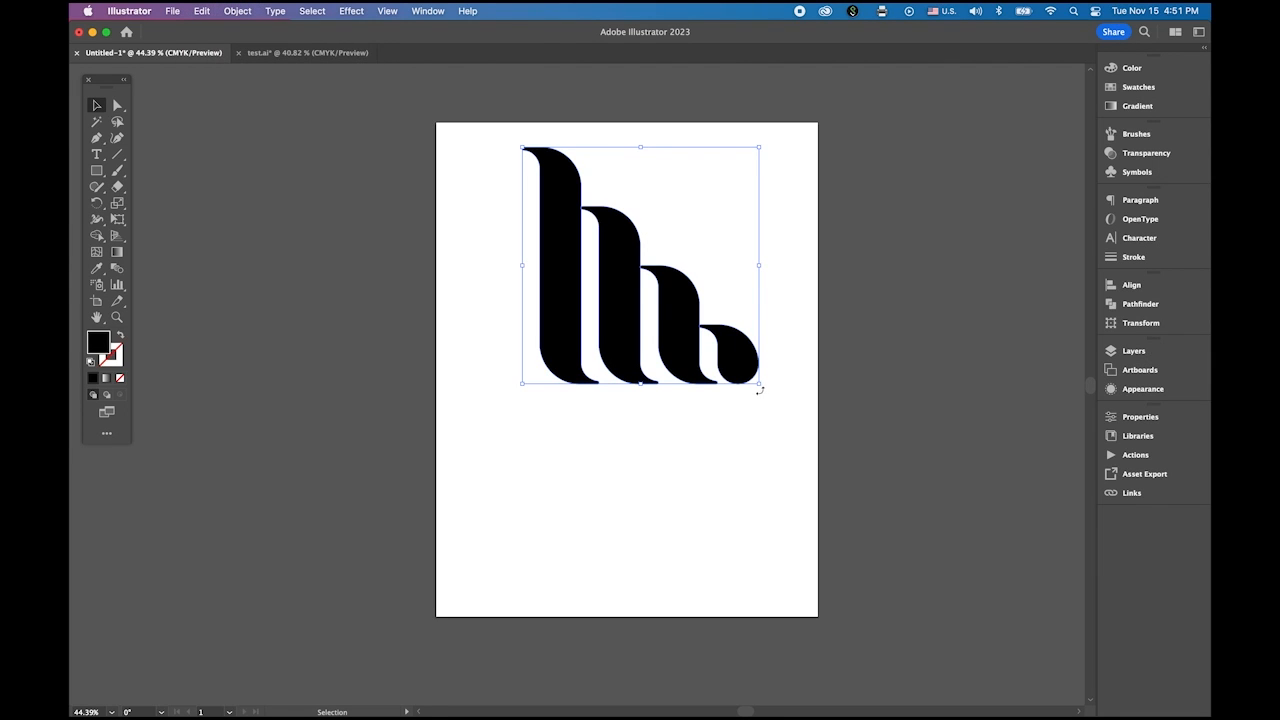
Rotate the grouped mark 225° so its bars slope diagonally, scale it down, reposition it on the artboard and deselect it.
left_click_drag(766, 390, 512, 278)
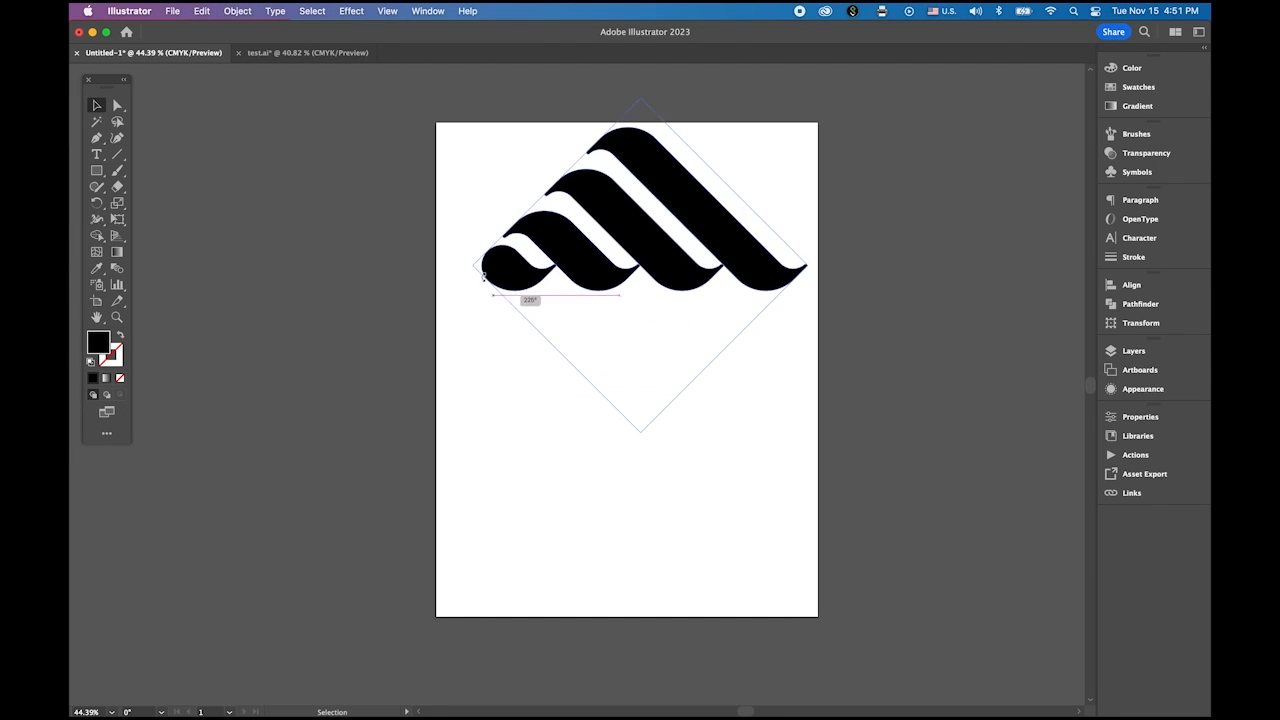
left_click_drag(660, 255, 655, 323)
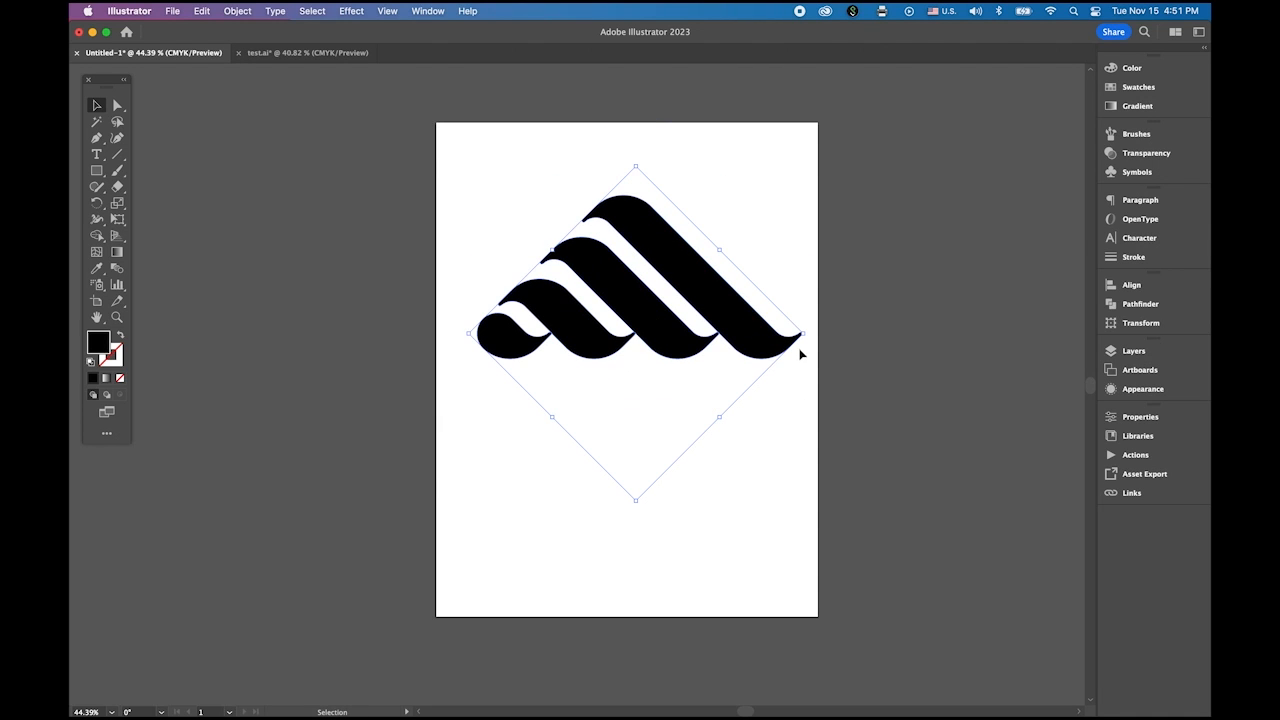
left_click_drag(805, 335, 648, 405)
left_click_drag(573, 331, 671, 389)
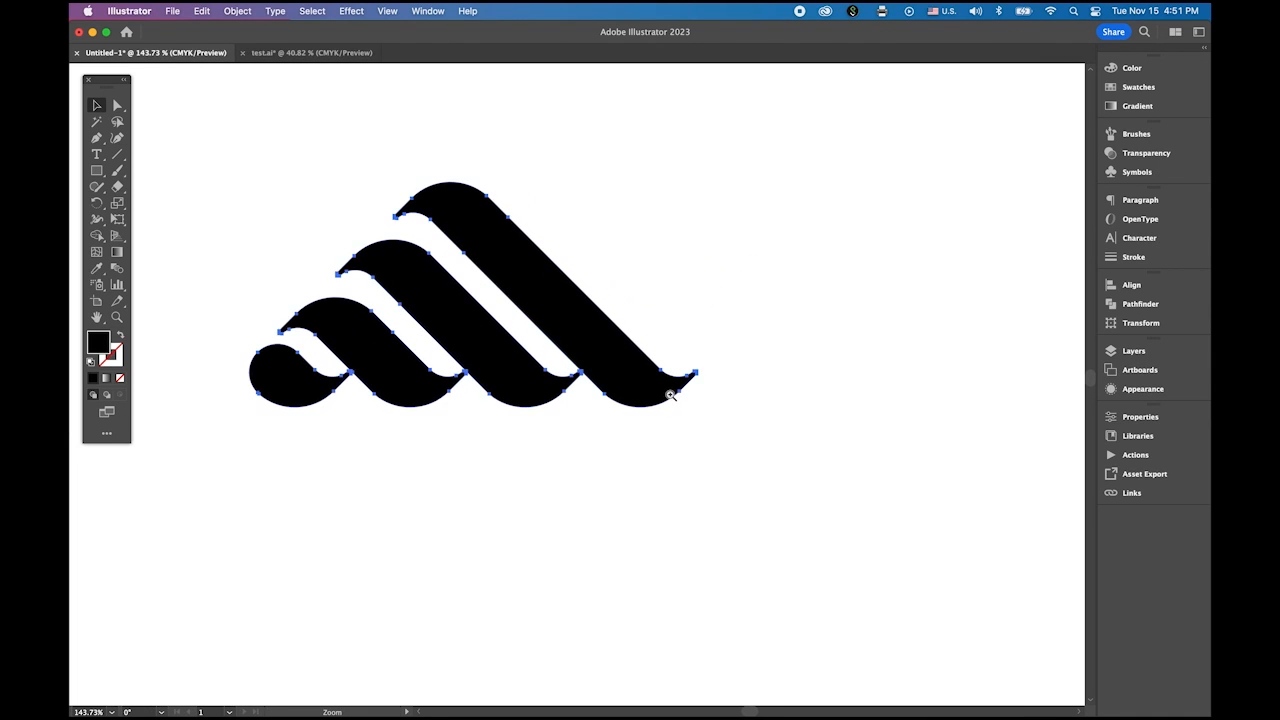
left_click(232, 127)
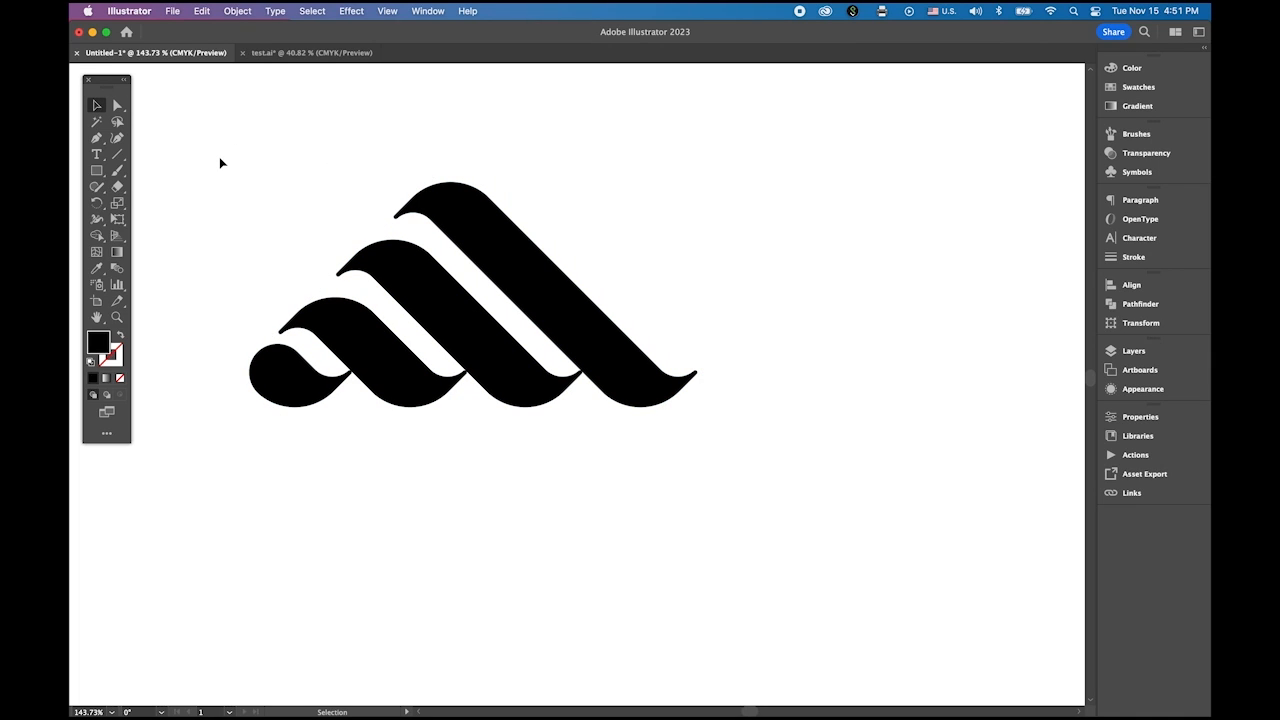
Add the text "Aqua Mall" below the mark, near its left end.
left_click(96, 154)
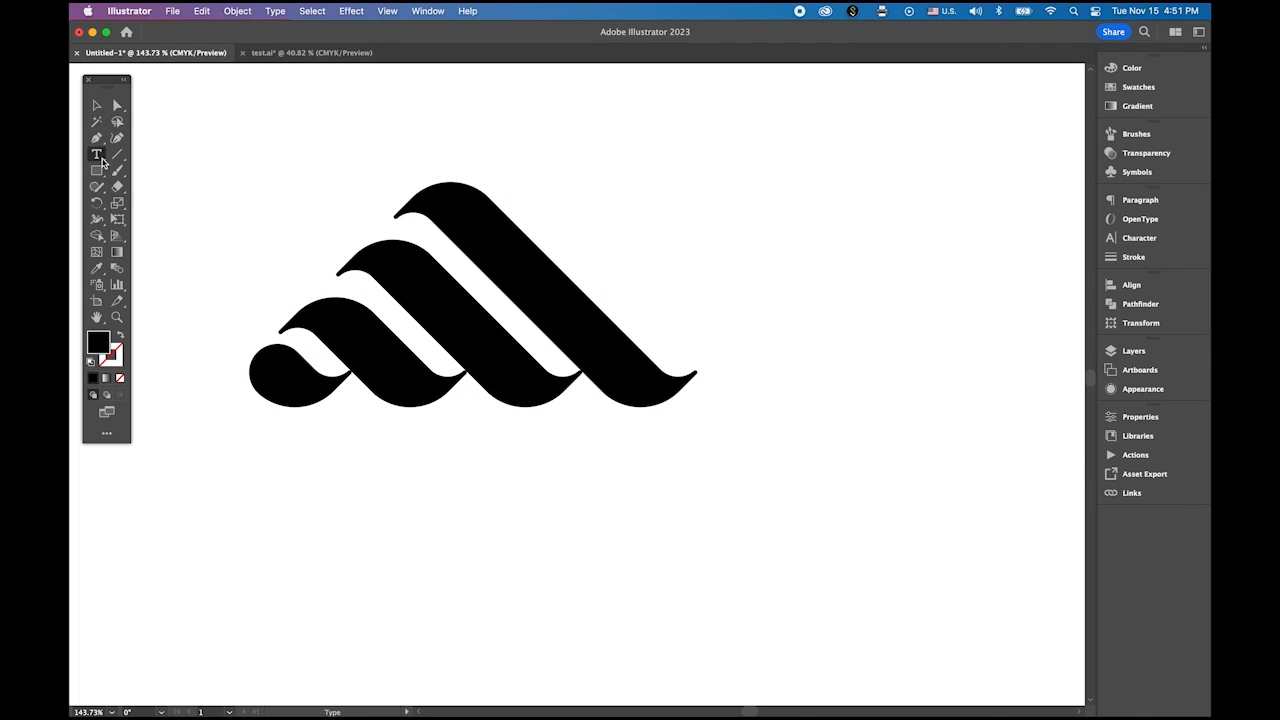
left_click(286, 500)
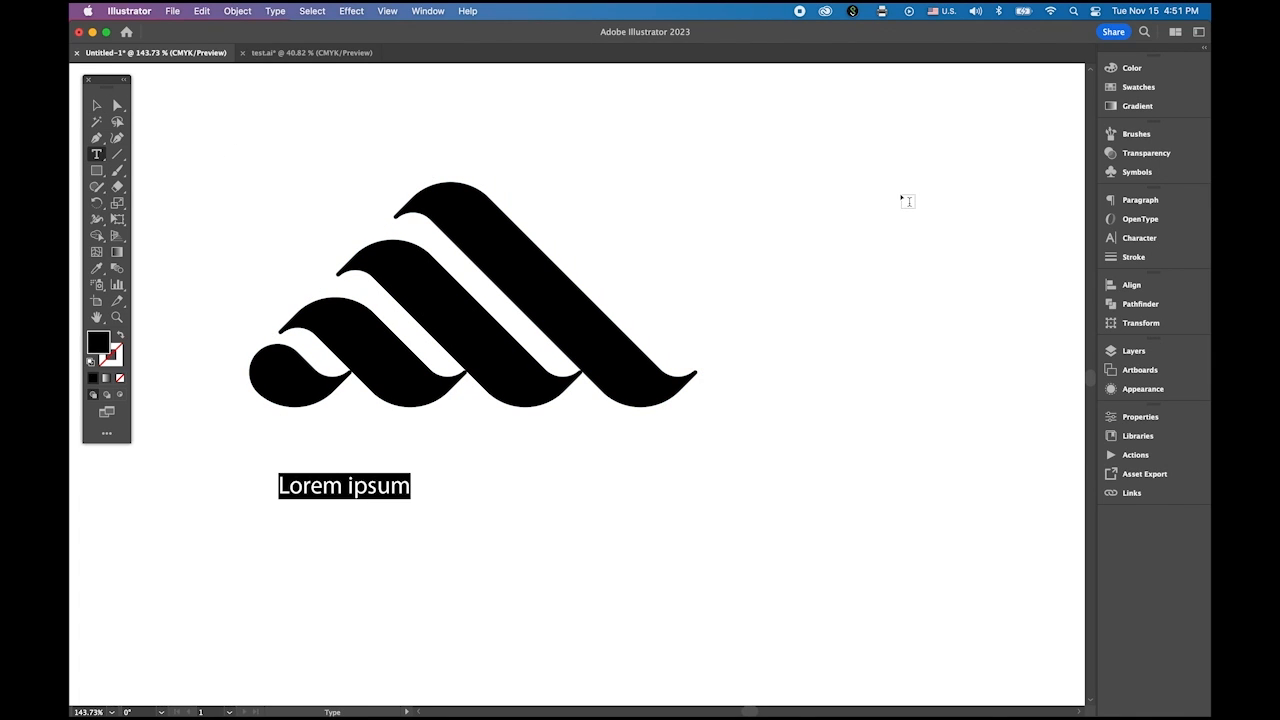
type("Aua")
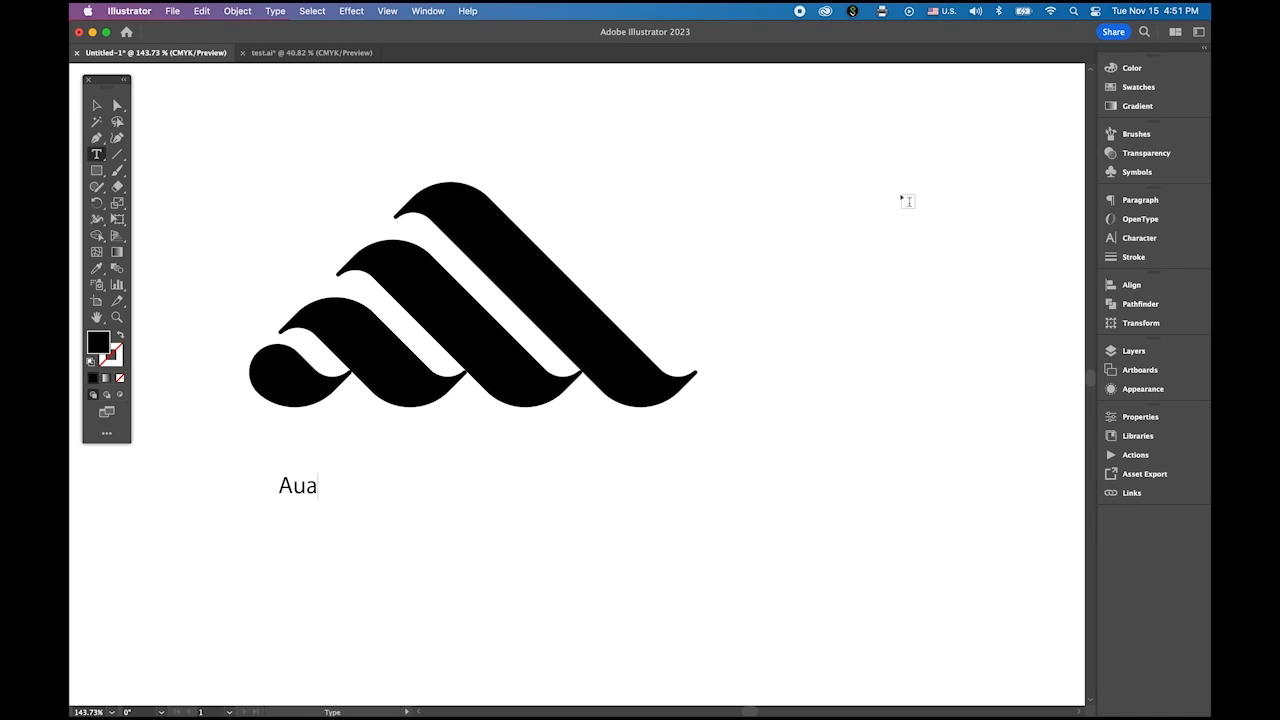
key("BackSpace")
key("BackSpace")
type("qua Mall")
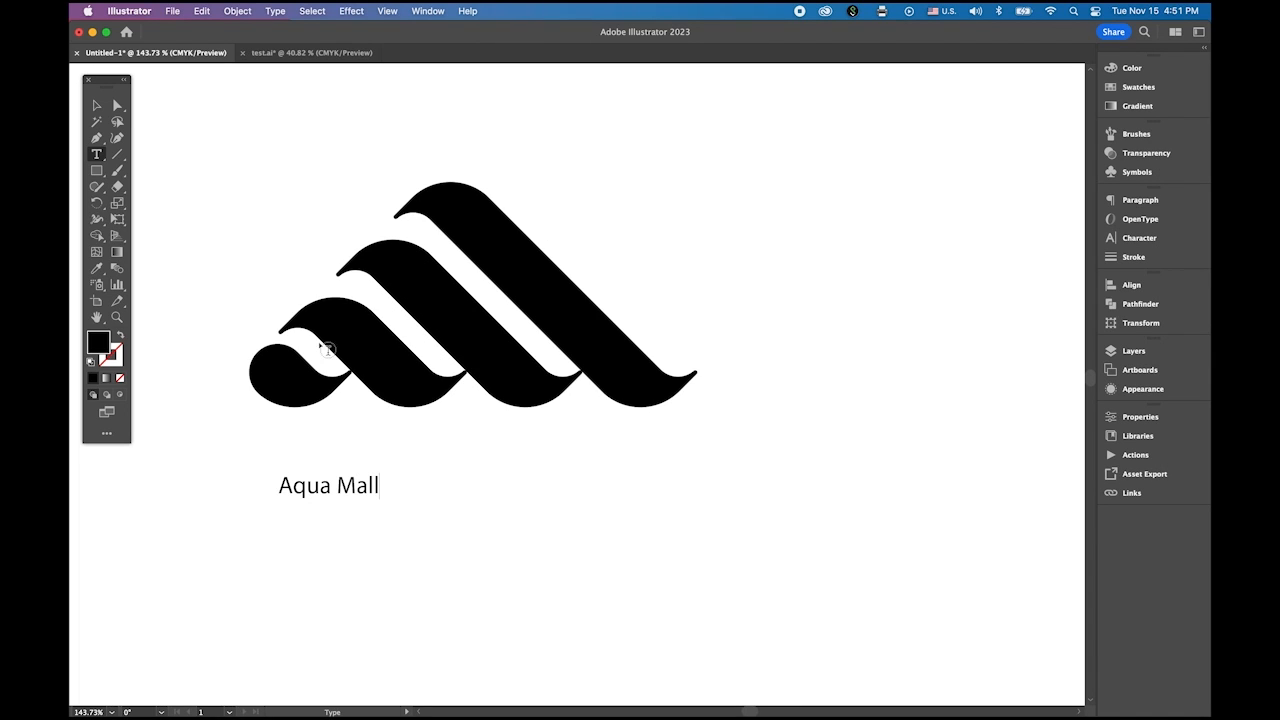
Set the "Aqua Mall" text in Bodoni 72 Bold.
left_click(96, 105)
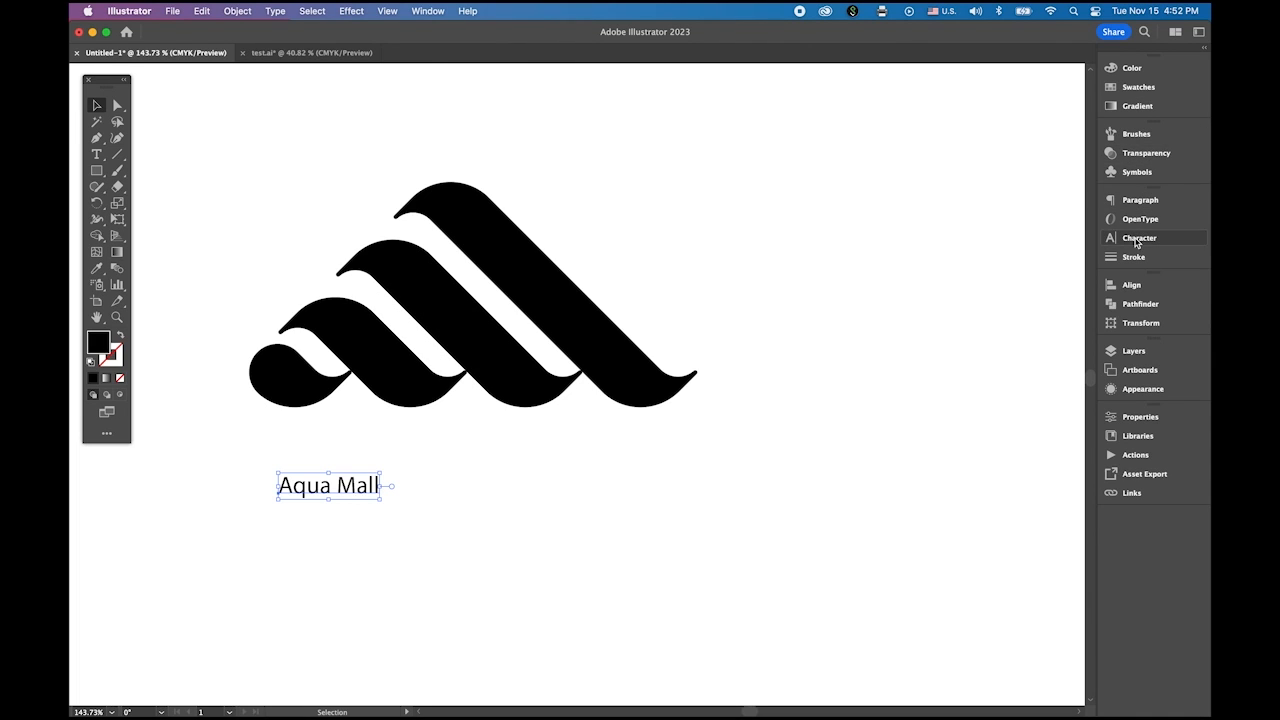
left_click(1143, 106)
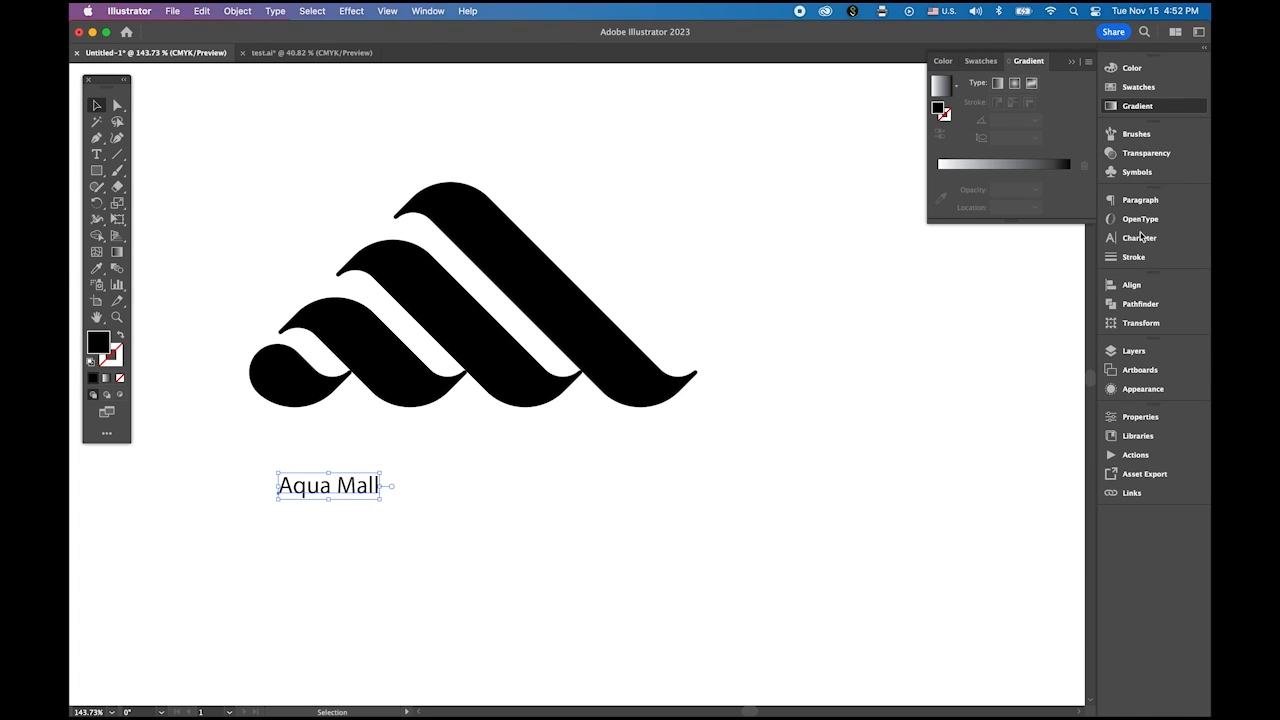
left_click(1142, 241)
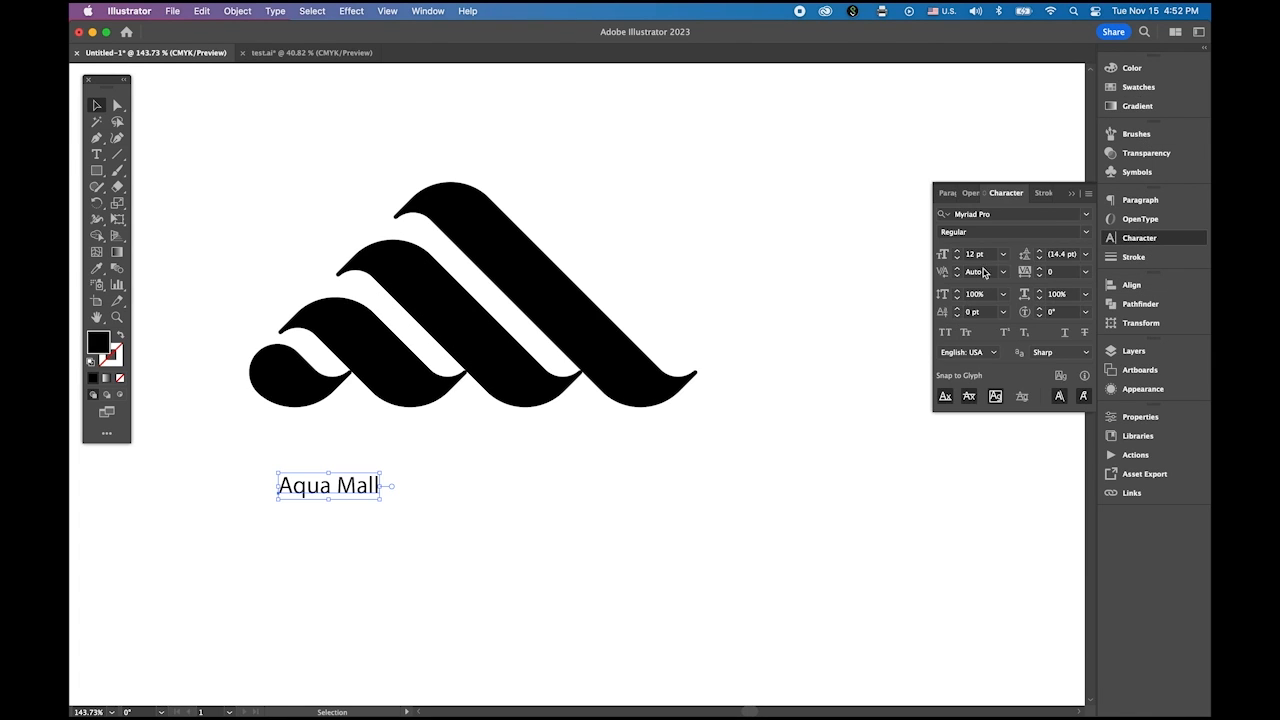
left_click(1085, 216)
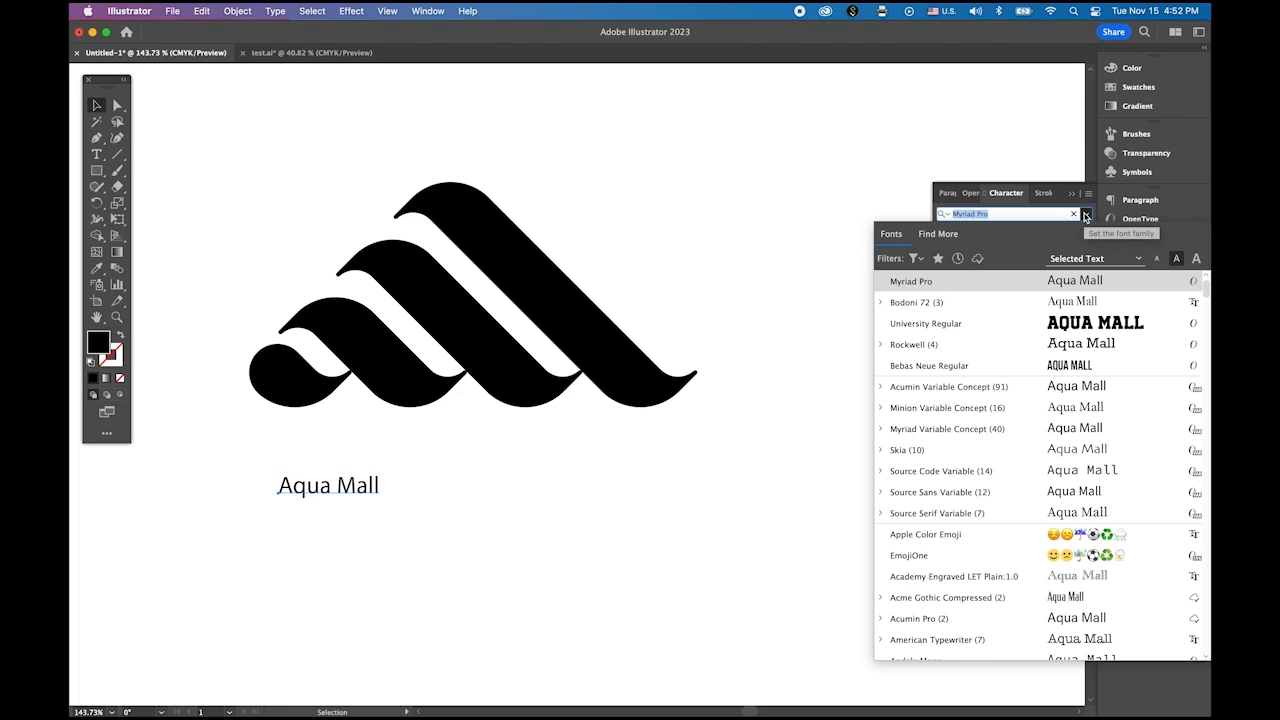
left_click(1058, 302)
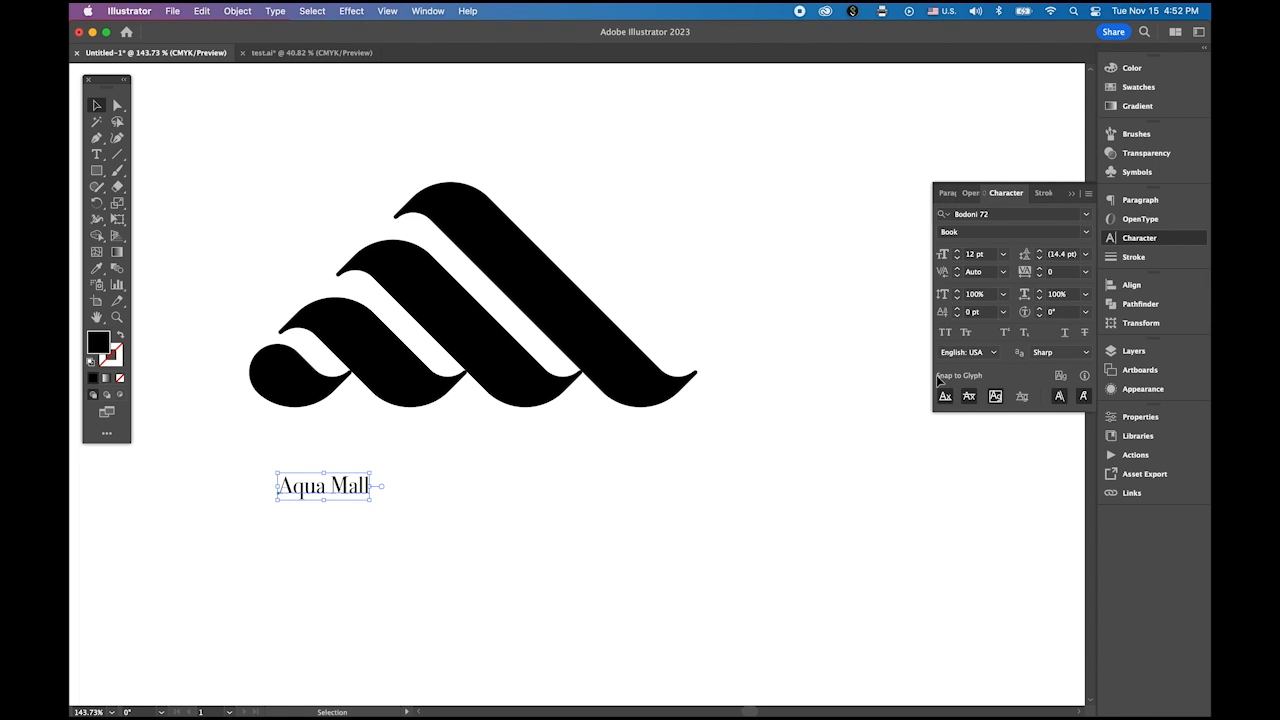
left_click(1085, 232)
left_click(997, 276)
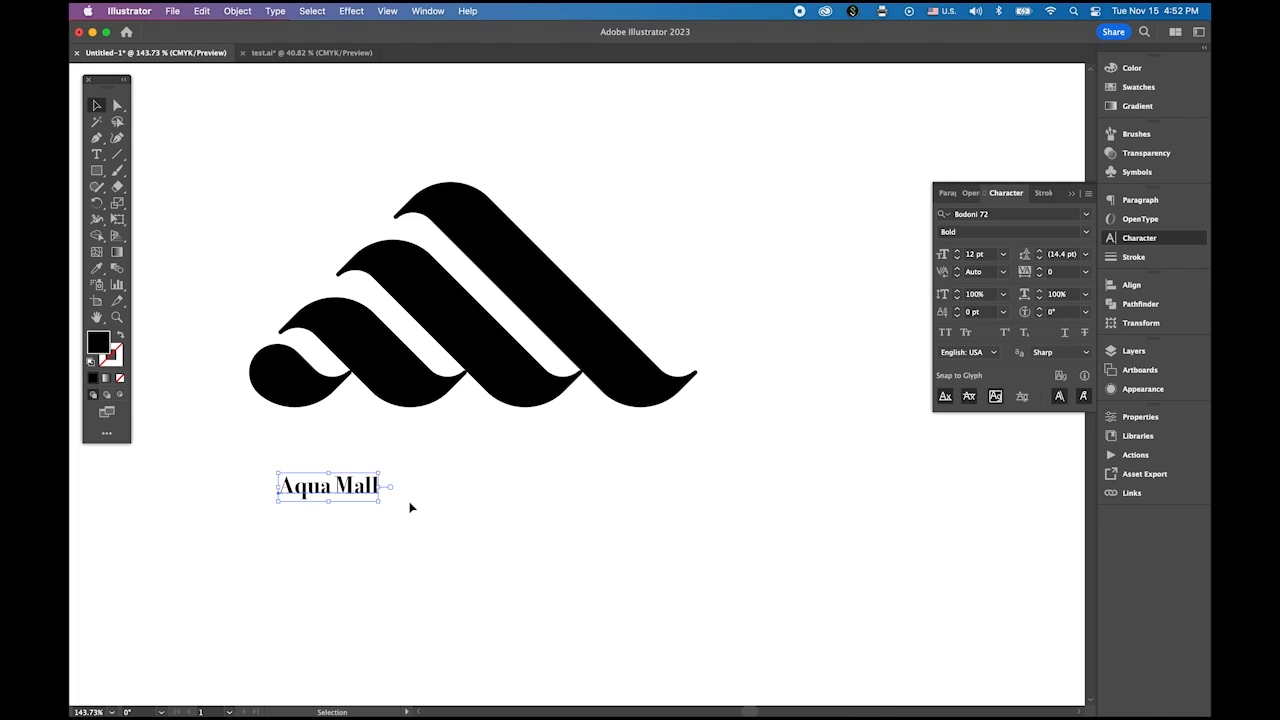
Enlarge the "Aqua Mall" text to nearly the mark's width, place it directly below the mark and deselect it.
left_click_drag(379, 501, 702, 646)
left_click_drag(522, 527, 514, 489)
left_click(701, 524)
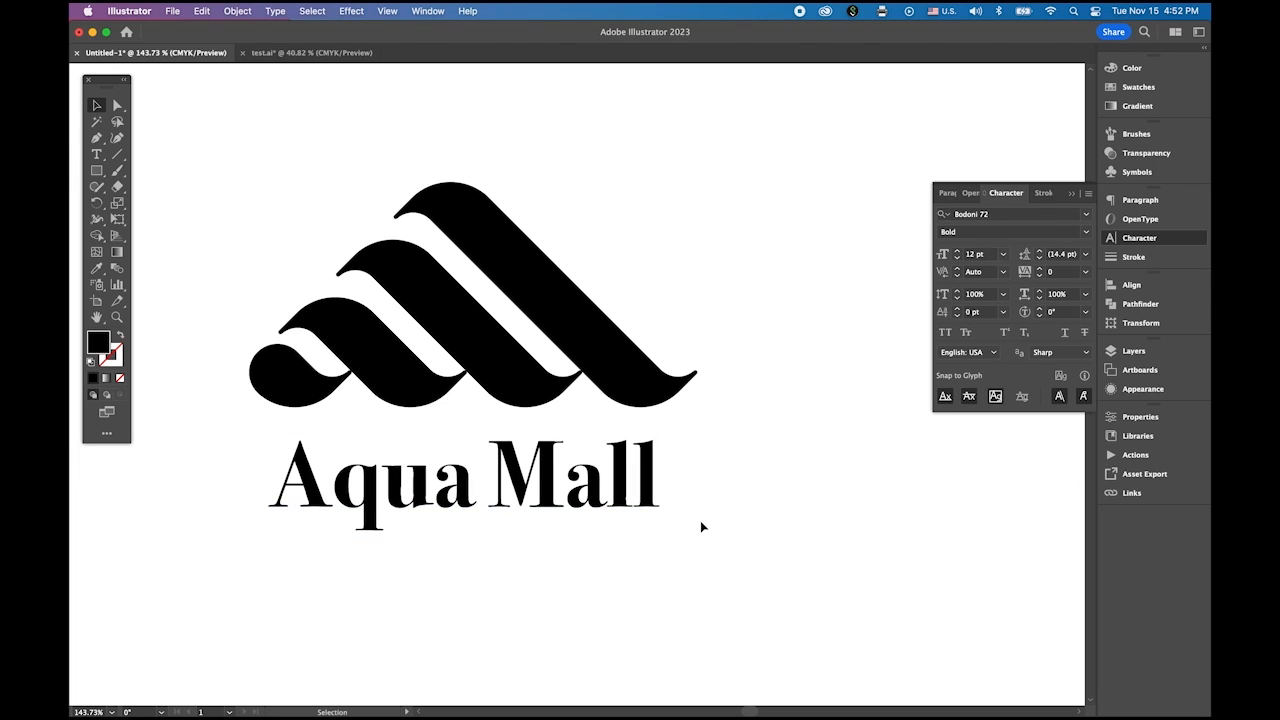
left_click_drag(716, 530, 584, 444)
left_click_drag(792, 635, 599, 445)
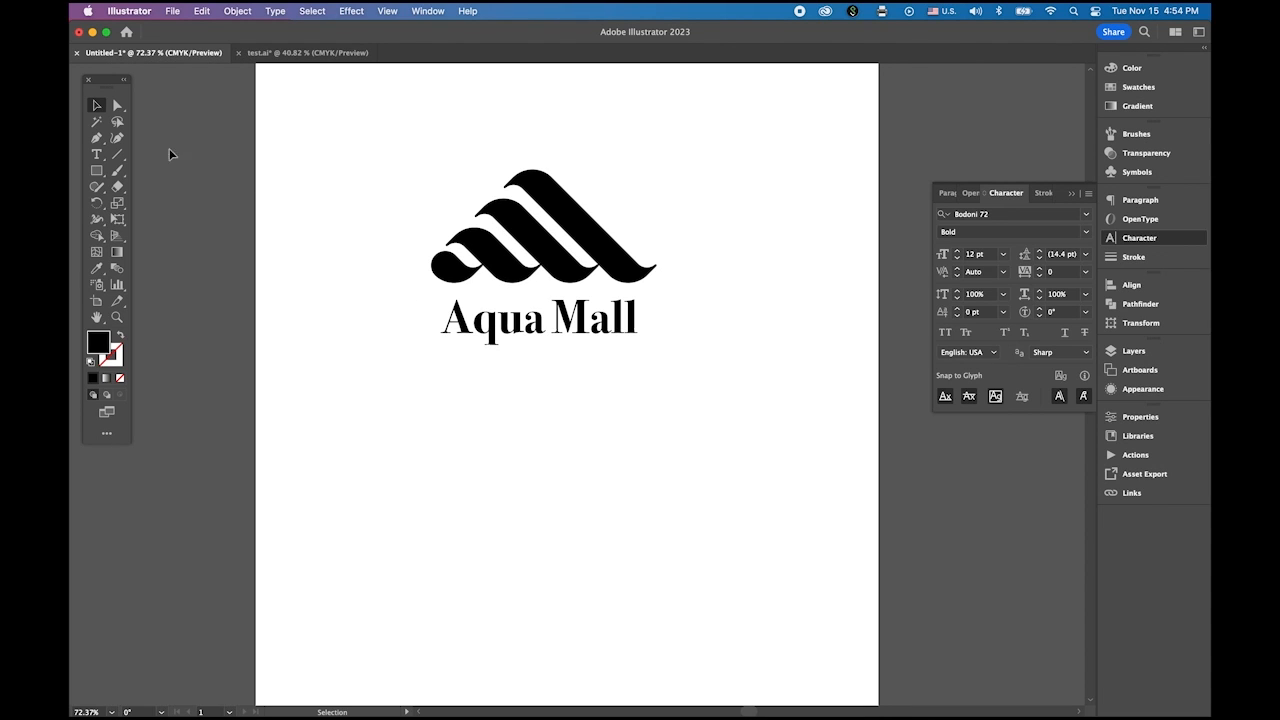
Copy the grouped mark without its text and paste it as pixels into the water.jpg document in Photoshop.
left_click(512, 216)
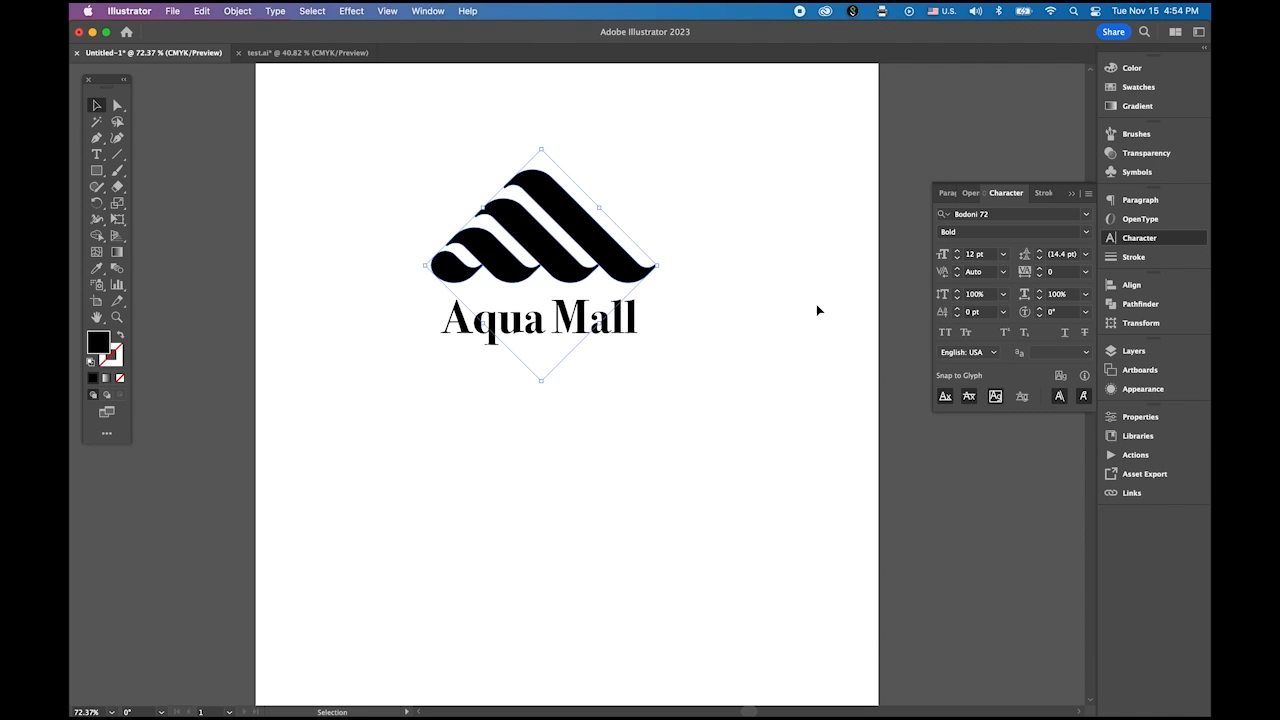
mouse_move(512, 716)
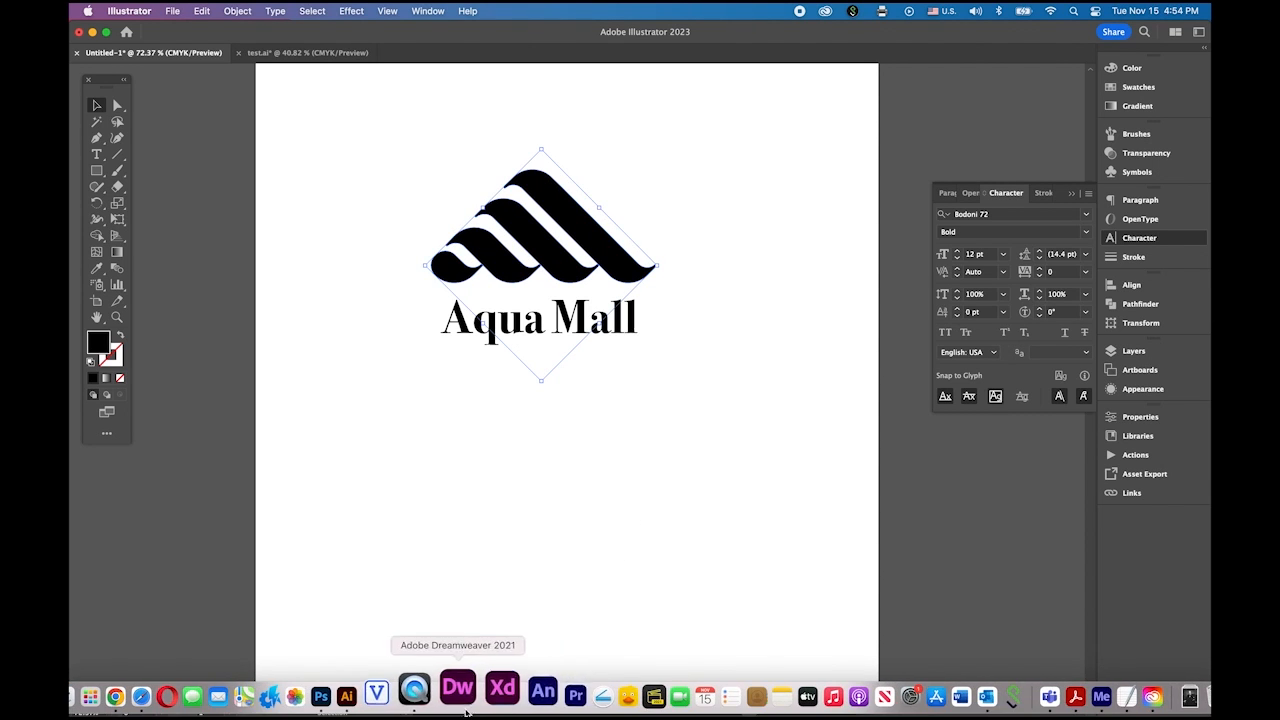
left_click(362, 688)
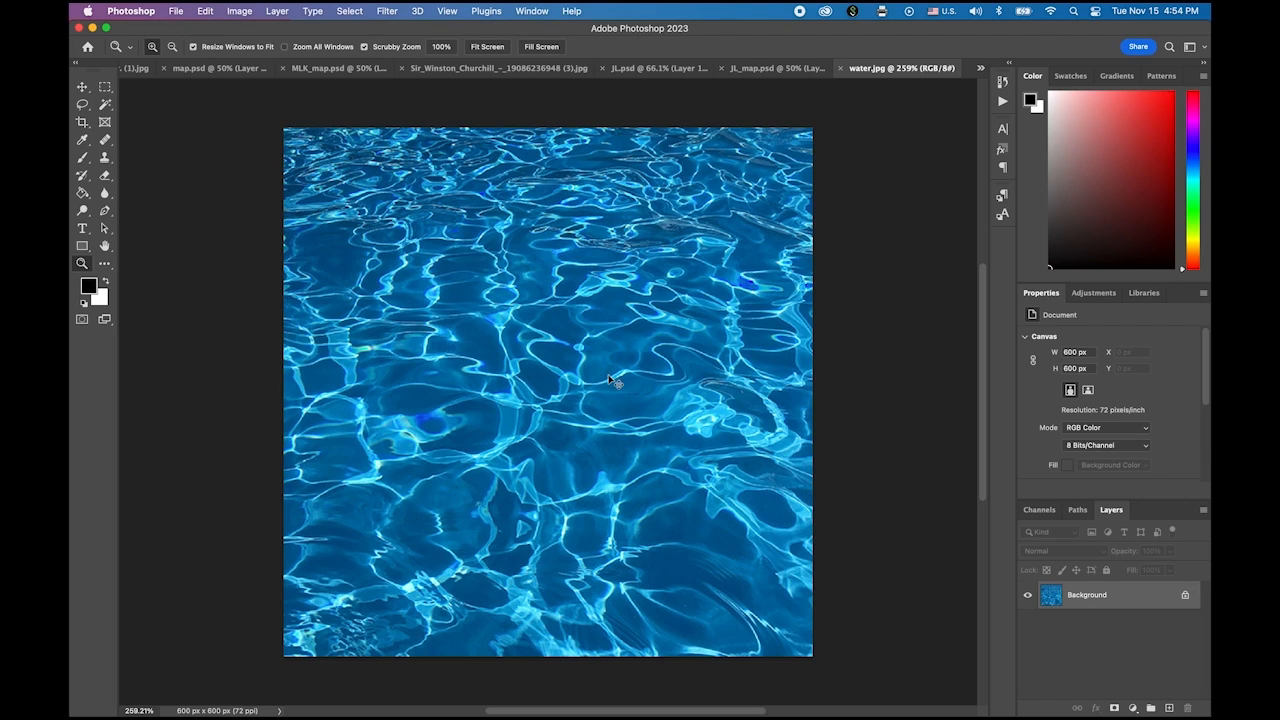
key("super+v")
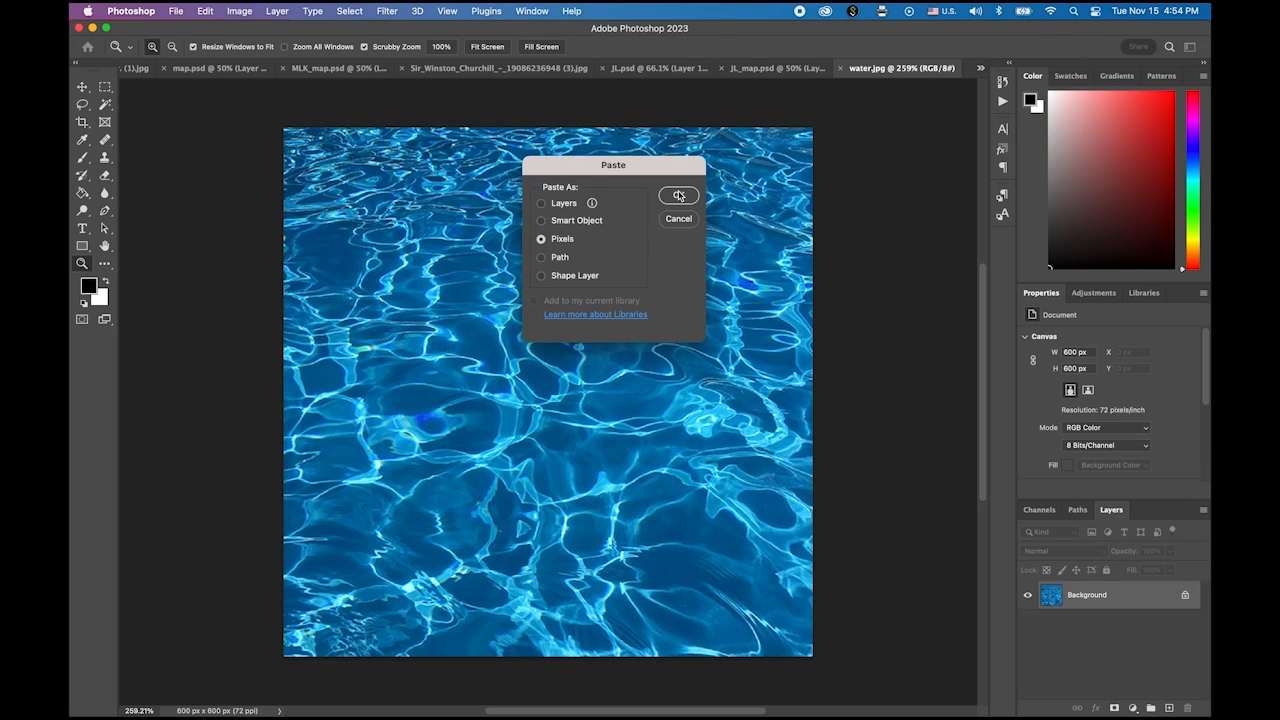
key("Return")
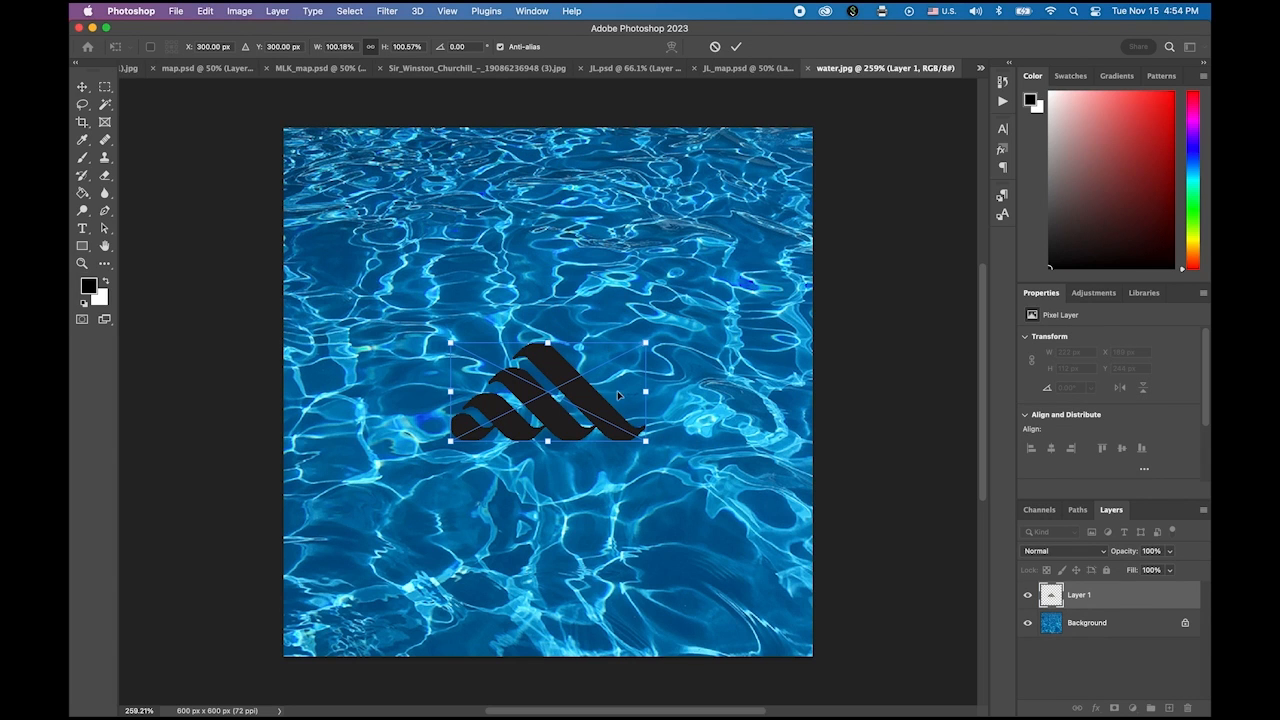
Enlarge the pasted mark to about 452 by 228 px and move it slightly above the middle of the canvas.
left_click_drag(647, 446, 734, 527)
left_click(105, 91)
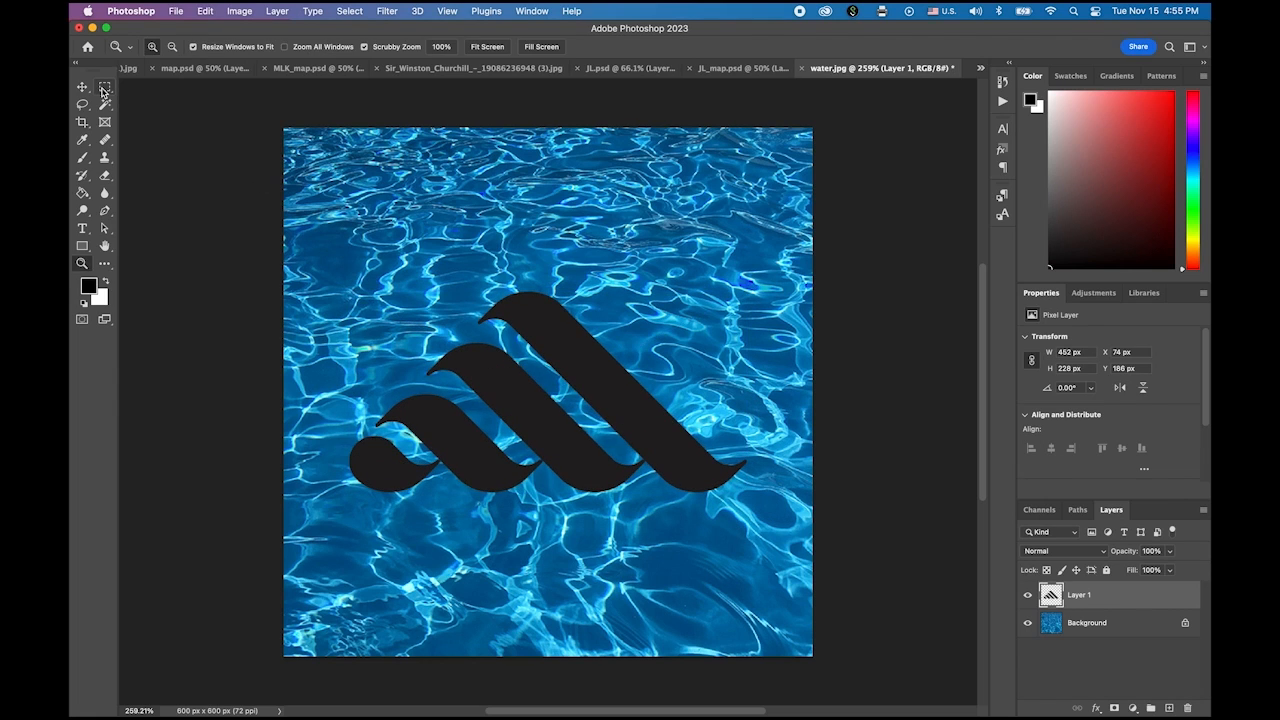
left_click(82, 88)
left_click_drag(578, 367, 590, 327)
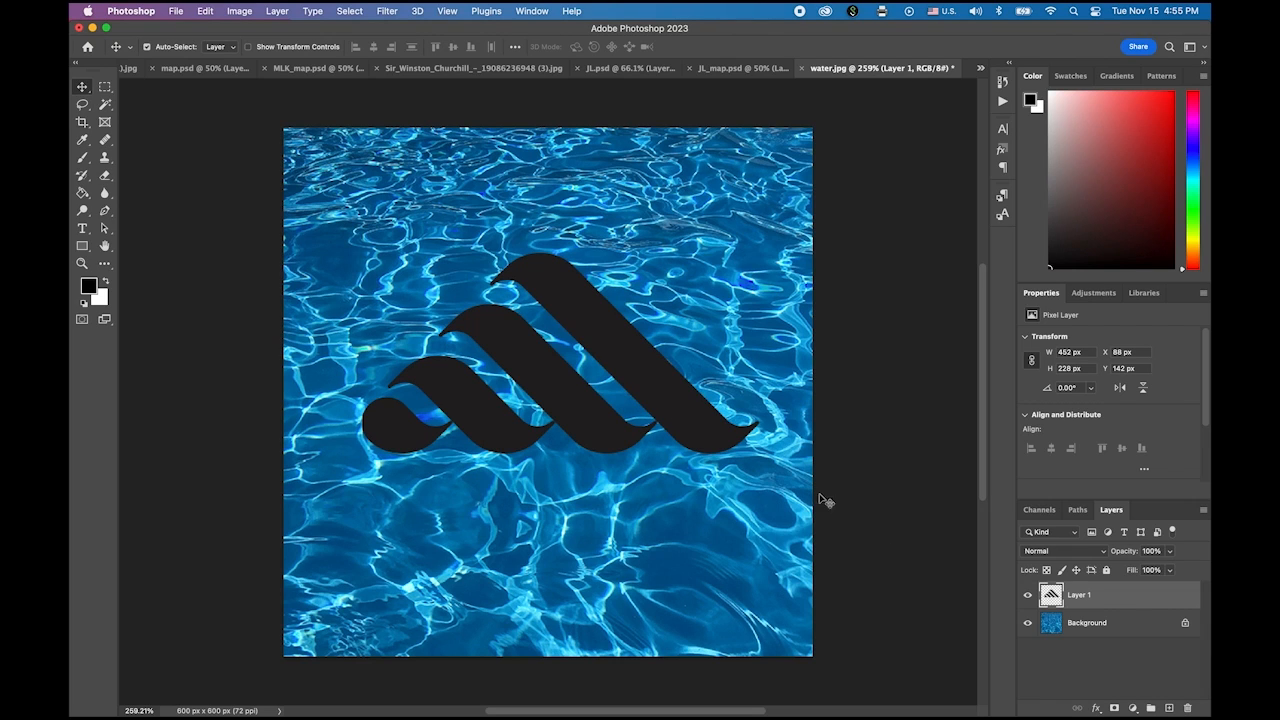
Hide the mark's layer and define the entire Background water image as a pattern with a name starting with "water_".
left_click(1028, 595)
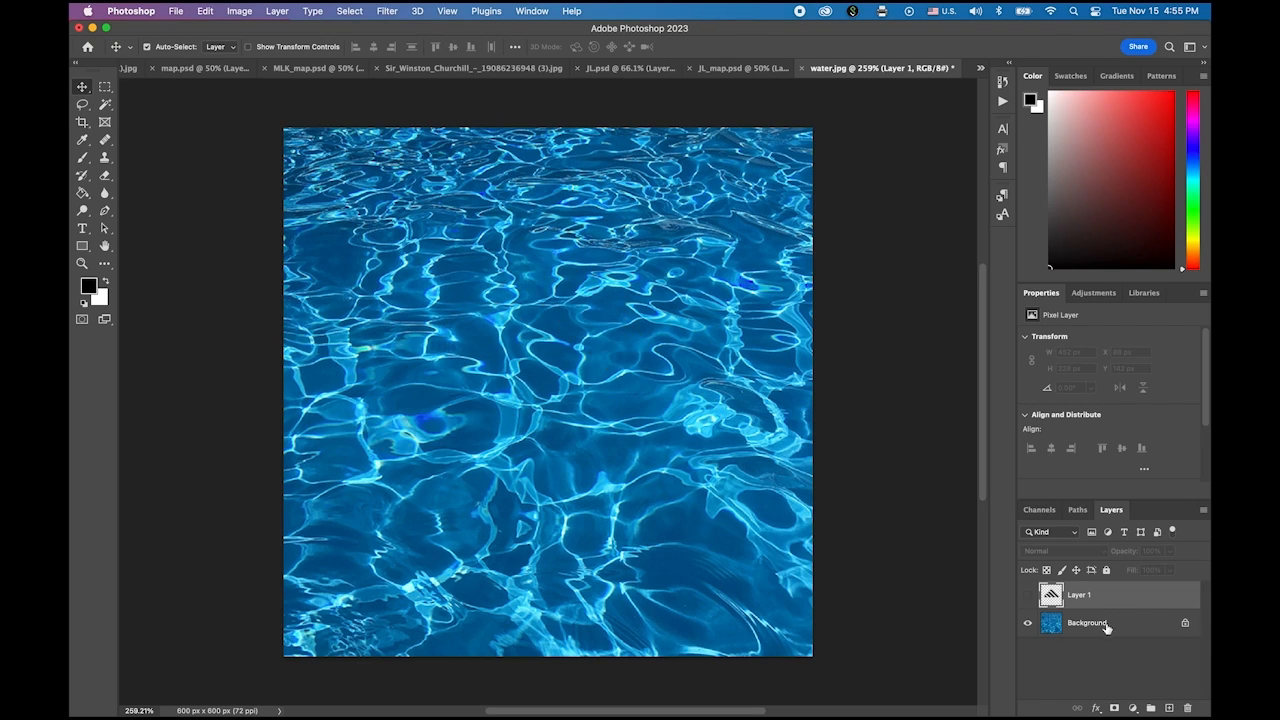
left_click(1102, 626)
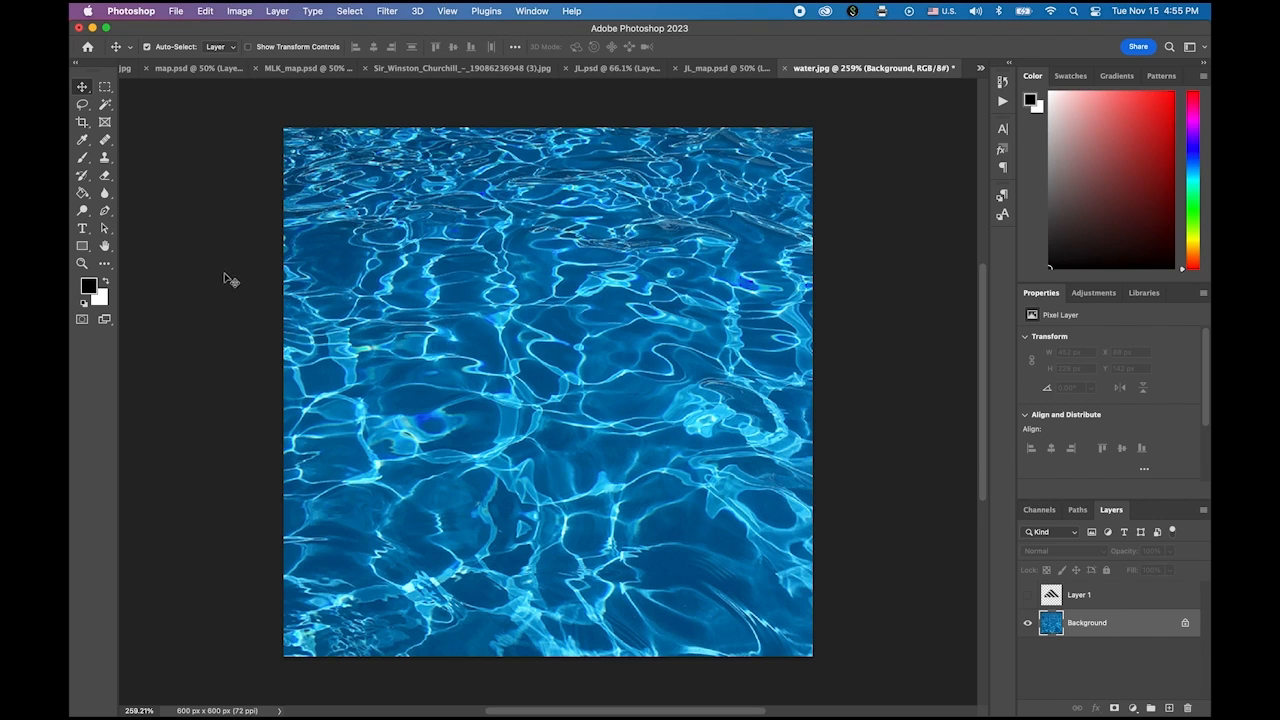
left_click(105, 87)
left_click_drag(241, 113, 868, 676)
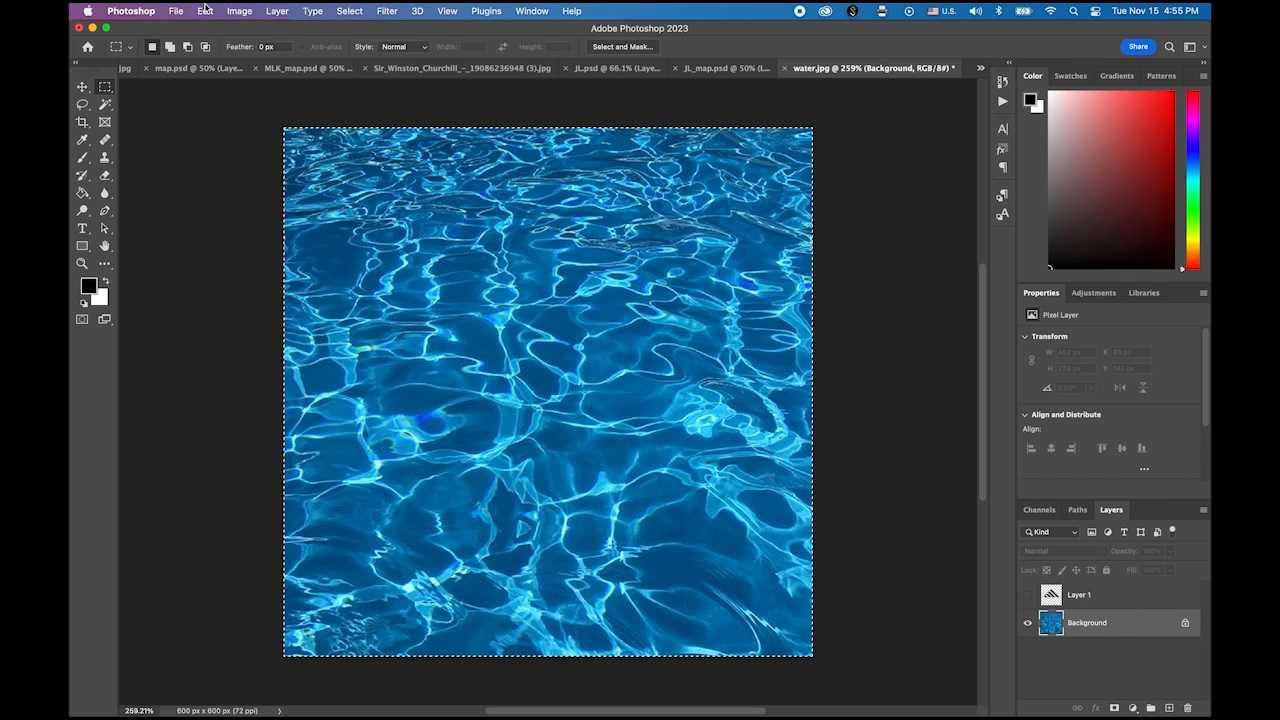
left_click(204, 10)
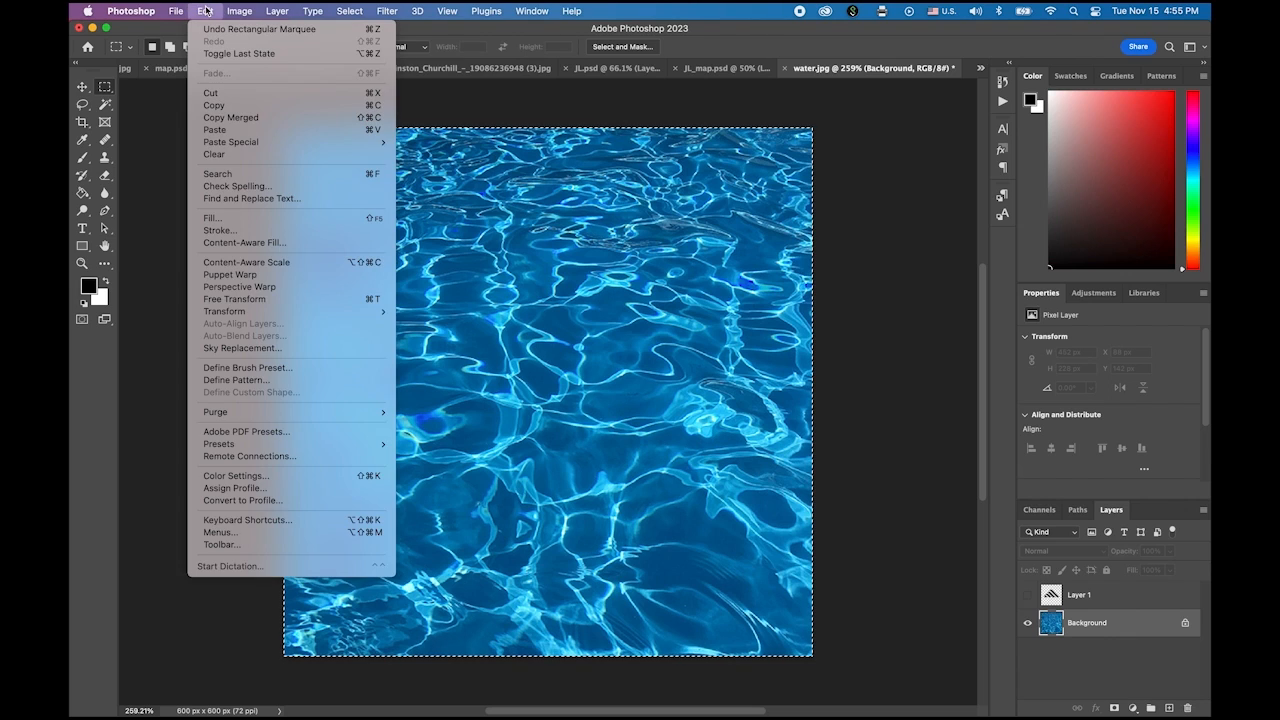
left_click(271, 385)
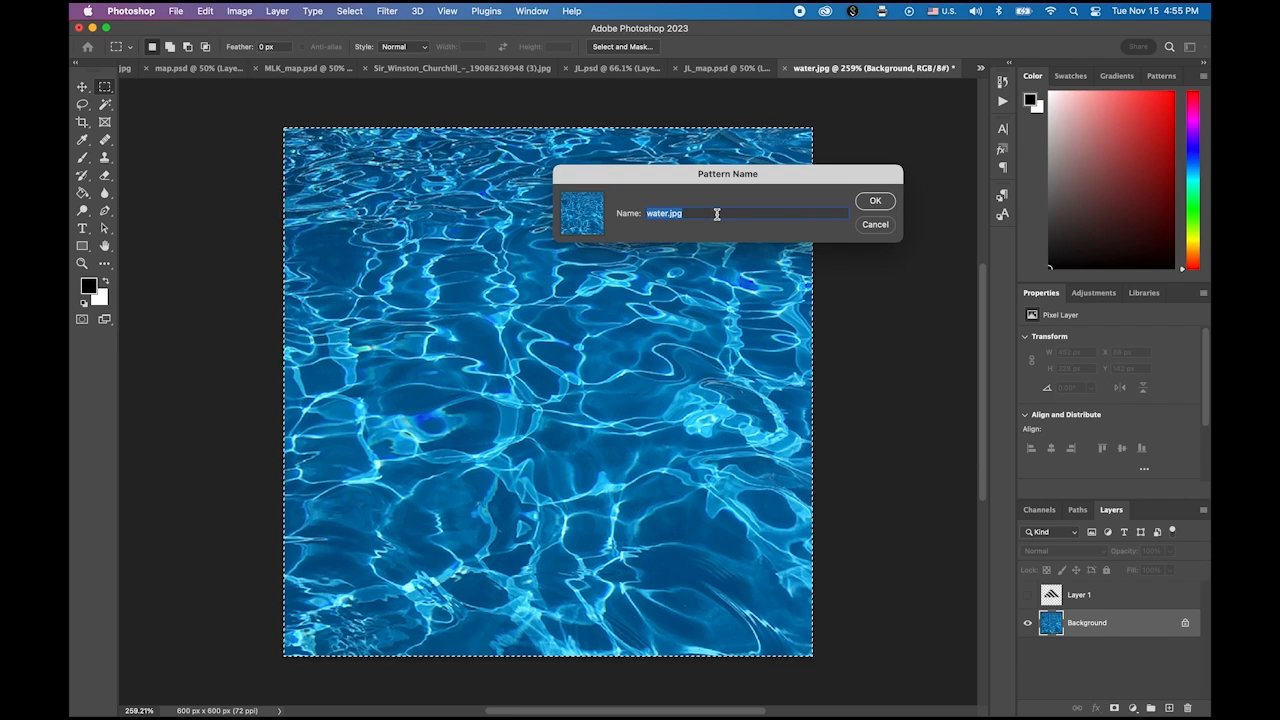
type("w")
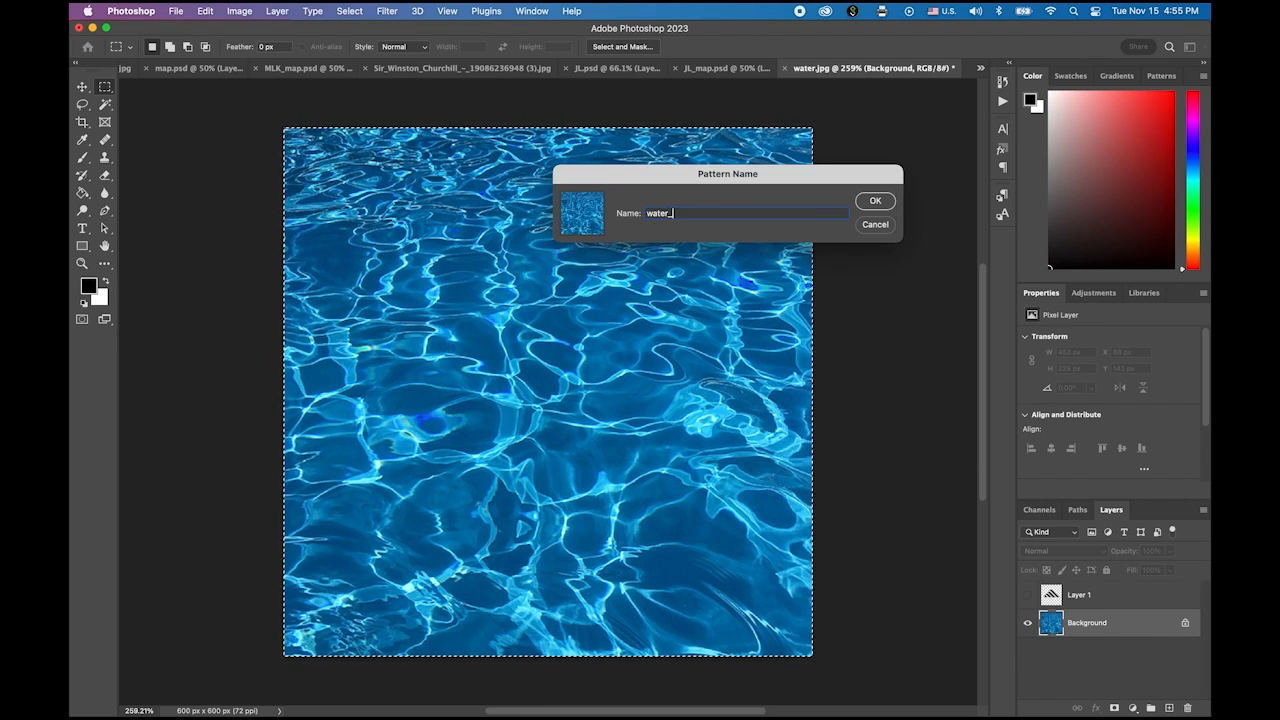
left_click(876, 200)
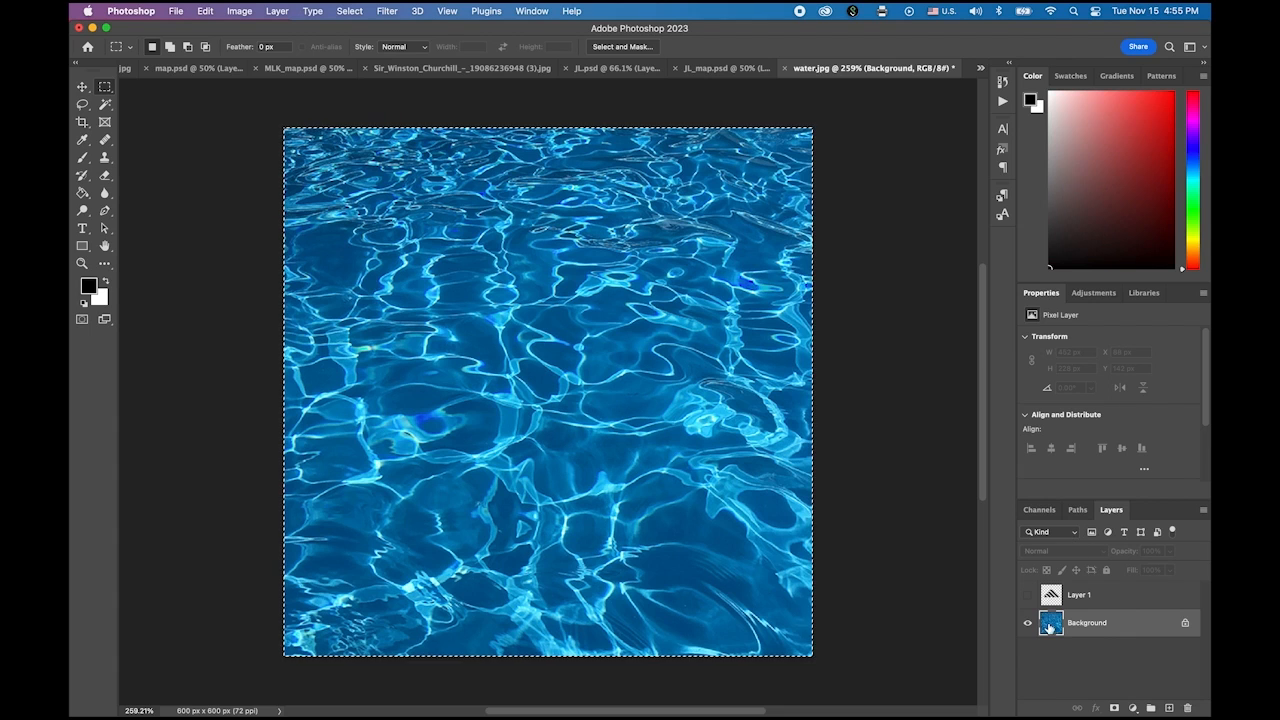
Show the mark's layer again, make it active and hide the Background layer.
left_click(1028, 597)
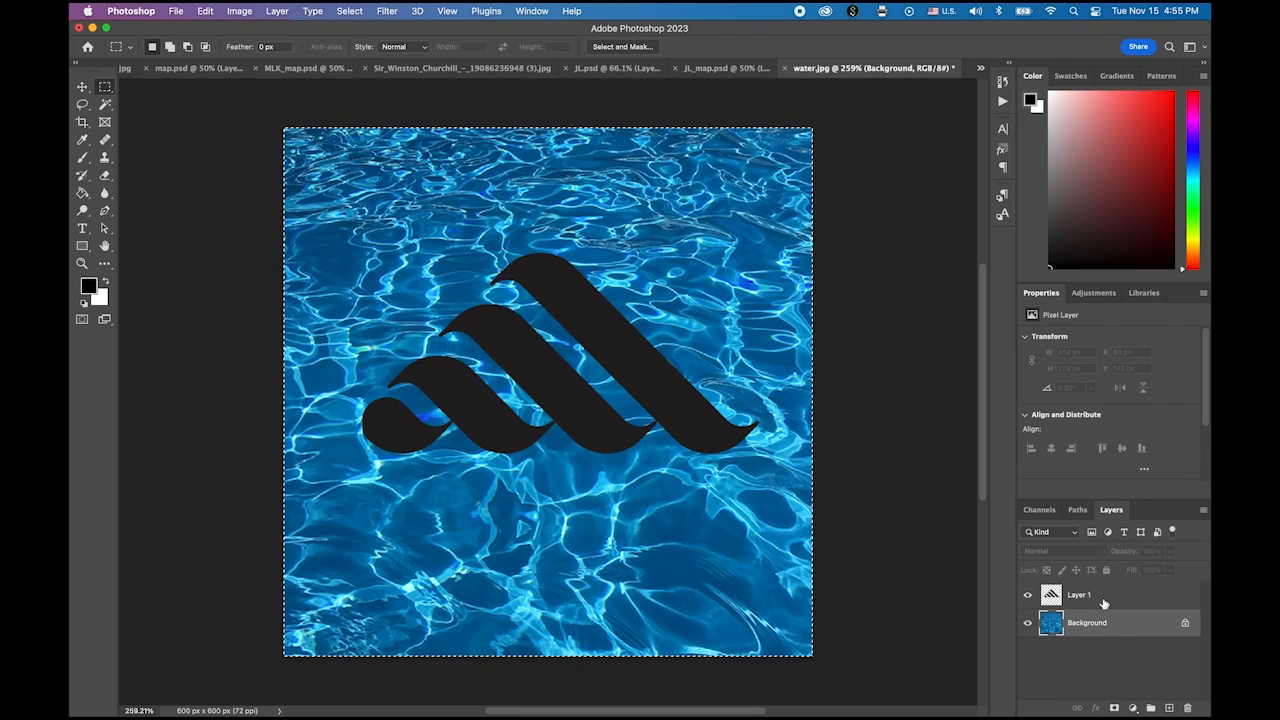
left_click(1100, 604)
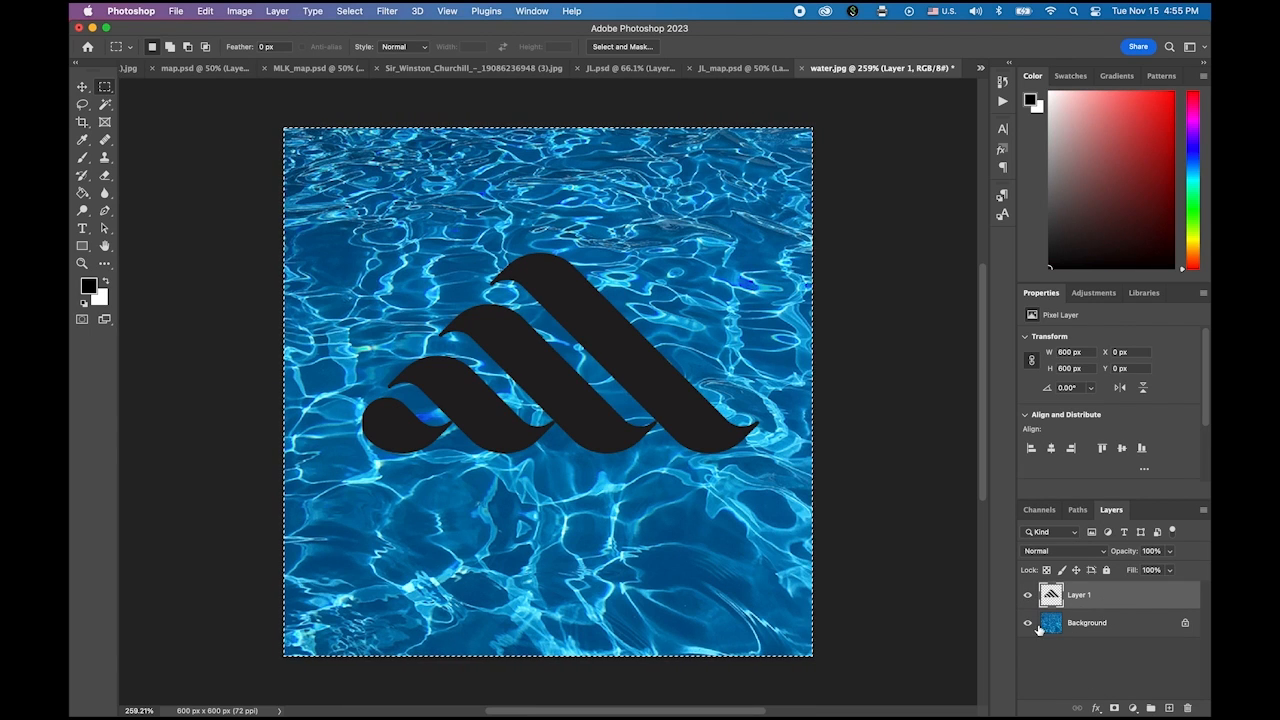
left_click(1028, 623)
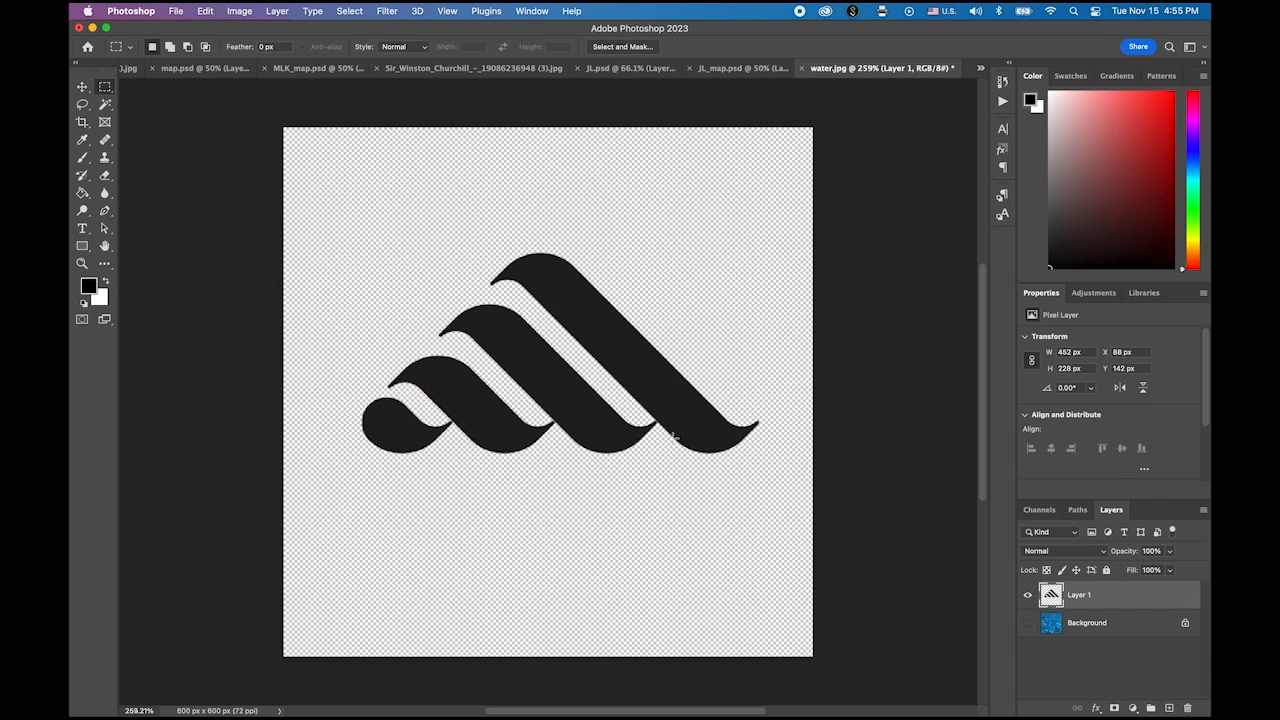
Add a Pattern Overlay to the mark's layer using the newly defined water pattern.
double_click(1128, 598)
left_click_drag(828, 382, 851, 161)
left_click(760, 303)
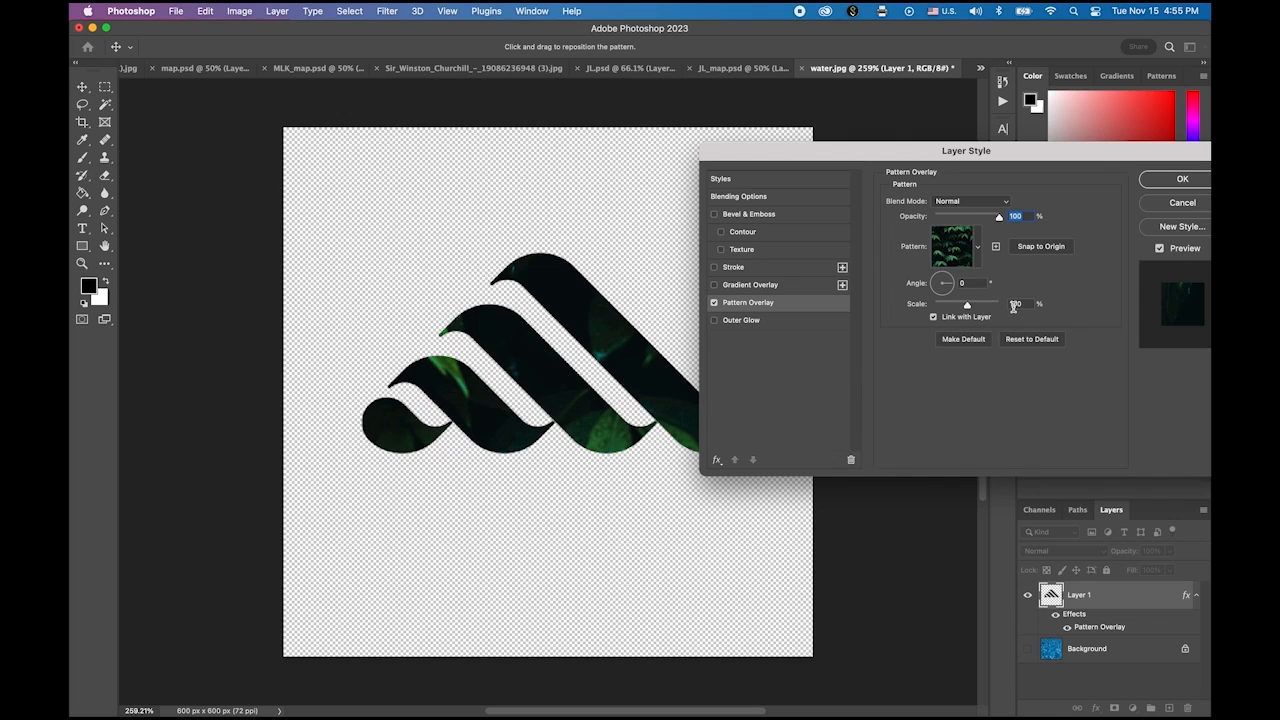
left_click(979, 248)
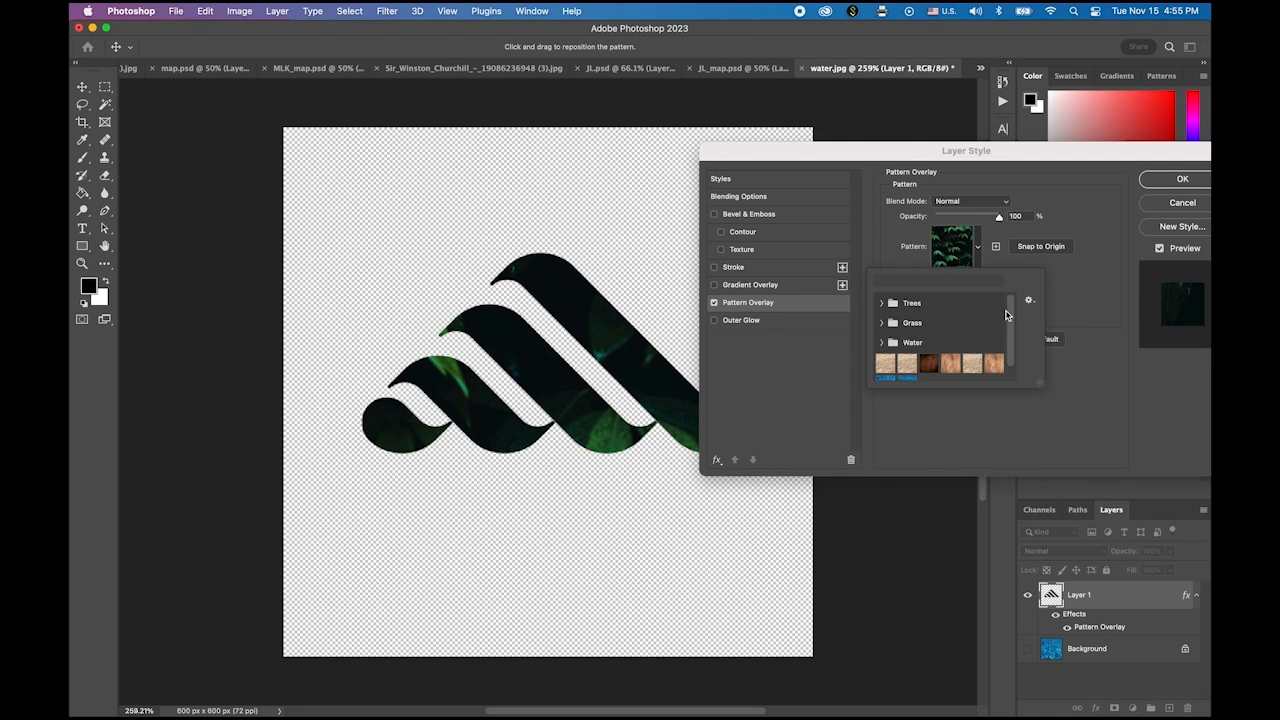
scroll(1008, 317, "down", 1)
left_click(907, 371)
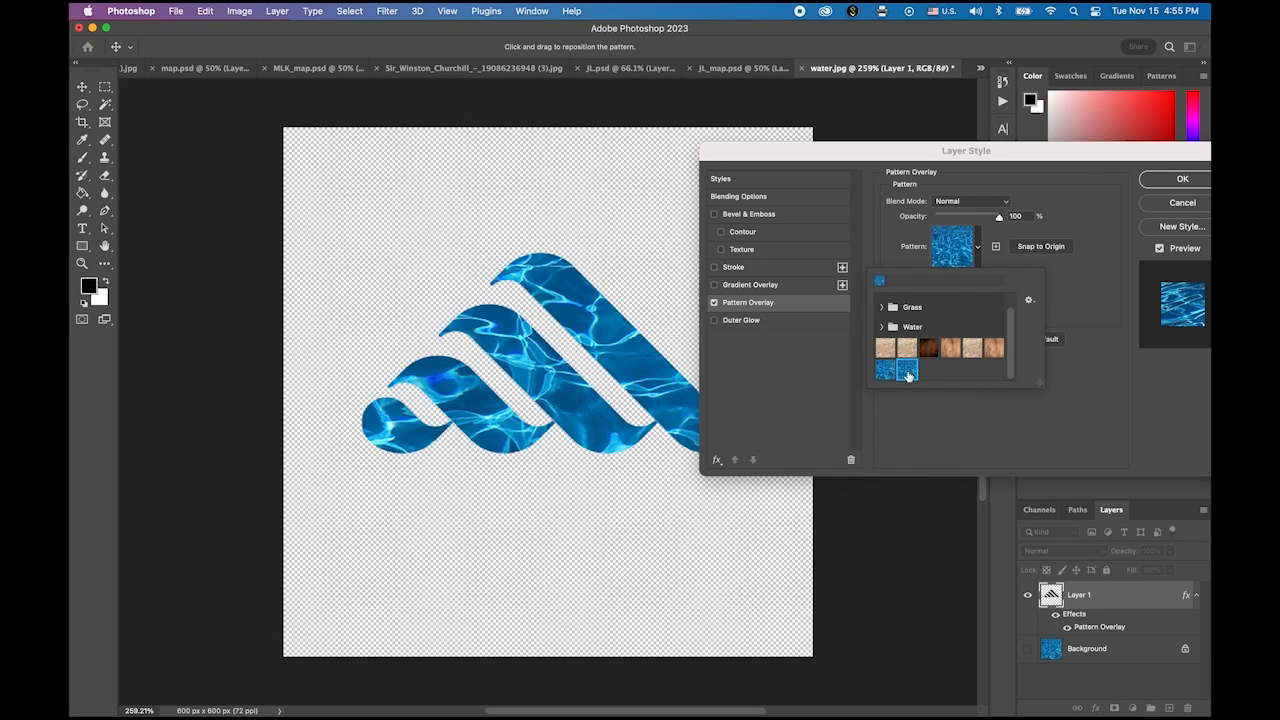
left_click(1073, 431)
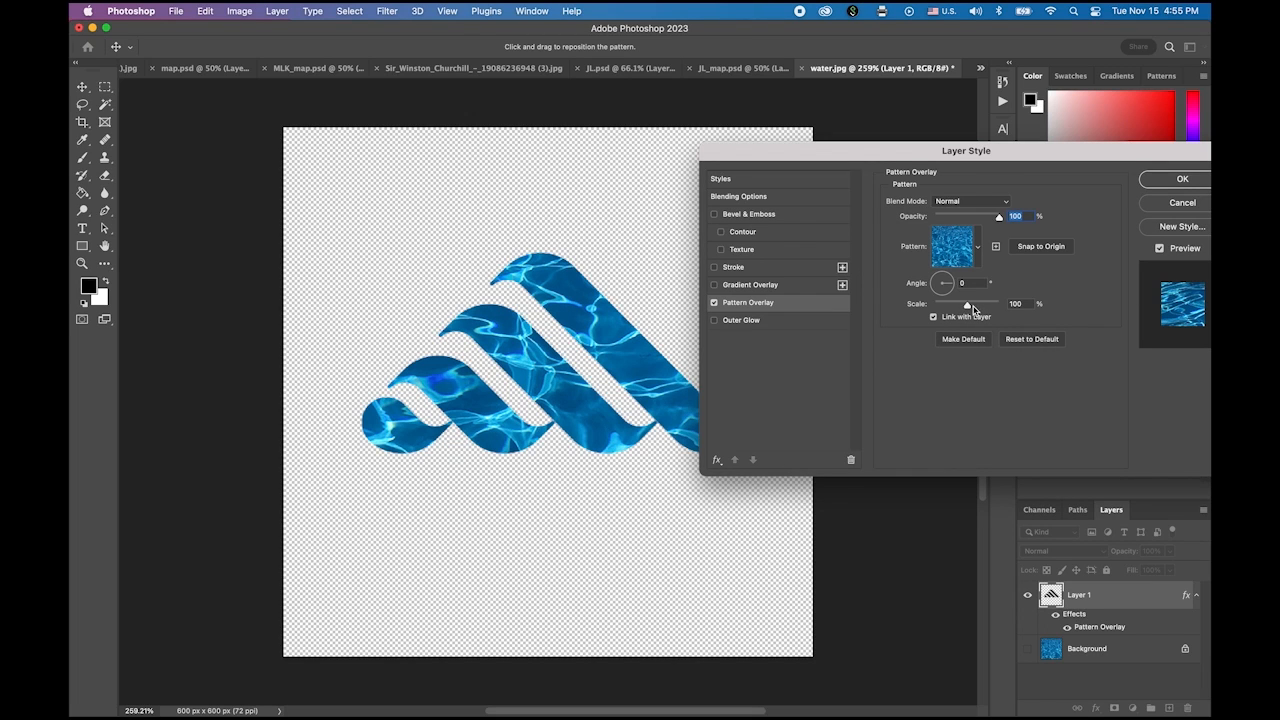
Set the Pattern Overlay scale to 75% and snap the pattern to the origin.
left_click_drag(969, 308, 960, 308)
left_click(1046, 247)
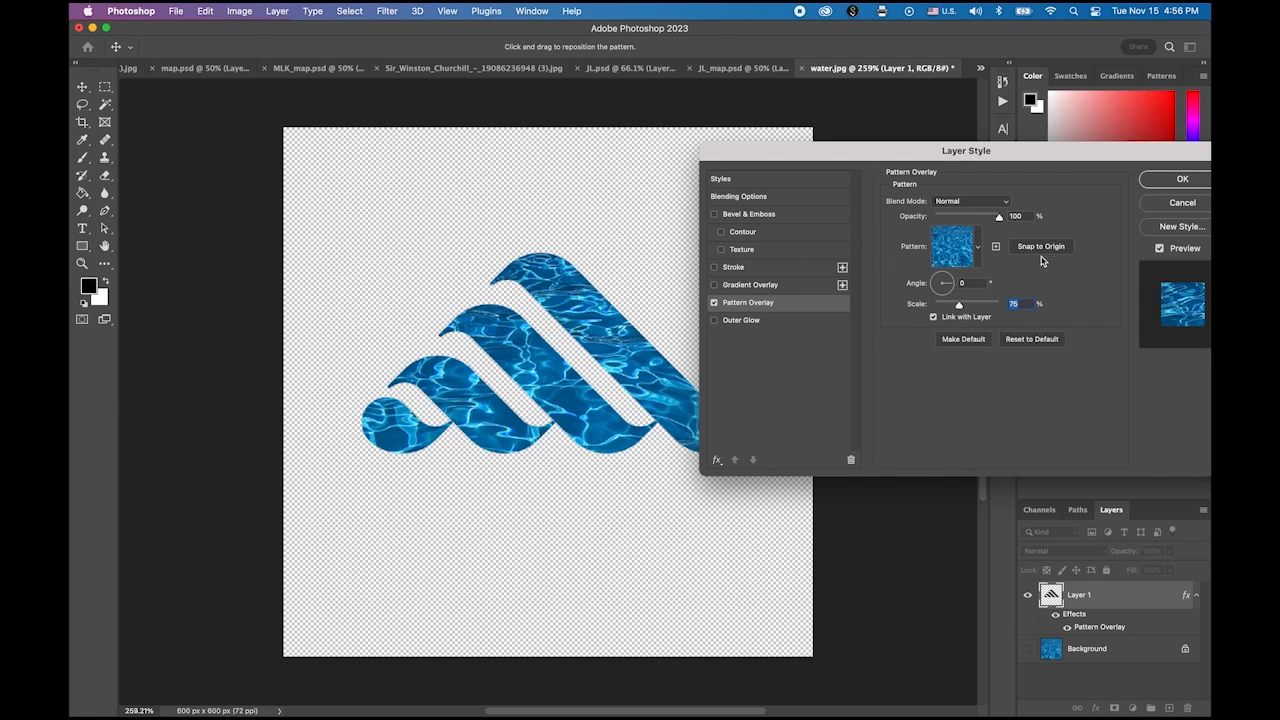
left_click_drag(893, 153, 941, 152)
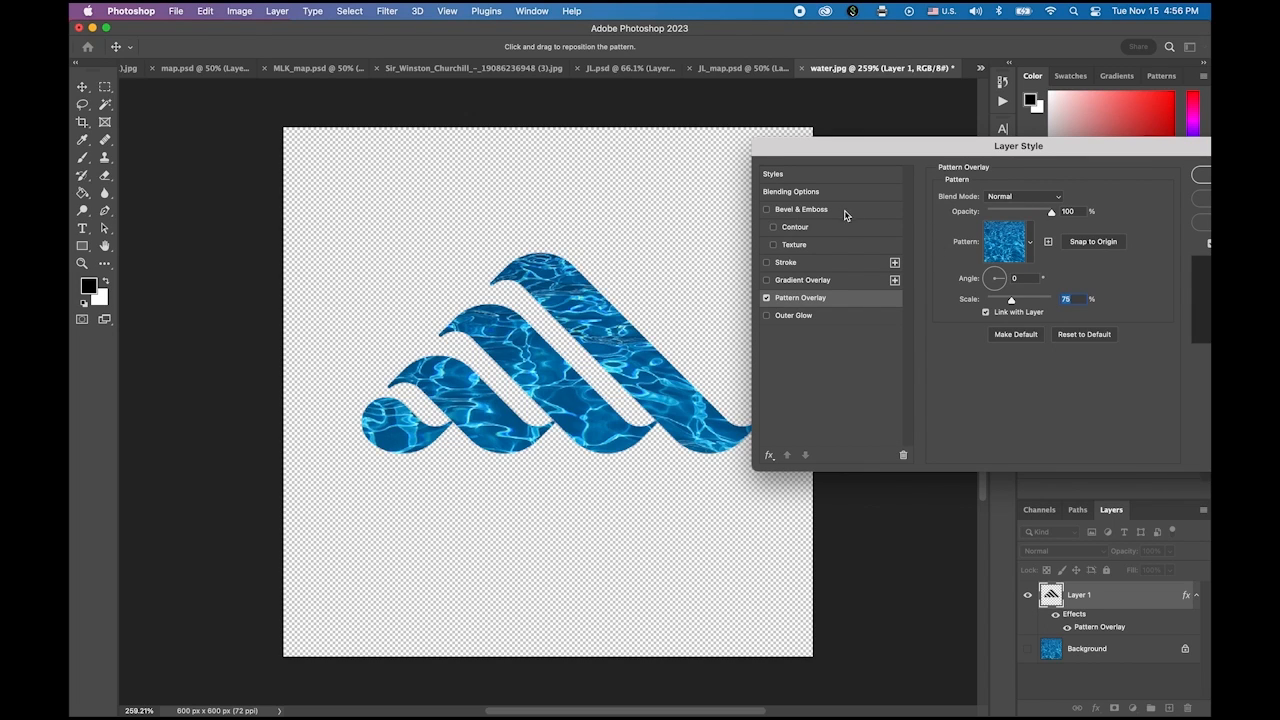
Add an Inner Bevel with Bevel & Emboss to the mark, with depth 428%, size 24 px and soften 16 px.
left_click(839, 214)
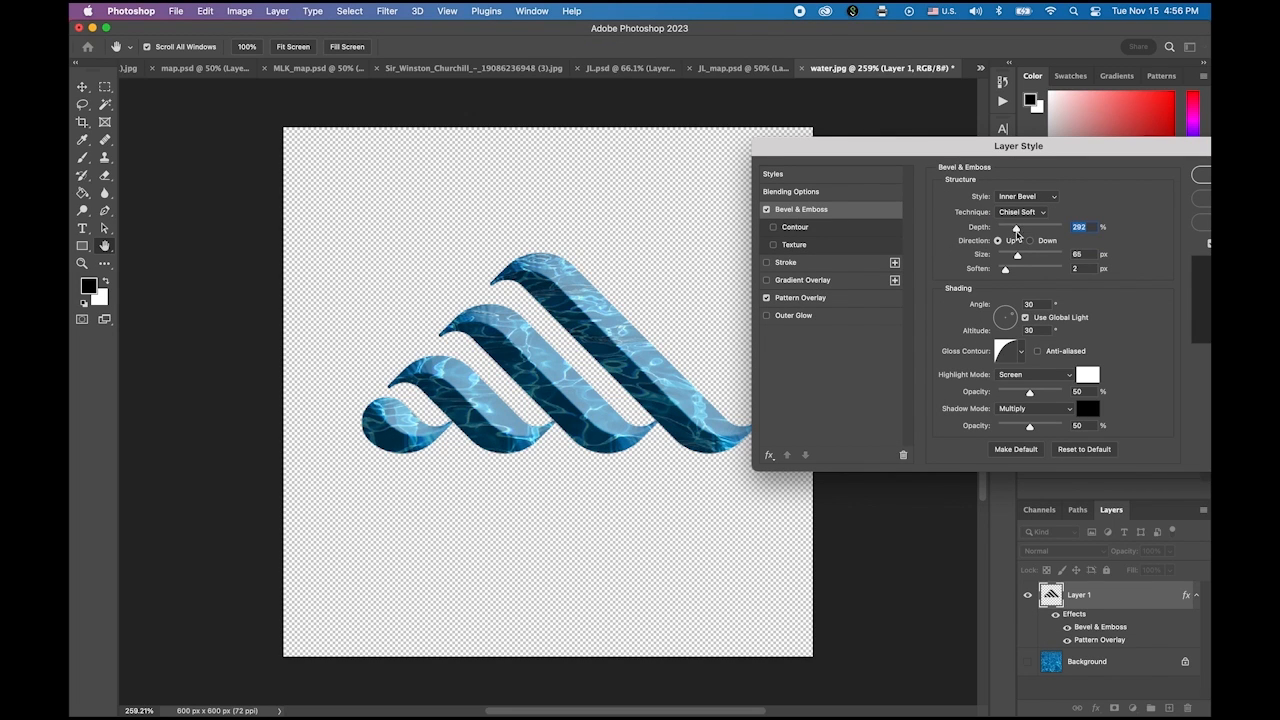
mouse_move(1017, 229)
left_mouse_down()
mouse_move(1046, 229)
mouse_move(1025, 229)
mouse_move(1002, 262)
mouse_move(1065, 282)
mouse_move(1051, 285)
mouse_move(1008, 261)
mouse_move(1057, 270)
left_mouse_up()
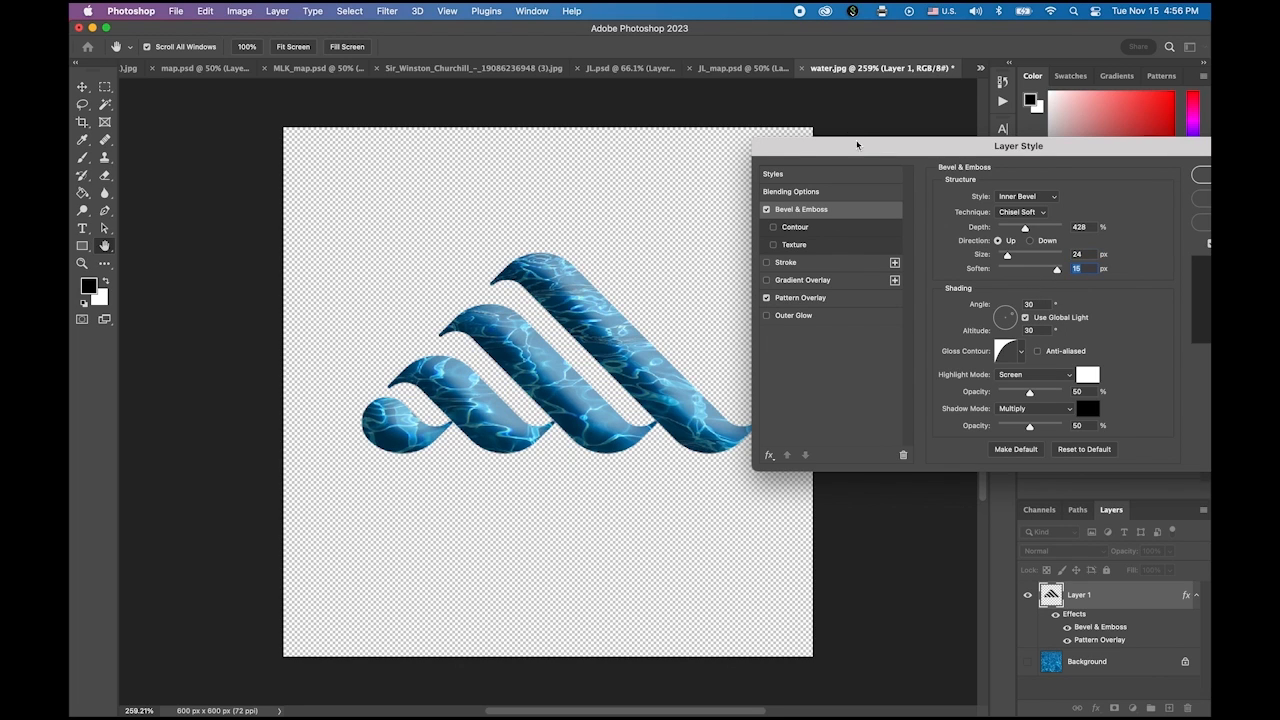
left_click_drag(860, 147, 840, 103)
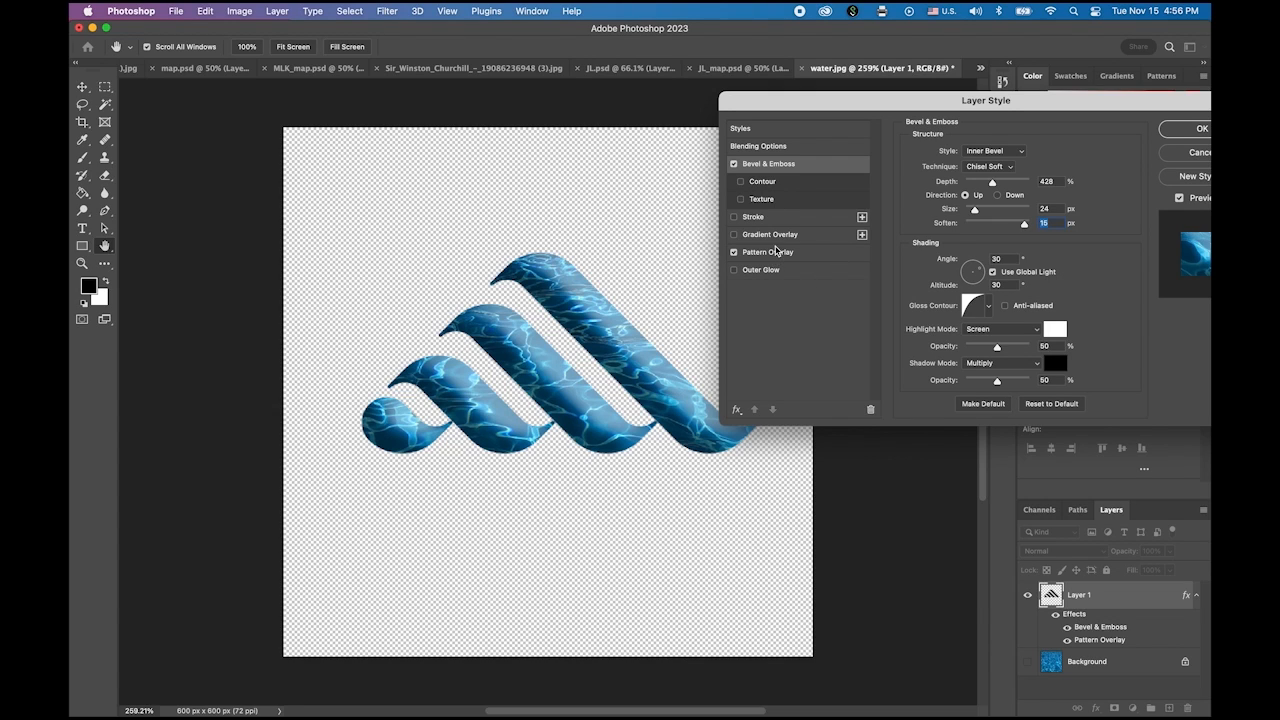
Add a Drop Shadow to the mark's layer with Normal blend mode and an angle of 125°.
left_click(736, 412)
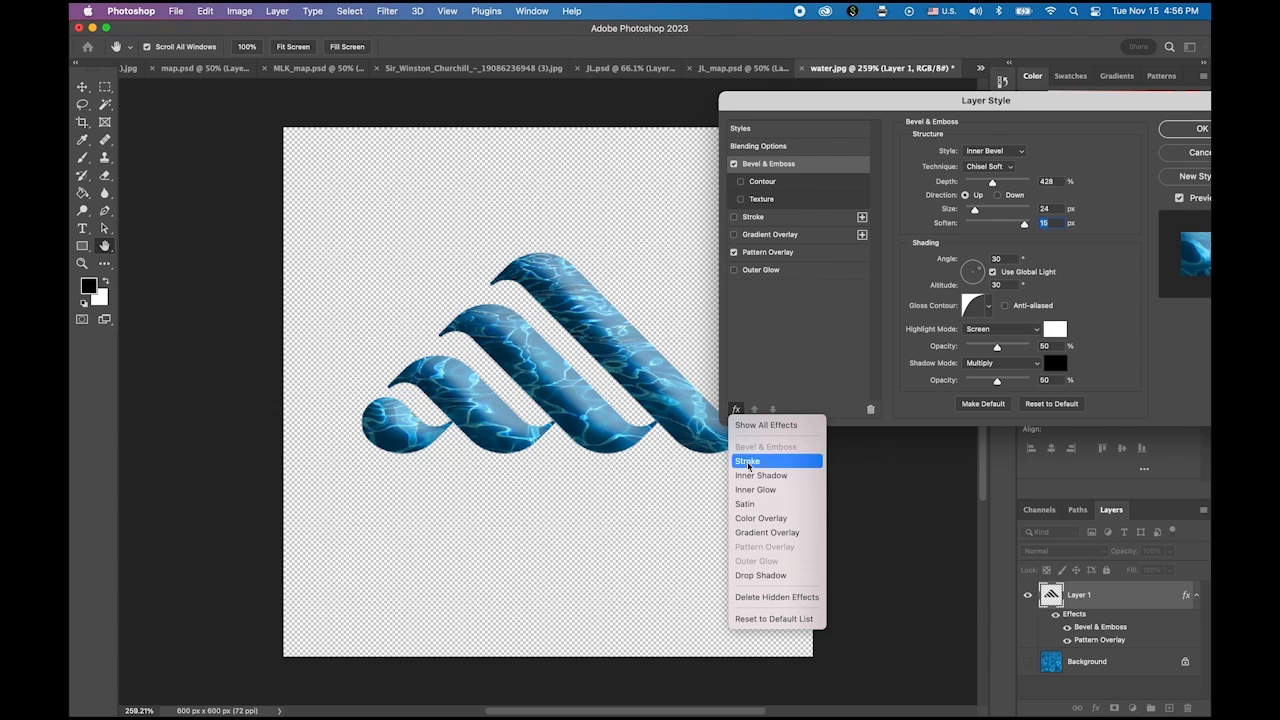
left_click(768, 576)
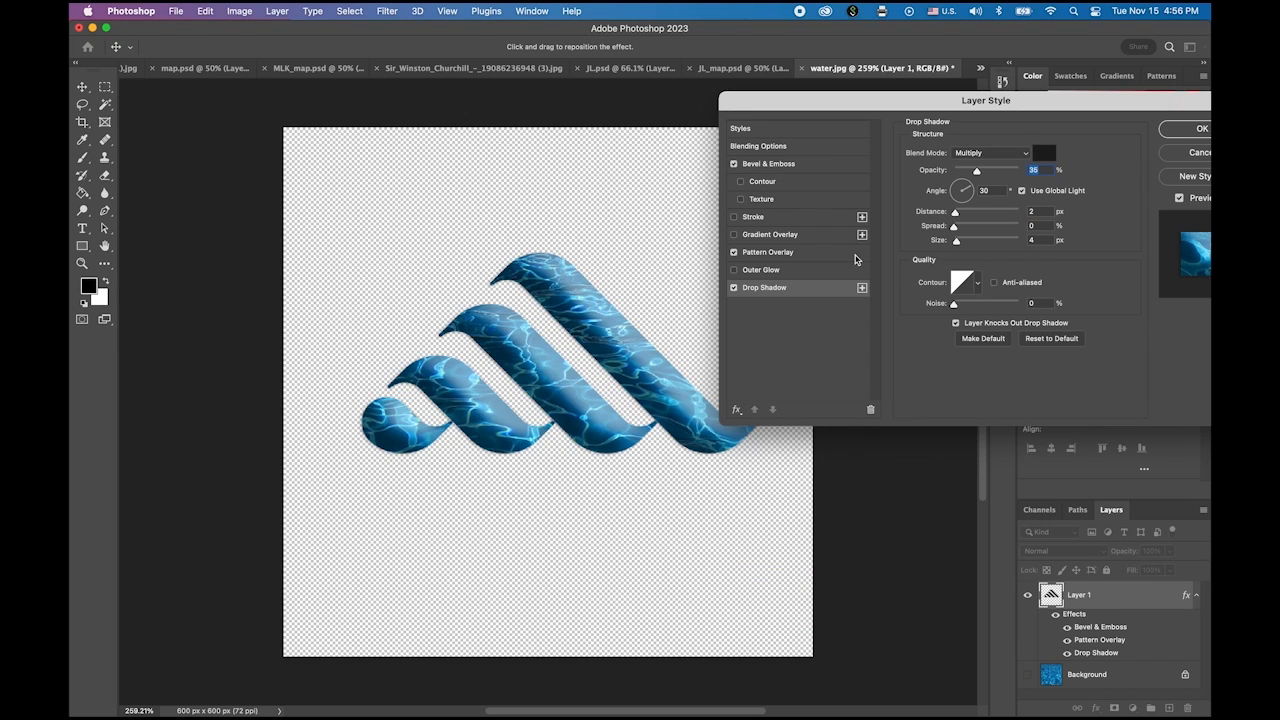
left_click(1004, 153)
left_click(985, 107)
key("Tab")
type("125")
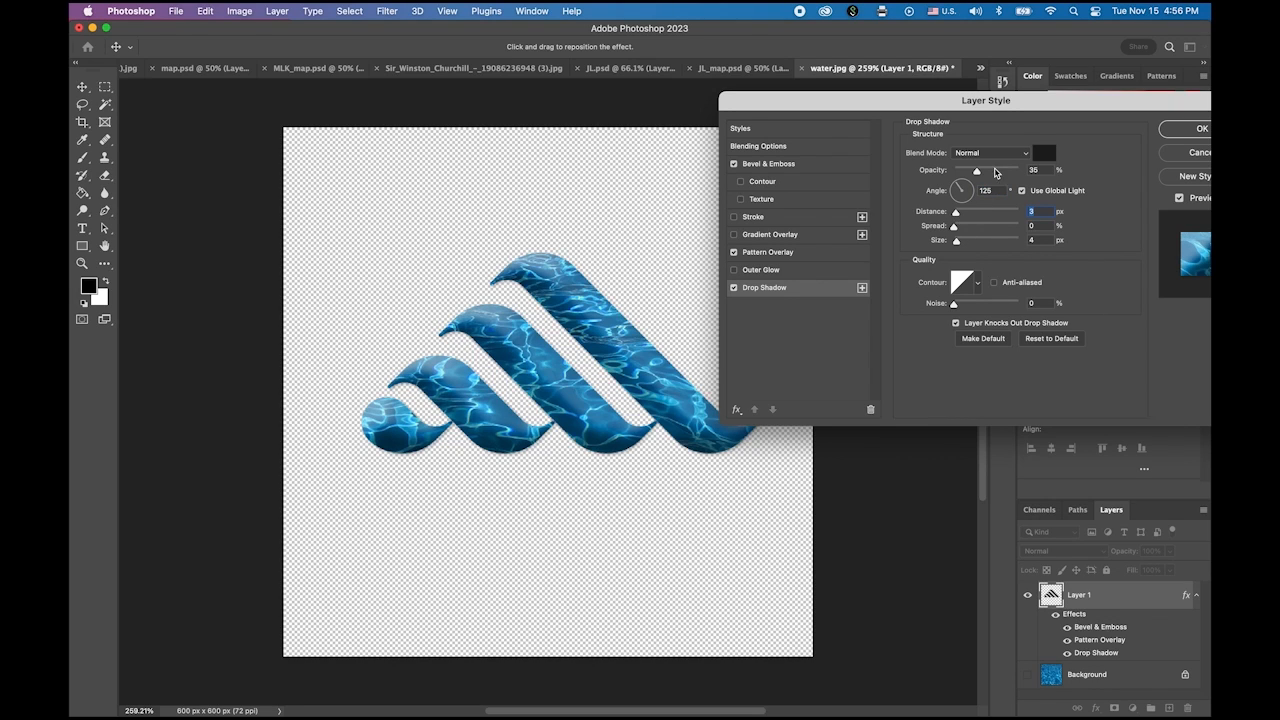
Strengthen the drop shadow by raising its opacity, setting distance 8 px, spread 7% and size 16 px, and apply the layer style.
left_click_drag(978, 172, 1001, 176)
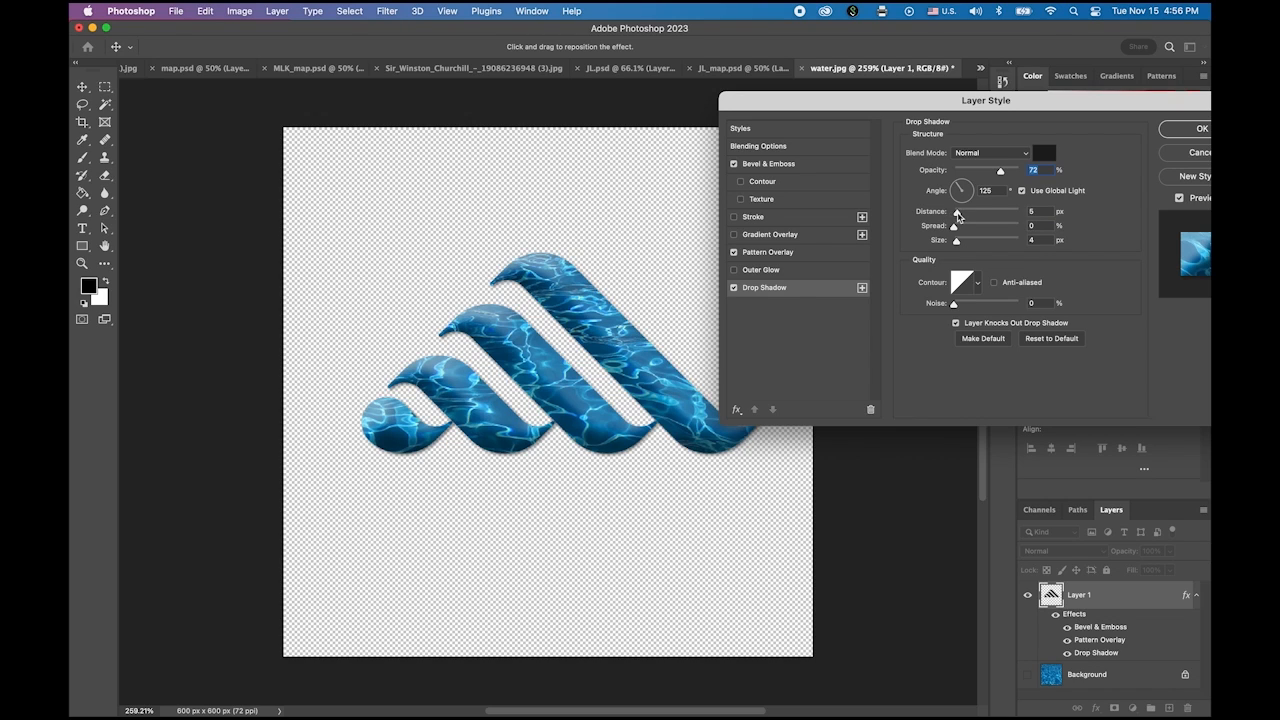
left_click_drag(957, 216, 962, 245)
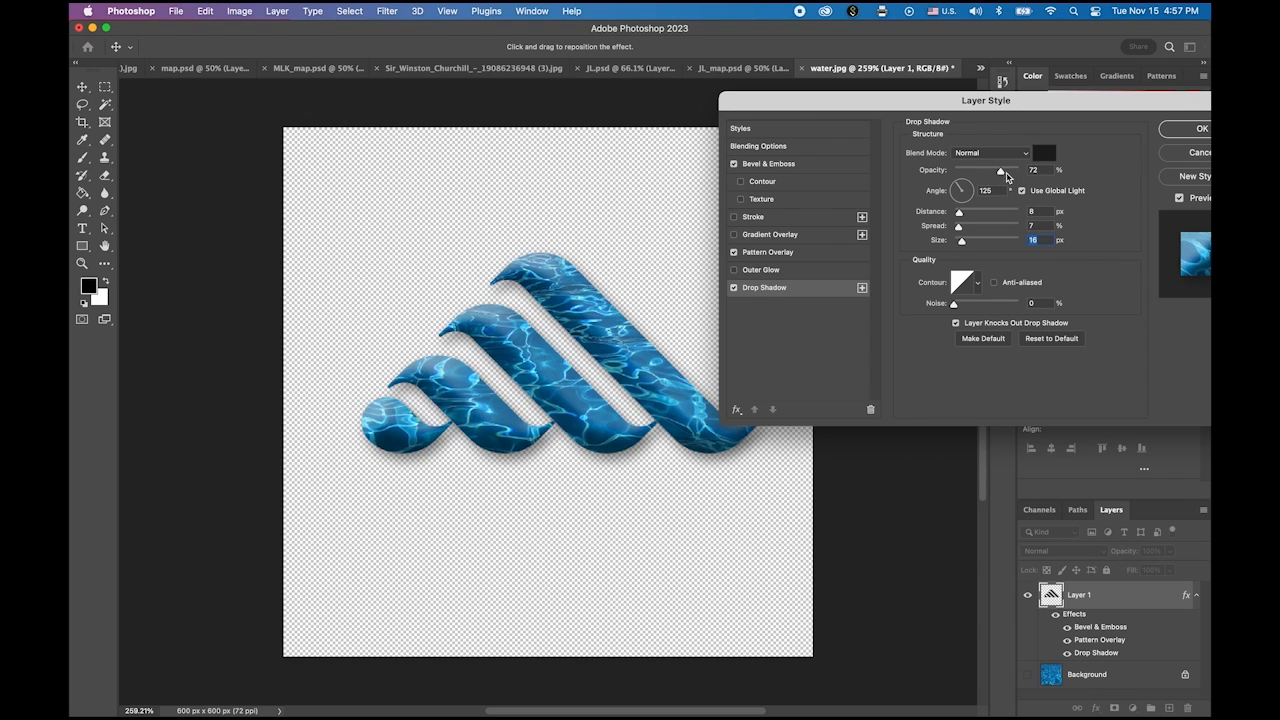
left_click_drag(1001, 171, 1012, 173)
left_click_drag(882, 102, 783, 128)
left_click(1069, 160)
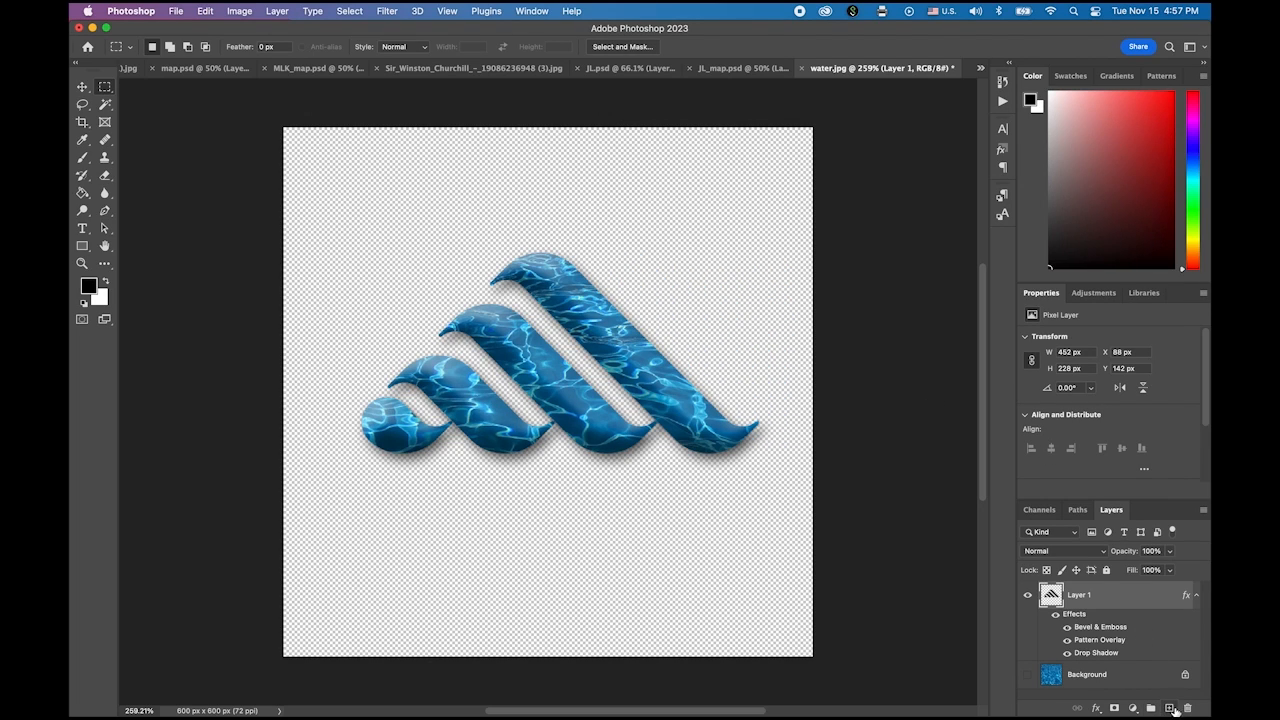
Add a new layer beneath the mark's layer, try a black fill on it, and refill it with white.
left_click(1170, 708)
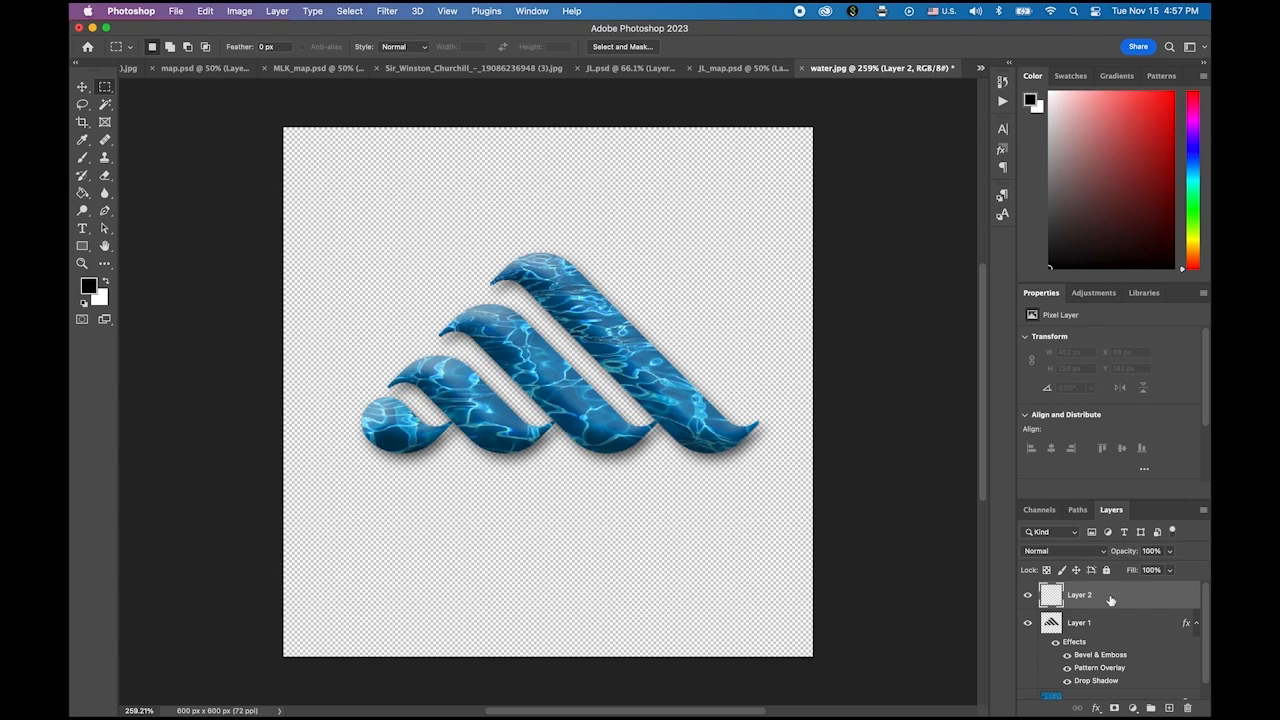
left_click_drag(1110, 600, 1129, 692)
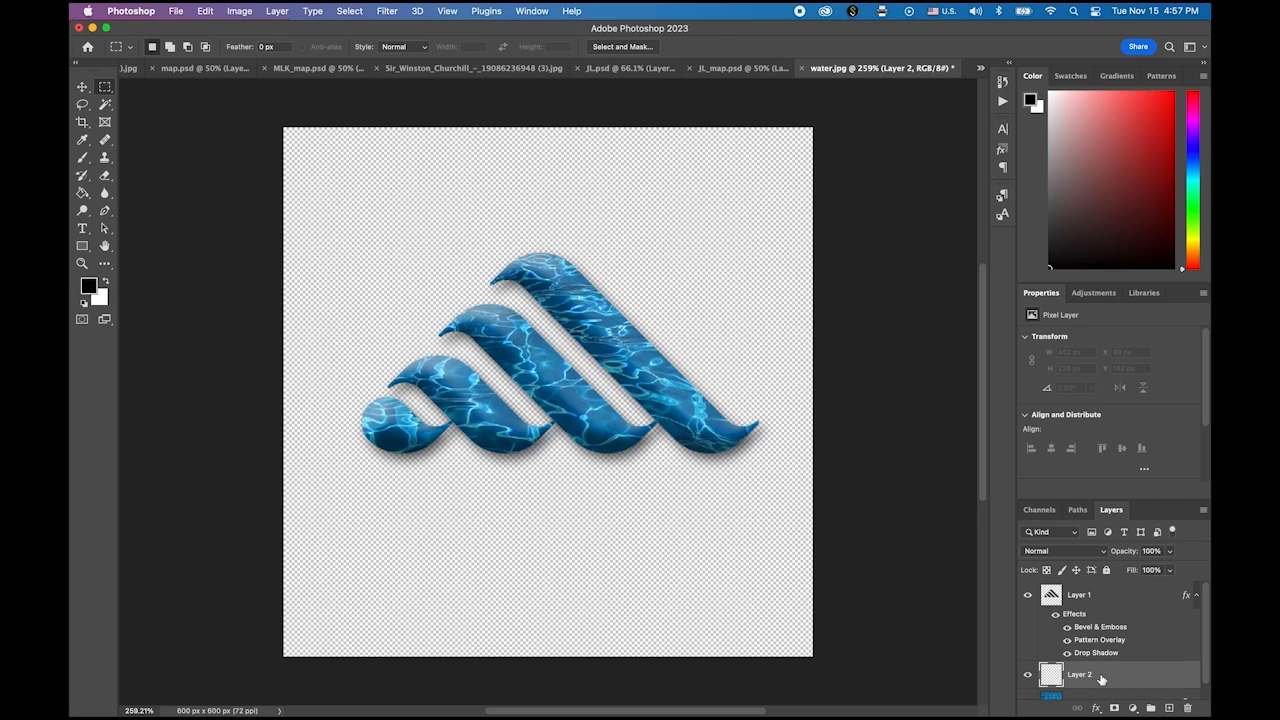
left_click(83, 192)
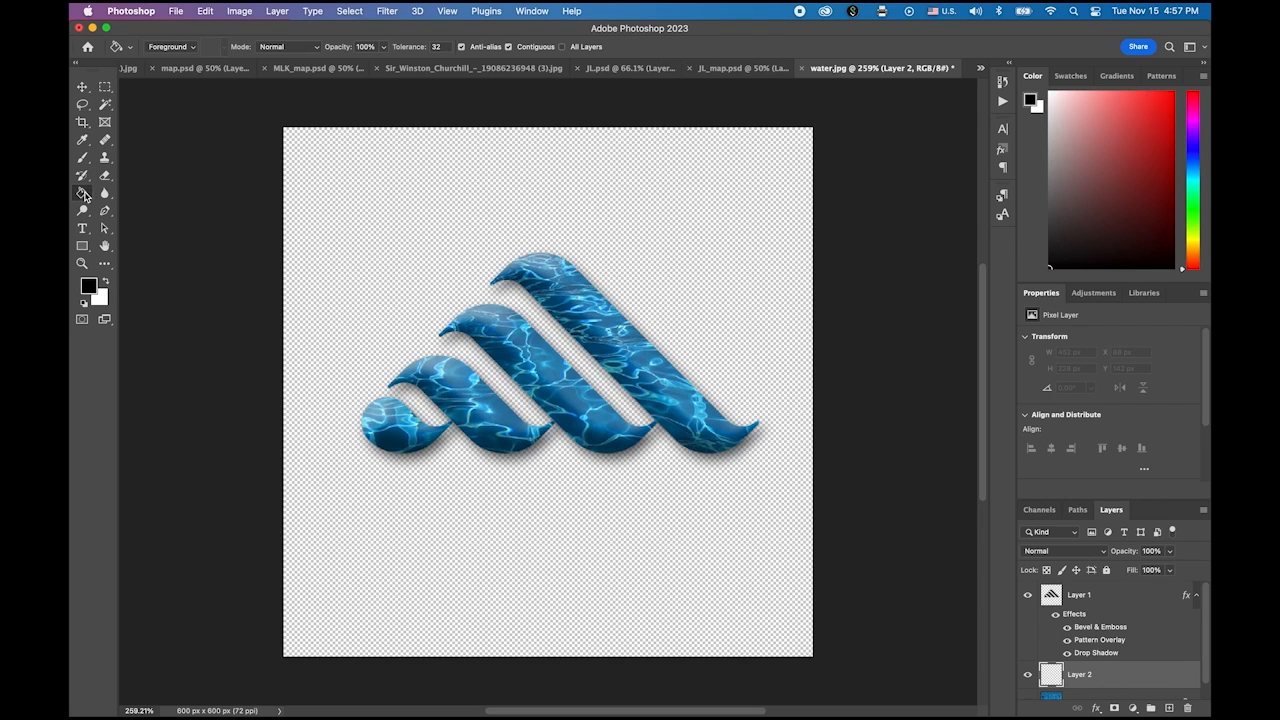
left_click(335, 221)
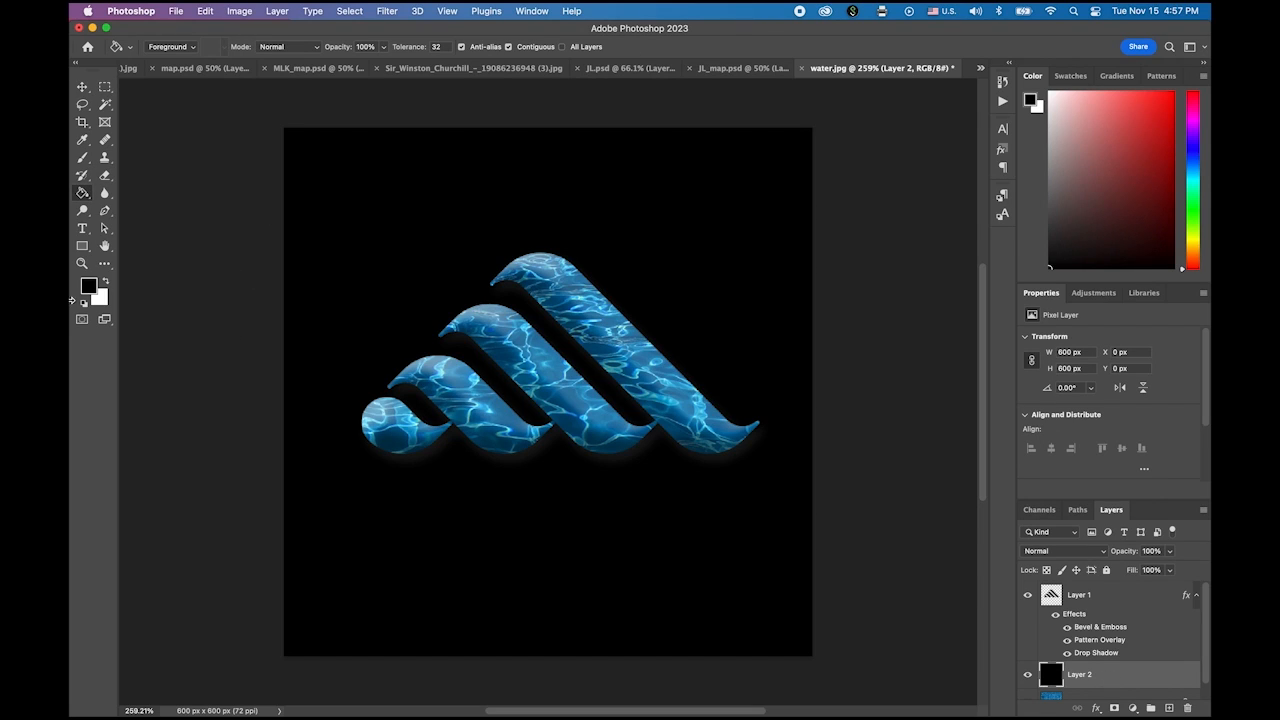
left_click(105, 285)
left_click(337, 251)
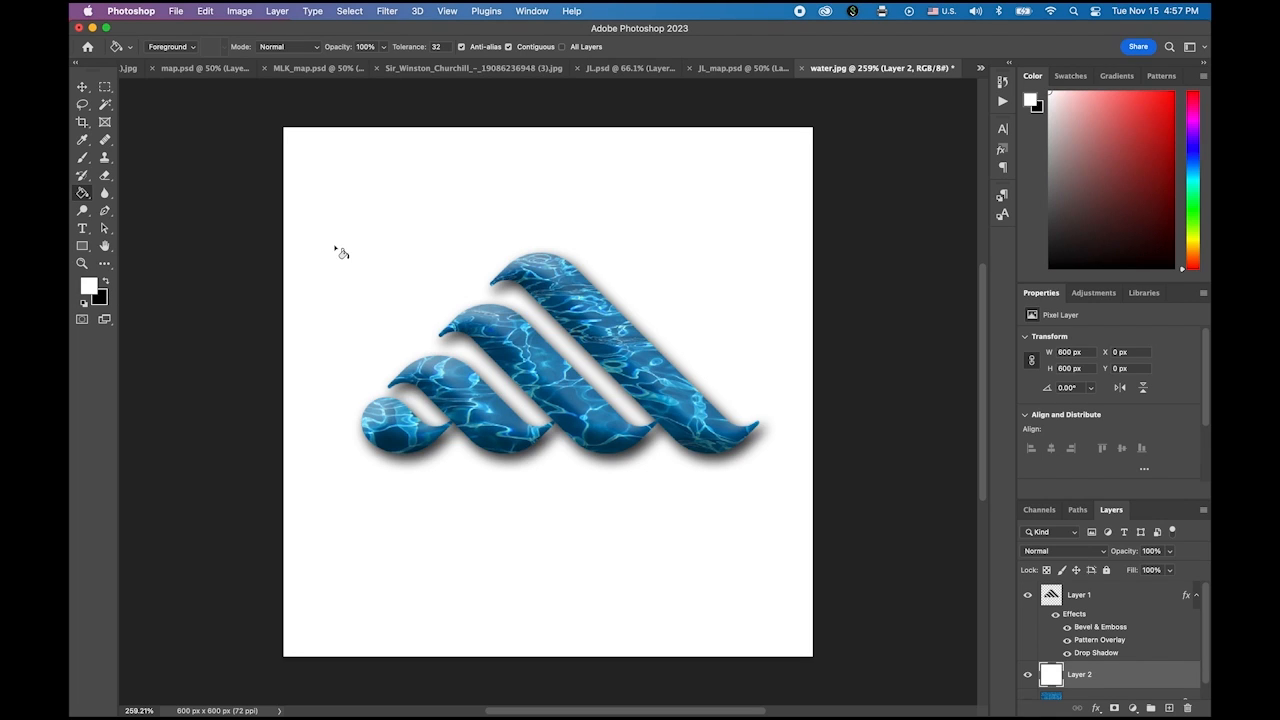
left_click(105, 87)
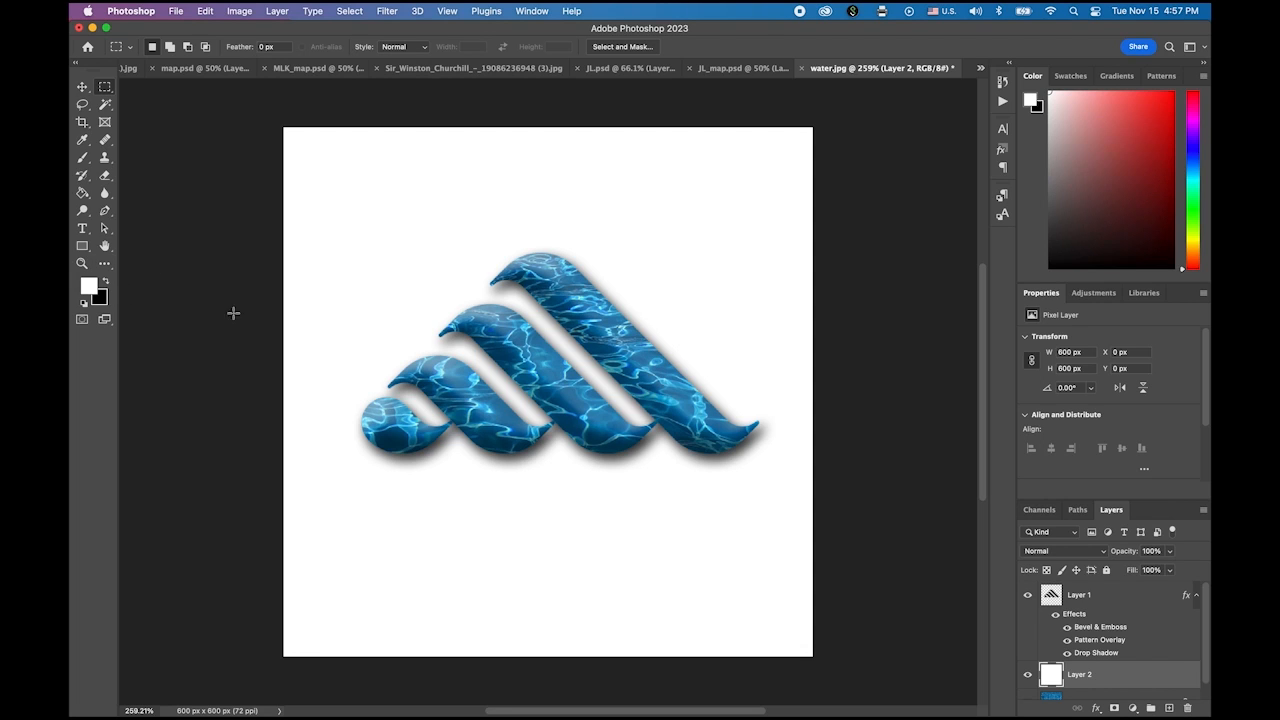
Compare the textured mark with the flat Aqua Mall logo in Illustrator, deselecting the artwork there, and return to Photoshop.
scroll(568, 378, "down", 3)
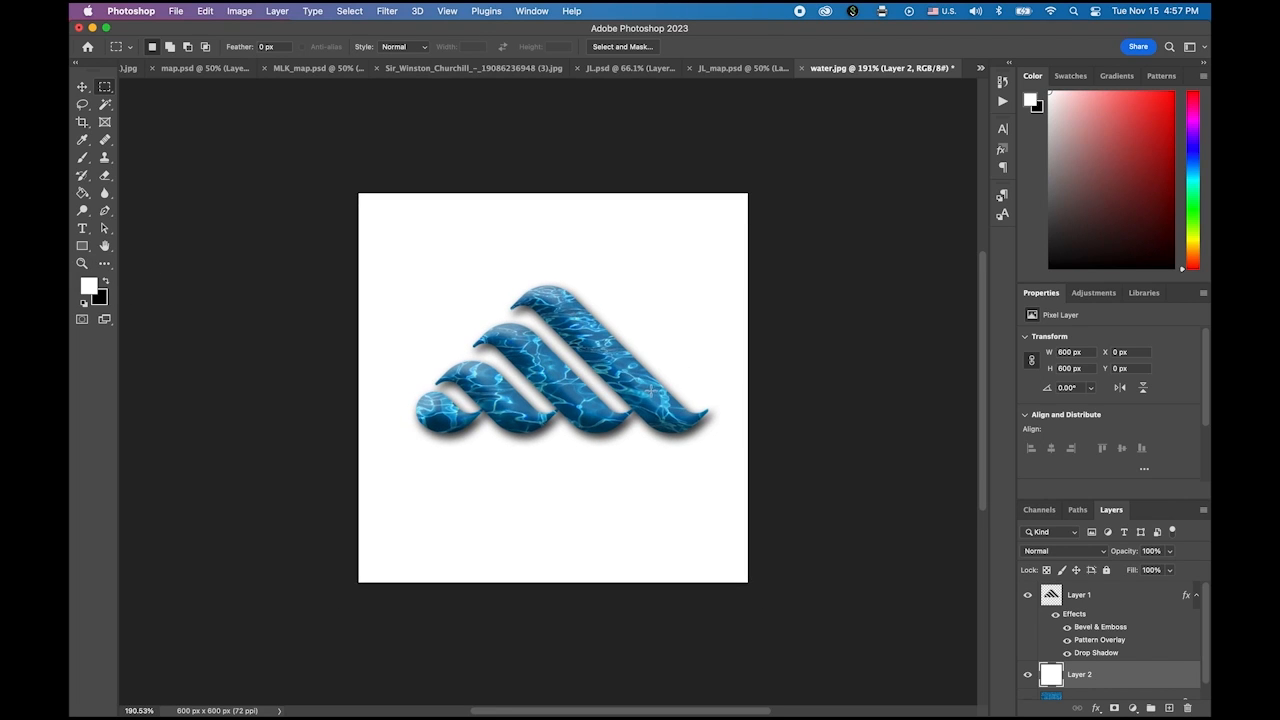
mouse_move(322, 712)
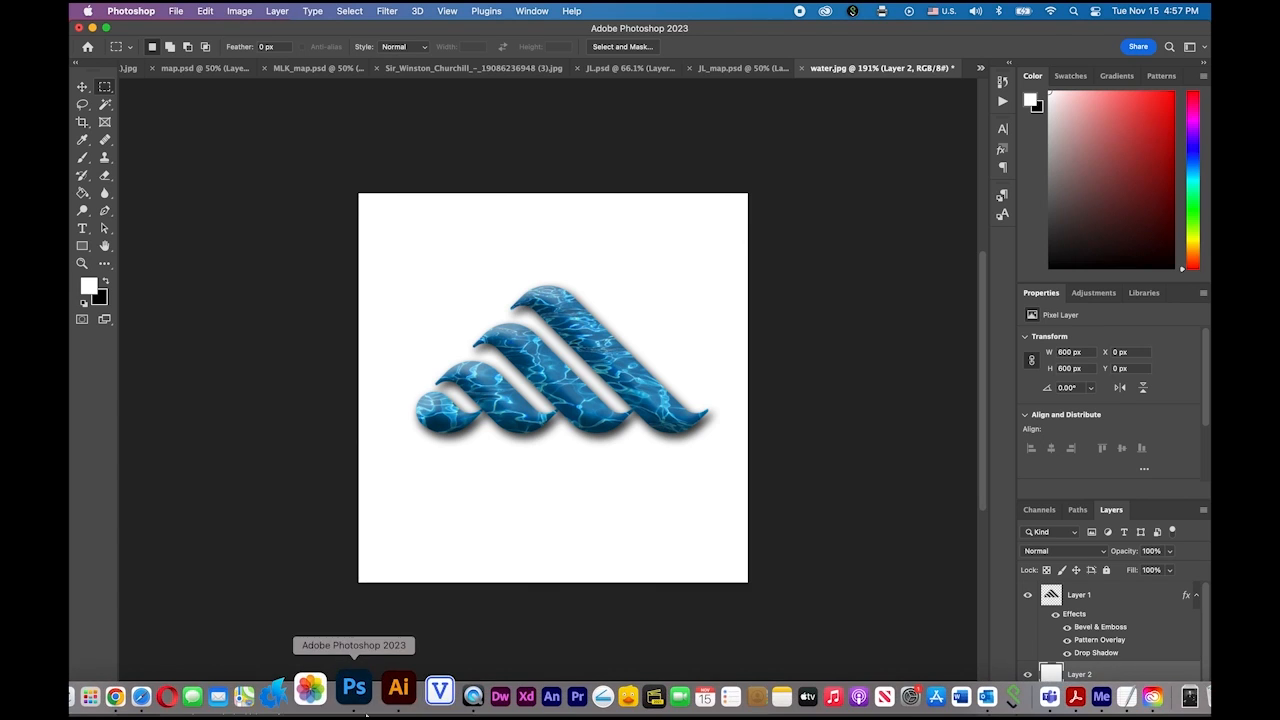
left_click(420, 695)
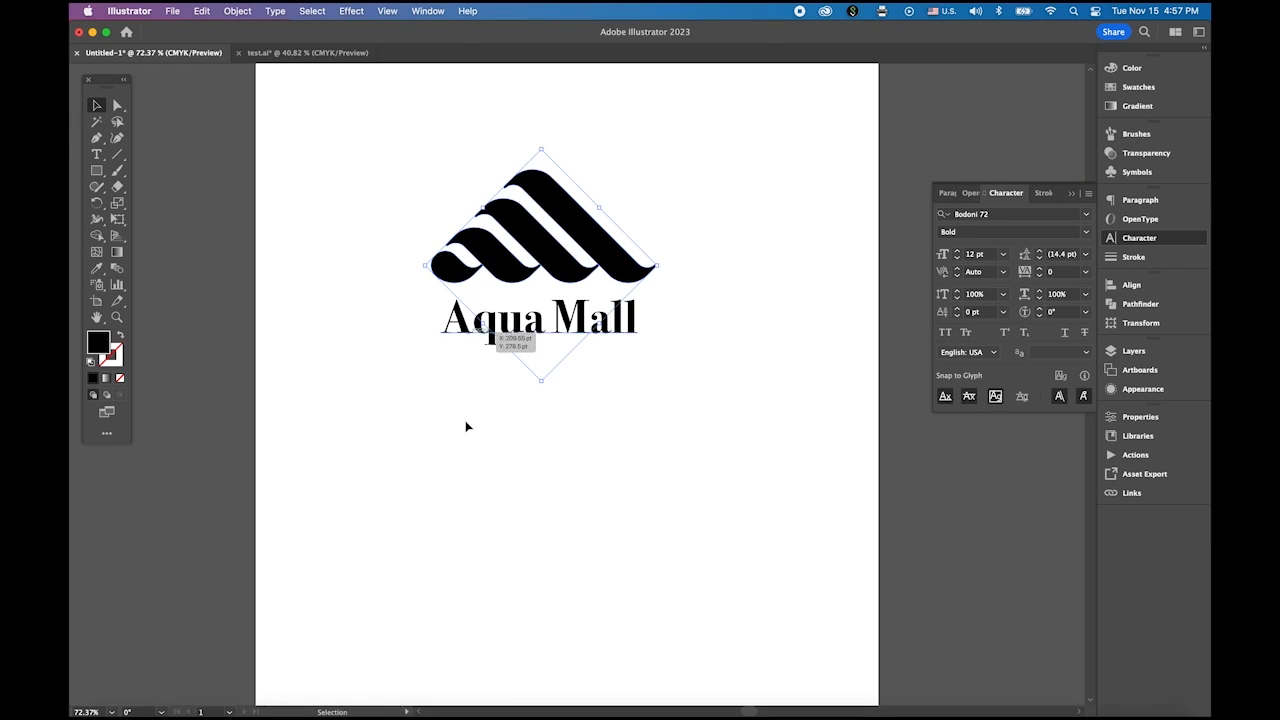
left_click(315, 165)
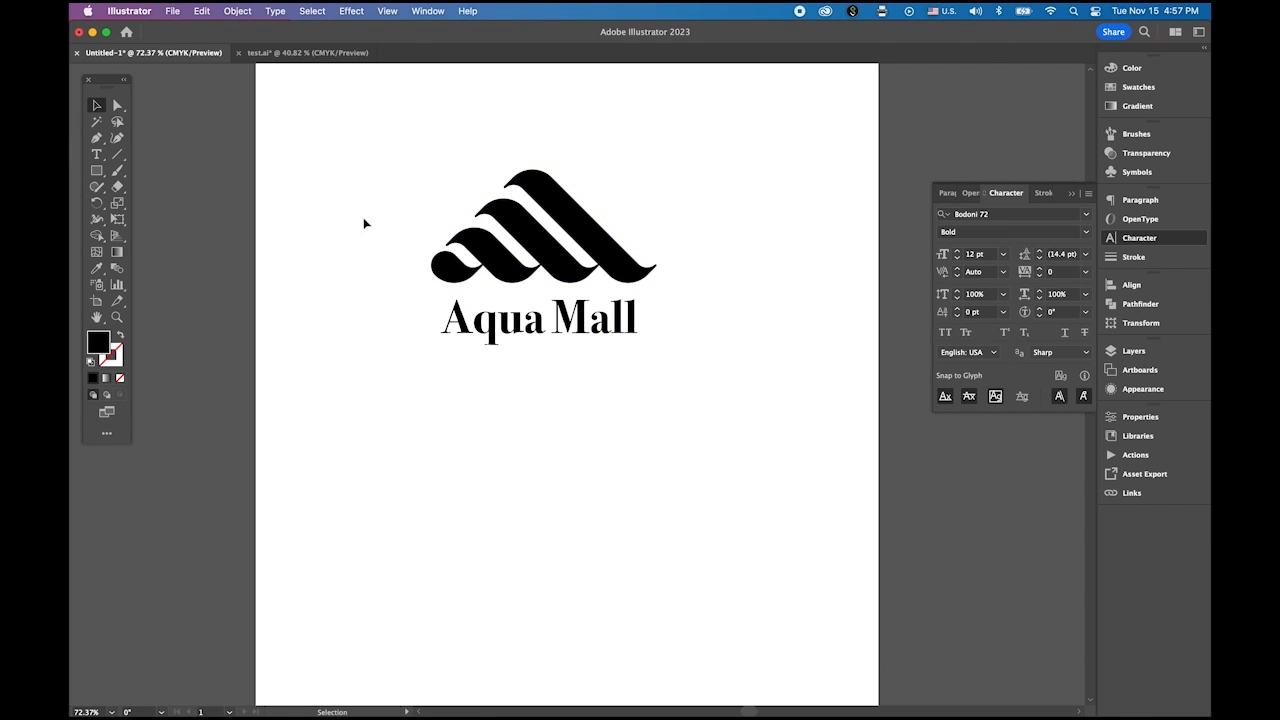
mouse_move(606, 688)
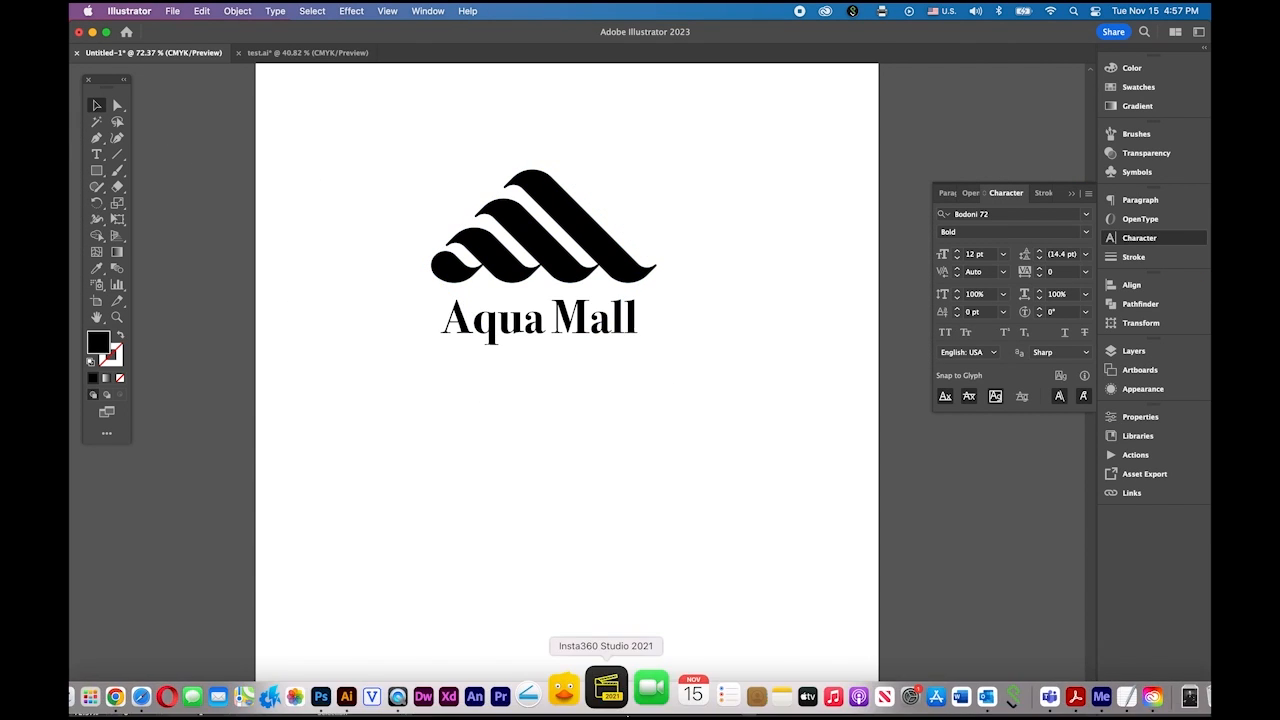
left_click(360, 706)
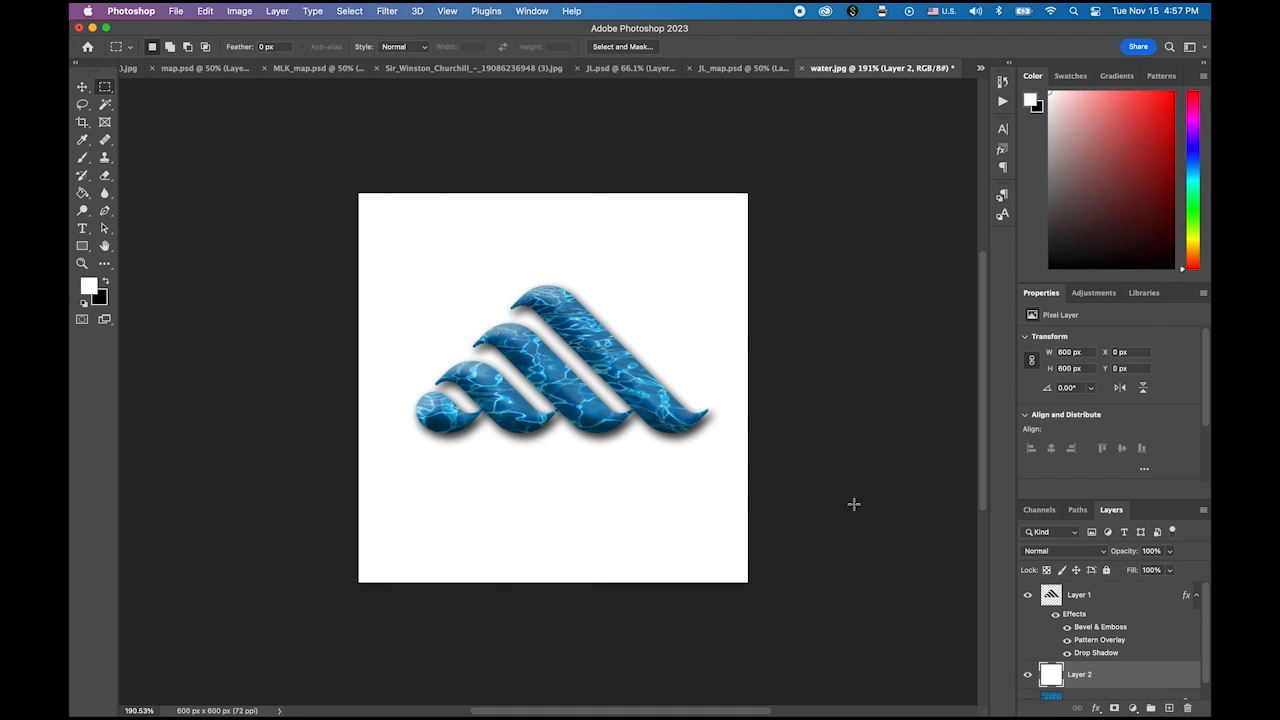